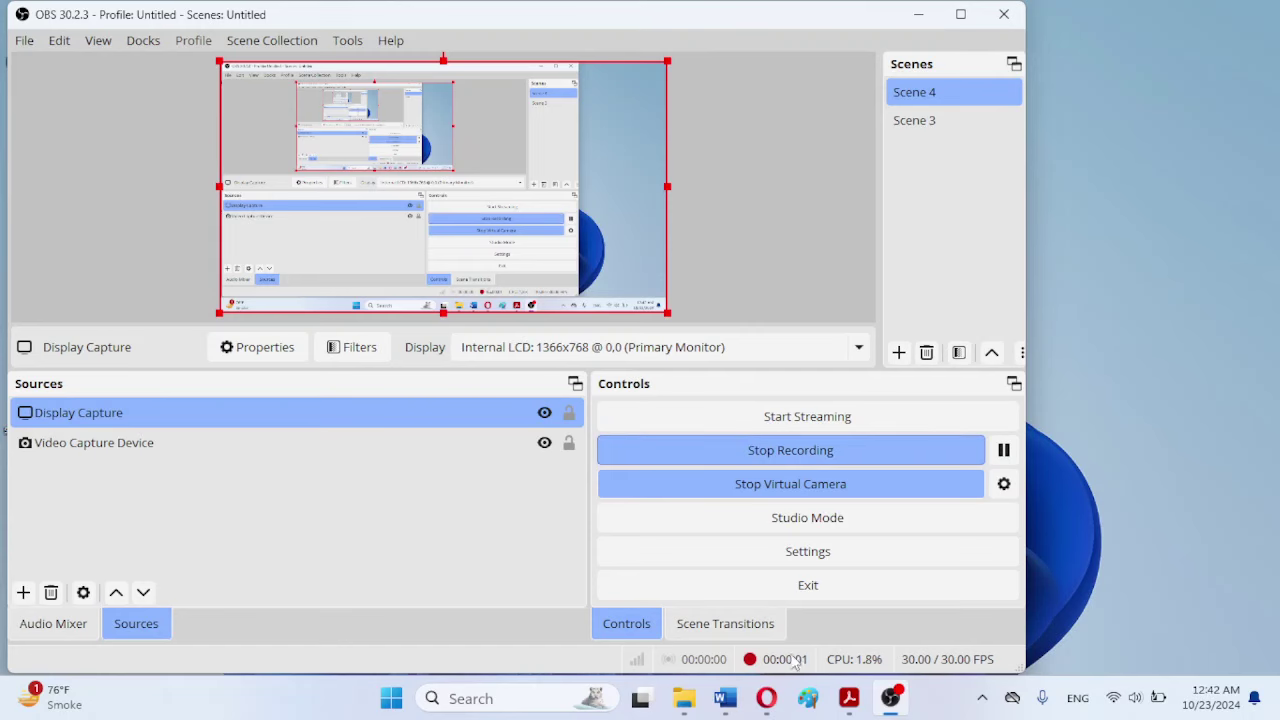
Step: Bring the DOM 6th Ed.pdf textbook to the front at Example 4-1
mouse_move(849, 698)
left_click(869, 615)
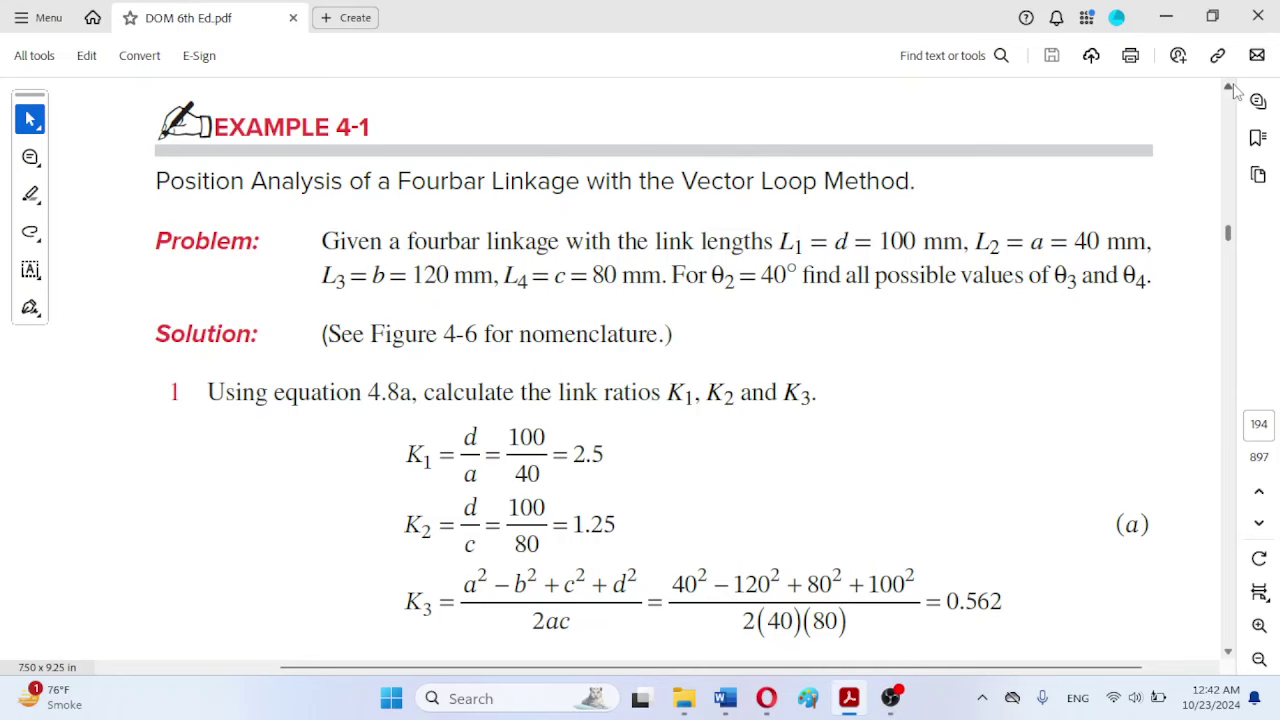
left_click(1232, 88)
left_click_drag(1232, 88, 1233, 88)
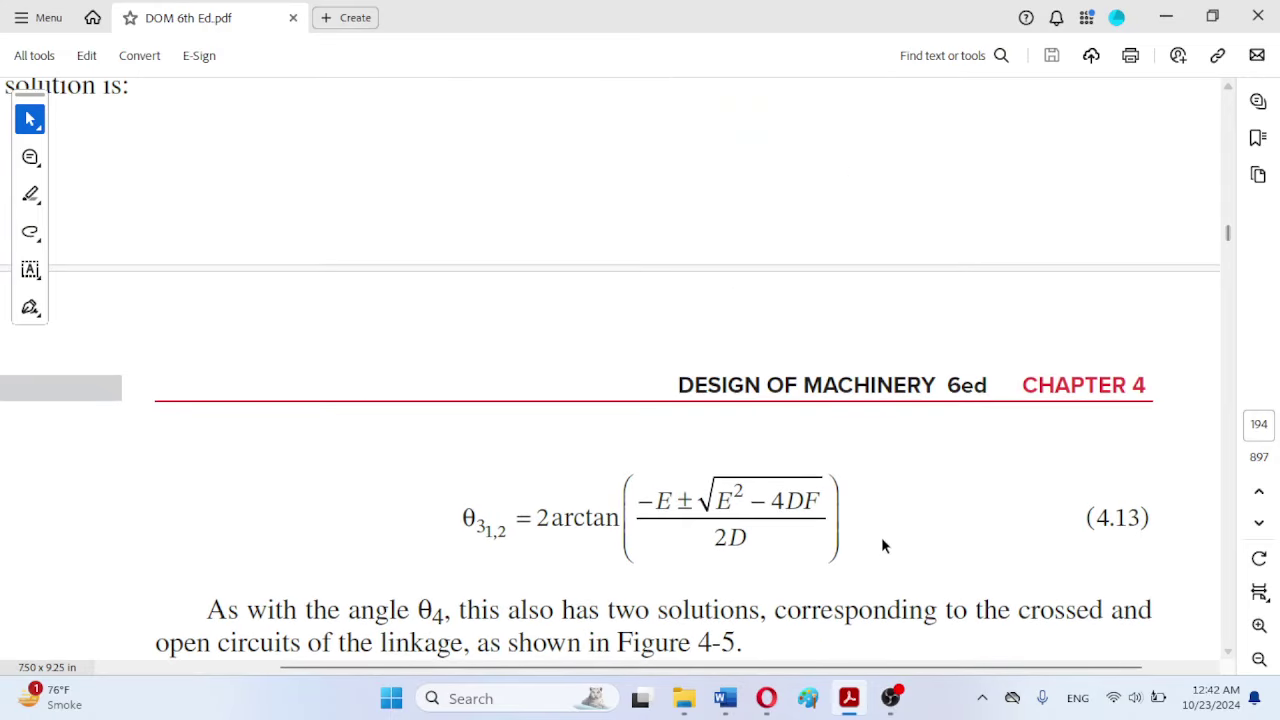
left_click_drag(762, 667, 714, 640)
scroll(714, 640, "left", 3)
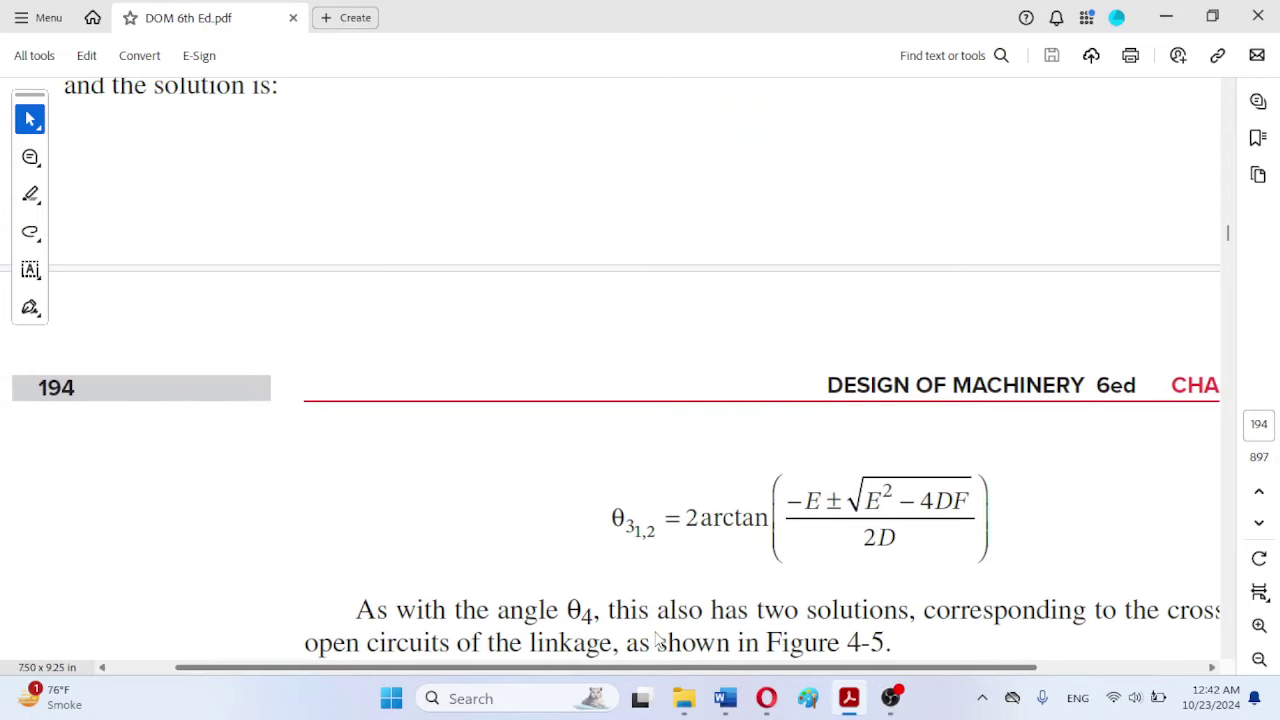
left_click(1228, 653)
left_click(1228, 653)
scroll(1230, 657, "down", 4)
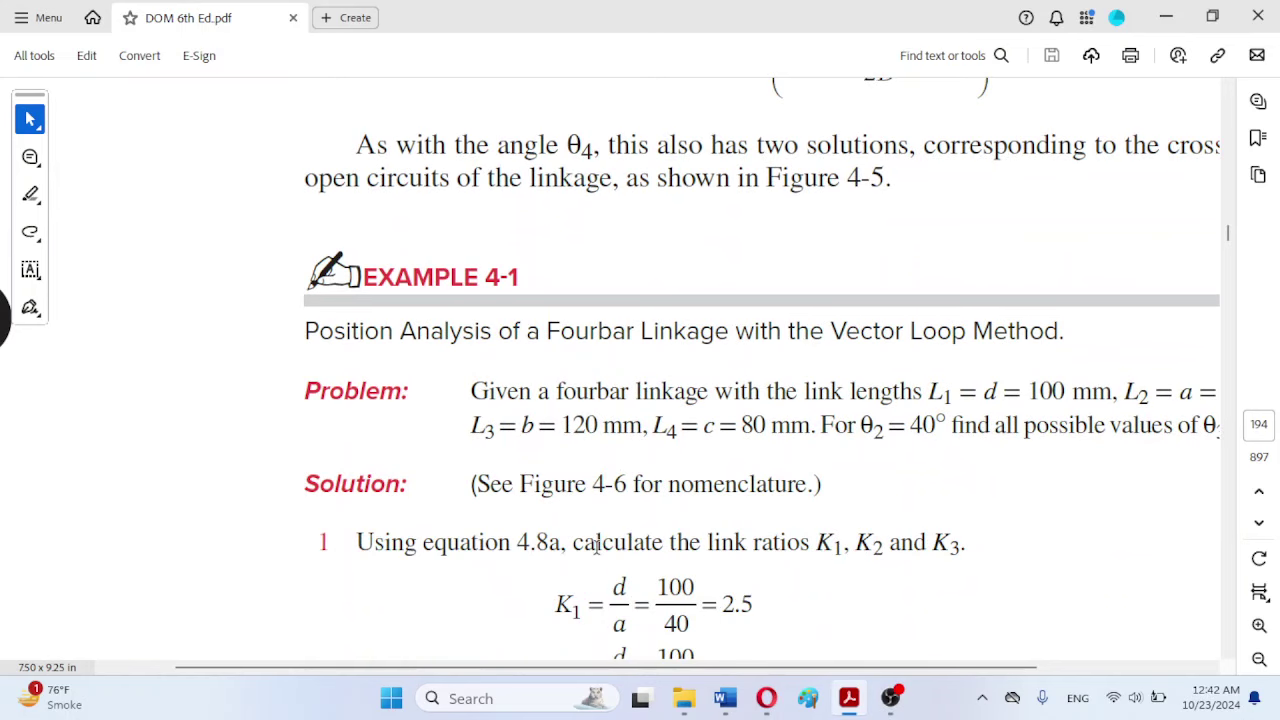
left_click_drag(543, 673, 612, 673)
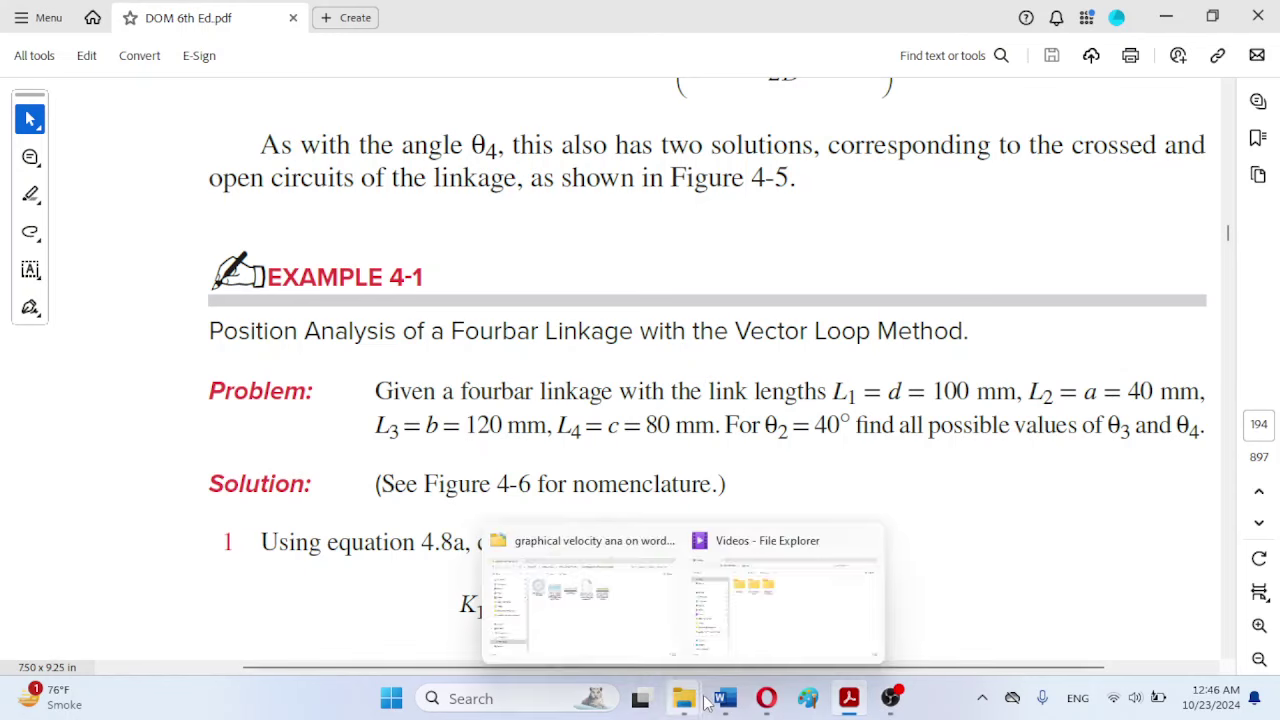
Step: Begin switching from the textbook PDF to the Document2 Word file
mouse_move(727, 704)
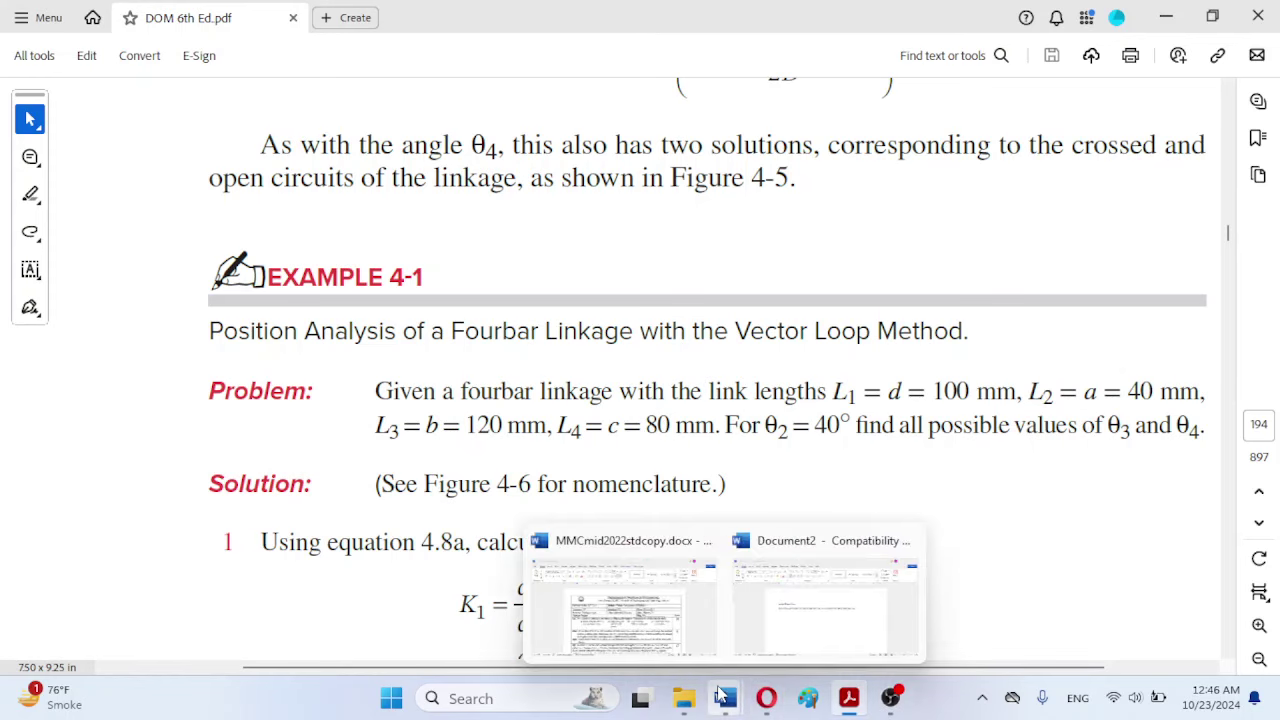
Step: Check the textbook PDF again, then return to the Document2 Word file
left_click(787, 612)
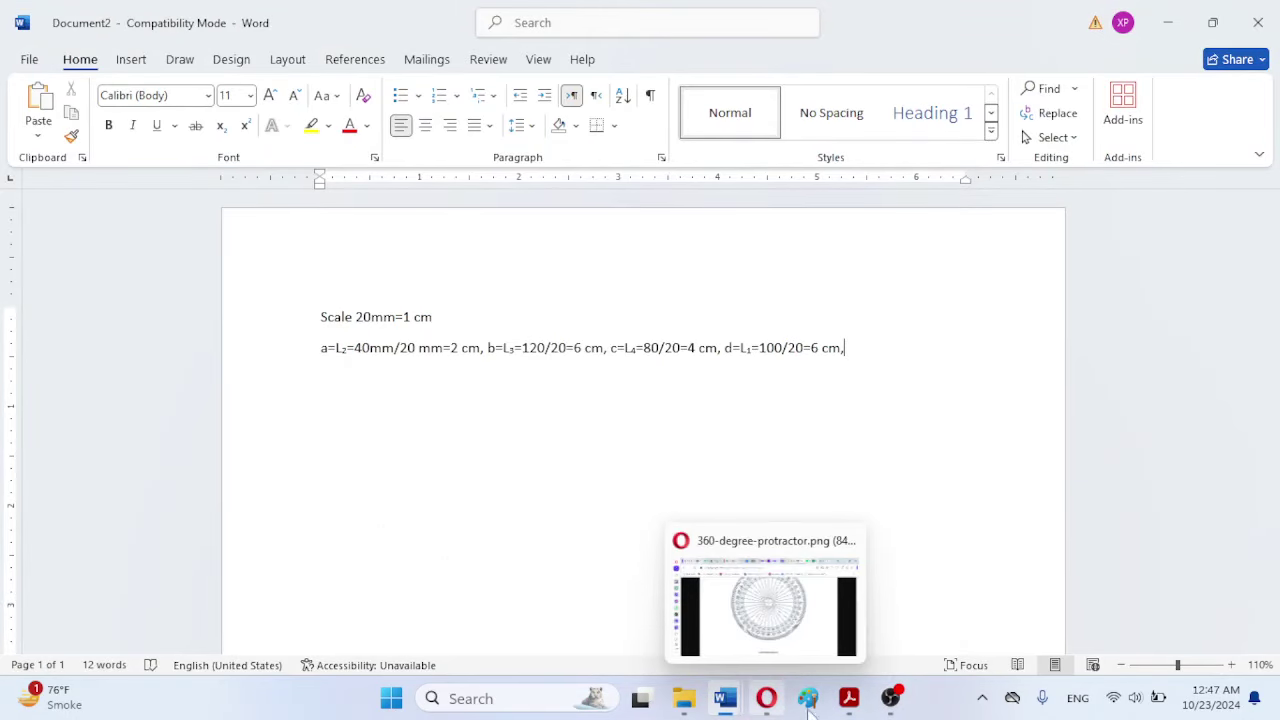
mouse_move(849, 697)
left_click(840, 615)
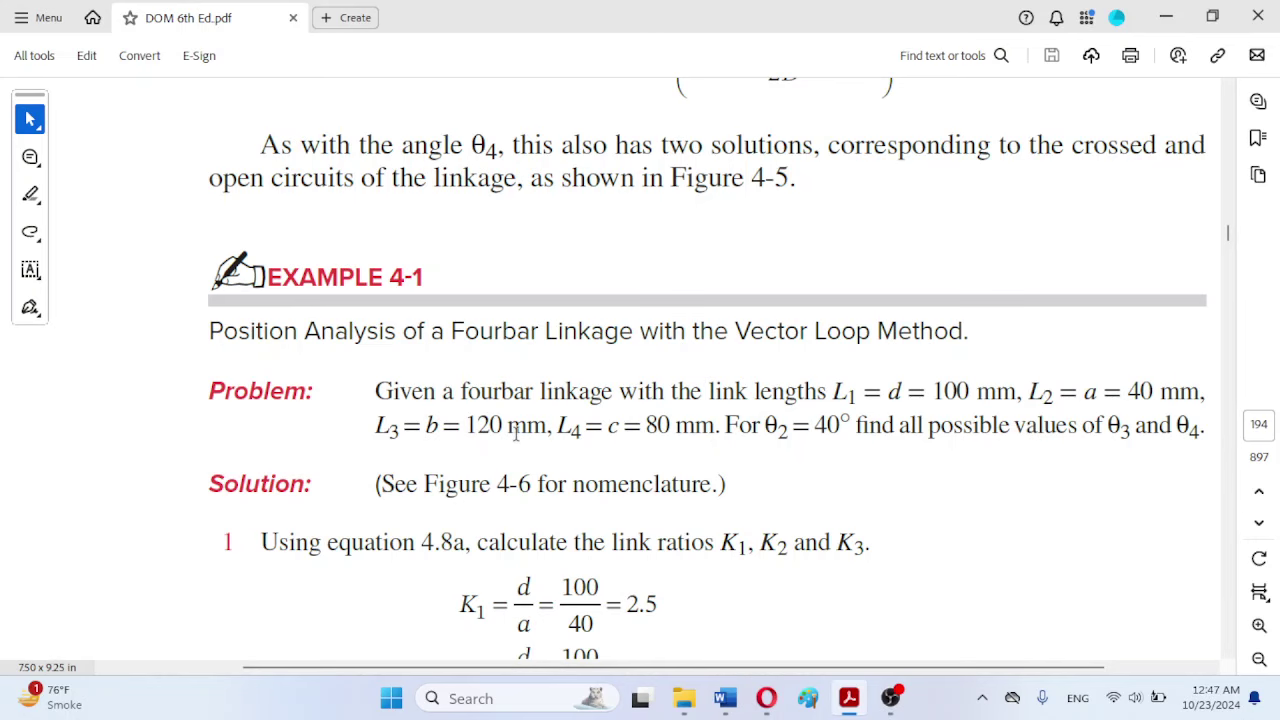
mouse_move(743, 708)
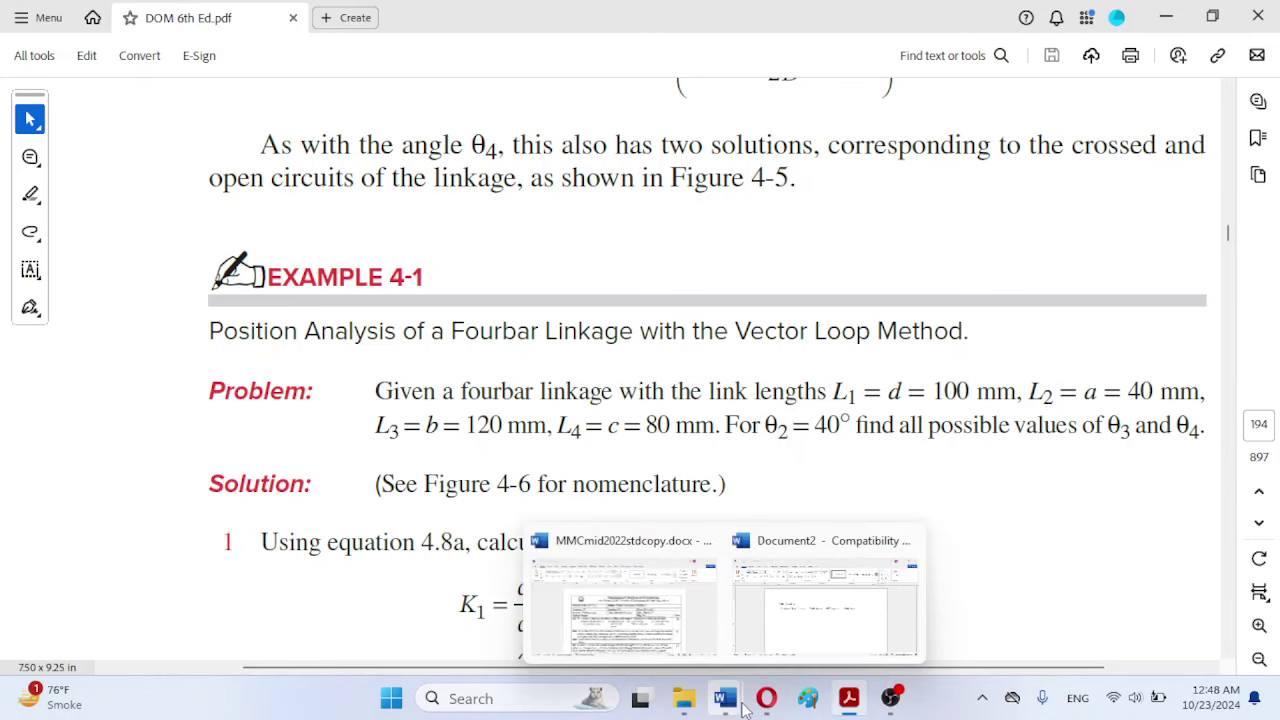
left_click(795, 620)
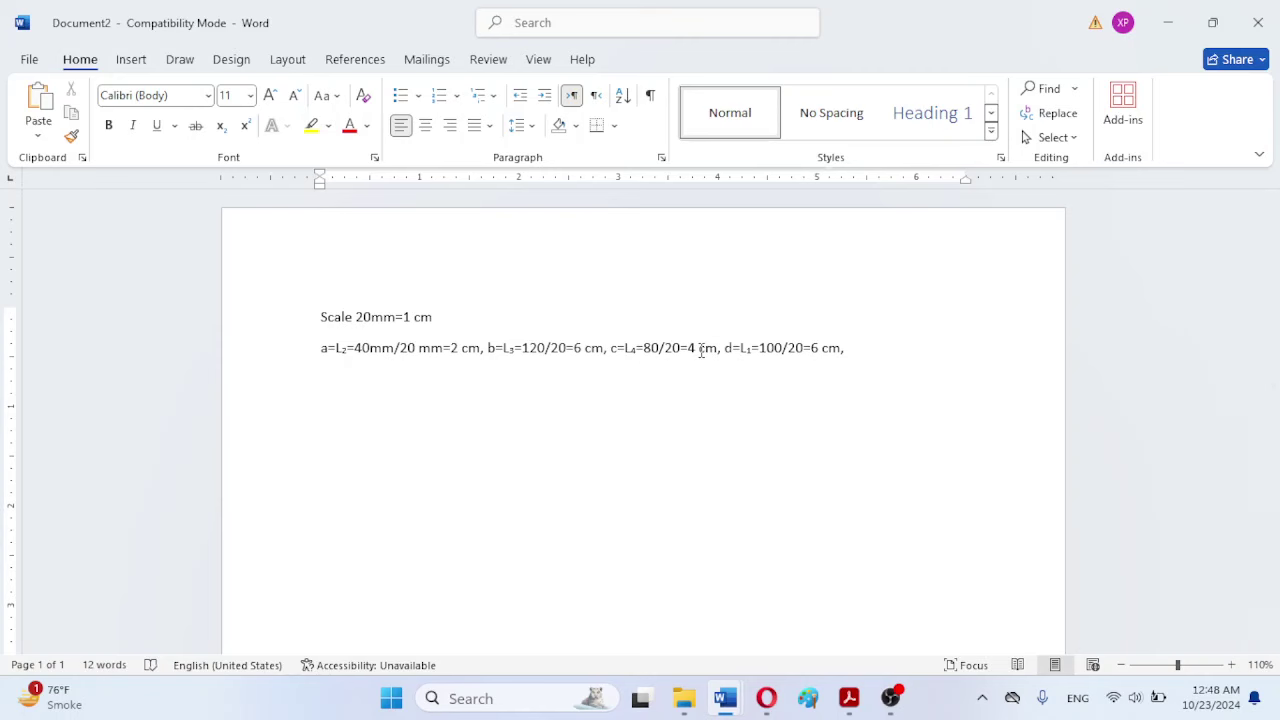
Step: Change the d length to d=L₁=100/20=5 cm and start a new empty line
double_click(813, 348)
type("5")
key("Return")
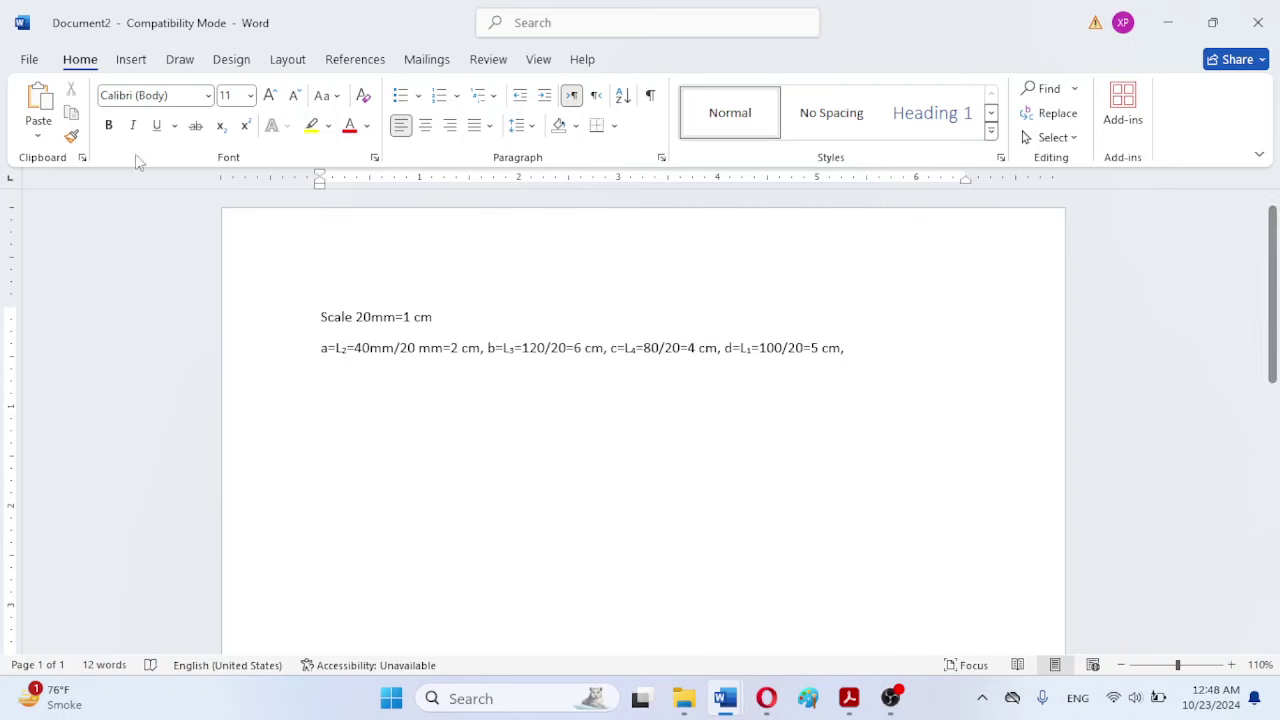
Step: Insert the wooden 15 cm ruler picture from this device
left_click(131, 60)
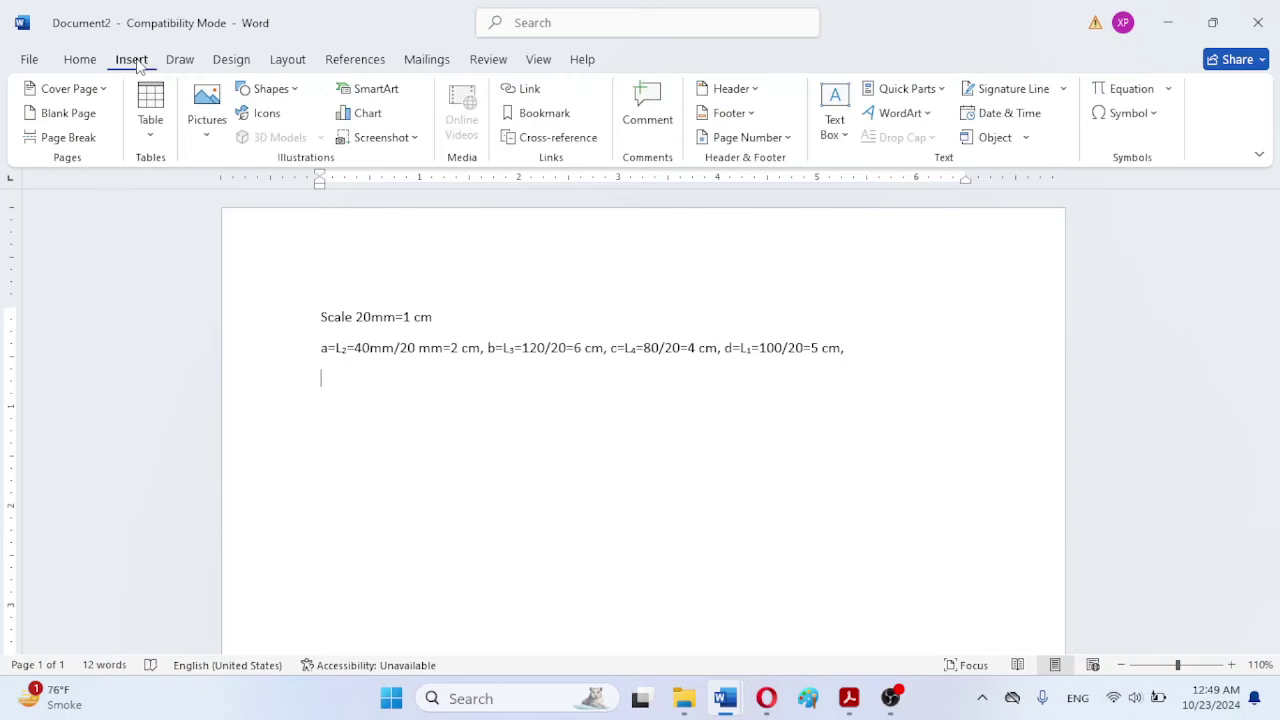
left_click(207, 118)
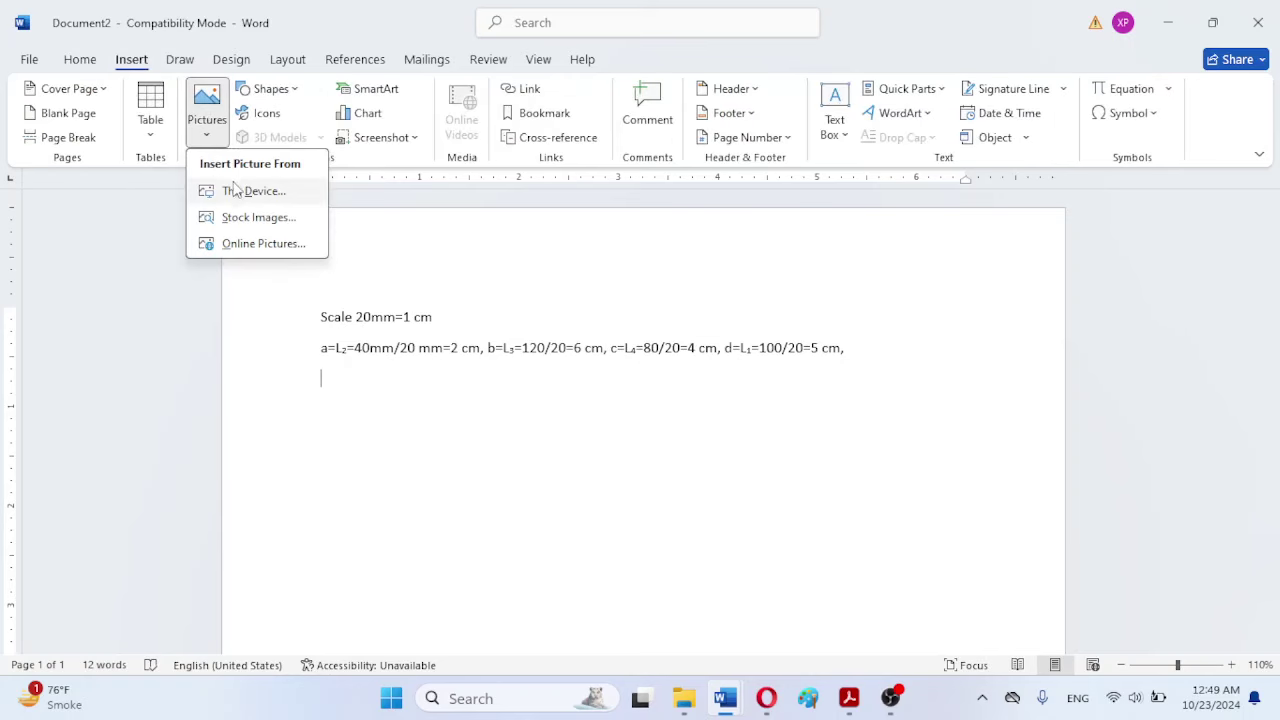
left_click(234, 191)
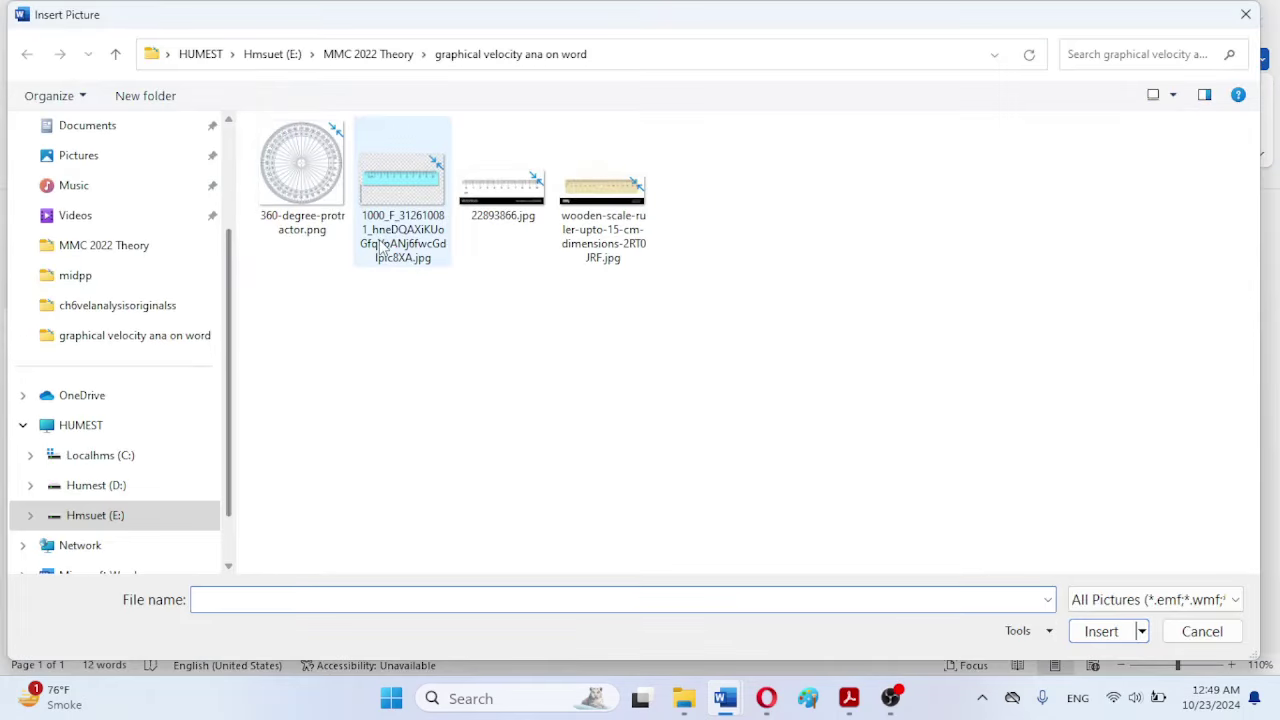
left_click(591, 203)
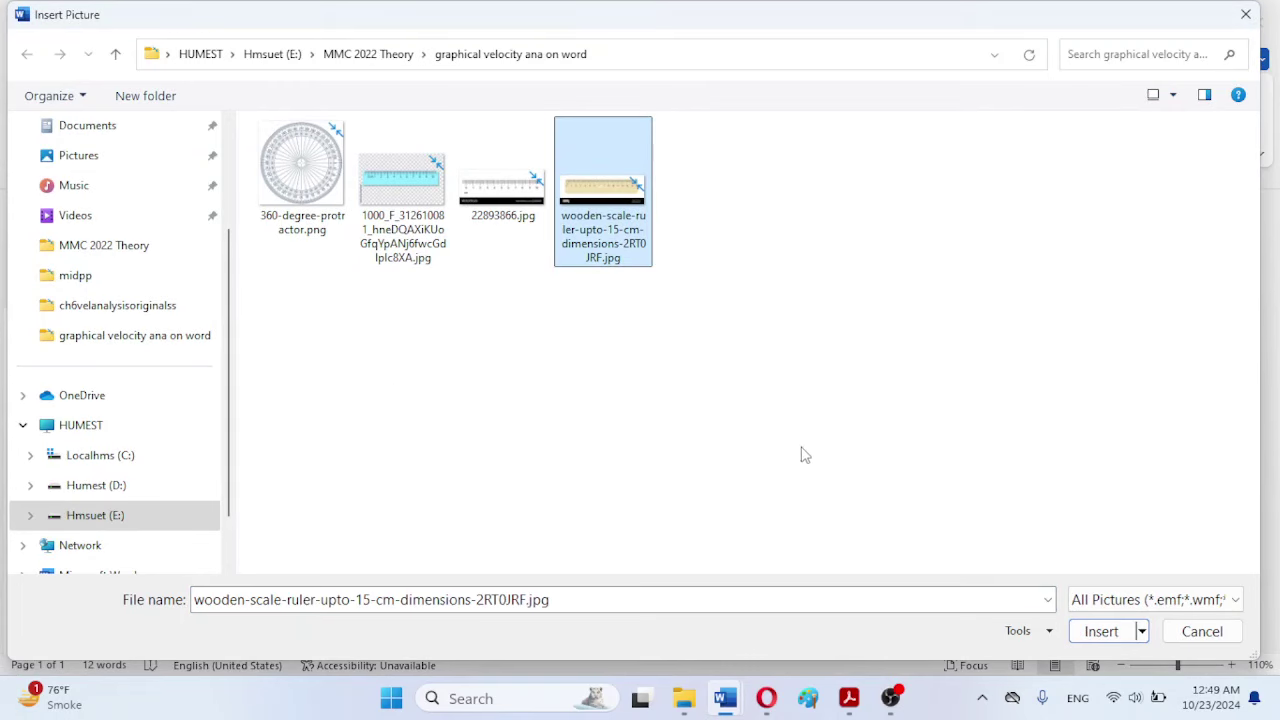
left_click(1097, 632)
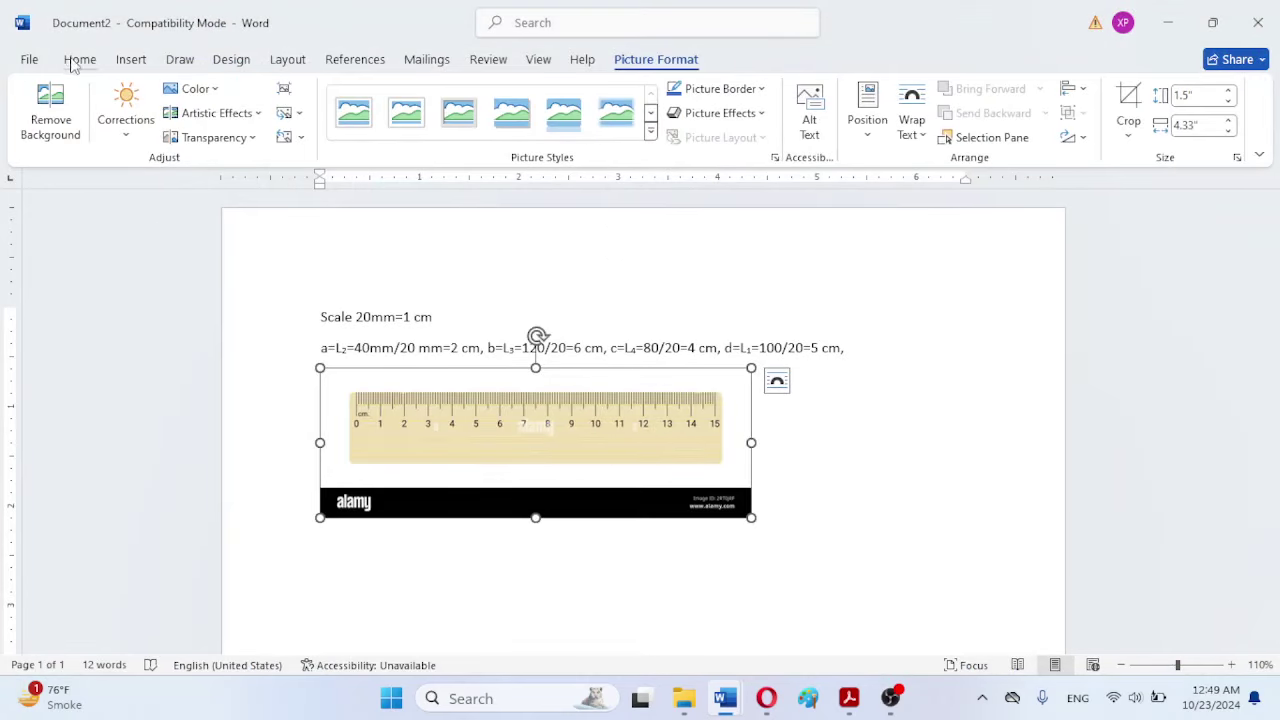
Step: Insert 360-degree-protractor.png in place of the ruler and shrink it to about half size
left_click(128, 59)
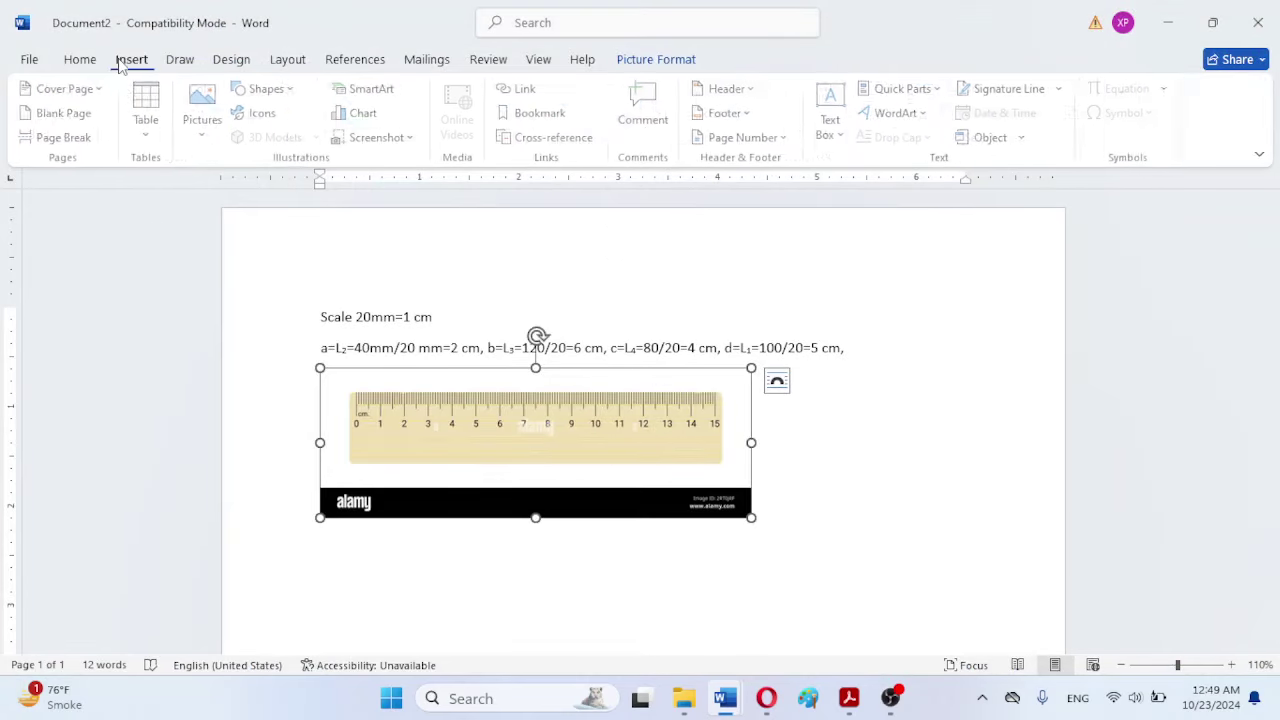
left_click(216, 110)
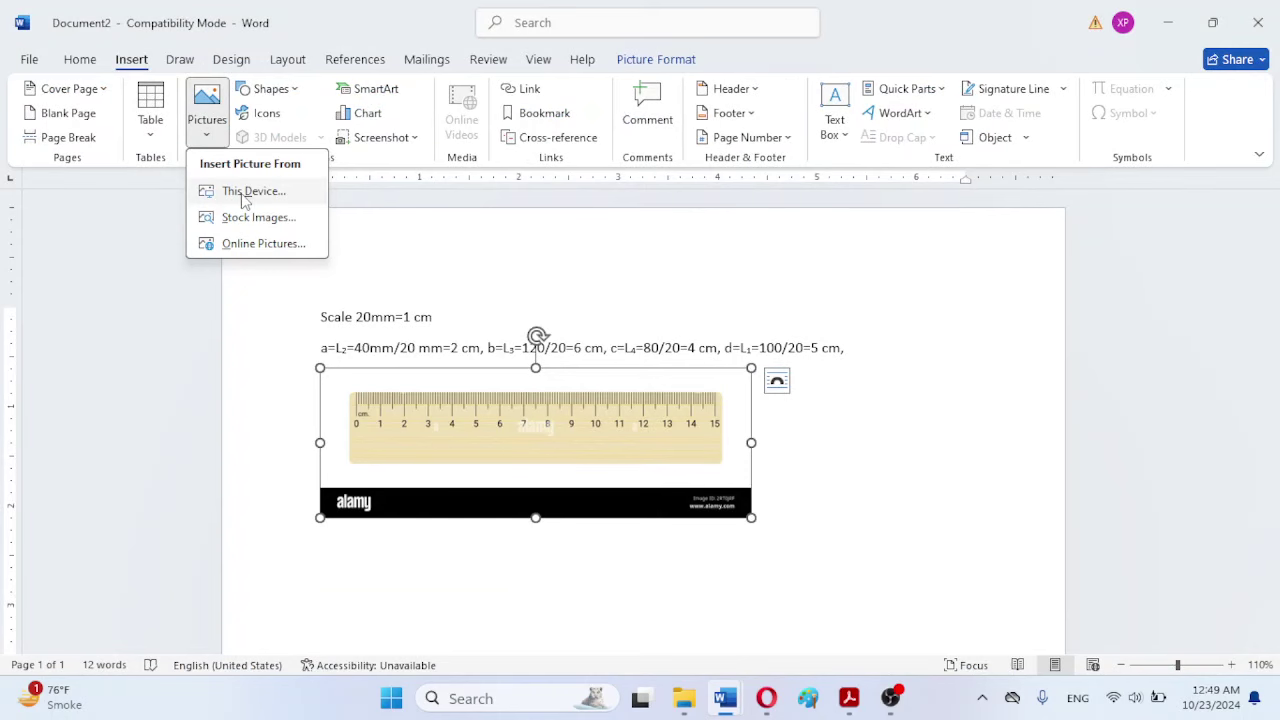
left_click(245, 196)
left_click(312, 188)
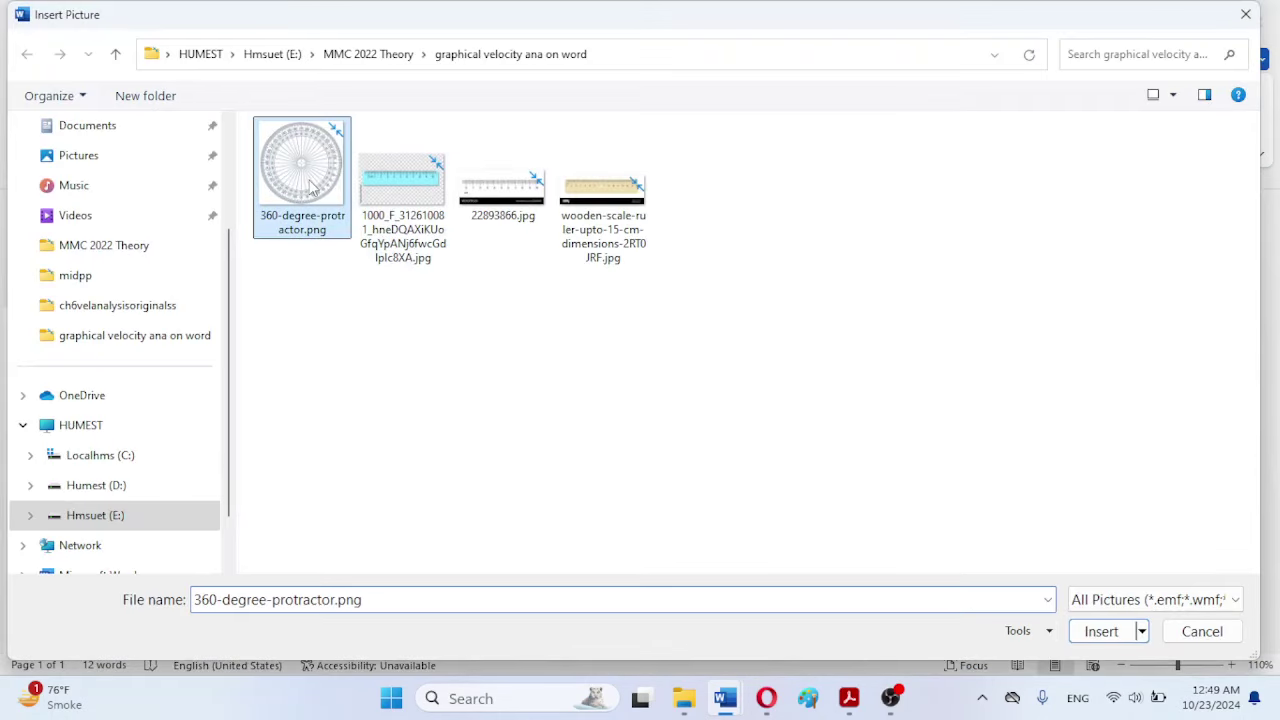
left_click(1095, 634)
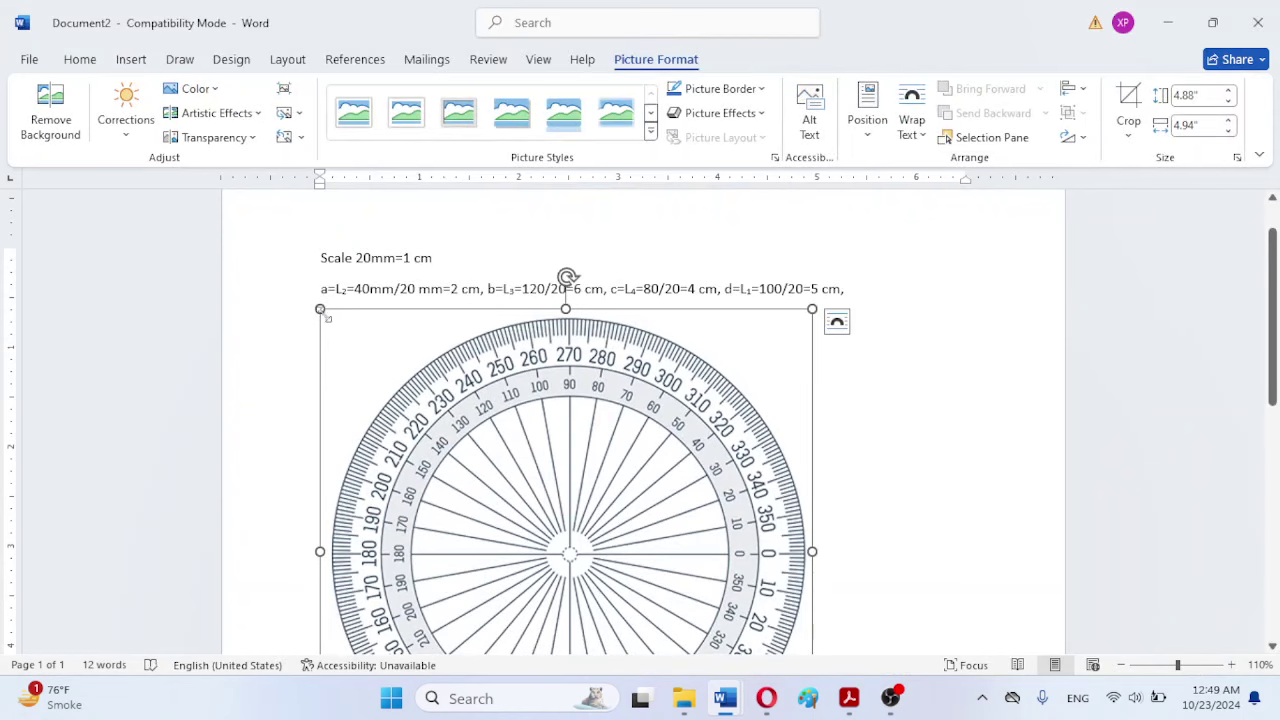
left_click_drag(320, 309, 558, 594)
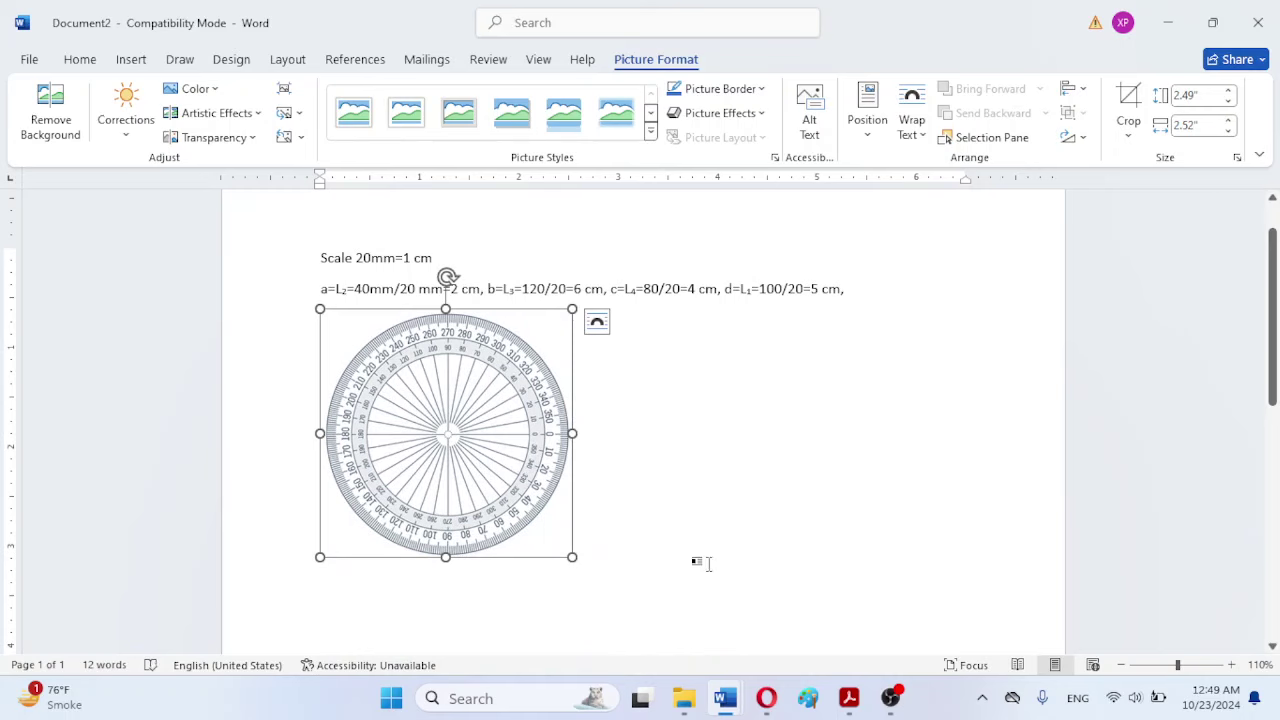
Step: Resize the protractor to about 2.5 inches square and place the caret below it
left_click(797, 510)
left_click_drag(1272, 385, 1220, 641)
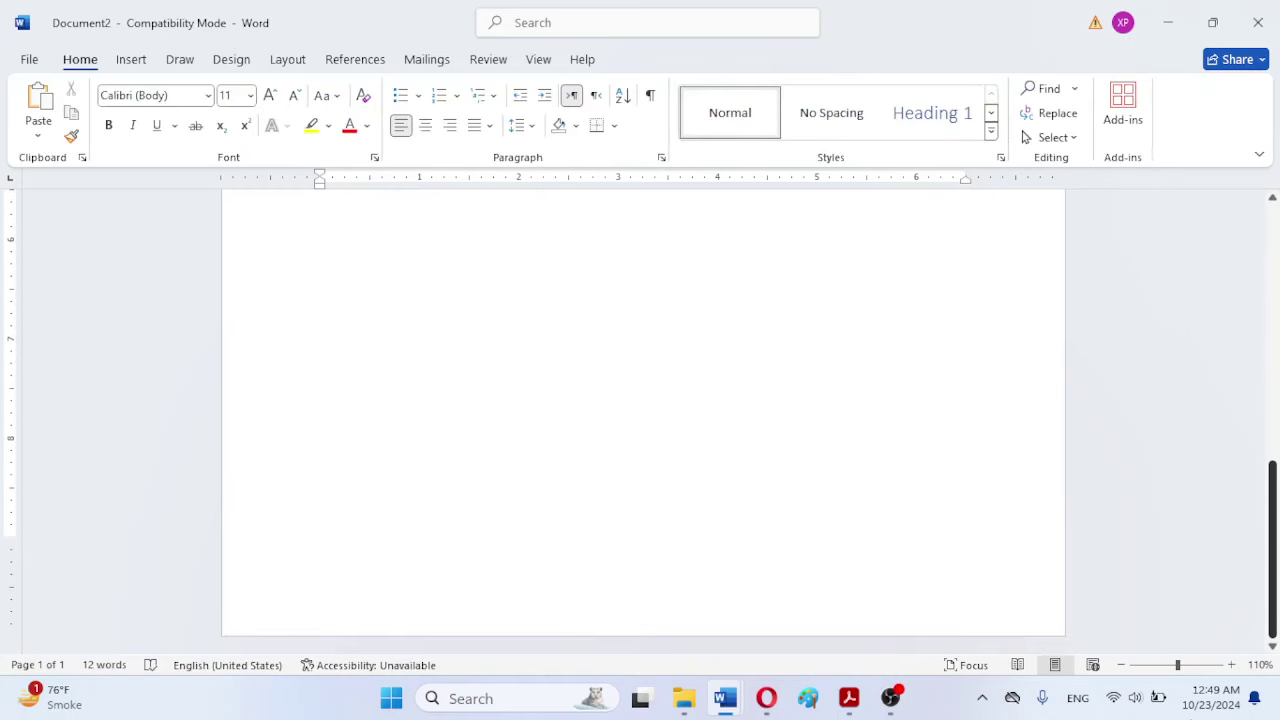
left_click_drag(1268, 548, 1234, 429)
scroll(571, 609, "up", 5)
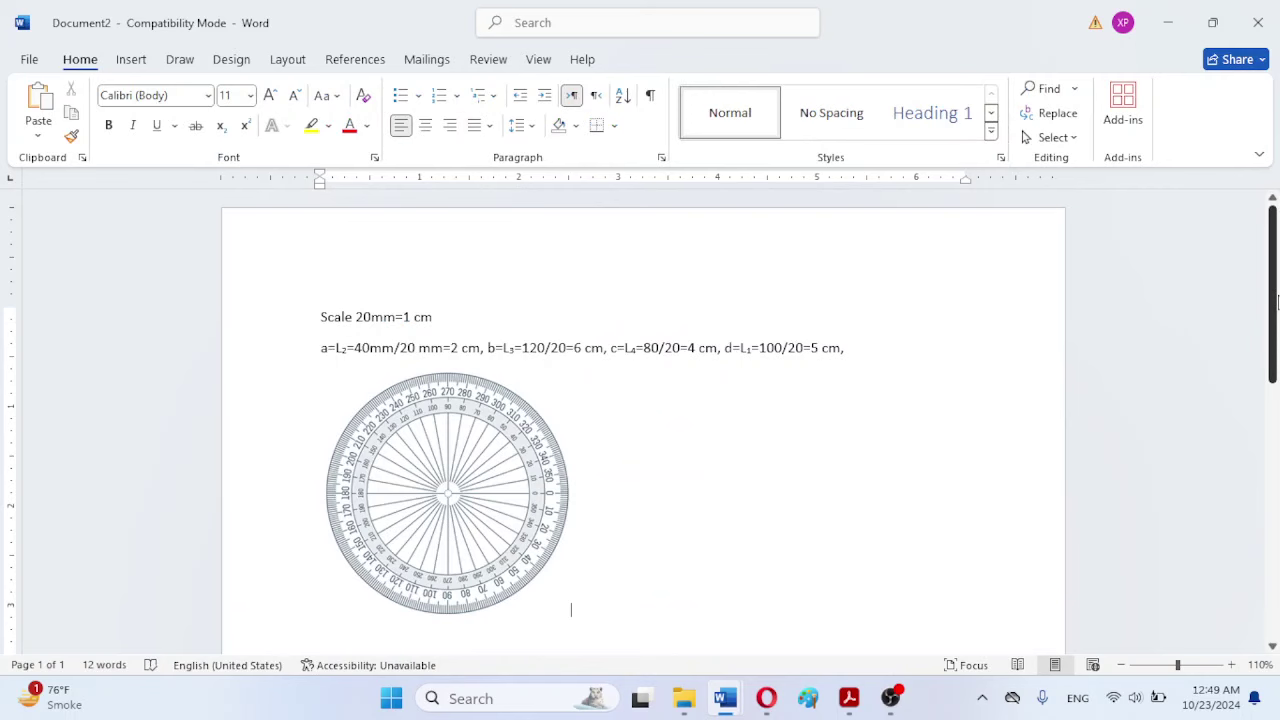
double_click(490, 477)
left_click_drag(520, 482, 684, 480)
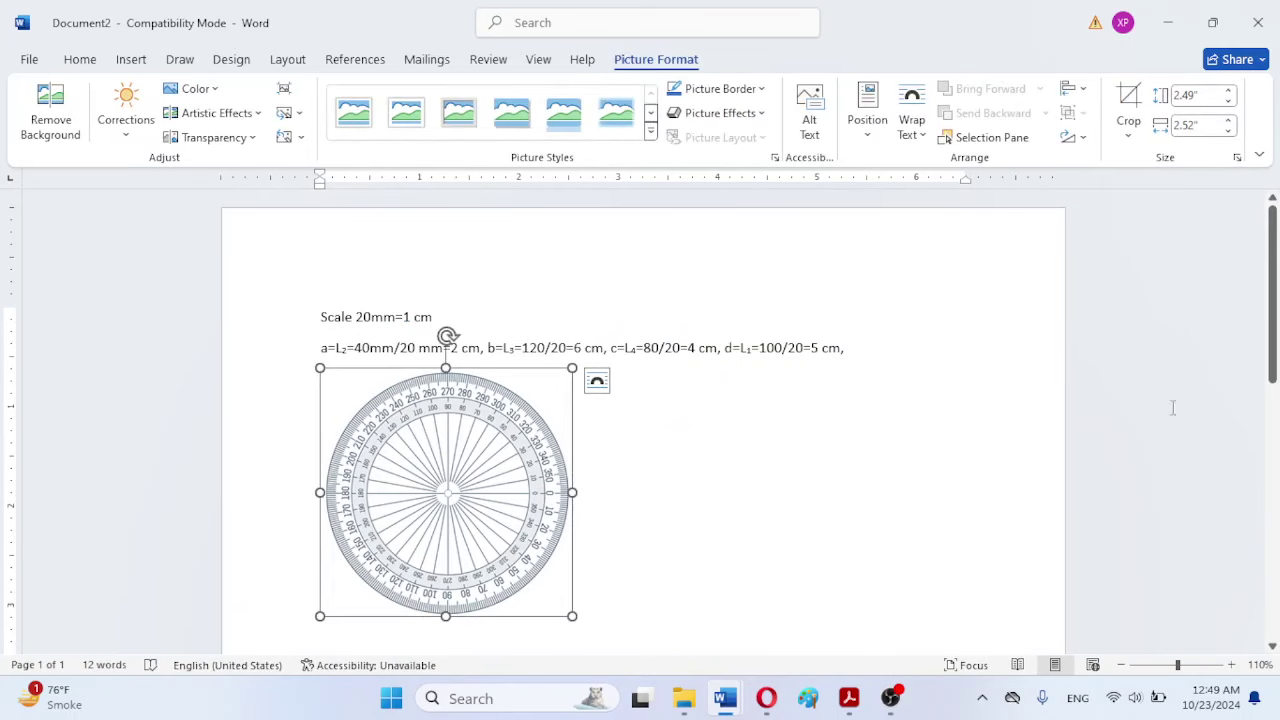
left_click_drag(1271, 322, 1212, 462)
left_click(589, 242)
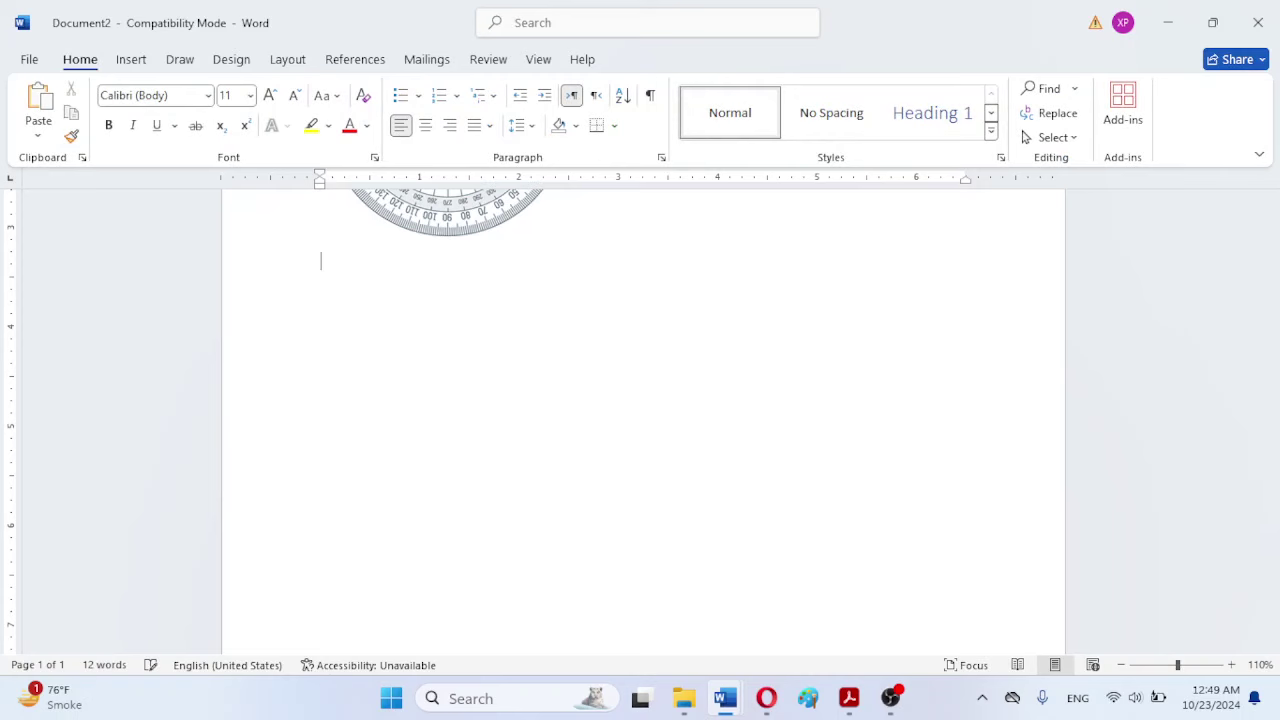
Step: Insert the wooden-scale-ruler picture below the protractor
left_click(134, 62)
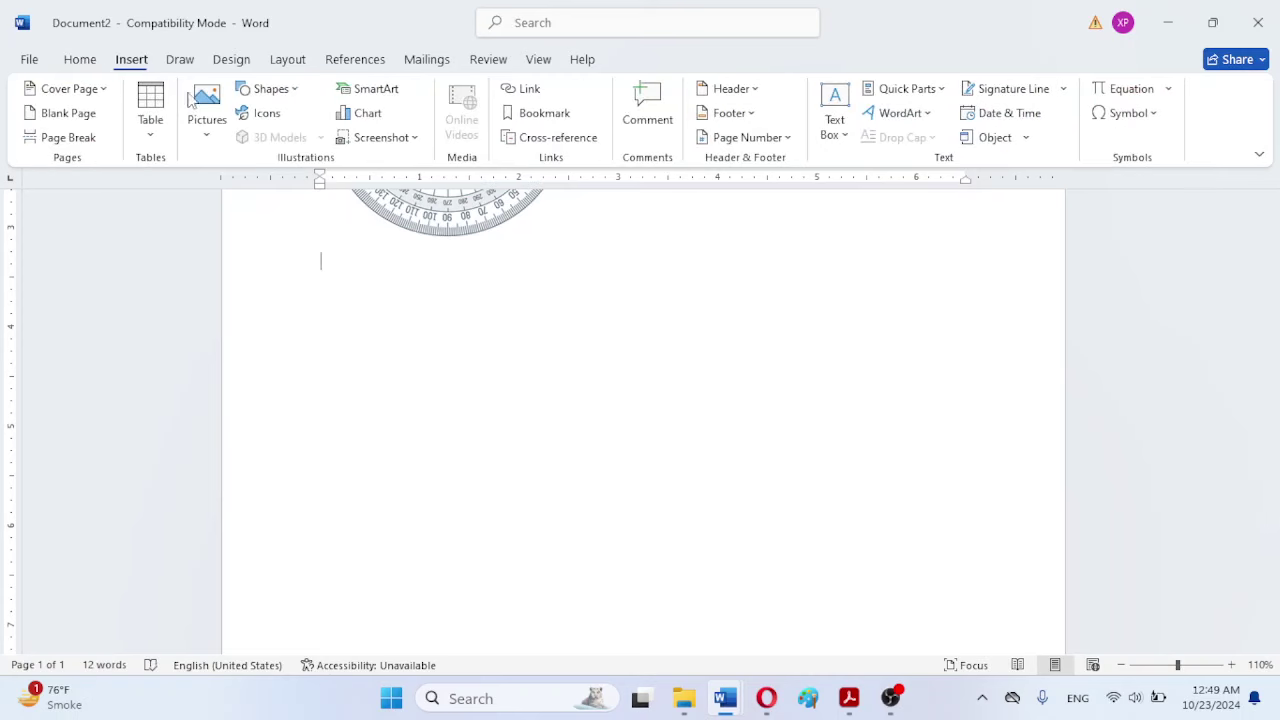
left_click(207, 122)
left_click(240, 195)
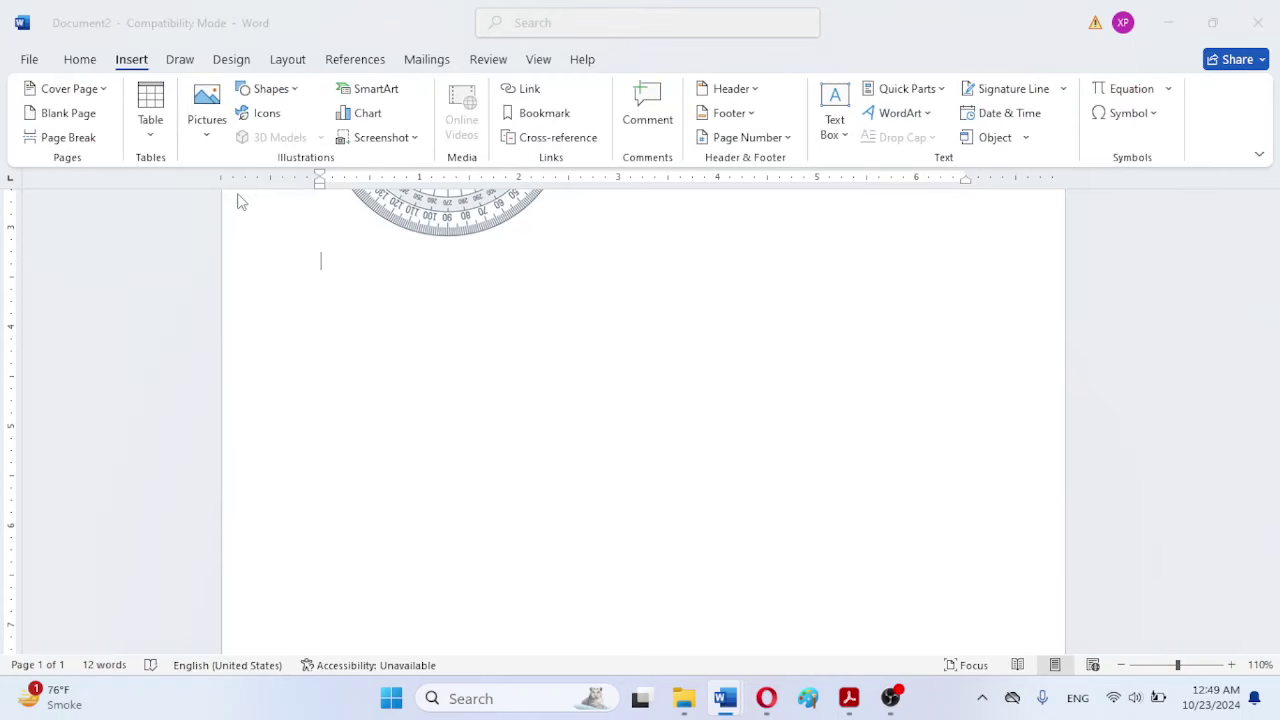
left_click(592, 218)
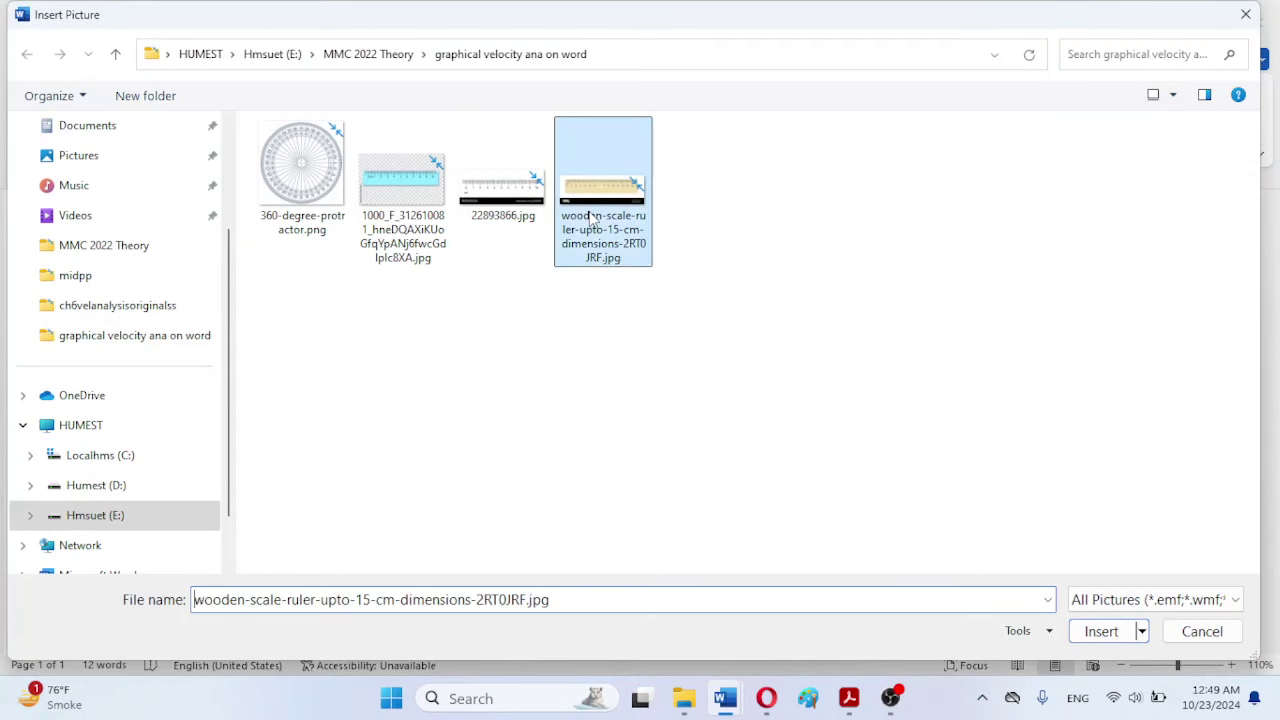
left_click(1090, 633)
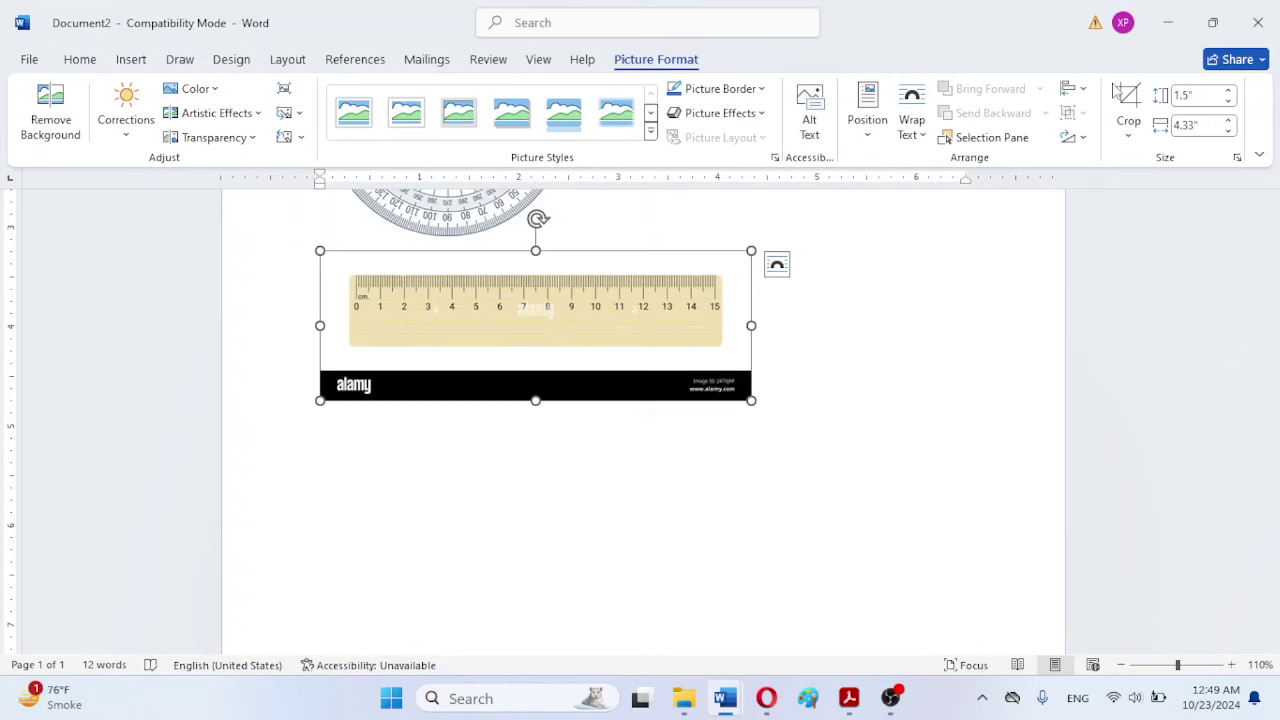
Step: Crop the ruler picture to just the ruler scale, about 0.78" × 3.82"
left_click(1128, 100)
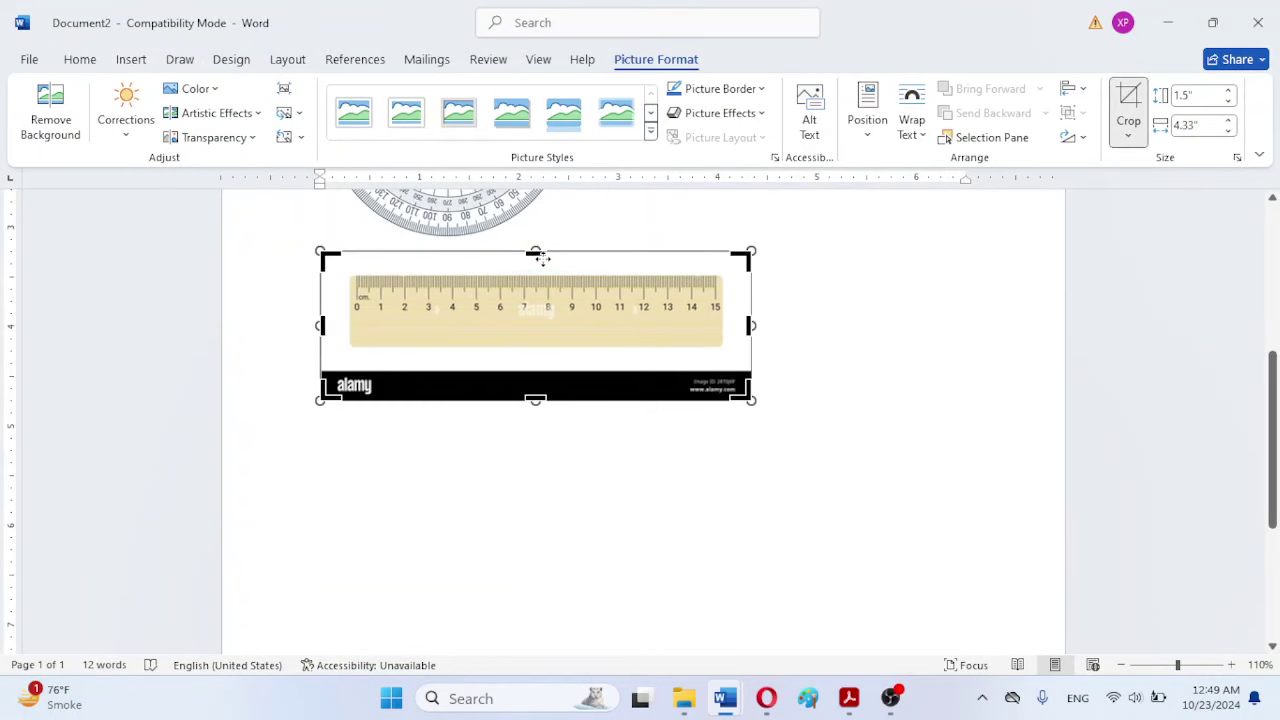
left_click_drag(536, 251, 537, 267)
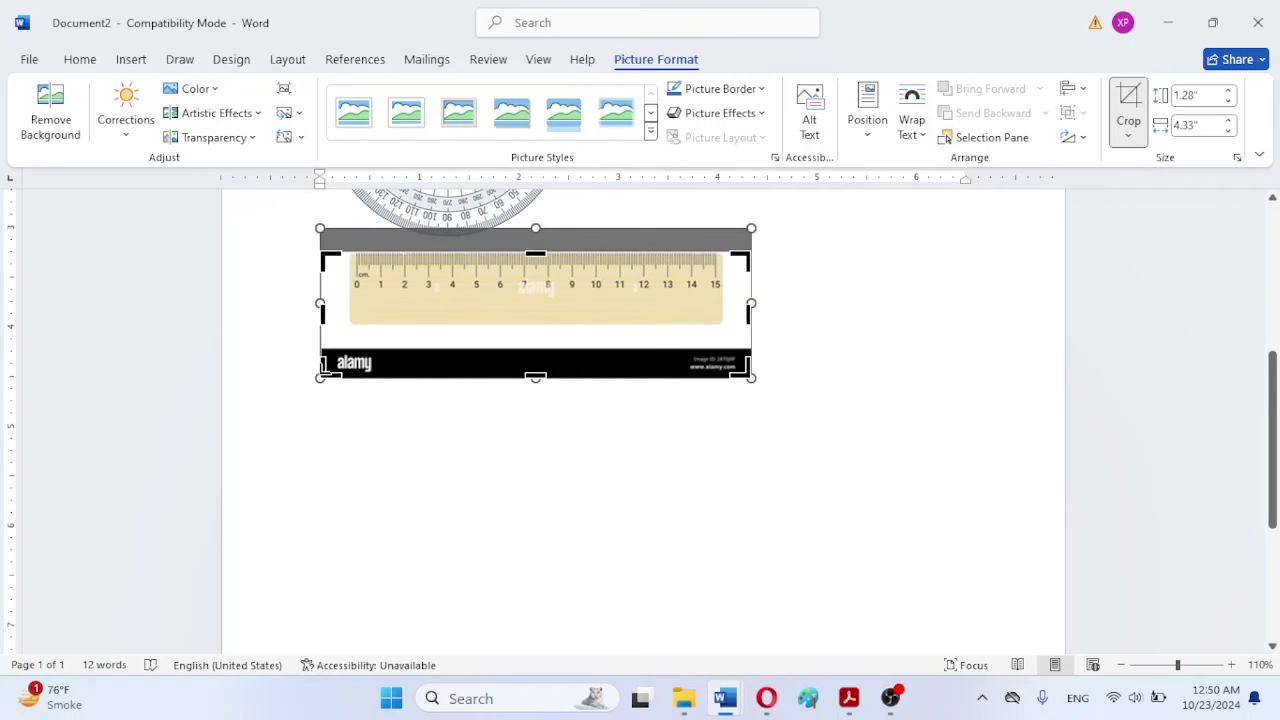
left_click_drag(326, 370, 344, 330)
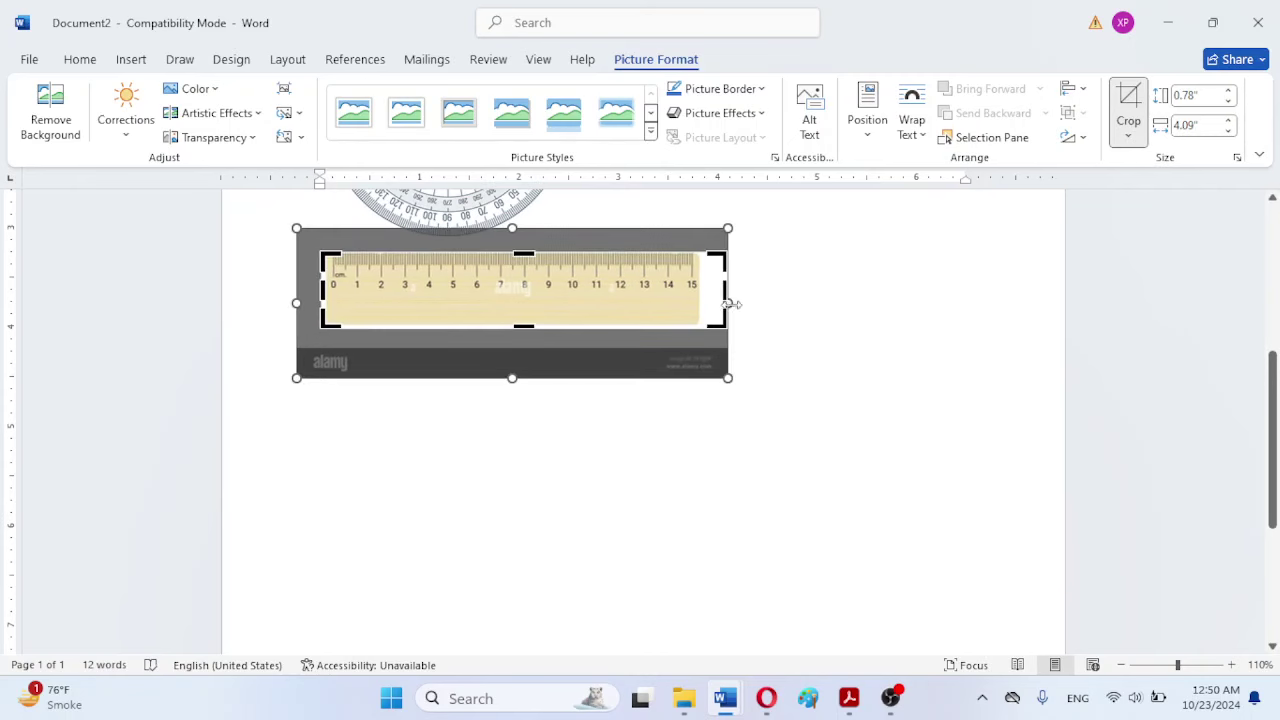
left_click_drag(719, 294, 699, 291)
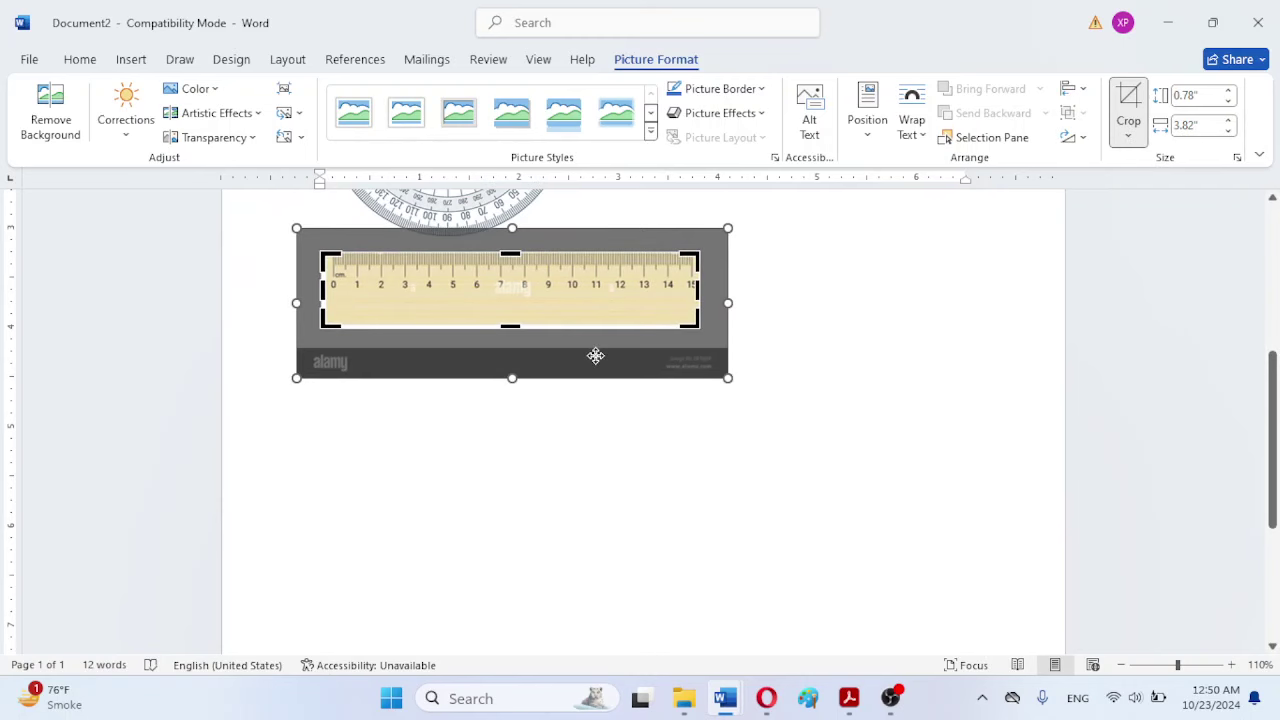
left_click_drag(511, 326, 518, 326)
left_click(783, 318)
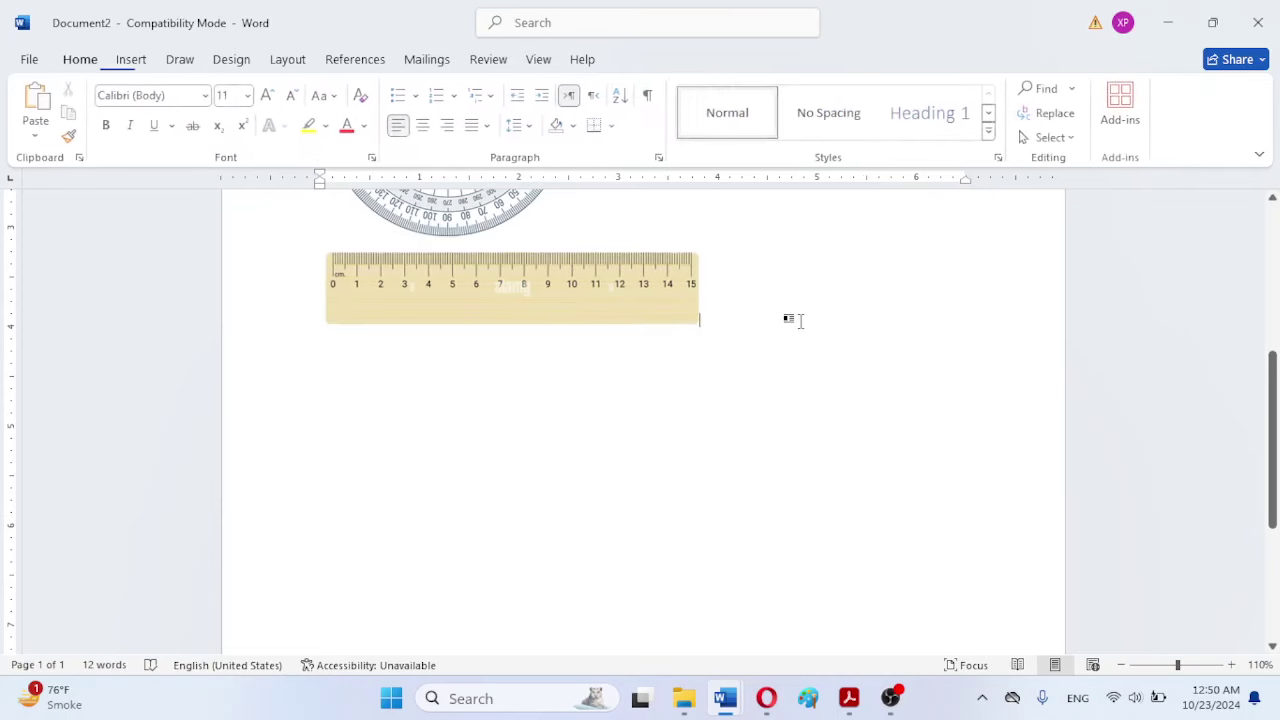
Step: Widen the cropped ruler so its 0–15 cm scale spans further, with slightly less height
left_click(568, 268)
left_click_drag(701, 332, 852, 352)
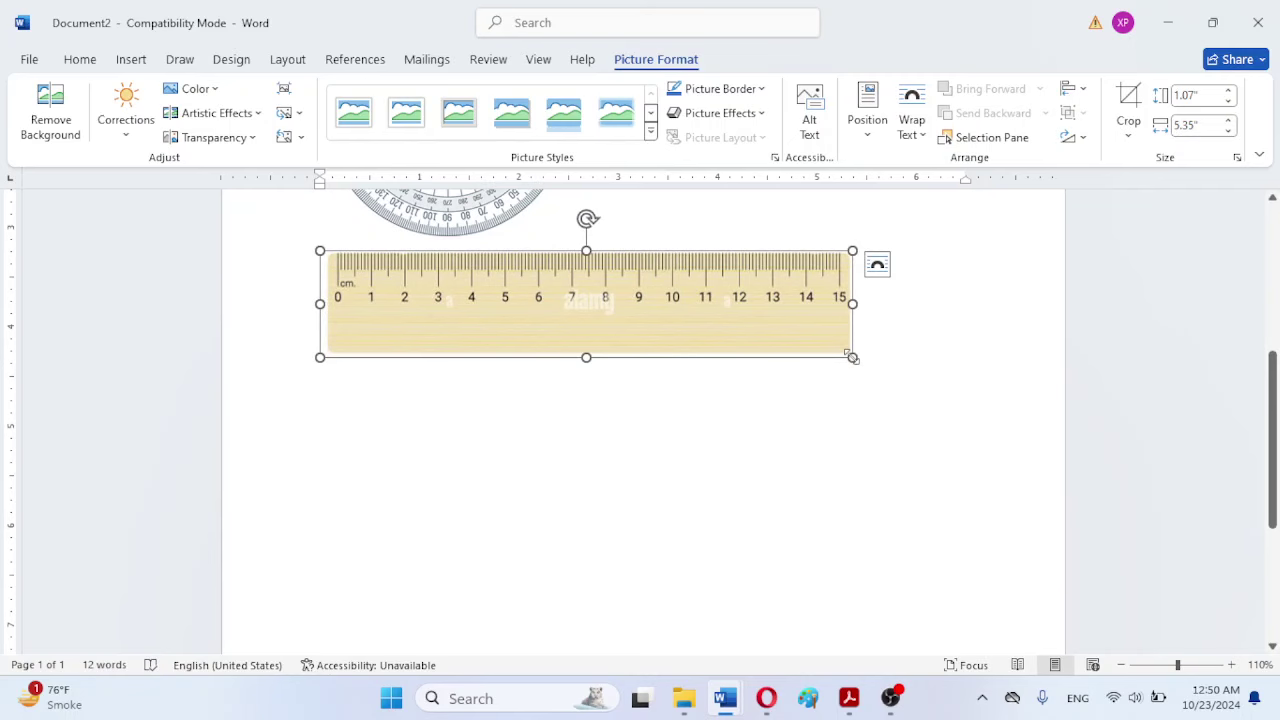
left_click_drag(852, 357, 877, 363)
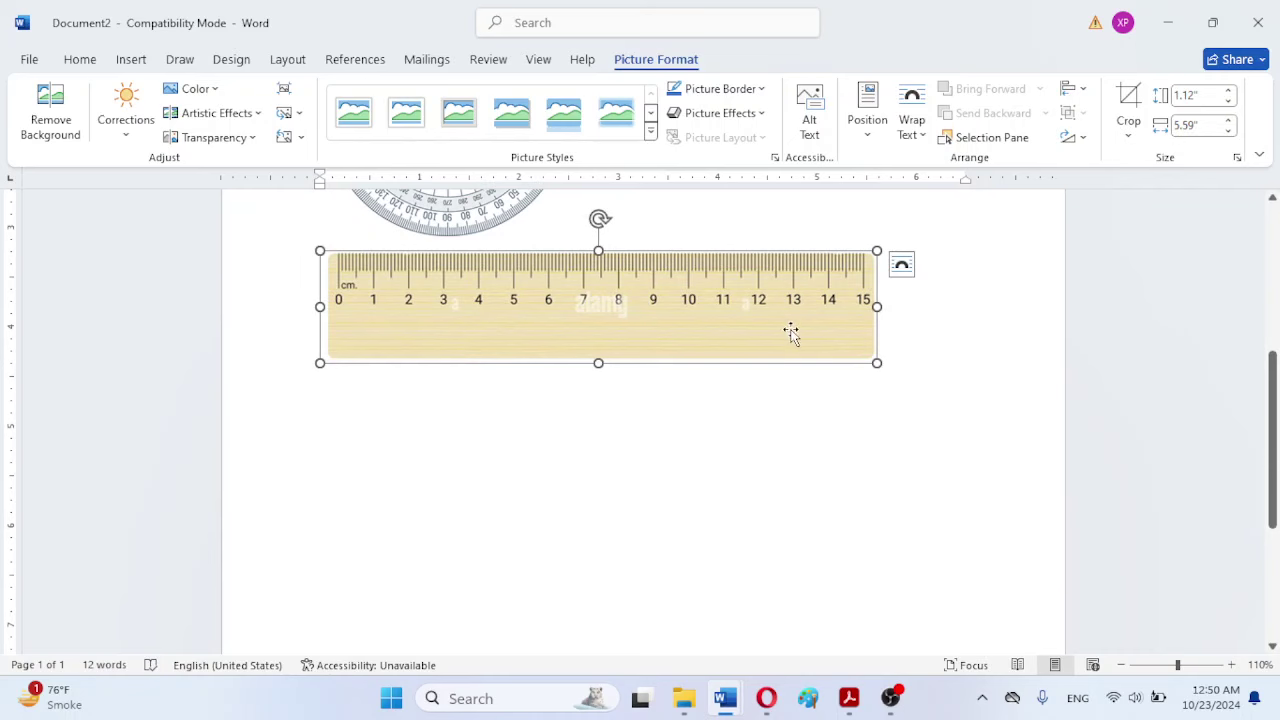
left_click_drag(1273, 422, 1273, 362)
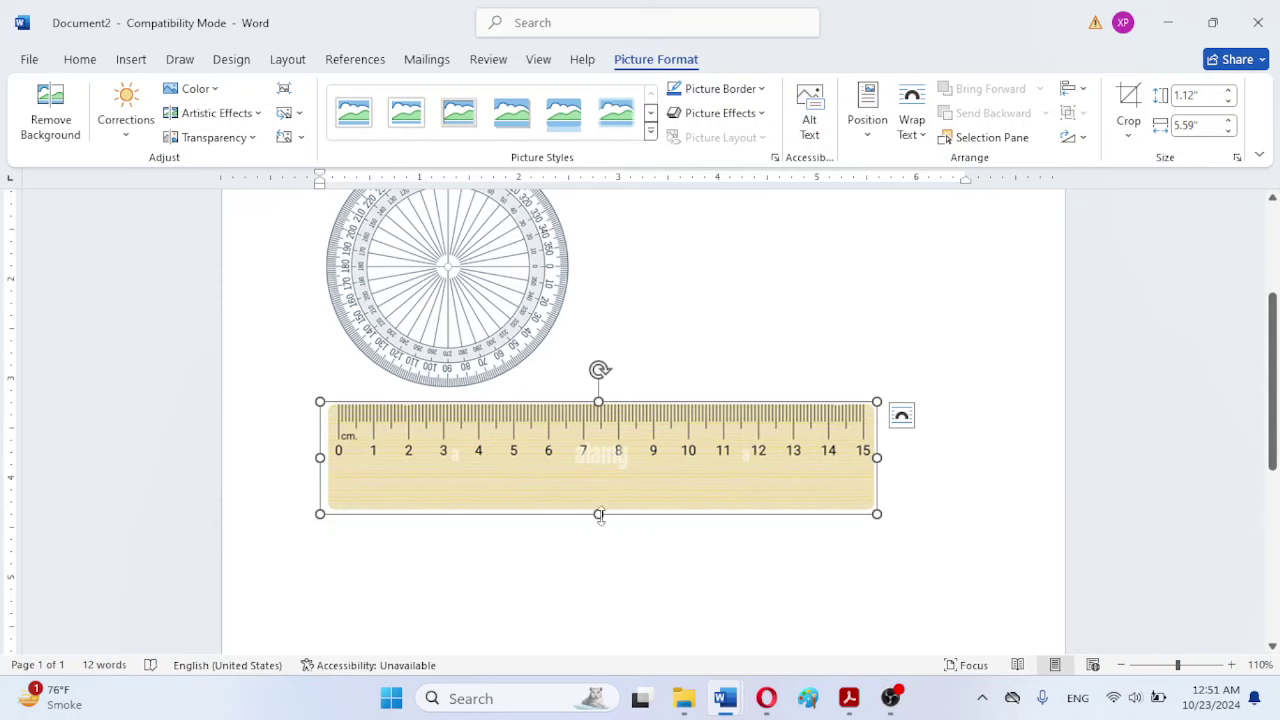
mouse_move(599, 515)
left_mouse_down()
mouse_move(595, 487)
mouse_move(598, 498)
left_mouse_up()
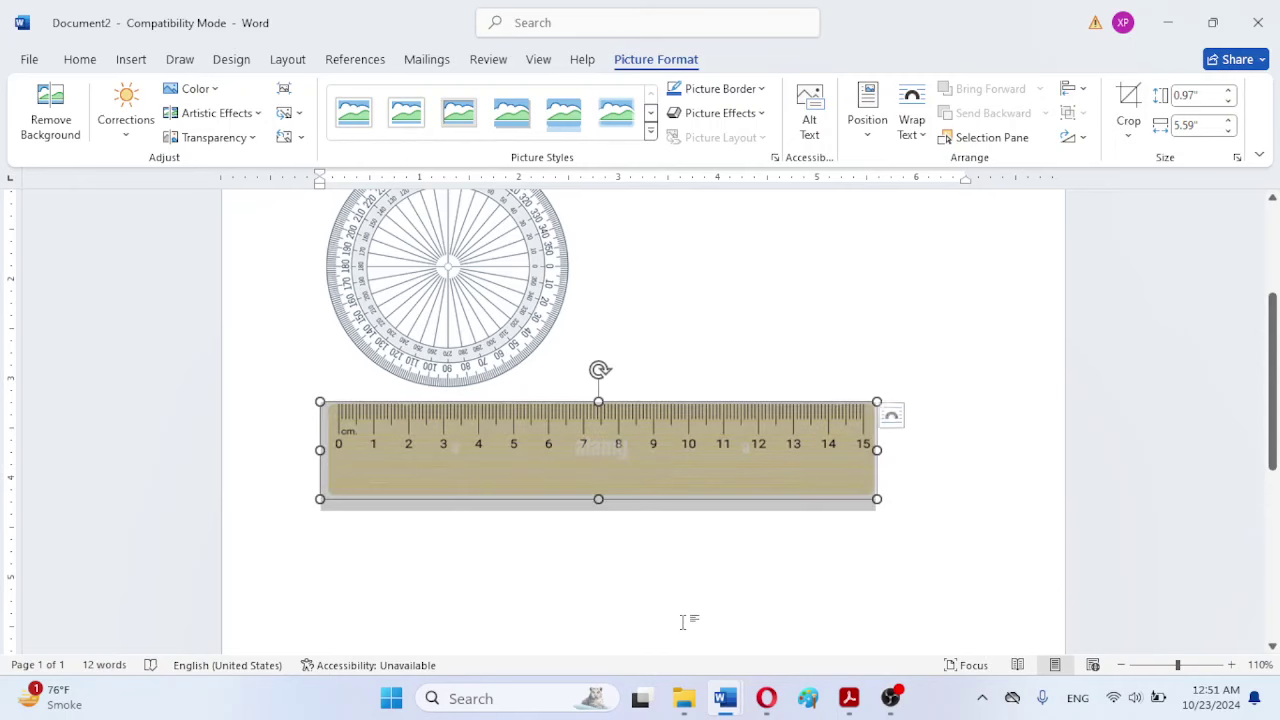
left_click(707, 337)
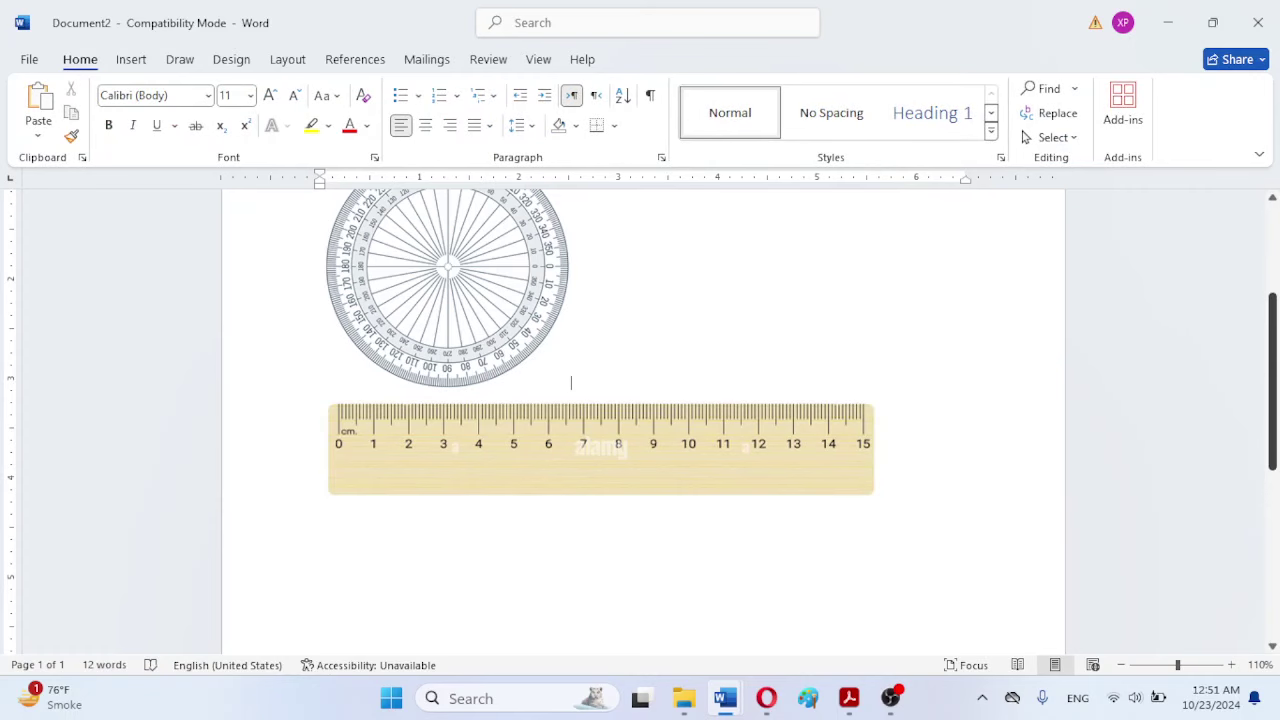
scroll(1272, 380, "up", 1)
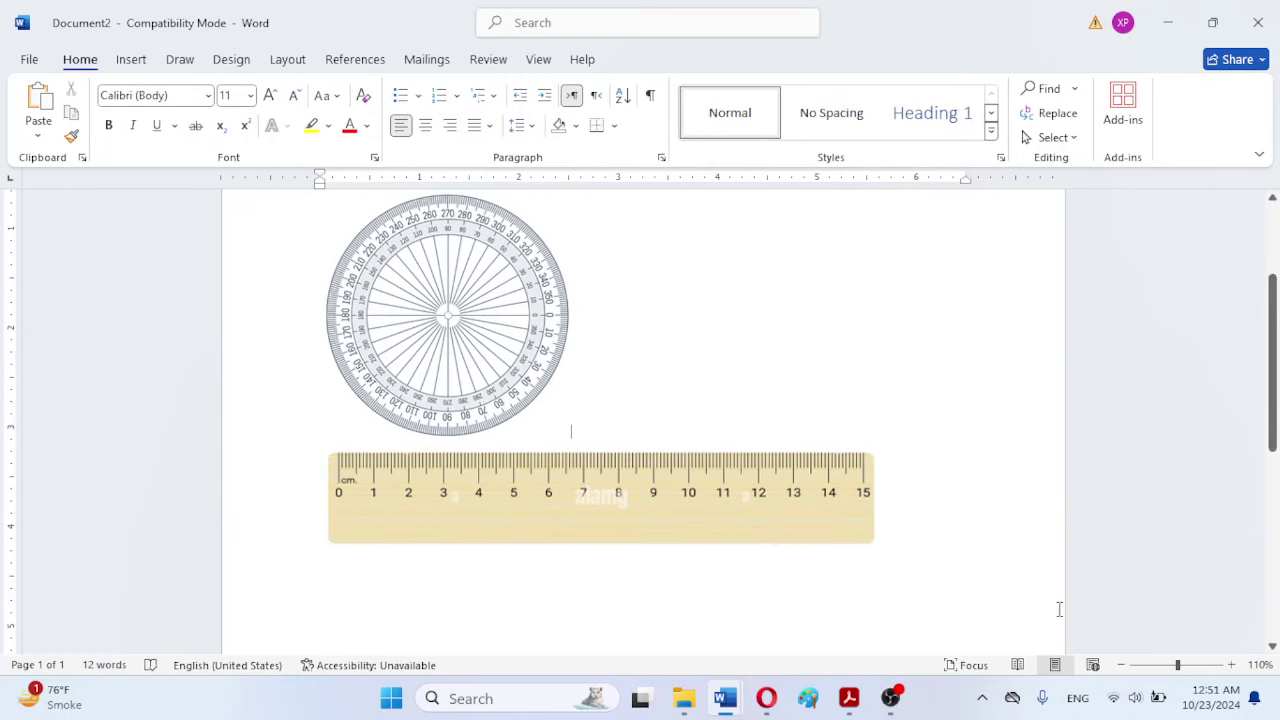
mouse_move(855, 707)
left_click(853, 600)
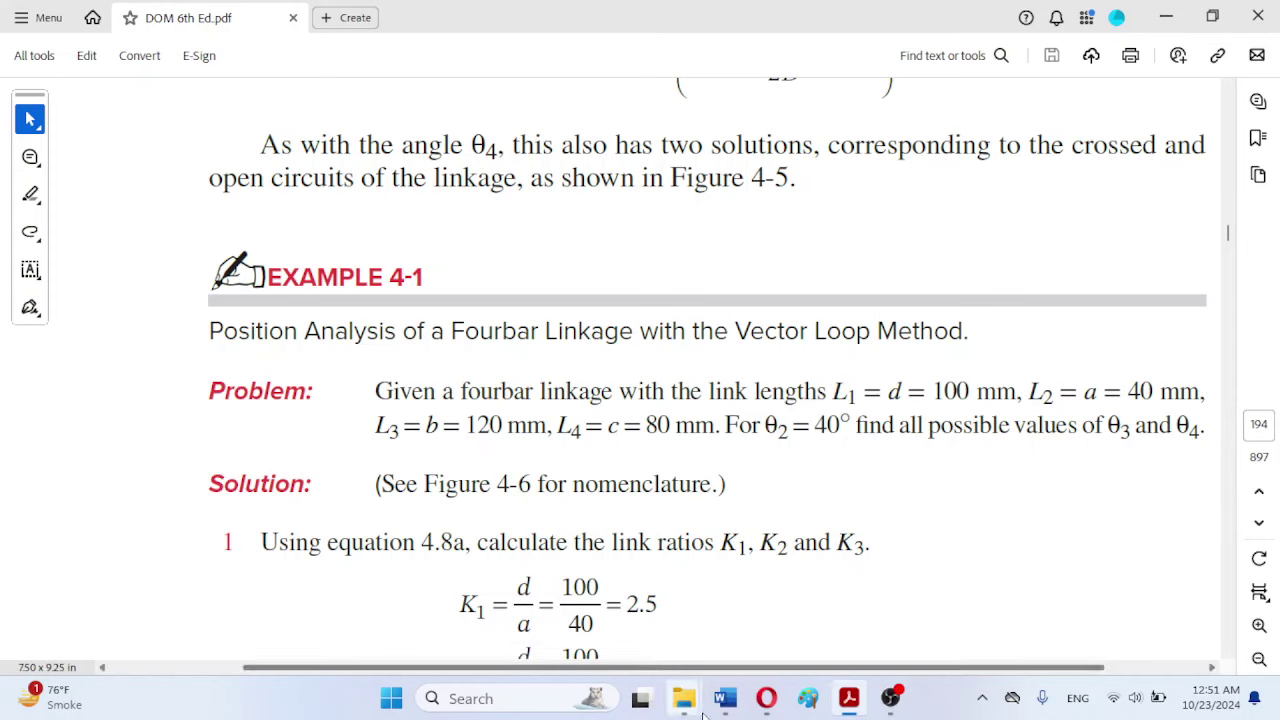
mouse_move(726, 700)
left_click(824, 604)
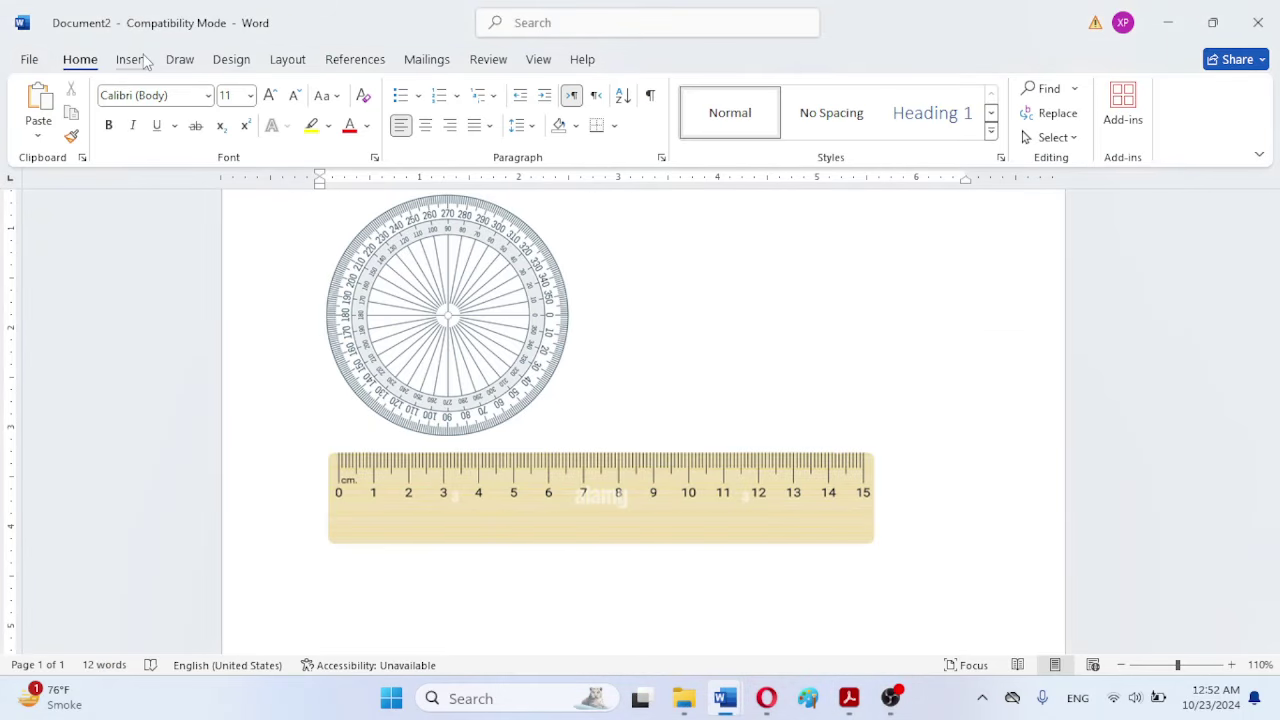
Step: Draw a short diagonal Line Arrow shape on the page below the ruler
left_click(131, 59)
left_click(265, 89)
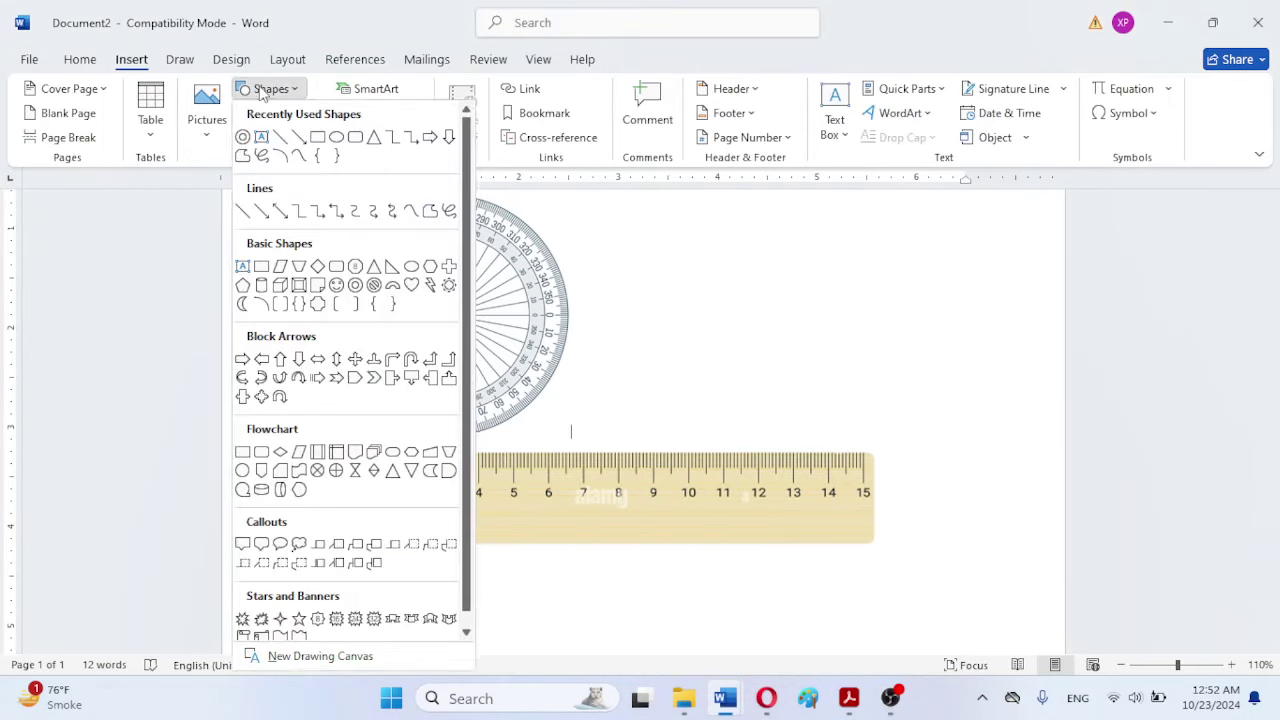
left_click(299, 136)
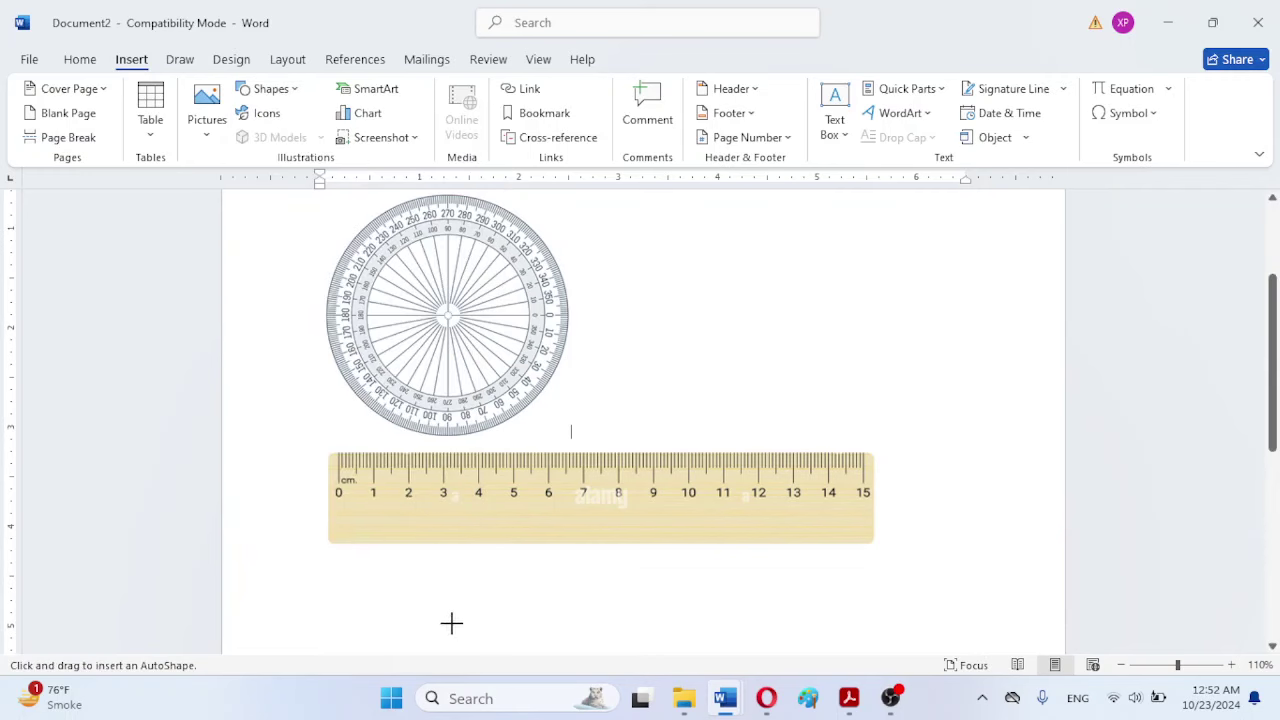
left_click_drag(1273, 372, 1262, 440)
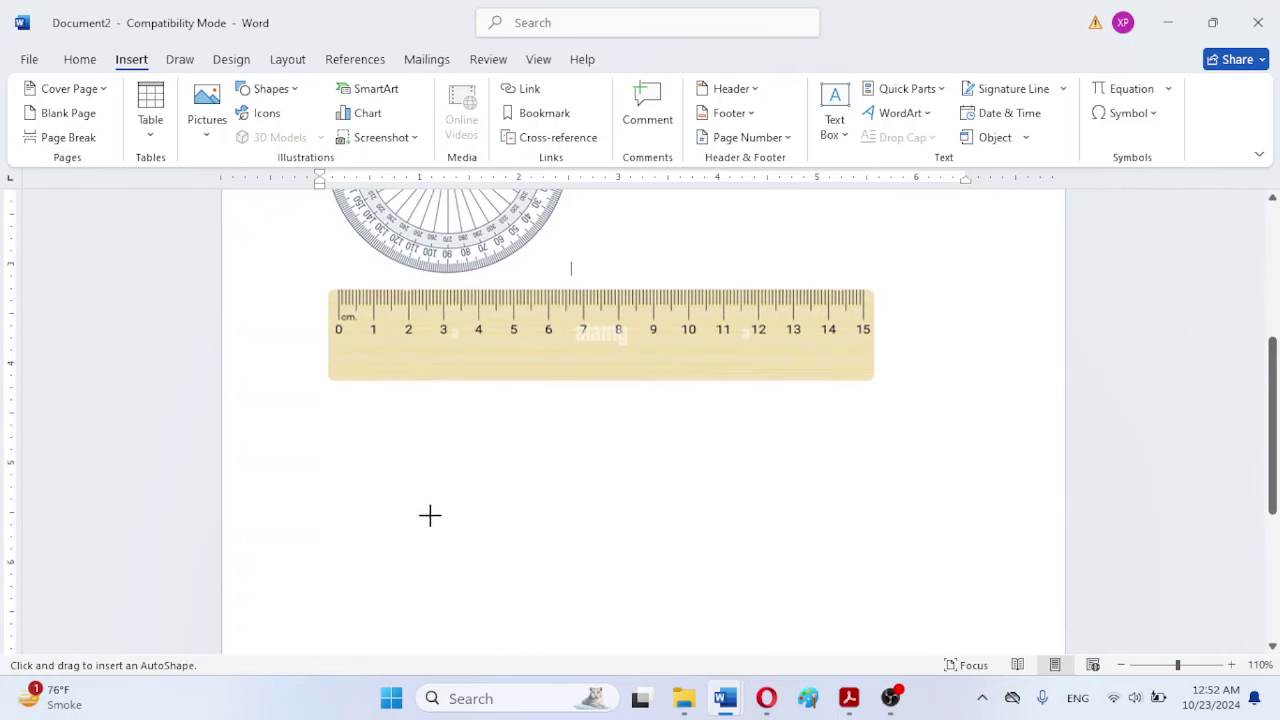
left_click_drag(432, 512, 490, 433)
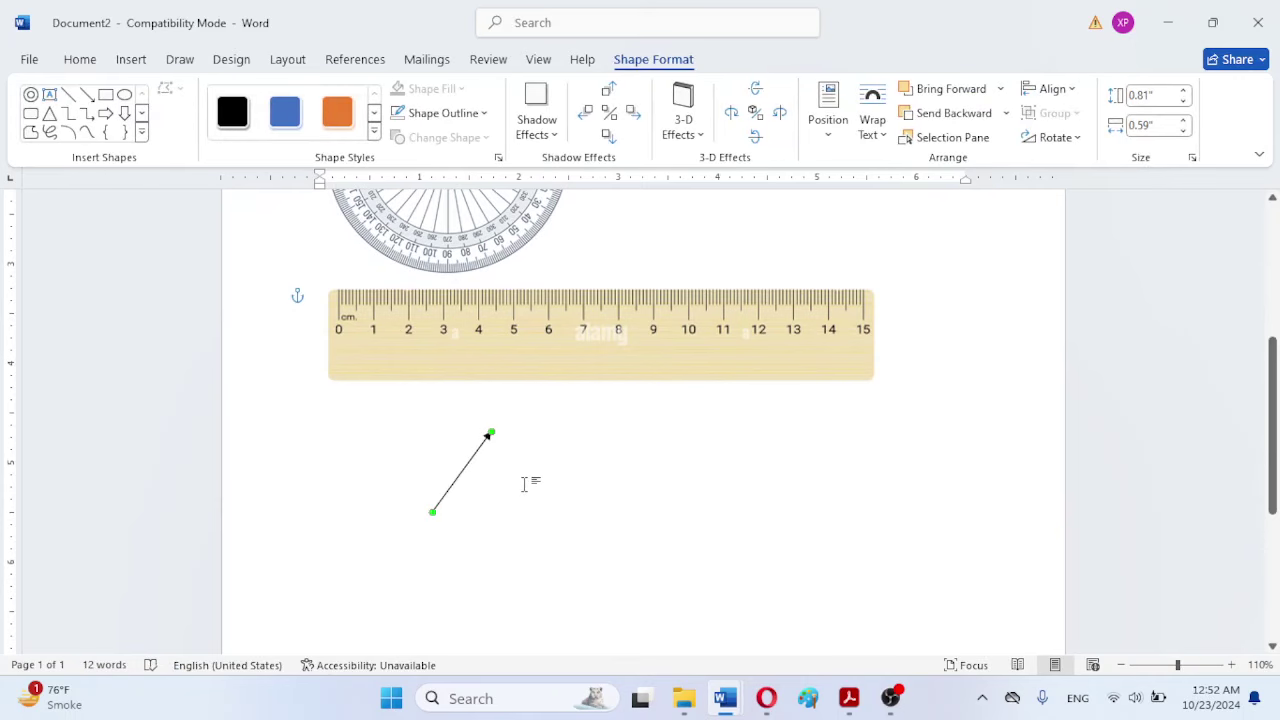
key("Tab")
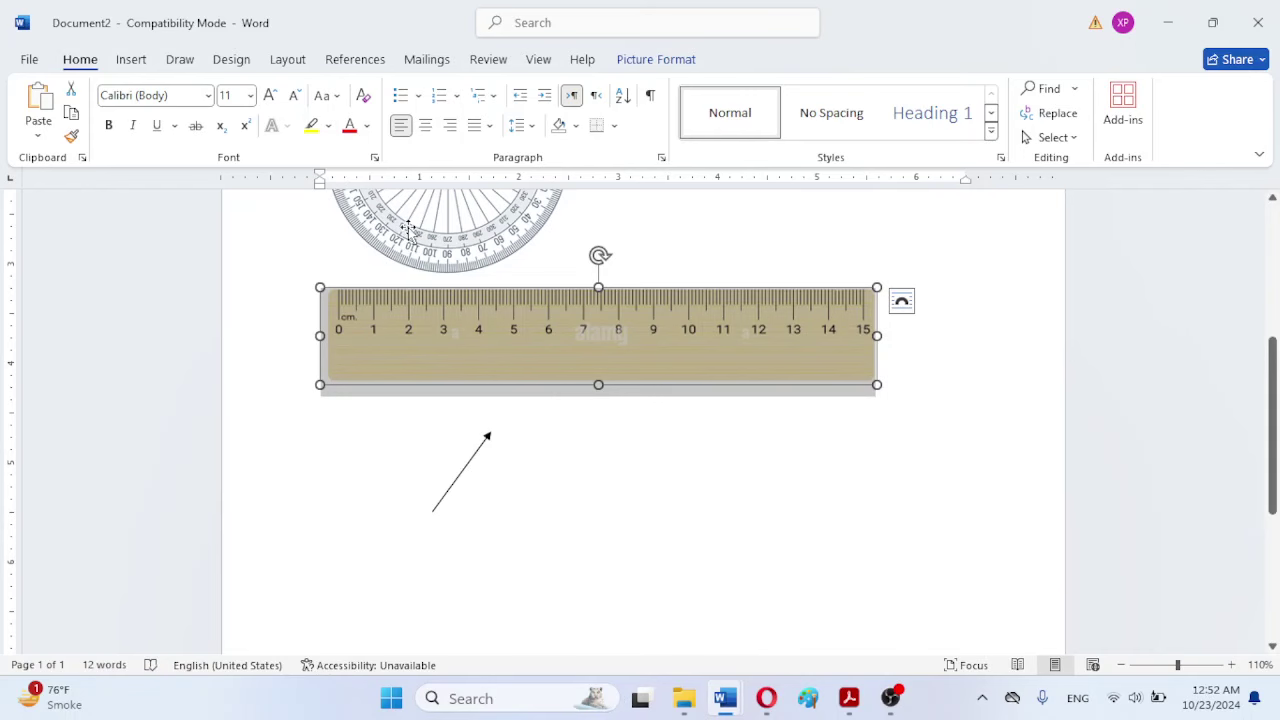
Step: Move the protractor down slightly and set its text wrapping to Through
left_click(463, 235)
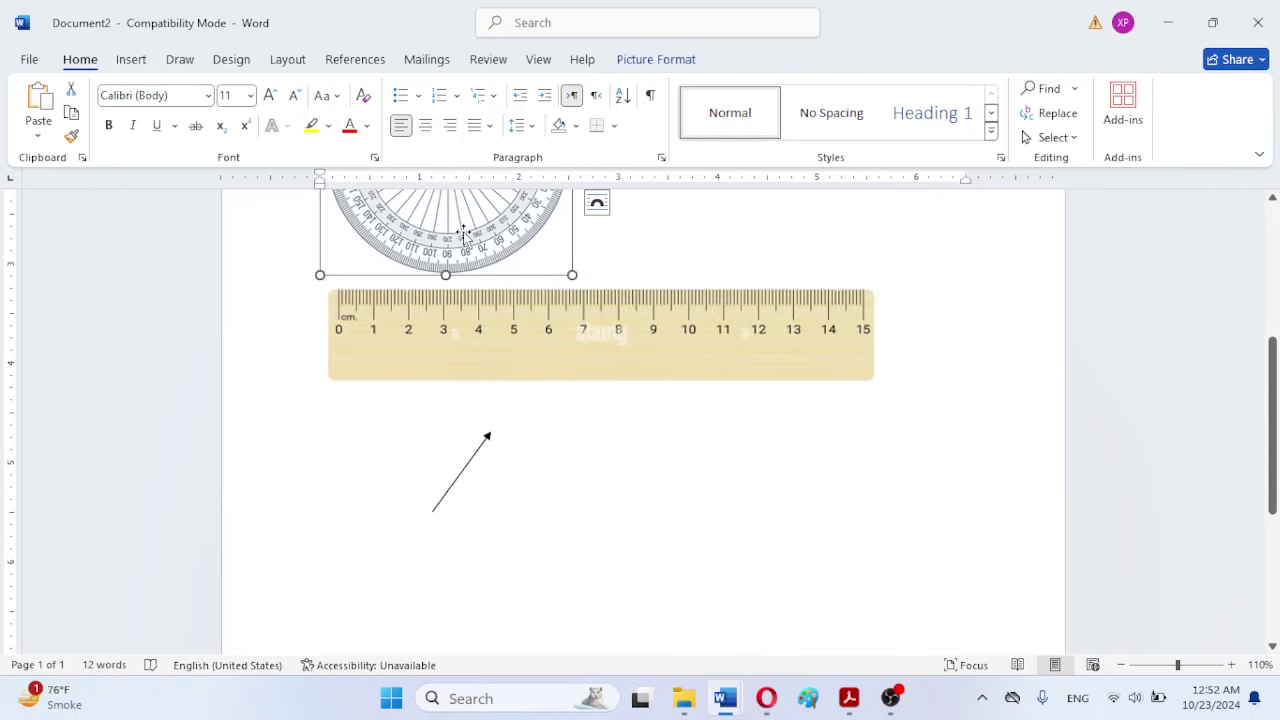
left_click_drag(463, 235, 460, 280)
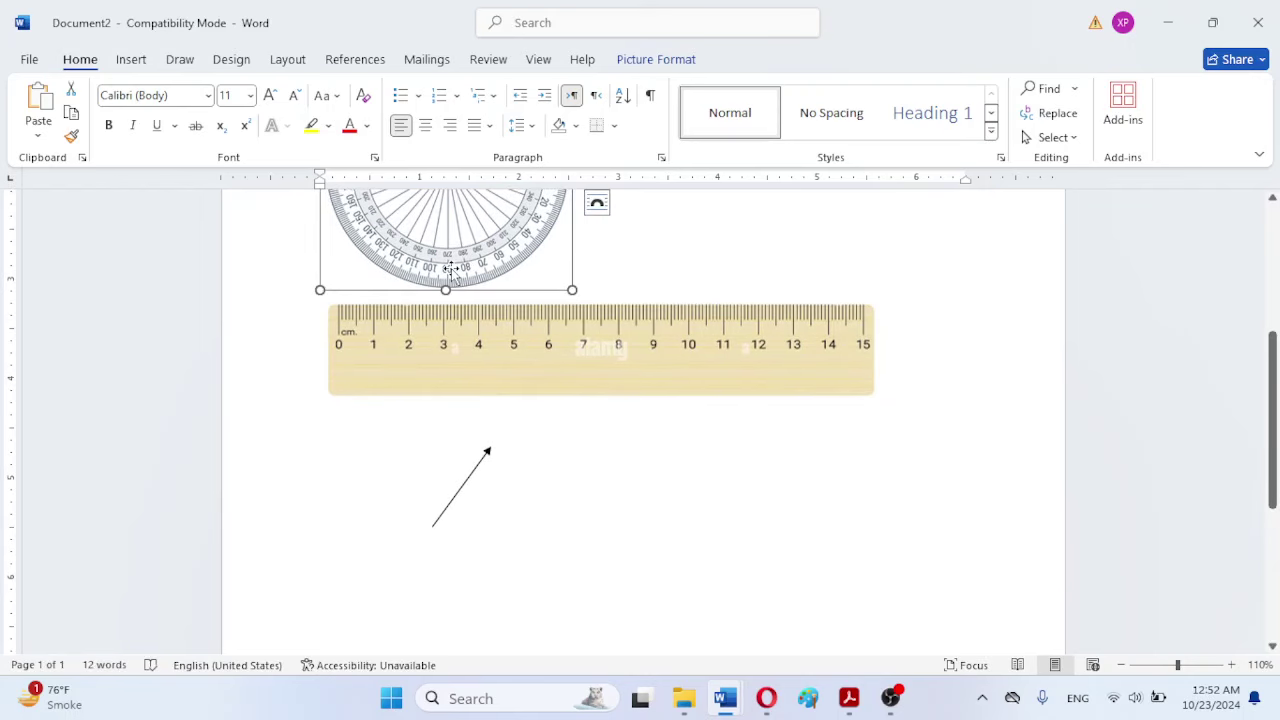
right_click(460, 279)
left_click(428, 254)
right_click(428, 254)
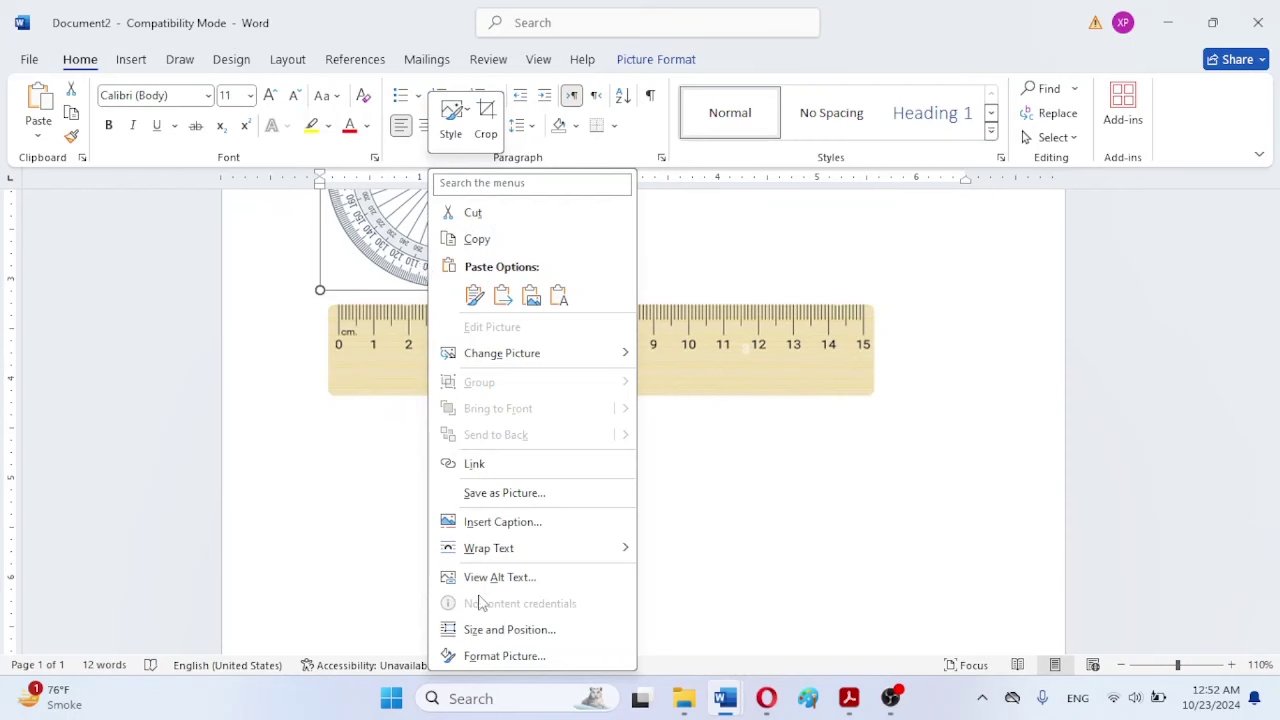
mouse_move(488, 558)
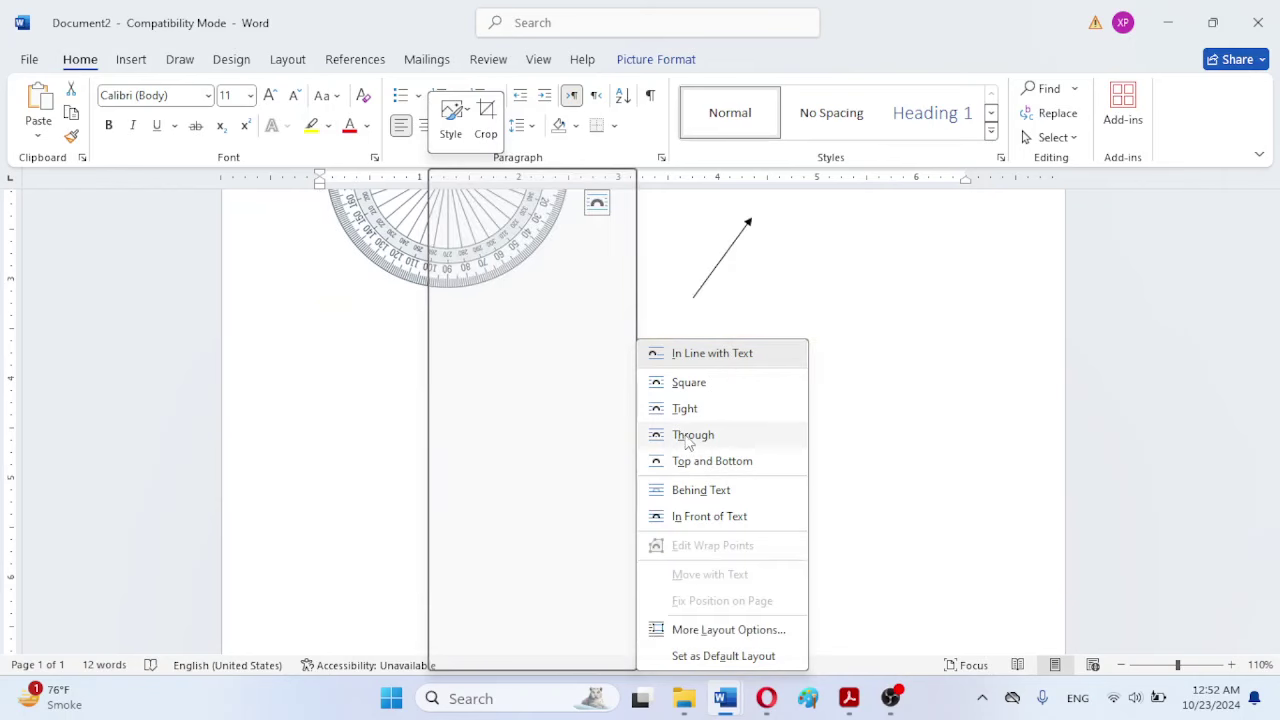
left_click(688, 436)
Step: Position the protractor over the arrow's lower-left end and set it to Behind Text
left_click(398, 206)
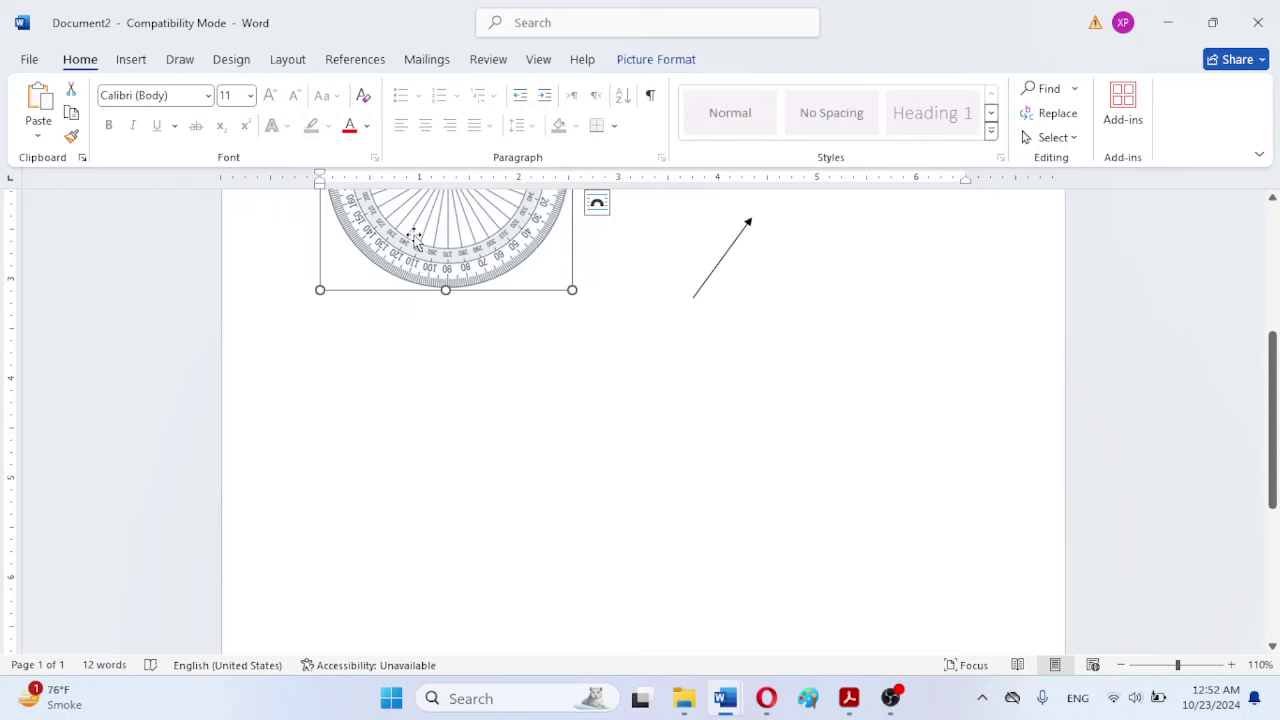
left_click_drag(418, 238, 636, 374)
left_click_drag(446, 280, 422, 418)
left_click_drag(592, 362, 428, 363)
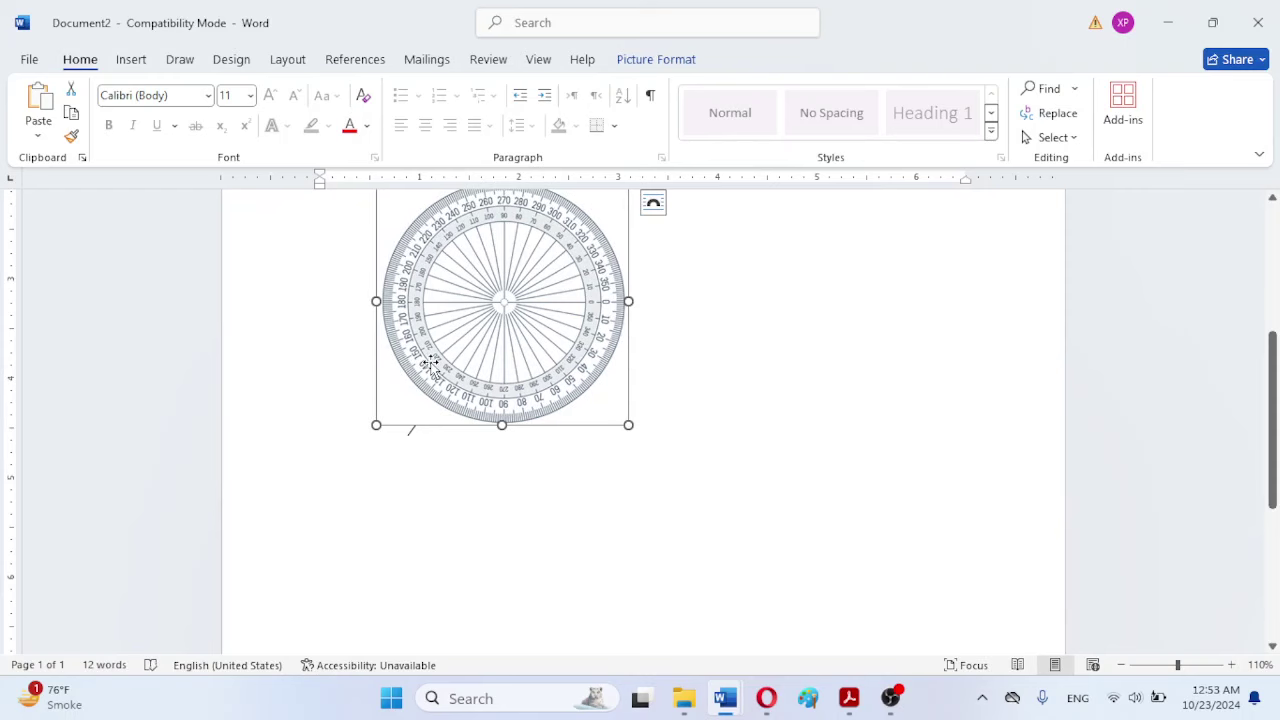
right_click(432, 363)
mouse_move(583, 560)
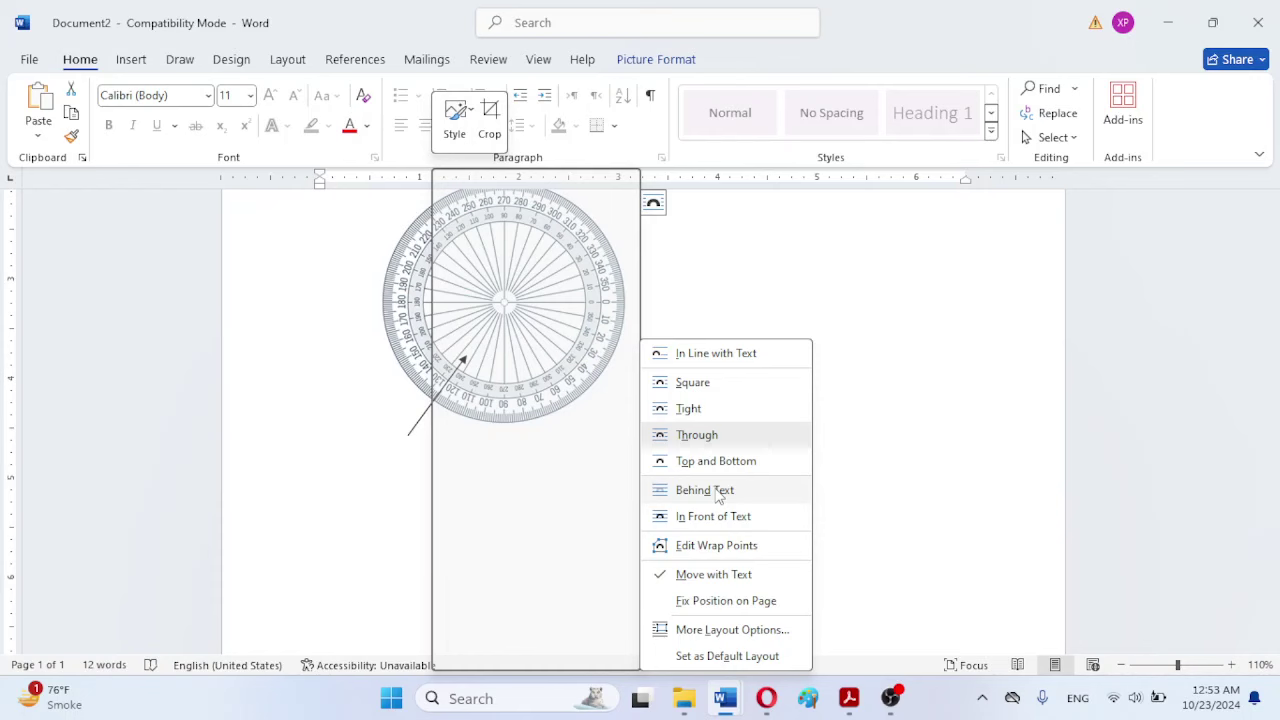
left_click(705, 490)
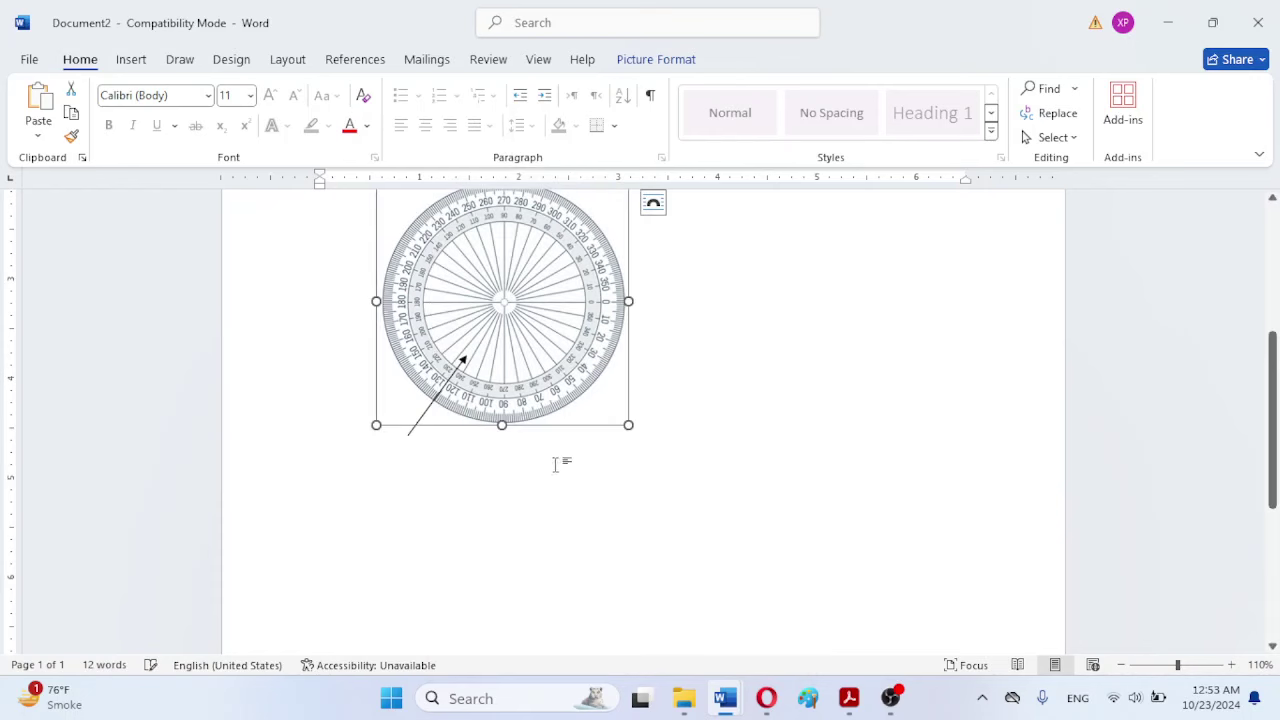
left_click(427, 410)
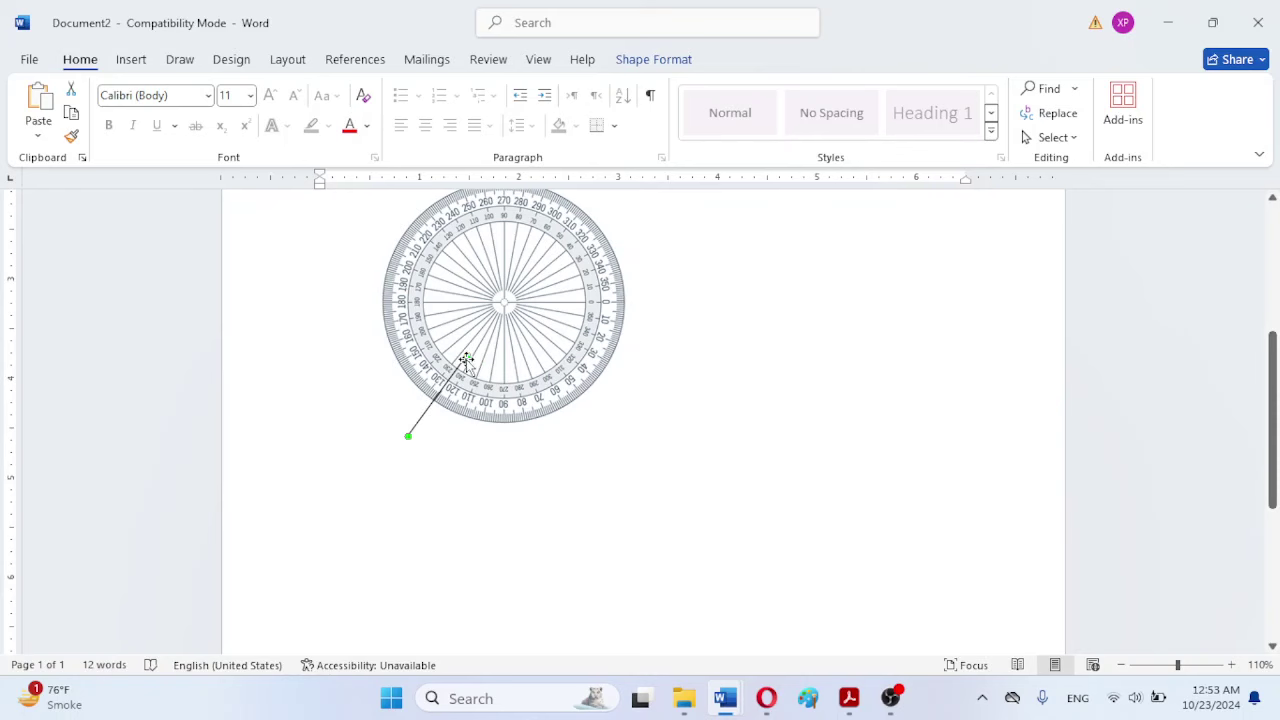
Step: Move the protractor beneath the arrow line and enlarge it
left_click_drag(466, 358, 537, 251)
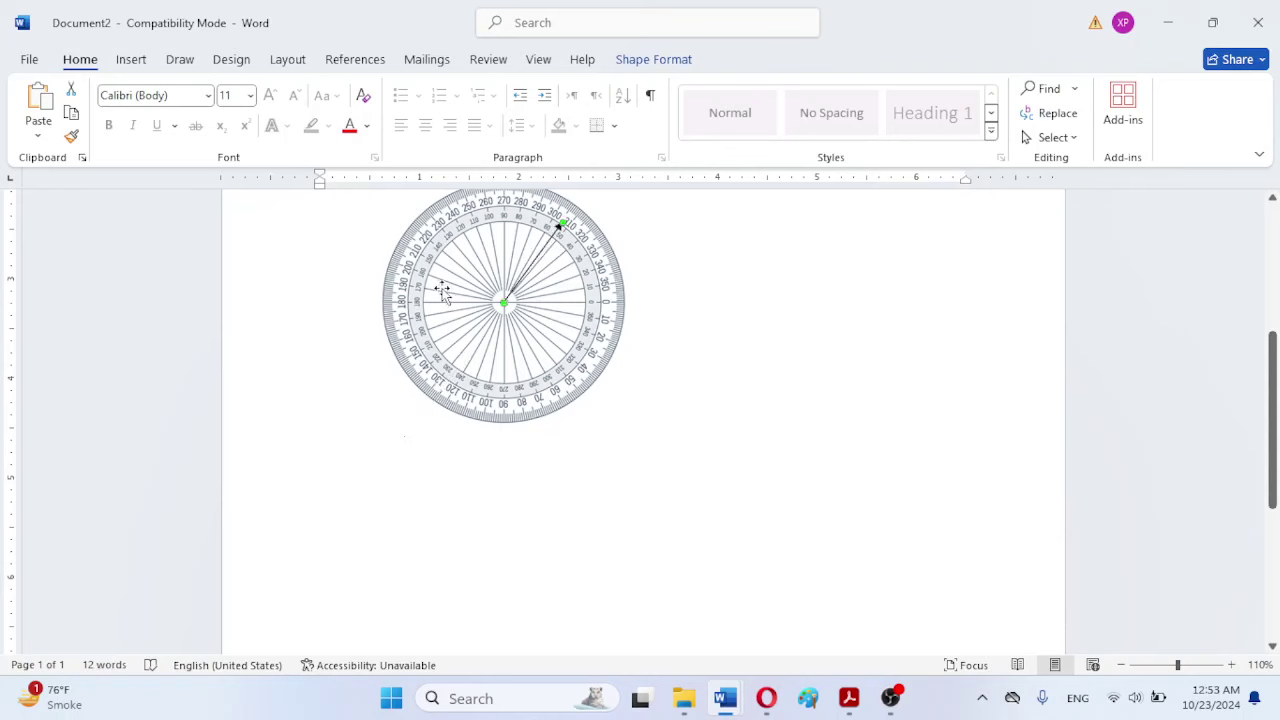
left_click_drag(441, 290, 404, 420)
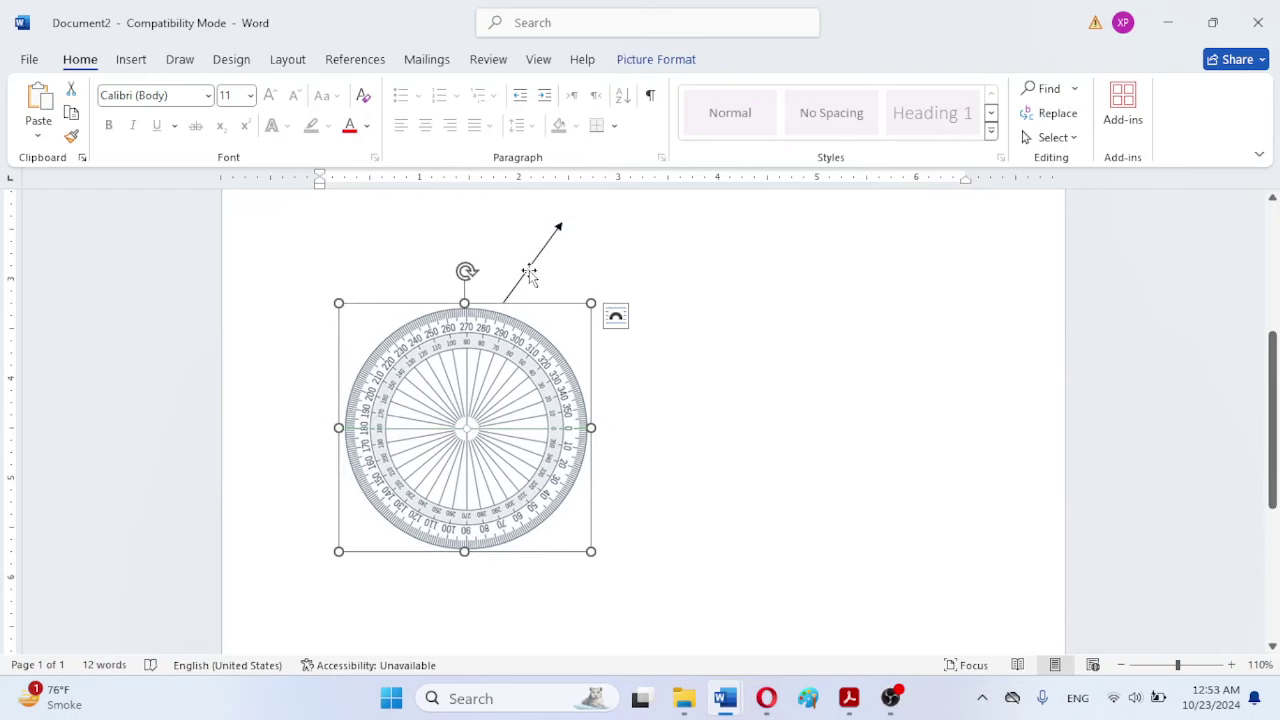
left_click_drag(530, 272, 491, 396)
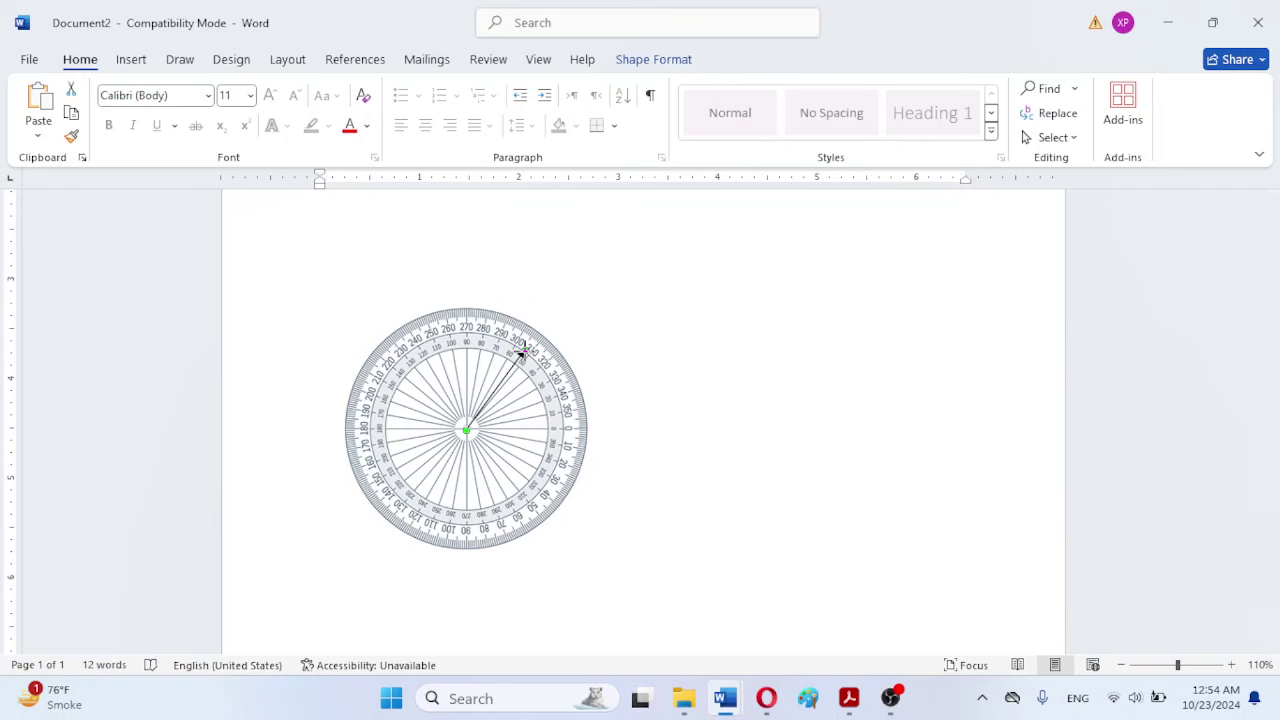
left_click(538, 496)
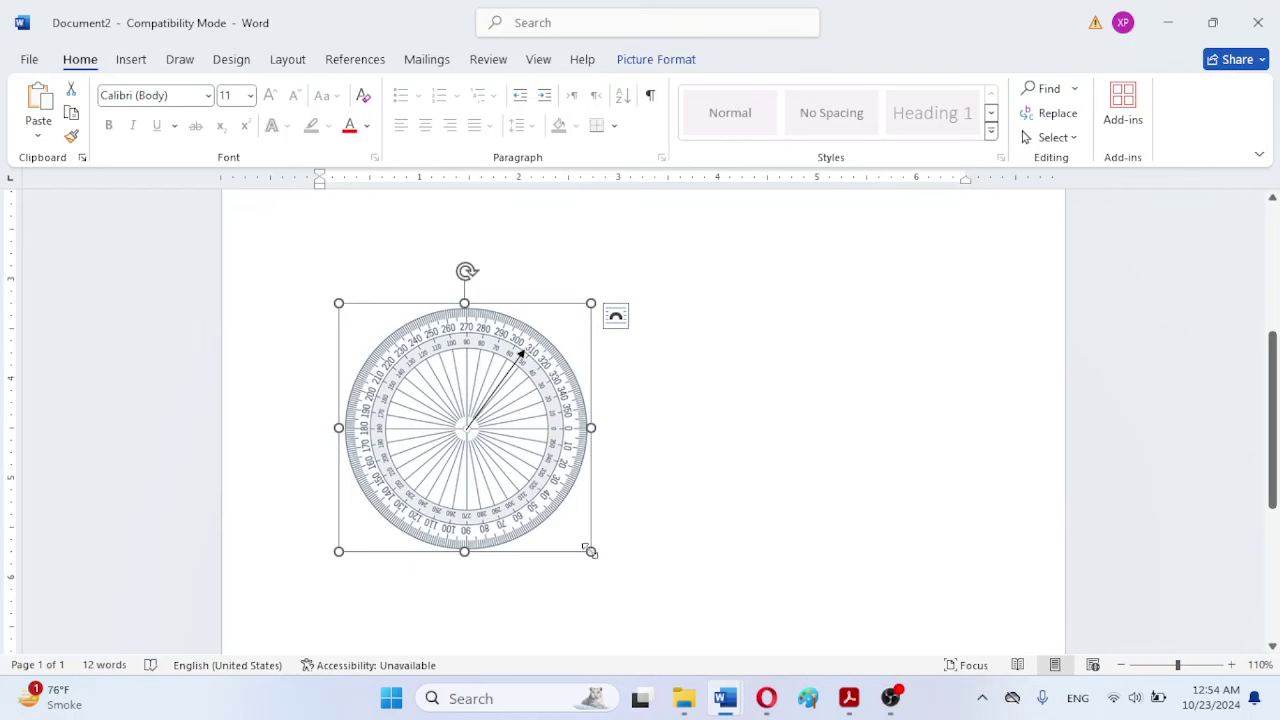
left_click_drag(590, 551, 652, 586)
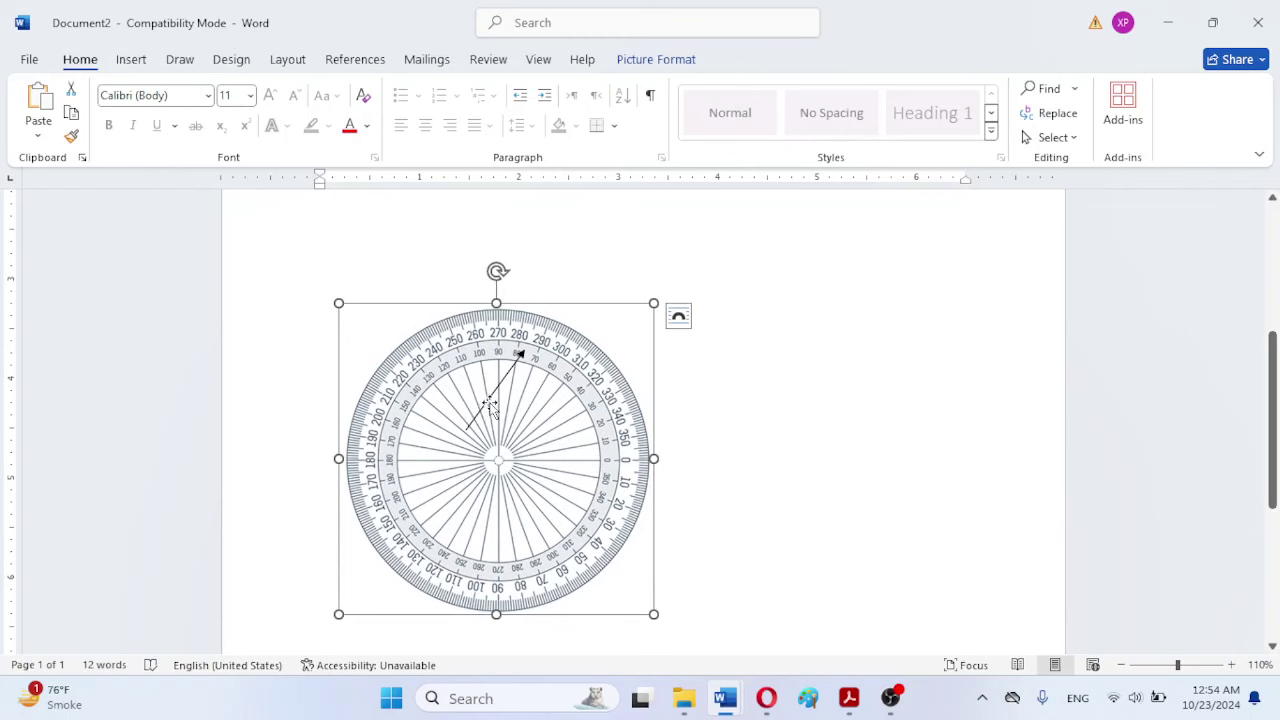
Step: Start the arrow at the protractor centre and extend it to the rim near 40°
left_click_drag(489, 402, 523, 428)
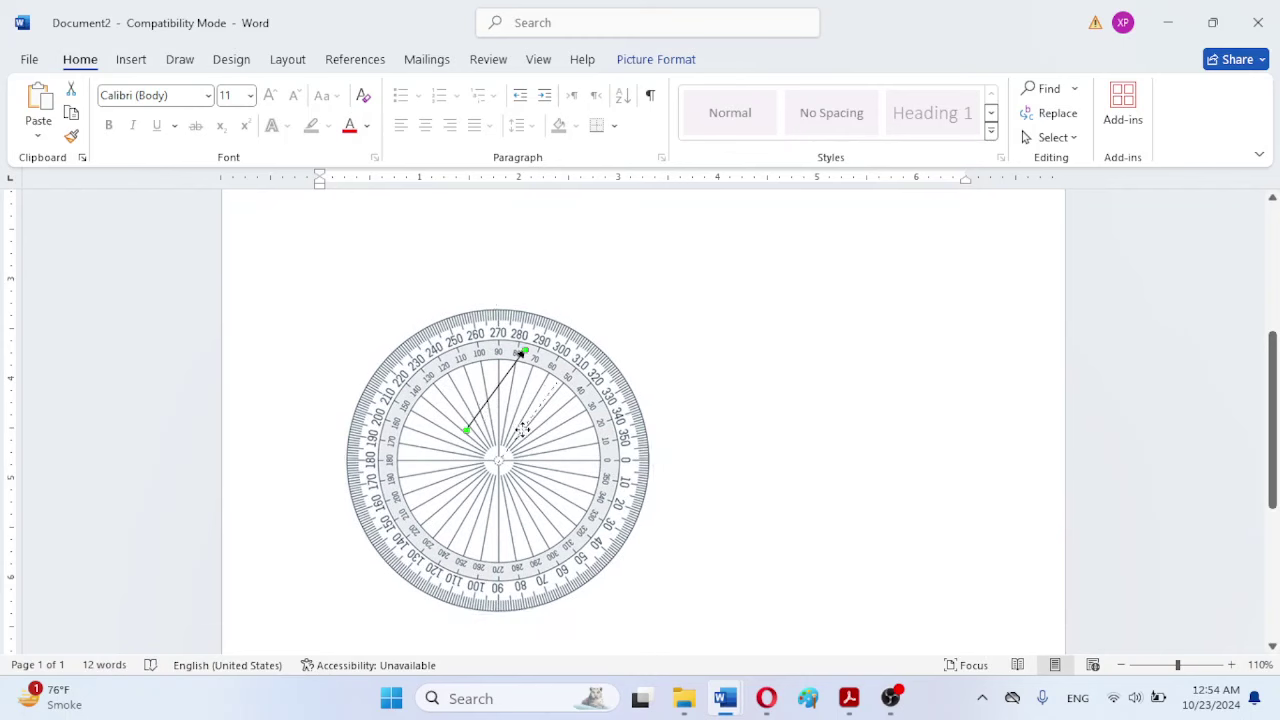
left_click_drag(522, 430, 523, 430)
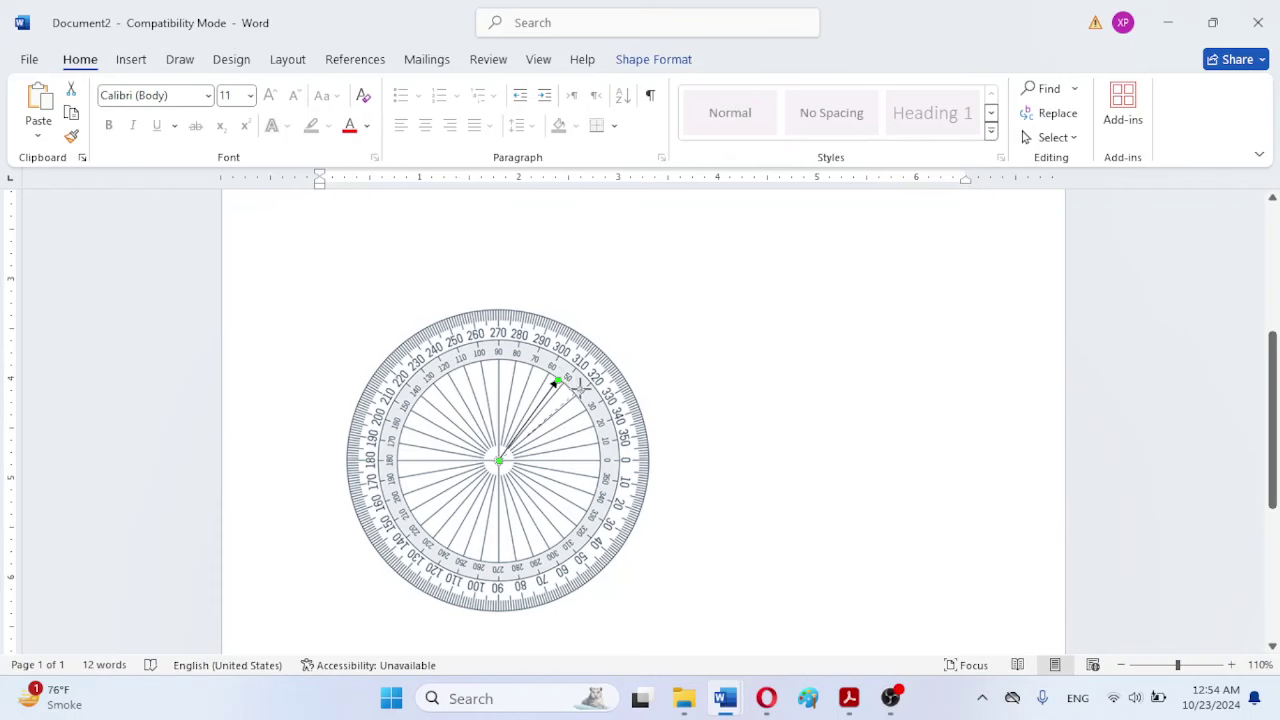
left_click_drag(582, 388, 583, 392)
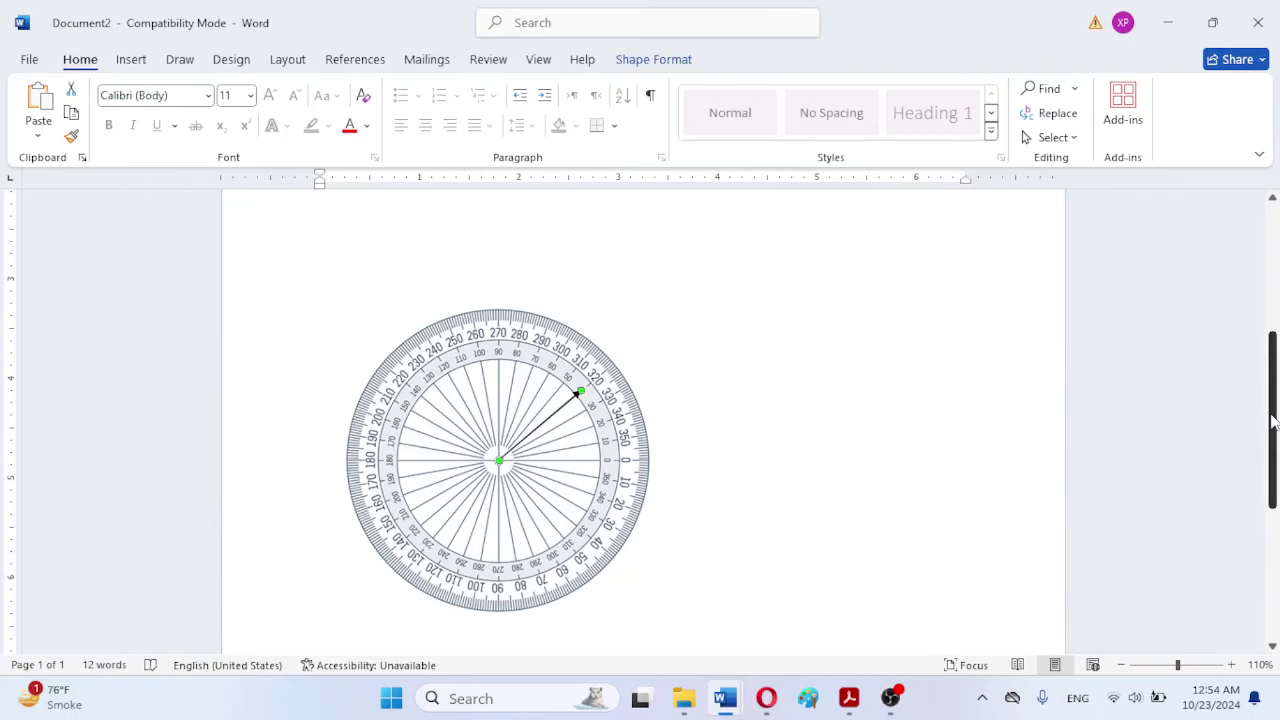
left_click_drag(1272, 420, 1232, 347)
Step: Tilt the ruler about 35° counter-clockwise, set it to Through wrapping, and move it toward the protractor
scroll(1232, 347, "down", 1)
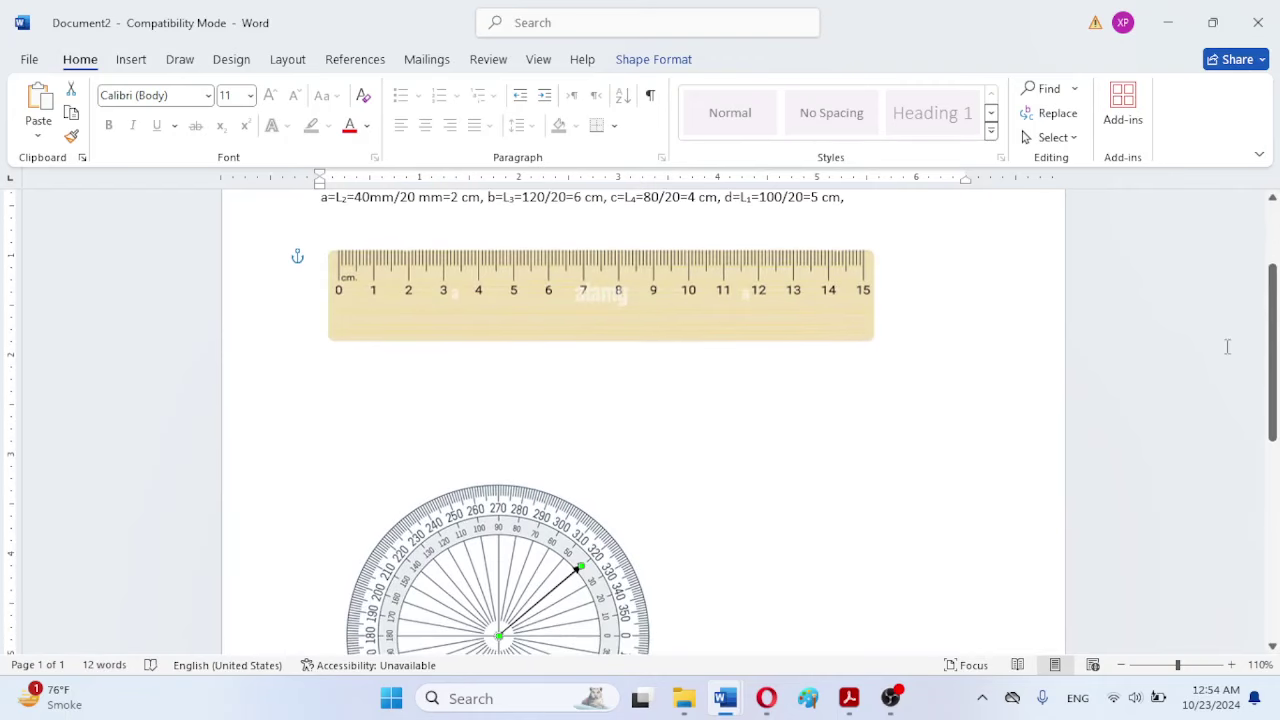
left_click(509, 305)
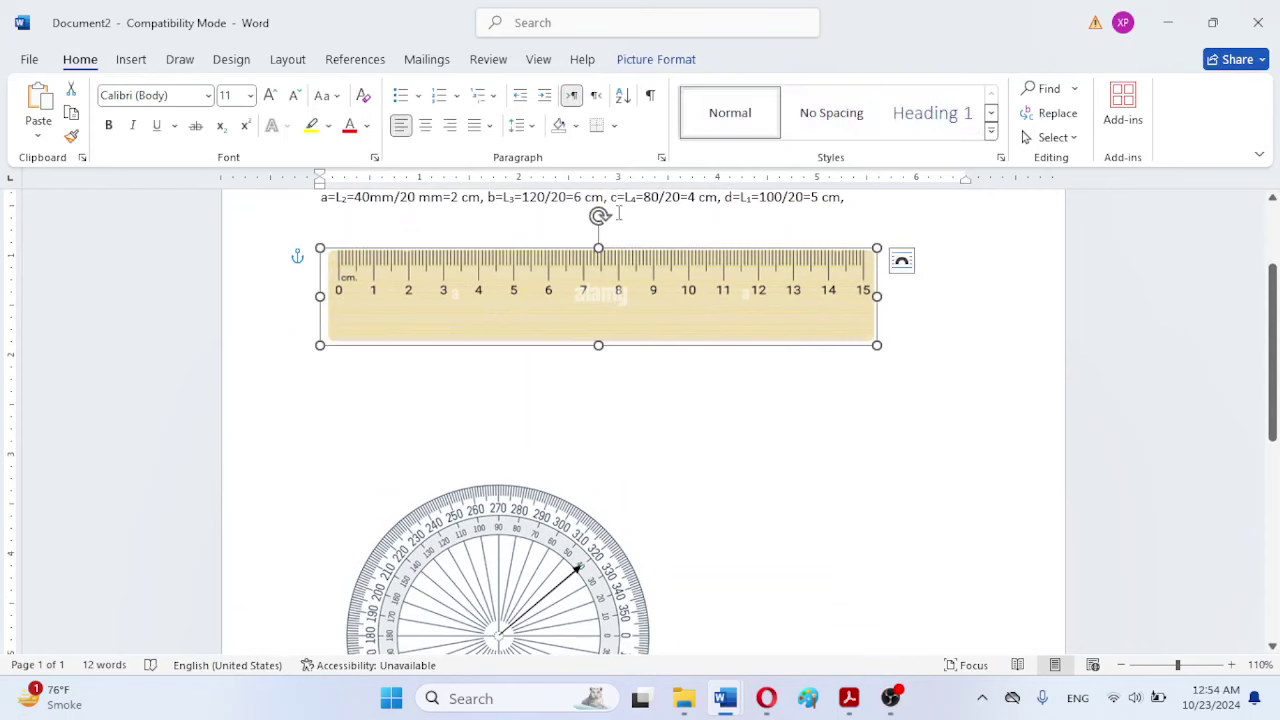
left_click_drag(599, 216, 537, 234)
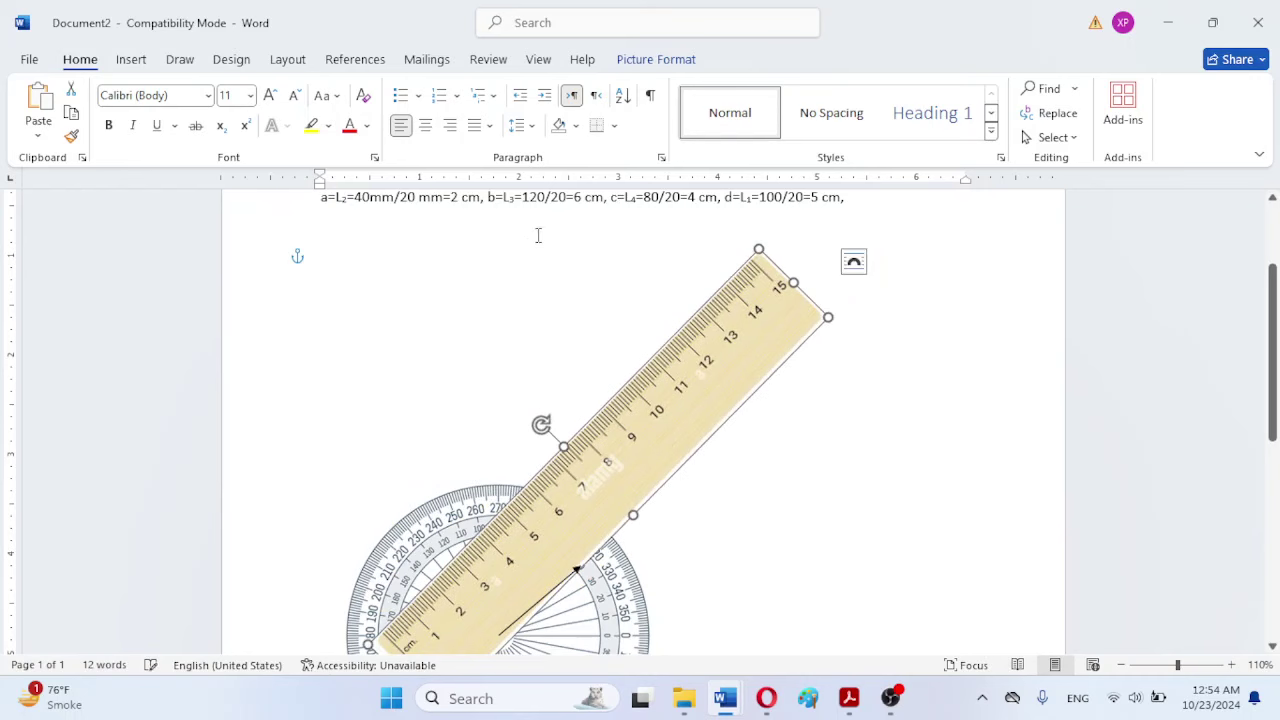
left_click_drag(654, 428, 709, 477)
right_click(627, 452)
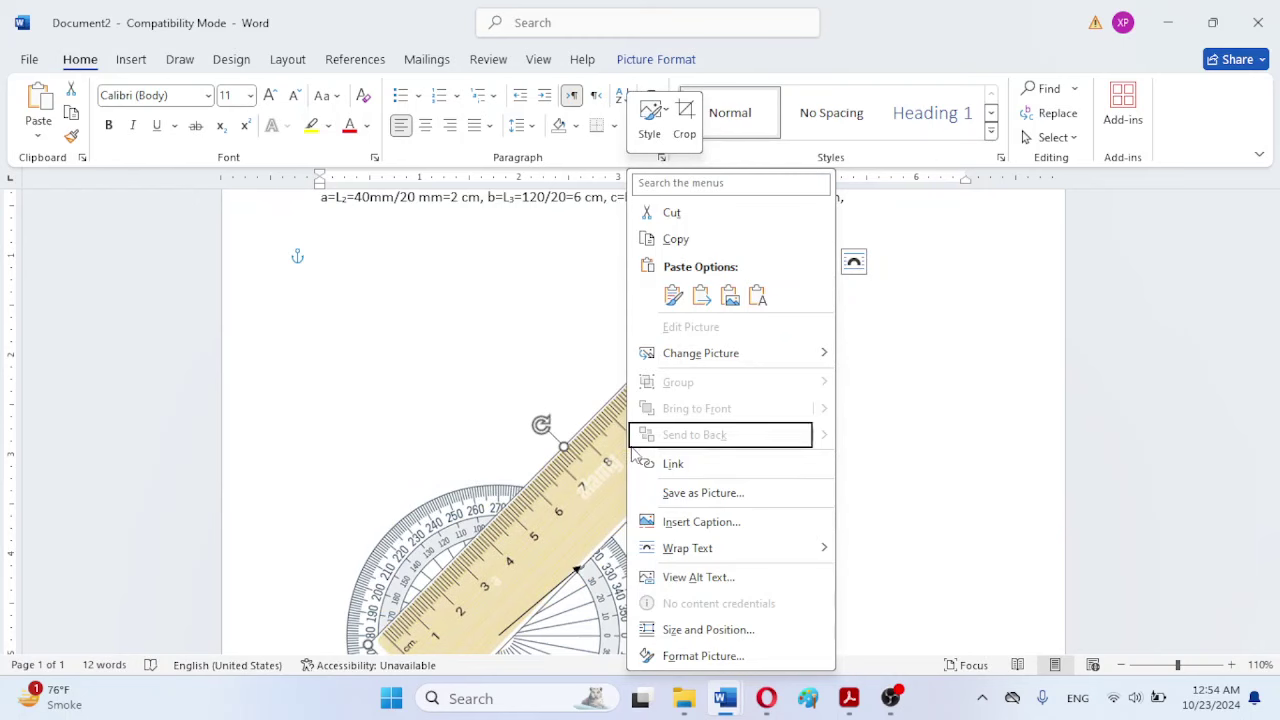
mouse_move(707, 552)
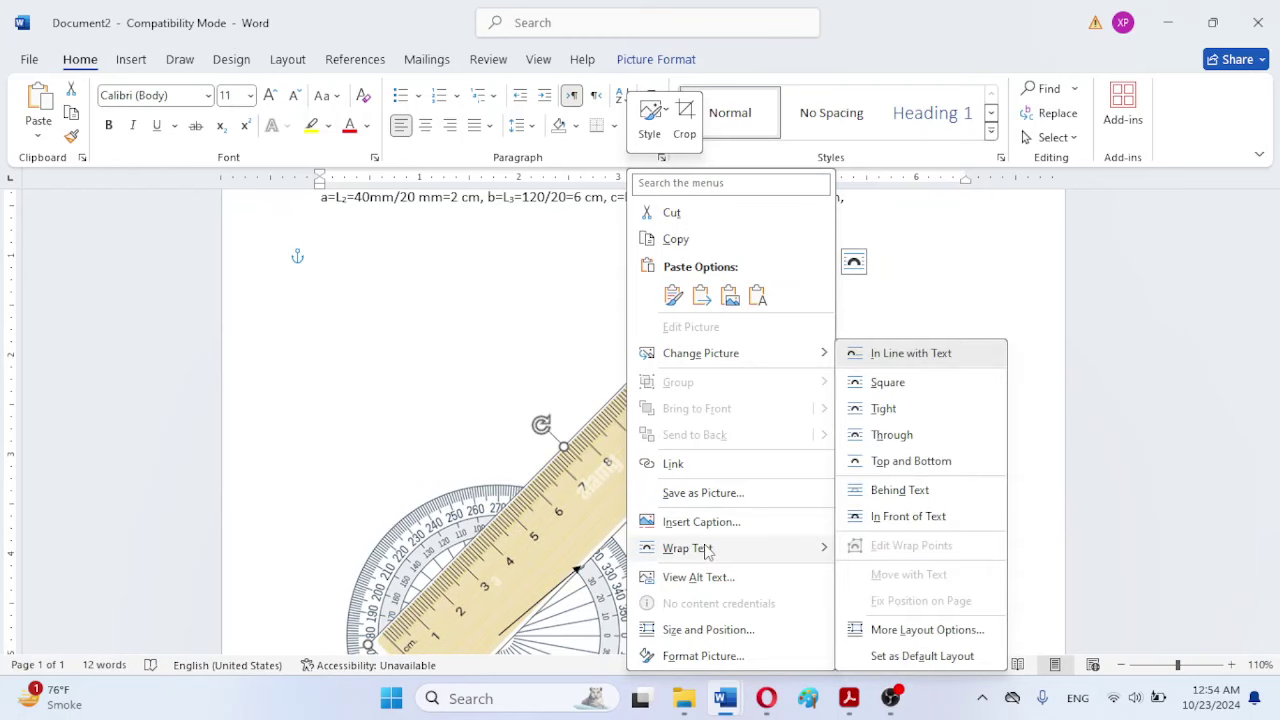
left_click(907, 443)
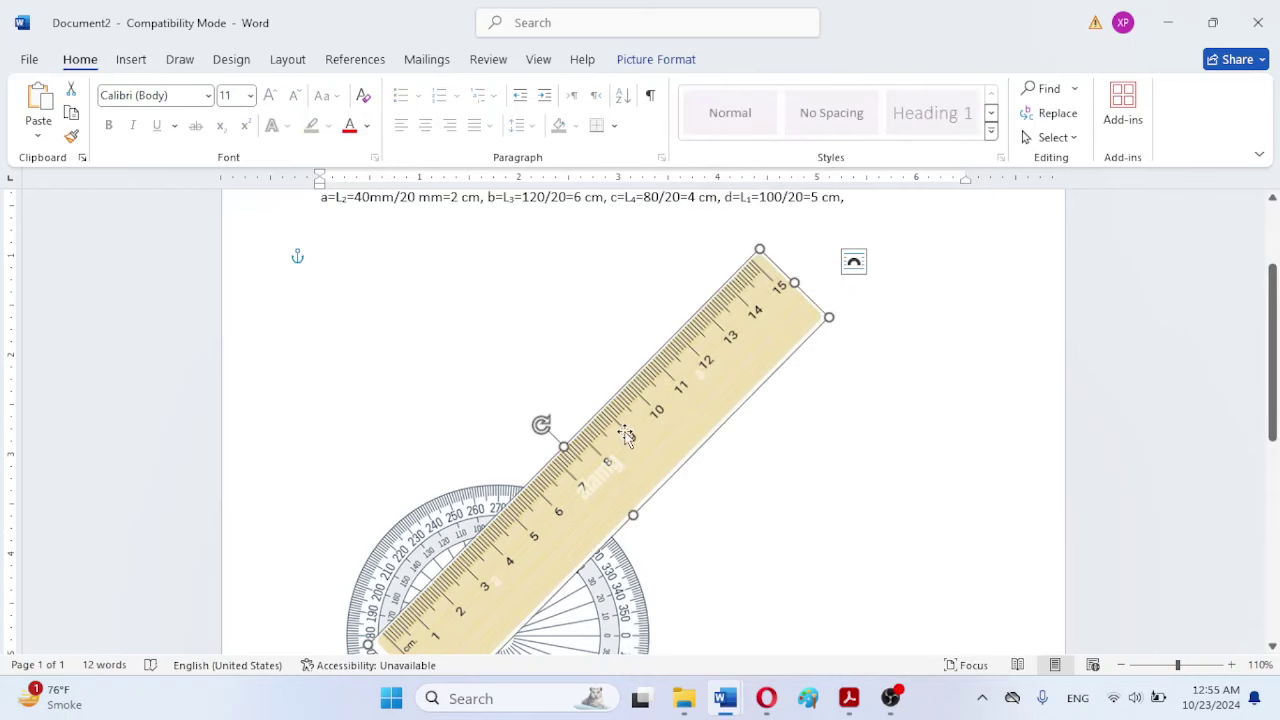
left_click_drag(625, 433, 720, 482)
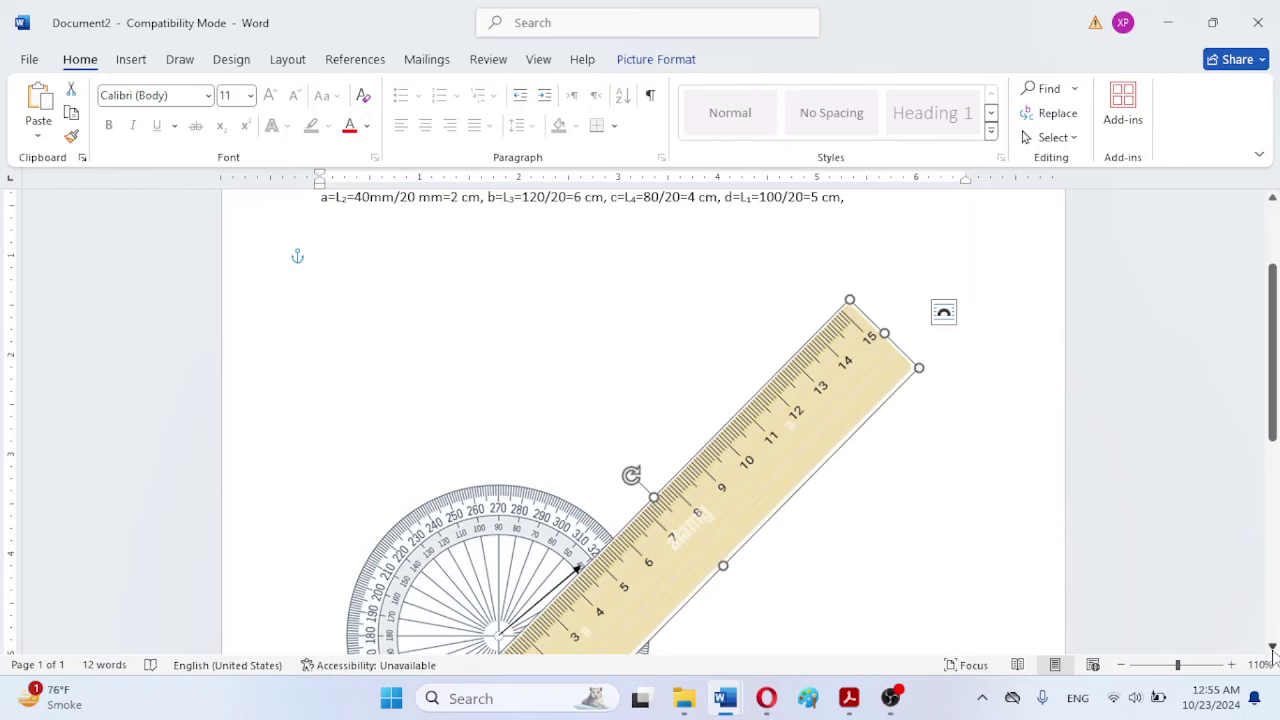
Step: Rotate and nudge the ruler so its 0 cm mark sits on the protractor centre along the arrow
scroll(1273, 655, "down", 3)
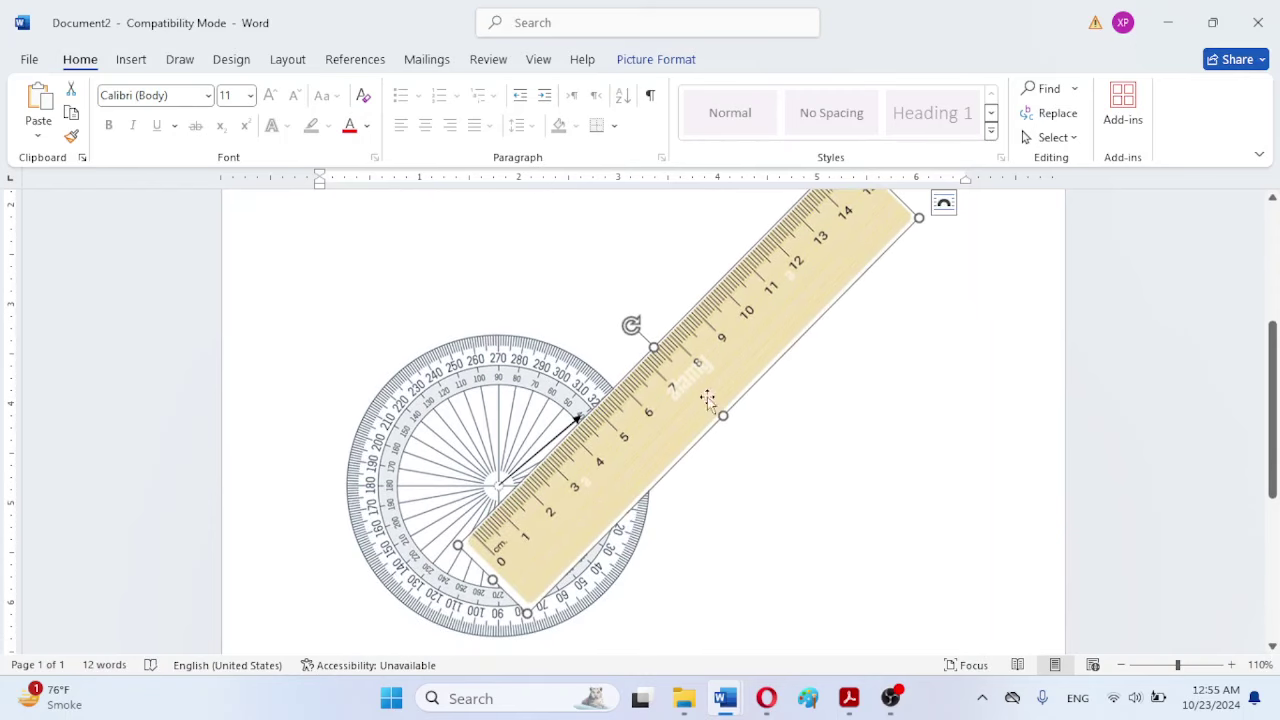
mouse_move(631, 325)
left_mouse_down()
mouse_move(646, 316)
mouse_move(634, 314)
left_mouse_up()
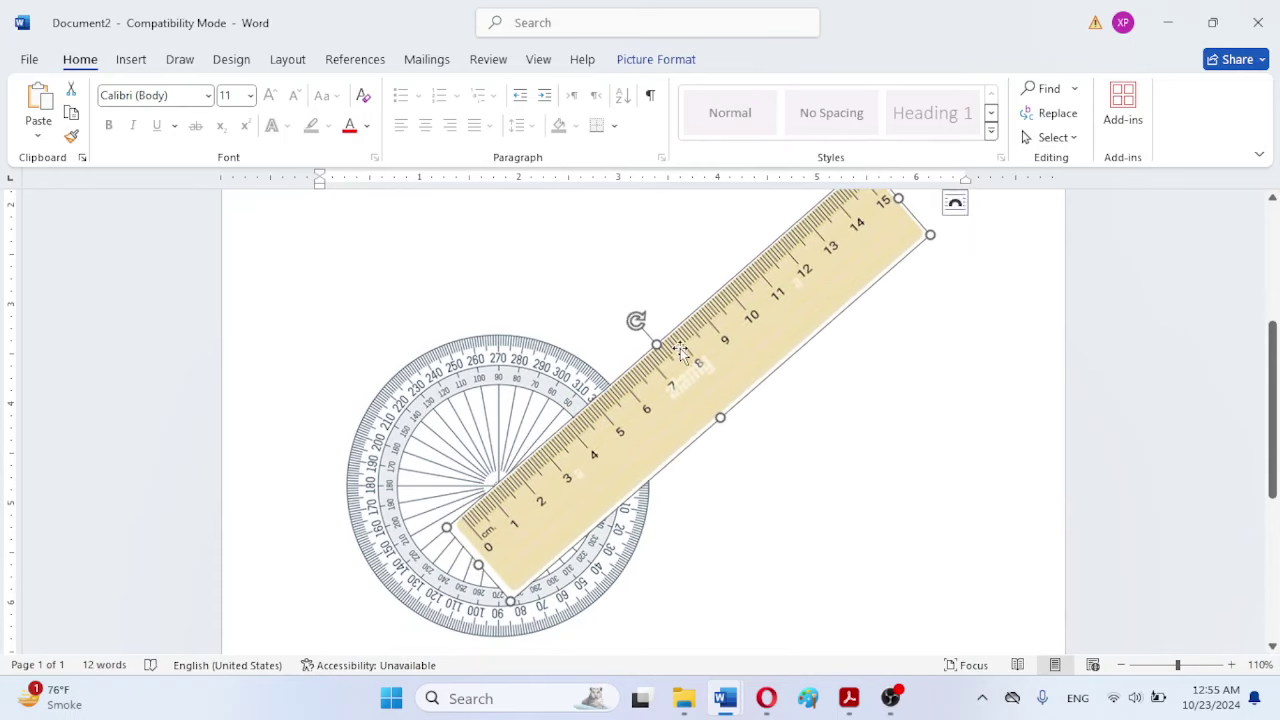
left_click_drag(679, 350, 691, 348)
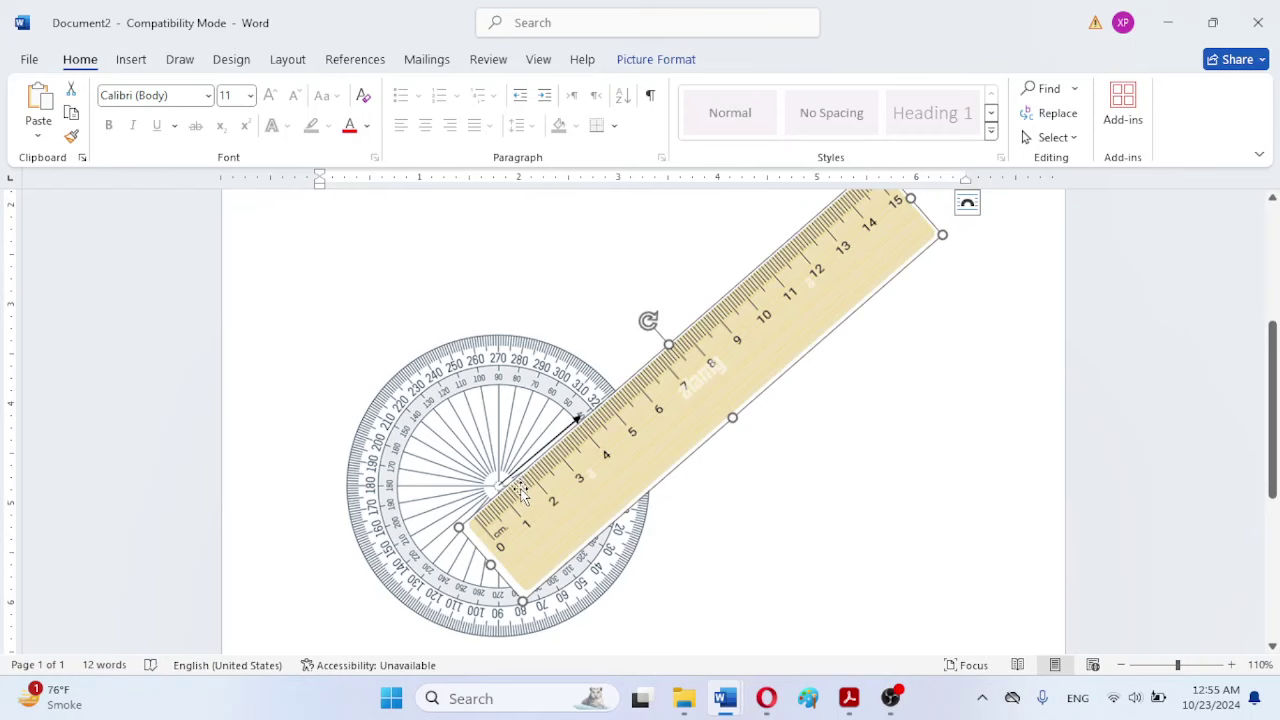
left_click_drag(537, 497, 553, 472)
left_click_drag(564, 465, 563, 460)
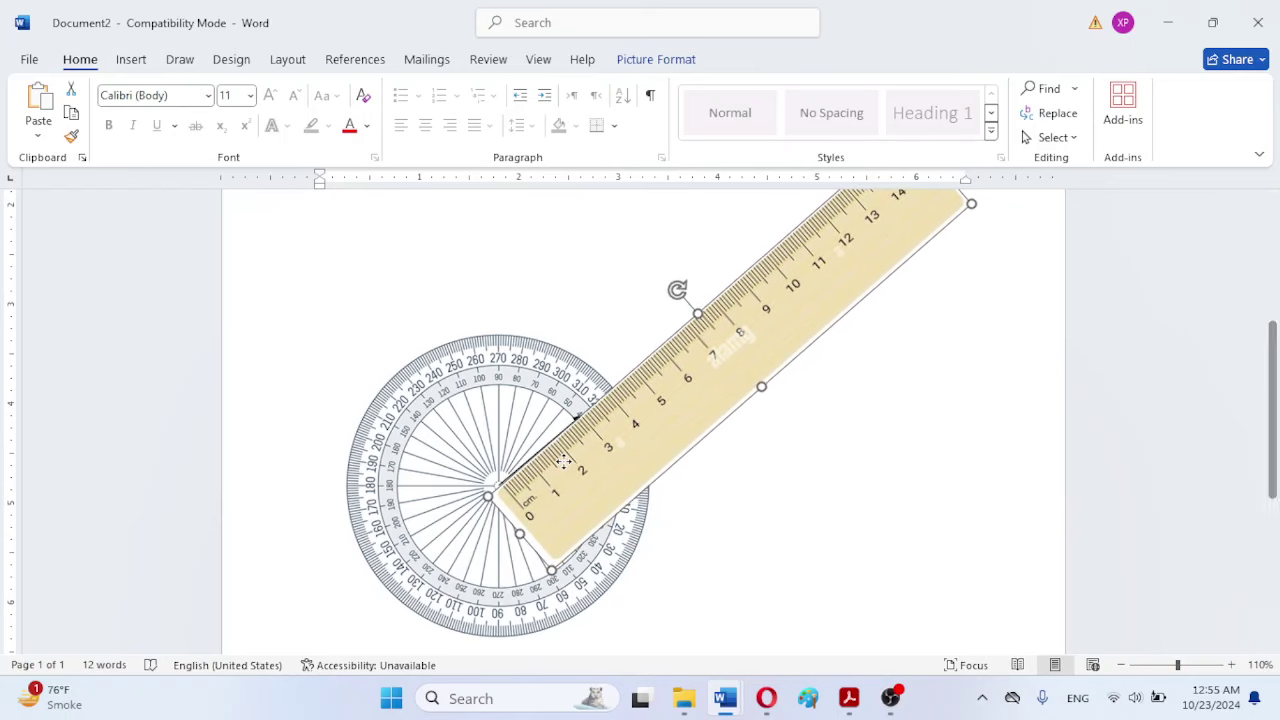
left_click_drag(564, 461, 567, 462)
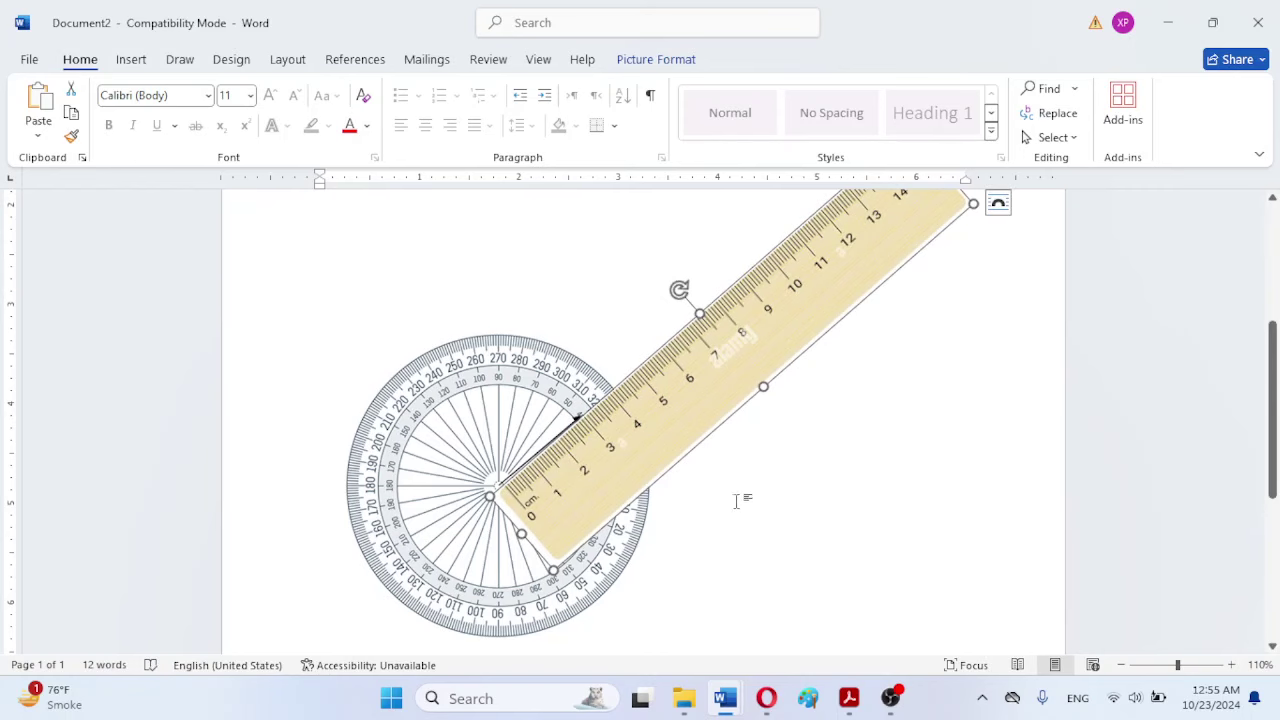
left_click(810, 521)
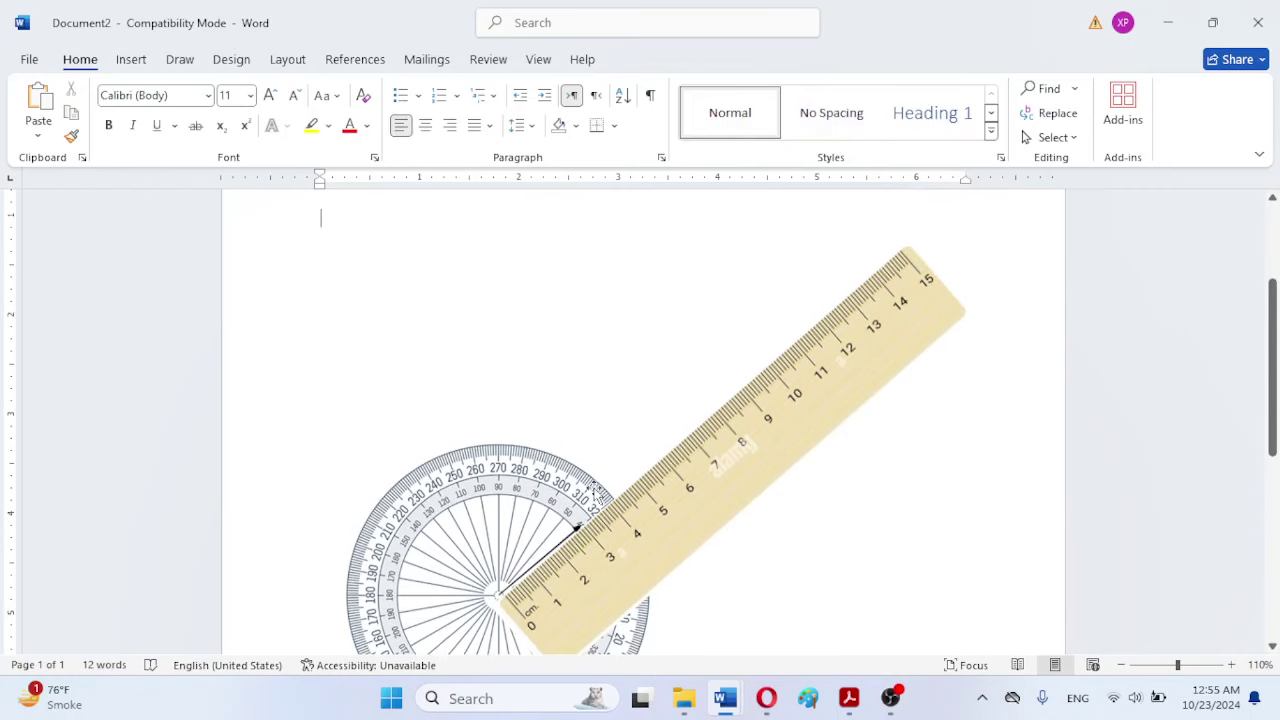
left_click(578, 529)
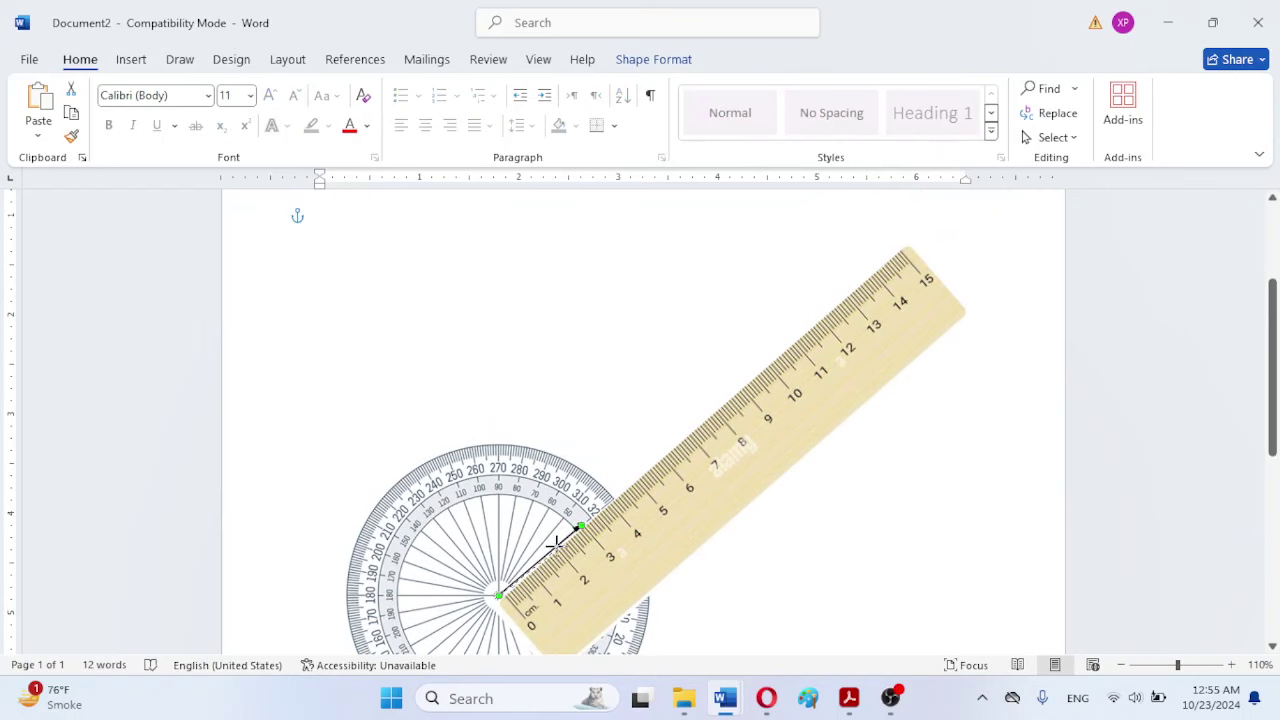
left_click(784, 592)
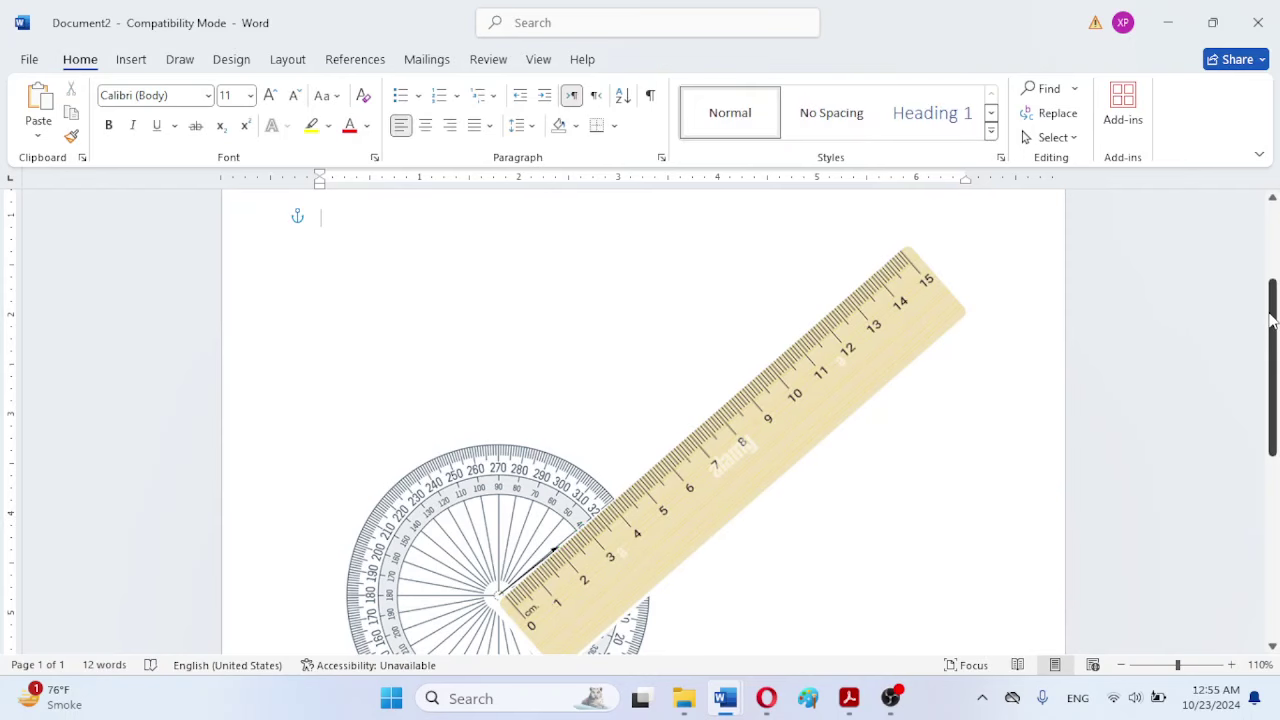
left_click_drag(1272, 318, 1266, 373)
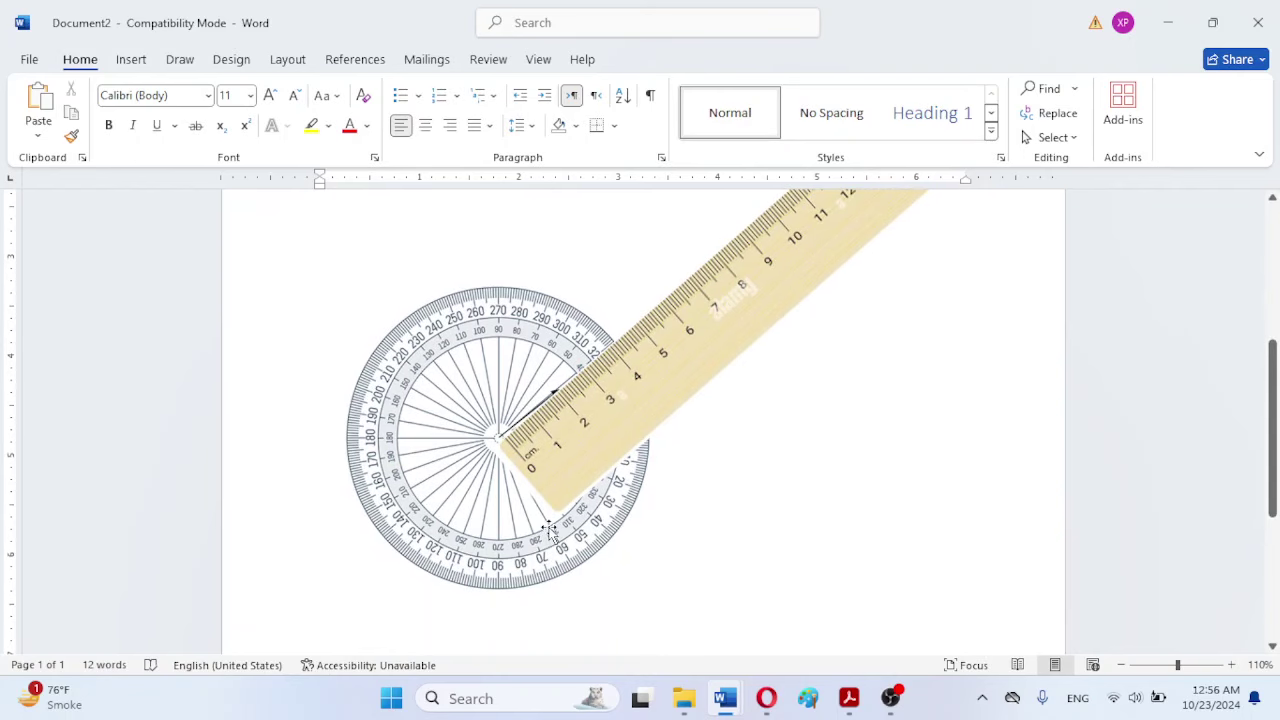
Step: Drag the protractor and ruler pictures down-right, clear of the slanted arrow line
left_click_drag(549, 530, 838, 615)
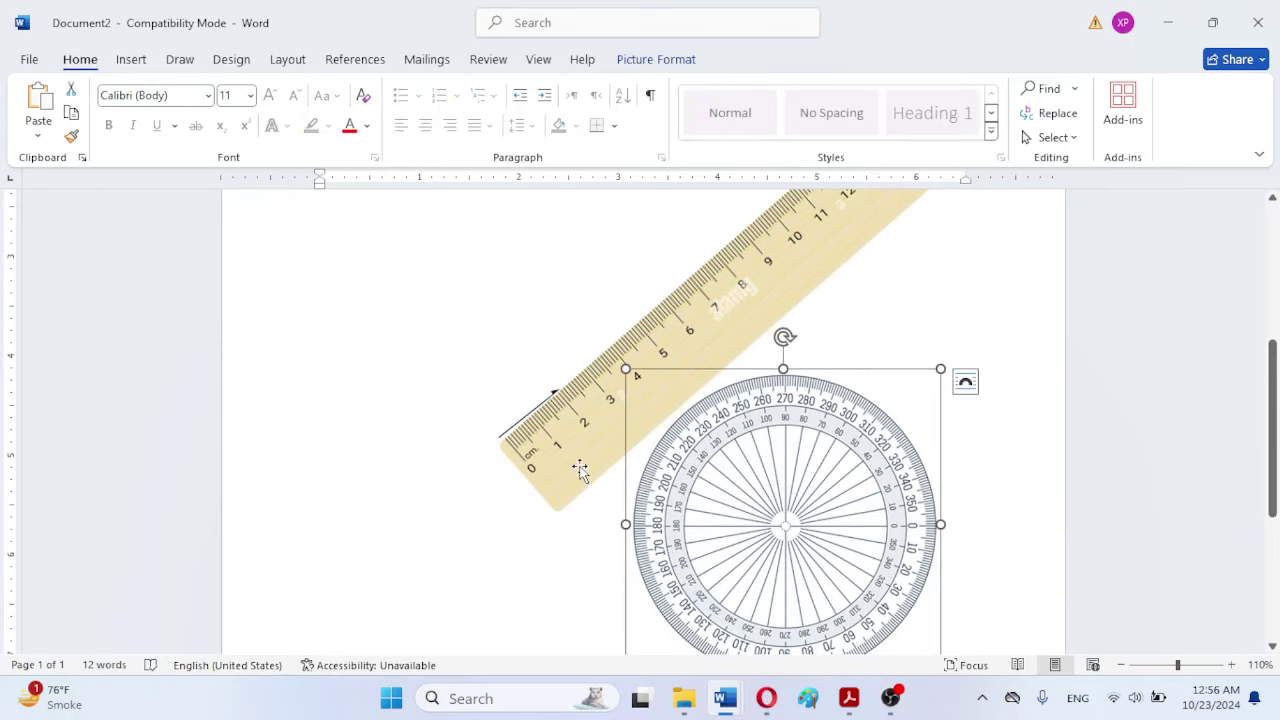
left_click_drag(580, 468, 665, 571)
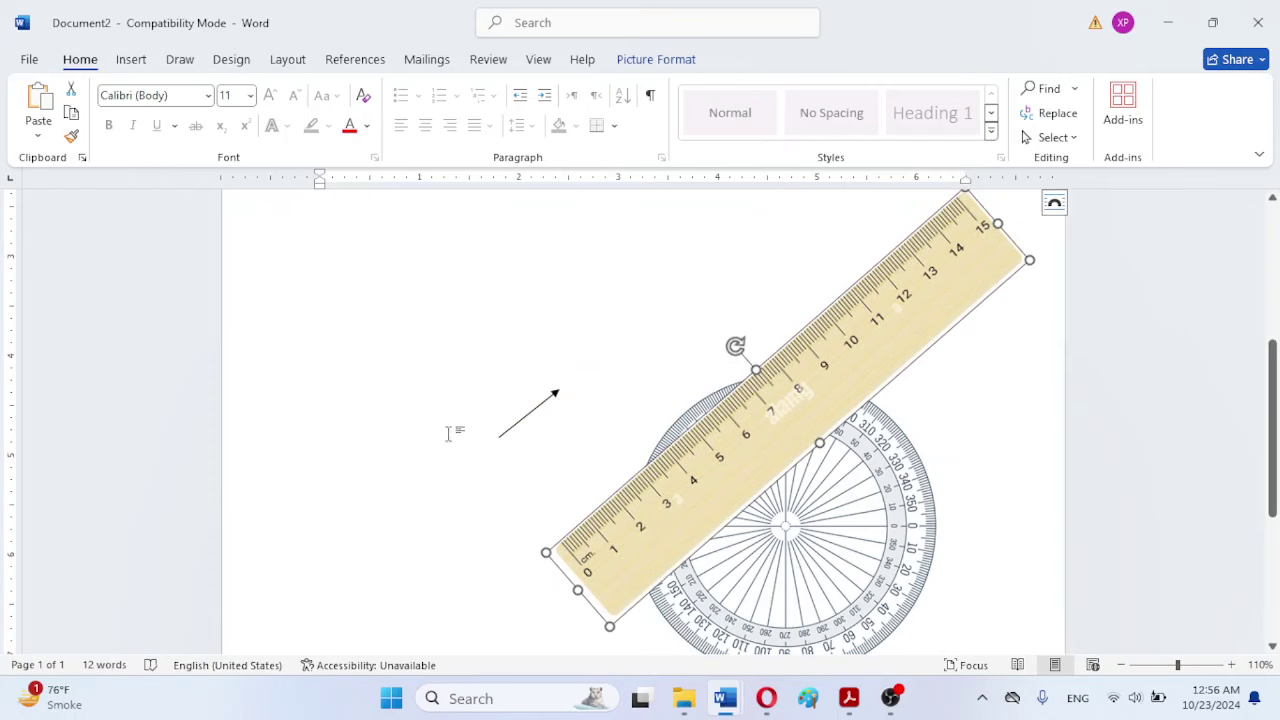
left_click_drag(830, 535, 846, 627)
scroll(848, 628, "down", 5)
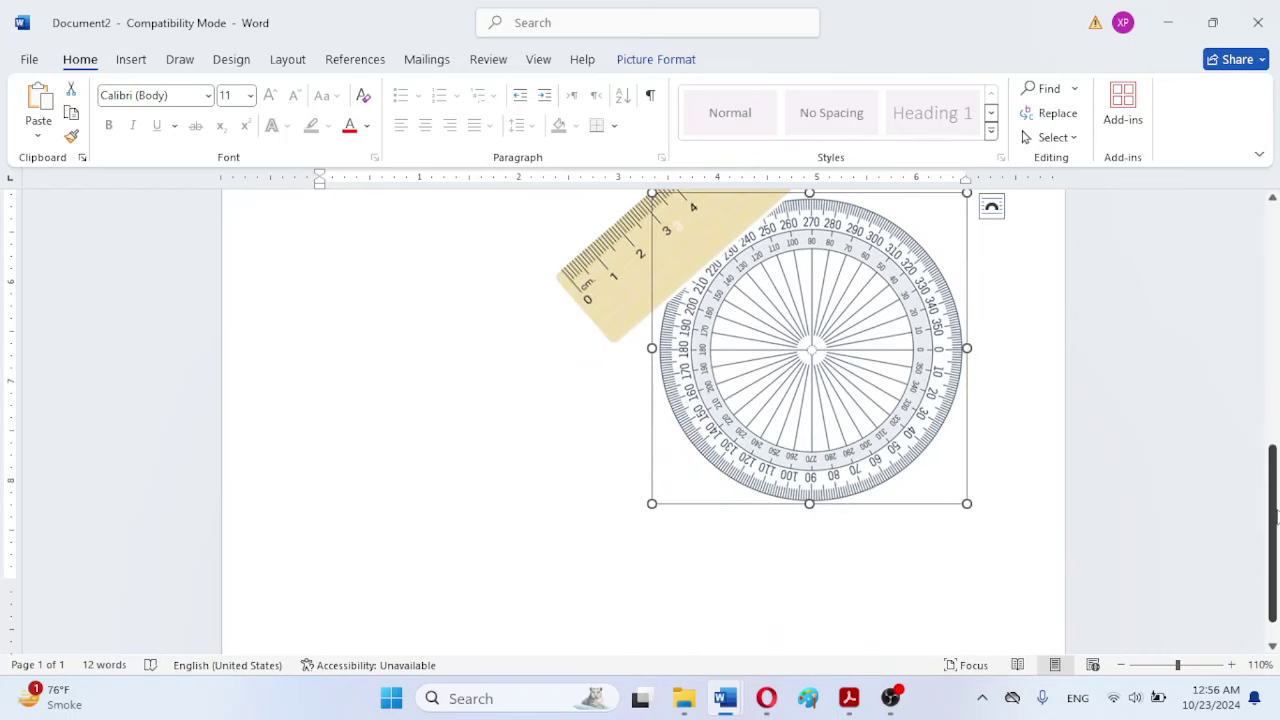
left_click_drag(1274, 513, 1274, 400)
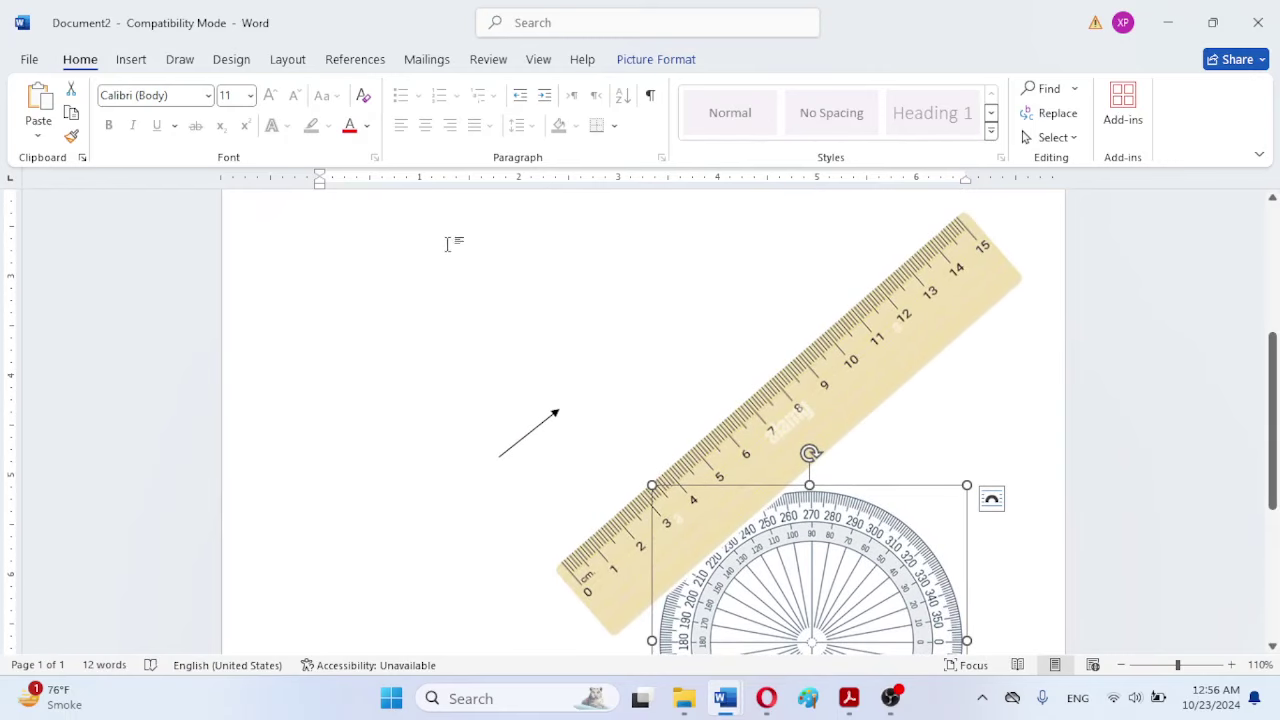
Step: Draw a horizontal Line Arrow, about 3.51" long, rightward from the slanted arrow's base
left_click(131, 60)
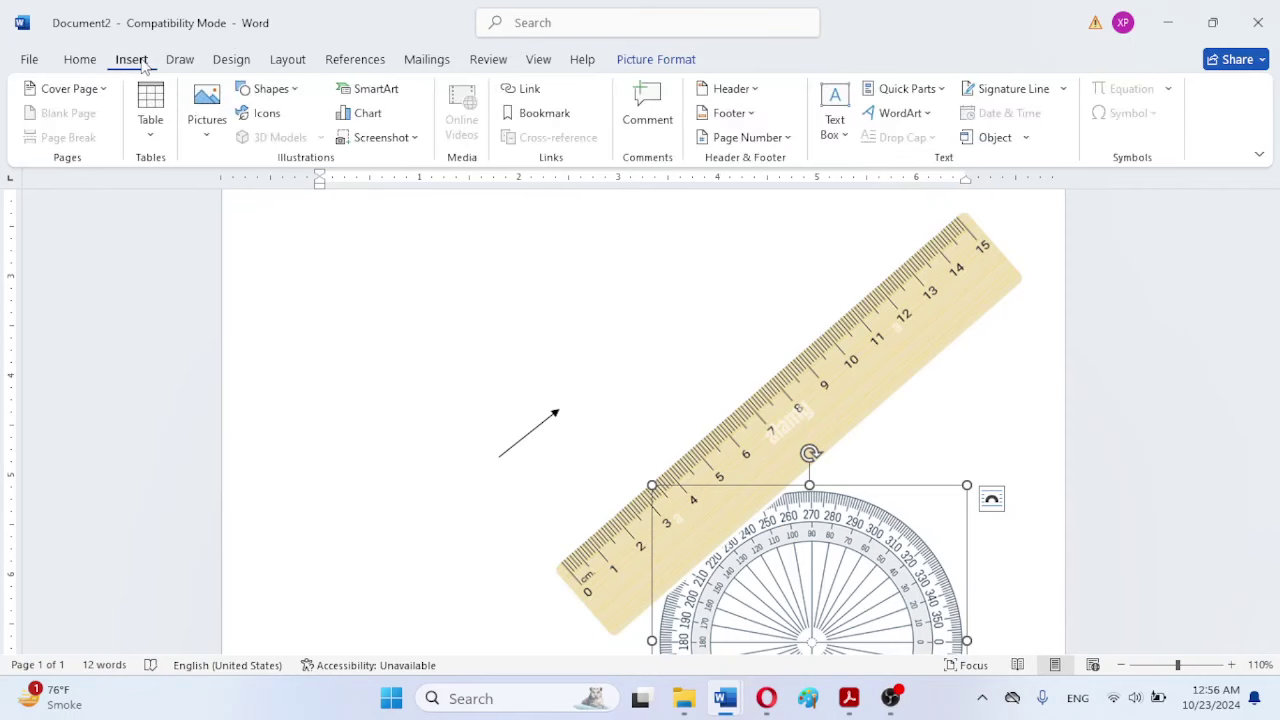
left_click(208, 140)
left_click(298, 92)
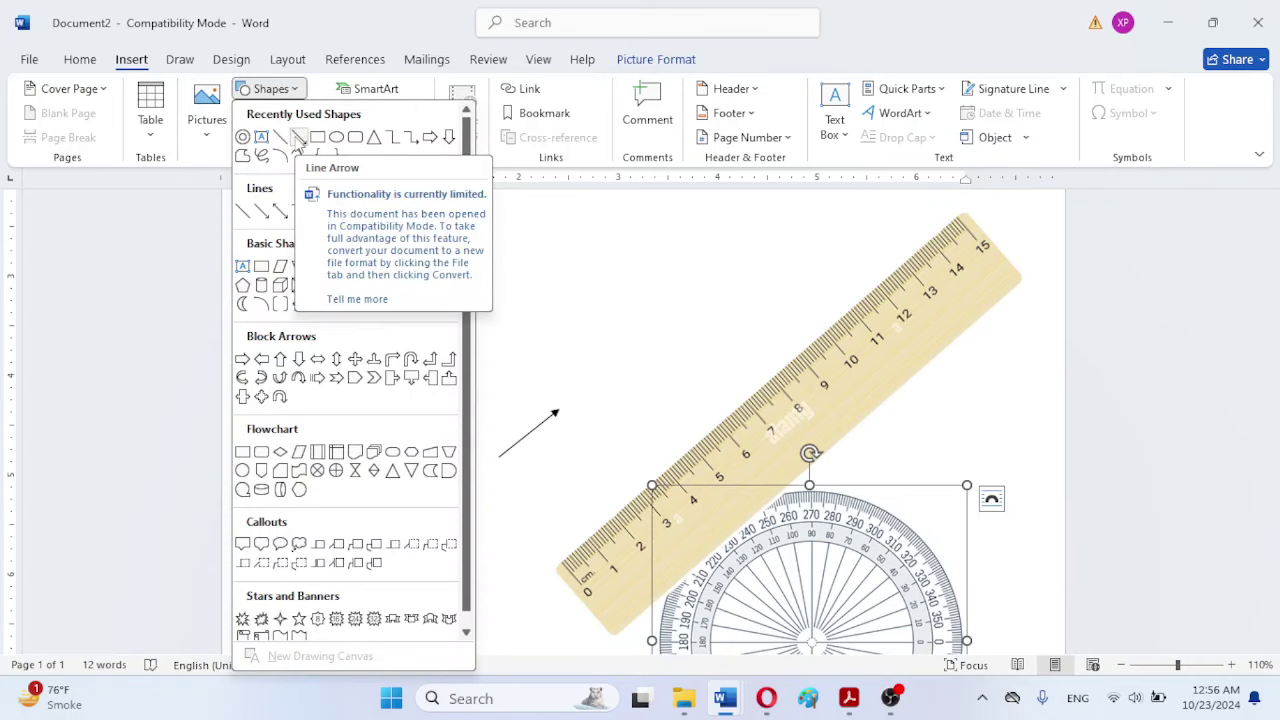
left_click(298, 137)
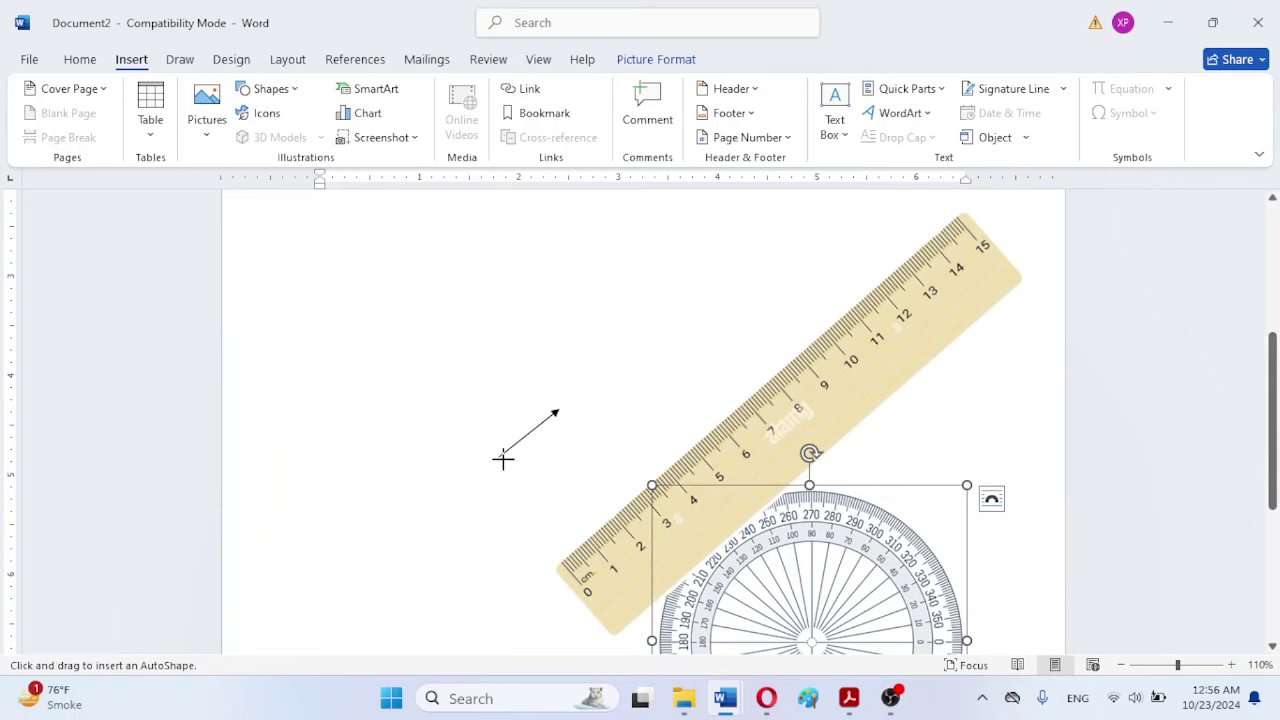
left_click_drag(499, 456, 848, 456)
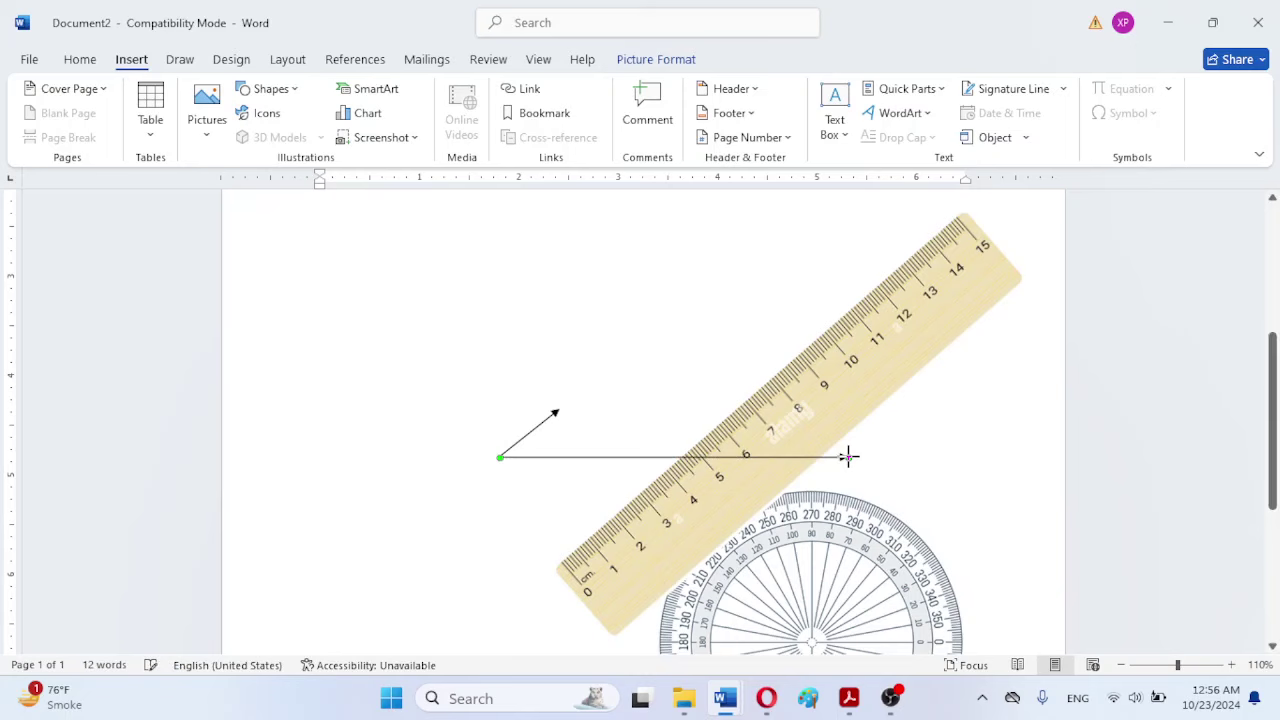
left_click(933, 448)
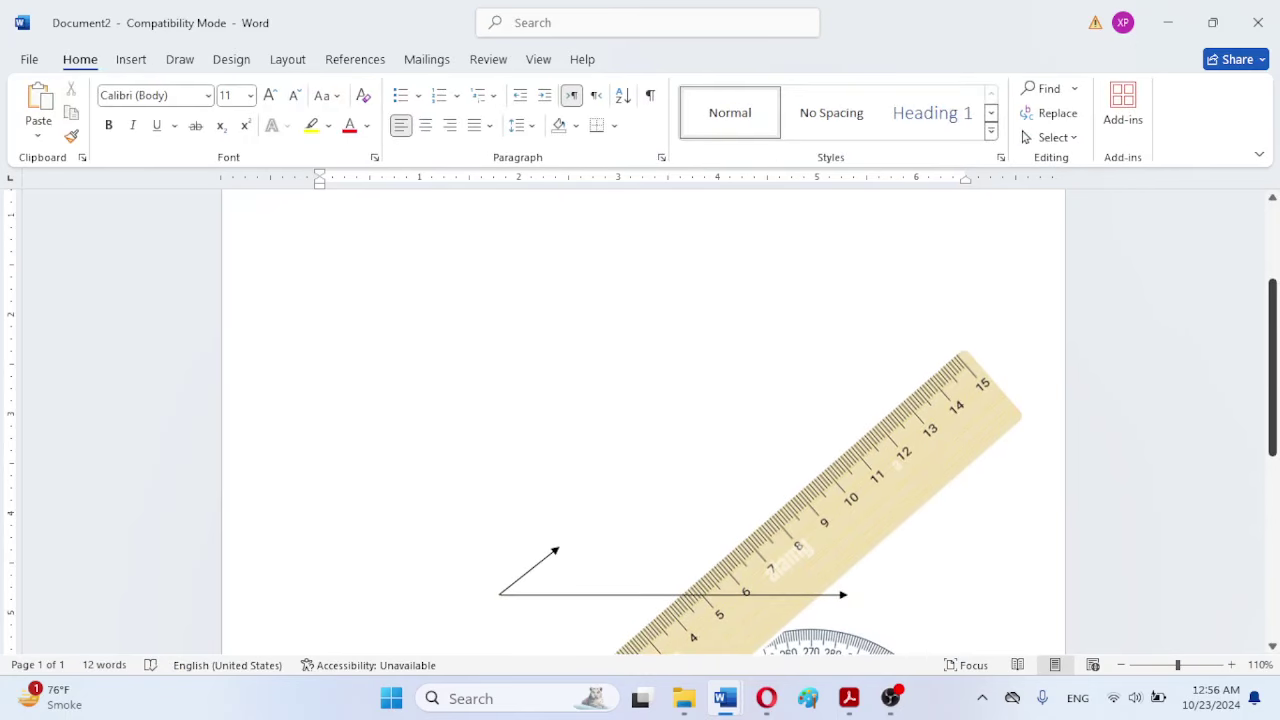
Step: Rotate the ruler picture level under the horizontal arrow, its 0 cm mark at the shared tail
left_click_drag(1274, 367, 1274, 442)
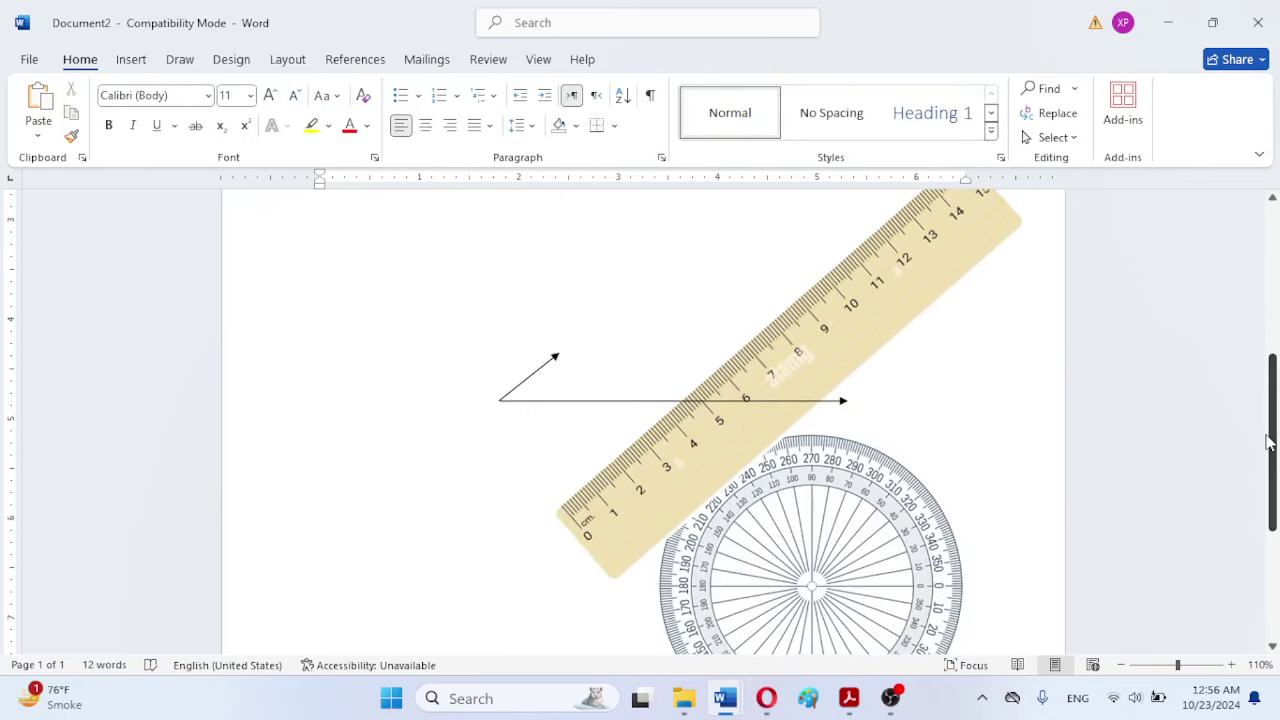
left_click(850, 300)
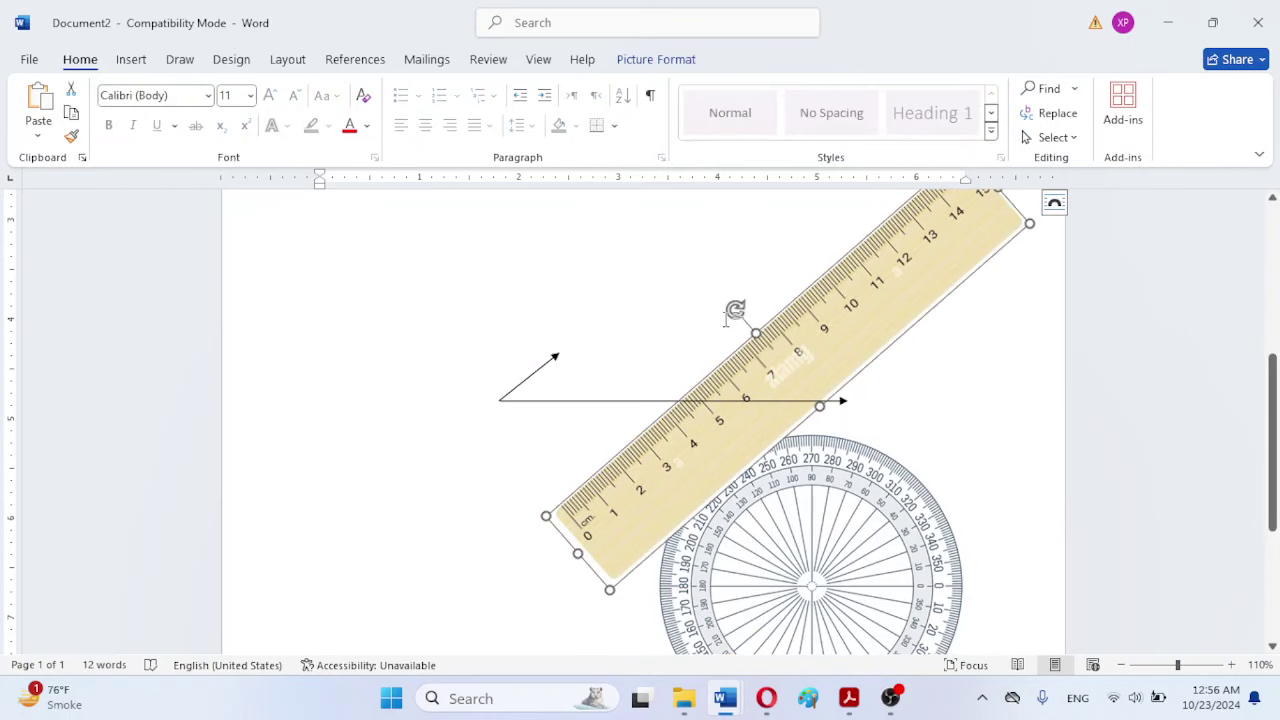
left_click_drag(734, 313, 724, 425)
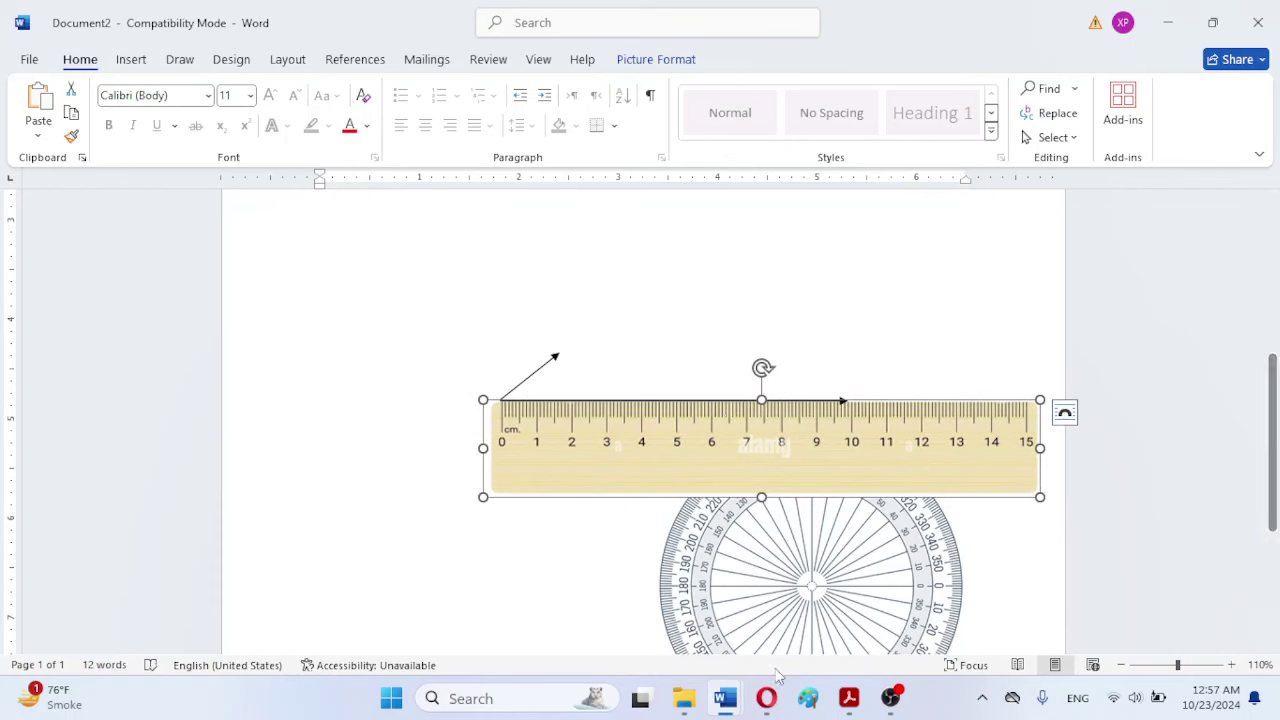
mouse_move(767, 702)
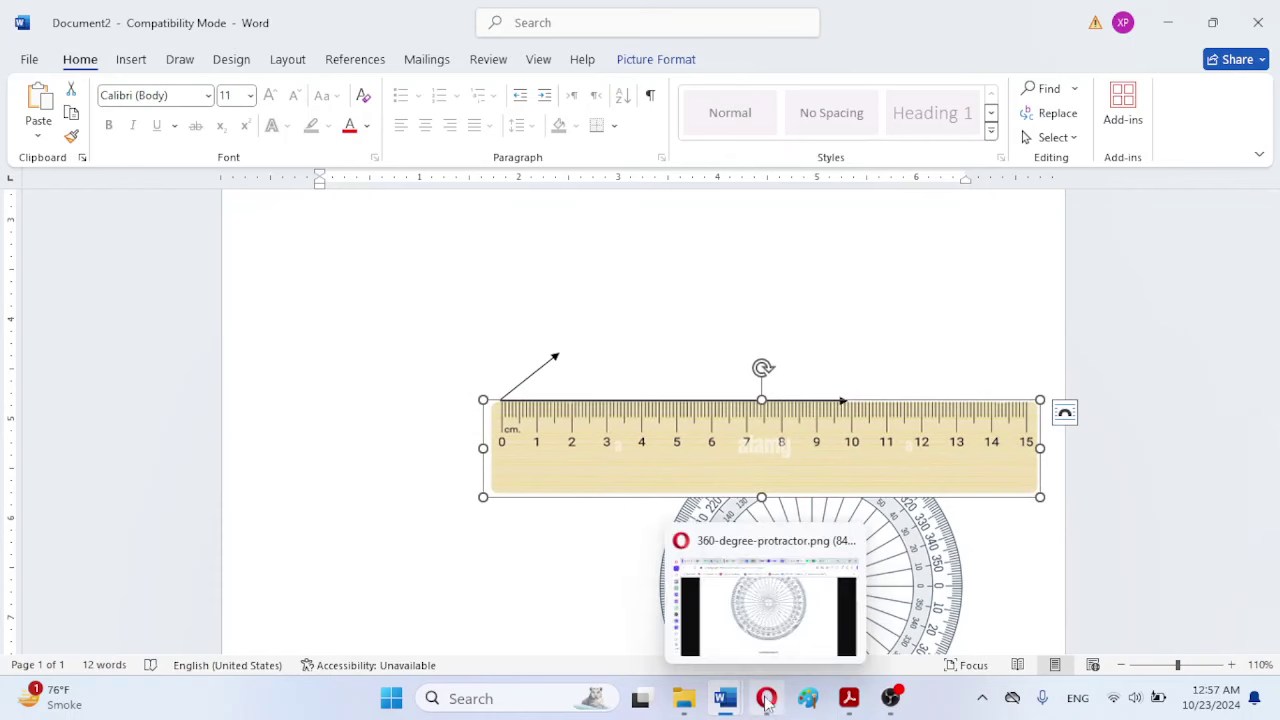
left_click(848, 700)
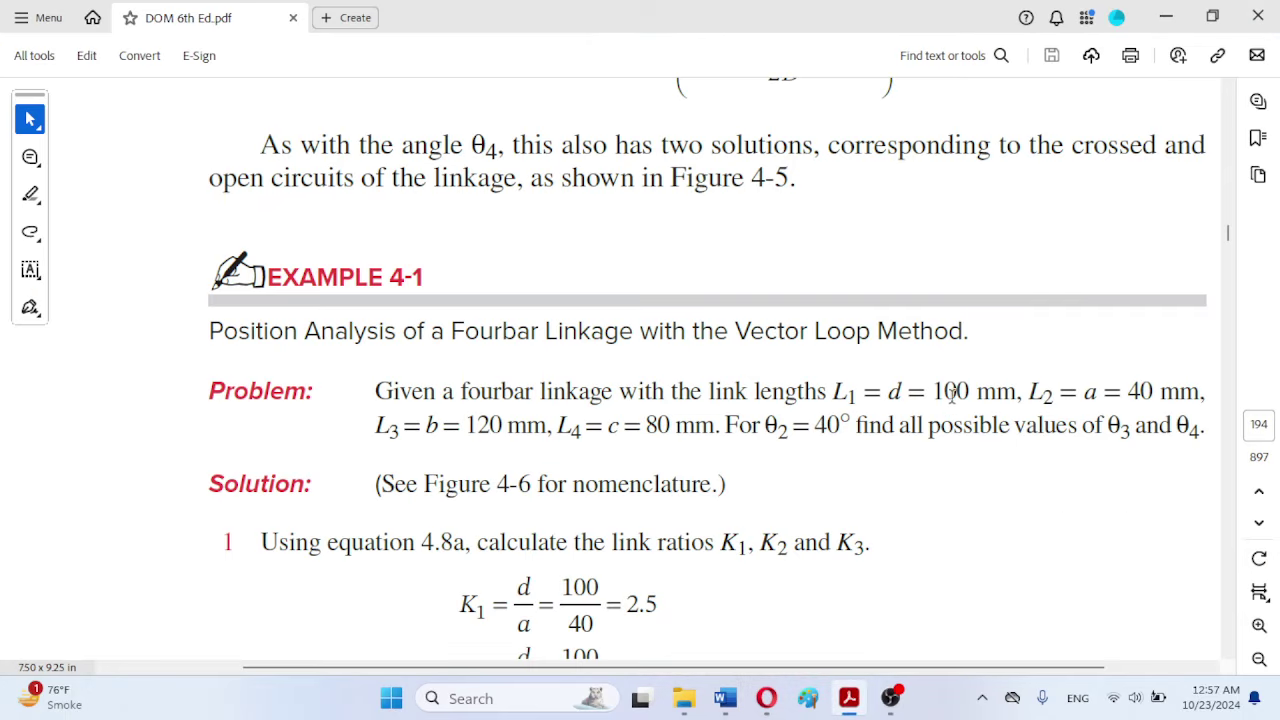
left_click(767, 698)
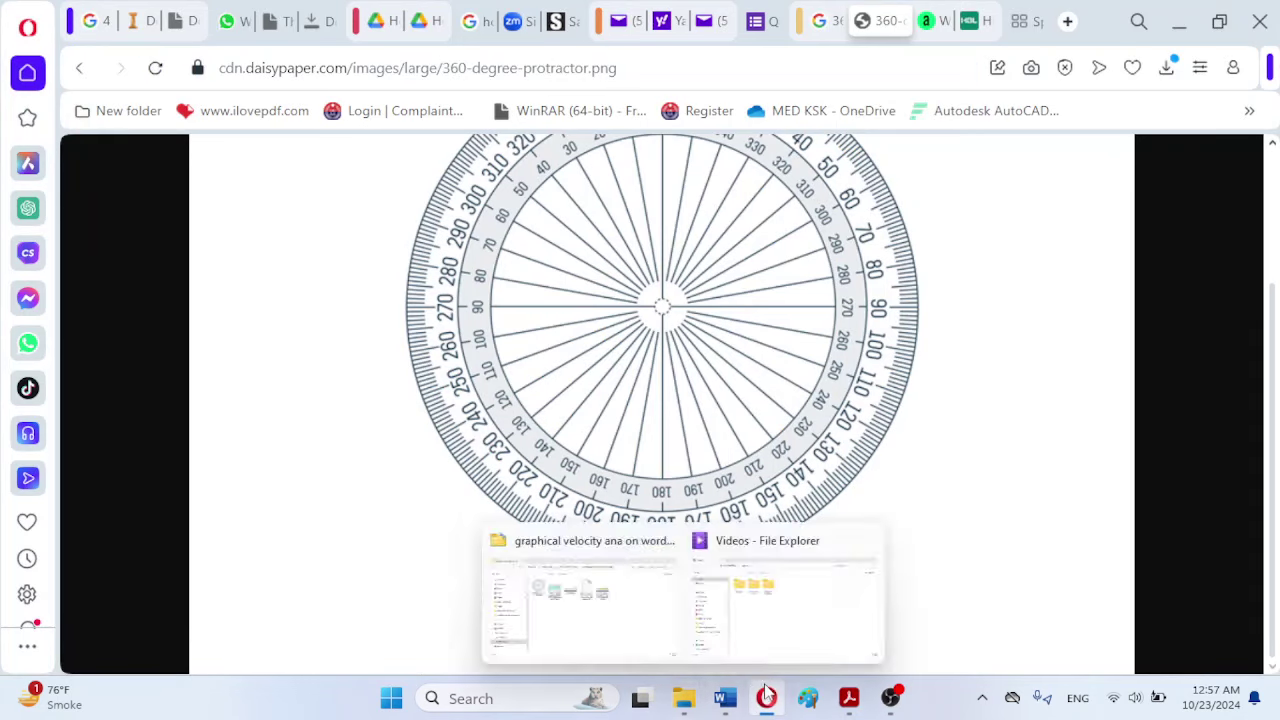
mouse_move(735, 705)
left_click(800, 600)
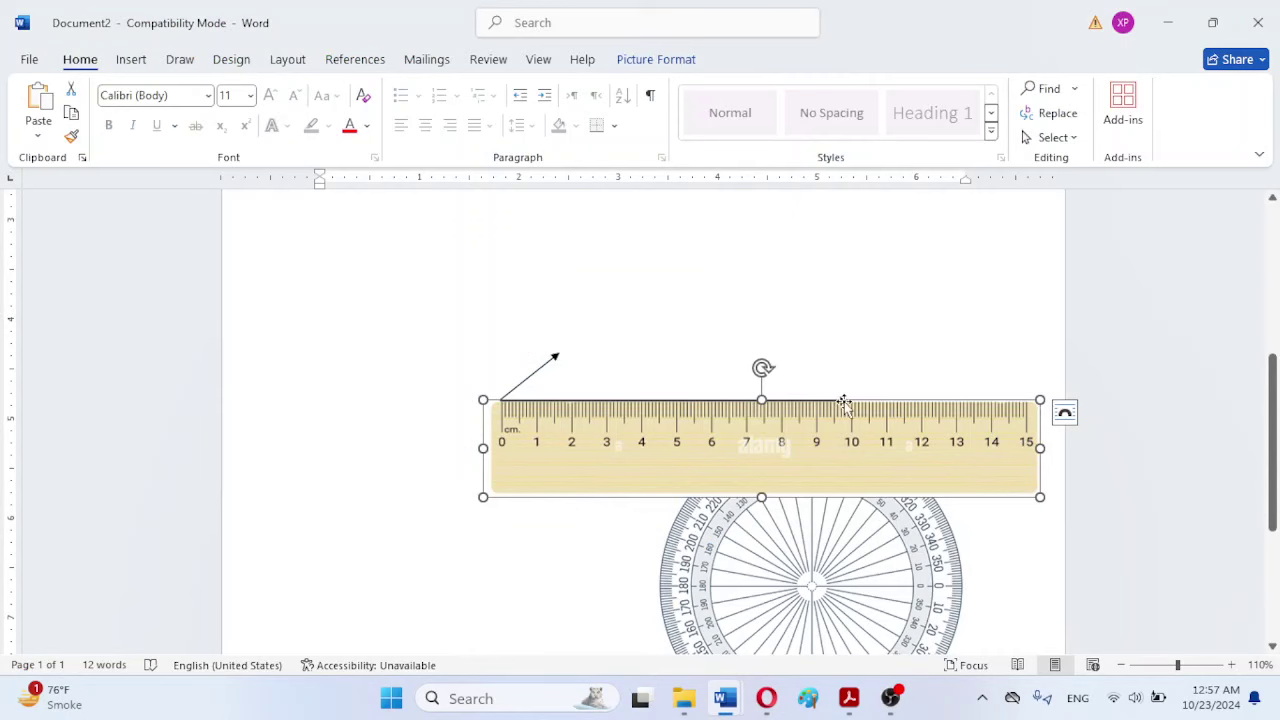
Step: Drag the horizontal arrow's right end back so it stops at the ruler's 5 cm mark
left_click(857, 357)
scroll(857, 357, "up", 3)
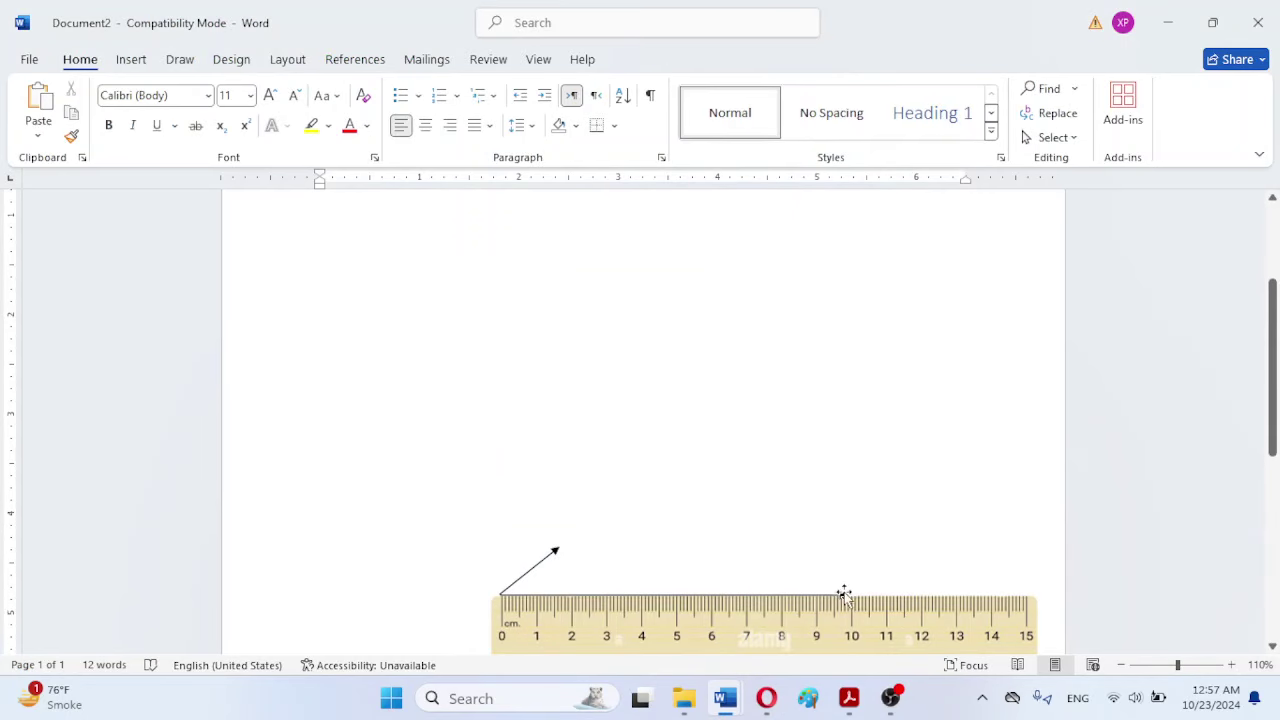
left_click(845, 594)
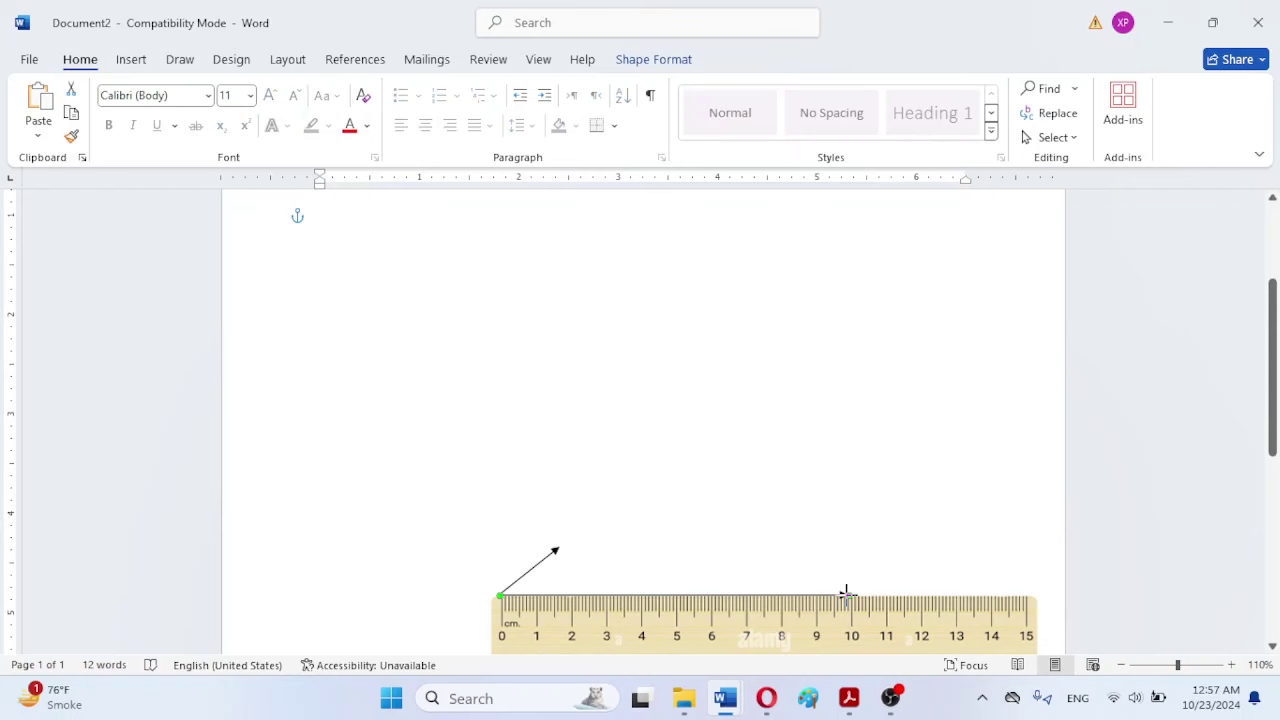
left_click_drag(845, 594, 675, 592)
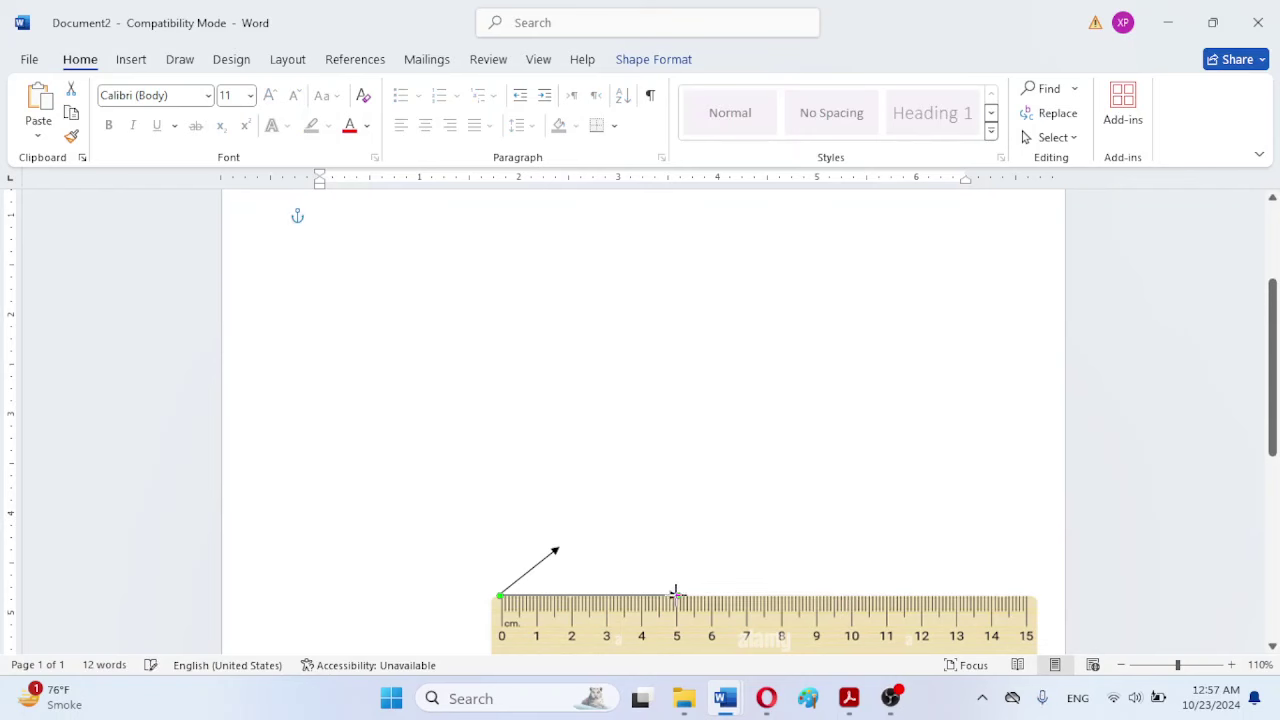
left_click(816, 570)
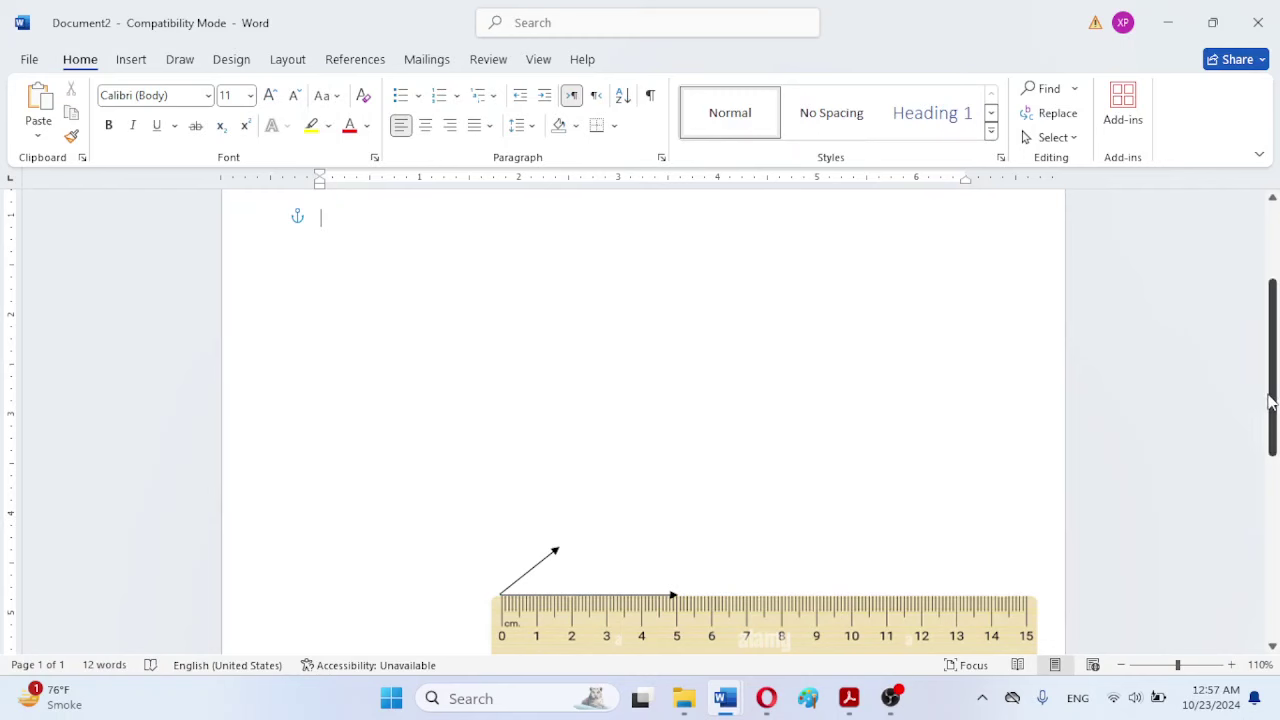
left_click_drag(1270, 400, 1274, 447)
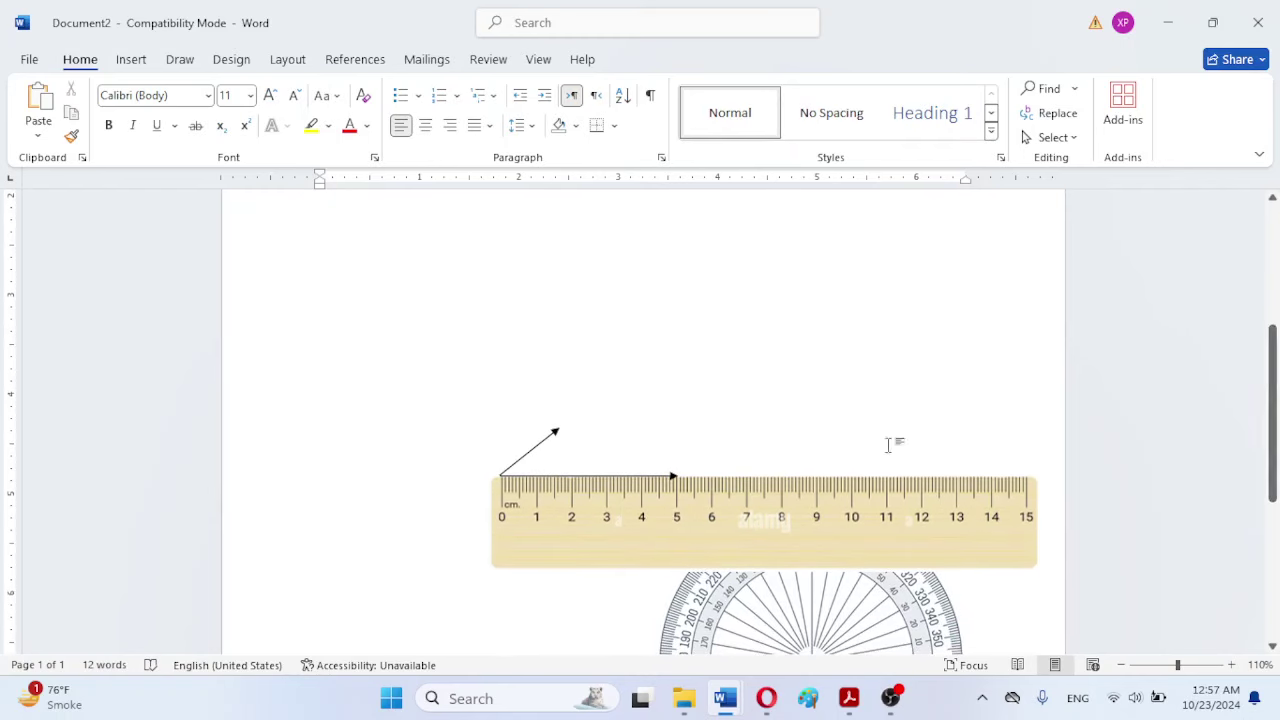
left_click(636, 478)
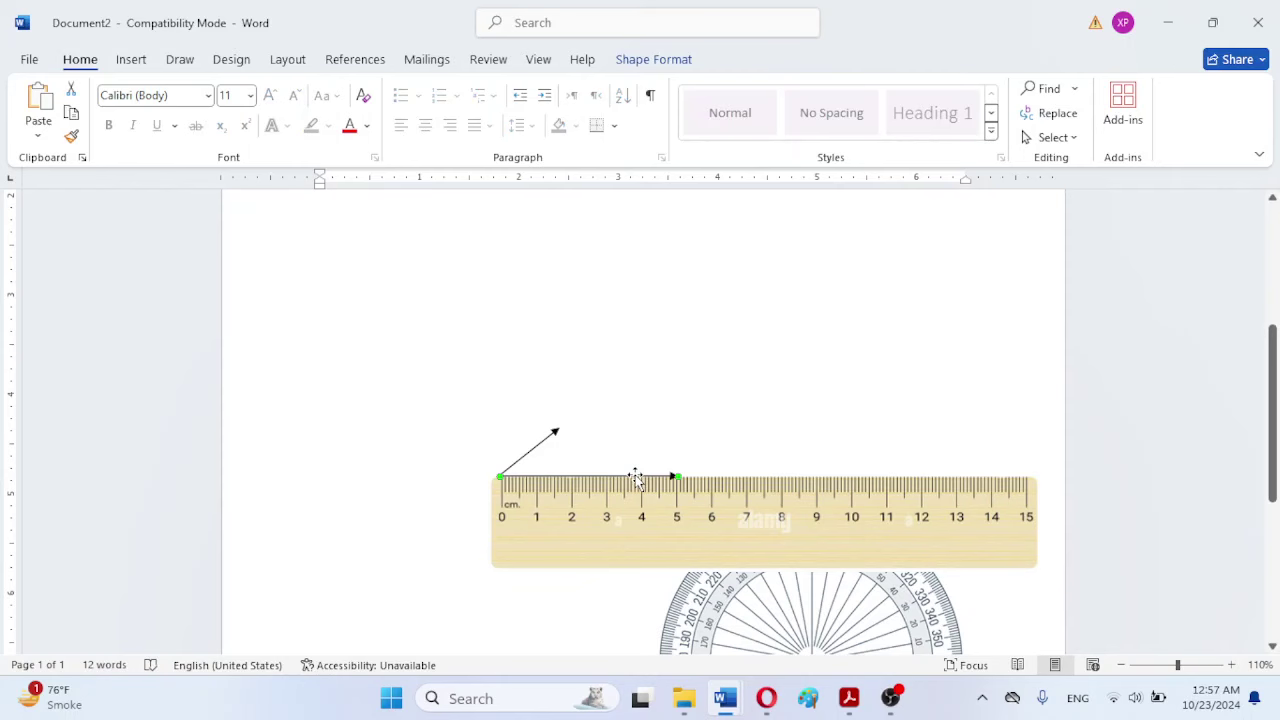
Step: Change the 5 cm horizontal arrow's outline to the Dash line style
left_click(643, 62)
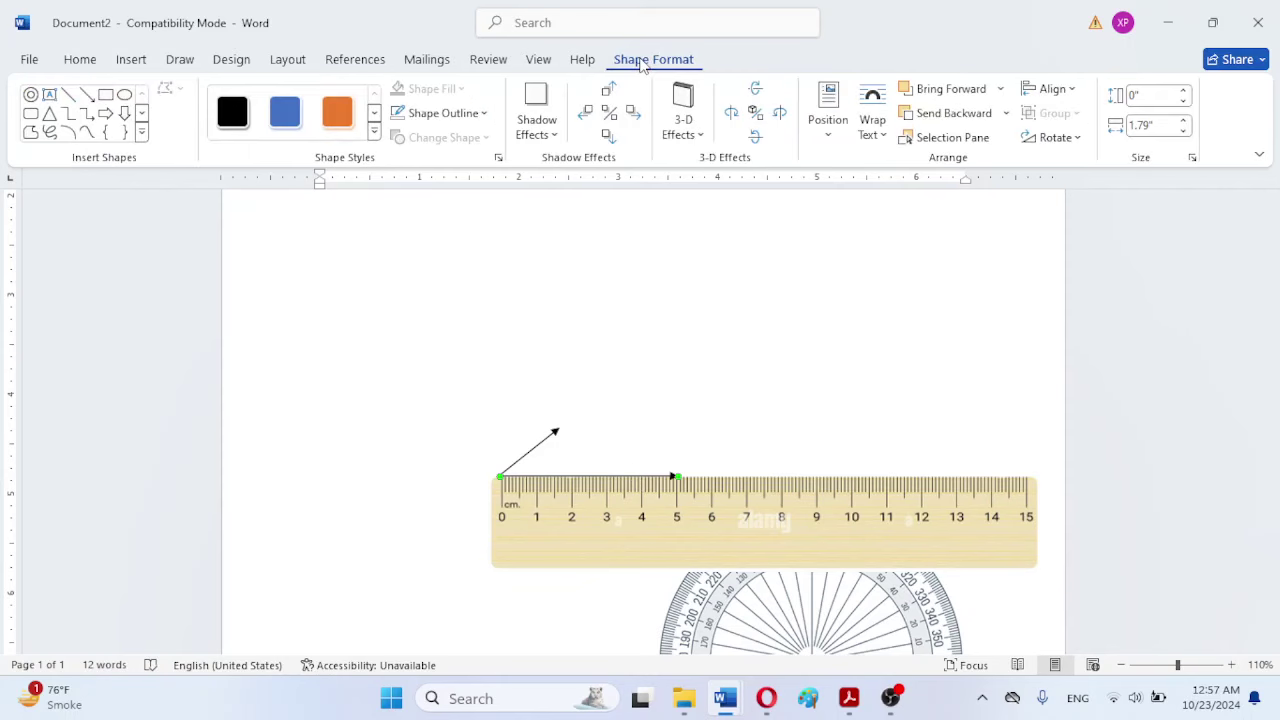
left_click(462, 121)
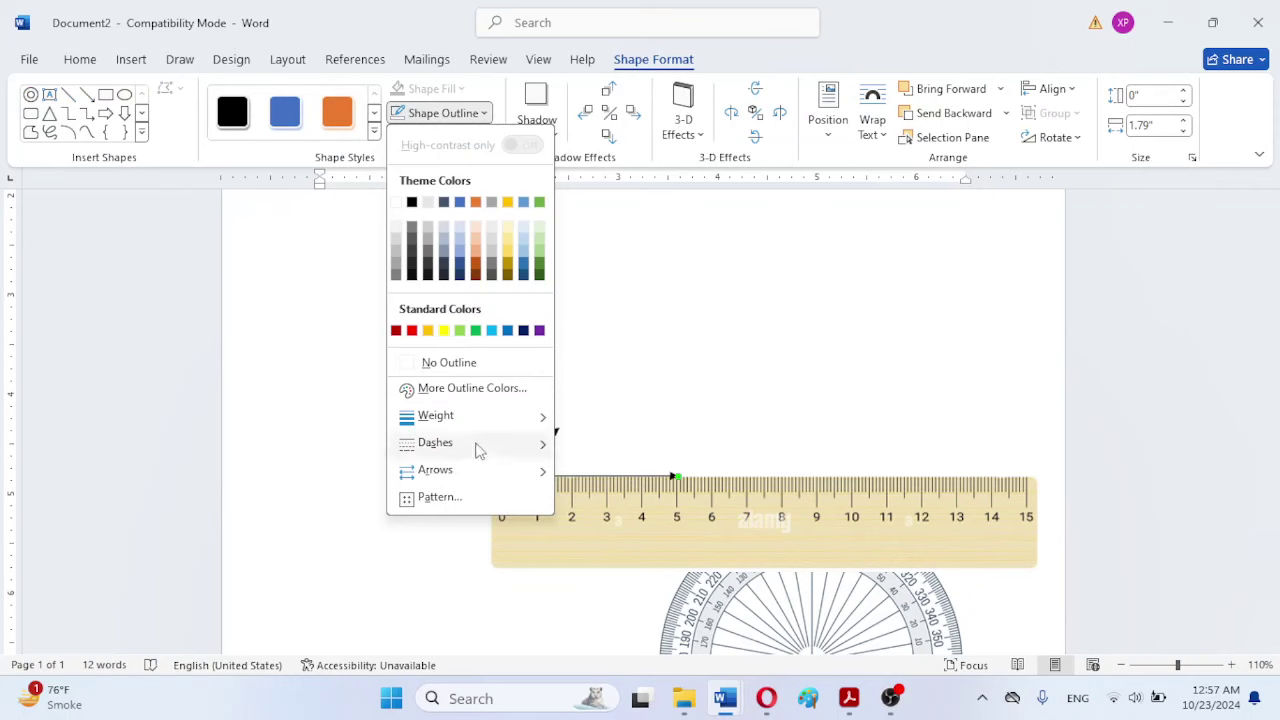
mouse_move(479, 451)
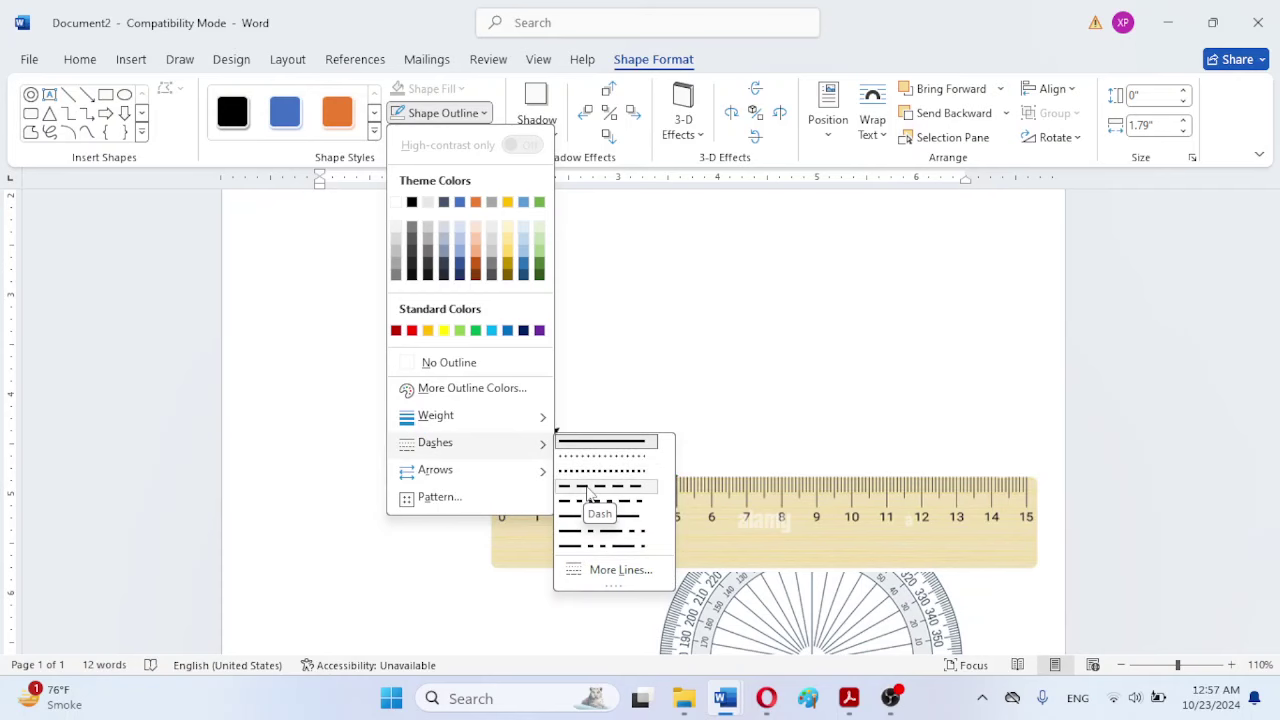
left_click(588, 488)
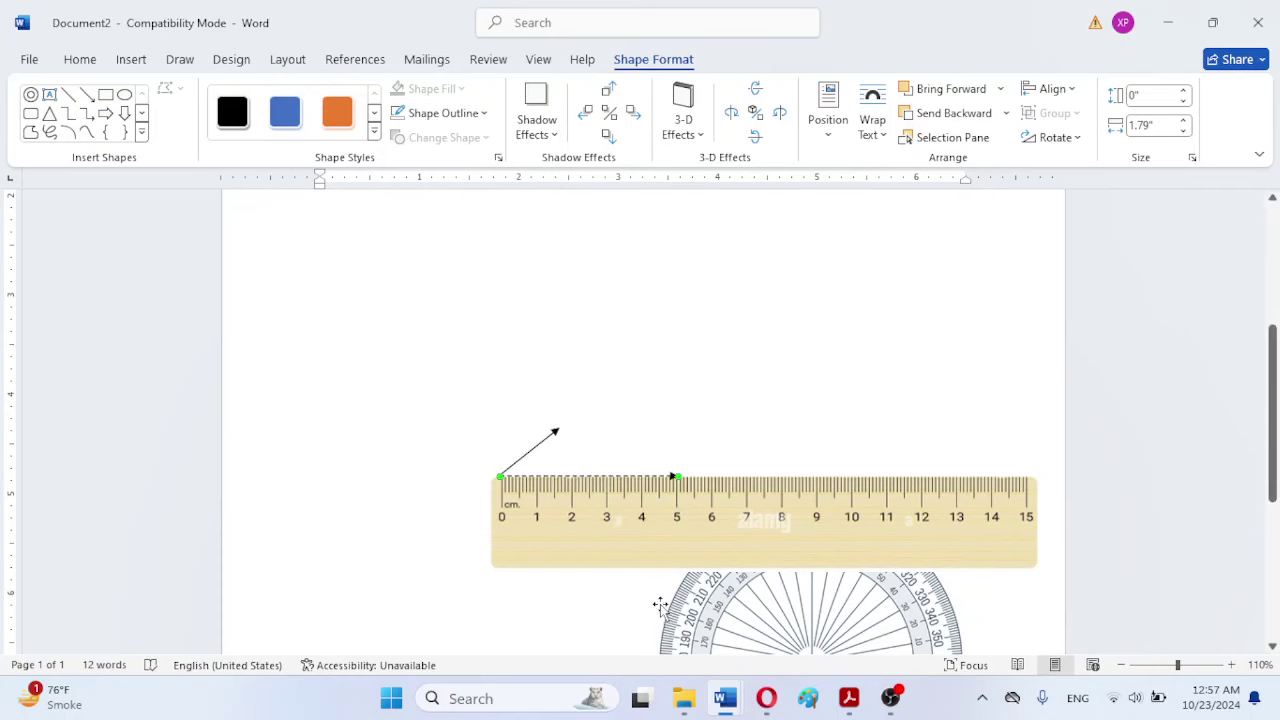
left_click(613, 608)
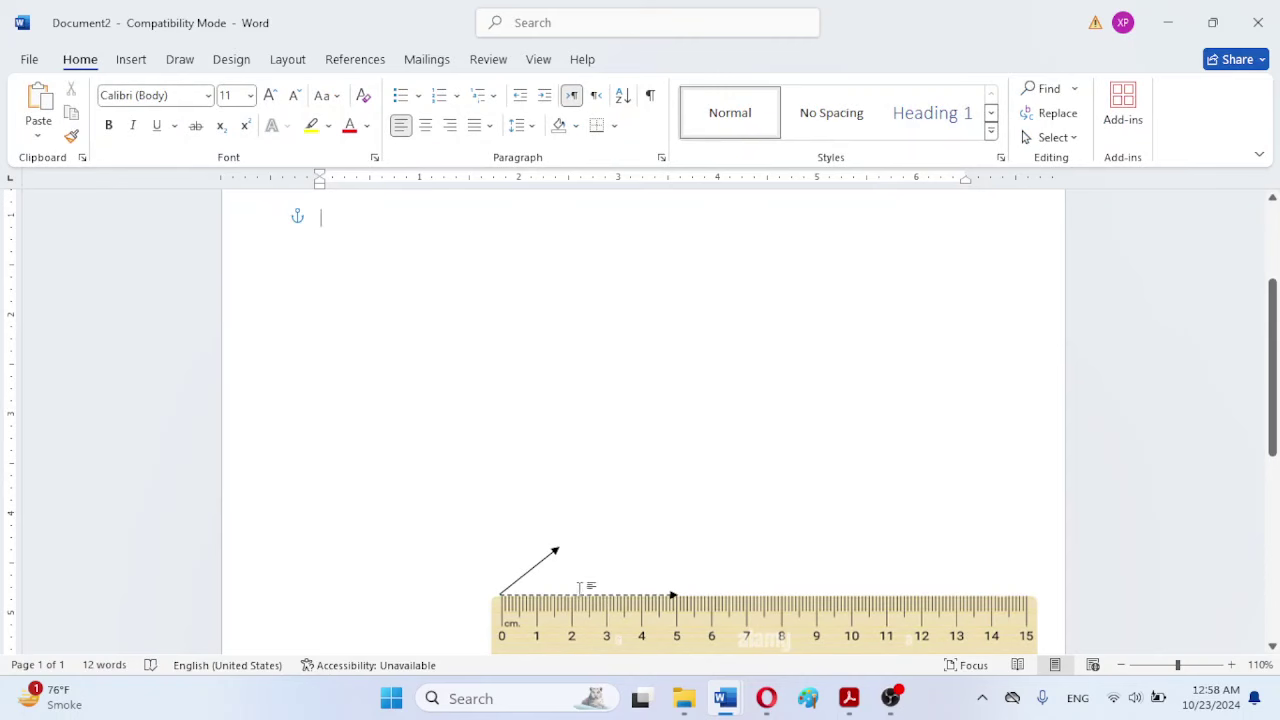
mouse_move(743, 708)
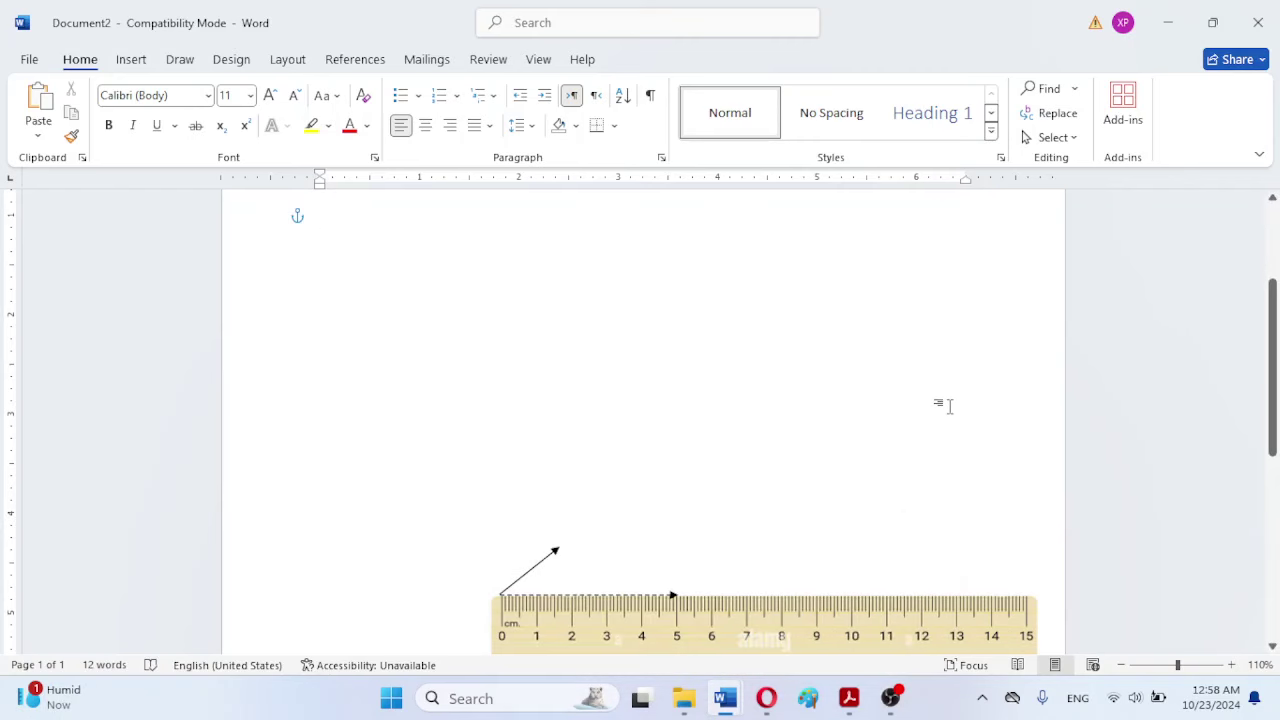
left_click_drag(1271, 350, 1270, 380)
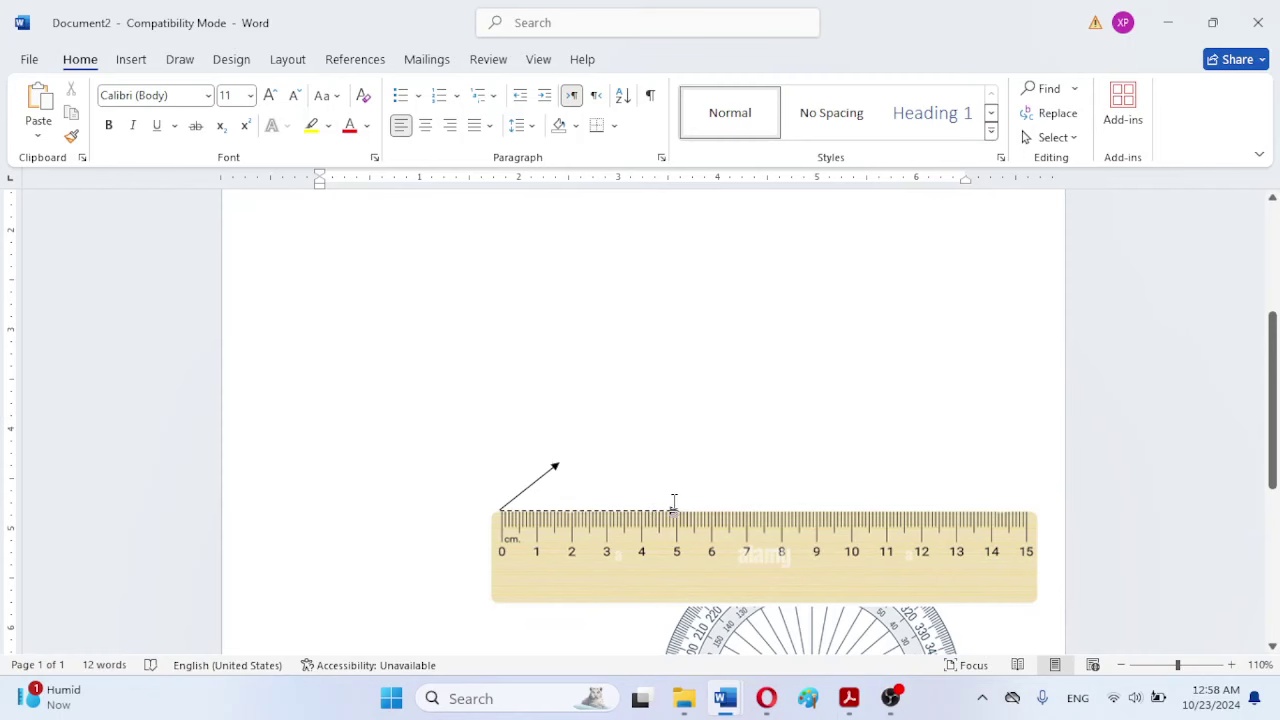
Step: Draw a small text box at the arrows' tail reading O₂ with a subscript 2
left_click(140, 61)
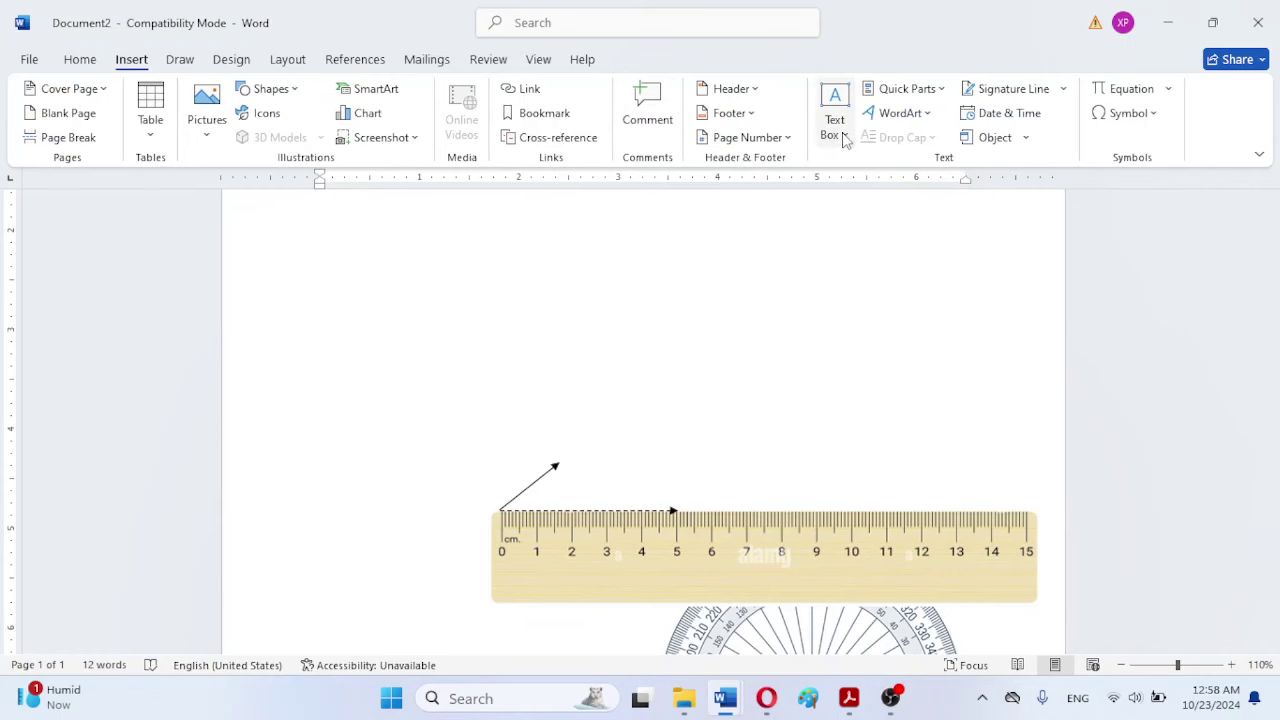
left_click(840, 135)
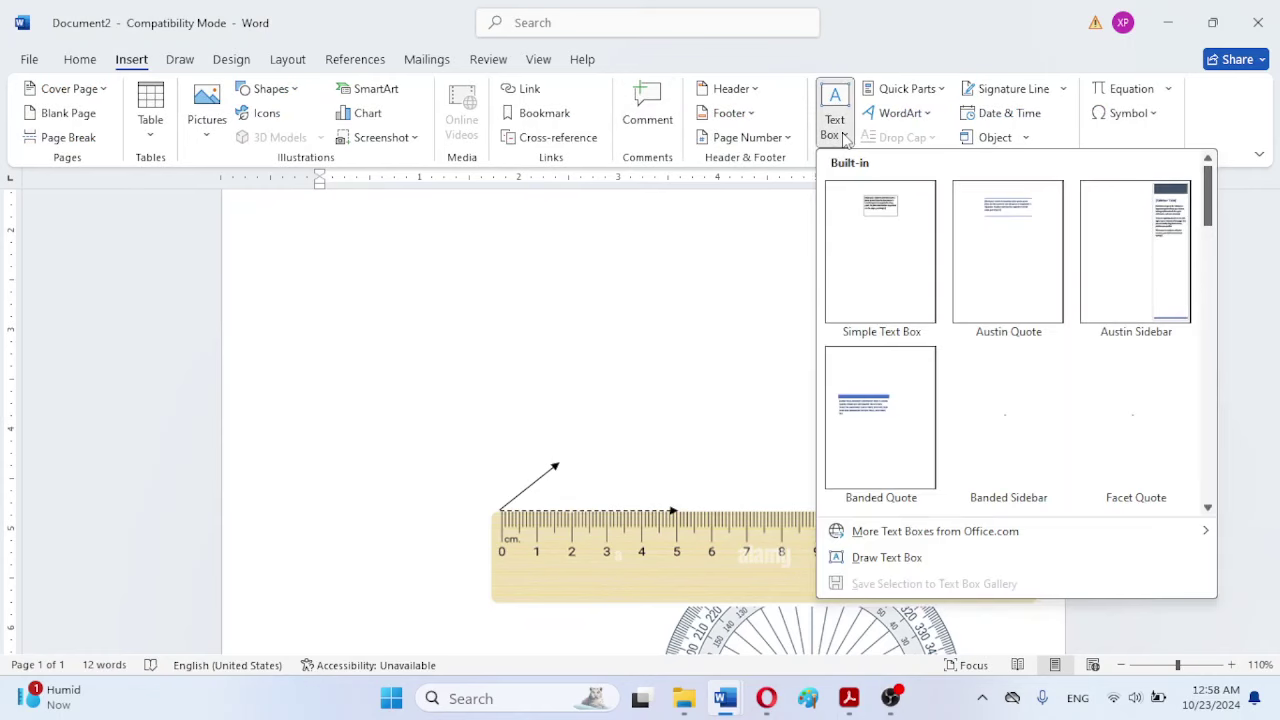
left_click(886, 557)
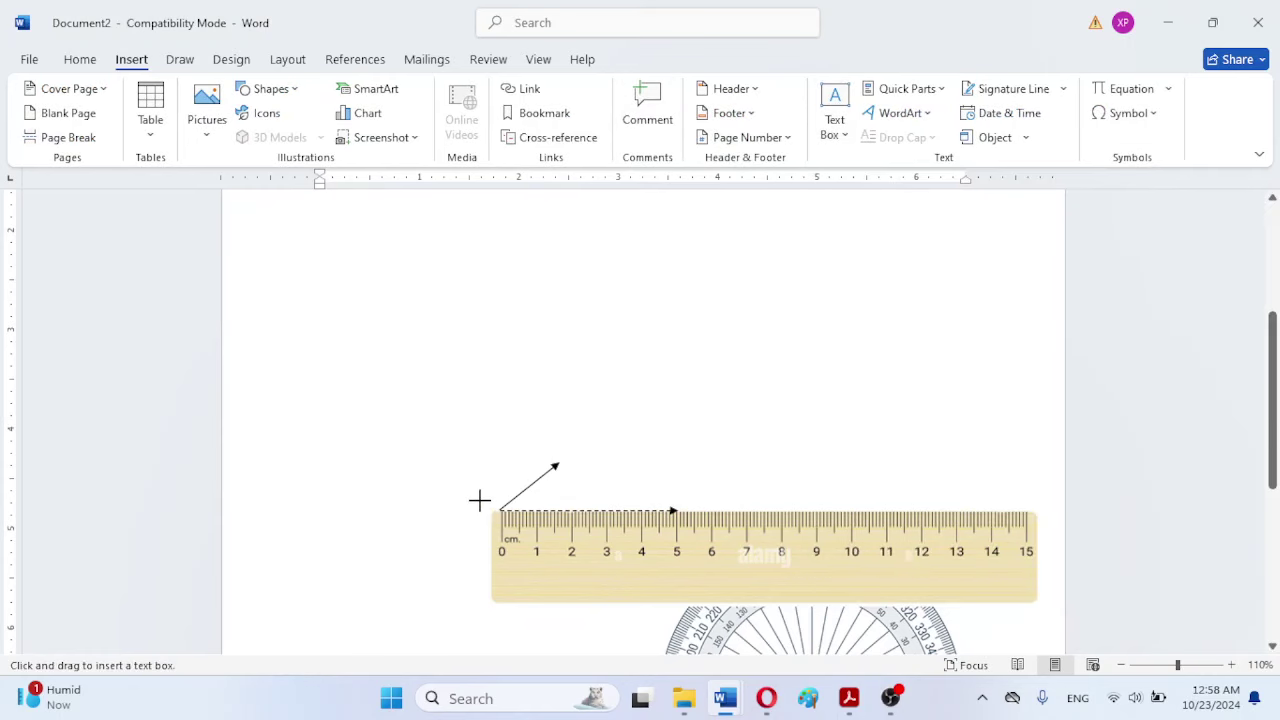
left_click_drag(470, 498, 494, 526)
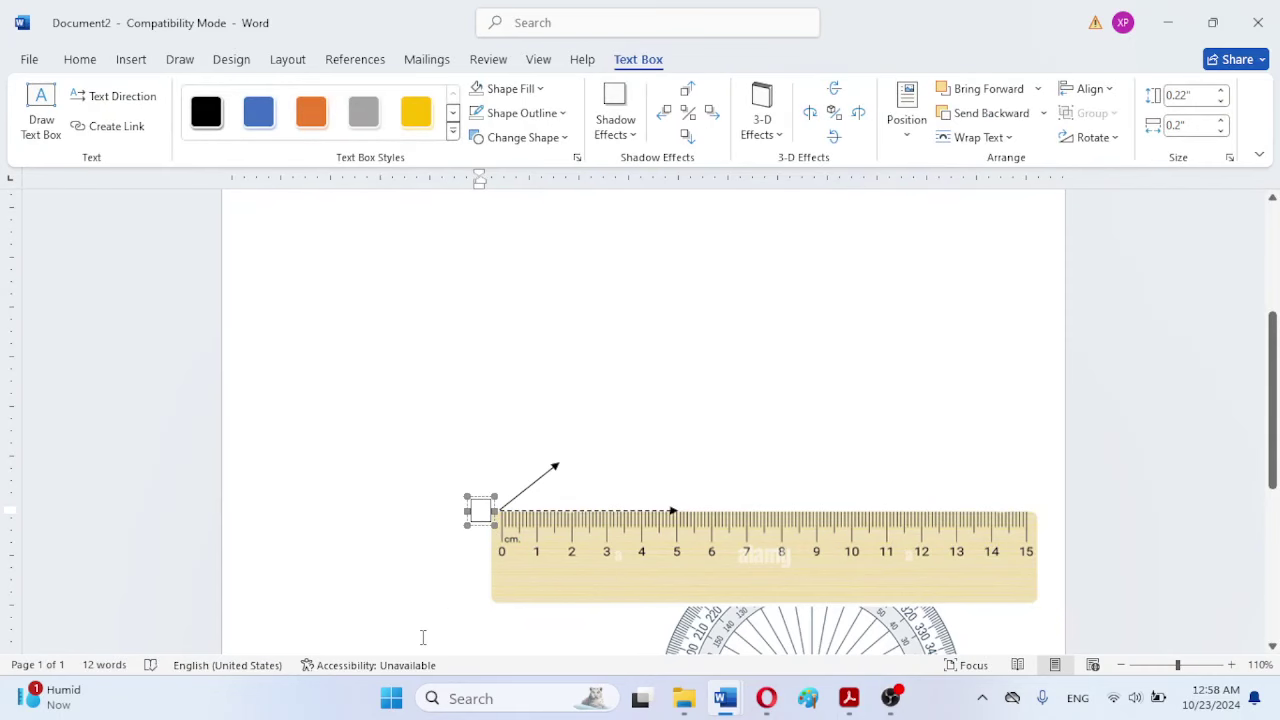
type("a")
mouse_move(460, 532)
left_mouse_down()
mouse_move(519, 530)
mouse_move(416, 496)
mouse_move(442, 514)
left_mouse_up()
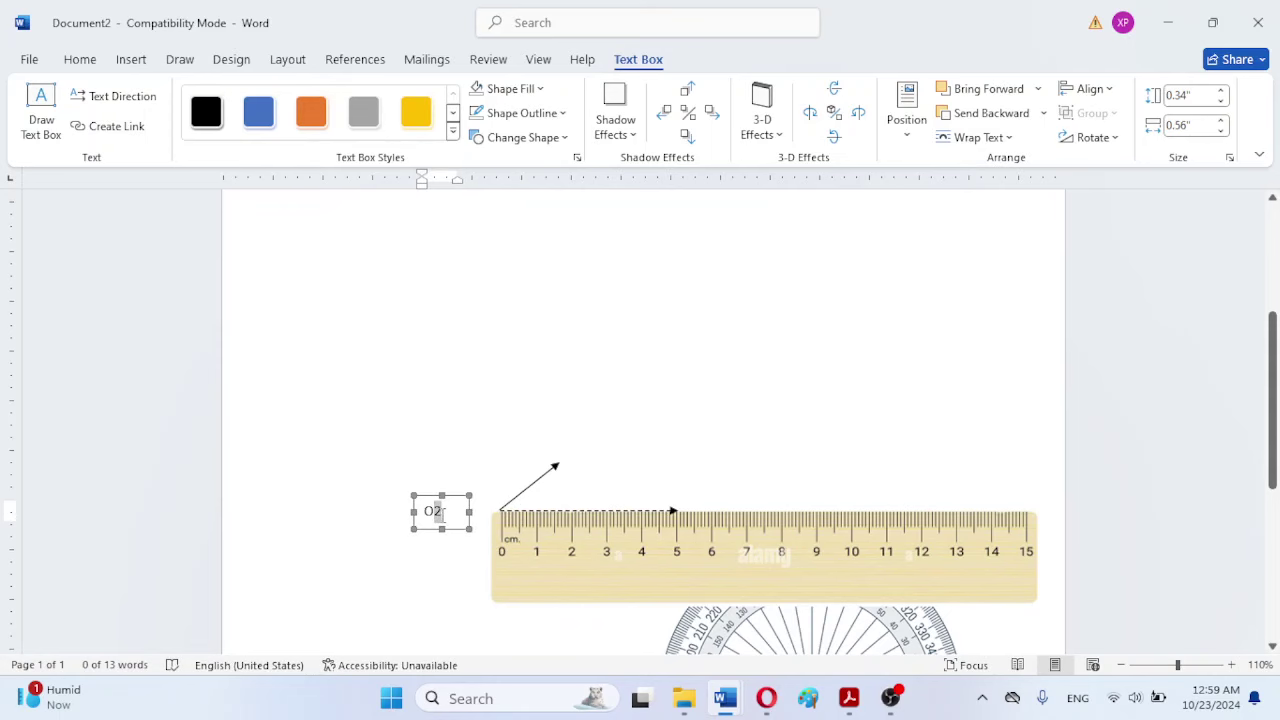
left_click(80, 60)
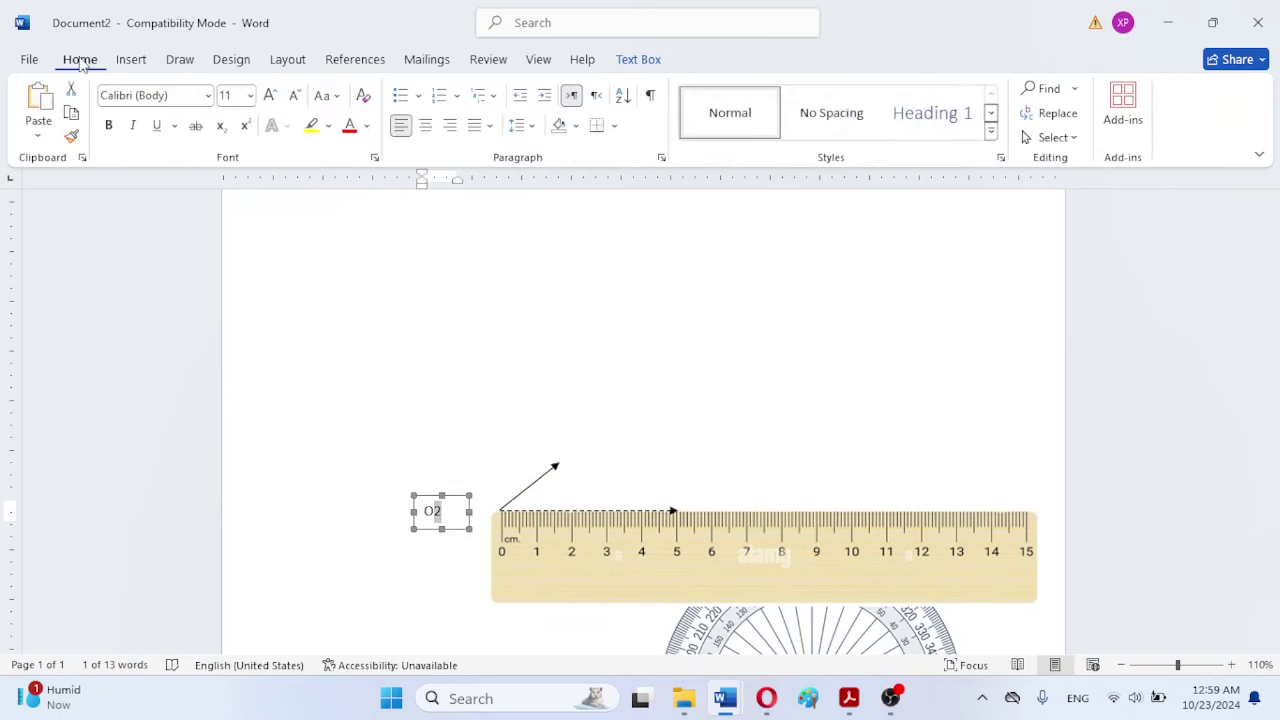
left_click(221, 127)
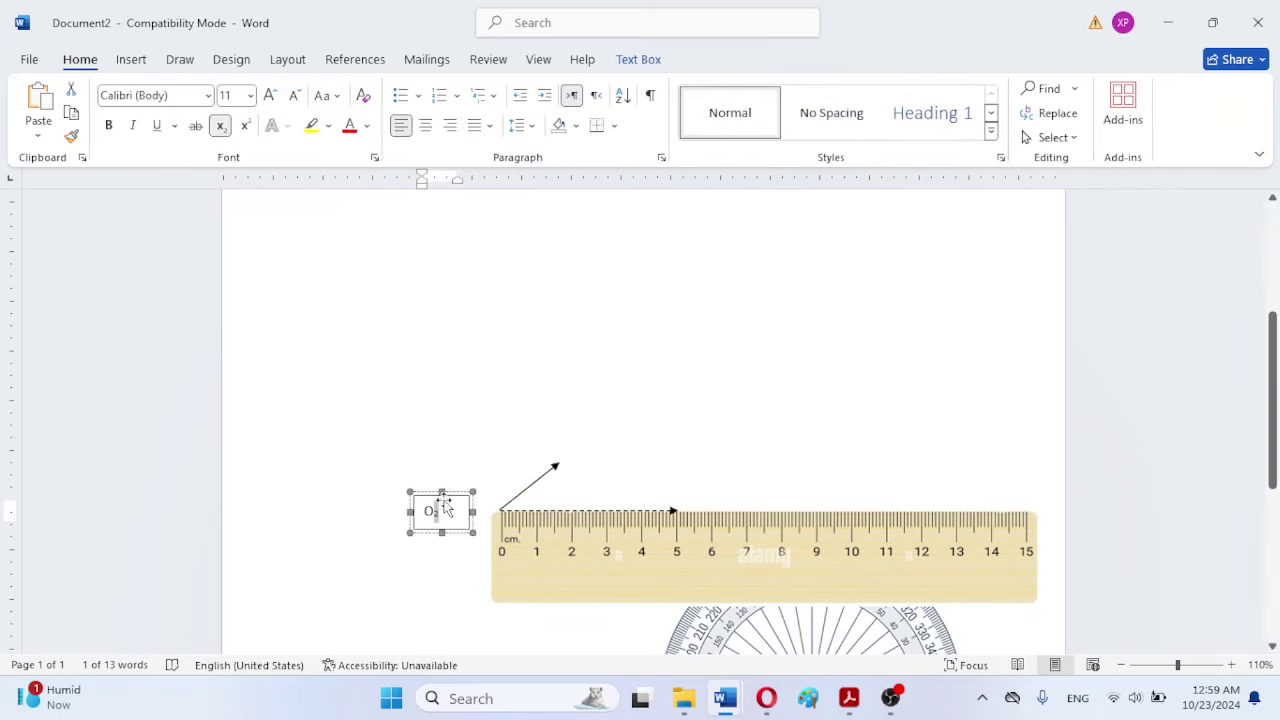
Step: Set the O₂ text box to No Fill and No Outline
left_click(446, 495)
left_click(636, 60)
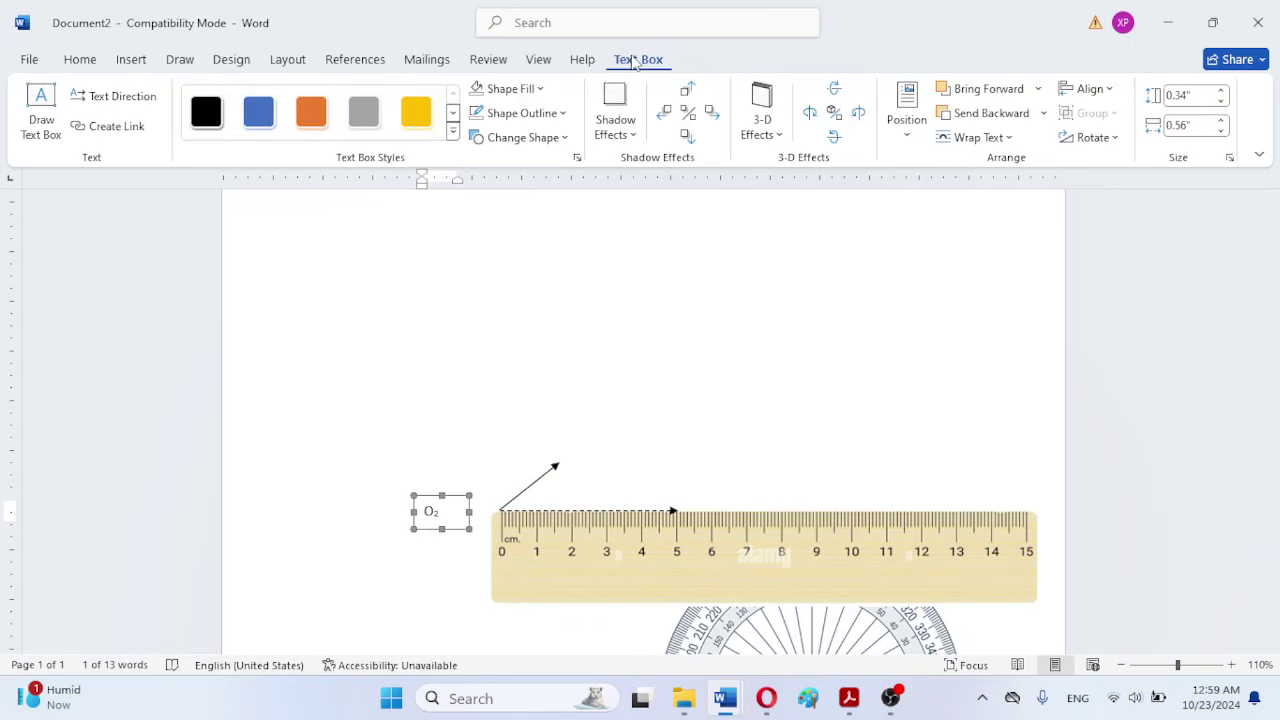
left_click(535, 93)
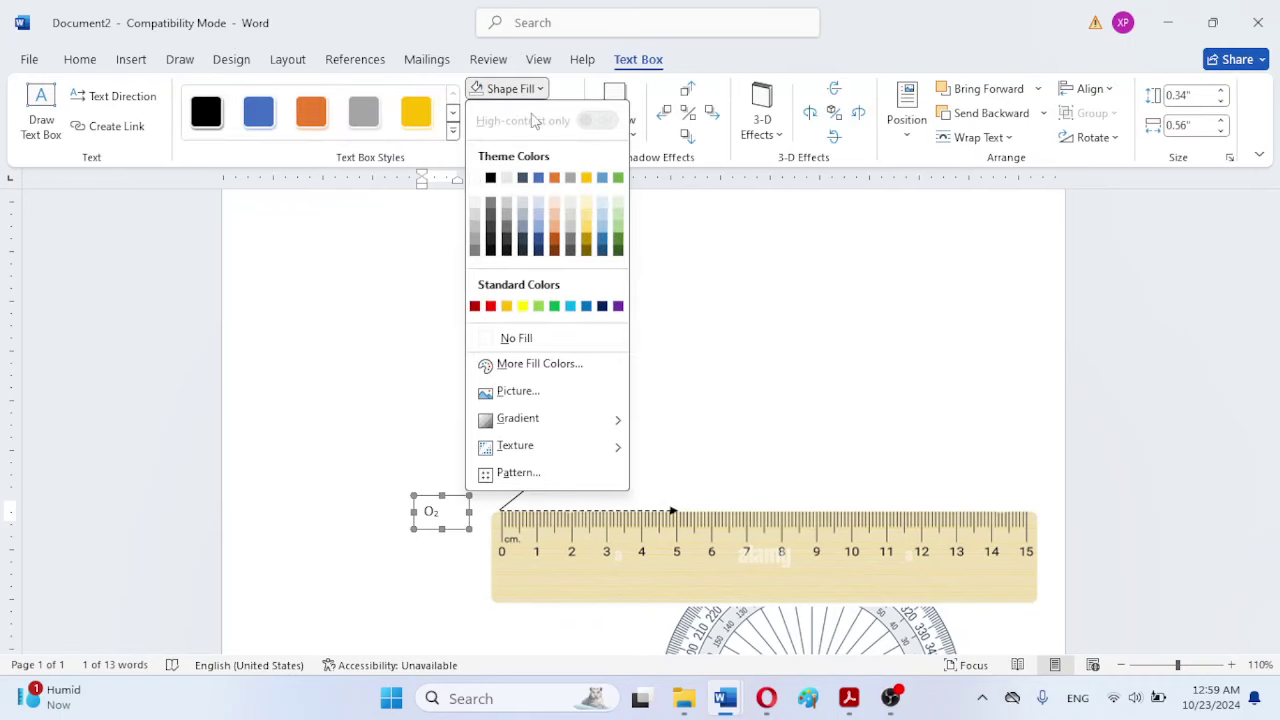
left_click(522, 340)
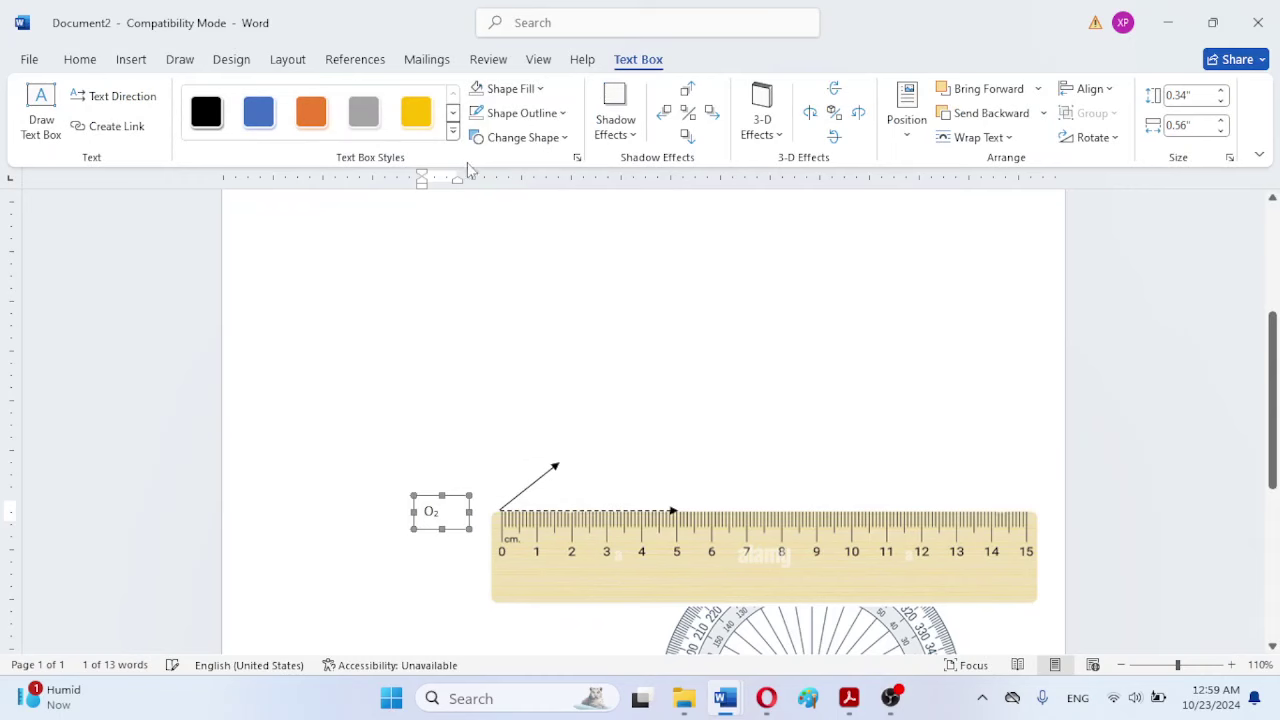
left_click(535, 113)
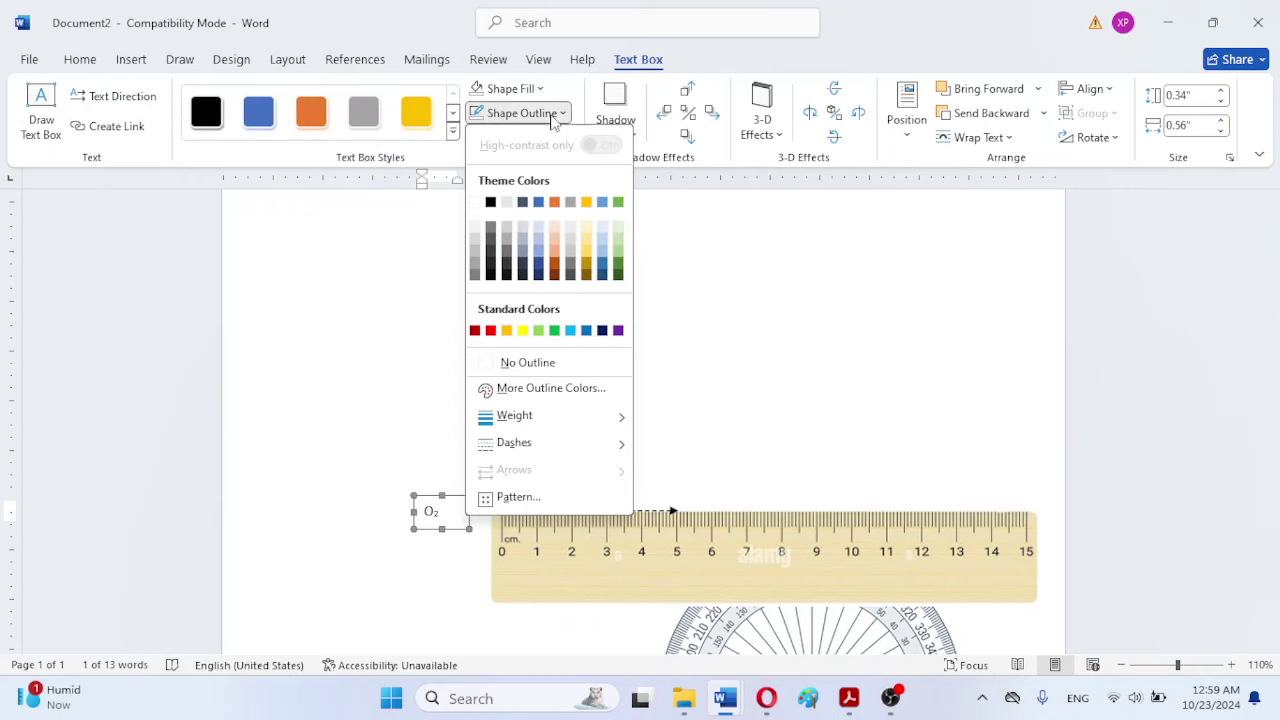
left_click(520, 364)
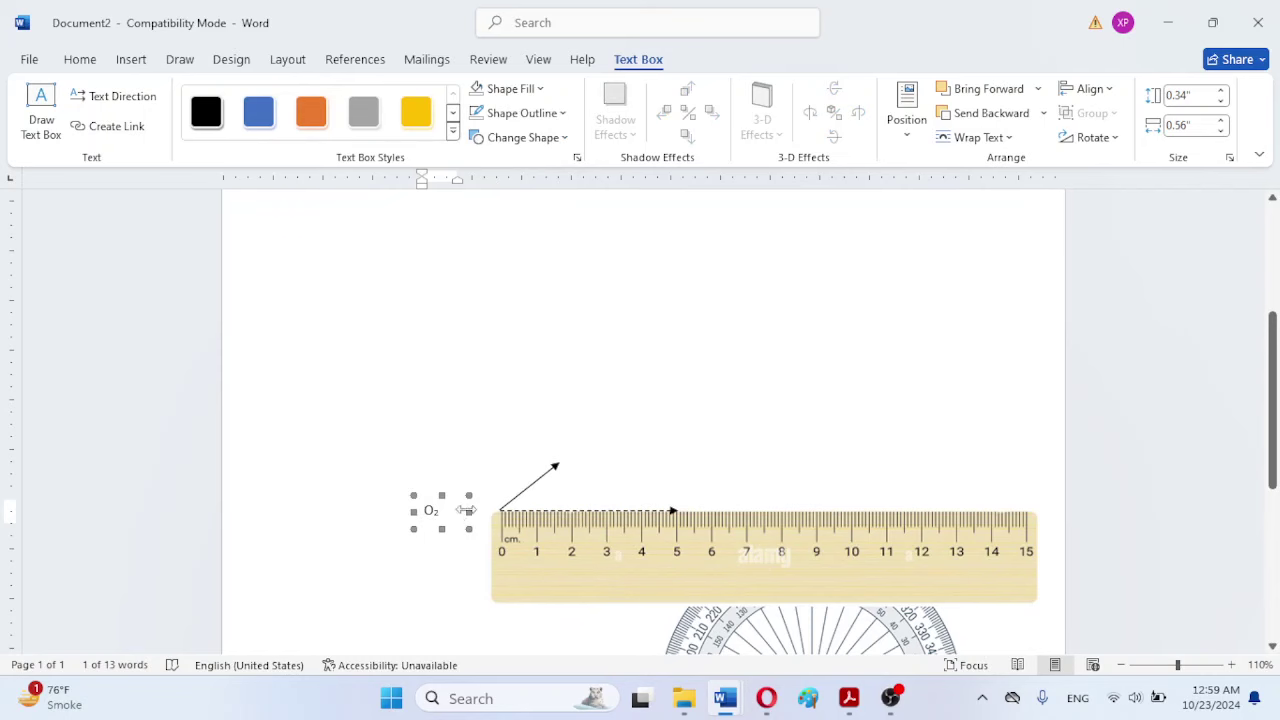
Step: Narrow the O₂ text box and seat it beside the arrows' shared tail at the ruler's 0
left_click_drag(459, 511, 484, 499)
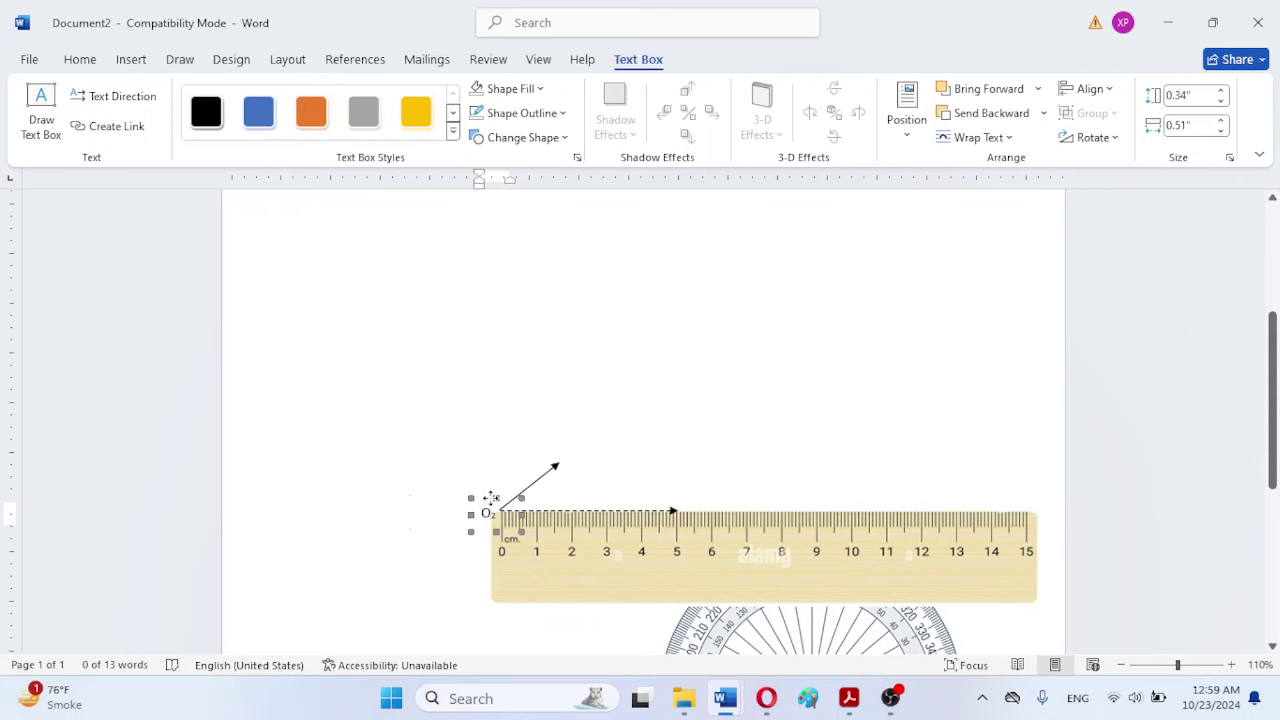
left_click(737, 437)
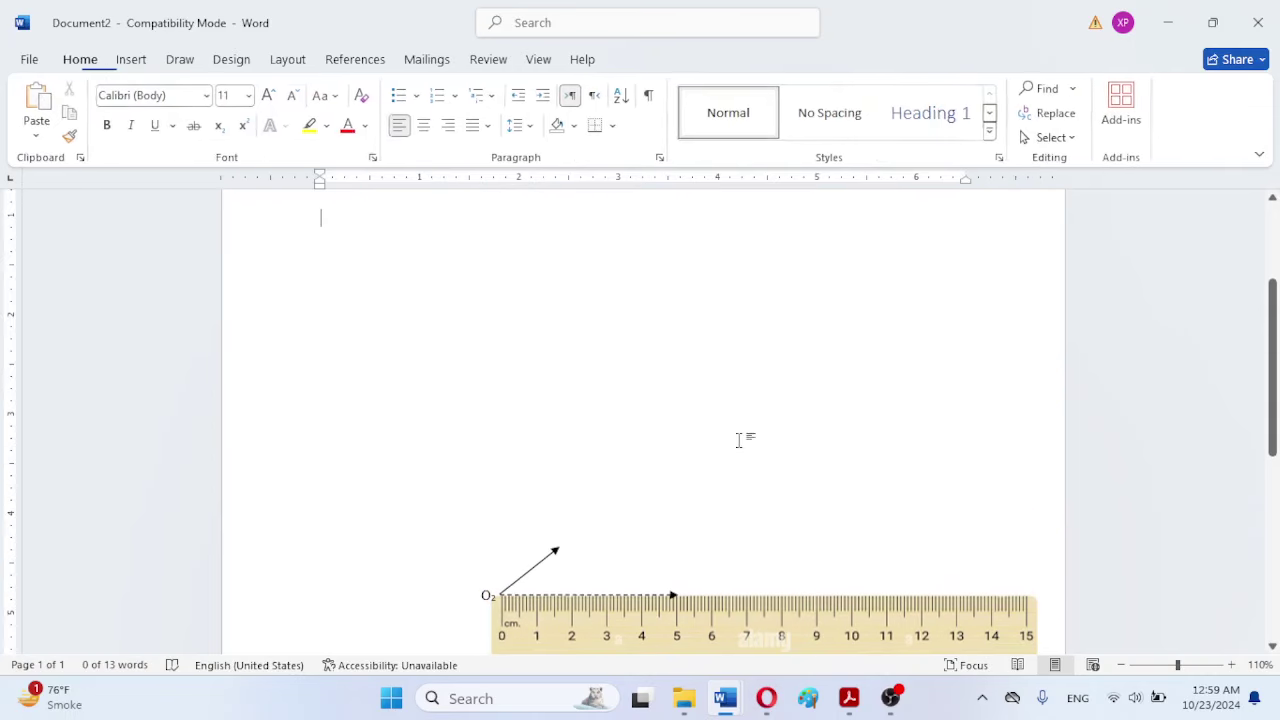
left_click(488, 591)
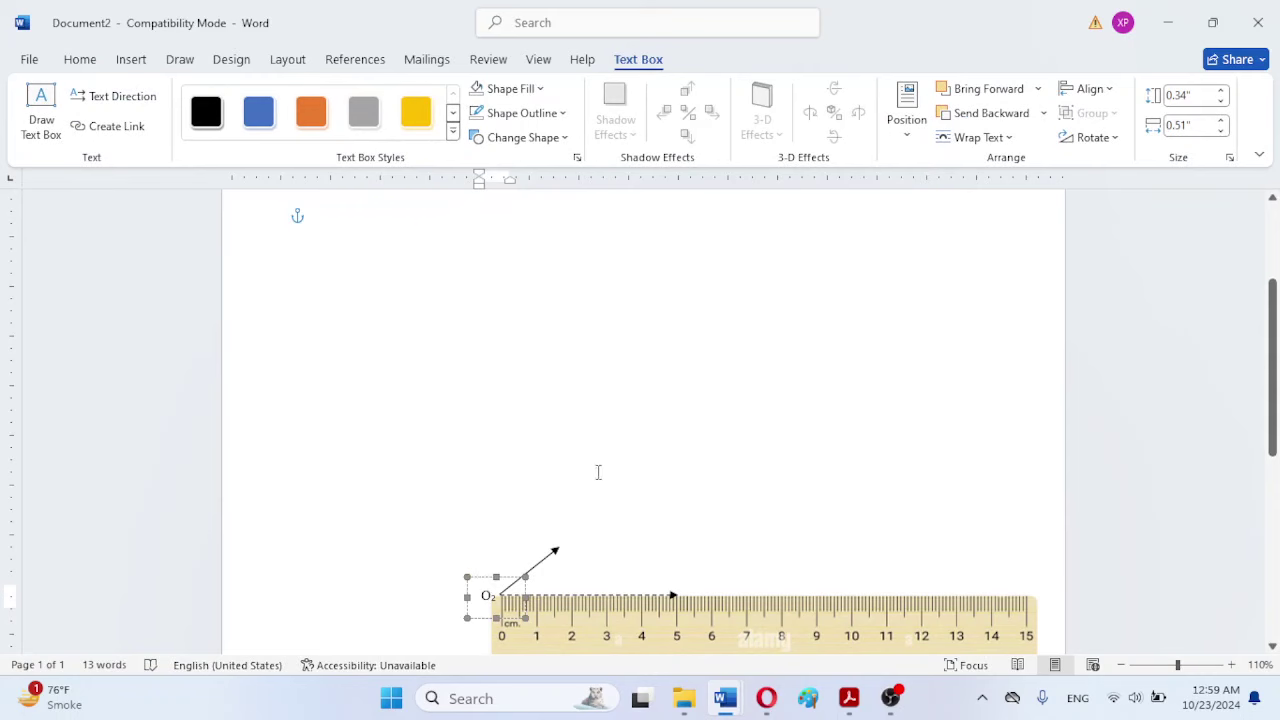
left_click(483, 585)
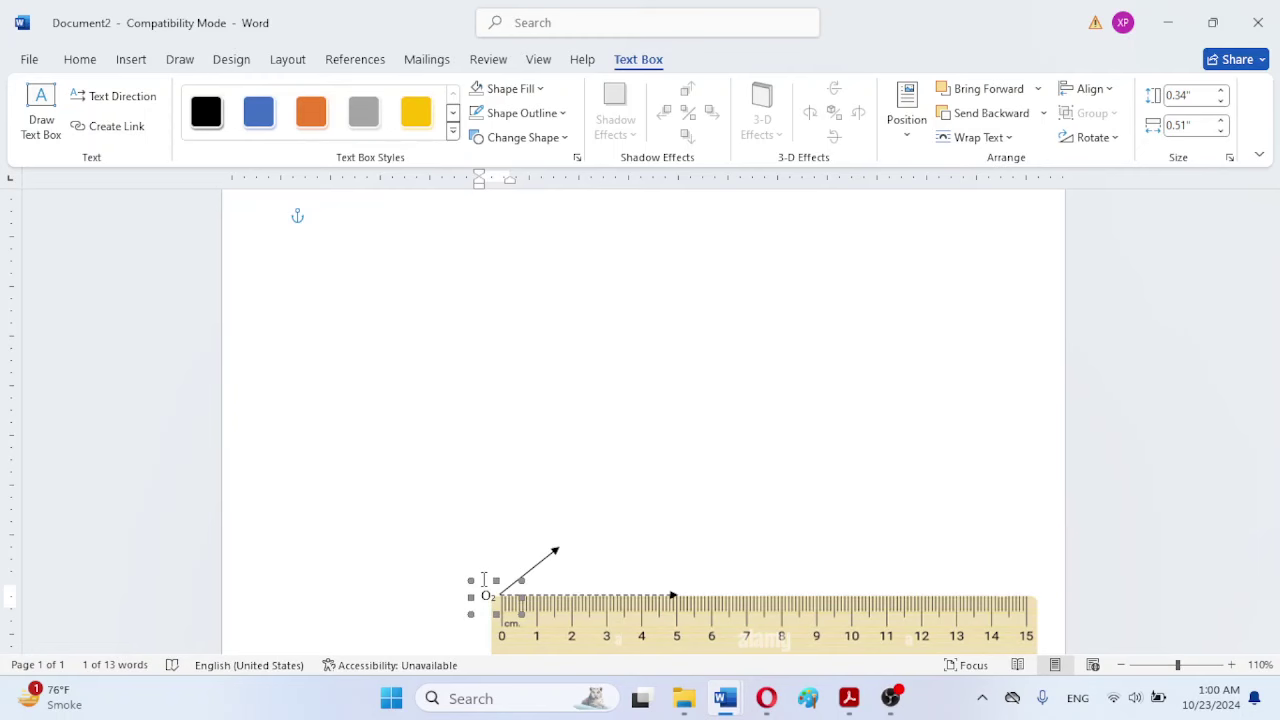
left_click(485, 573)
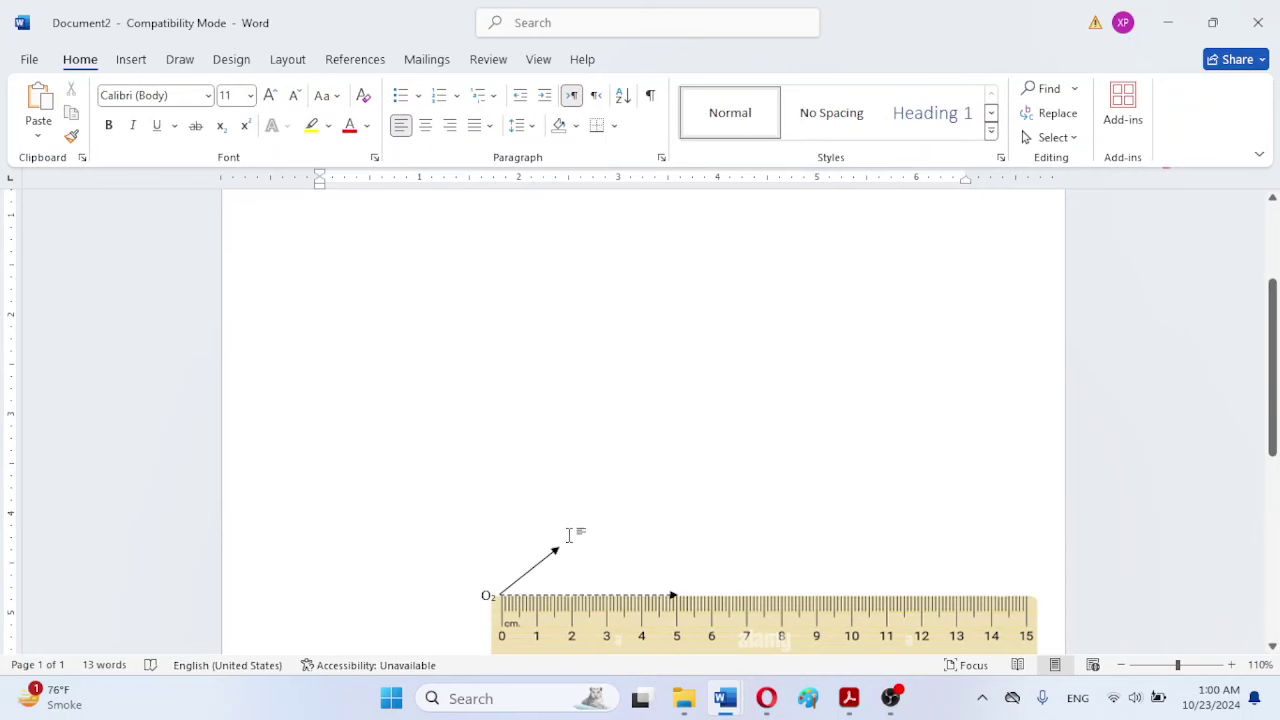
Step: Add a pasted A label at the slanted arrow's tip and move the ruler picture up
key("ctrl+v")
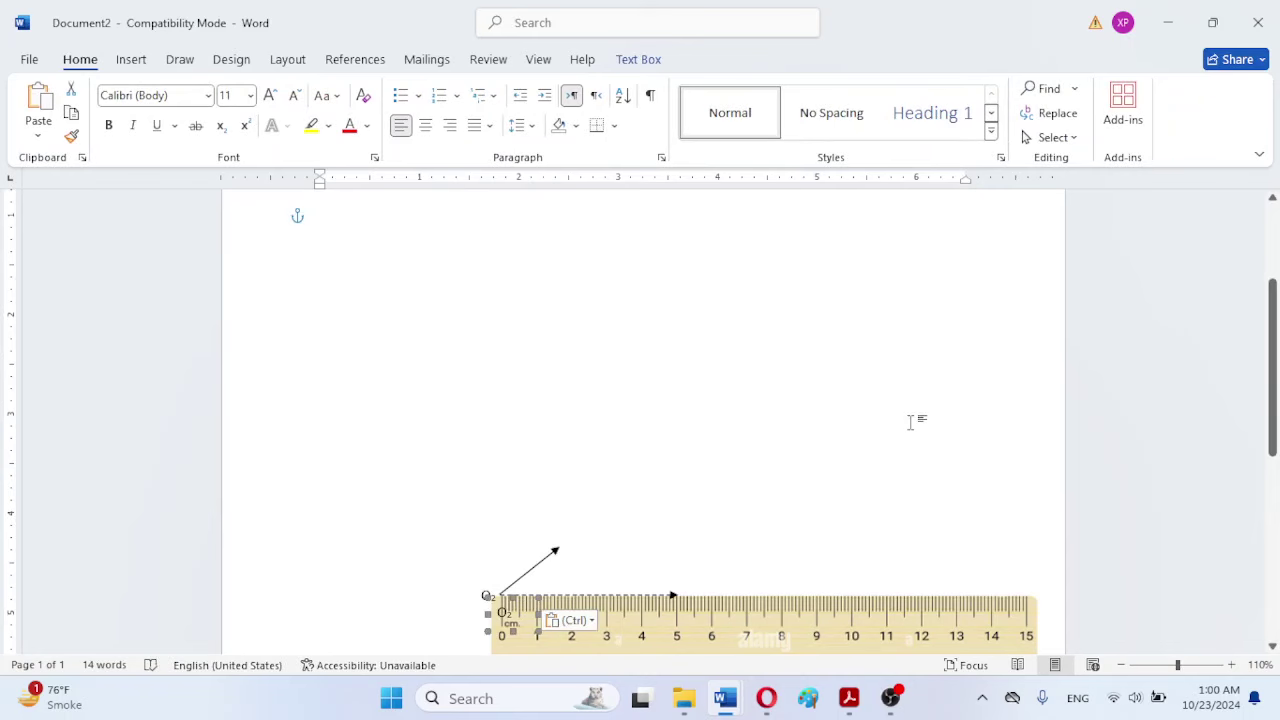
left_click_drag(1275, 412, 1275, 441)
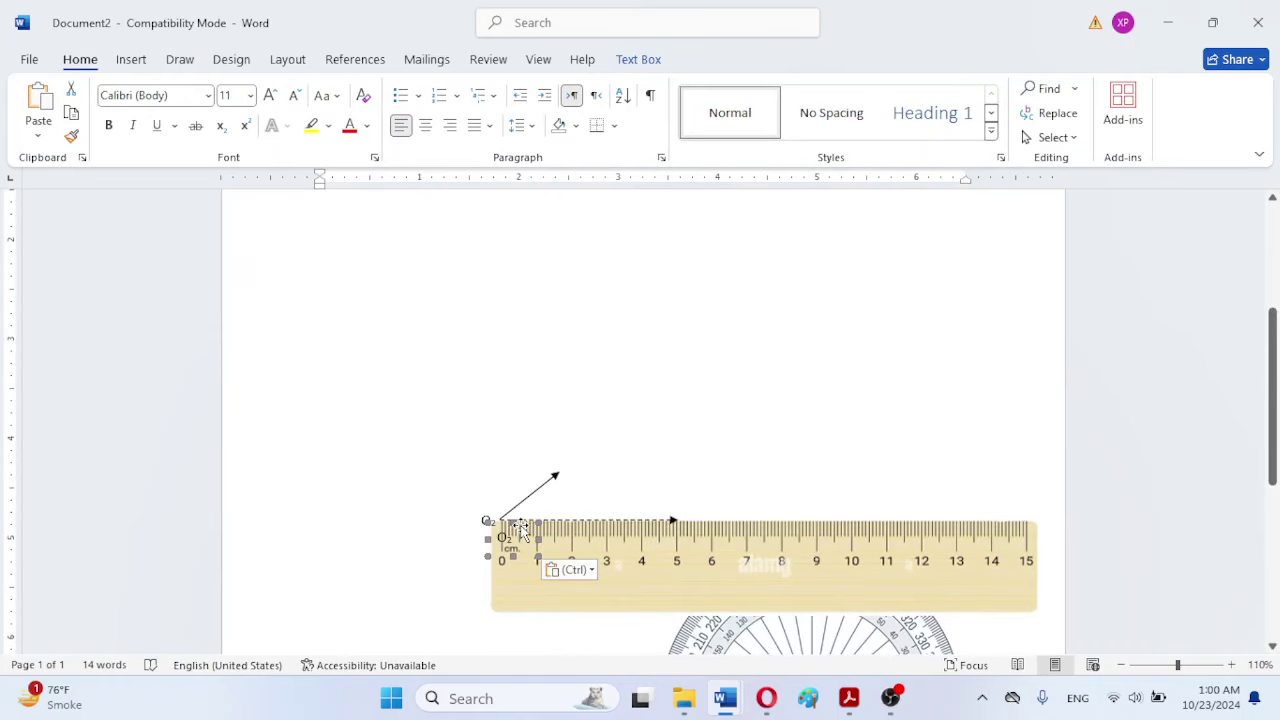
left_click_drag(520, 530, 555, 440)
left_click(548, 451)
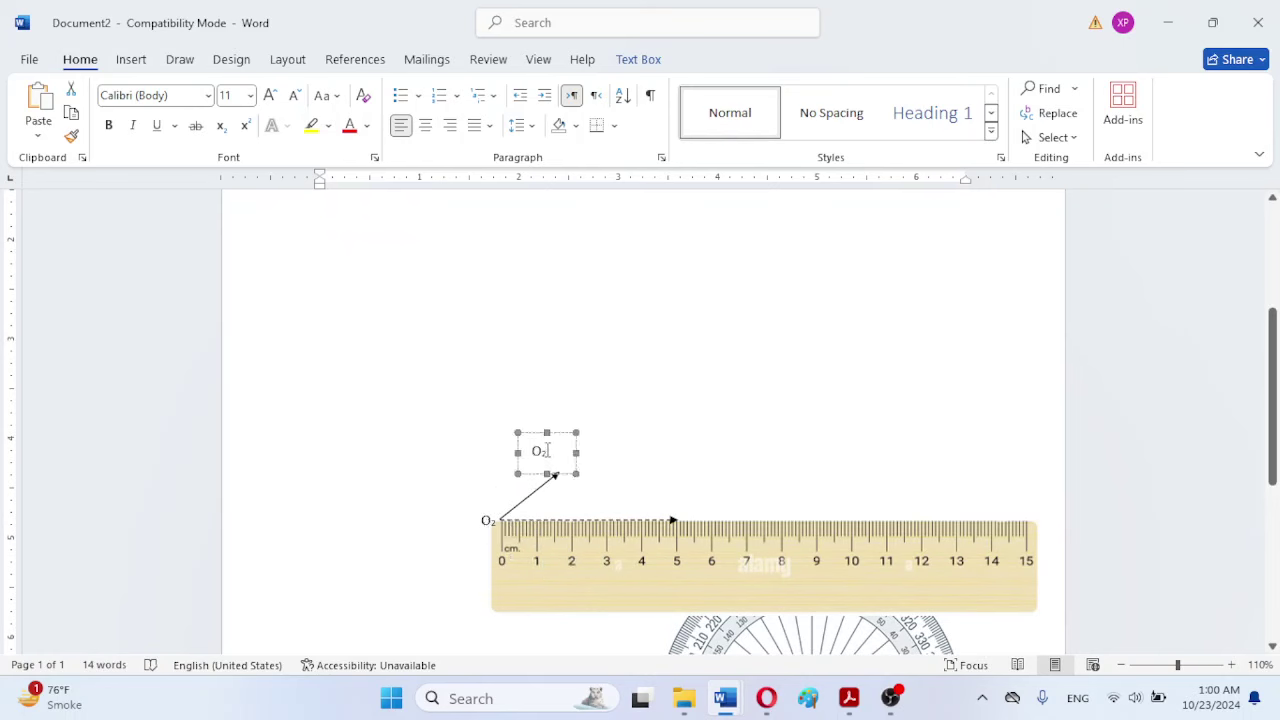
double_click(547, 450)
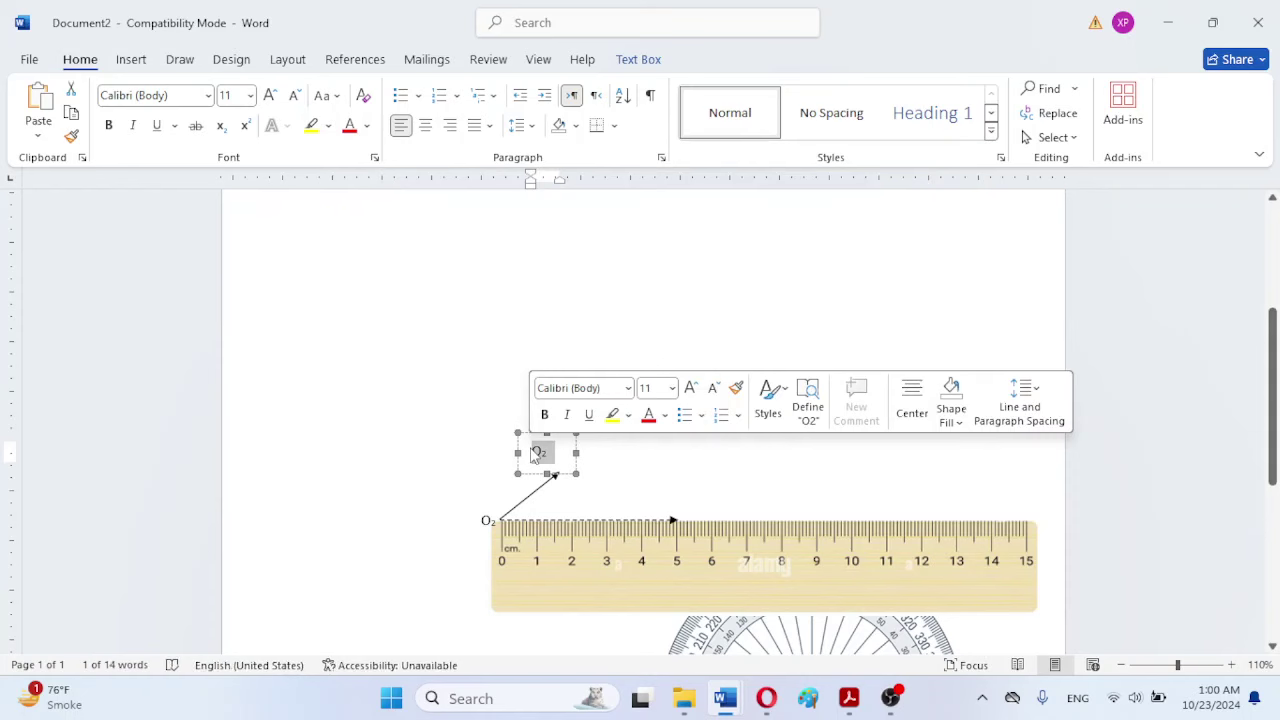
type("A")
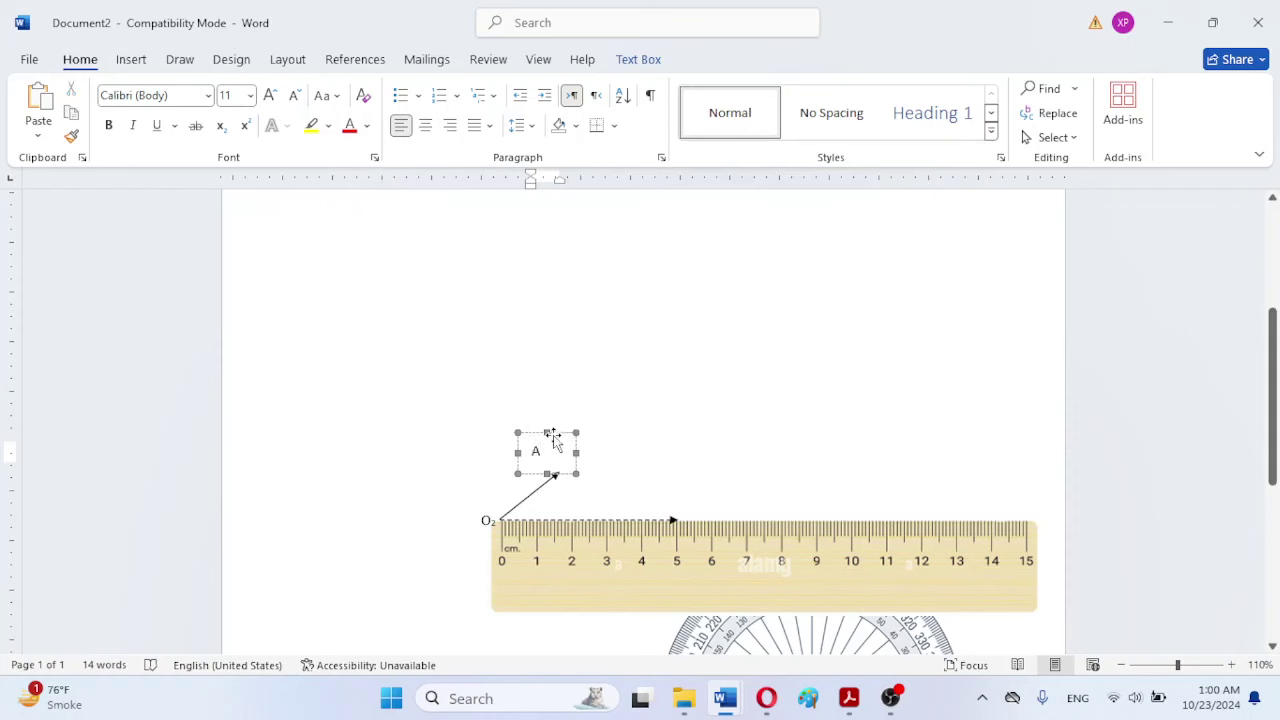
left_click_drag(558, 438, 571, 451)
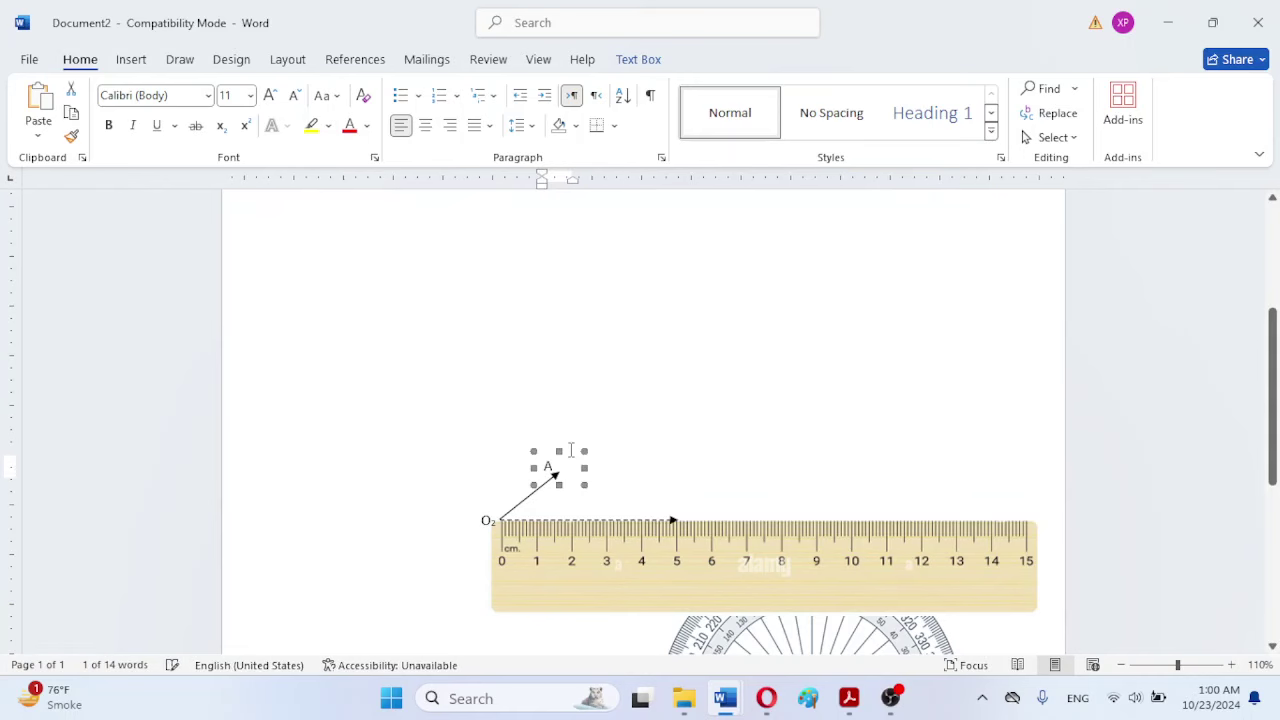
left_click(681, 447)
left_click_drag(657, 620, 620, 351)
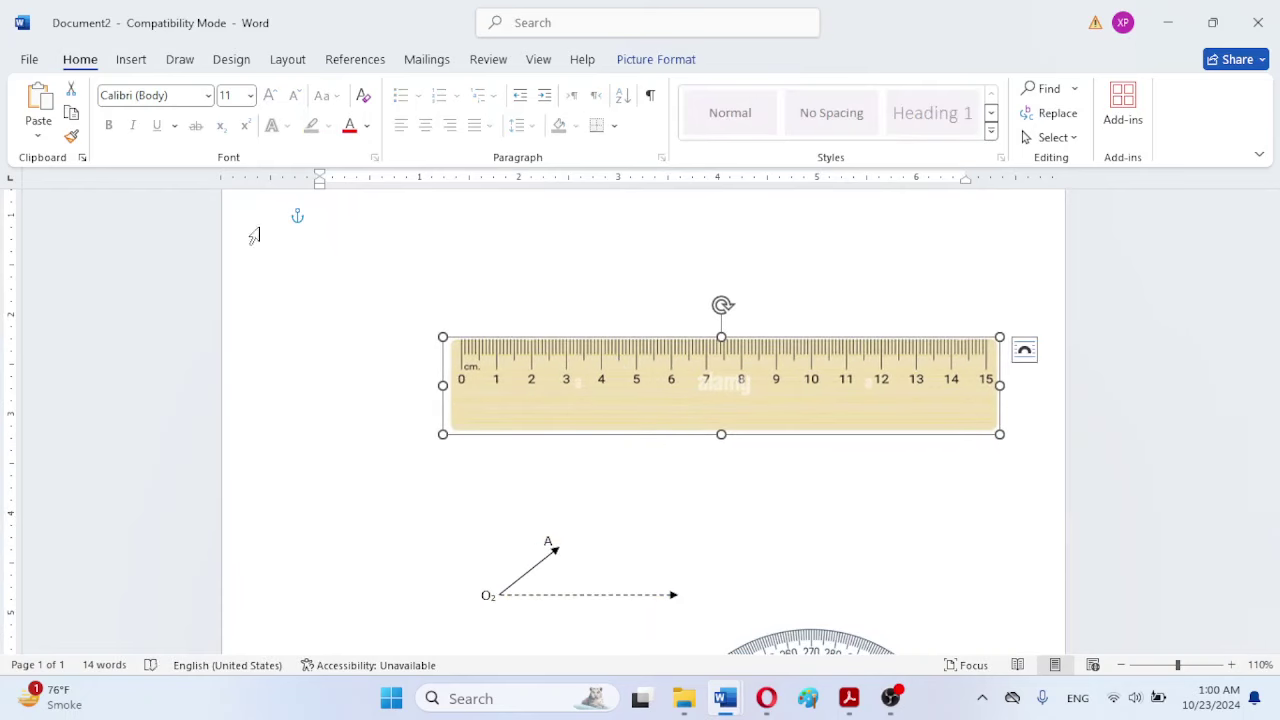
Step: Paste another label copy at the dashed arrow's end and change its subscript to make O₄
left_click(680, 613)
key("ctrl+v")
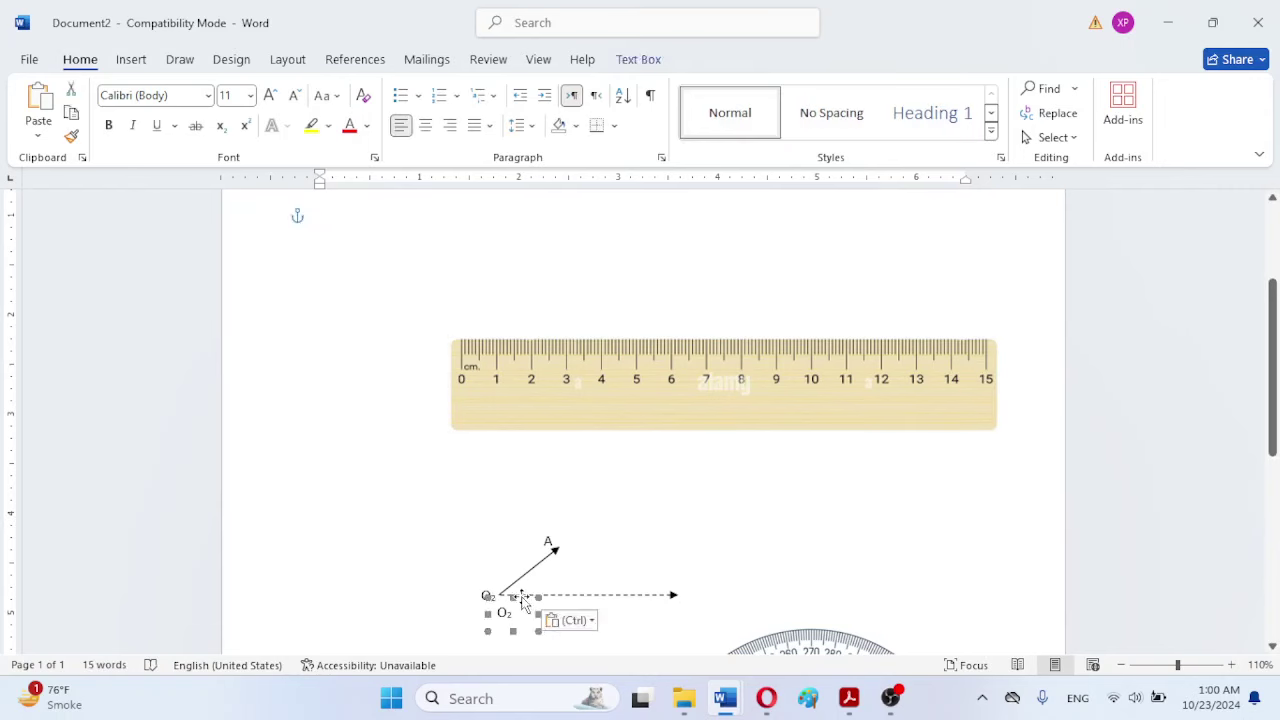
left_click_drag(519, 596, 663, 594)
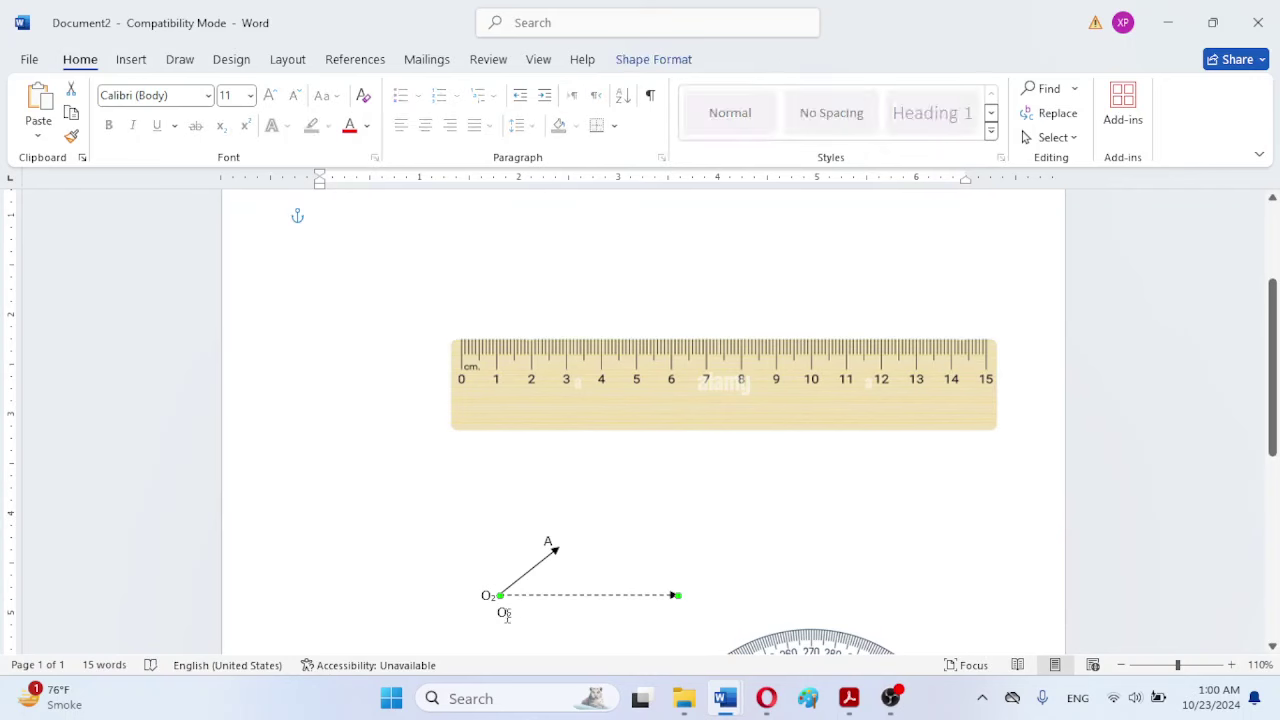
left_click(503, 611)
left_click_drag(502, 597, 679, 590)
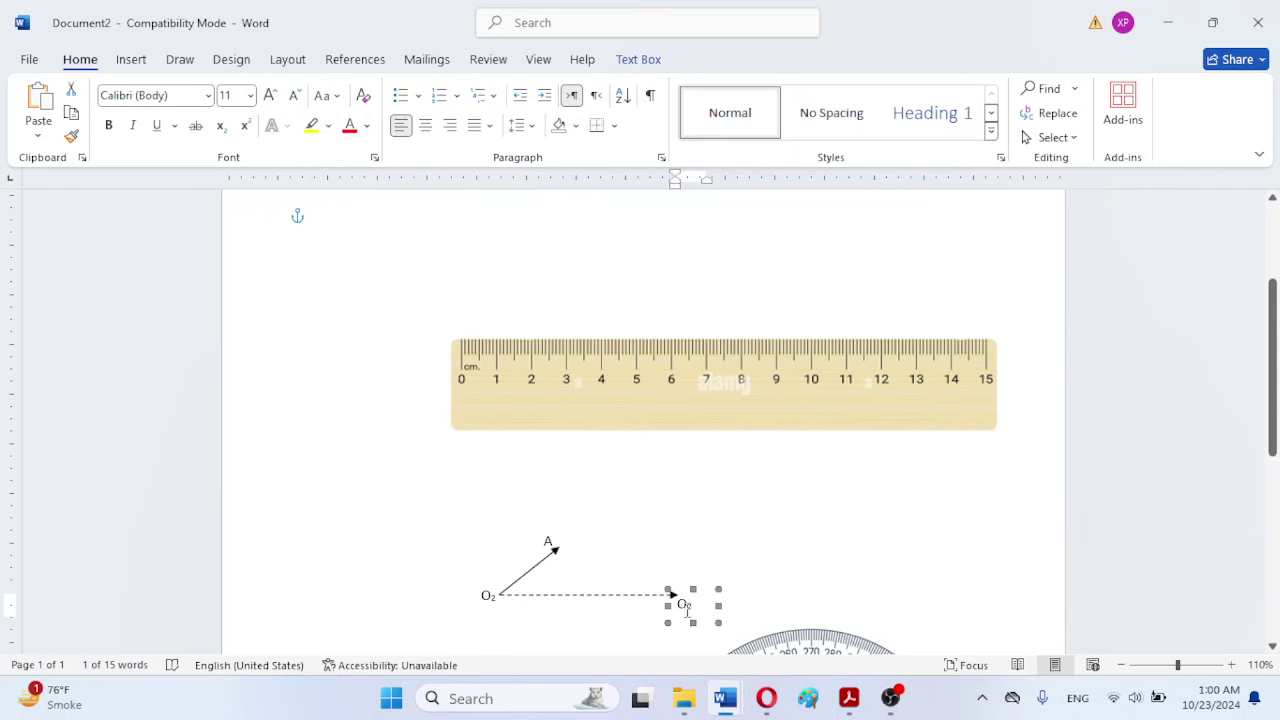
left_click_drag(690, 605, 693, 617)
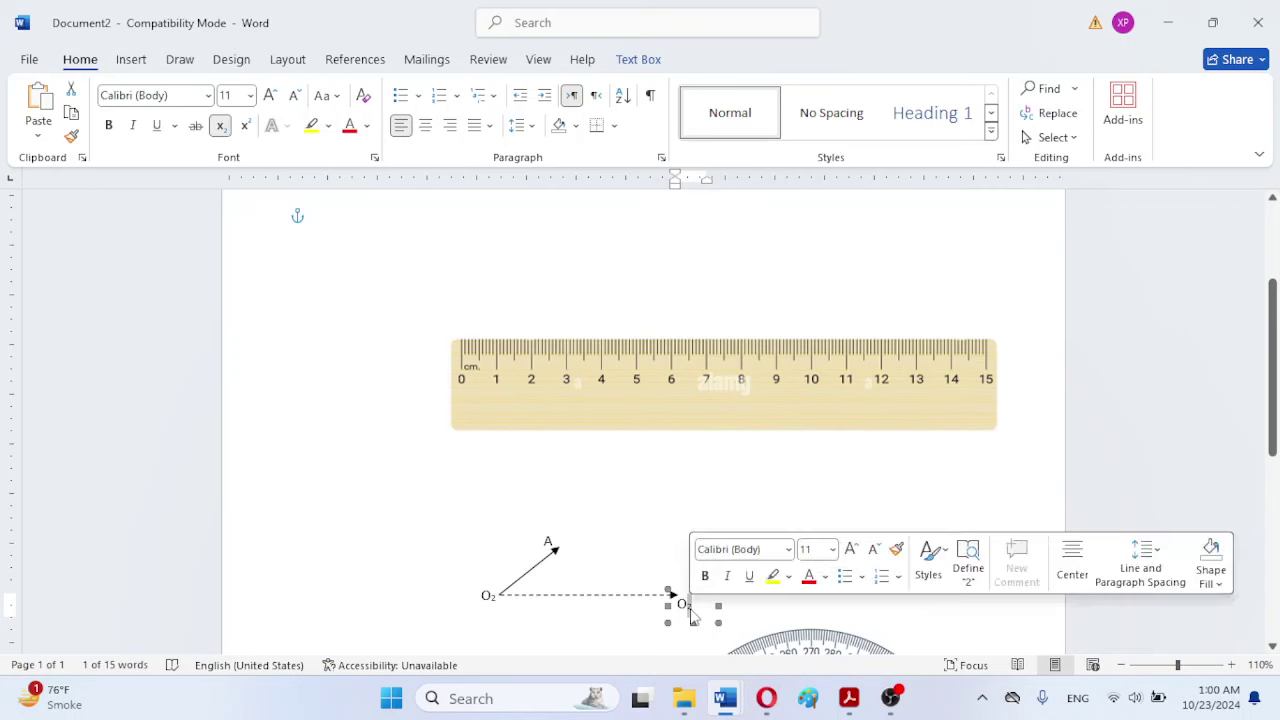
type("4")
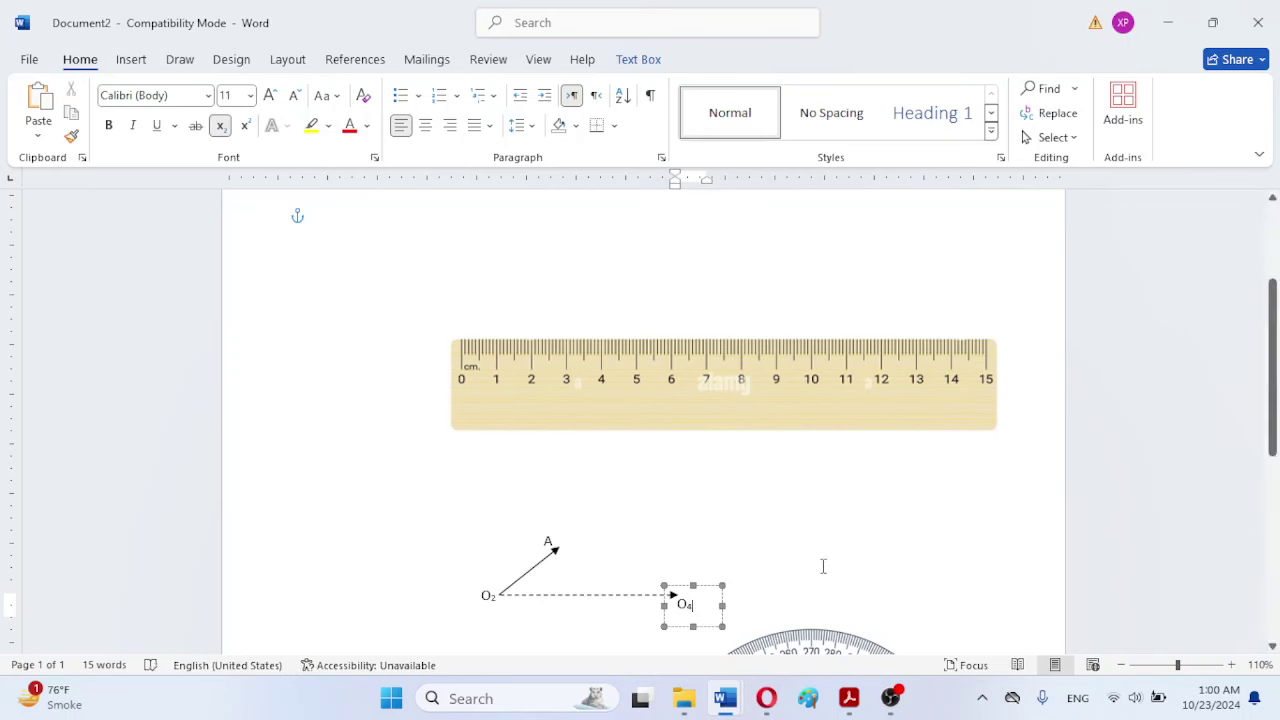
left_click(820, 566)
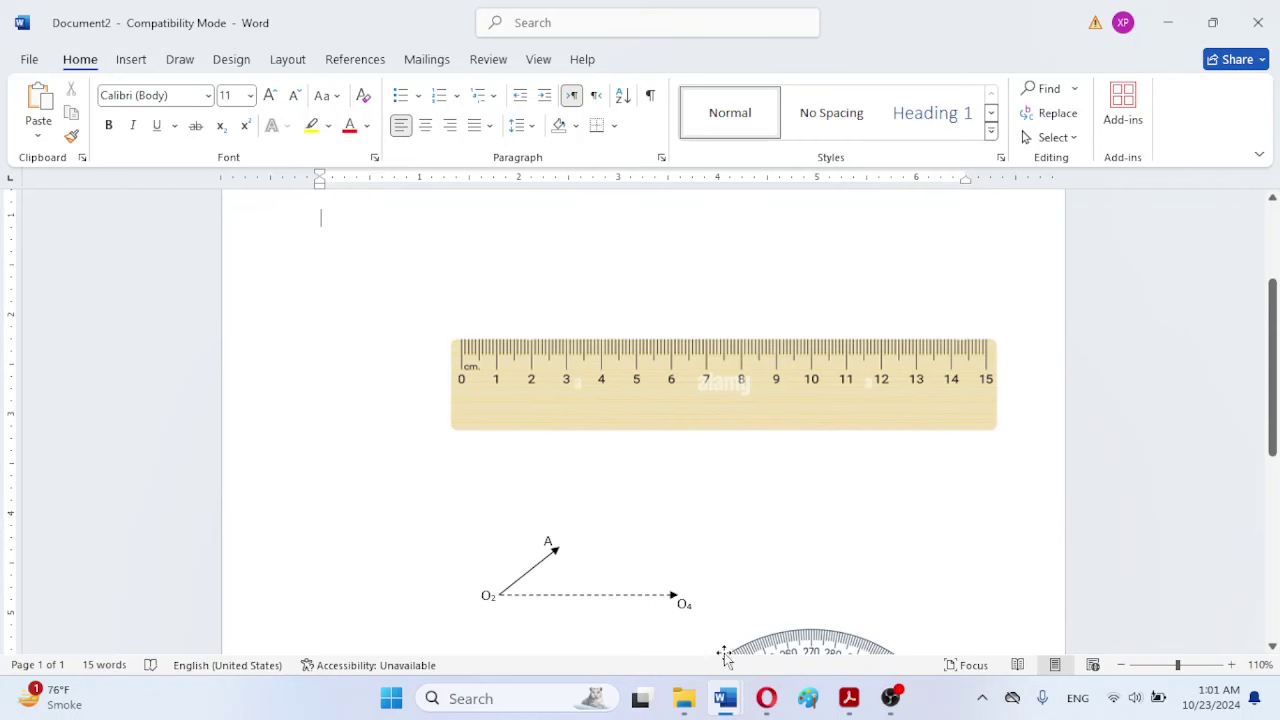
Step: View Example 4-1's link lengths and θ2 = 40° in Acrobat, then bring back Word's Document2
mouse_move(849, 698)
left_click(870, 640)
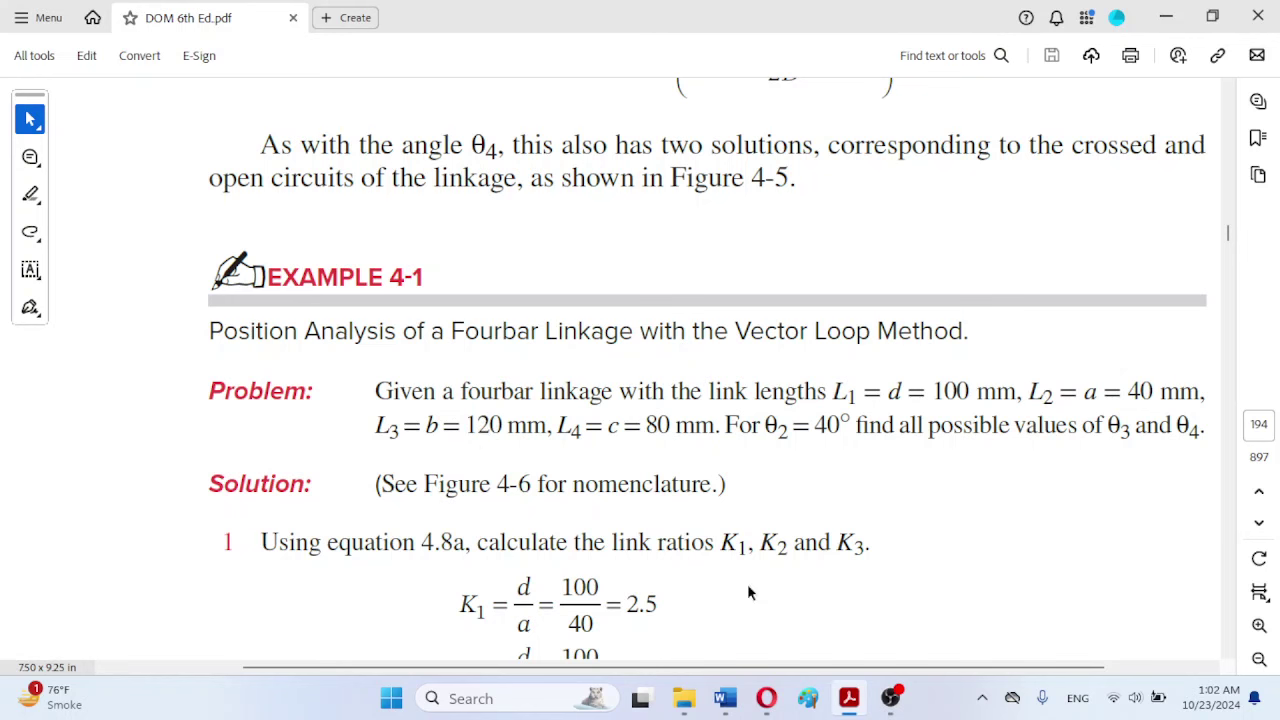
mouse_move(812, 710)
mouse_move(884, 710)
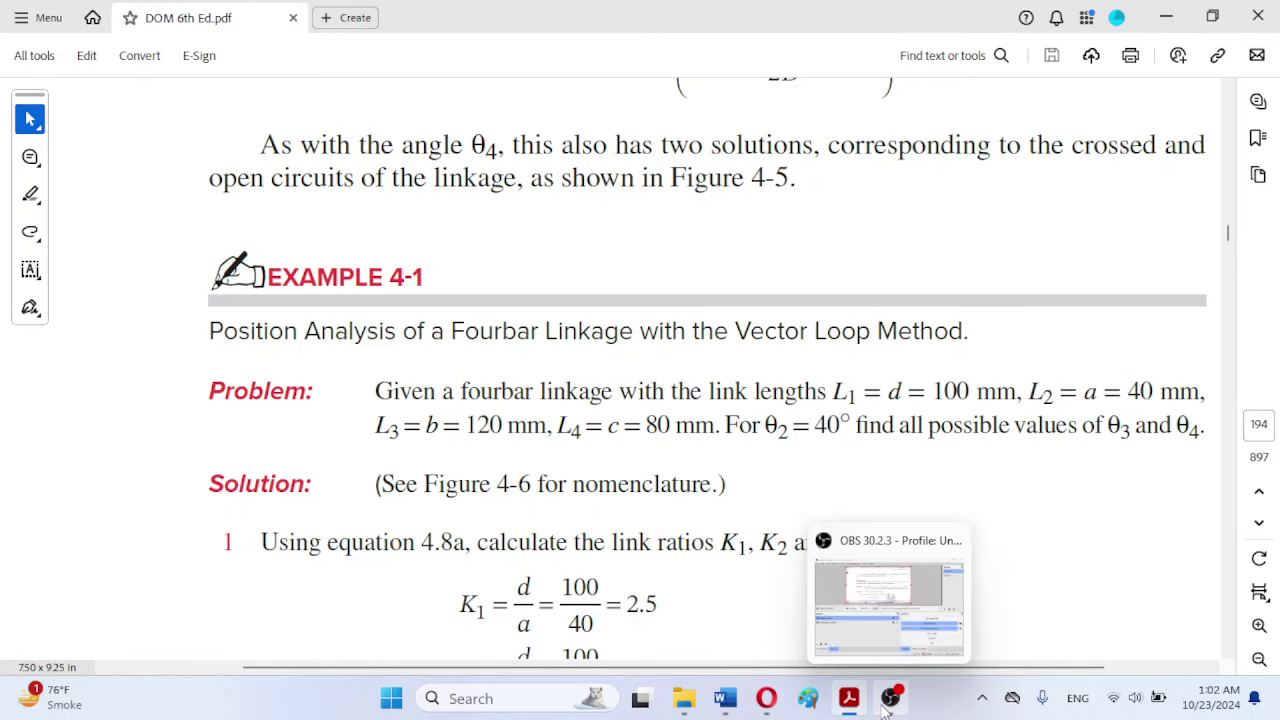
mouse_move(727, 700)
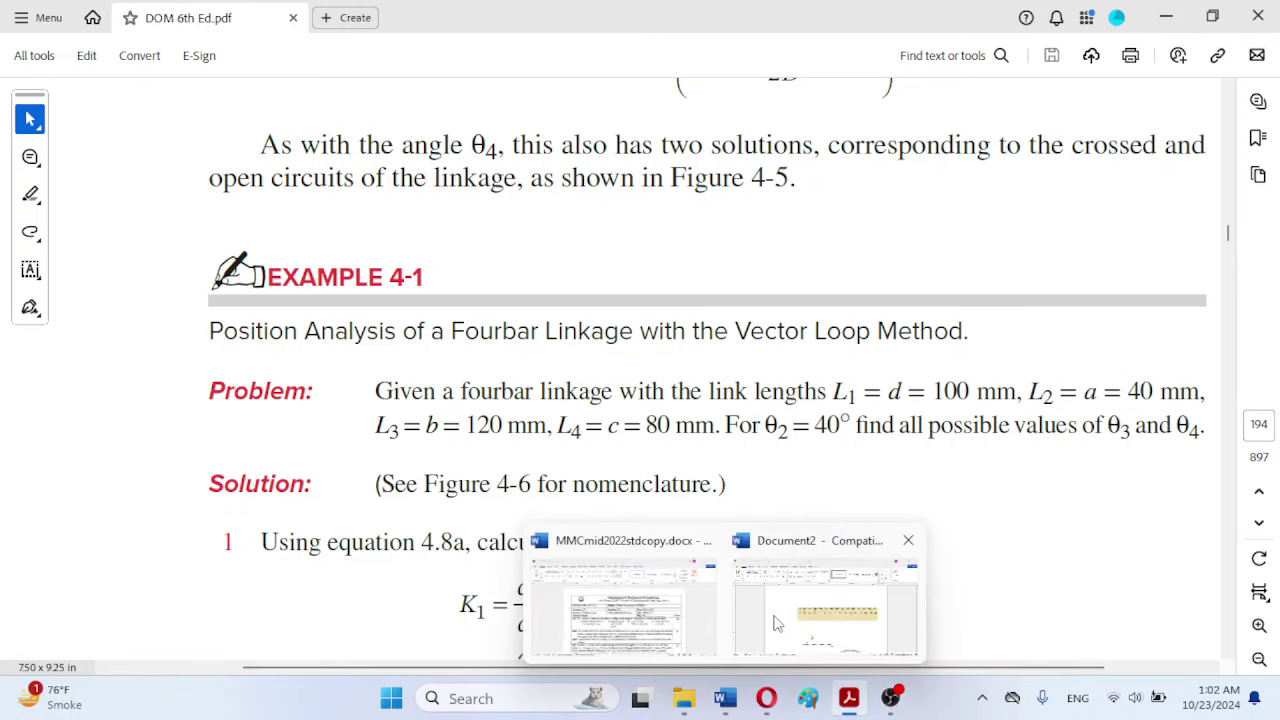
mouse_move(785, 628)
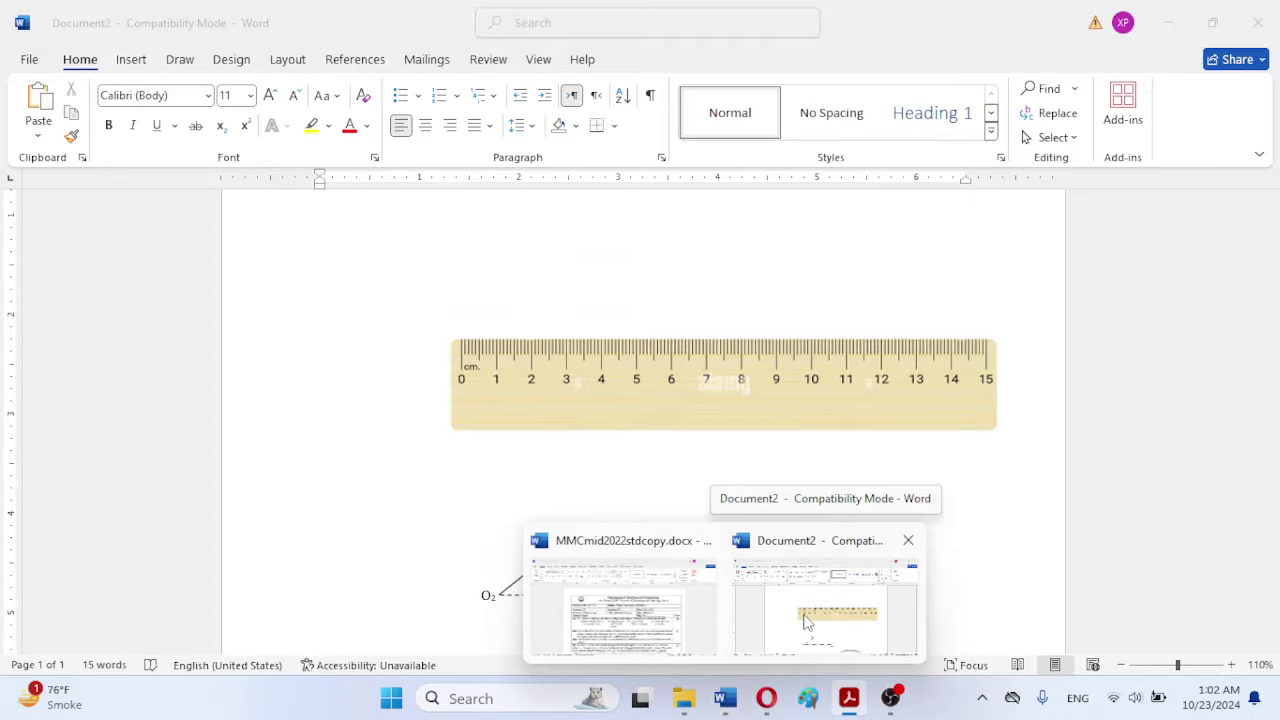
Step: In Document2, centre the protractor picture over the O2–O4 sketch
left_click(806, 622)
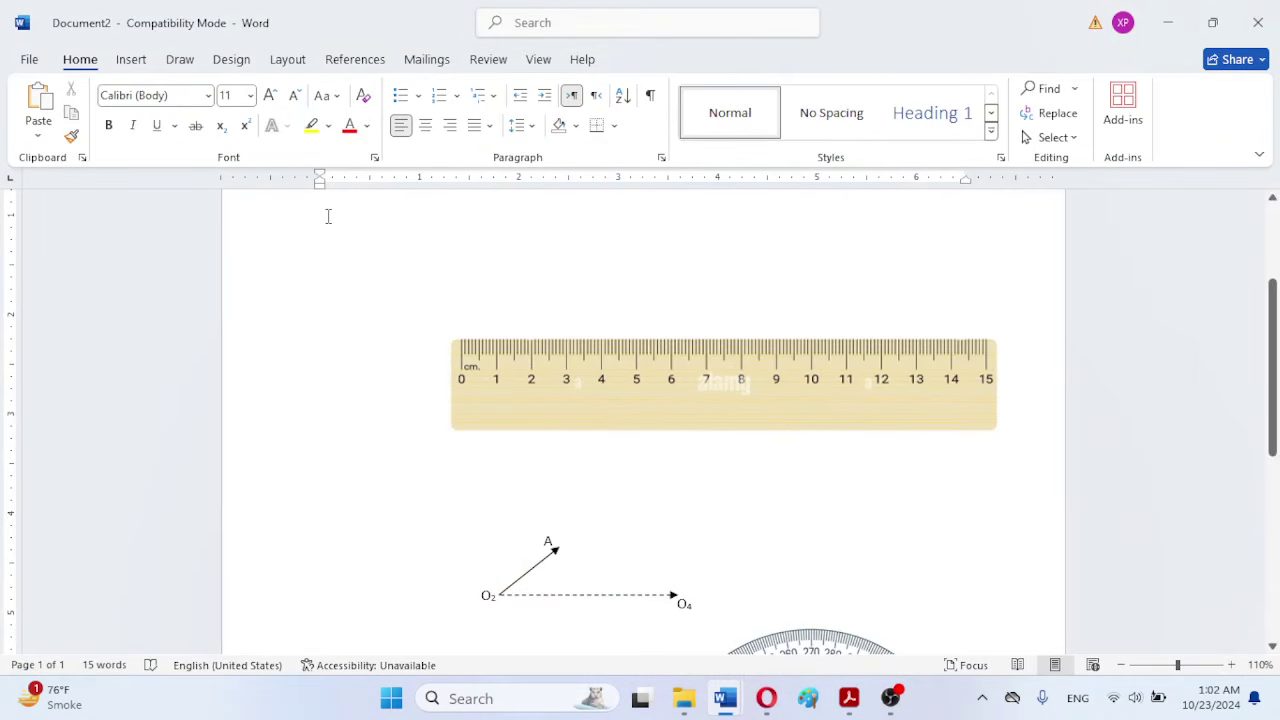
left_click_drag(1272, 352, 1263, 430)
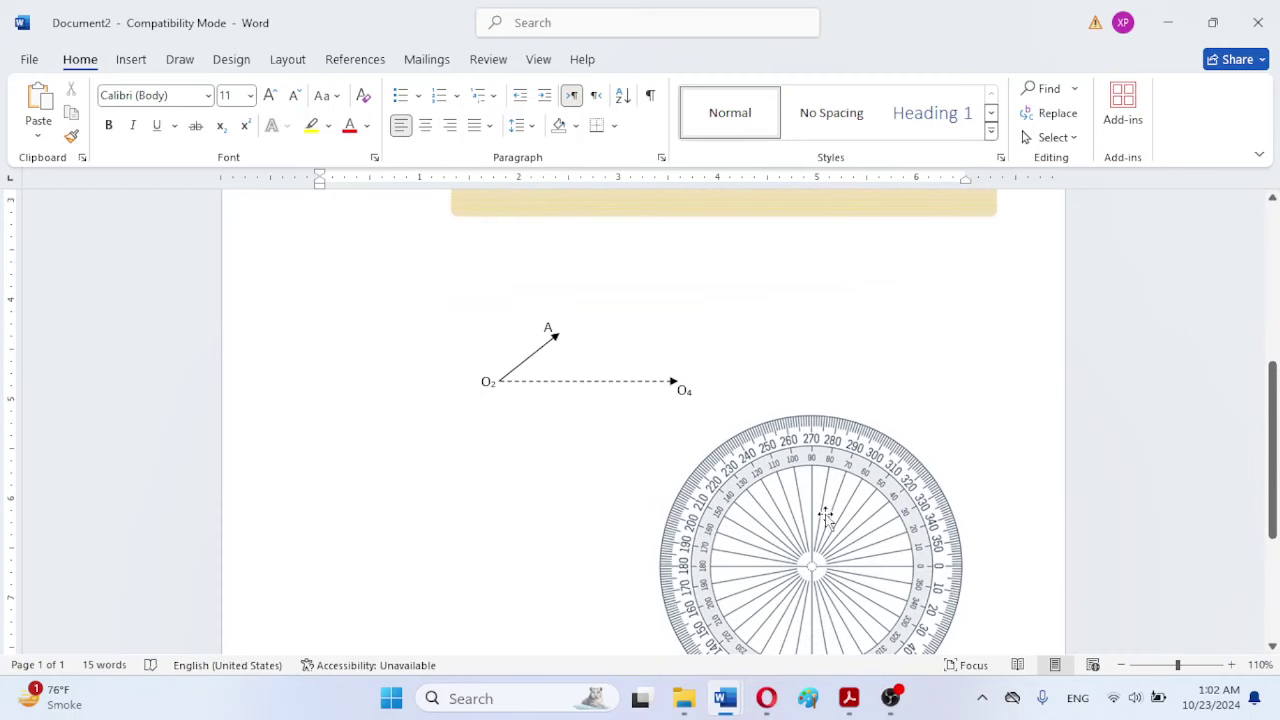
mouse_move(825, 515)
left_mouse_down()
mouse_move(776, 439)
mouse_move(669, 344)
mouse_move(583, 293)
mouse_move(571, 264)
mouse_move(573, 283)
left_mouse_up()
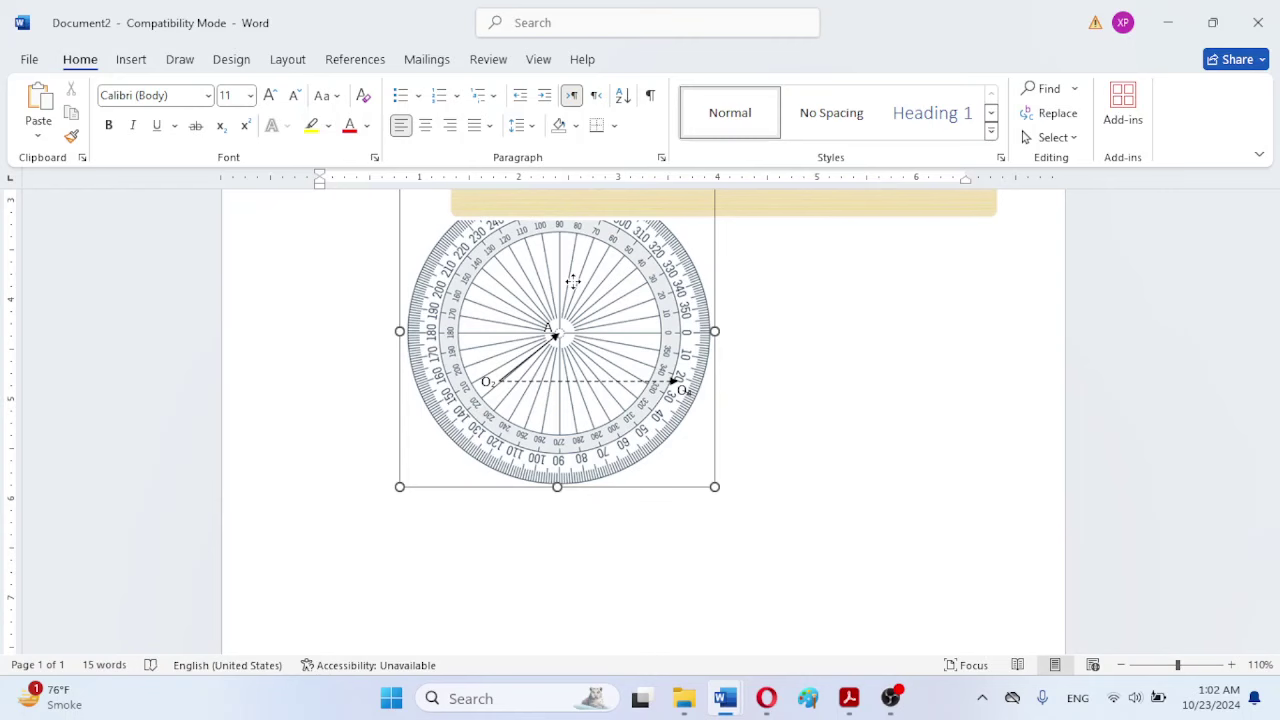
left_click_drag(572, 282, 572, 282)
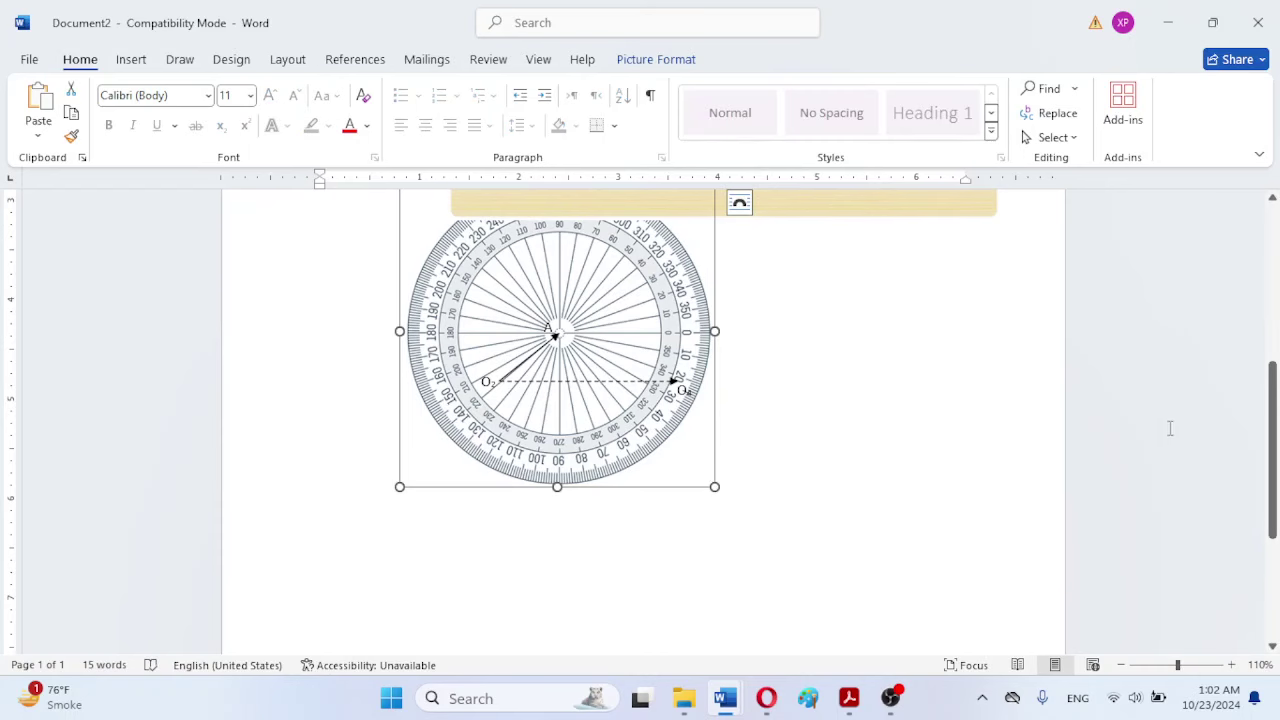
Step: Lay the ruler picture across the protractor and slide it along the O2–O4 line
scroll(1271, 432, "up", 3)
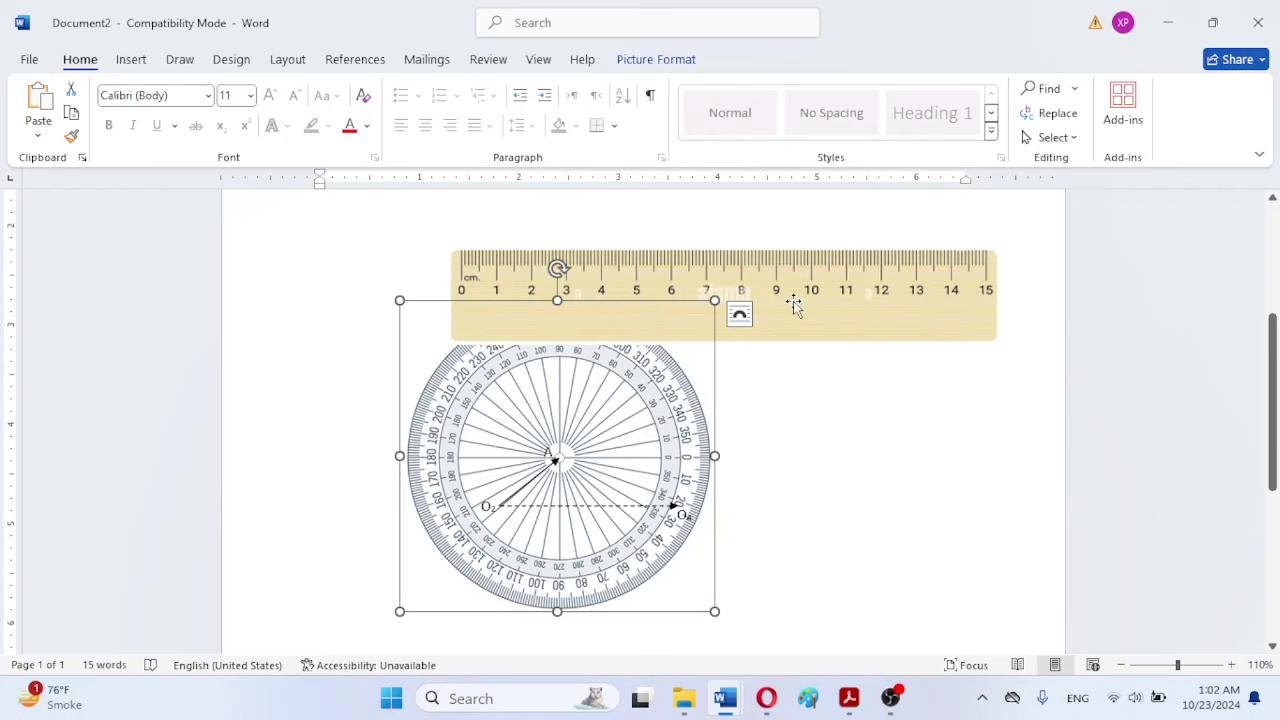
left_click_drag(794, 306, 875, 516)
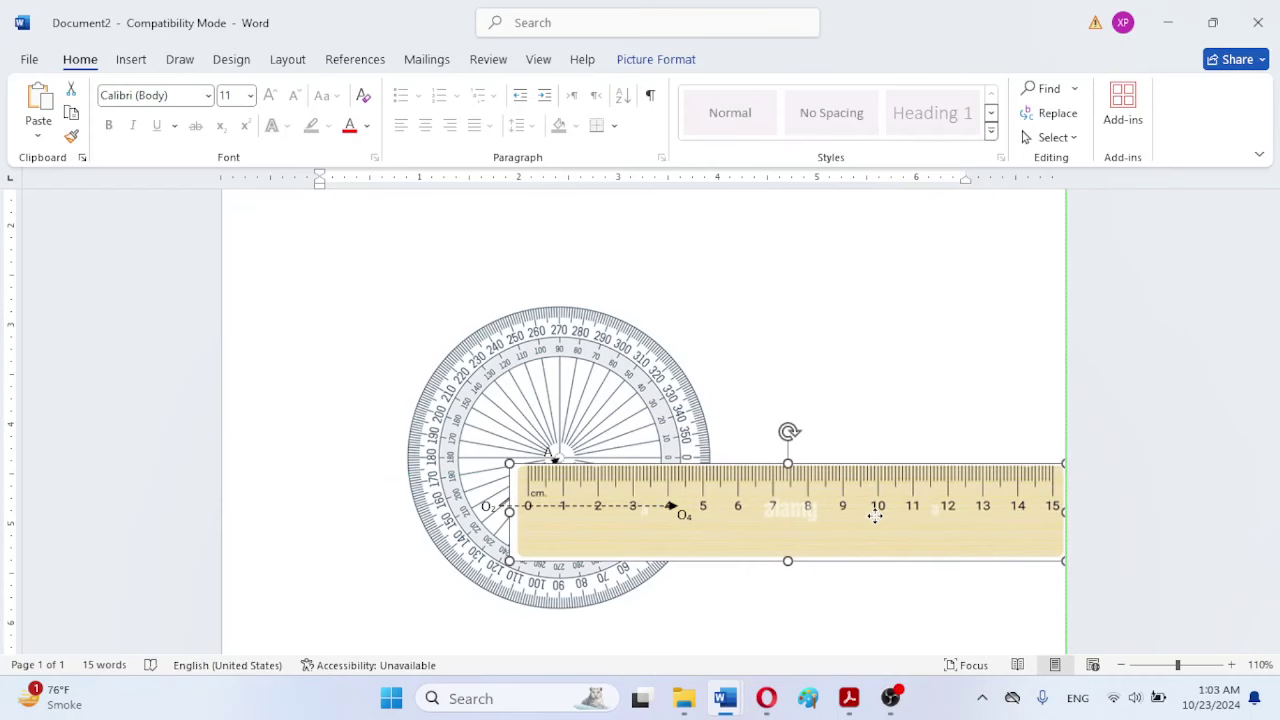
left_click_drag(875, 516, 876, 517)
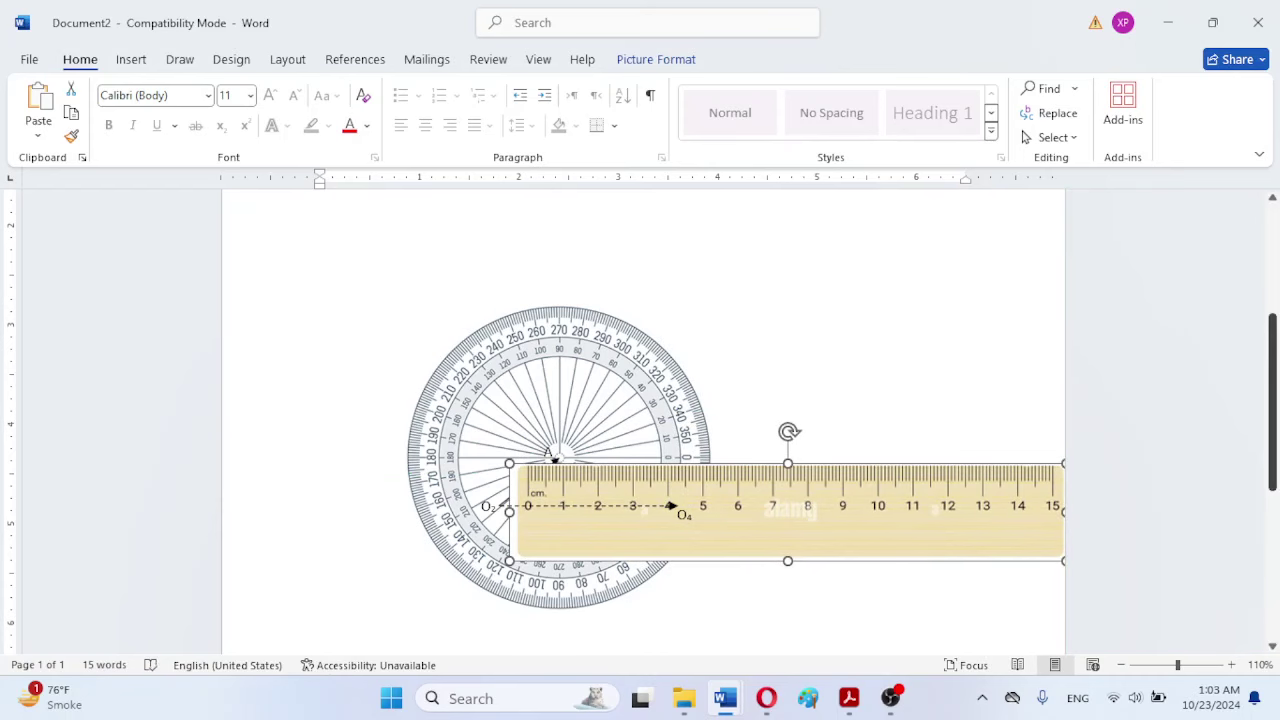
left_click_drag(1276, 385, 1277, 312)
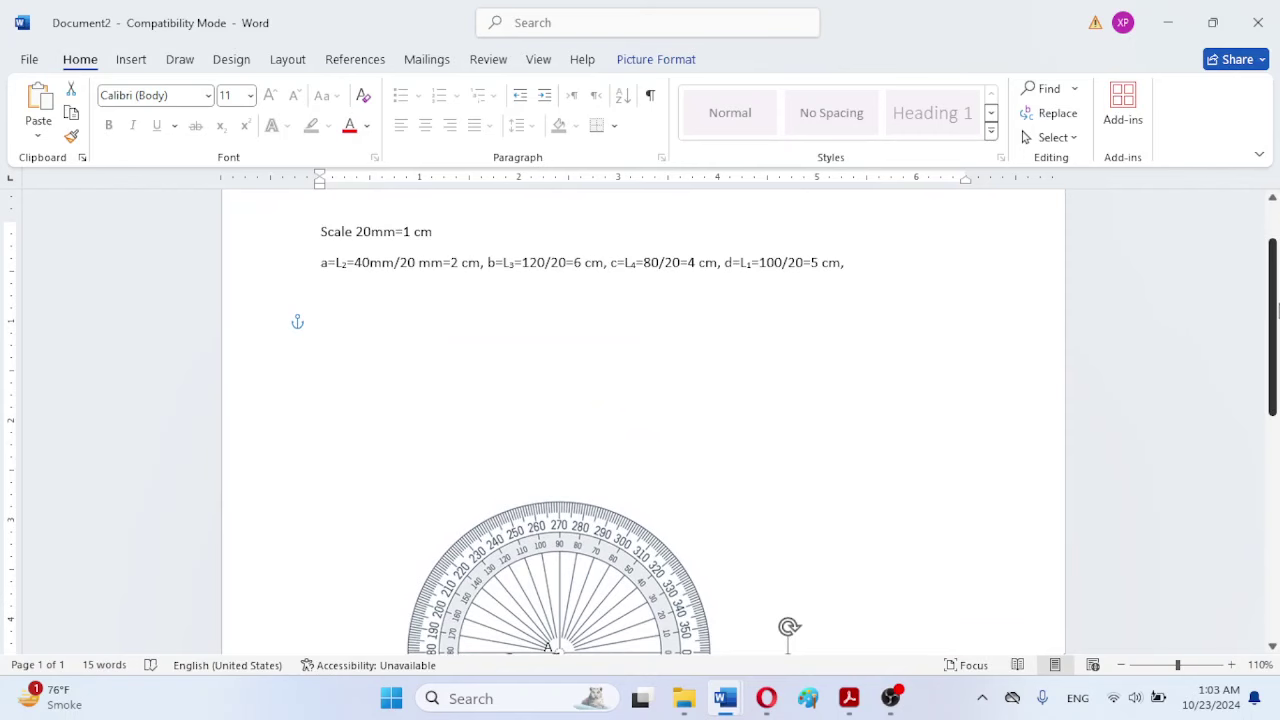
left_click_drag(1277, 312, 1277, 397)
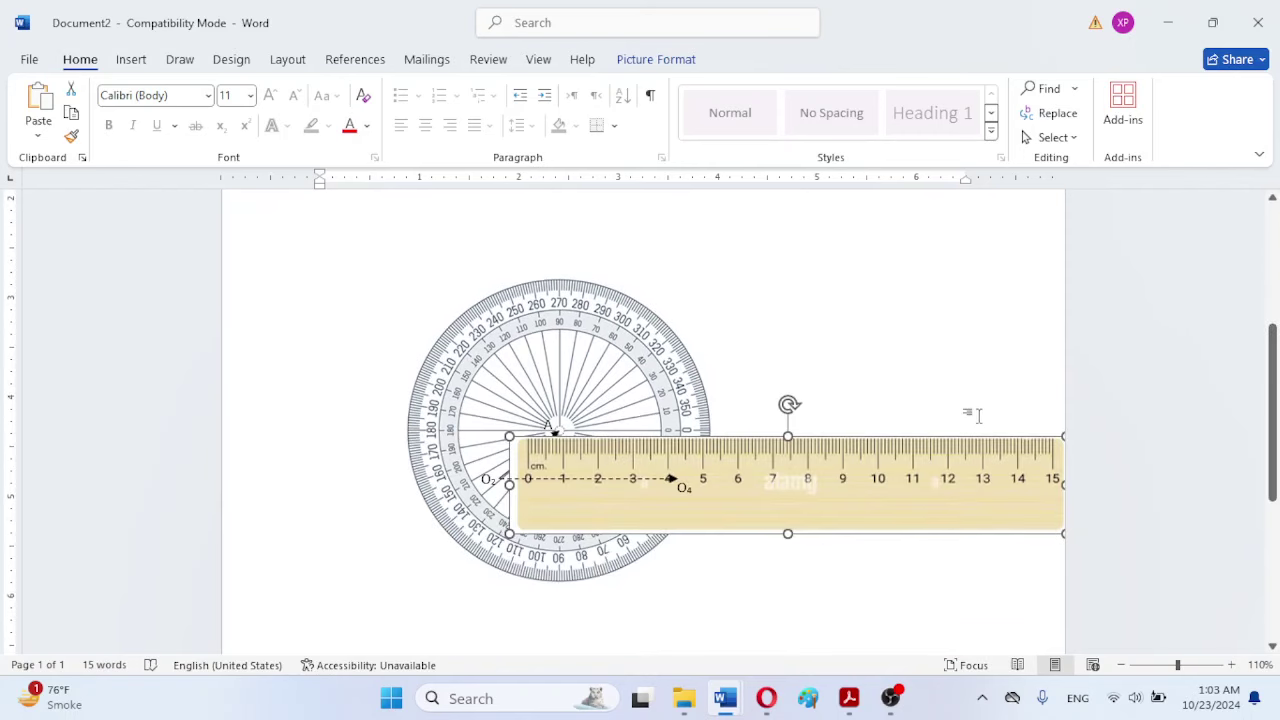
left_click_drag(801, 463, 620, 457)
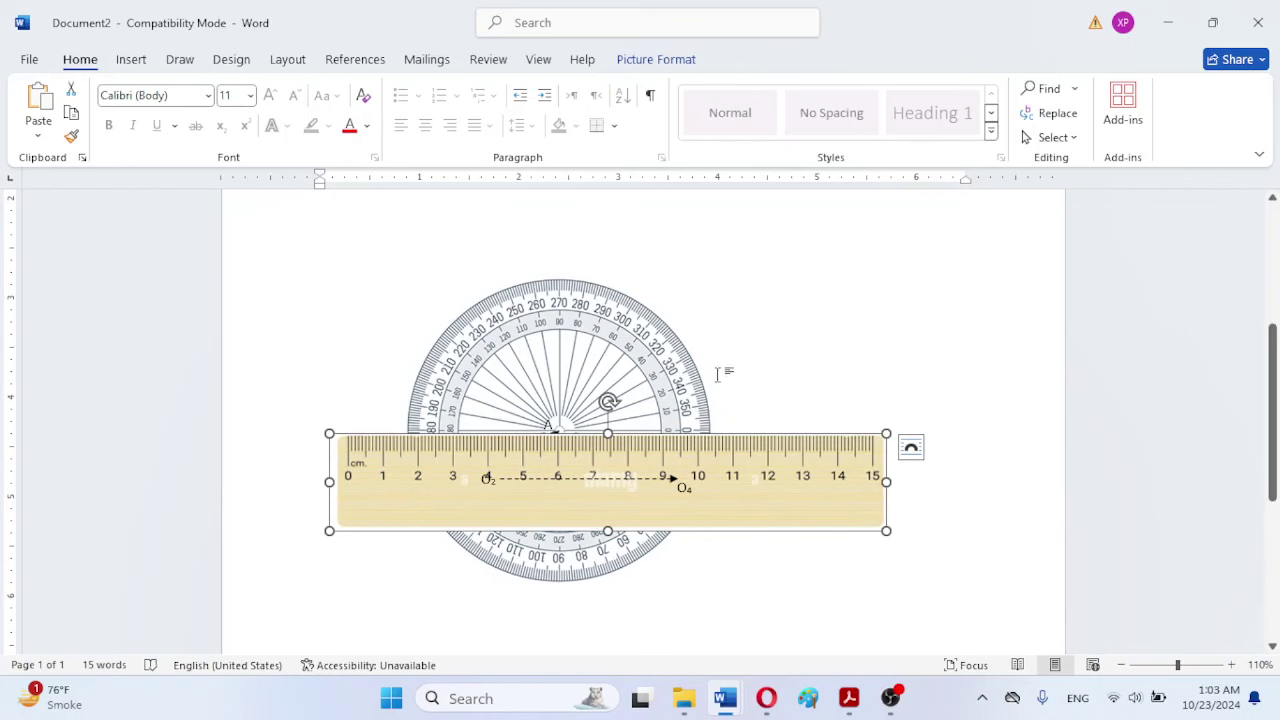
Step: Enlarge the protractor in several corner-handle drags, keeping it centred over the O2–O4 sketch
left_click(702, 390)
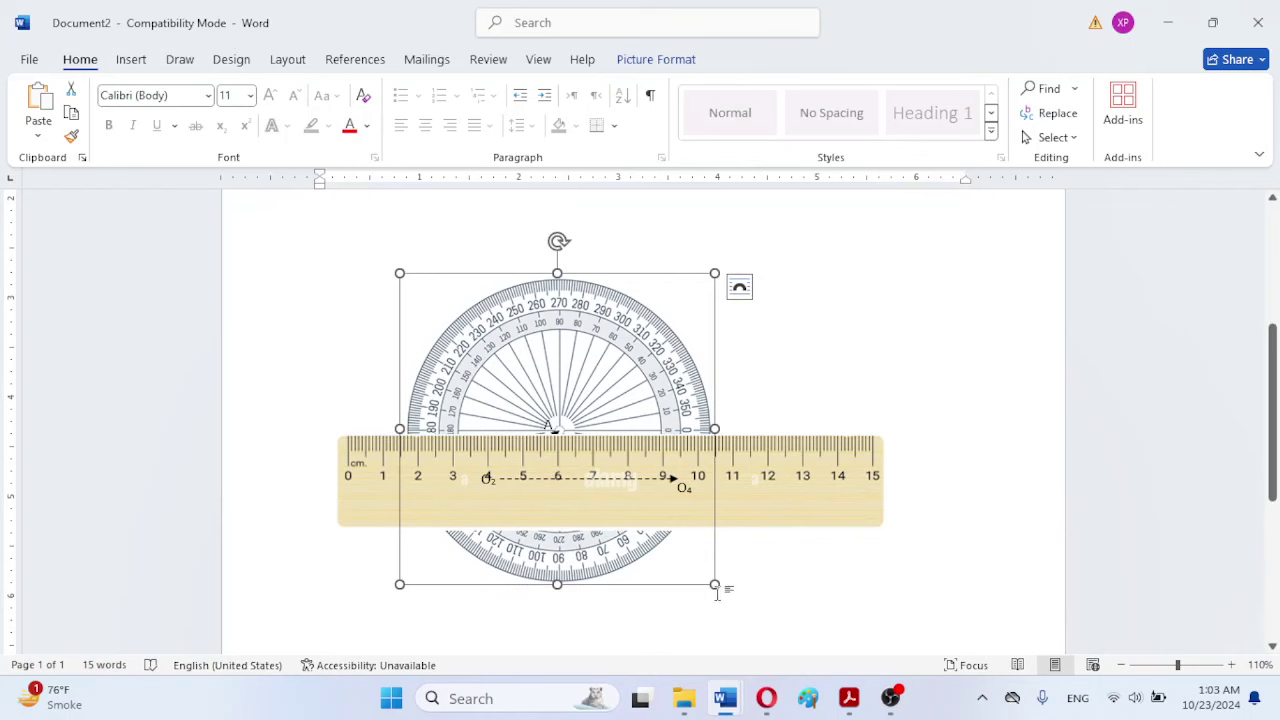
left_click_drag(715, 586, 774, 604)
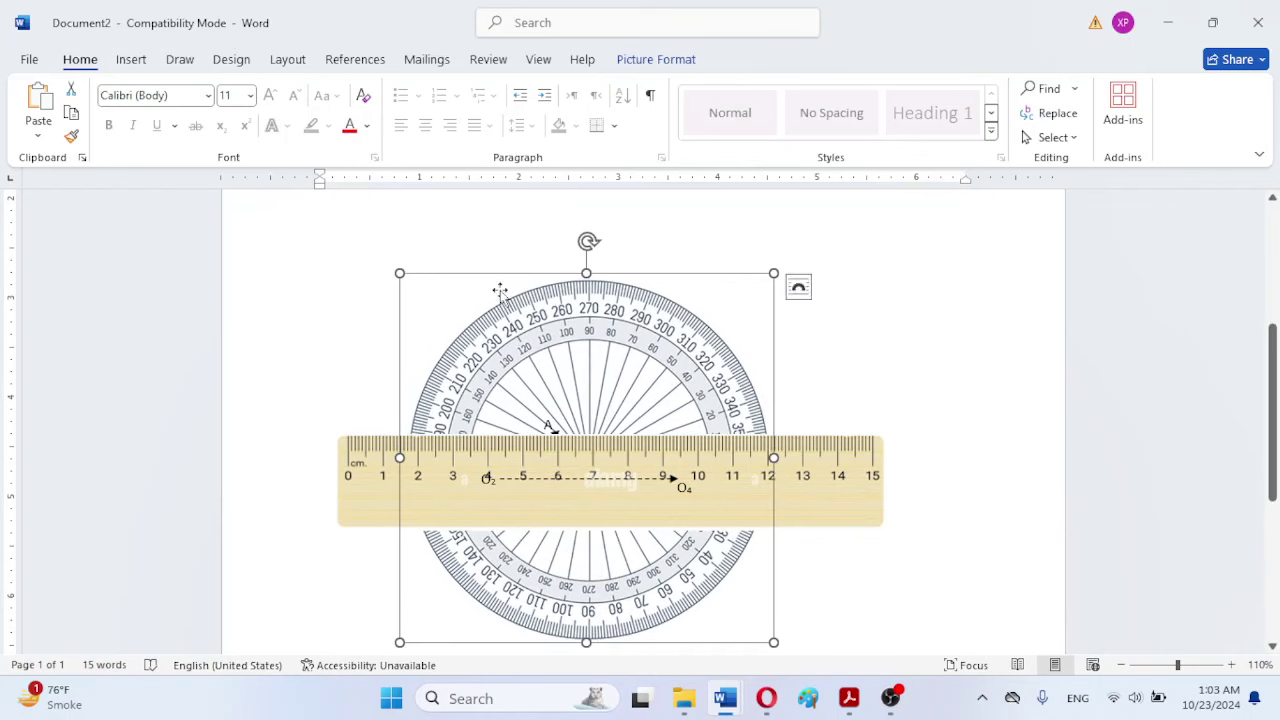
left_click_drag(491, 277, 463, 249)
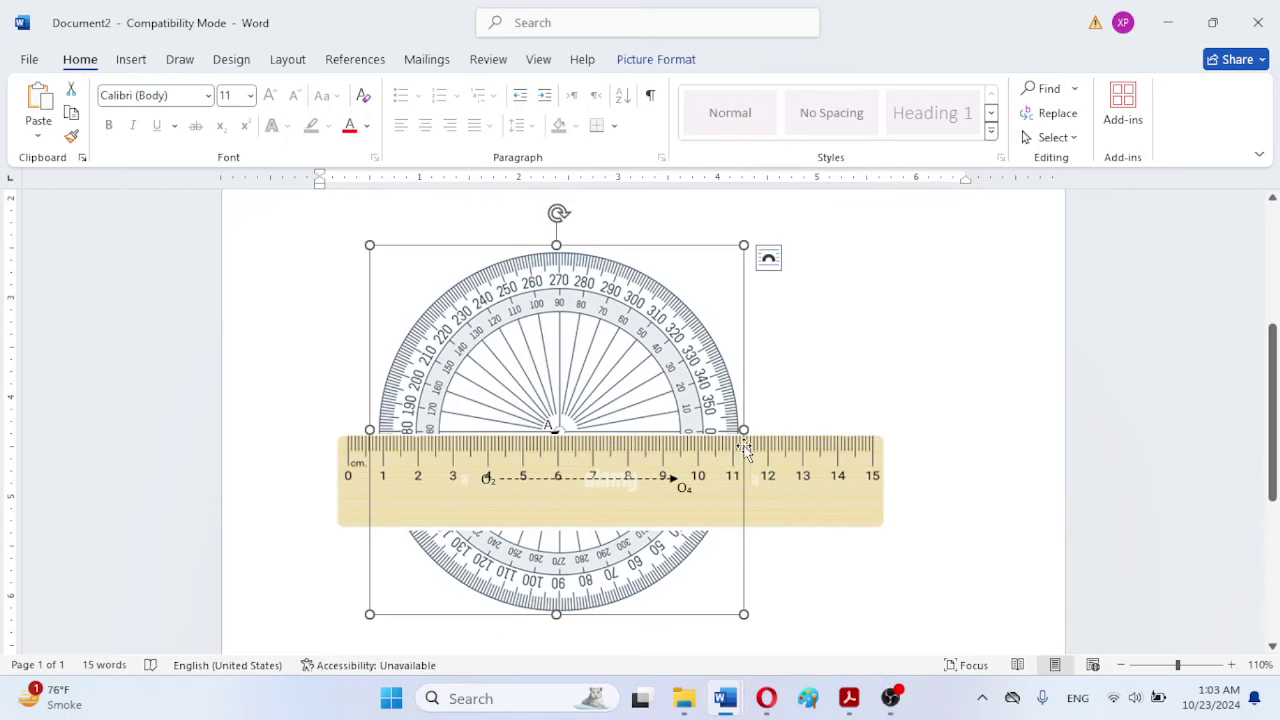
left_click_drag(744, 614, 774, 612)
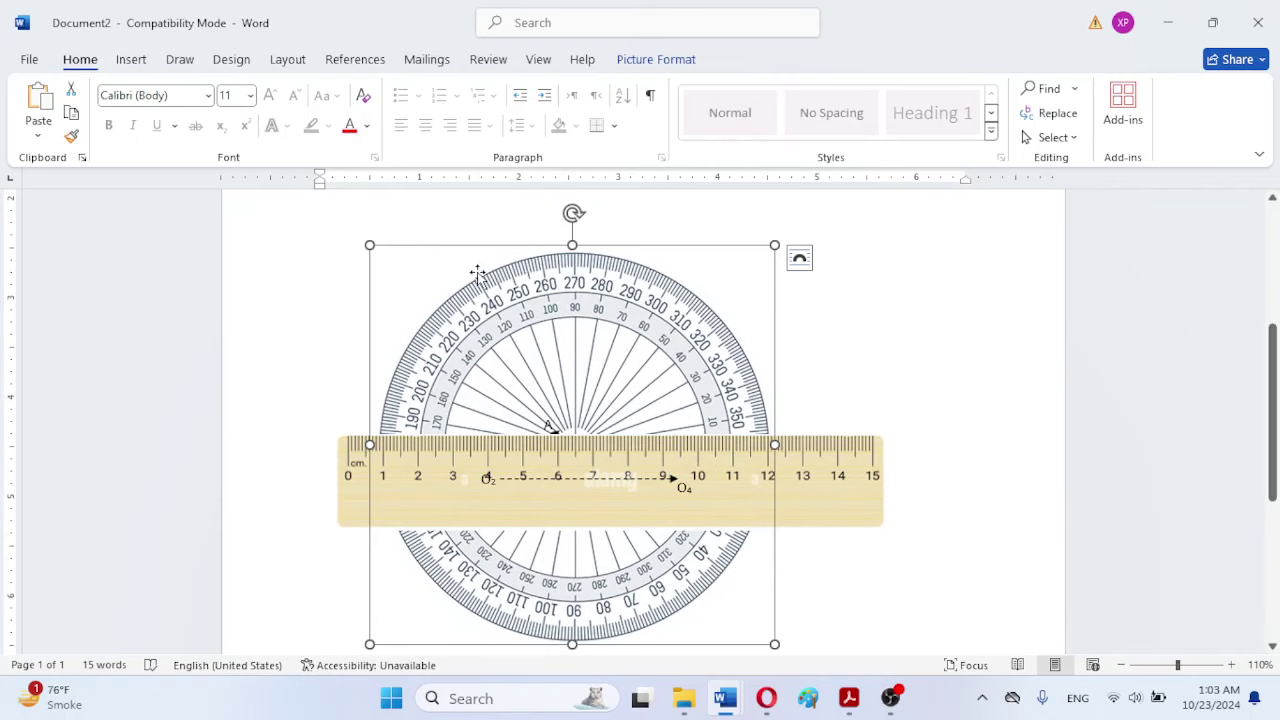
left_click_drag(480, 277, 456, 258)
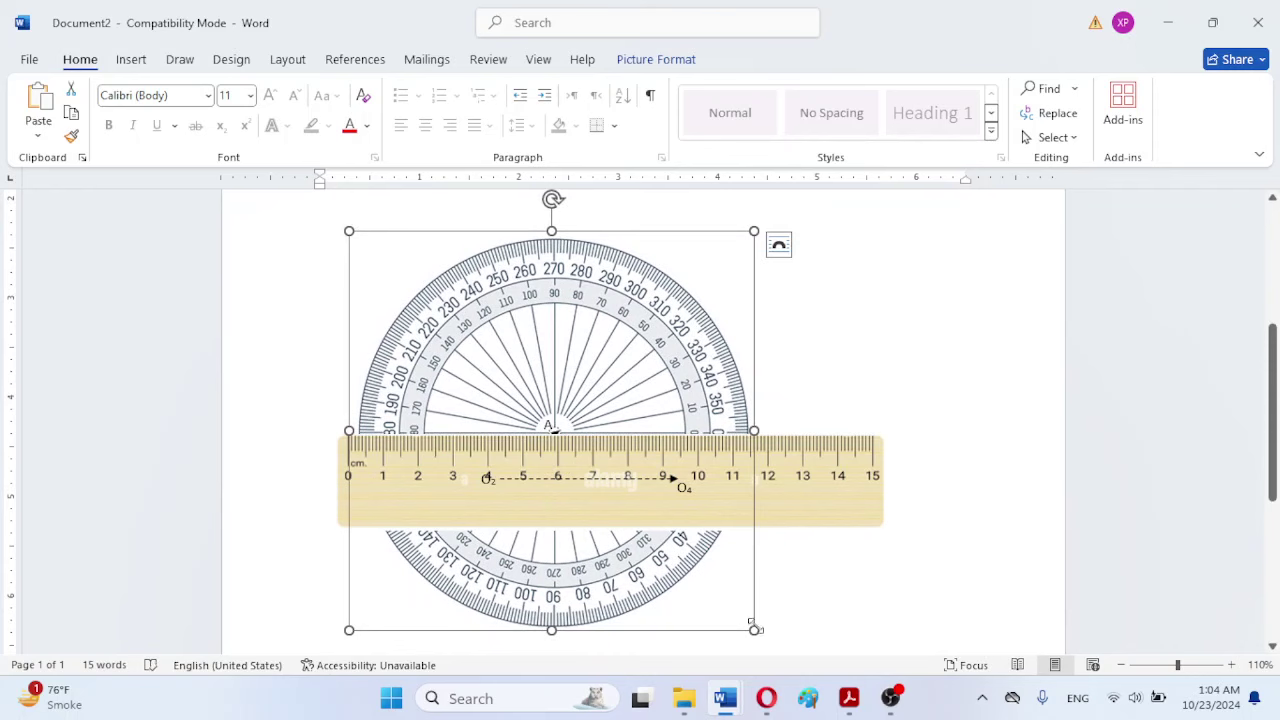
left_click_drag(755, 628, 771, 621)
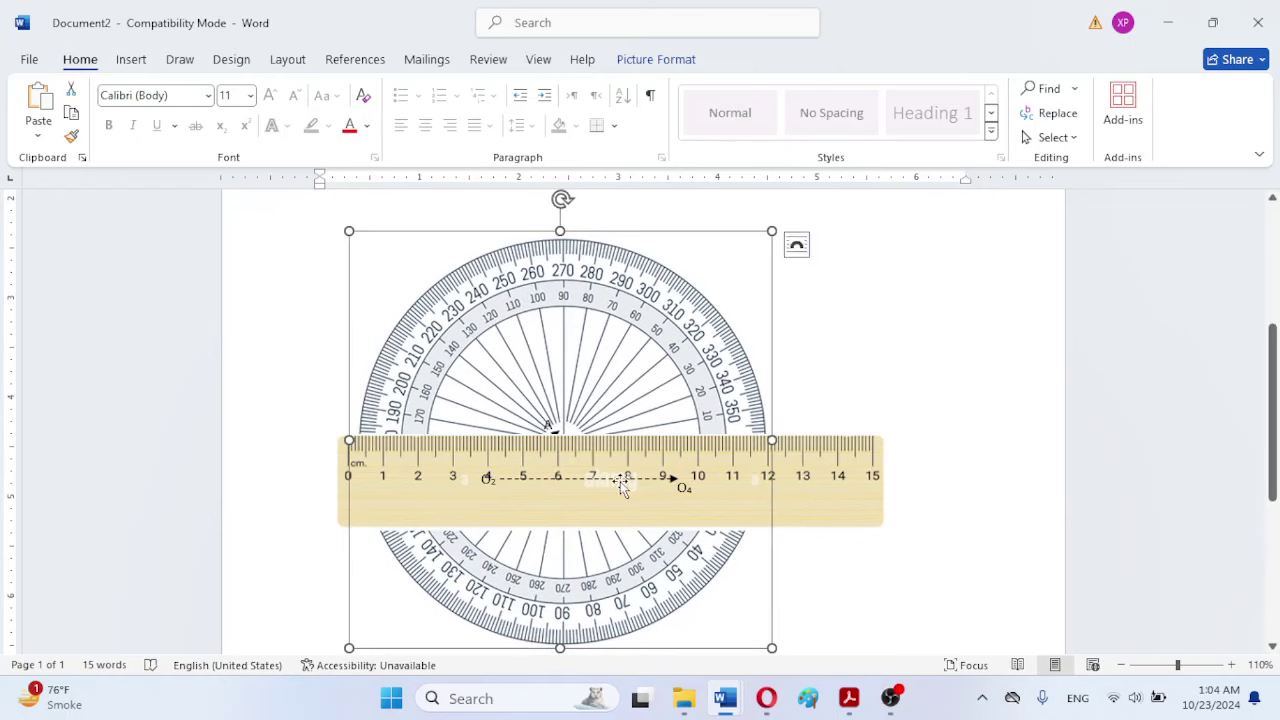
left_click_drag(512, 236, 503, 229)
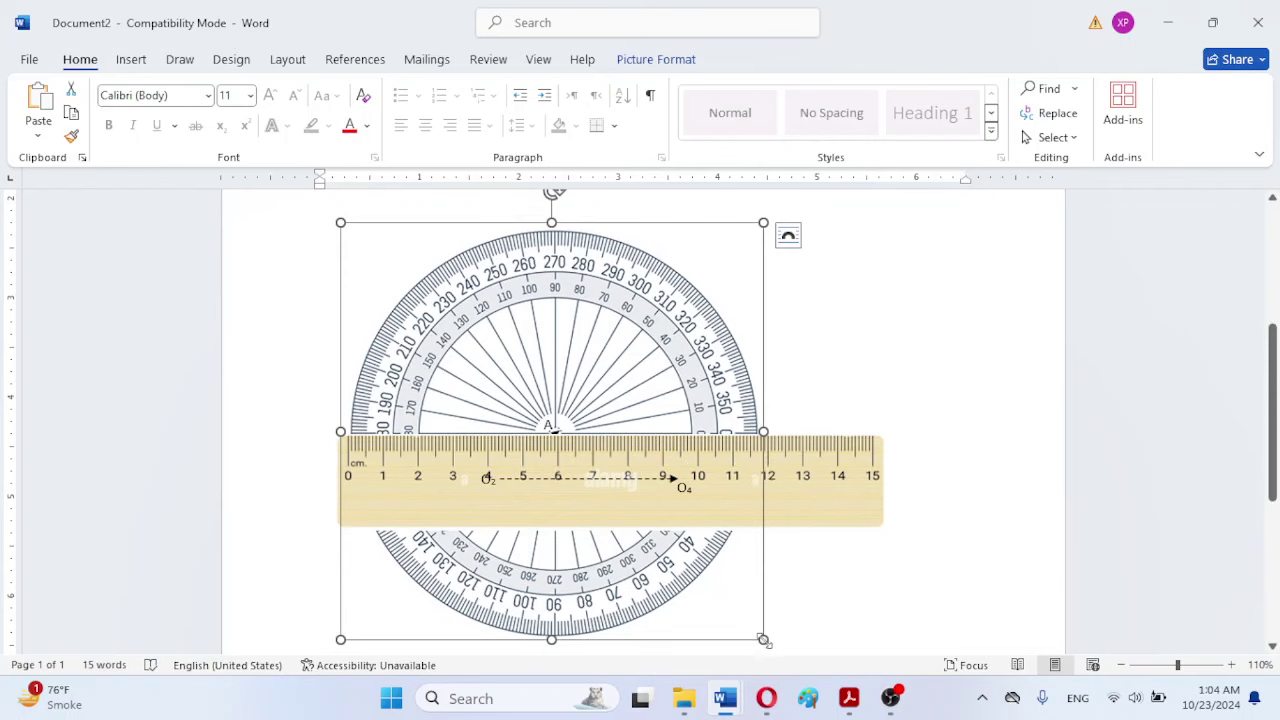
left_click_drag(765, 639, 720, 611)
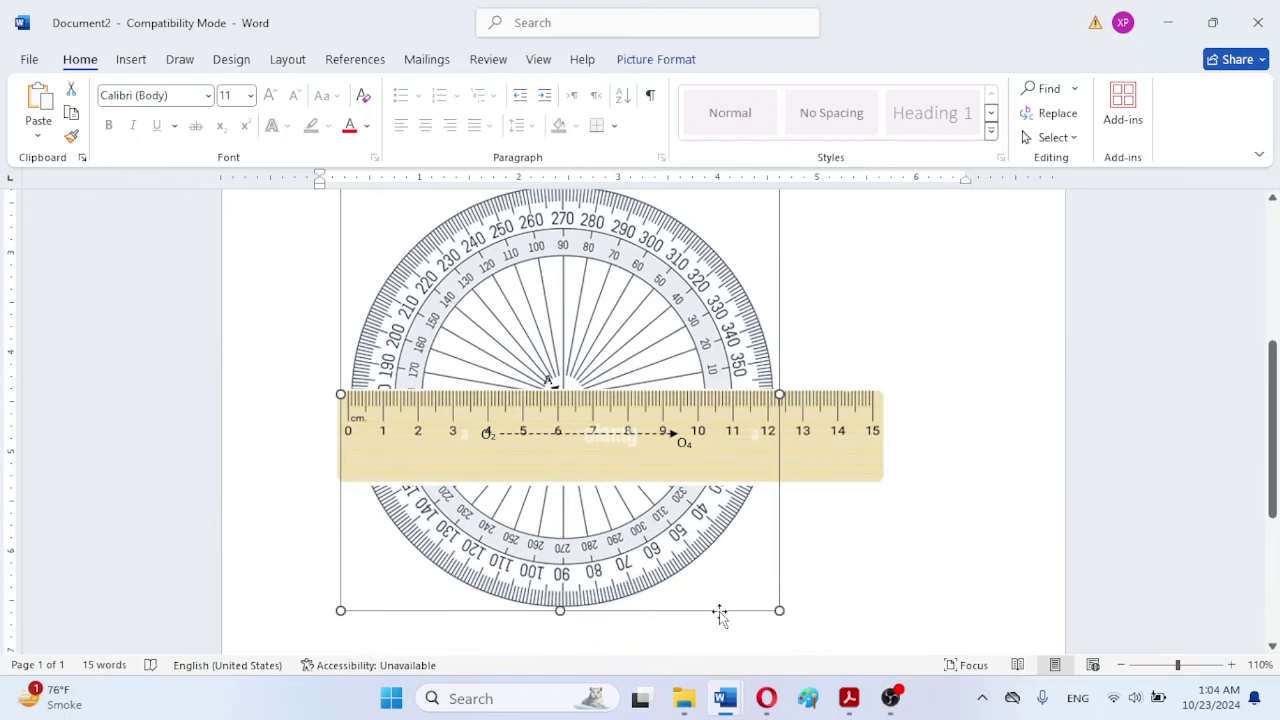
left_click_drag(466, 343, 464, 334)
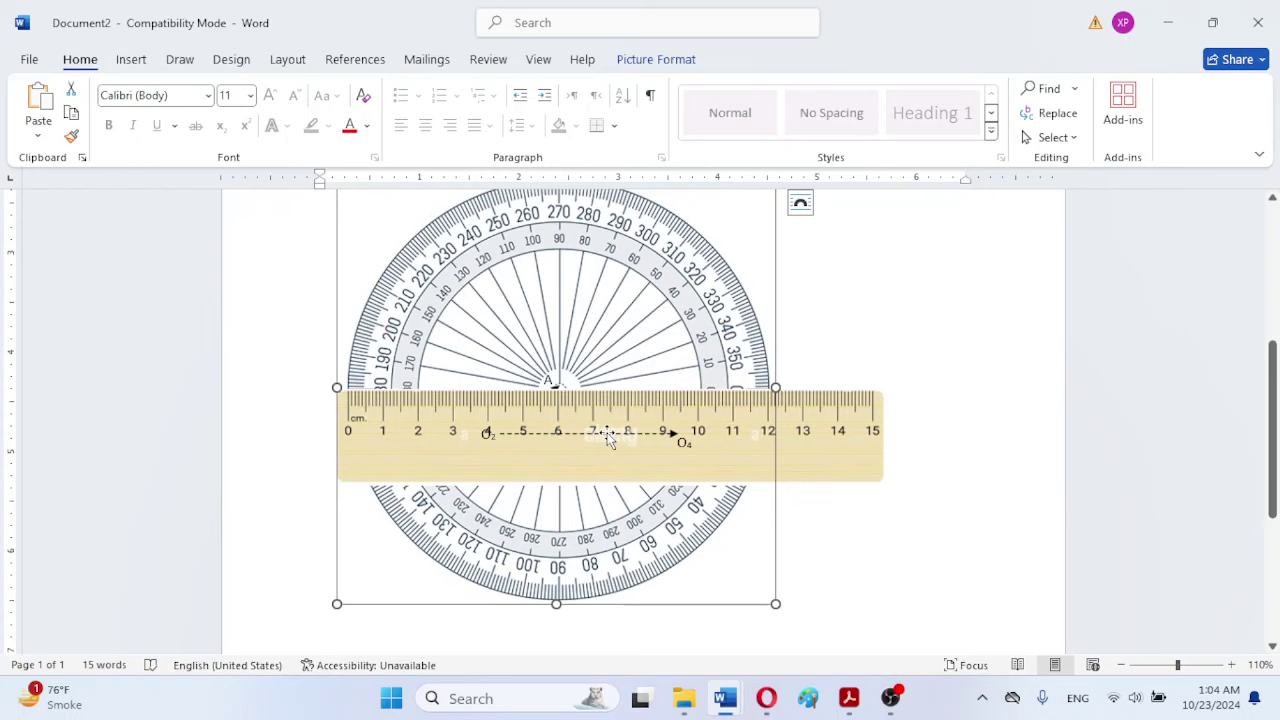
Step: Move the ruler picture down to sit below the protractor
left_click_drag(571, 409, 648, 611)
scroll(648, 611, "down", 5)
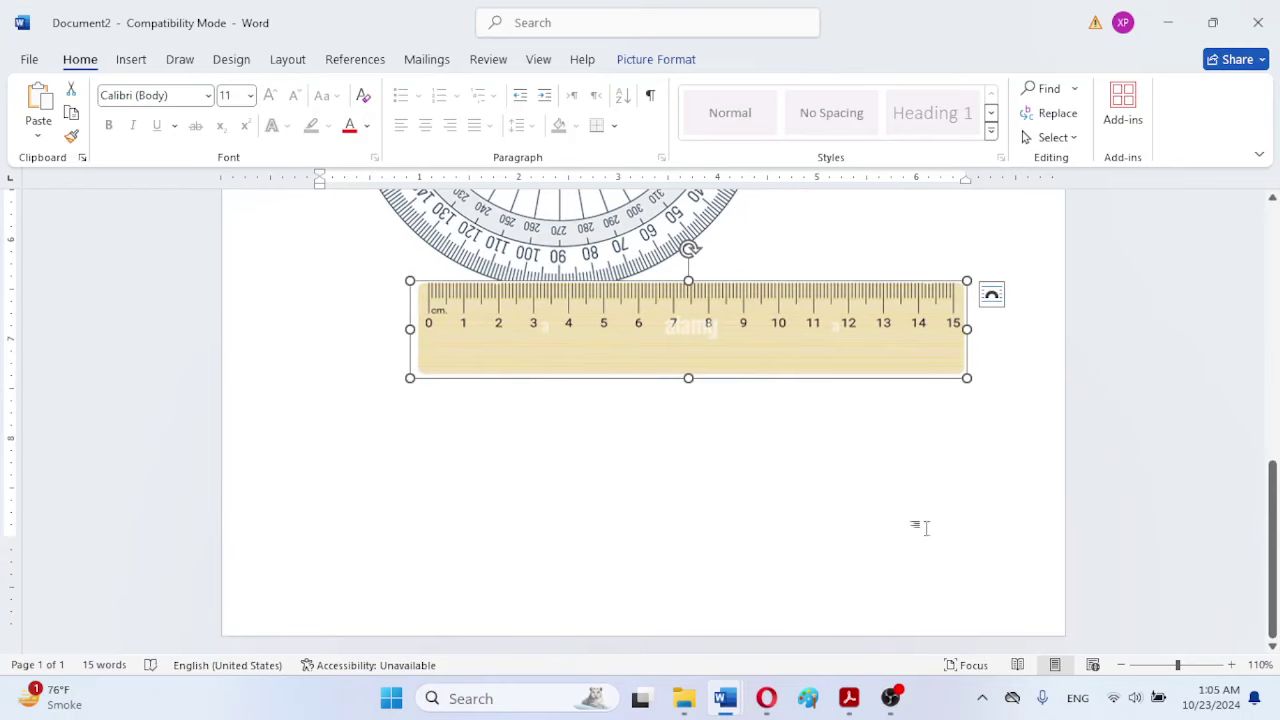
left_click_drag(1276, 530, 1275, 454)
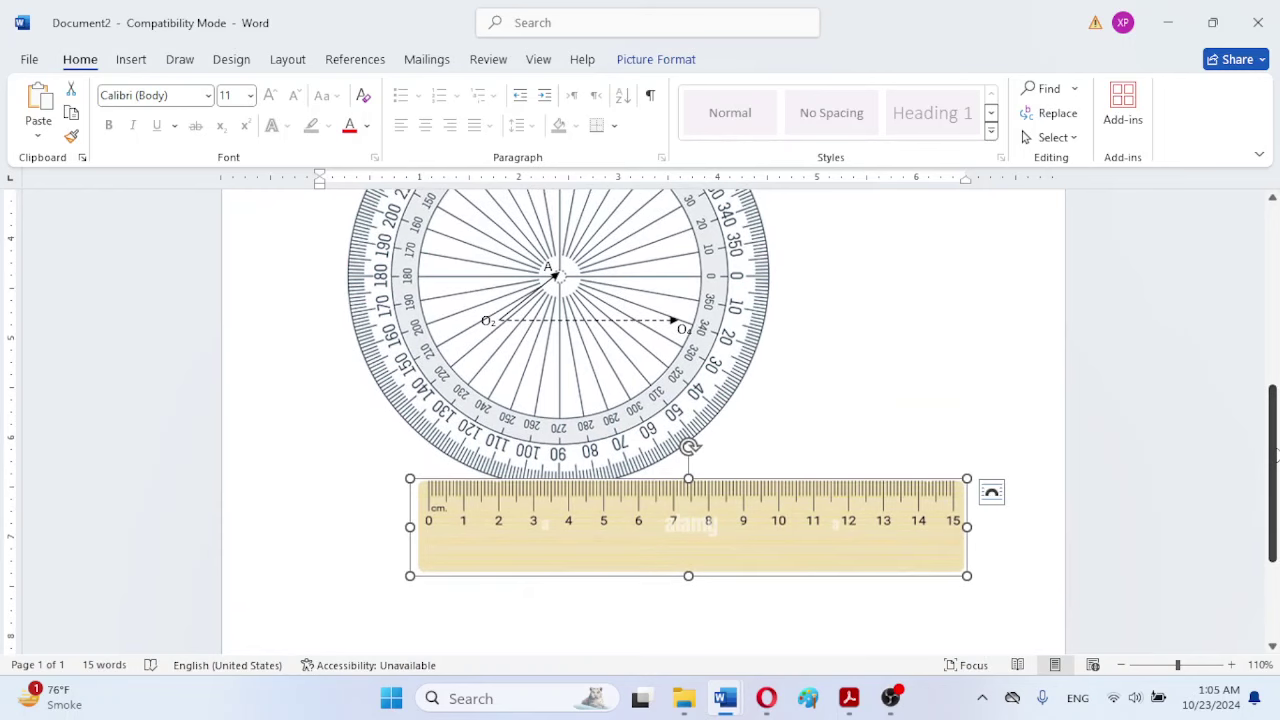
Step: Draw an oval from the protractor centre, set it to No Fill, and move it up around A and O2
left_click(128, 59)
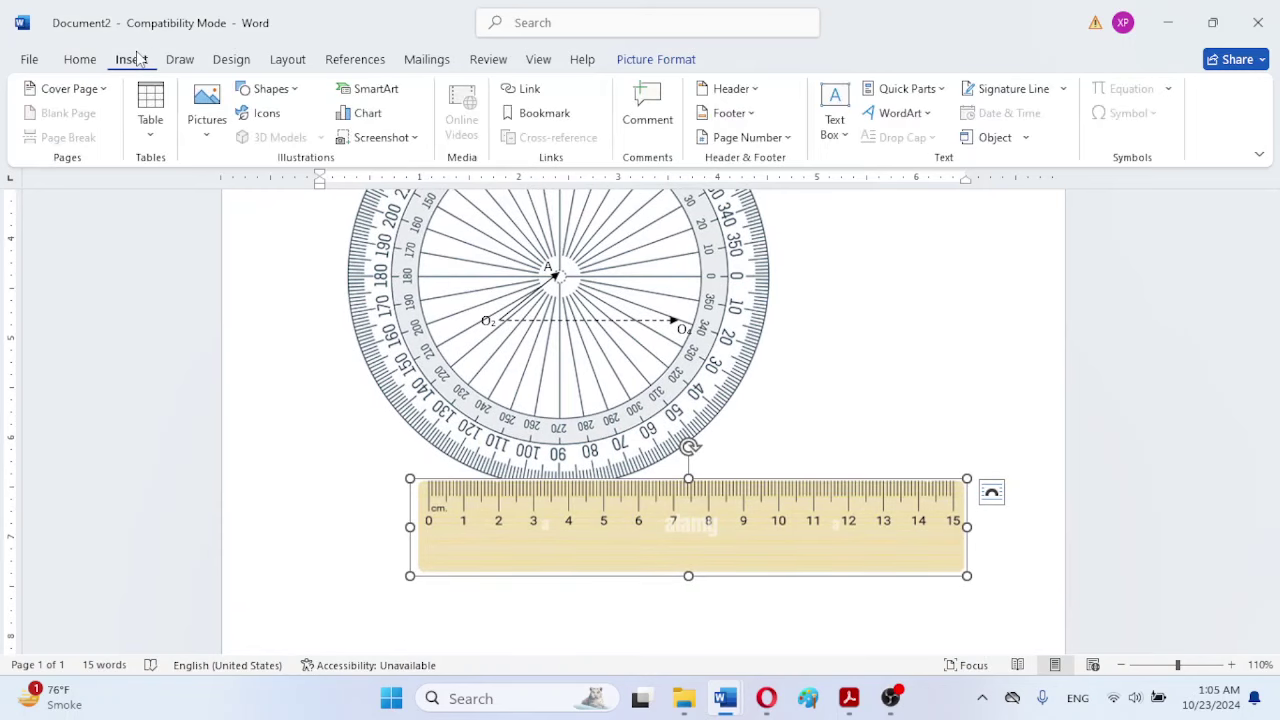
left_click(294, 90)
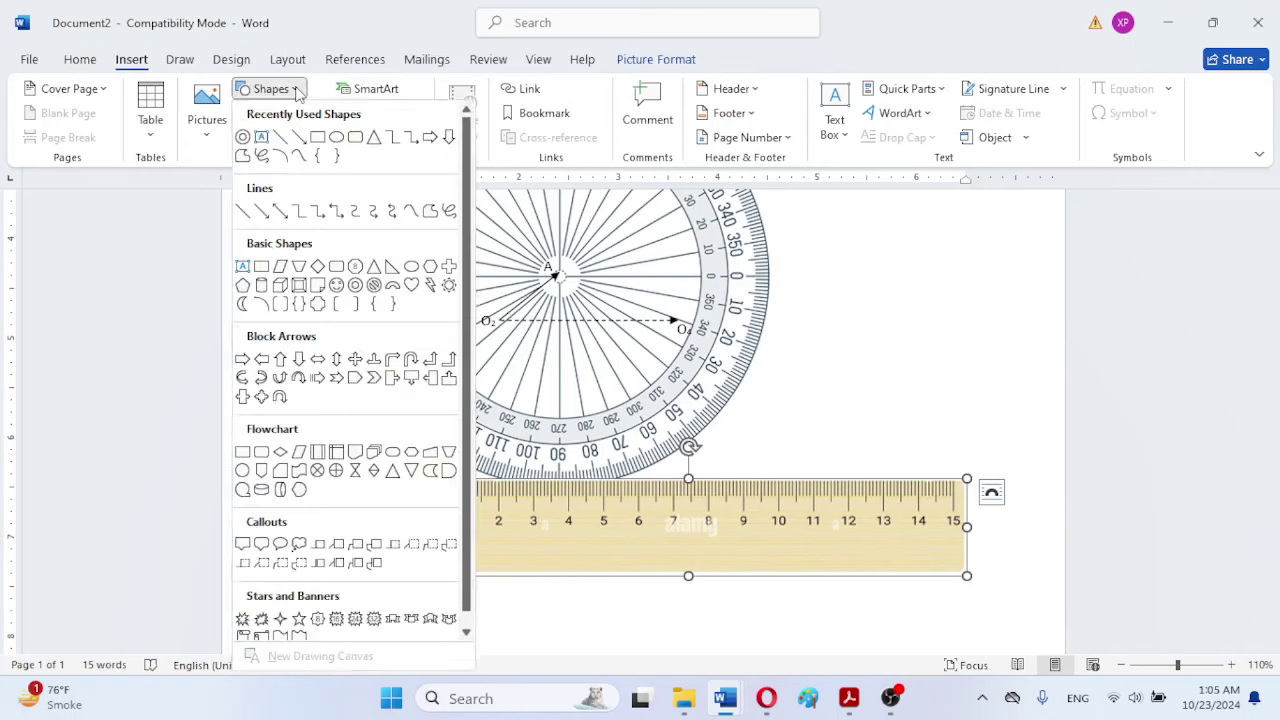
left_click(338, 138)
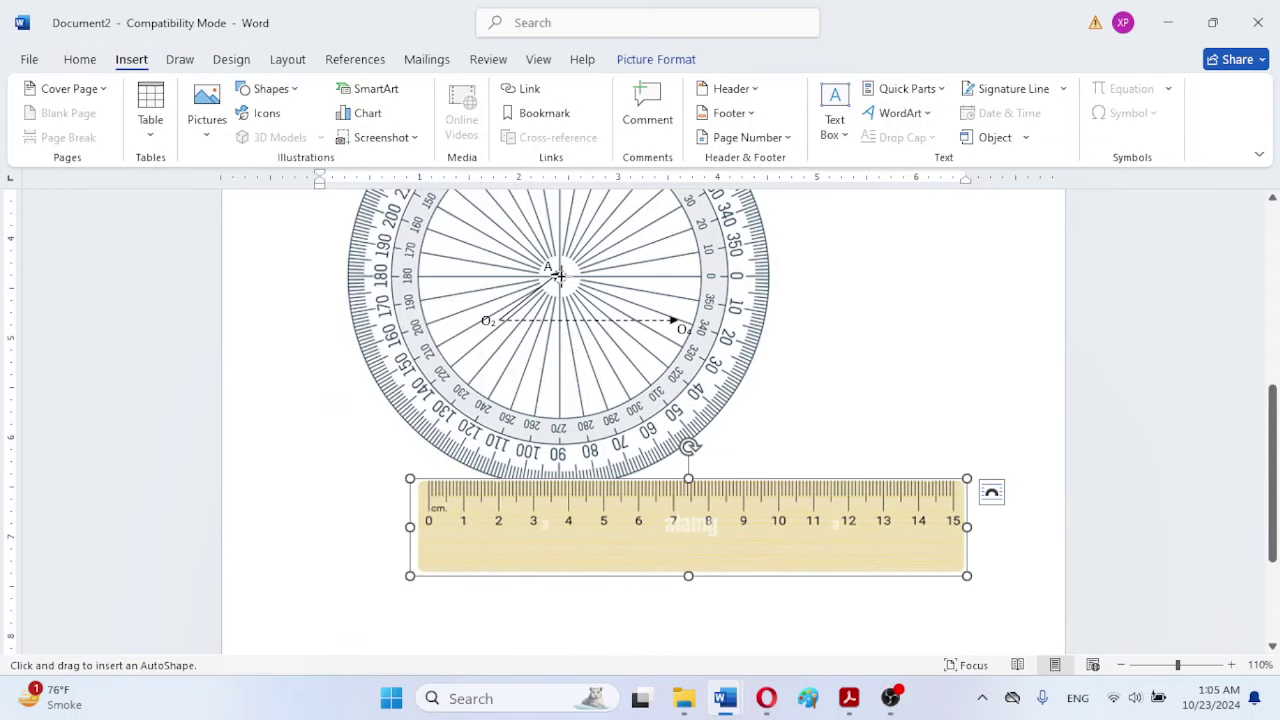
left_click_drag(559, 276, 968, 620)
left_click_drag(982, 680, 926, 480)
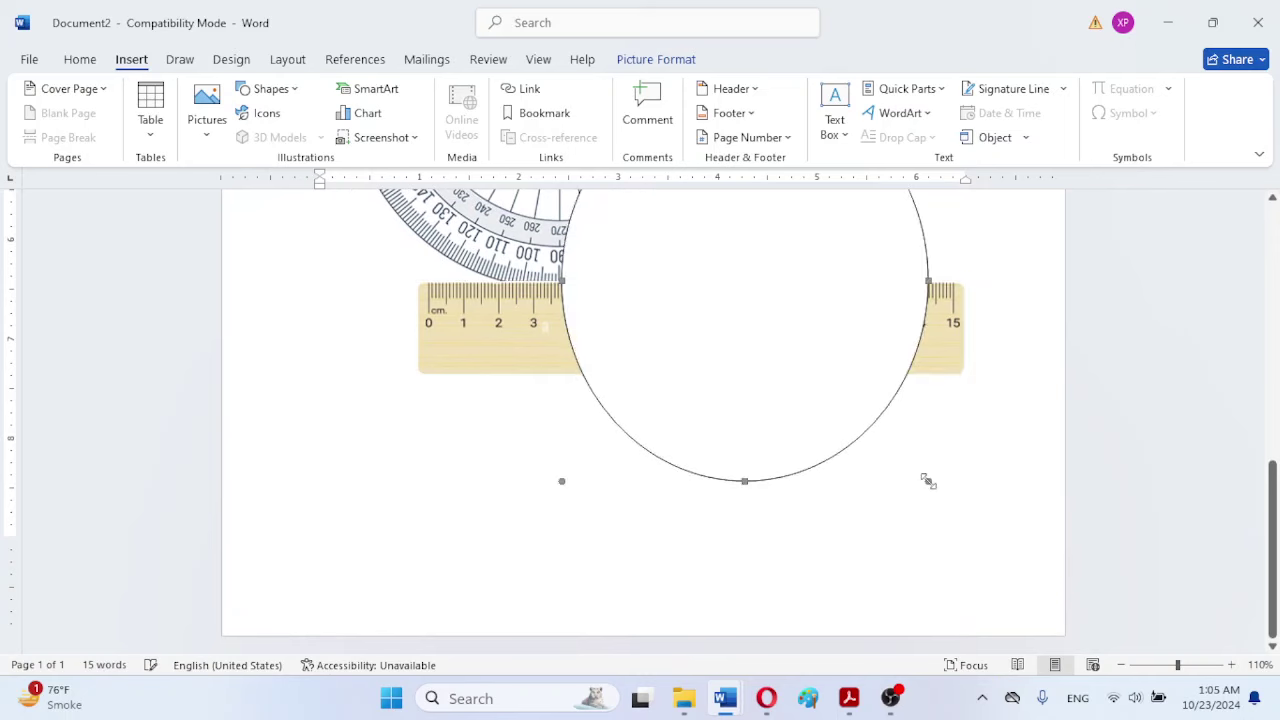
left_click_drag(1276, 528, 1276, 429)
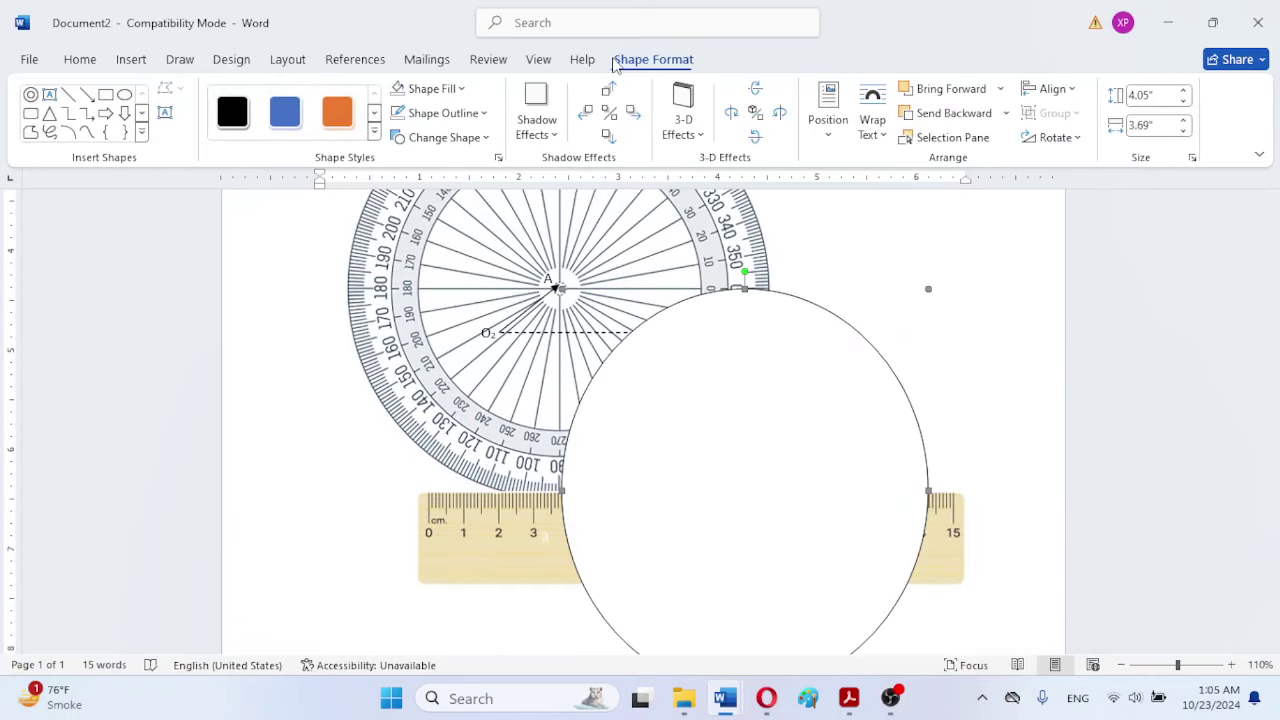
left_click(425, 90)
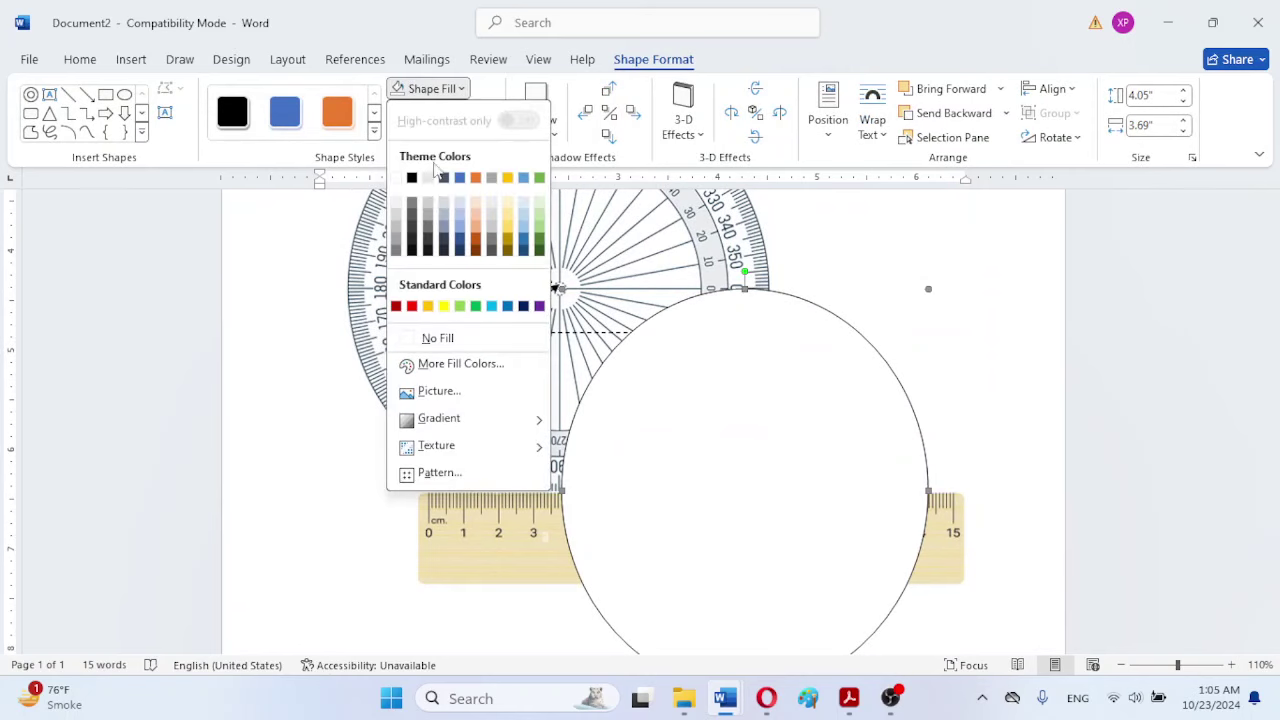
left_click(438, 339)
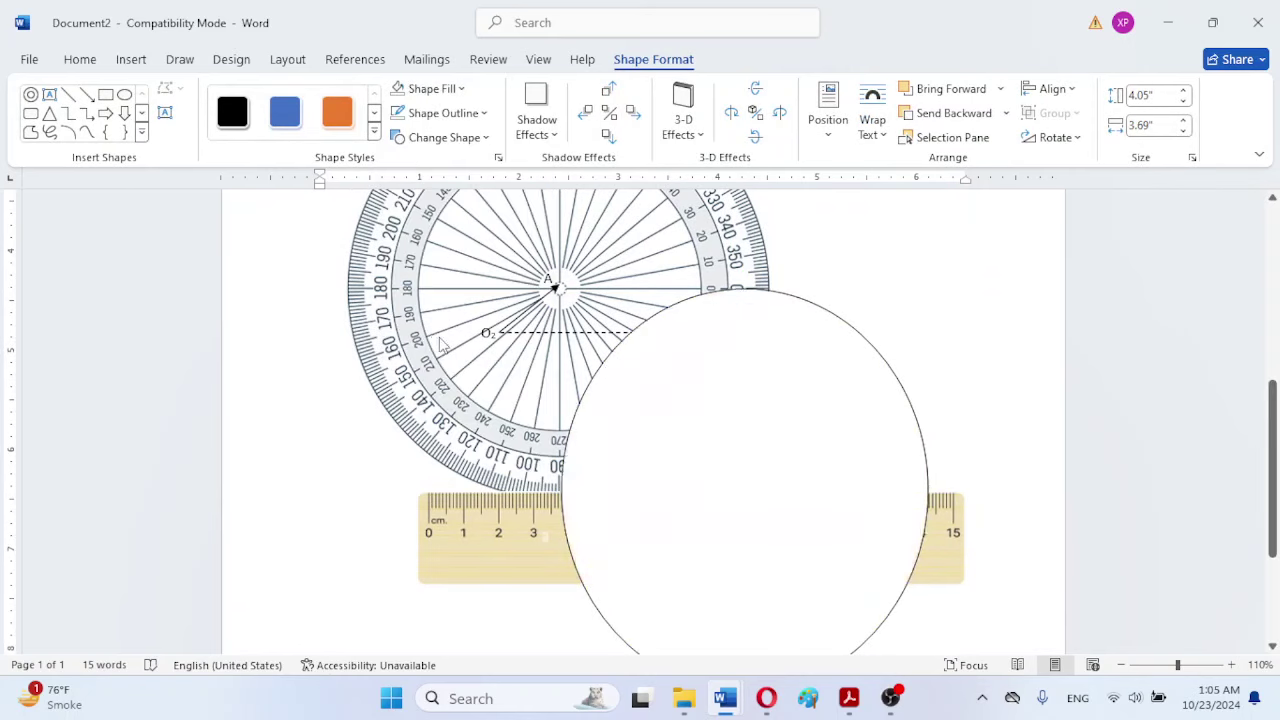
left_click_drag(883, 360, 708, 296)
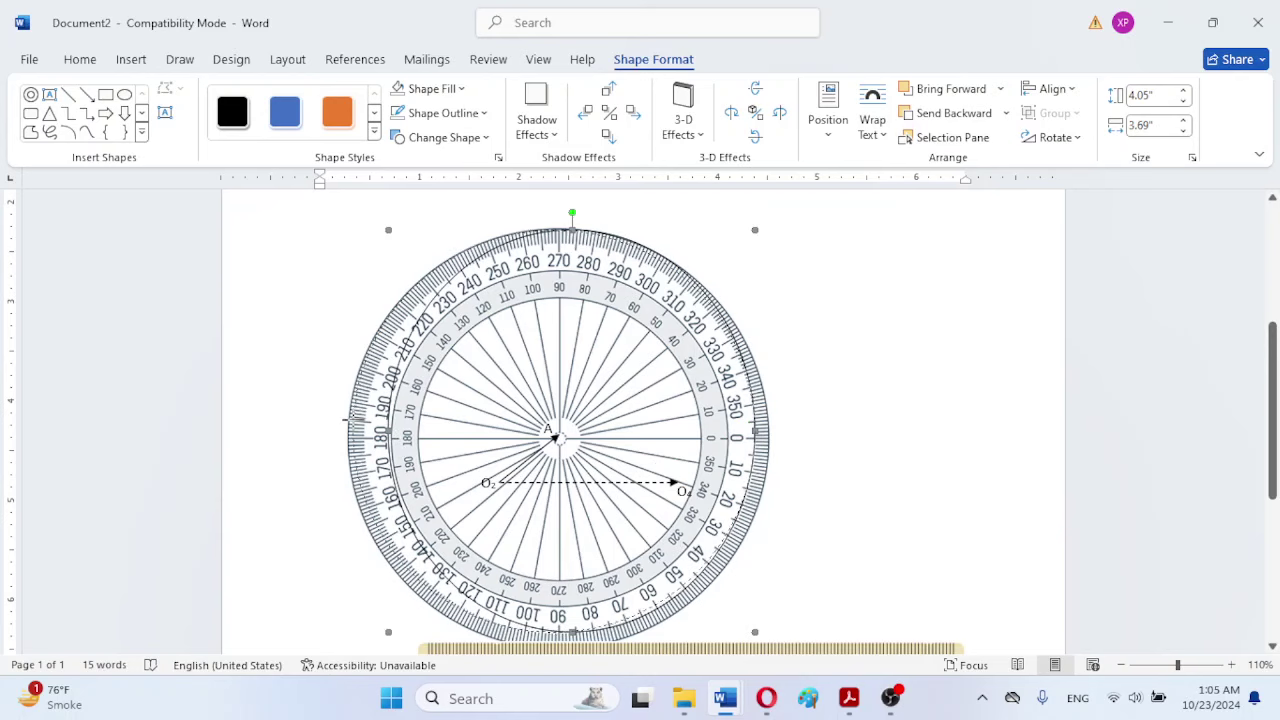
Step: Resize the protractor from its side and bottom handles to about 4.22" × 4.25"
left_click_drag(345, 421, 350, 422)
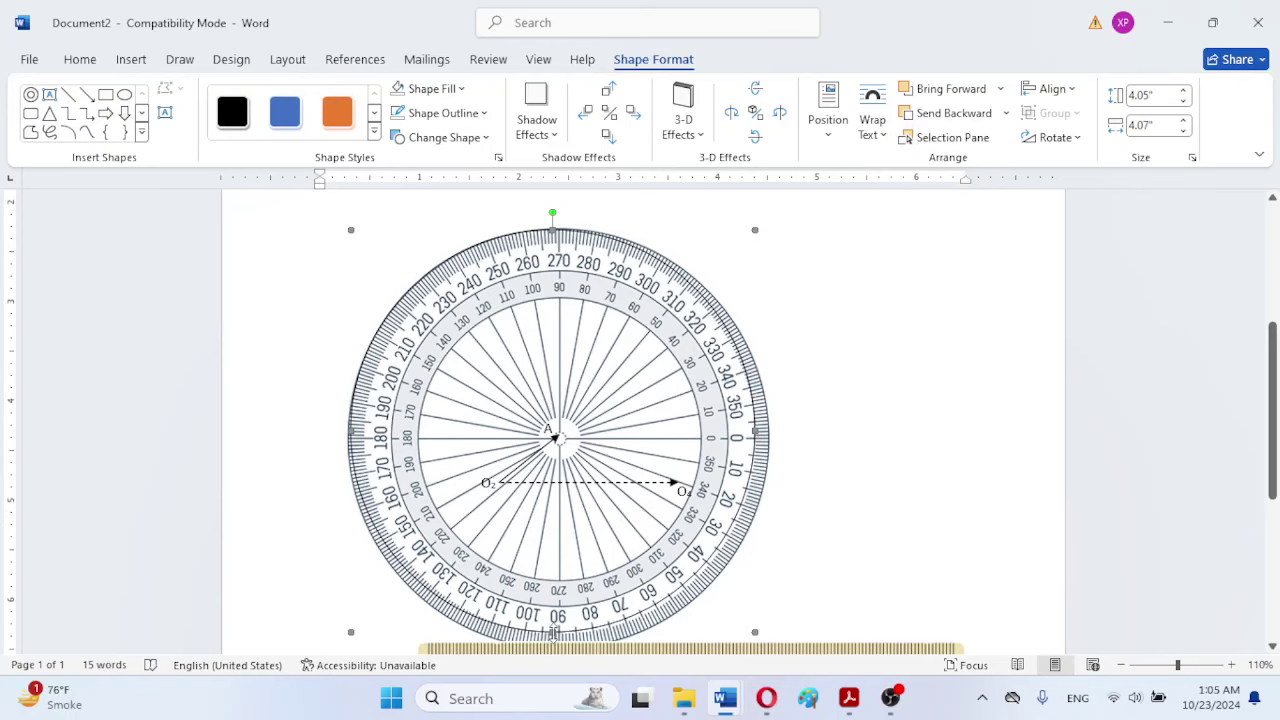
scroll(553, 632, "down", 2)
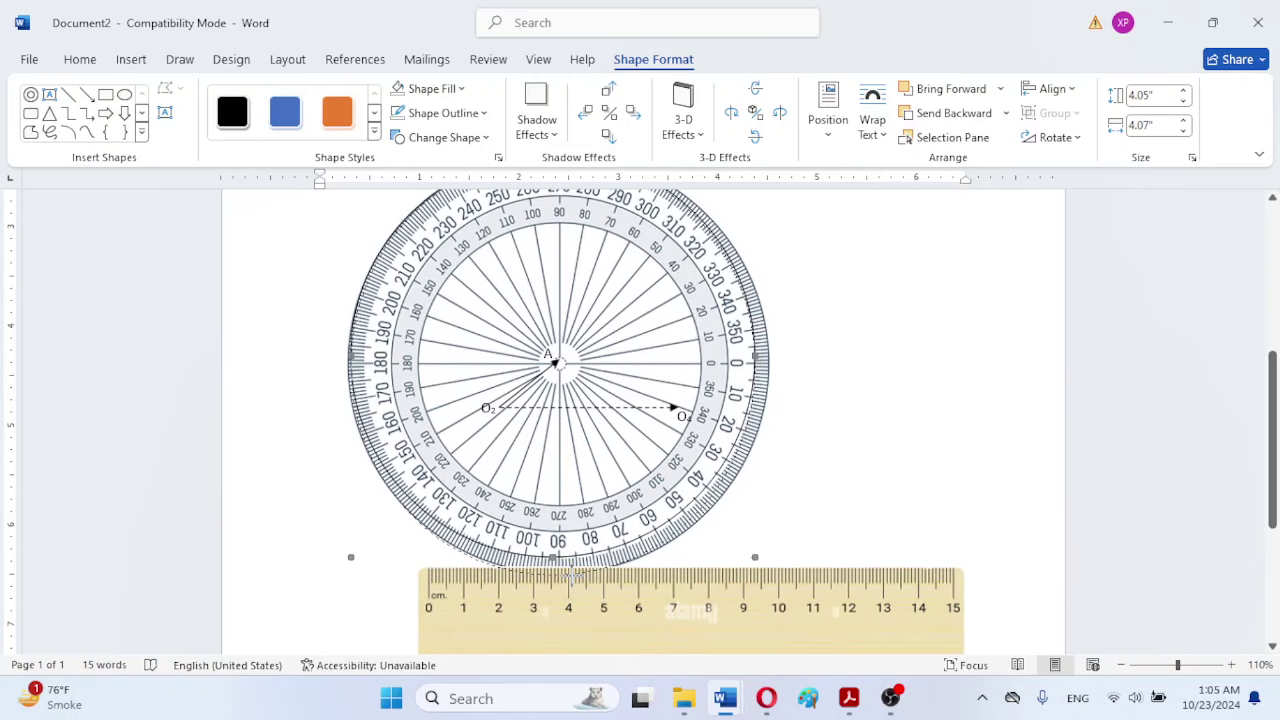
left_click_drag(553, 557, 553, 574)
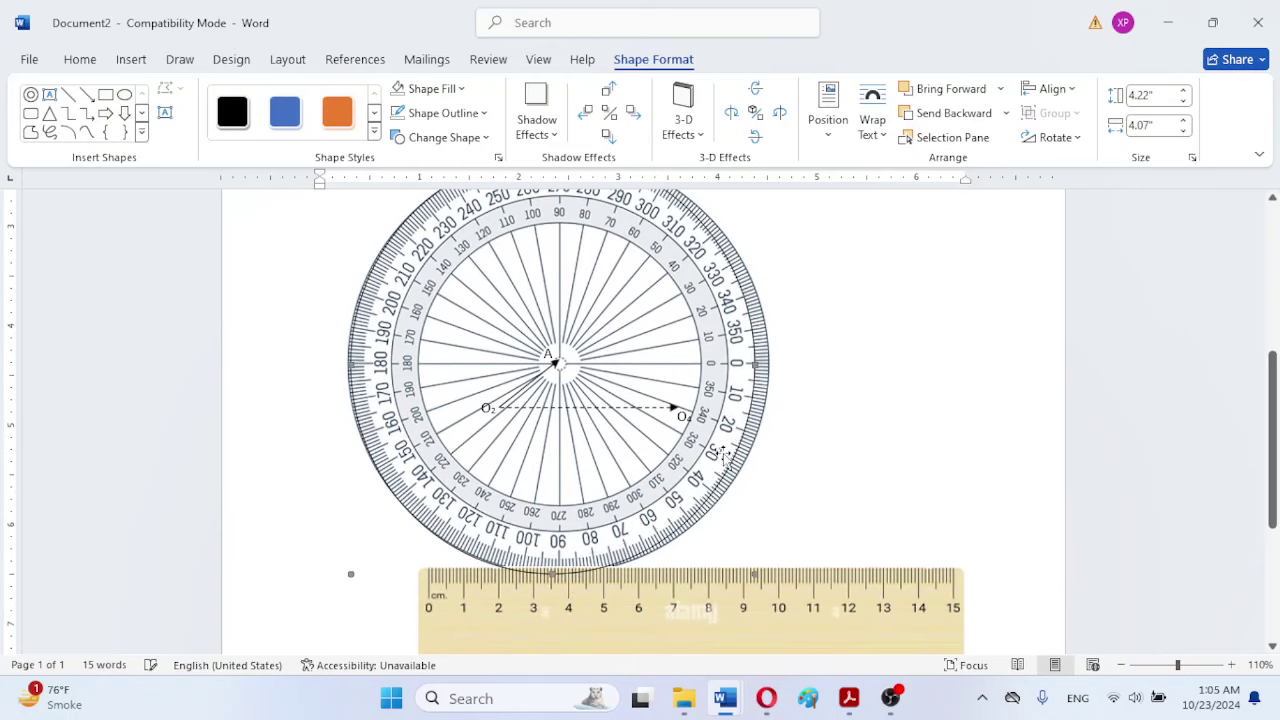
left_click_drag(756, 366, 771, 365)
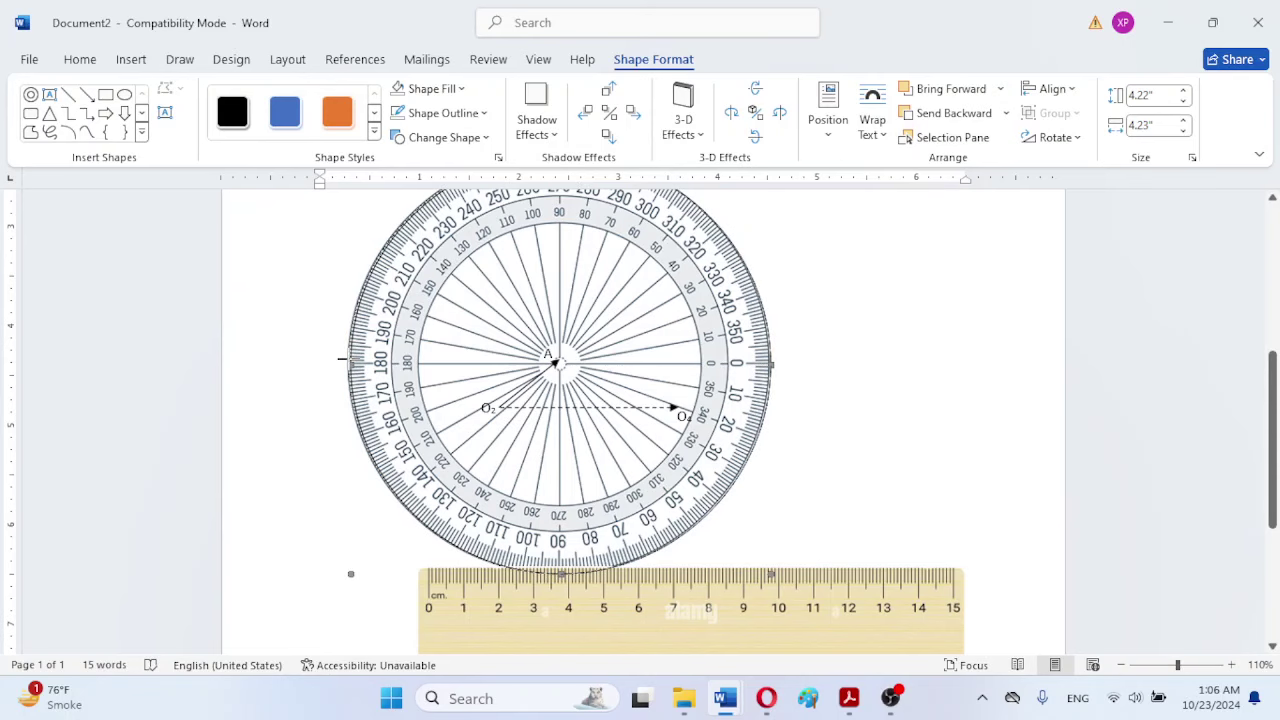
left_click_drag(343, 358, 339, 358)
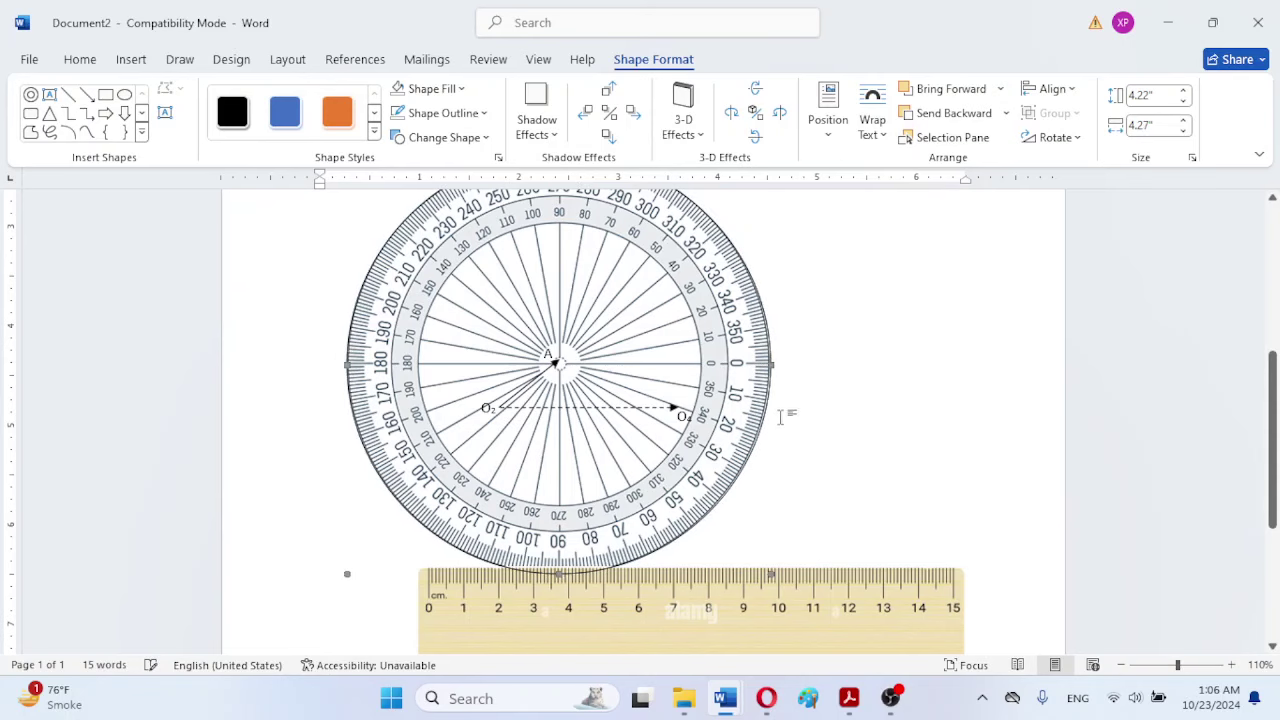
left_click_drag(1275, 440, 1275, 426)
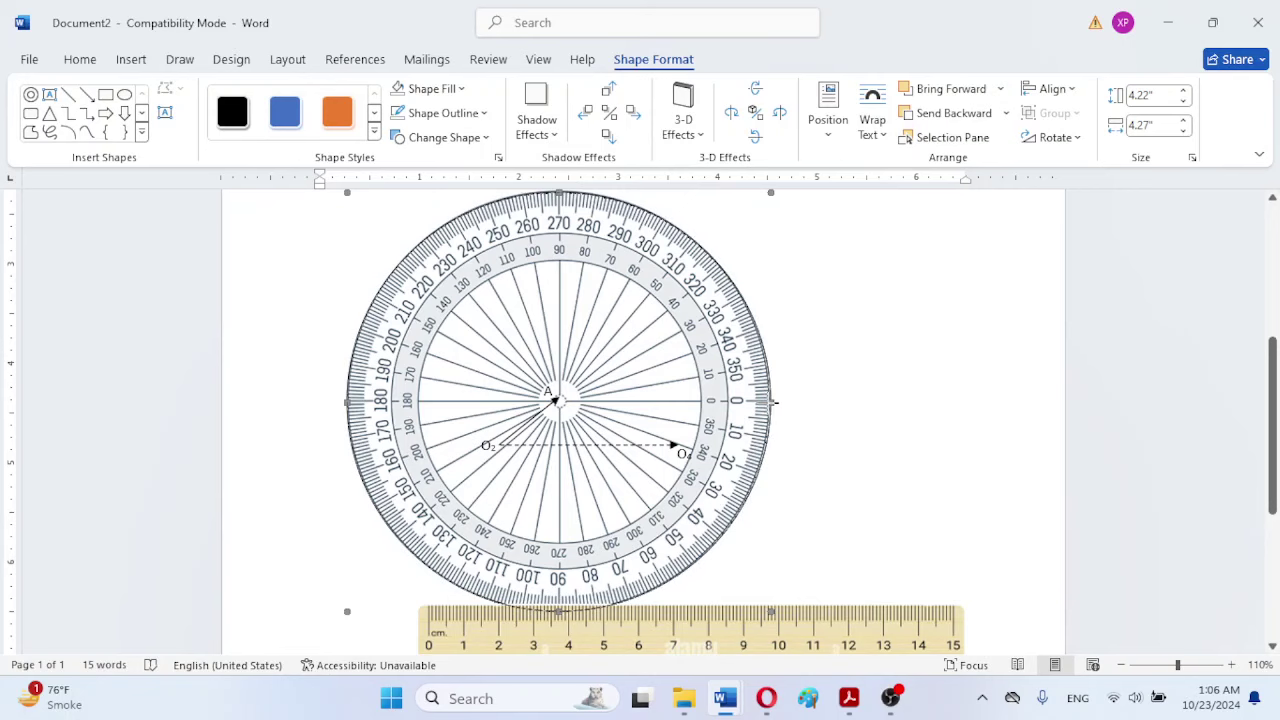
Step: Deselect, then drag the protractor picture up until its centre lies on O4
left_click(894, 423)
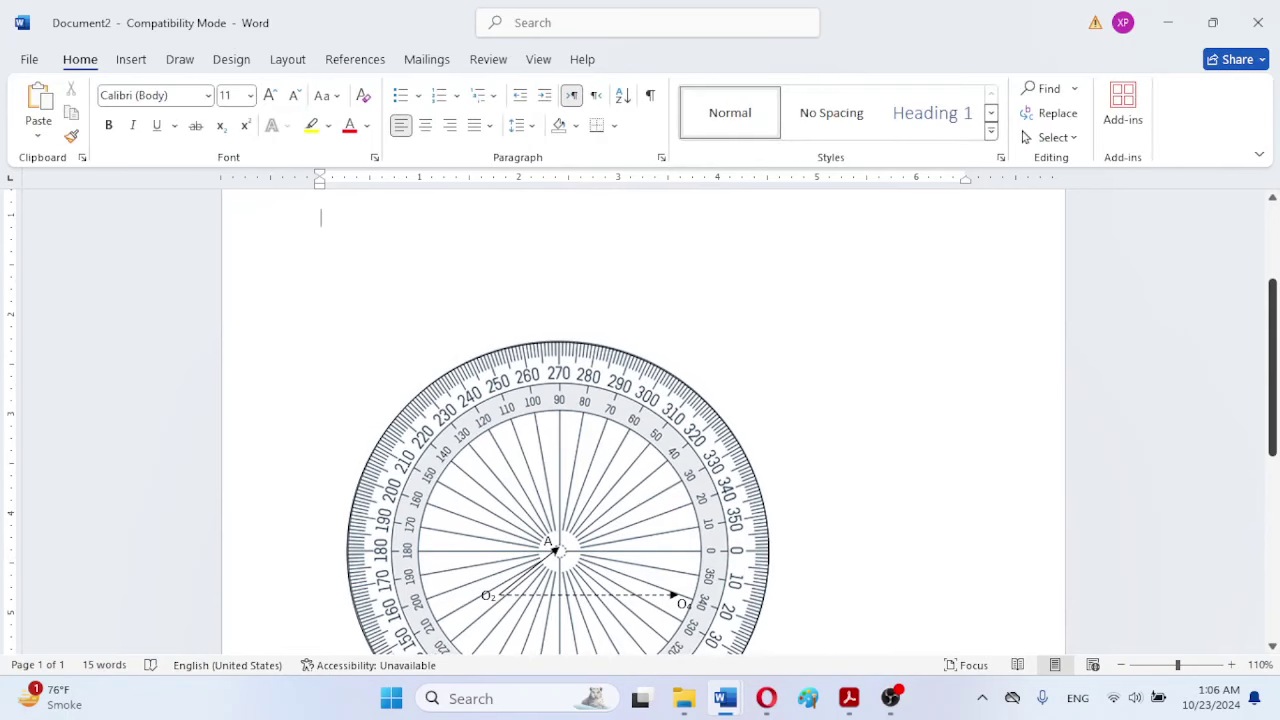
left_click_drag(1272, 408, 1266, 495)
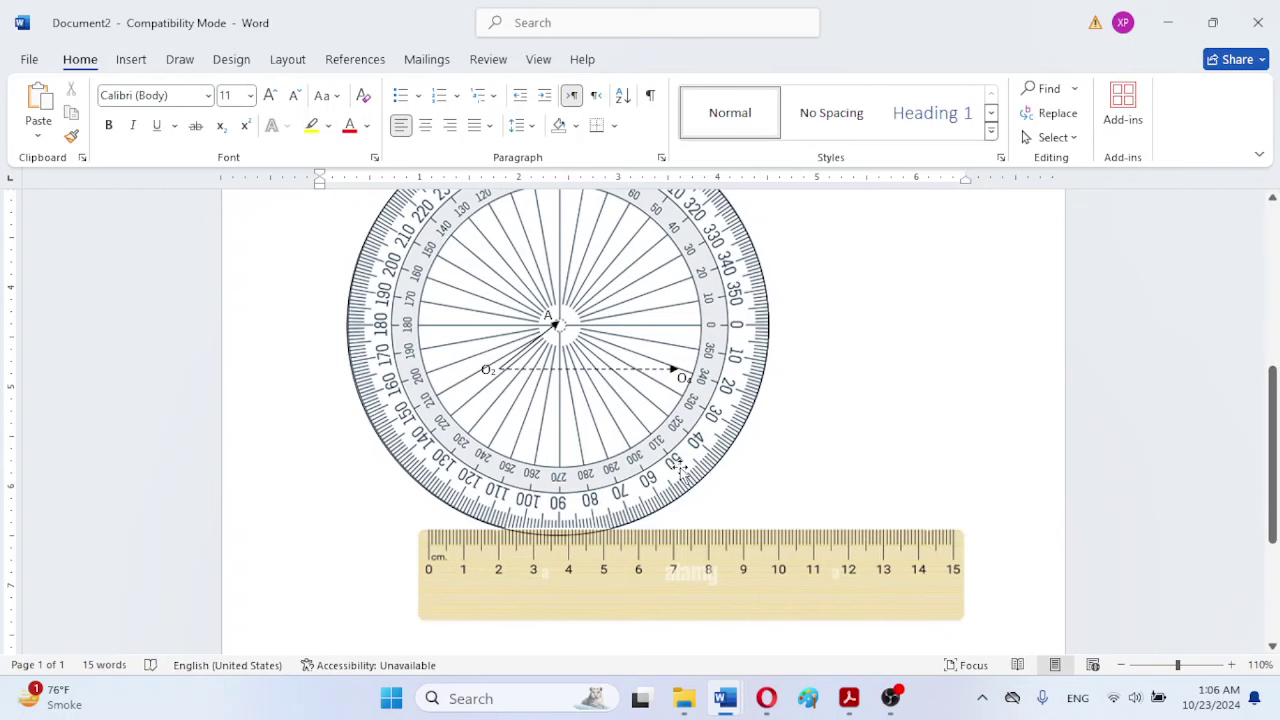
left_click_drag(680, 468, 697, 652)
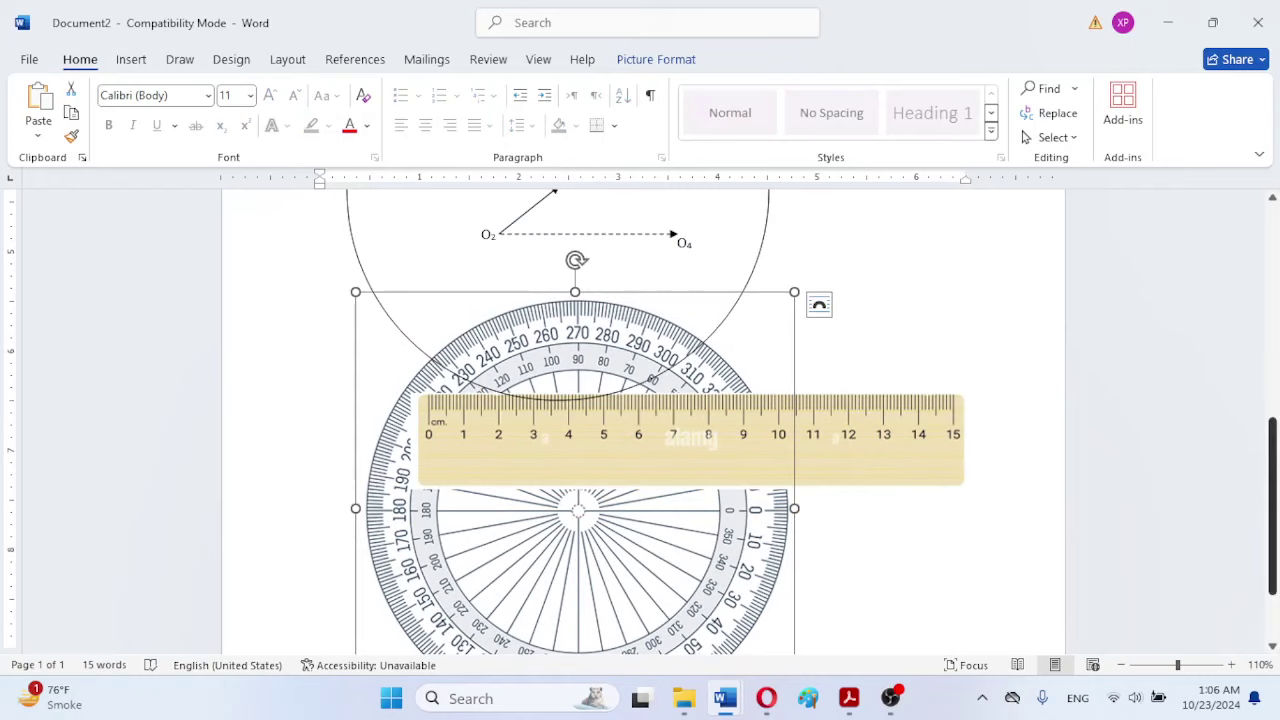
scroll(620, 325, "up", 3)
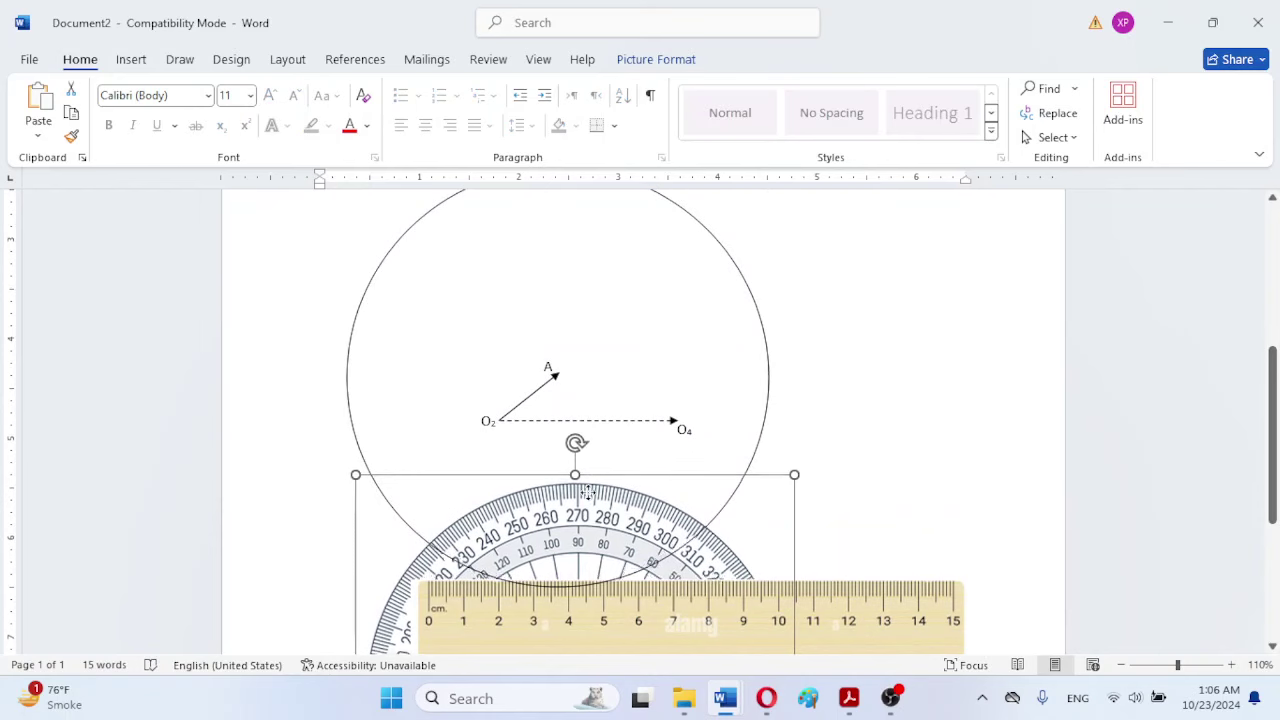
left_click_drag(586, 508, 684, 230)
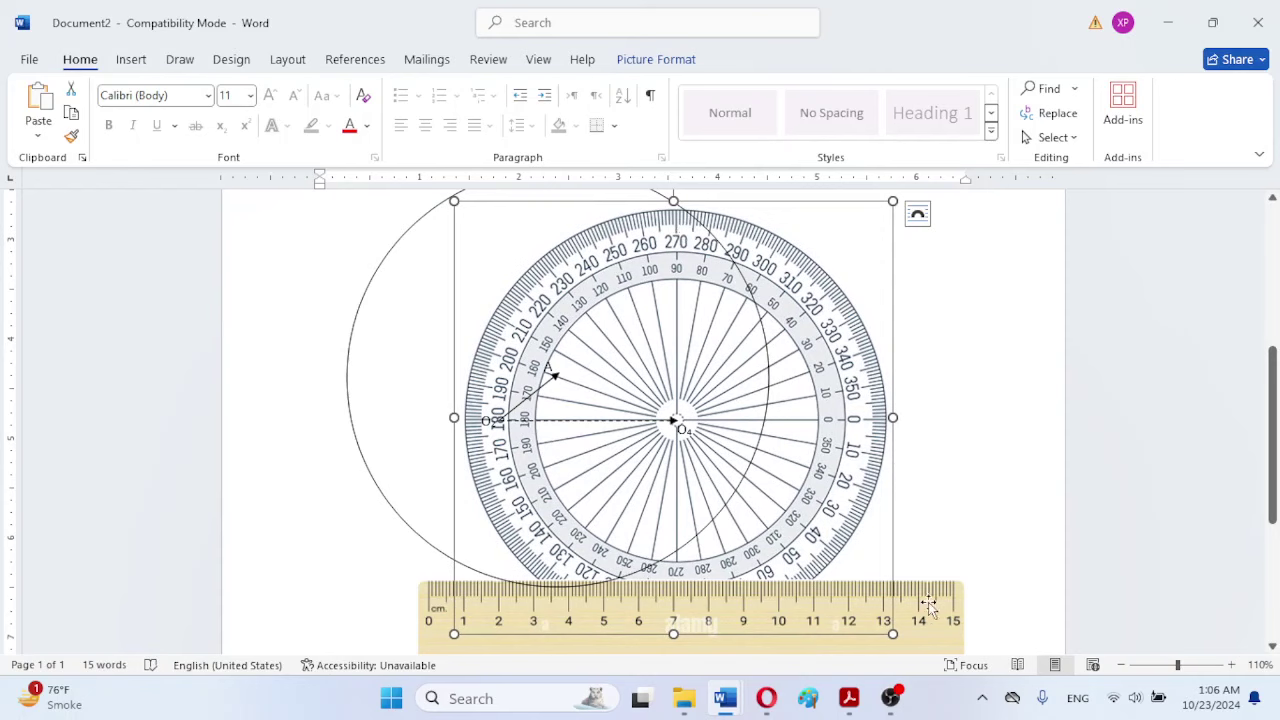
mouse_move(851, 711)
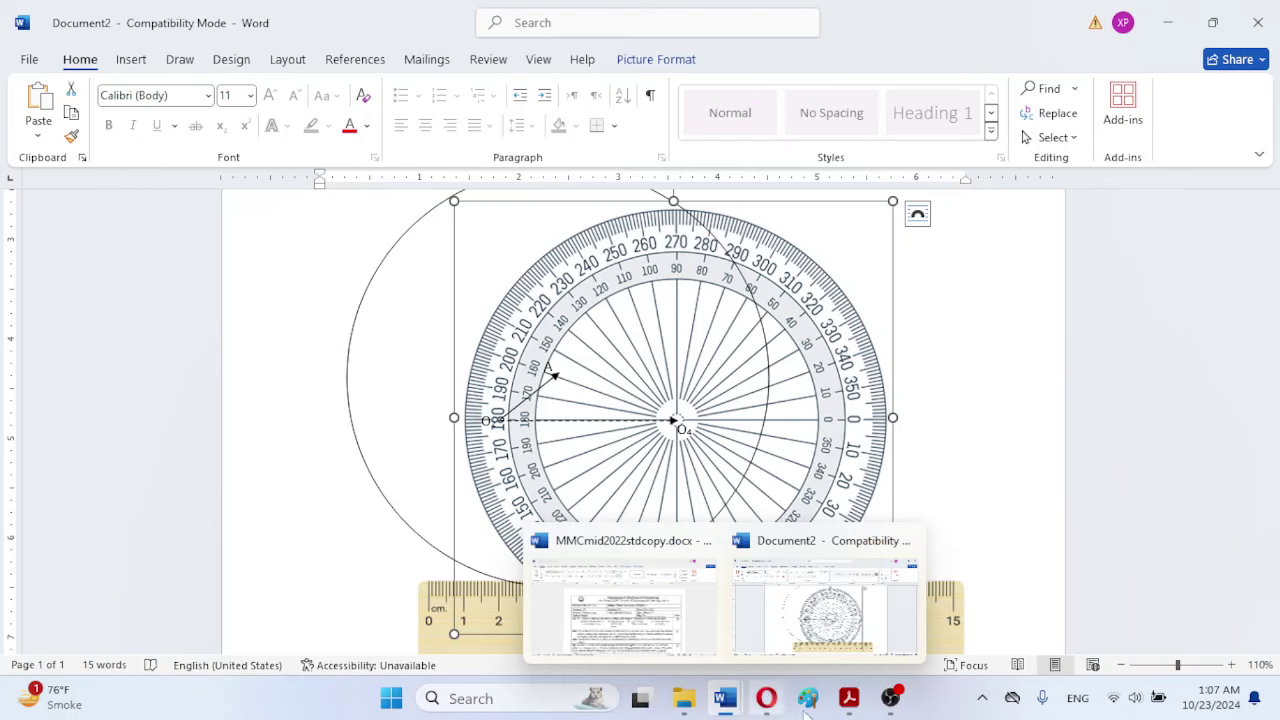
left_click(858, 612)
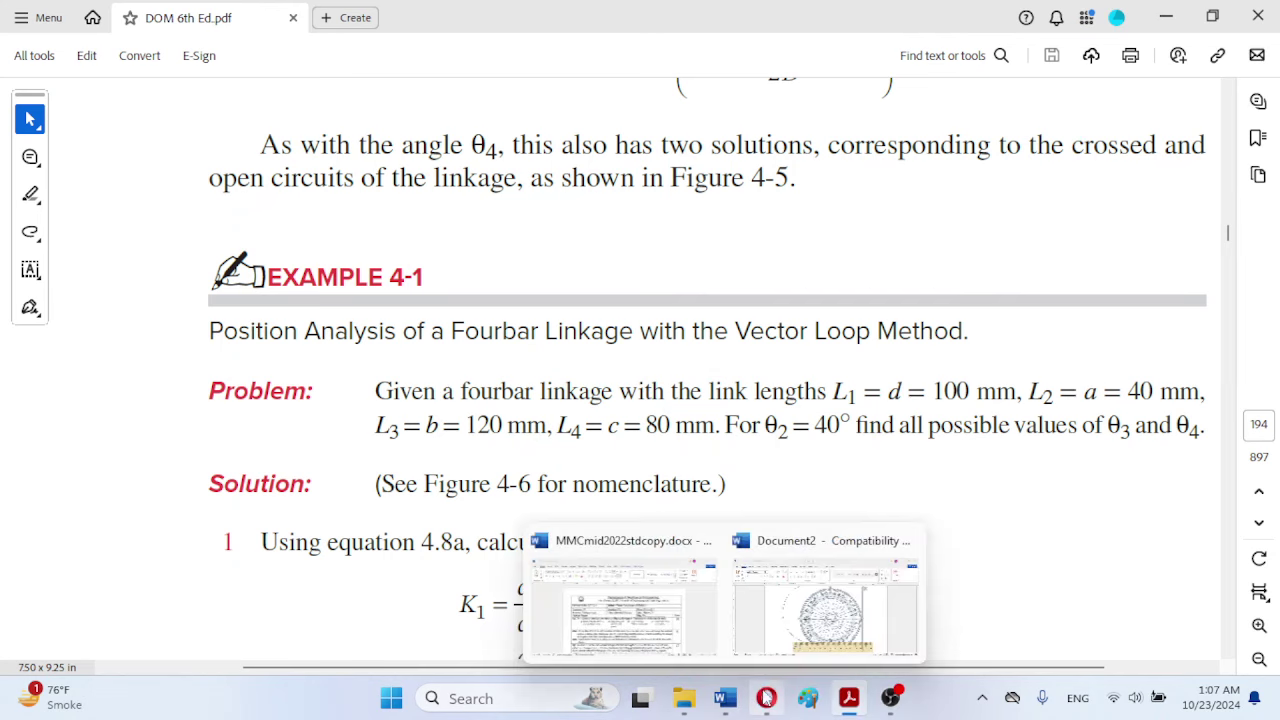
mouse_move(725, 700)
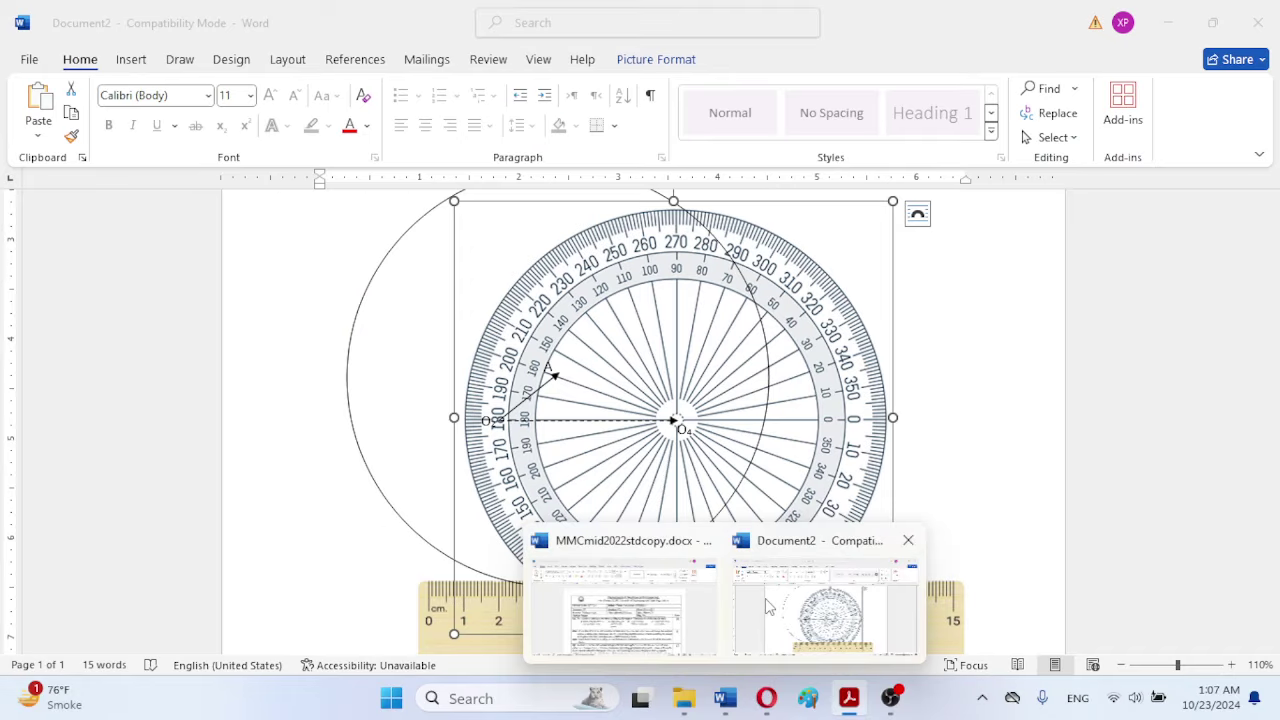
left_click(770, 602)
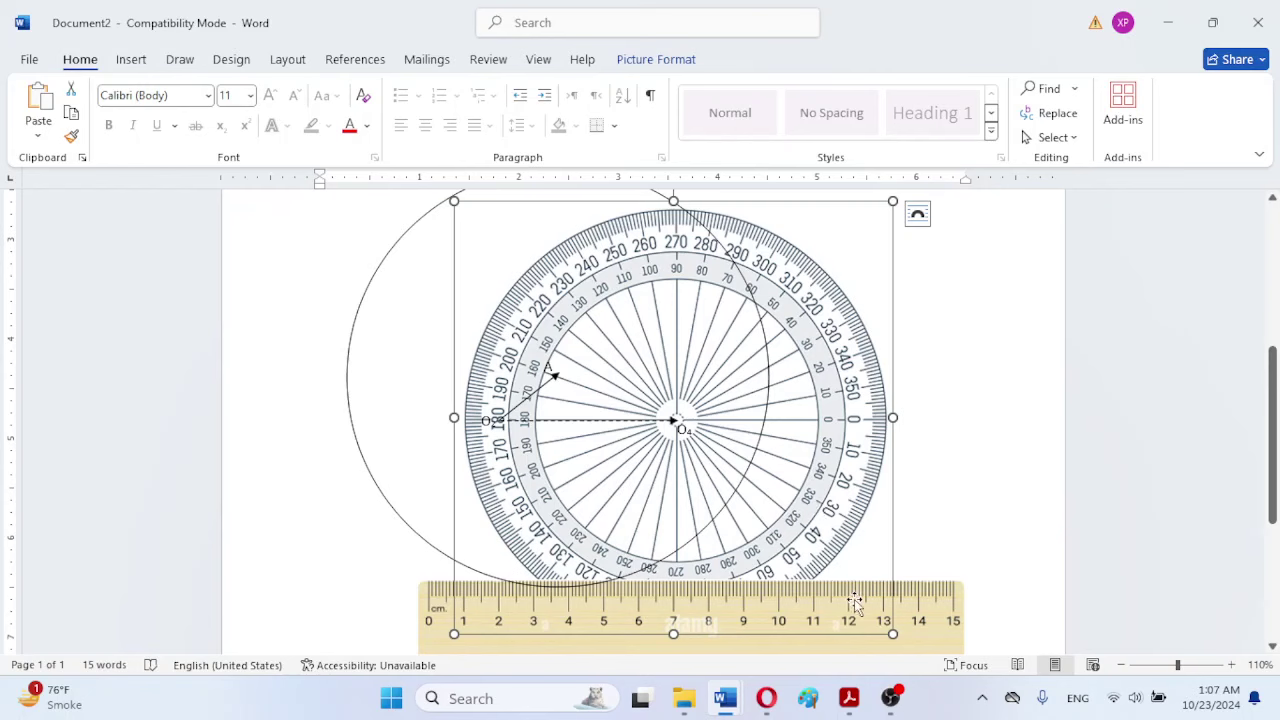
Step: Lay the ruler along the O2–O4 line with its 5 cm mark at O4
left_click(922, 617)
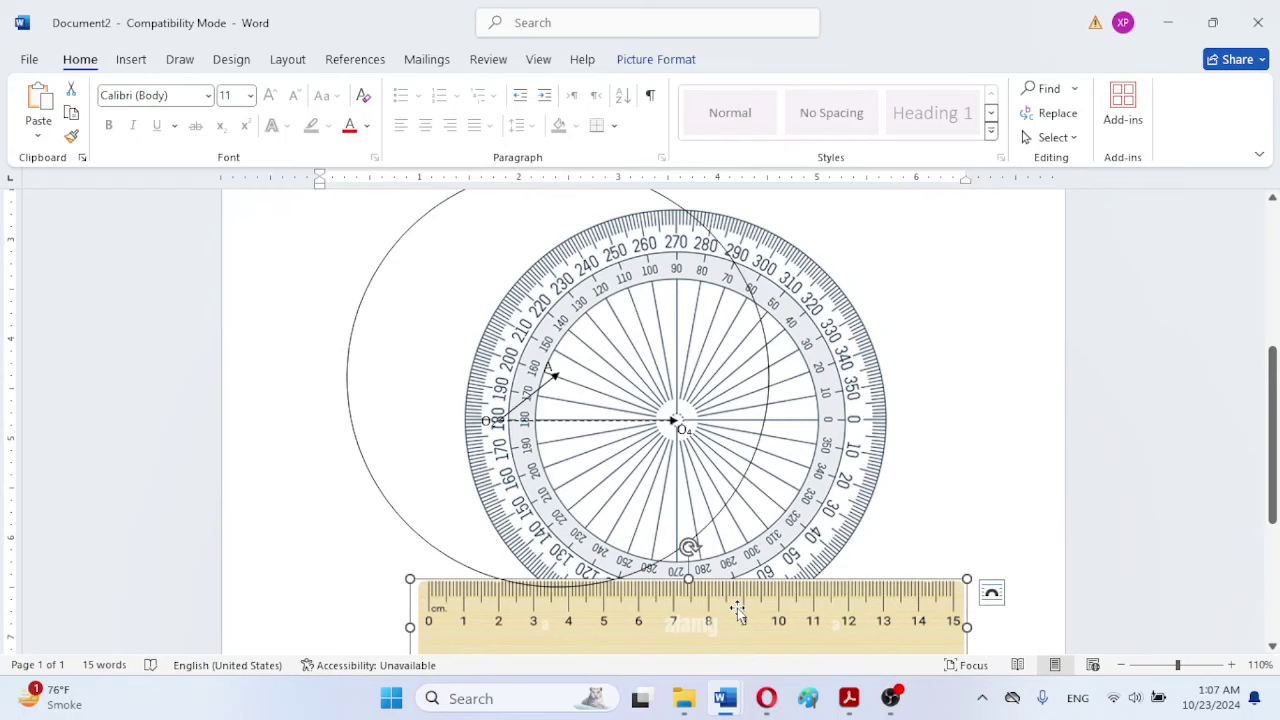
left_click_drag(735, 605, 811, 448)
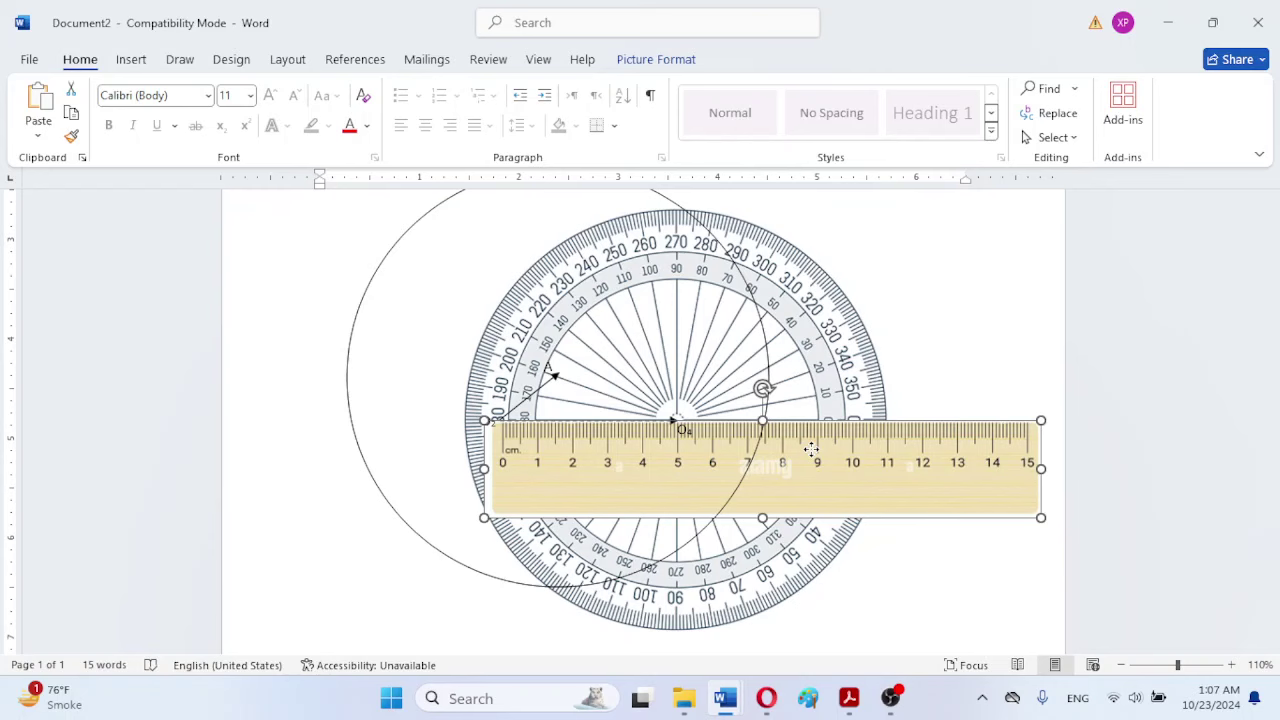
left_click_drag(811, 449, 813, 451)
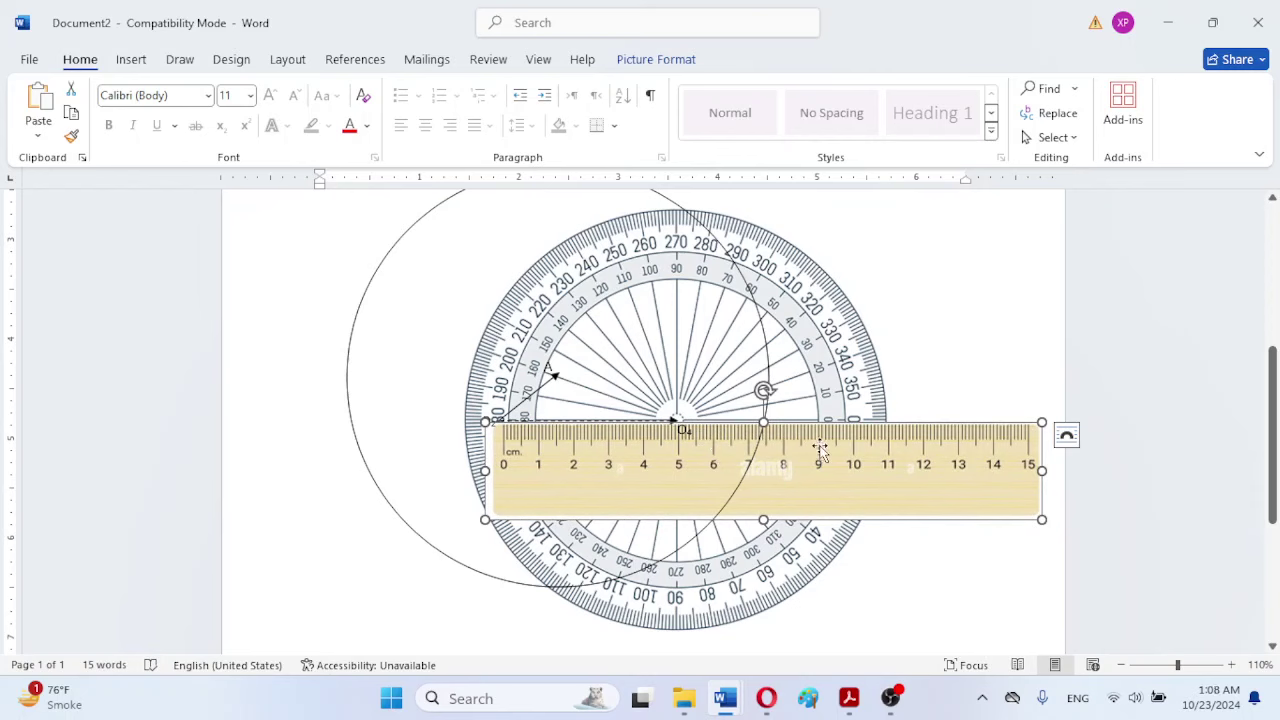
Step: Shrink the protractor in small corner-handle steps, re-centring it precisely on O4 along the ruler
left_click(838, 558)
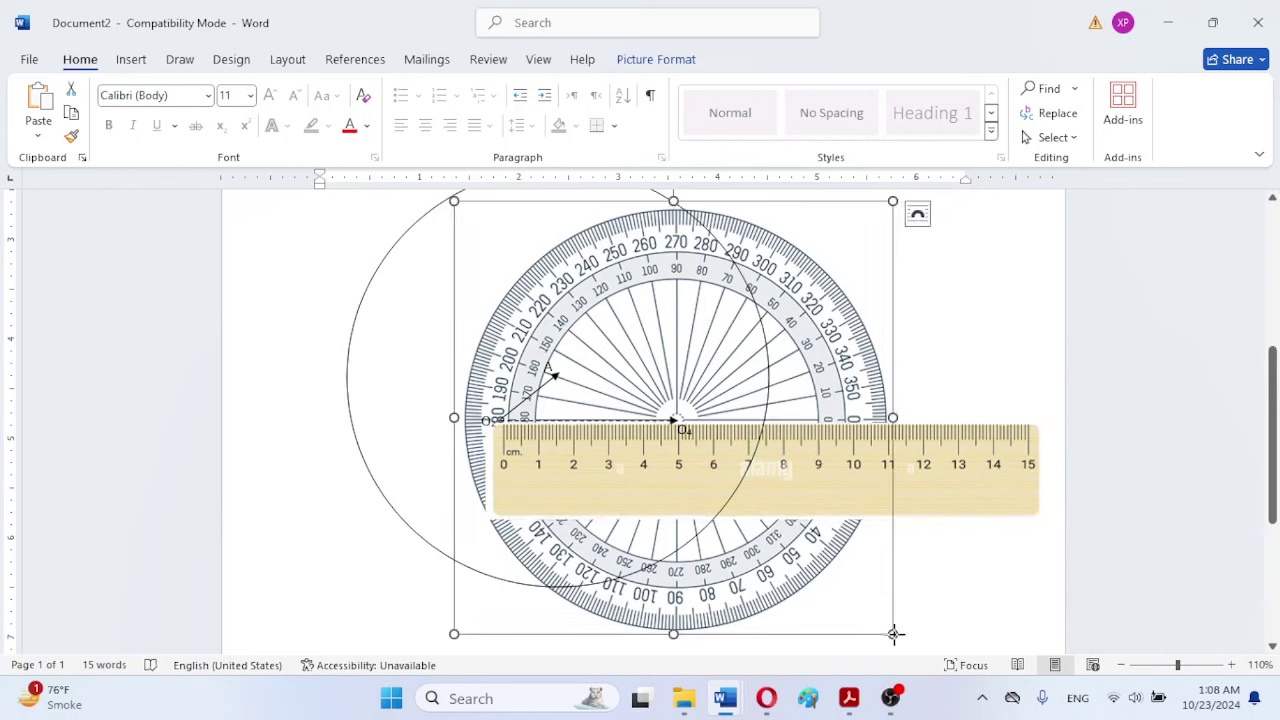
left_click_drag(895, 633, 804, 568)
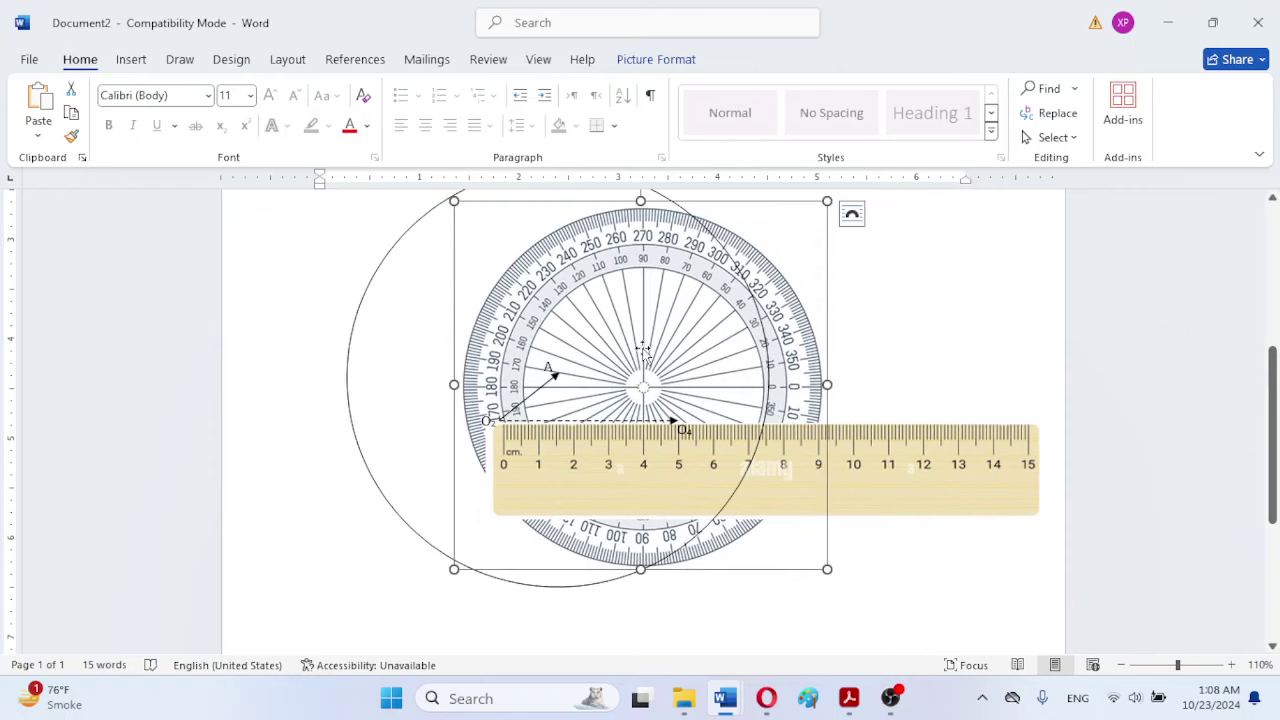
left_click_drag(643, 350, 677, 383)
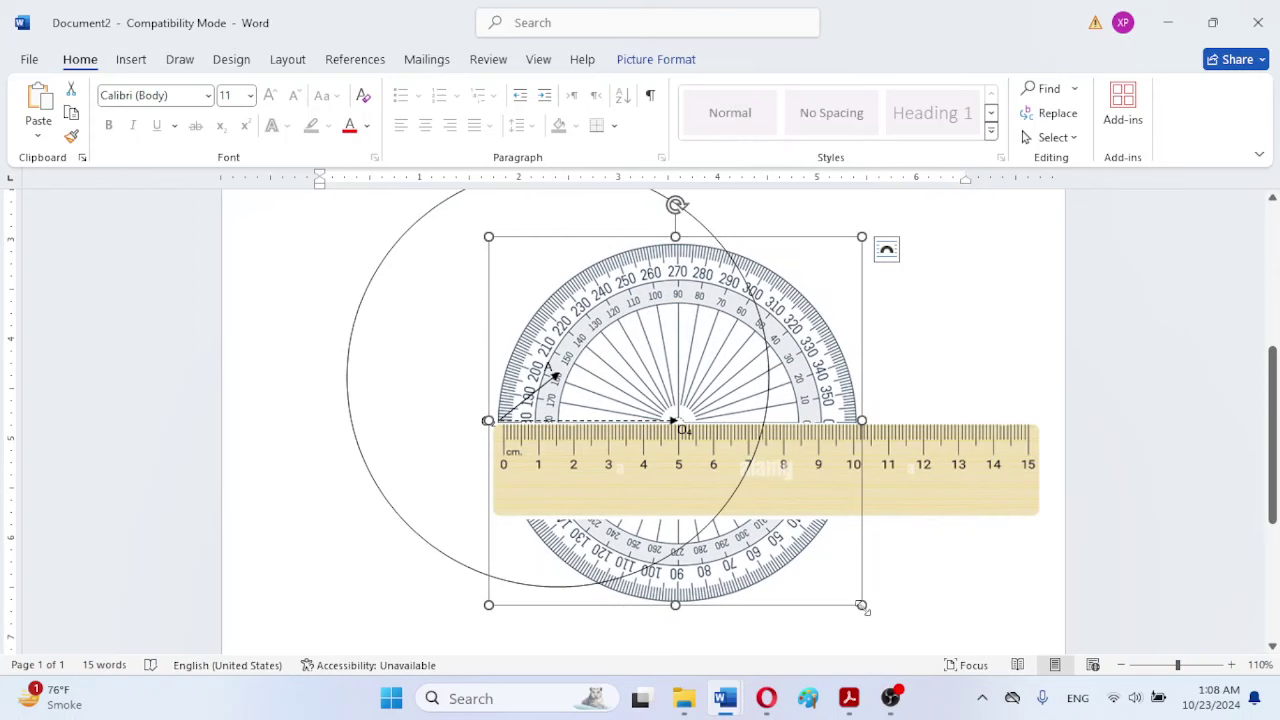
left_click_drag(863, 607, 796, 563)
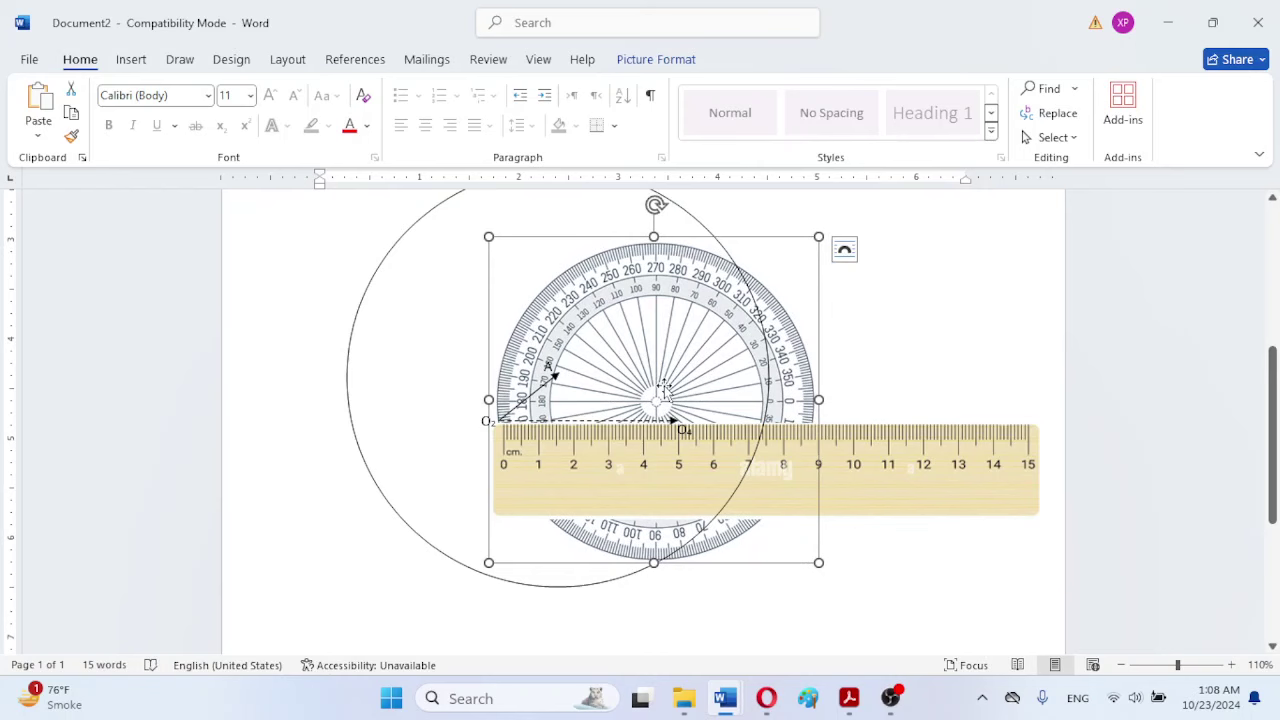
left_click_drag(663, 390, 685, 408)
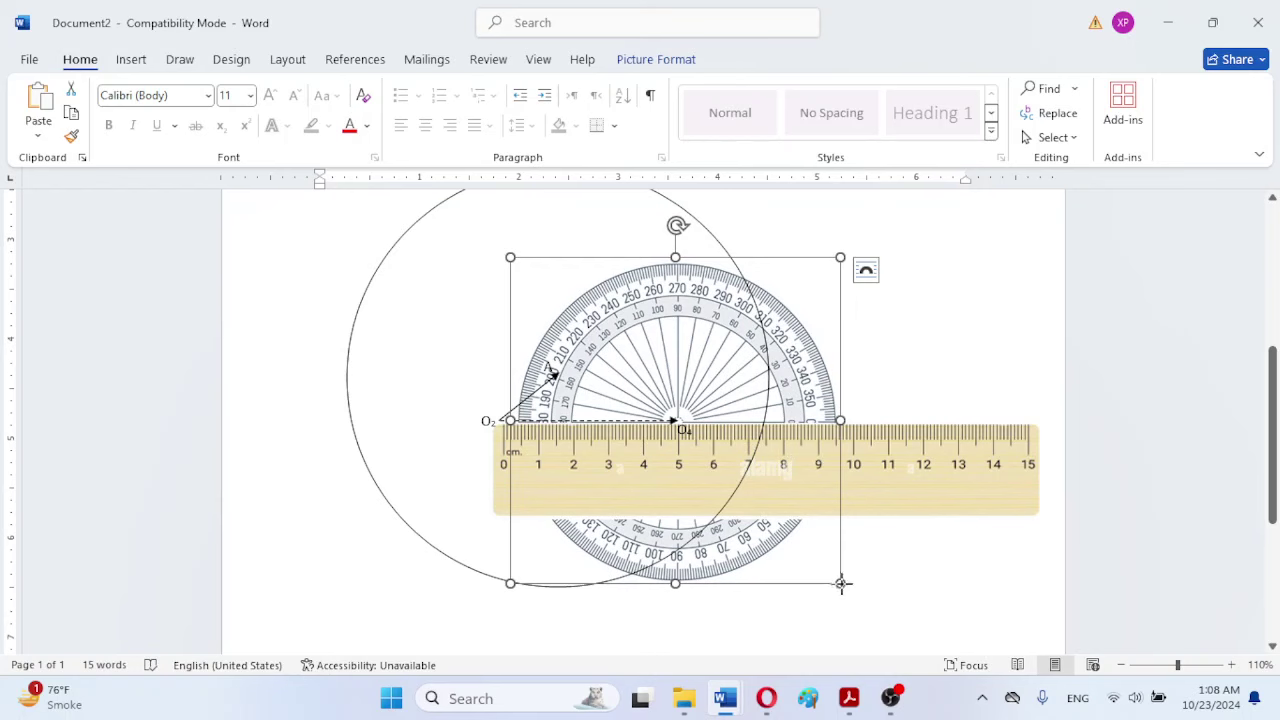
left_click_drag(841, 583, 810, 553)
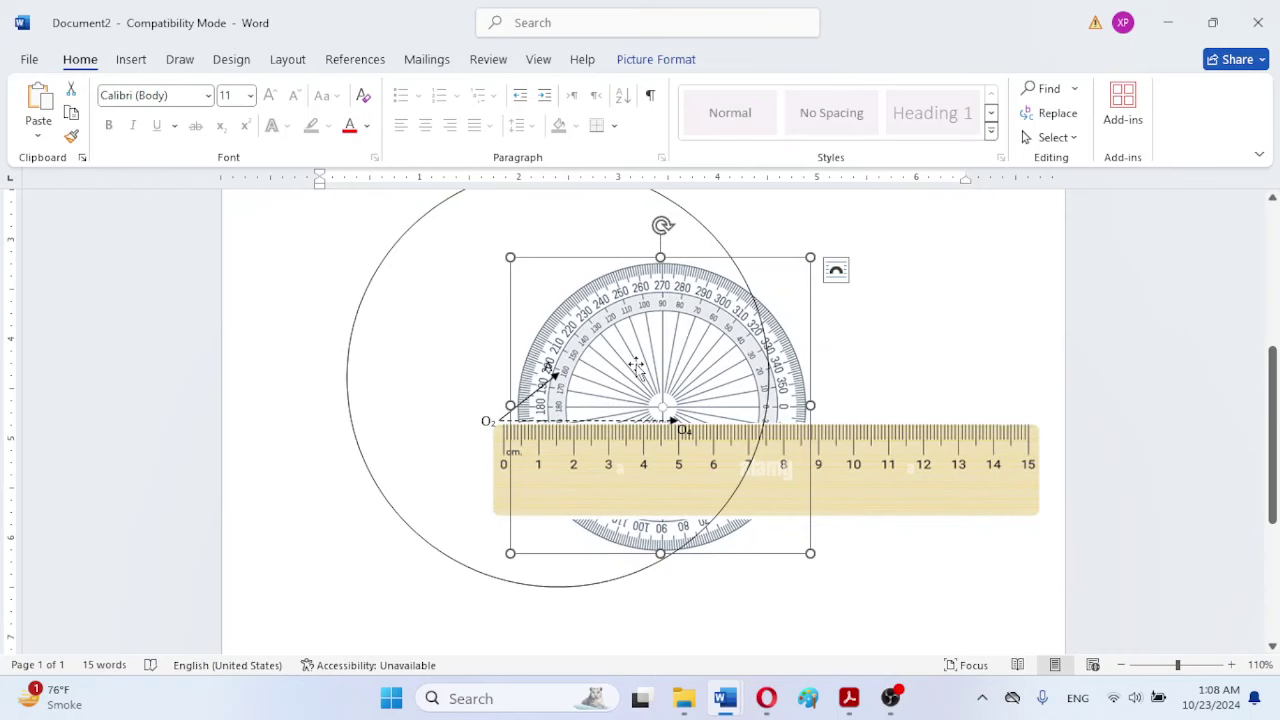
left_click_drag(636, 368, 651, 377)
left_click_drag(651, 378, 652, 379)
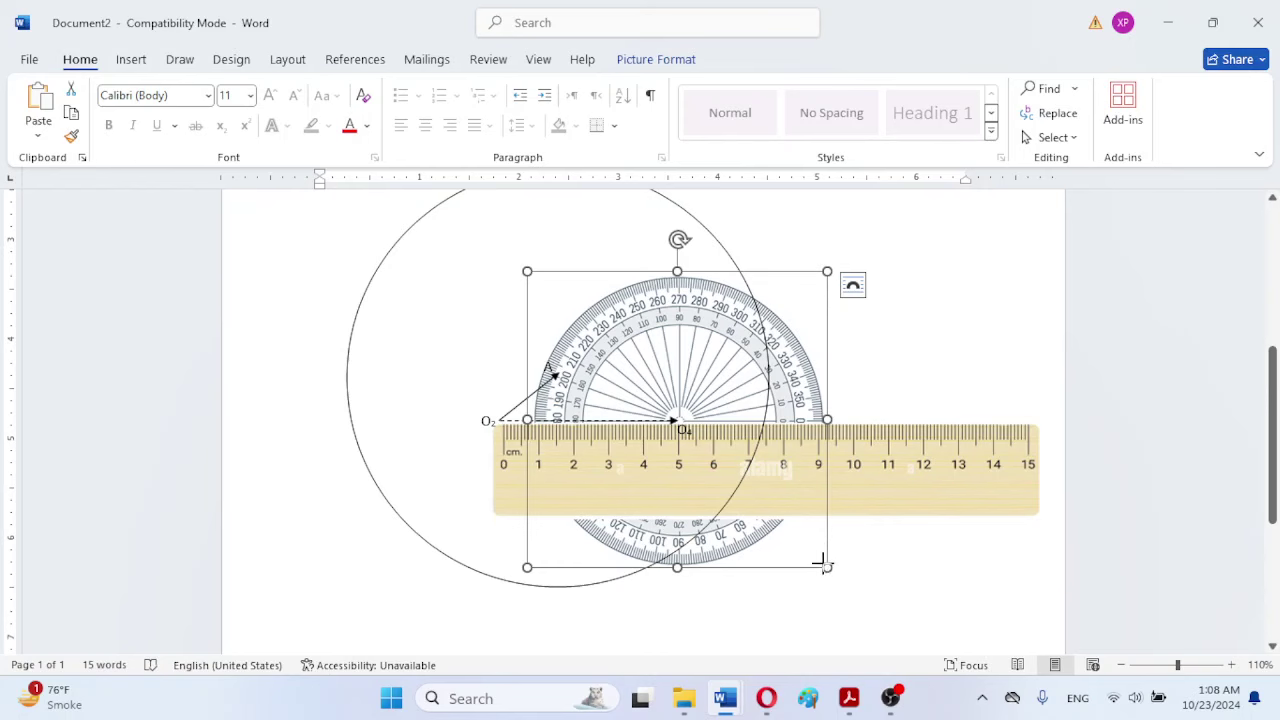
left_click_drag(822, 564, 821, 562)
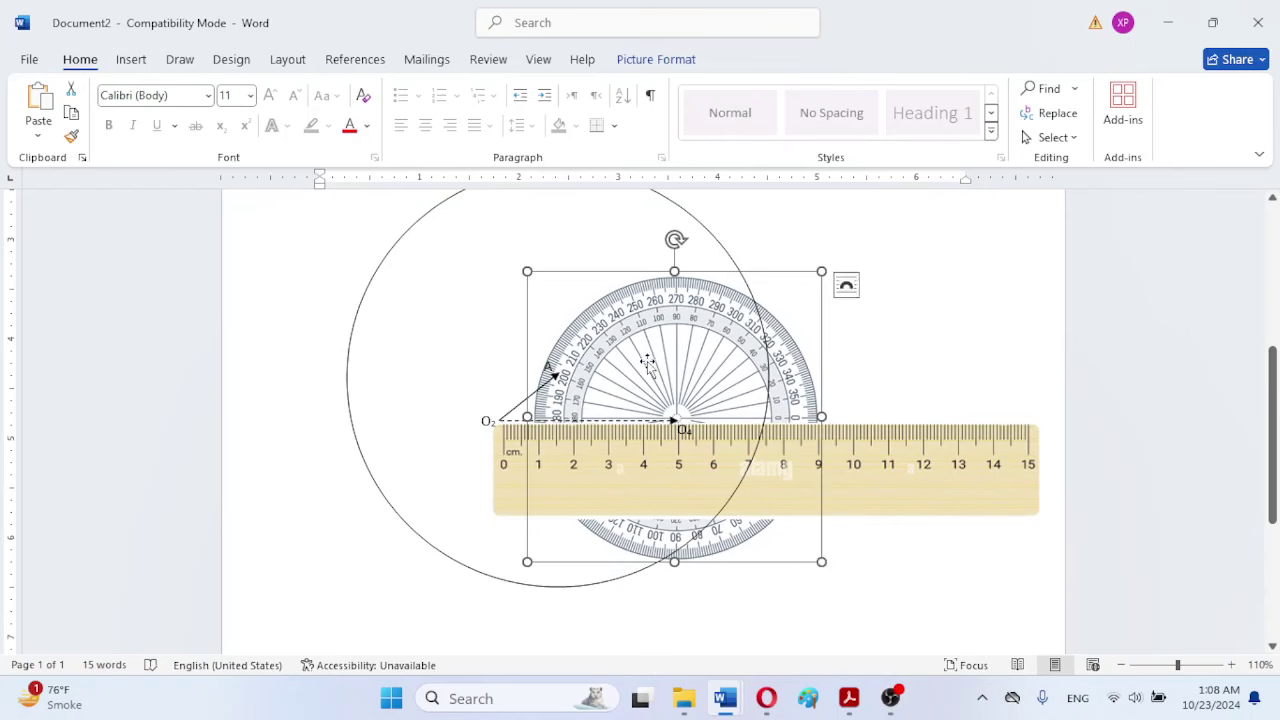
left_click_drag(647, 362, 650, 366)
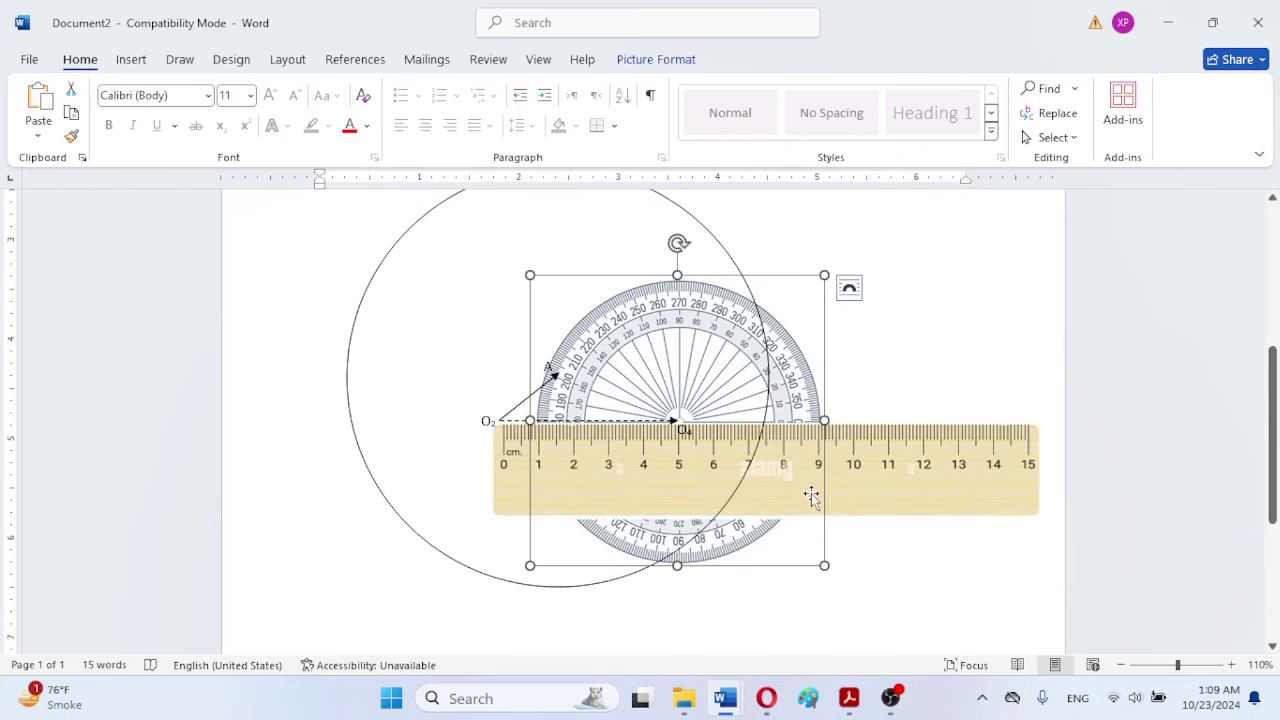
left_click(870, 555)
scroll(870, 553, "up", 3)
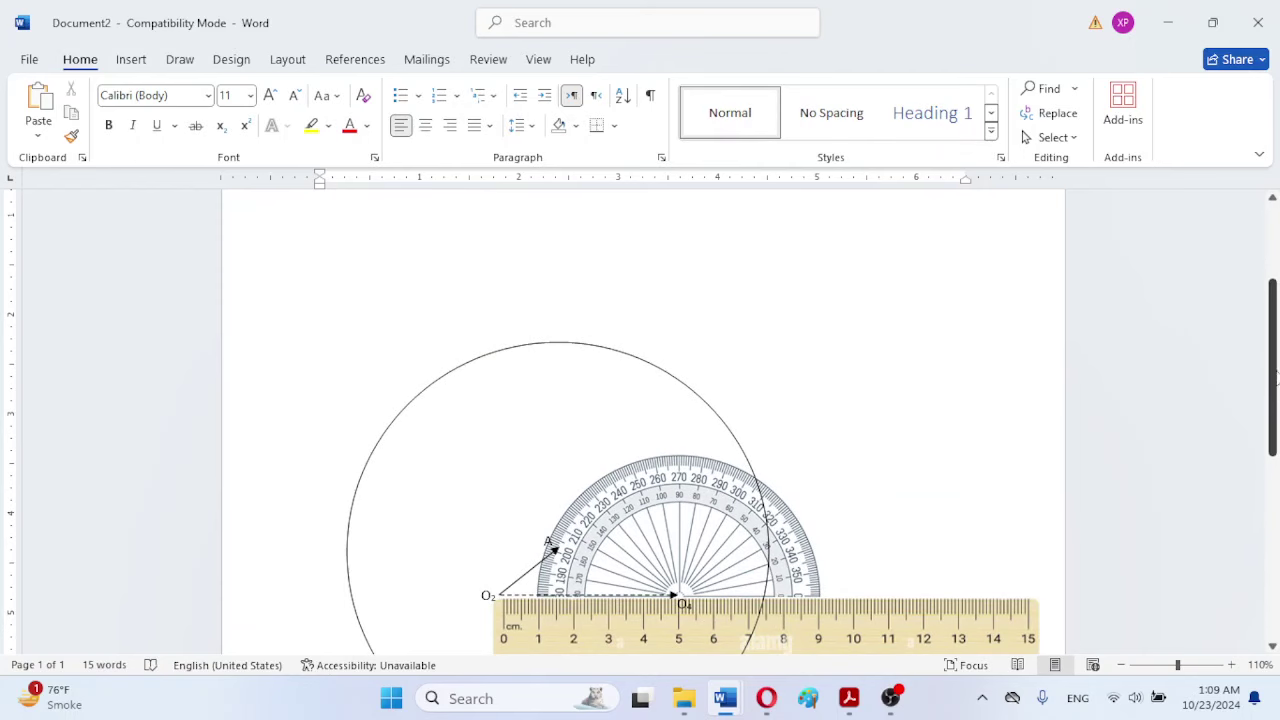
Step: Move the ruler below the protractor and draw a 2.3" × 2.85" oval starting at O4
left_click_drag(1274, 365, 1264, 478)
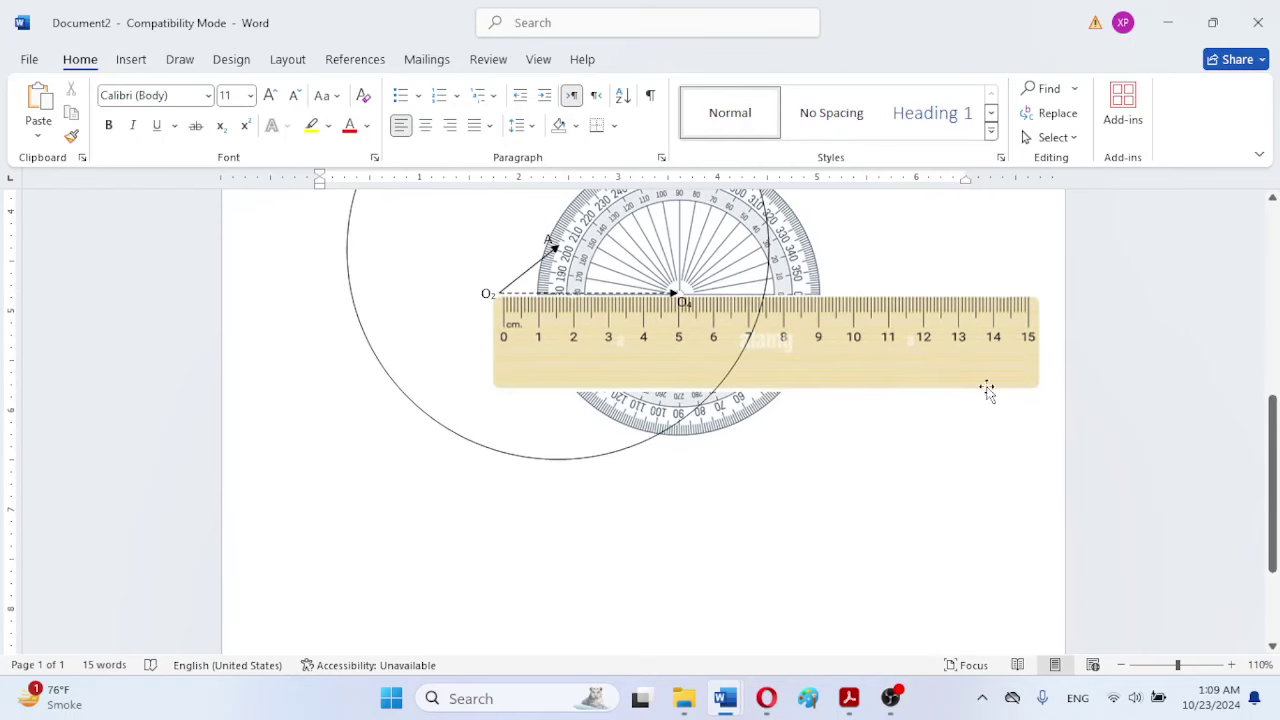
left_click_drag(906, 366, 851, 614)
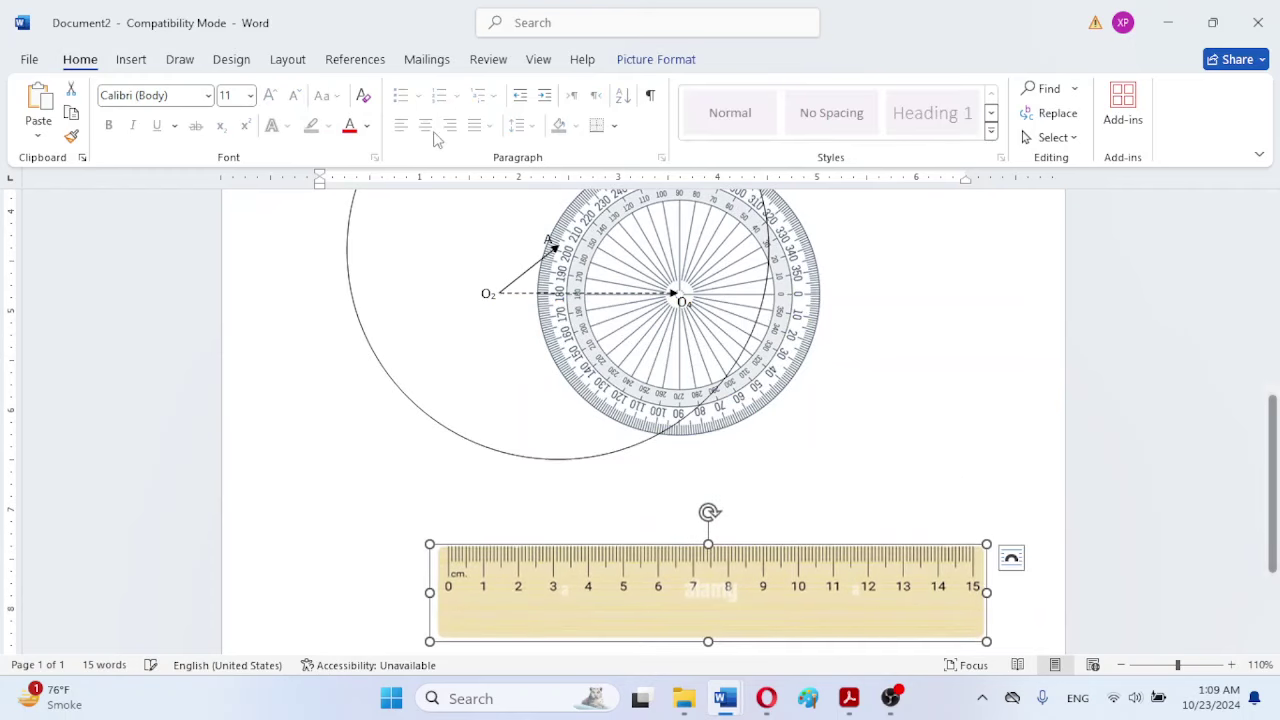
left_click(175, 66)
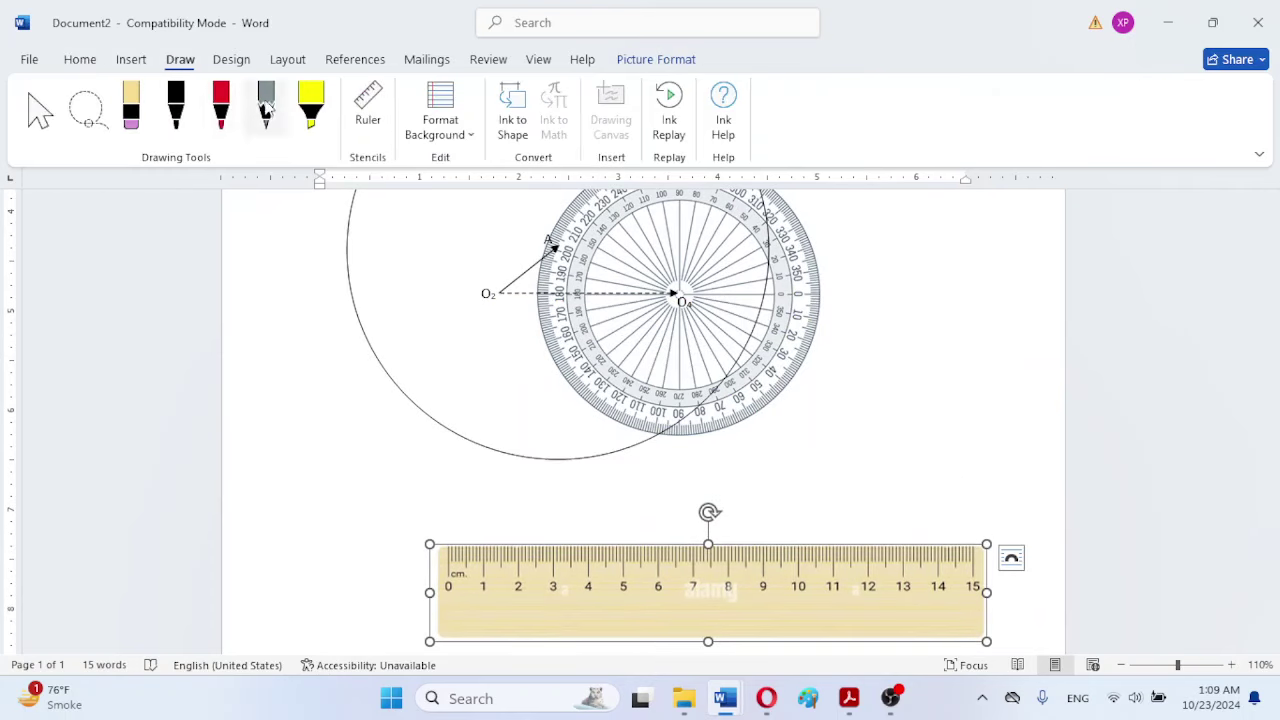
left_click(128, 64)
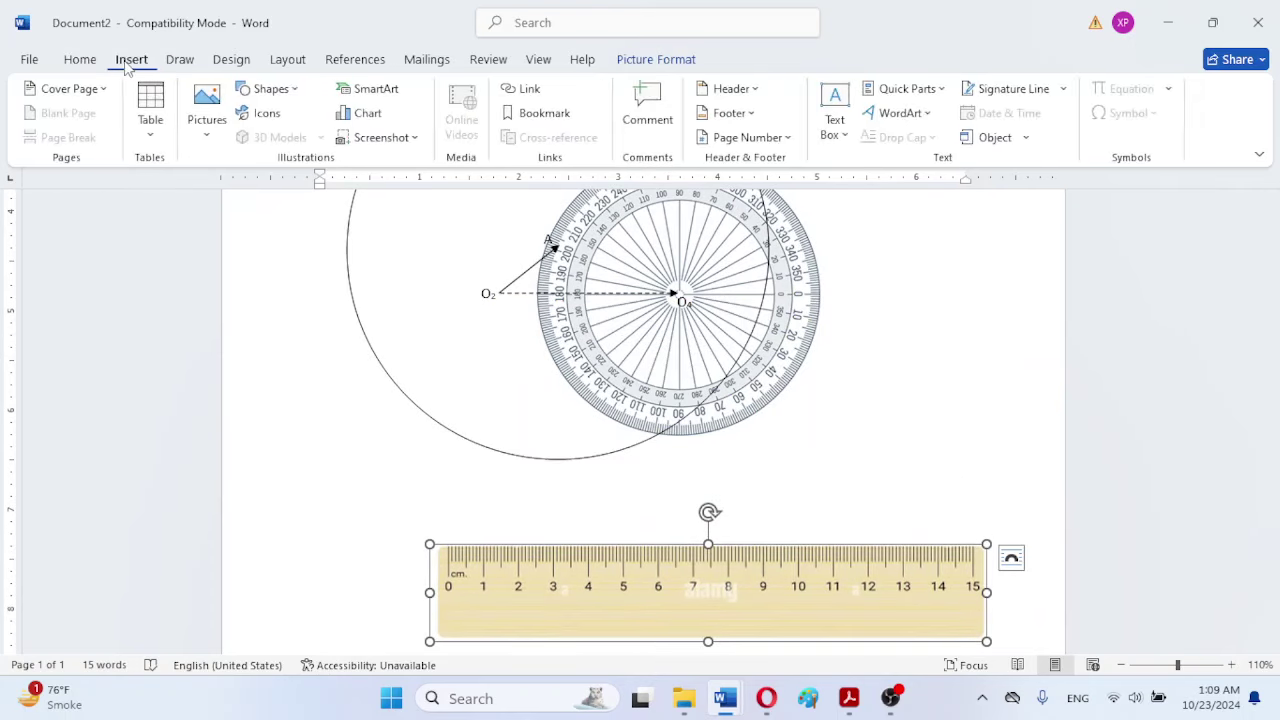
left_click(278, 90)
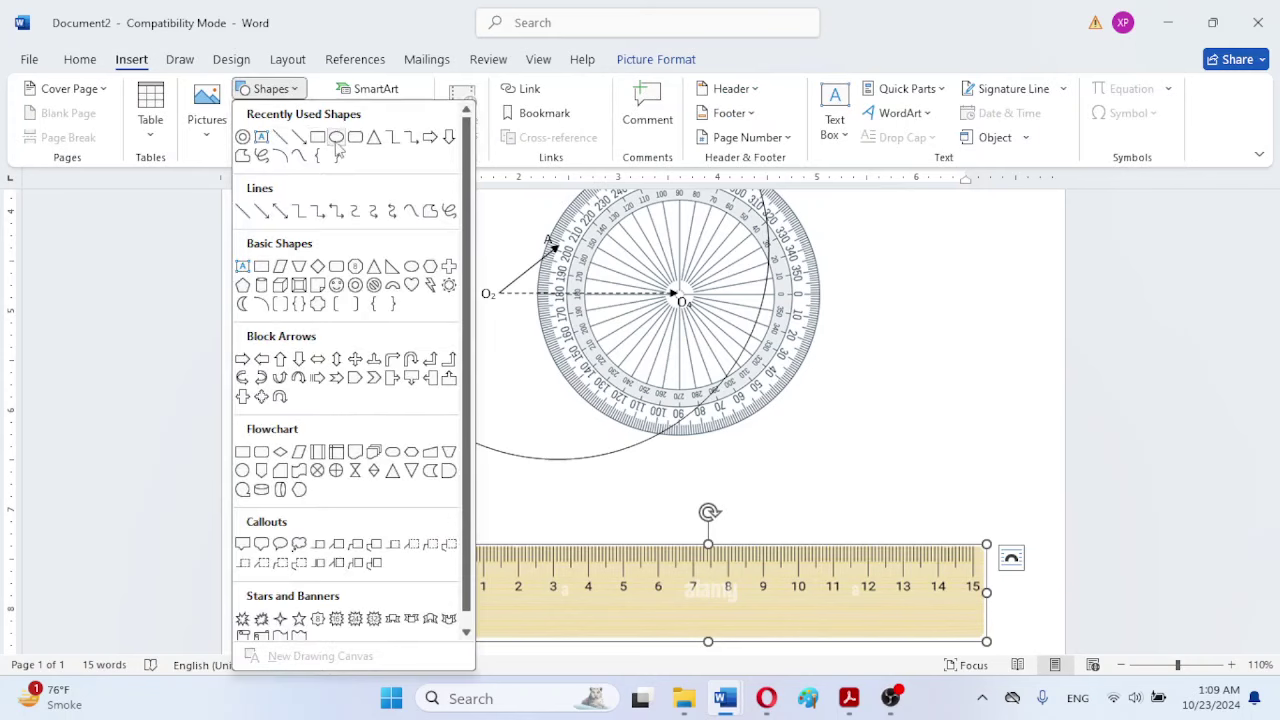
left_click(338, 147)
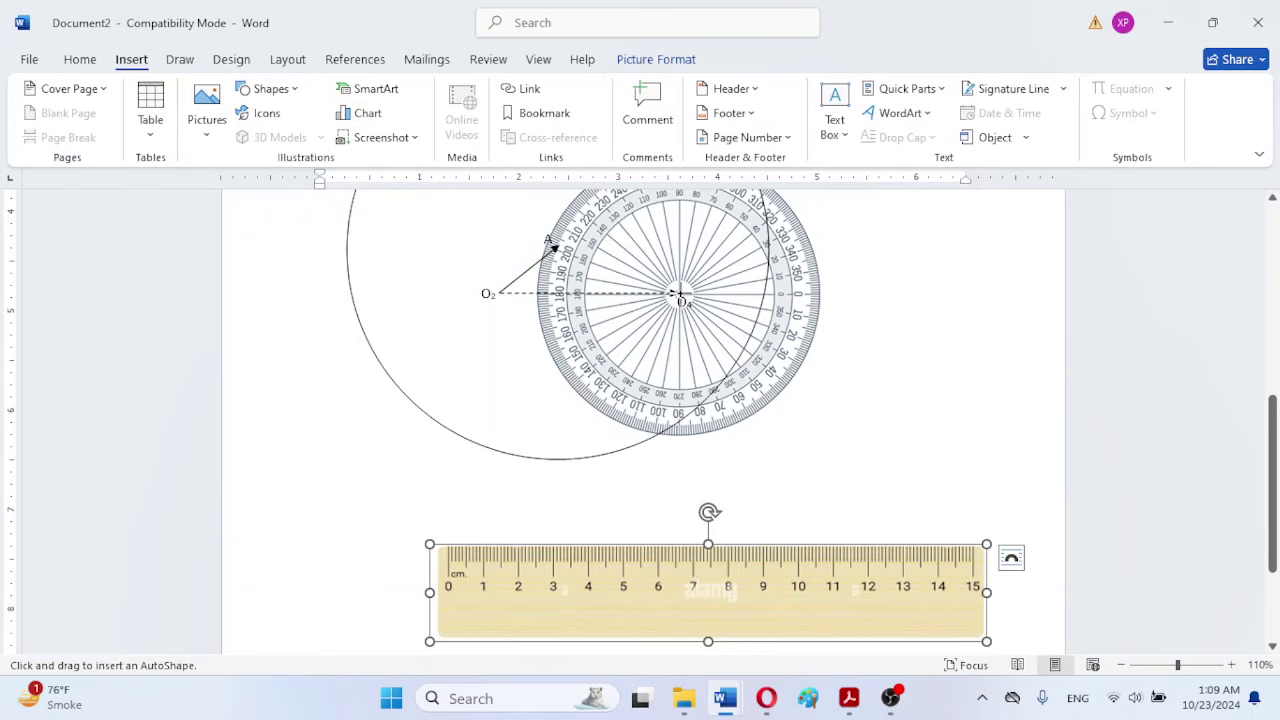
left_click_drag(680, 296, 964, 521)
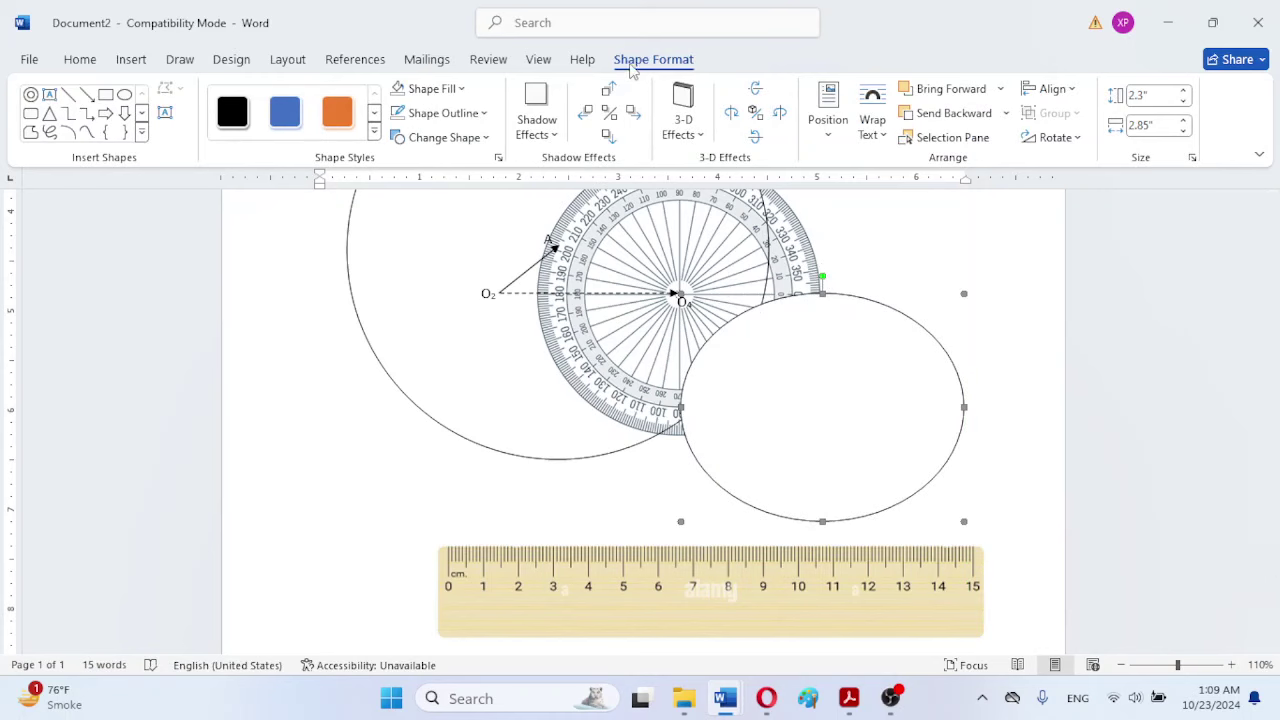
Step: Set the oval to No Fill and resize it to about 2.87" × 2.85", tracing the protractor's rim
left_click(429, 88)
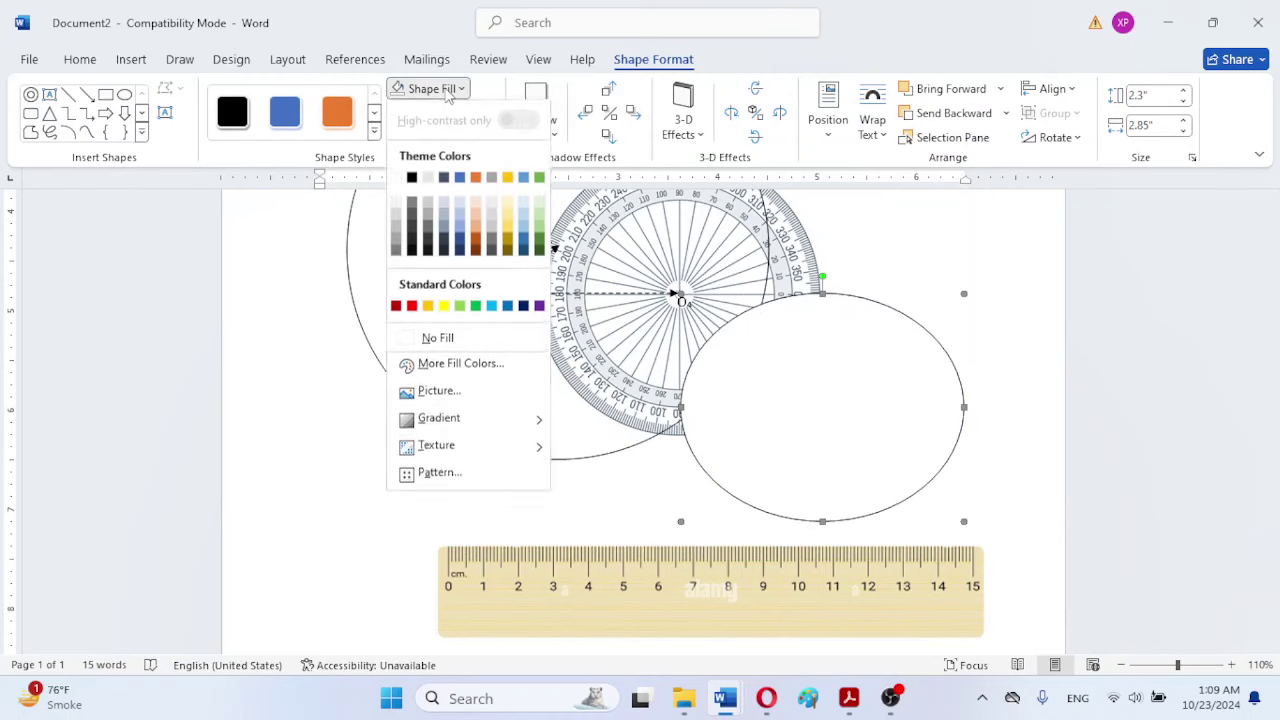
left_click(452, 342)
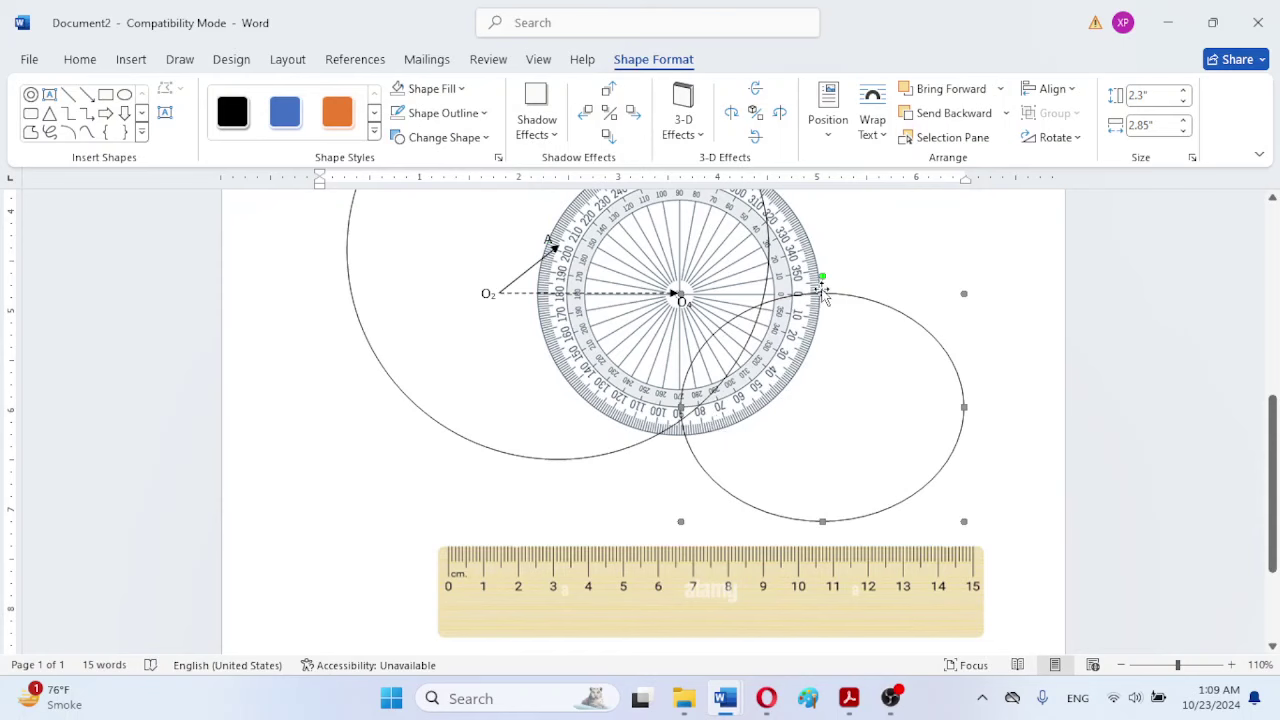
left_click_drag(822, 293, 822, 252)
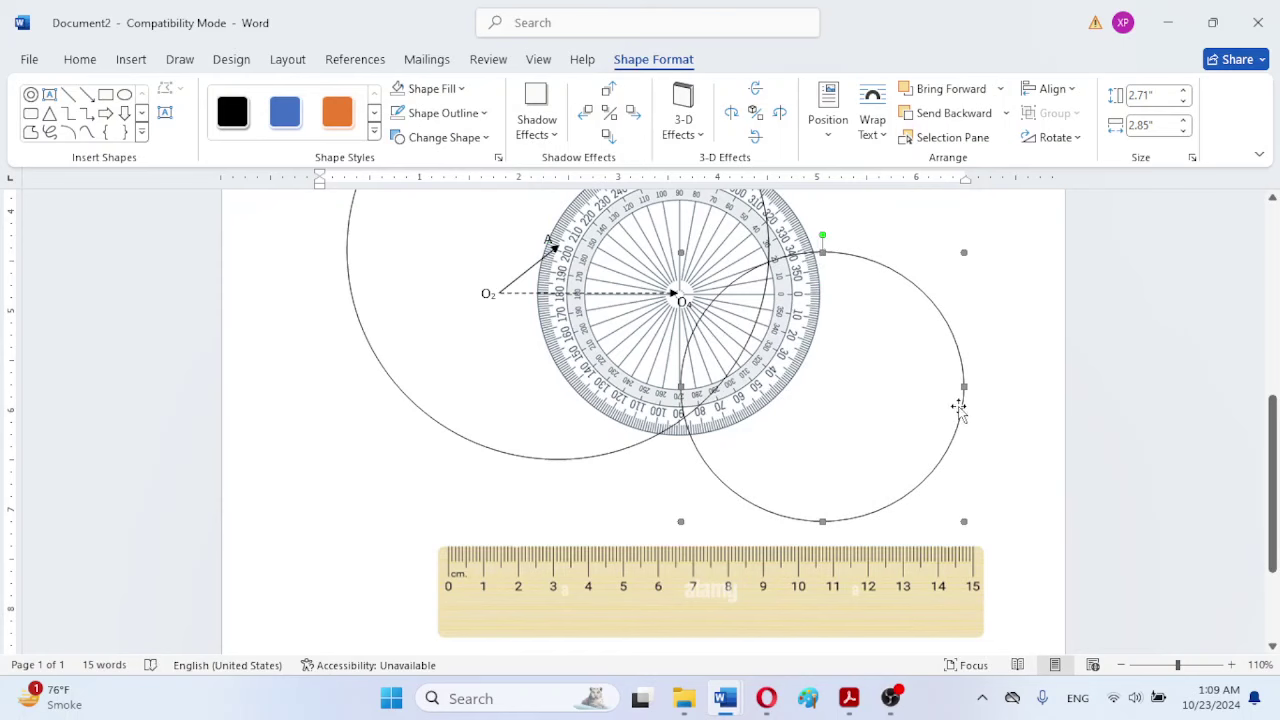
left_click_drag(958, 408, 818, 317)
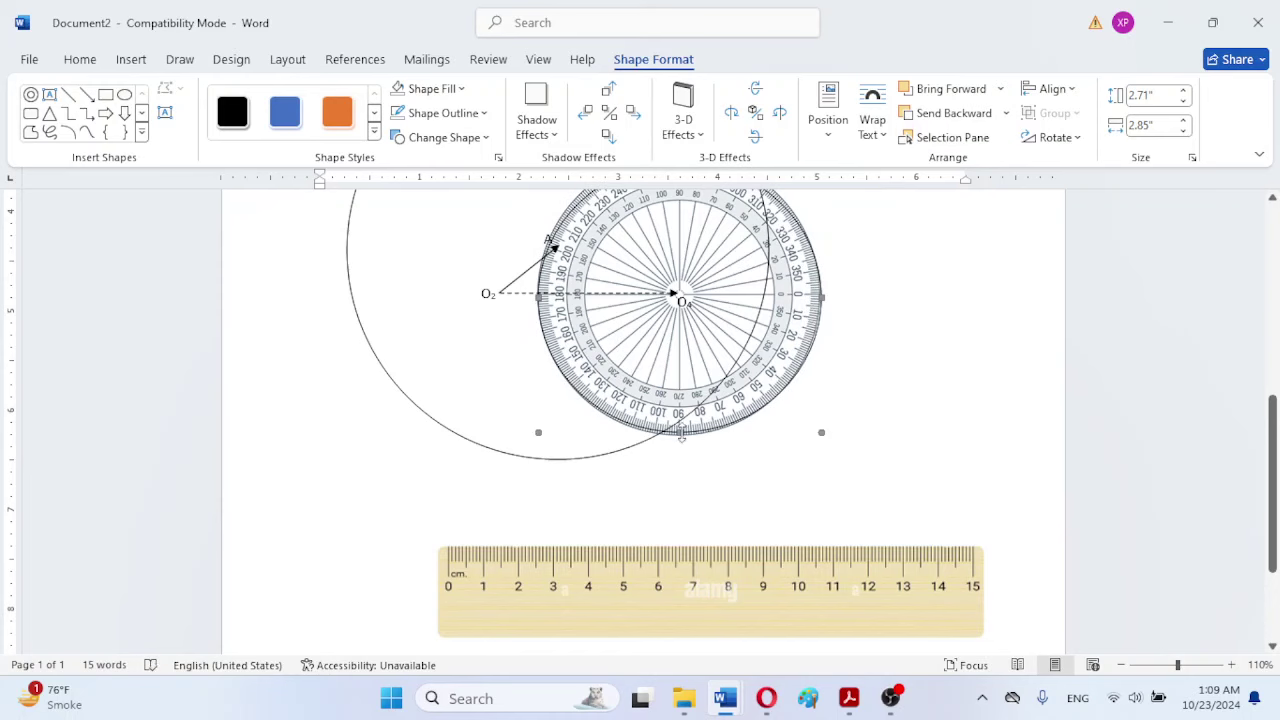
left_click_drag(681, 436, 680, 441)
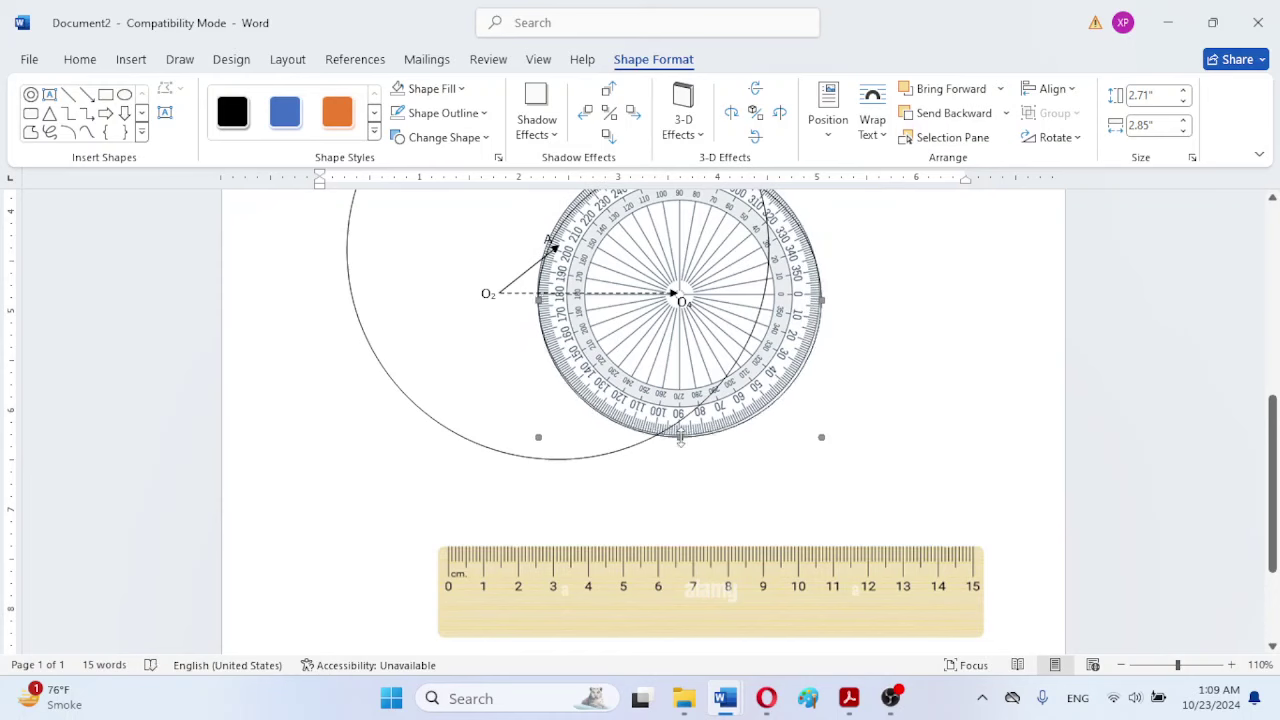
left_click_drag(1270, 458, 1264, 431)
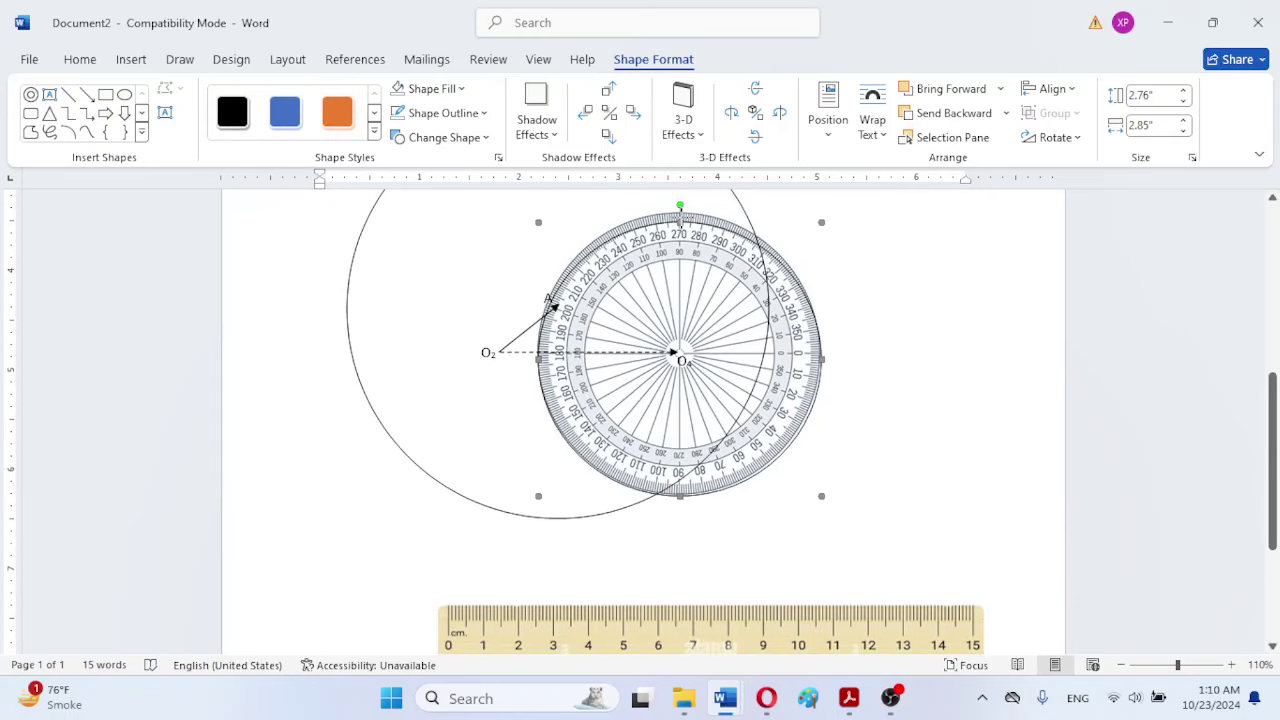
left_click_drag(680, 222, 680, 212)
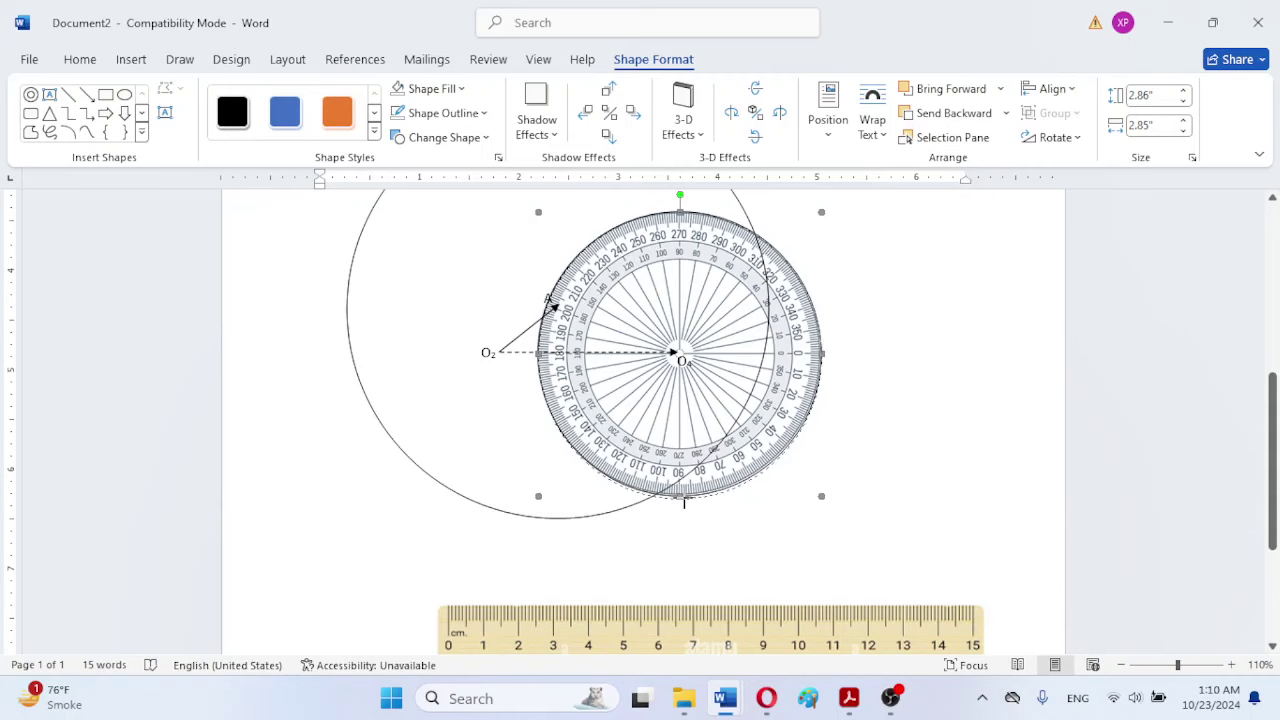
left_click_drag(684, 503, 684, 500)
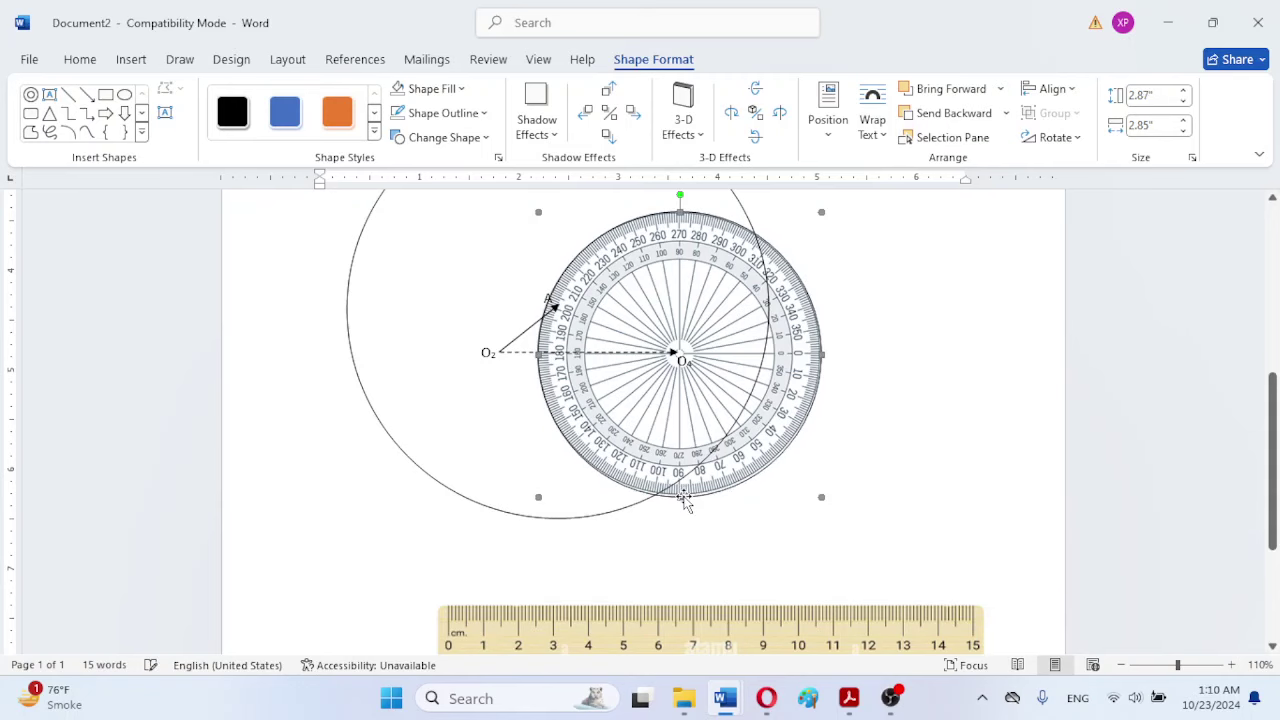
left_click(913, 437)
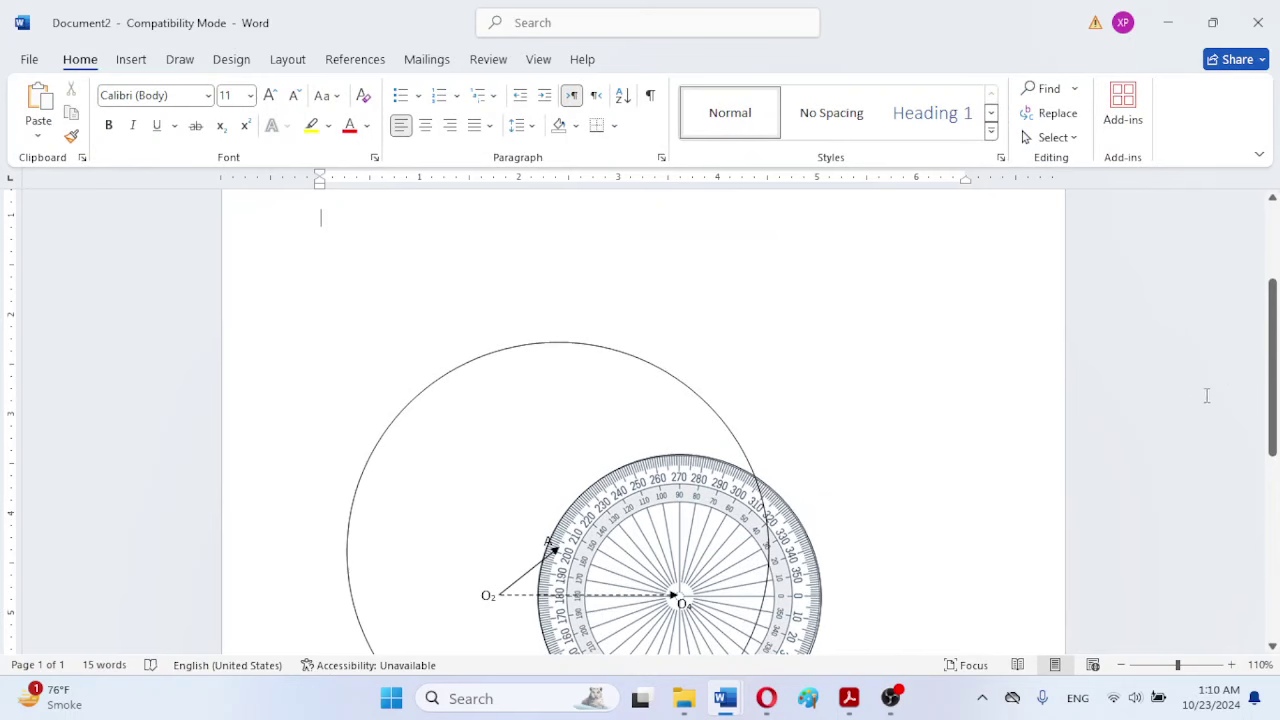
Step: Fine-tune the O4 circle's bottom edge, then move the protractor down-left off the sketch onto the ruler
left_click_drag(1272, 365, 1272, 476)
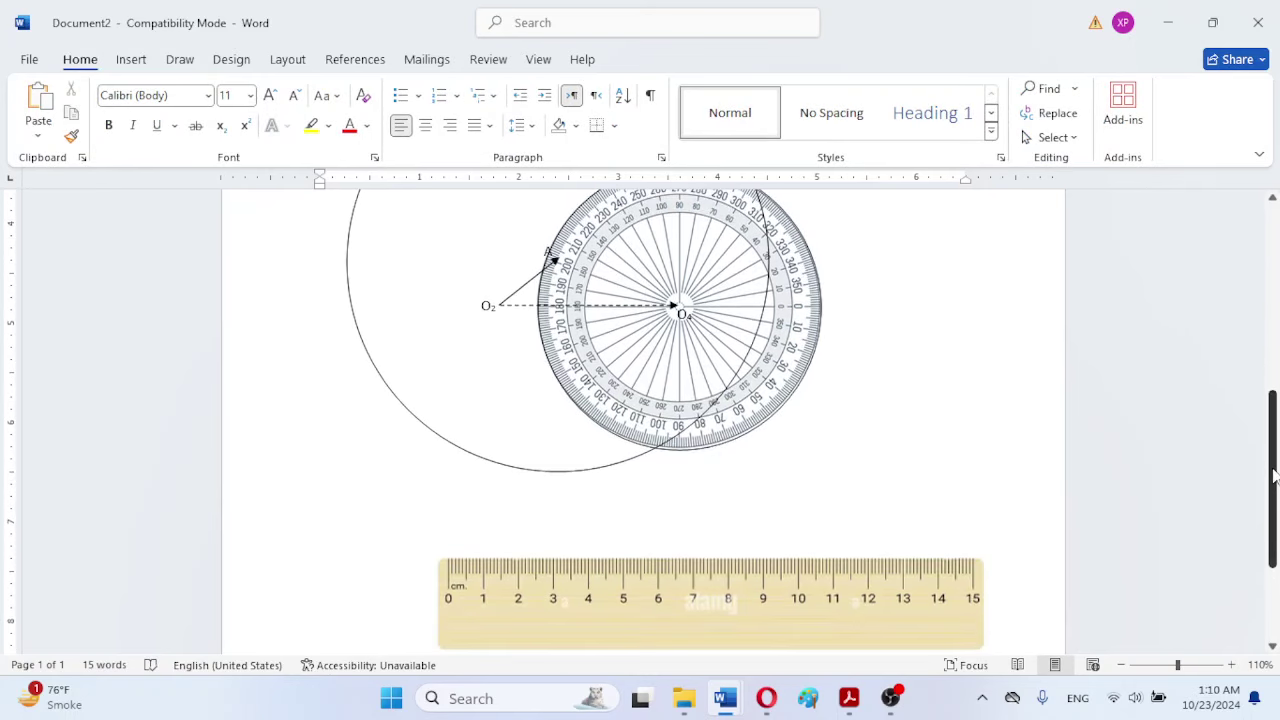
left_click(776, 415)
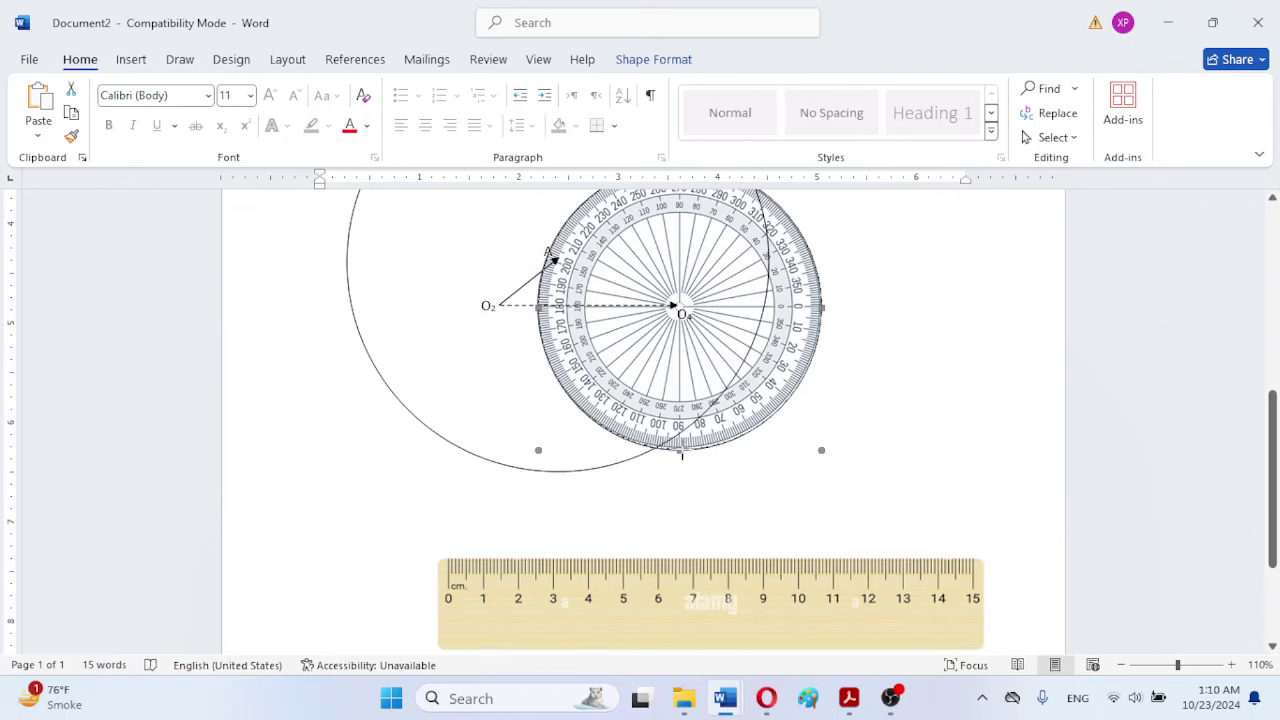
left_click_drag(682, 454, 682, 452)
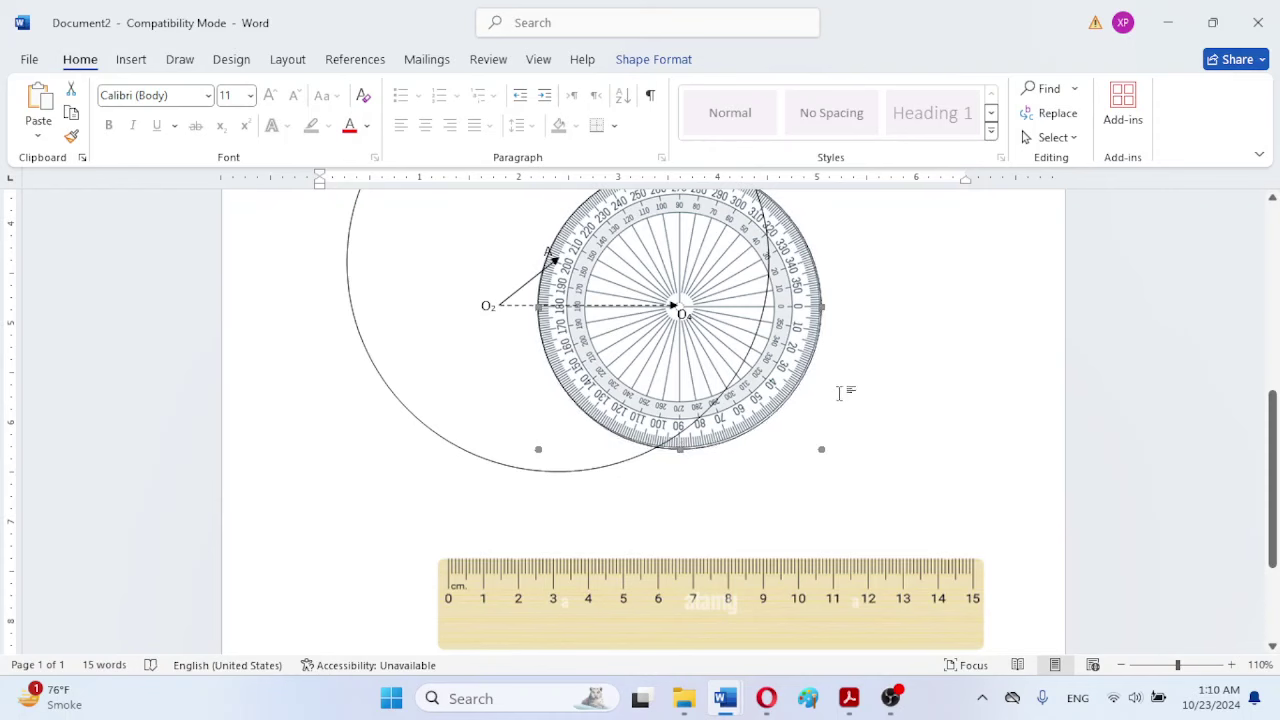
left_click(642, 360)
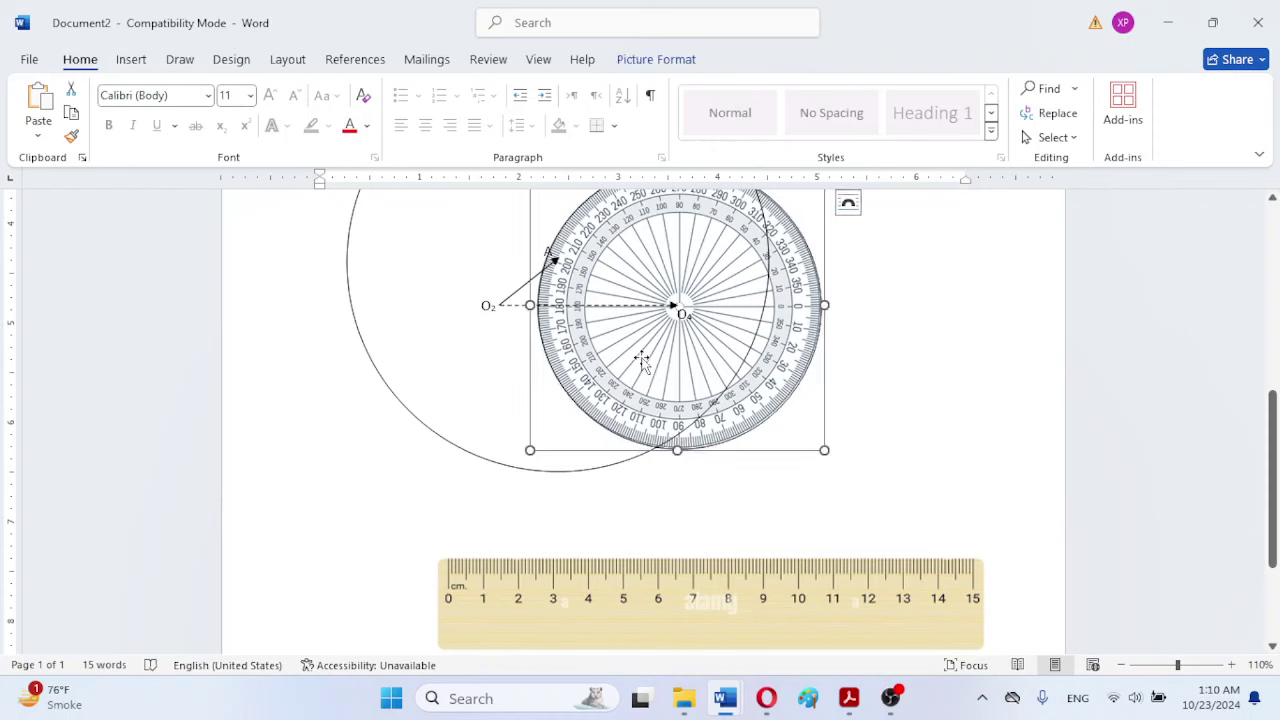
left_click_drag(642, 360, 396, 648)
scroll(400, 648, "down", 3)
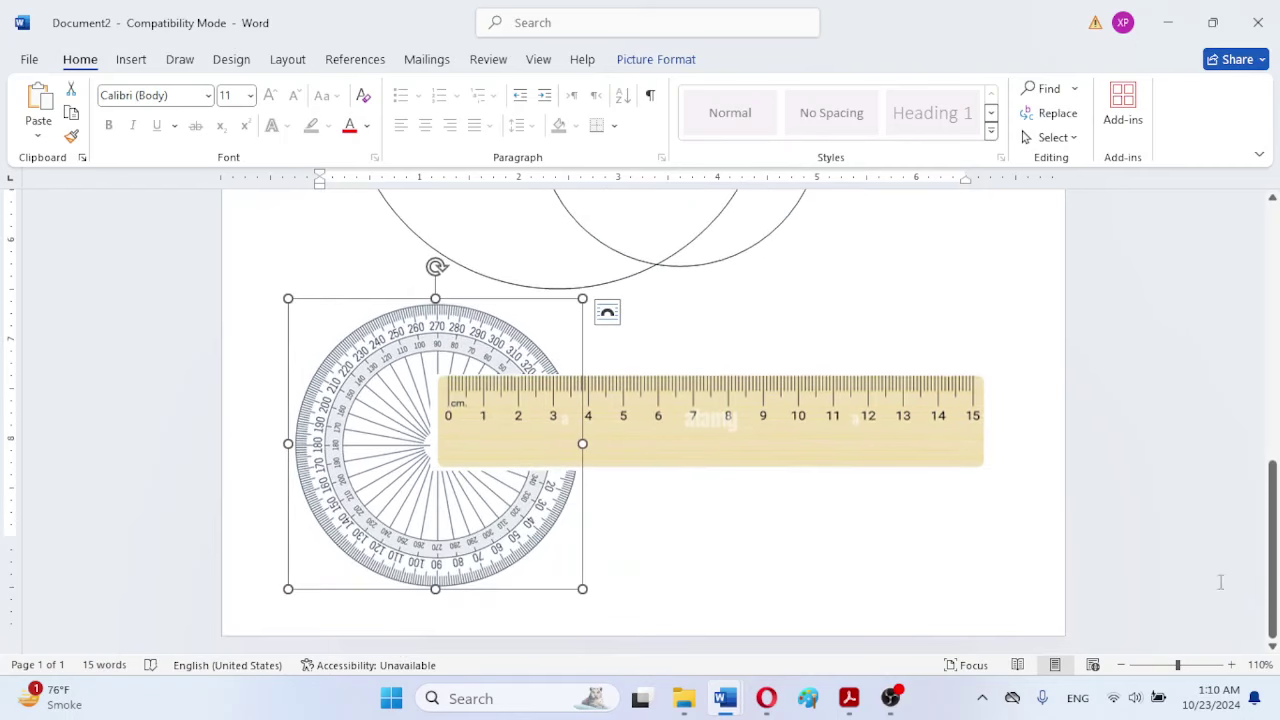
left_click_drag(1274, 530, 1262, 420)
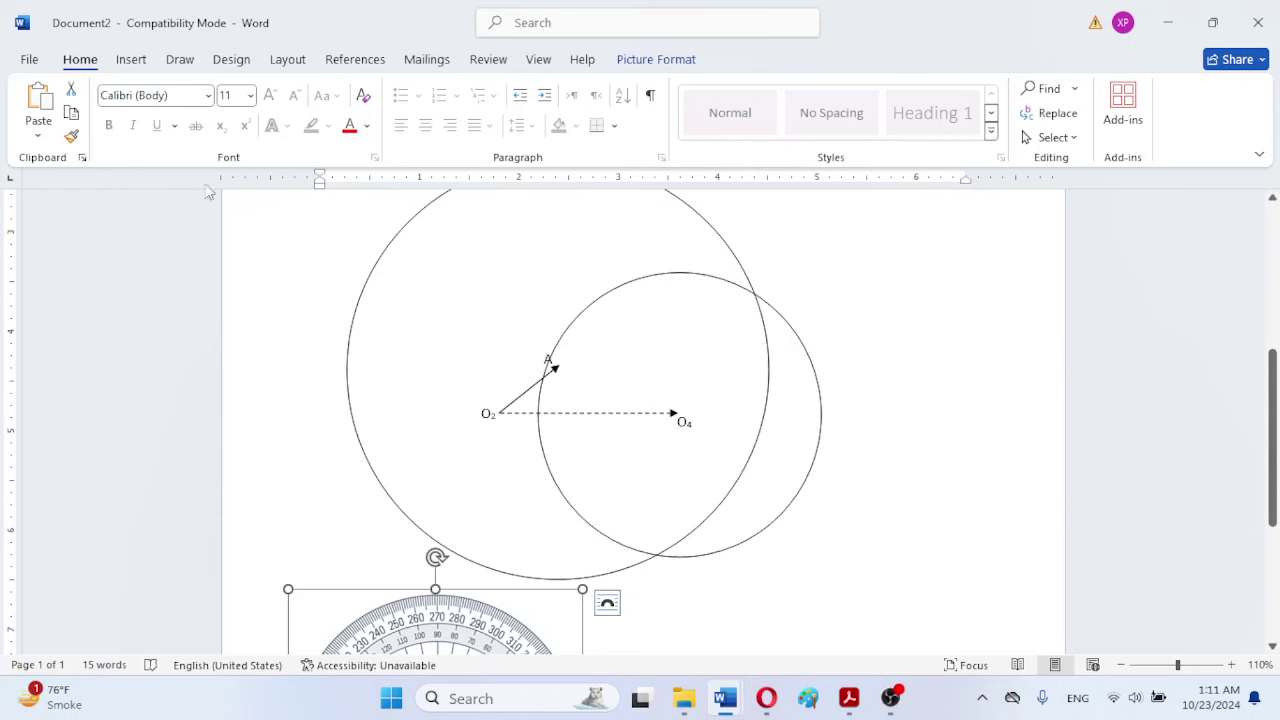
Step: Draw an arrow from A to the upper intersection of the two circles
left_click(131, 60)
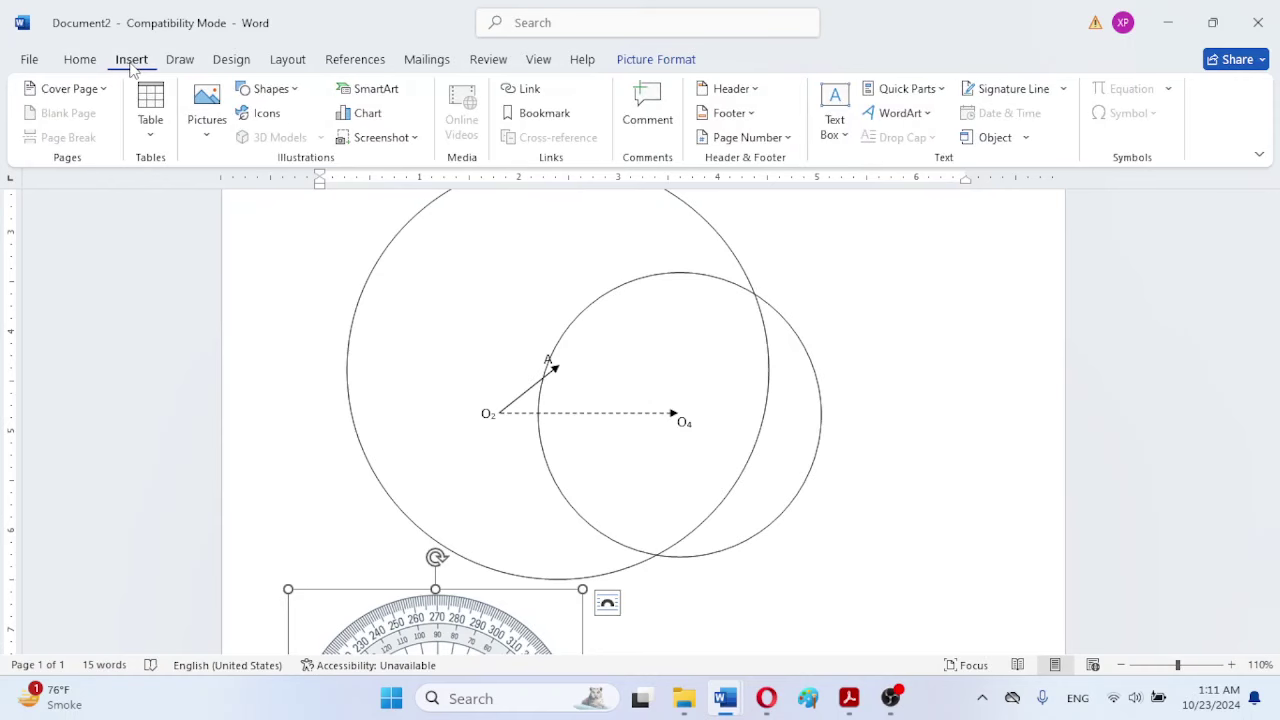
left_click(270, 89)
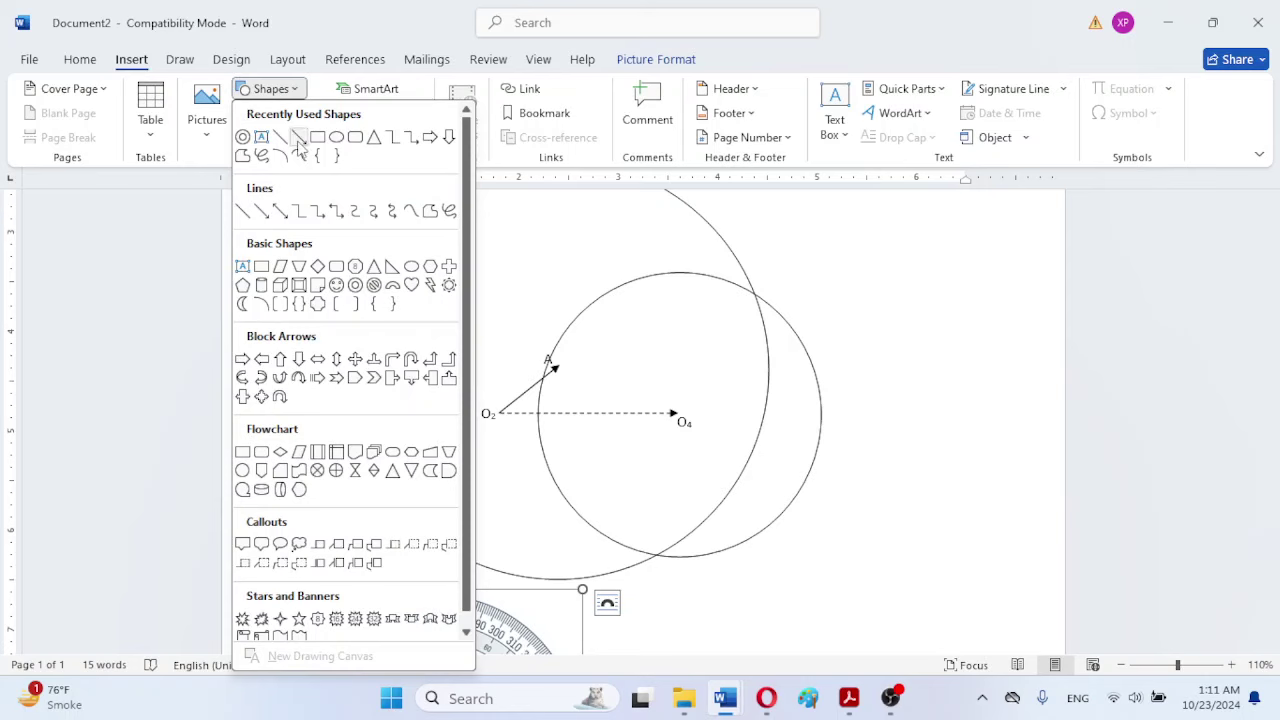
left_click(298, 136)
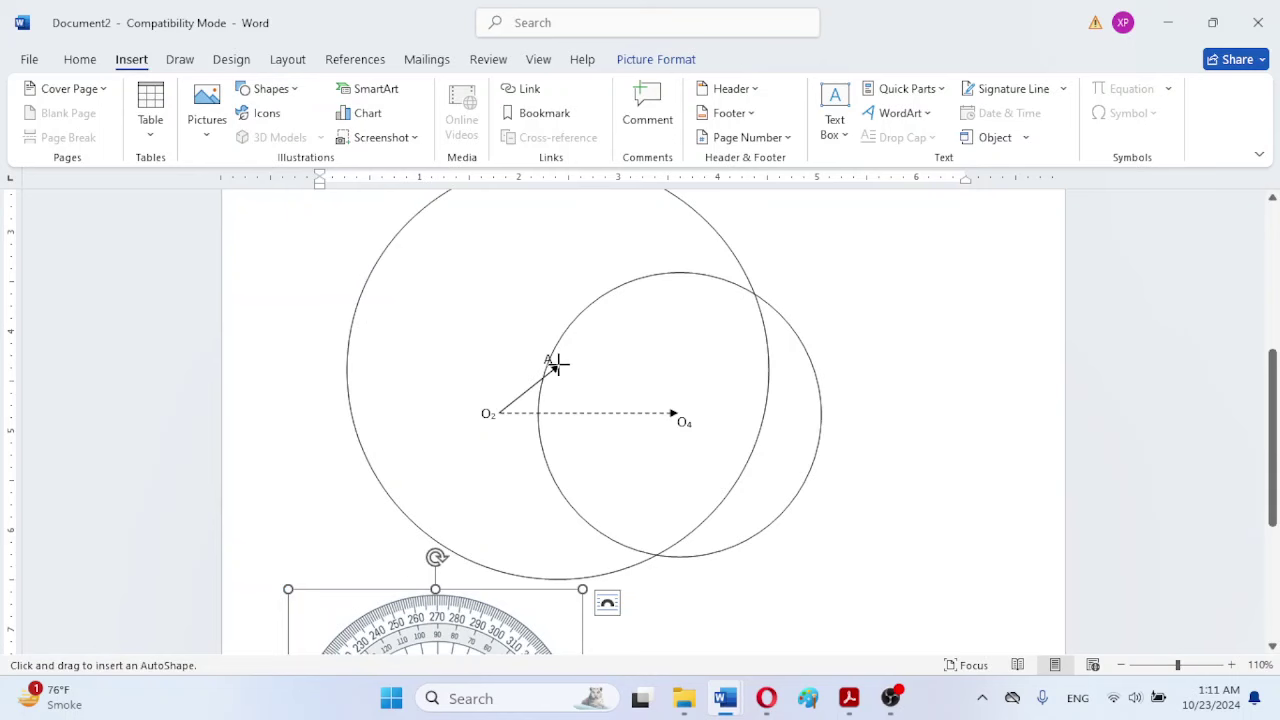
mouse_move(557, 366)
left_mouse_down()
mouse_move(723, 291)
mouse_move(754, 294)
left_mouse_up()
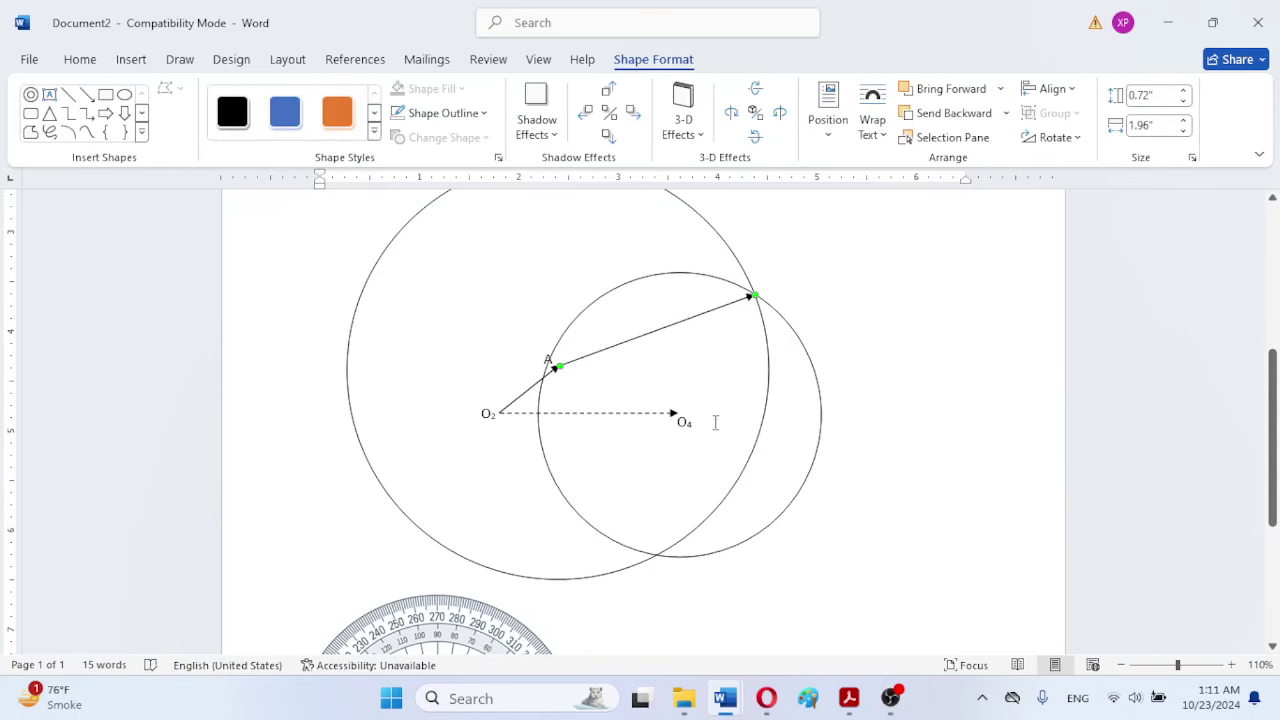
Step: Draw a second arrow from O4 to the same upper intersection, aligning its start on O4
left_click(134, 65)
left_click(286, 88)
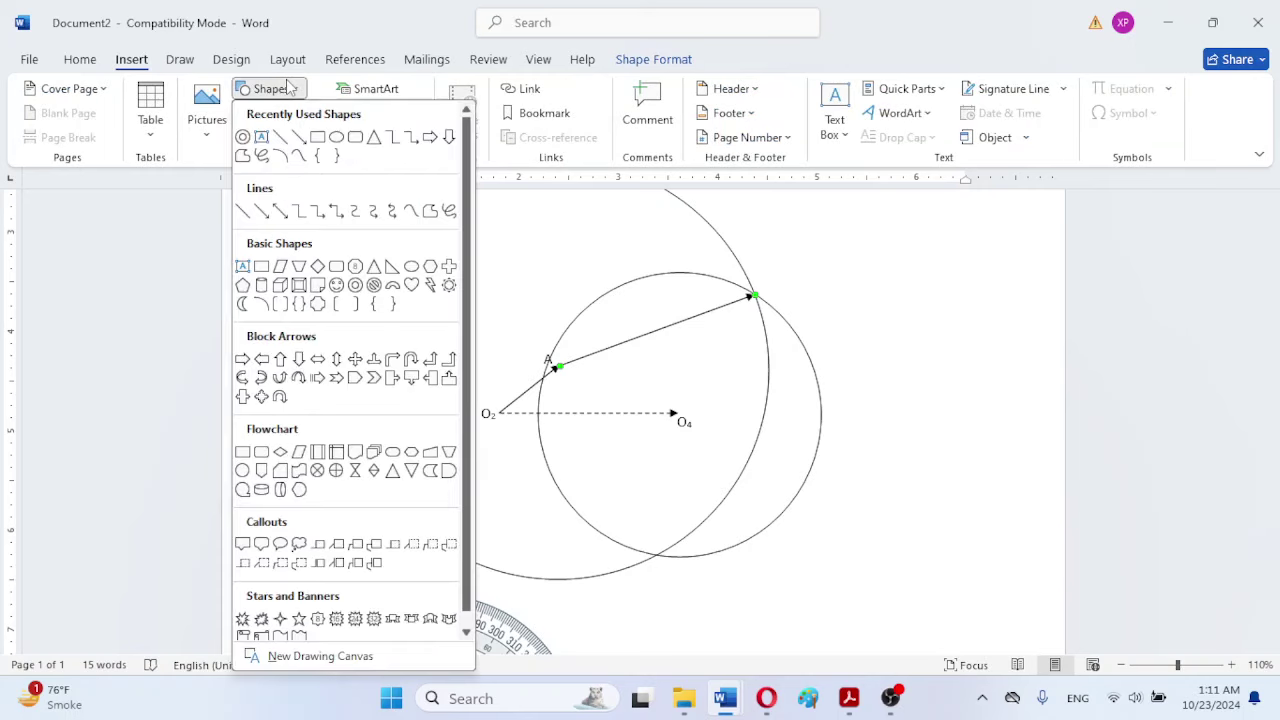
left_click(298, 137)
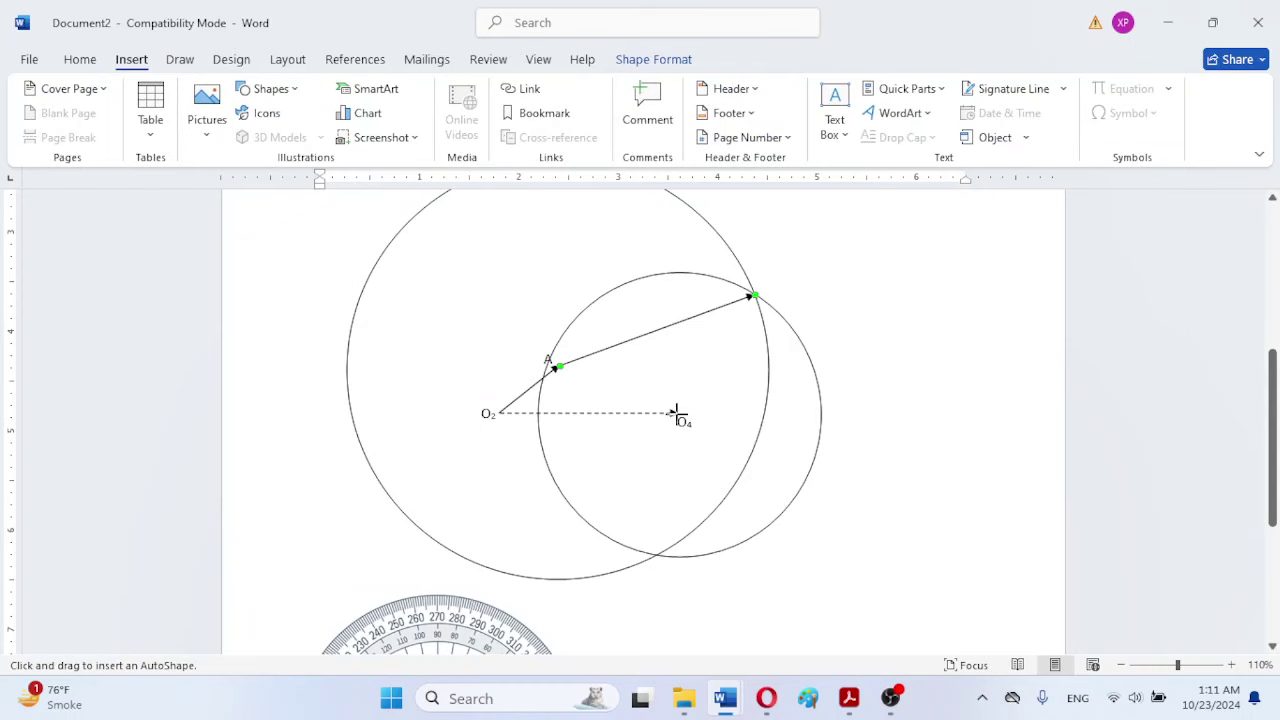
left_click_drag(673, 414, 753, 298)
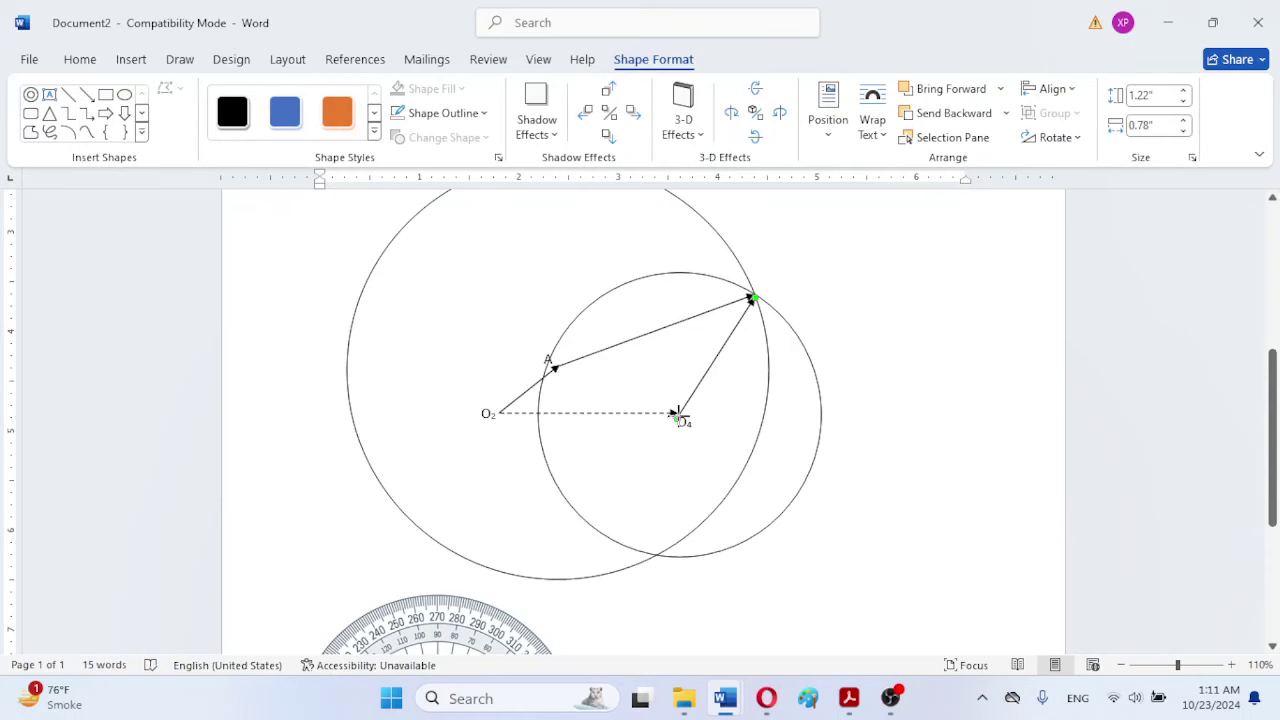
left_click_drag(677, 413, 678, 412)
left_click(947, 402)
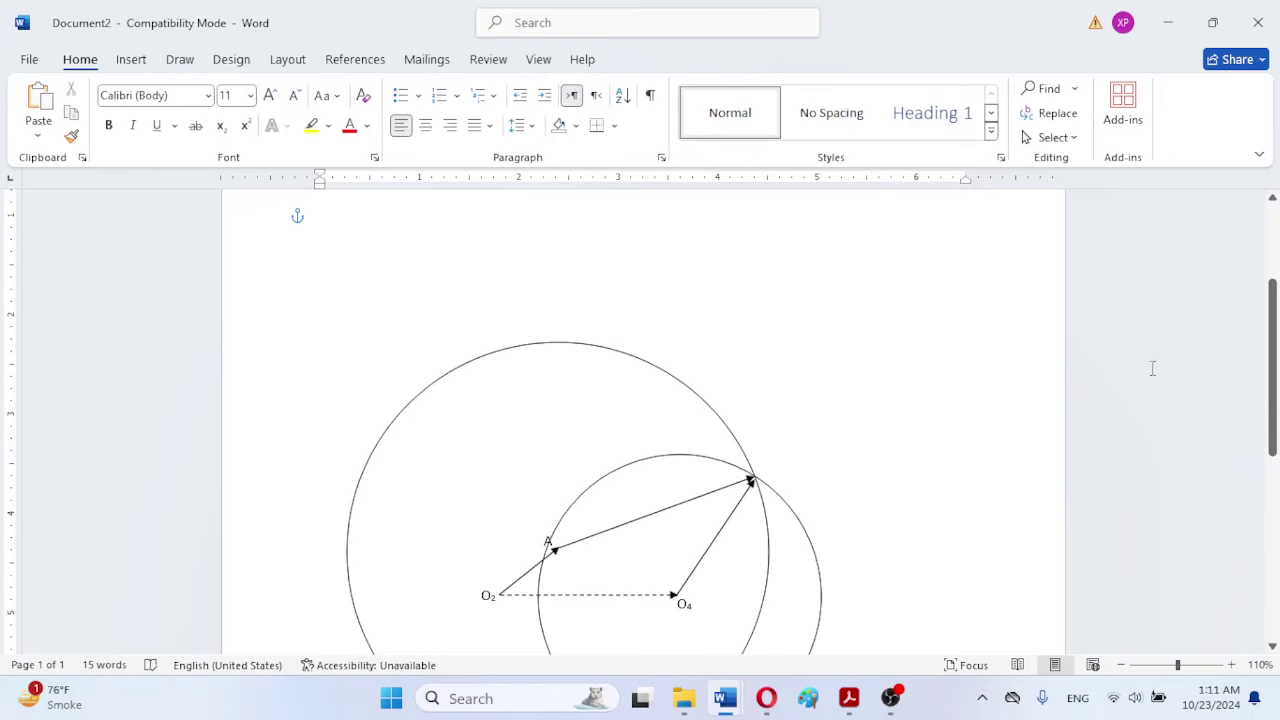
Step: Draw an arrow from A to the lower intersection of the circles
left_click_drag(1263, 328, 1257, 420)
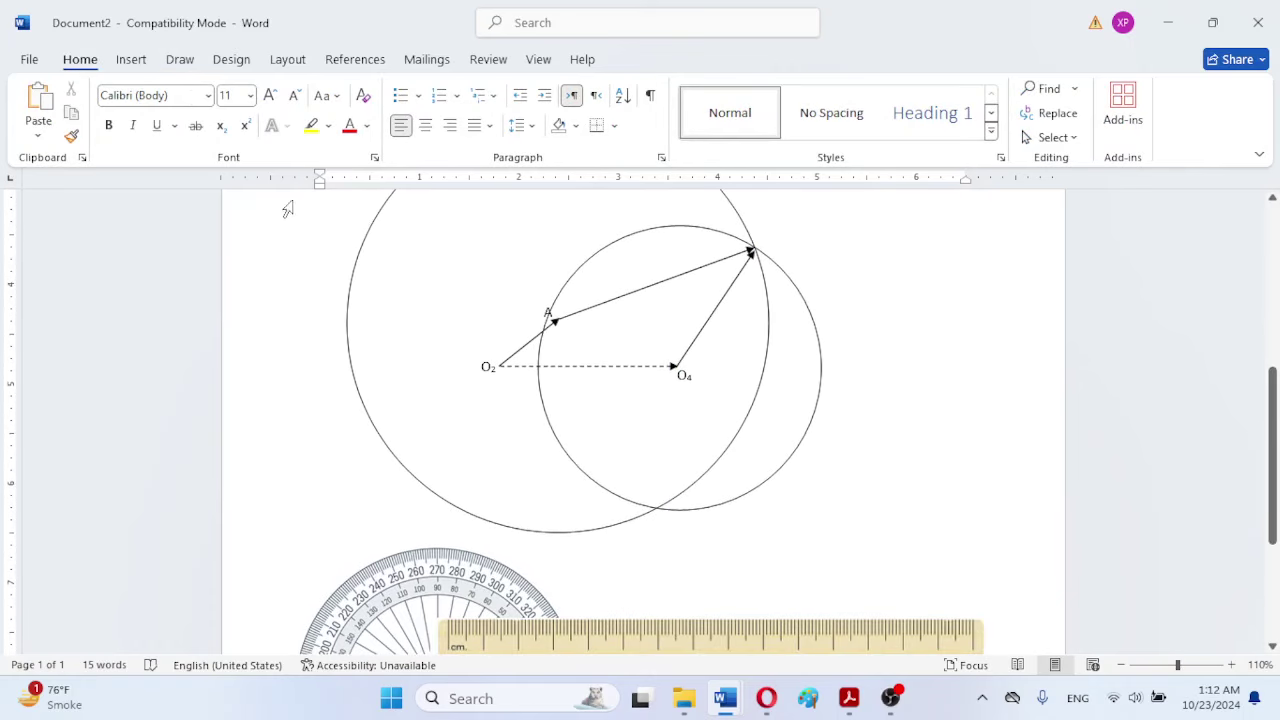
left_click(131, 60)
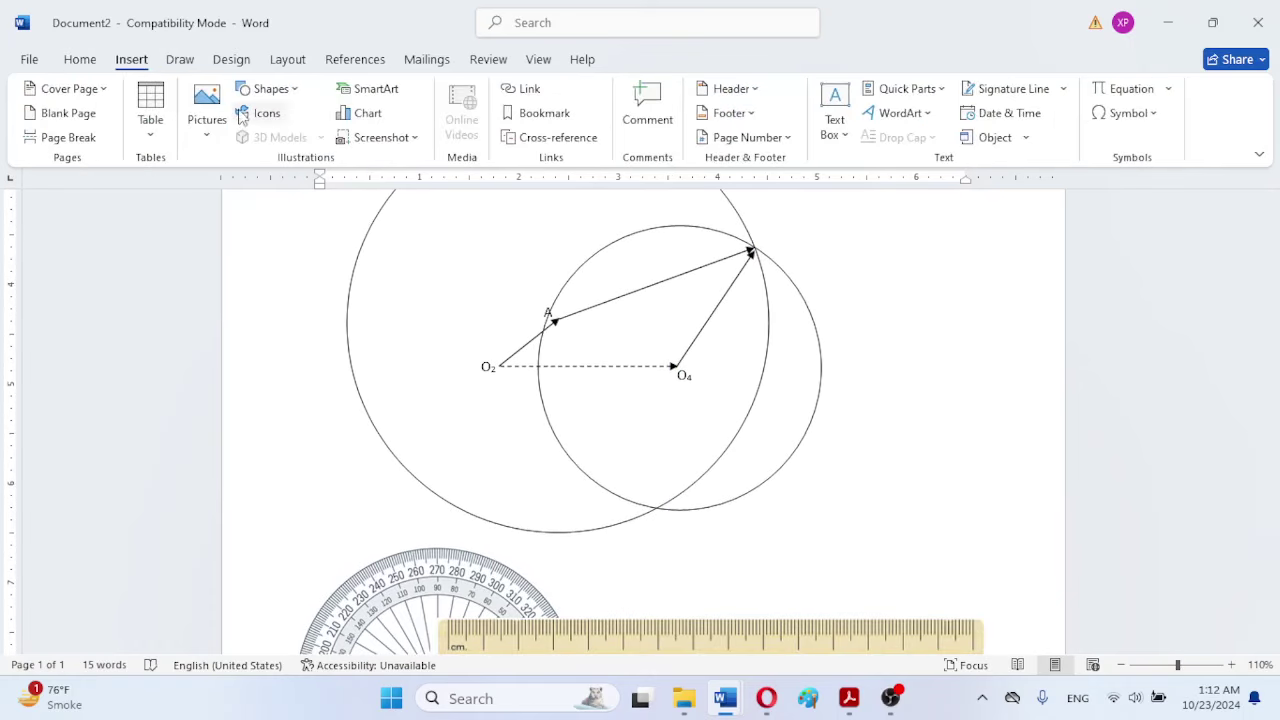
left_click(297, 94)
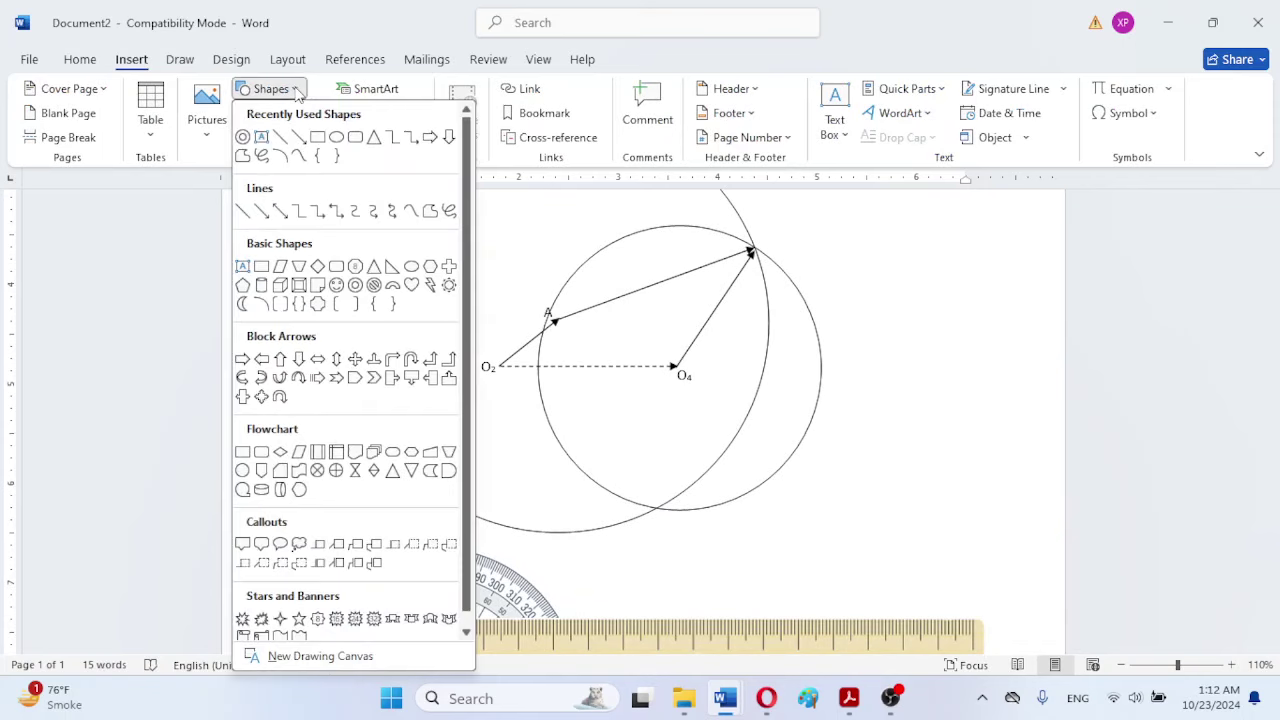
left_click(297, 140)
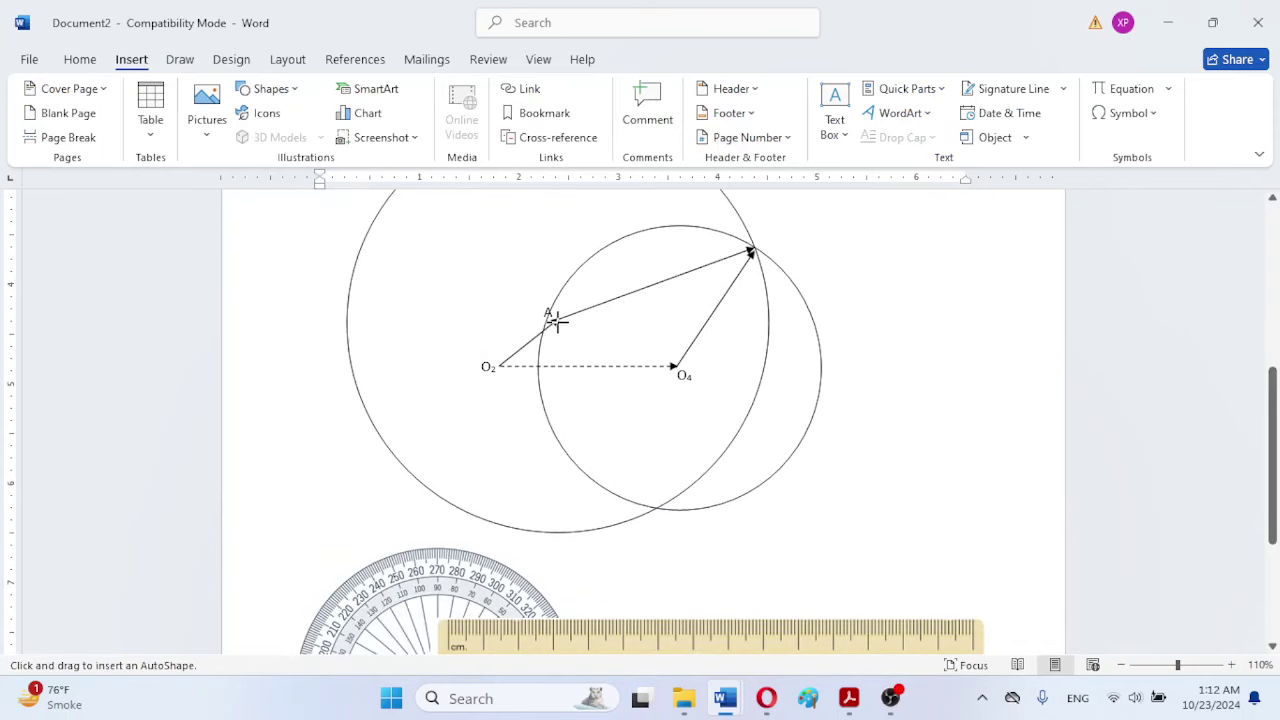
left_click_drag(556, 318, 655, 507)
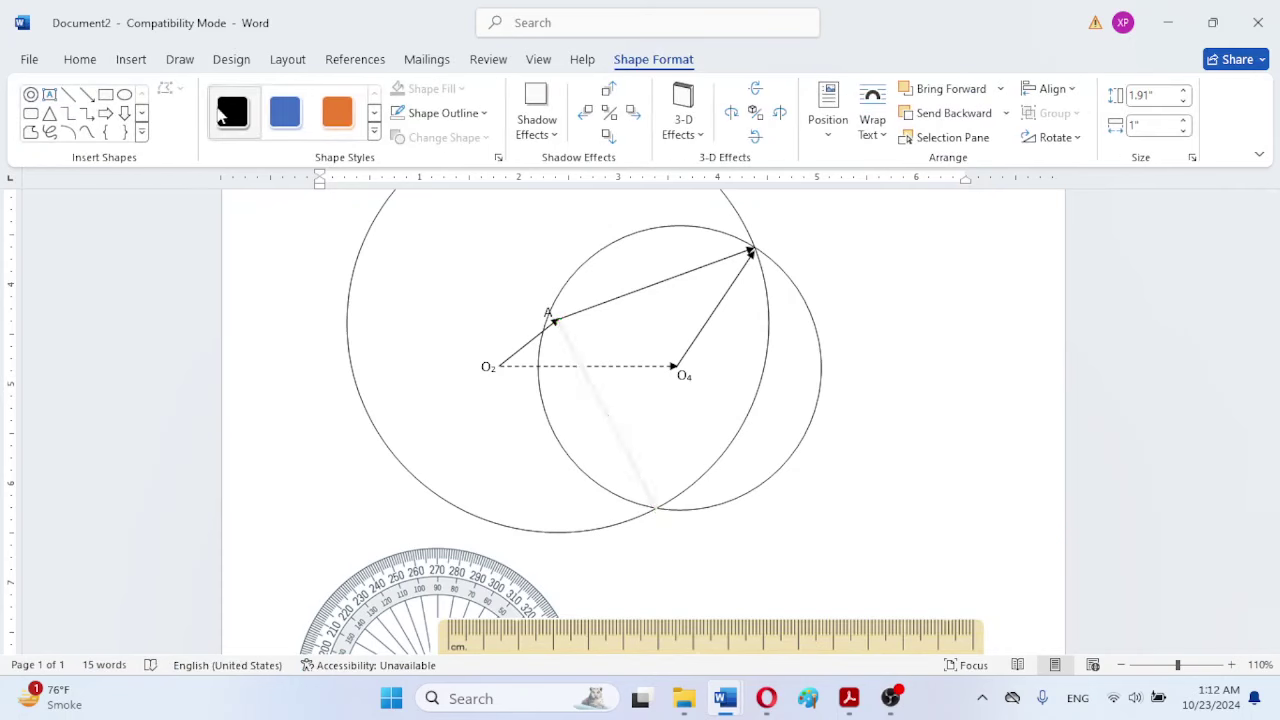
Step: Draw another arrow from O4 to that lower intersection
left_click(172, 64)
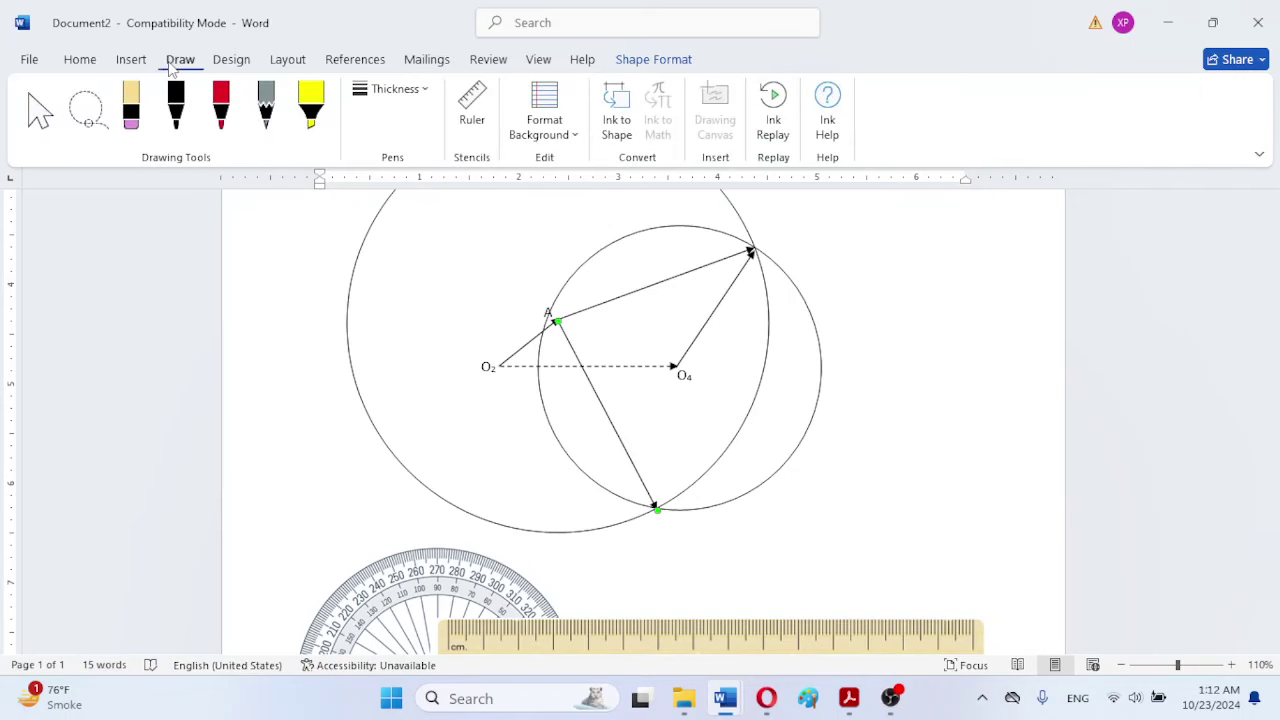
left_click(131, 58)
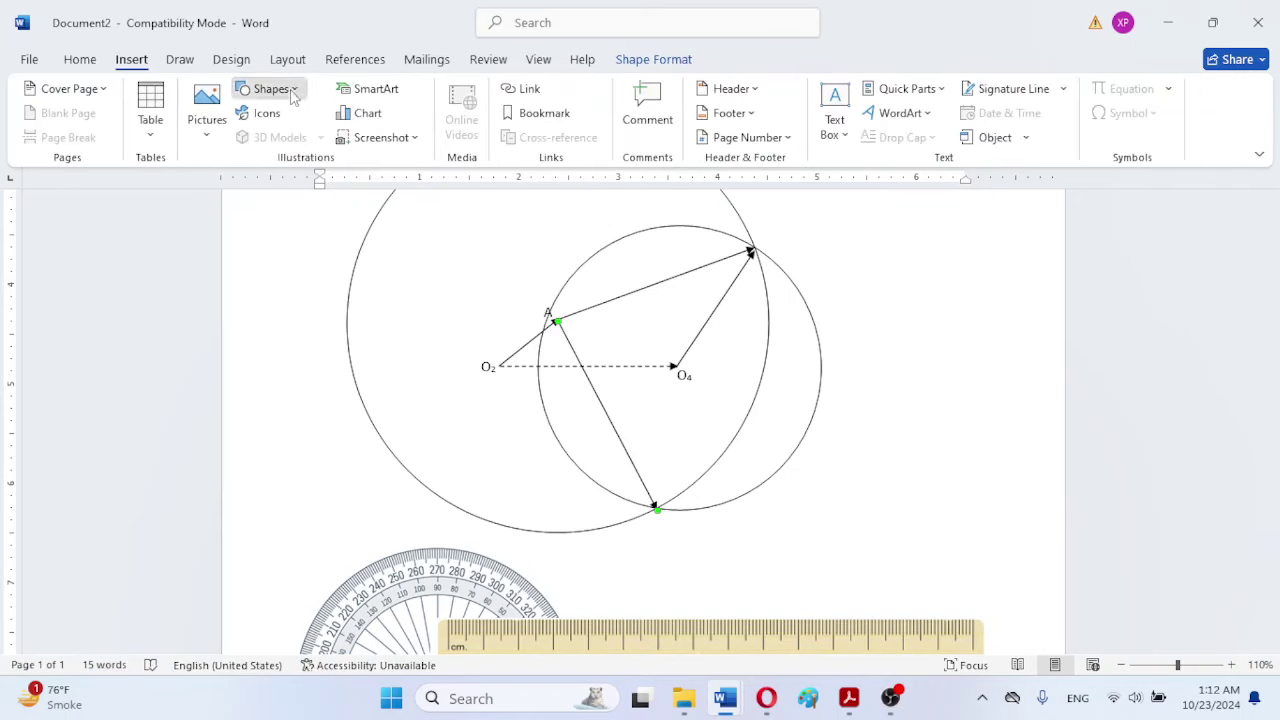
left_click(293, 90)
left_click(300, 140)
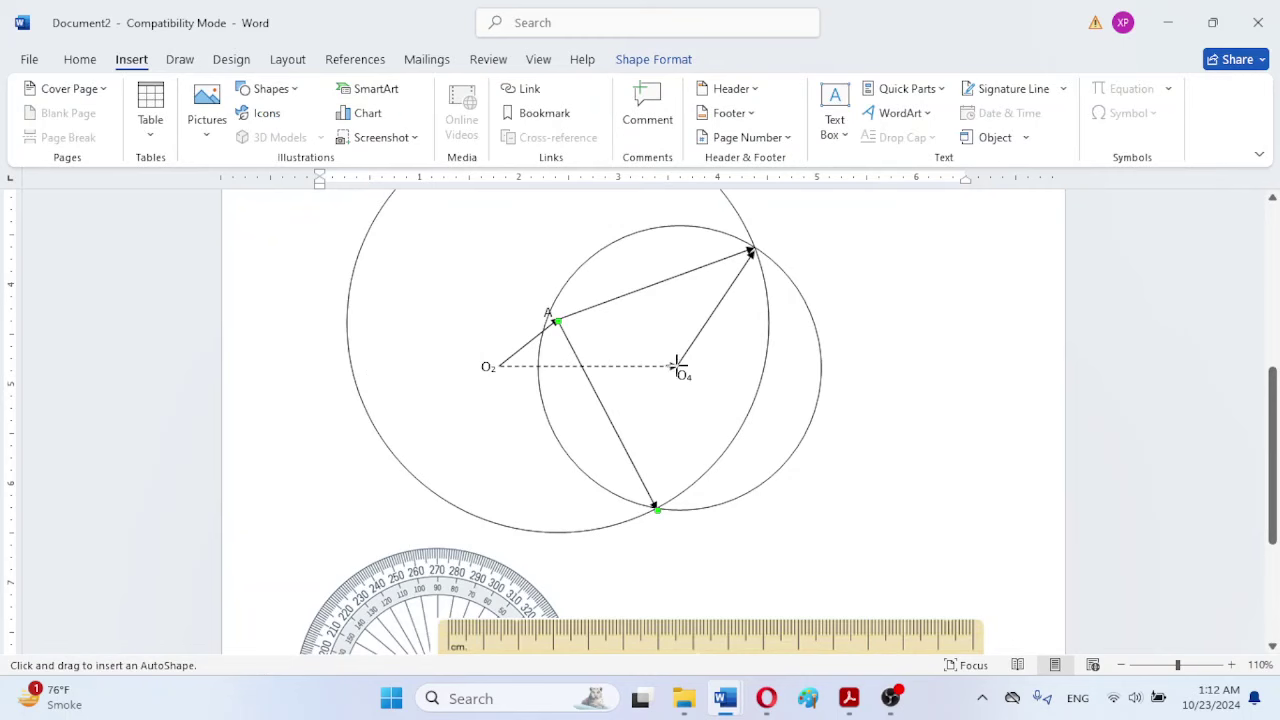
left_click_drag(677, 366, 657, 511)
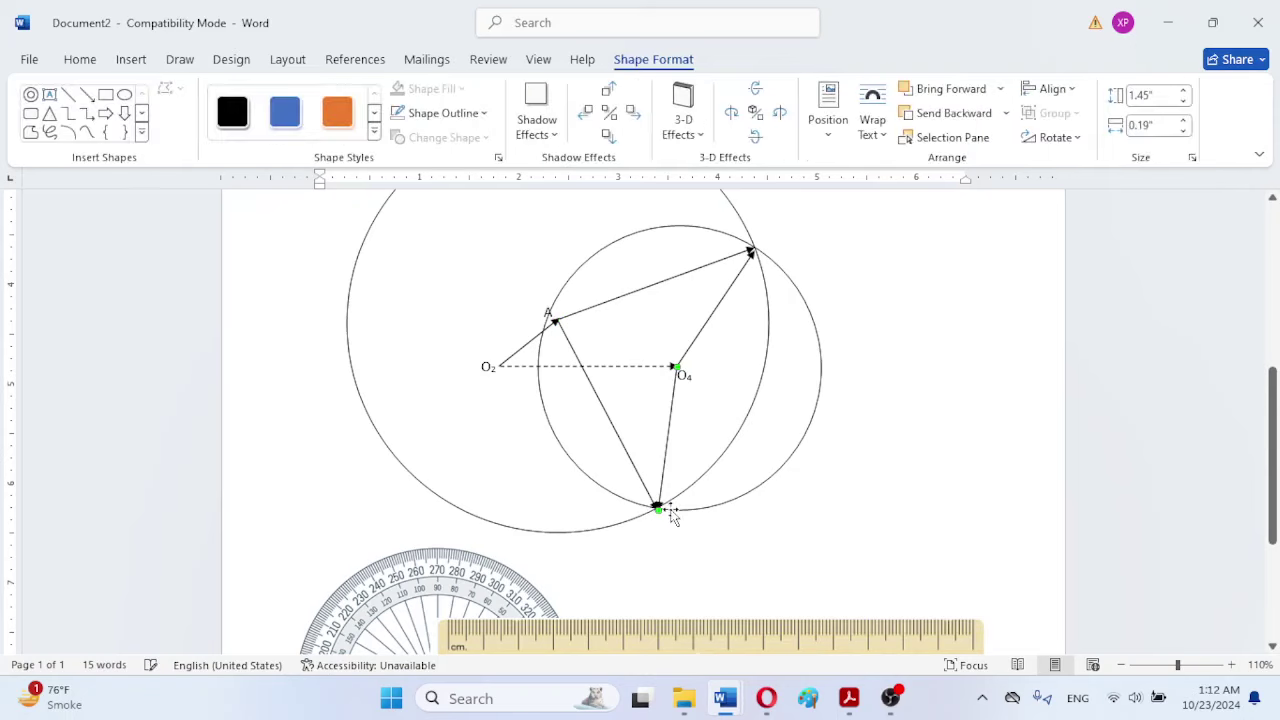
left_click(943, 477)
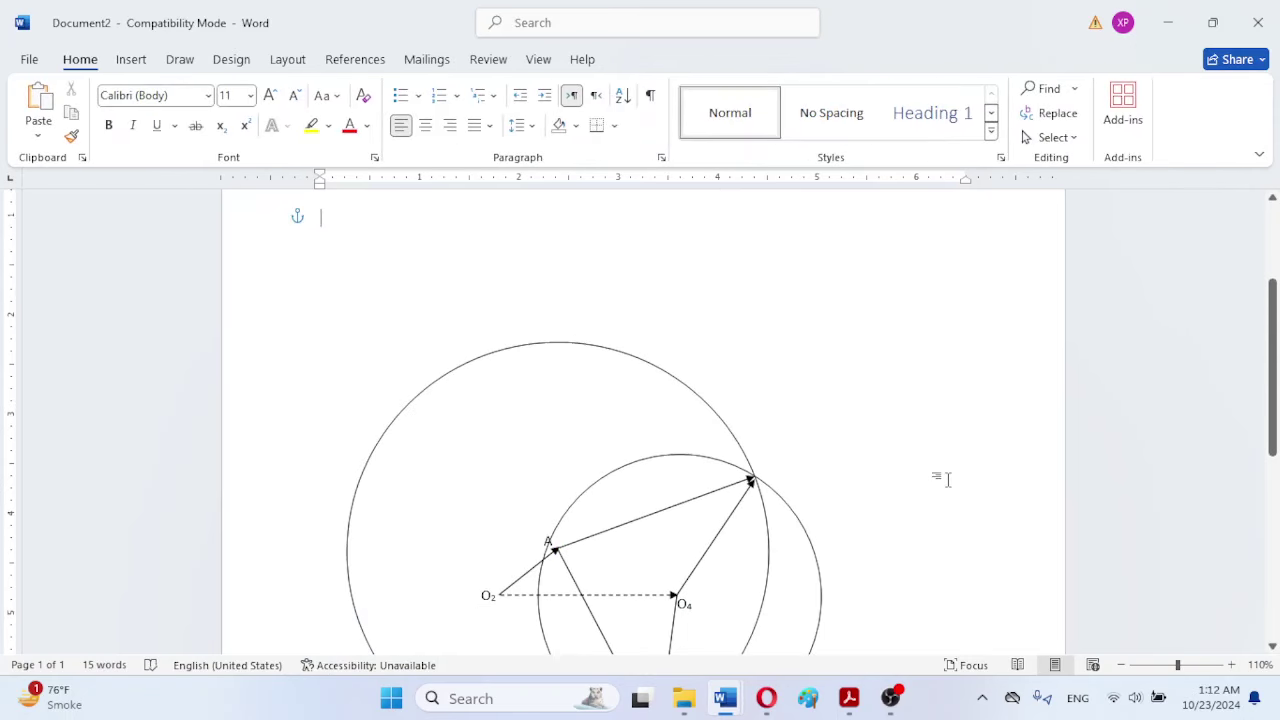
left_click_drag(1272, 355, 1272, 412)
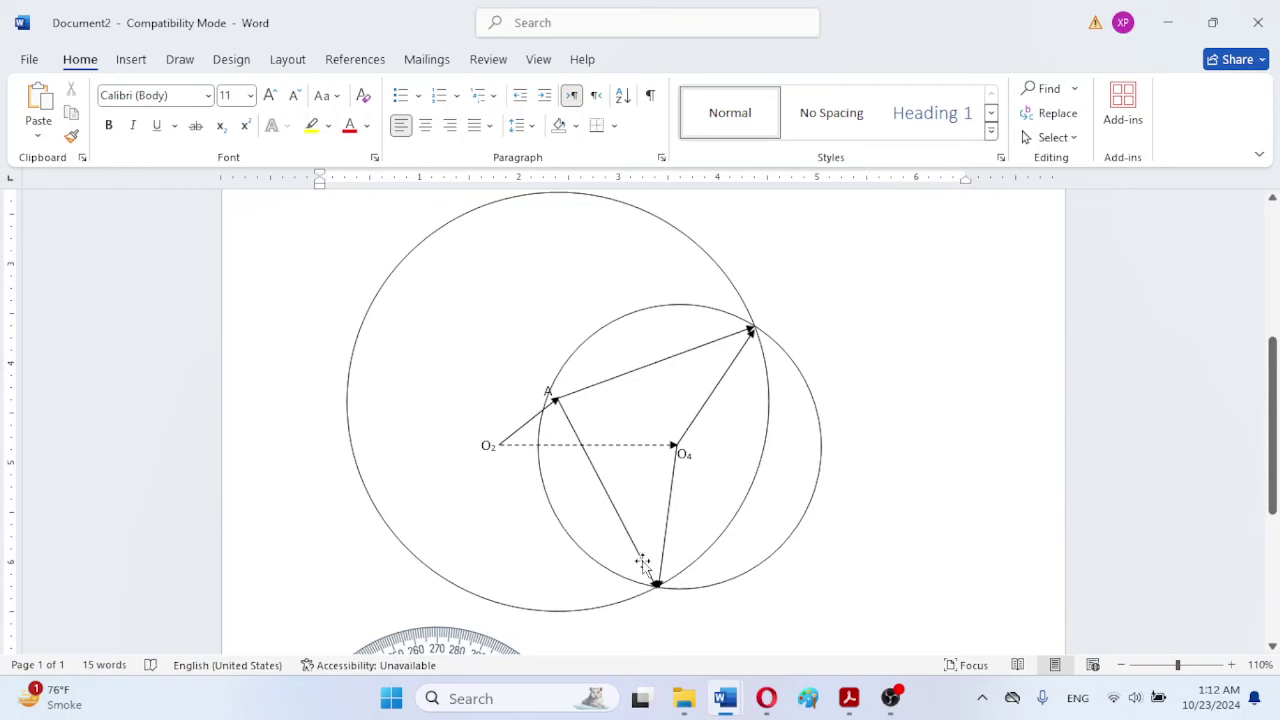
Step: Paste a copy of the O2 label at the upper intersection and change its text to B
left_click(487, 441)
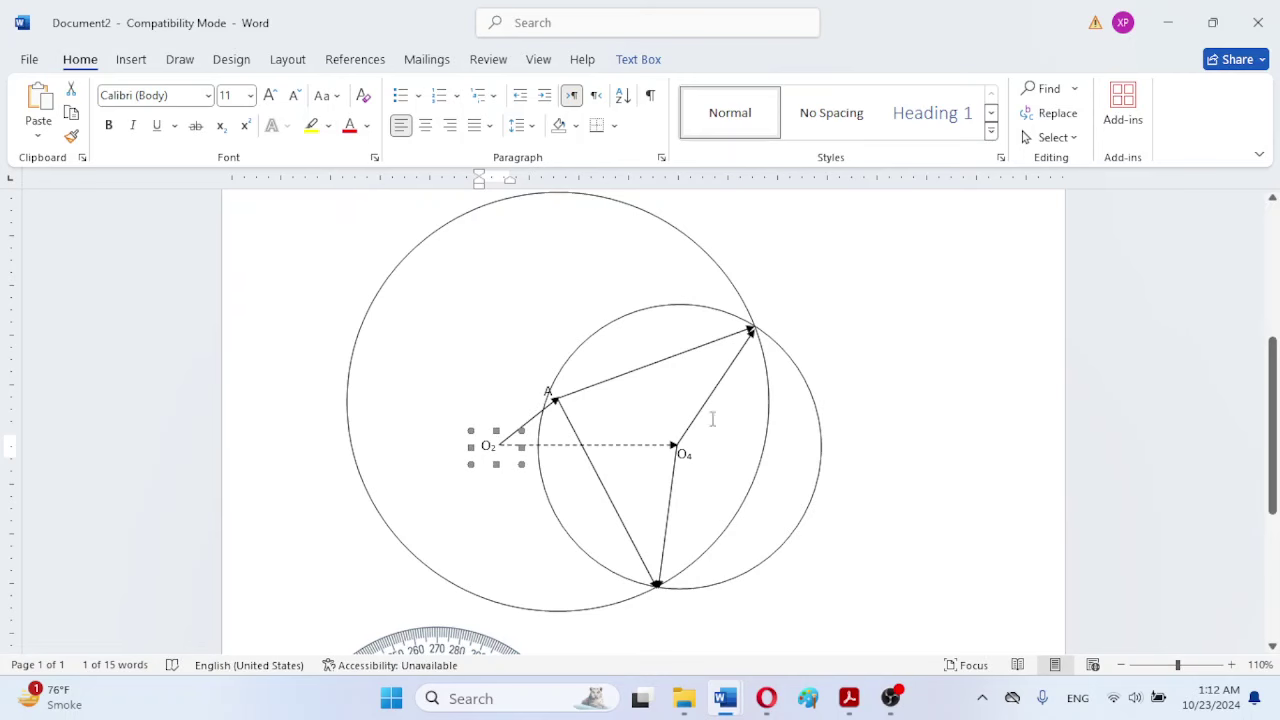
left_click(900, 416)
scroll(900, 416, "up", 3)
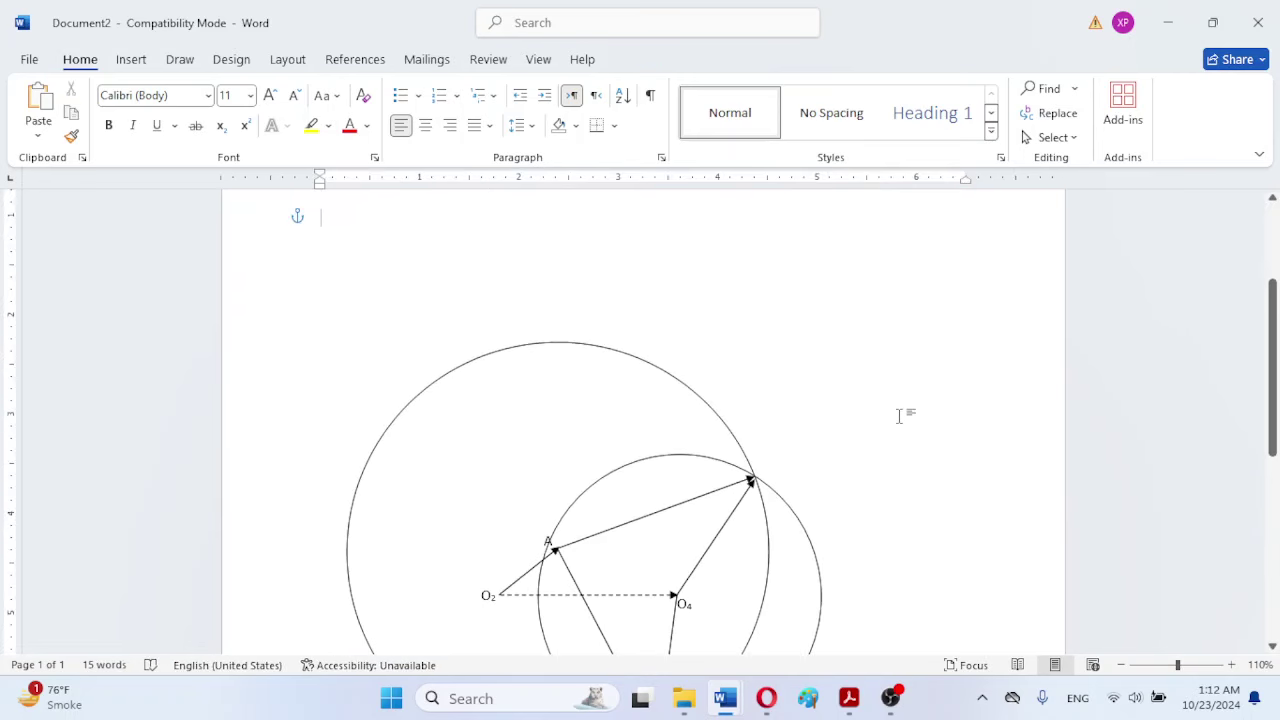
key("ctrl+v")
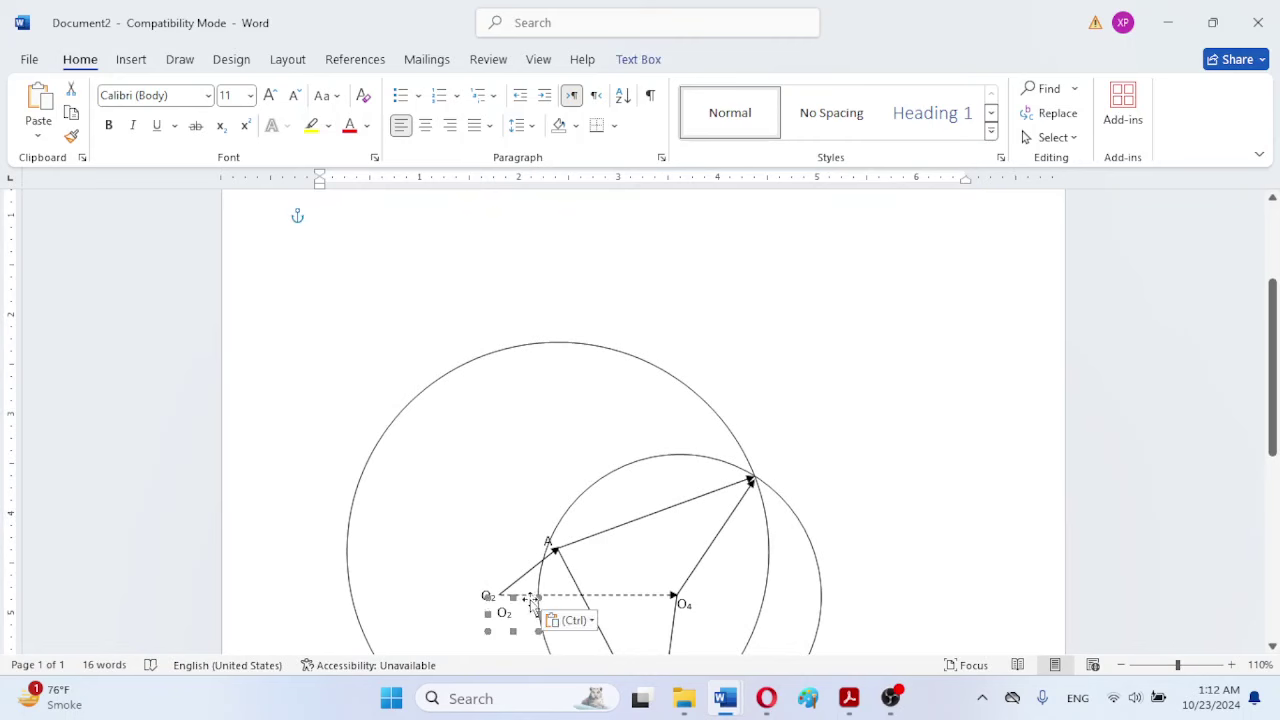
left_click_drag(533, 598, 786, 448)
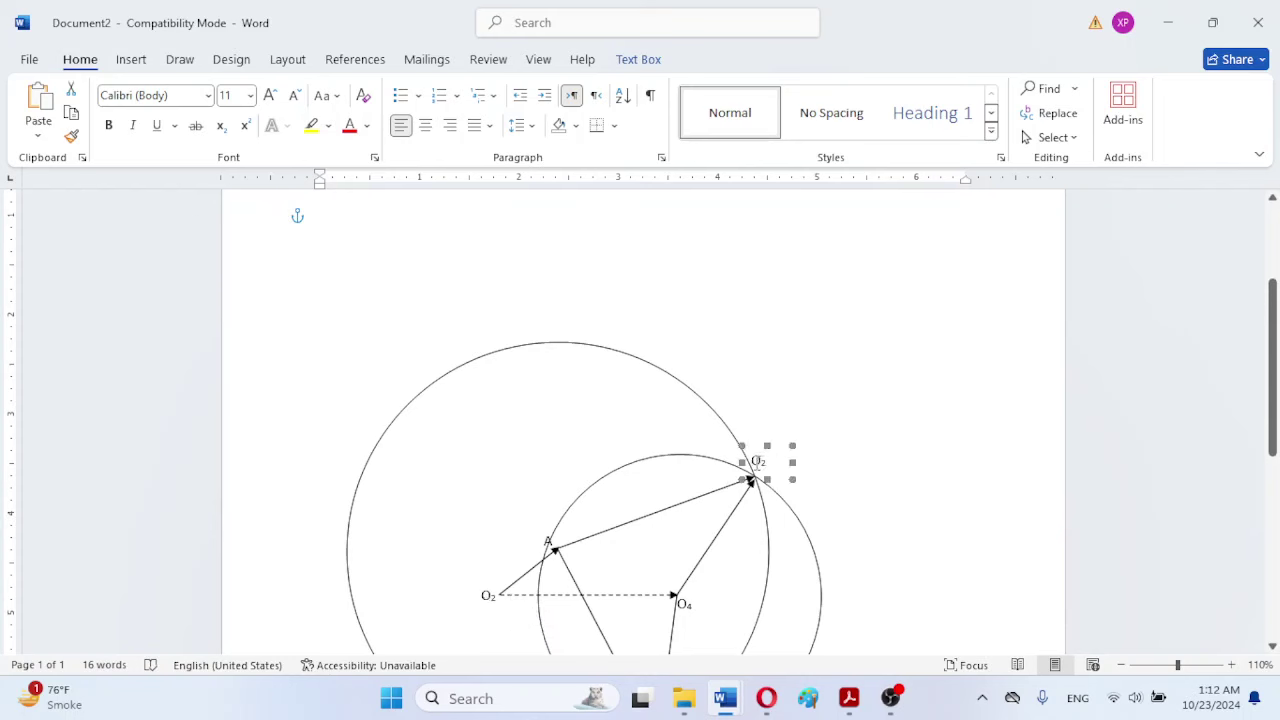
double_click(757, 461)
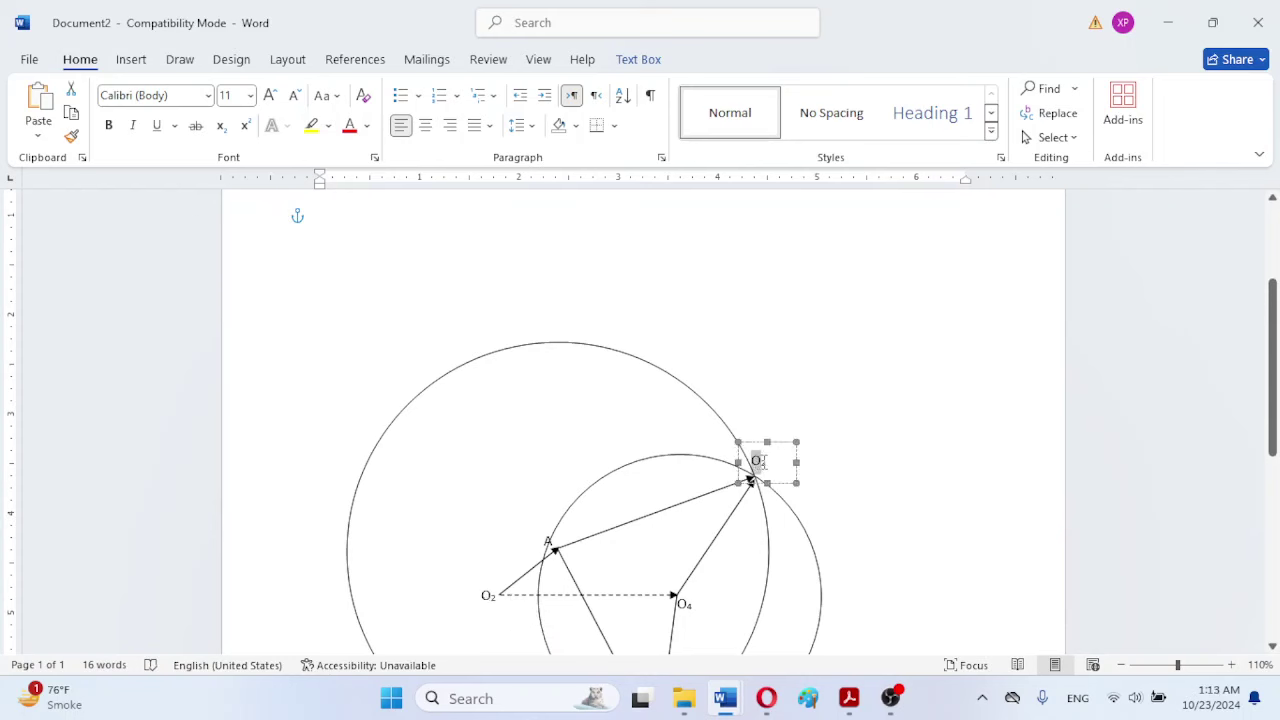
key("ctrl+a")
double_click(762, 462)
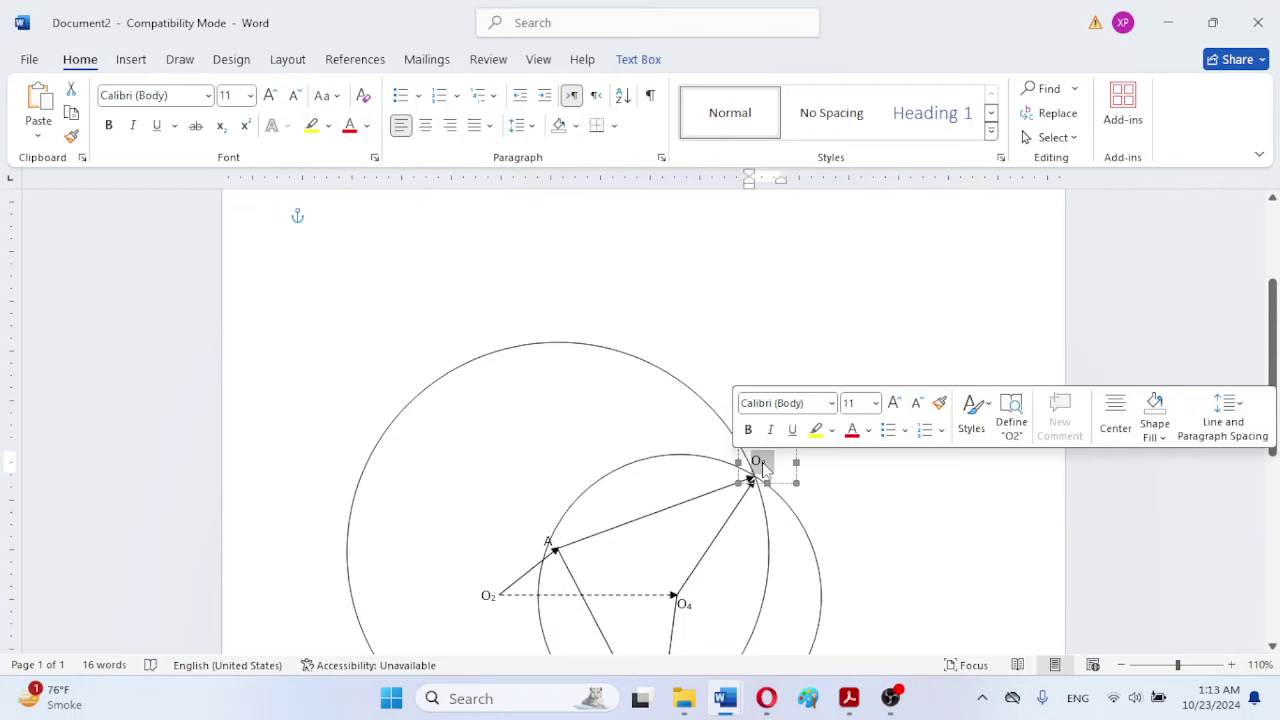
type("B")
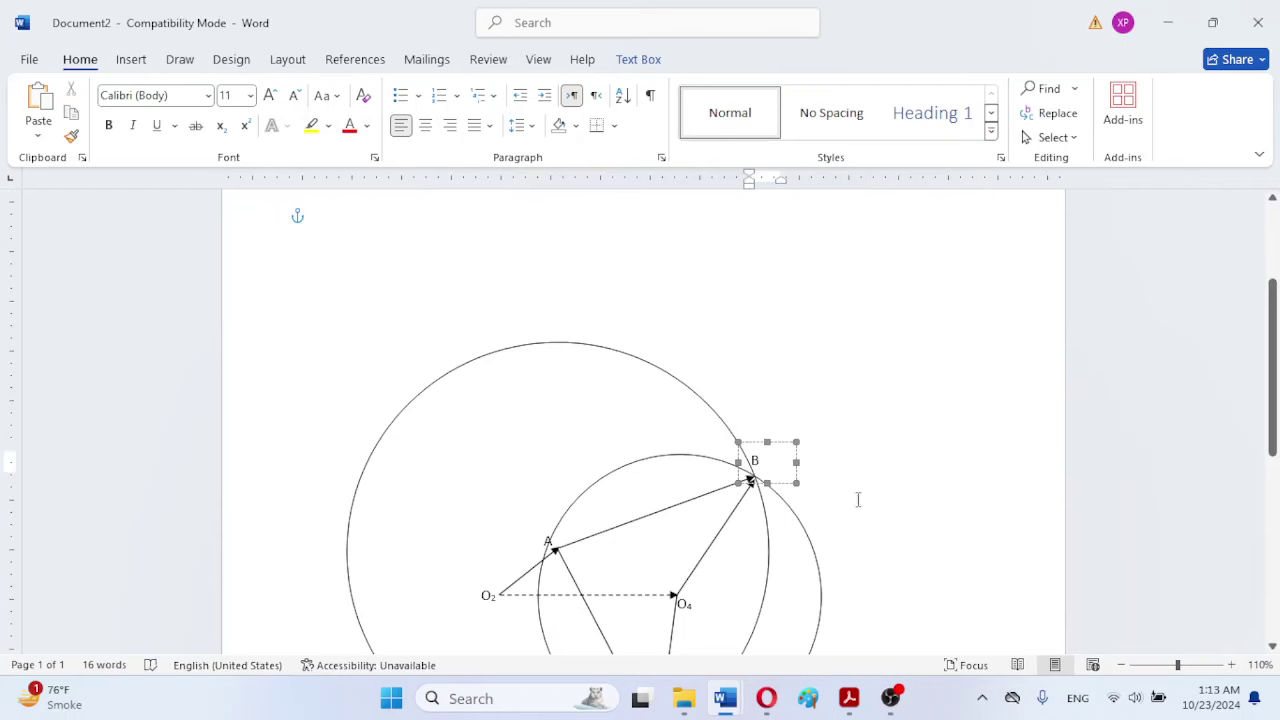
left_click_drag(1273, 380, 1273, 440)
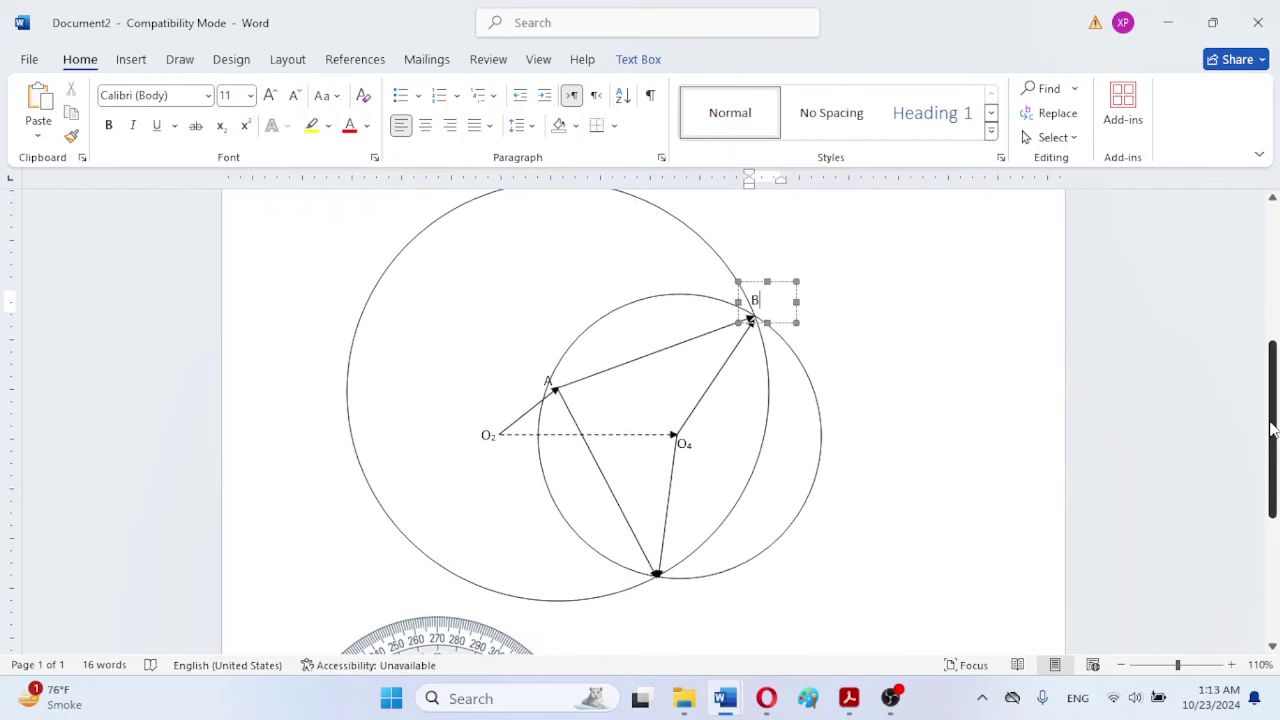
left_click(671, 588)
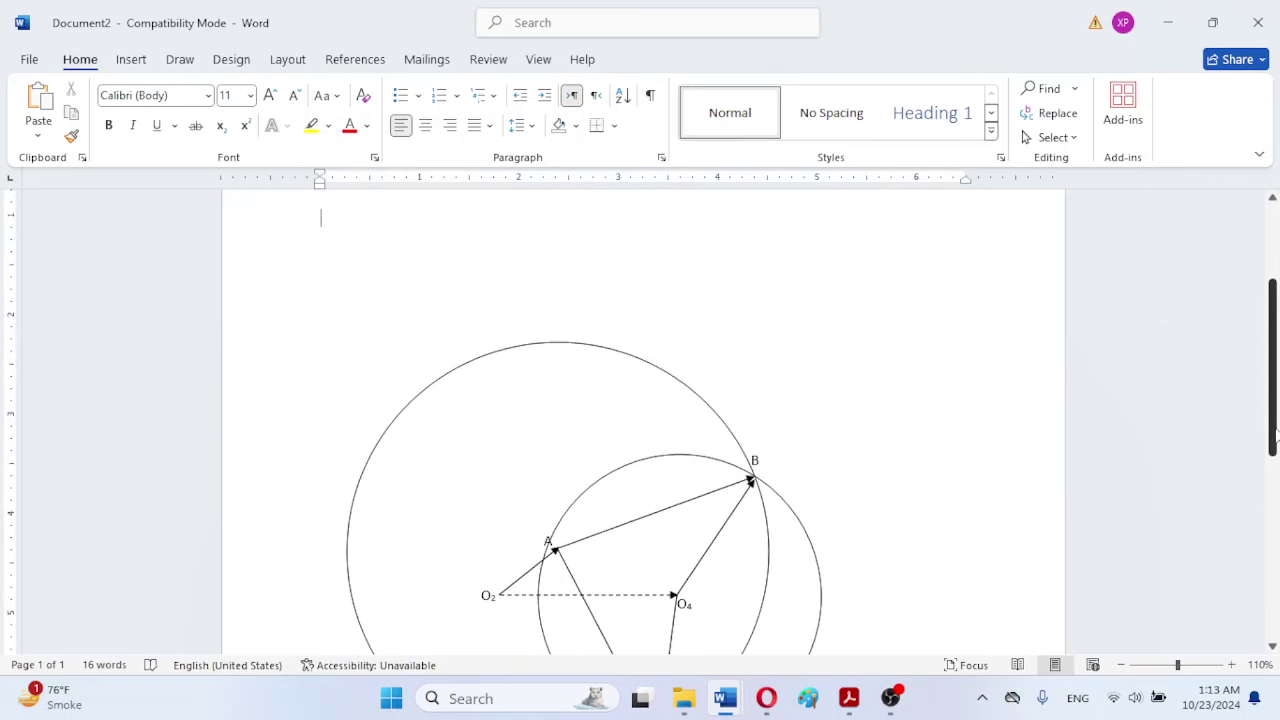
Step: Paste another O2 label copy, retype it as B′, and nudge it just below the lower intersection
key("ctrl+v")
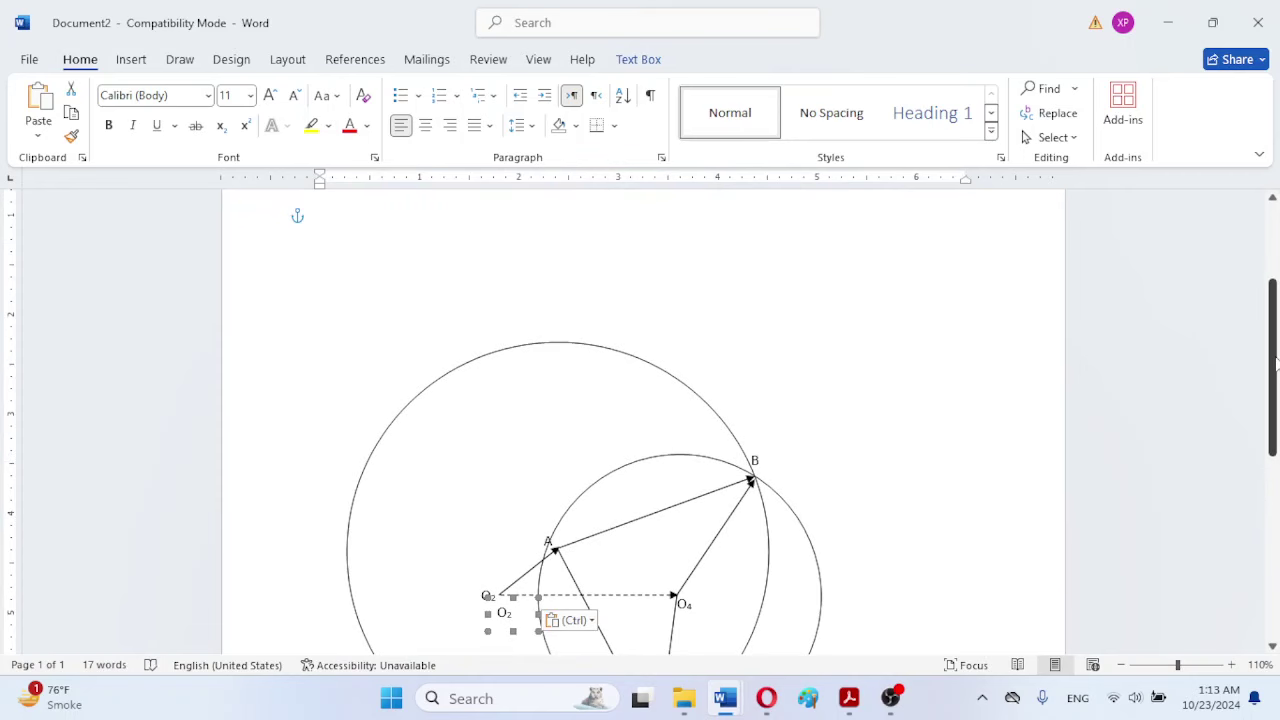
left_click_drag(1275, 365, 1275, 450)
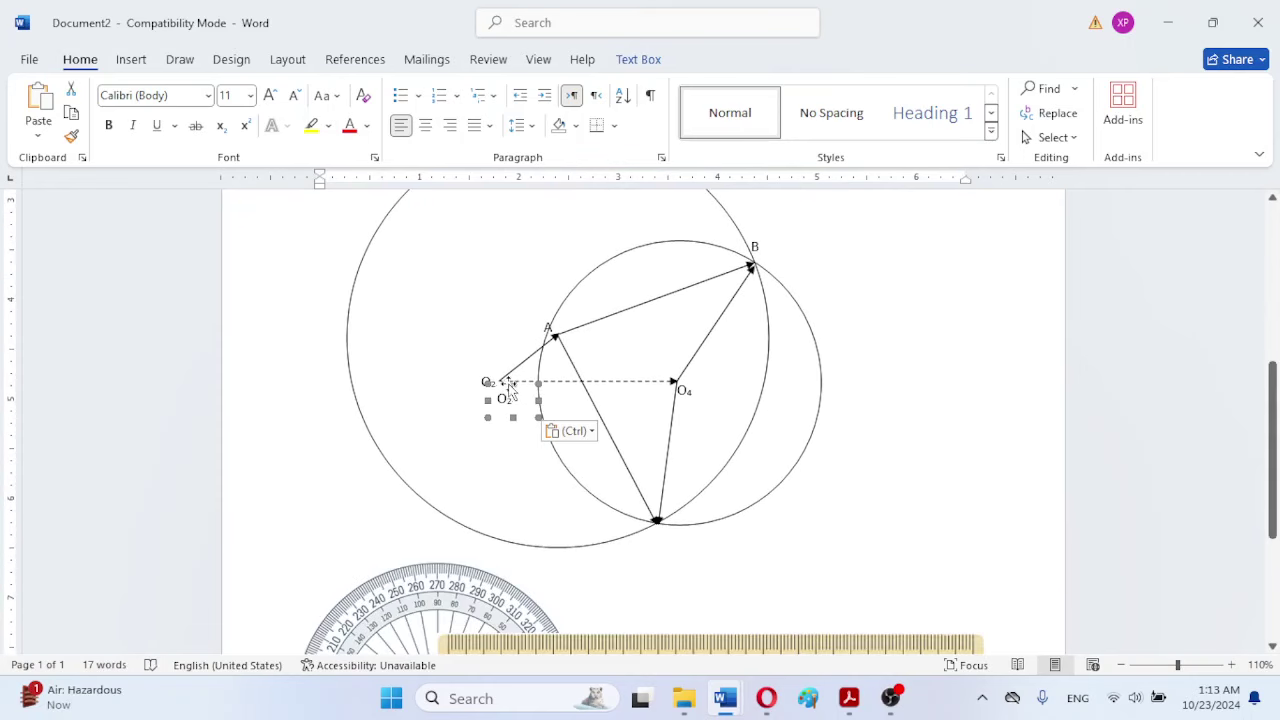
left_click_drag(508, 388, 672, 531)
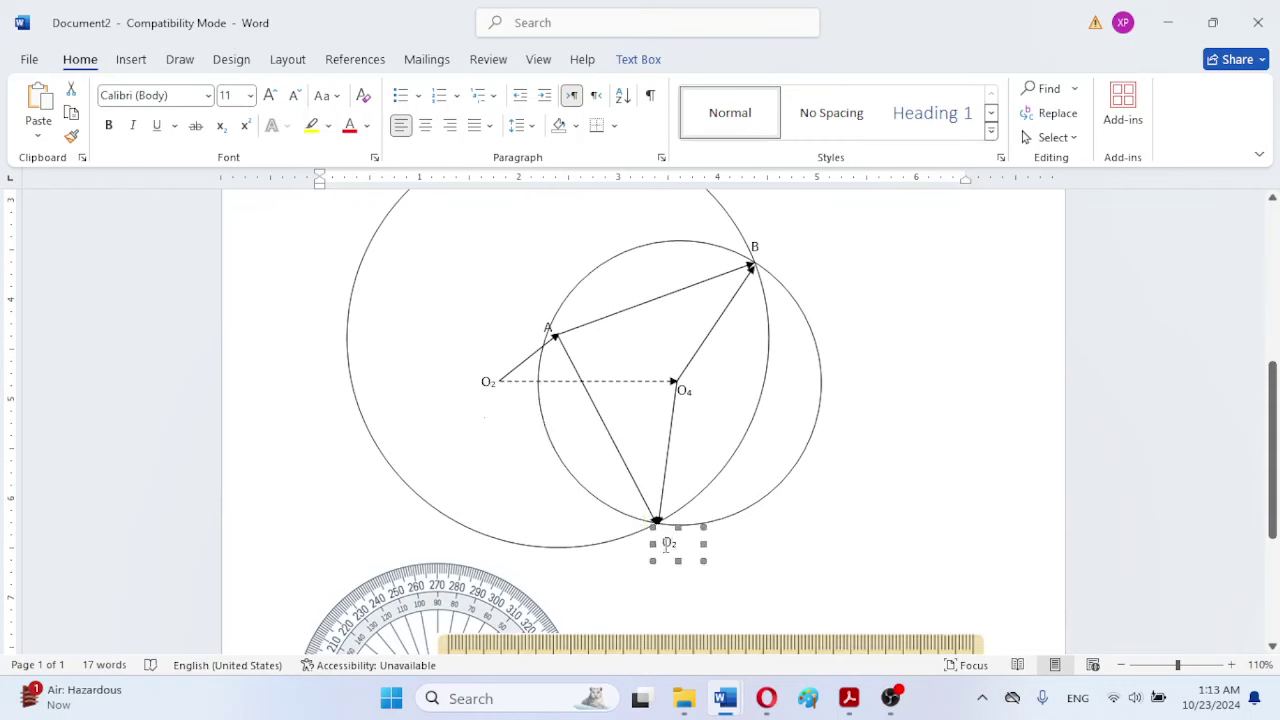
double_click(666, 545)
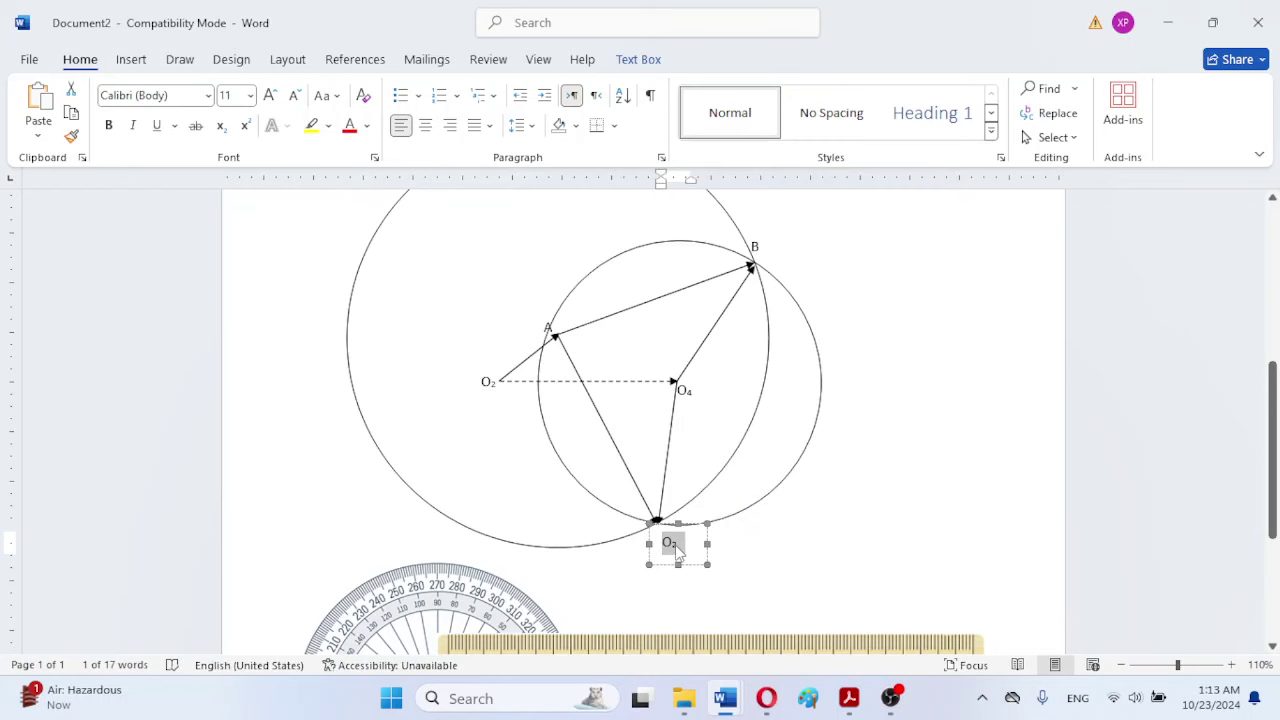
type("B")
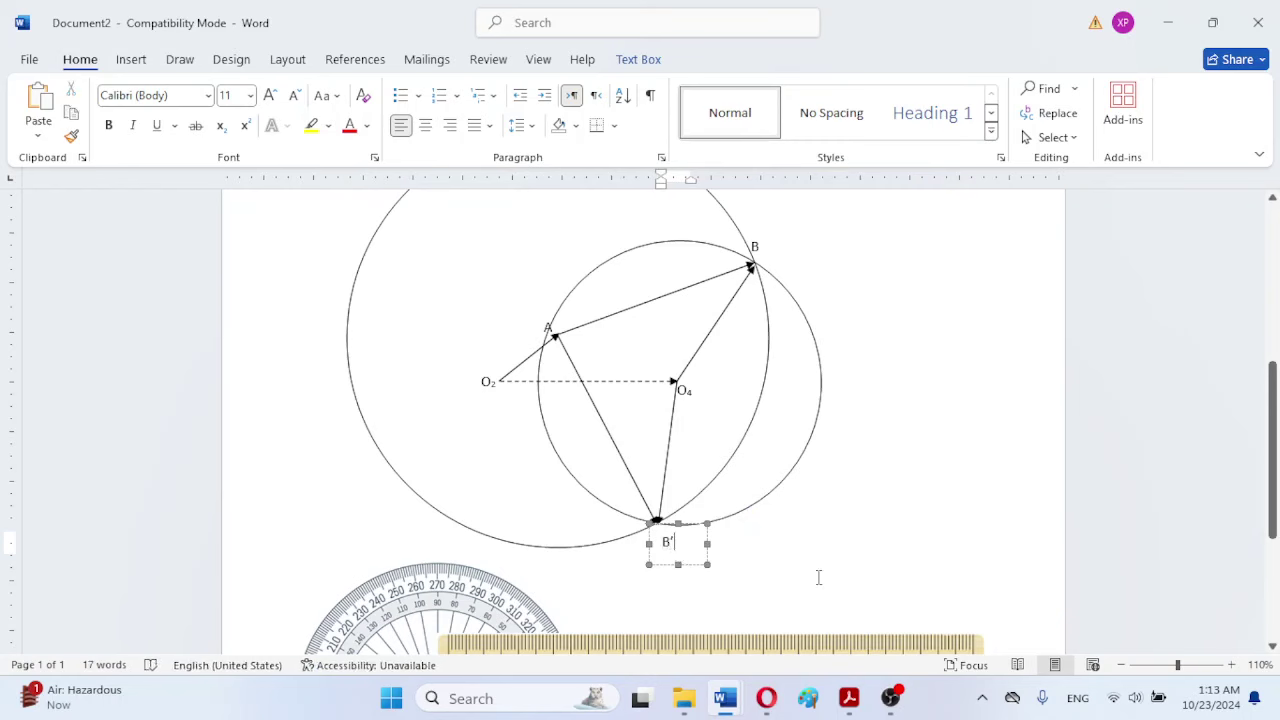
left_click(757, 556)
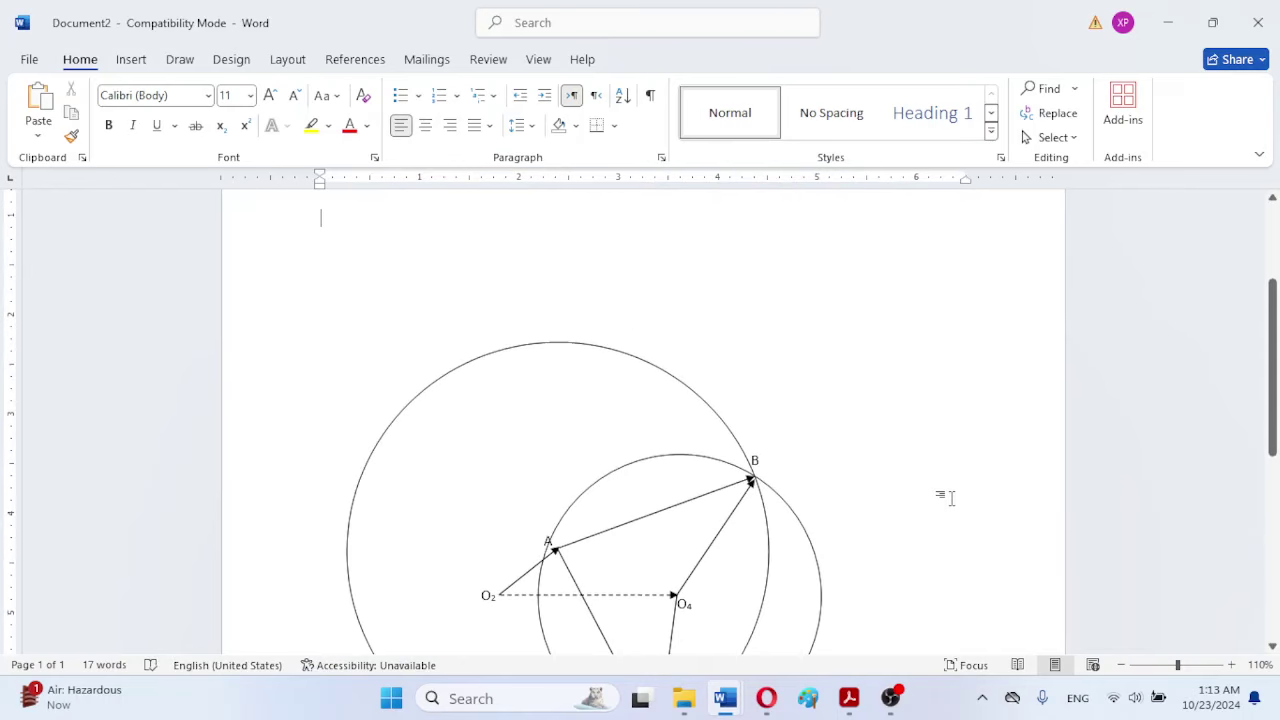
left_click_drag(1272, 355, 1272, 430)
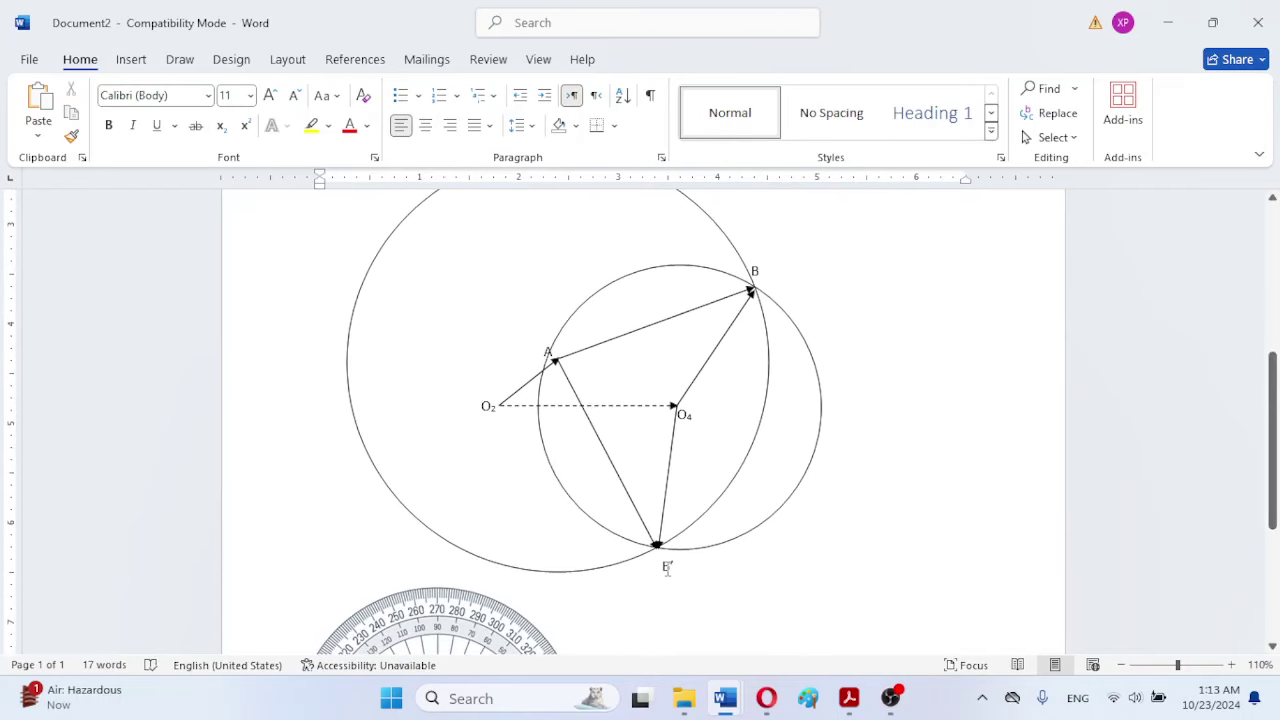
left_click(667, 568)
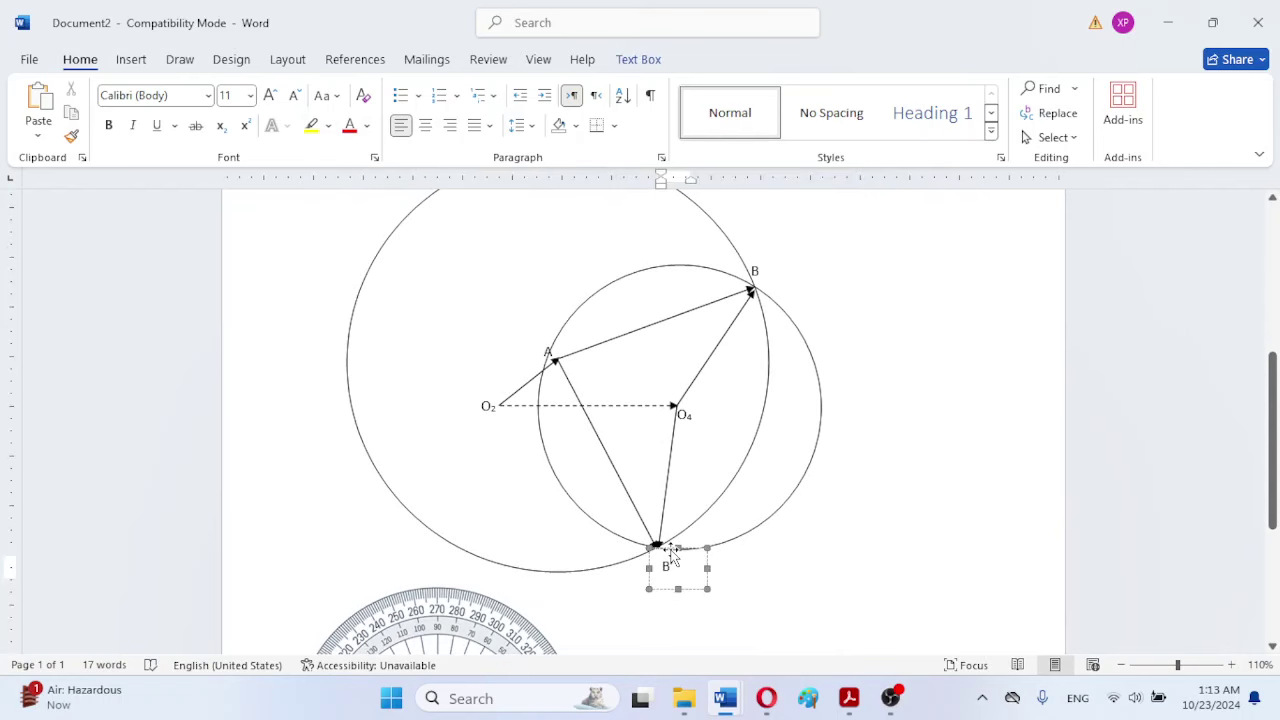
left_click_drag(672, 558, 664, 549)
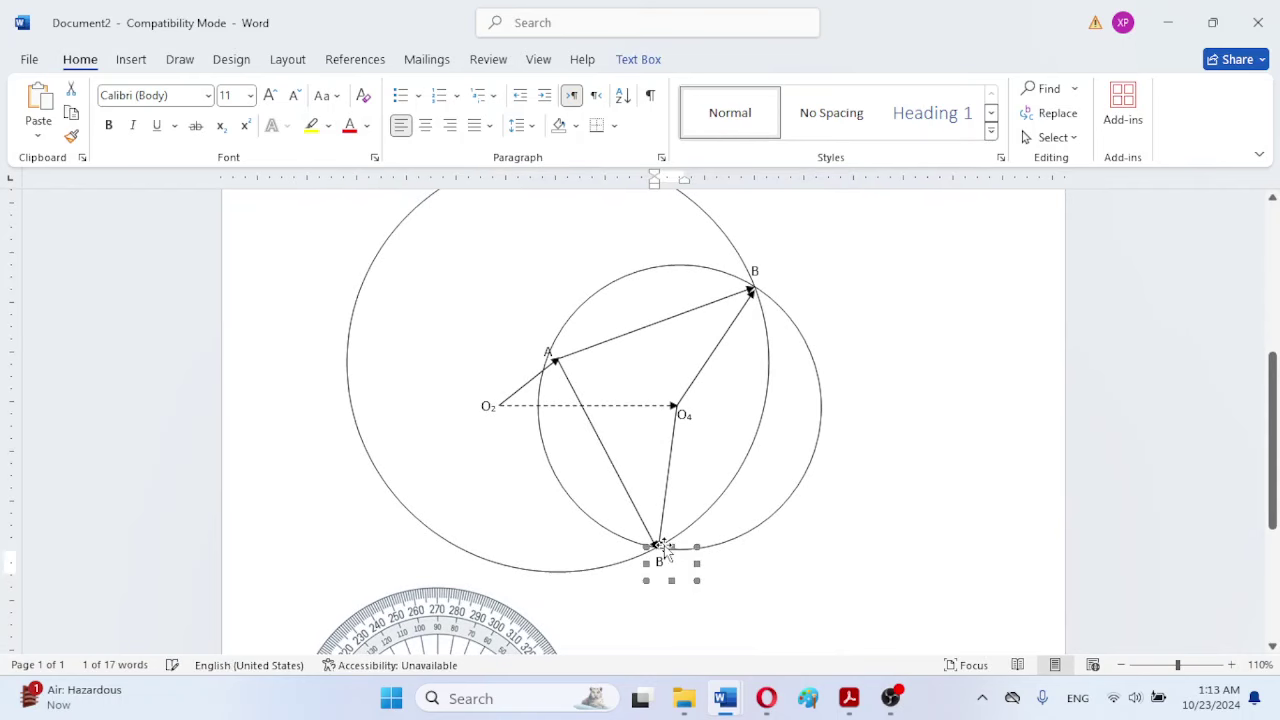
left_click(860, 566)
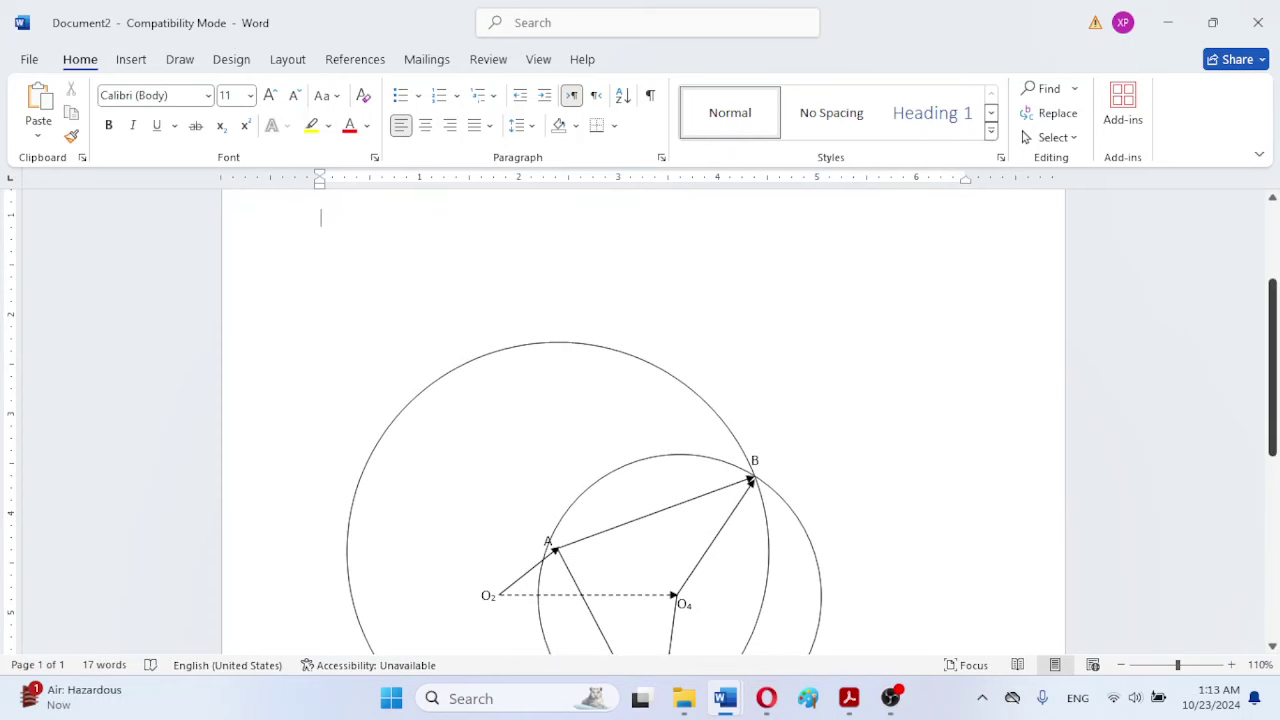
left_click_drag(1273, 400, 1266, 486)
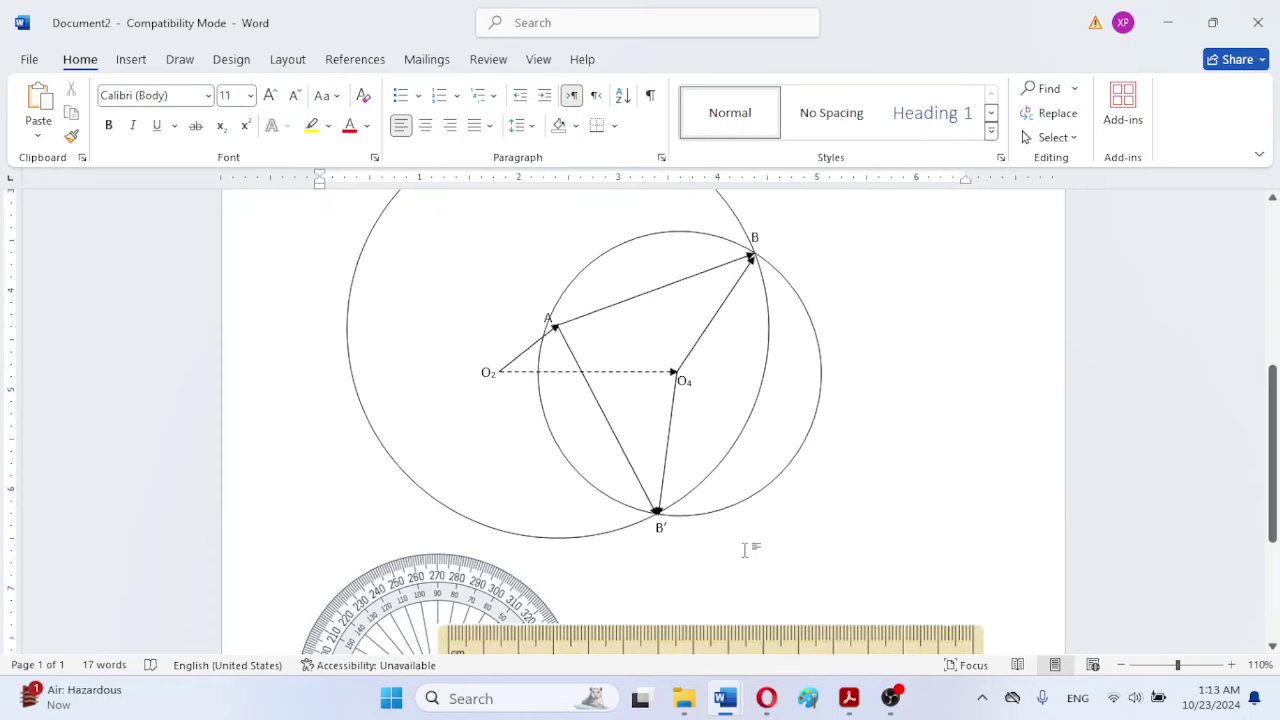
Step: Set the outline of the A–B′, A–B and B–O4 links to red
left_click(607, 418)
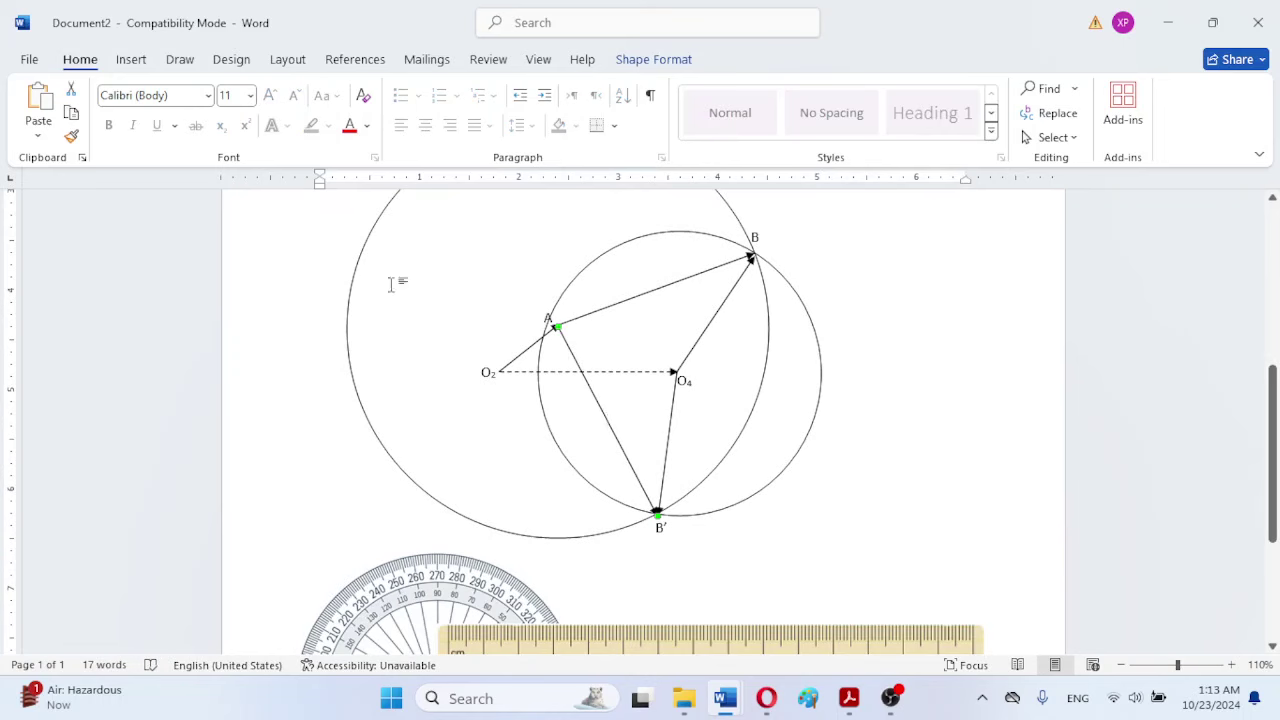
left_click(630, 58)
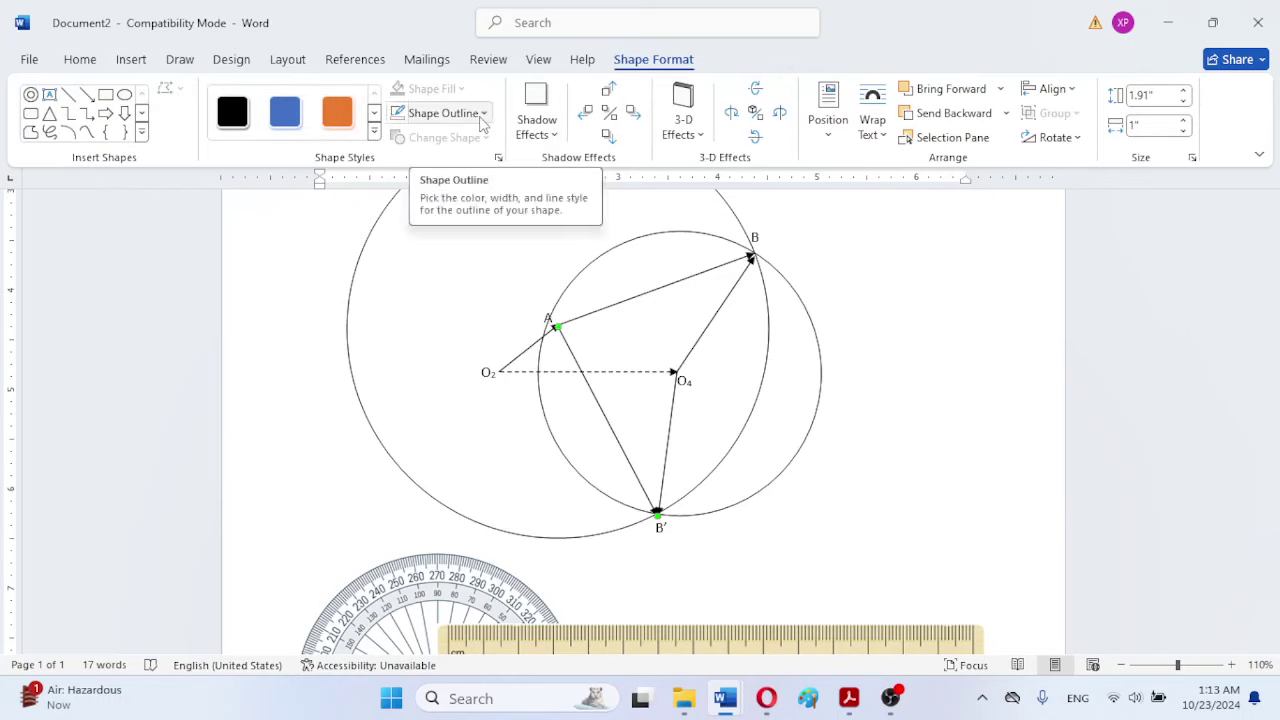
left_click(482, 114)
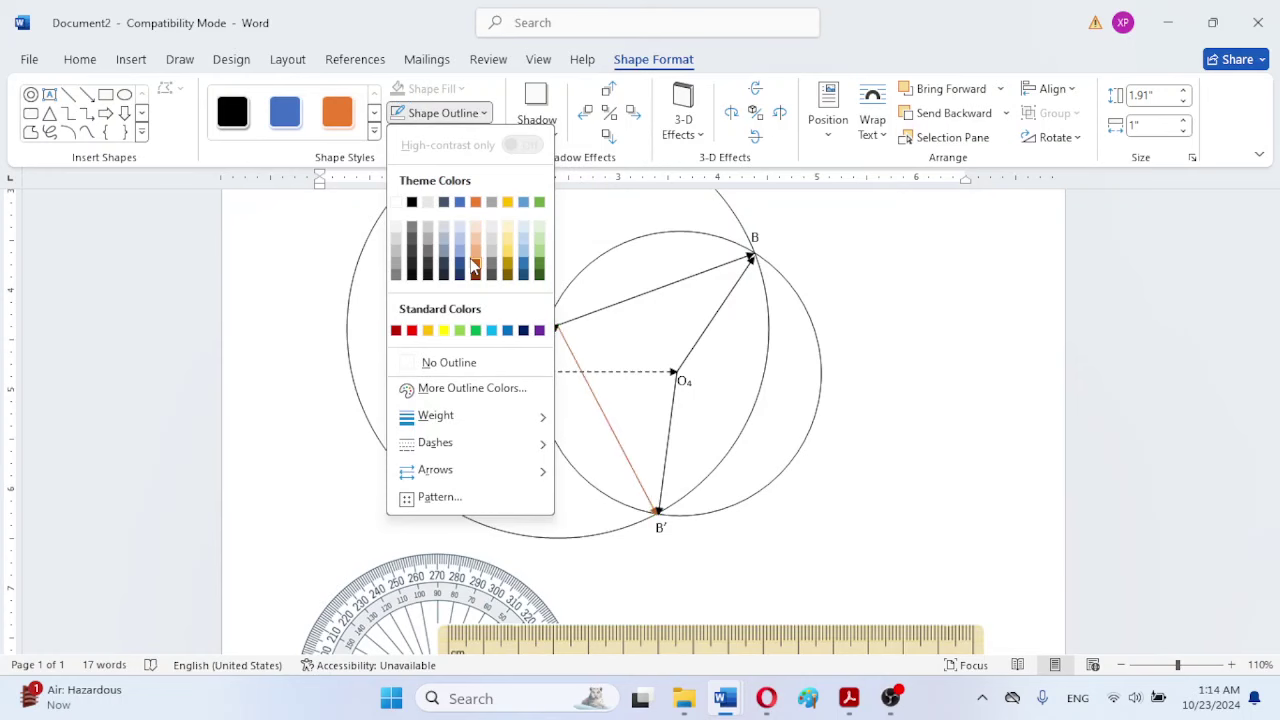
left_click(411, 331)
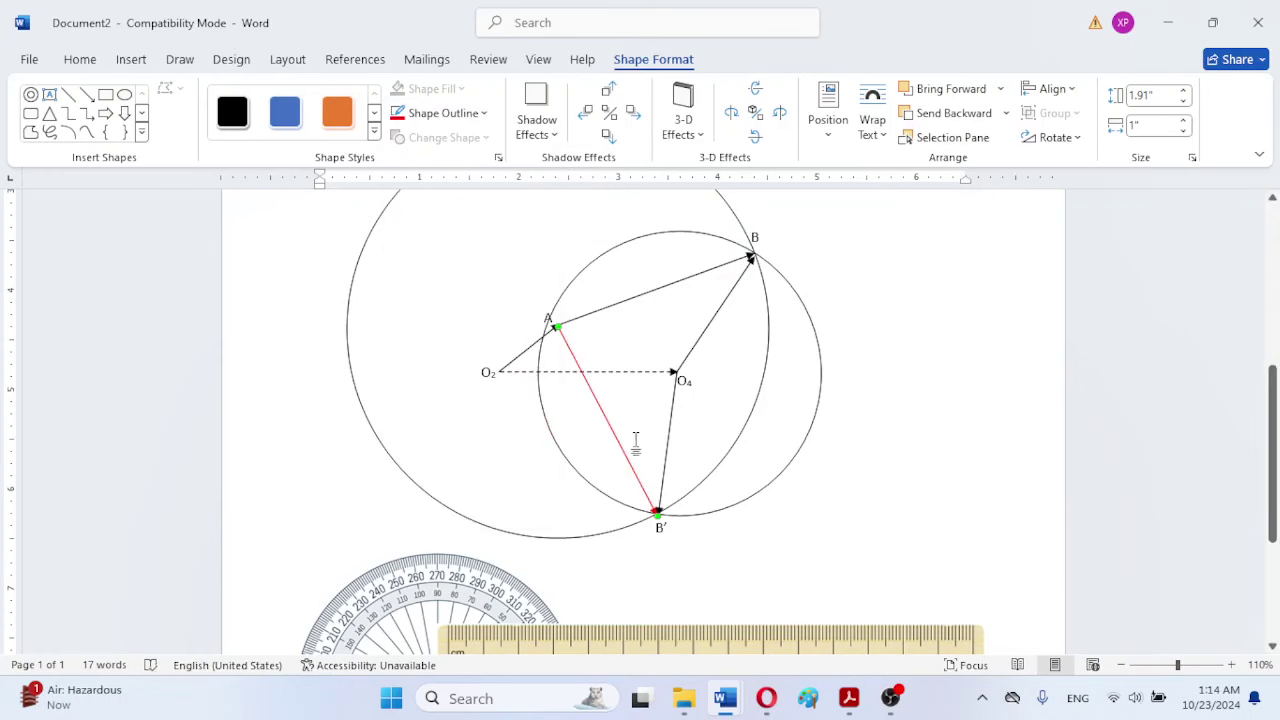
left_click(616, 309)
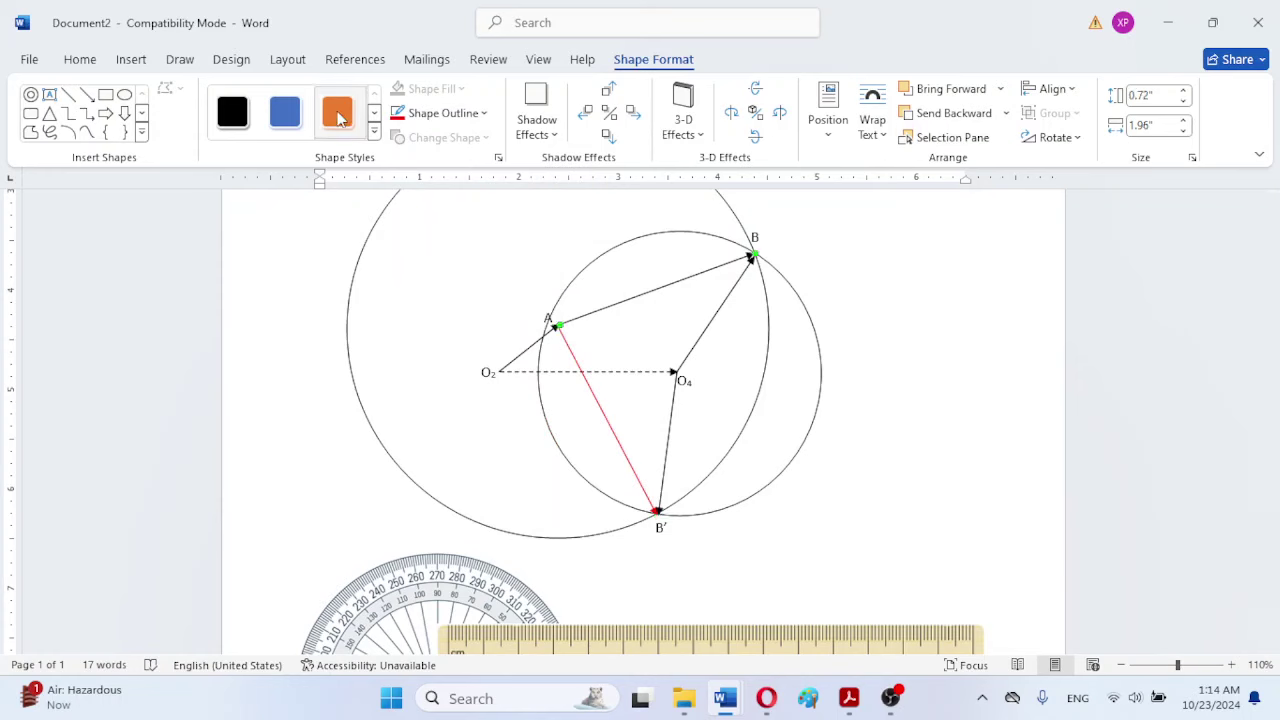
left_click(398, 113)
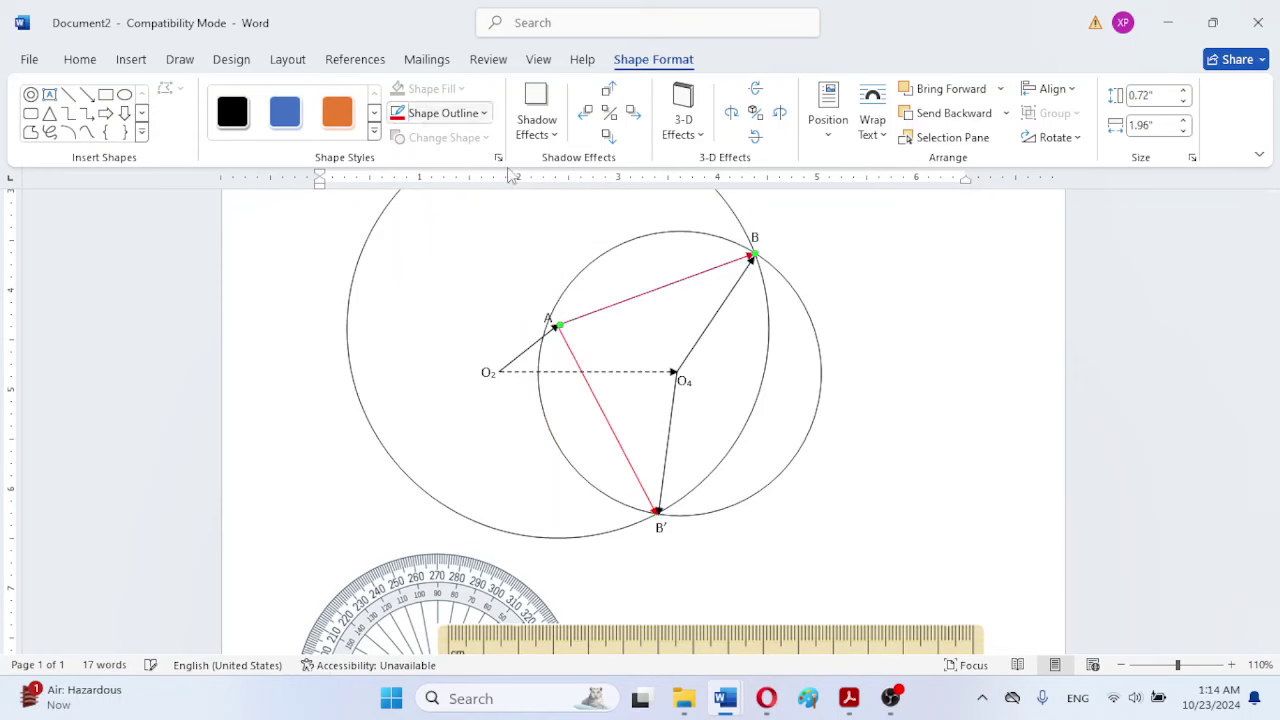
left_click(724, 310)
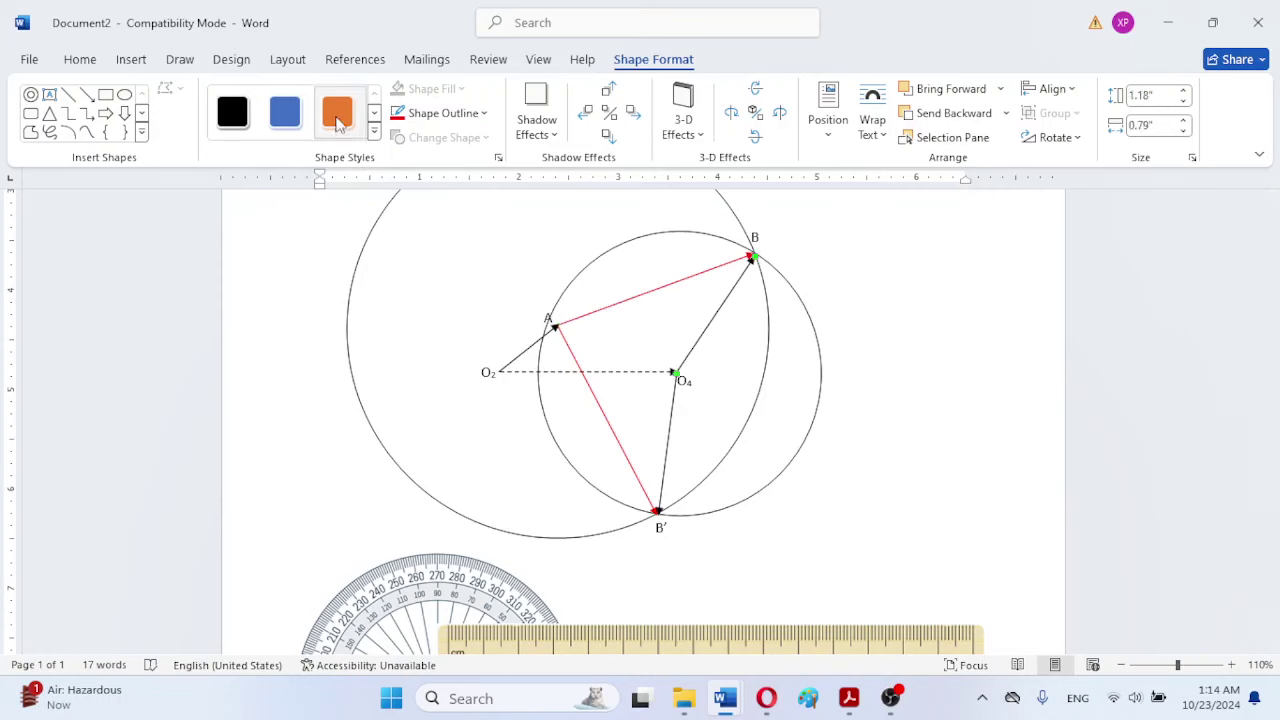
left_click(398, 114)
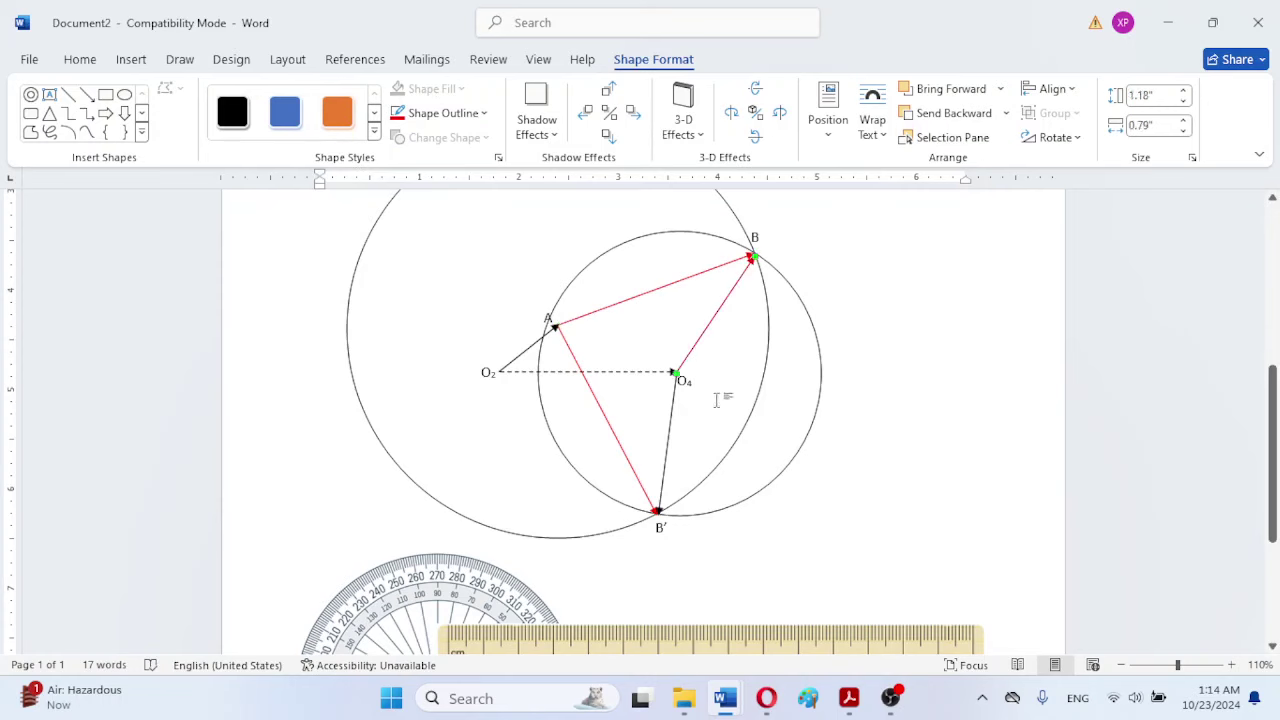
Step: Change the A–B′ link back to a black outline with ¼ pt weight
left_click(590, 388)
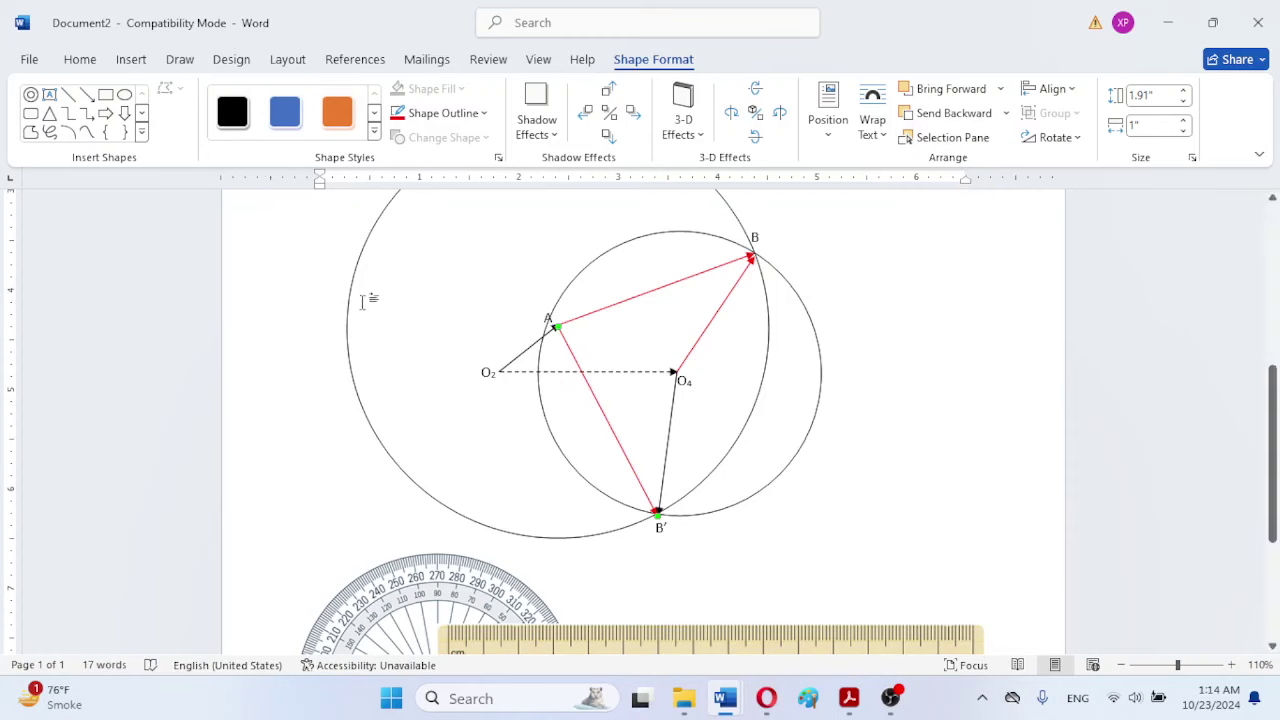
left_click(590, 387)
key("Delete")
left_click(420, 116)
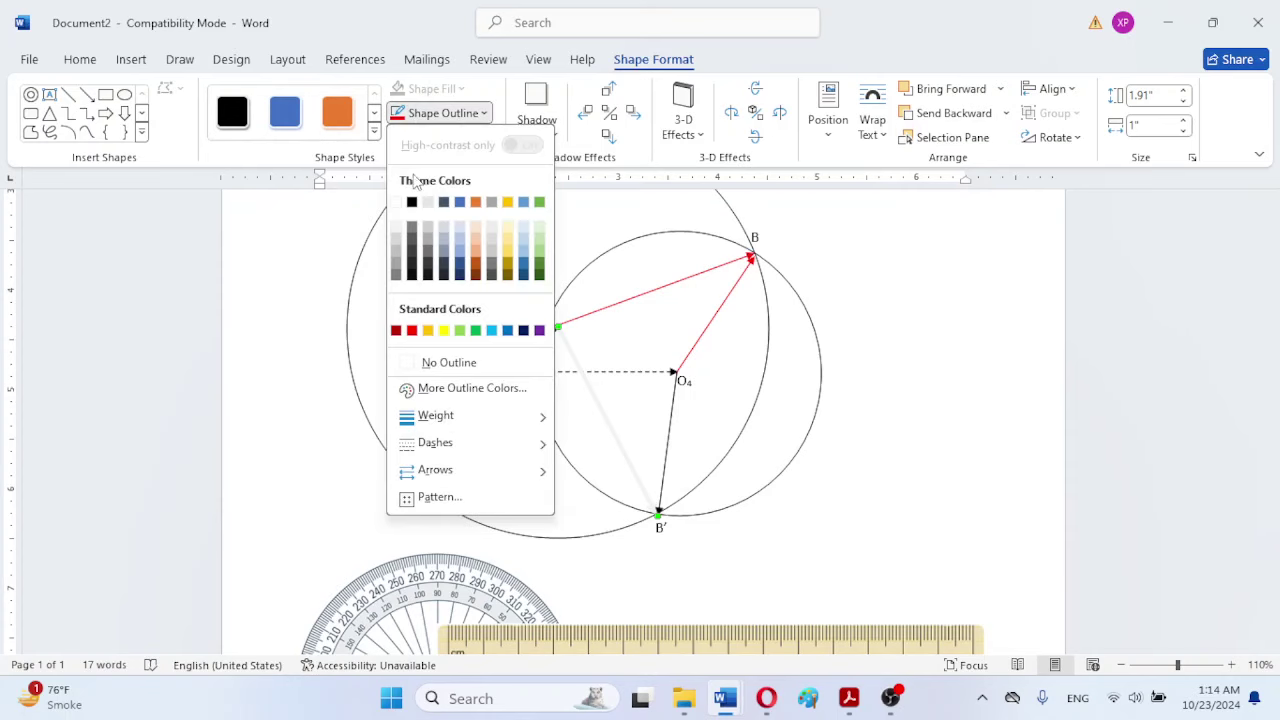
left_click(411, 202)
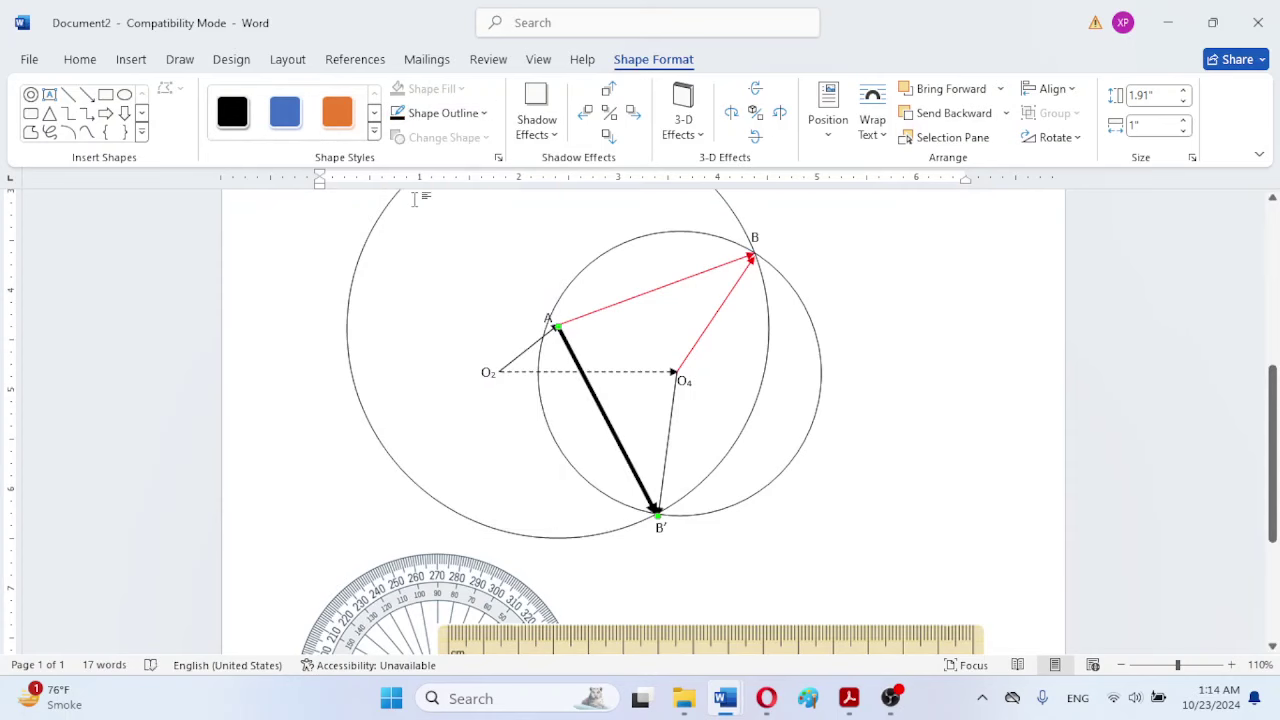
left_click(481, 114)
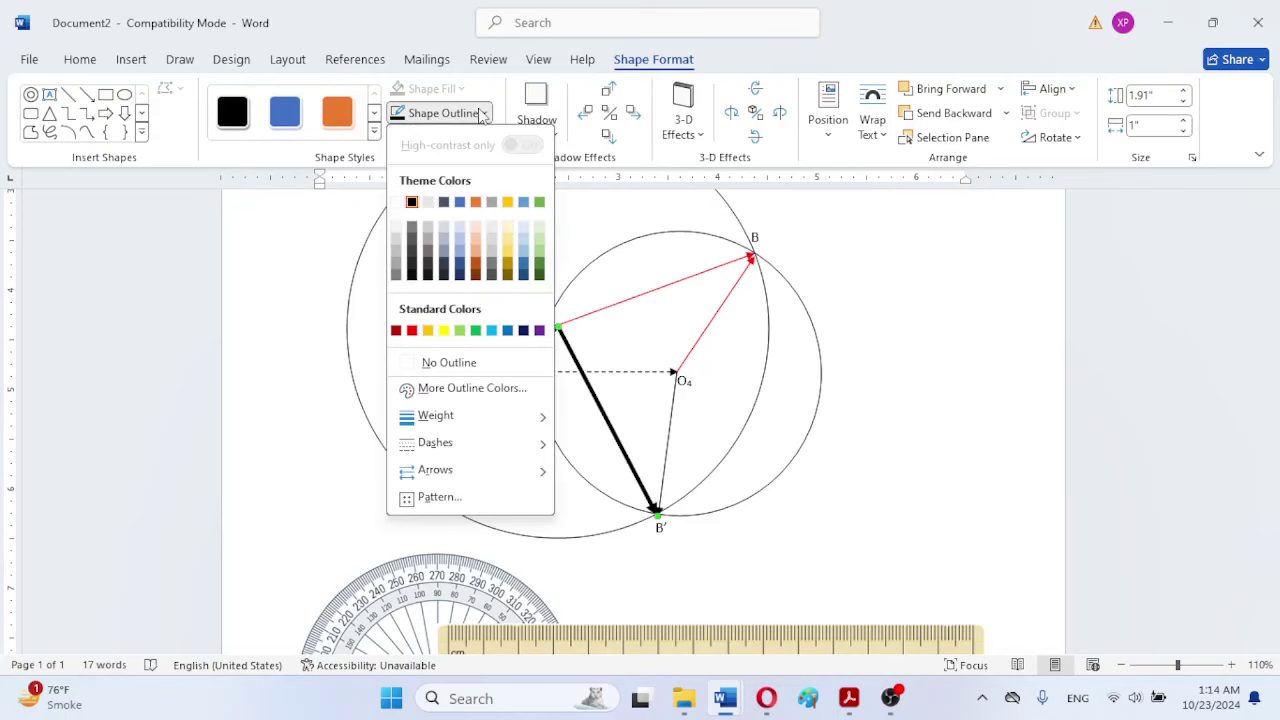
mouse_move(514, 420)
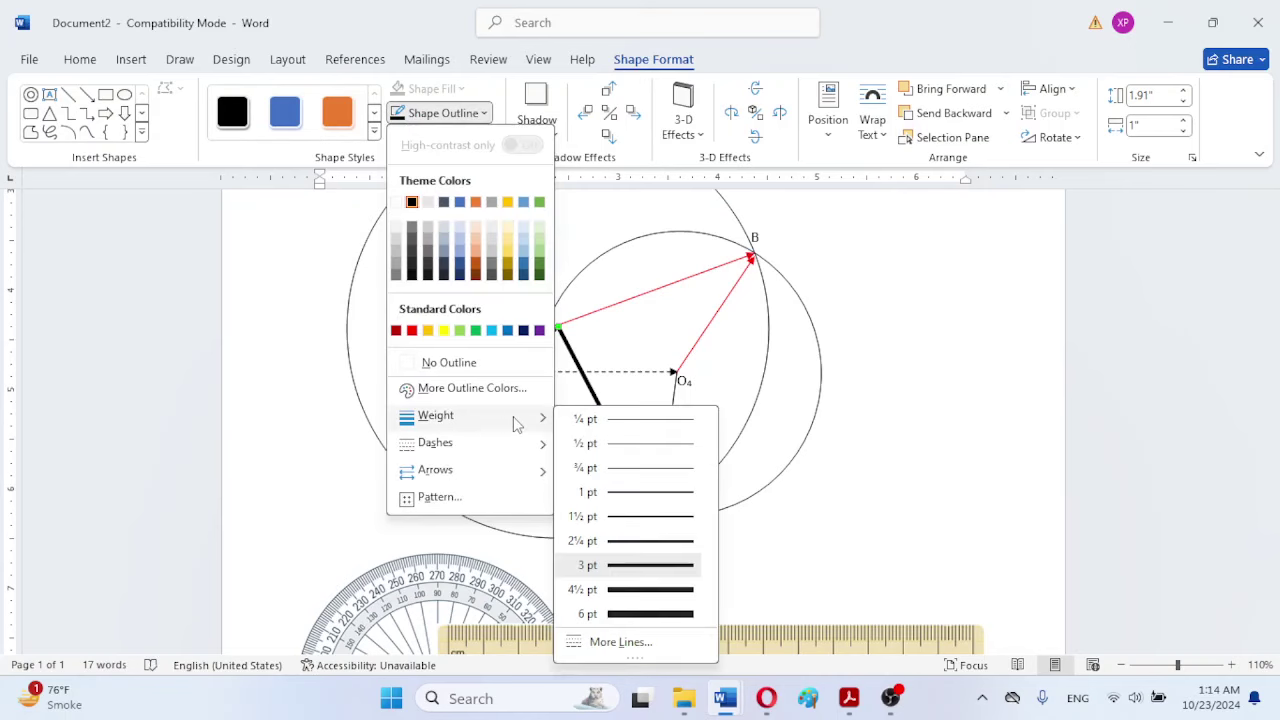
left_click(604, 430)
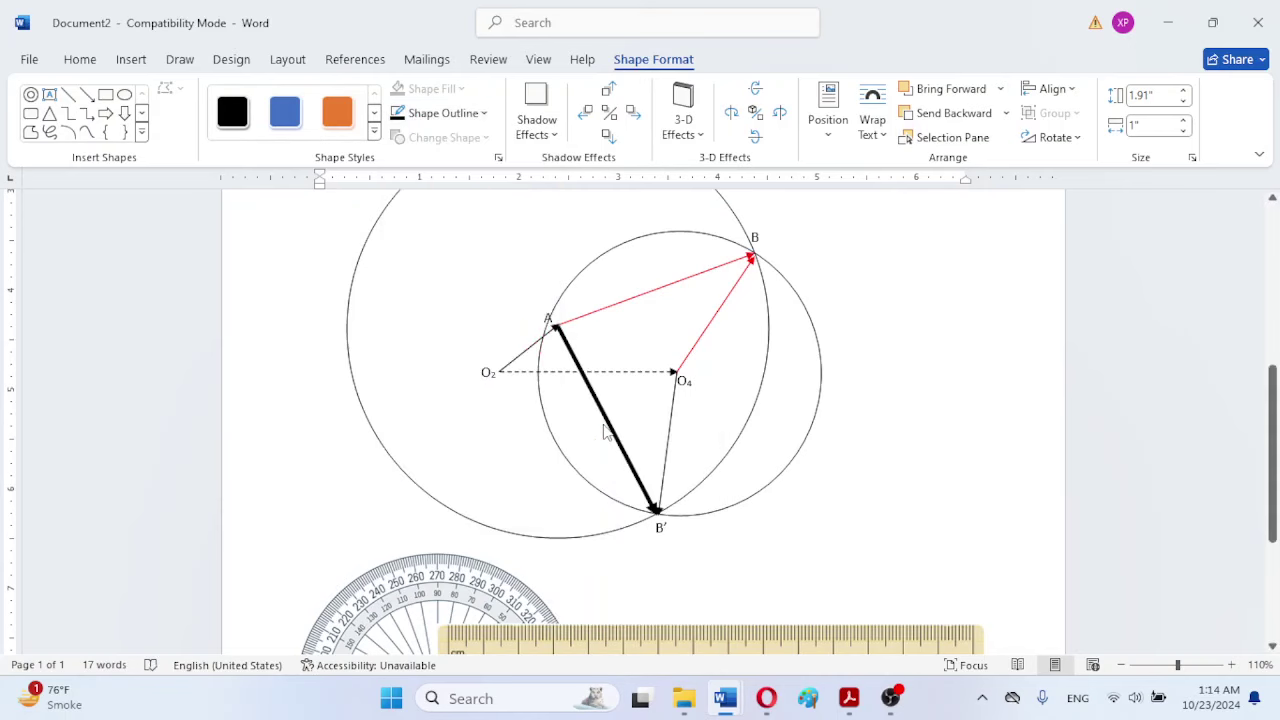
scroll(900, 487, "up", 3)
left_click(900, 487)
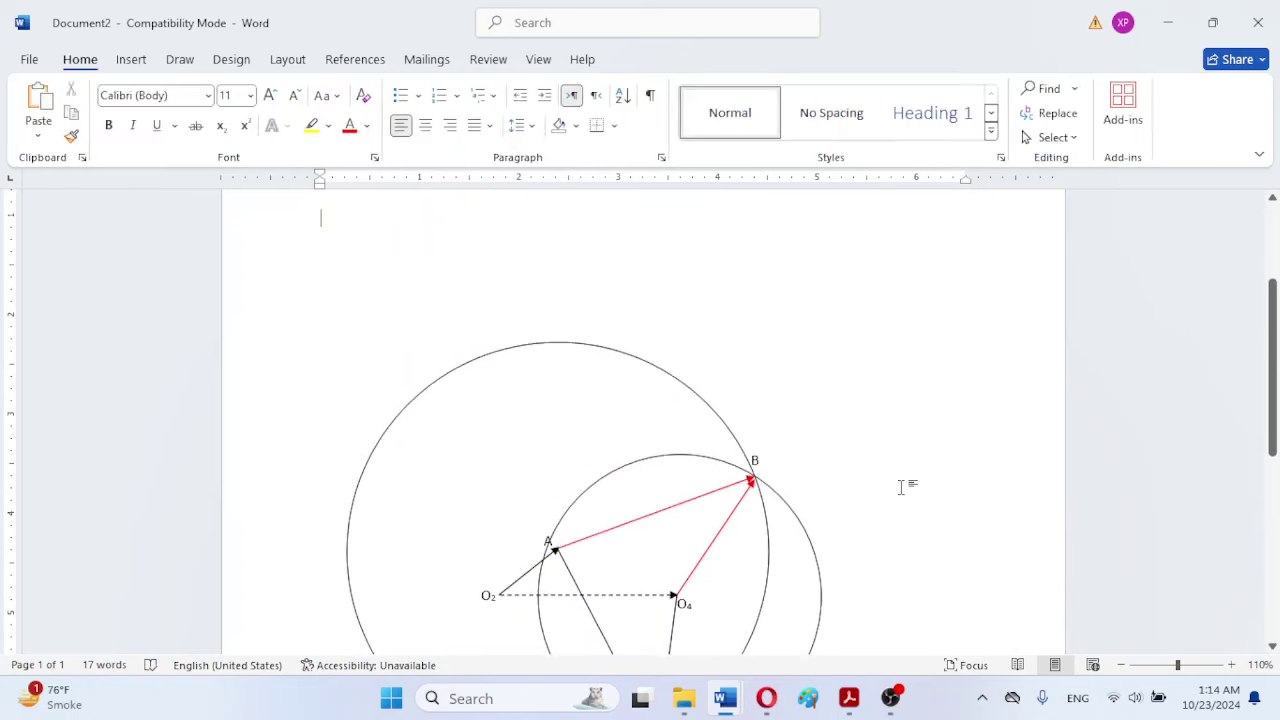
Step: Make the O2–A link red
left_click(522, 580)
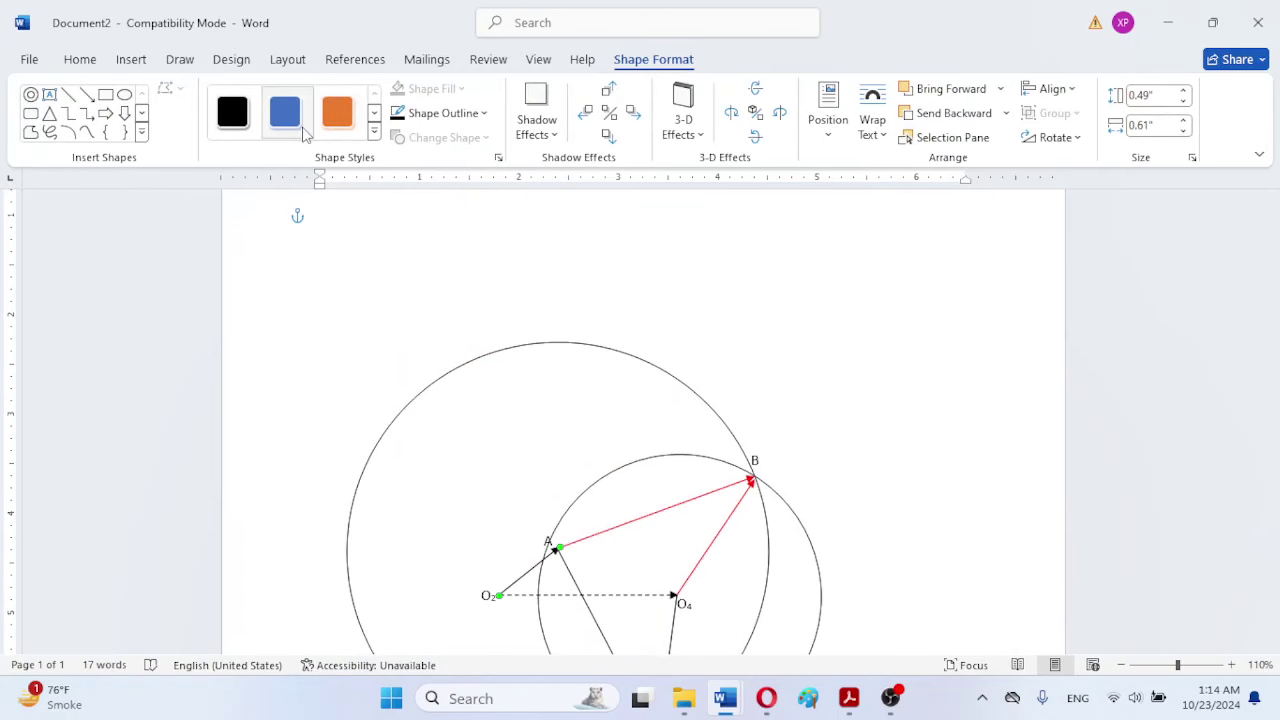
left_click(465, 114)
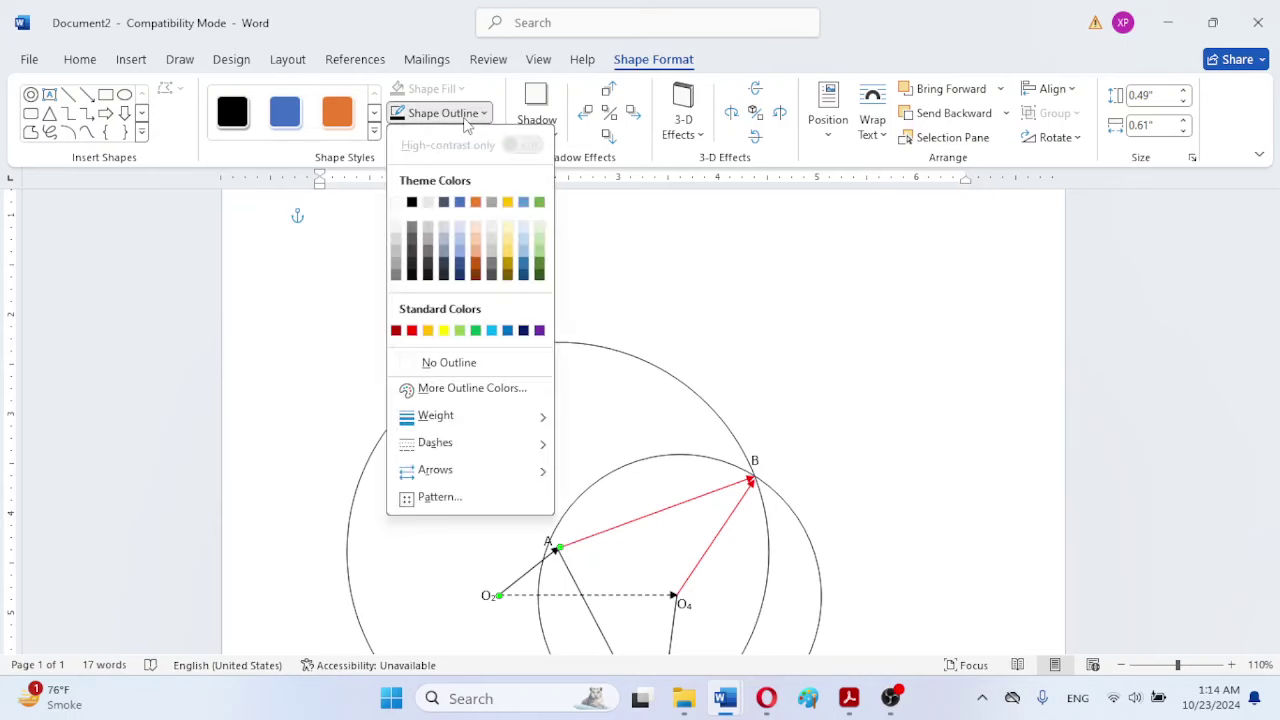
left_click(411, 331)
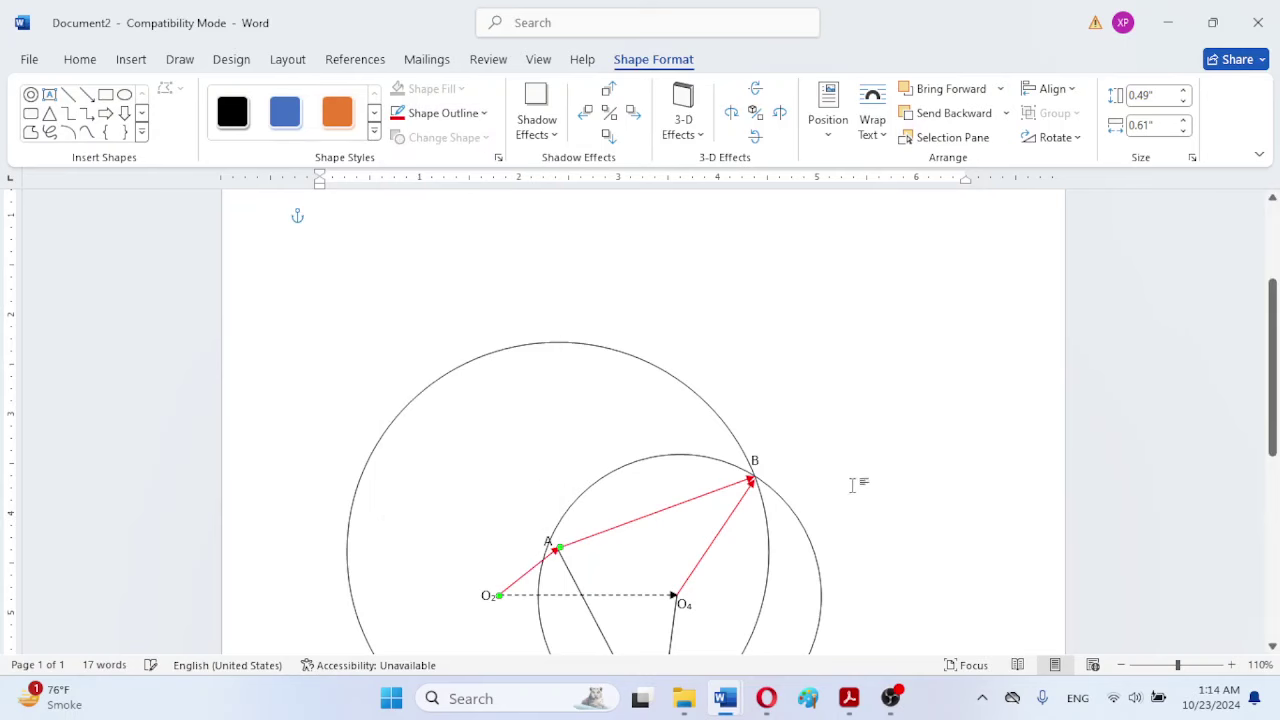
left_click(1001, 492)
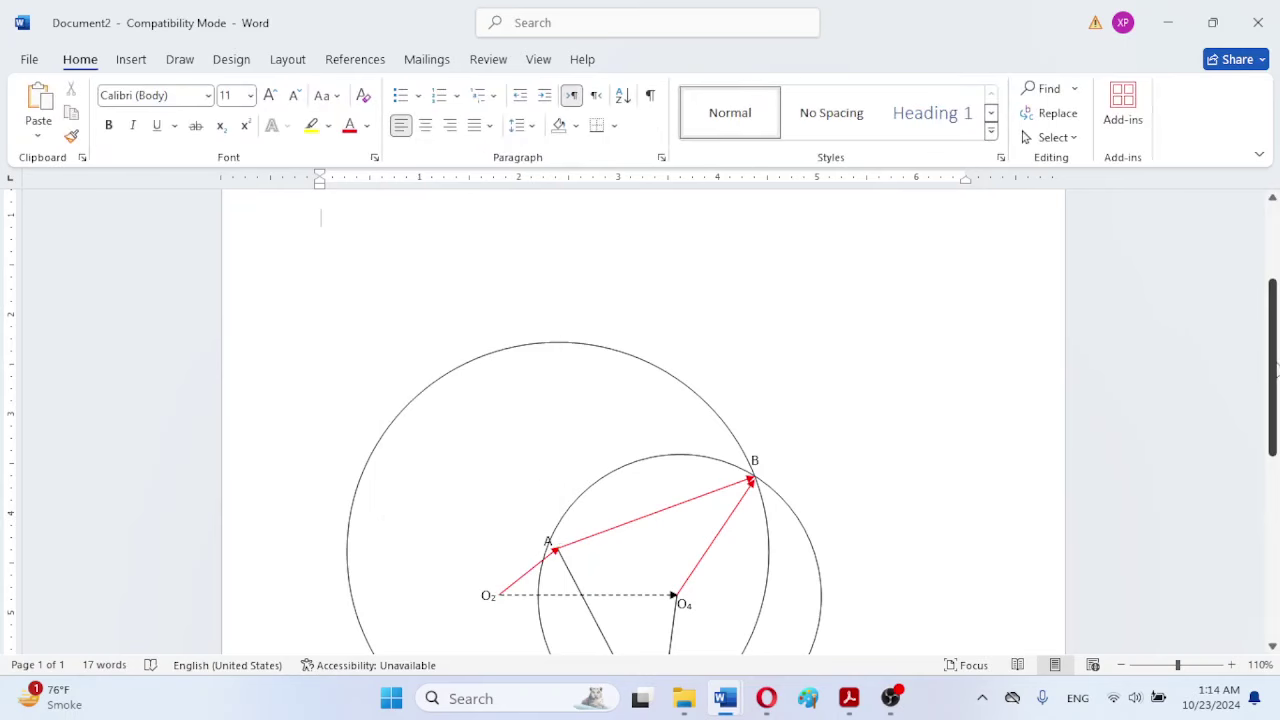
left_click_drag(1274, 370, 1260, 416)
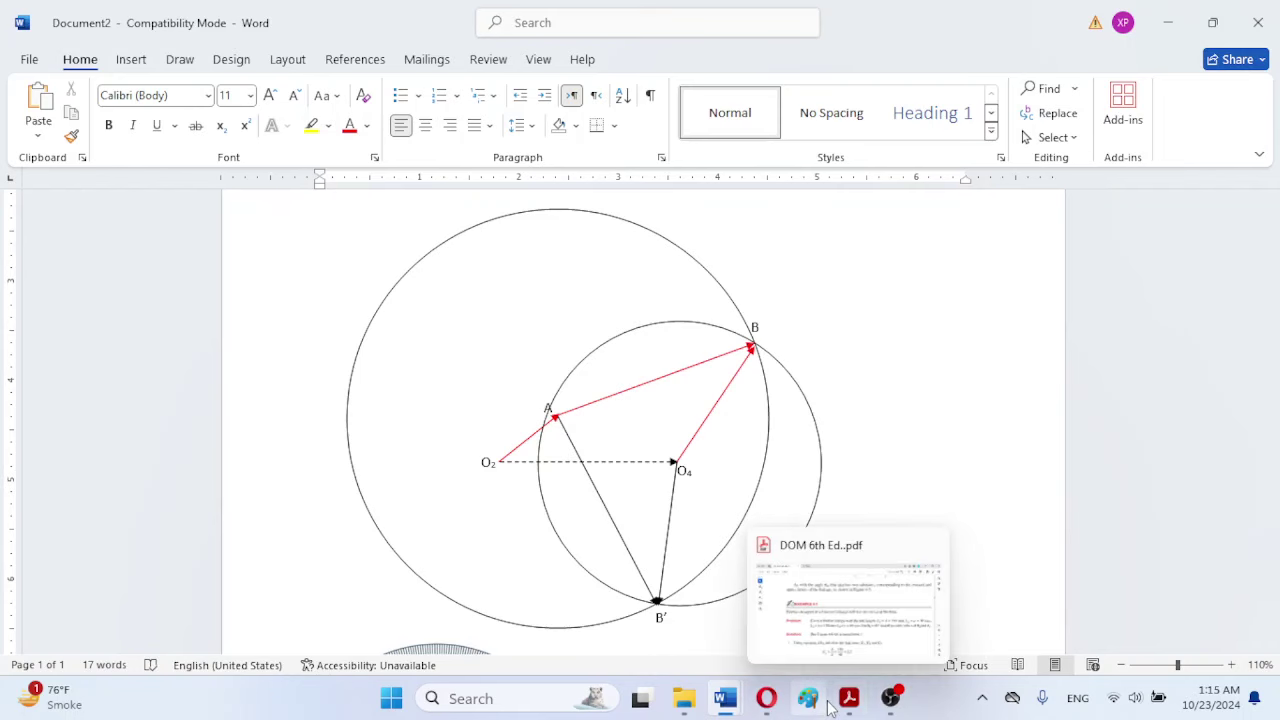
Step: Scroll the textbook PDF down to the crossed circuit 2 figure and compare it with the Word drawing
mouse_move(870, 712)
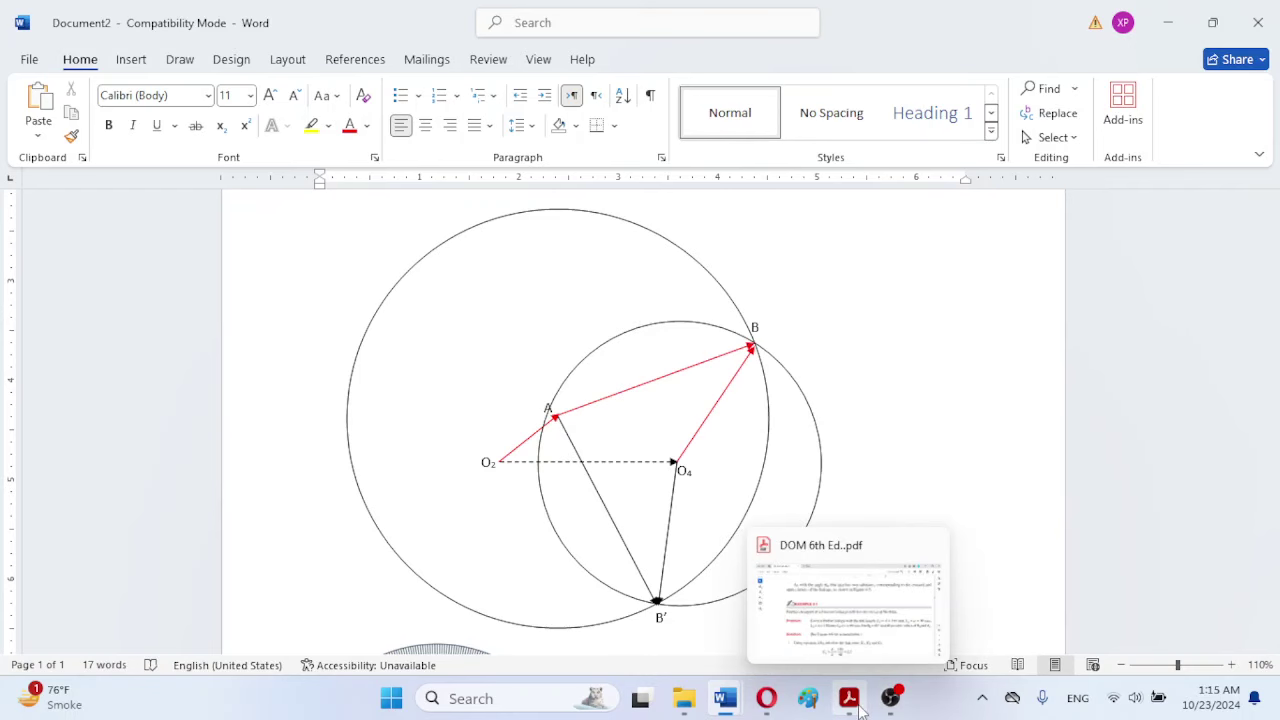
left_click(851, 700)
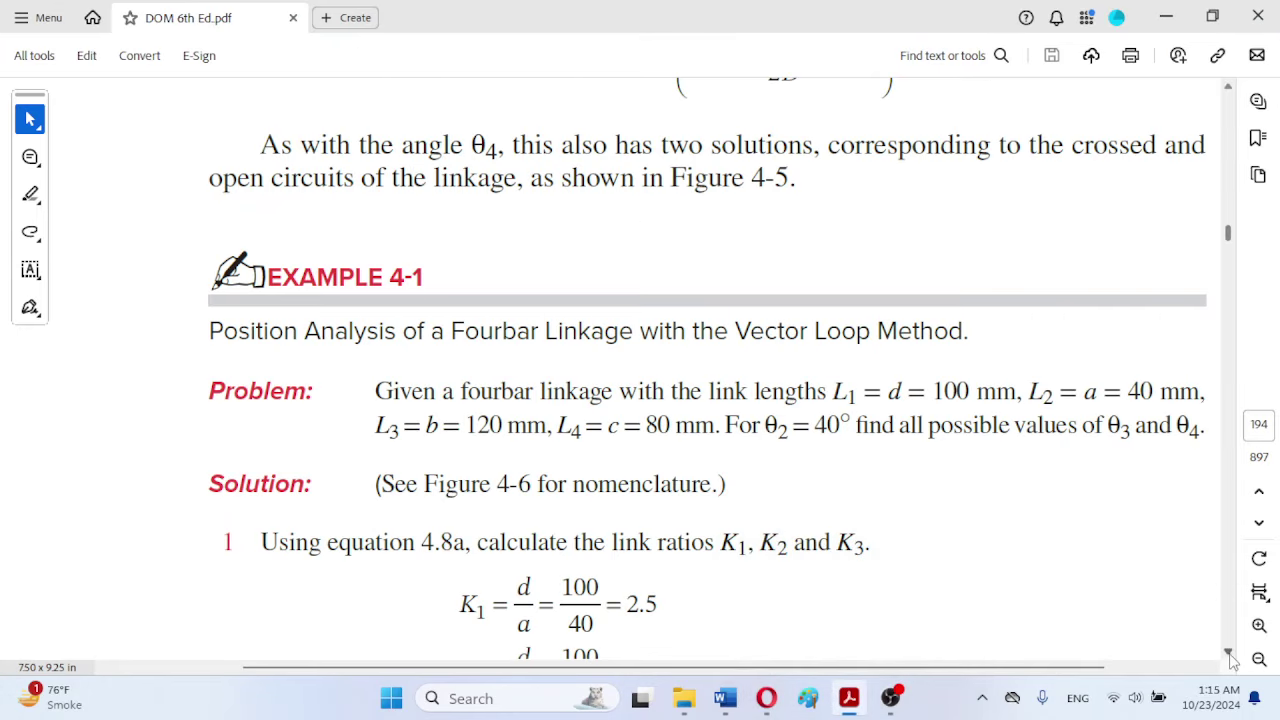
scroll(1232, 655, "down", 3)
scroll(1232, 655, "down", 20)
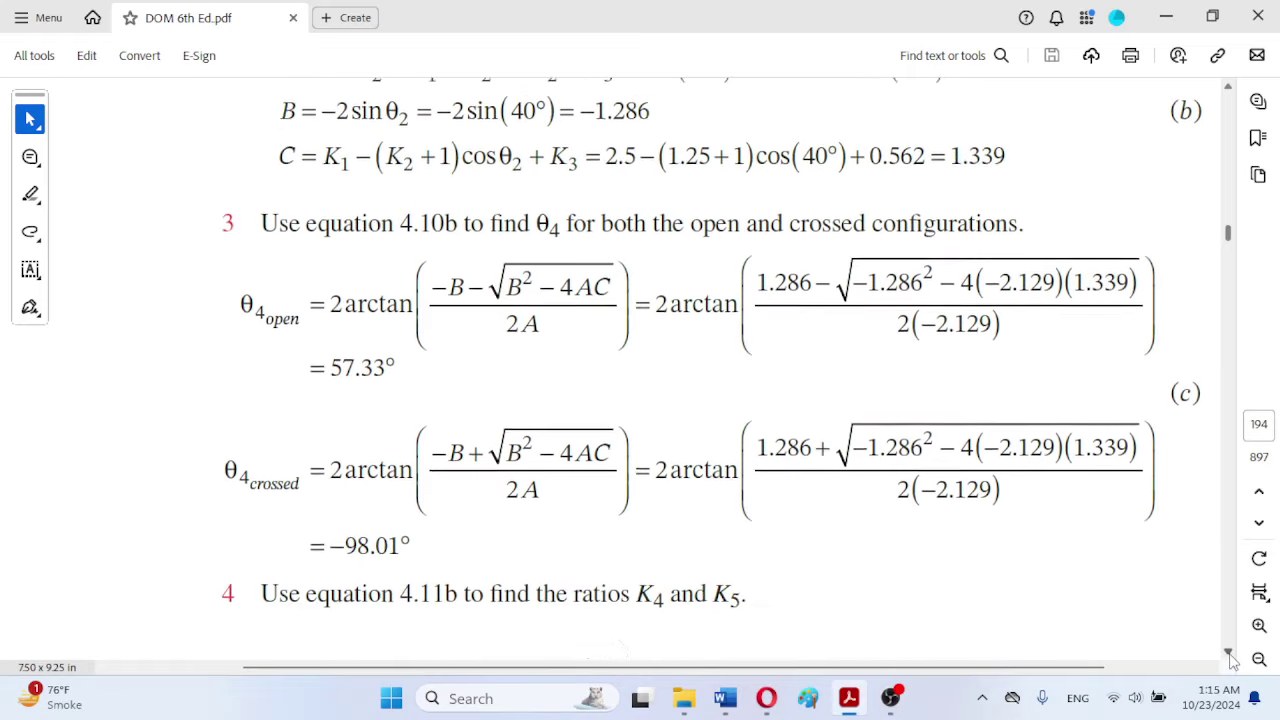
scroll(1232, 655, "down", 3)
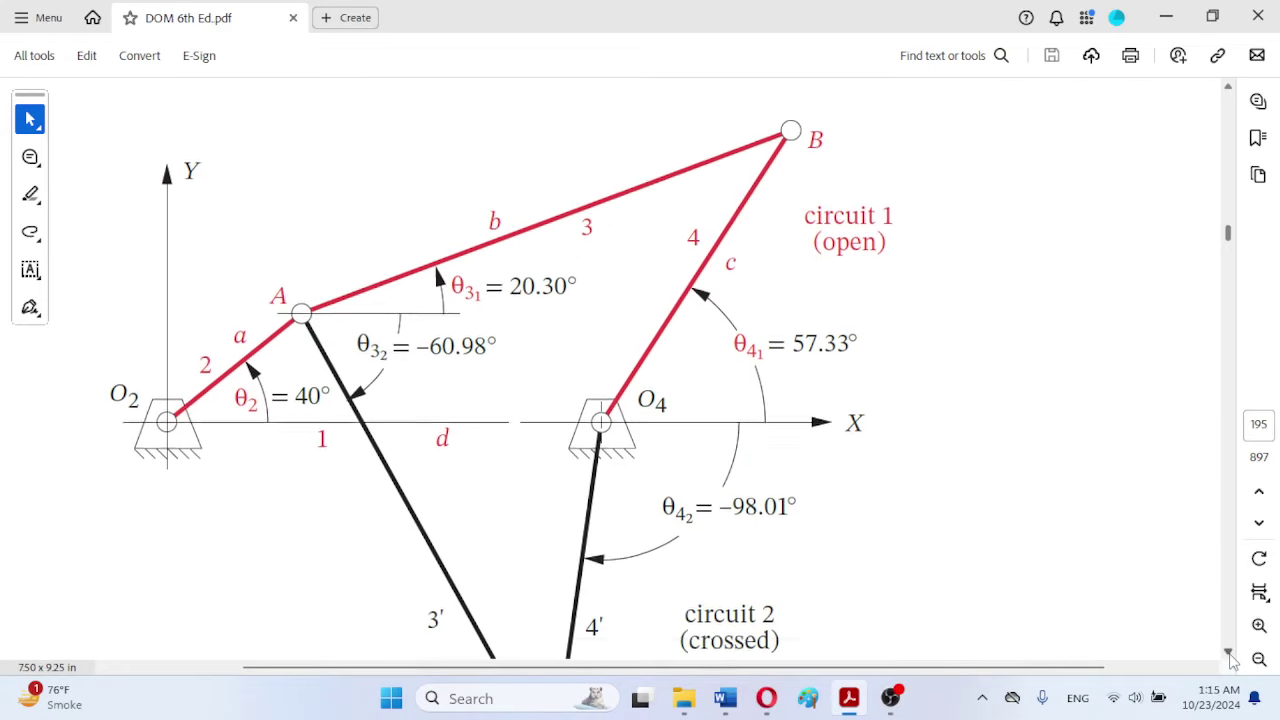
scroll(1232, 655, "down", 1)
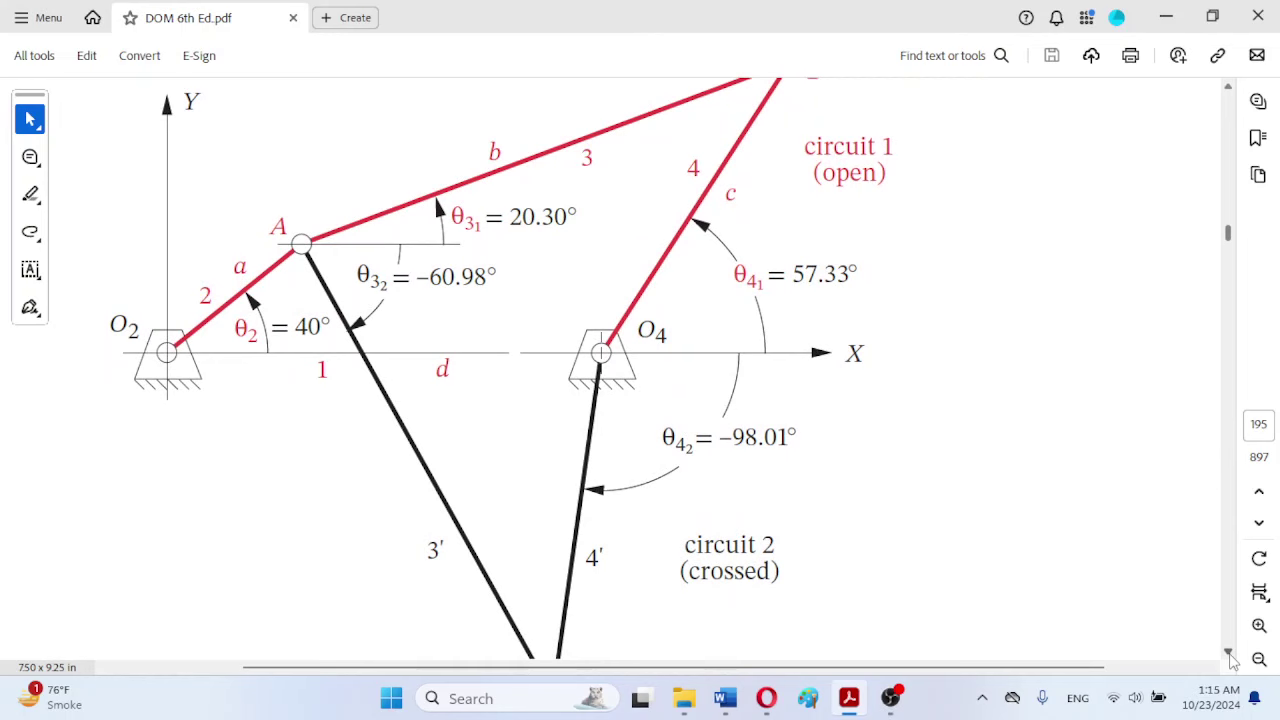
scroll(1232, 655, "down", 2)
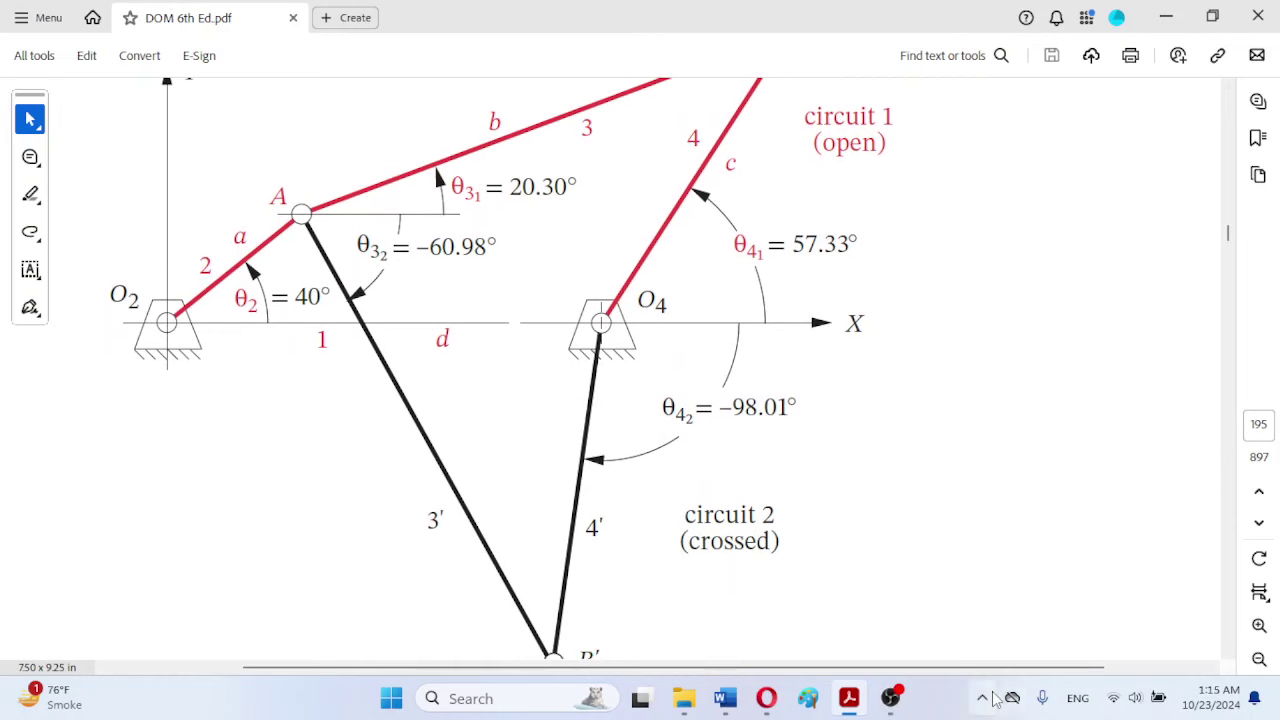
mouse_move(735, 703)
left_click(836, 612)
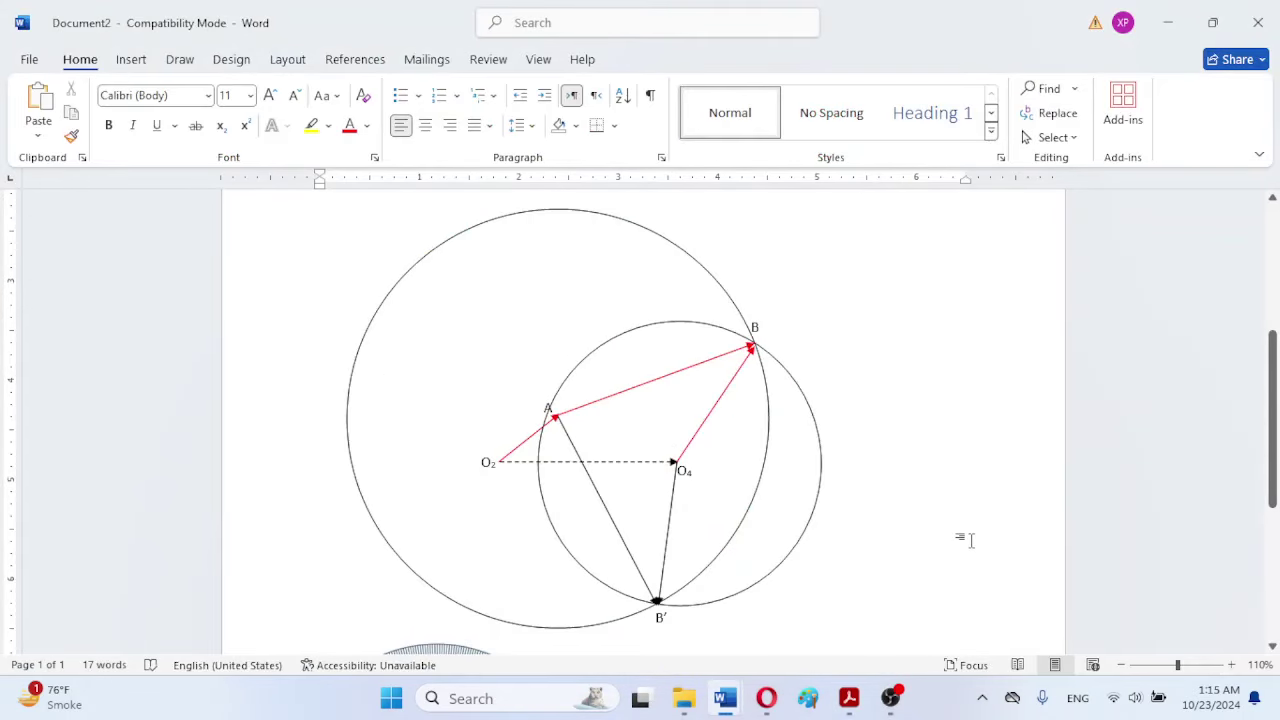
left_click(850, 705)
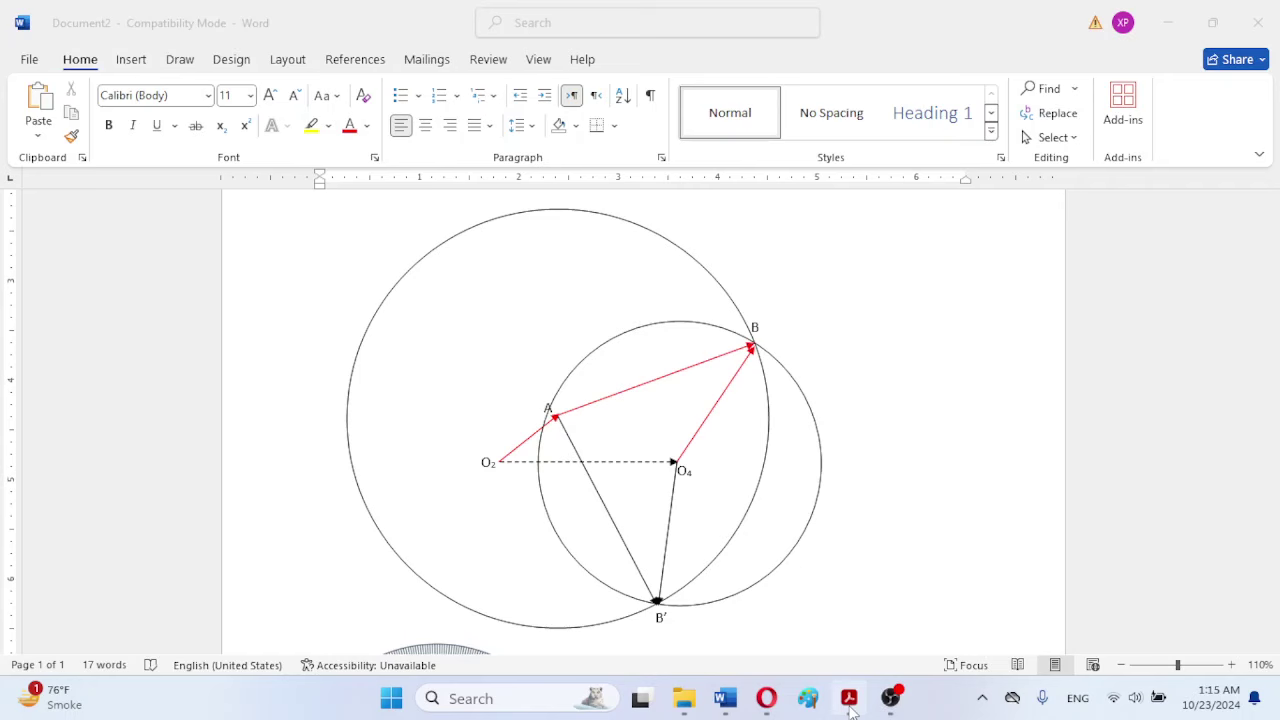
Step: Draw a horizontal line from point A and give it a dashed outline
left_click(850, 705)
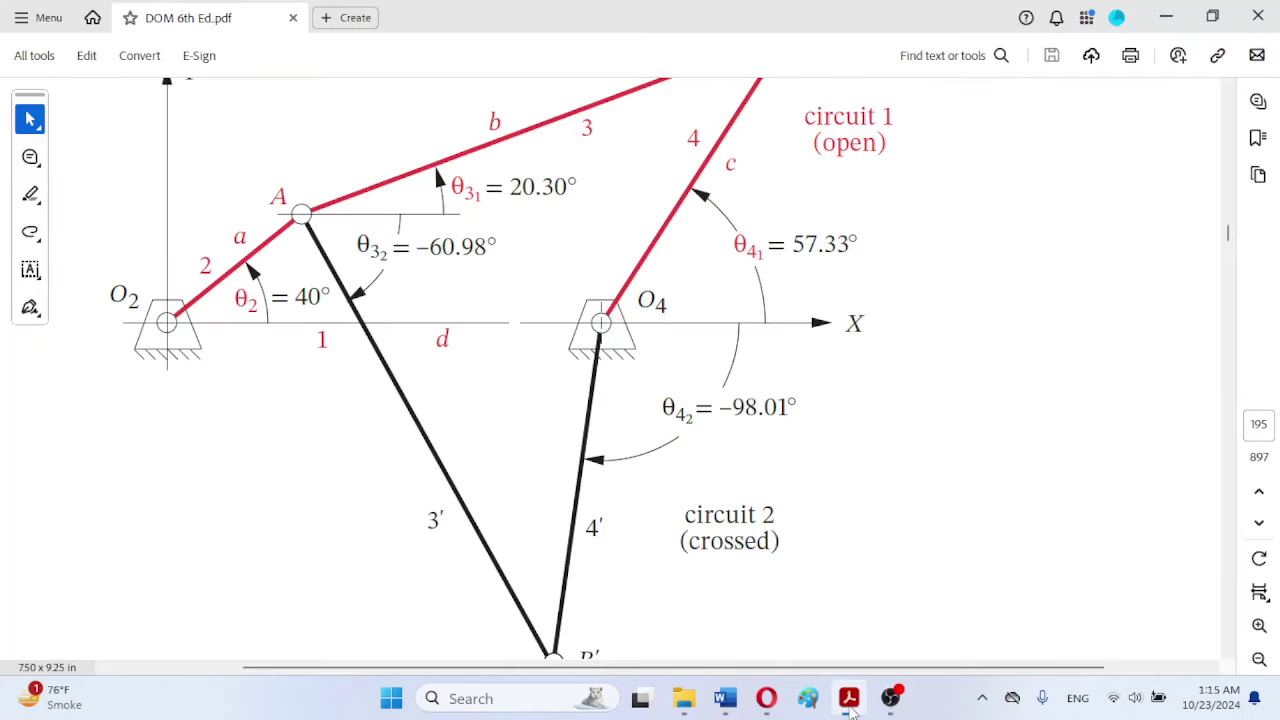
left_click(850, 705)
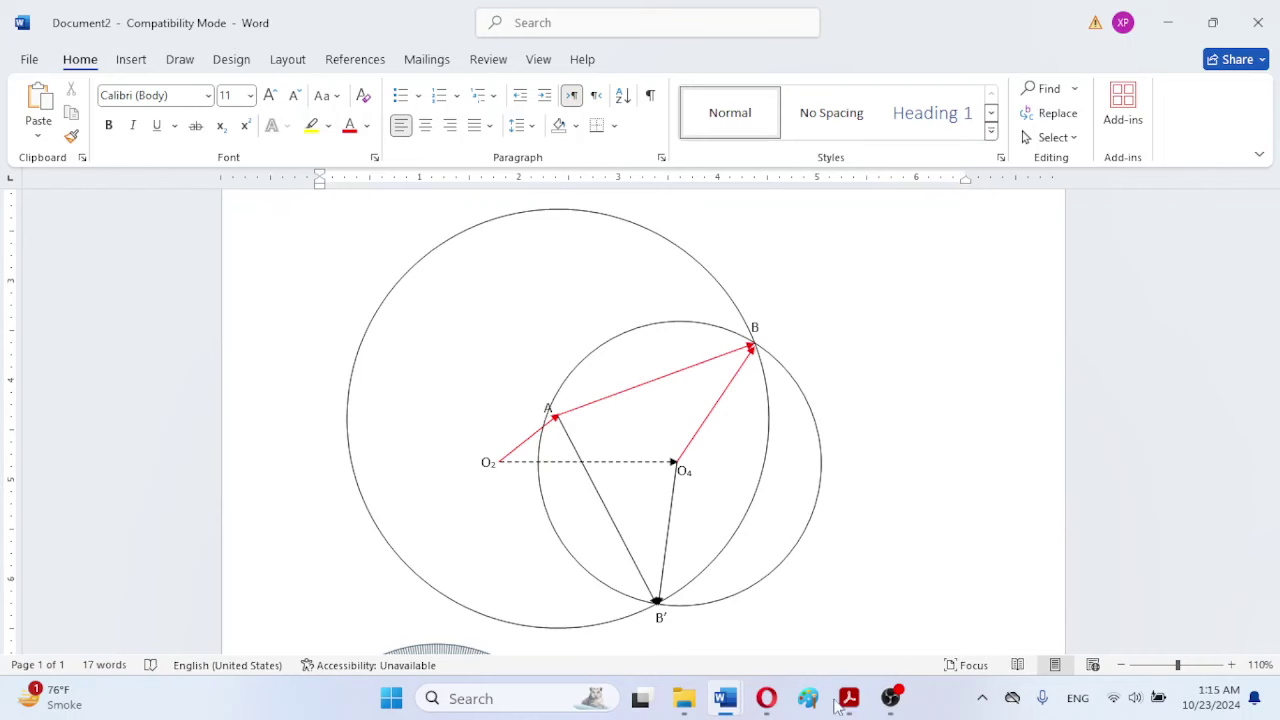
left_click(135, 62)
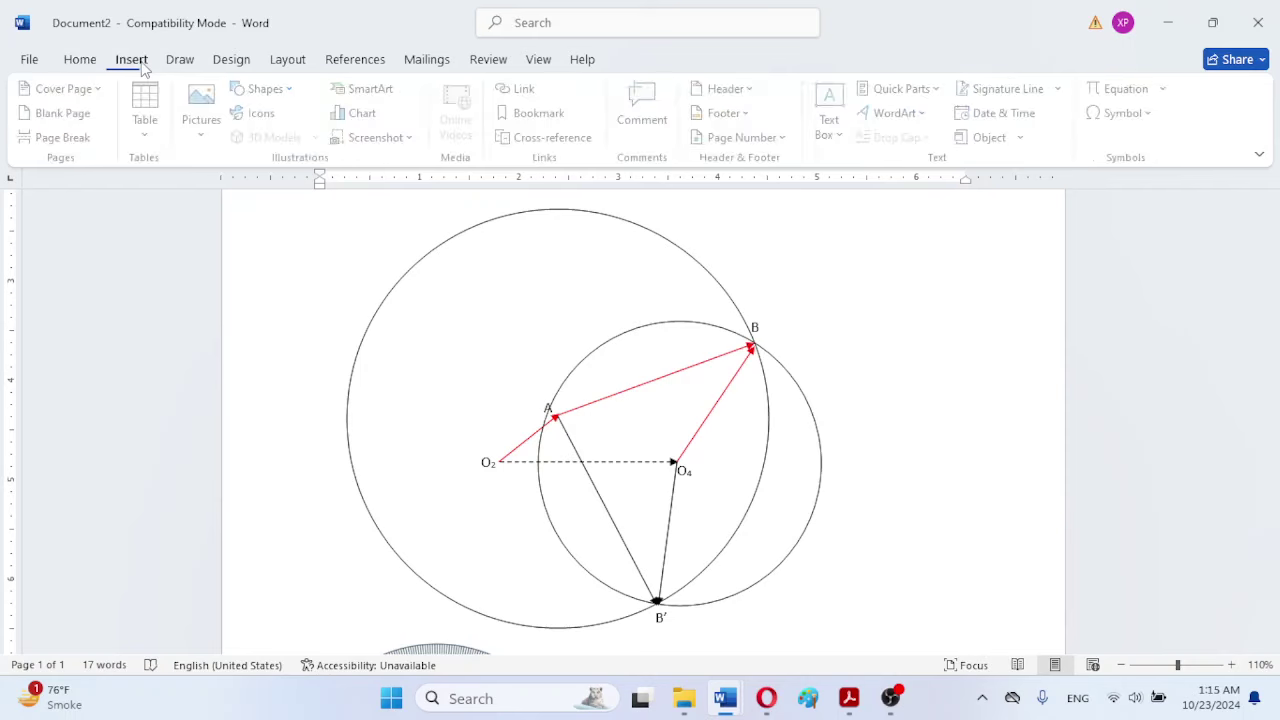
left_click(266, 89)
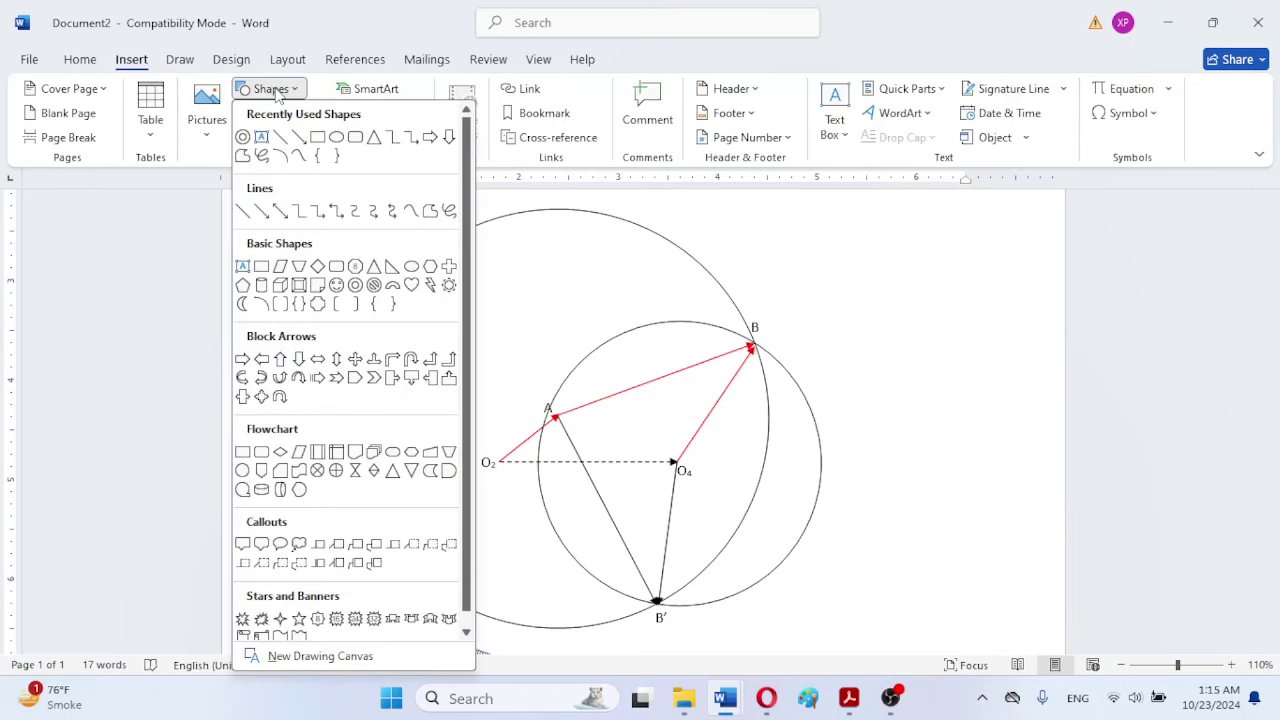
left_click(282, 139)
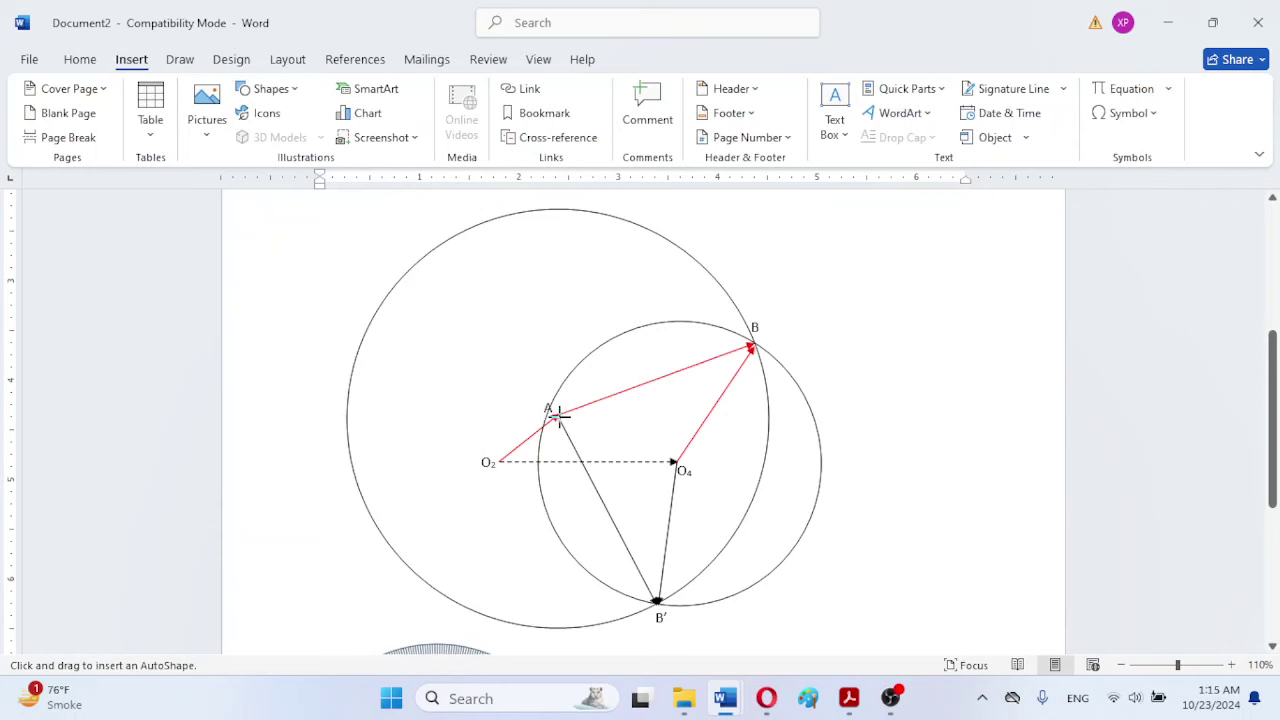
left_click_drag(558, 414, 679, 415)
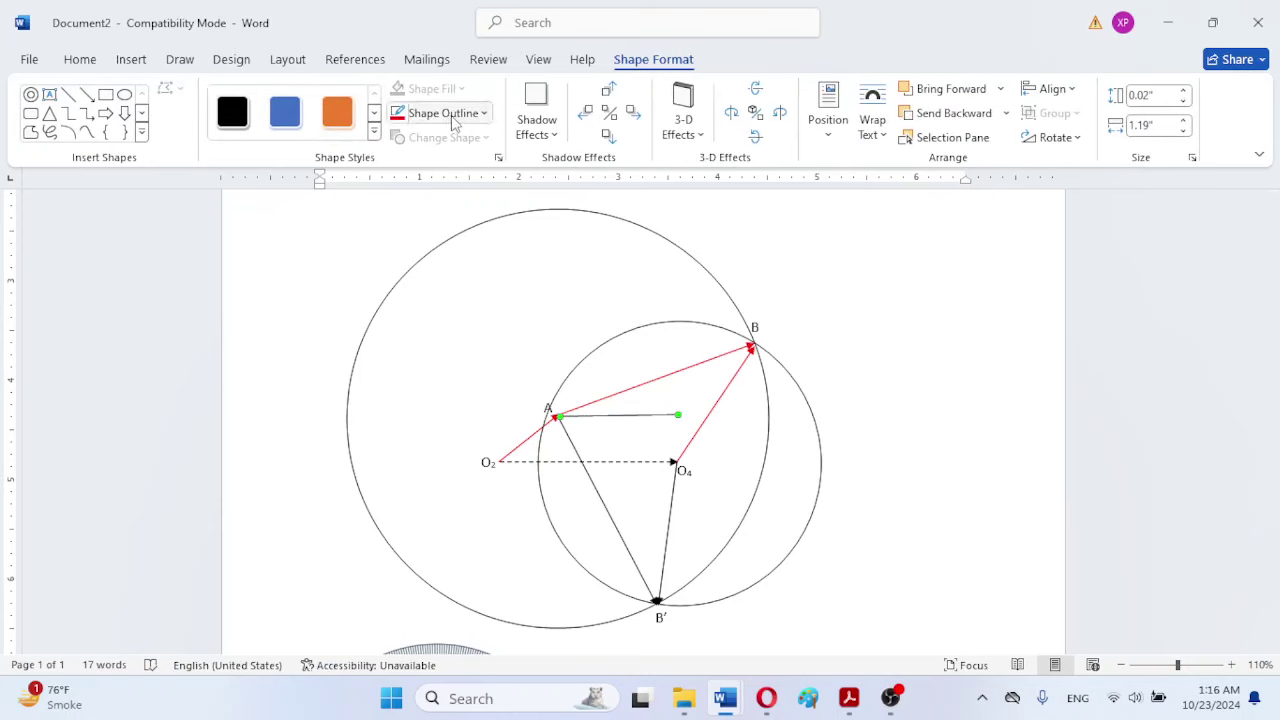
left_click(453, 117)
mouse_move(486, 443)
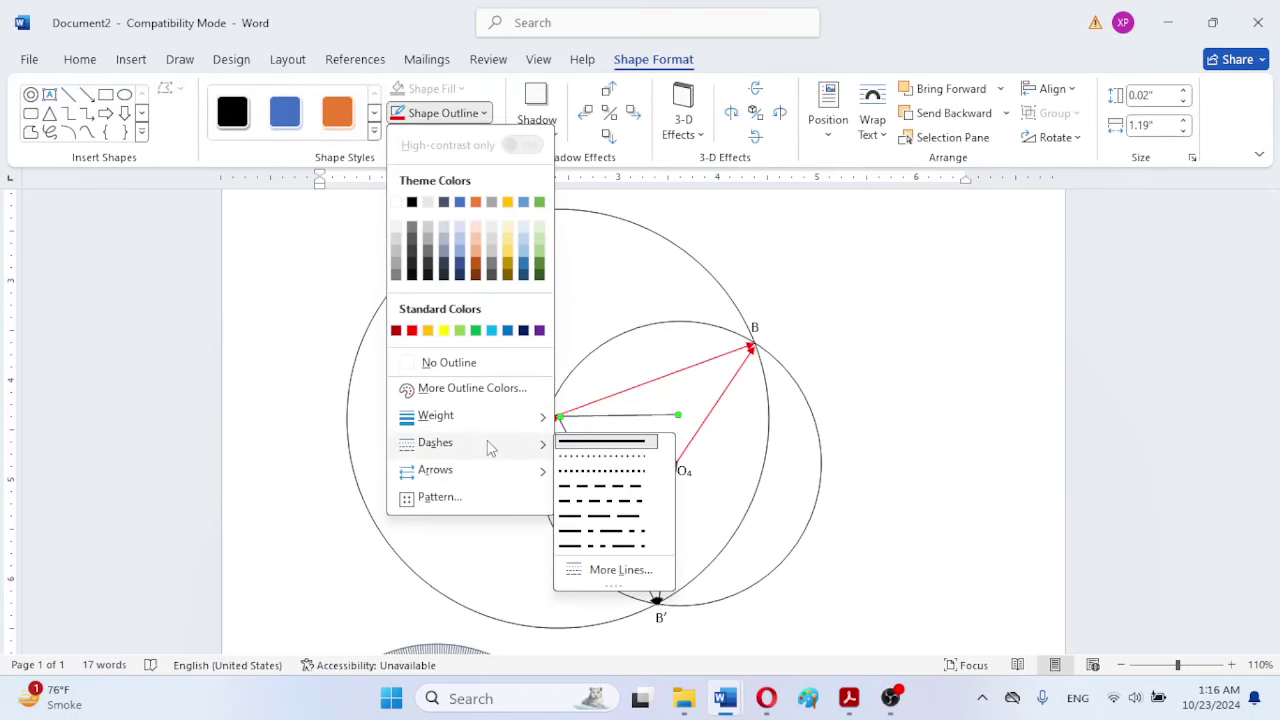
left_click(593, 489)
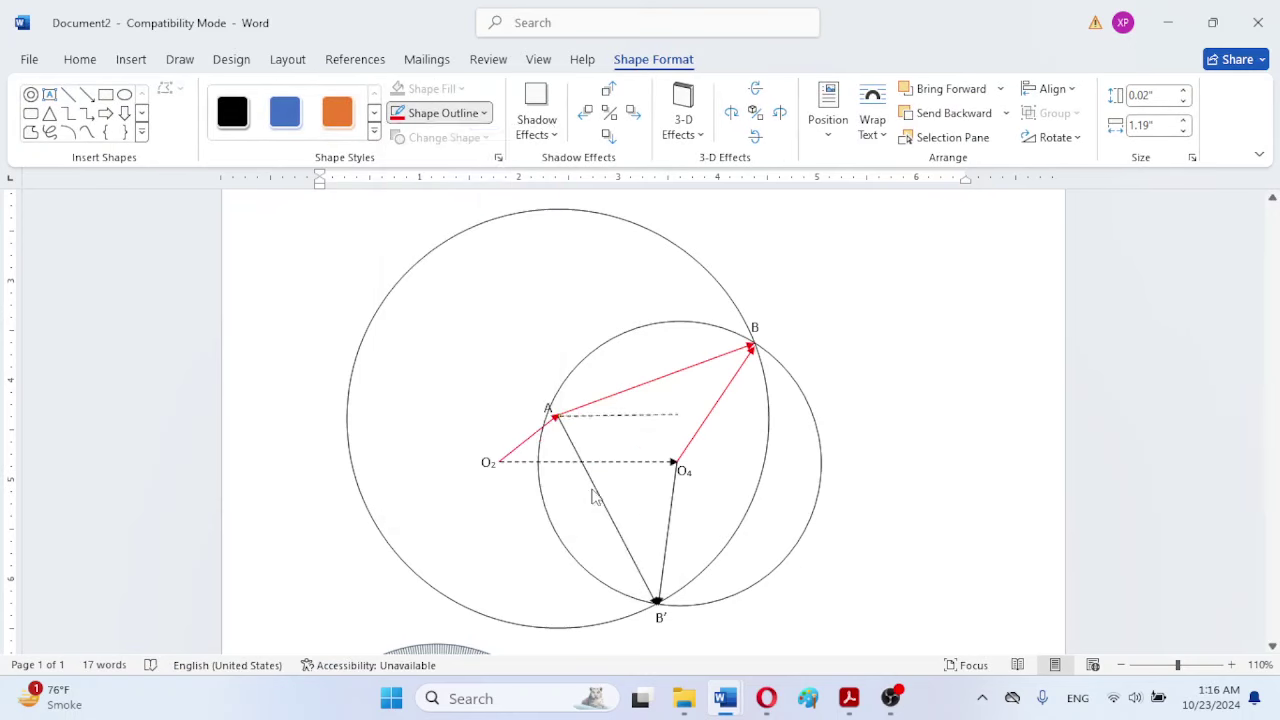
left_click(910, 472)
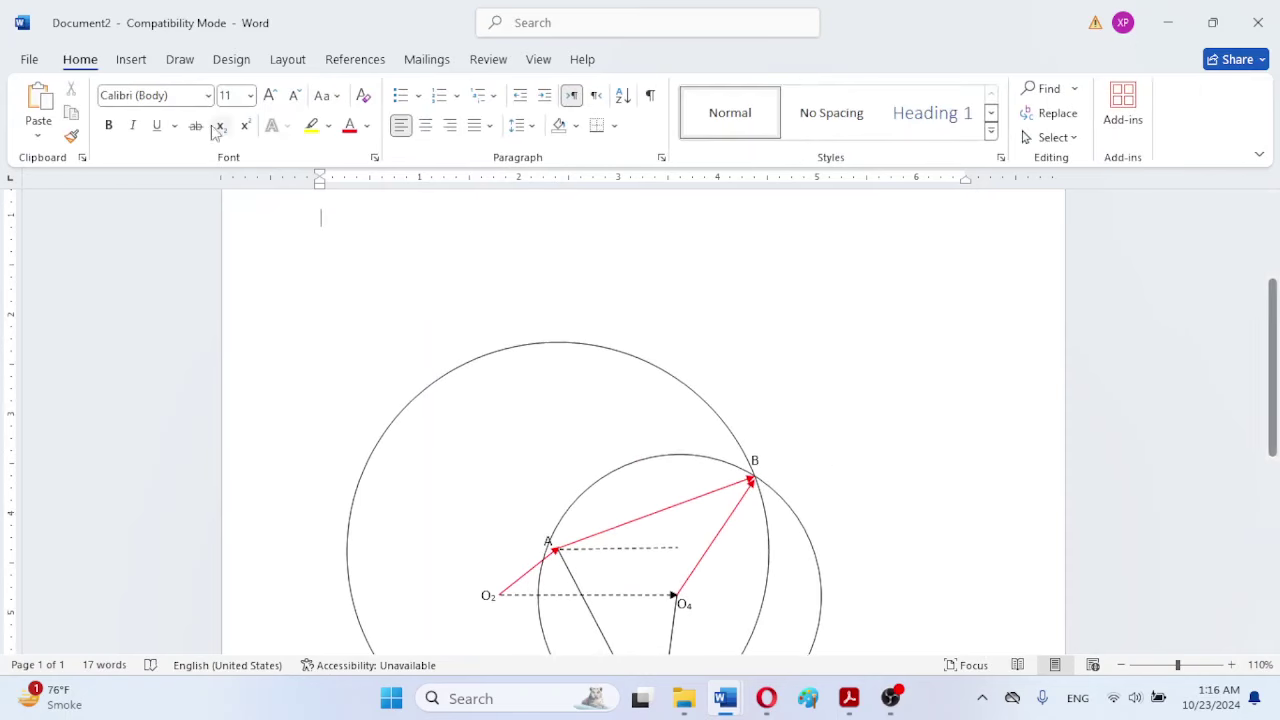
Step: Copy the dashed line and place the duplicate running right from O4
left_click(601, 549)
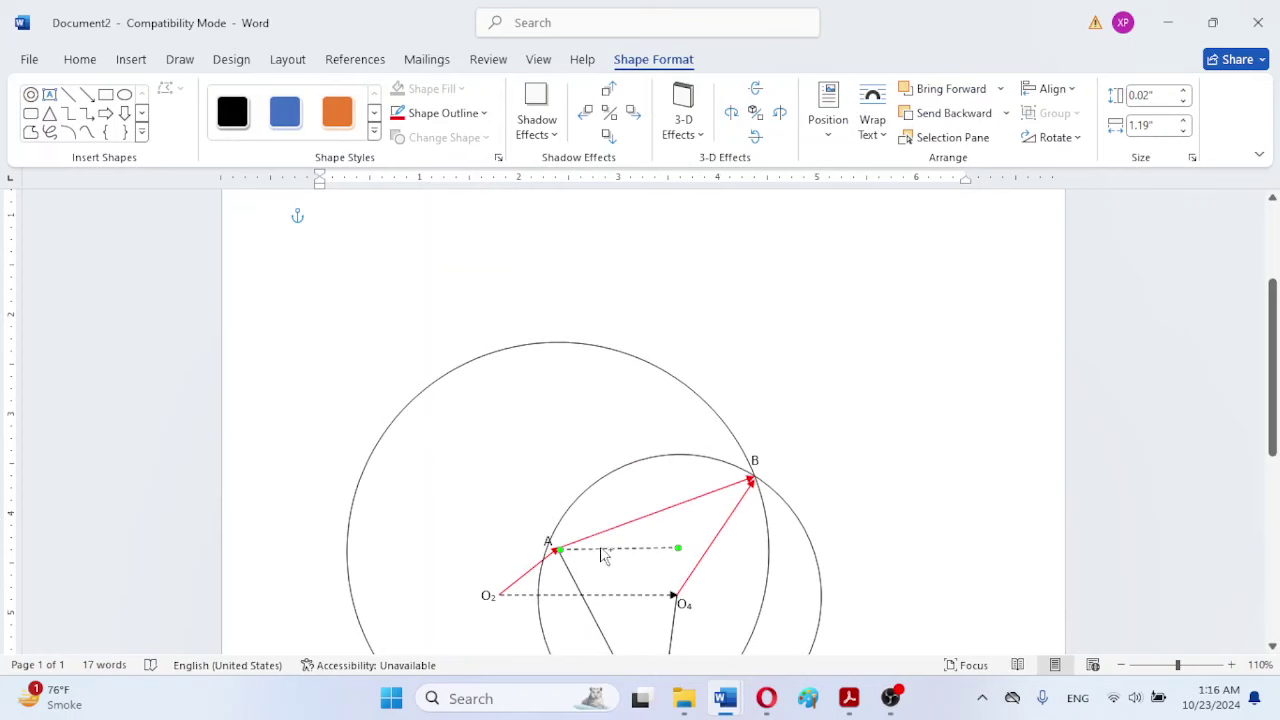
key("ctrl+c")
key("ctrl+v")
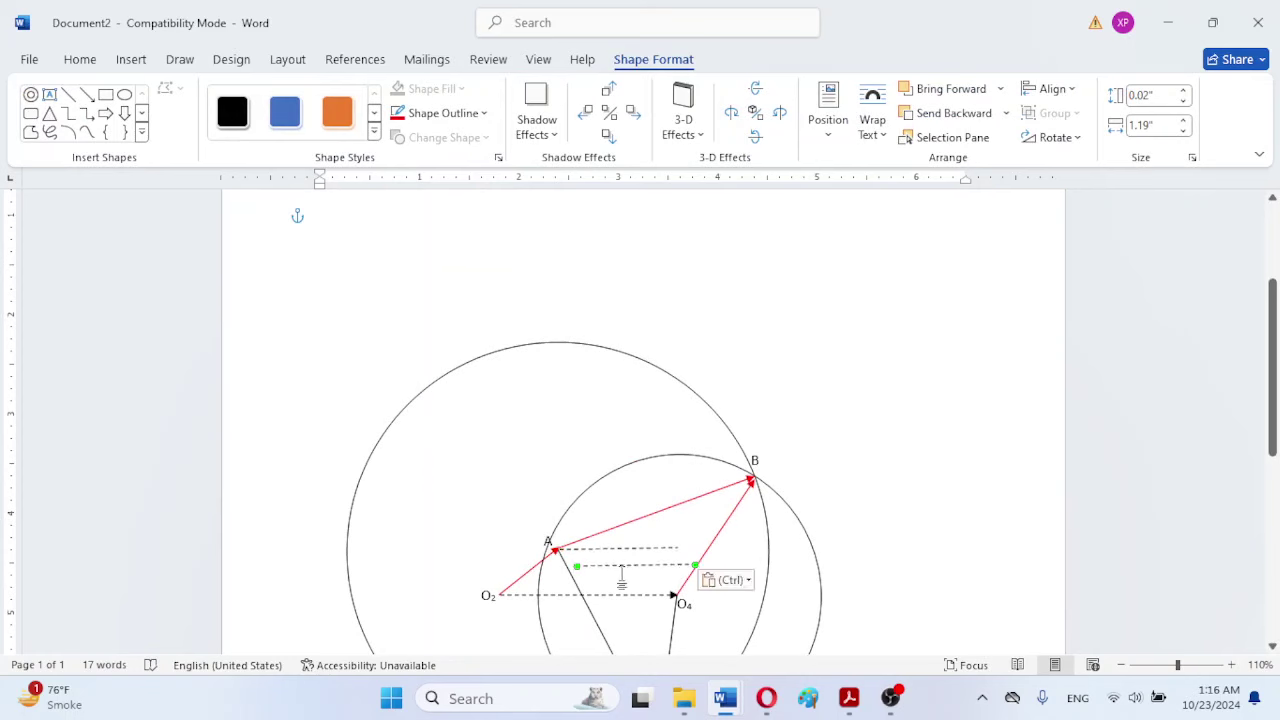
left_click_drag(621, 567, 722, 594)
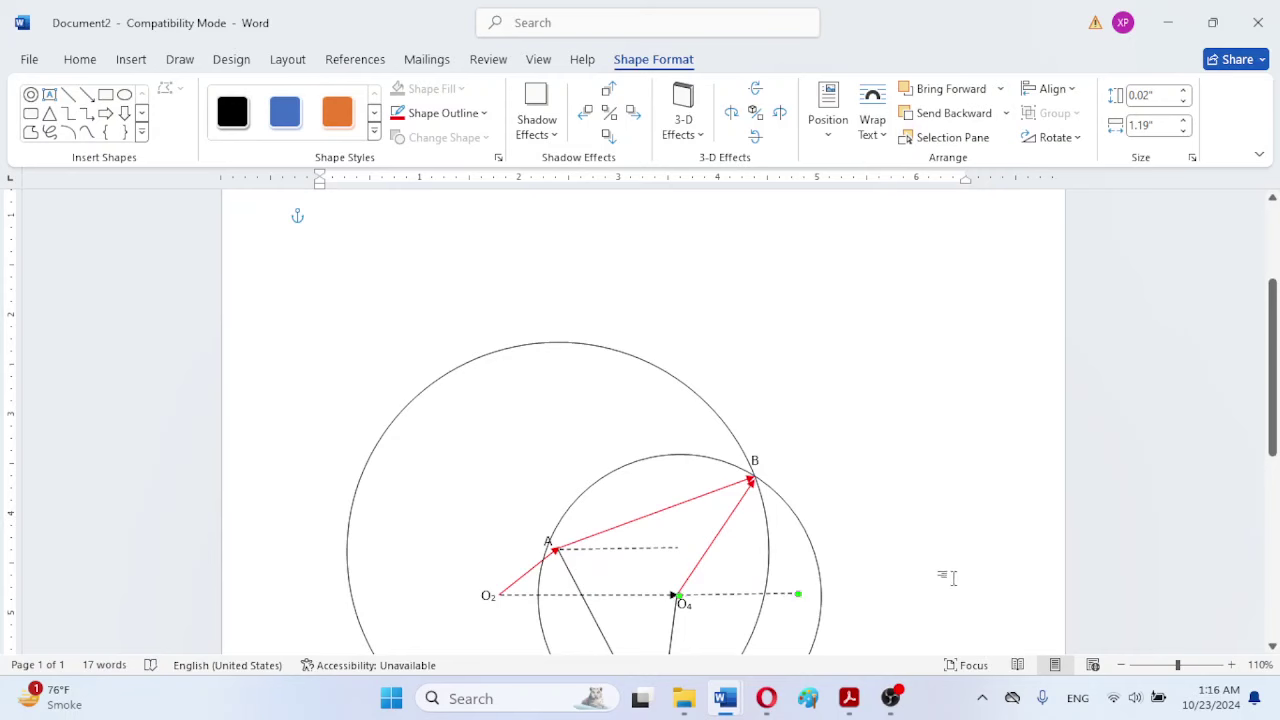
left_click(372, 239)
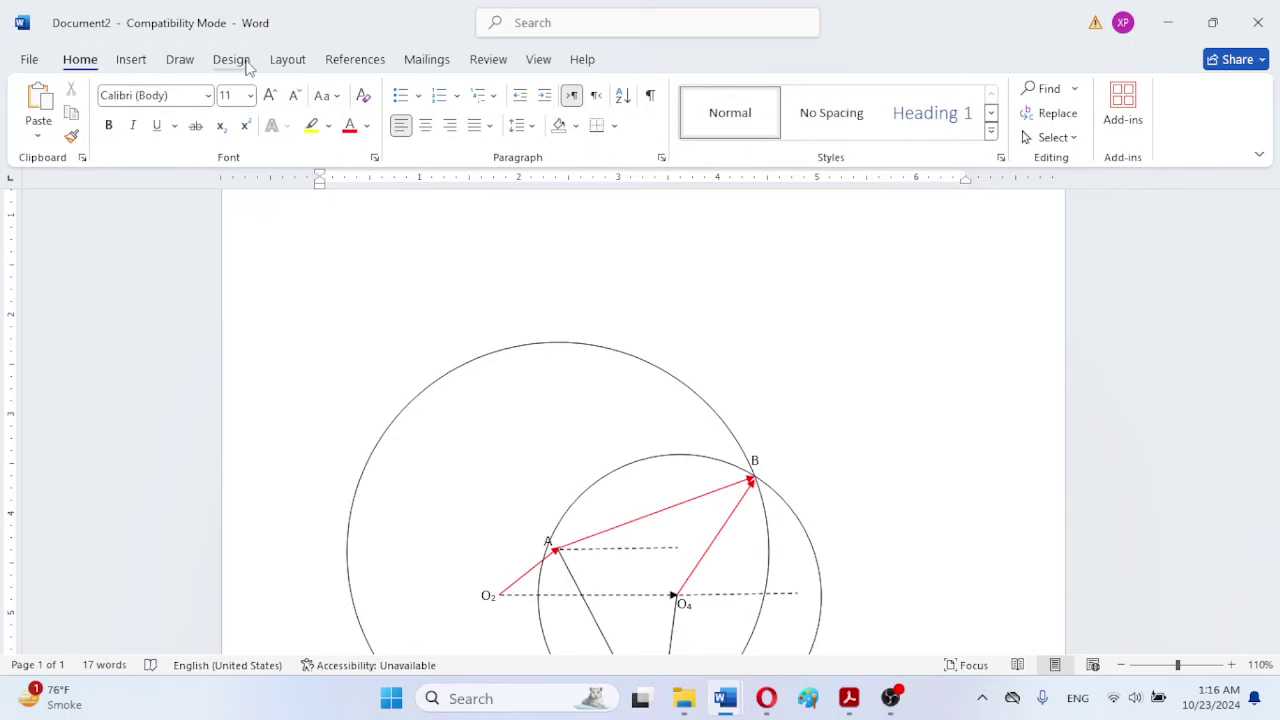
Step: Draw a small arc at A for its angle and place a copy at O4
left_click(140, 62)
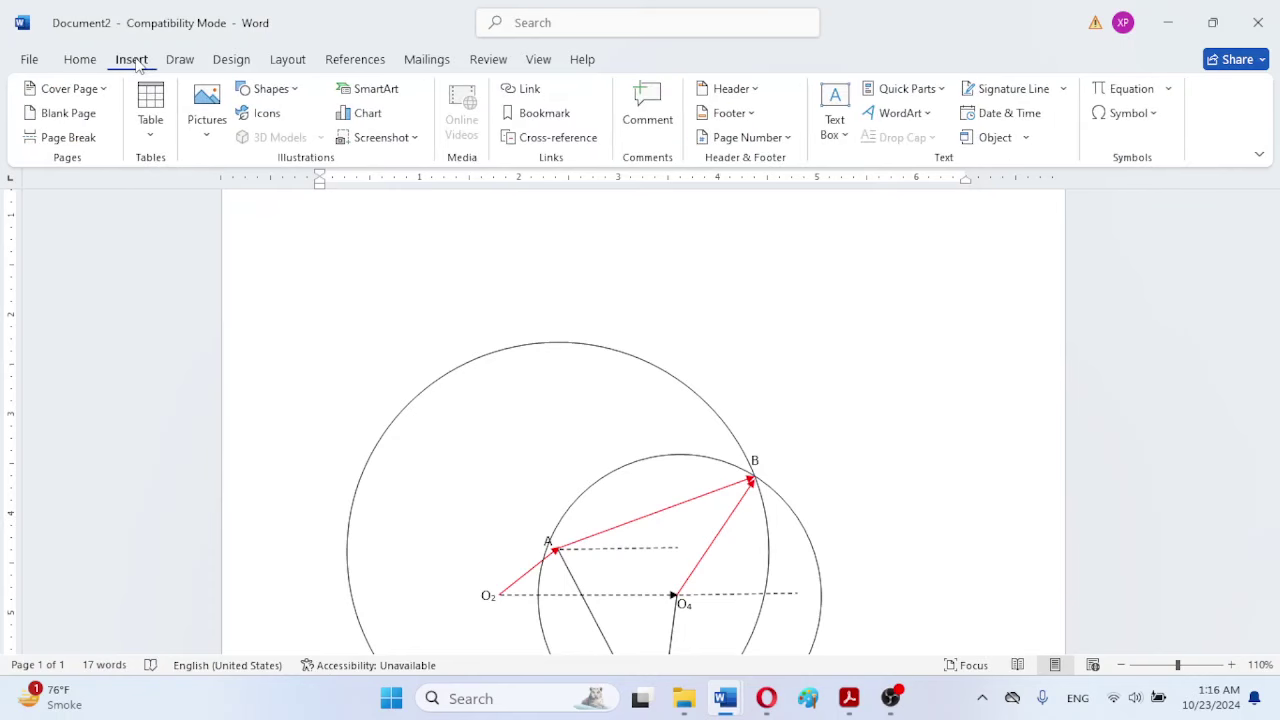
left_click(278, 91)
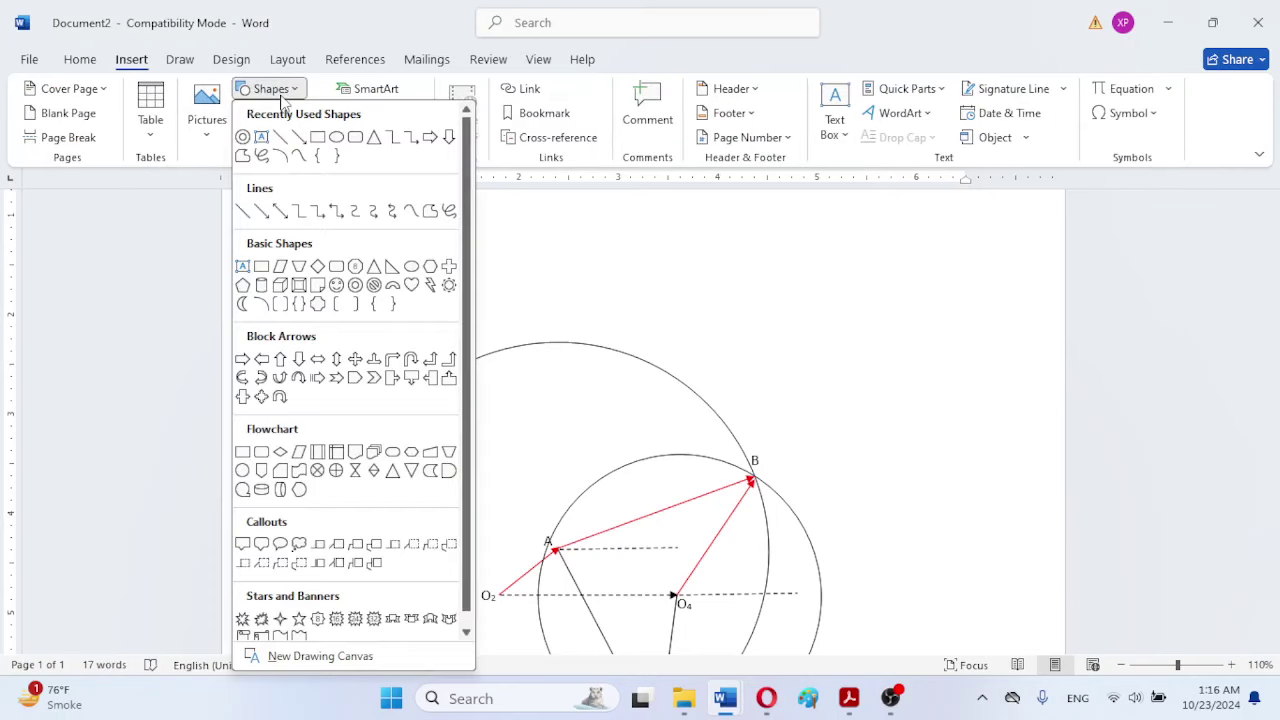
left_click(285, 156)
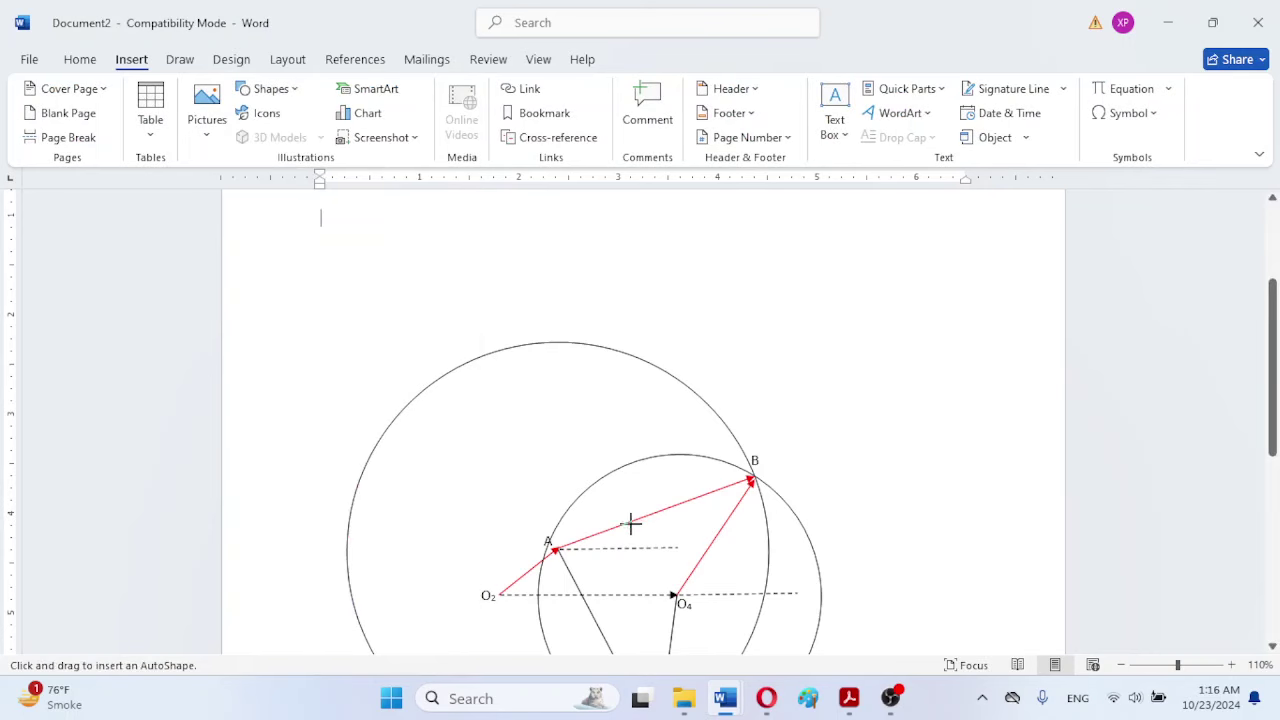
left_click_drag(630, 522, 652, 550)
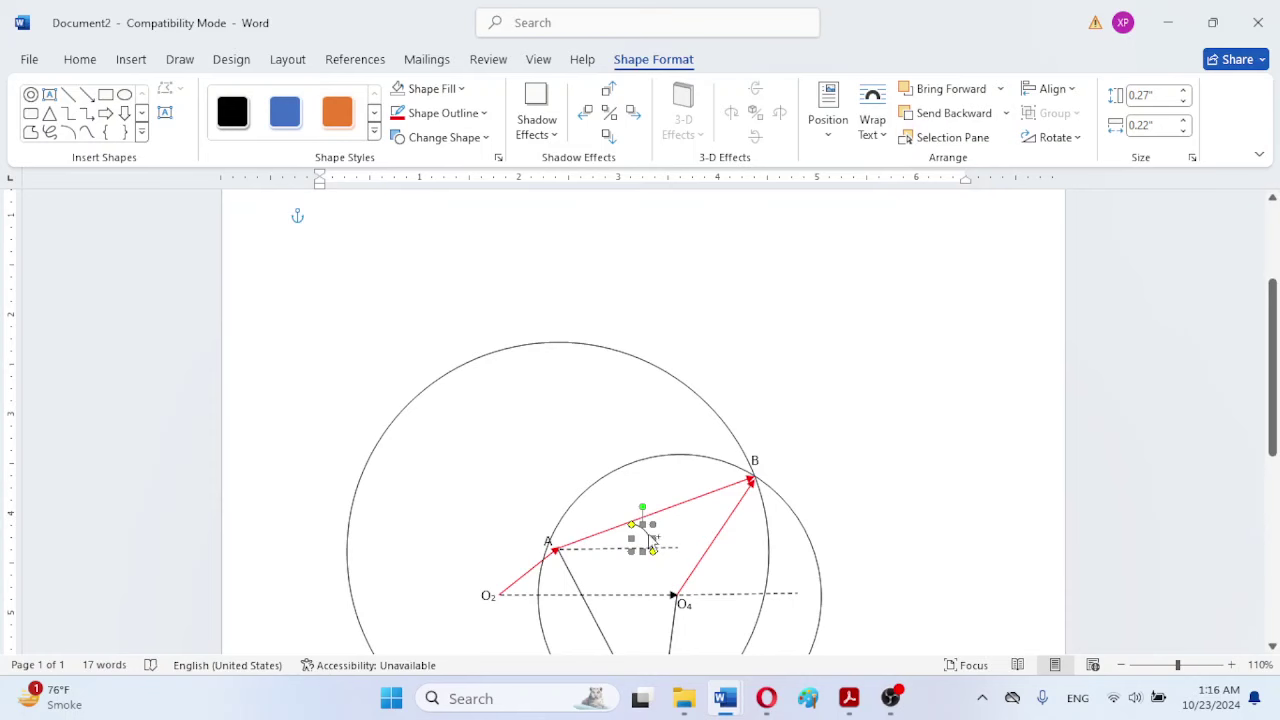
left_click_drag(650, 540, 711, 570)
left_click(943, 545)
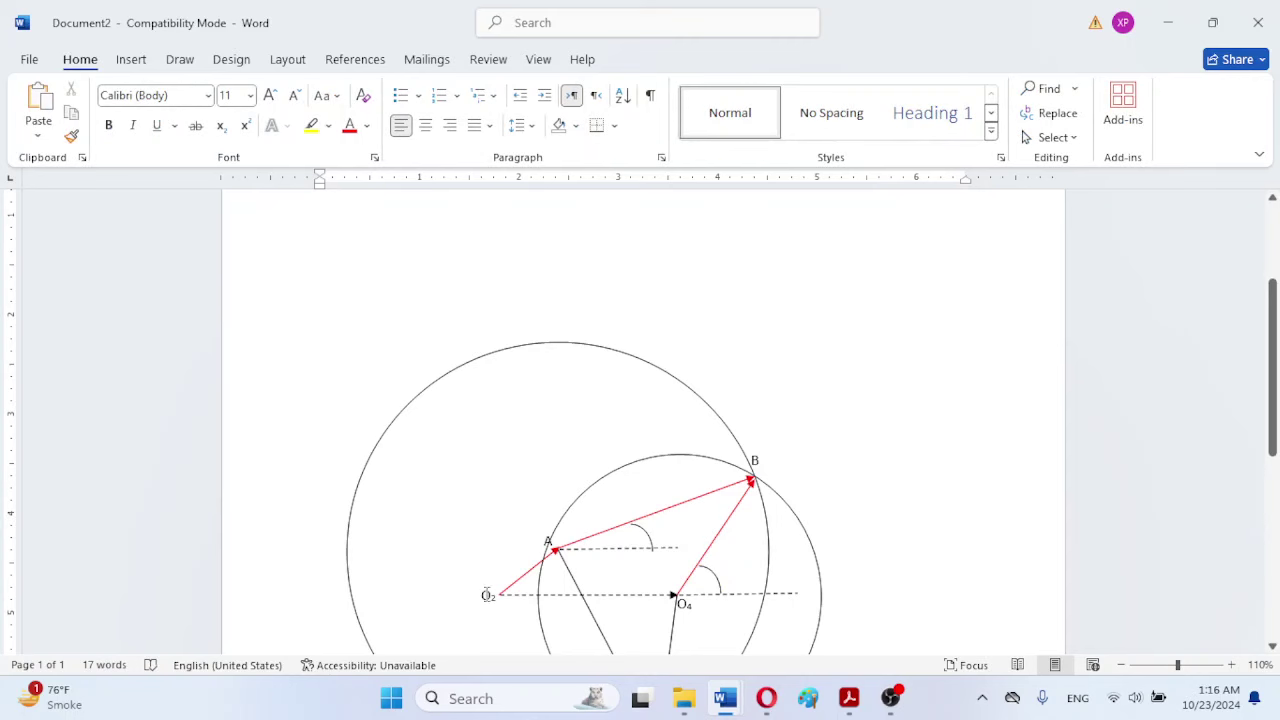
Step: Paste a copy of the O2 label beside A's arc and replace its O with the Θ symbol
left_click(487, 597)
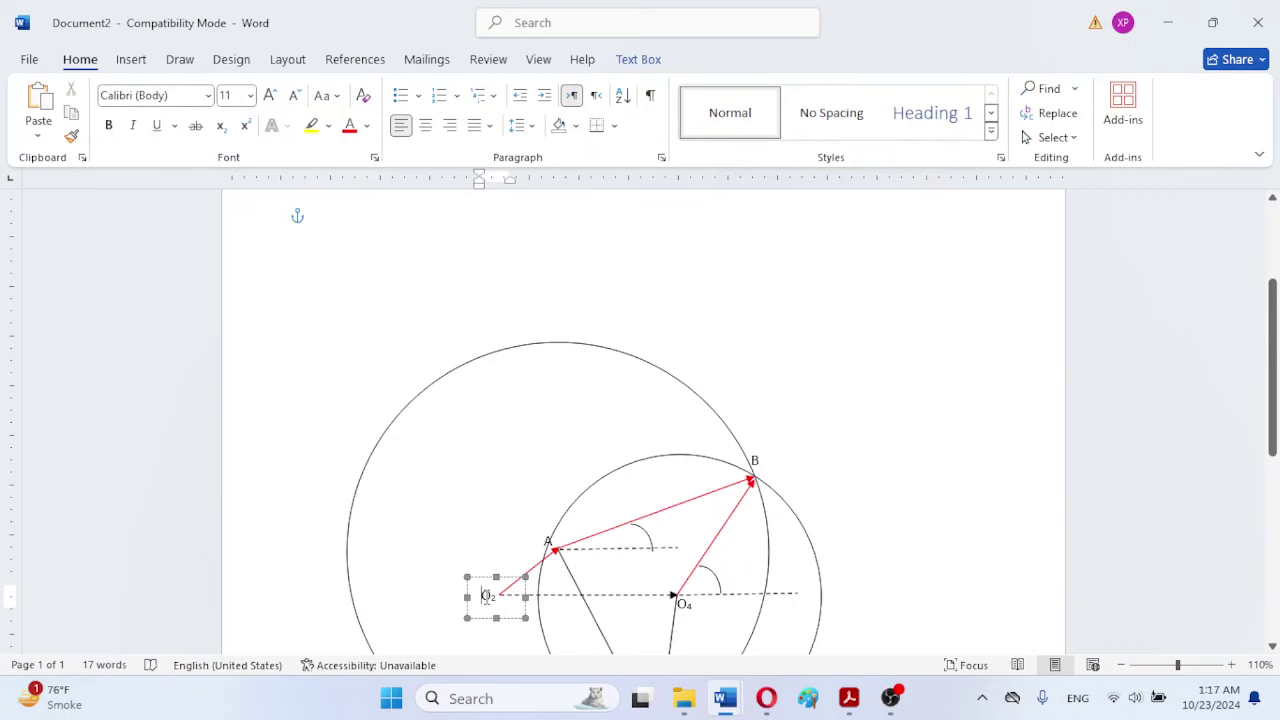
left_click(487, 578)
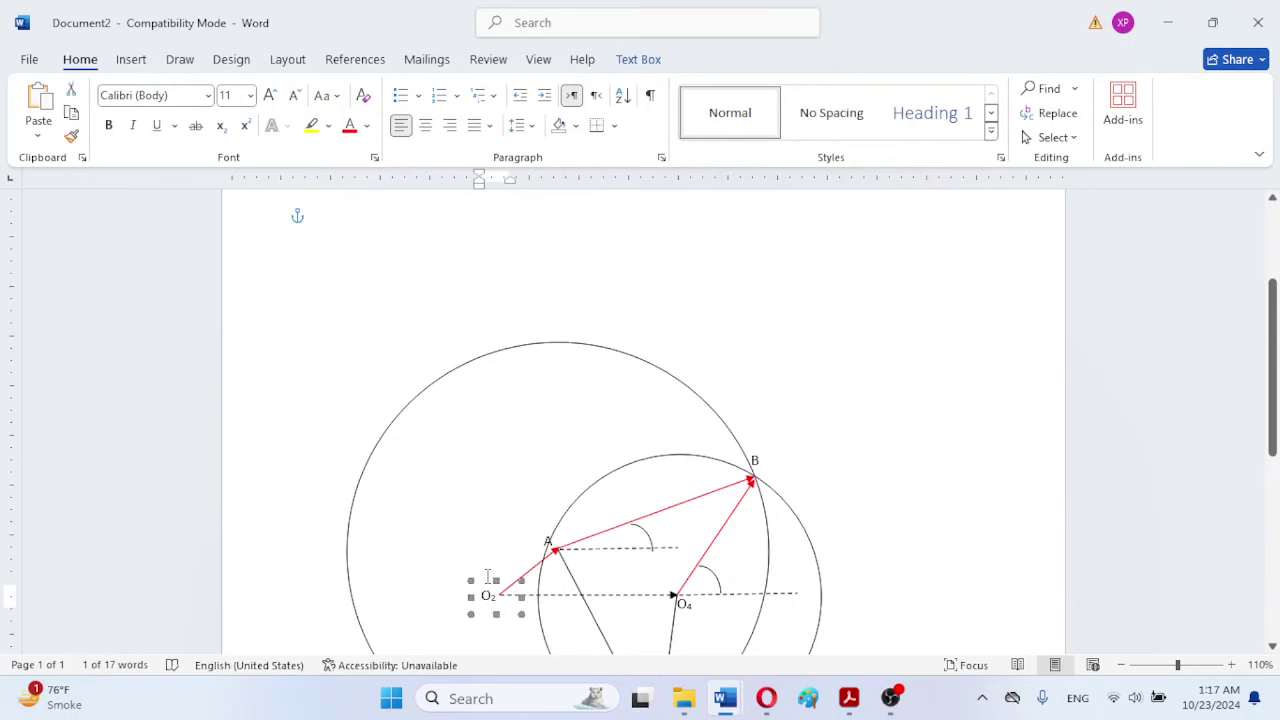
key("ctrl+v")
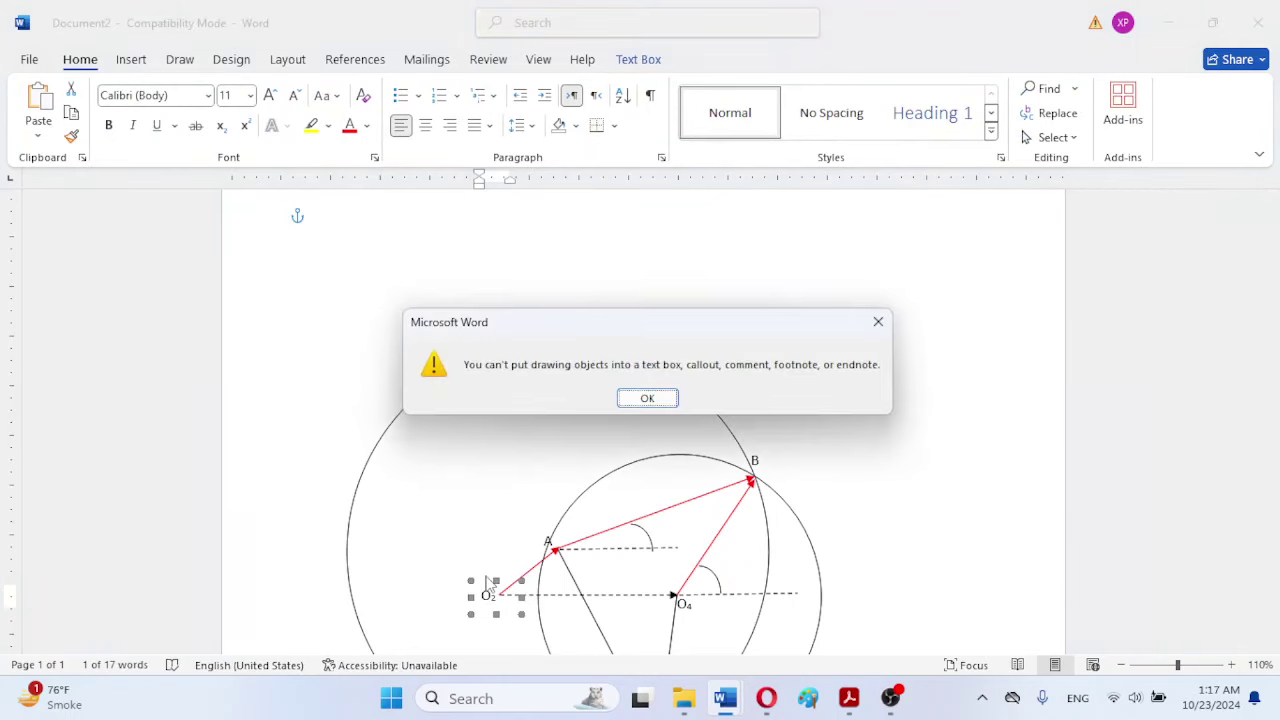
left_click(878, 321)
left_click(499, 297)
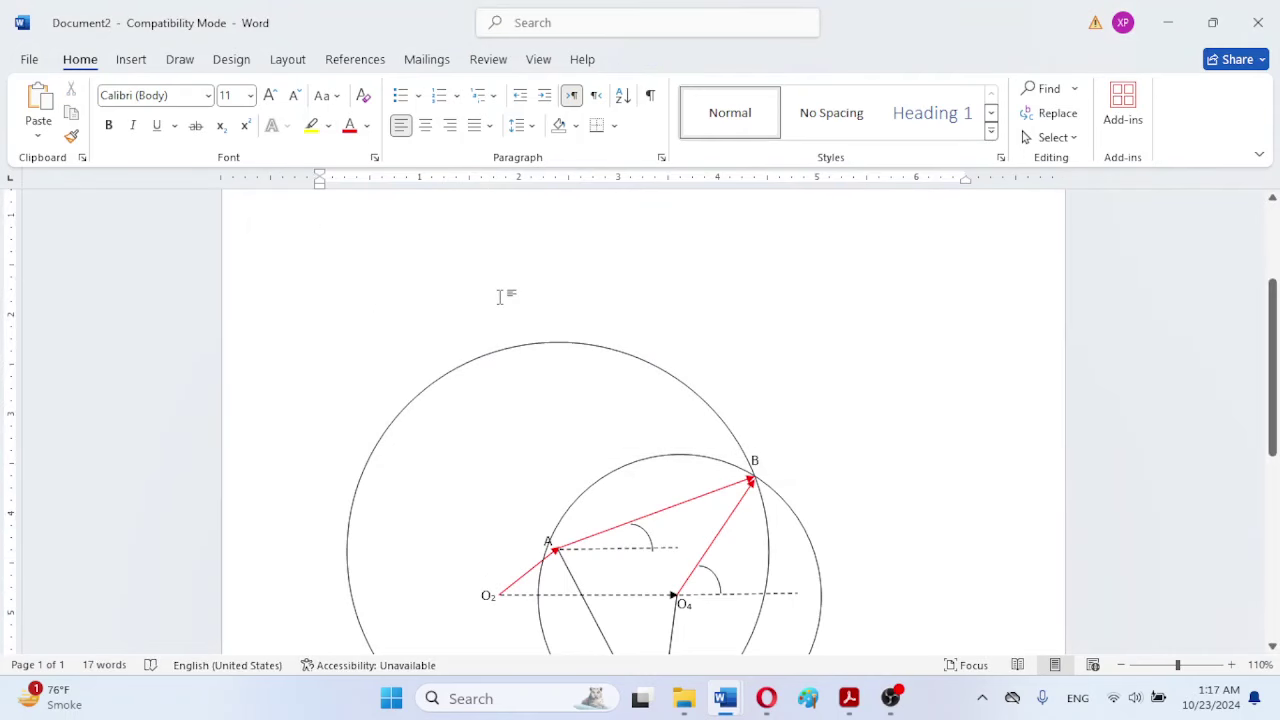
key("ctrl+v")
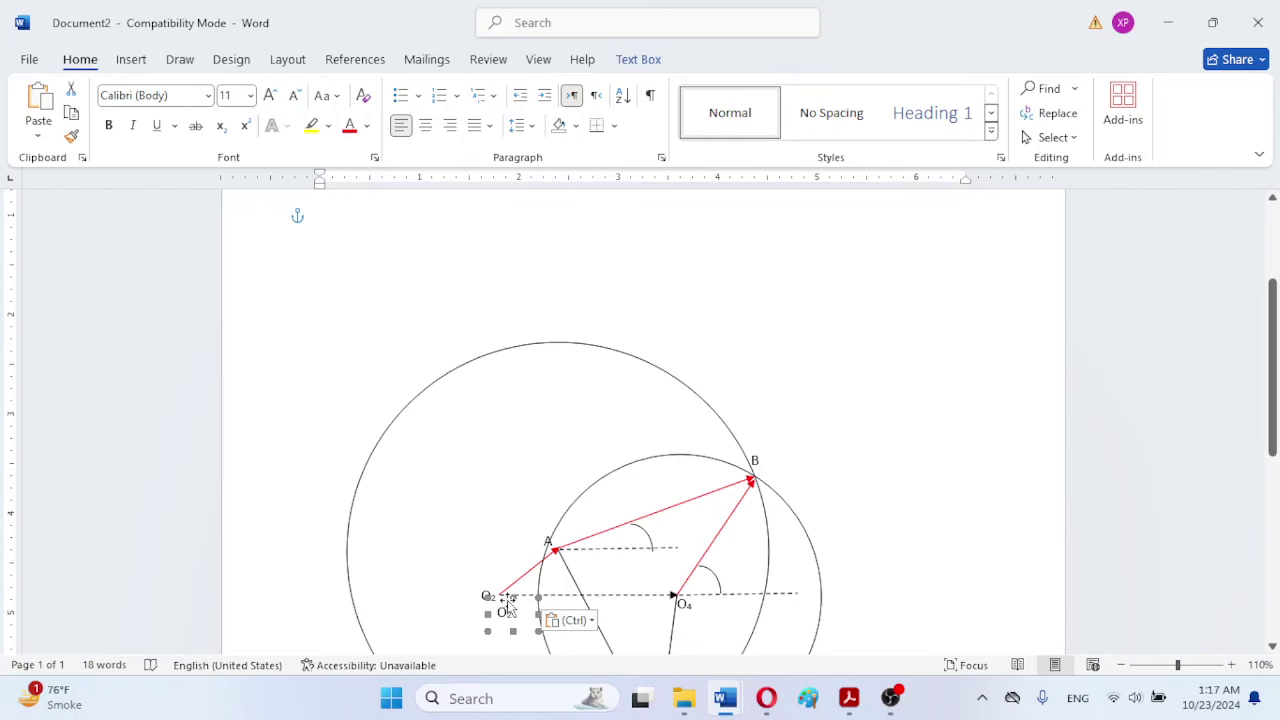
left_click_drag(508, 600, 670, 516)
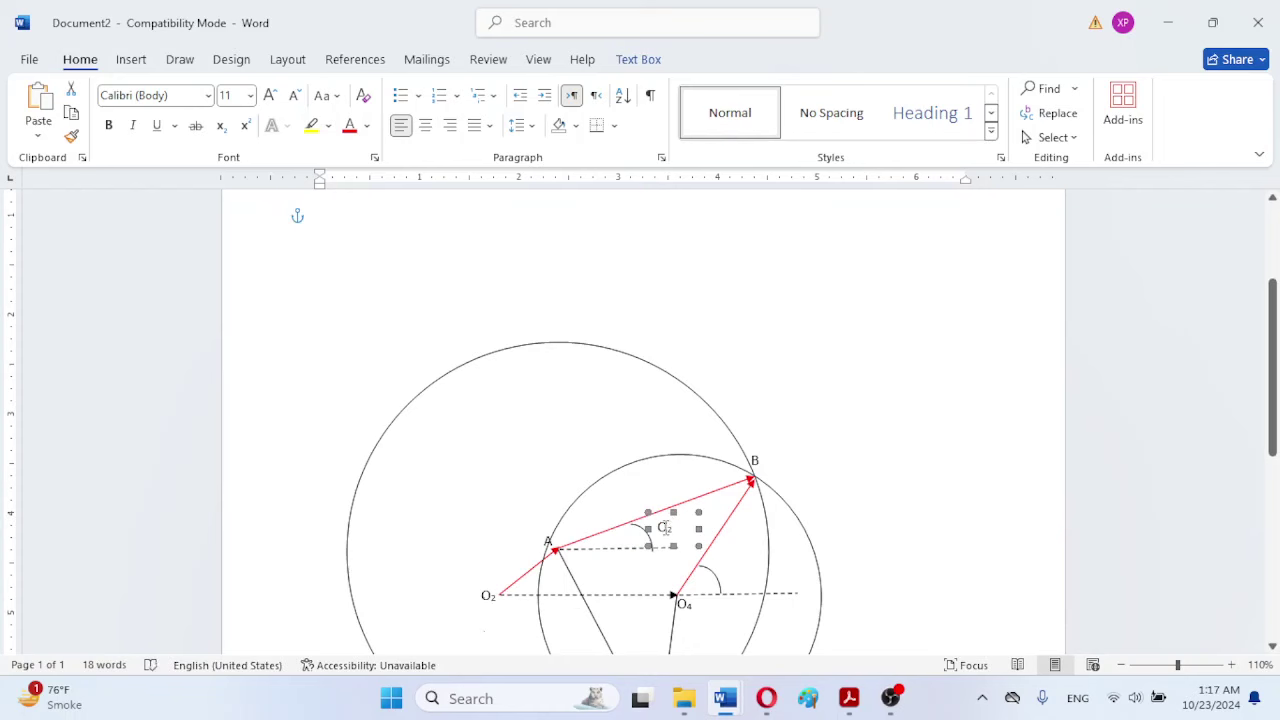
double_click(662, 527)
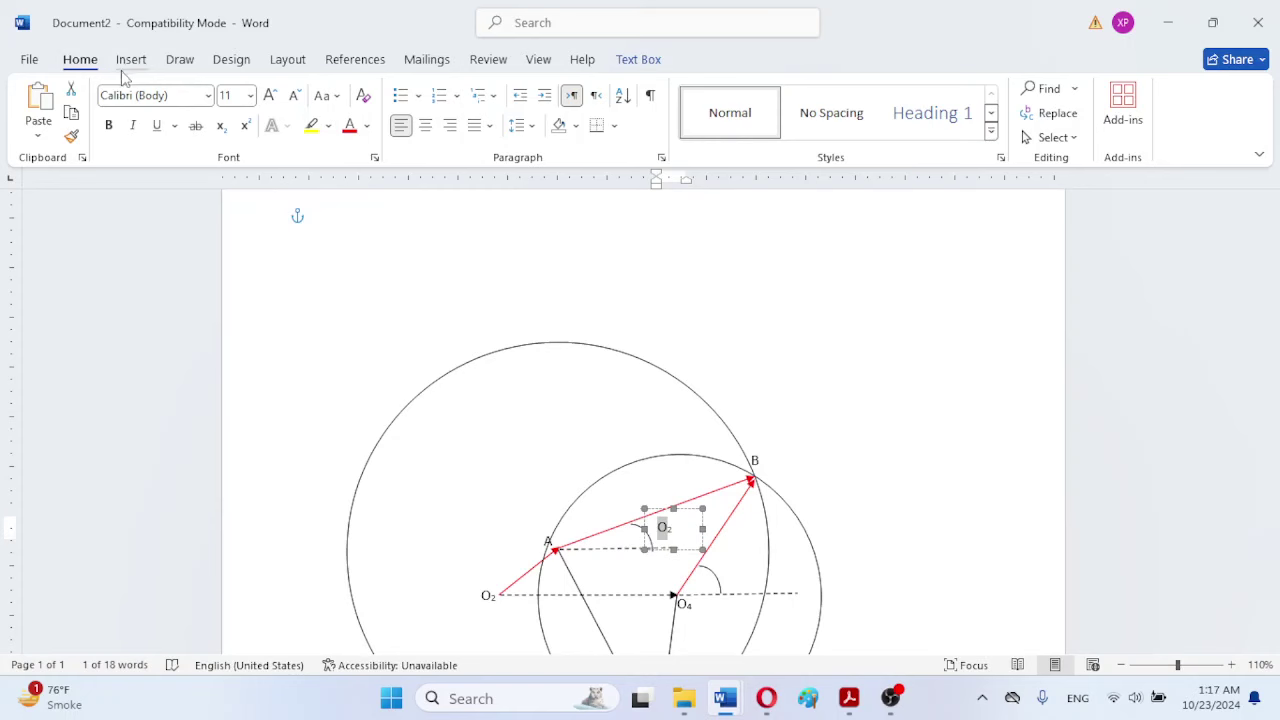
left_click(143, 63)
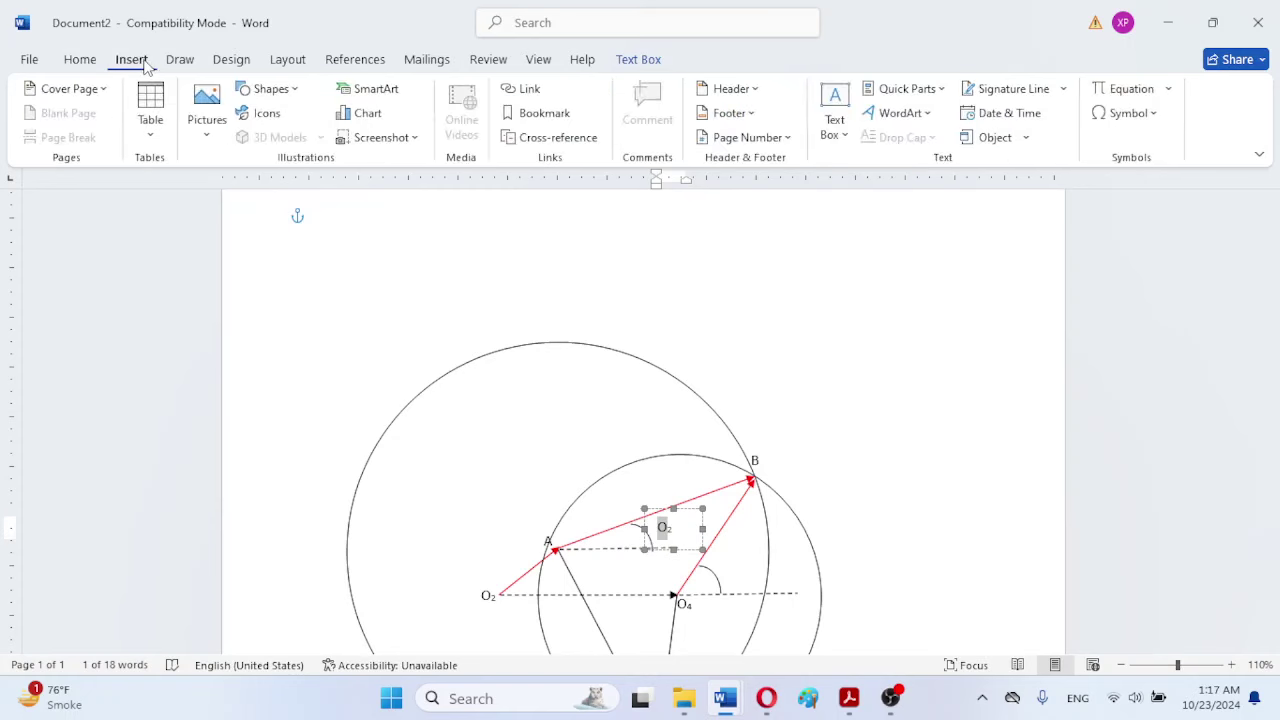
left_click(1138, 116)
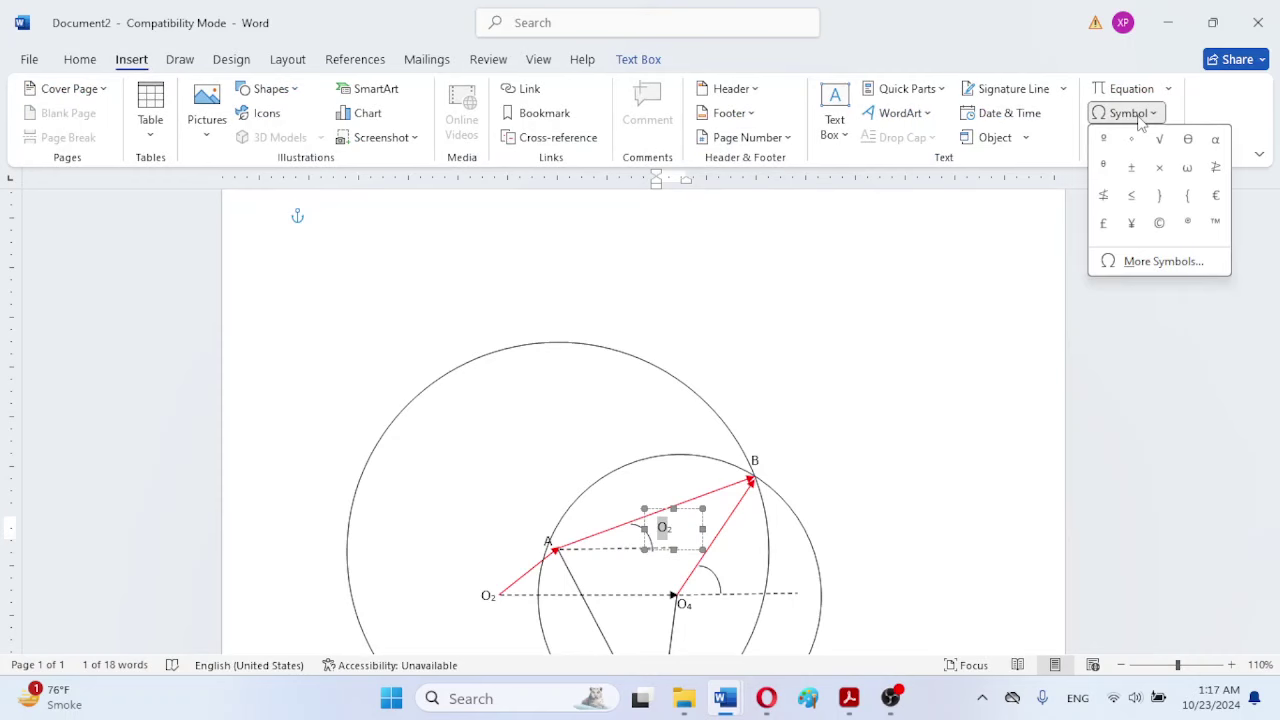
left_click(1189, 140)
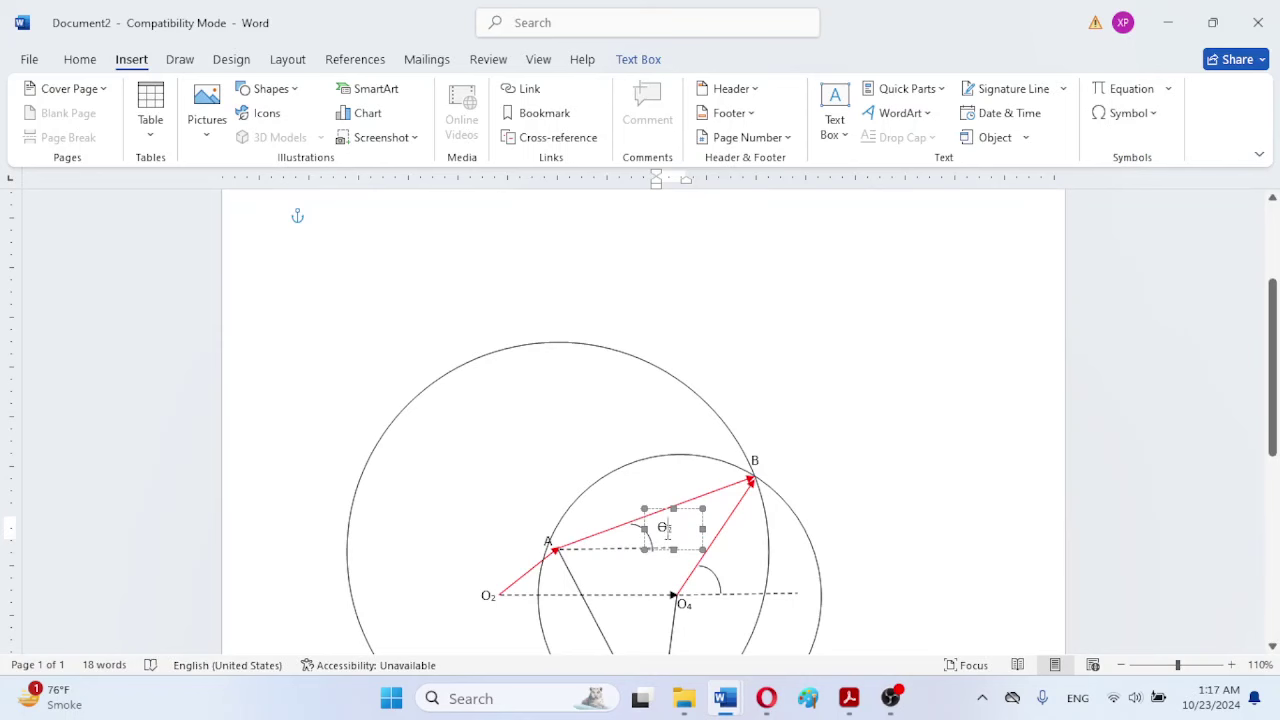
Step: Retype the label's subscript digits and reapply subscript formatting so it reads Θ31
double_click(671, 531)
type("31")
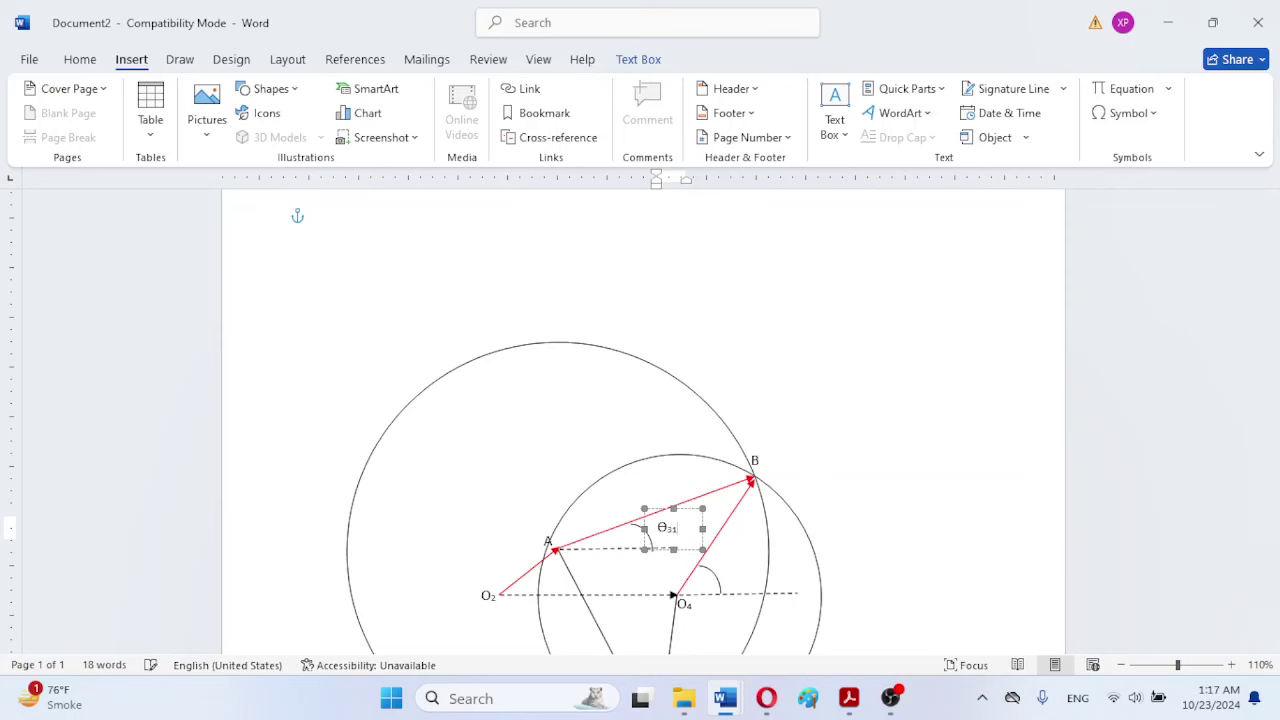
type("4")
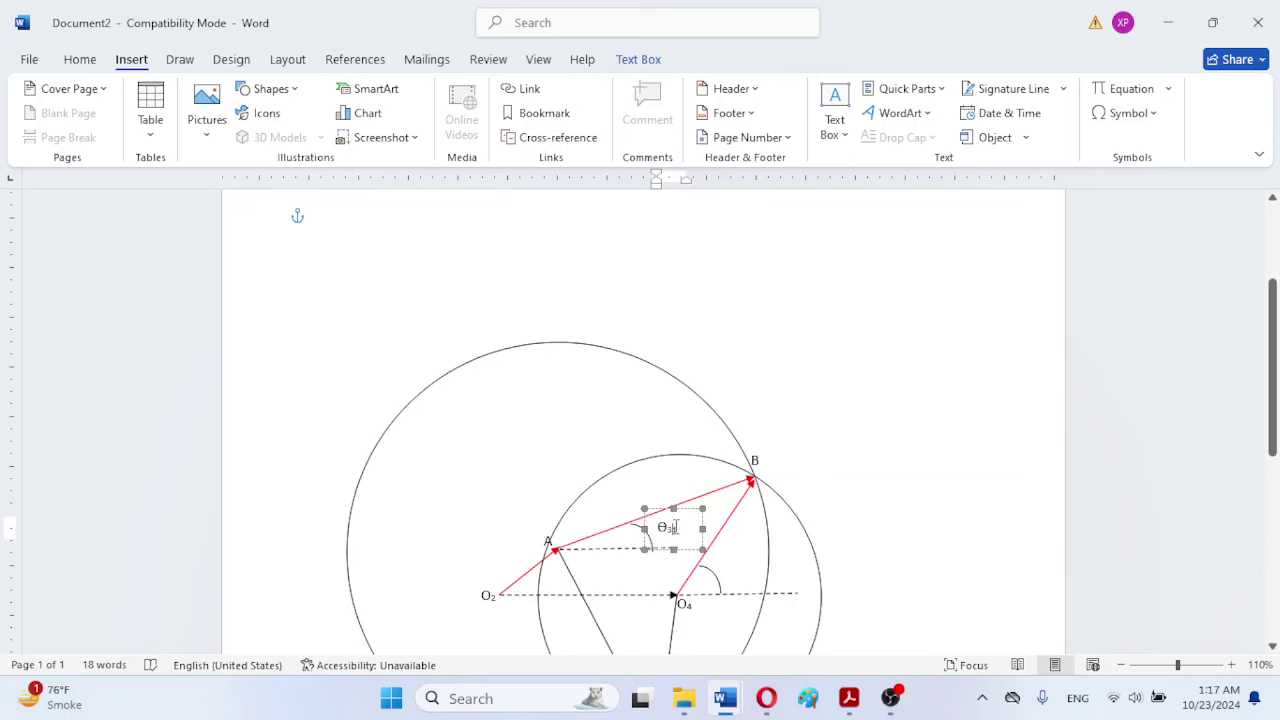
double_click(672, 527)
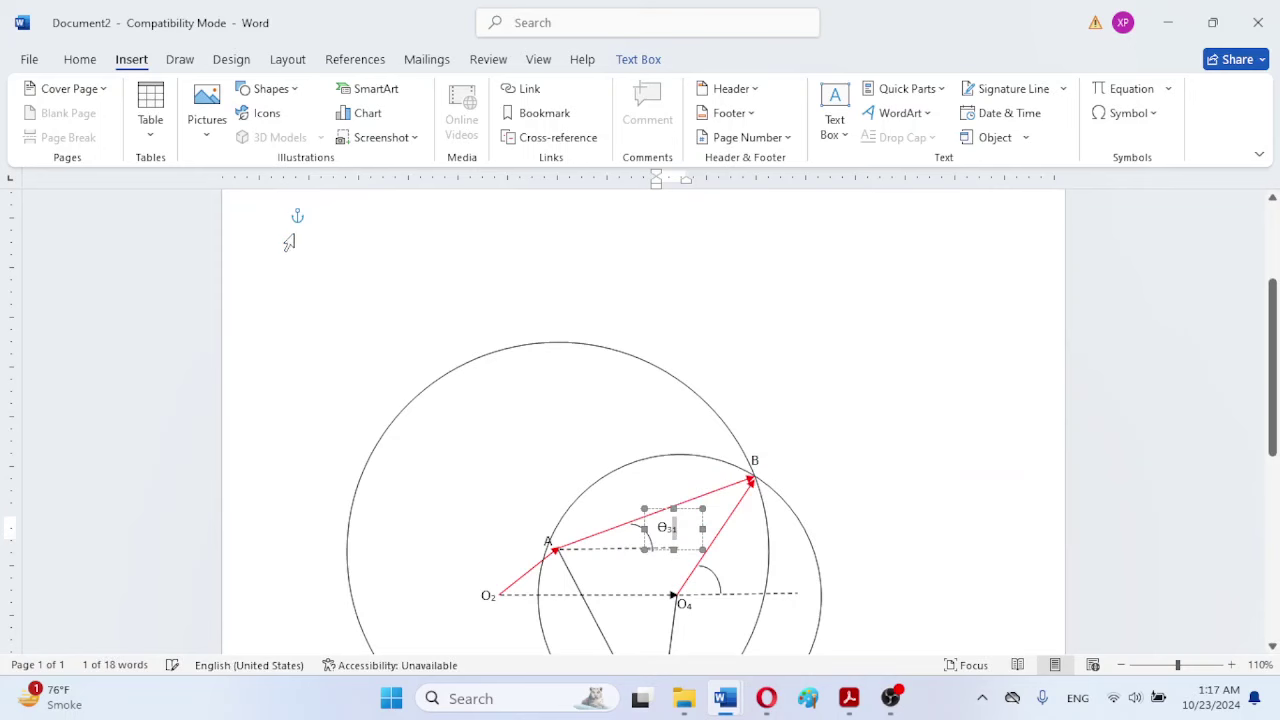
left_click(80, 60)
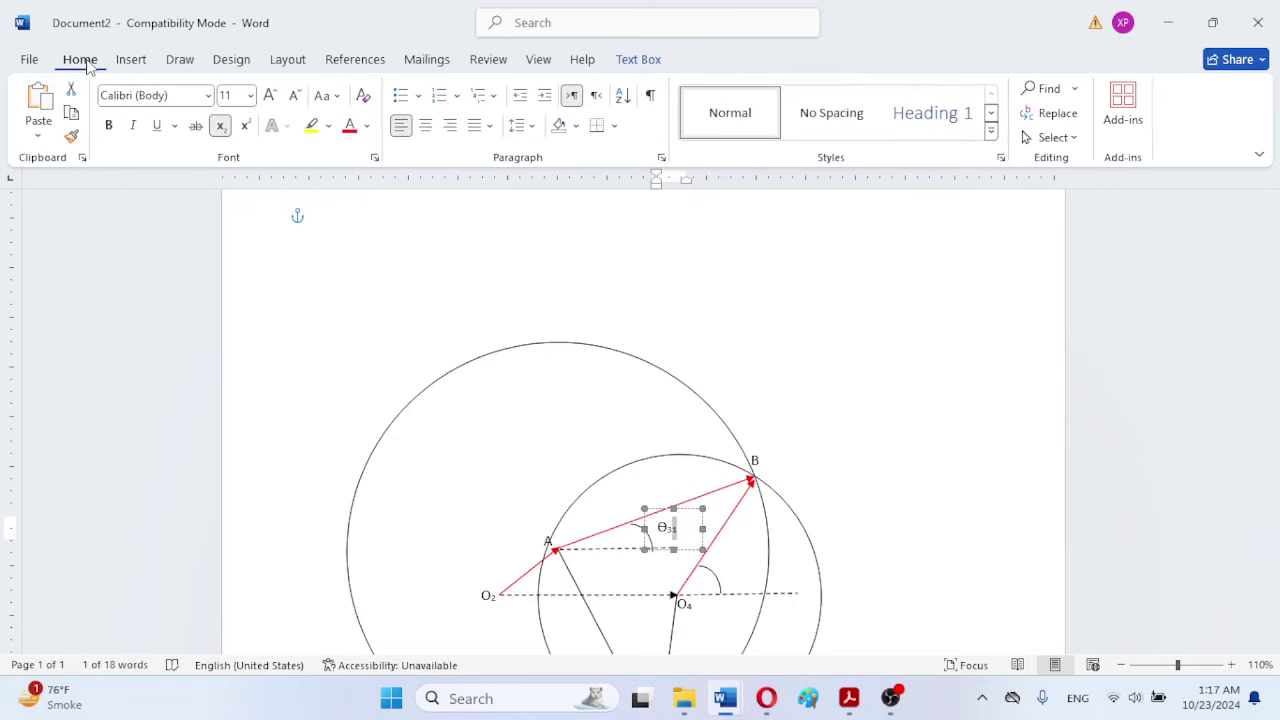
left_click(222, 127)
left_click(226, 132)
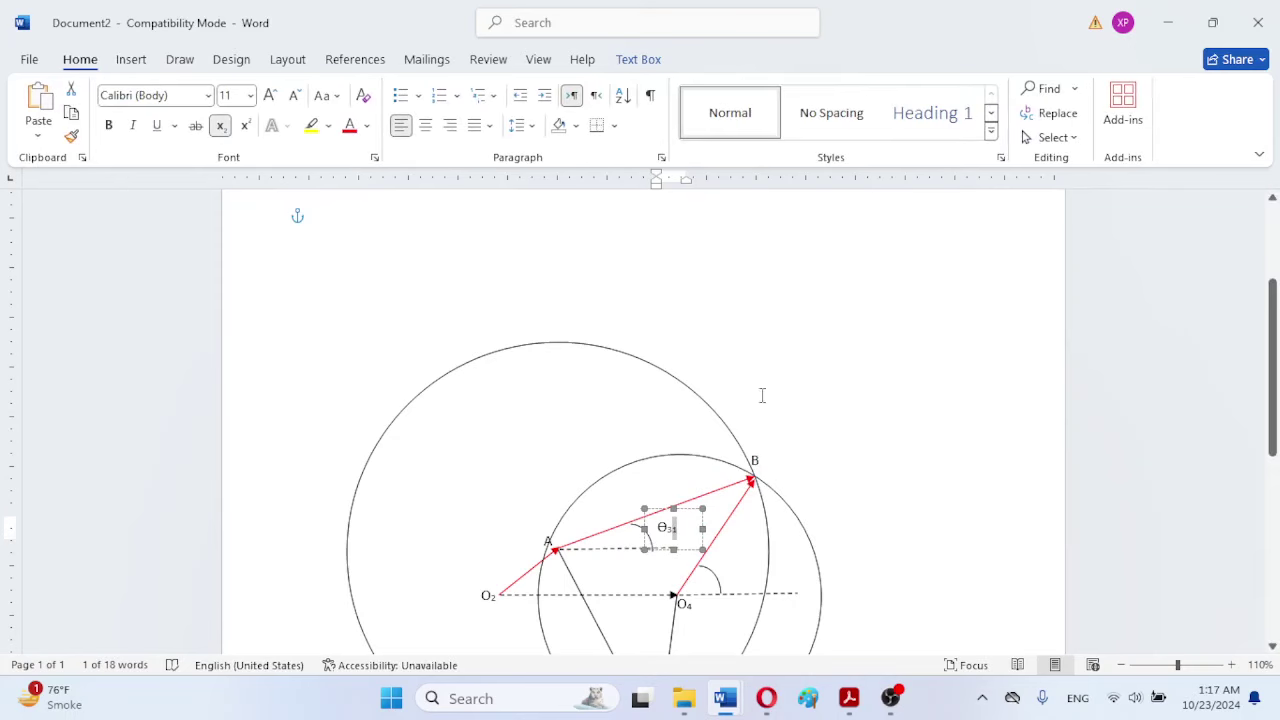
left_click(914, 526)
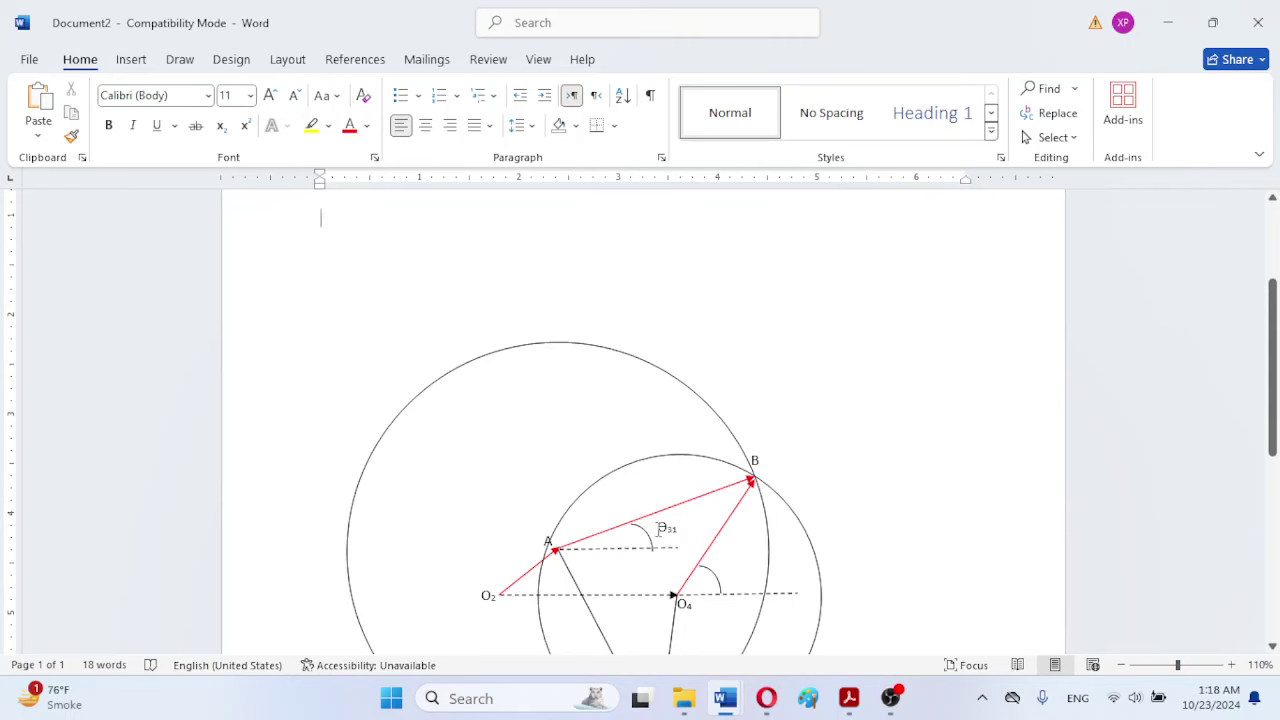
left_click(661, 529)
left_click(669, 514)
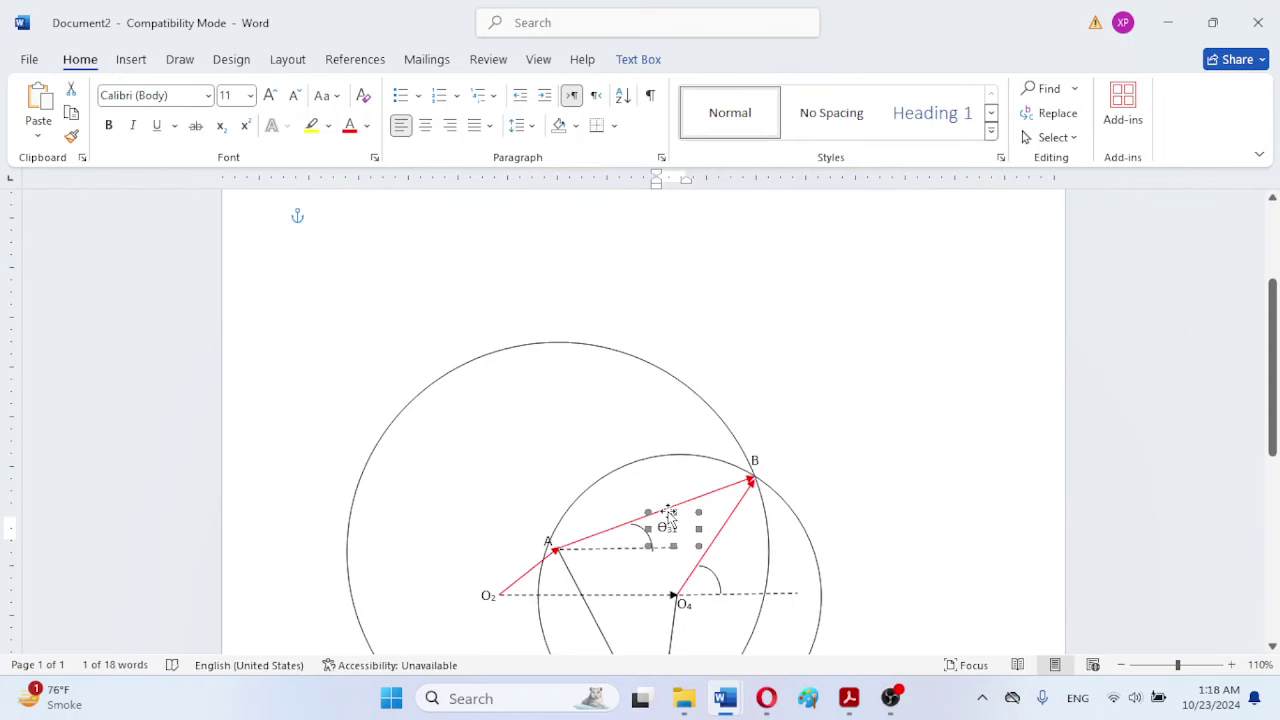
Step: Paste a copy of the Θ31 label beside the O4 arc and change it to Θ41
left_click(459, 330)
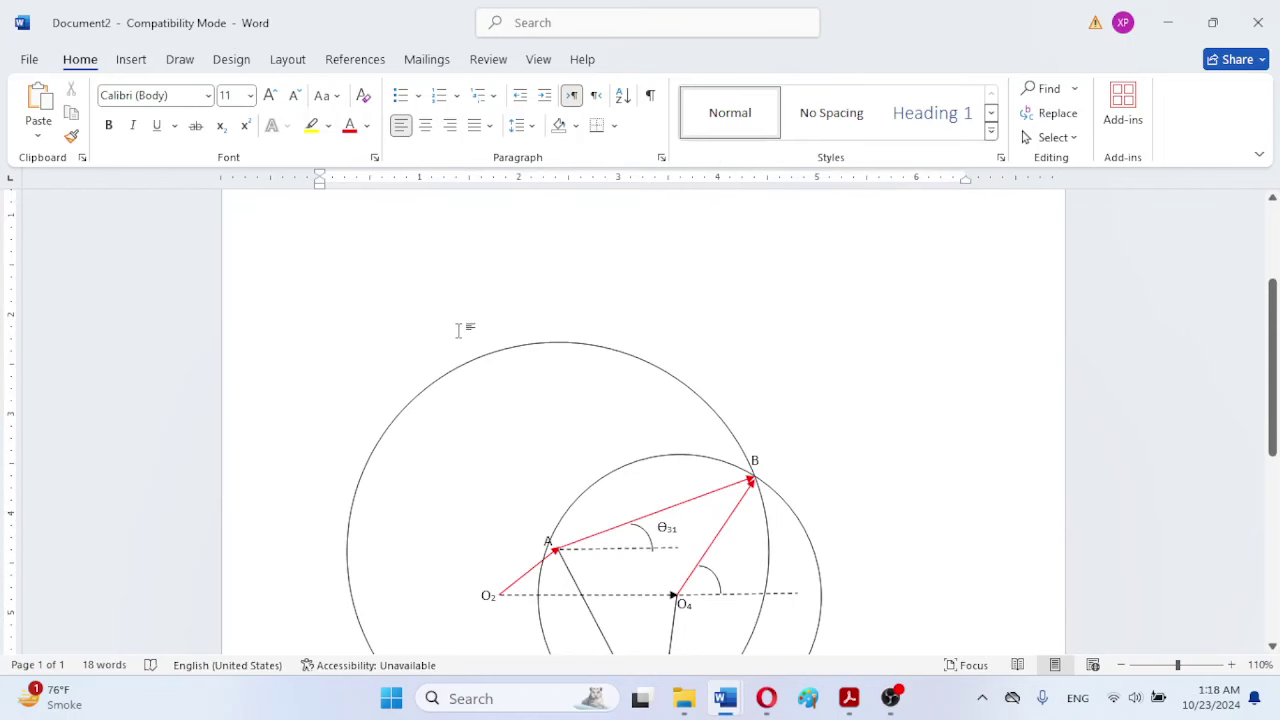
key("ctrl+v")
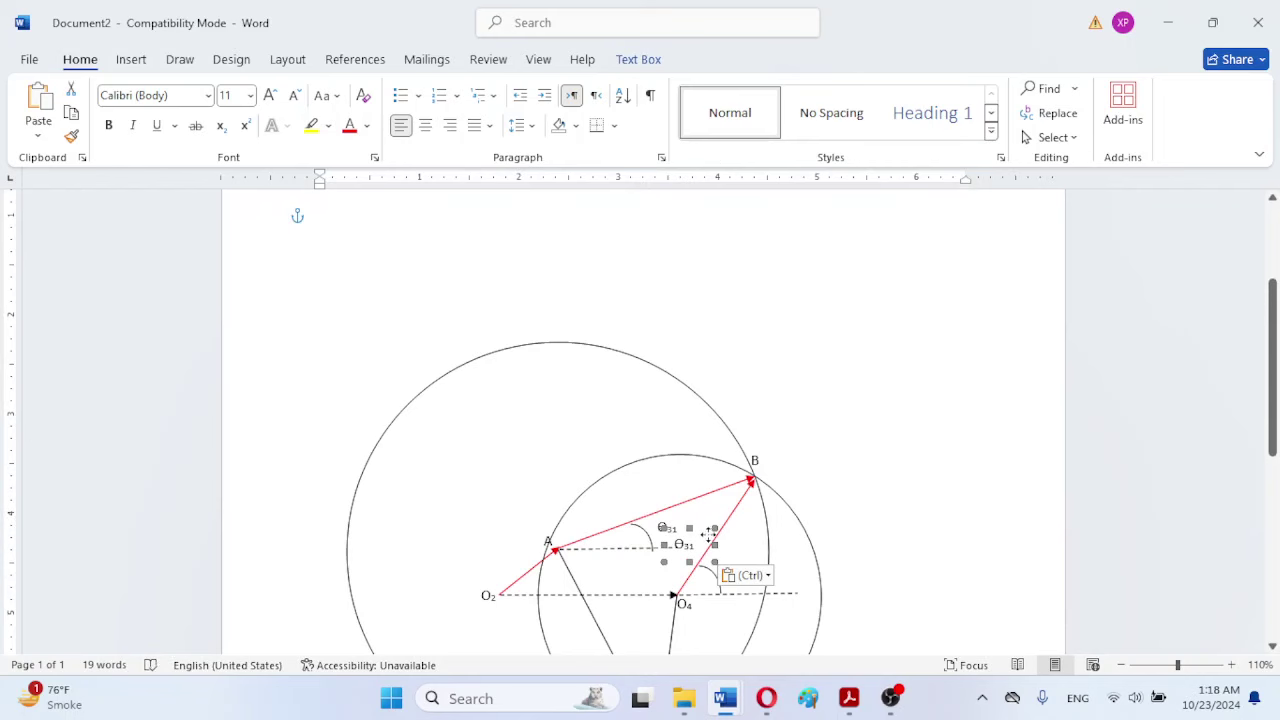
left_click_drag(709, 537, 743, 573)
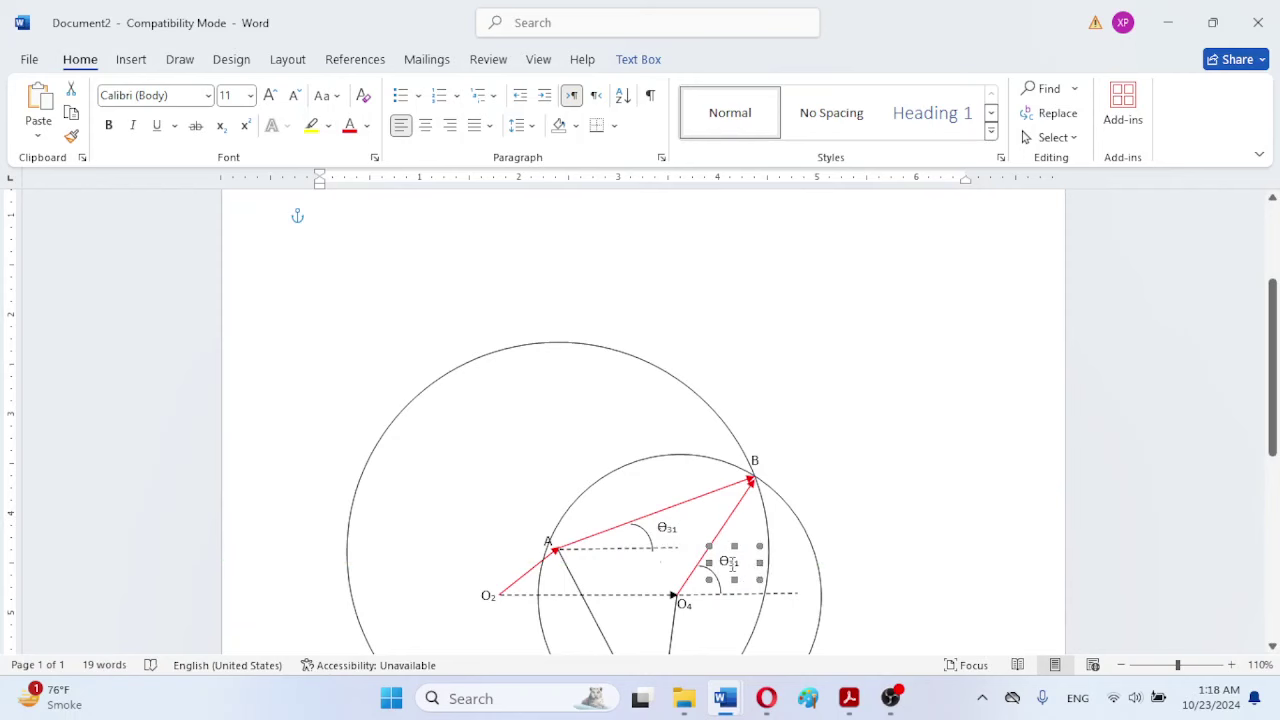
left_click(732, 562)
double_click(734, 565)
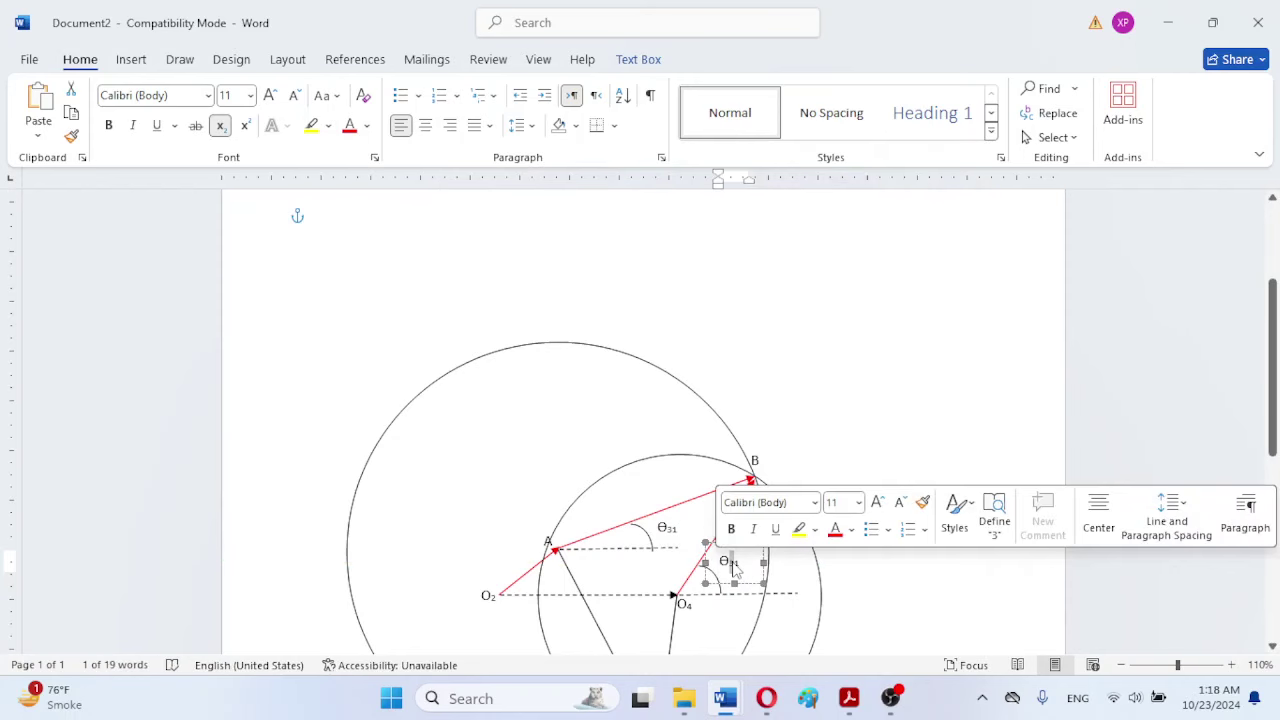
type("4")
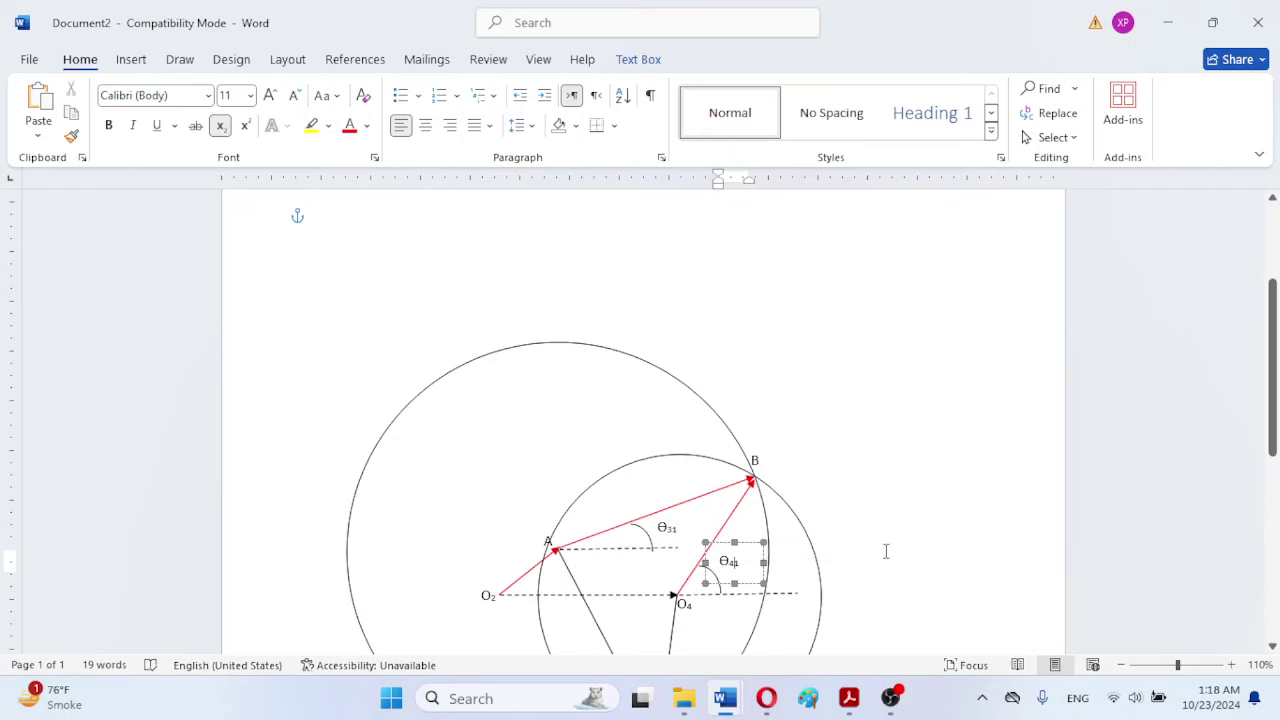
Step: Move the Θ41 label slightly lower beside the O4 arc
left_click(887, 551)
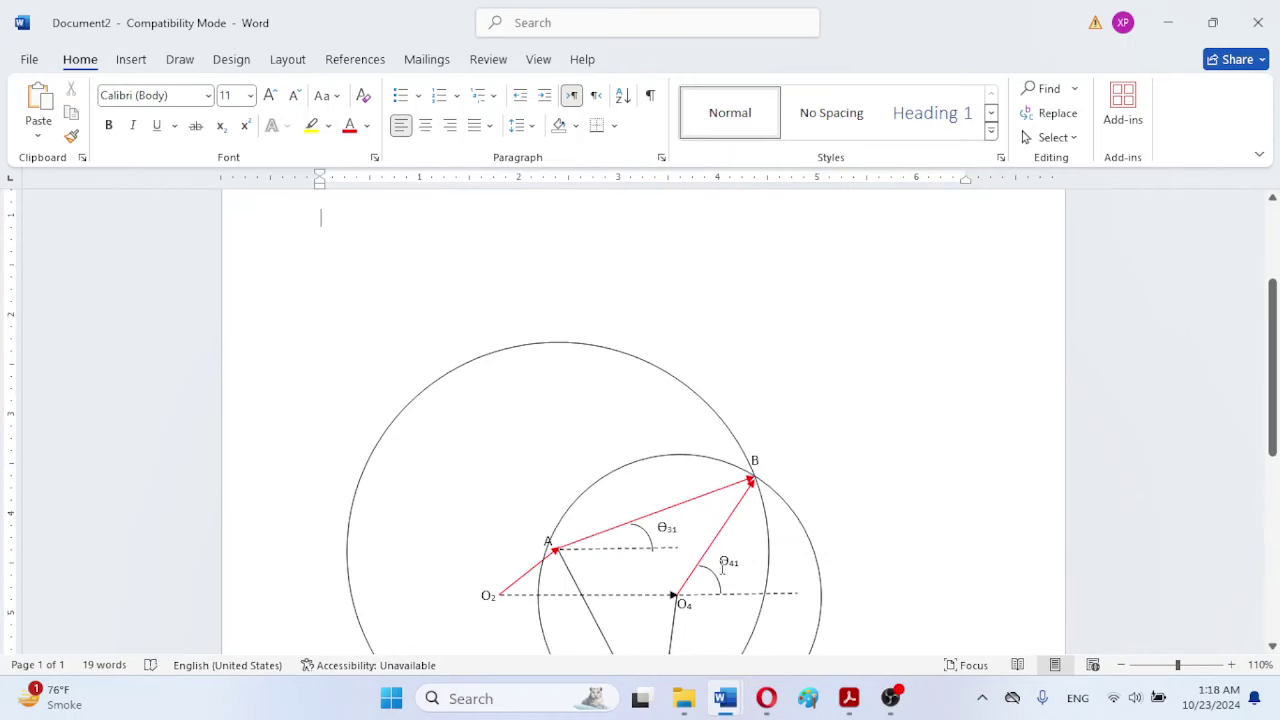
left_click(730, 563)
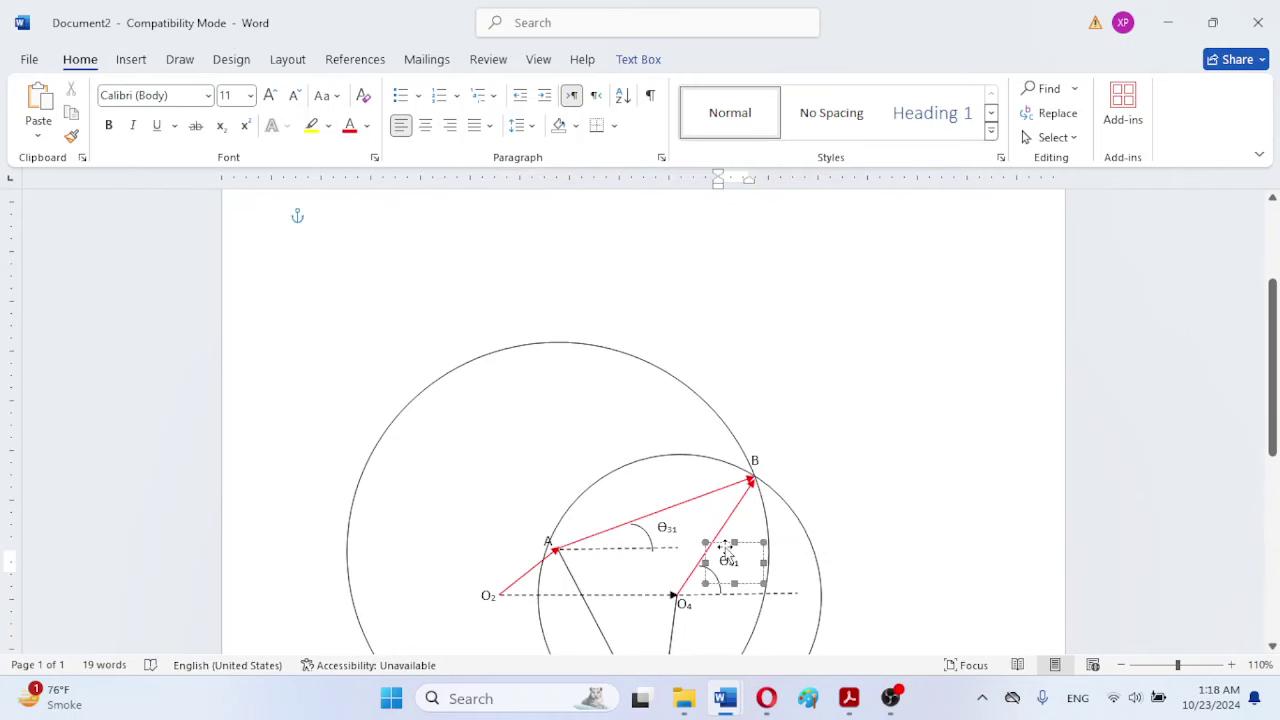
left_click_drag(724, 545, 724, 564)
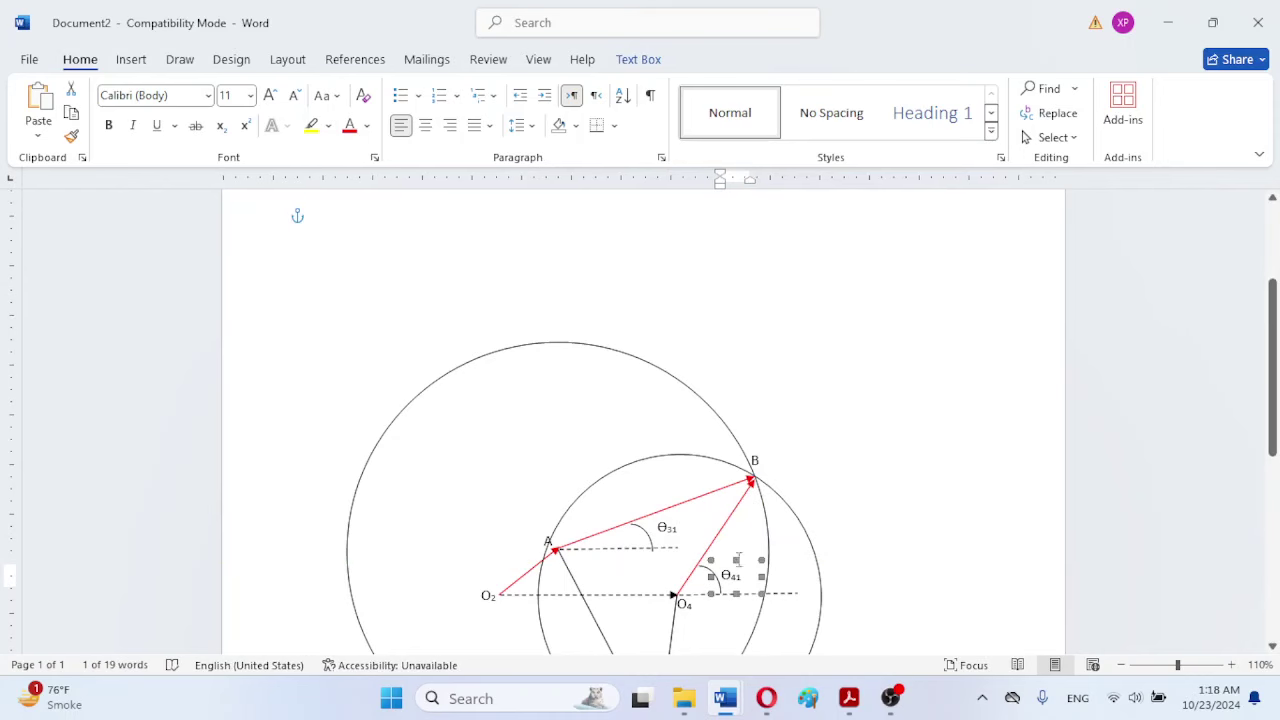
left_click(926, 566)
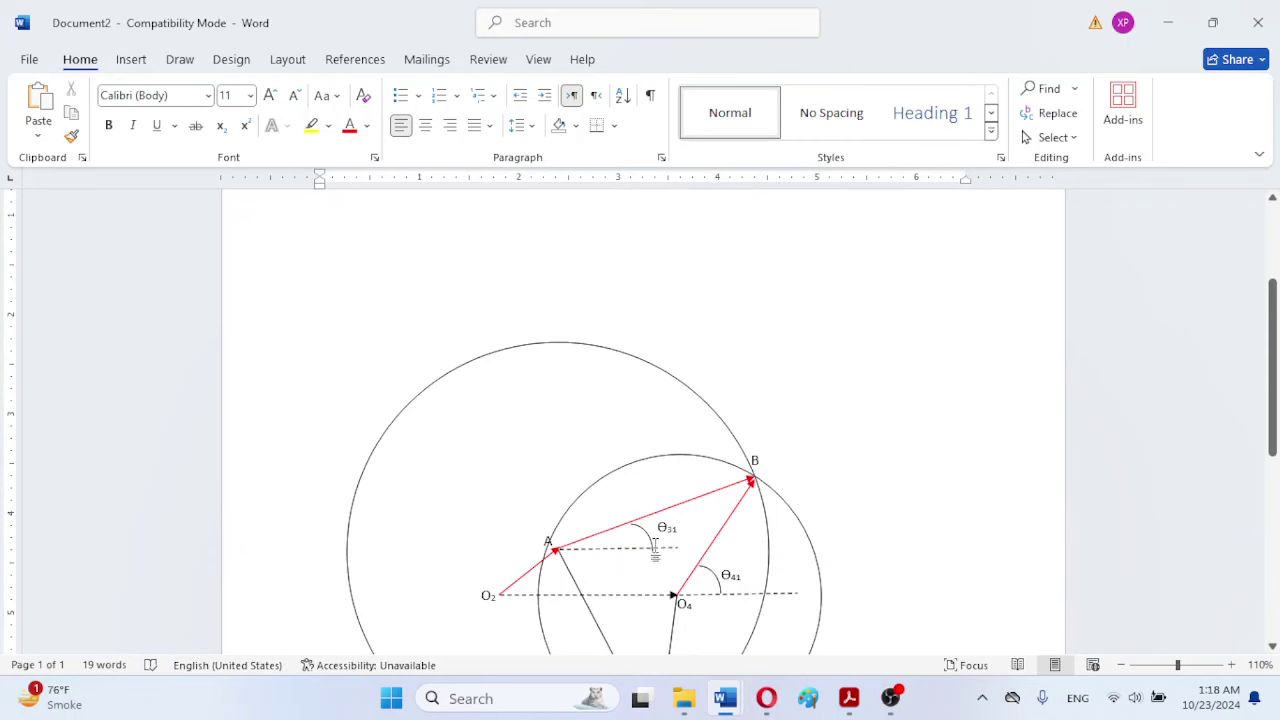
Step: Bring the protractor image up onto the circles and centre it precisely on point A
mouse_move(853, 708)
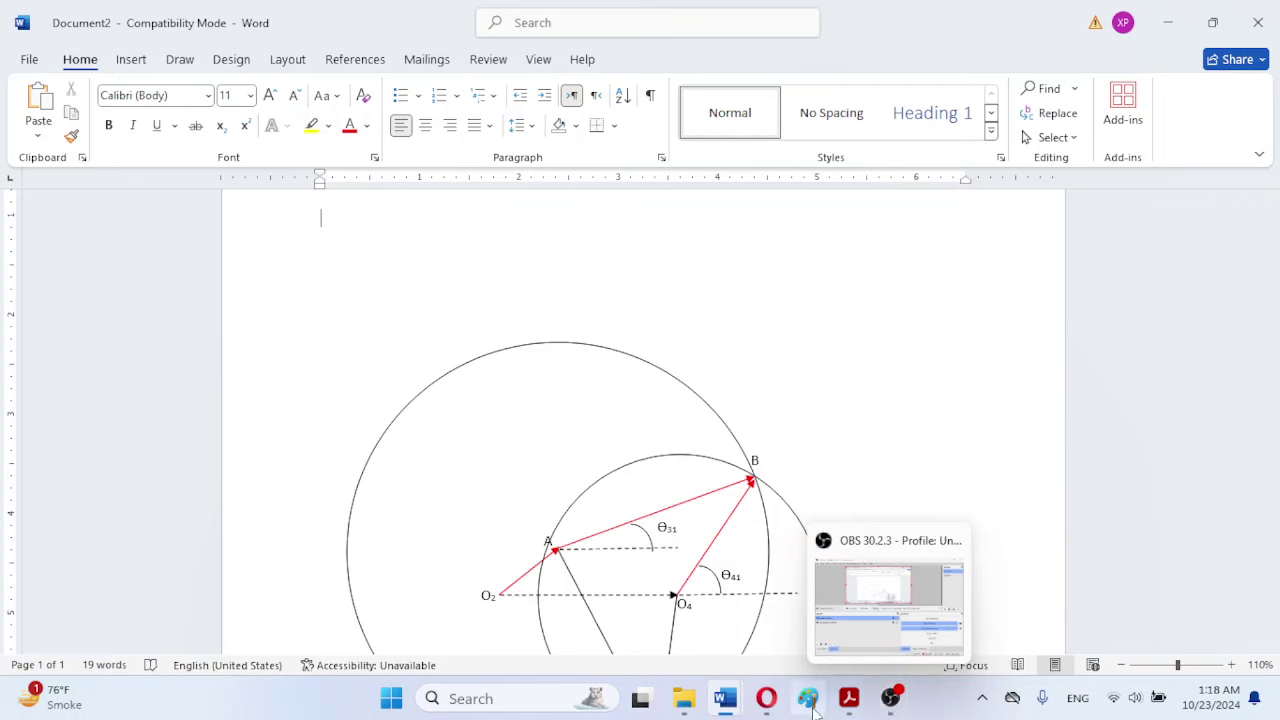
left_click_drag(1275, 400, 1272, 500)
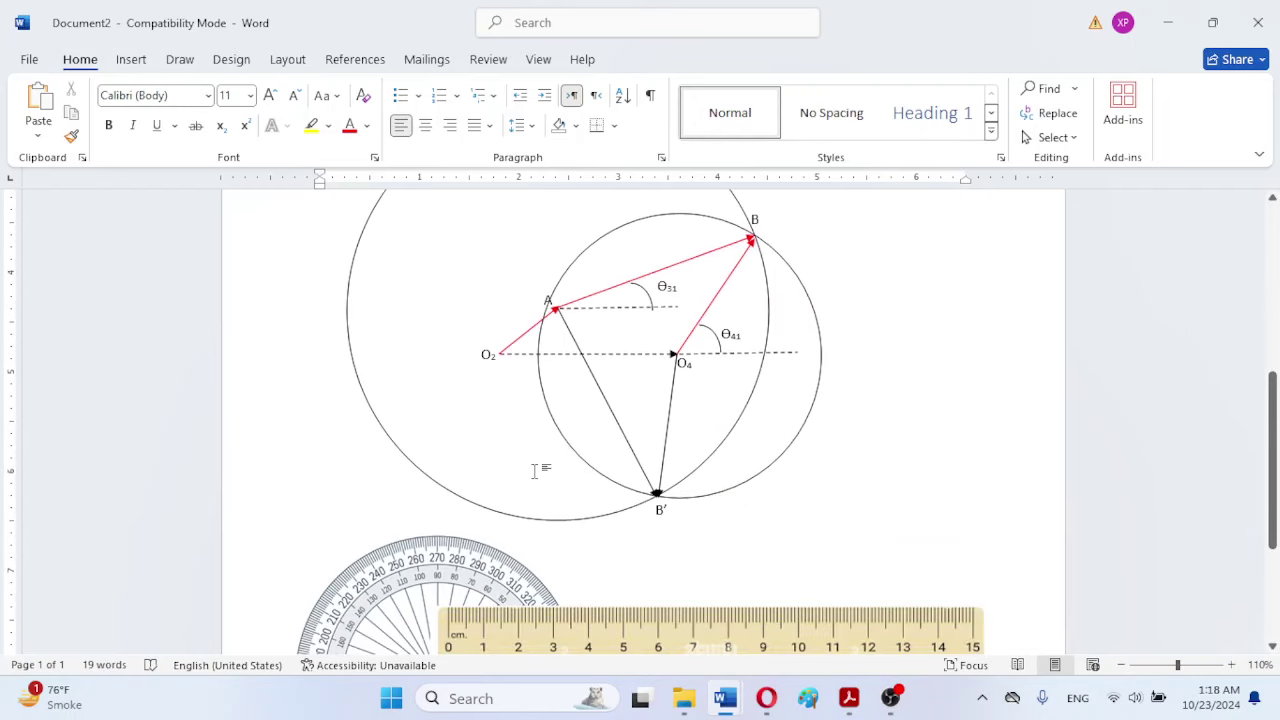
left_click_drag(399, 550, 532, 222)
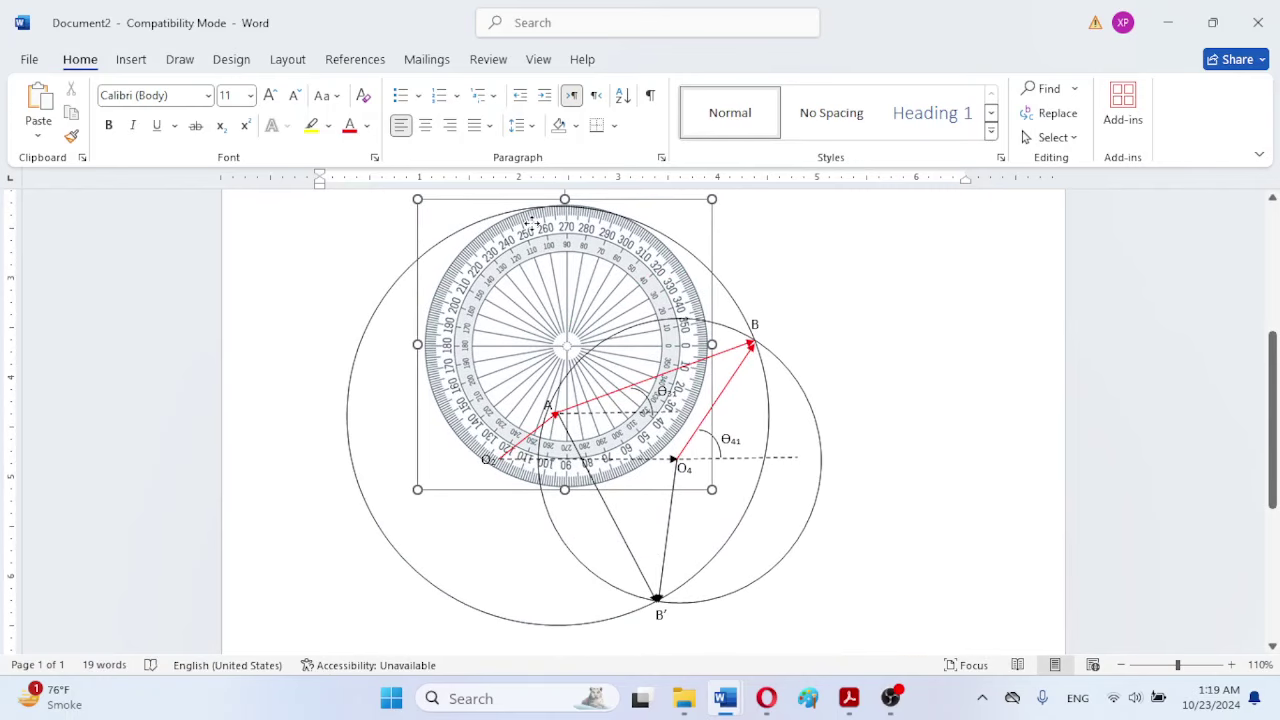
left_click_drag(531, 224, 521, 289)
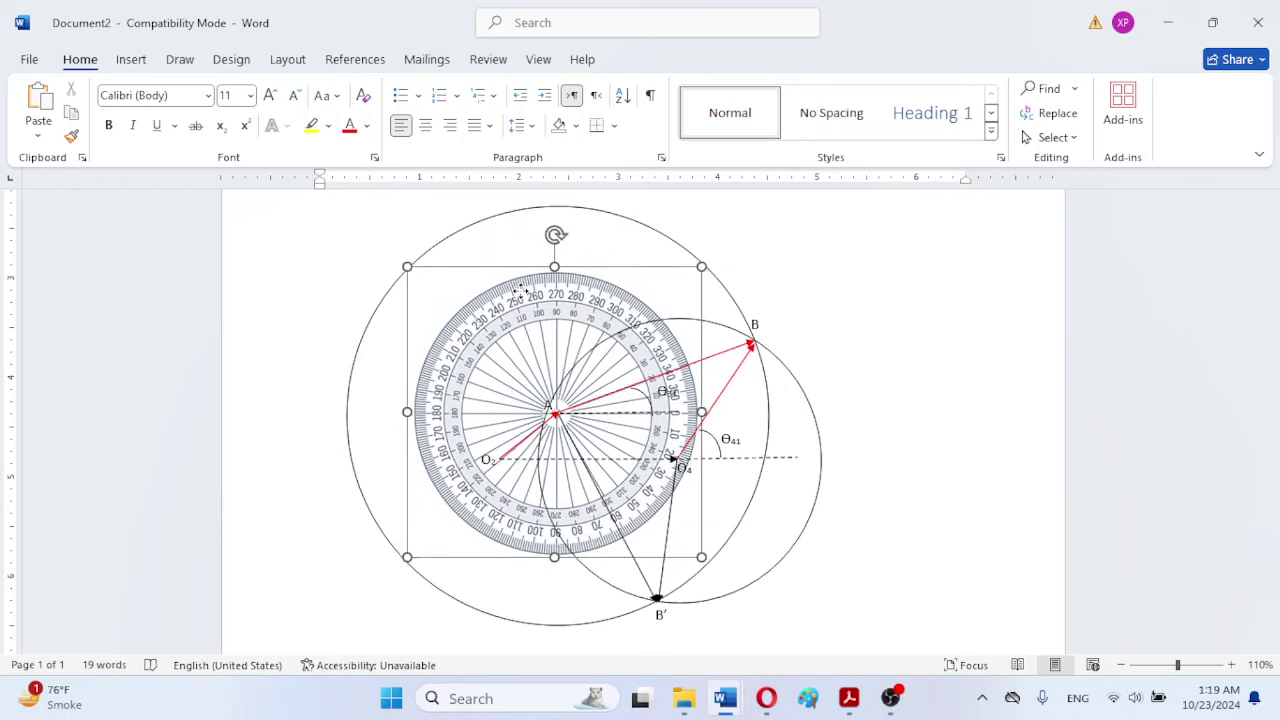
left_click_drag(520, 290, 521, 295)
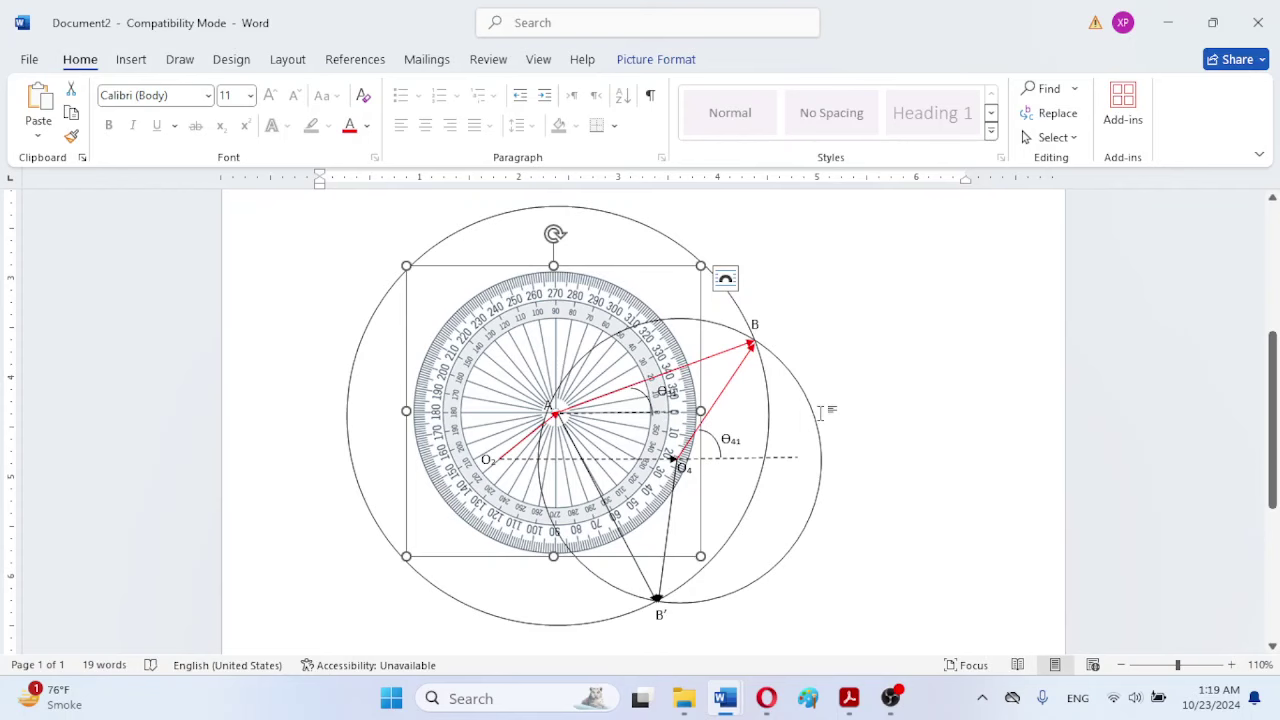
Step: Zoom in three steps on the diagram and check the reference PDF in Acrobat
left_click(1231, 665)
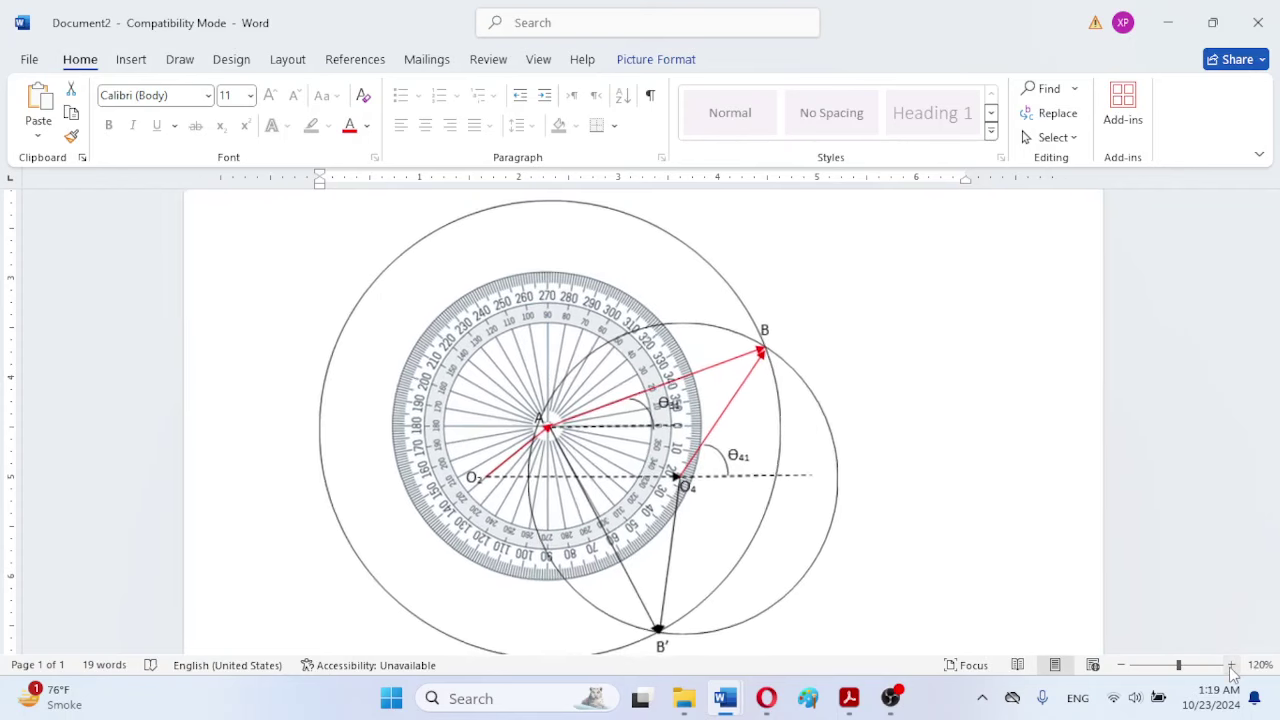
left_click(1231, 665)
left_click(1231, 665)
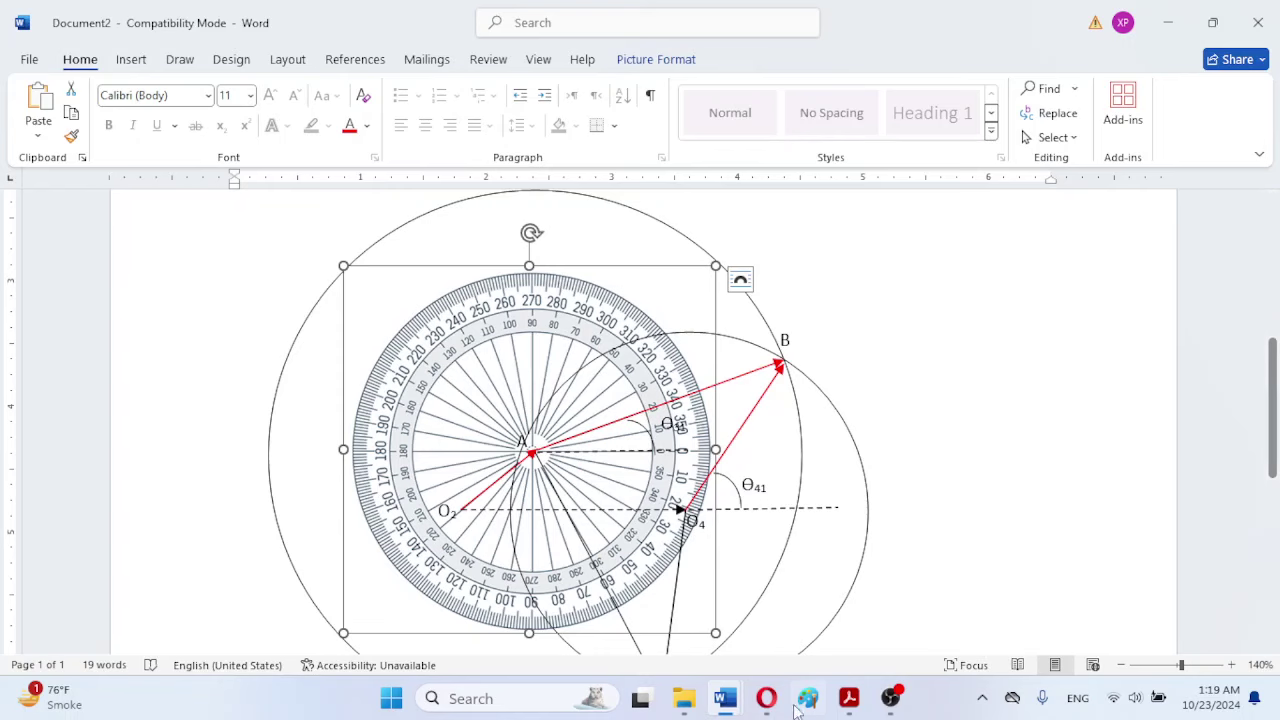
left_click(847, 705)
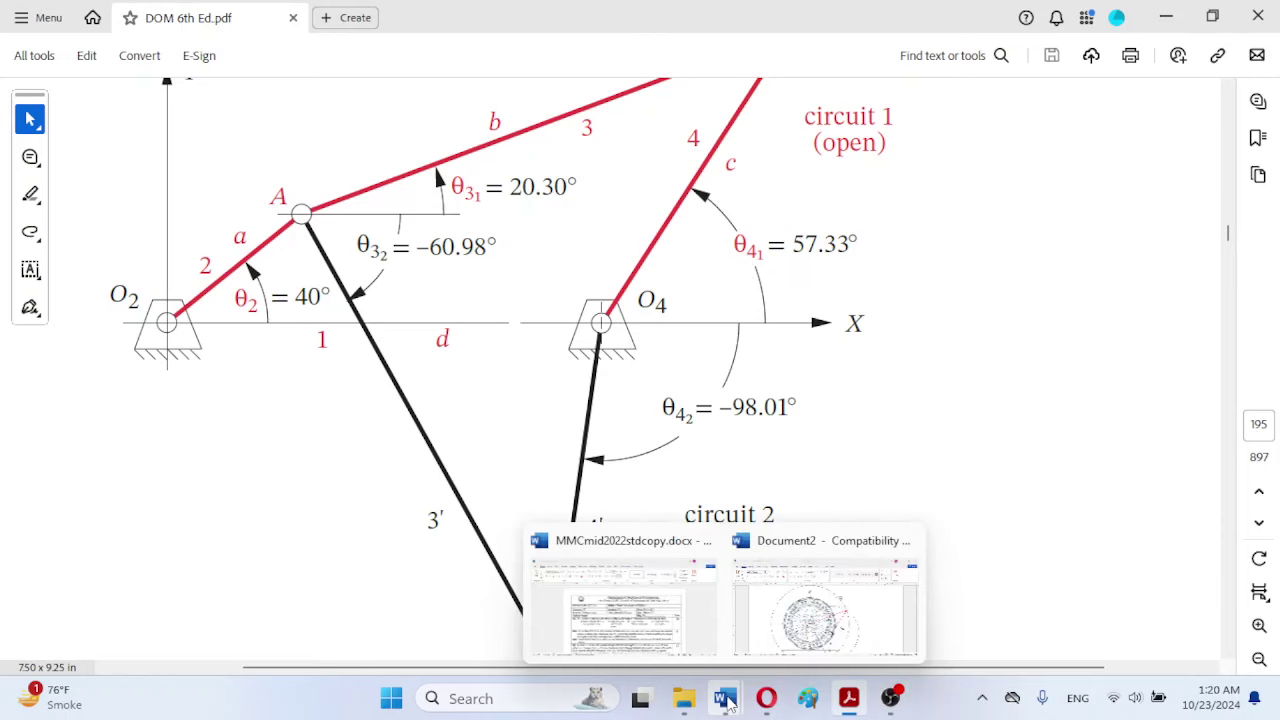
mouse_move(727, 703)
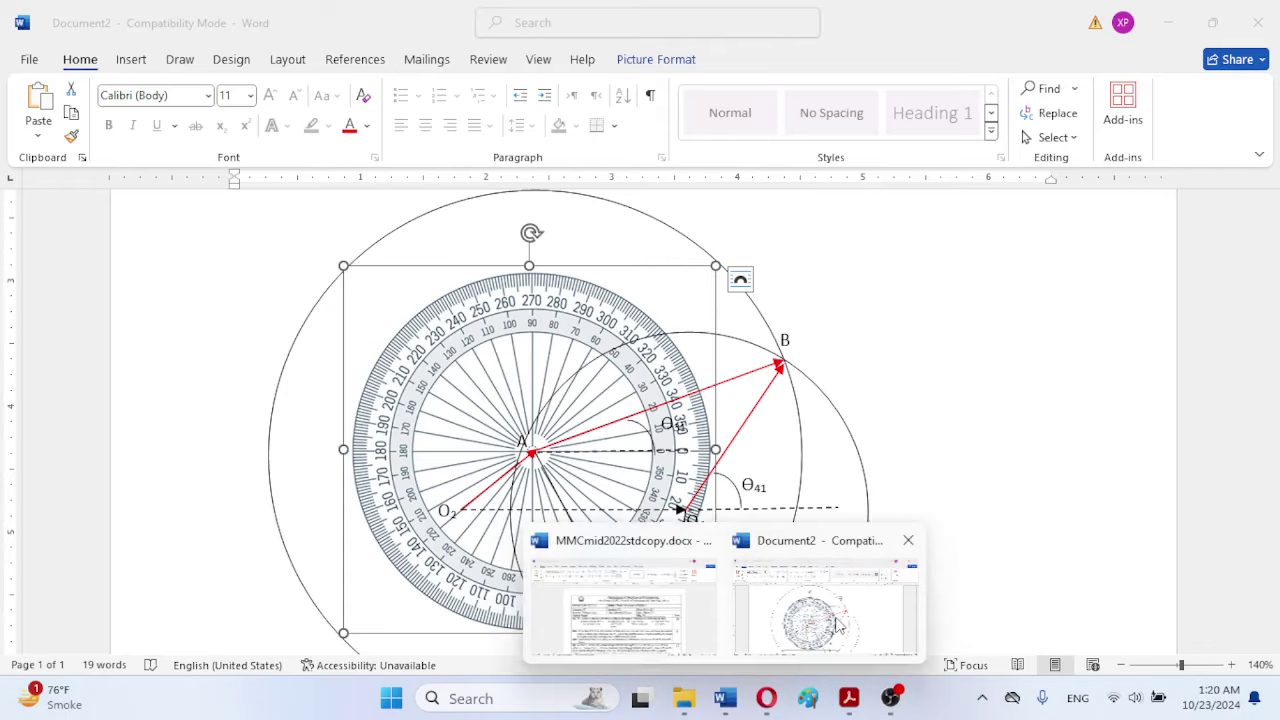
Step: Back in Word, centre the protractor on O4 and select the red O4–B link
left_click(836, 622)
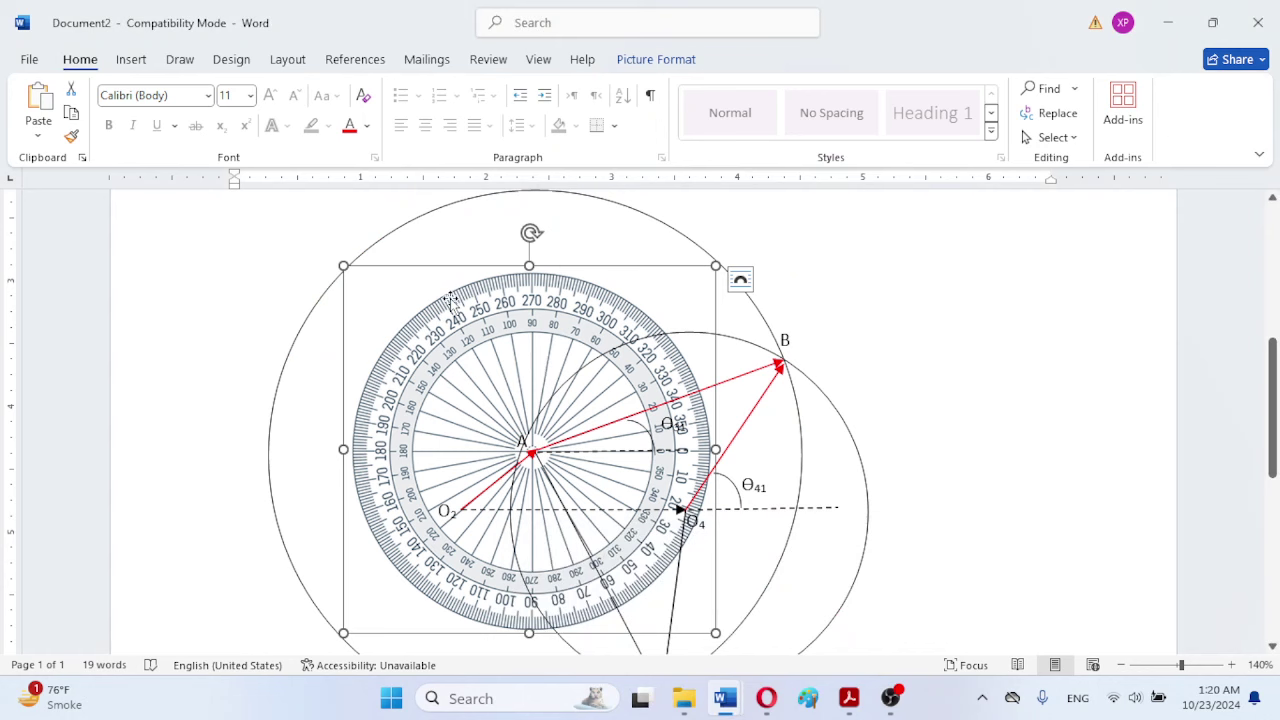
left_click_drag(464, 308, 605, 357)
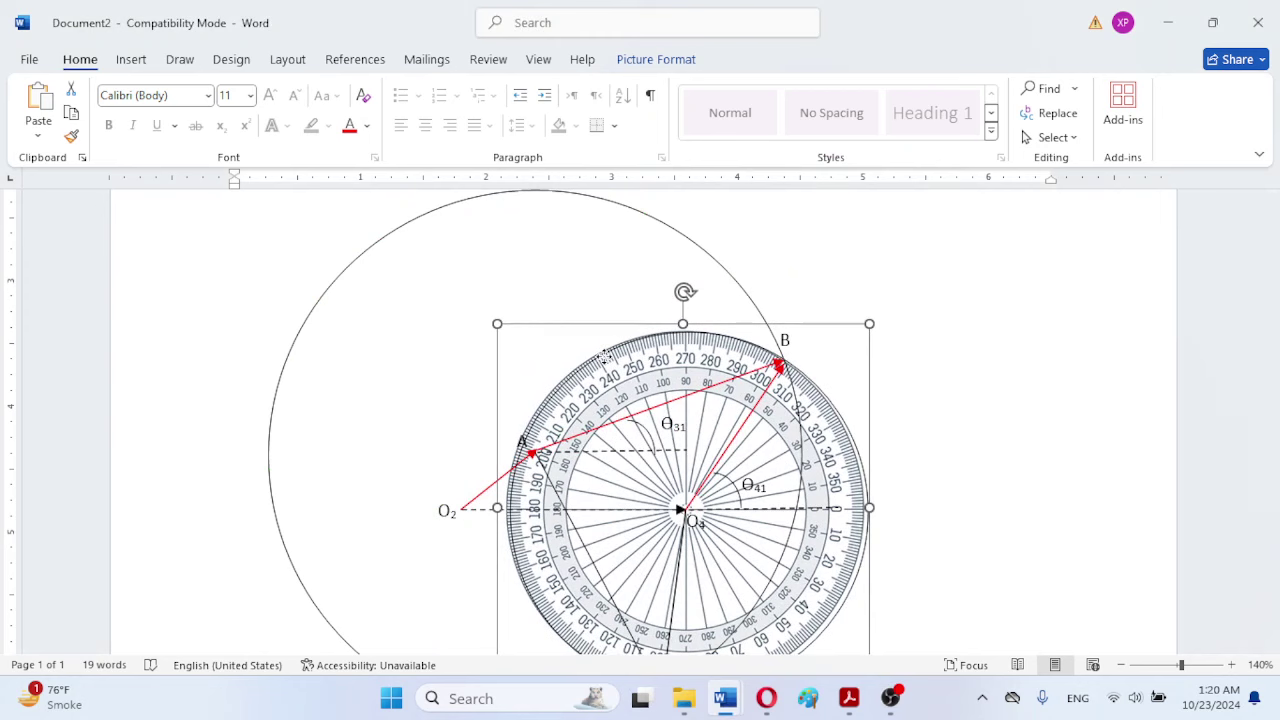
left_click_drag(605, 357, 605, 357)
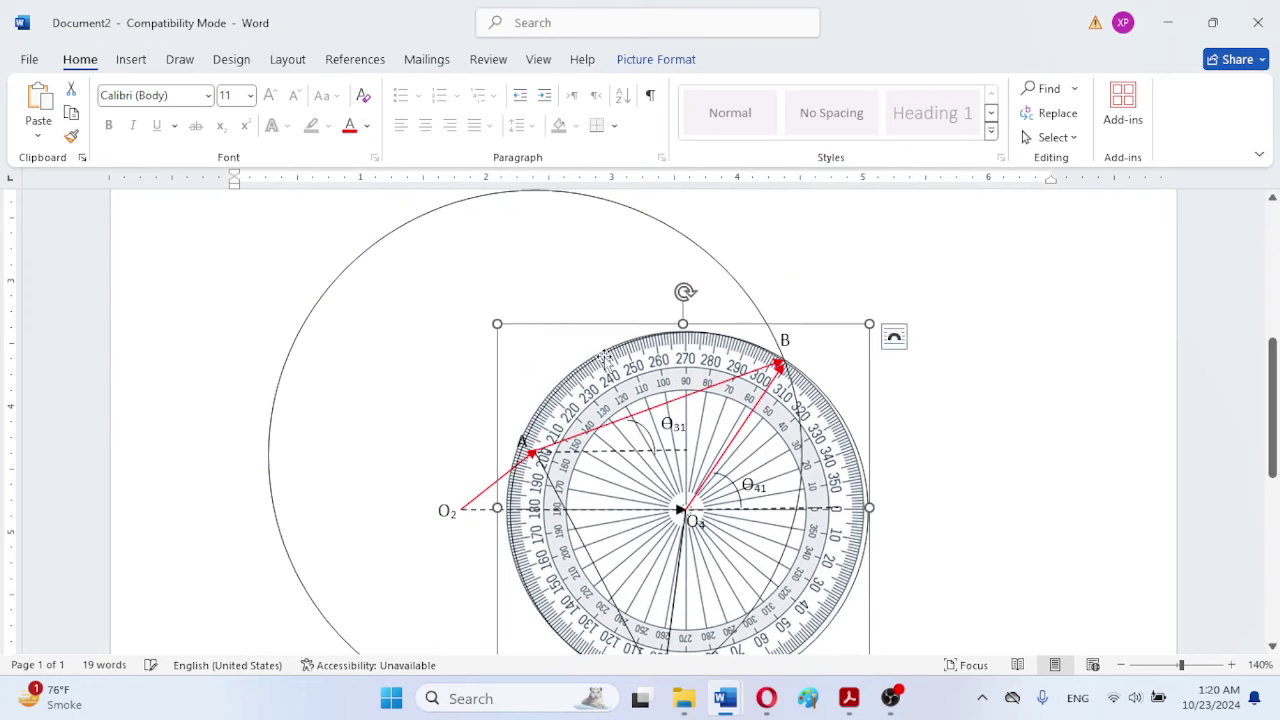
left_click(743, 424)
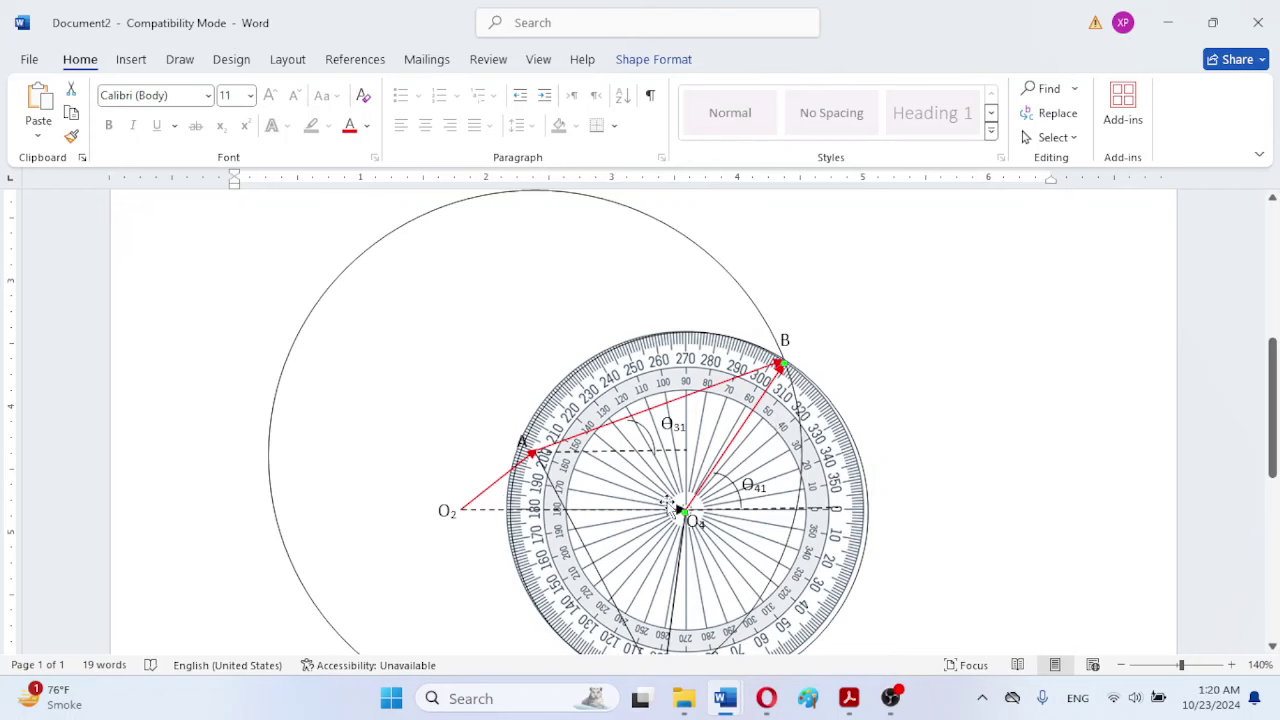
Step: Glance at the reference PDF in Acrobat, then return to the Document2 drawing in Word
mouse_move(855, 703)
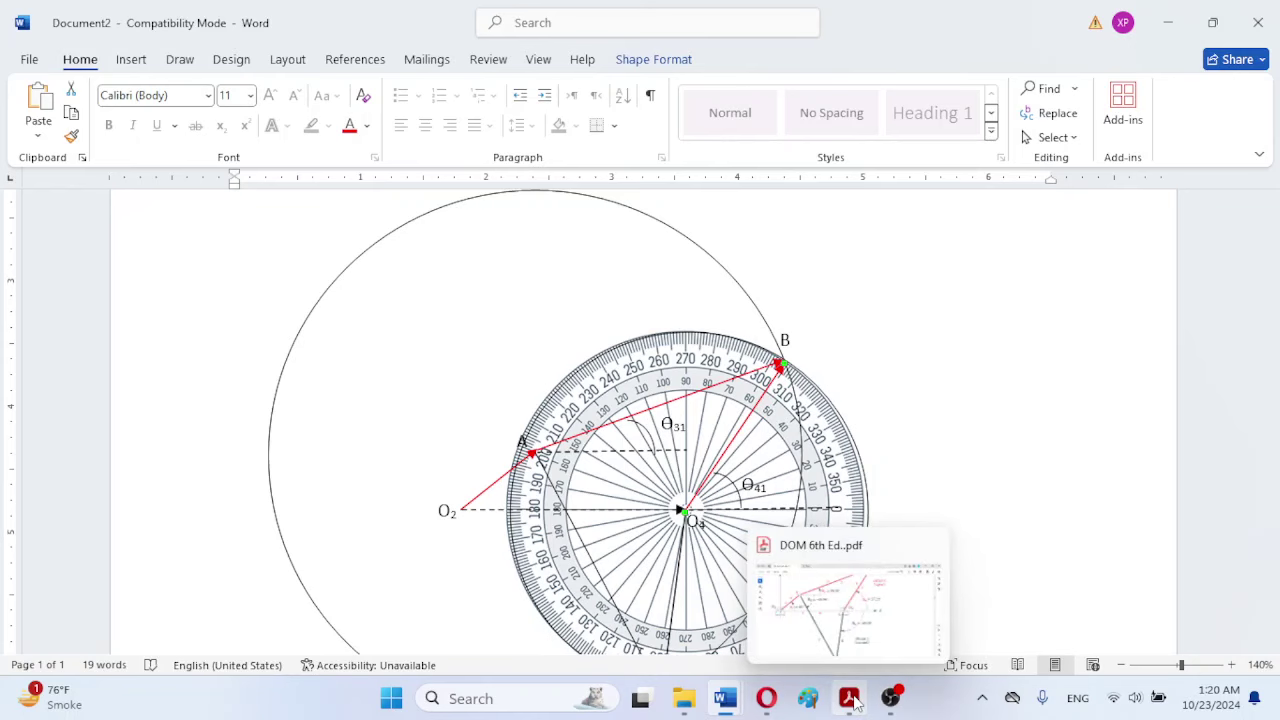
left_click(886, 635)
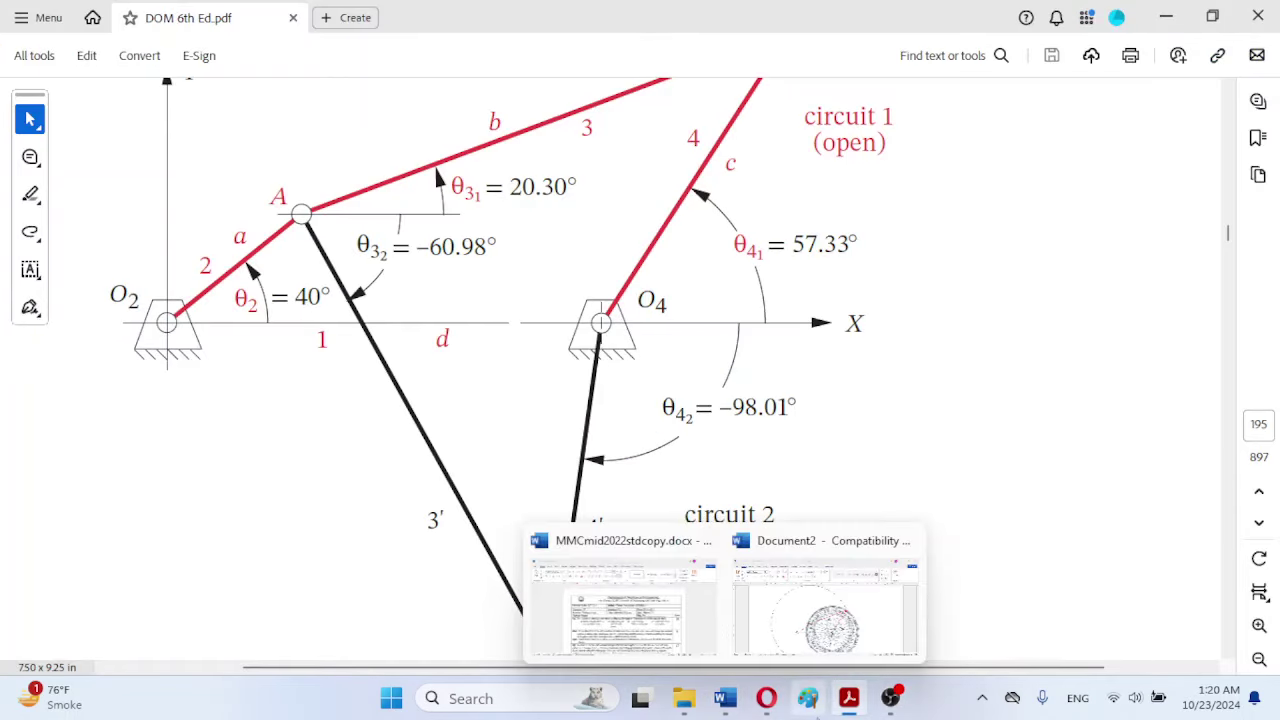
mouse_move(742, 708)
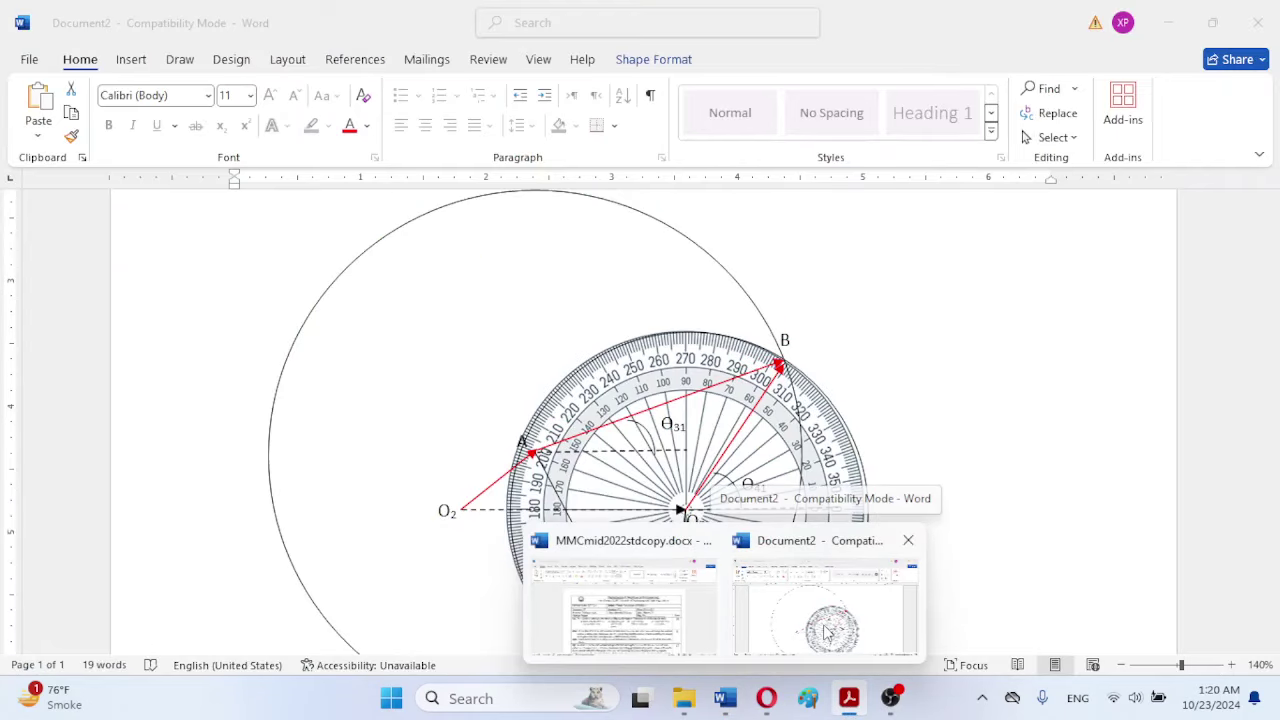
left_click(826, 632)
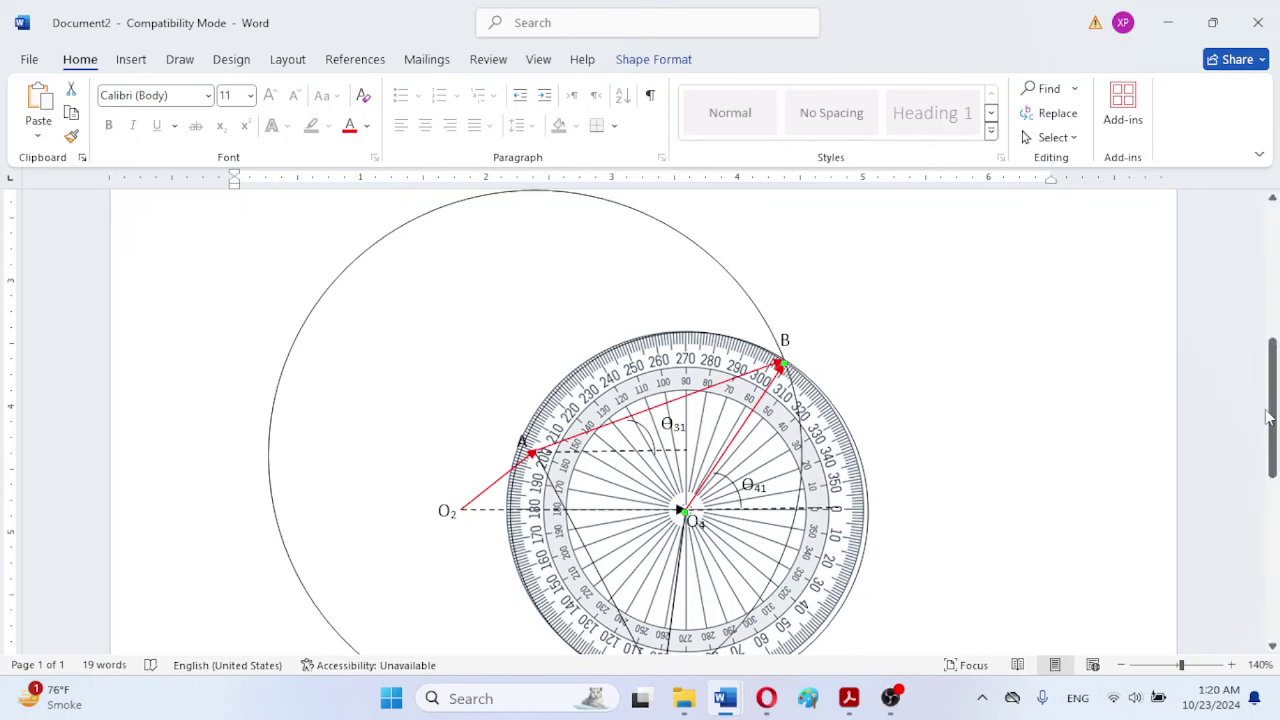
Step: Drag the protractor down and right, off the diagram to the lower right of the page
left_click_drag(1271, 415, 1268, 455)
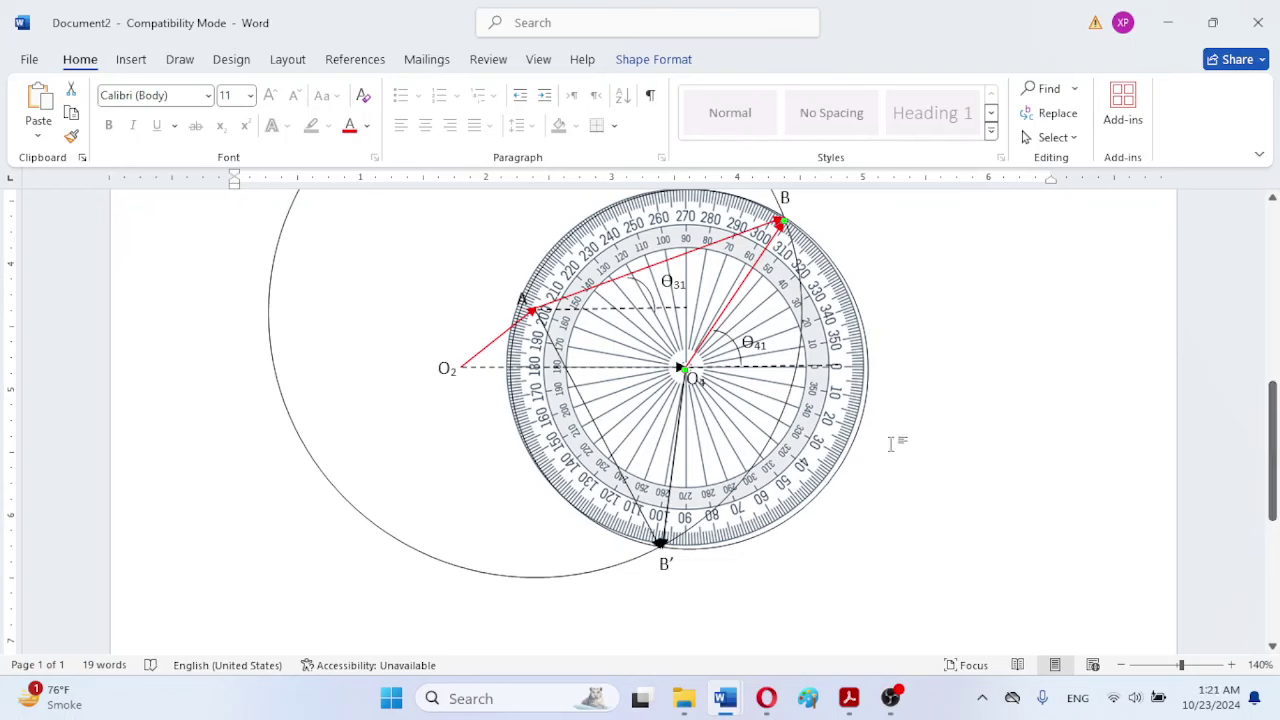
left_click_drag(825, 444, 1112, 632)
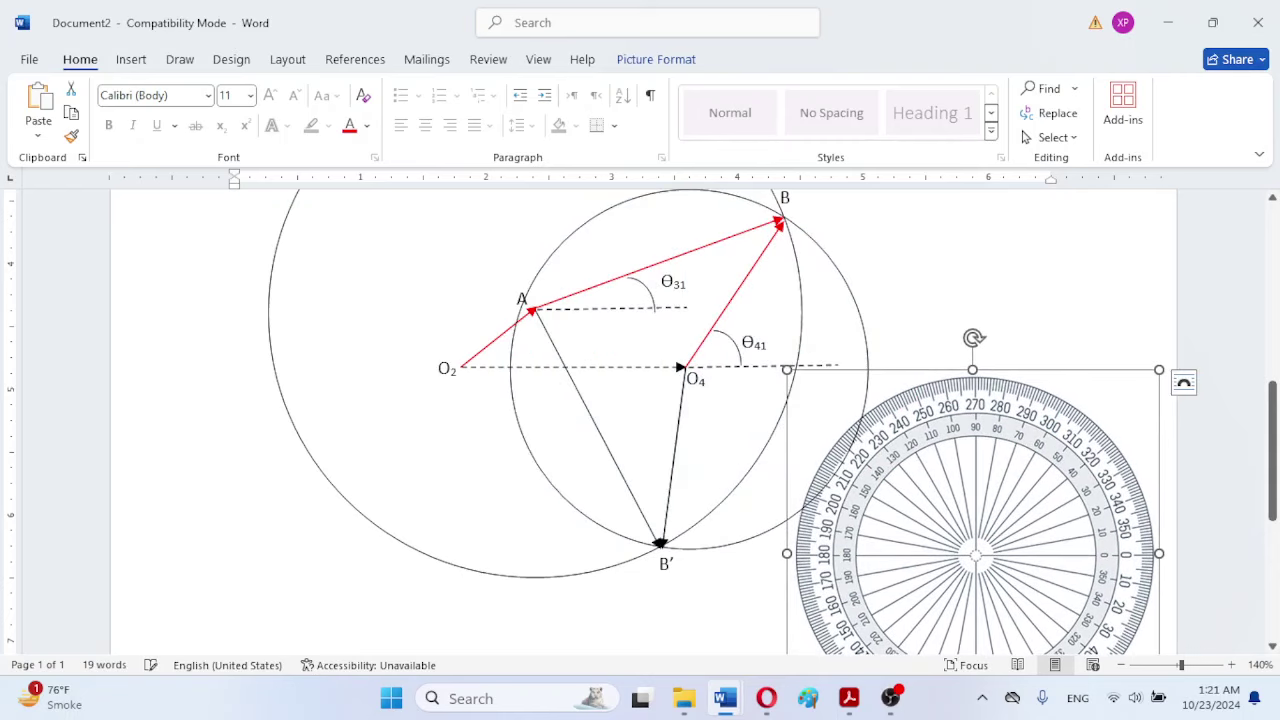
left_click_drag(1274, 497, 1274, 541)
left_click_drag(884, 358, 852, 482)
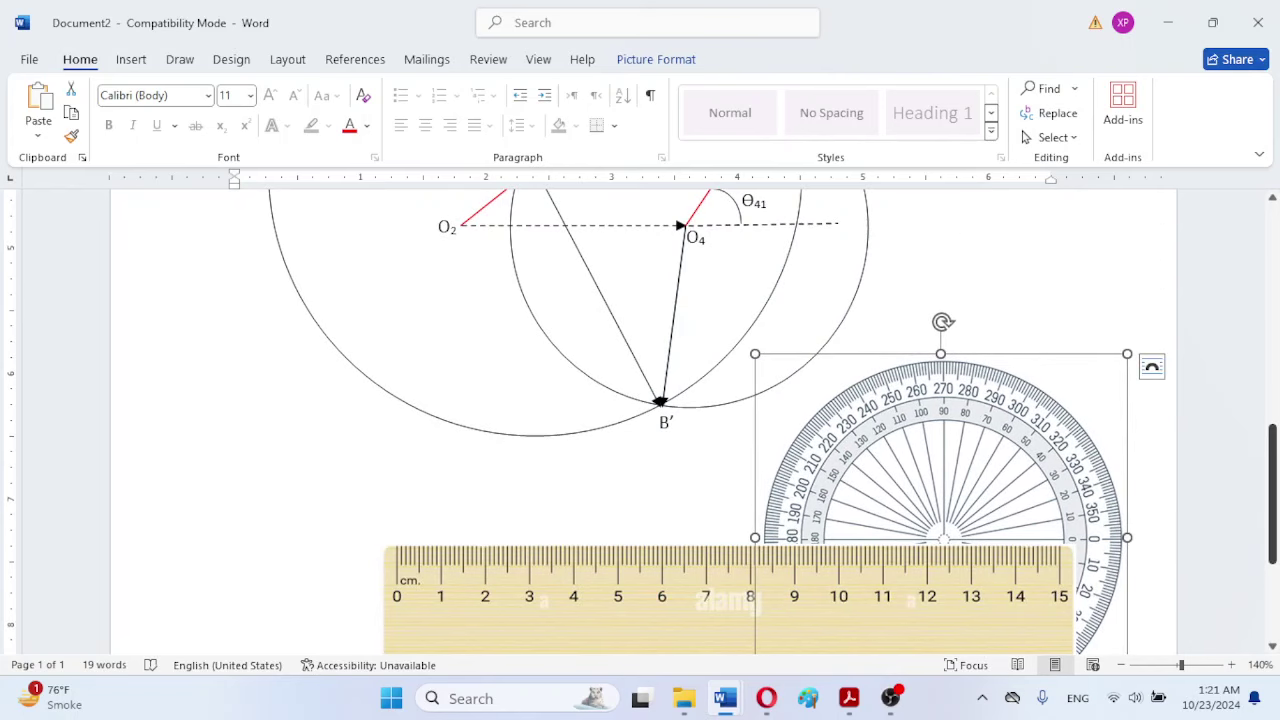
left_click_drag(1274, 497, 1274, 447)
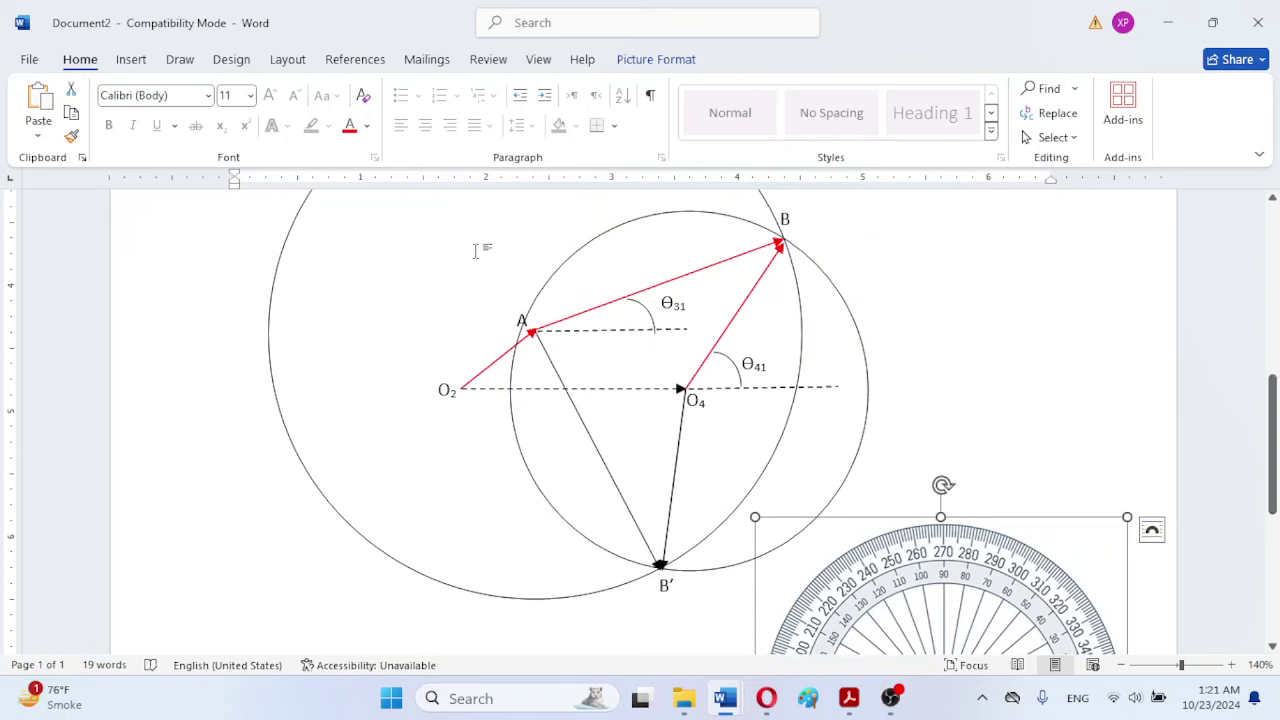
Step: Draw an arc beside point A with the Insert > Shapes Arc tool and enlarge its sweep
left_click(134, 63)
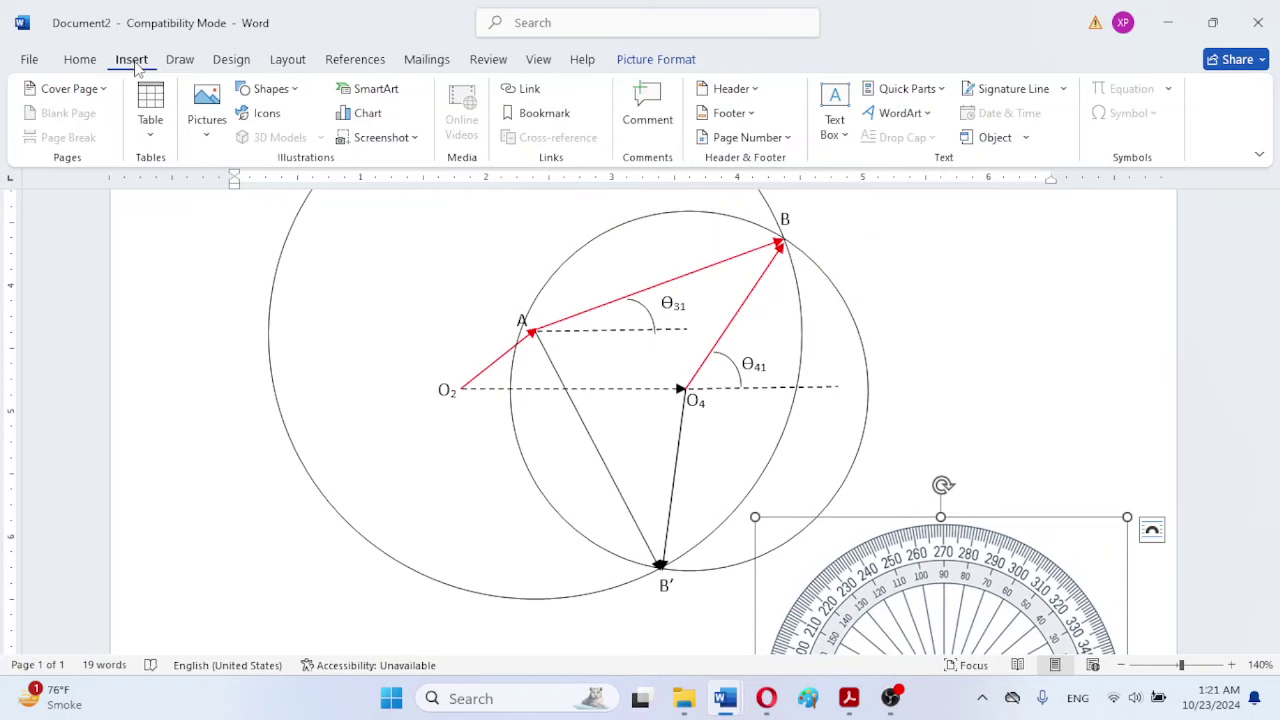
left_click(296, 92)
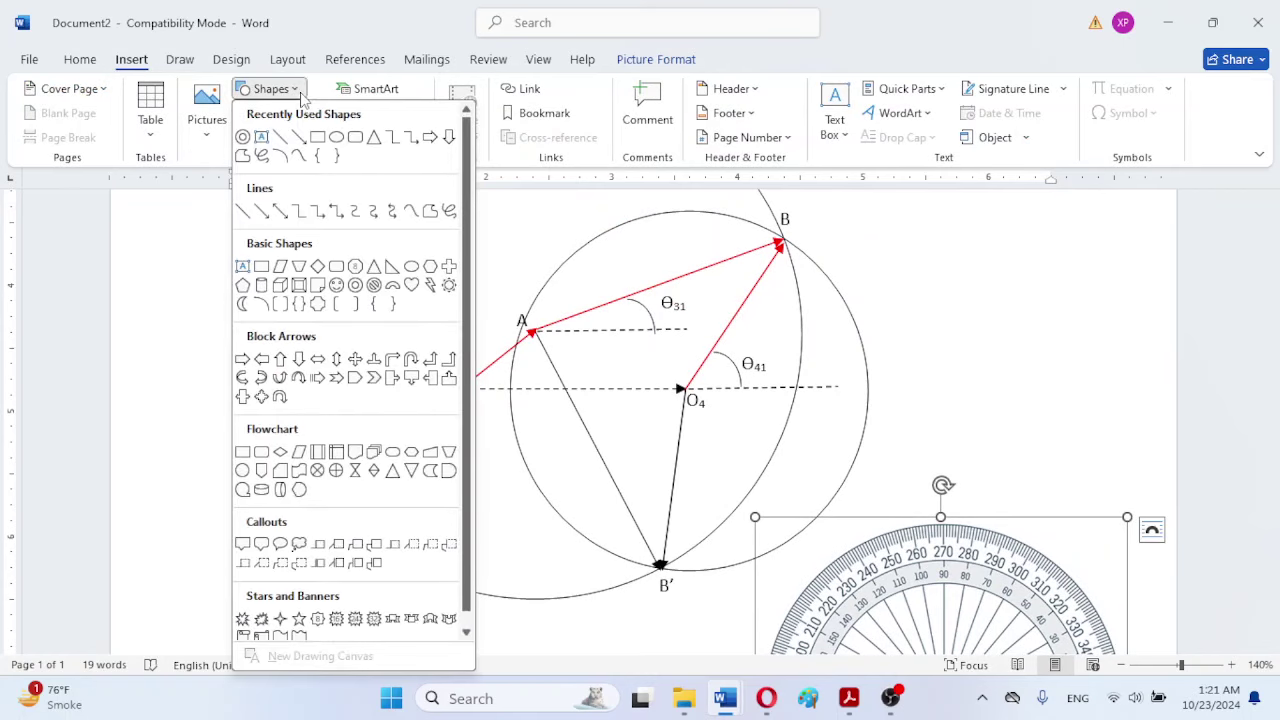
left_click(291, 158)
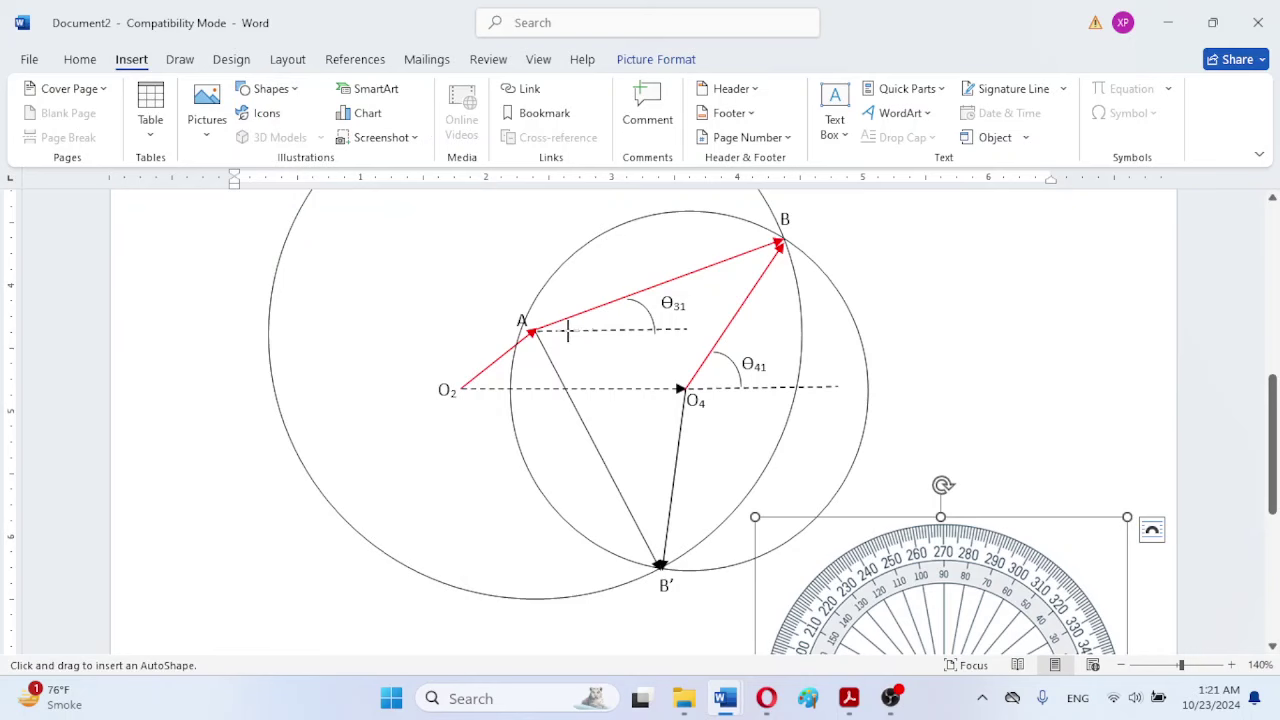
left_click_drag(567, 330, 546, 366)
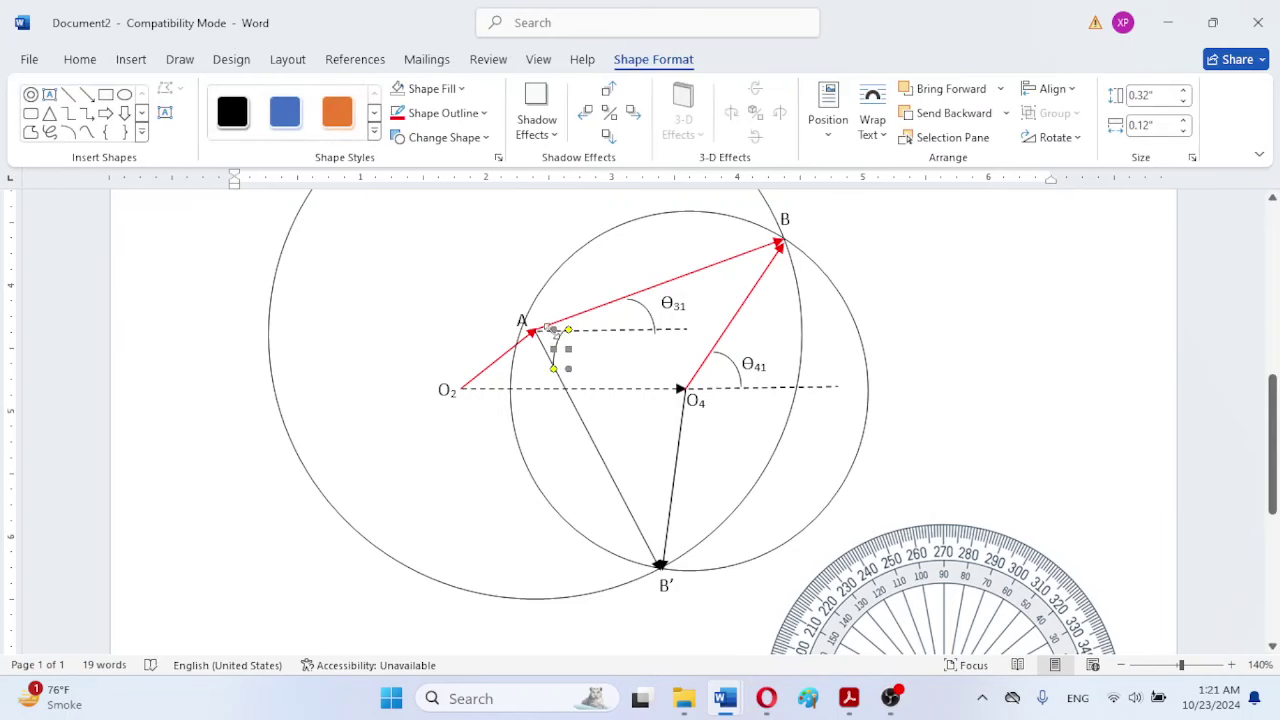
left_click_drag(553, 329, 488, 300)
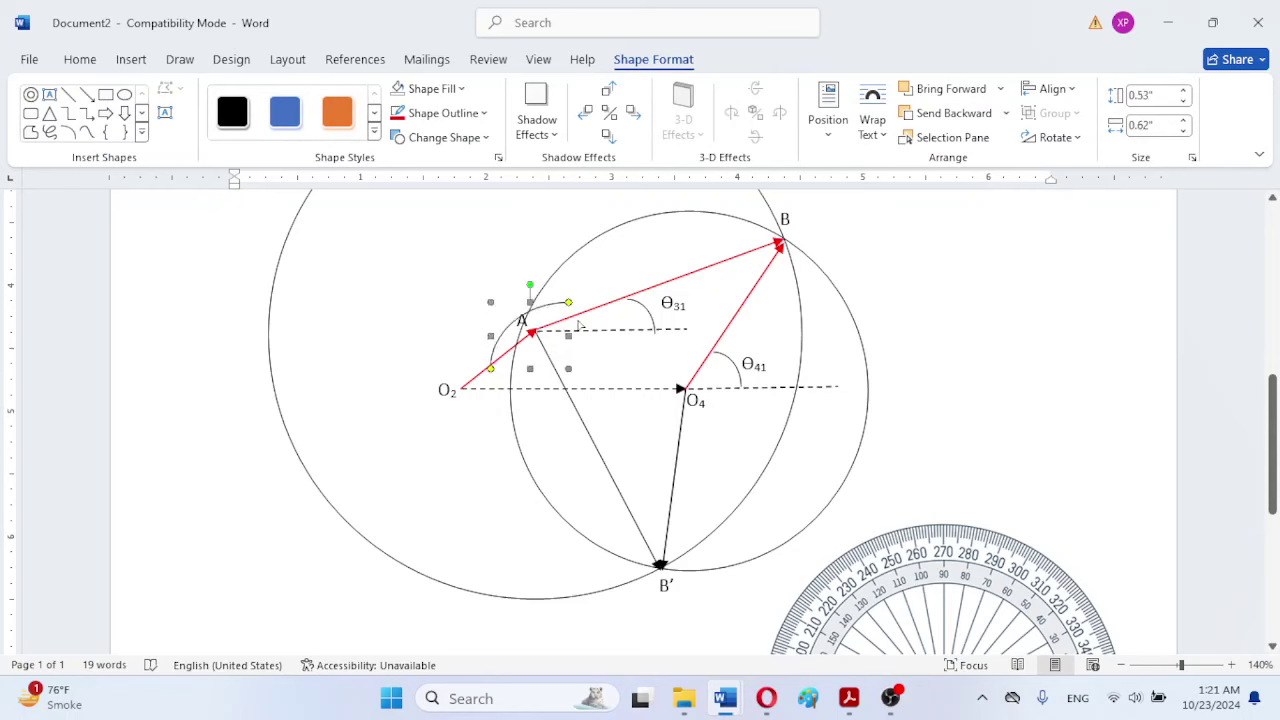
left_click_drag(570, 337, 536, 312)
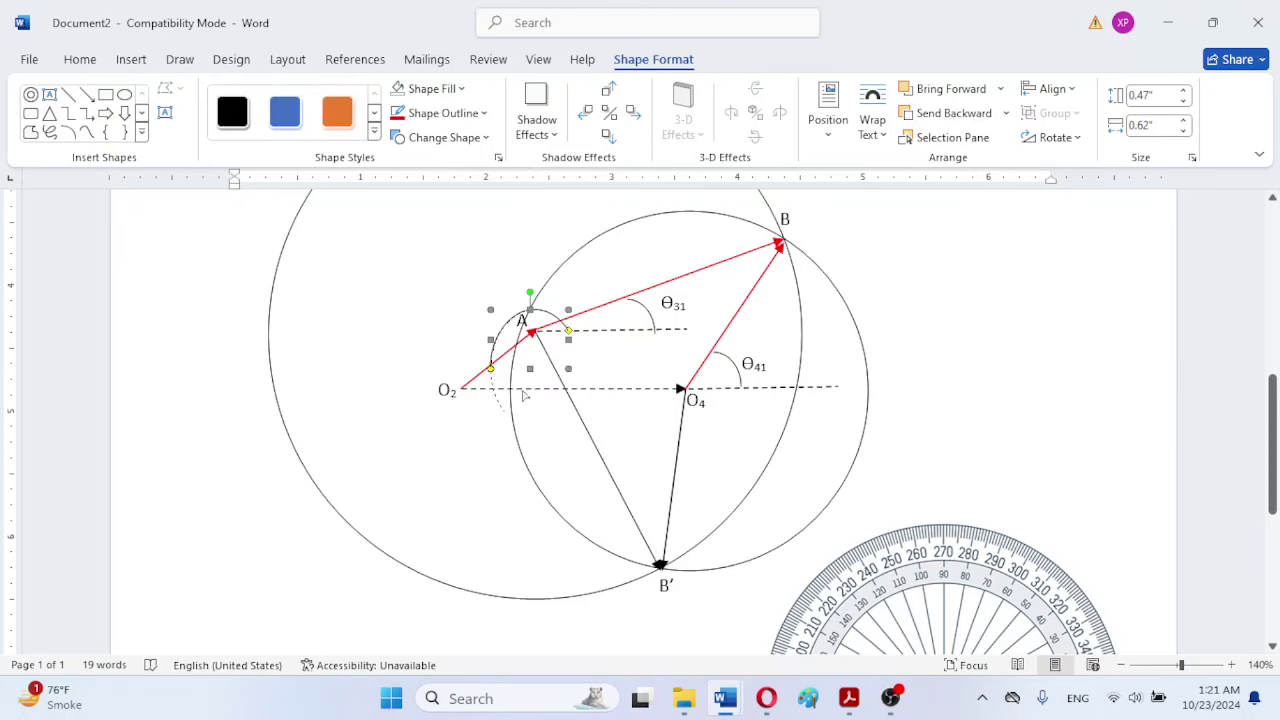
Step: Open the arc into a near-full circle and size it to fit around point A
left_click_drag(563, 396, 524, 410)
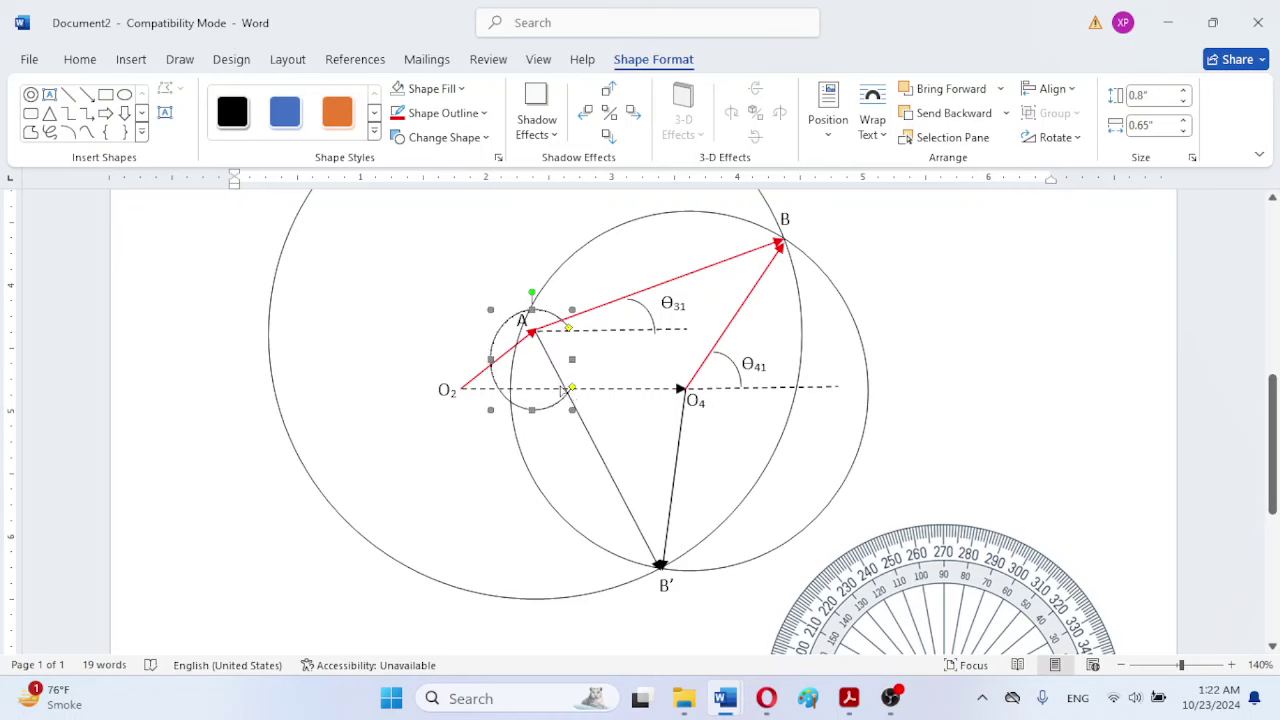
left_click_drag(570, 388, 570, 392)
left_click_drag(572, 397, 568, 396)
left_click_drag(493, 404, 491, 389)
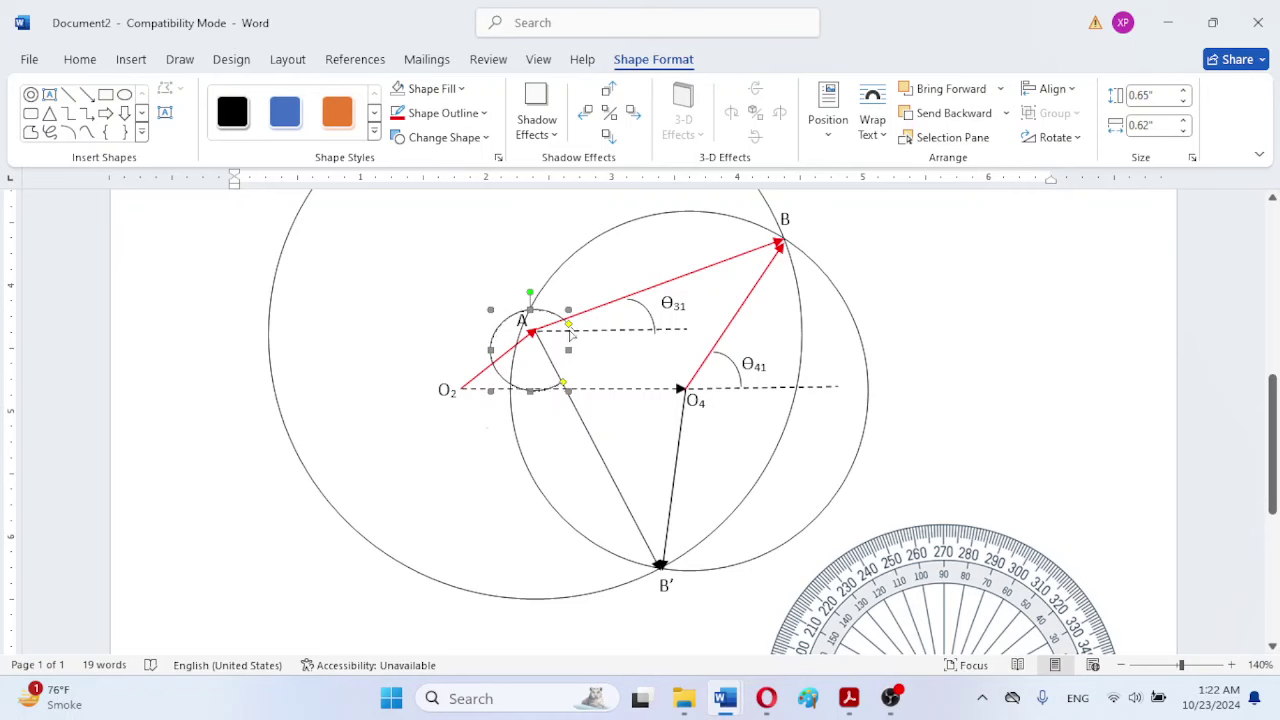
left_click_drag(568, 334, 571, 338)
scroll(950, 392, "up", 3)
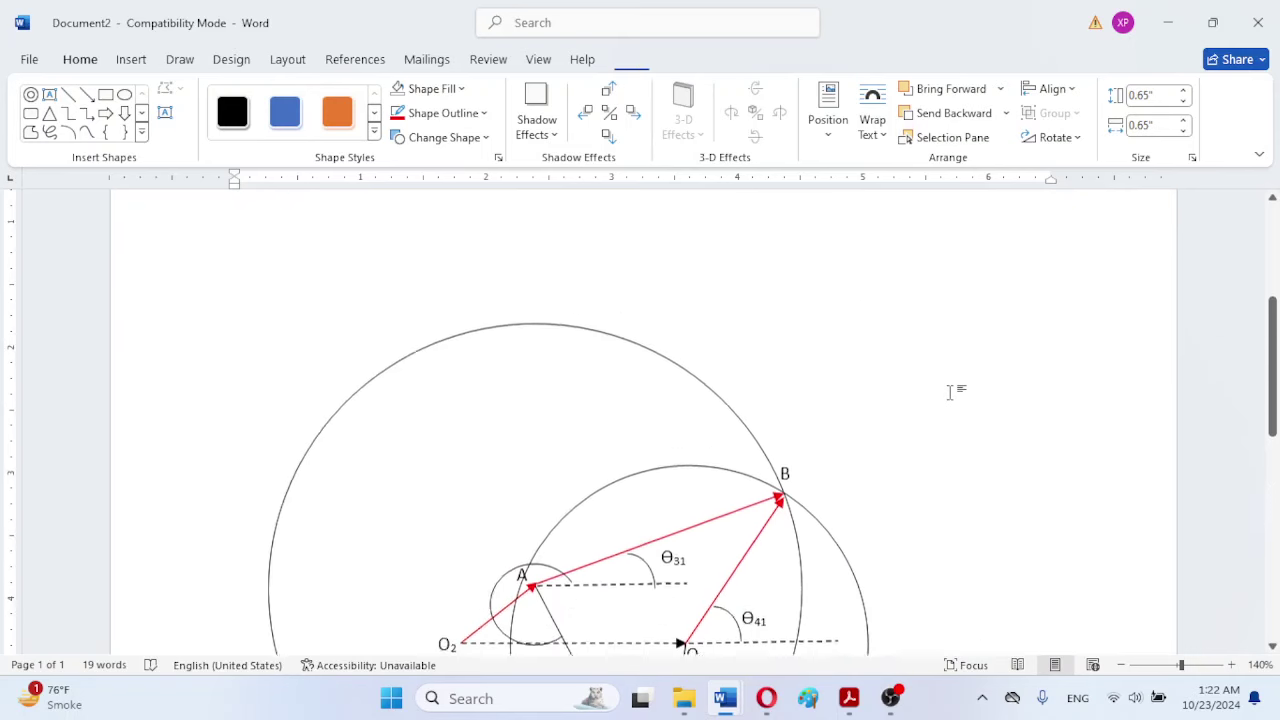
left_click(951, 391)
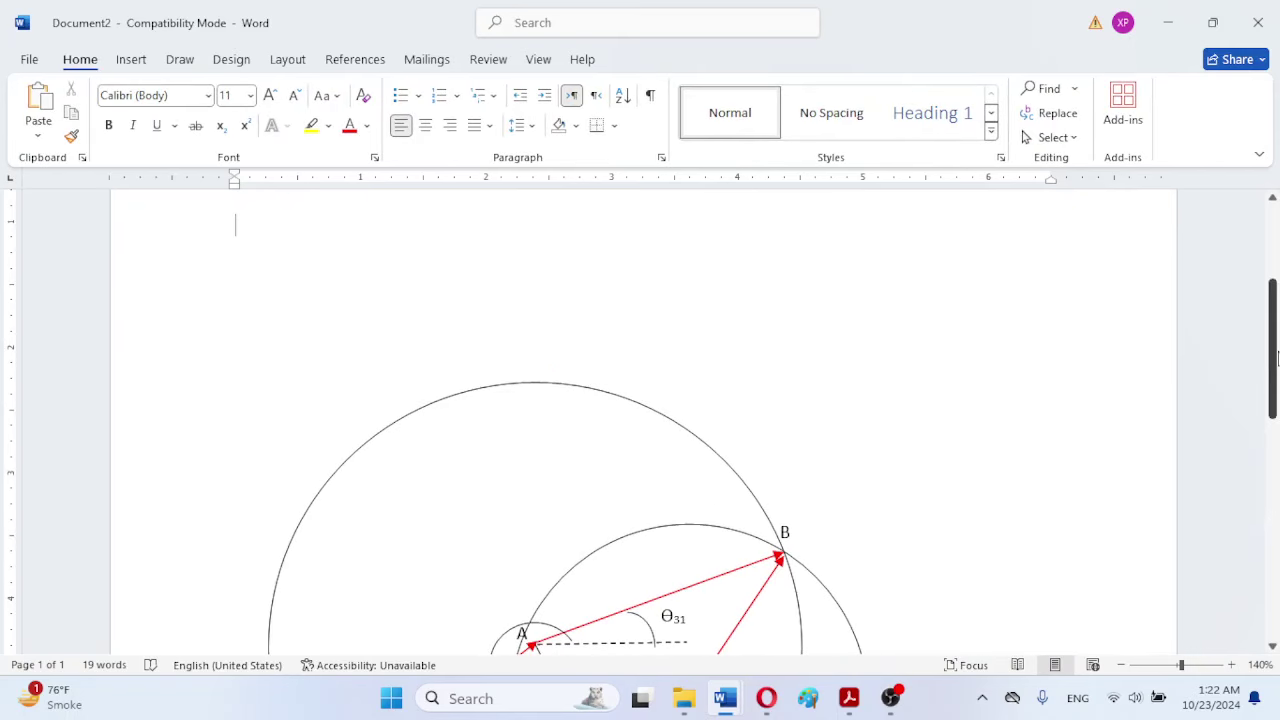
left_click_drag(1273, 365, 1273, 443)
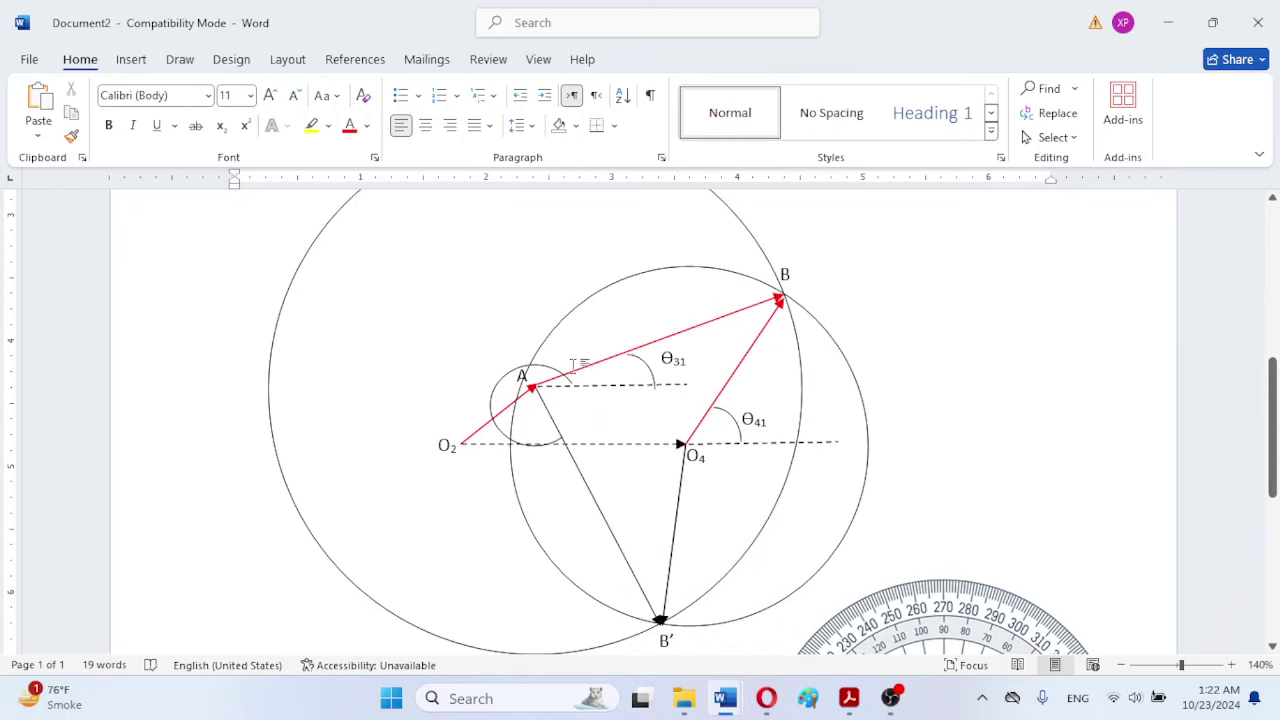
Step: Paste a copy of the Θ31 label left of point A and change its subscript to make Θ32
left_click(664, 360)
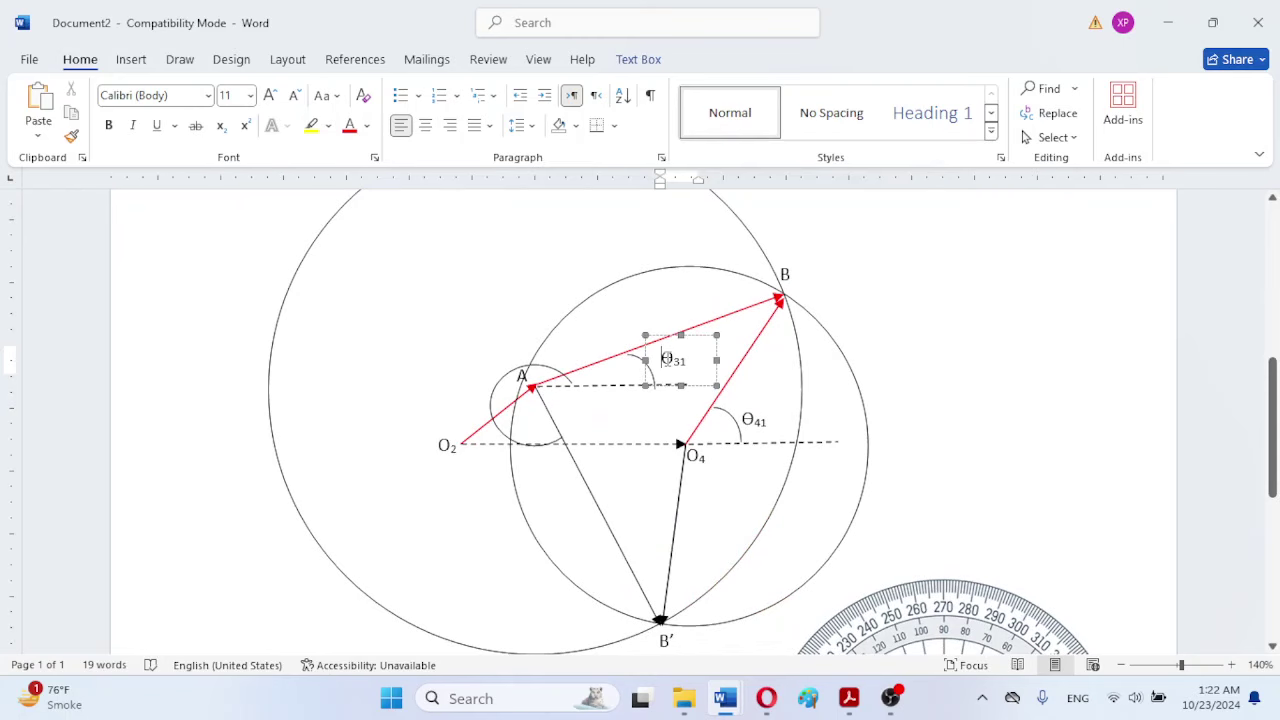
left_click(665, 337)
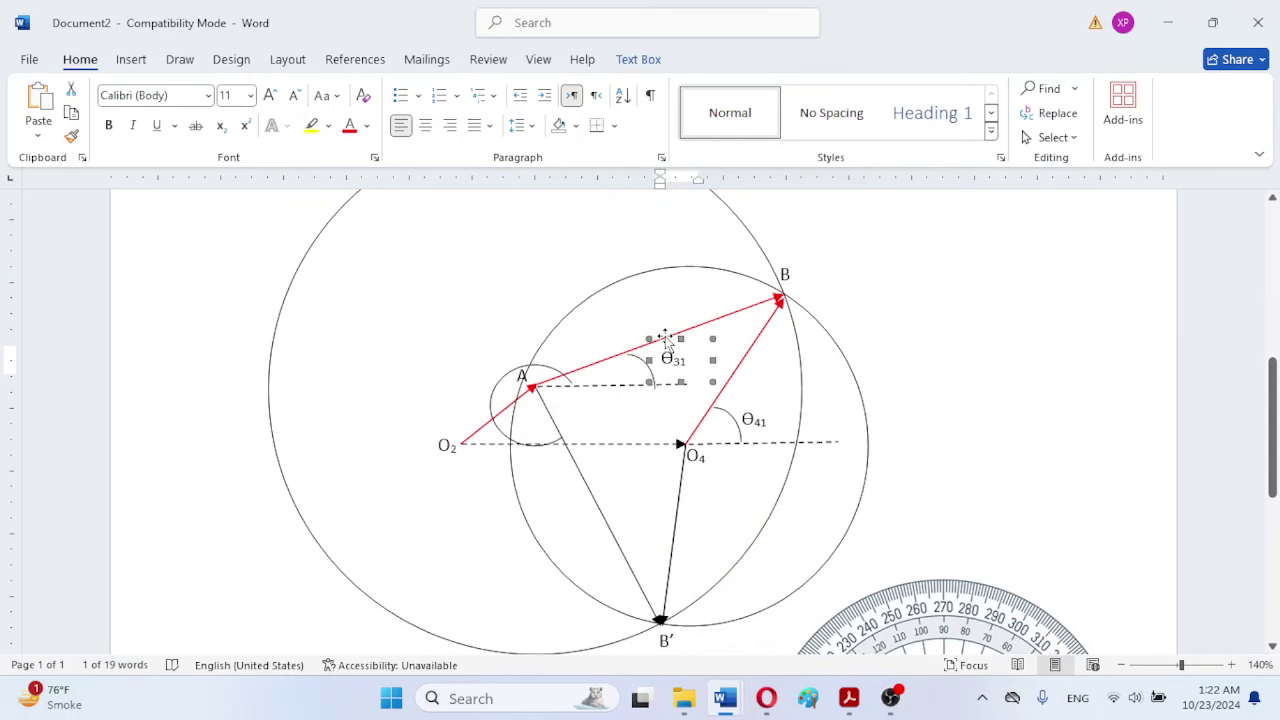
left_click(475, 304)
scroll(475, 304, "up", 2)
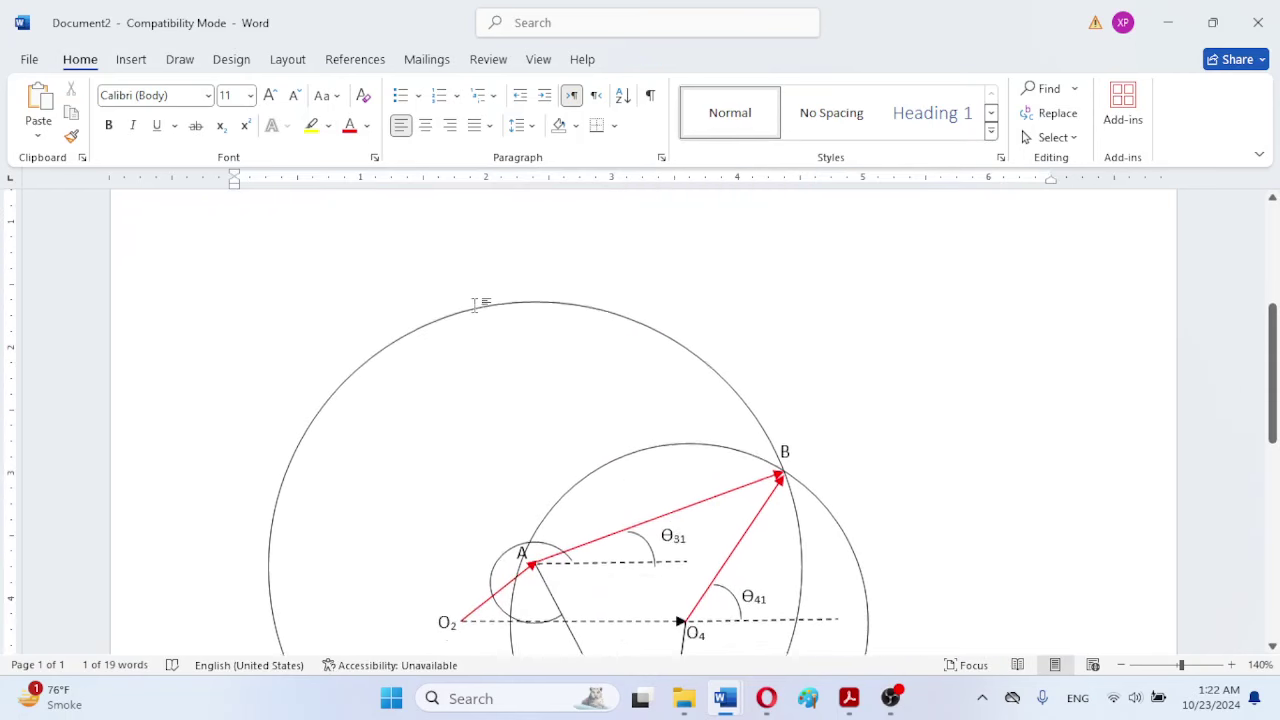
scroll(475, 304, "up", 1)
key("ctrl+v")
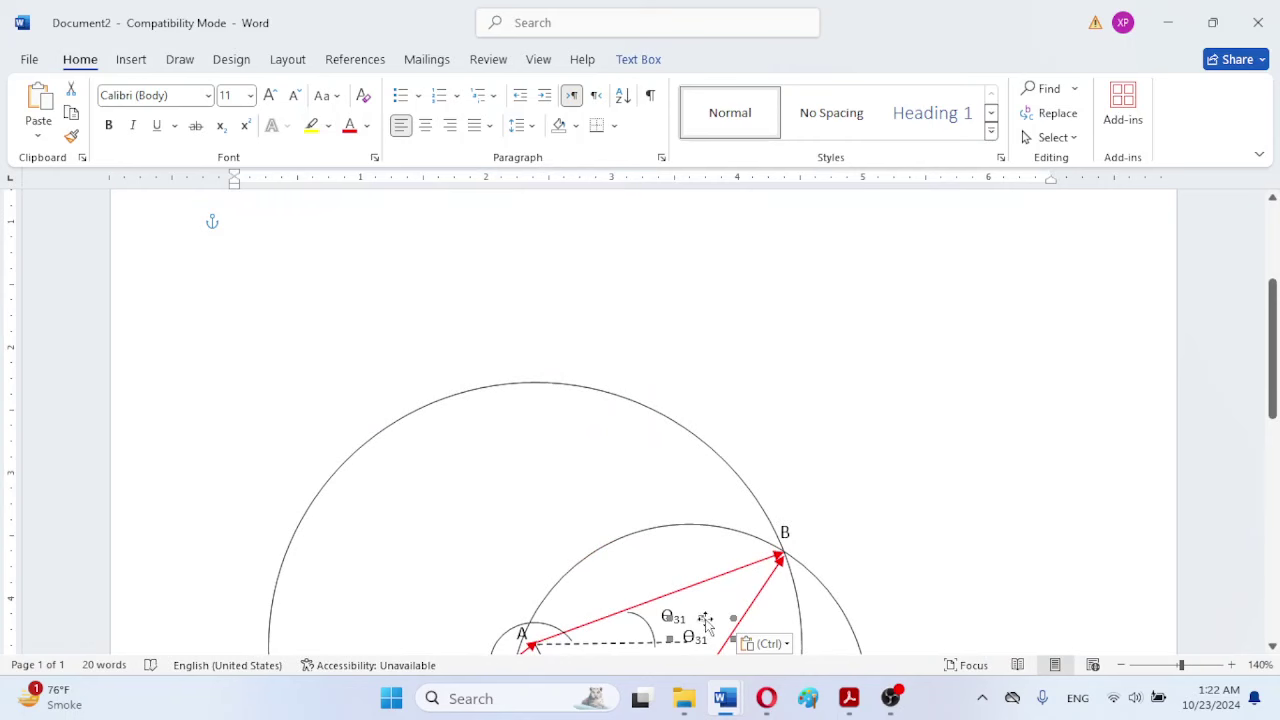
left_click_drag(700, 616, 480, 617)
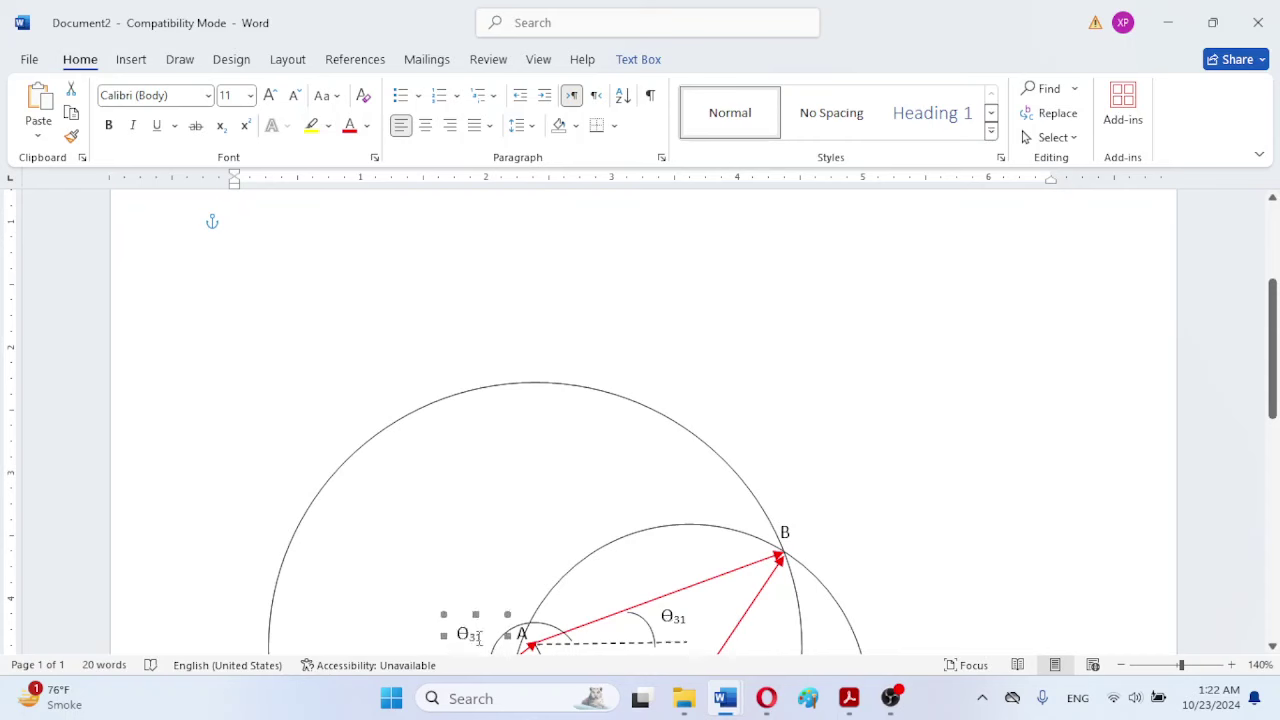
left_click(479, 638)
type("2")
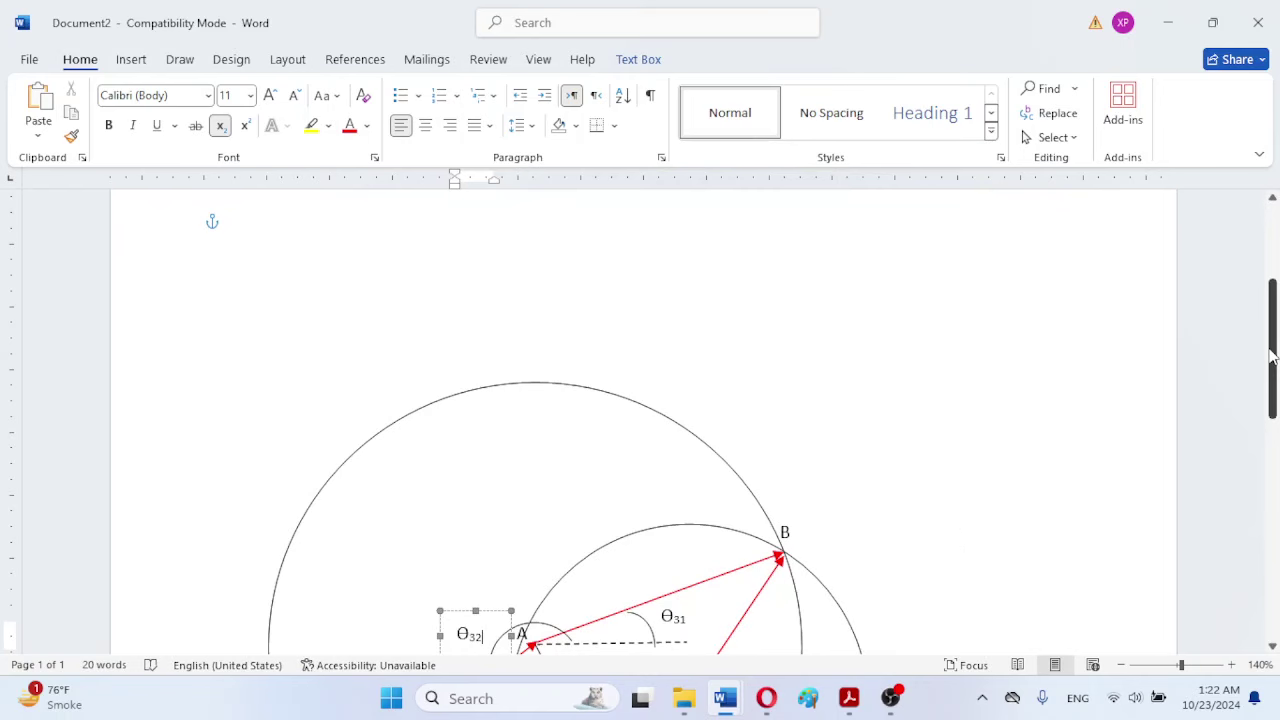
left_click_drag(1272, 356, 1266, 404)
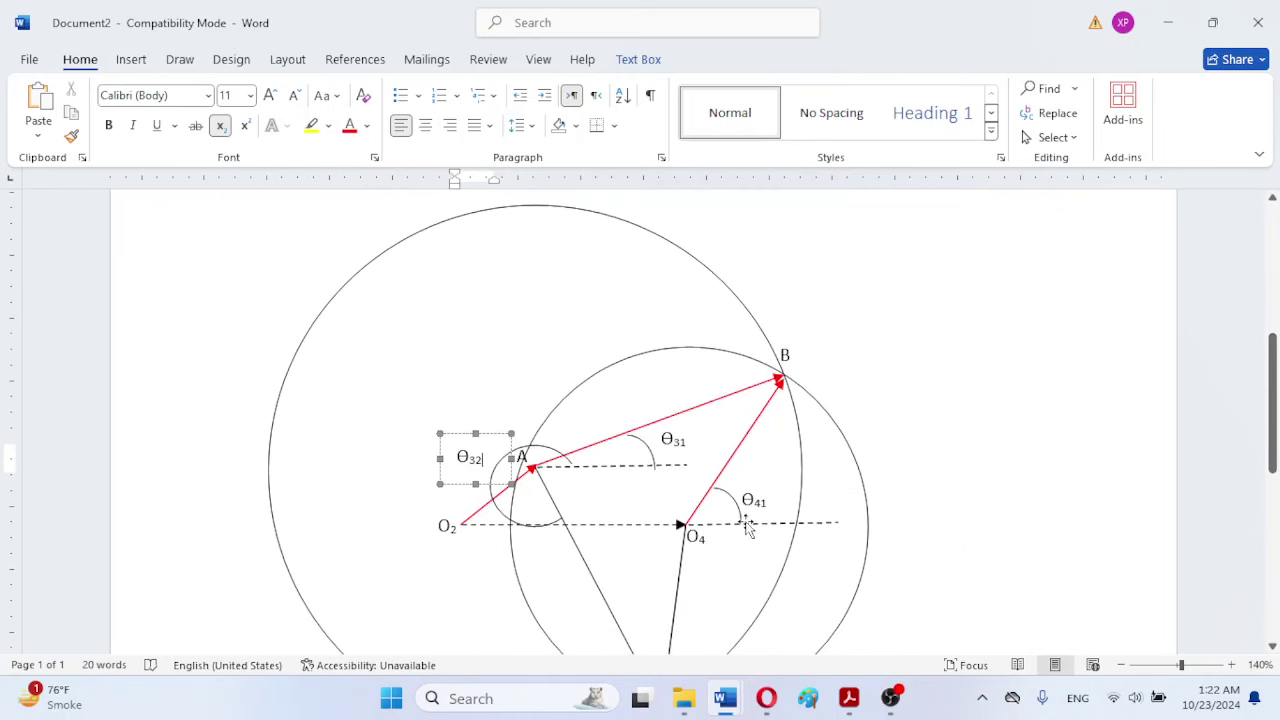
Step: Duplicate the arc around A and move the copy onto O4
left_click(504, 513)
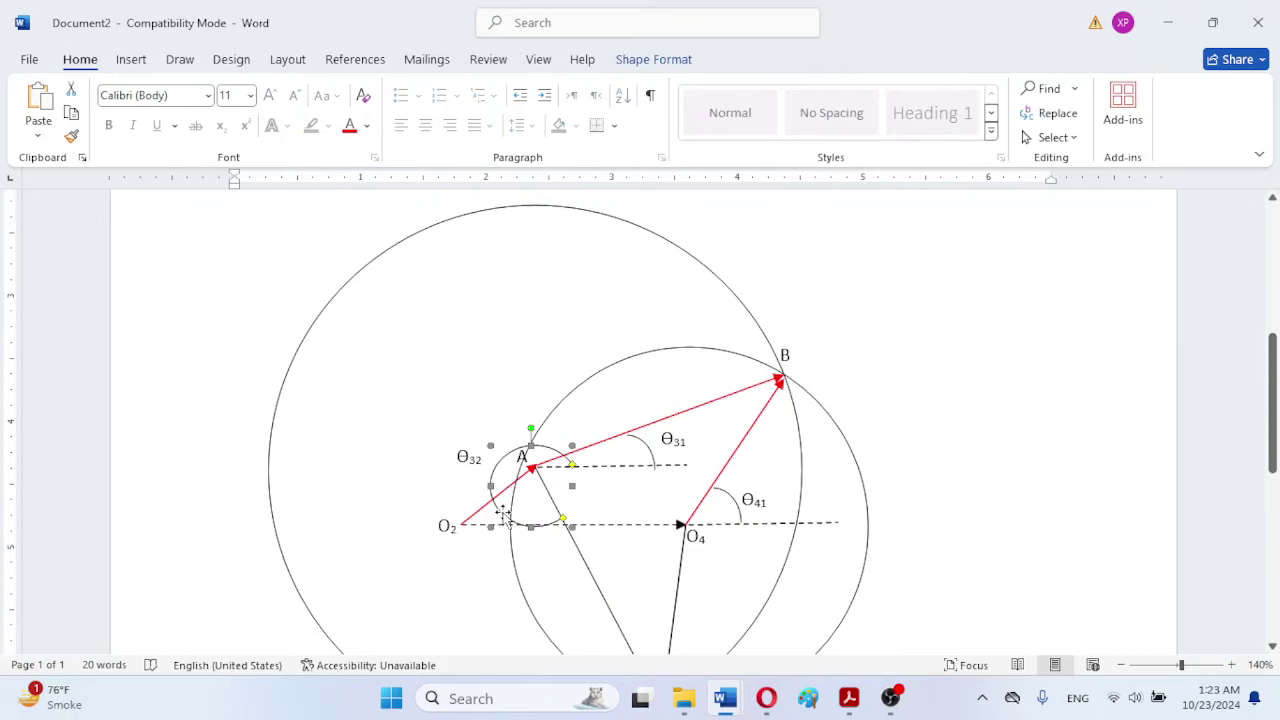
key("ctrl+c")
key("ctrl+v")
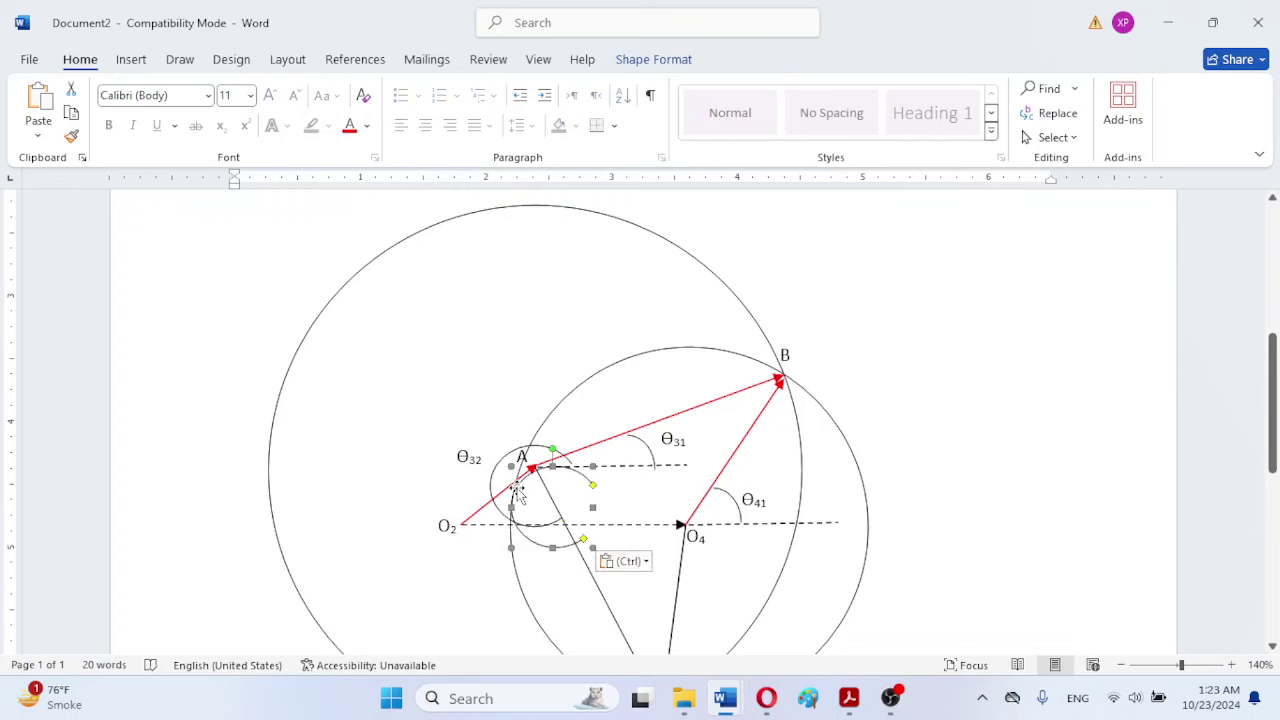
left_click_drag(517, 493, 637, 509)
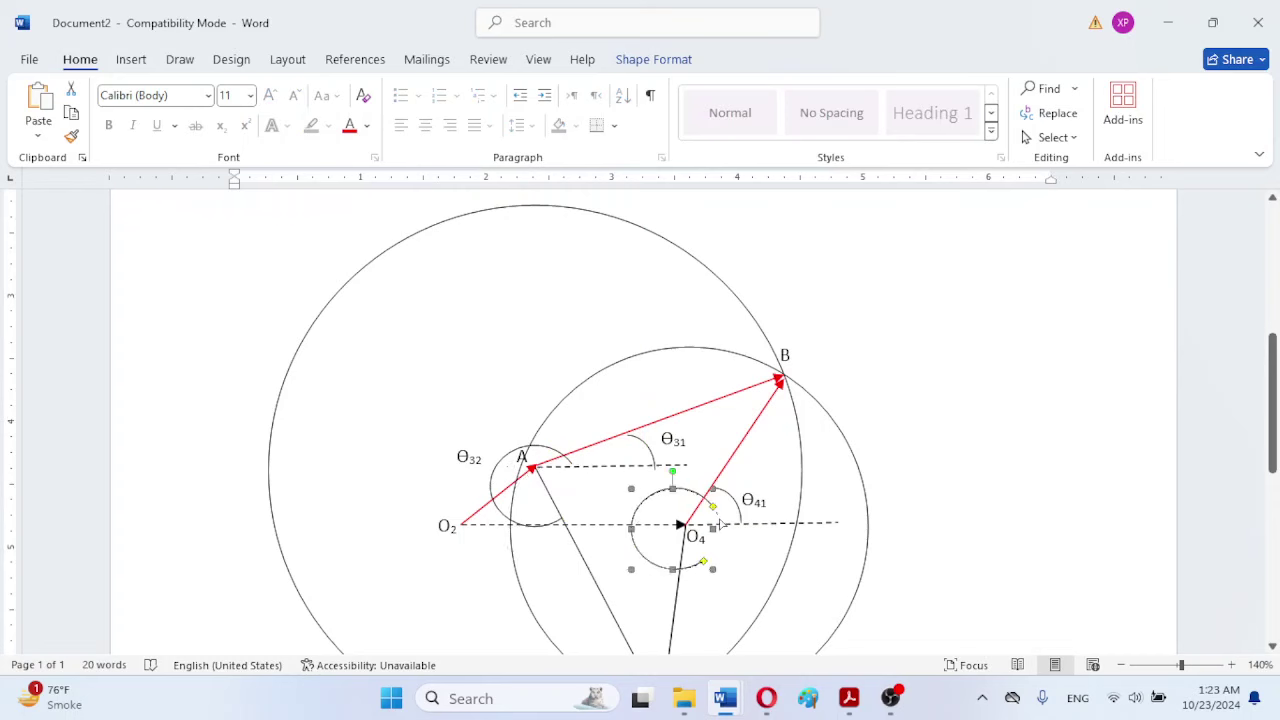
Step: Reshape the O4 arc so it sweeps from the dashed line round to the link toward B′
left_click_drag(714, 528, 721, 528)
left_click_drag(631, 529, 649, 529)
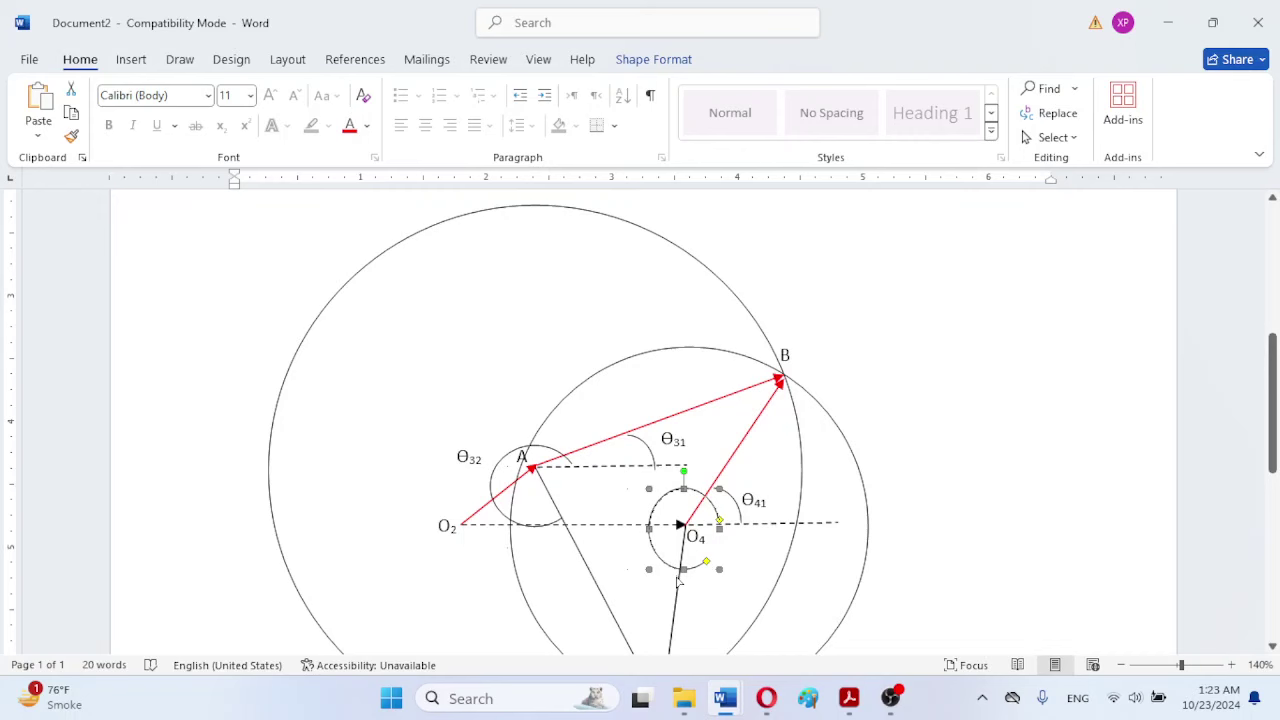
left_click_drag(677, 580, 677, 581)
left_click(952, 534)
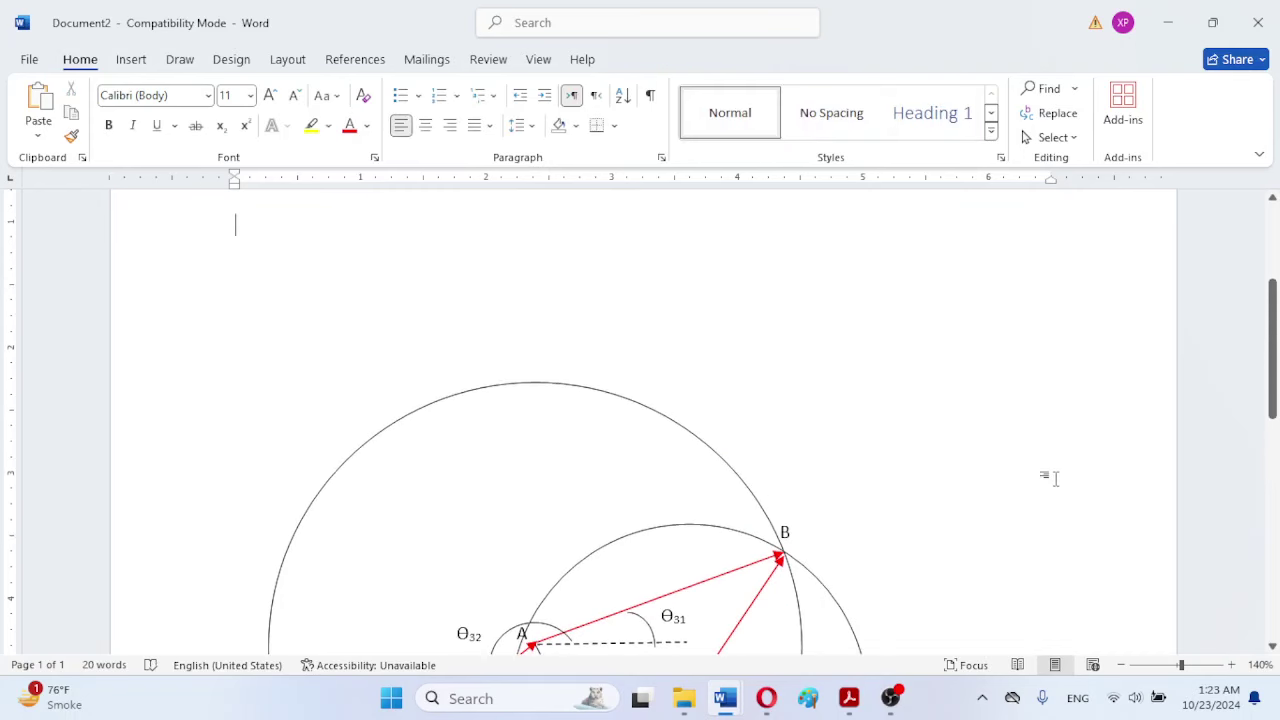
left_click_drag(1272, 333, 1272, 408)
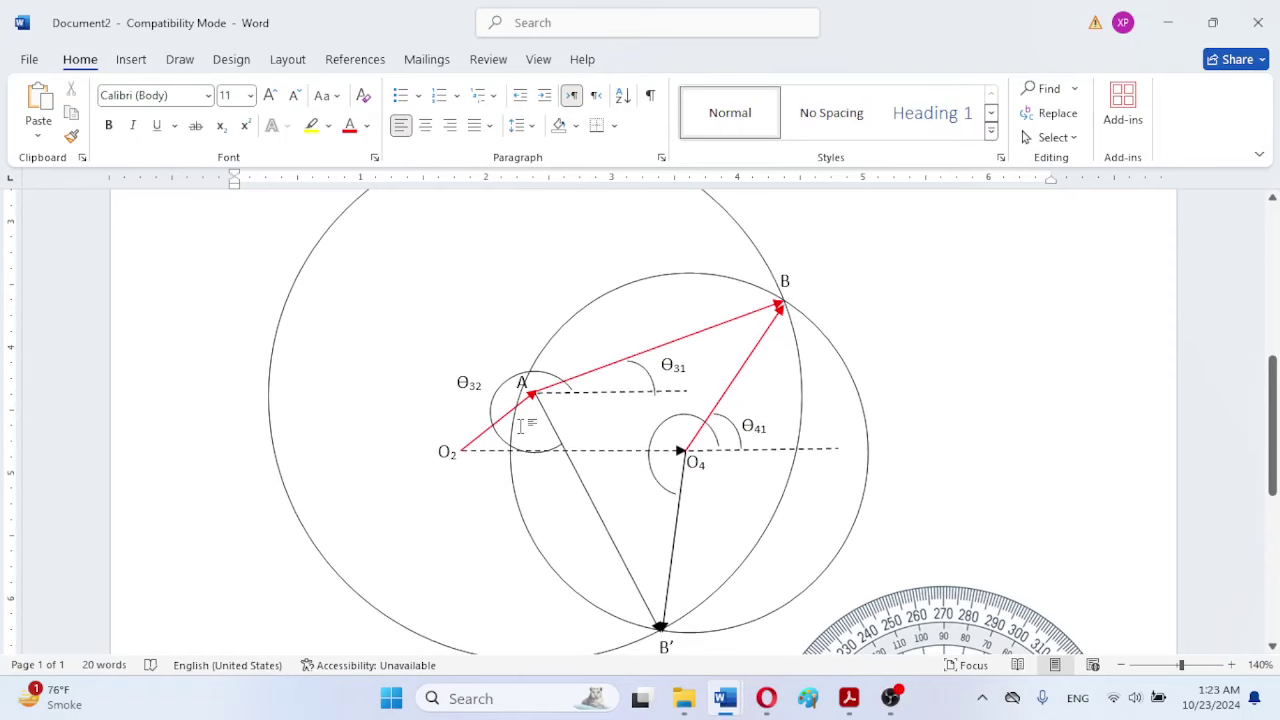
Step: Paste a copy of the Θ32 label just below O4 and change its 3 to 4, making Θ42
left_click(469, 394)
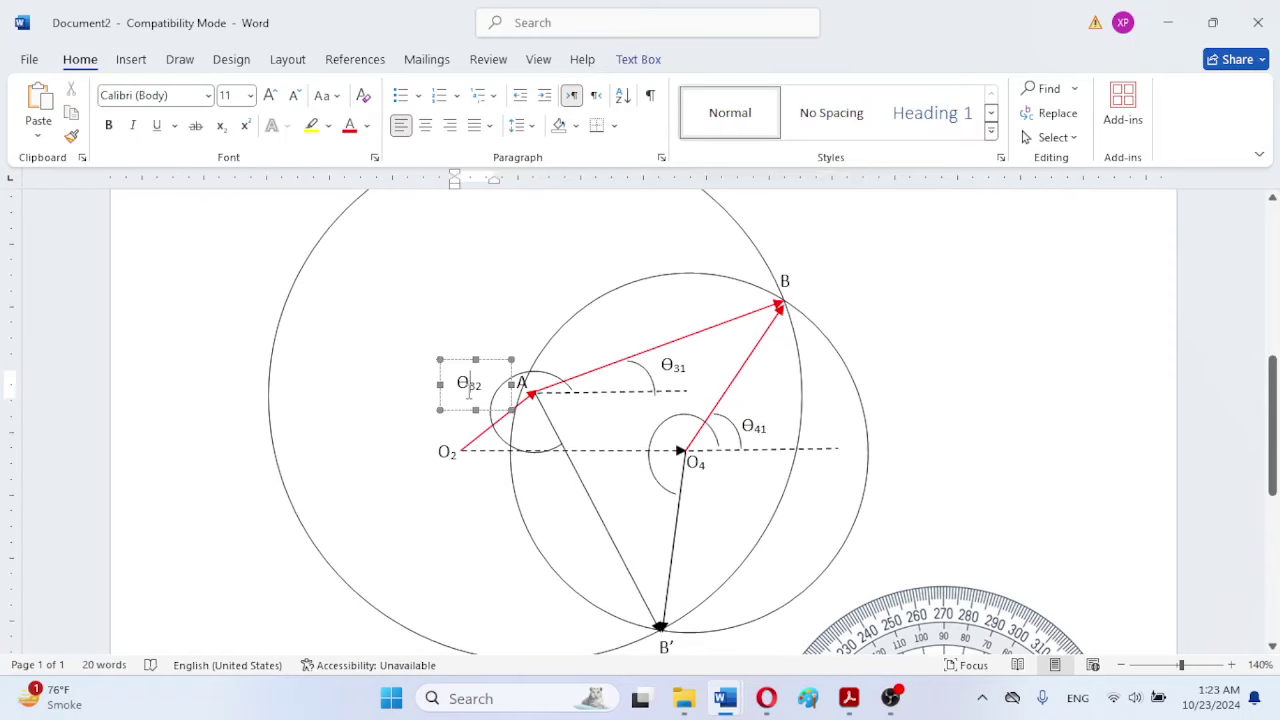
left_click(457, 362)
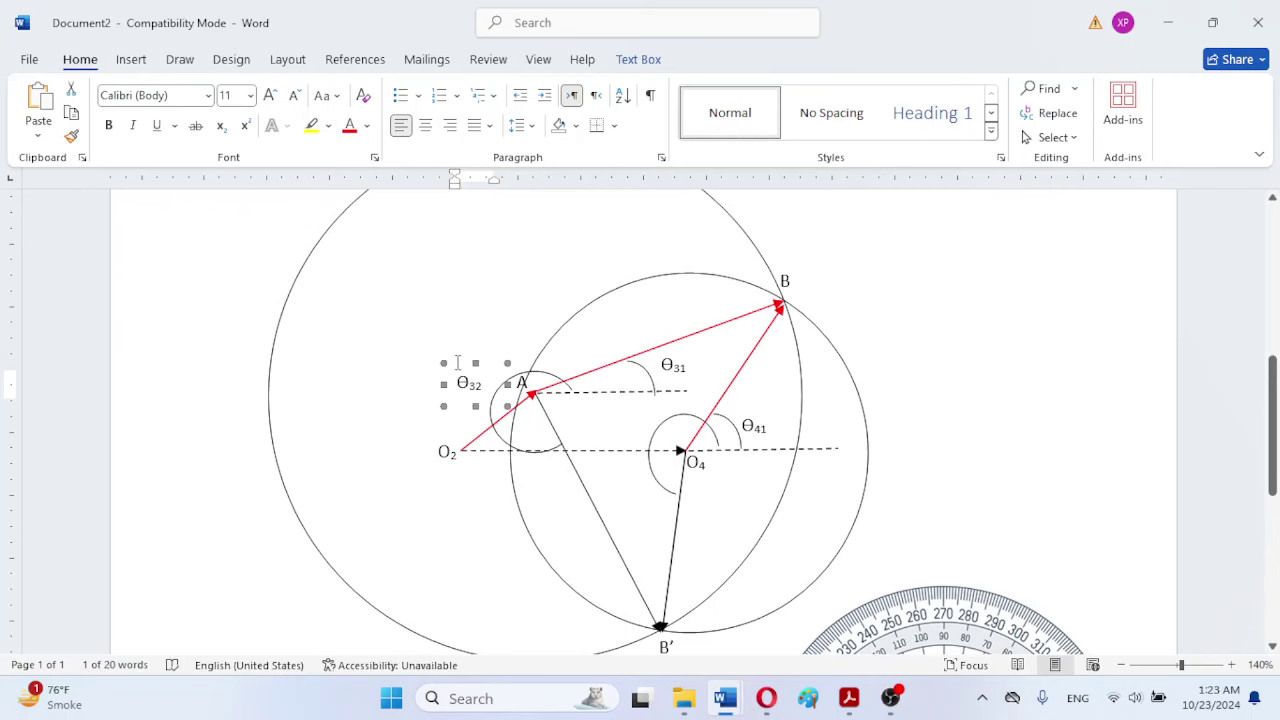
left_click(403, 298)
key("ctrl+v")
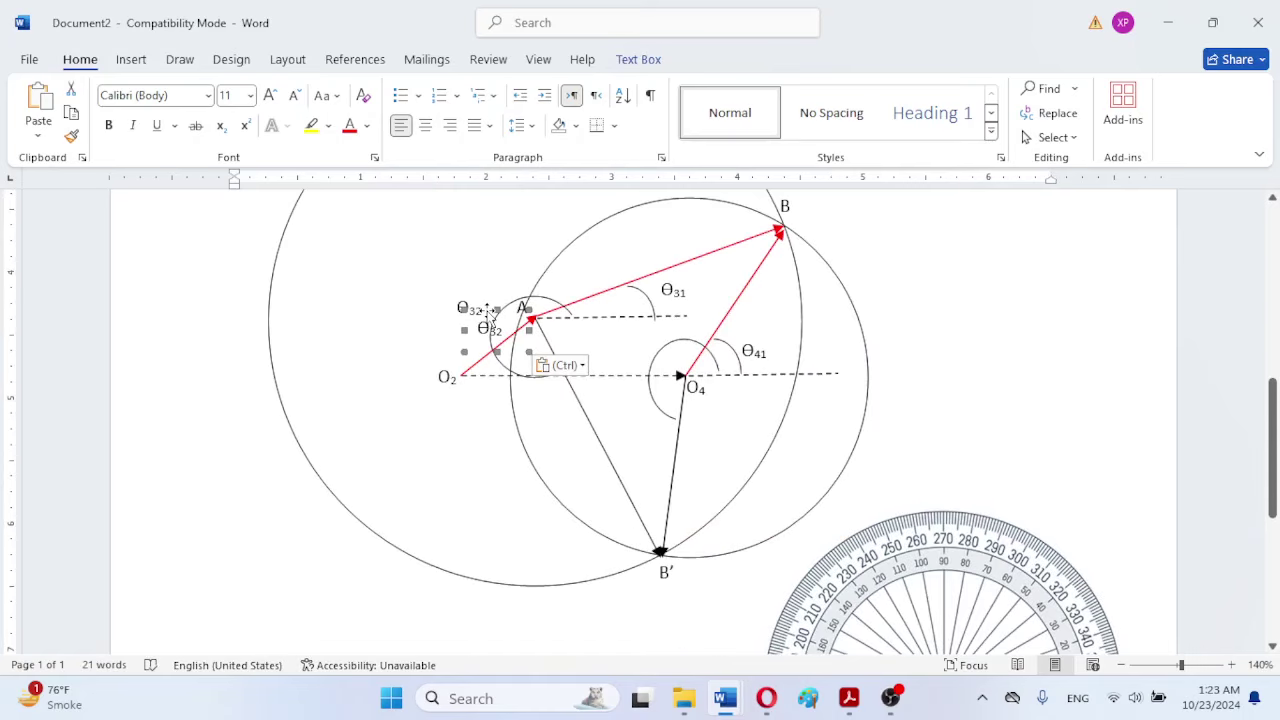
left_click_drag(490, 318, 629, 386)
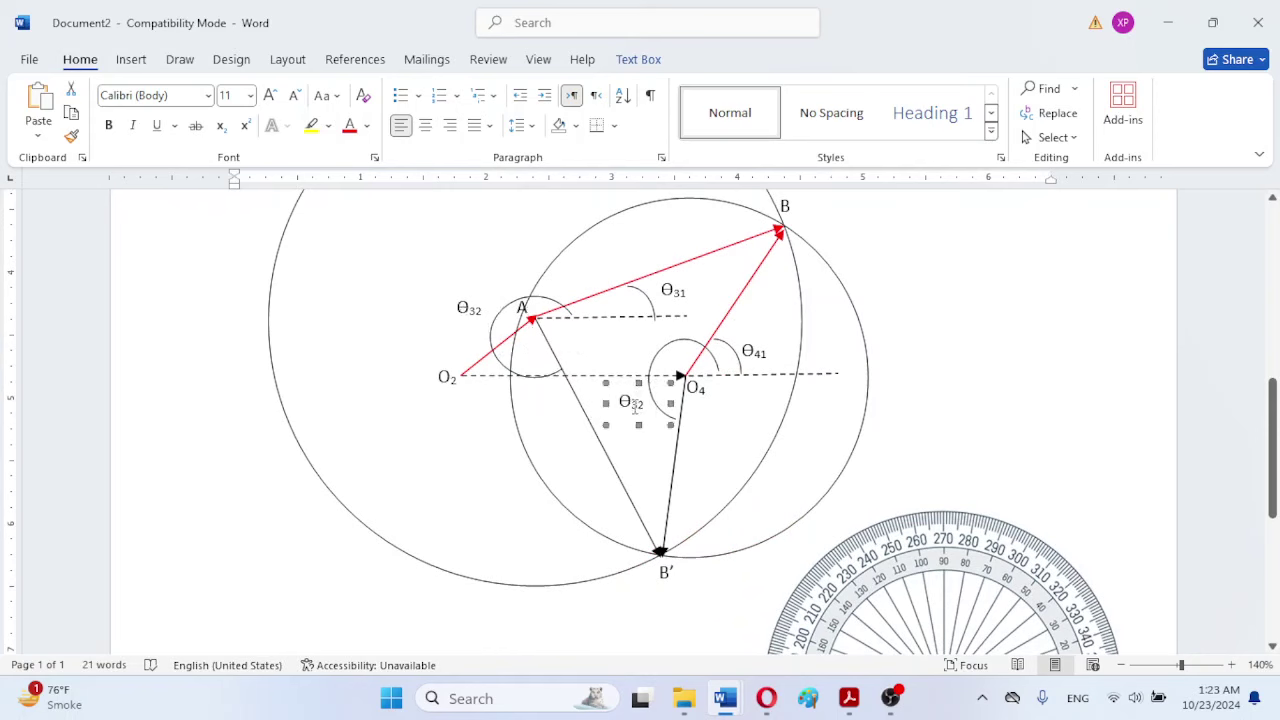
left_click(634, 403)
left_click_drag(634, 403, 640, 412)
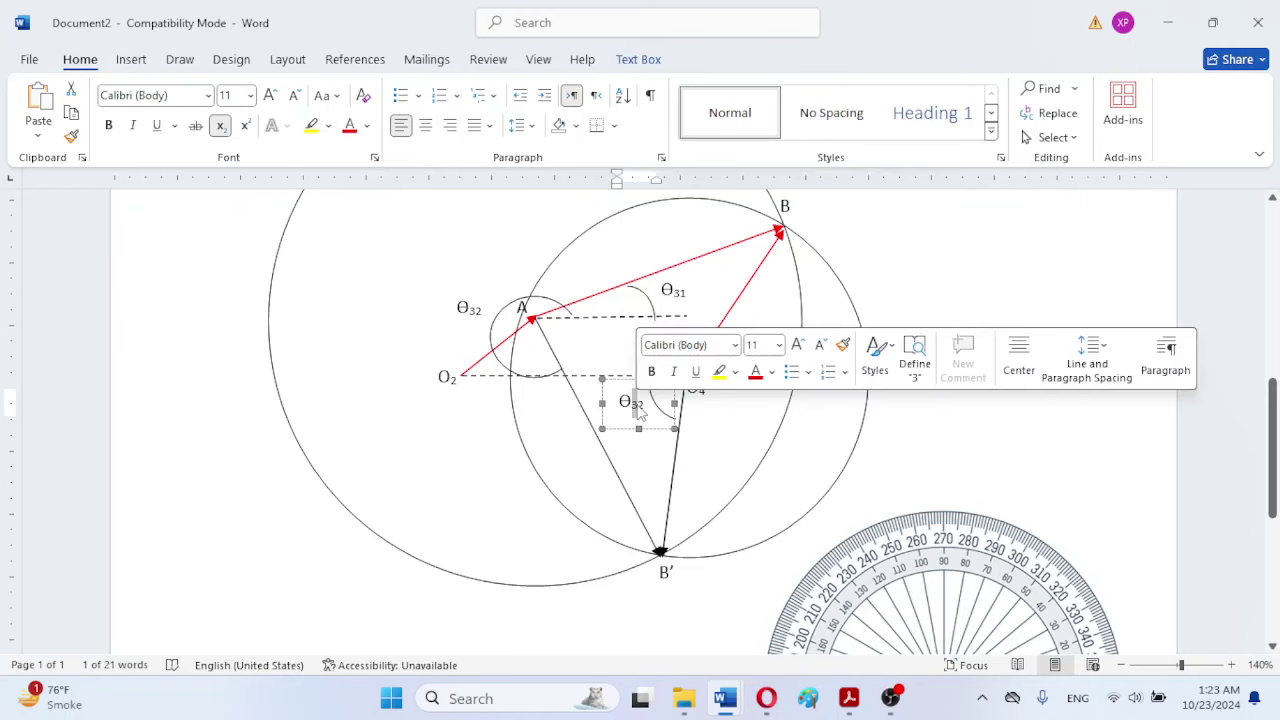
type("4")
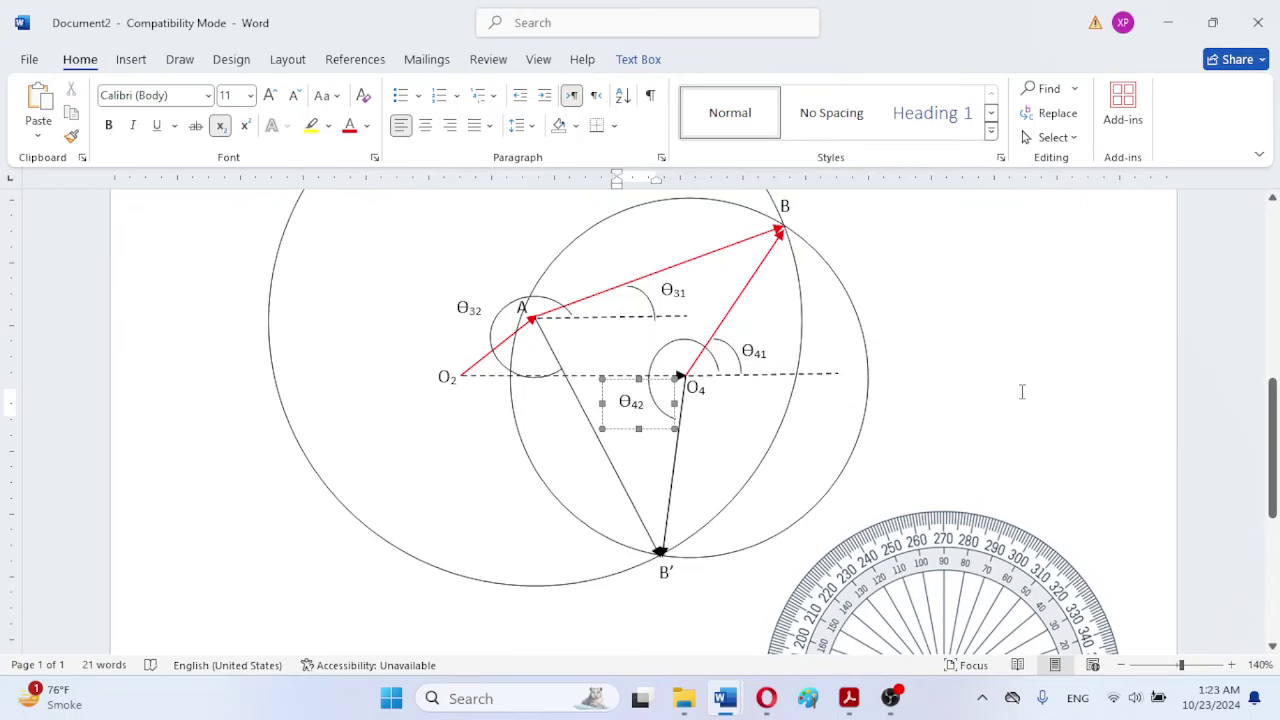
left_click(1022, 391)
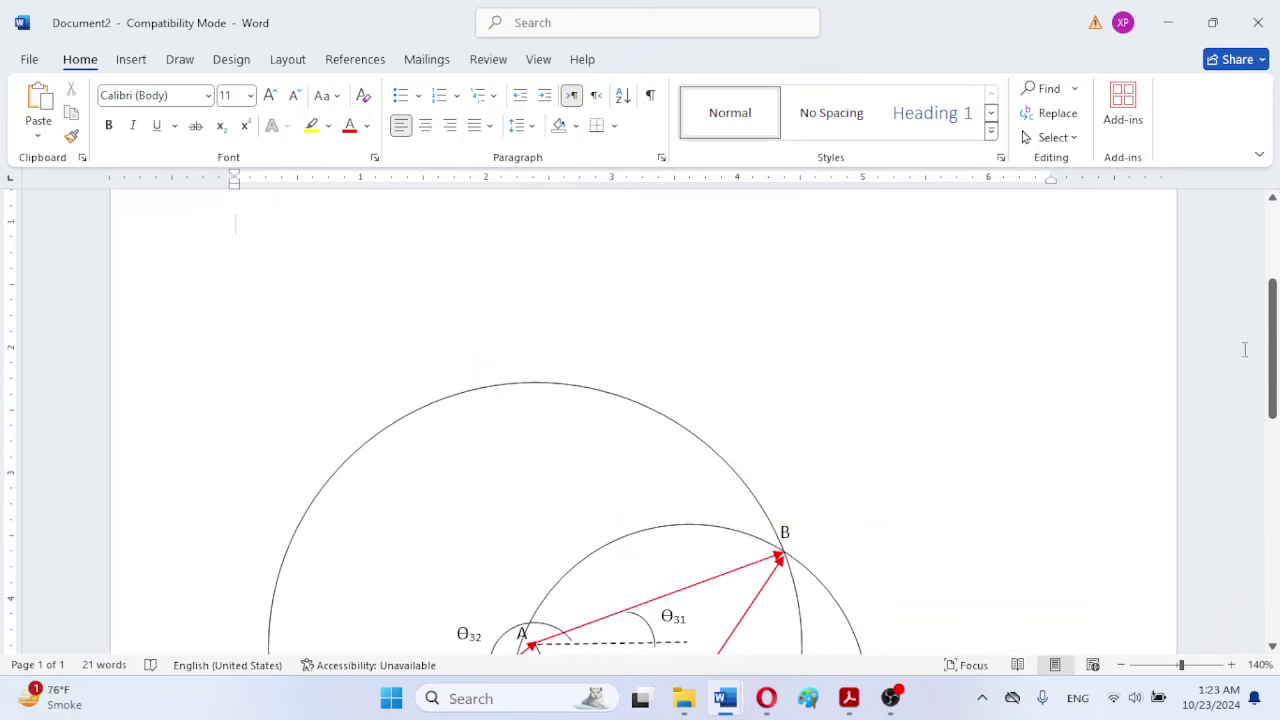
Step: Drag the protractor back up over the diagram and align its centre with point A
left_click_drag(1268, 343, 1268, 413)
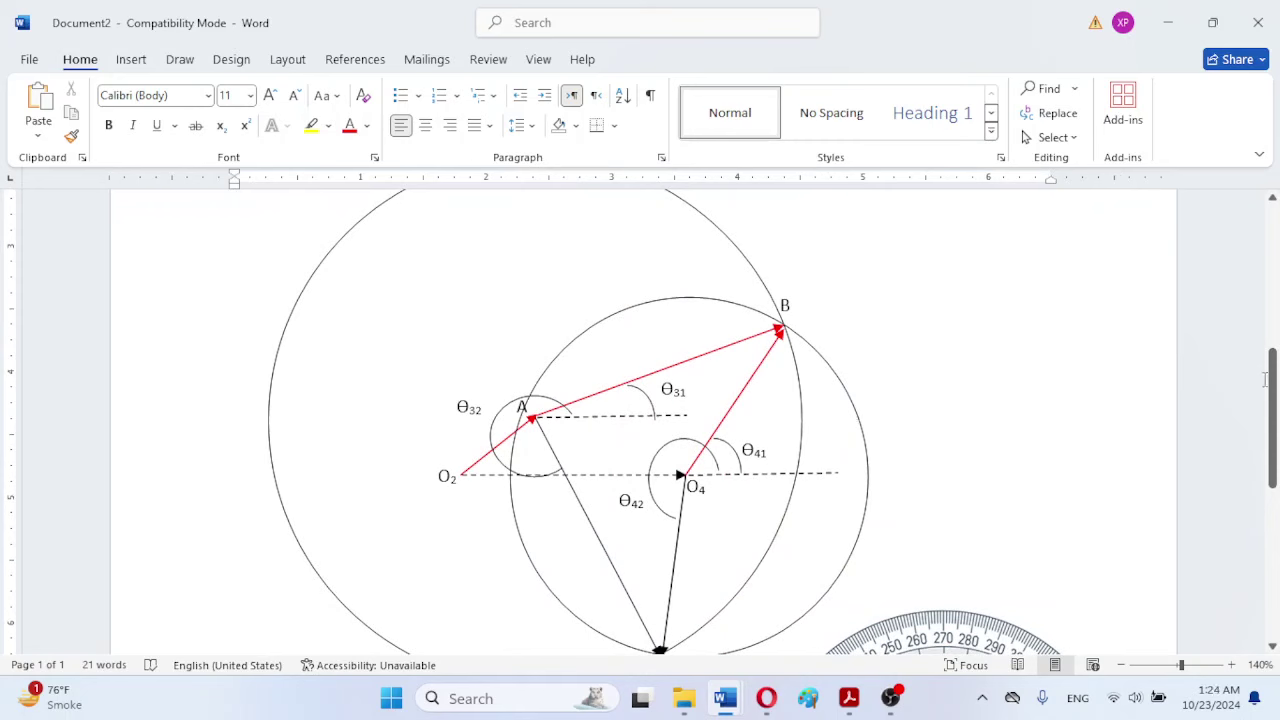
left_click_drag(1268, 380, 1255, 430)
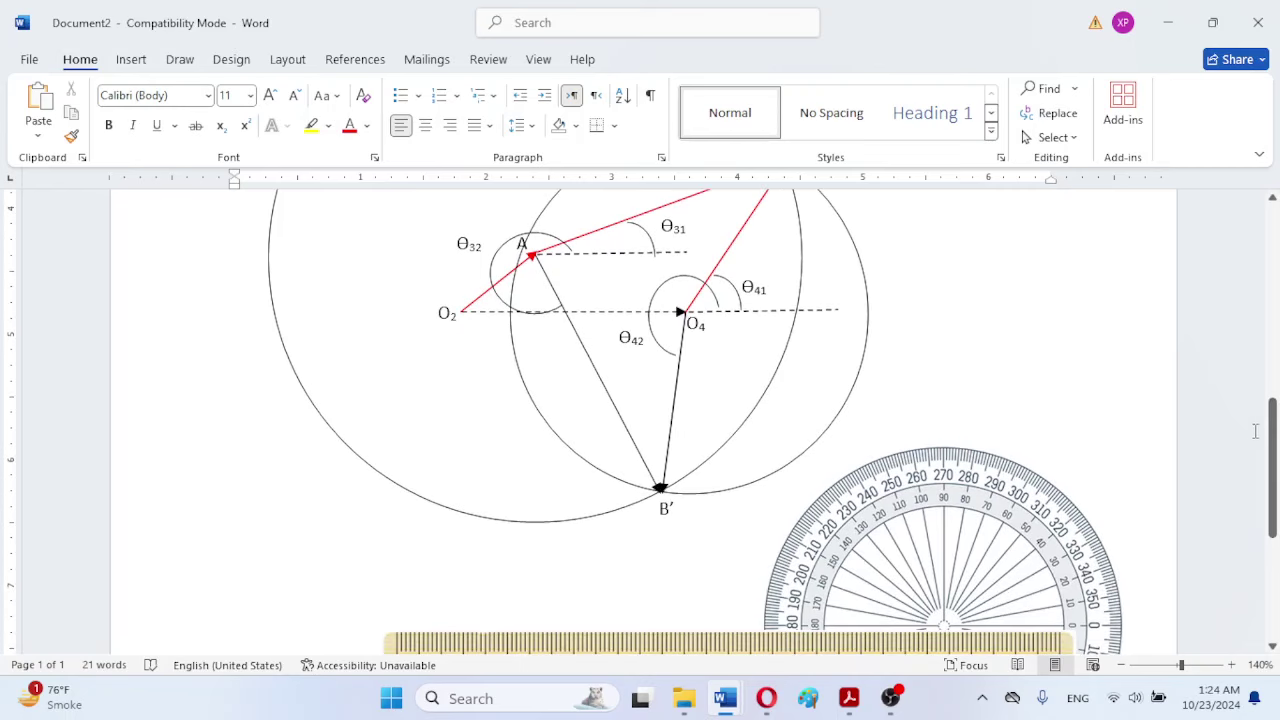
left_click_drag(930, 485, 513, 152)
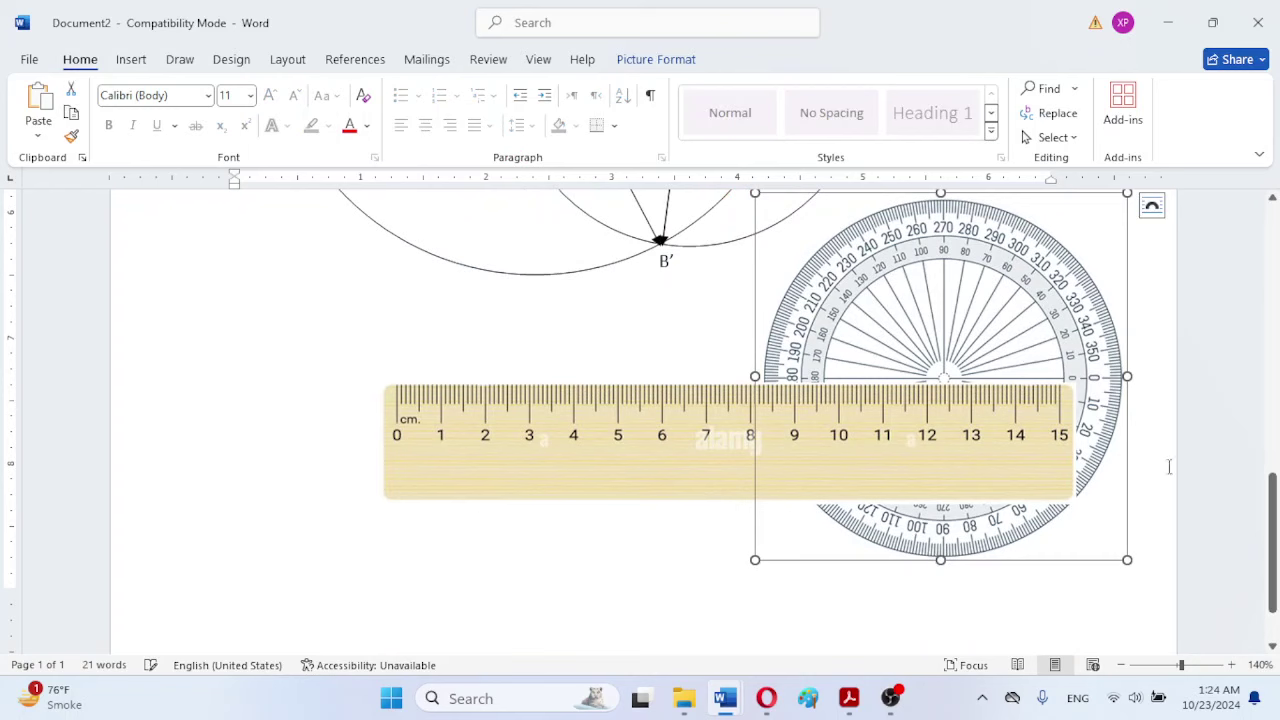
left_click_drag(1276, 538, 1276, 476)
left_click_drag(905, 453, 522, 205)
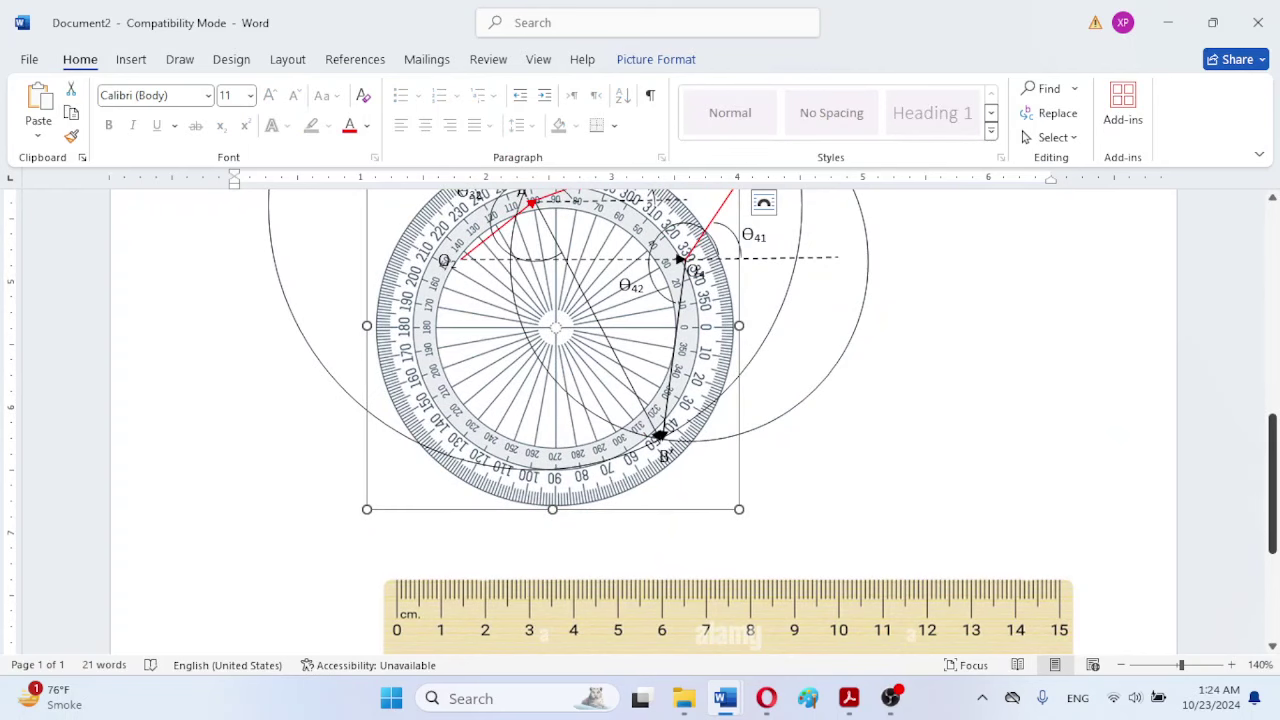
scroll(1276, 476, "up", 2)
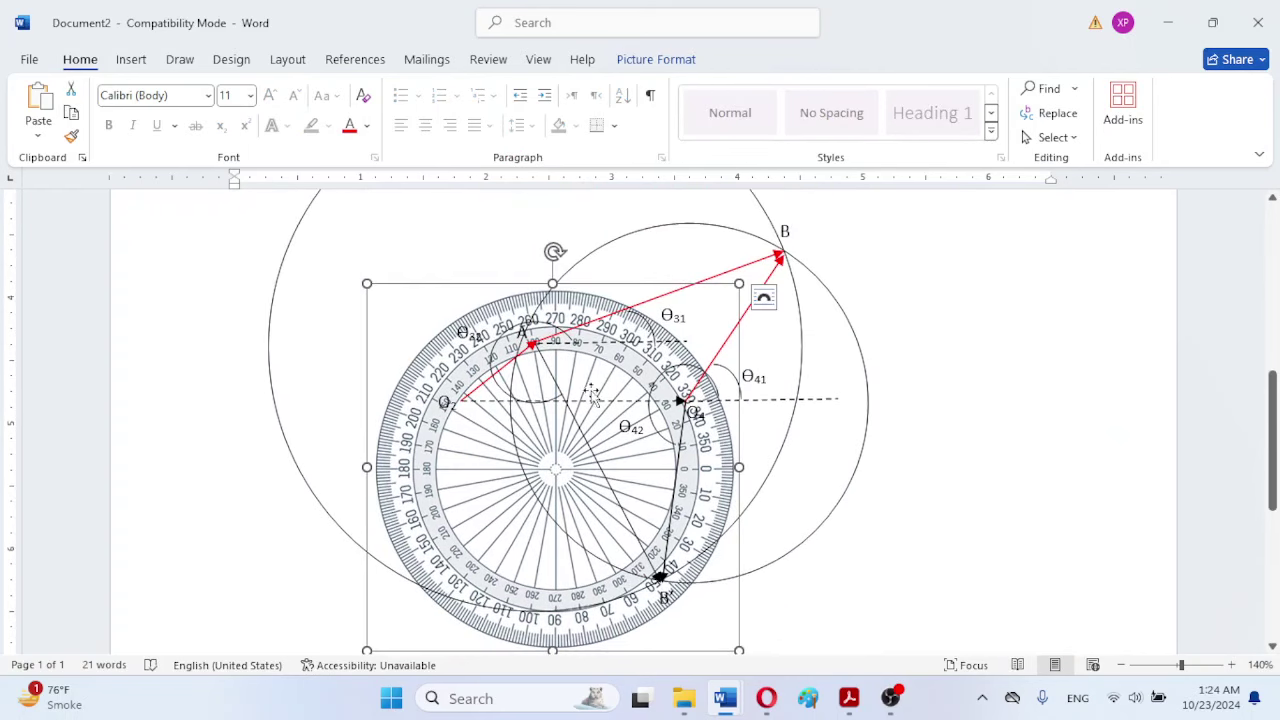
left_click_drag(389, 349, 366, 223)
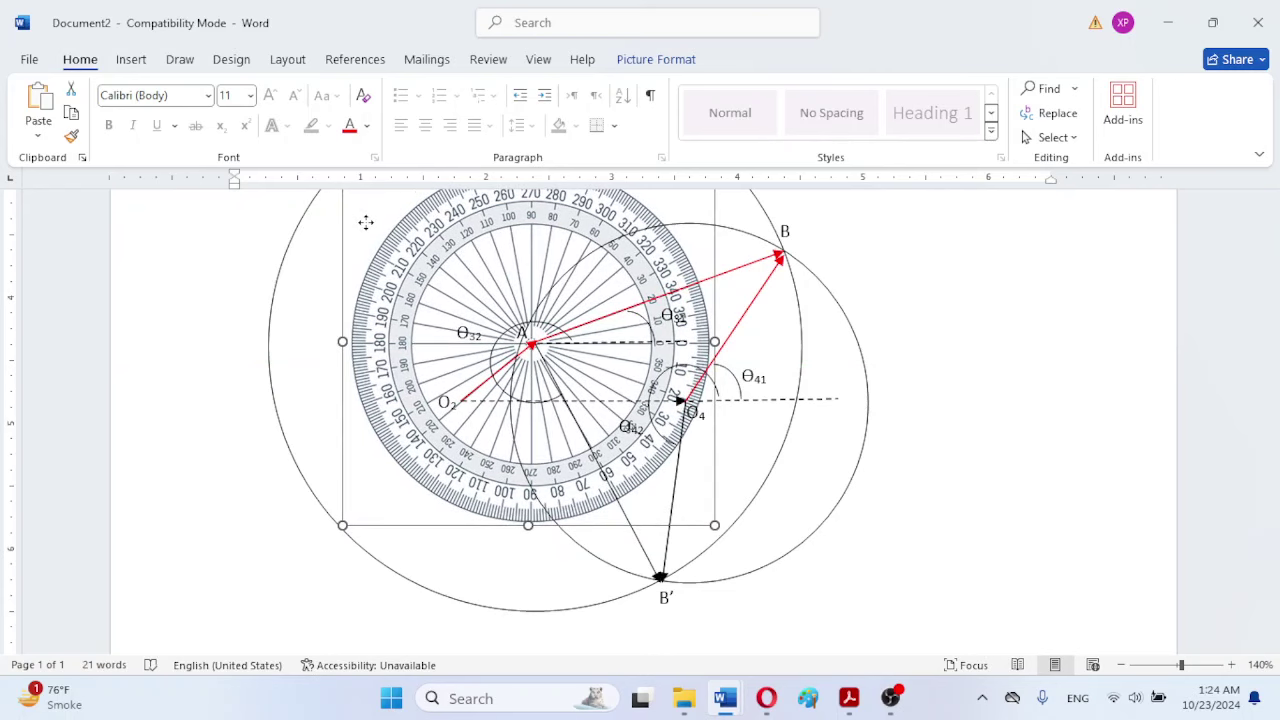
Step: Align the protractor on A, select link AB′, and bring up the textbook PDF's reference angles
left_click_drag(366, 223, 369, 221)
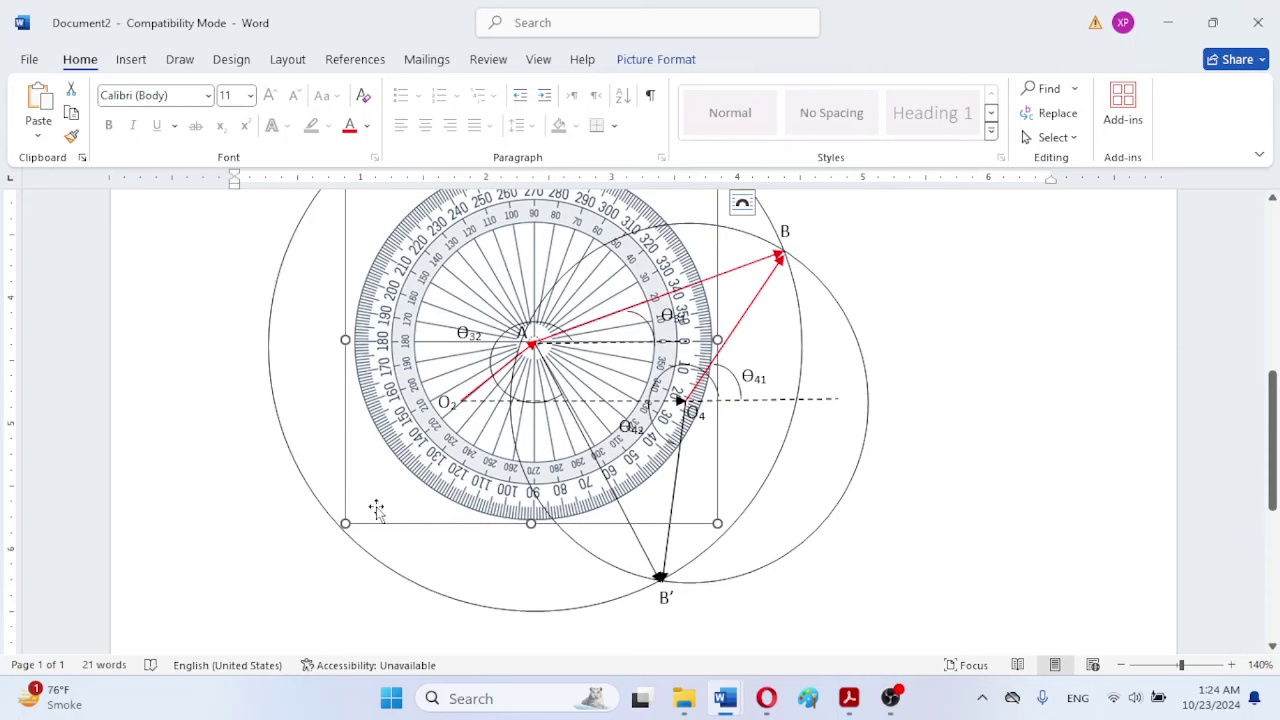
left_click(638, 541)
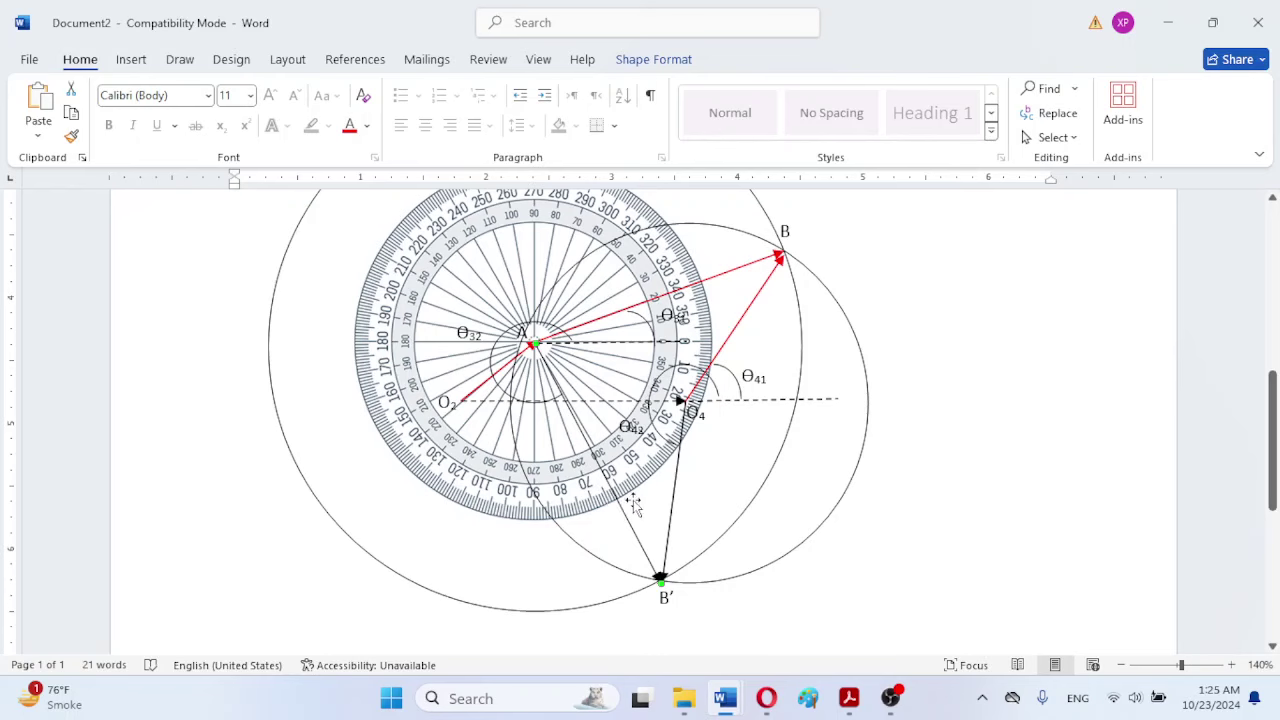
left_click(845, 706)
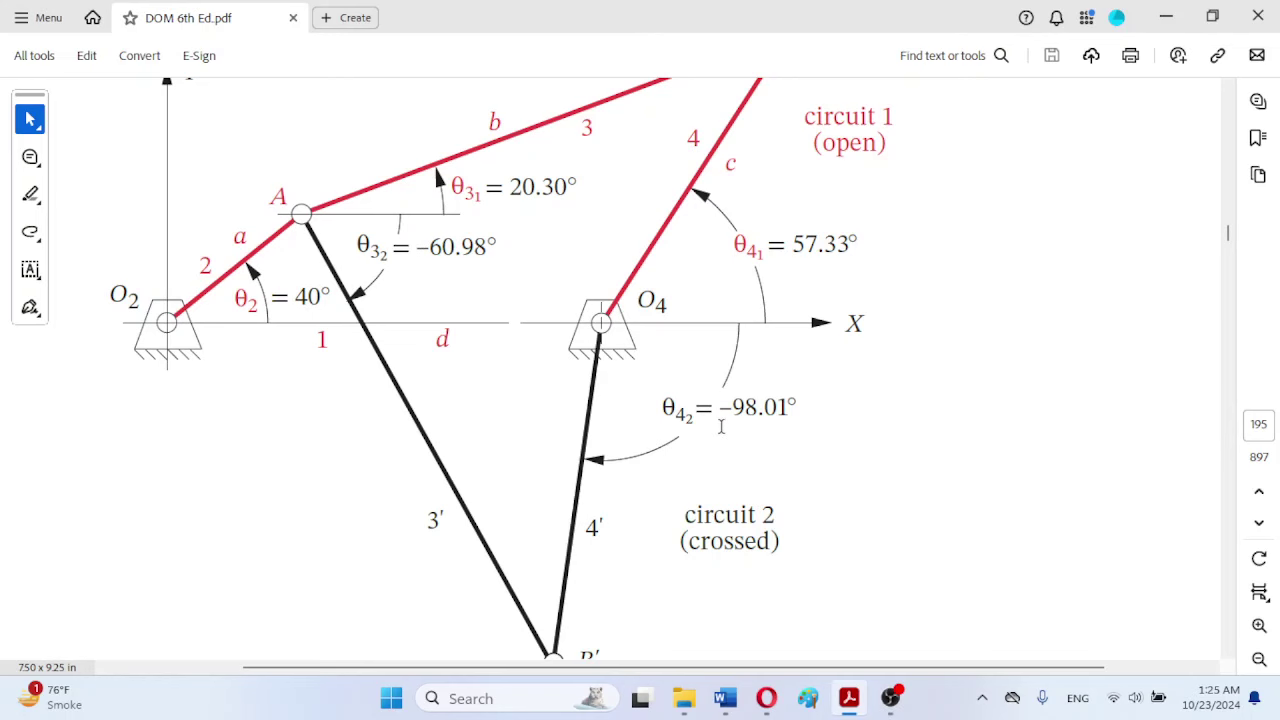
Step: Open Calculator from Windows search and compute 360 − 60.98 = 299.02
left_click(482, 700)
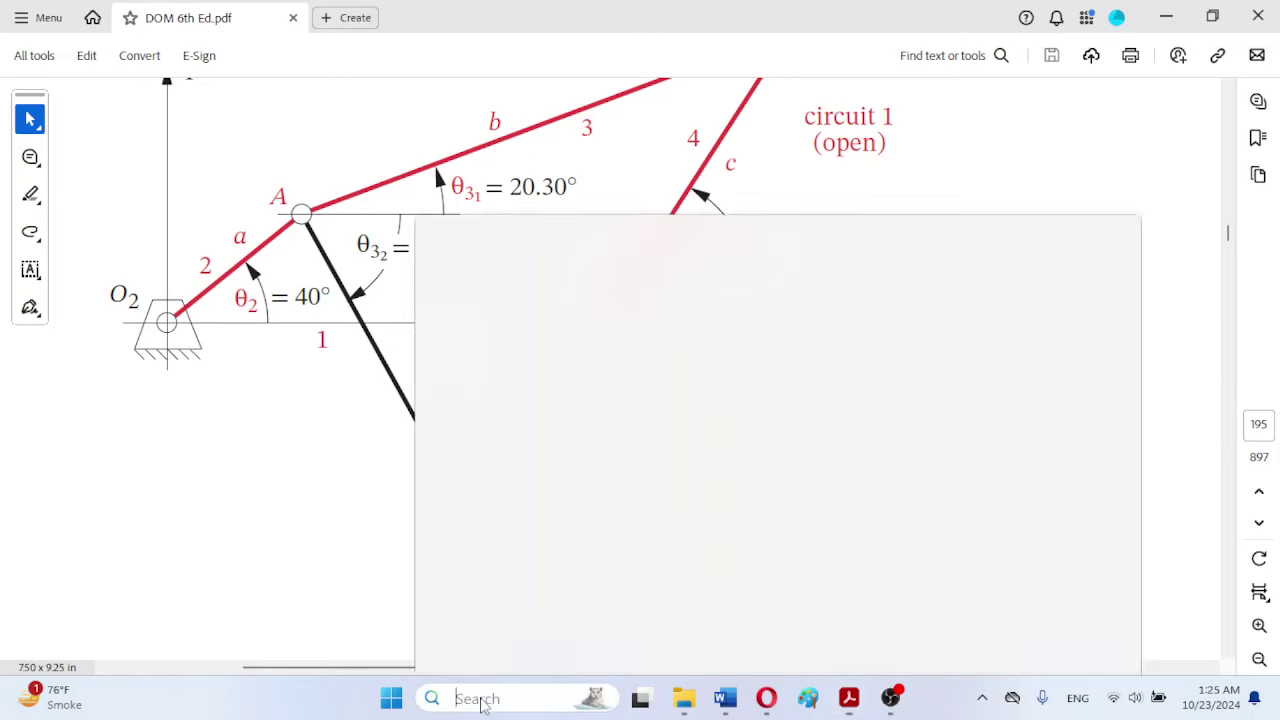
type("c")
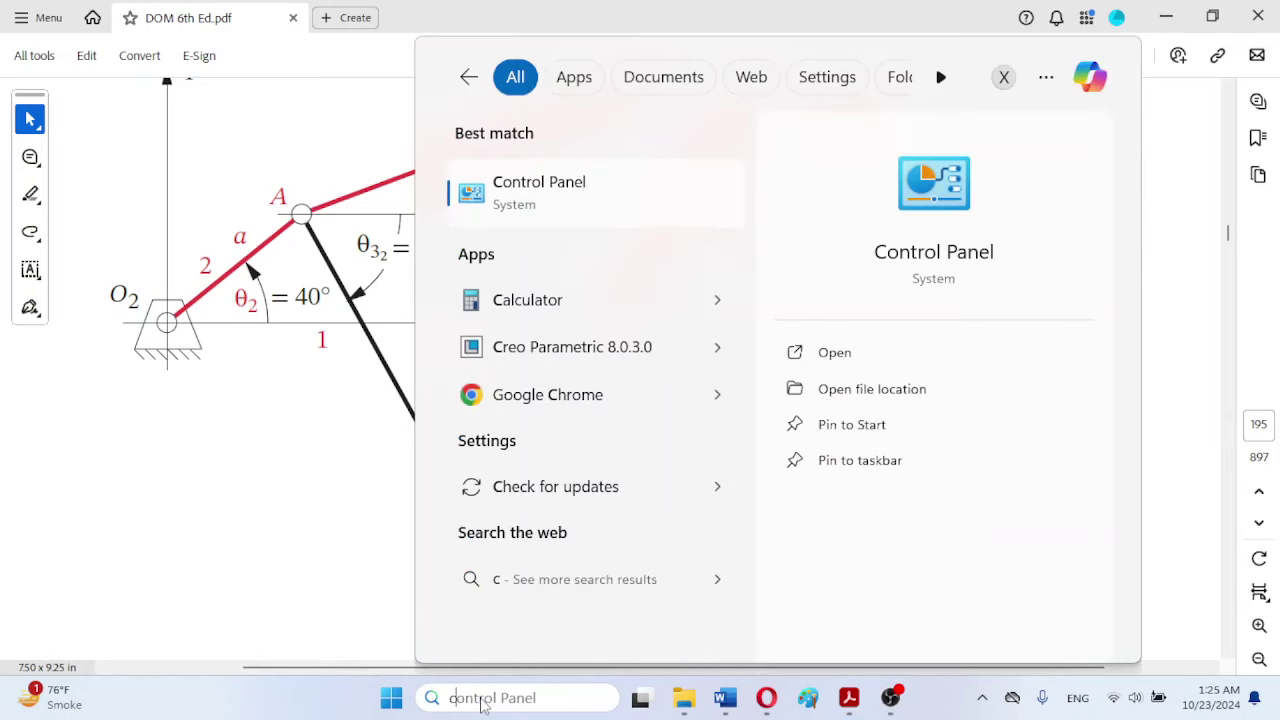
type("al")
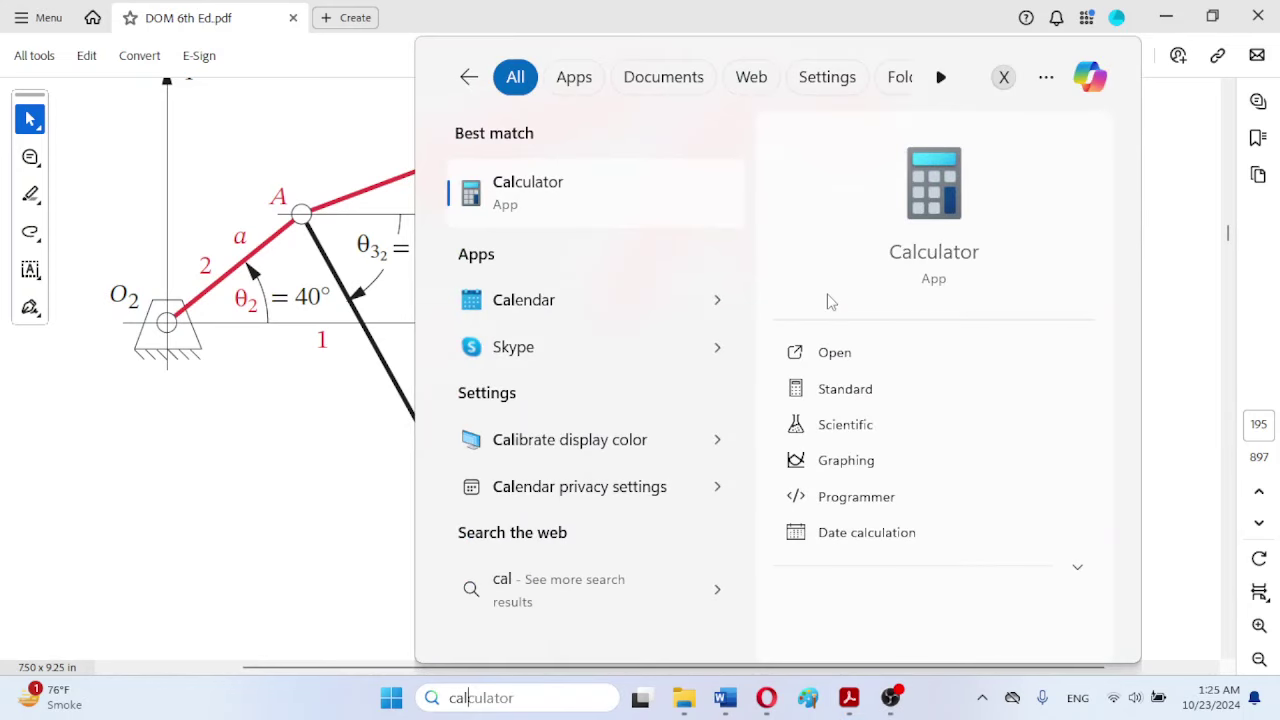
left_click(896, 249)
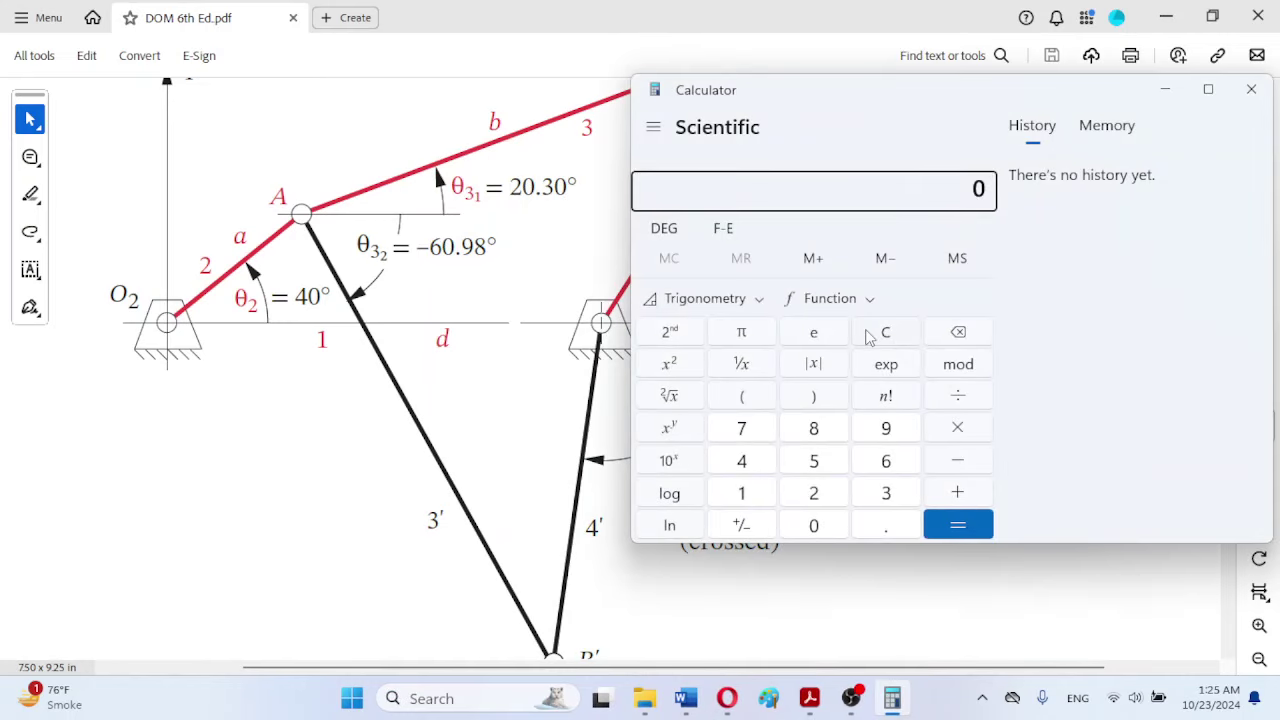
type("360")
left_click(940, 466)
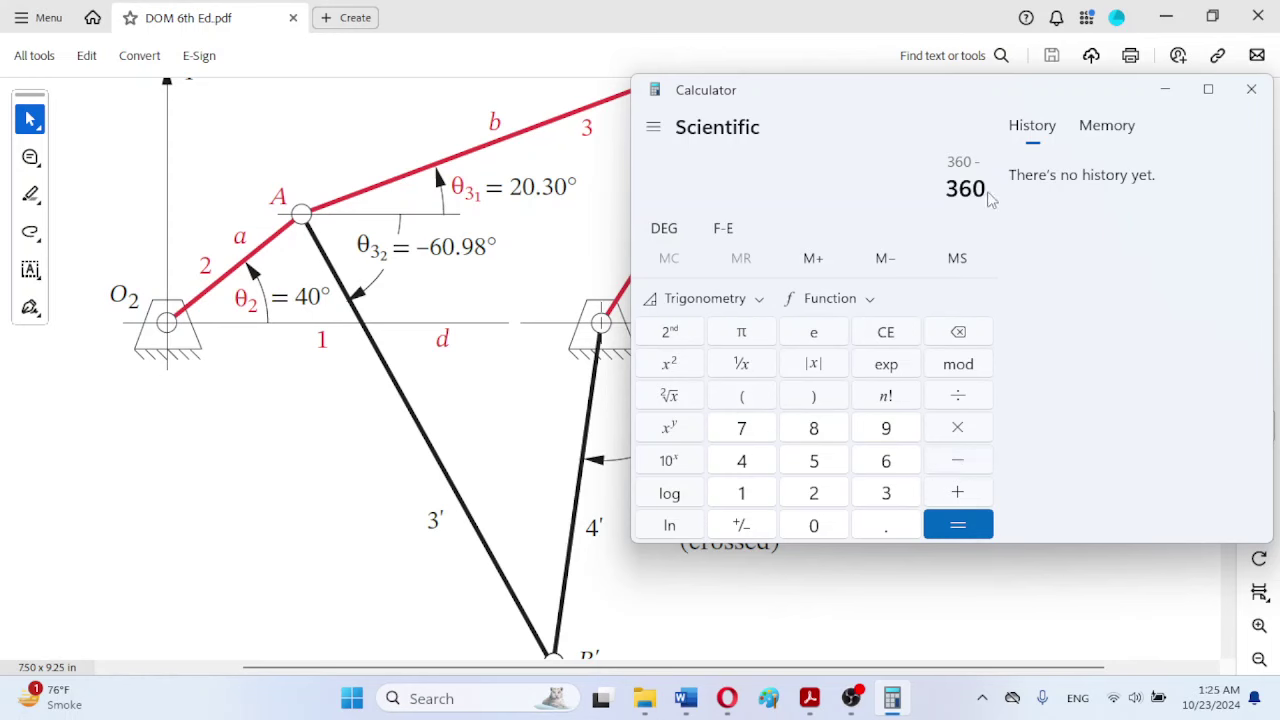
type("60.98")
left_click(968, 520)
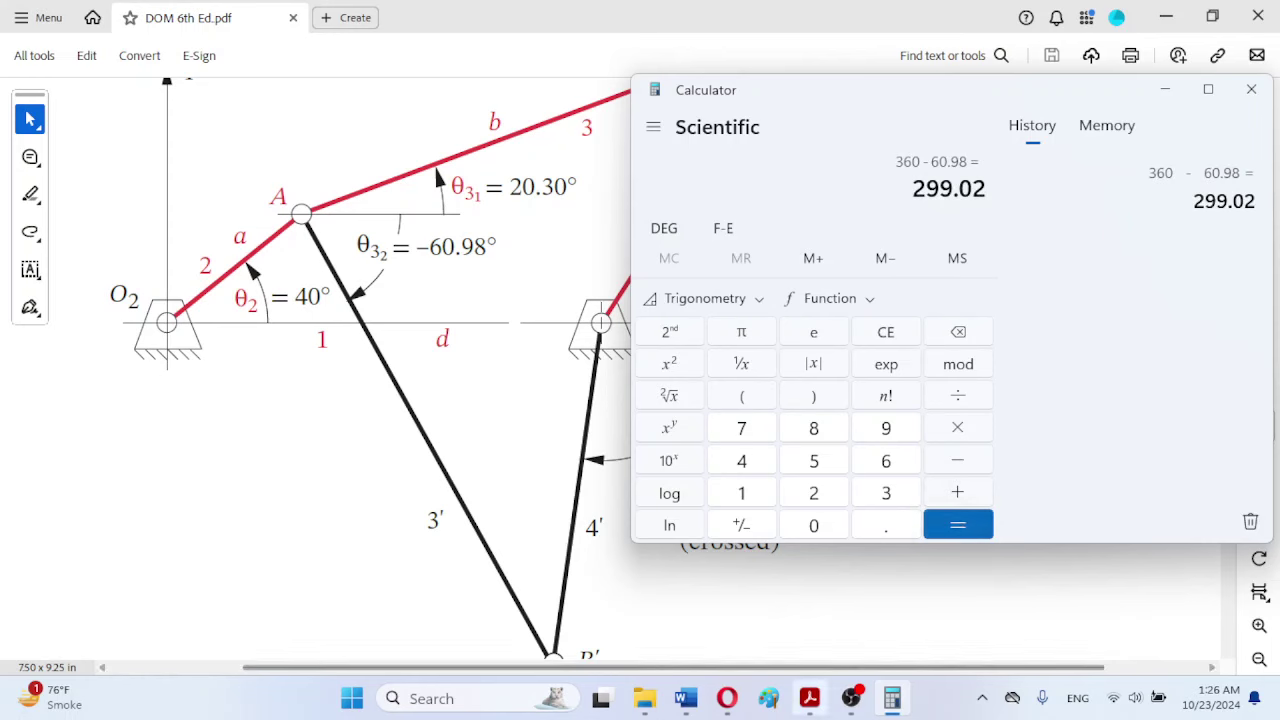
Step: Back in Word, drag the protractor picture so its centre sits exactly on O4
mouse_move(852, 708)
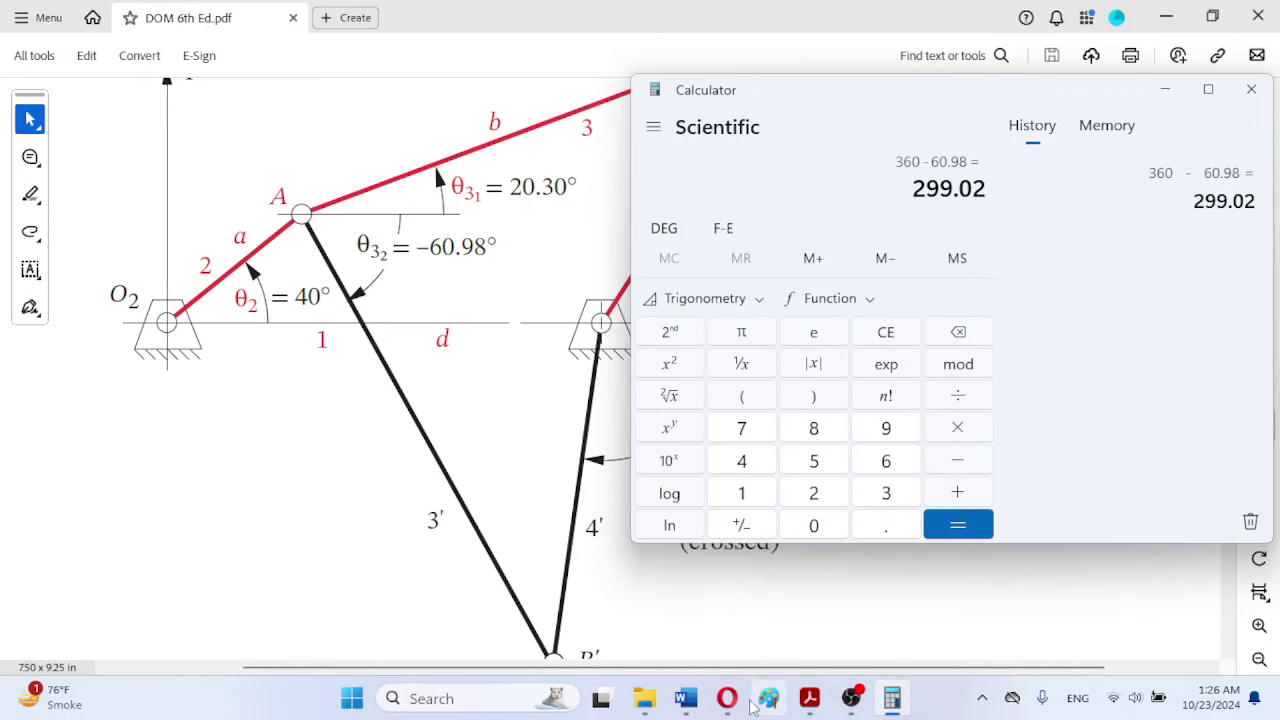
mouse_move(686, 700)
left_click(804, 603)
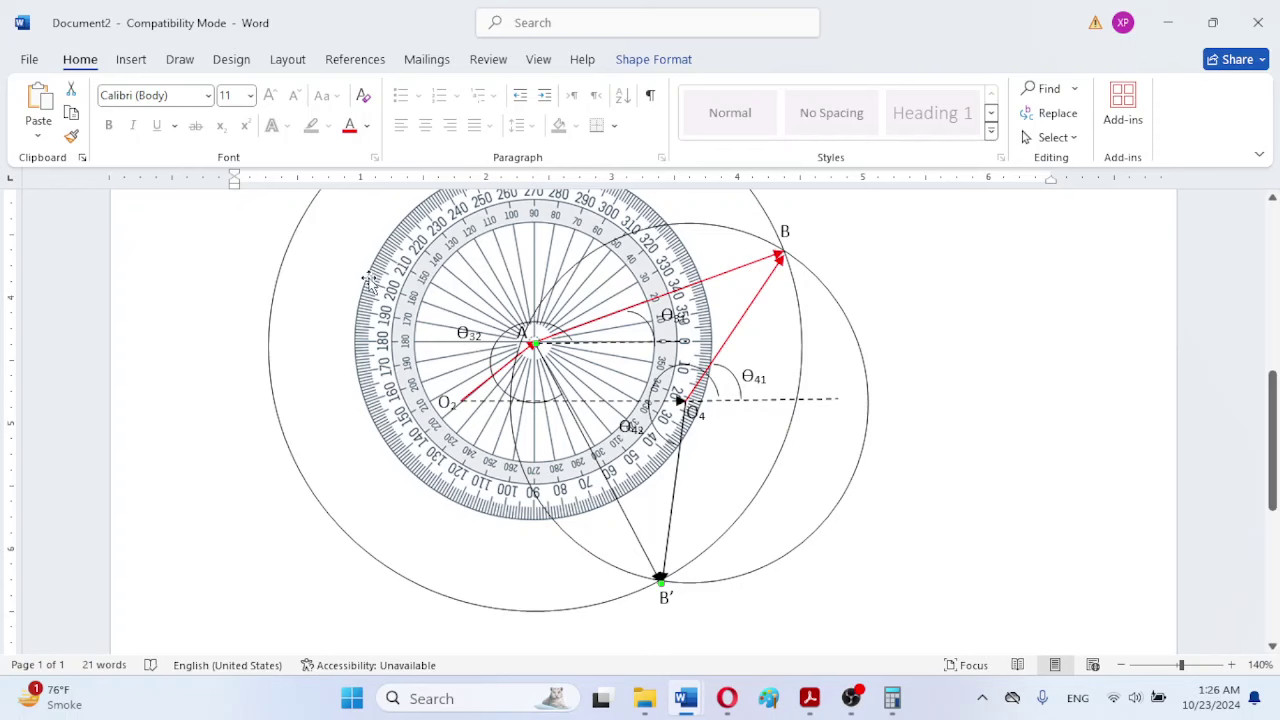
left_click_drag(370, 282, 521, 334)
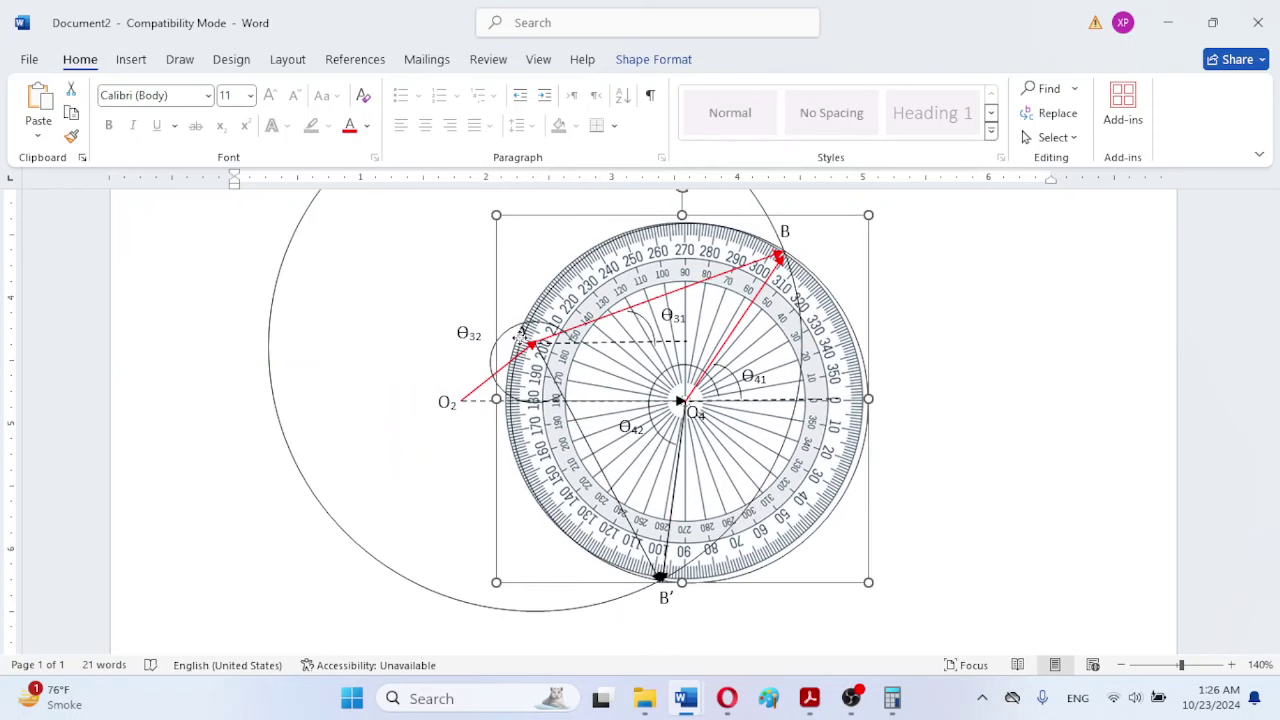
left_click_drag(520, 336, 520, 335)
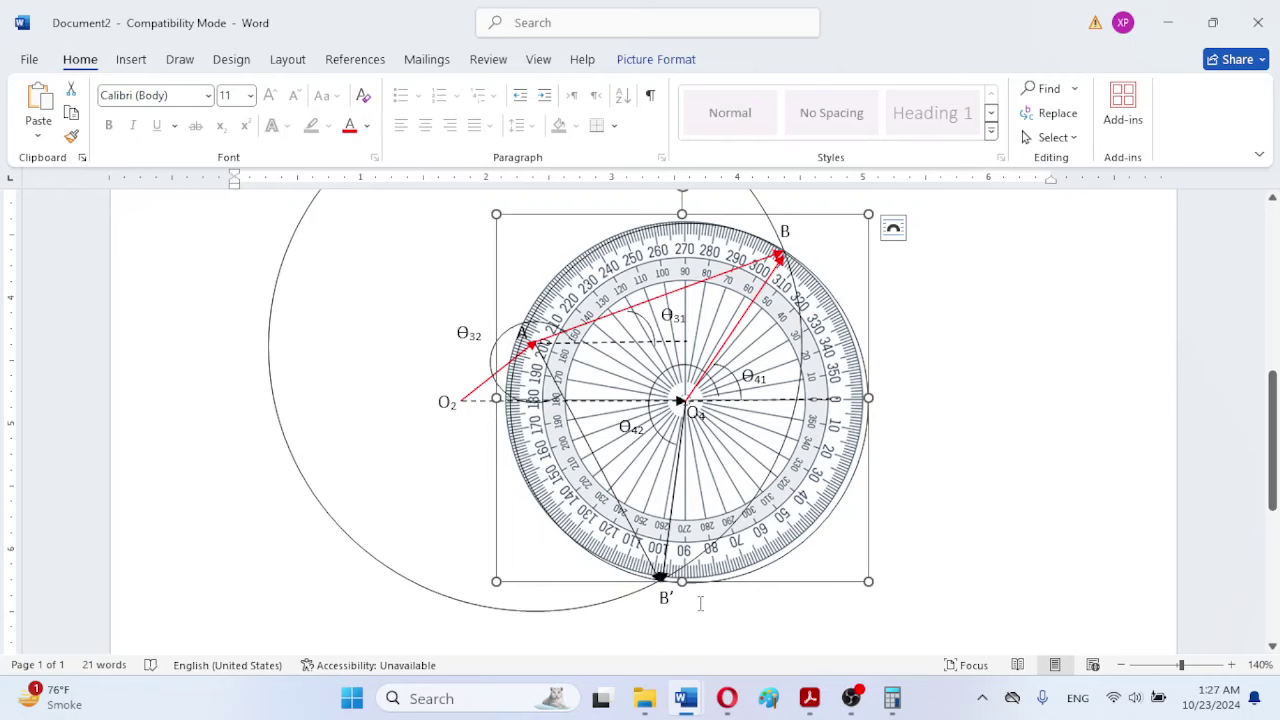
Step: Check θ42 in the textbook PDF and compute 360 − 98.01 = 261.99 in Calculator
mouse_move(812, 708)
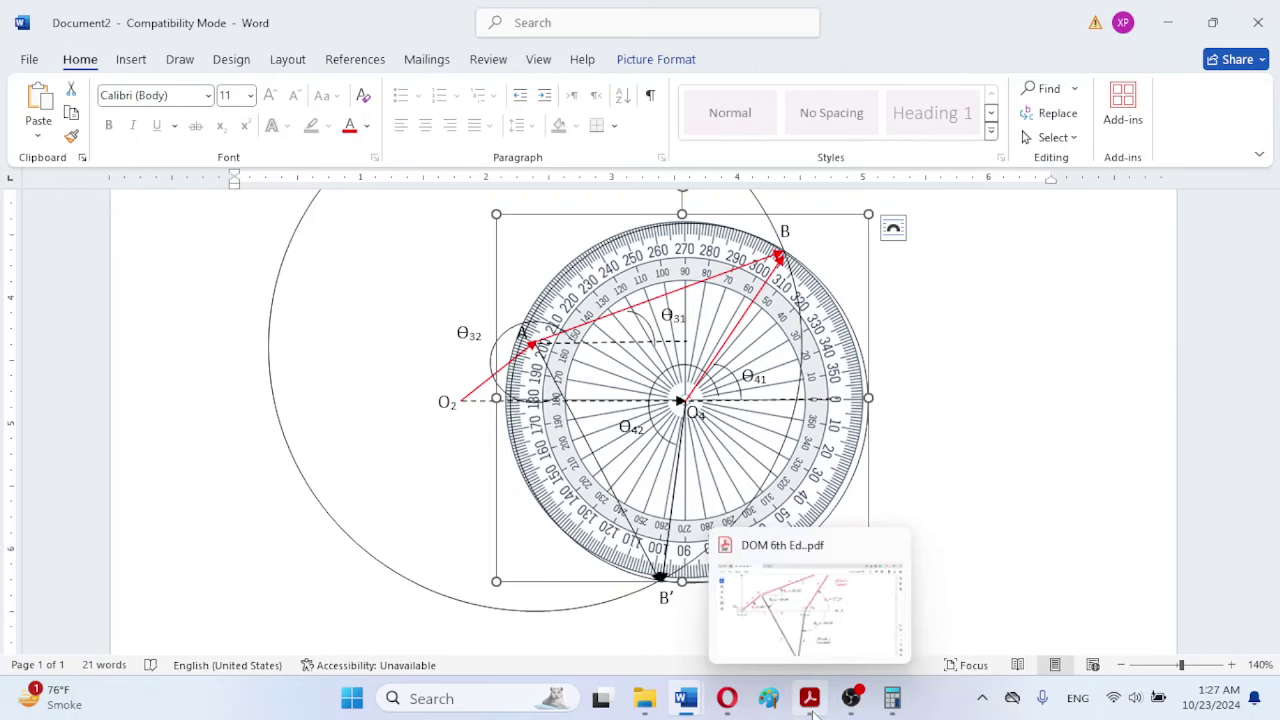
left_click(803, 615)
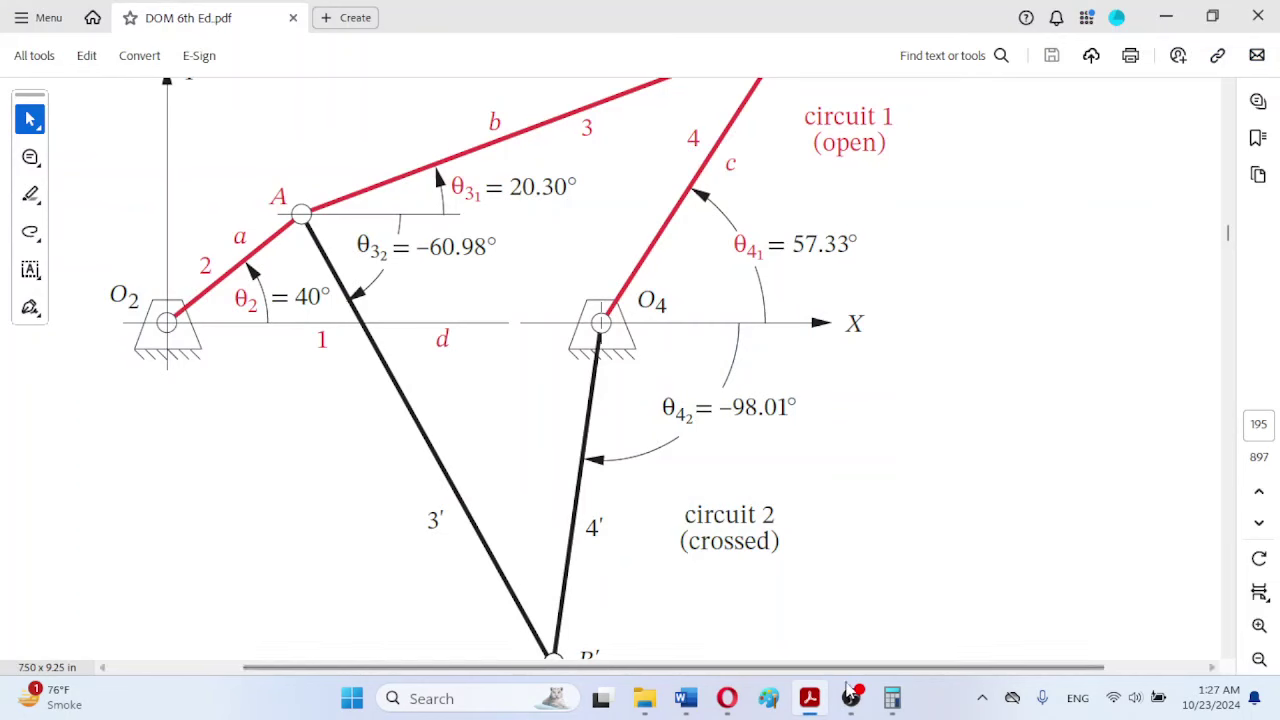
left_click(903, 704)
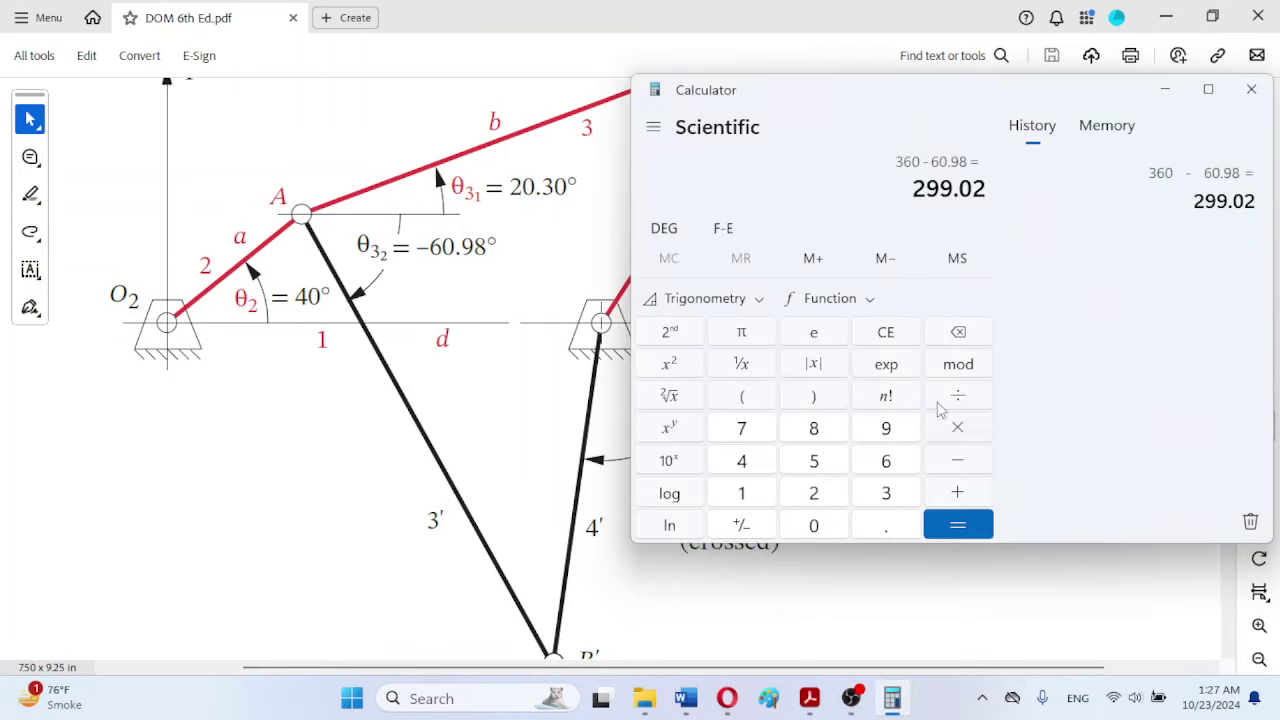
left_click(884, 491)
left_click(888, 462)
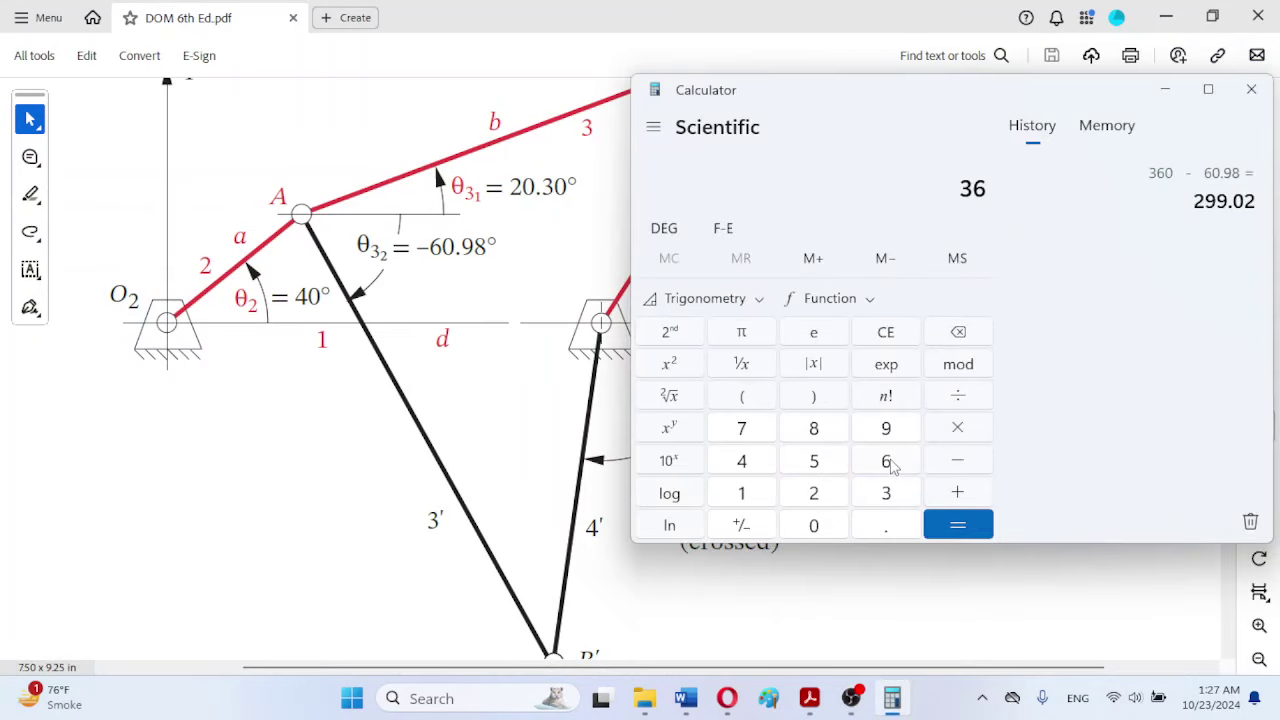
left_click(818, 525)
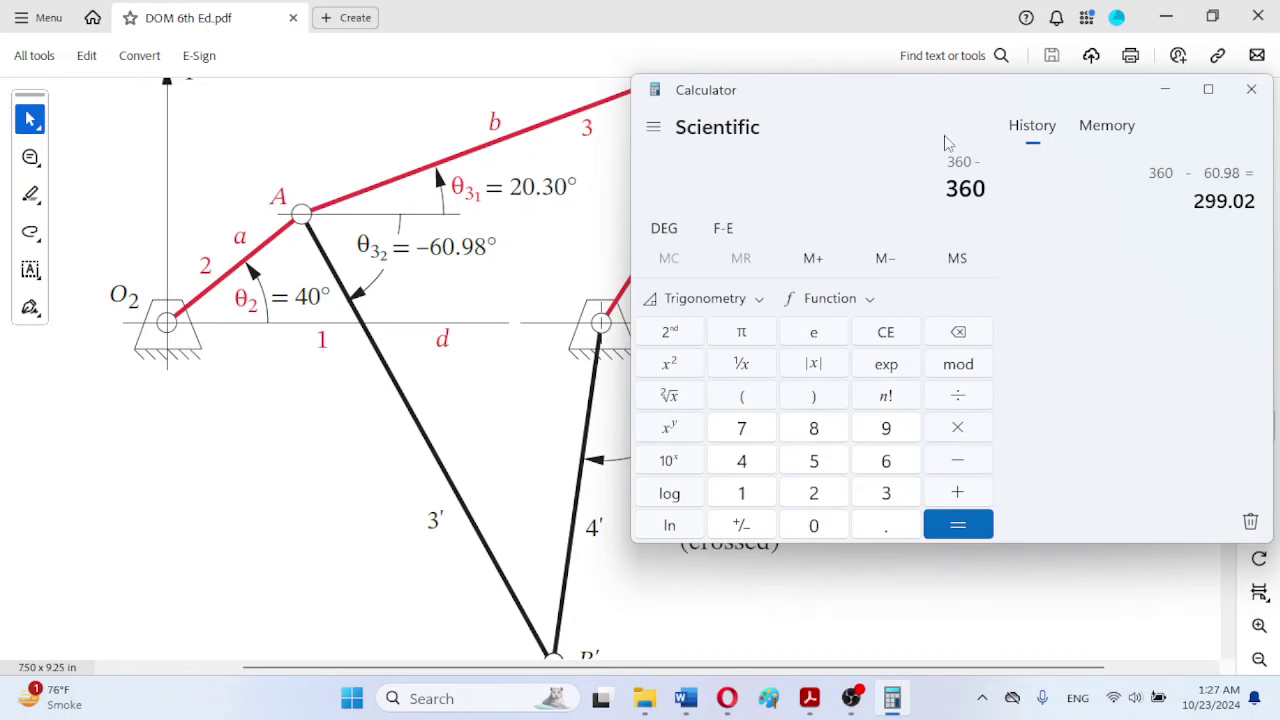
left_click_drag(868, 90, 690, 120)
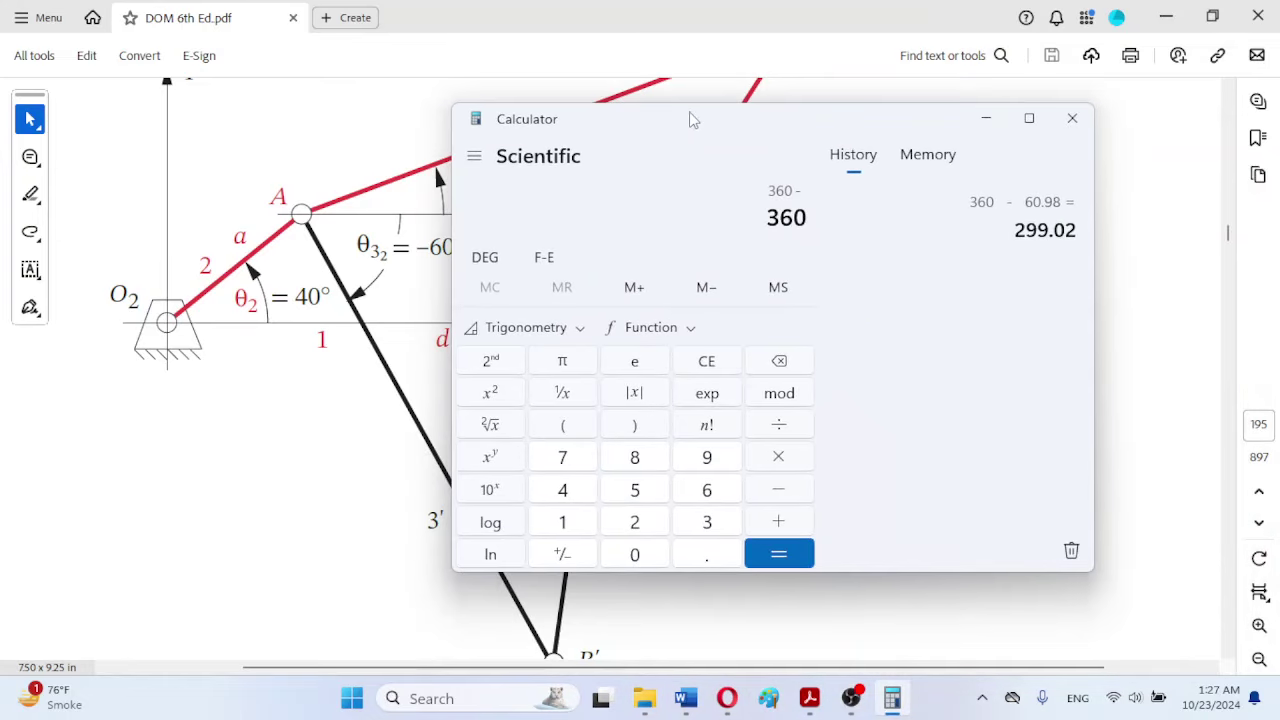
type("98.01")
key("Return")
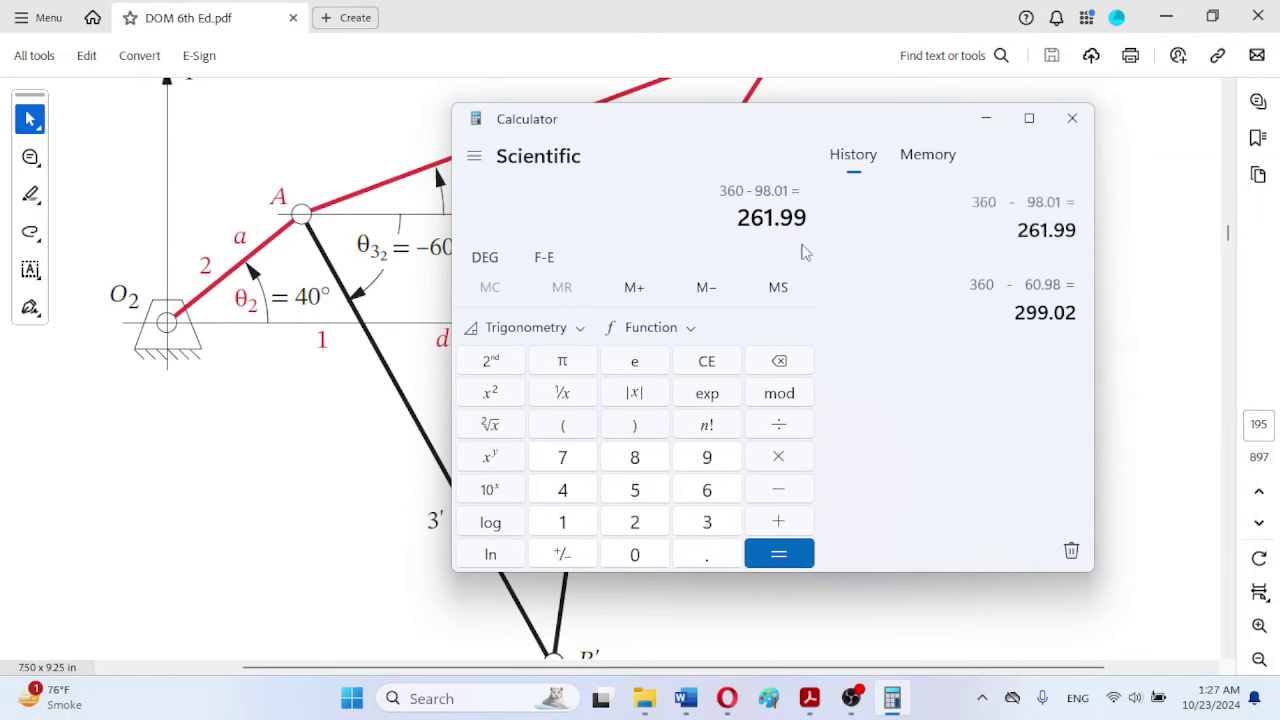
Step: Compare the results with Figure 4-9 in the PDF at 150% zoom, then return to Word
mouse_move(690, 702)
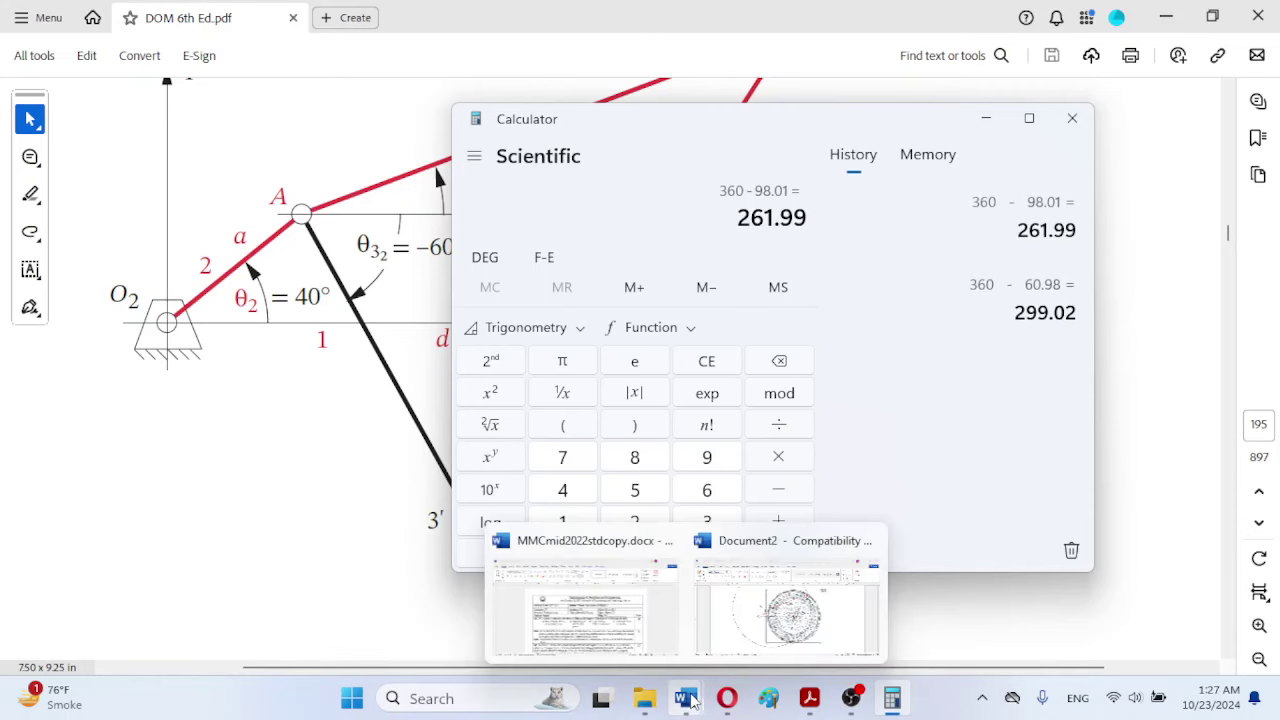
left_click(756, 616)
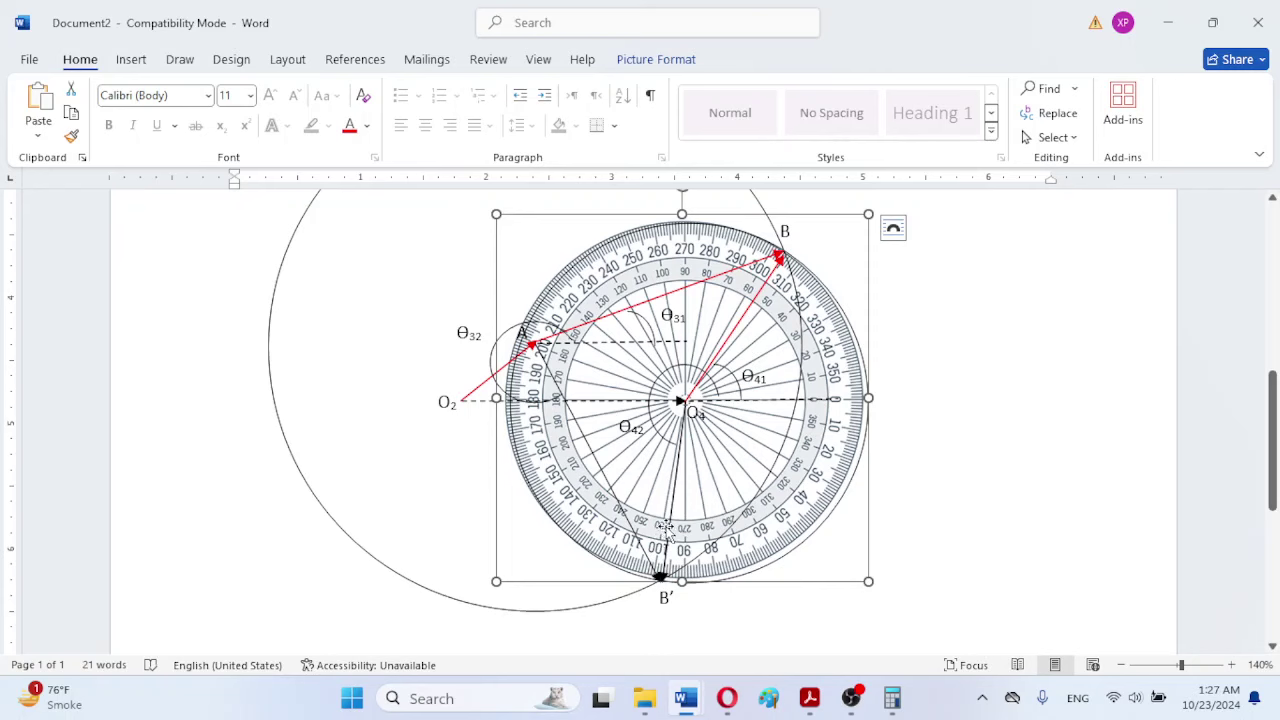
left_click(811, 703)
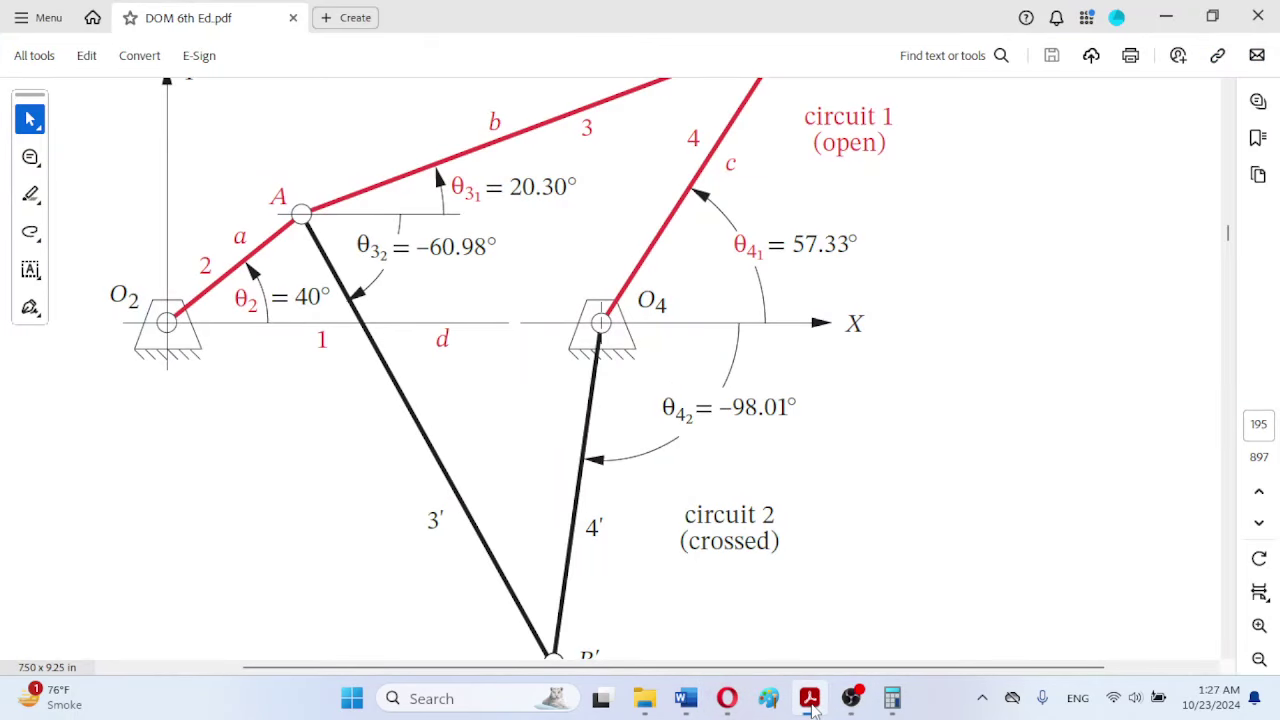
left_click(893, 703)
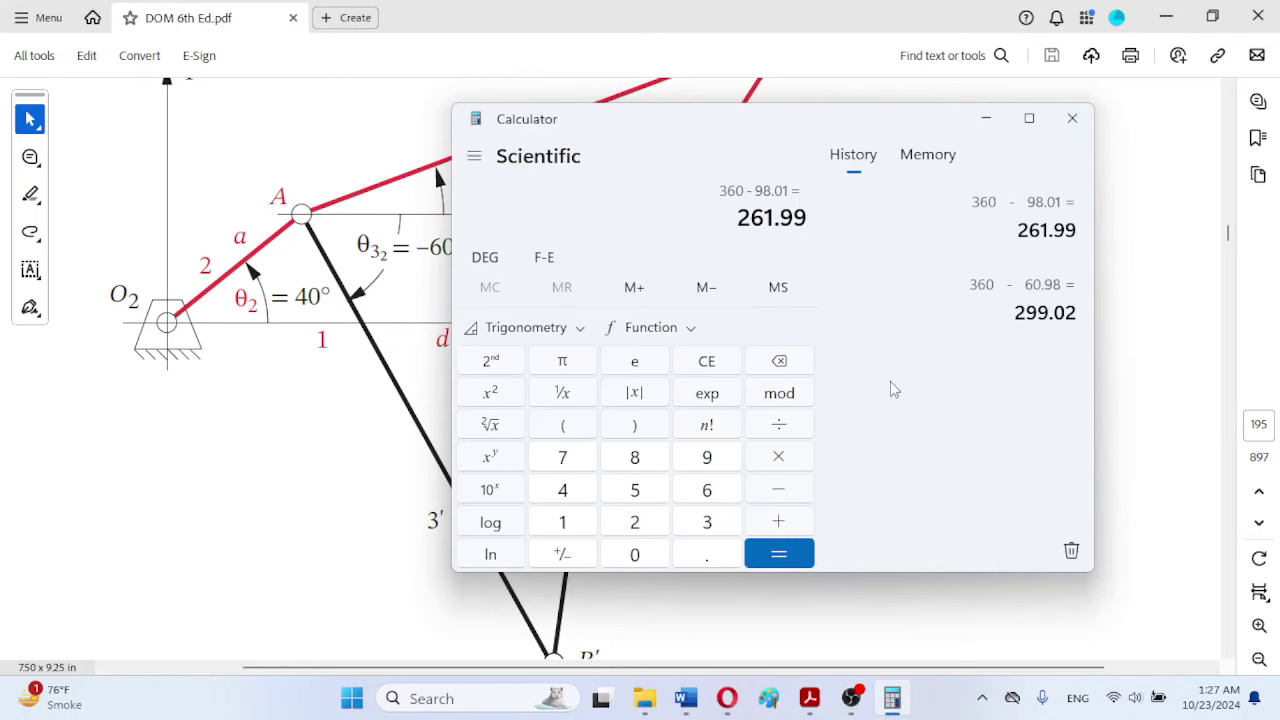
left_click(866, 612)
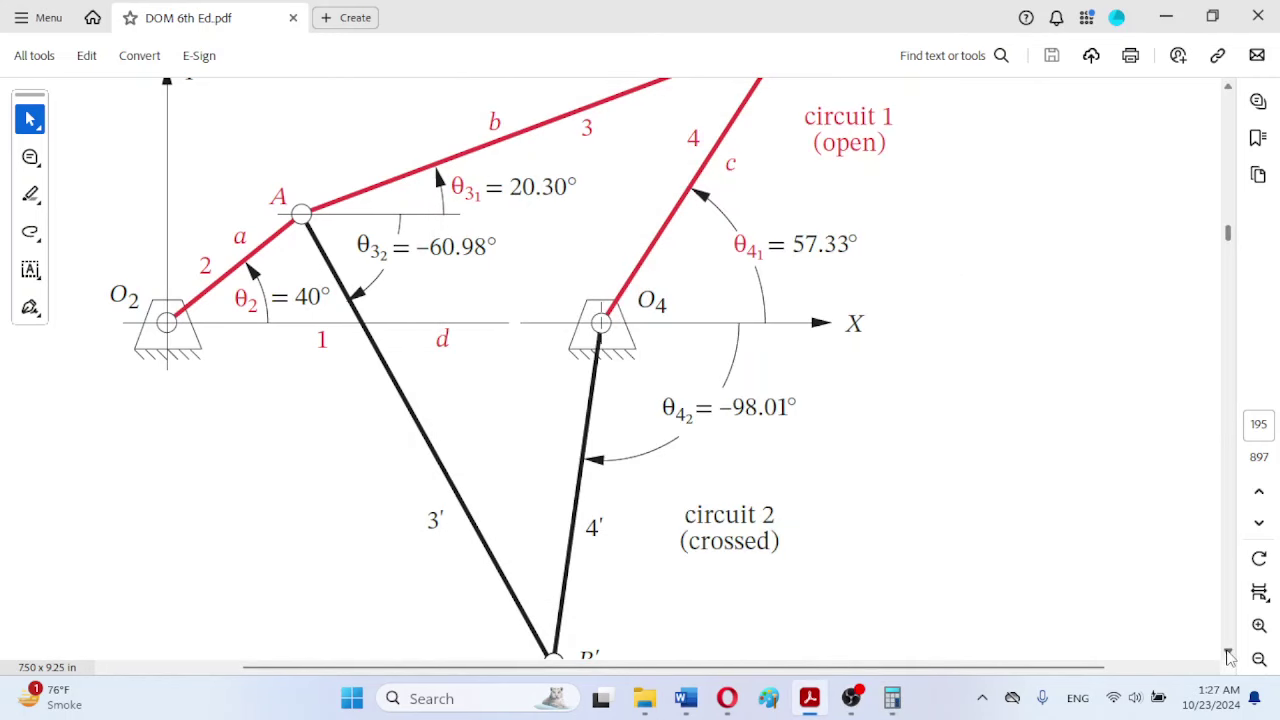
left_click(1259, 660)
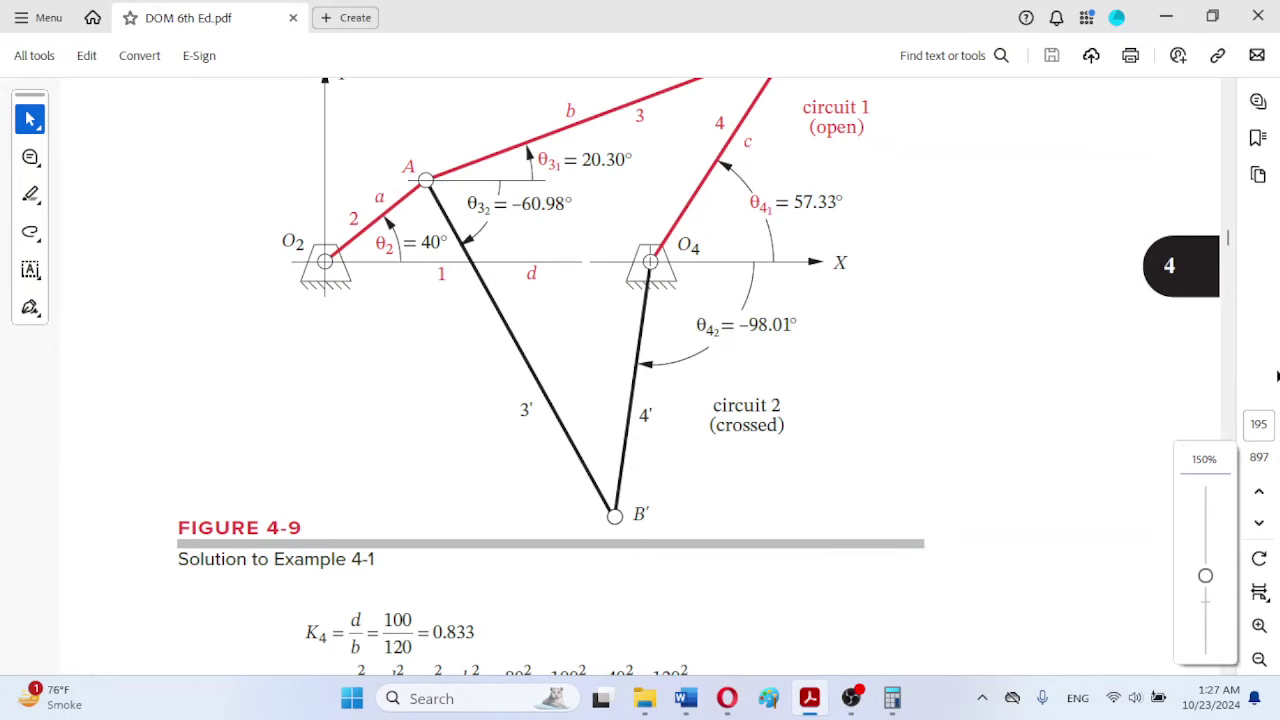
left_click(1229, 90)
left_click_drag(1231, 90, 1231, 90)
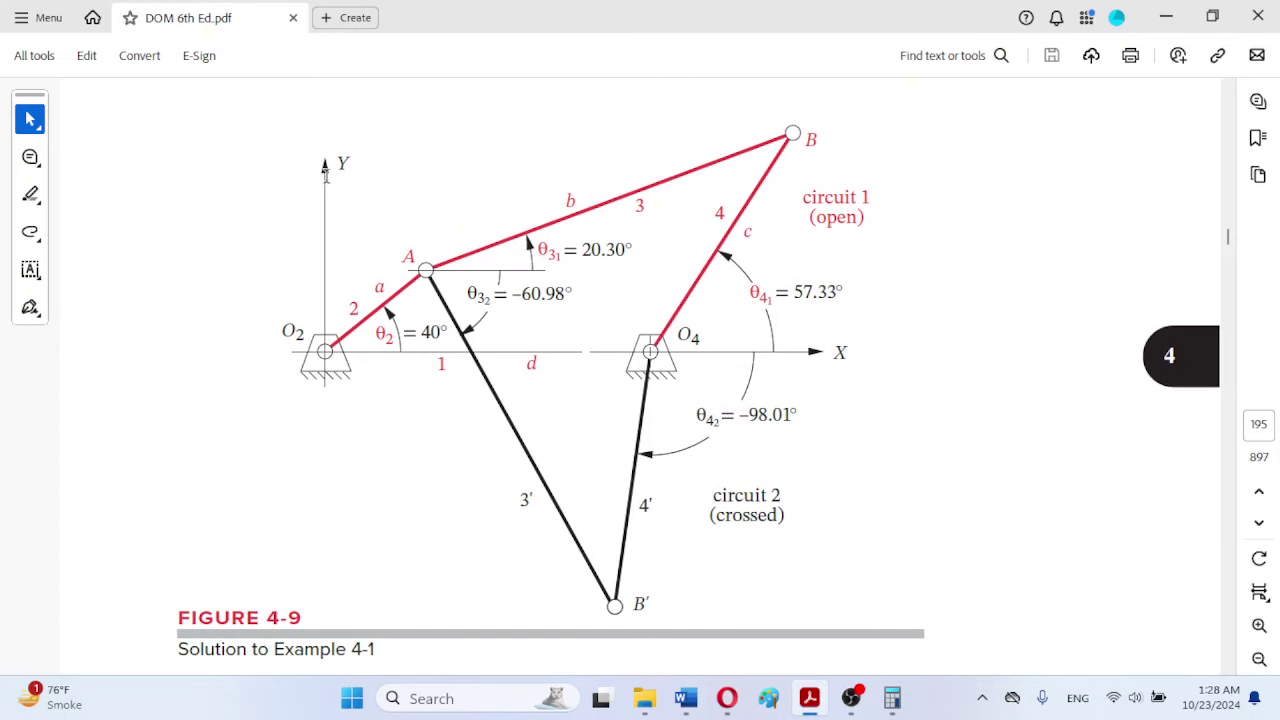
mouse_move(686, 700)
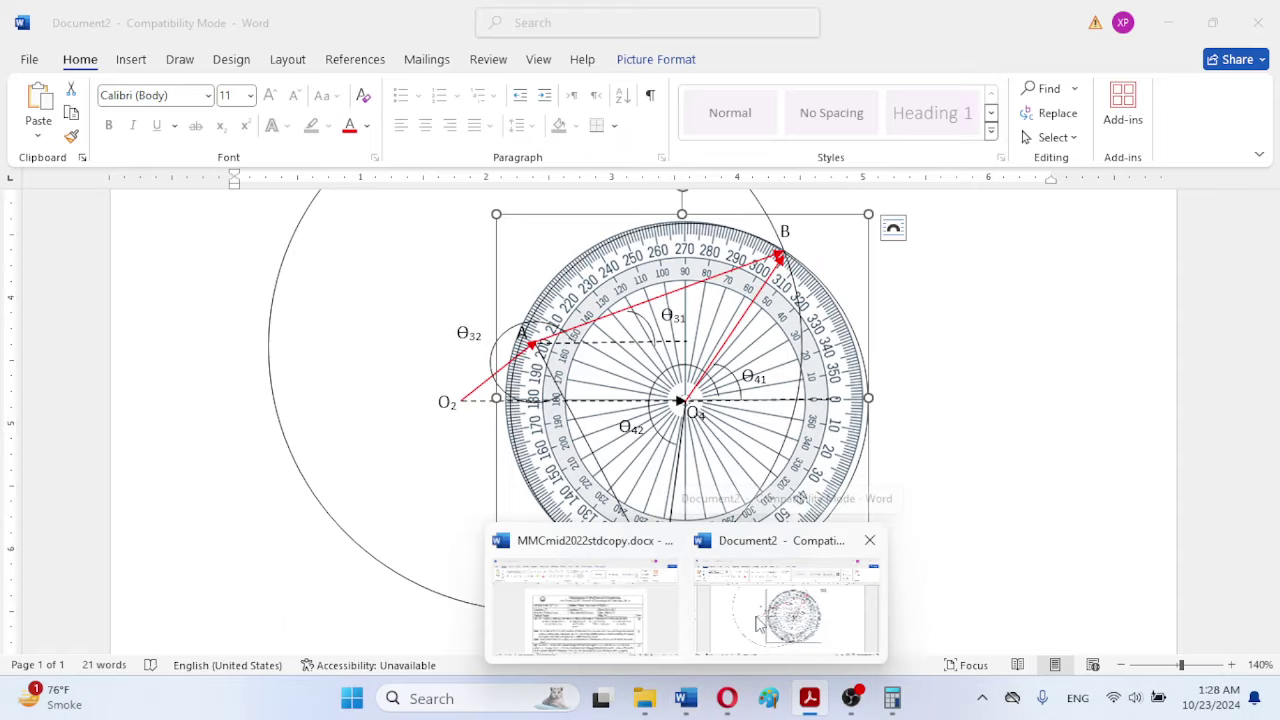
left_click(760, 622)
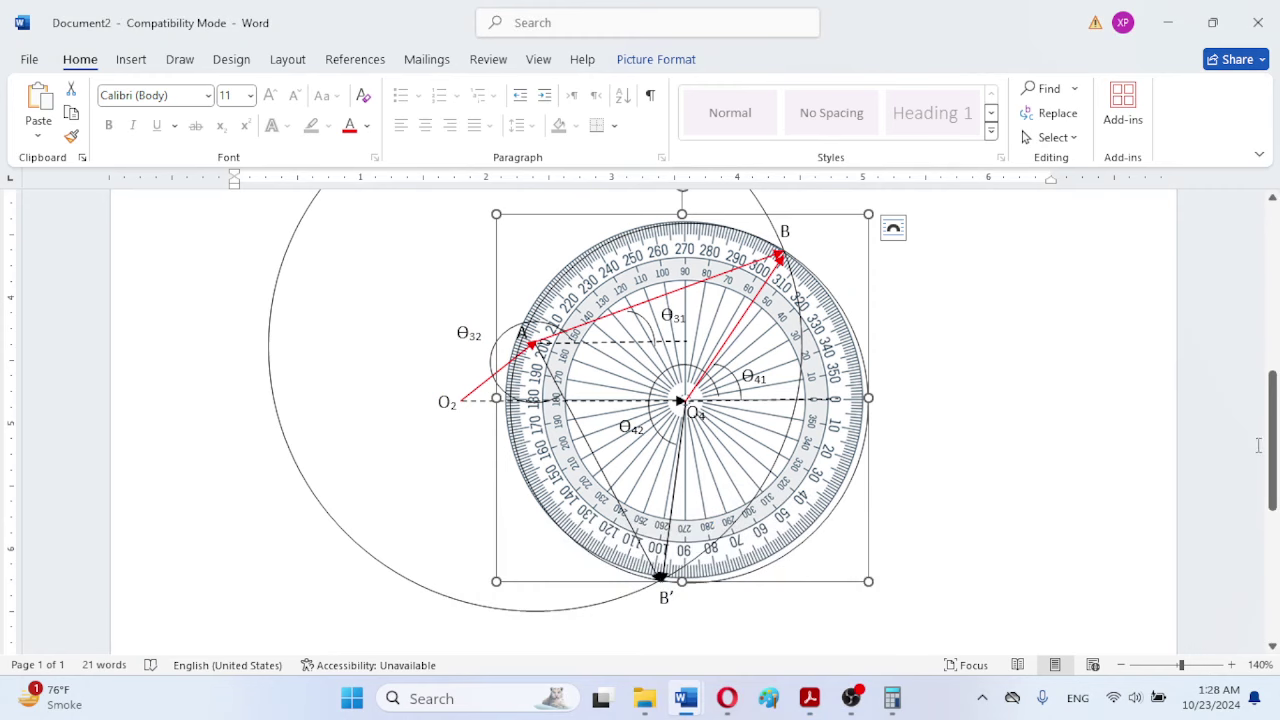
Step: Move the ruler picture down-left and drag the protractor off O4 down onto the ruler
scroll(1258, 445, "down", 4)
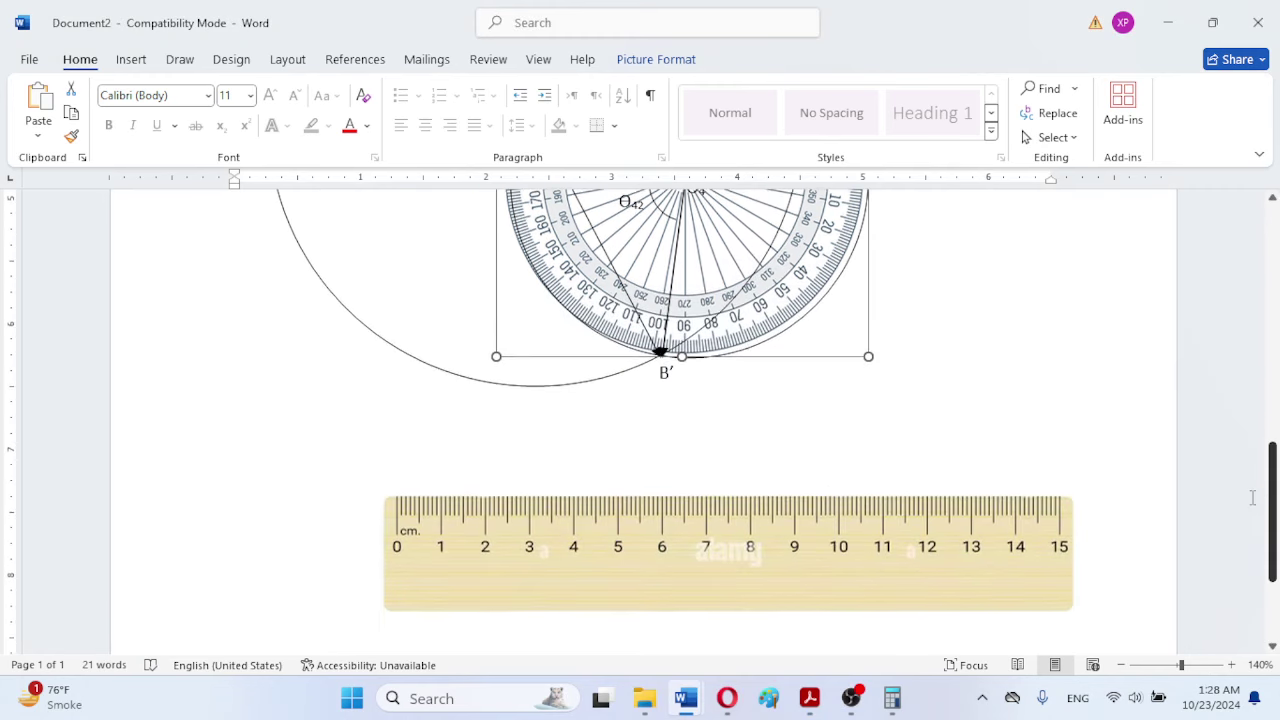
left_click_drag(620, 549, 600, 627)
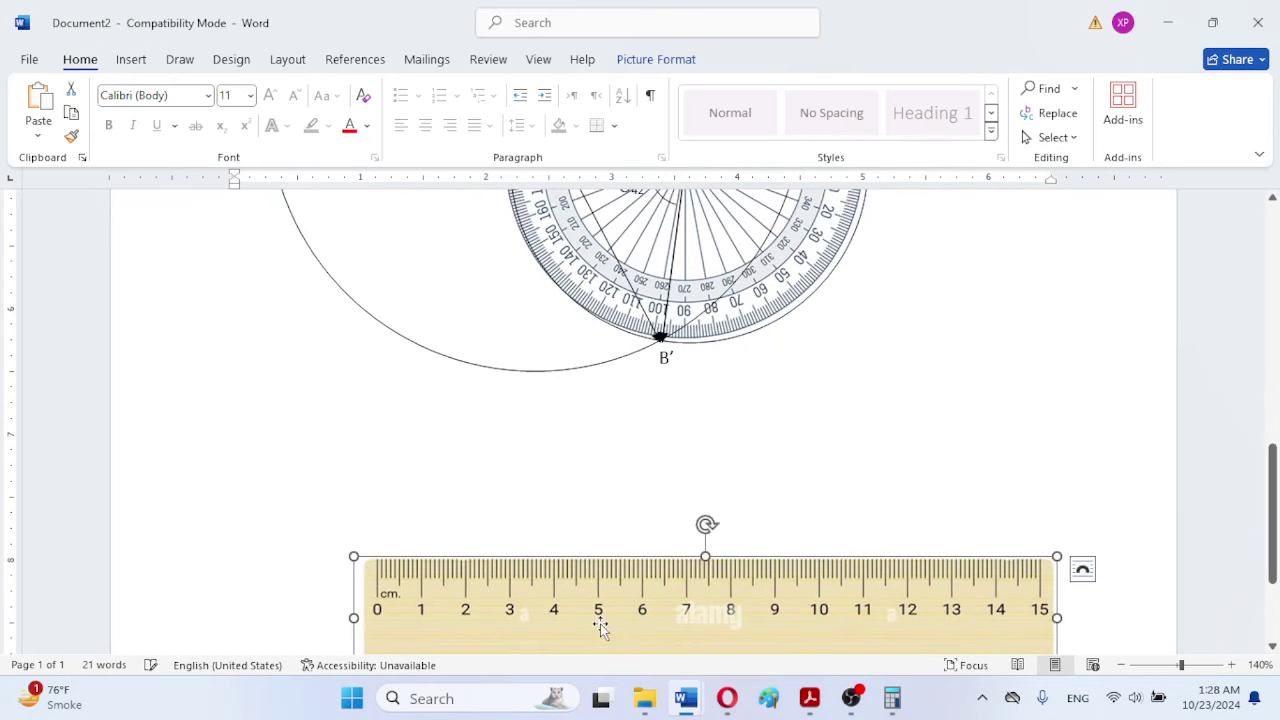
left_click(773, 310)
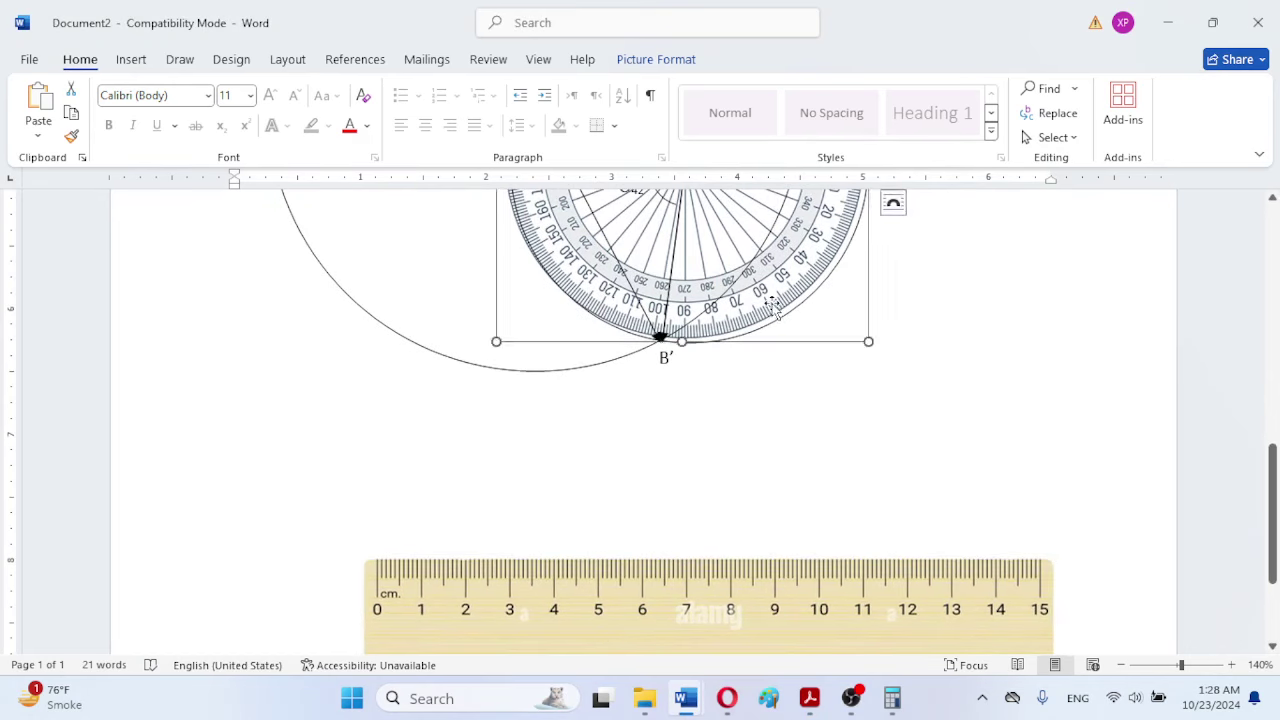
left_click_drag(773, 310, 958, 588)
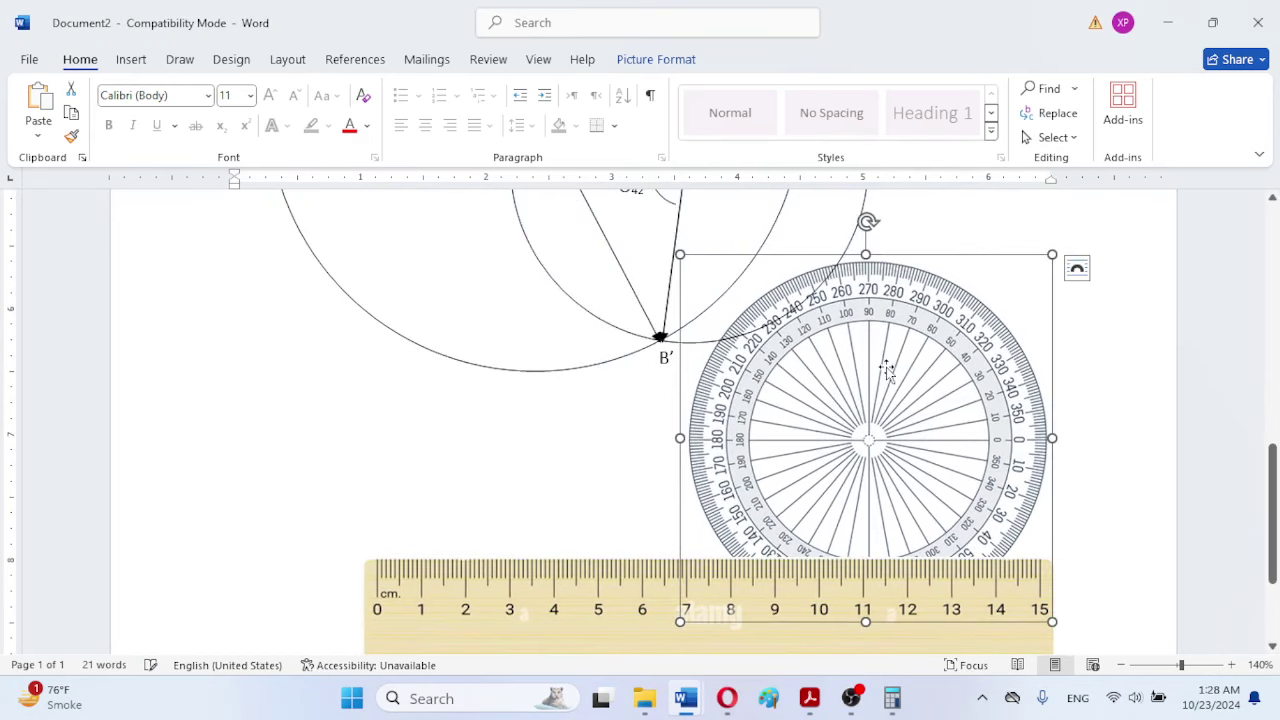
left_click_drag(886, 370, 919, 531)
scroll(1200, 434, "down", 3)
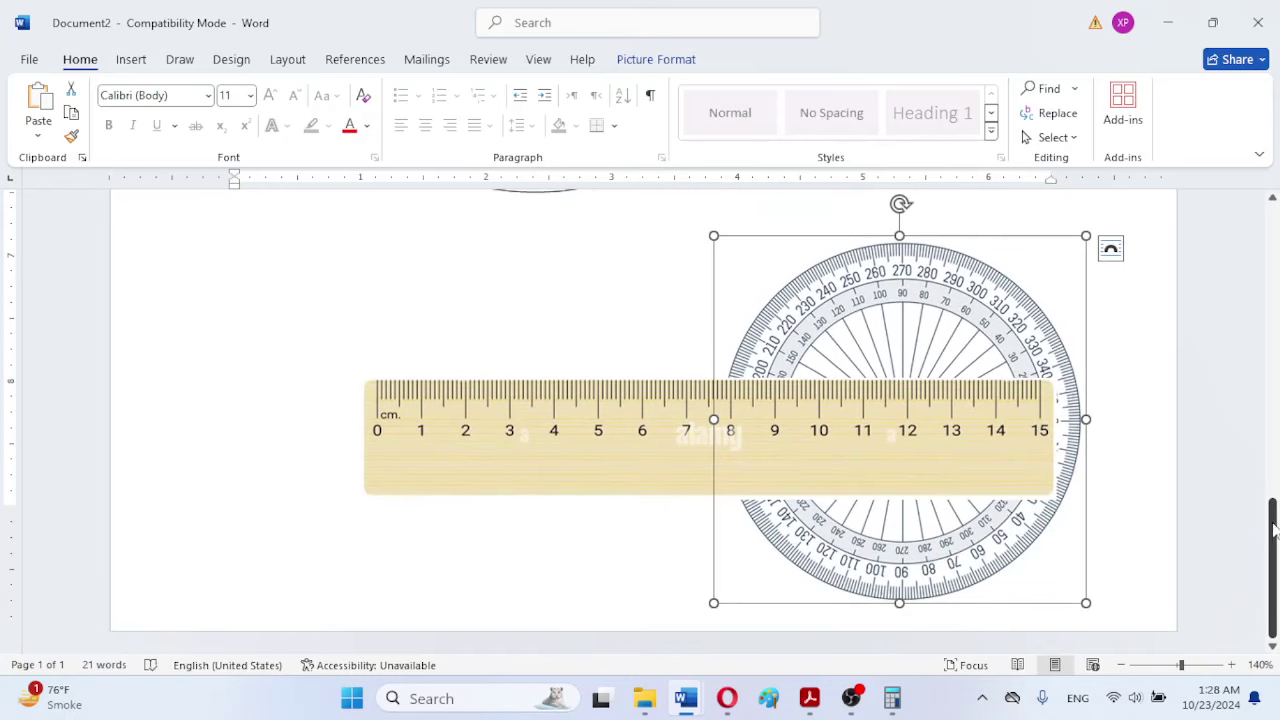
left_click_drag(1274, 530, 1274, 398)
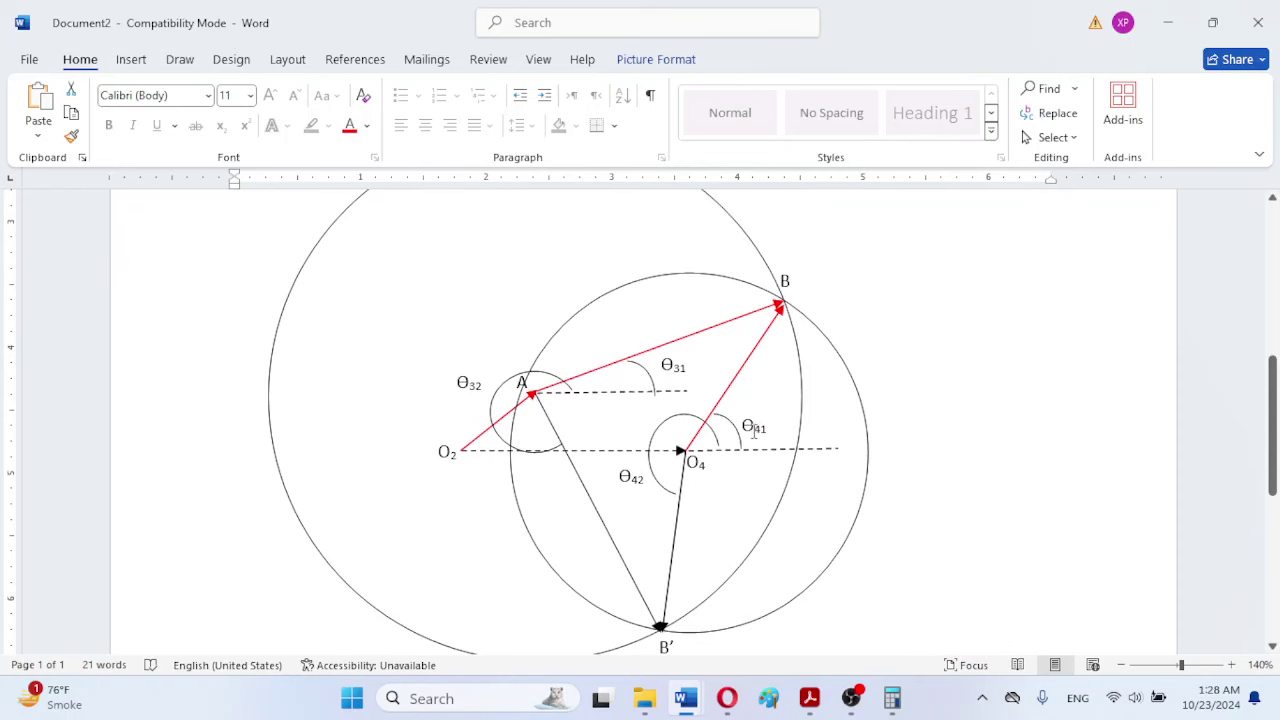
Step: Type an equals sign before the Θ32 label near A, checking the textbook figure
left_click(455, 383)
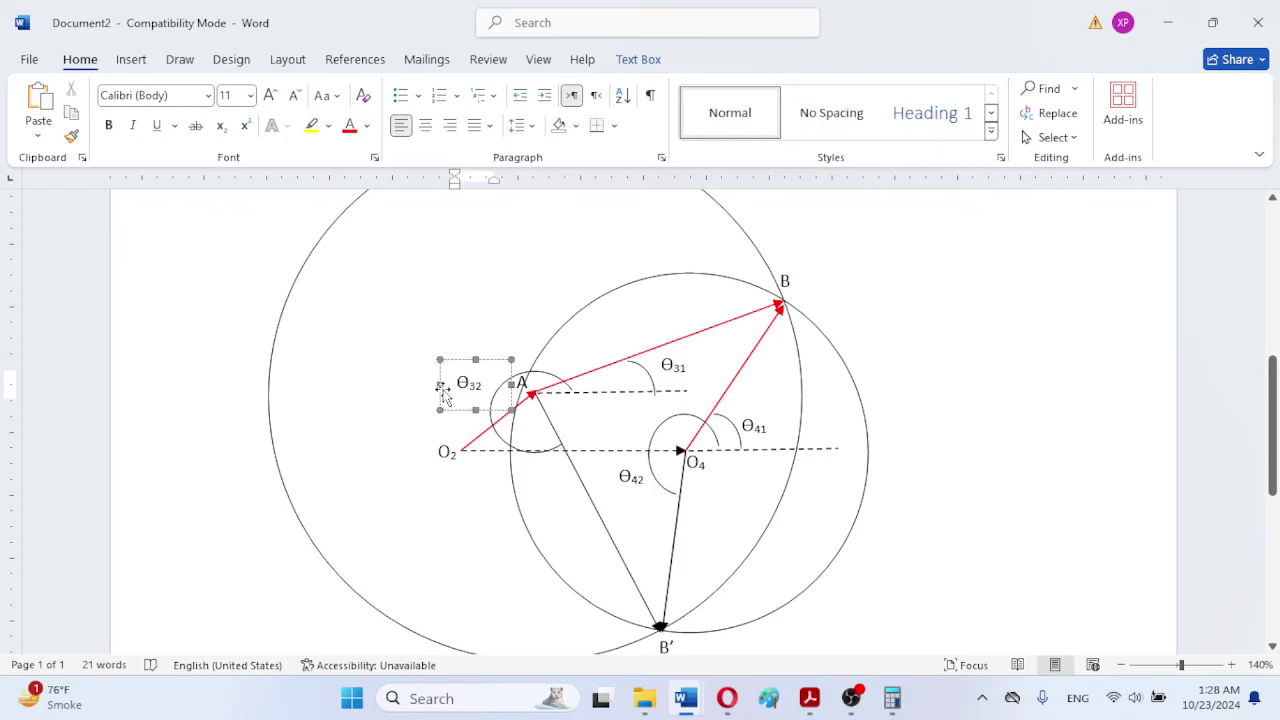
type("-")
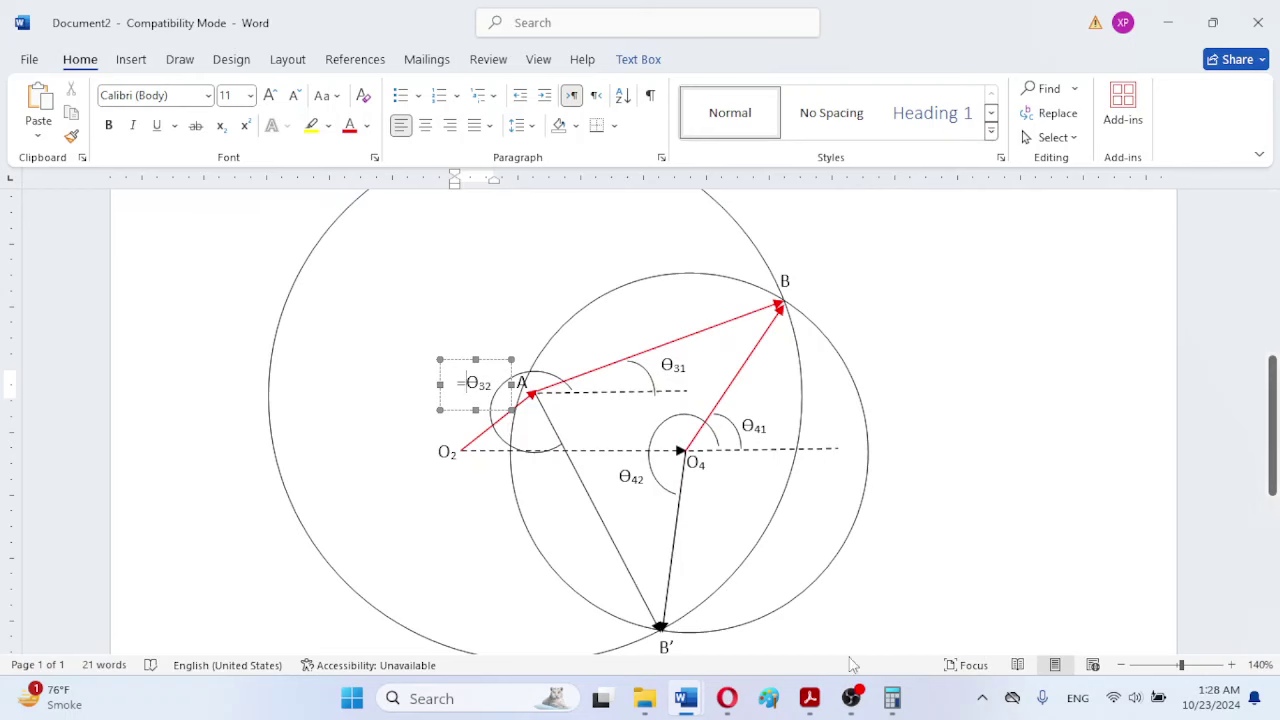
left_click(825, 614)
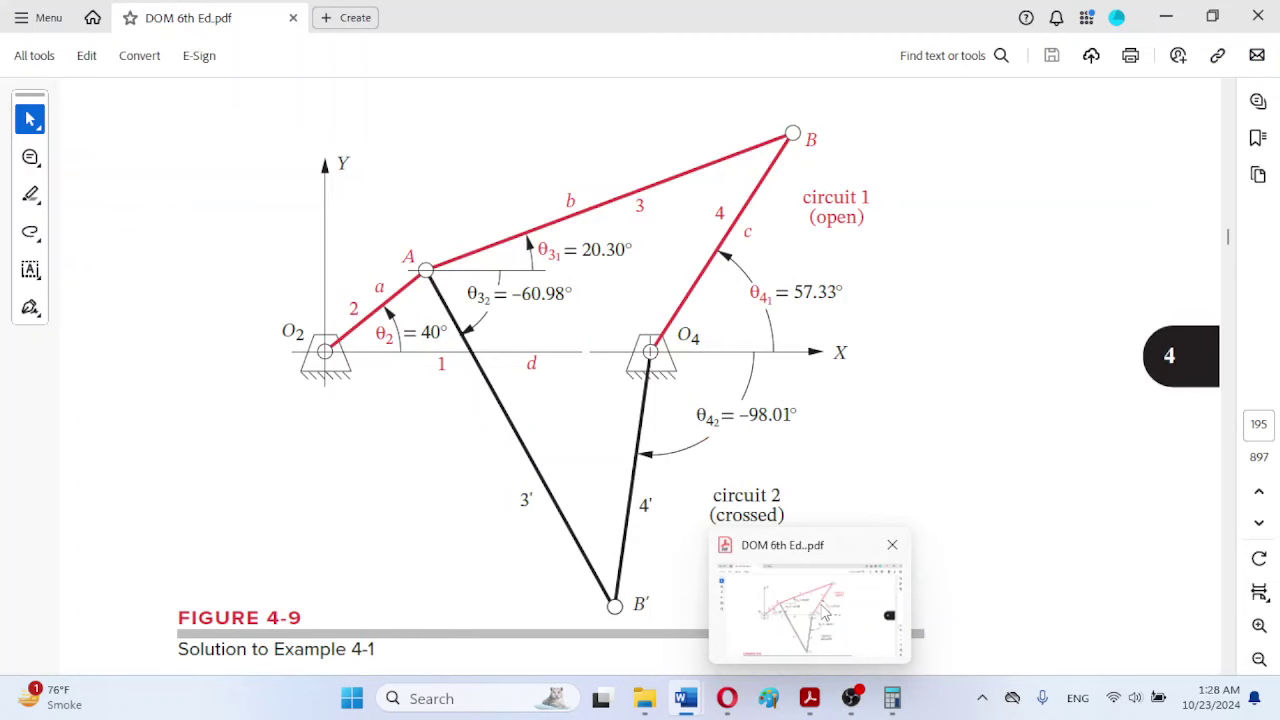
key("alt+Tab")
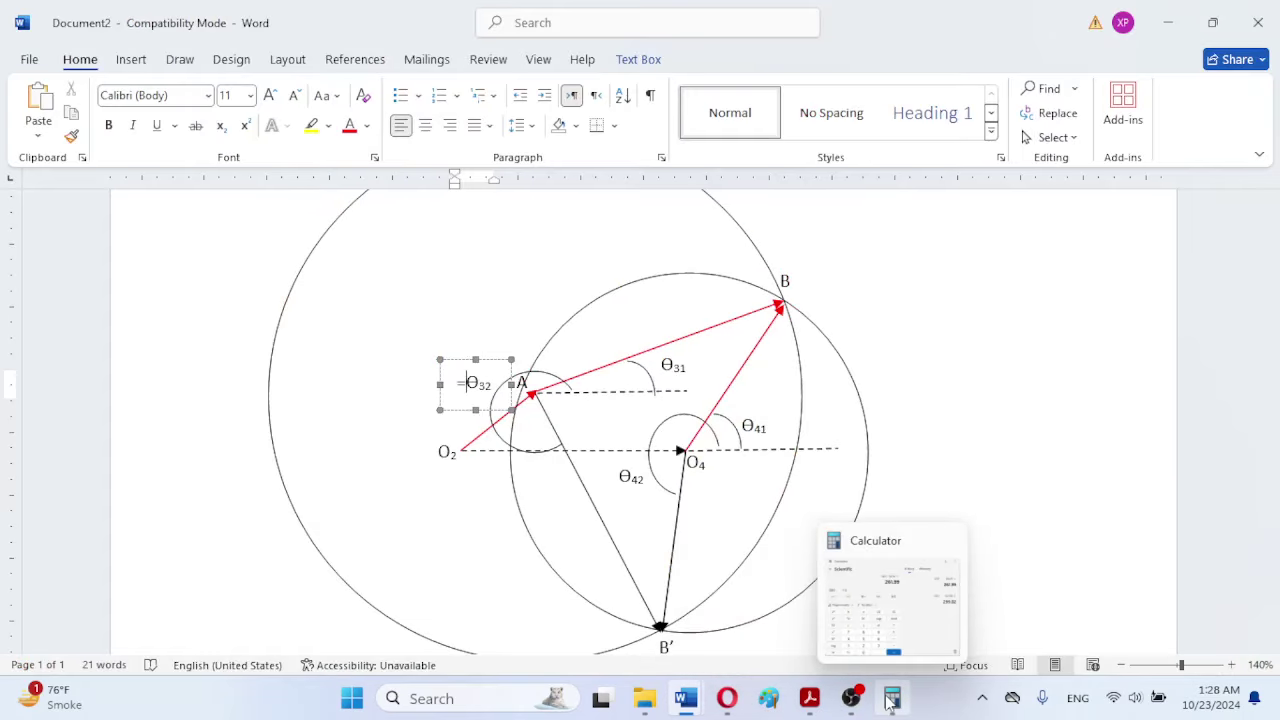
Step: Reopen Calculator and set up a subtraction from 360
left_click(890, 700)
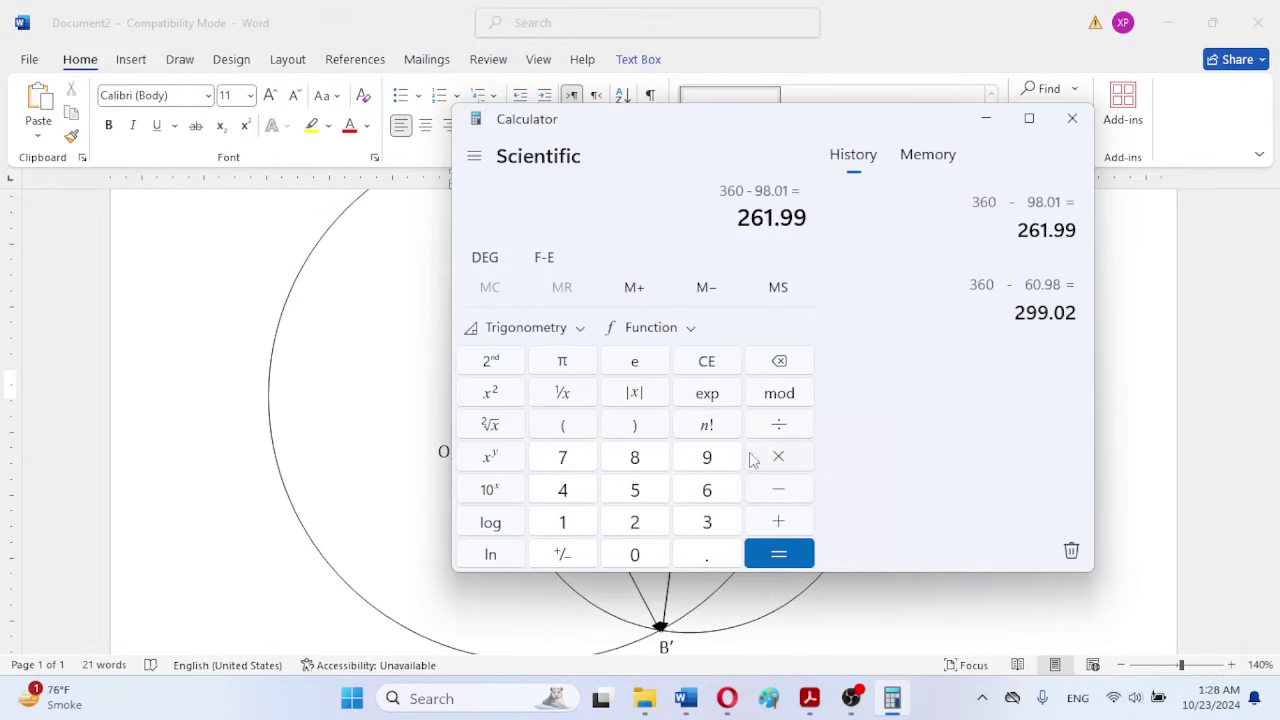
left_click(706, 521)
left_click(706, 490)
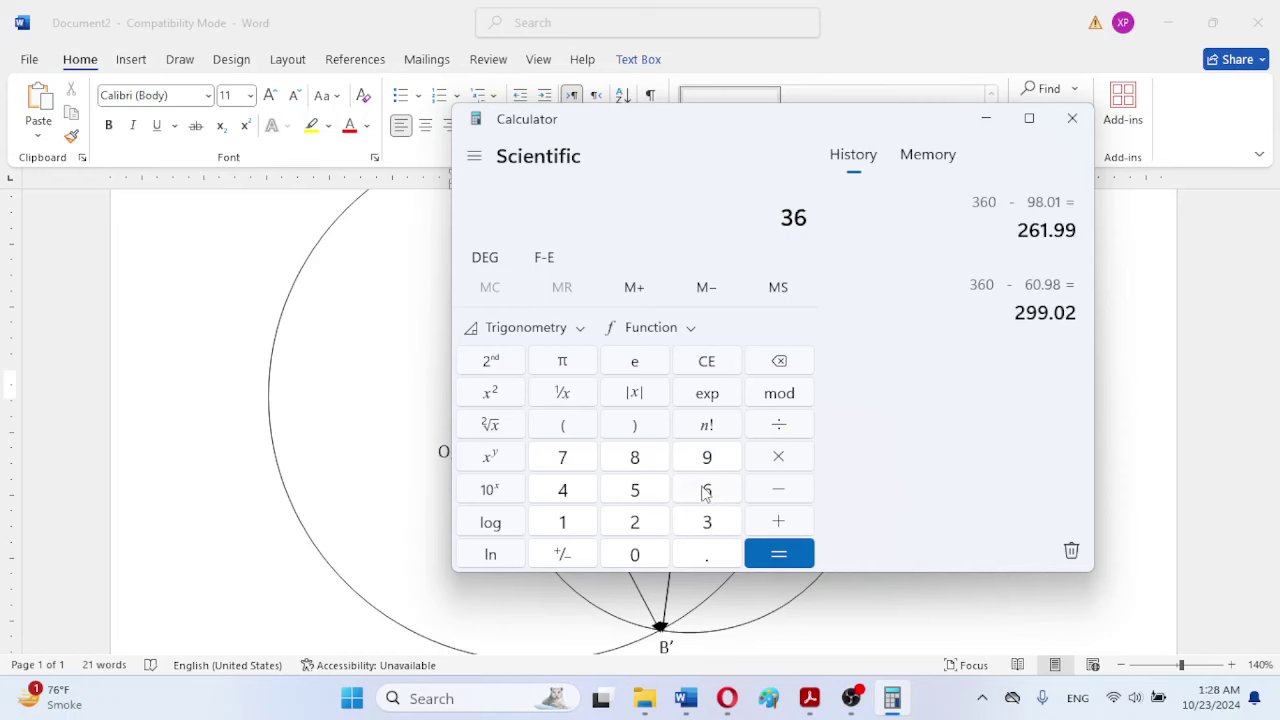
left_click(634, 553)
left_click(760, 495)
Step: Enter 60.98 after checking θ32 in the textbook, get 299.02, and close Calculator
left_click(706, 490)
left_click(634, 553)
left_click(810, 698)
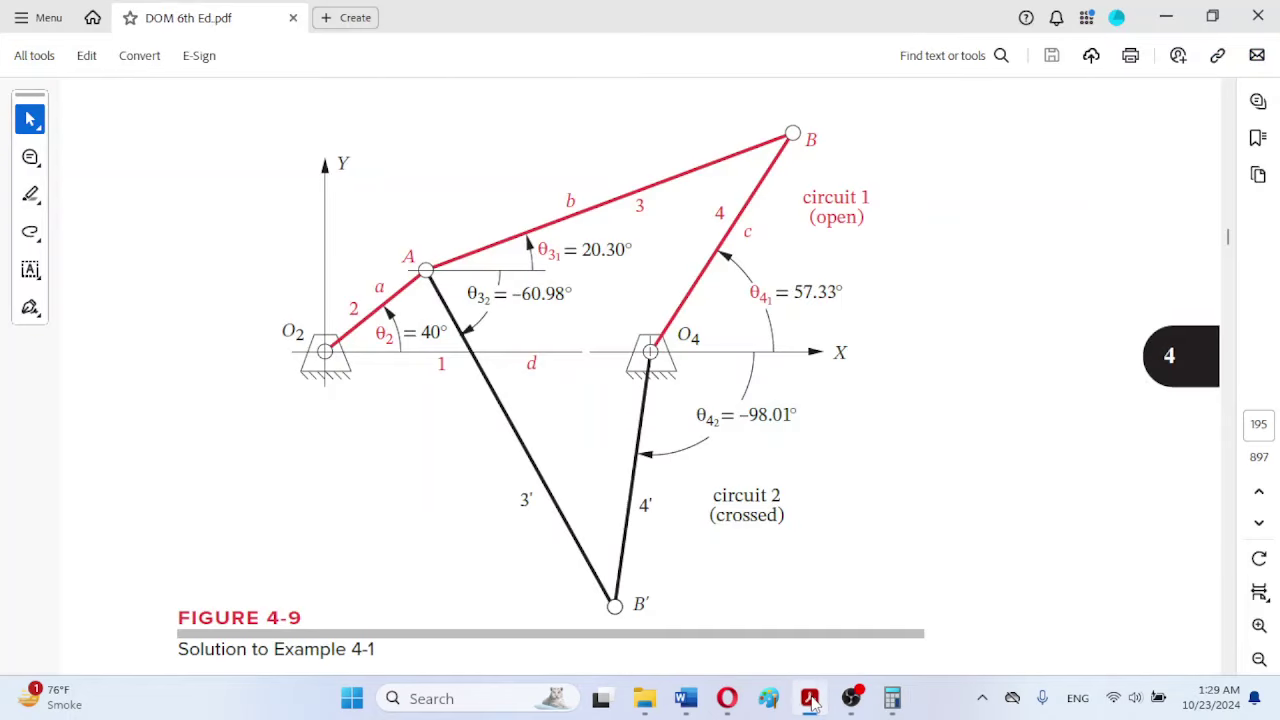
left_click(810, 698)
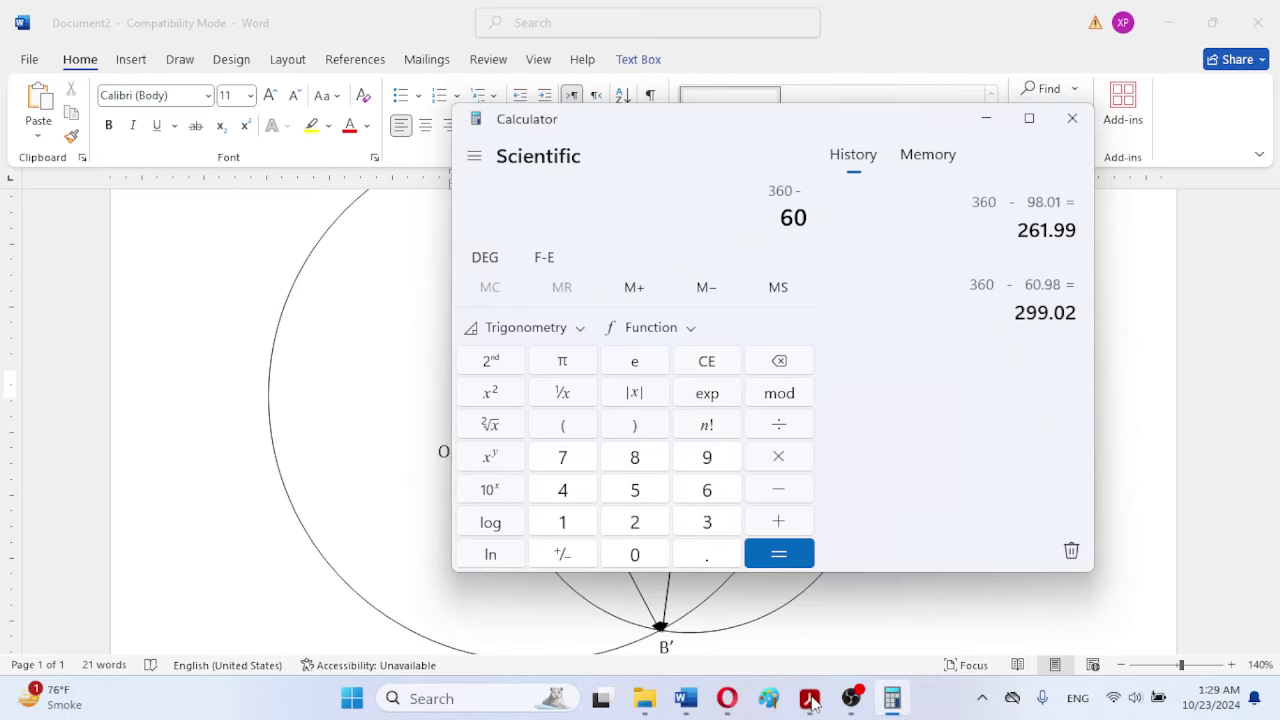
left_click(699, 558)
left_click(699, 458)
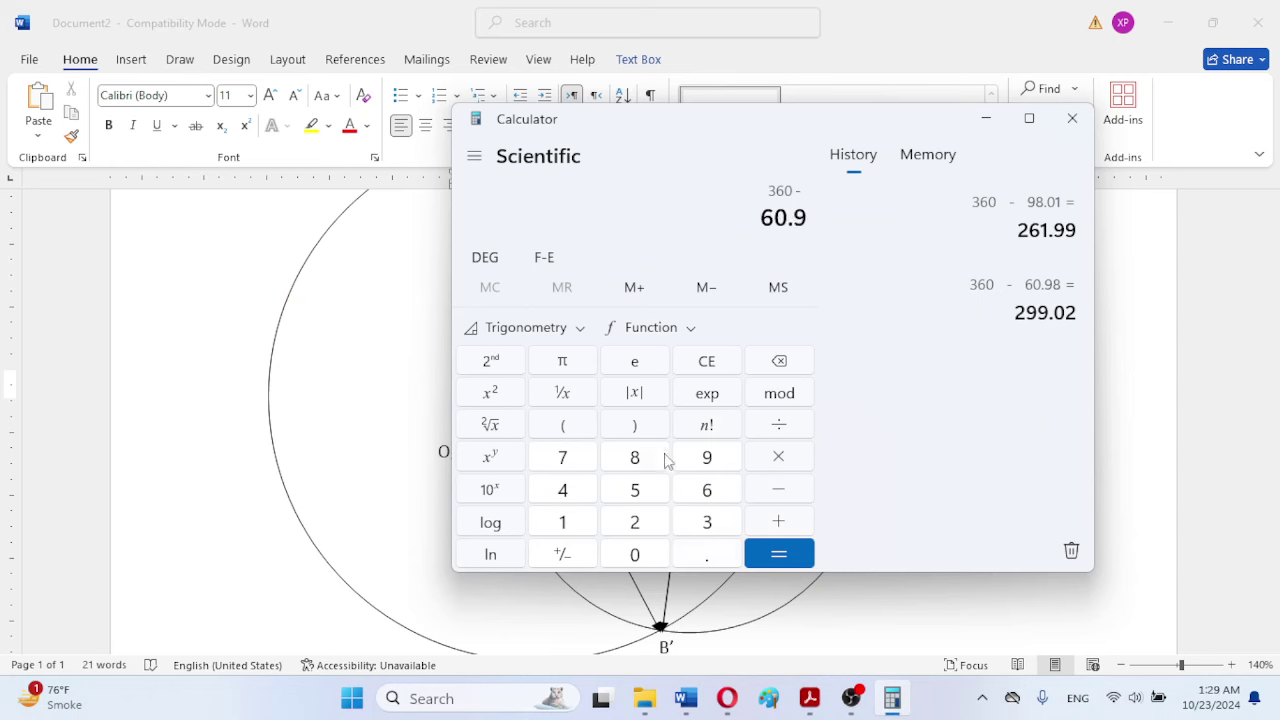
left_click(635, 458)
left_click(779, 555)
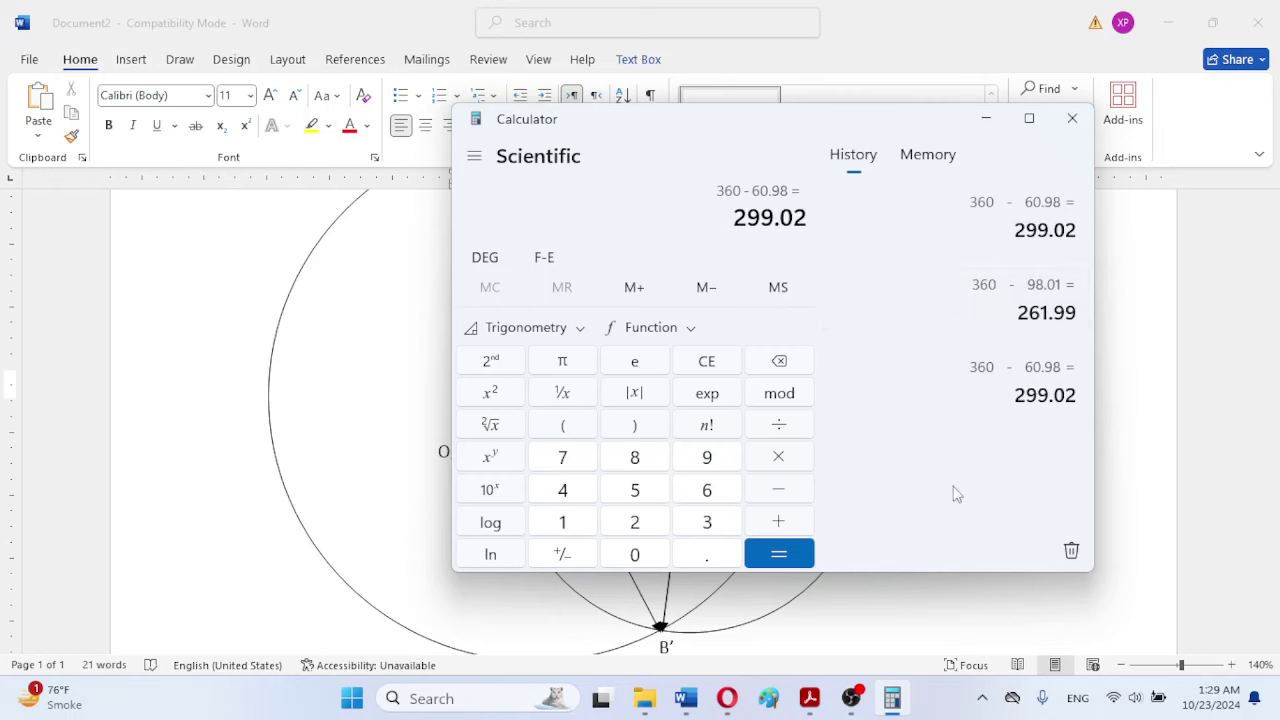
left_click(1067, 120)
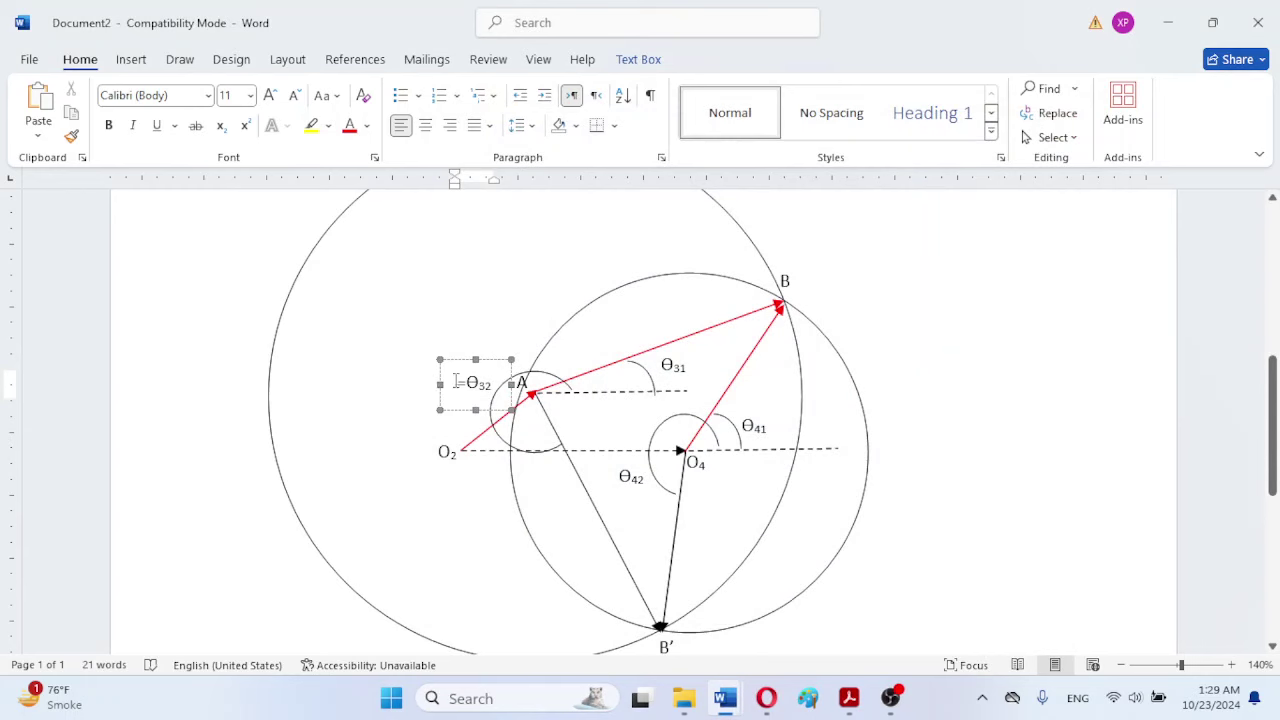
Step: Add 299° before the Θ32 label, inserting the degree sign from the Symbol gallery
key("Delete")
key("Delete")
key("Delete")
type("299")
left_click_drag(437, 358, 409, 346)
left_click(454, 368)
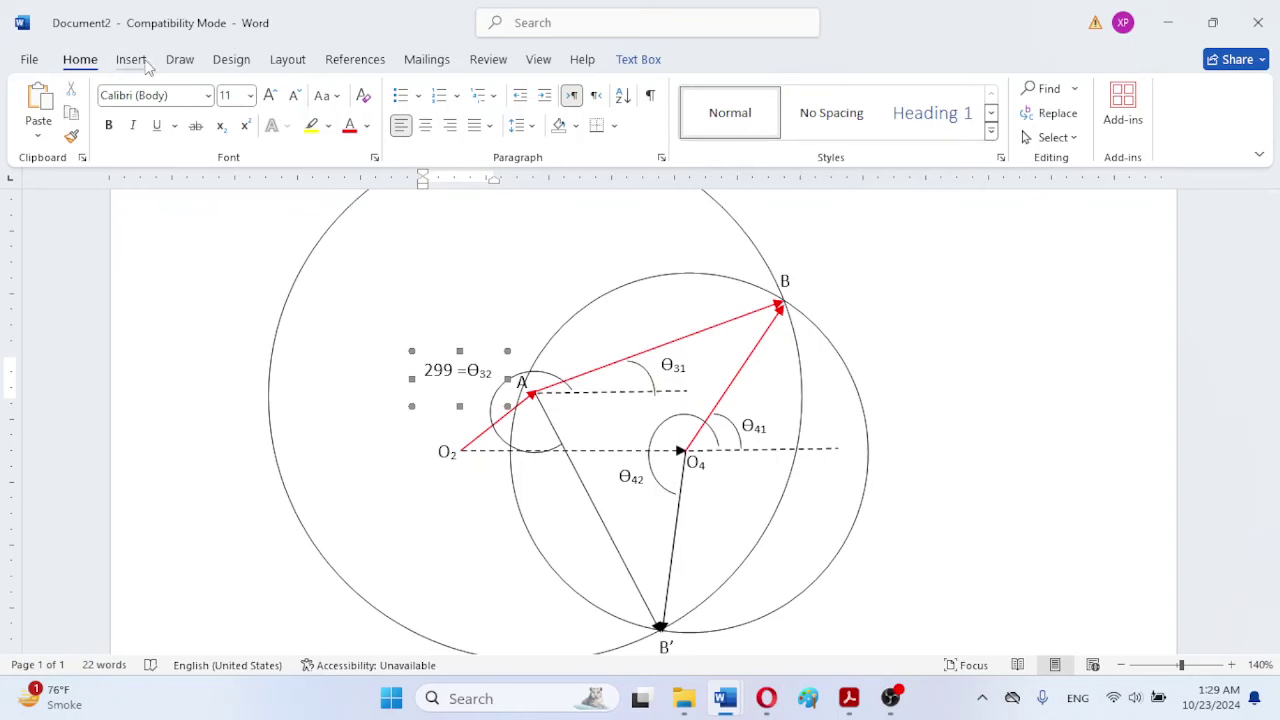
left_click(144, 62)
left_click(1145, 118)
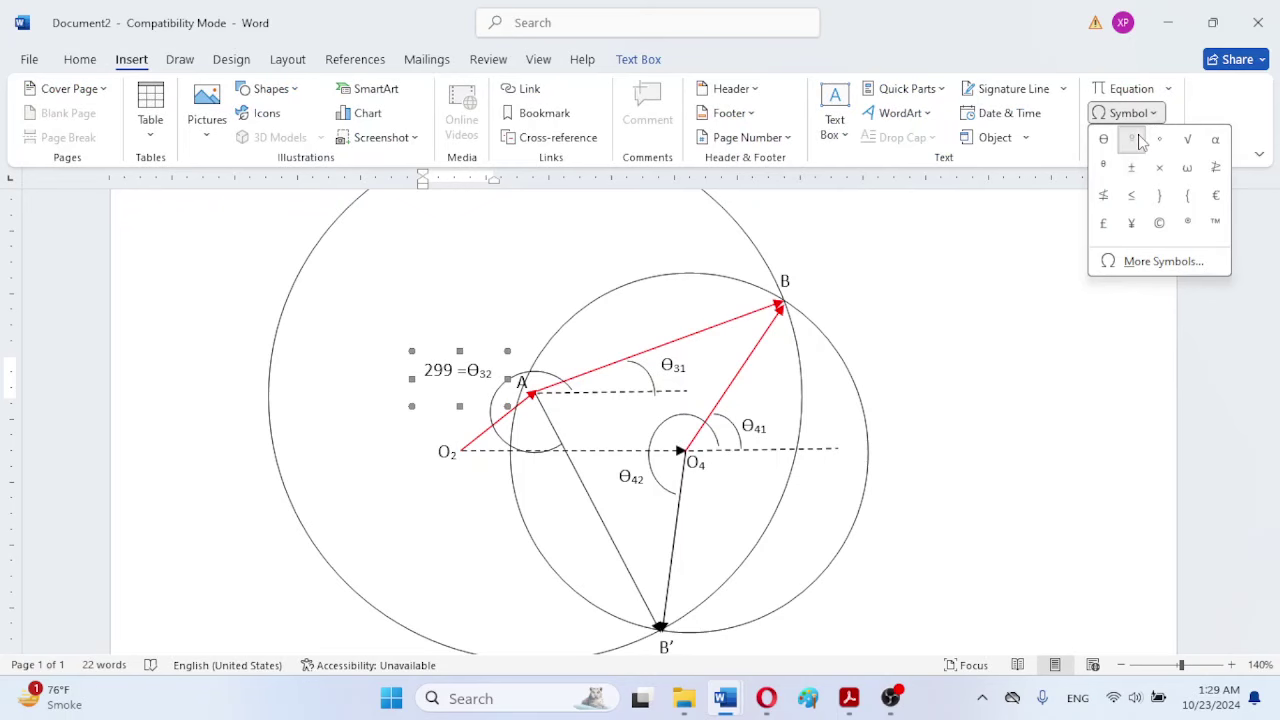
left_click(1138, 140)
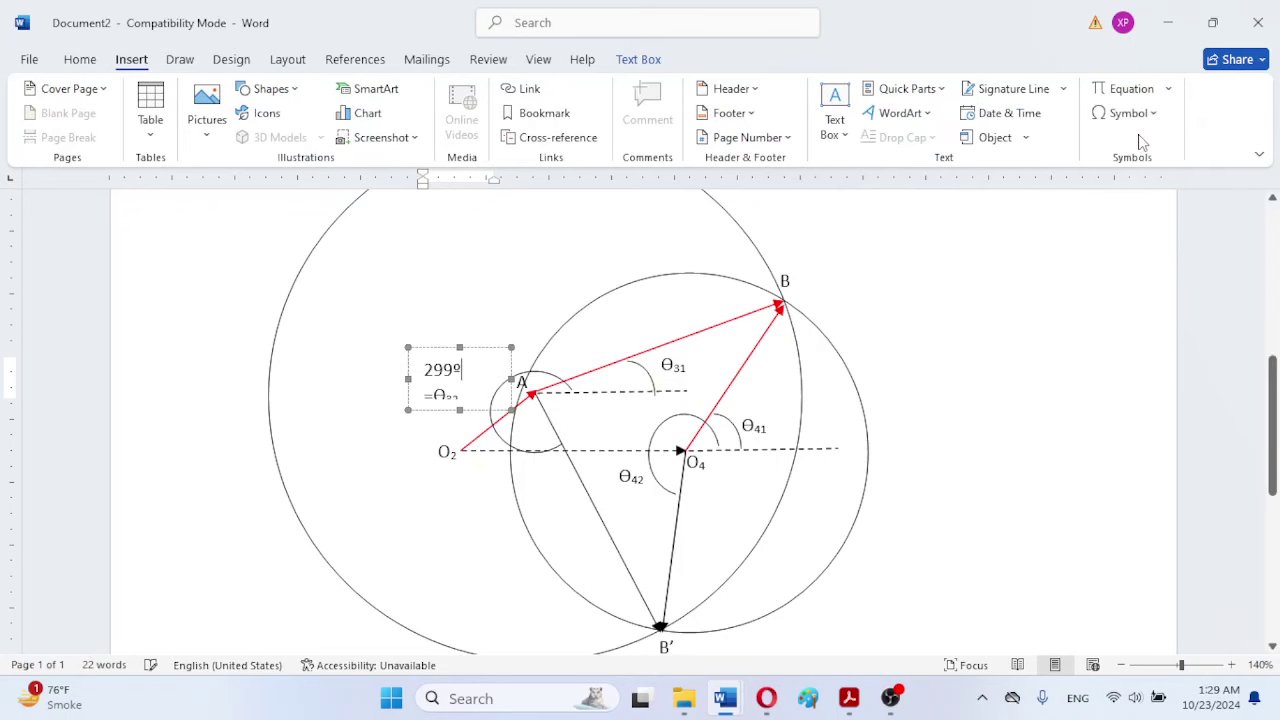
left_click(1024, 455)
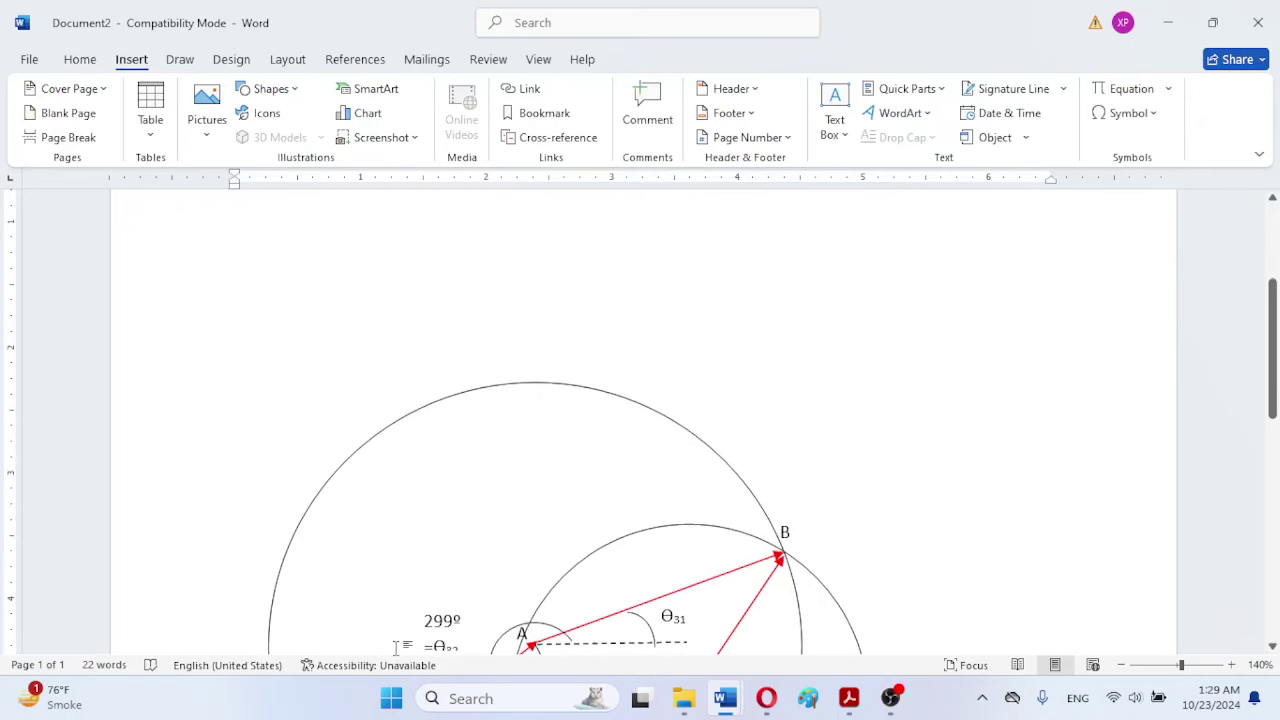
Step: Widen the label box so '299º =θ32' fits on one line
left_click(430, 625)
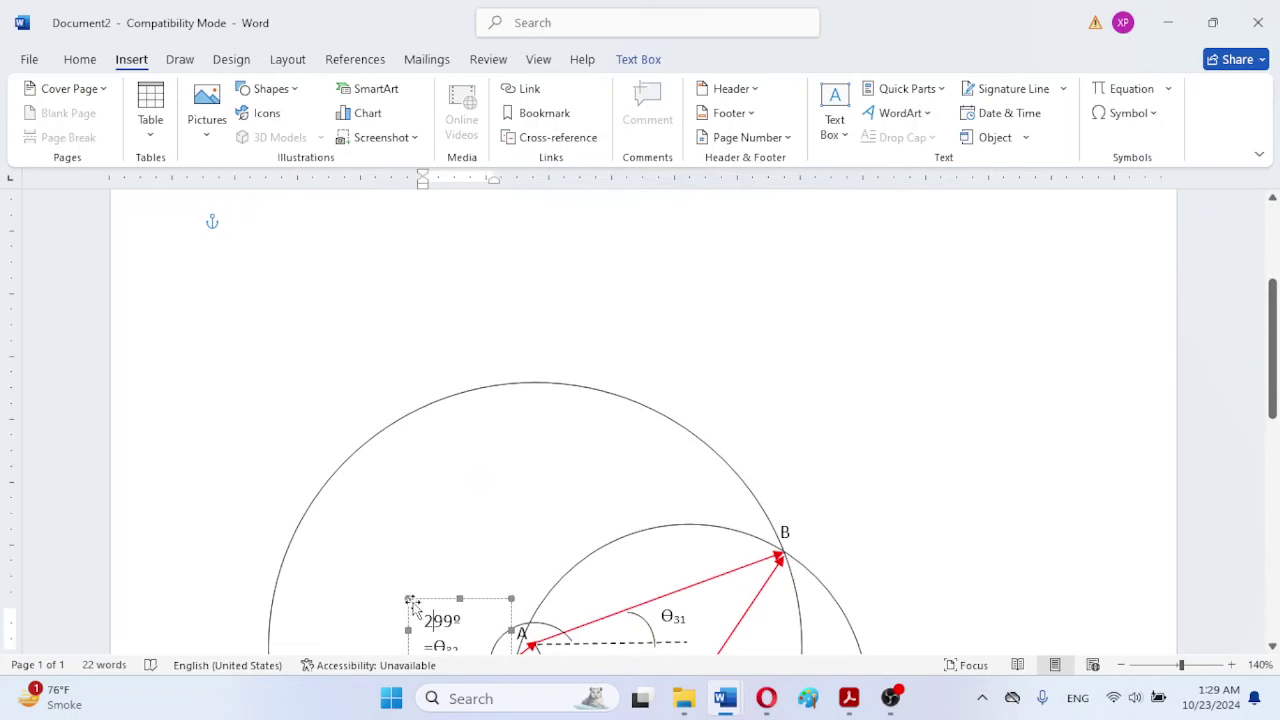
left_click_drag(406, 598, 400, 598)
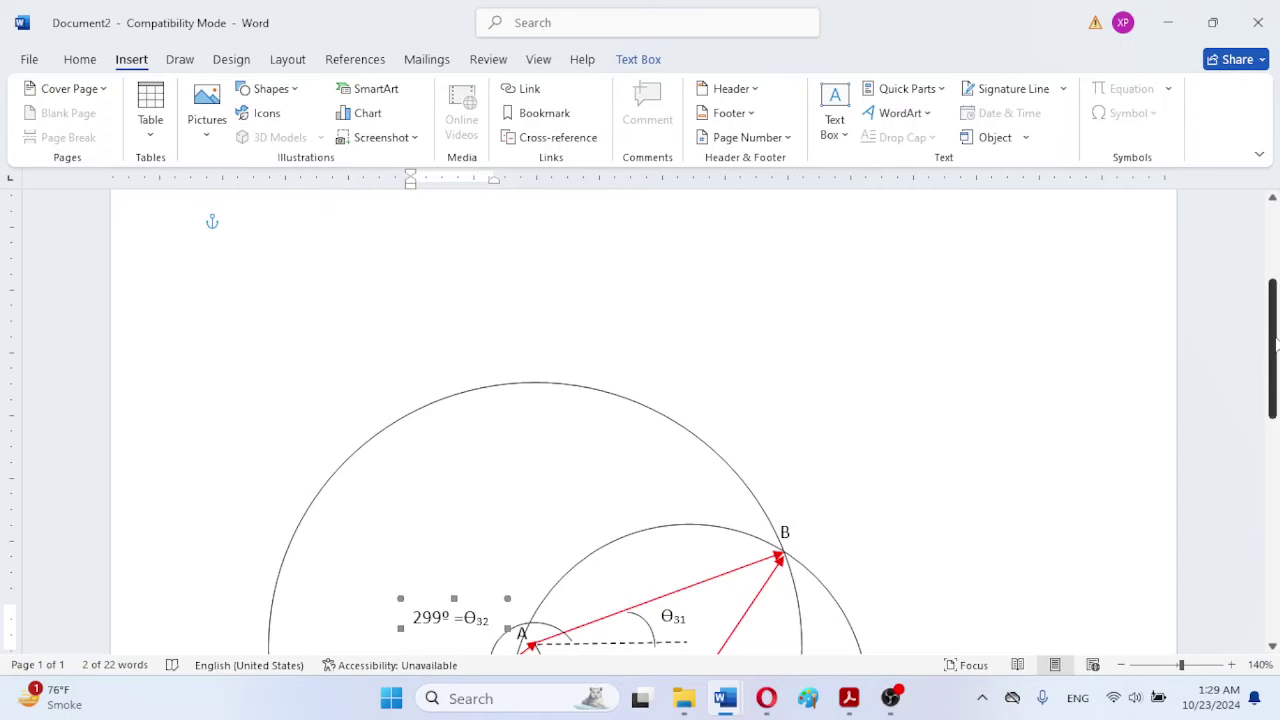
left_click_drag(1272, 352, 1263, 423)
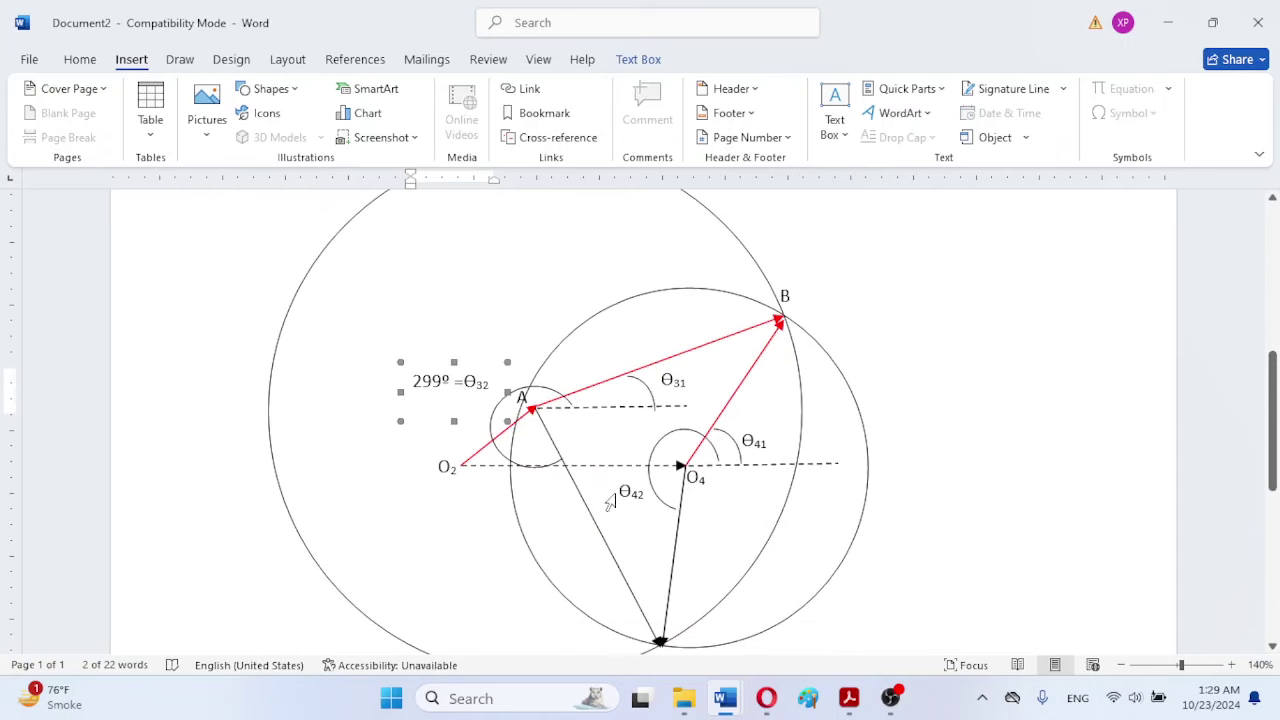
Step: Enlarge the θ42 label box, place the cursor inside, and bring up Figure 4-9 in the PDF
left_click(630, 492)
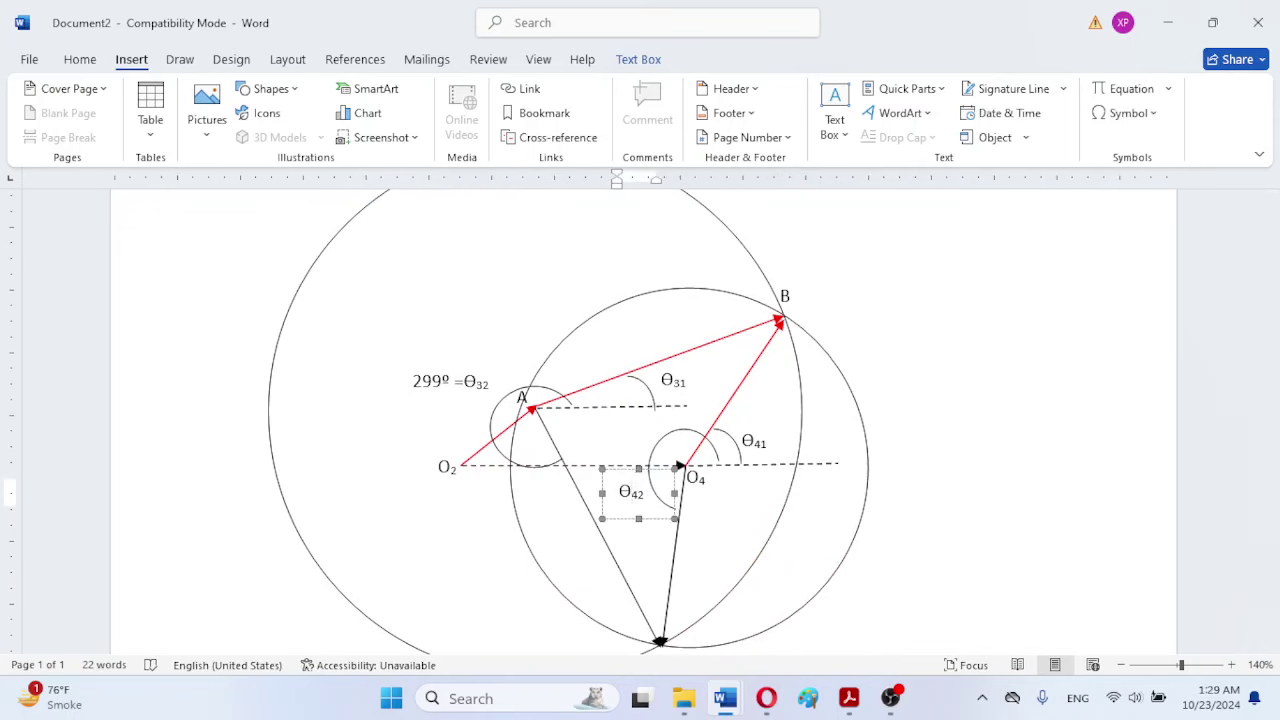
left_click_drag(675, 519, 696, 554)
left_click(639, 535)
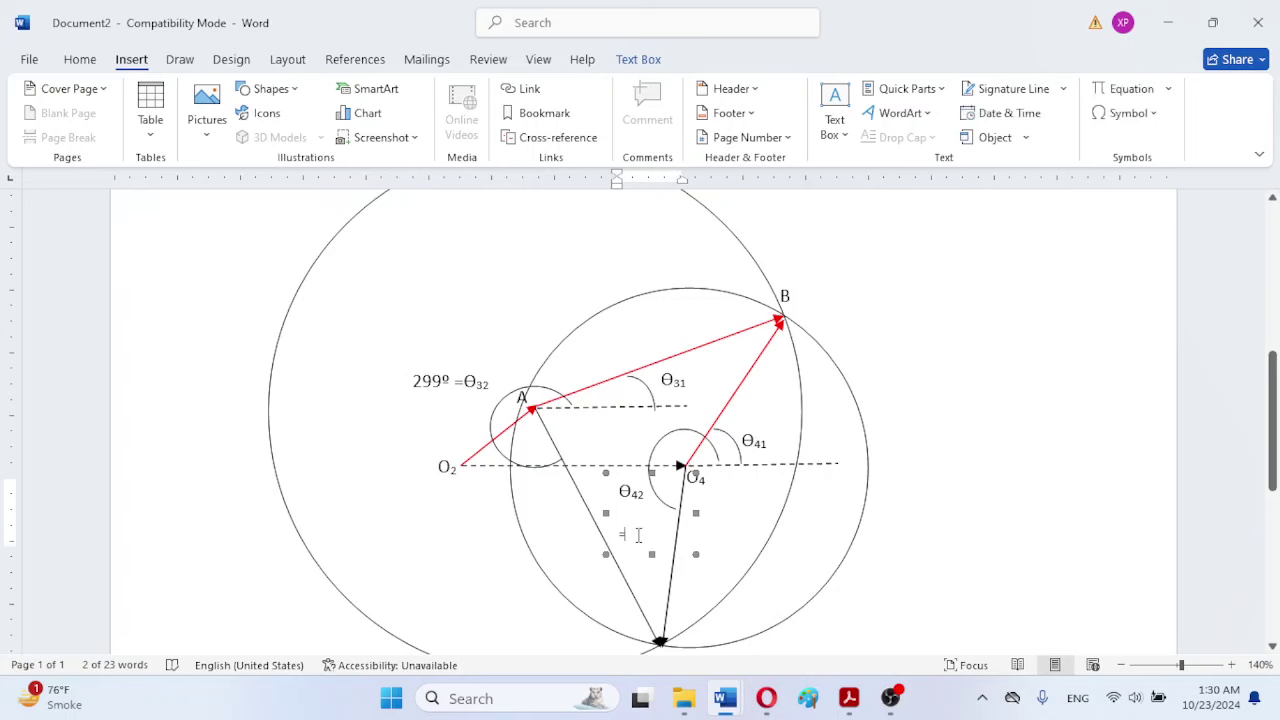
mouse_move(843, 700)
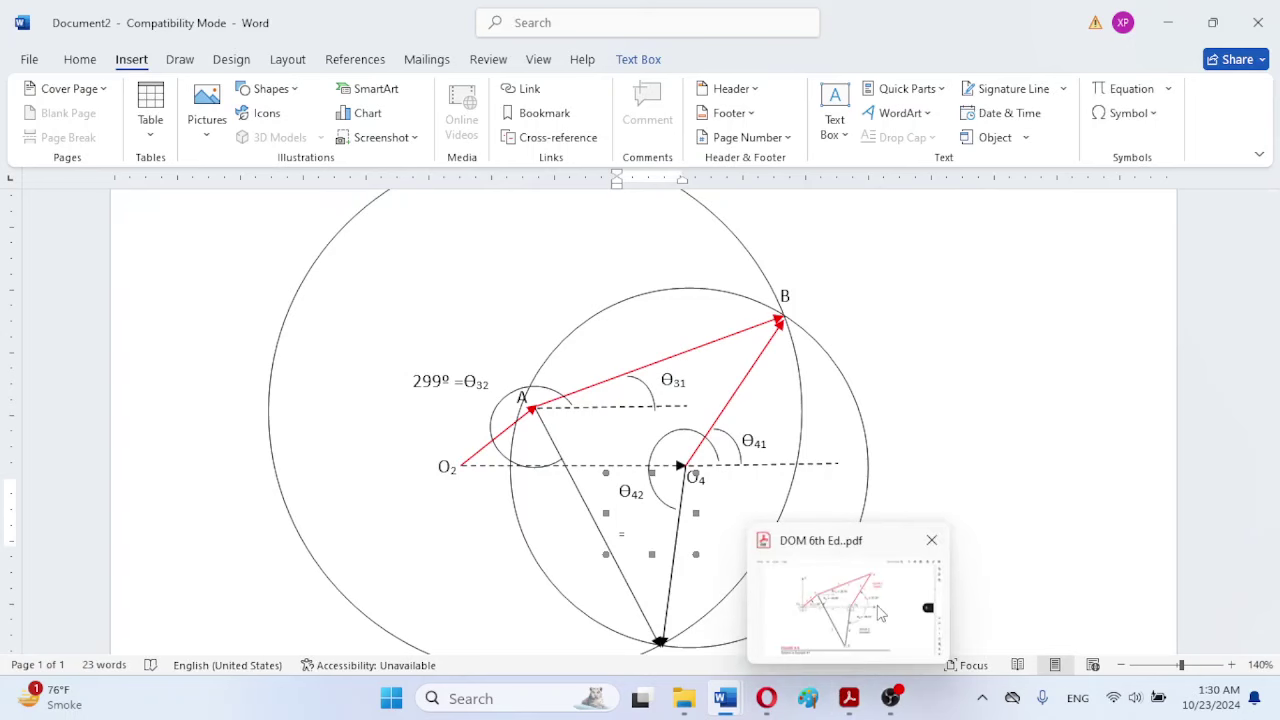
left_click(877, 611)
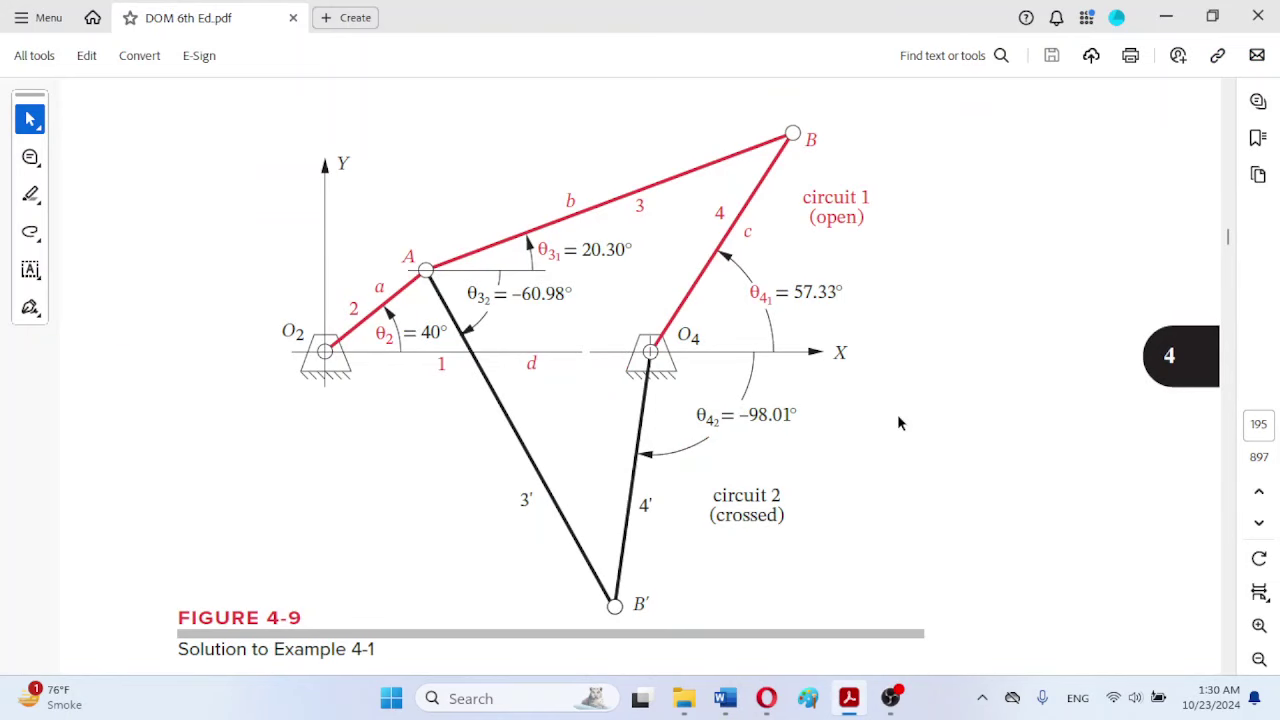
left_click(890, 700)
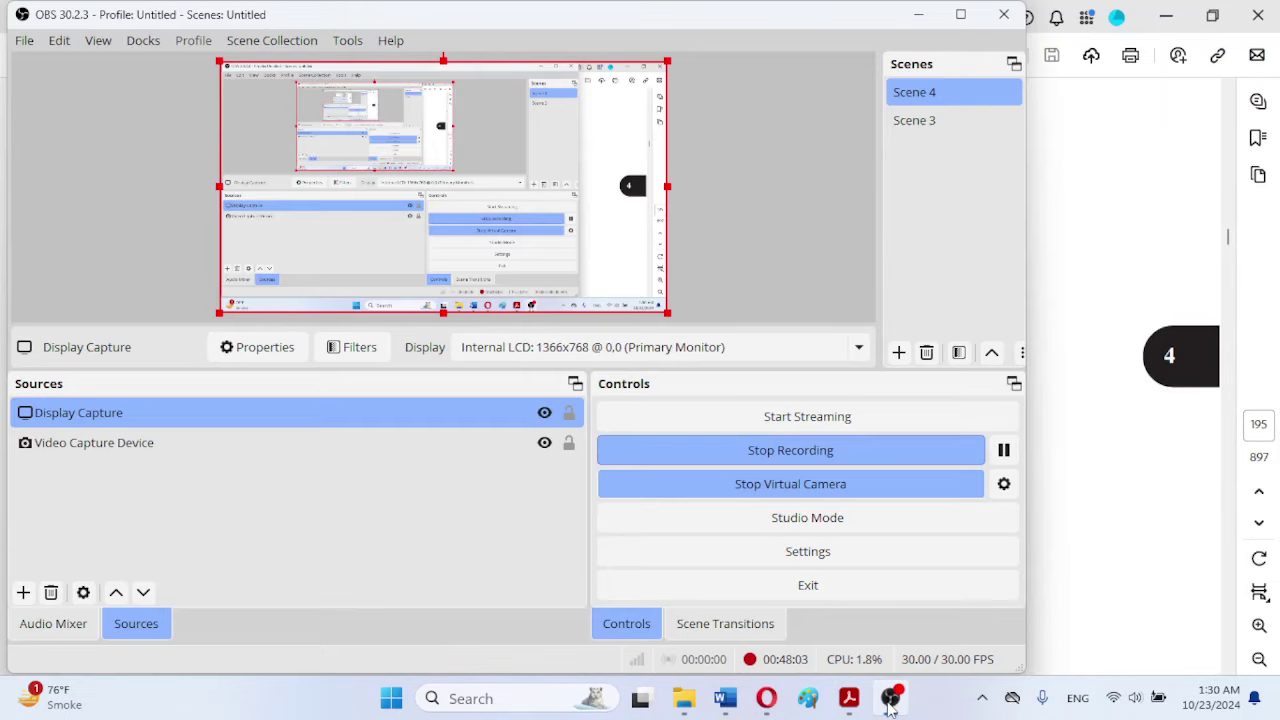
mouse_move(727, 706)
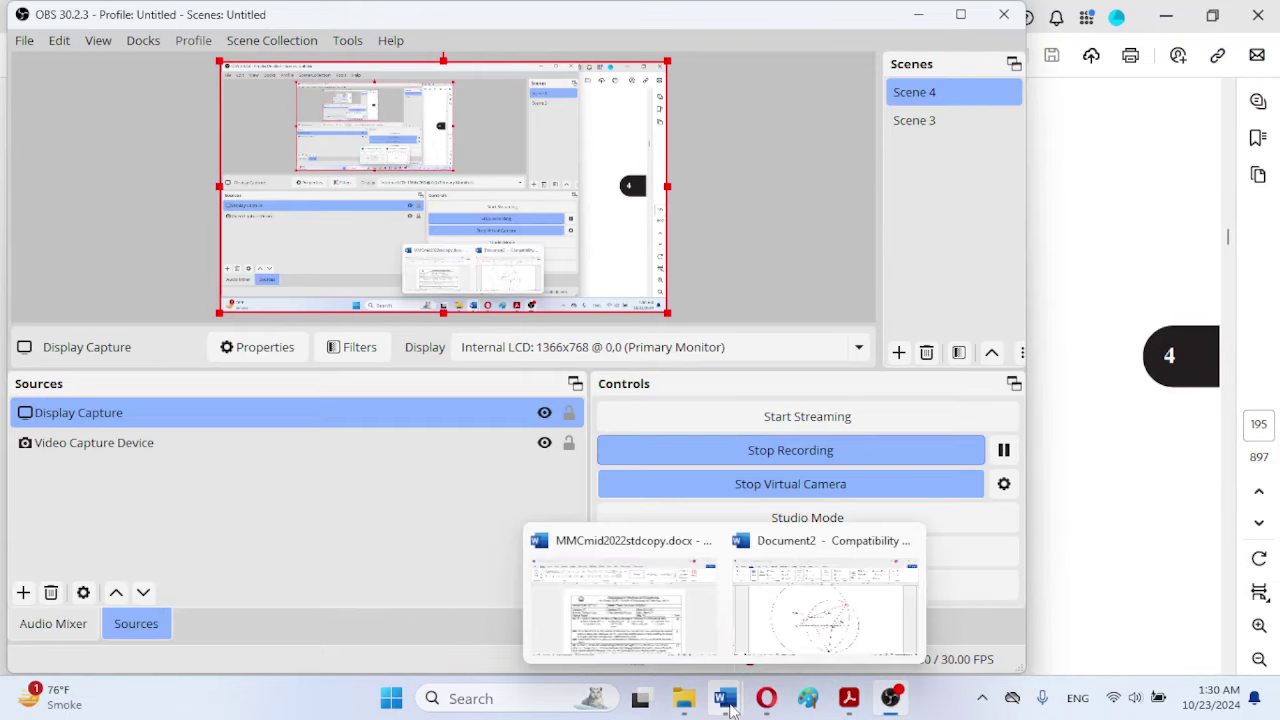
mouse_move(766, 706)
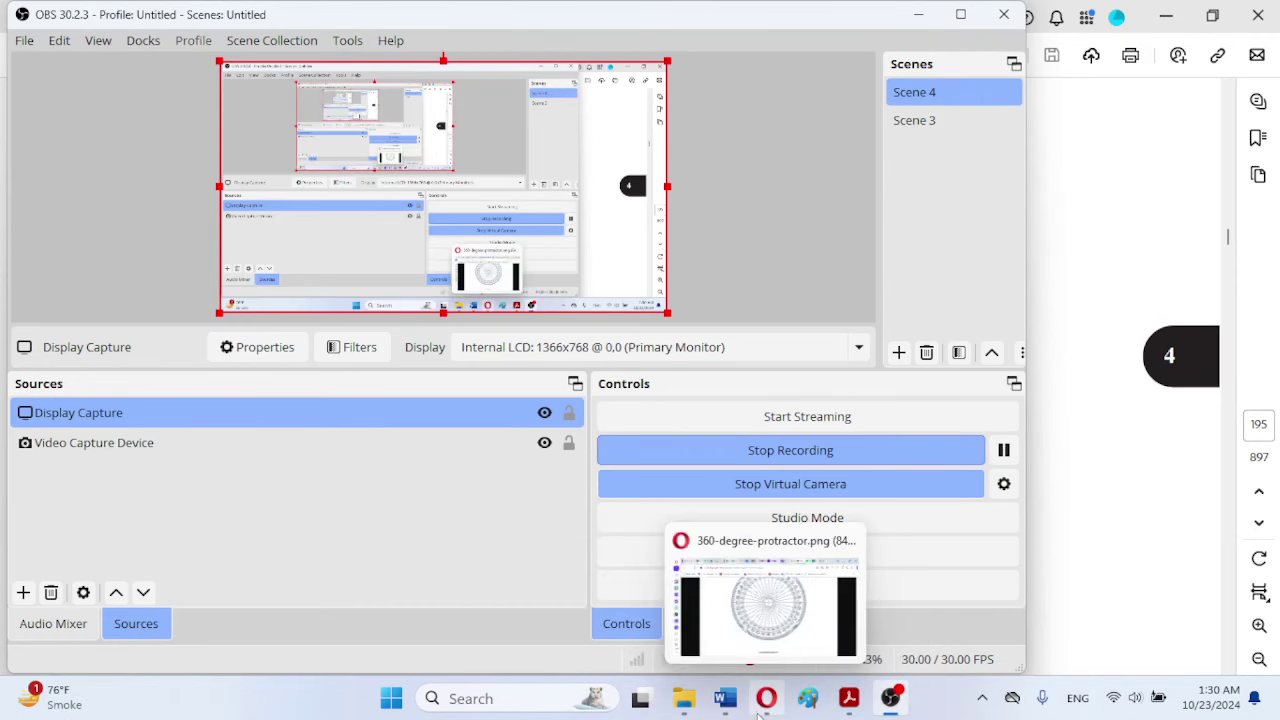
left_click(468, 698)
left_click(1180, 284)
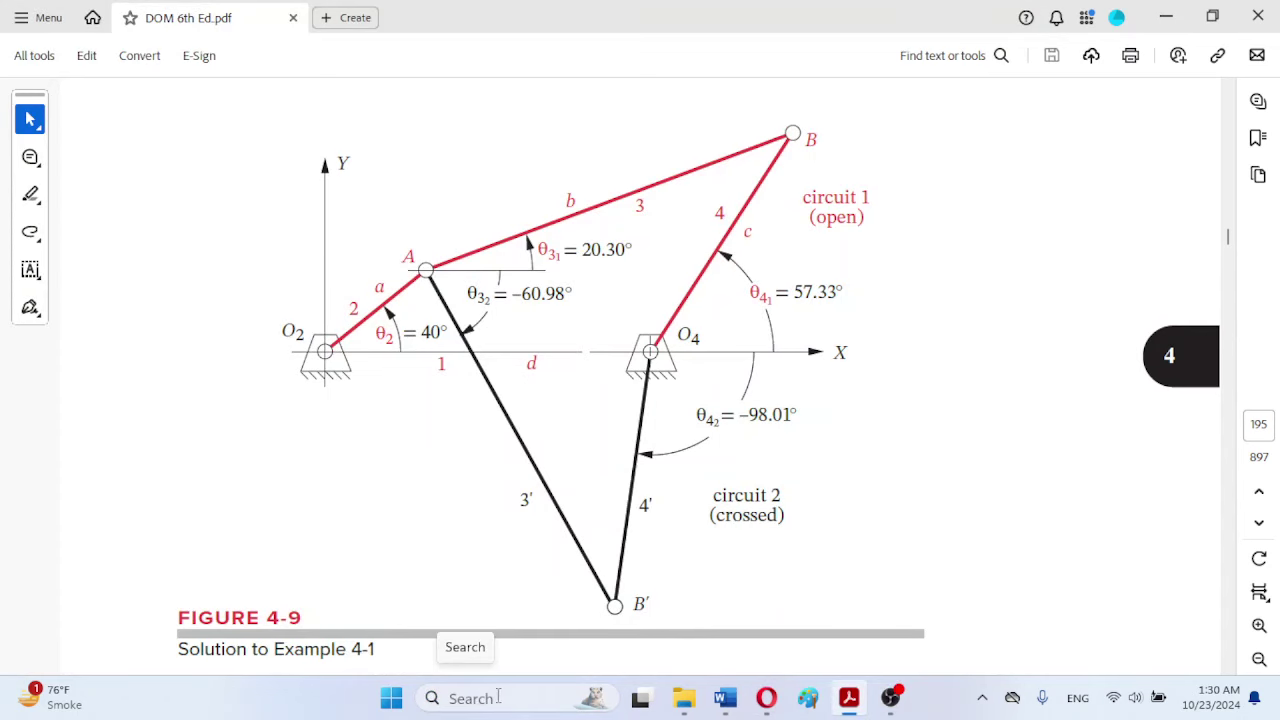
Step: Open Calculator via search 'ca', compute 360 − 98.01 = 261.99, and return to Word
left_click(498, 697)
type("c")
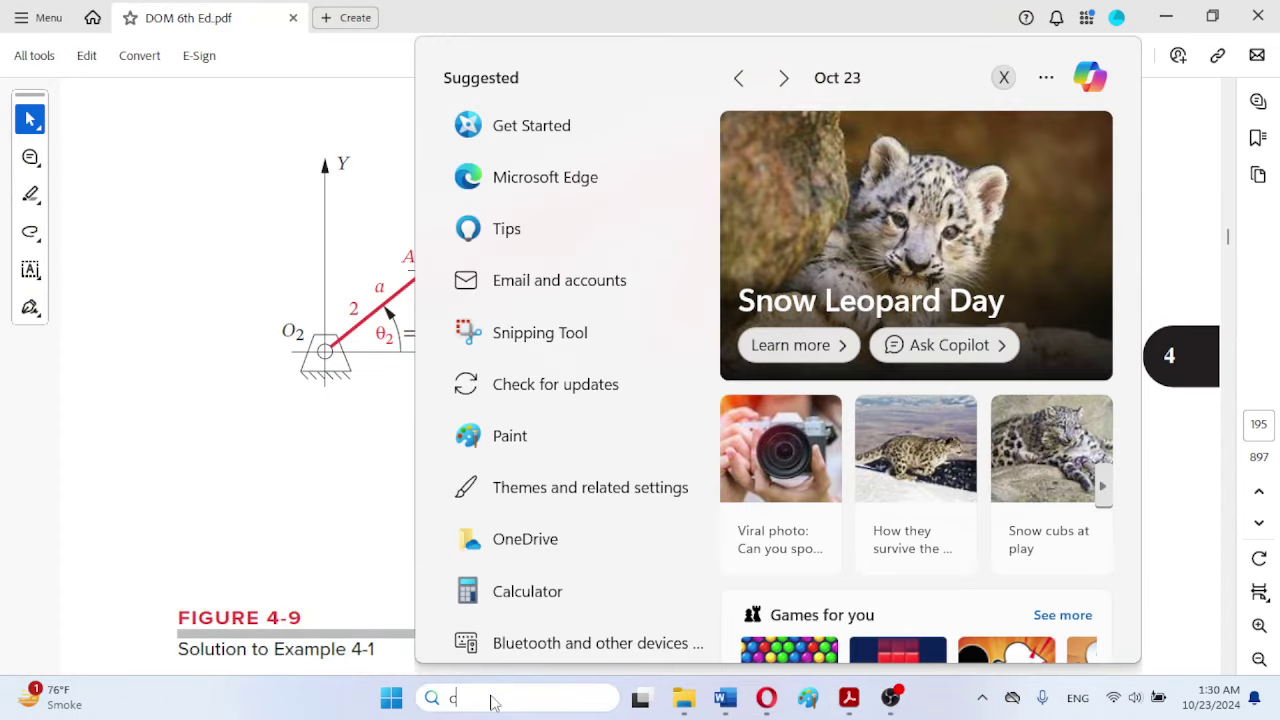
type("a")
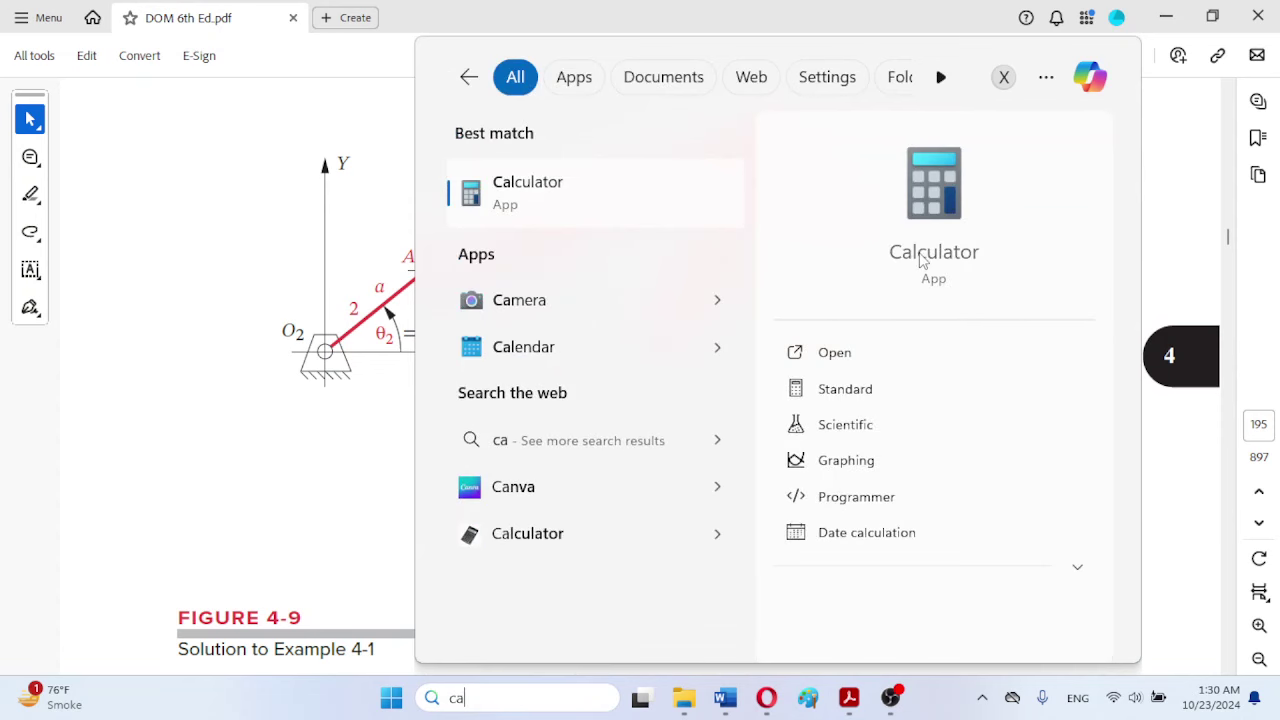
left_click(931, 252)
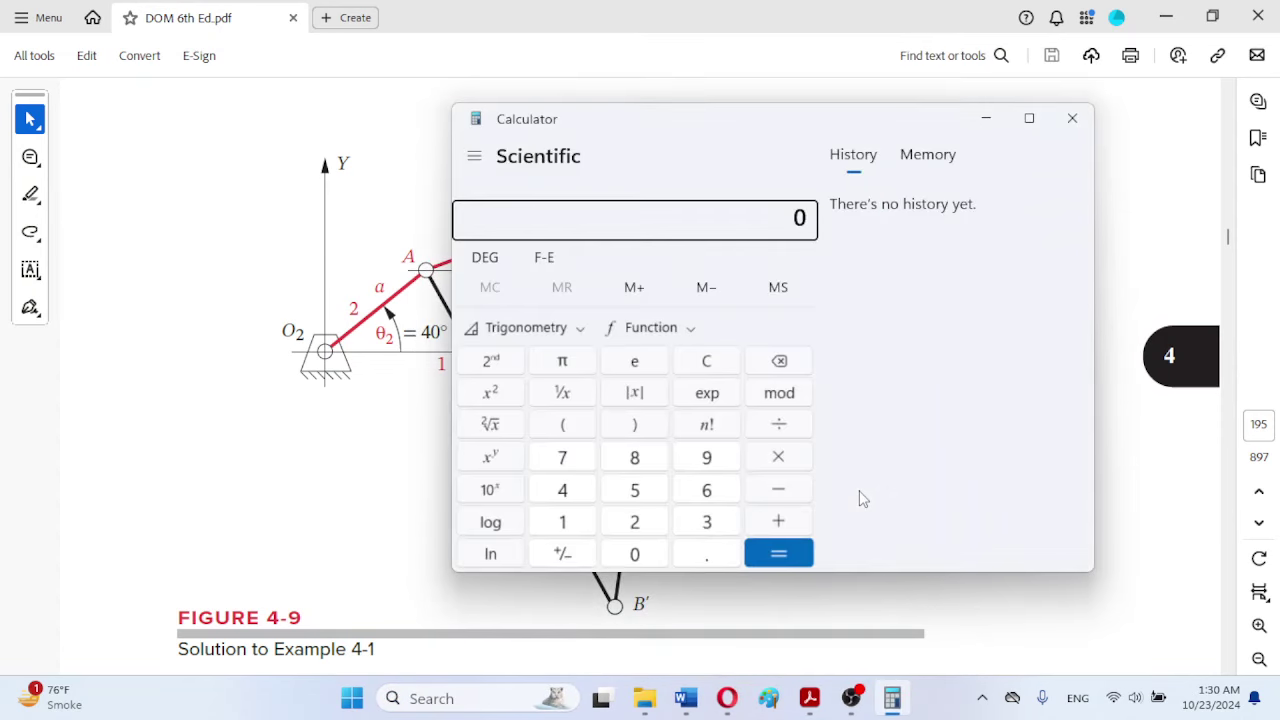
type("360")
key("minus")
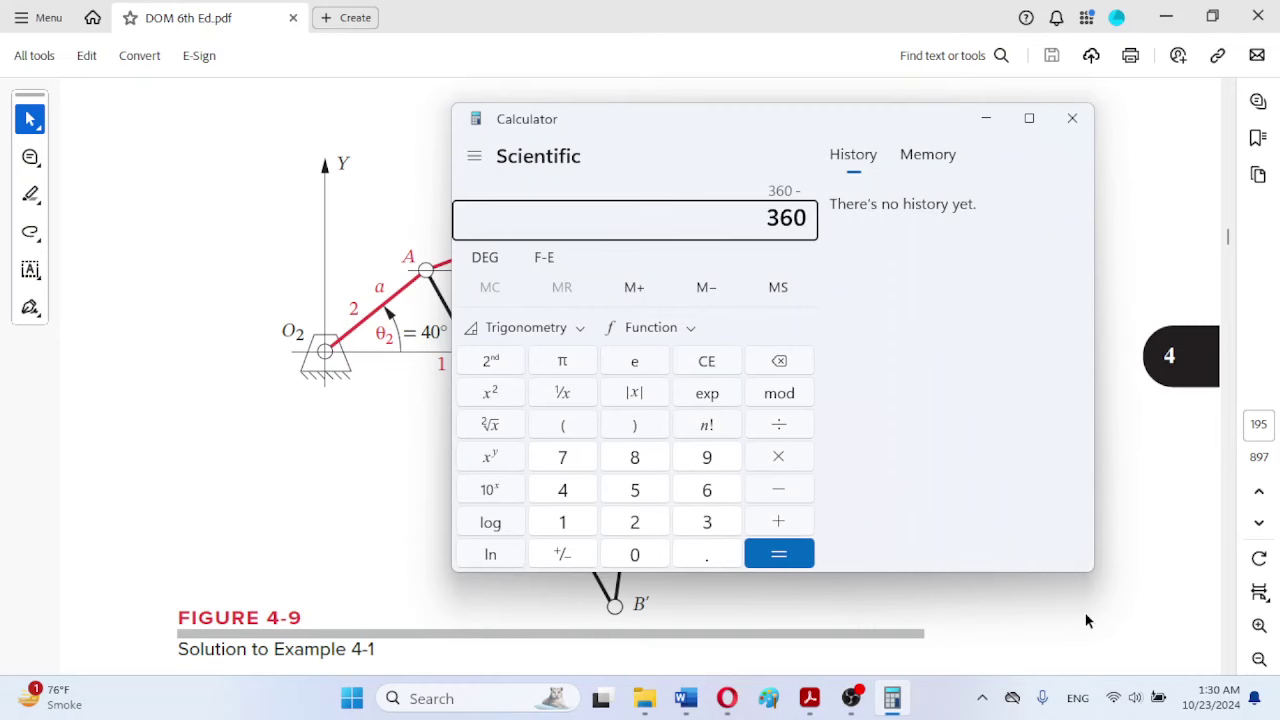
mouse_move(843, 707)
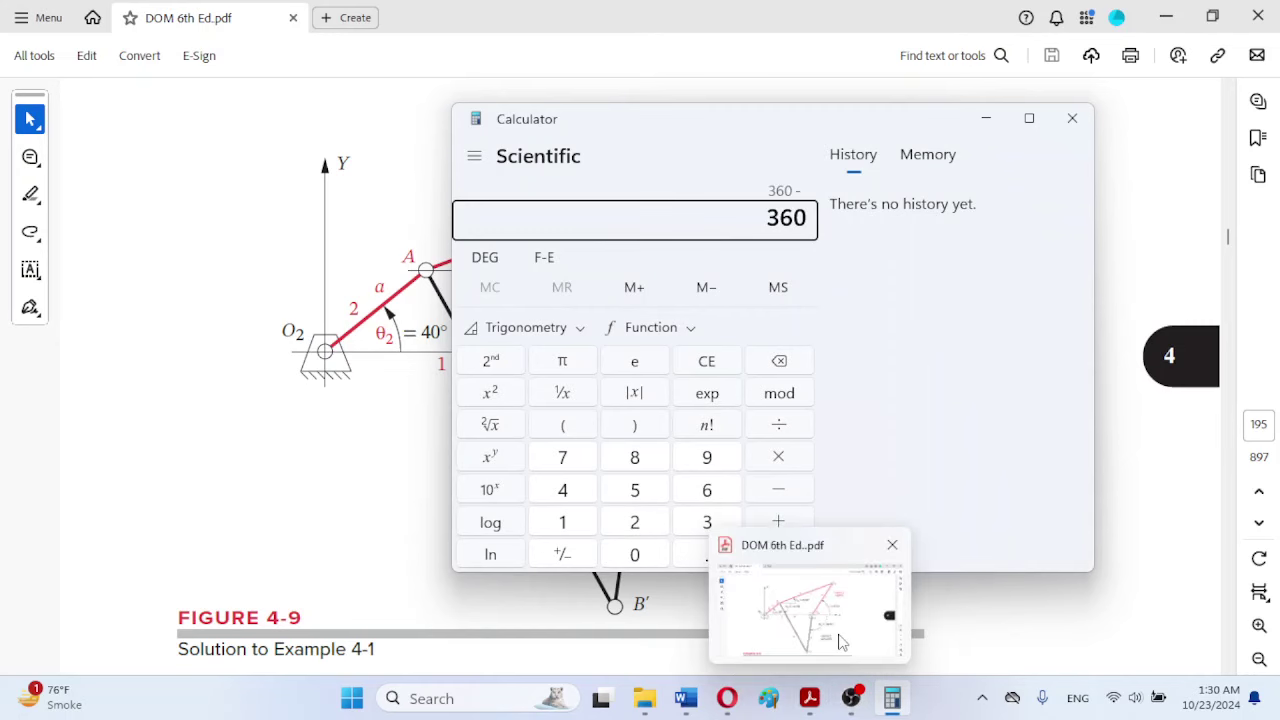
mouse_move(843, 642)
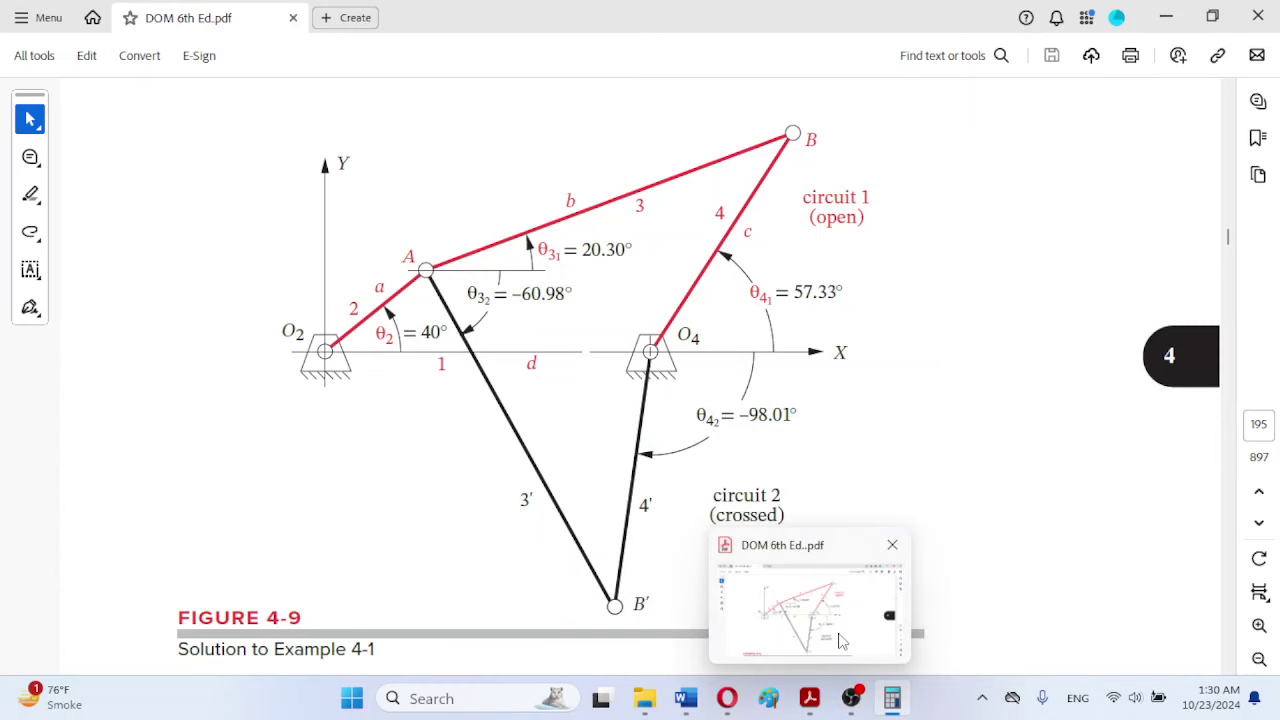
mouse_move(888, 687)
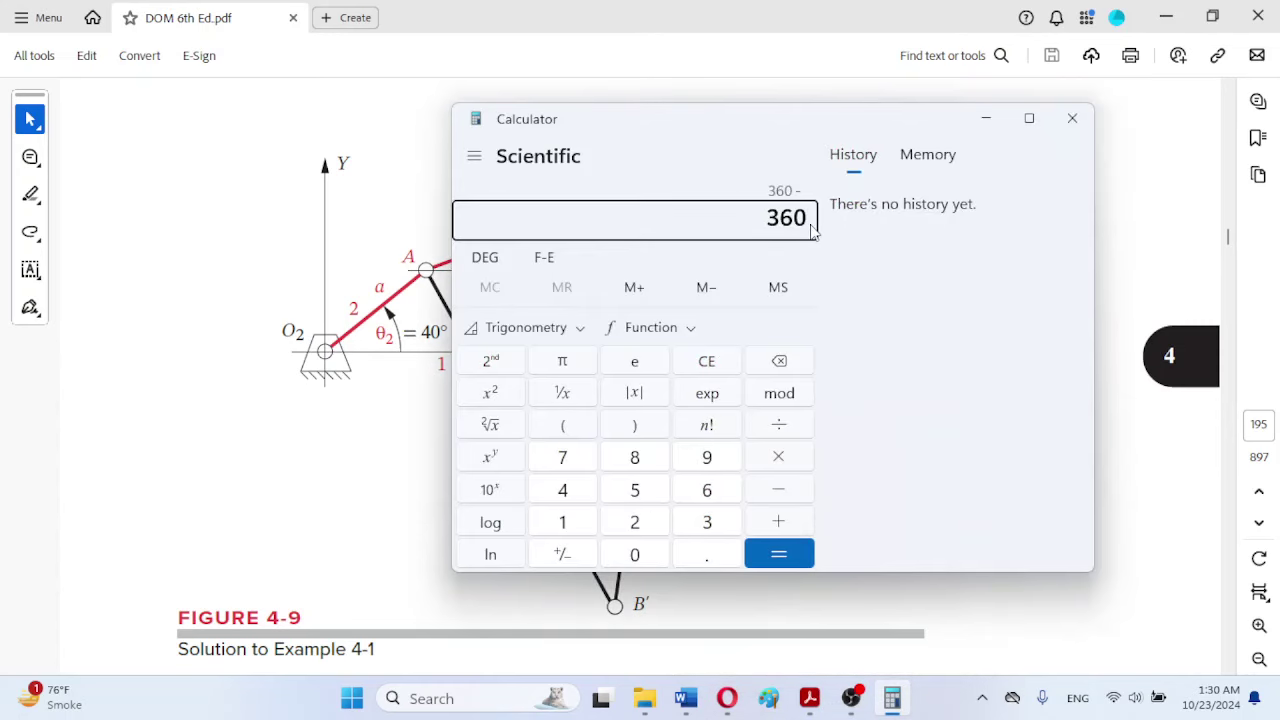
type("98.01")
key("Return")
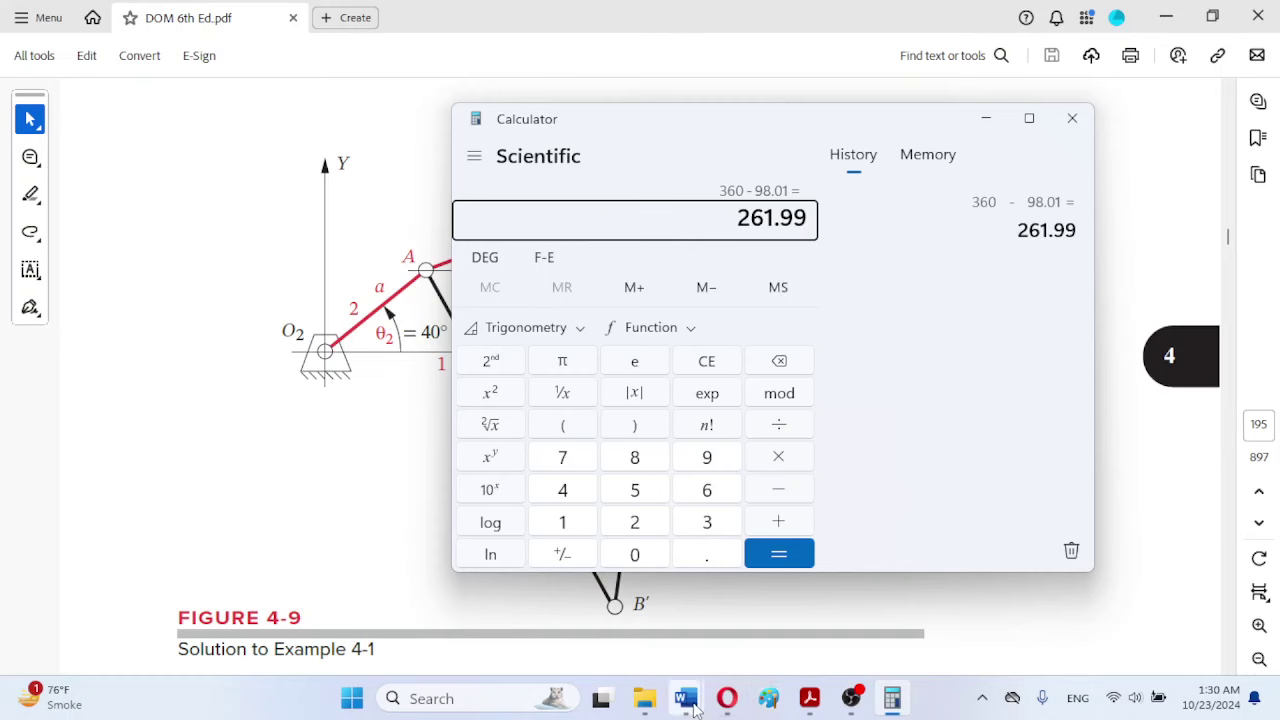
left_click(784, 615)
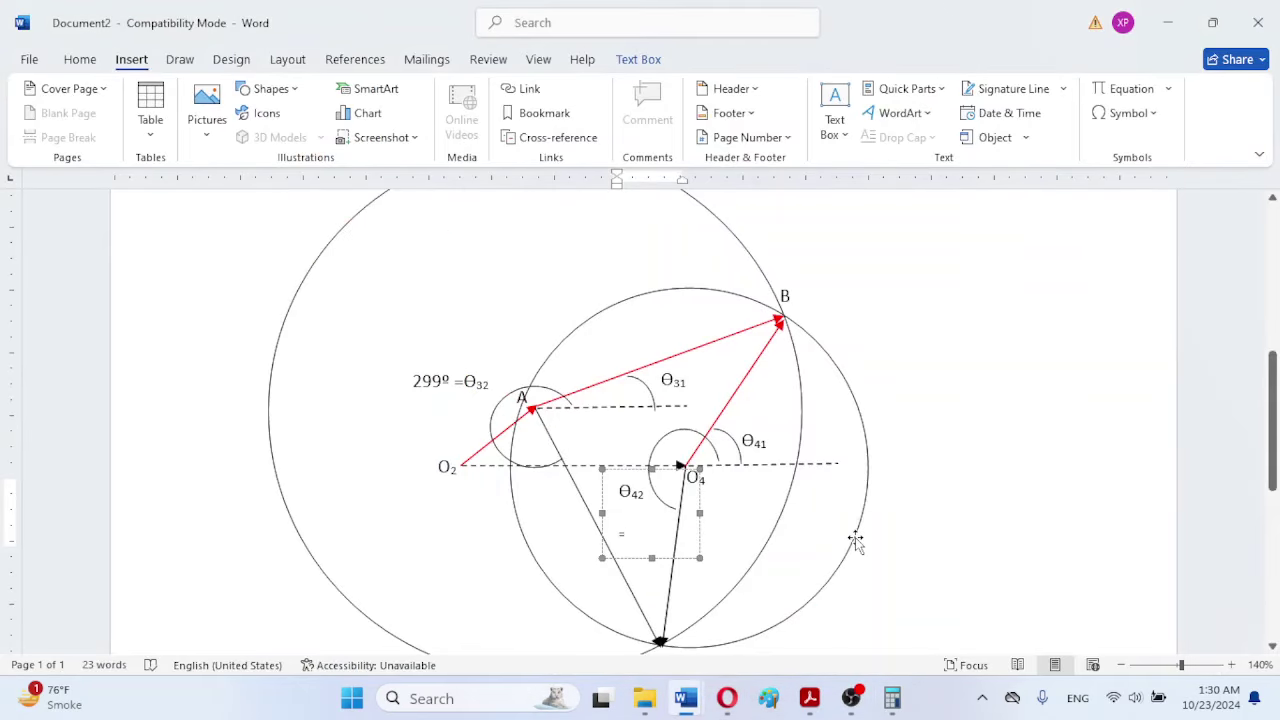
Step: Make the θ42 label read =262º with a degree sign, then select the Θ31 label
type("262")
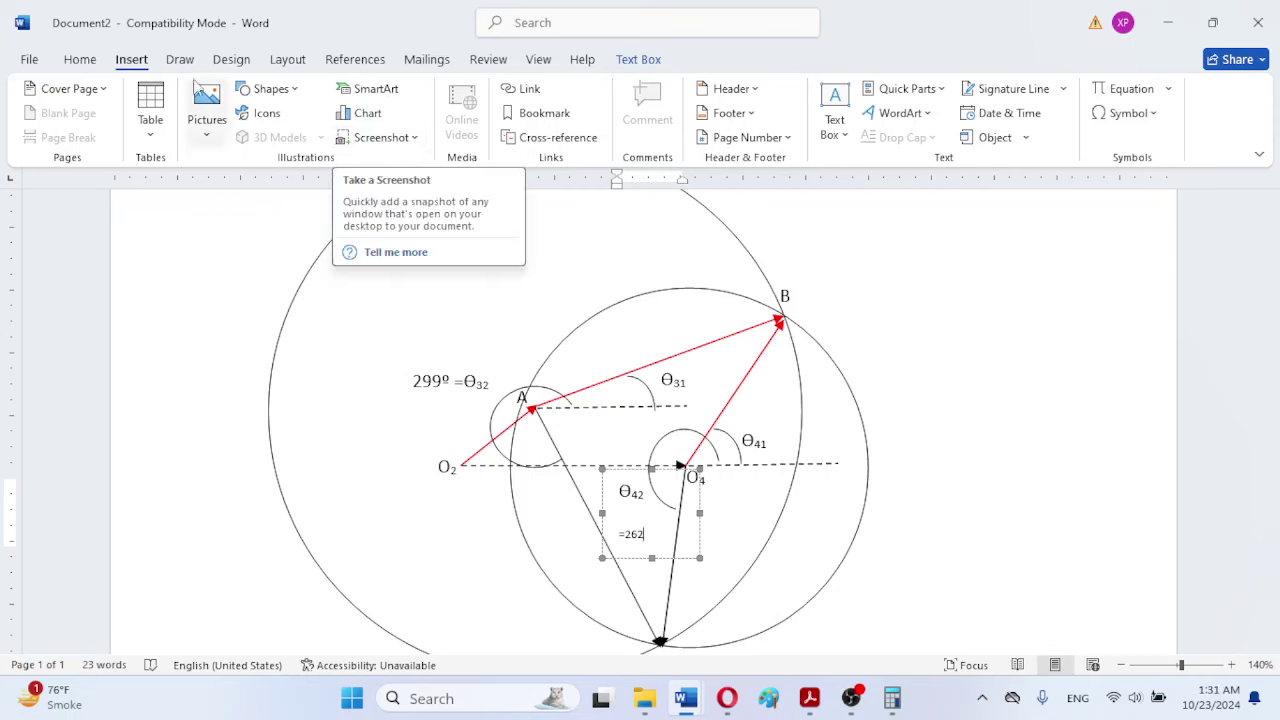
left_click(1124, 114)
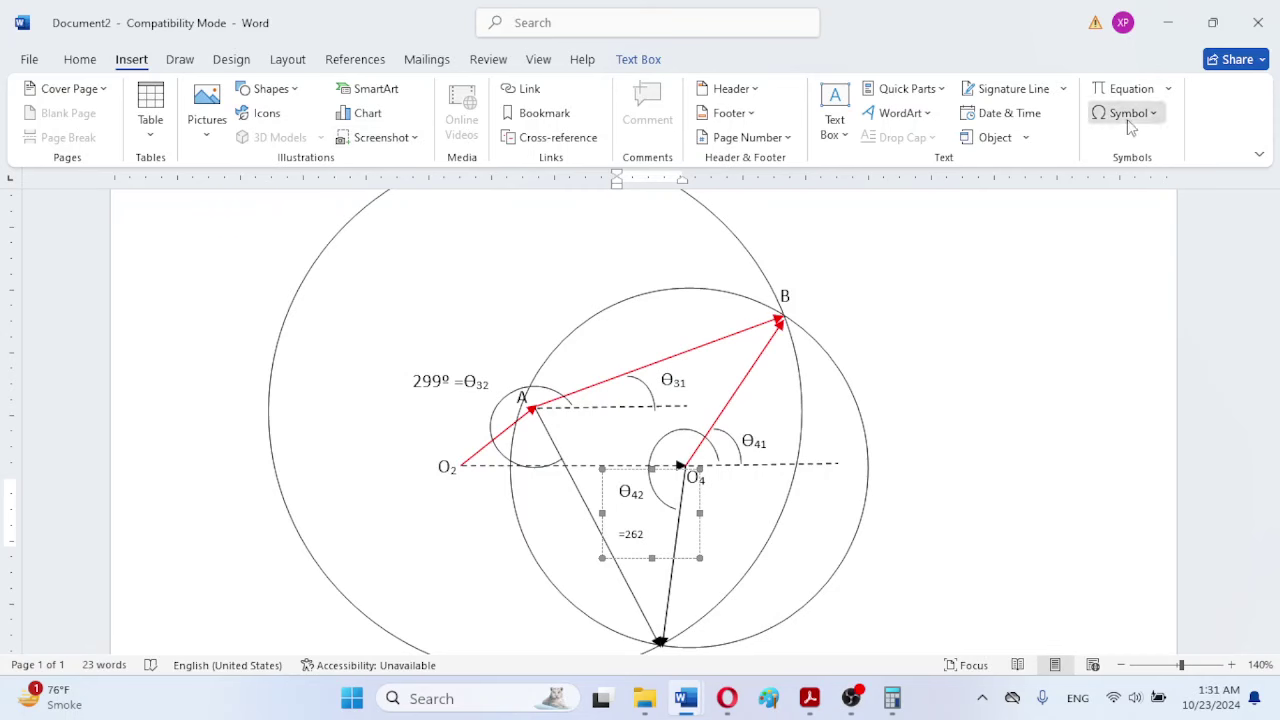
left_click(1103, 139)
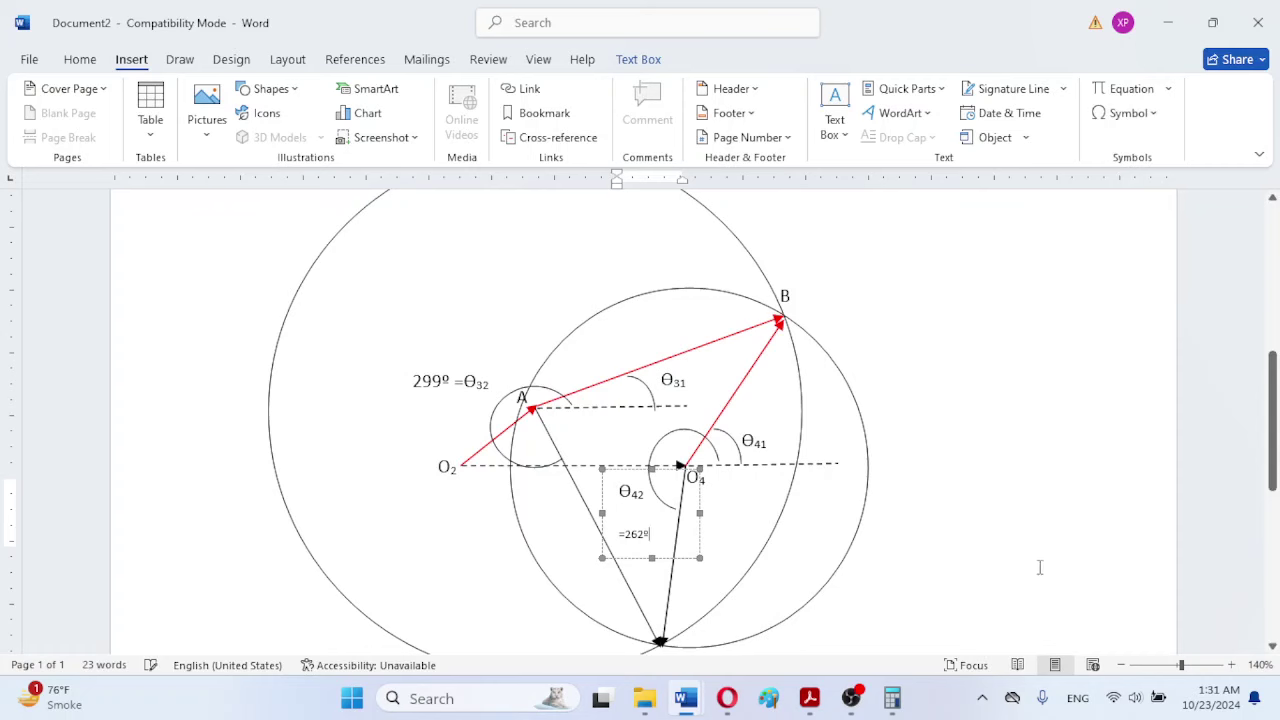
left_click(1021, 537)
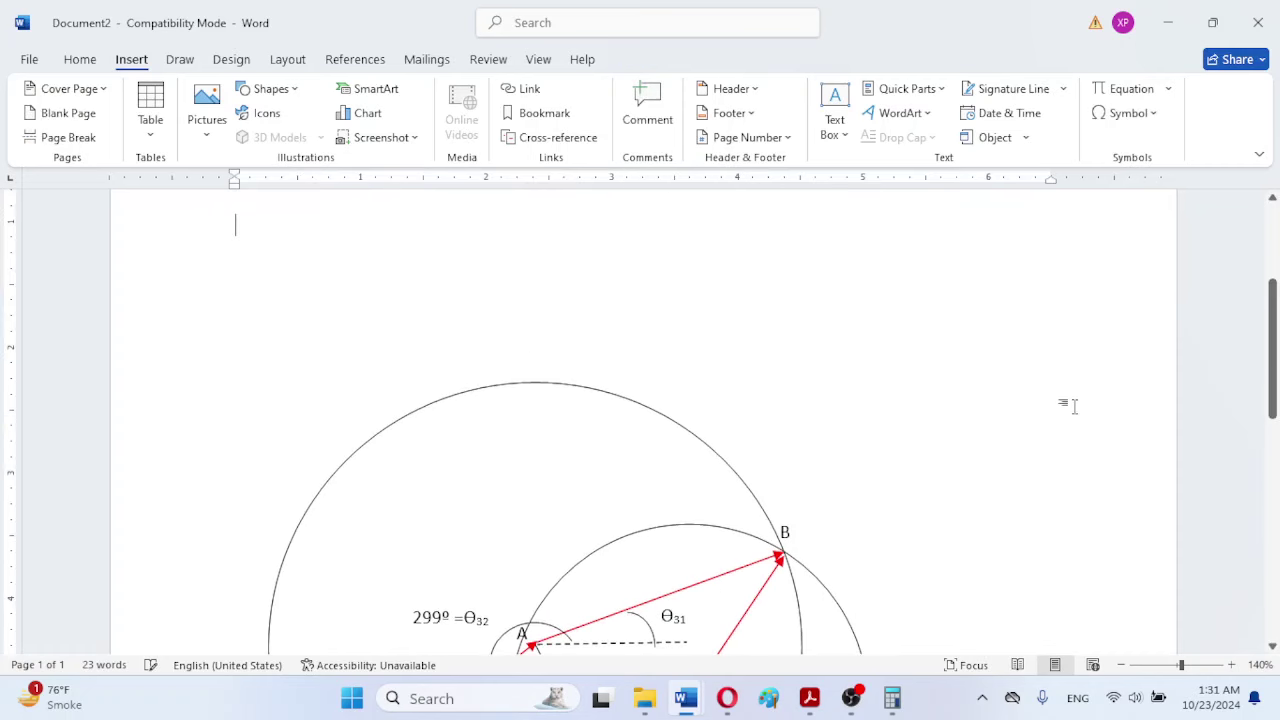
left_click_drag(1272, 340, 1272, 440)
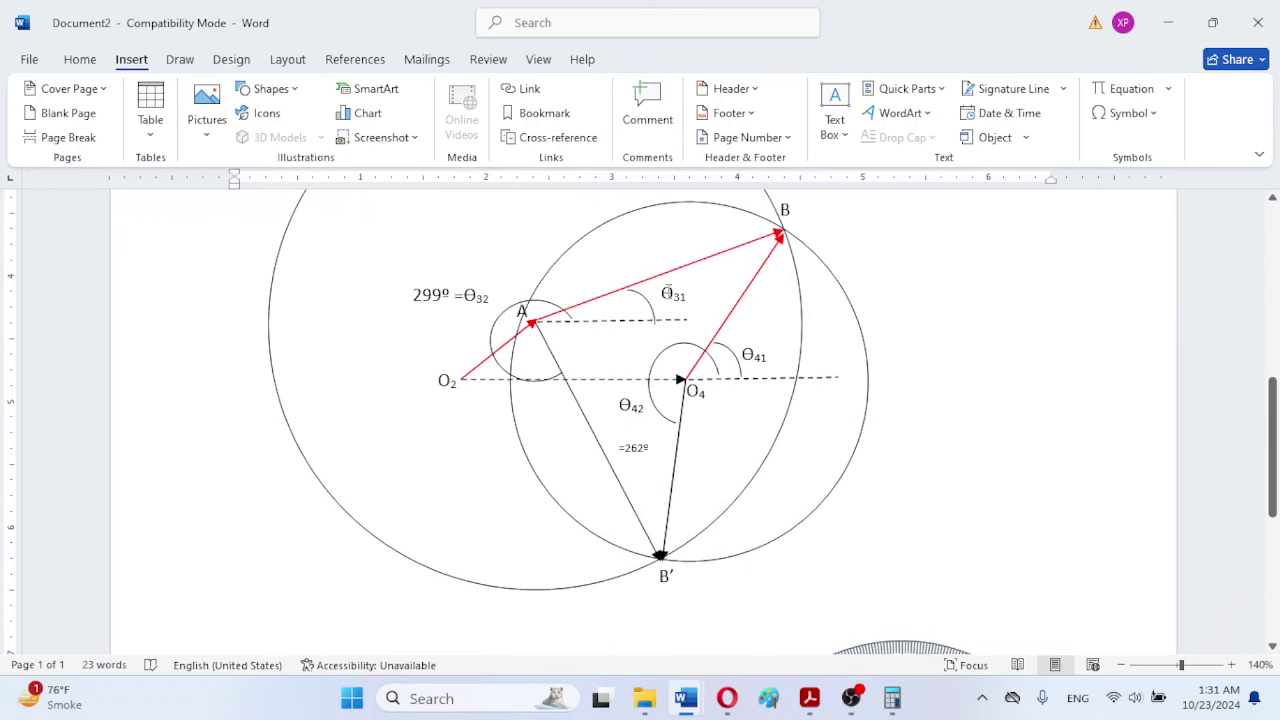
left_click(651, 278)
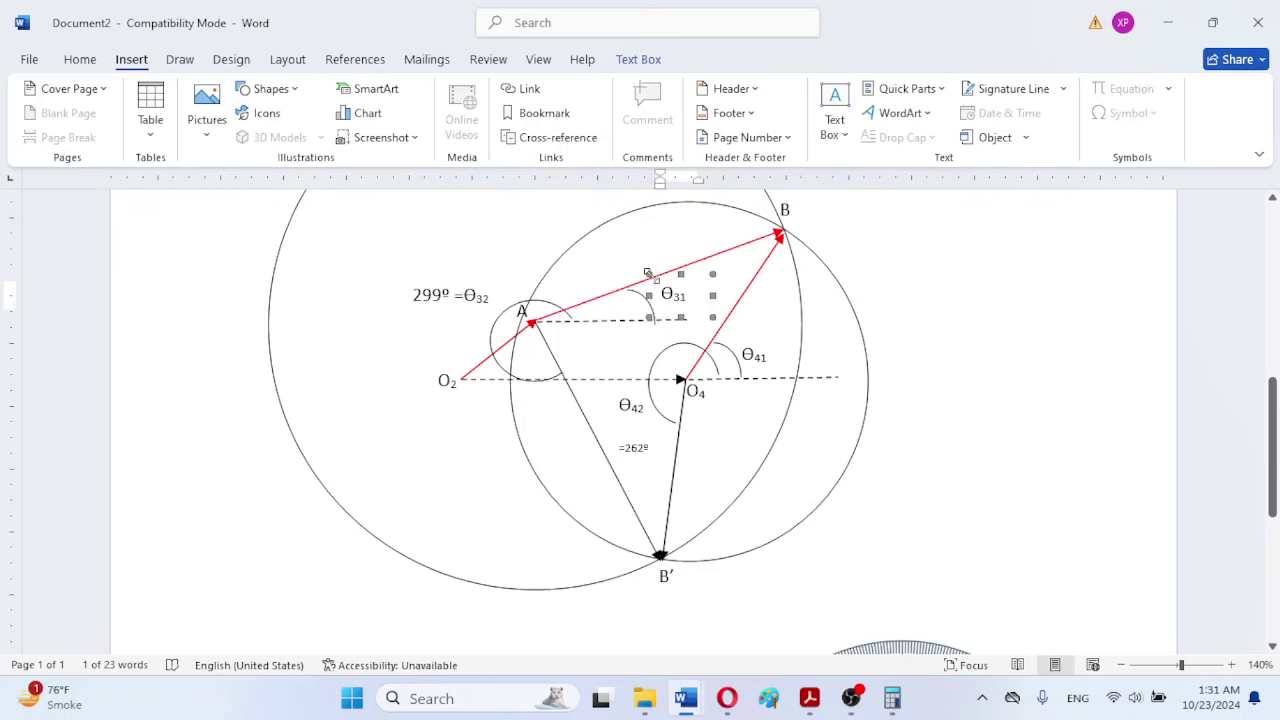
Step: Set the red open-circuit links A–B and O4–B to a 1 pt line weight
left_click(639, 60)
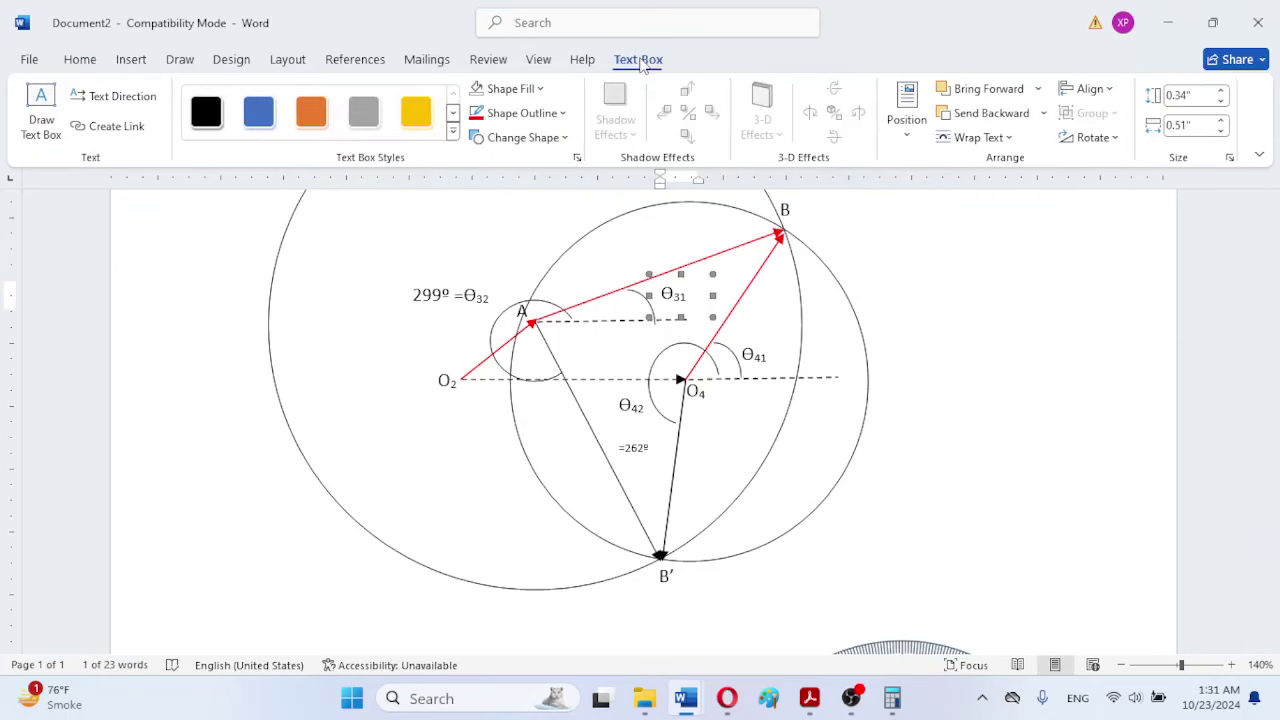
left_click(714, 258)
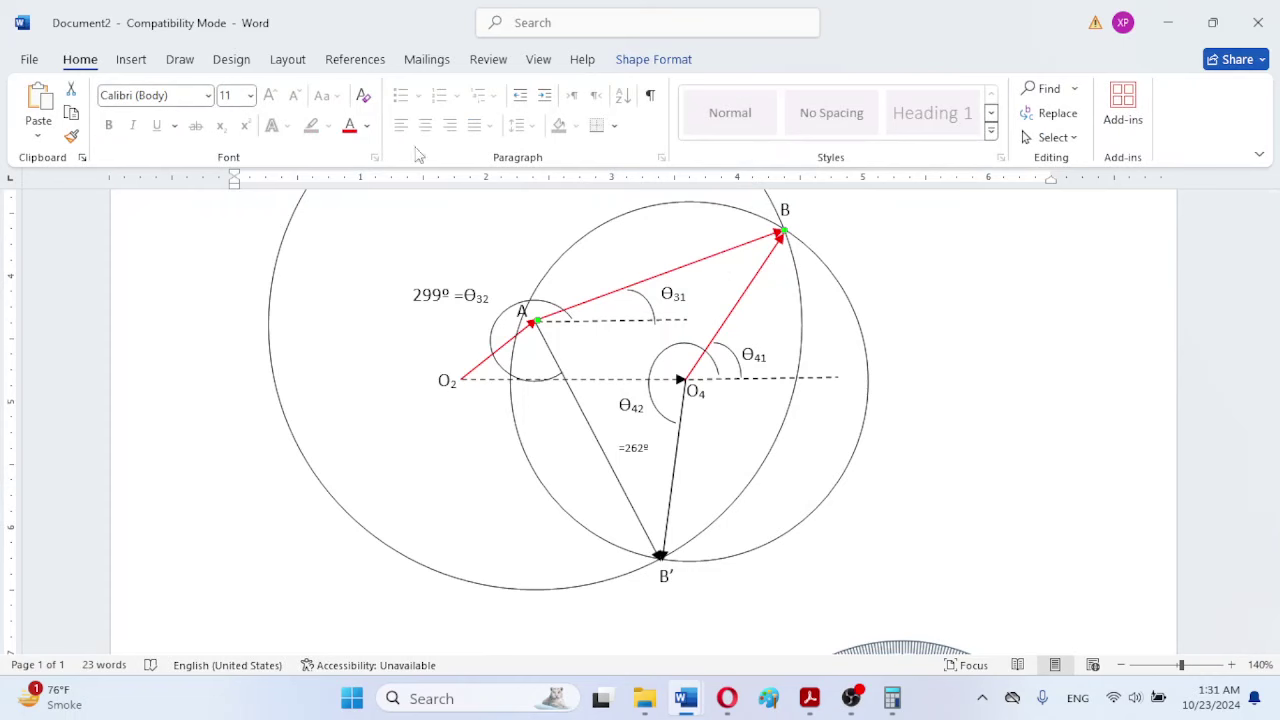
left_click(648, 63)
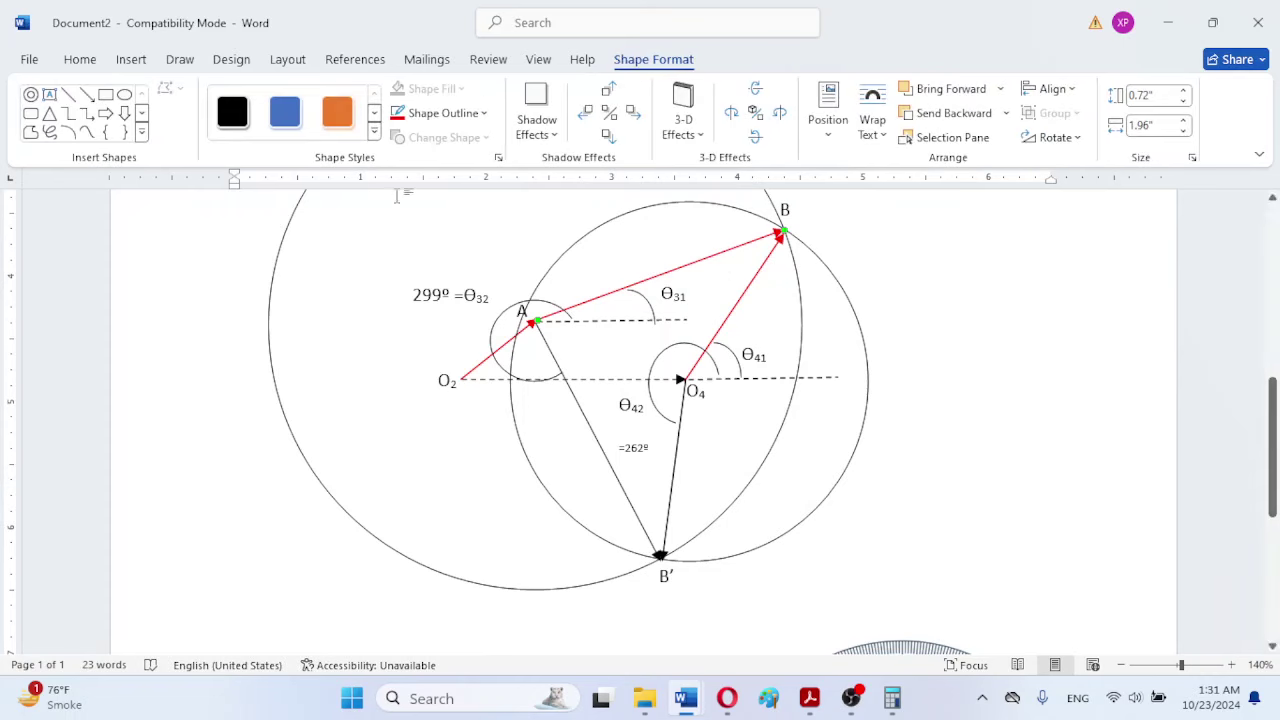
left_click(484, 113)
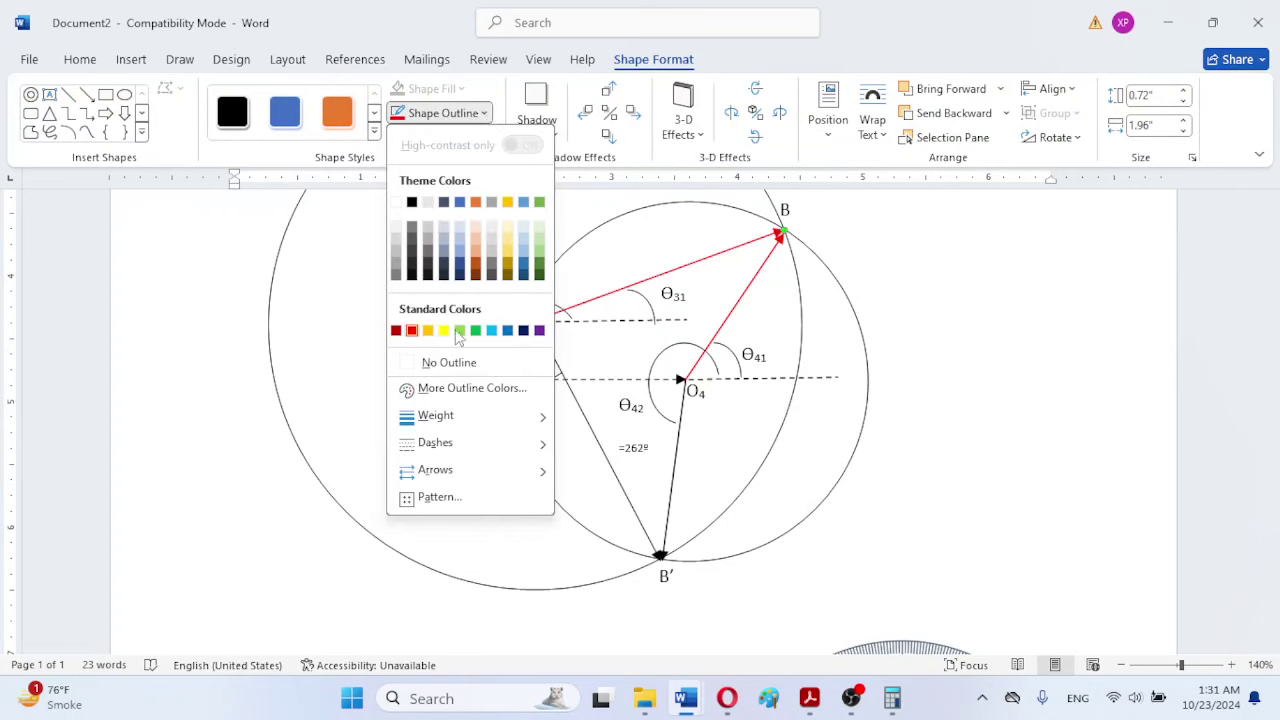
mouse_move(480, 424)
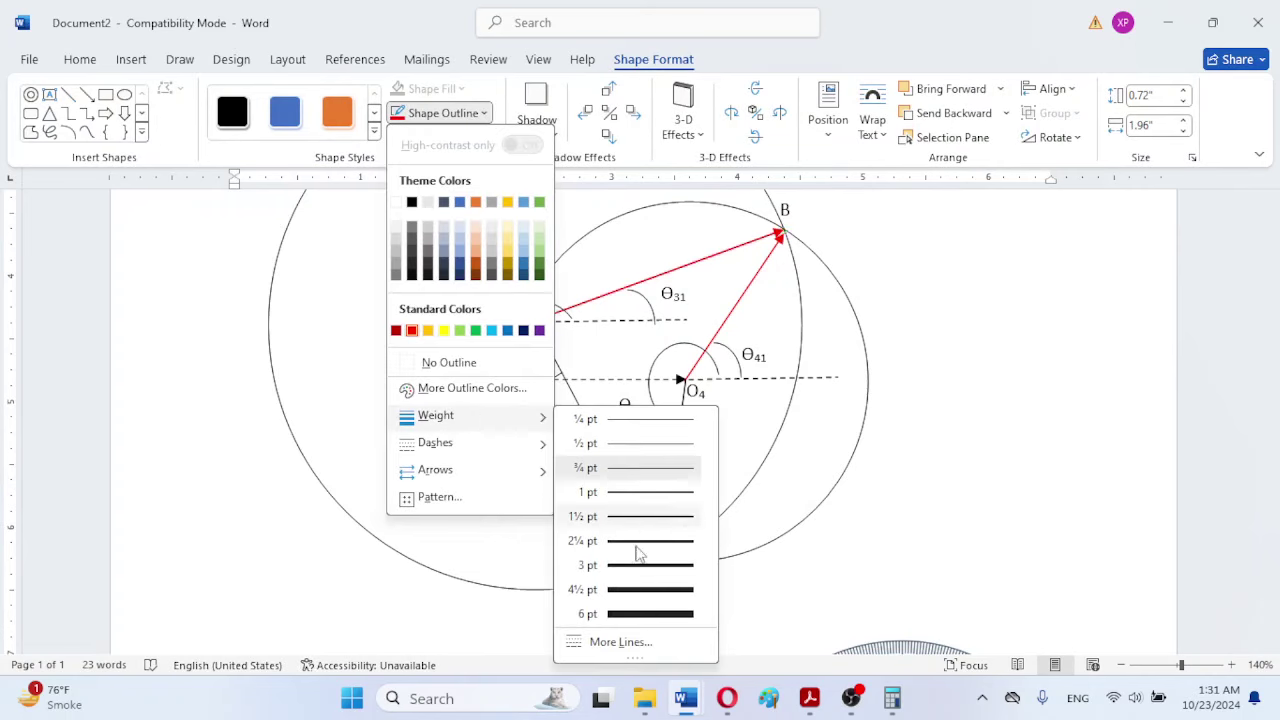
left_click(641, 494)
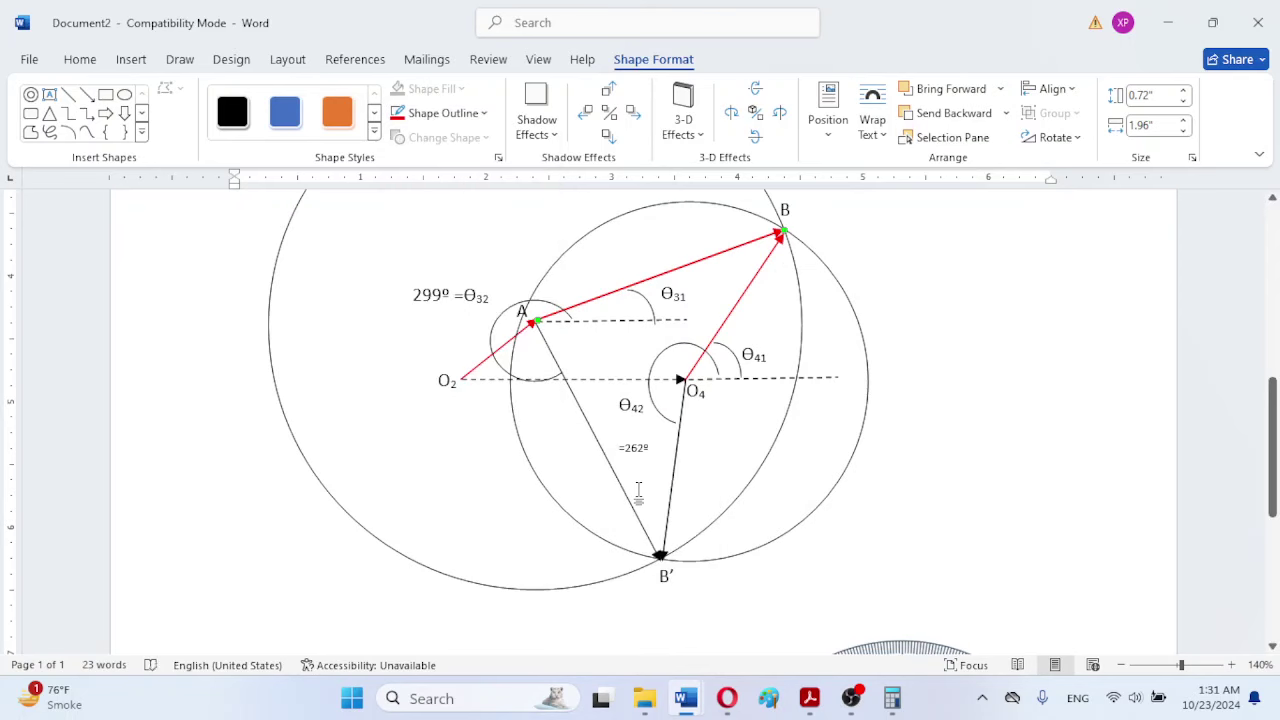
left_click(728, 320)
left_click(466, 114)
mouse_move(535, 418)
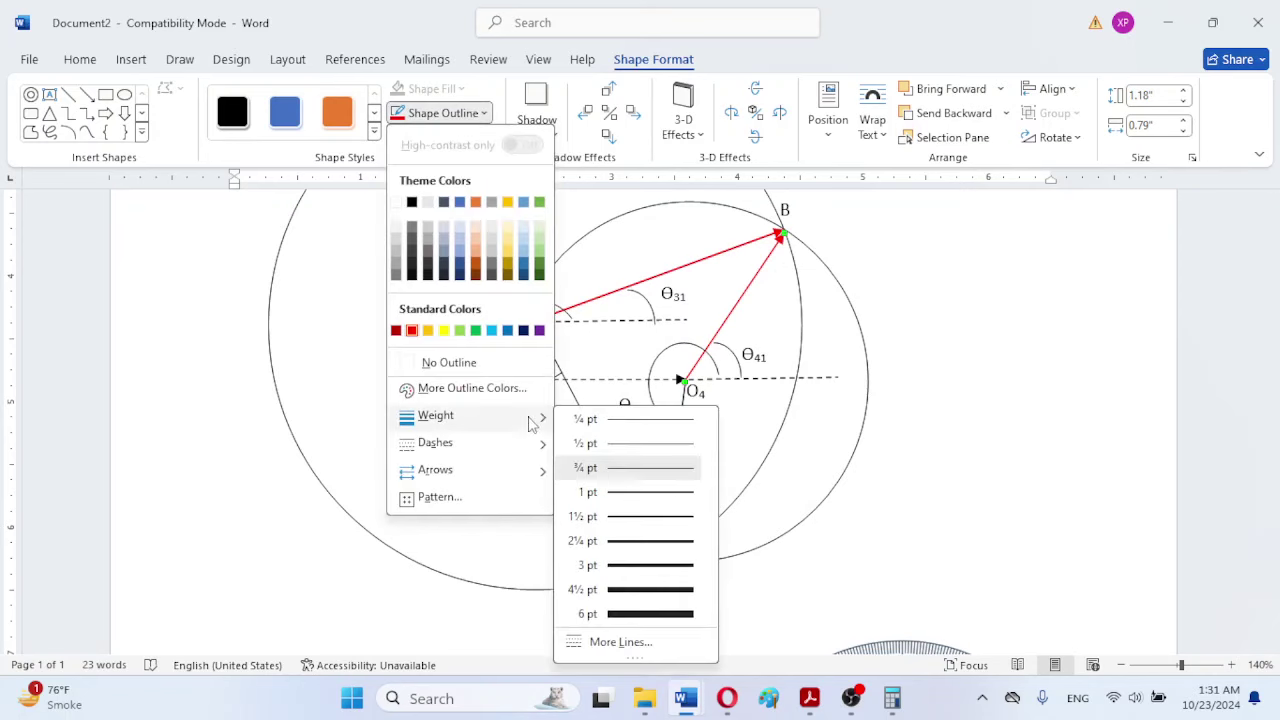
left_click(622, 500)
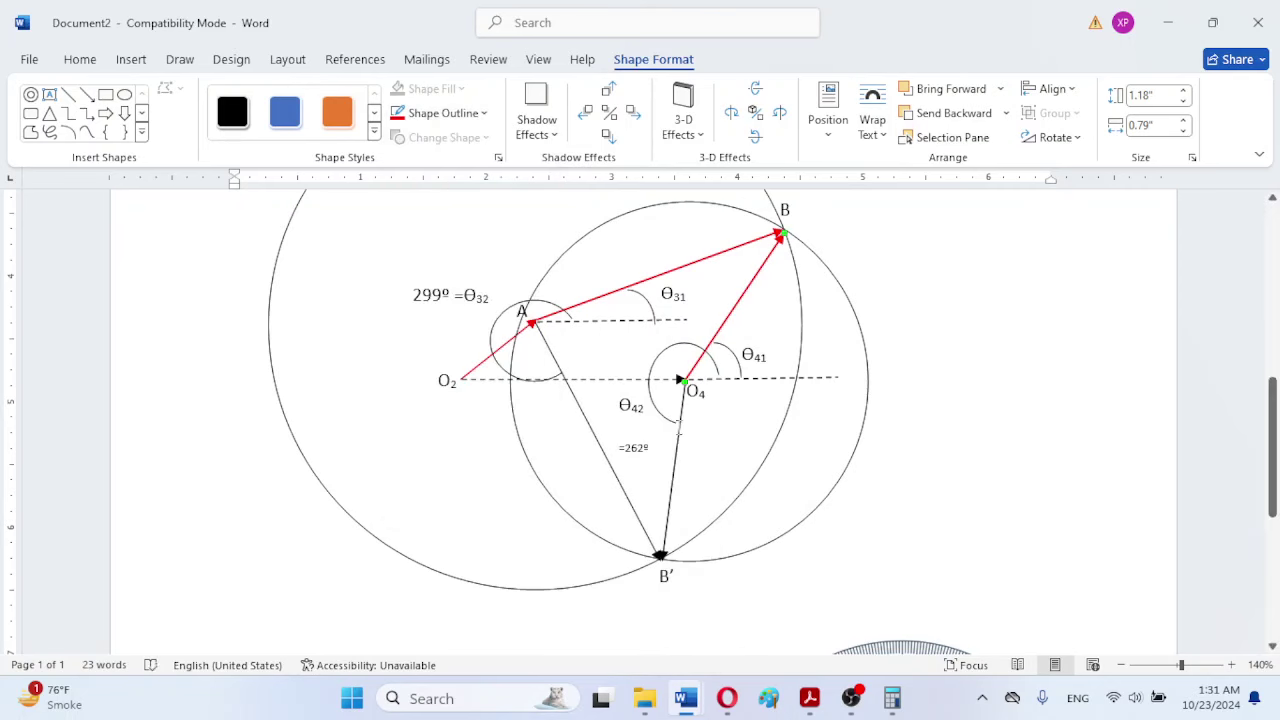
Step: Give the black A–B′ and O4–B′ links a 1 pt weight and return to the document start
left_click(593, 430)
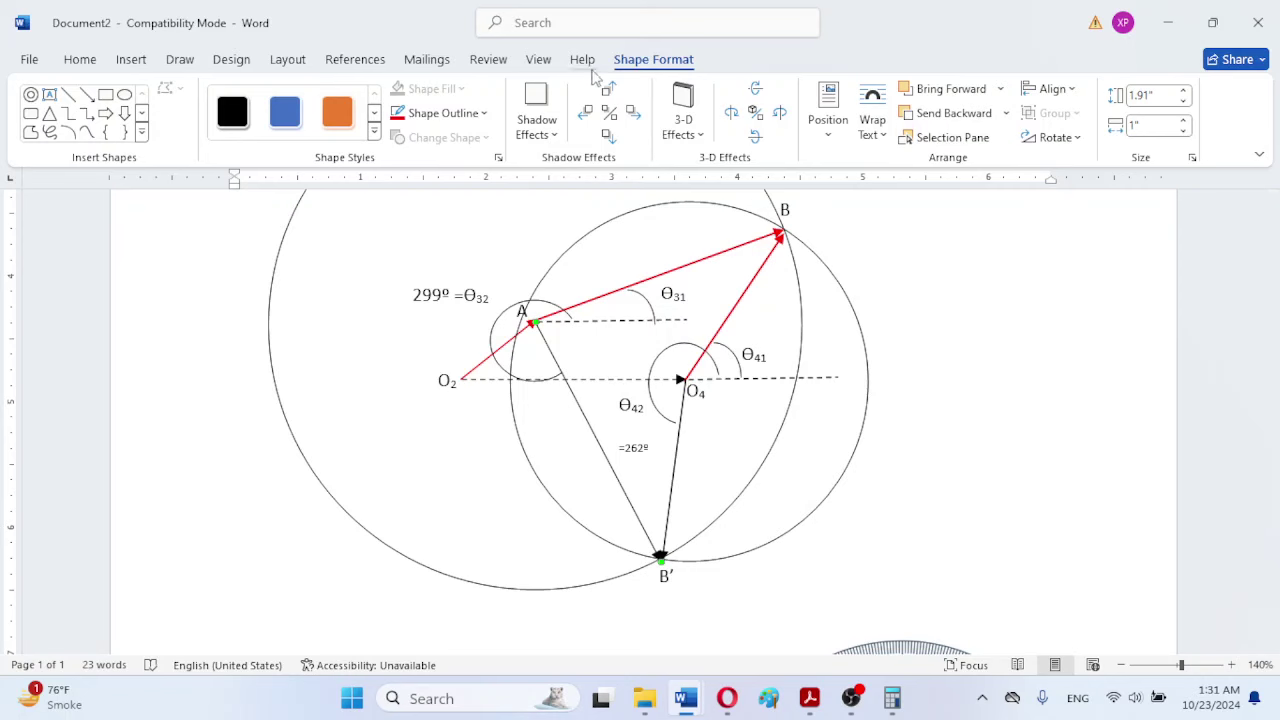
left_click(476, 115)
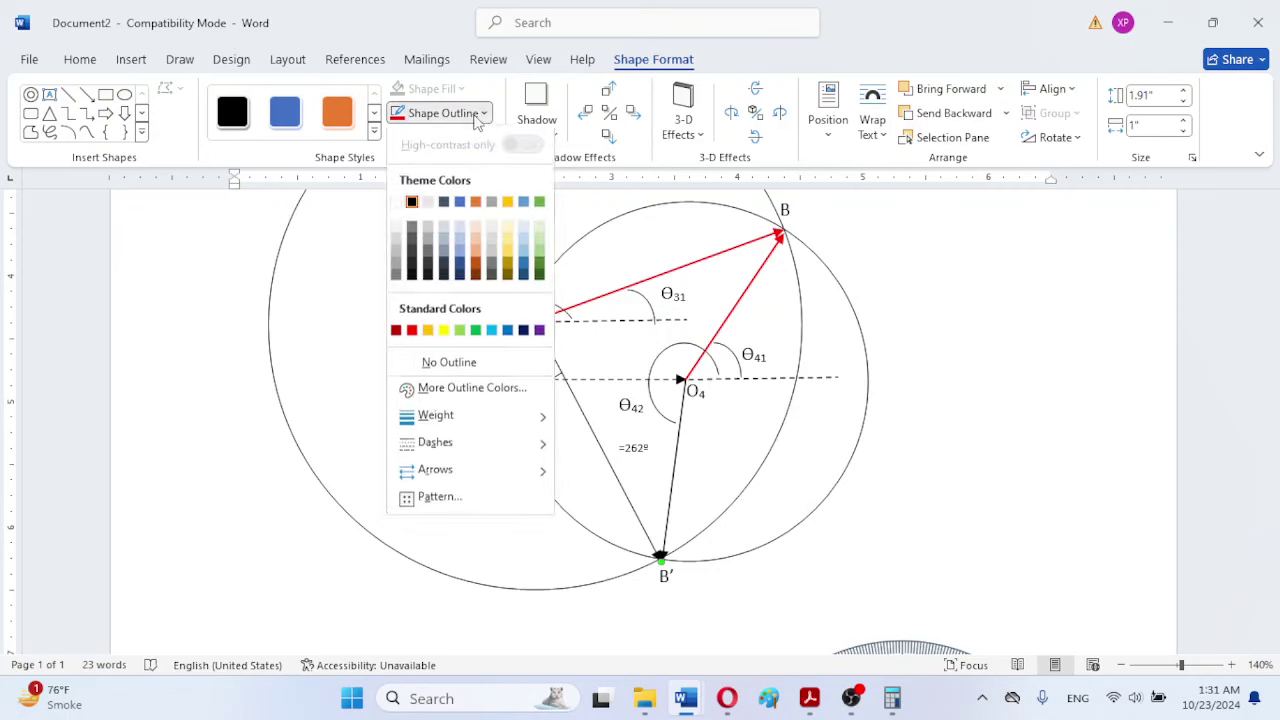
mouse_move(508, 420)
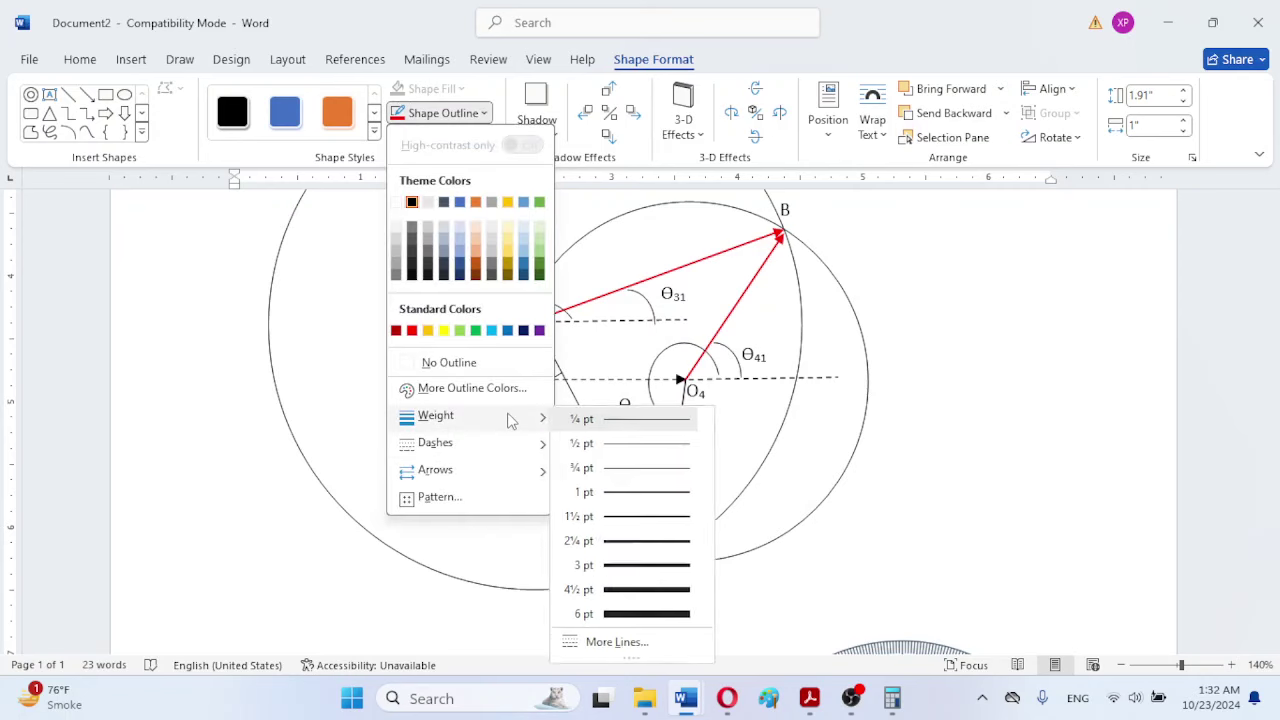
left_click(621, 494)
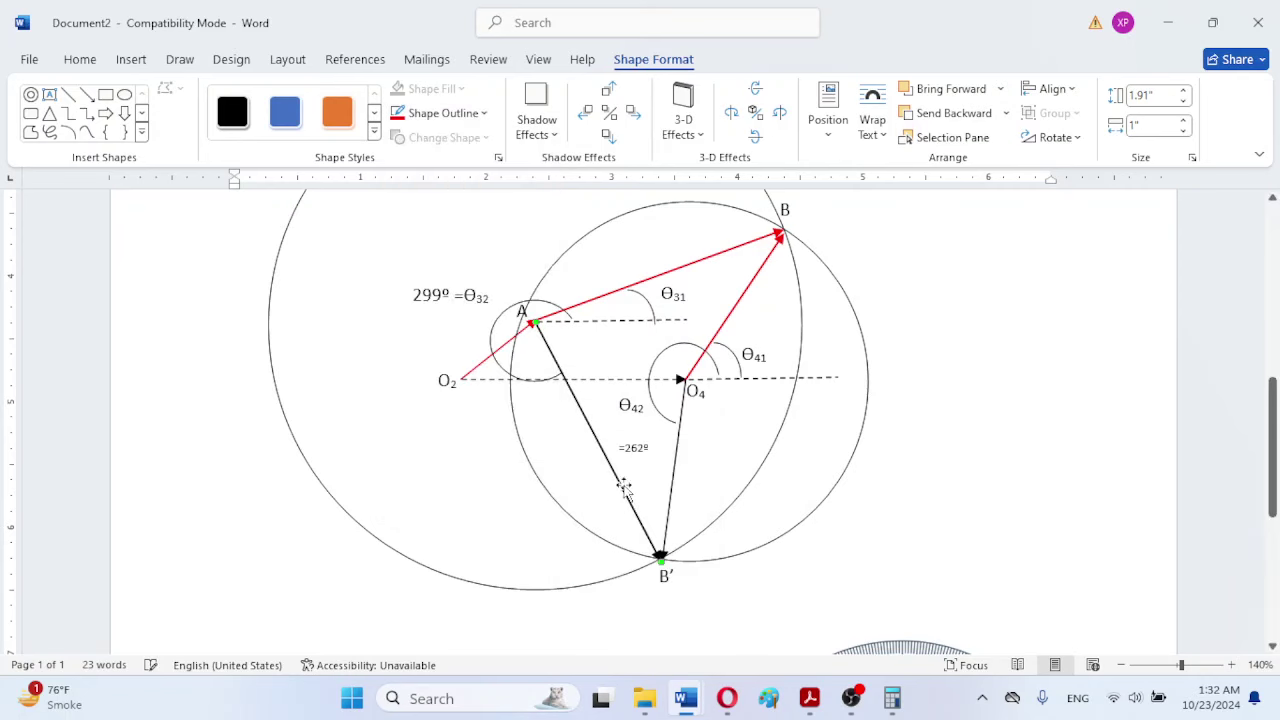
left_click(677, 467)
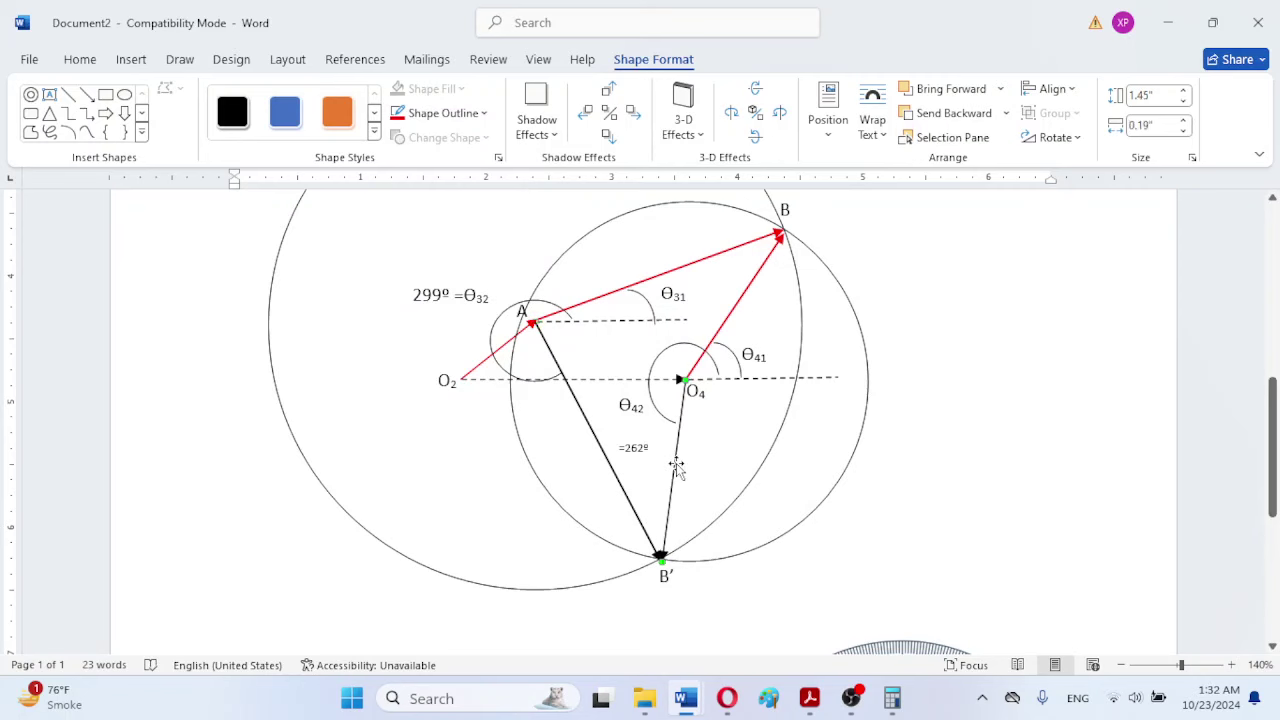
left_click(438, 113)
mouse_move(476, 449)
mouse_move(481, 421)
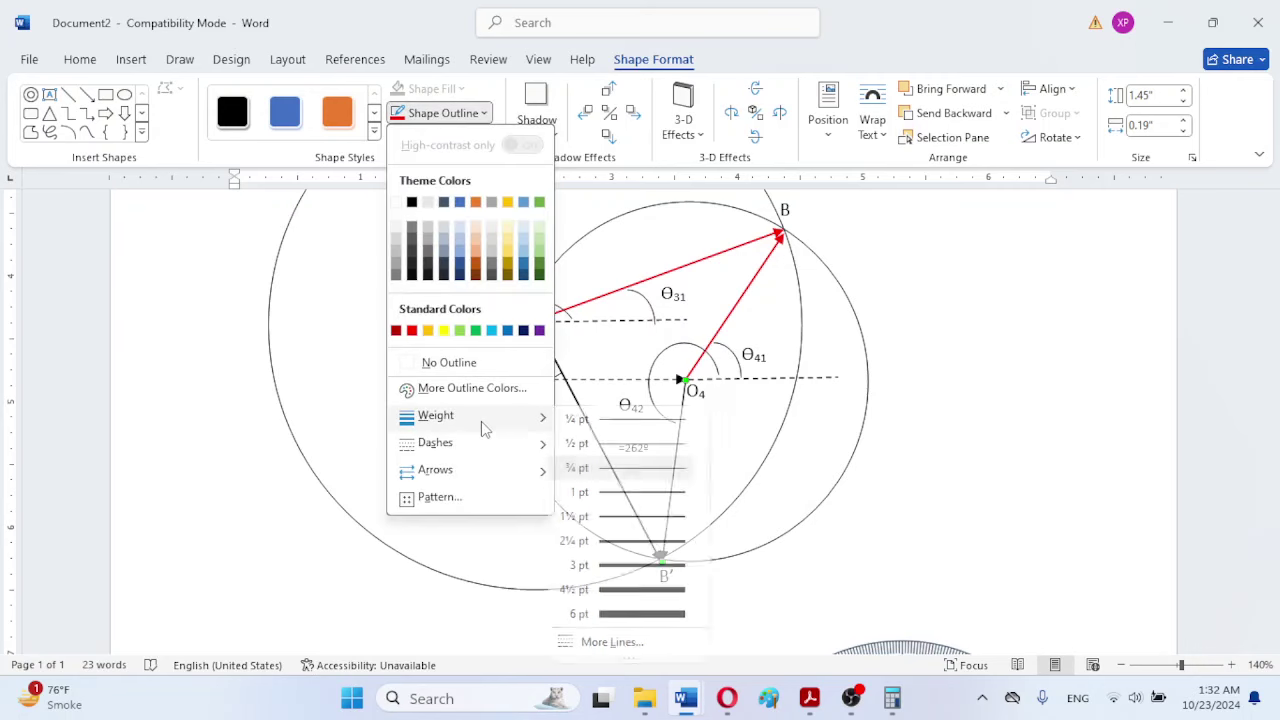
left_click(614, 500)
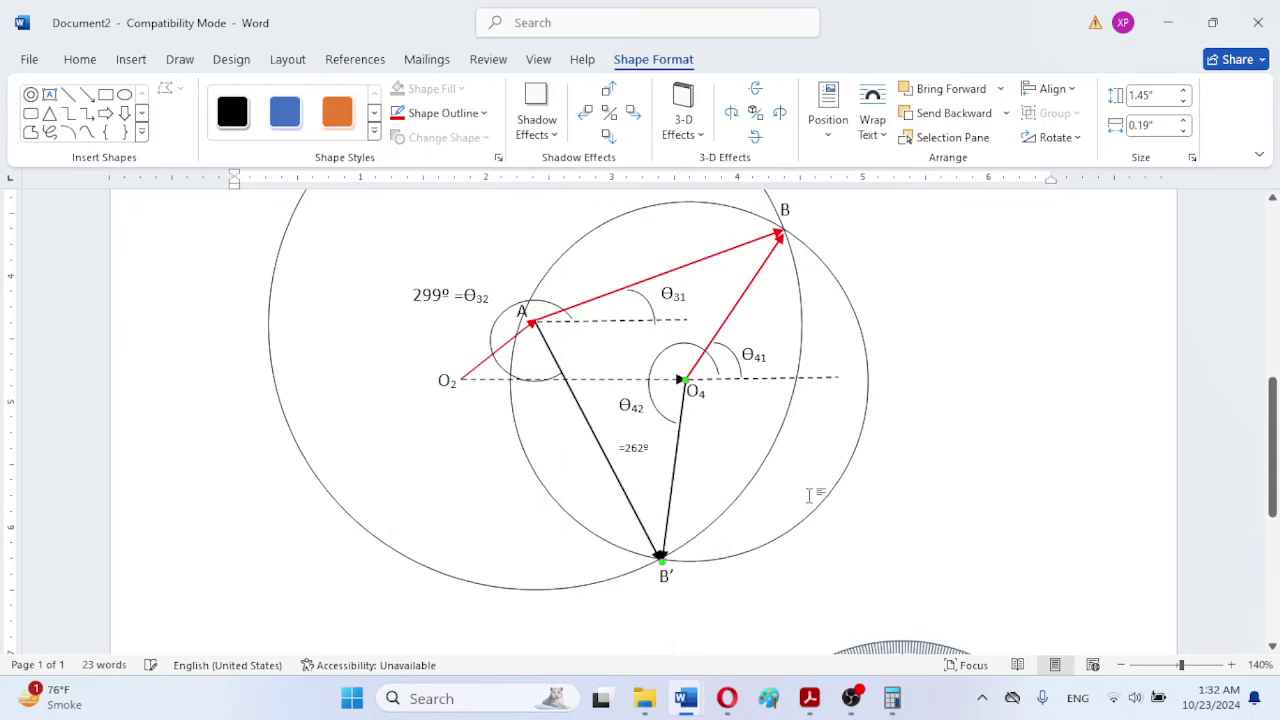
key("ctrl+Home")
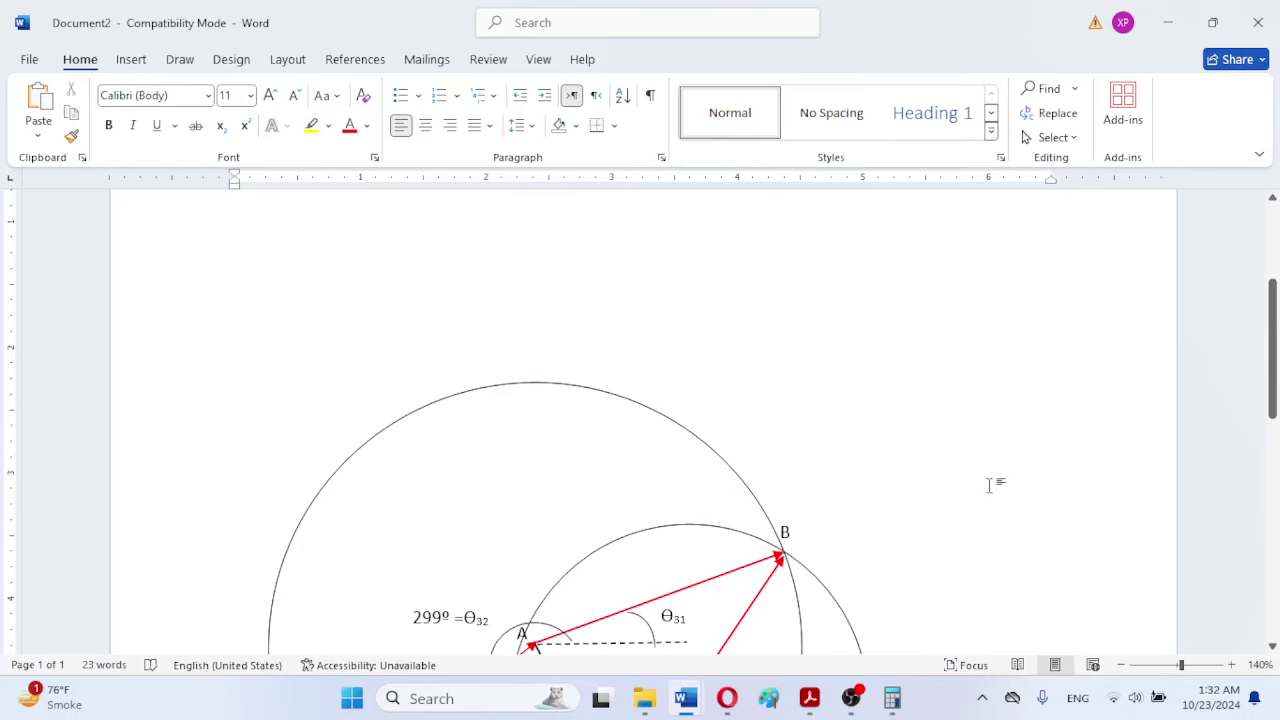
Step: Switch from the Word diagram to the textbook PDF showing Figure 4-9
left_click_drag(1274, 358, 1272, 425)
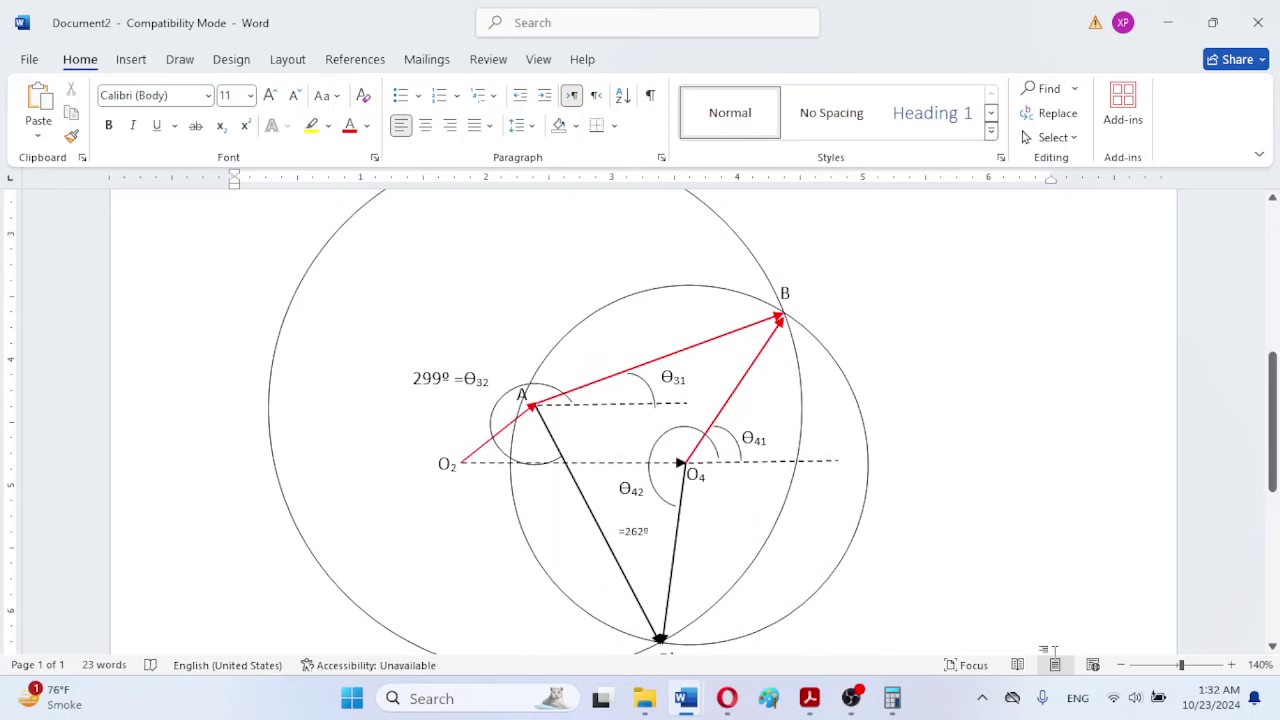
left_click(810, 698)
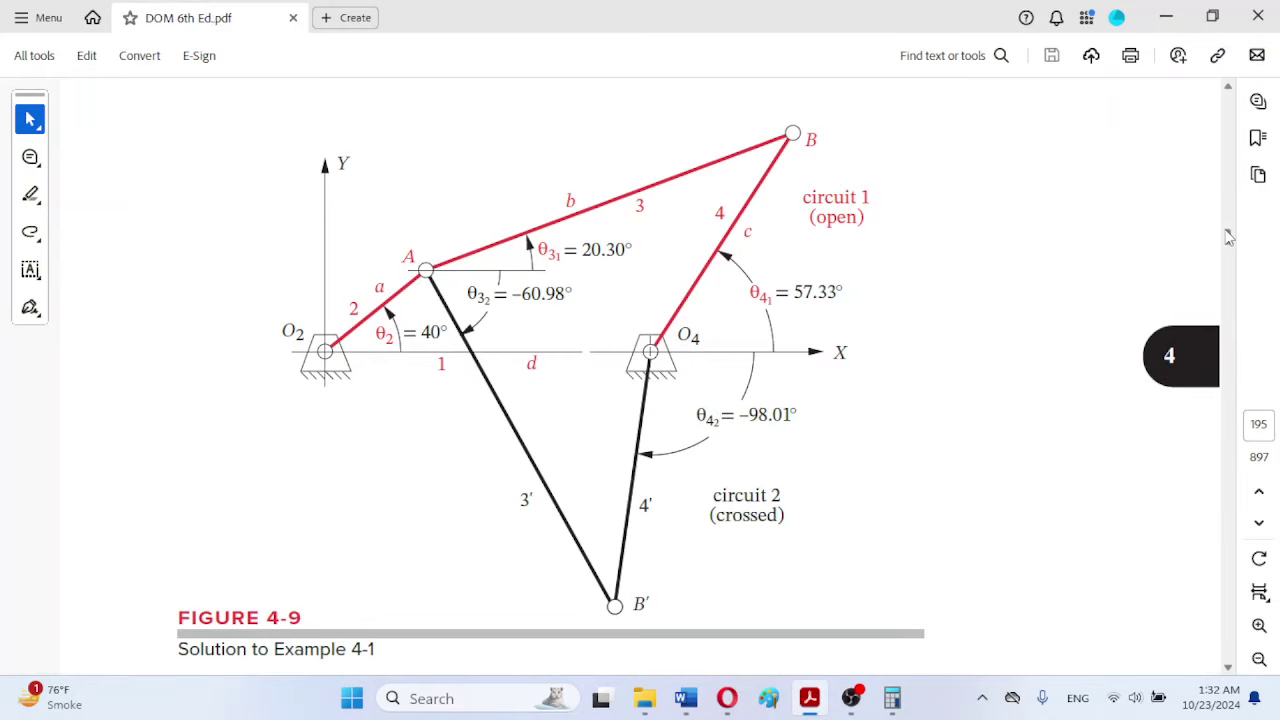
Step: Page the textbook past Figure 6-18 and Example 6-6 to section 6.7 on velocity analysis
scroll(1232, 240, "up", 1)
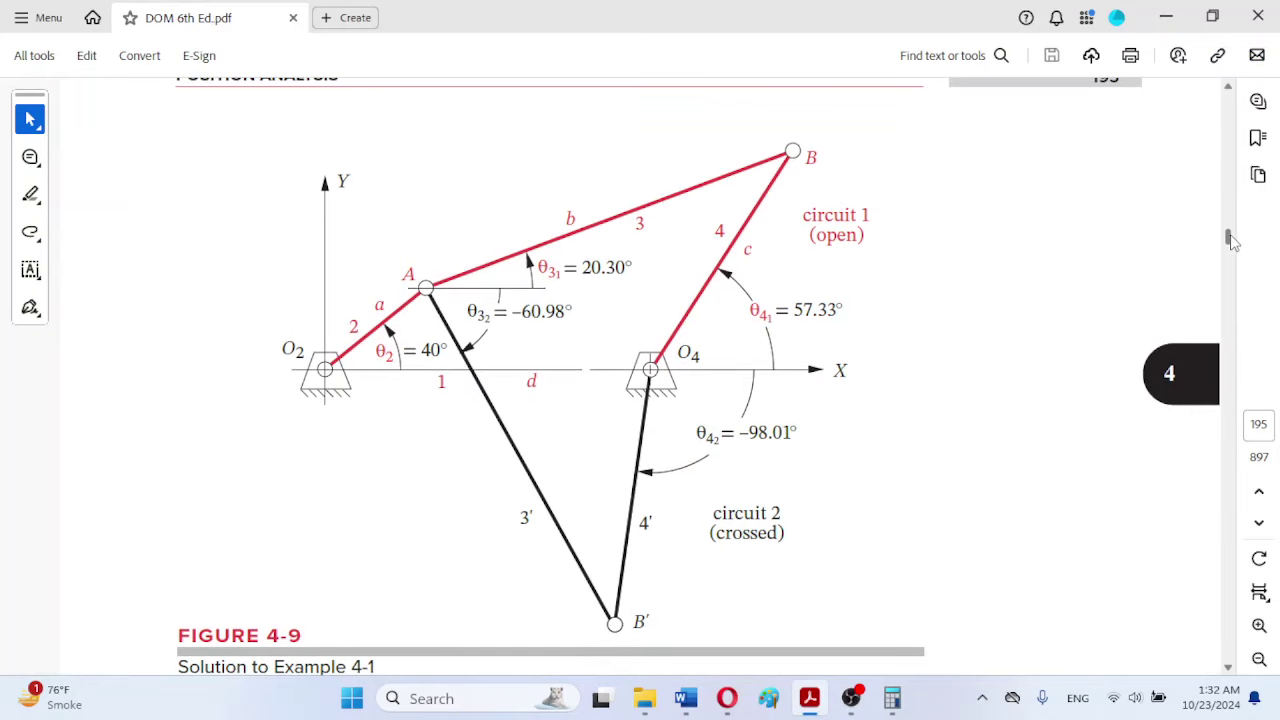
left_click_drag(1232, 240, 1214, 318)
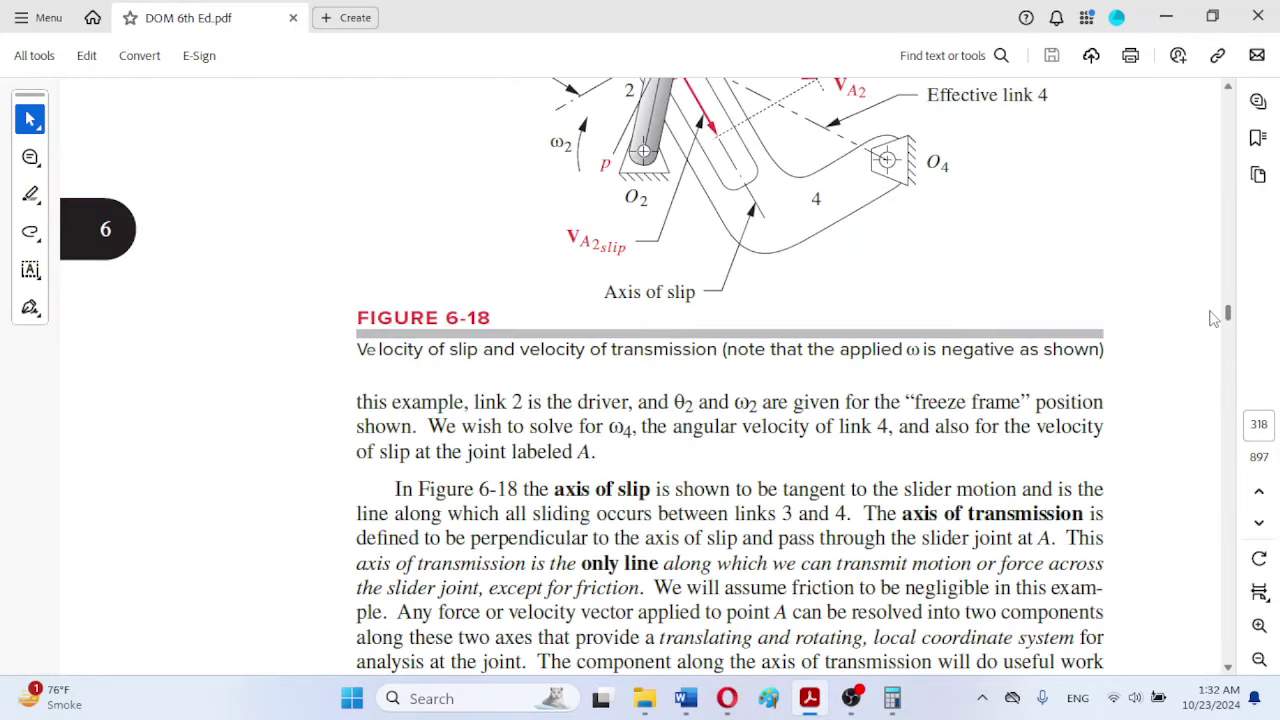
left_click(1229, 414)
left_click(1229, 414)
left_click(1229, 414)
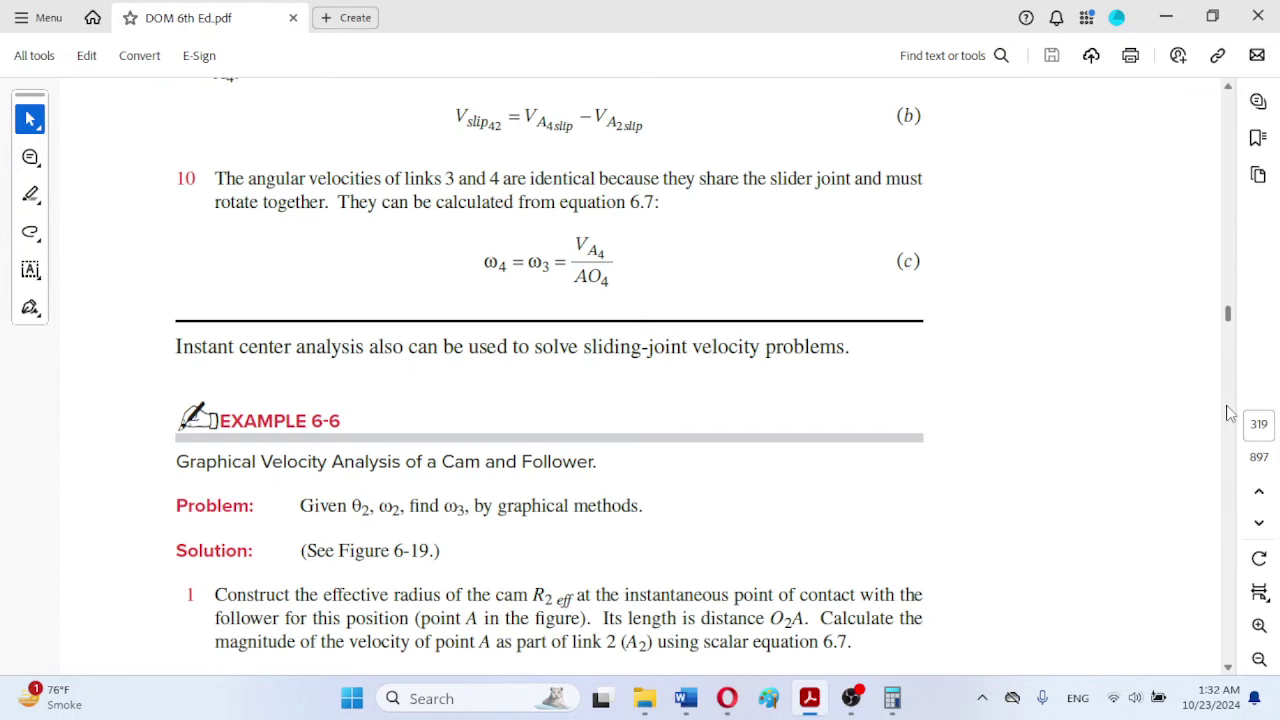
left_click(1229, 414)
left_click(1229, 414)
left_click(1229, 414)
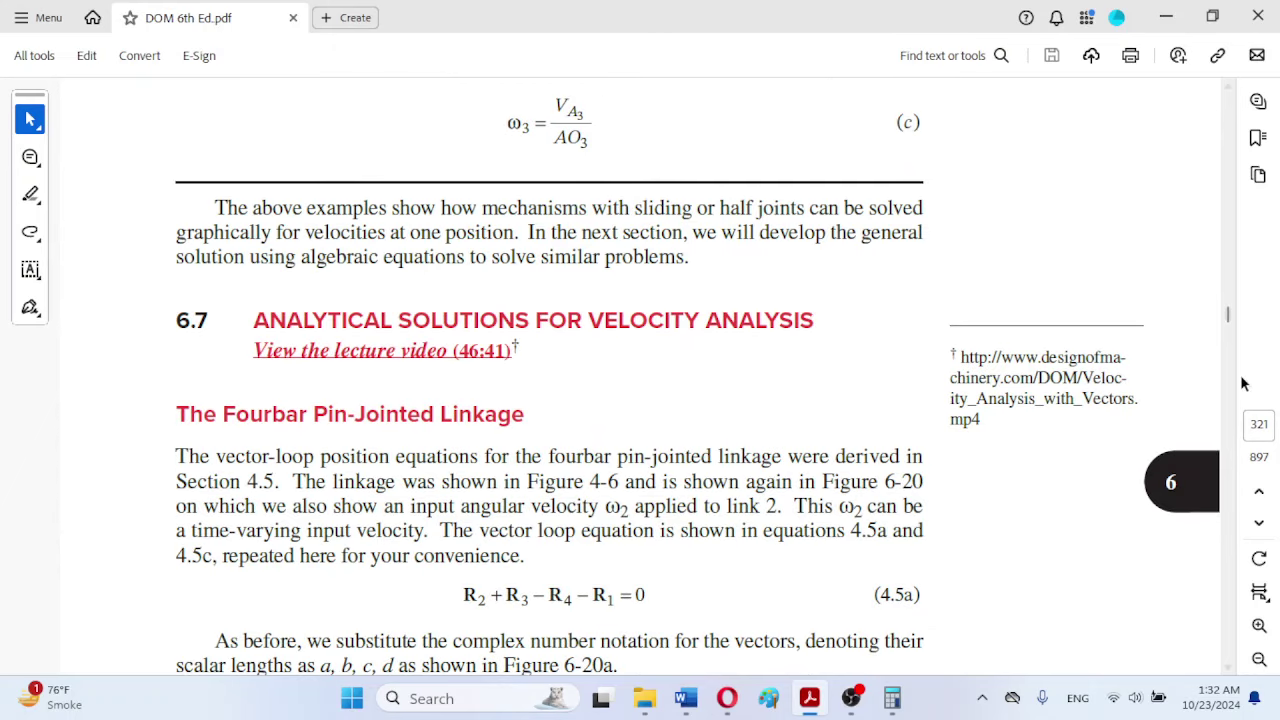
Step: Bring page 321's equation 6.14a into view, then go back to the Document2 diagram
left_click(1229, 89)
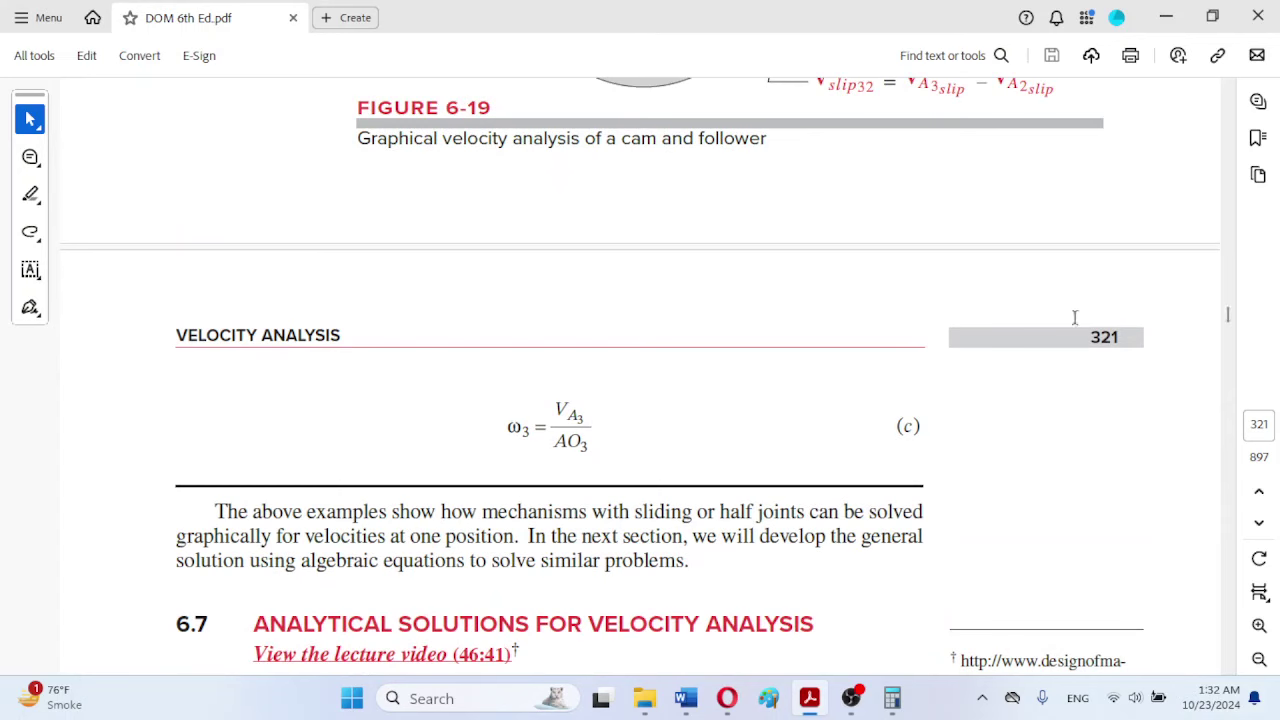
scroll(1228, 670, "down", 5)
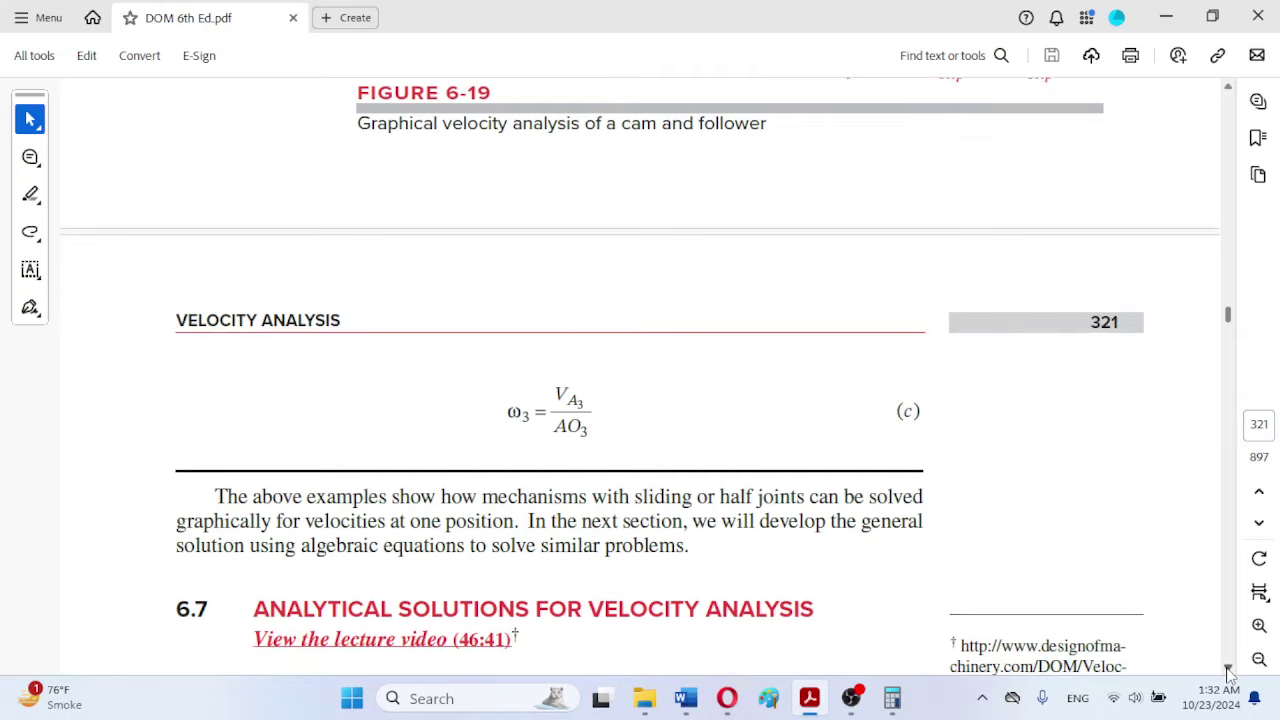
left_click(1228, 670)
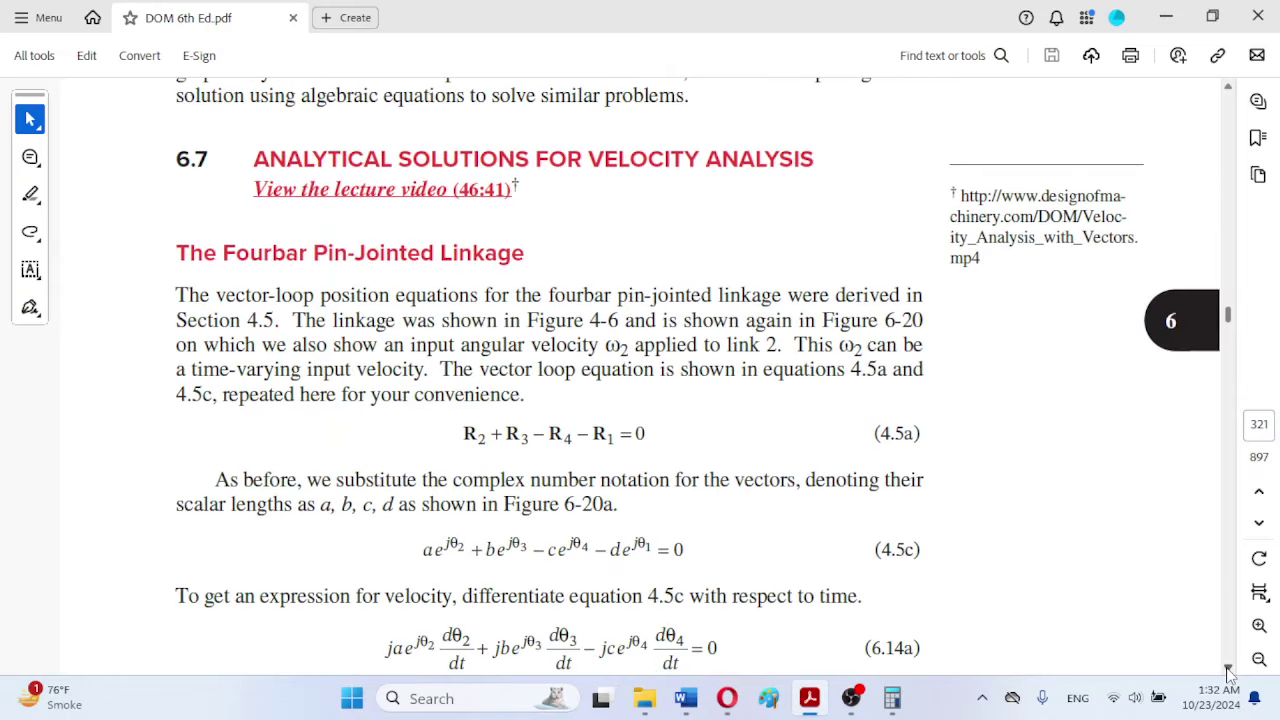
left_click_drag(1228, 670, 1228, 670)
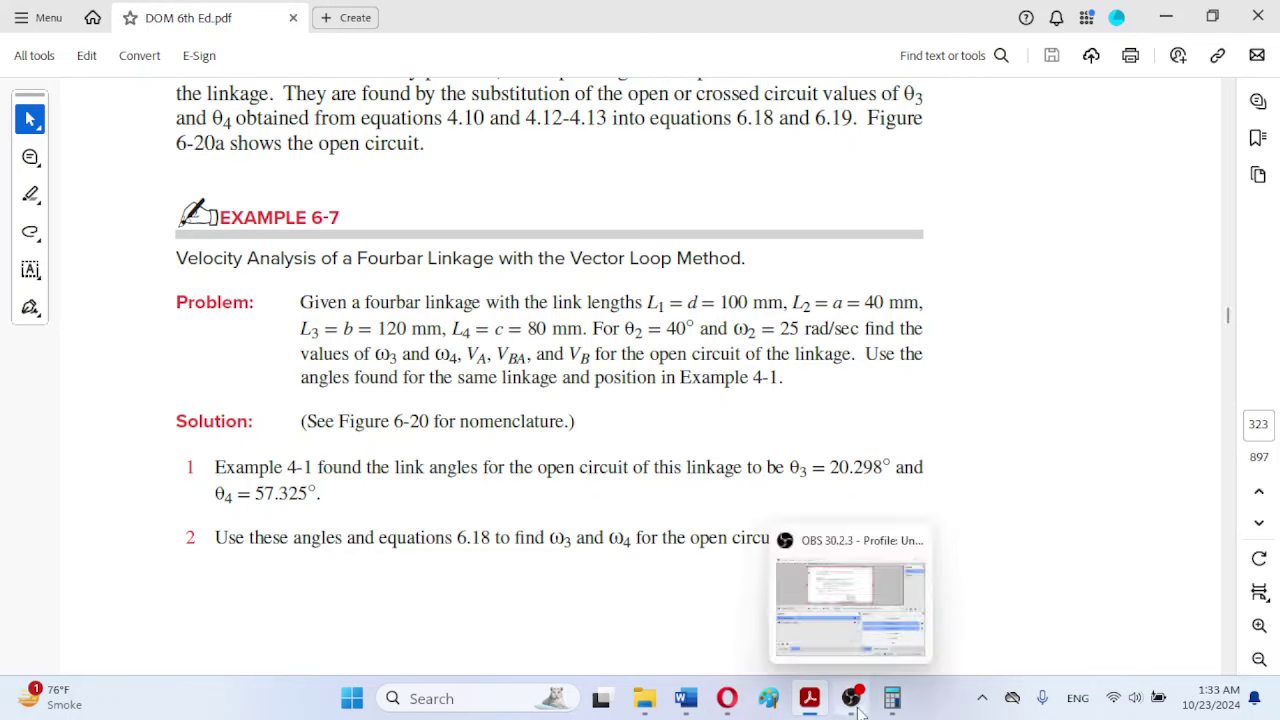
mouse_move(686, 700)
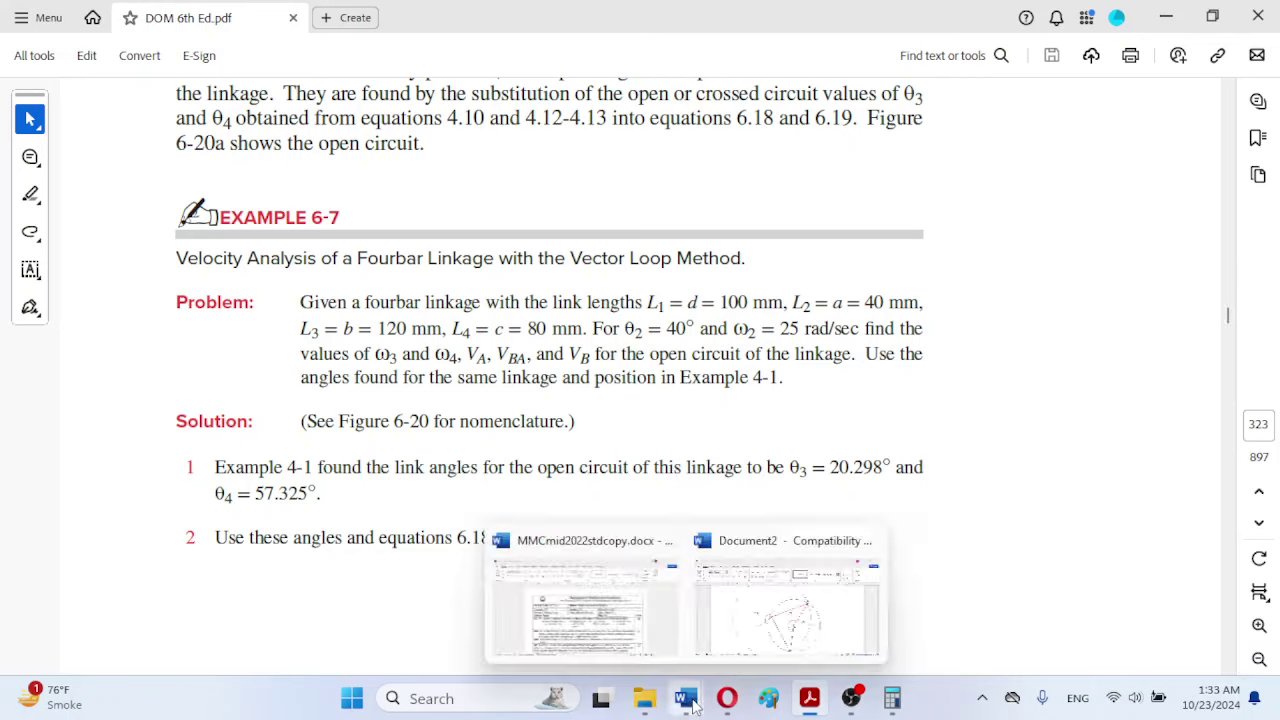
left_click(783, 590)
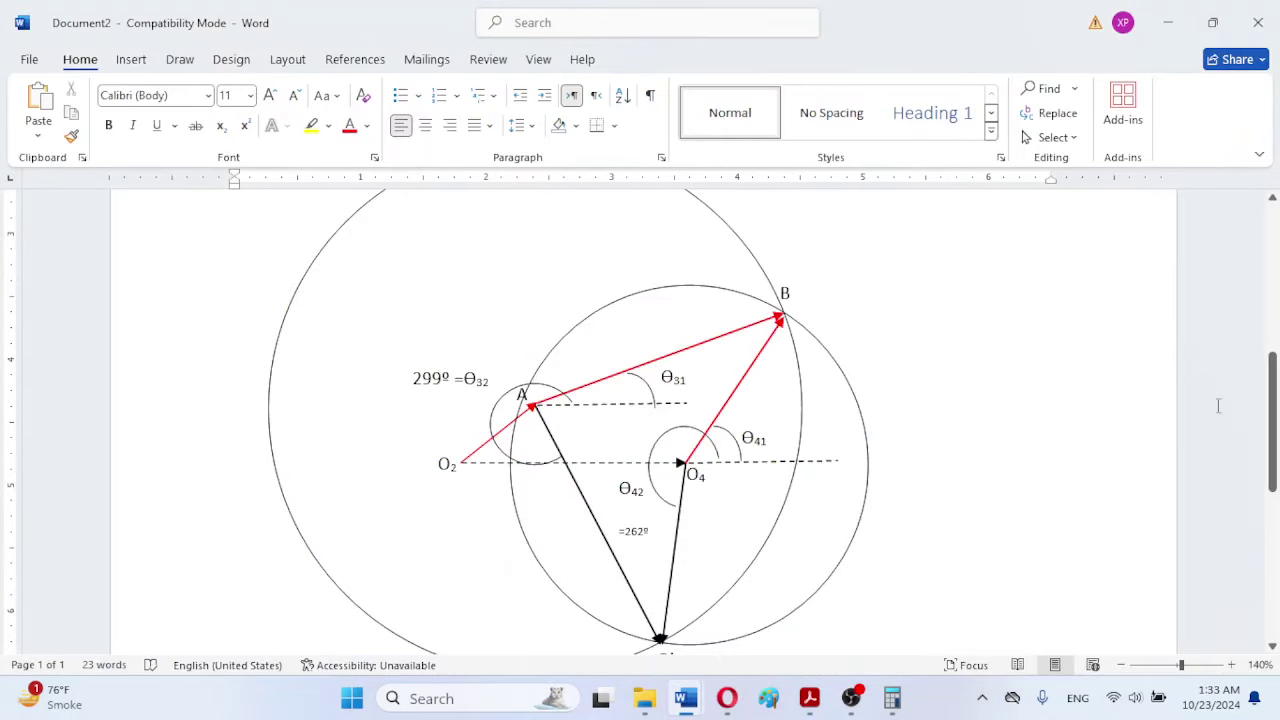
Step: Return to DOM 6th Ed.pdf at Example 6-7's given θ2 = 40° and ω2 = 25 rad/sec
left_click_drag(1274, 390, 1270, 413)
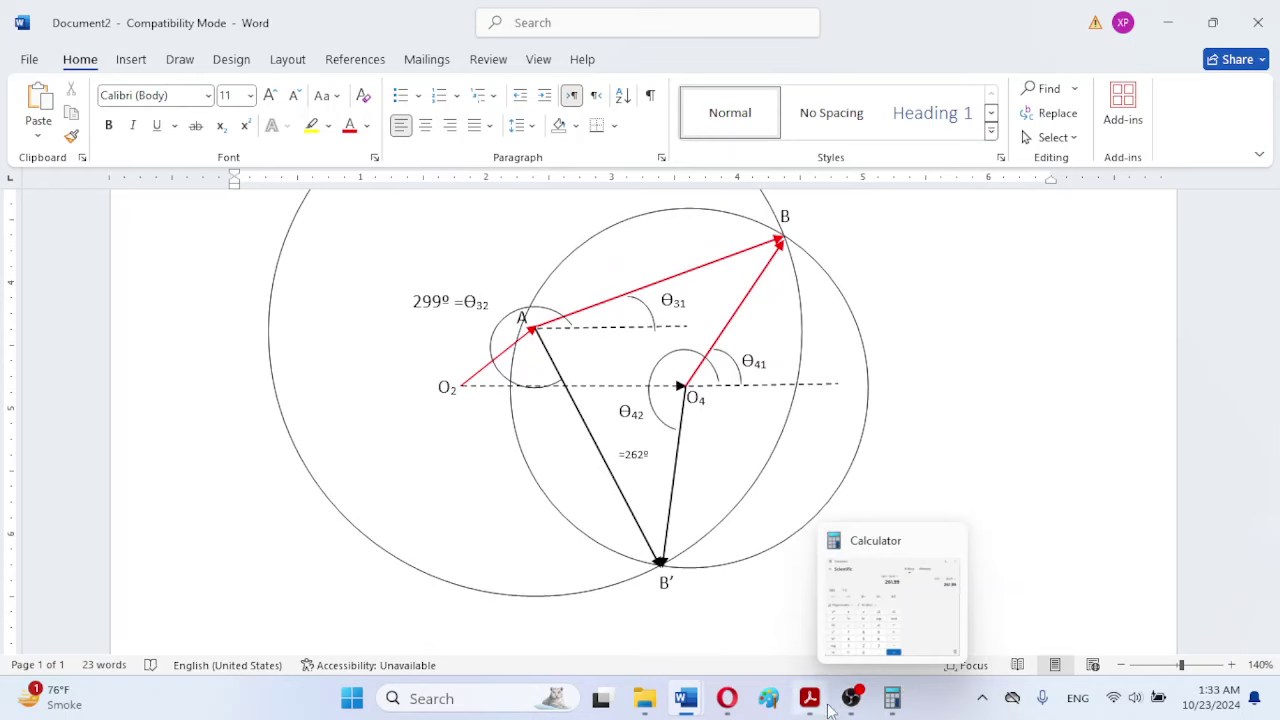
mouse_move(818, 705)
left_click(822, 622)
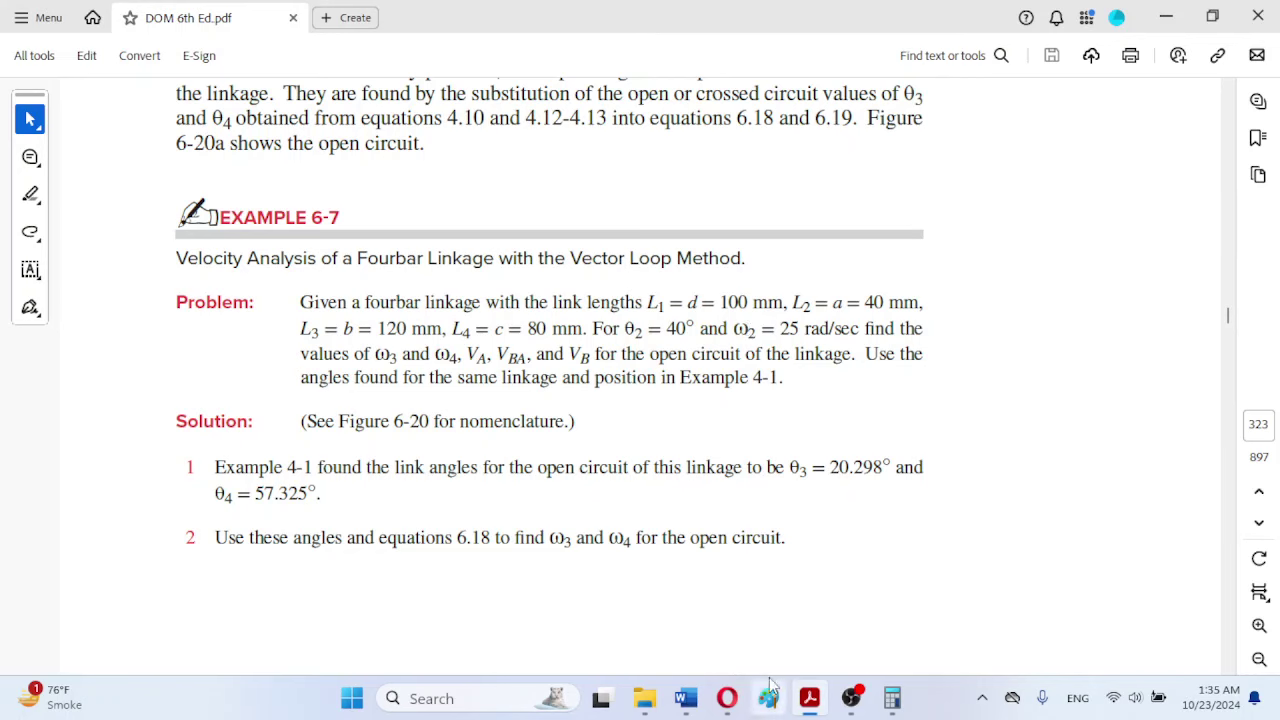
Step: Bring the Document2 linkage diagram back in front of the Acrobat textbook page
mouse_move(686, 706)
mouse_move(811, 712)
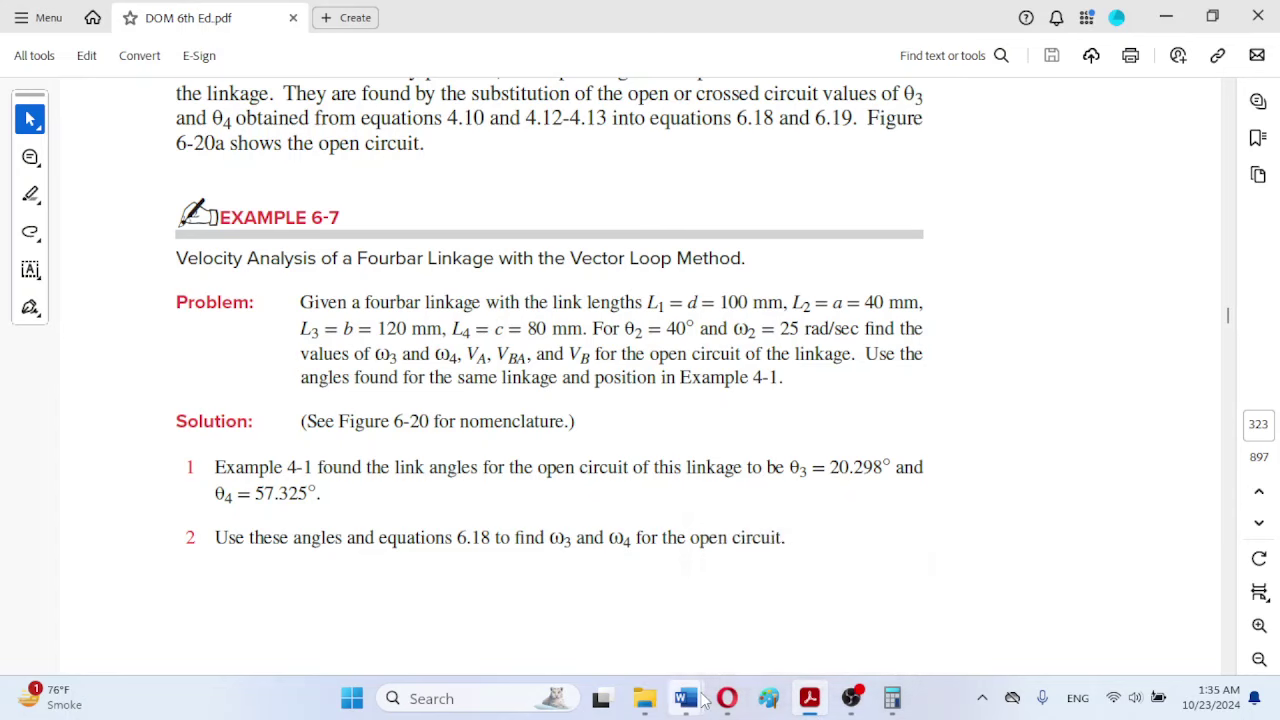
mouse_move(686, 698)
left_click(770, 590)
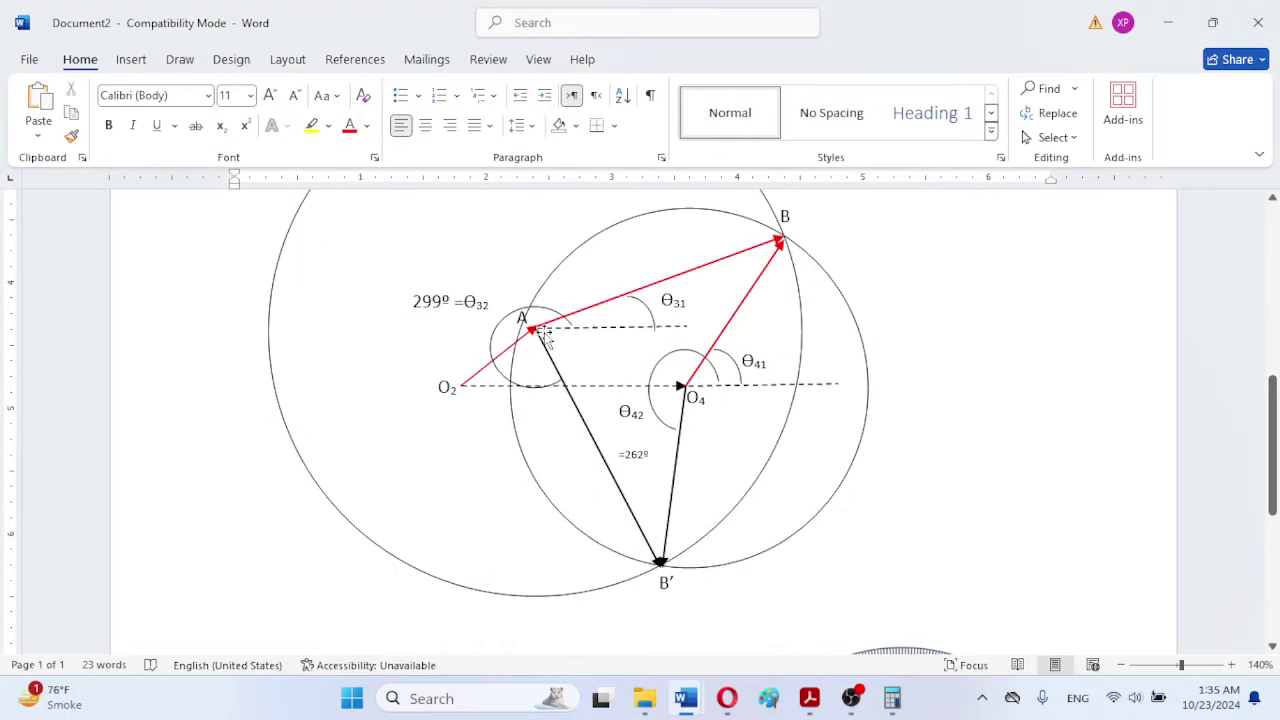
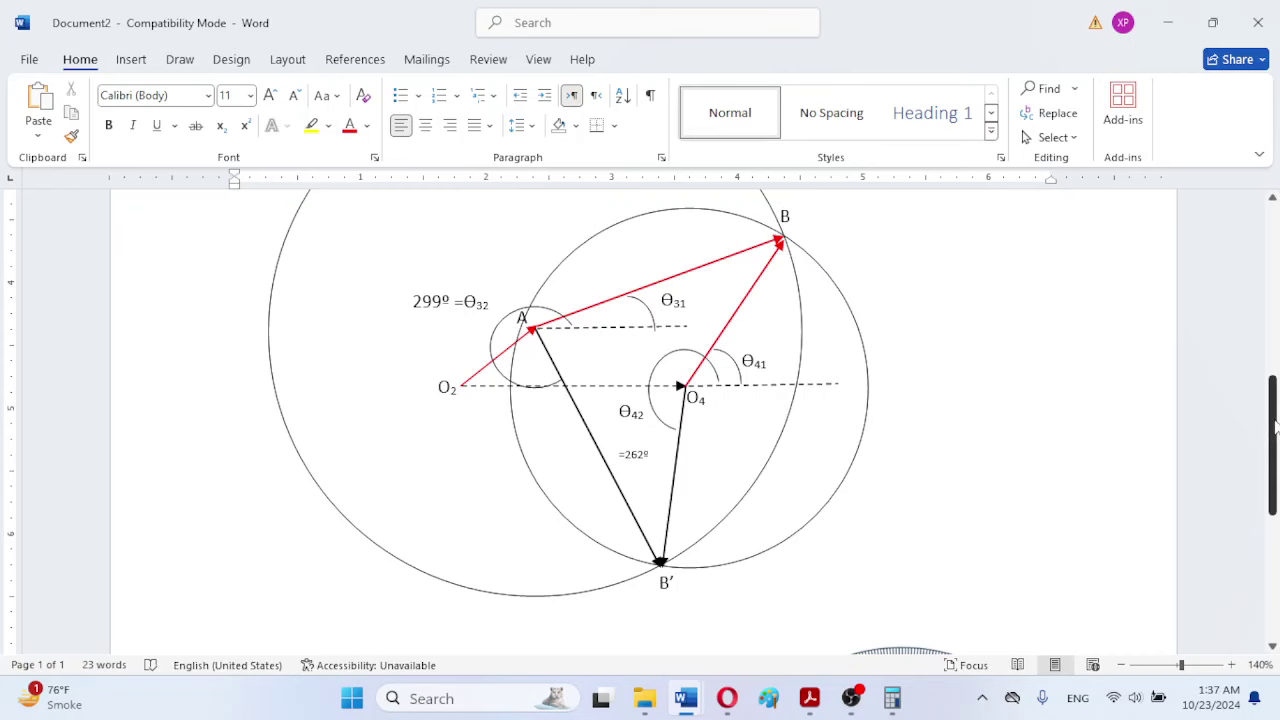
Step: Type the equation VB=VA+VBA on a new line below the linkage diagram
left_click_drag(1275, 425, 1275, 489)
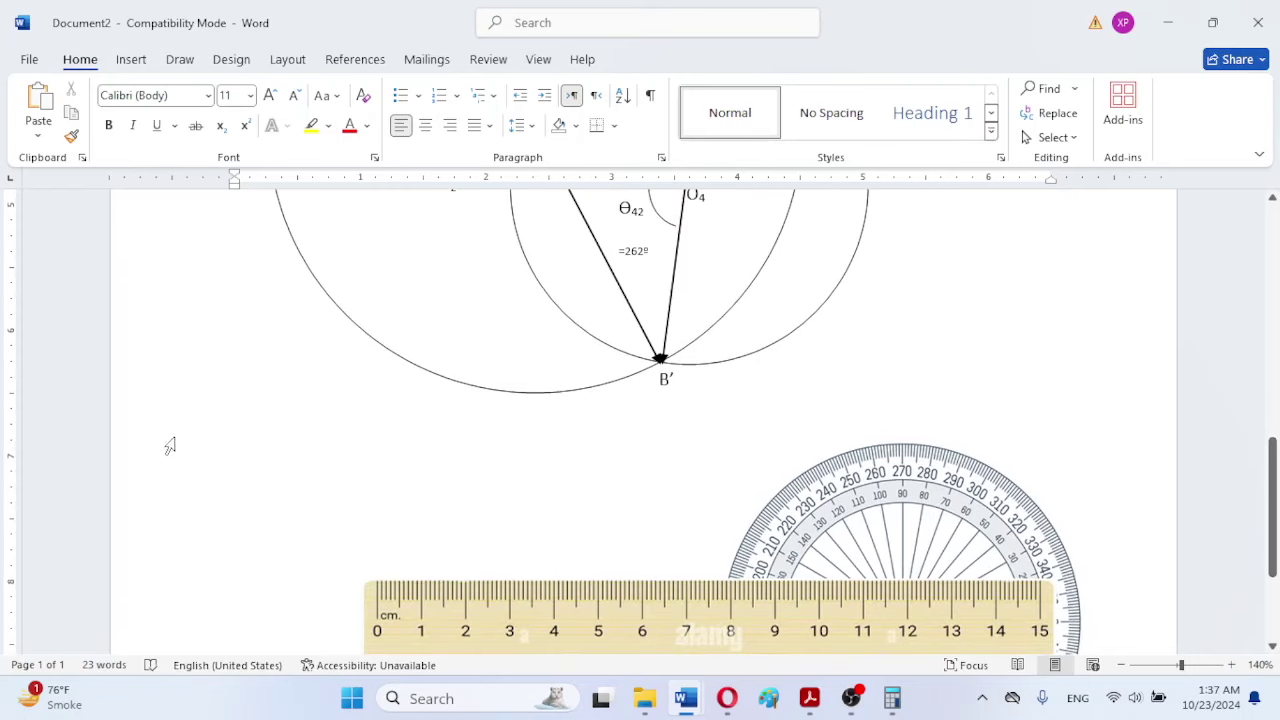
double_click(455, 452)
type("V")
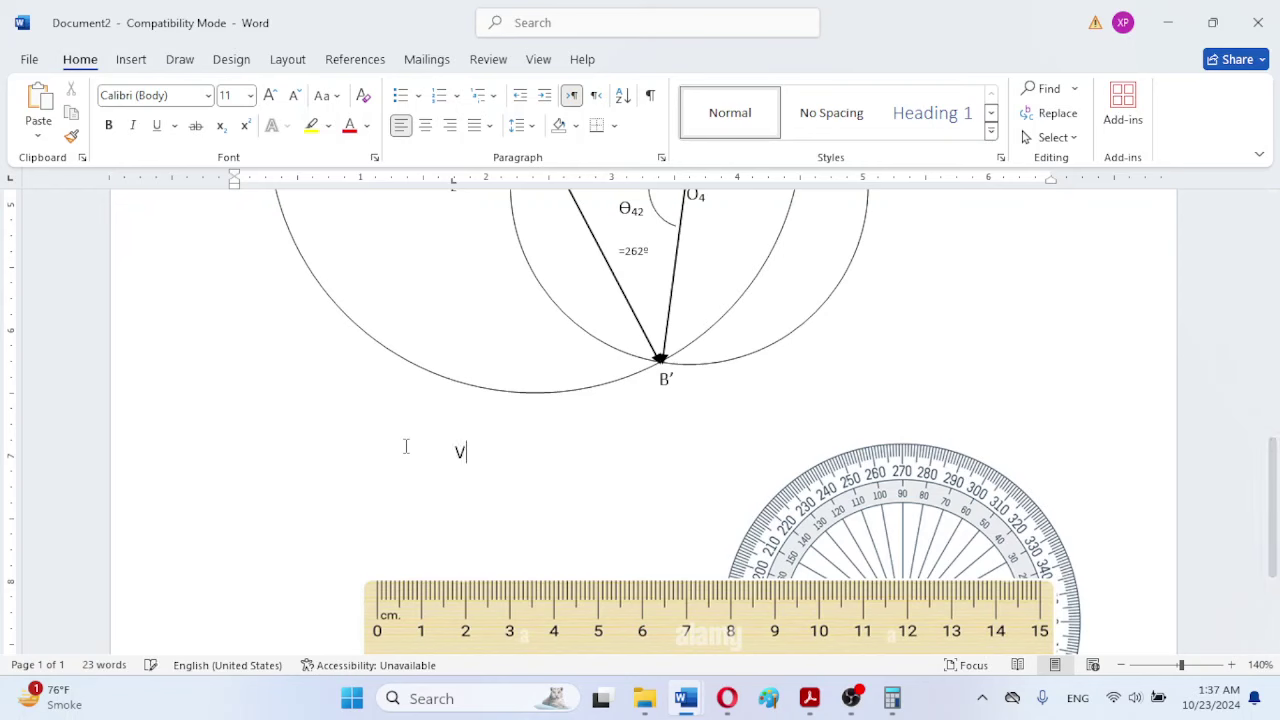
type("B")
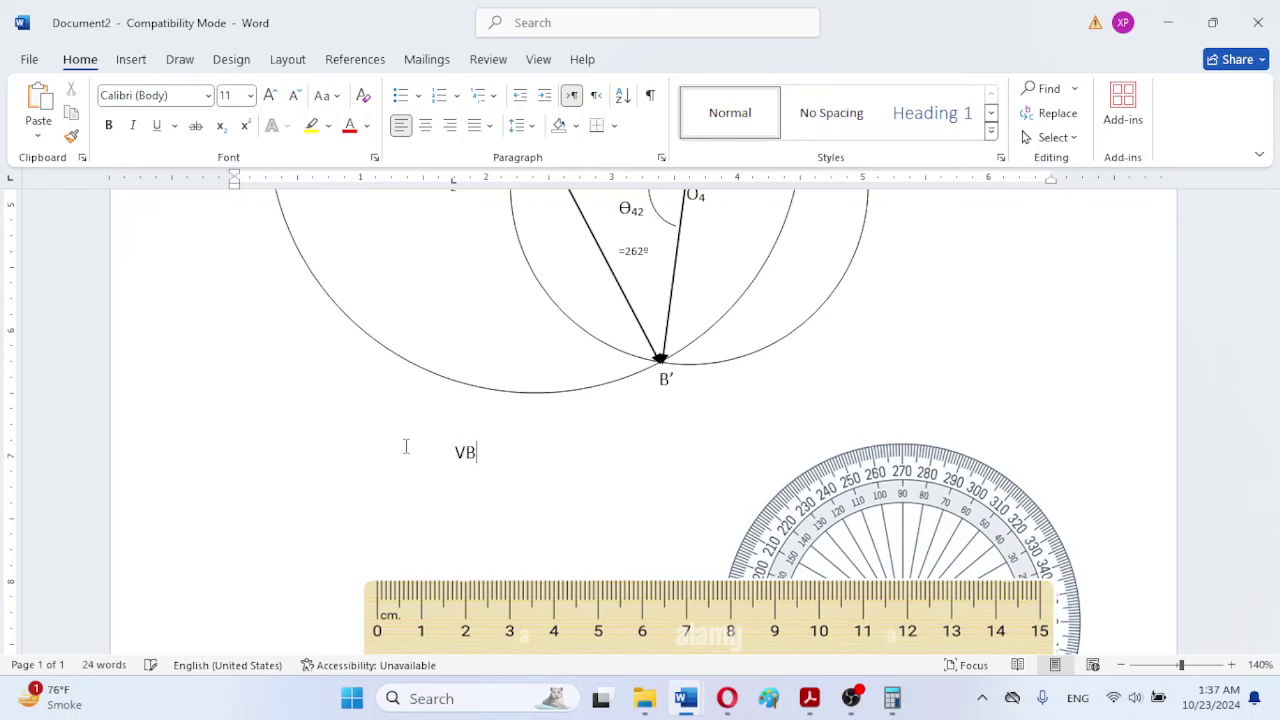
type("=Va")
key("BackSpace")
type("A+VBA")
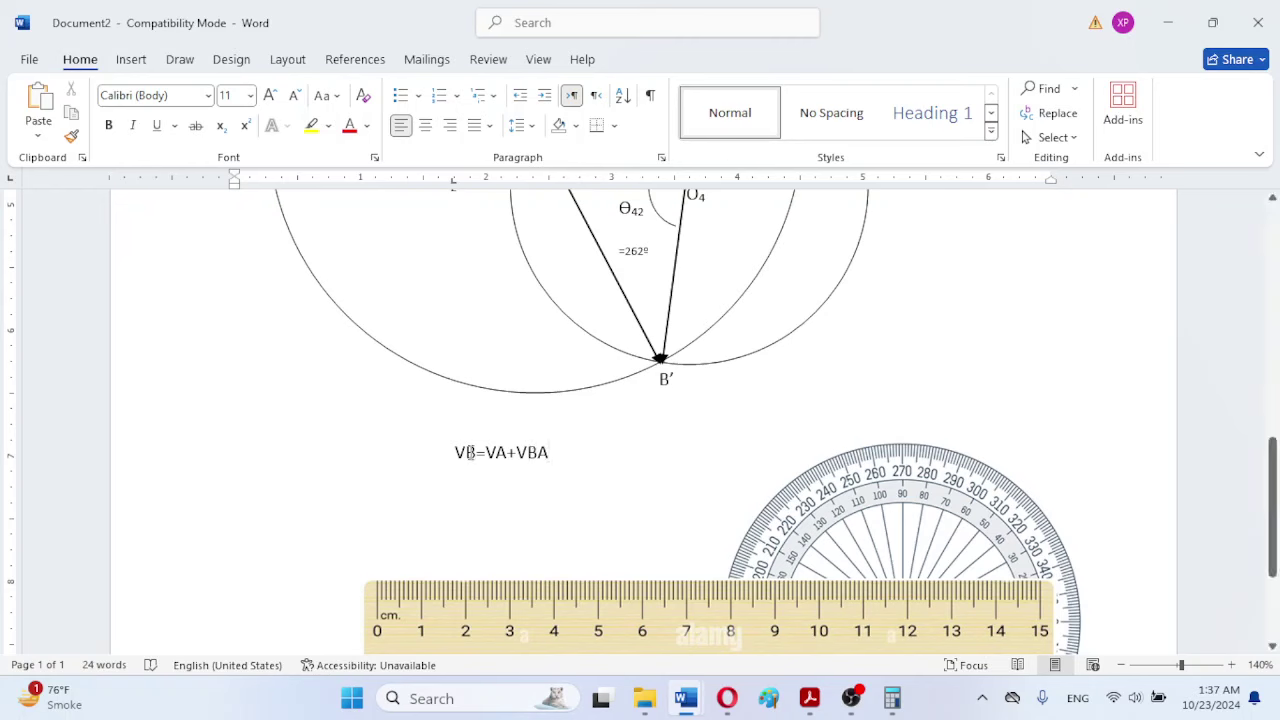
Step: Make the B, A and BA letters after each V subscripts
left_click_drag(466, 452, 477, 452)
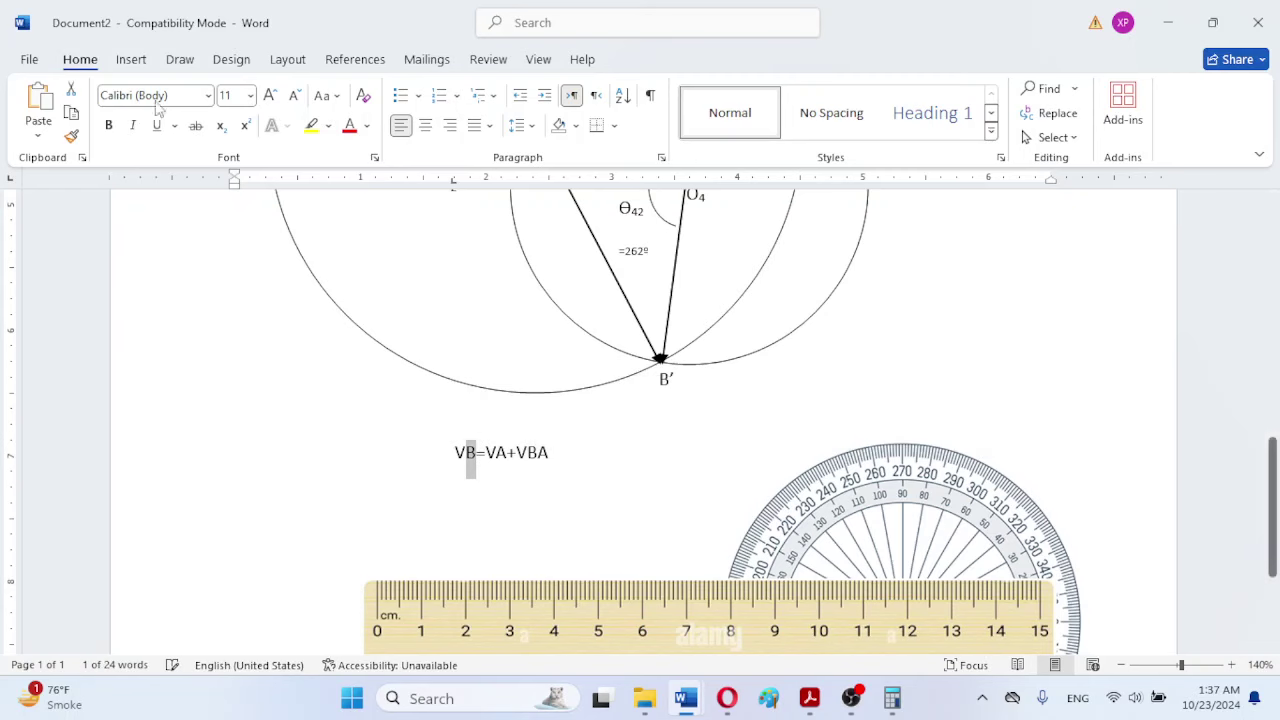
left_click(220, 126)
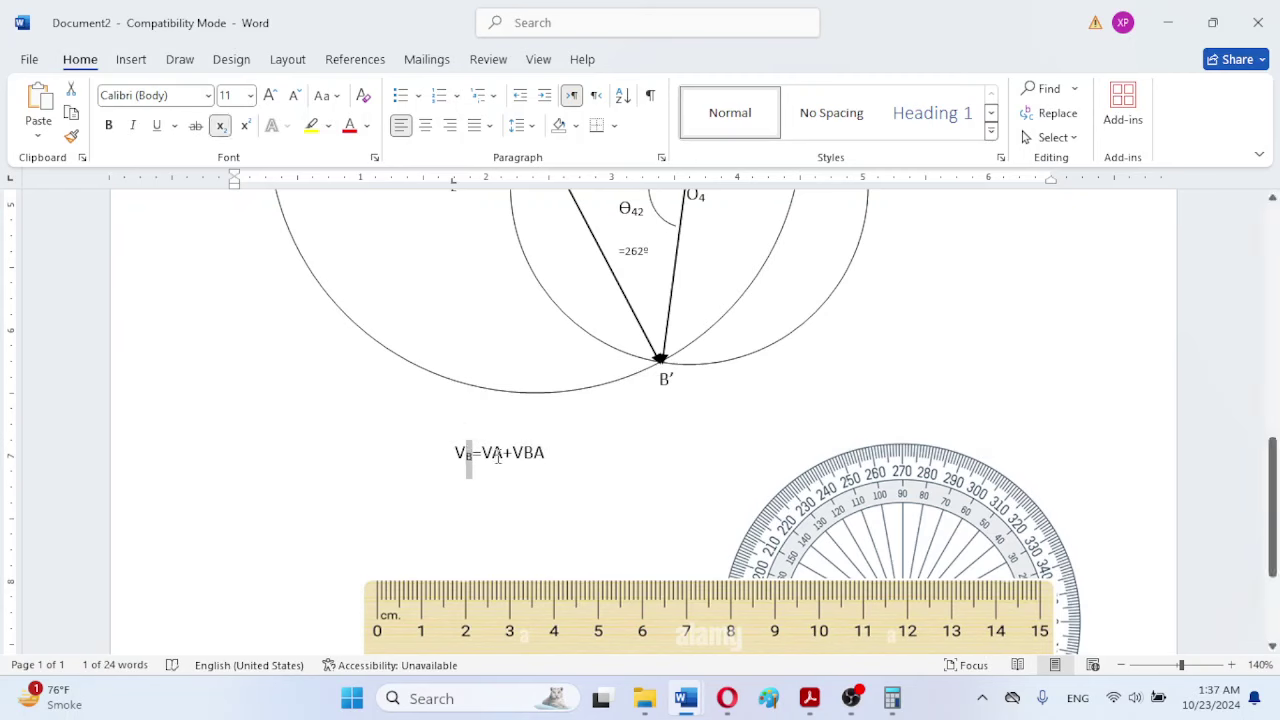
left_click_drag(492, 453, 503, 453)
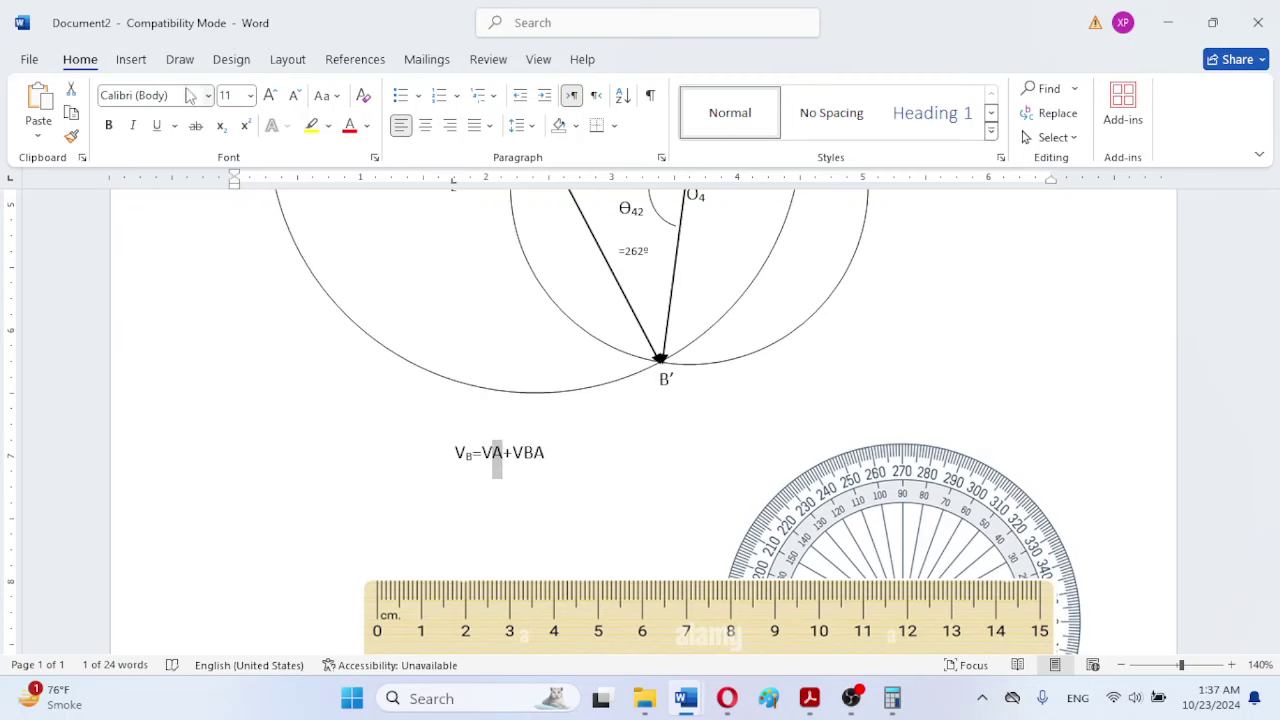
left_click(221, 126)
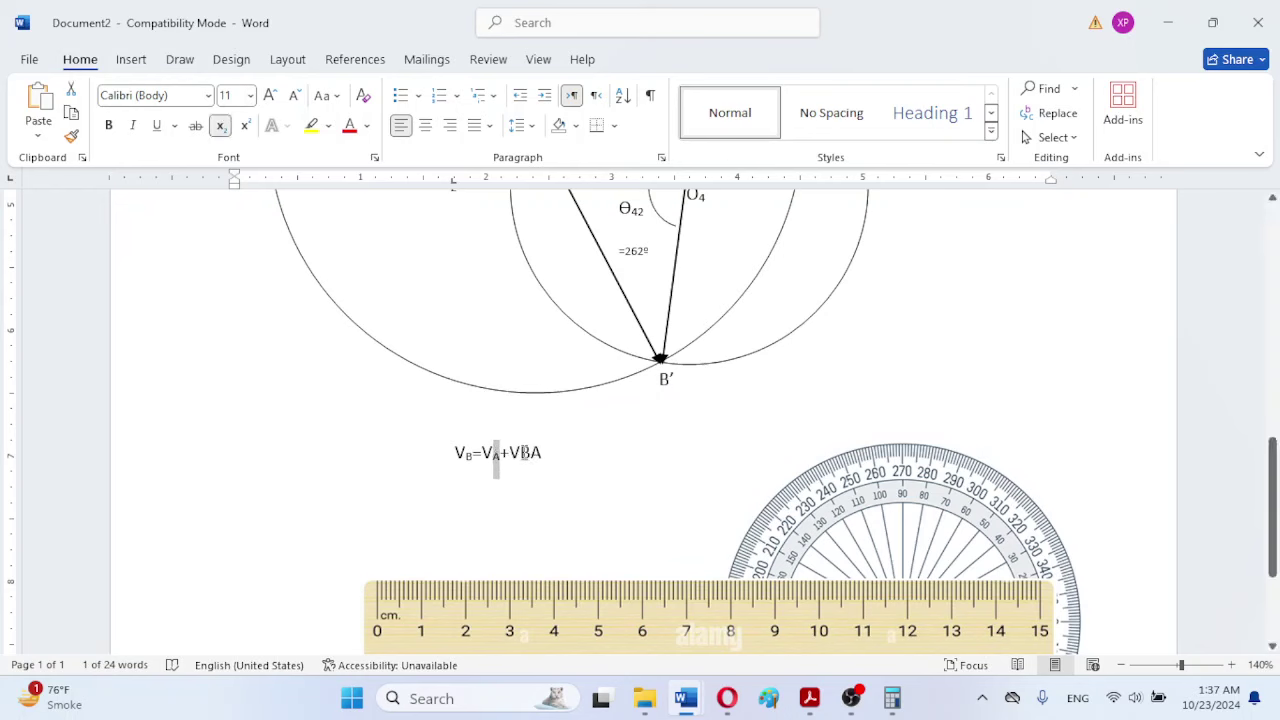
left_click_drag(521, 453, 542, 453)
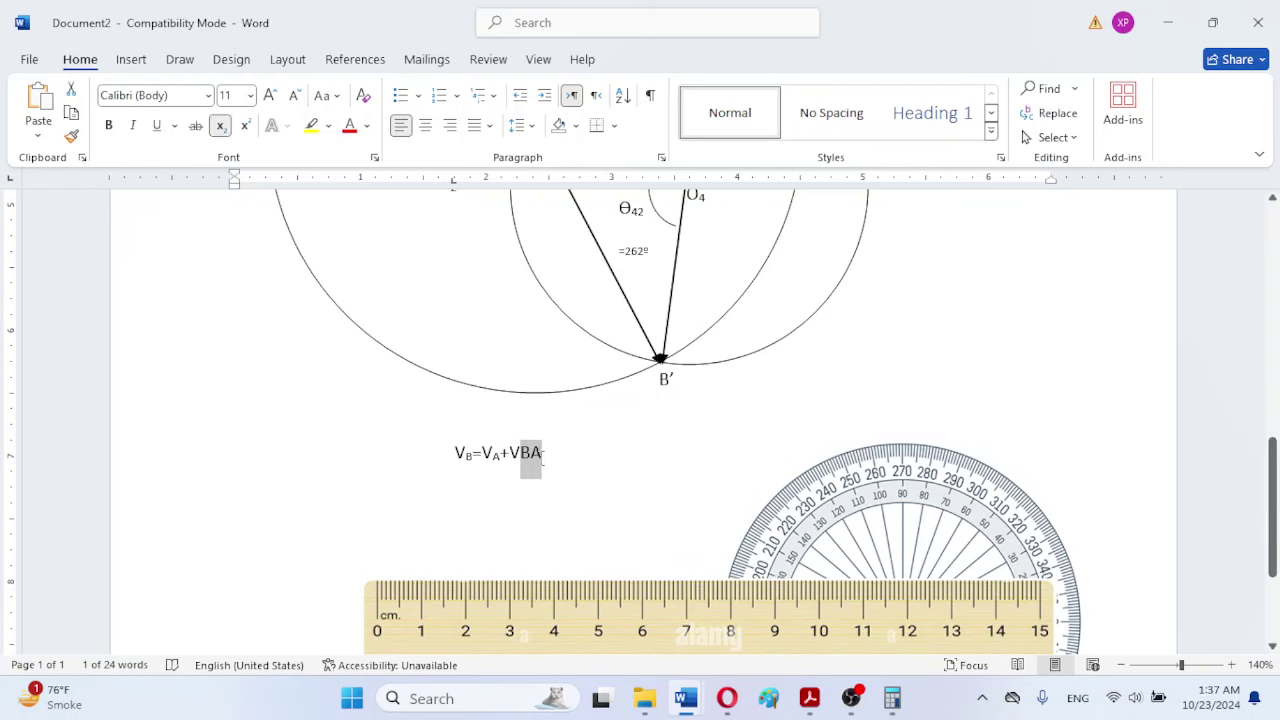
left_click(221, 126)
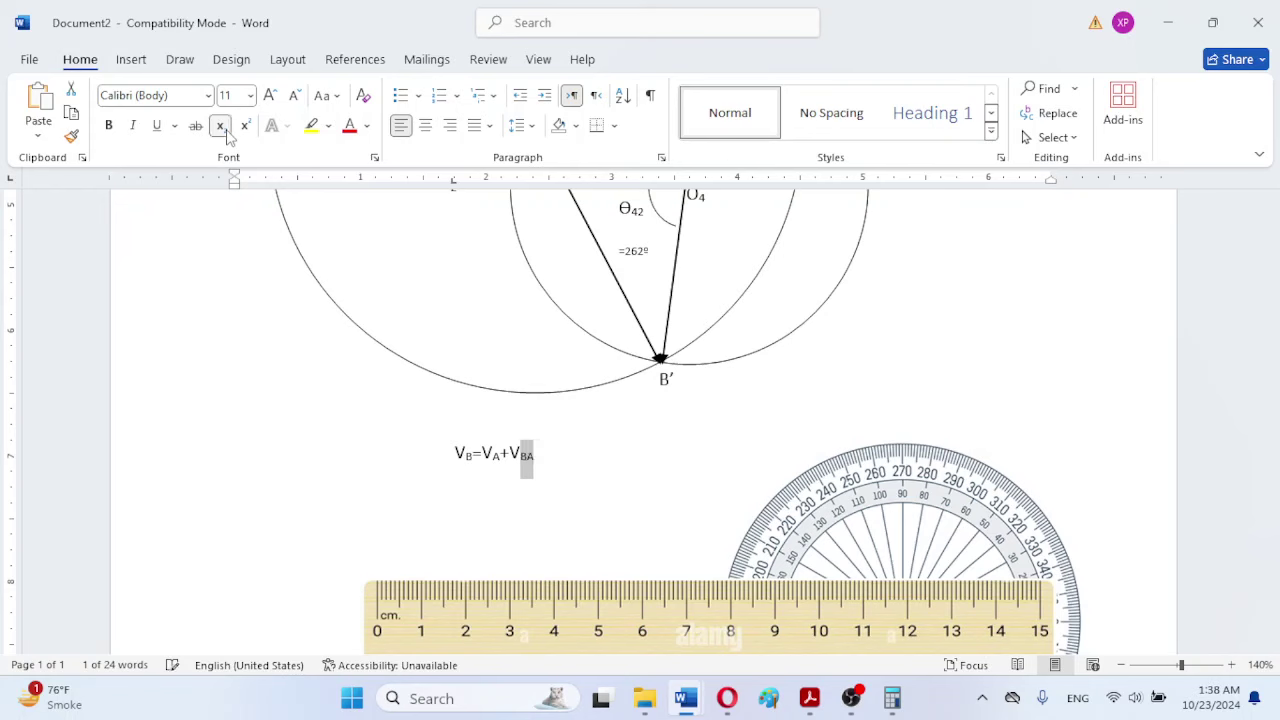
left_click(537, 483)
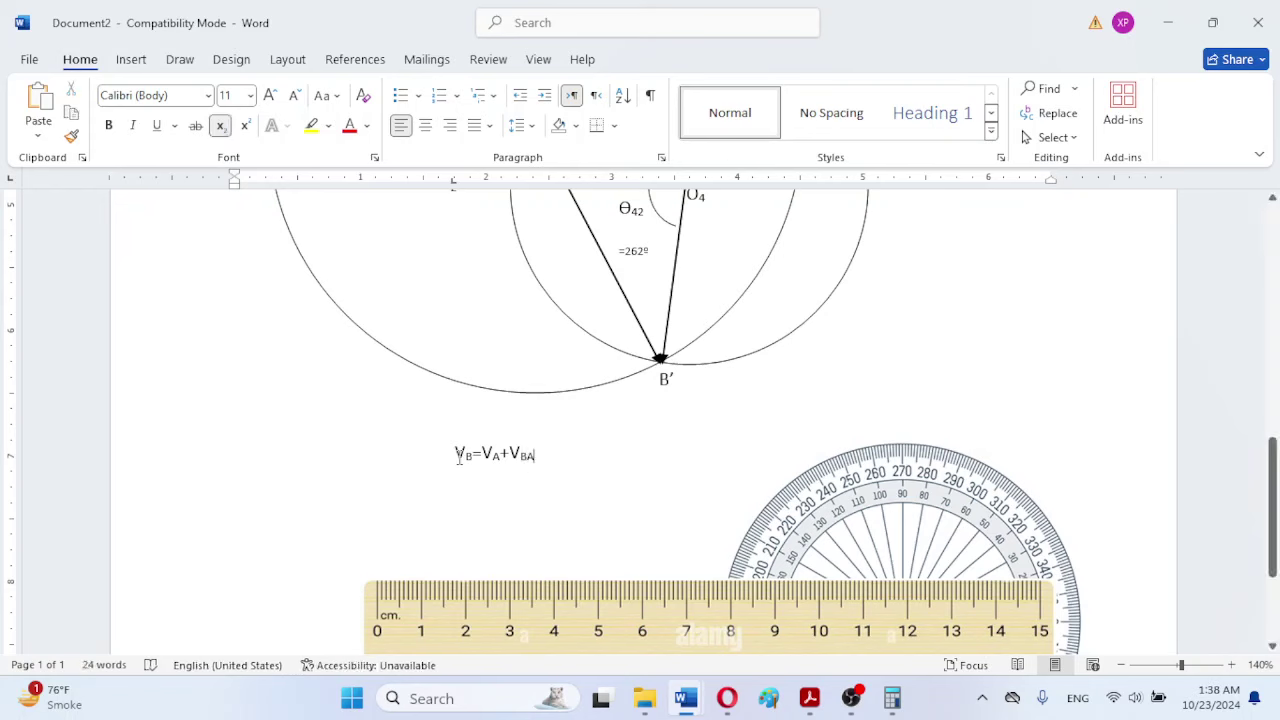
Step: Make the whole VB=VA+VBA equation bold
left_click_drag(453, 453, 534, 455)
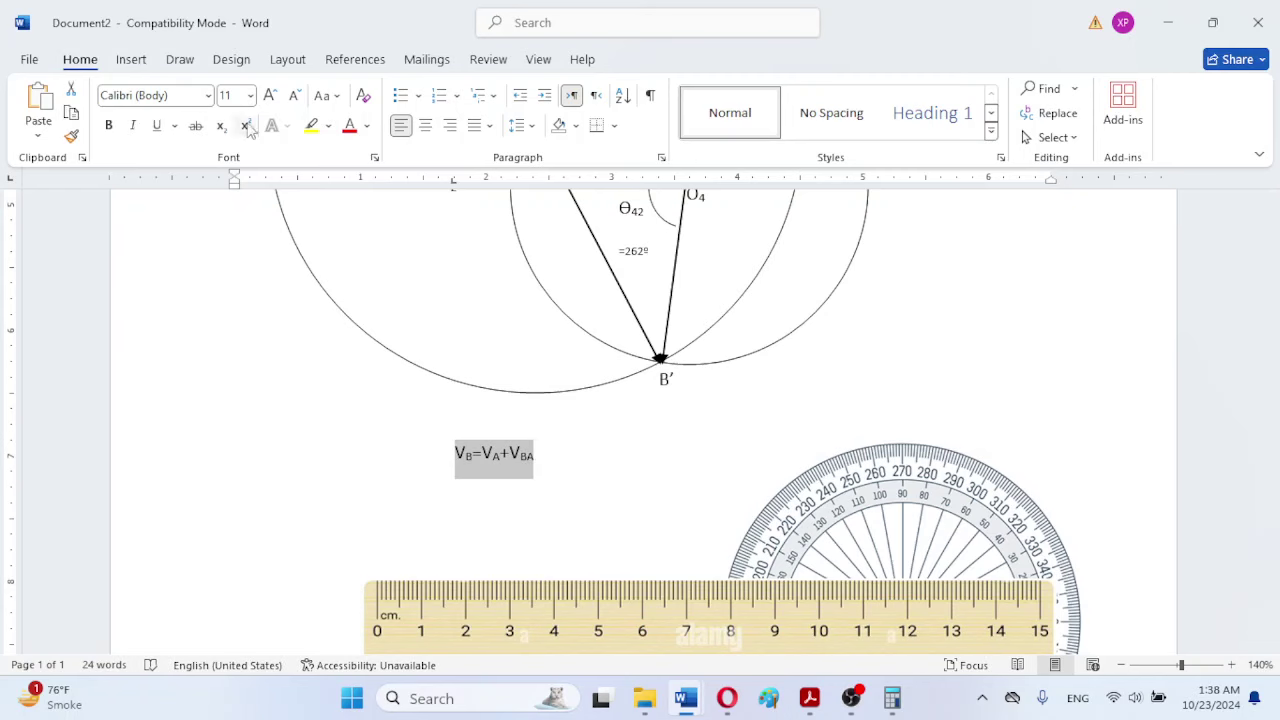
left_click(108, 125)
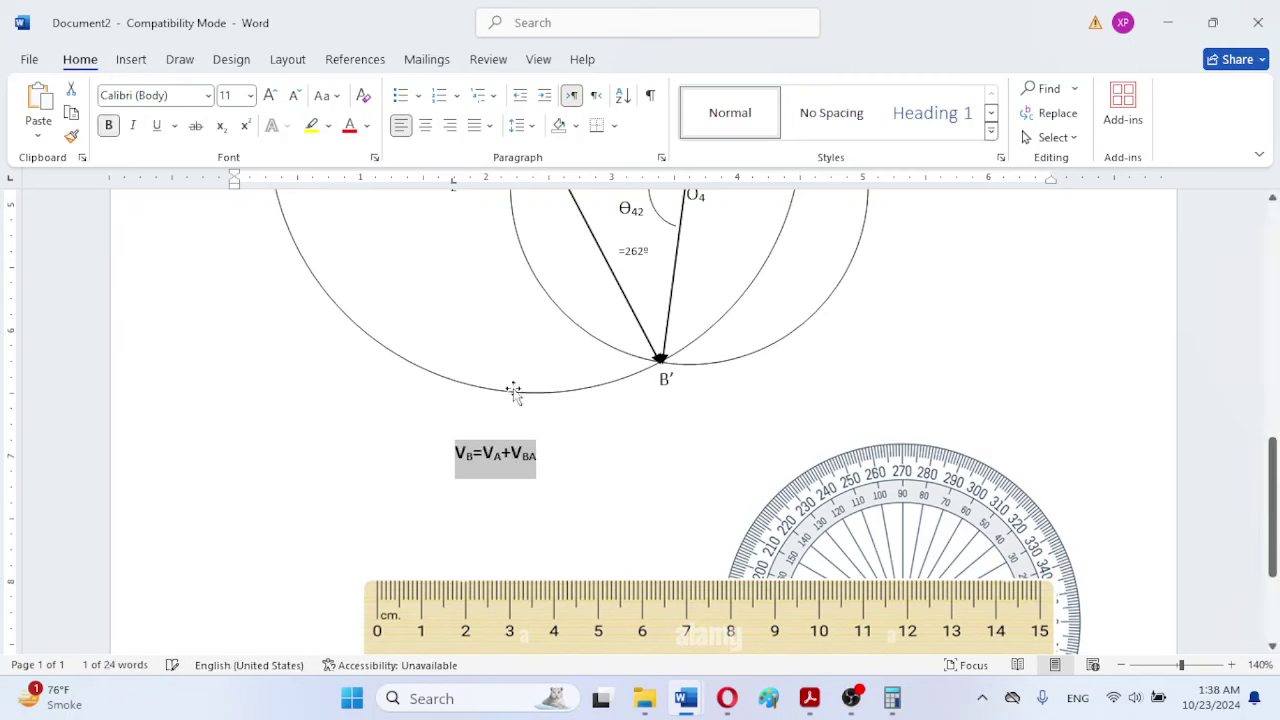
left_click(564, 465)
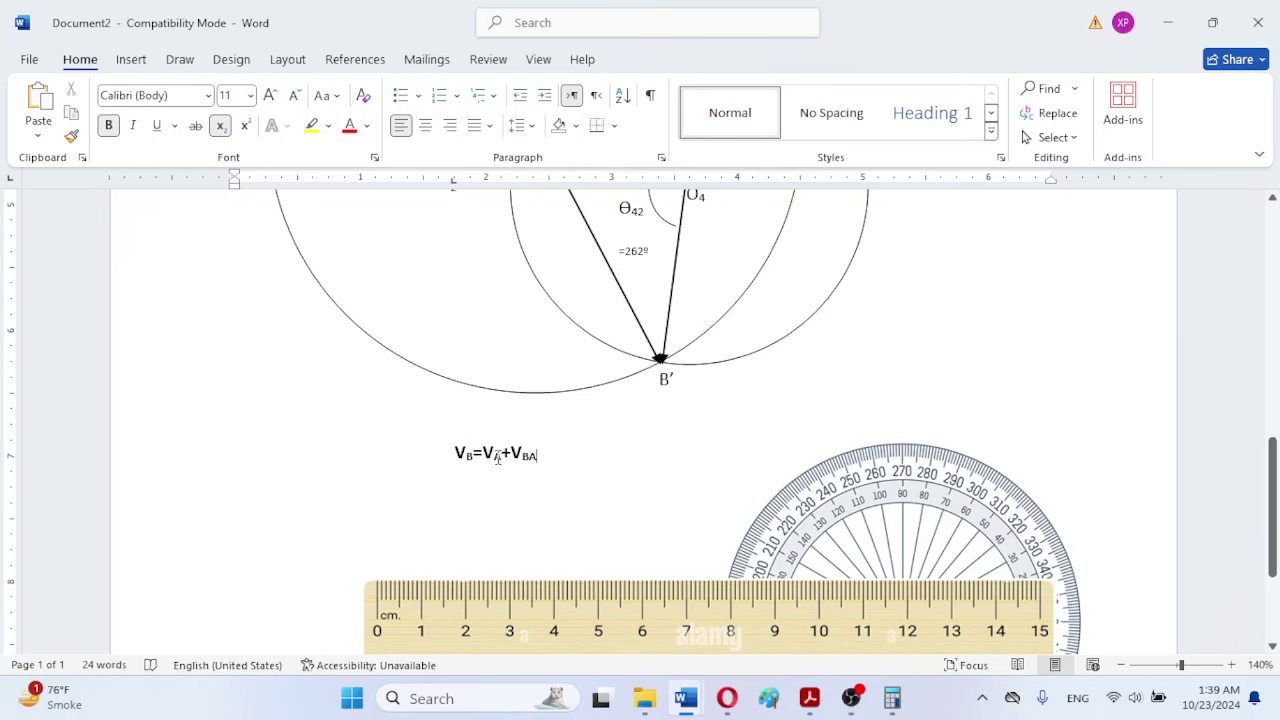
left_click(463, 453)
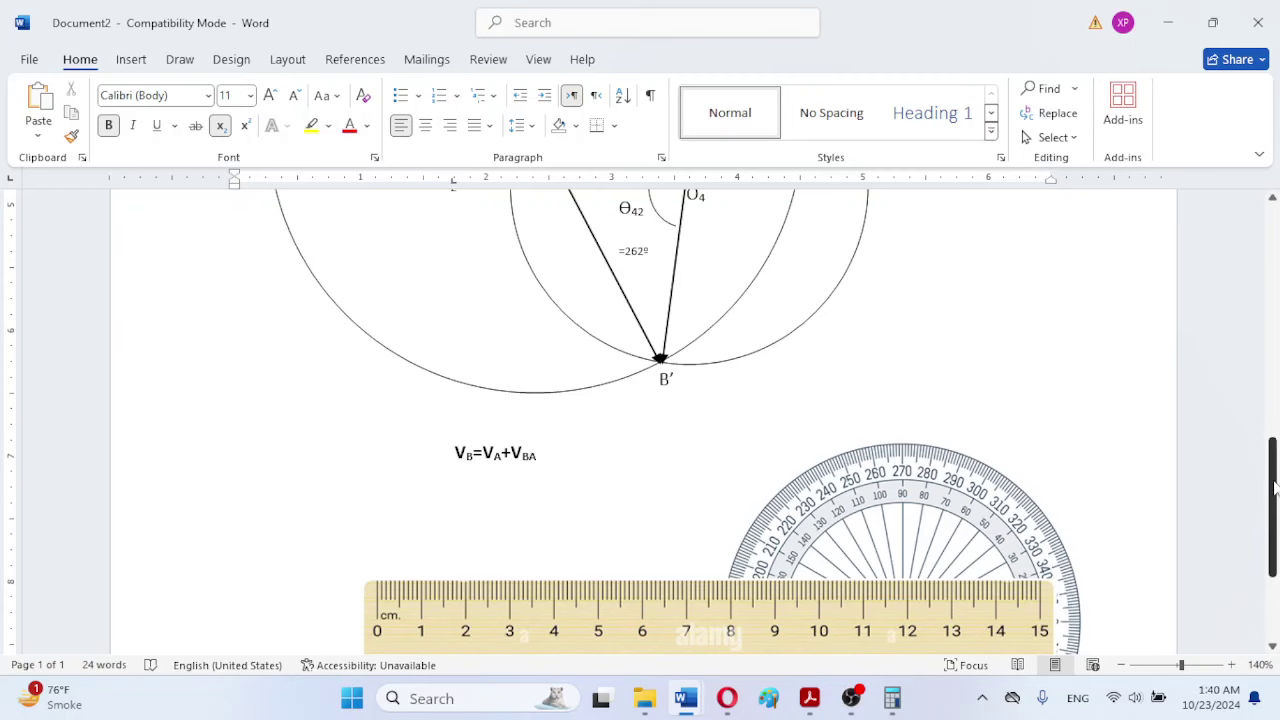
Step: Insert a page break before the equation so it moves to a new page
left_click_drag(1274, 487, 1276, 460)
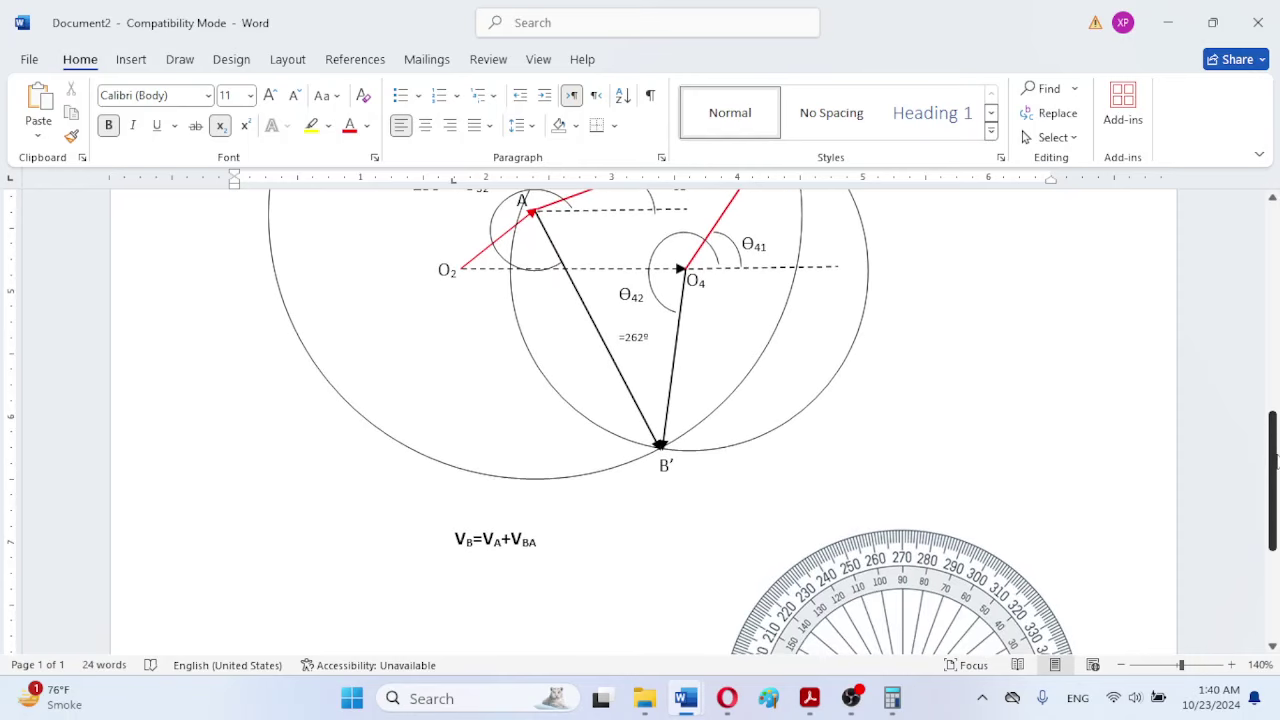
left_click(446, 505)
key("Down")
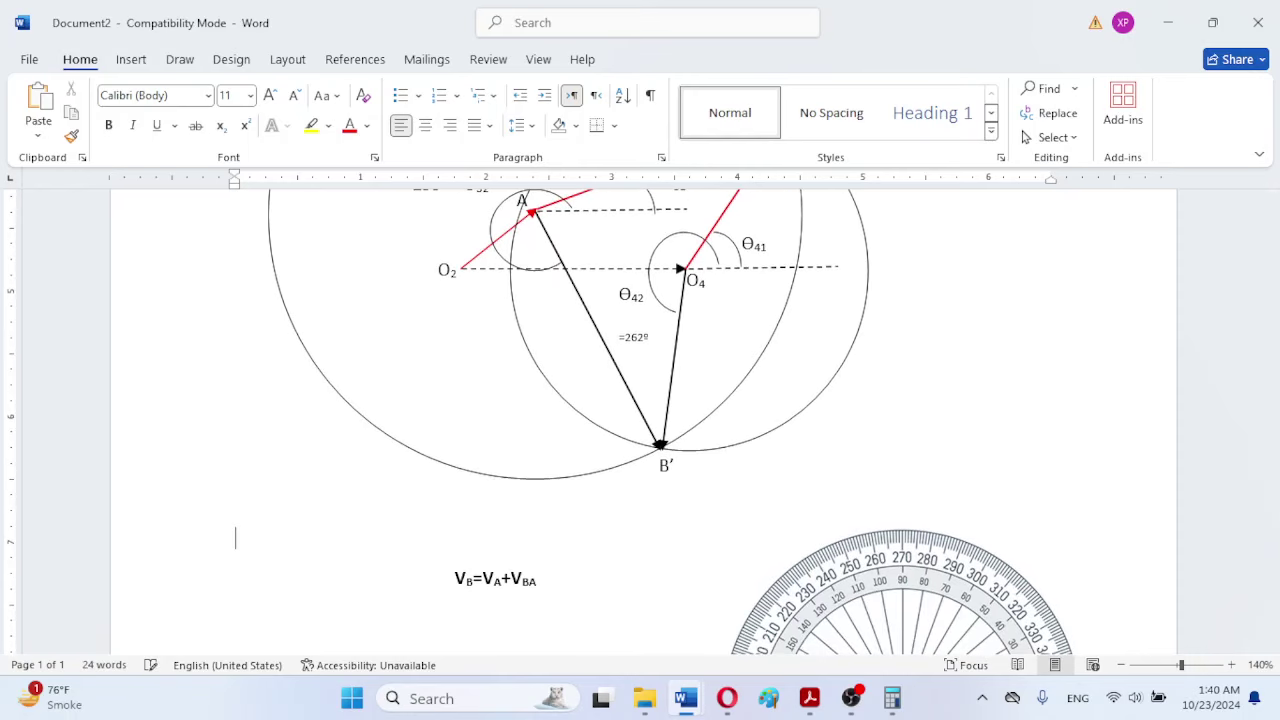
key("ctrl+Return")
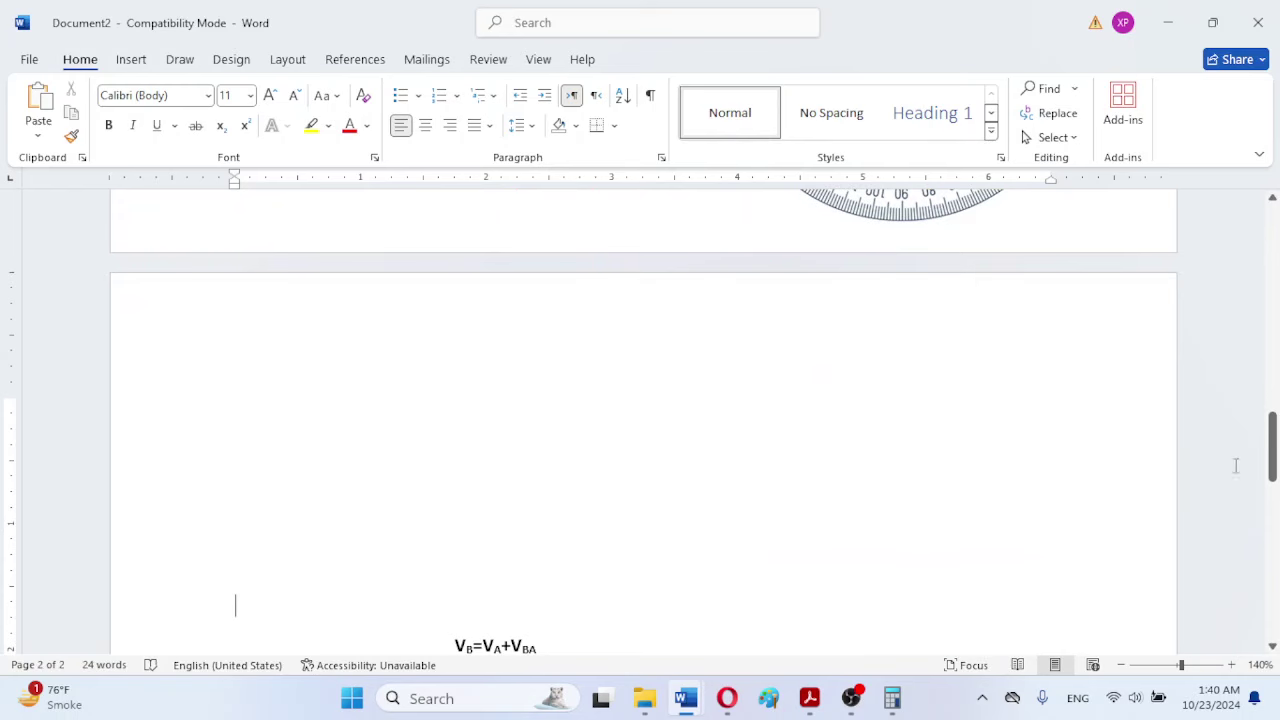
Step: Scroll back up and review the diagram and ruler picture on page 1
left_click_drag(1273, 447, 1273, 338)
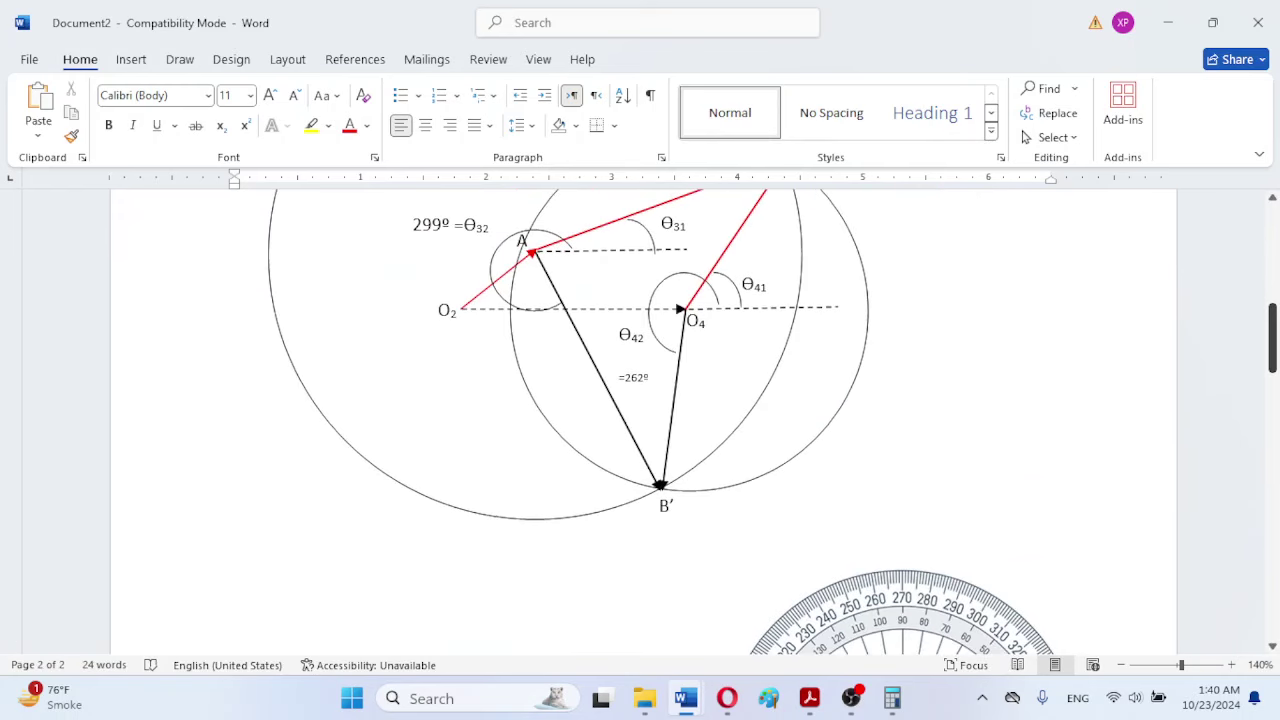
left_click_drag(849, 541, 1040, 200)
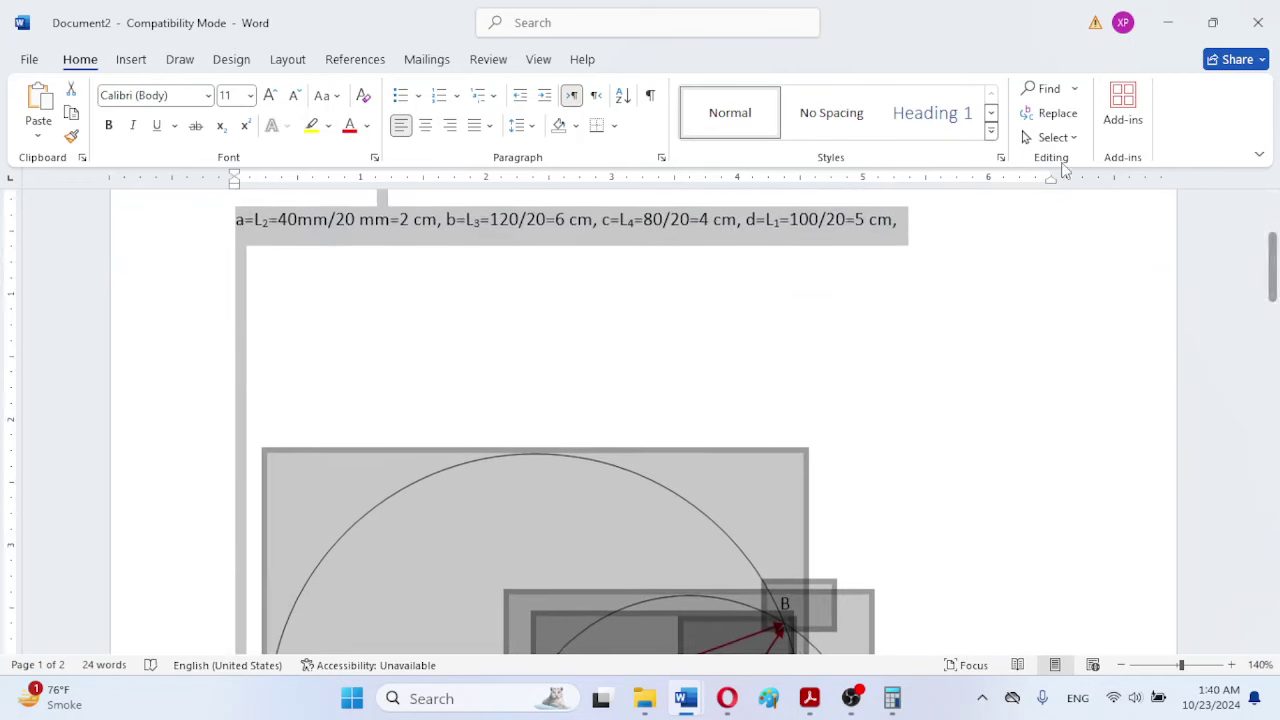
left_click(597, 289)
left_click_drag(243, 291, 1175, 490)
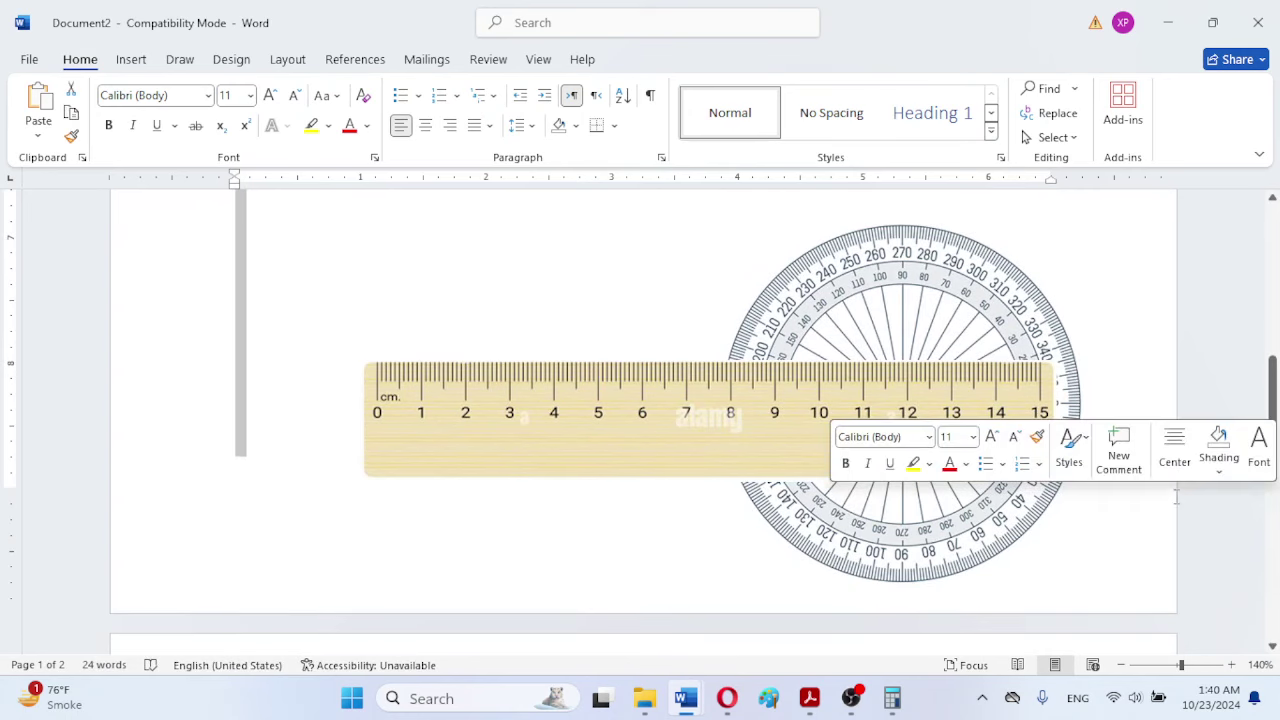
left_click_drag(1275, 420, 1194, 423)
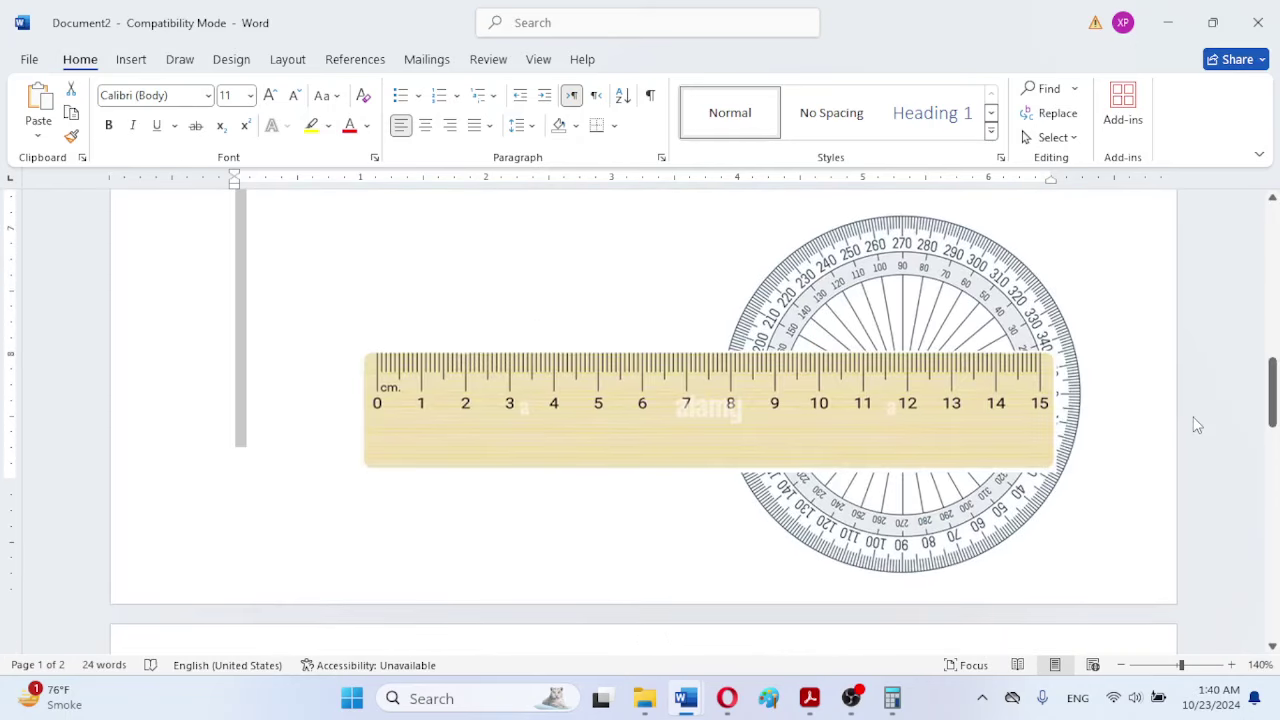
left_click(760, 390)
left_click(672, 254)
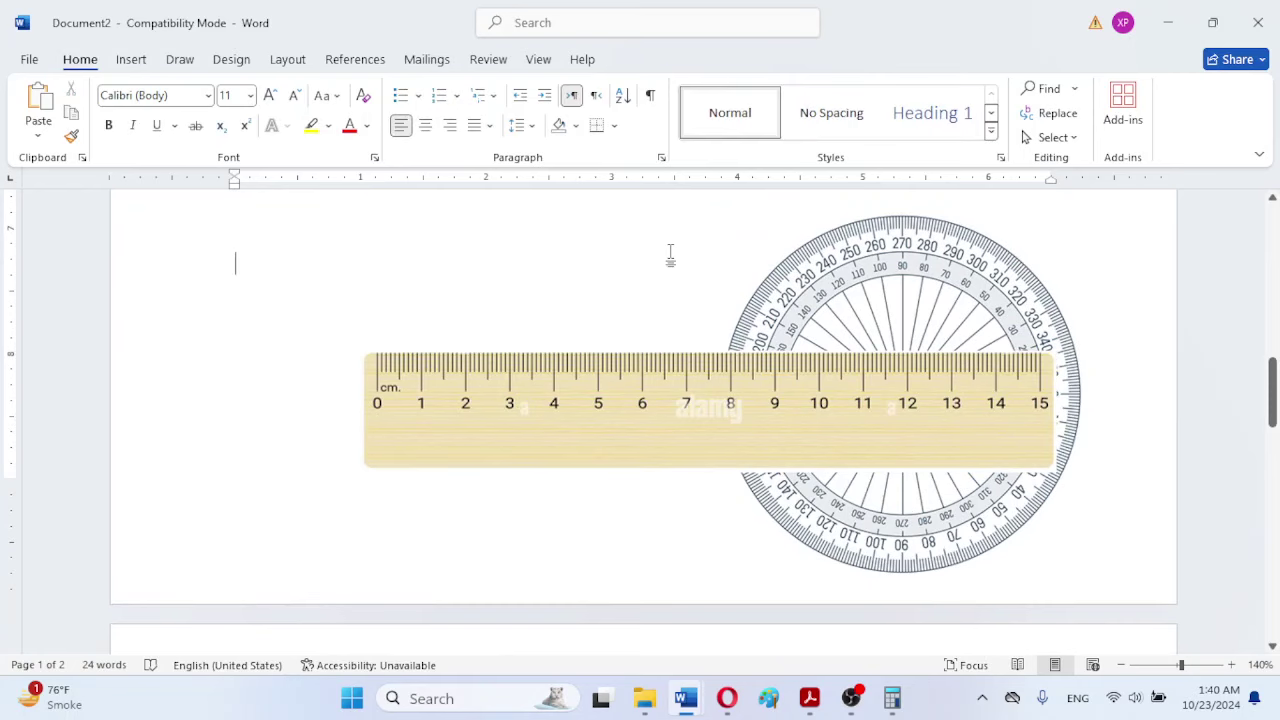
key("Down")
key("Down")
key("Down")
key("Down")
key("Down")
key("Down")
key("Down")
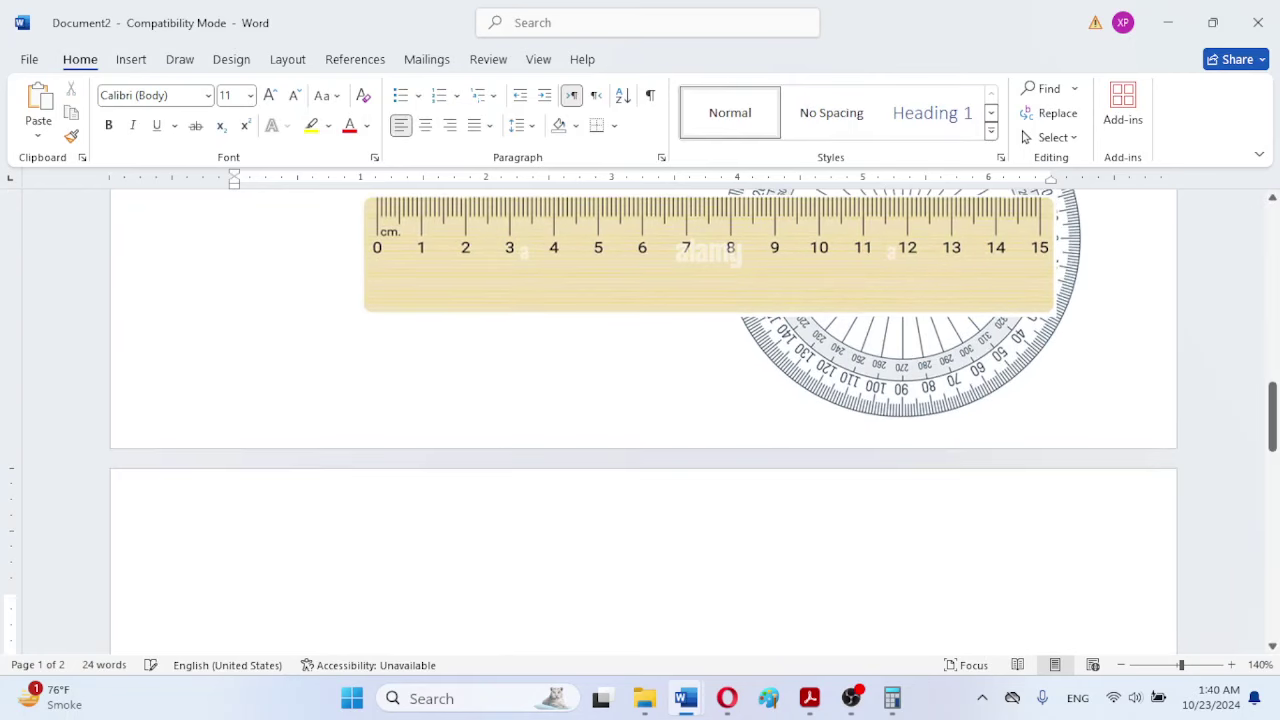
Step: At 100% zoom, move the ruler and protractor pictures onto page 2, ruler below protractor
left_click_drag(795, 245, 778, 573)
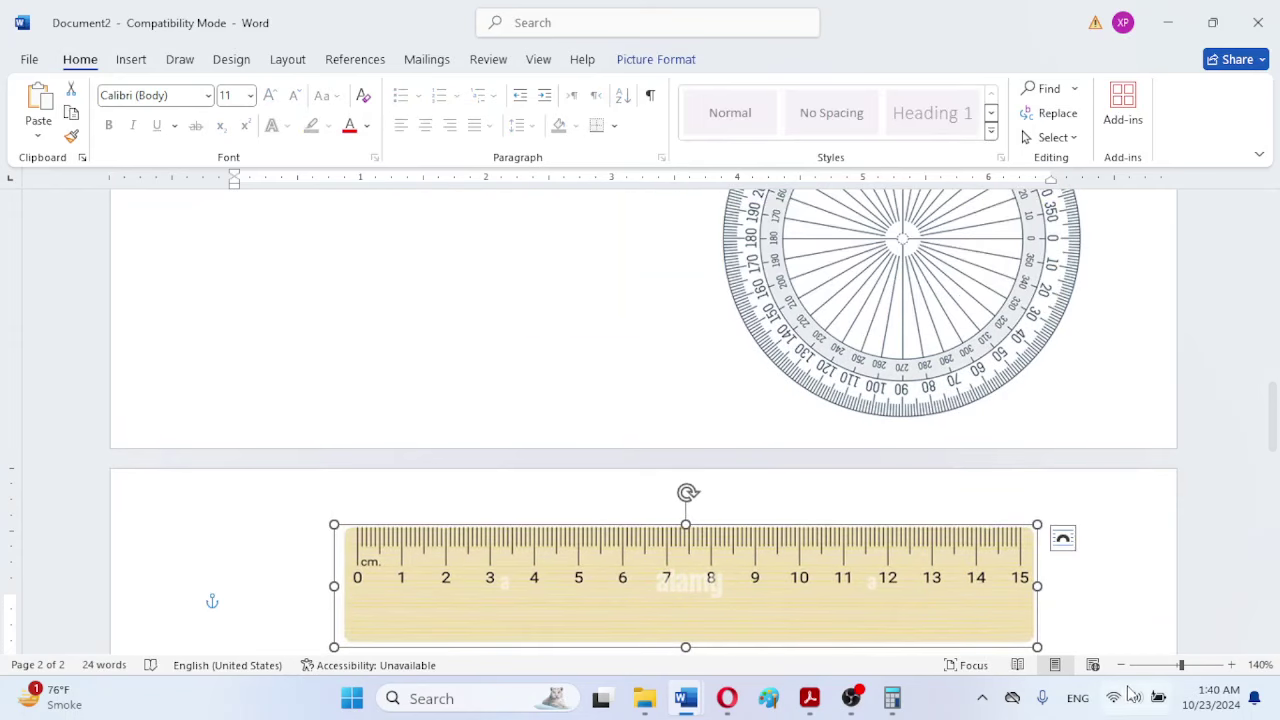
left_click(1121, 666)
left_click(1121, 666)
left_click(1121, 666)
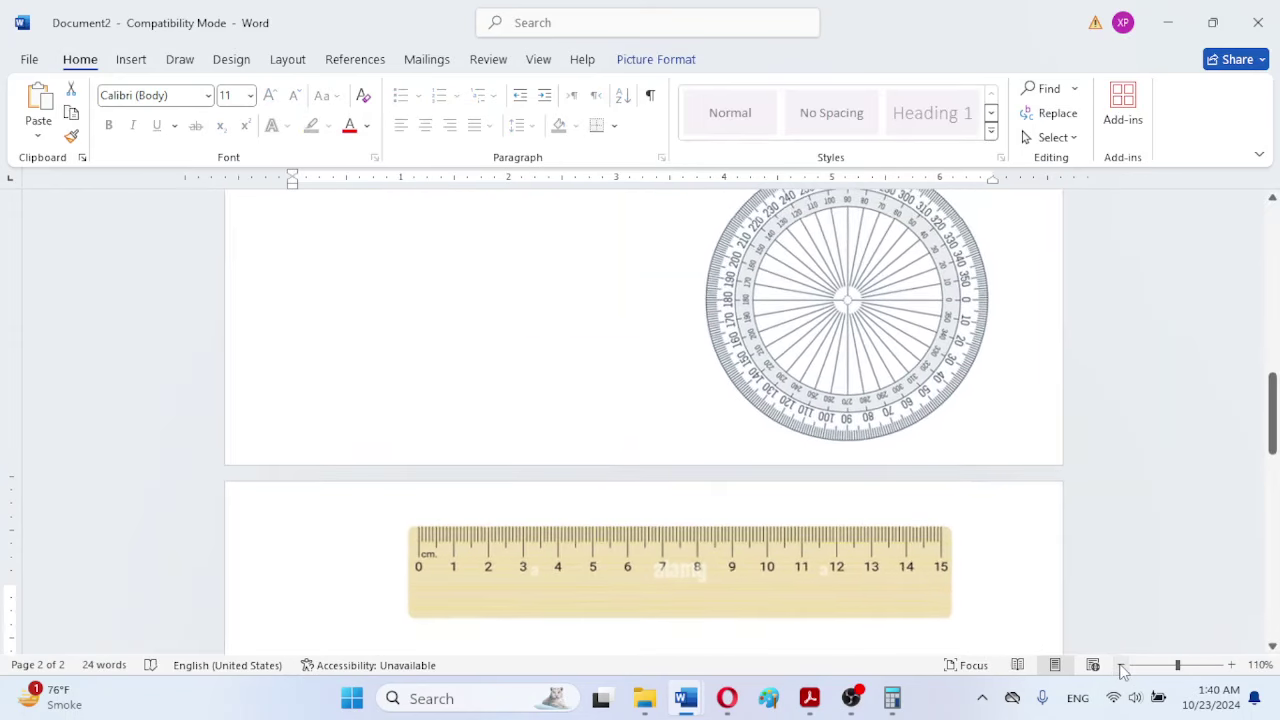
left_click(1121, 666)
left_click_drag(932, 308, 748, 619)
scroll(748, 619, "down", 5)
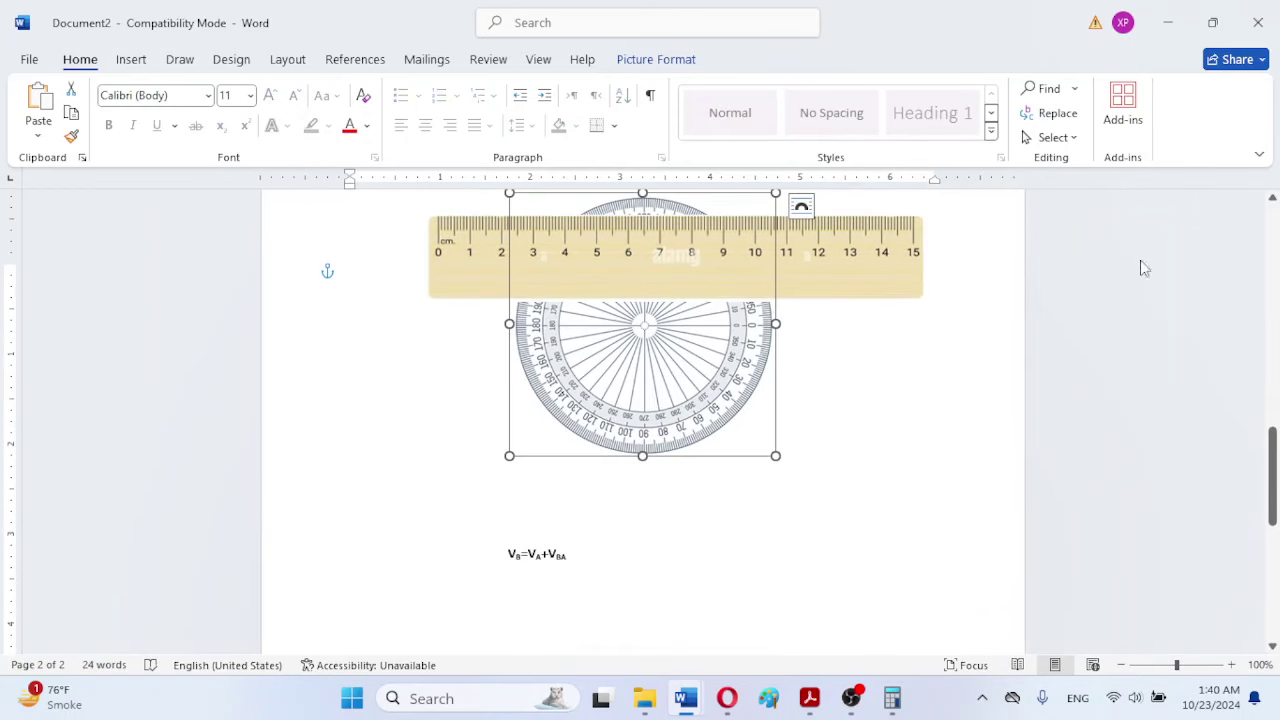
left_click_drag(570, 277, 572, 548)
left_click_drag(600, 386, 628, 580)
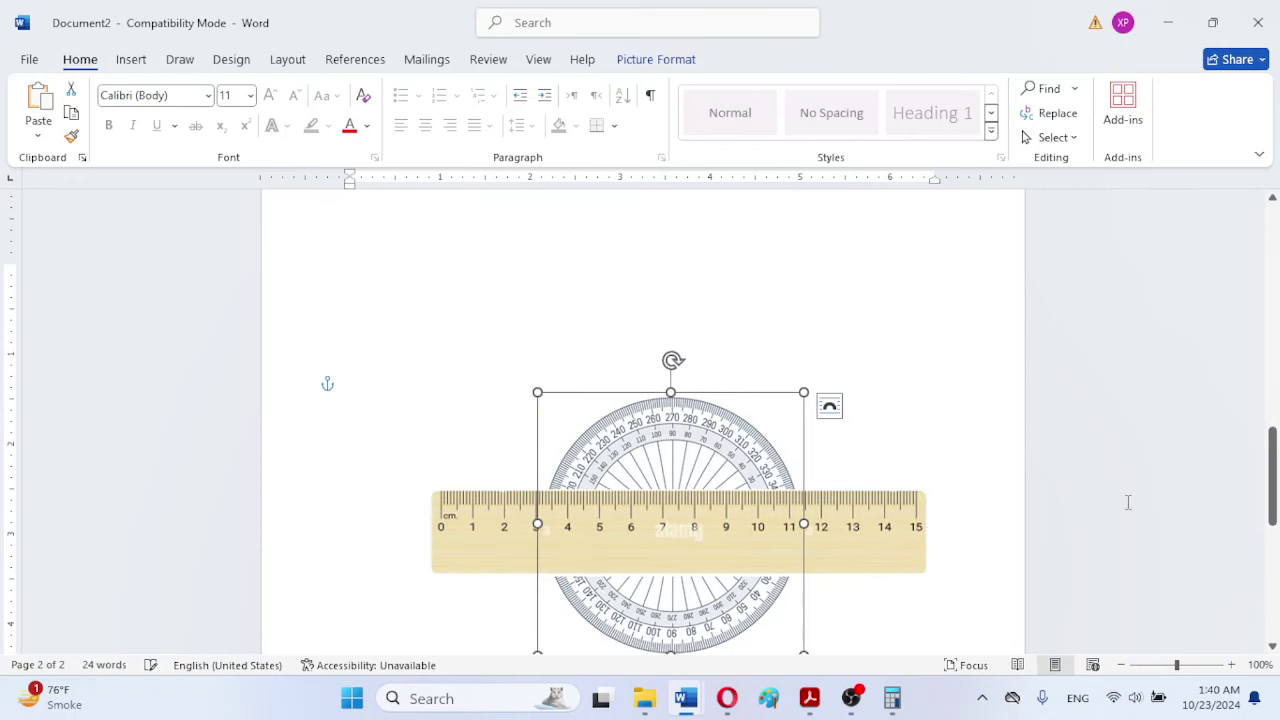
left_click_drag(1273, 478, 1276, 340)
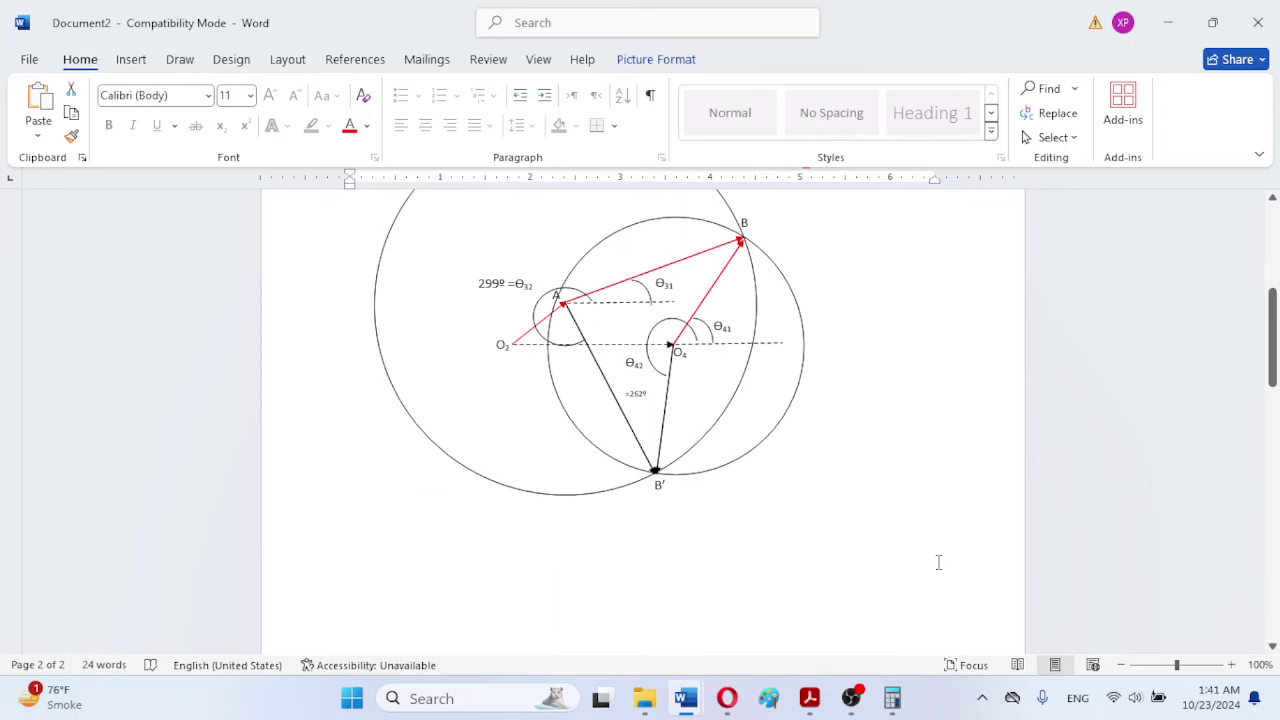
scroll(800, 350, "up", 3)
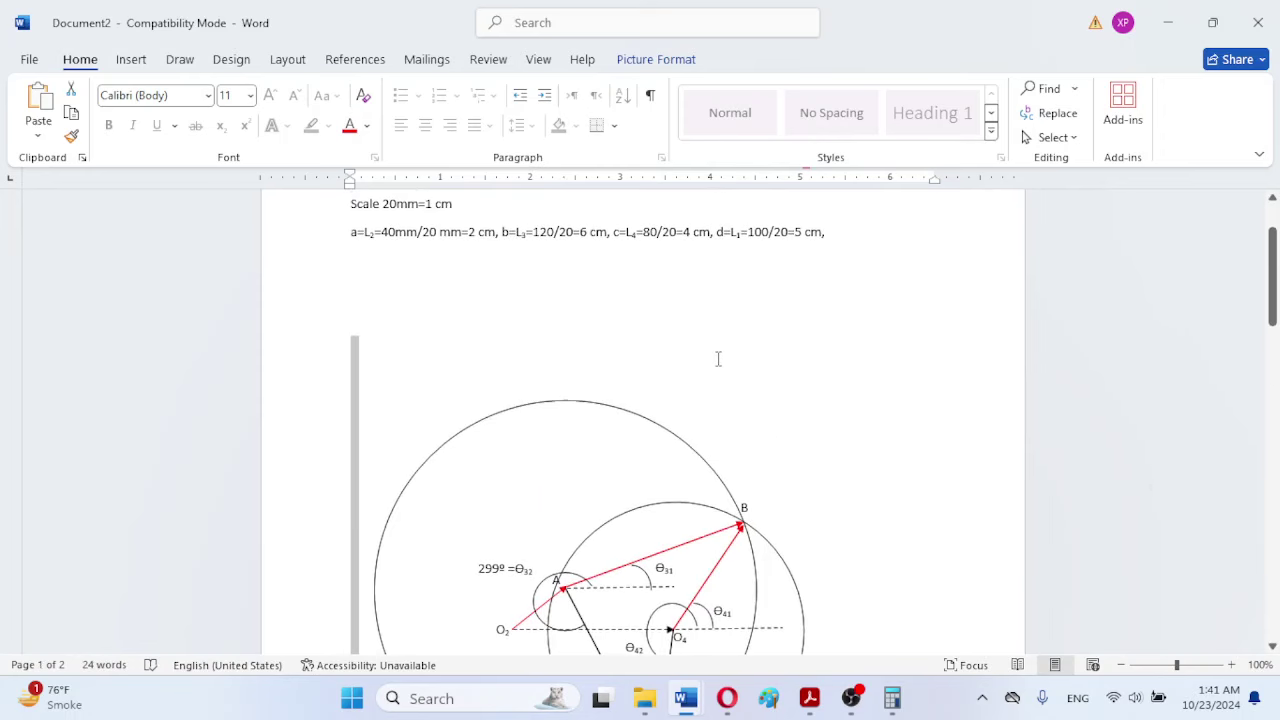
Step: Paste a copy of the linkage diagram onto the blank page
mouse_move(782, 451)
left_mouse_down()
mouse_move(758, 308)
mouse_move(767, 256)
left_mouse_up()
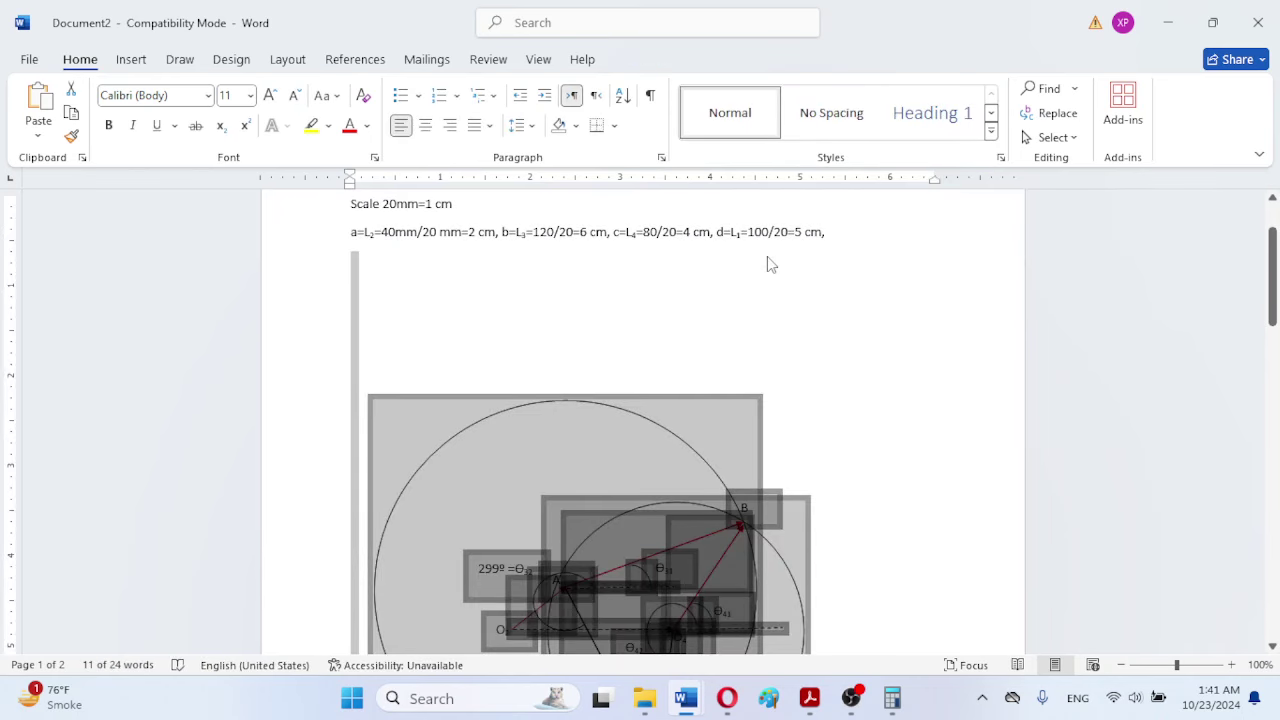
left_click(1274, 460)
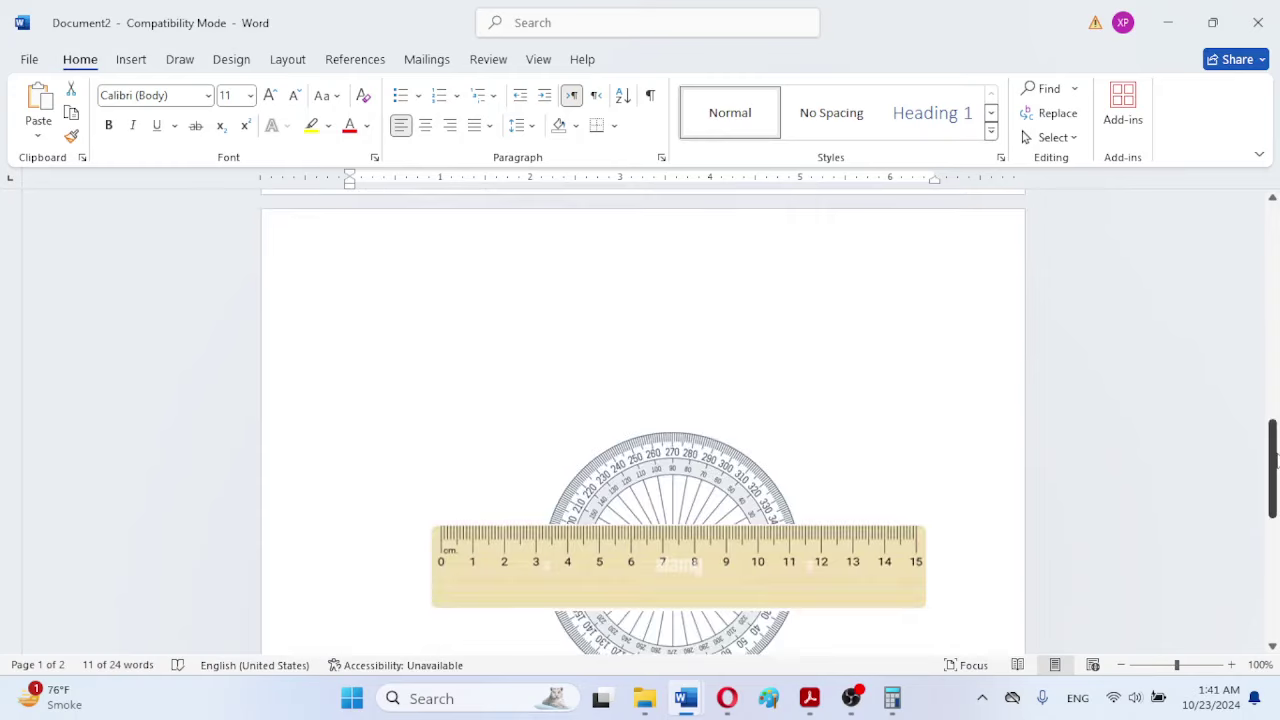
left_click(755, 321)
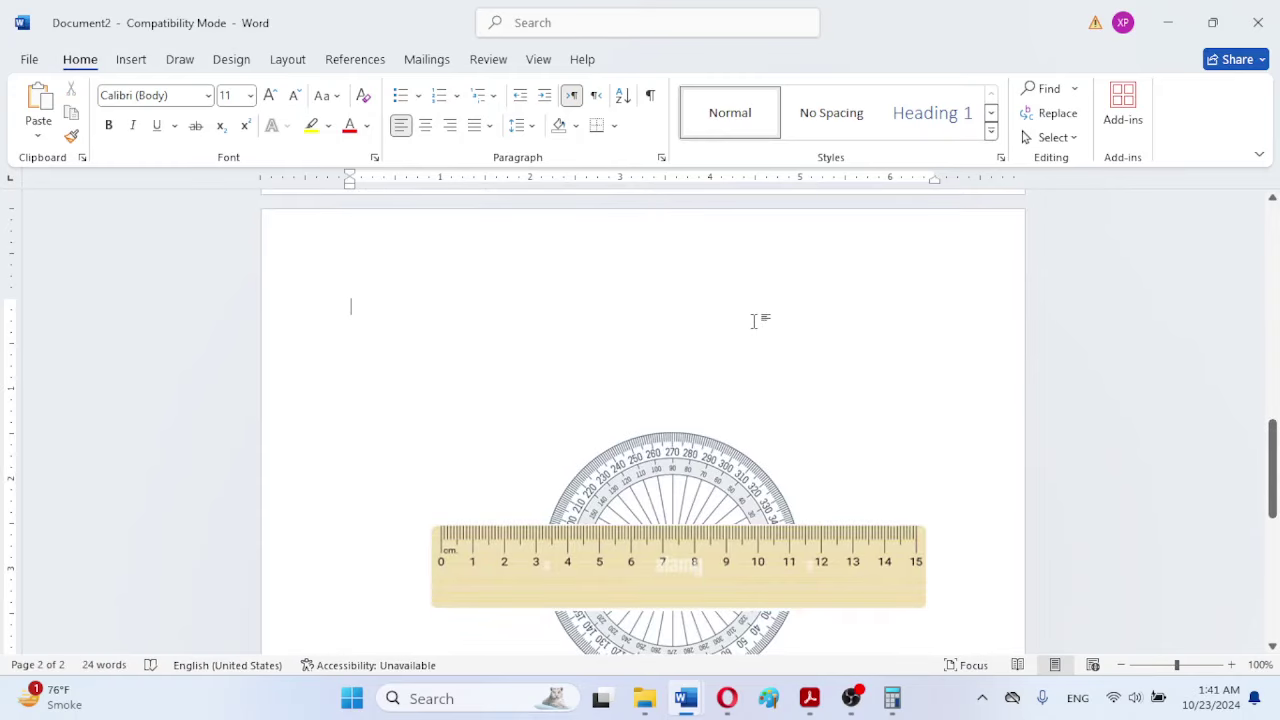
key("ctrl+v")
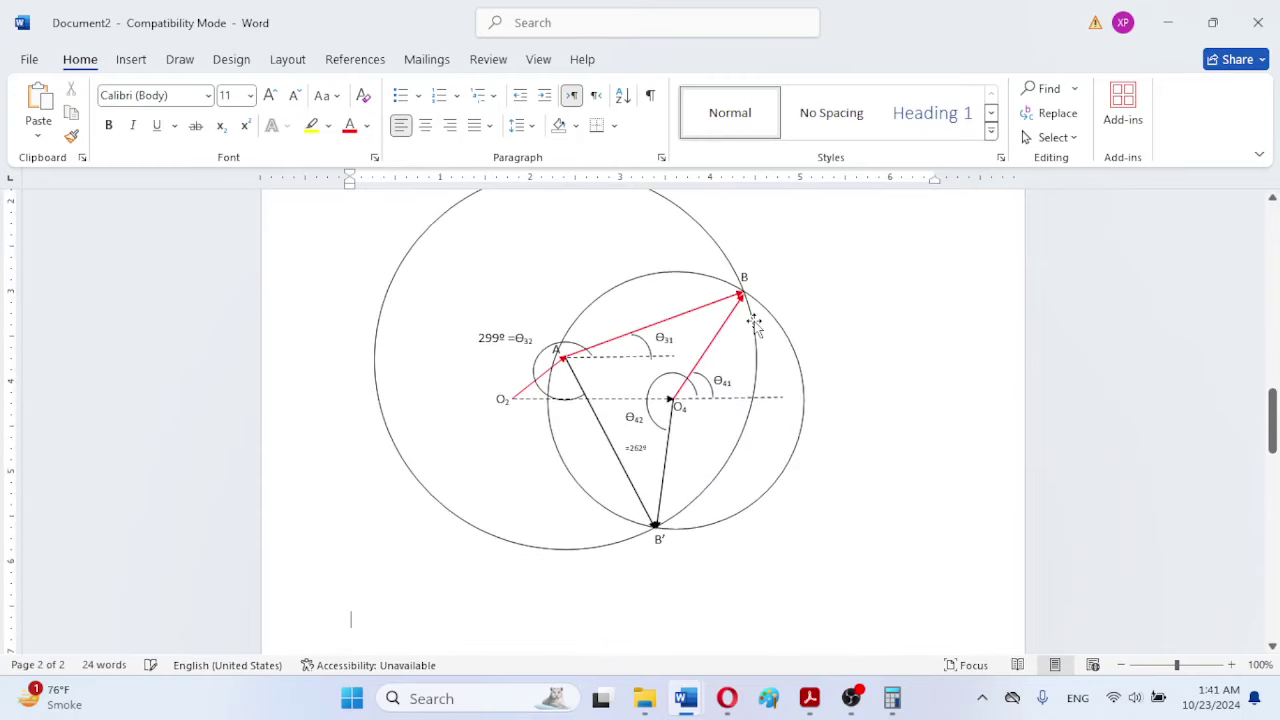
Step: Pick the Curved Arrow connector from the Insert Shapes gallery
left_click_drag(1274, 440, 1274, 420)
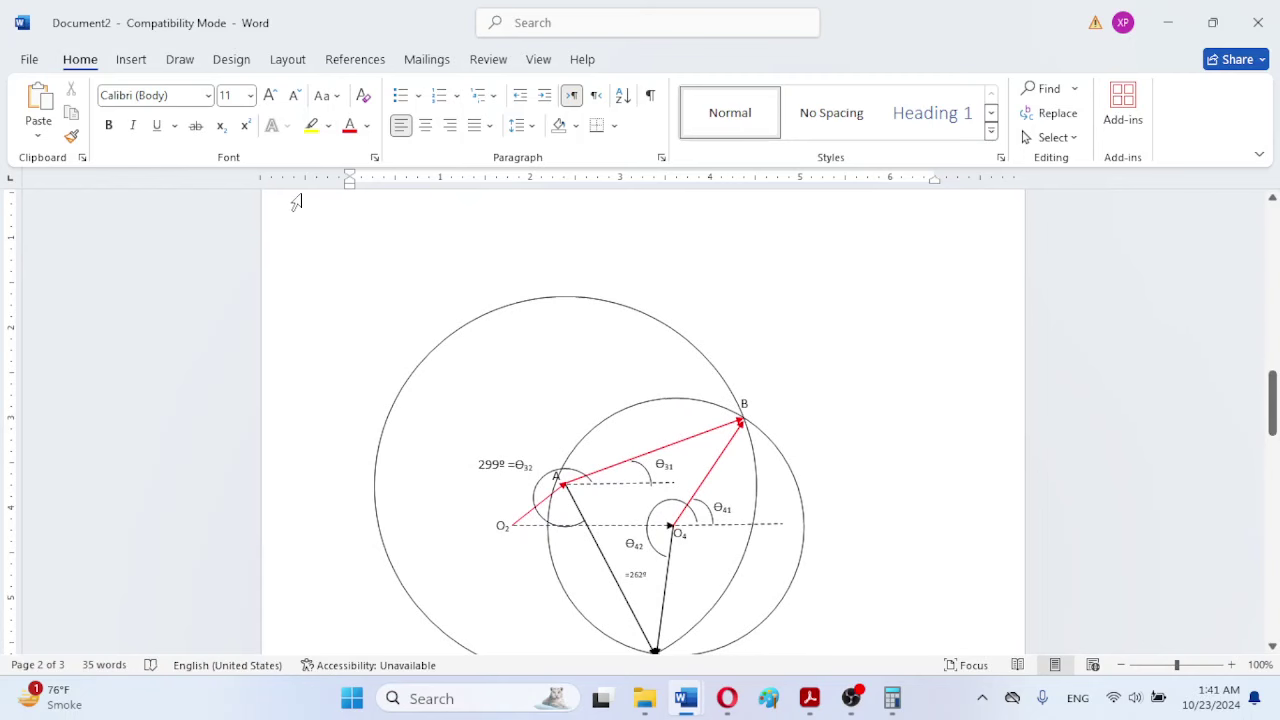
left_click(130, 62)
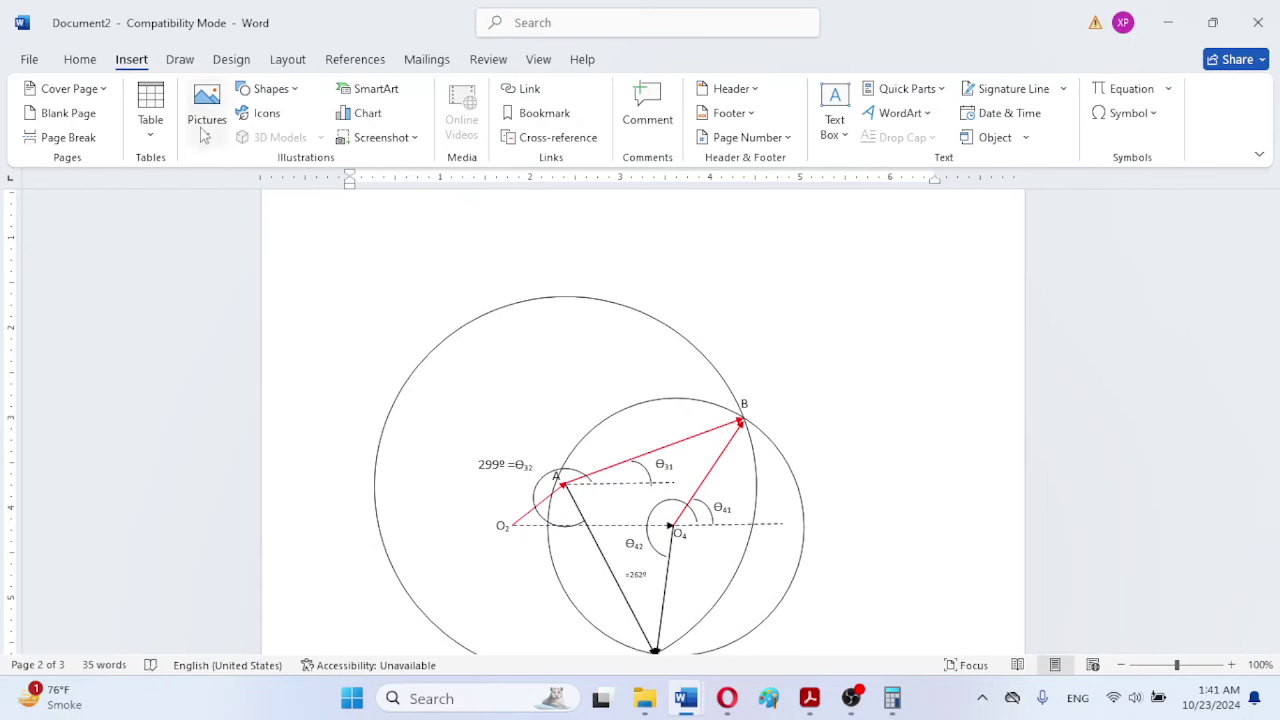
left_click(289, 90)
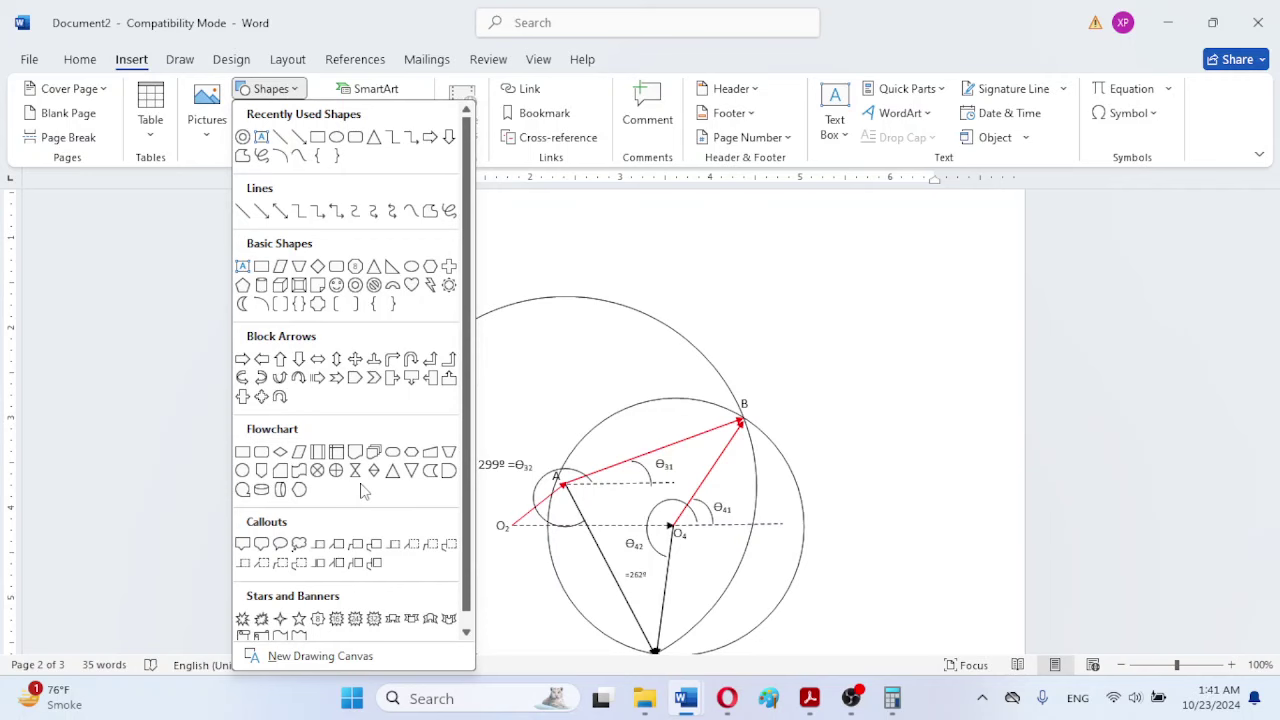
left_click(373, 212)
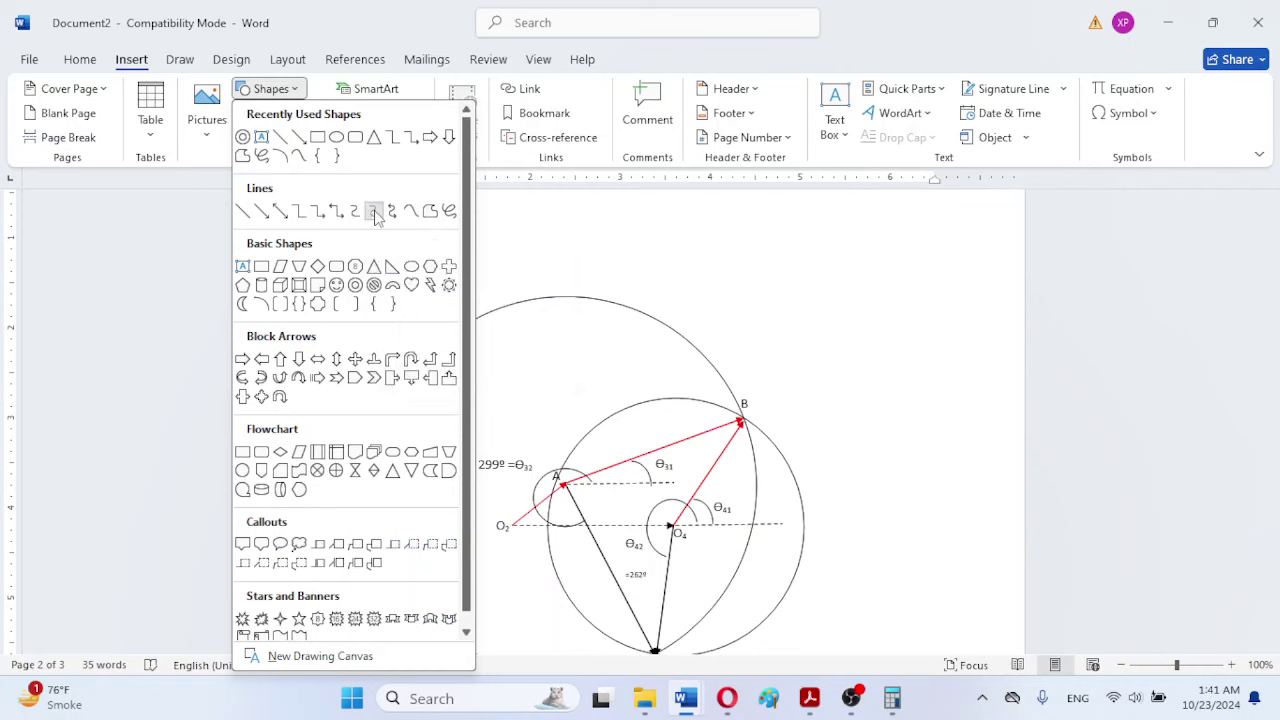
left_click(518, 500)
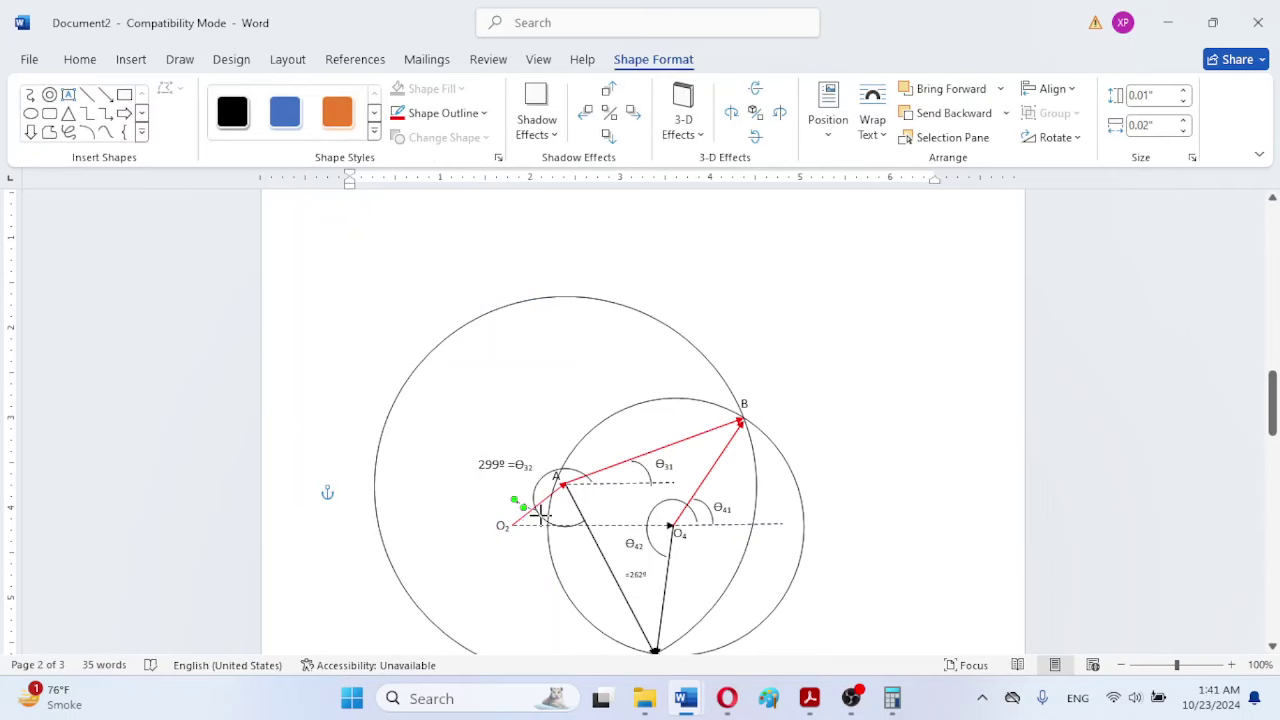
left_click_drag(523, 507, 499, 486)
left_click_drag(534, 513, 542, 522)
left_click_drag(539, 508, 535, 508)
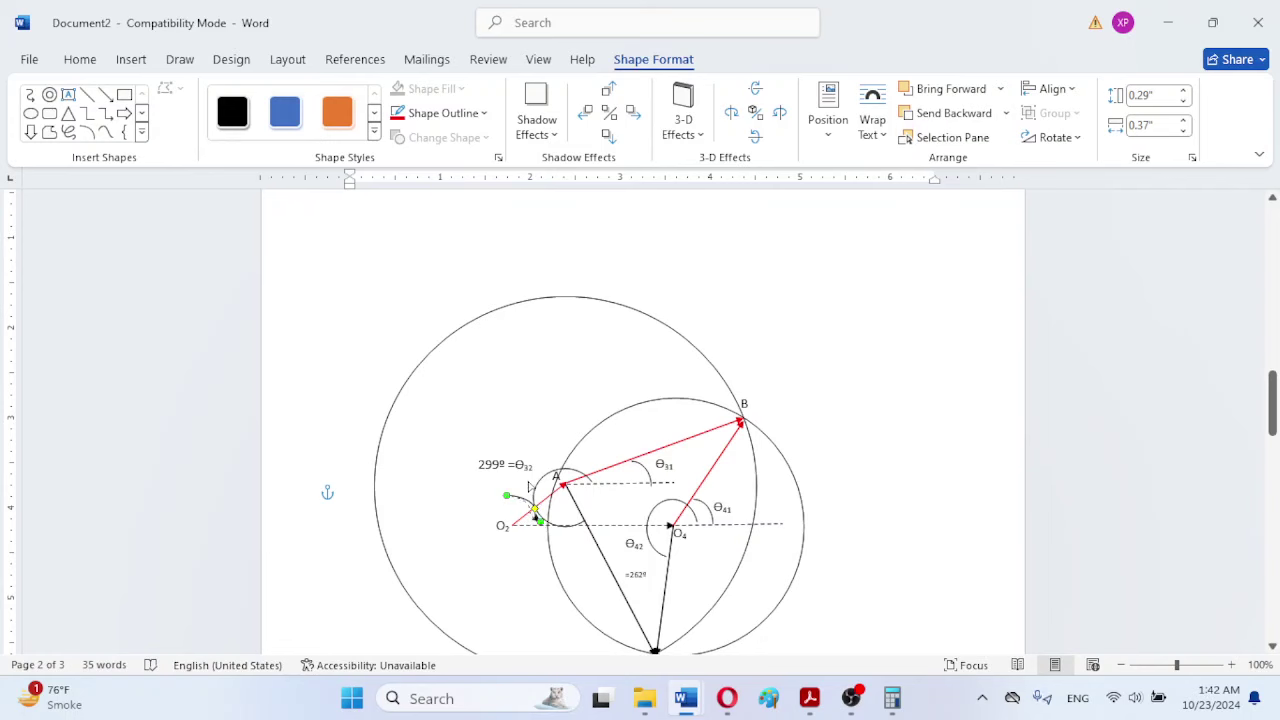
left_click(526, 577)
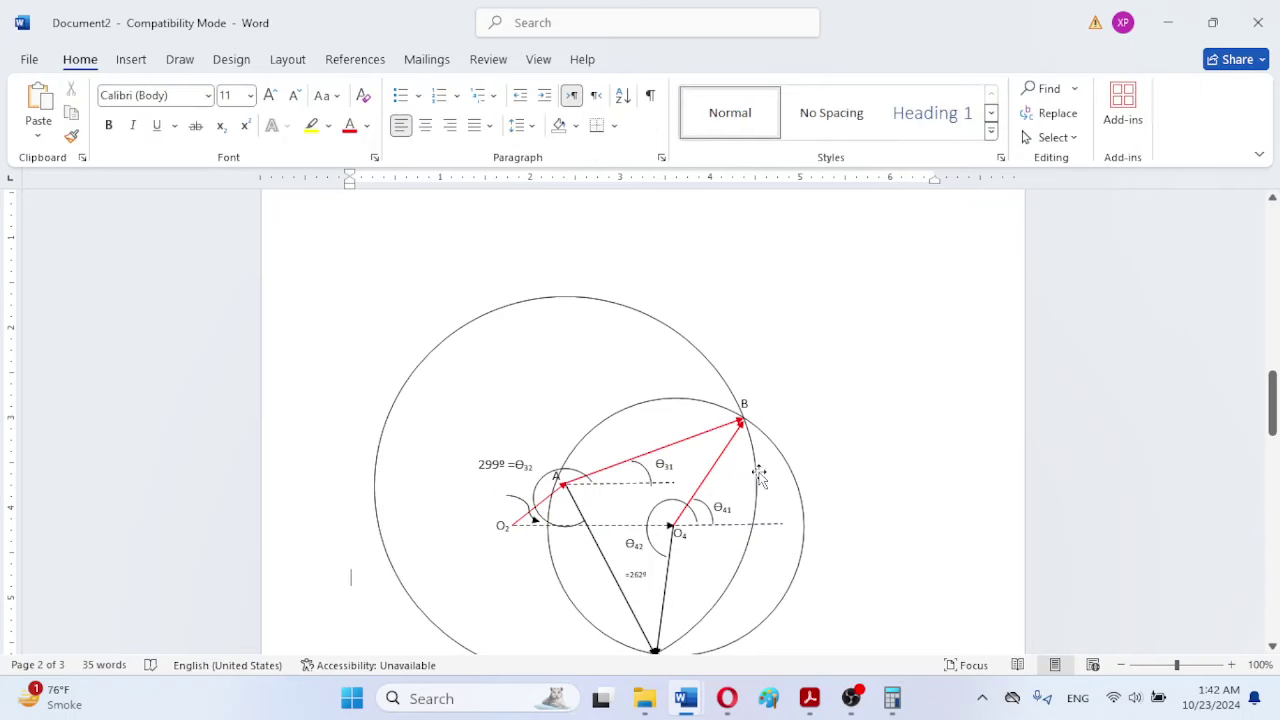
left_click(522, 500)
key("Delete")
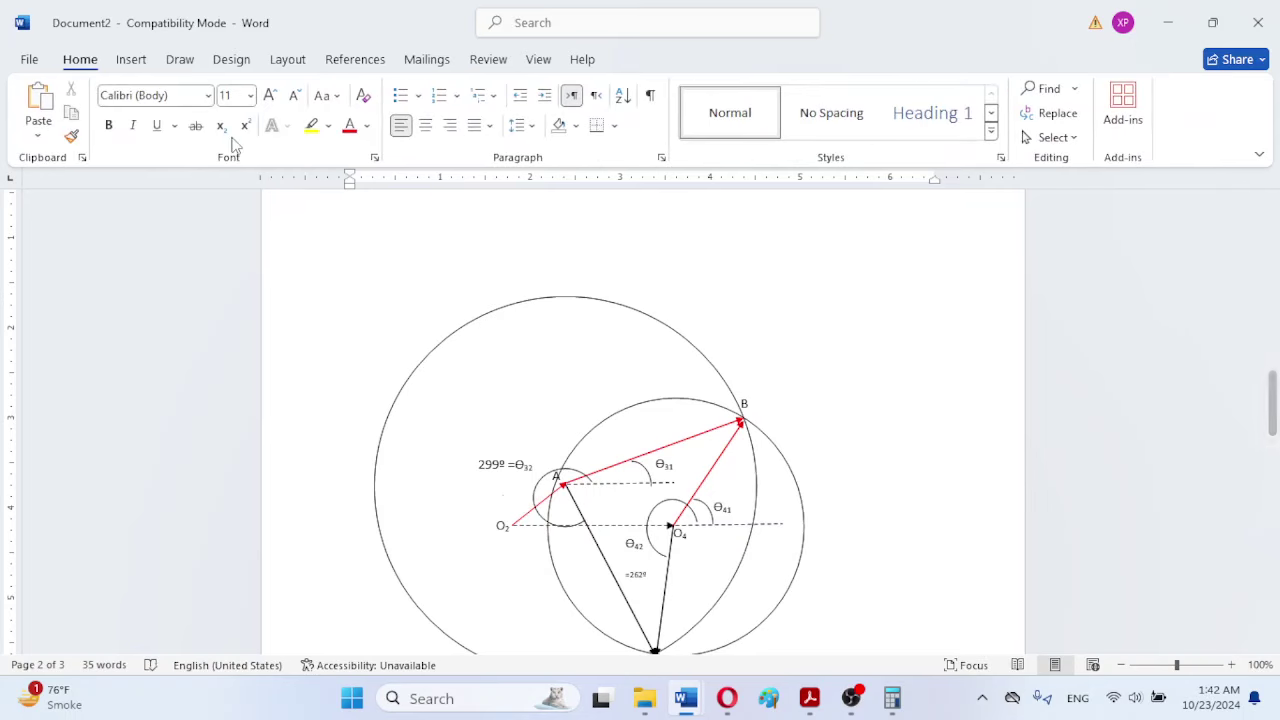
left_click(129, 60)
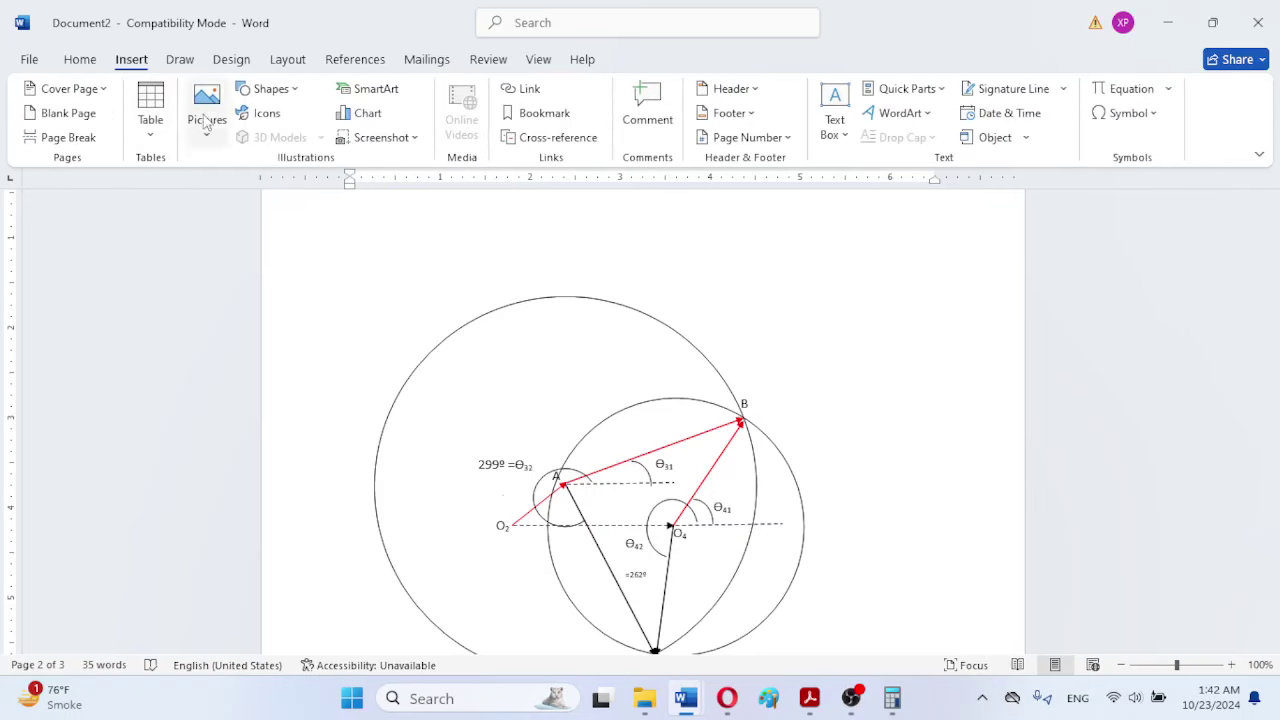
left_click(261, 93)
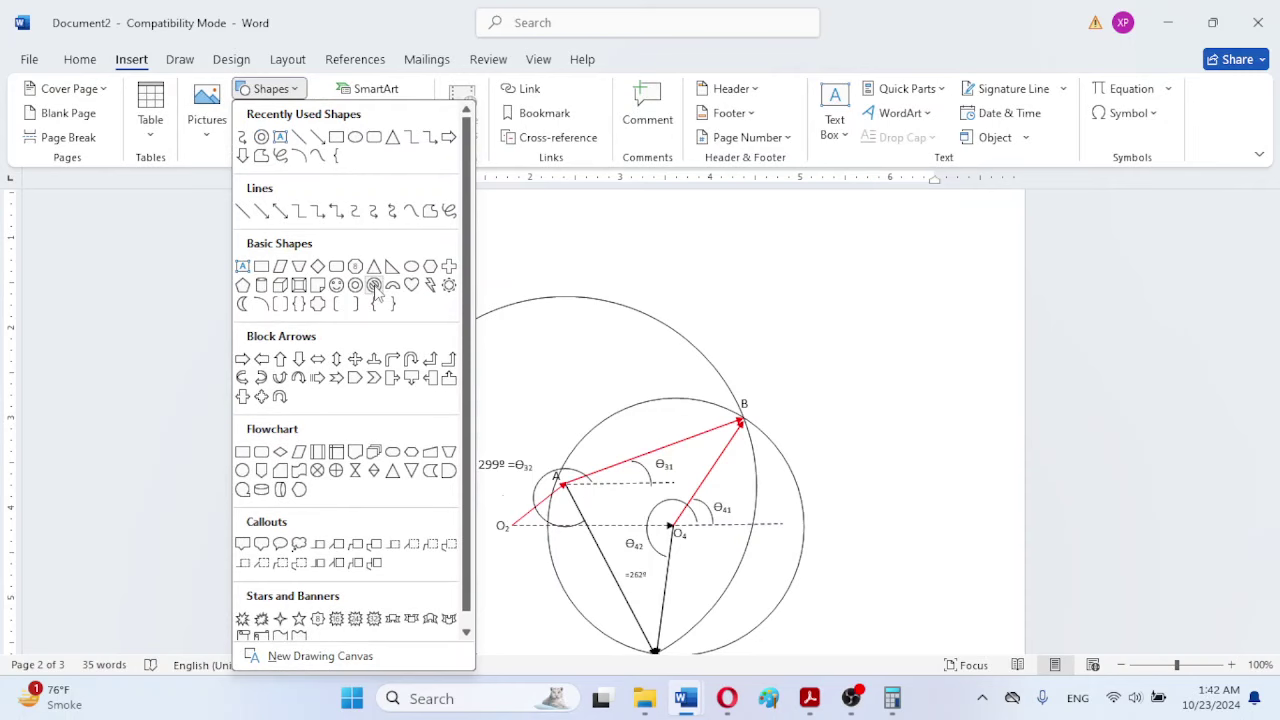
left_click(259, 378)
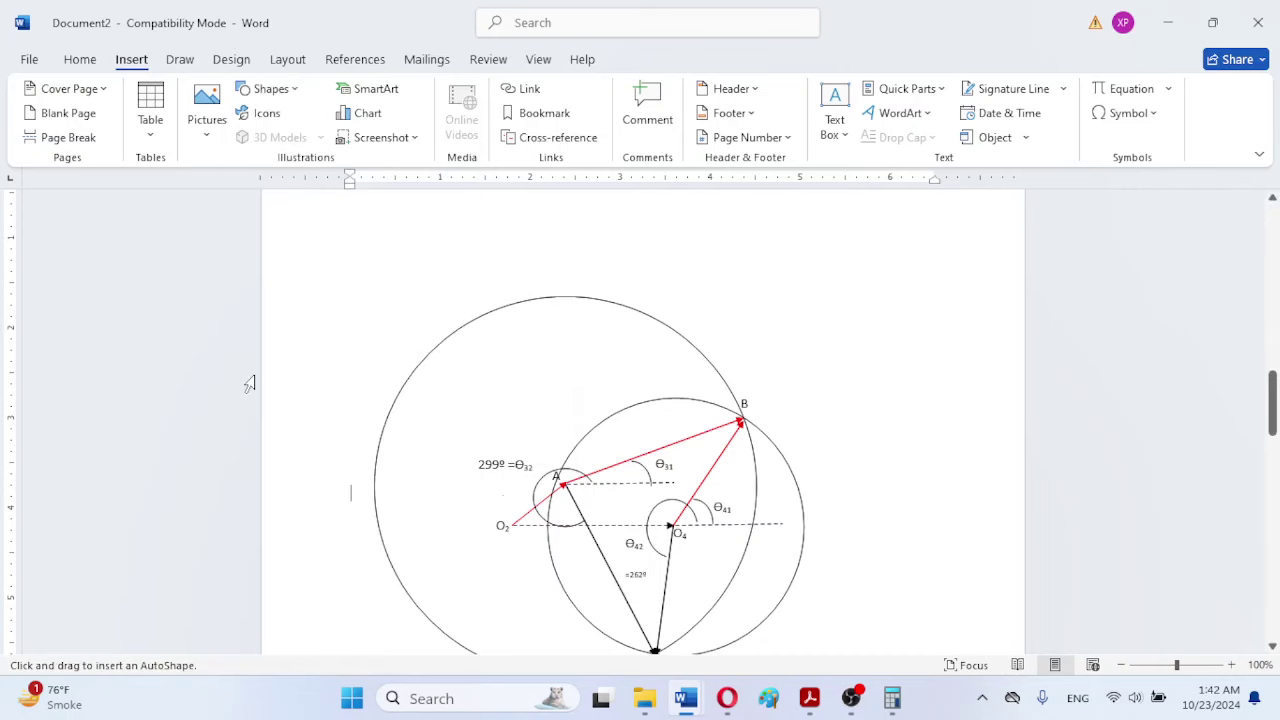
left_click_drag(512, 500, 490, 515)
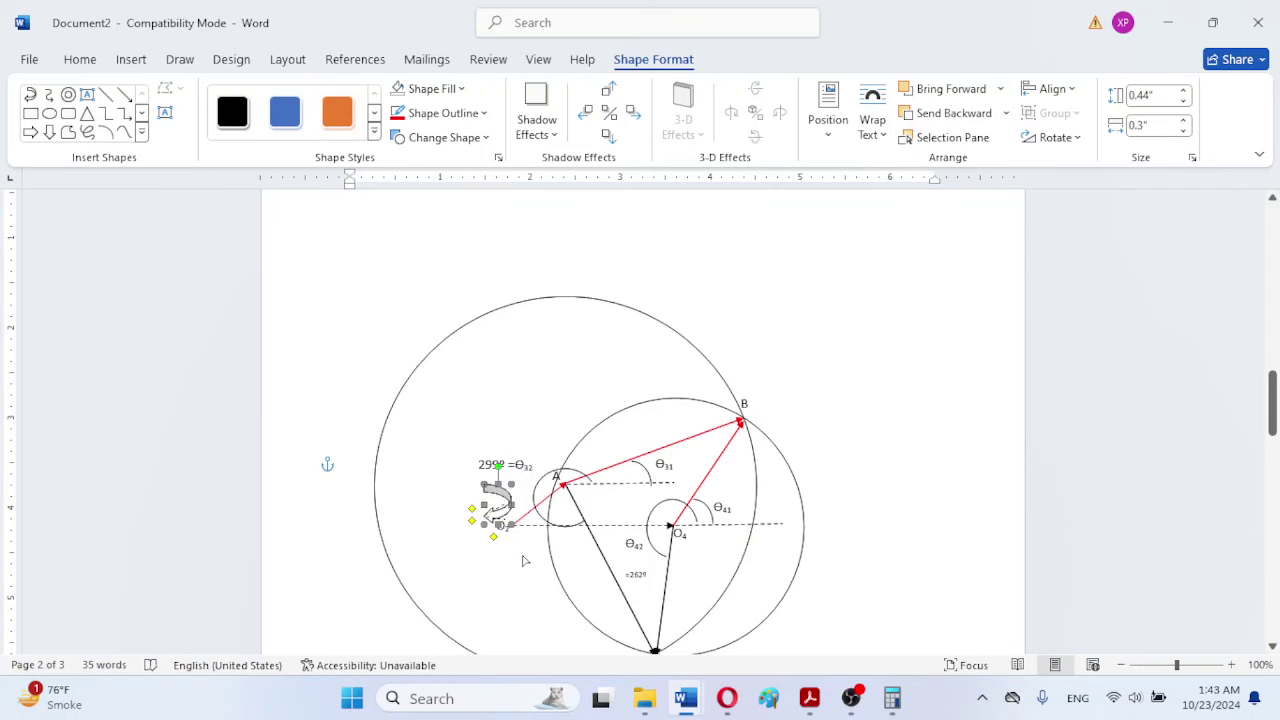
key("ctrl+z")
key("ctrl+z")
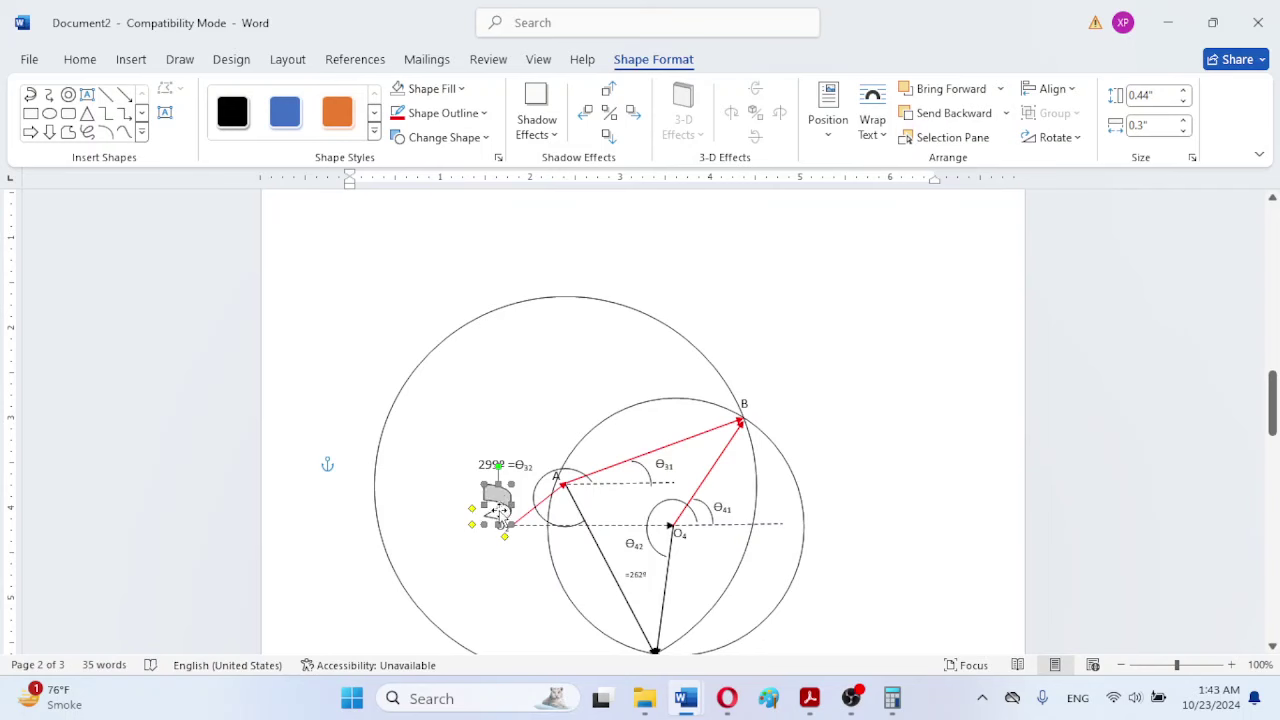
key("ctrl+z")
left_click_drag(491, 533, 488, 536)
key("ctrl+z")
key("ctrl+z")
key("ctrl+z")
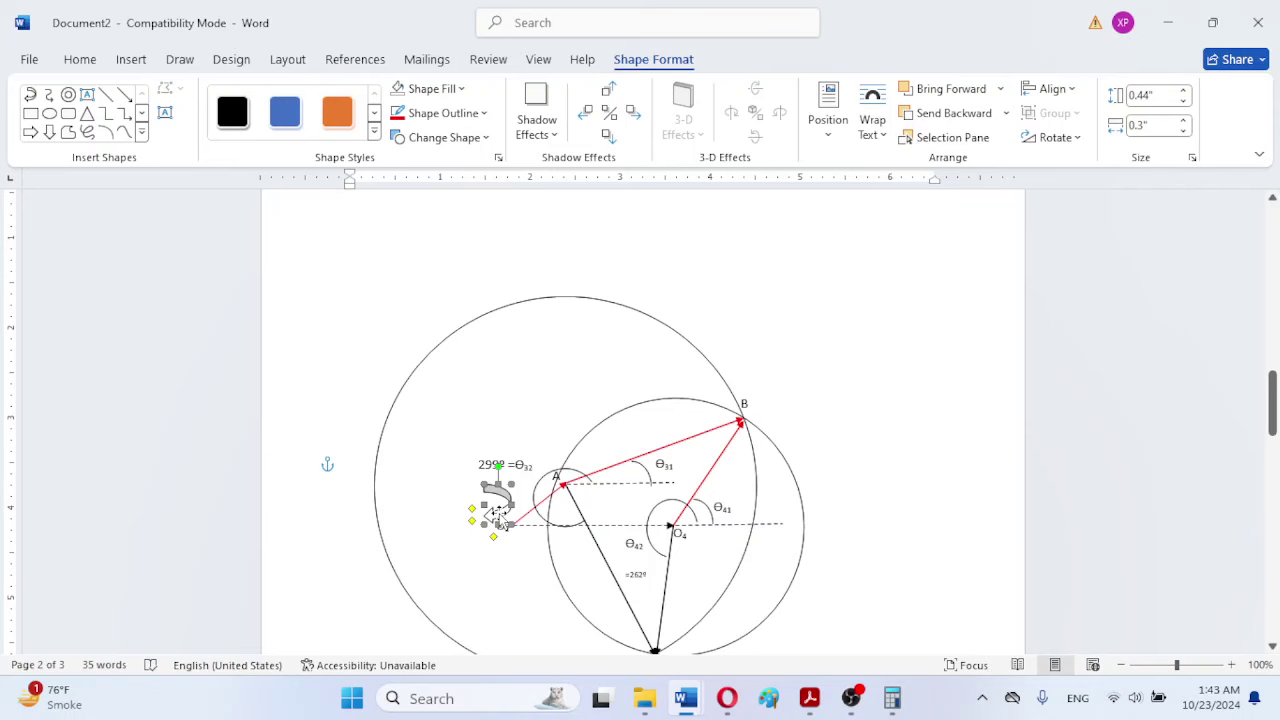
key("Delete")
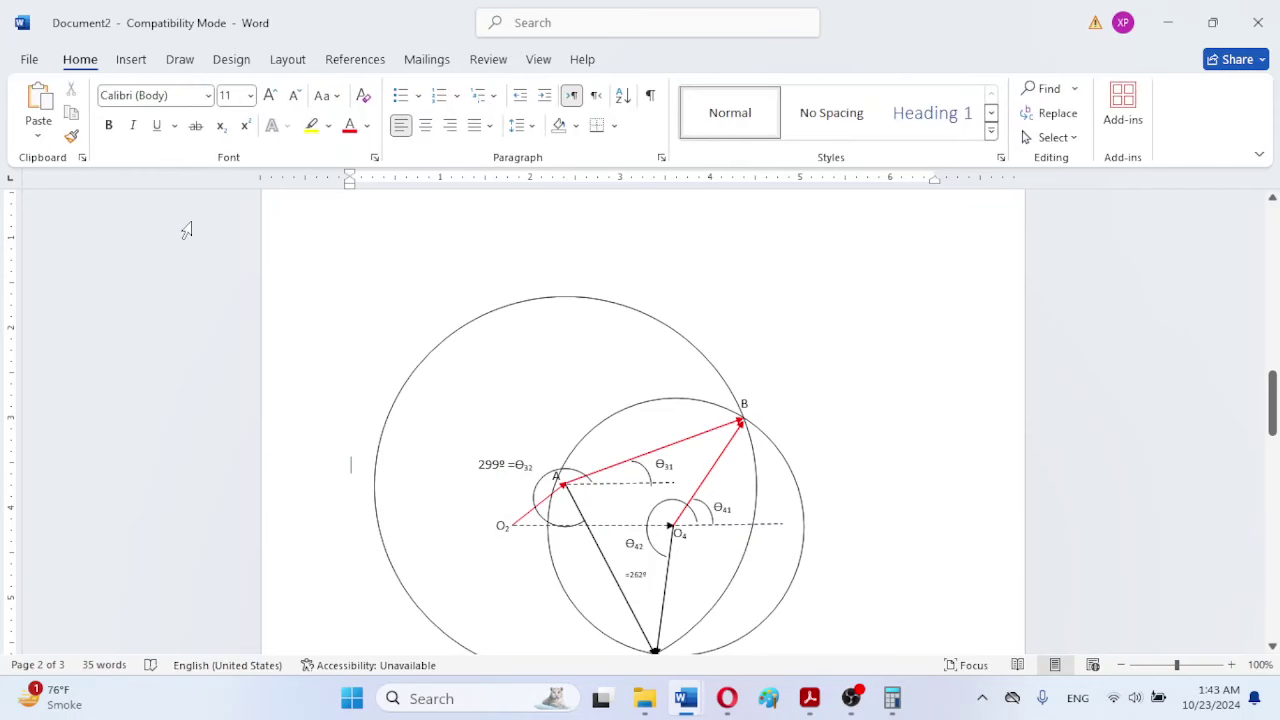
Step: Draw a small angle arc around pivot O2
left_click(145, 64)
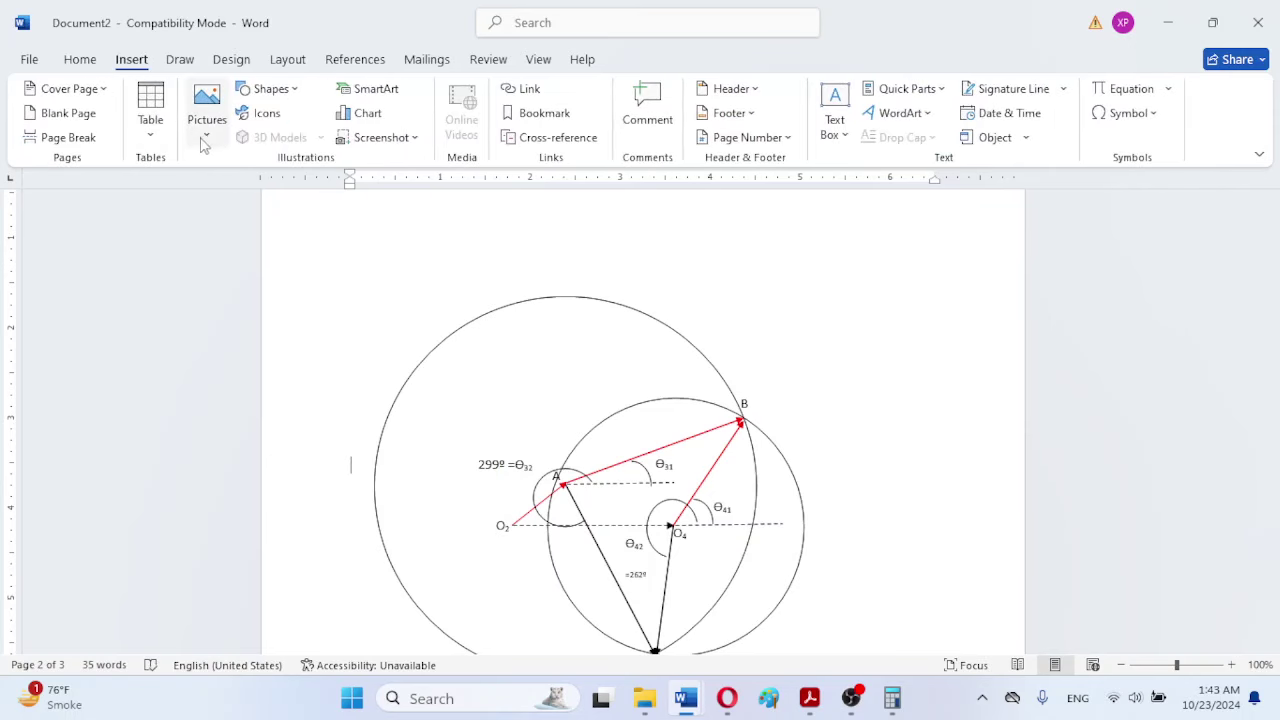
left_click(292, 90)
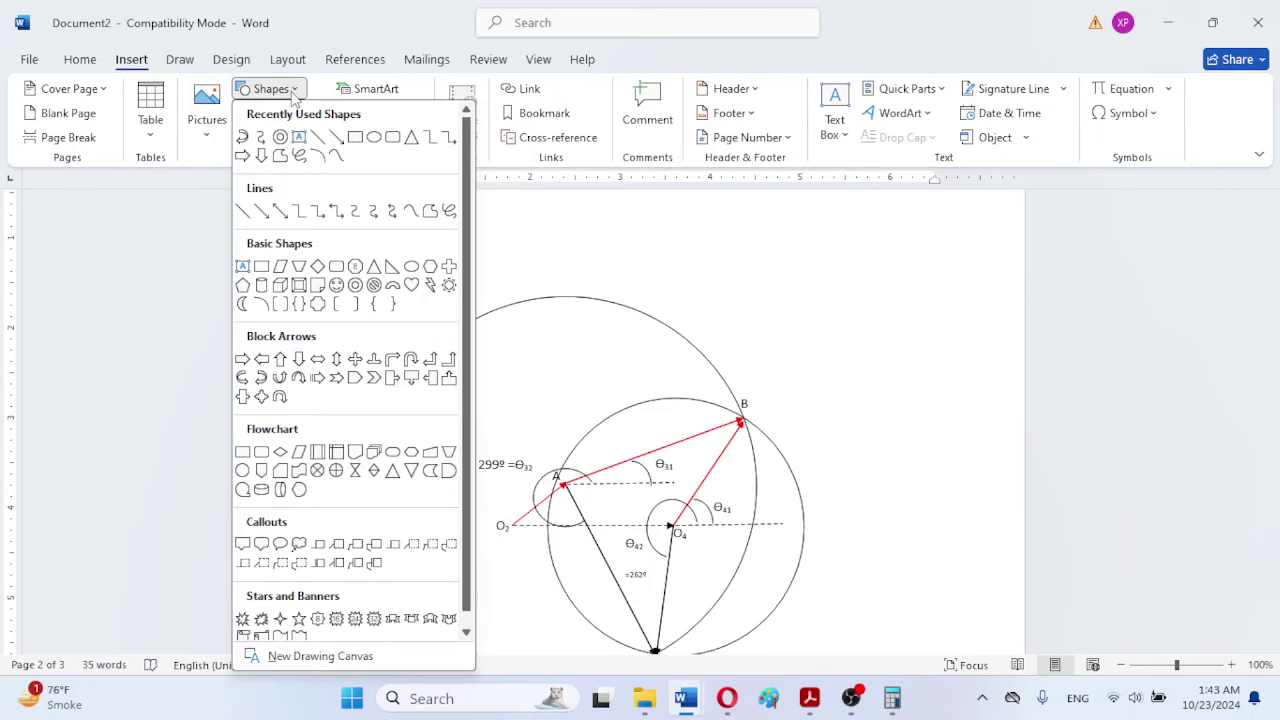
left_click(318, 157)
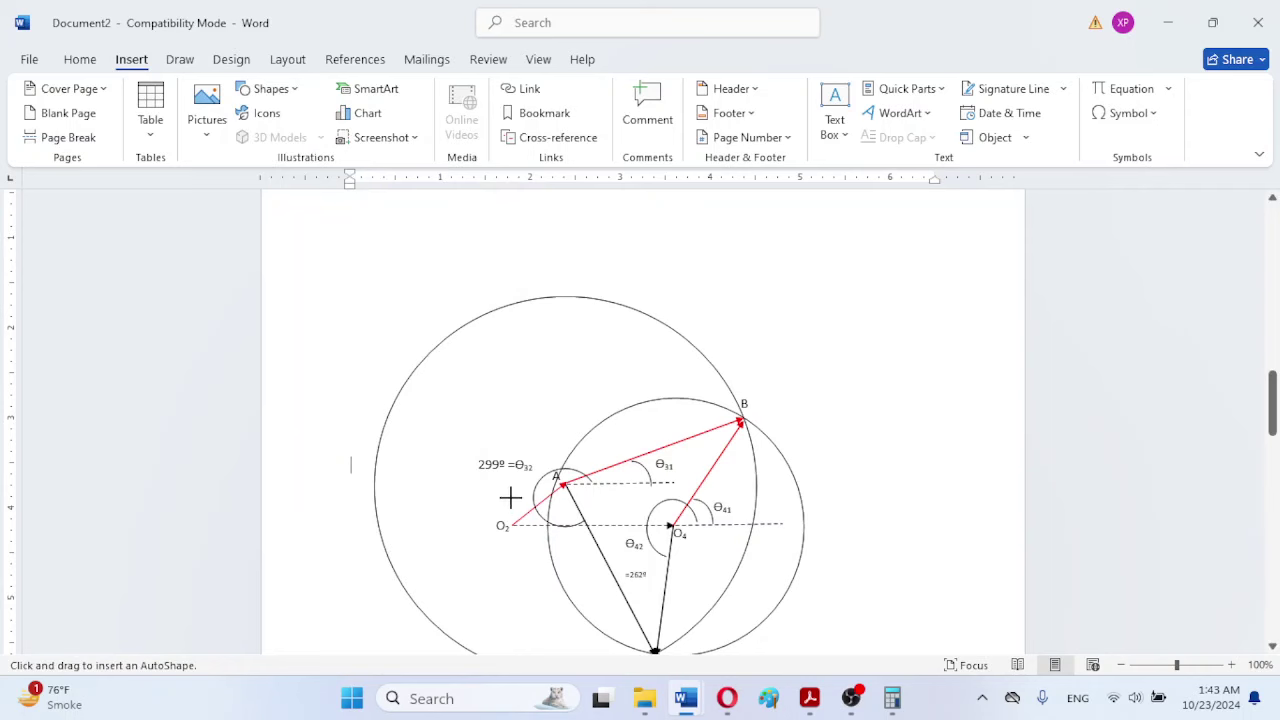
left_click_drag(510, 497, 534, 520)
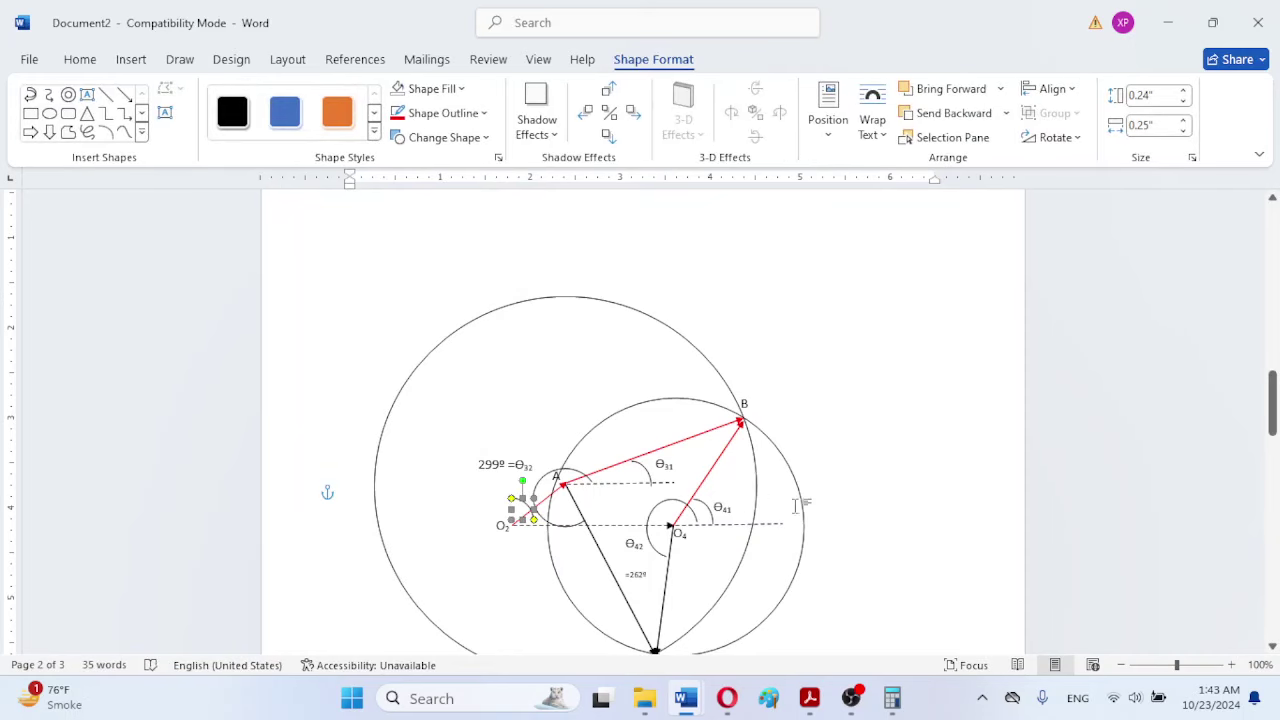
left_click(860, 497)
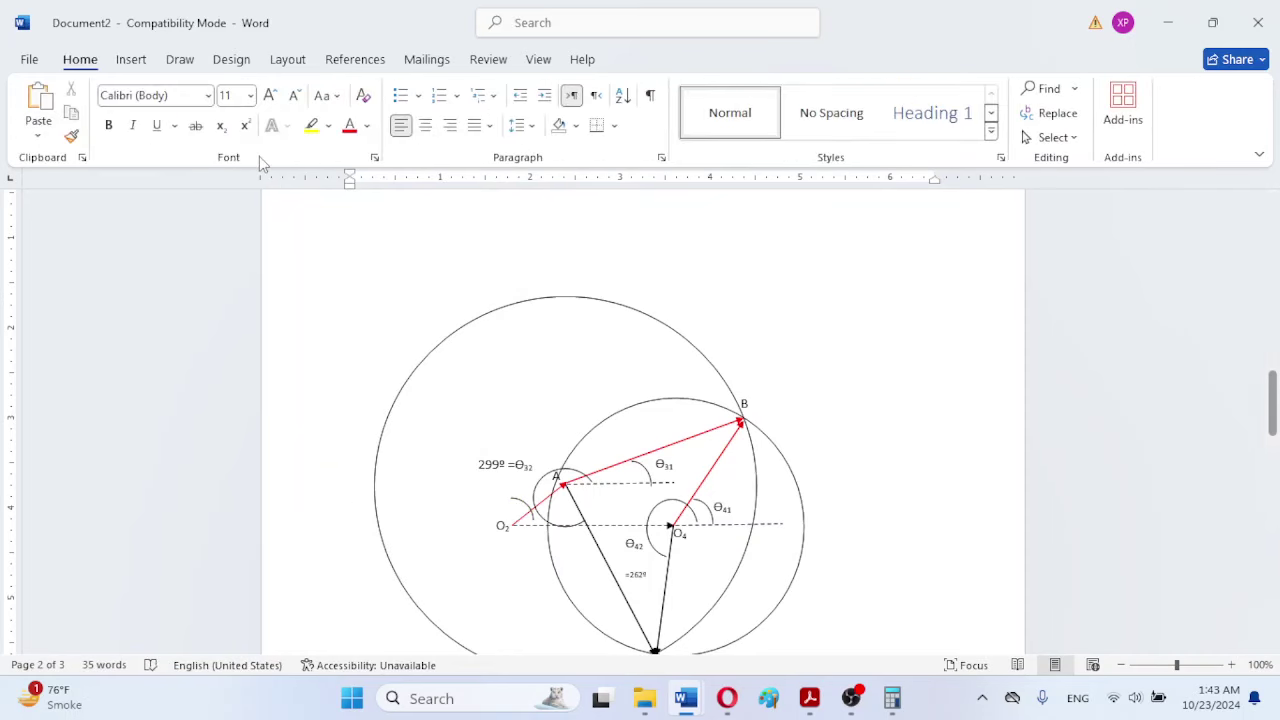
Step: Draw a tiny straight line at the arc near O2
left_click(132, 60)
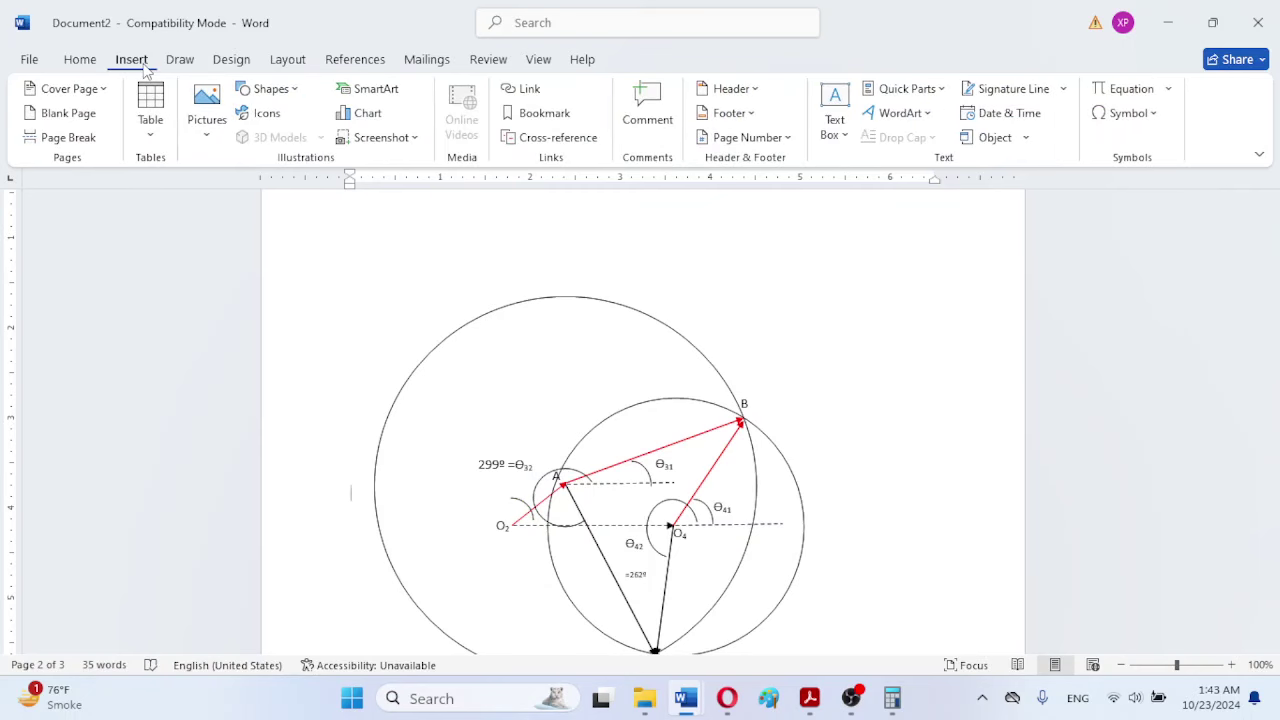
left_click(290, 90)
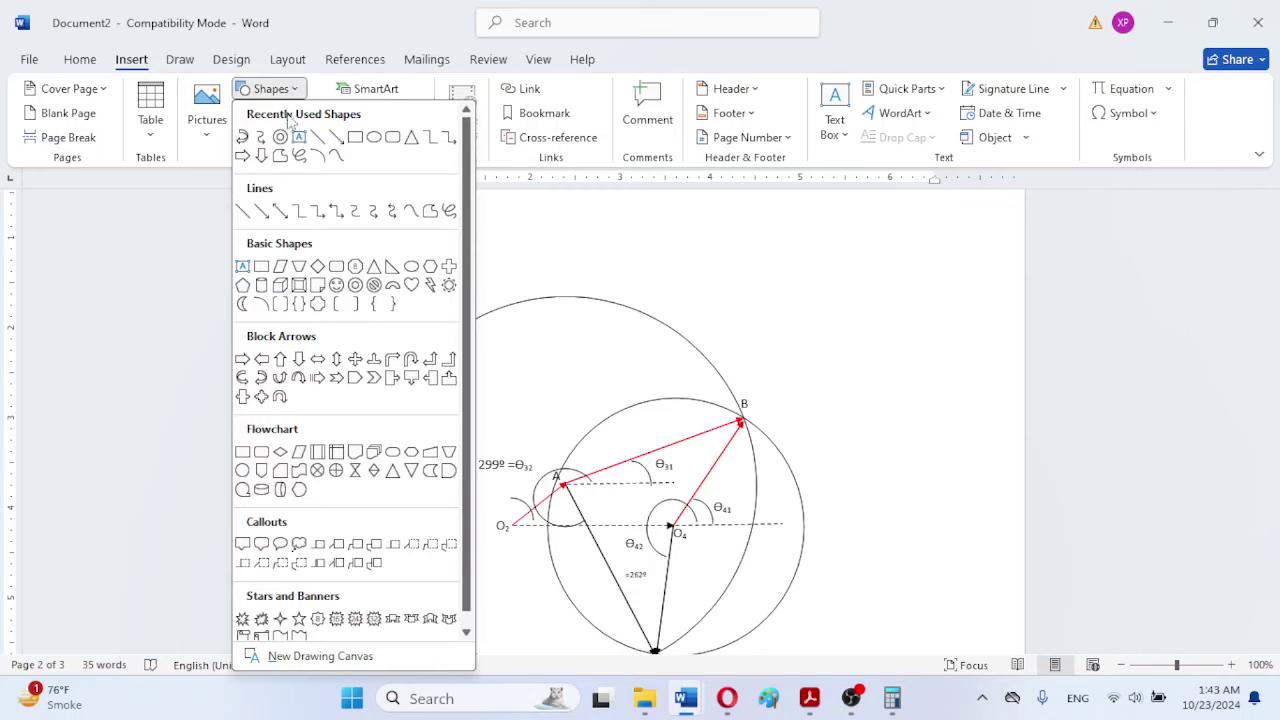
left_click(241, 212)
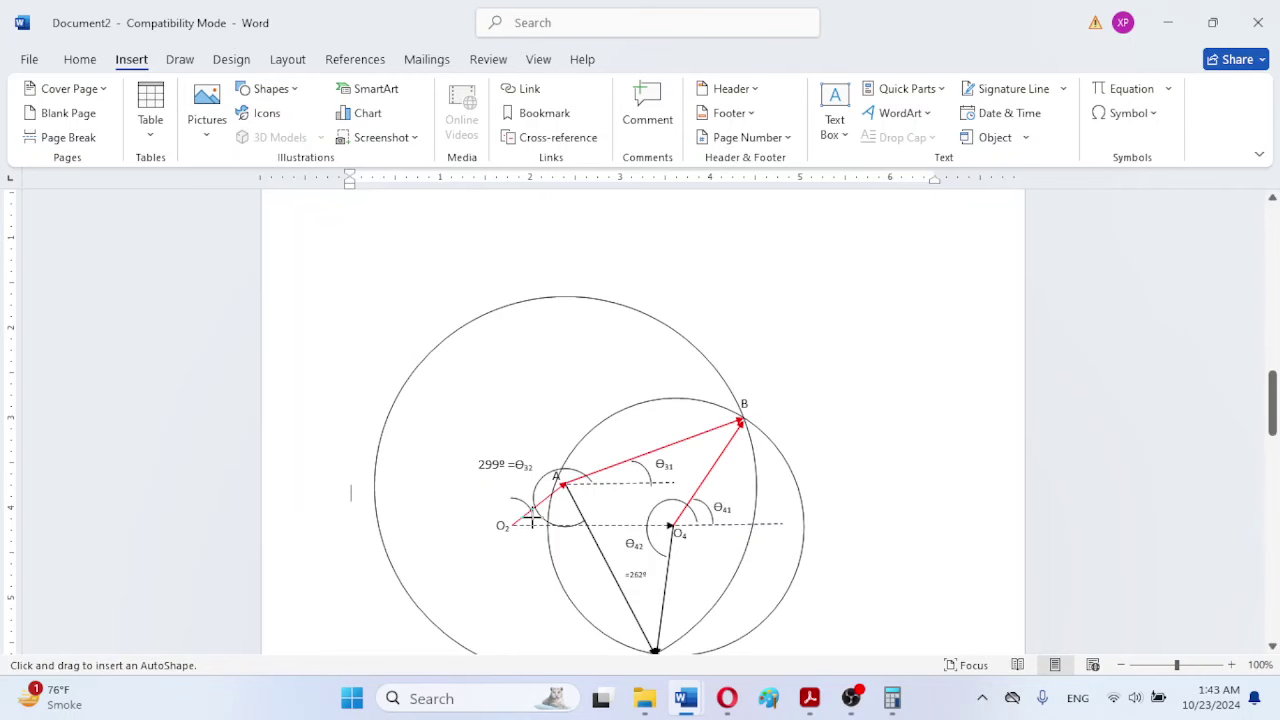
left_click_drag(533, 520, 528, 513)
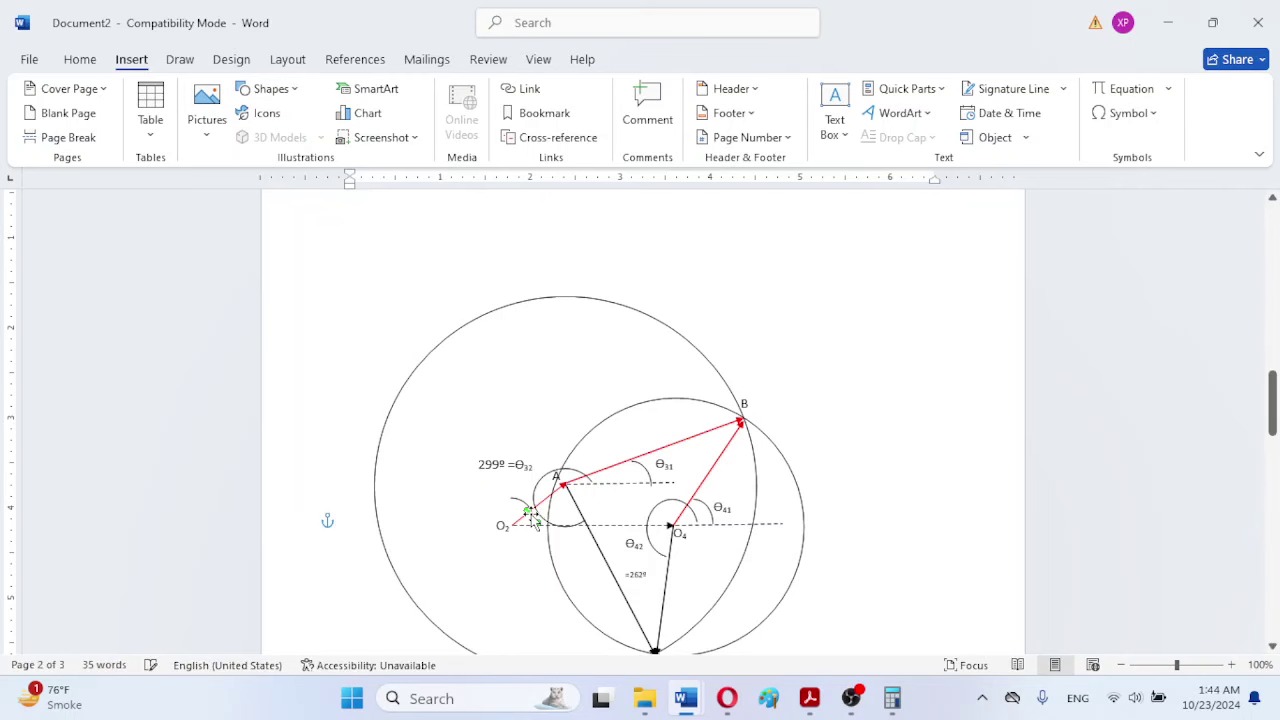
left_click(540, 578)
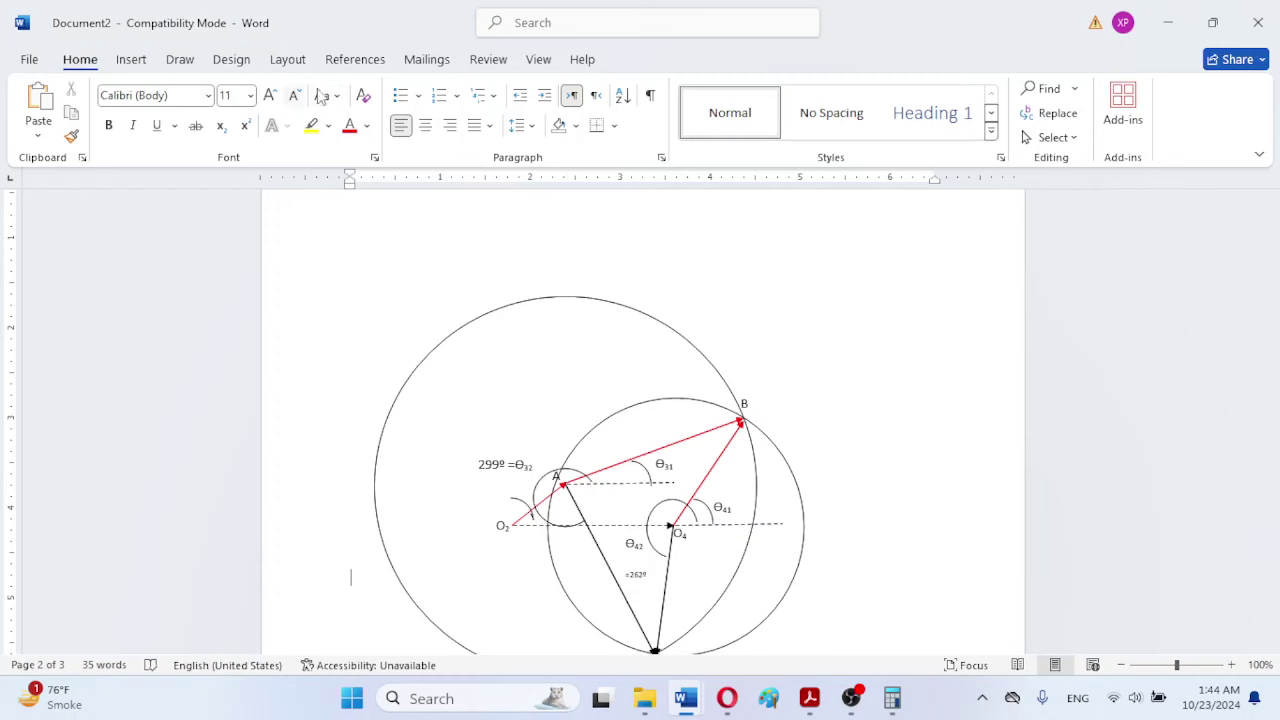
Step: Draw a short arrowhead line near pivot O2, 0.06" by 0.02"
left_click(135, 60)
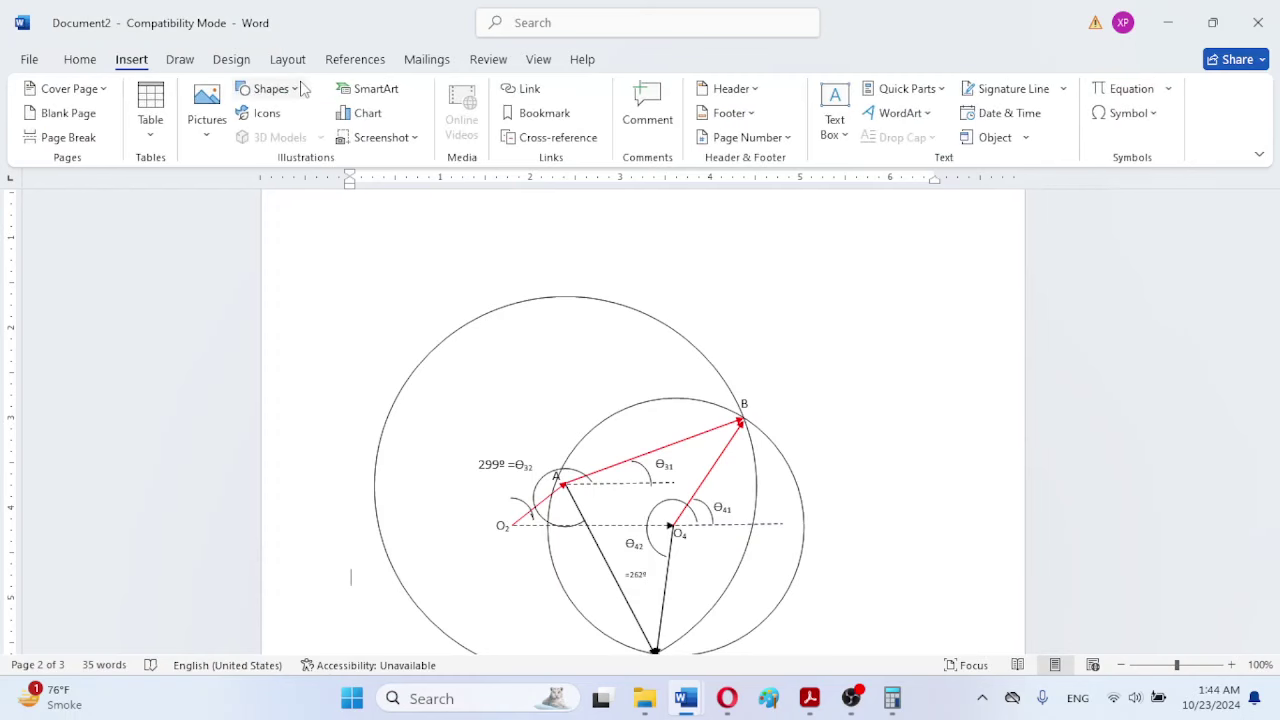
left_click(270, 88)
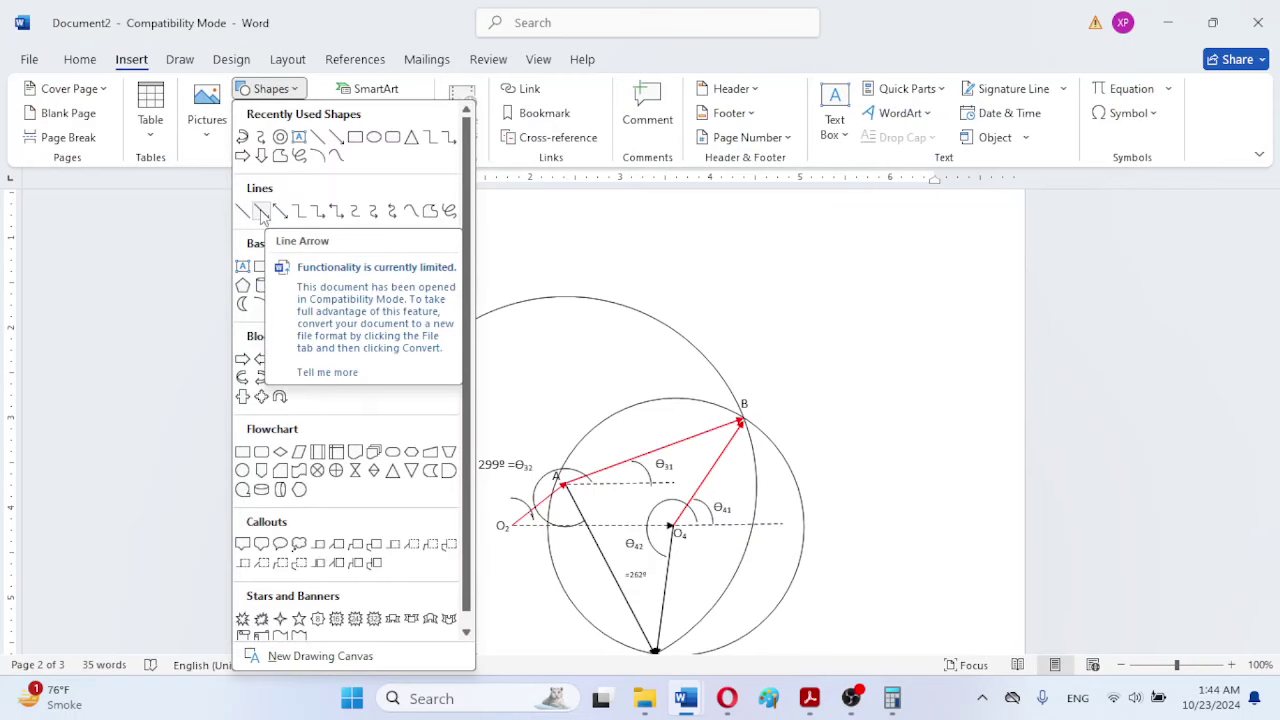
left_click(249, 214)
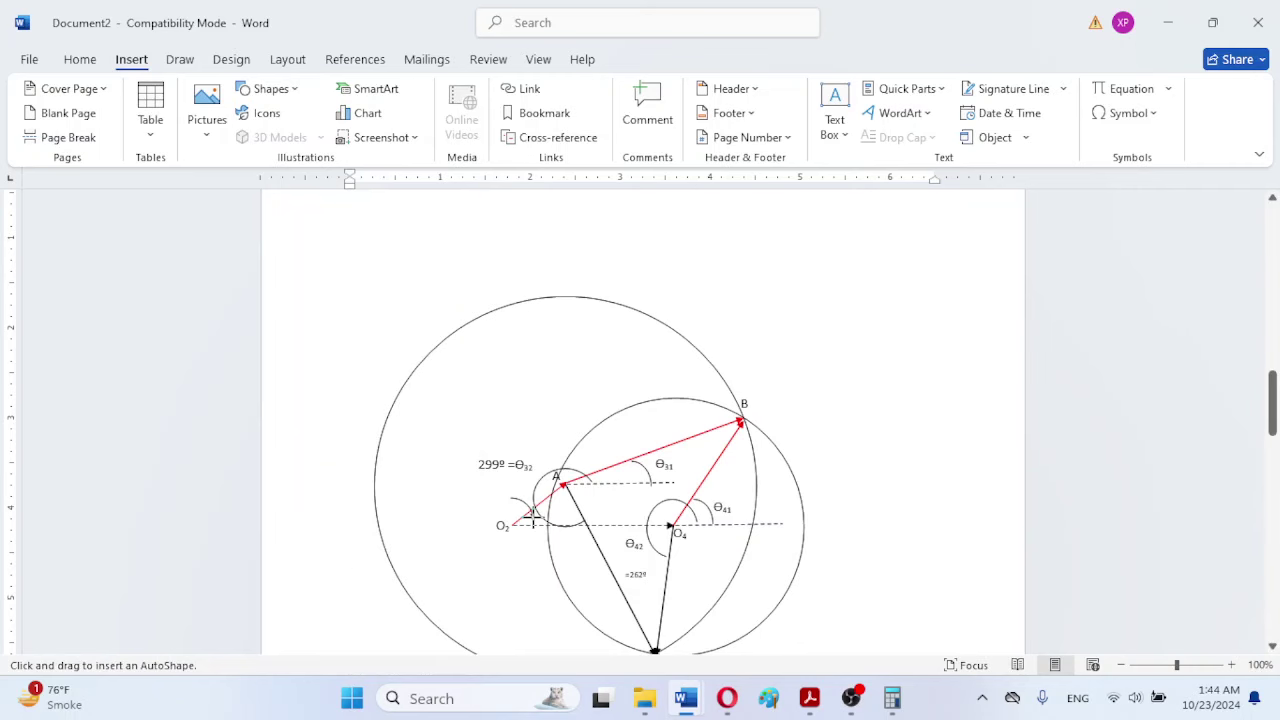
left_click_drag(538, 508, 530, 521)
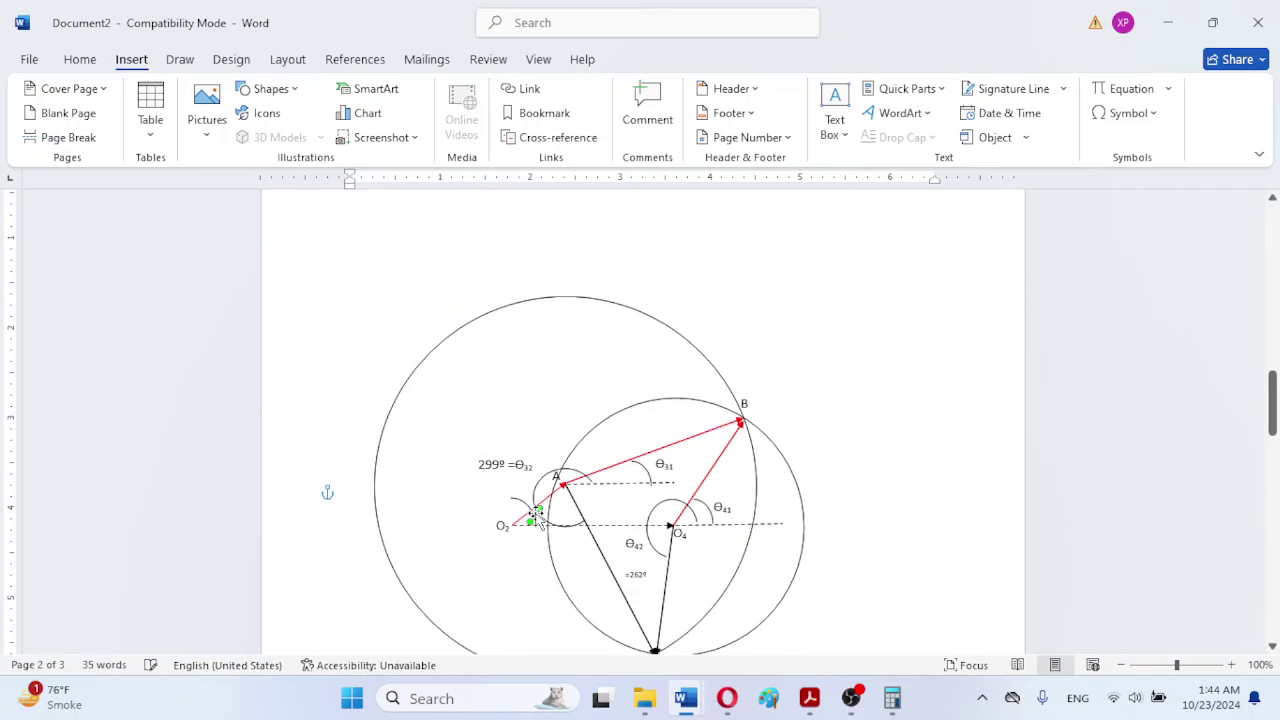
left_click(908, 460)
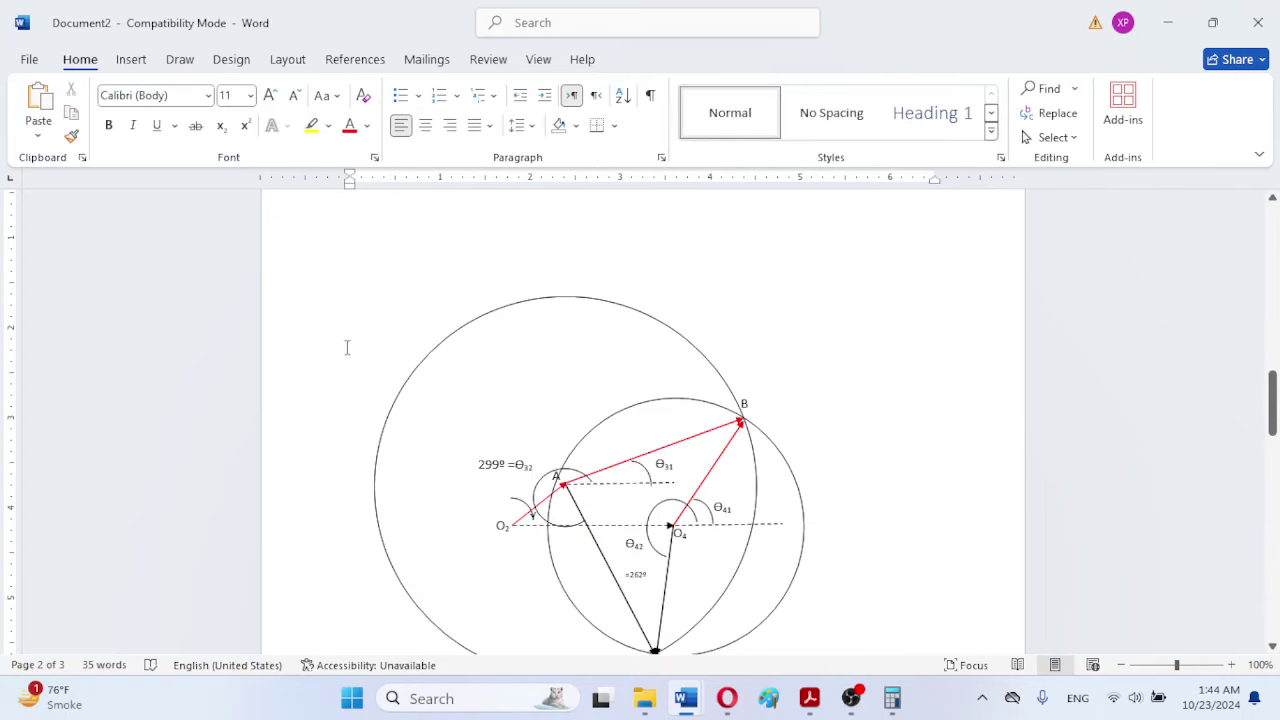
Step: Duplicate the 299º =Θ32 label and move the copy down toward O2
left_click(493, 459)
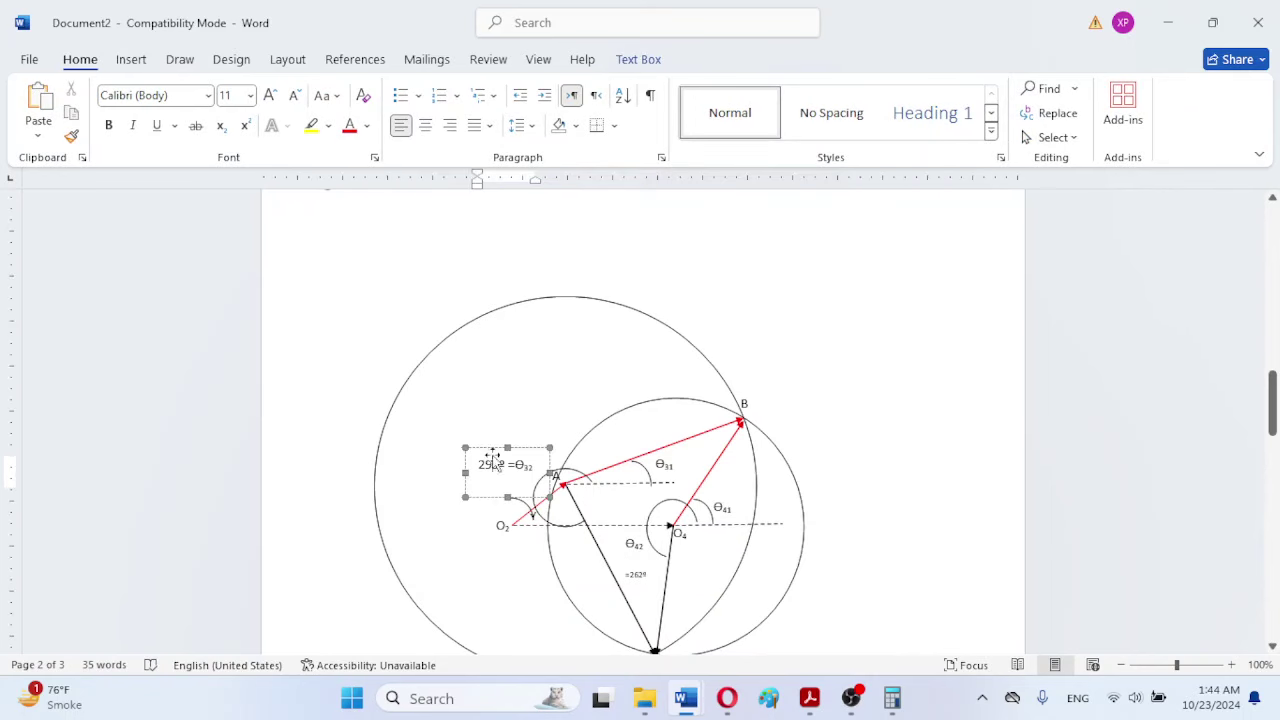
left_click(494, 450)
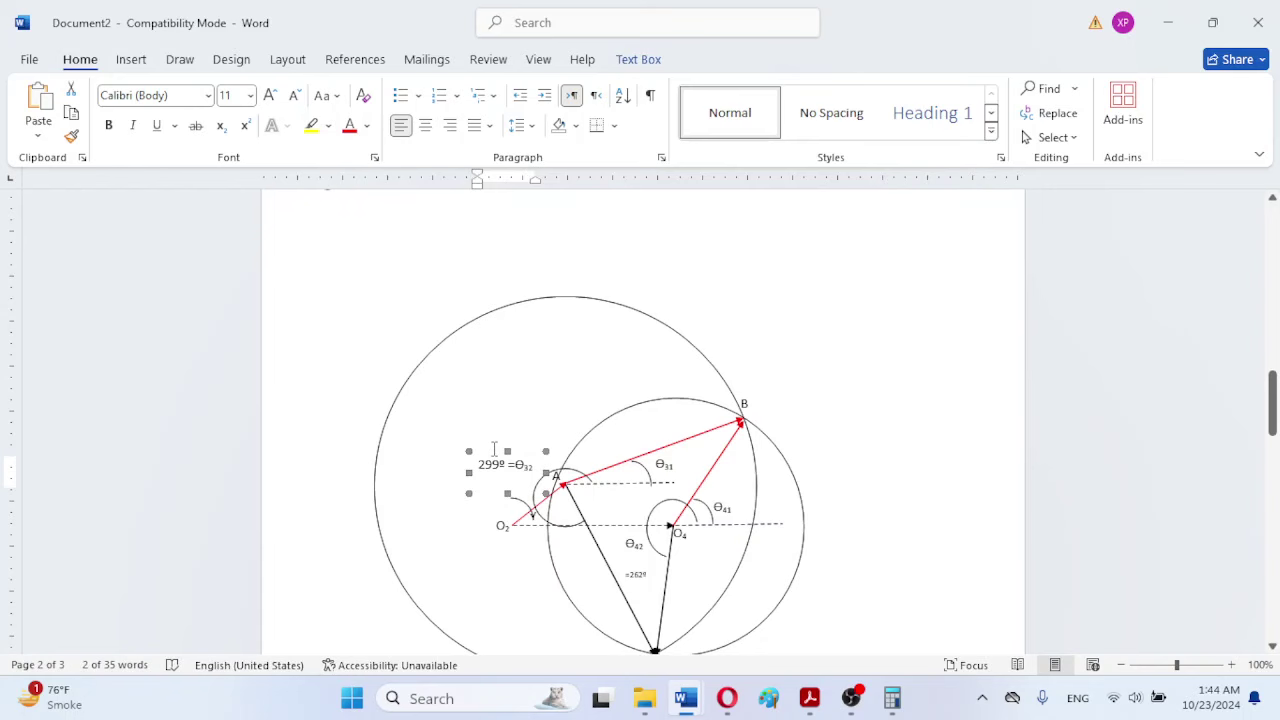
left_click(491, 418)
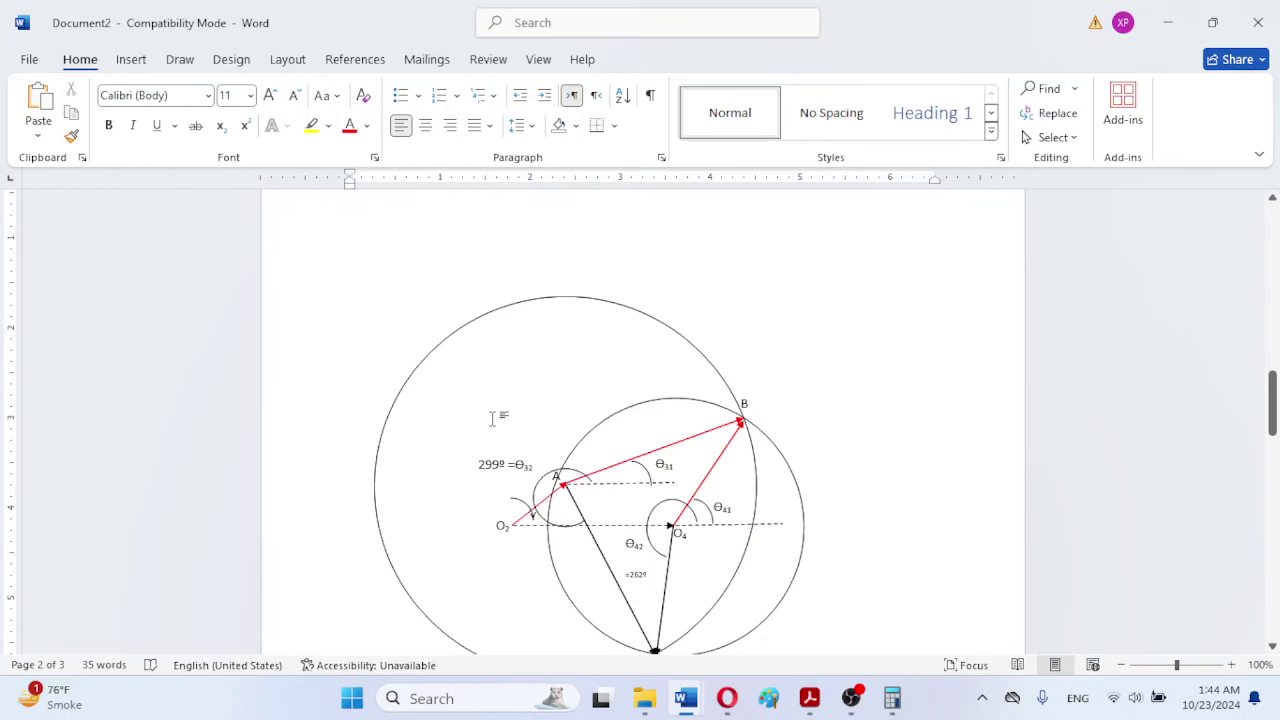
key("ctrl+v")
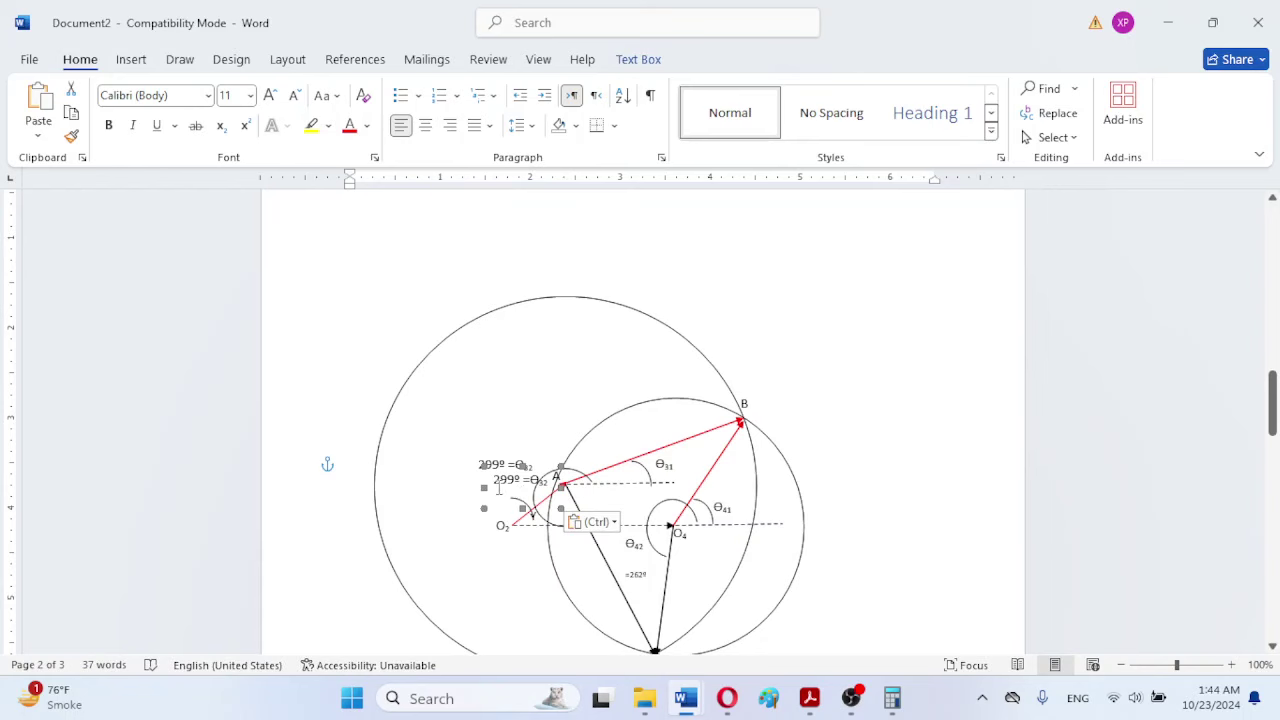
left_click(491, 490)
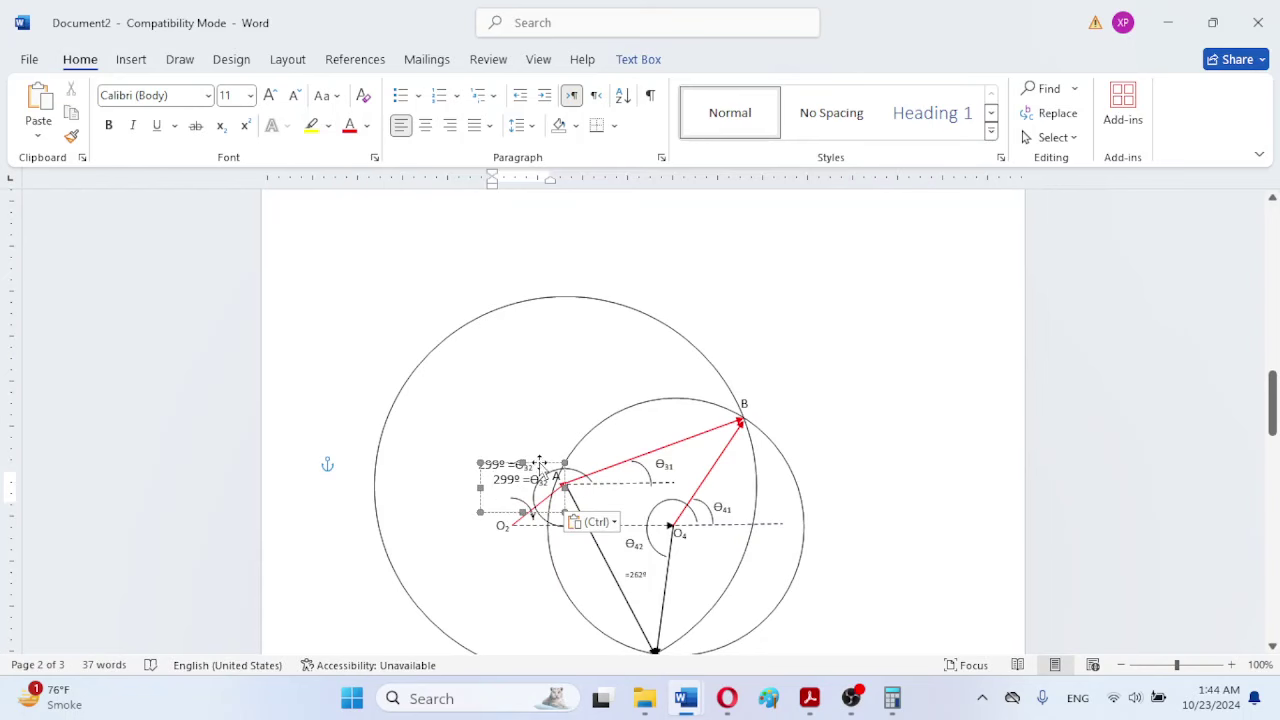
left_click_drag(514, 477, 489, 511)
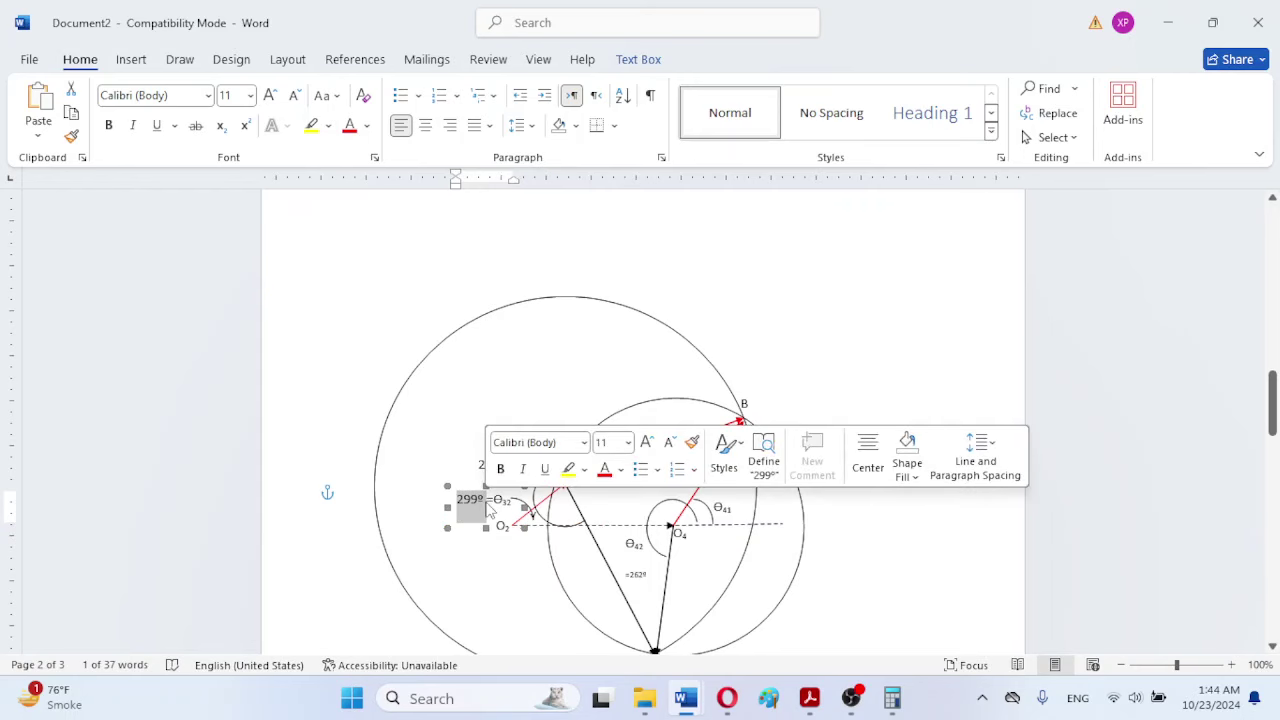
Step: Replace the copied label's text with ω2, keeping the ω lowercase
left_click(131, 59)
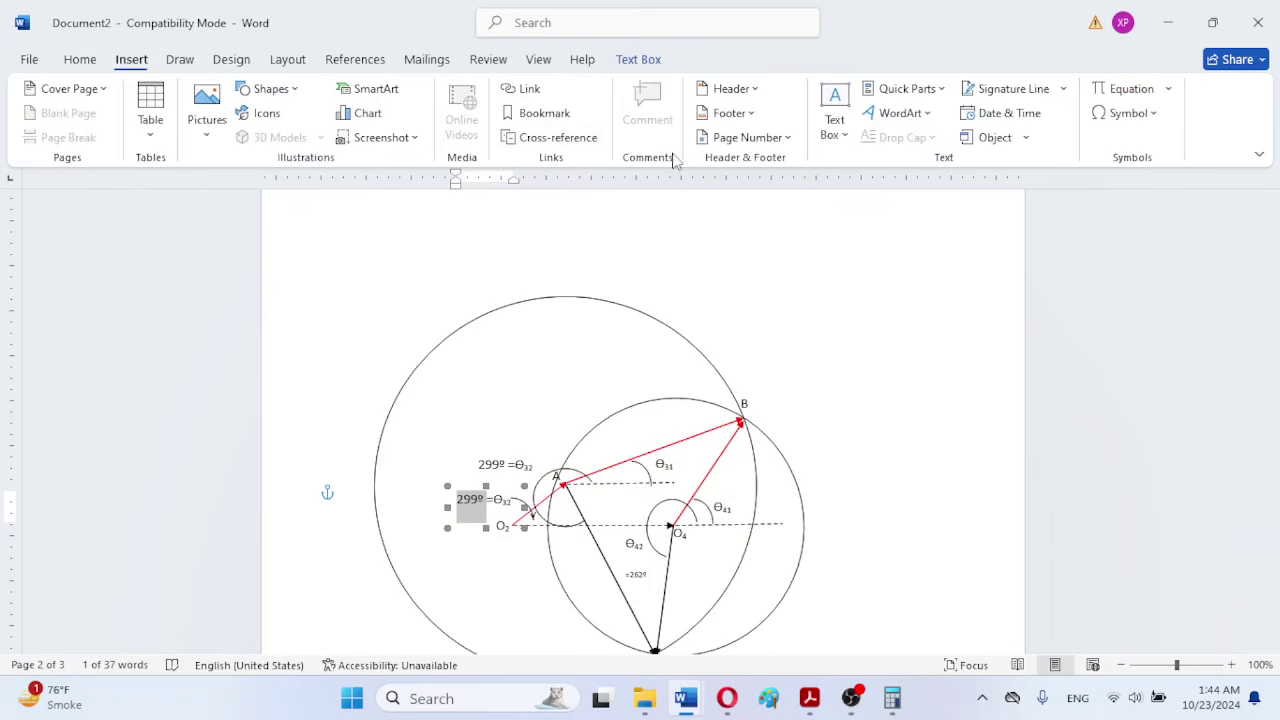
left_click(1155, 117)
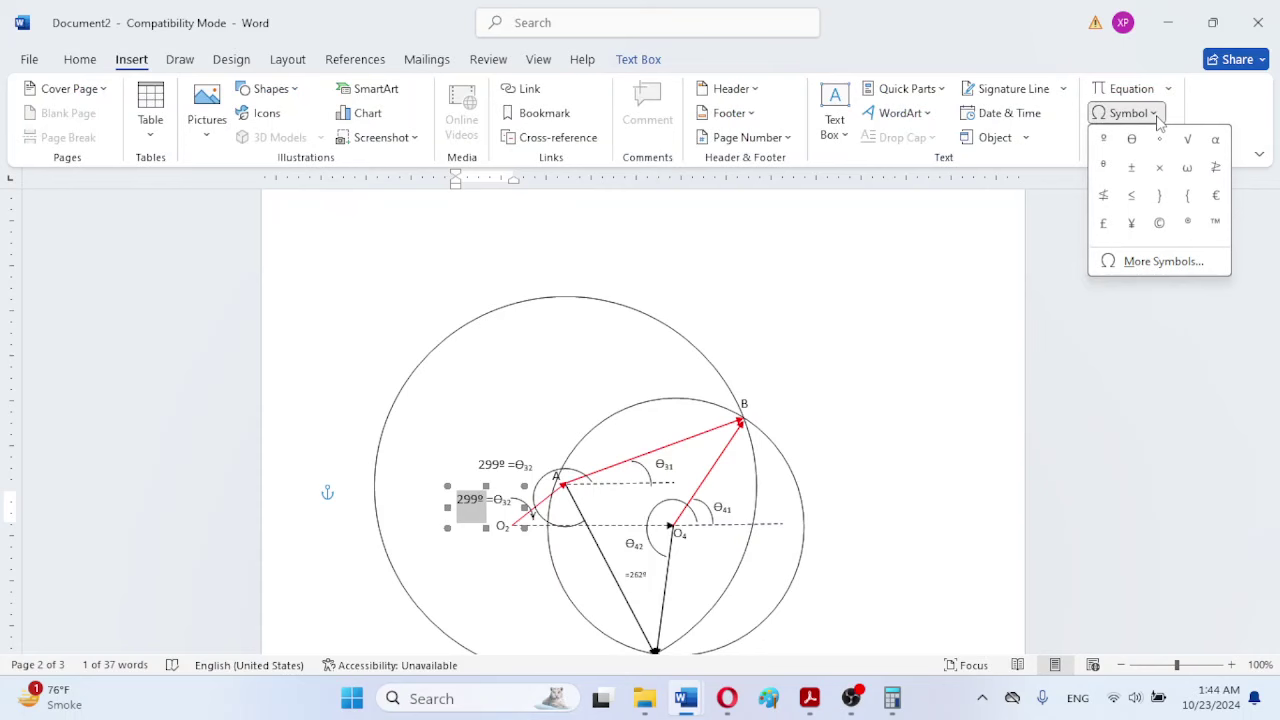
left_click(1187, 167)
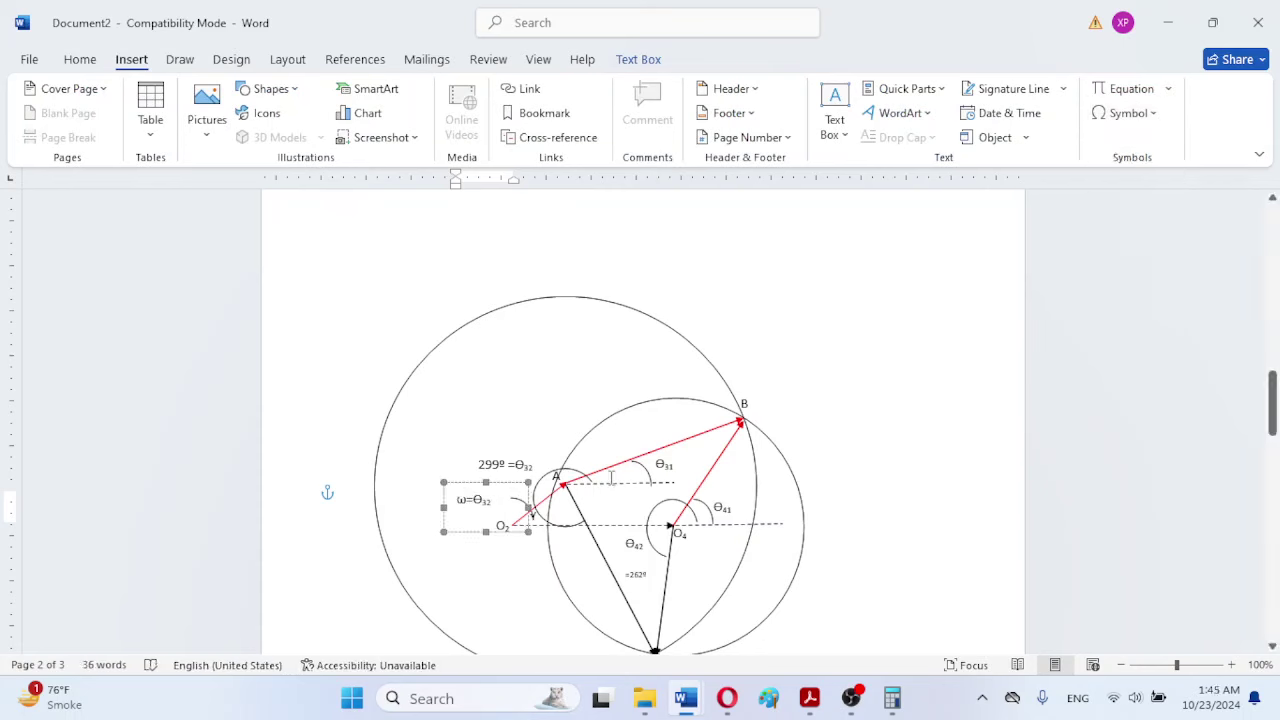
left_click(457, 505)
type("2")
left_click_drag(476, 503, 498, 505)
left_click(498, 505)
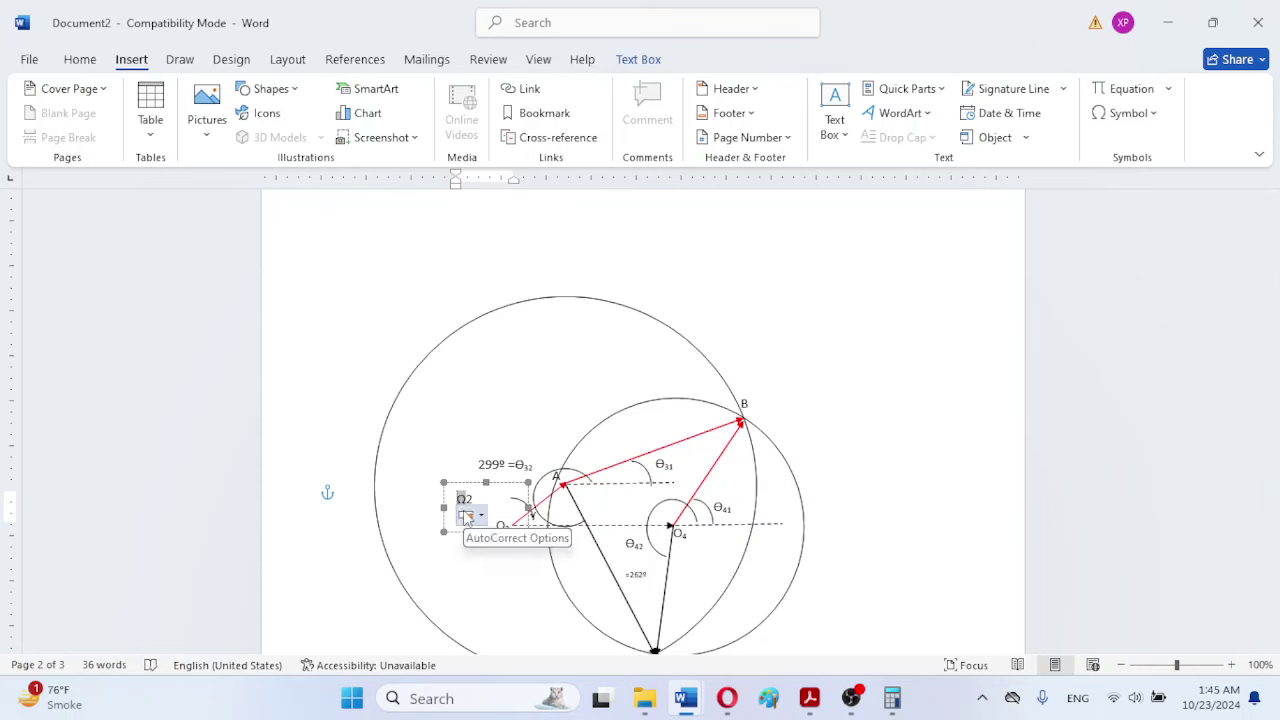
left_click(470, 516)
left_click(492, 539)
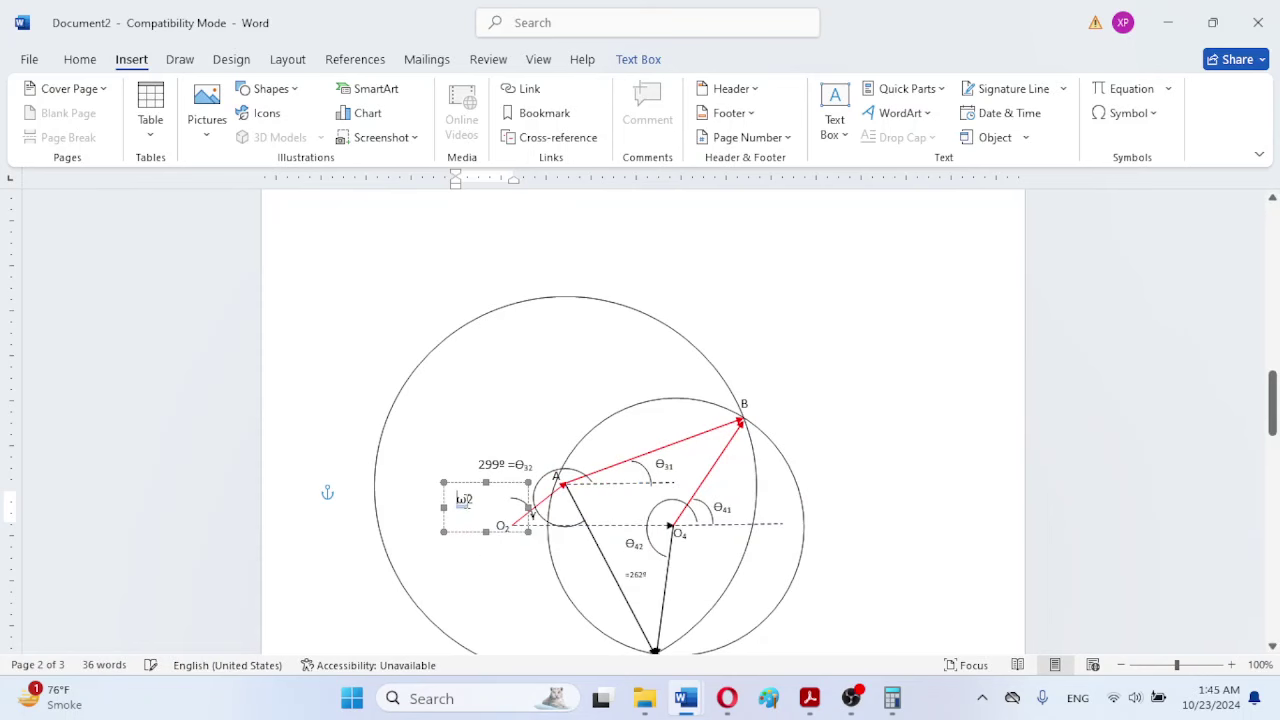
Step: Subscript the 2 of ω2, enlarge the label to 16 pt, and move it beside O2
double_click(467, 498)
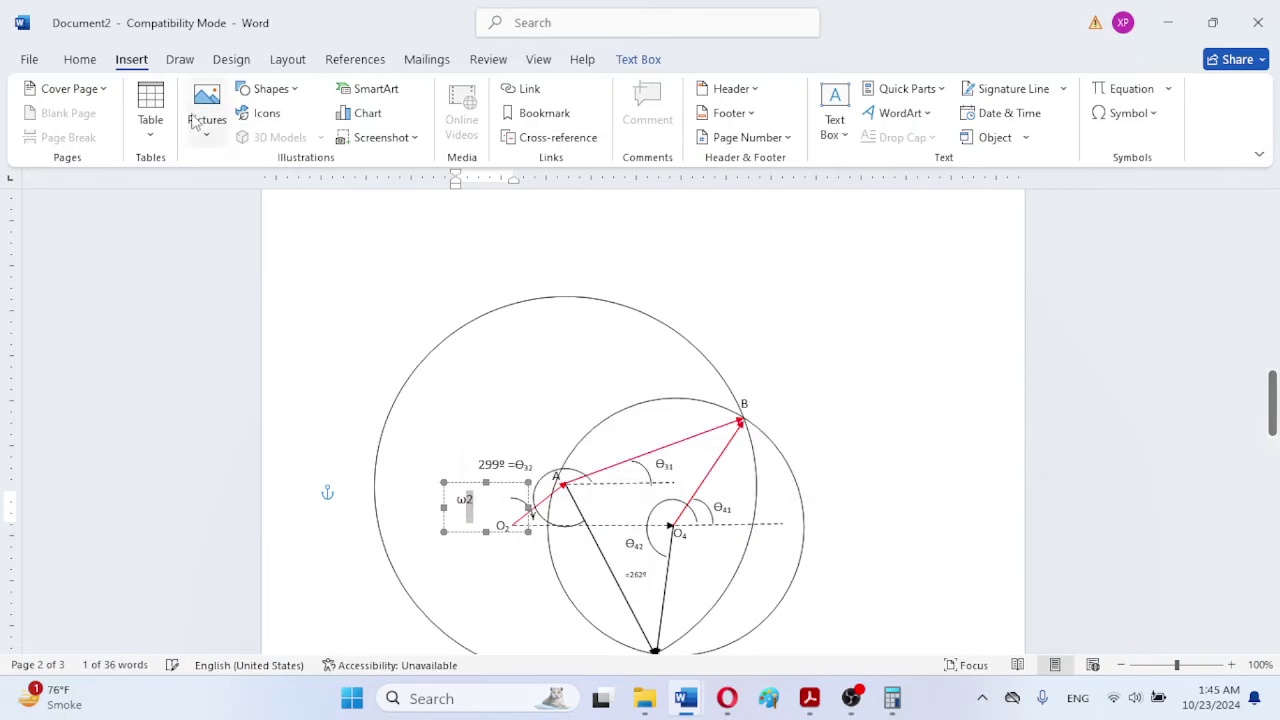
left_click(80, 60)
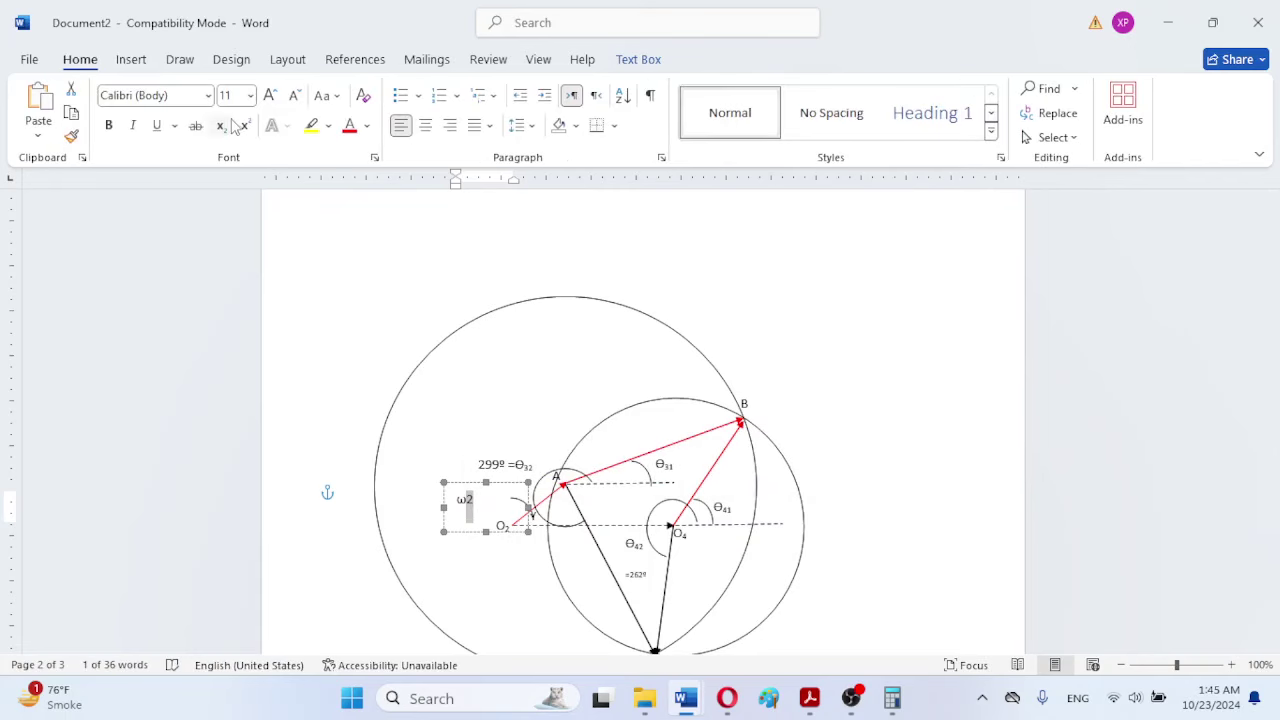
left_click(220, 125)
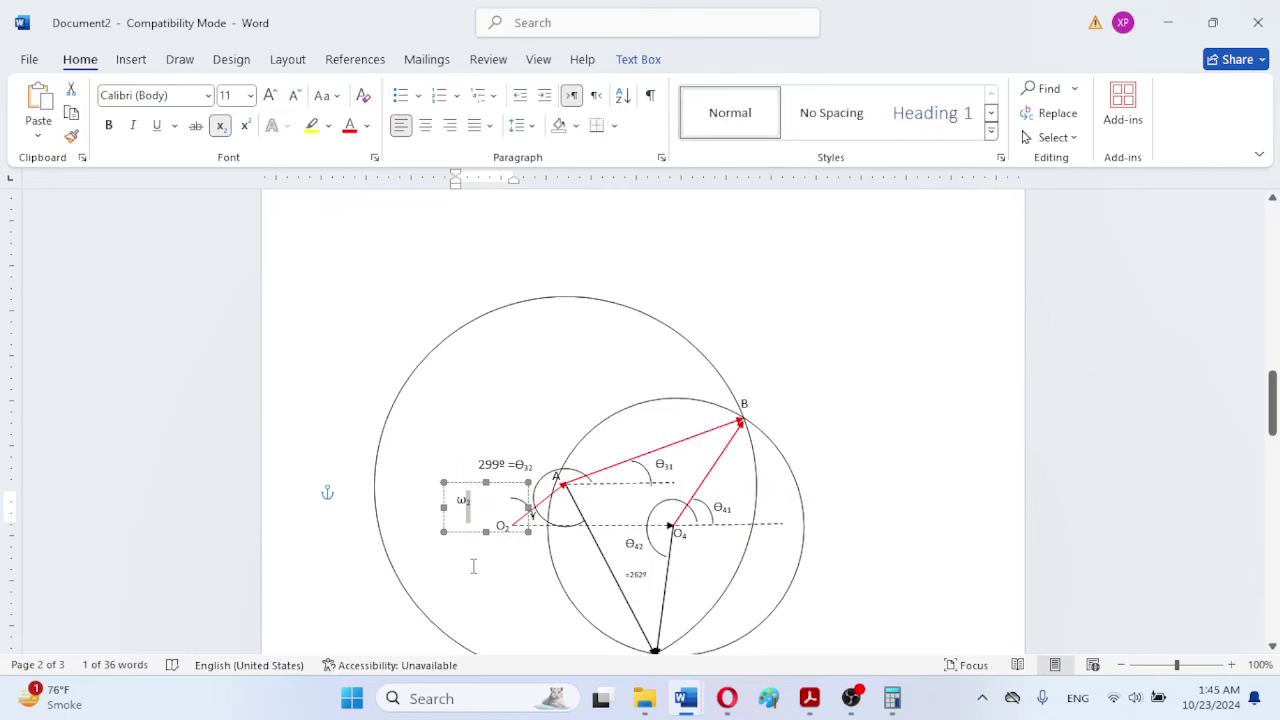
left_click_drag(462, 485, 499, 478)
left_click(499, 478)
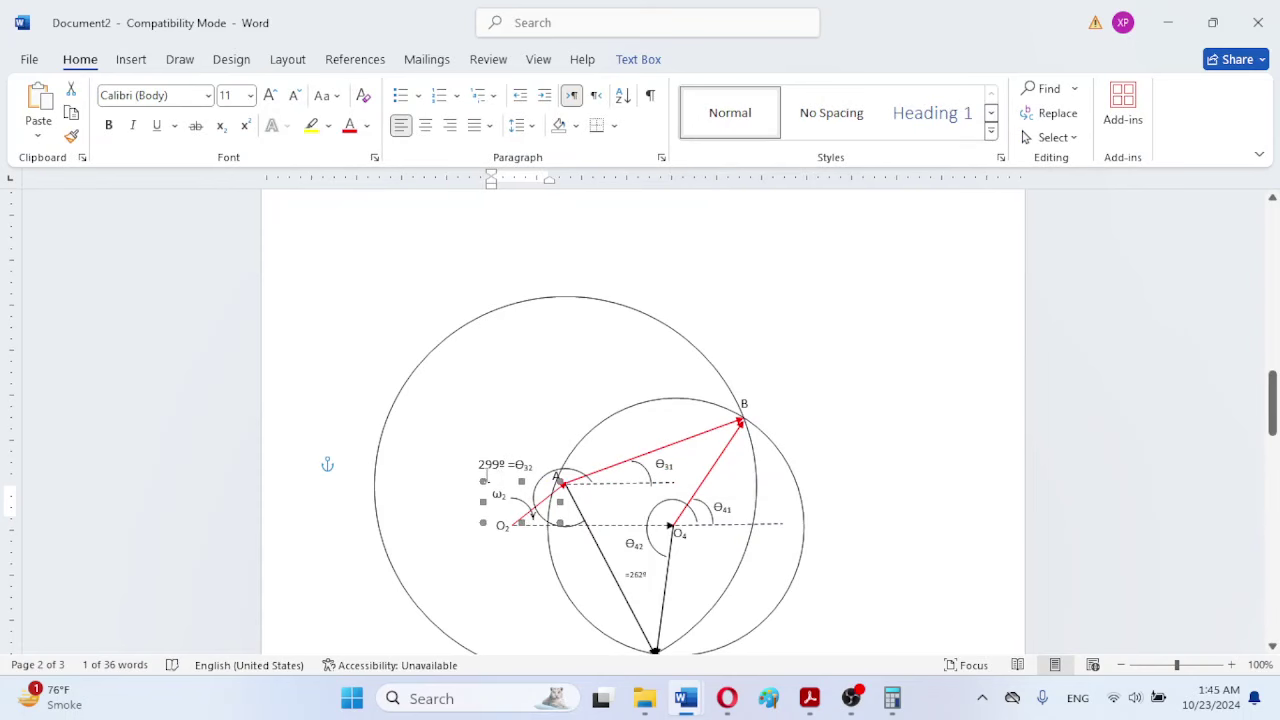
double_click(507, 497)
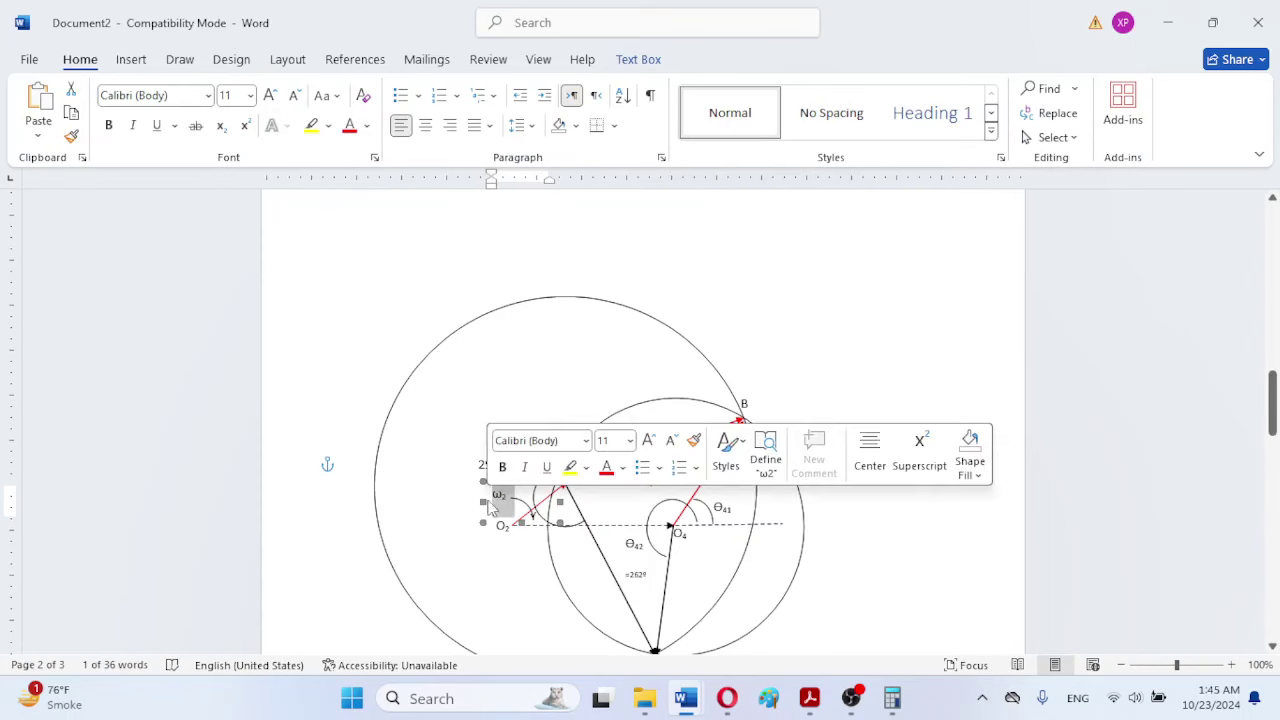
left_click(271, 96)
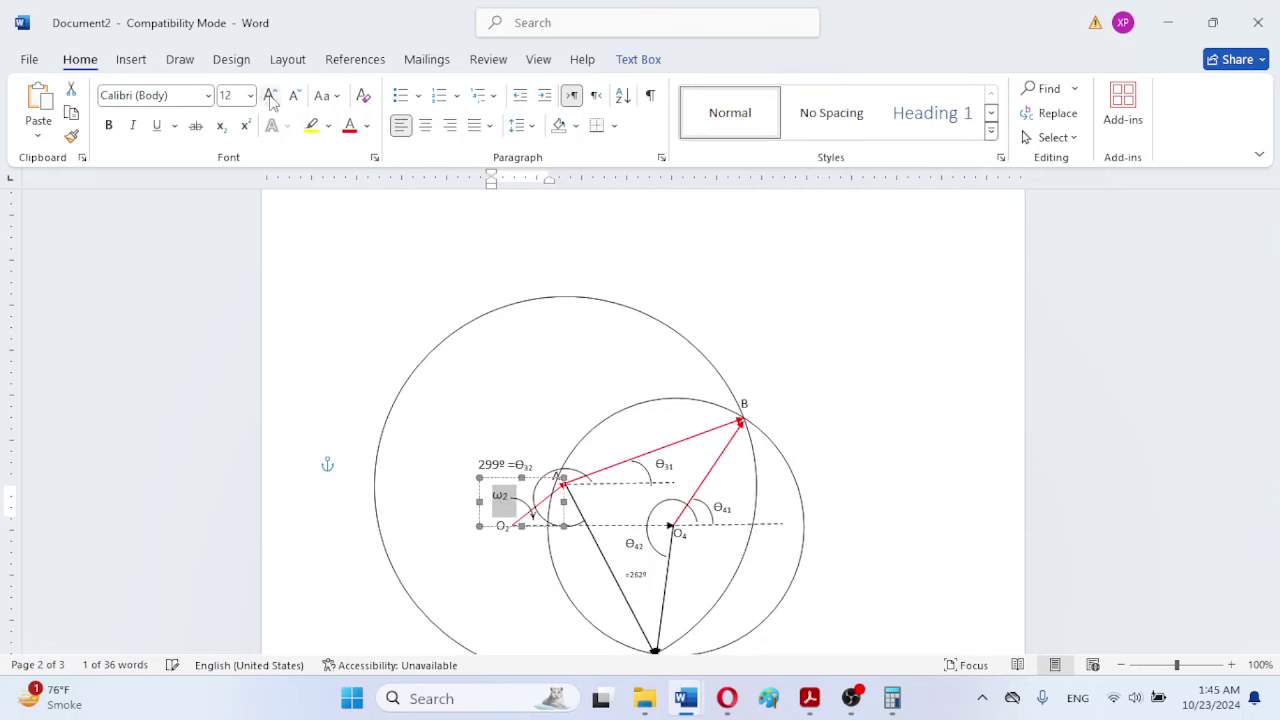
left_click(271, 96)
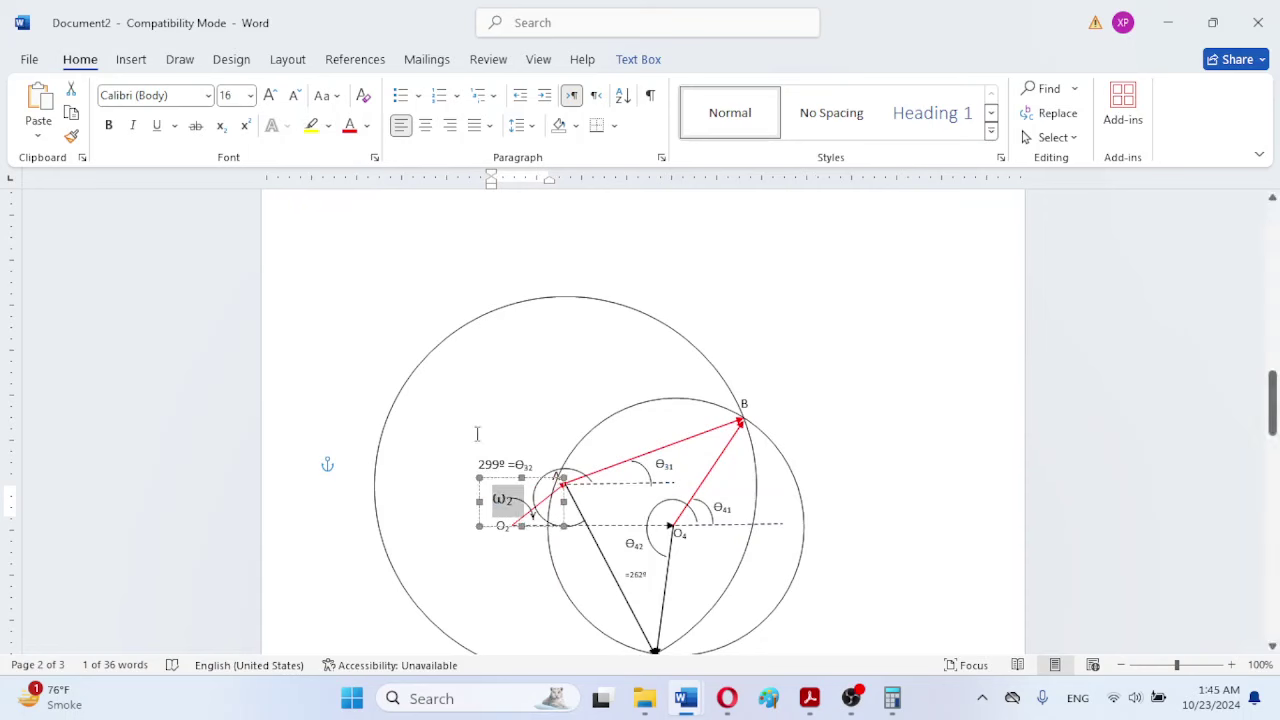
left_click(497, 479)
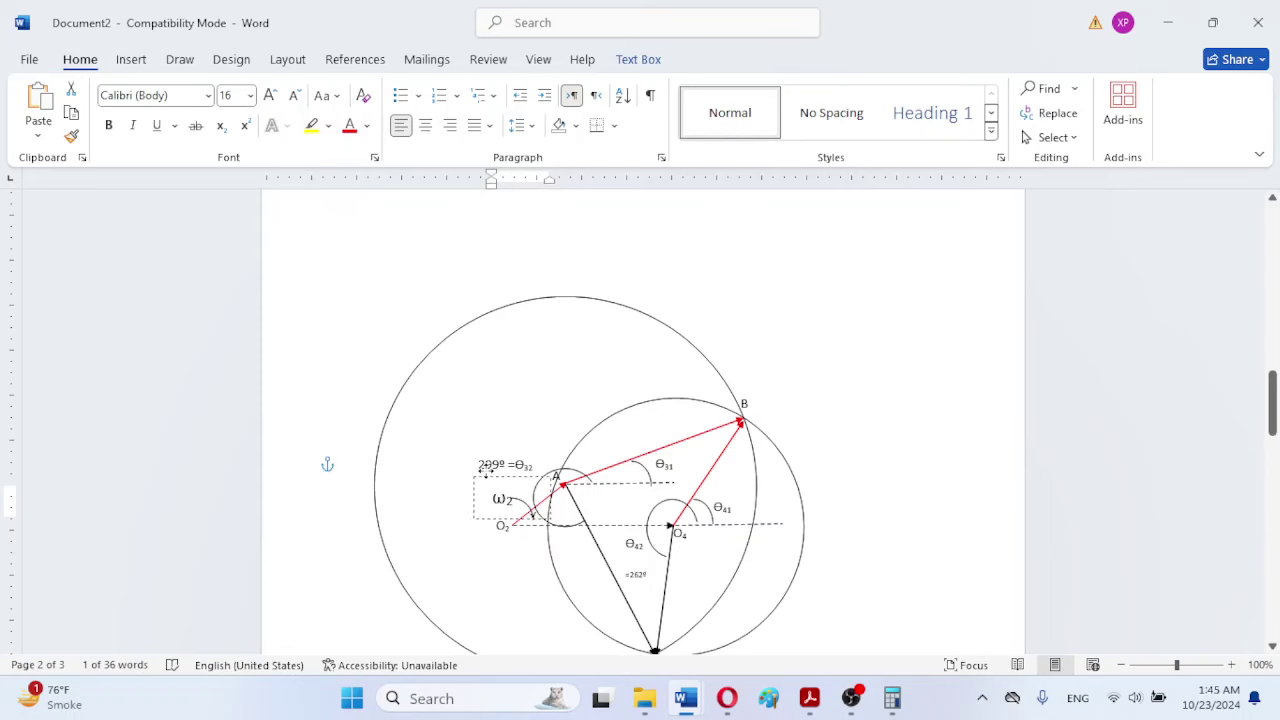
Step: Nudge the ω2 label slightly left into position, then bring up the textbook PDF
left_click_drag(481, 466, 479, 466)
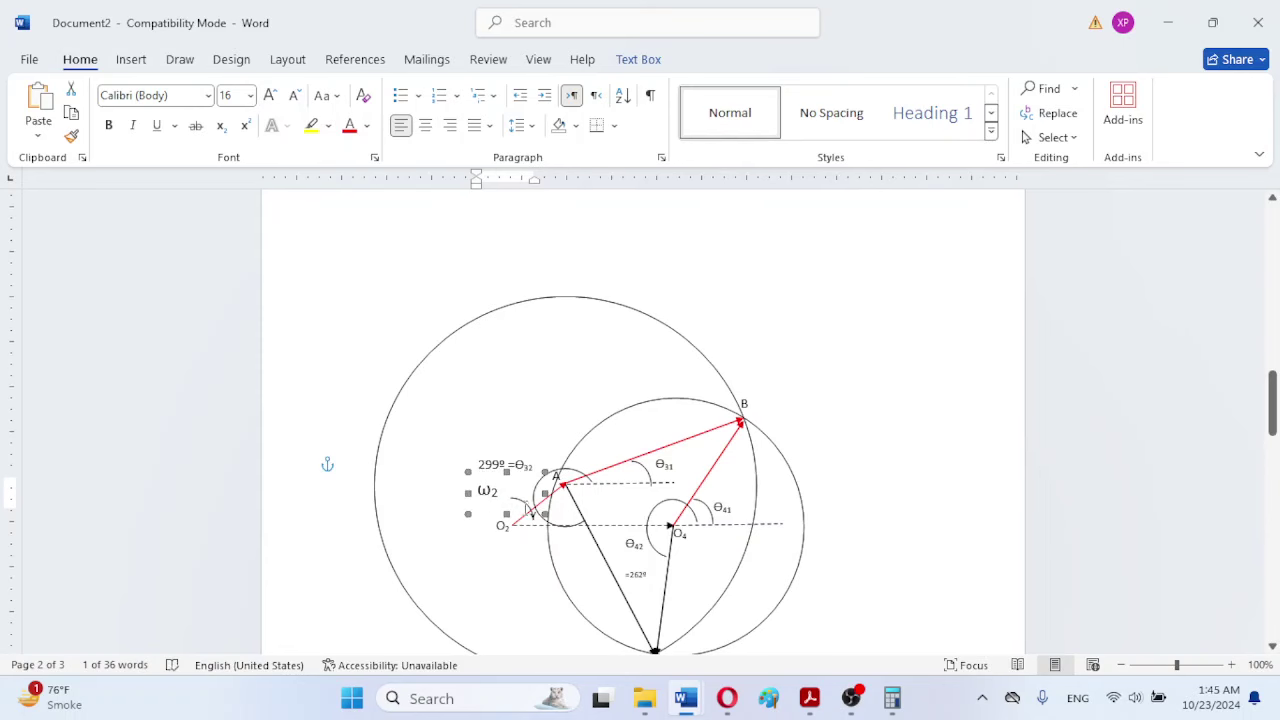
left_click(522, 502)
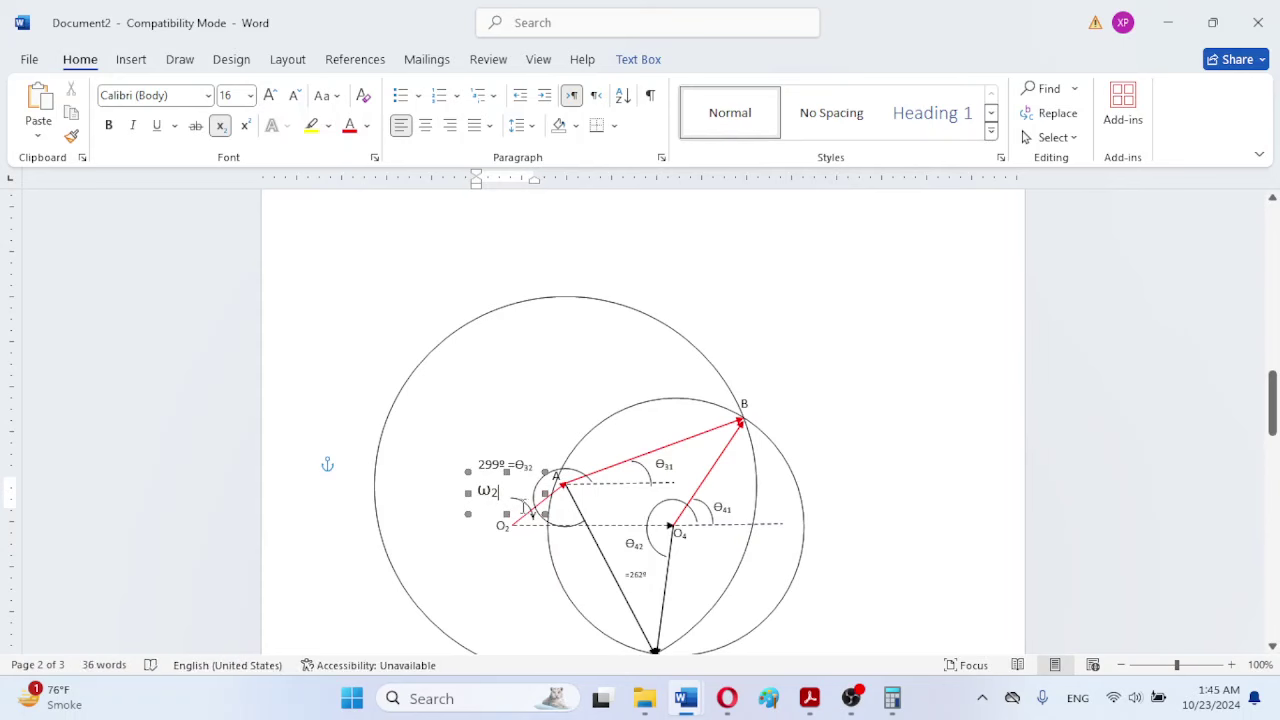
left_click(535, 517)
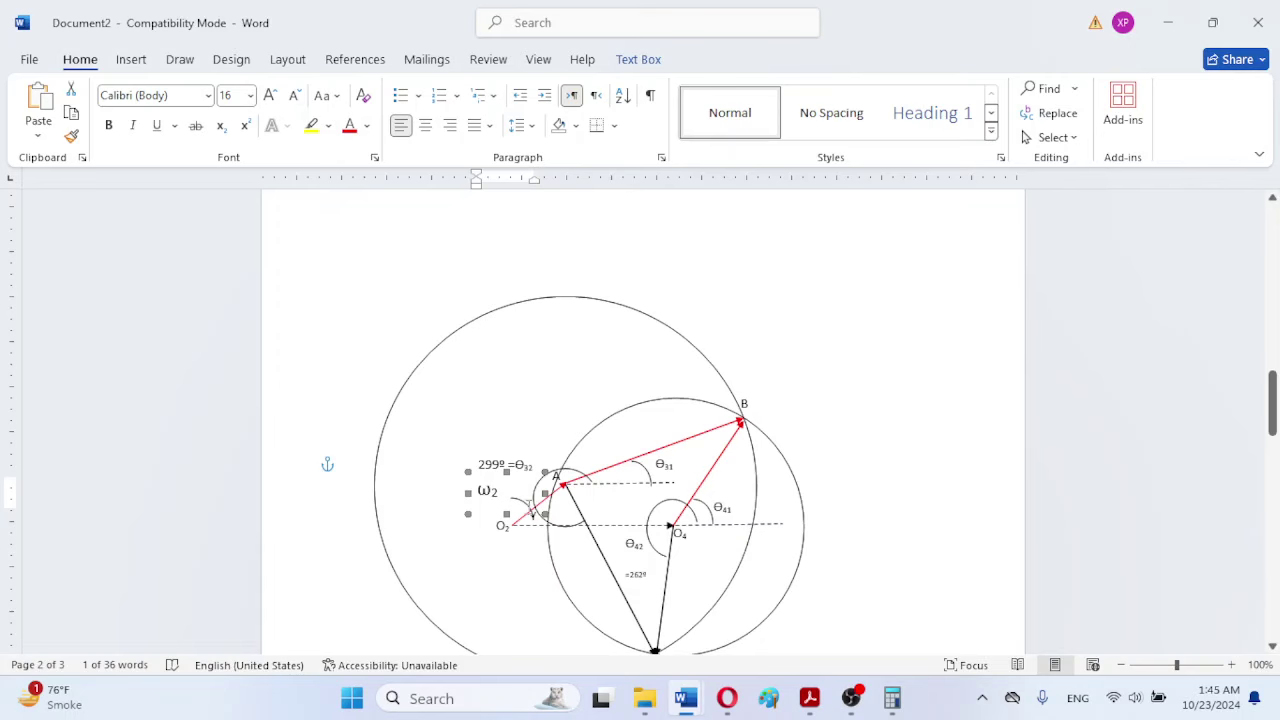
left_click(810, 699)
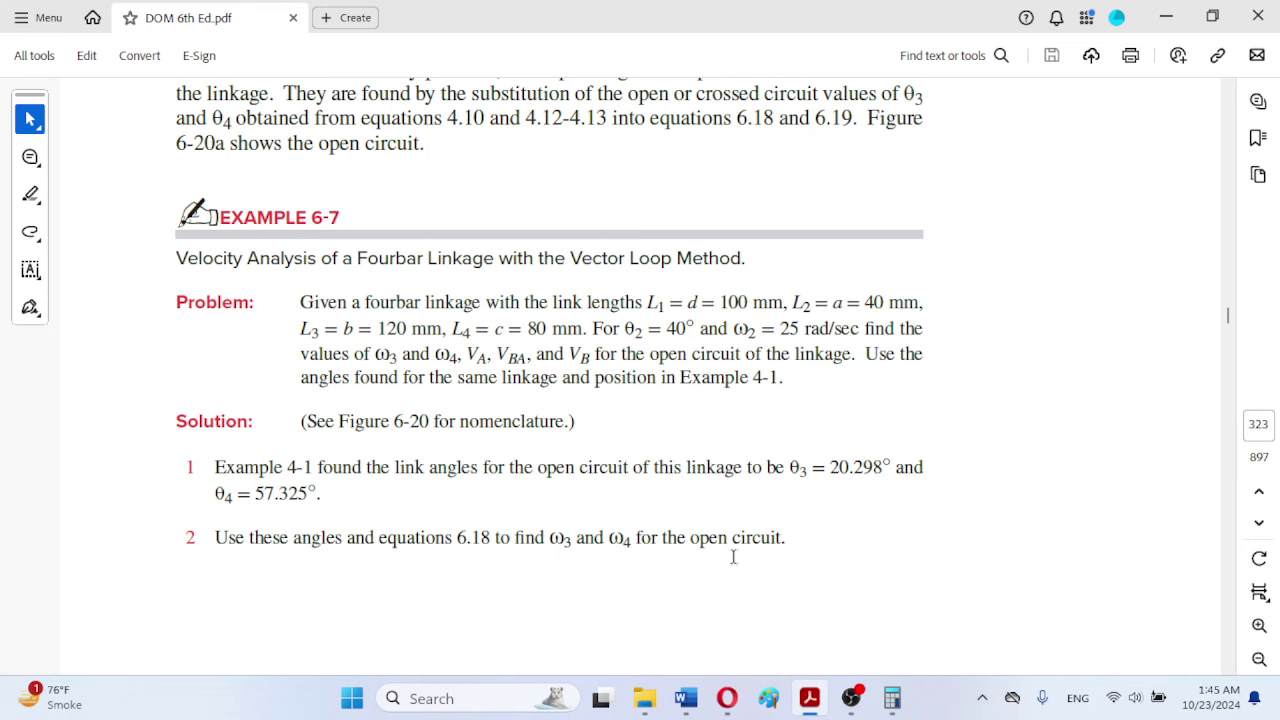
Step: Review Example 6-7 in Acrobat, then return to Word's Document2 and select the ω2 label
mouse_move(729, 703)
mouse_move(690, 700)
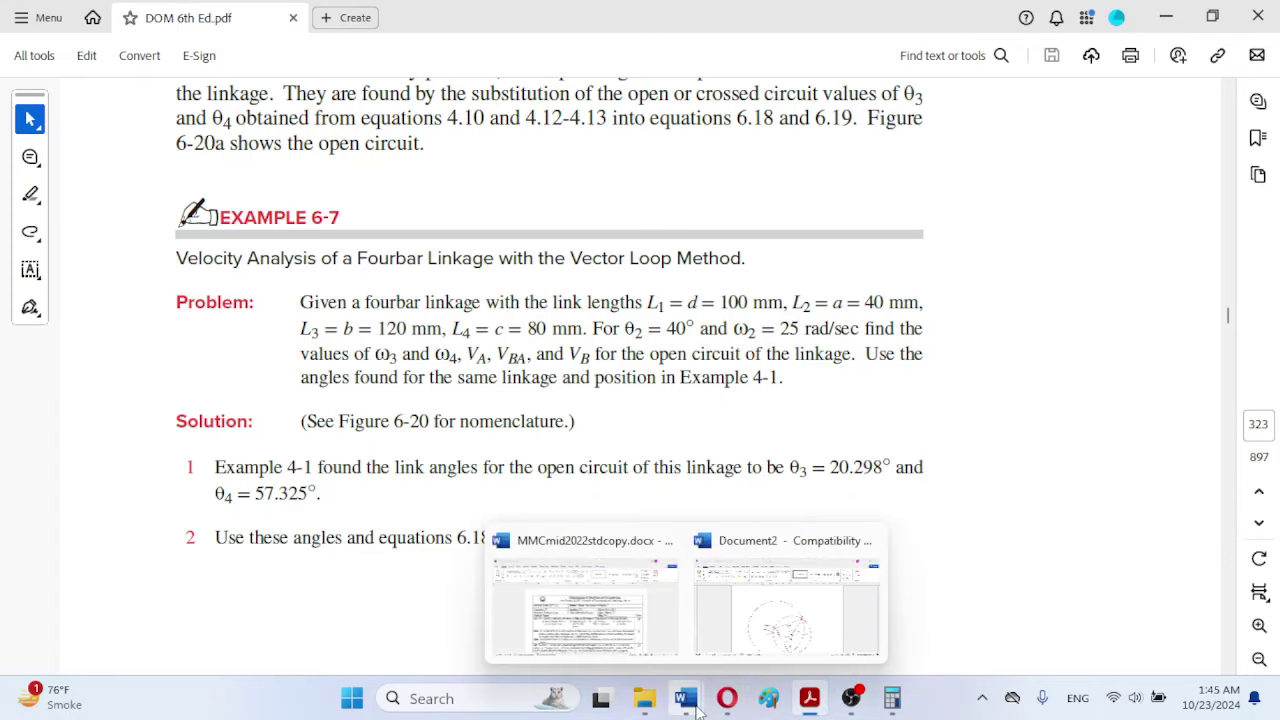
left_click(779, 615)
left_click(525, 505)
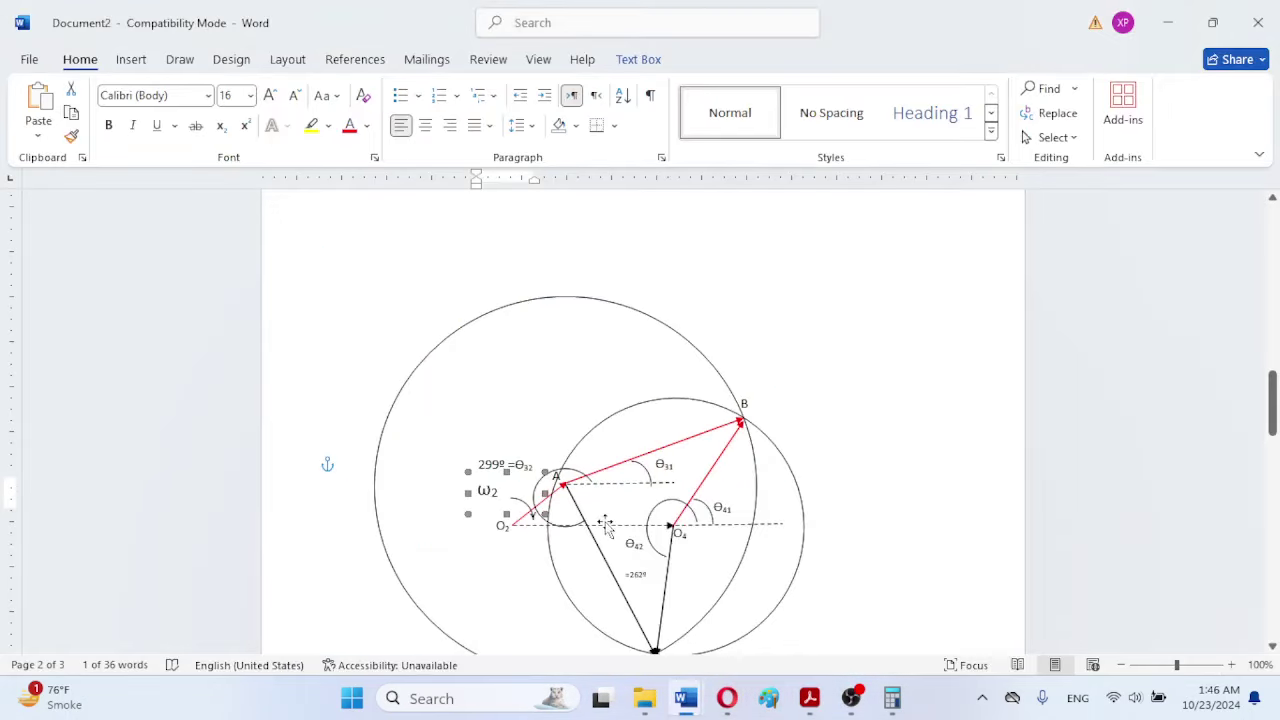
Step: Move the ω2 label up and left, above the 299º =Θ32 label
left_click(520, 497)
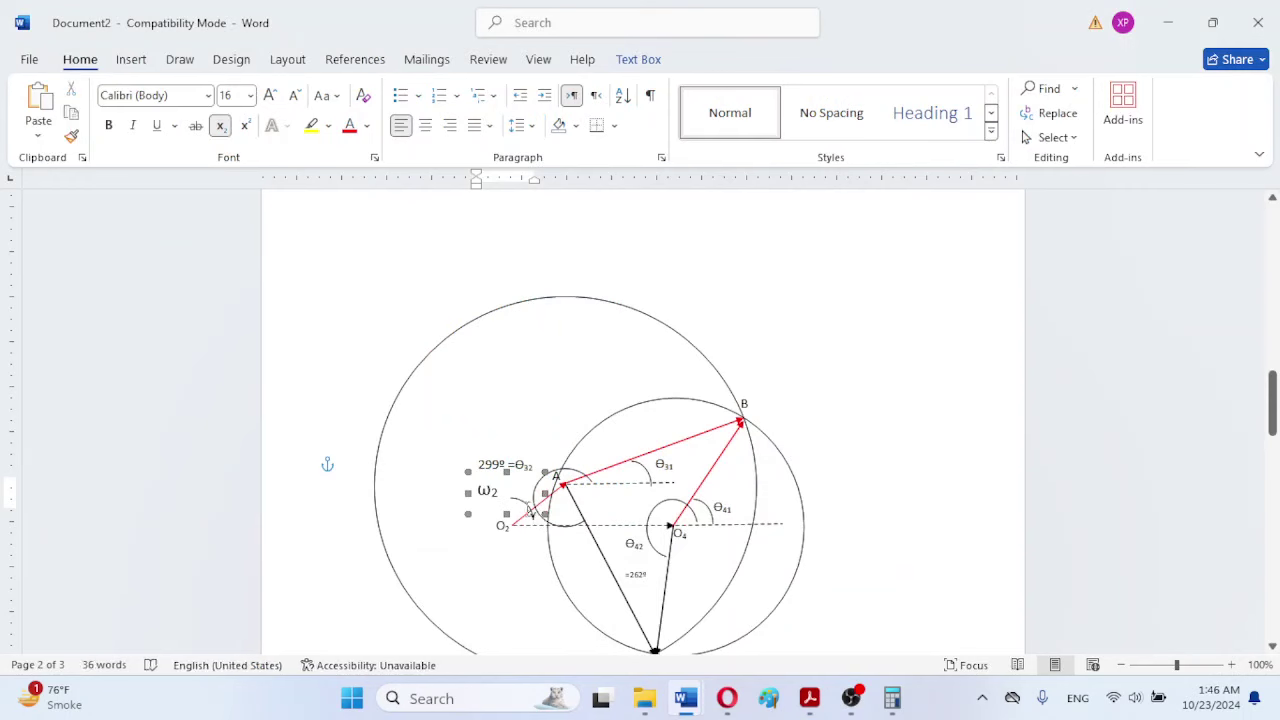
left_click(534, 516)
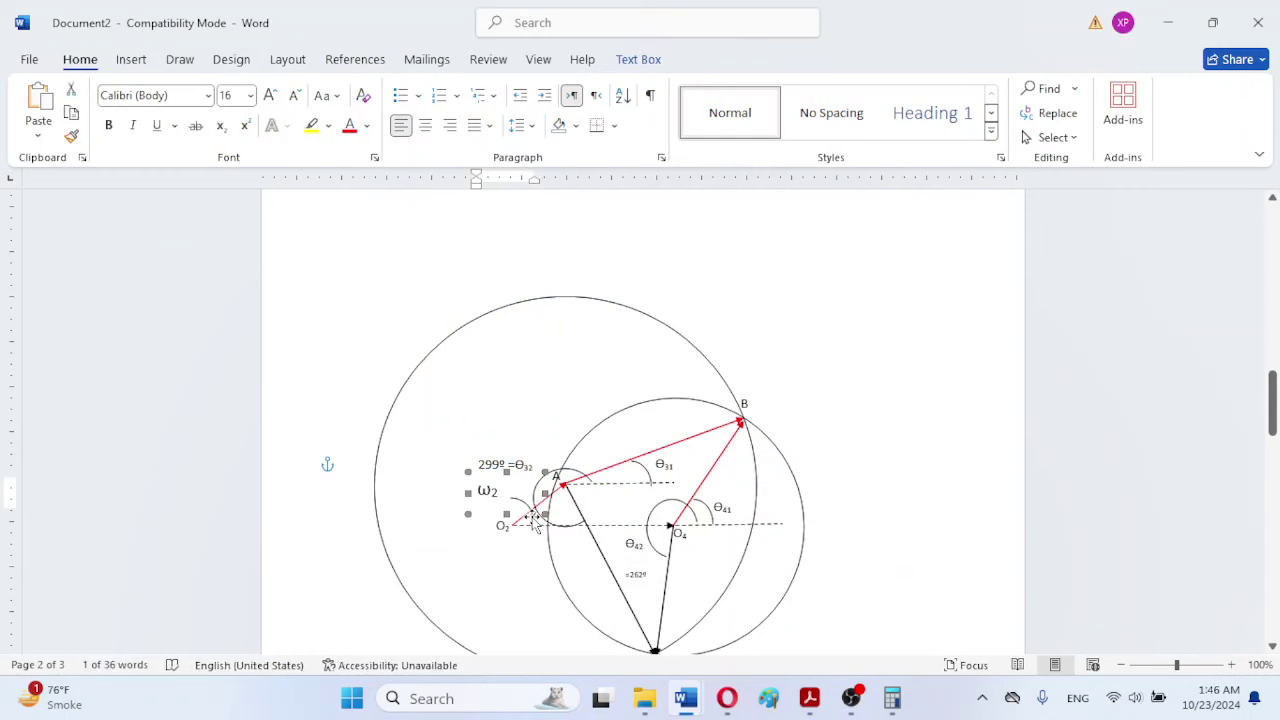
left_click_drag(534, 516, 434, 413)
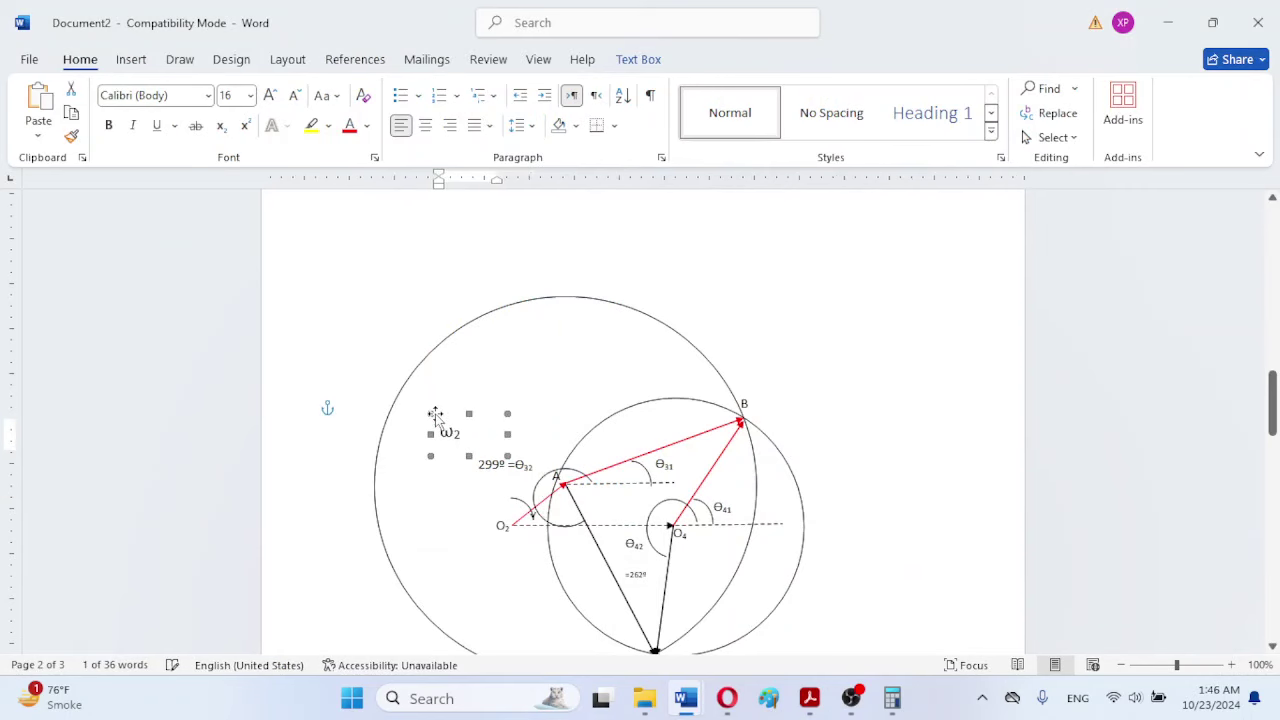
Step: Enlarge the small arc shape near O2 into a circle left of the O2 label
left_click(516, 500)
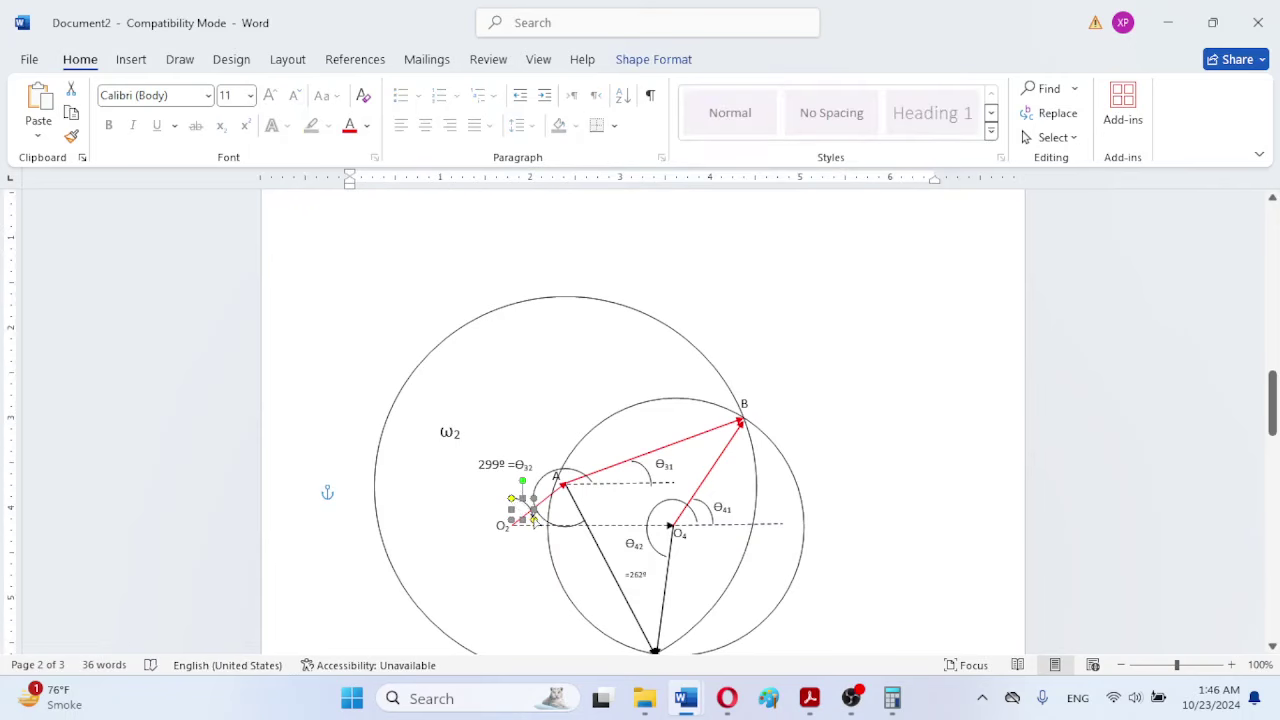
left_click_drag(511, 520, 488, 542)
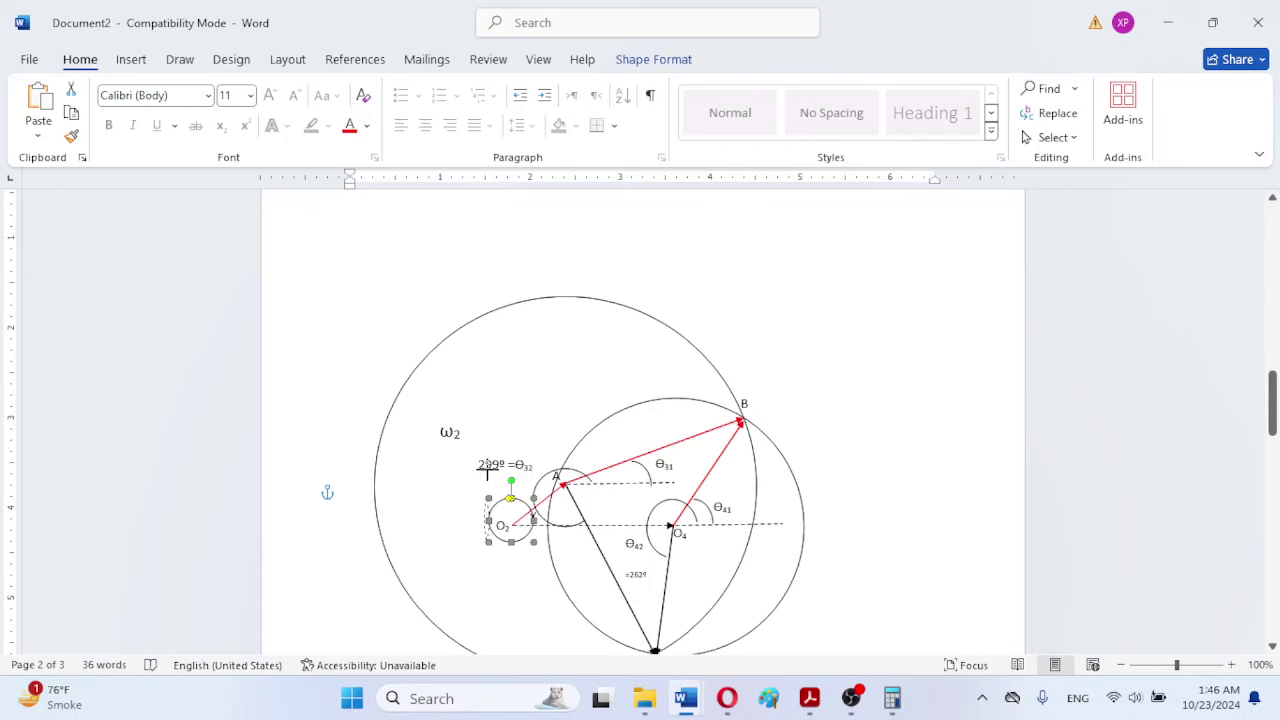
left_click_drag(488, 498, 448, 482)
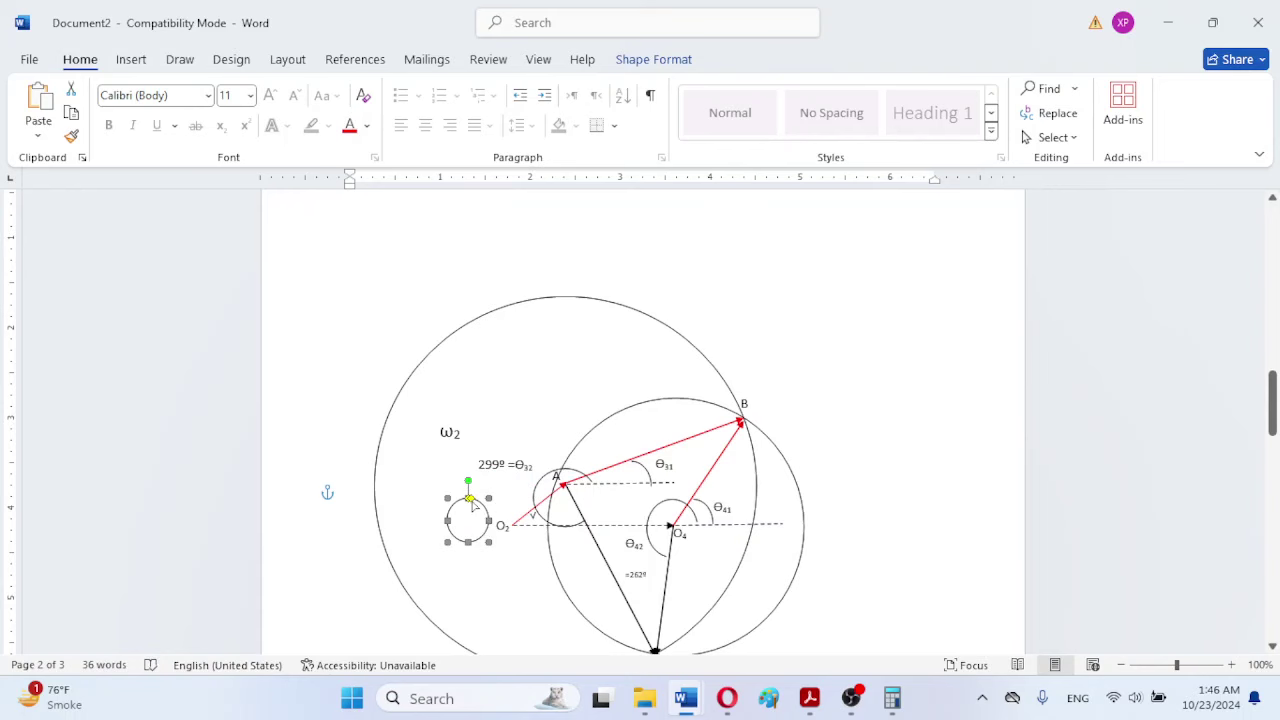
Step: Reshape the small circle into an open arc with its adjustment handle
left_click(506, 600)
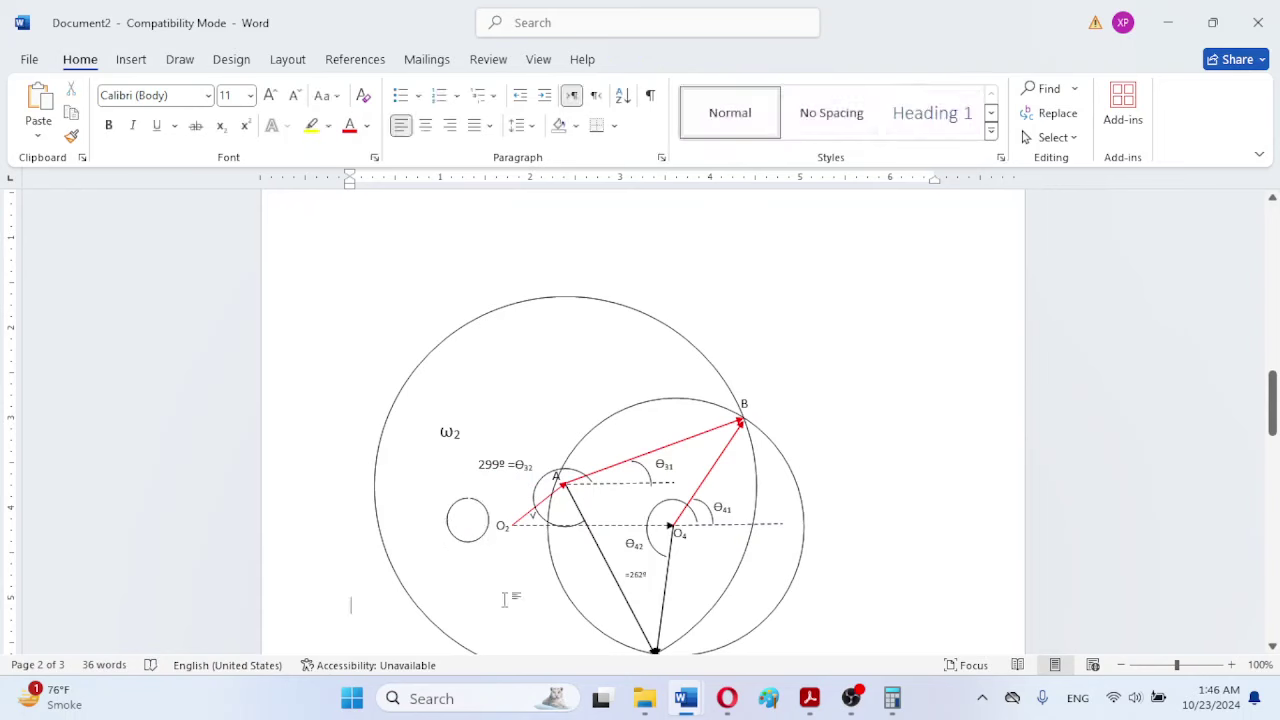
left_click(467, 502)
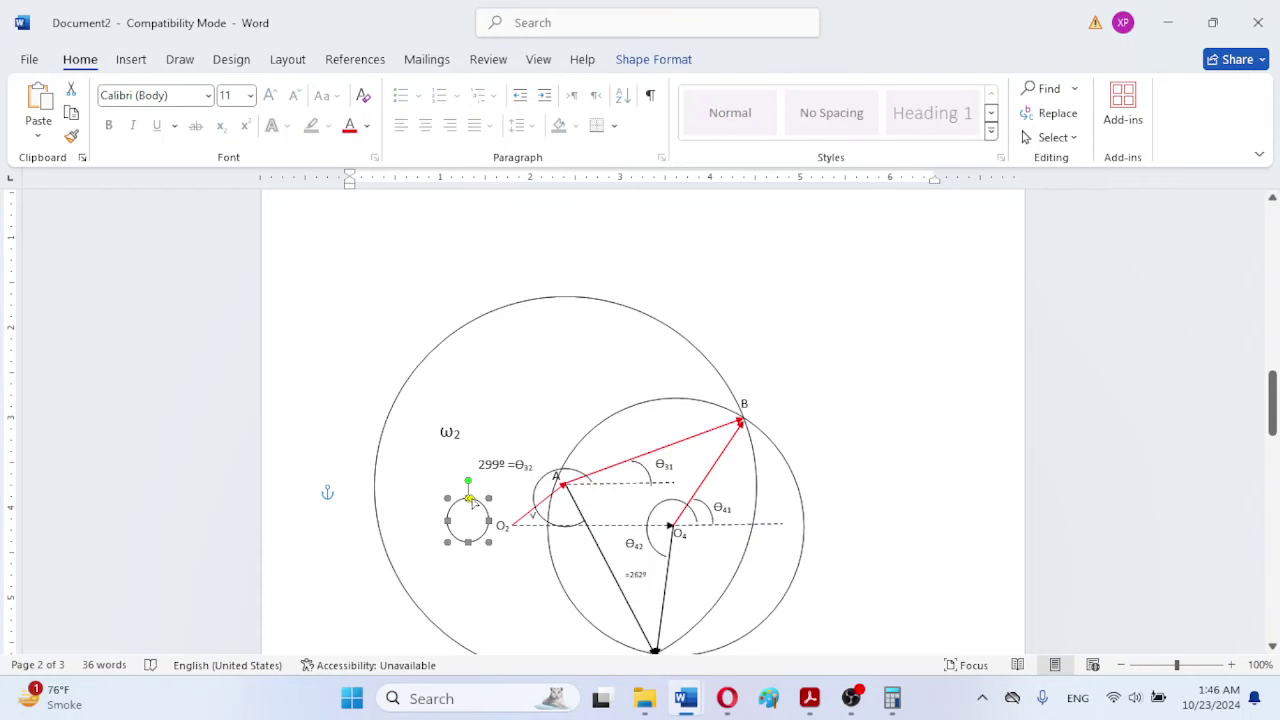
left_click_drag(470, 500, 492, 560)
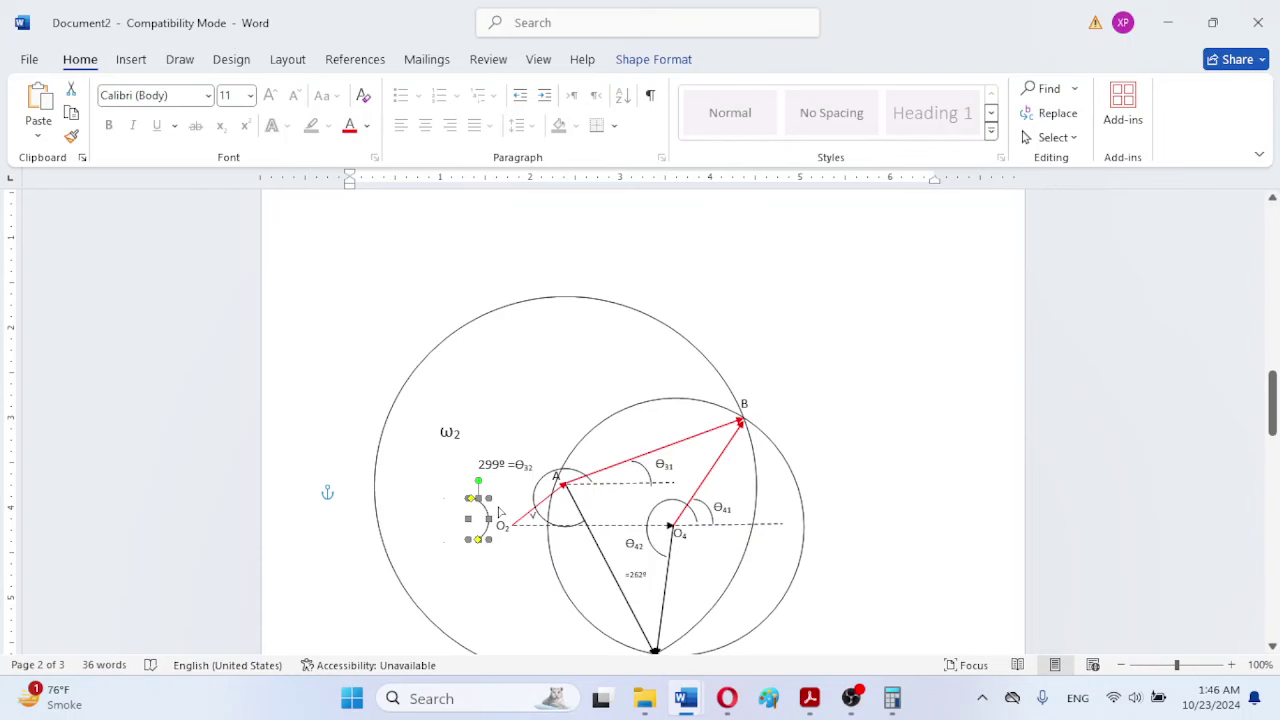
left_click(486, 594)
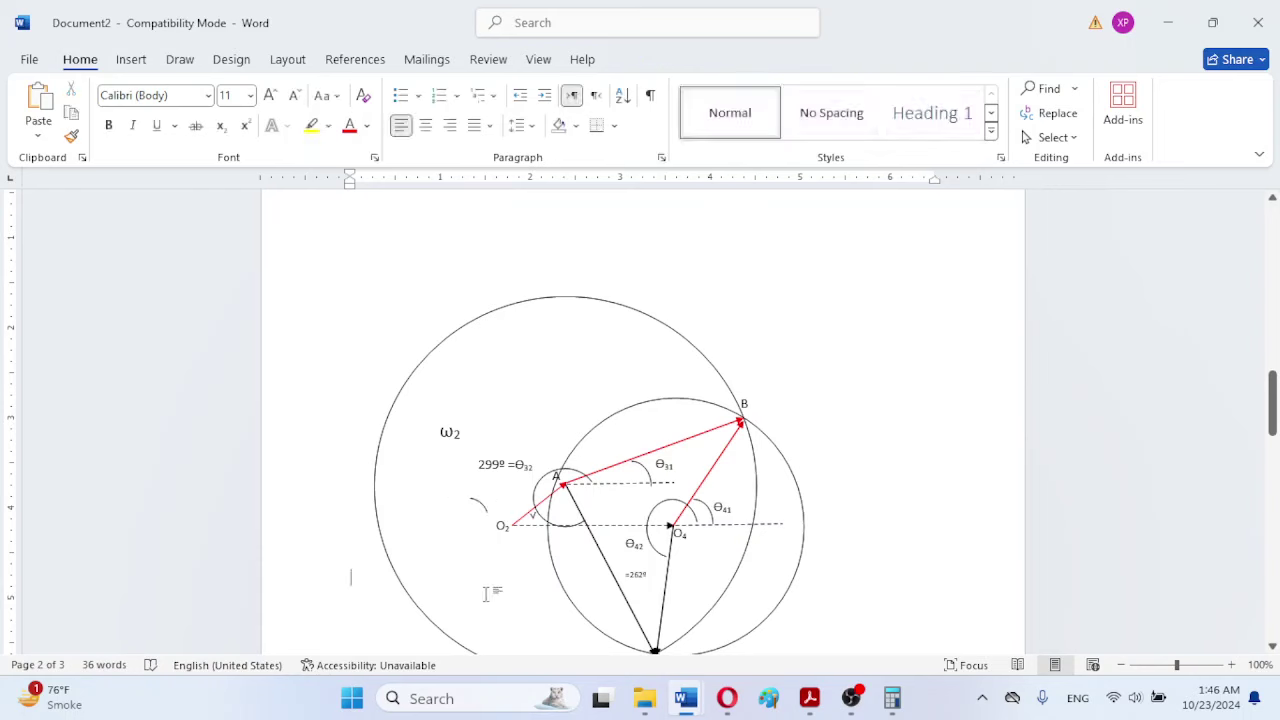
Step: Move the arc onto the crank just right of O2 and resize it to fit
left_click(475, 503)
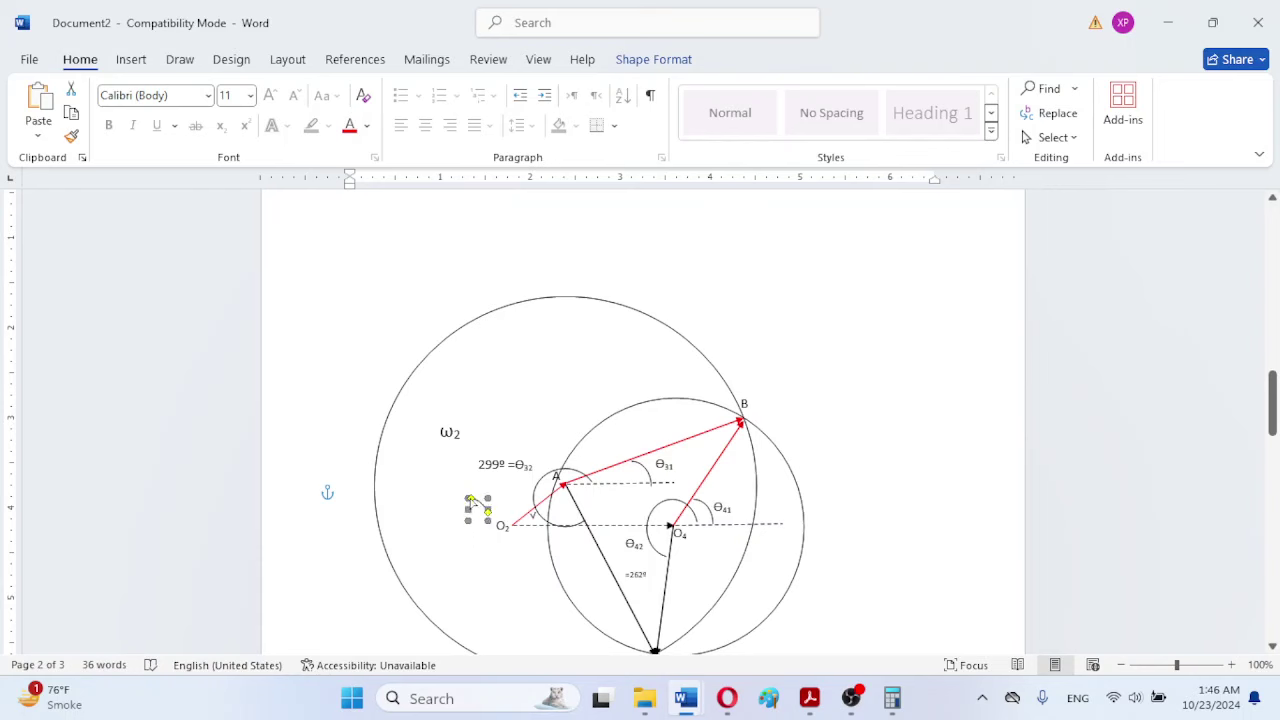
left_click_drag(473, 500, 420, 505)
left_click_drag(538, 512, 535, 514)
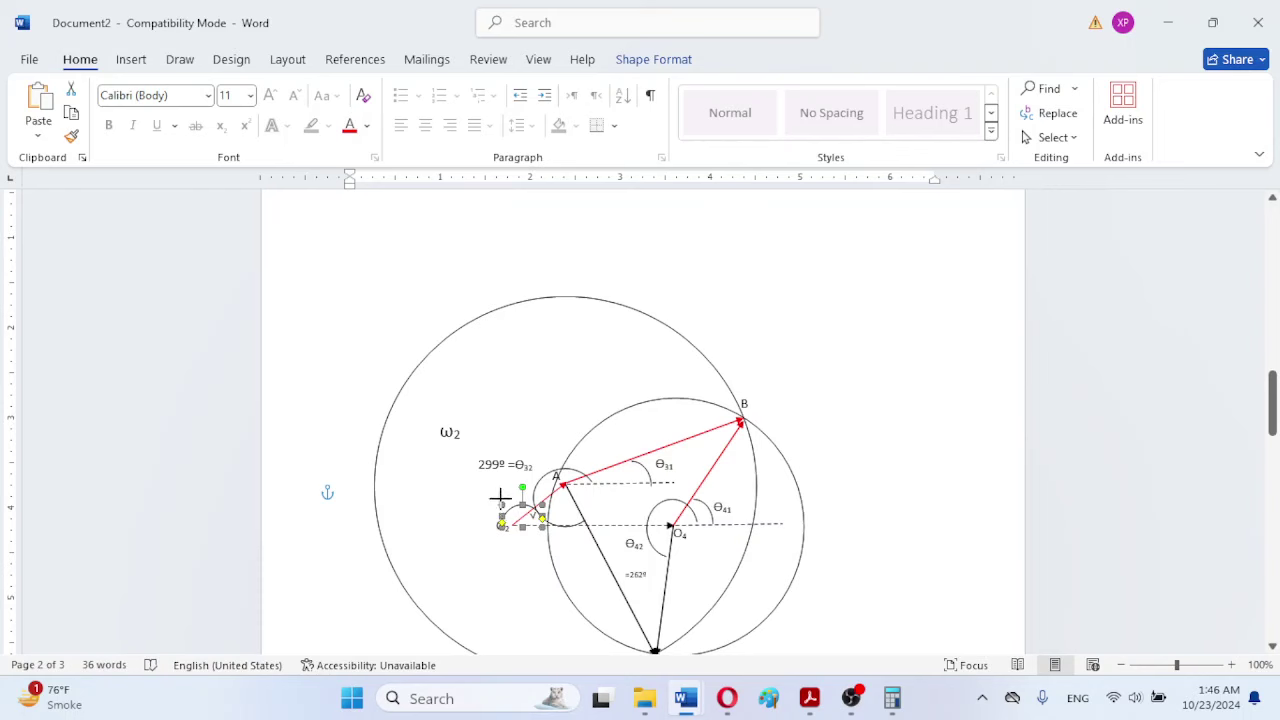
left_click_drag(500, 497, 500, 485)
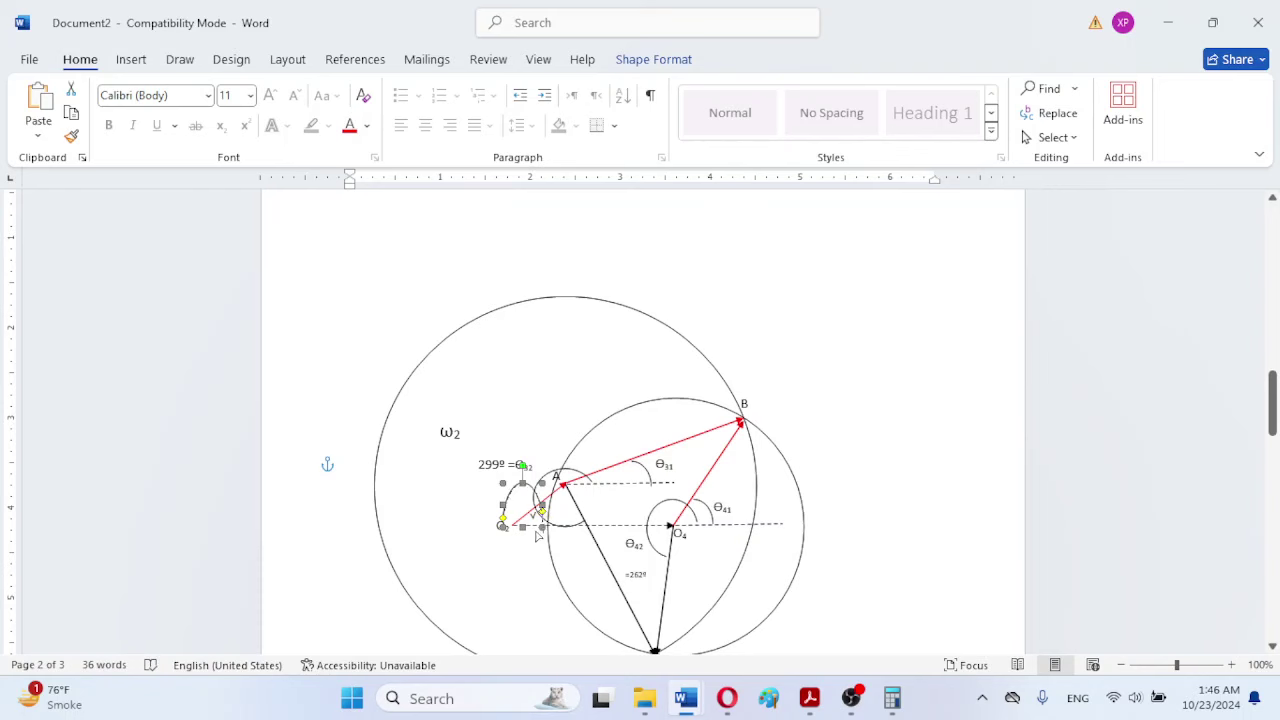
left_click_drag(536, 537, 542, 534)
left_click_drag(523, 484, 523, 503)
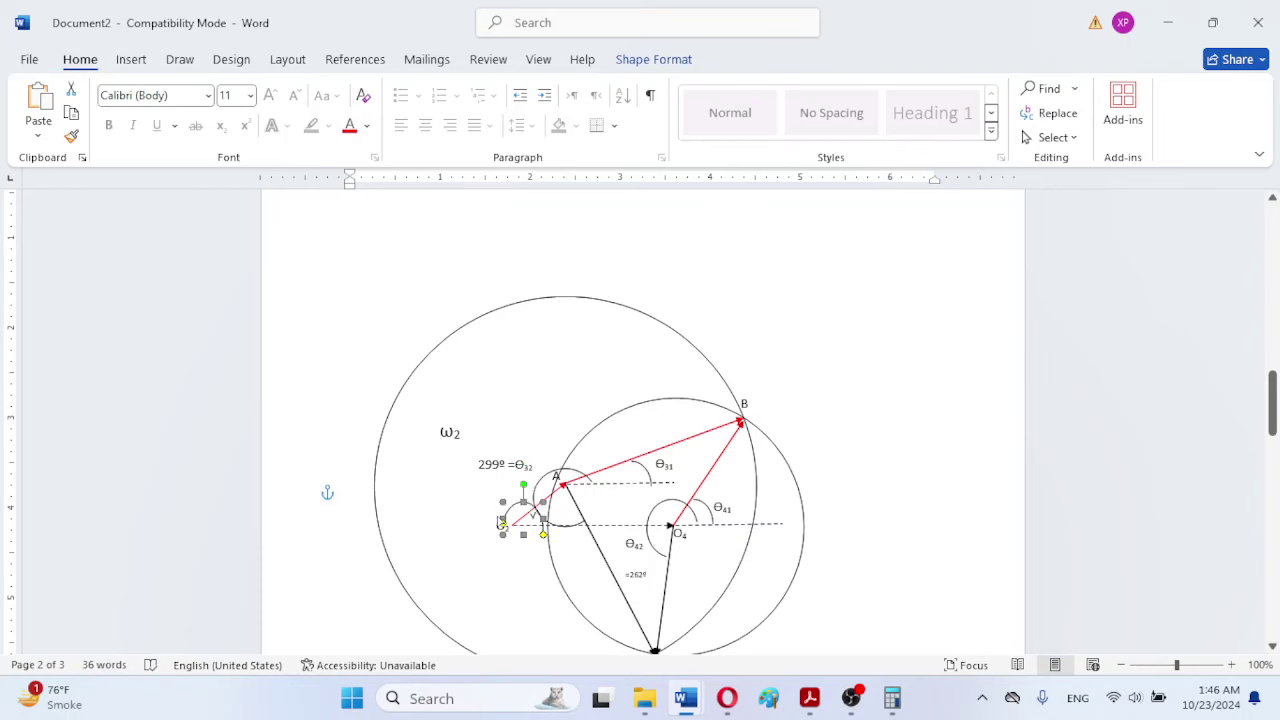
left_click_drag(502, 507, 513, 510)
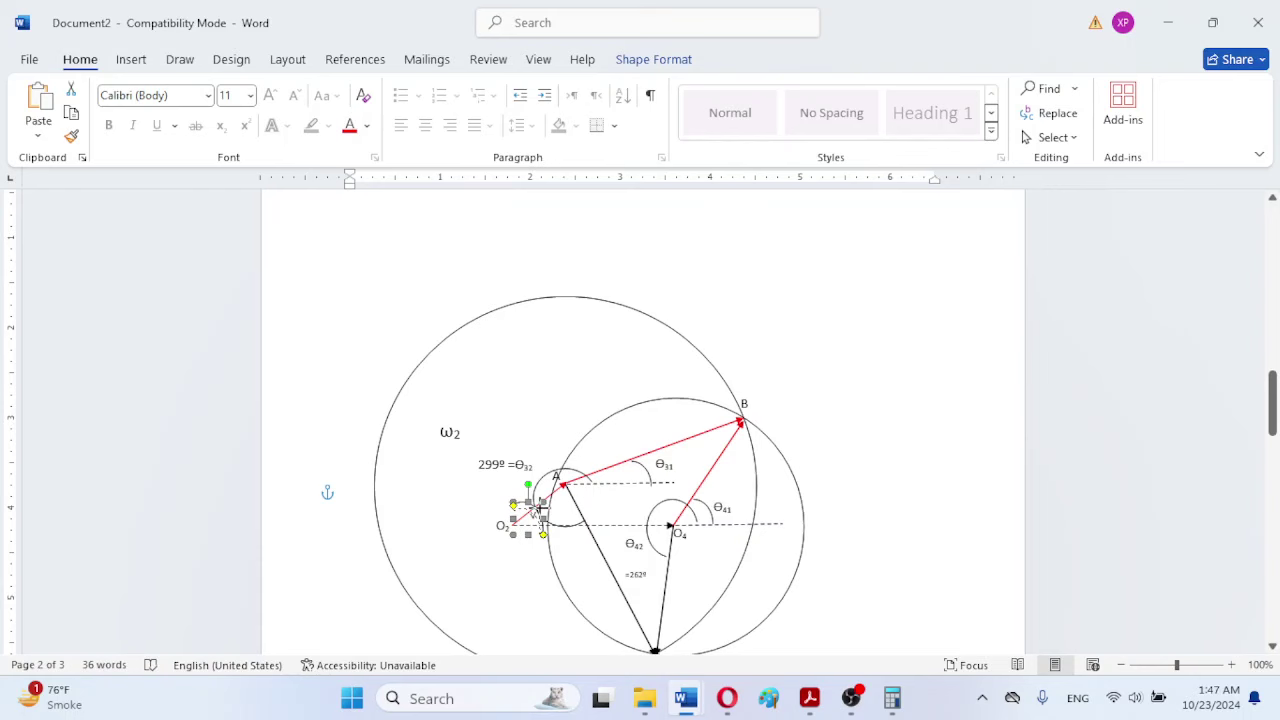
Step: Check the arc's placement beside O2 by selecting and deselecting it
left_click(524, 556)
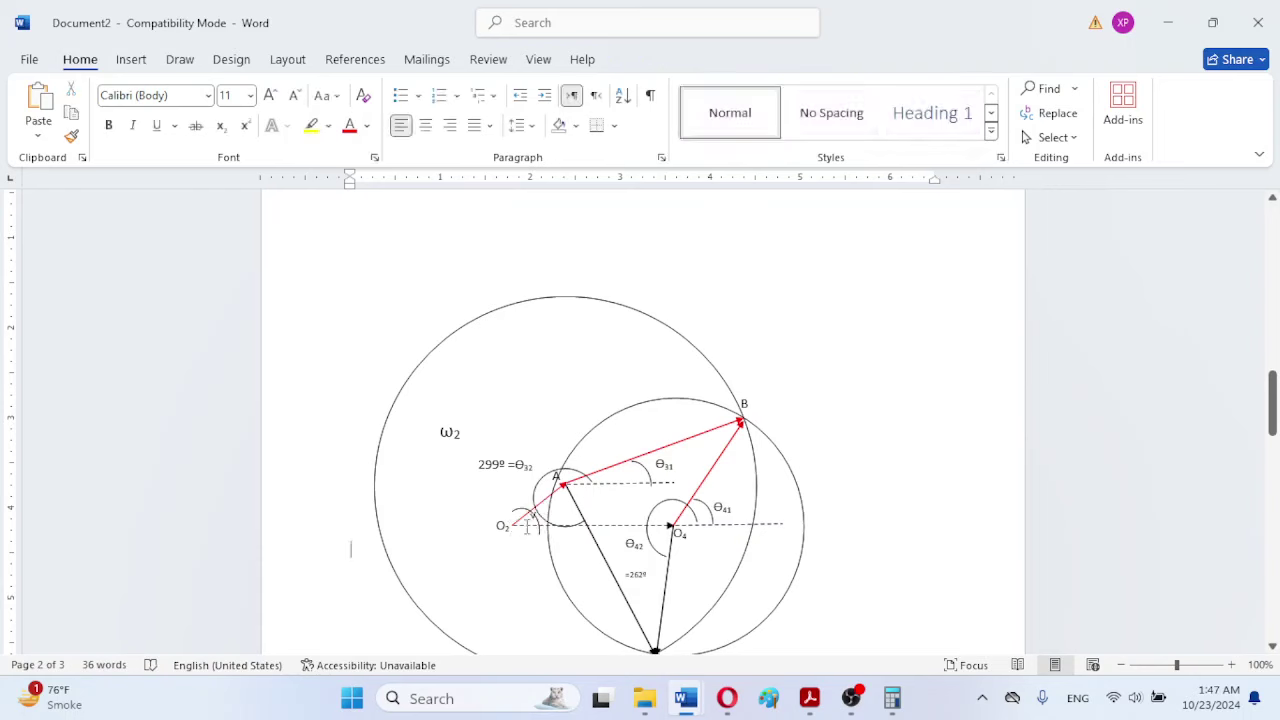
left_click(535, 517)
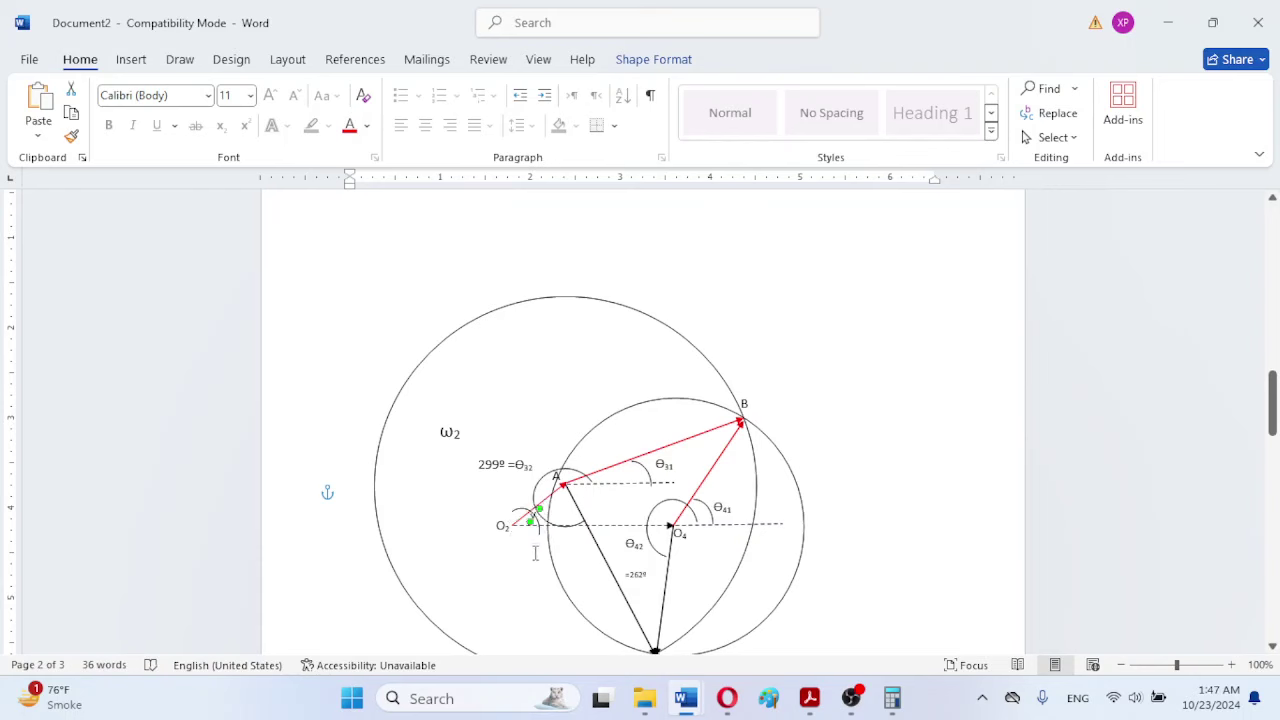
left_click(571, 639)
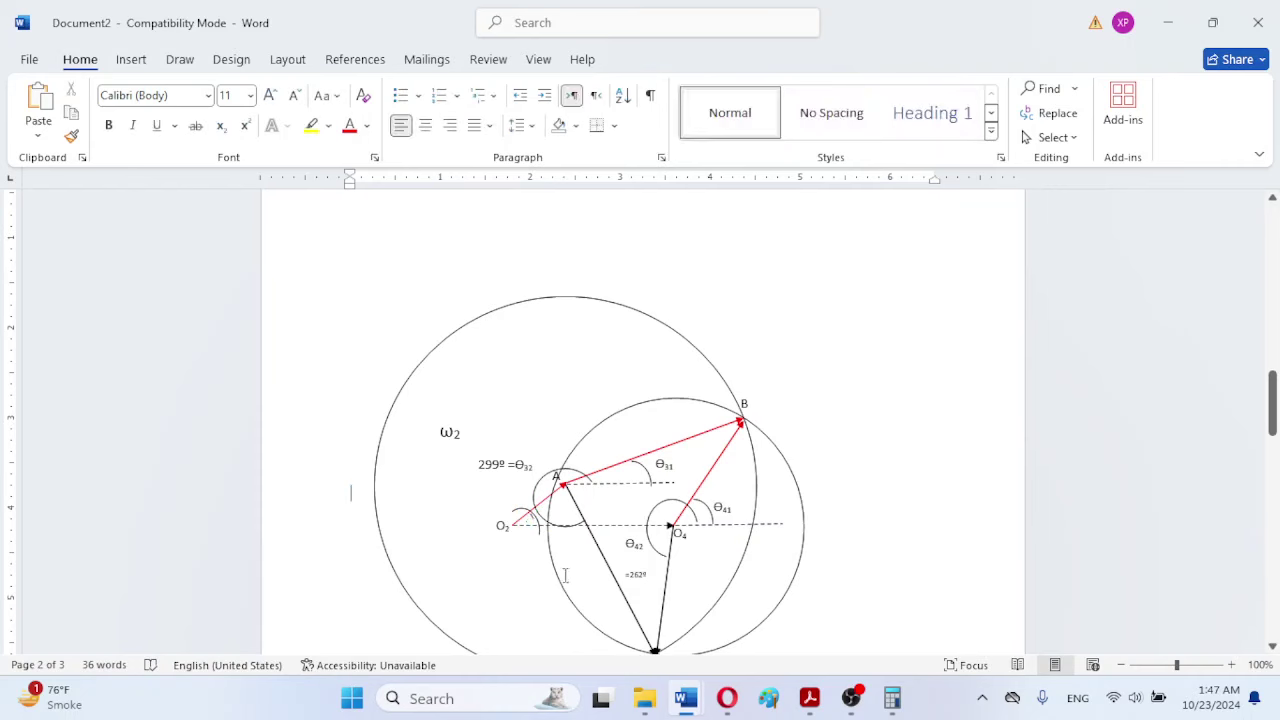
left_click(535, 527)
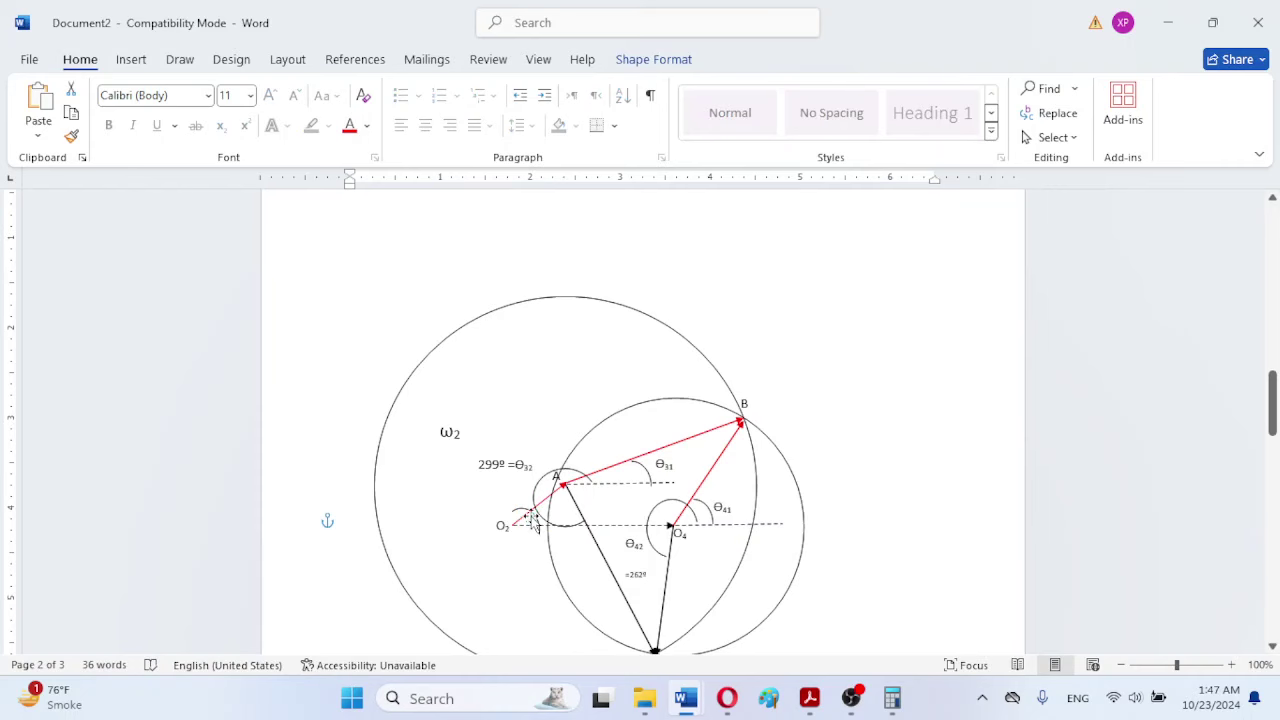
left_click(533, 520)
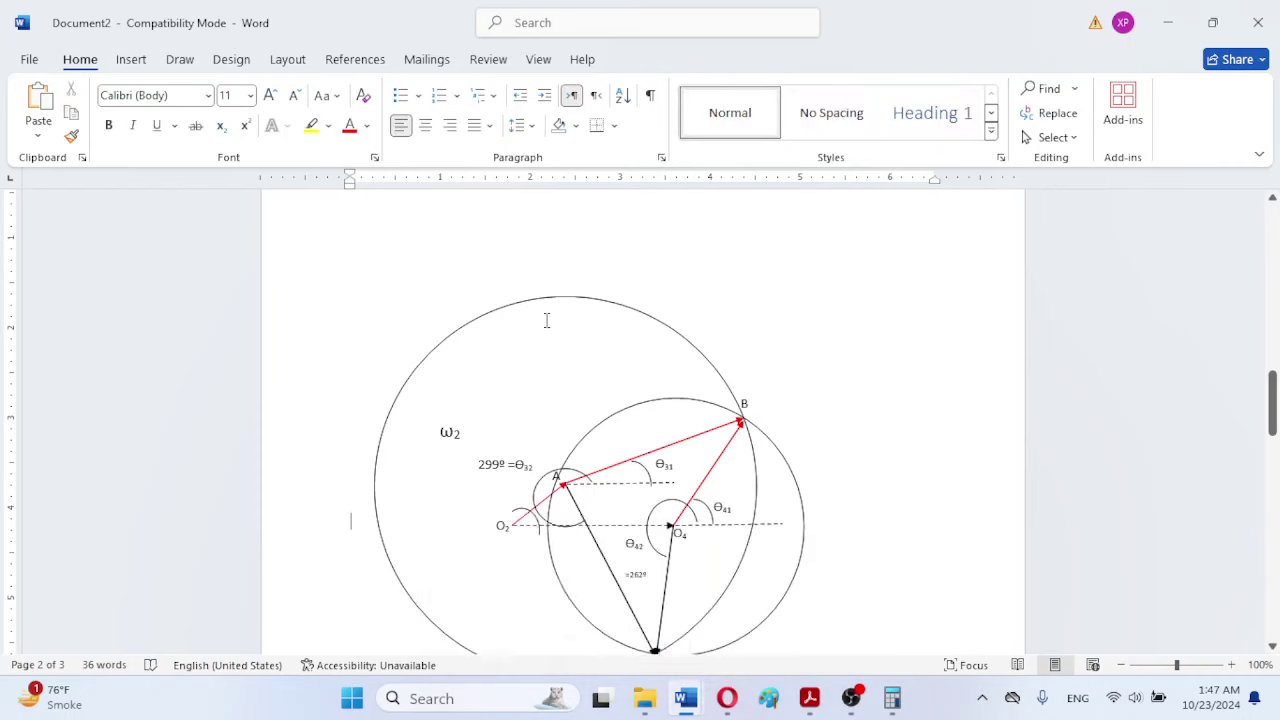
left_click(134, 60)
Step: Draw two tiny line strokes (0.01" by 0.06") at the O2 arc's tip to form an arrowhead
left_click(285, 90)
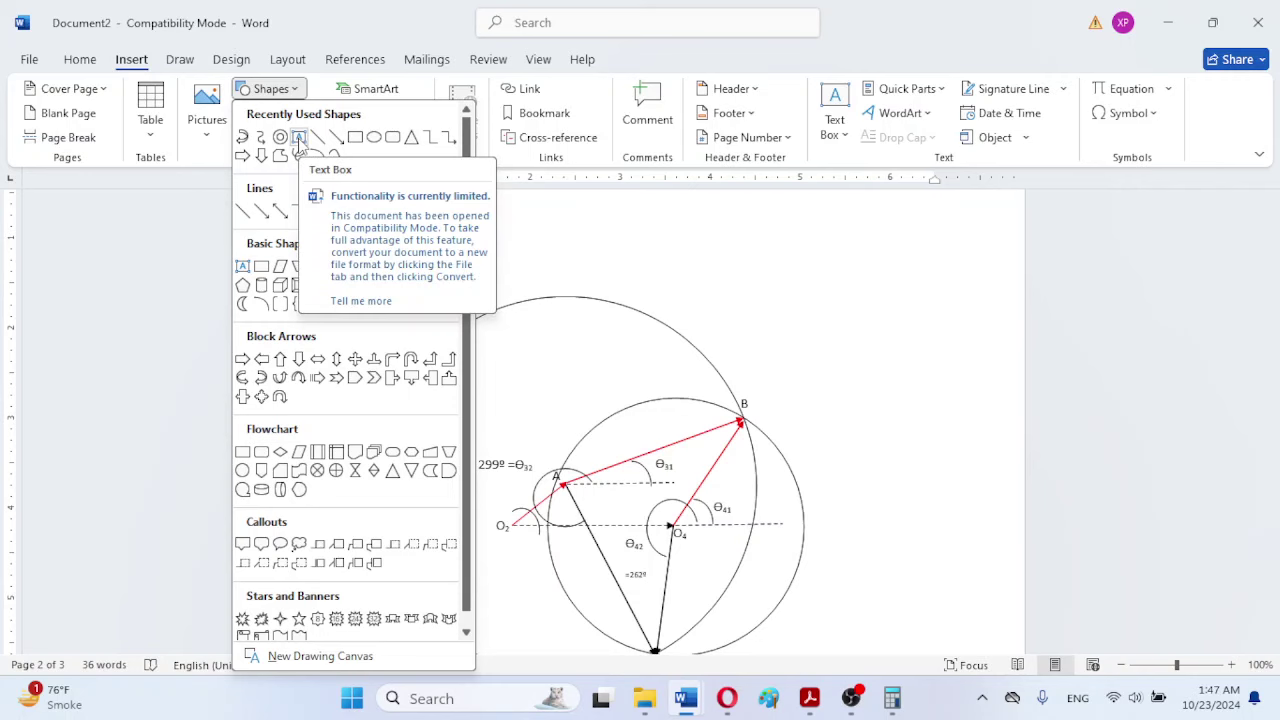
left_click(241, 211)
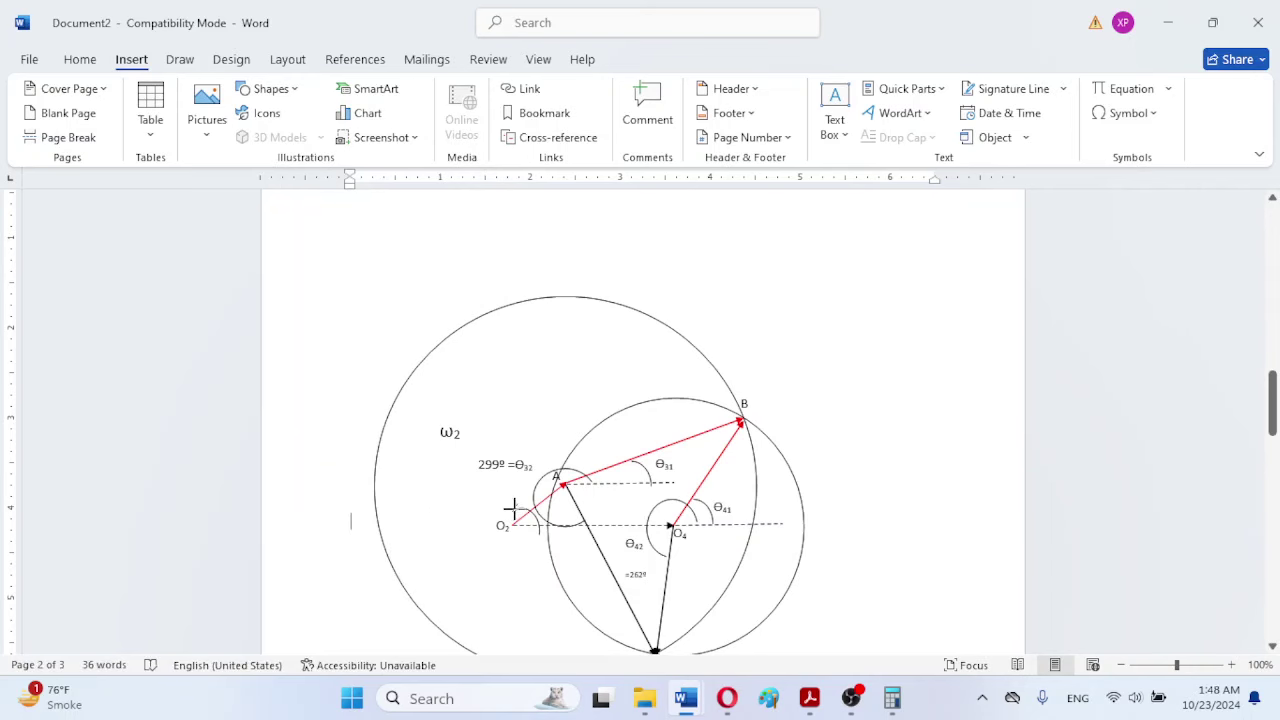
left_click_drag(512, 507, 520, 510)
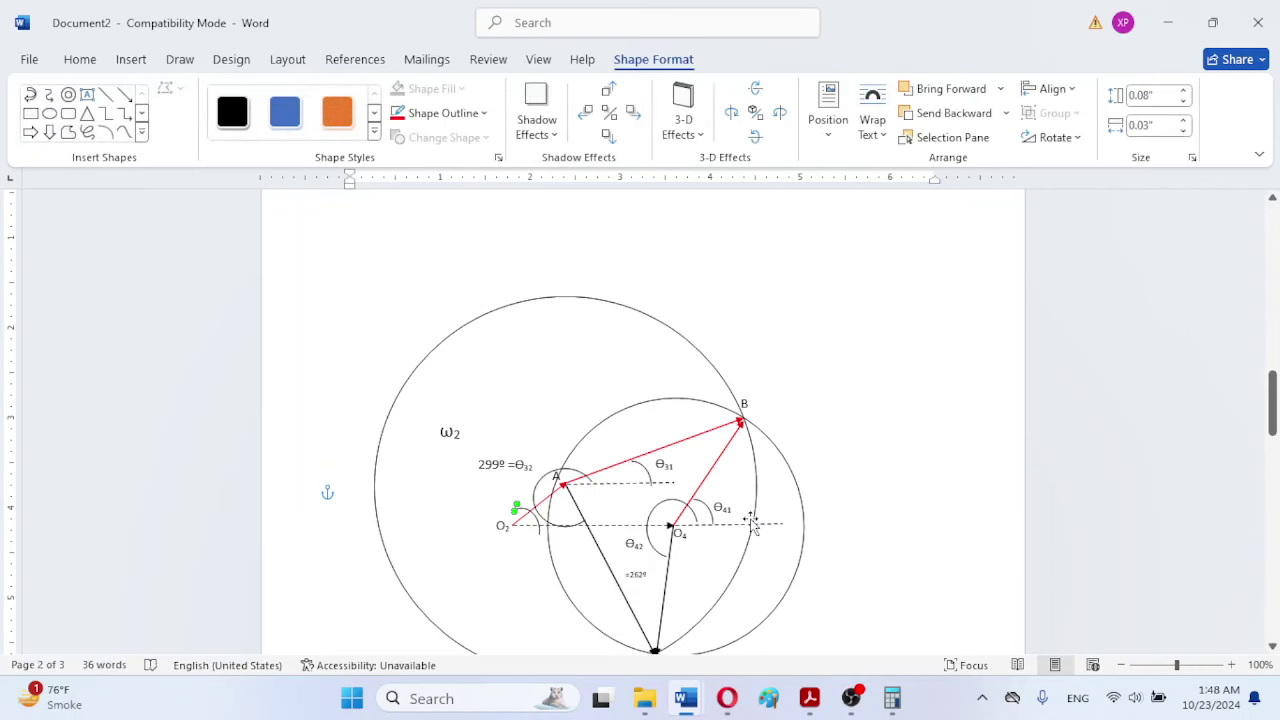
left_click(866, 490)
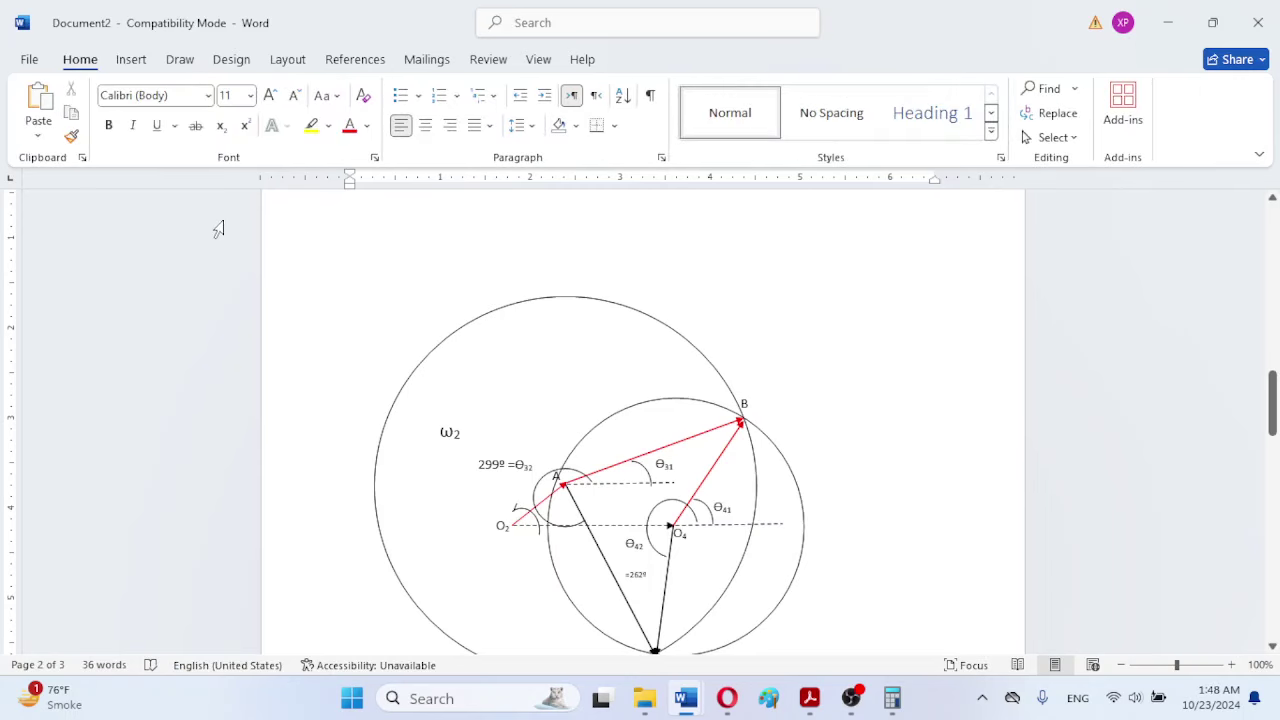
left_click(132, 60)
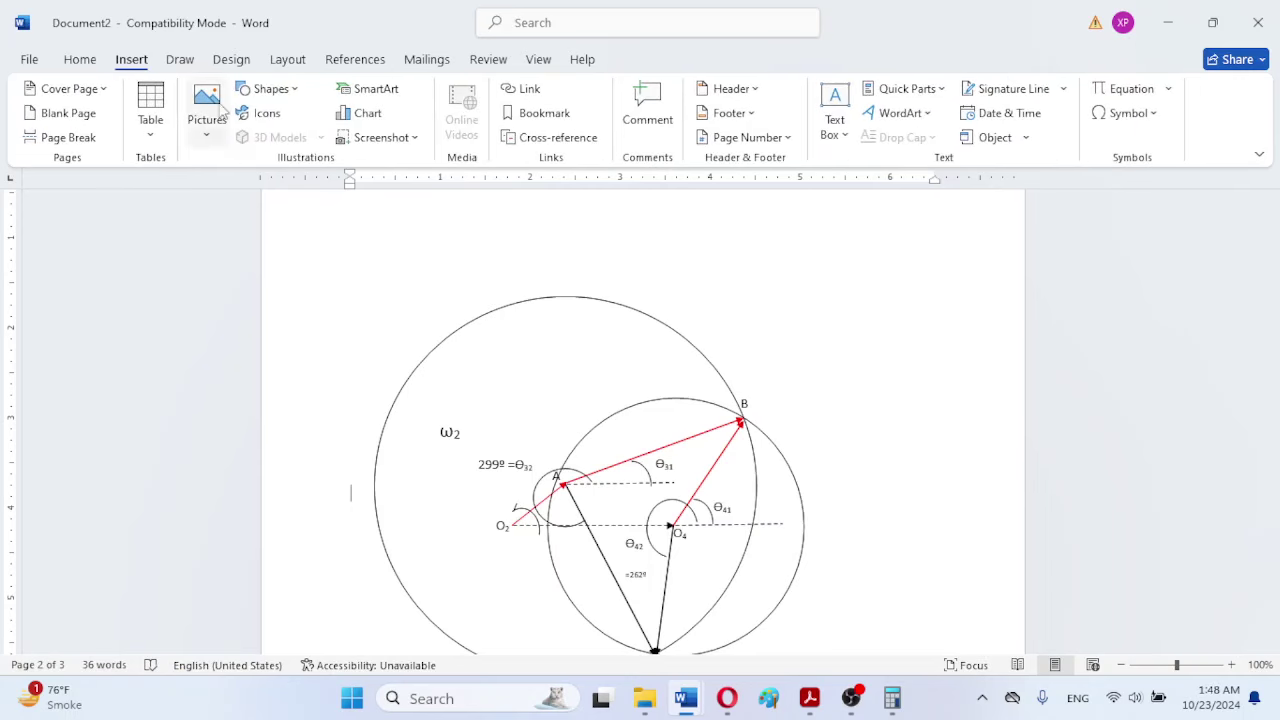
left_click(275, 97)
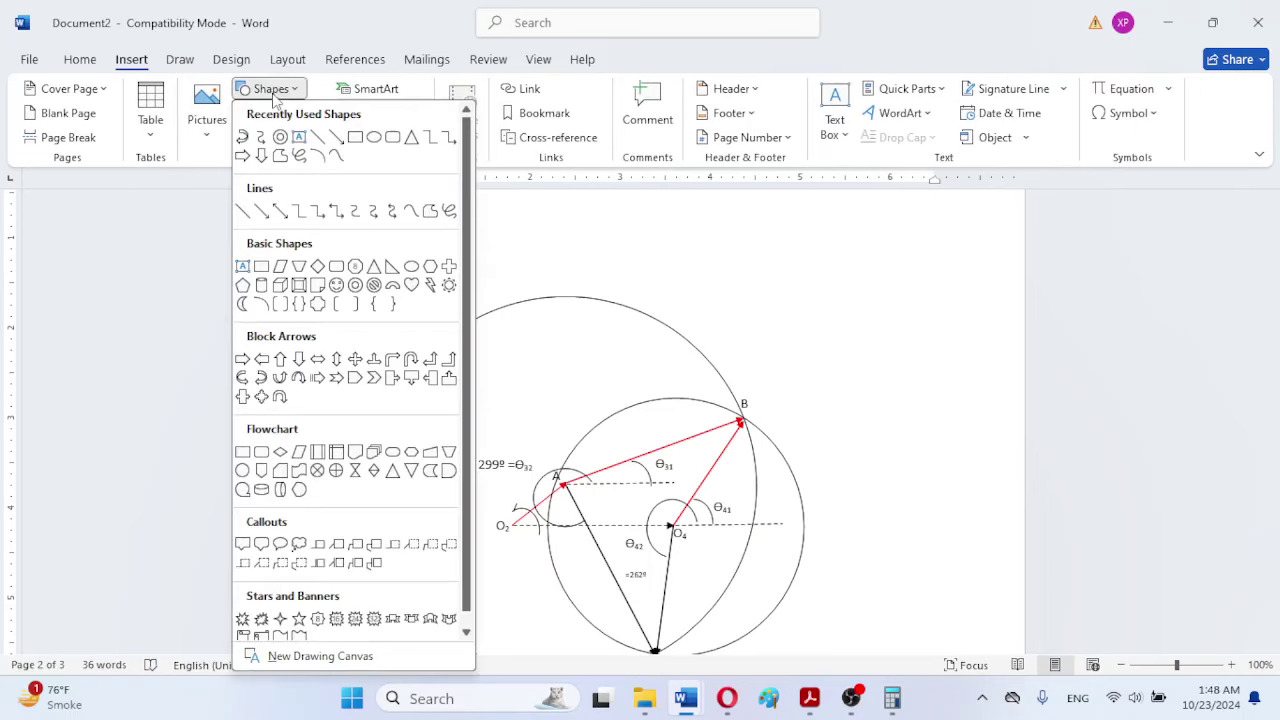
left_click(322, 142)
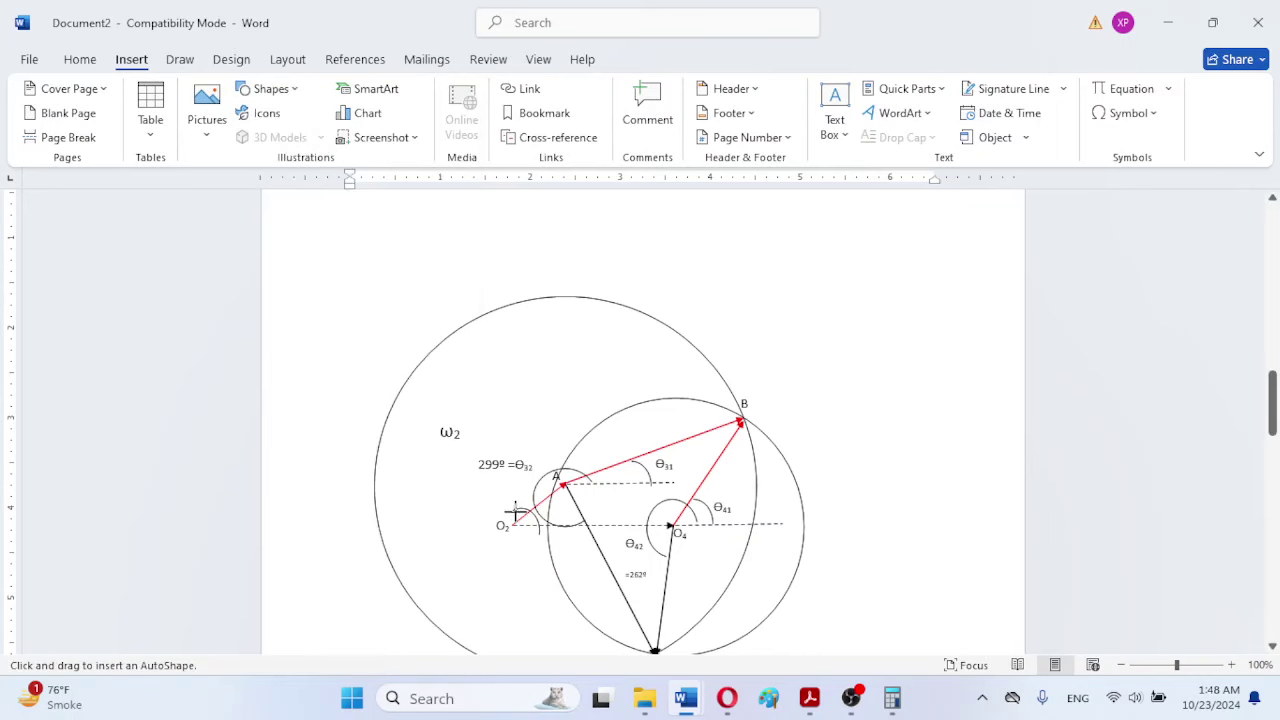
key("Escape")
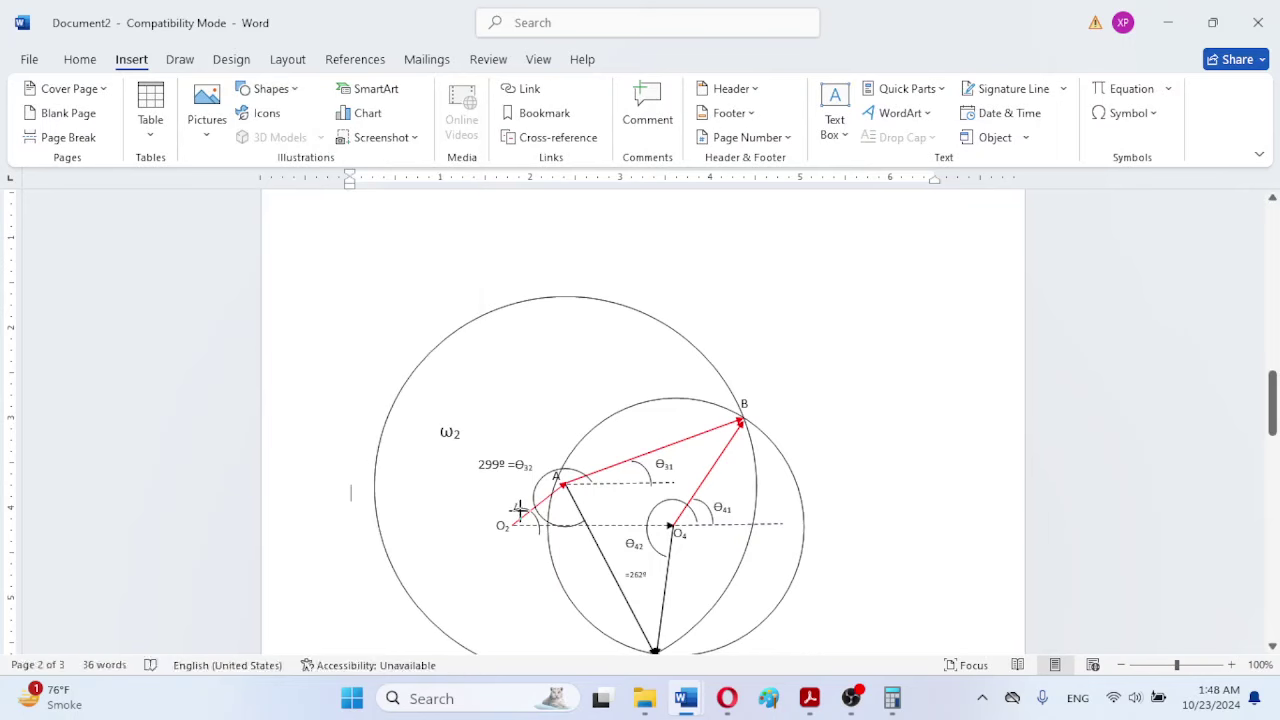
left_click_drag(519, 510, 513, 509)
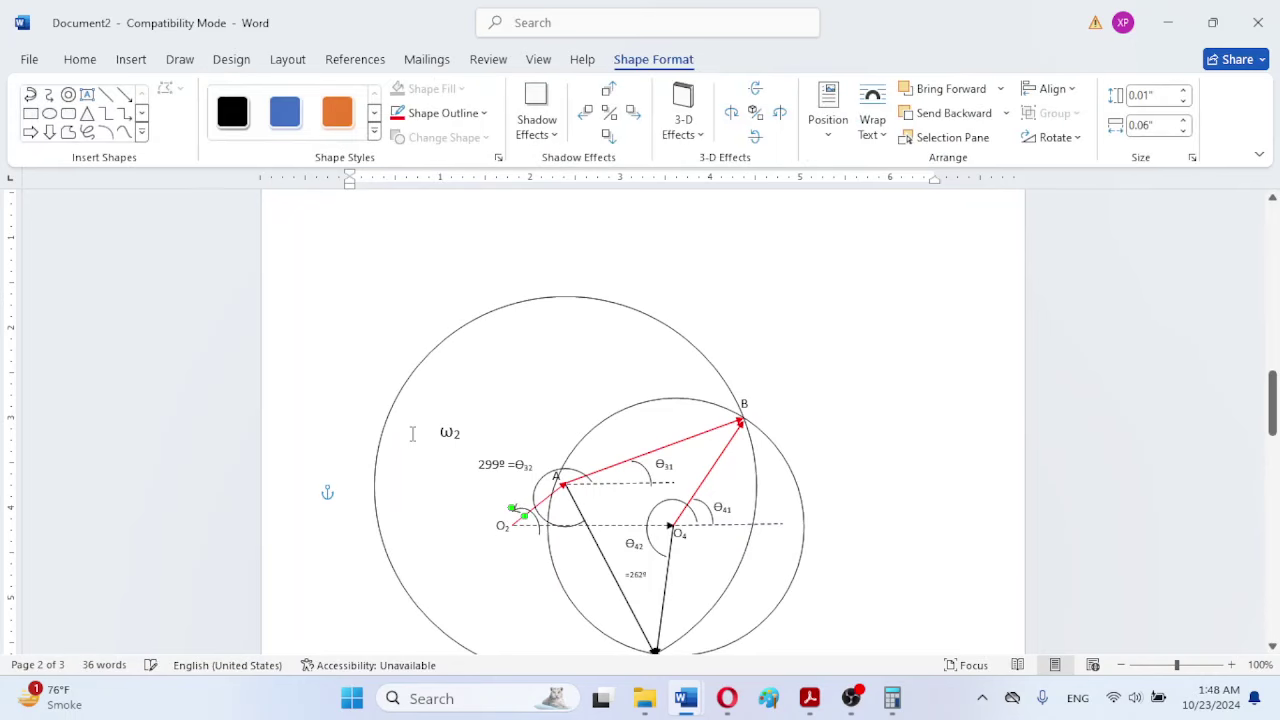
left_click(450, 433)
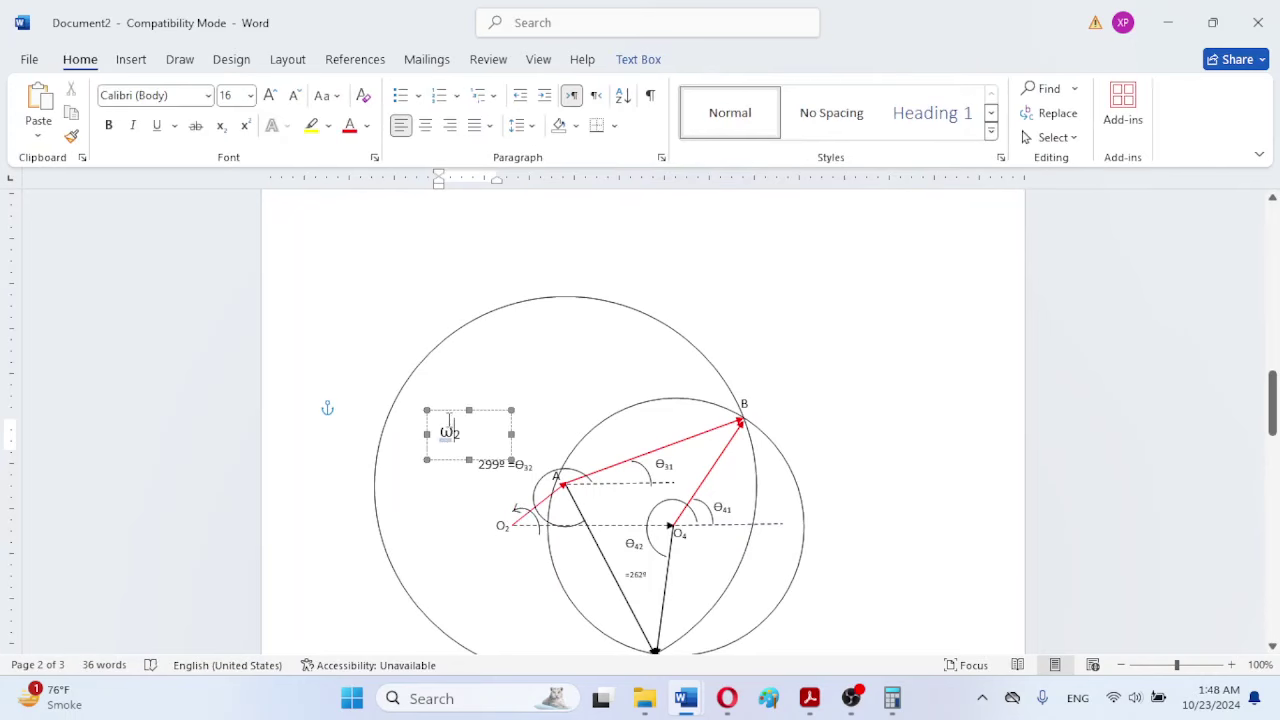
Step: Drag the ω2 label down beside pivot O2 and its rotation arc
left_click_drag(453, 450, 503, 480)
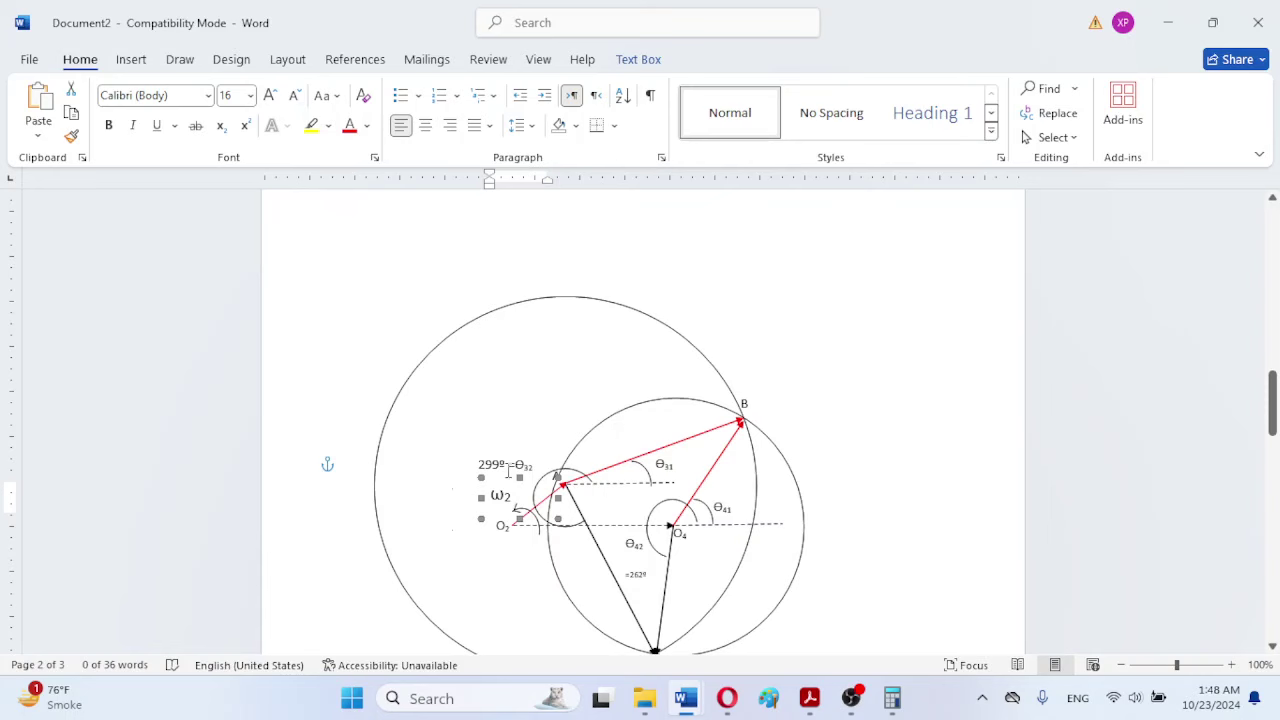
left_click(535, 442)
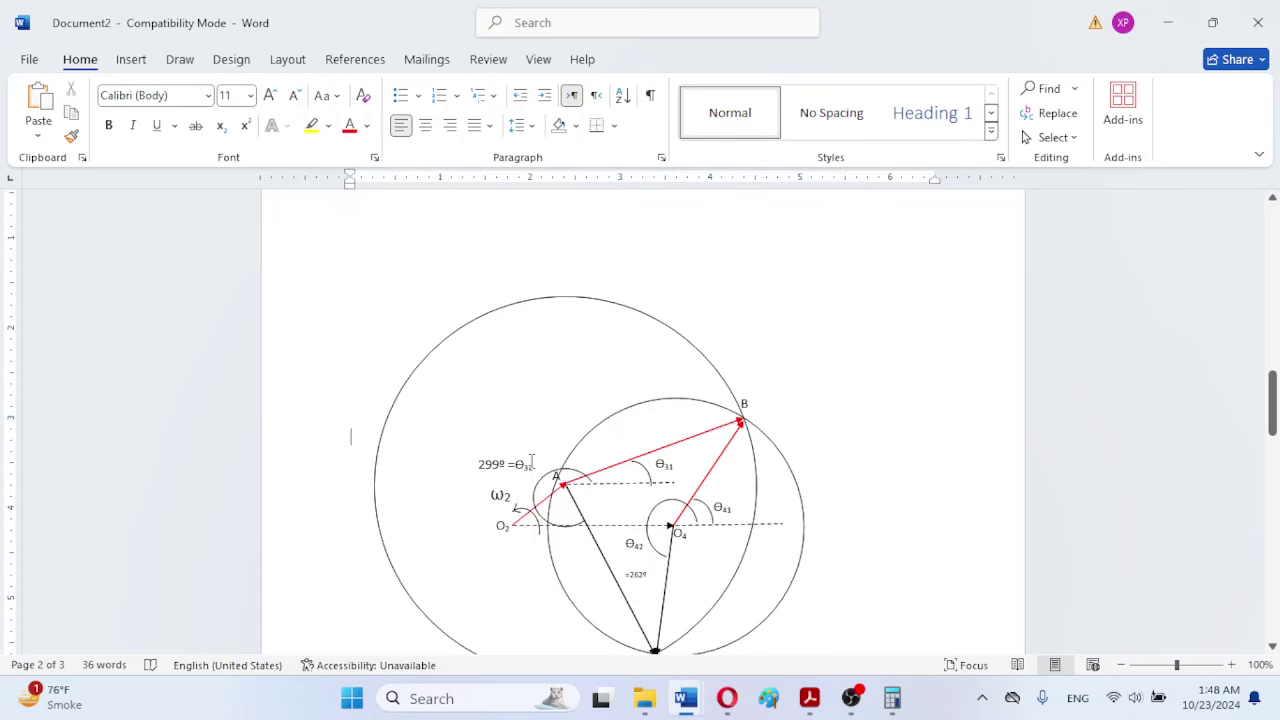
triple_click(540, 467)
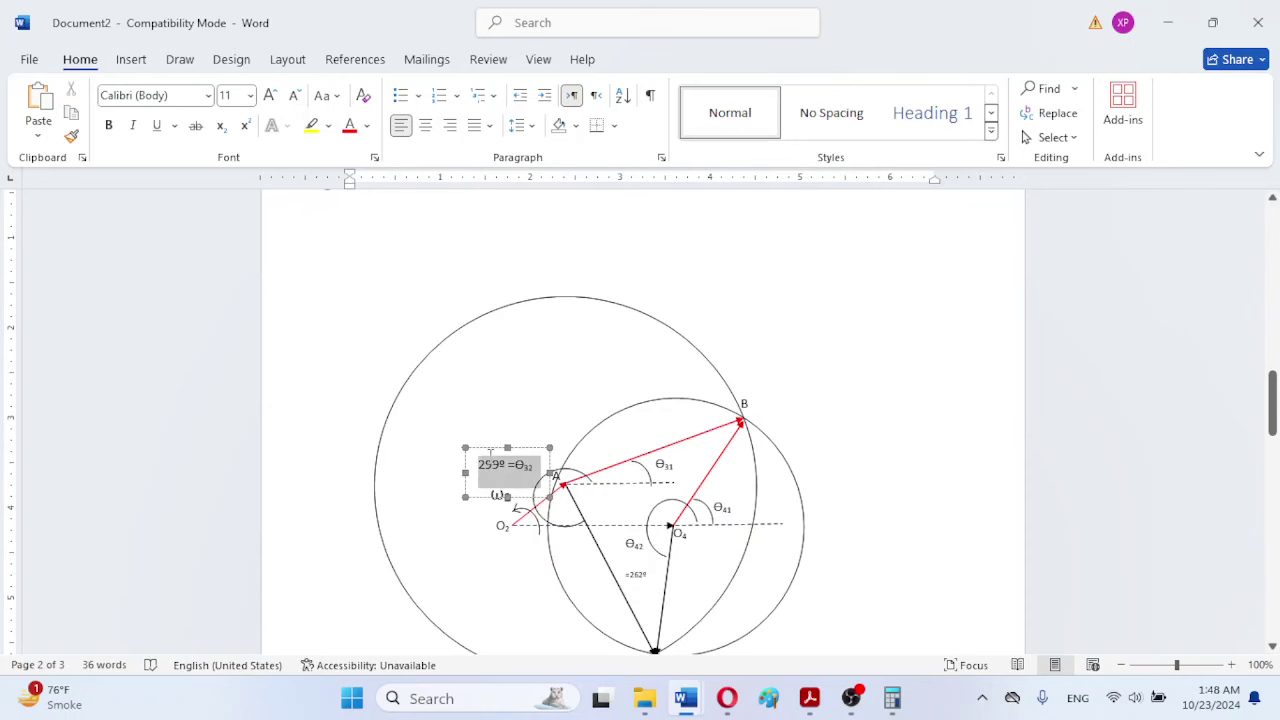
Step: Delete the 299º =Θ32 label beside pivot O2
left_click(482, 447)
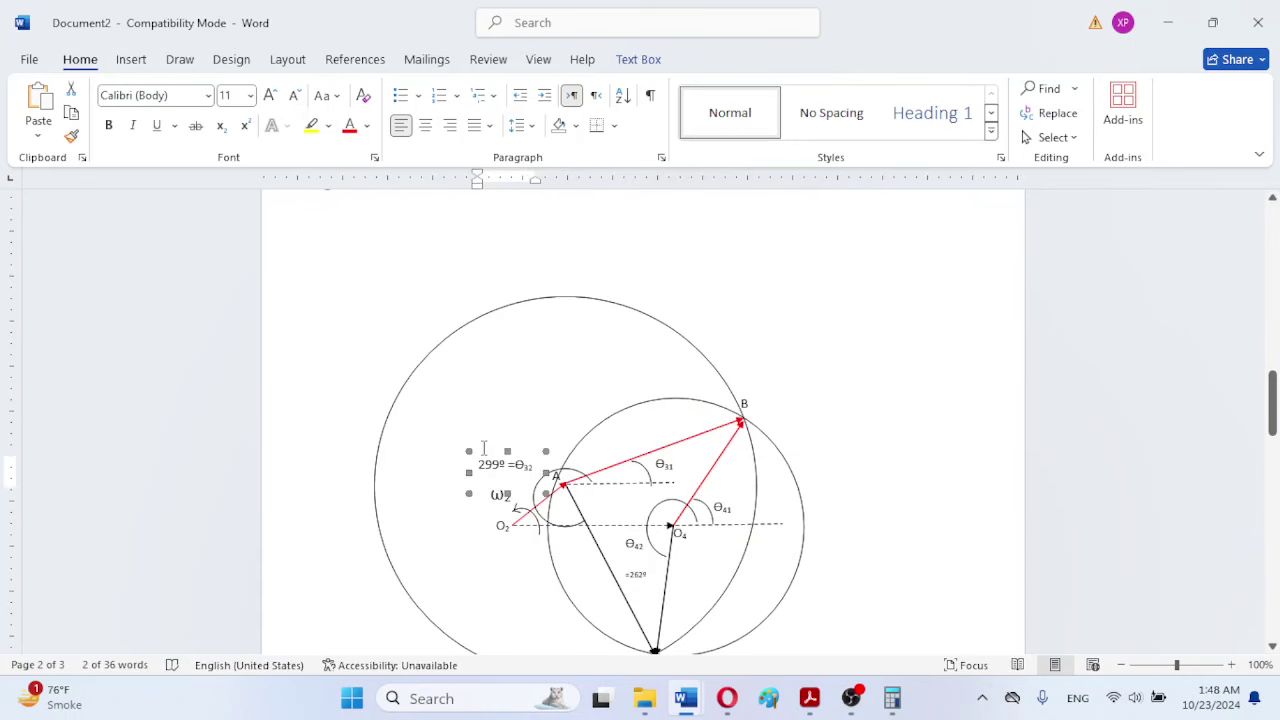
key("Delete")
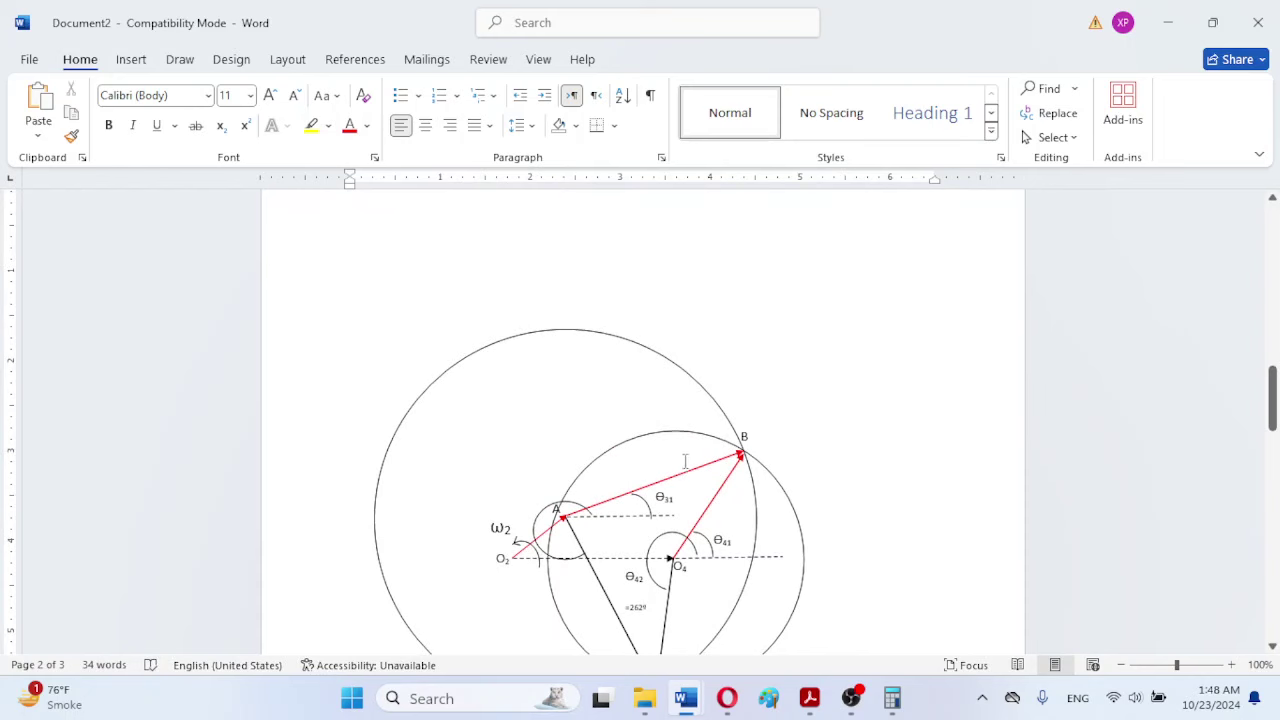
left_click(631, 440)
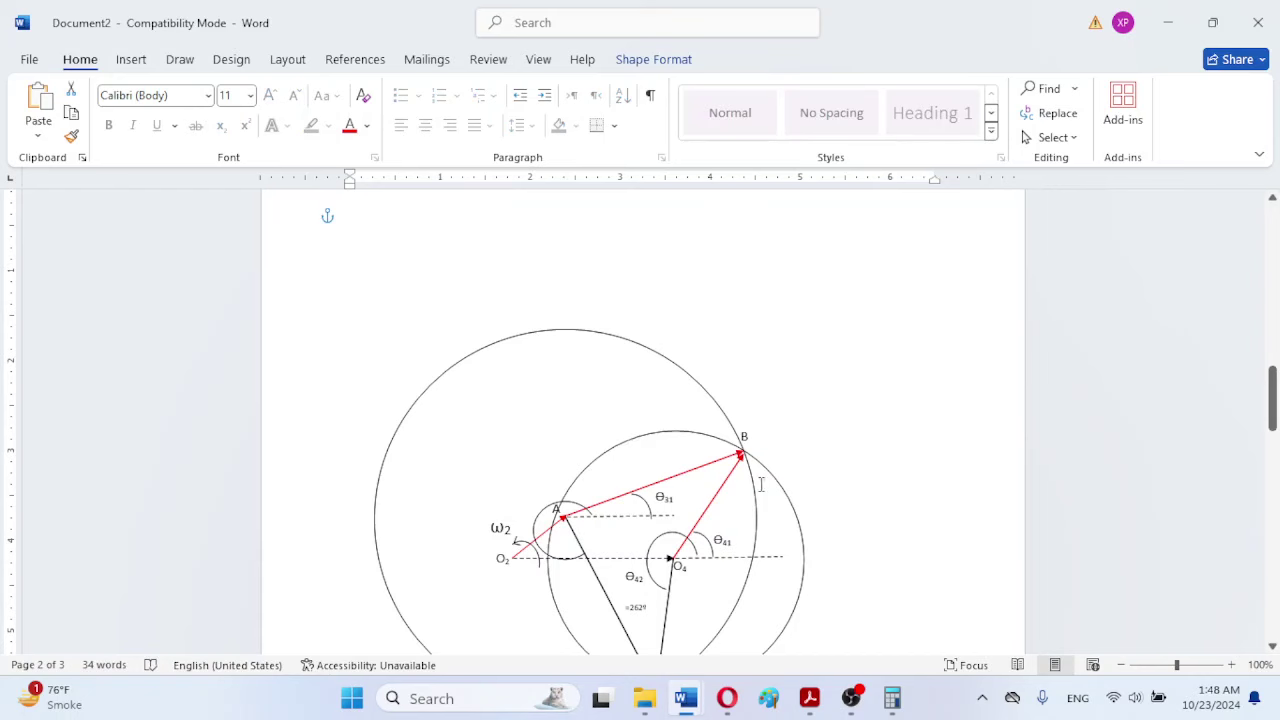
left_click(911, 503)
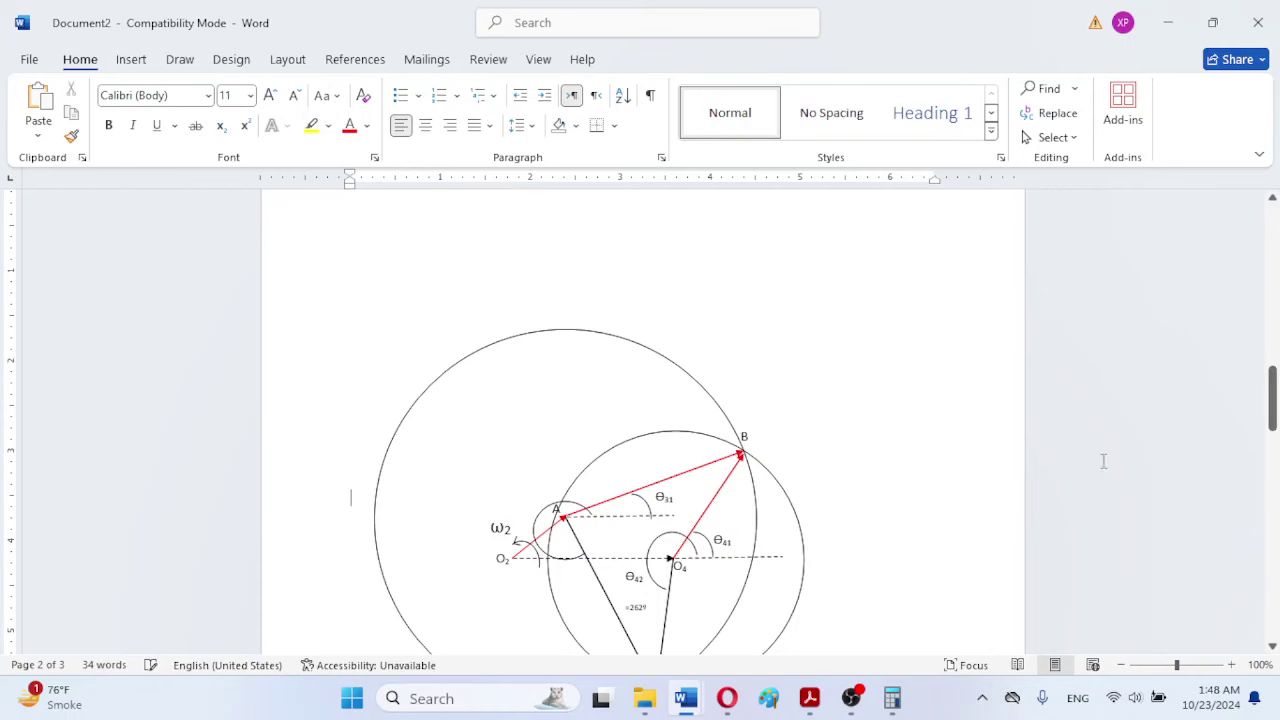
Step: Delete the large construction circles and bring point B′ into view
left_click(781, 488)
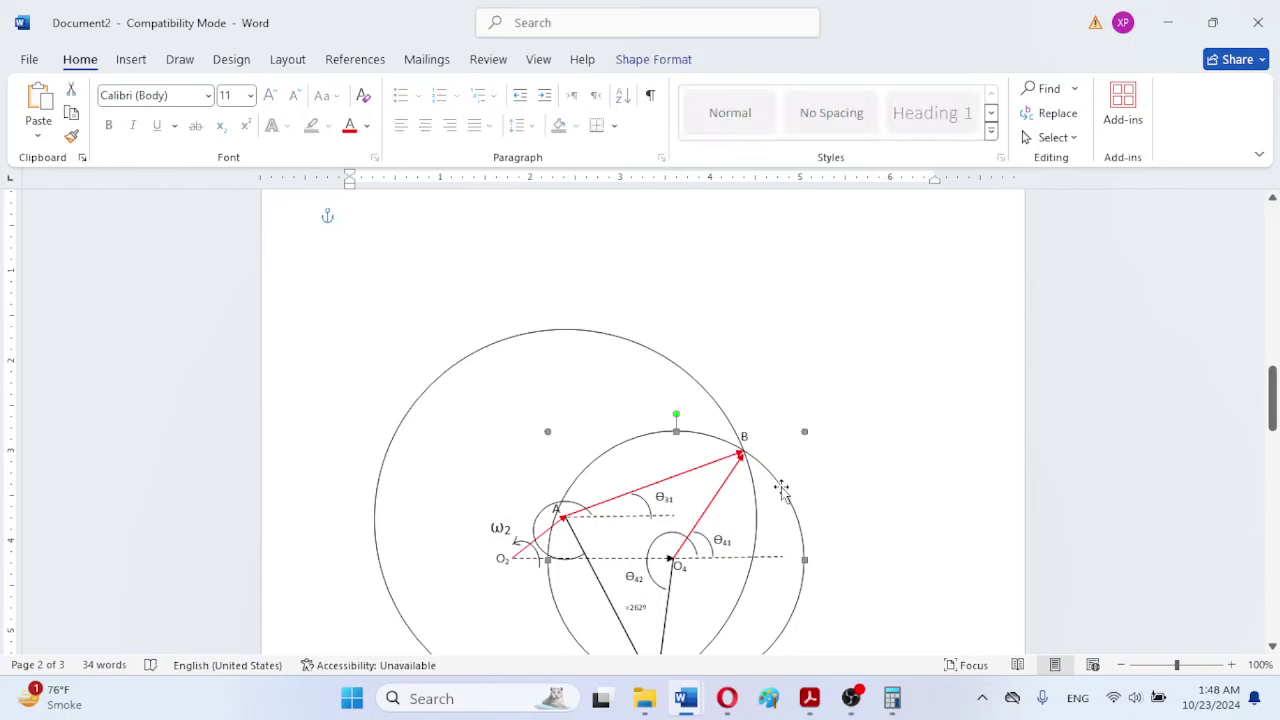
key("Escape")
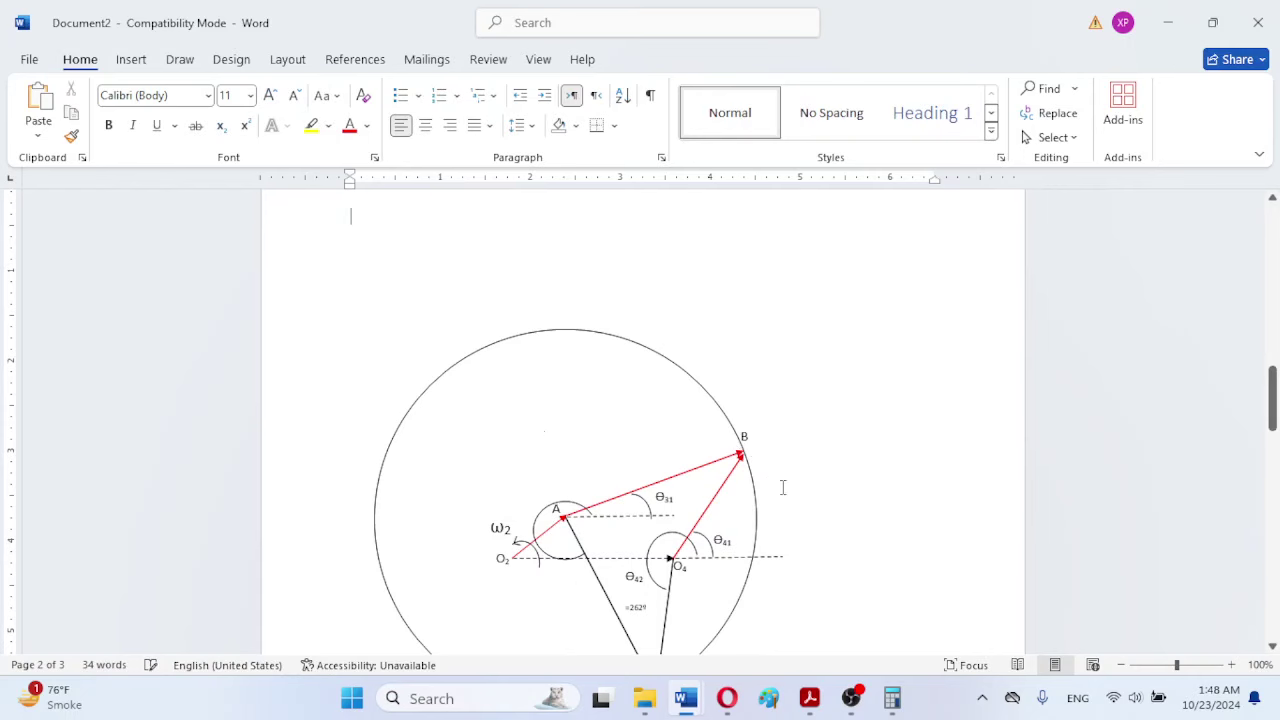
left_click(727, 418)
key("Delete")
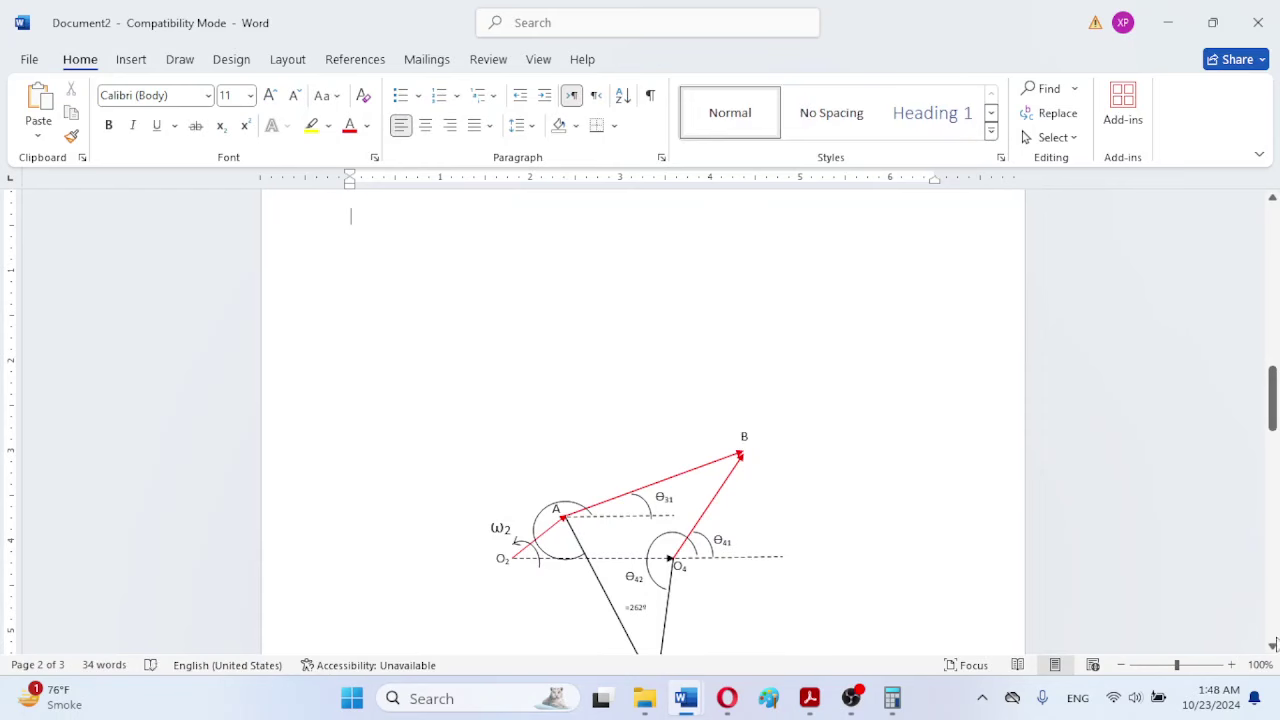
left_click(1273, 648)
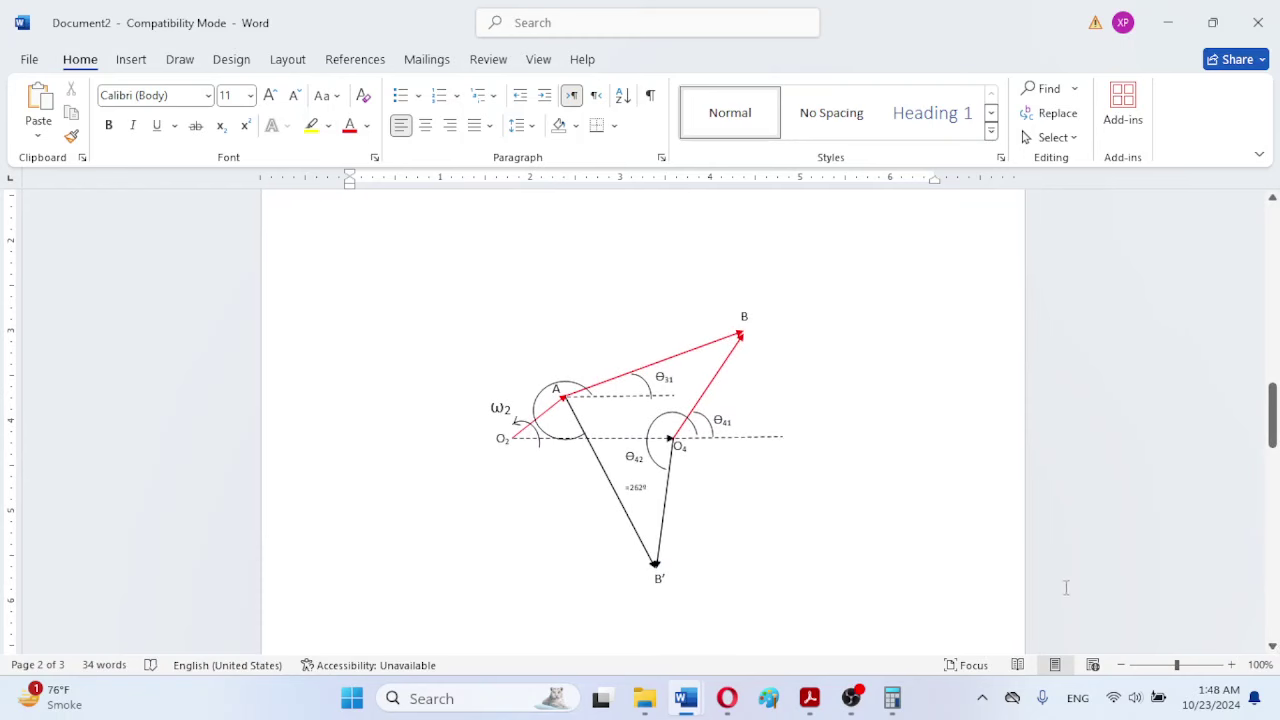
left_click(131, 62)
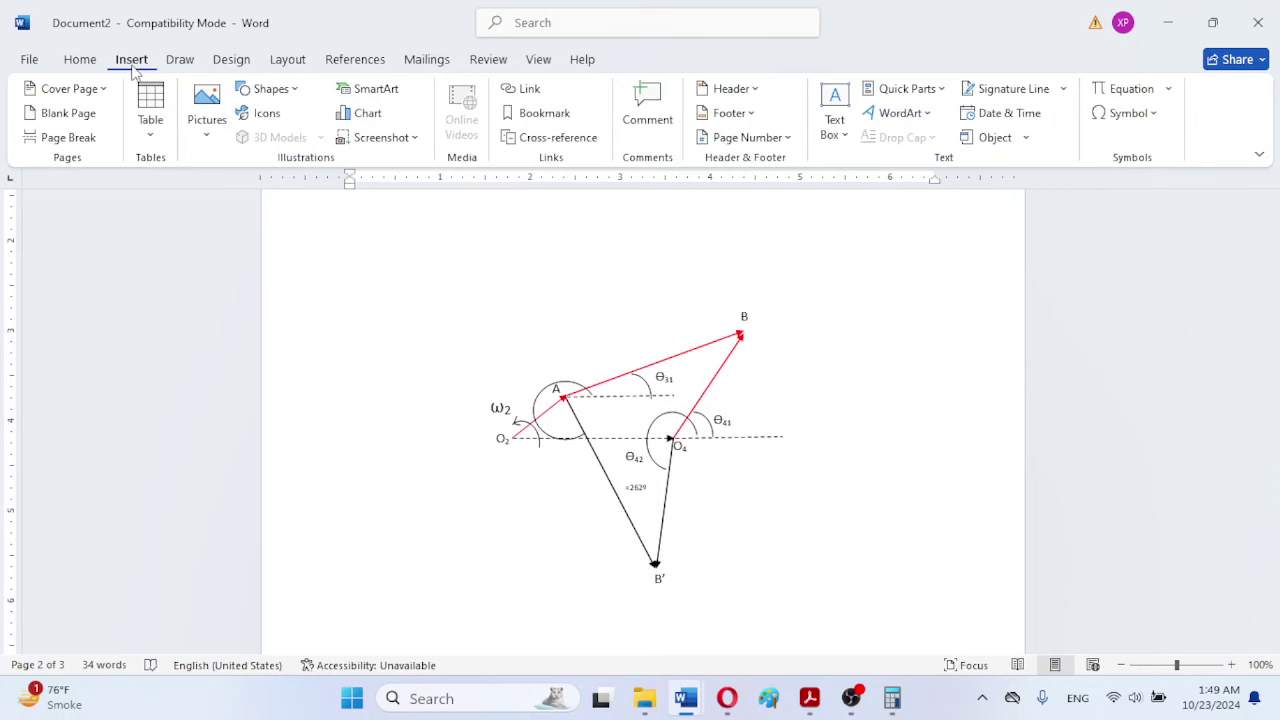
Step: Draw a velocity arrow from point A toward the upper left
left_click(270, 89)
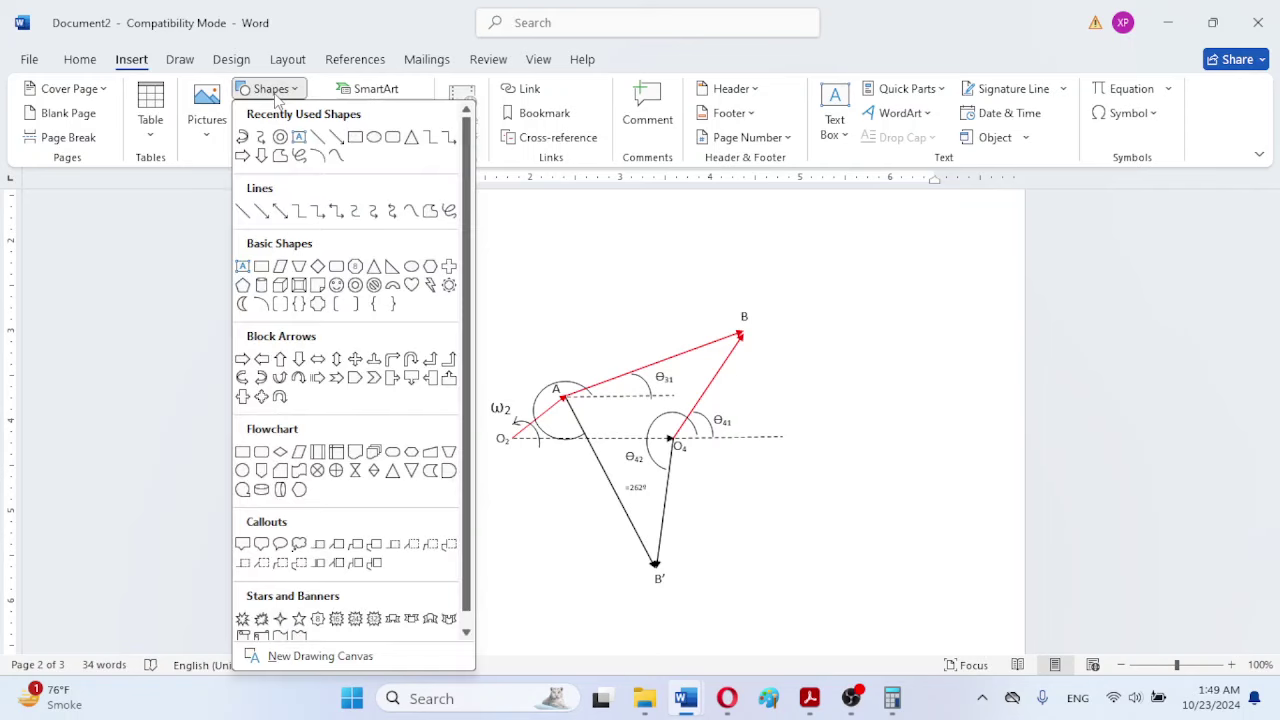
left_click(336, 138)
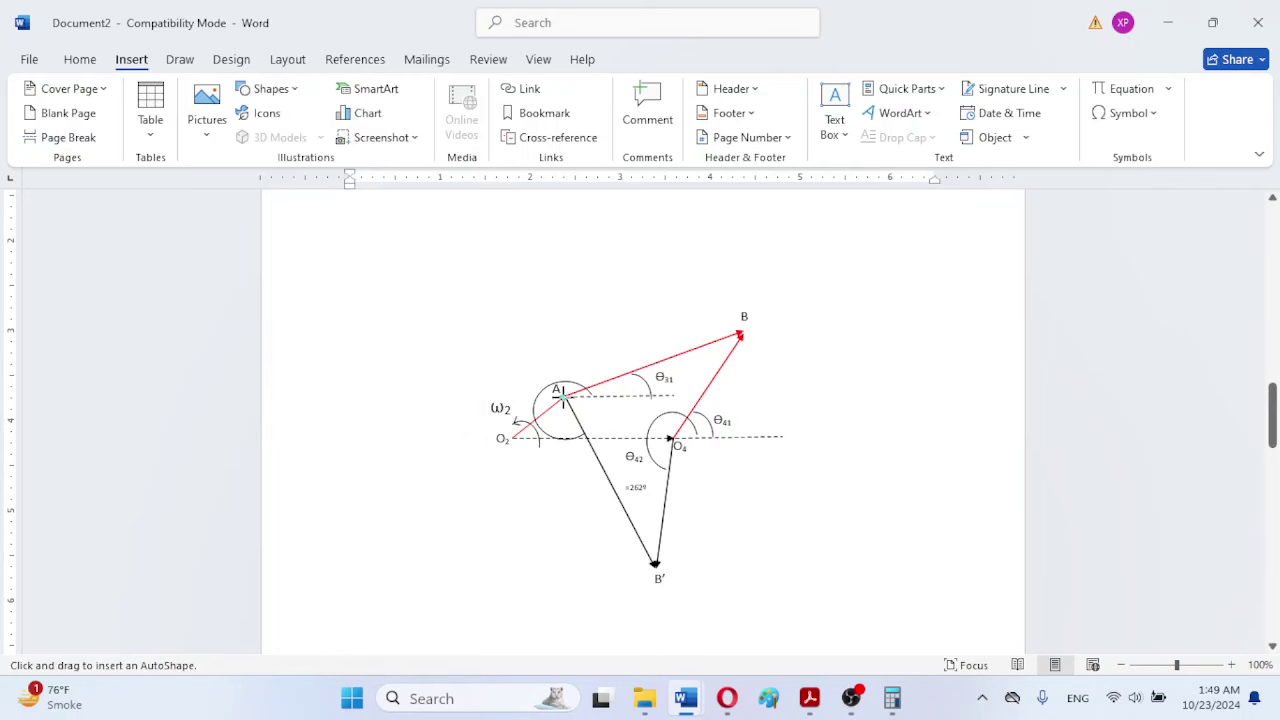
left_click_drag(561, 395, 508, 325)
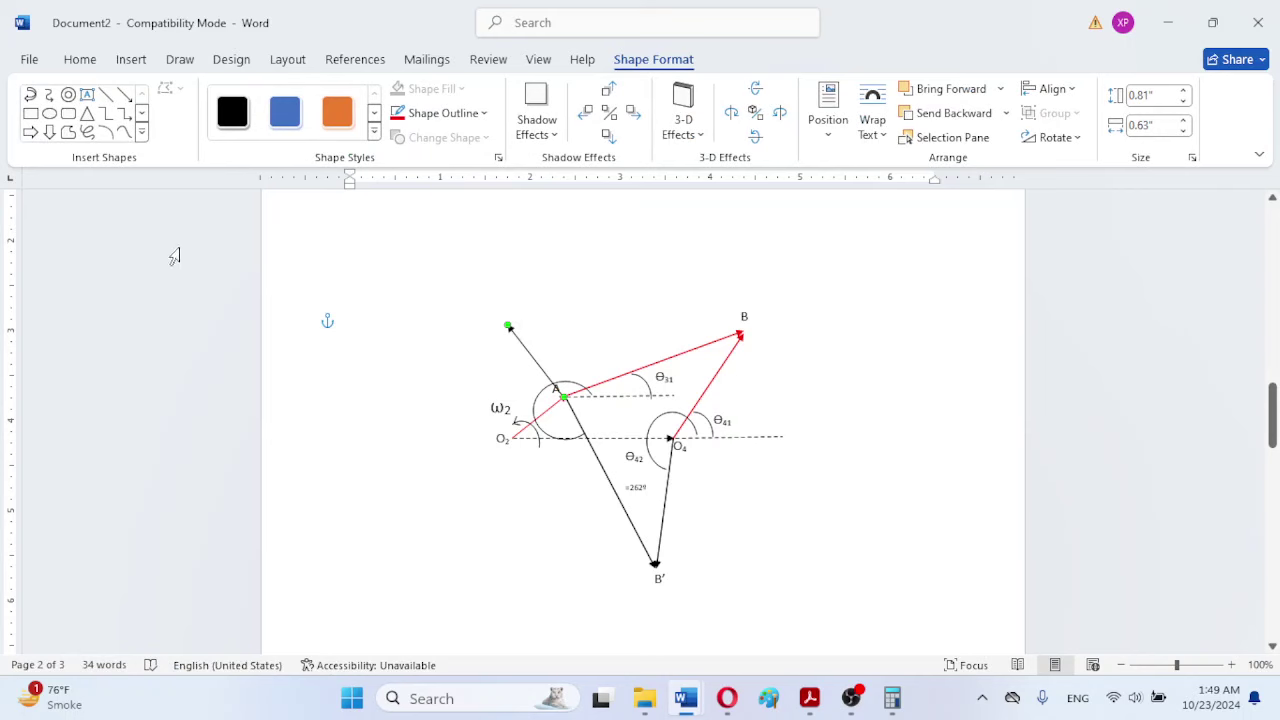
Step: Draw a small 0.15" by 0.24" right-angle square, rotated and tucked into the corner at A
left_click(33, 117)
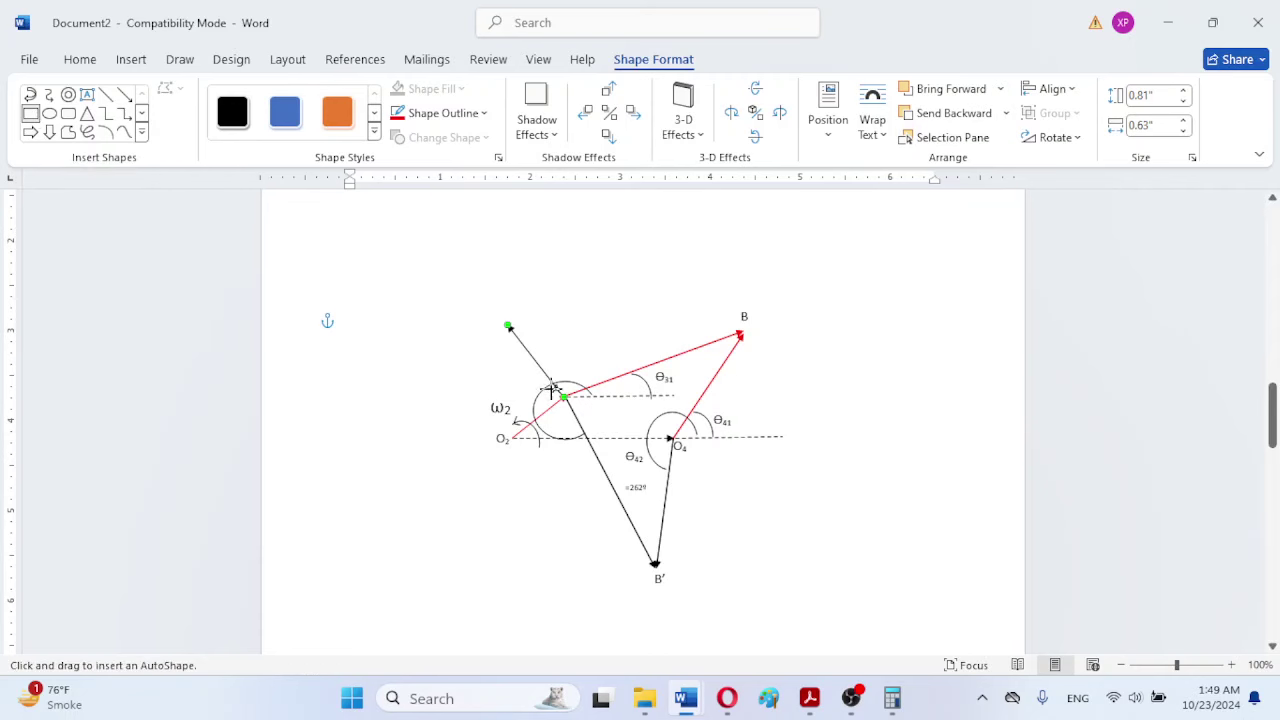
left_click_drag(555, 385, 526, 379)
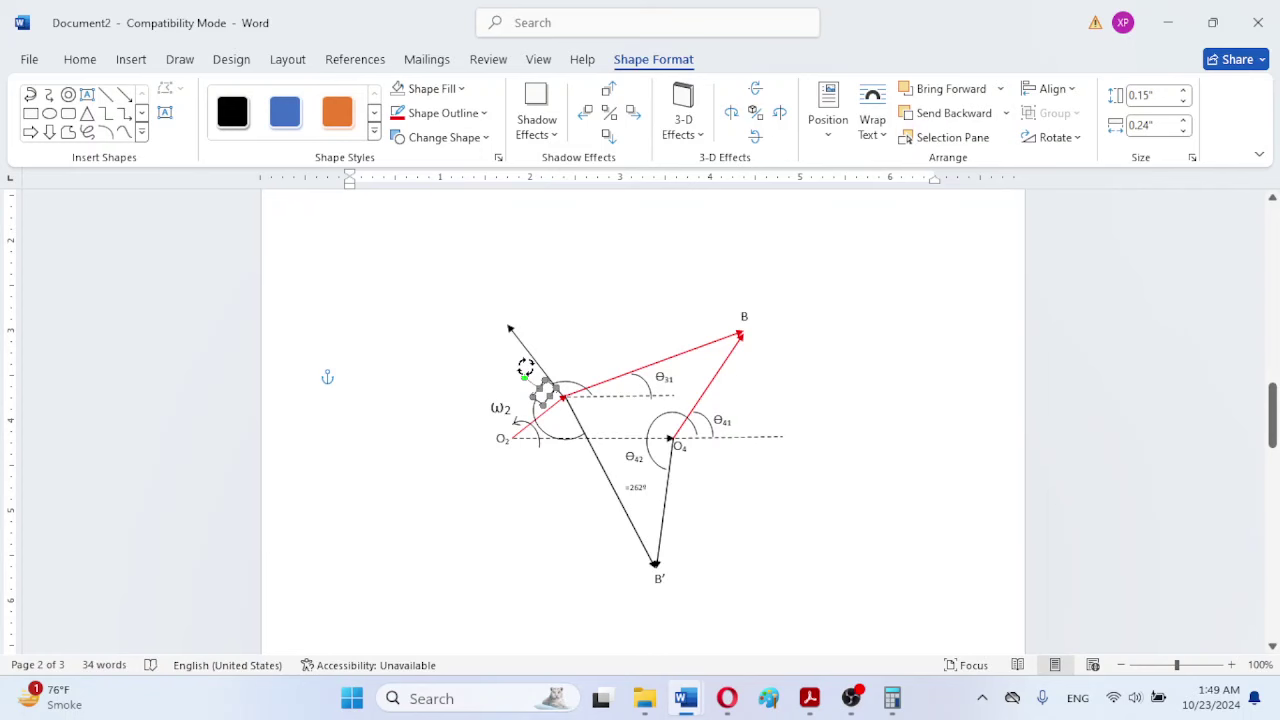
left_click_drag(525, 367, 528, 364)
mouse_move(550, 393)
left_mouse_down()
mouse_move(542, 410)
mouse_move(531, 400)
mouse_move(548, 398)
left_mouse_up()
left_click(873, 409)
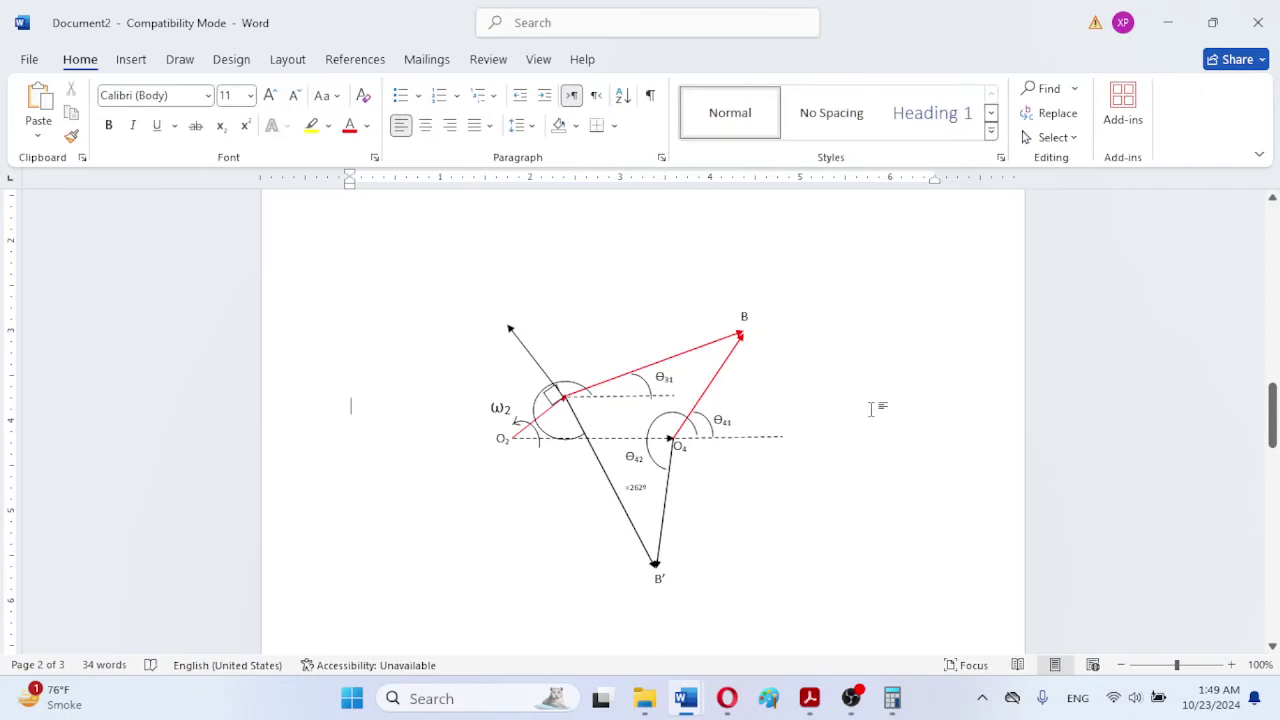
Step: Paste a copy of the ω2 label and move it up to the arrow tip at A
left_click(543, 393)
left_click(543, 393)
left_click(565, 329)
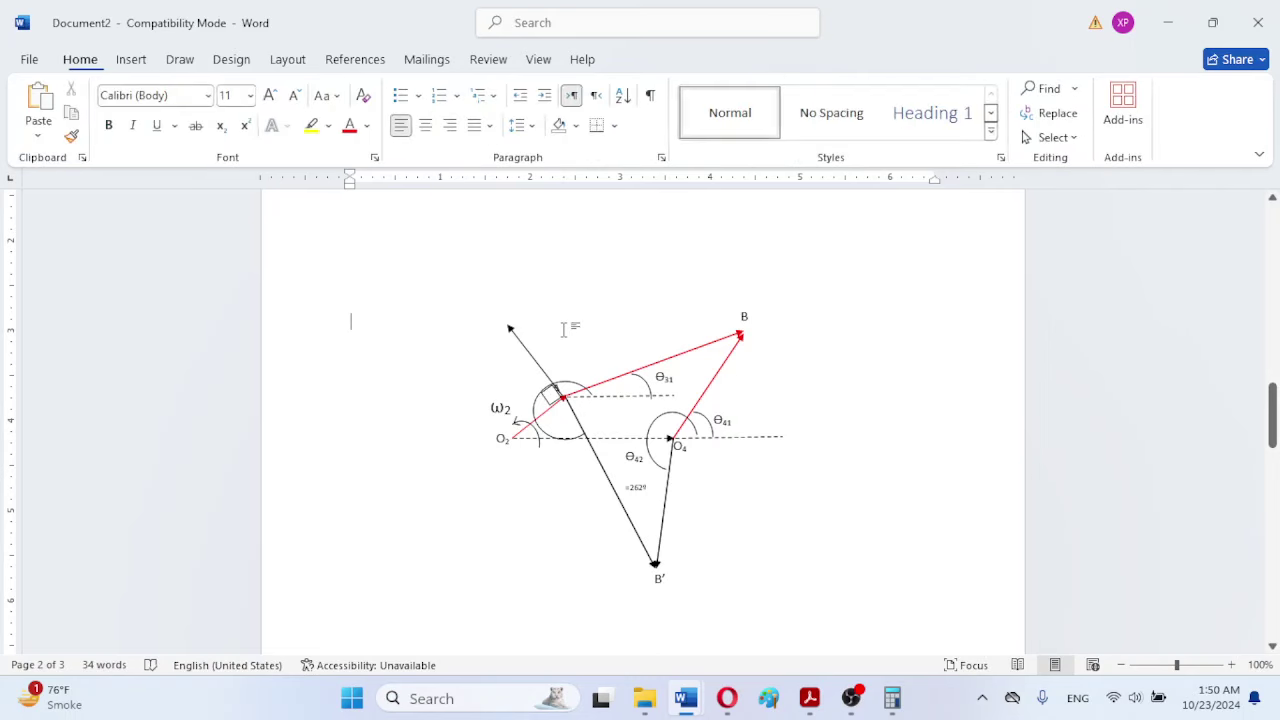
left_click(492, 404)
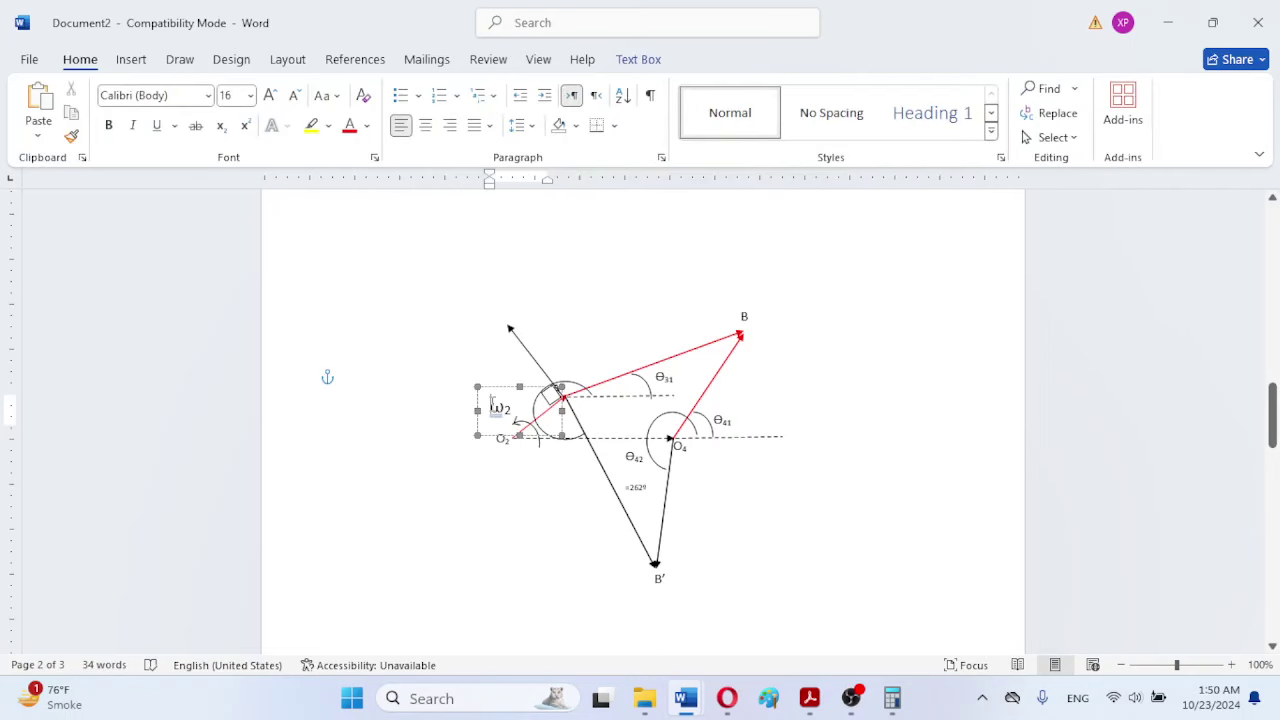
left_click(508, 387)
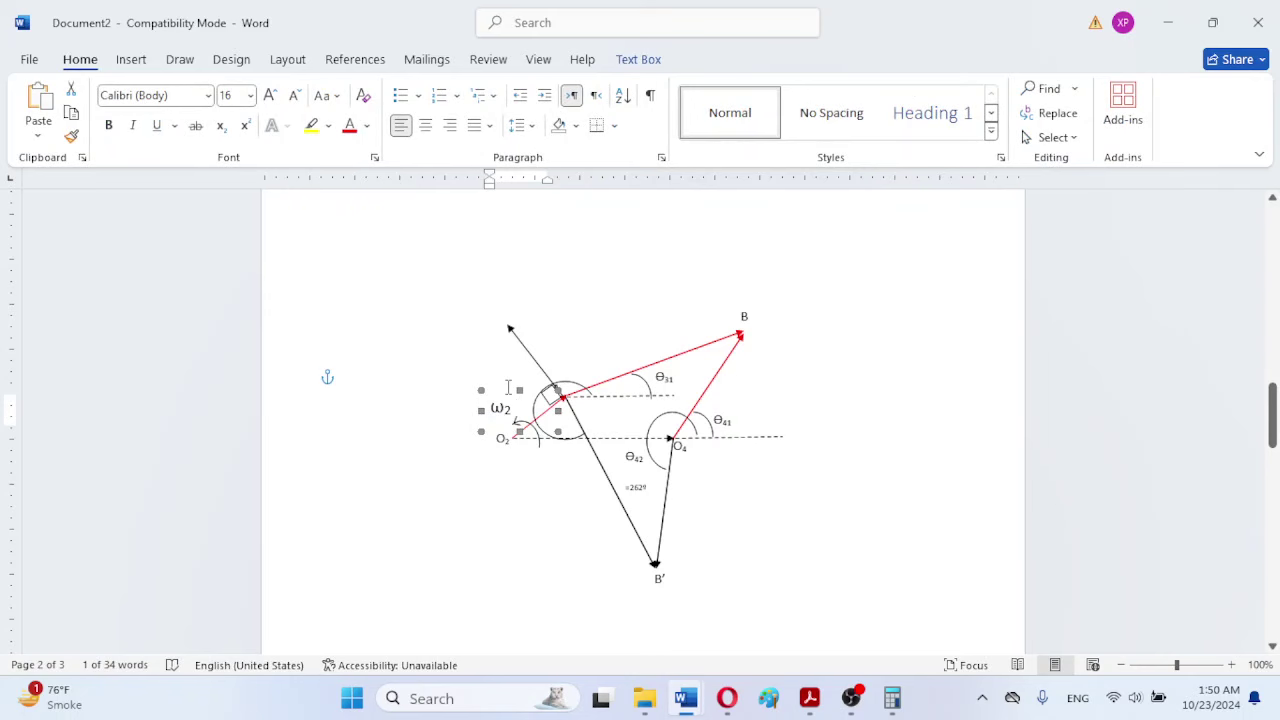
left_click(450, 293)
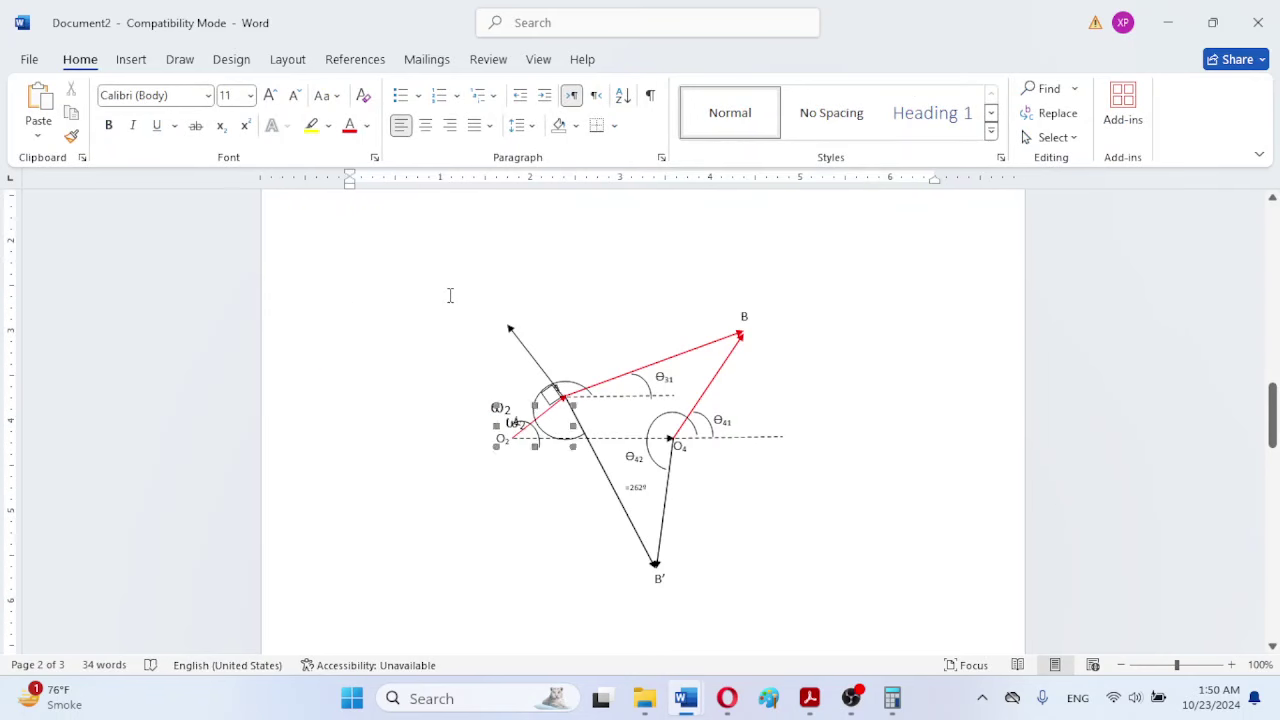
key("ctrl+v")
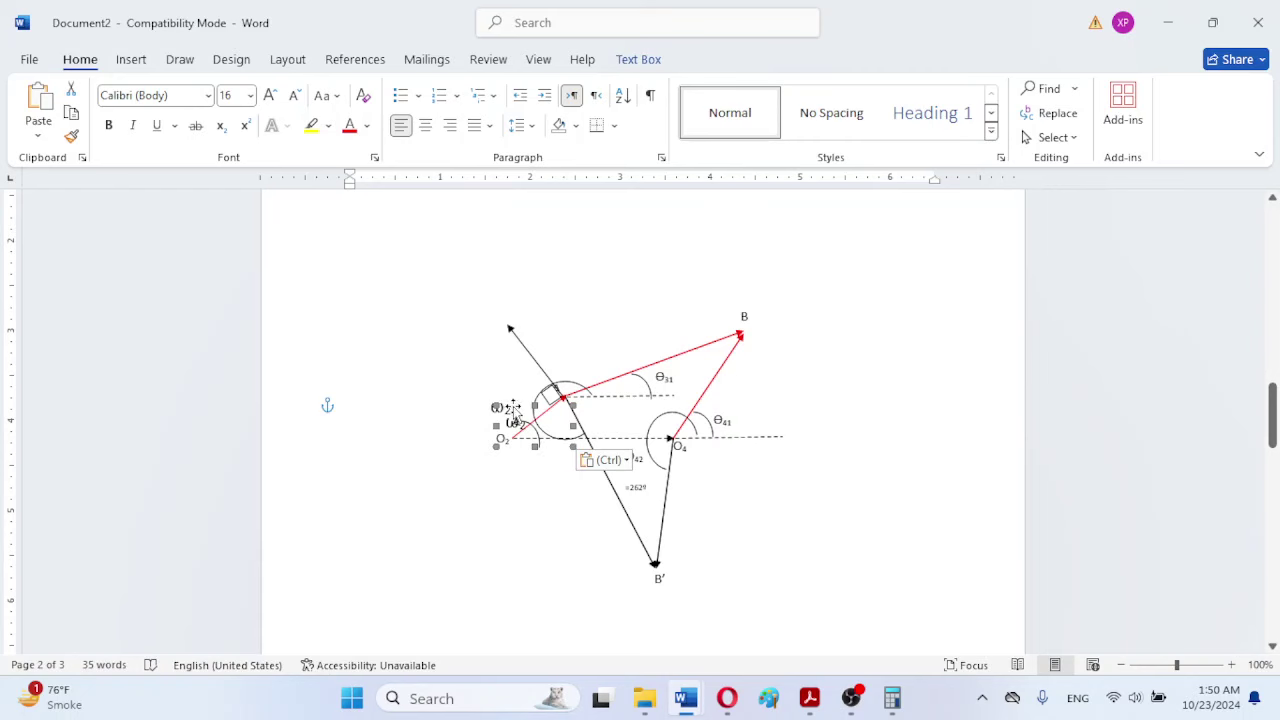
left_click_drag(513, 406, 495, 290)
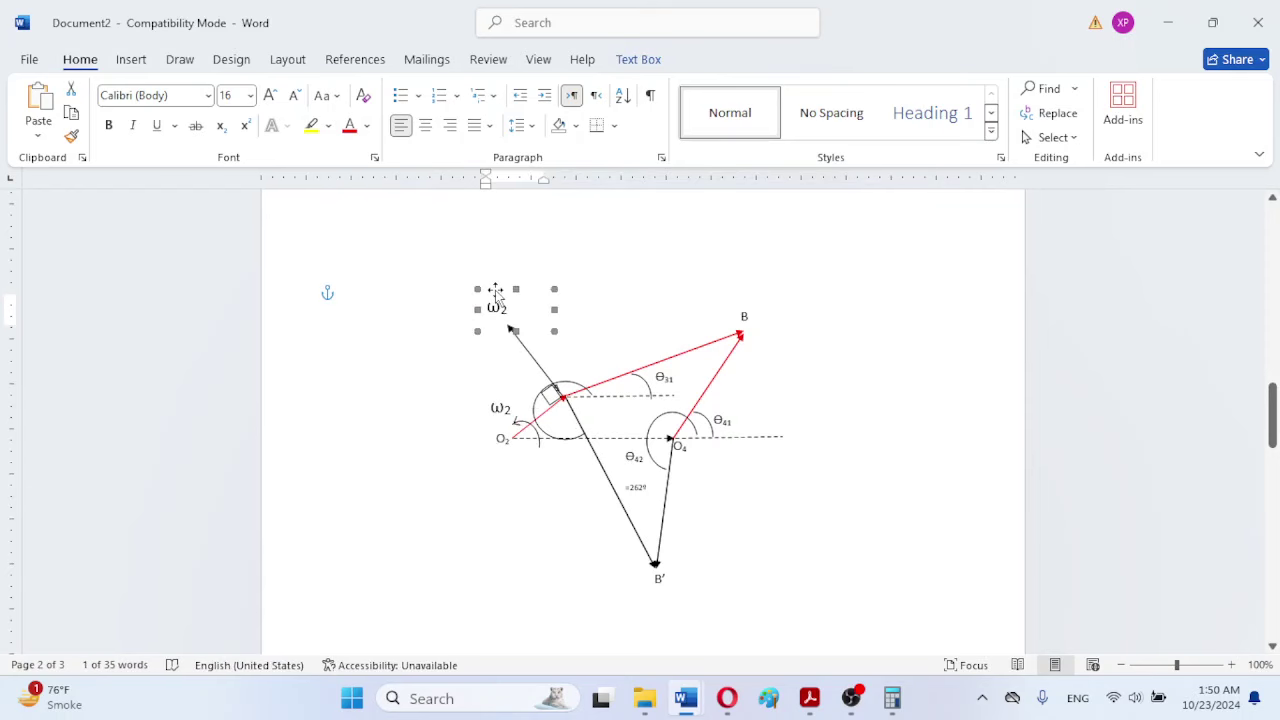
Step: Change the copied label's text to VA and place it just right of the arrow tip
left_click_drag(503, 310, 492, 314)
type("V")
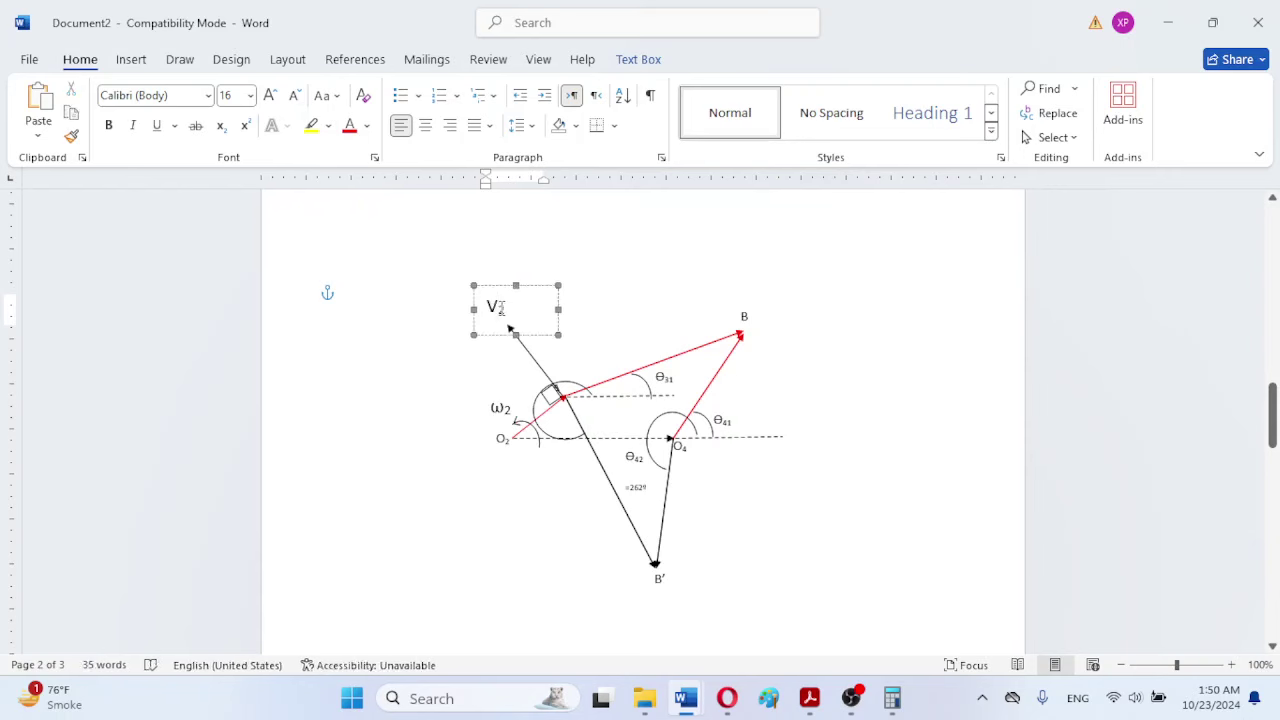
left_click_drag(509, 311, 503, 308)
type("A")
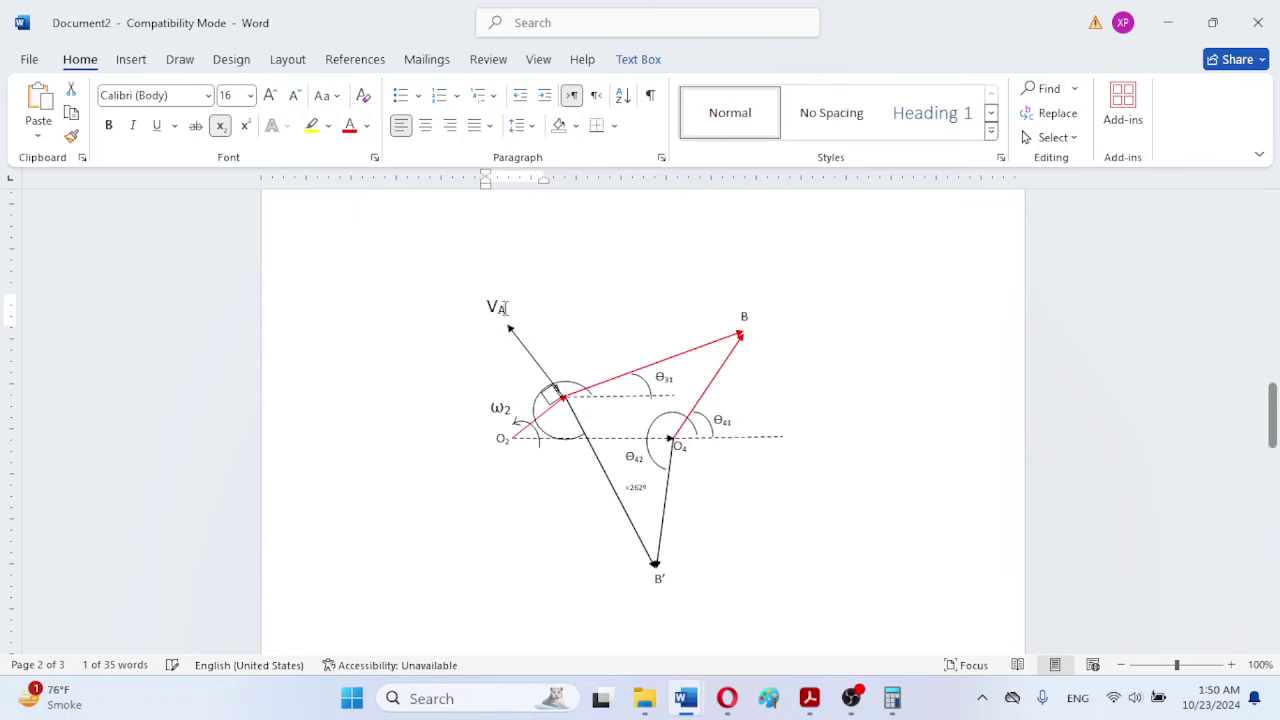
left_click(505, 308)
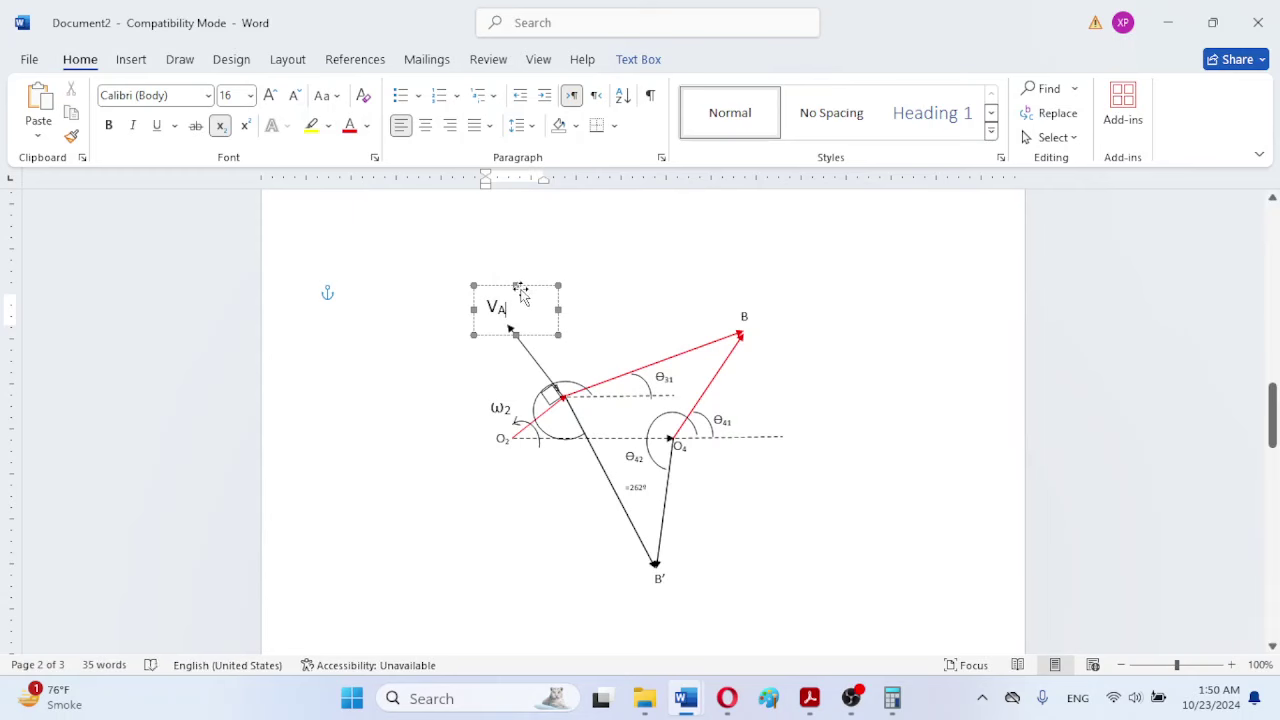
left_click_drag(520, 293, 537, 312)
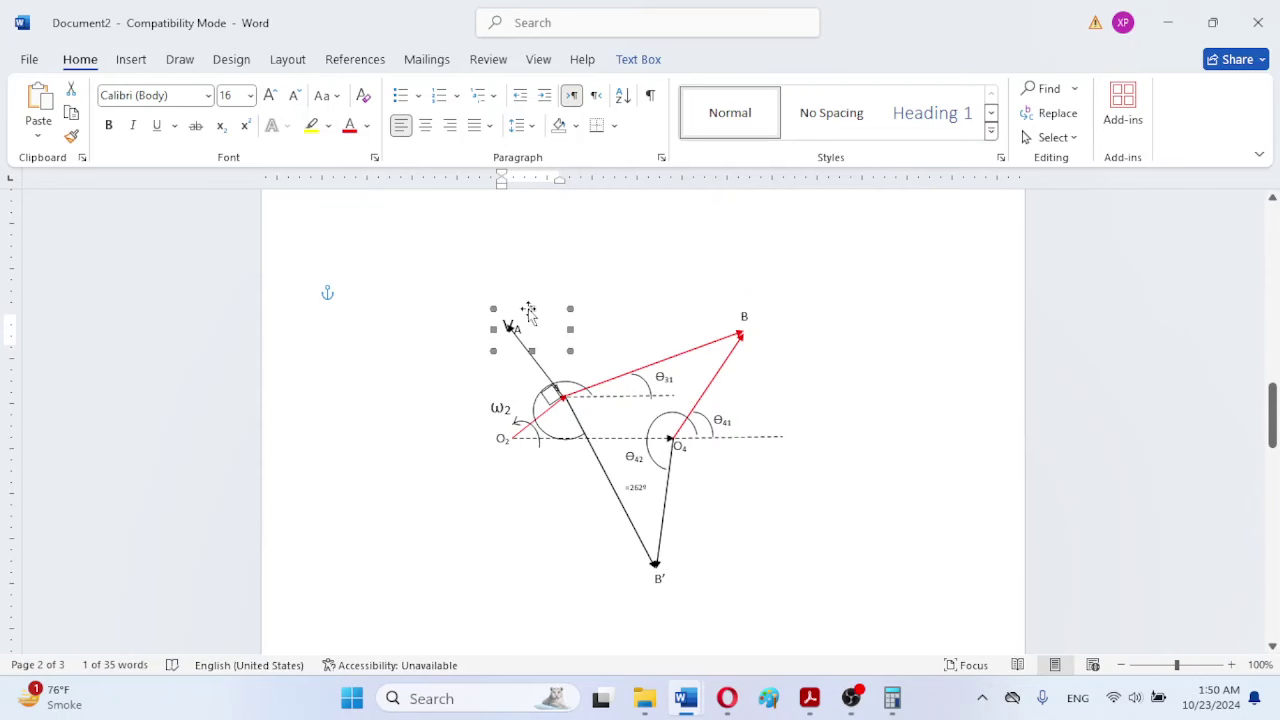
left_click(531, 309)
left_click_drag(532, 309, 548, 316)
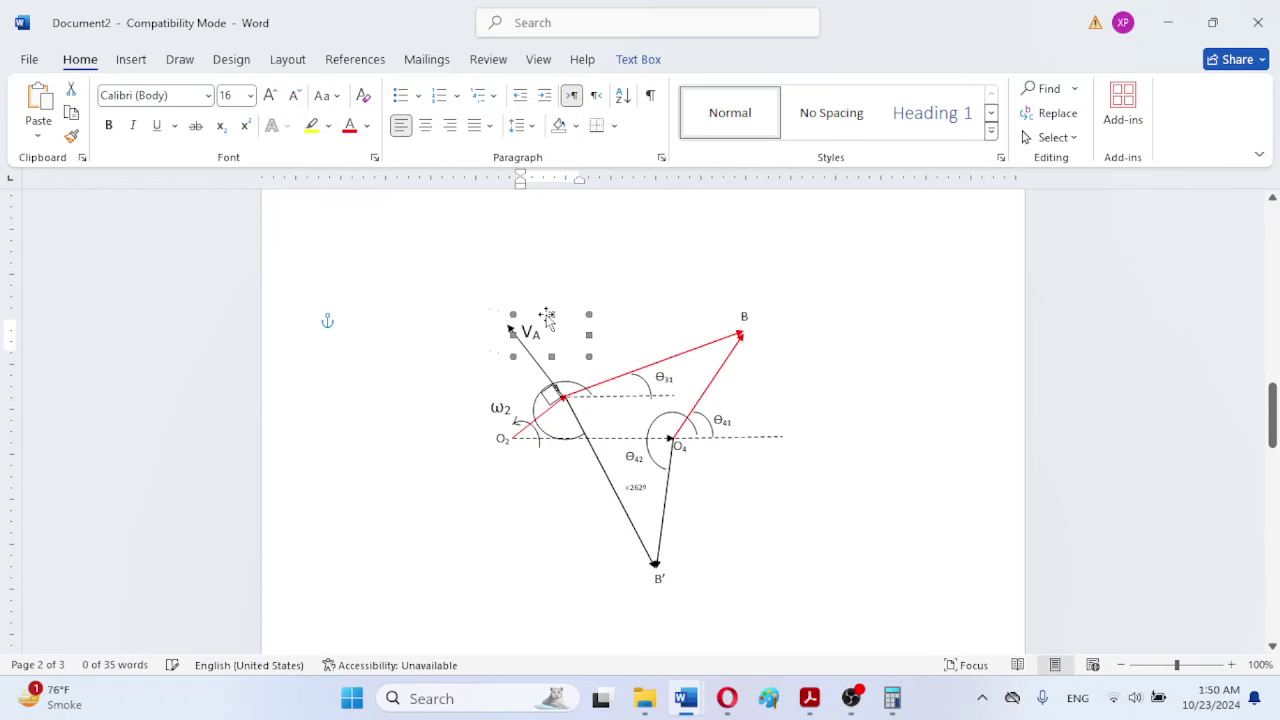
left_click(636, 322)
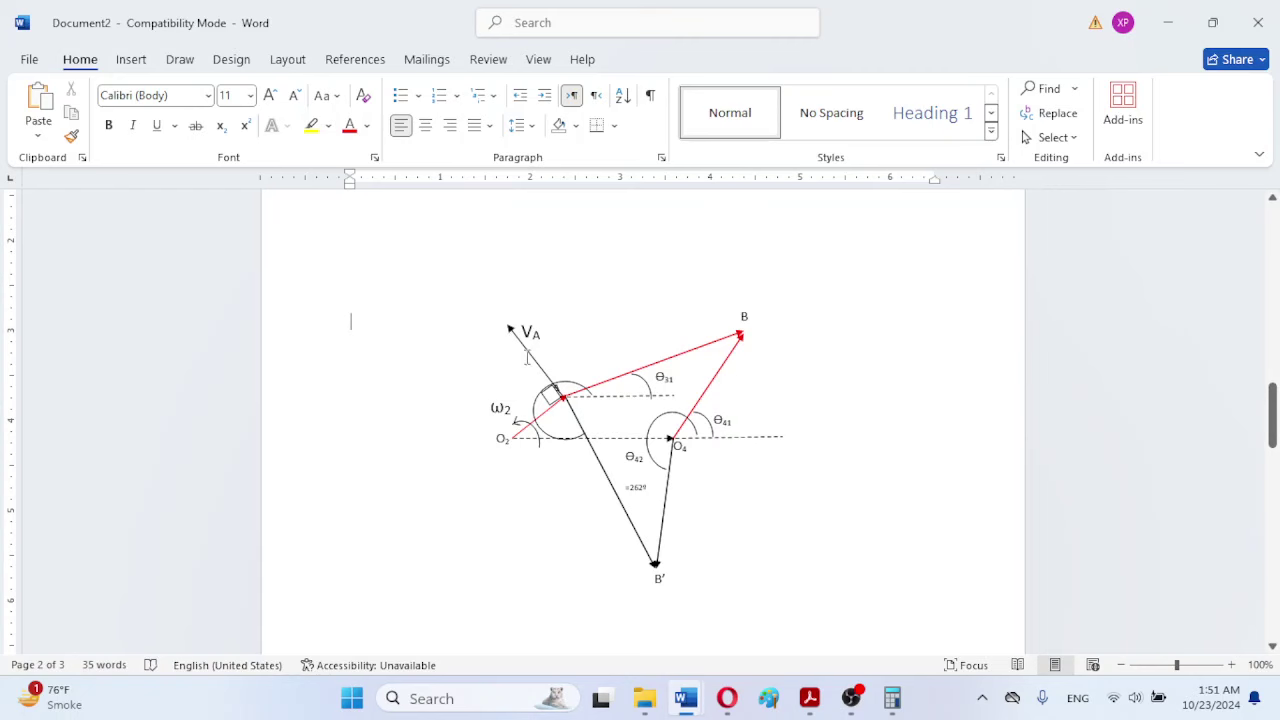
Step: Paste a copy of the velocity arrow and place it at point B, pointing up-left
left_click(530, 360)
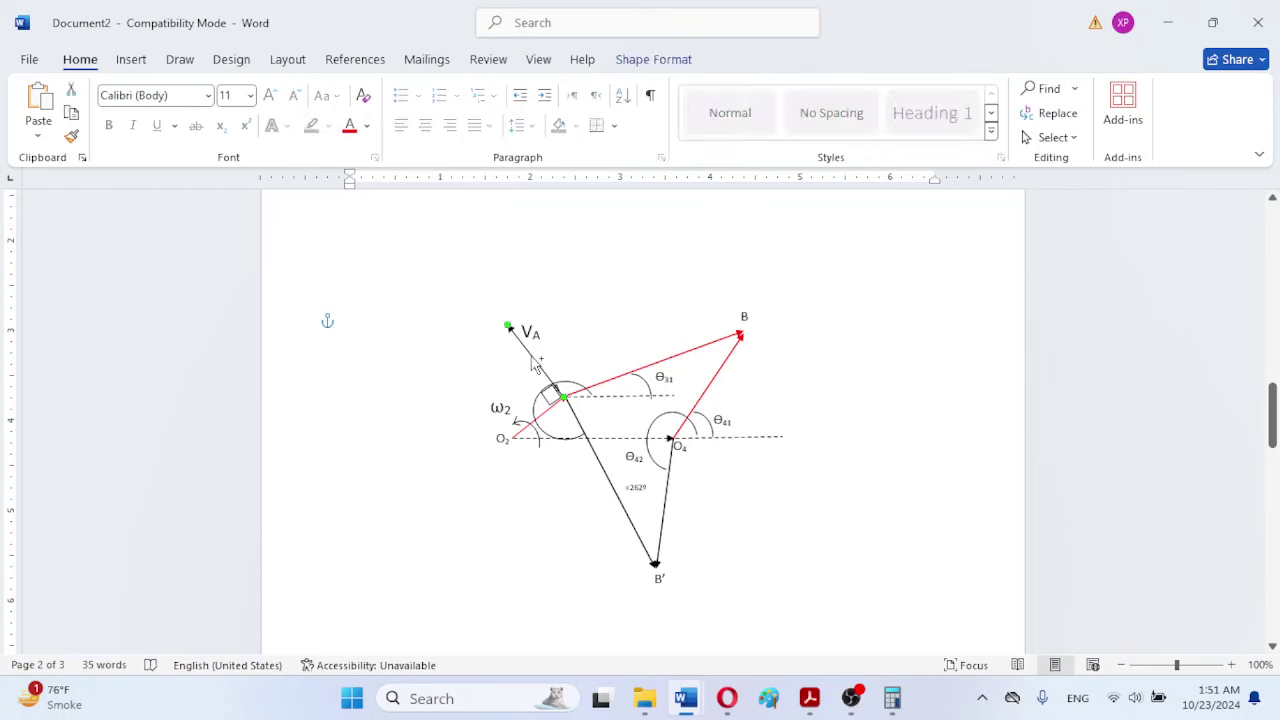
key("ctrl+v")
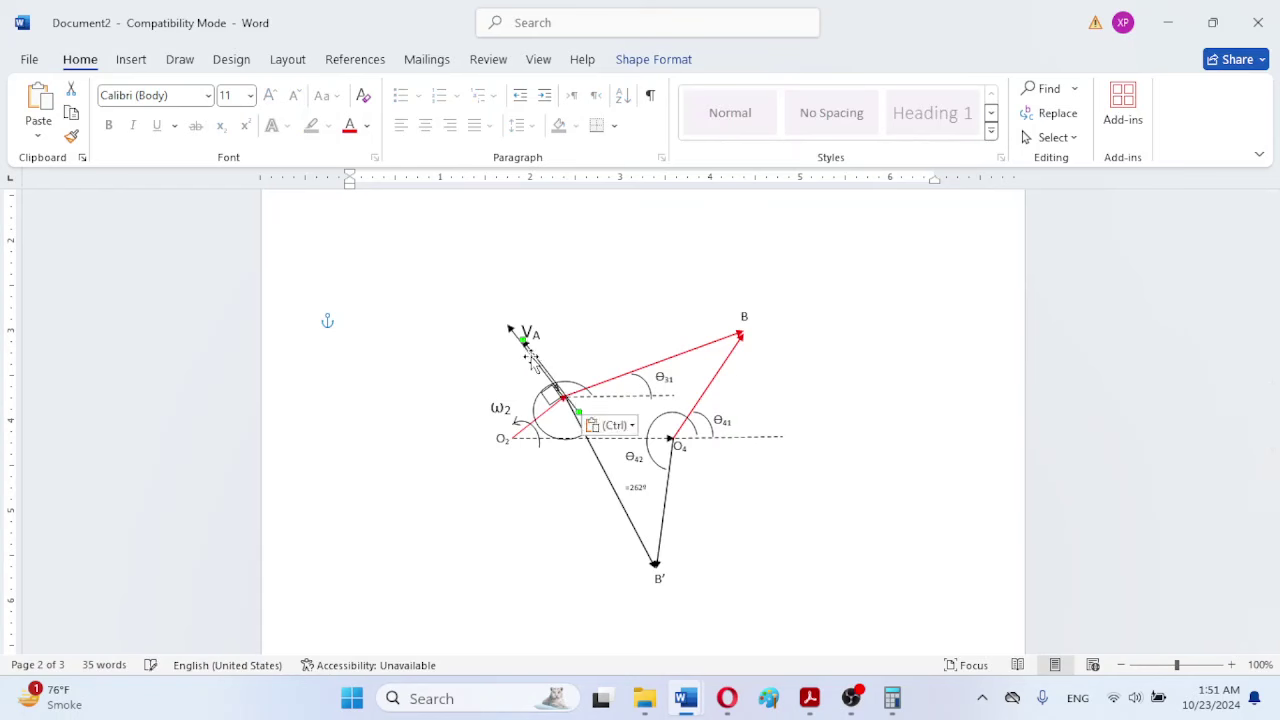
left_click_drag(553, 385, 660, 290)
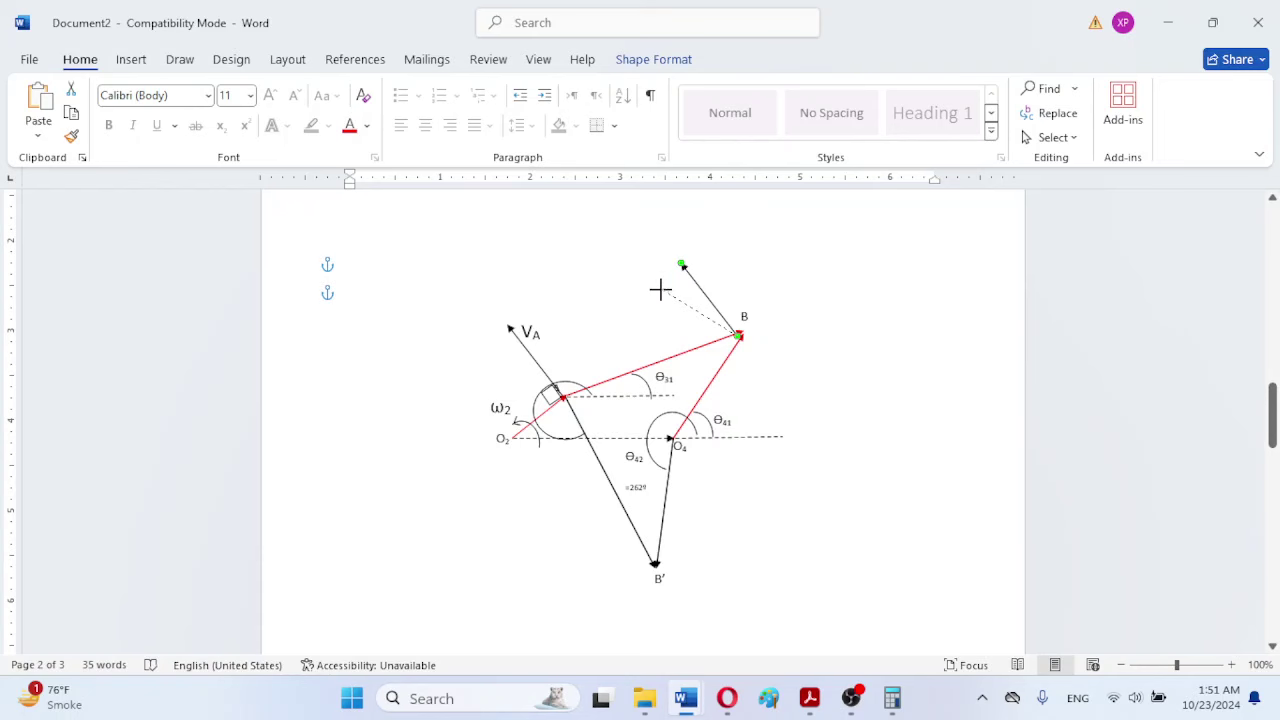
left_click_drag(660, 290, 662, 291)
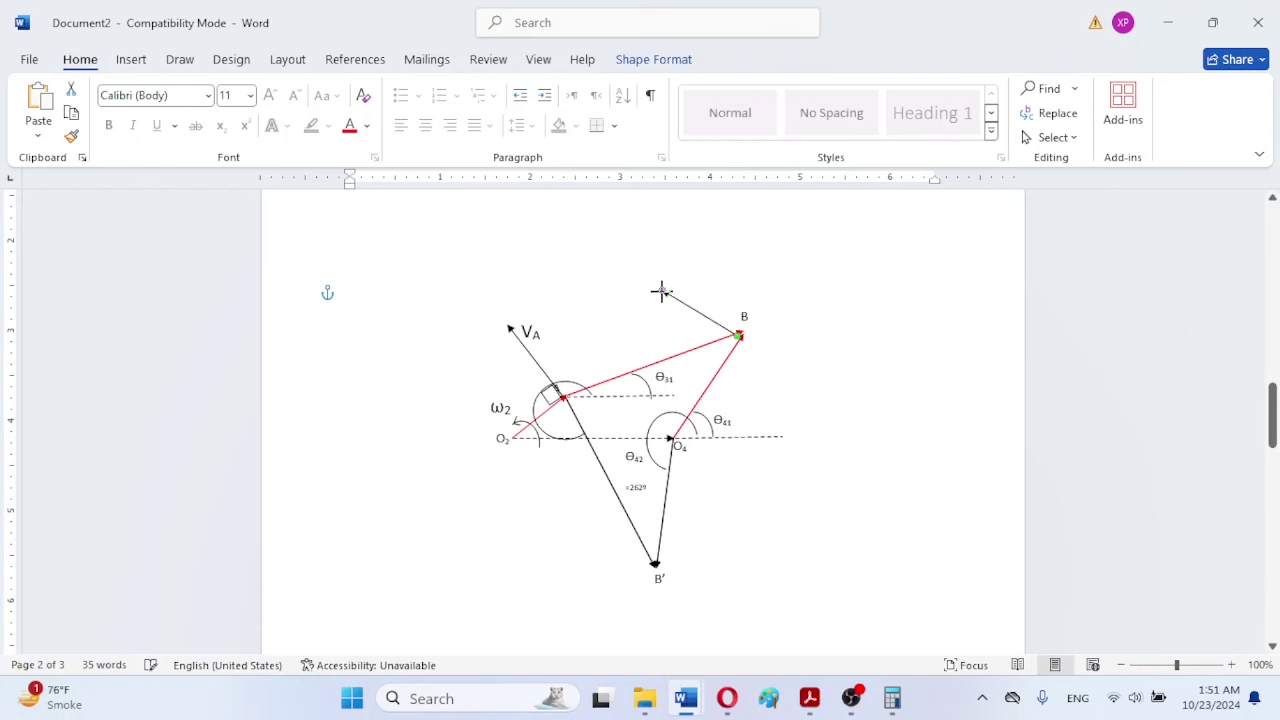
left_click(818, 377)
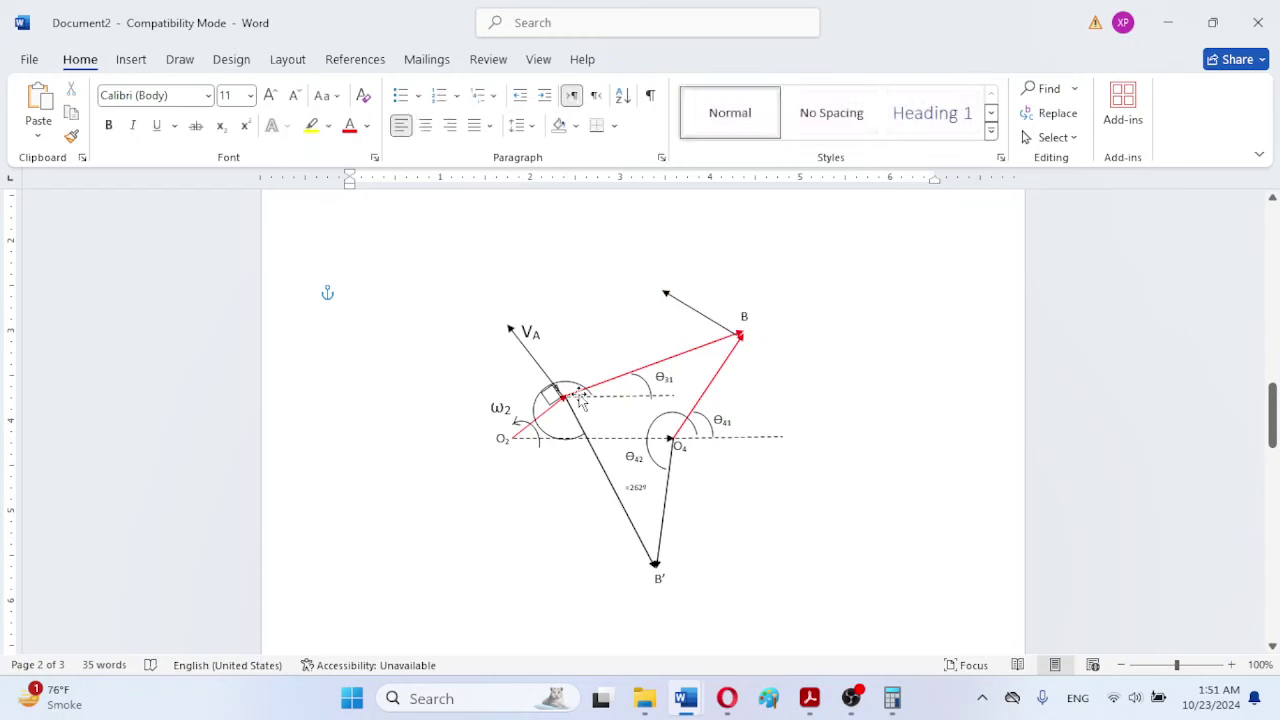
Step: Paste a copy of the right-angle marker and drag it toward point B
left_click(548, 403)
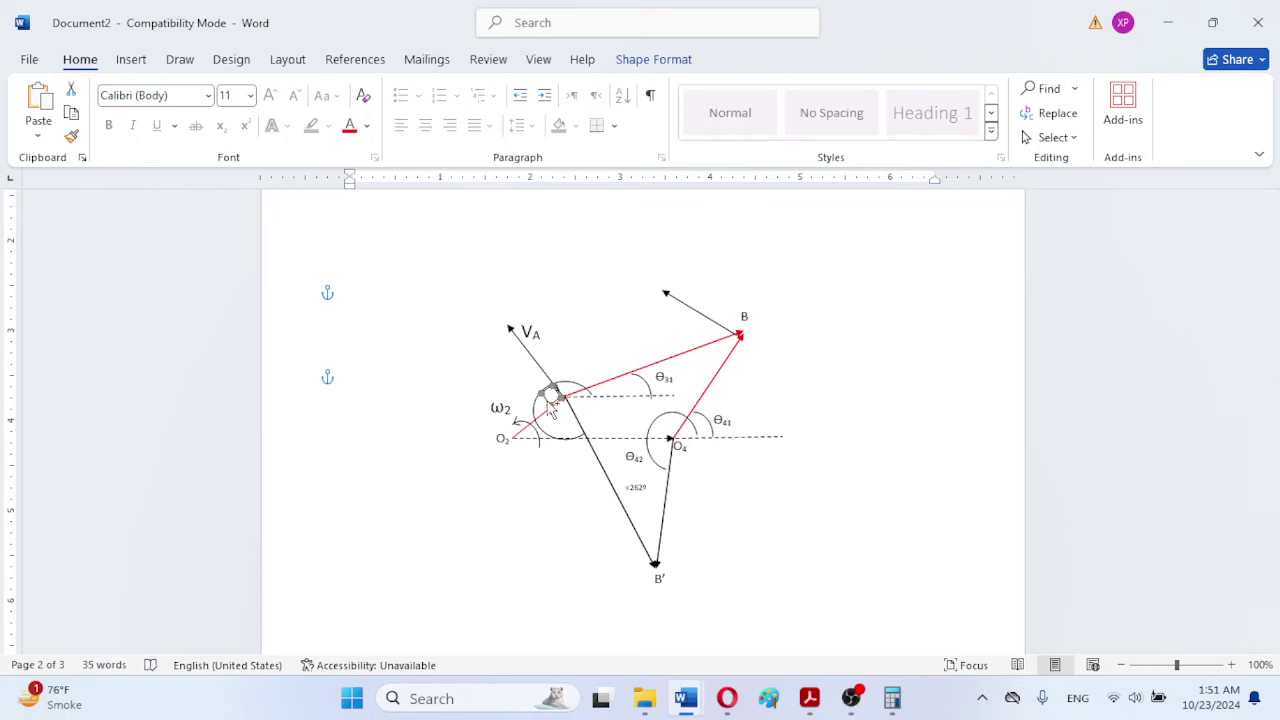
key("ctrl+v")
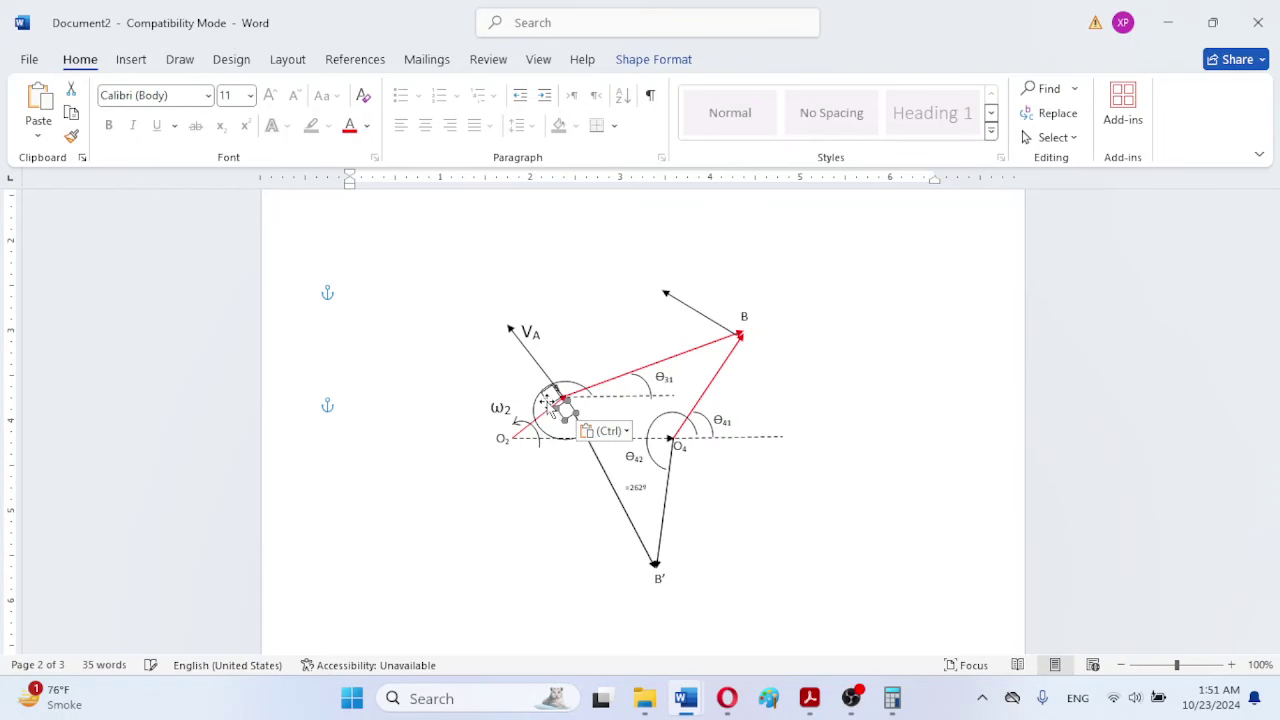
left_click_drag(565, 405, 726, 338)
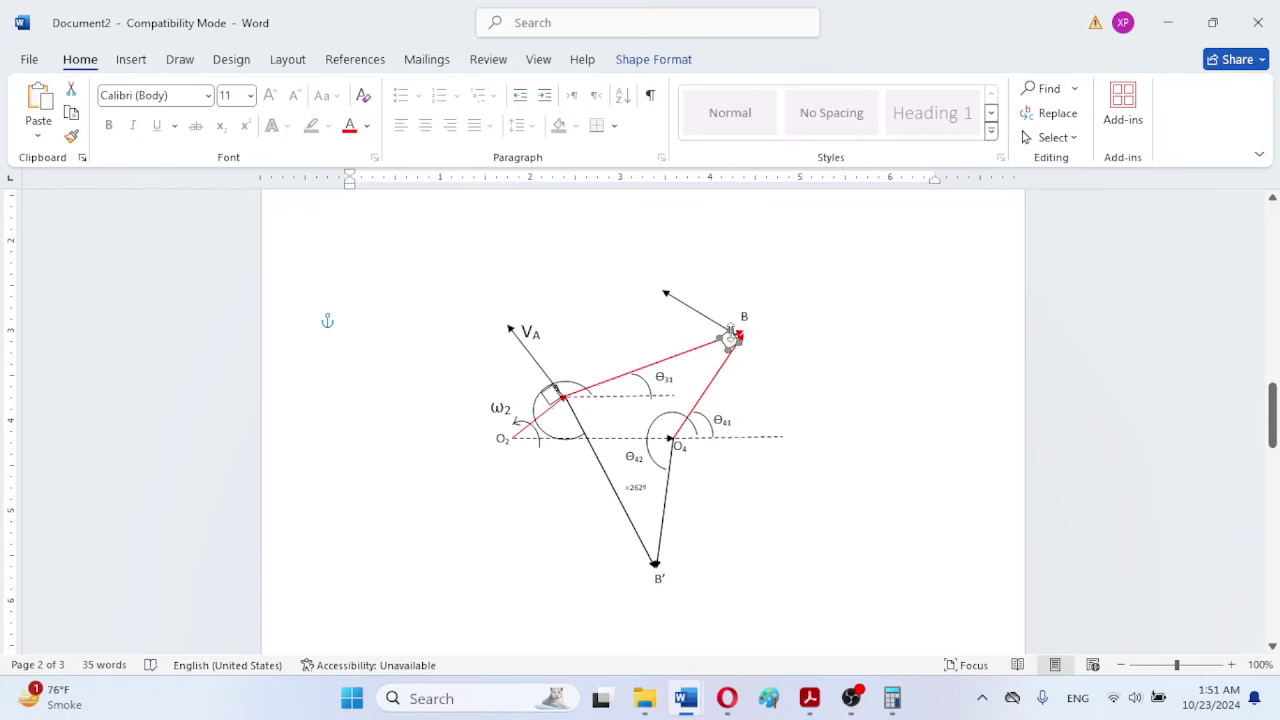
Step: Rotate, move and resize the right-angle marker to fit the corner at point B
left_click(806, 388)
left_click(729, 340)
left_click(797, 400)
left_click(796, 362)
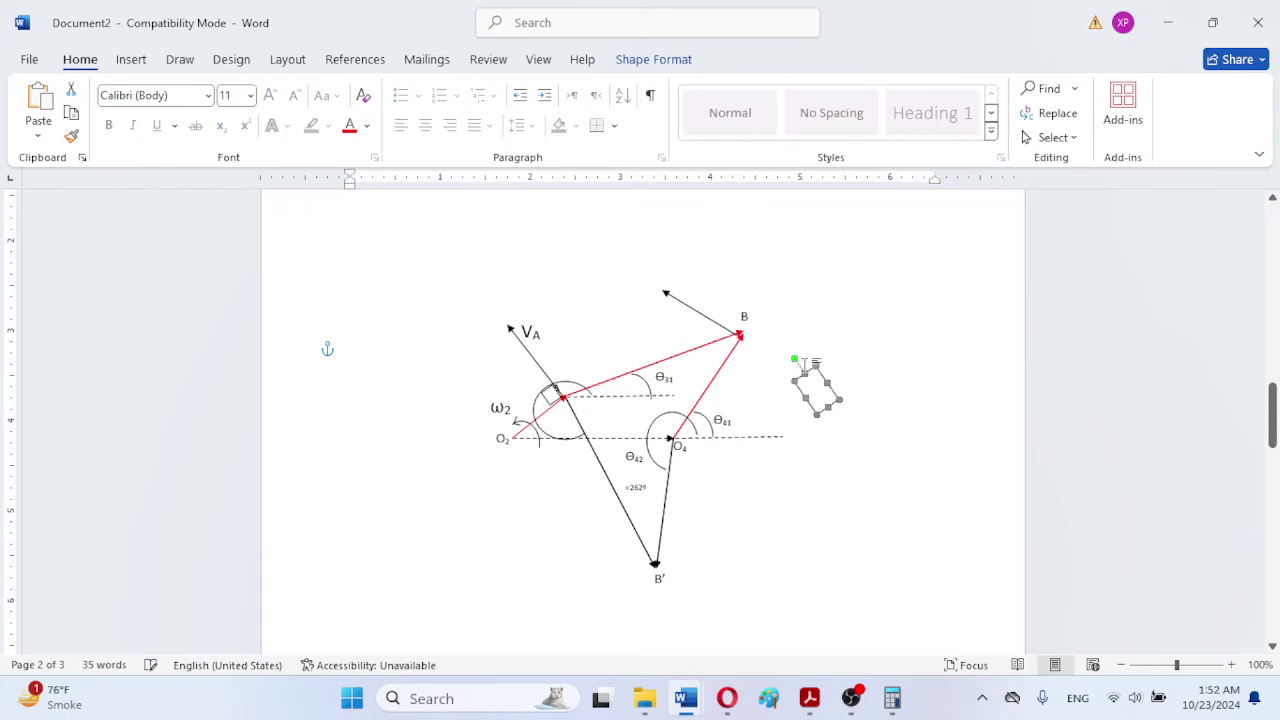
left_click_drag(797, 357, 789, 366)
left_click_drag(810, 372, 684, 315)
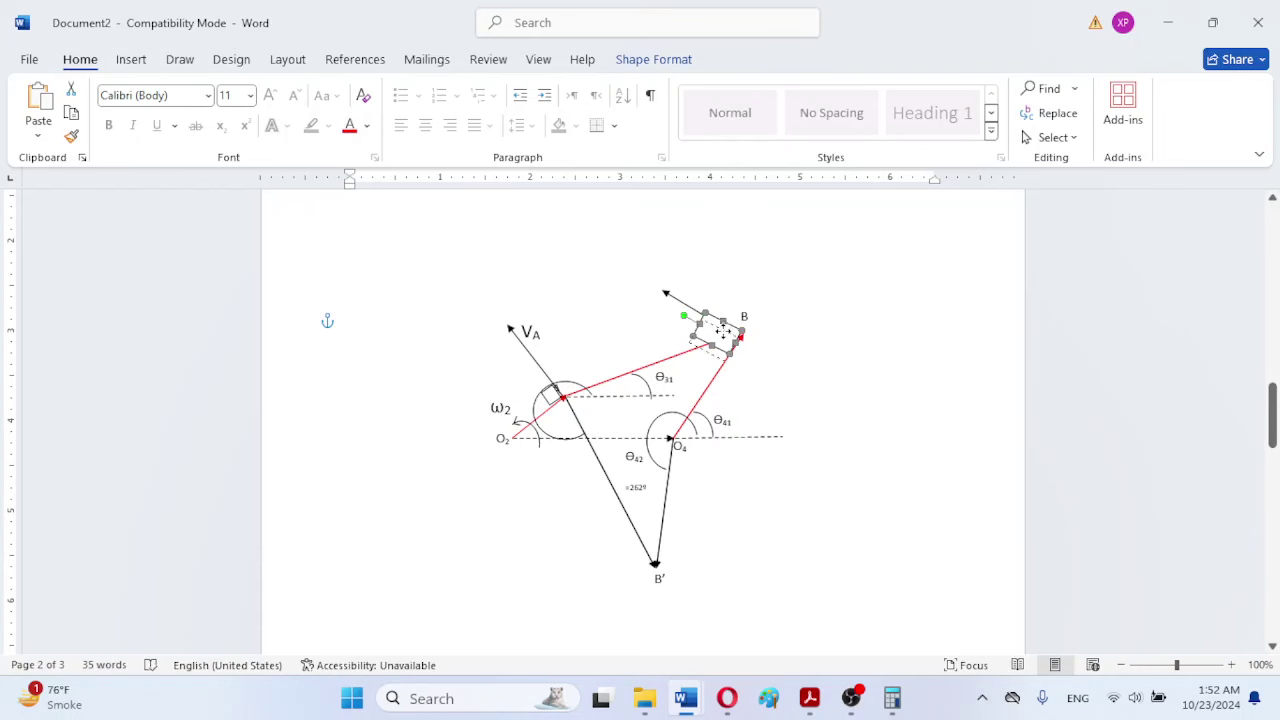
left_click_drag(724, 331, 727, 334)
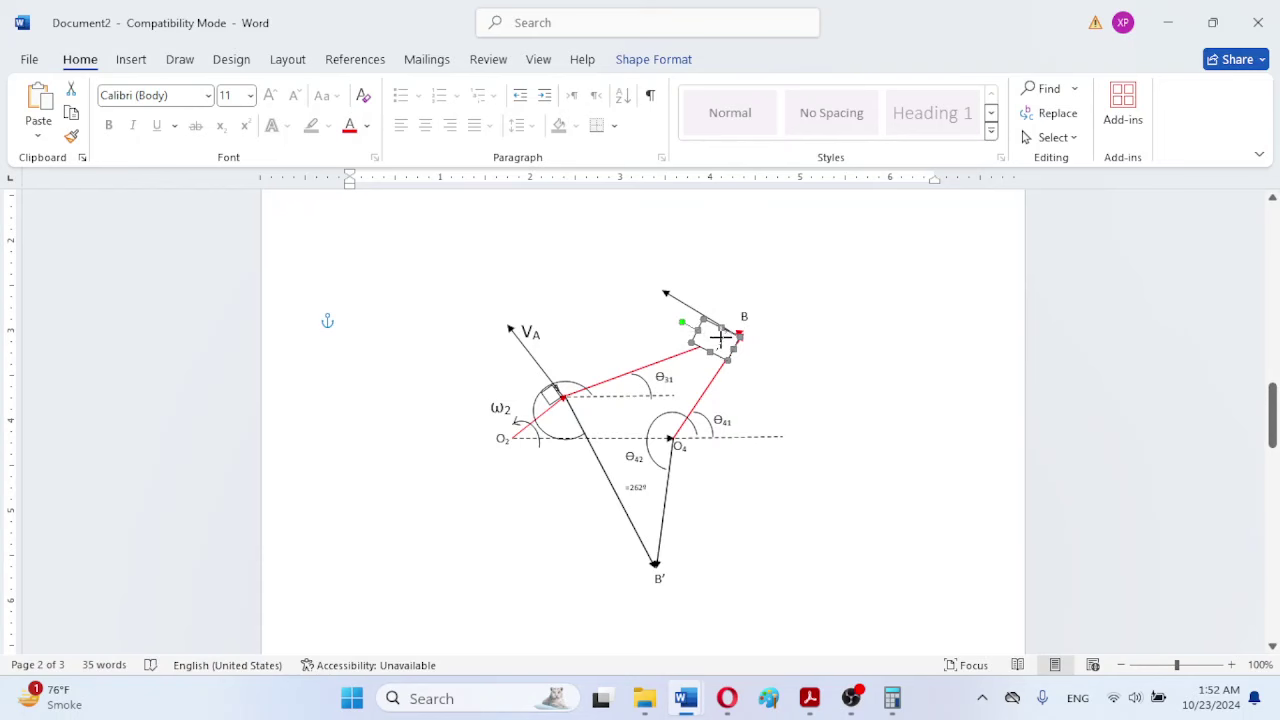
left_click_drag(720, 338, 727, 347)
left_click_drag(712, 352, 721, 345)
left_click(833, 369)
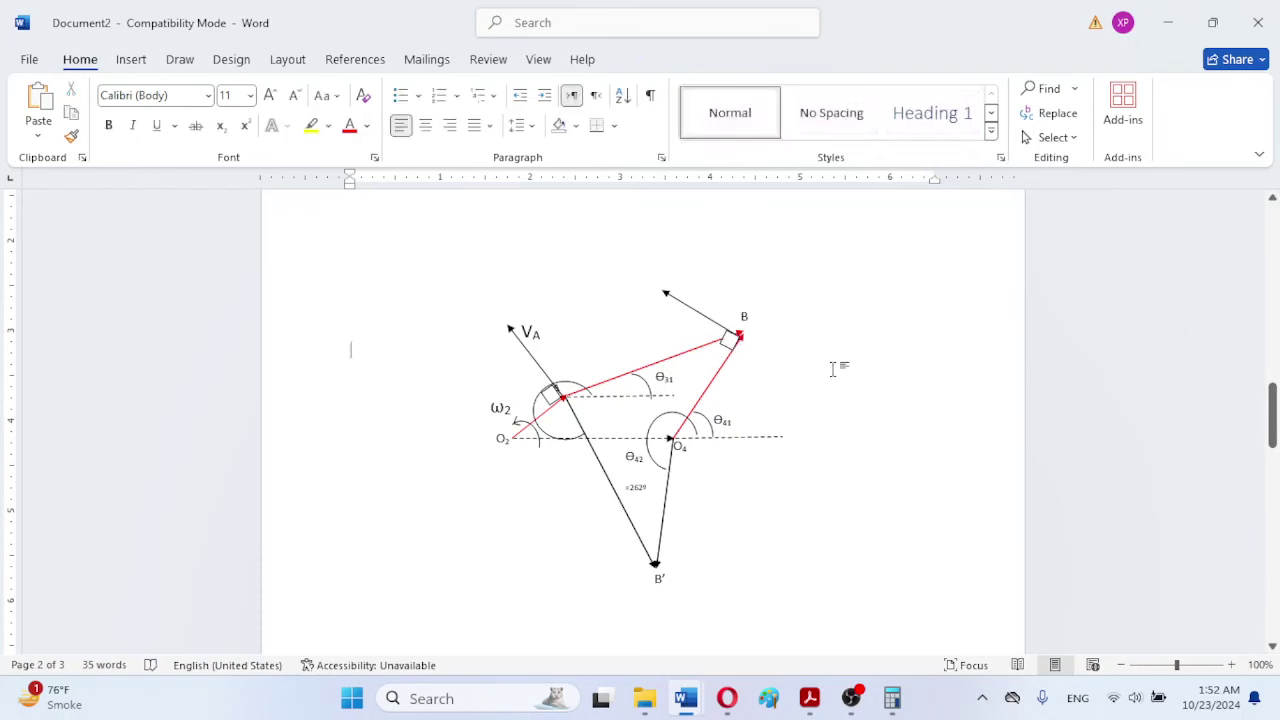
Step: Paste a copy of the VA label and move it above point B
left_click(534, 334)
left_click(540, 314)
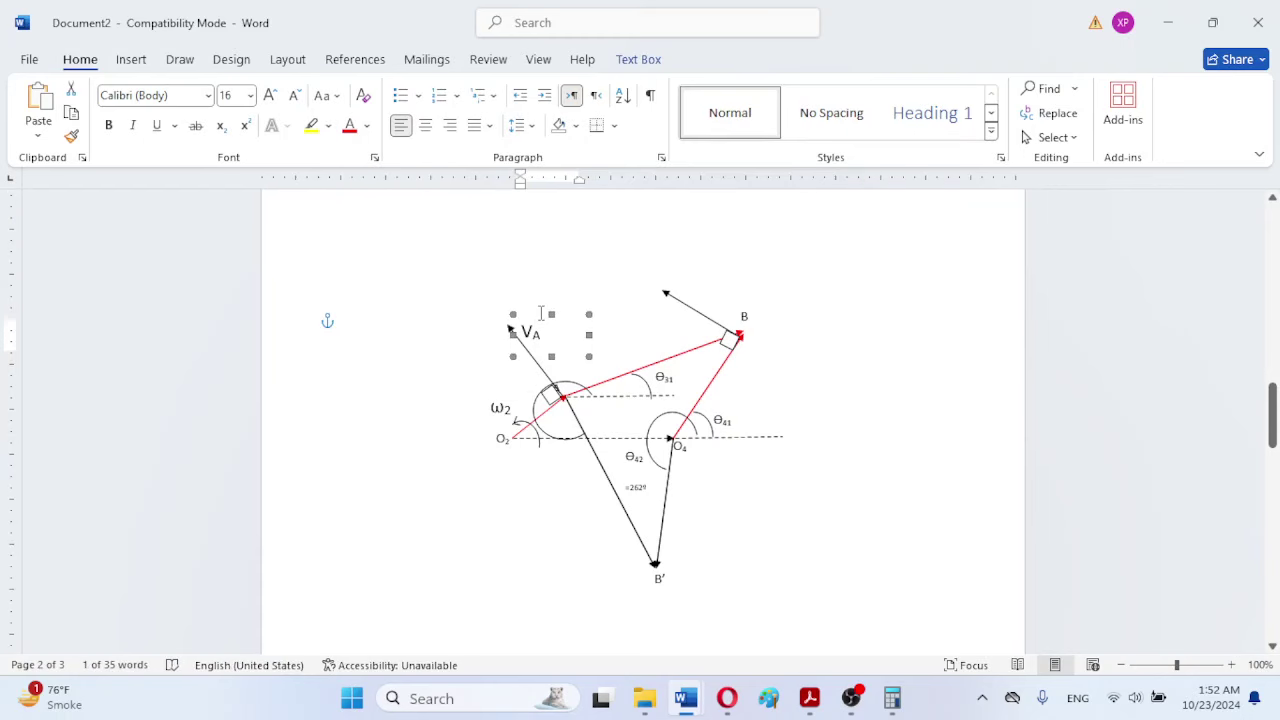
key("ctrl+v")
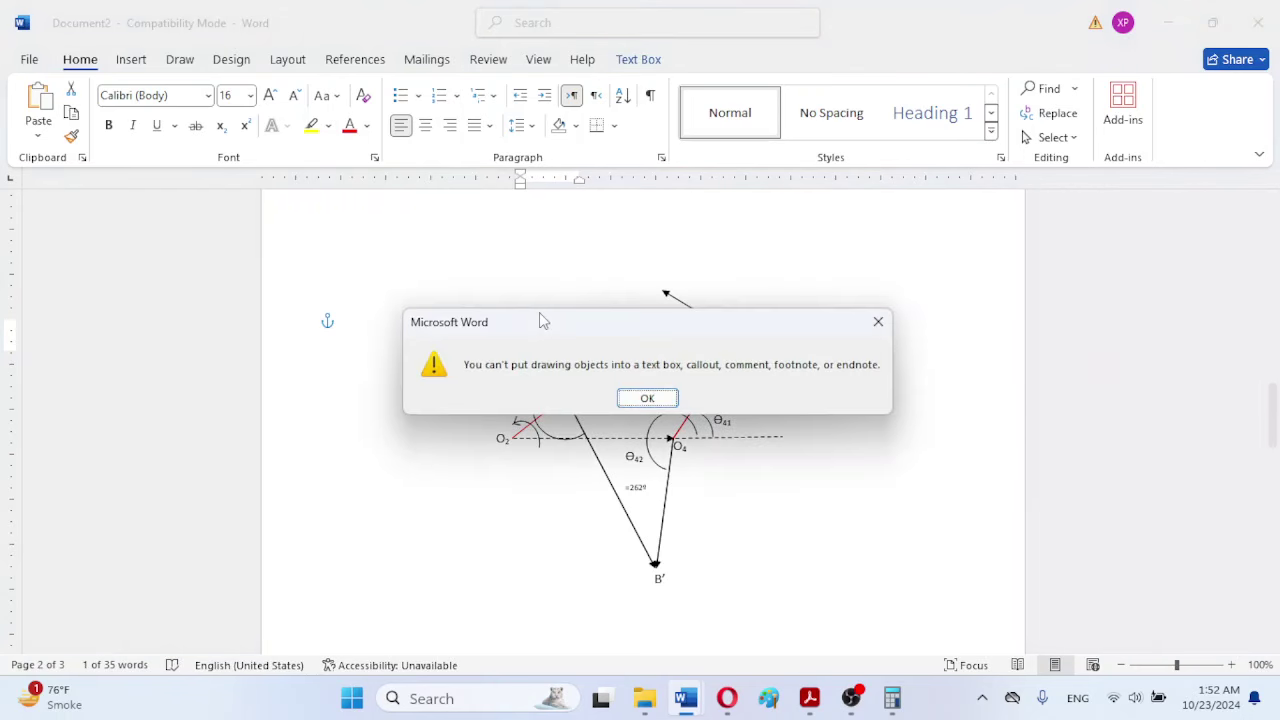
left_click(648, 397)
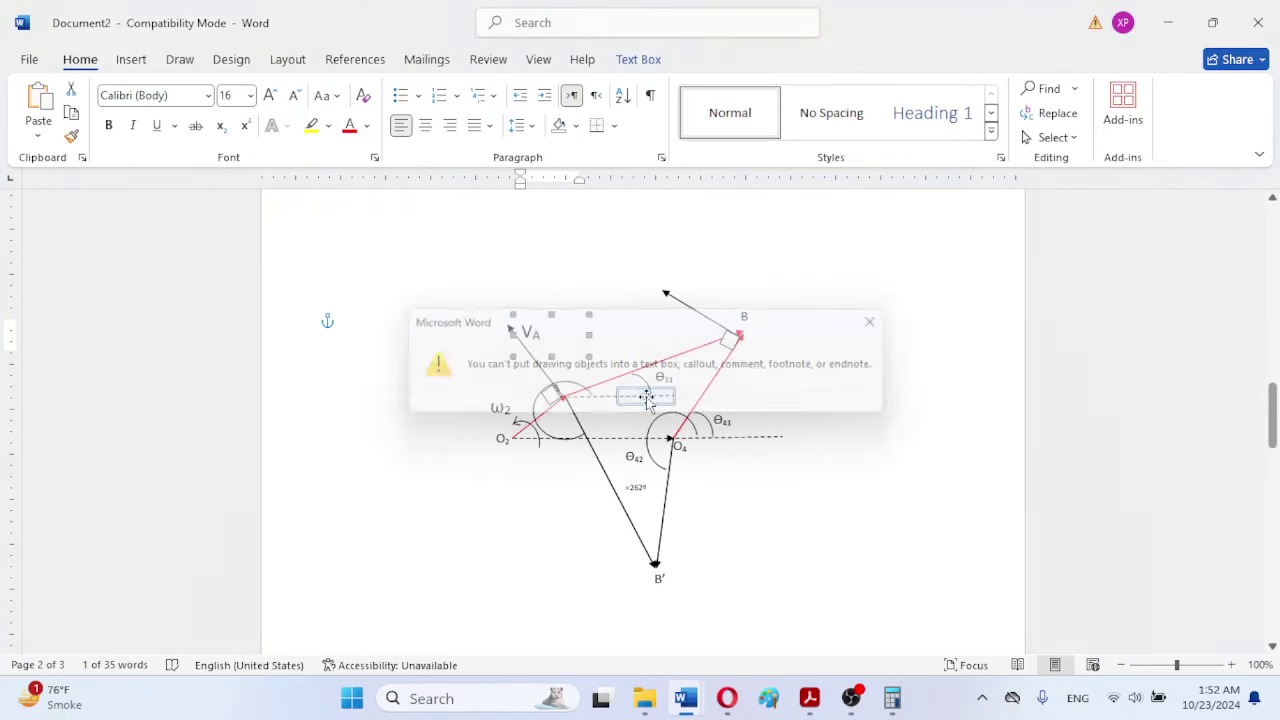
left_click(440, 278)
key("ctrl+v")
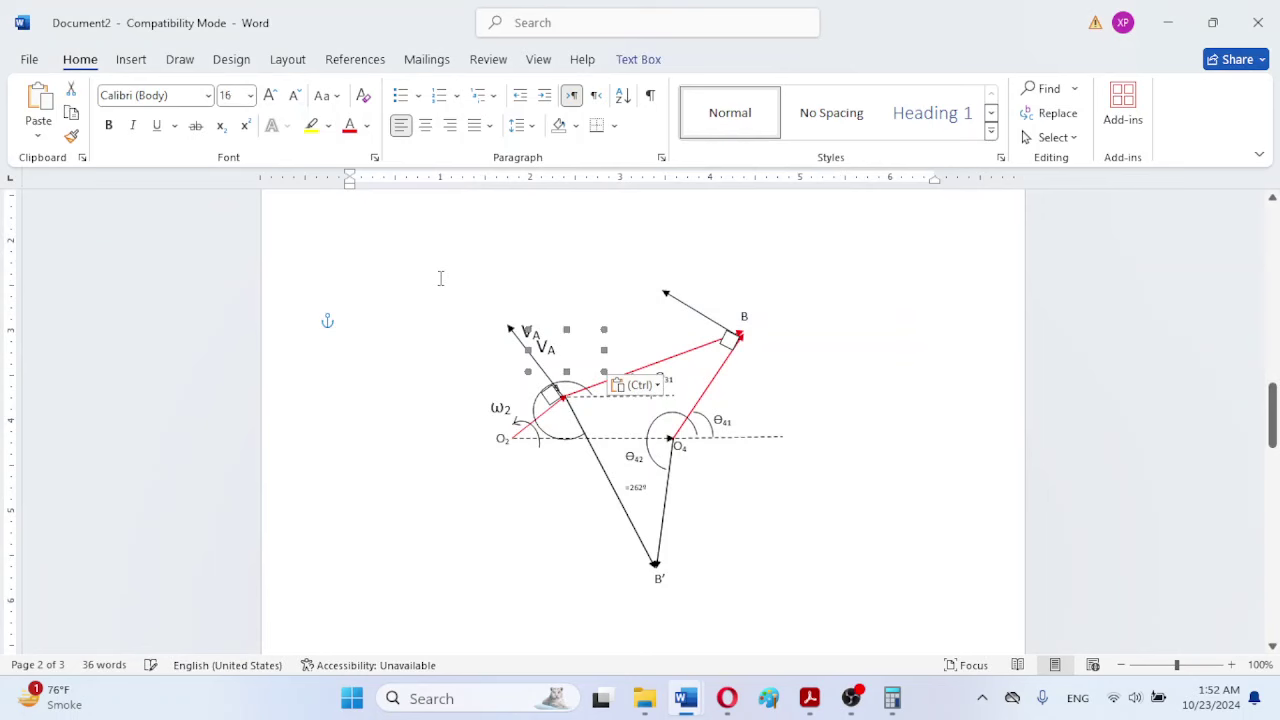
left_click_drag(580, 337, 690, 259)
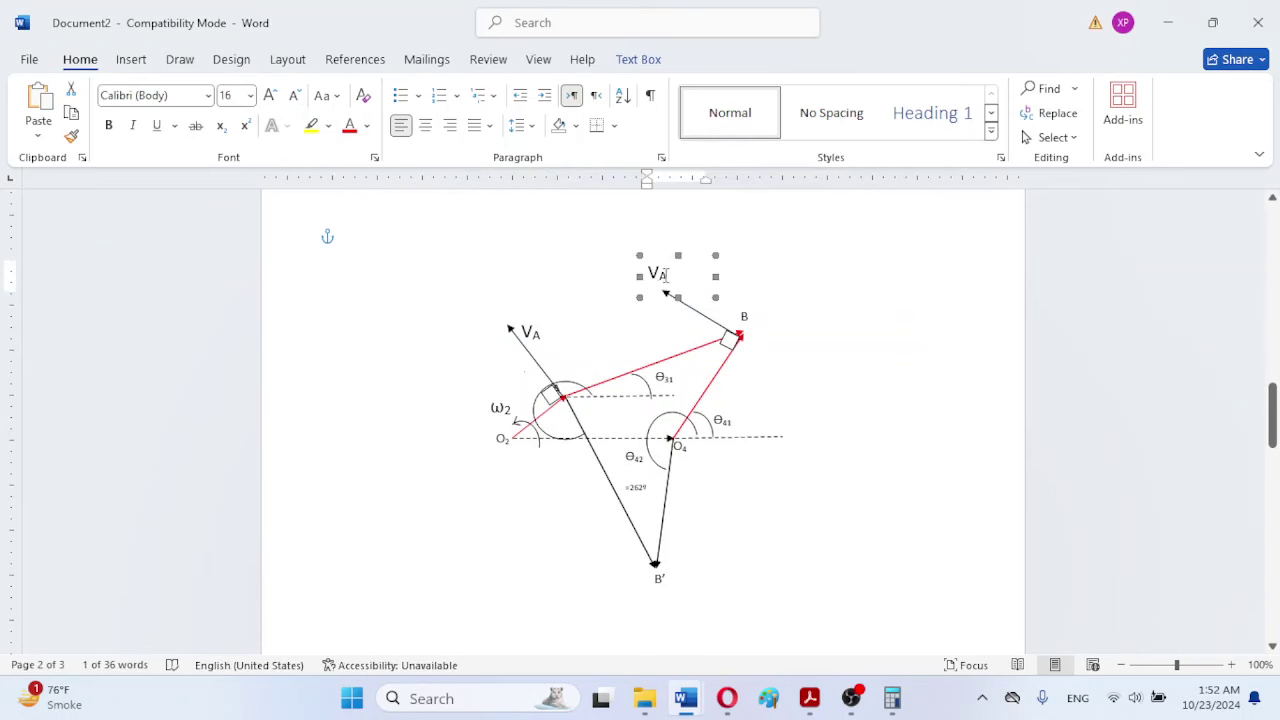
Step: Change the copied label's subscript to B and position the VB label beside the arrow tip
double_click(661, 274)
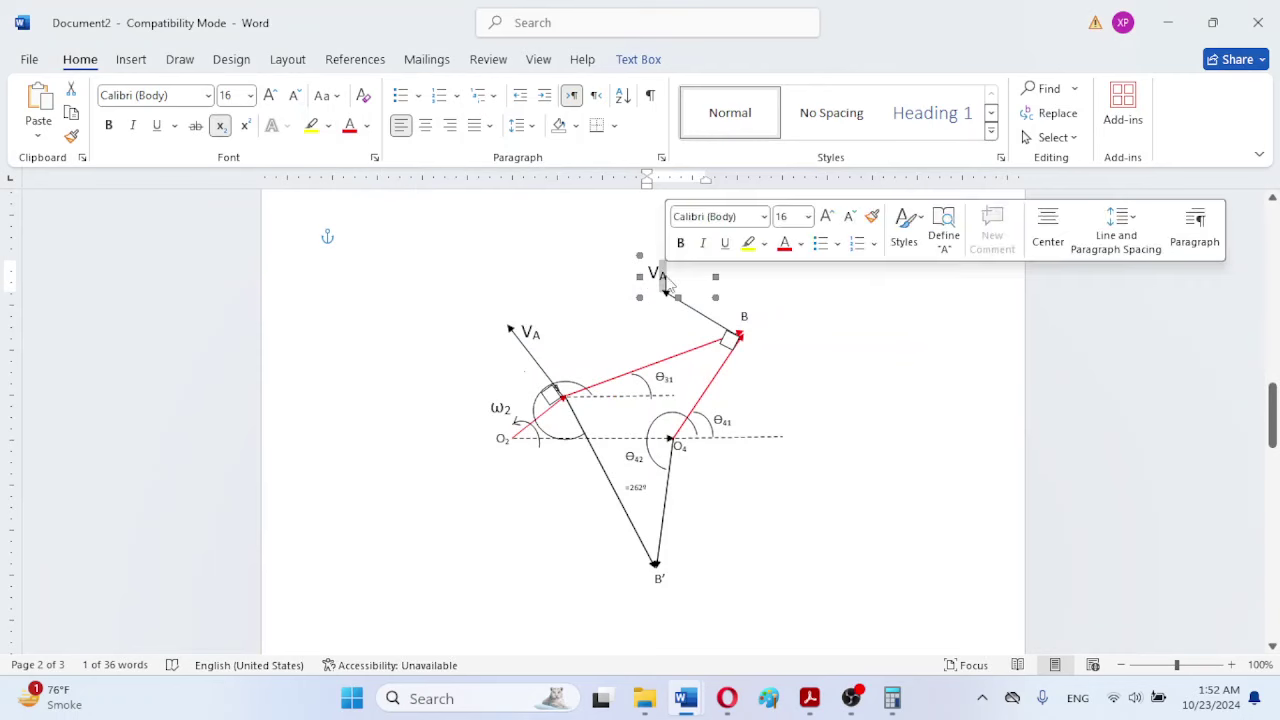
left_click(664, 275)
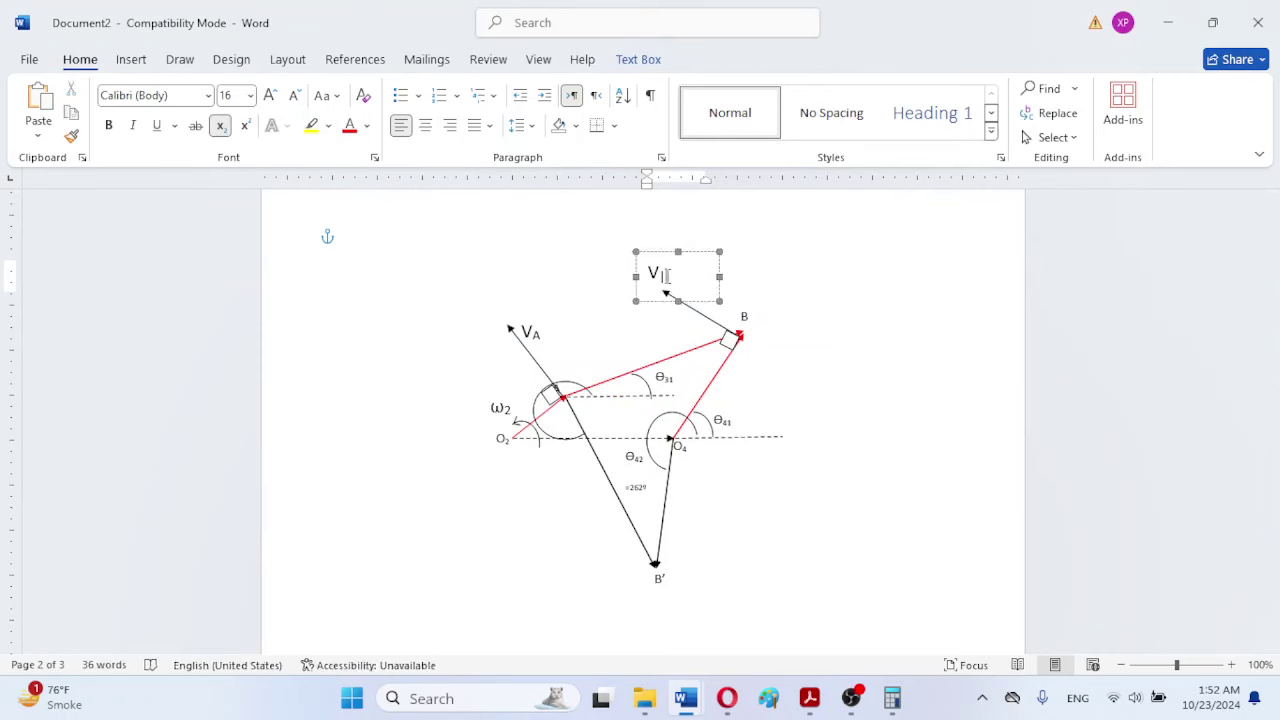
type("B")
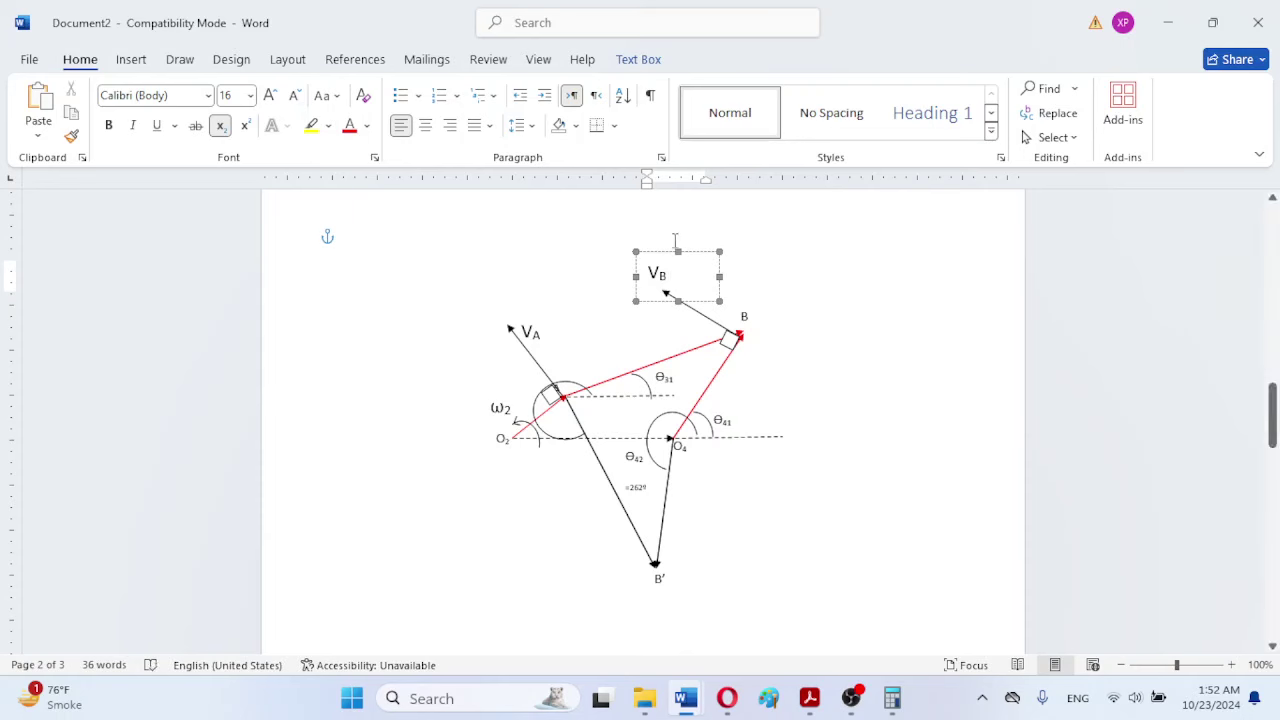
left_click_drag(667, 258, 685, 267)
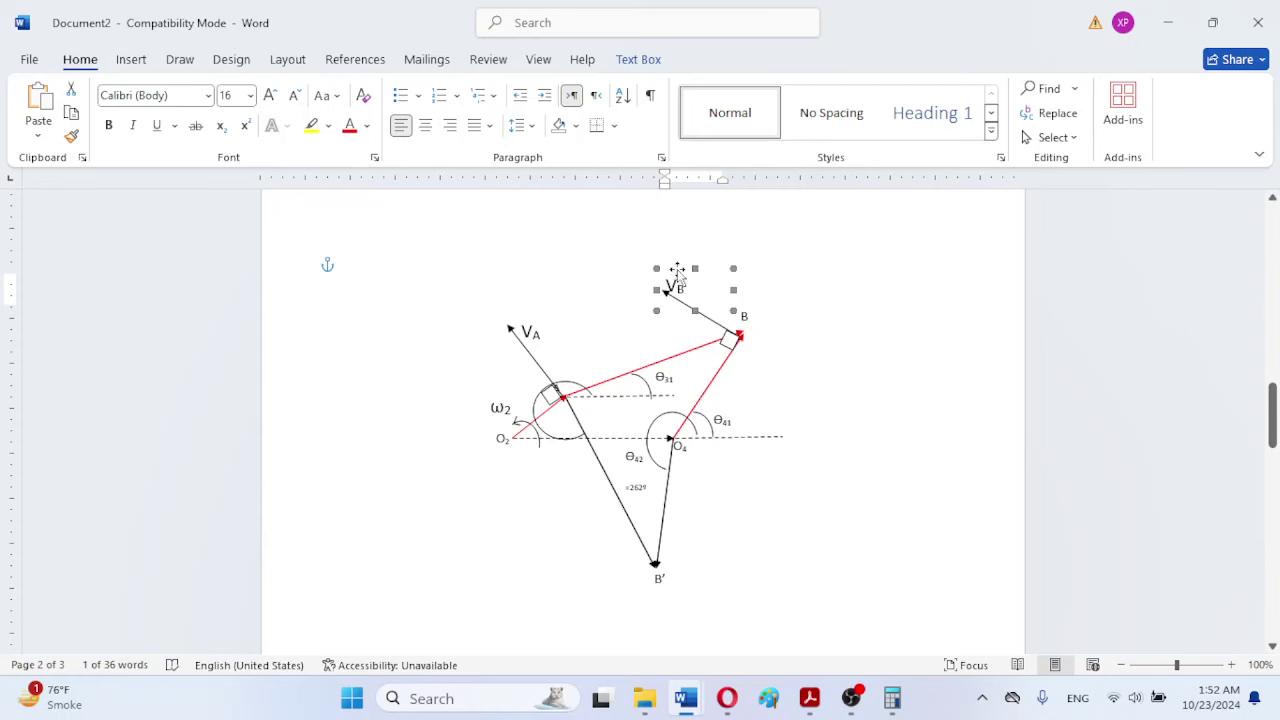
left_click_drag(678, 270, 687, 278)
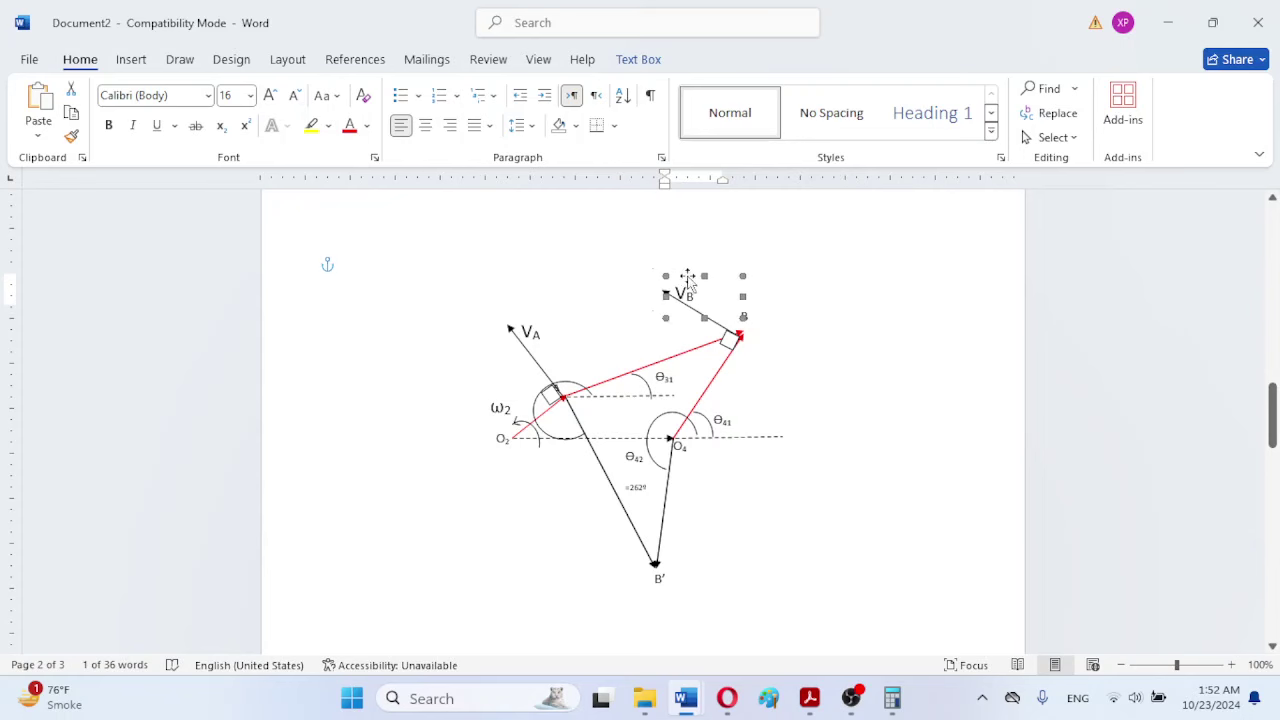
left_click(848, 329)
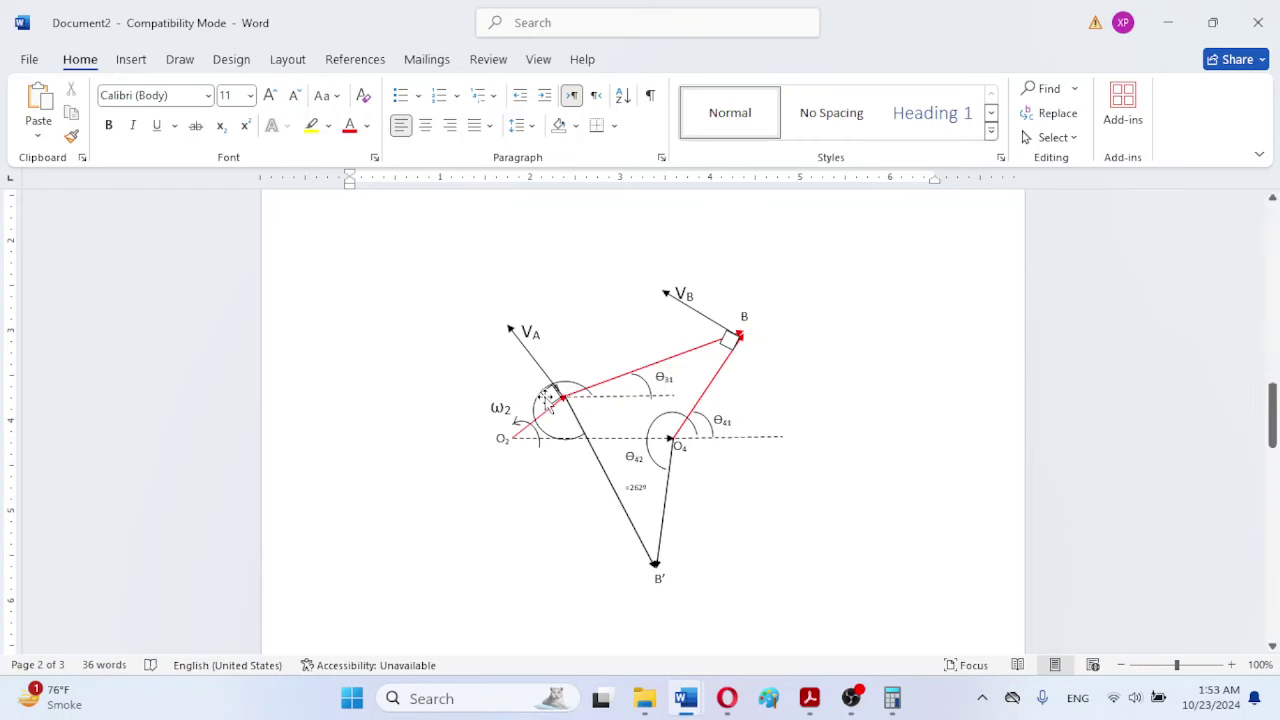
left_click_drag(548, 402, 560, 384)
left_click(541, 367)
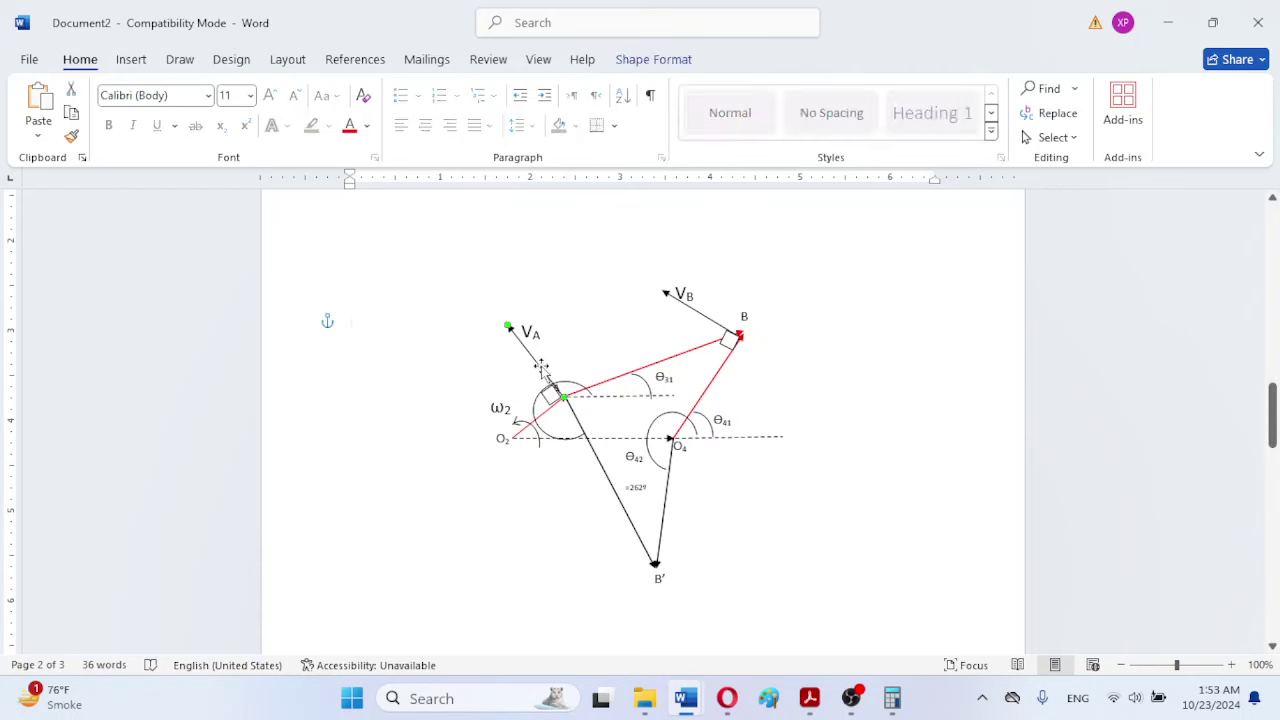
key("ctrl+v")
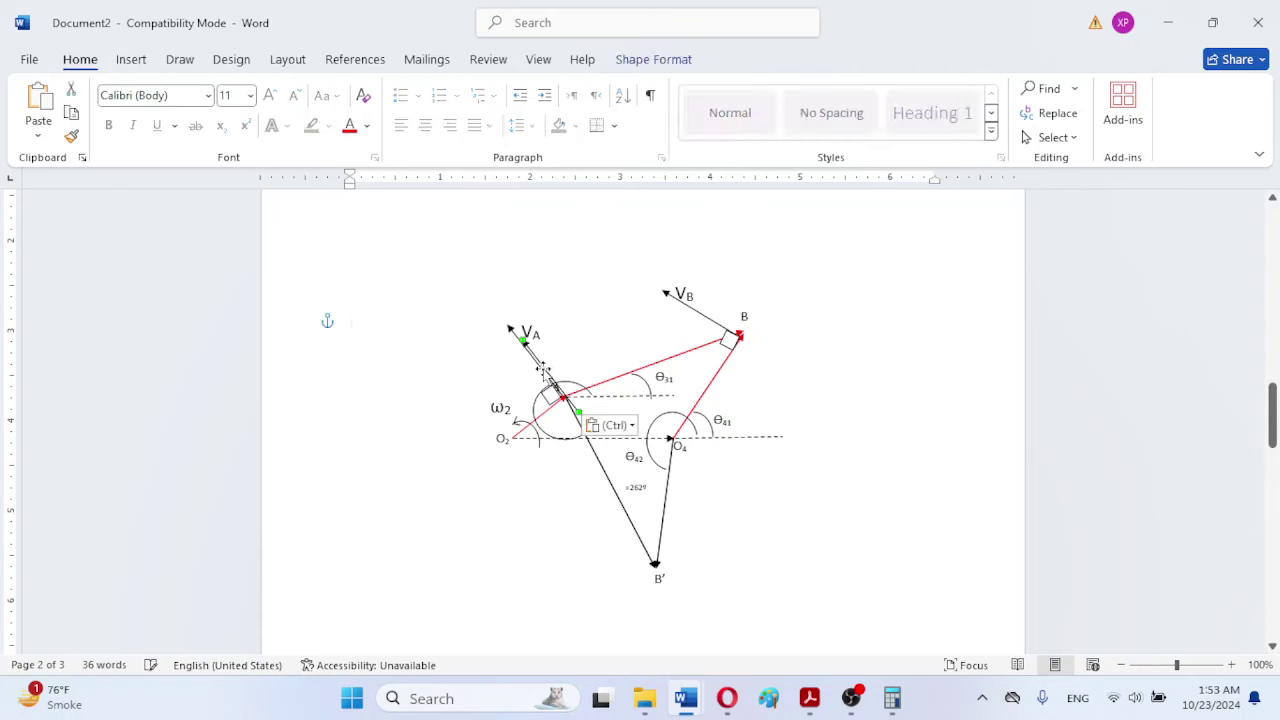
left_click_drag(545, 370, 700, 247)
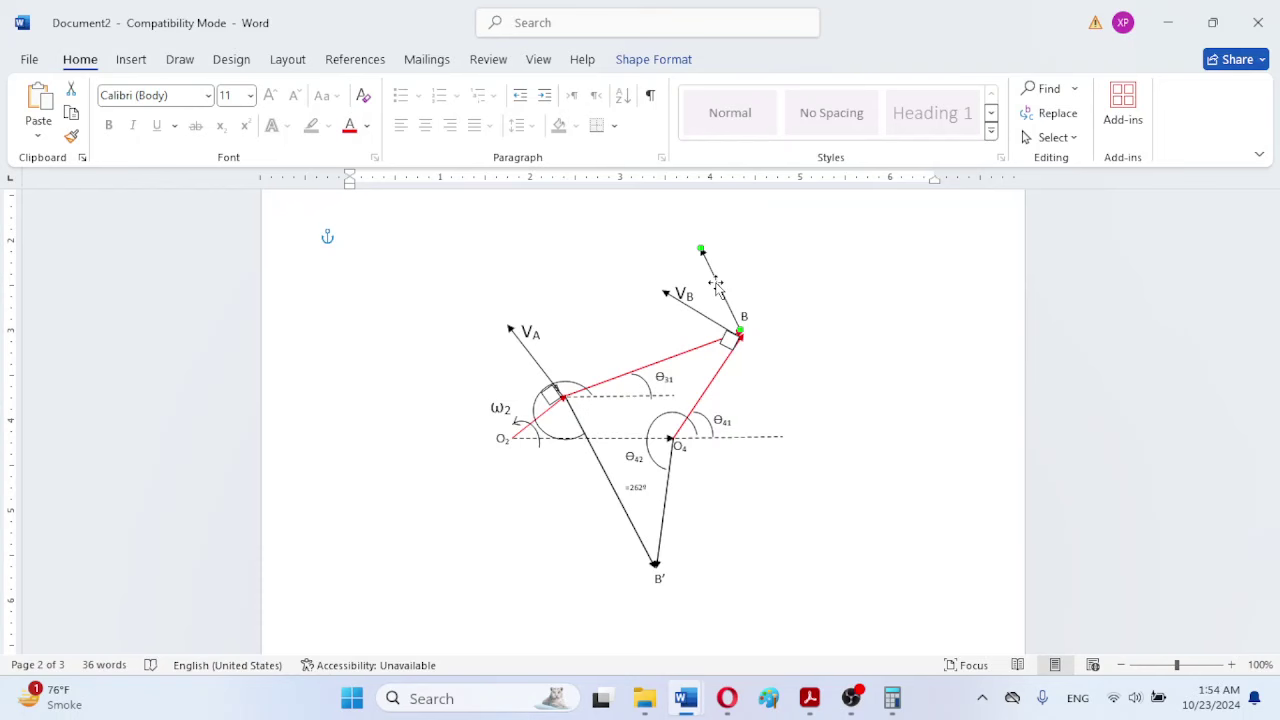
key("Delete")
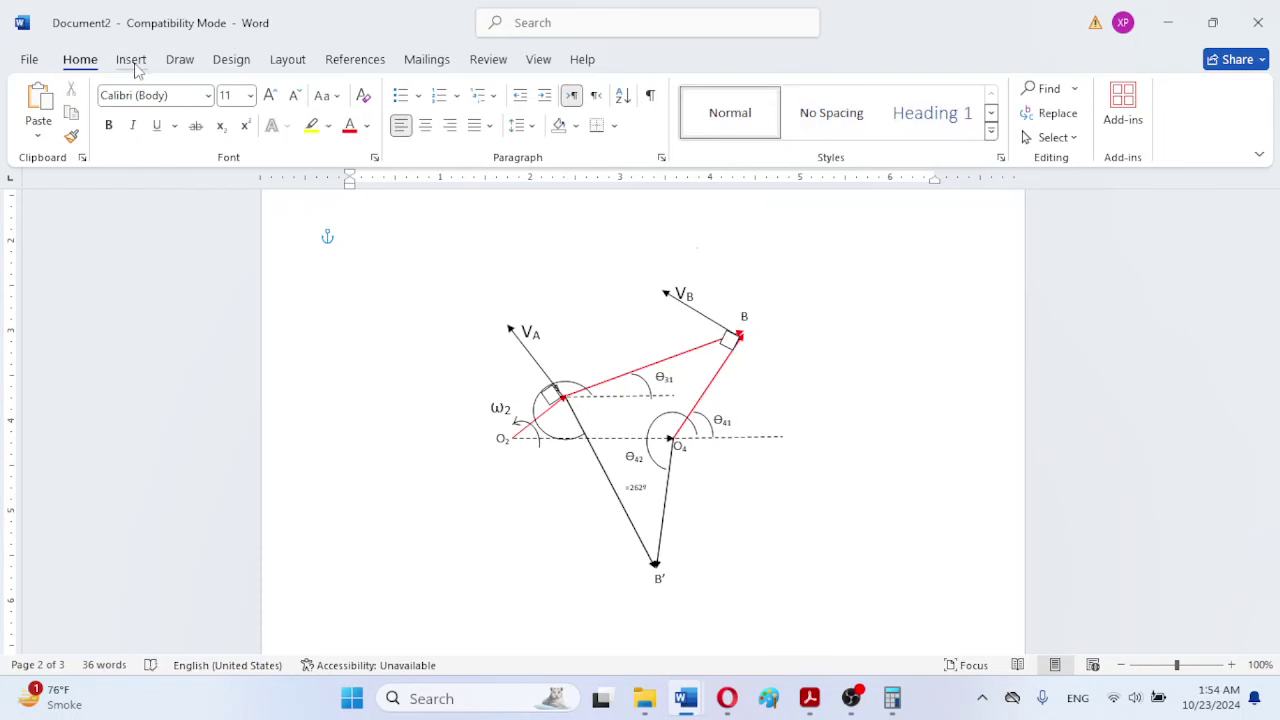
Step: Draw a straight line through point B and trim both of its ends
left_click(133, 61)
left_click(288, 92)
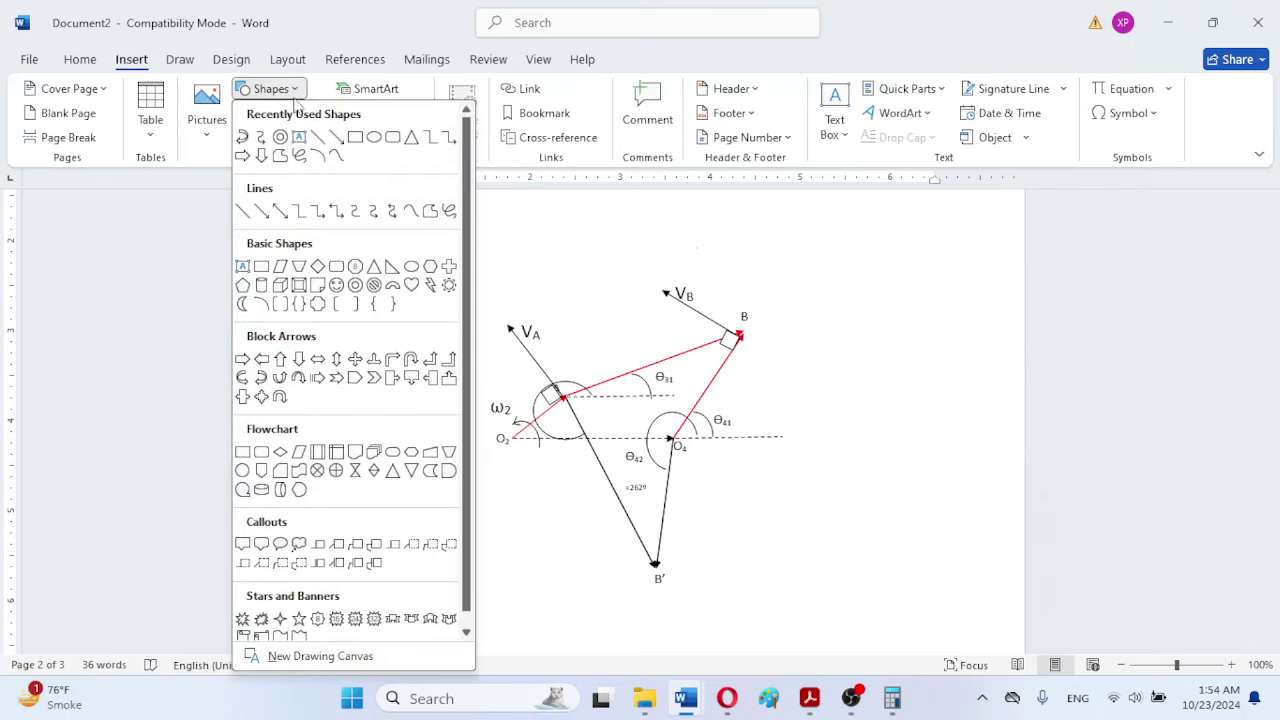
left_click(318, 142)
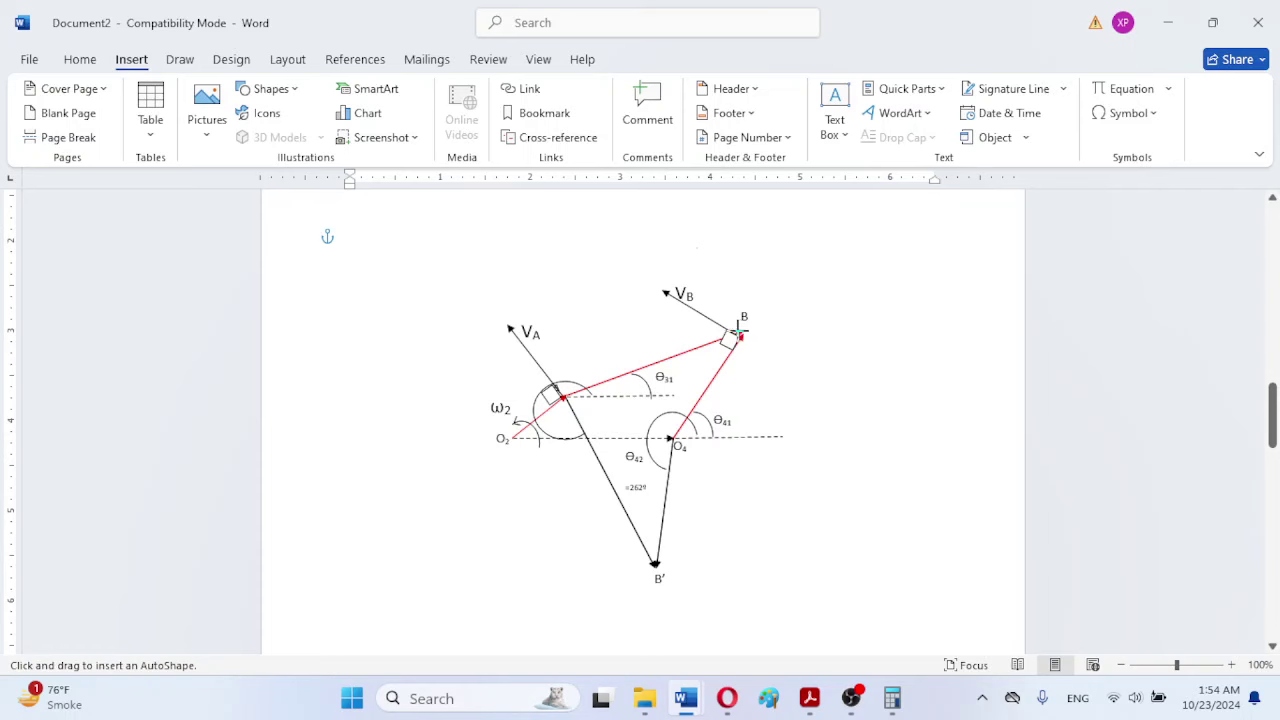
mouse_move(740, 332)
left_mouse_down()
mouse_move(686, 257)
mouse_move(676, 214)
left_mouse_up()
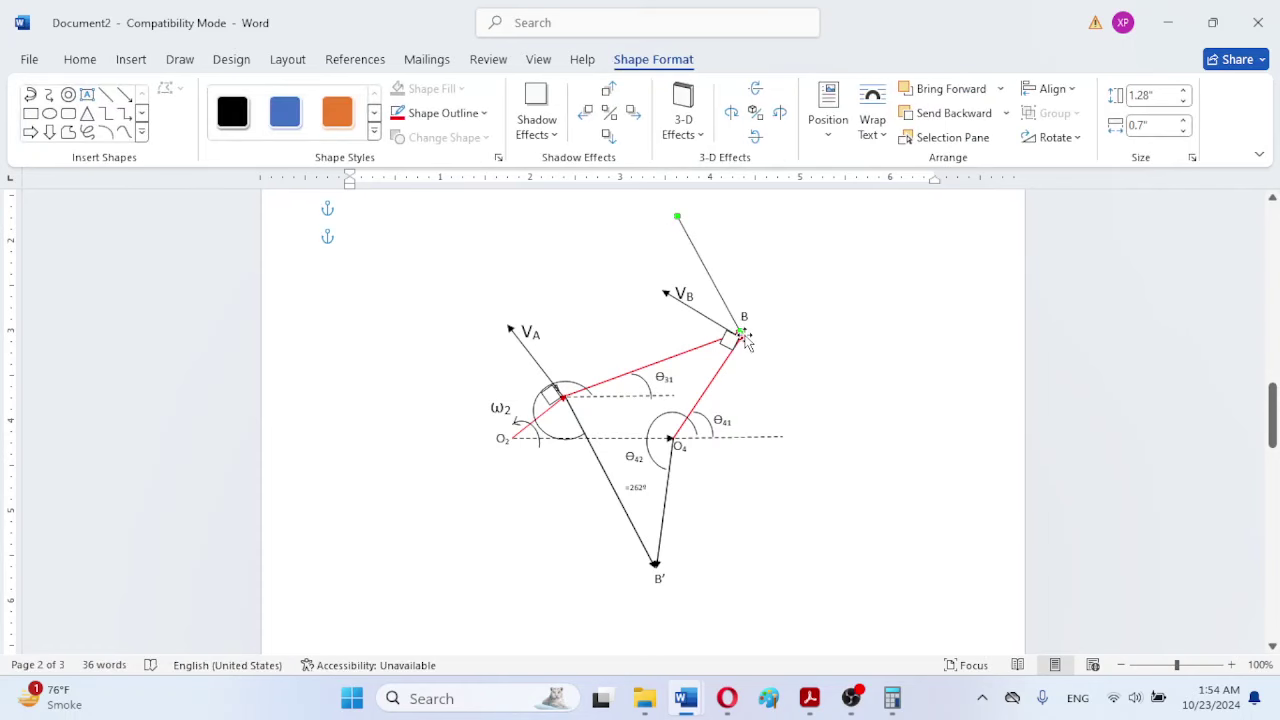
left_click_drag(741, 332, 791, 428)
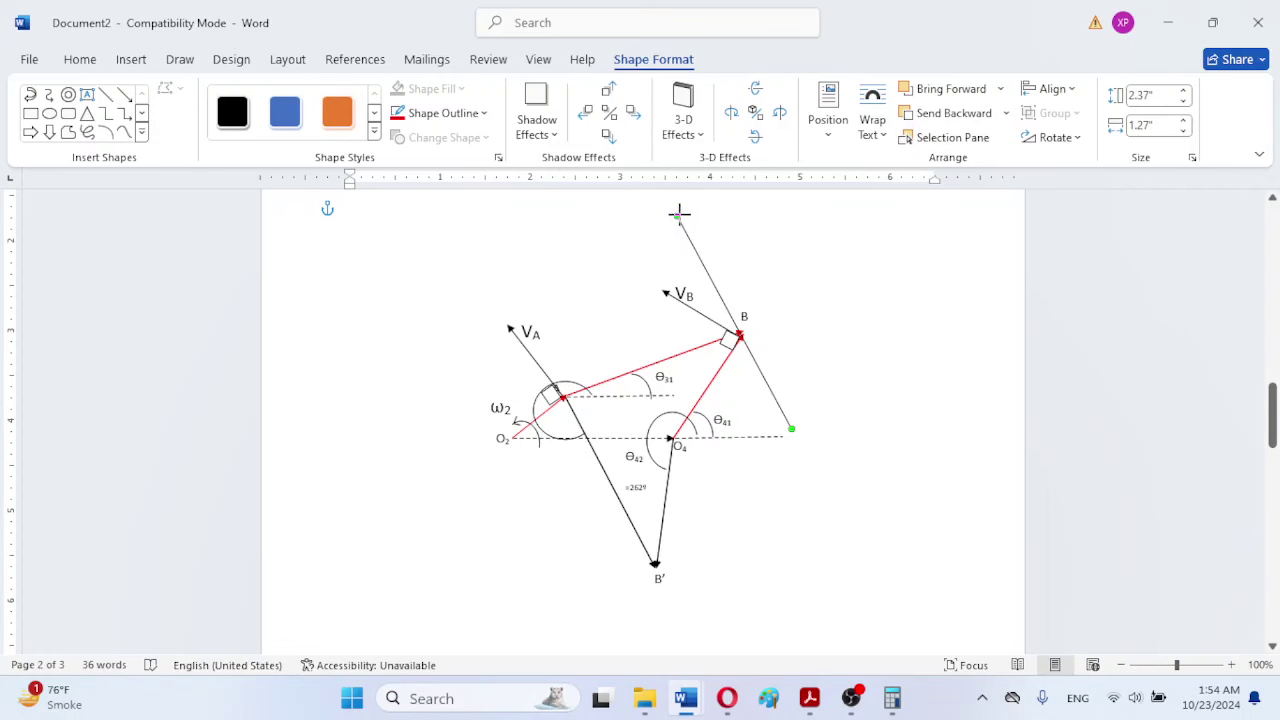
left_click_drag(679, 213, 683, 216)
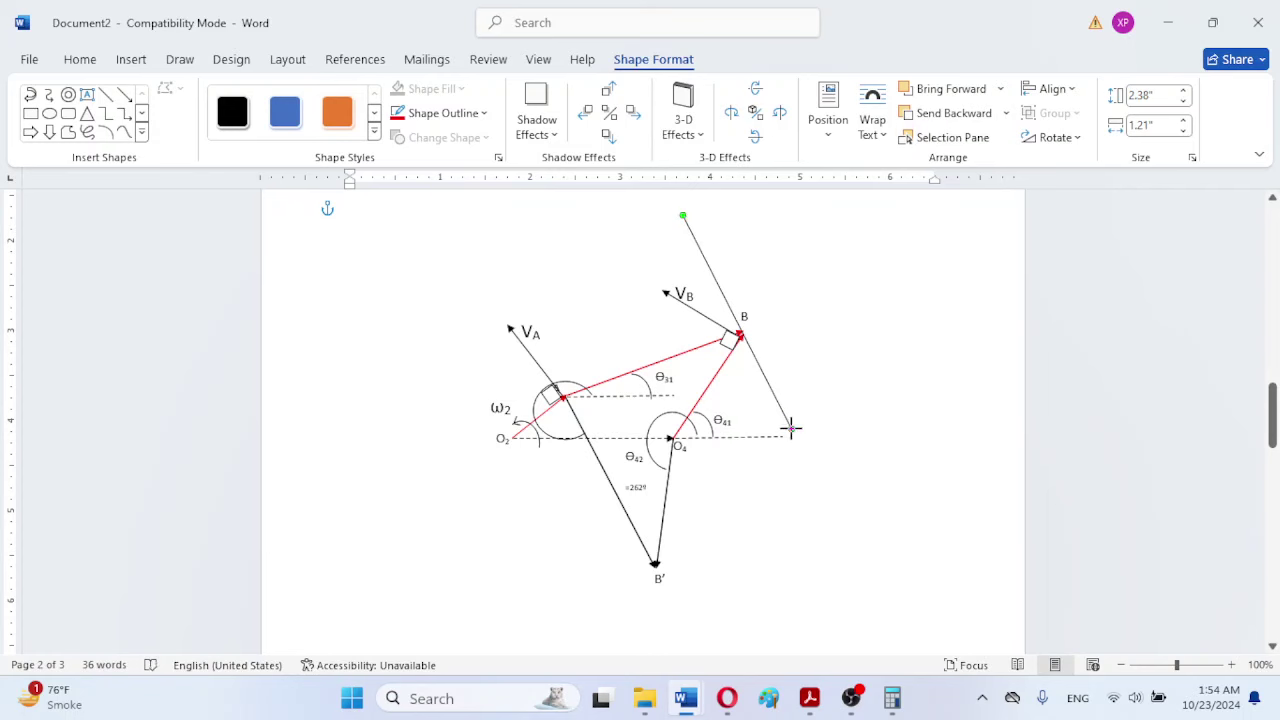
mouse_move(790, 428)
left_mouse_down()
mouse_move(773, 412)
mouse_move(783, 409)
left_mouse_up()
left_click_drag(683, 215, 697, 243)
left_click(873, 367)
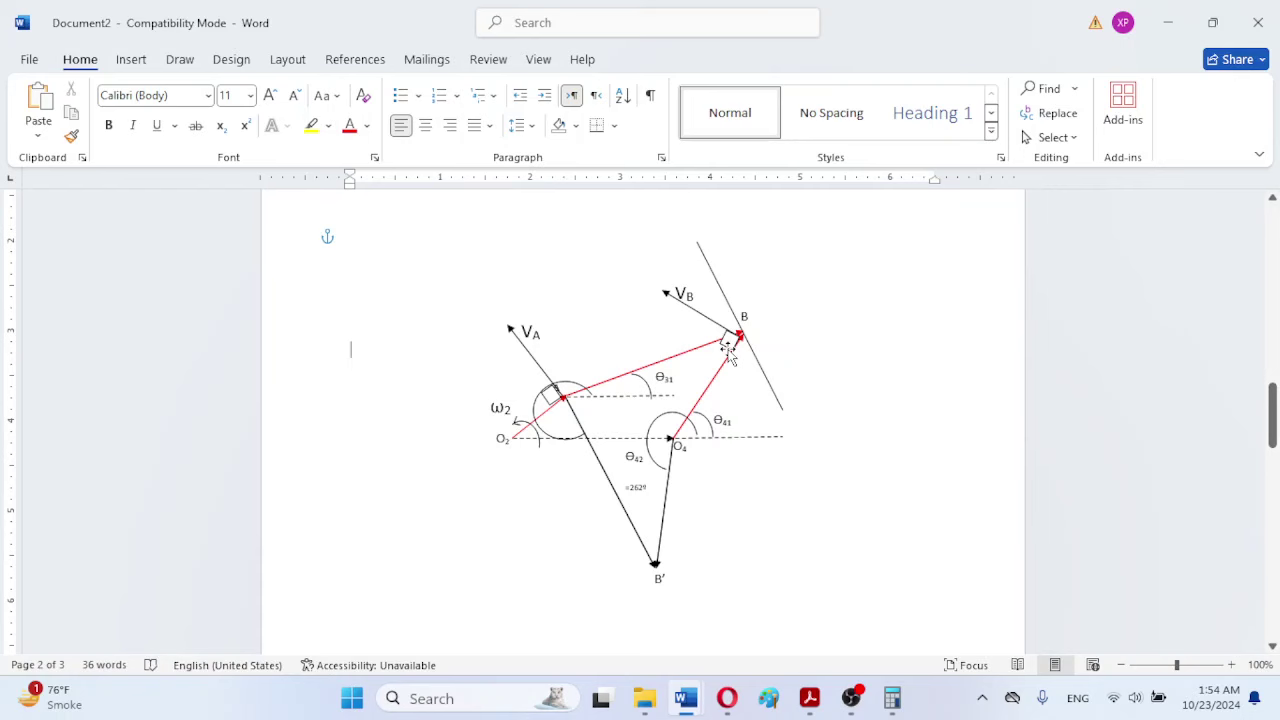
Step: Give the line through B a dashed outline style
double_click(725, 291)
left_click(463, 115)
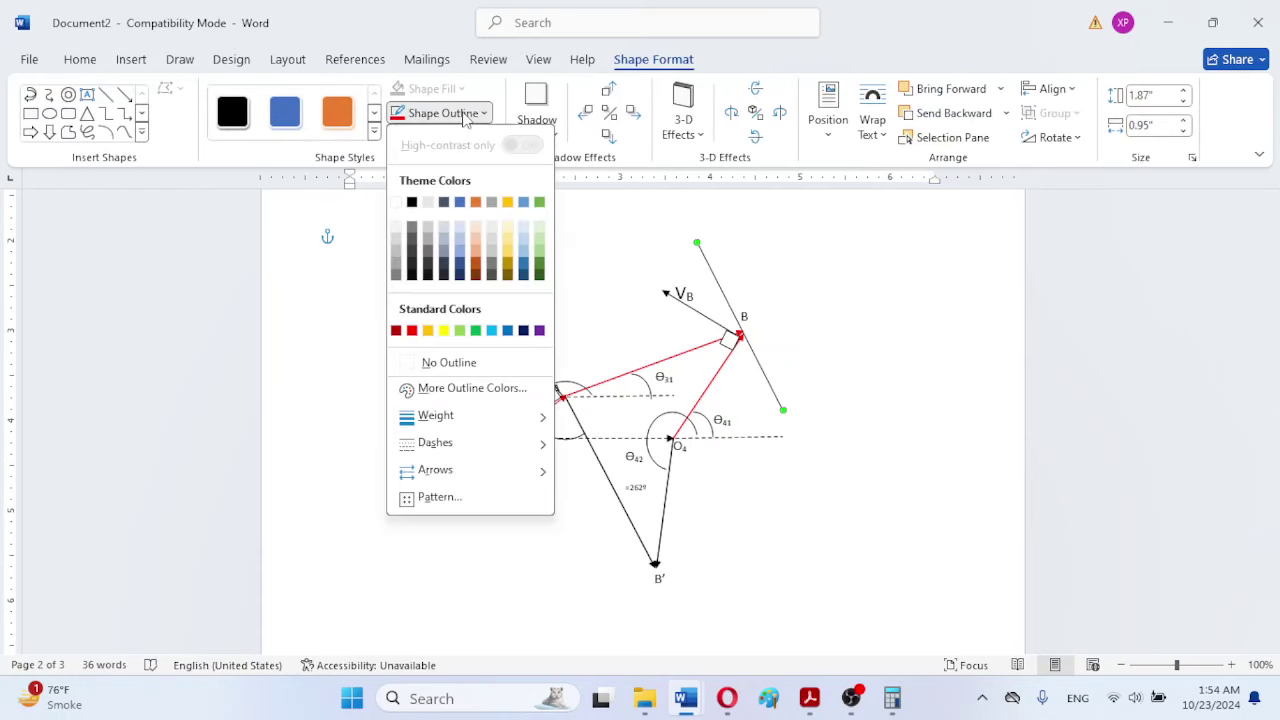
mouse_move(494, 421)
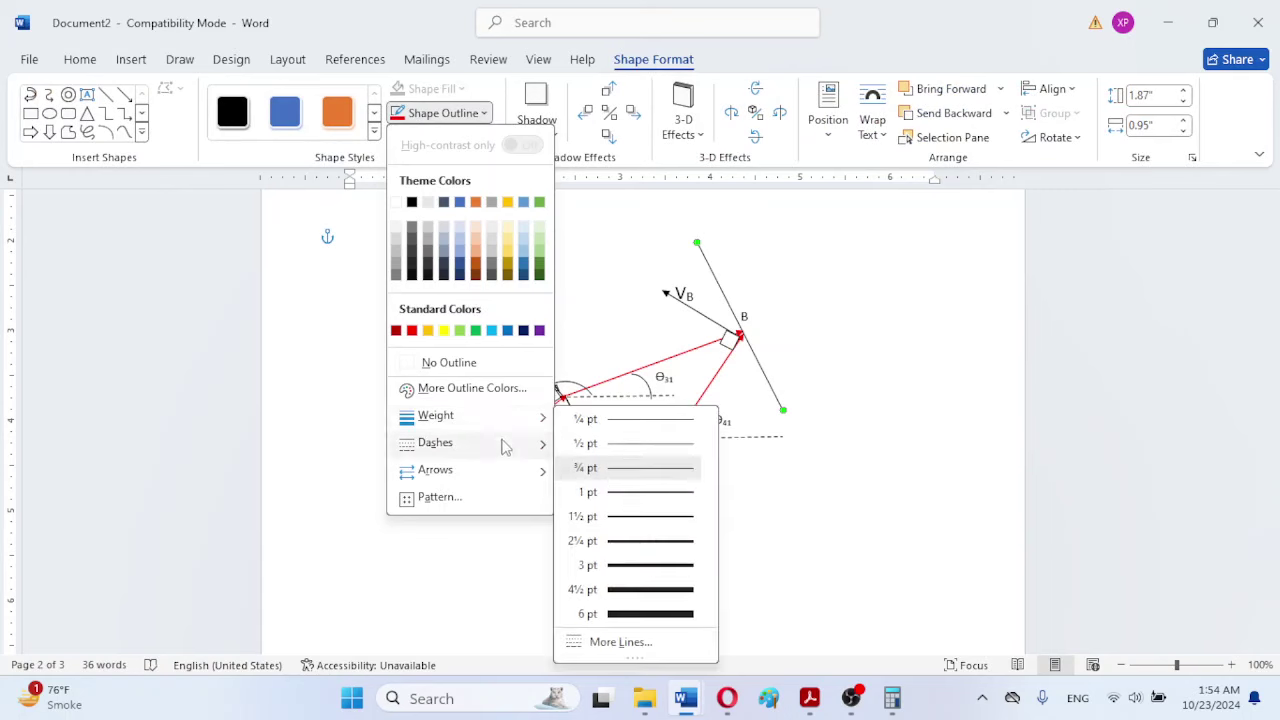
mouse_move(506, 445)
left_click(630, 494)
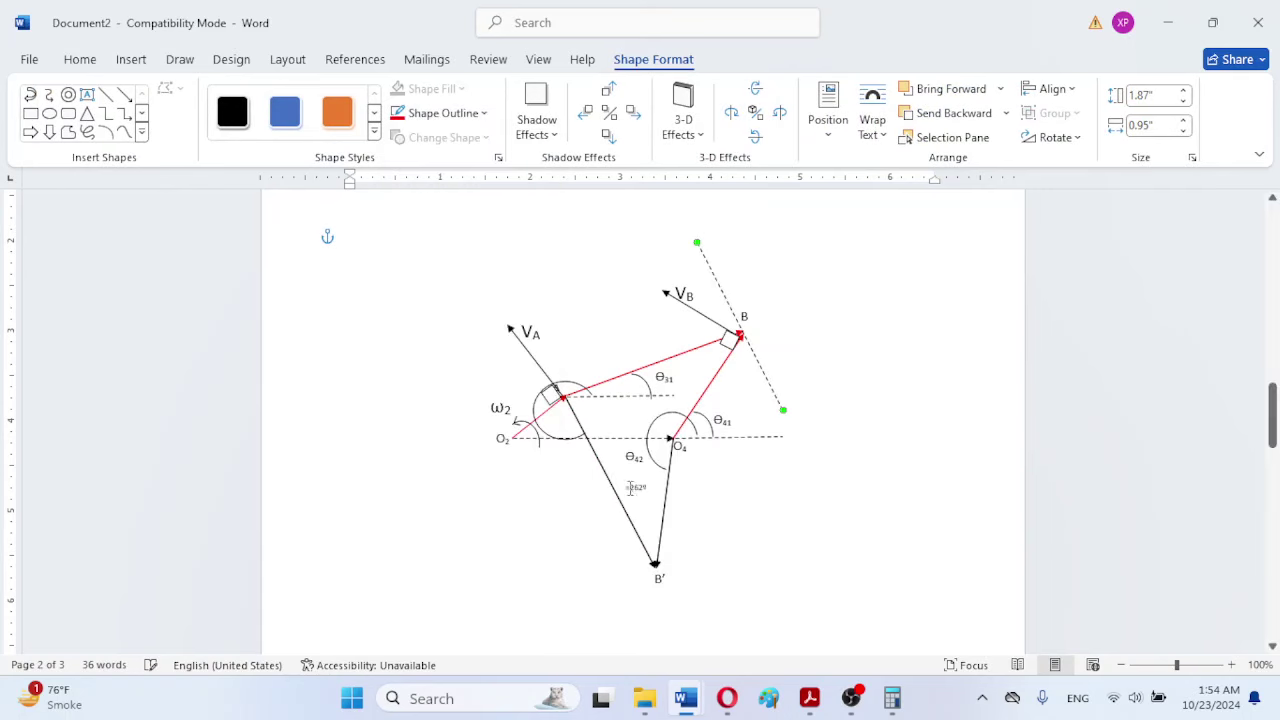
left_click(928, 418)
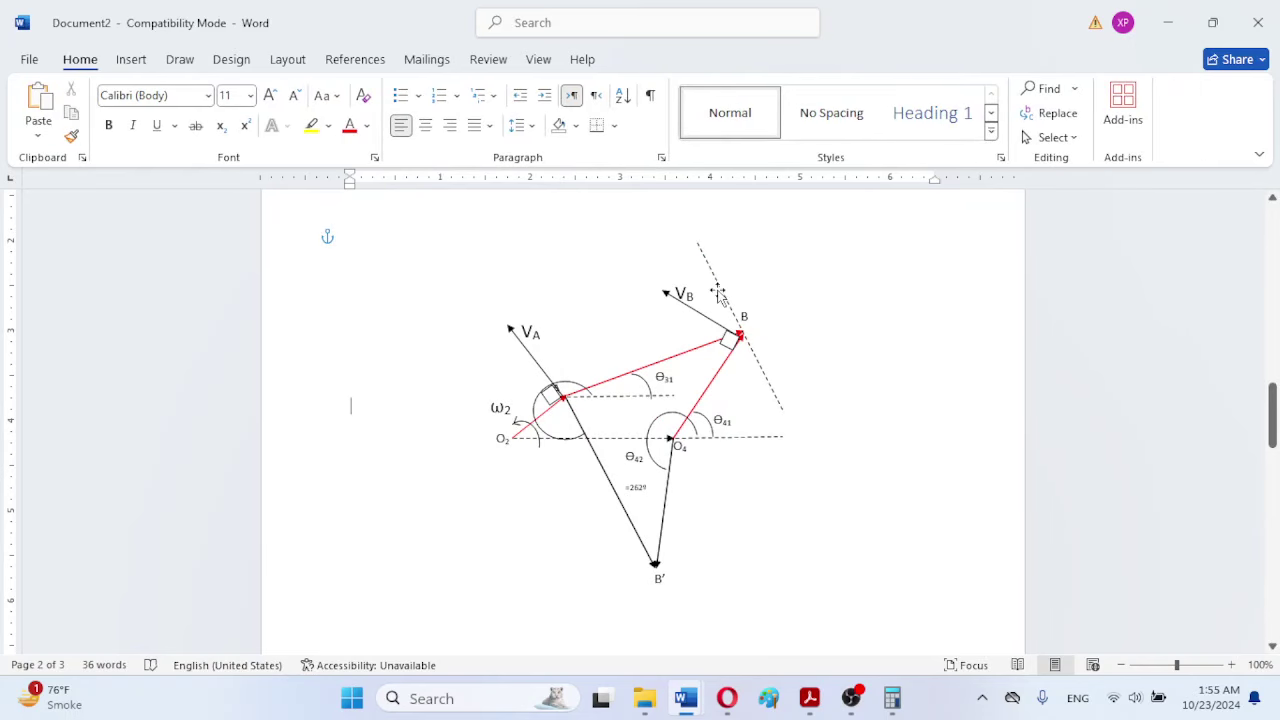
Step: Duplicate the right-angle marker at B and fit the 0.17" by 0.18" copy into the dashed-line corner
left_click(727, 341)
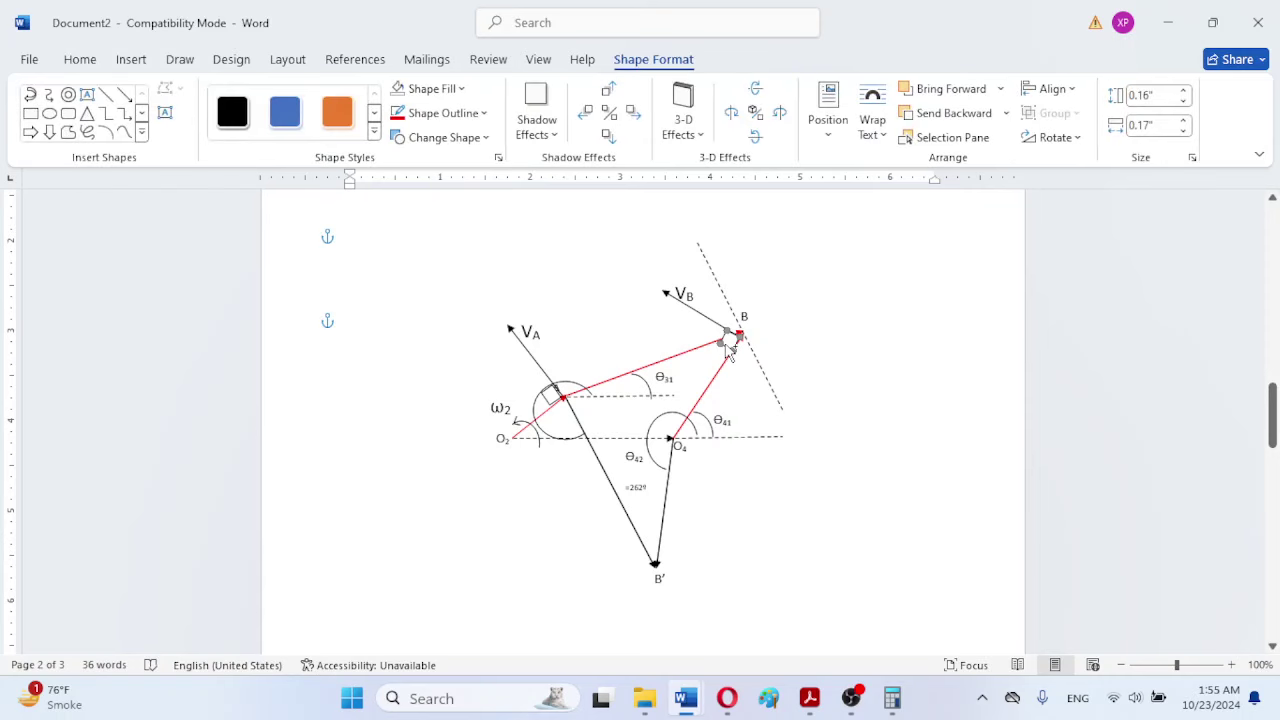
key("ctrl+c")
key("ctrl+v")
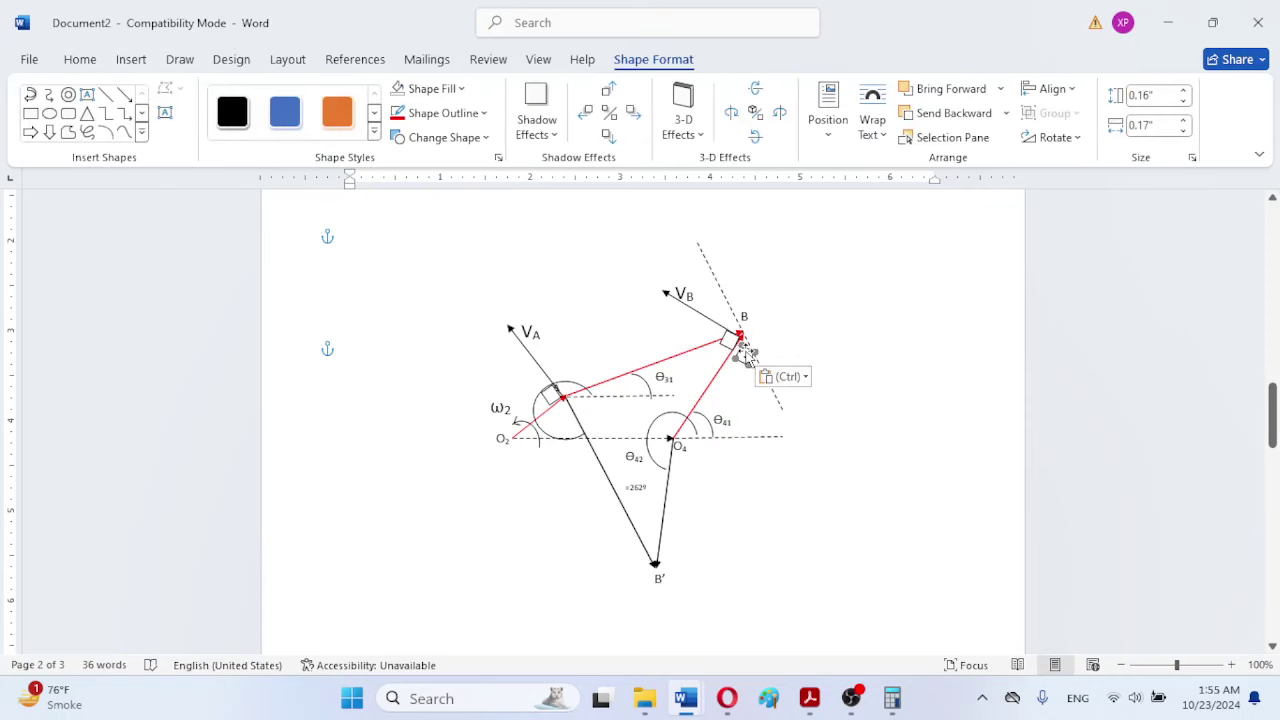
left_click_drag(748, 357, 704, 302)
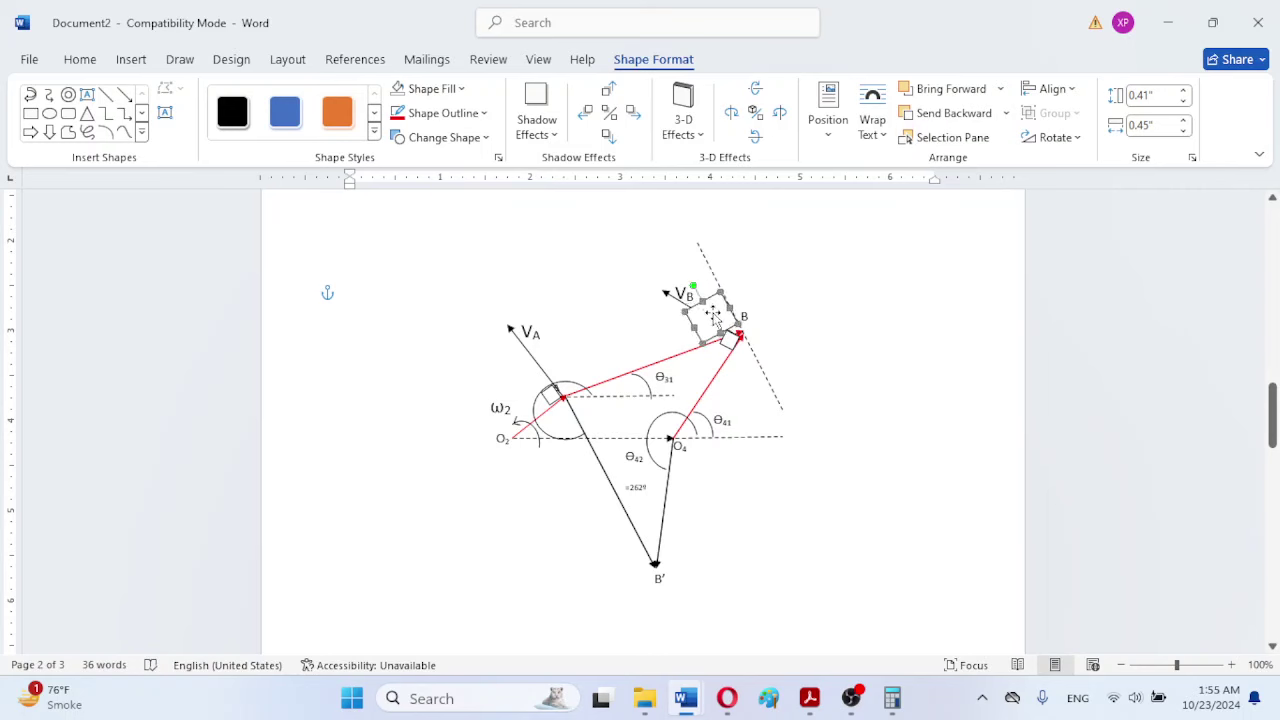
left_click_drag(692, 312, 717, 316)
key("ctrl+z")
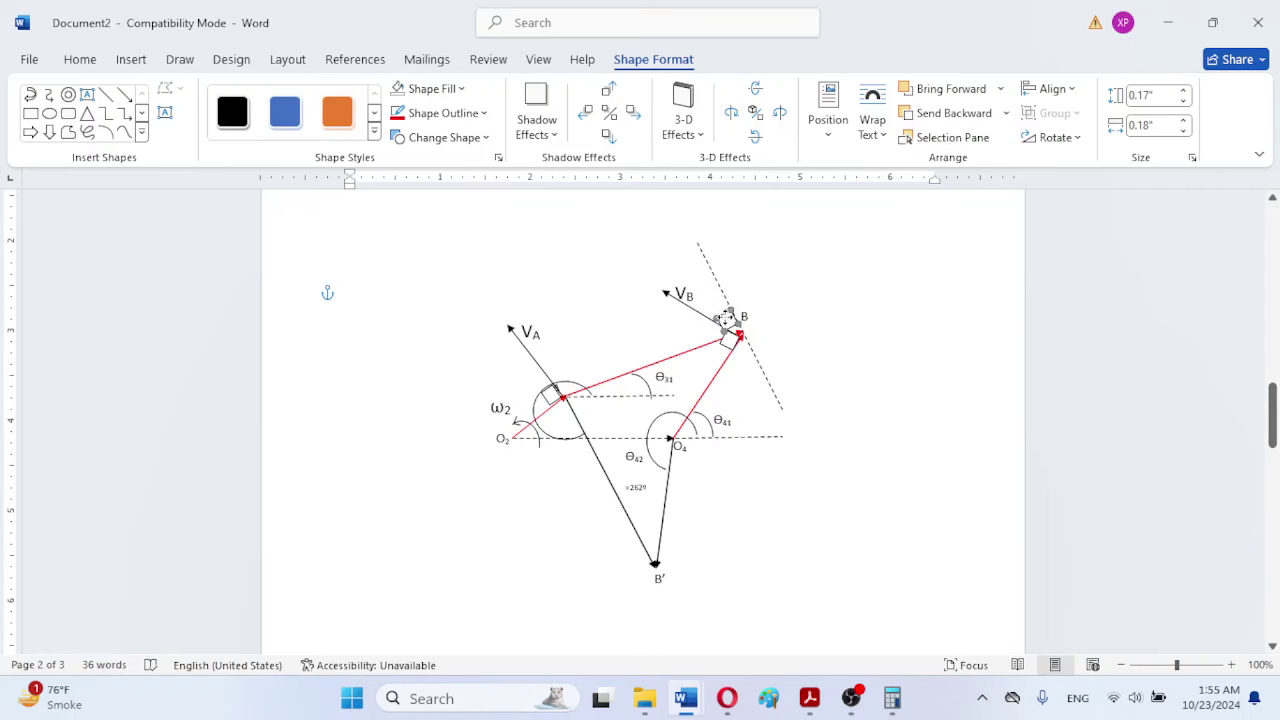
left_click_drag(727, 318, 729, 320)
left_click(871, 322)
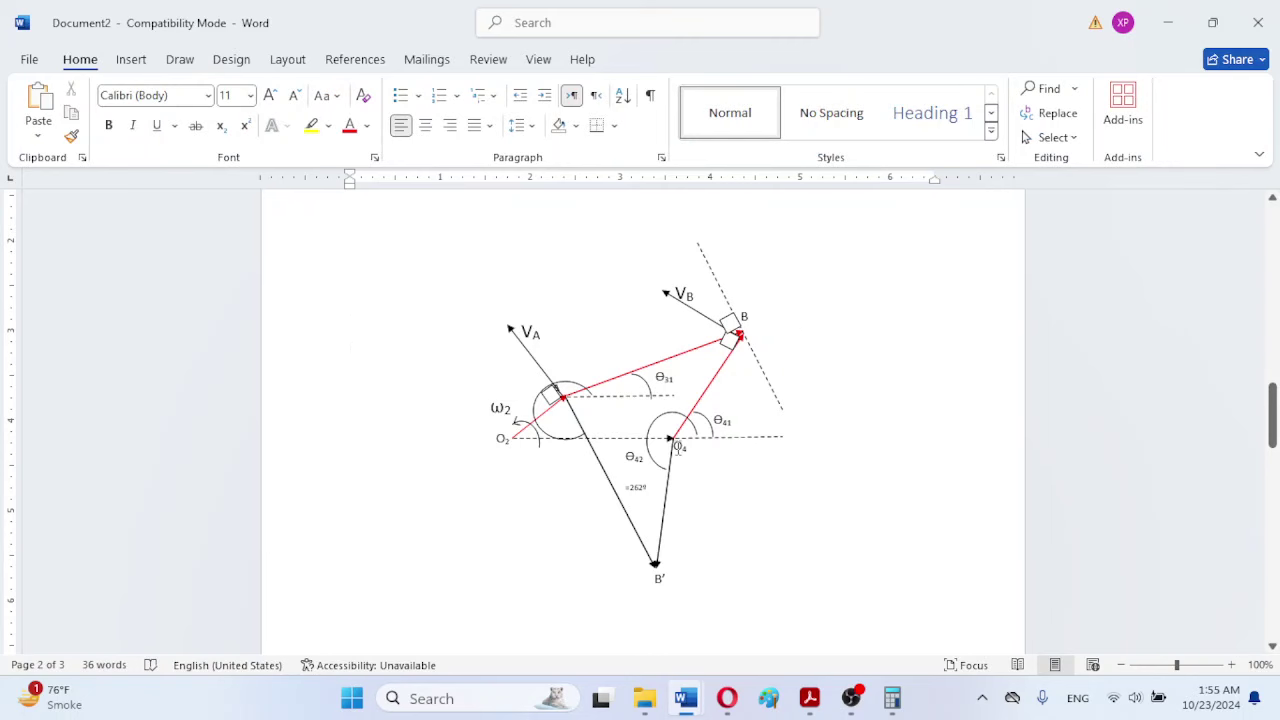
Step: Zoom the document view in to 140%
left_click(1232, 665)
left_click(1234, 665)
left_click(1234, 665)
left_click(1234, 665)
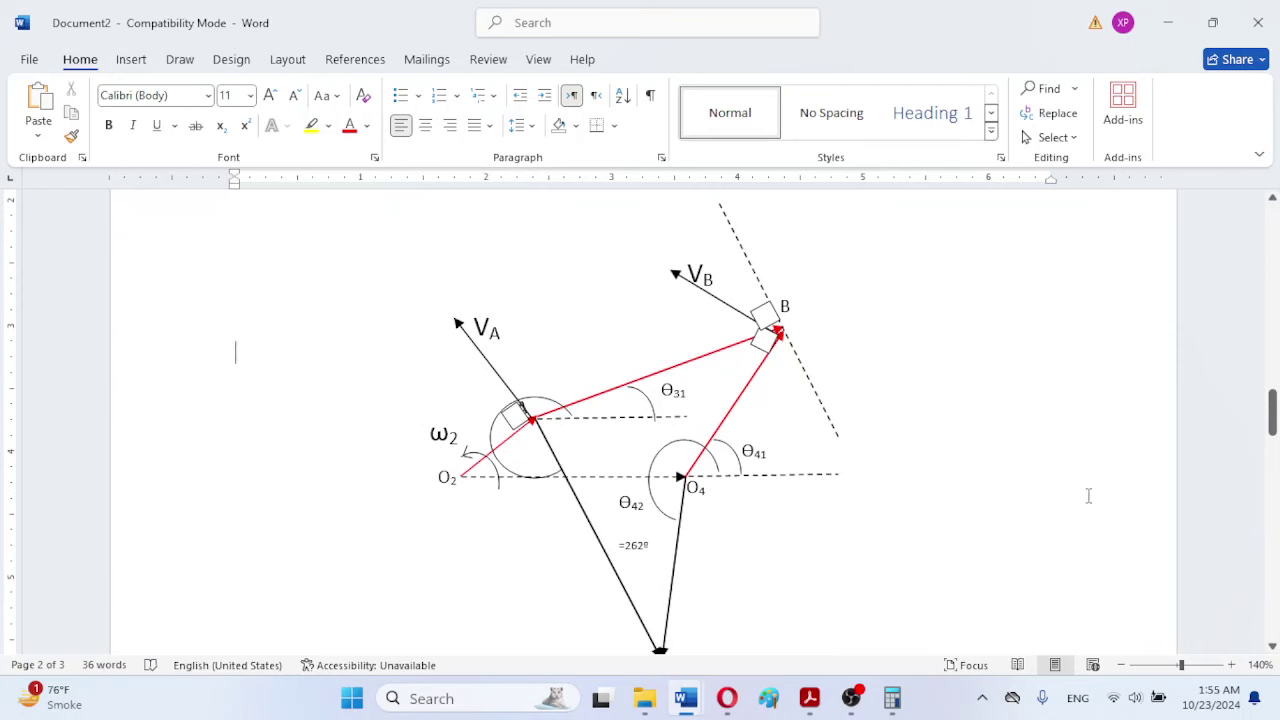
Step: Inspect the right-angle marker at A and the VA arrow by selecting each
left_click(512, 424)
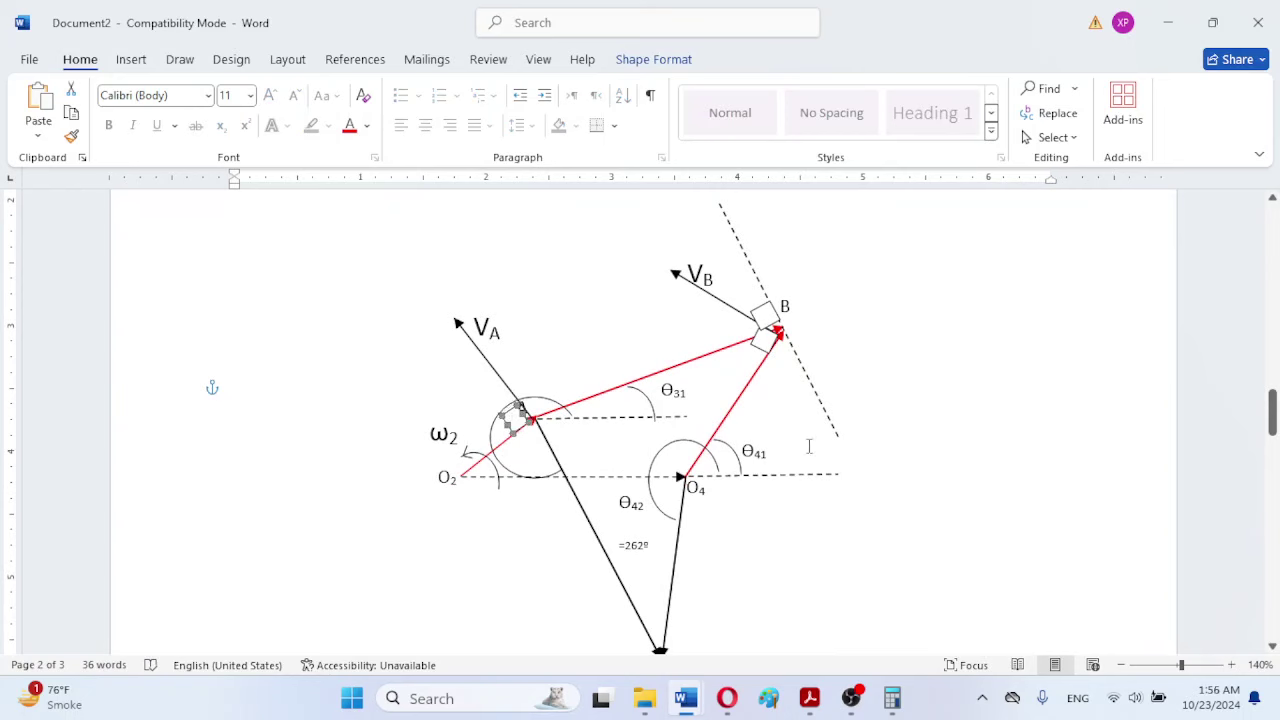
left_click(921, 528)
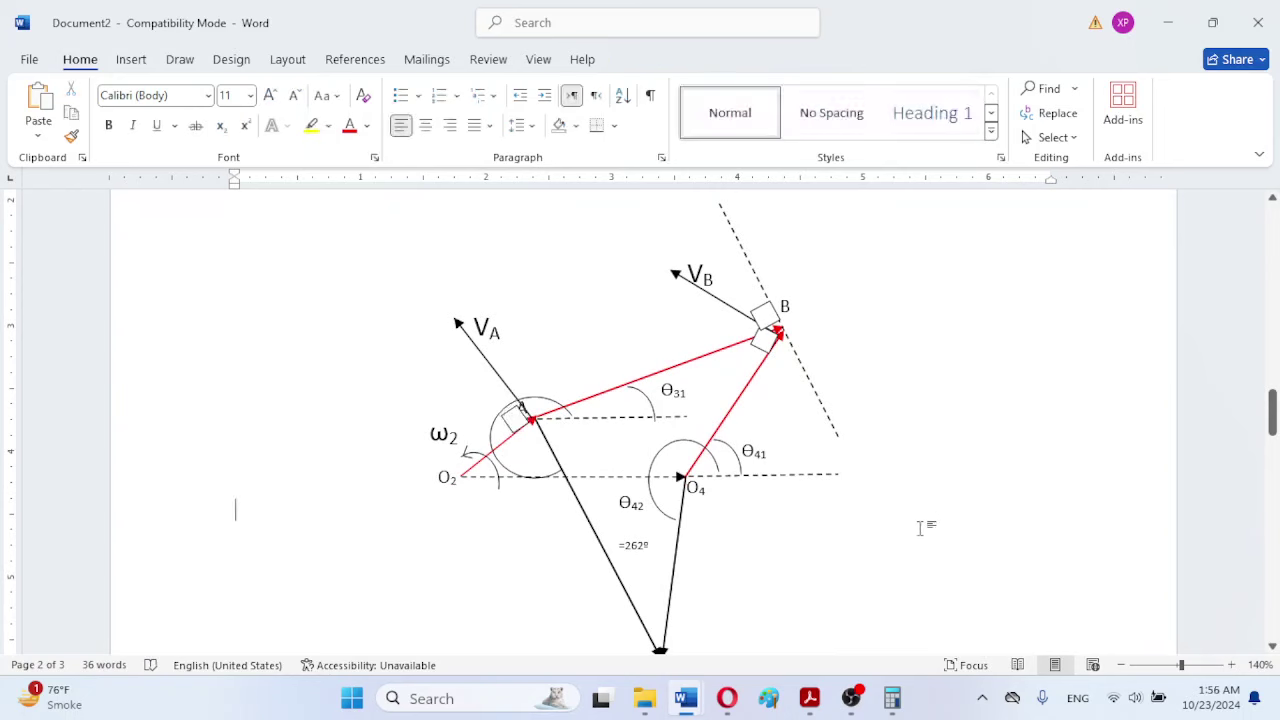
left_click(522, 405)
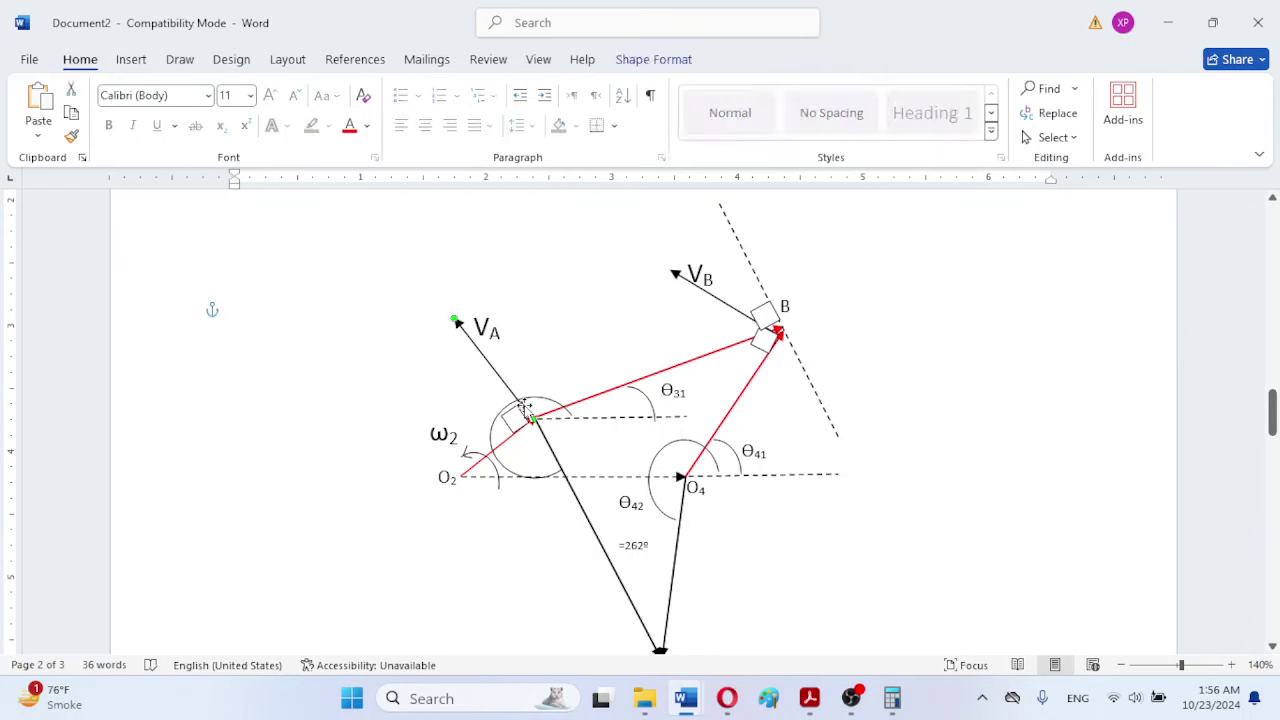
left_click(1038, 588)
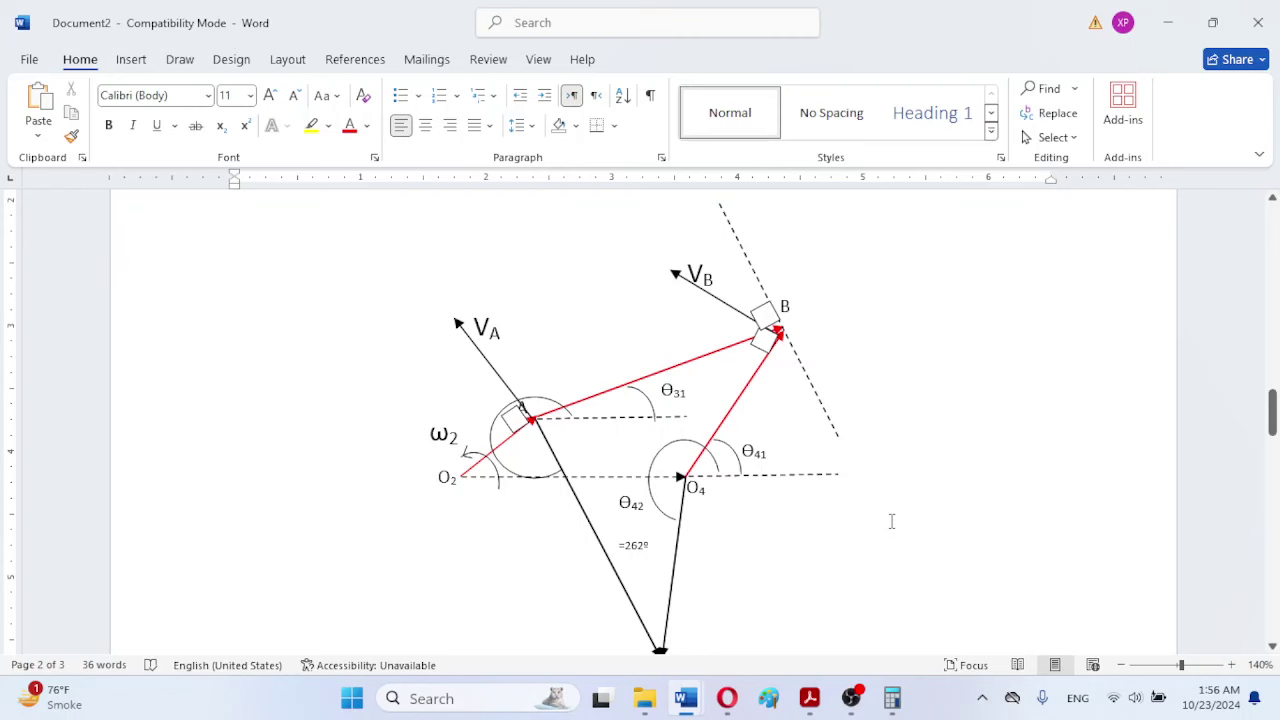
Step: Extend the dashed horizontal line through A leftward past the ω2 label
left_click(592, 418)
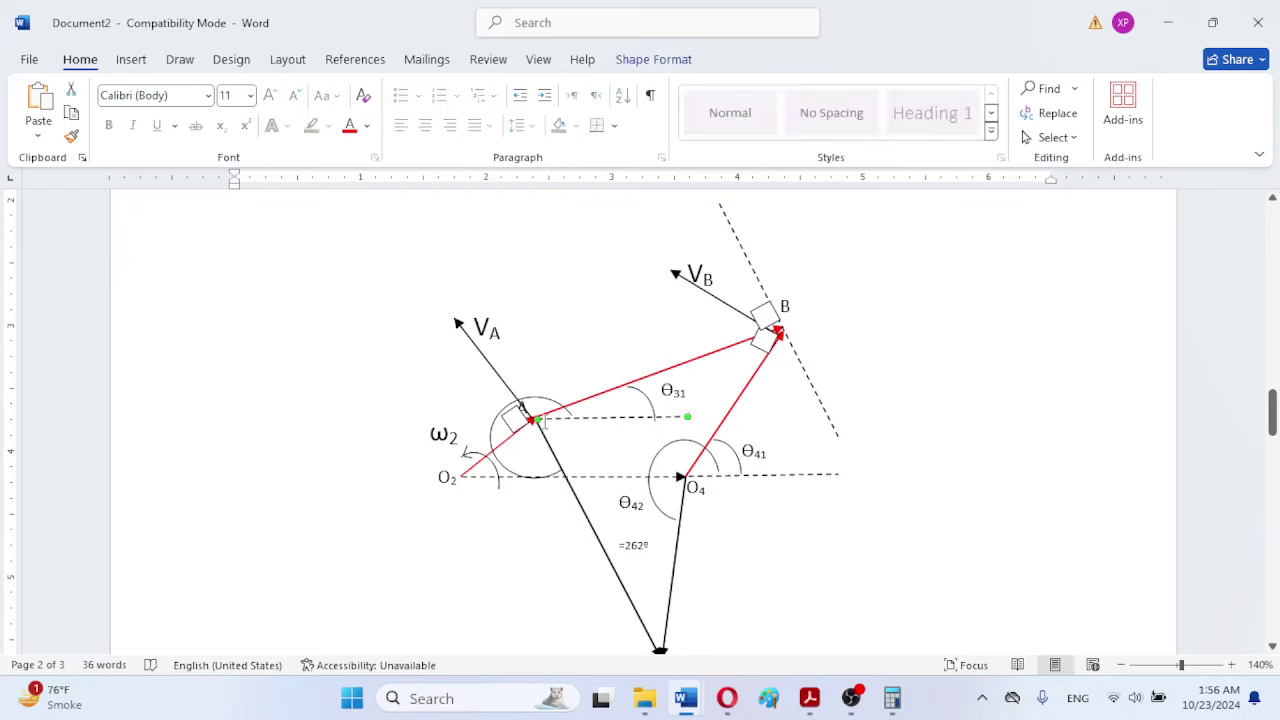
left_click_drag(535, 418, 392, 422)
left_click(1022, 450)
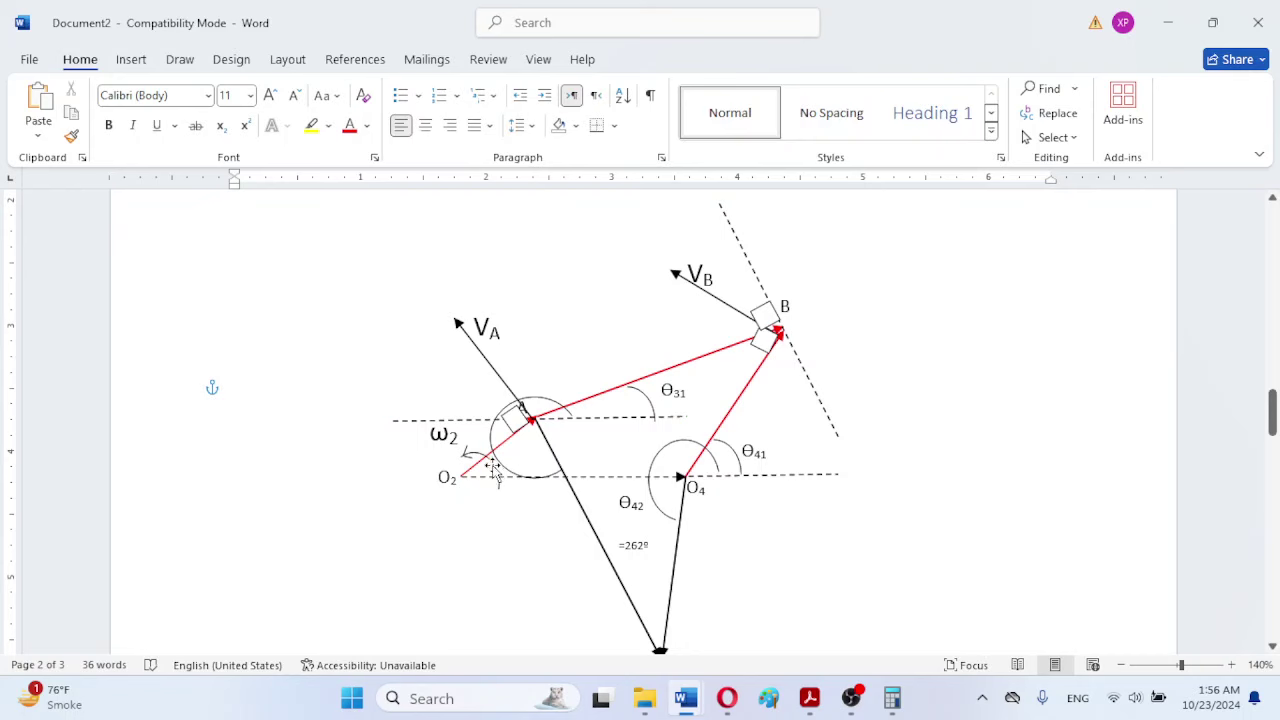
Step: Try moving the small arc near O2 down-left, then undo the move
left_click(481, 464)
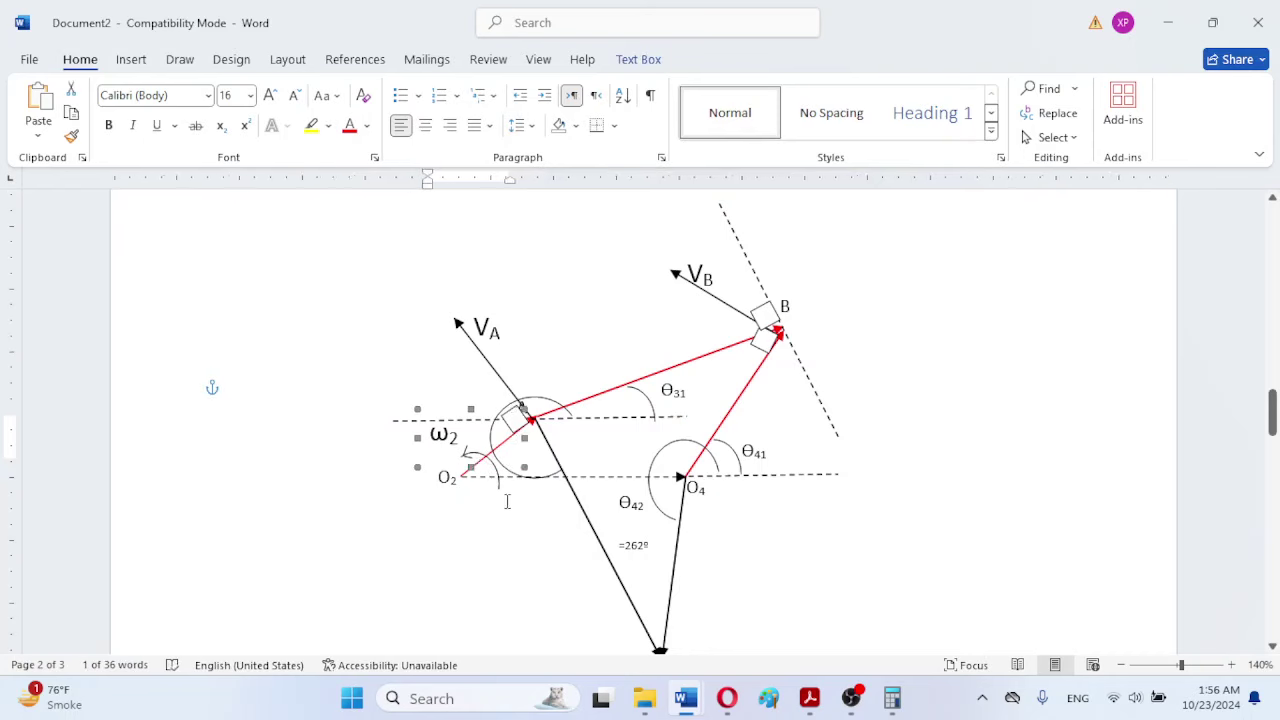
left_click(493, 481)
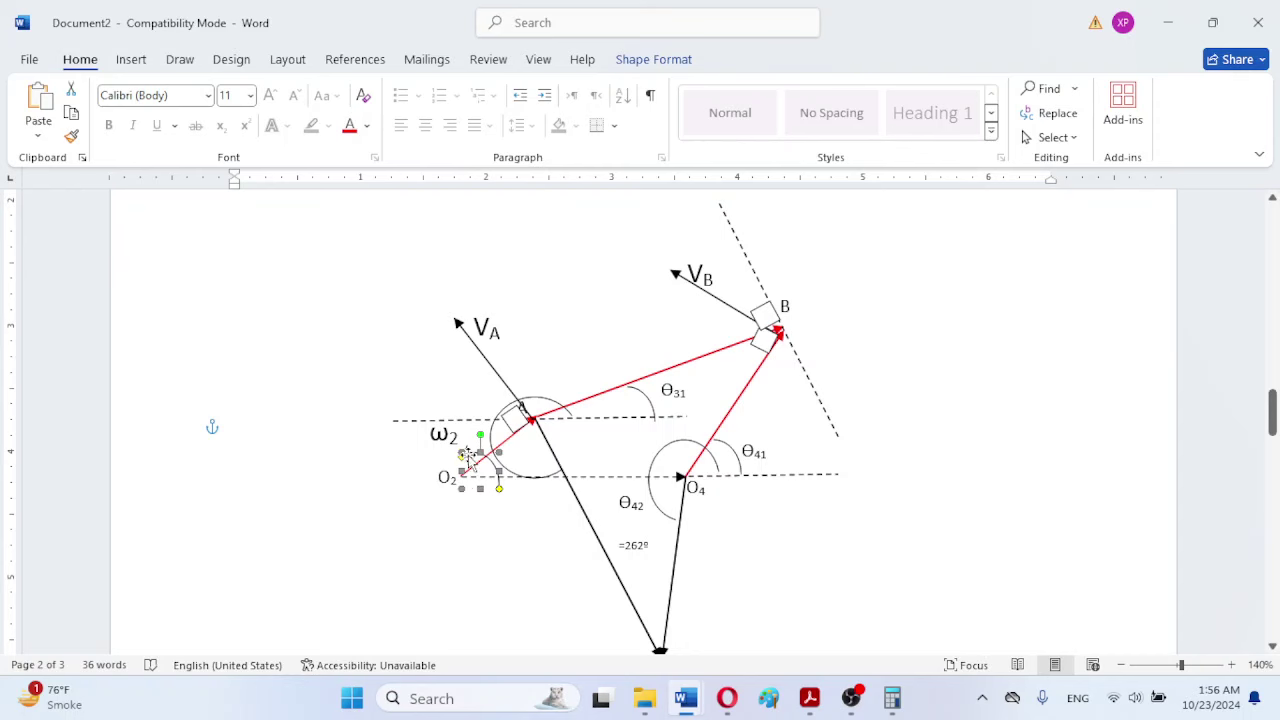
left_click_drag(468, 456, 456, 472)
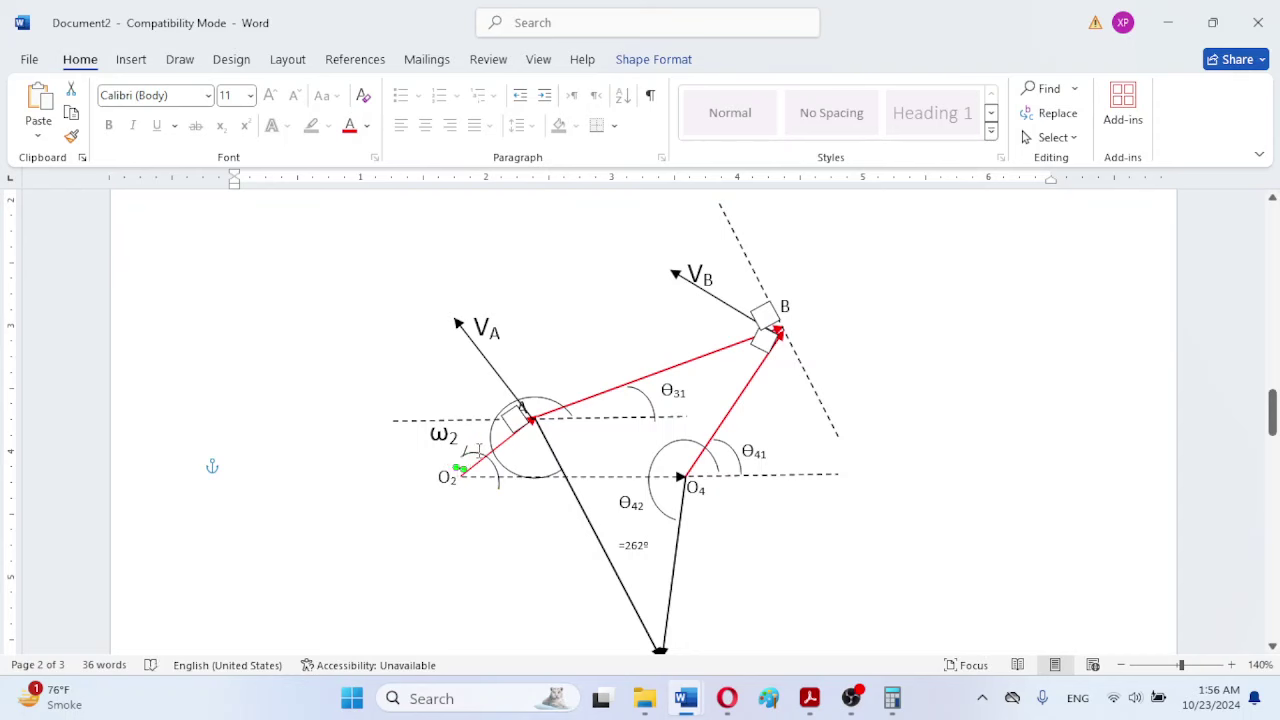
key("ctrl+z")
left_click(518, 554)
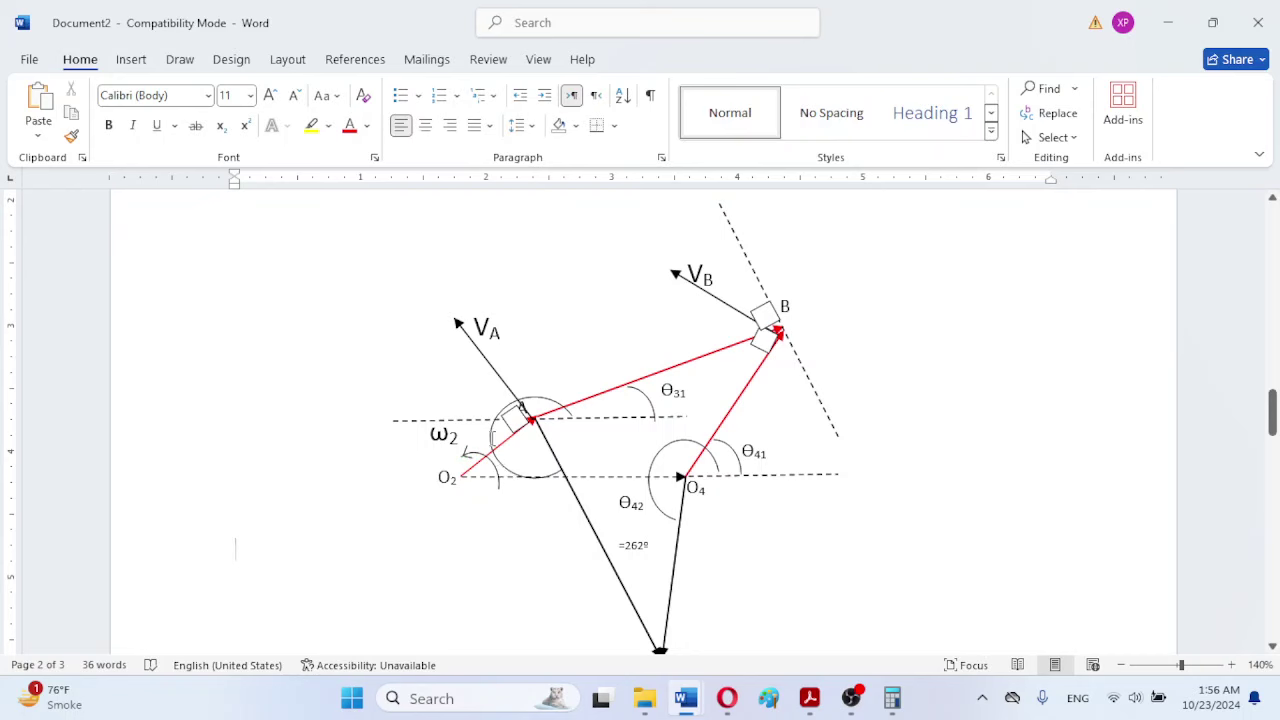
Step: Adjust the position of the large arc around point A
left_click(492, 435)
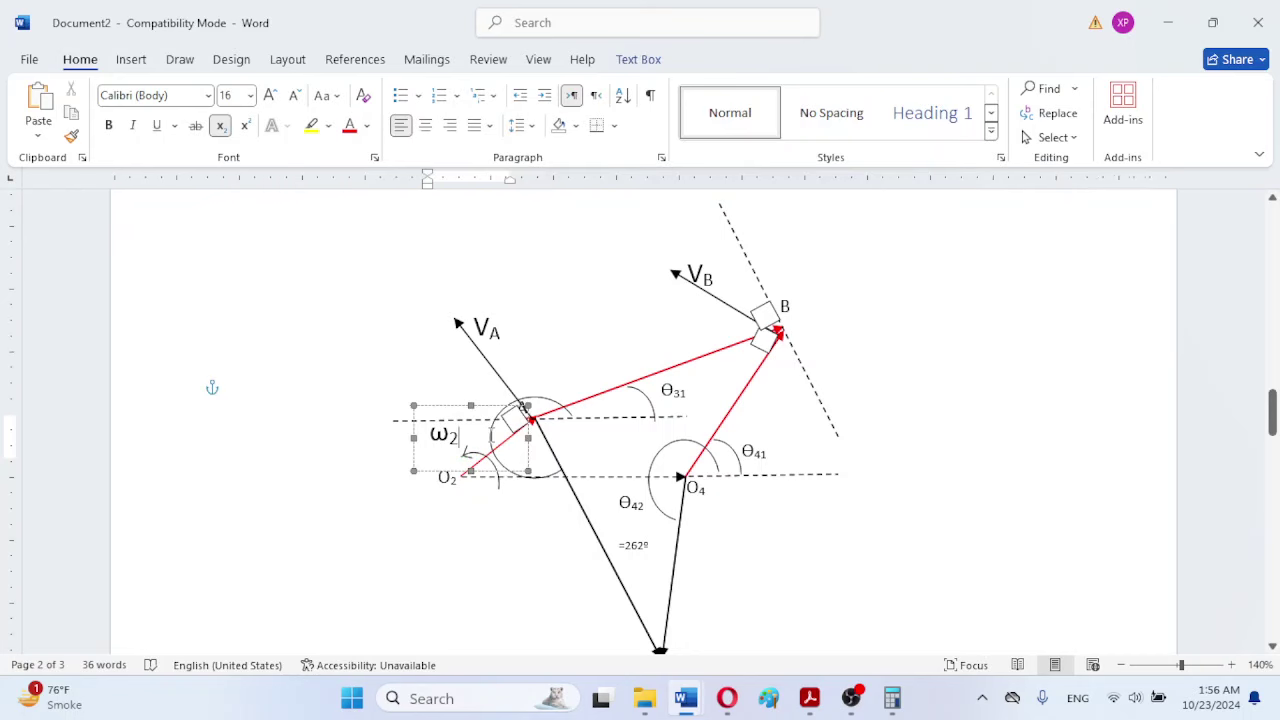
left_click(550, 395)
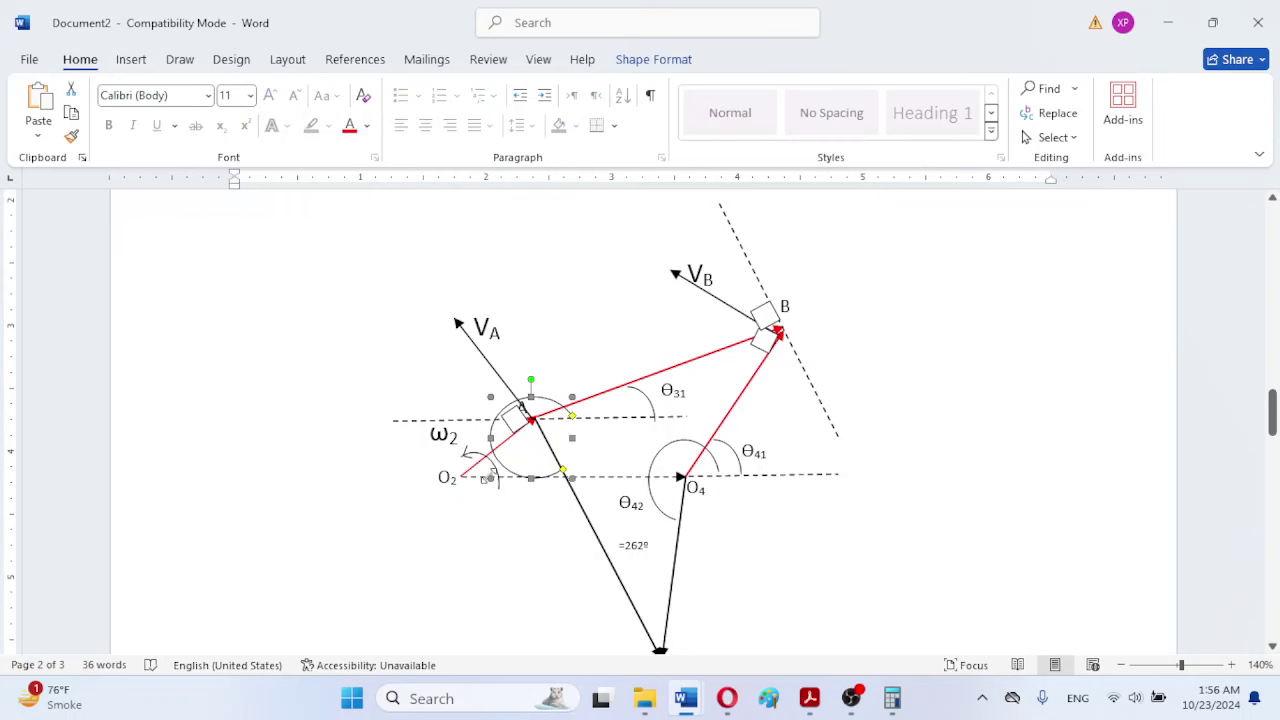
left_click_drag(505, 462, 518, 455)
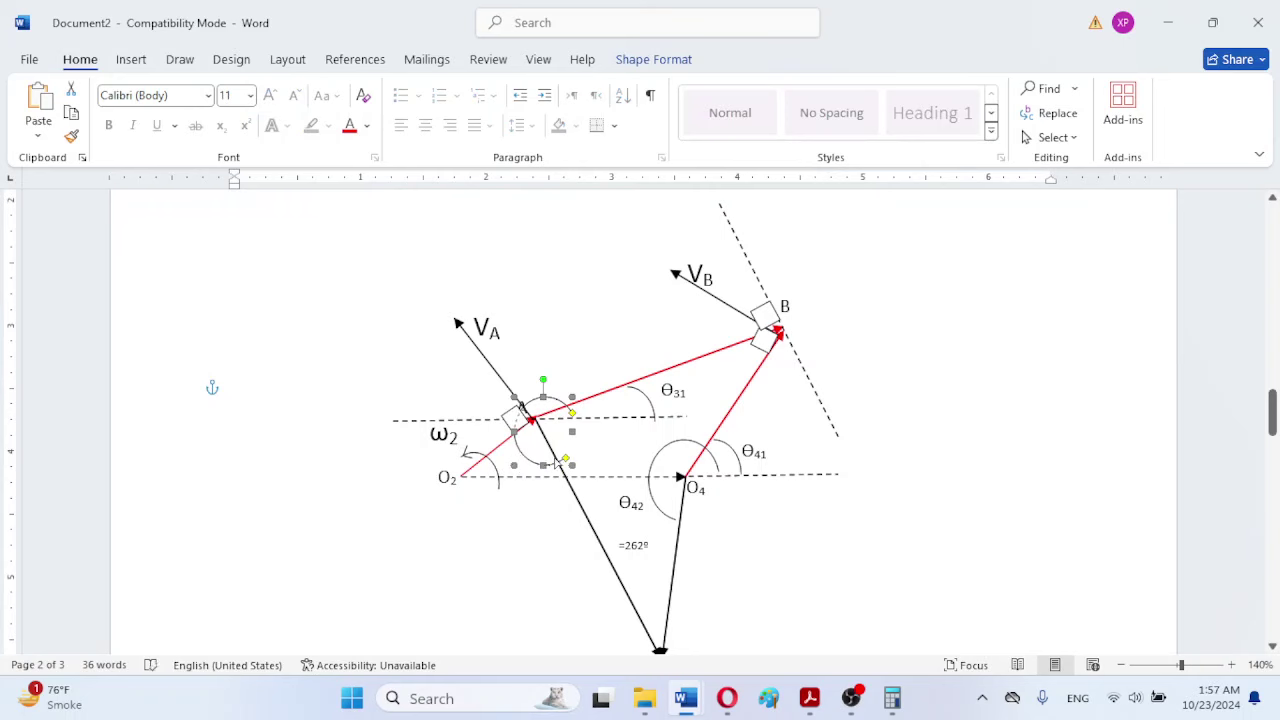
Step: Remove the arc at A, the black line to B′ and the O4–B′ line
left_click_drag(557, 464, 565, 453)
key("Escape")
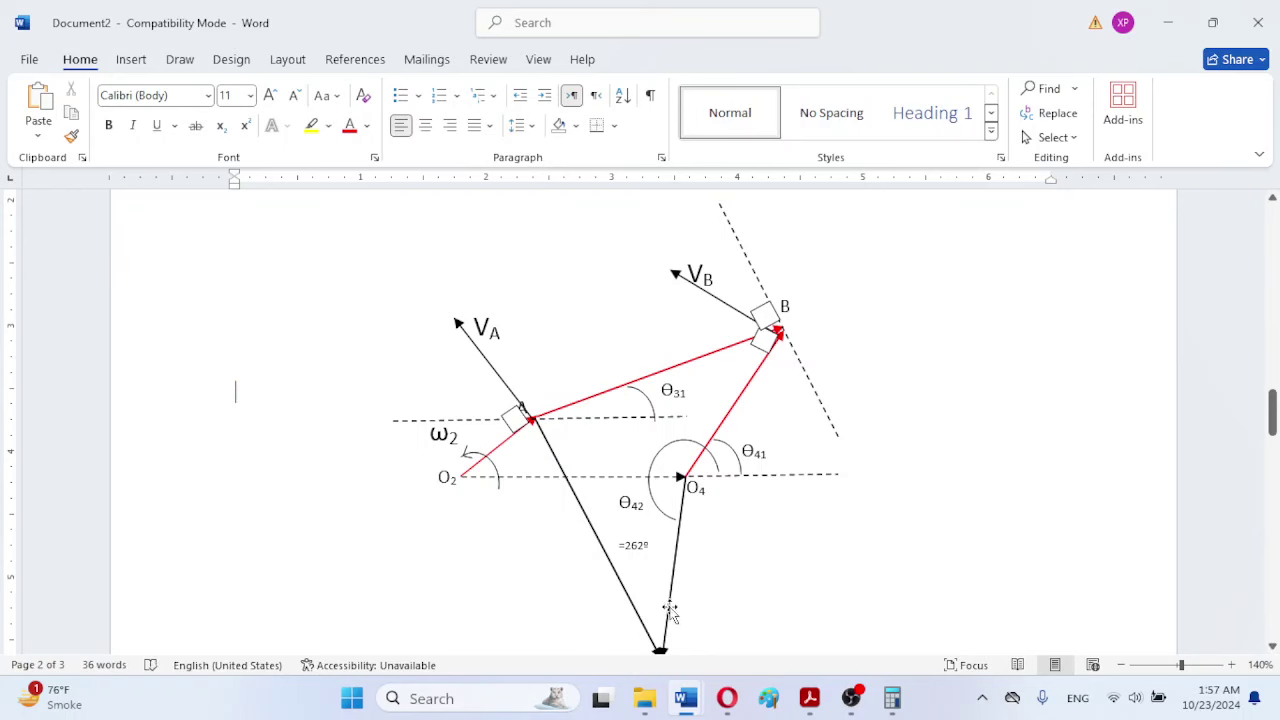
left_click(598, 542)
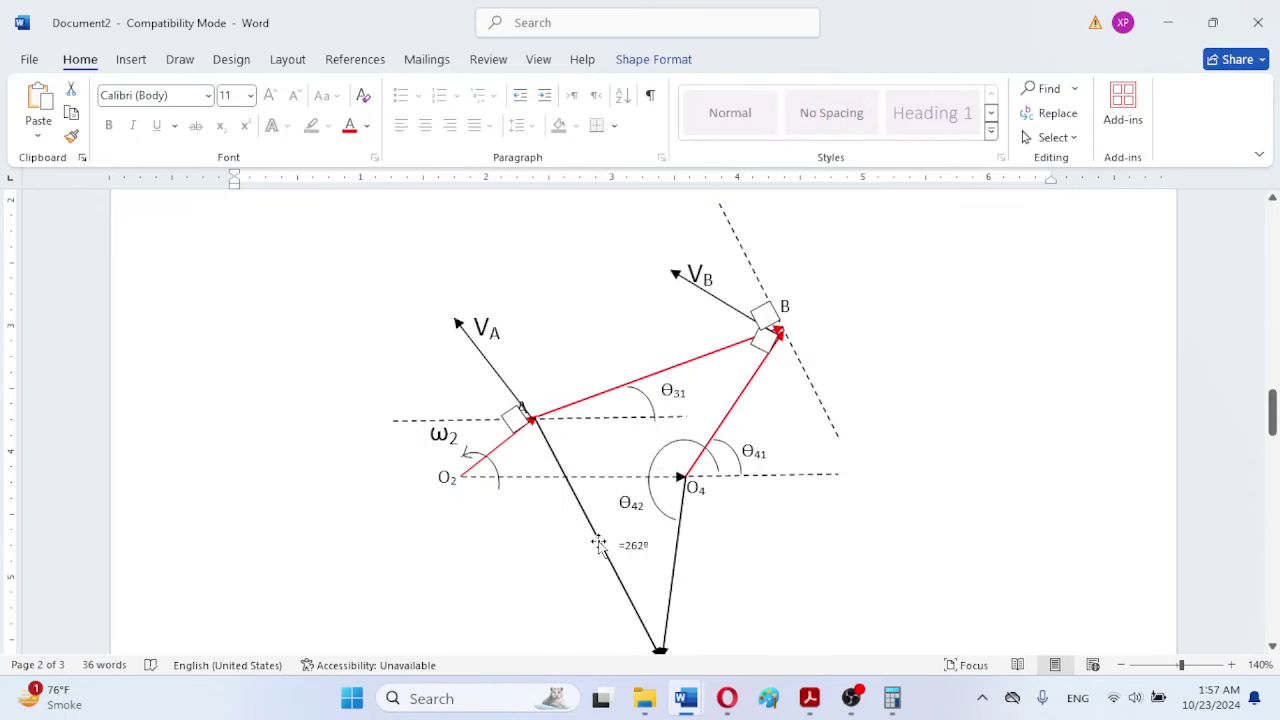
key("Escape")
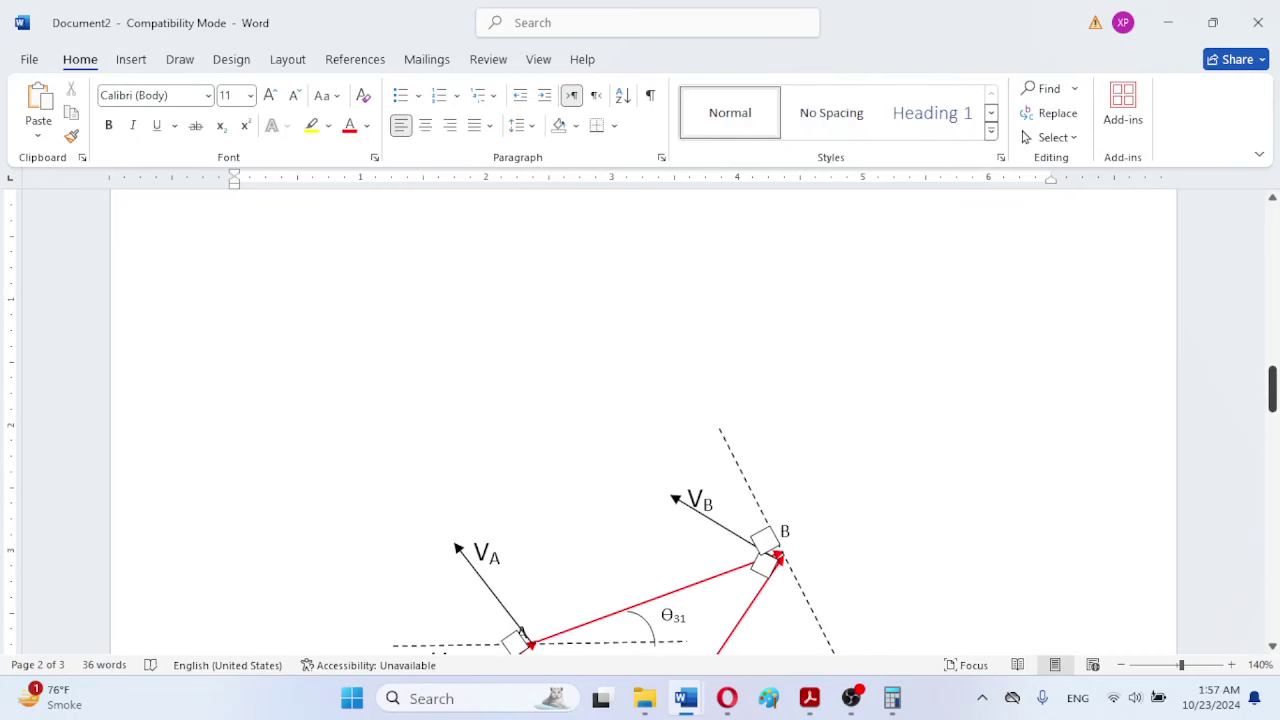
left_click_drag(1272, 390, 1271, 425)
left_click(673, 459)
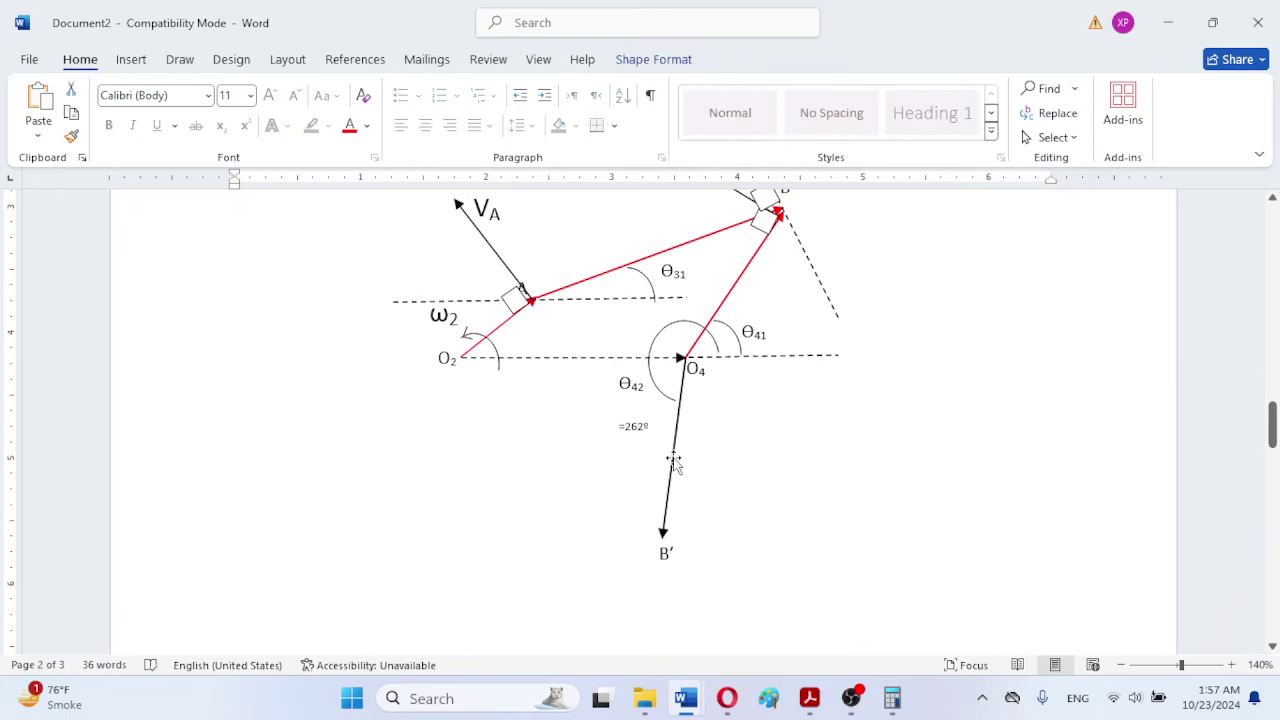
key("Escape")
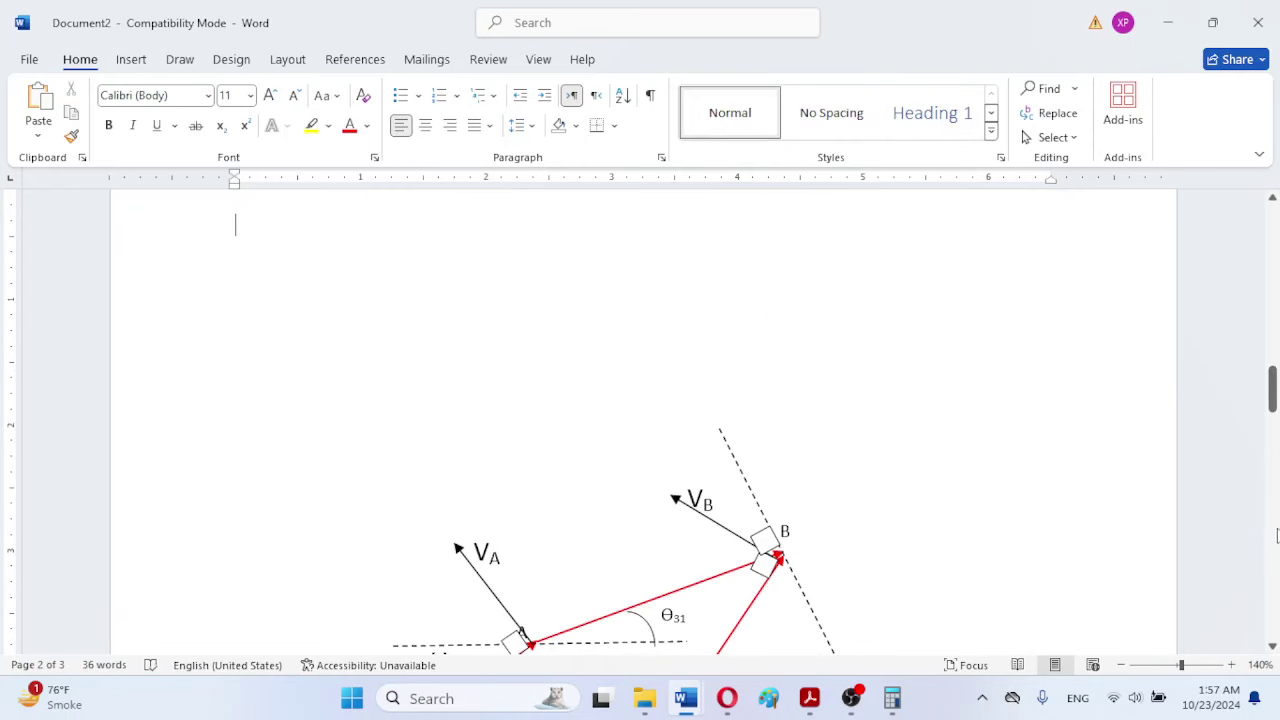
left_click_drag(1271, 392, 1271, 422)
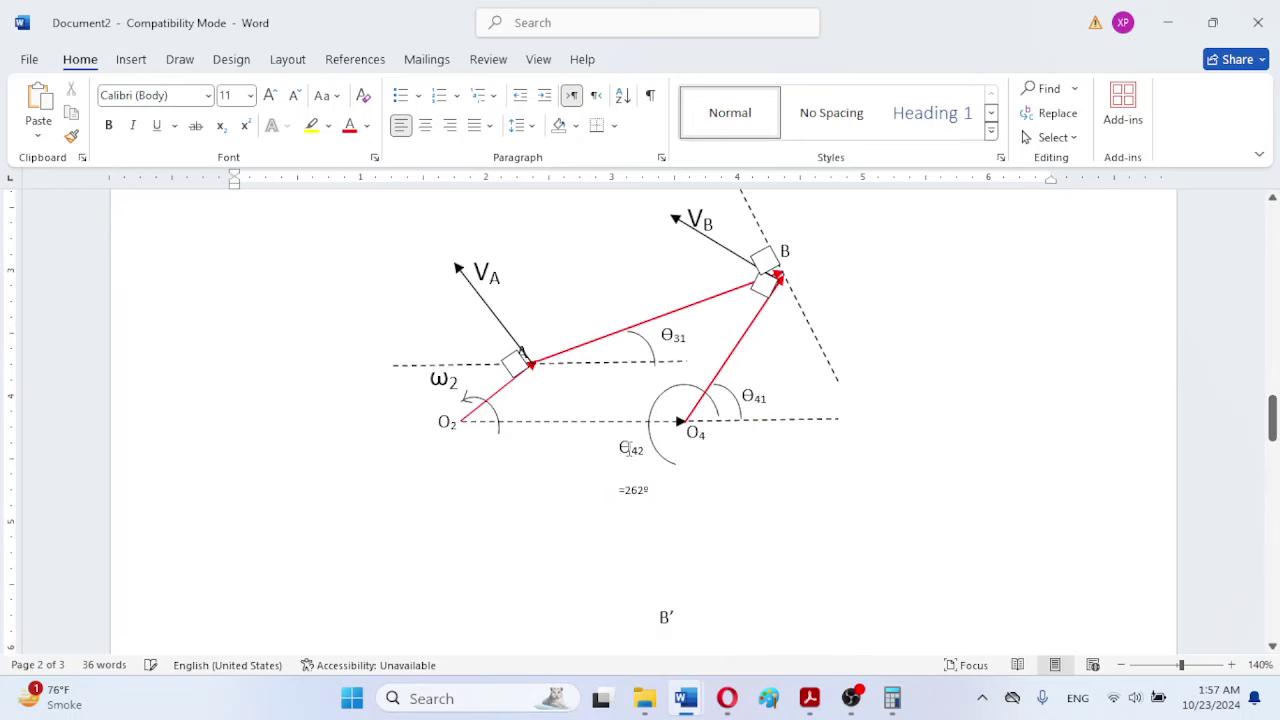
Step: Clear the Θ42 and =262º text and delete the empty label box
left_click(629, 448)
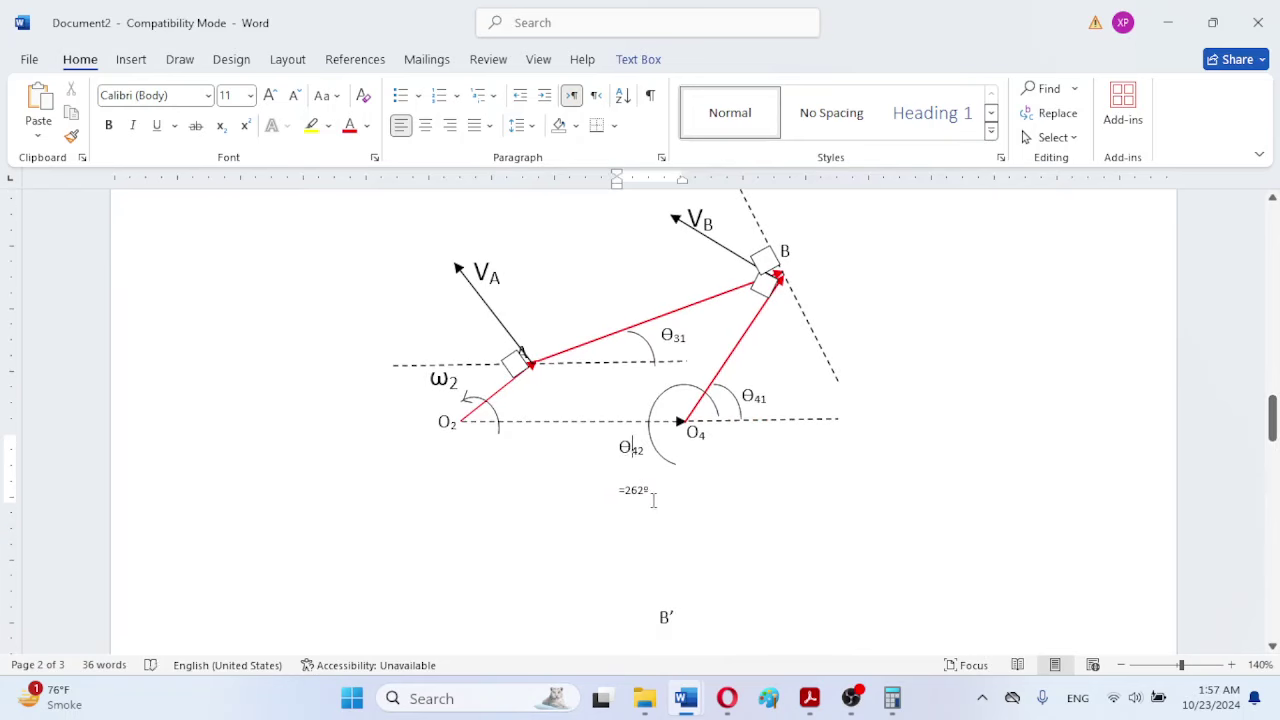
left_click_drag(653, 500, 607, 450)
left_click(636, 428)
key("Delete")
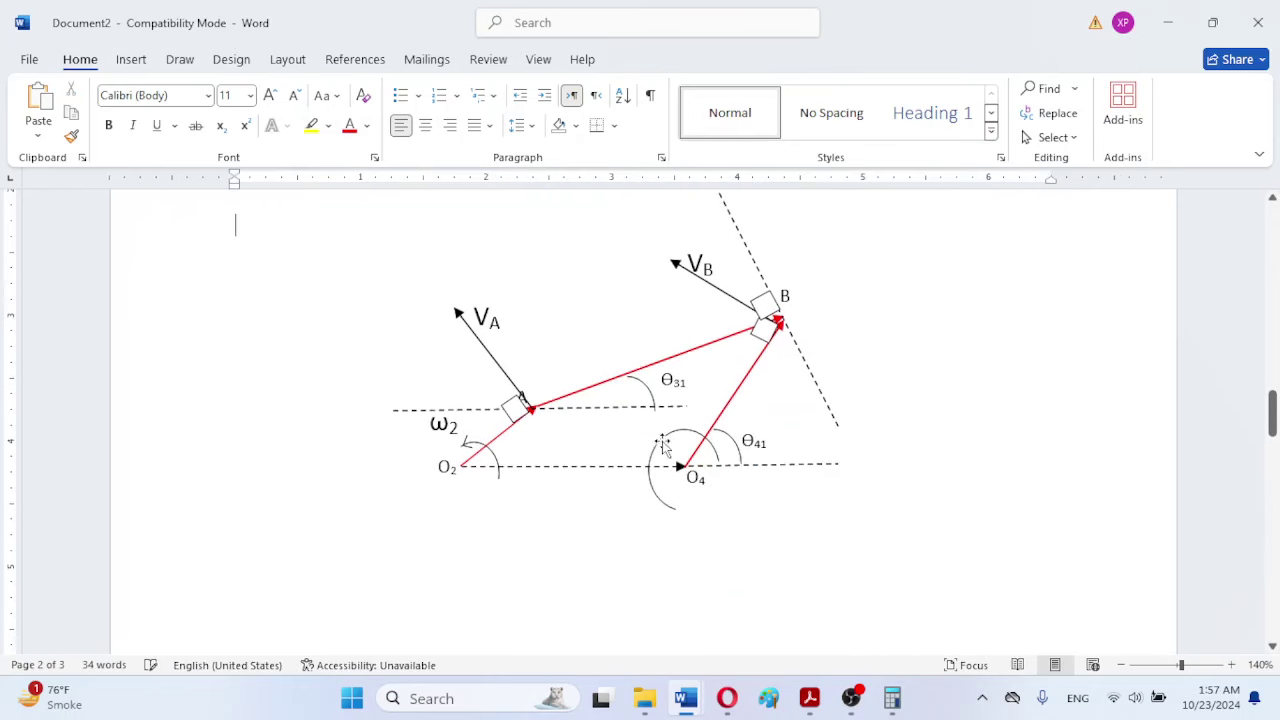
Step: Delete the large open arc around pivot O4
left_click(664, 440)
left_click(660, 447)
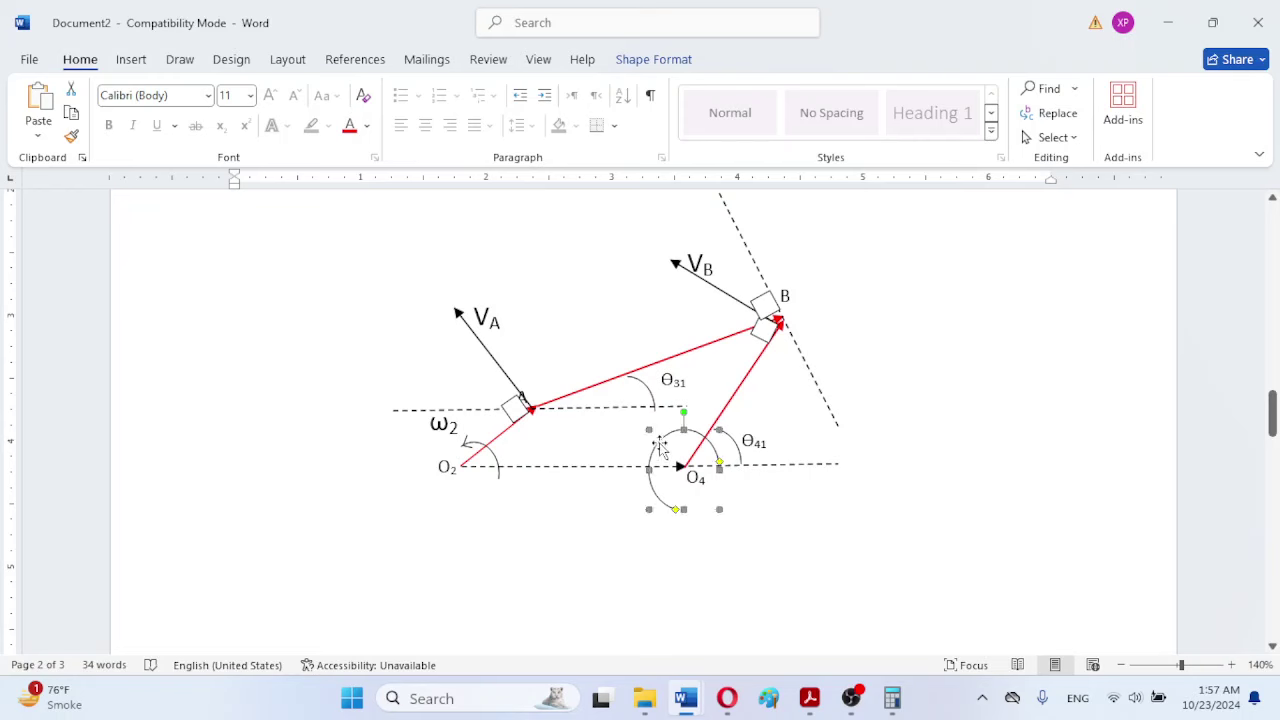
key("Escape")
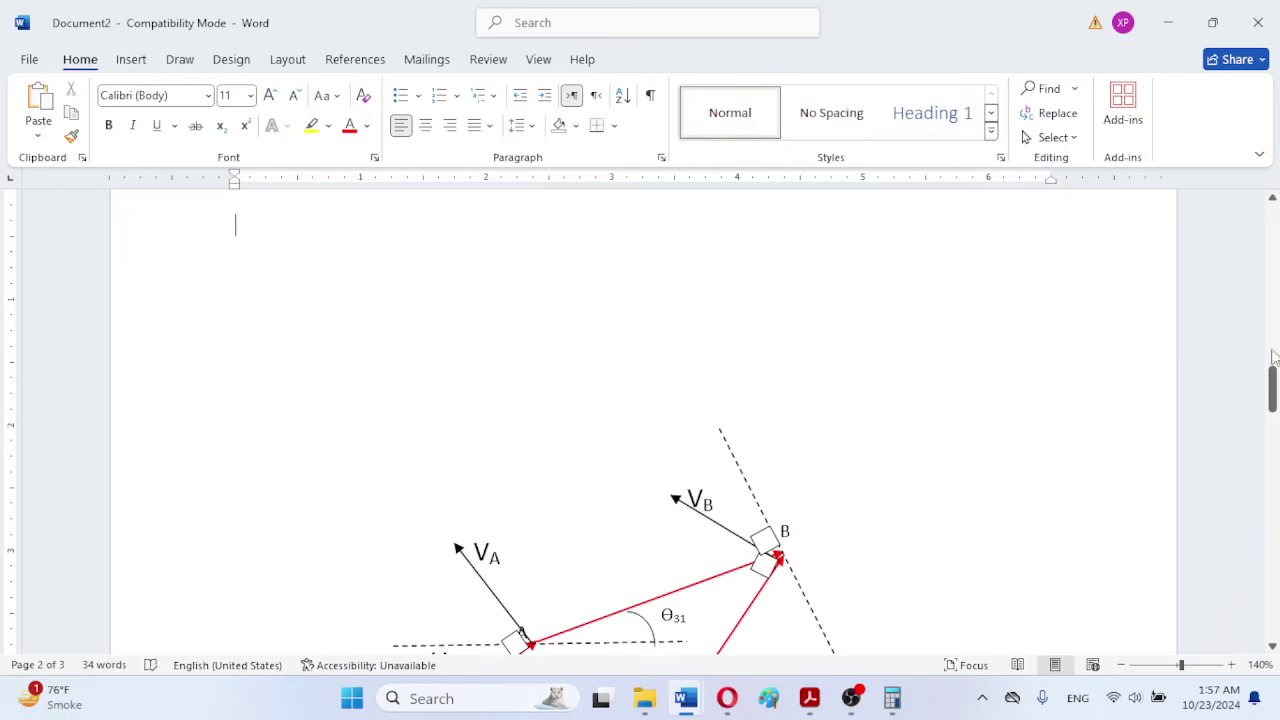
left_click_drag(1272, 375, 1265, 420)
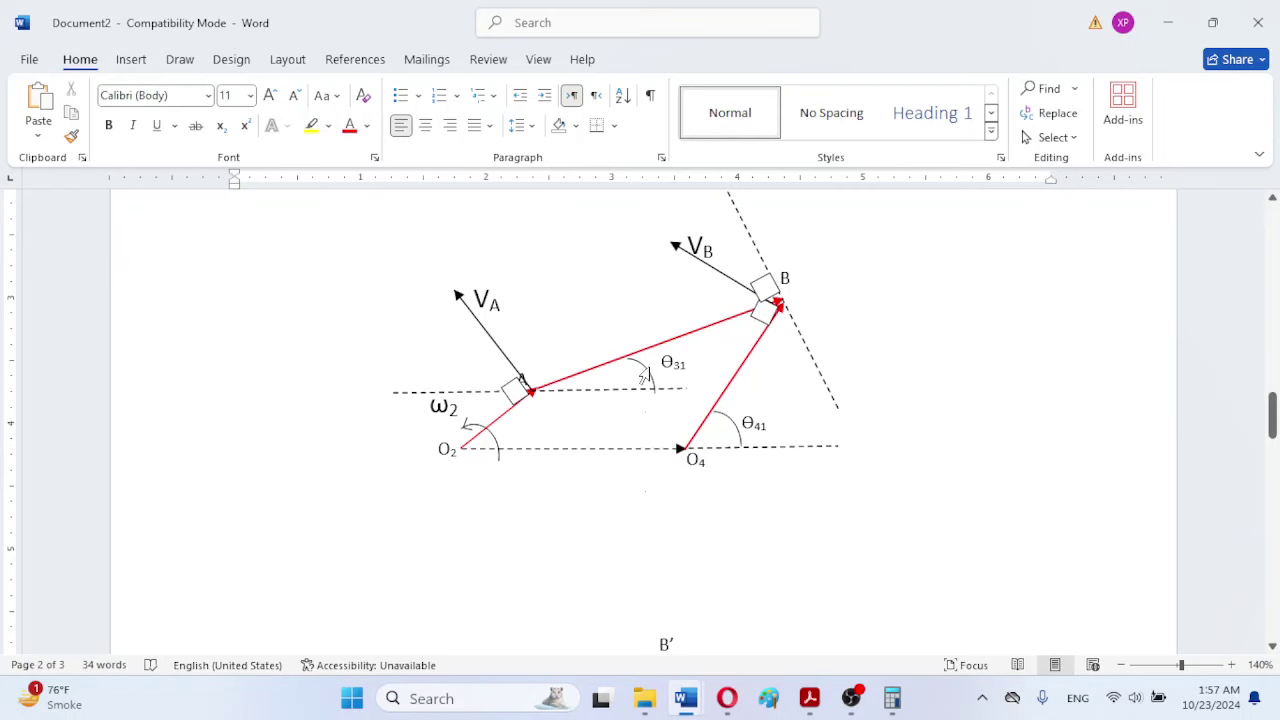
Step: Duplicate the θ31 arc and place the copy in the angle at O2
left_click(645, 370)
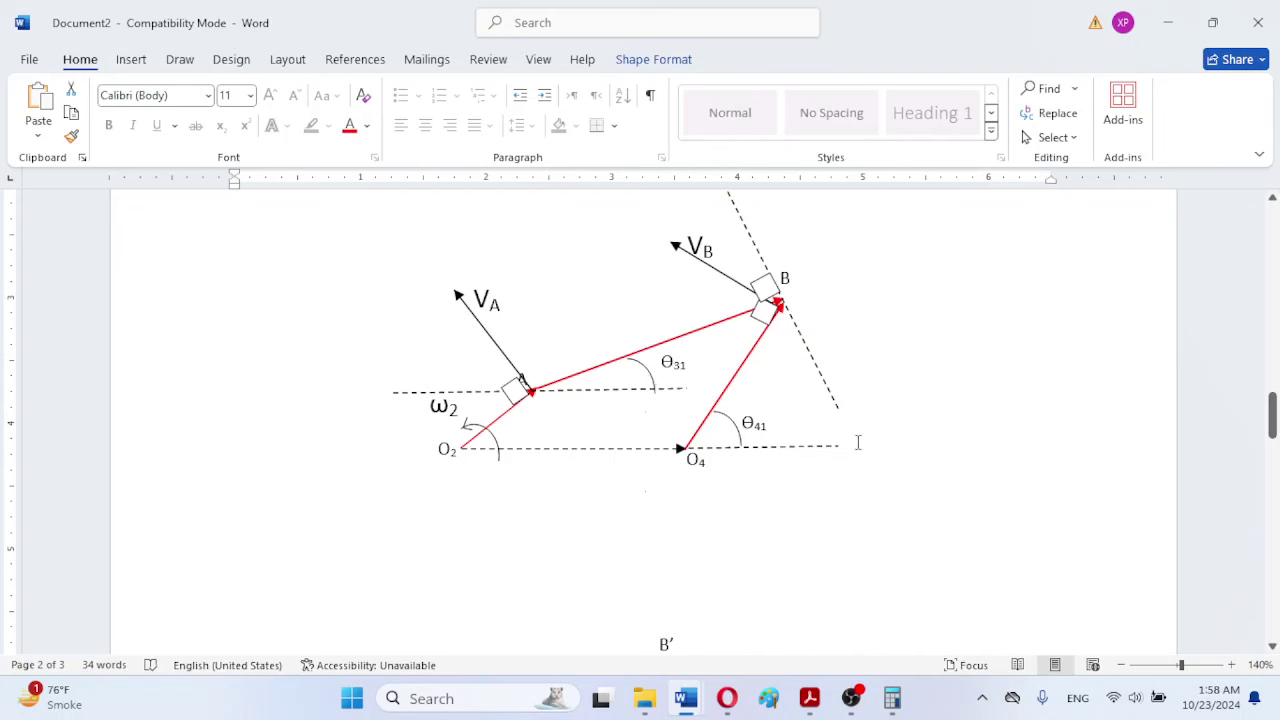
left_click(645, 371)
left_click_drag(641, 366, 642, 370)
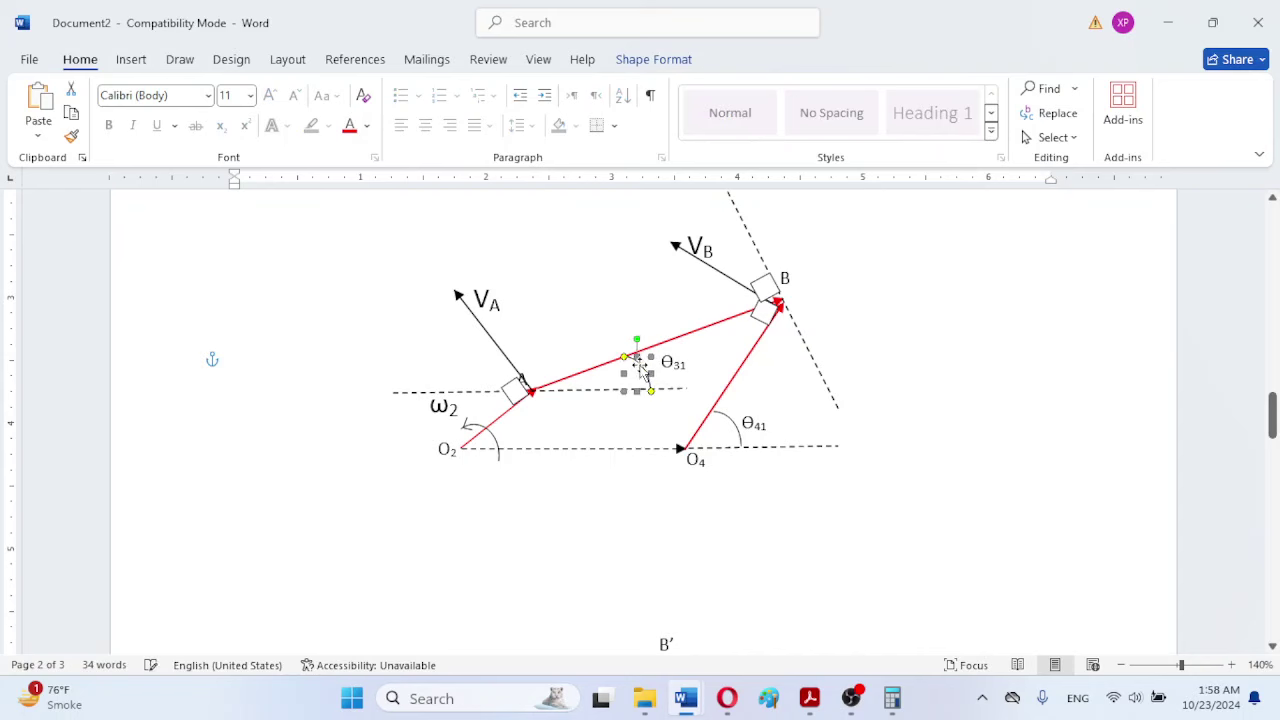
key("ctrl+v")
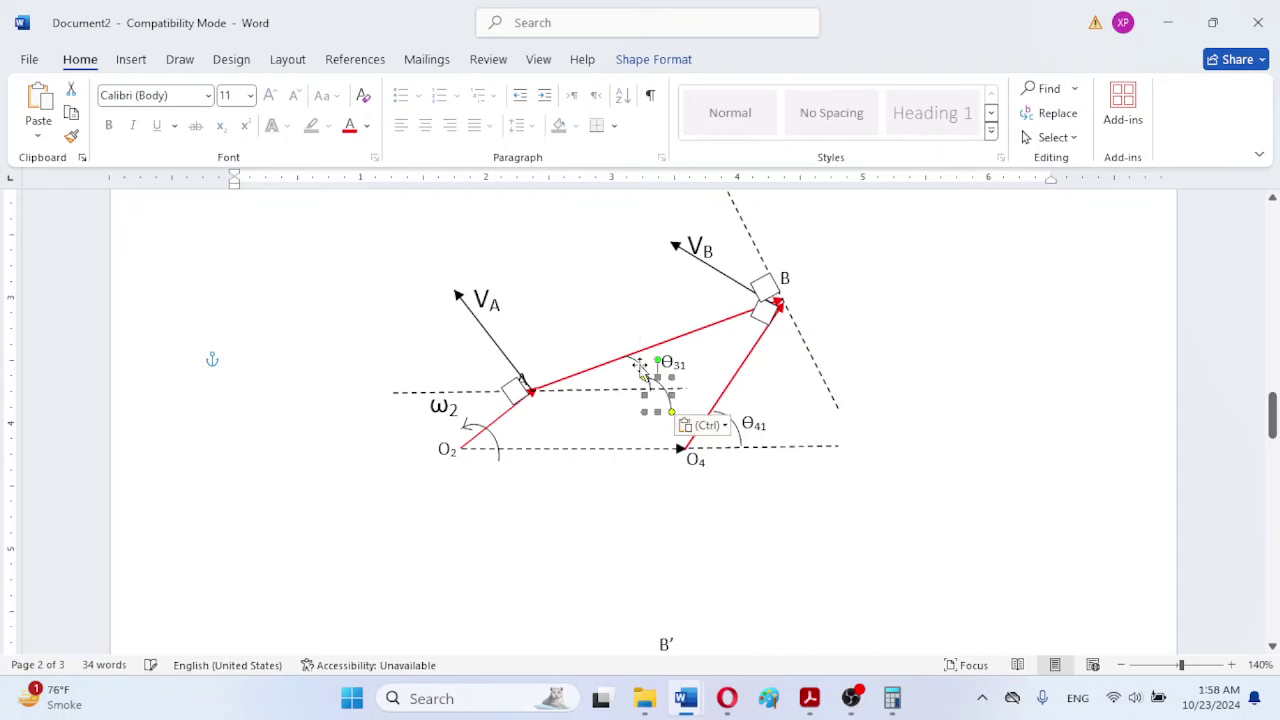
left_click_drag(662, 390, 514, 423)
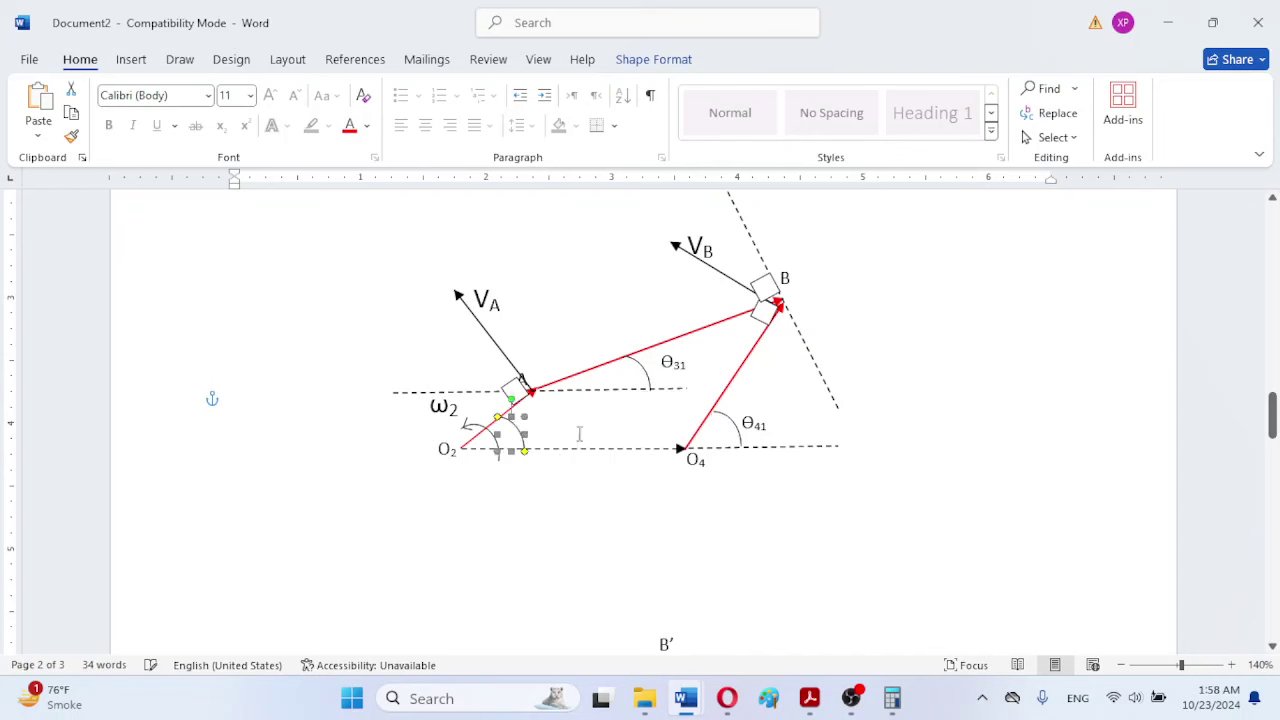
left_click(460, 420)
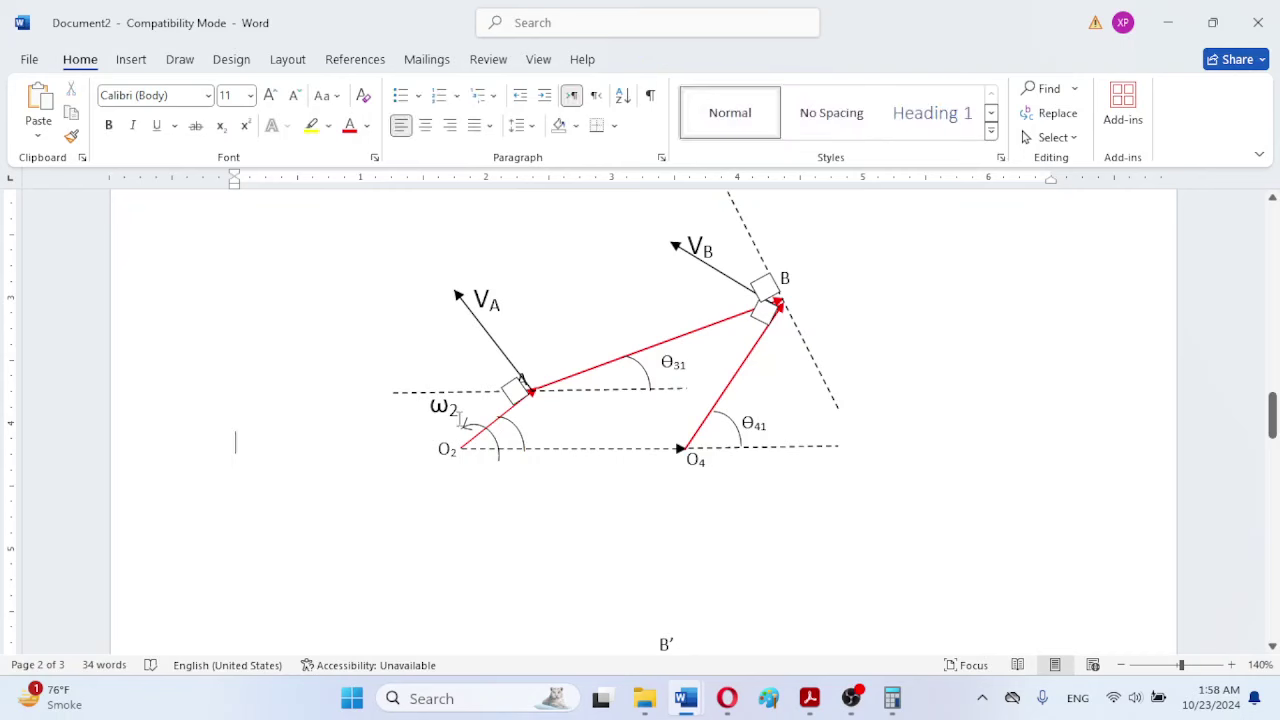
Step: Copy the ω2 label text, which lands as a stray ω2 in the body text
left_click(447, 412)
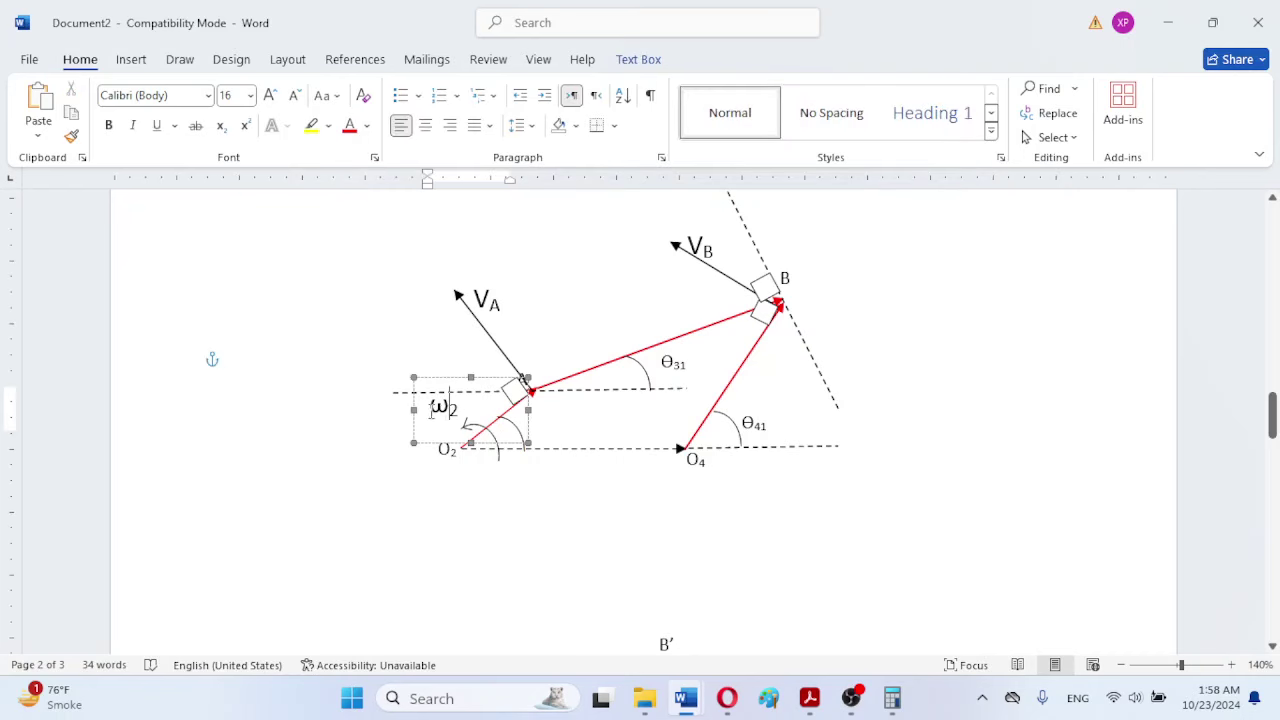
left_click_drag(433, 409, 462, 421)
key("ctrl+c")
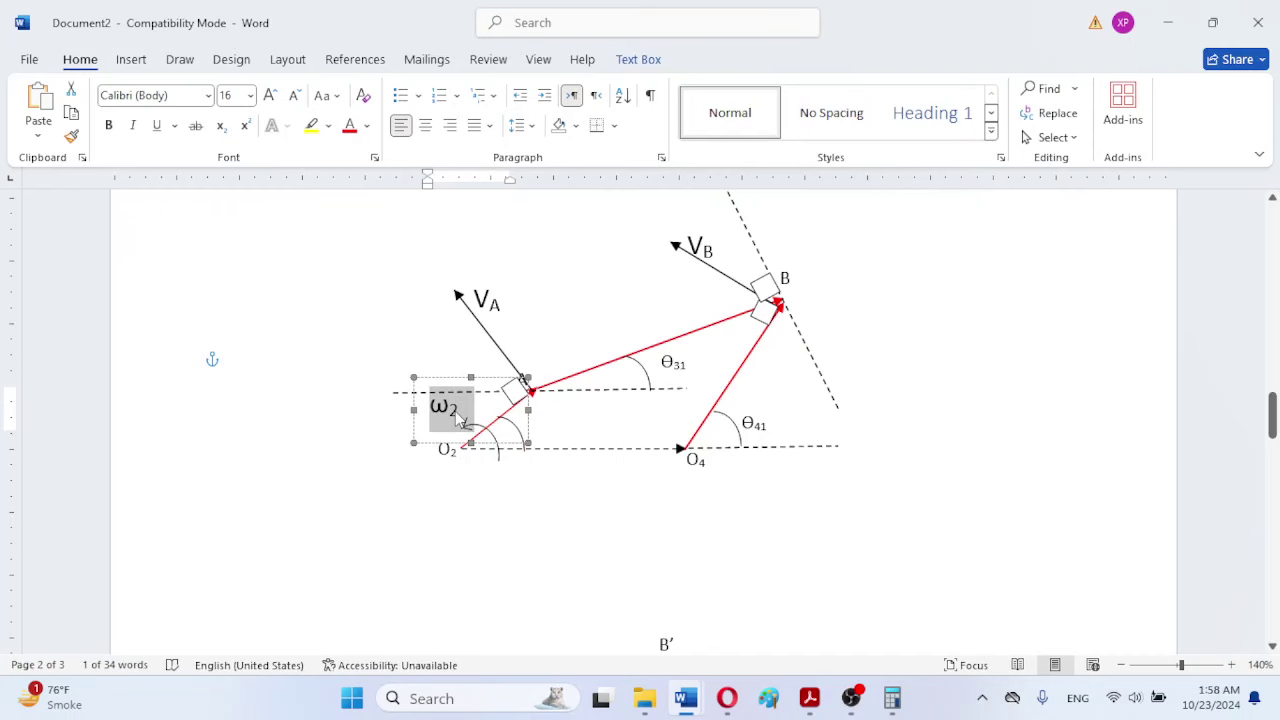
left_click(541, 436)
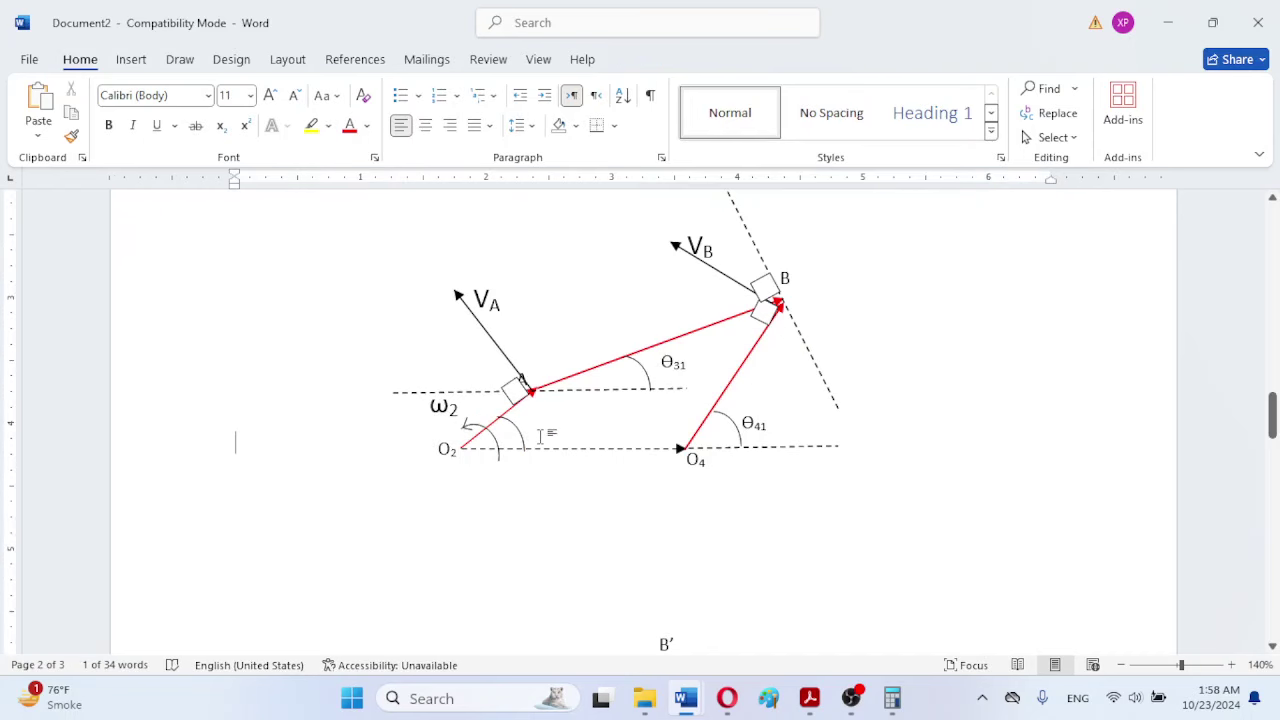
key("ctrl+v")
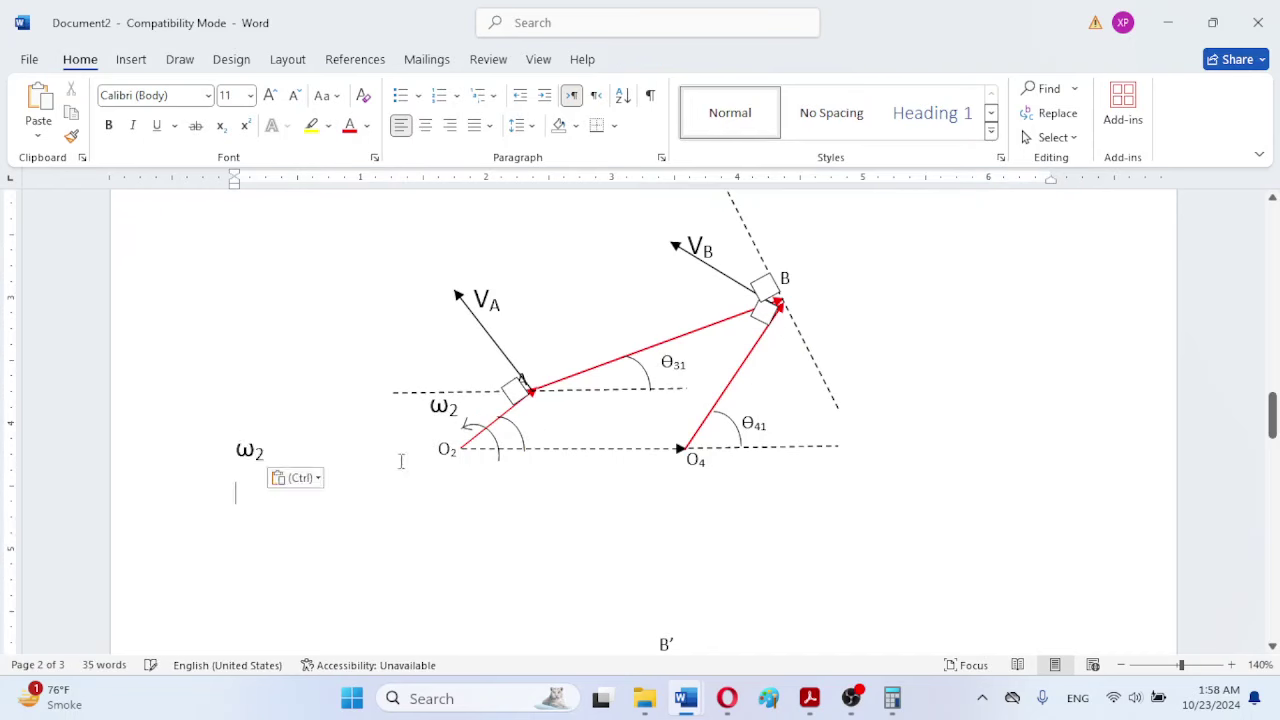
left_click(237, 449)
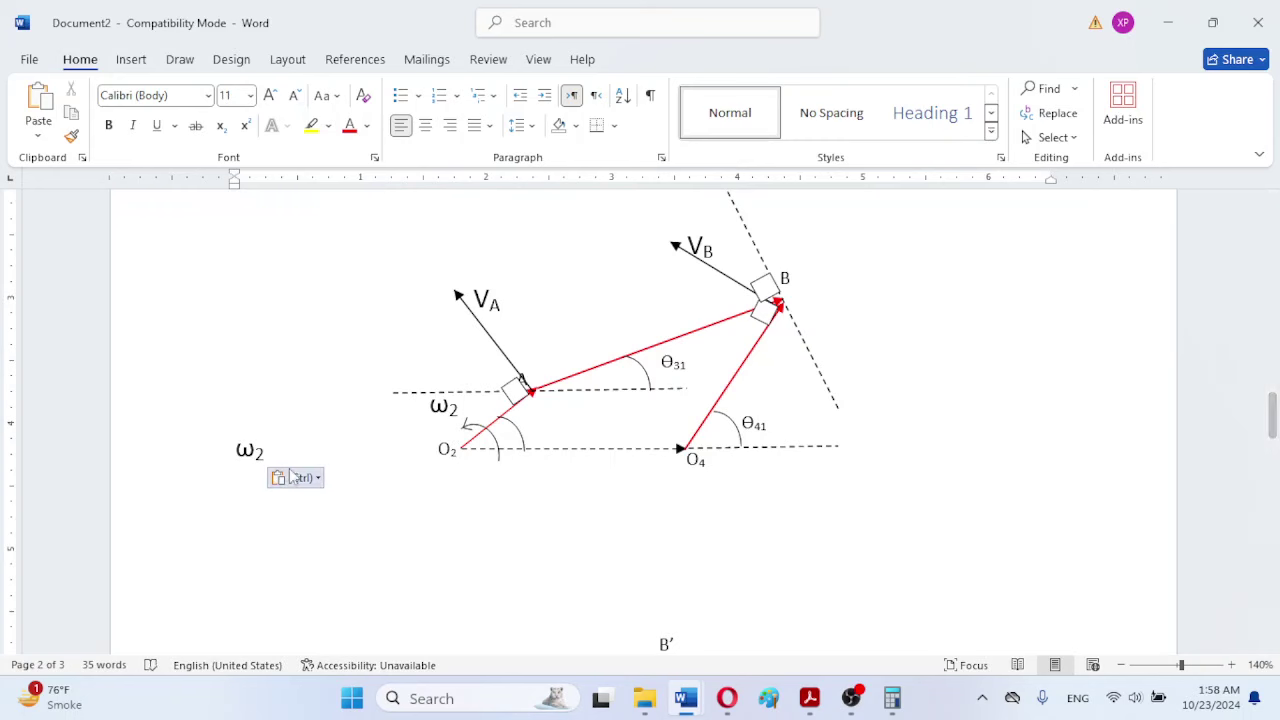
left_click(212, 438)
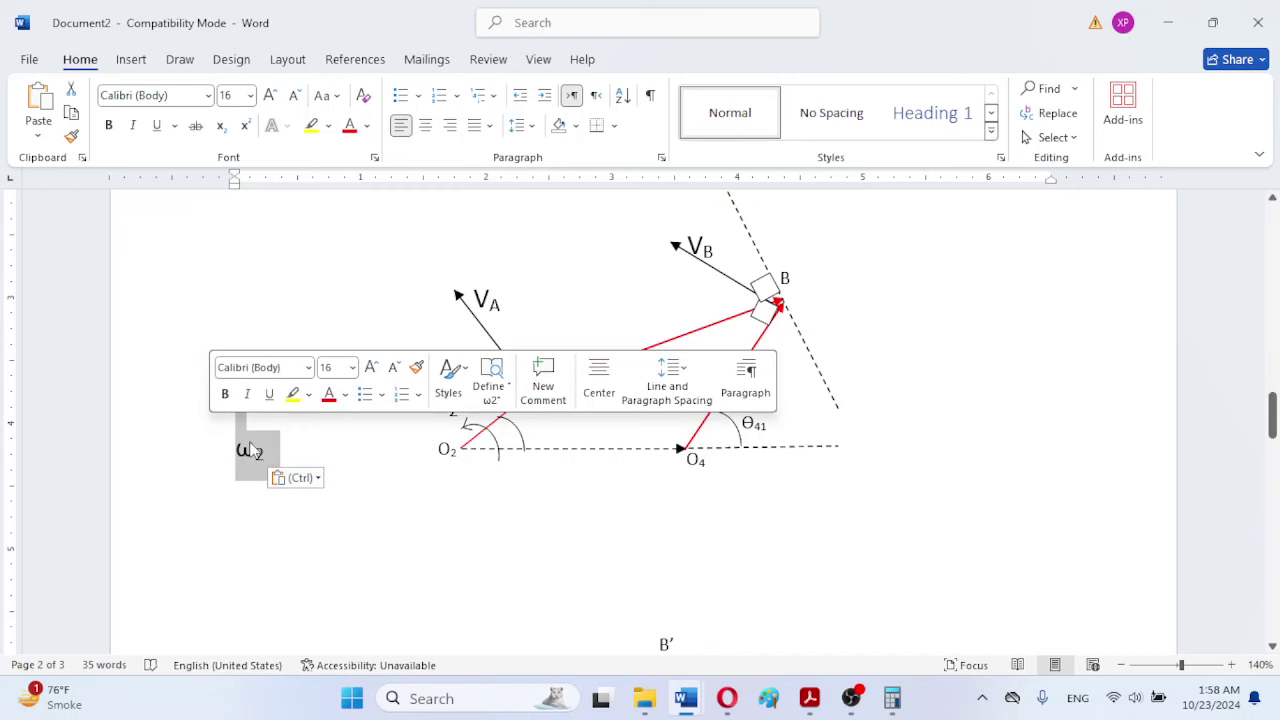
double_click(248, 455)
left_click(241, 452)
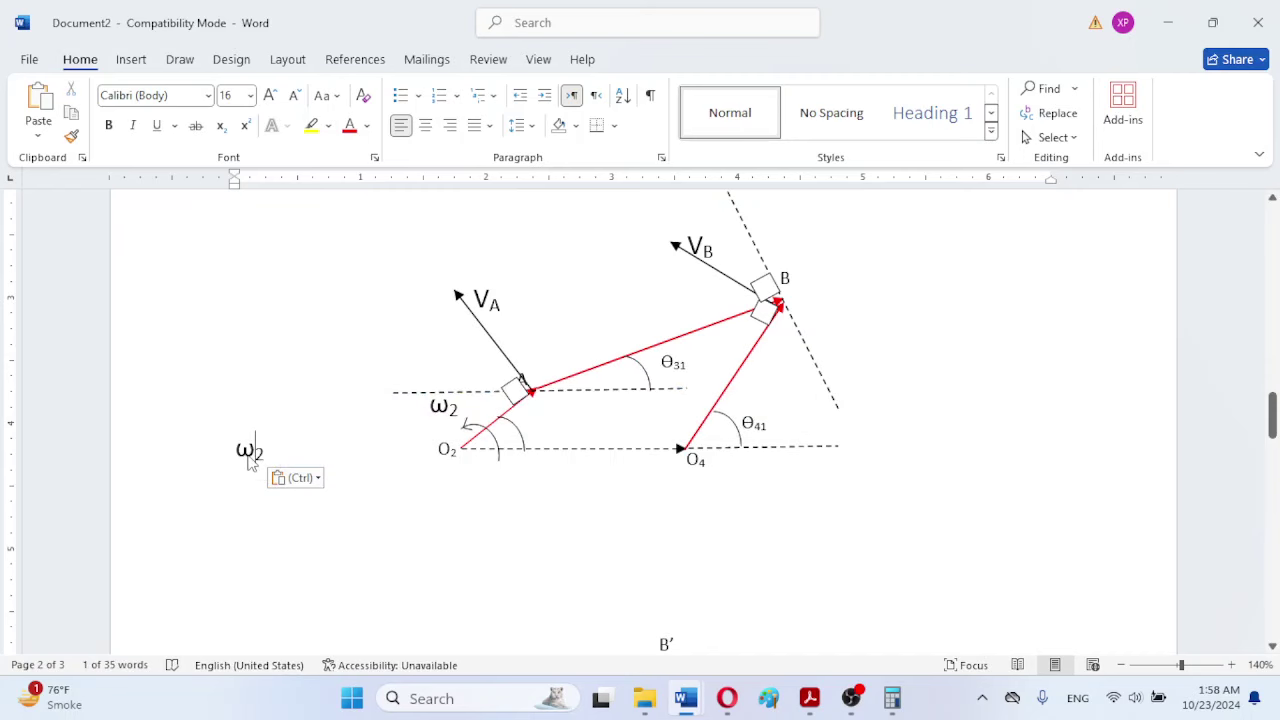
Step: Delete the stray ω2 from the body text and select the ω2 label box
left_click(451, 410)
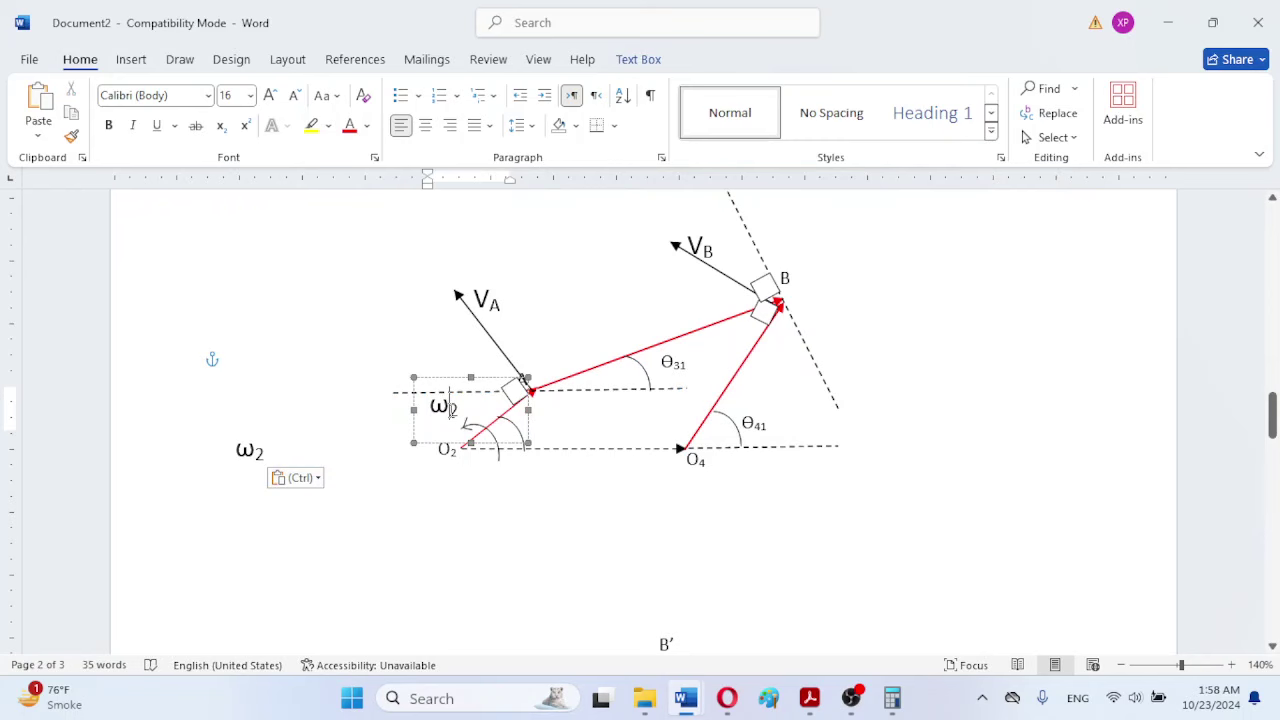
double_click(250, 446)
left_click(211, 452)
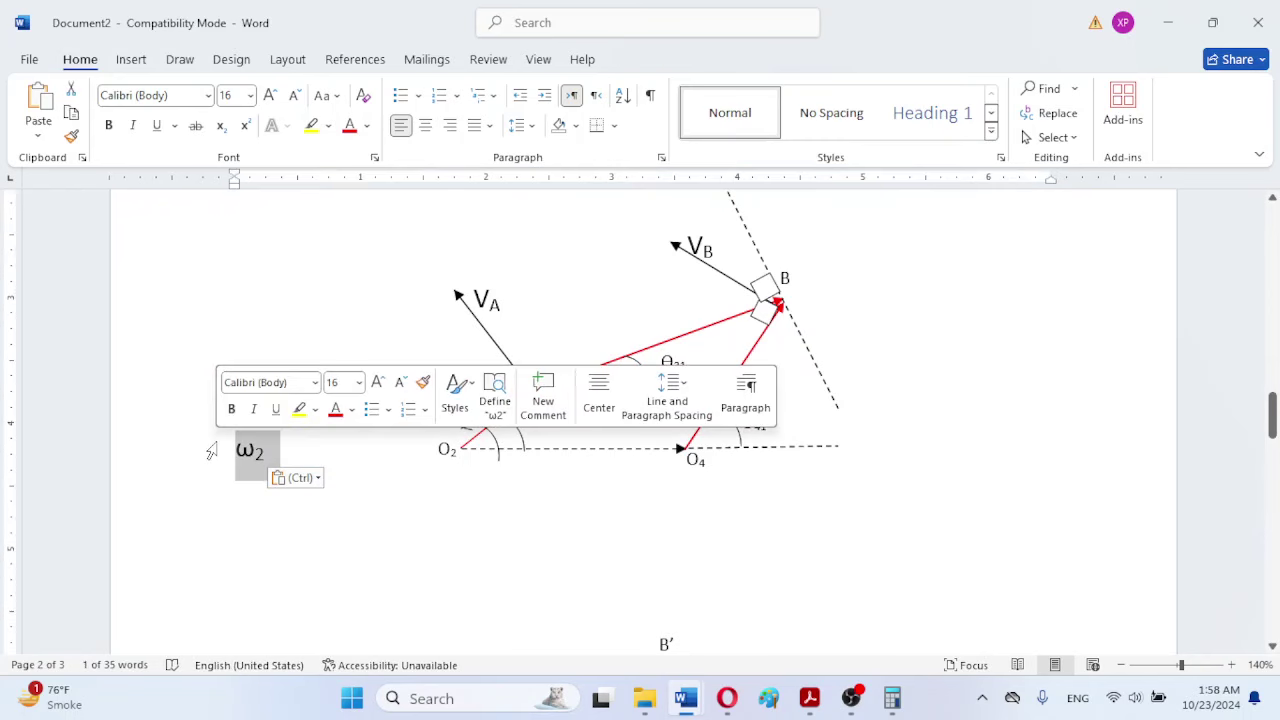
key("Delete")
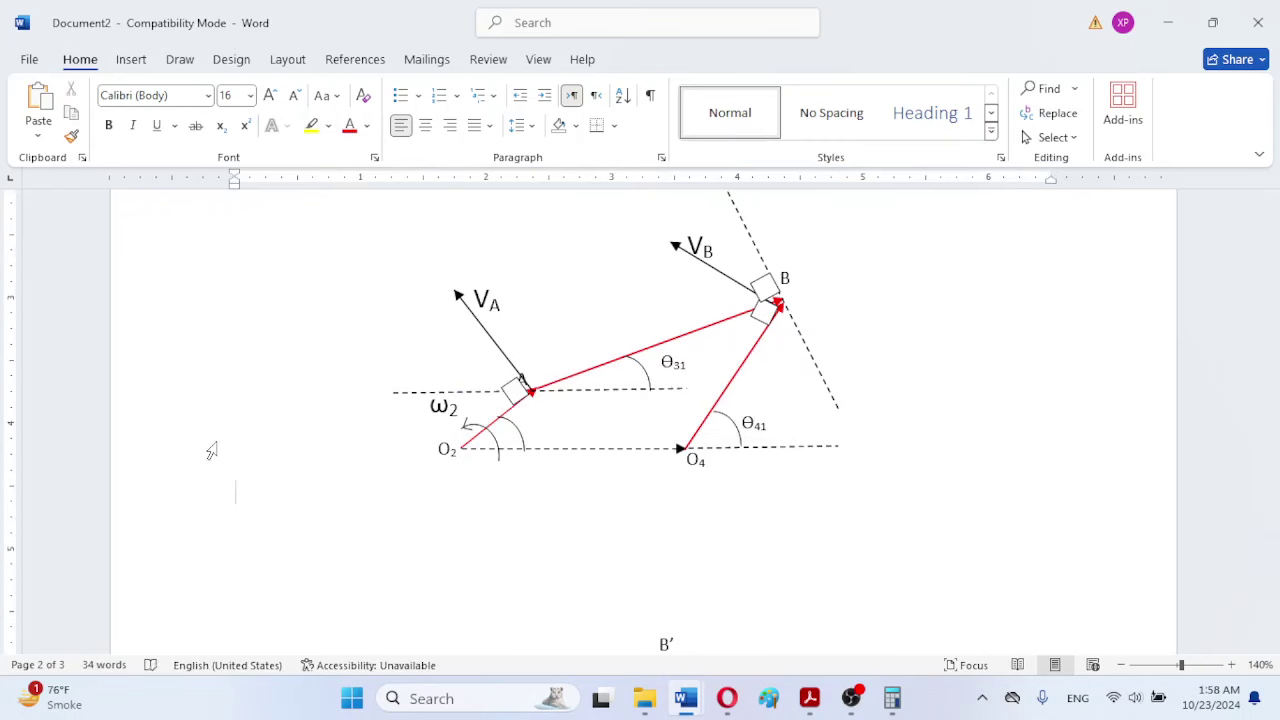
left_click(433, 413)
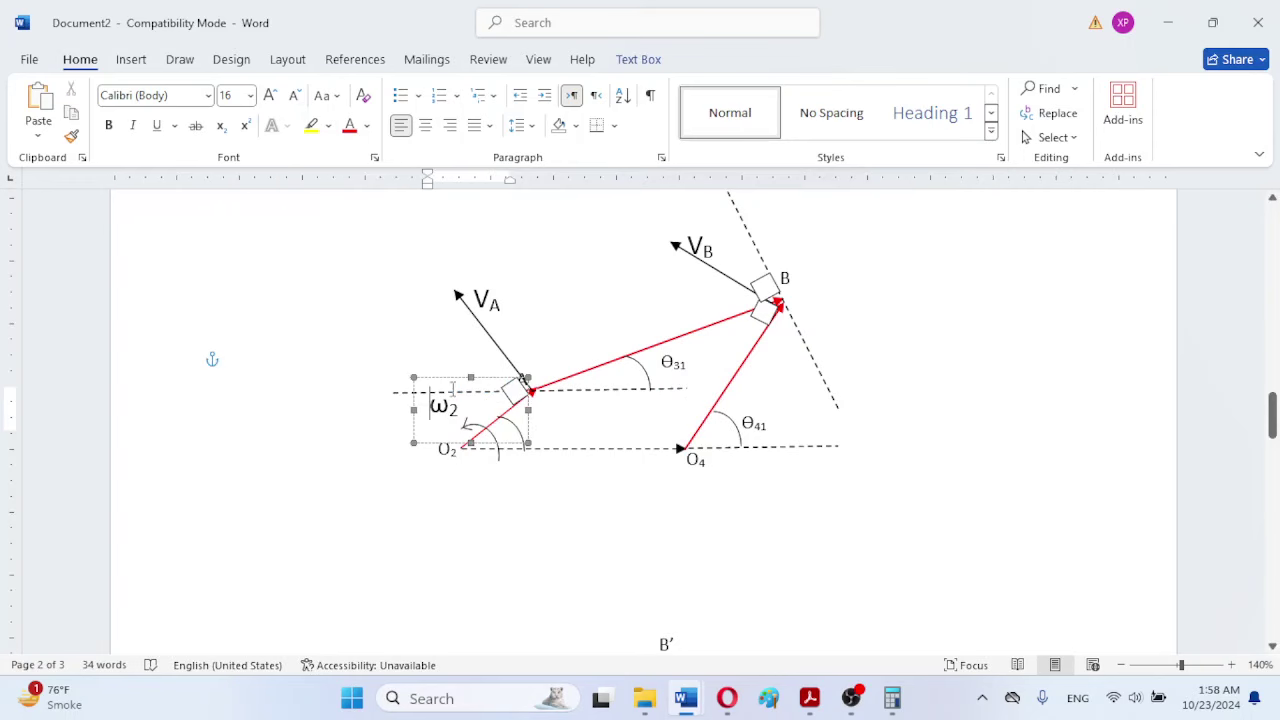
left_click(453, 381)
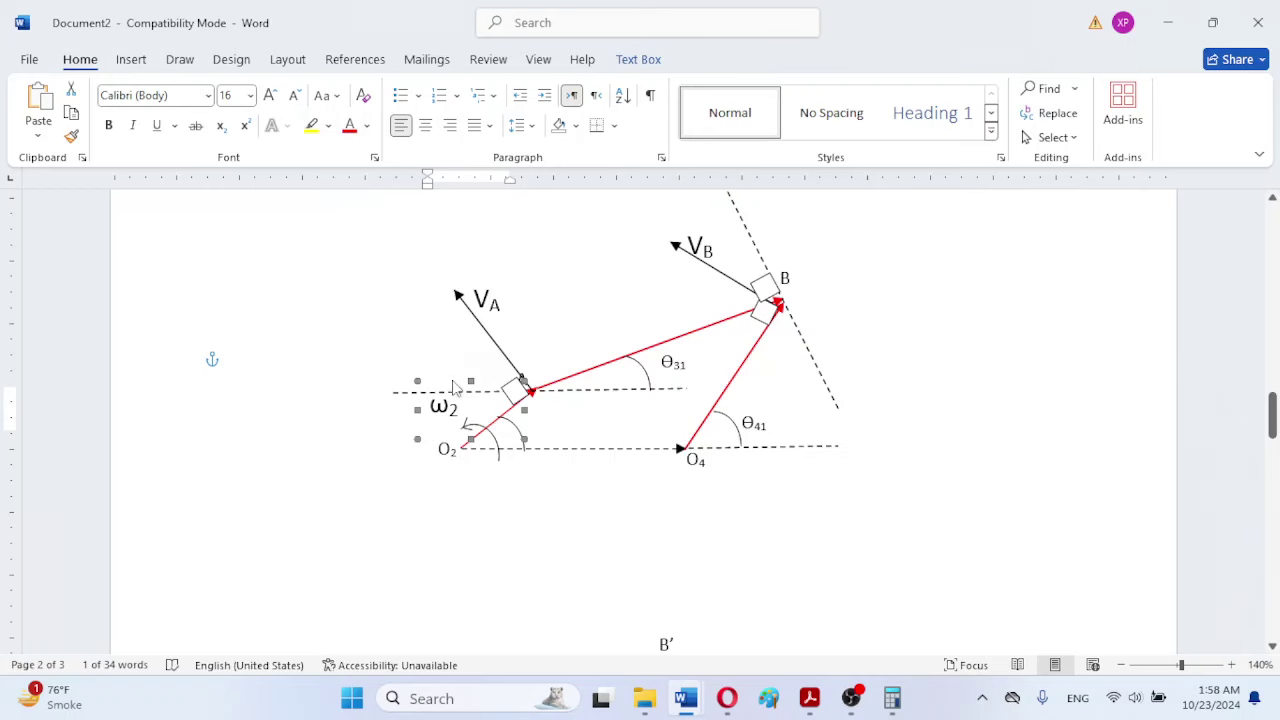
left_click(453, 387)
Step: Paste a duplicate ω2 label and move it into the angle at O2
left_click(641, 401)
left_click(345, 274)
key("ctrl+v")
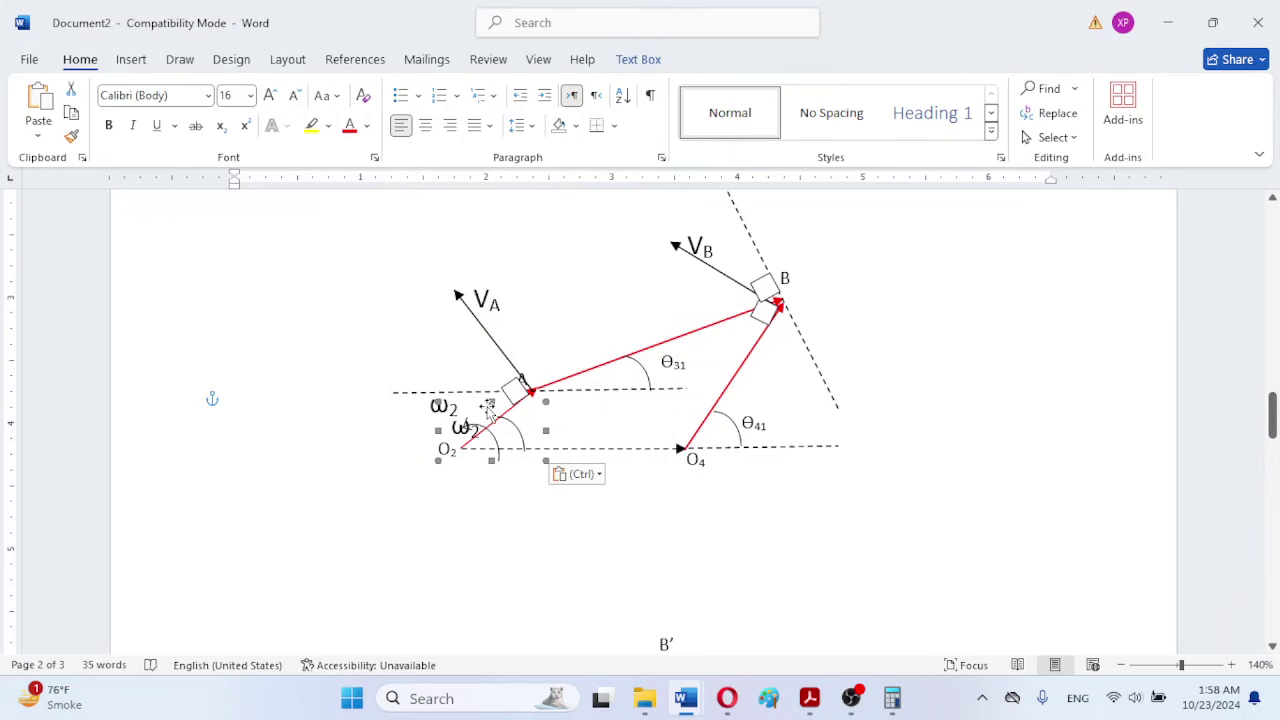
left_click_drag(486, 400, 570, 398)
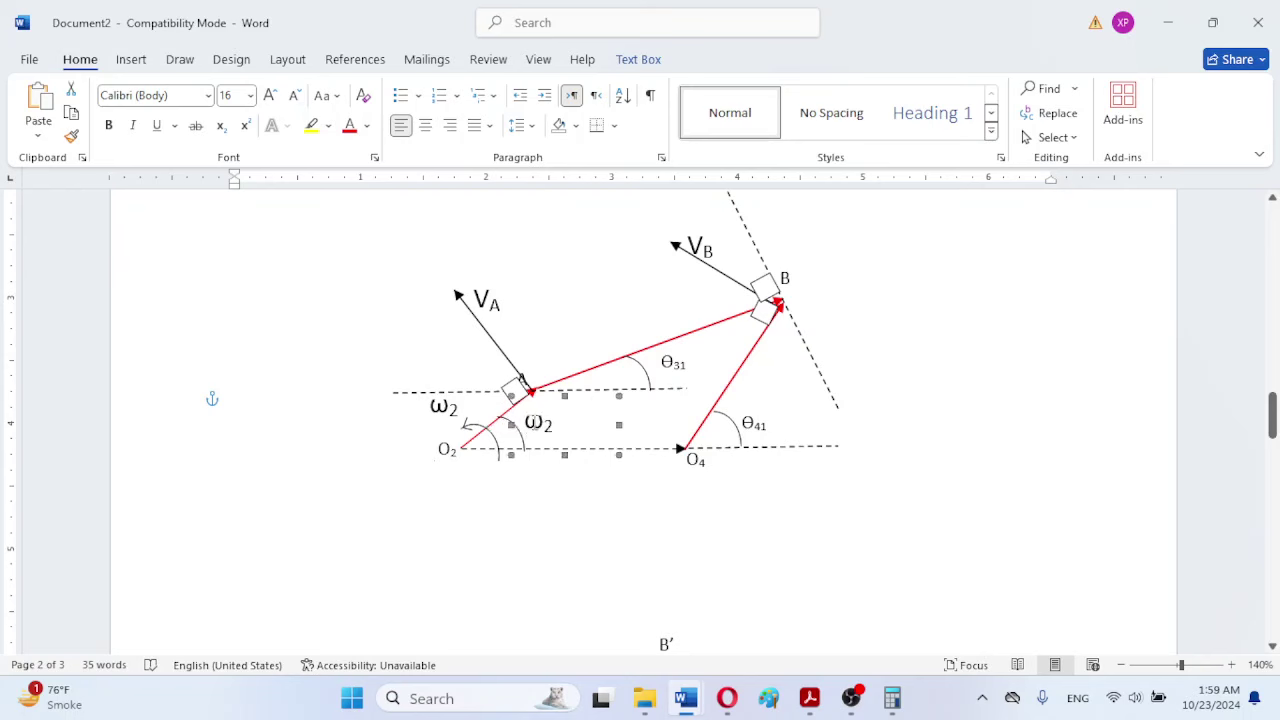
Step: Replace ω with the θ symbol so the duplicate label reads θ2
double_click(534, 422)
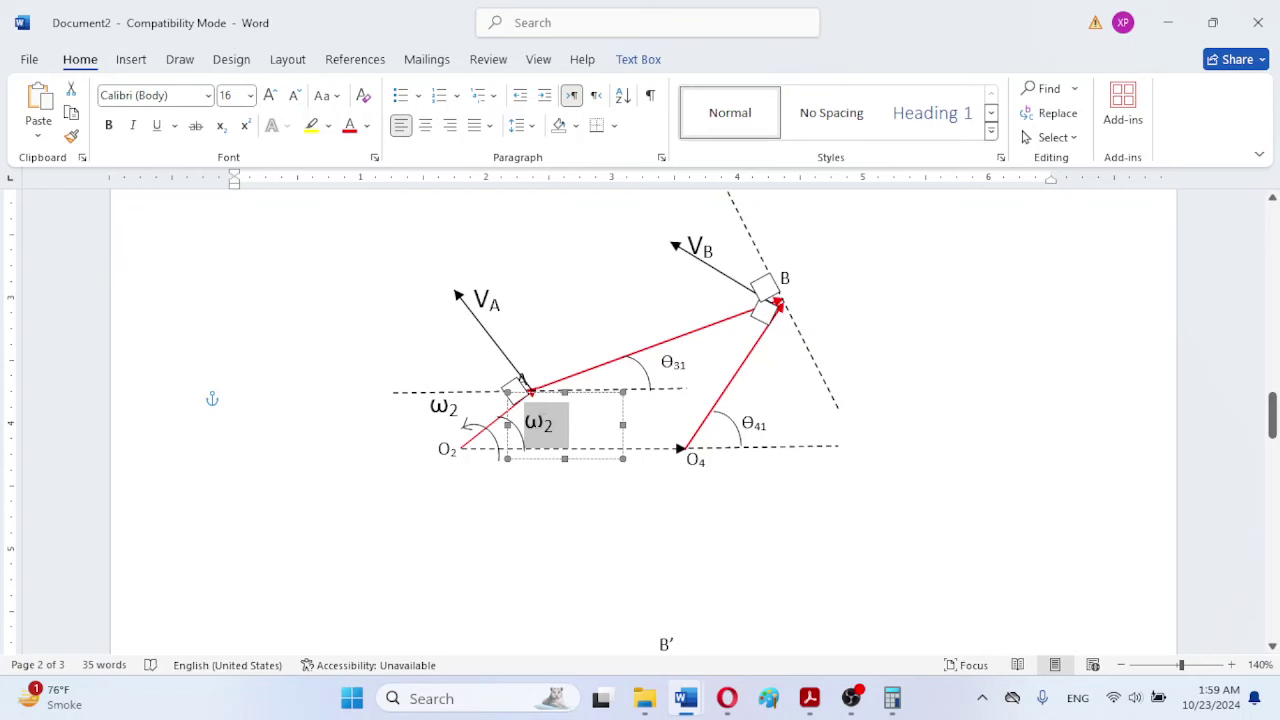
key("Right")
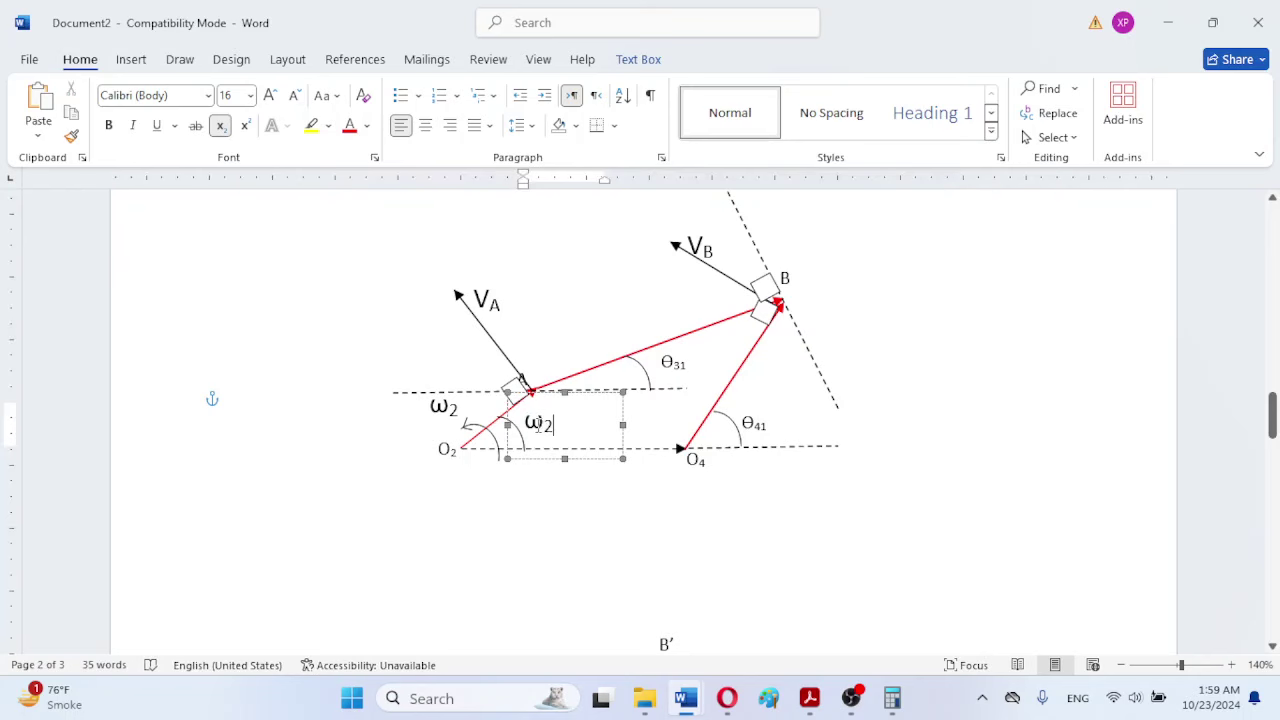
double_click(524, 418)
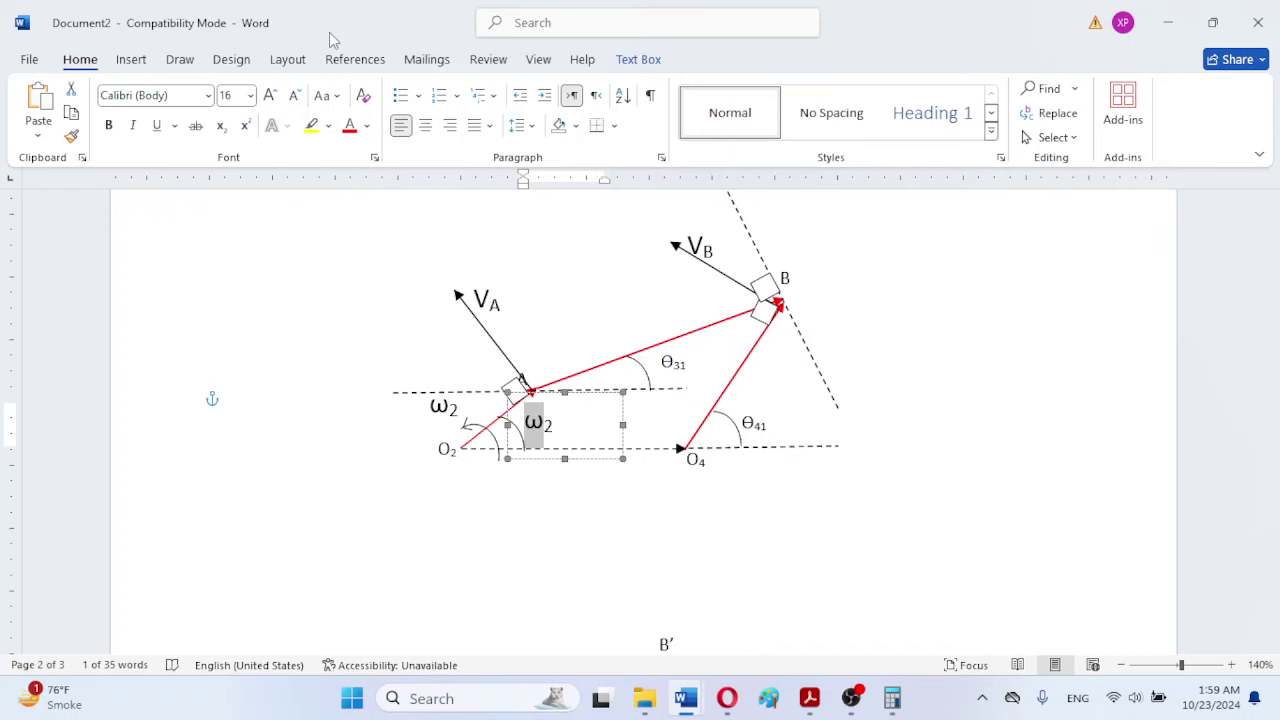
left_click(133, 60)
left_click(1124, 113)
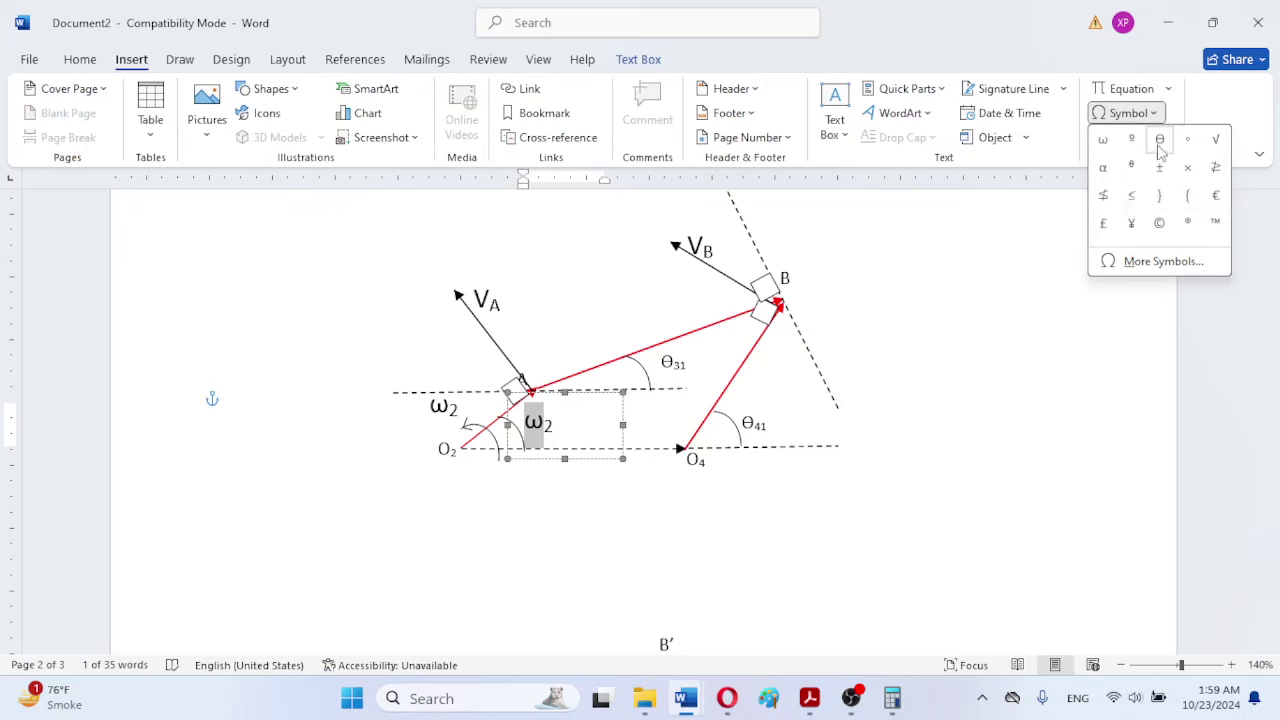
left_click(1159, 139)
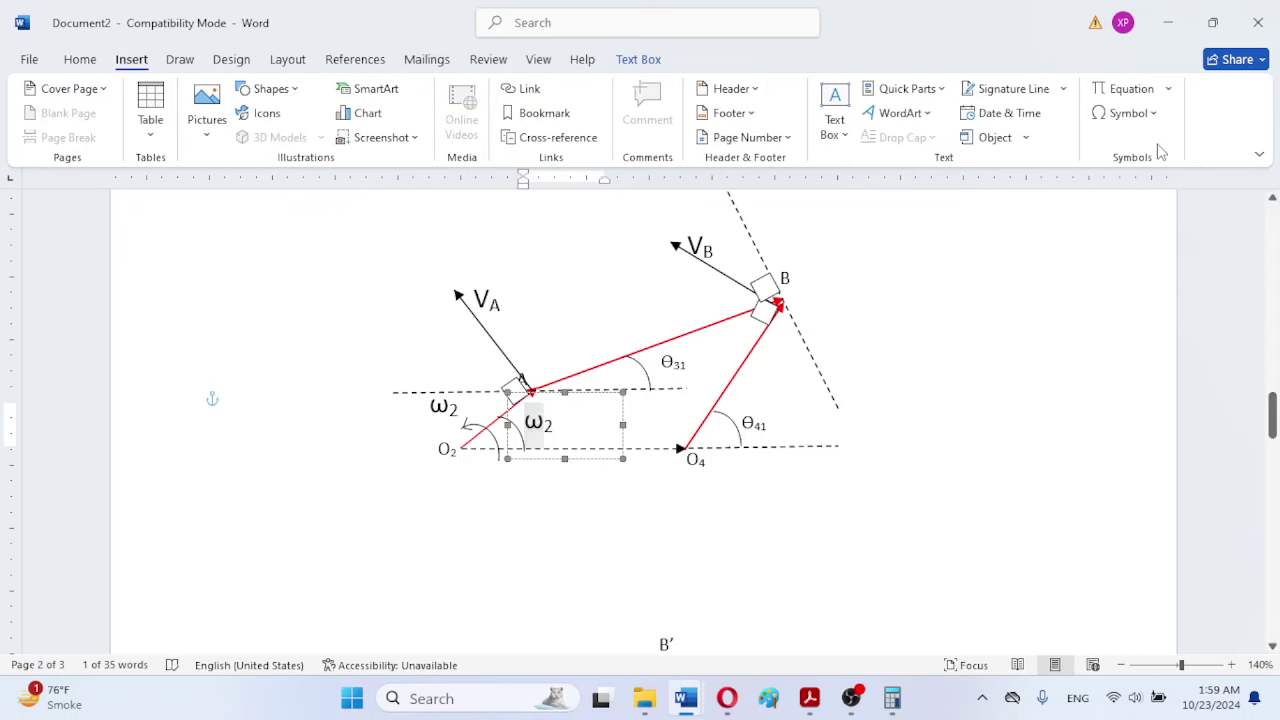
left_click(963, 424)
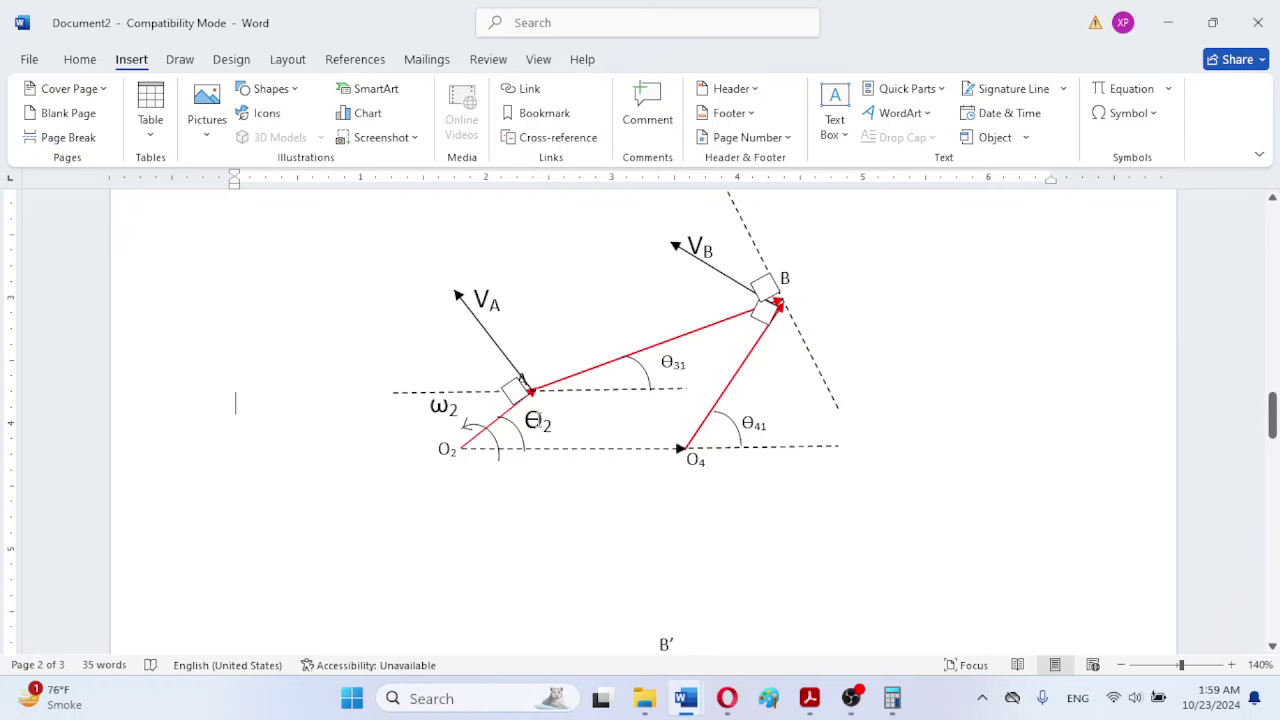
Step: Paste a copy of the θ2 label and drag it up beside ω2 near the crank
left_click(542, 421)
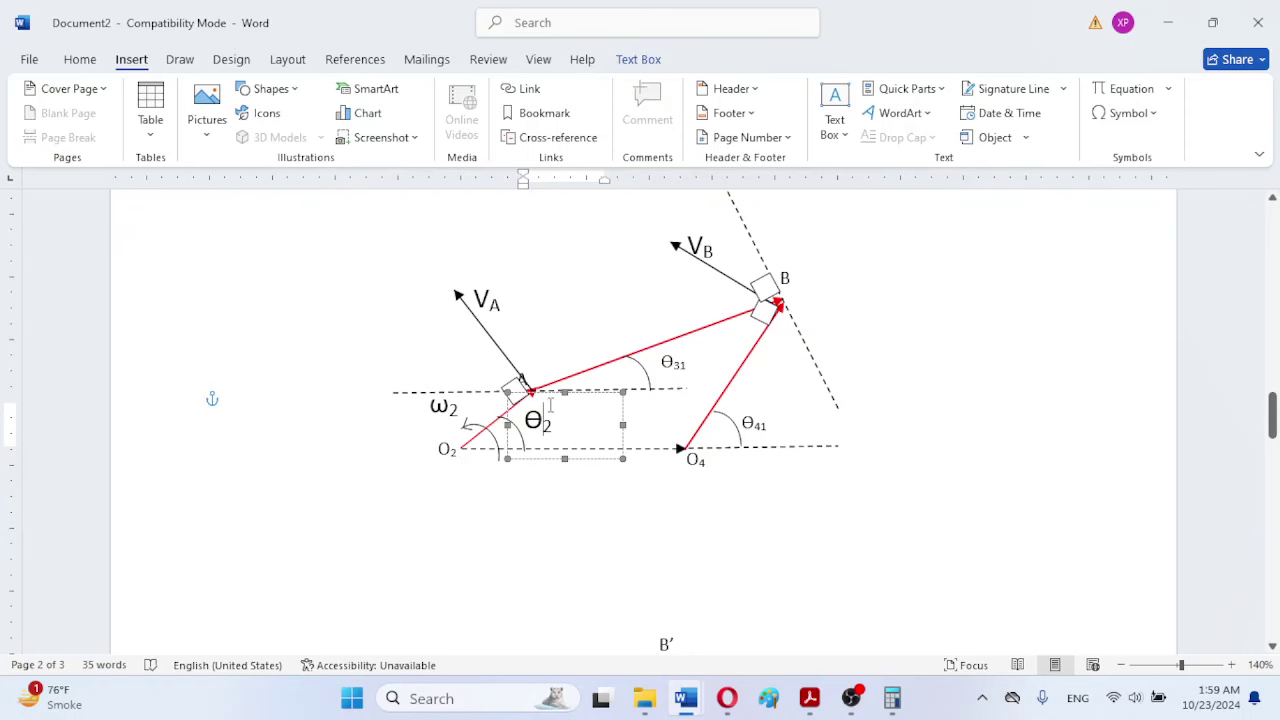
left_click(558, 397)
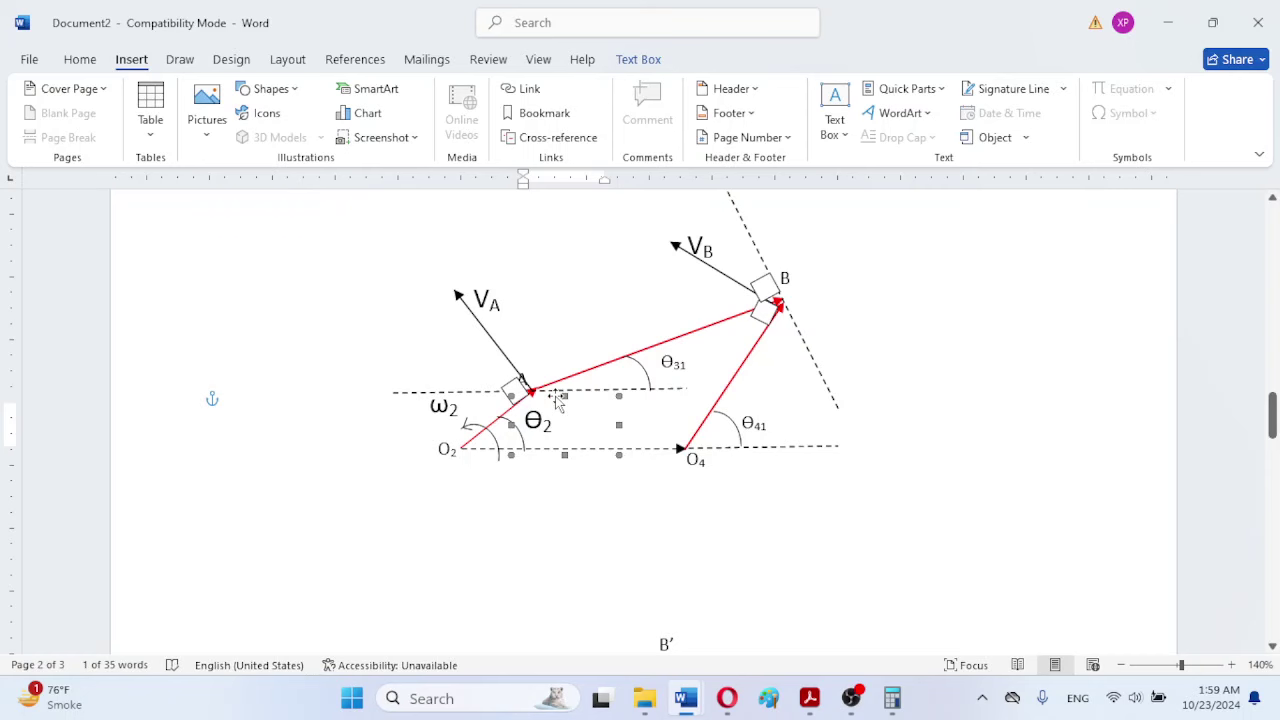
left_click(388, 351)
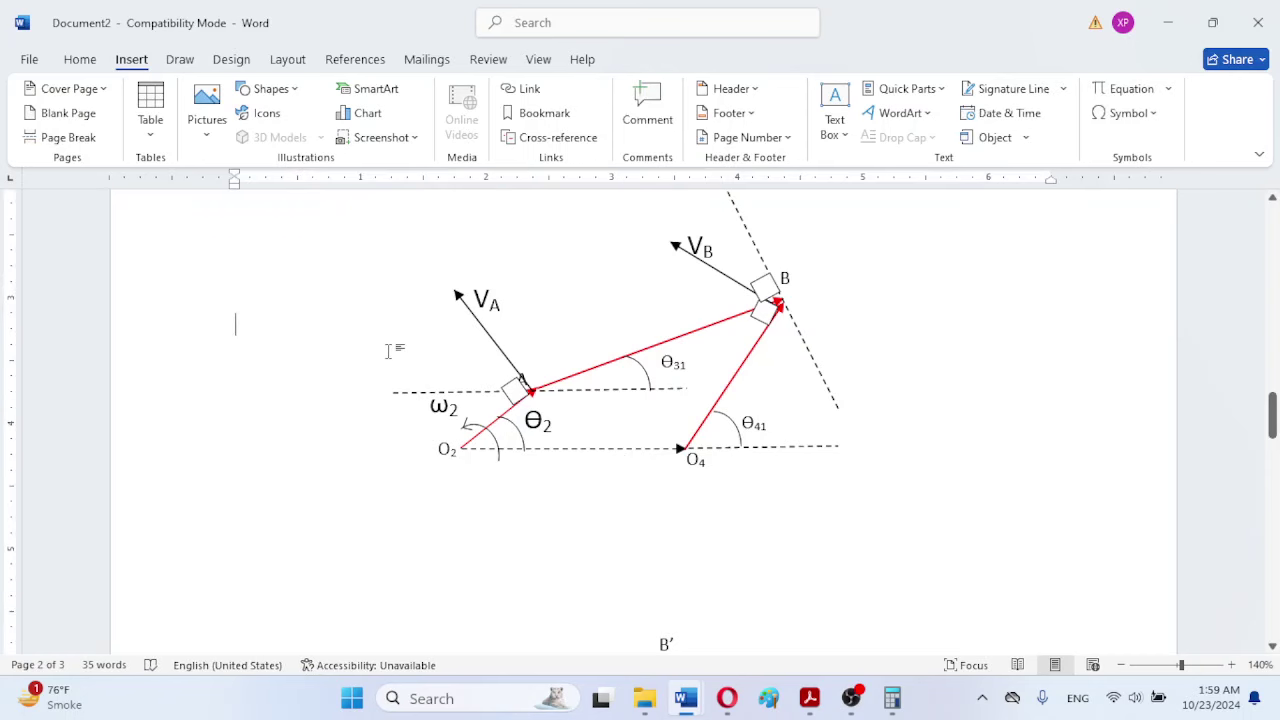
key("ctrl+v")
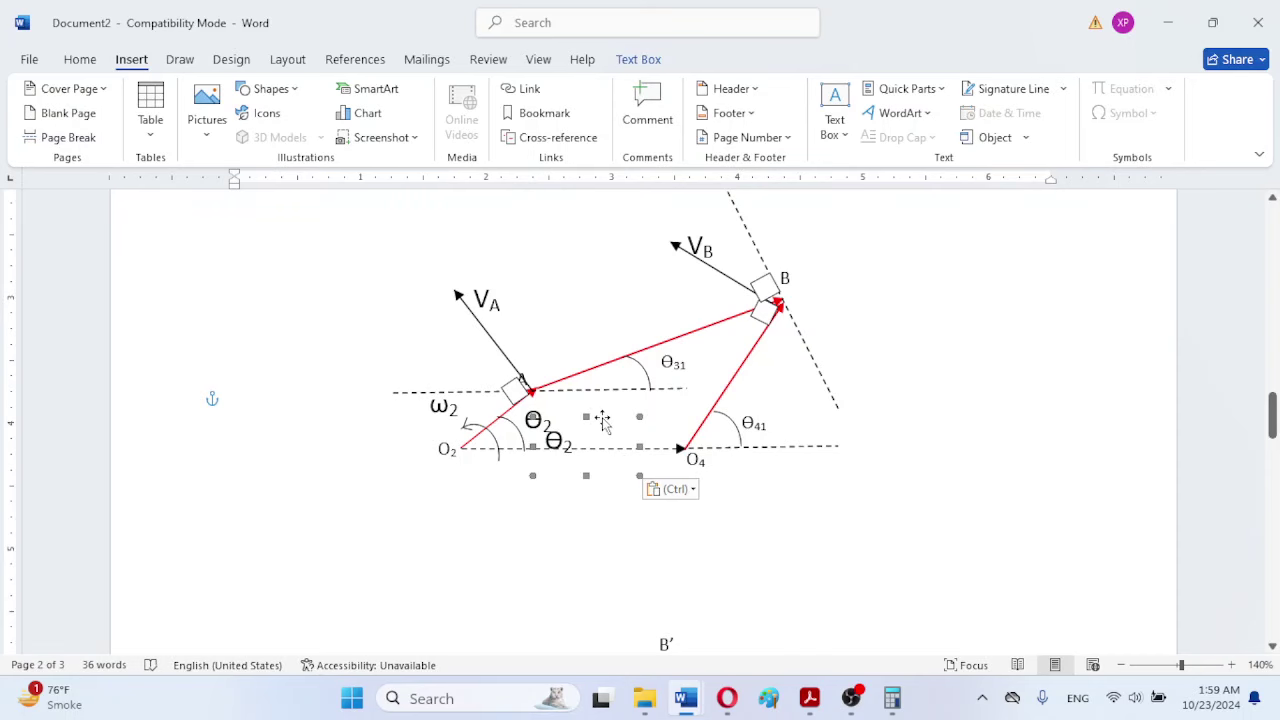
left_click_drag(598, 418, 508, 383)
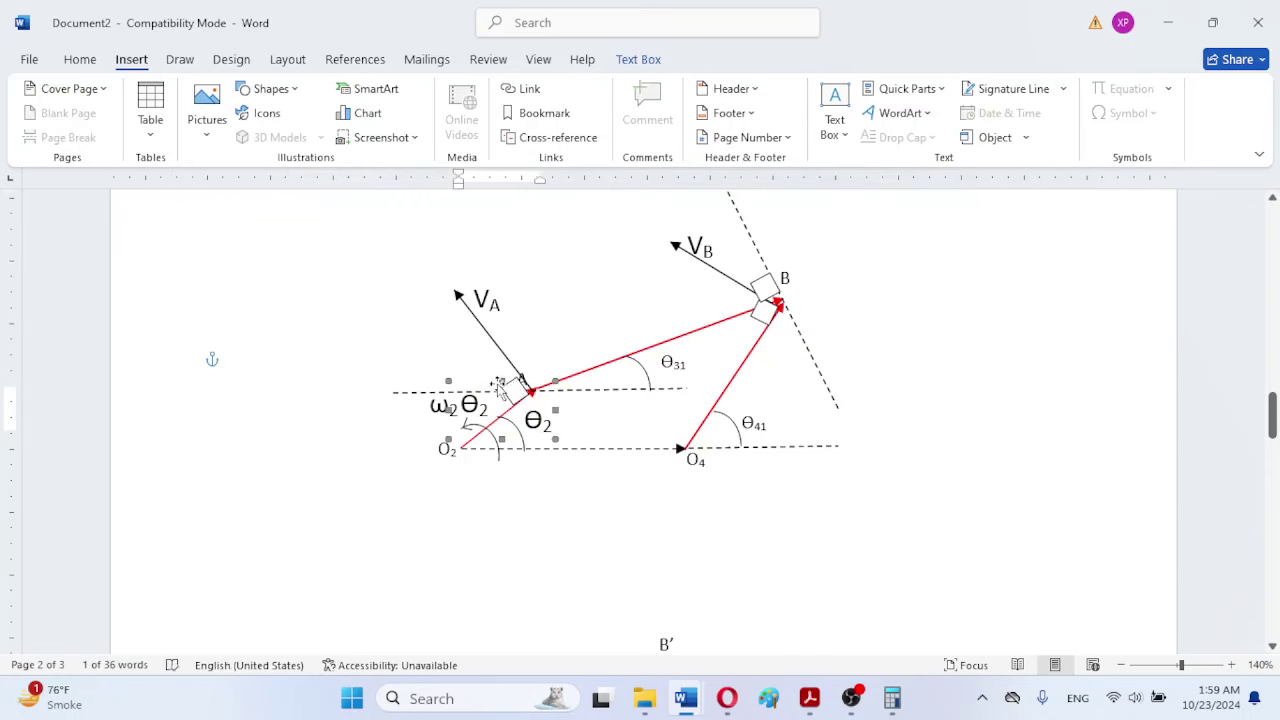
left_click_drag(498, 386, 515, 383)
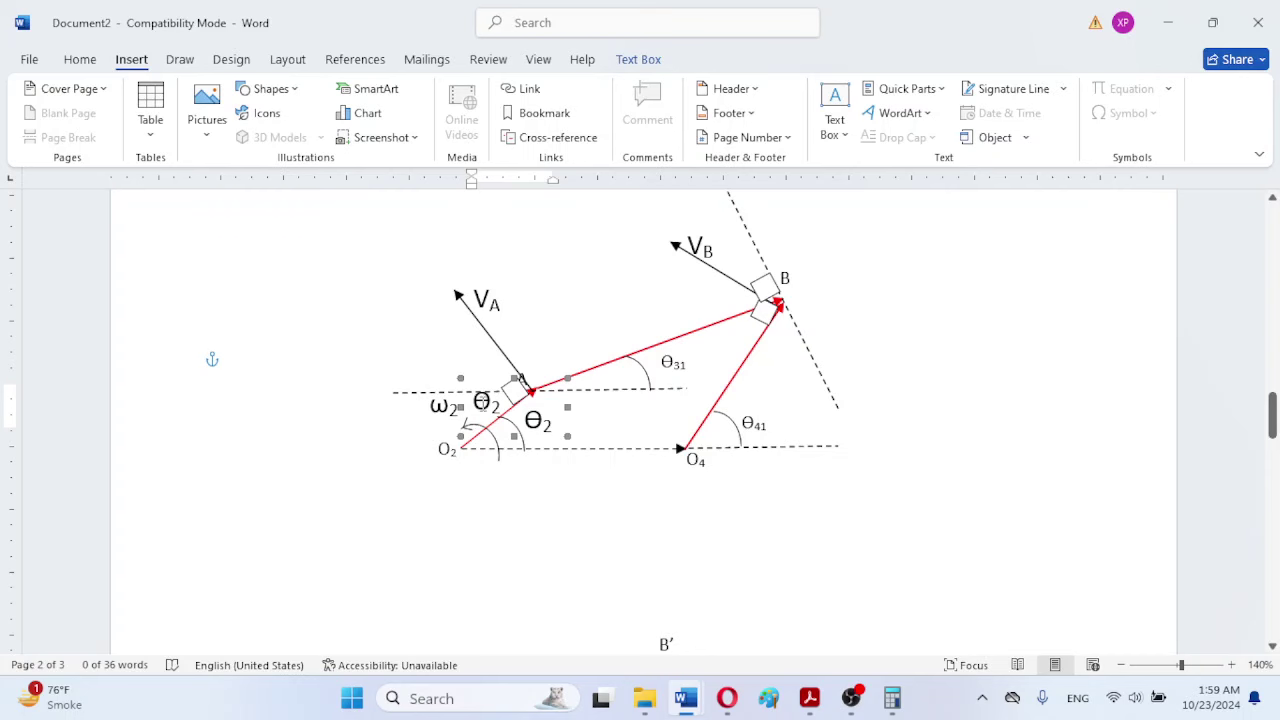
Step: Fine-tune the upper θ2 copy, trying a further move and undoing it
left_click_drag(474, 404, 516, 404)
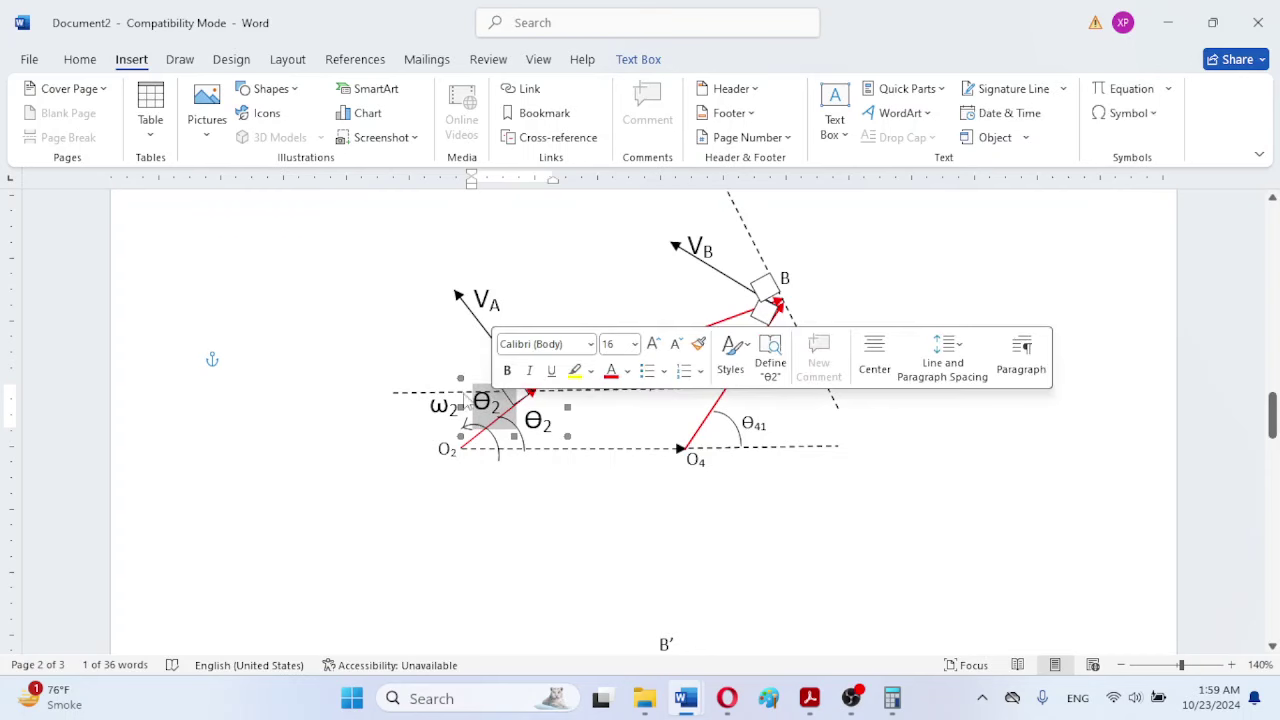
left_click(495, 400)
double_click(496, 400)
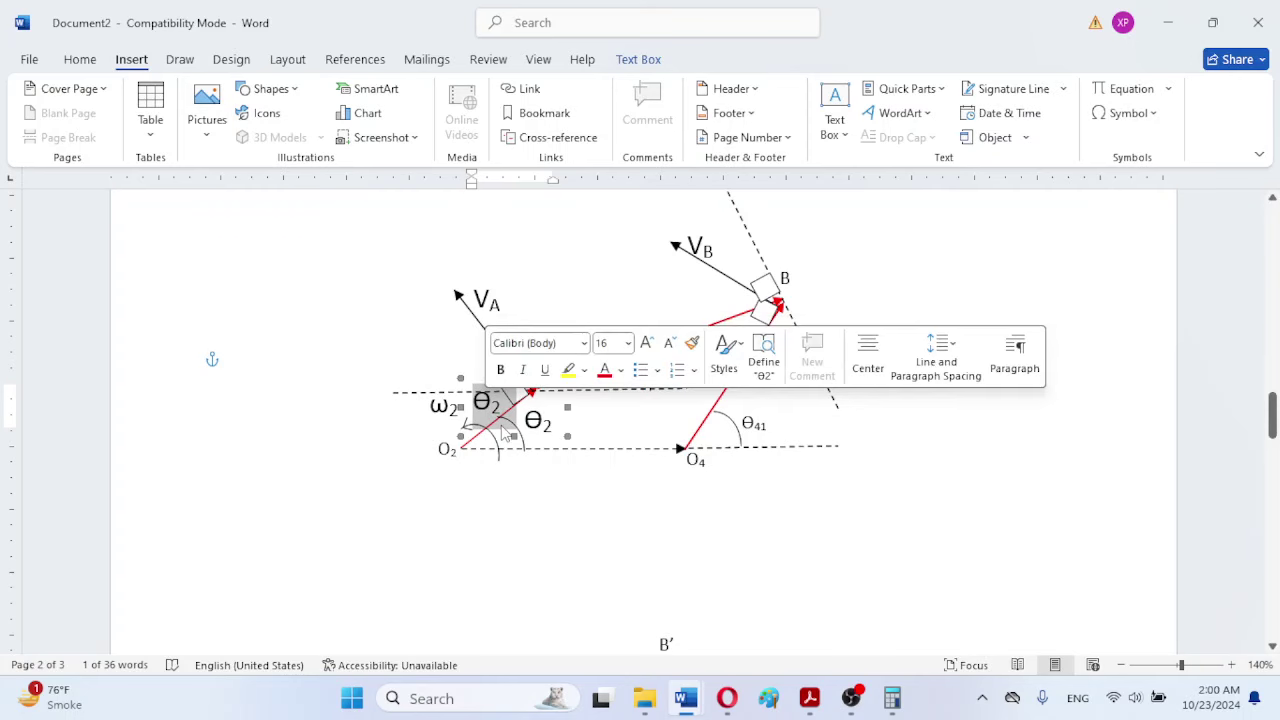
left_click(603, 548)
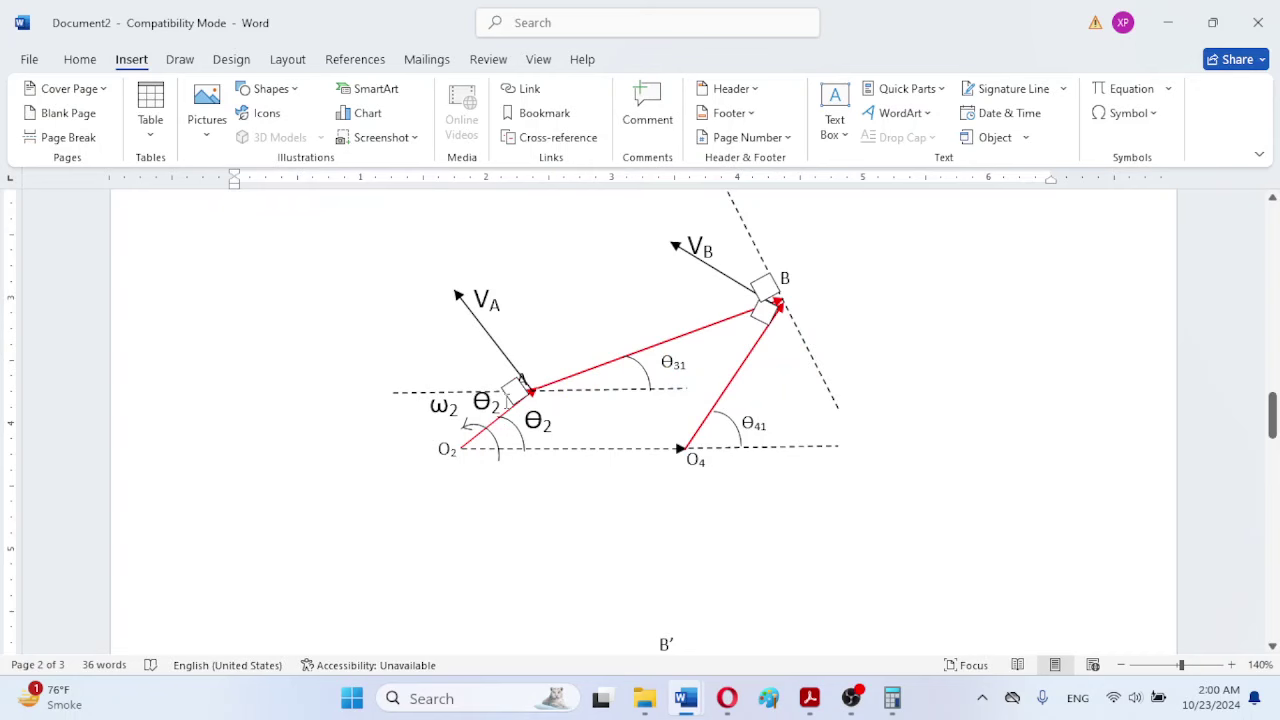
left_click(524, 376)
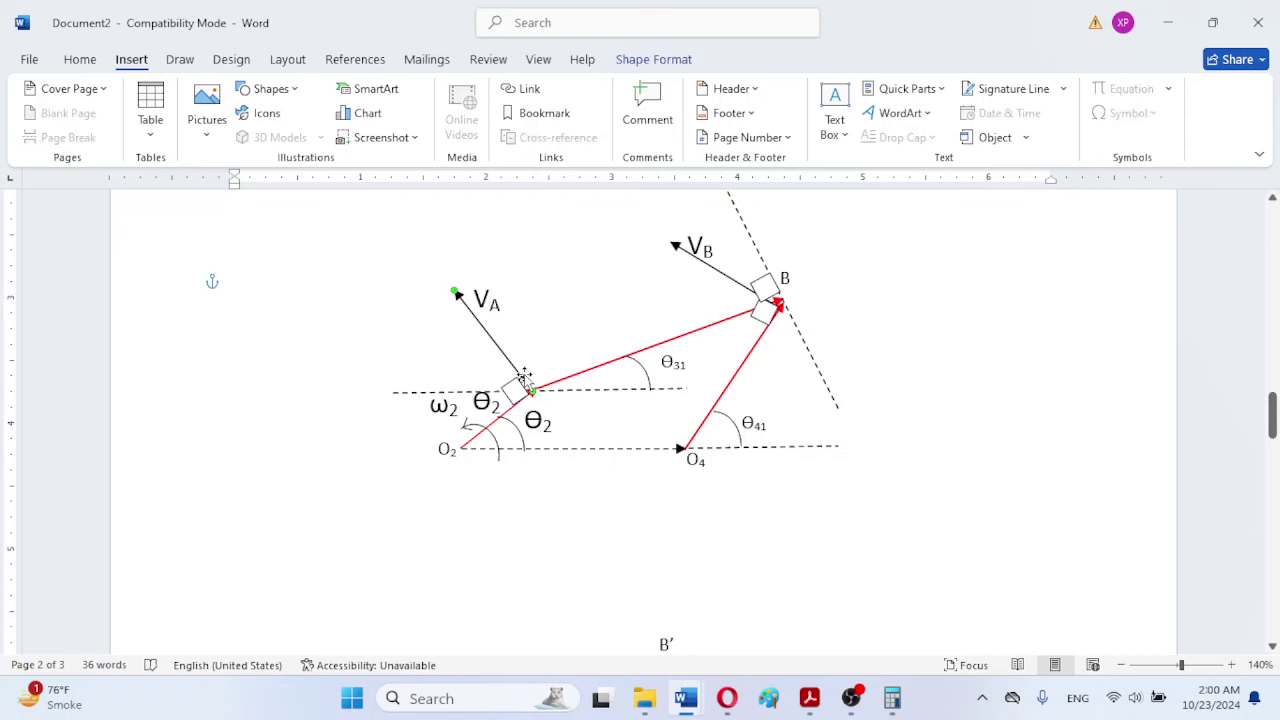
left_click(549, 350)
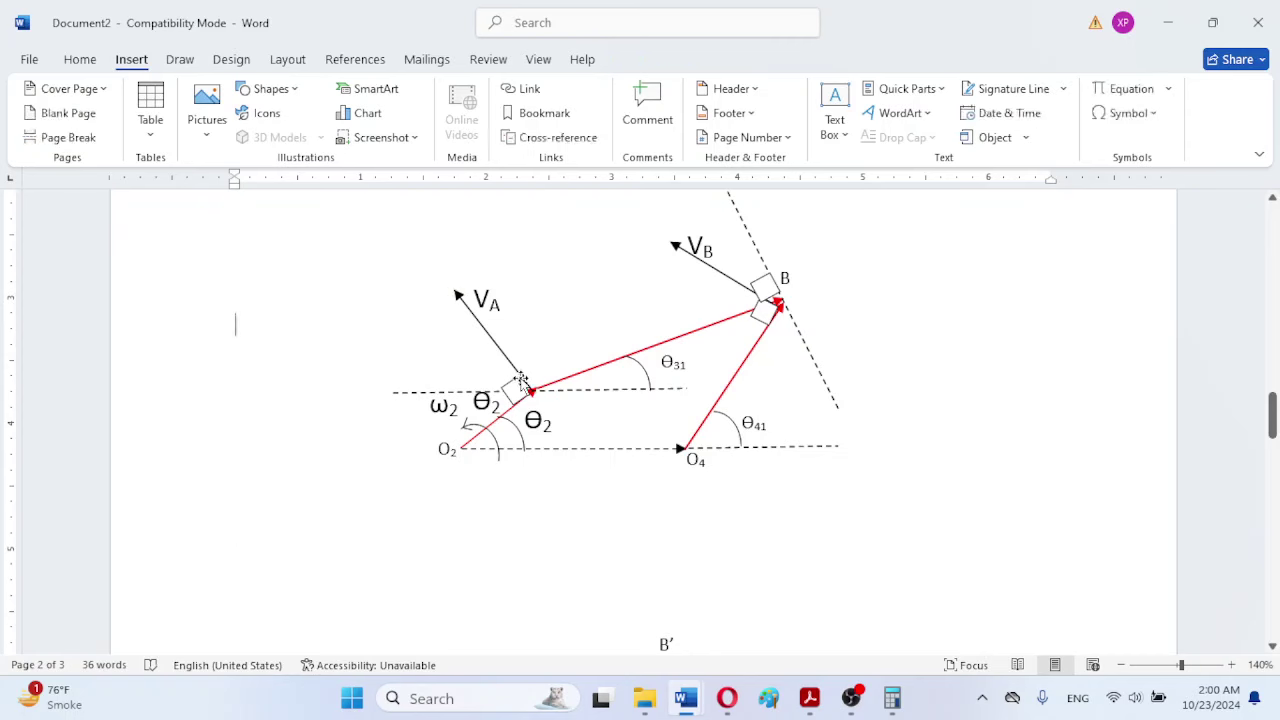
left_click_drag(520, 380, 537, 371)
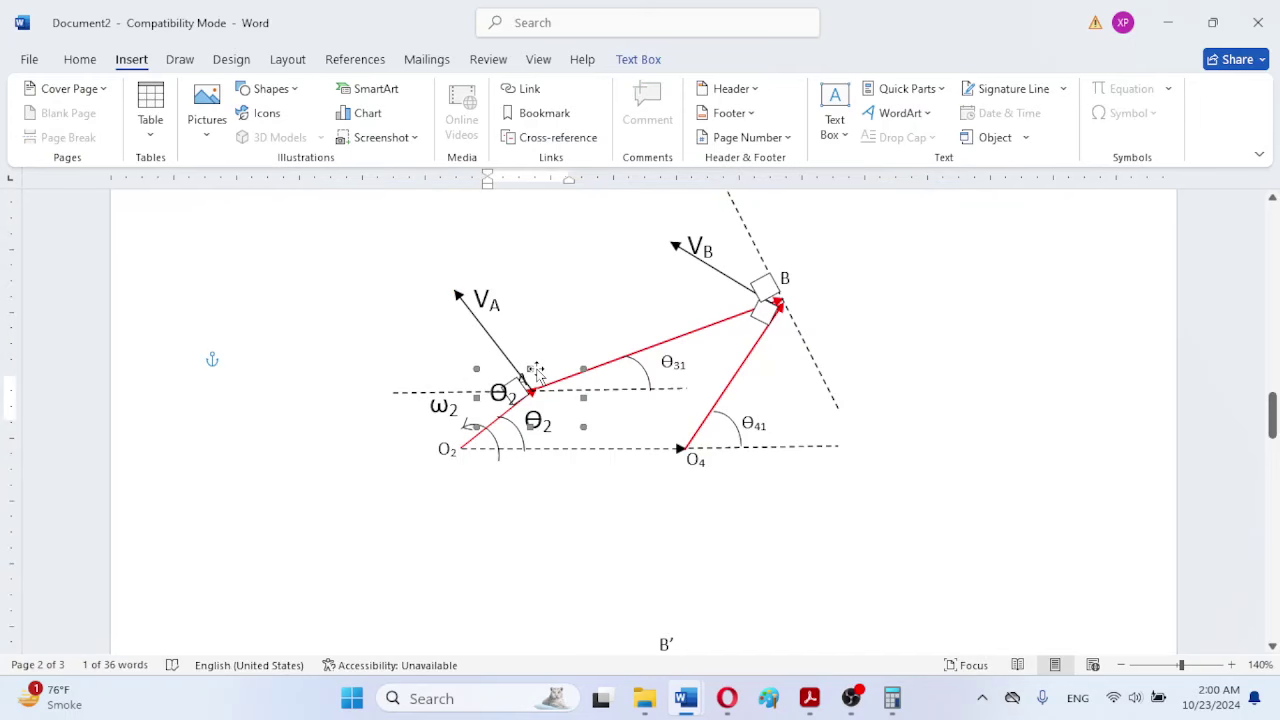
key("ctrl+z")
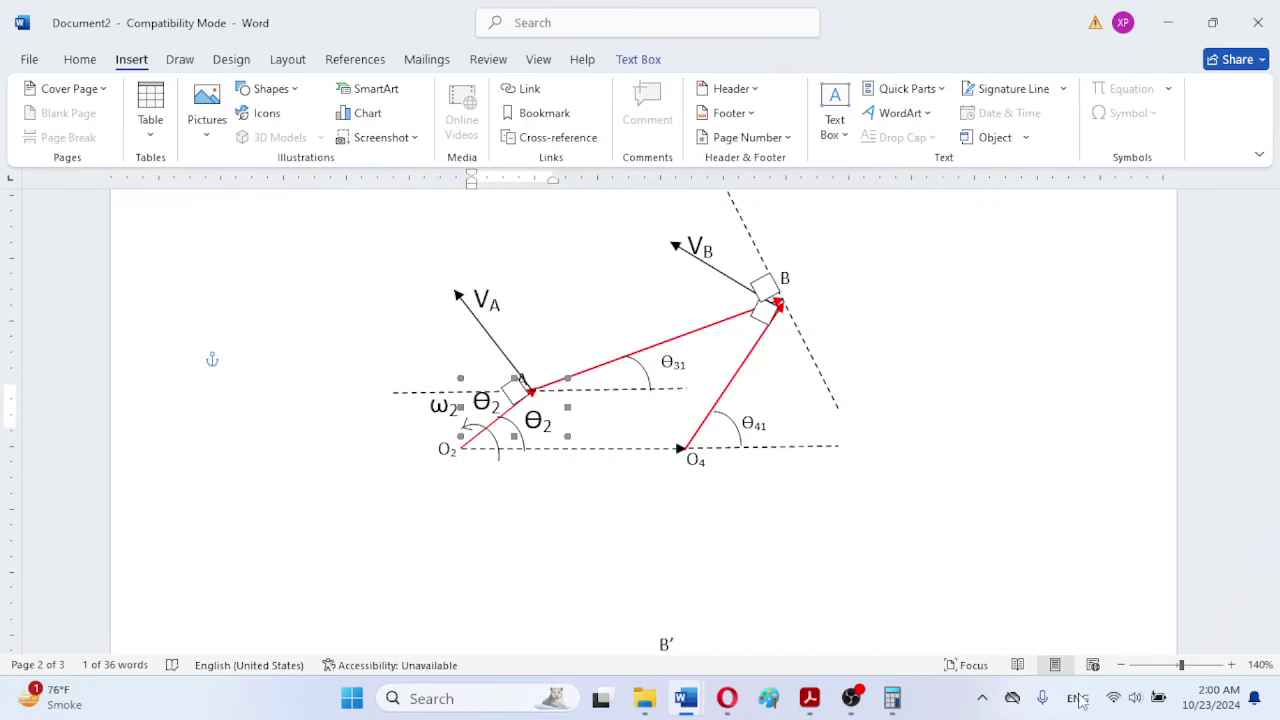
Step: Zoom in and shift the VA arrow so it meets the crank's end joint
left_click(1203, 666)
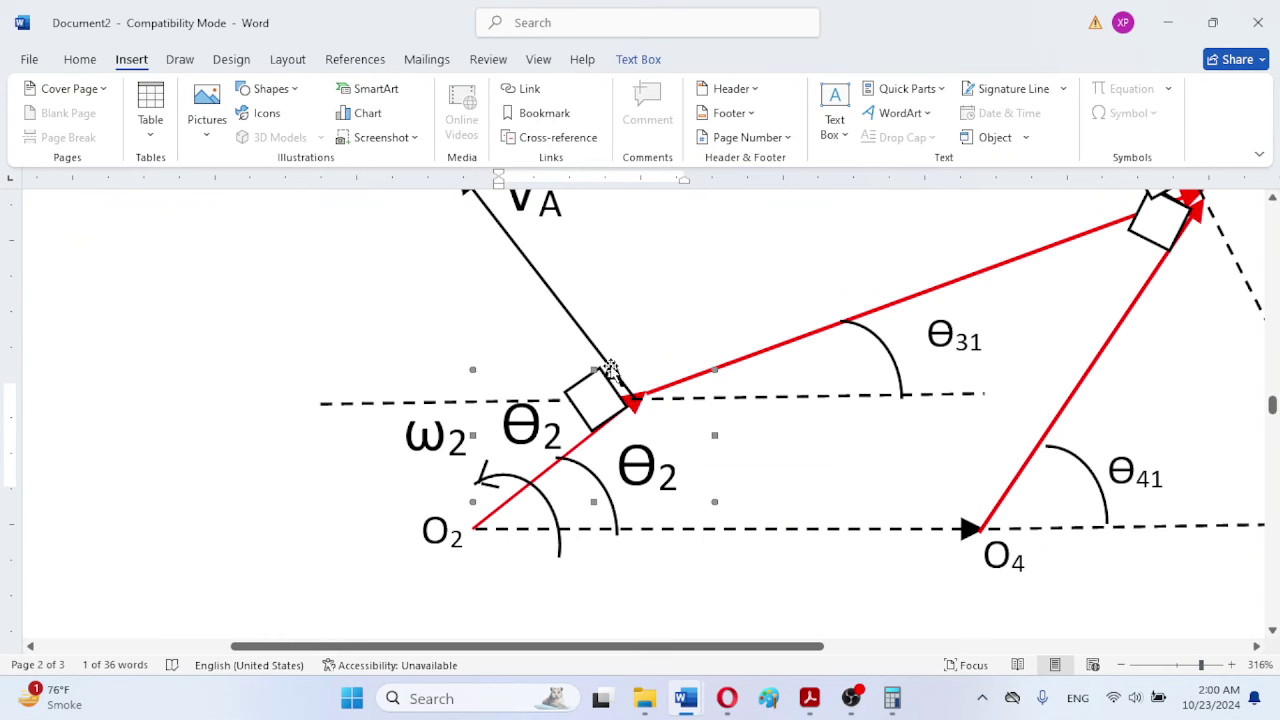
left_click(611, 368)
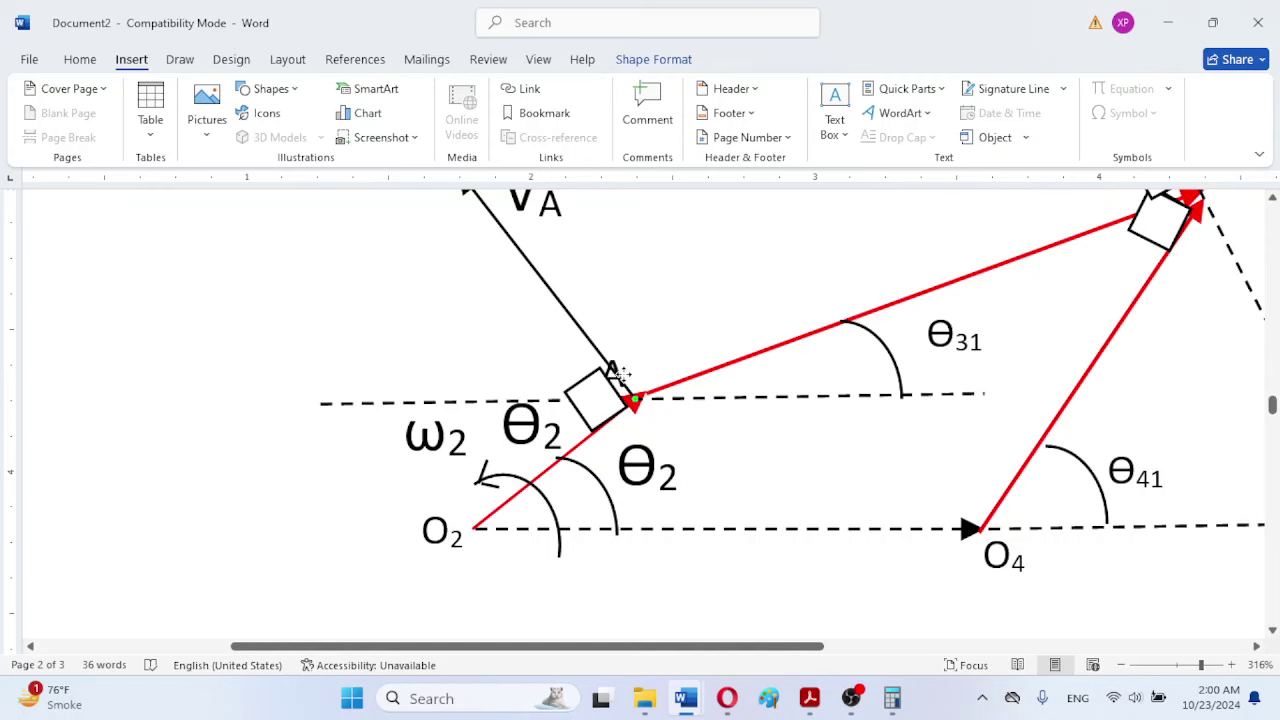
left_click_drag(617, 378, 645, 375)
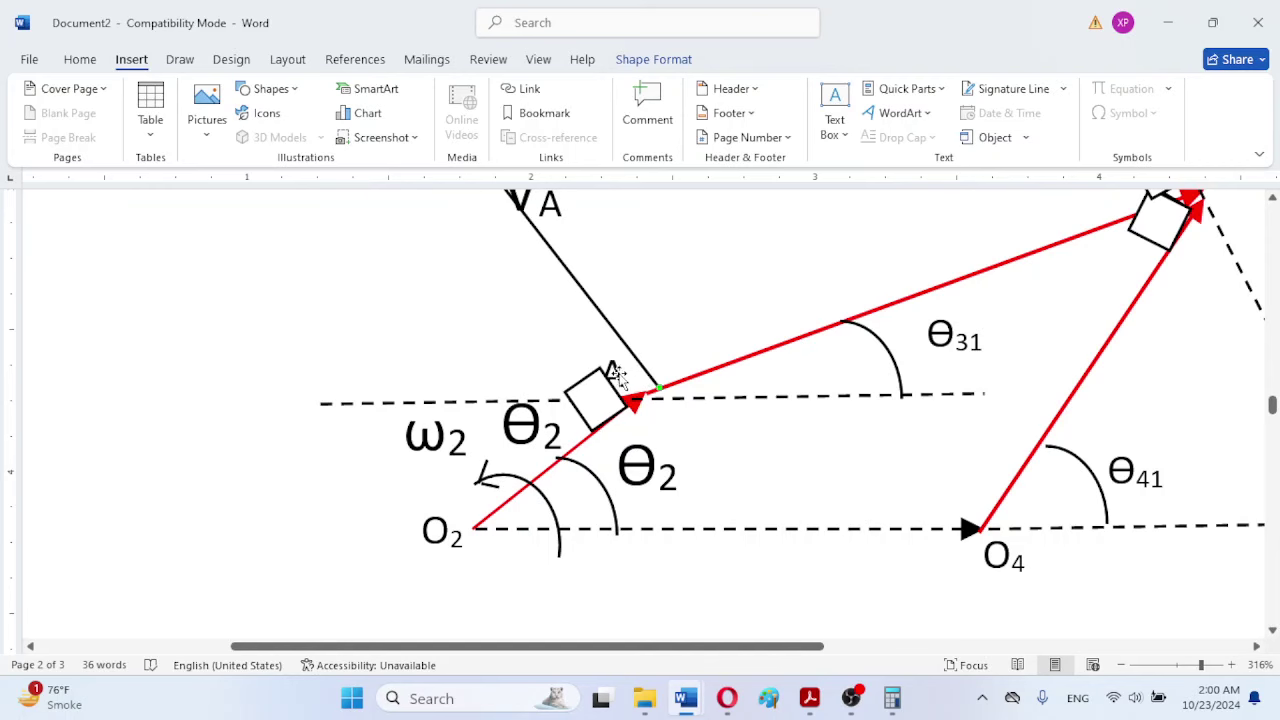
left_click_drag(617, 375, 717, 298)
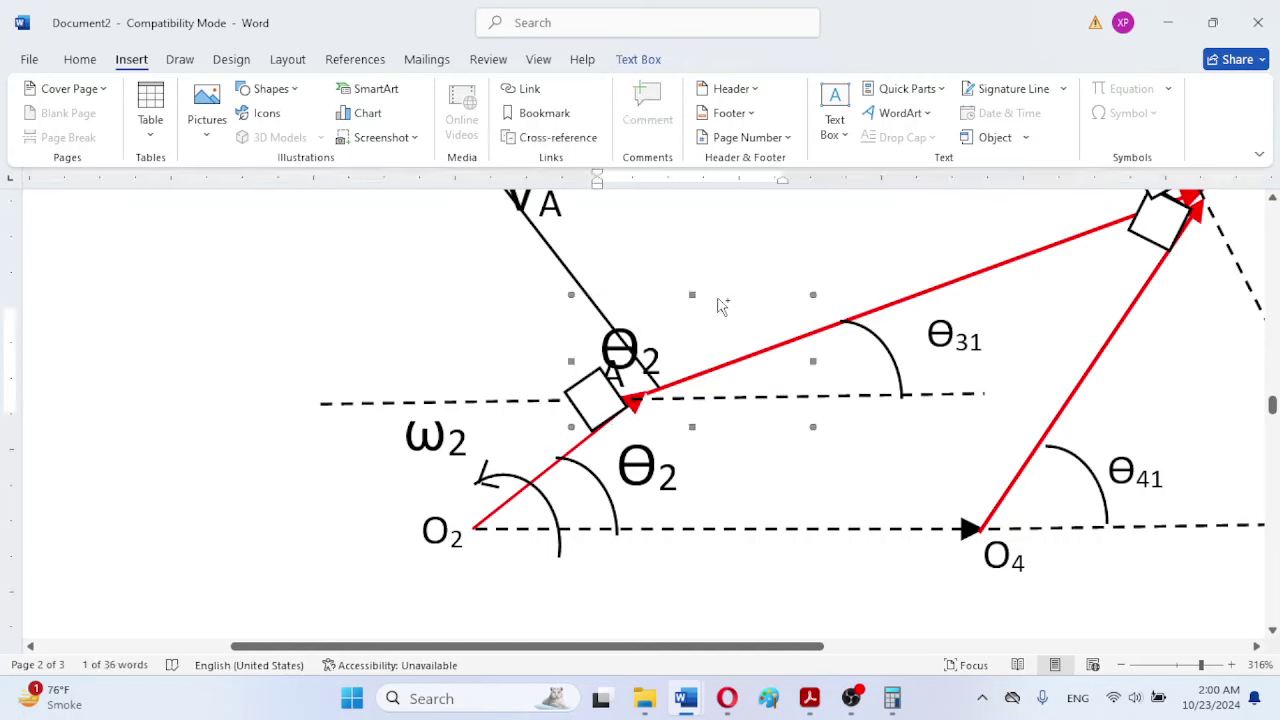
key("ctrl+z")
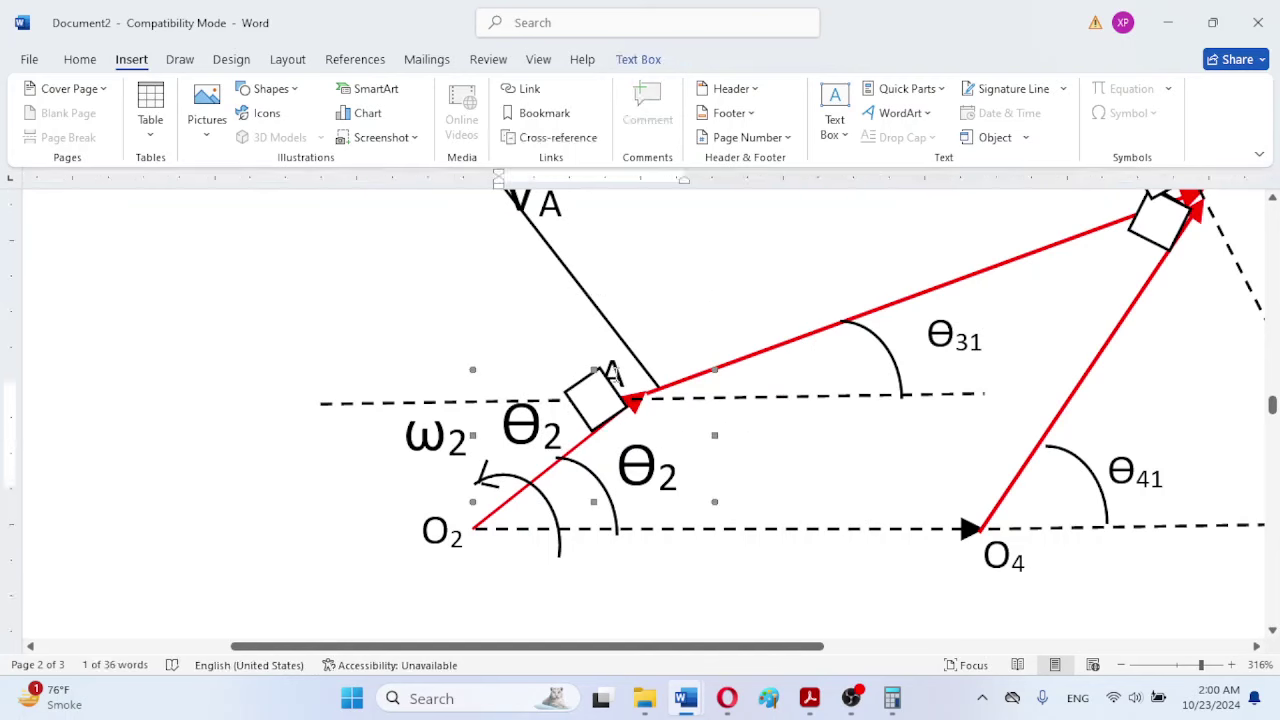
Step: Place the A label just above the joint, nudging the VA arrow slightly left
left_click(615, 345)
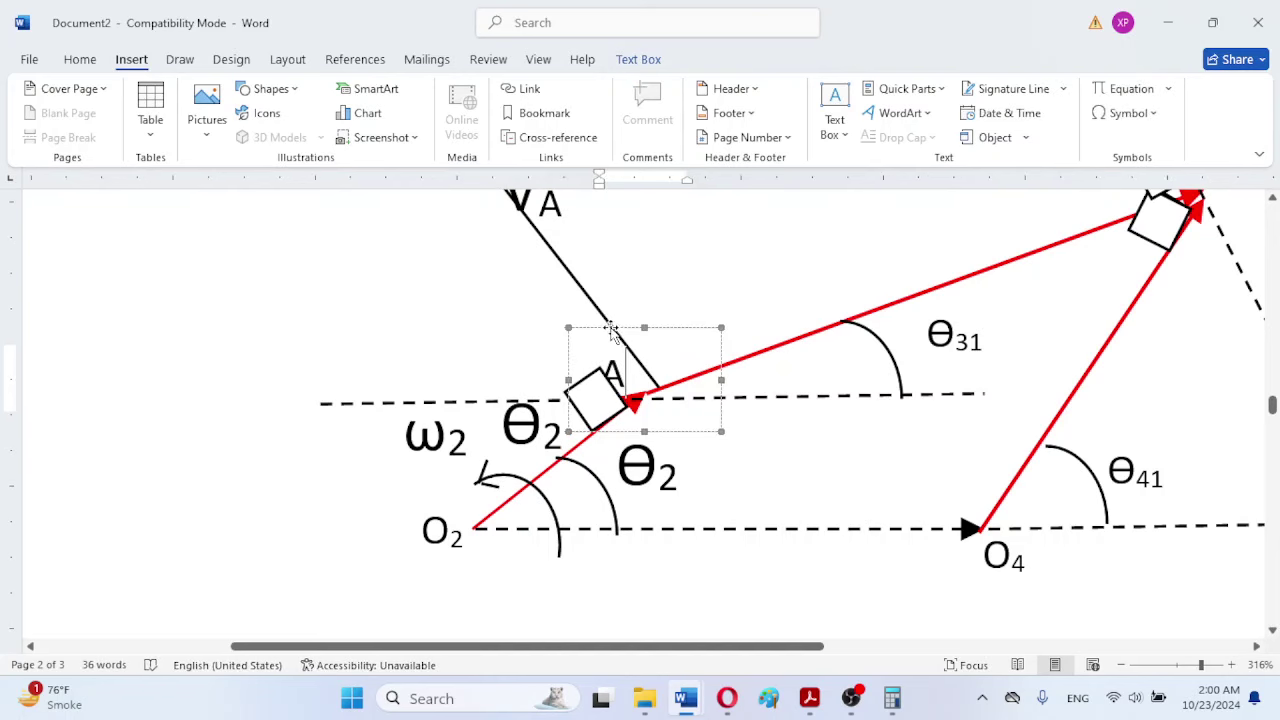
left_click(613, 322)
left_click_drag(661, 305, 661, 305)
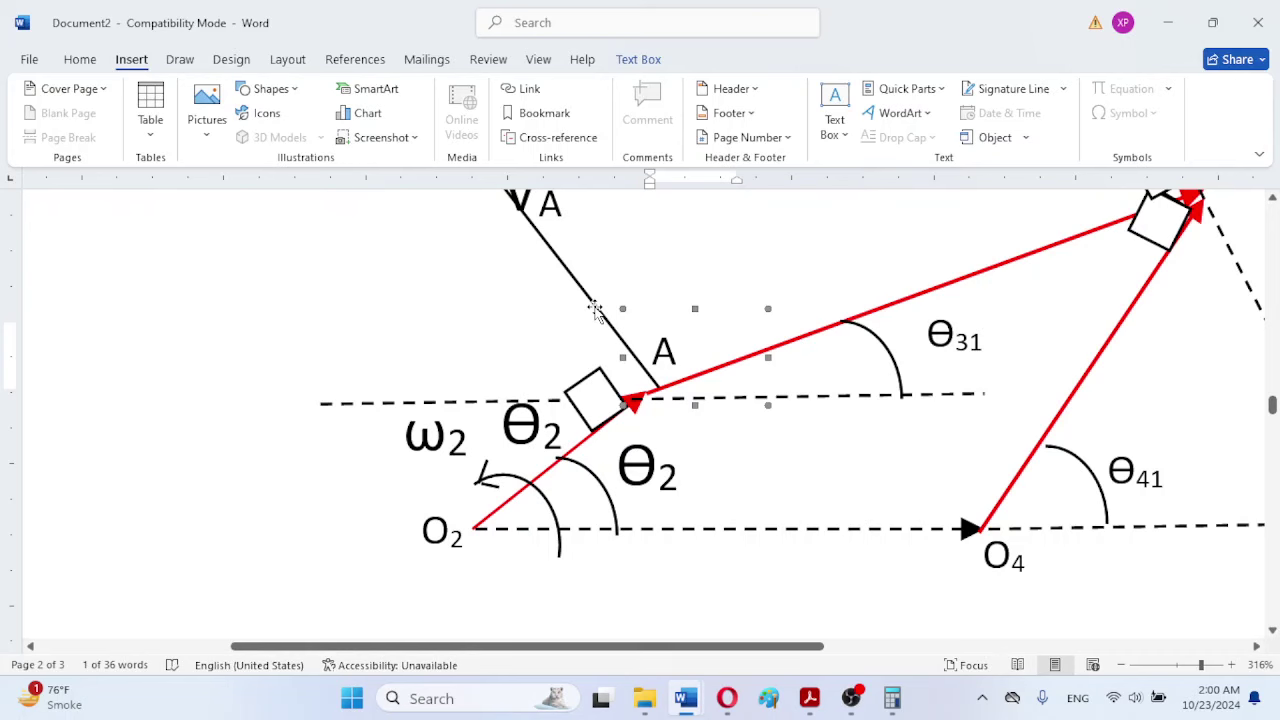
left_click_drag(595, 311, 557, 318)
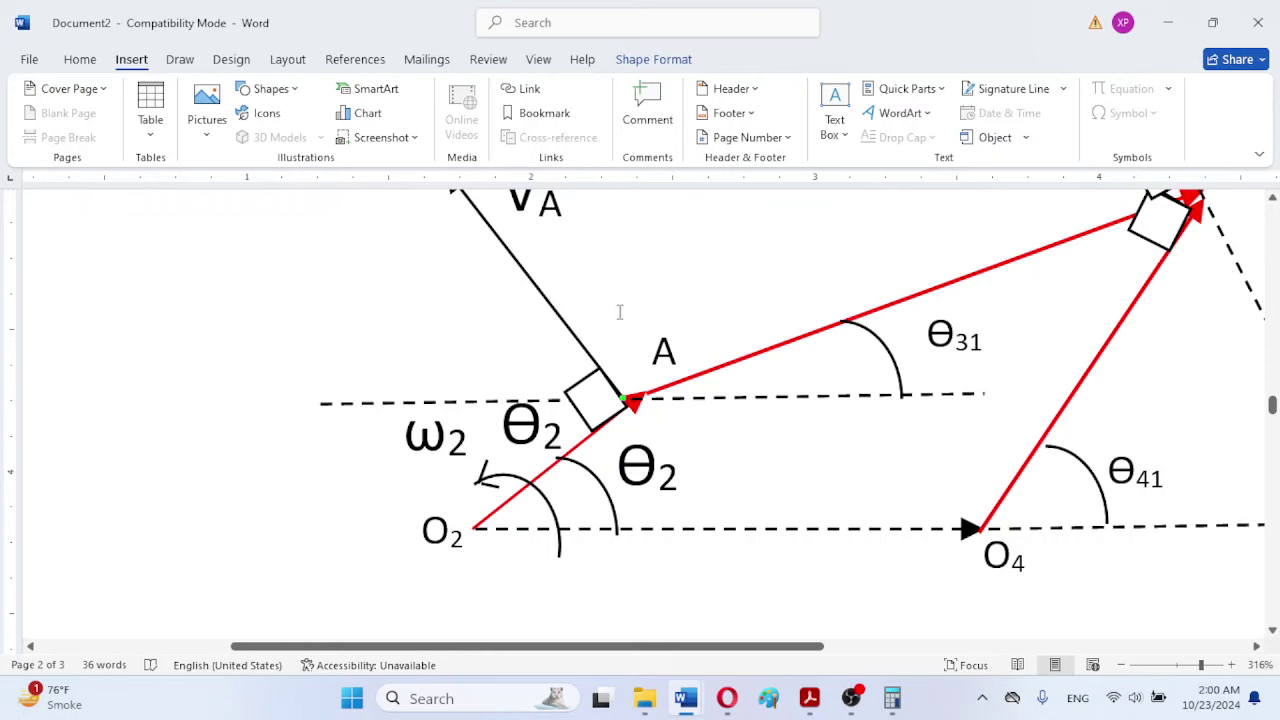
left_click(667, 347)
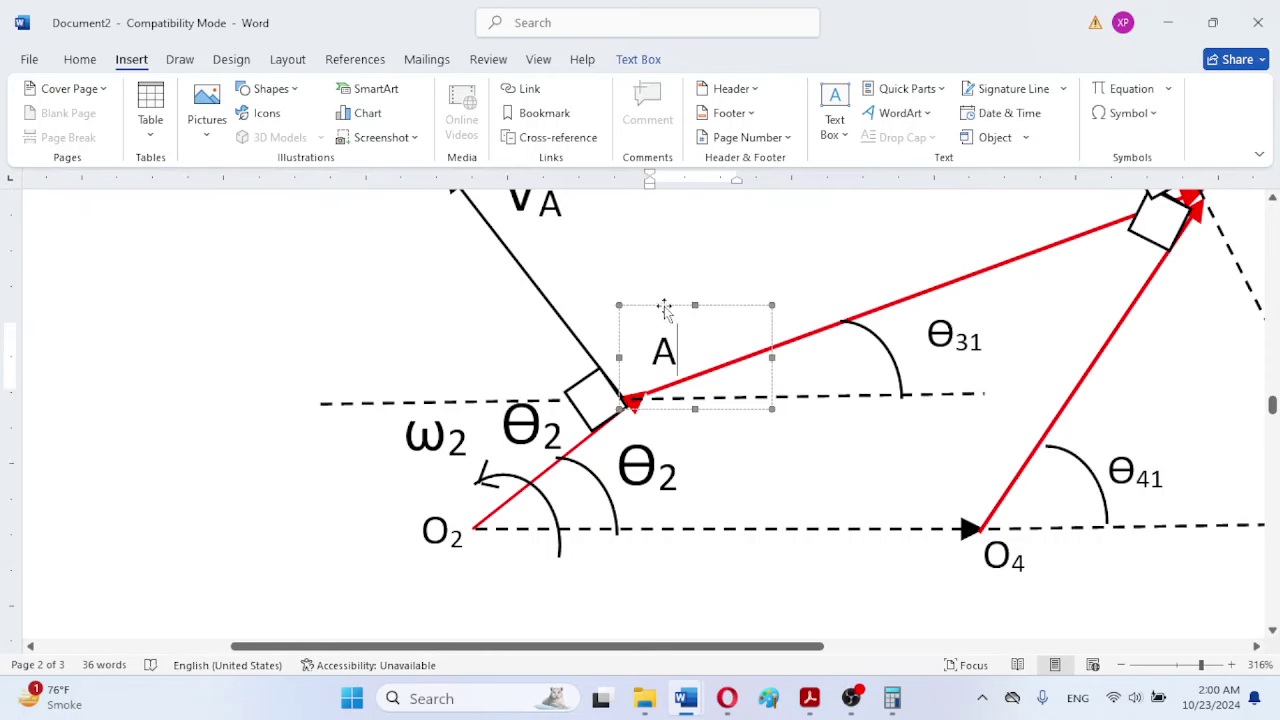
left_click_drag(664, 306, 639, 324)
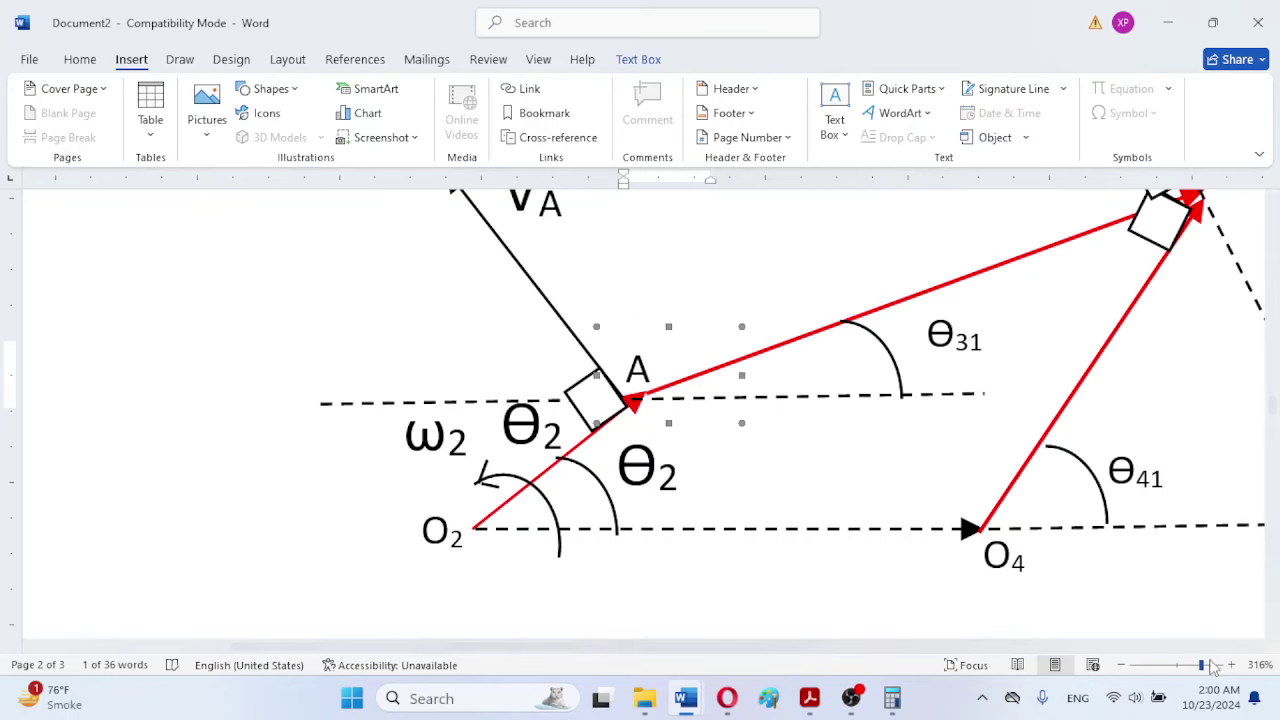
Step: Zoom back out and review the A and θ2 labels on the diagram
left_click(1124, 667)
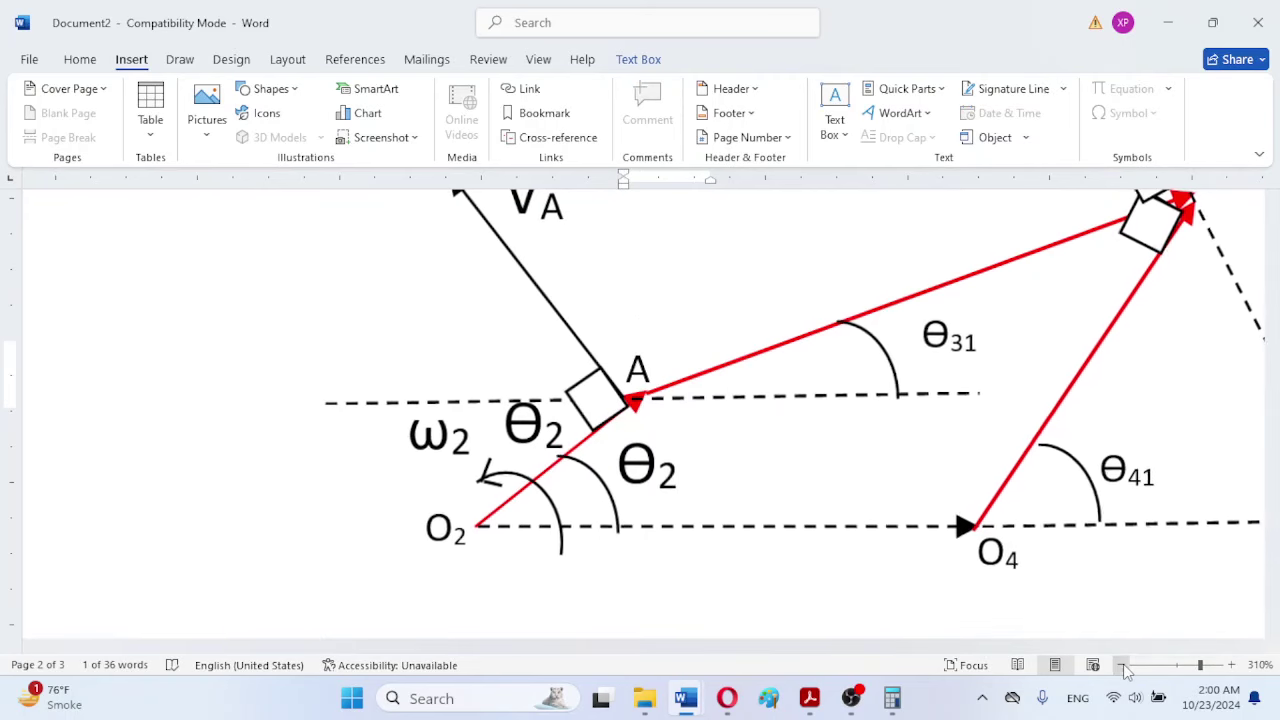
left_click(1124, 667)
left_click(1124, 667)
left_click(1124, 667)
left_click(1124, 667)
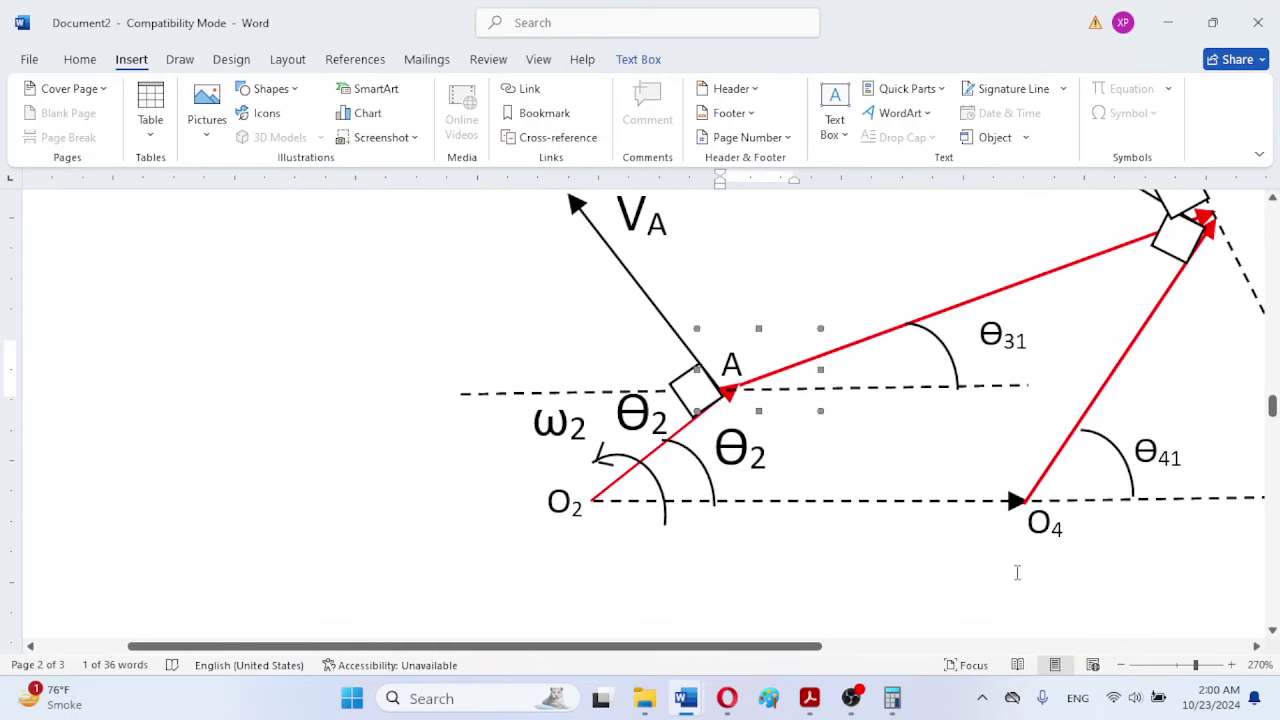
left_click(786, 550)
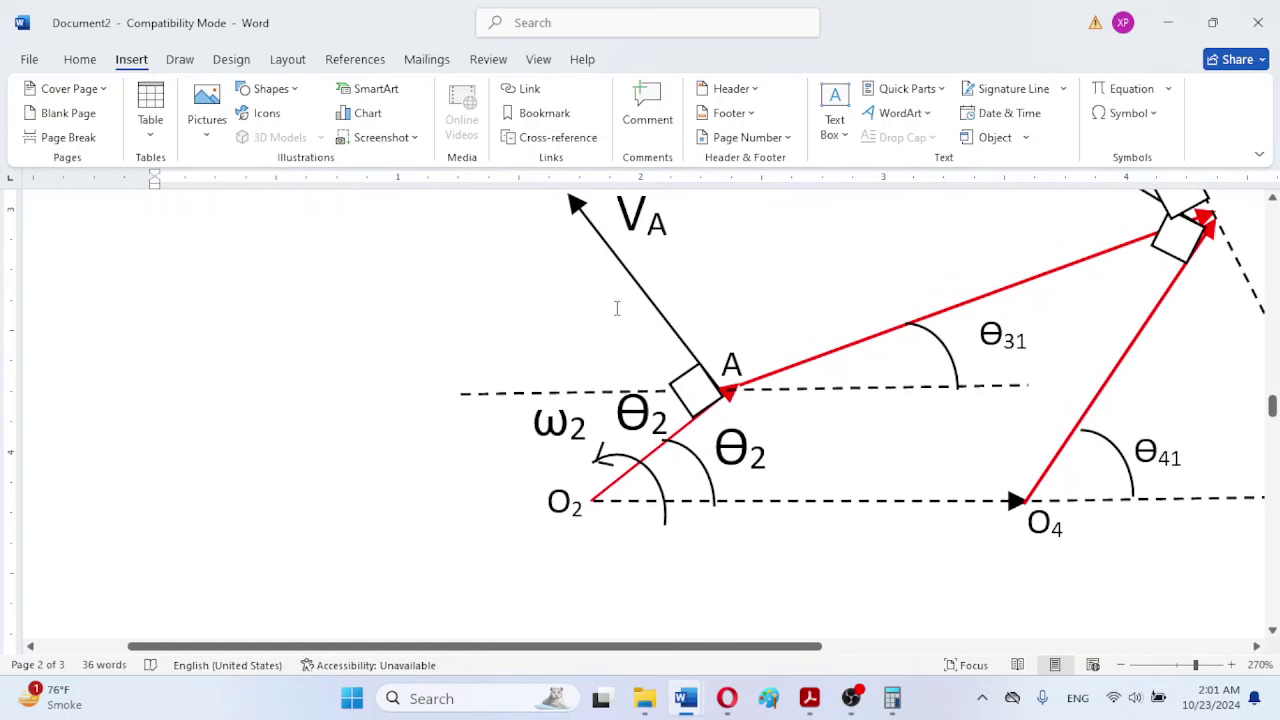
left_click(697, 460)
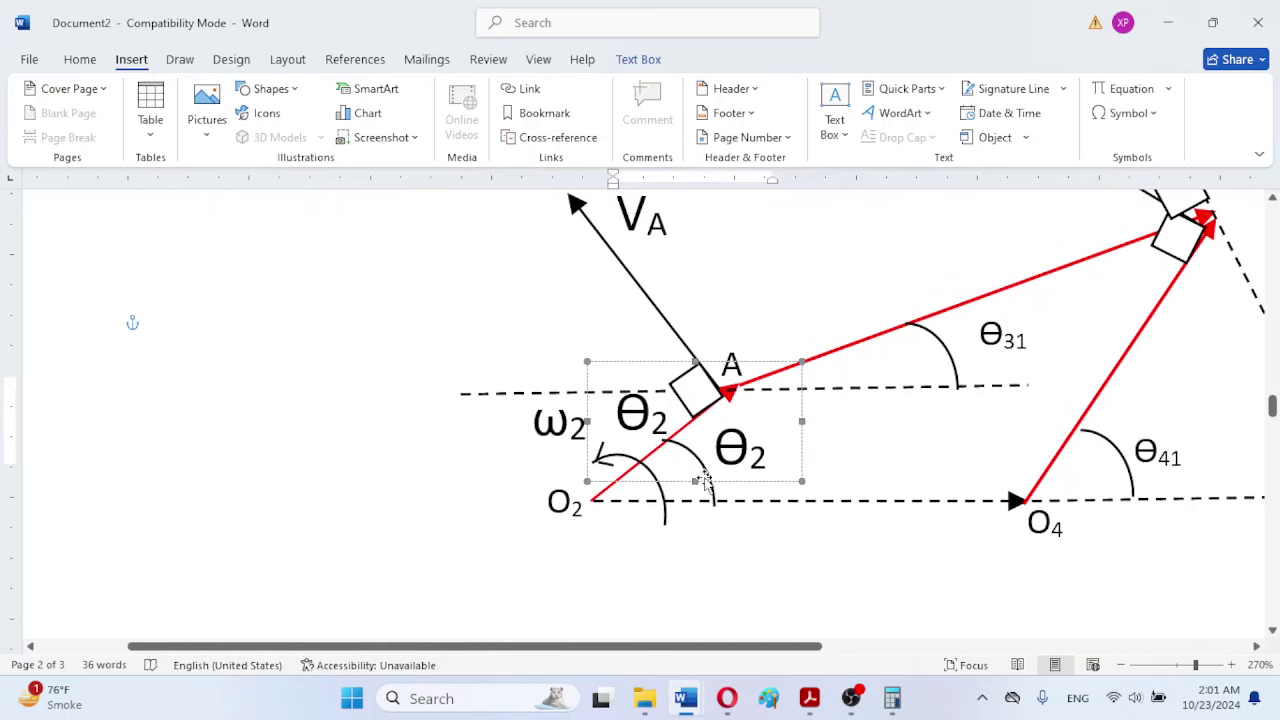
left_click(937, 297)
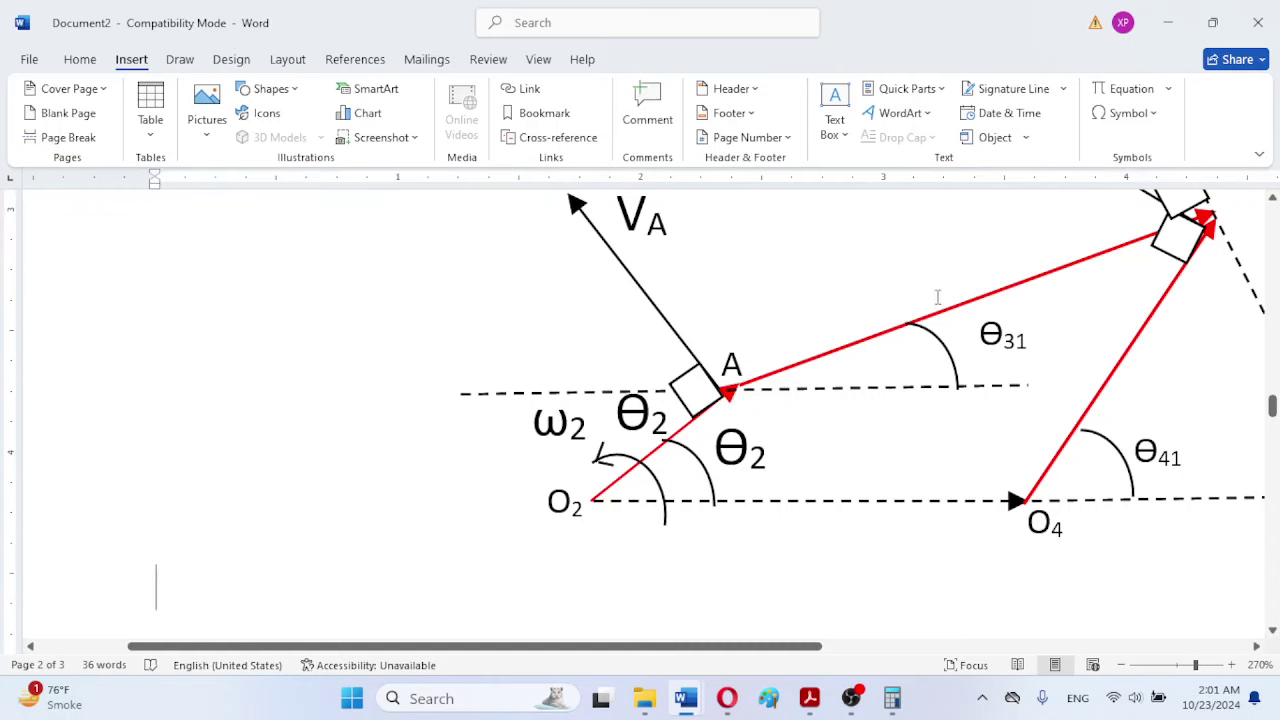
Step: Duplicate the θ31 arc and stretch the copy into a tall narrow arc beside VA
left_click(955, 362)
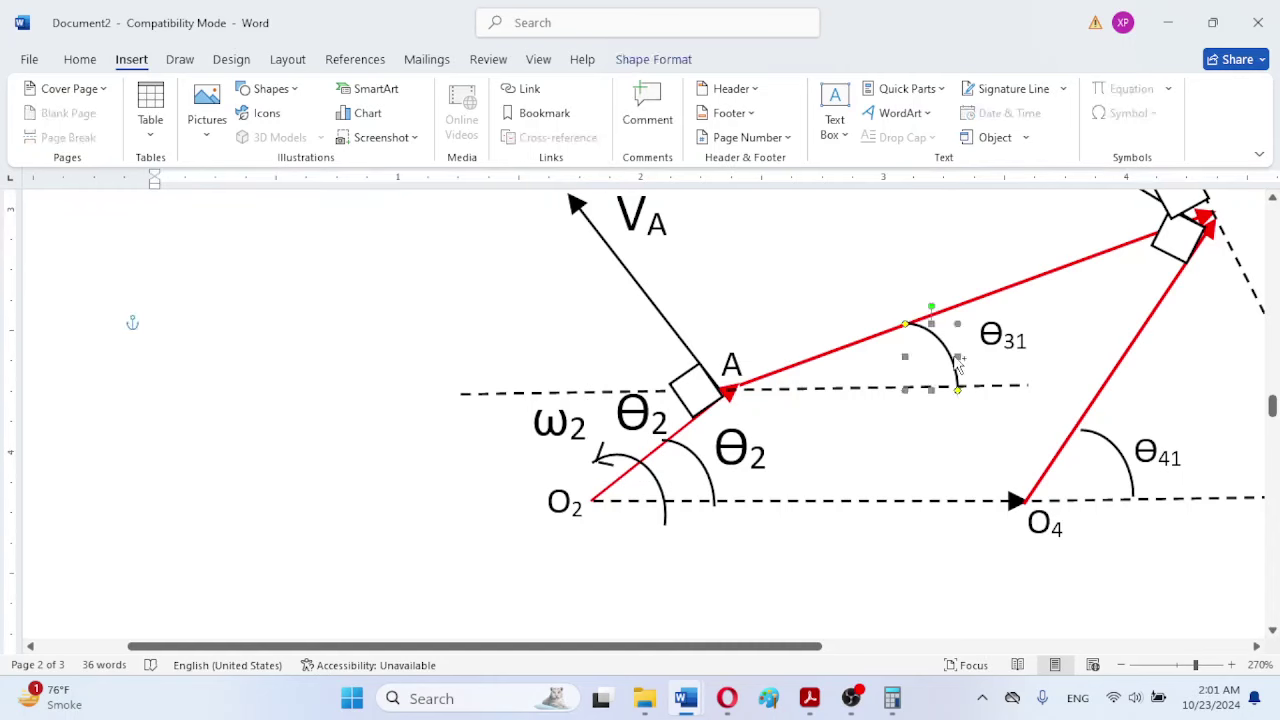
key("ctrl+c")
key("ctrl+v")
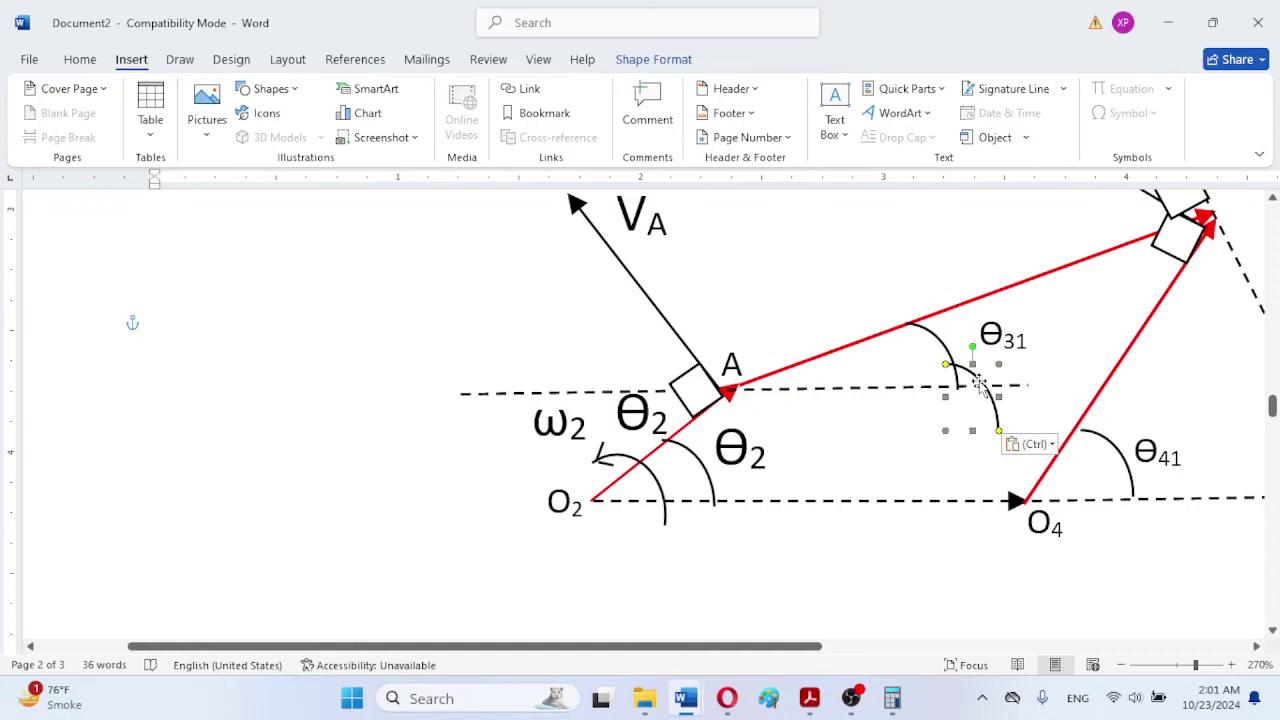
left_click_drag(733, 355, 666, 277)
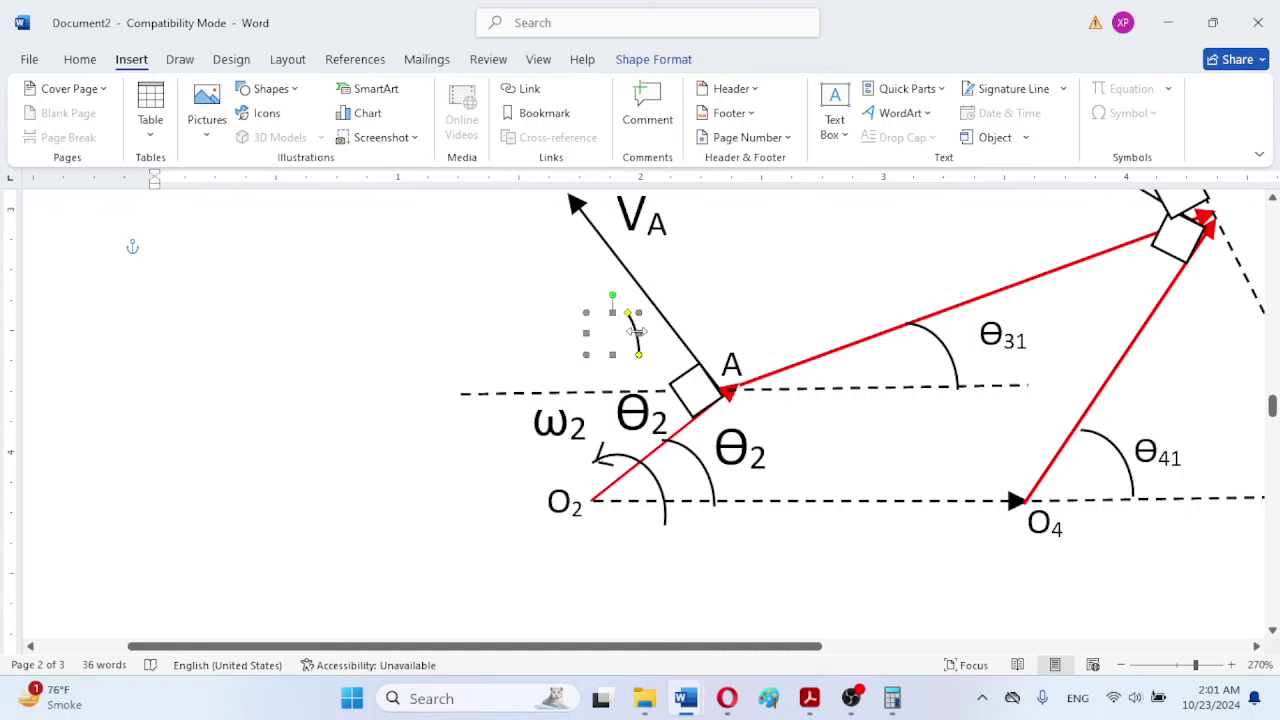
left_click_drag(638, 332, 606, 372)
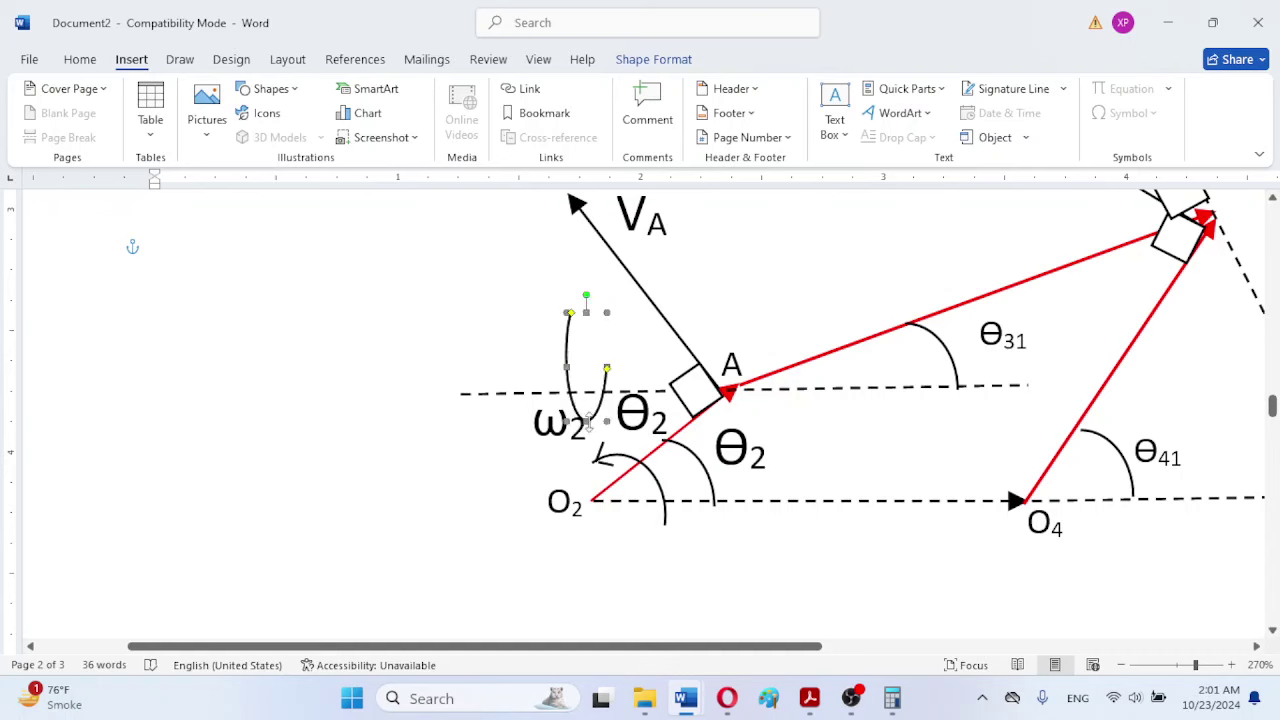
left_click_drag(587, 426, 587, 383)
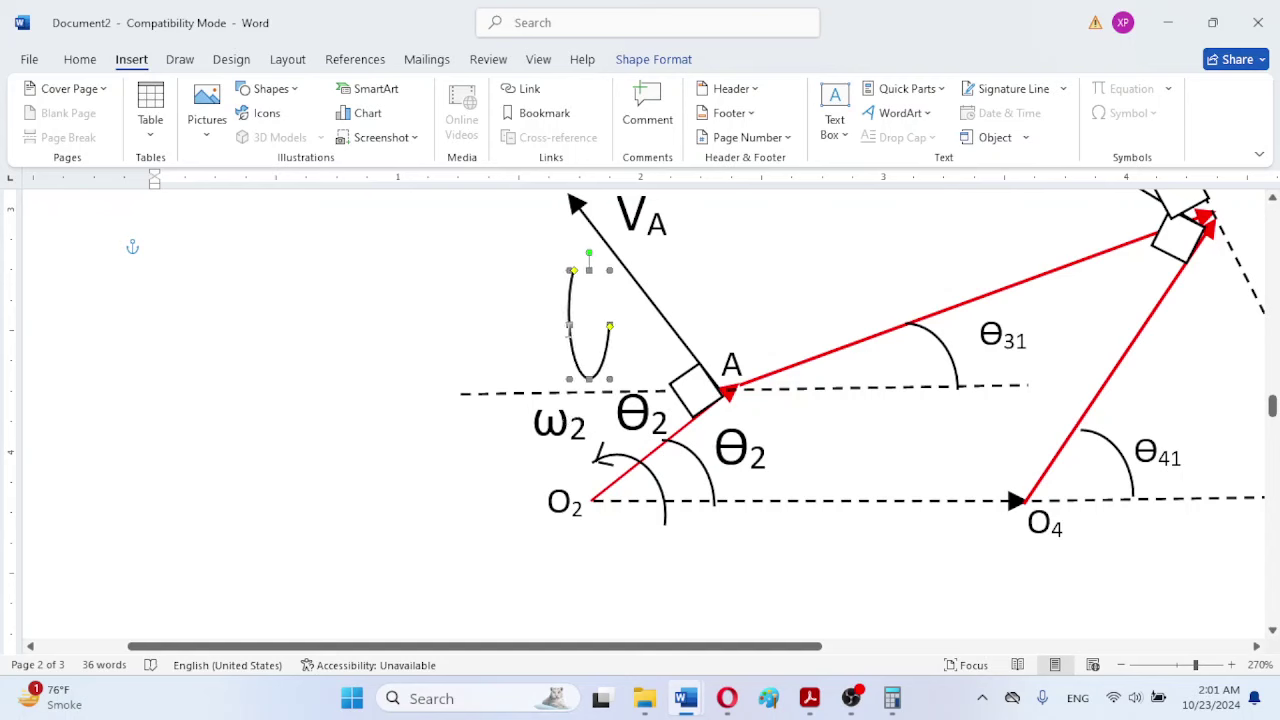
left_click_drag(610, 327, 609, 334)
left_click_drag(571, 357, 604, 318)
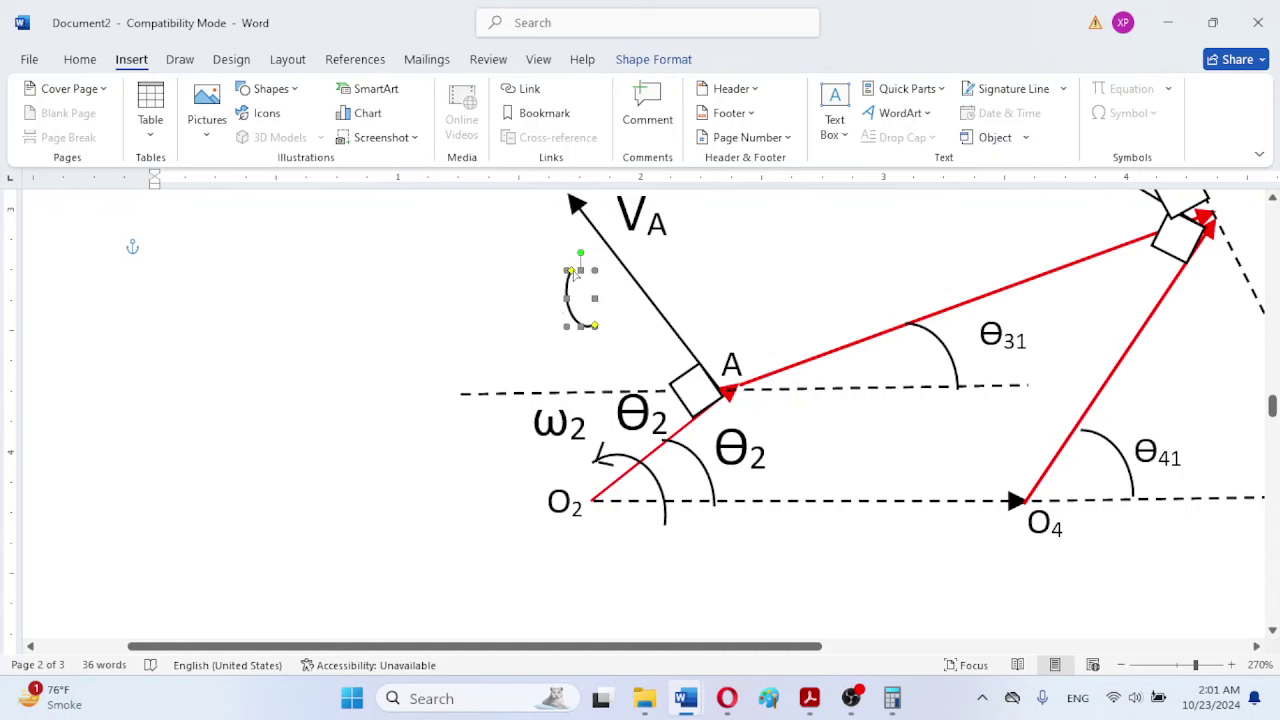
left_click_drag(592, 289, 592, 375)
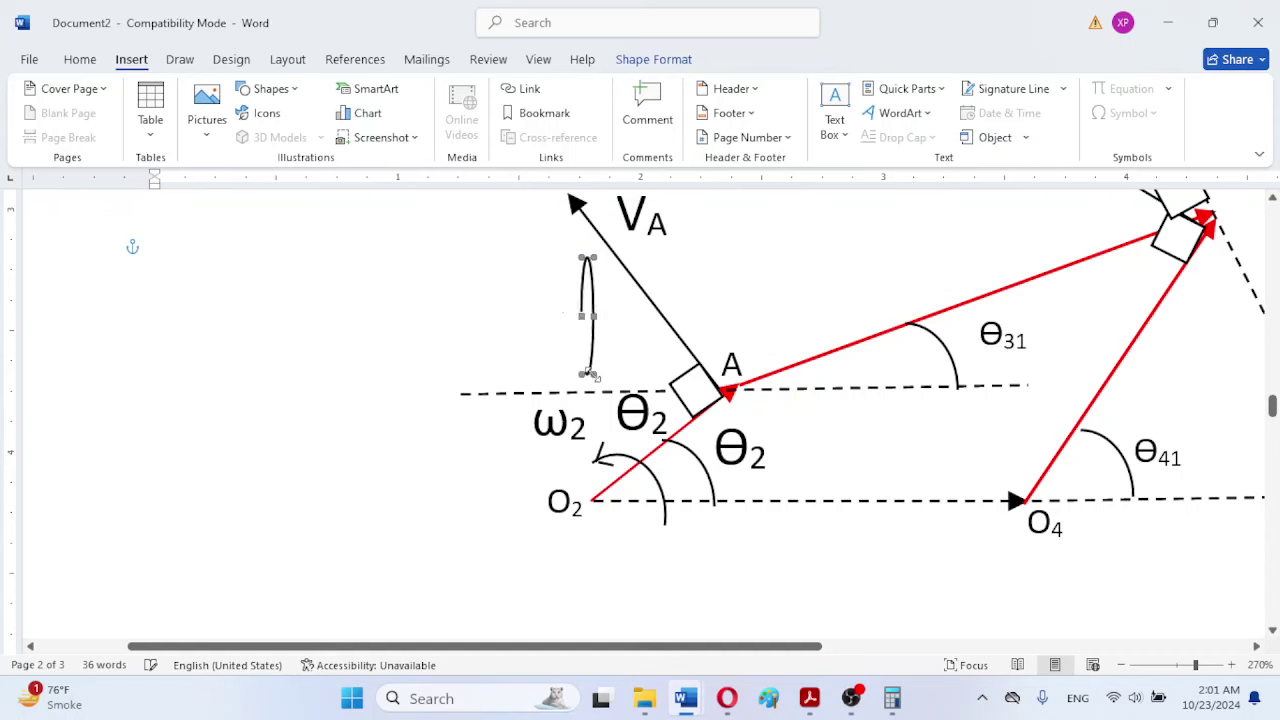
Step: Flip, shorten and move the copied arc next to point A along the VA line
left_click_drag(594, 314, 552, 316)
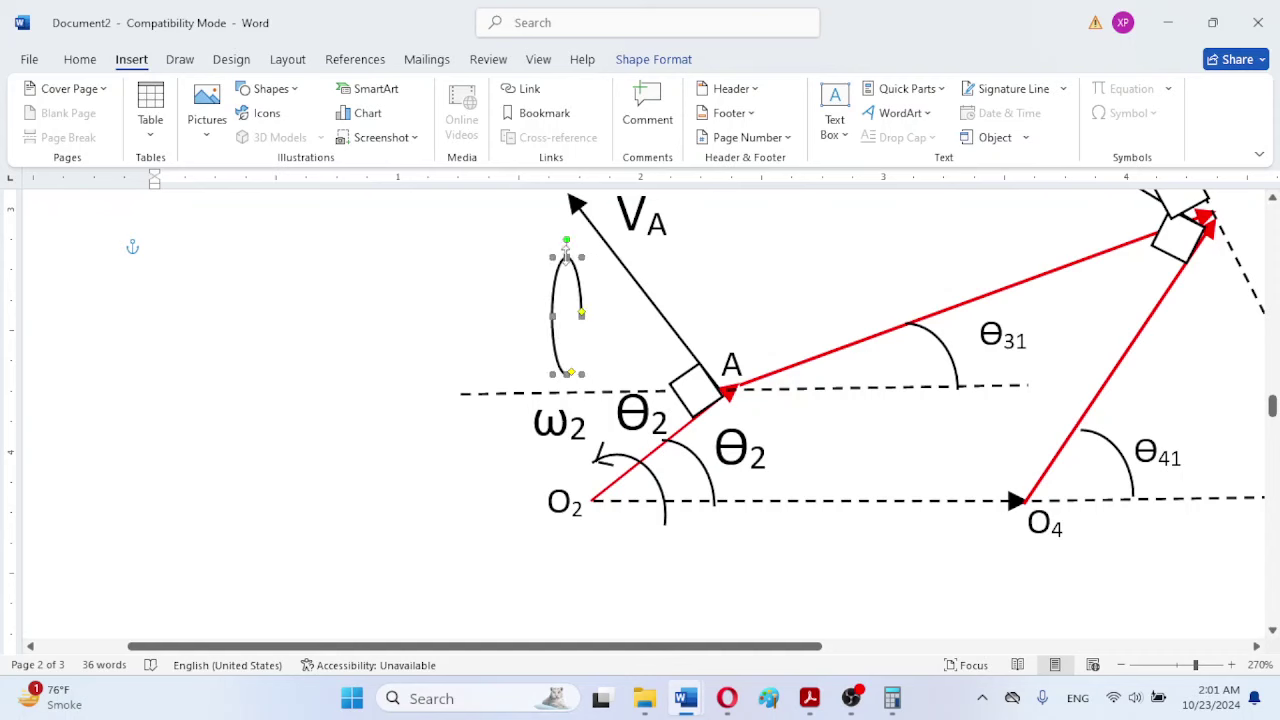
left_click_drag(566, 257, 566, 316)
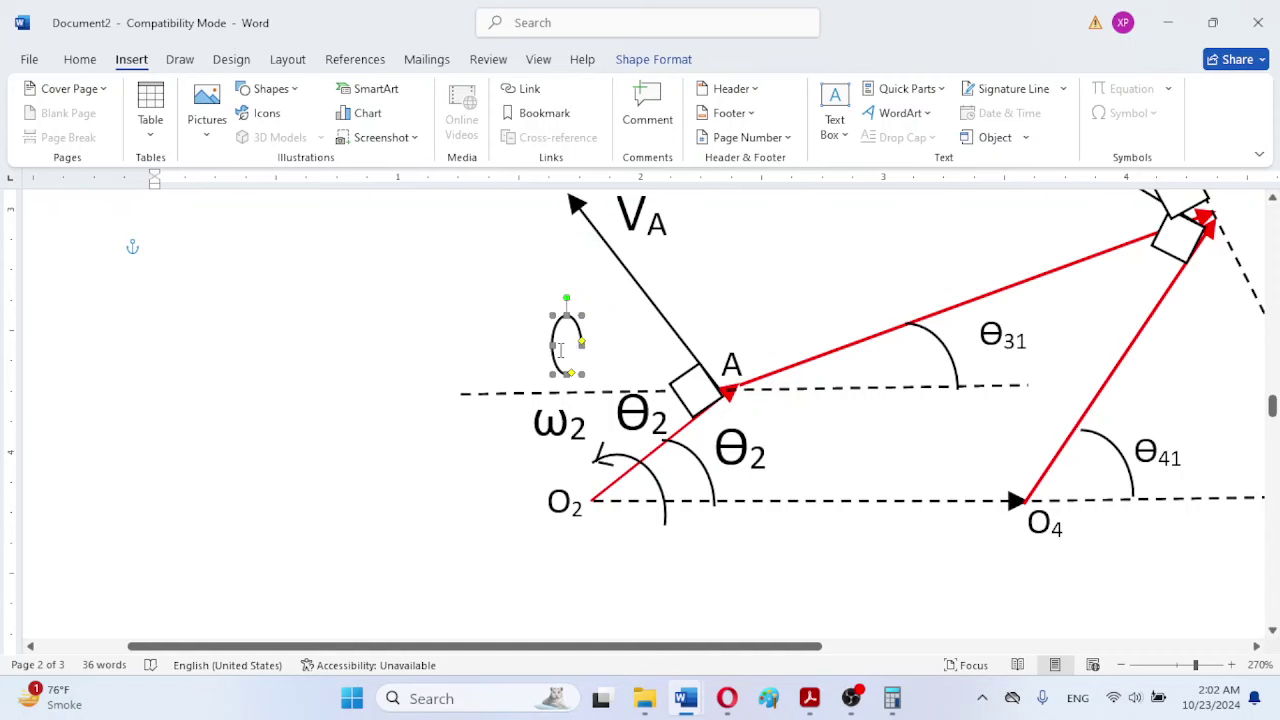
left_click_drag(553, 340, 643, 352)
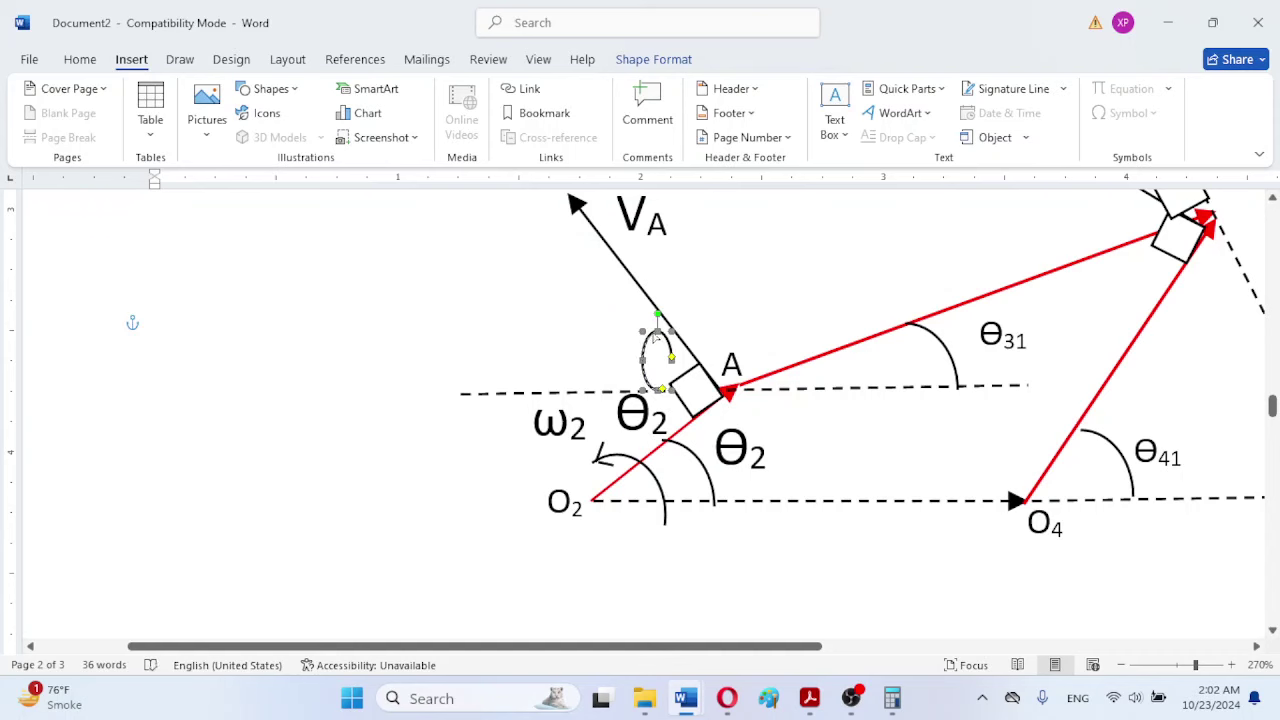
left_click_drag(656, 338, 655, 334)
left_click_drag(664, 333, 667, 327)
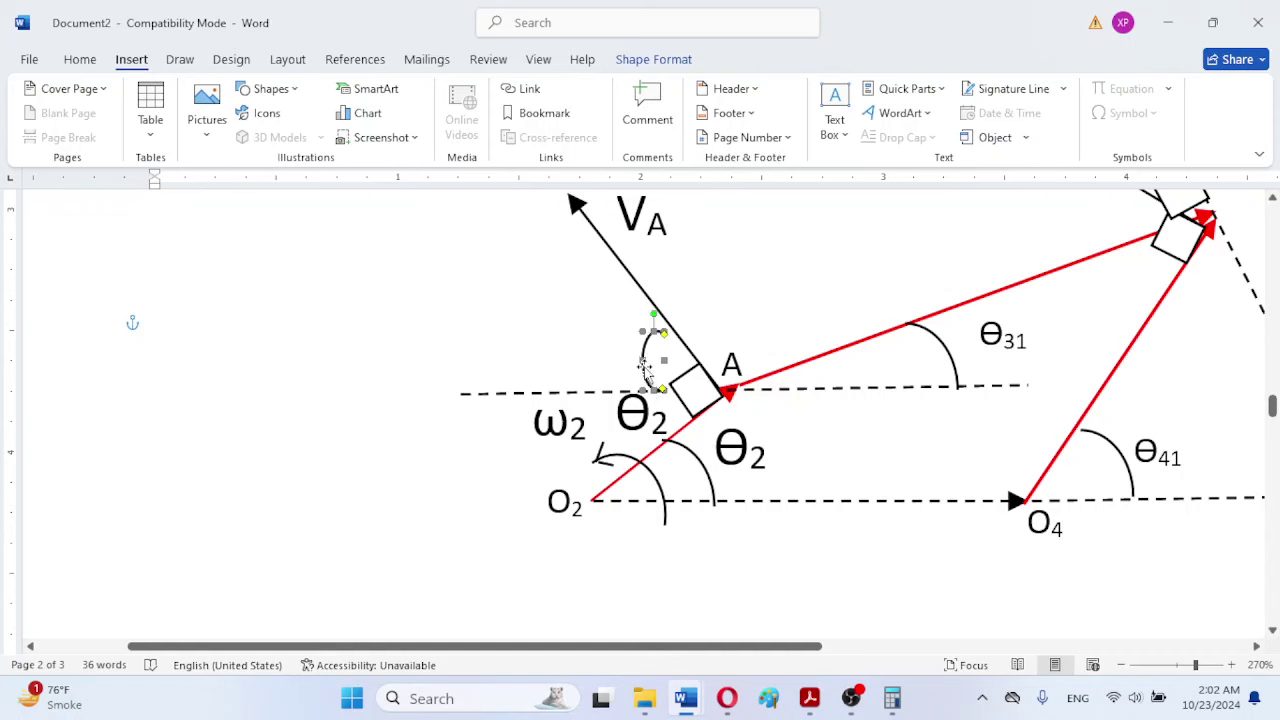
left_click_drag(659, 353, 664, 353)
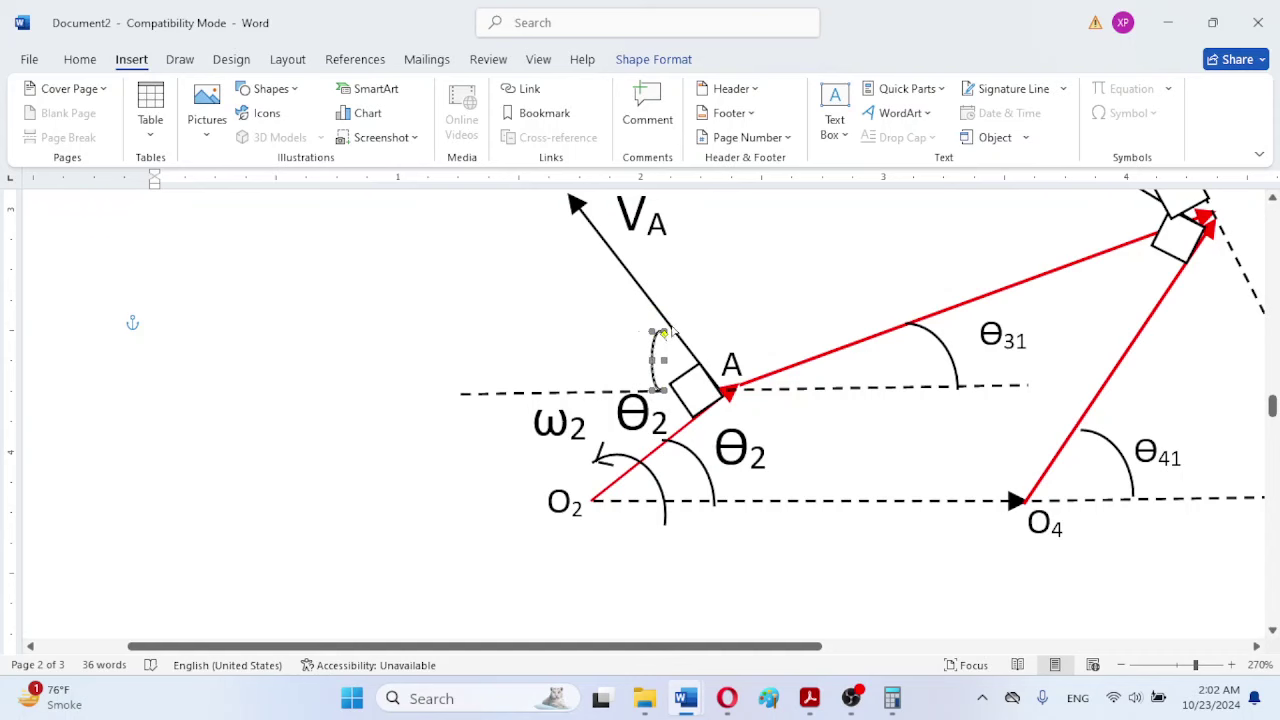
left_click_drag(666, 316, 649, 304)
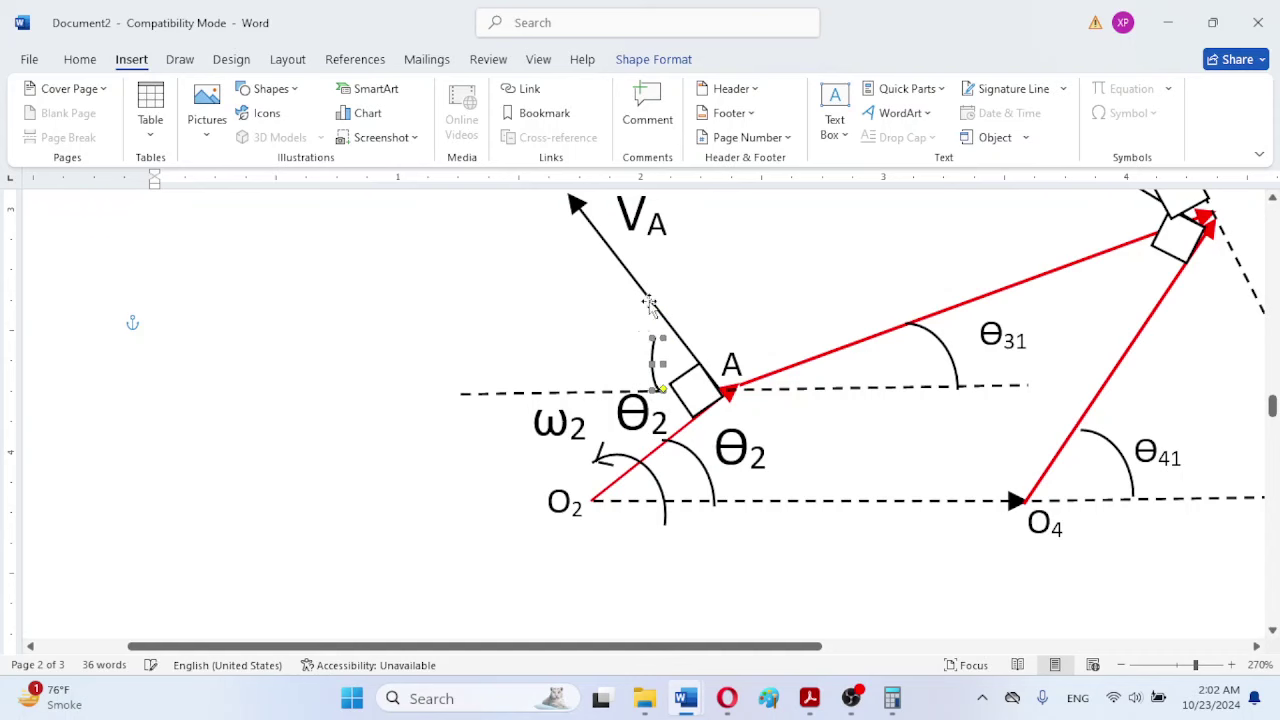
Step: Adjust the arc's ends so it runs from the VA line down to the dashed line
left_click(650, 303)
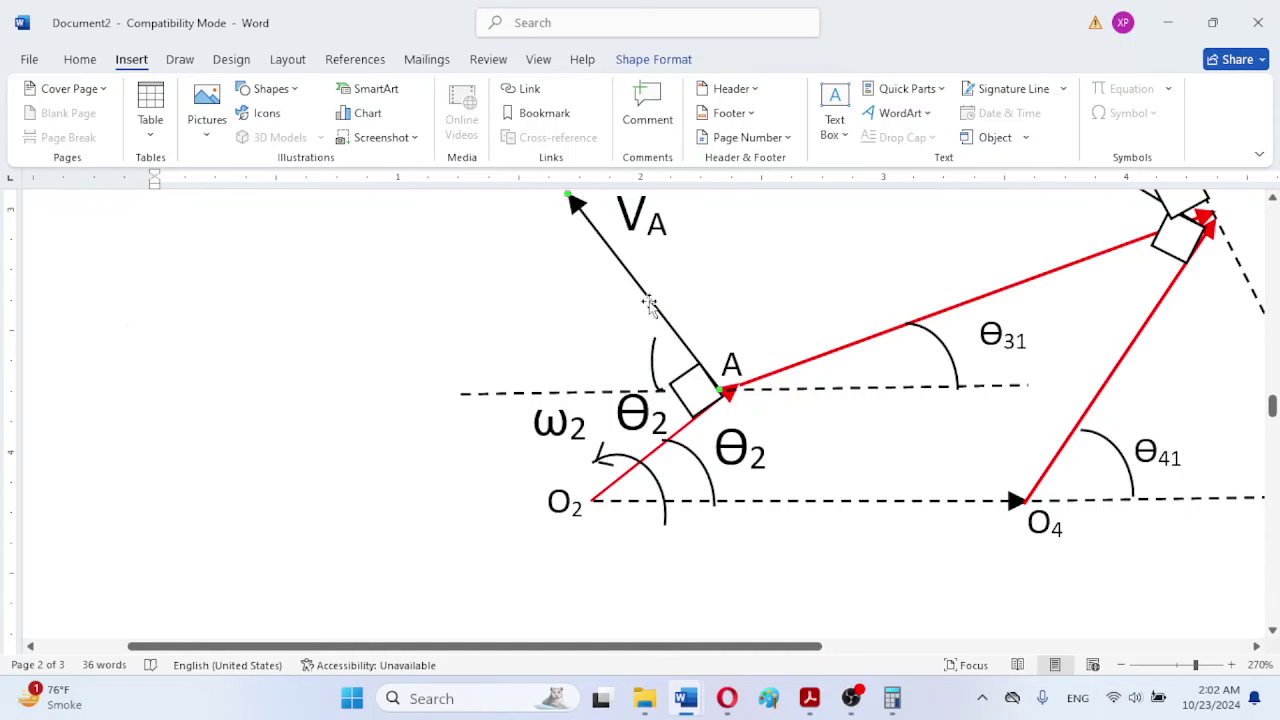
left_click(654, 358)
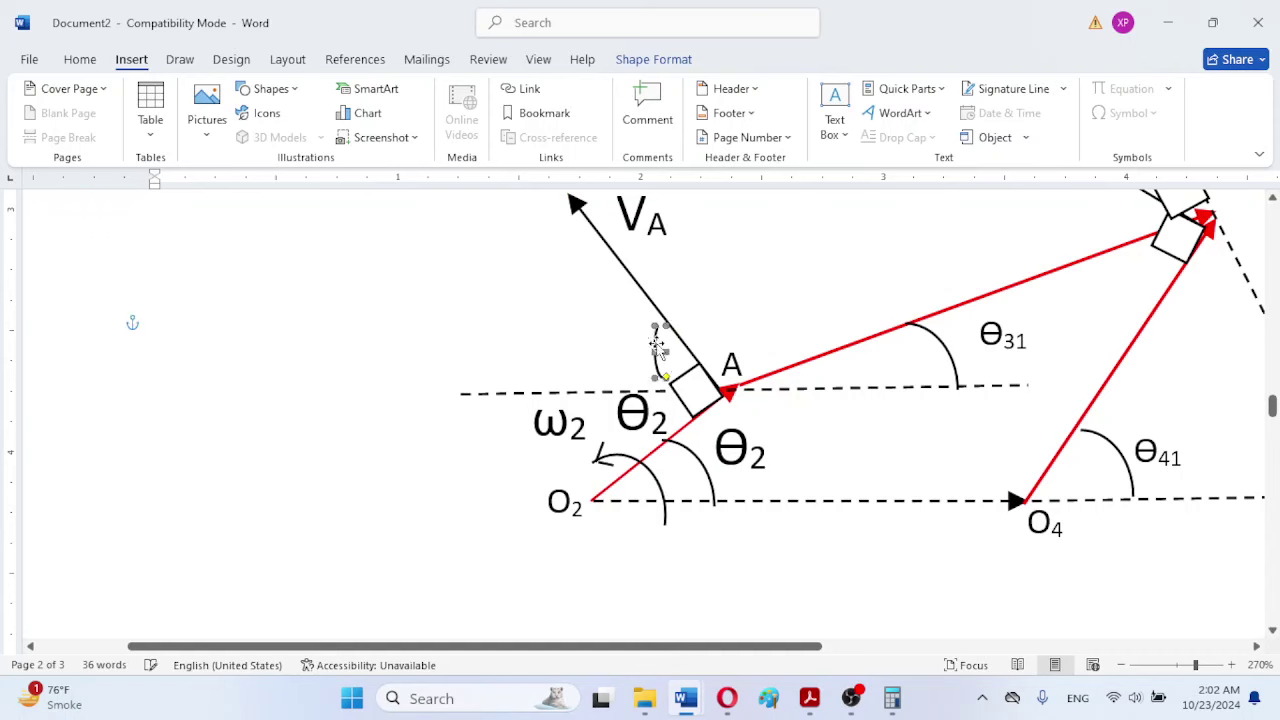
left_click(615, 350)
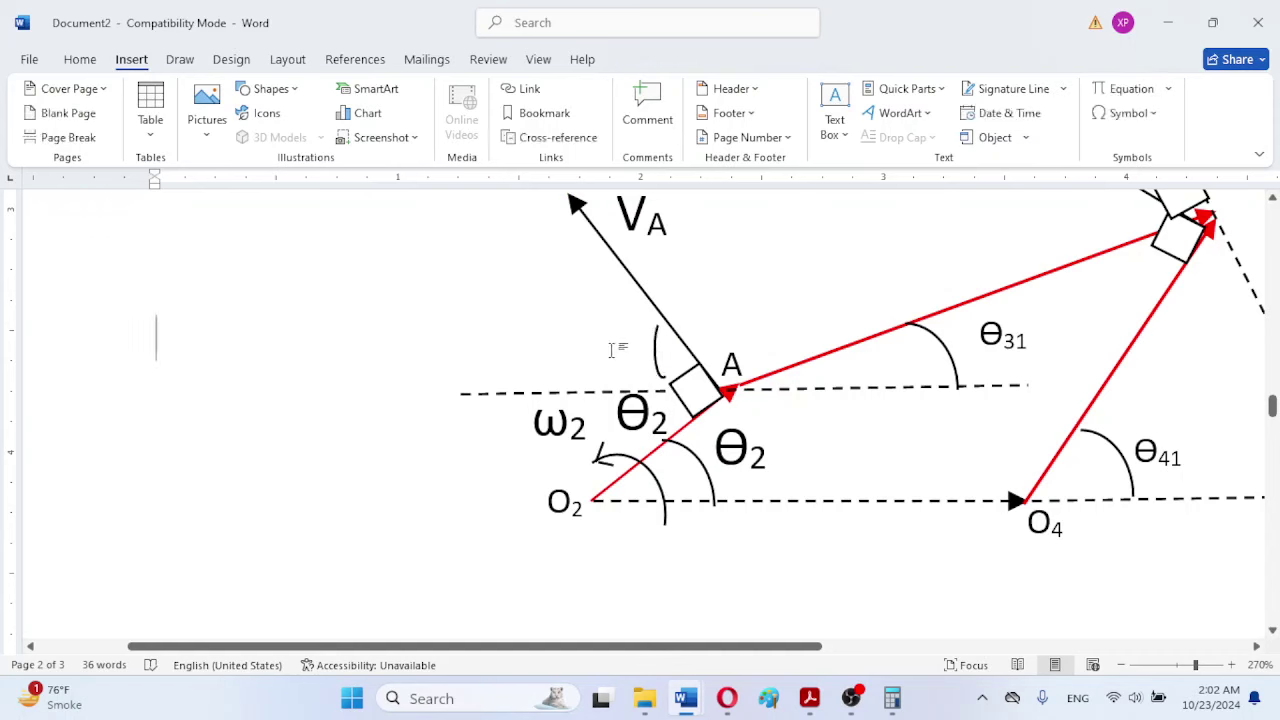
left_click(663, 378)
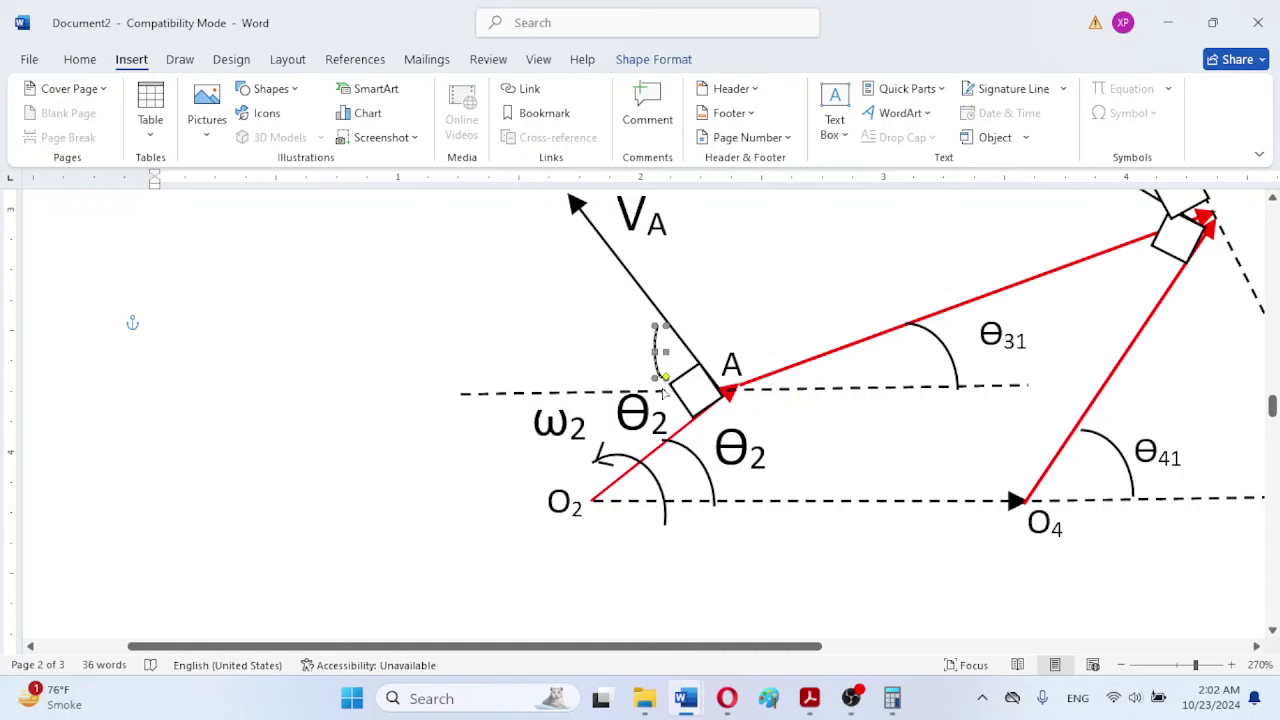
left_click_drag(664, 378, 649, 377)
left_click_drag(642, 350, 663, 322)
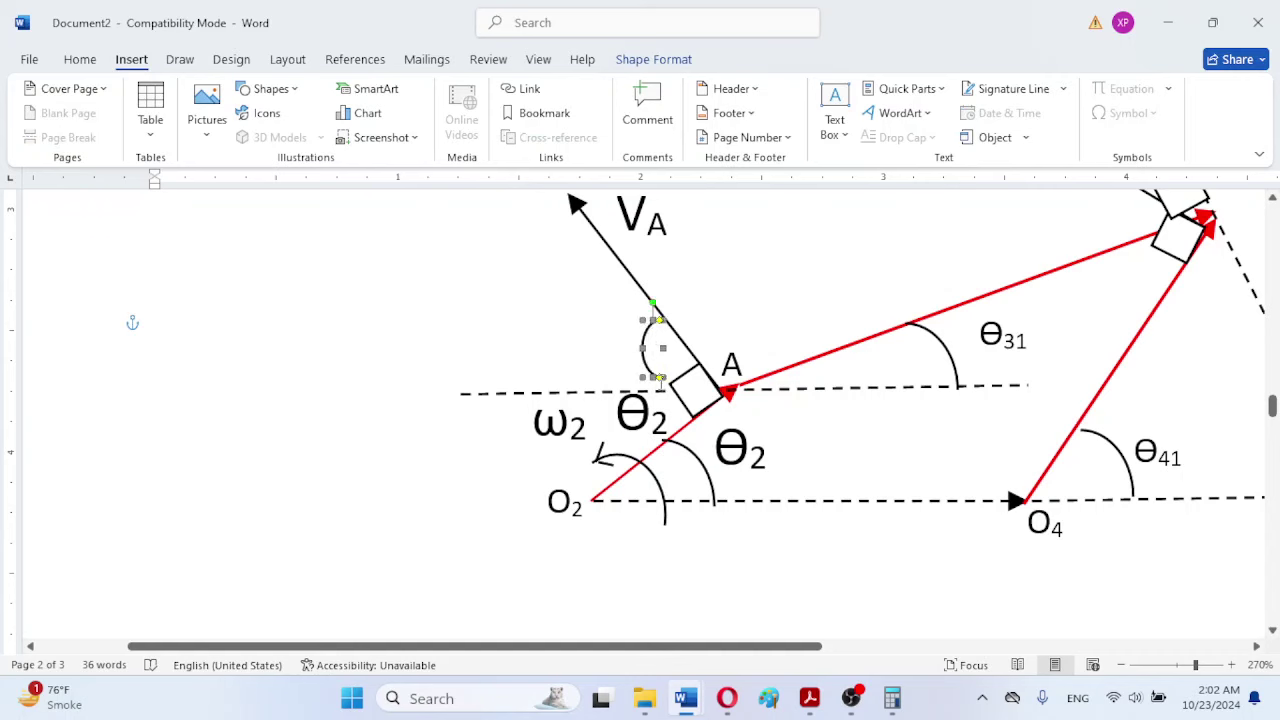
left_click(660, 382)
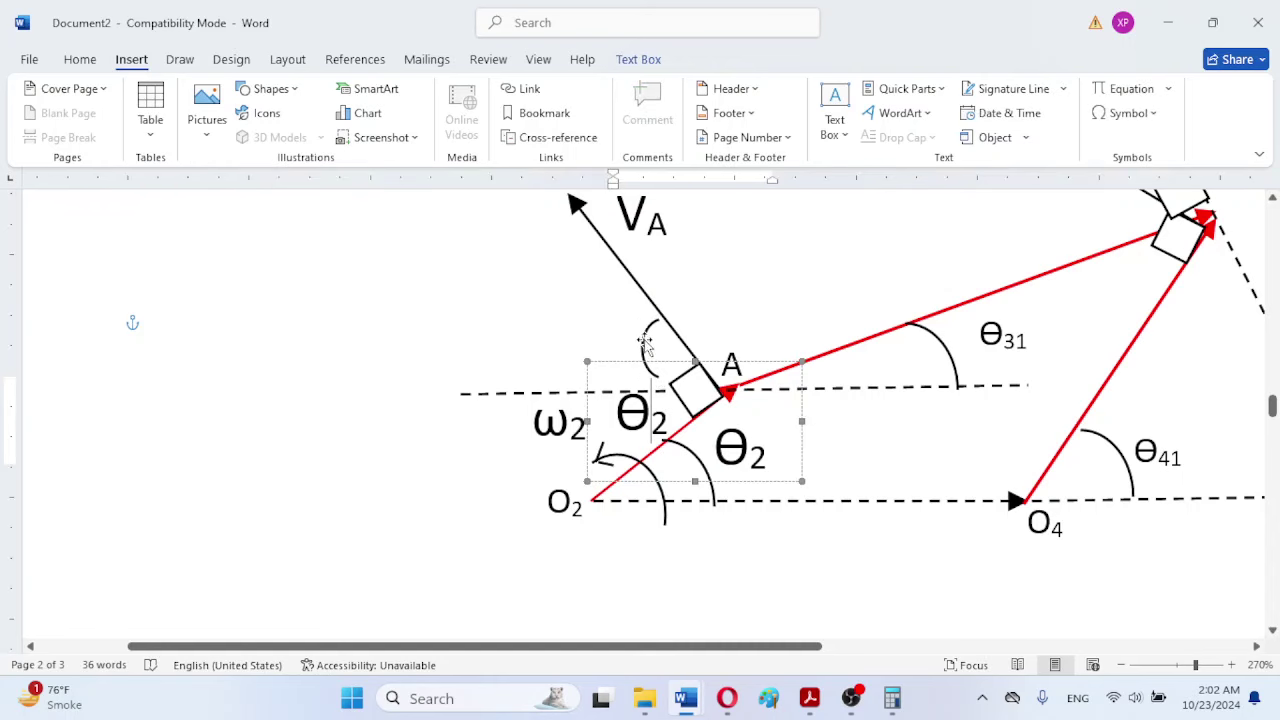
left_click(653, 371)
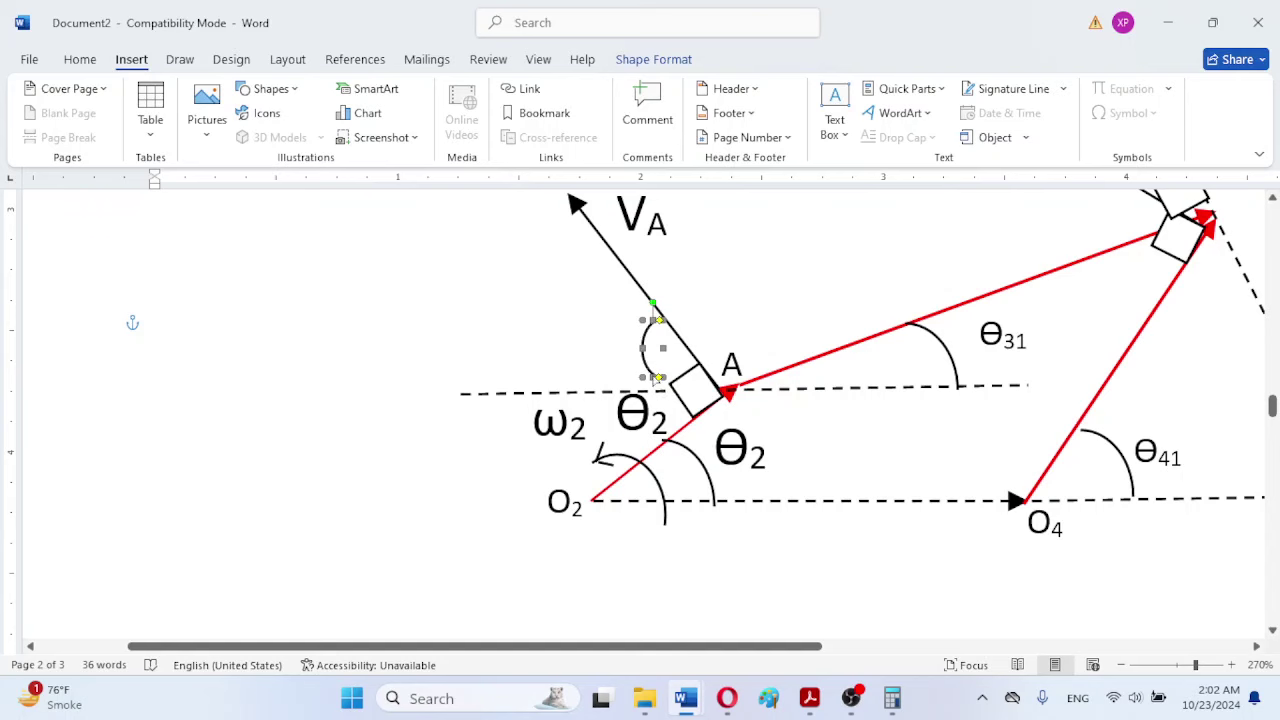
left_click_drag(642, 378, 647, 389)
left_click(778, 296)
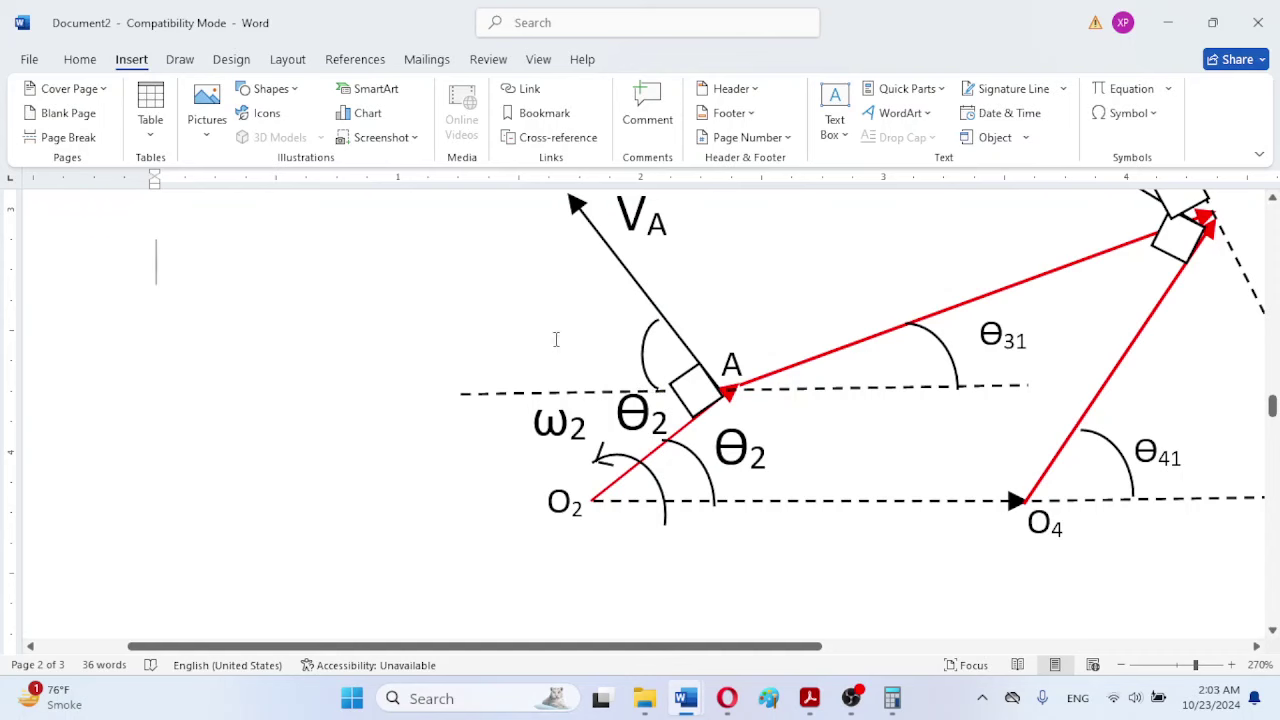
Step: Paste a copy of the ω2 label and move it up beside the new arc
left_click(570, 427)
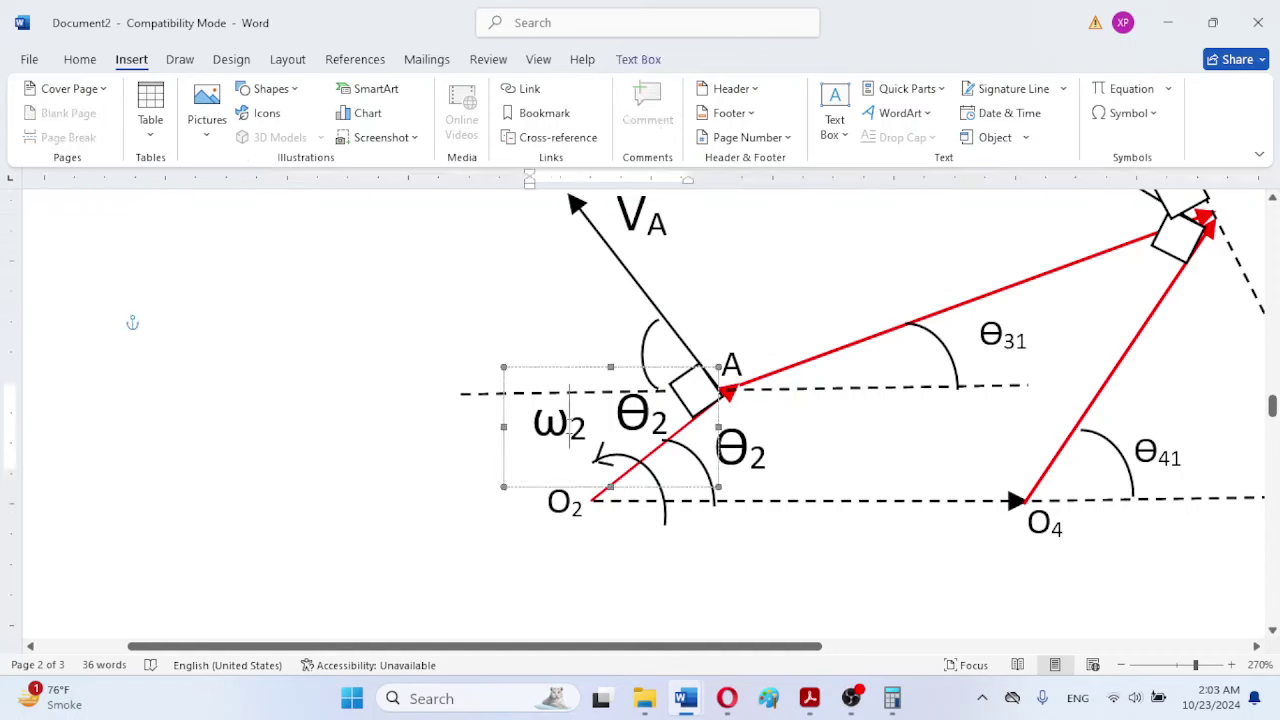
left_click(567, 366)
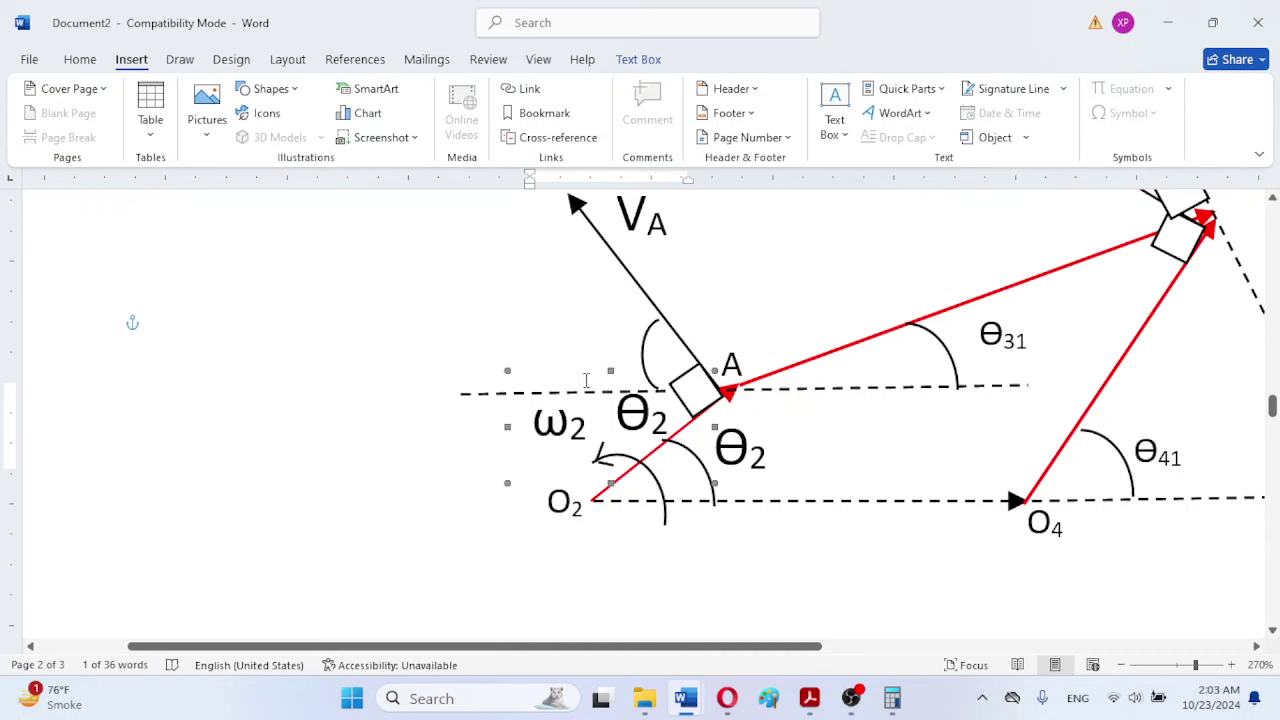
left_click(484, 300)
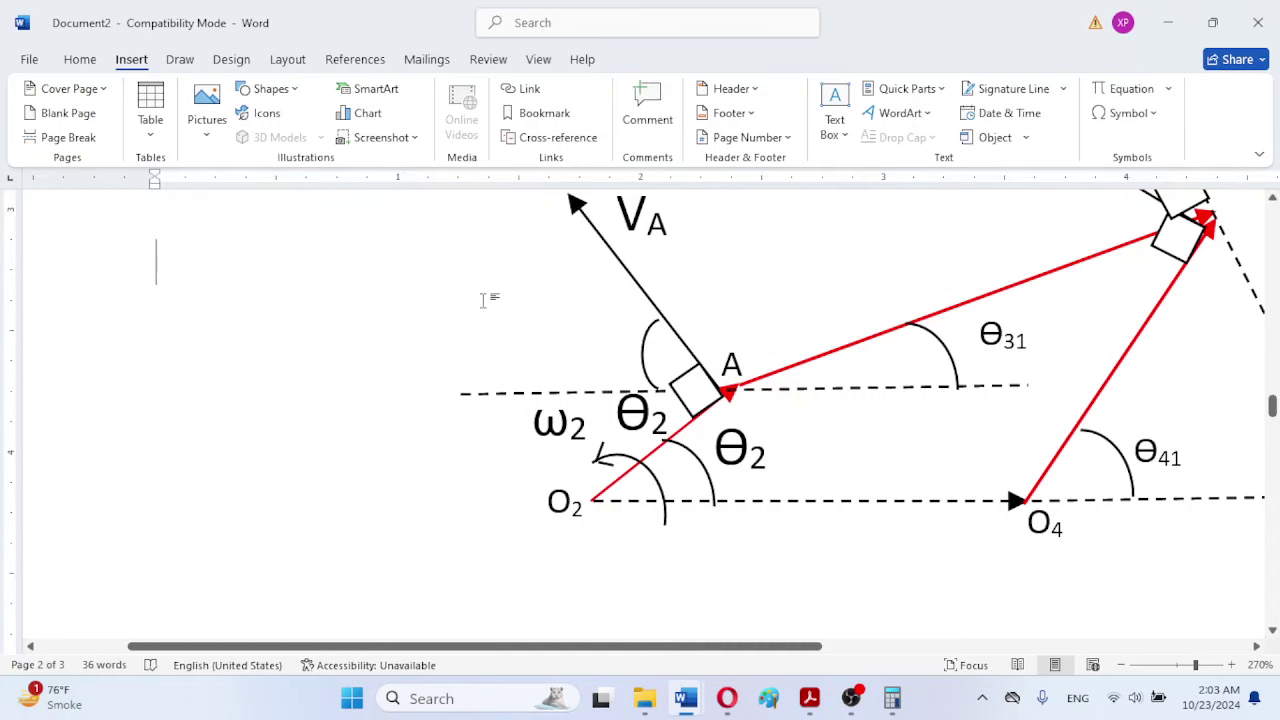
key("ctrl+v")
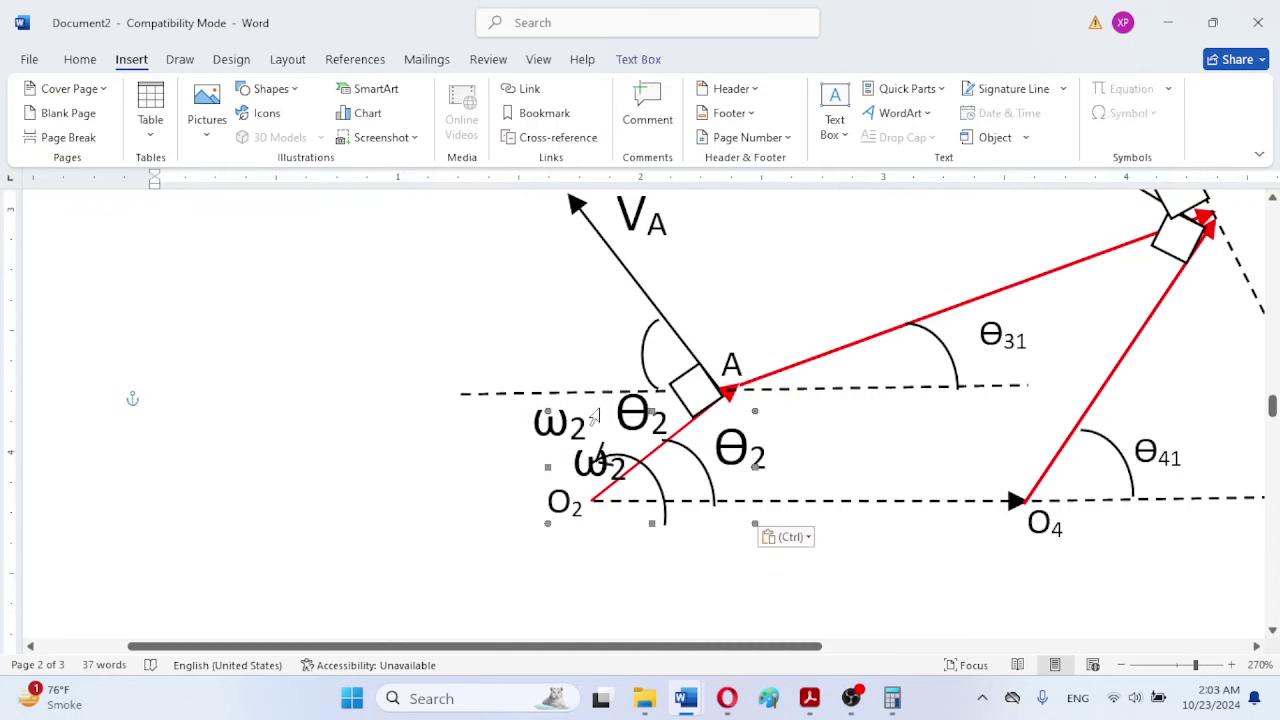
left_click_drag(597, 415, 551, 280)
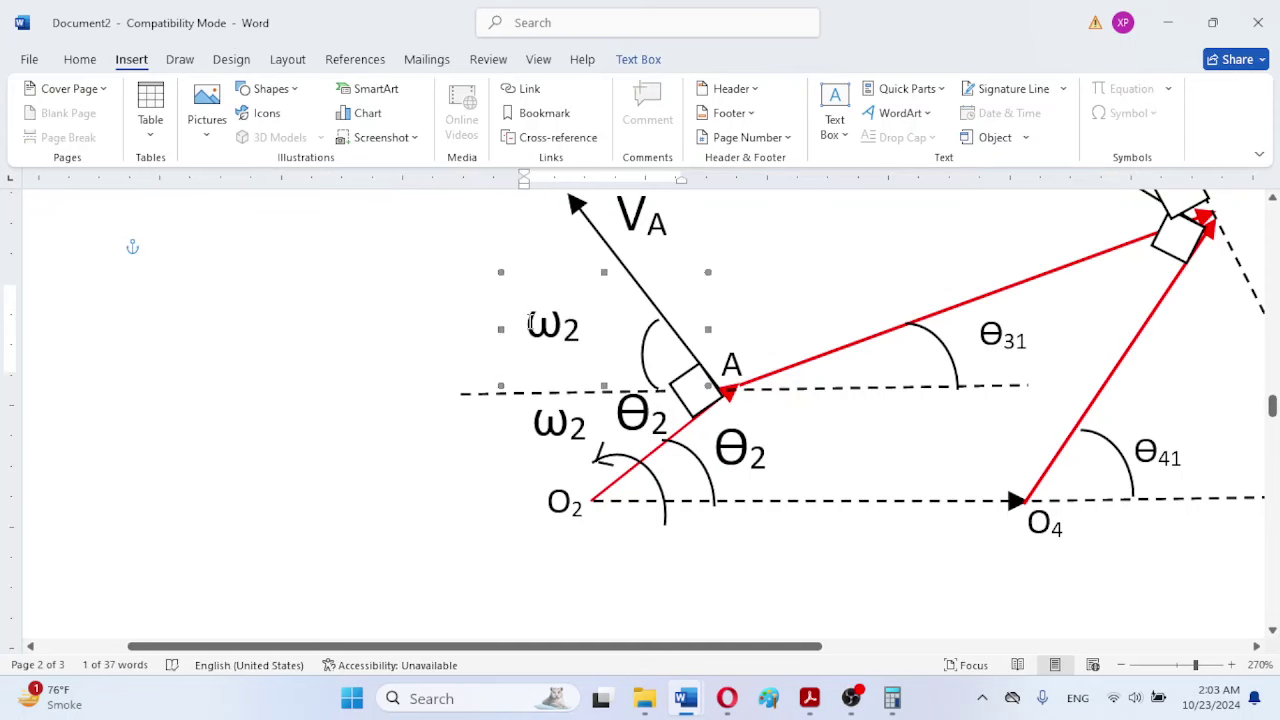
Step: Change the copied label's text to '90- θ2' and move it down-left toward the arc
left_click_drag(531, 325, 576, 326)
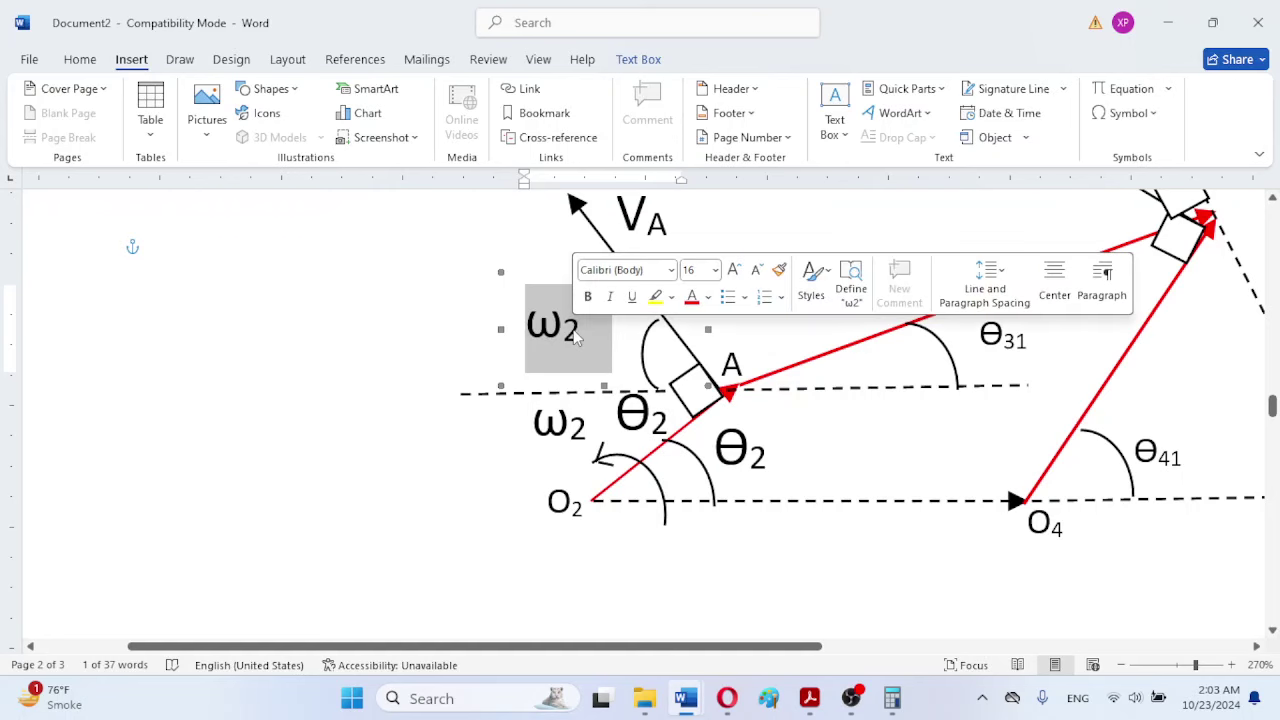
type("90")
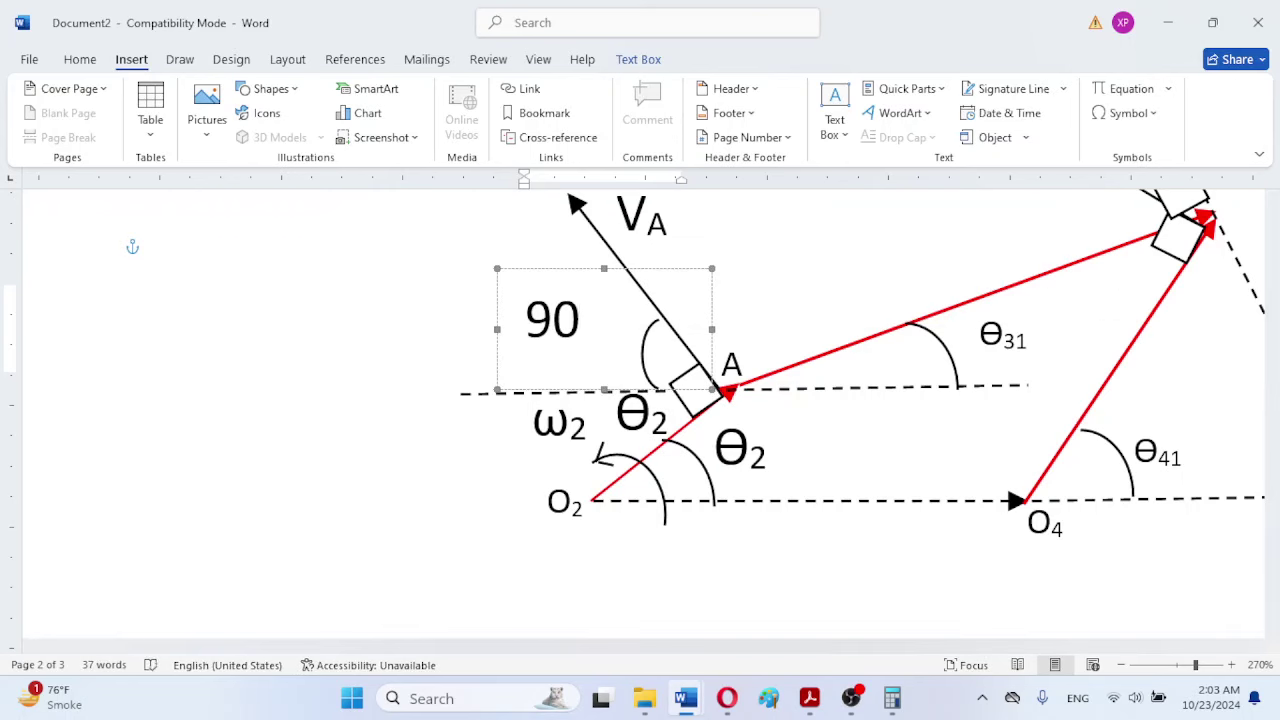
type("-")
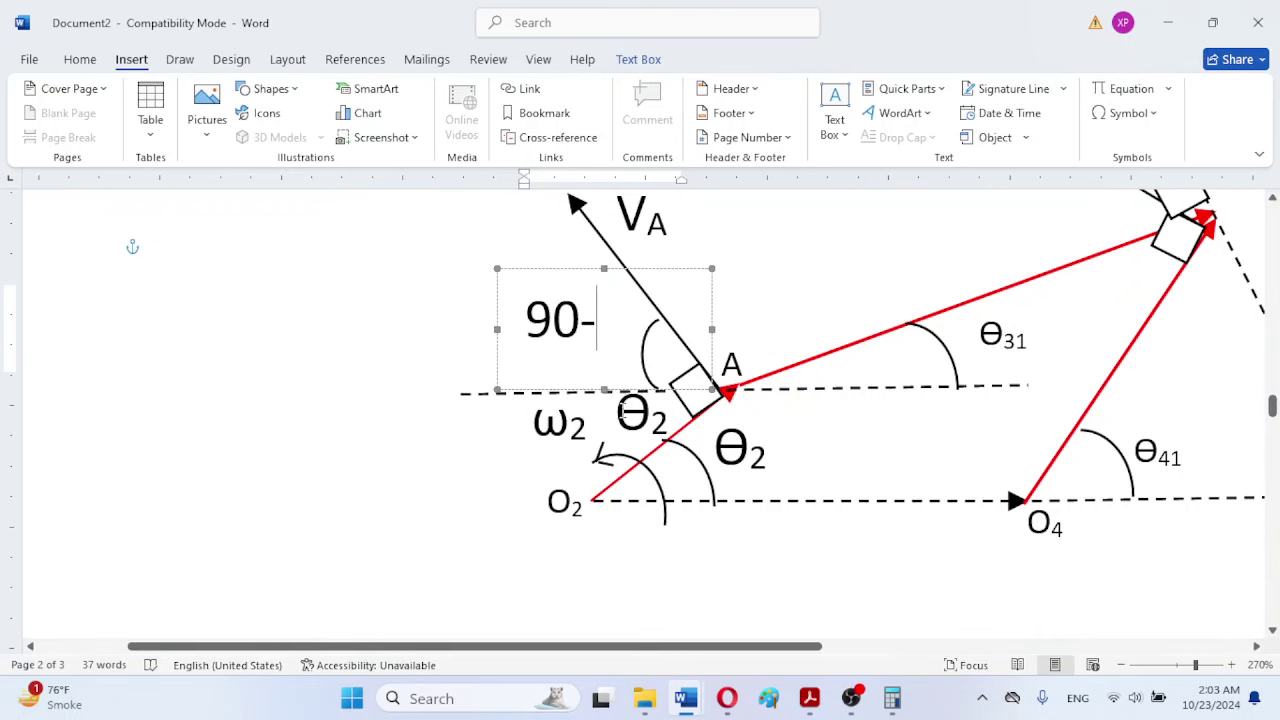
left_click_drag(621, 411, 664, 426)
key("ctrl+c")
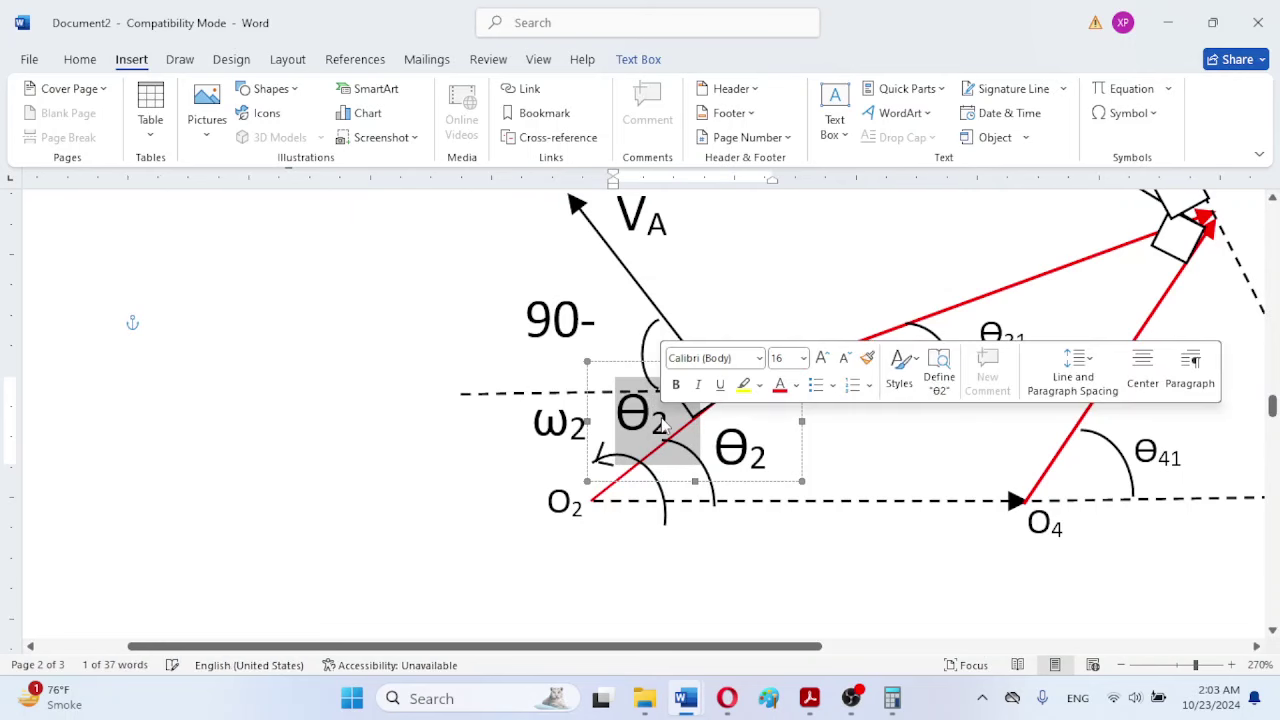
left_click(605, 329)
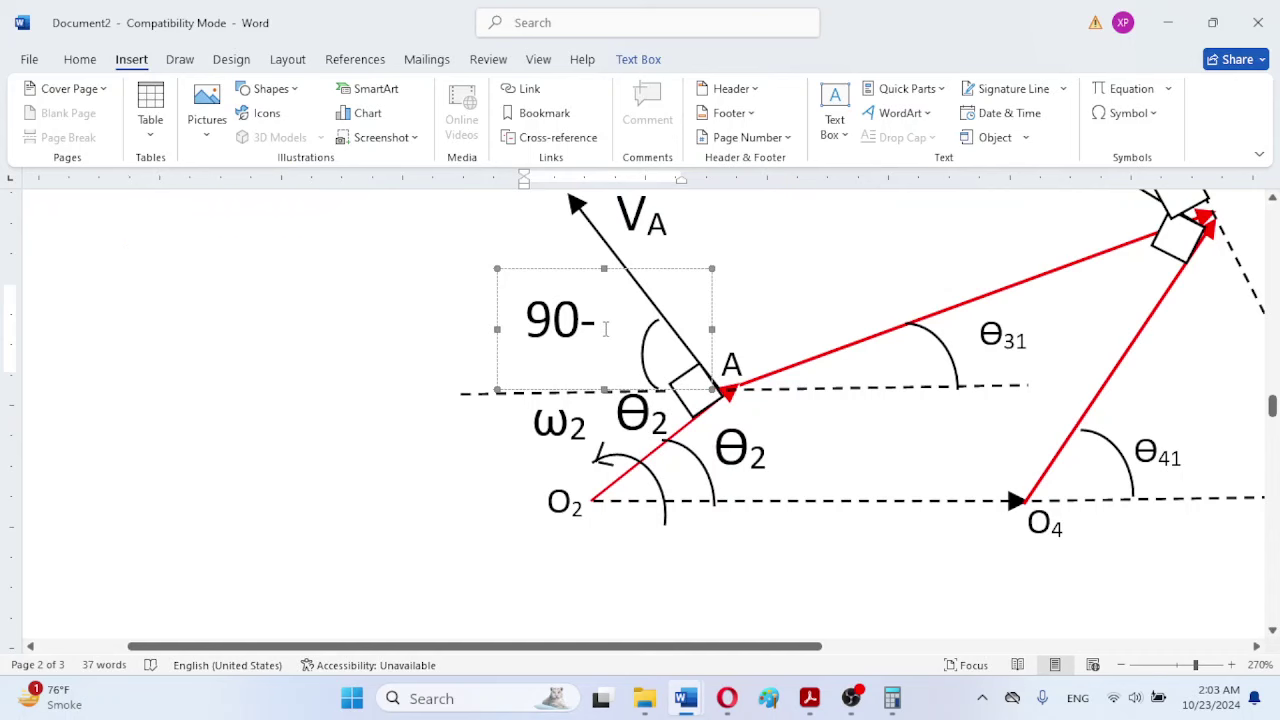
key("ctrl+v")
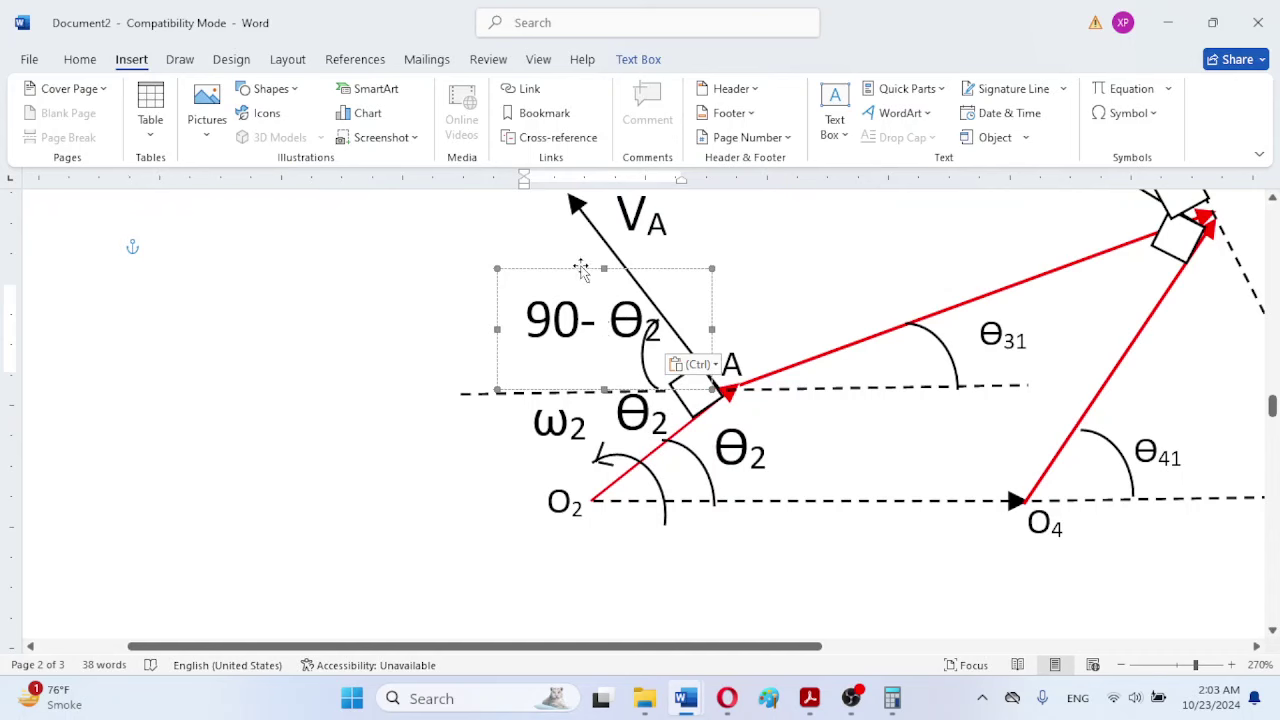
left_click_drag(581, 268, 530, 287)
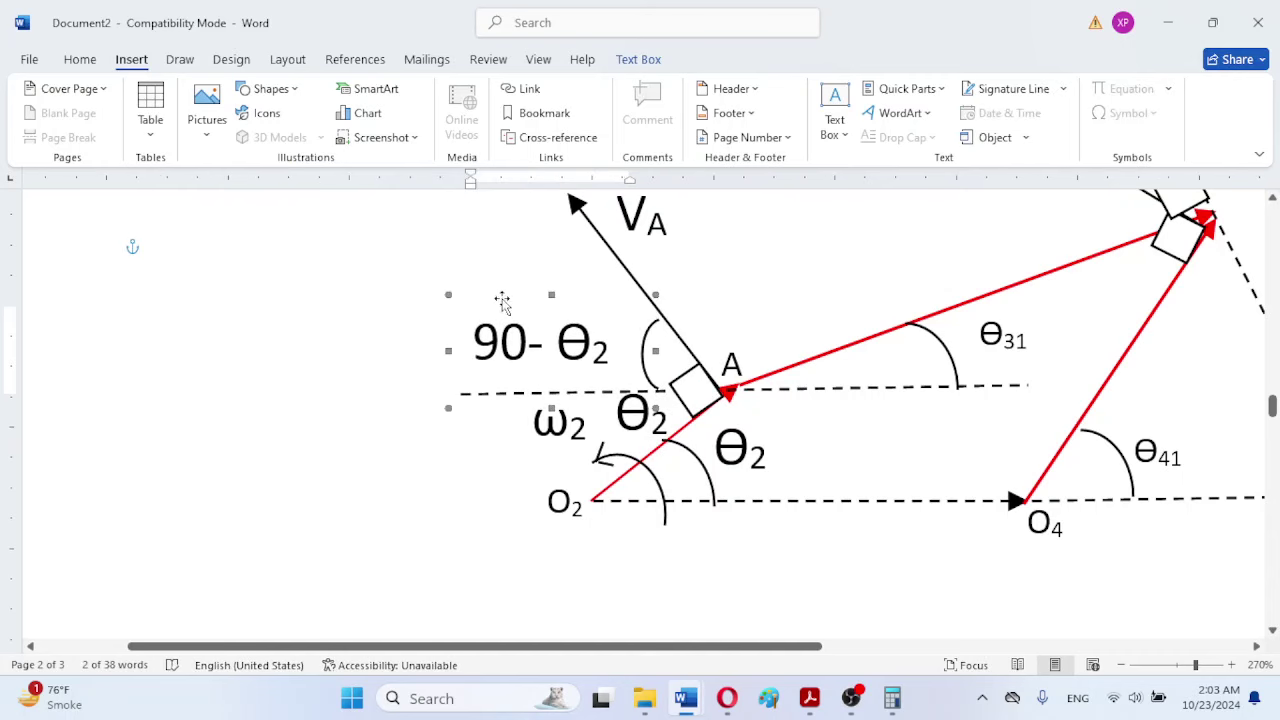
Step: Enlarge the 90- θ2 label box and shift it further left of the VA line
left_click(511, 299)
key("Right")
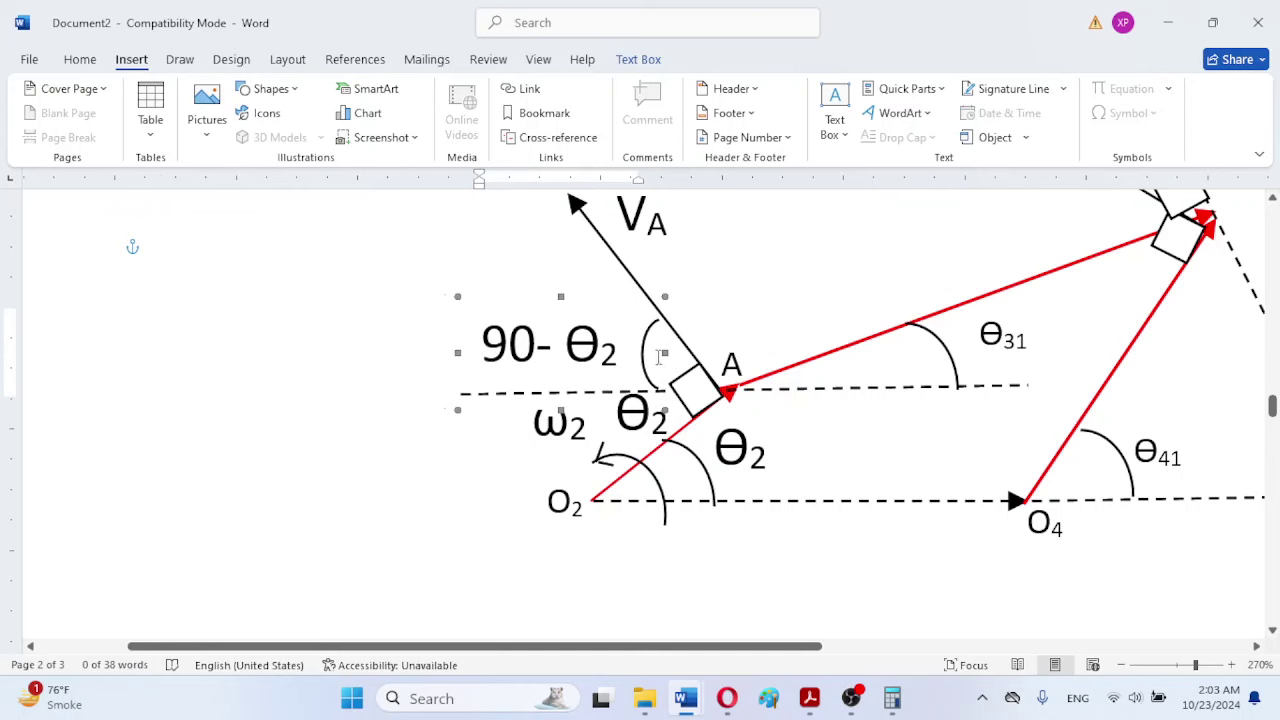
left_click(624, 357)
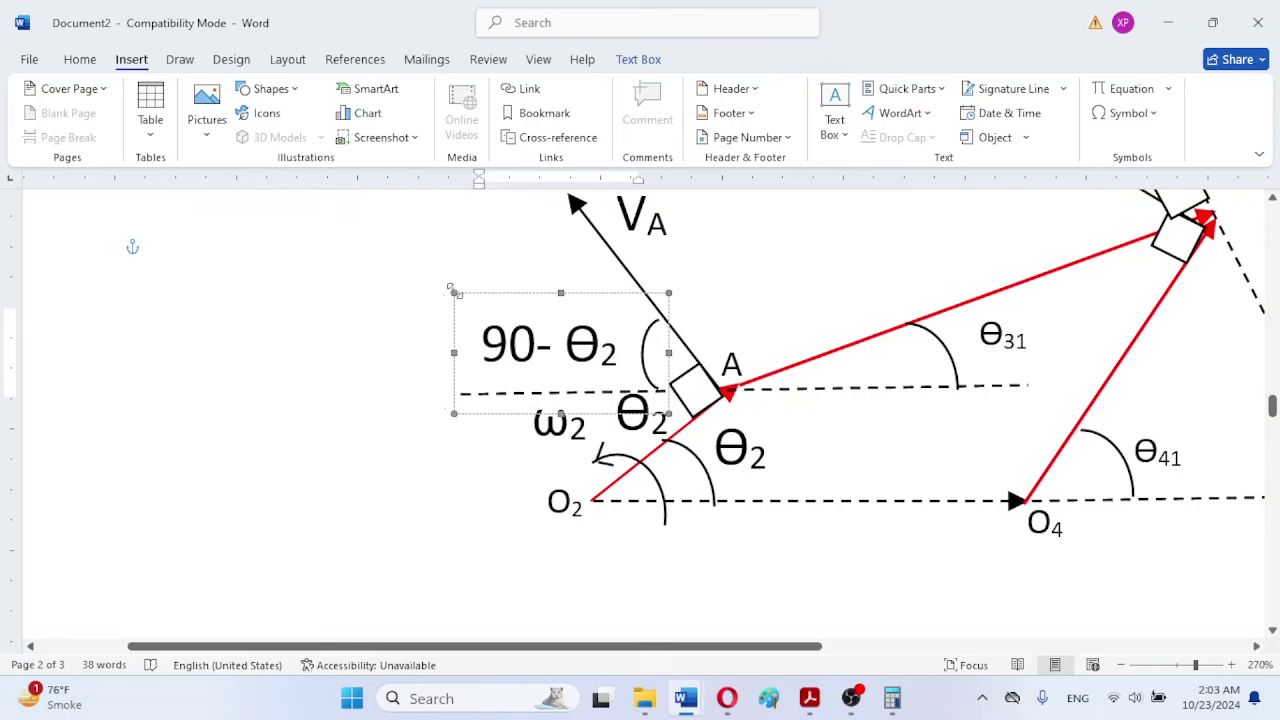
left_click_drag(452, 290, 402, 243)
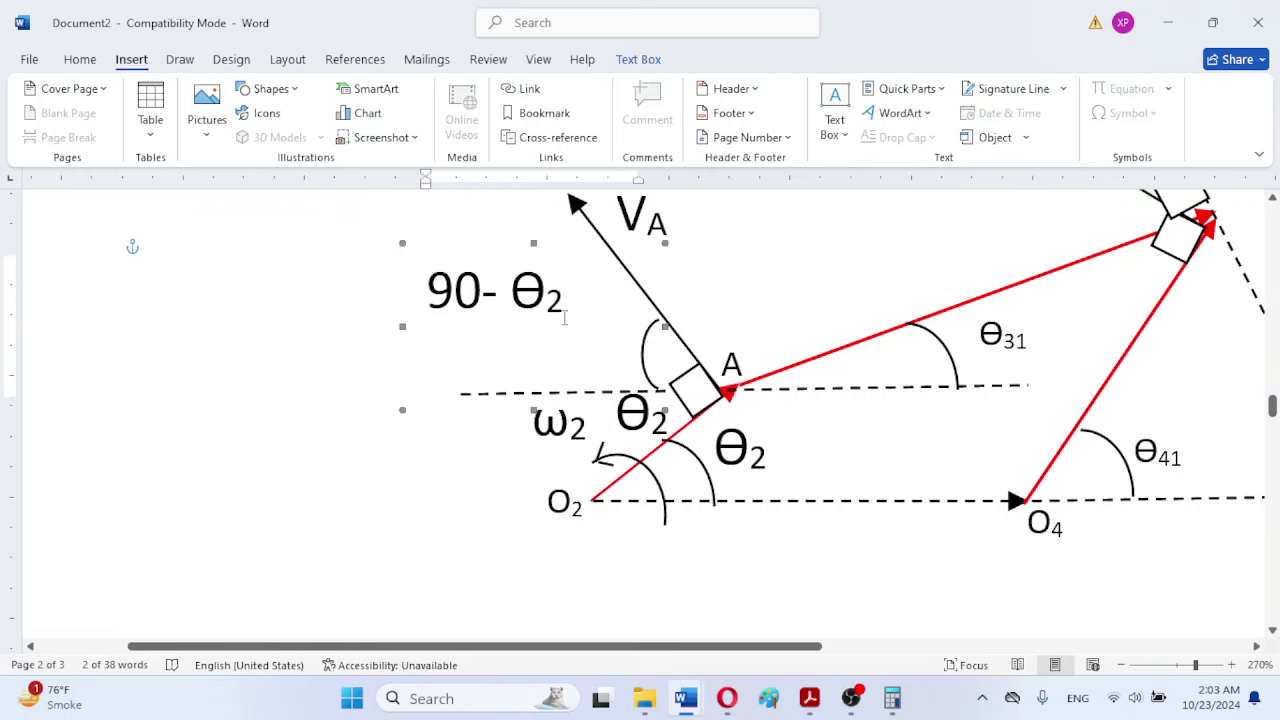
left_click(516, 340)
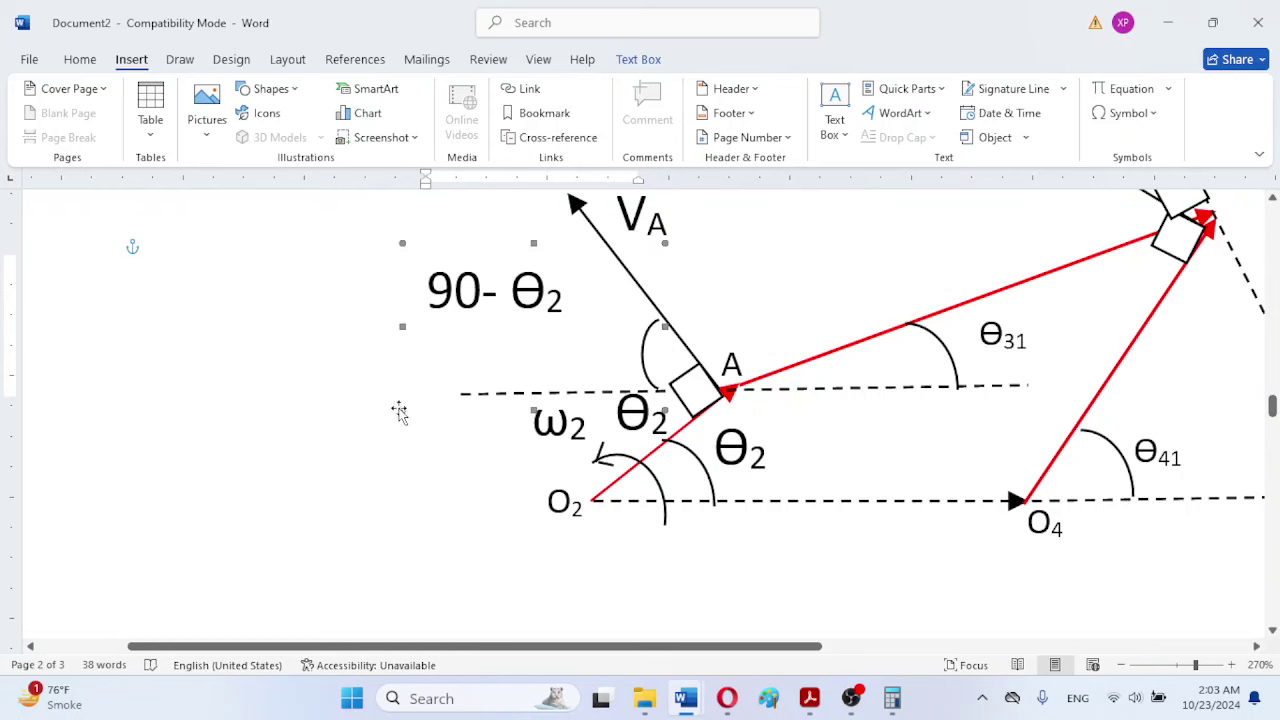
left_click_drag(399, 411, 380, 492)
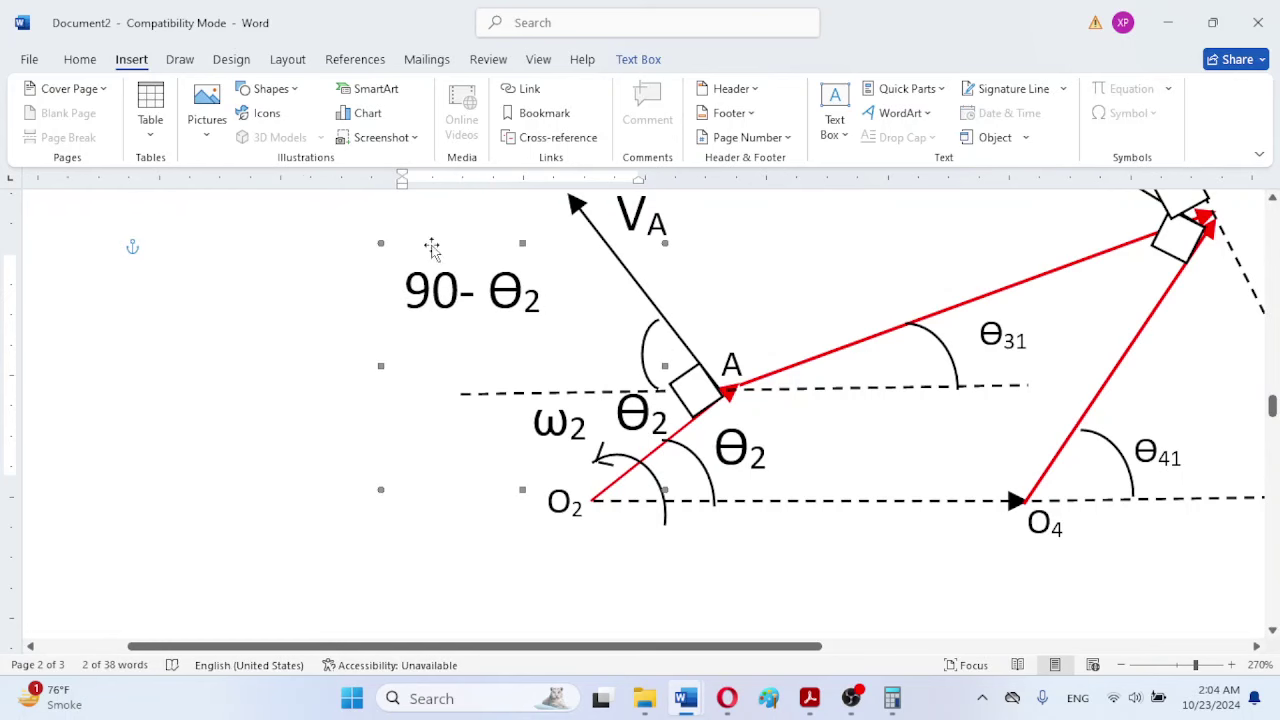
left_click_drag(430, 248, 283, 236)
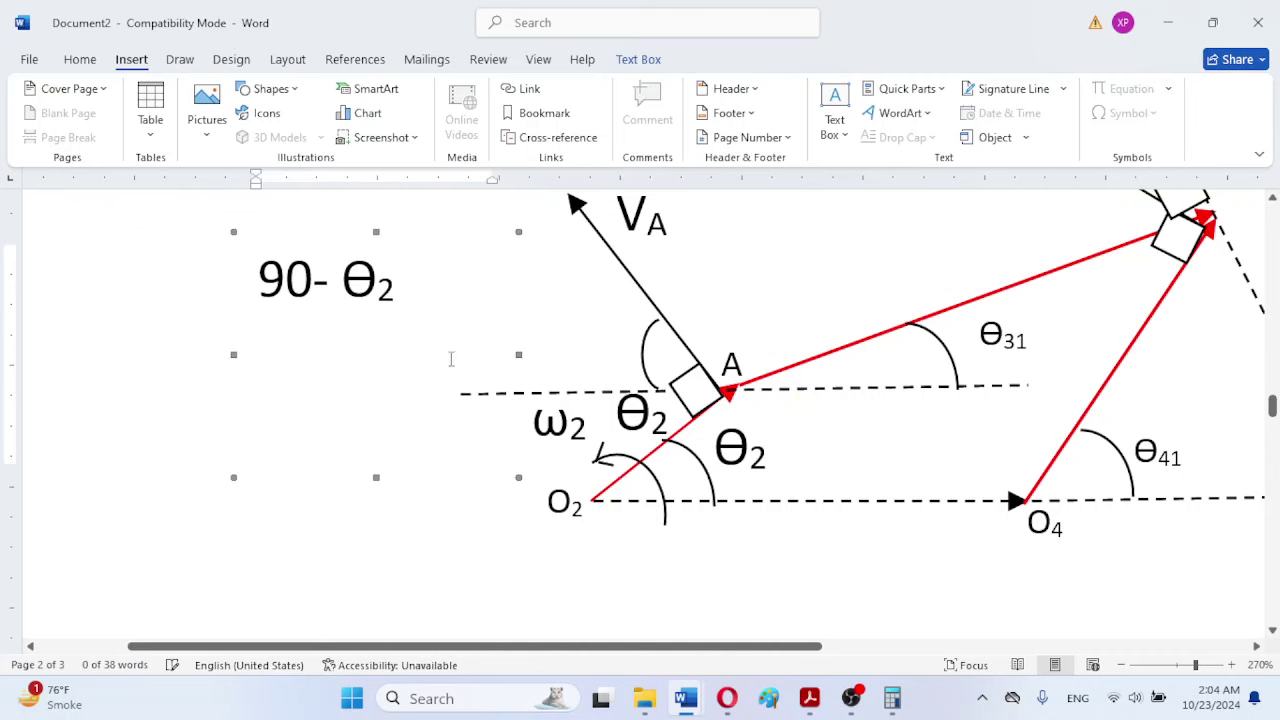
left_click_drag(520, 477, 622, 492)
Step: Append '=90-40=50' after θ2, making the equals sign normal size instead of subscript
left_click(416, 277)
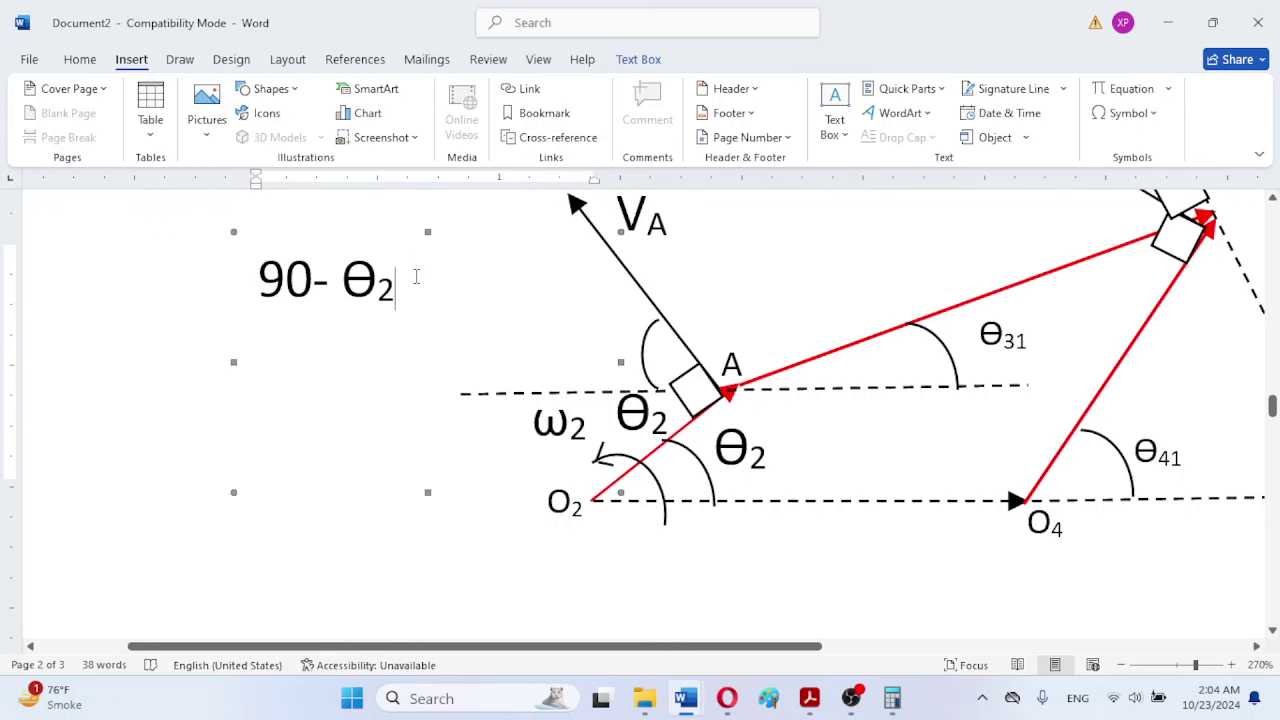
type("=")
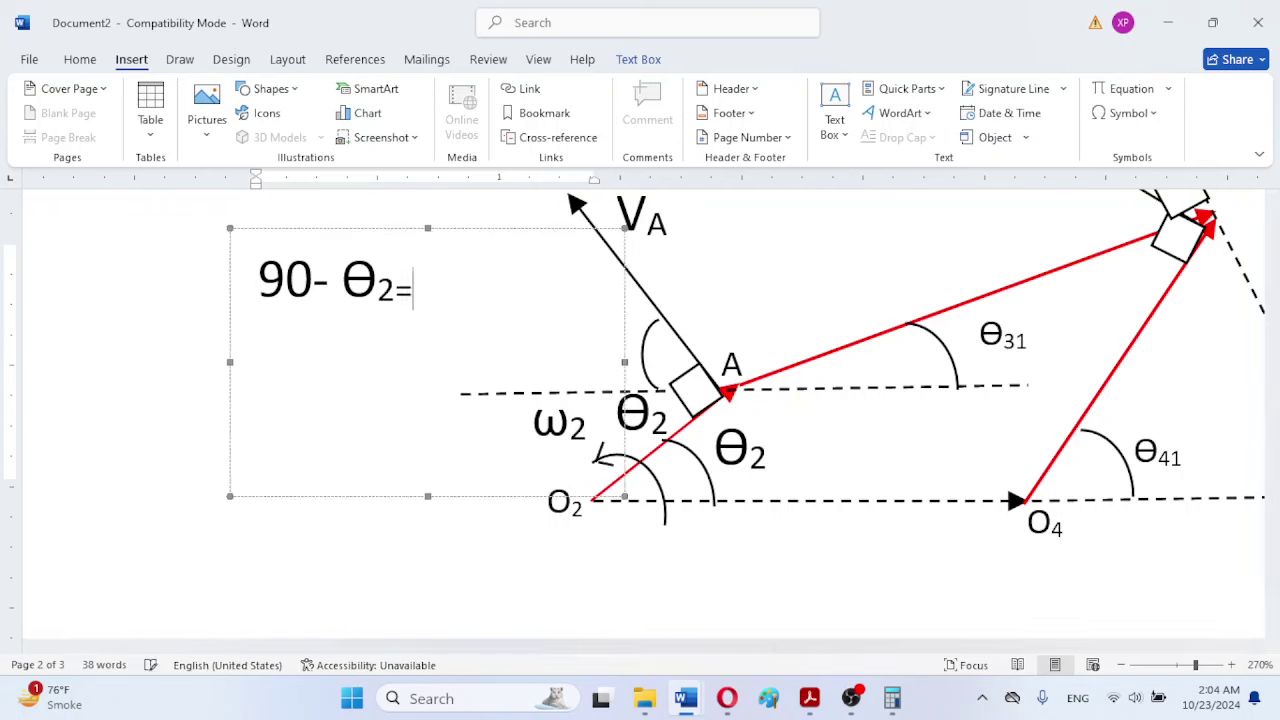
double_click(398, 289)
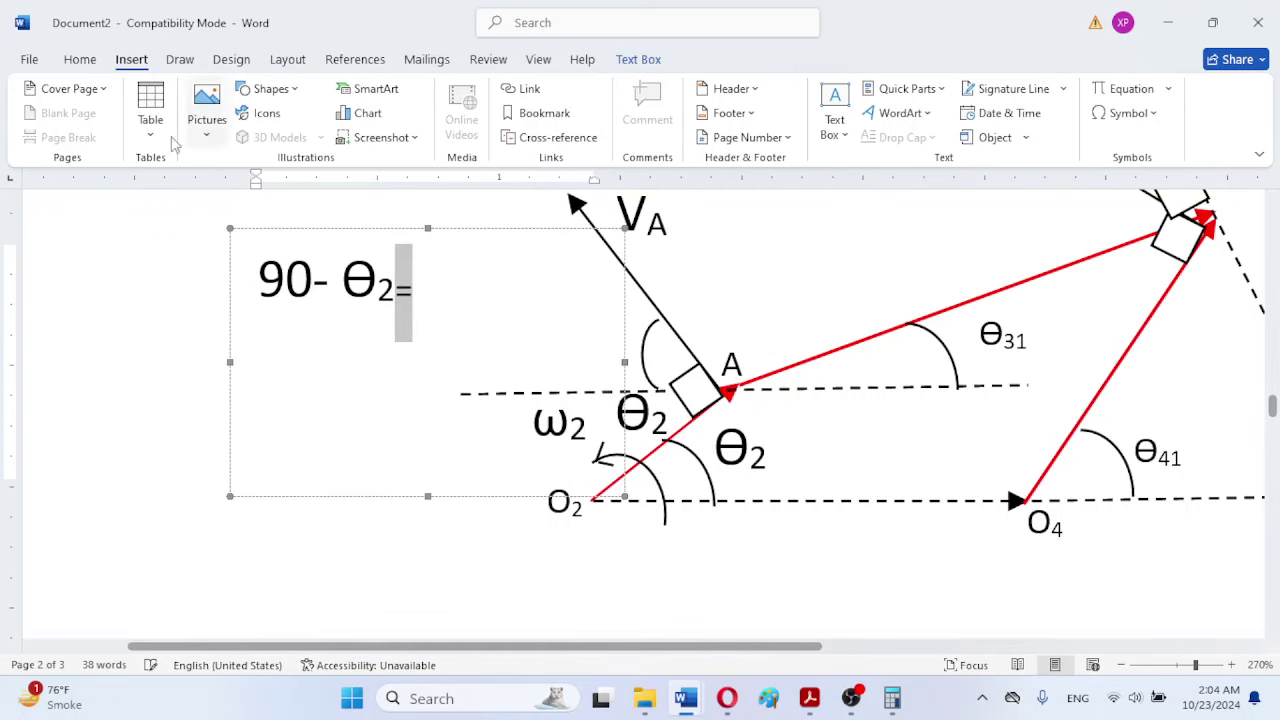
left_click(80, 59)
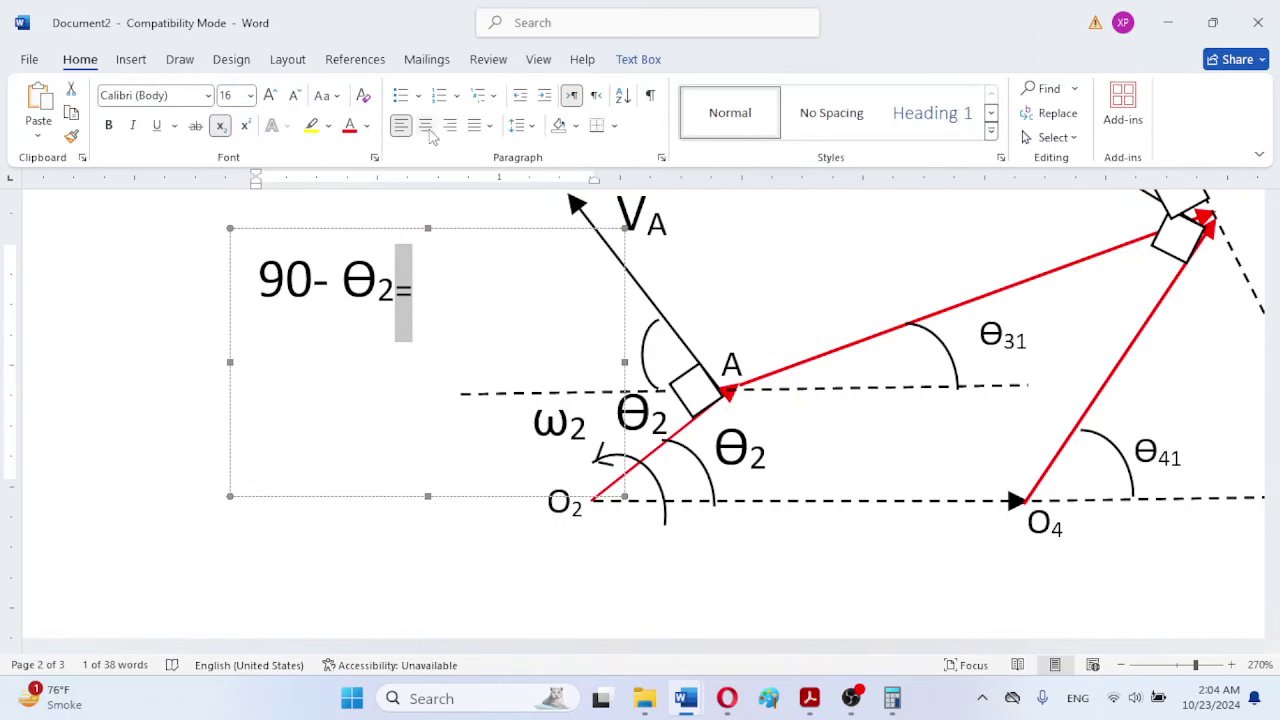
left_click(221, 127)
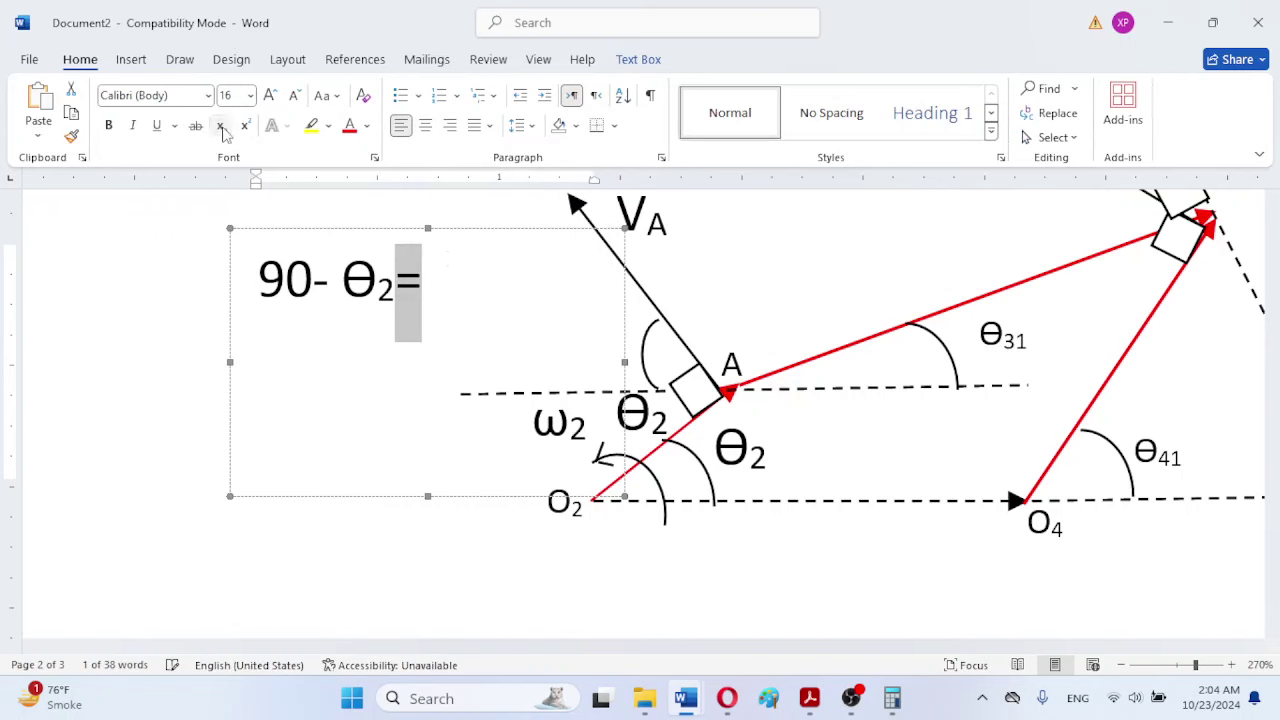
left_click(470, 301)
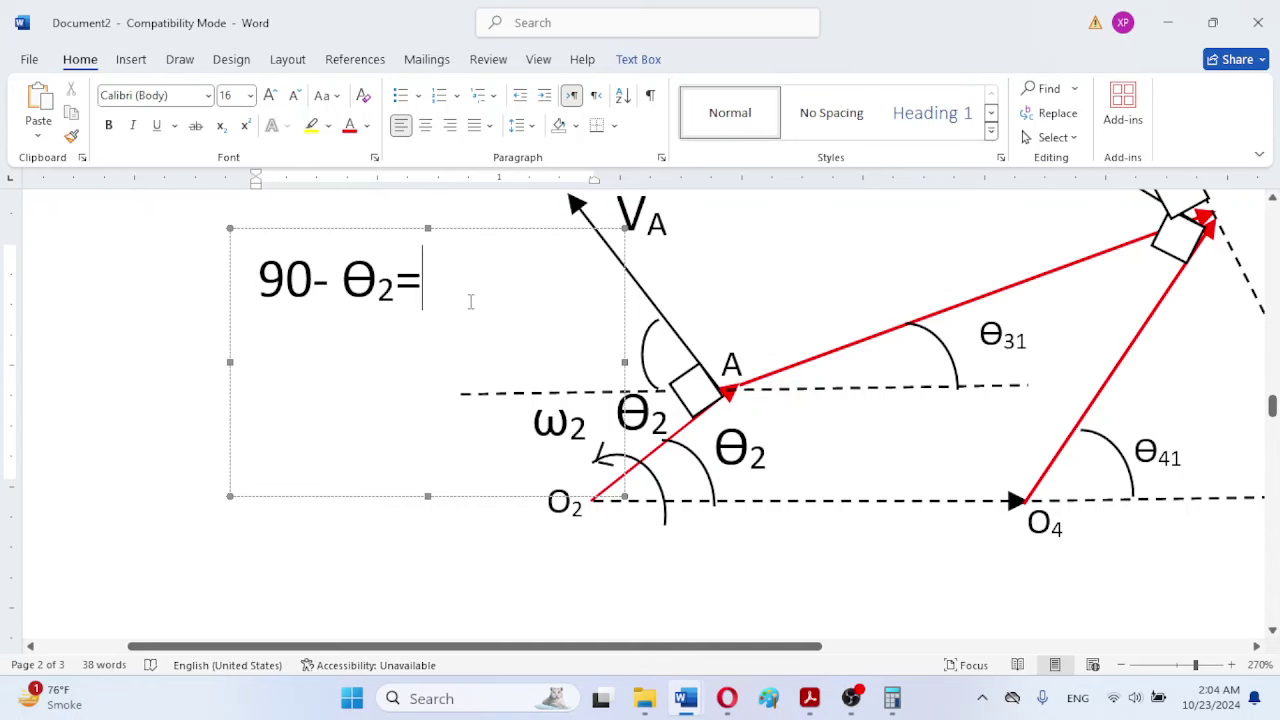
type("90")
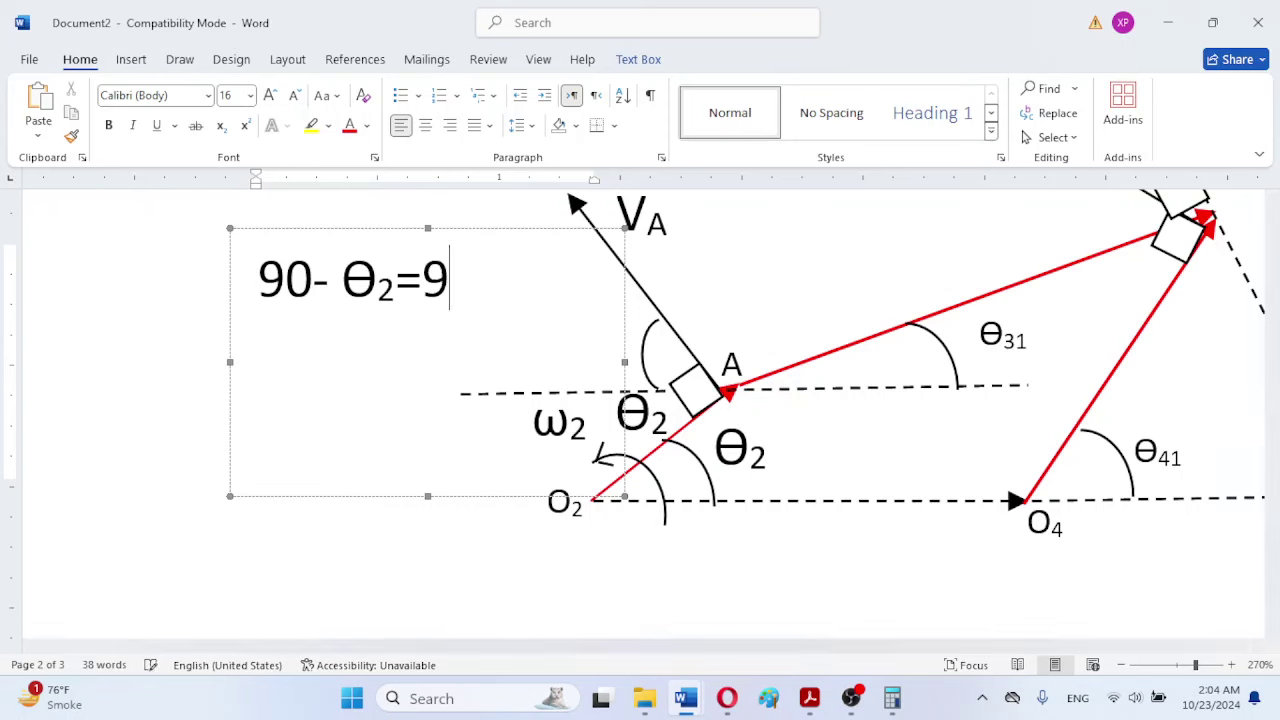
type("-")
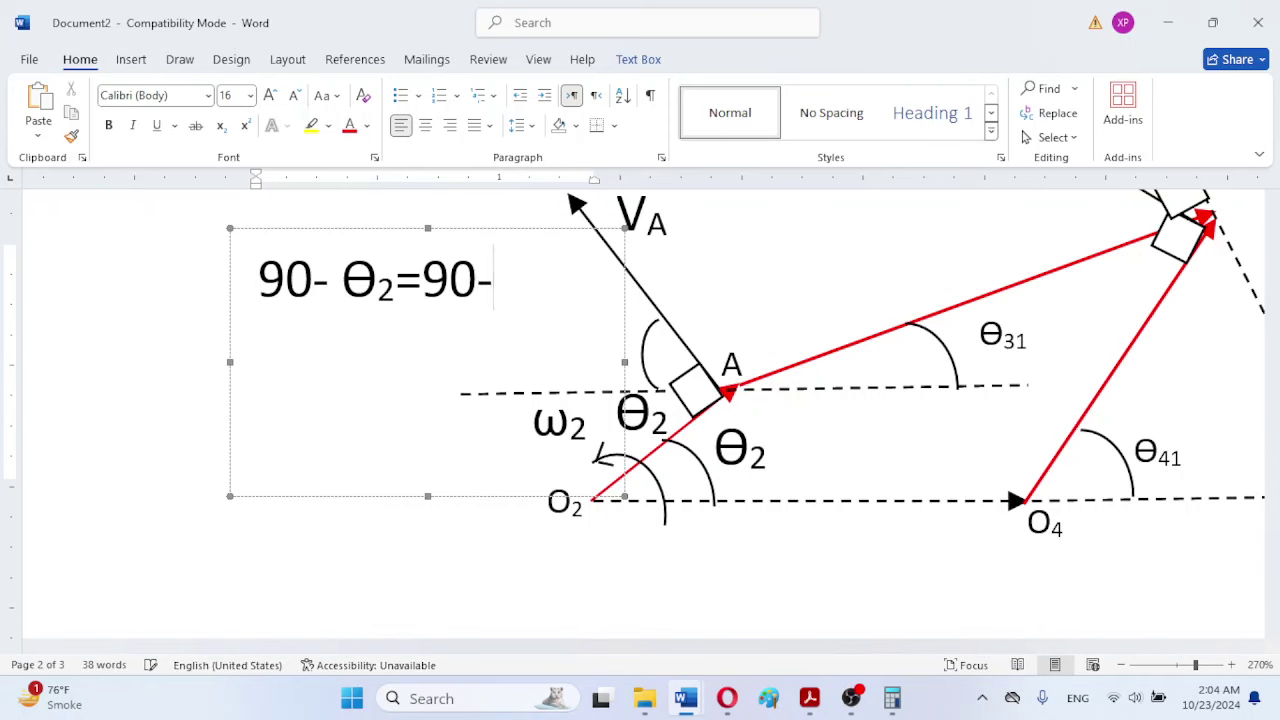
type("40")
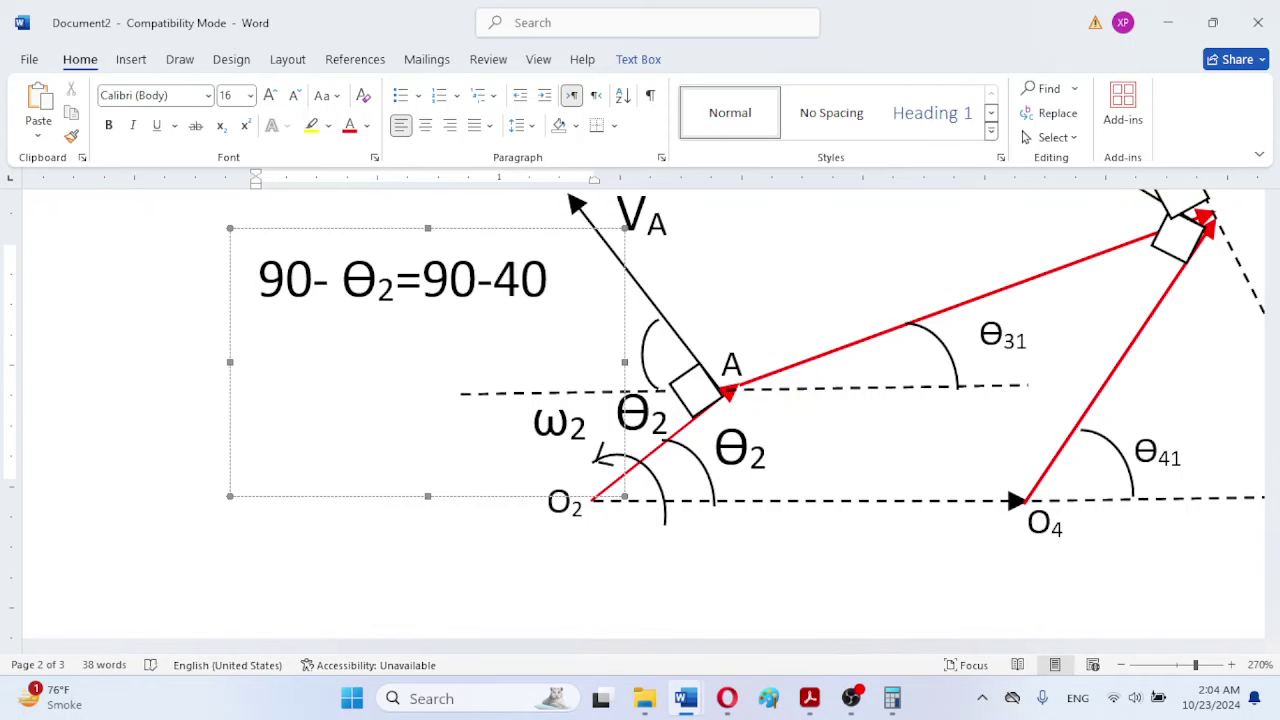
type("=50")
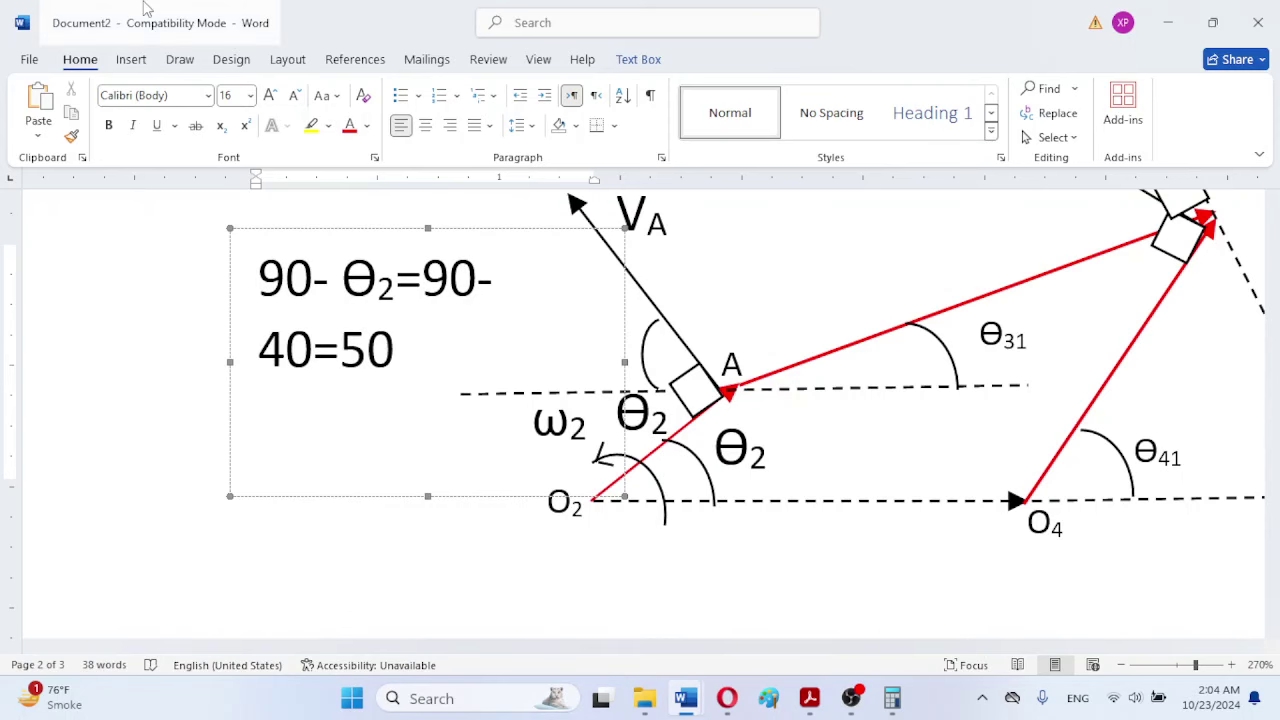
Step: Insert a º mark after 50 from the Symbol list, so the note ends '50º'
left_click(131, 59)
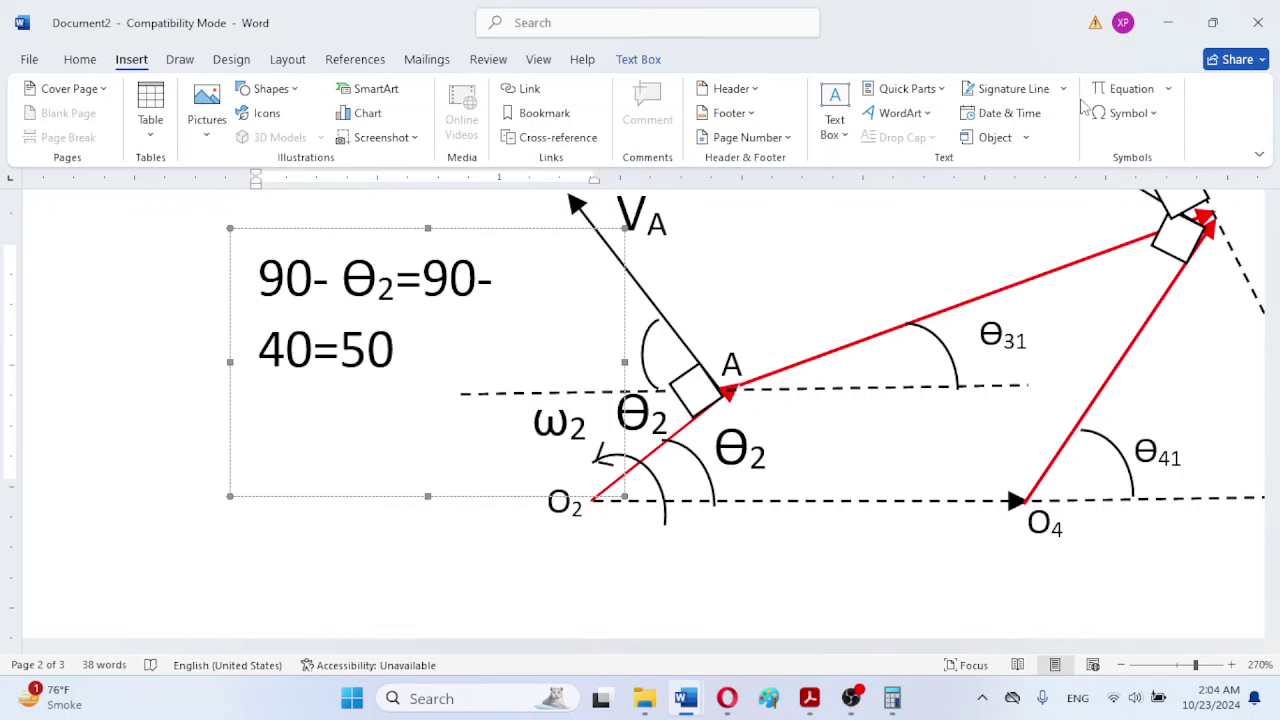
left_click(1127, 113)
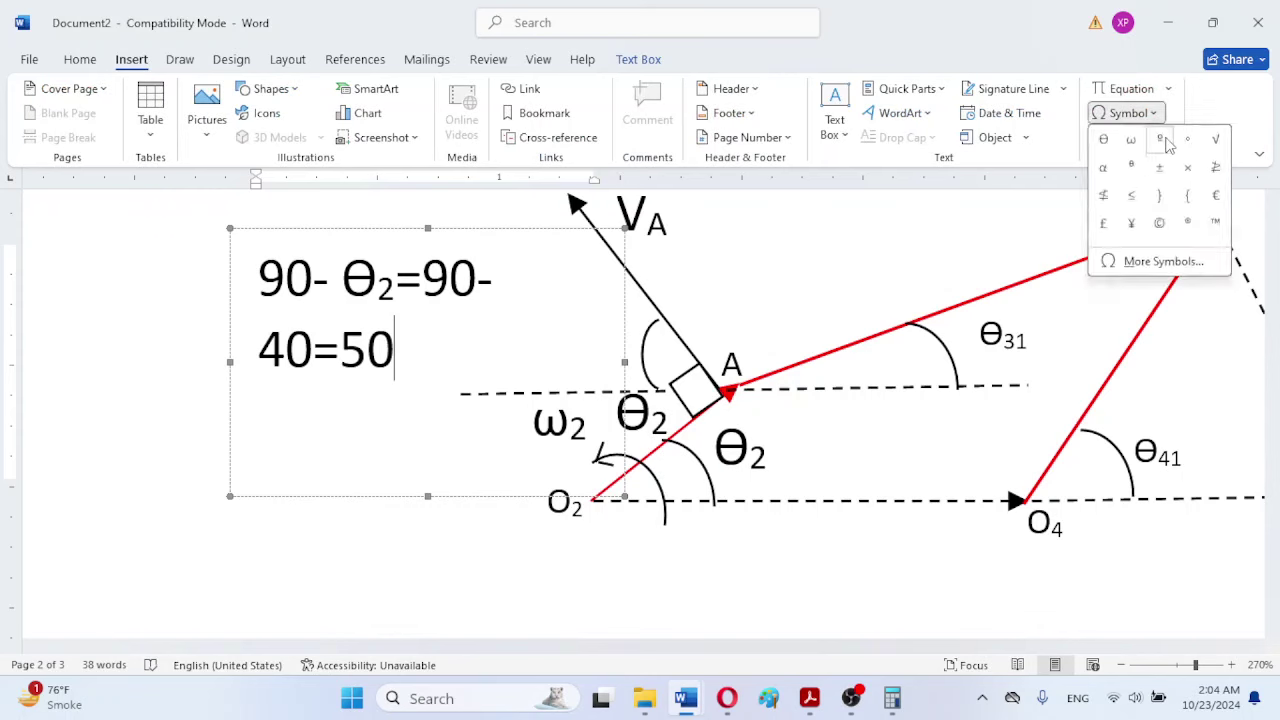
left_click(1166, 140)
key("Return")
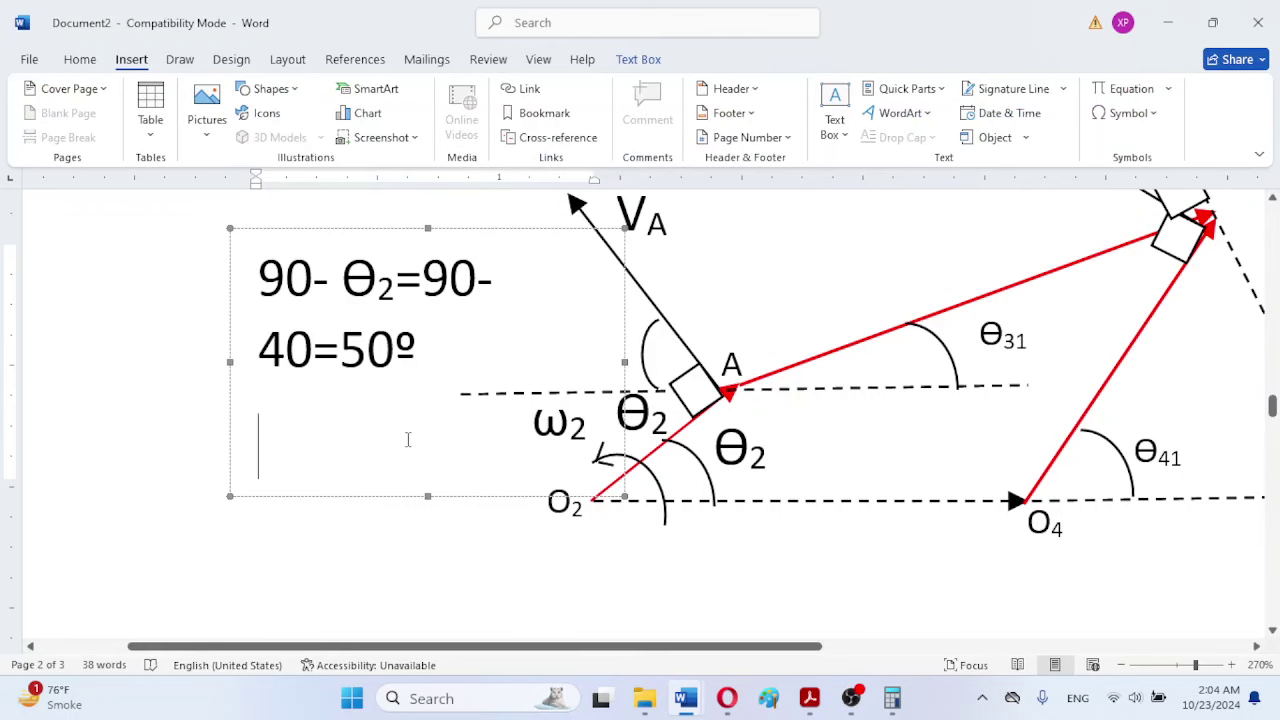
key("shift+Left")
key("shift+Left")
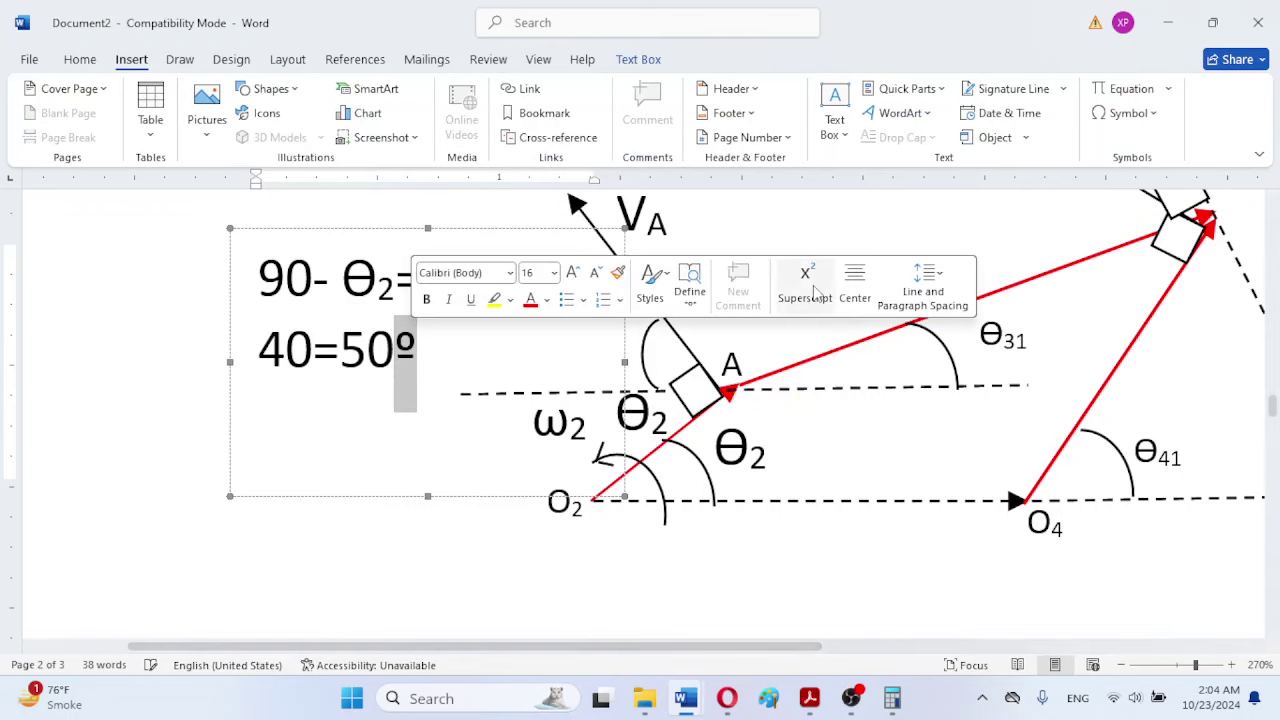
left_click(1155, 114)
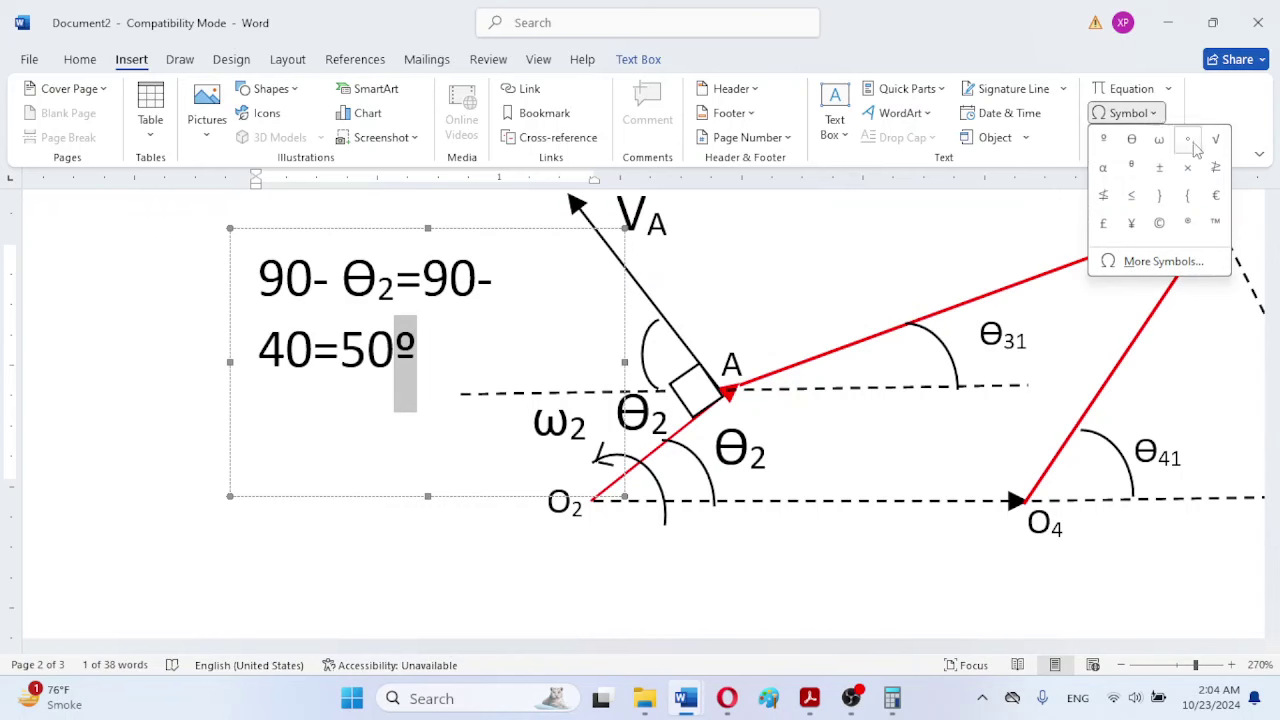
left_click(1190, 140)
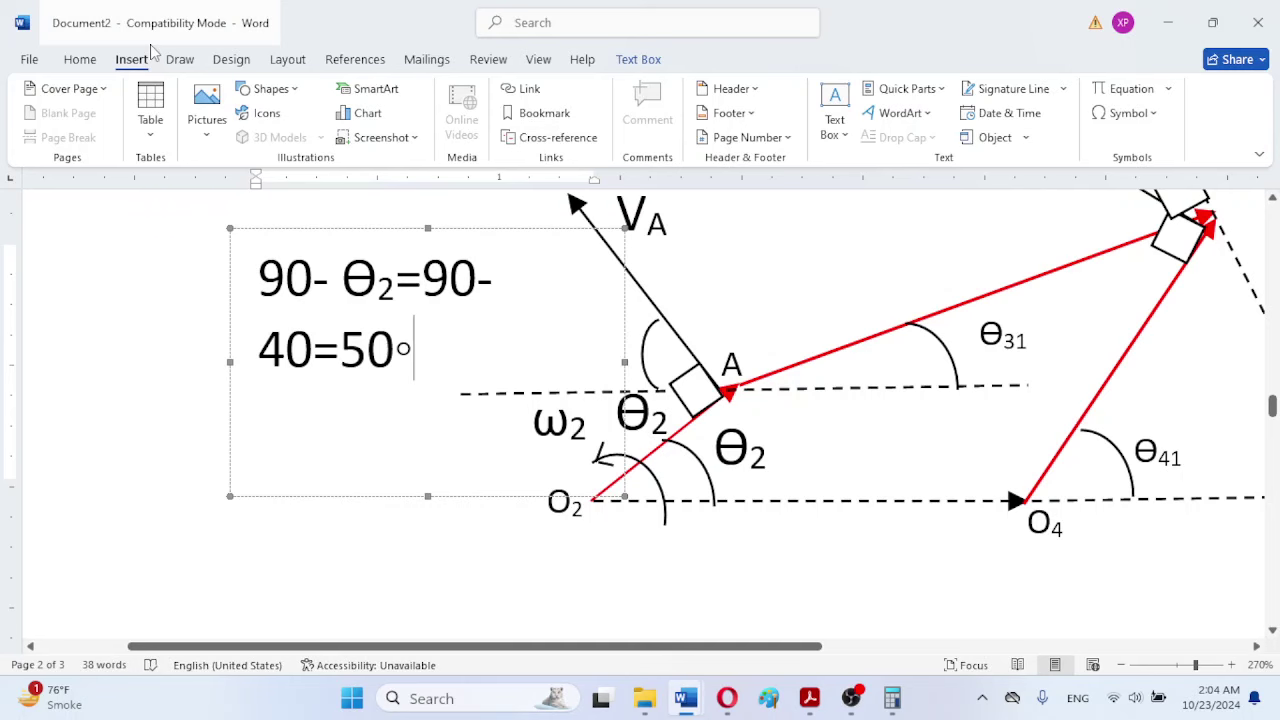
key("ctrl+z")
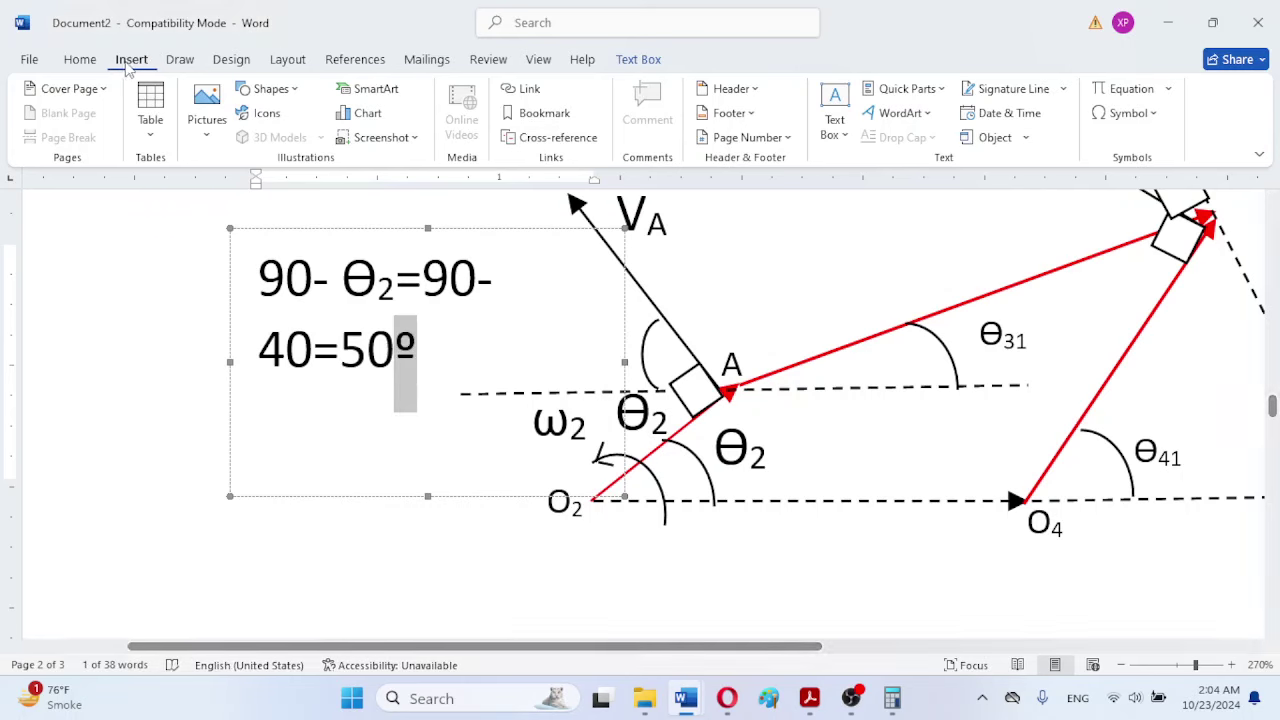
left_click(1150, 116)
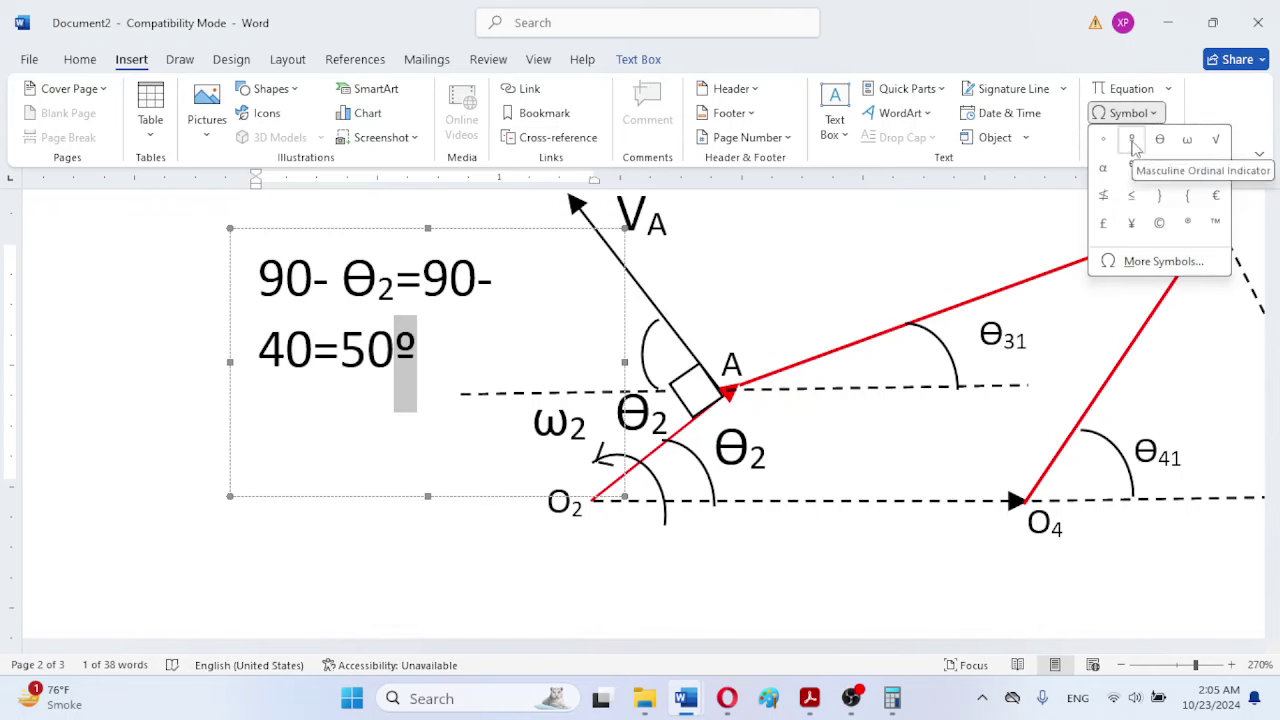
left_click(1133, 147)
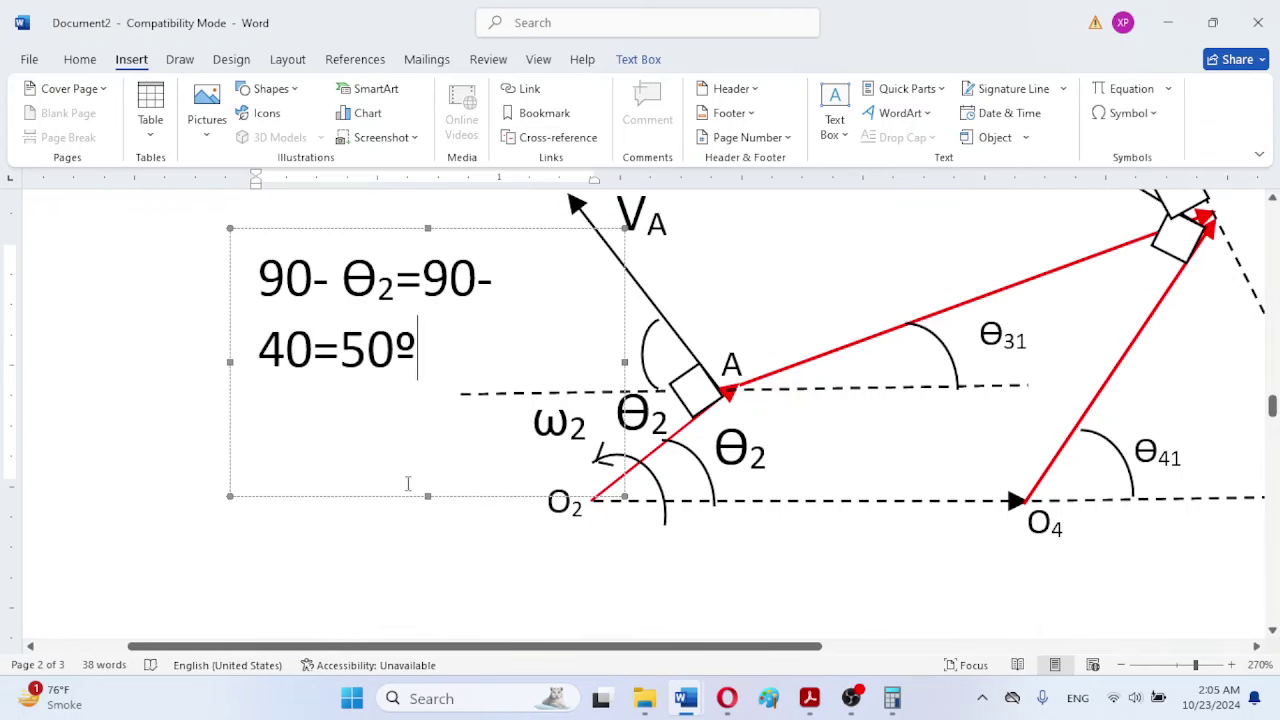
Step: Select the º sign and check its formatting on the Home tab
left_click(401, 532)
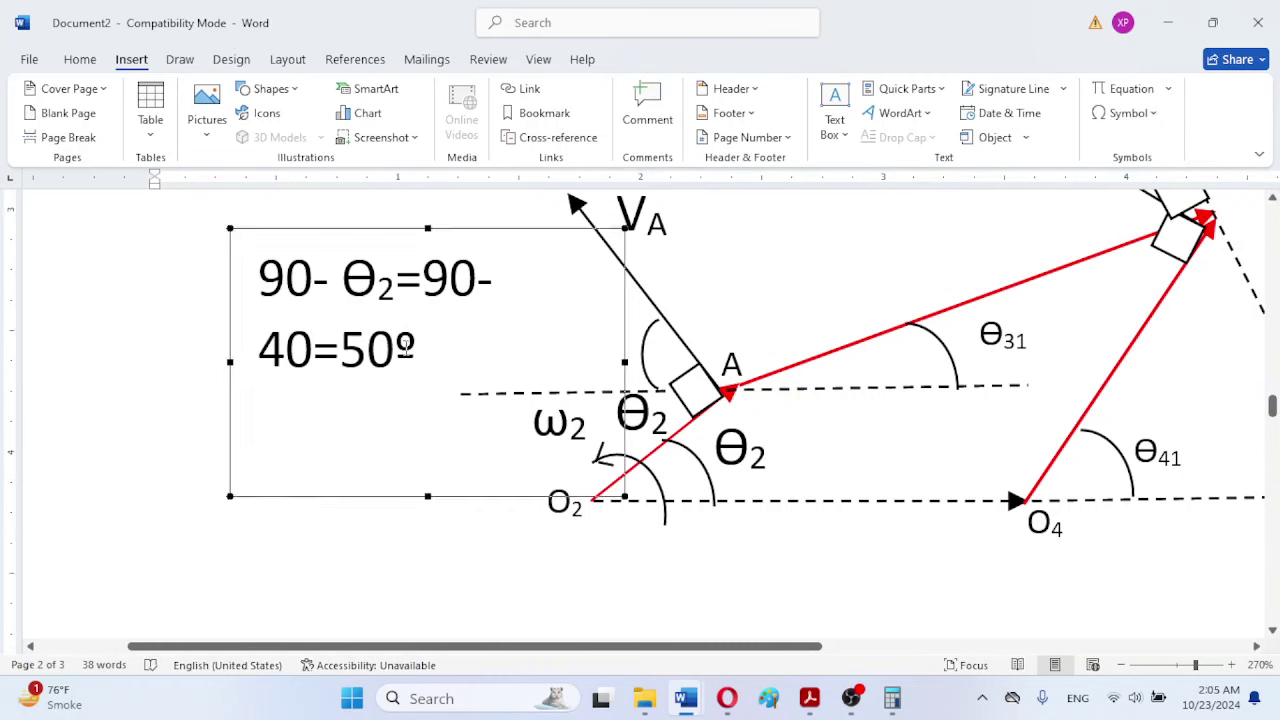
double_click(405, 346)
left_click(81, 68)
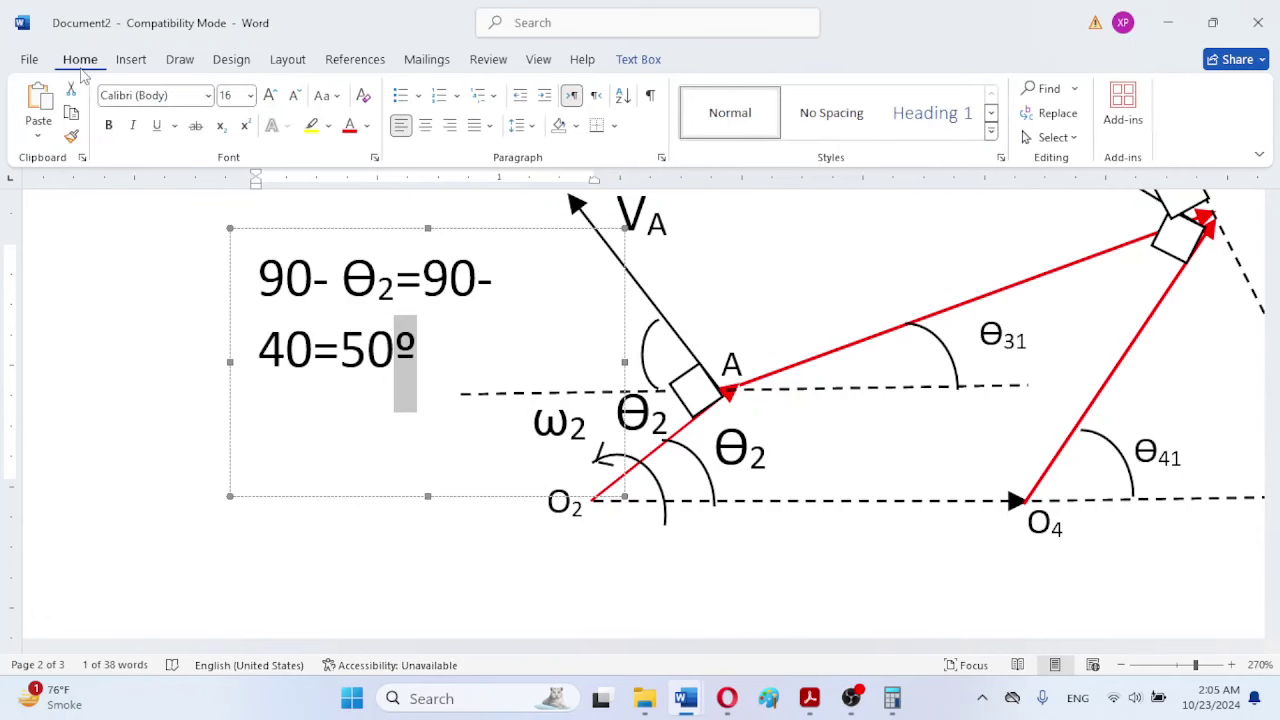
left_click(398, 540)
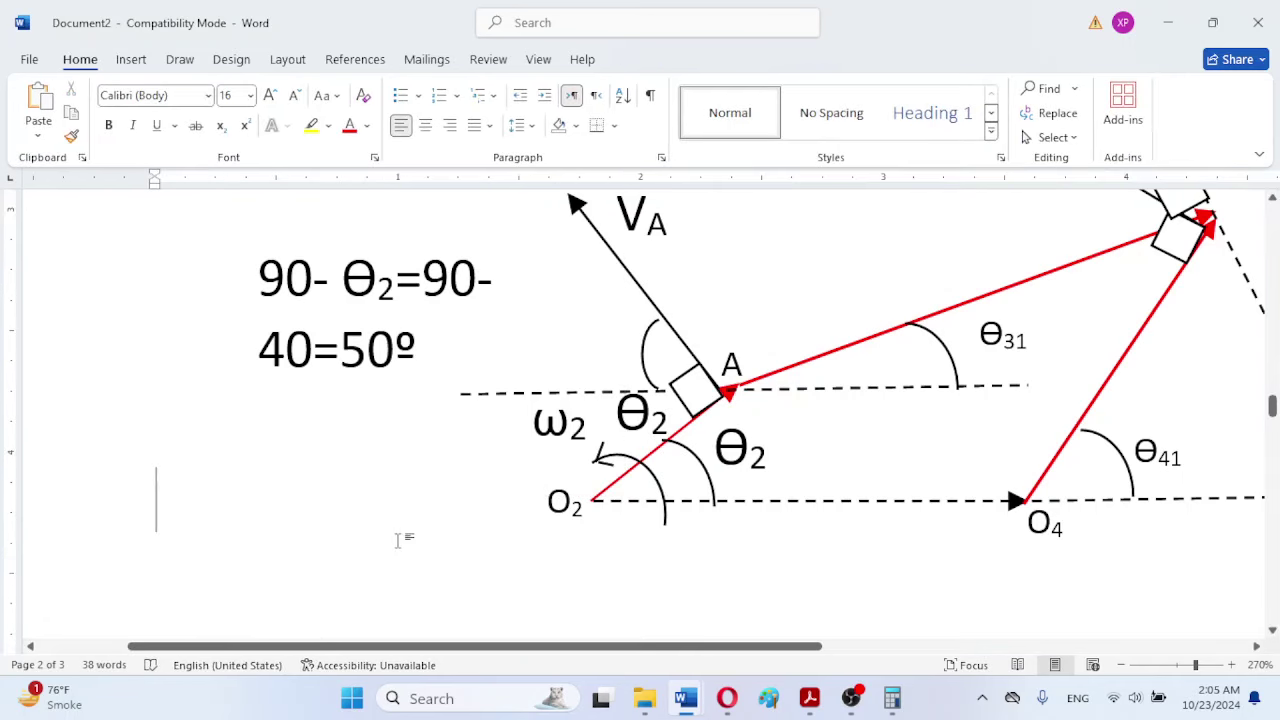
left_click(415, 347)
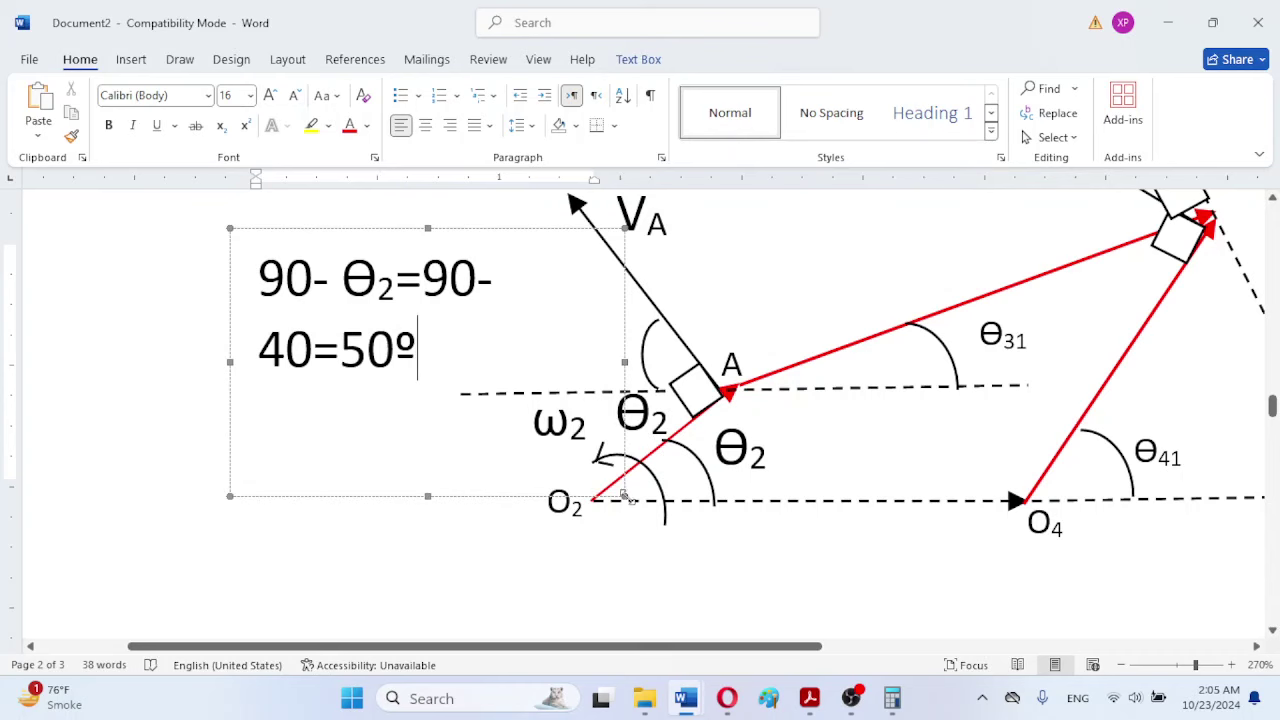
Step: Widen the equation box to one line and move it slightly lower, left of joint A's arc
left_click_drag(625, 497, 829, 443)
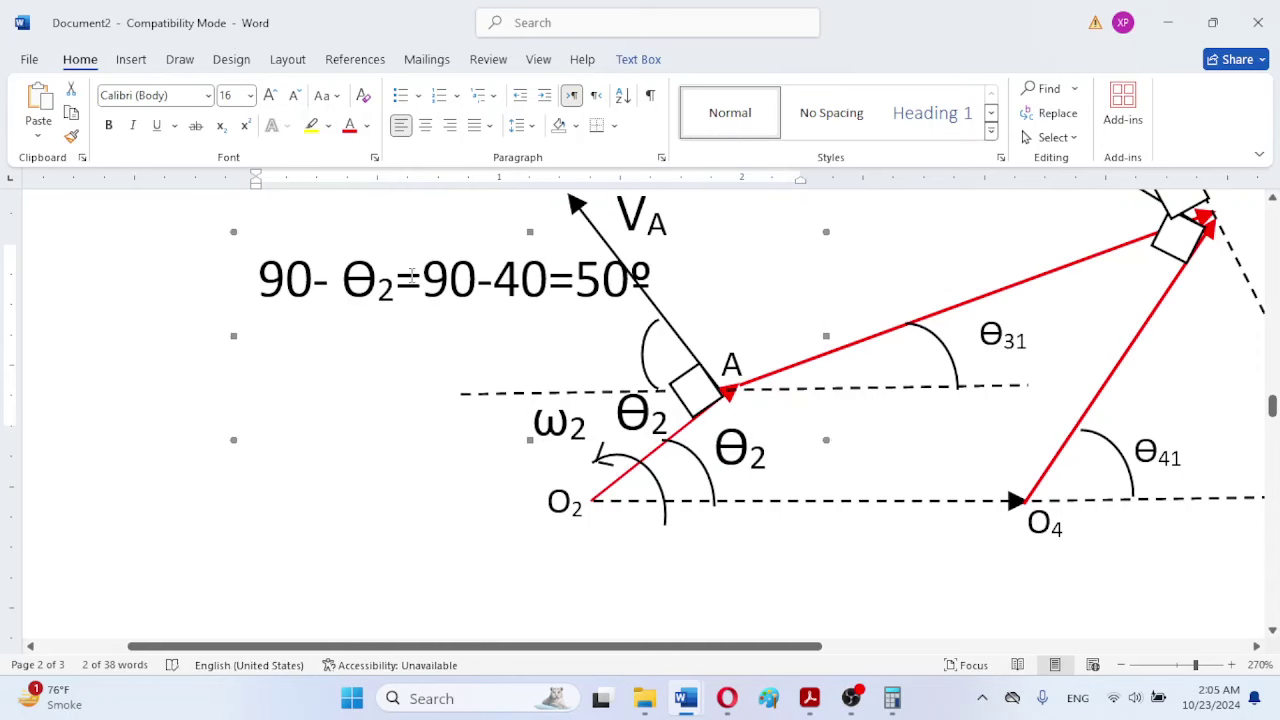
left_click(427, 284)
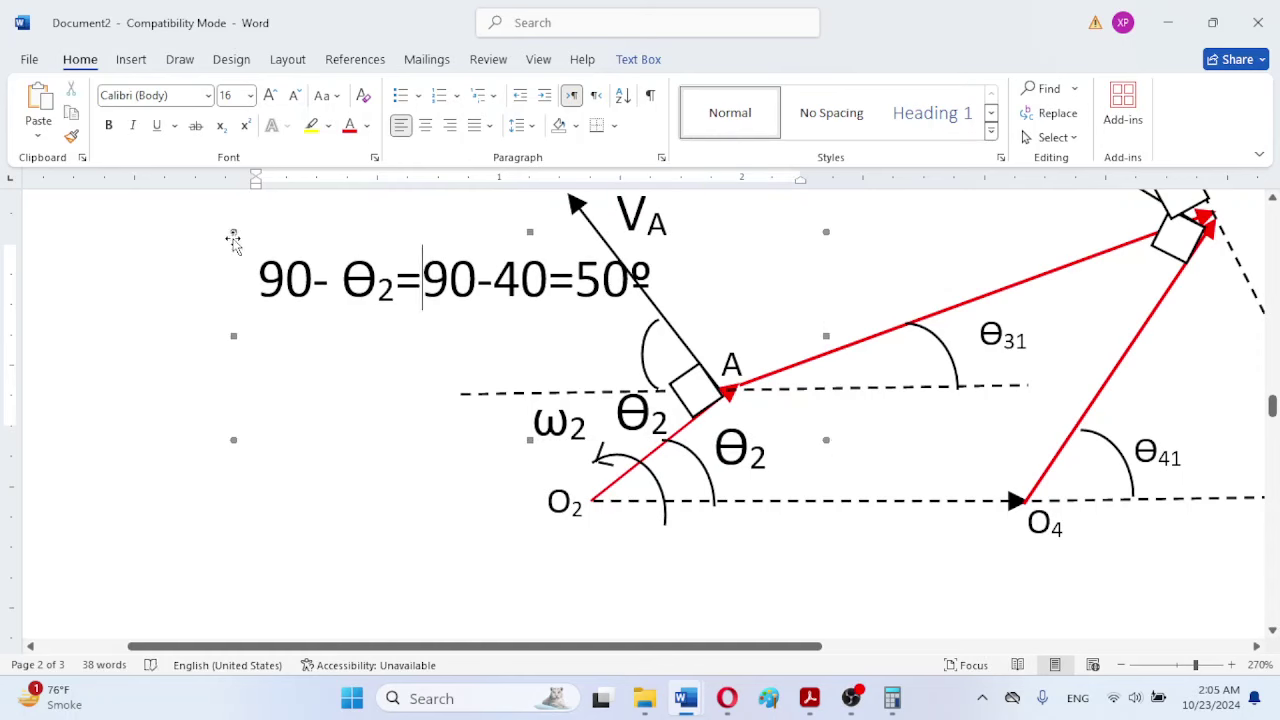
left_click_drag(233, 235, 211, 258)
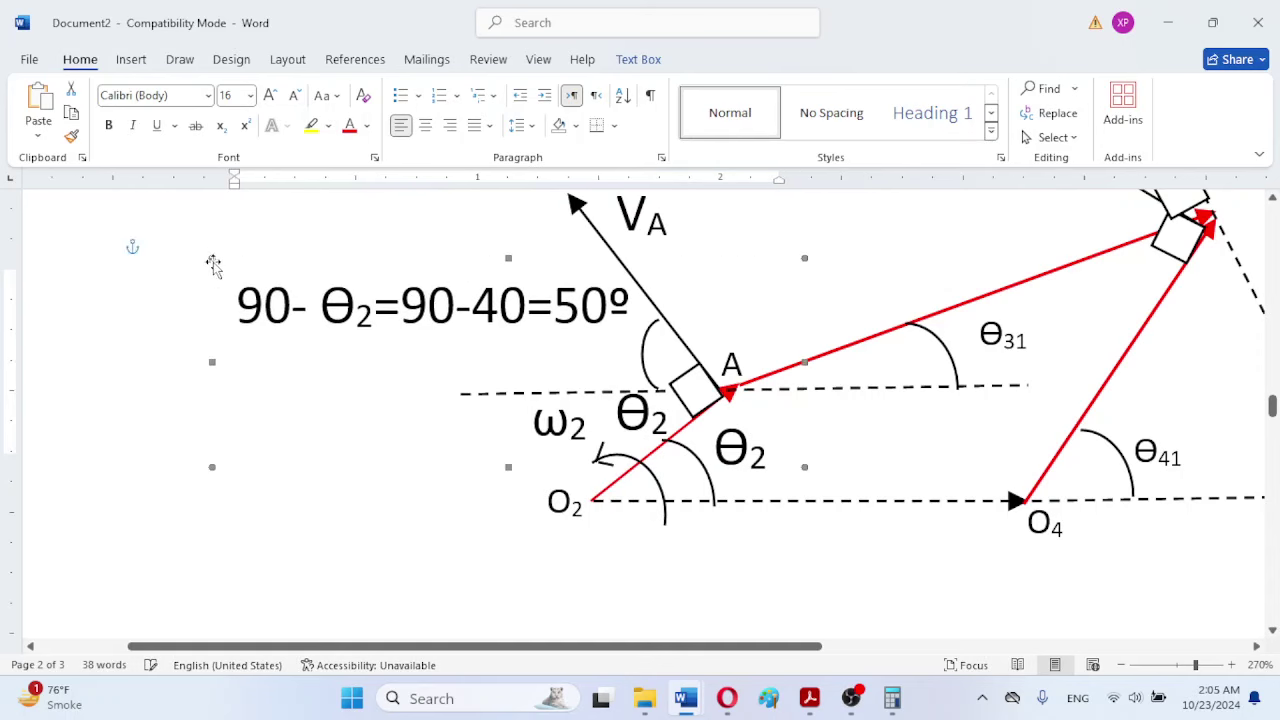
left_click_drag(213, 263, 210, 282)
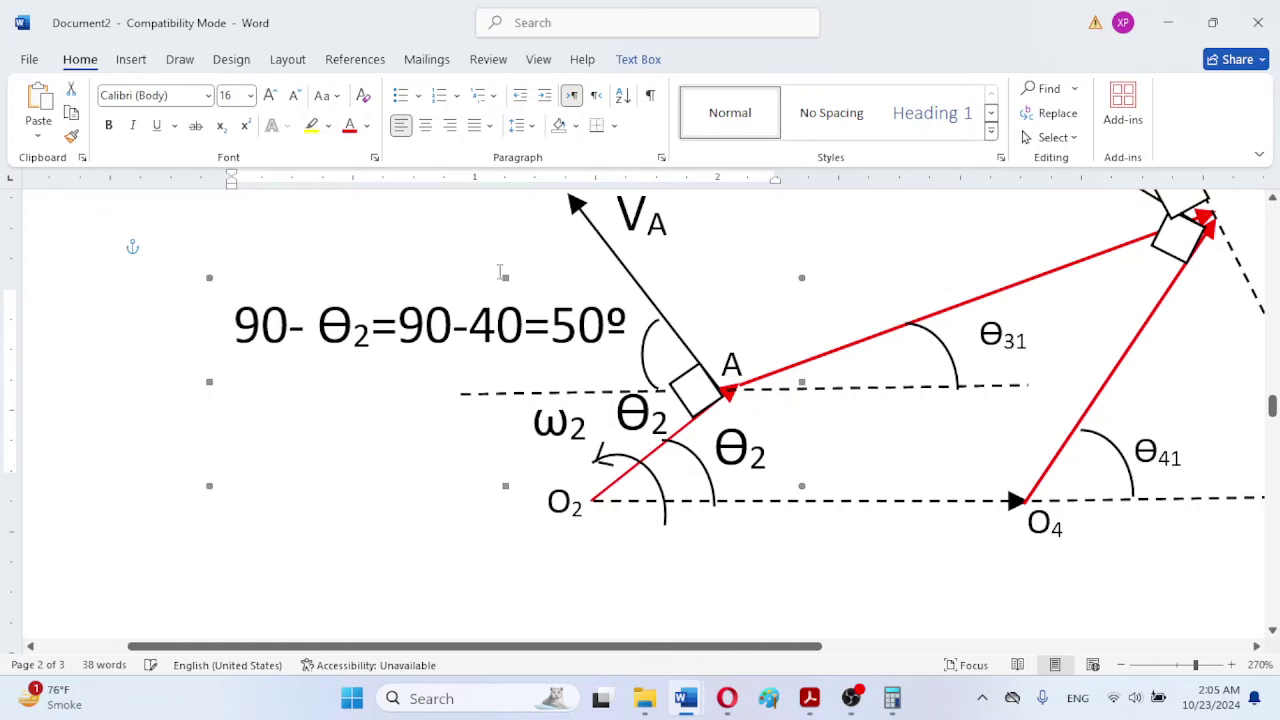
left_click(867, 281)
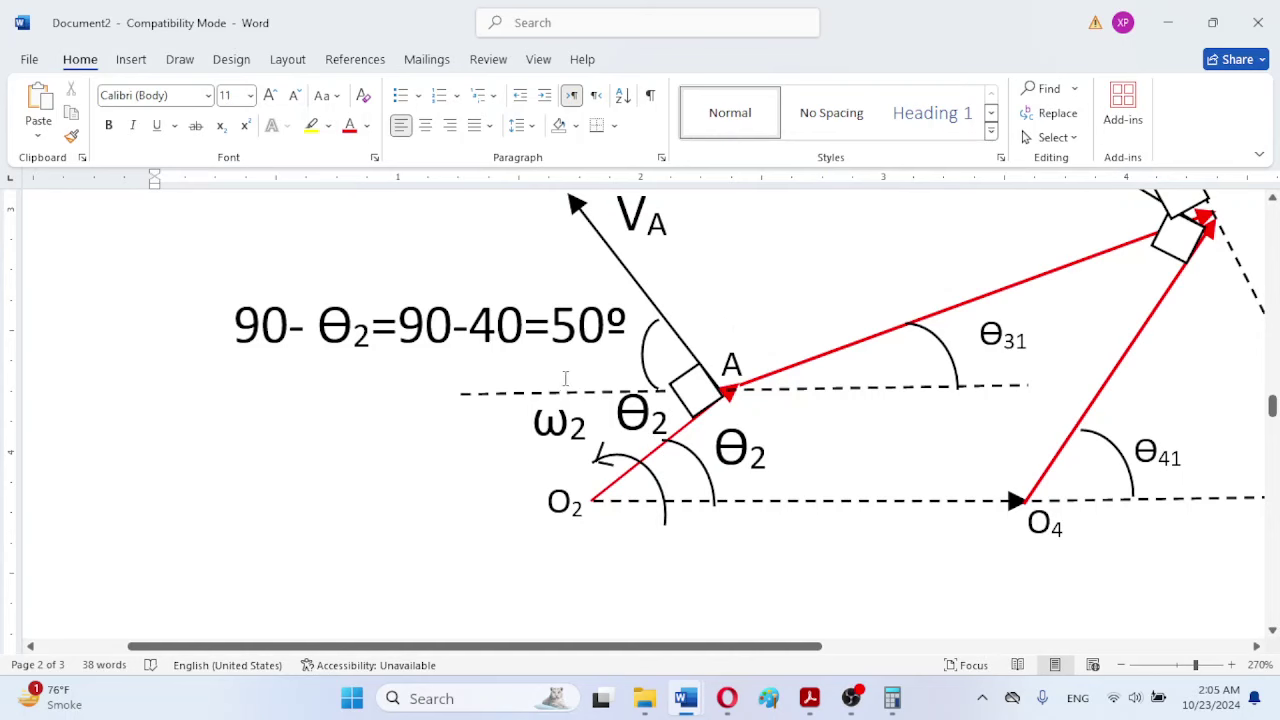
Step: Zoom out to 100% and reduce the equation text to 12 pt
left_click(1122, 665)
left_click(1122, 665)
left_click(1122, 665)
left_click(1122, 665)
left_click(1122, 665)
left_click(1122, 665)
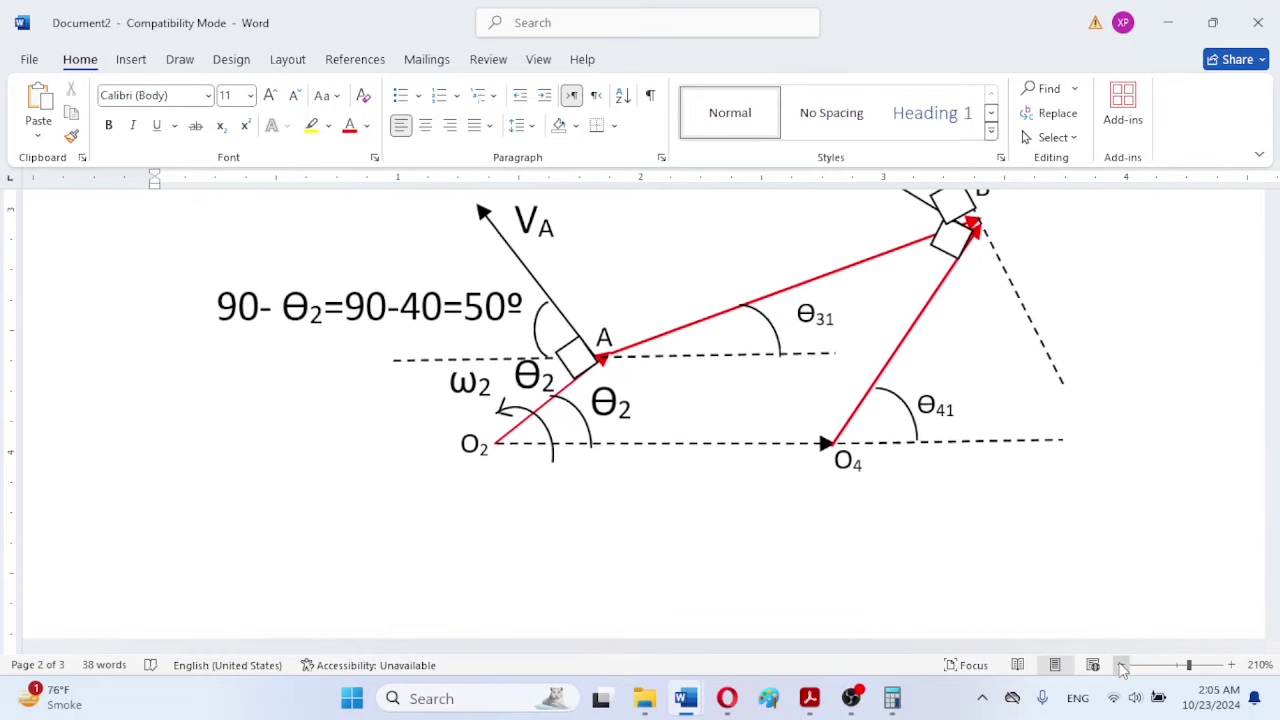
left_click(1122, 665)
left_click(1122, 665)
left_click(1122, 665)
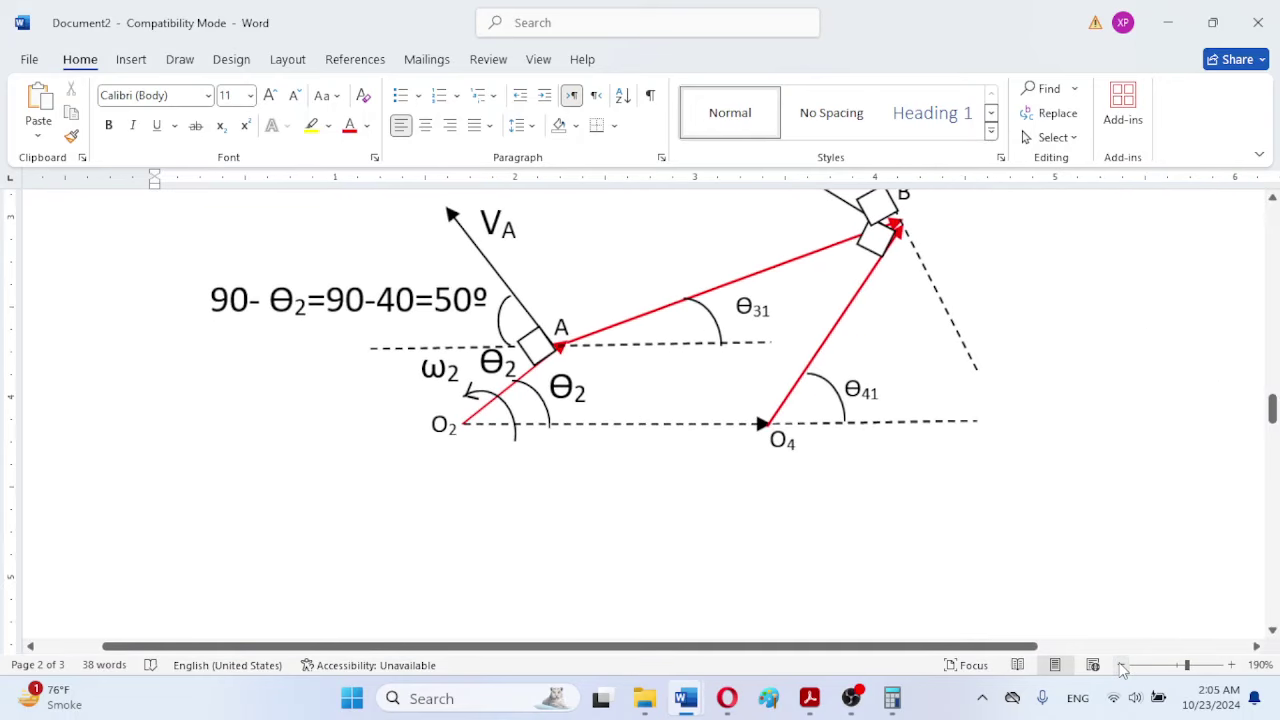
left_click(1122, 665)
left_click(1122, 665)
left_click(1122, 665)
left_click(1122, 665)
left_click(1122, 665)
left_click(1122, 665)
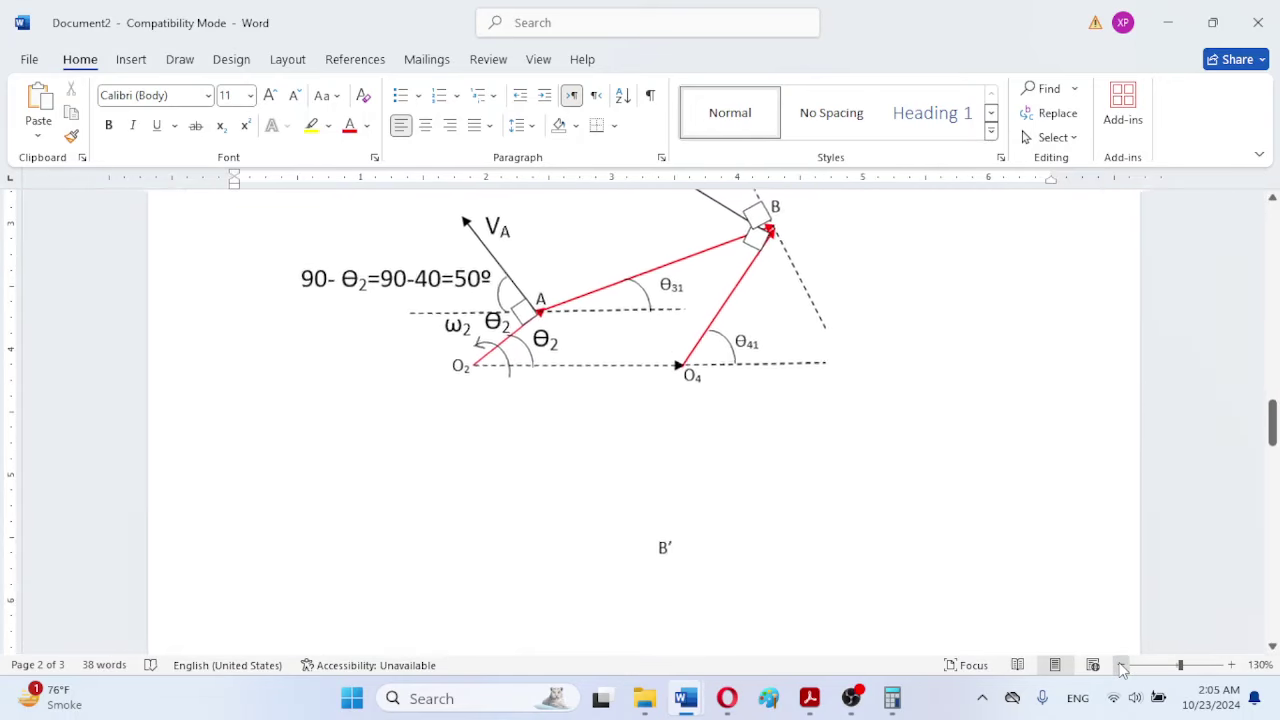
left_click(1122, 665)
left_click(1122, 665)
left_click(1122, 665)
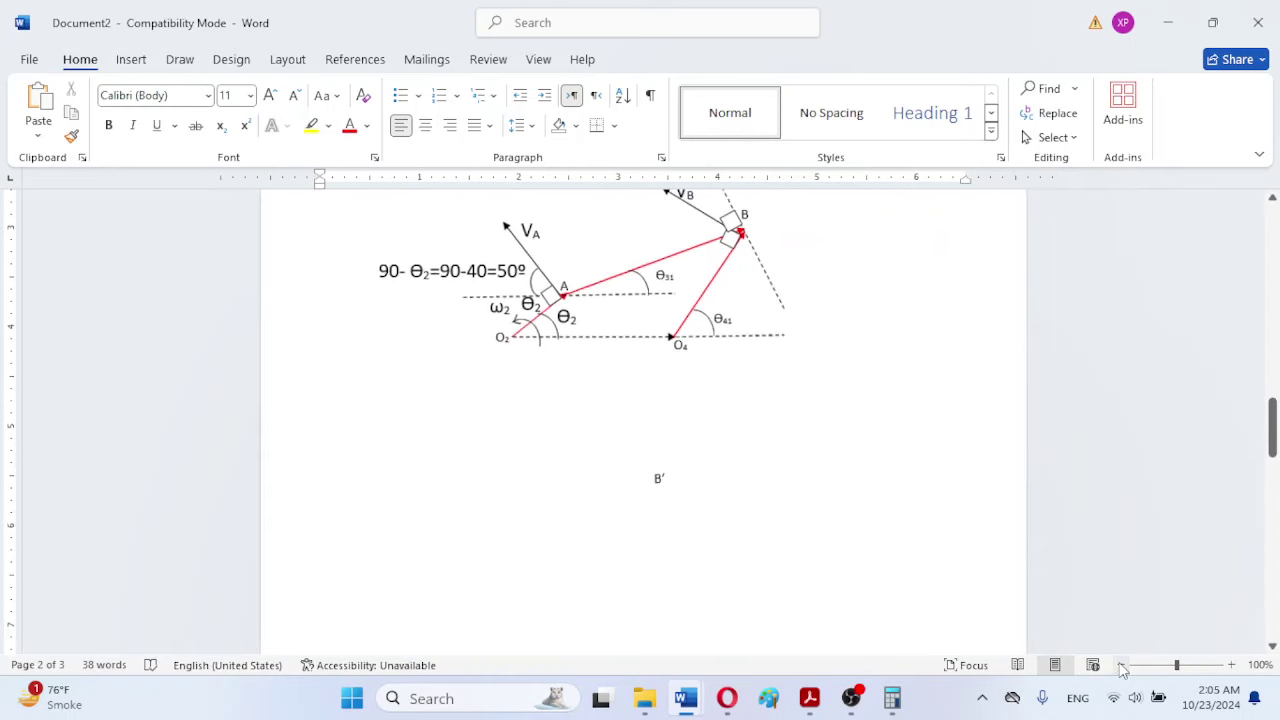
left_click(425, 273)
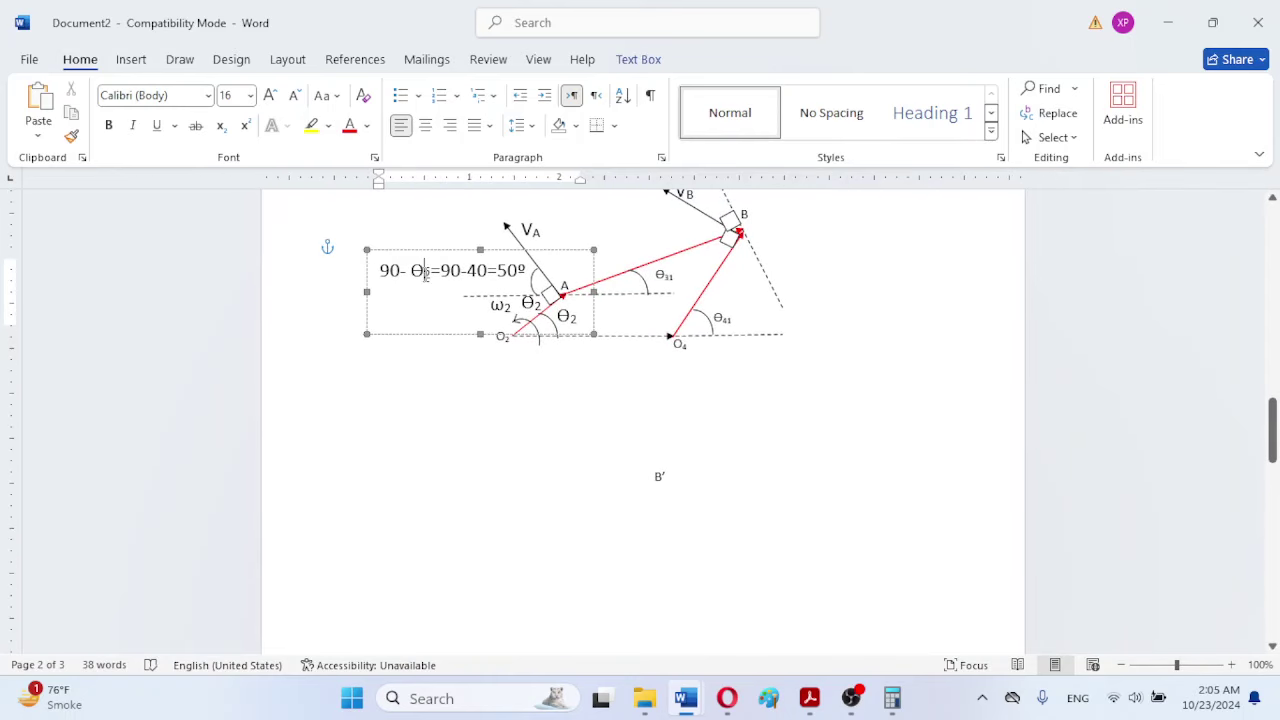
left_click_drag(380, 270, 522, 270)
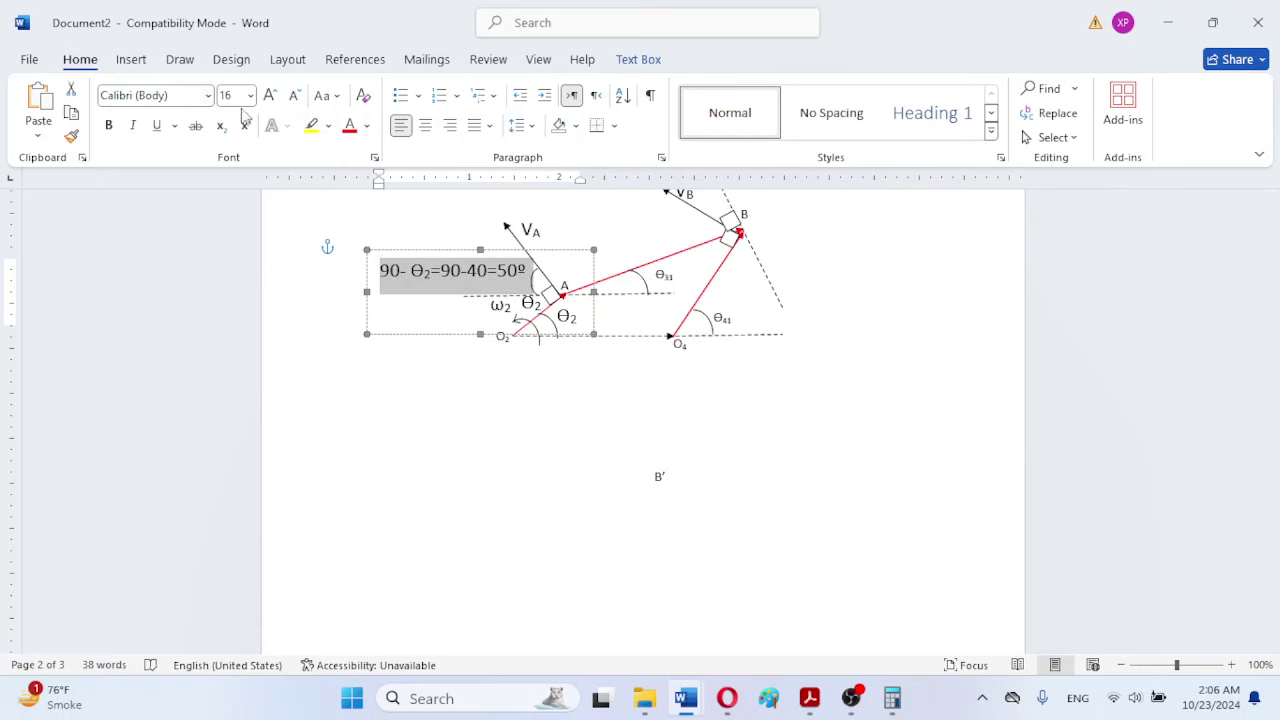
left_click(297, 97)
left_click(297, 97)
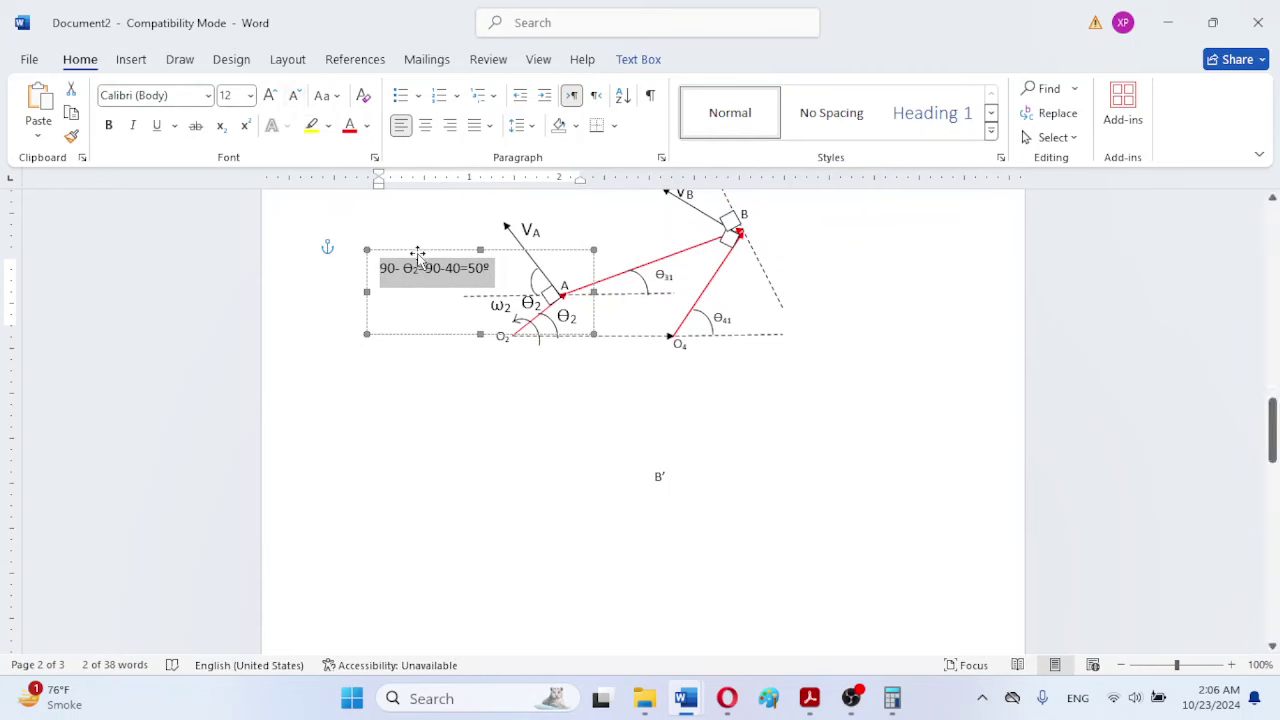
Step: Move the equation box right, closer to the linkage drawing
left_click_drag(420, 250, 492, 260)
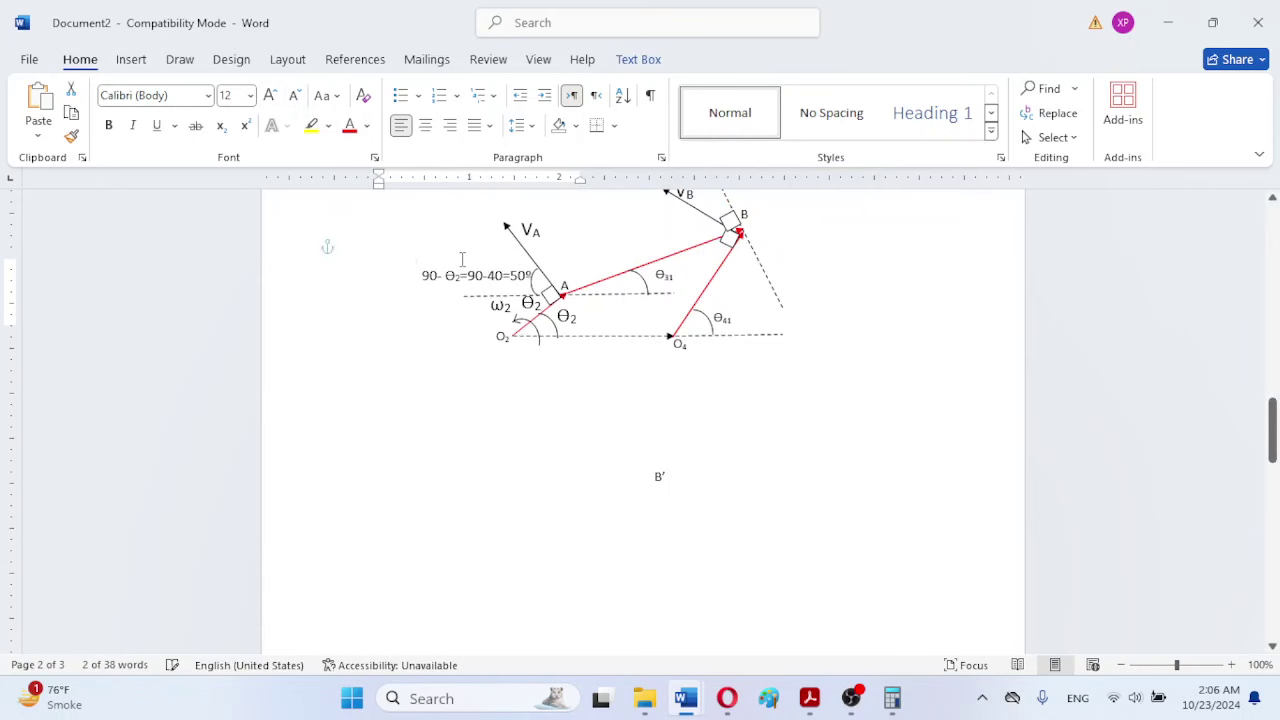
left_click(853, 372)
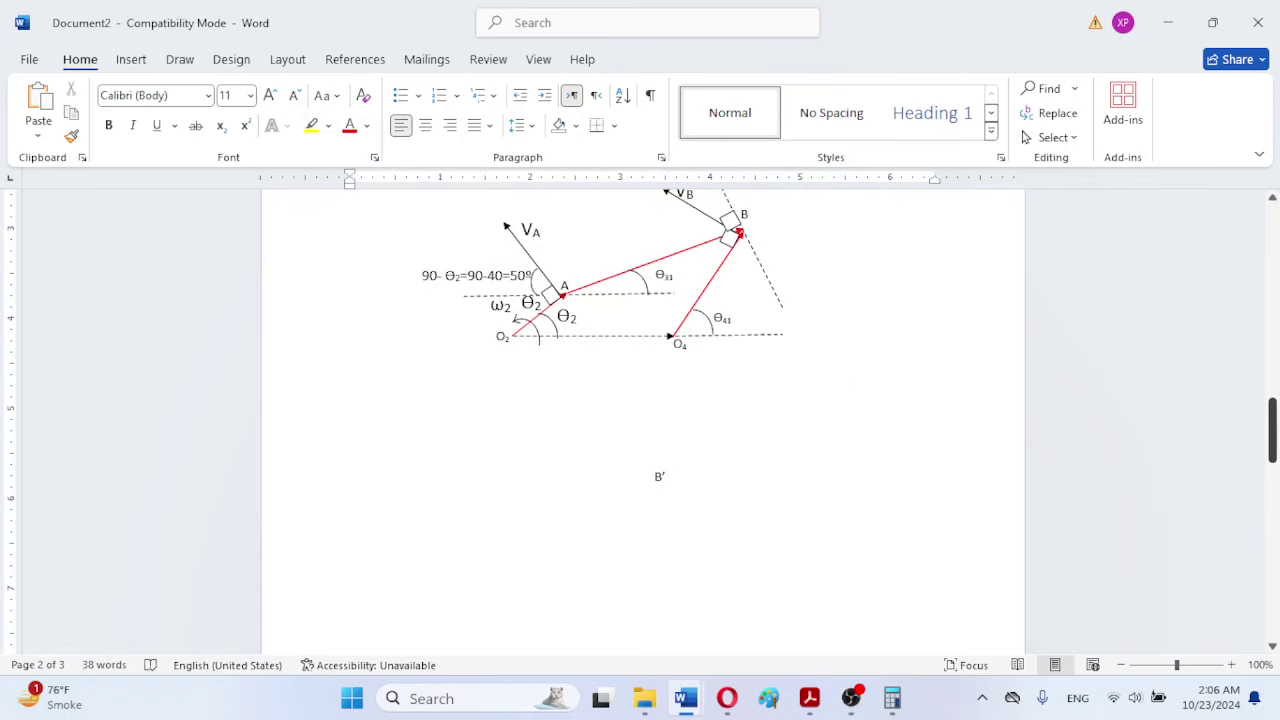
left_click_drag(1272, 432, 1272, 420)
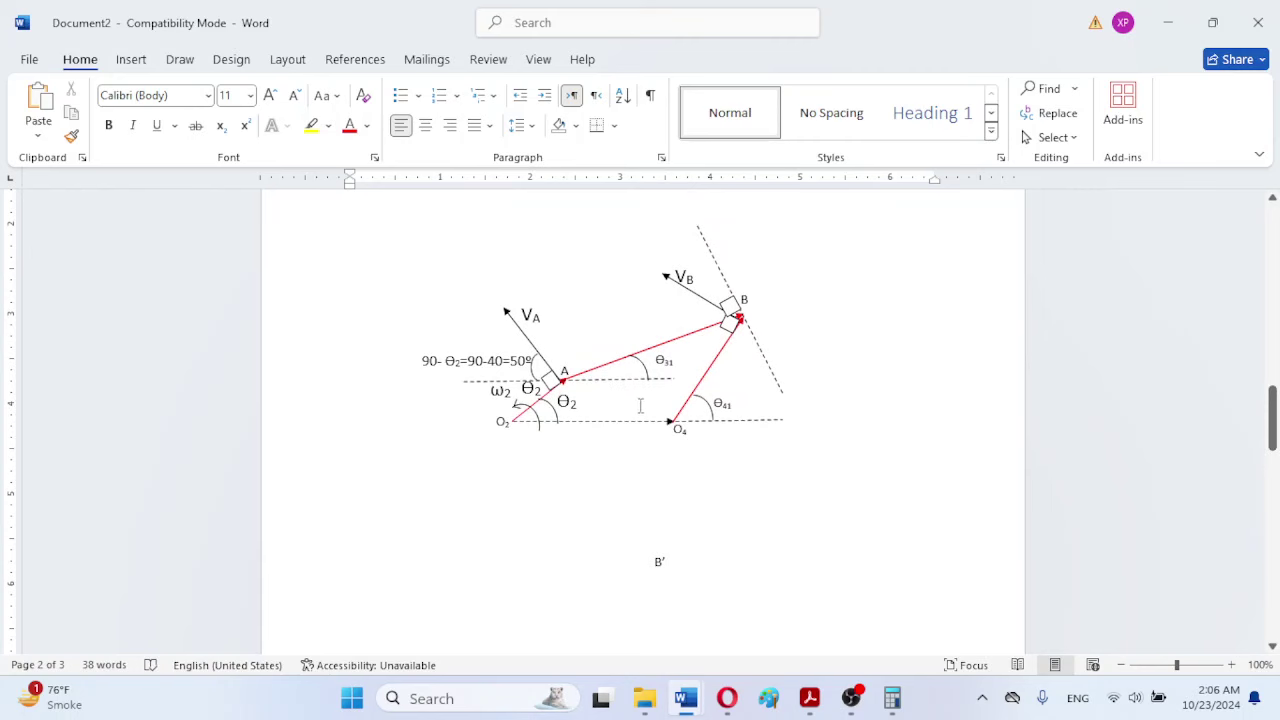
Step: Duplicate the dashed line at A, move the copy up to B and shorten it
left_click(633, 382)
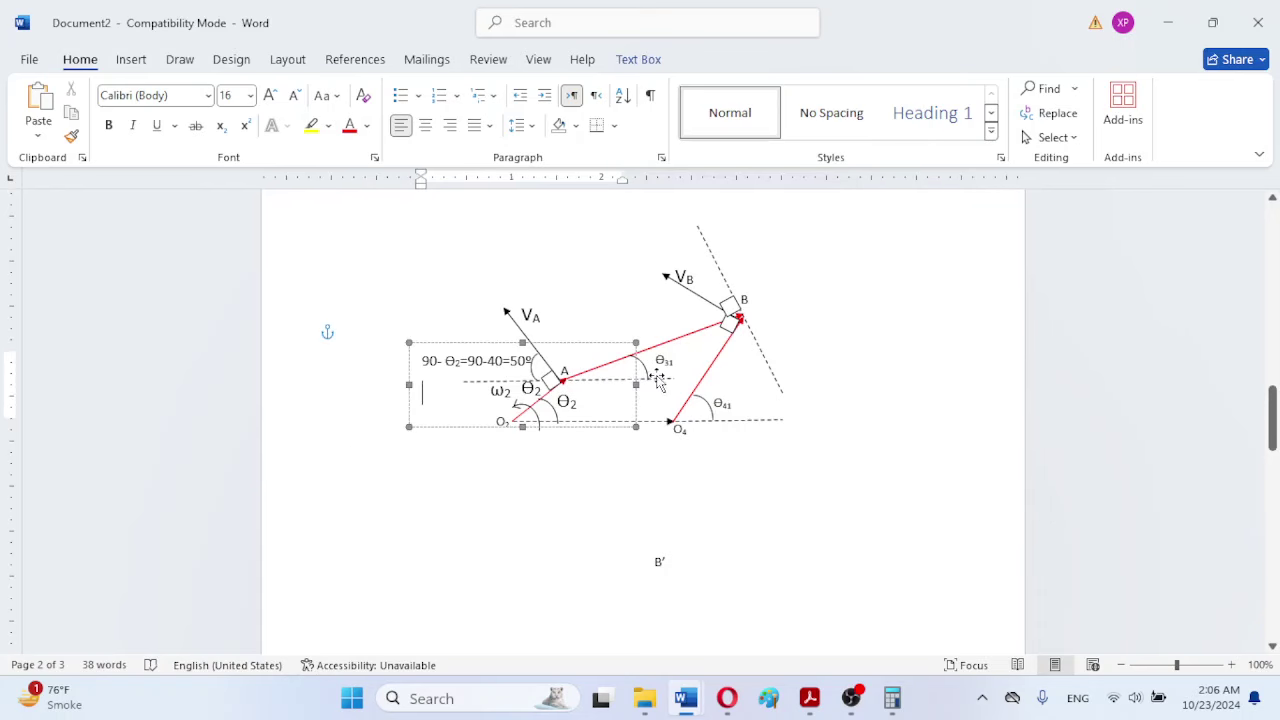
left_click(662, 381)
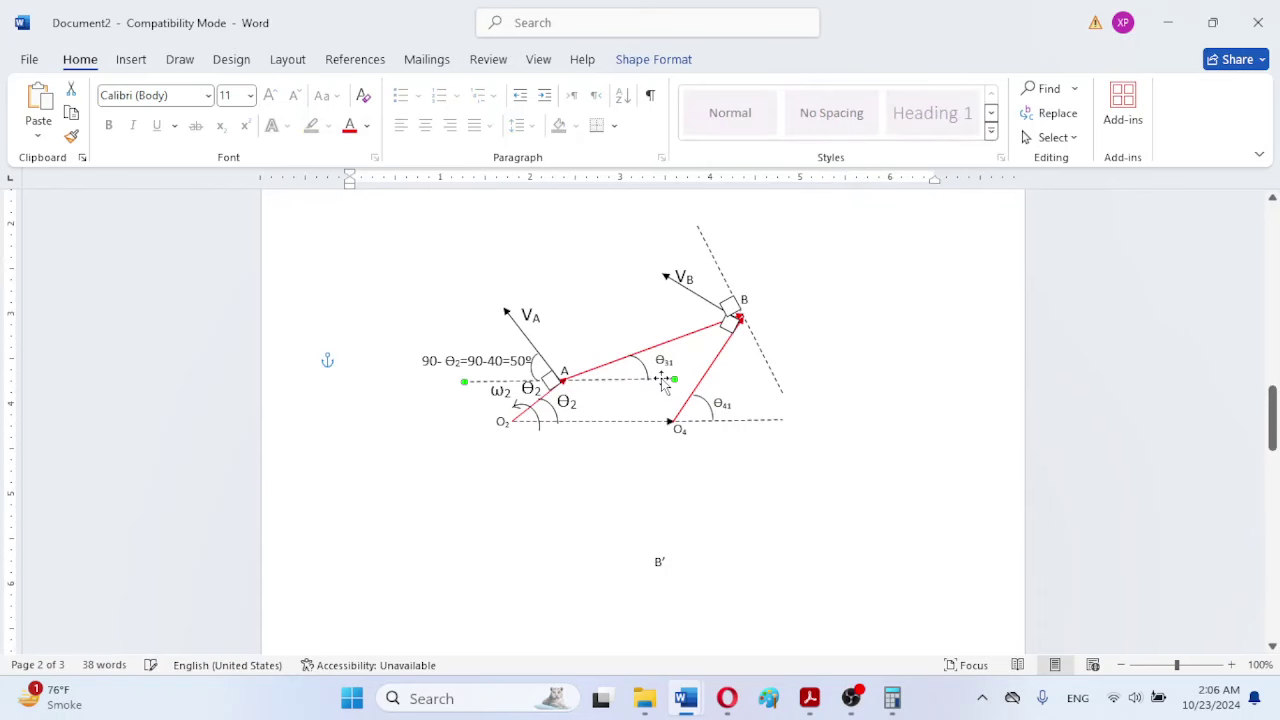
key("ctrl+c")
key("ctrl+v")
left_click_drag(656, 395, 710, 318)
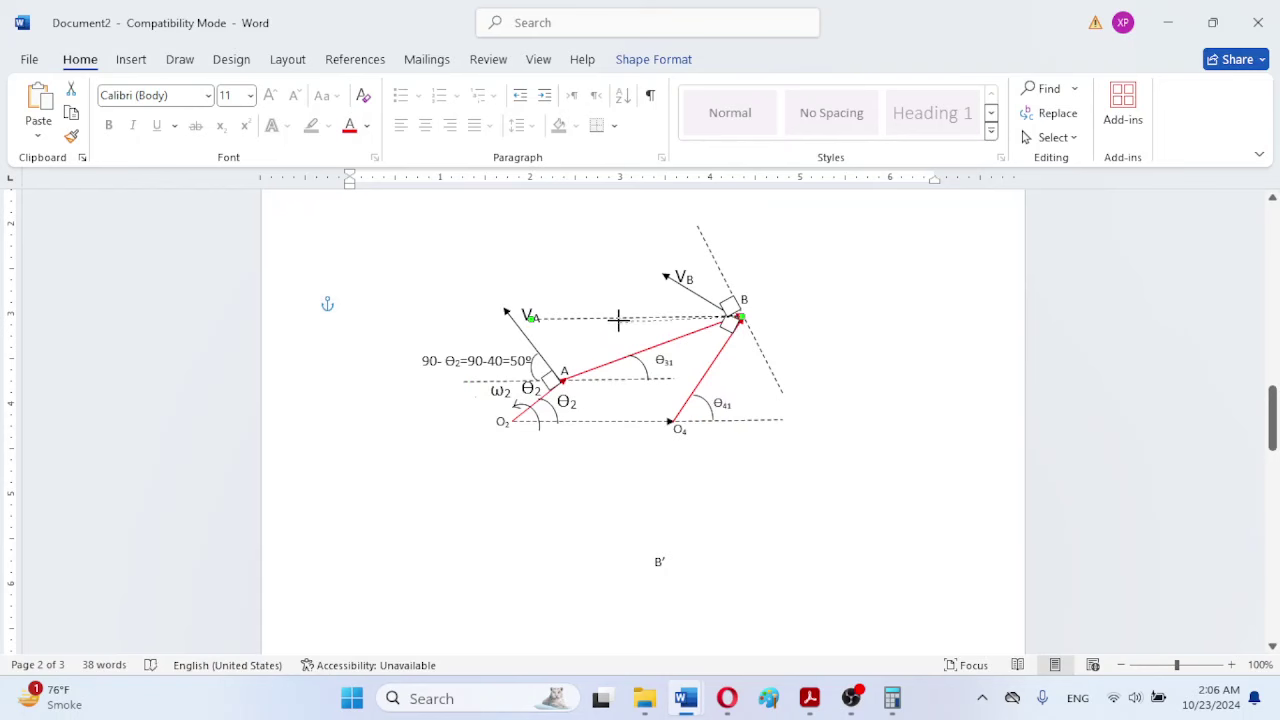
left_click_drag(624, 317, 628, 318)
left_click(900, 353)
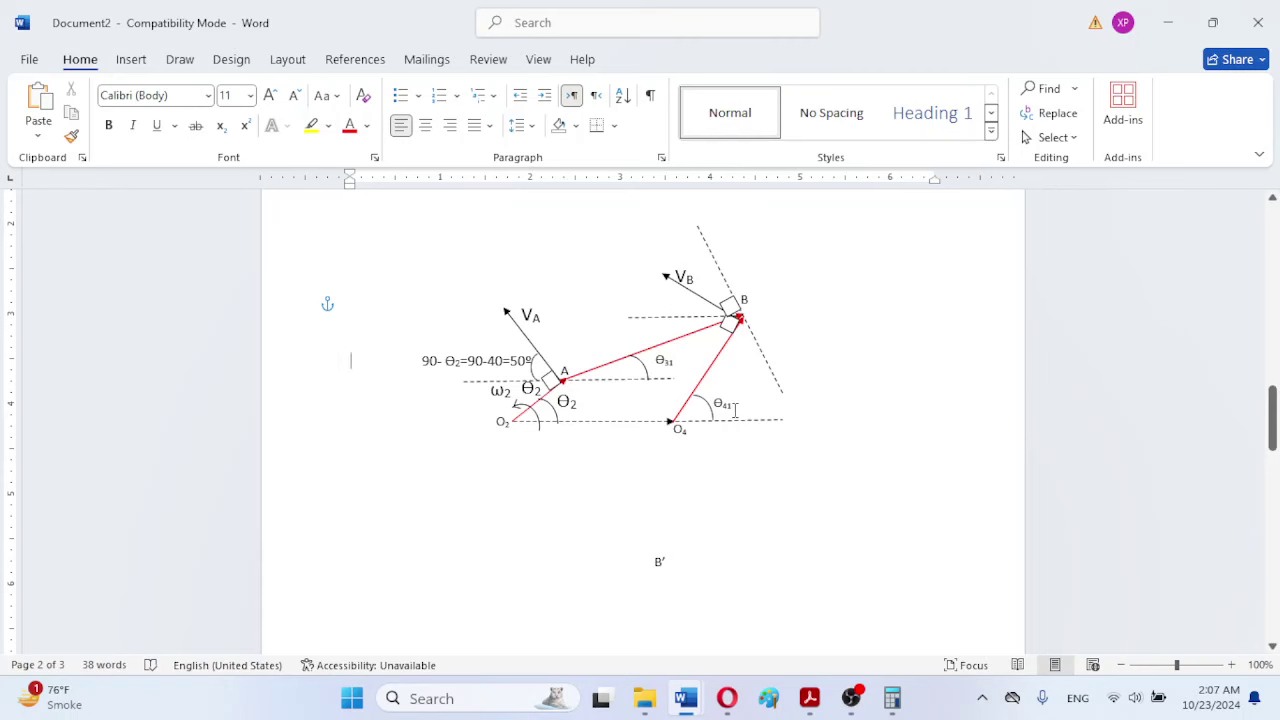
Step: Paste a copy of the 90- θ2=90-40=50º label and move it up beside V_B
left_click(428, 360)
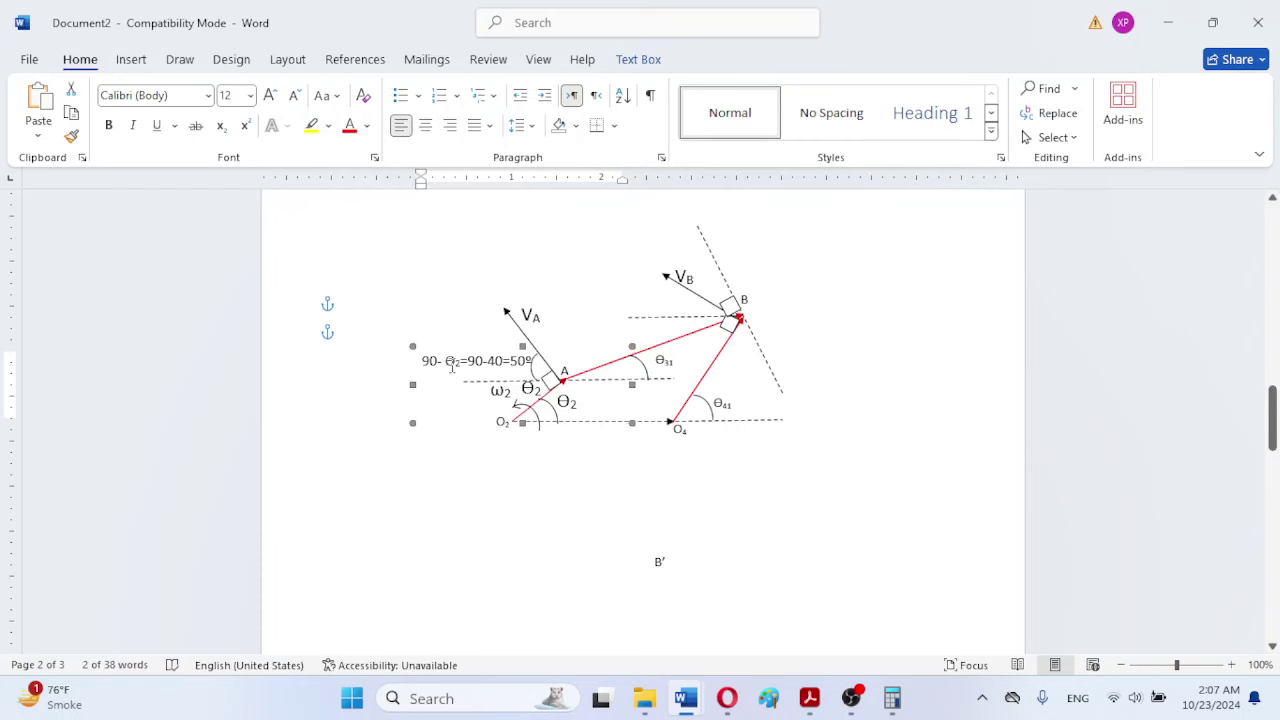
left_click(452, 366)
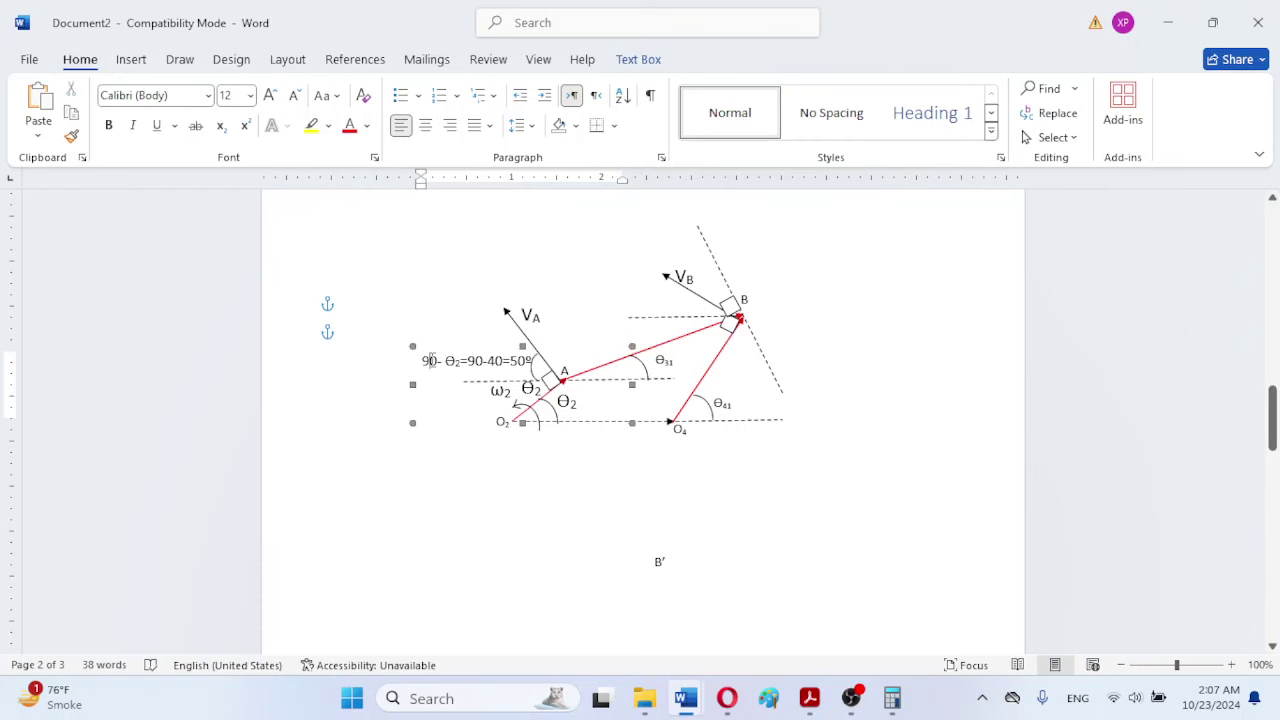
left_click(450, 288)
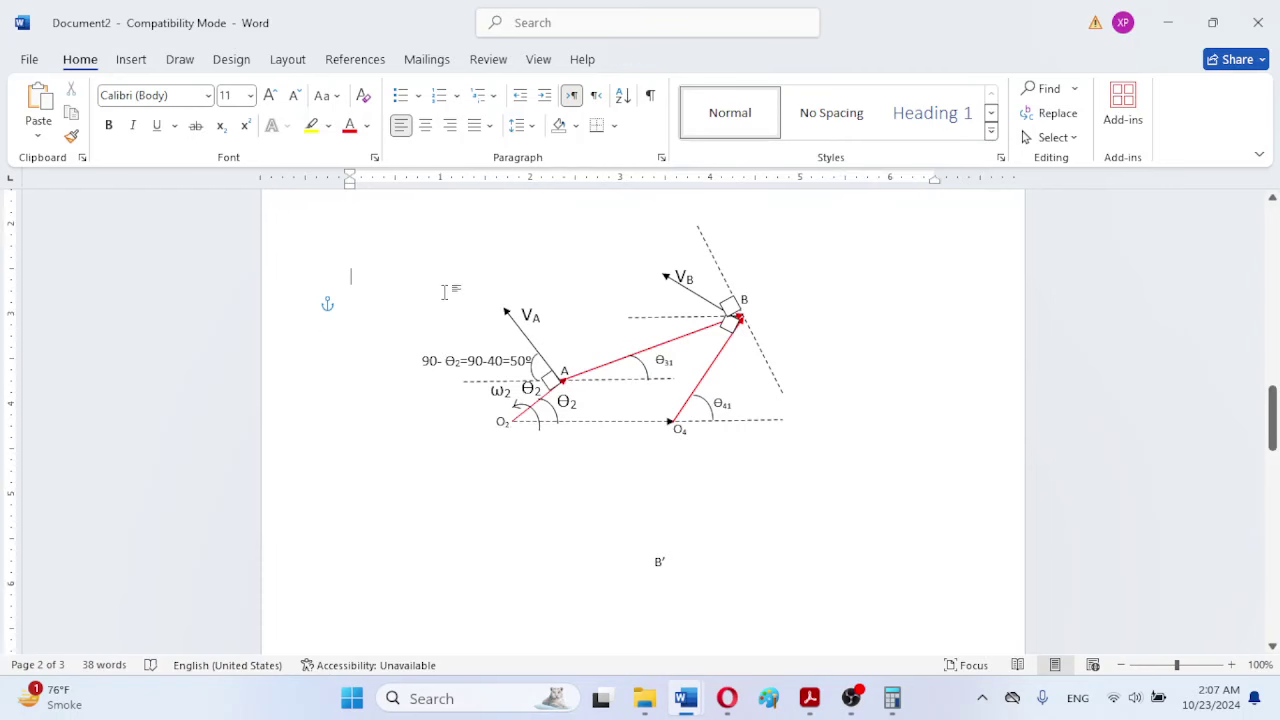
left_click(457, 370)
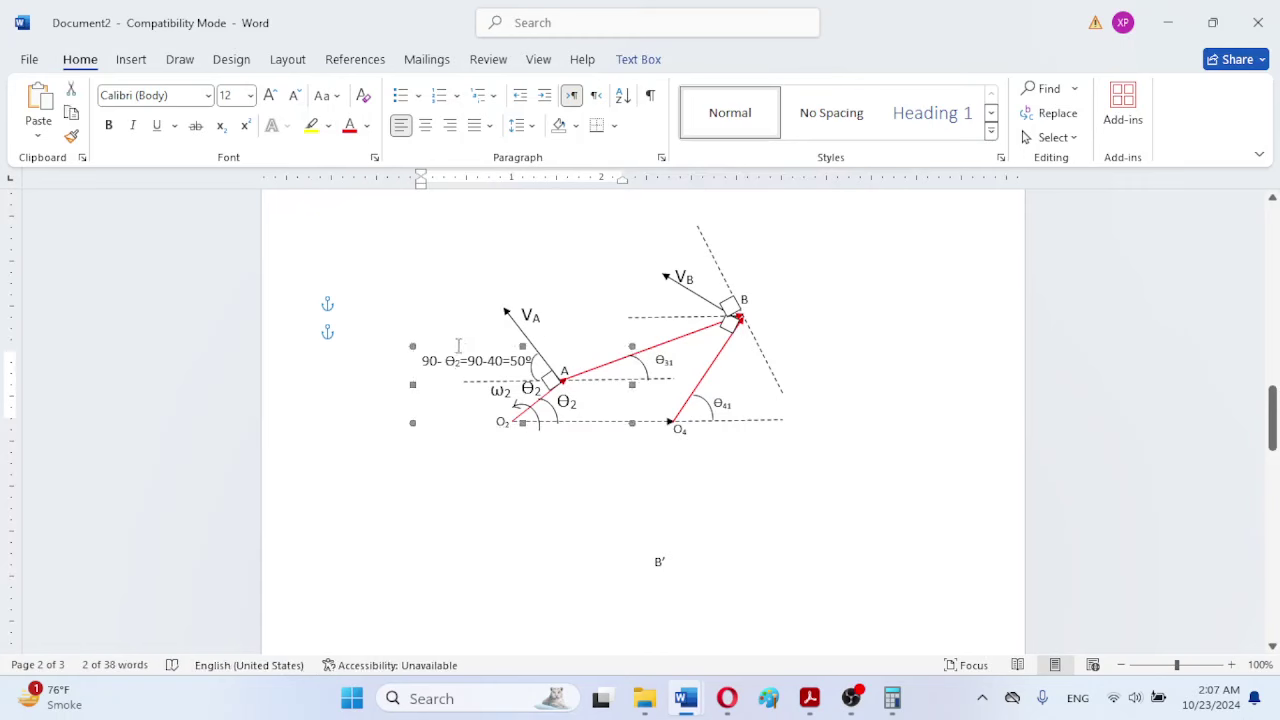
key("ctrl+v")
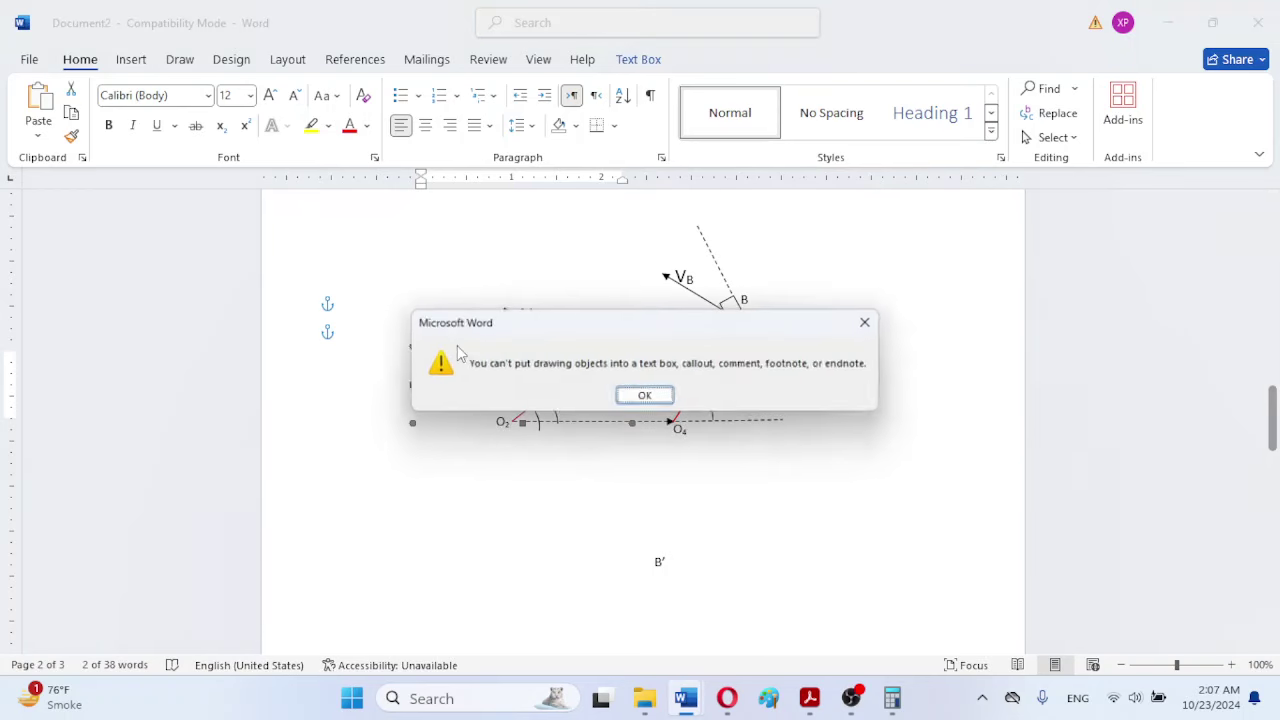
left_click(645, 399)
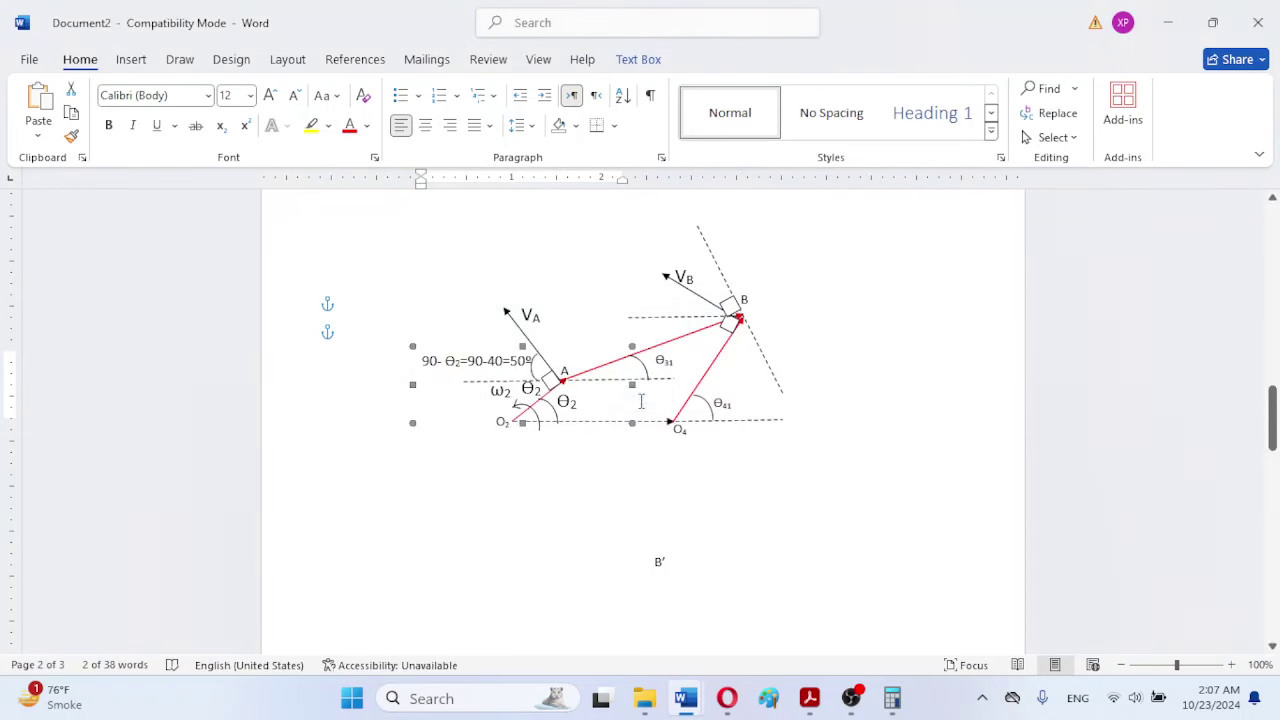
left_click(427, 245)
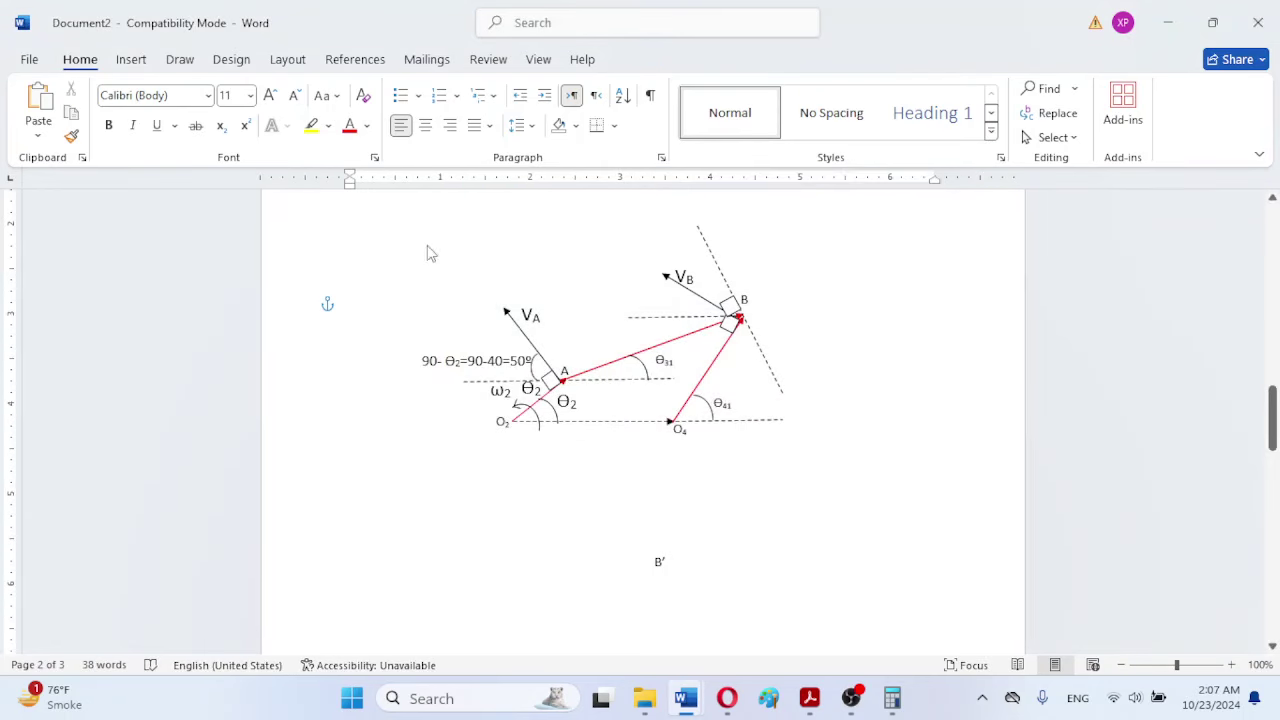
key("ctrl+v")
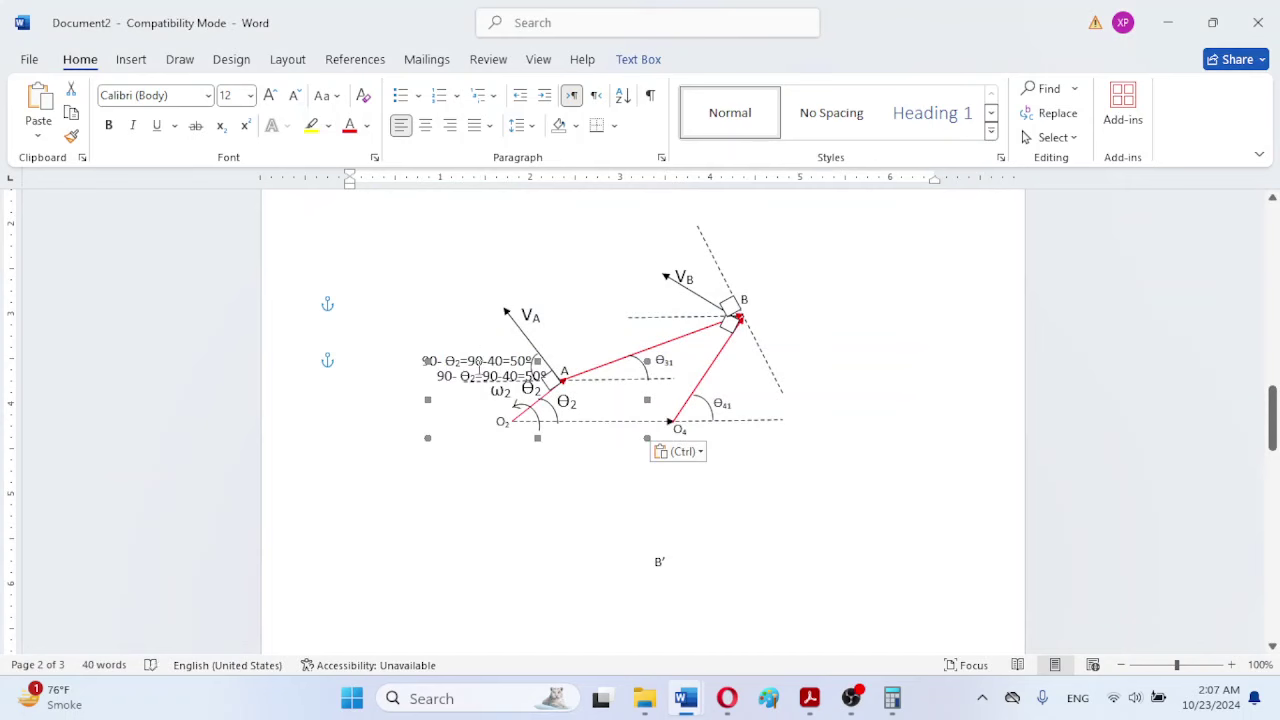
left_click_drag(476, 365, 549, 263)
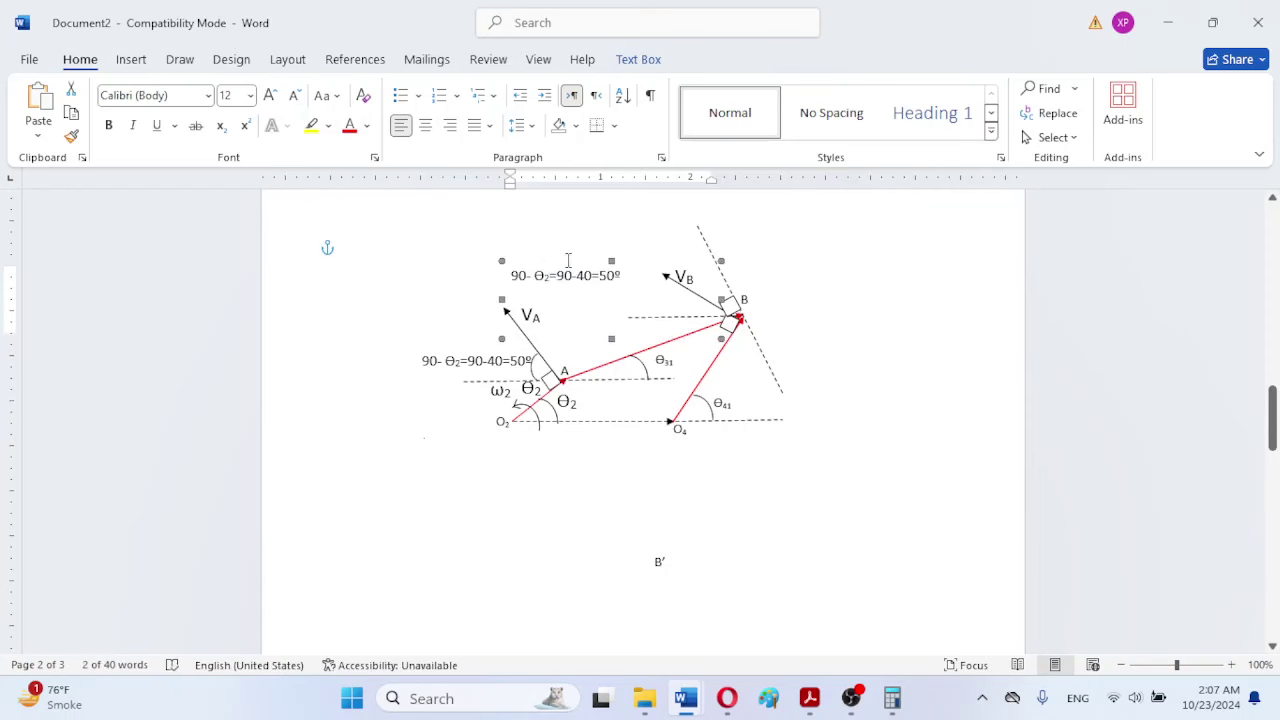
Step: In the copied label, change subscript 2 to 41 and replace 40 with 57
left_click(574, 262)
left_click(595, 283)
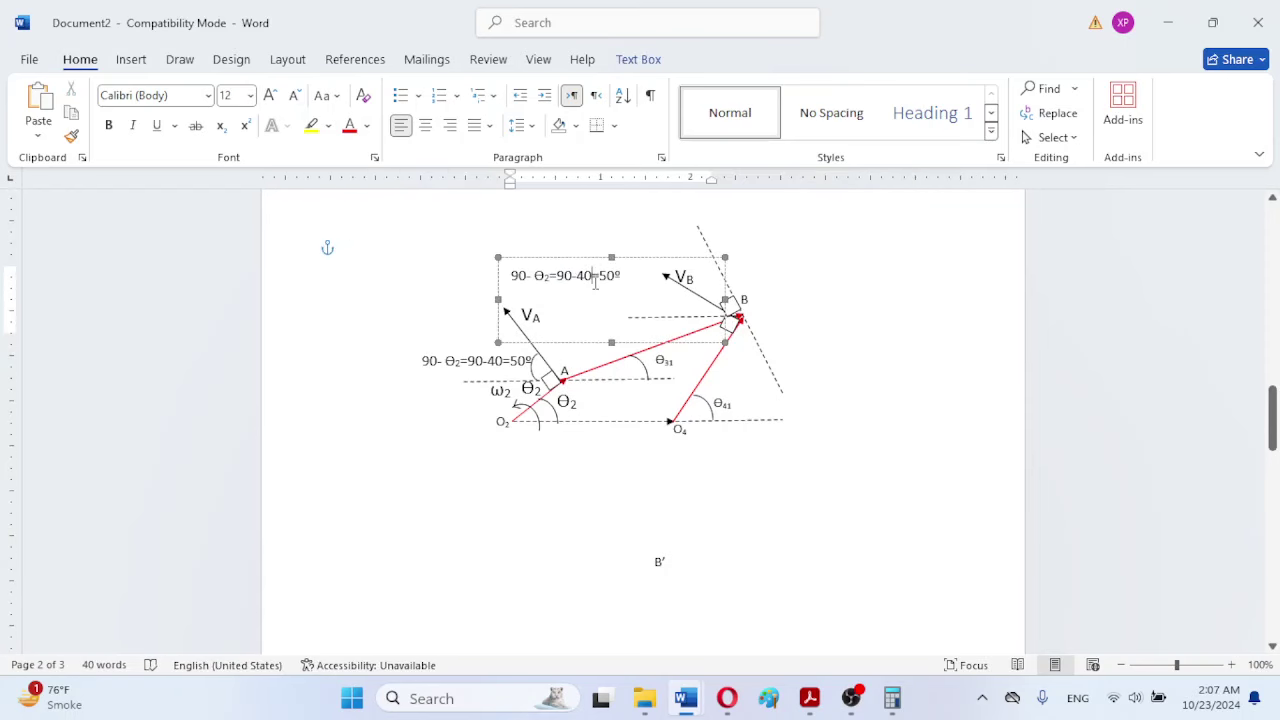
left_click_drag(586, 260, 566, 304)
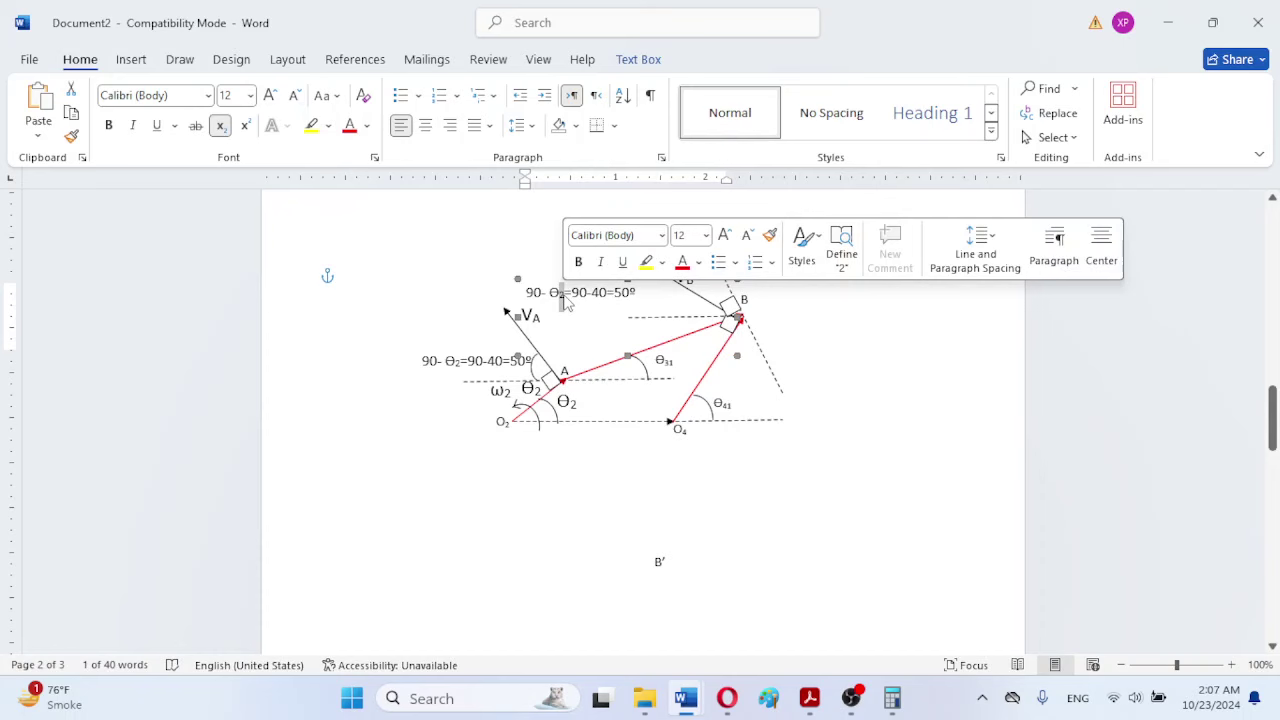
type("41")
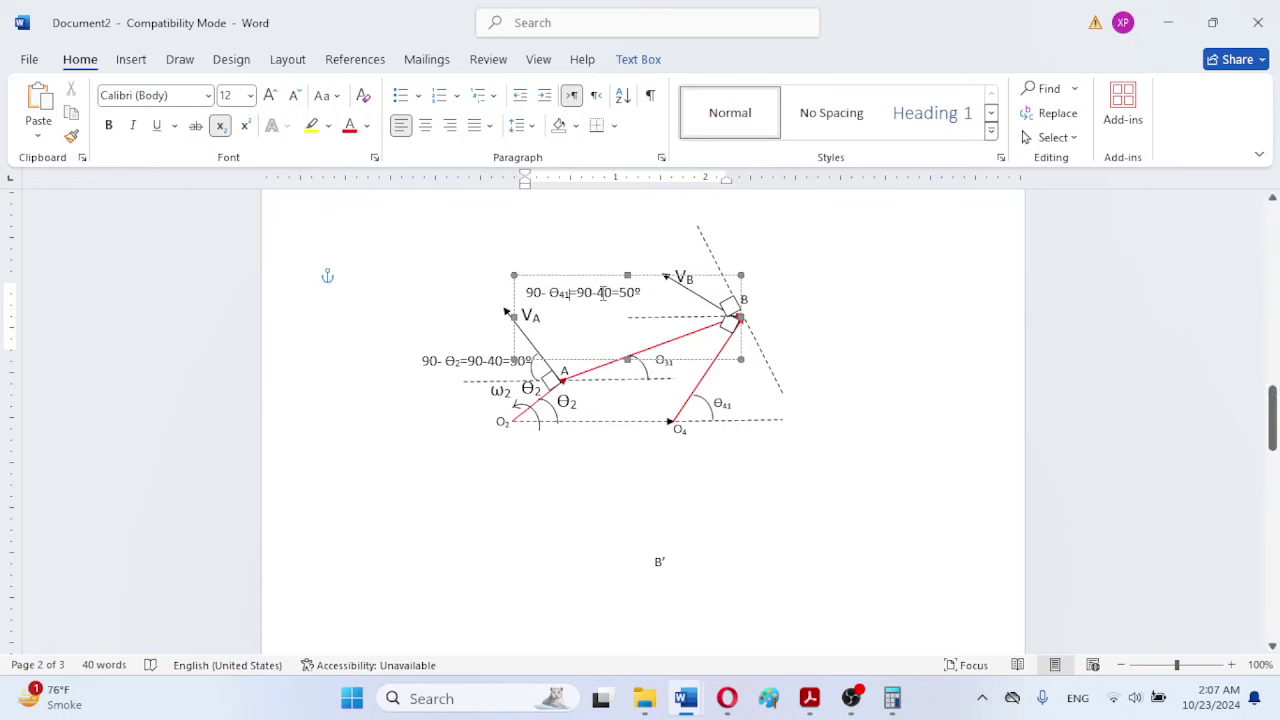
left_click_drag(598, 294, 612, 300)
type("57.")
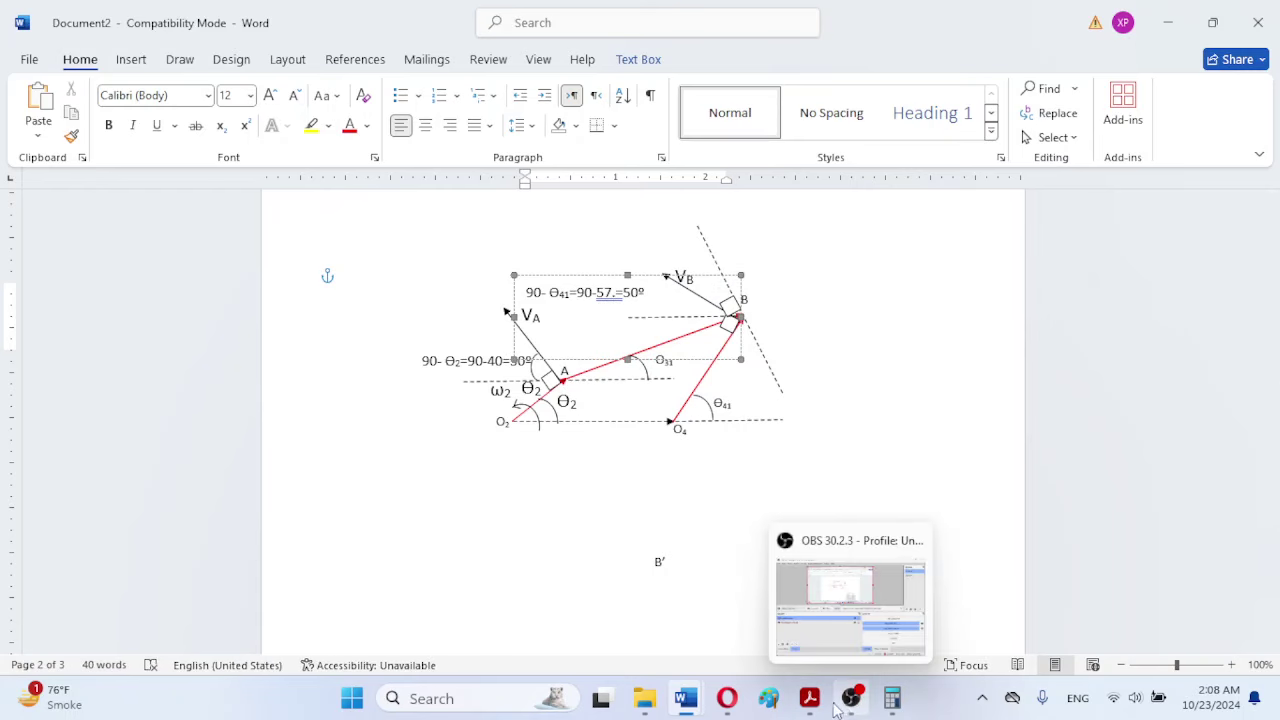
Step: Read θ4 = 57.325° from the textbook PDF and complete 57.325 in the Word label
mouse_move(817, 708)
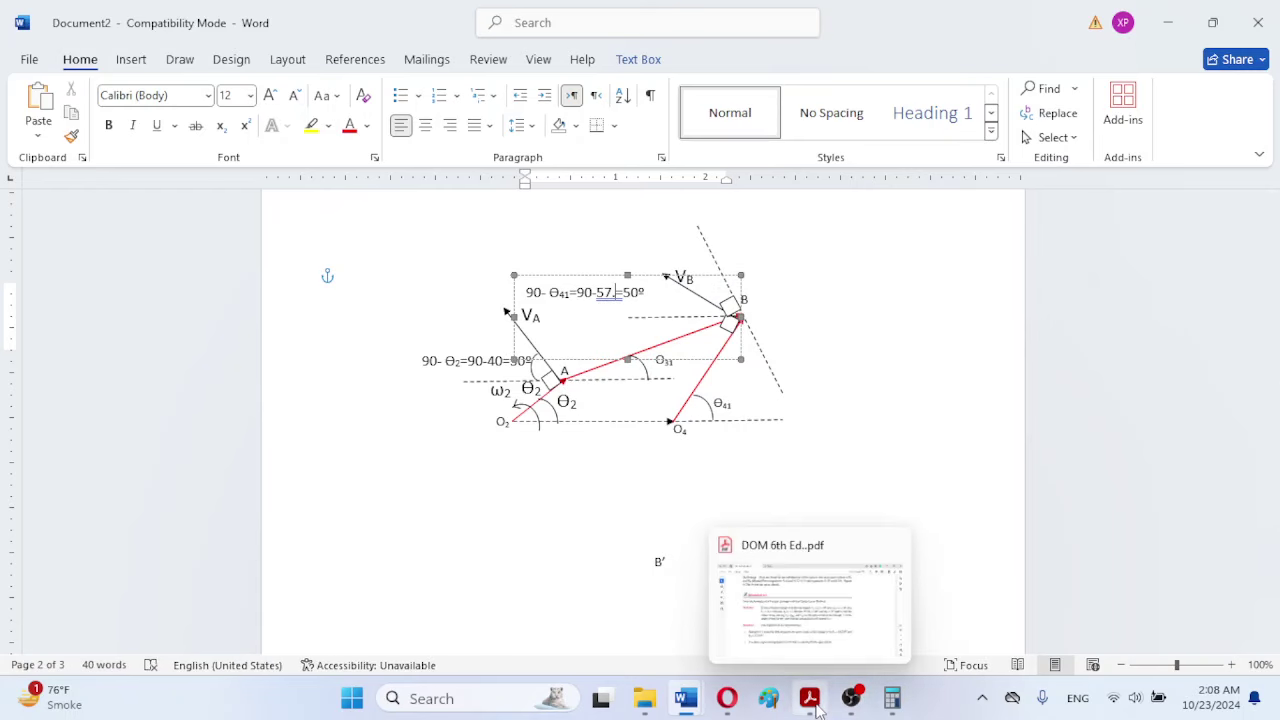
left_click(825, 603)
left_click(825, 603)
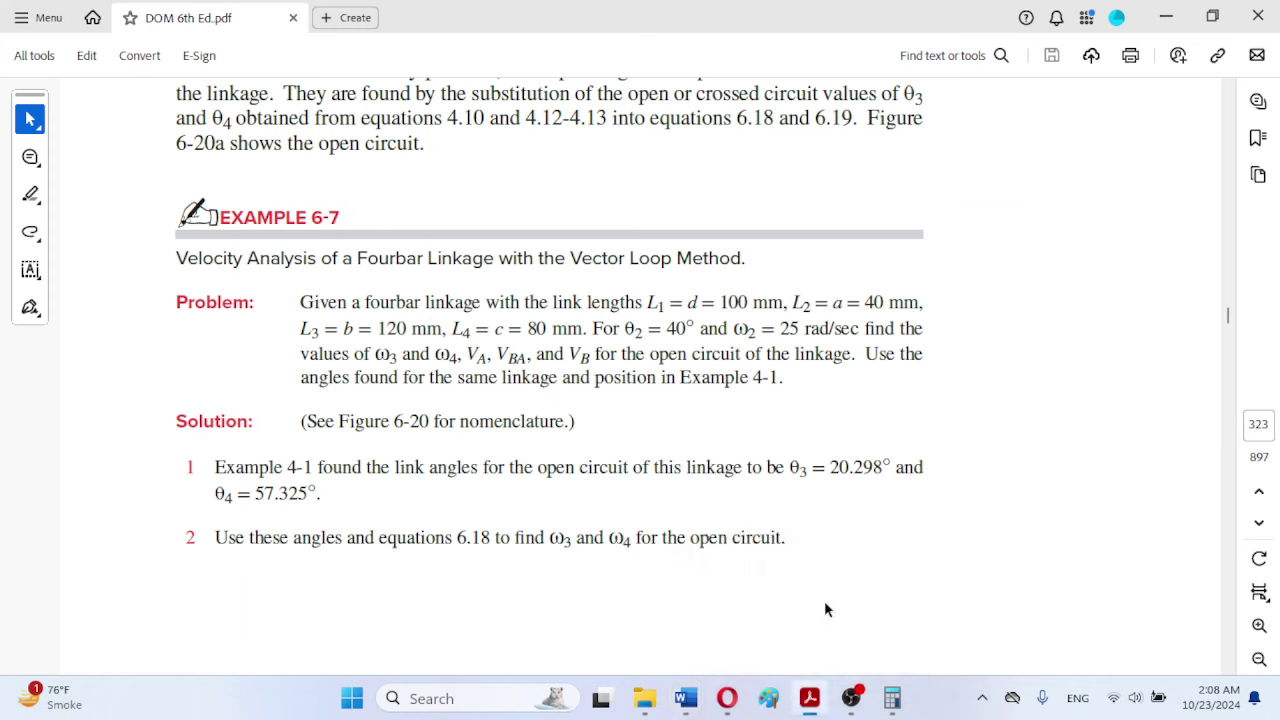
mouse_move(892, 698)
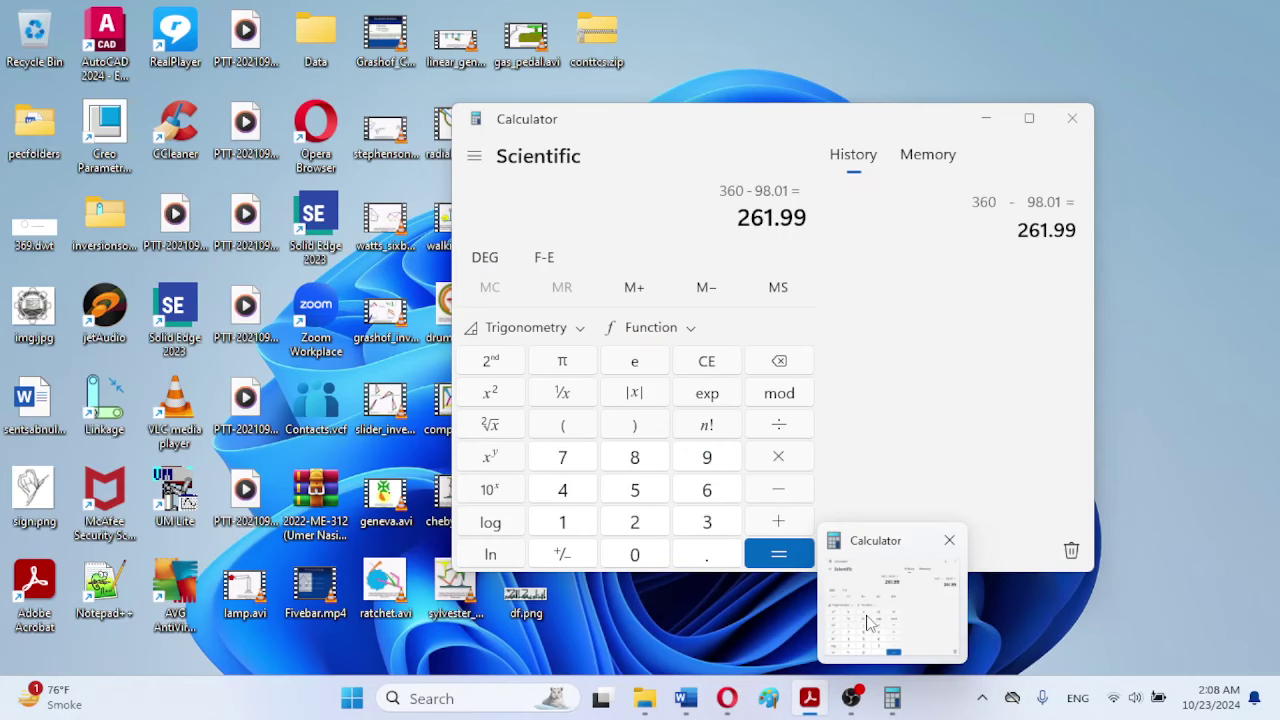
left_click(869, 622)
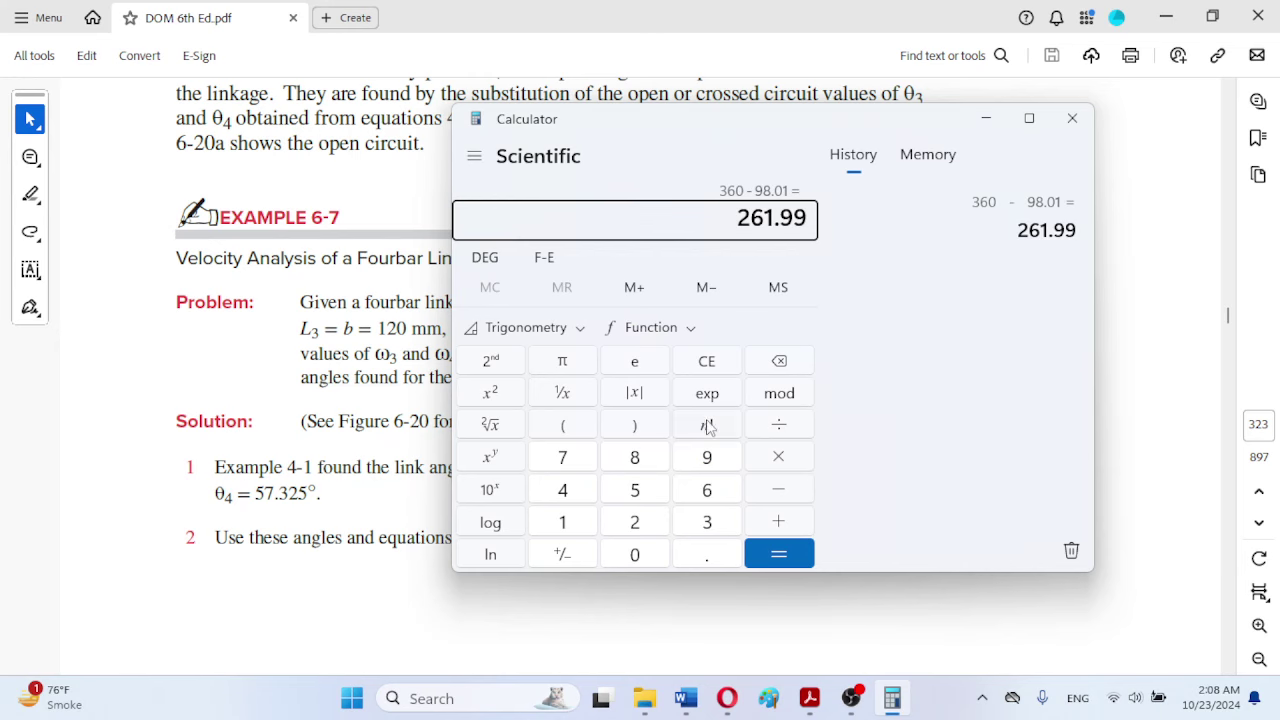
mouse_move(686, 698)
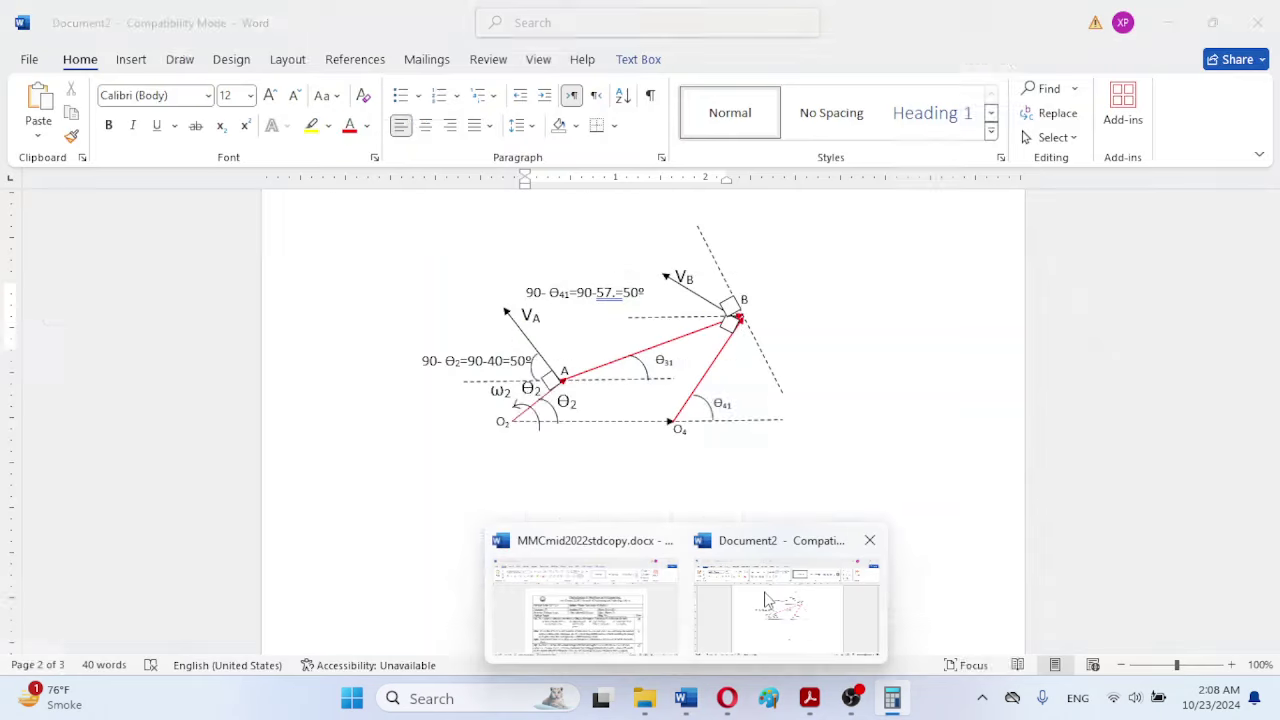
left_click(744, 625)
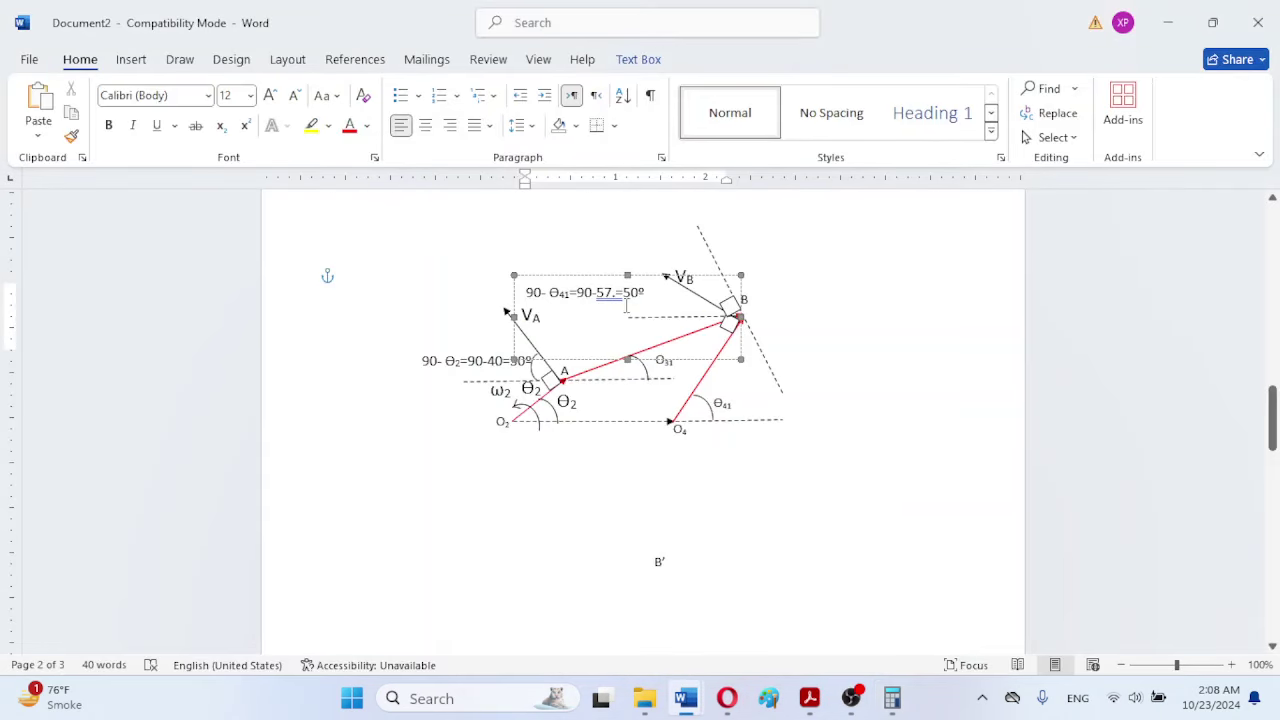
type("325")
left_click_drag(647, 292, 661, 297)
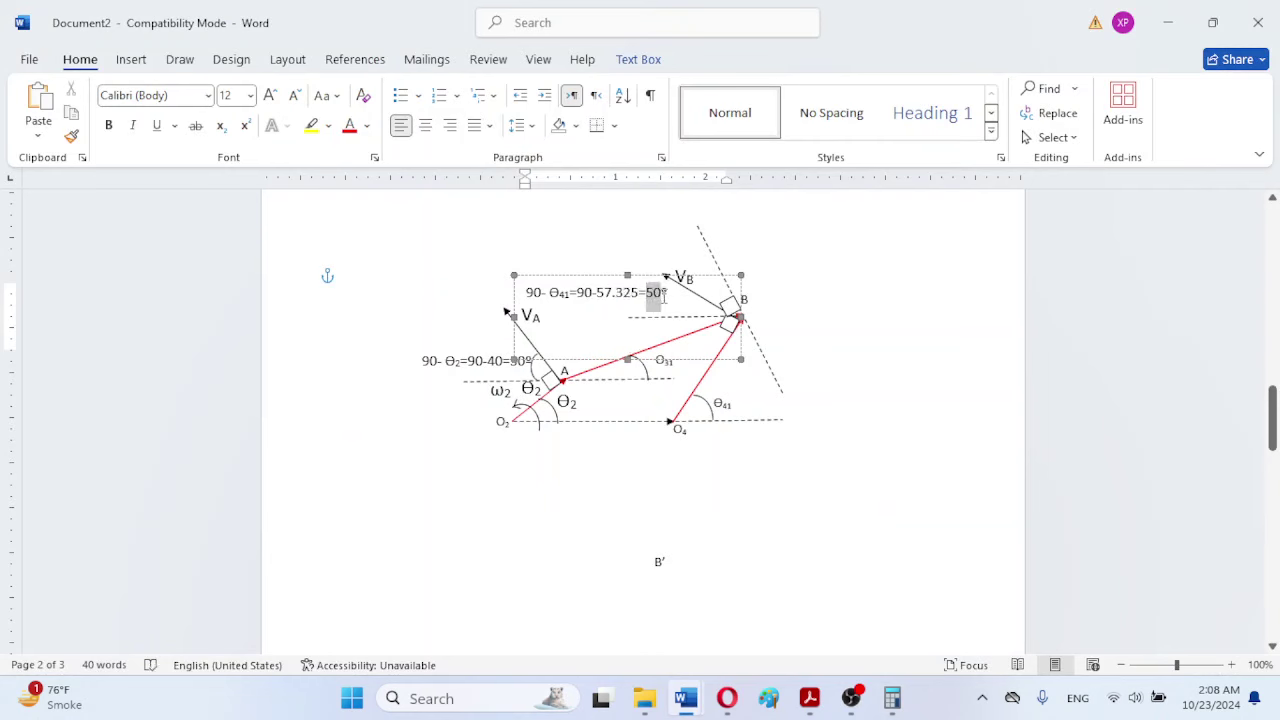
Step: Compute 90 − 57.325 = 32.675 in Calculator
left_click(895, 703)
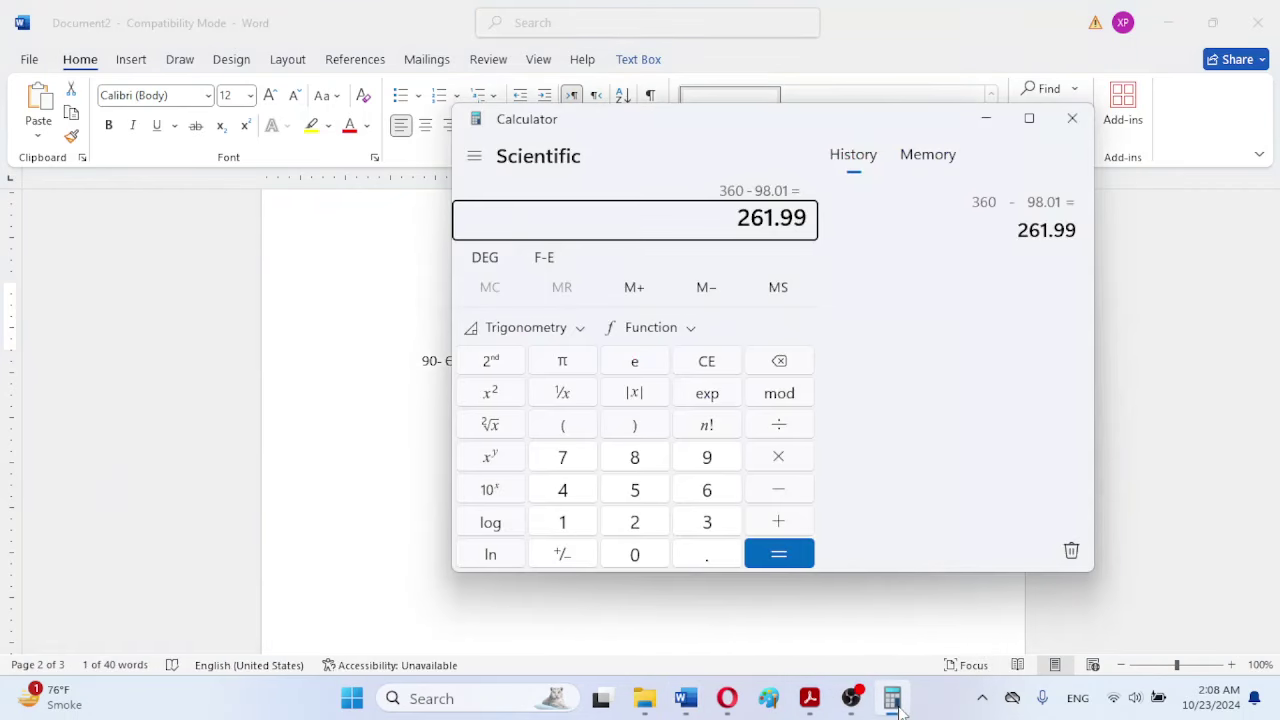
left_click(700, 466)
left_click(631, 555)
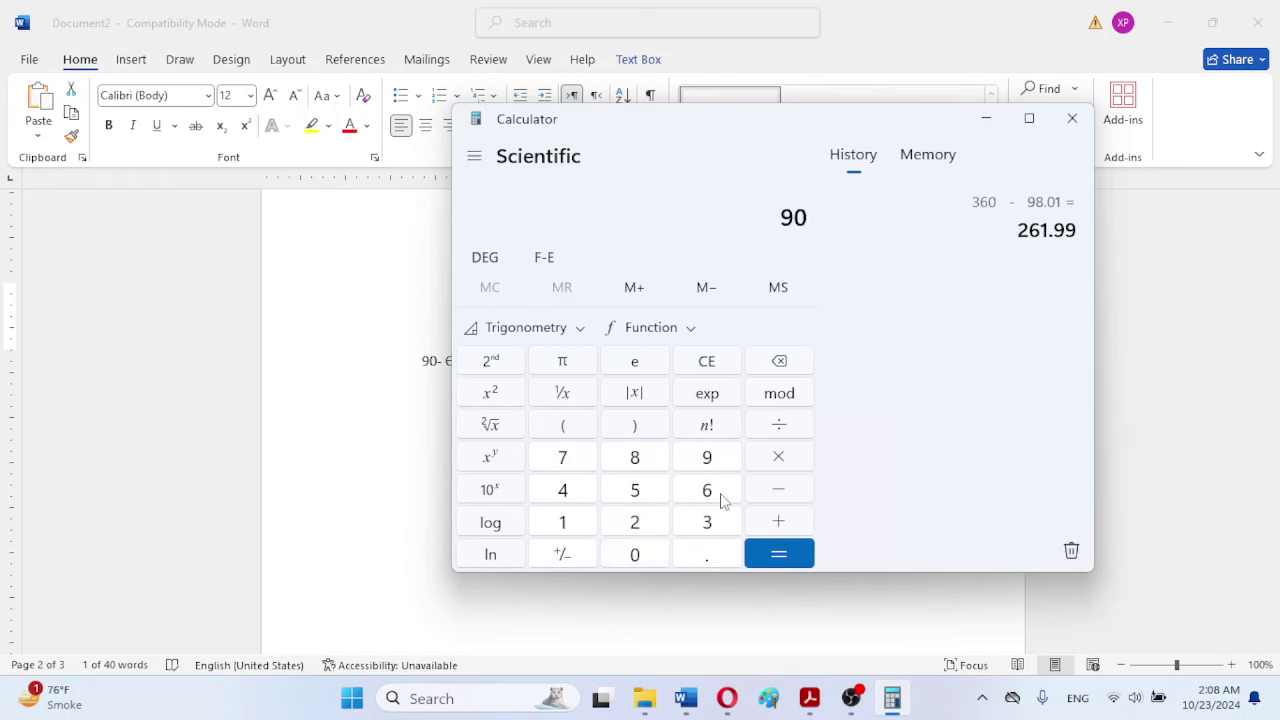
left_click(778, 492)
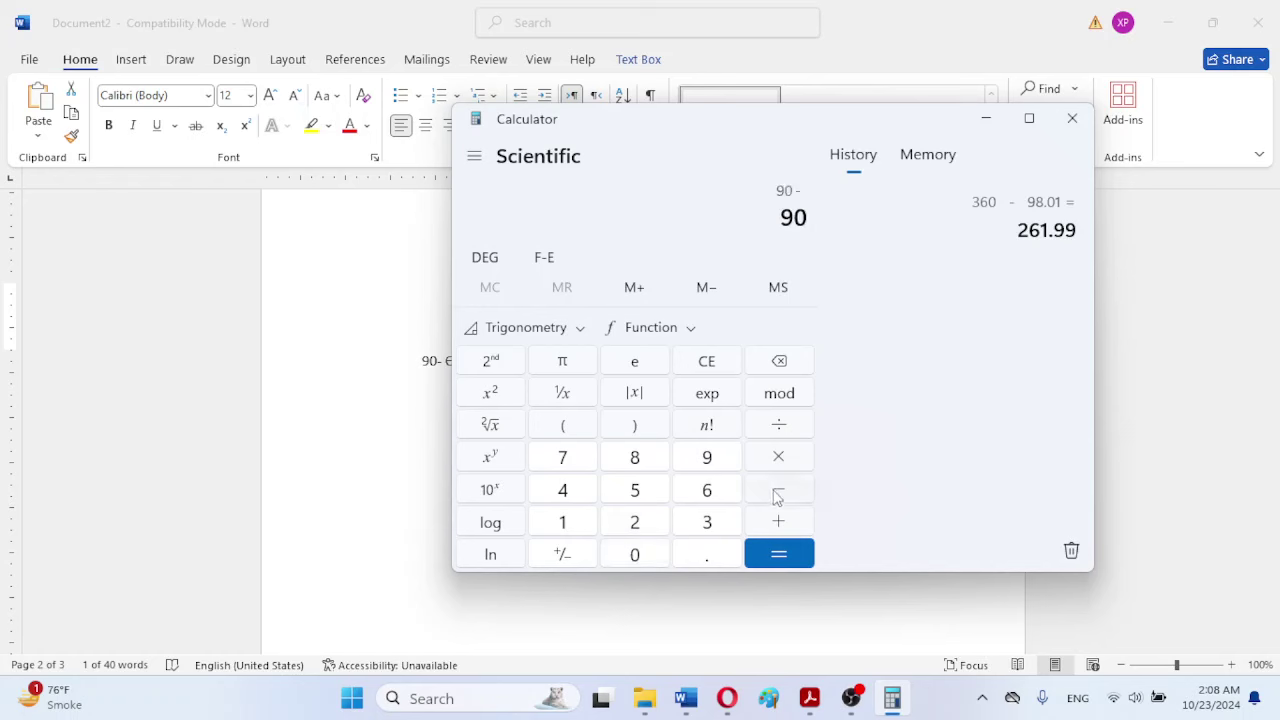
left_click(634, 489)
left_click(557, 463)
left_click(703, 557)
left_click(707, 530)
left_click(660, 530)
left_click(650, 492)
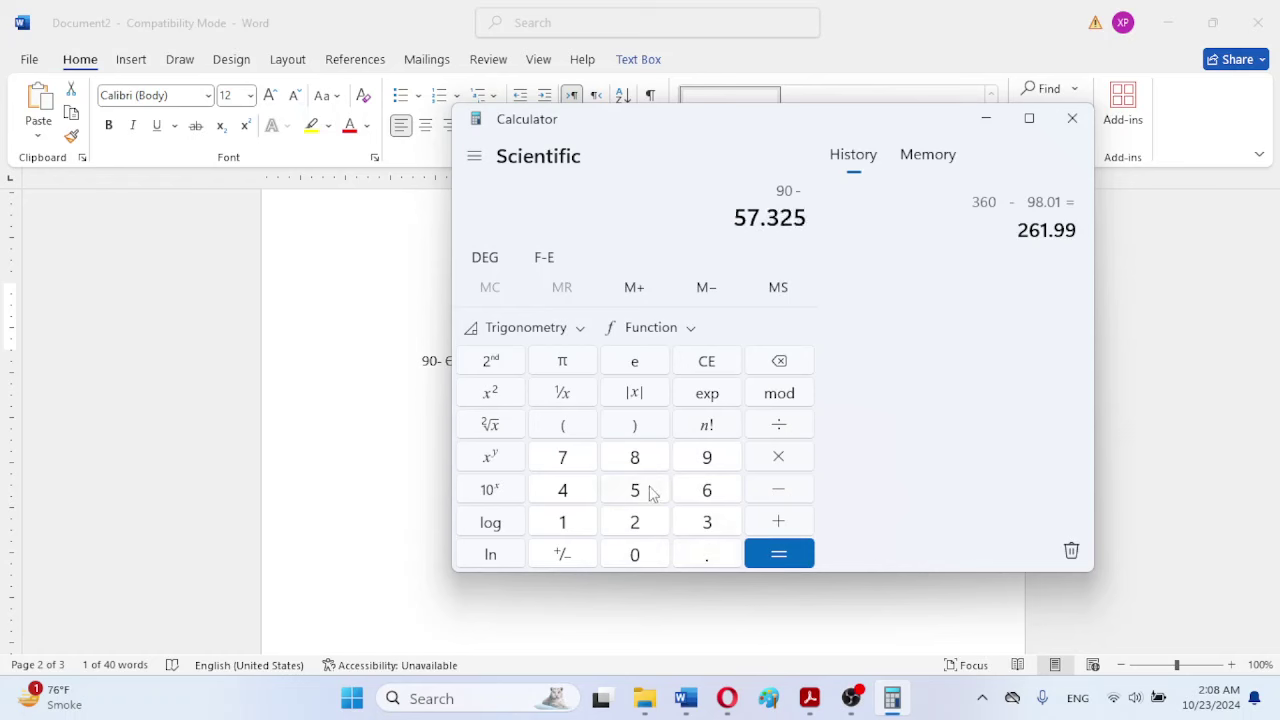
left_click(795, 562)
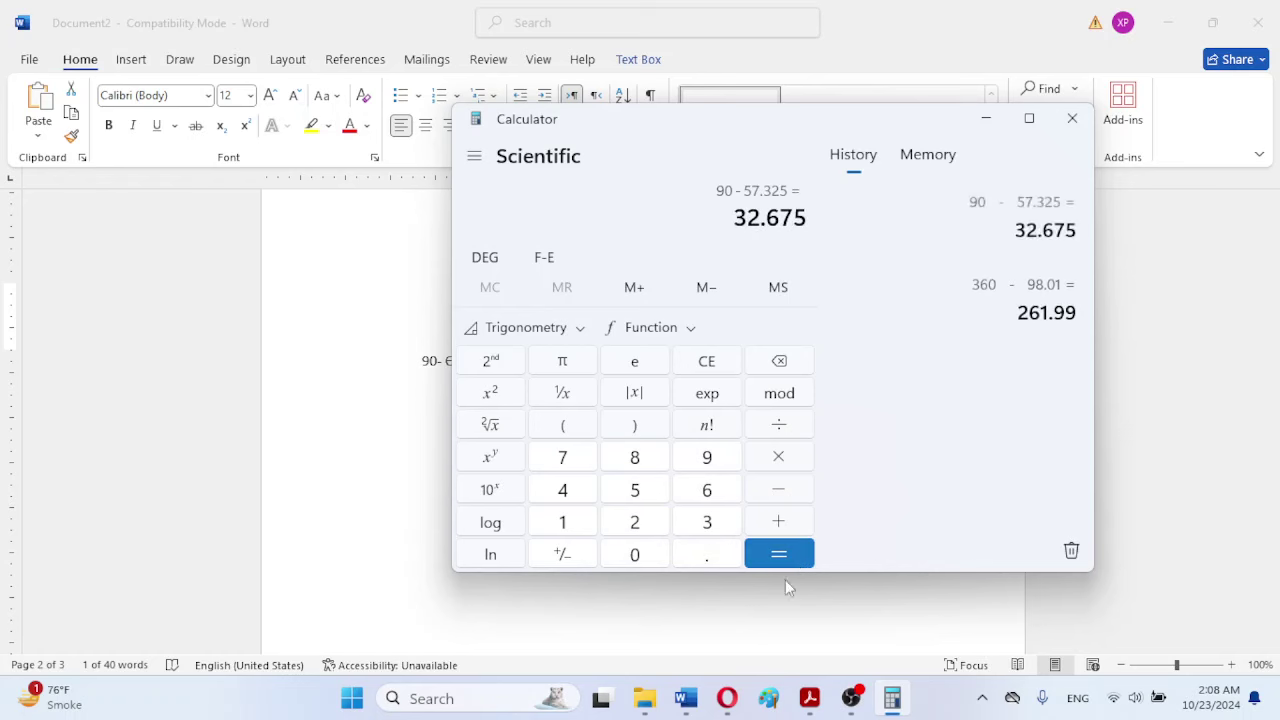
Step: Replace 50 with 32.675, remove the space after 90-, and place the label beside B
mouse_move(686, 700)
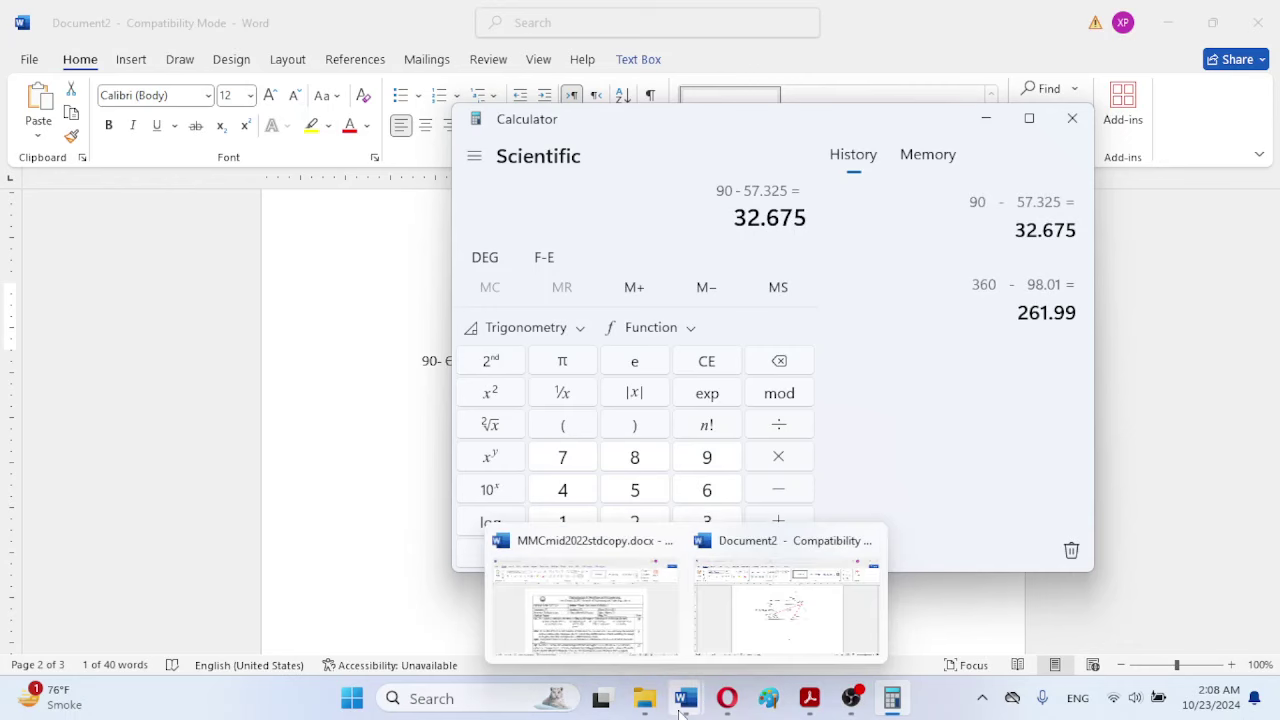
left_click(766, 620)
left_click_drag(645, 293, 662, 294)
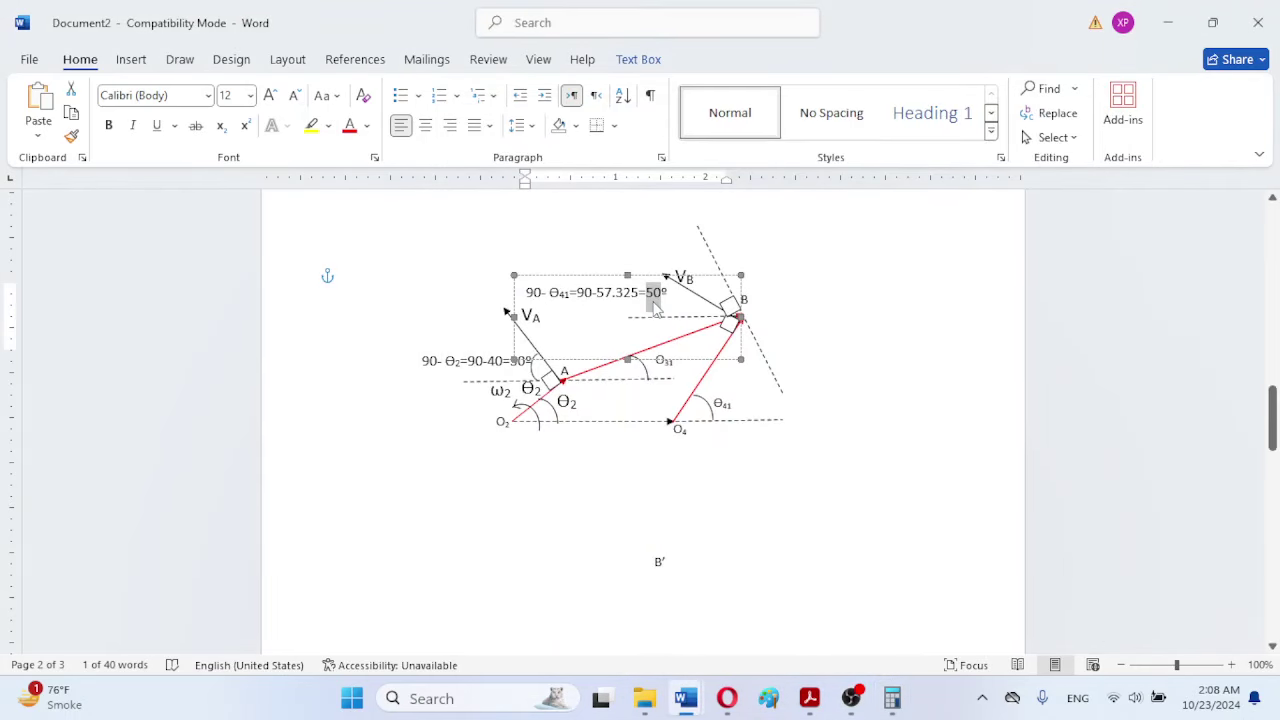
type("32.67")
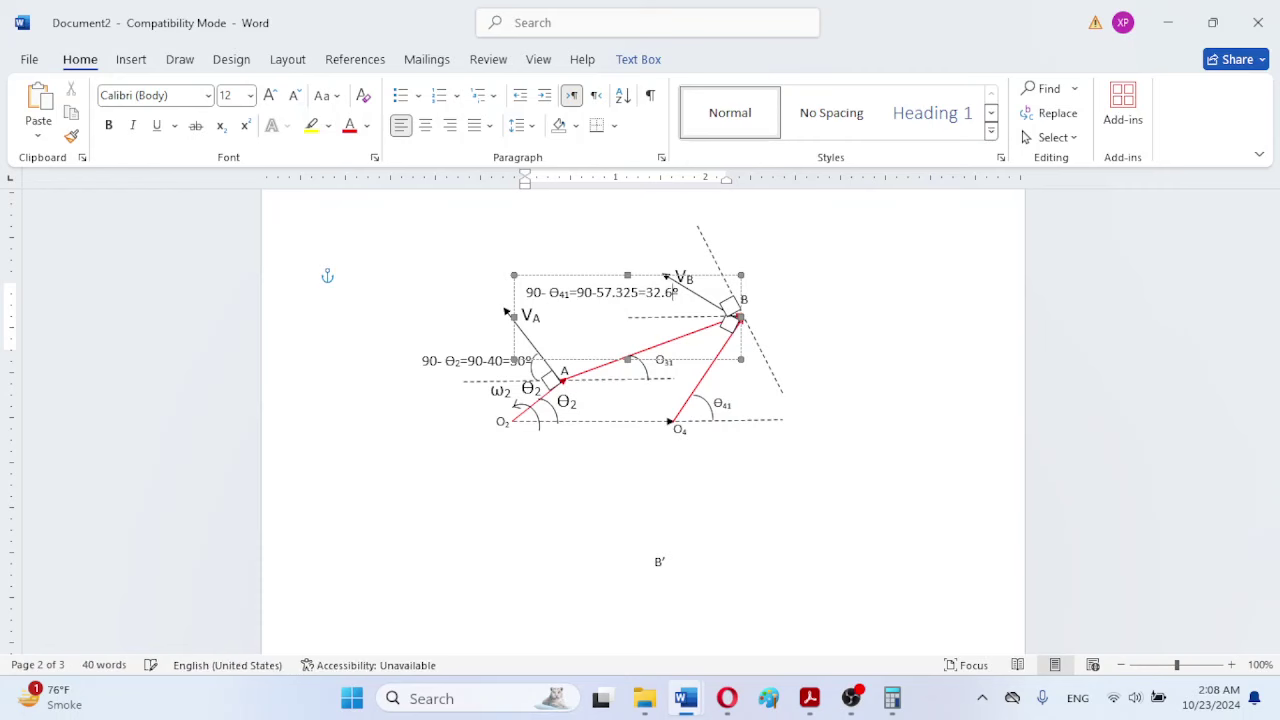
left_click_drag(631, 277, 632, 287)
left_click(632, 288)
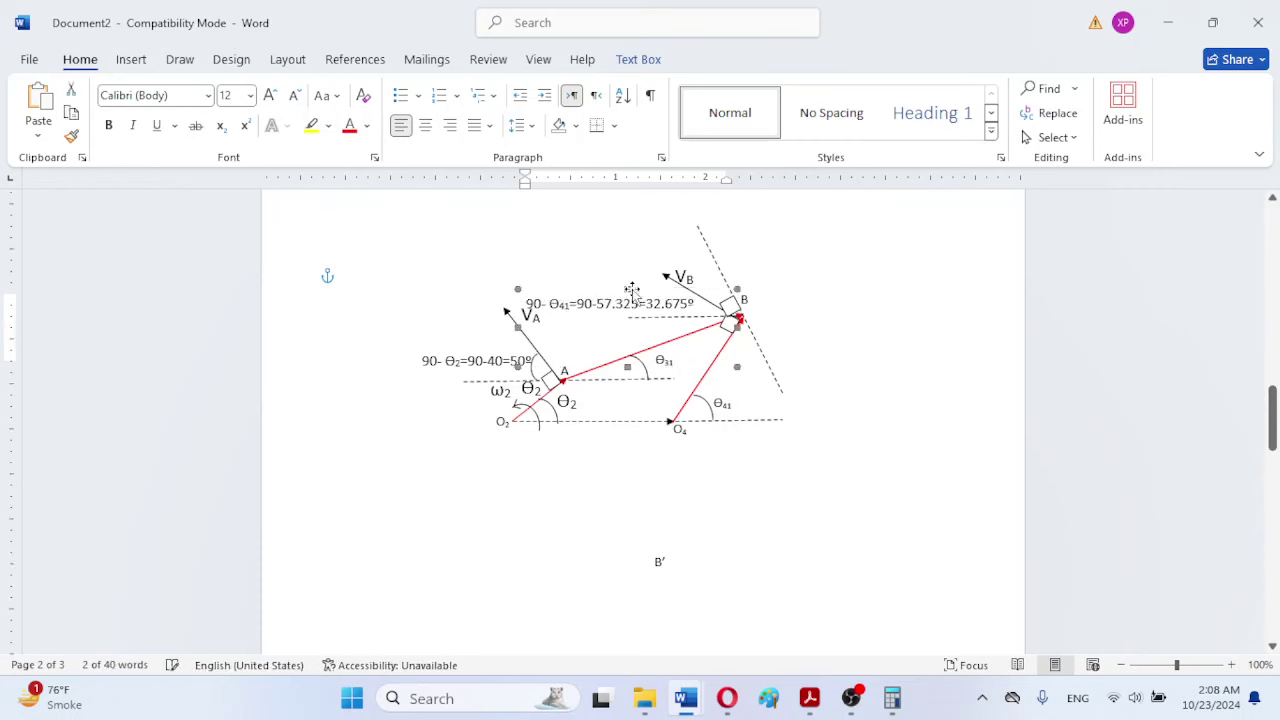
left_click(549, 304)
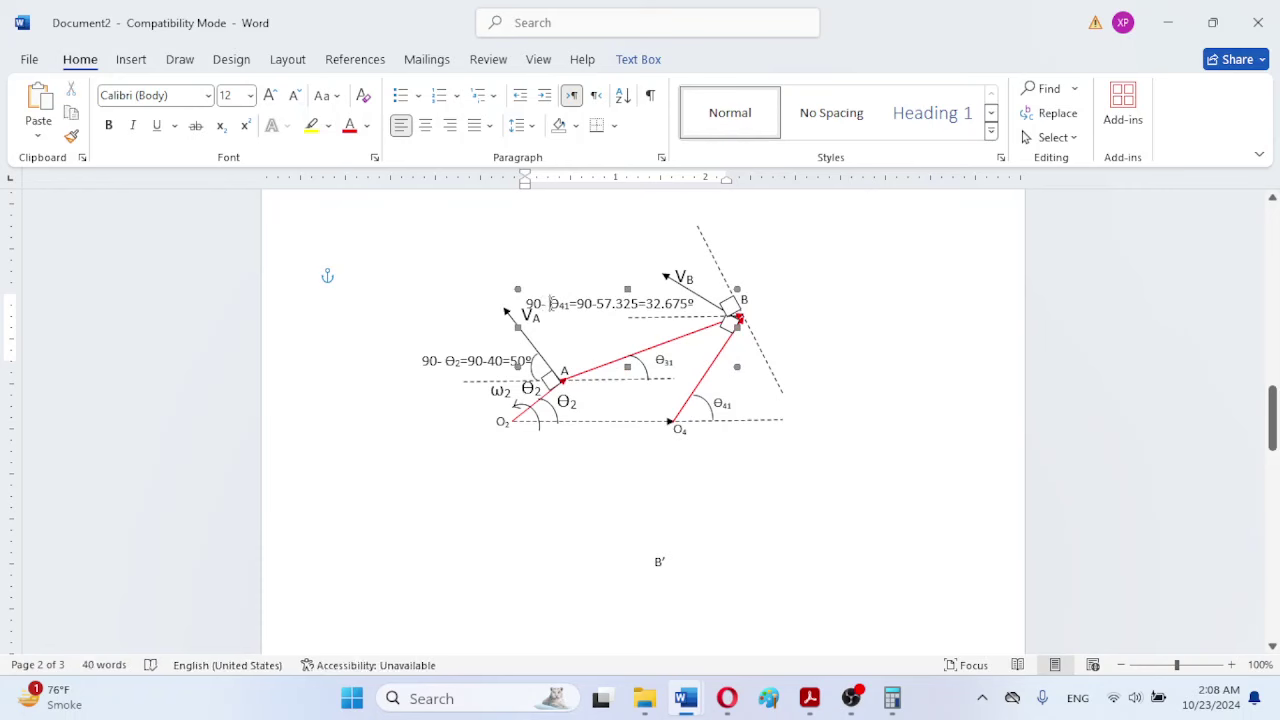
key("BackSpace")
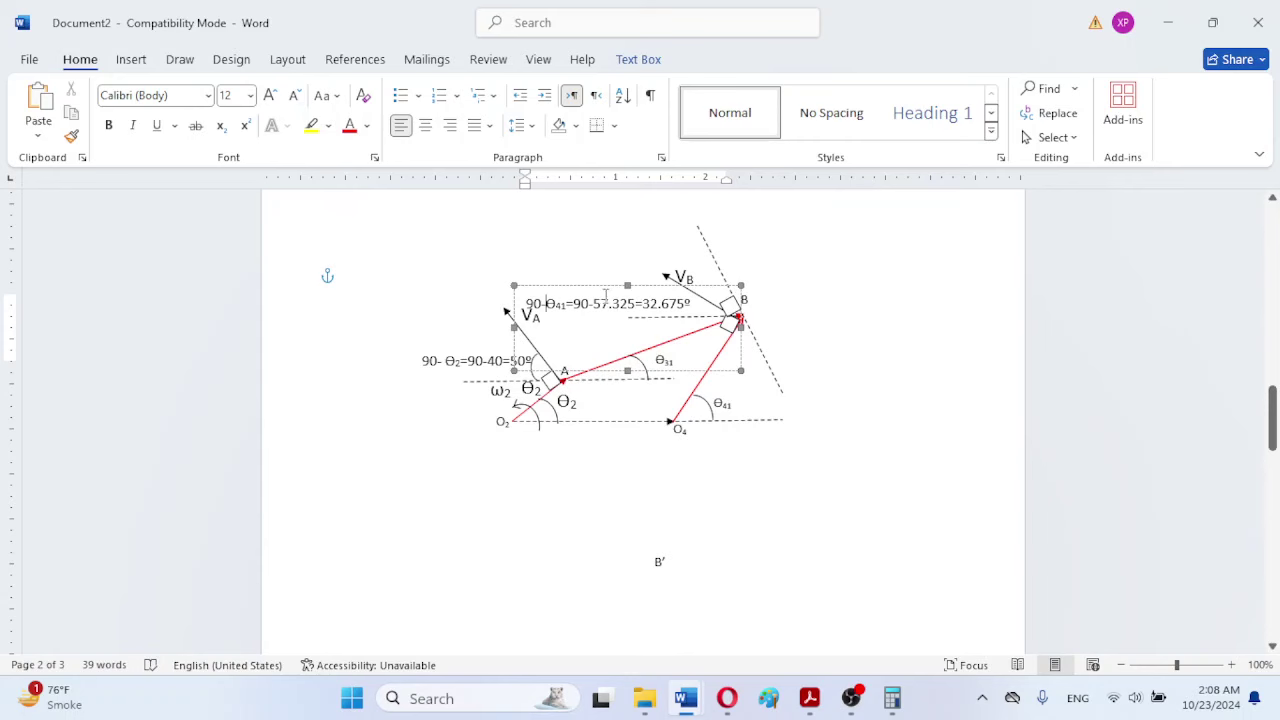
left_click_drag(597, 287, 616, 291)
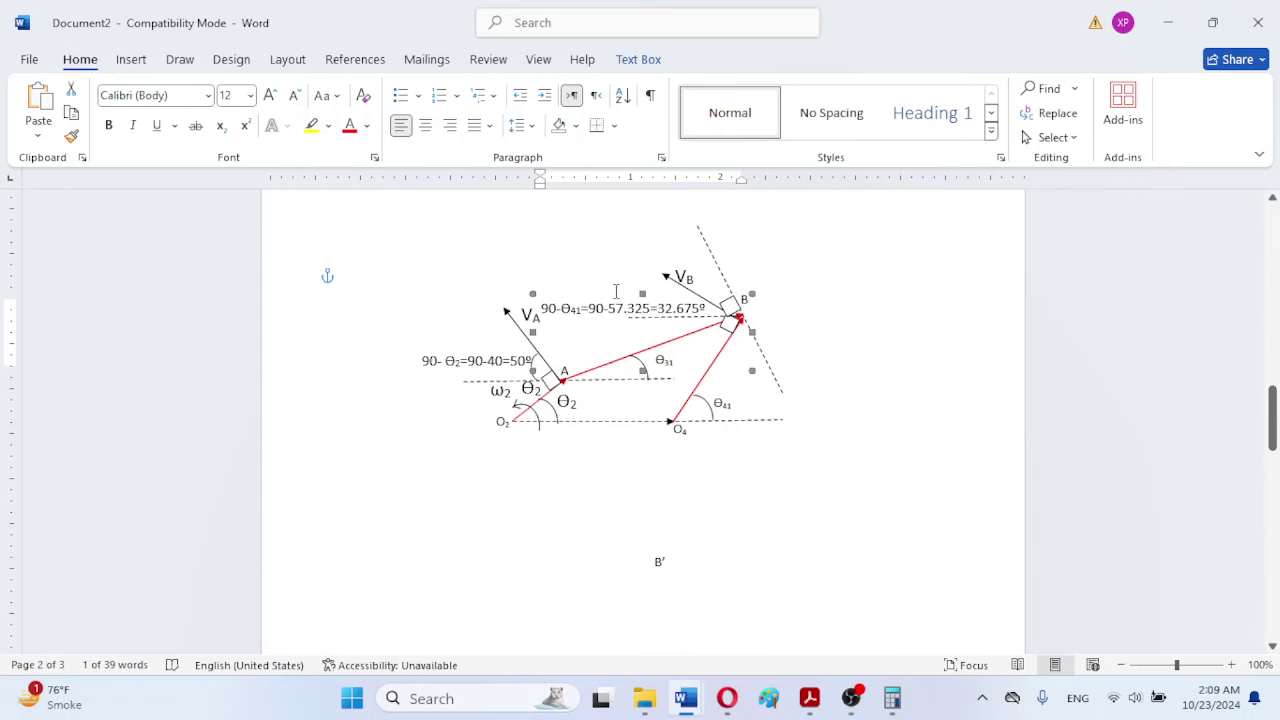
left_click(860, 280)
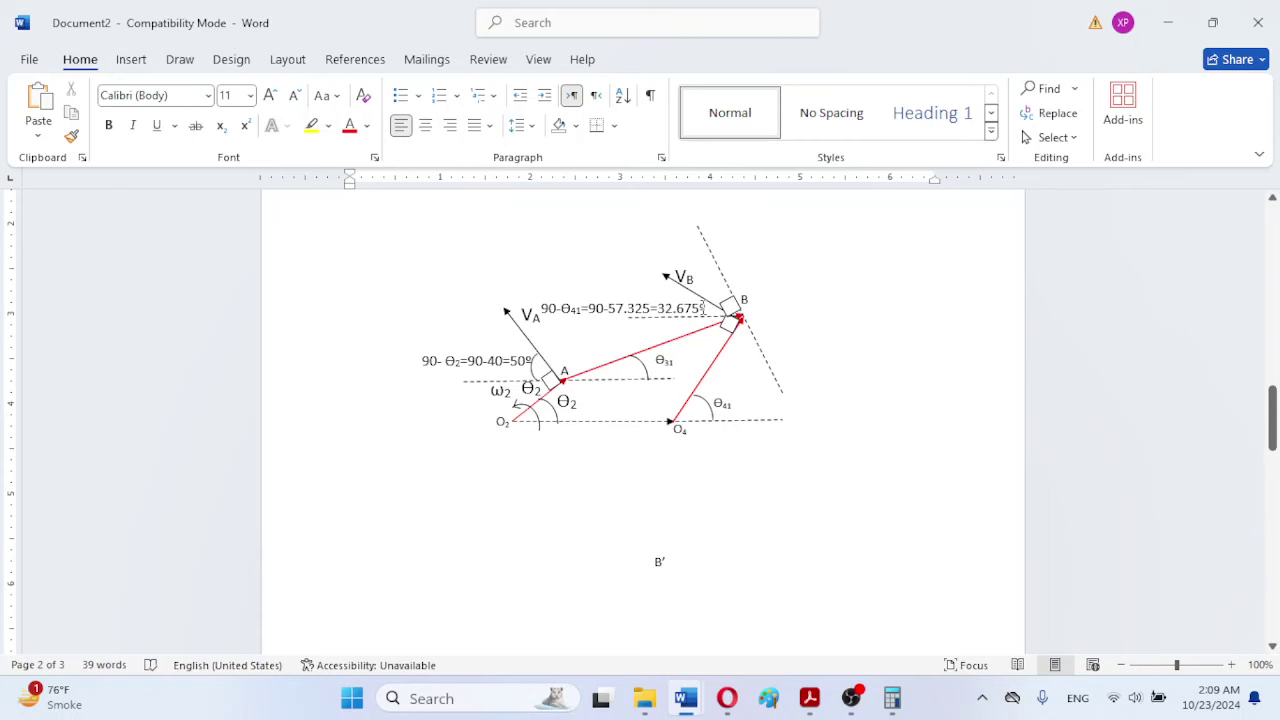
Step: Paste a copy of the V_B label, add subscript A, and place V_BA above point B
double_click(698, 279)
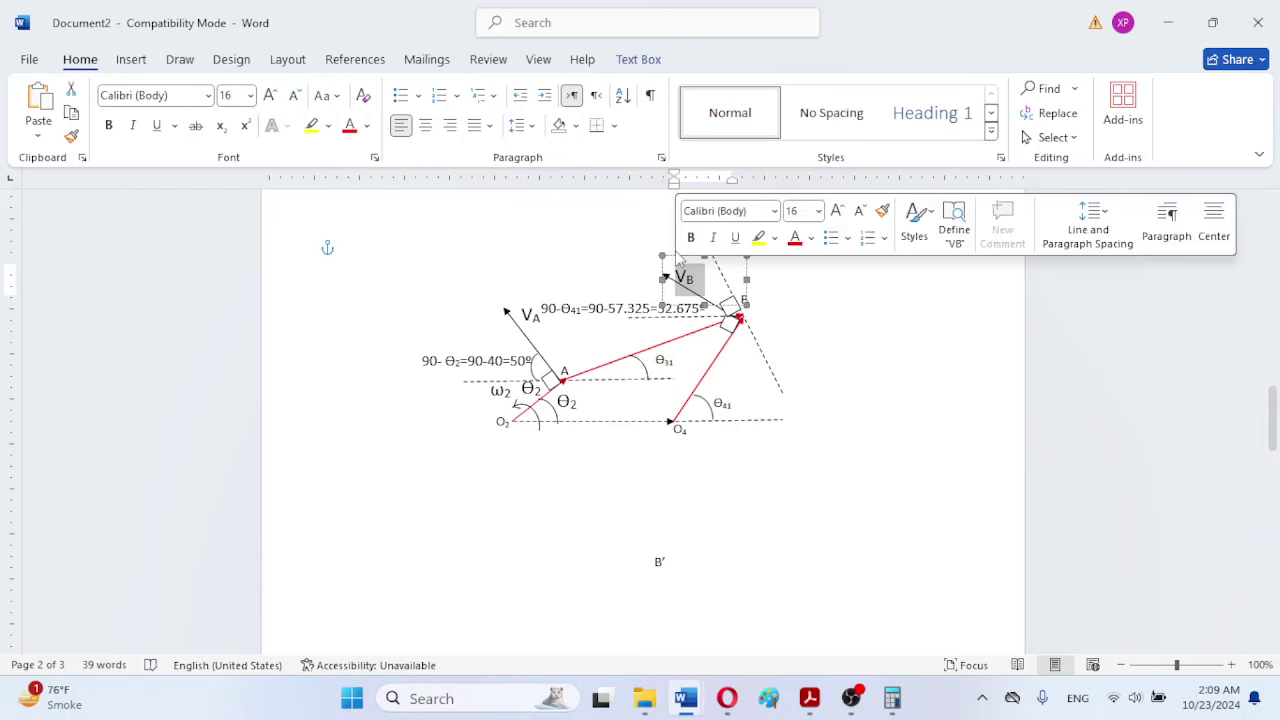
key("Escape")
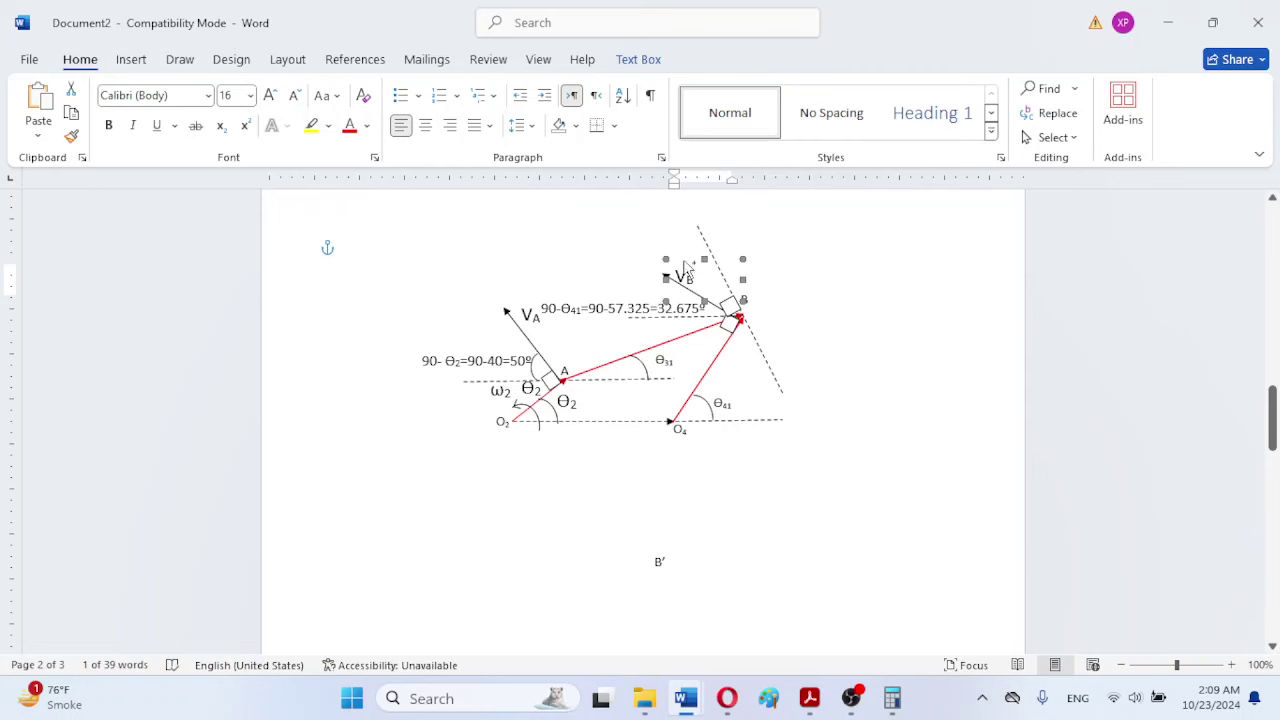
left_click(849, 277)
key("ctrl+v")
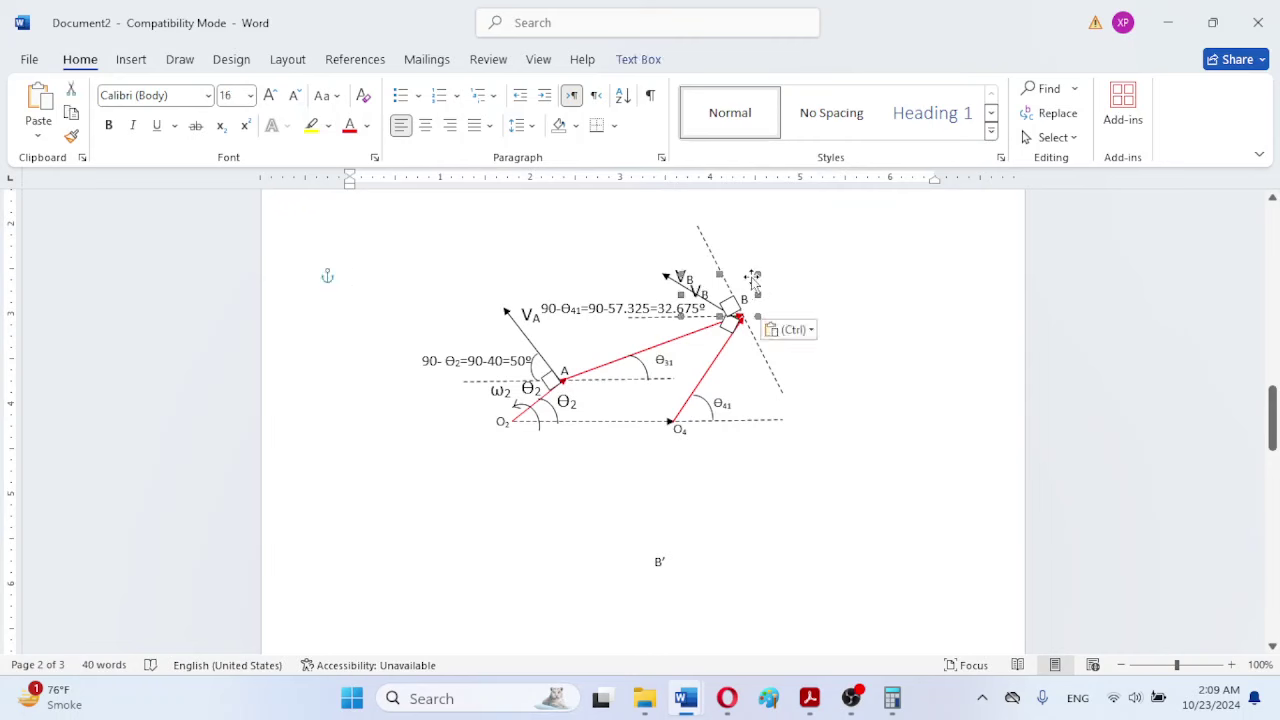
left_click_drag(753, 277, 777, 250)
key("Right")
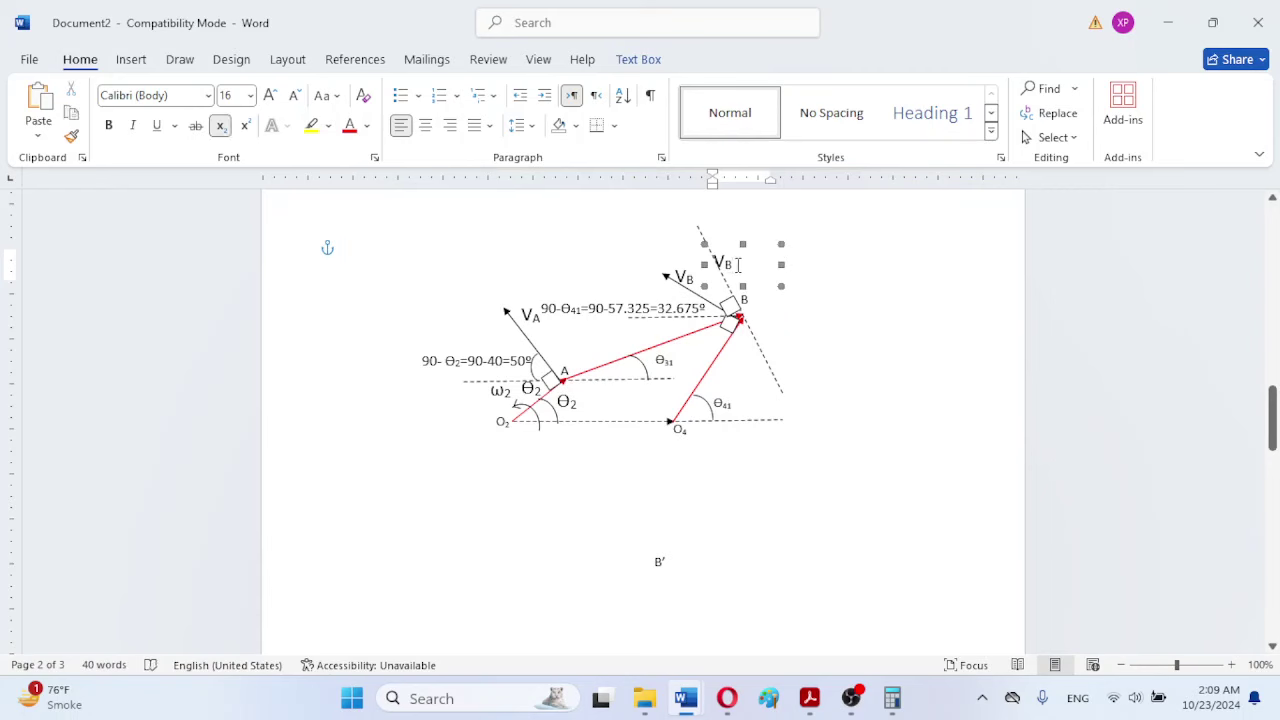
type("A")
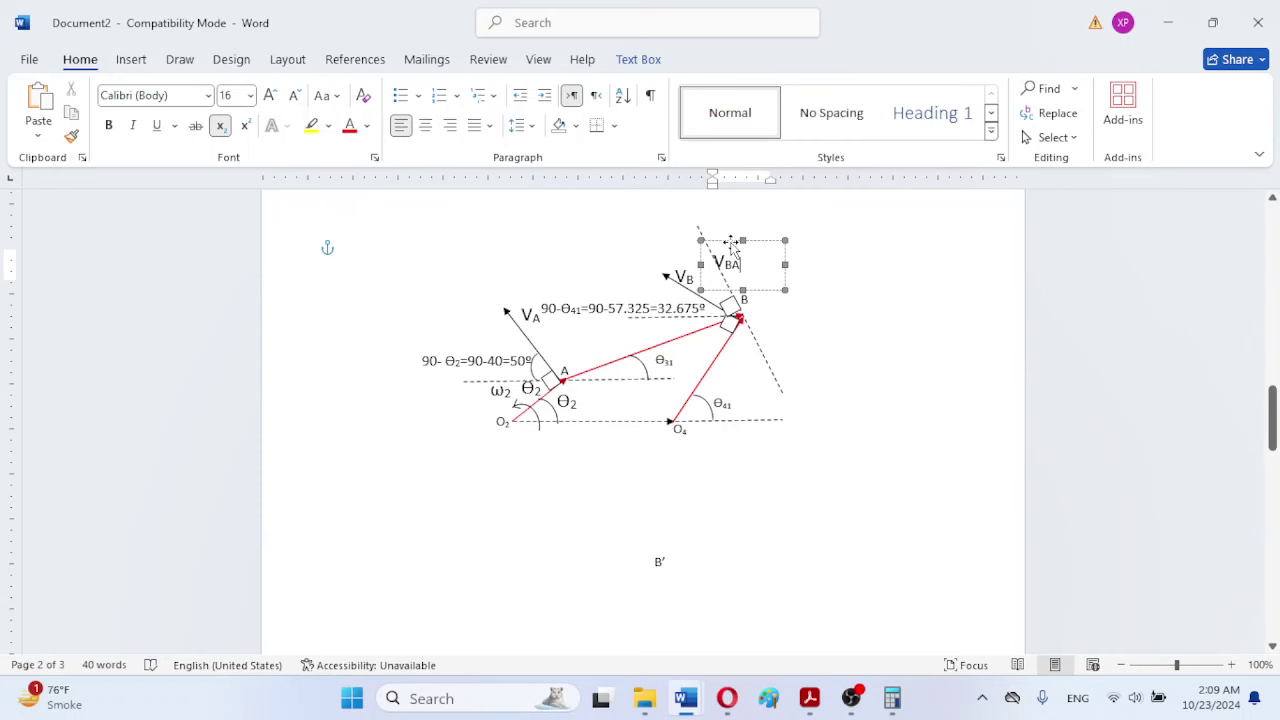
left_click_drag(731, 246, 743, 248)
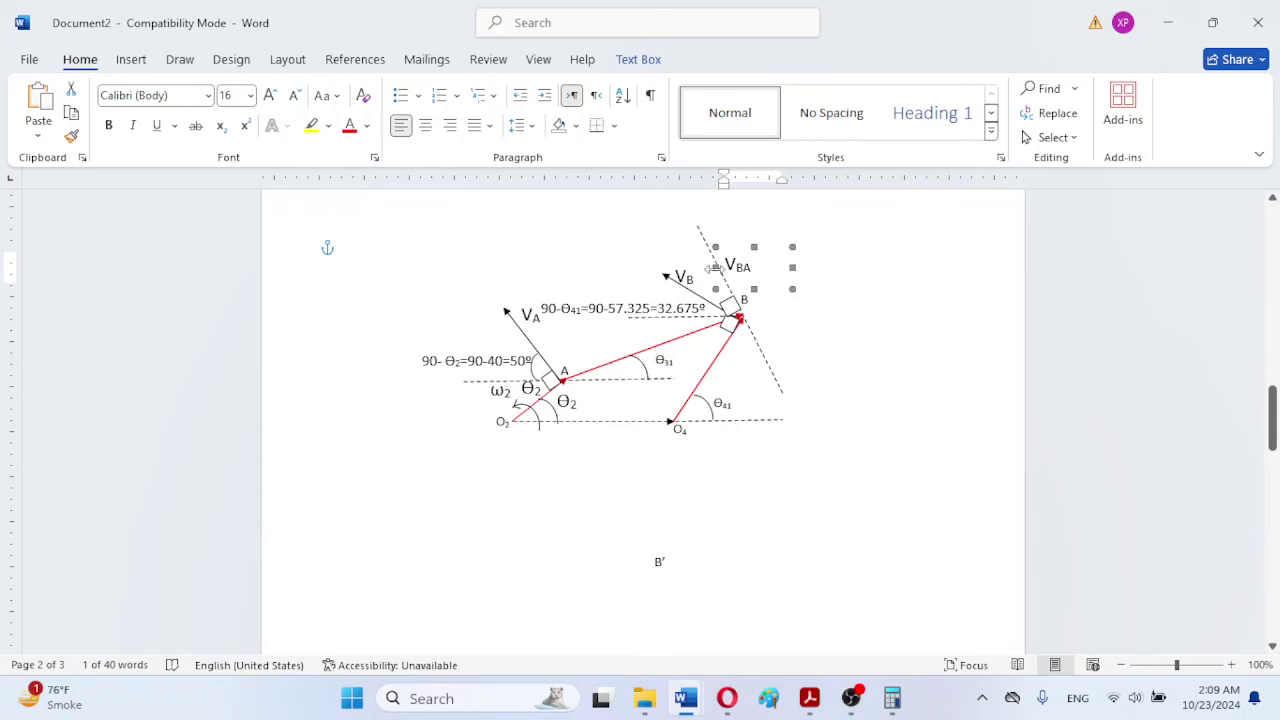
left_click(857, 352)
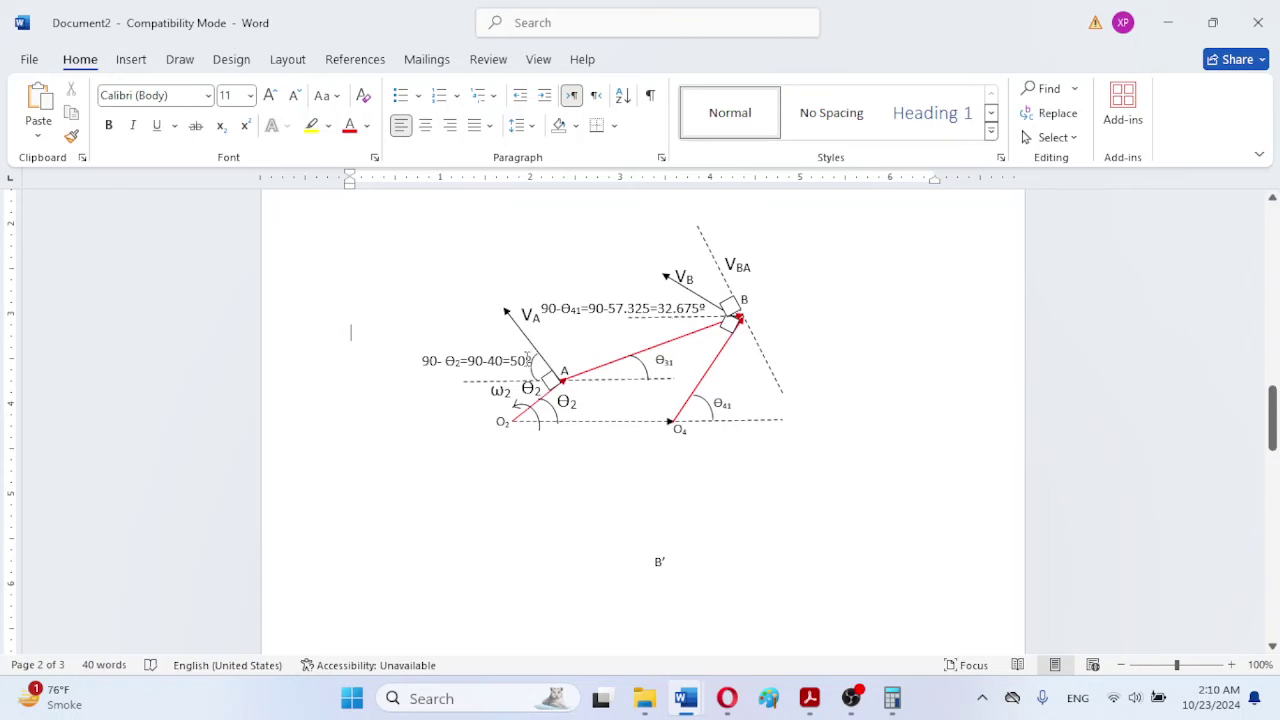
Step: Select the 90-θ2=90-40=50º label beside point A among the diagram's labels
left_click(533, 372)
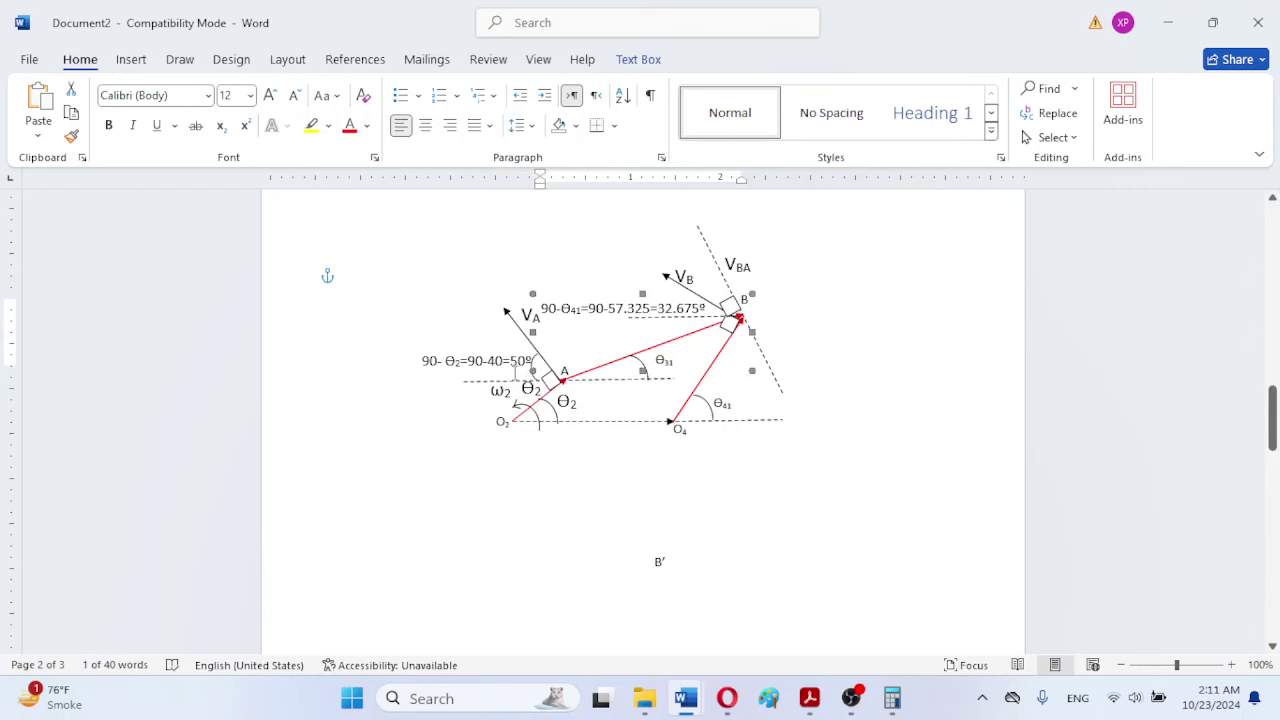
left_click(514, 363)
left_click(805, 402)
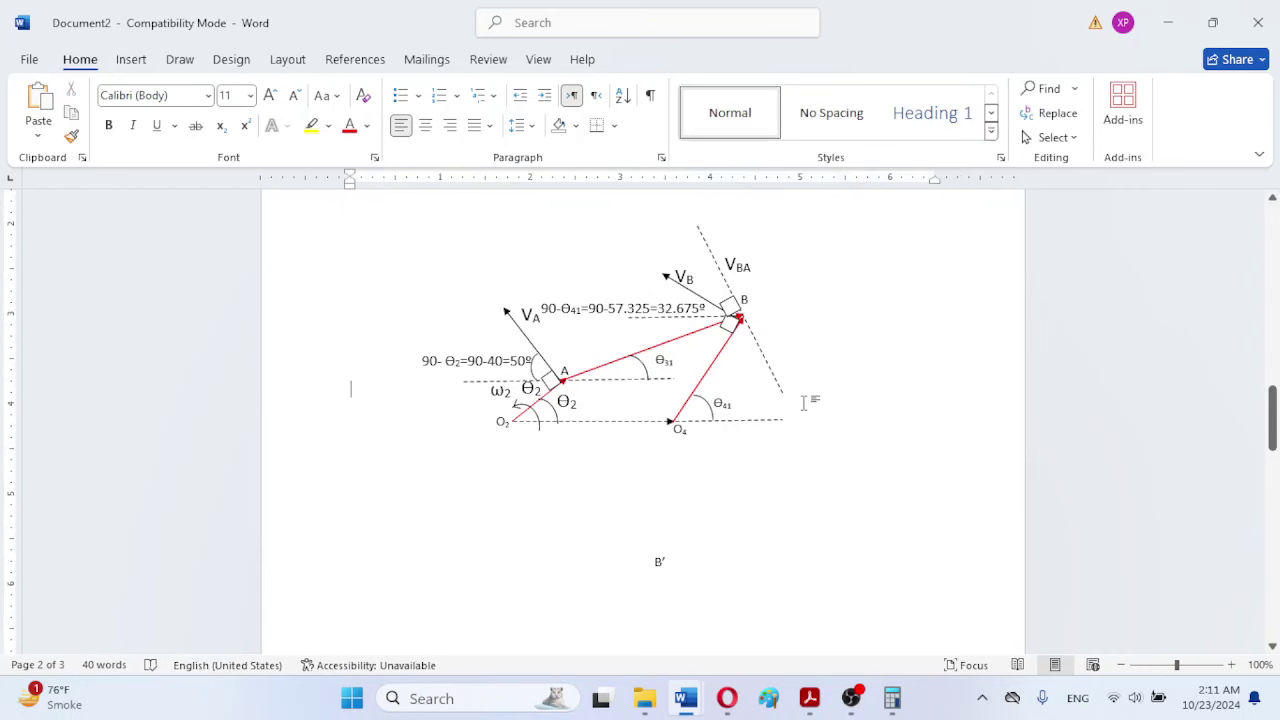
left_click(531, 372)
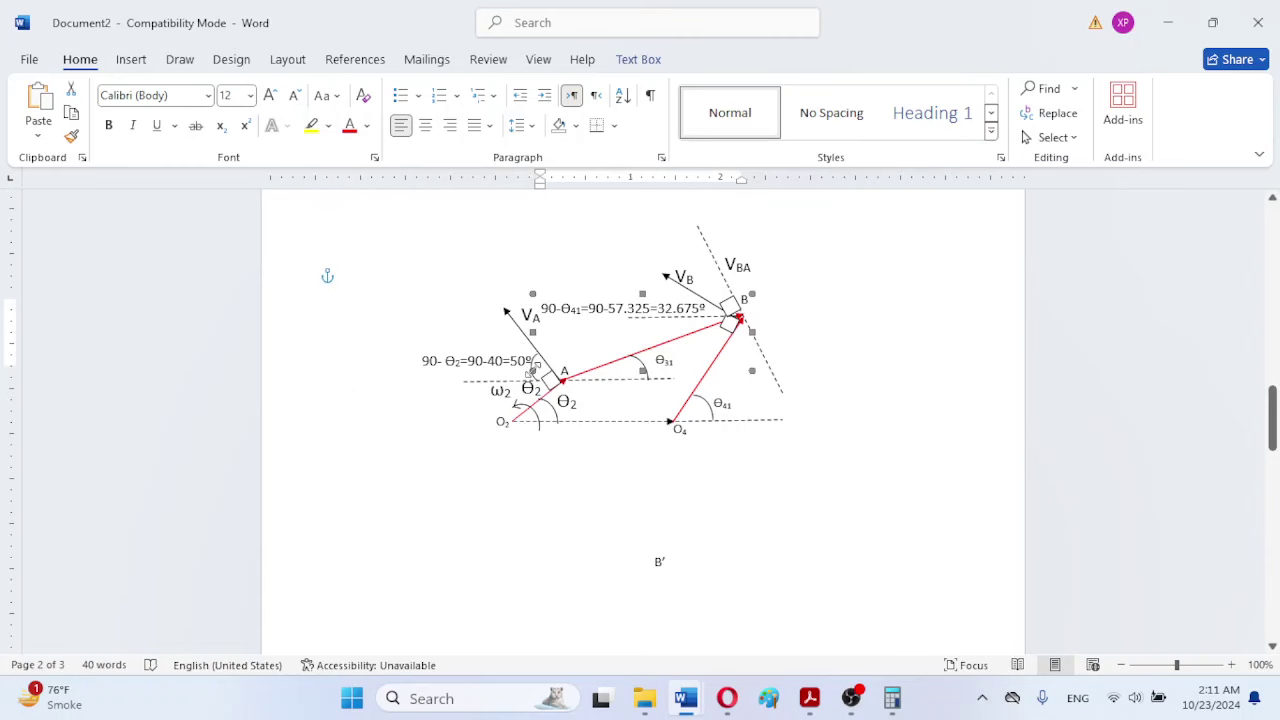
left_click(601, 453)
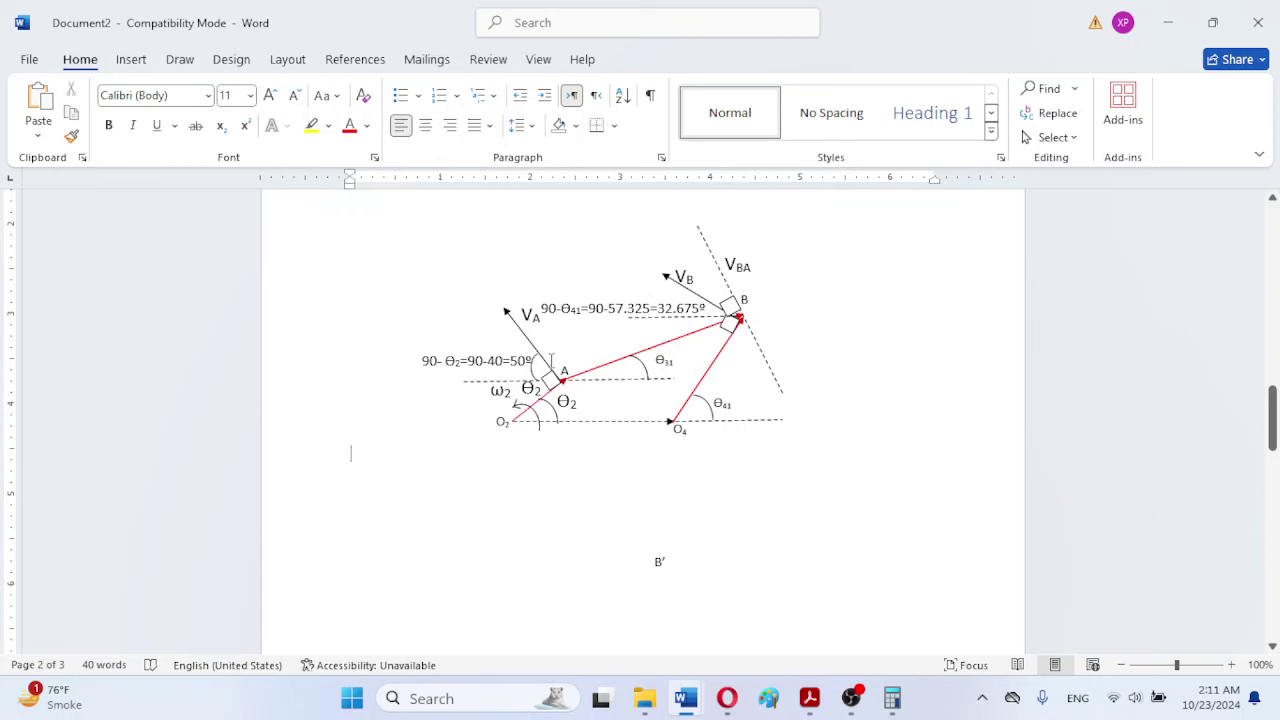
left_click(597, 329)
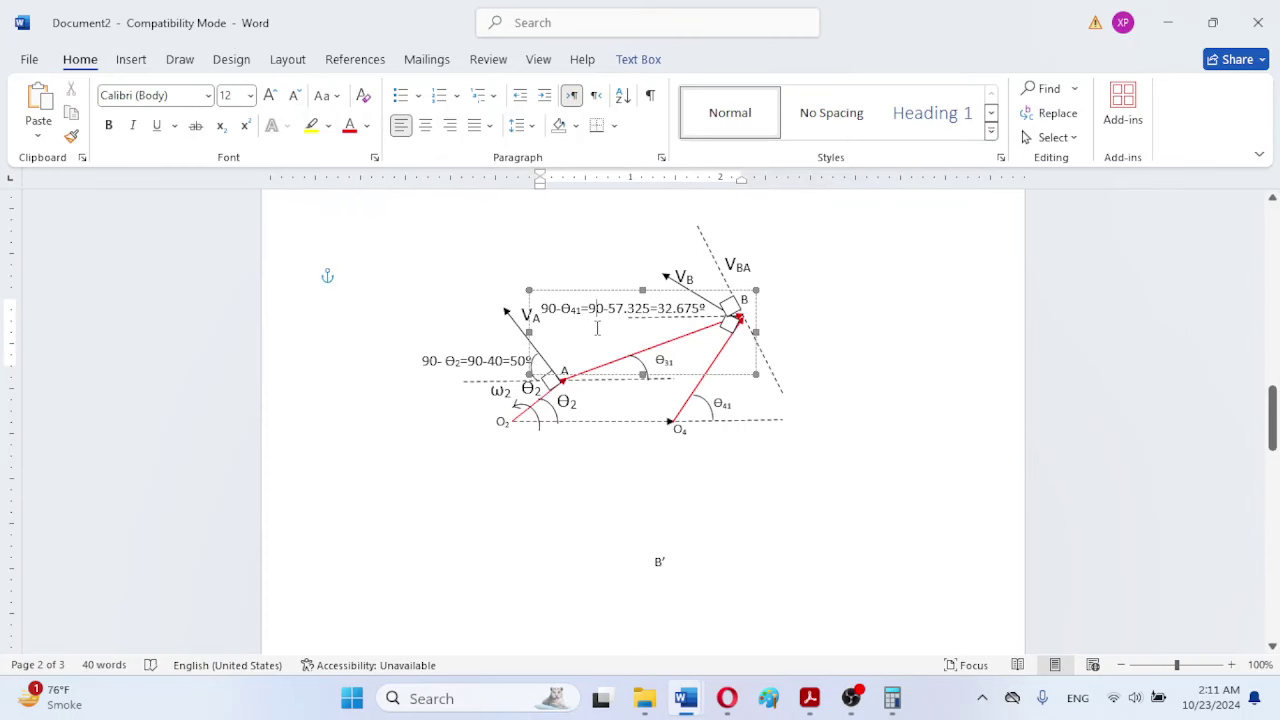
left_click(639, 328)
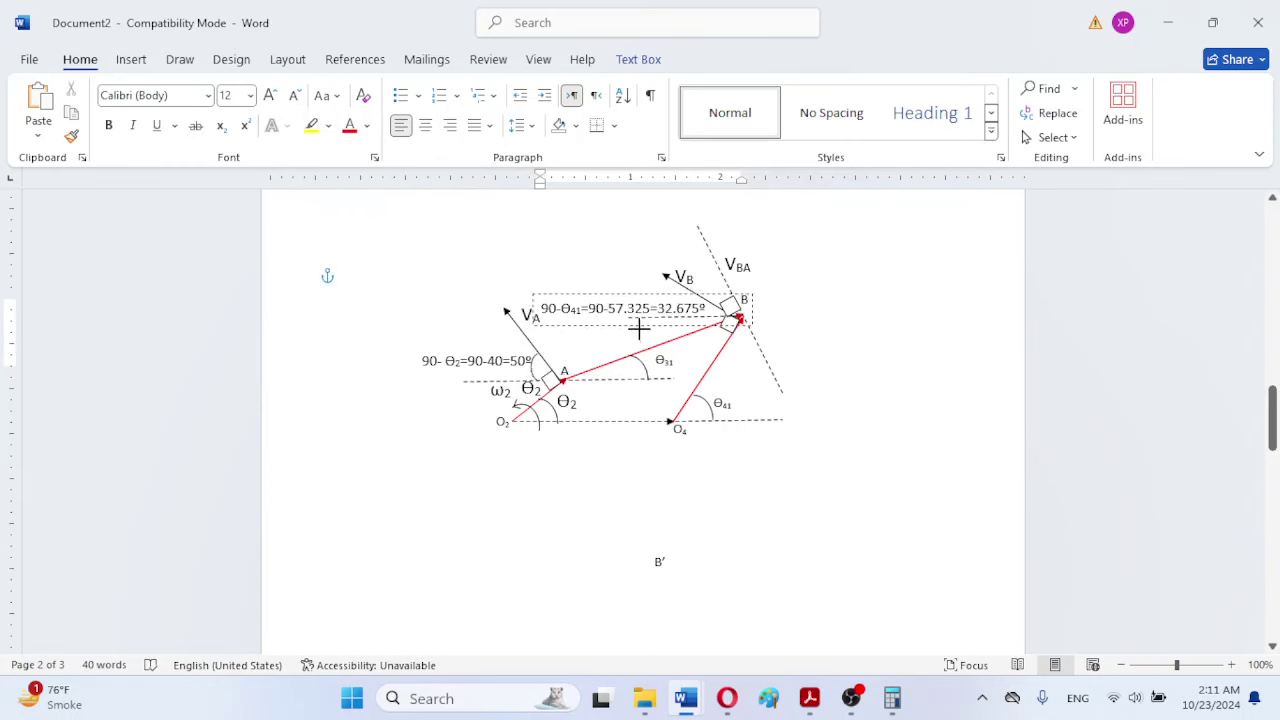
left_click(639, 327)
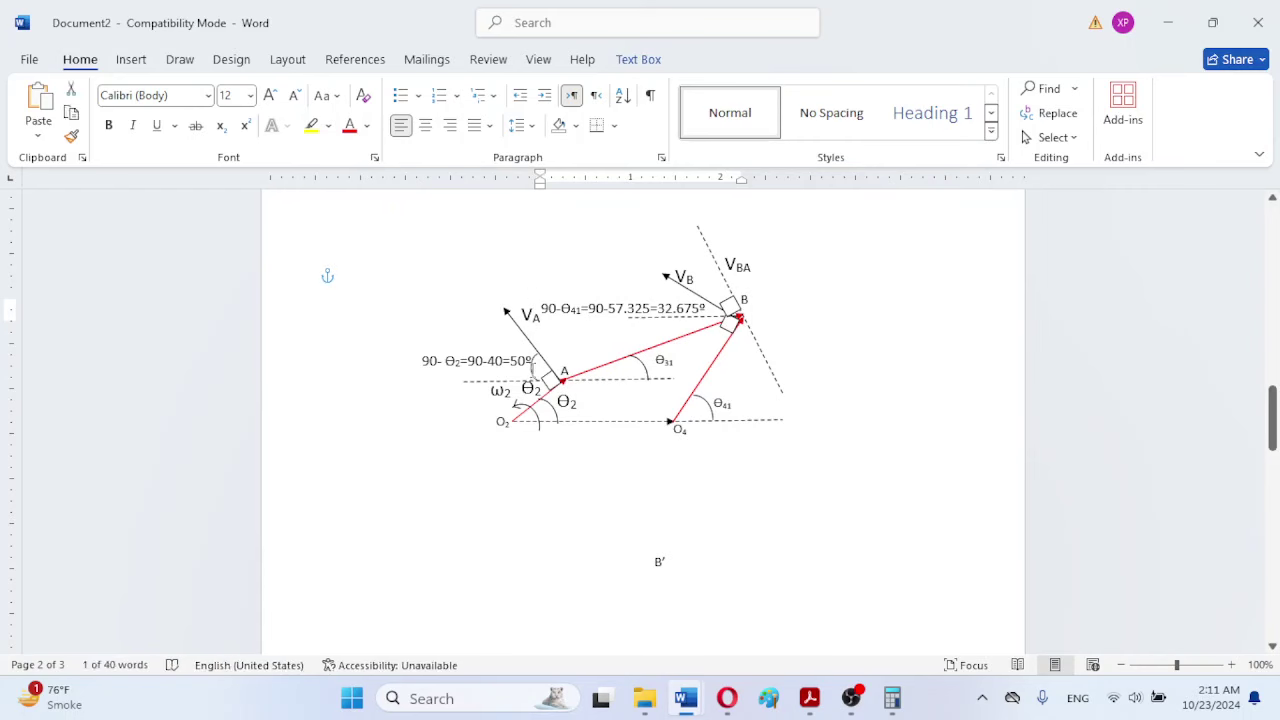
left_click(533, 366)
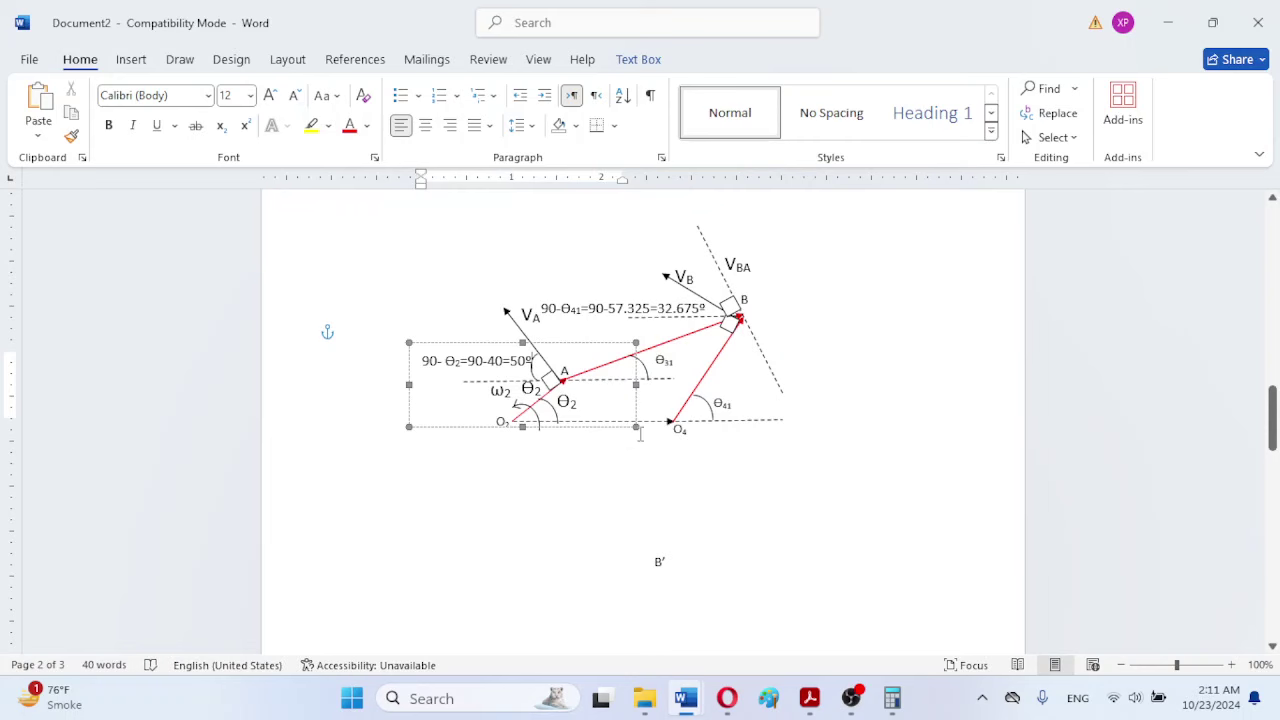
left_click(612, 415)
Step: Move the 90-θ2 label left and resize its box so the text fits one line
left_click(542, 368)
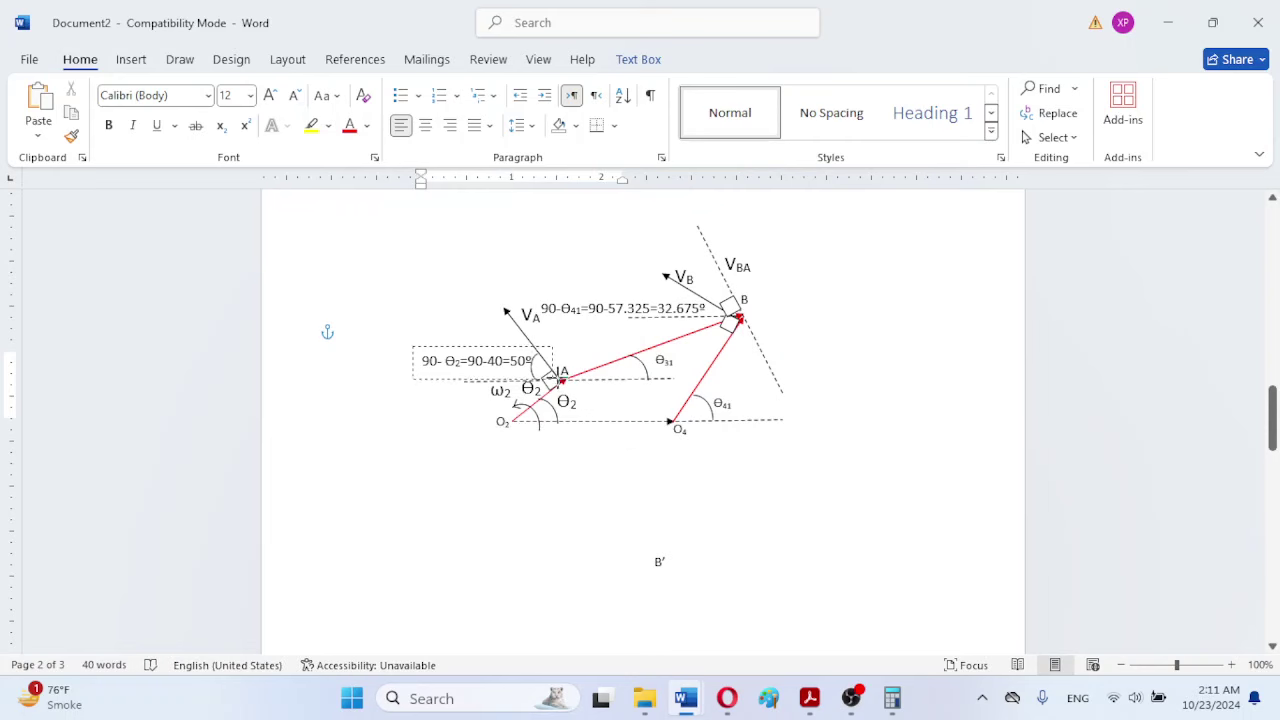
left_click_drag(540, 370, 555, 370)
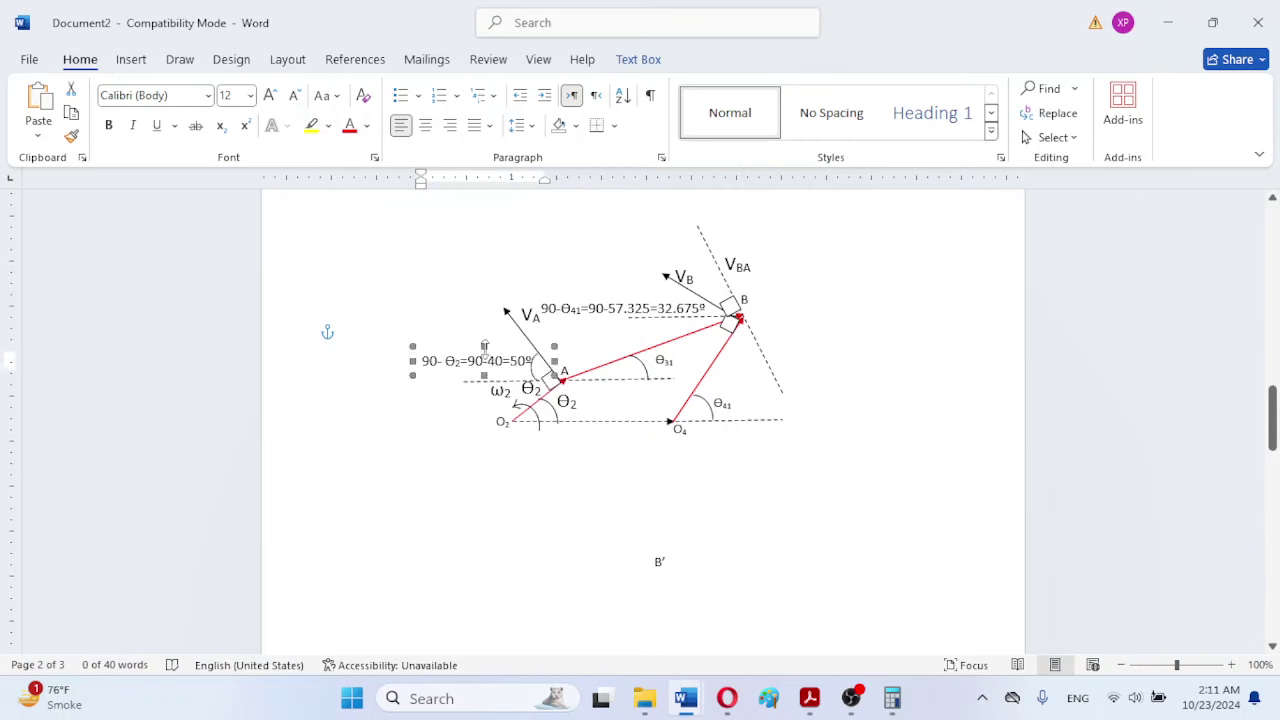
left_click(405, 340)
left_click(470, 358)
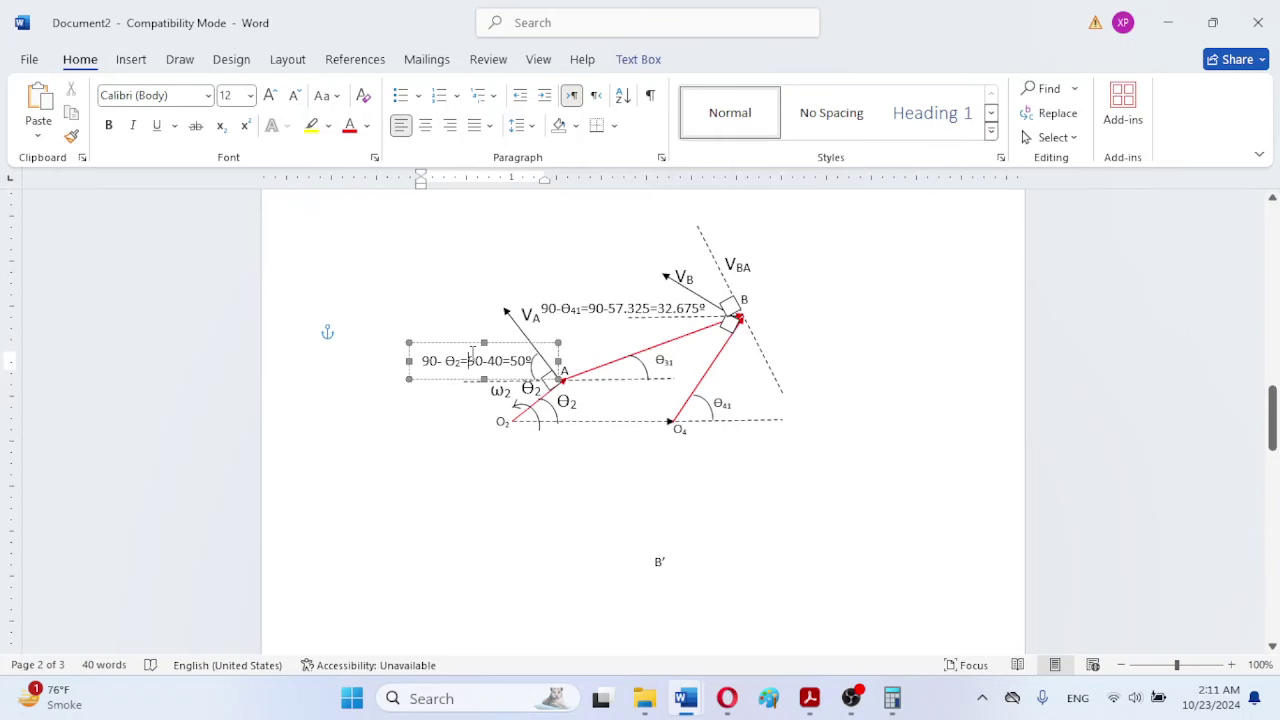
left_click_drag(449, 340, 433, 338)
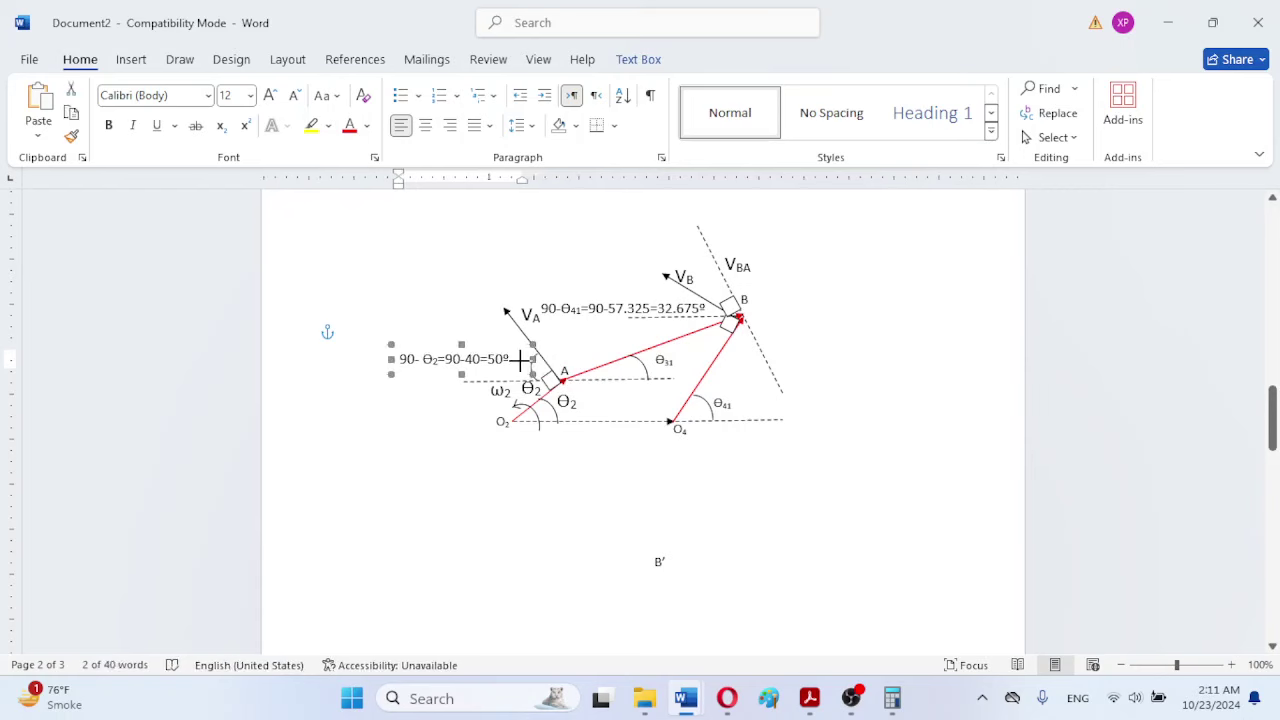
left_click_drag(532, 359, 517, 359)
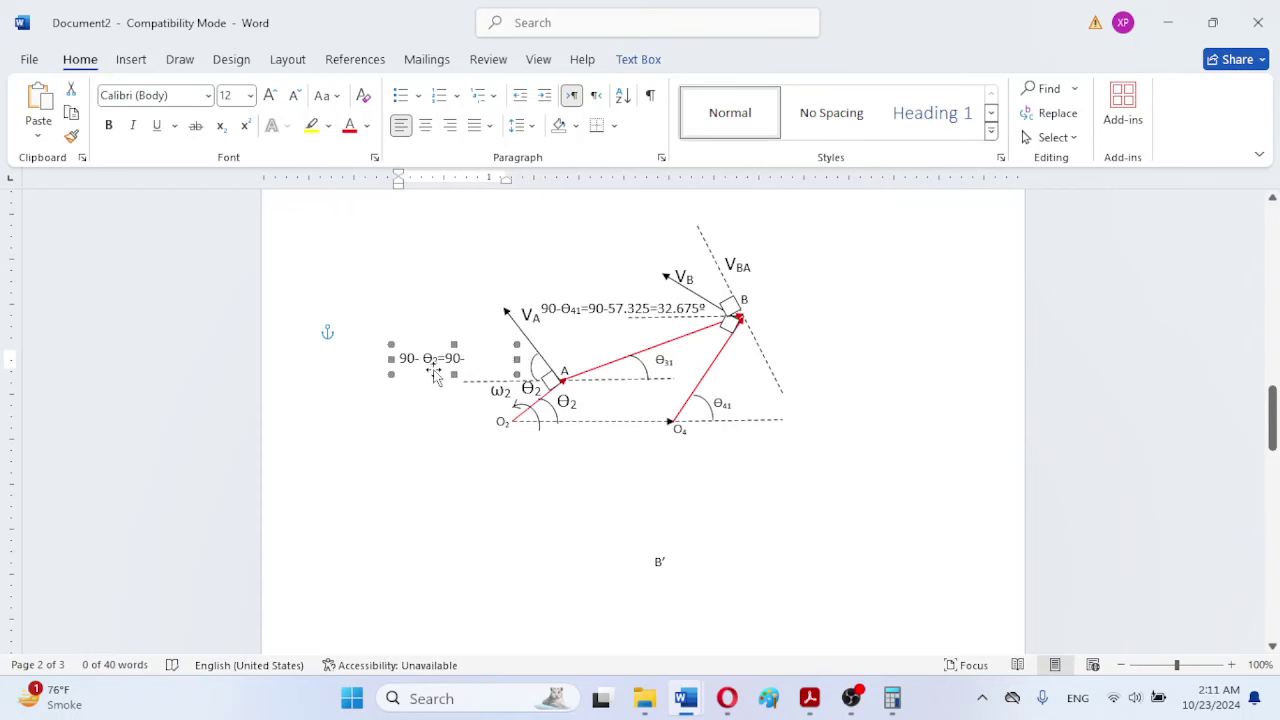
left_click_drag(388, 358, 358, 366)
left_click(478, 432)
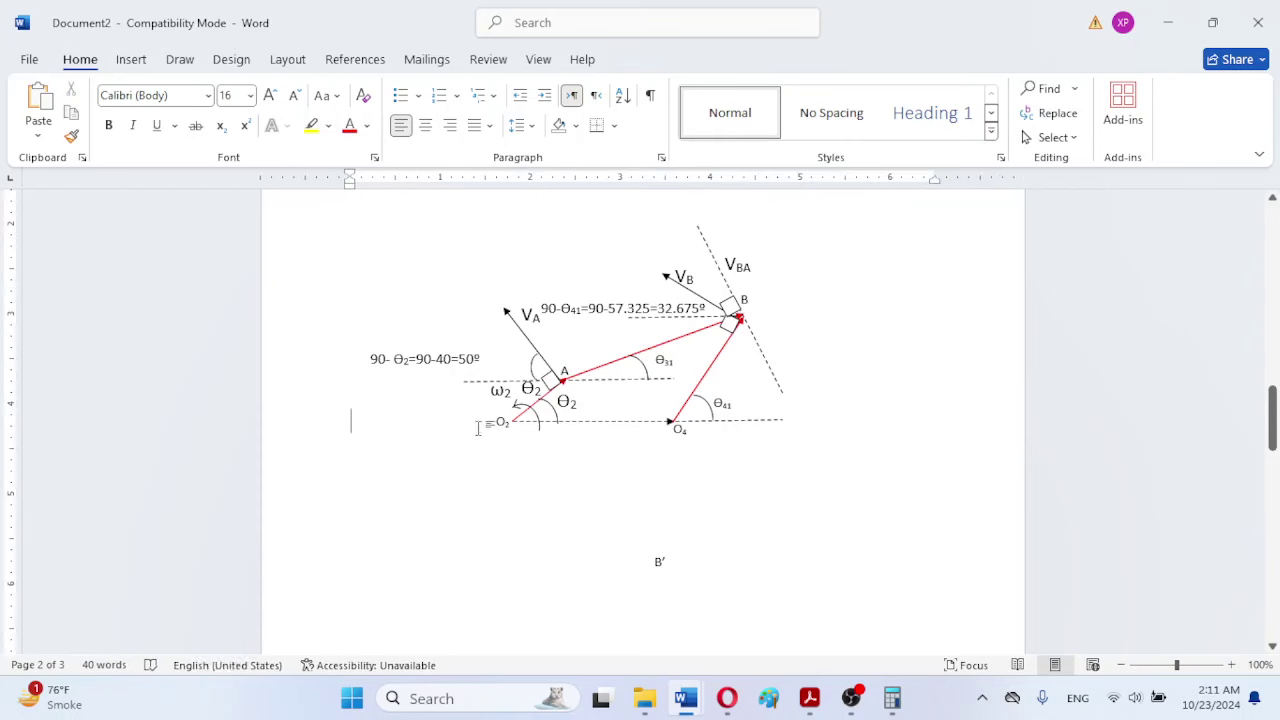
left_click(534, 361)
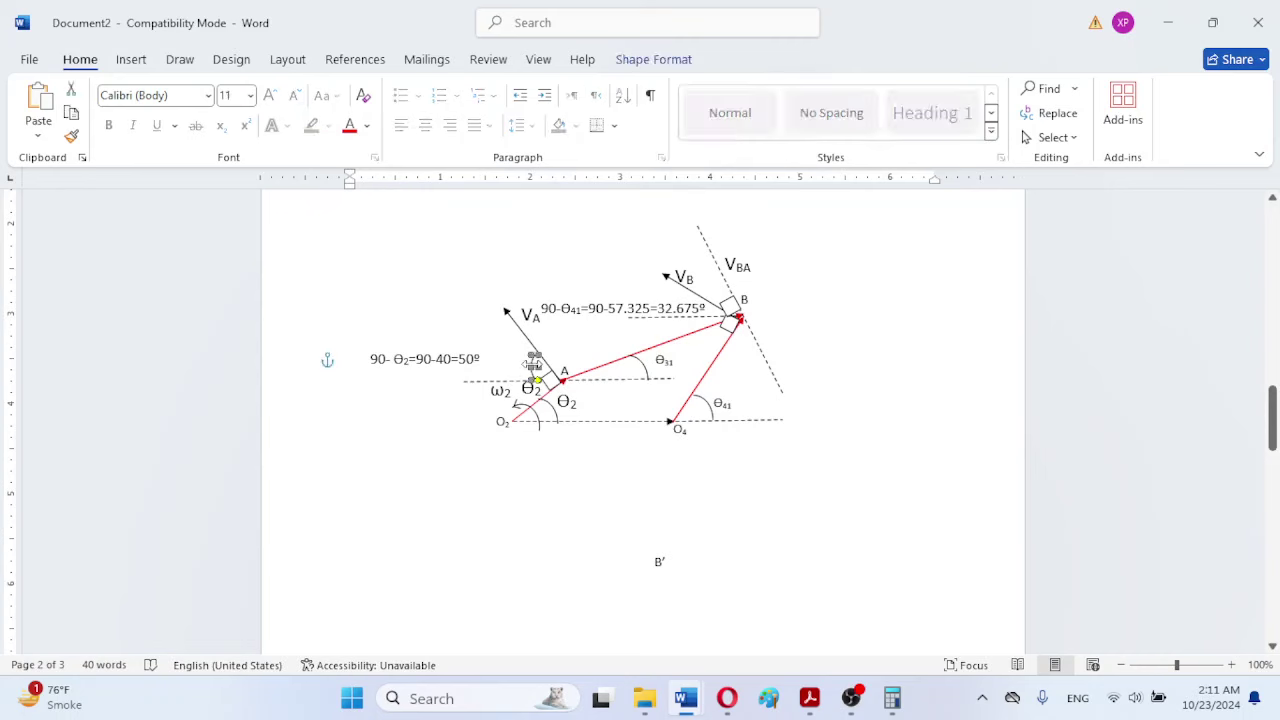
Step: Duplicate the angle arc at A and place the copy on line AB
key("ctrl+v")
left_click_drag(535, 364, 549, 380)
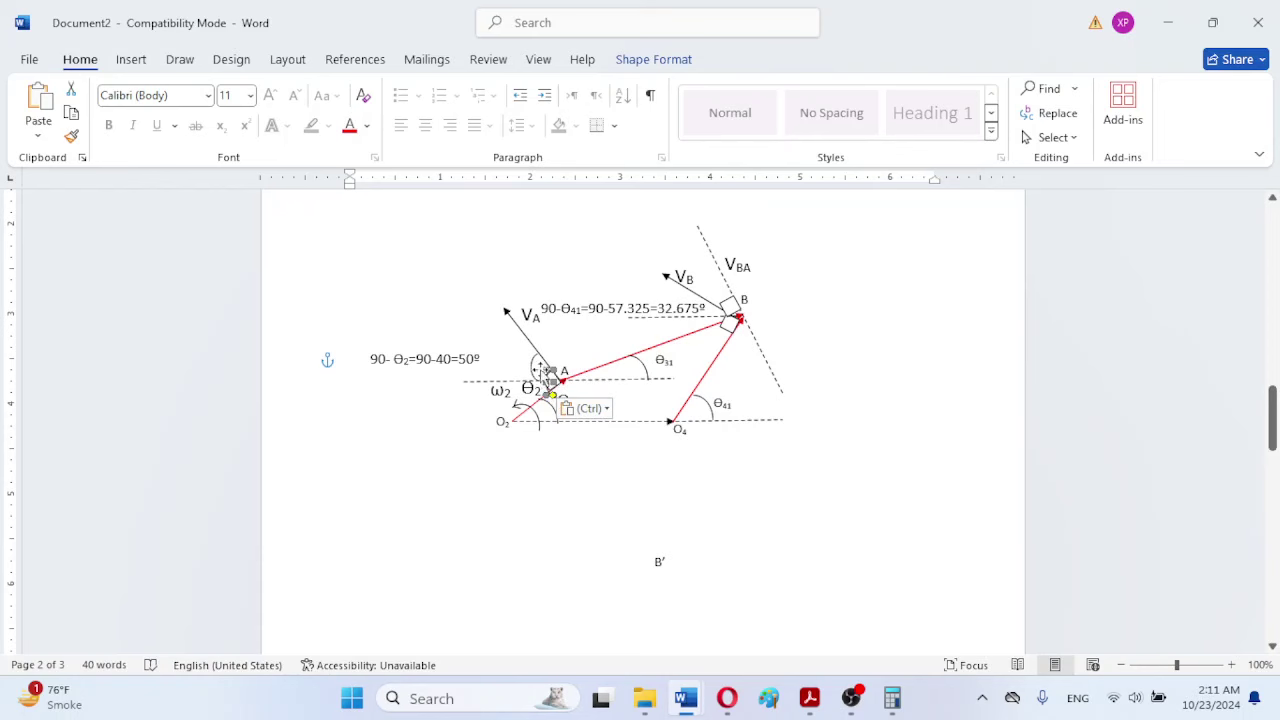
left_click_drag(549, 383, 551, 384)
left_click_drag(668, 325, 660, 323)
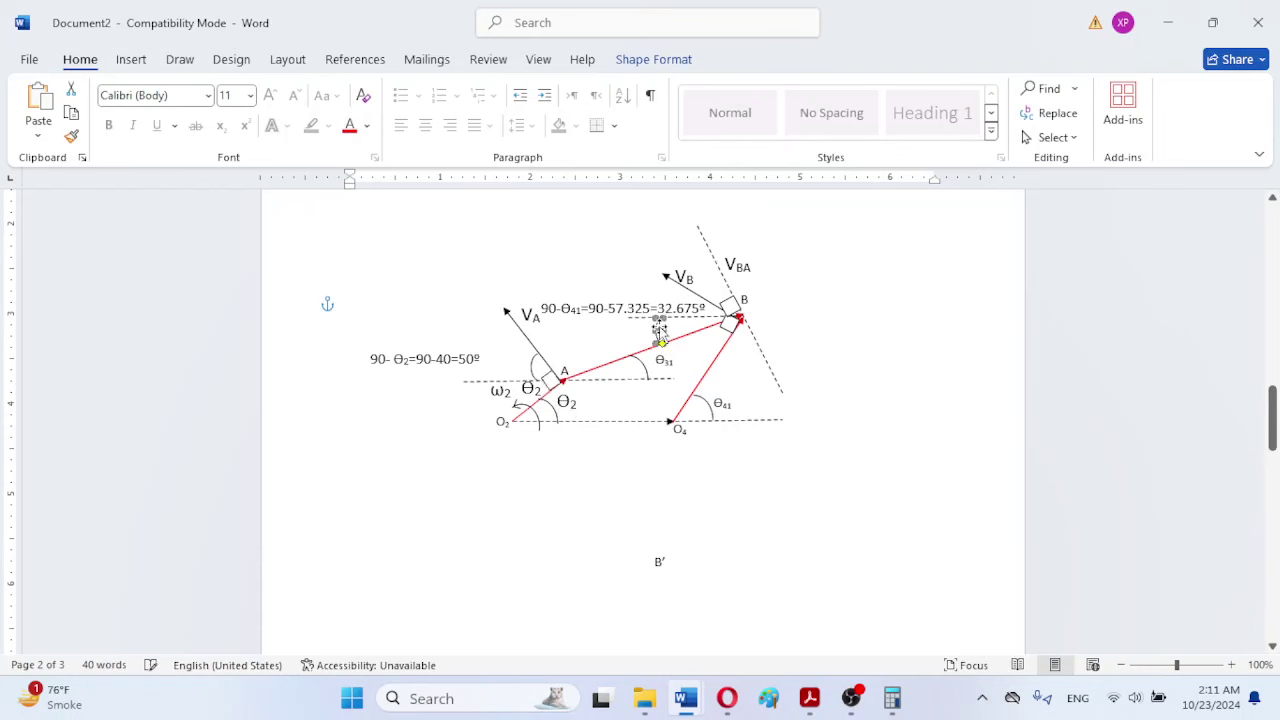
left_click(909, 374)
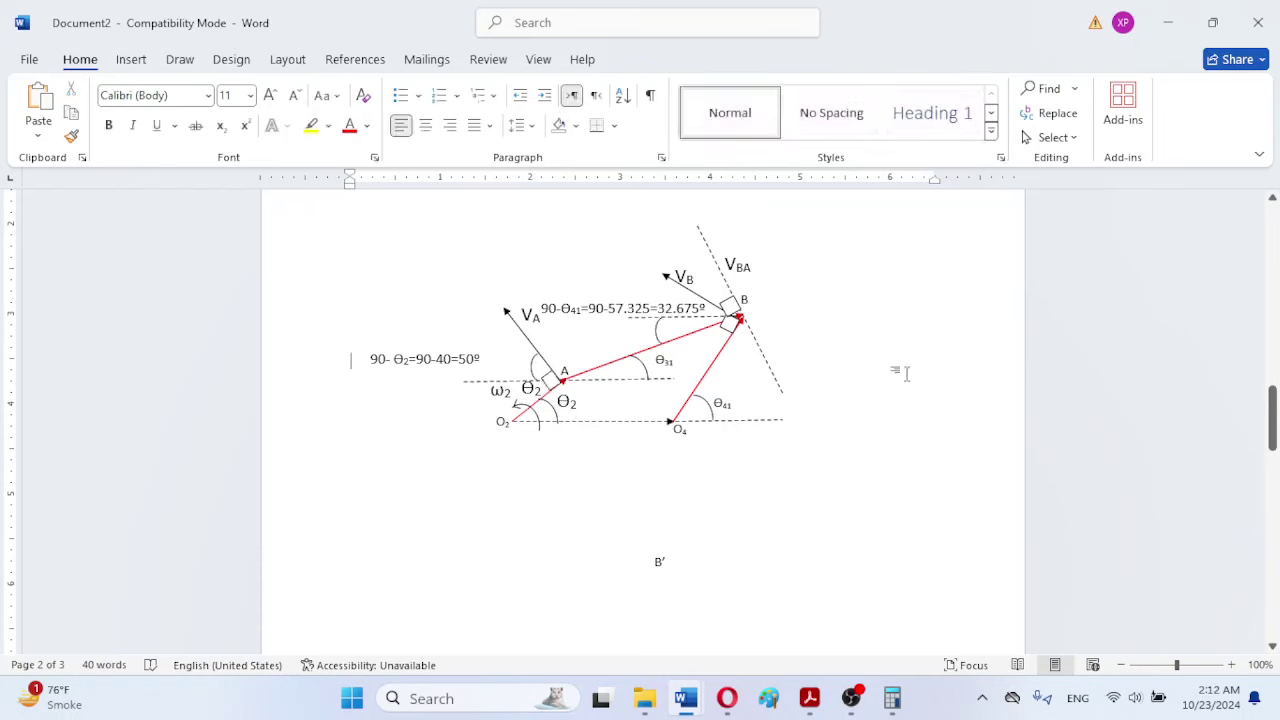
Step: Copy the θ31 arc and resize the copy to mark the angle at B beside V_BA
left_click(657, 337)
key("ctrl+c")
key("ctrl+v")
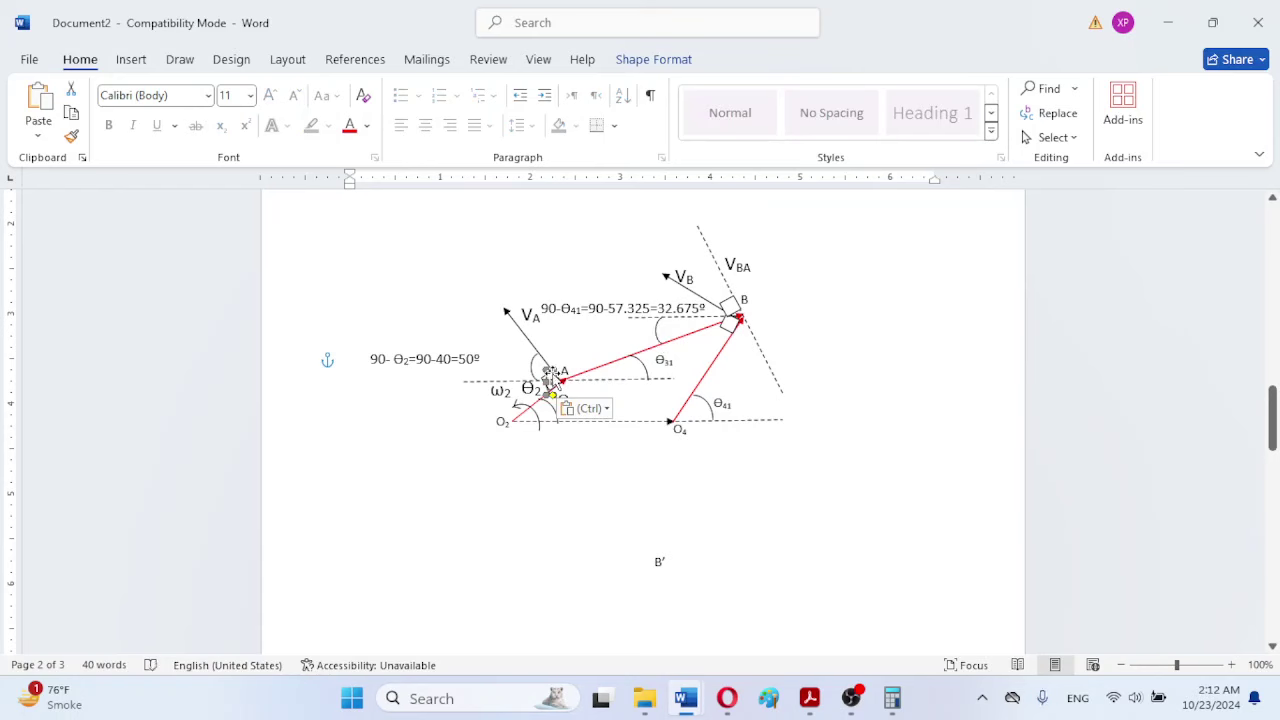
mouse_move(550, 375)
left_mouse_down()
mouse_move(724, 250)
mouse_move(672, 291)
left_mouse_up()
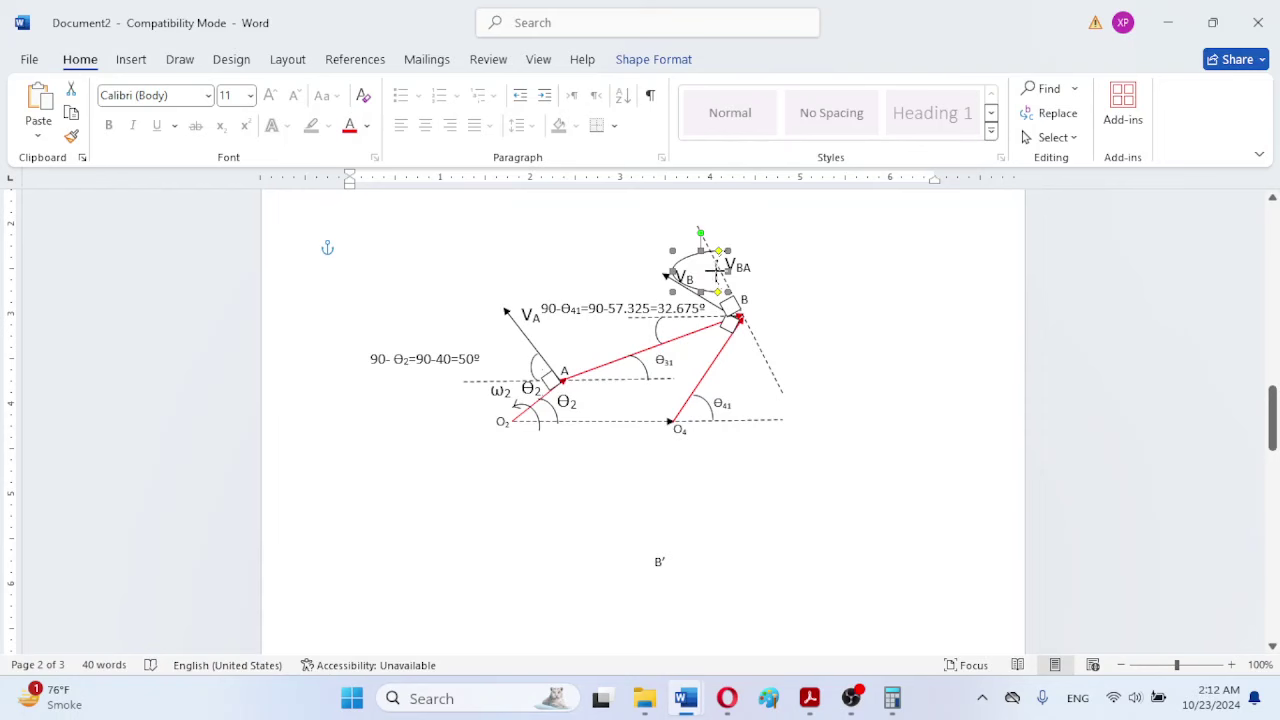
left_click_drag(717, 268, 692, 312)
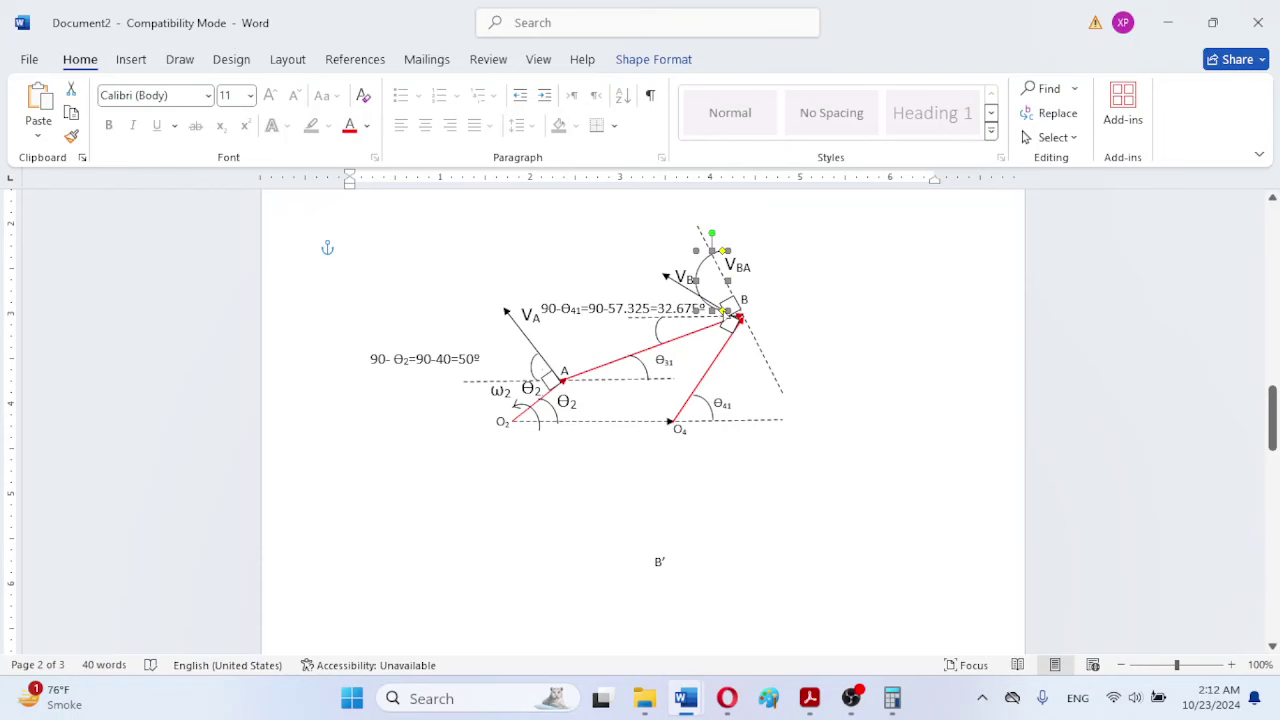
left_click_drag(697, 312, 697, 303)
left_click_drag(697, 249, 709, 261)
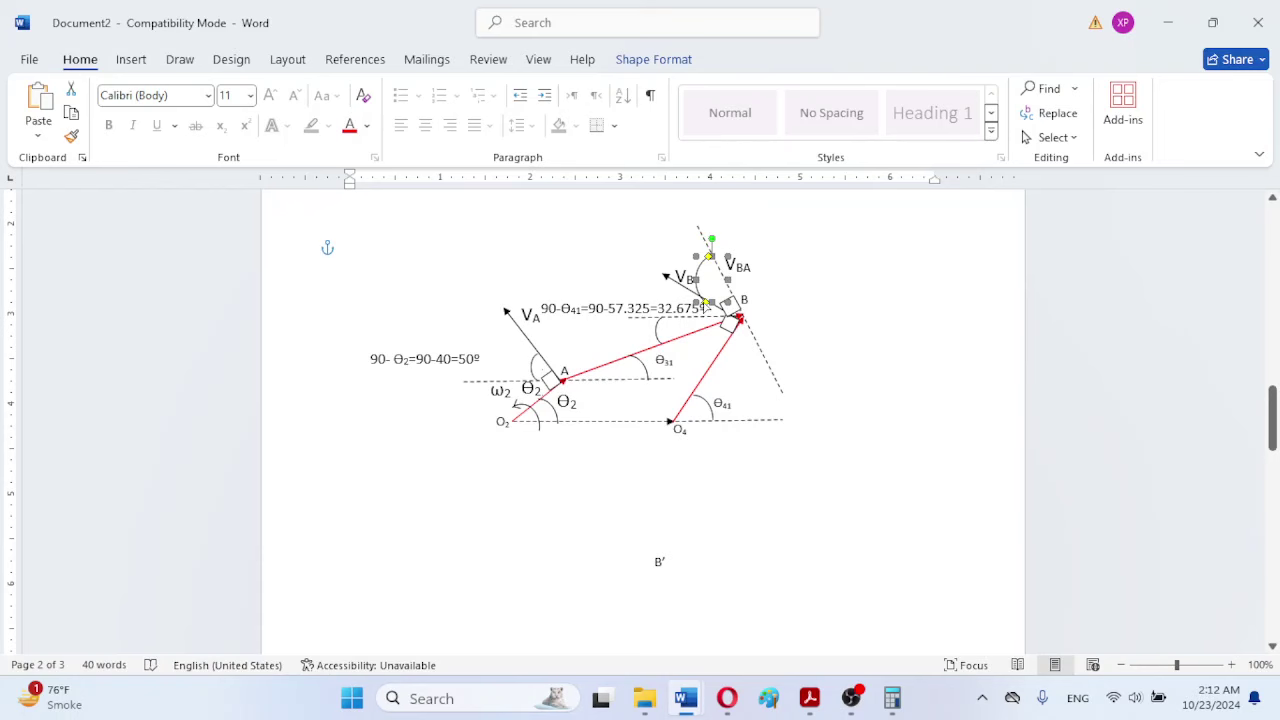
left_click_drag(705, 302, 697, 305)
left_click_drag(705, 302, 703, 316)
left_click(834, 270)
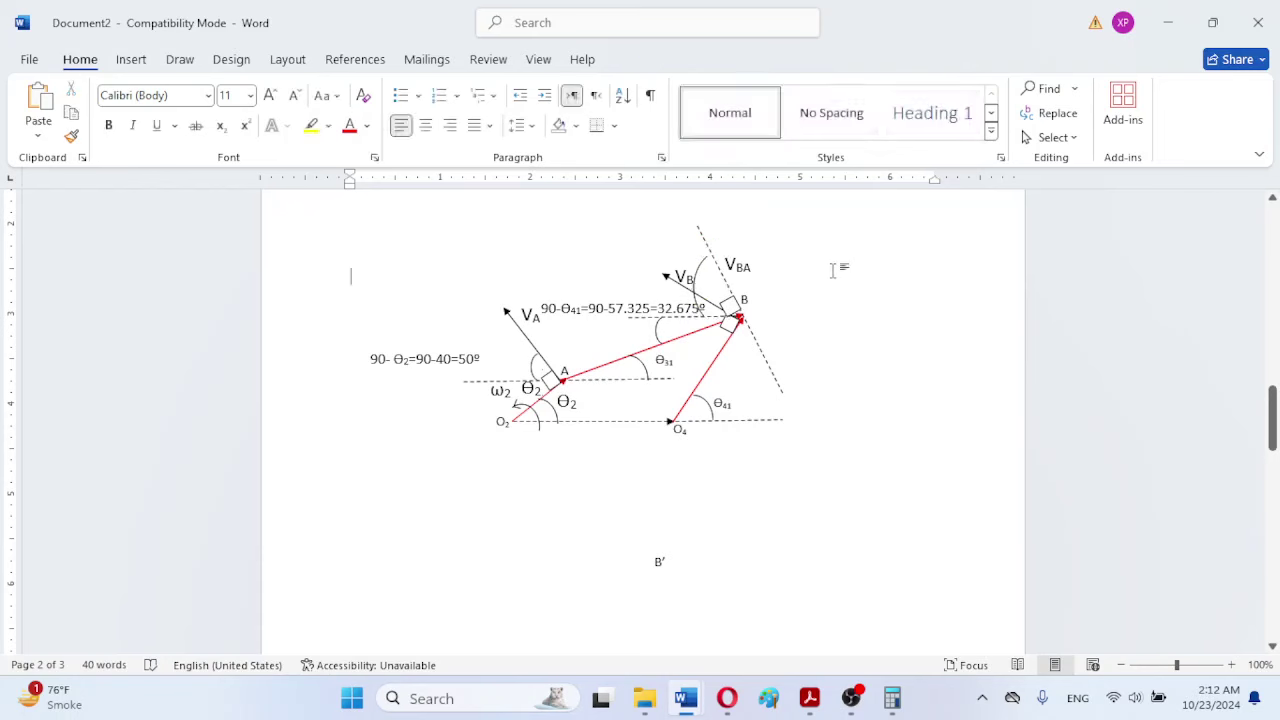
left_click(698, 263)
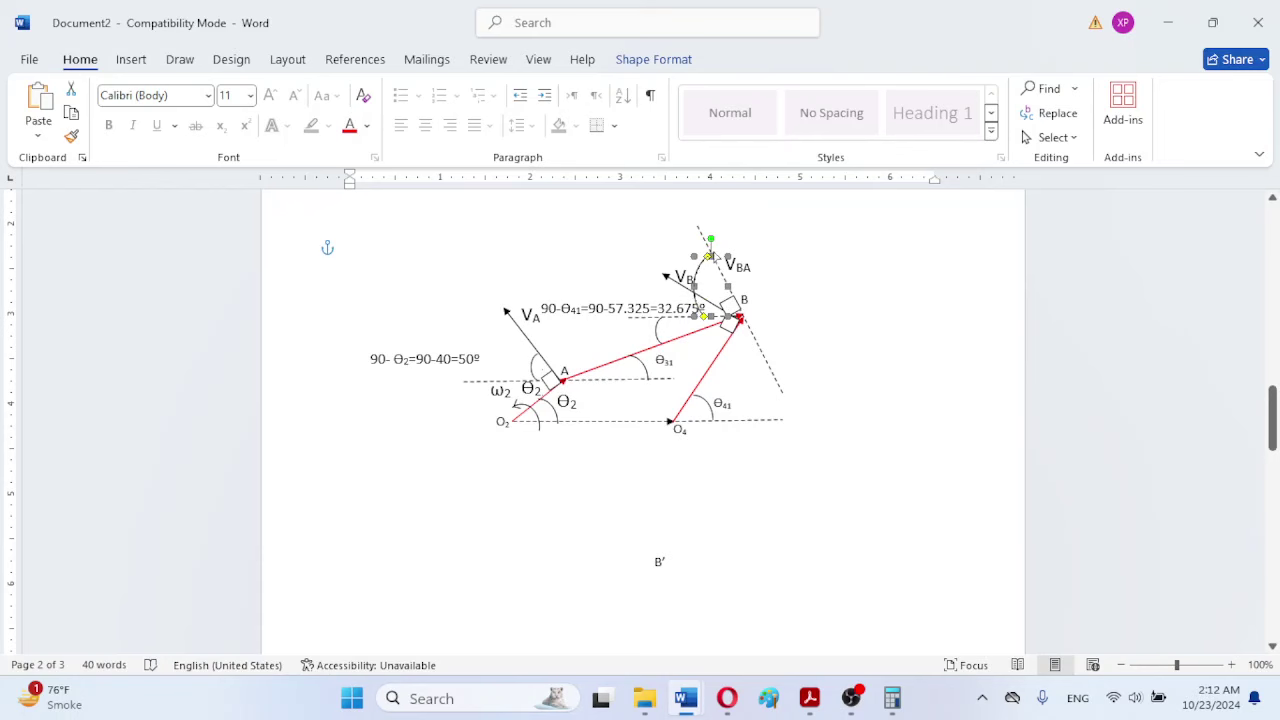
left_click(871, 302)
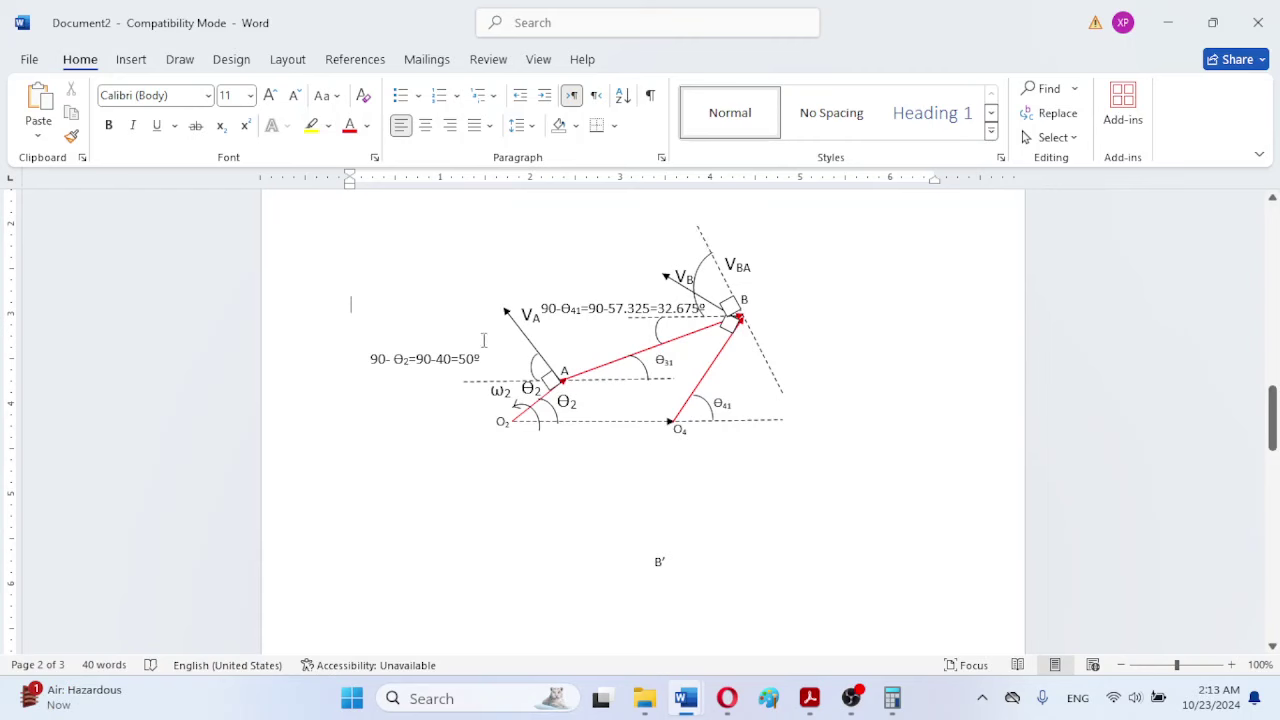
Step: Paste a copy of the 90-Θ2 label above the diagram near VBA
left_click(432, 359)
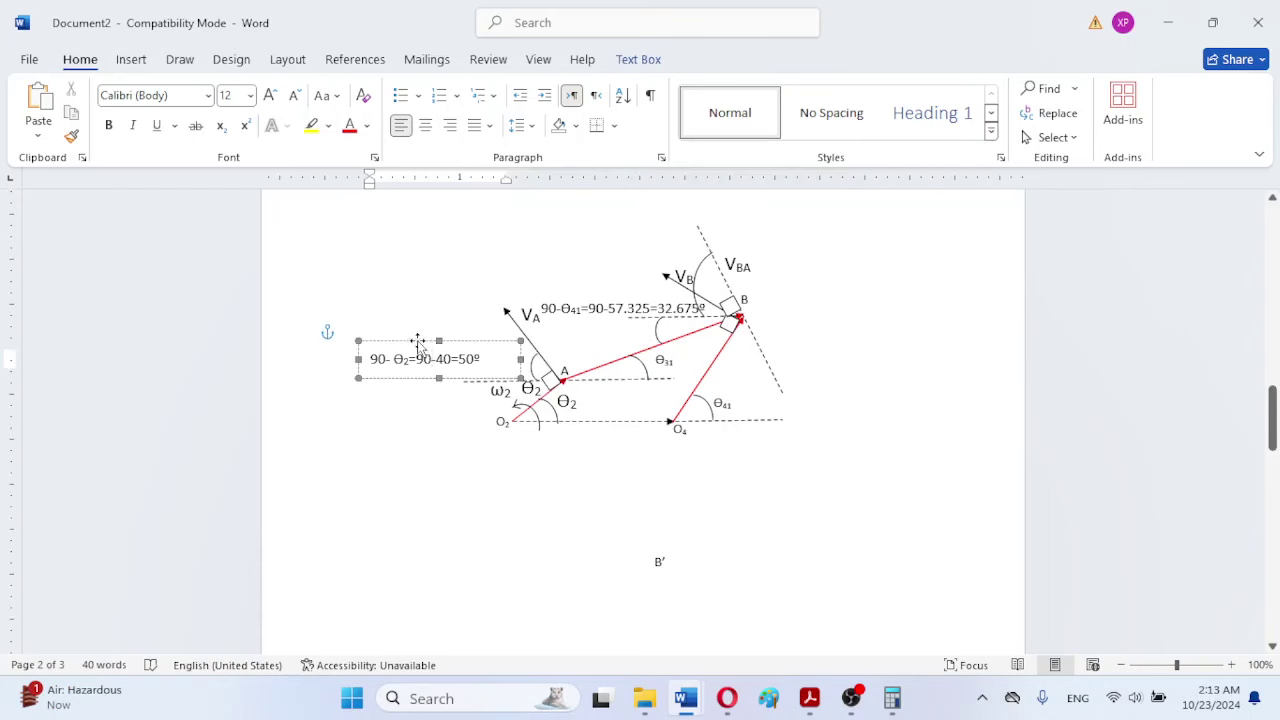
left_click(420, 341)
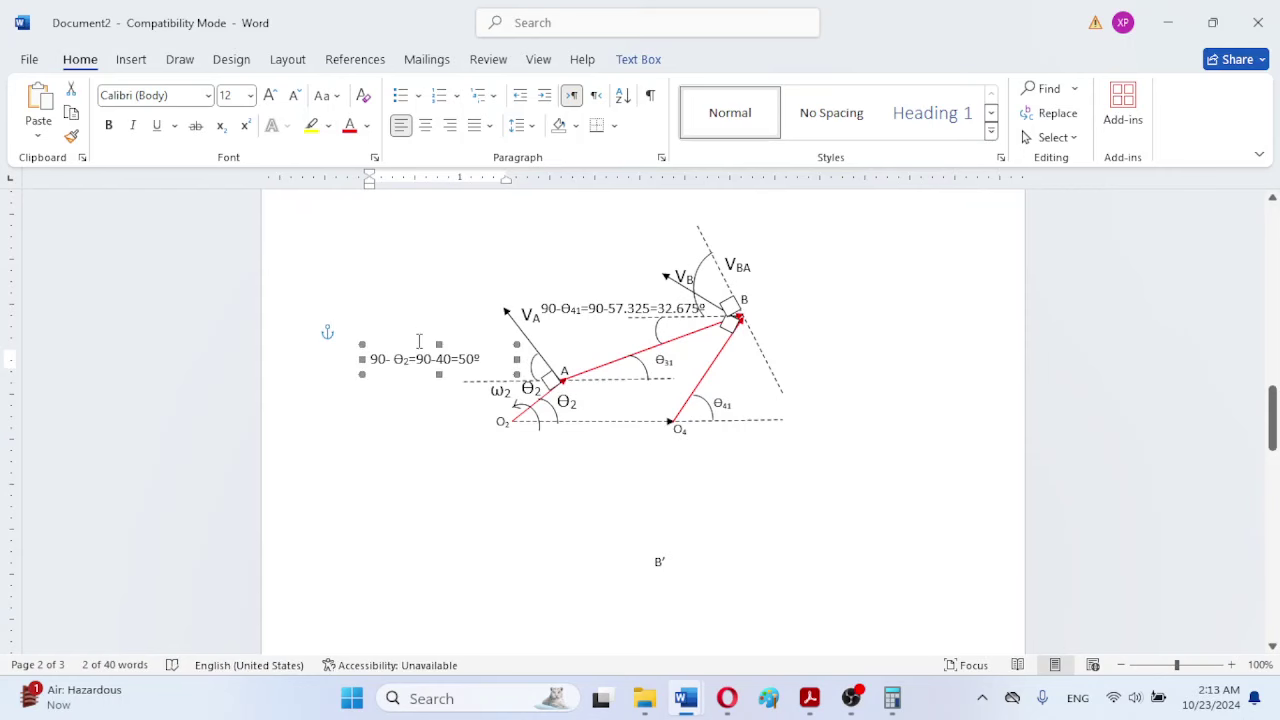
key("ctrl+v")
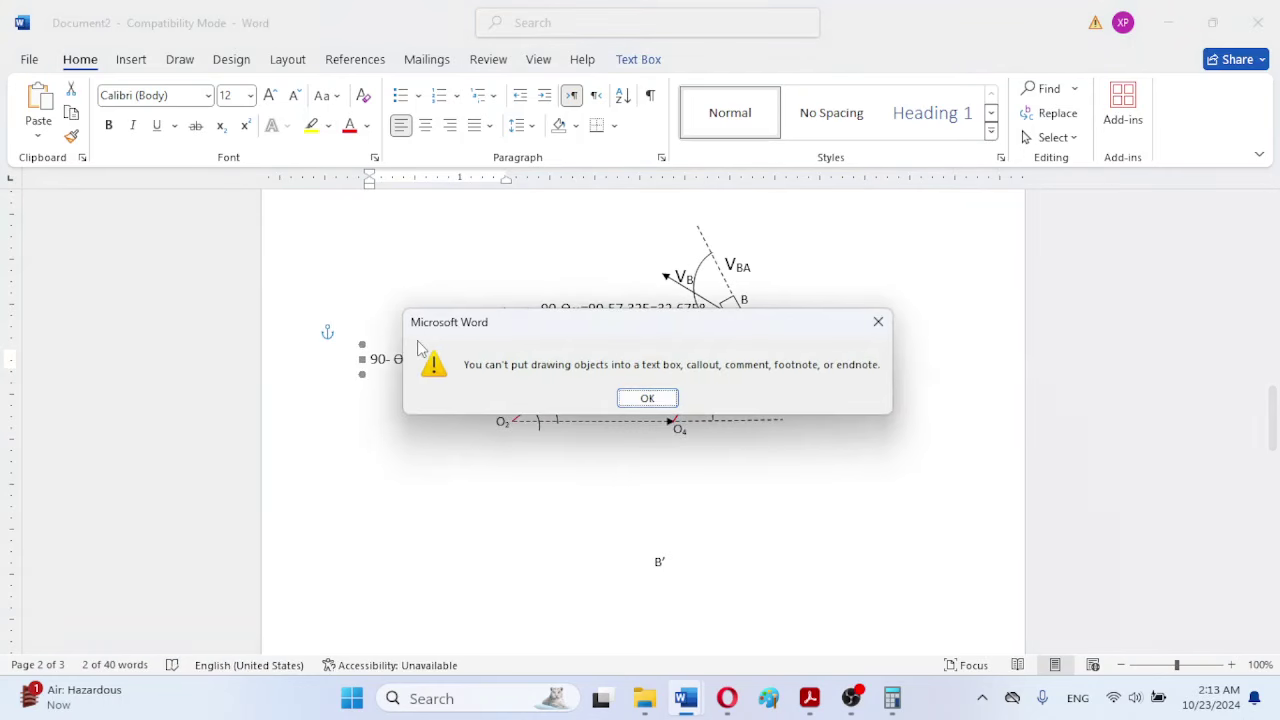
left_click(647, 398)
left_click(459, 277)
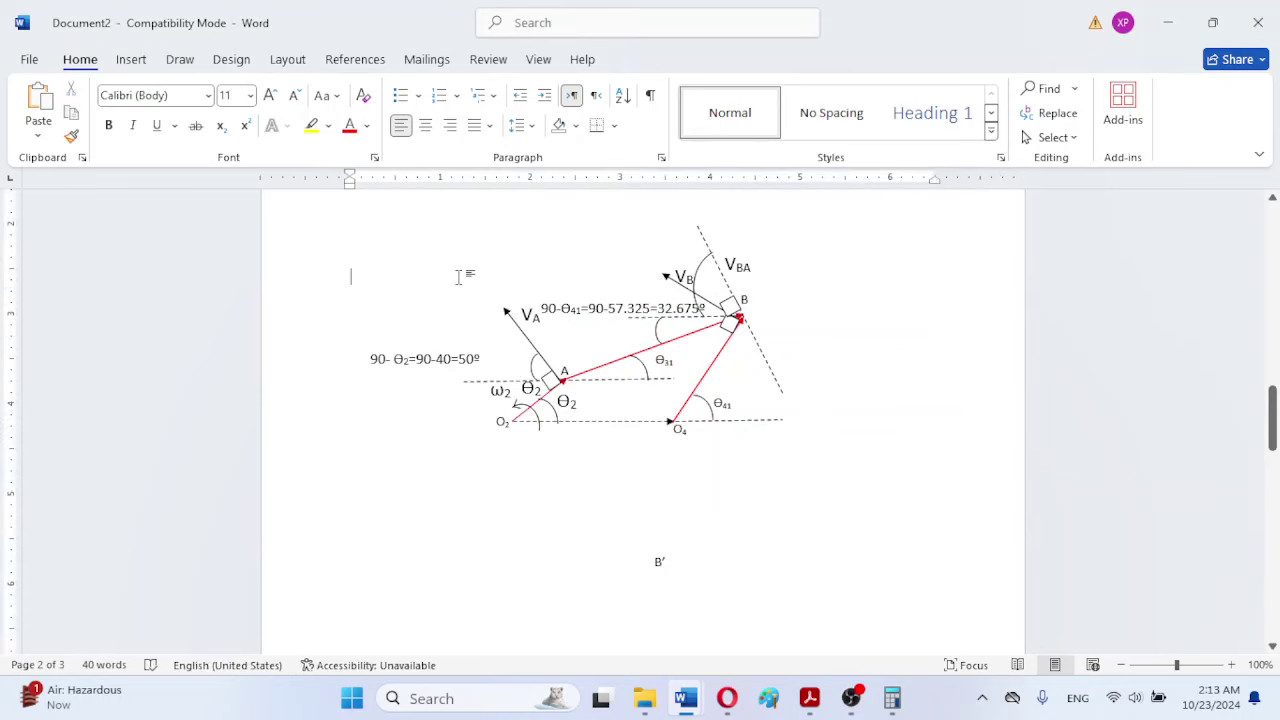
key("ctrl+v")
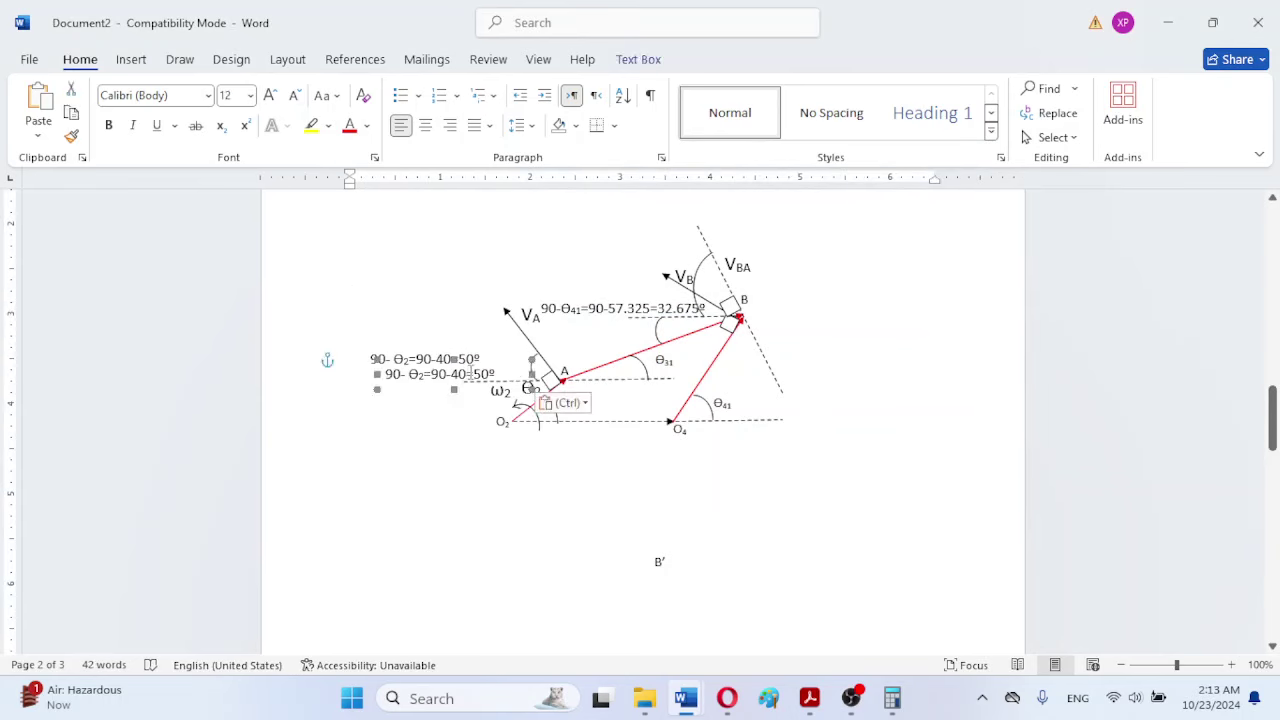
left_click_drag(480, 366, 659, 235)
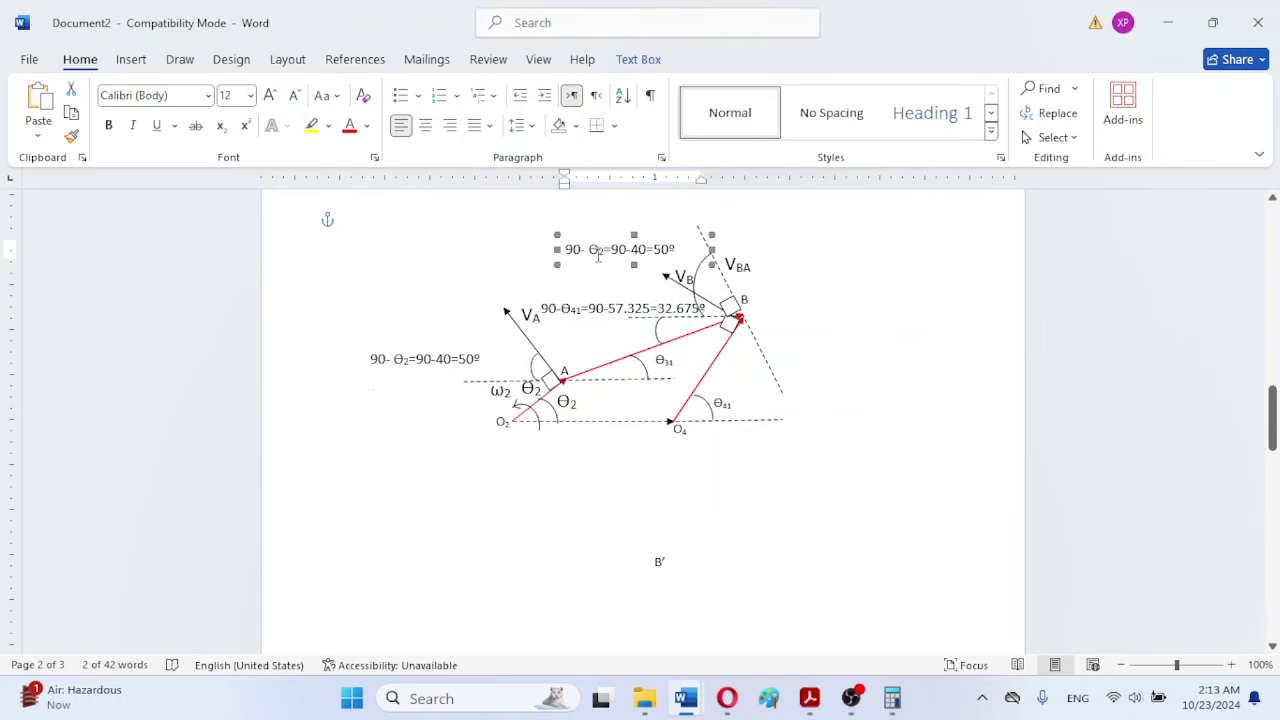
Step: Change the copy's subscript to 31 and 40 to 20, checking θ3 in the textbook PDF
left_click_drag(598, 257, 604, 255)
type("31")
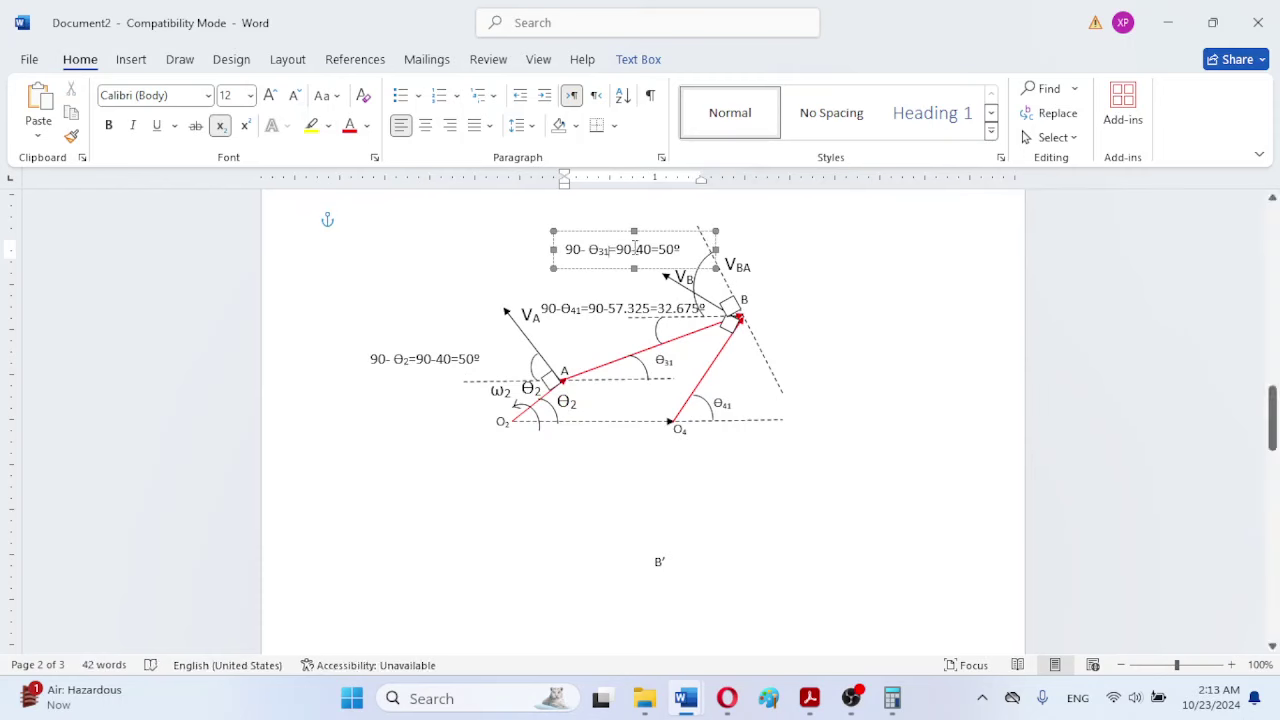
double_click(638, 249)
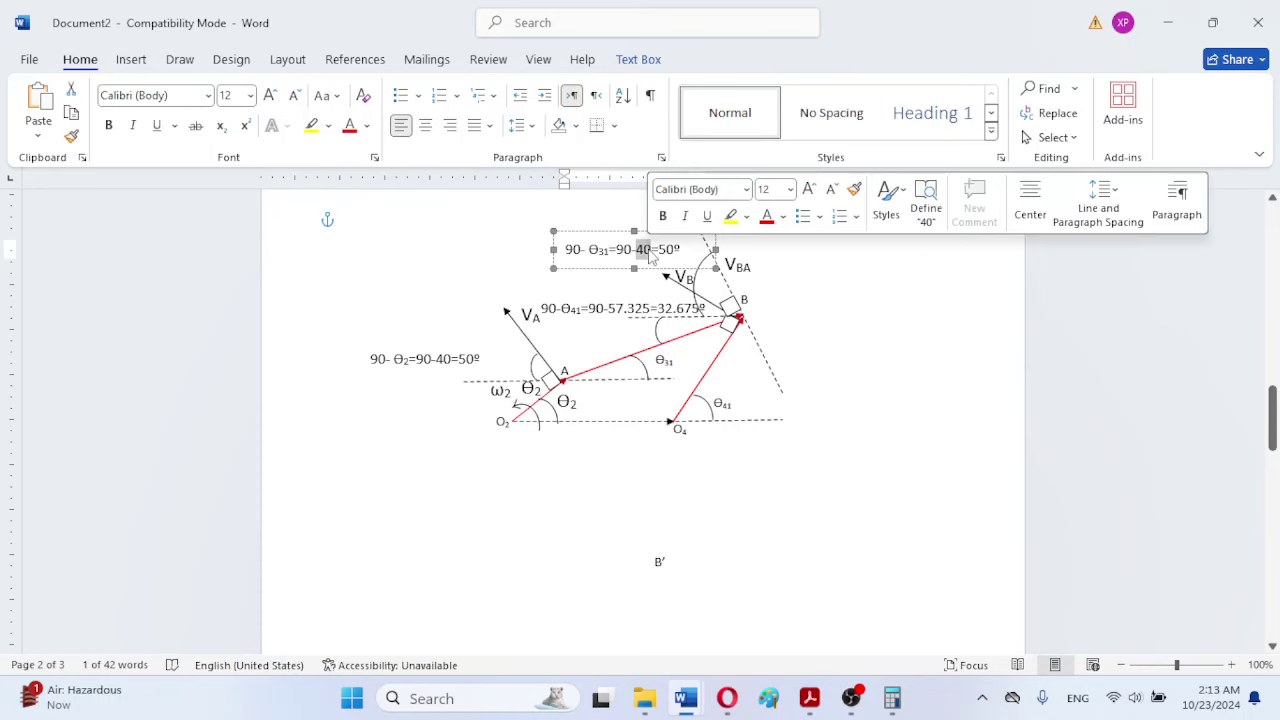
type("20.")
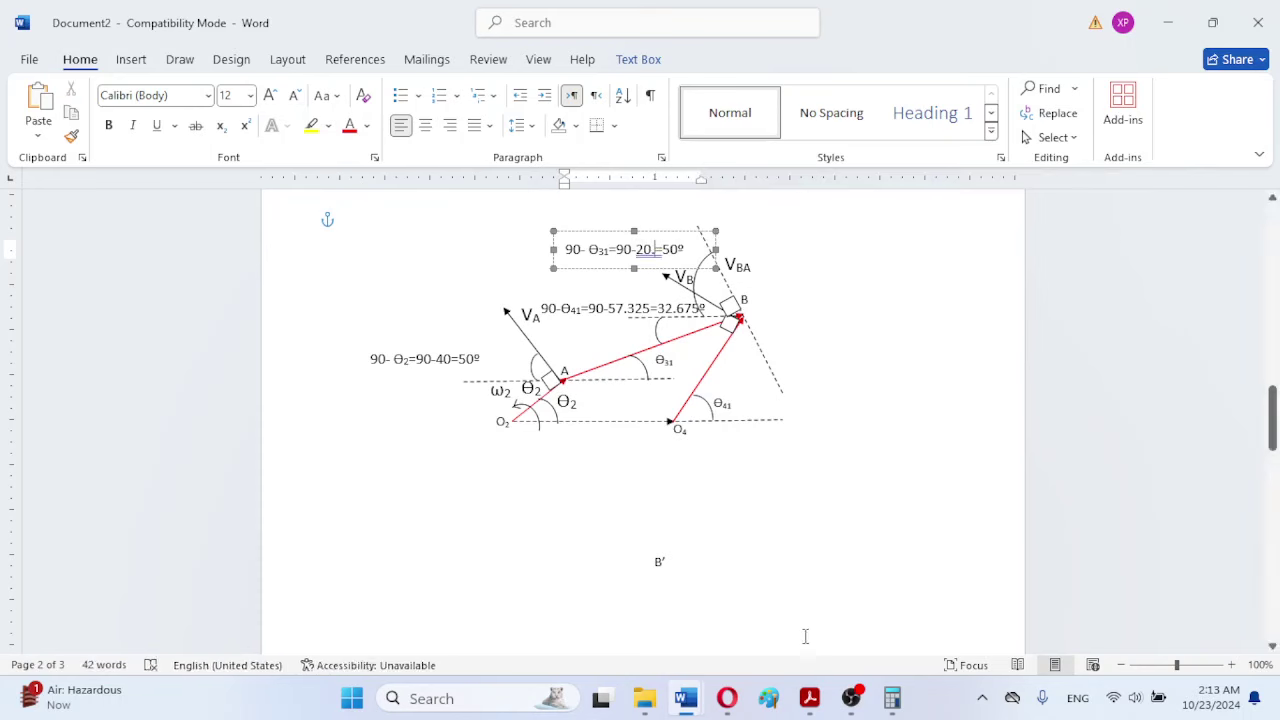
mouse_move(809, 698)
mouse_move(835, 611)
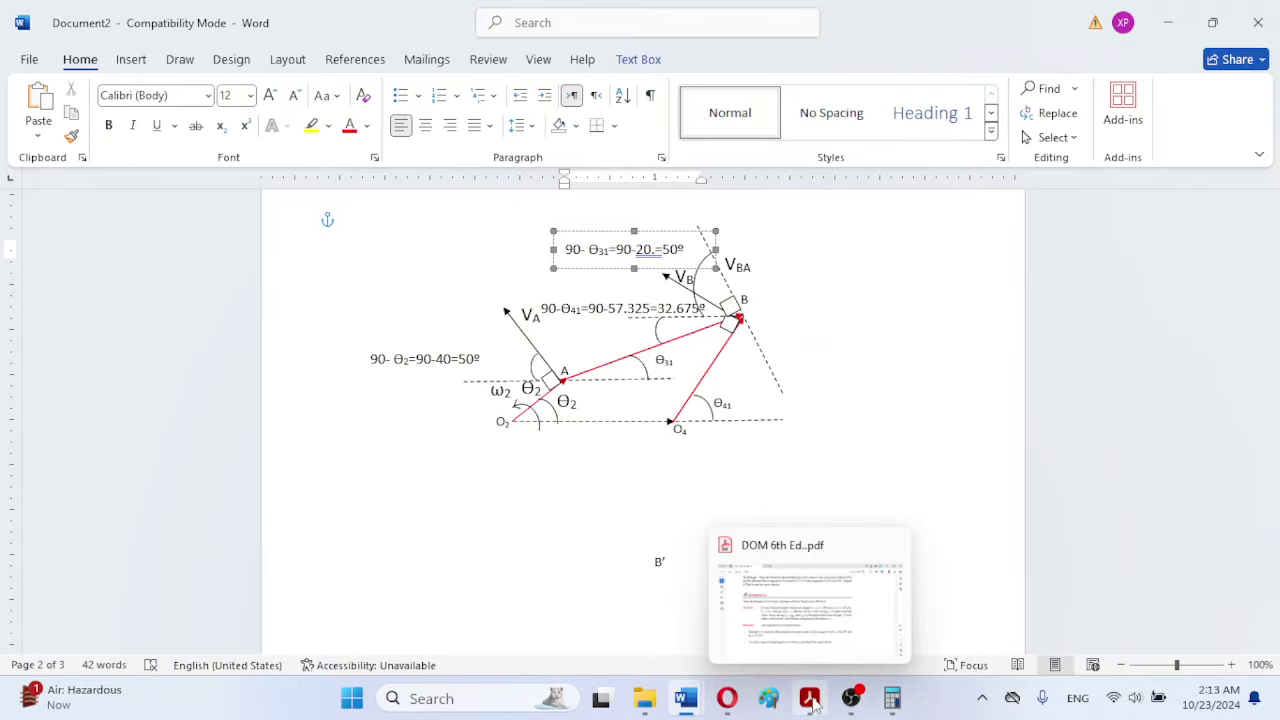
left_click(841, 618)
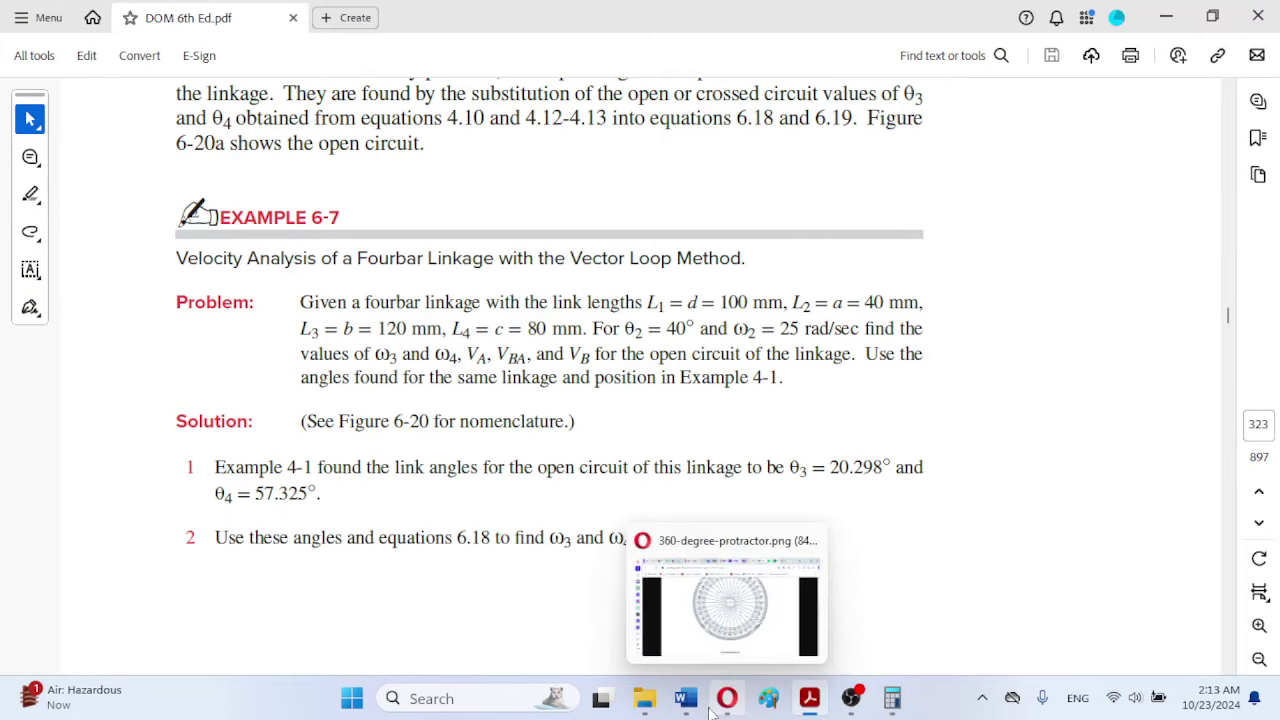
mouse_move(686, 700)
left_click(781, 618)
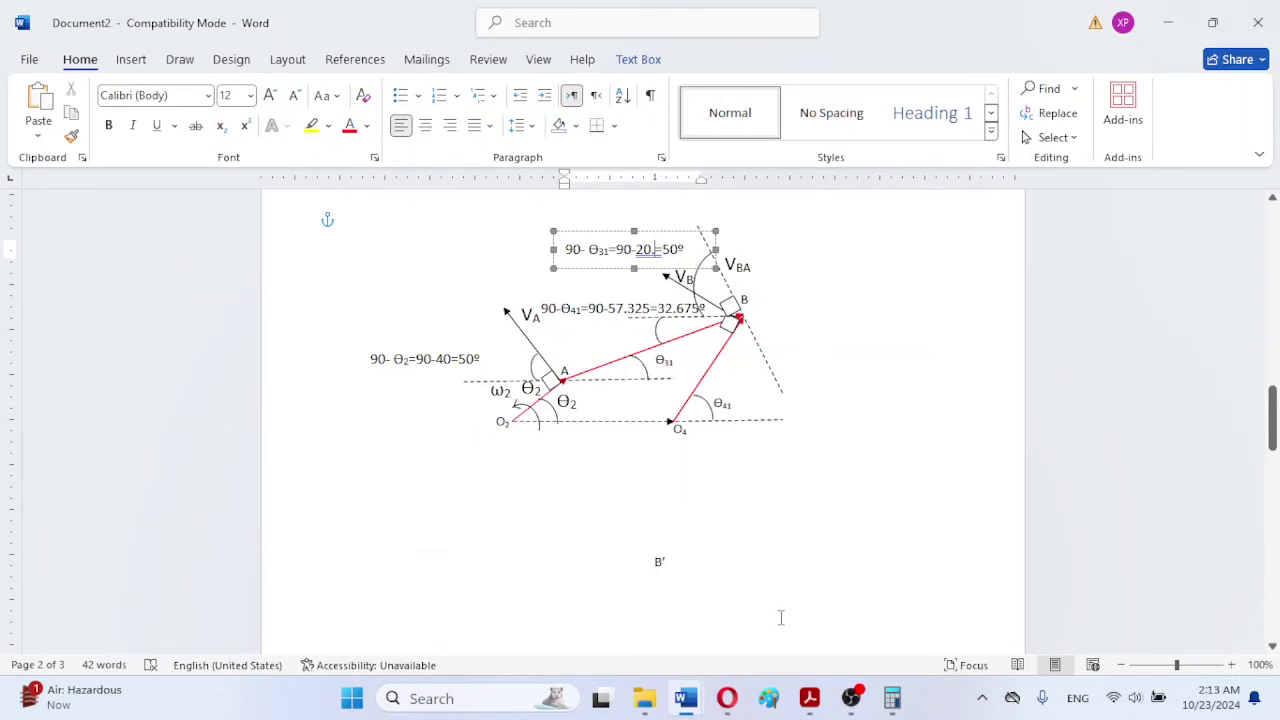
Step: Complete the θ3 value as 20.298 and widen the label so it fits one line
type("28")
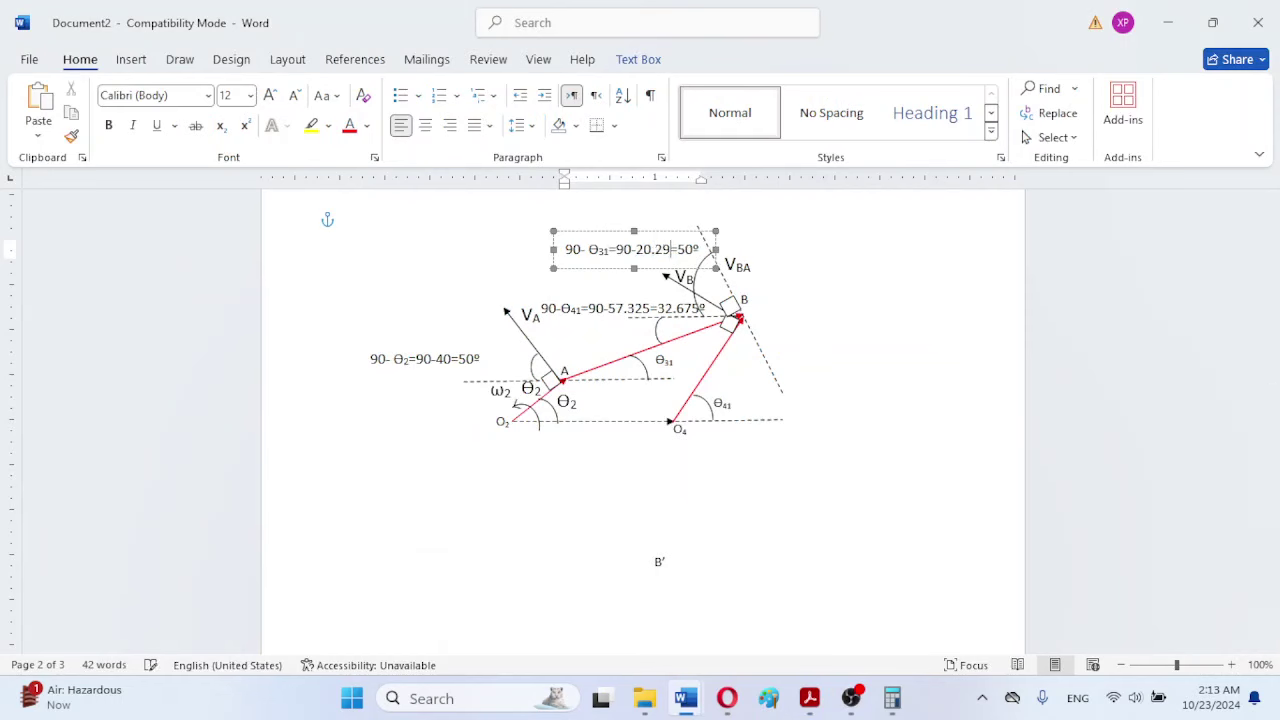
key("BackSpace")
key("BackSpace")
key("BackSpace")
key("BackSpace")
key("BackSpace")
key("Delete")
key("Delete")
key("Delete")
key("Delete")
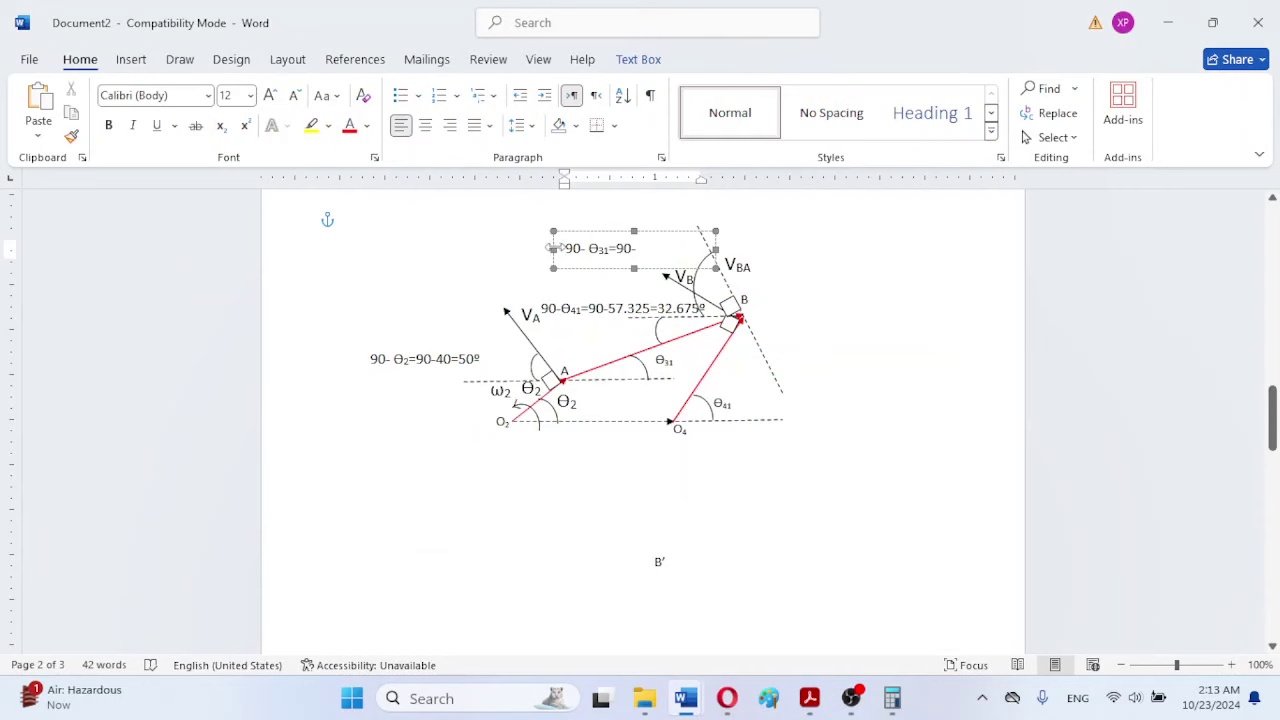
left_click_drag(556, 248, 522, 248)
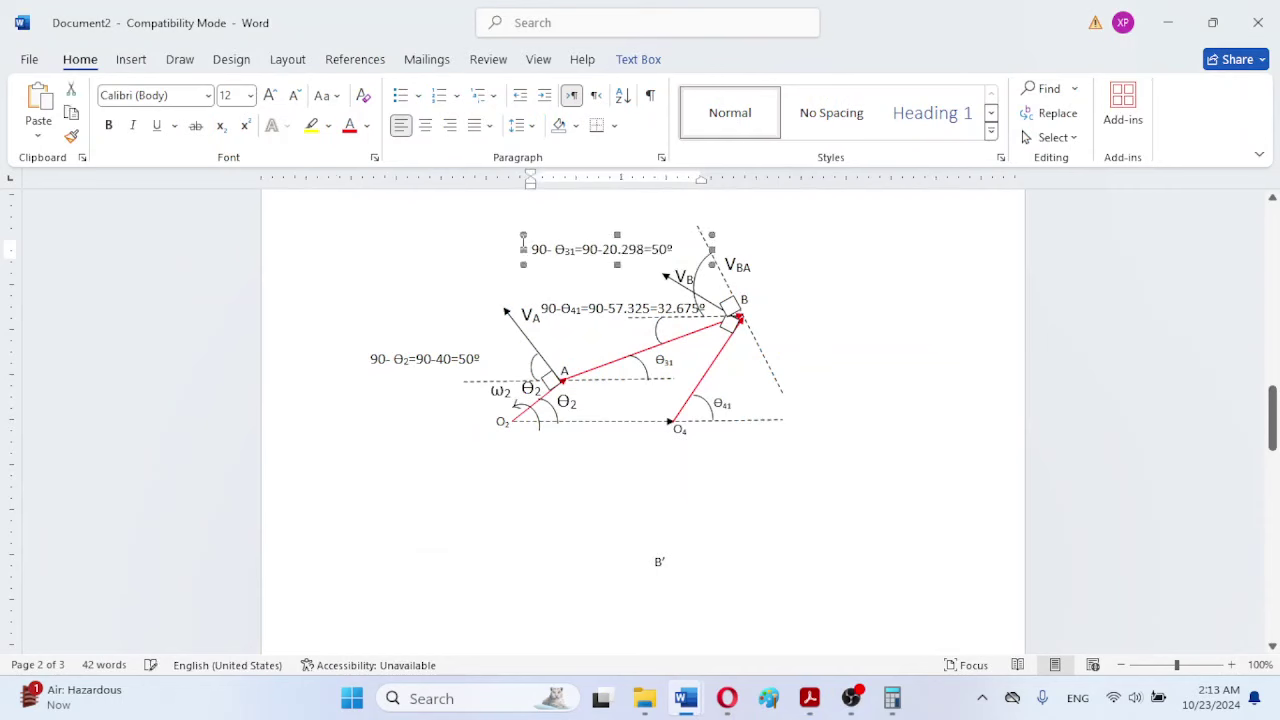
left_click_drag(657, 247, 668, 248)
Step: Subtract 20.298 from 90 in Windows Calculator to get 69.702
left_click(892, 698)
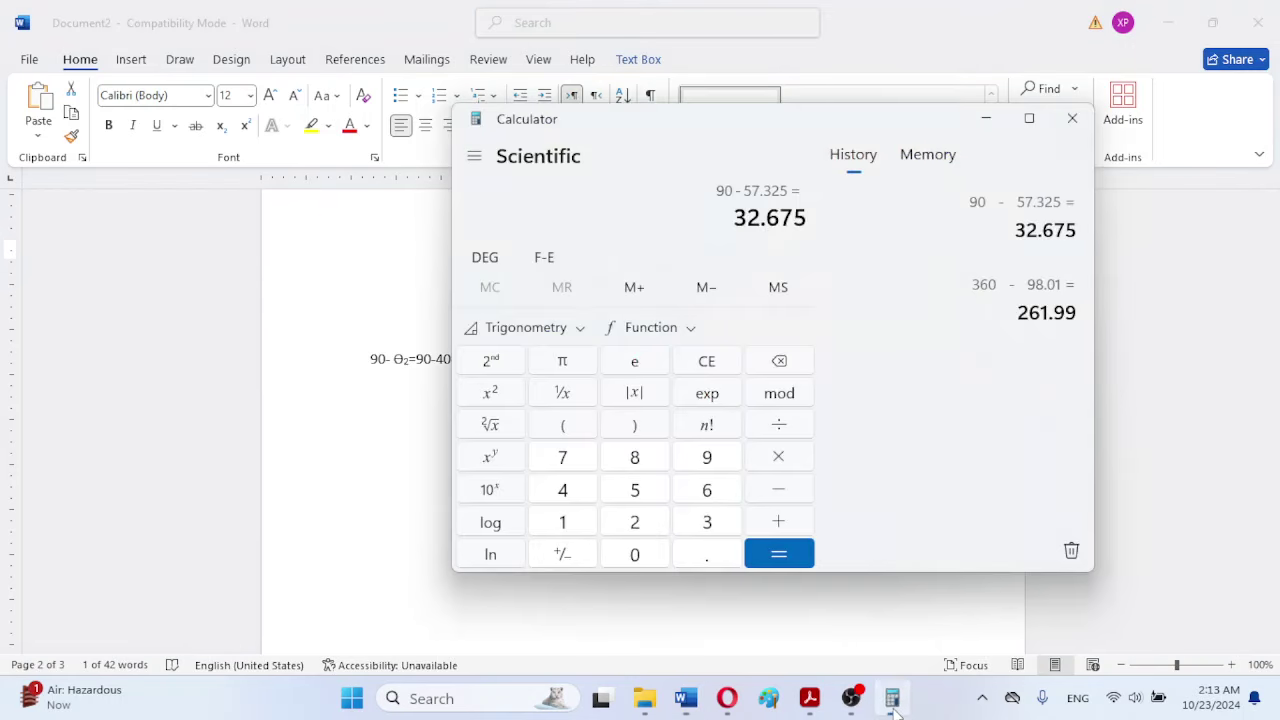
type("90")
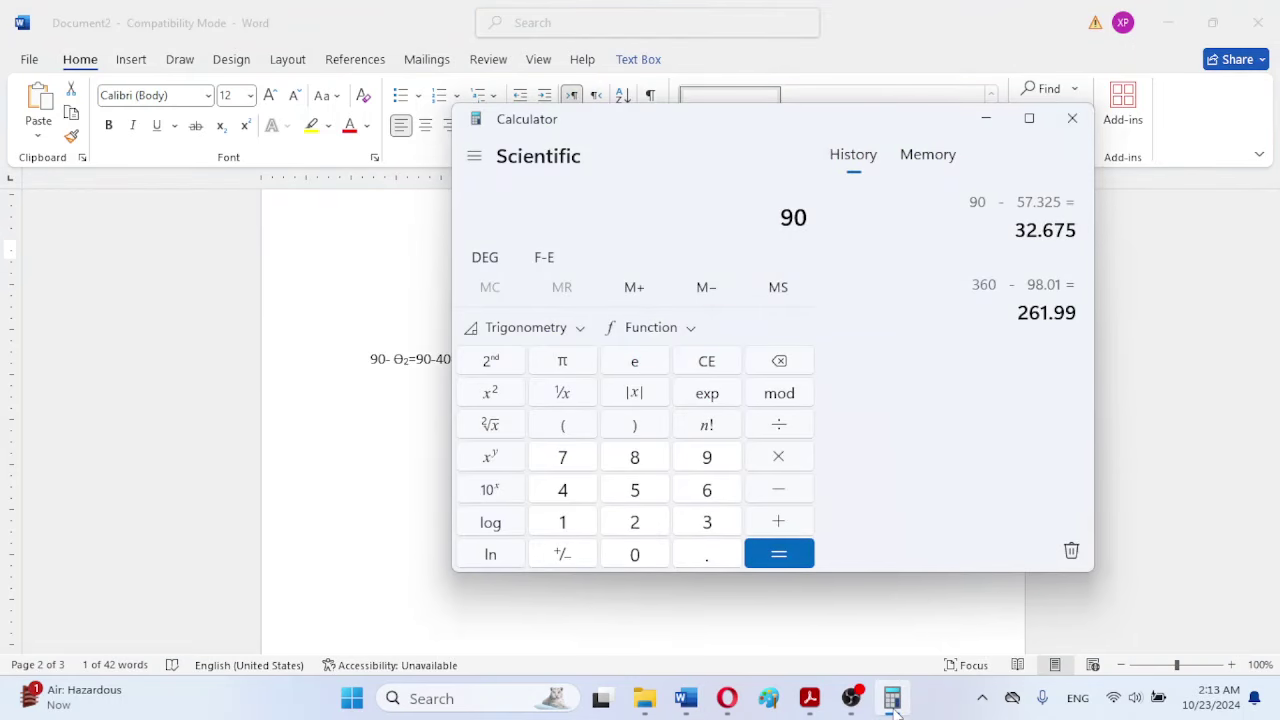
key("minus")
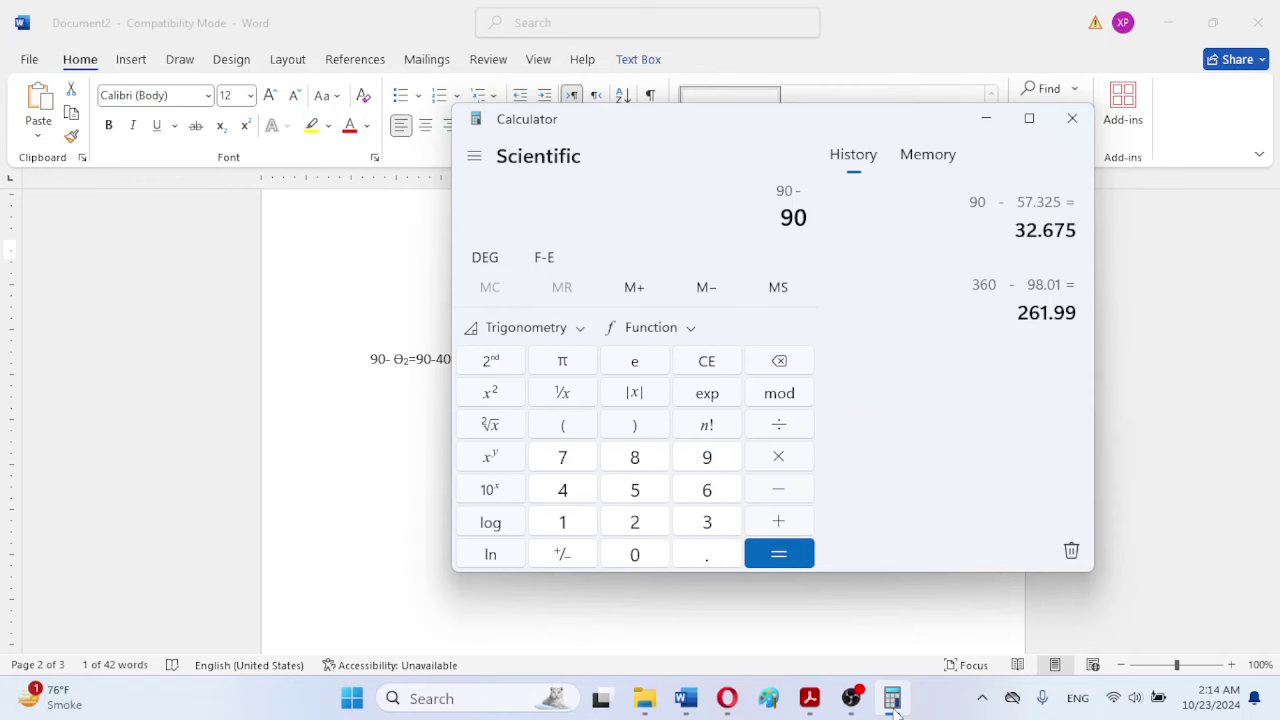
type("20.298")
key("Return")
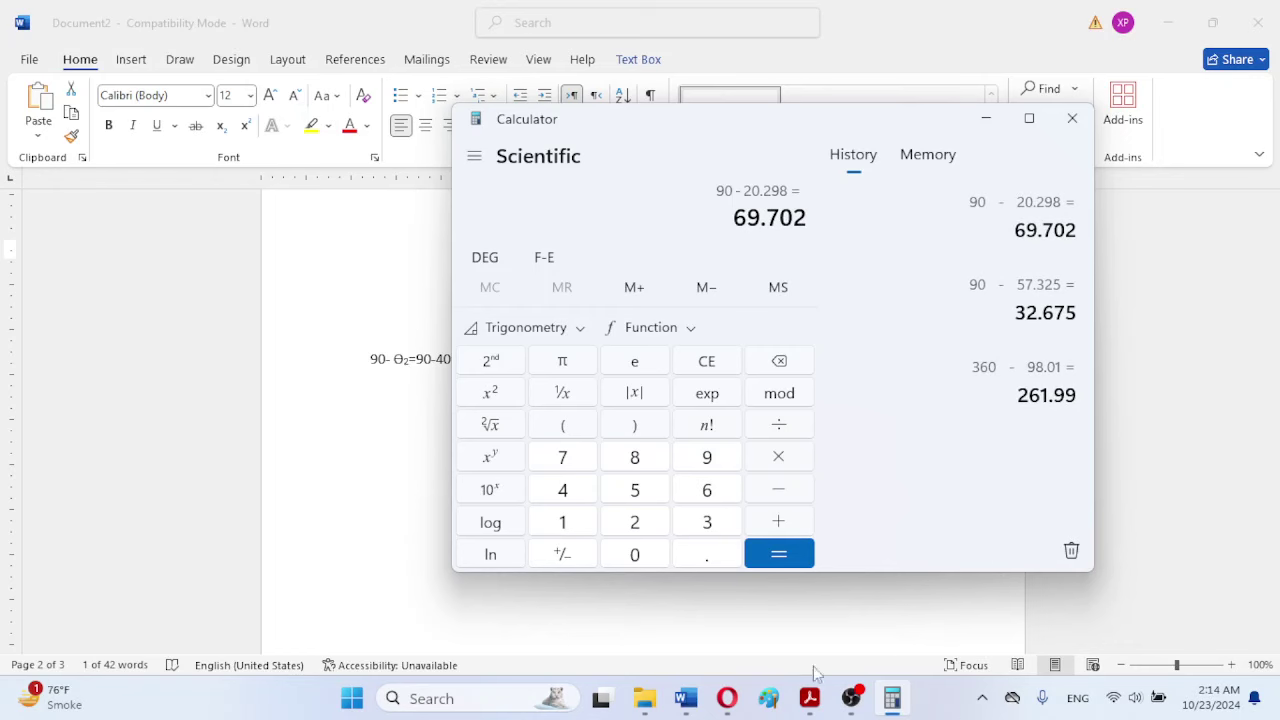
Step: Replace the label's old result 50 with 69.702, so it reads 90-Θ31=90-20.298=69.702º
mouse_move(690, 704)
left_click(793, 627)
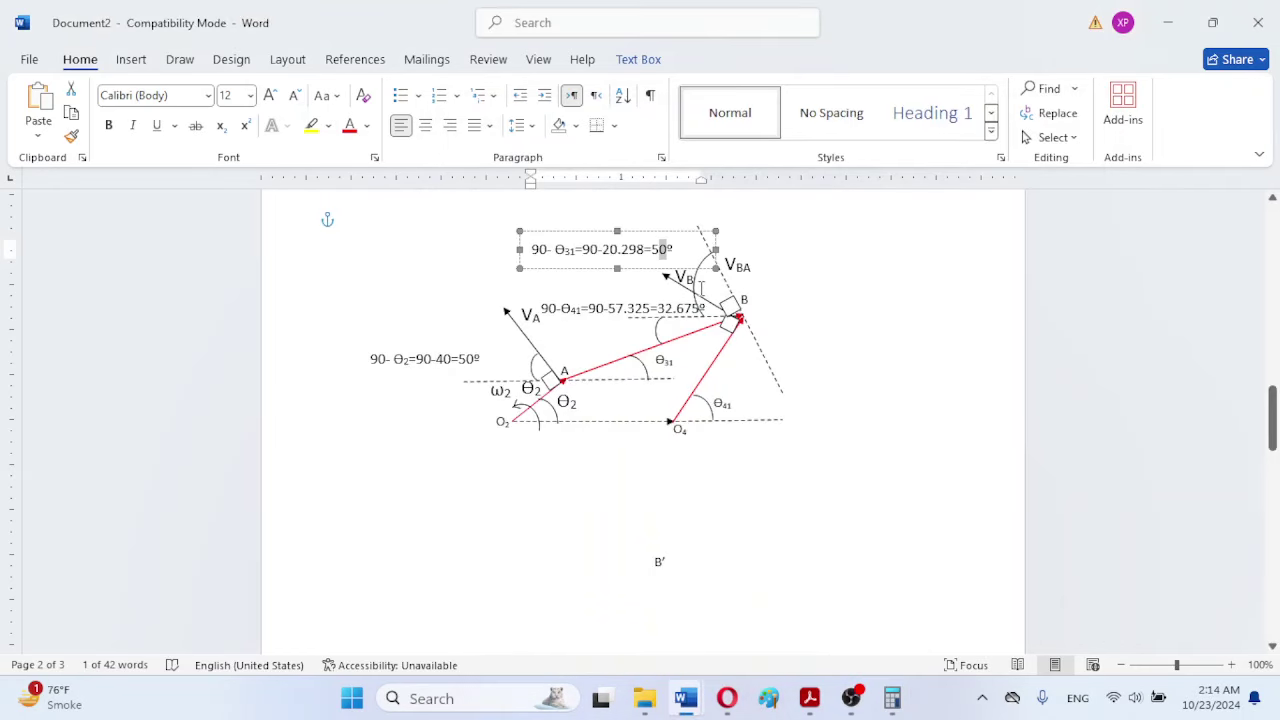
key("BackSpace")
type("69")
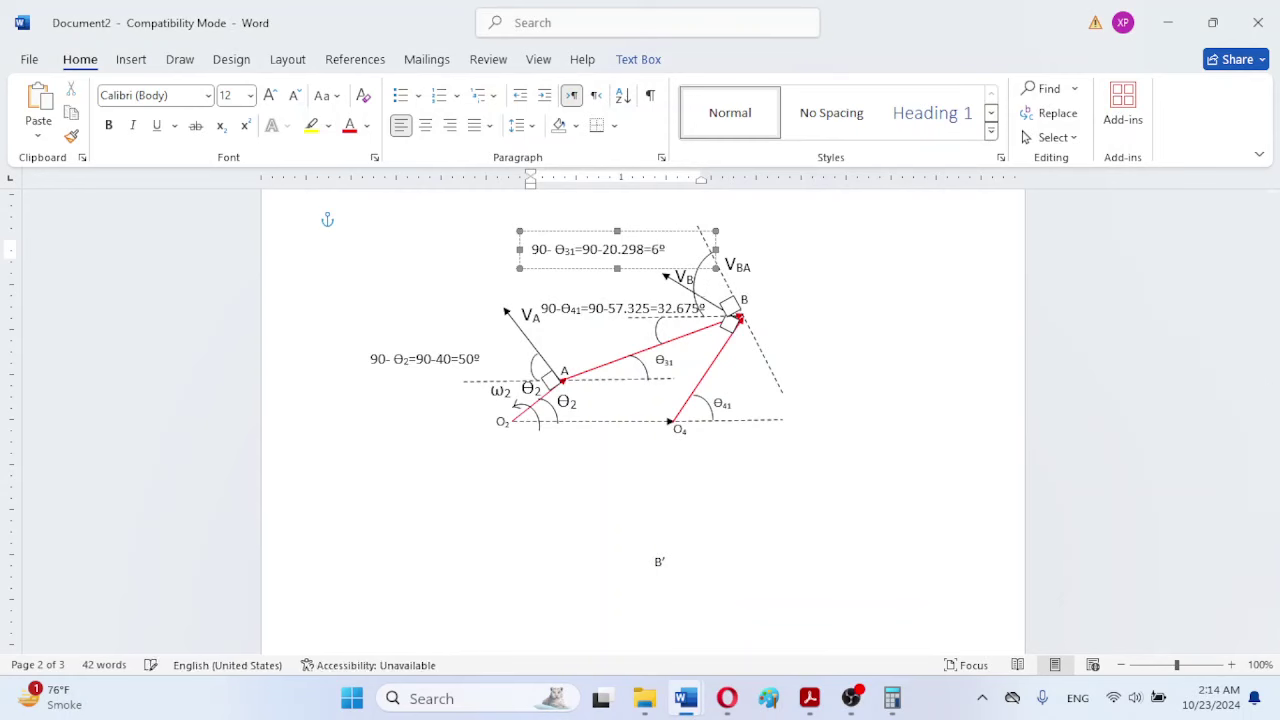
type(".702")
left_click(872, 298)
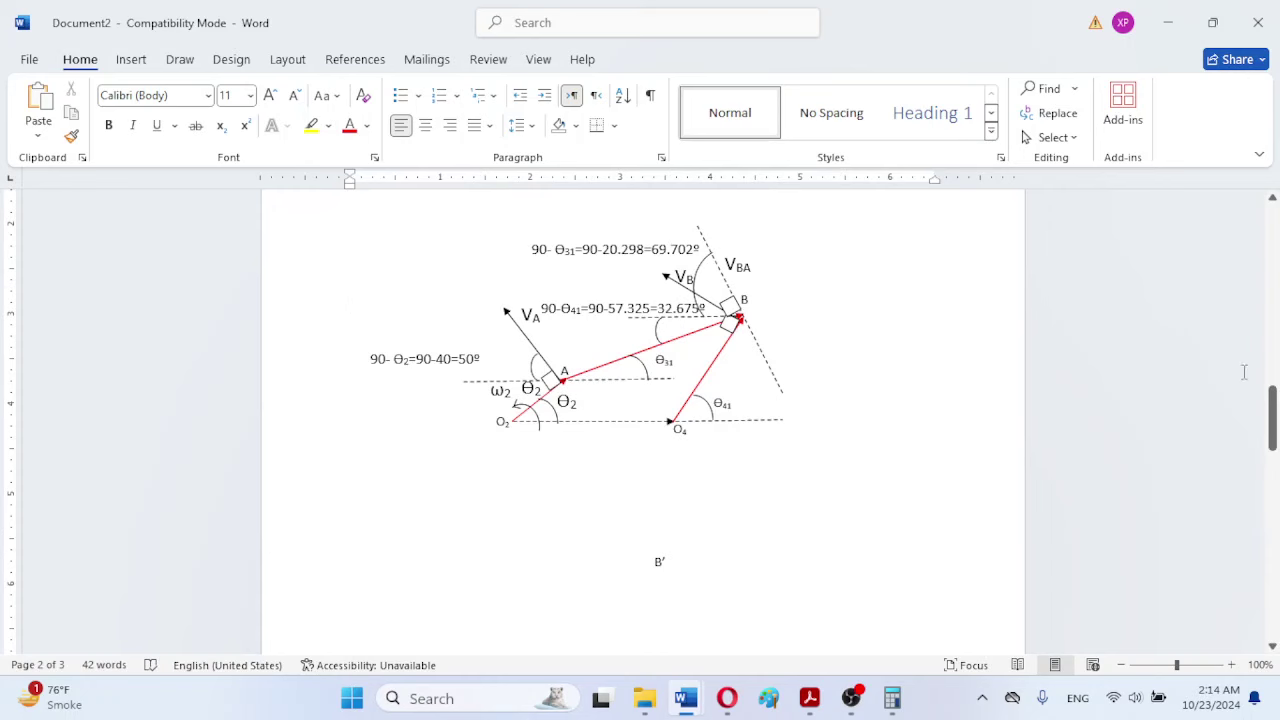
mouse_move(1273, 410)
left_mouse_down()
mouse_move(1273, 305)
mouse_move(1275, 425)
mouse_move(1274, 236)
mouse_move(1272, 615)
mouse_move(1271, 390)
mouse_move(1264, 414)
left_mouse_up()
Step: Delete the B' label and its empty text box
double_click(658, 564)
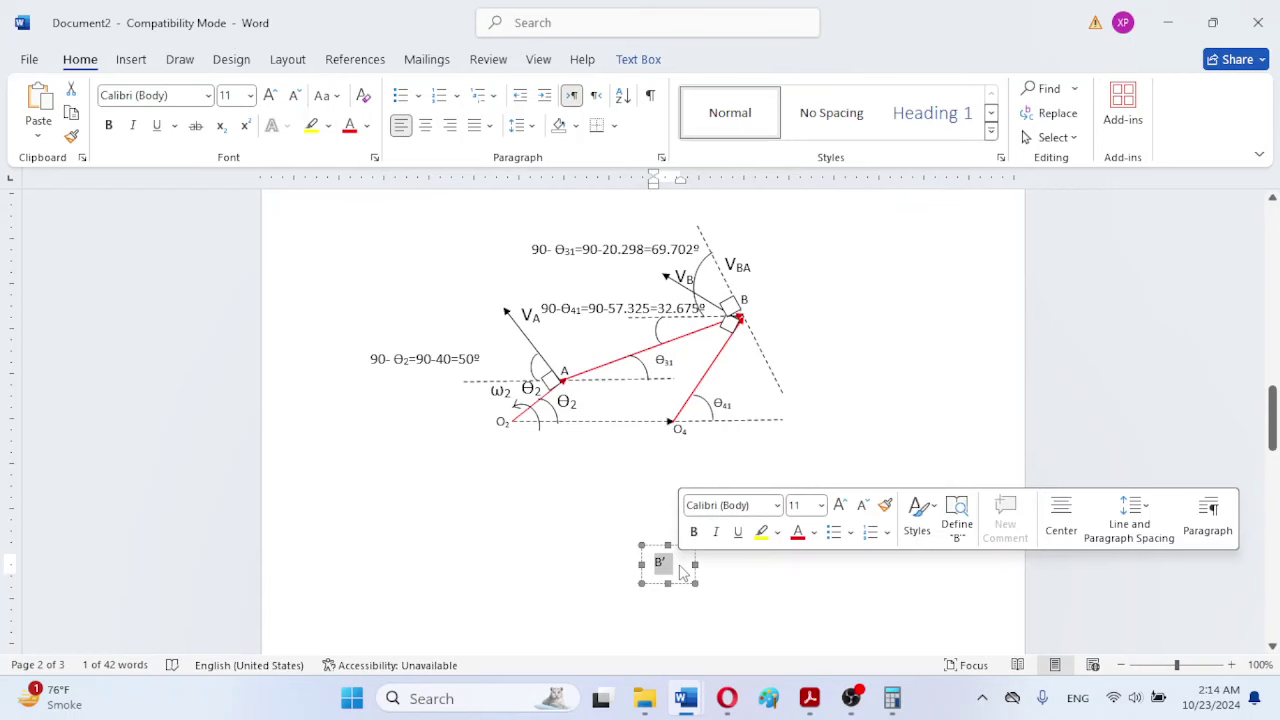
key("BackSpace")
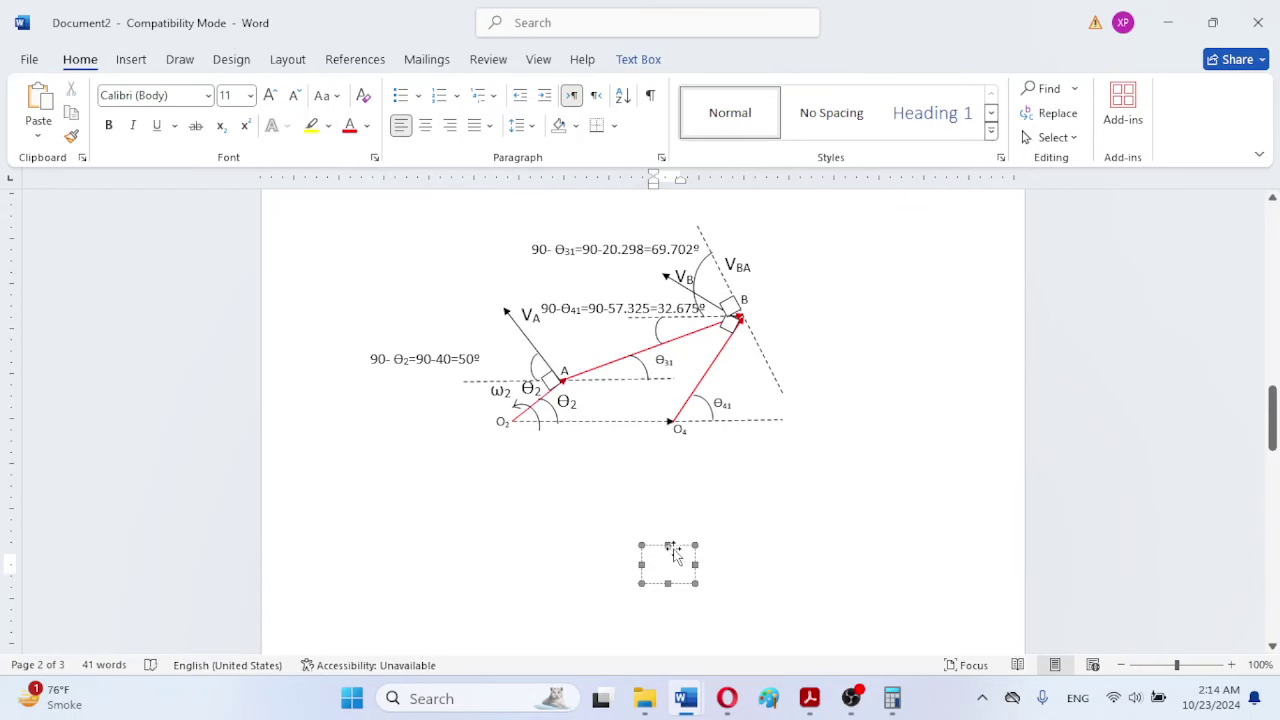
left_click(672, 549)
key("Delete")
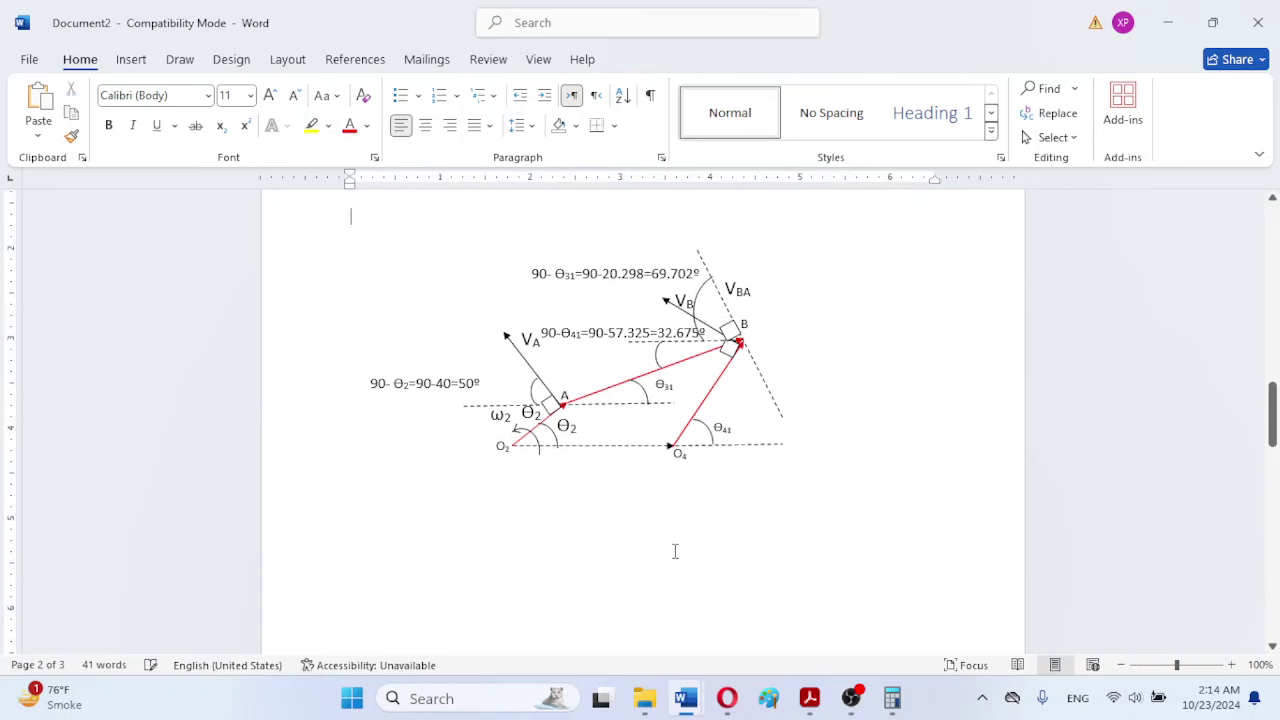
Step: Move the protractor picture higher up page 2
mouse_move(1272, 400)
left_mouse_down()
mouse_move(1274, 230)
mouse_move(1265, 399)
left_mouse_up()
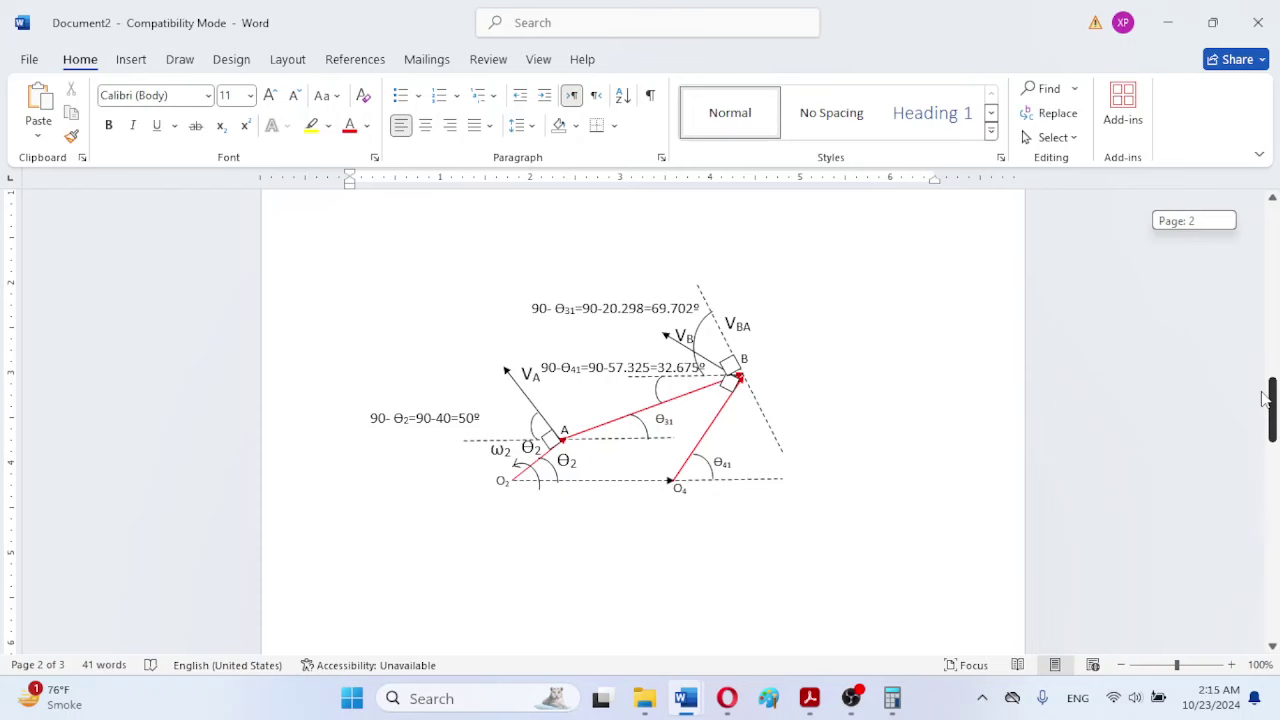
left_click_drag(1265, 399, 1265, 410)
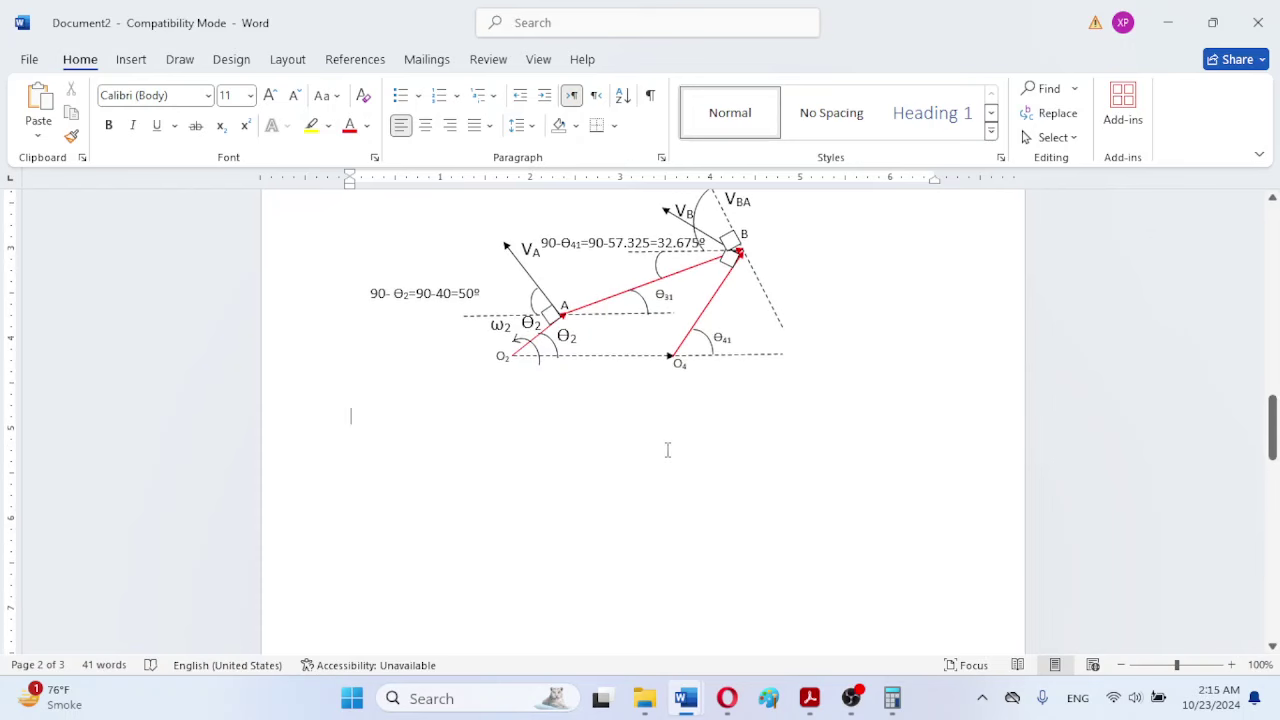
left_click_drag(1274, 425, 1252, 474)
left_click(740, 470)
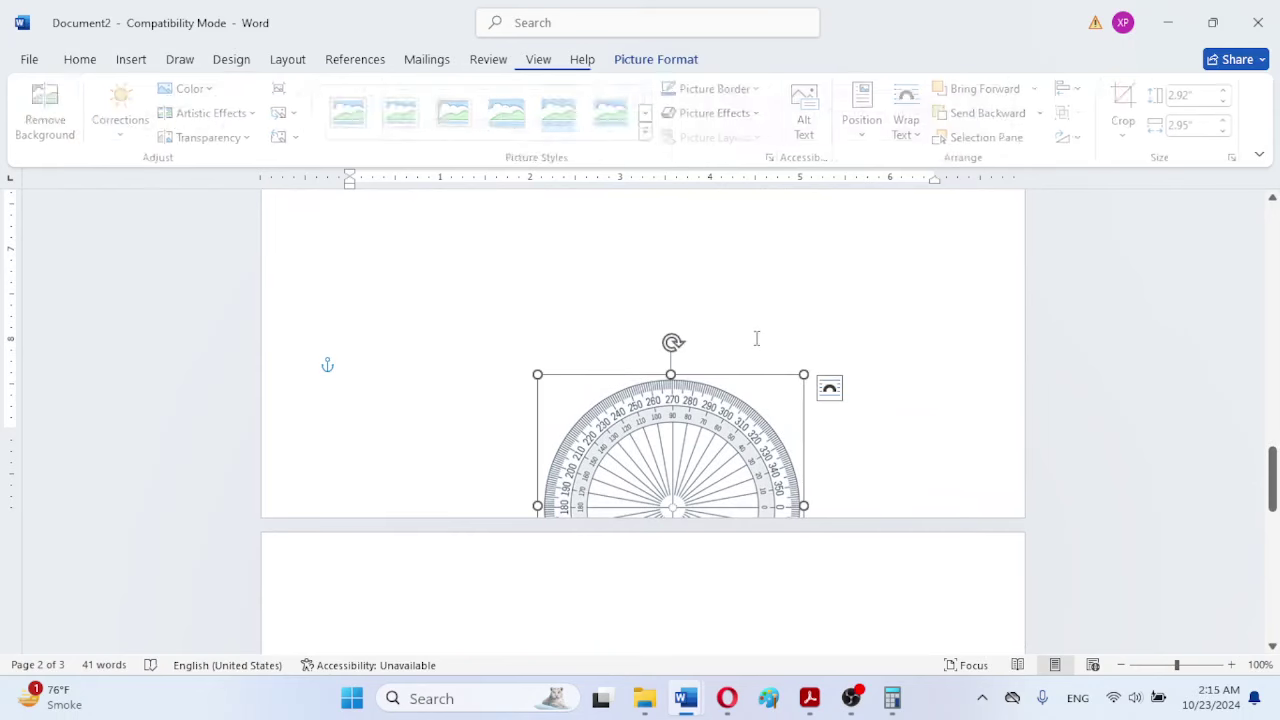
left_click_drag(658, 385, 661, 232)
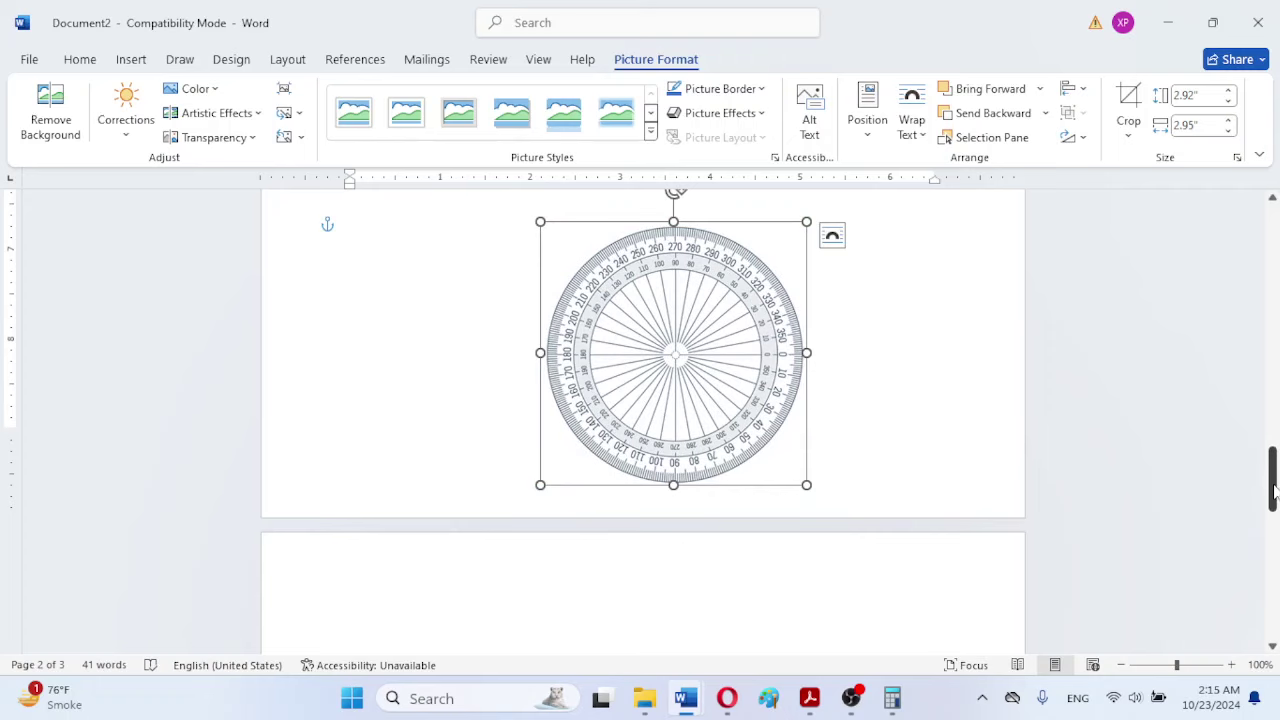
Step: Add blank lines above the velocity diagram
left_click_drag(1273, 488, 1273, 390)
left_click(651, 355)
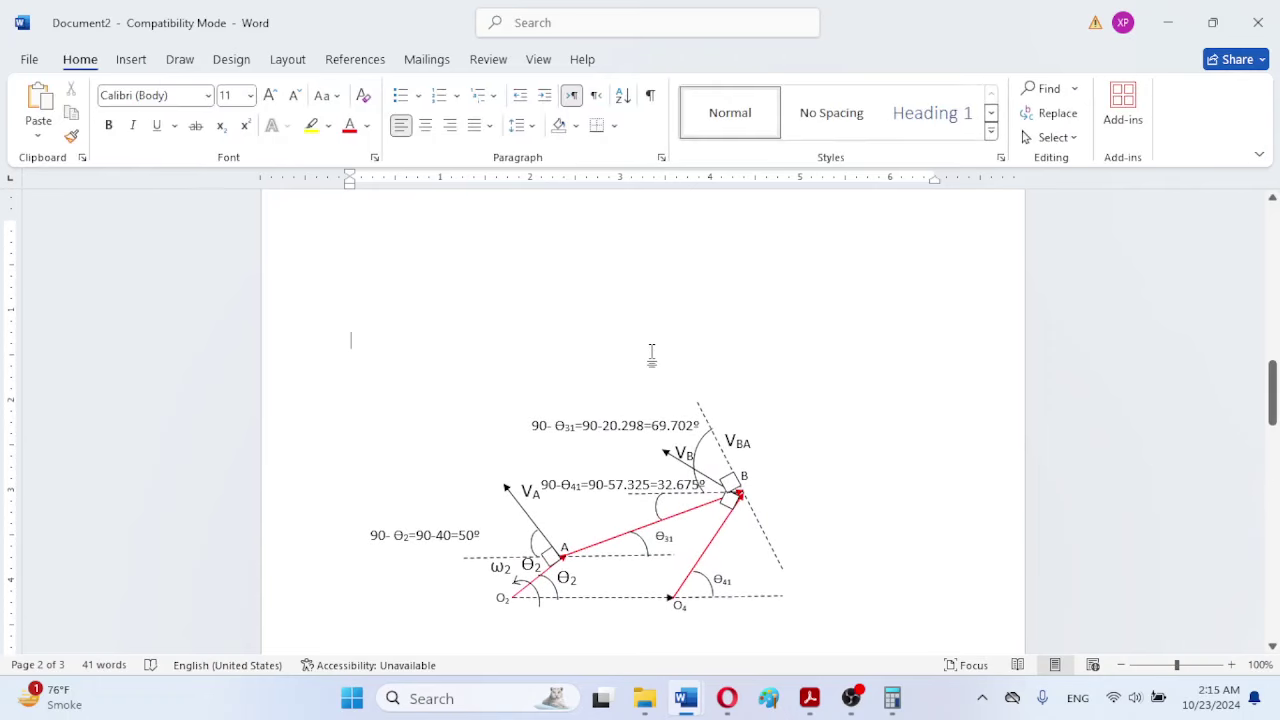
key("BackSpace")
key("BackSpace")
key("BackSpace")
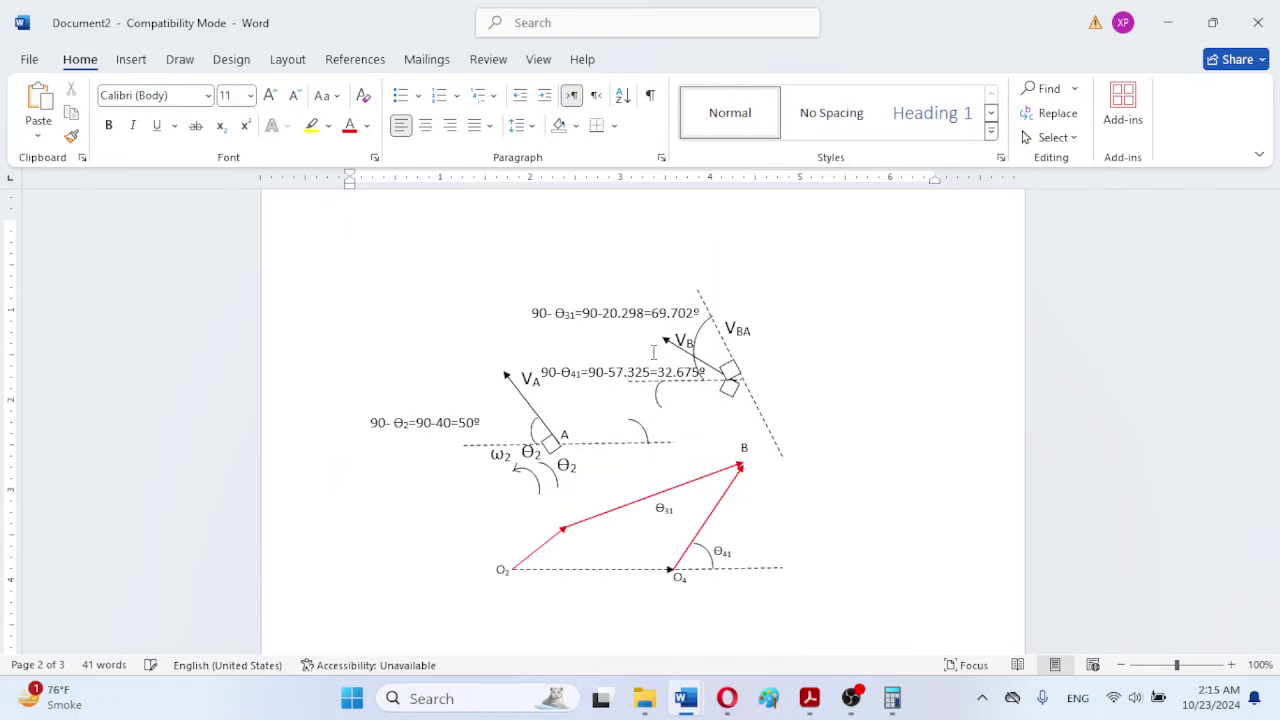
key("Return")
key("Return")
key("Return")
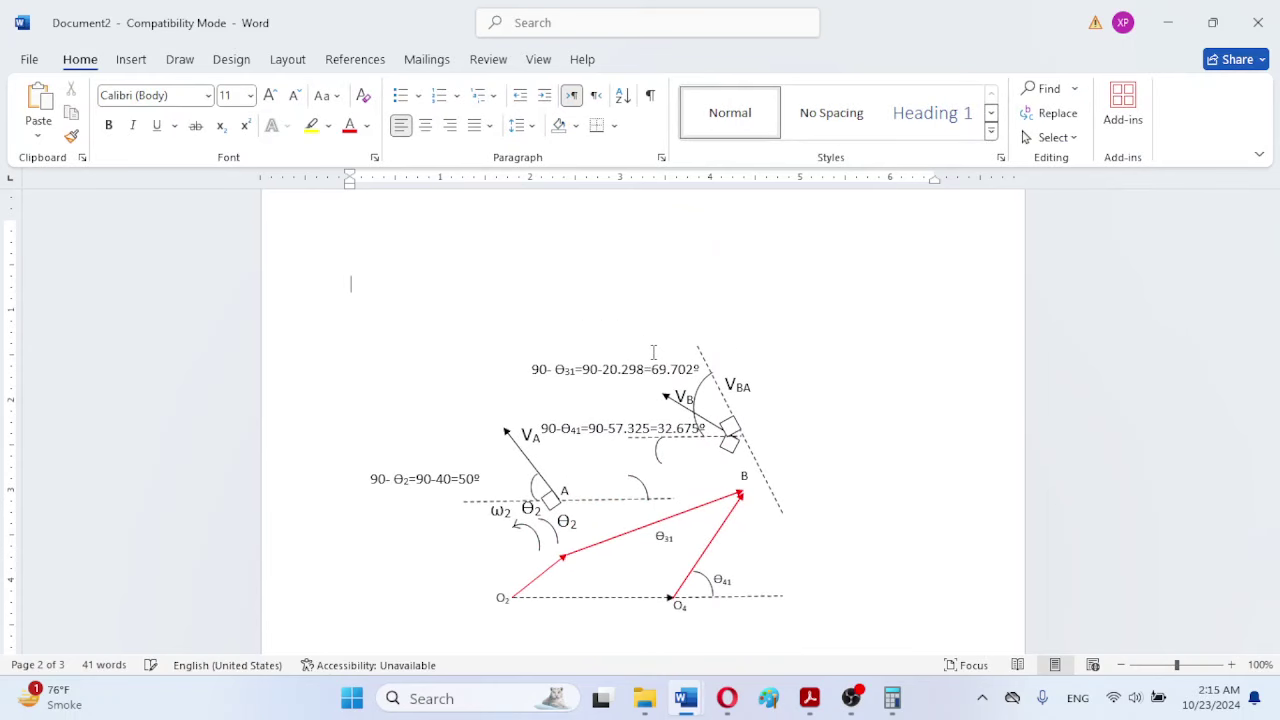
key("Return")
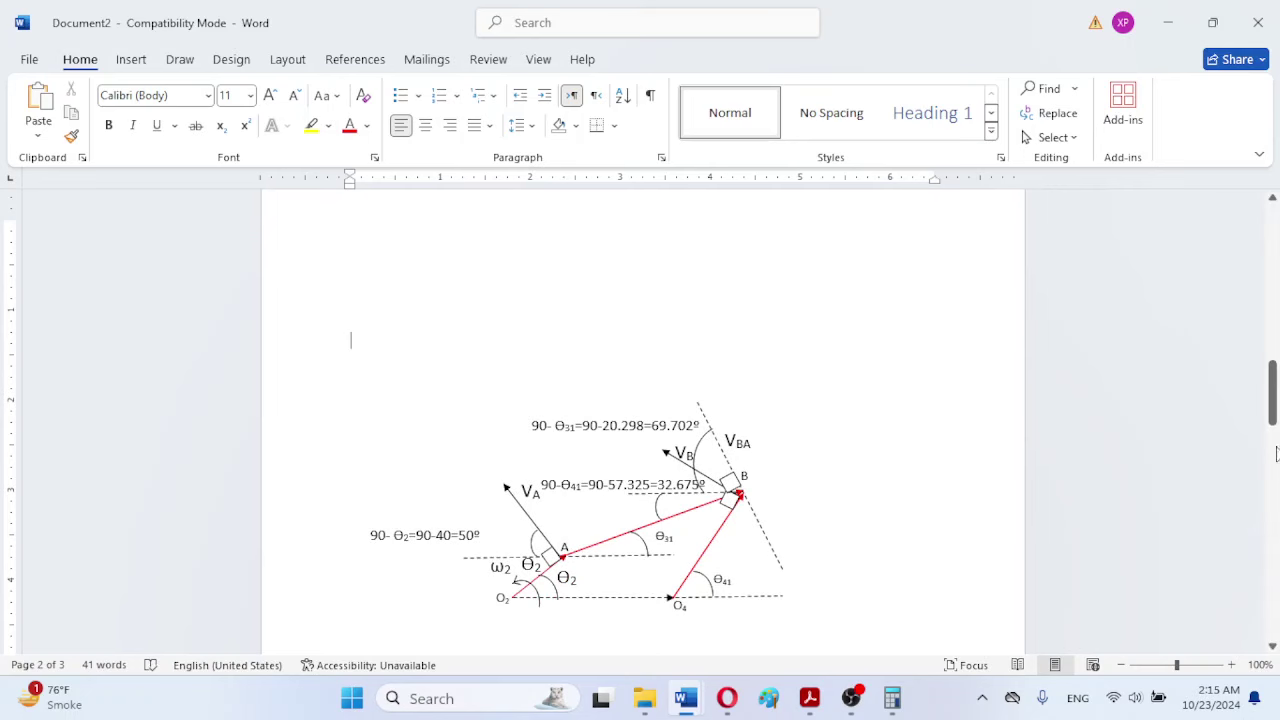
left_click_drag(1274, 405, 1273, 457)
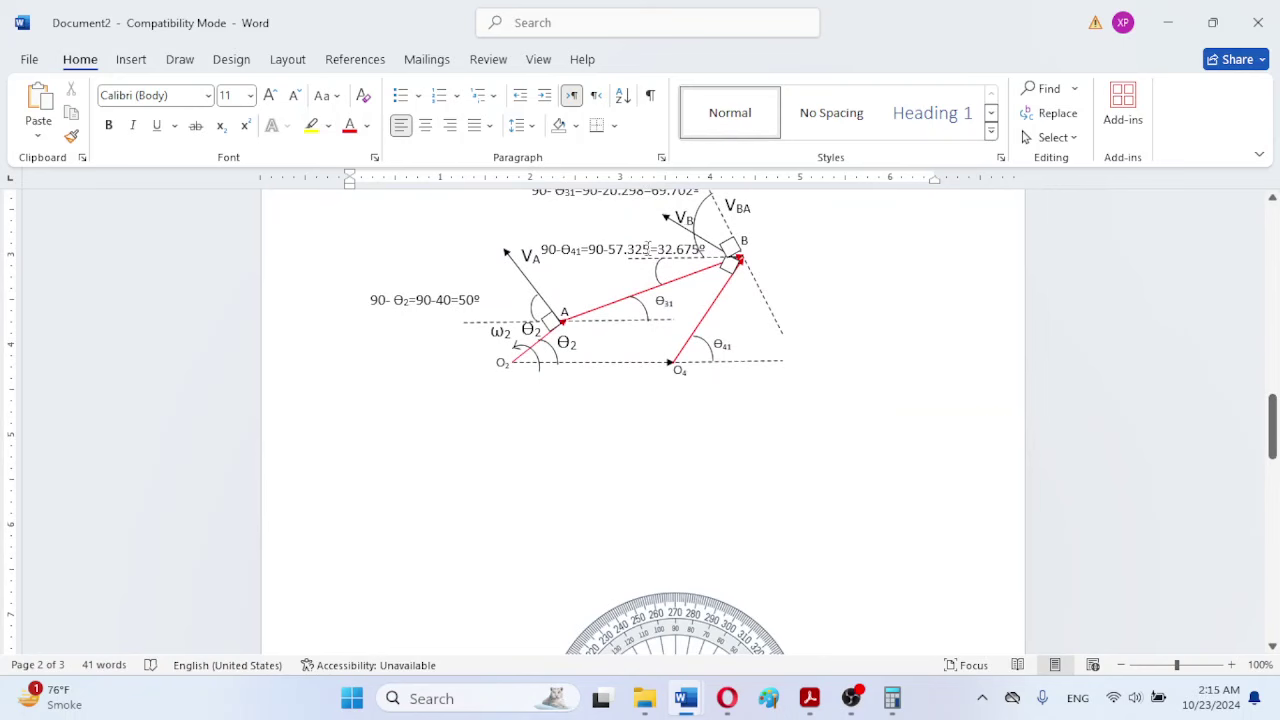
Step: Type VB=VA+VBA below the diagram, with B, A and BA as subscripts
left_click(448, 459)
type("VB=")
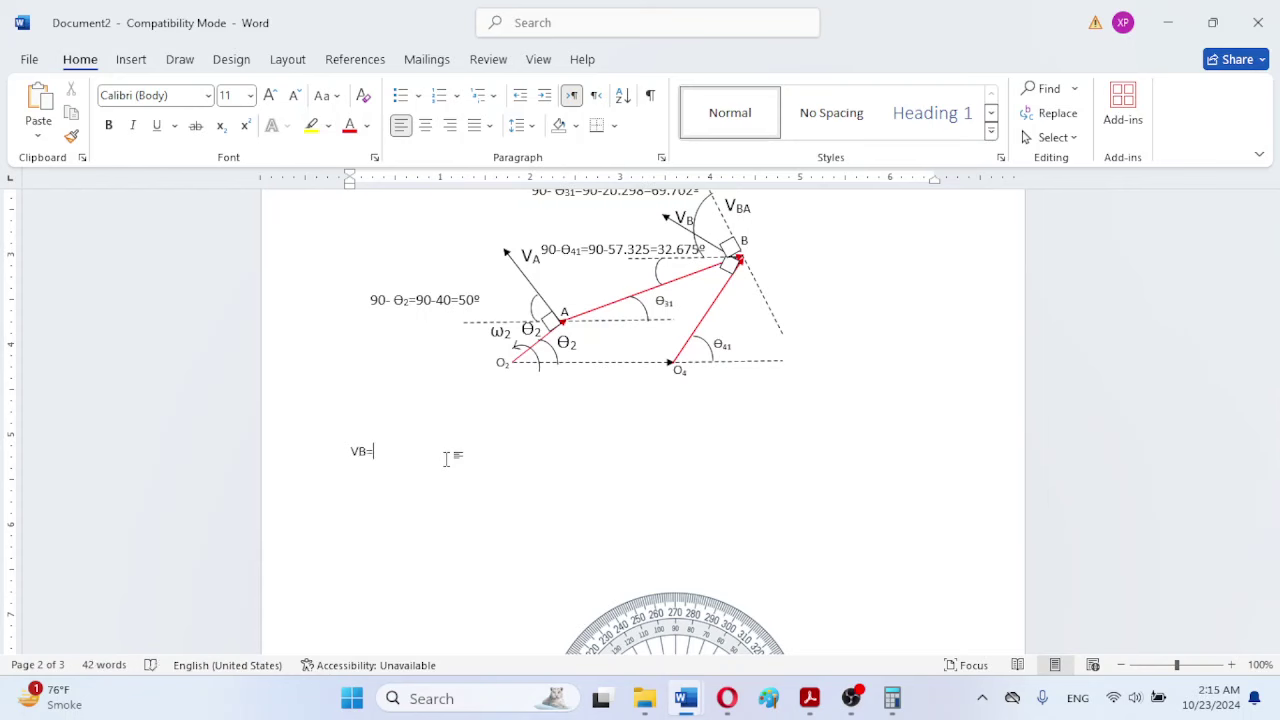
type("VA+V")
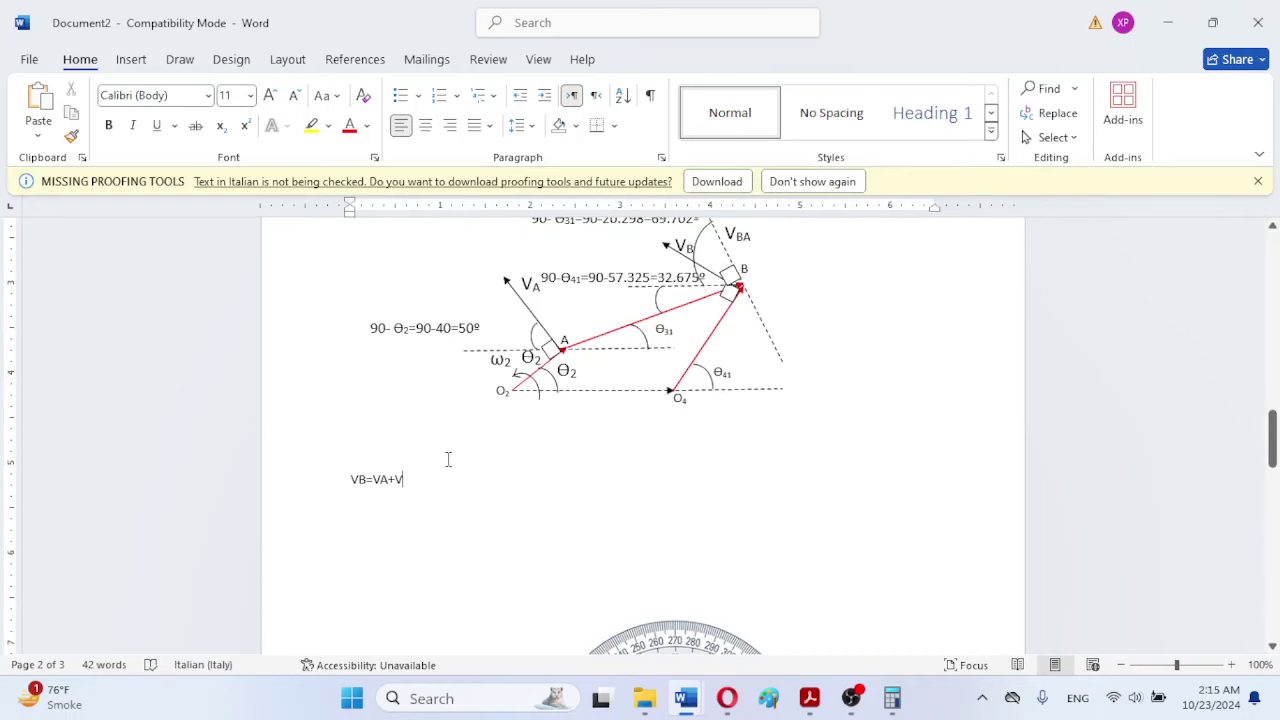
type("B")
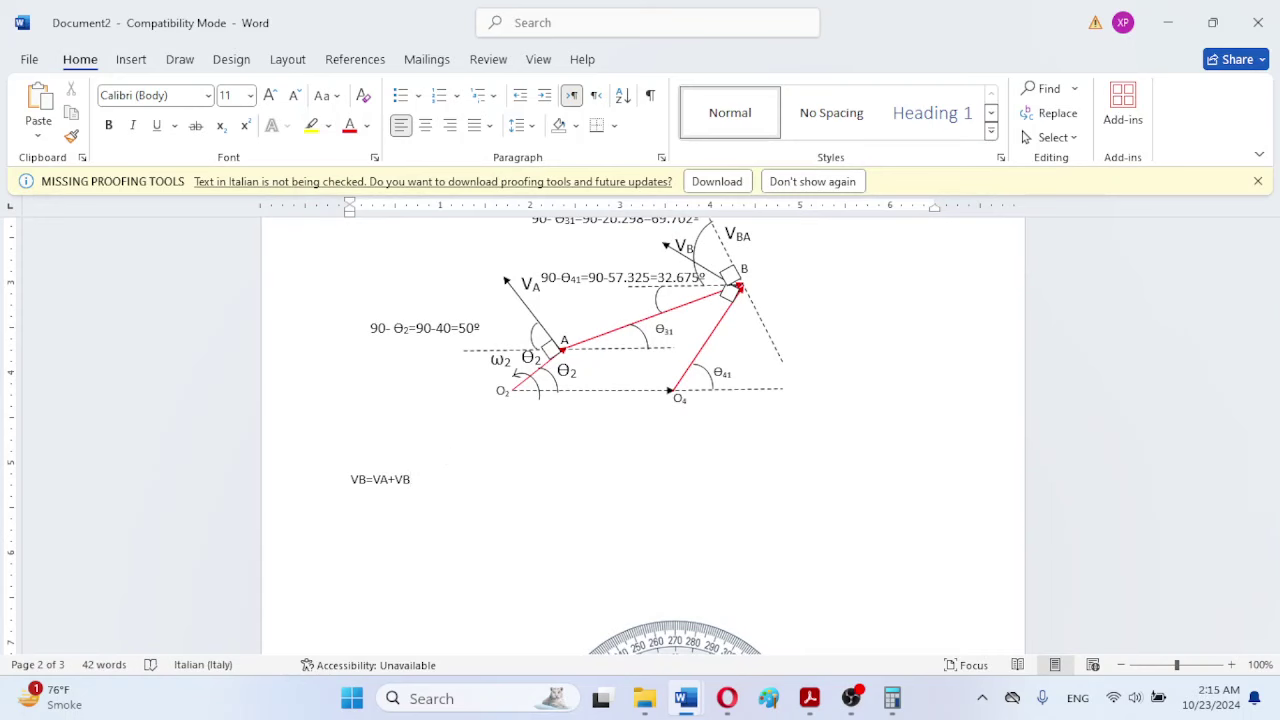
type("A")
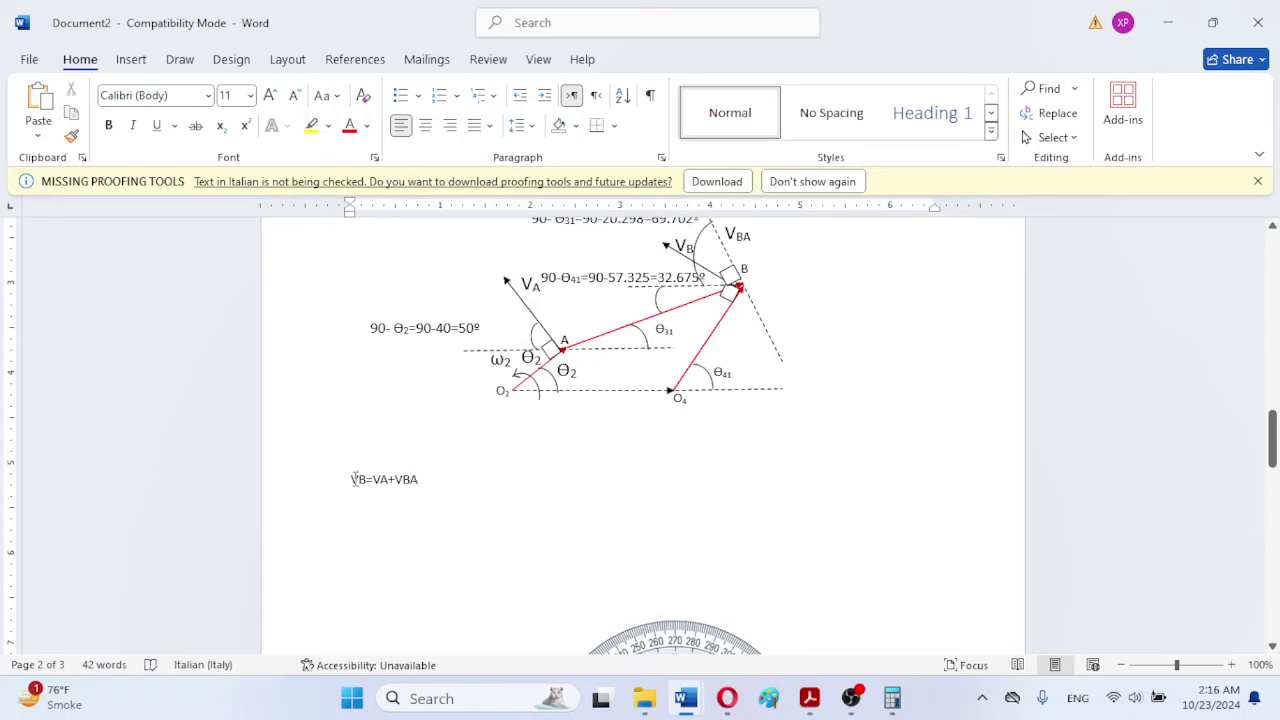
left_click_drag(361, 480, 367, 481)
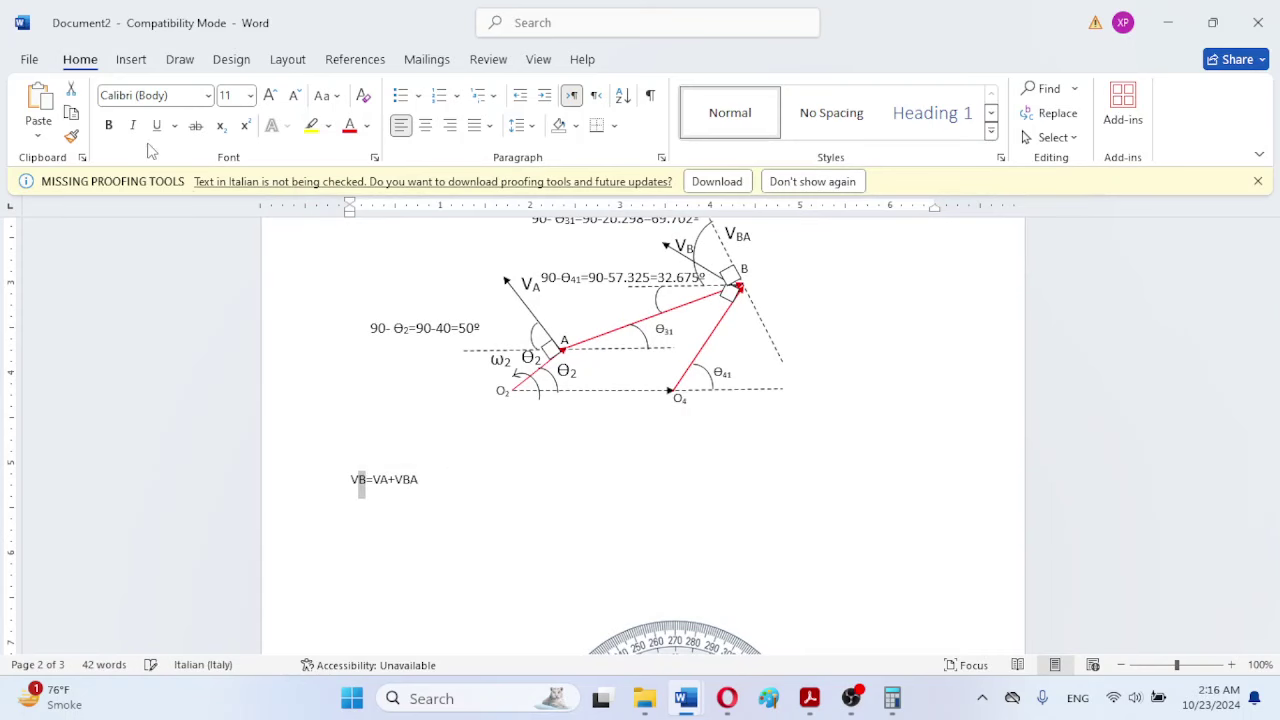
left_click(220, 126)
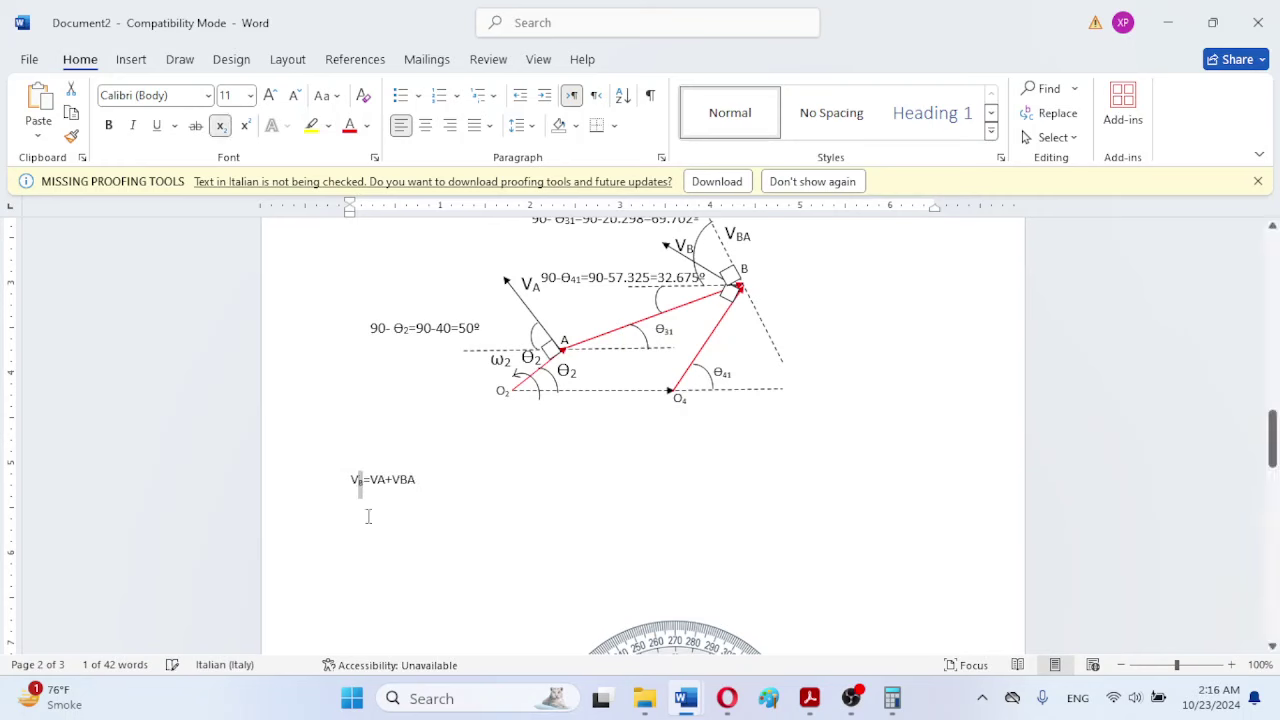
left_click_drag(375, 481, 386, 481)
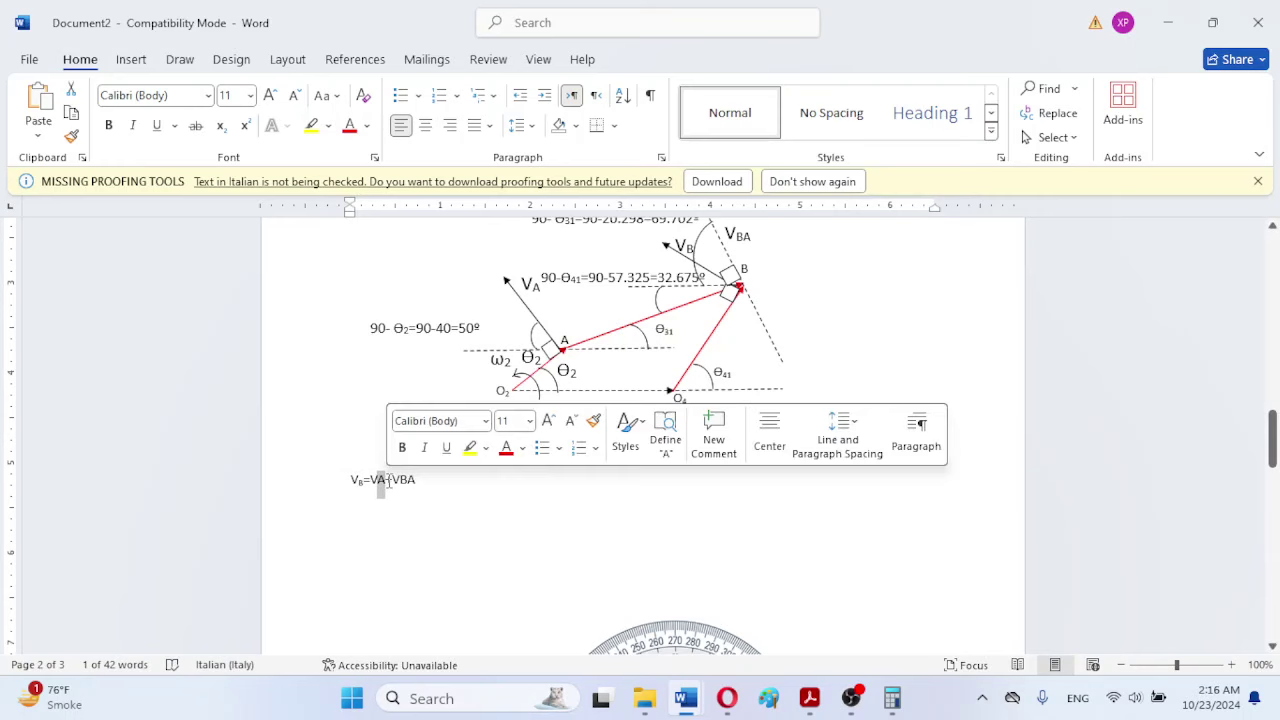
left_click(221, 126)
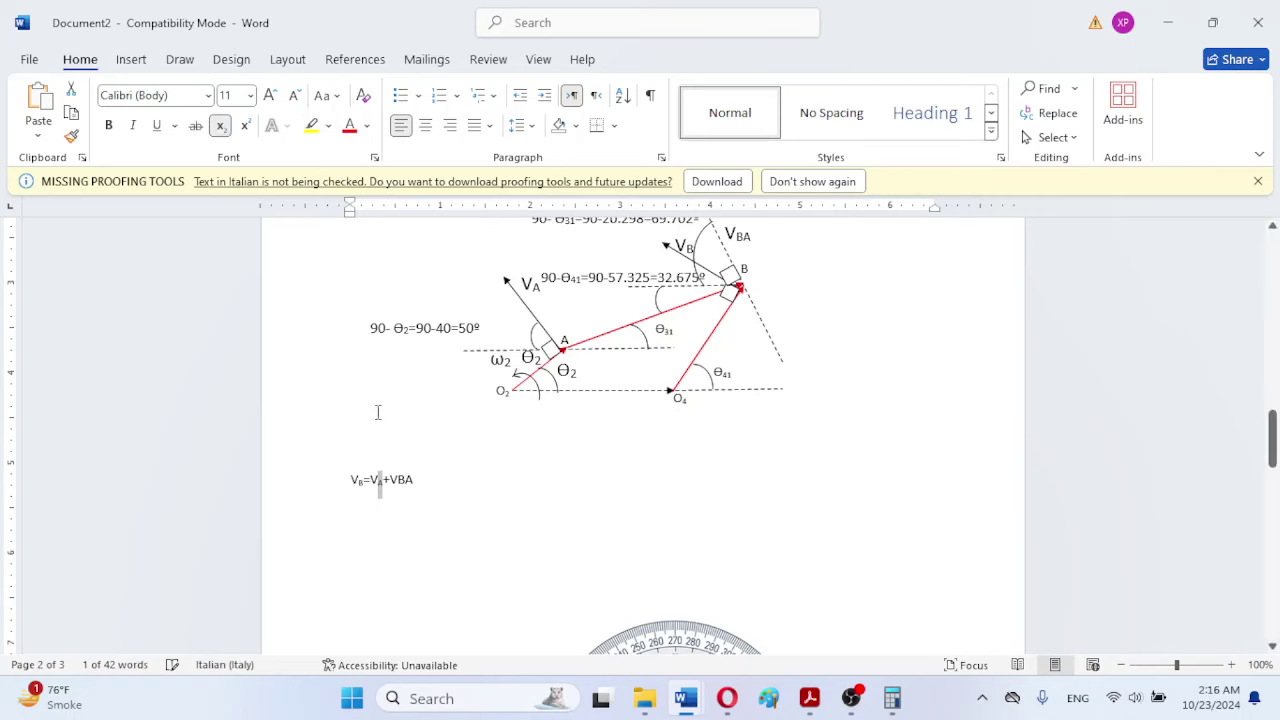
left_click_drag(398, 482, 413, 483)
left_click(221, 126)
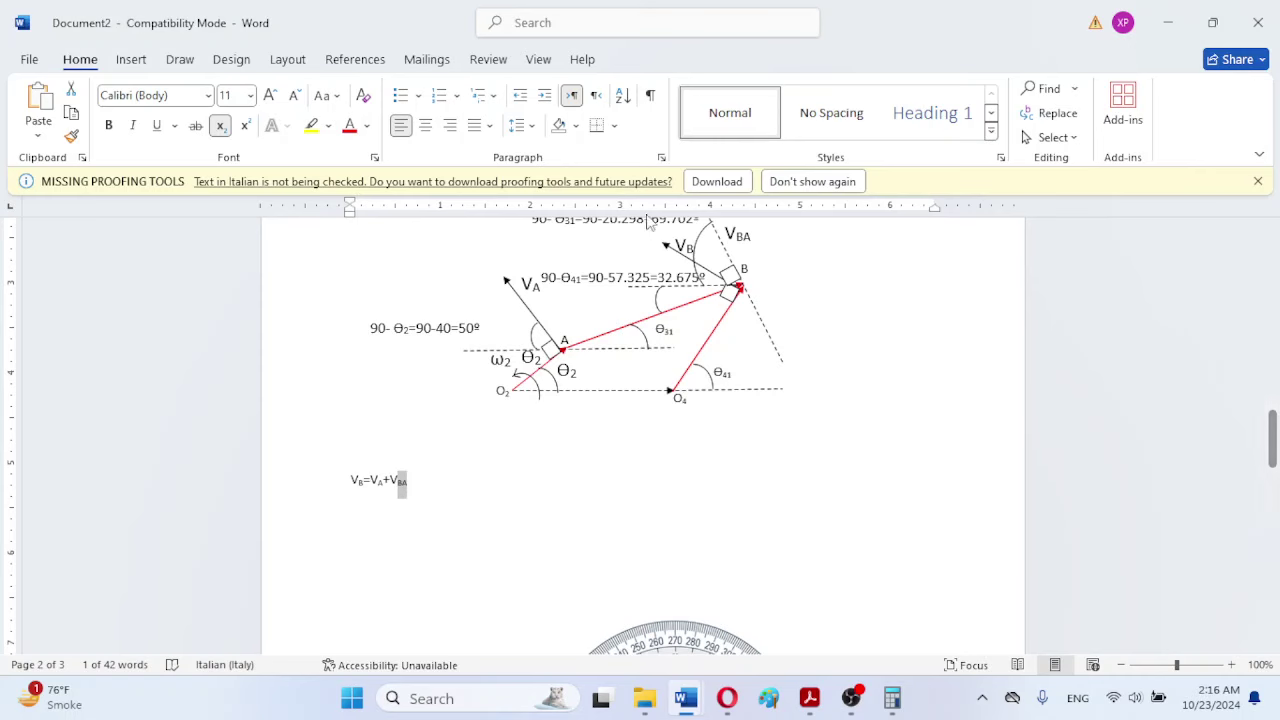
Step: Enlarge the whole equation to 24 pt with repeated Increase Font Size
left_click(738, 185)
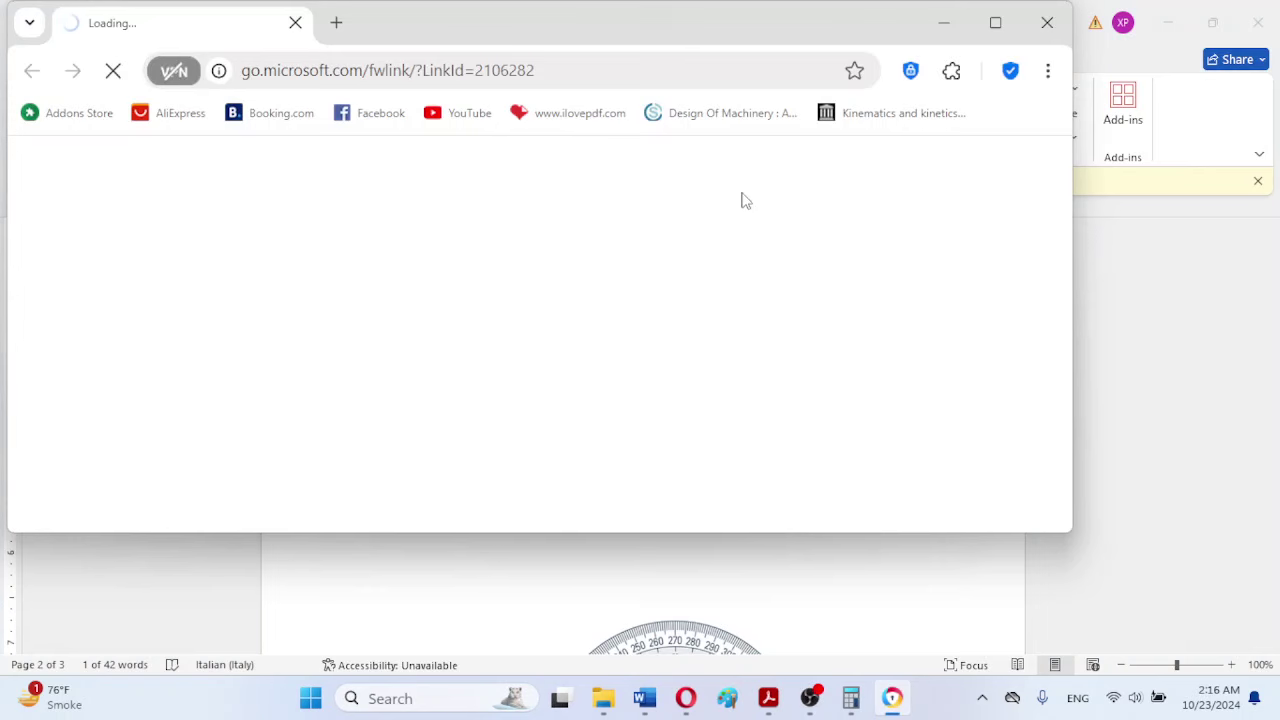
left_click(959, 24)
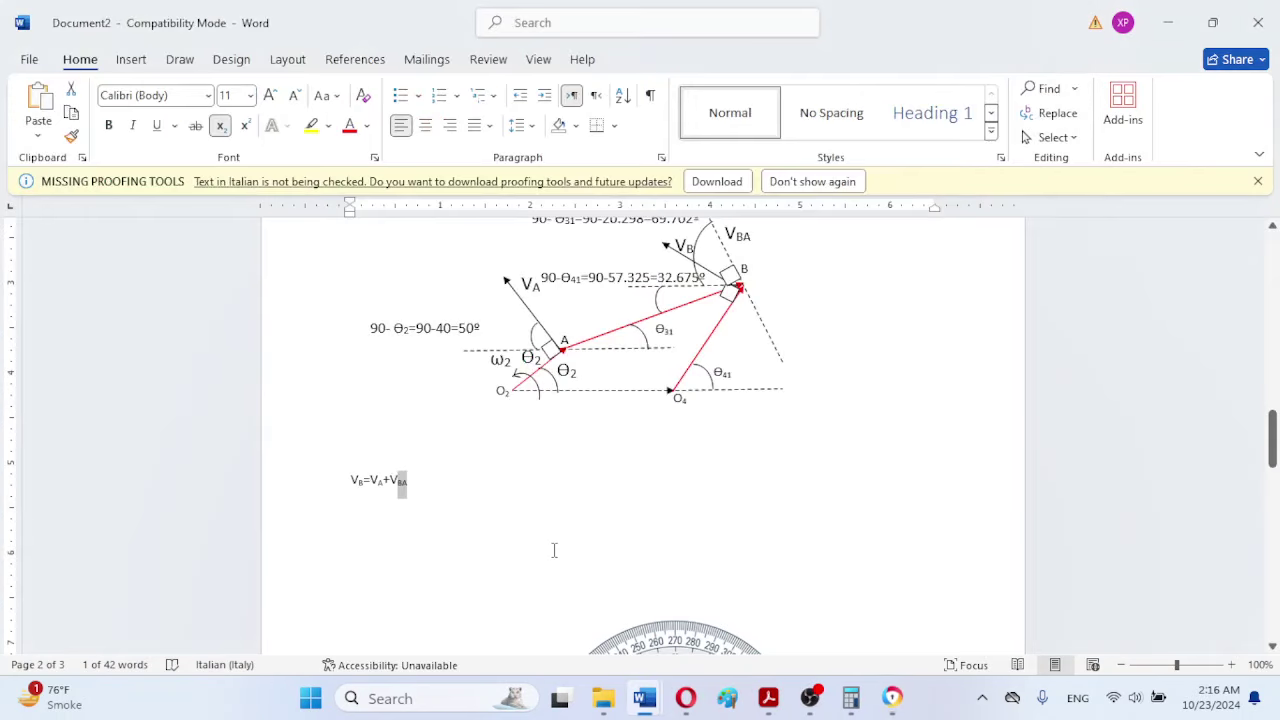
left_click_drag(420, 492, 350, 480)
left_click(269, 95)
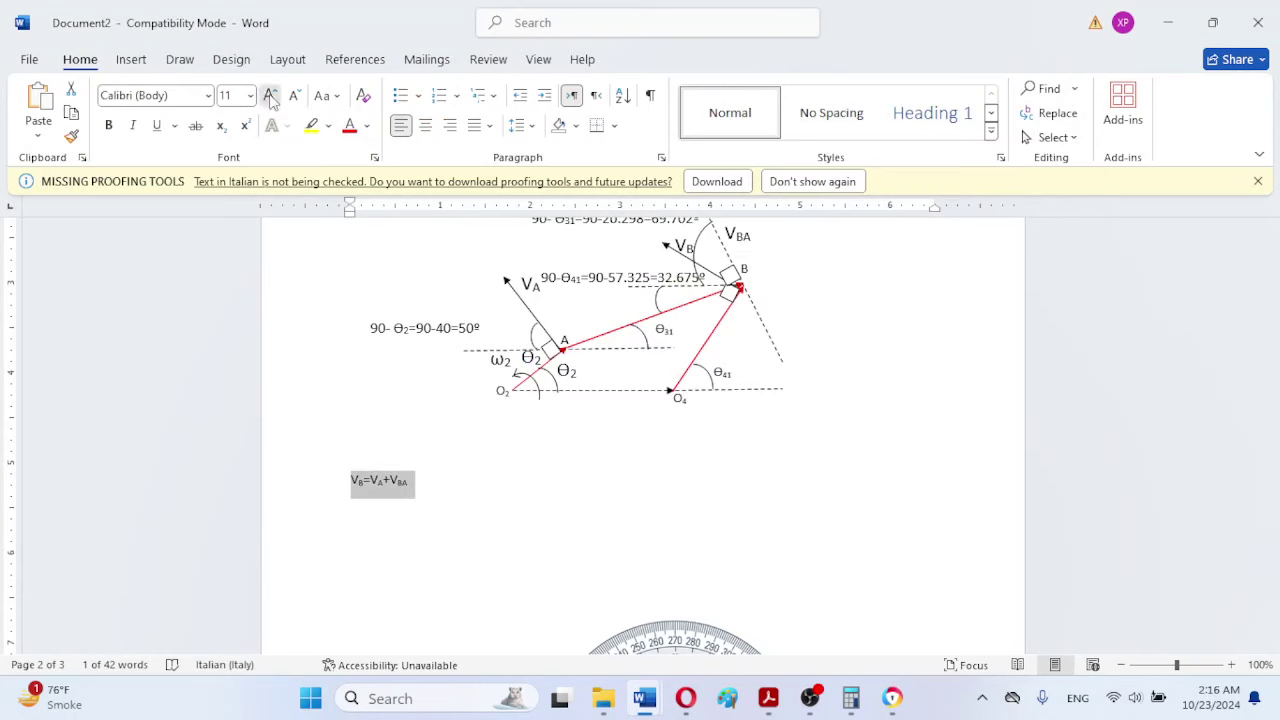
left_click(269, 95)
left_click(269, 95)
left_click(269, 95)
left_click(269, 95)
left_click(269, 95)
left_click(269, 95)
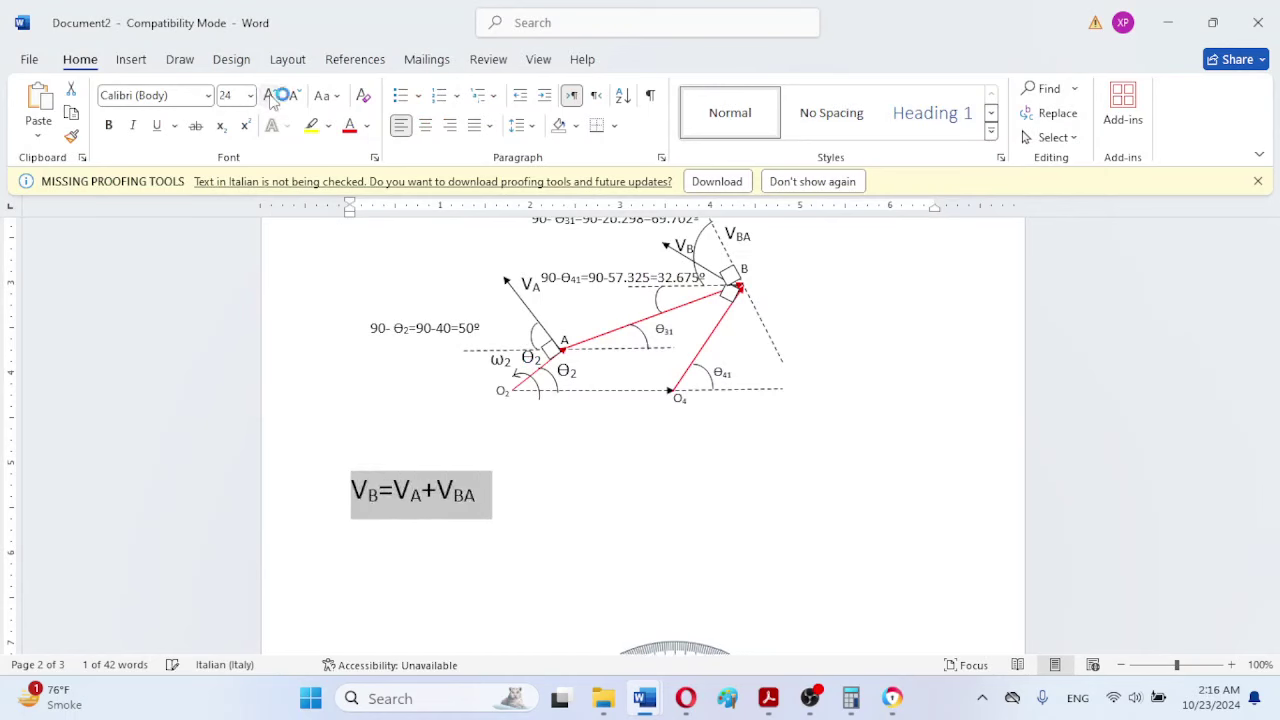
left_click(491, 502)
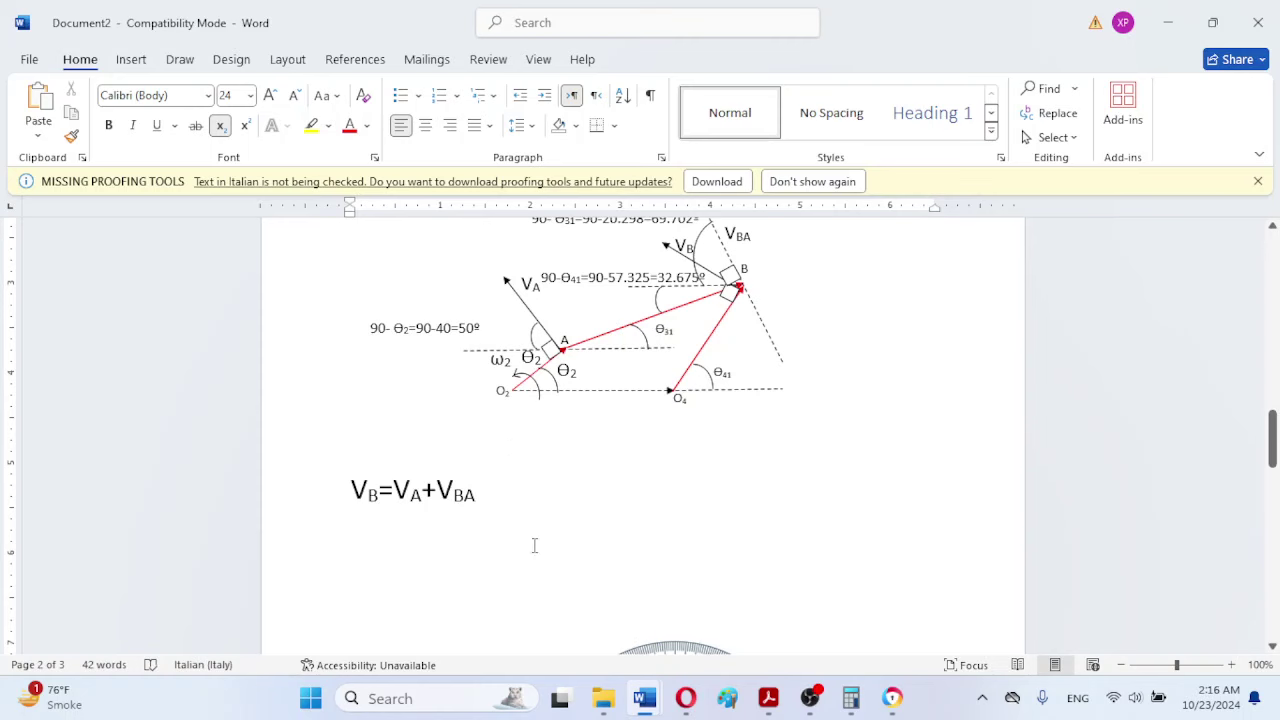
Step: Start a new line with VA= copied from the equation, the equals sign at normal size
key("Return")
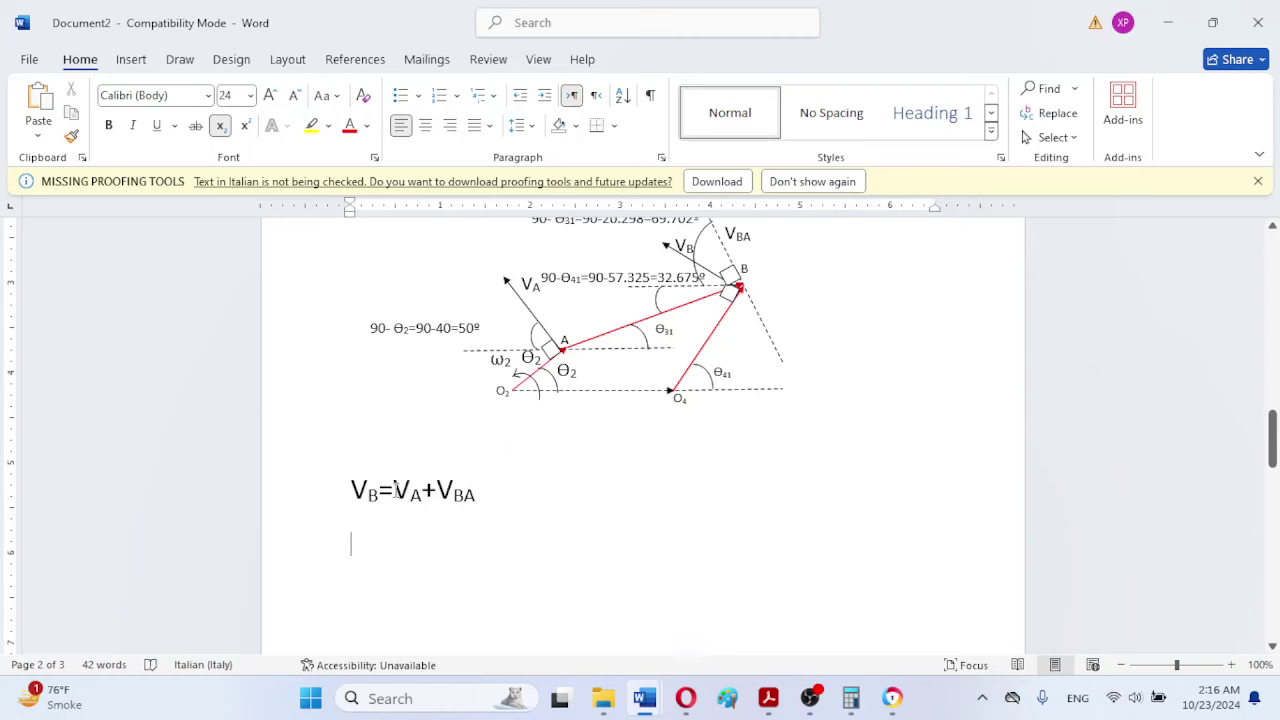
left_click_drag(393, 490, 421, 500)
key("ctrl+c")
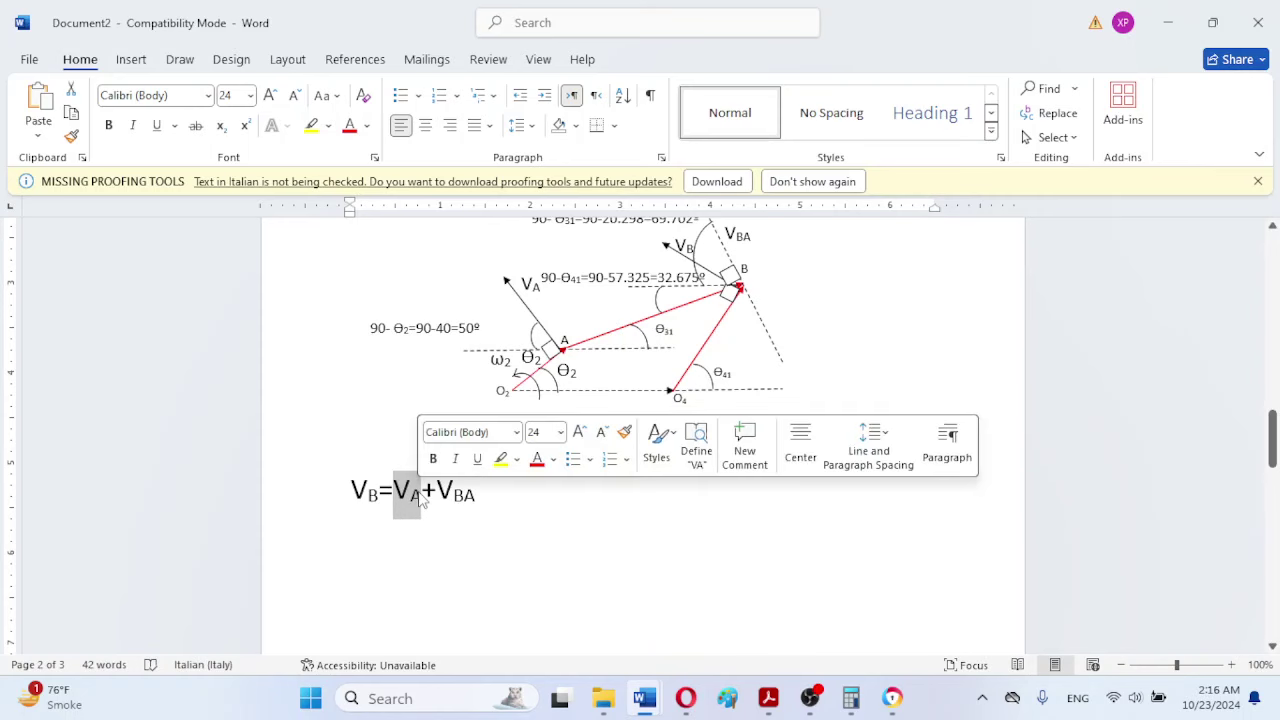
left_click(370, 543)
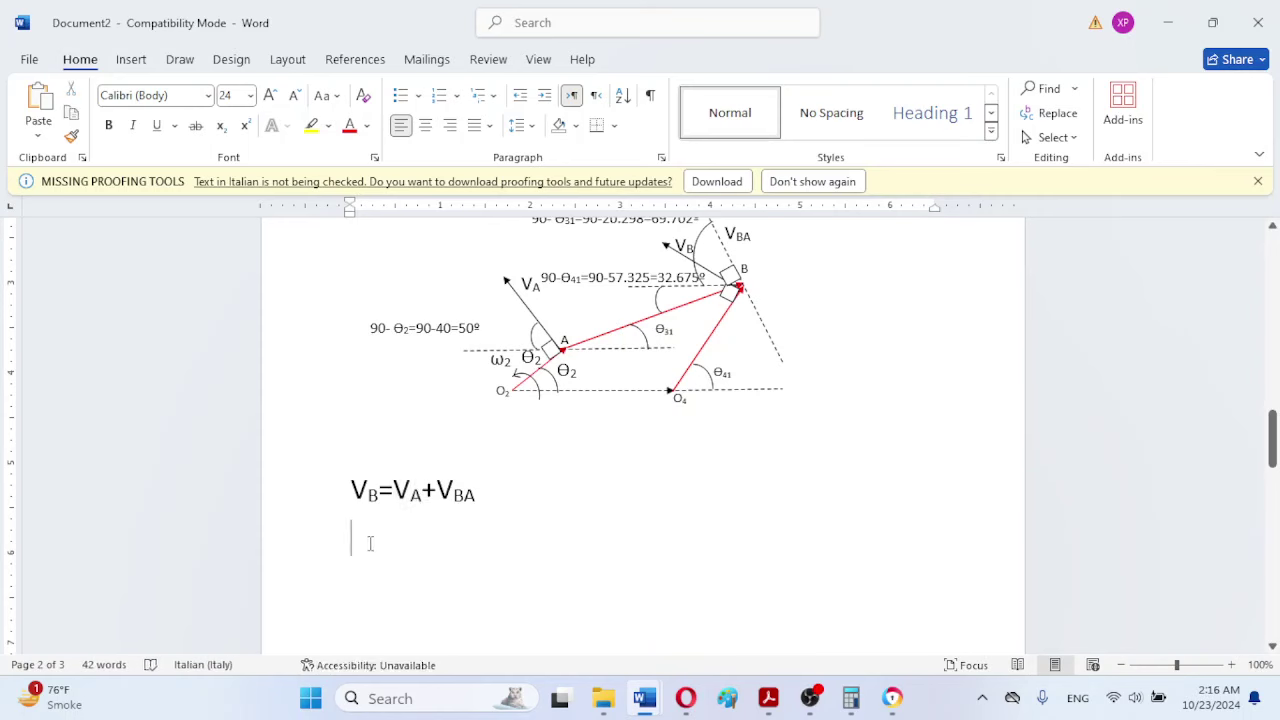
key("ctrl+v")
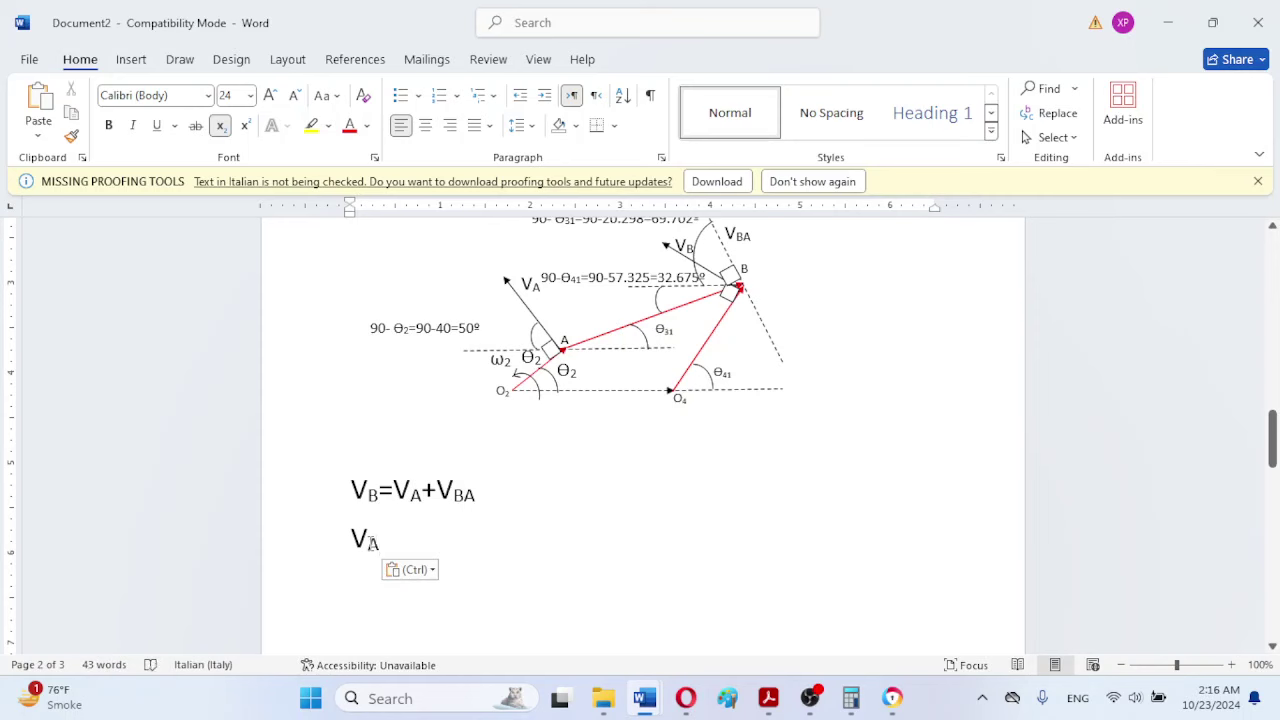
type("=")
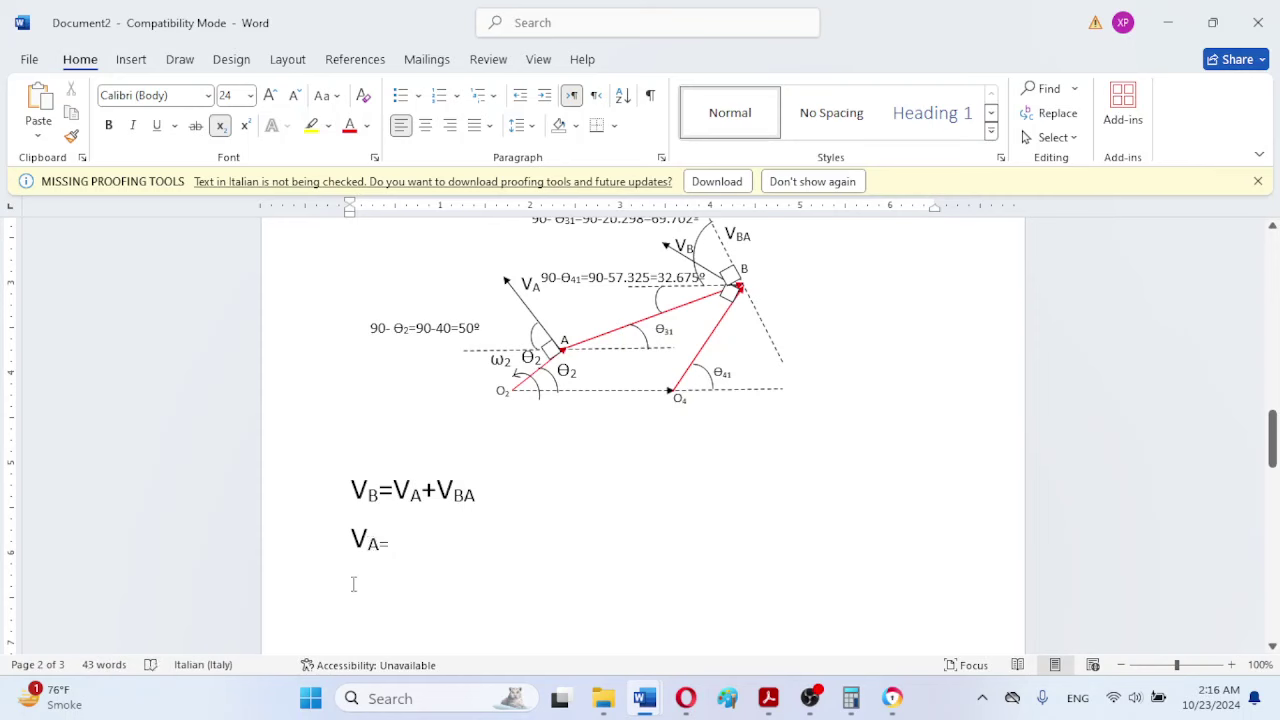
left_click_drag(380, 540, 394, 540)
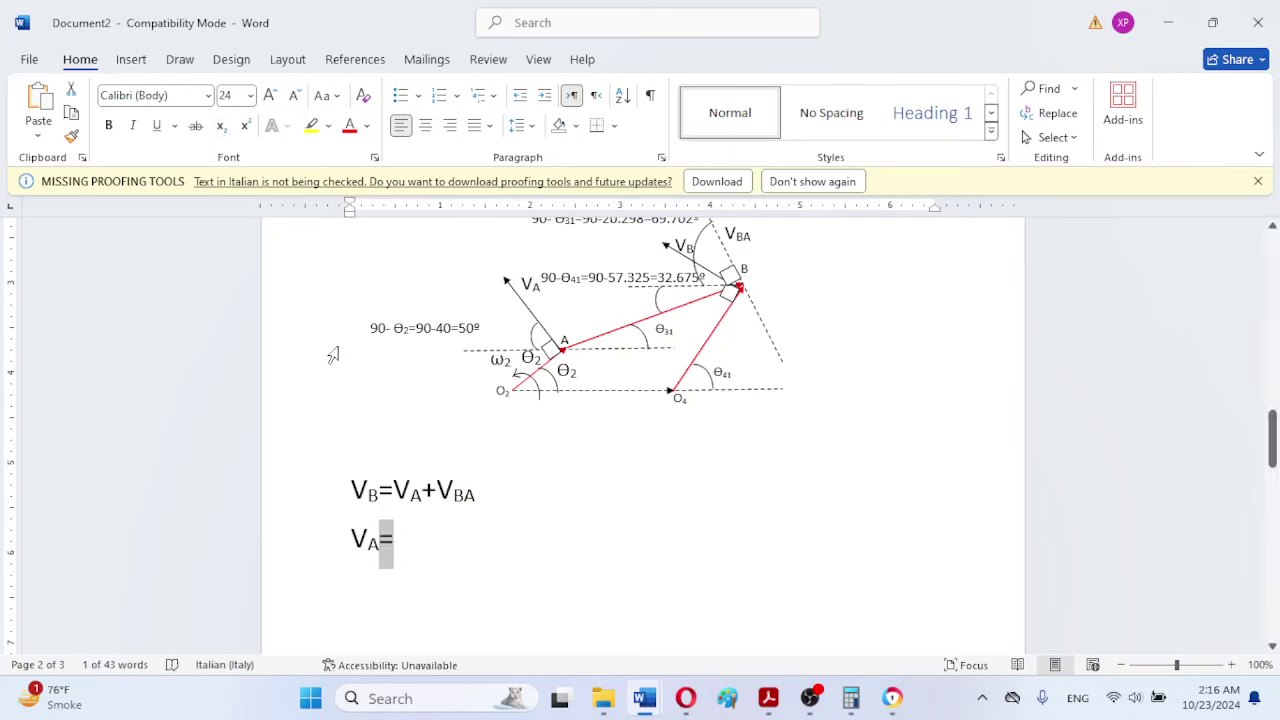
left_click(413, 540)
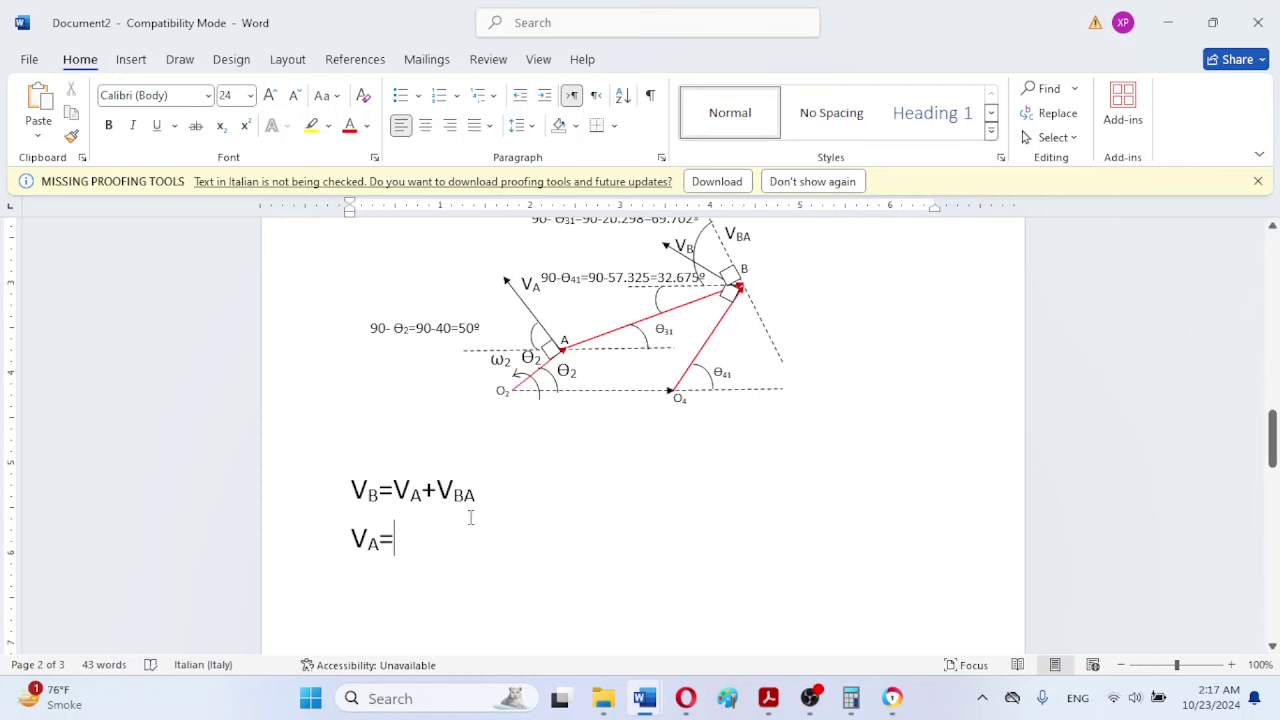
Step: Add O₂A with the 2 subscripted, followed by an asterisk
type("O2")
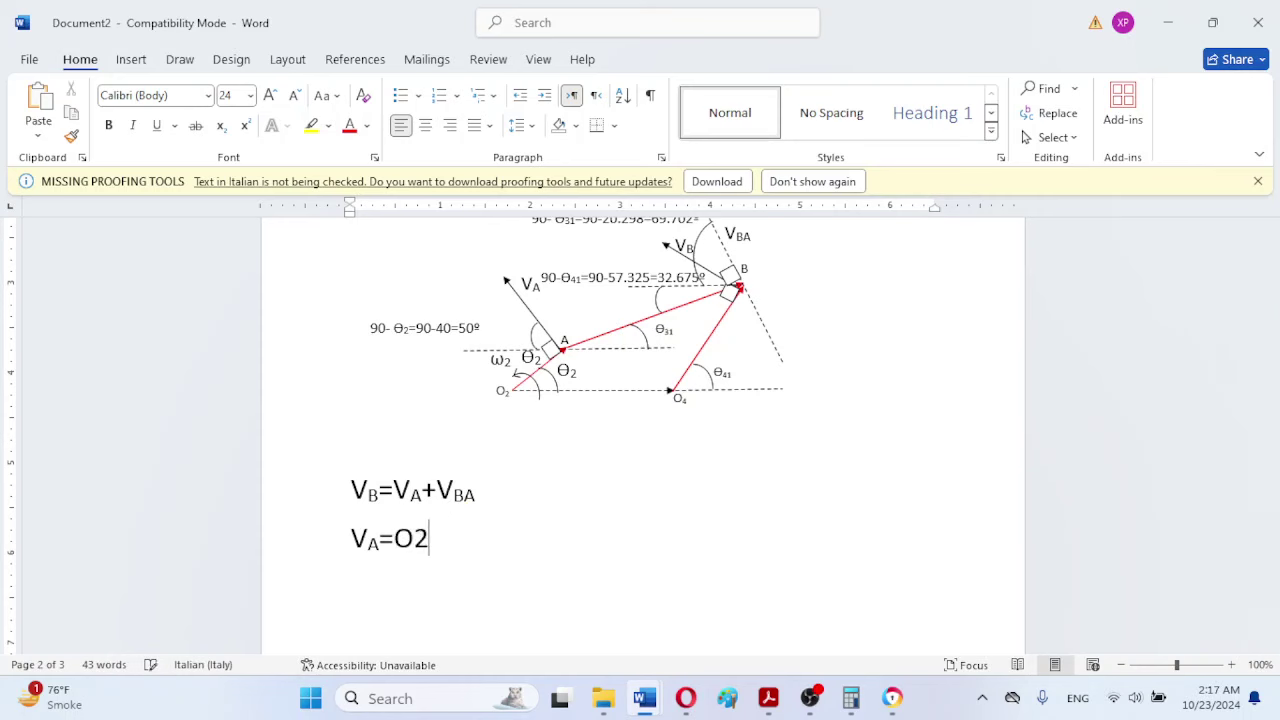
type("A")
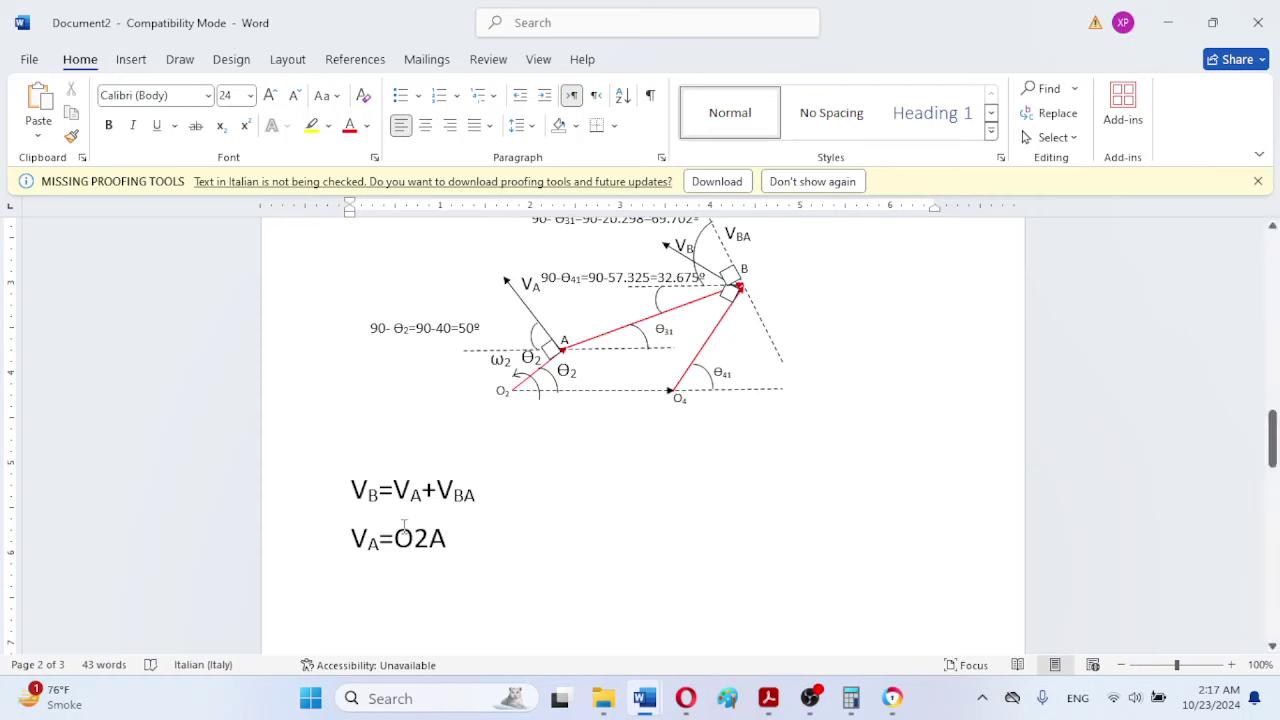
left_click_drag(412, 540, 426, 548)
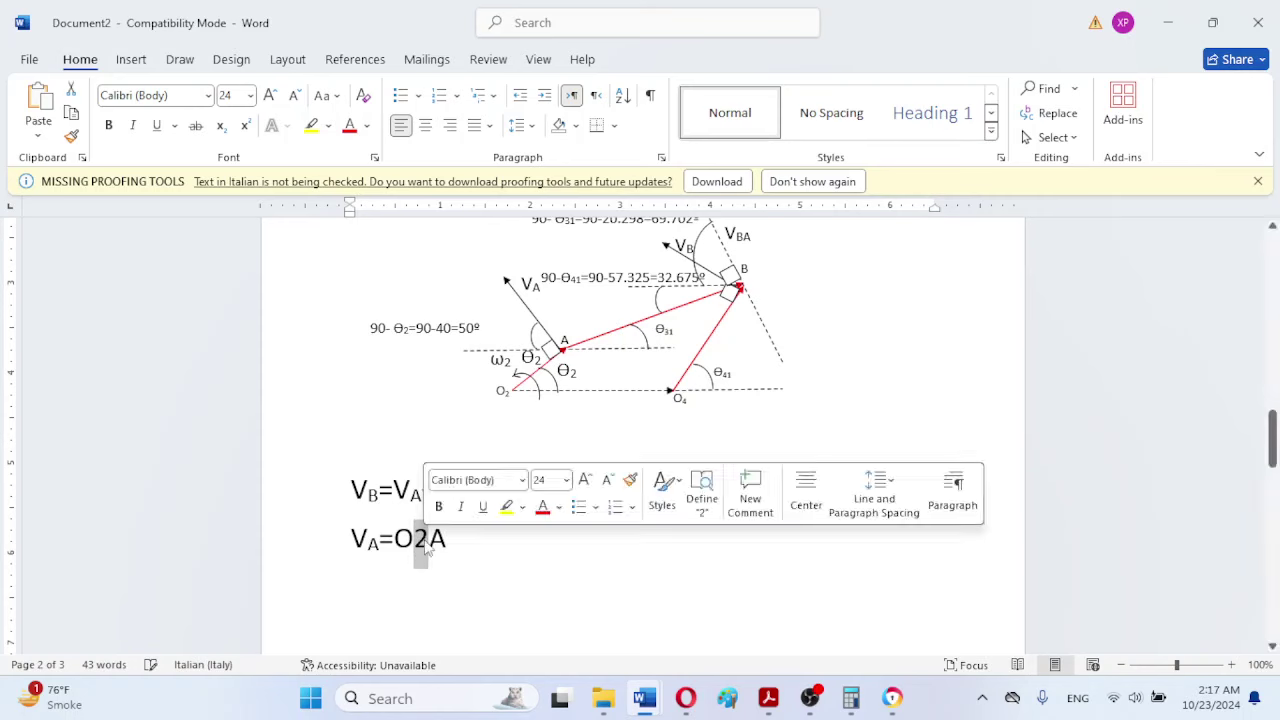
left_click(220, 125)
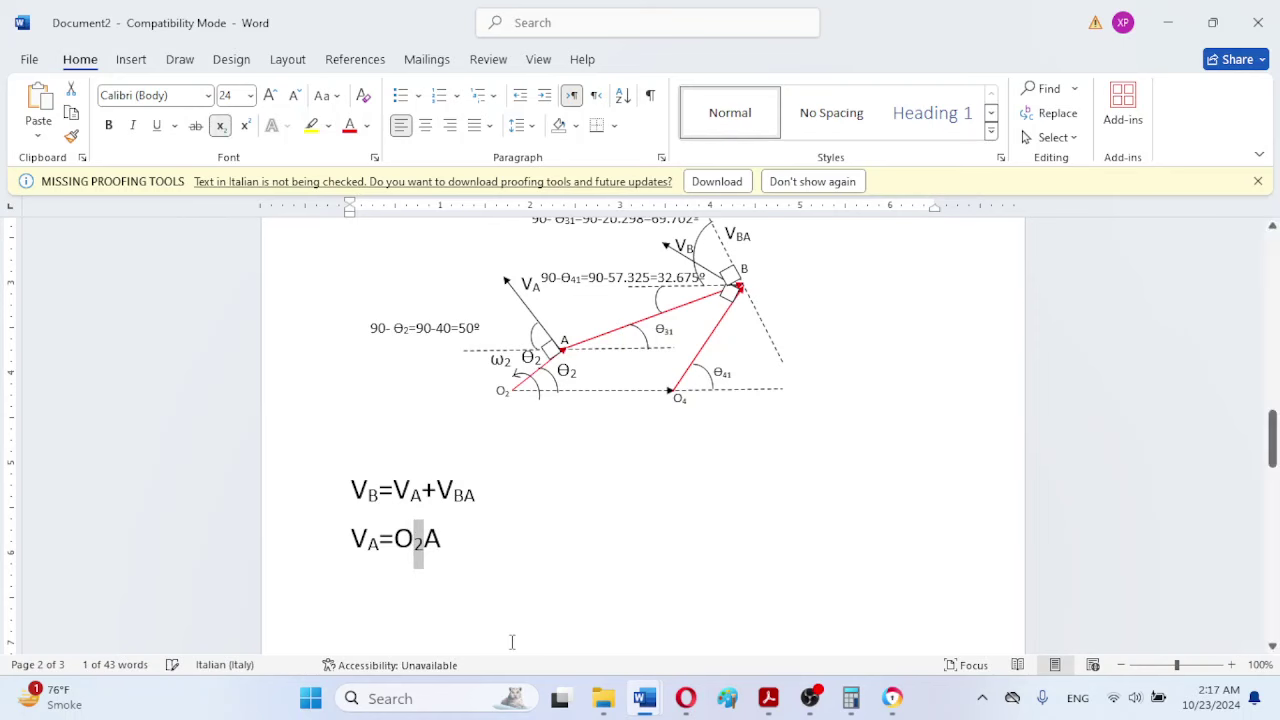
left_click(457, 538)
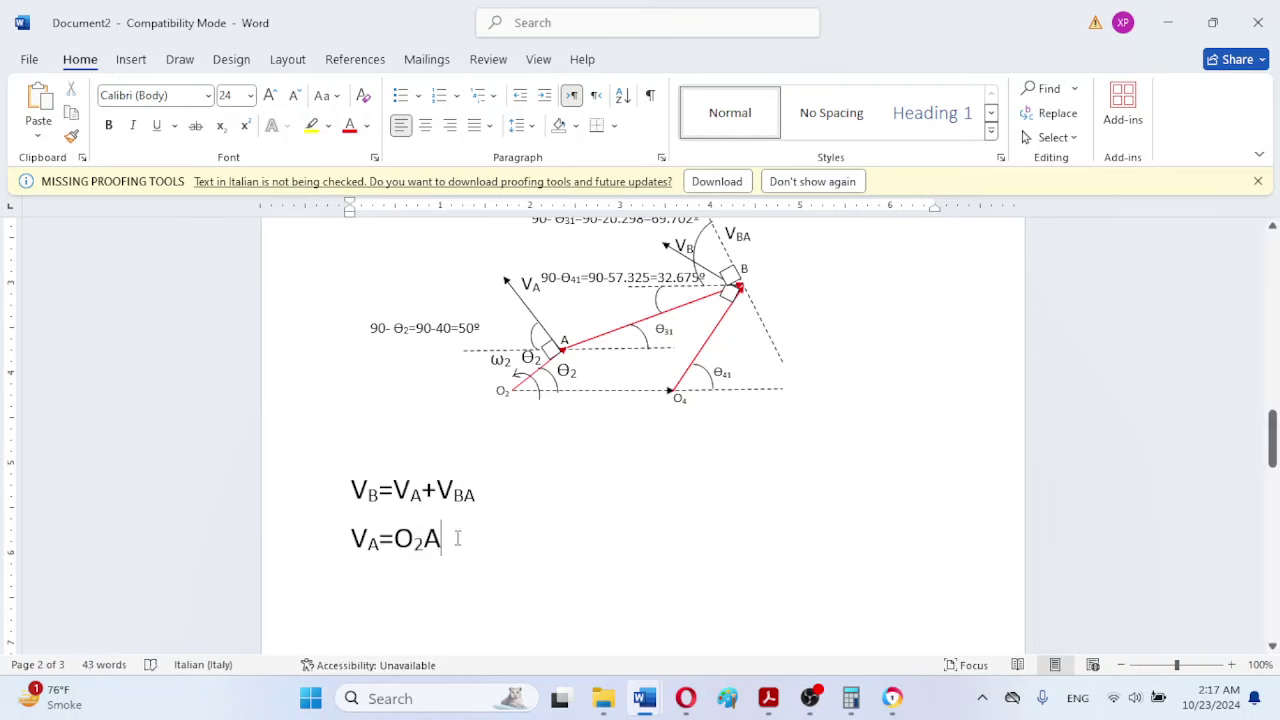
type("*")
Step: Paste ω₂ from the diagram label, un-subscript the equals sign, and type 40*
mouse_move(495, 361)
left_mouse_down()
mouse_move(520, 362)
mouse_move(508, 371)
left_mouse_up()
key("ctrl+c")
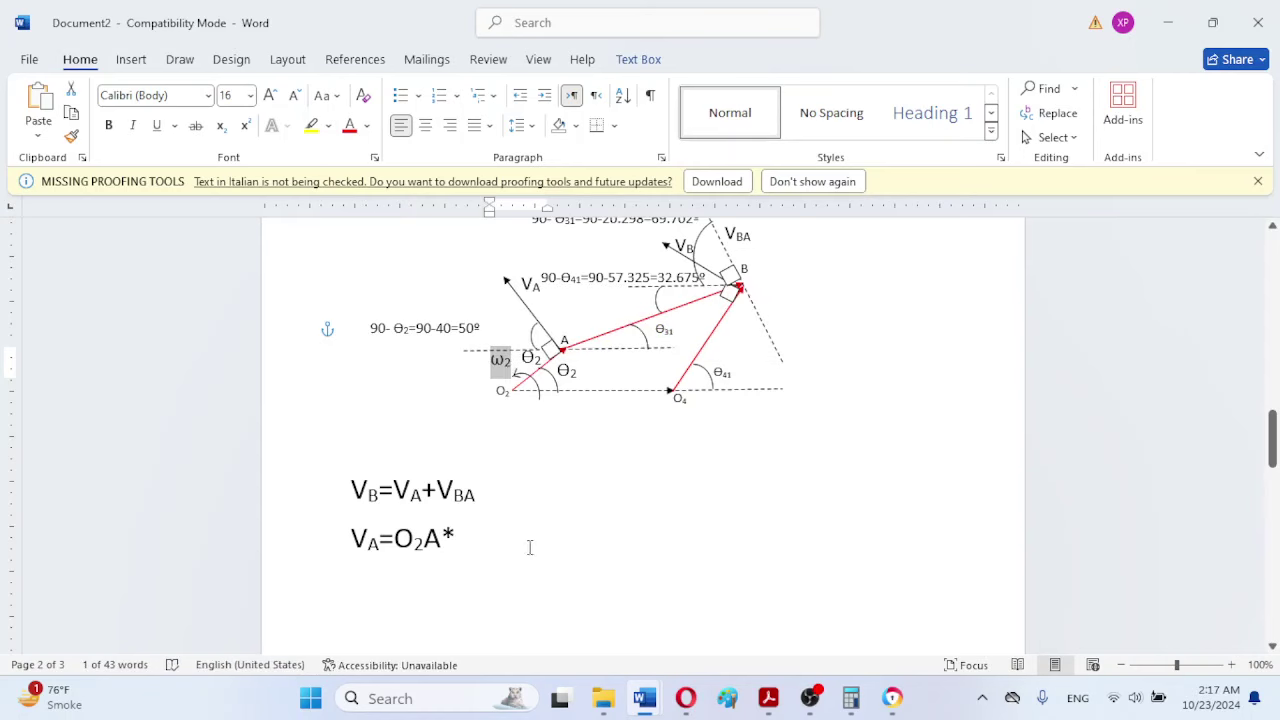
left_click(471, 545)
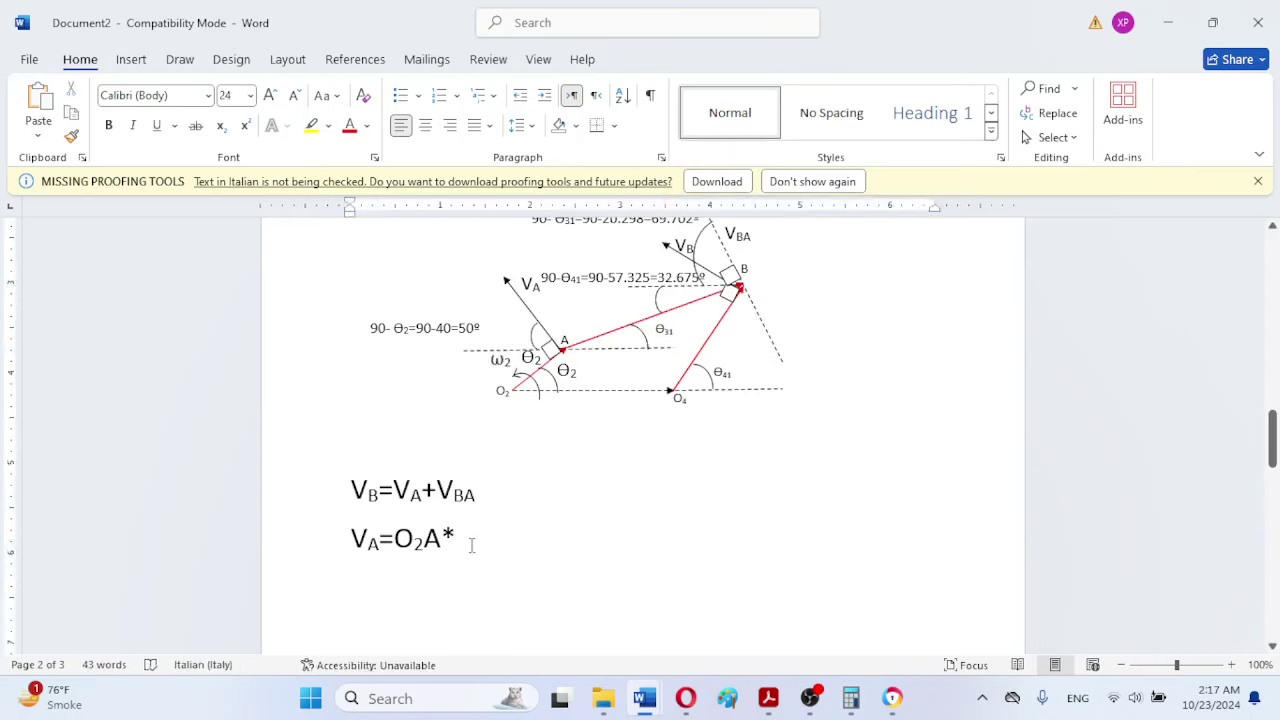
key("ctrl+v")
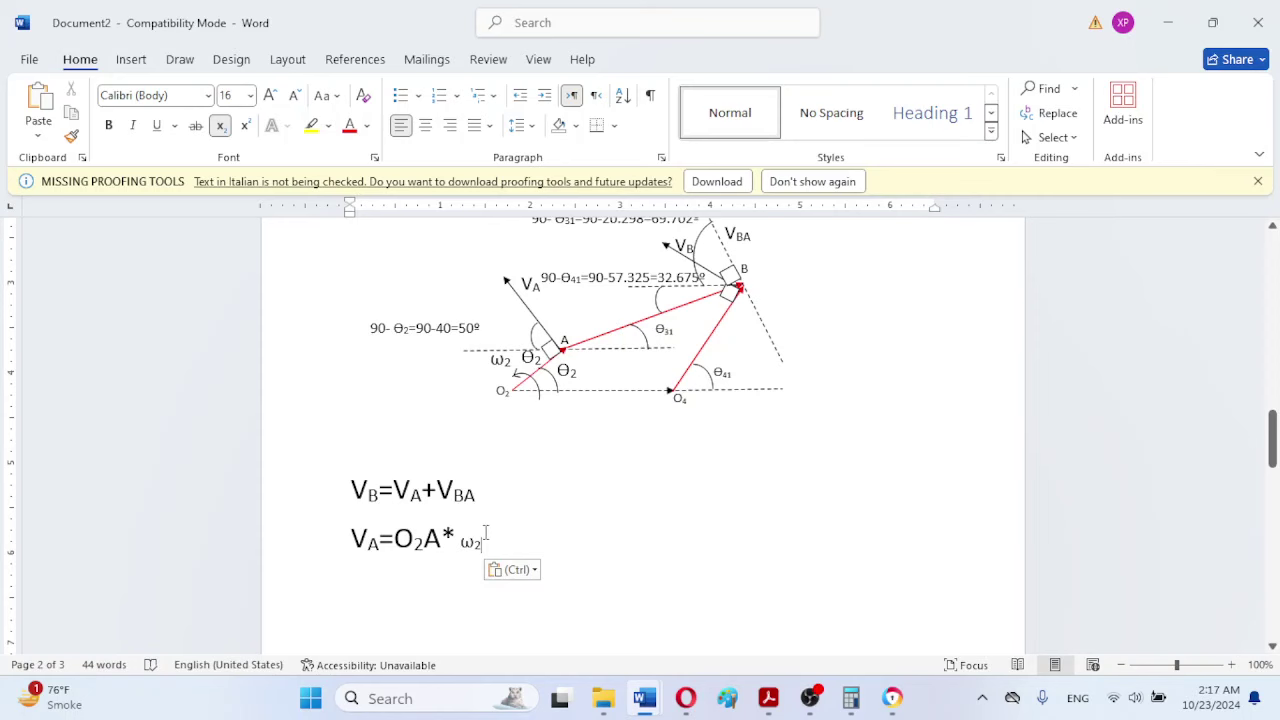
left_click(486, 544)
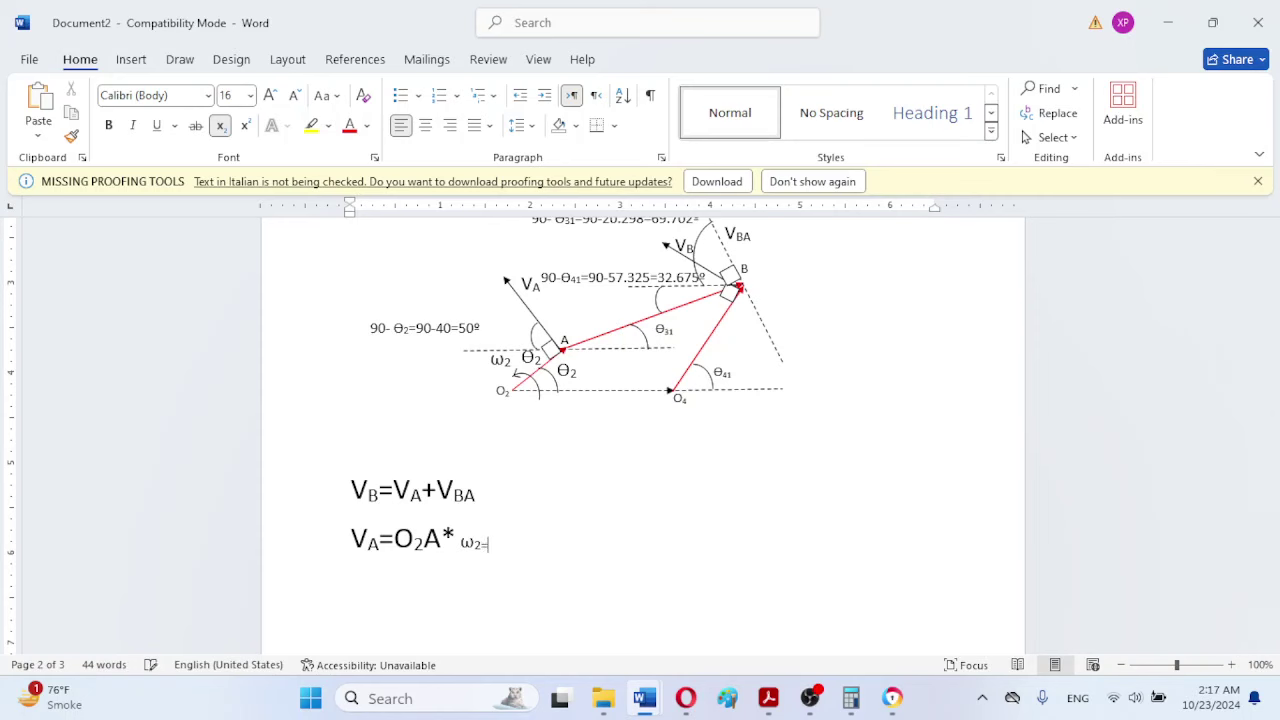
left_click_drag(482, 543, 505, 545)
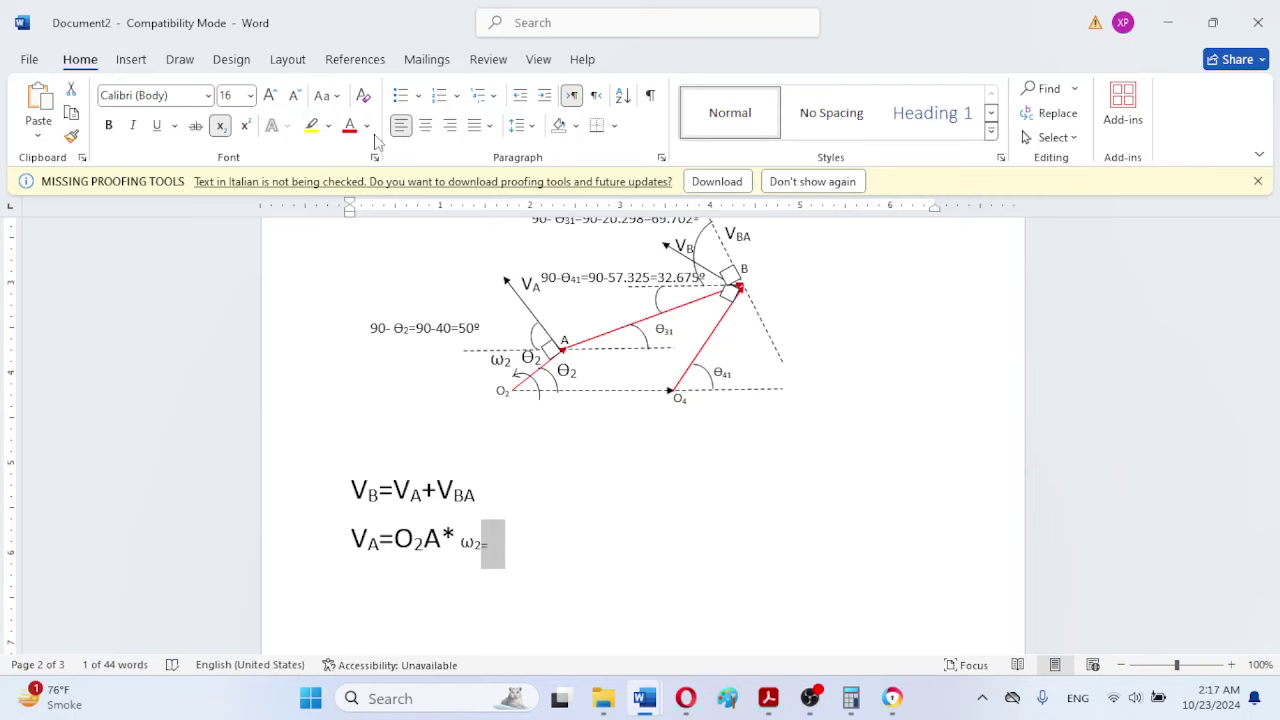
left_click(220, 127)
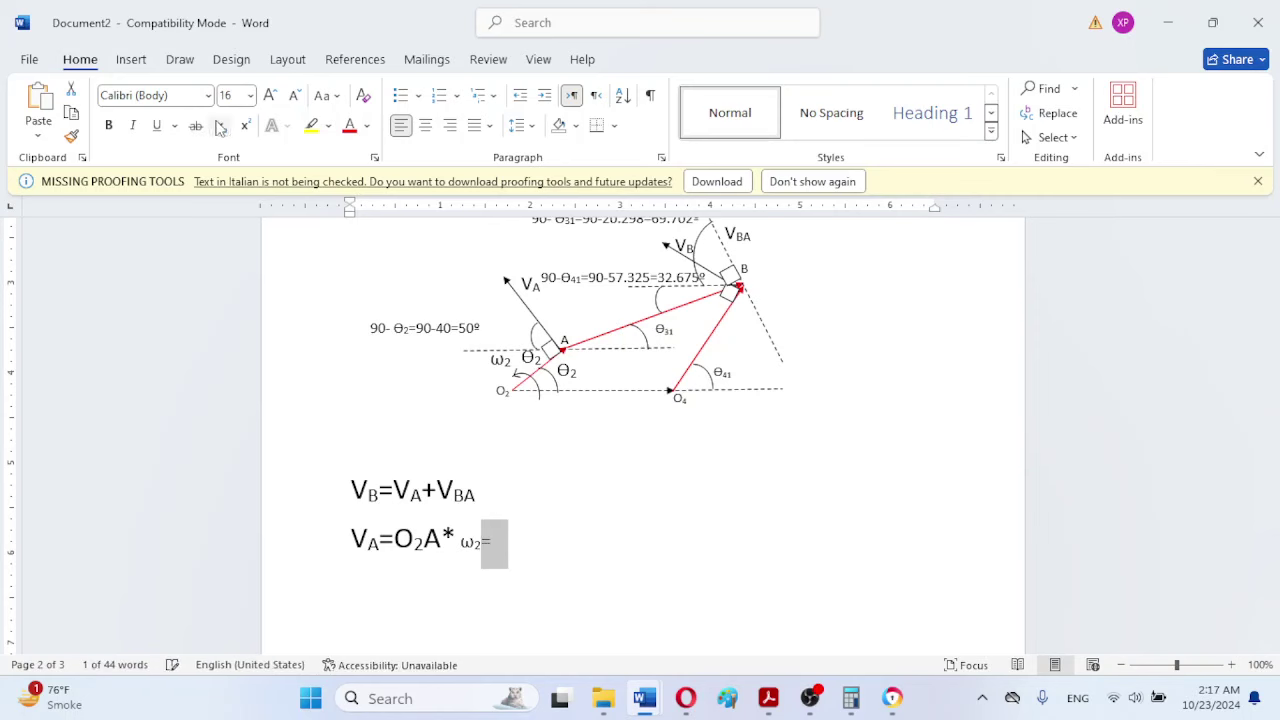
left_click(505, 532)
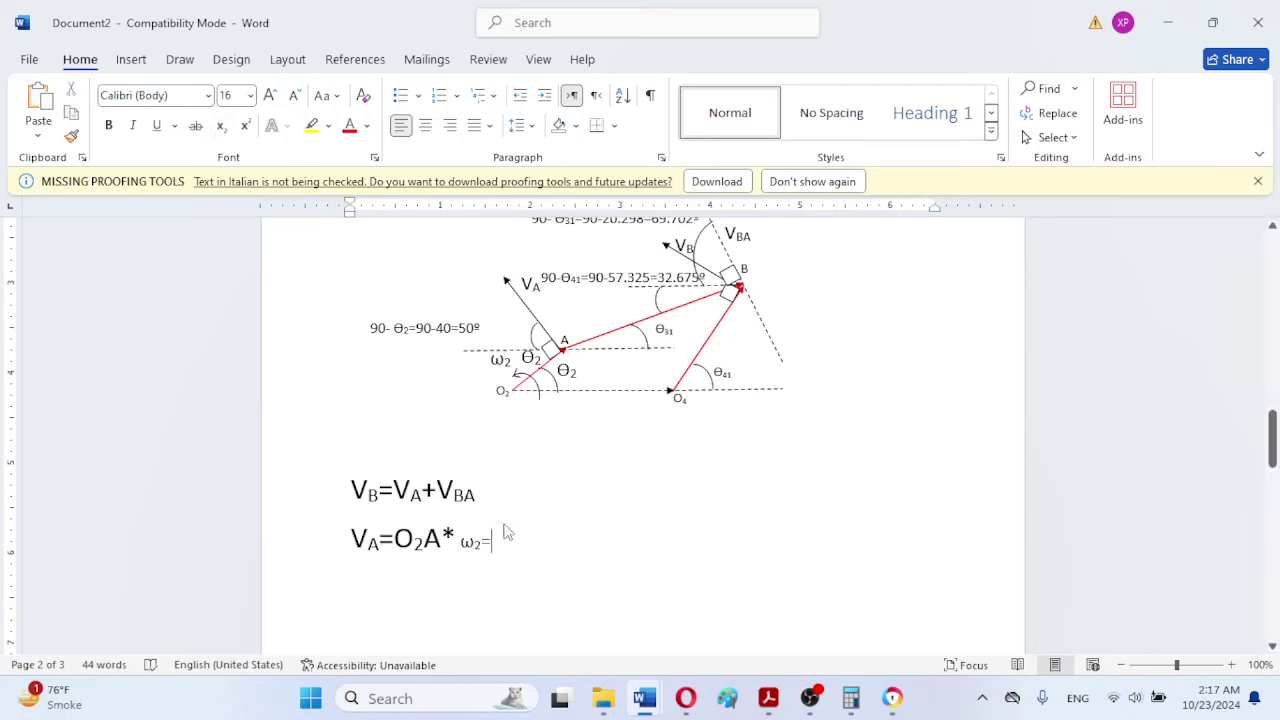
type("40")
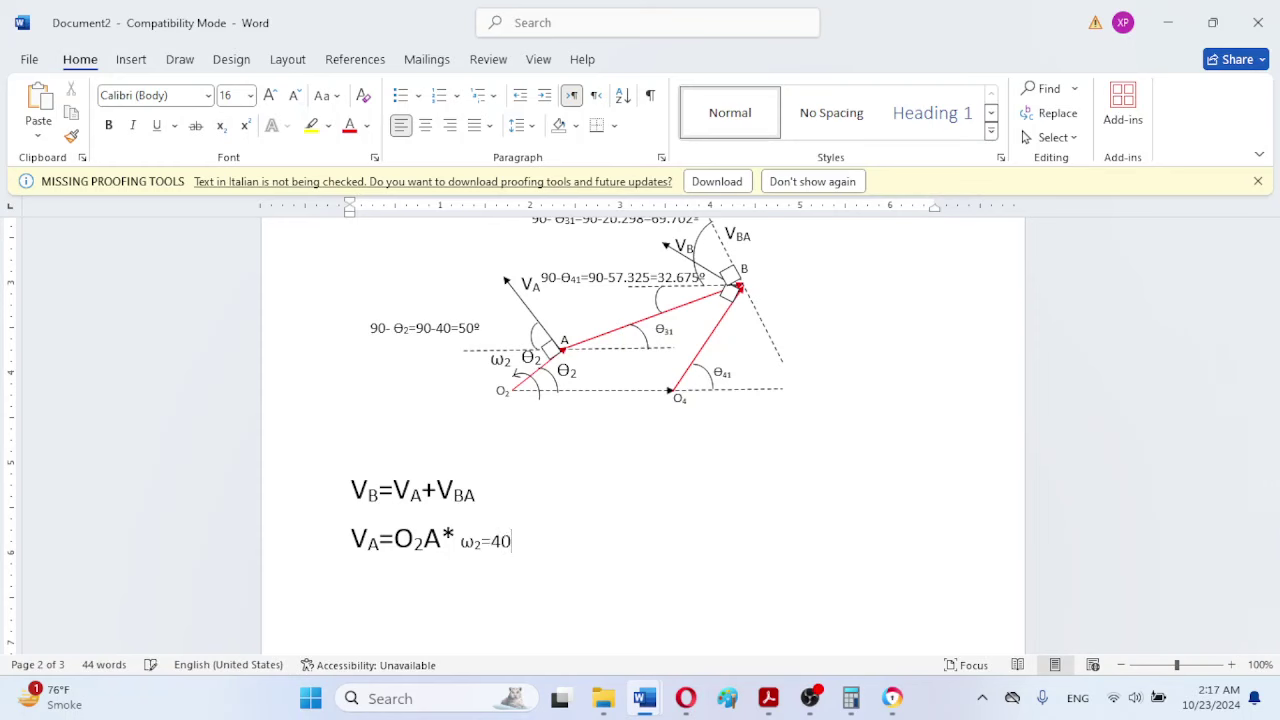
type("*")
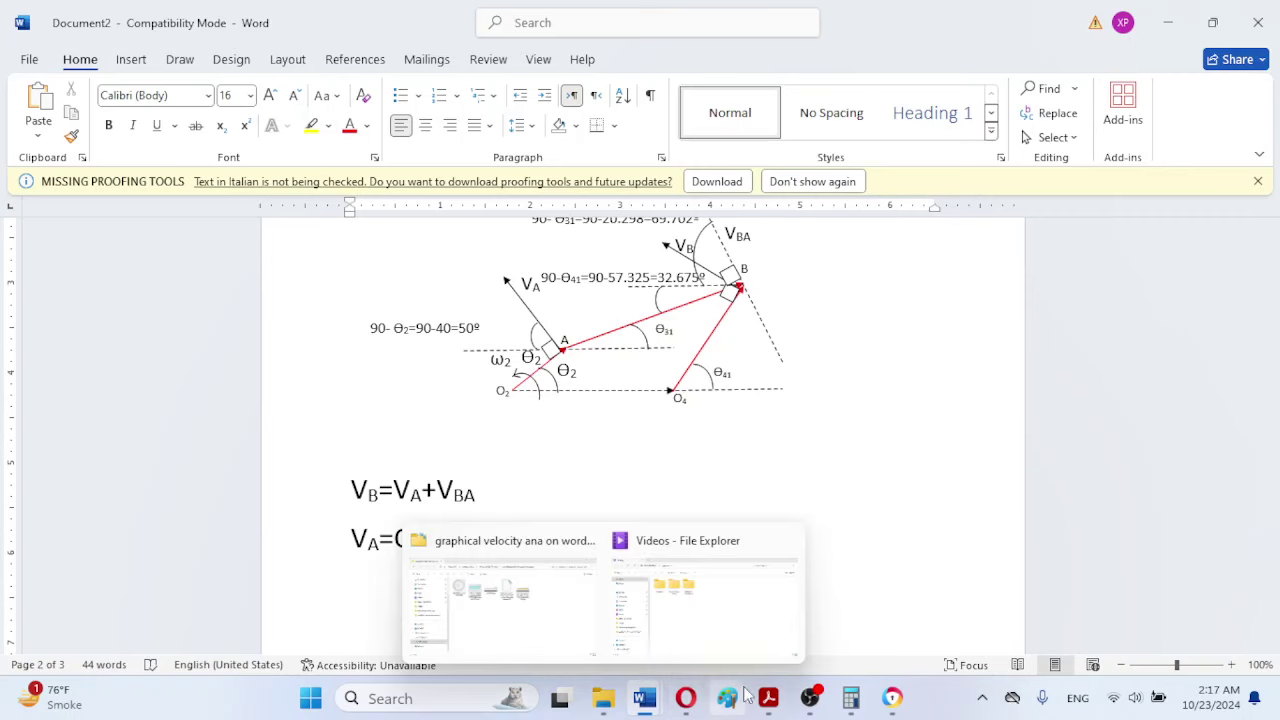
Step: Append 25=1000 mm/s after 40*, using ω₂ = 25 from the textbook PDF
mouse_move(796, 600)
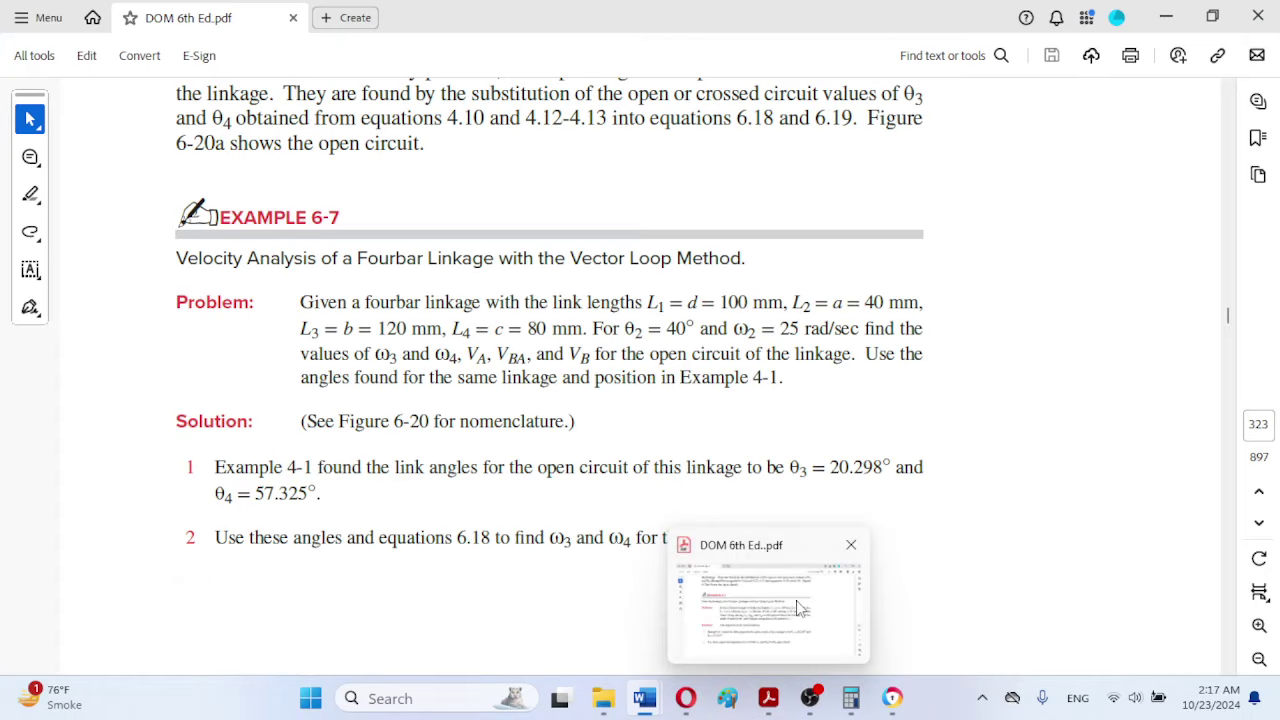
type("25")
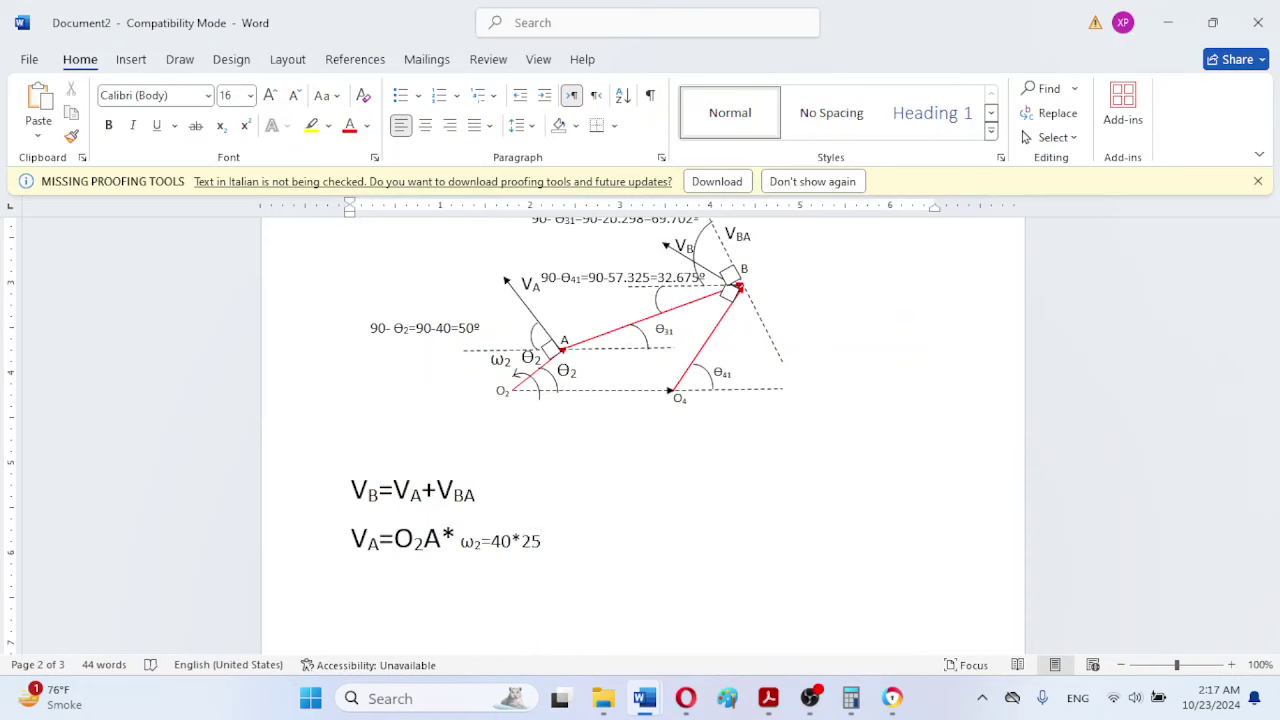
type("=1000 mm/")
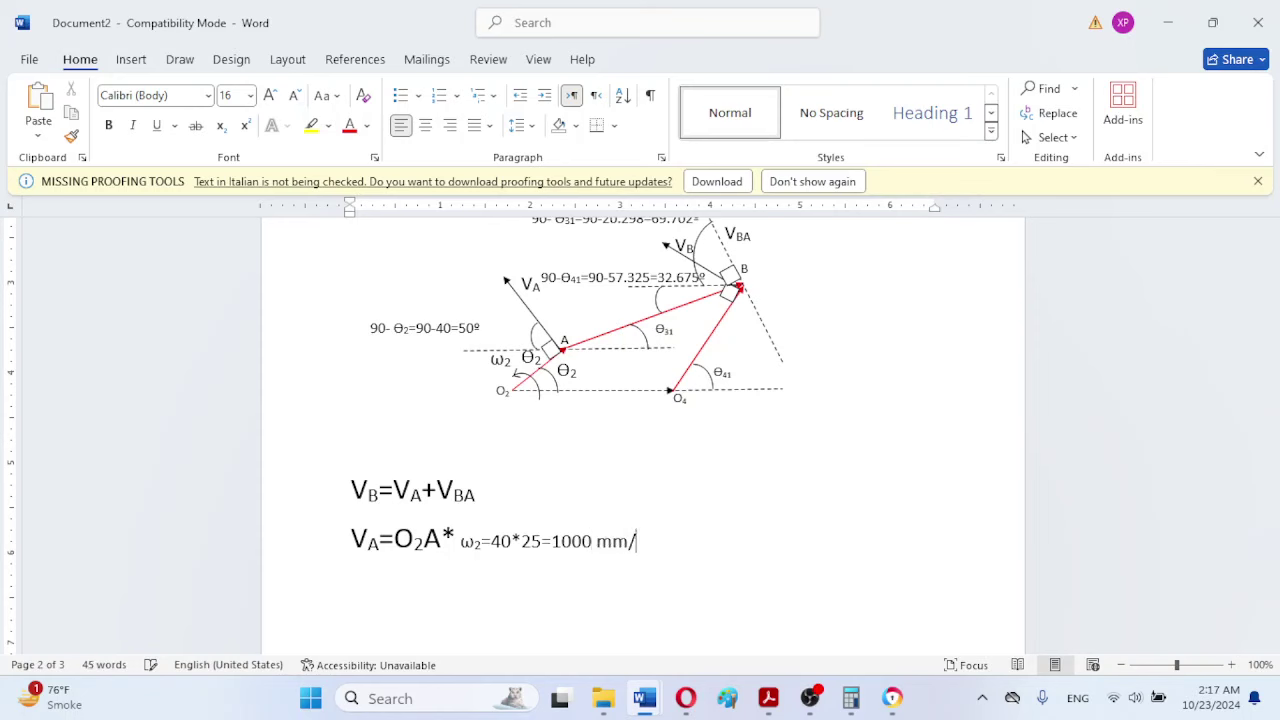
type("s")
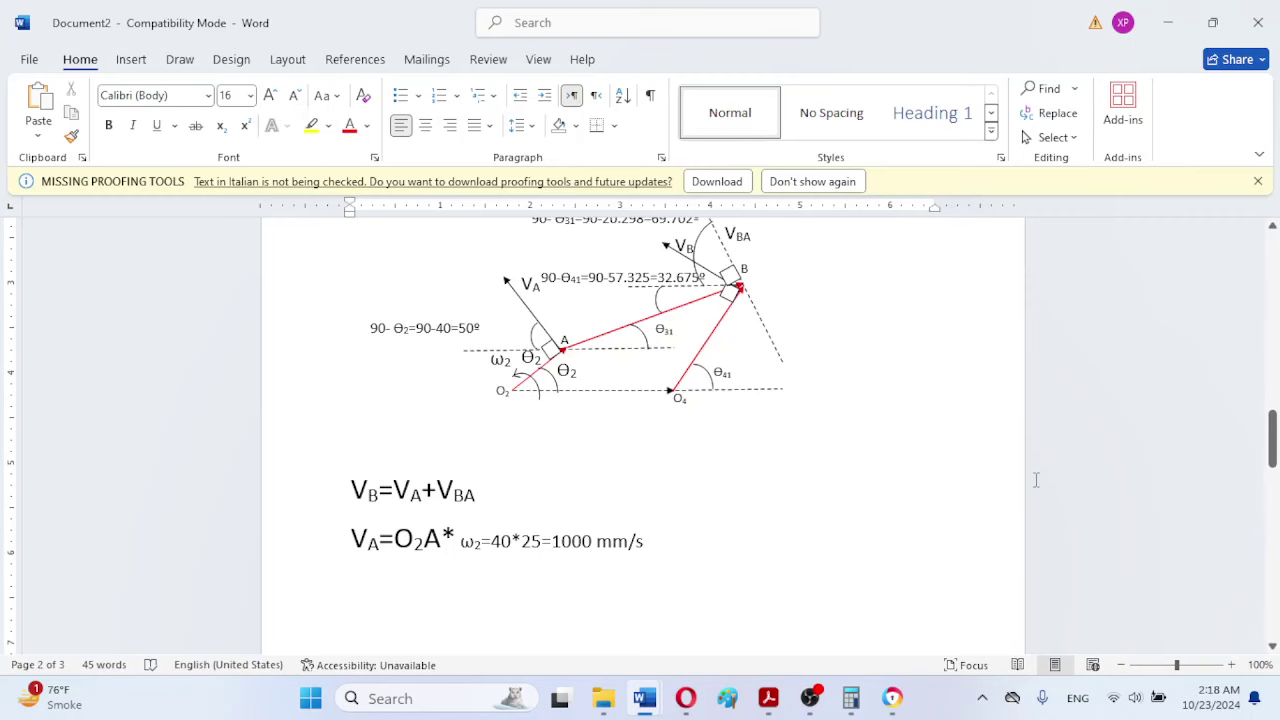
Step: Nudge the protractor image down and add blank lines to open space under the VA line
left_click_drag(1270, 440, 1266, 480)
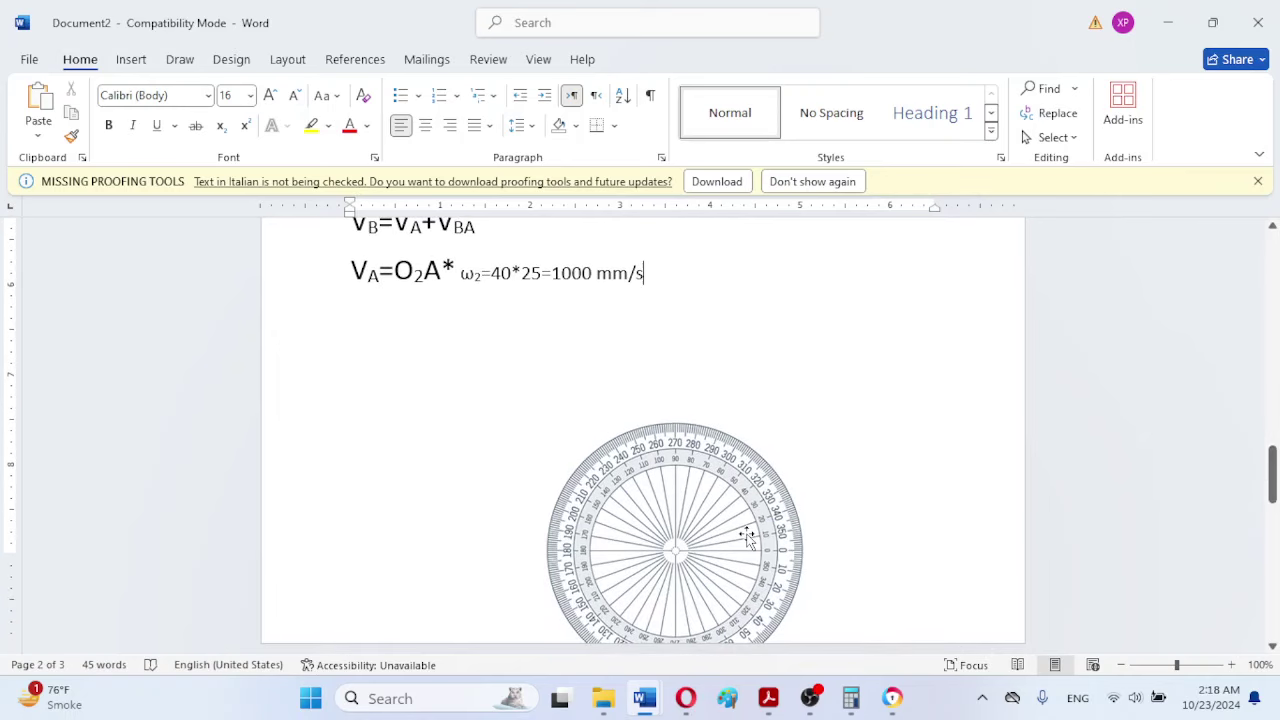
left_click_drag(748, 533, 811, 658)
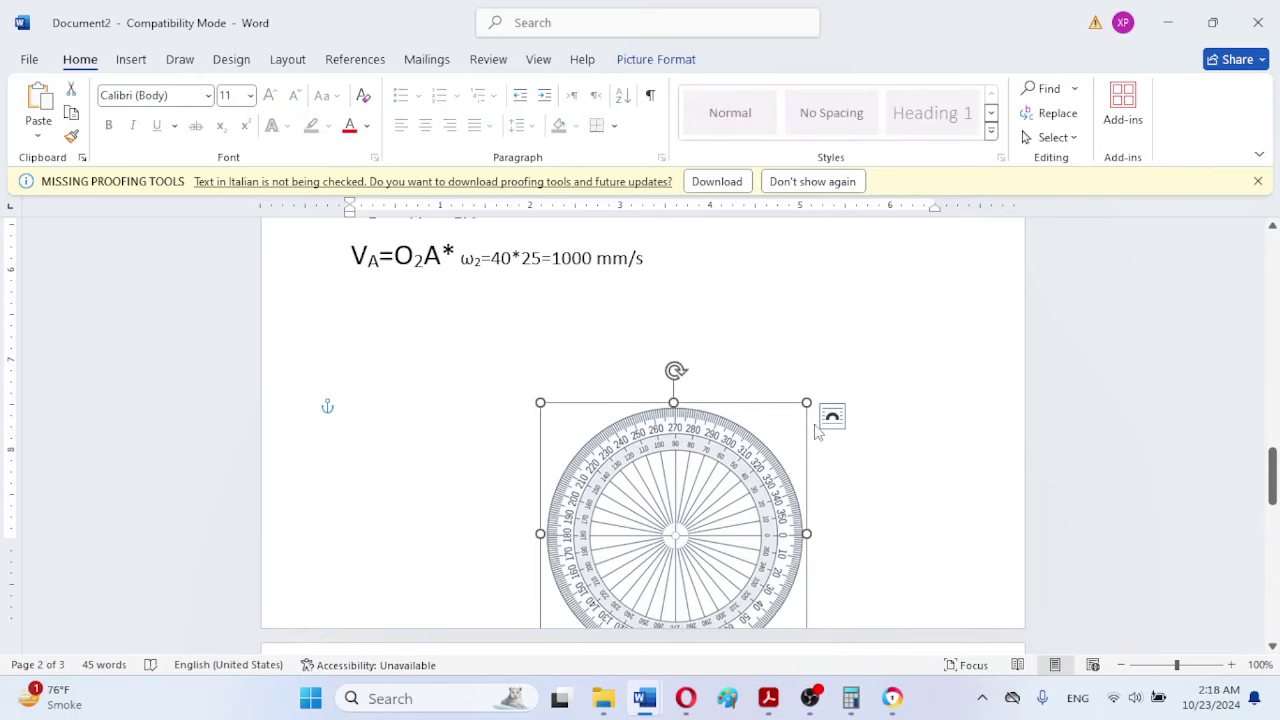
left_click(722, 308)
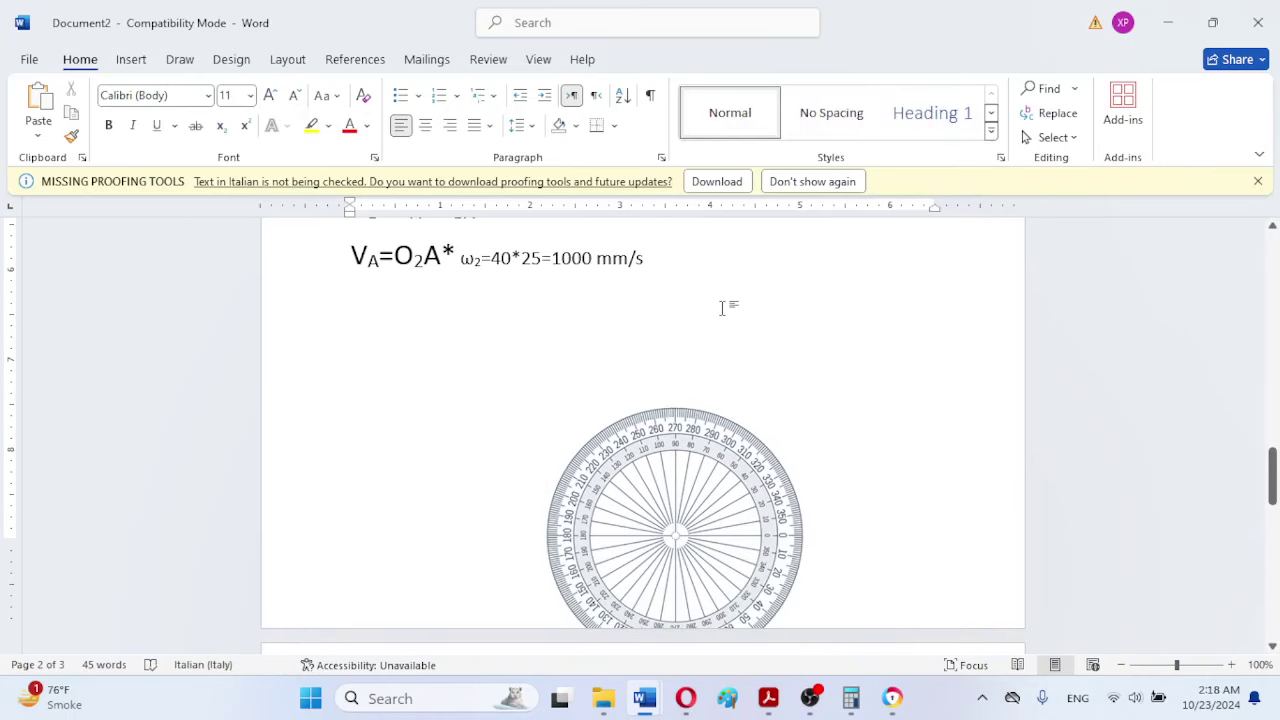
key("Return")
key("Return")
key("Return")
key("Return")
key("Return")
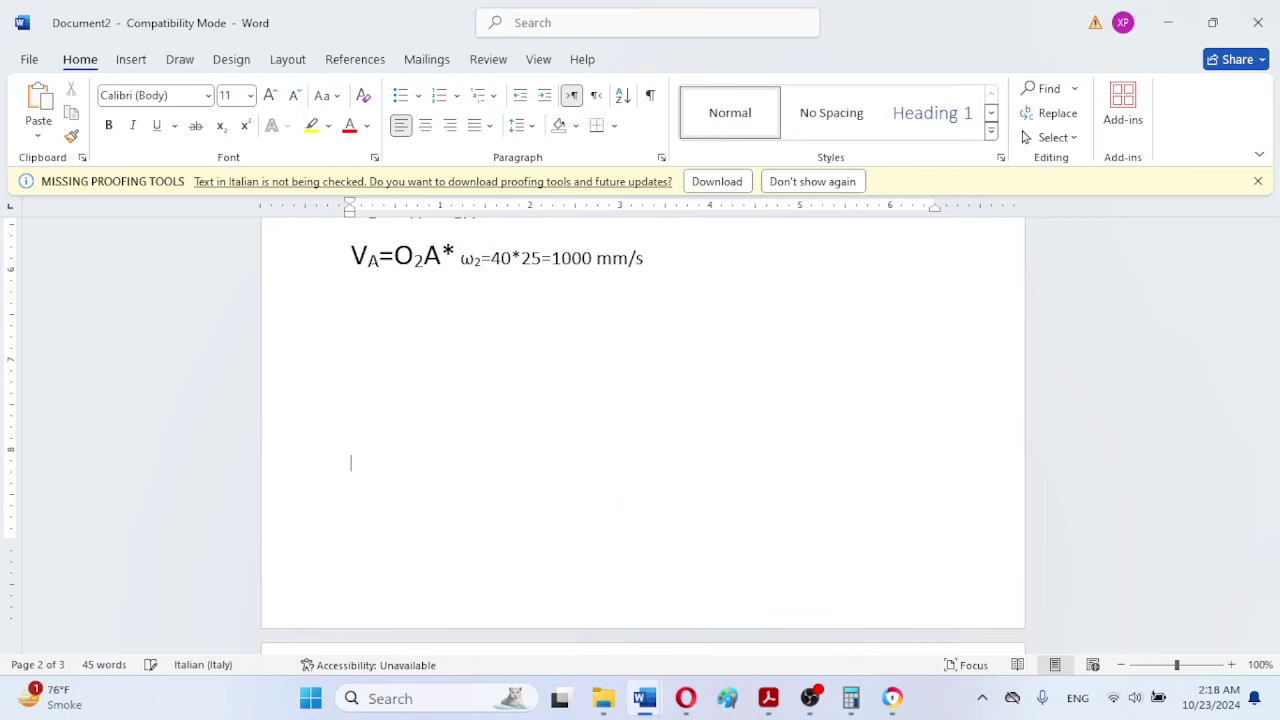
key("BackSpace")
key("BackSpace")
key("BackSpace")
Step: Draw a diagonal Line Arrow pointing up-left in the blank space
left_click(131, 60)
left_click(268, 89)
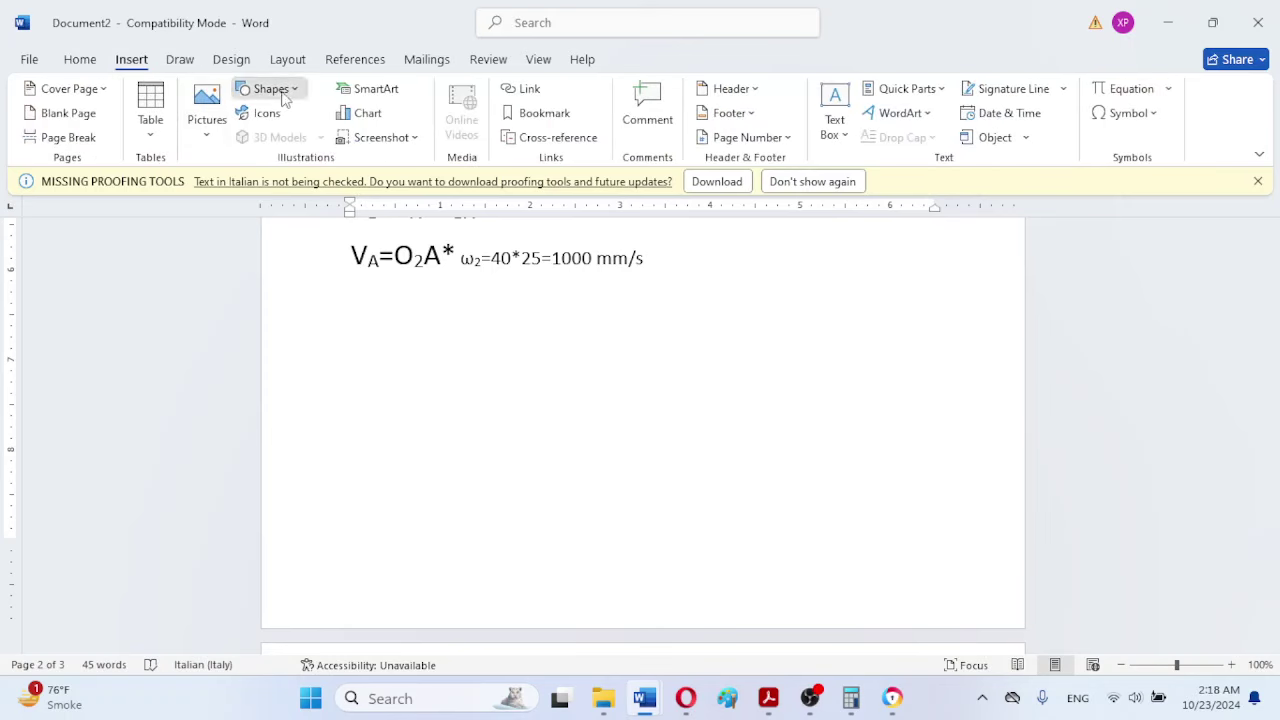
left_click(336, 137)
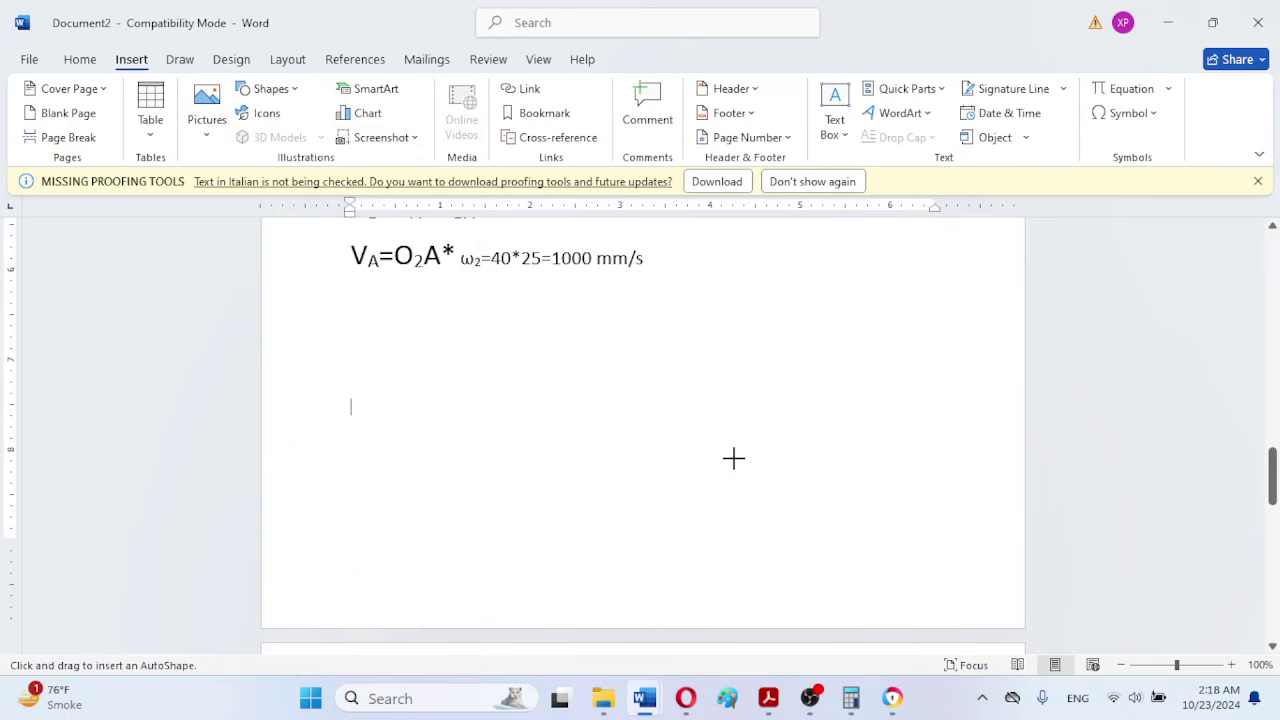
left_click_drag(762, 473, 634, 367)
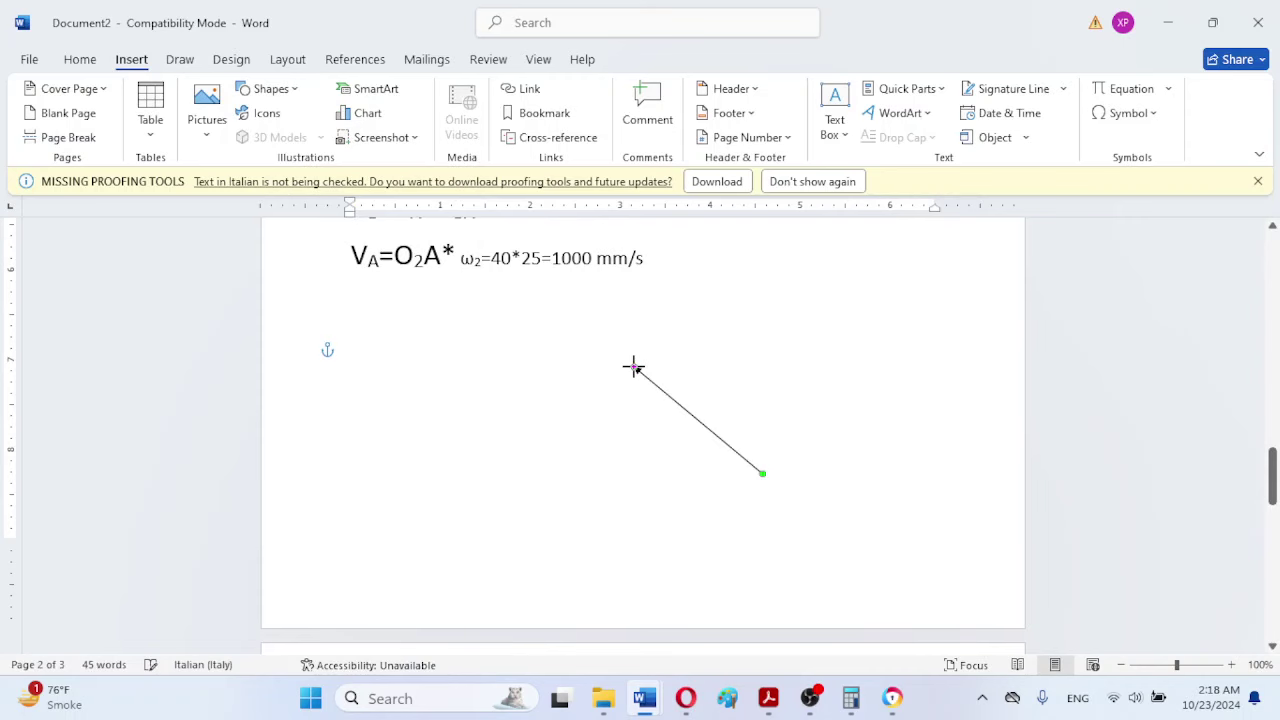
left_click(599, 292)
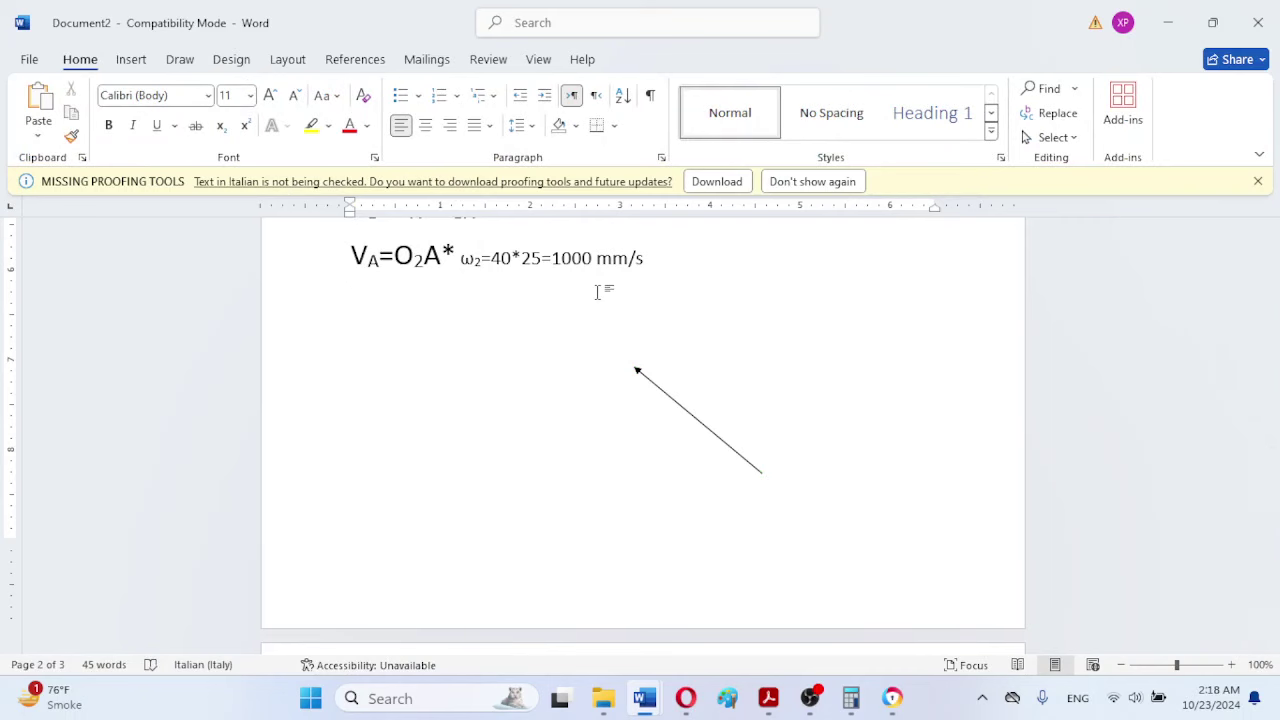
Step: Type 'Velocity scale:' on the line below the VA equation
type("v2co")
key("BackSpace")
key("BackSpace")
key("BackSpace")
type("locity scale:")
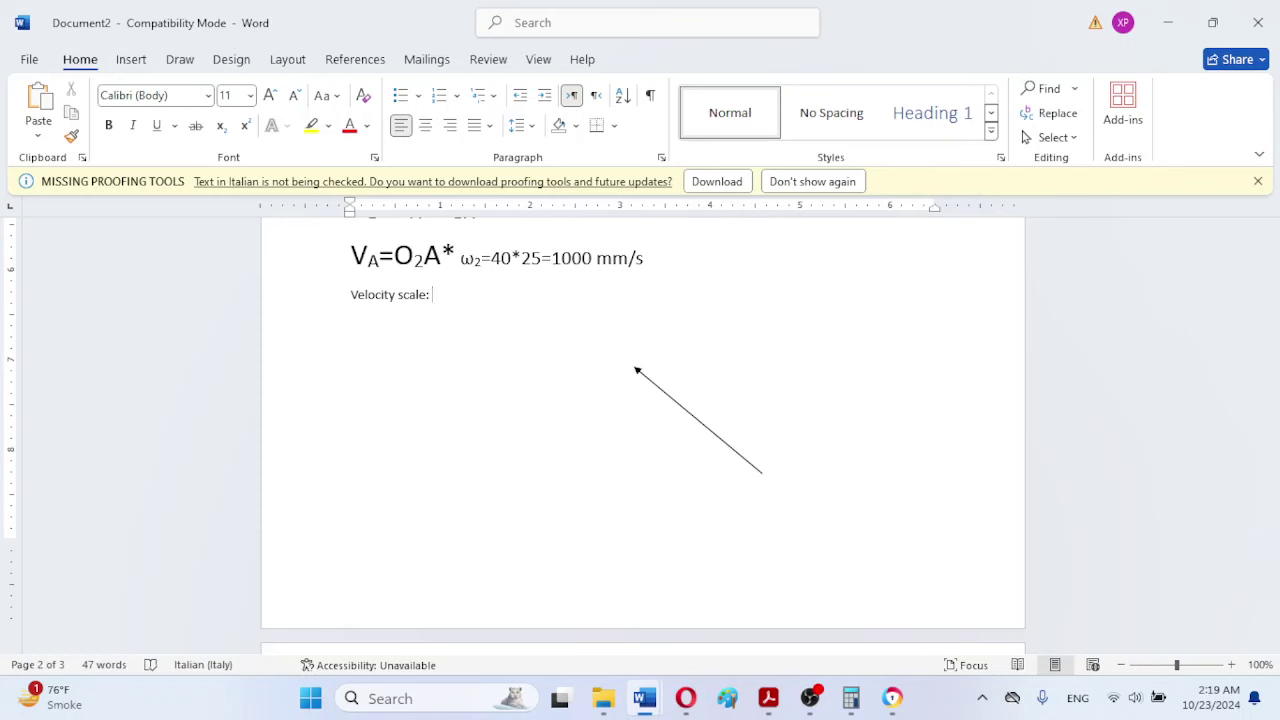
Step: Finish the scale line as '200 mm/sec=1 cm' and add '1000 mm=1000/200=5 cm' below it
type("200 mm/sec=1 cm")
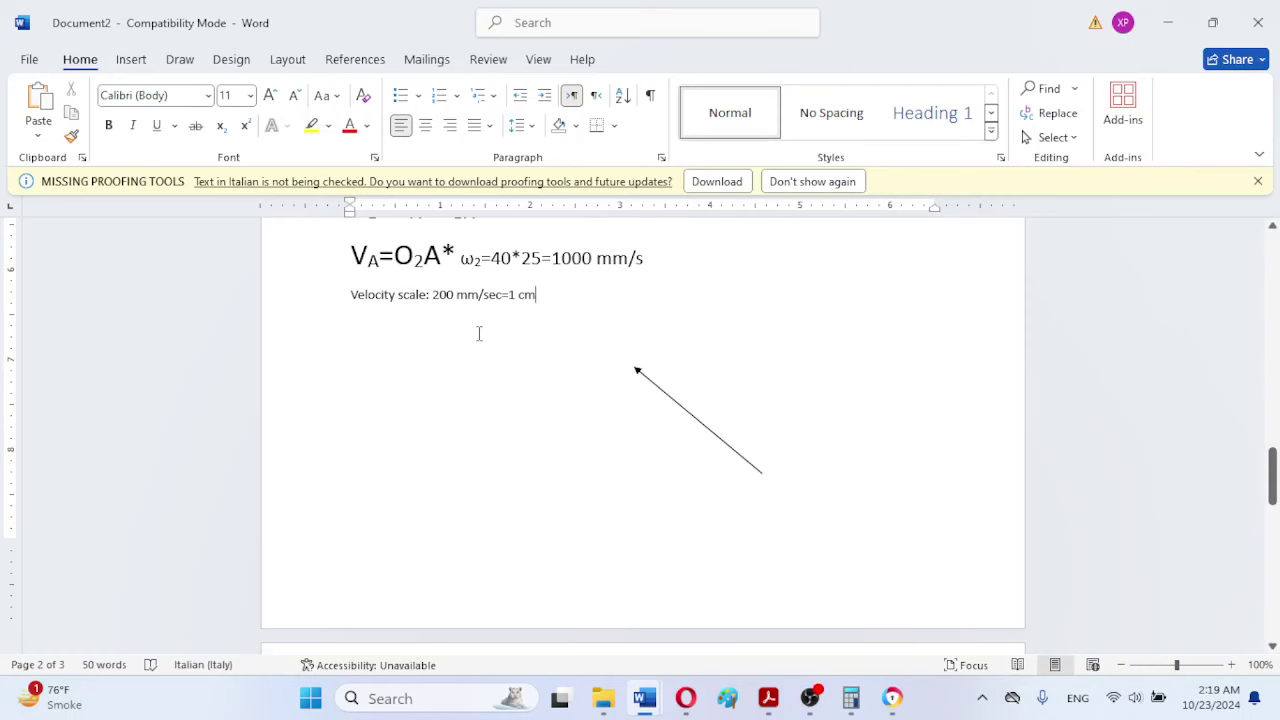
key("Return")
type("1000")
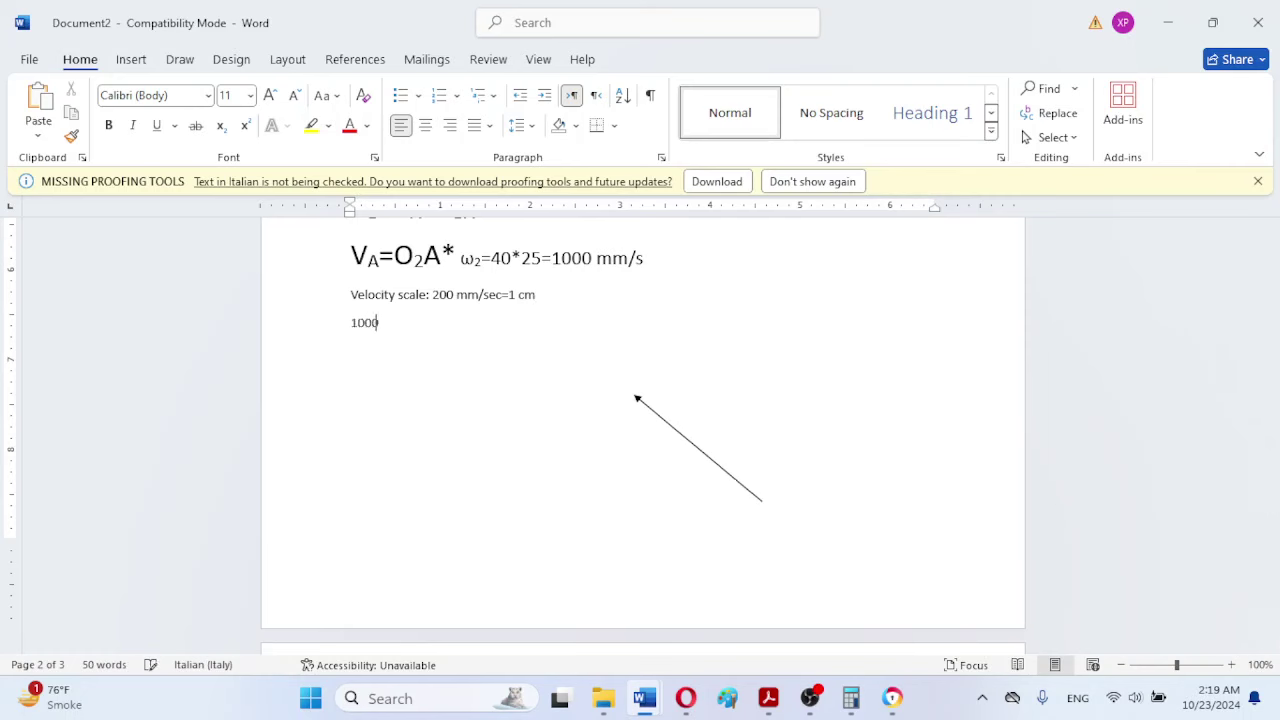
type(" mm=")
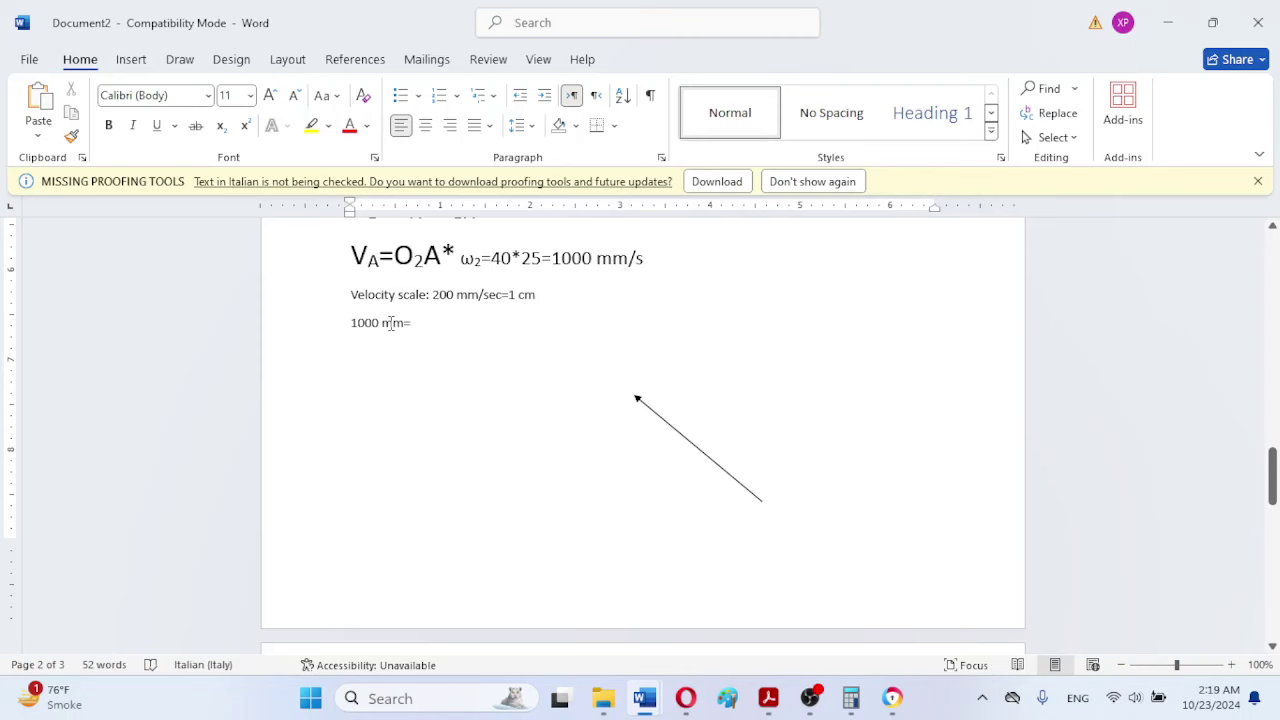
type("1000")
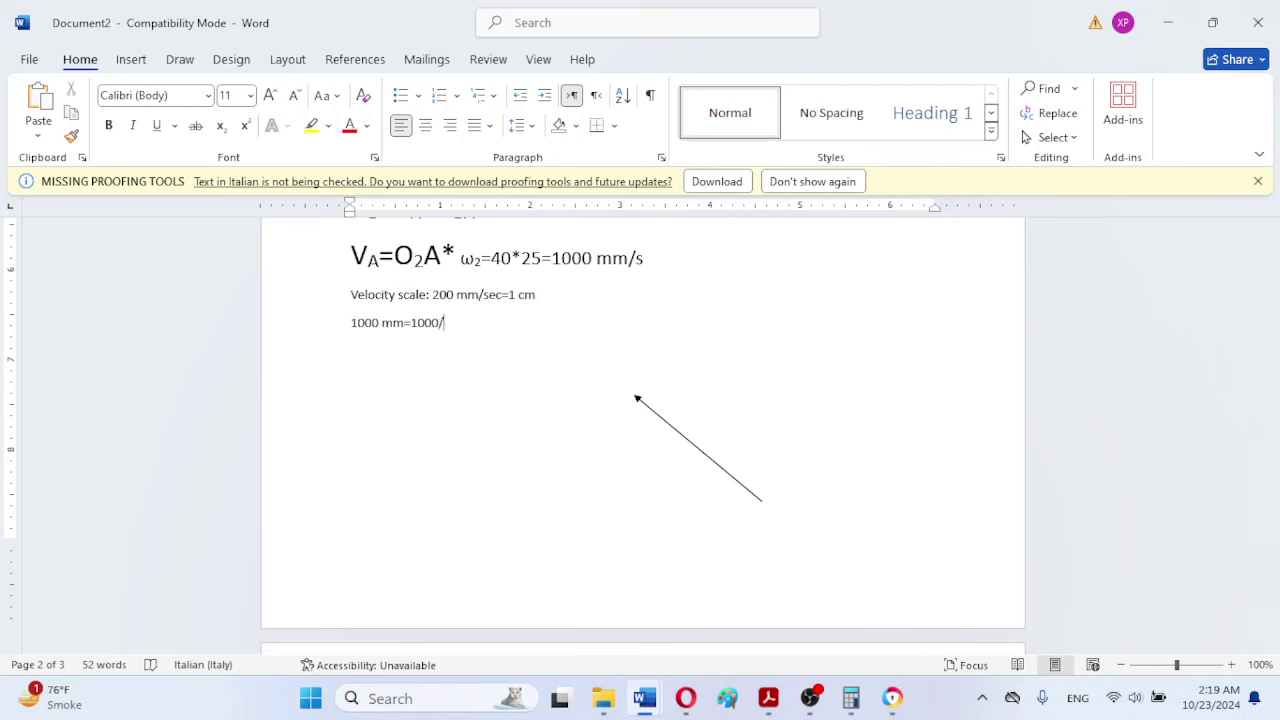
type("/200=5 cm")
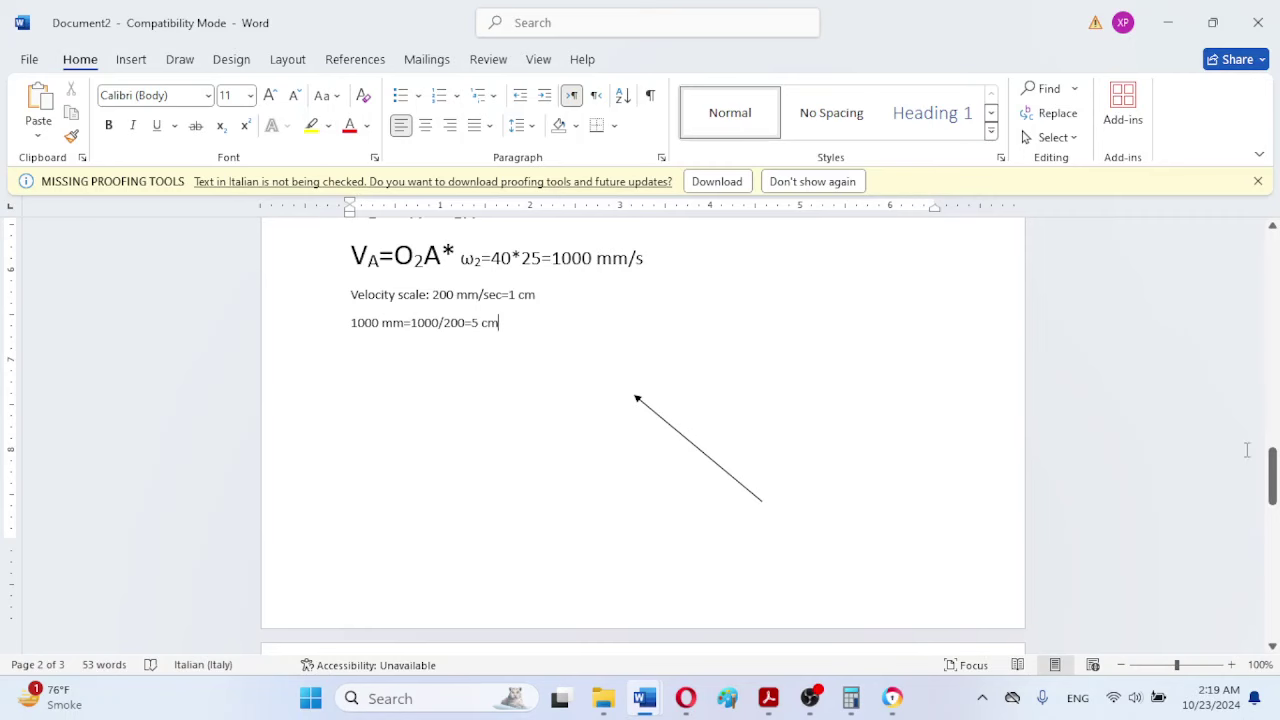
Step: Move the protractor image up over the VA arrow, centring it on the arrow's tail
left_click_drag(1273, 495, 1272, 535)
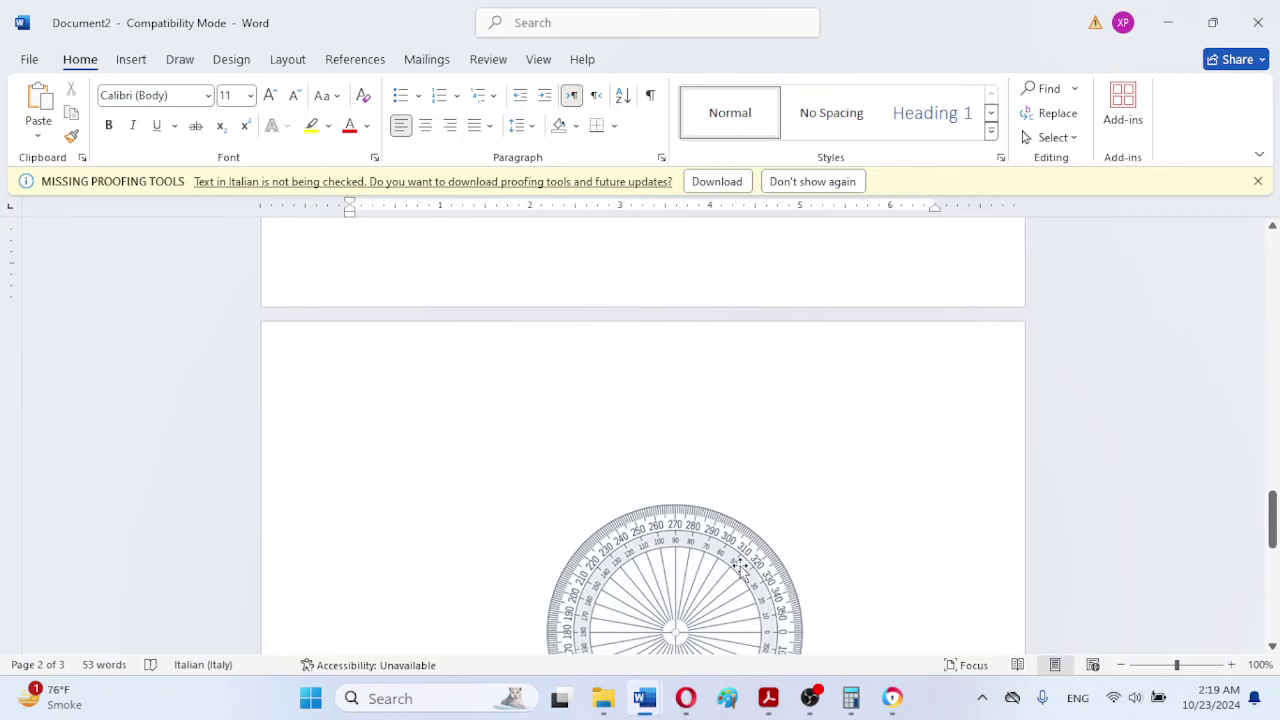
left_click_drag(740, 565, 778, 280)
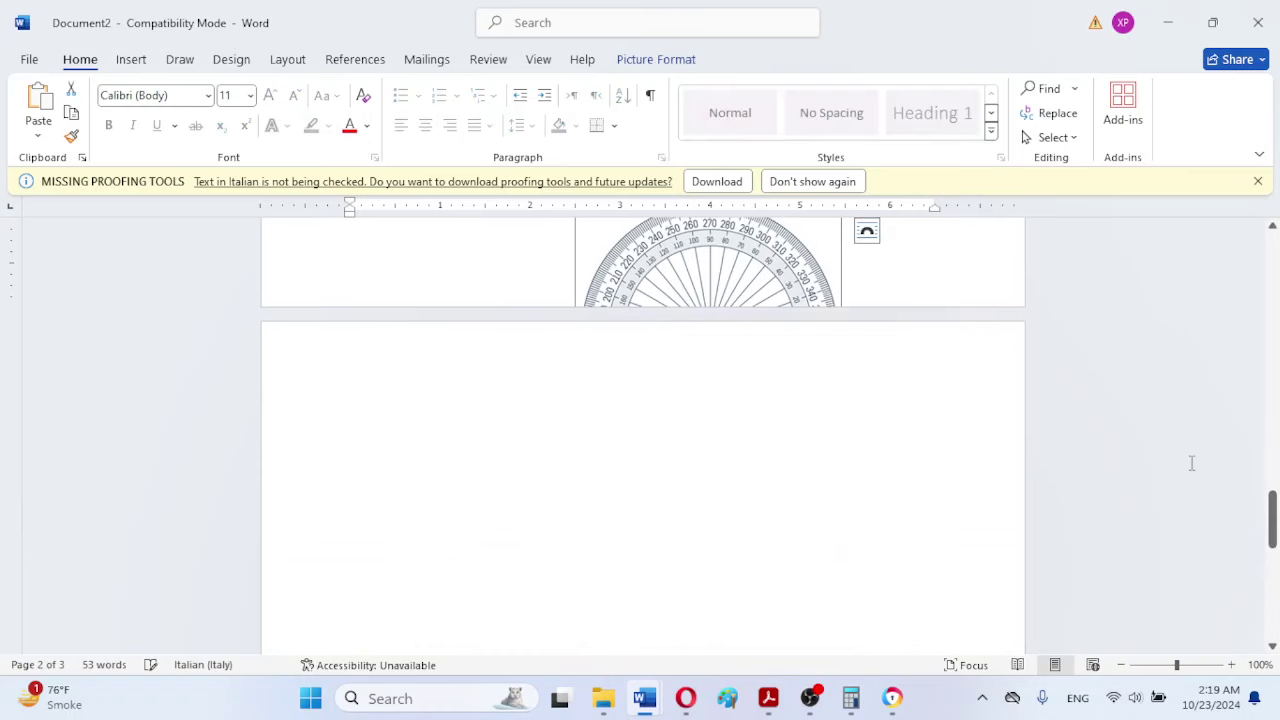
left_click_drag(1273, 538, 1273, 489)
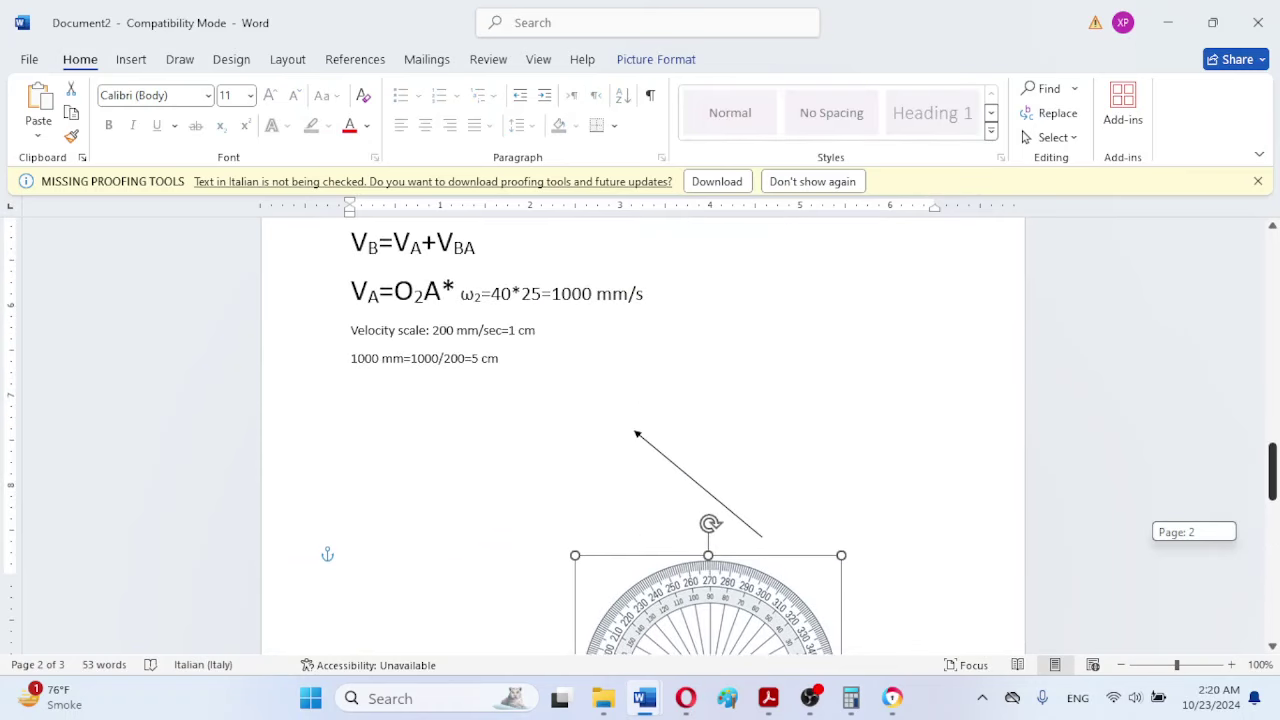
left_click_drag(793, 575, 841, 430)
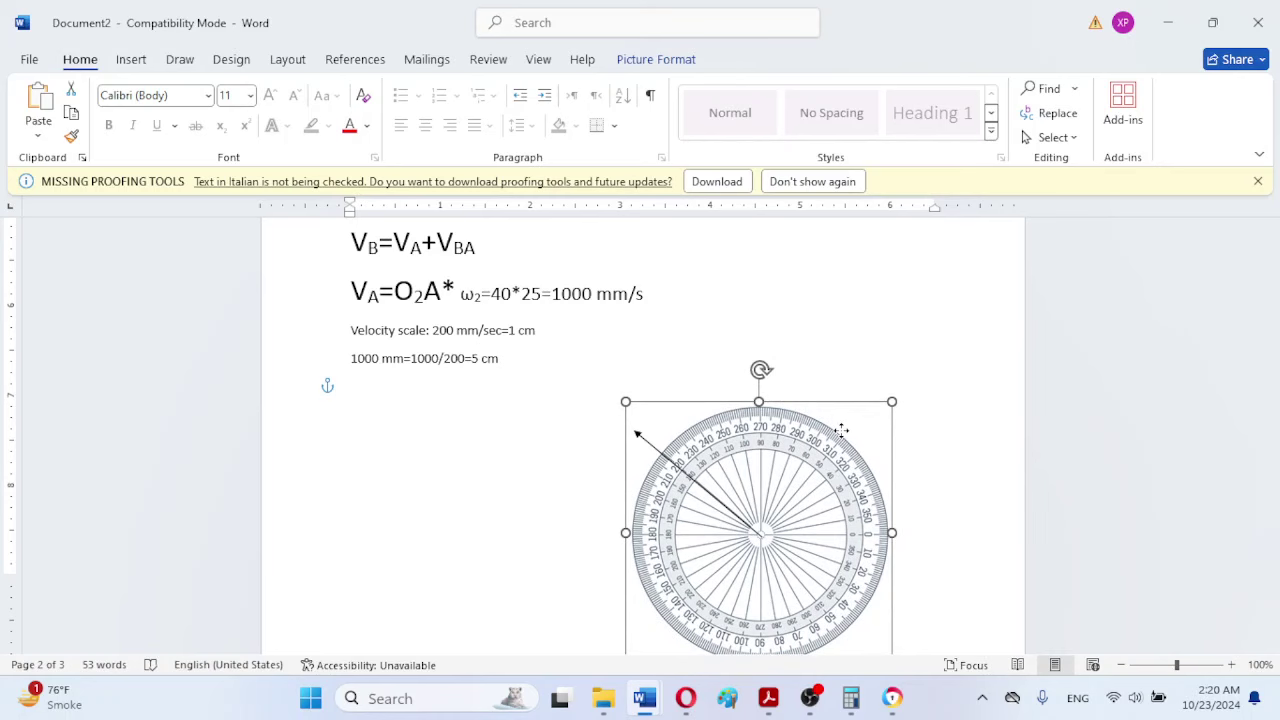
left_click_drag(841, 430, 842, 431)
left_click(545, 428)
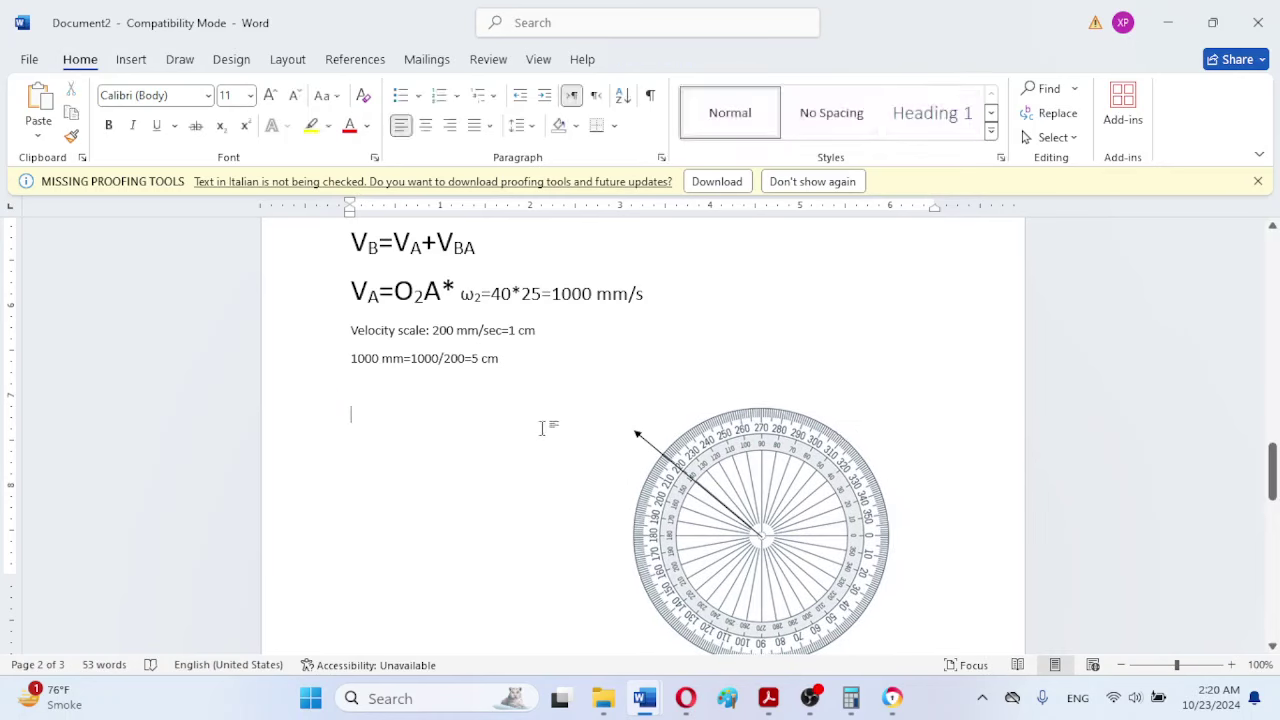
left_click(637, 433)
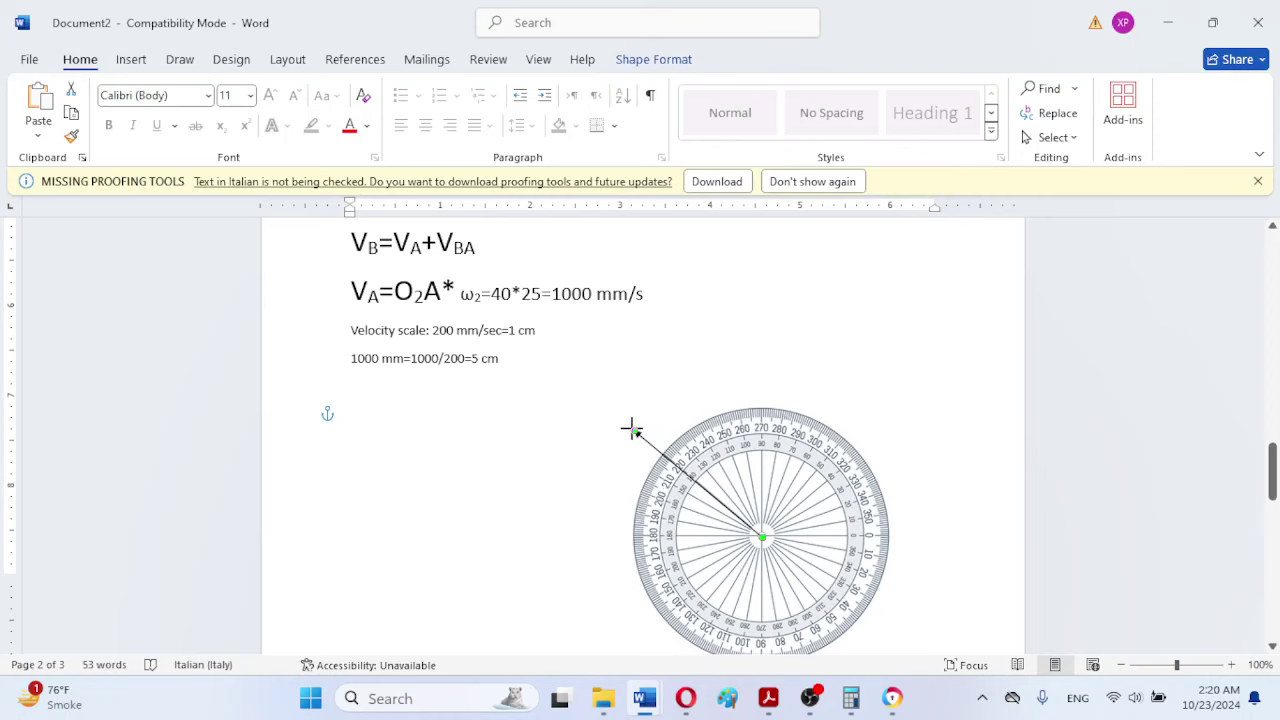
Step: Drag the VA arrow's tip to the chosen angle mark on the protractor
left_click_drag(636, 429, 643, 436)
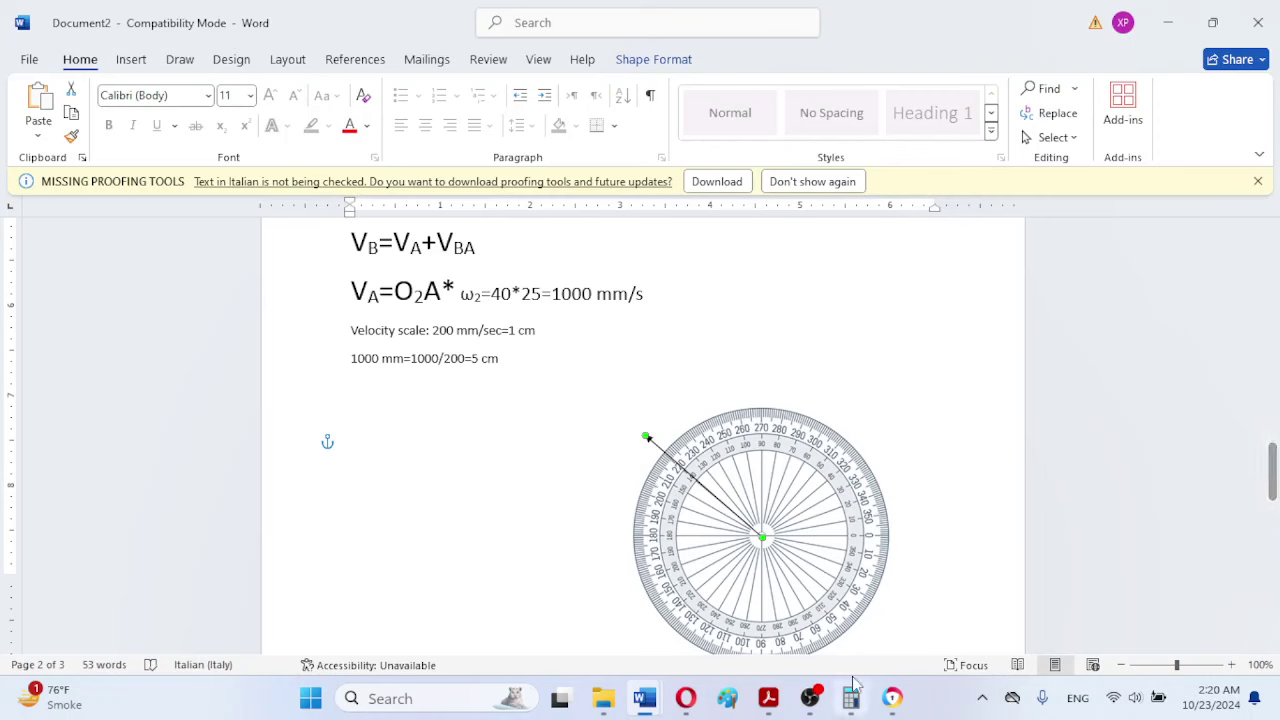
left_click_drag(1272, 480, 1238, 556)
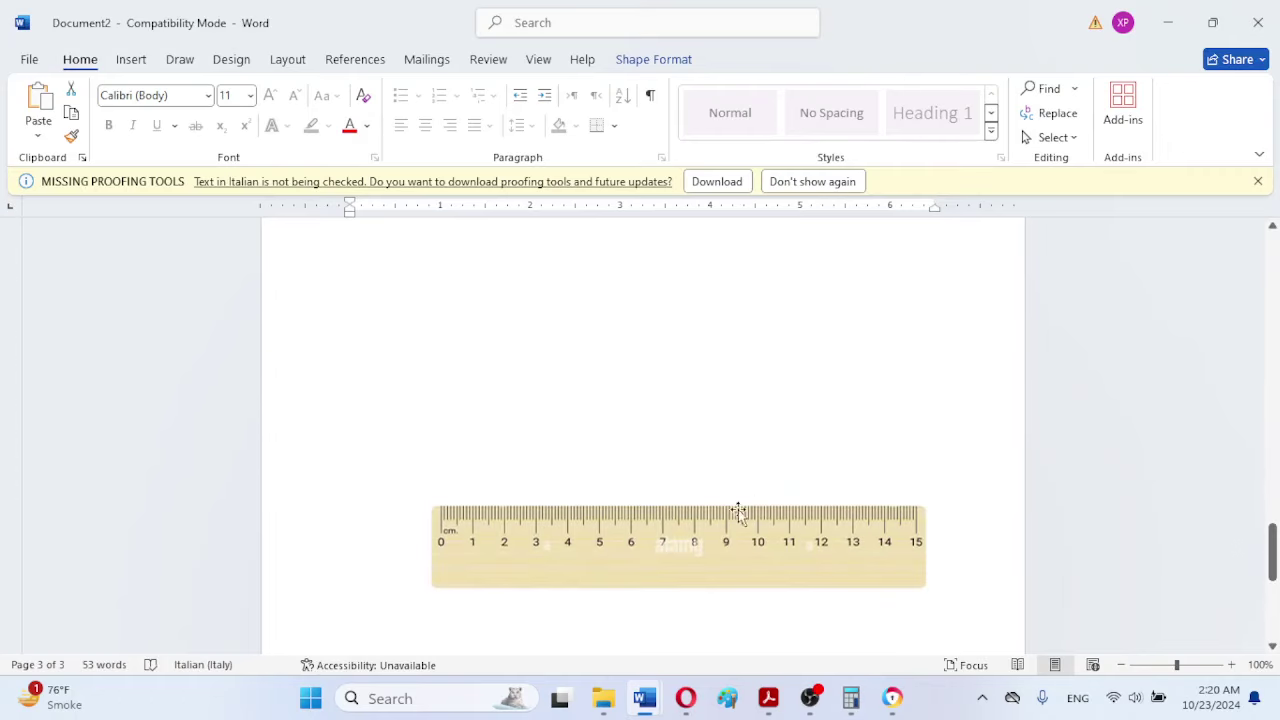
Step: Move the ruler onto the protractor and rotate it about 35° to run along the VA arrow
left_click_drag(709, 546, 741, 276)
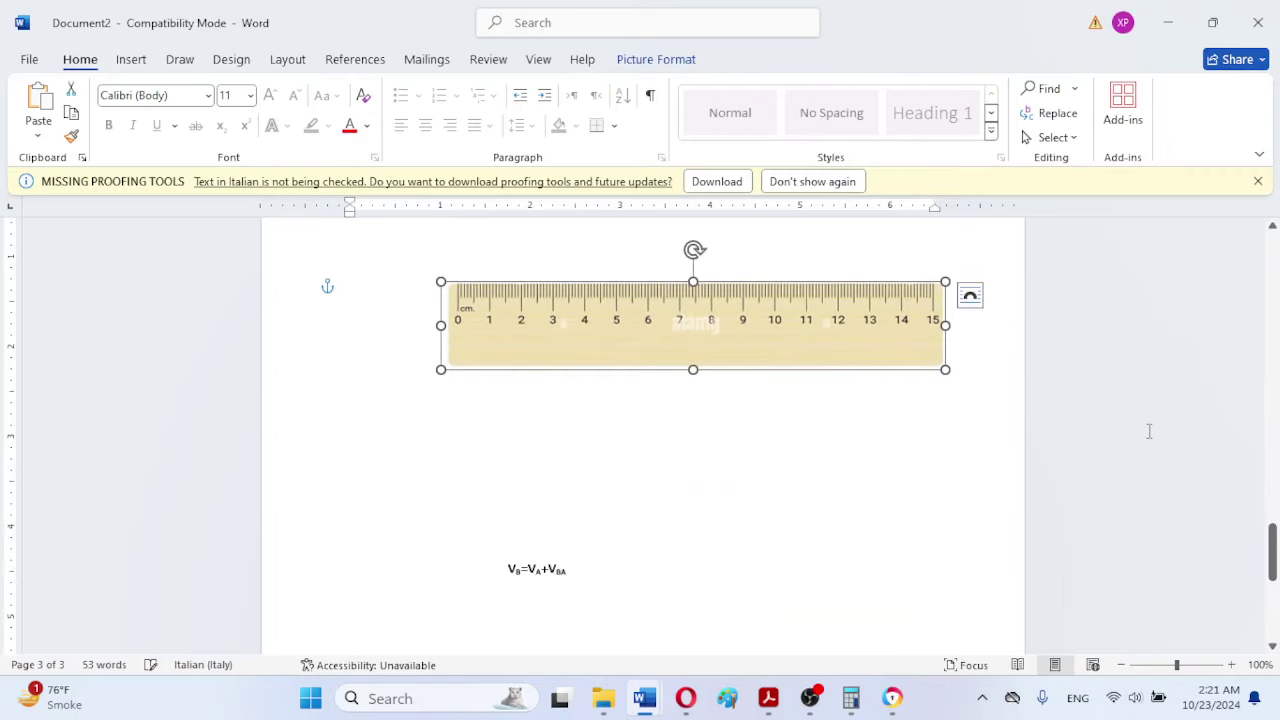
left_click_drag(1272, 552, 1271, 524)
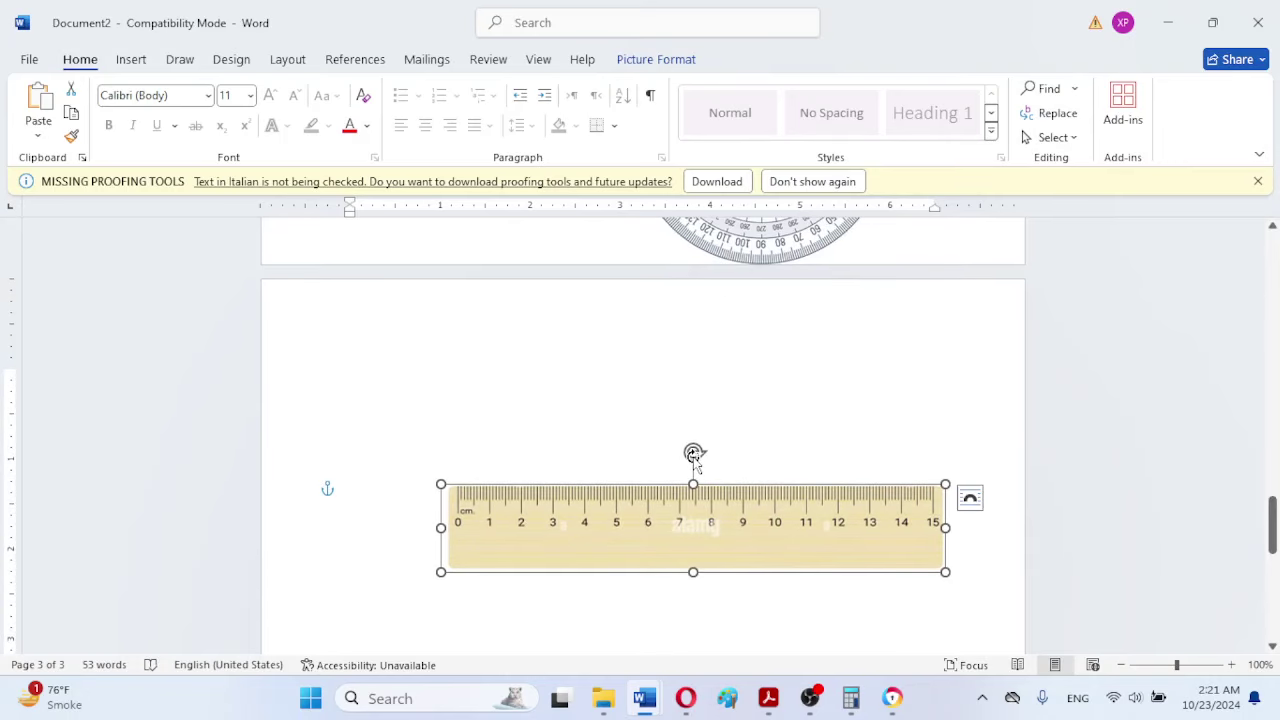
left_click_drag(692, 456, 805, 412)
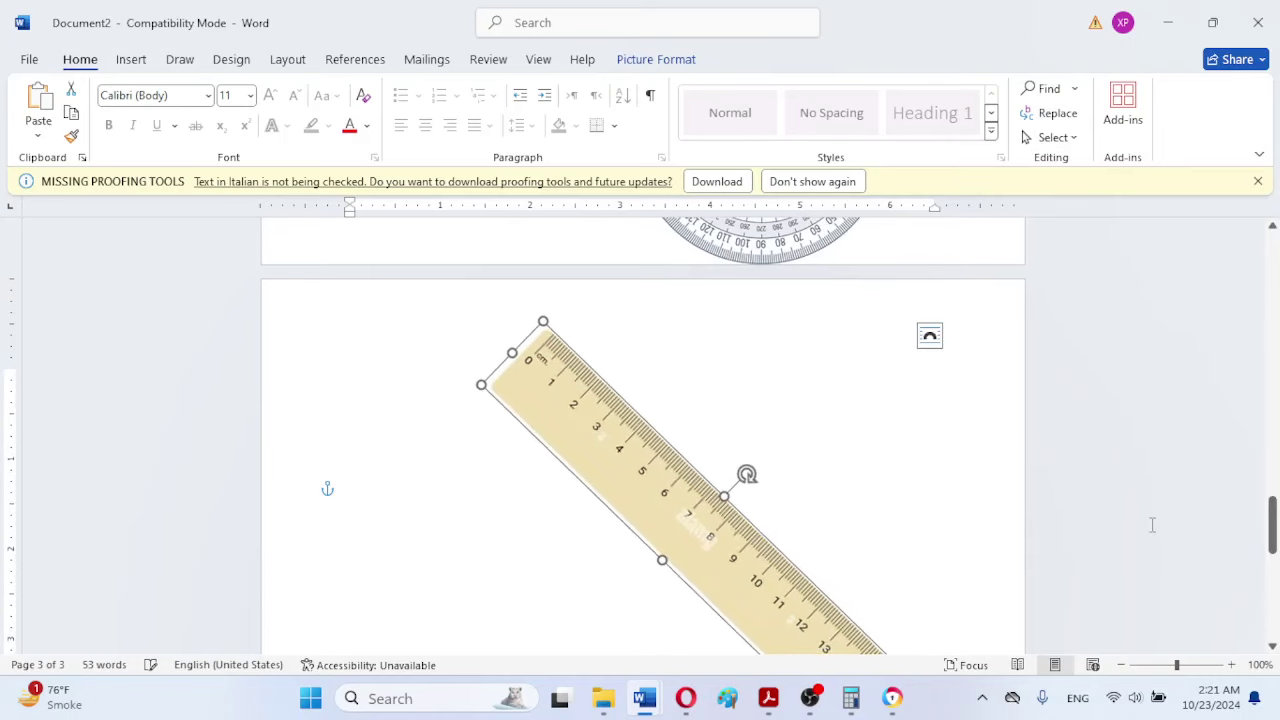
left_click_drag(1273, 537, 1273, 513)
left_click_drag(597, 601, 558, 360)
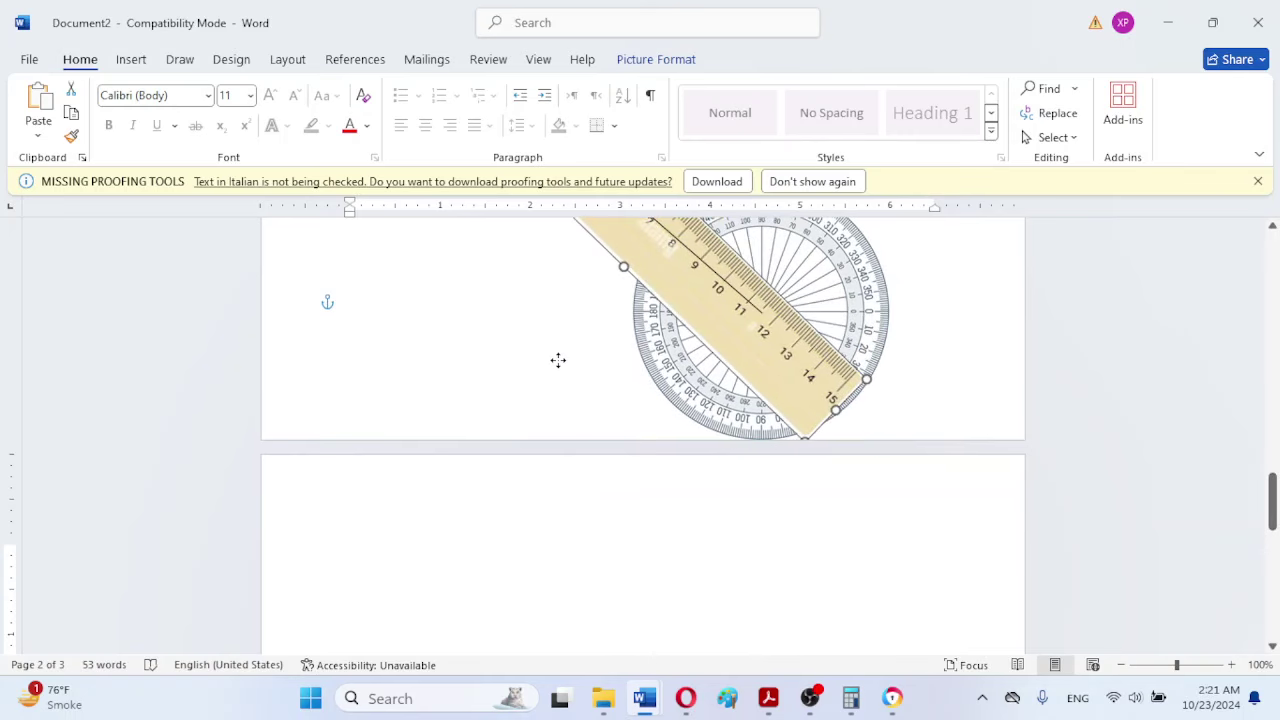
scroll(558, 360, "up", 3)
left_click_drag(1272, 468, 1272, 474)
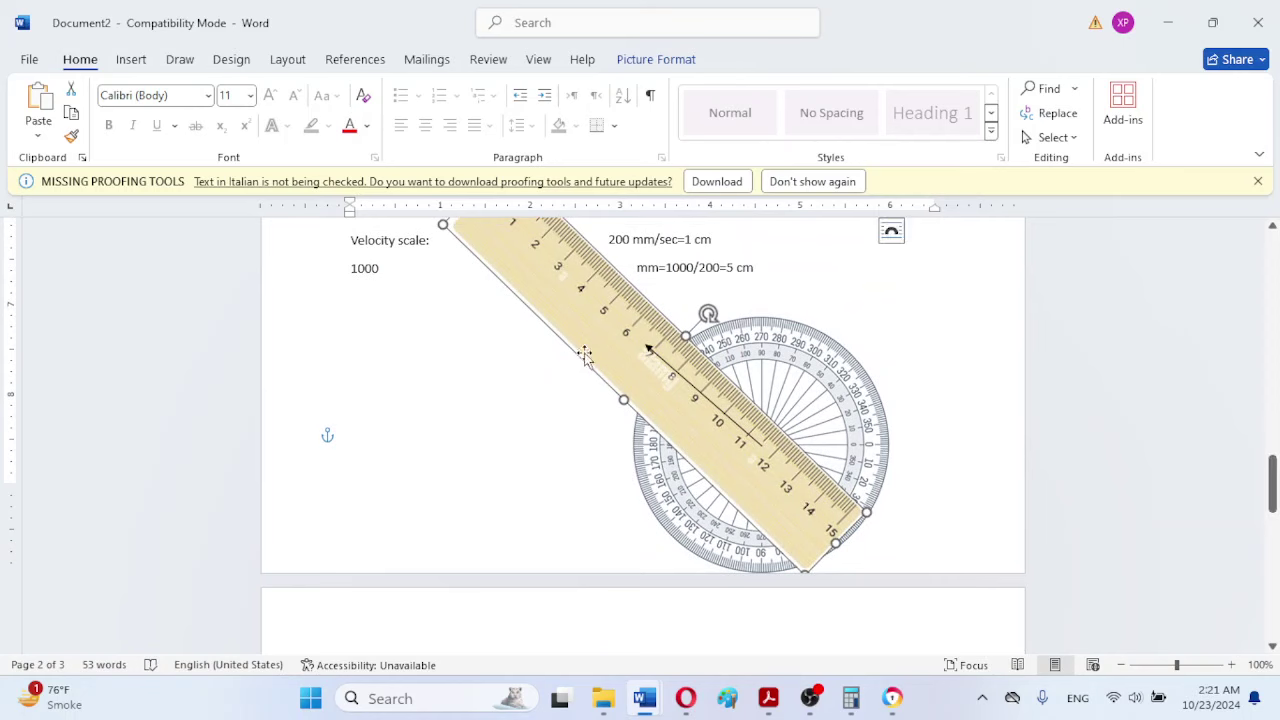
left_click_drag(580, 334, 574, 403)
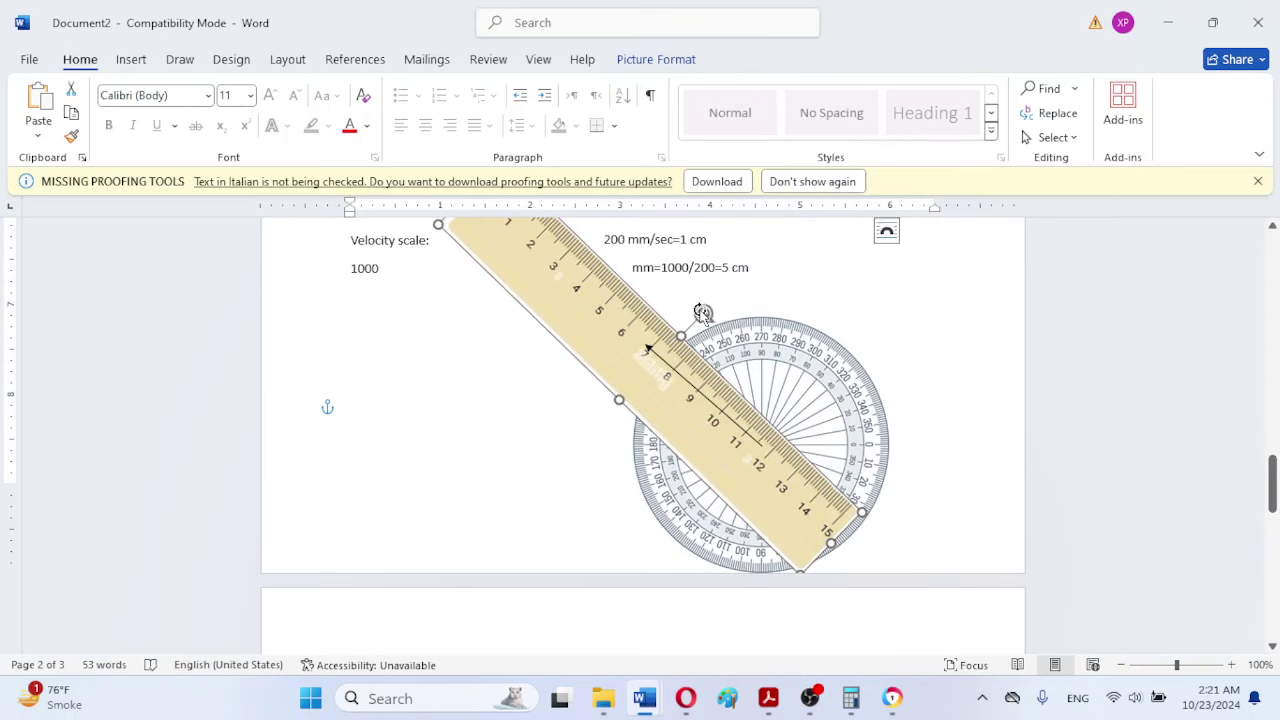
left_click_drag(700, 312, 691, 313)
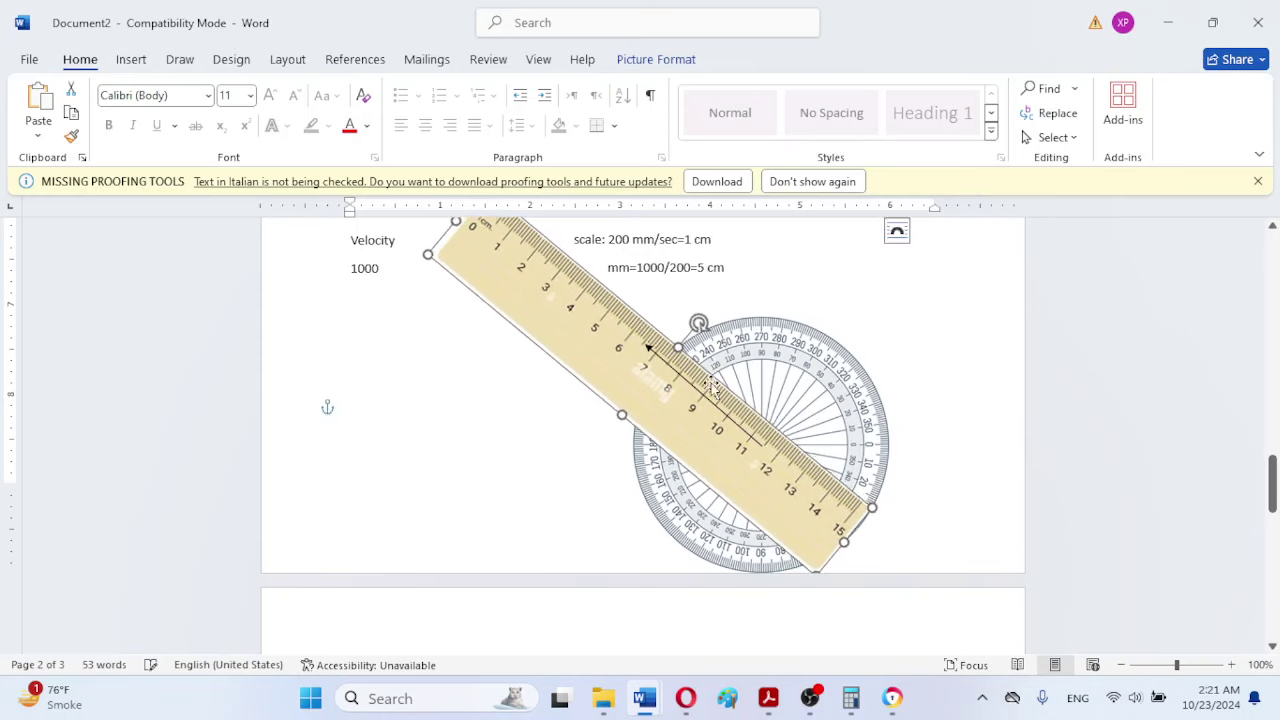
Step: Add blank lines below the scale calculation to push the drawing down
left_click(762, 285)
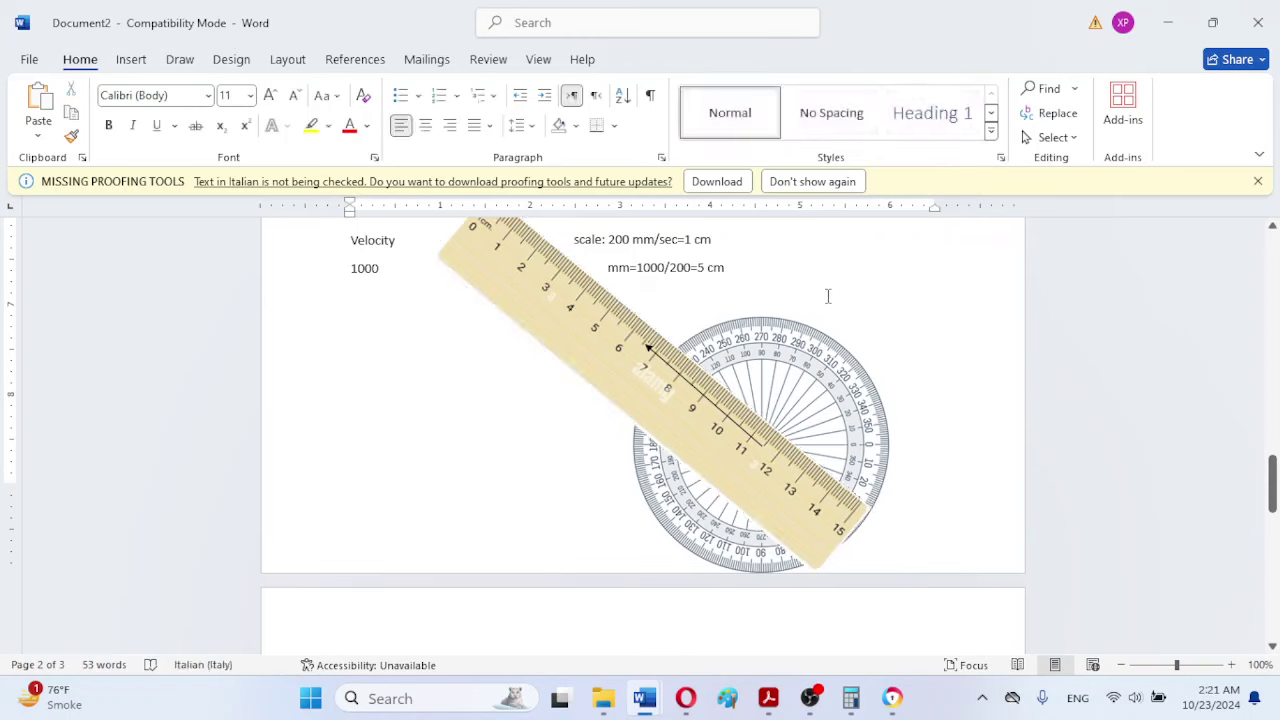
key("Return")
key("Return")
key("Return")
key("Return")
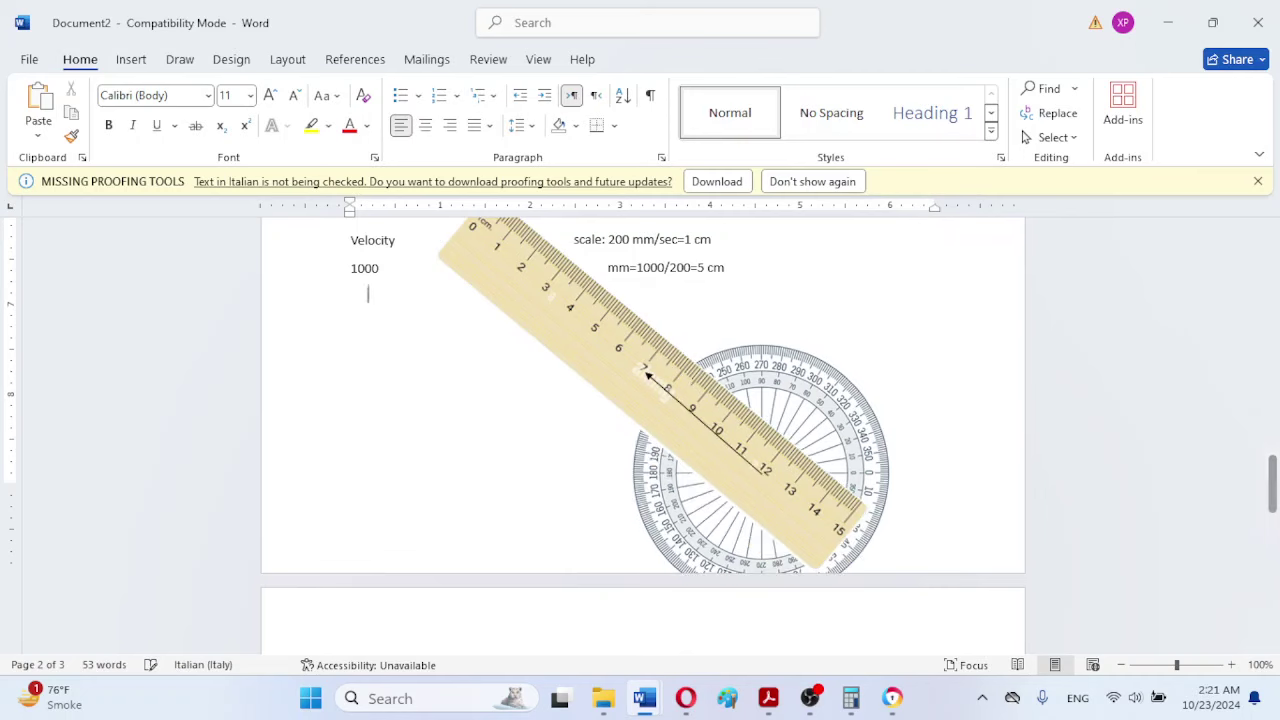
key("Return")
key("Return")
key("Return")
key("Return")
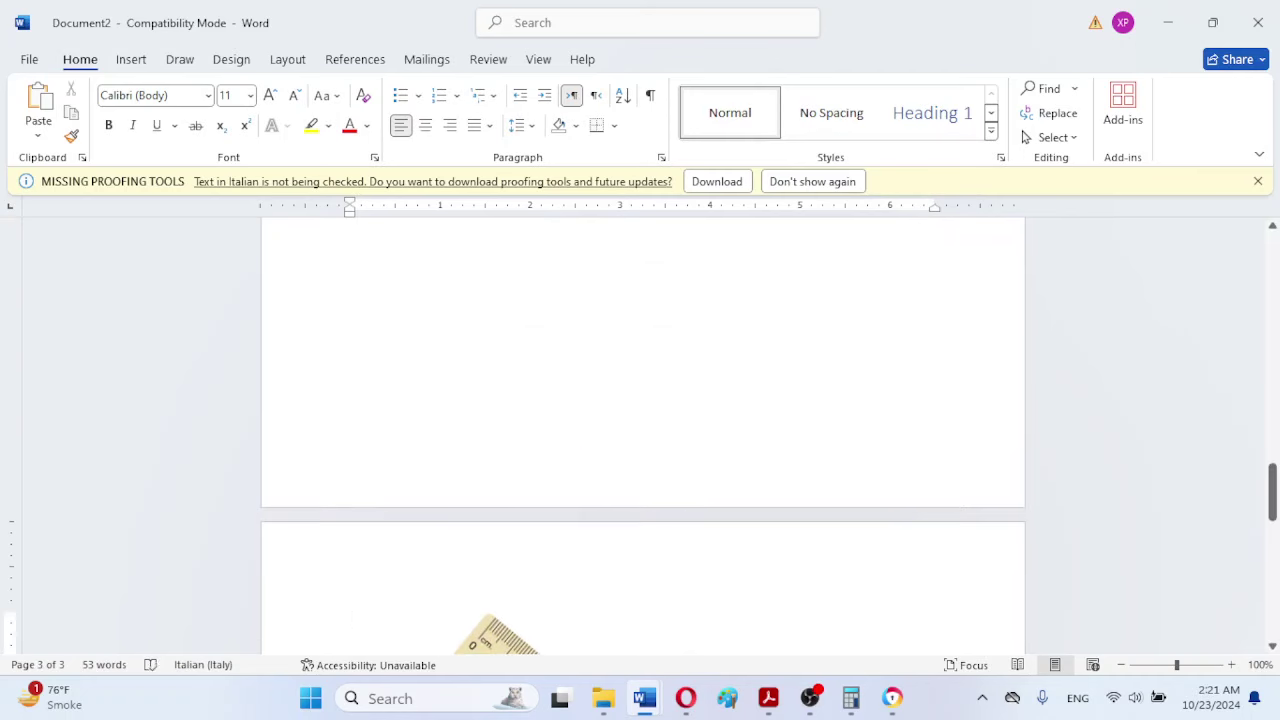
Step: Fine-tune the ruler's position and rotation so its edge lines up with the arrow
left_click_drag(1272, 492, 1272, 548)
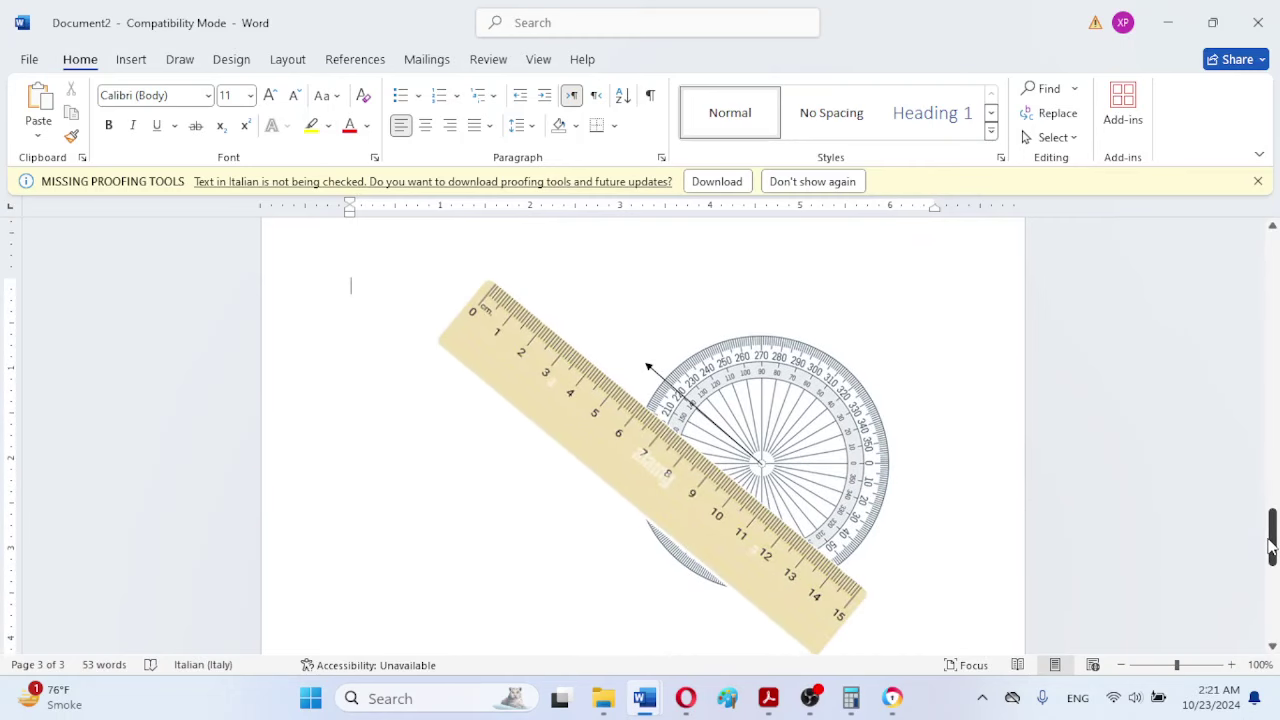
left_click_drag(627, 434, 647, 415)
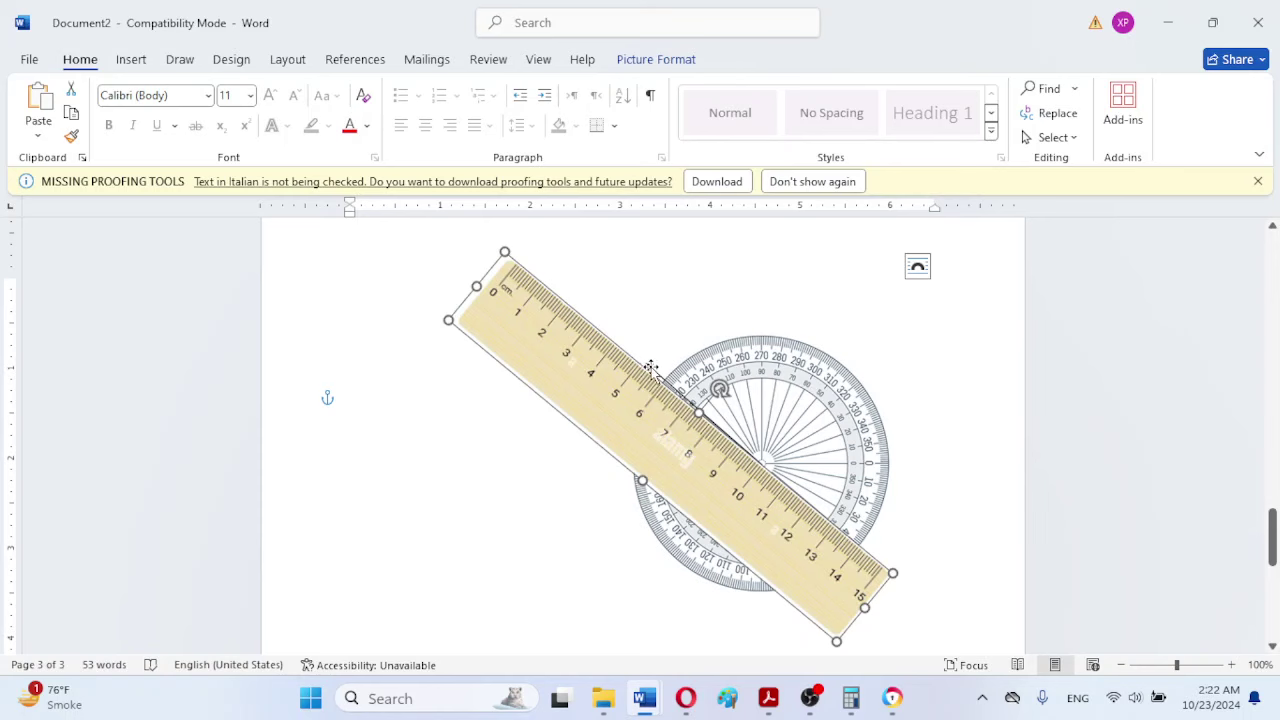
left_click(650, 364)
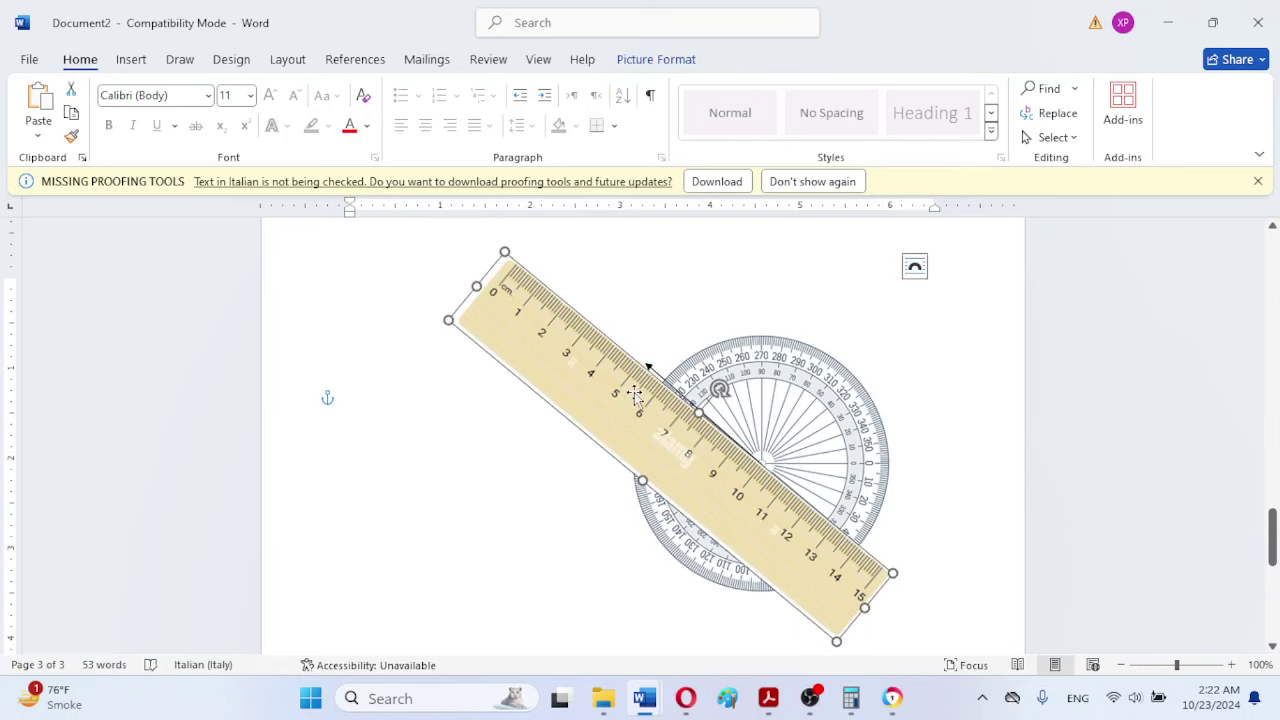
left_click(636, 390)
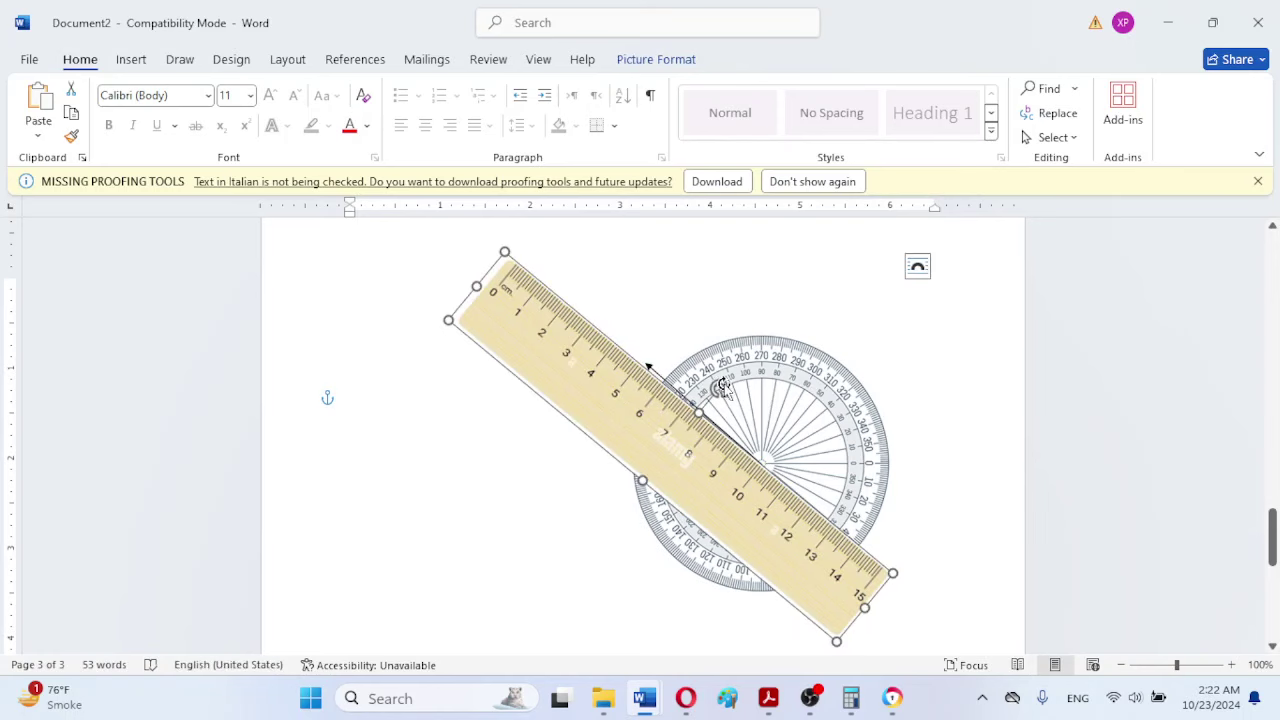
left_click_drag(722, 385, 723, 386)
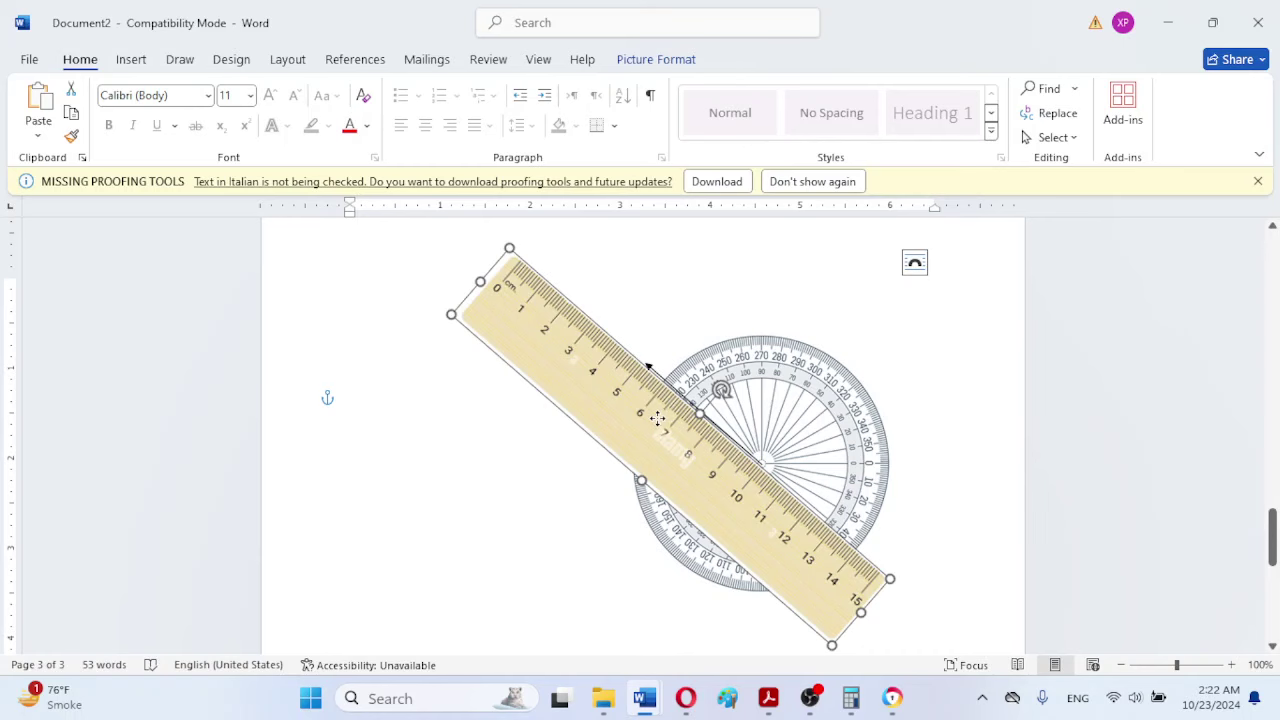
left_click_drag(657, 421, 657, 419)
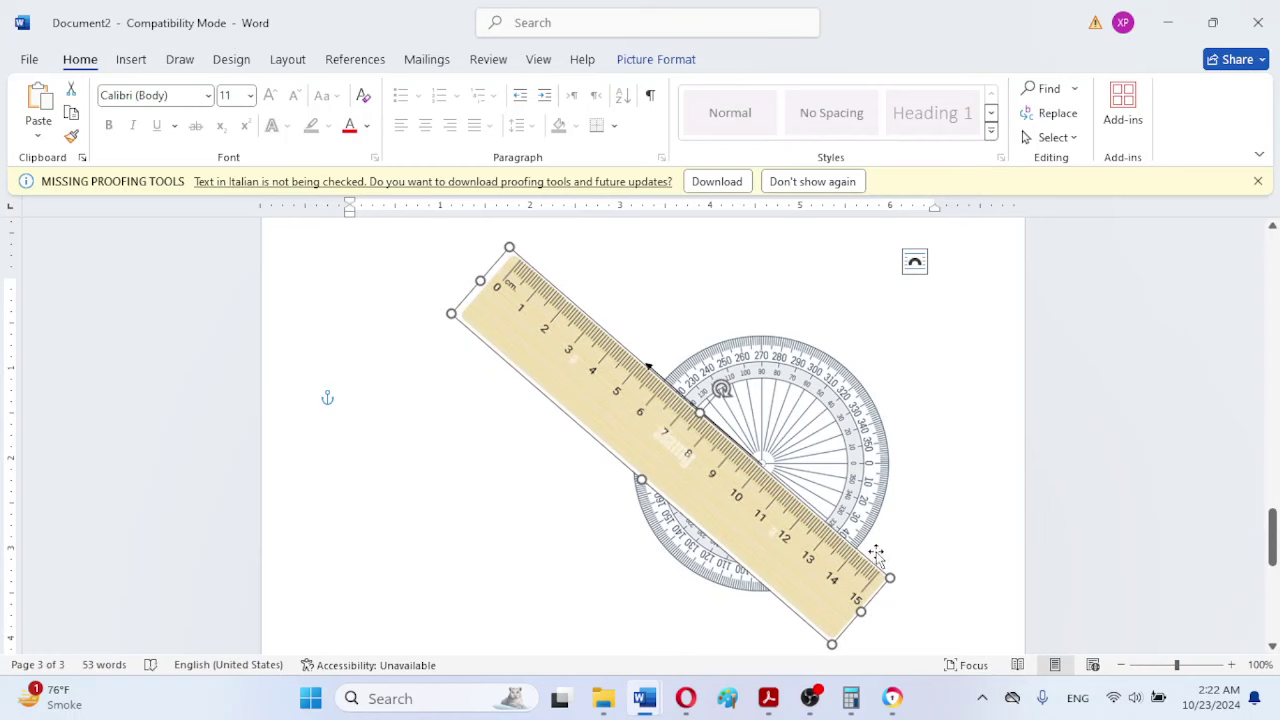
left_click(943, 520)
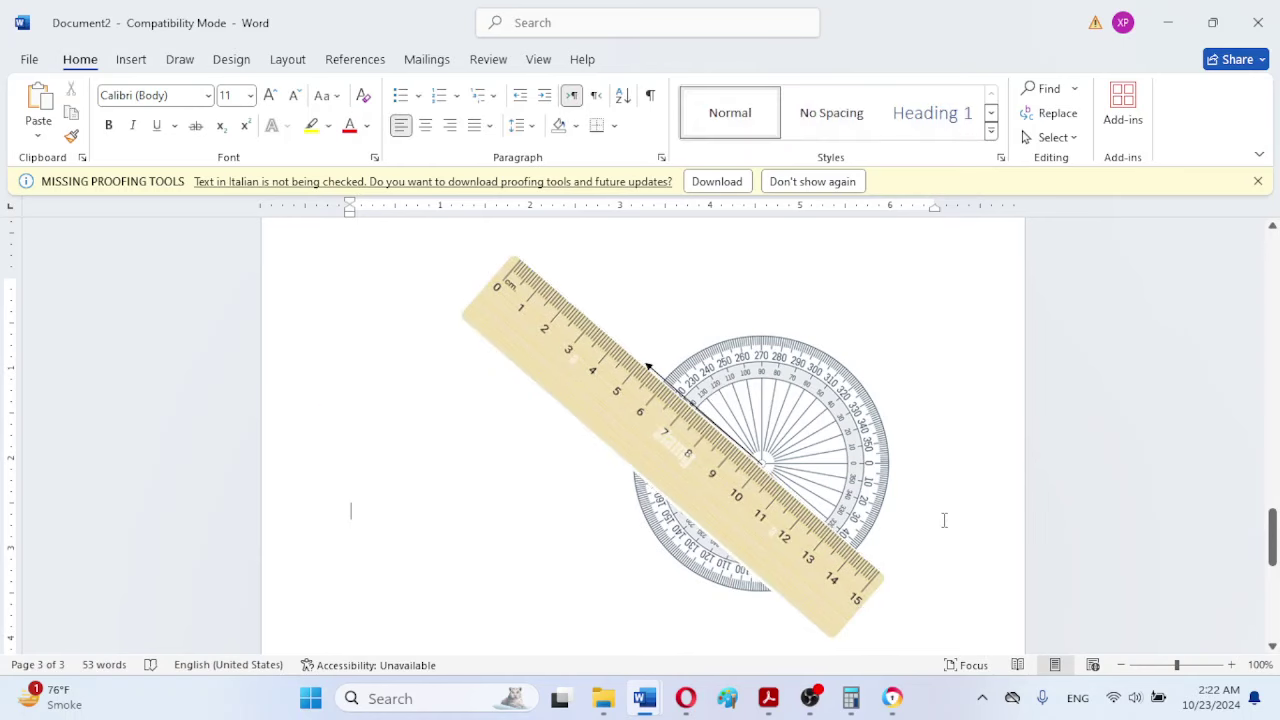
left_click(720, 467)
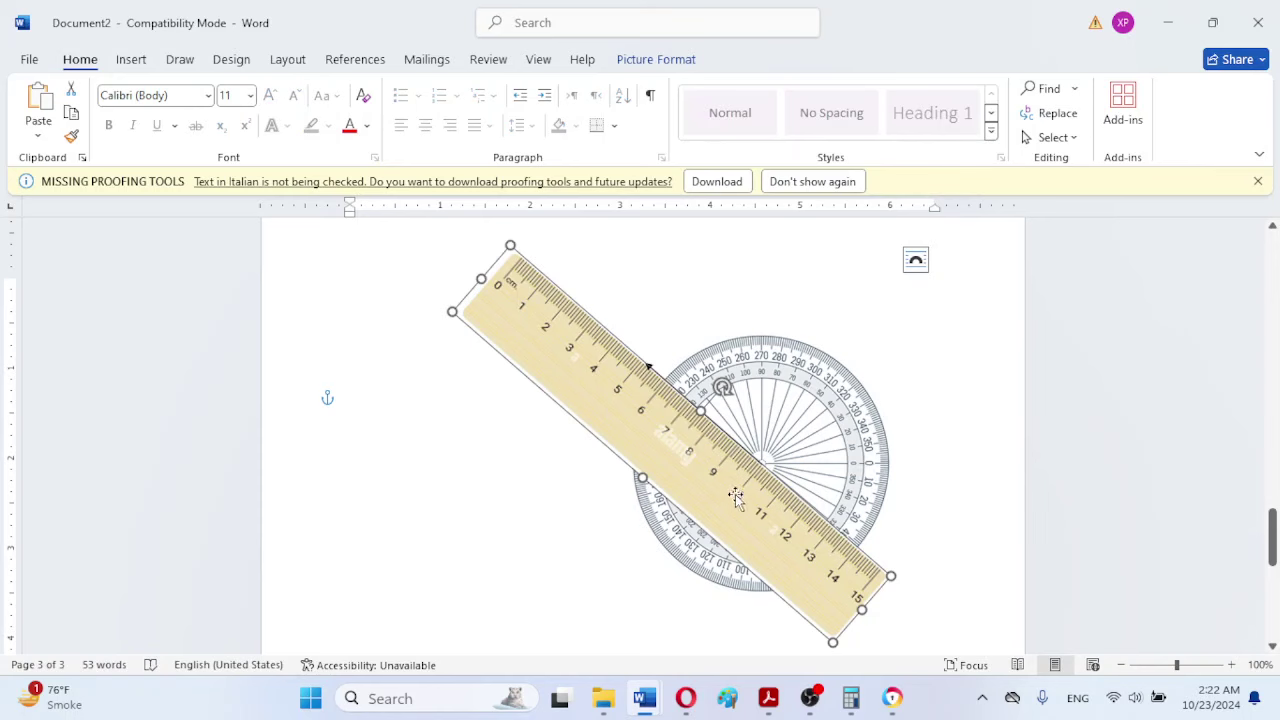
left_click_drag(735, 497, 733, 495)
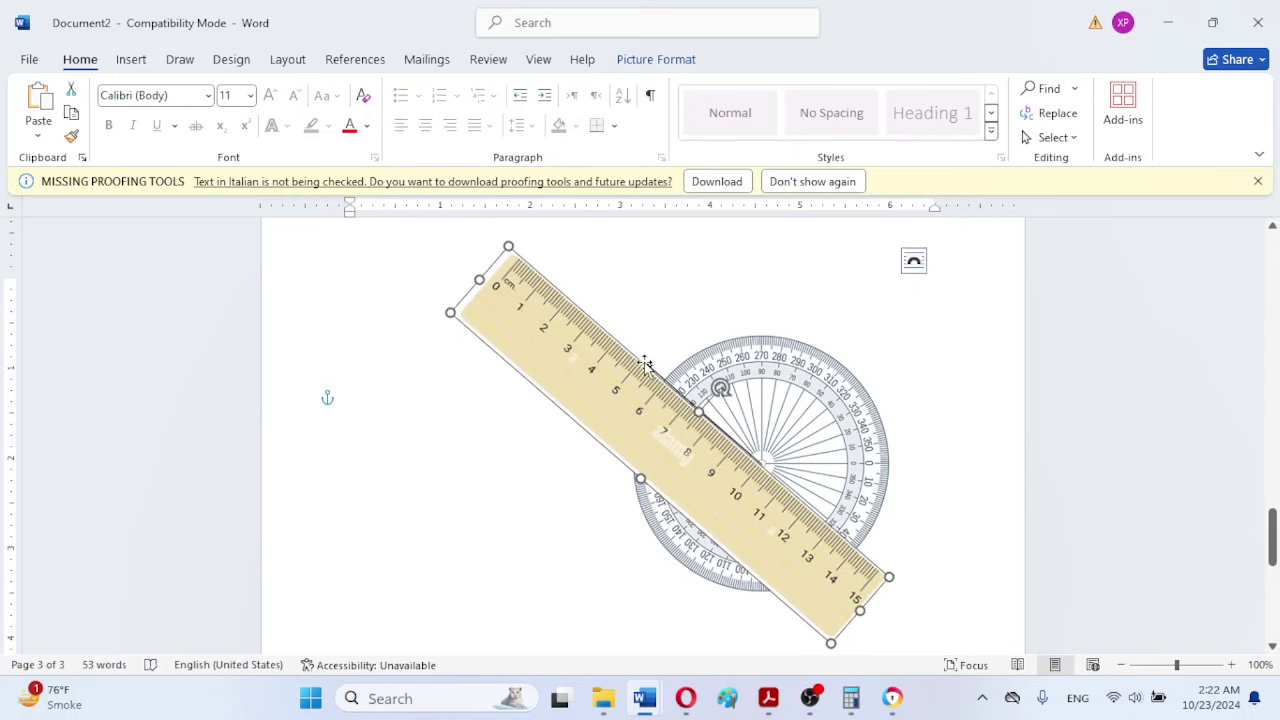
left_click(680, 306)
Step: Extend the arrow line's top end slightly up-left along the ruler edge
left_click(653, 366)
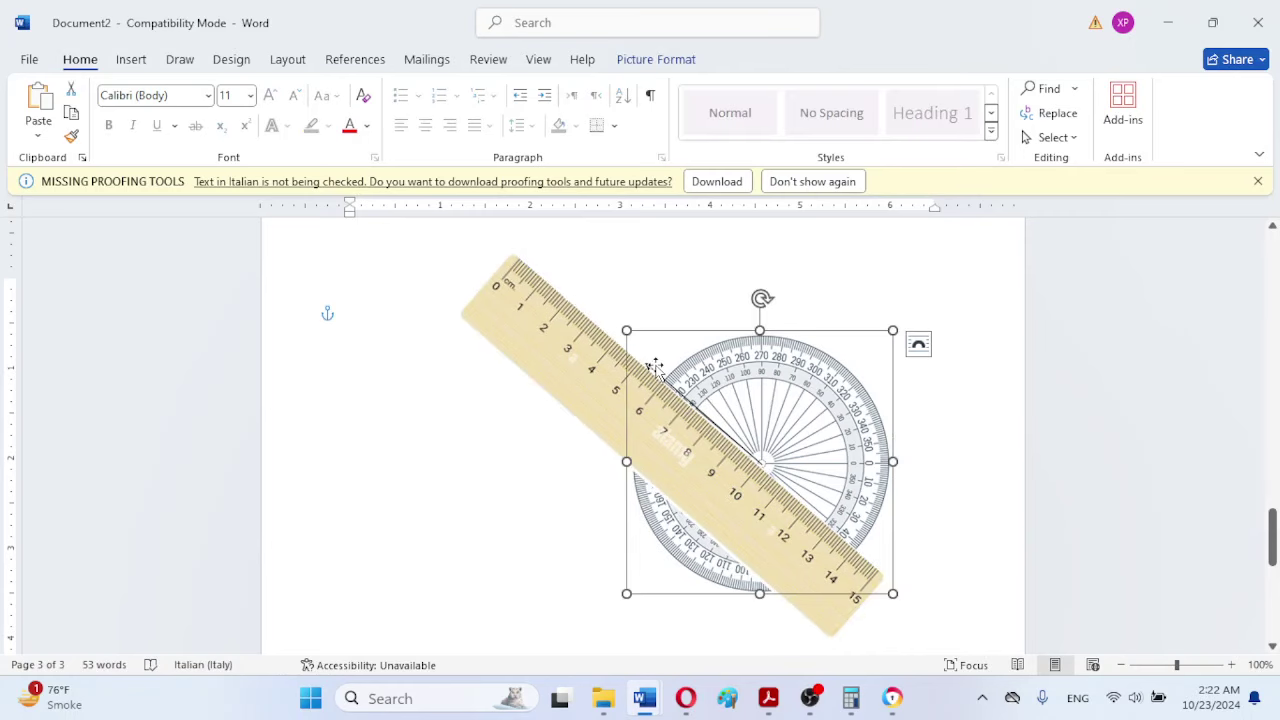
left_click(651, 368)
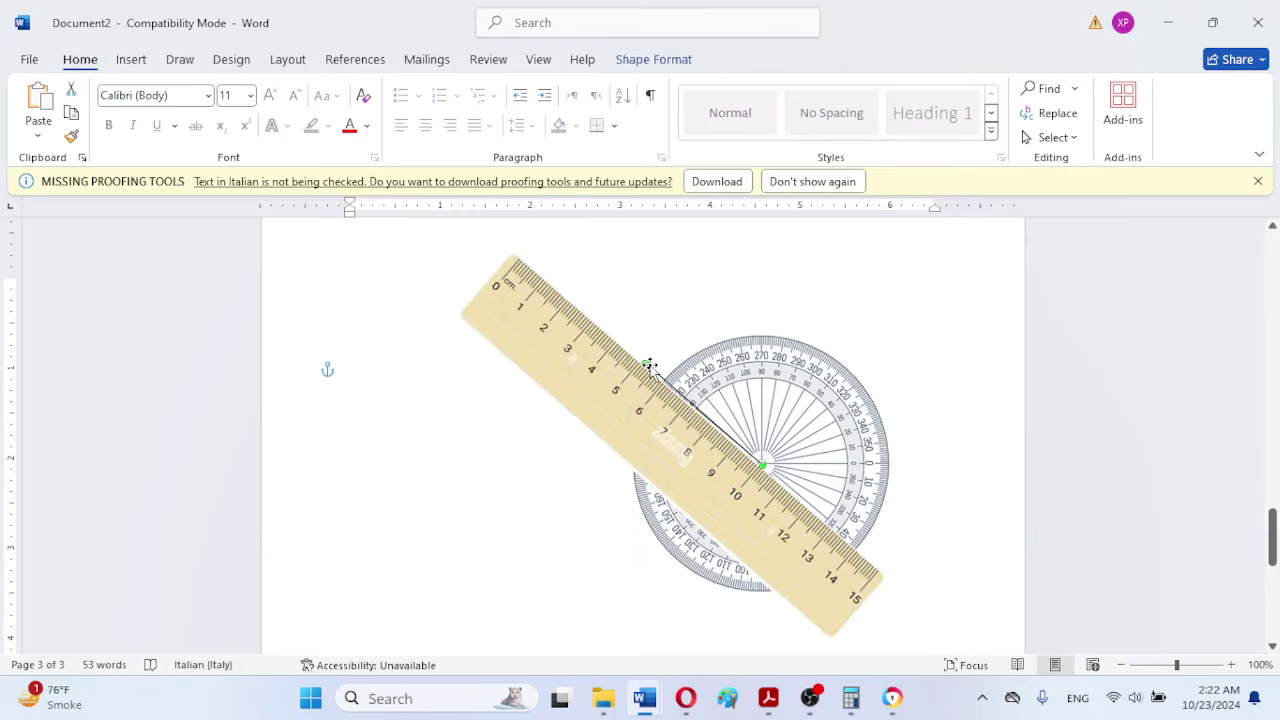
left_click_drag(645, 362, 641, 359)
left_click(930, 402)
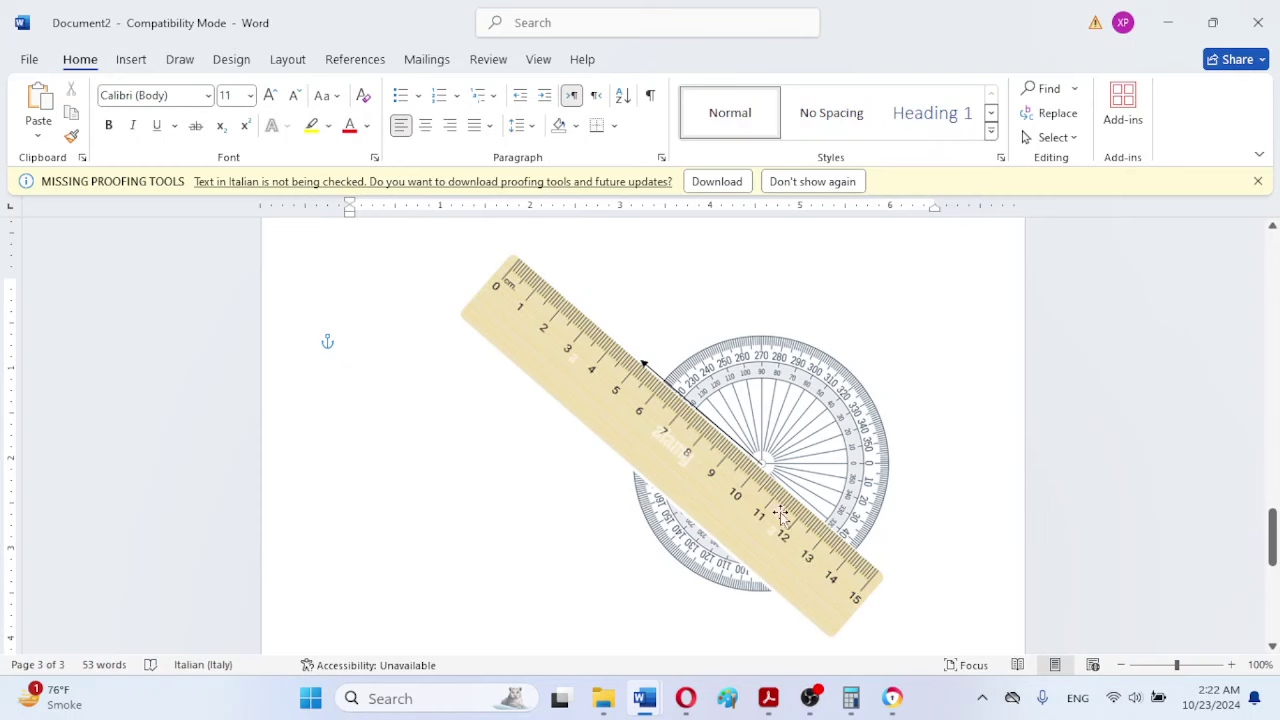
Step: Move the ruler down-left and the protractor down-right, then select VA in page 2's equation
left_click_drag(736, 493, 639, 652)
scroll(705, 515, "down", 2)
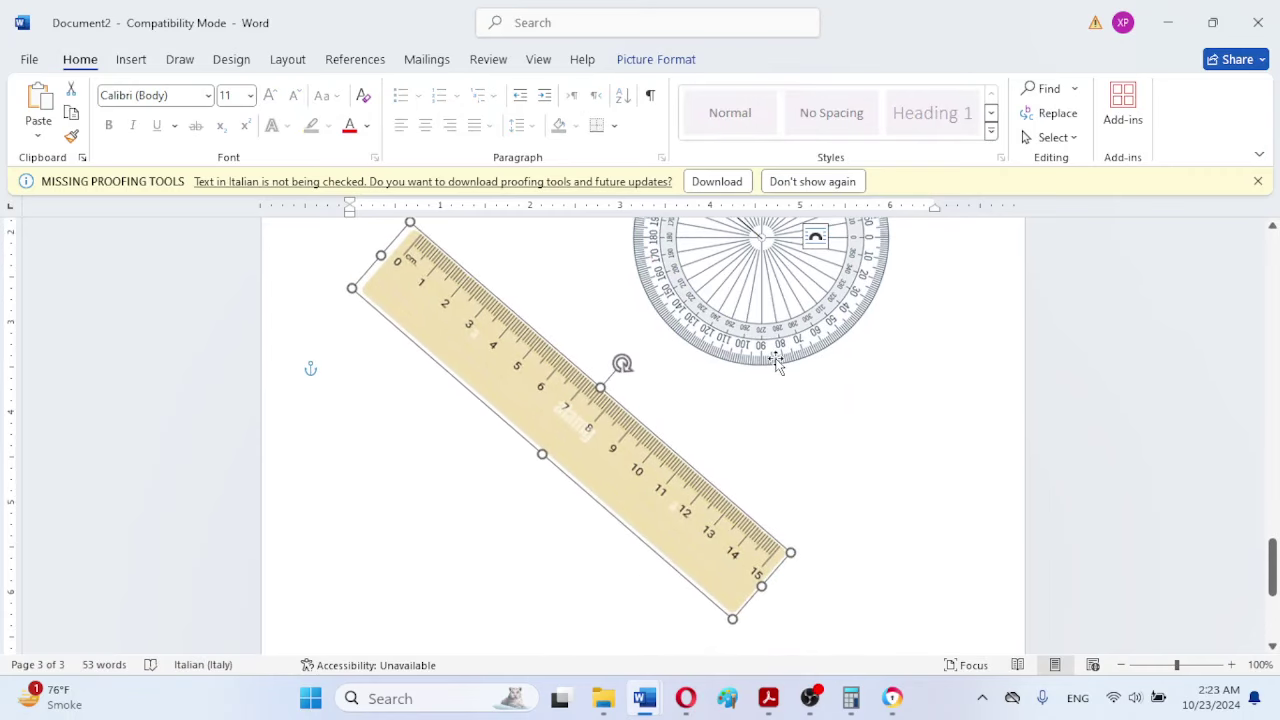
left_click_drag(777, 363, 861, 532)
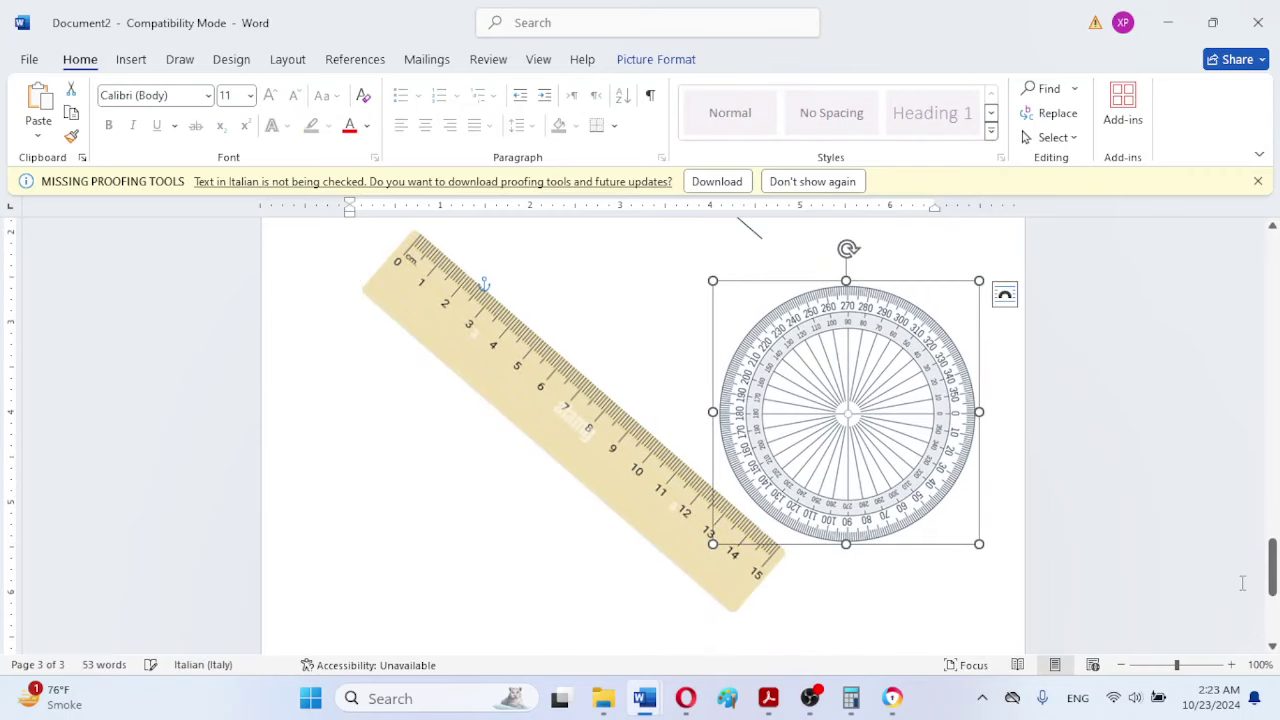
scroll(640, 440, "up", 5)
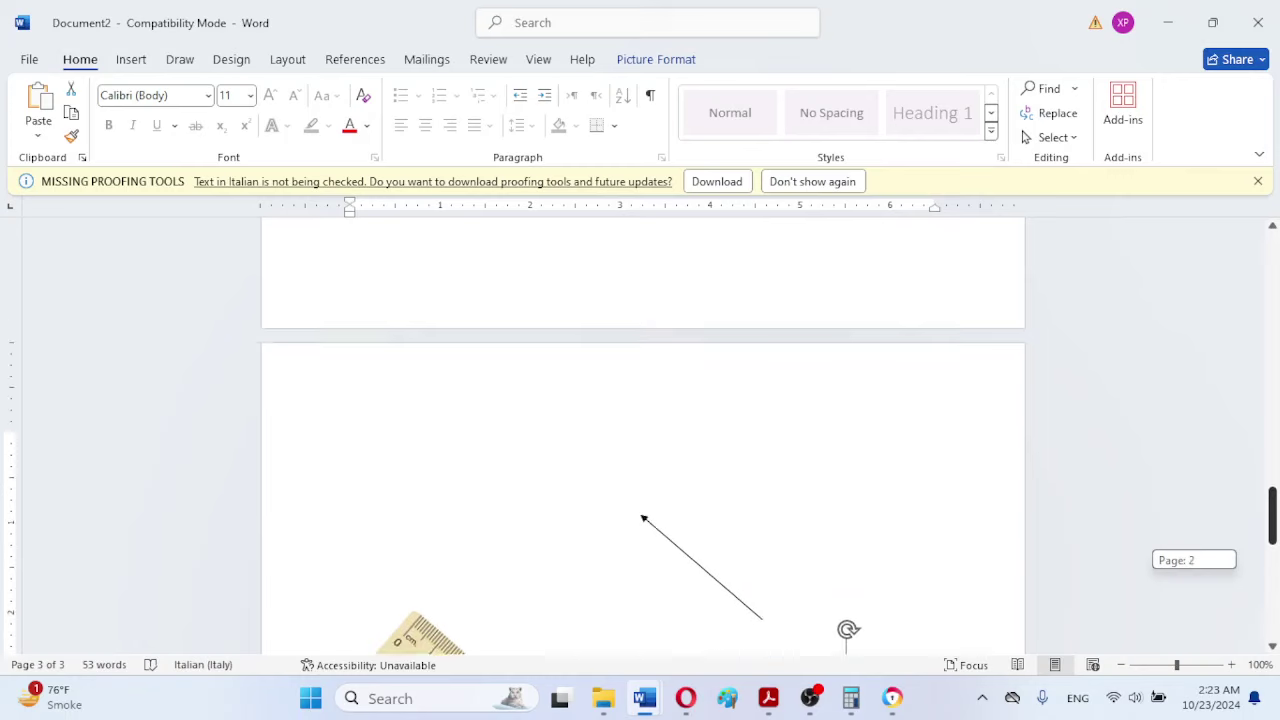
scroll(640, 440, "up", 4)
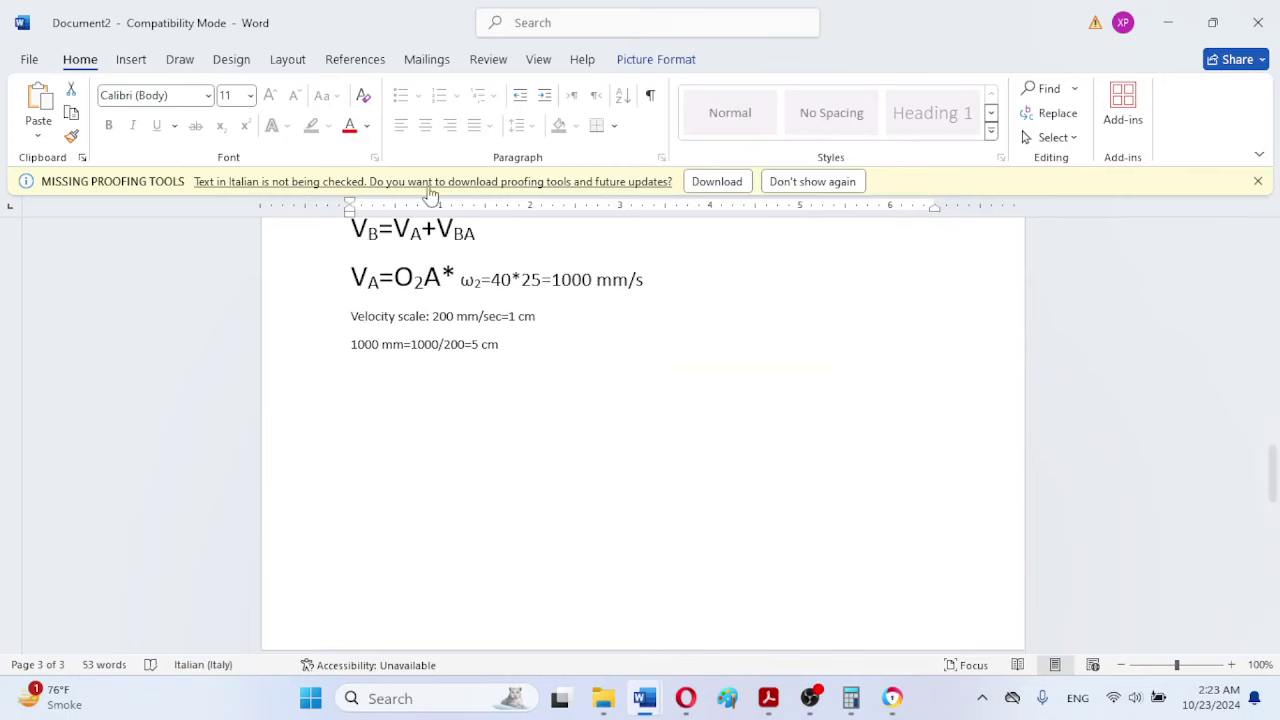
left_click(353, 274)
left_click_drag(353, 274, 383, 283)
key("ctrl+c")
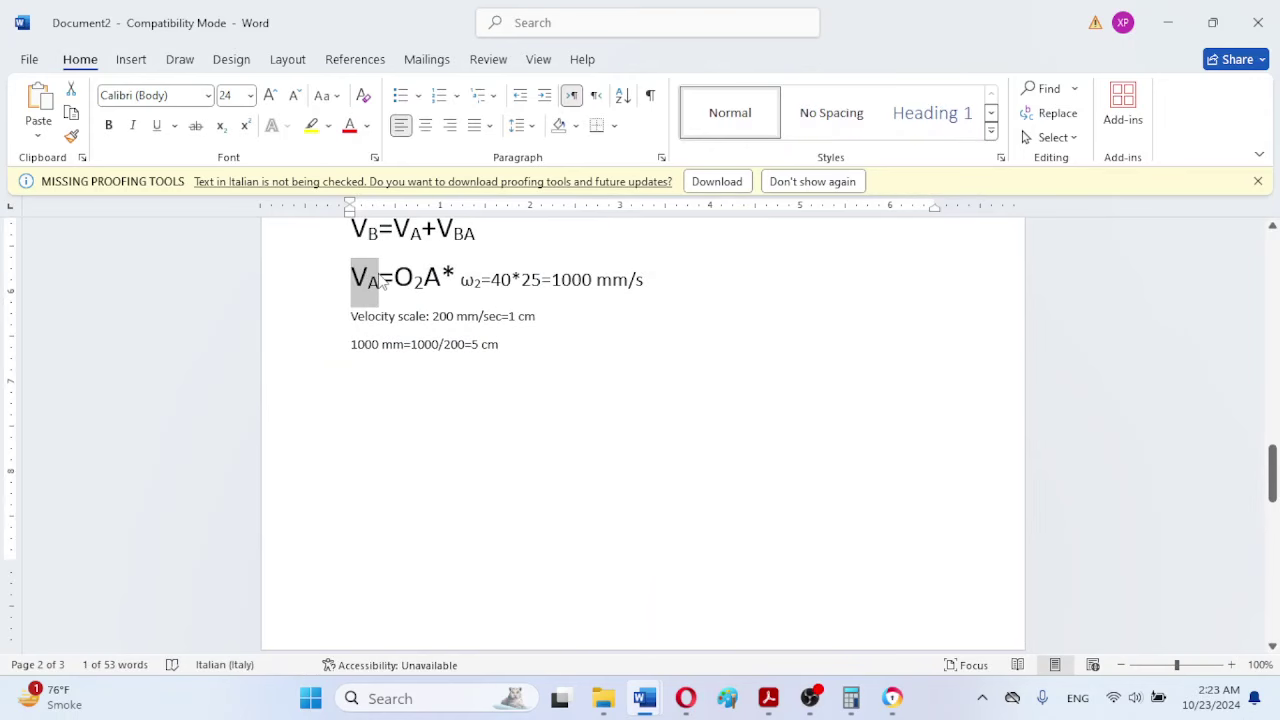
Step: Paste the copied VA symbol on the drawing page, then delete it again
left_click_drag(1272, 472, 1272, 544)
left_click(778, 354)
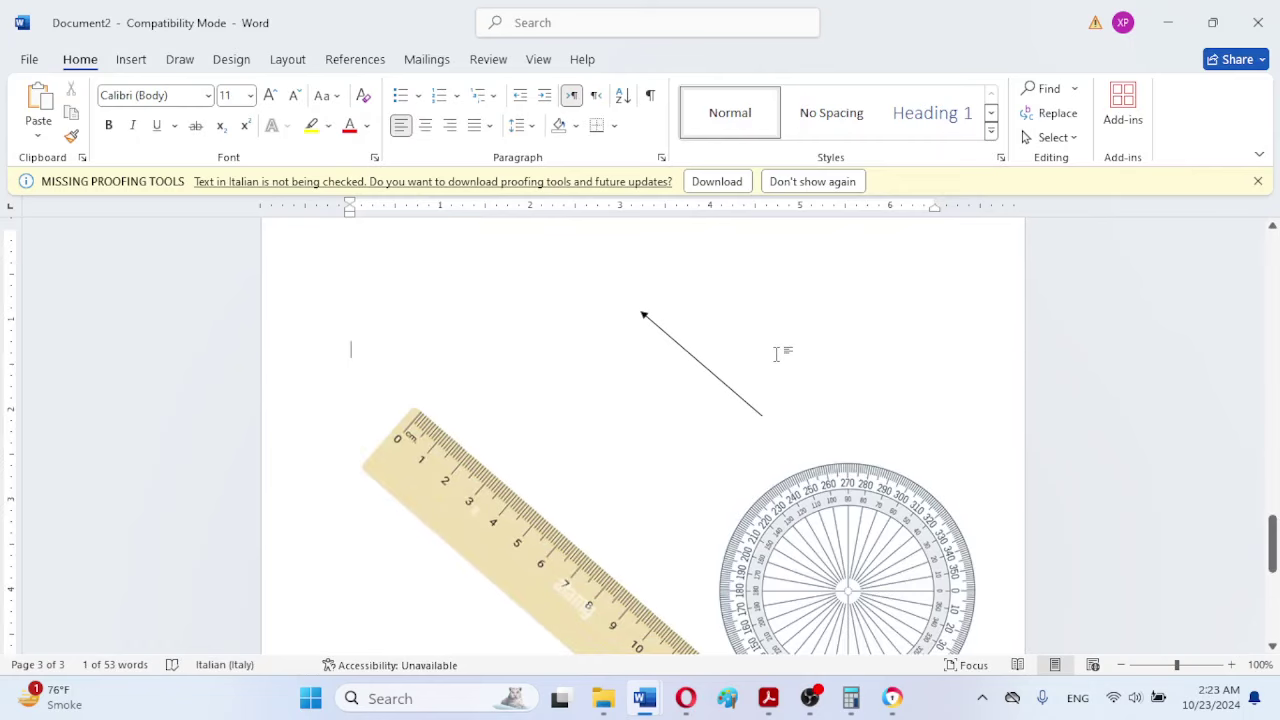
key("ctrl+v")
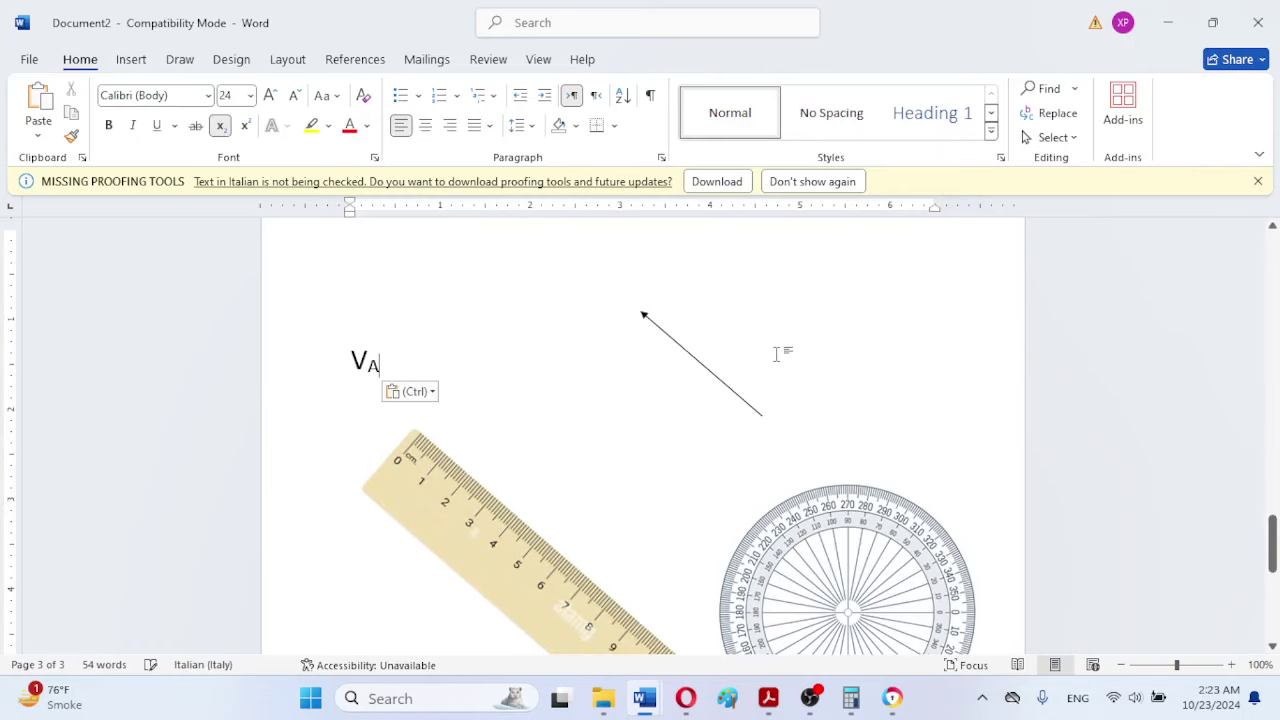
left_click_drag(380, 364, 349, 360)
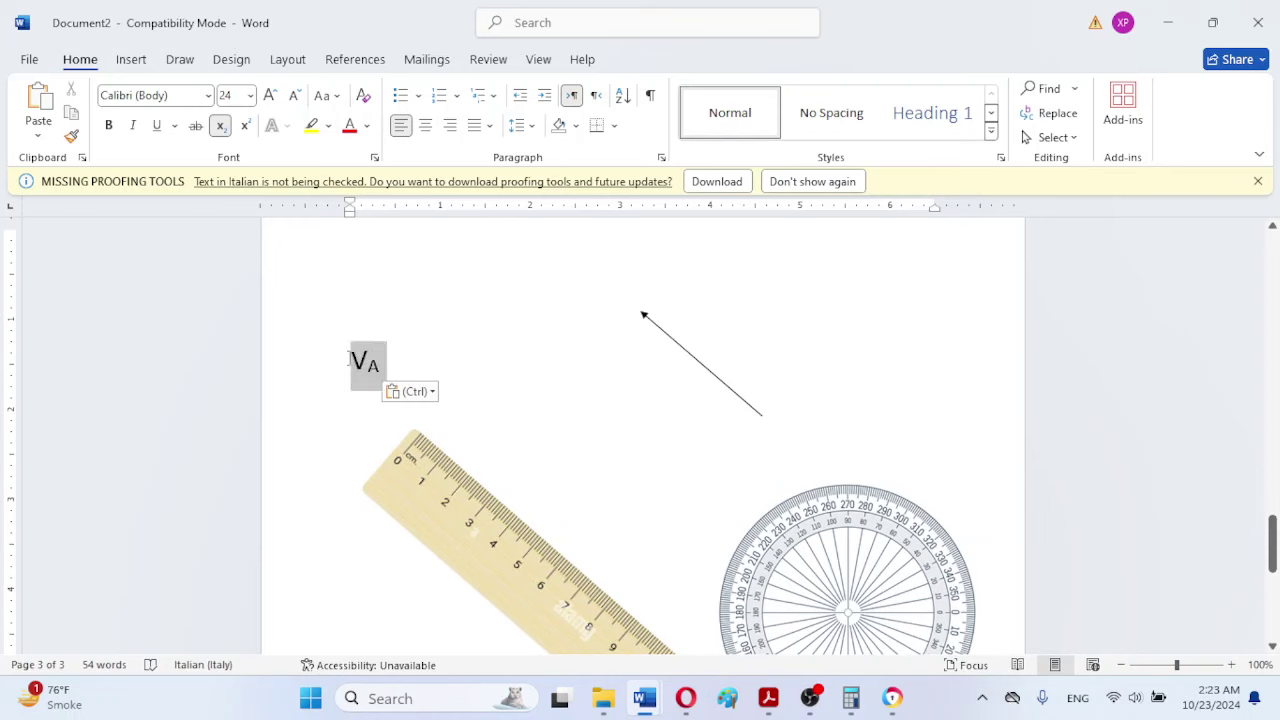
left_click(490, 385)
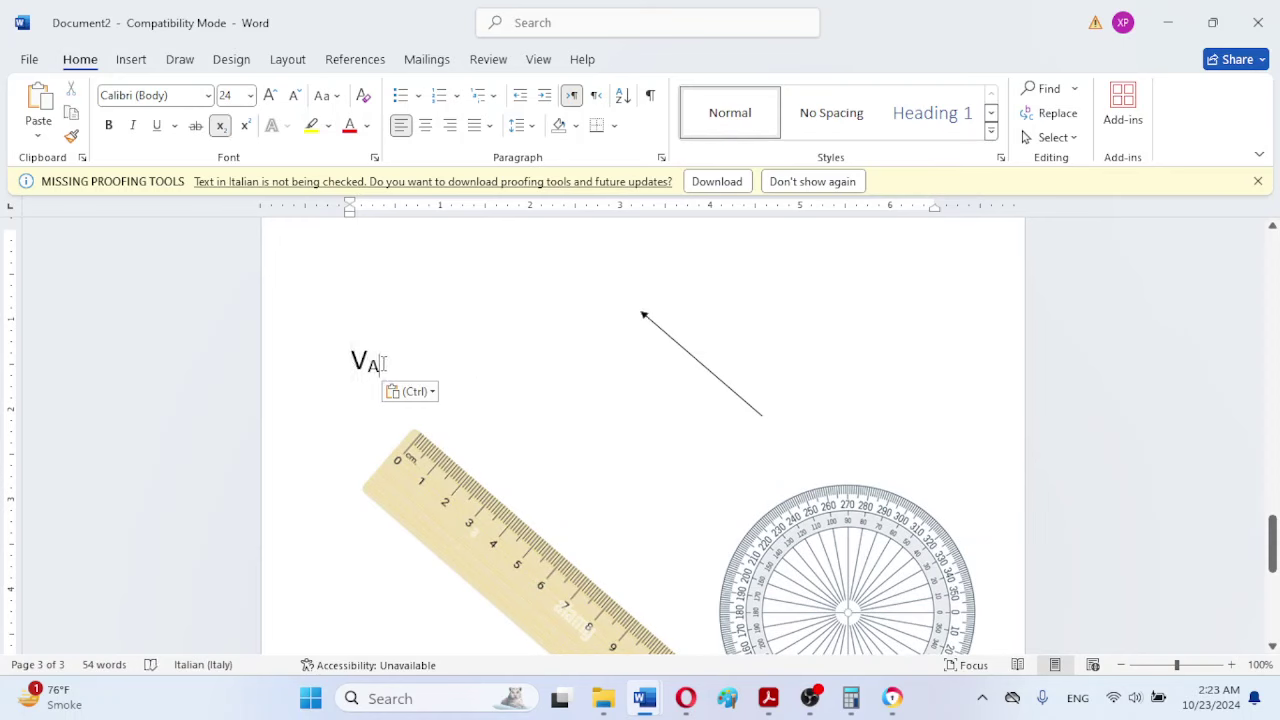
left_click_drag(384, 364, 337, 358)
key("Delete")
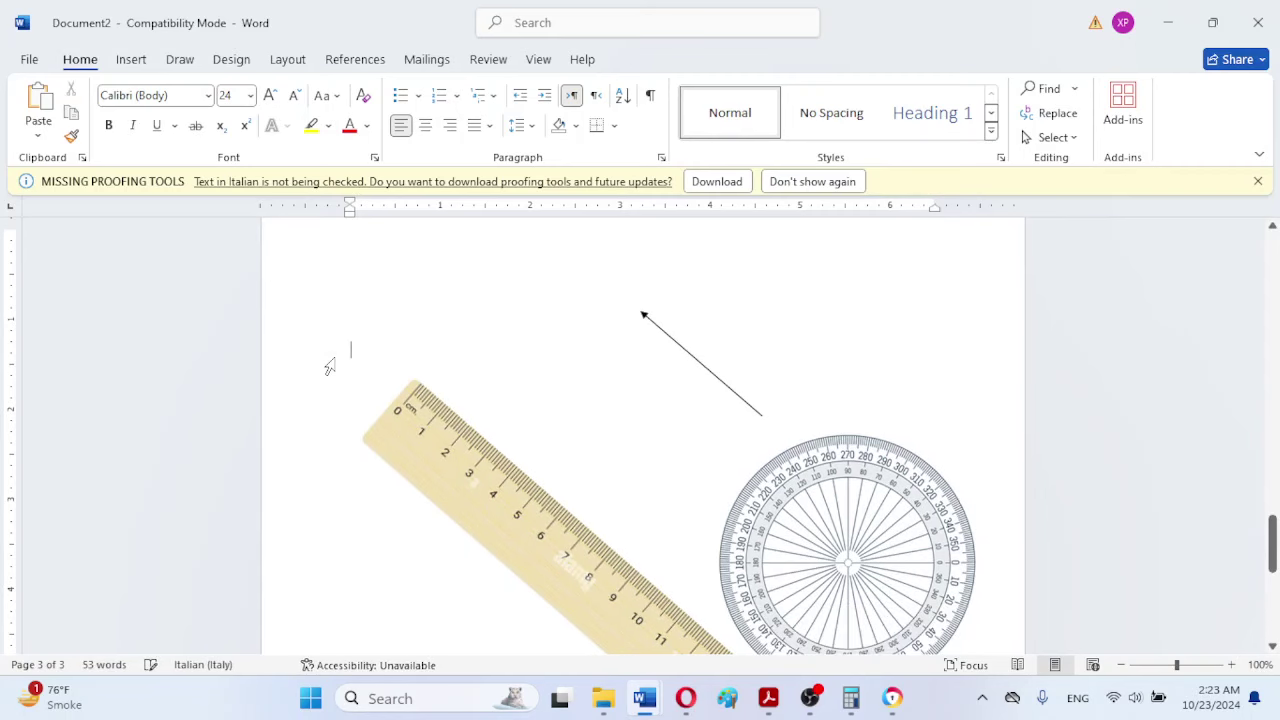
Step: Choose Draw Text Box from the Insert tab's Text Box menu
left_click(131, 60)
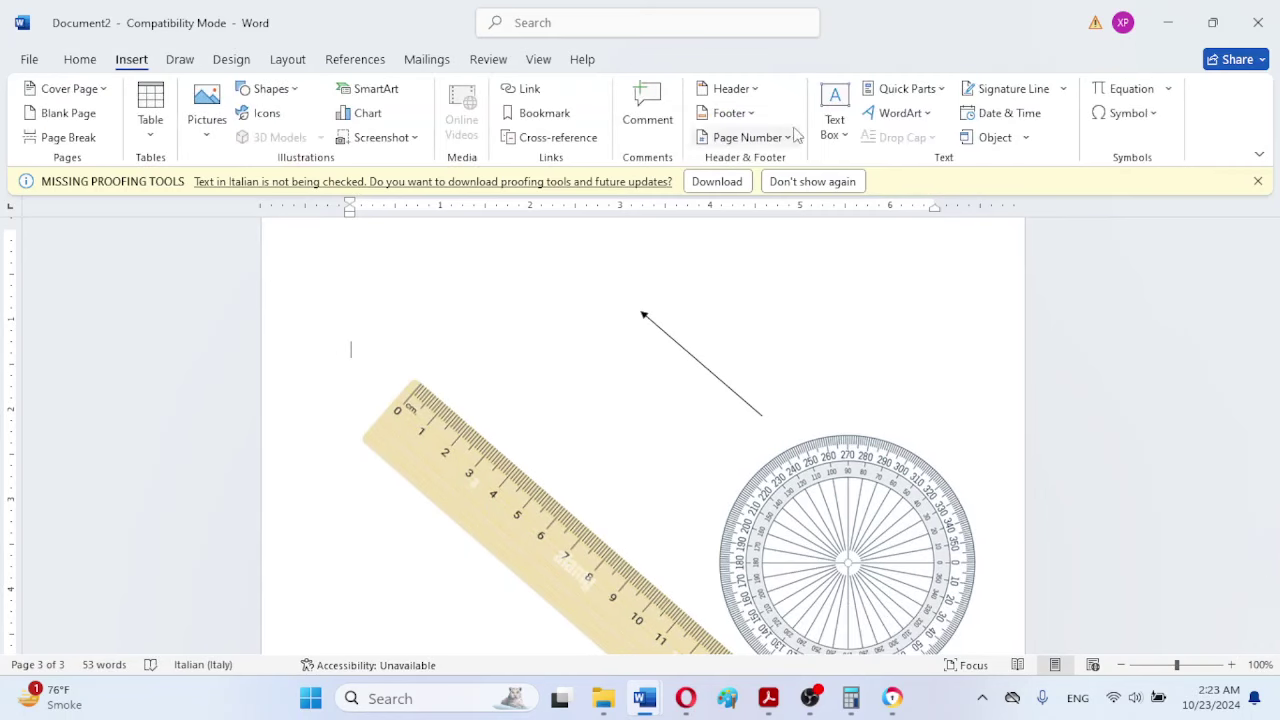
left_click(837, 138)
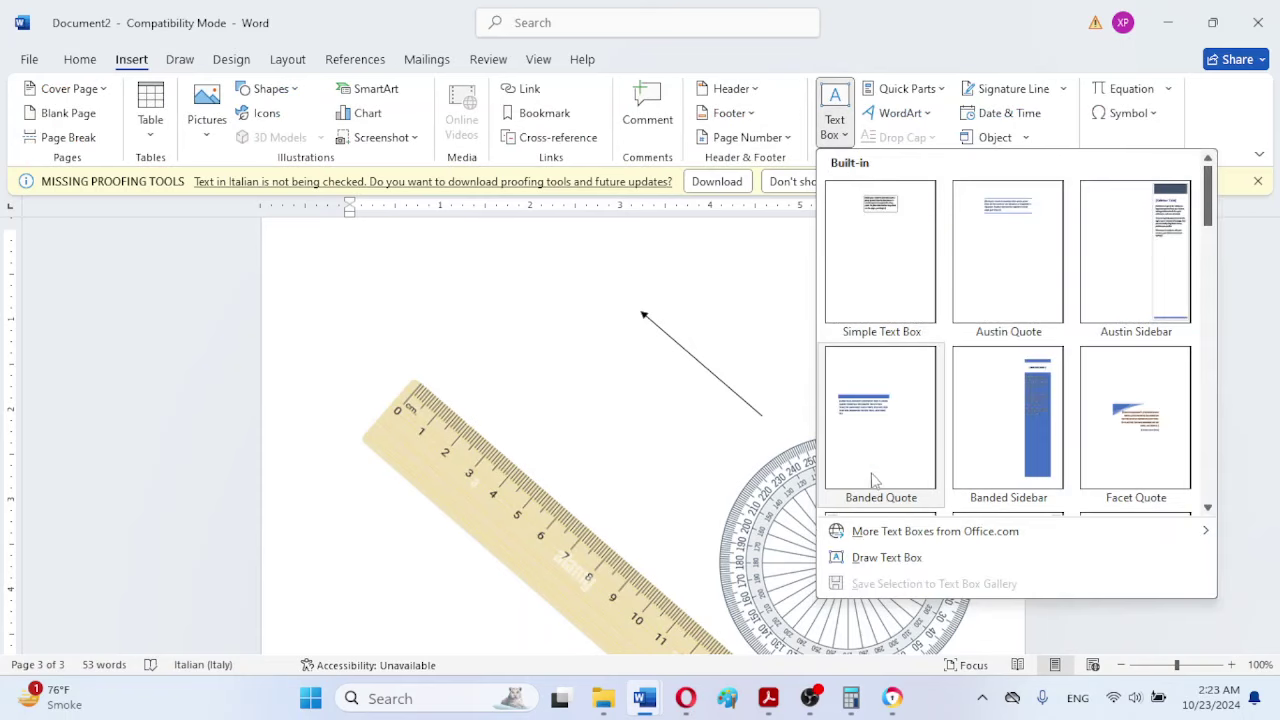
left_click(860, 558)
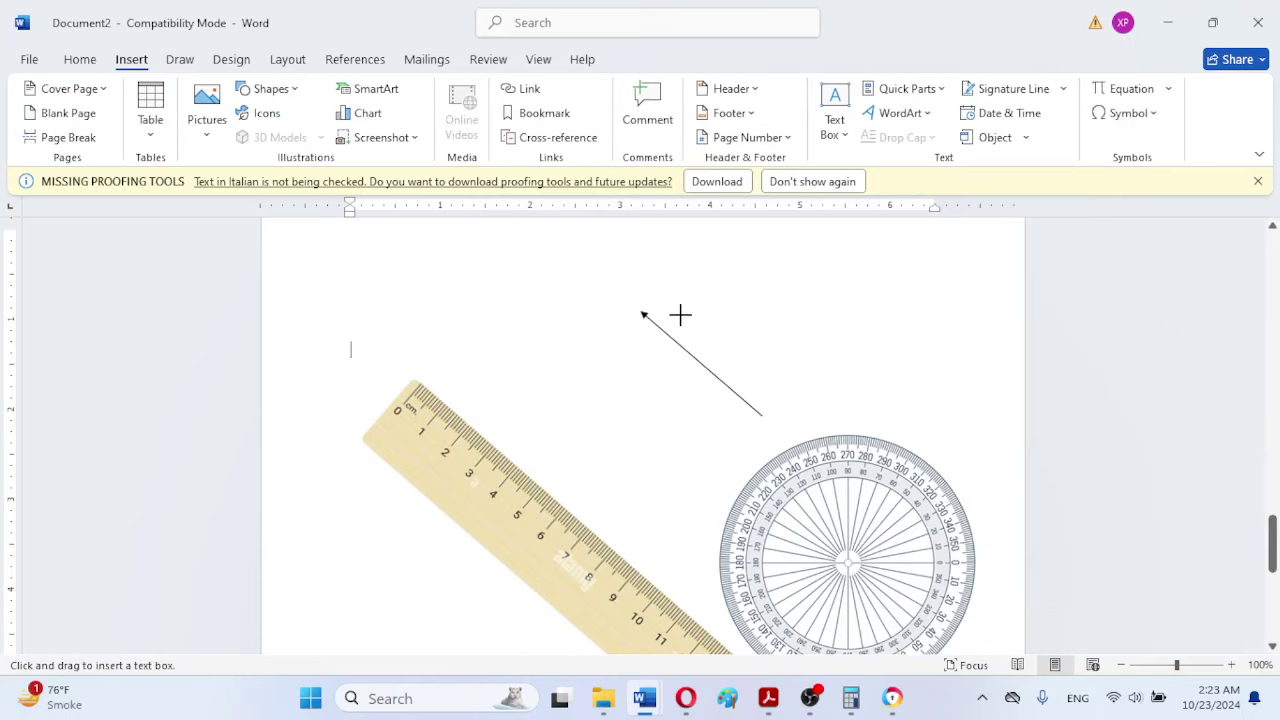
Step: Draw a text box beside the arrow holding the label VA with the A subscripted
left_click(736, 338)
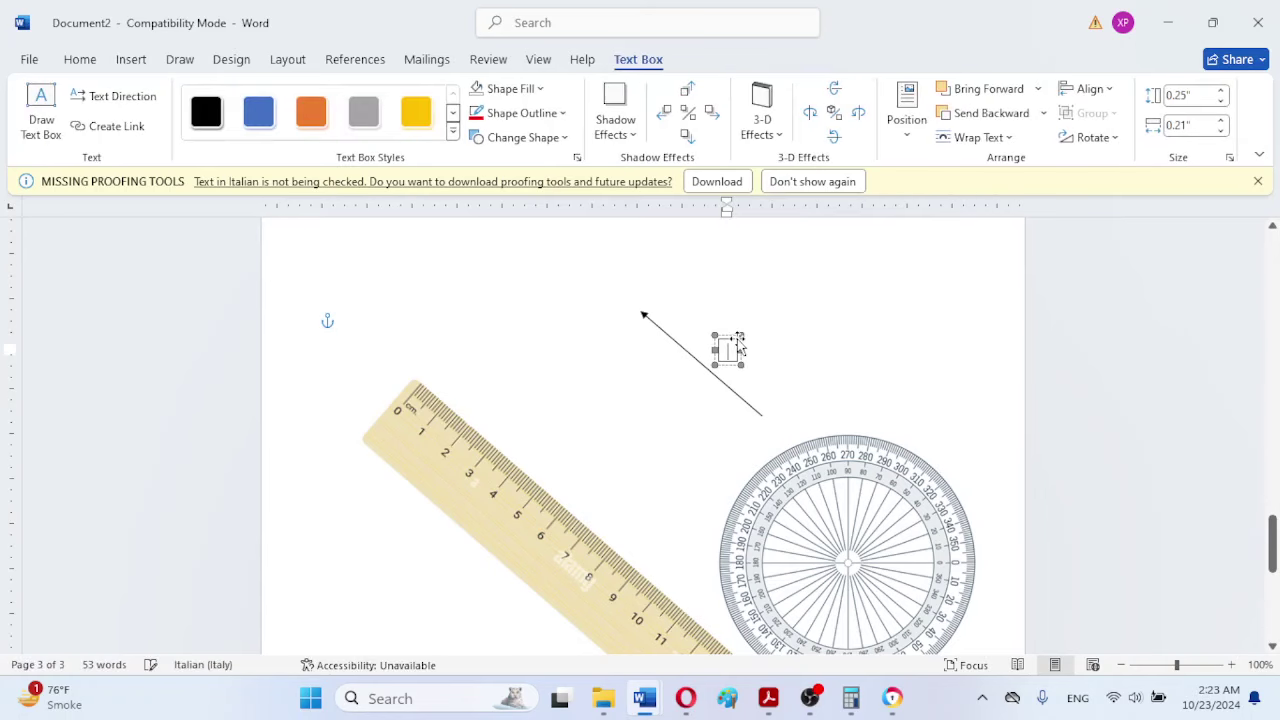
type("V")
left_click(729, 350)
left_click(732, 355)
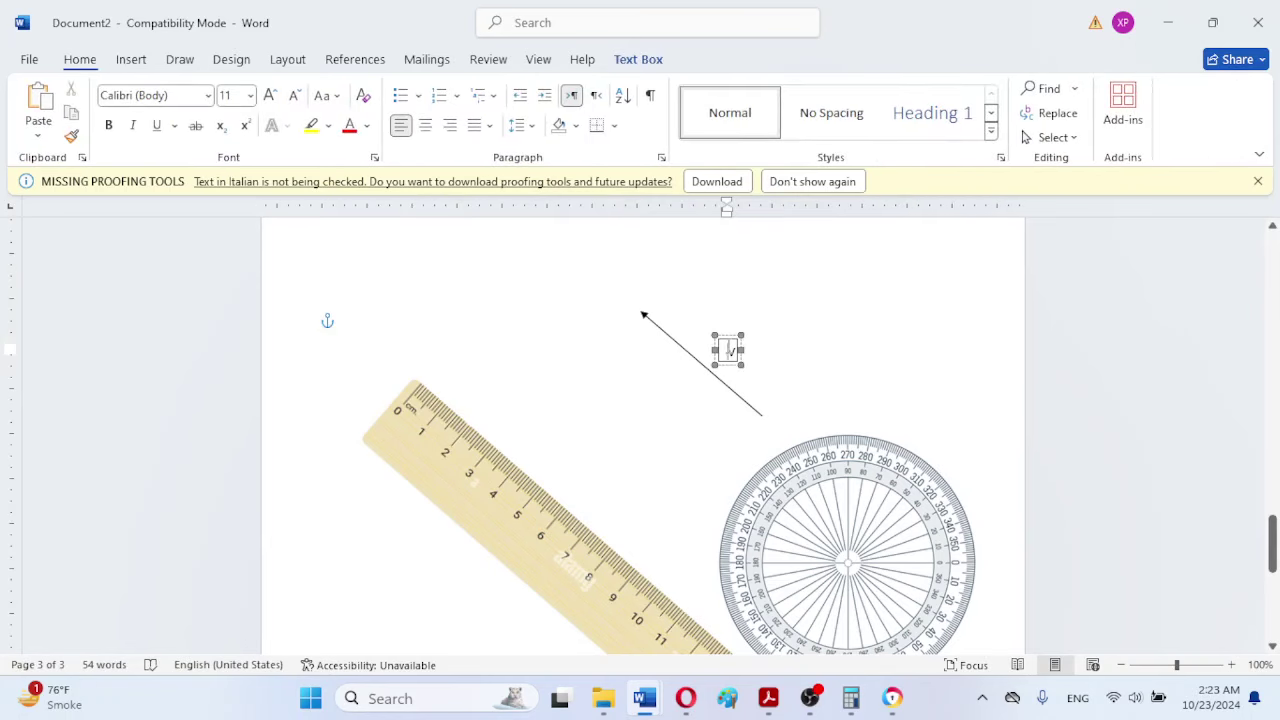
mouse_move(746, 371)
left_mouse_down()
mouse_move(757, 378)
mouse_move(740, 370)
left_mouse_up()
left_click(745, 352)
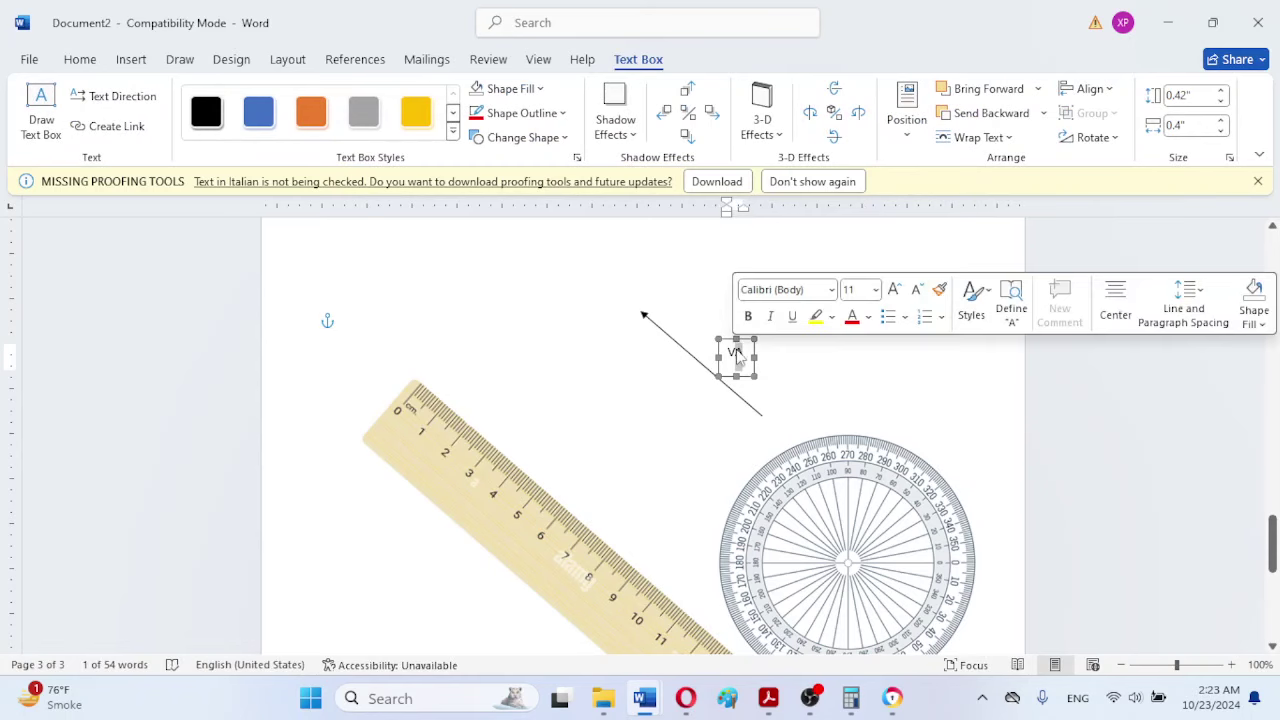
left_click(80, 59)
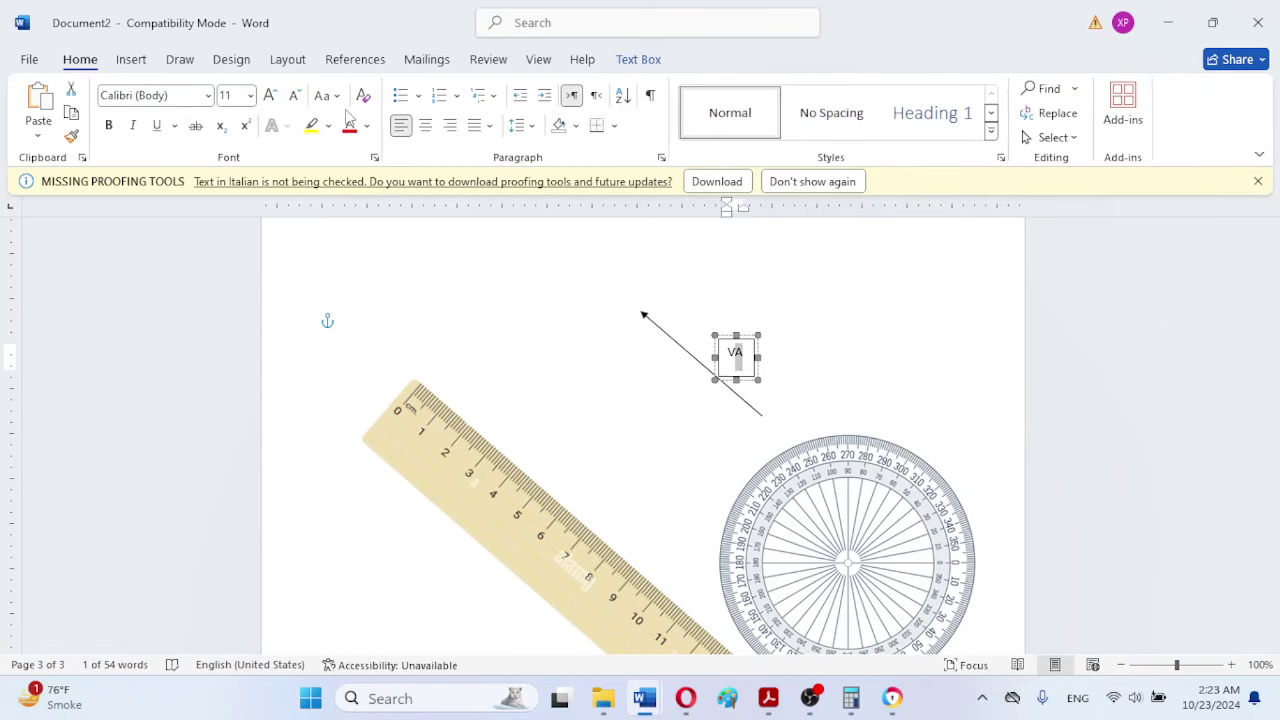
left_click(221, 127)
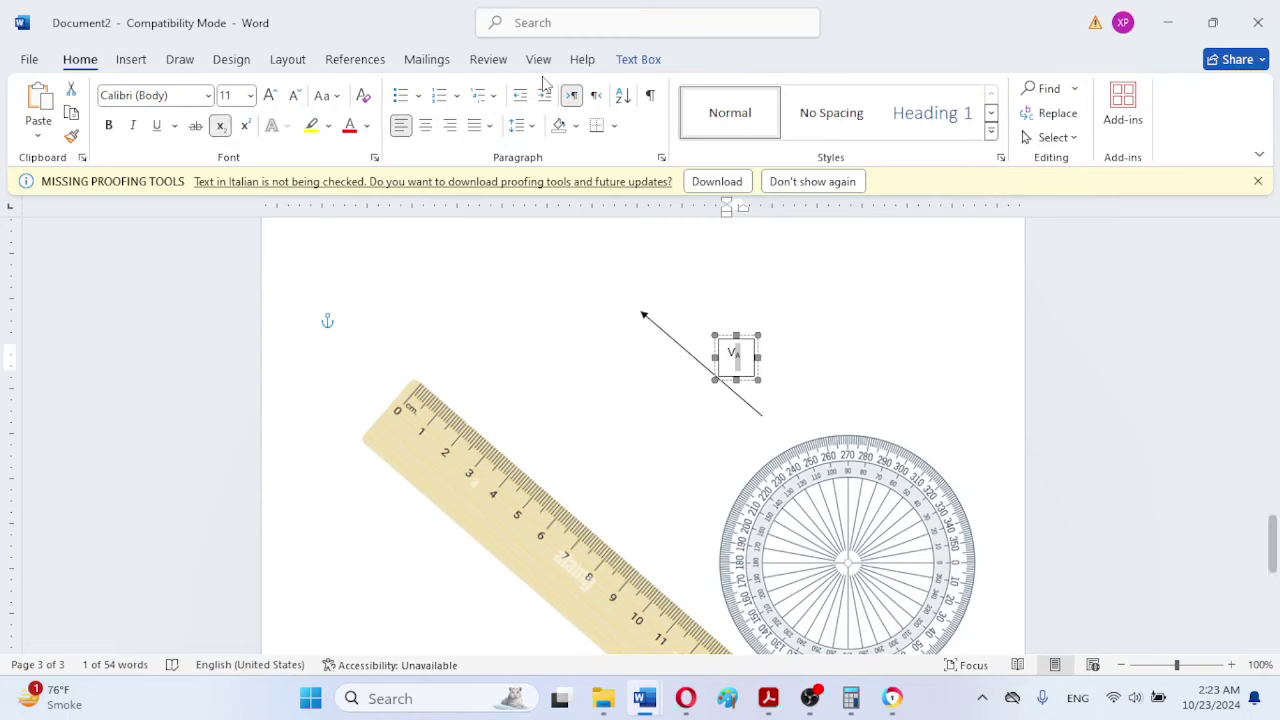
left_click(815, 346)
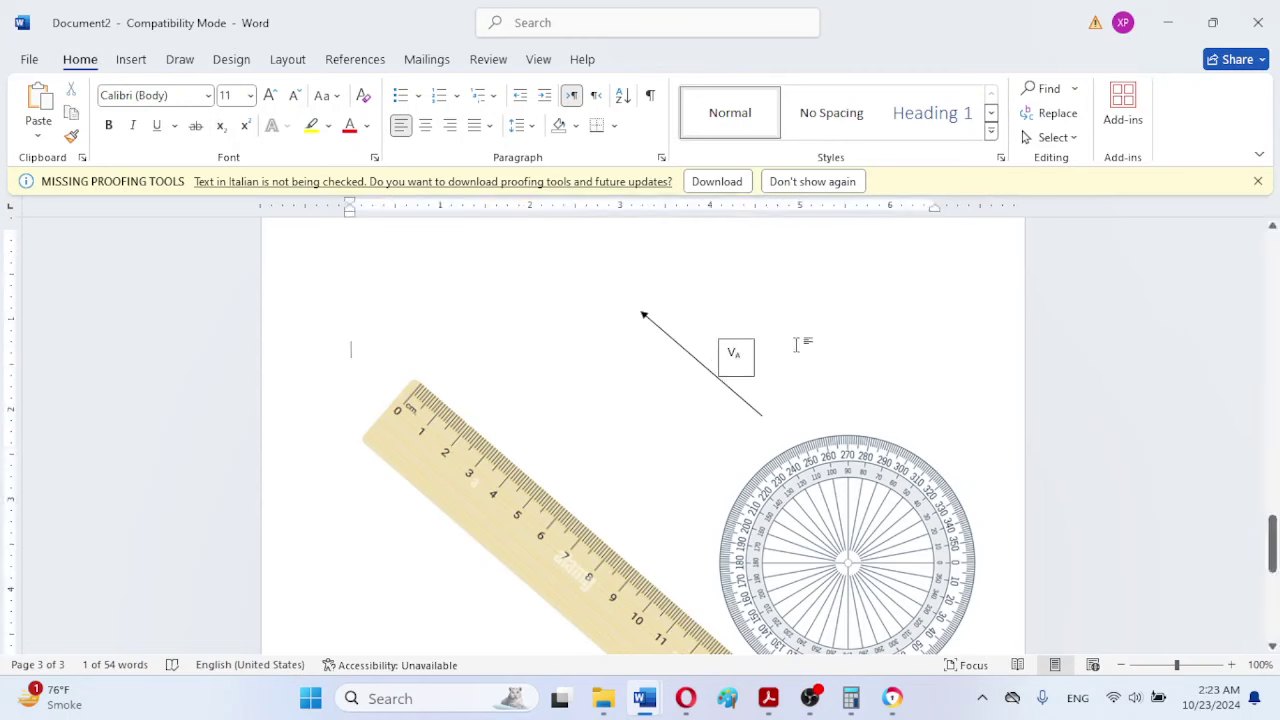
Step: Remove the VA text box's fill and border and move it up-left beside the line
left_click(750, 342)
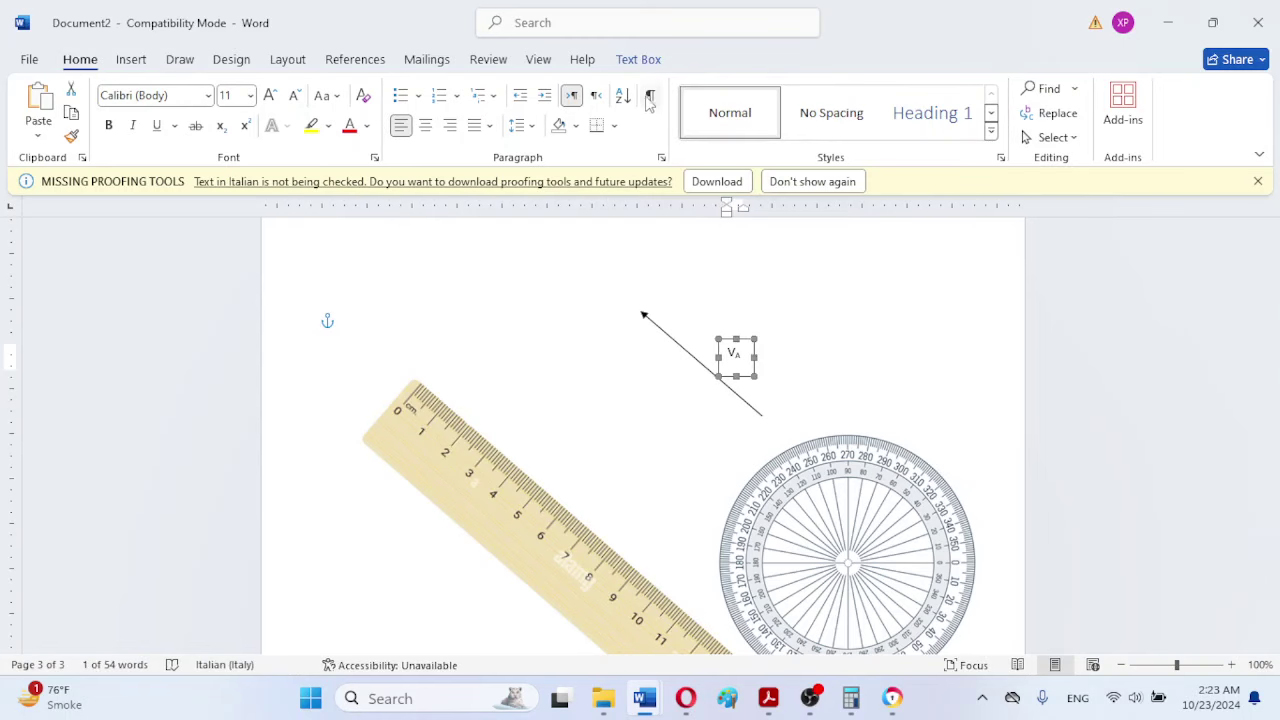
left_click(638, 60)
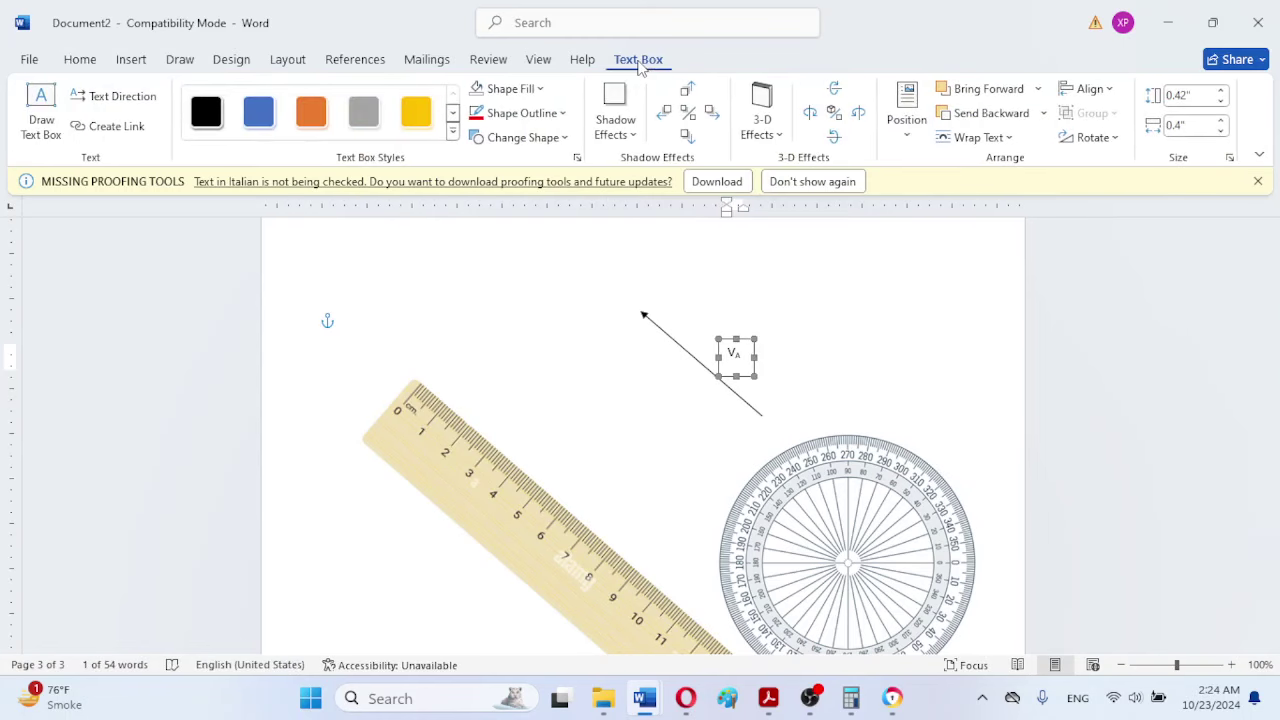
left_click(527, 90)
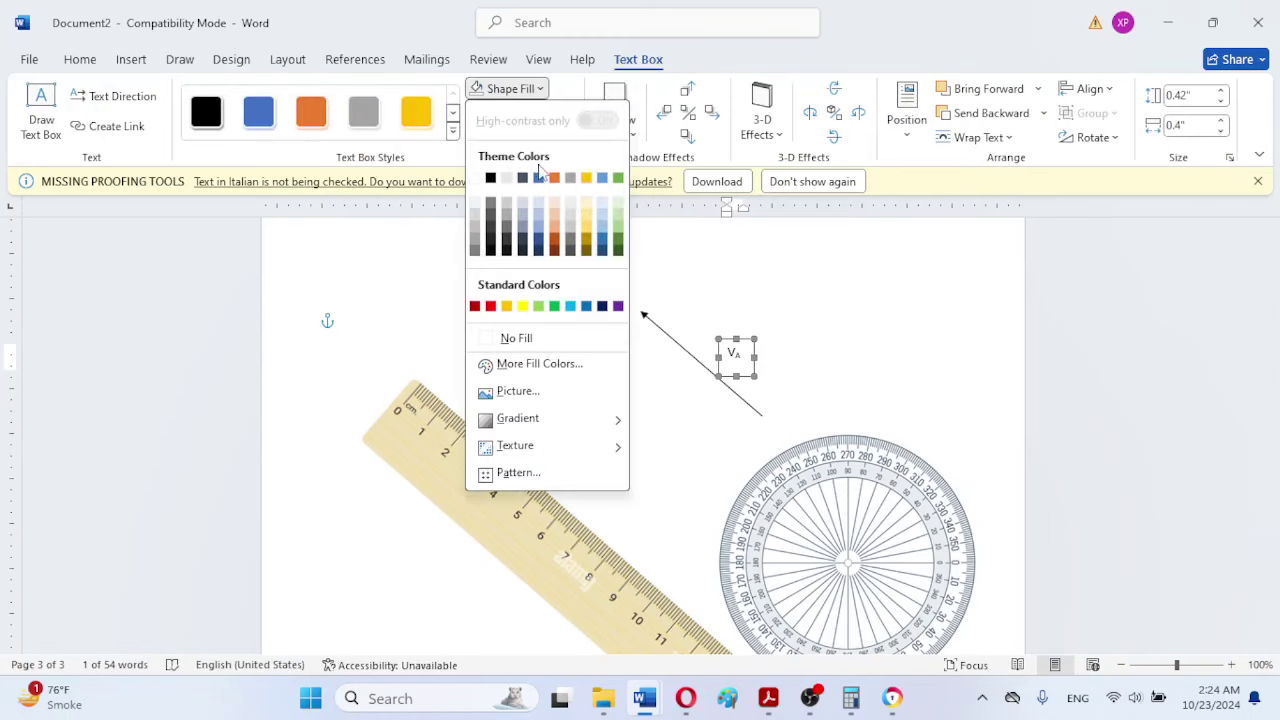
left_click(516, 335)
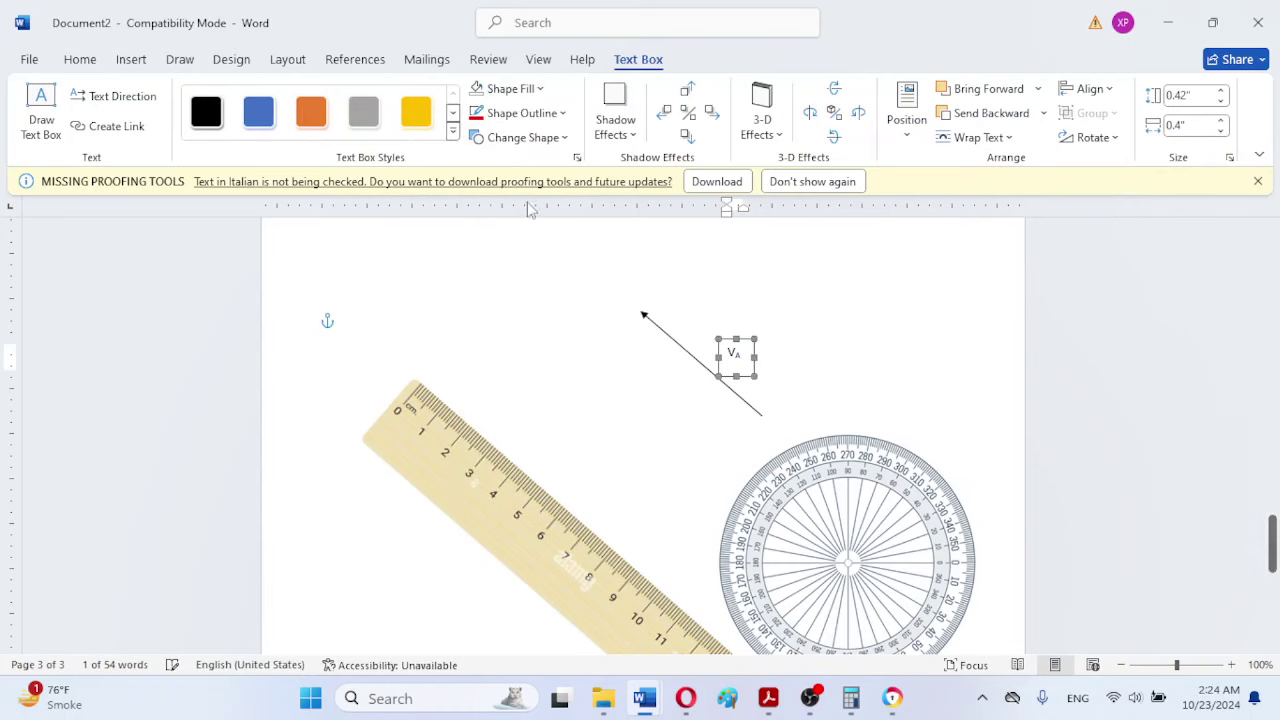
left_click(530, 113)
left_click(548, 364)
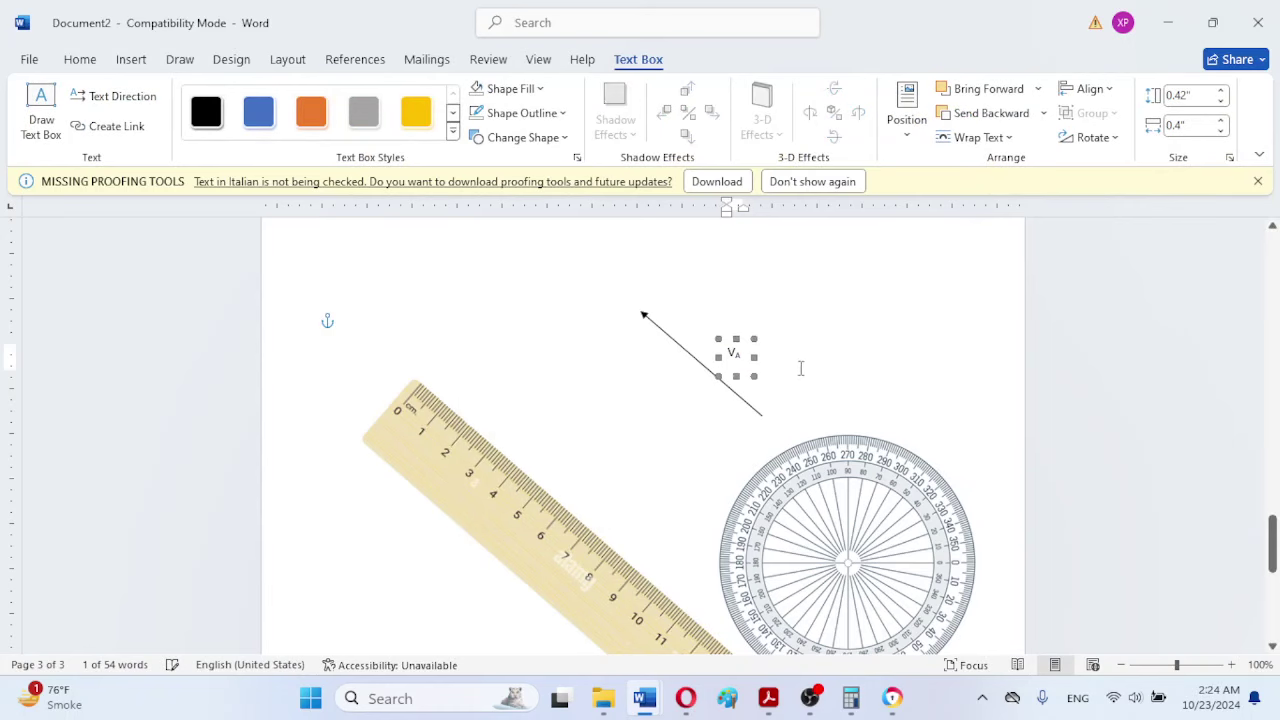
mouse_move(733, 345)
left_mouse_down()
mouse_move(706, 338)
mouse_move(726, 350)
left_mouse_up()
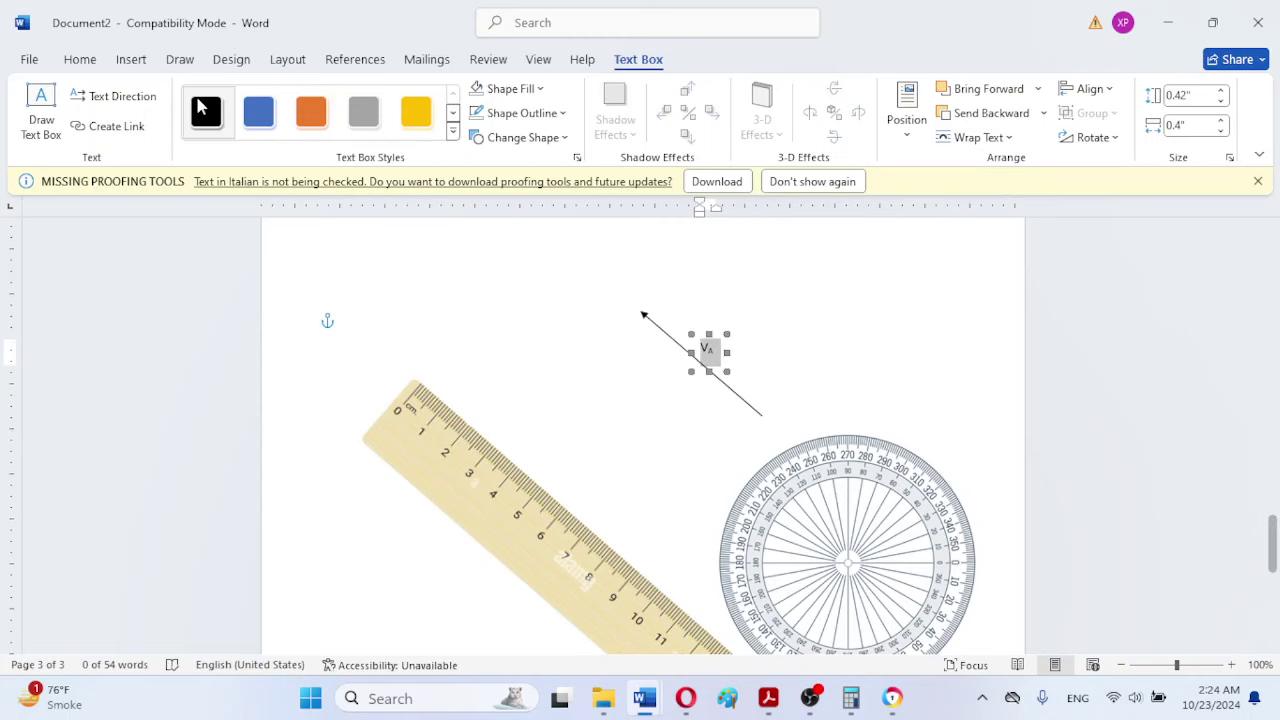
Step: Grow the VA label's font twice to 14 pt
left_click(80, 59)
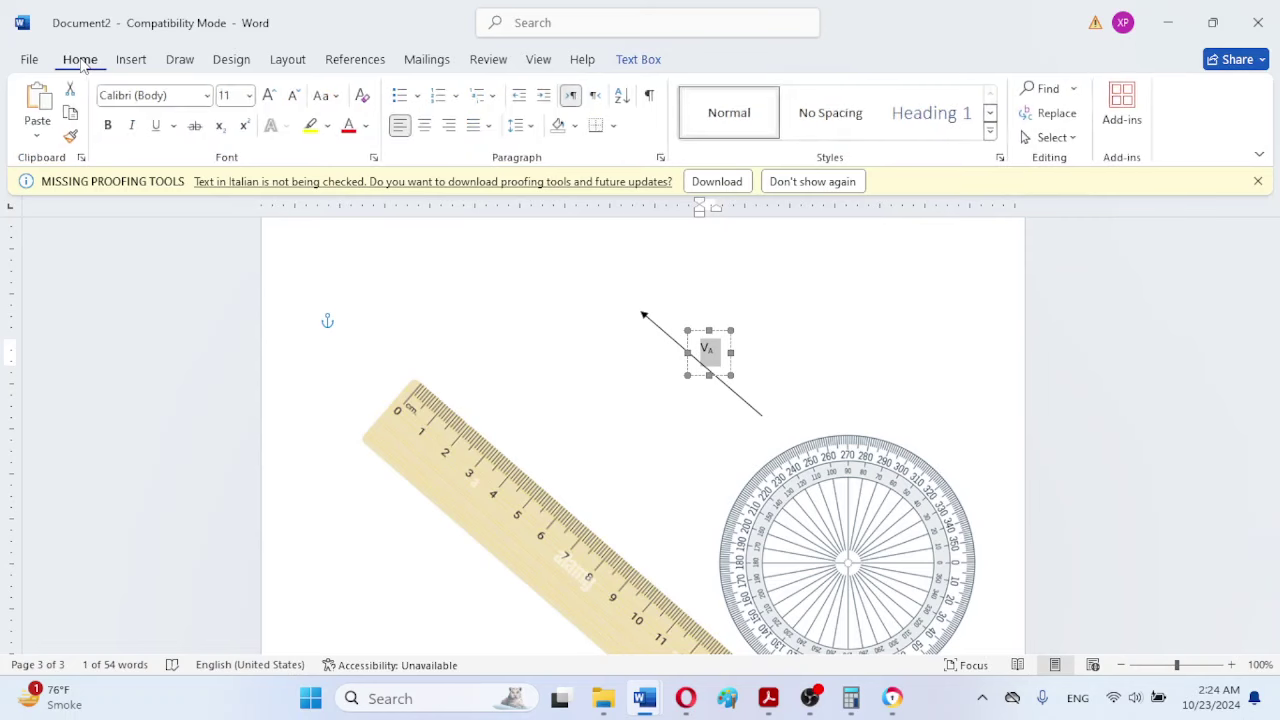
left_click(270, 95)
left_click(270, 95)
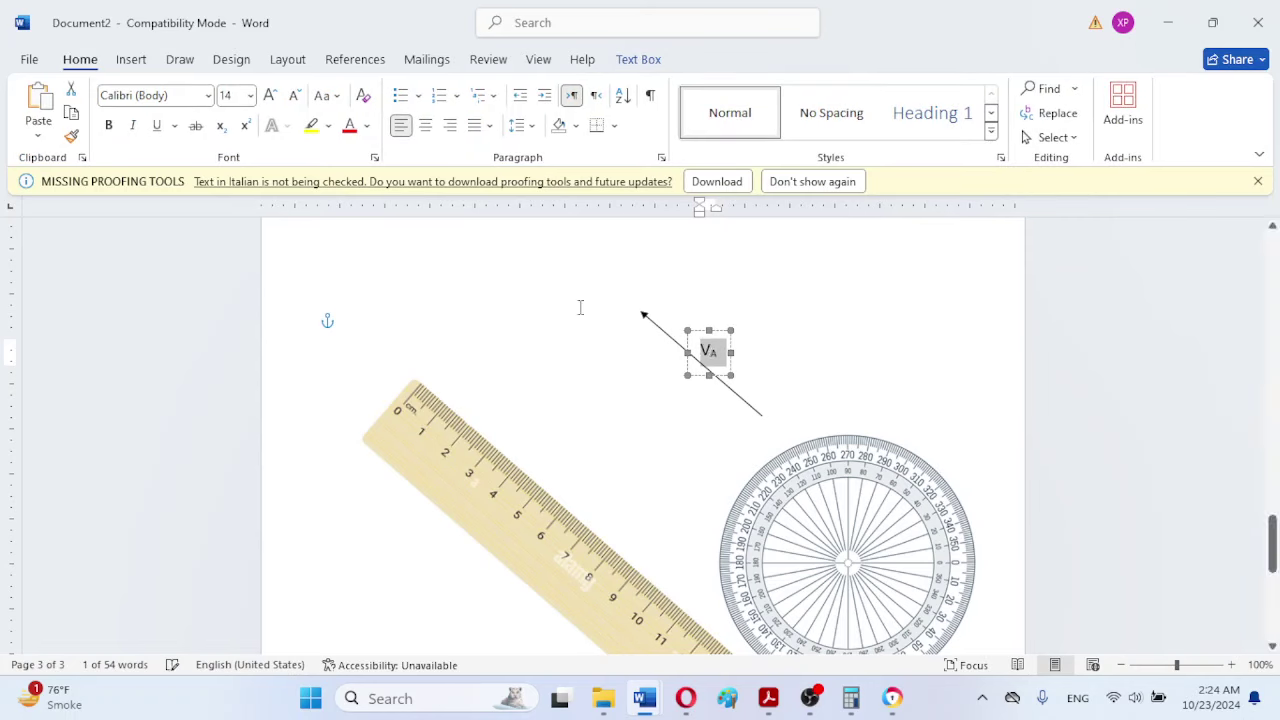
left_click(701, 328)
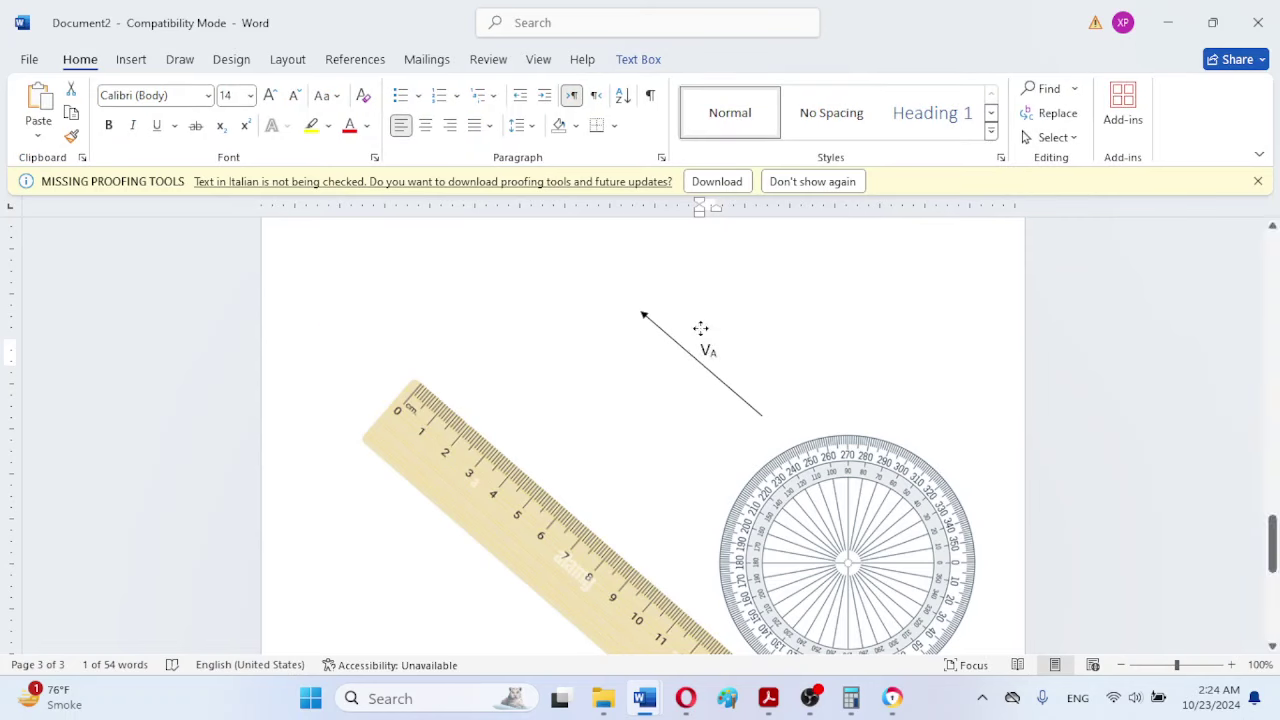
left_click(701, 328)
left_click(862, 383)
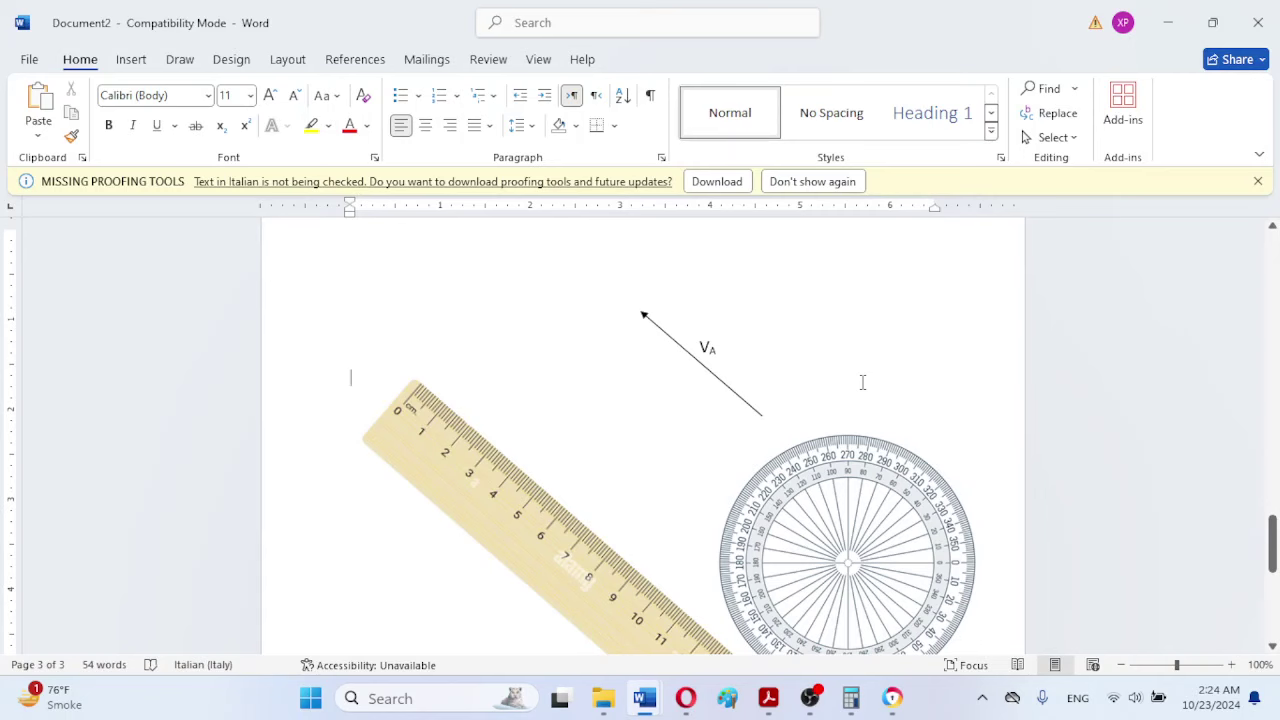
Step: Select the VB=VA+VBA line under the ruler and grow its font four times to 24 pt
left_click_drag(1272, 545, 1273, 584)
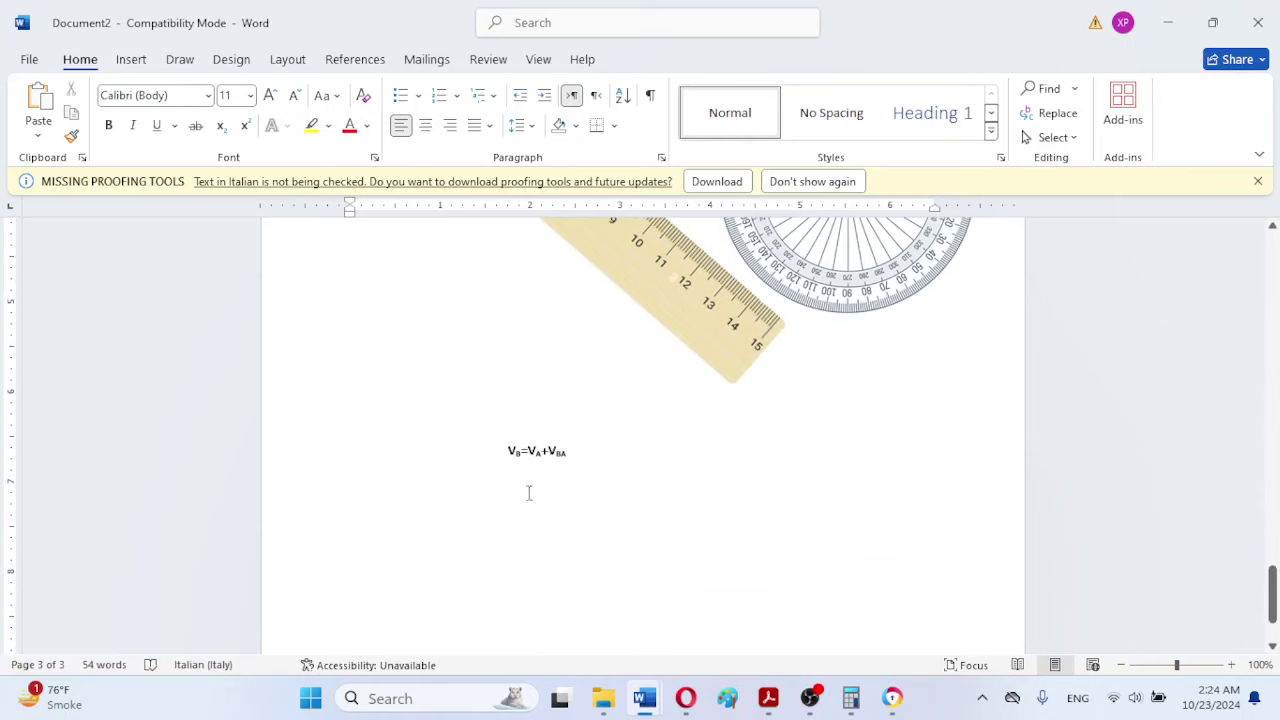
left_click_drag(583, 451, 536, 431)
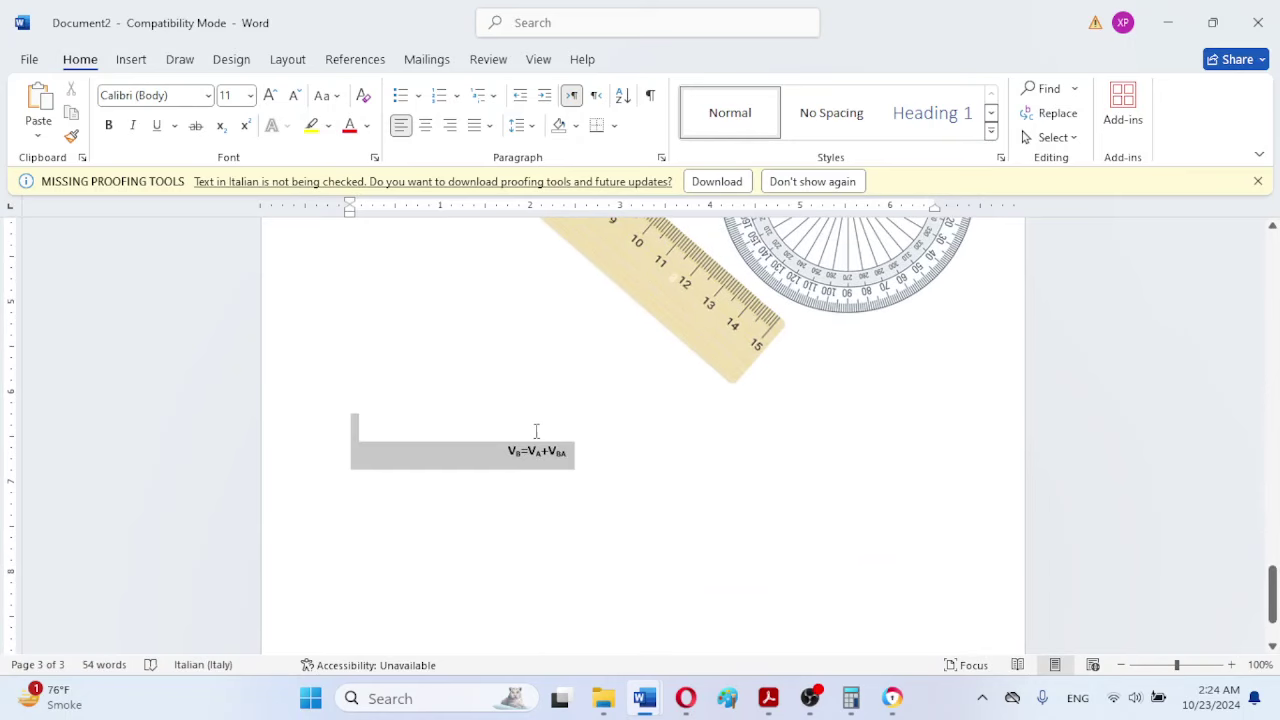
left_click(269, 96)
left_click(269, 96)
left_click(269, 96)
left_click(269, 96)
left_click(269, 96)
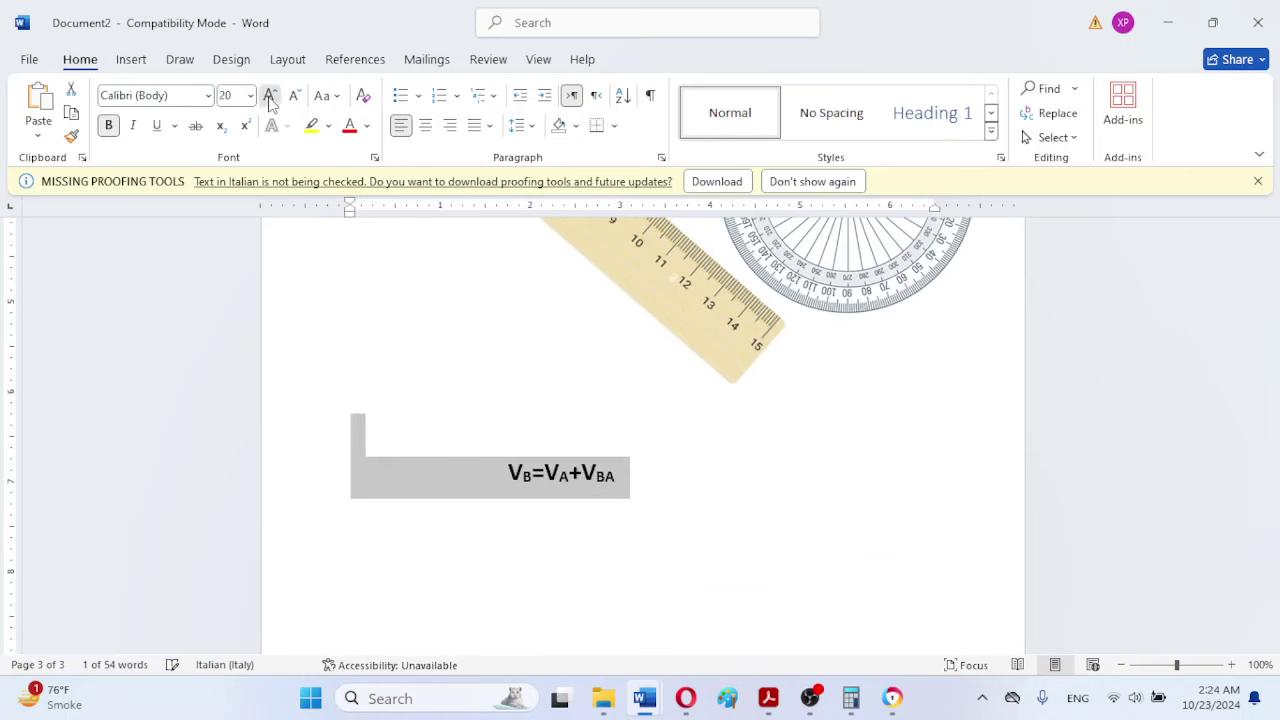
left_click(269, 96)
left_click(269, 96)
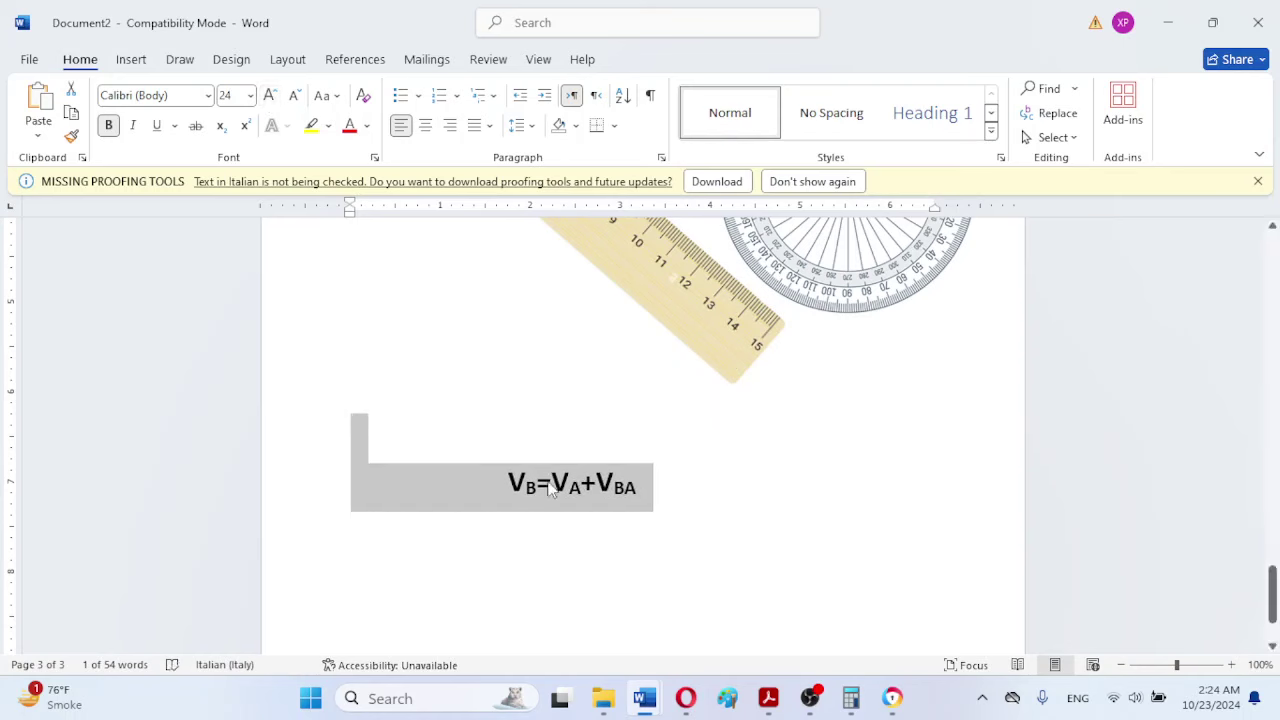
left_click(583, 488)
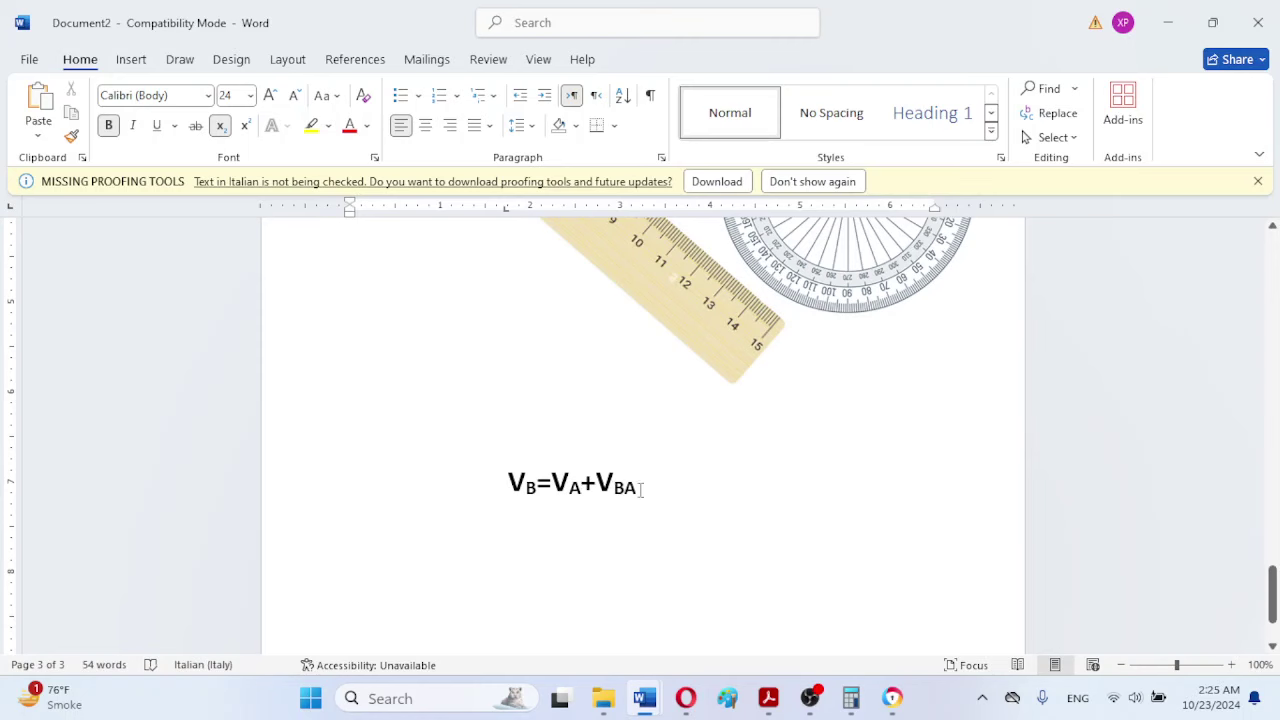
Step: Duplicate the dashed horizontal line through A in the linkage diagram with a Ctrl+drag
left_click_drag(1273, 605, 1276, 427)
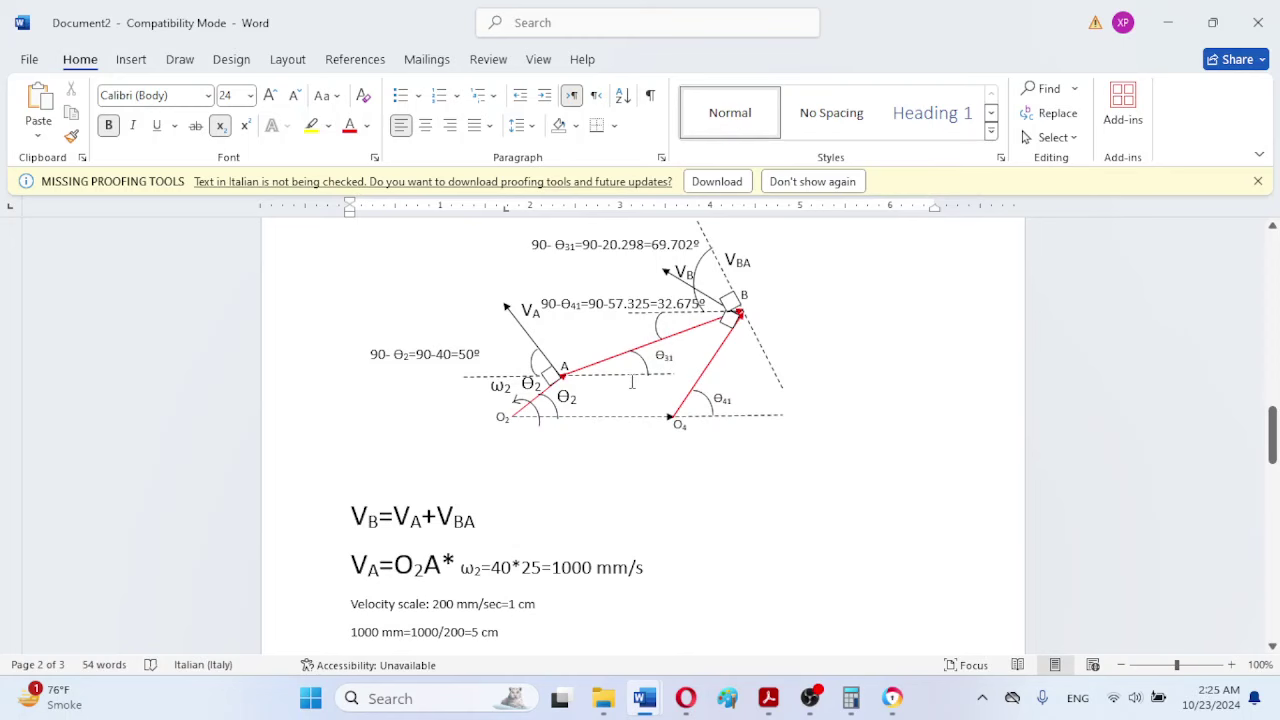
left_click(629, 376)
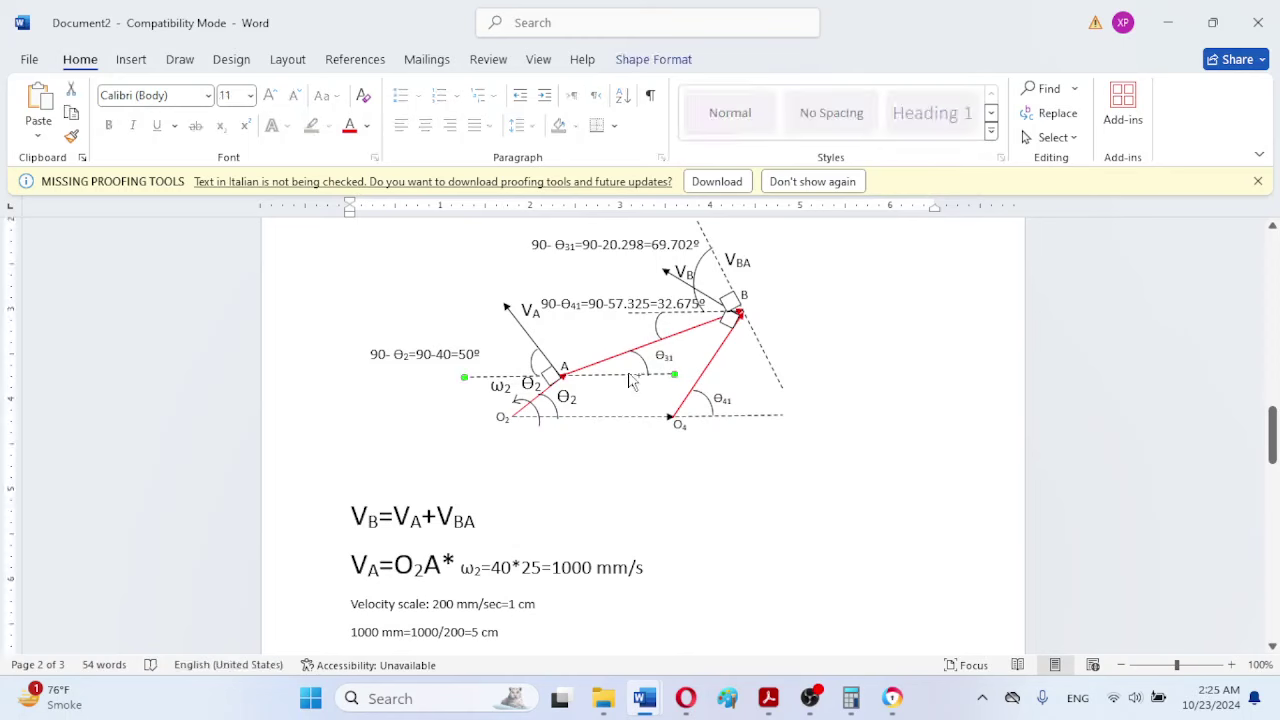
left_click_drag(629, 380, 686, 331)
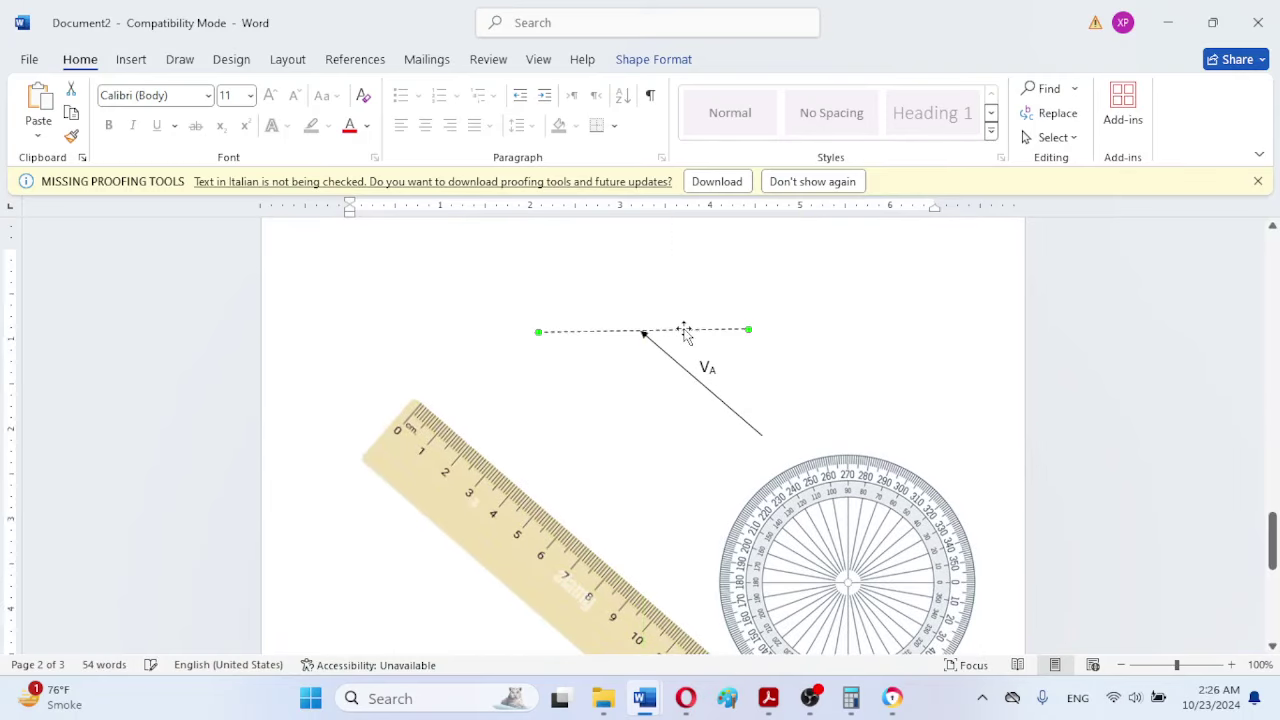
Step: Move the protractor image so its centre sits over the VA arrow's tip
left_click(851, 350)
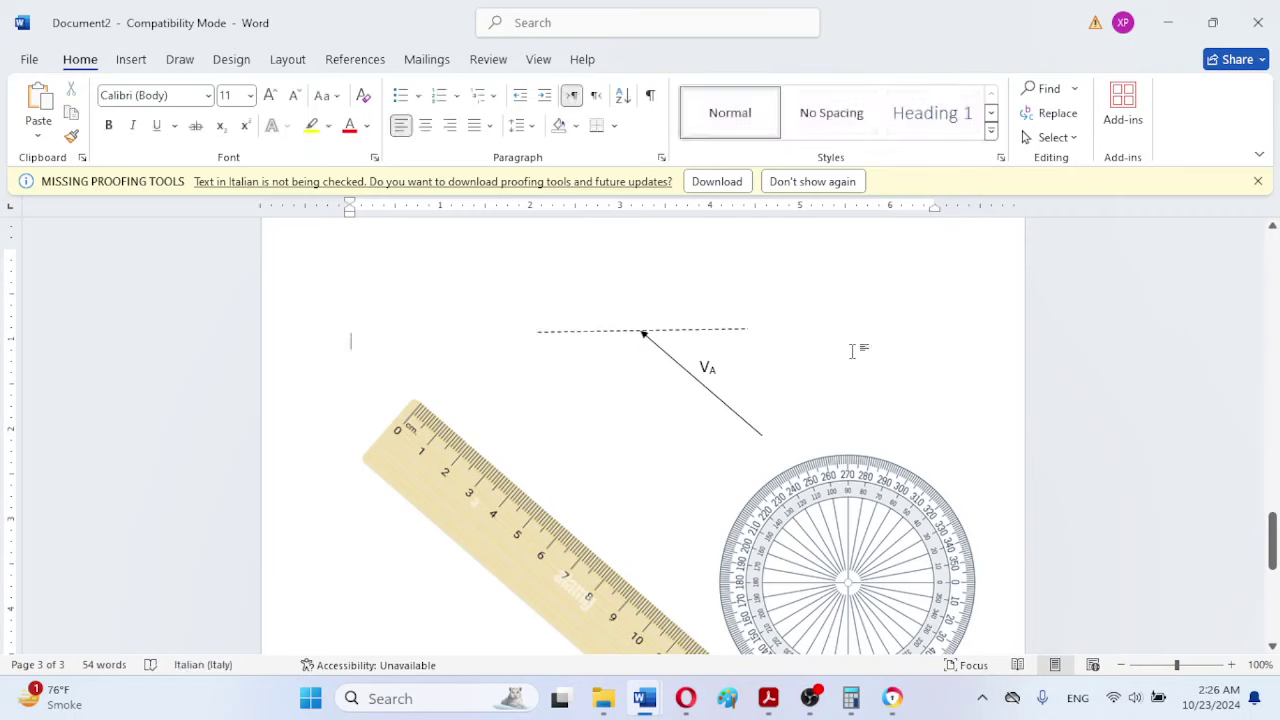
left_click_drag(830, 522, 616, 265)
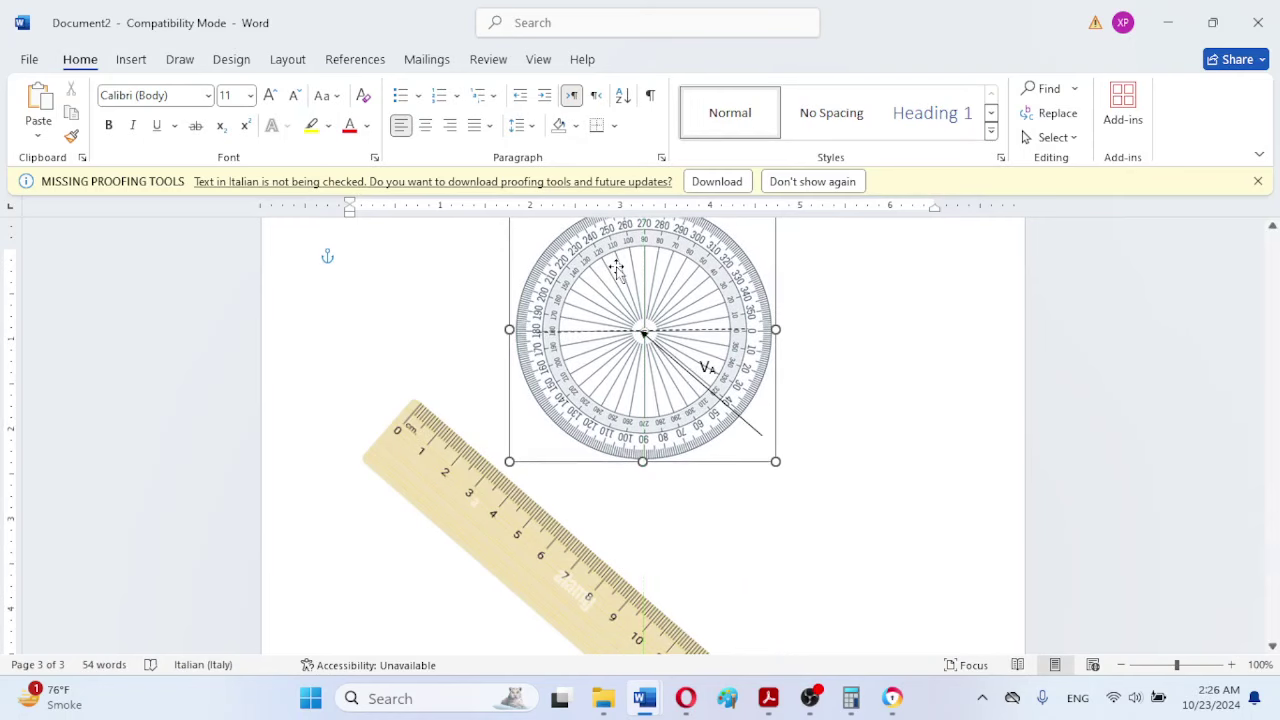
left_click(810, 698)
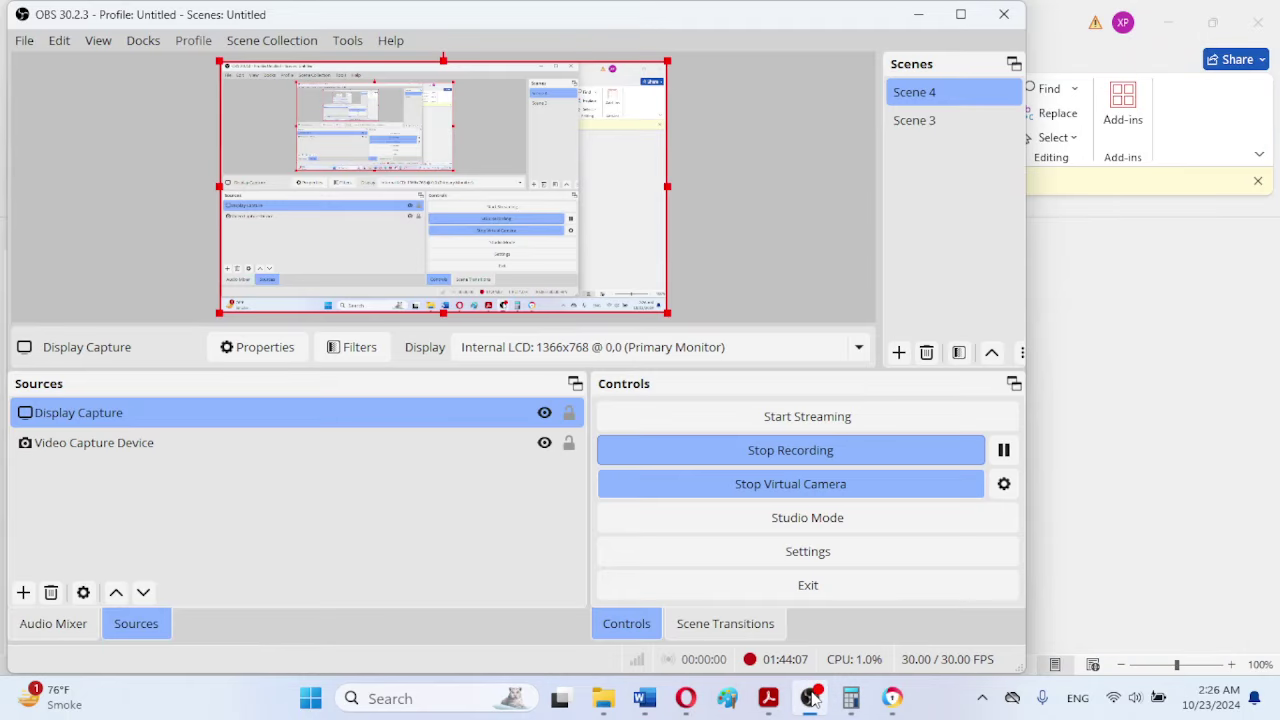
left_click(810, 698)
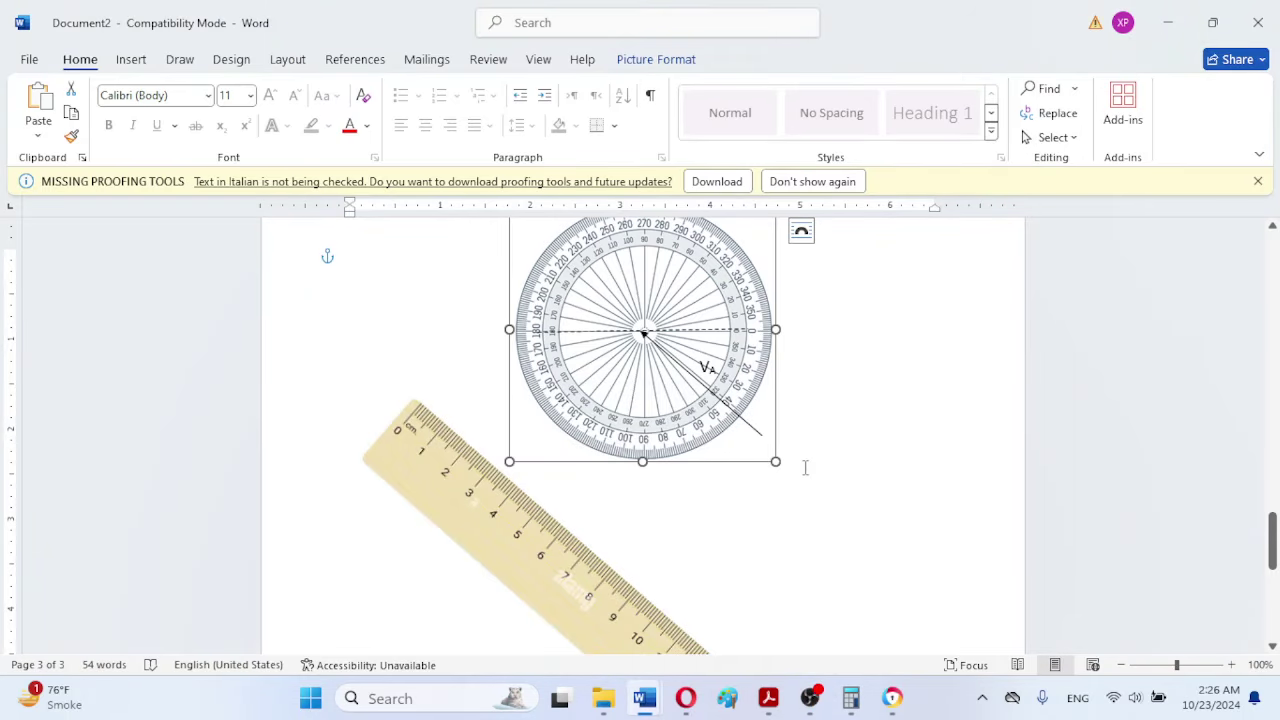
left_click_drag(1274, 540, 1274, 527)
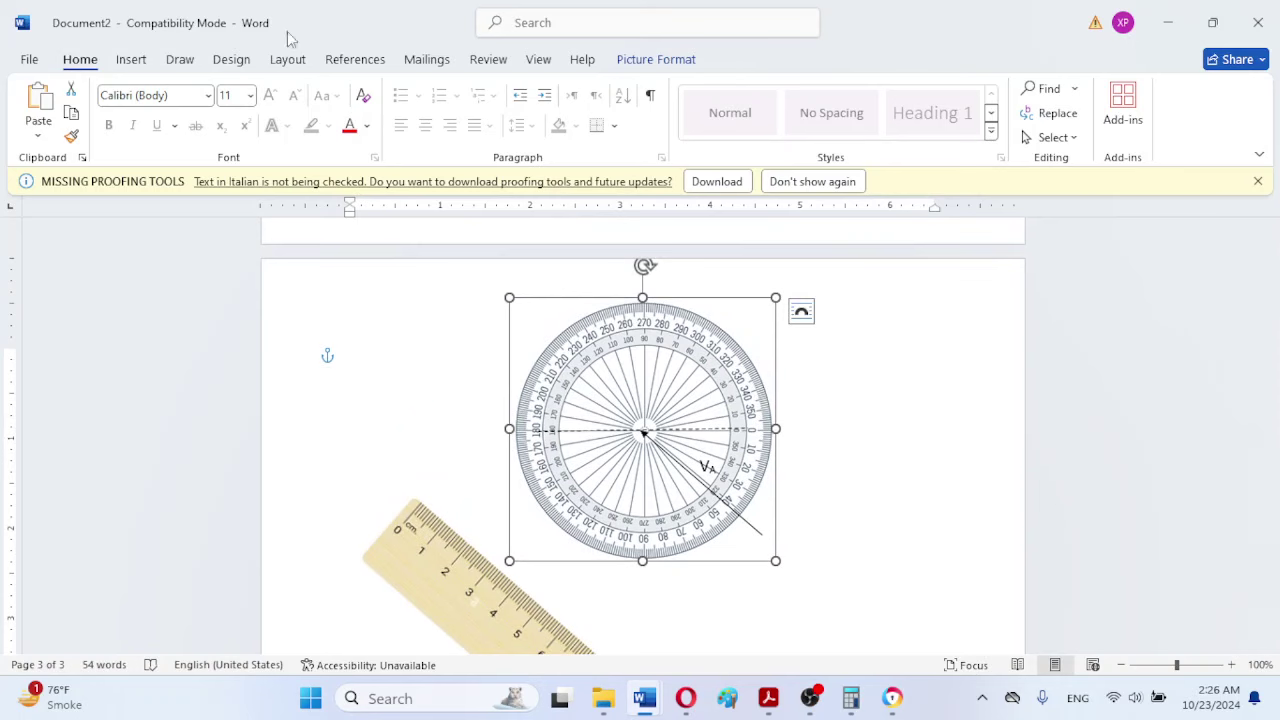
Step: Draw a straight line from the protractor's centre up and to the left
left_click(138, 62)
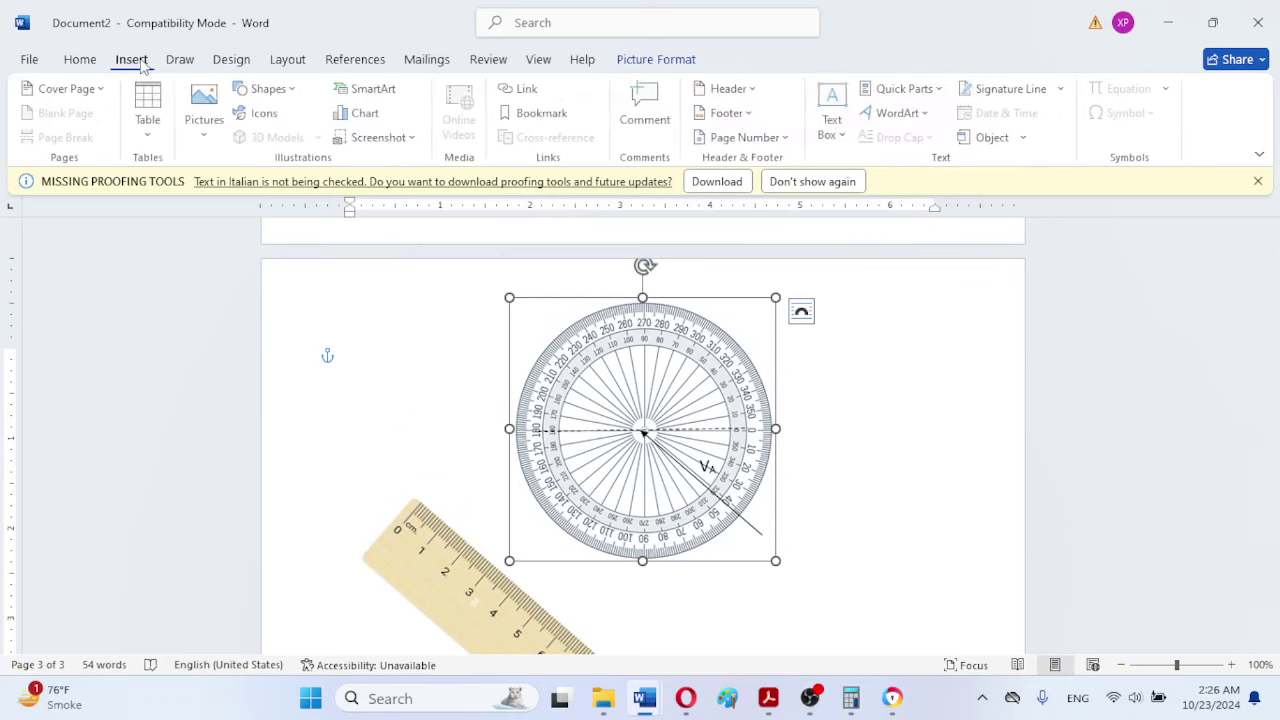
left_click(266, 89)
left_click(318, 138)
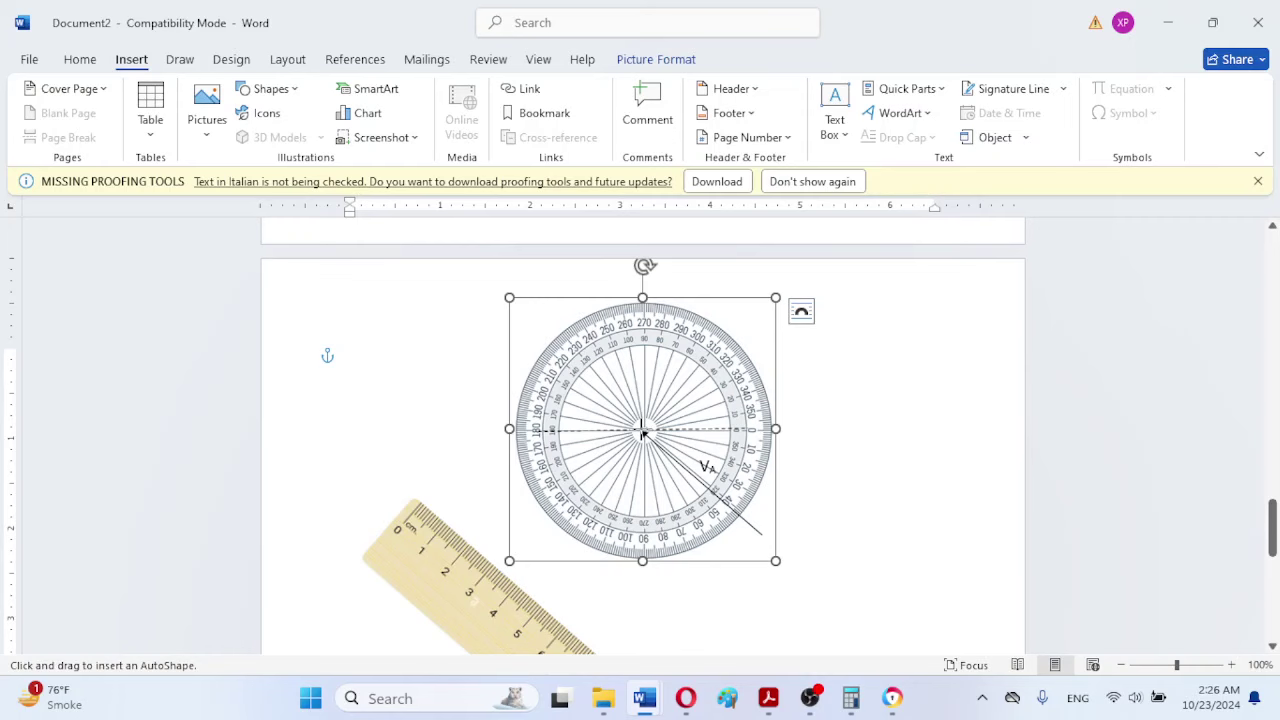
left_click_drag(643, 430, 616, 372)
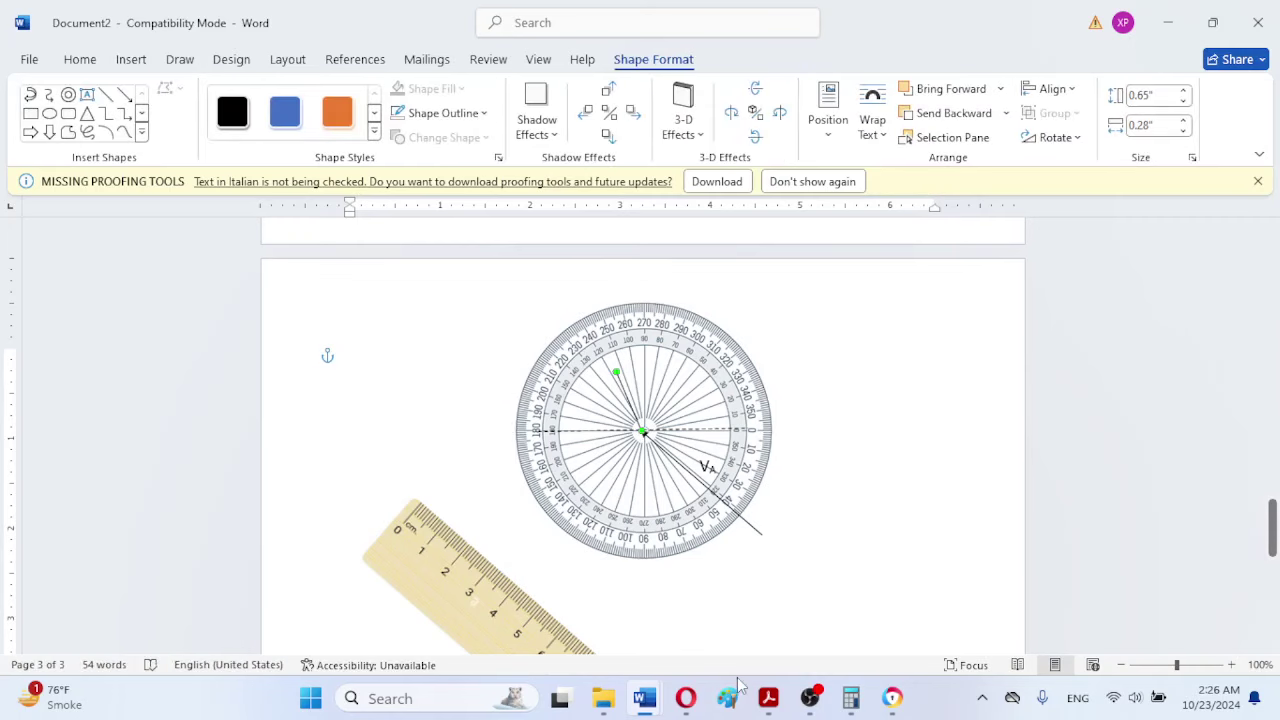
Step: Stretch the new line's upper end past the protractor rim near the 250° mark
mouse_move(1272, 525)
left_mouse_down()
mouse_move(1272, 427)
mouse_move(1274, 546)
left_mouse_up()
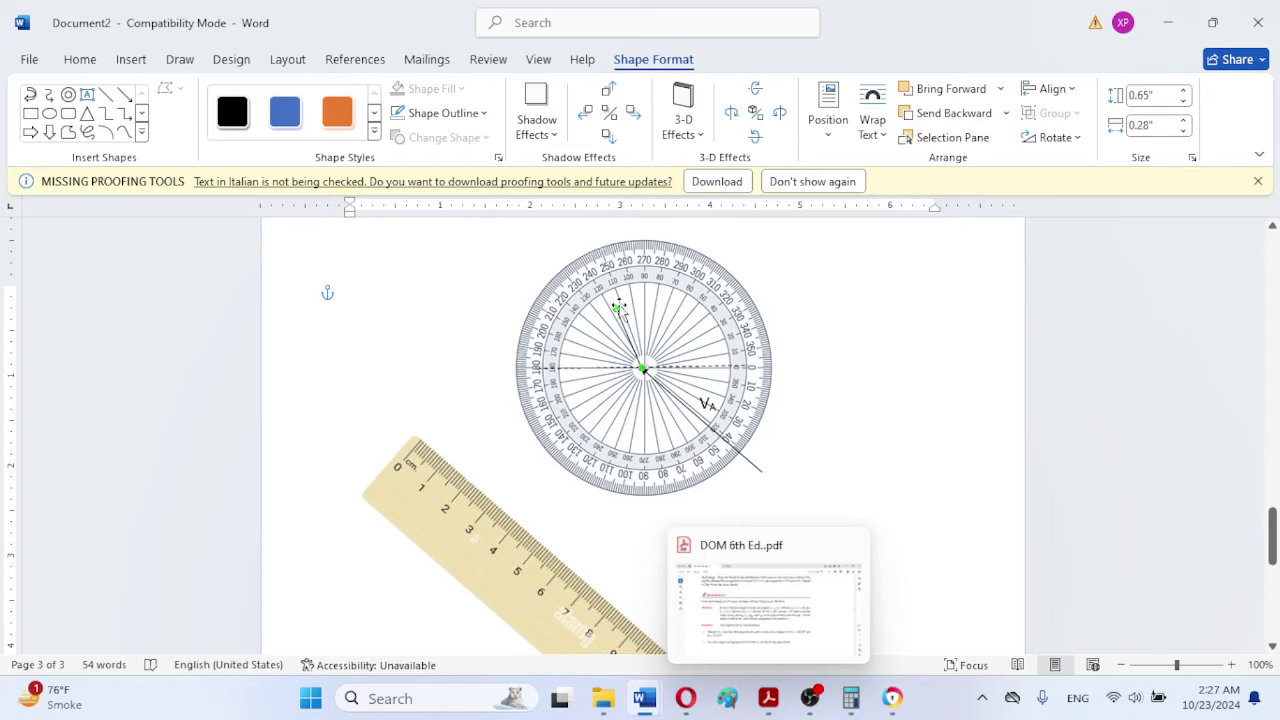
left_click_drag(607, 290, 597, 235)
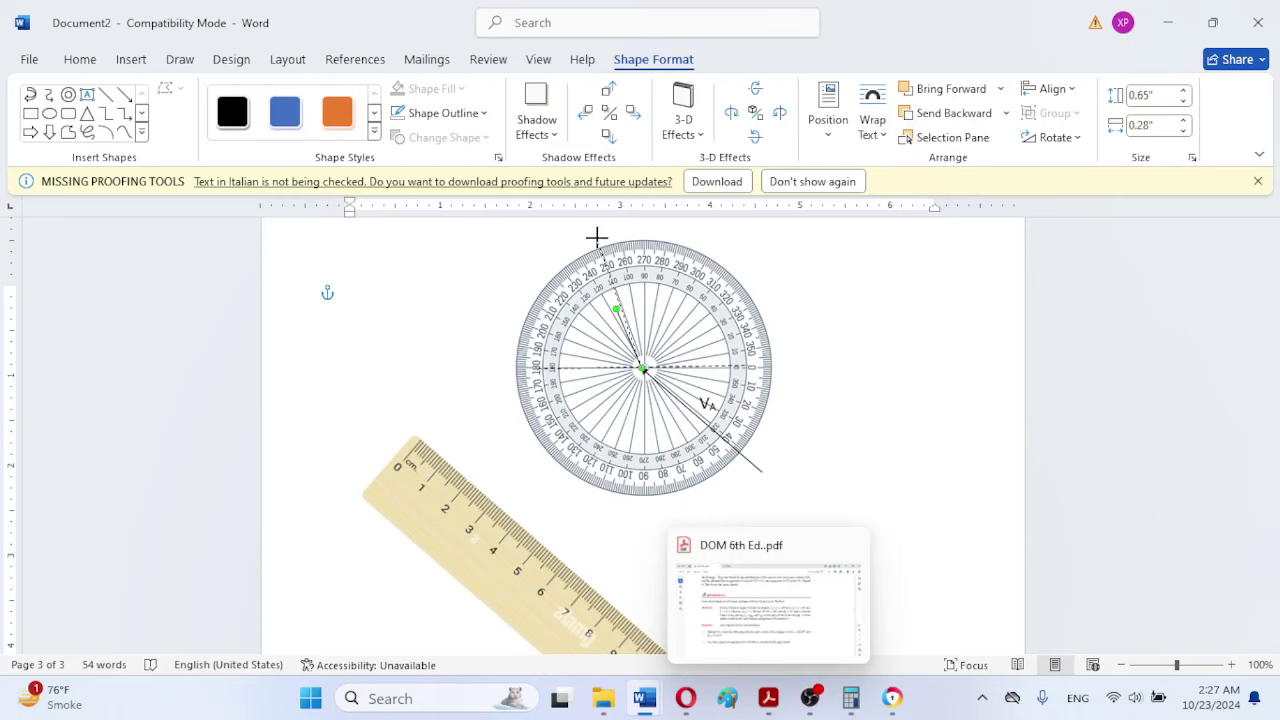
left_click_drag(596, 237, 596, 237)
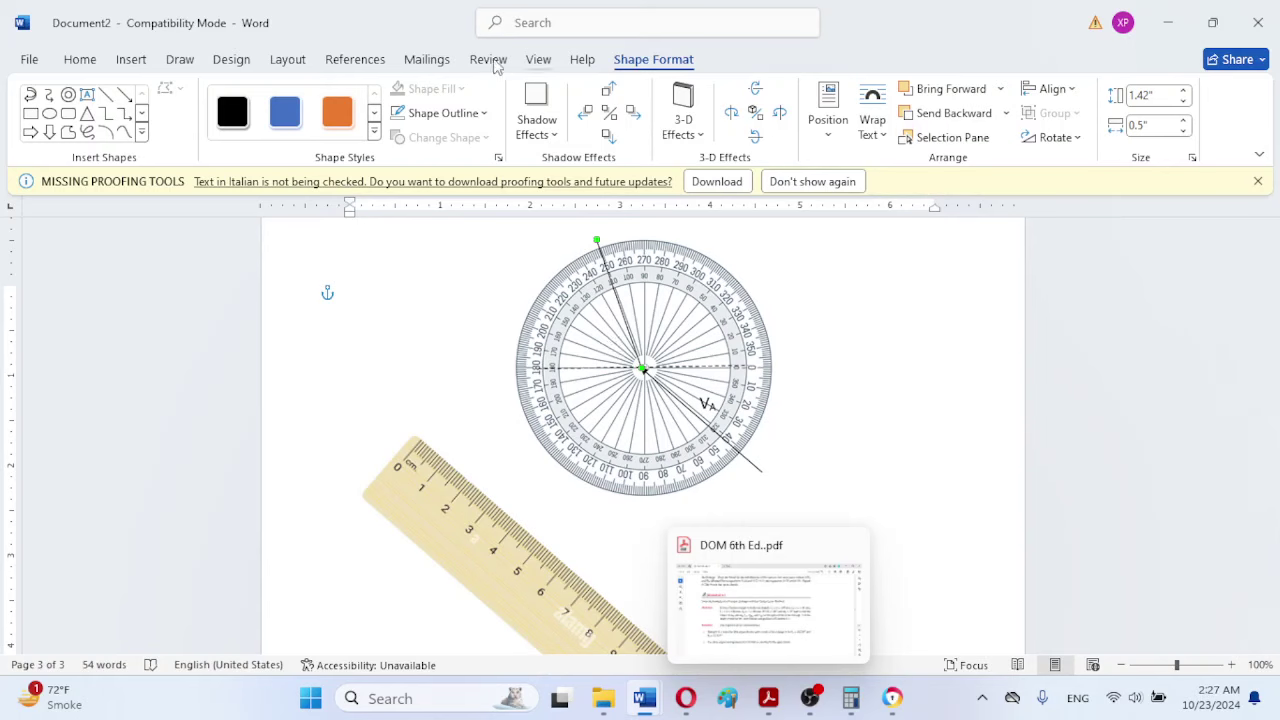
Step: Extend the direction line's lower end down-right past the opposite rim, about 3.14" by 1.12"
left_click(476, 111)
mouse_move(474, 456)
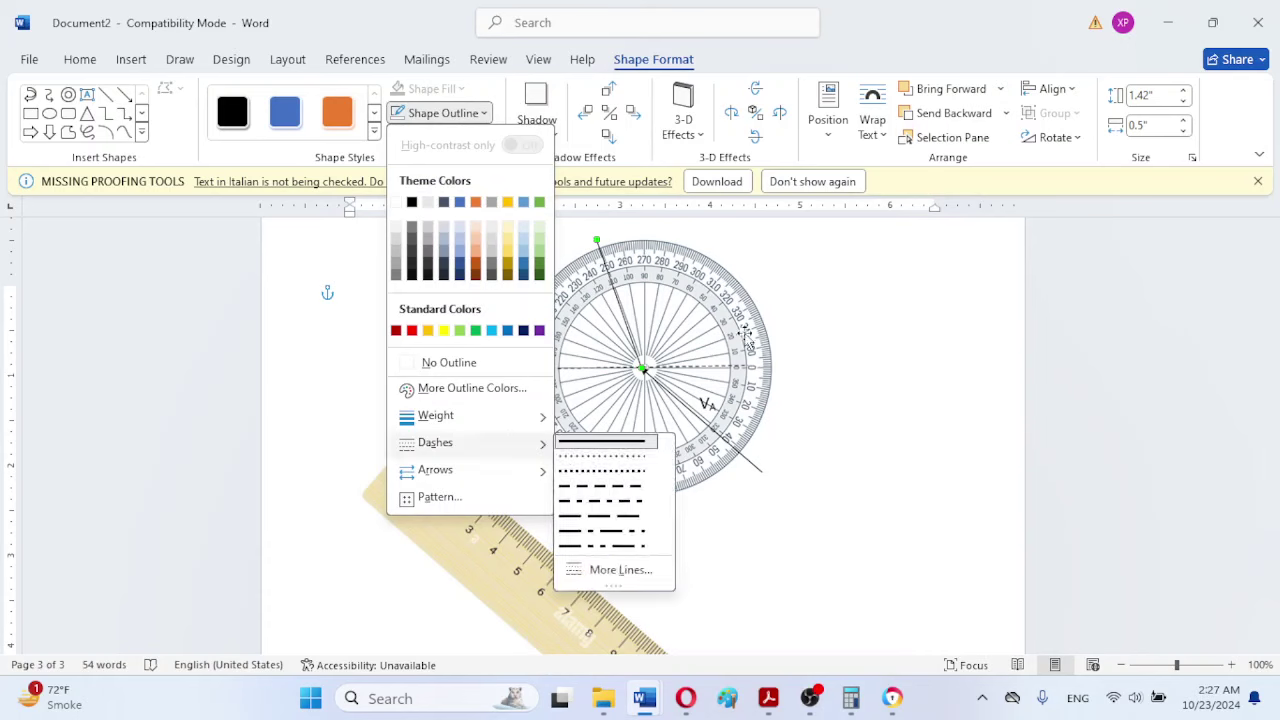
left_click(923, 344)
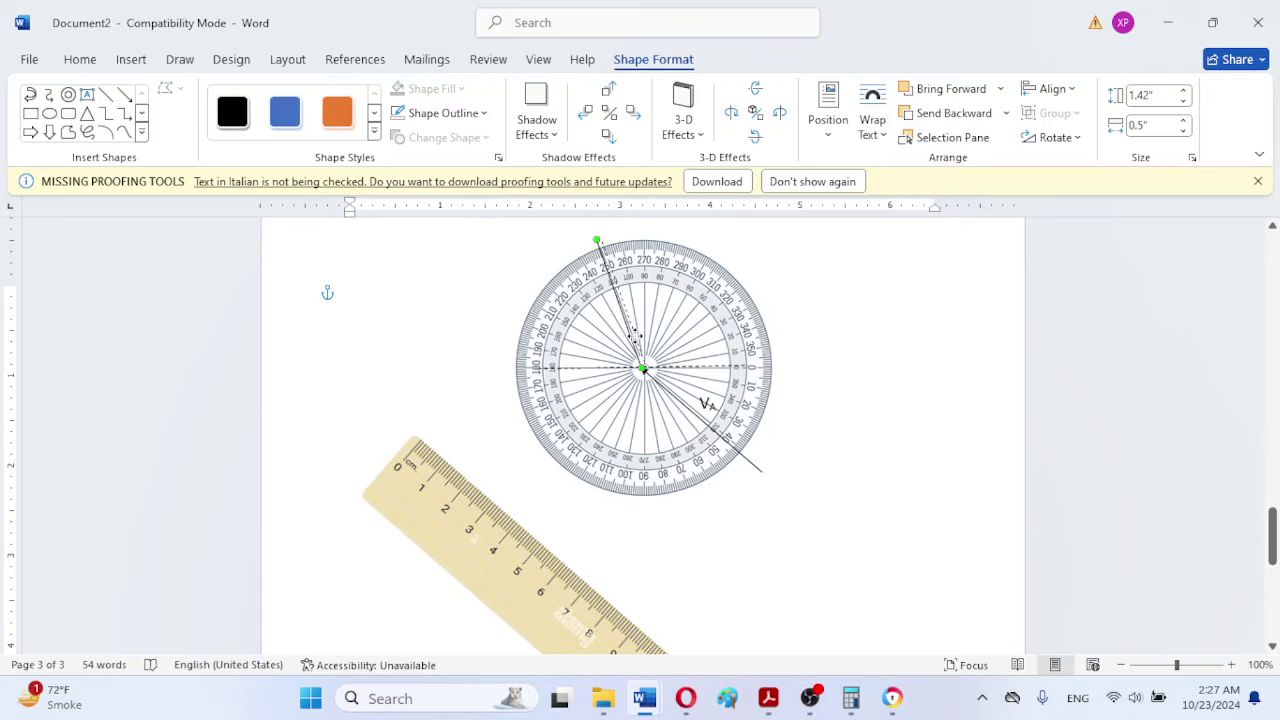
left_click_drag(633, 336, 636, 337)
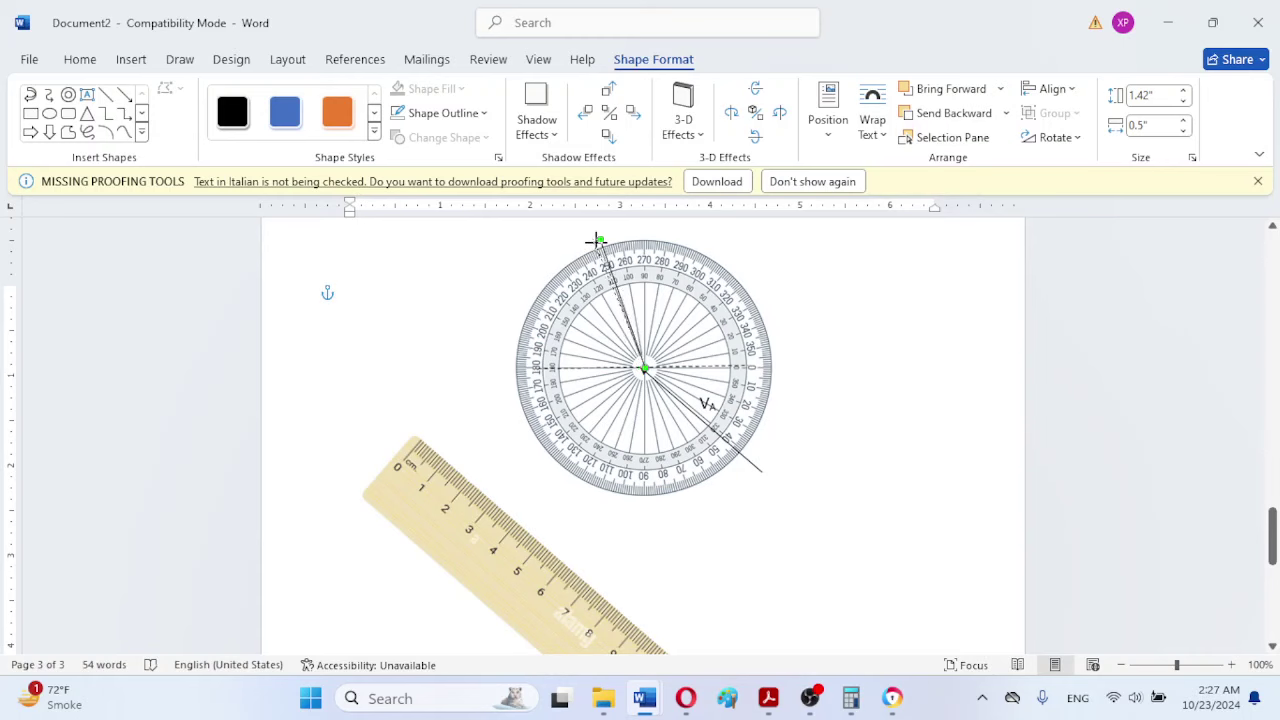
left_click_drag(597, 240, 596, 238)
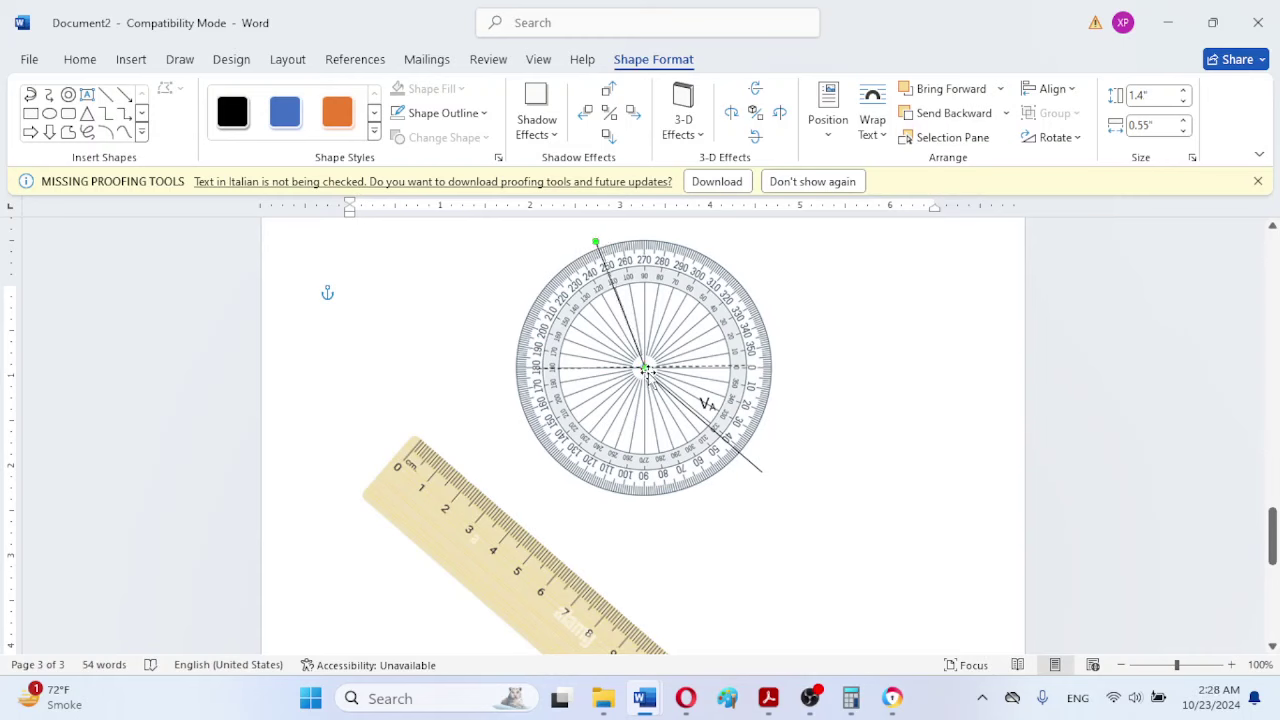
left_click_drag(644, 372, 695, 522)
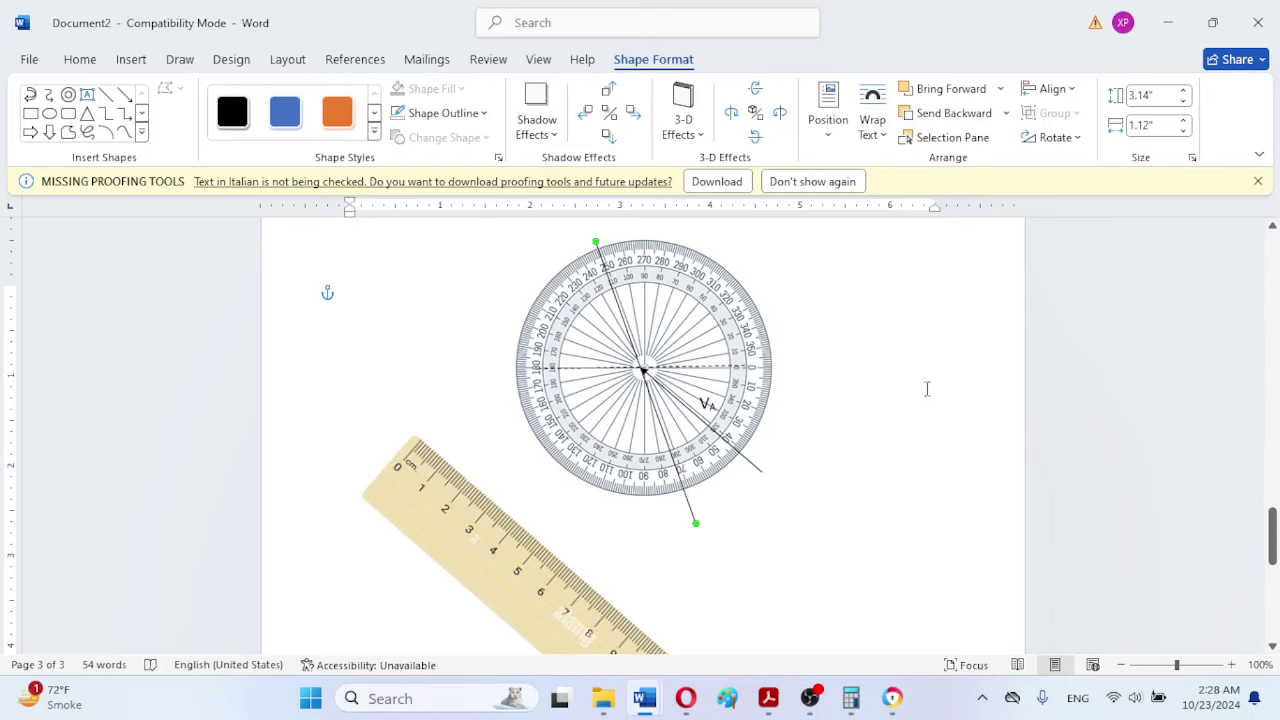
left_click(862, 406)
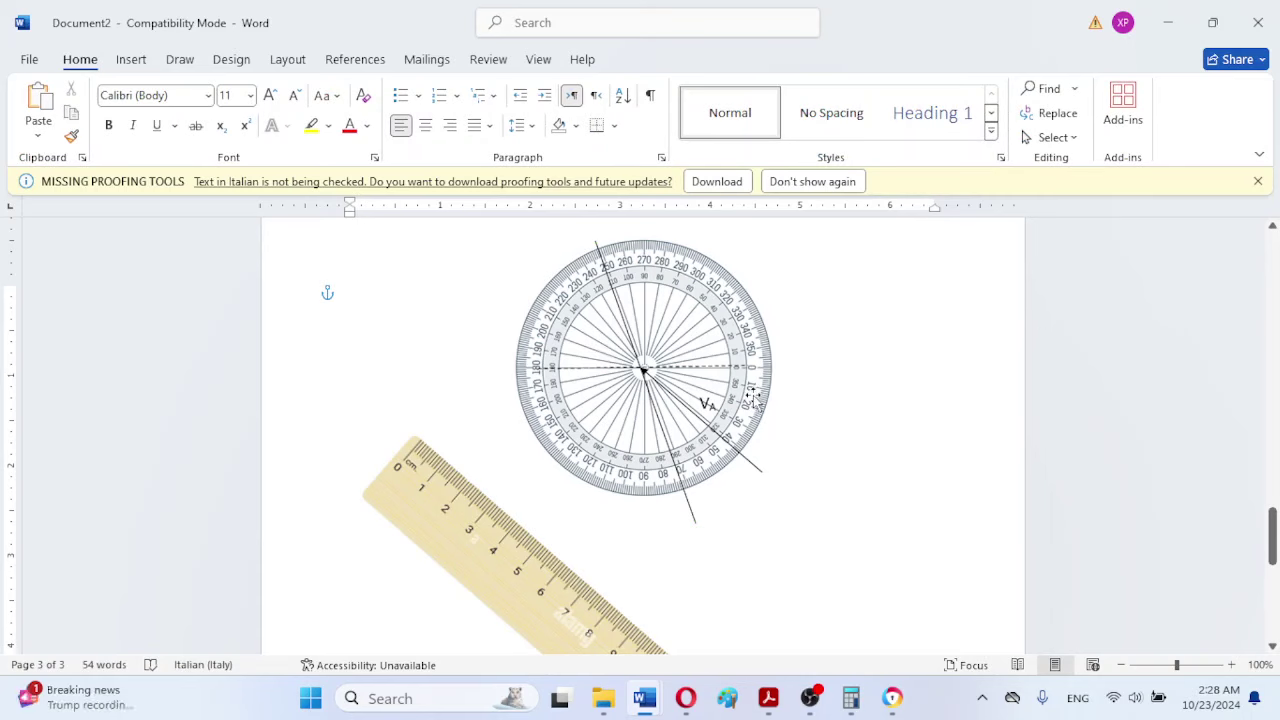
Step: Move the protractor down onto the ruler and bring the page 3 VA drawing back into view
left_click_drag(752, 398, 845, 706)
mouse_move(851, 700)
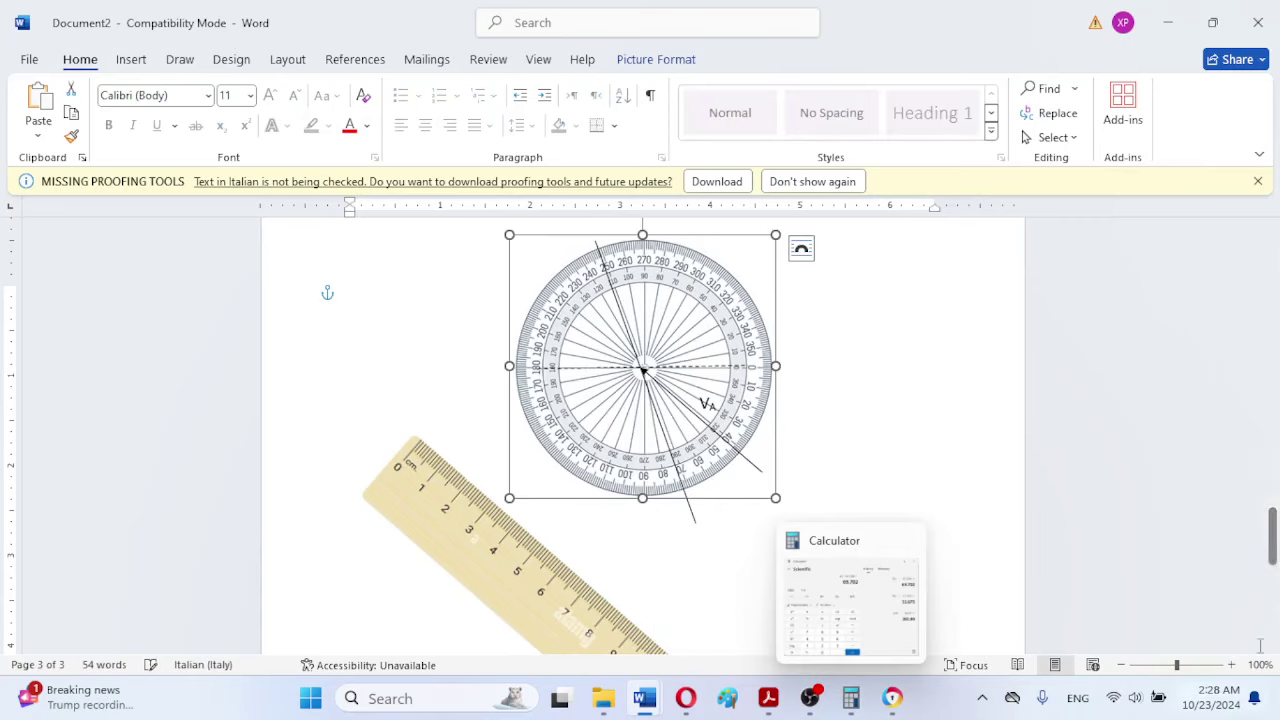
left_click_drag(1273, 537, 1273, 566)
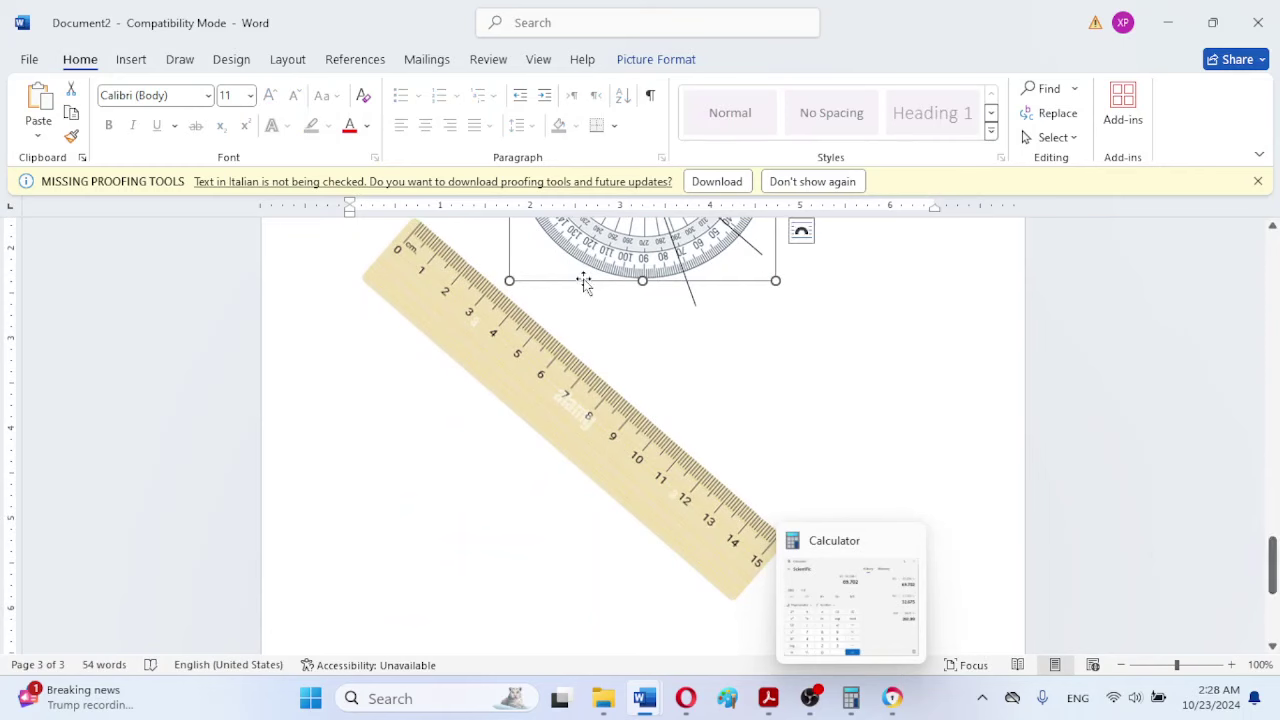
left_click_drag(582, 281, 458, 563)
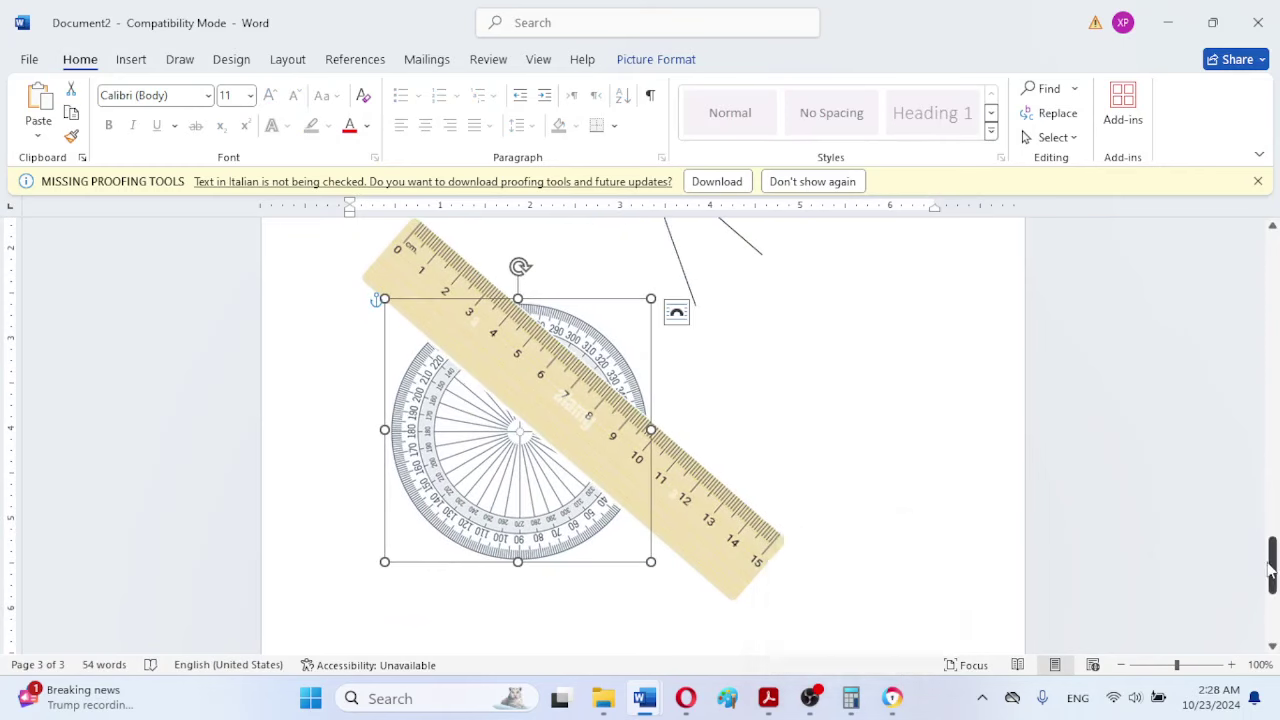
left_click_drag(1273, 570, 1273, 557)
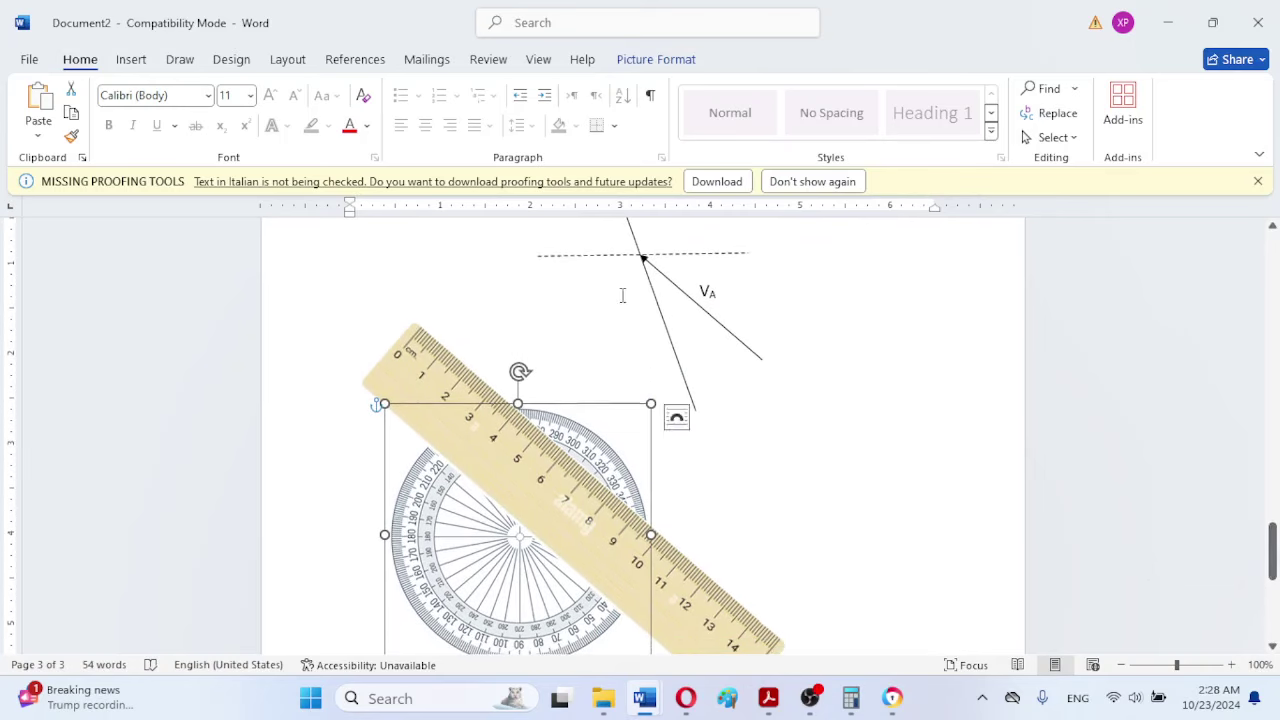
left_click_drag(1273, 560, 1273, 561)
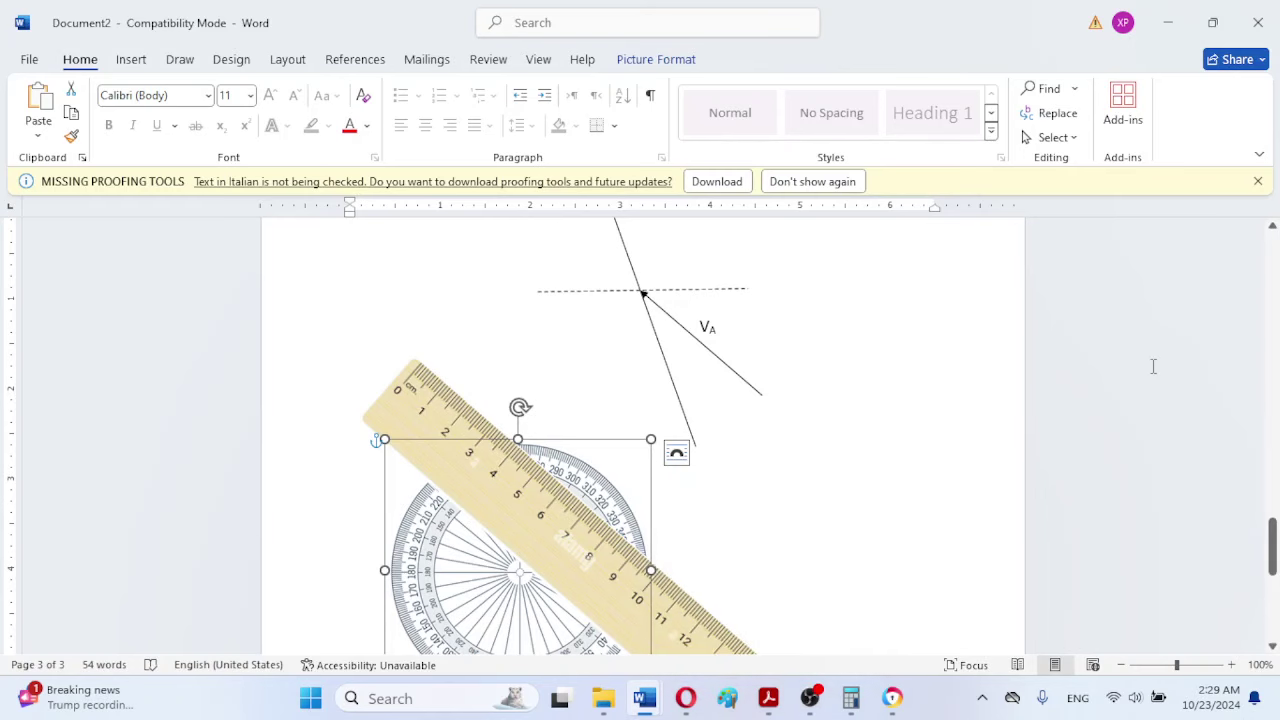
left_click_drag(1272, 545, 1273, 443)
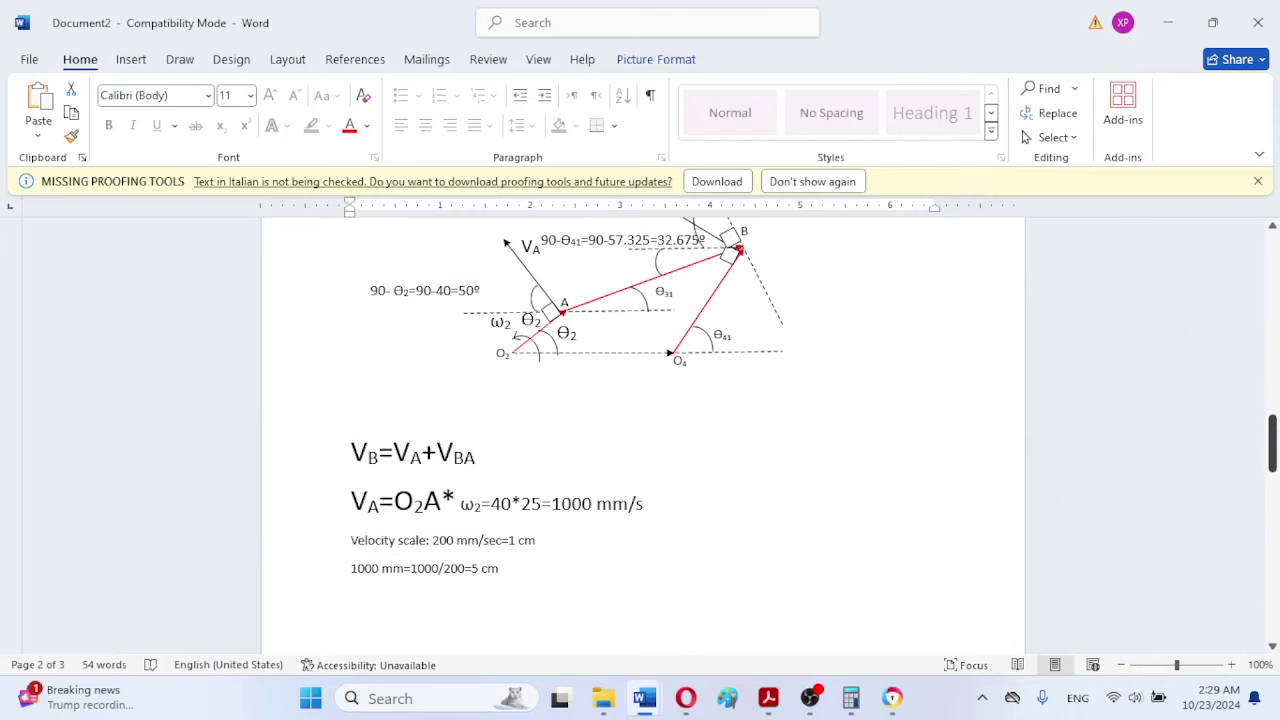
left_click_drag(1274, 455, 1272, 531)
Step: Draw a line about 2.14" wide from the VA line's end up-left across the slanted line
left_click(126, 60)
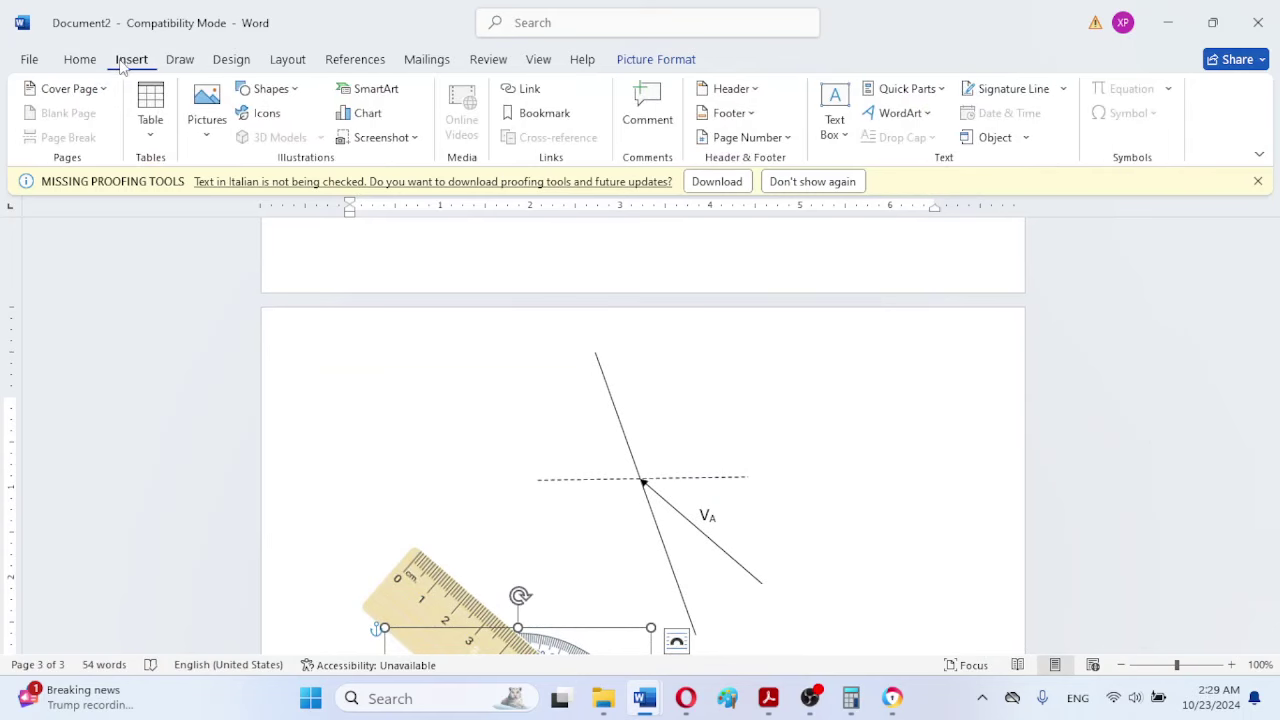
left_click(272, 90)
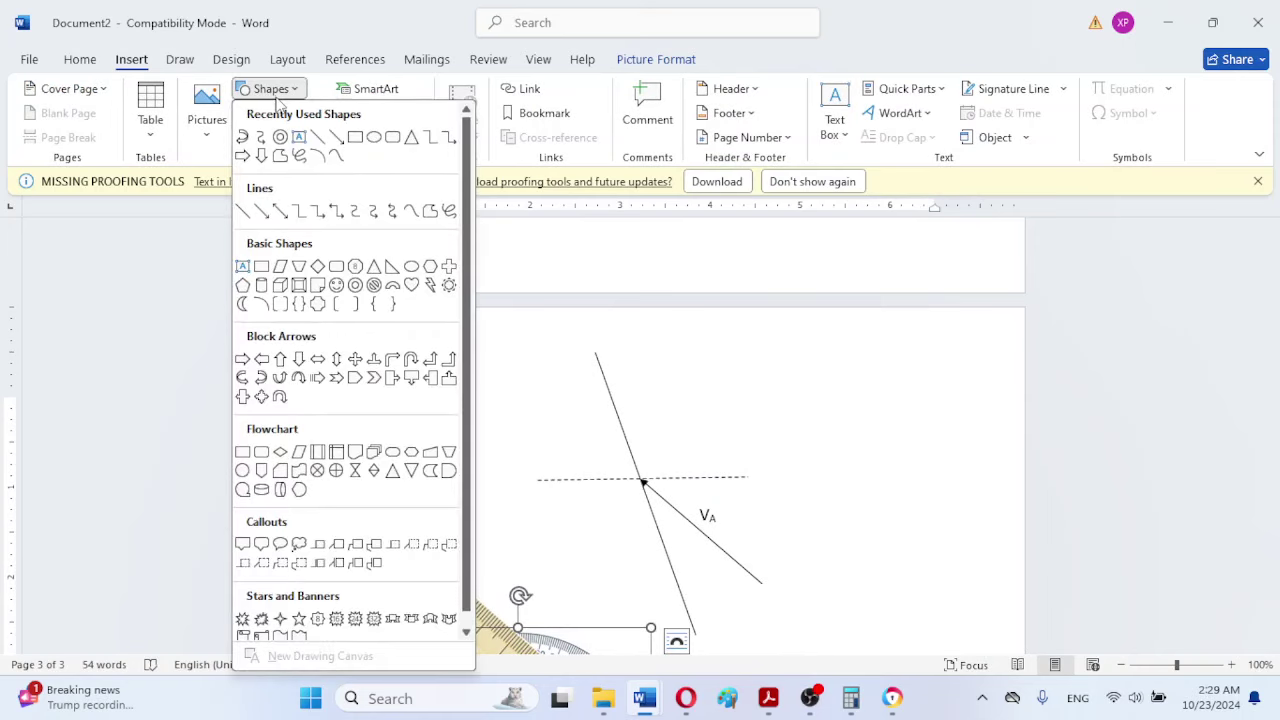
left_click(316, 136)
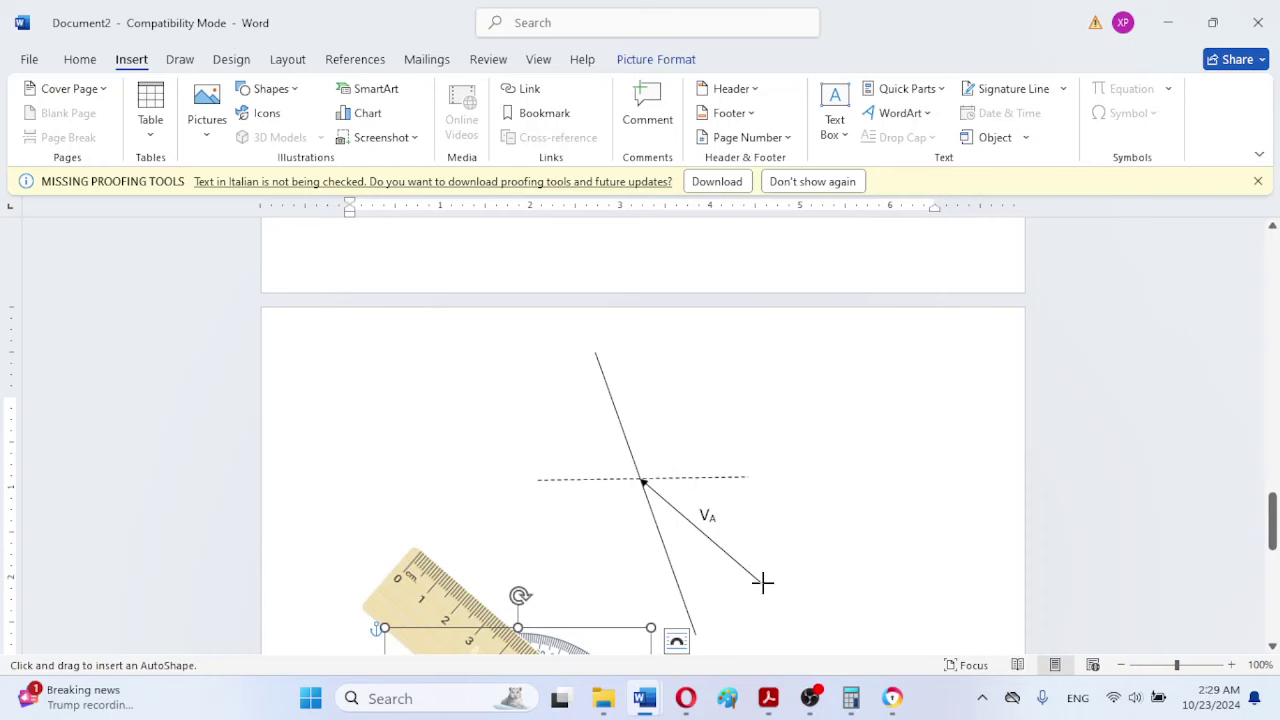
left_click_drag(763, 582, 571, 518)
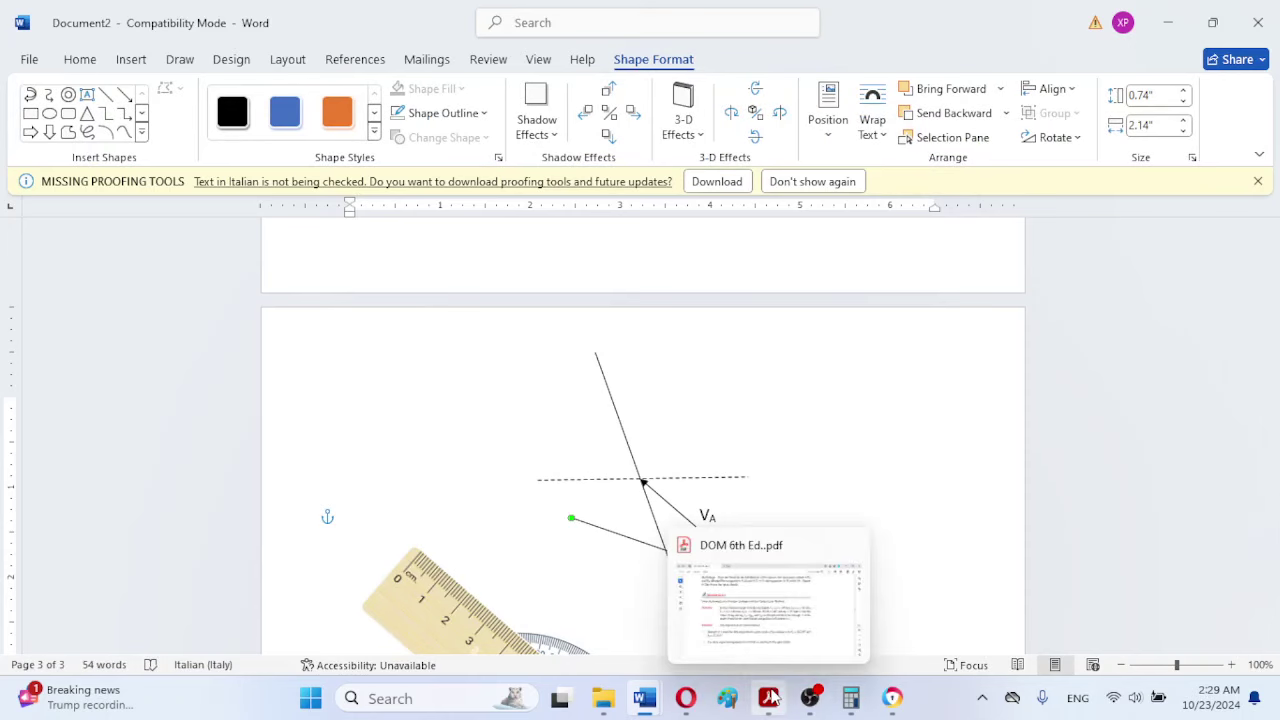
Step: Check the reference PDF in Acrobat, then return to the Word diagram
mouse_move(768, 698)
mouse_move(785, 612)
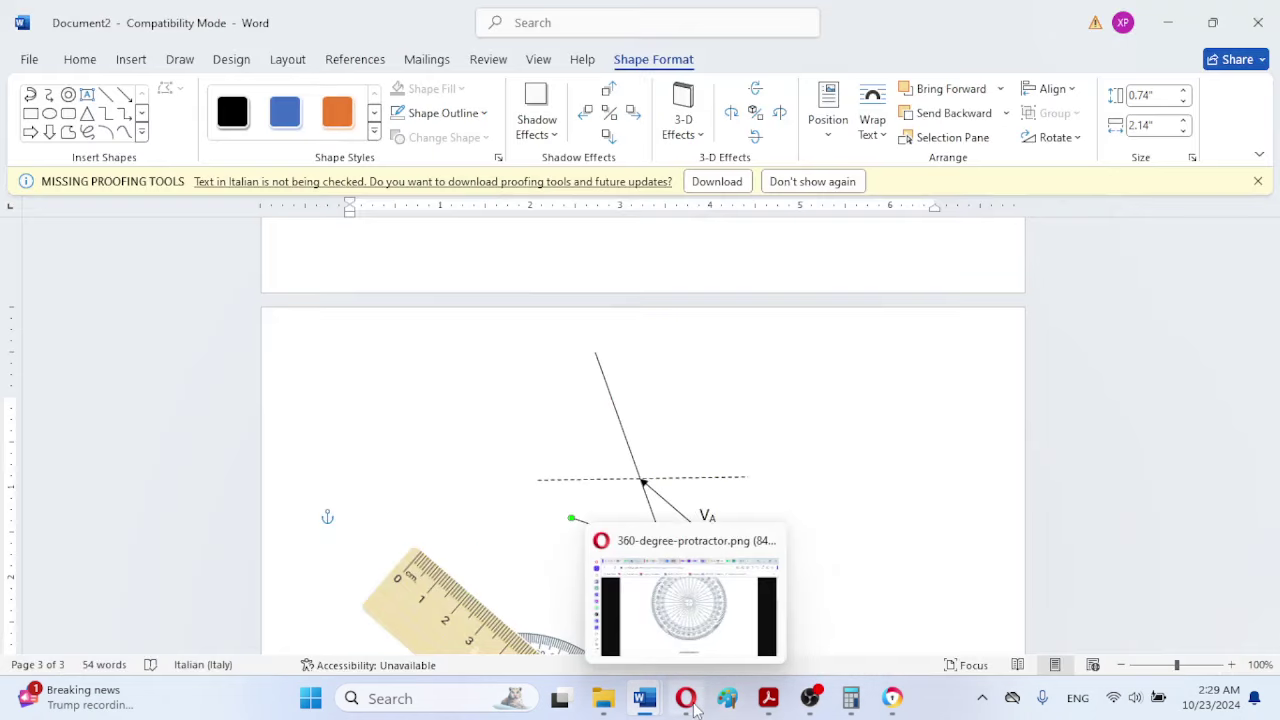
mouse_move(650, 705)
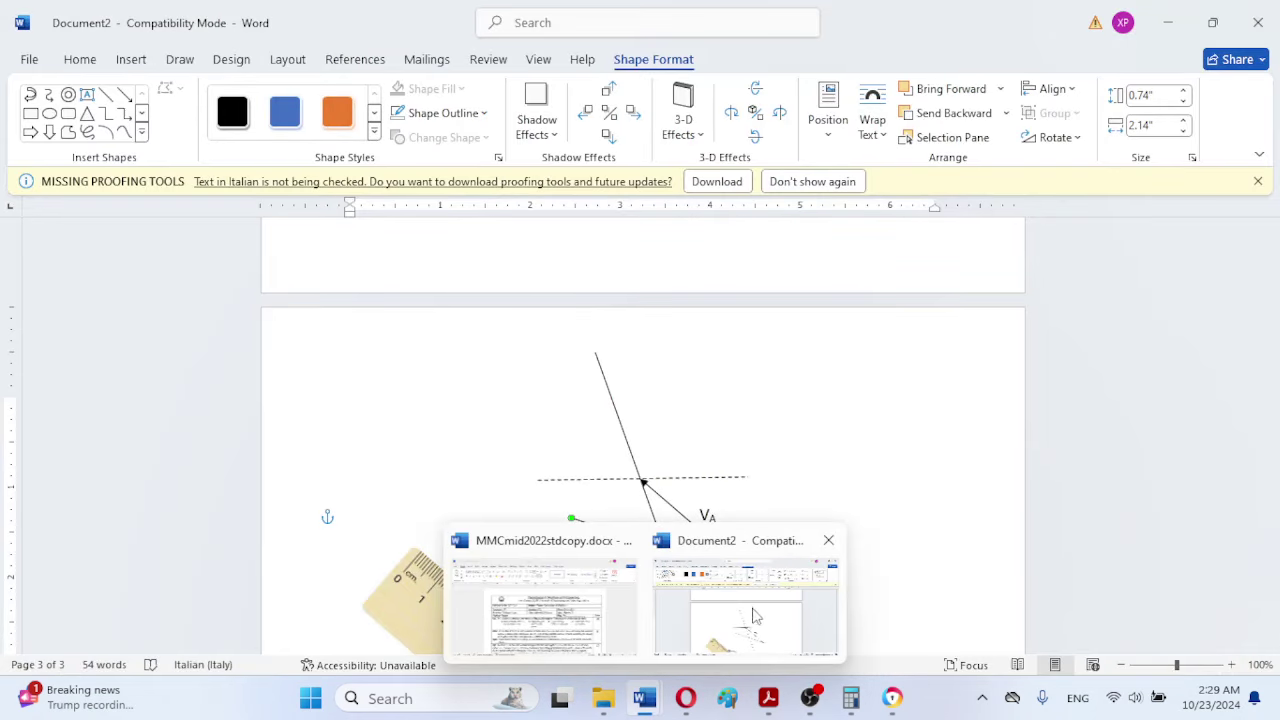
left_click(652, 536)
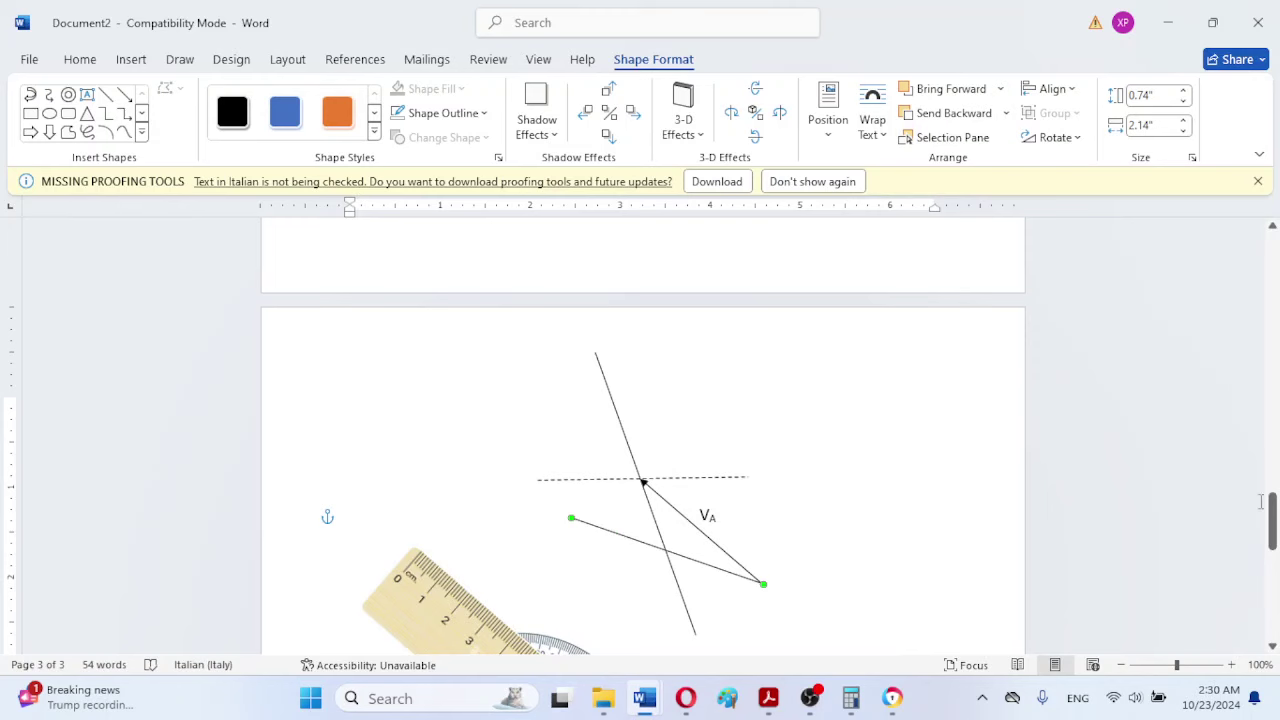
Step: Place the protractor over the line intersection to check the construction angles
left_click_drag(1272, 522, 1275, 432)
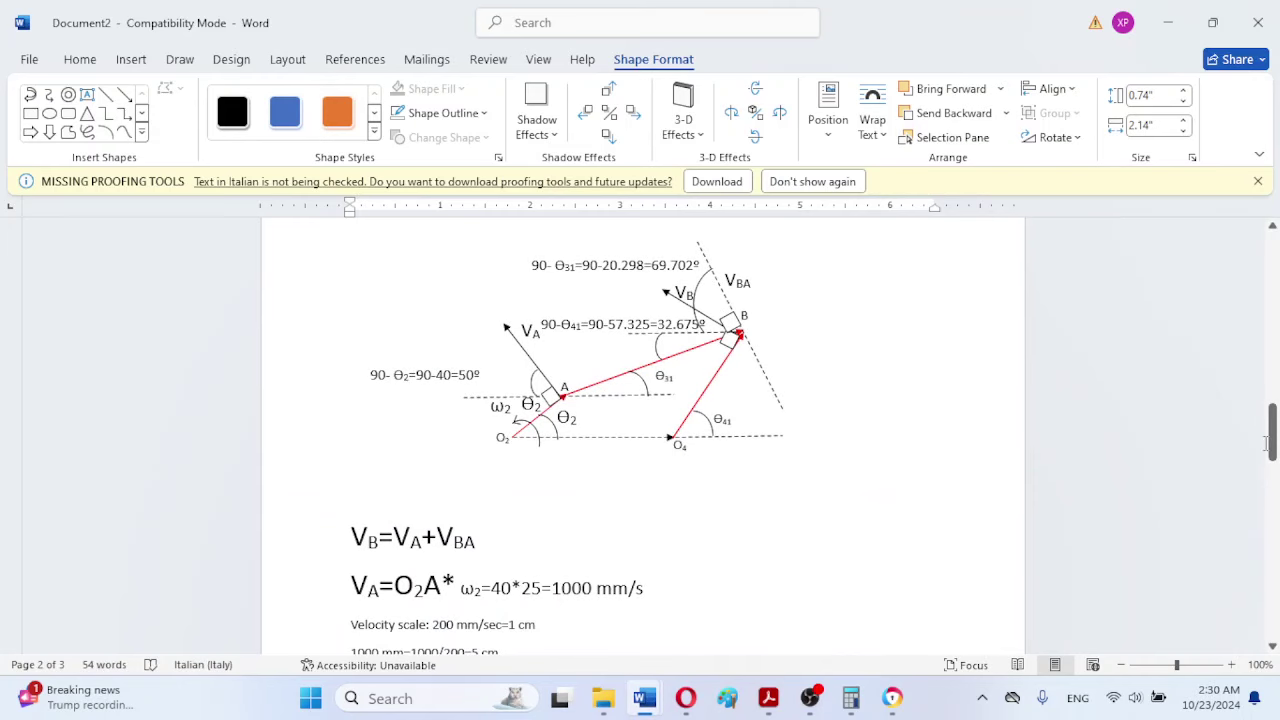
left_click_drag(1275, 455, 1263, 543)
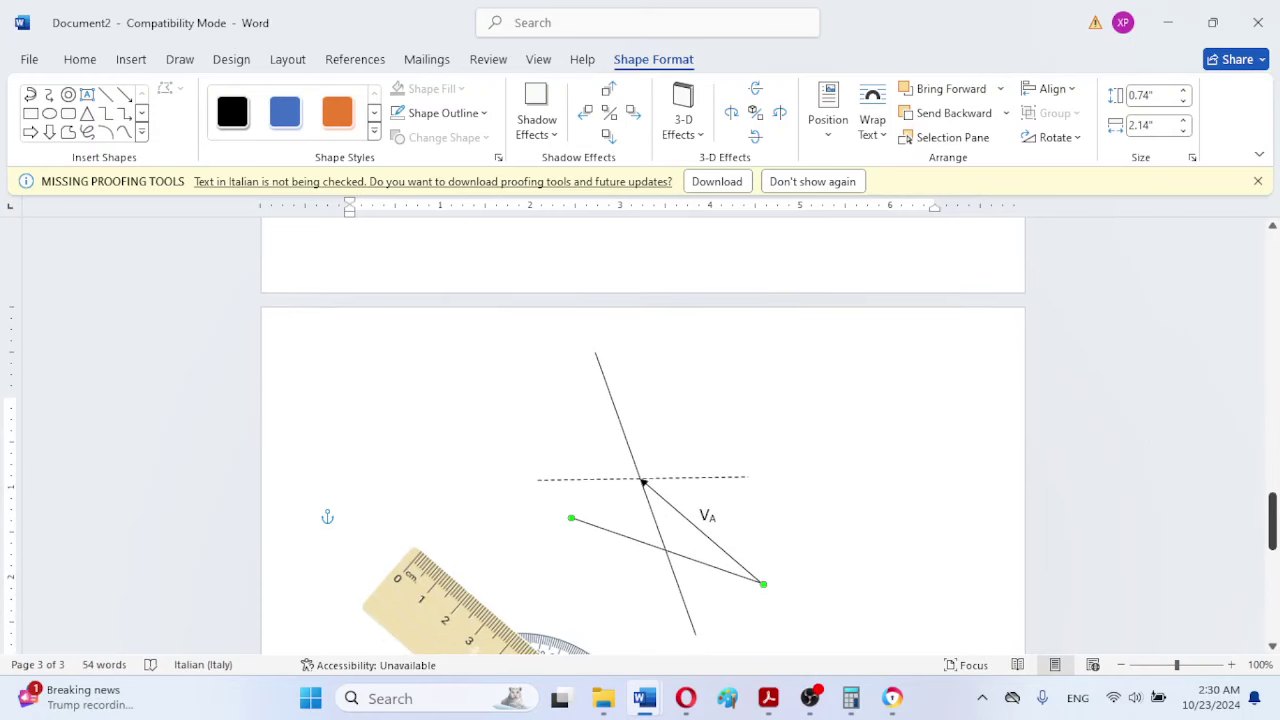
left_click_drag(1274, 521, 1272, 545)
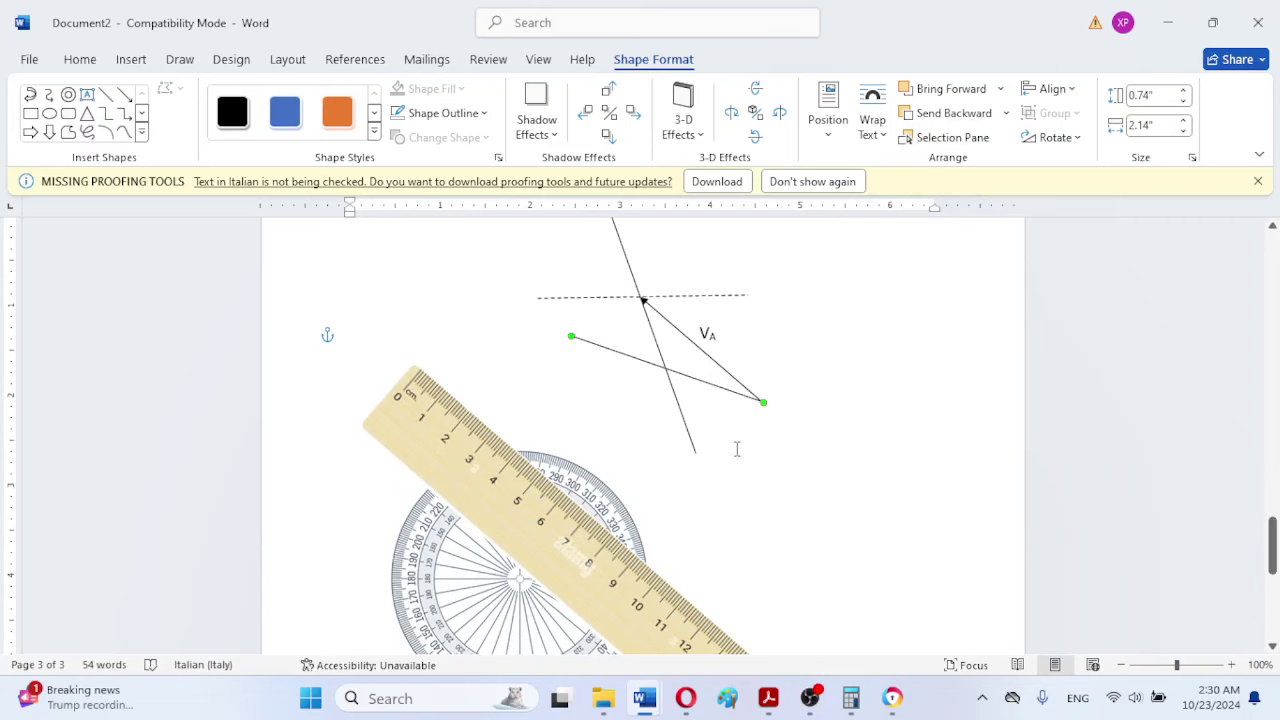
left_click_drag(573, 480, 736, 542)
Step: Scroll down, deselect the protractor and select the dashed horizontal reference line
scroll(608, 260, "down", 5)
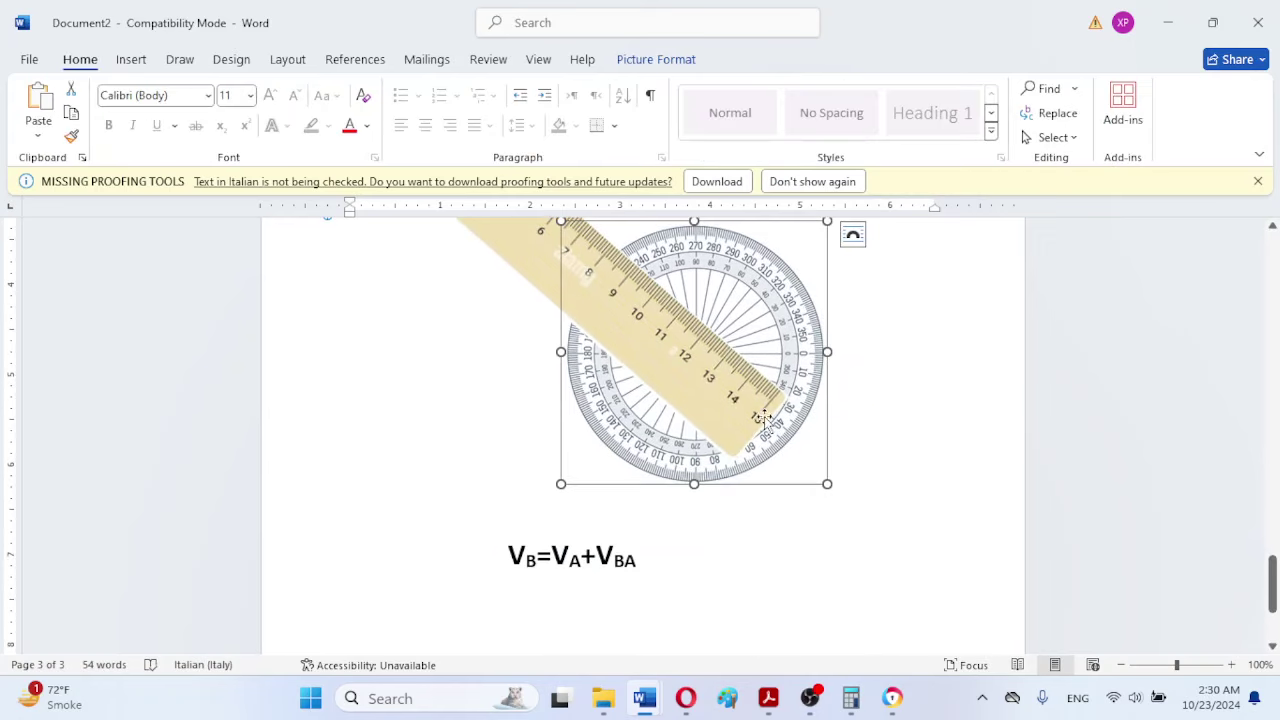
left_click_drag(1273, 595, 1273, 560)
left_click(673, 285)
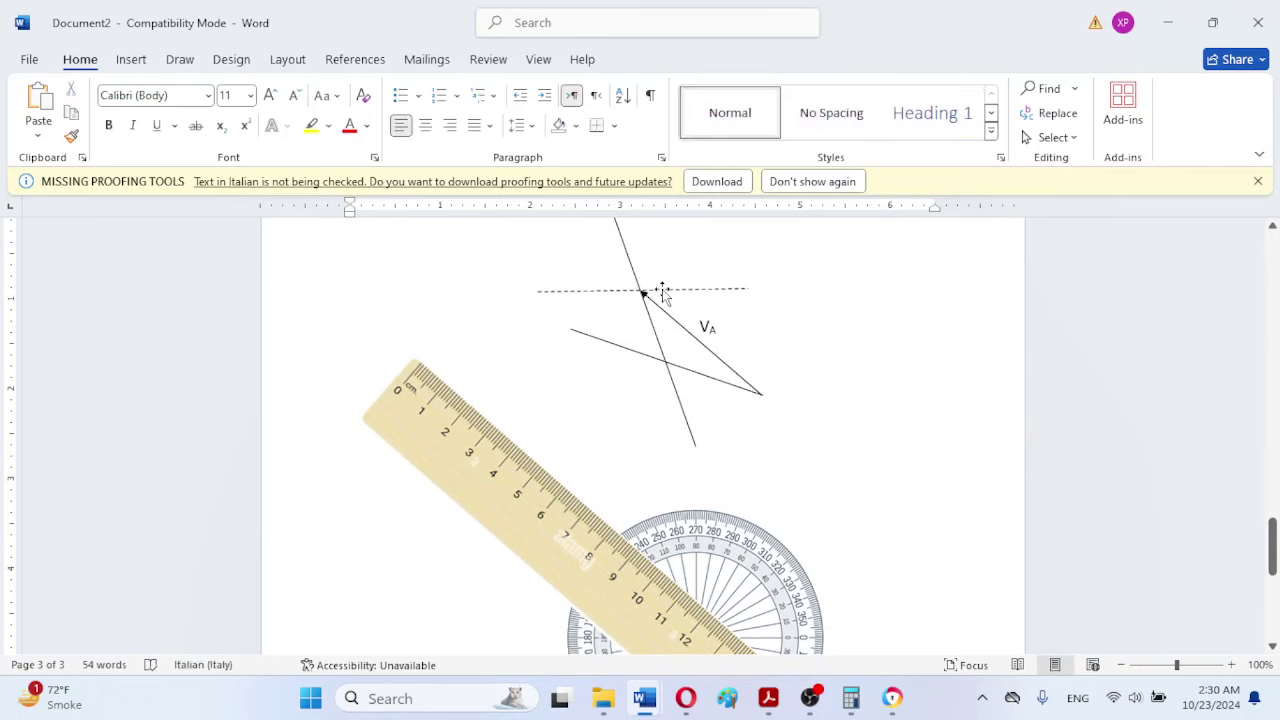
left_click(662, 292)
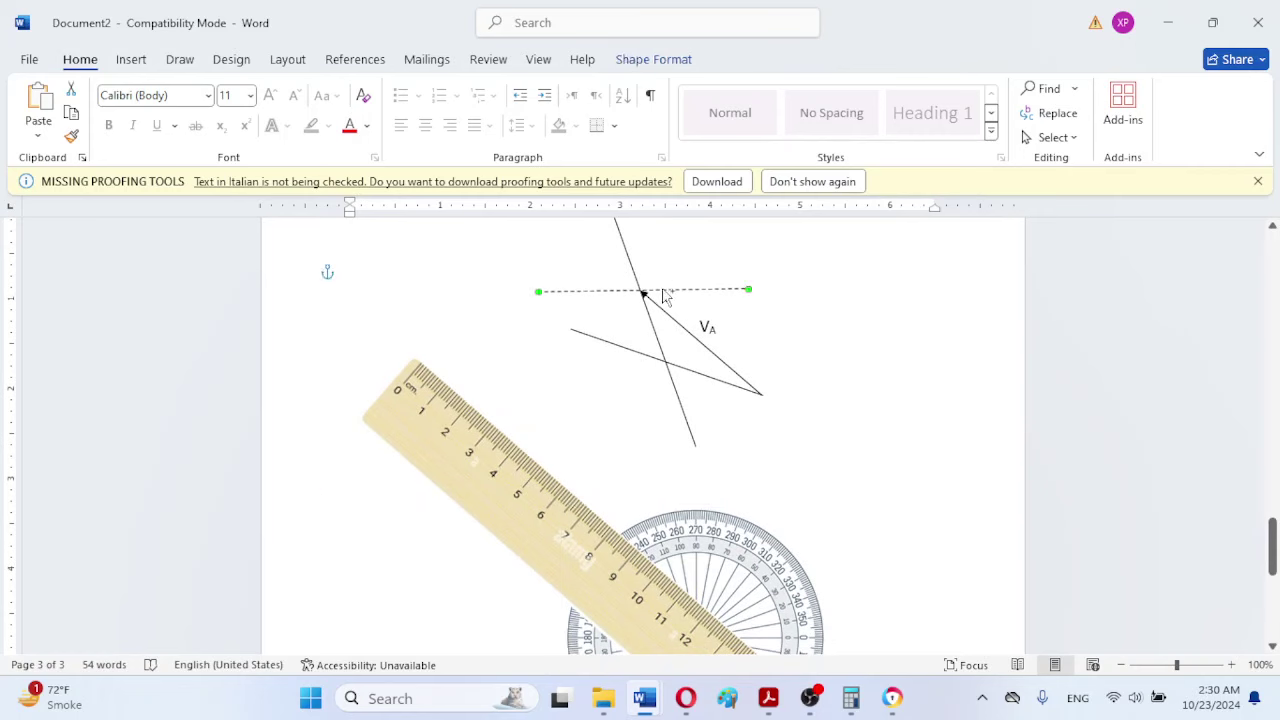
Step: Paste a copy of the dashed line at the VA tip and centre the protractor there
key("ctrl+v")
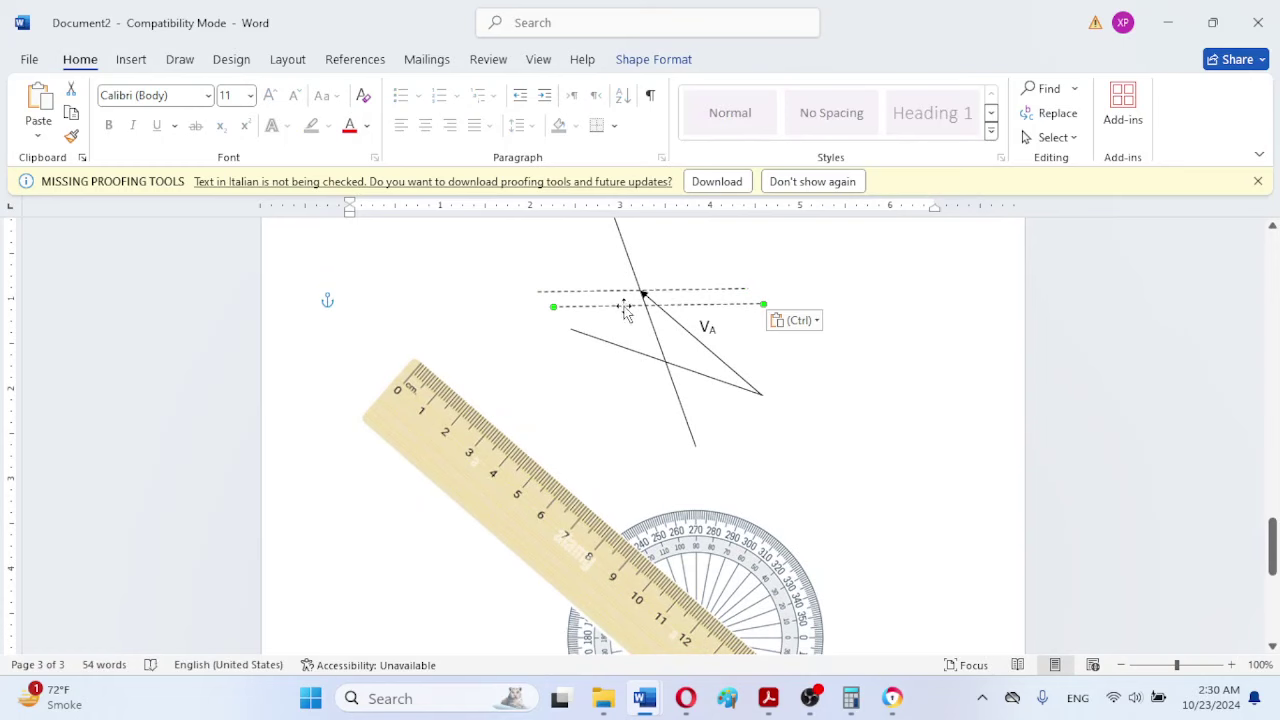
left_click_drag(624, 310, 726, 397)
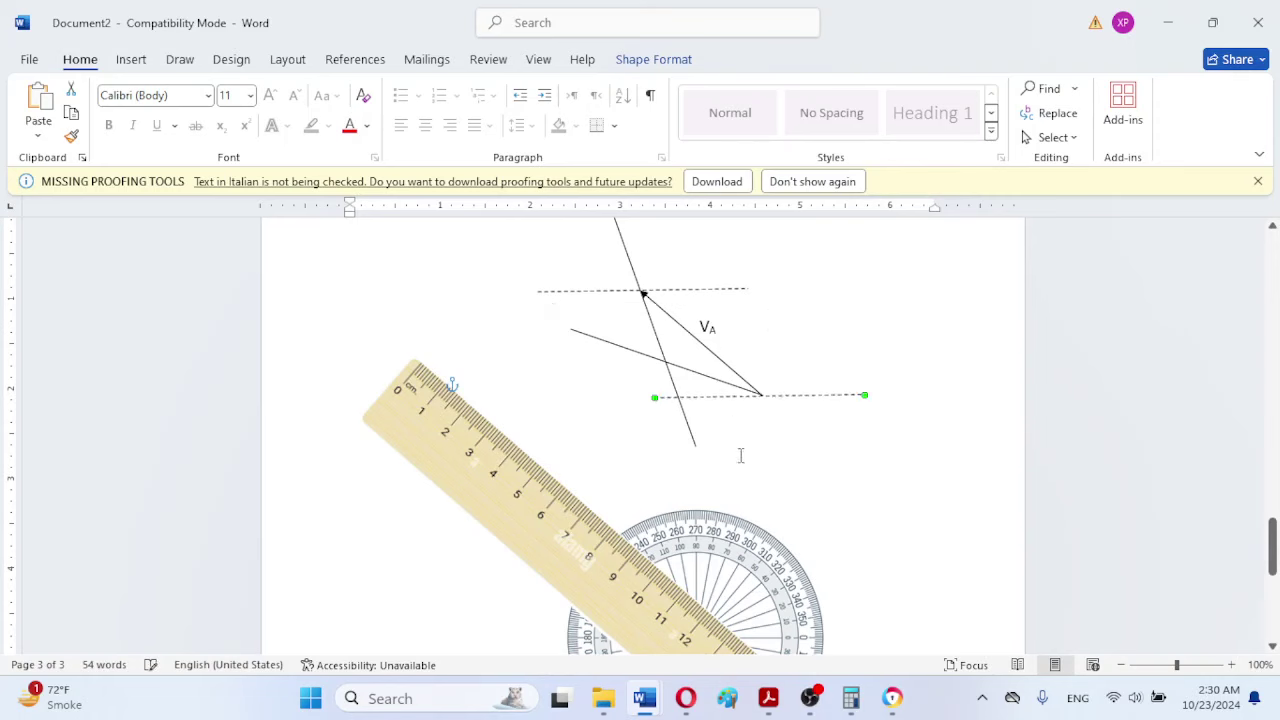
left_click_drag(757, 514, 810, 292)
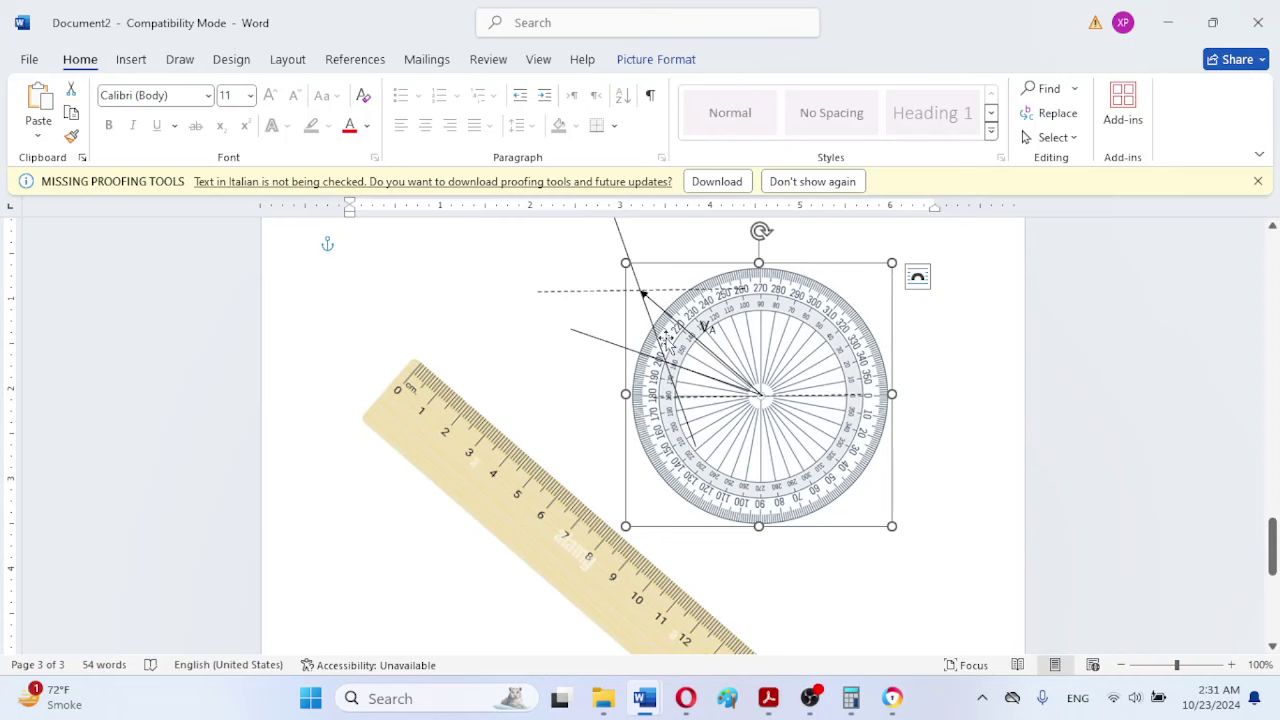
Step: Extend the new line up to the upper dashed line and move the protractor back over the ruler
left_click(580, 334)
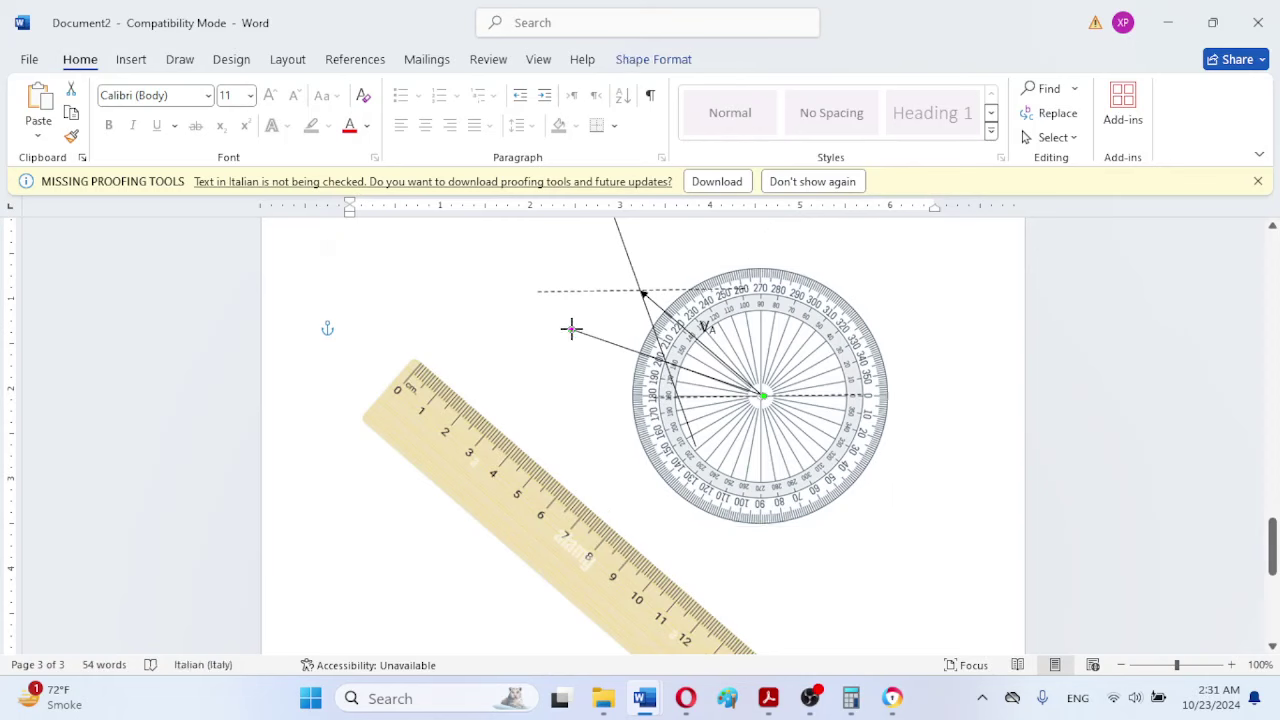
left_click_drag(571, 329, 592, 295)
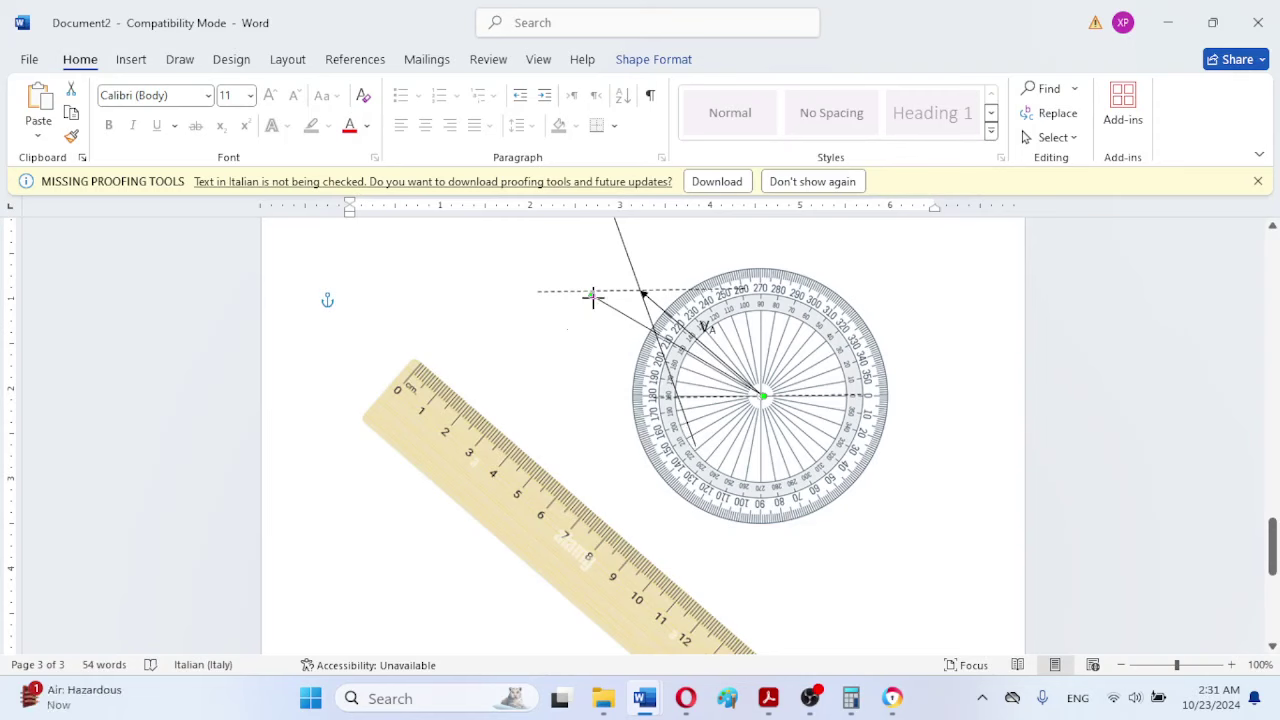
left_click_drag(593, 296, 592, 292)
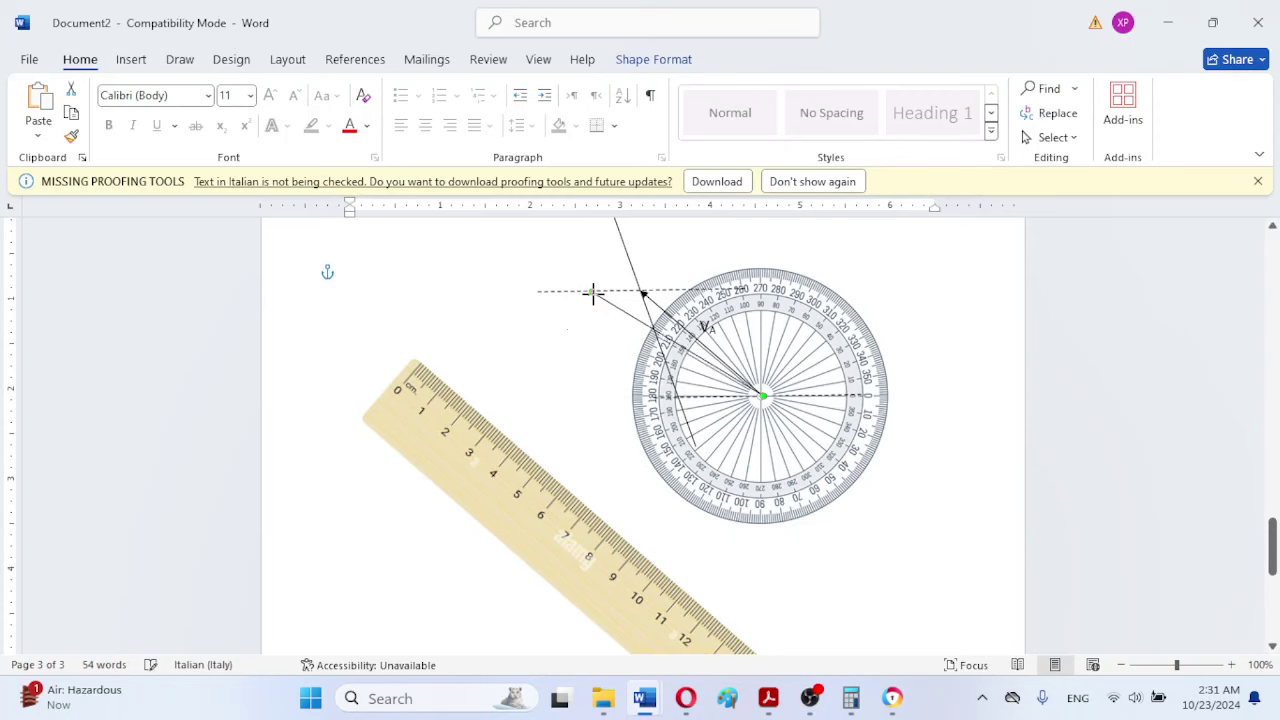
left_click(911, 487)
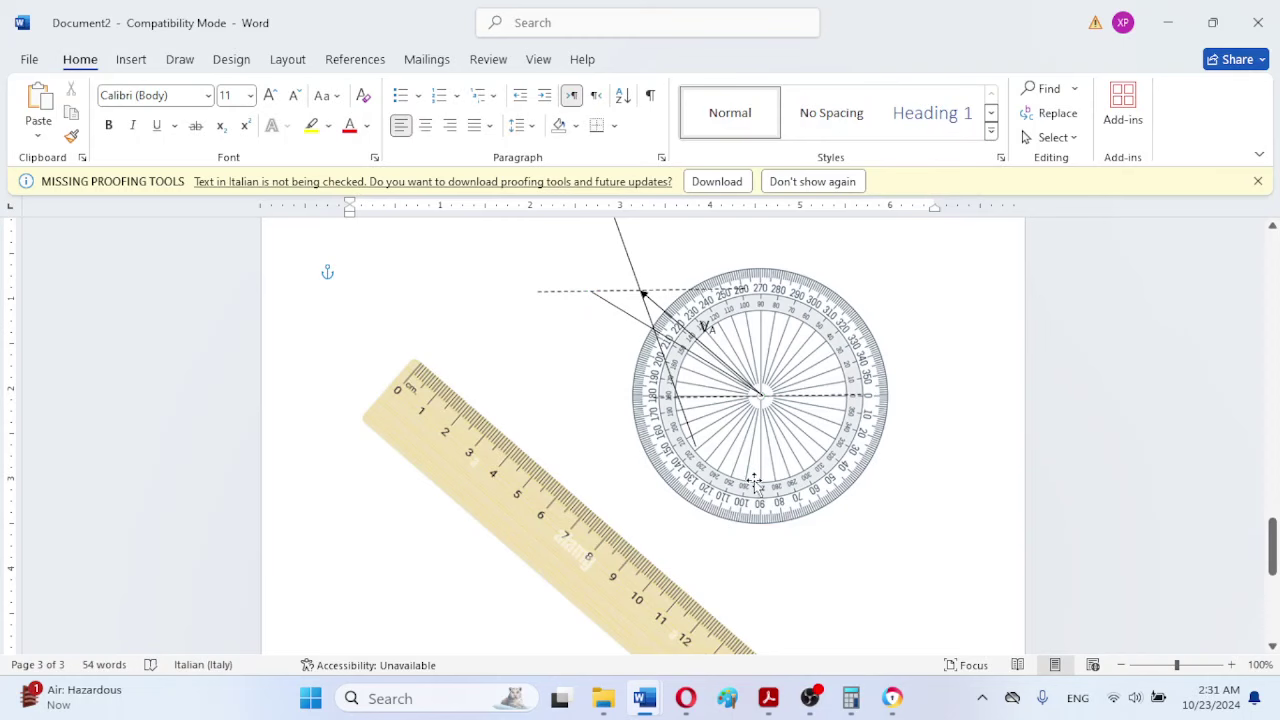
left_click_drag(750, 490, 446, 568)
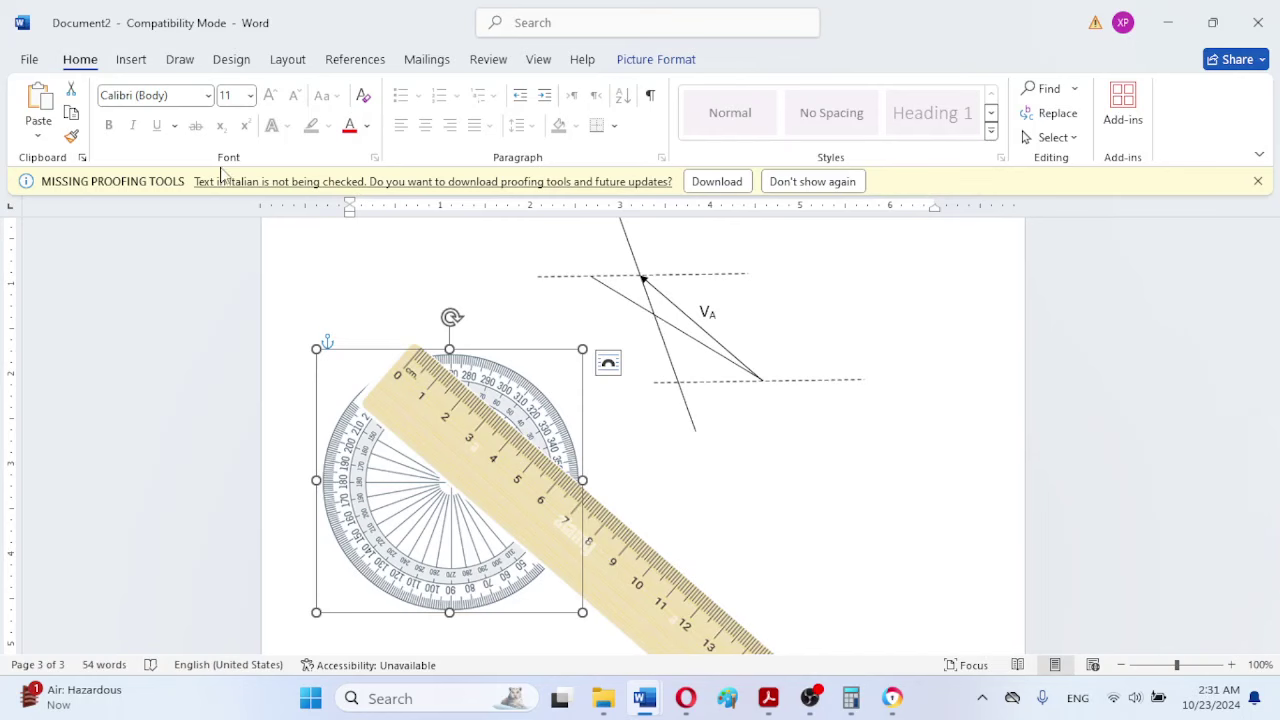
Step: Draw a short arrow line near the VA starting point
left_click(130, 60)
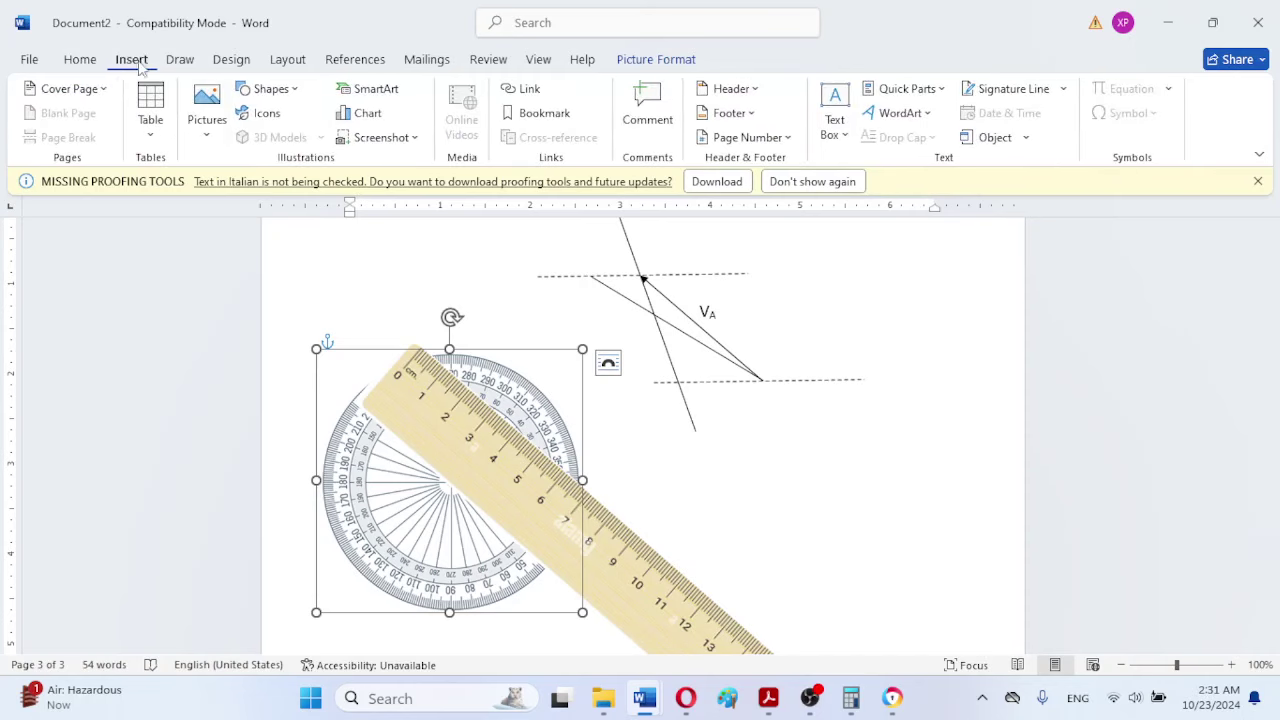
left_click(262, 90)
left_click(341, 138)
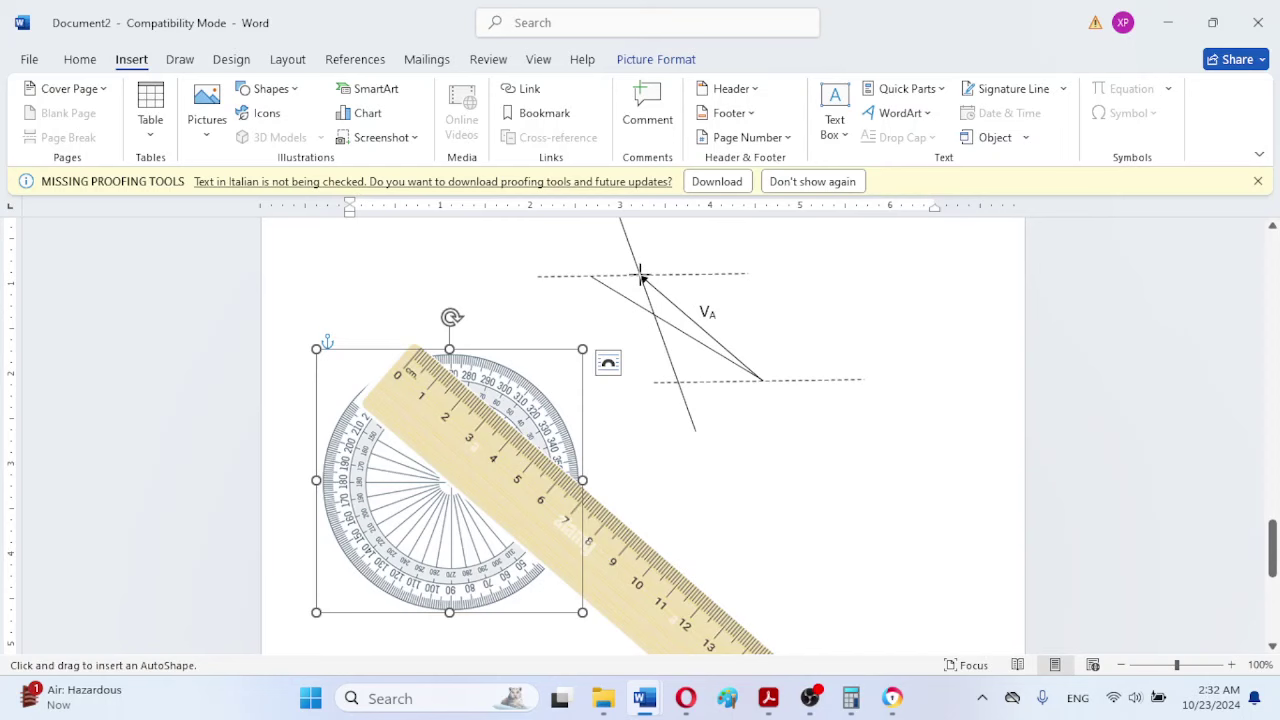
left_click_drag(641, 277, 641, 280)
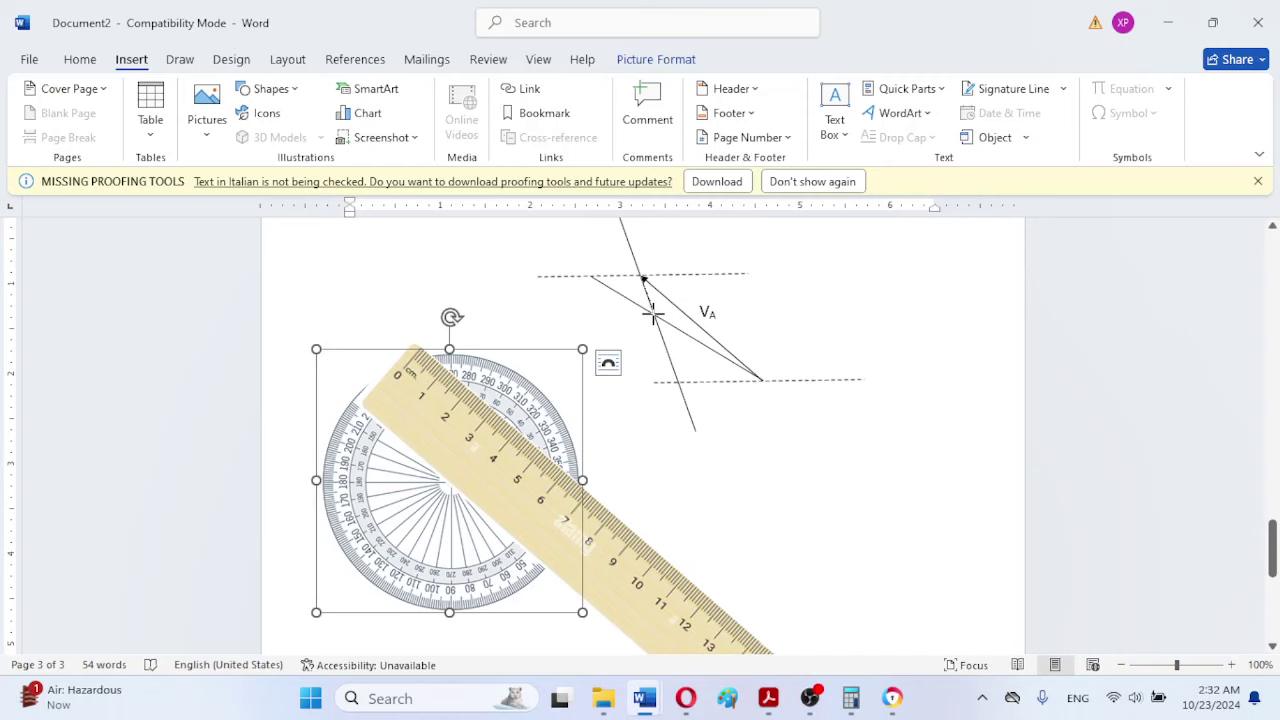
left_click_drag(652, 315, 642, 277)
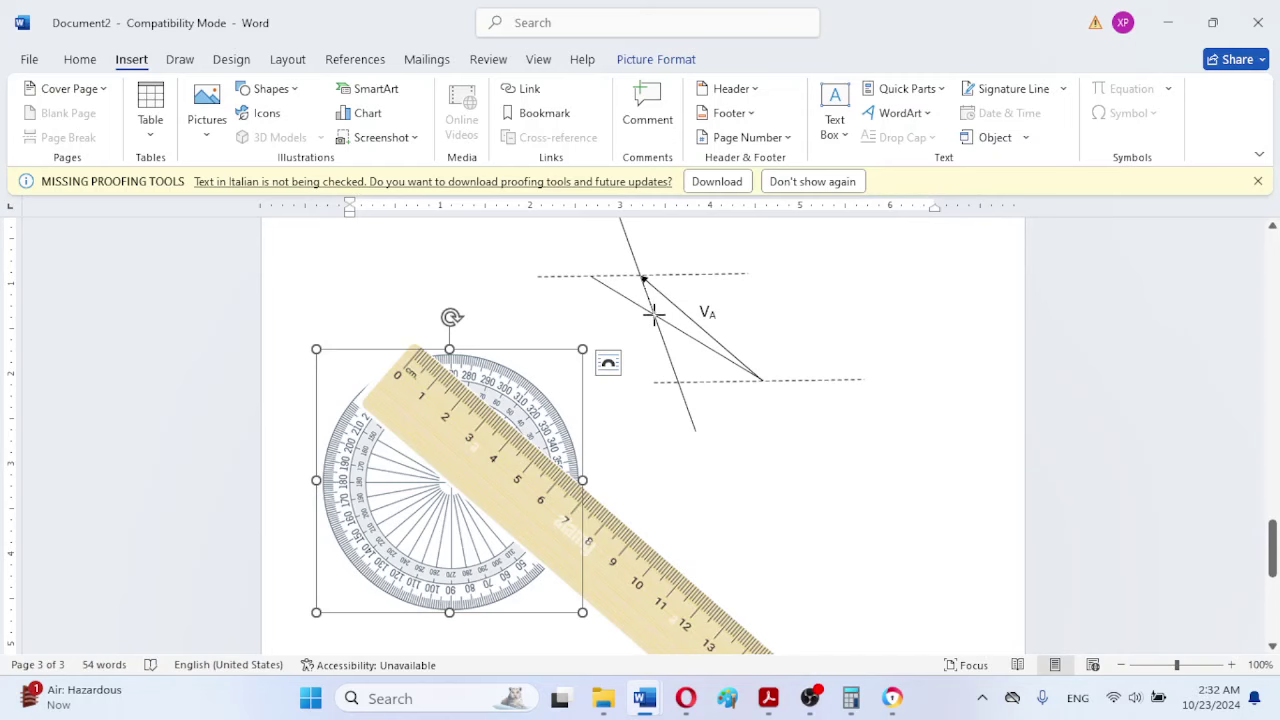
Step: Draw a line from V_A's lower end up to where the two direction lines cross
left_click(133, 60)
left_click(286, 89)
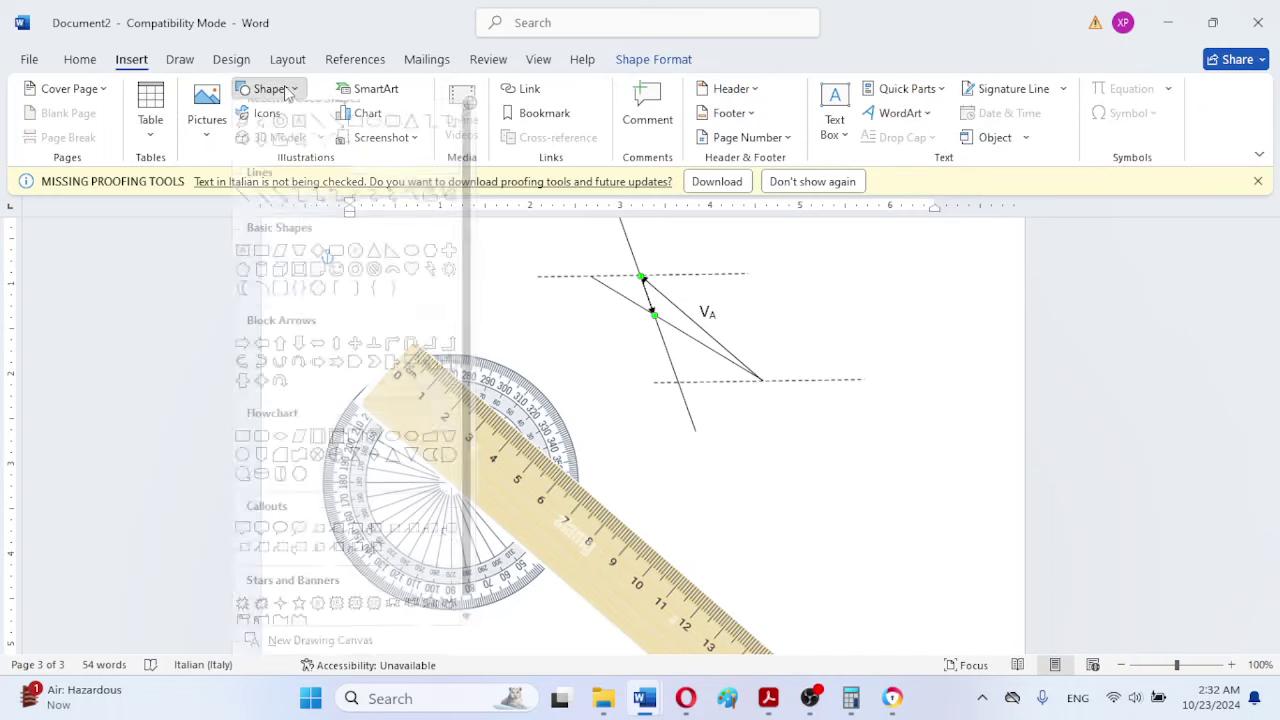
left_click(335, 137)
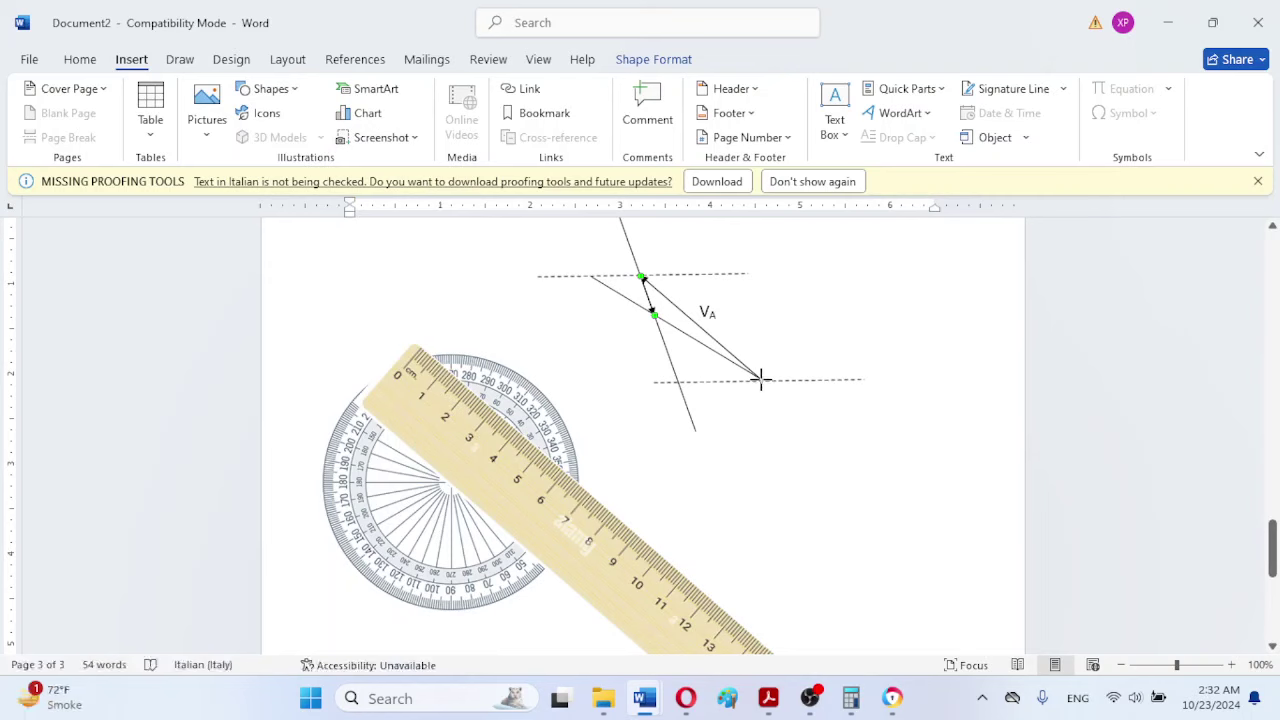
left_click_drag(760, 378, 654, 314)
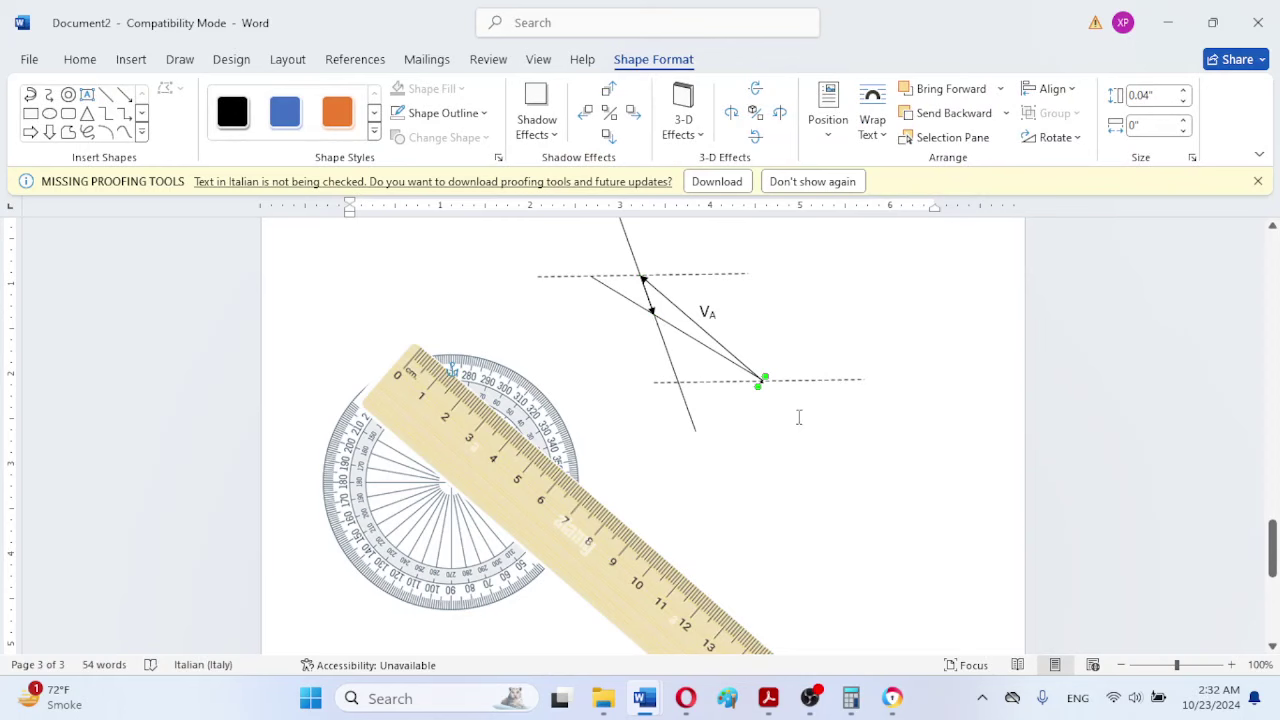
left_click_drag(758, 386, 659, 316)
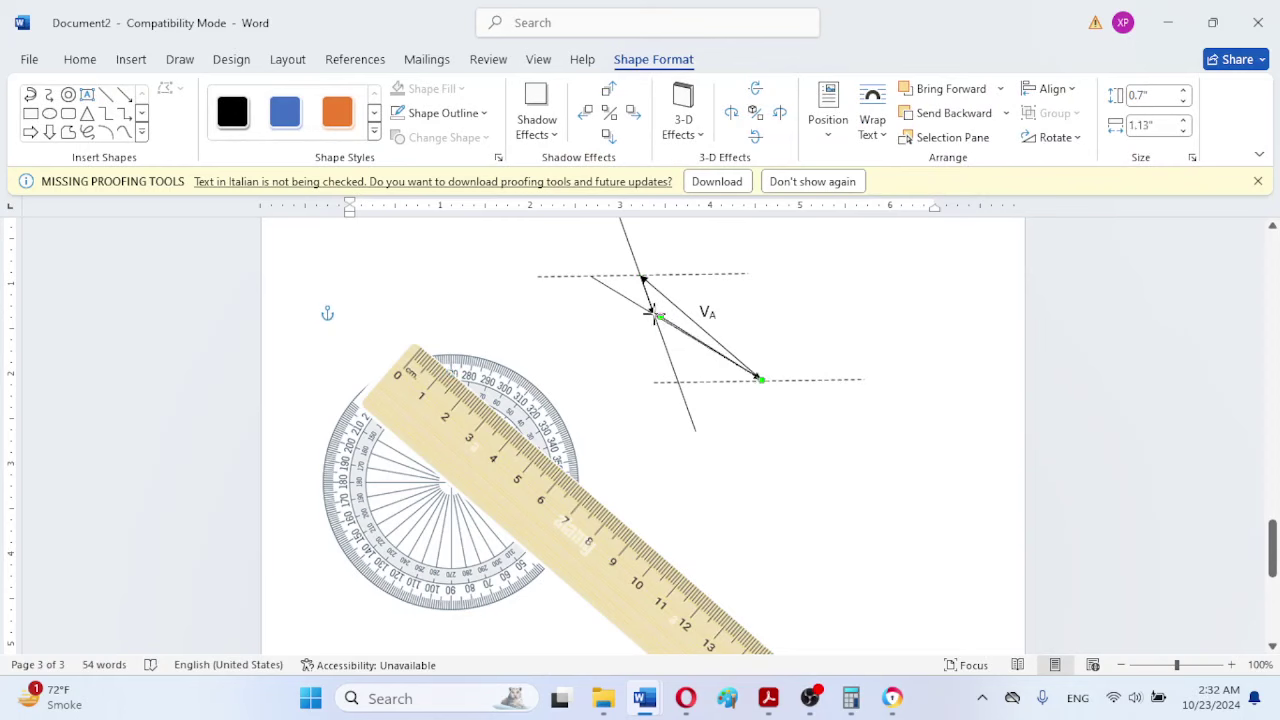
left_click(771, 420)
Step: Paste two copies of the V_A label and edit the upper one to read V_BA
key("ctrl+v")
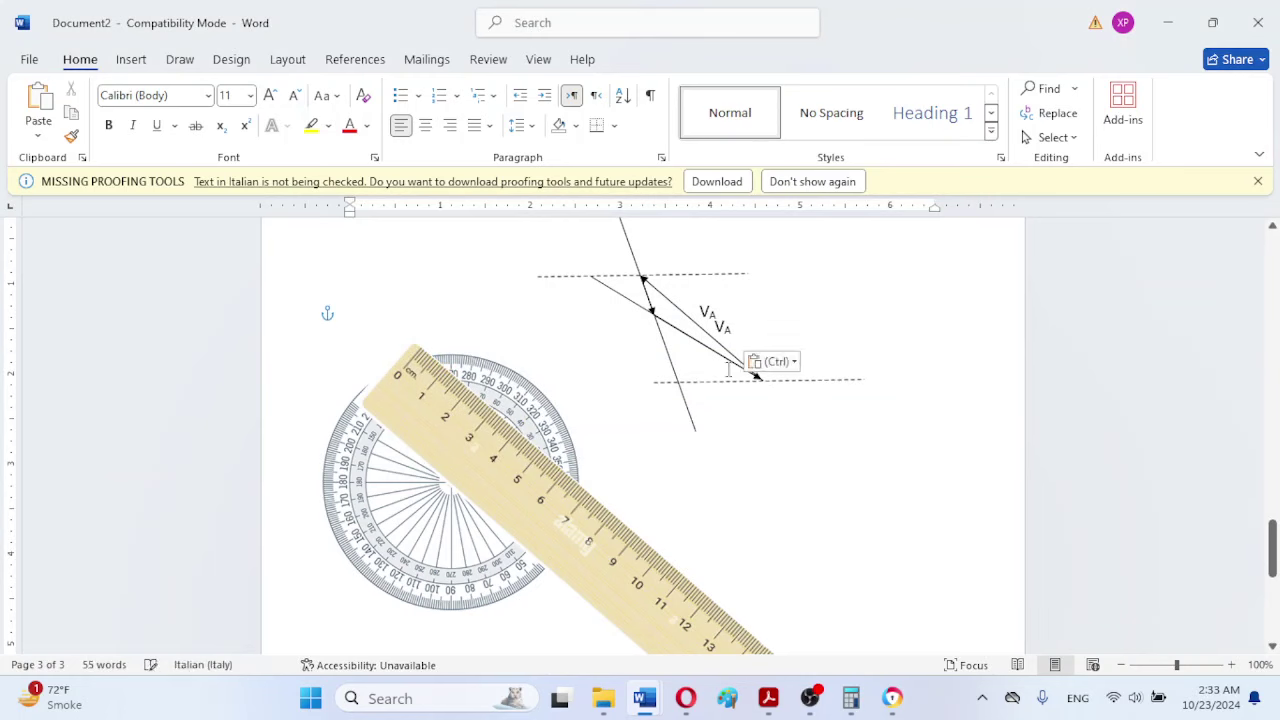
key("ctrl+v")
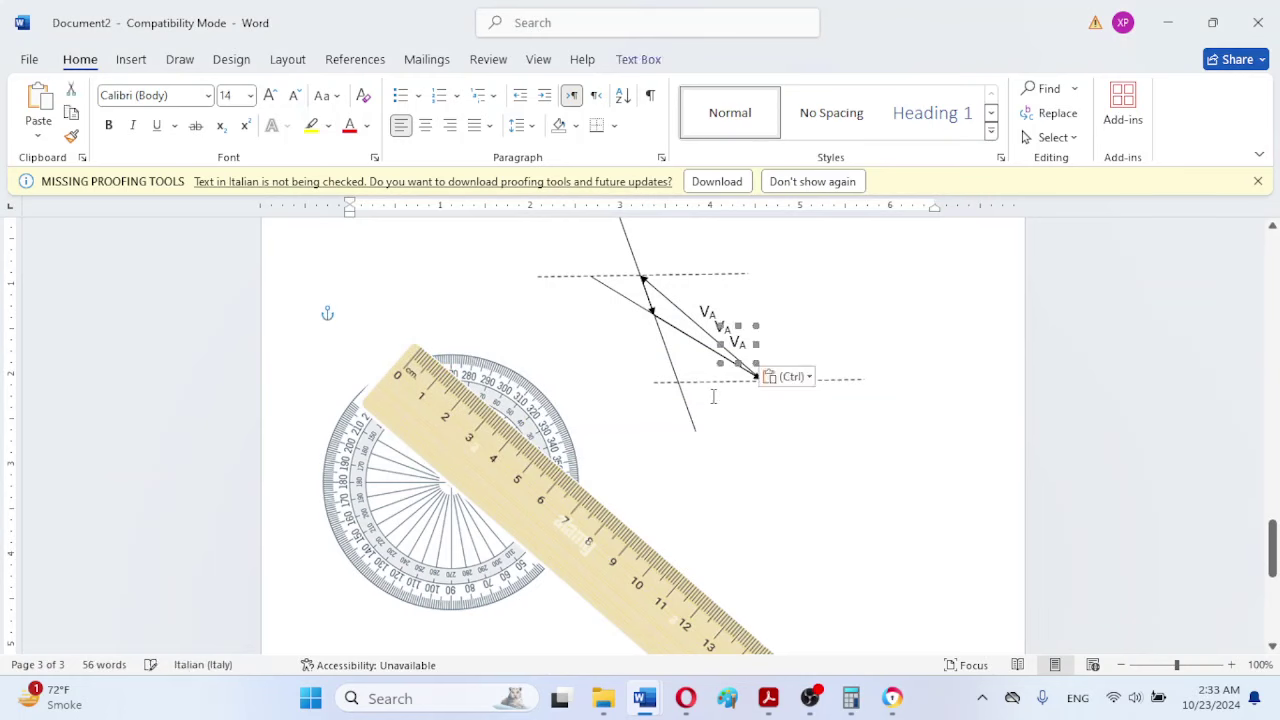
left_click_drag(745, 333, 636, 283)
left_click(658, 320)
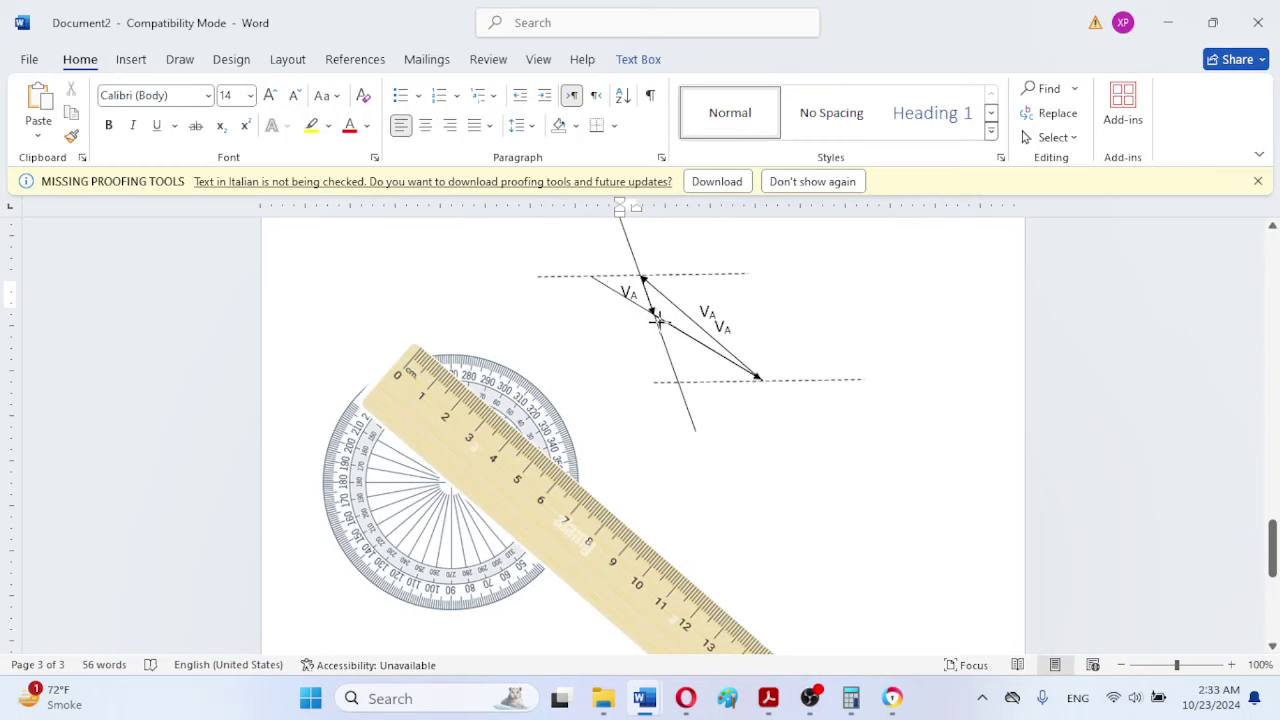
left_click(658, 320)
double_click(627, 292)
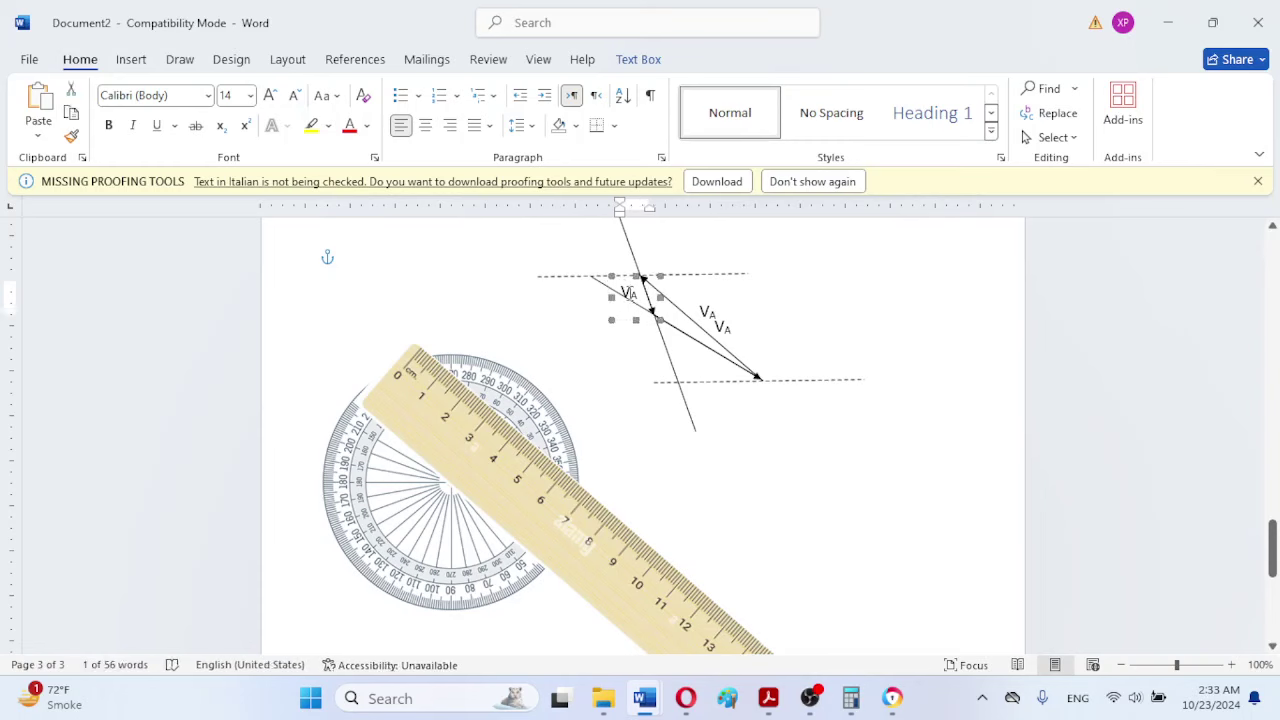
left_click(630, 290)
left_click(629, 294)
type("B")
Step: Place the other label copy beside its line and change its subscript to B
left_click_drag(722, 327, 699, 357)
double_click(705, 359)
type("B")
left_click(844, 347)
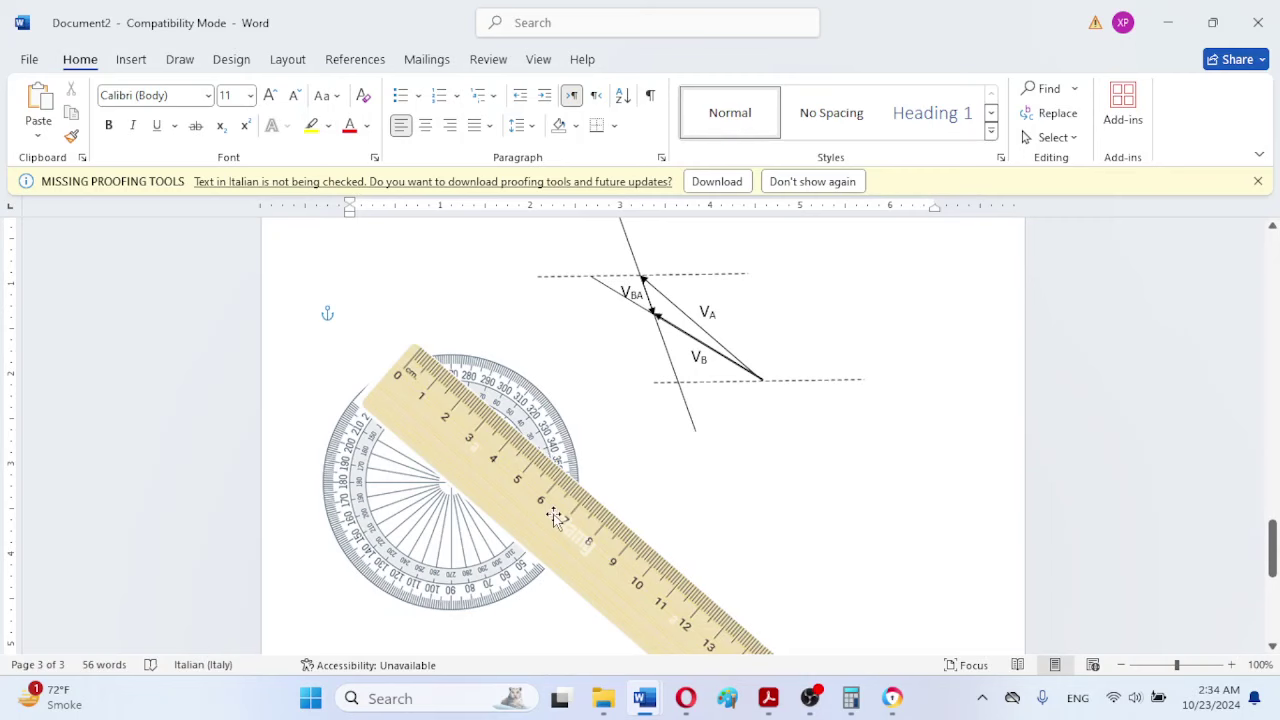
Step: Move the ruler image aside and centre the protractor on the V_A tail of the velocity polygon
left_click_drag(535, 510, 430, 652)
scroll(680, 640, "down", 5)
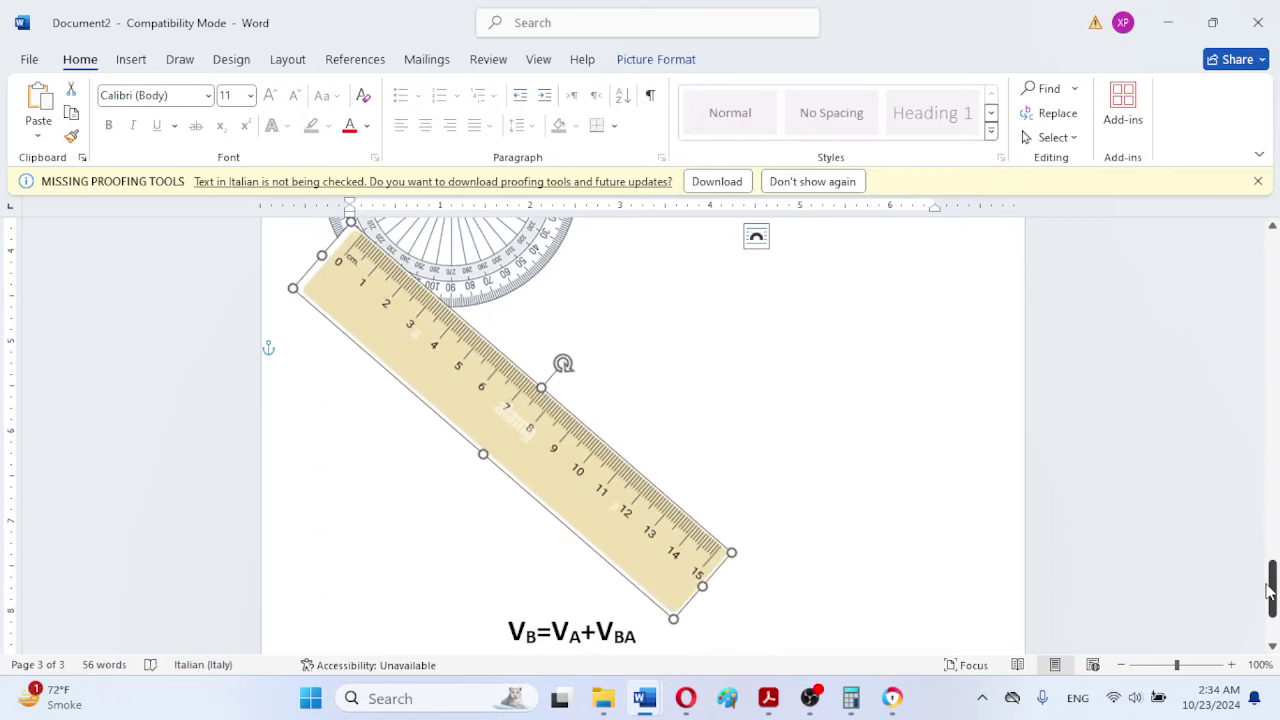
left_click_drag(1270, 597, 1273, 521)
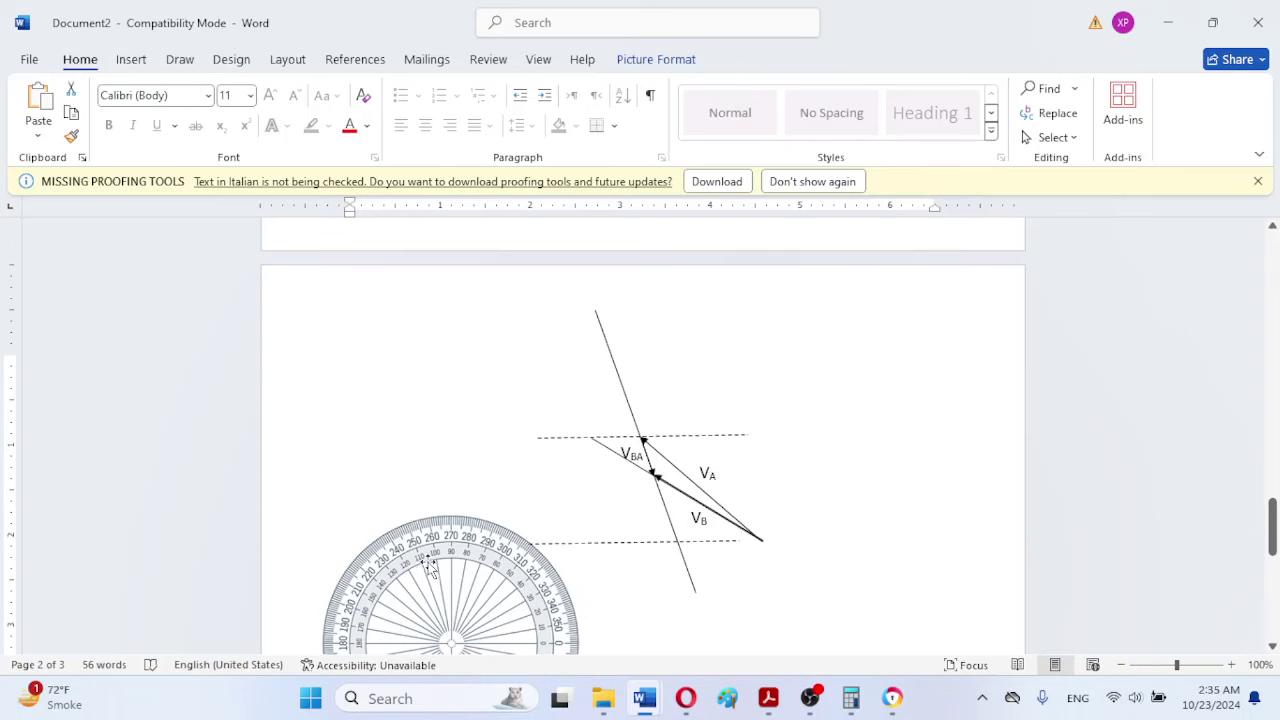
left_click_drag(430, 565, 741, 461)
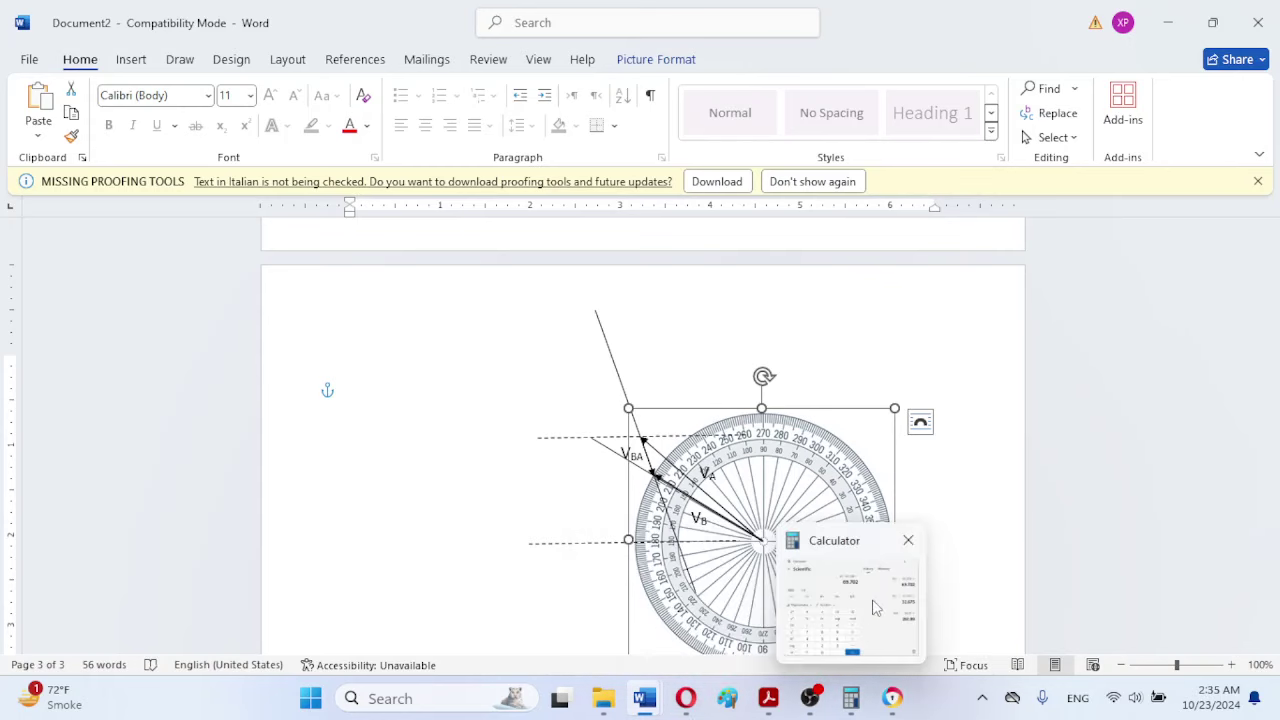
Step: Shift the protractor down-left off the velocity triangle and clear the selection
left_click(976, 552)
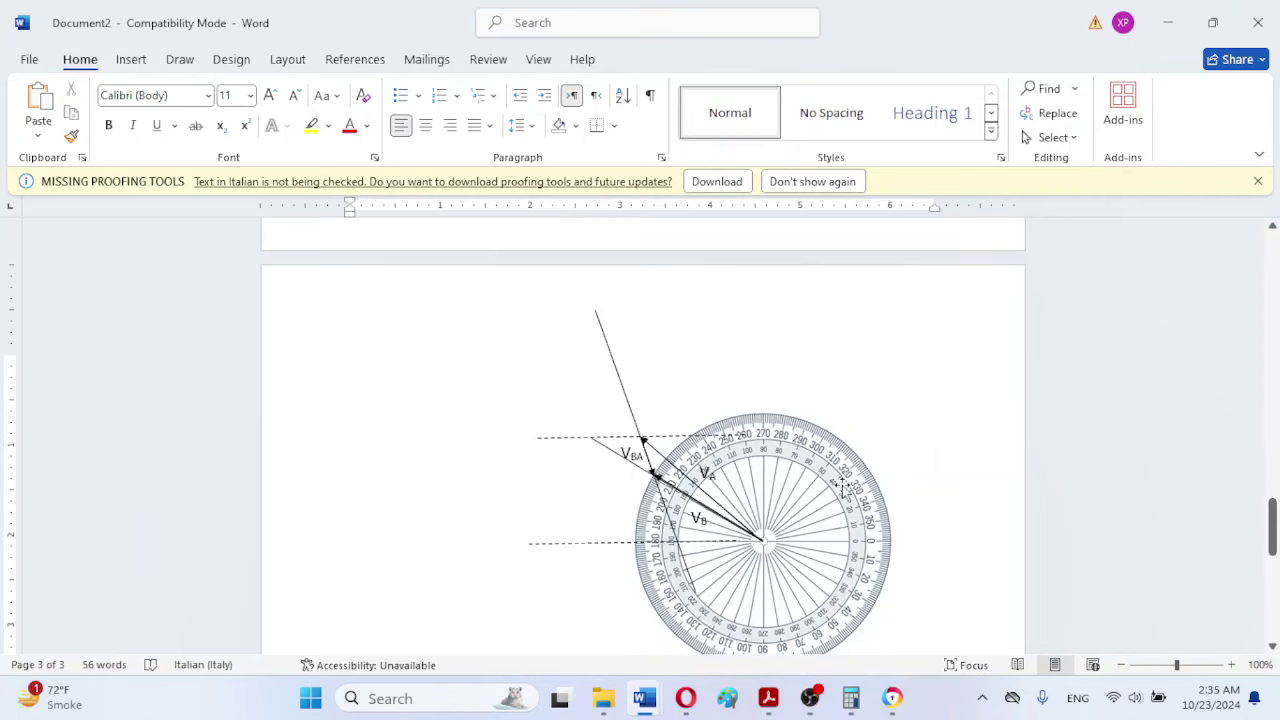
left_click_drag(843, 488, 517, 565)
scroll(517, 565, "down", 5)
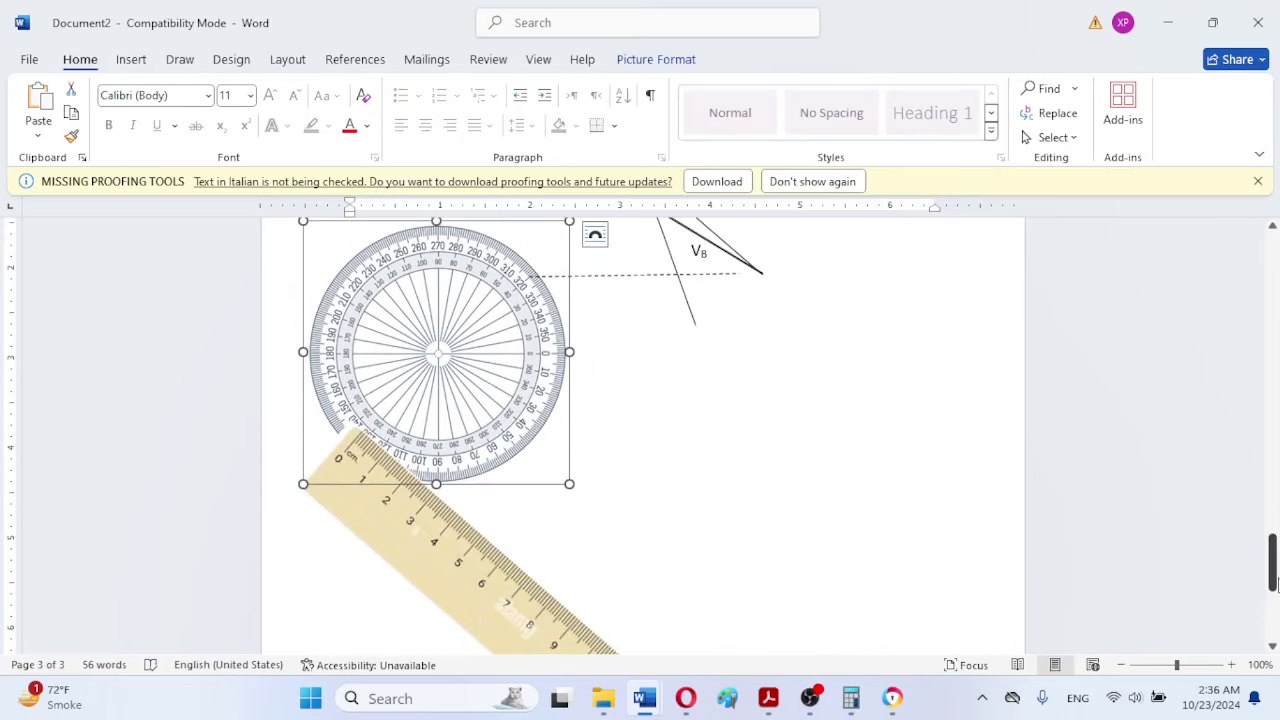
left_click_drag(1273, 577, 1273, 555)
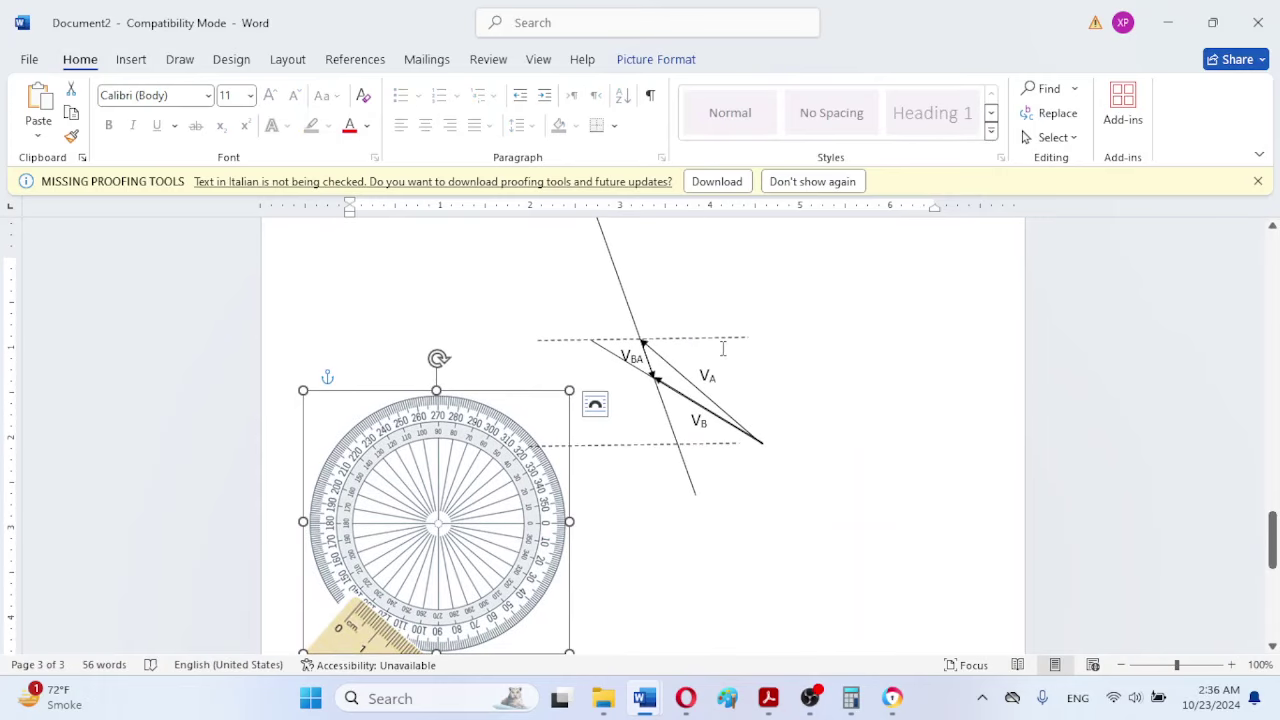
left_click(718, 421)
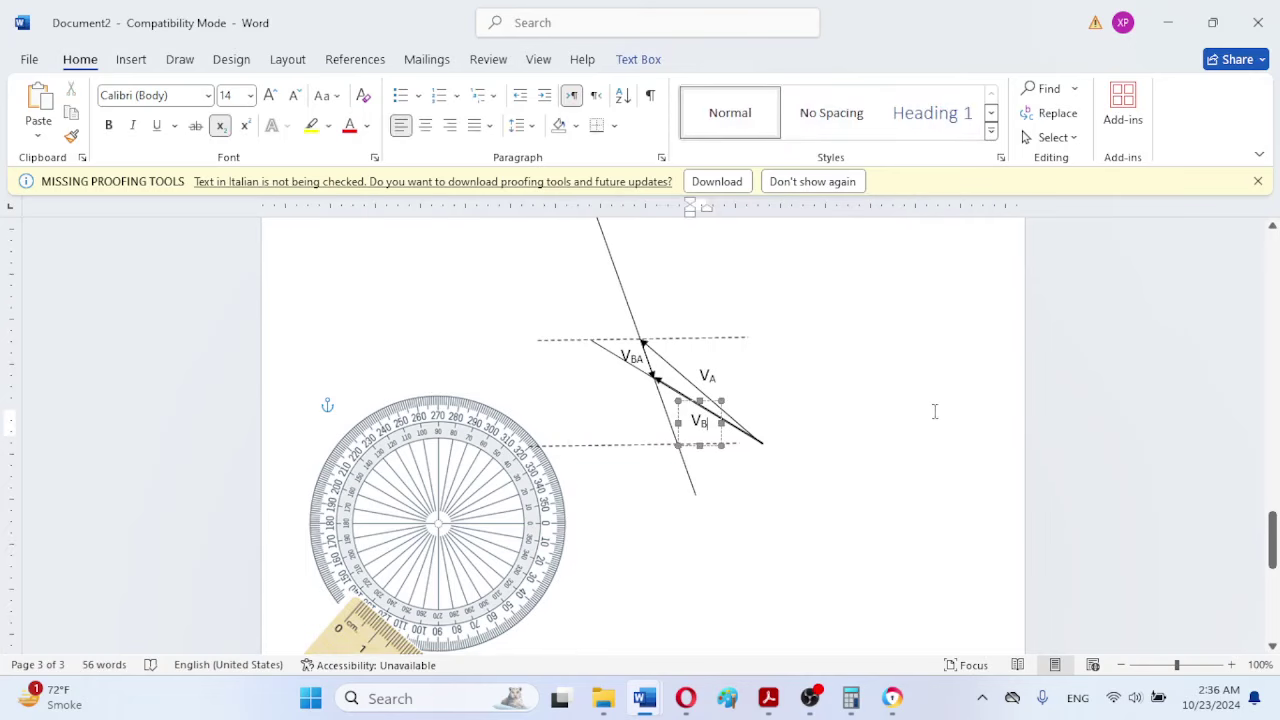
left_click(860, 540)
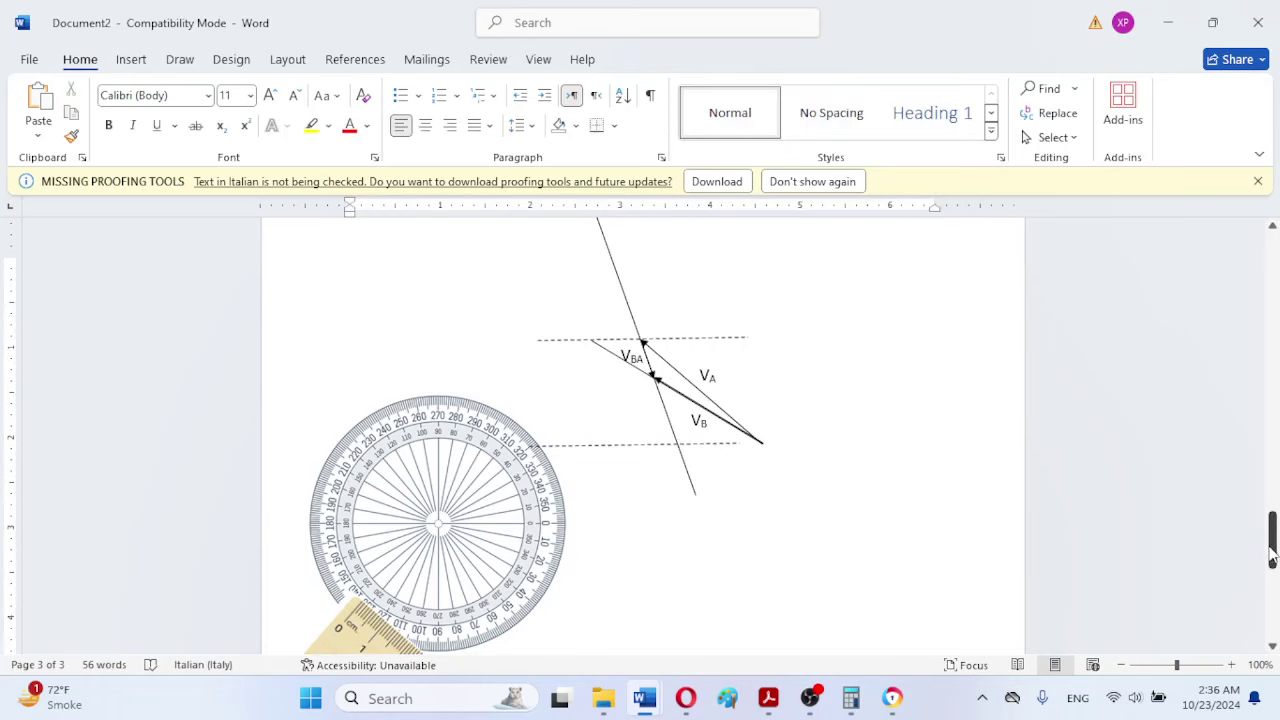
Step: Check the page-2 linkage diagram, then centre the protractor on the polygon's lower end on page 3
left_click_drag(1272, 537, 1274, 428)
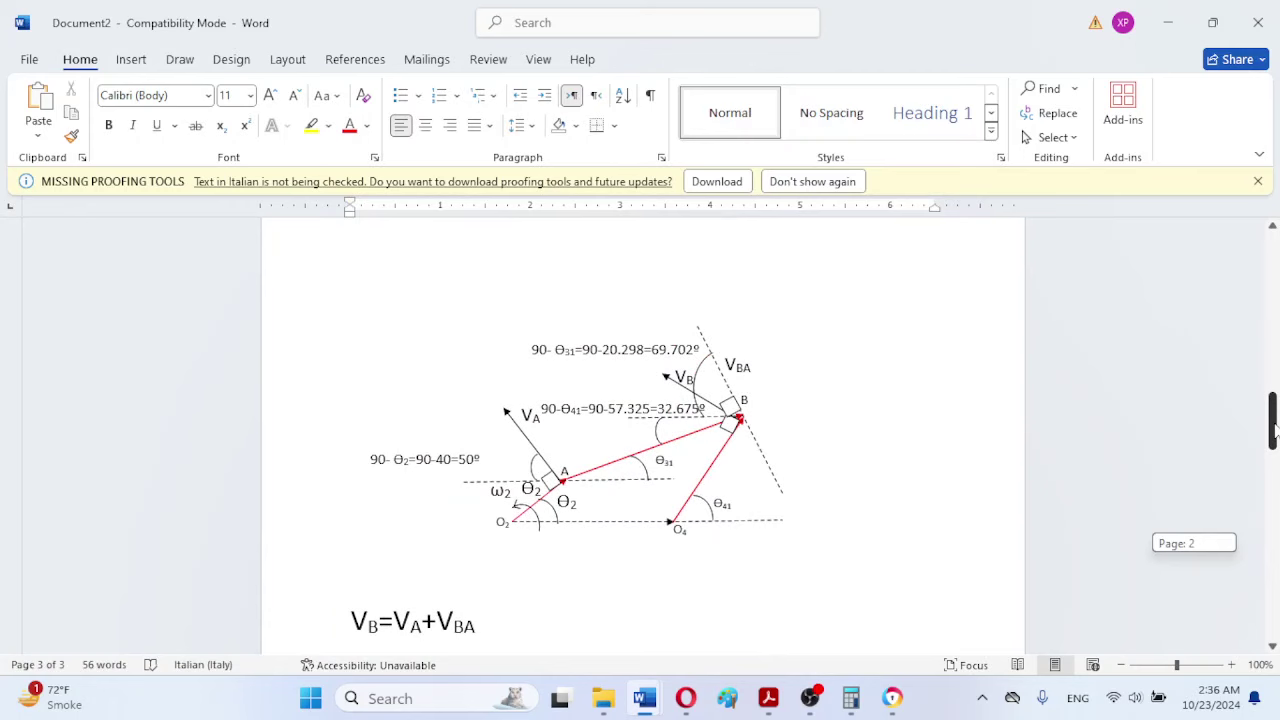
left_click_drag(1274, 428, 1273, 538)
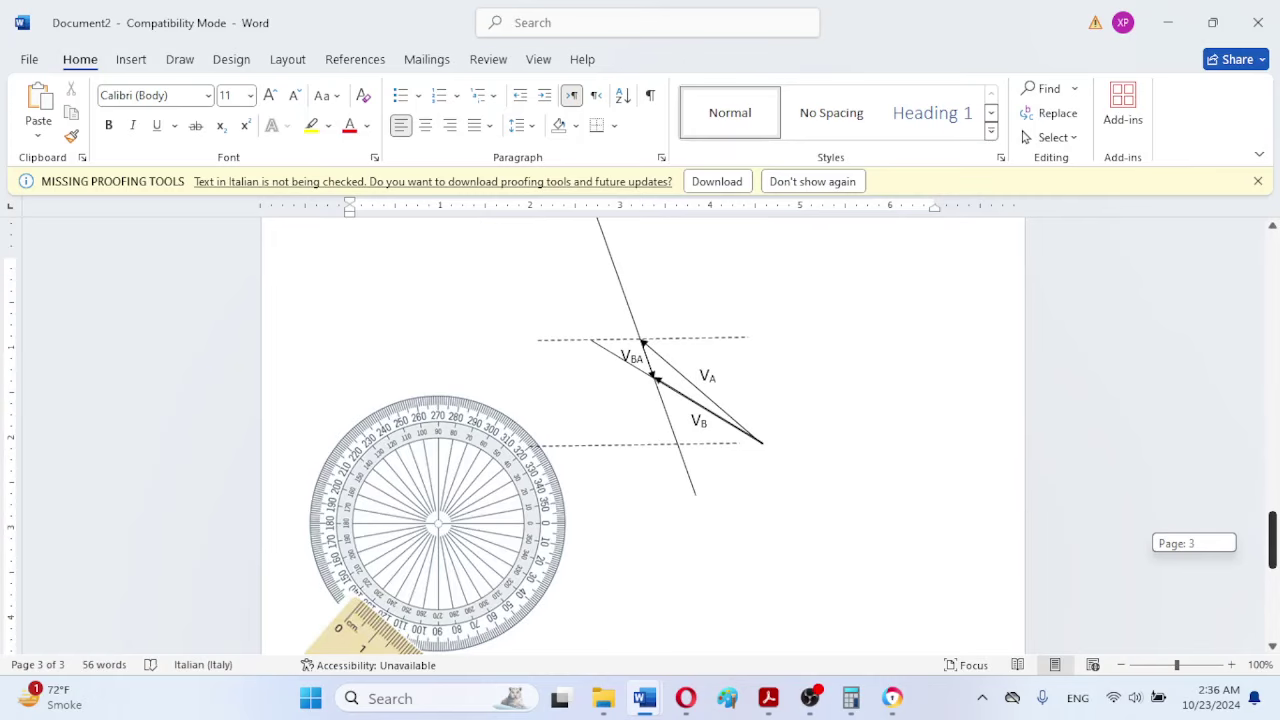
left_click_drag(1273, 538, 1273, 418)
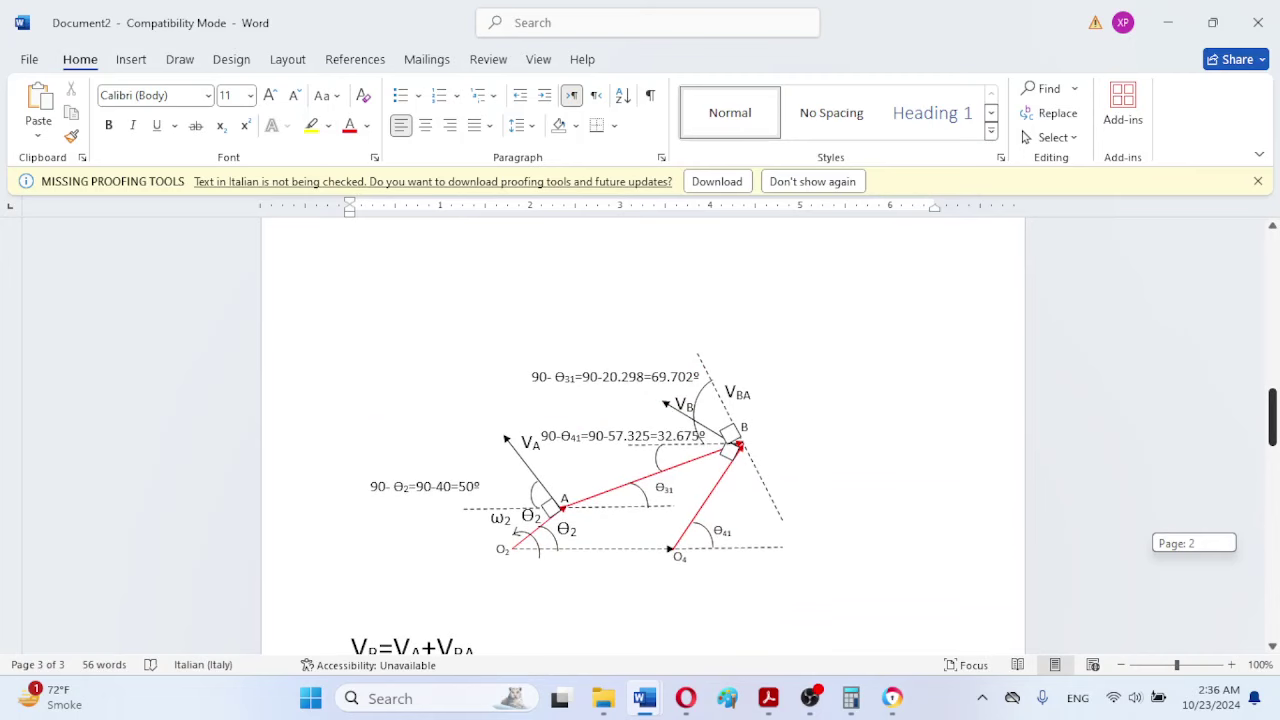
left_click_drag(1273, 418, 1273, 430)
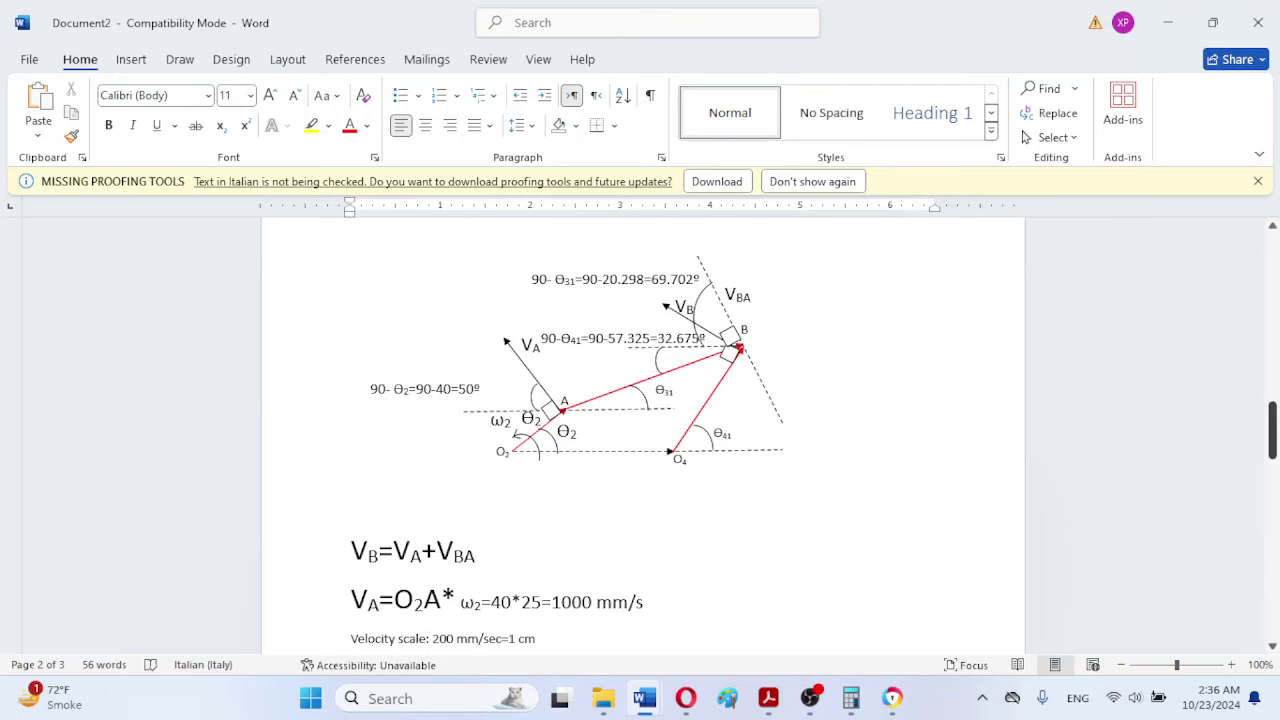
left_click_drag(1274, 455, 1272, 533)
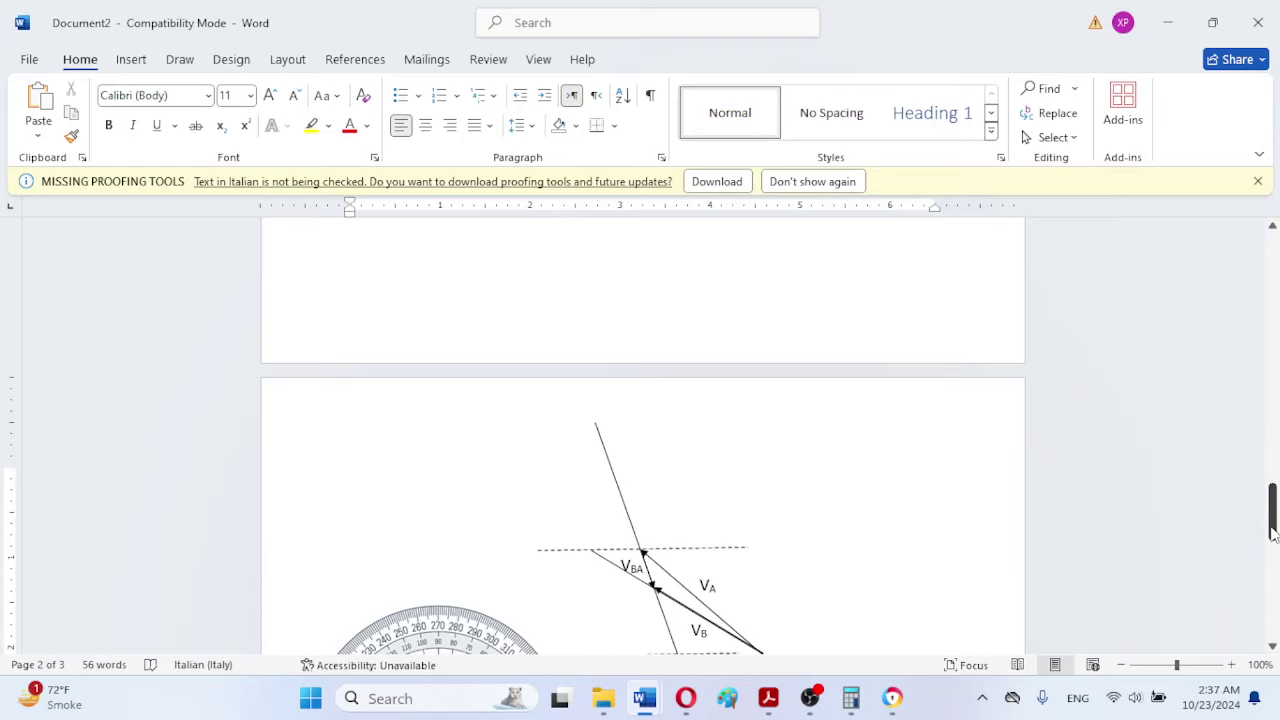
left_click_drag(1272, 533, 1272, 550)
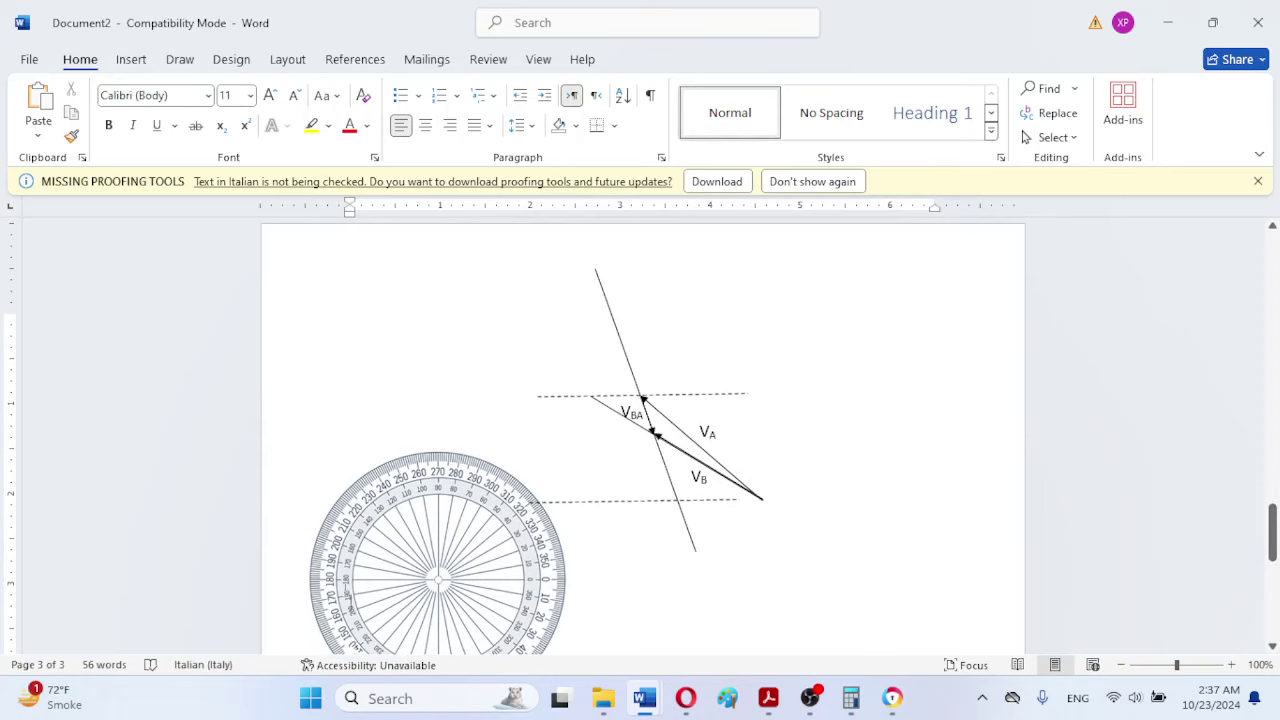
left_click_drag(433, 580, 759, 498)
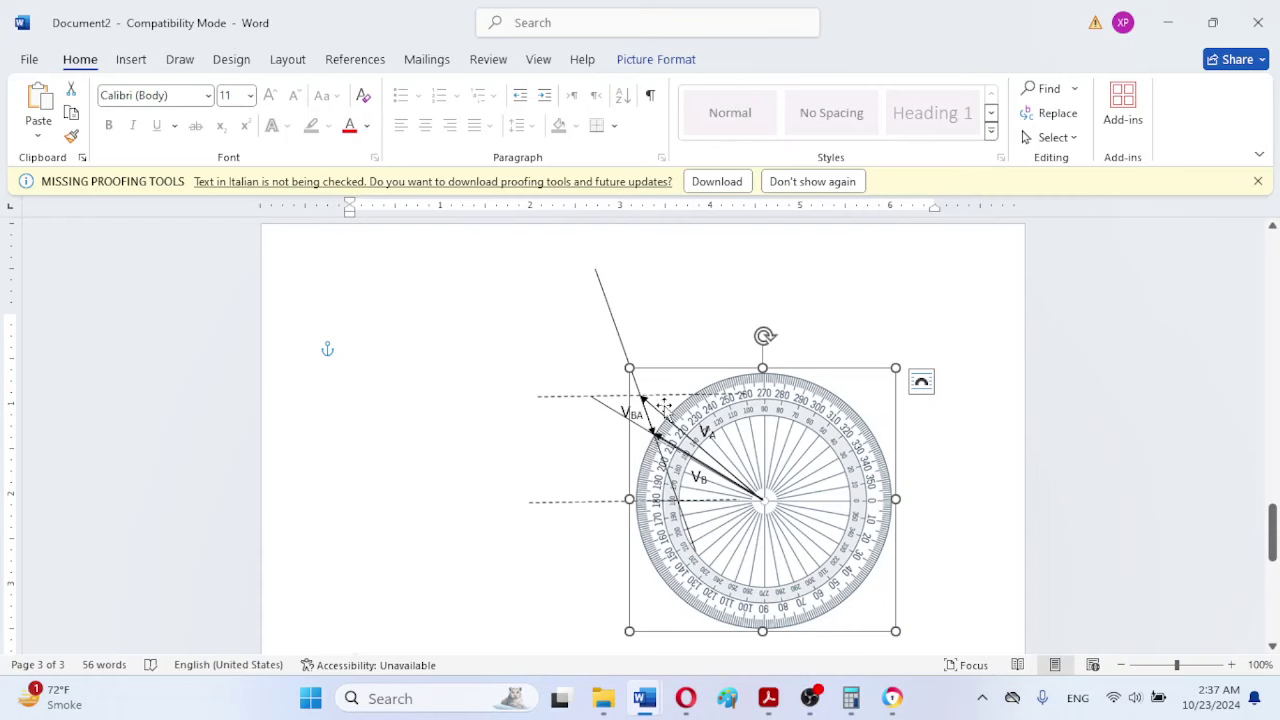
left_click(768, 700)
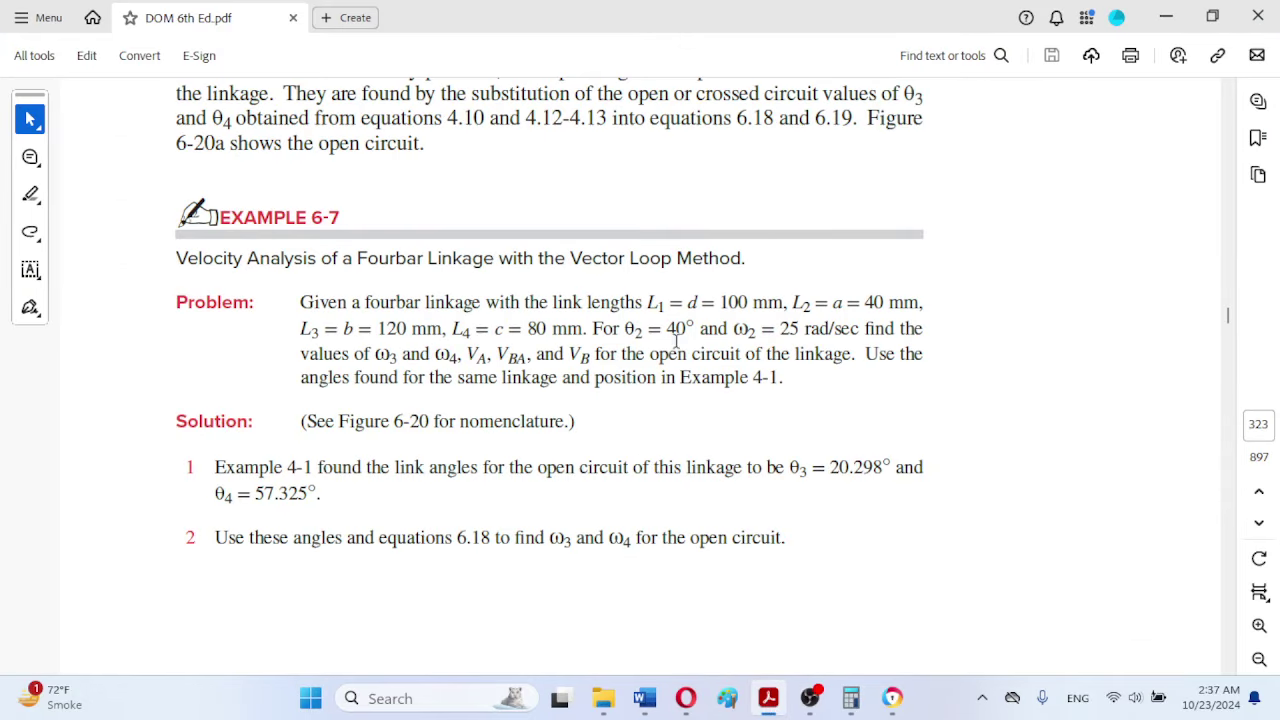
left_click(768, 700)
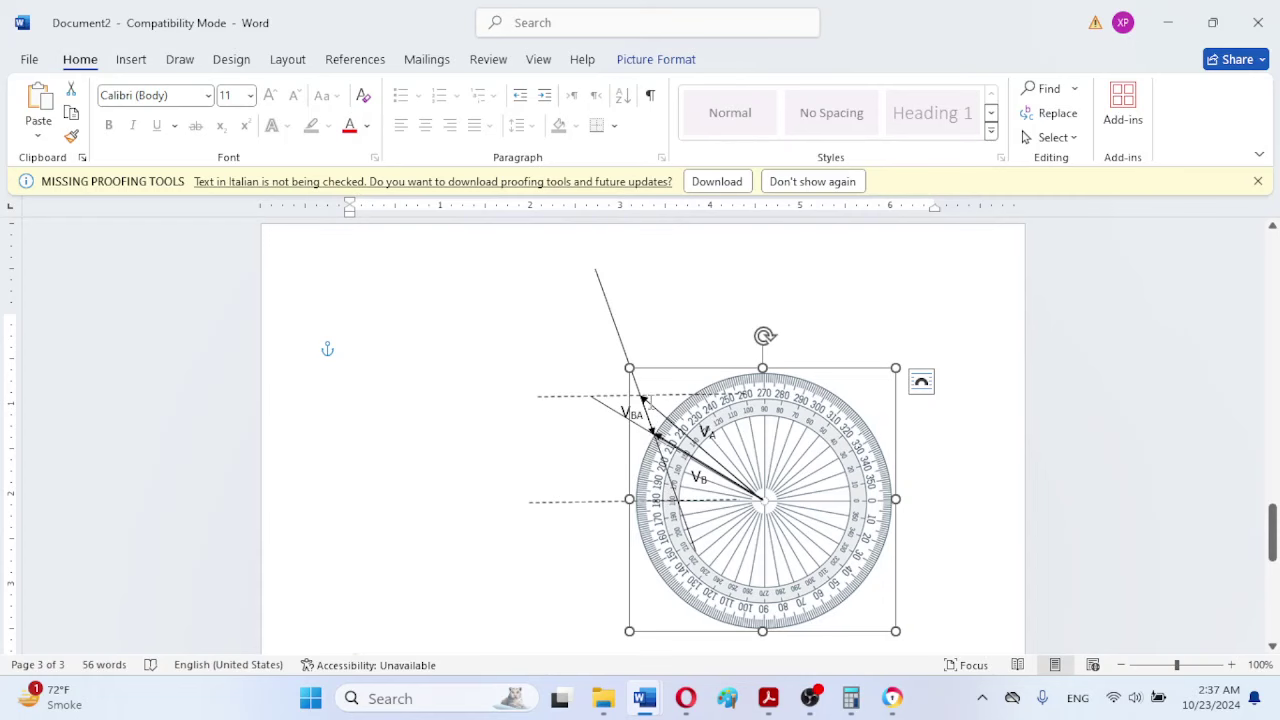
Step: Swing the V_A line's upper end to a new angle, then select the diagram lines with the protractor
left_click(660, 413)
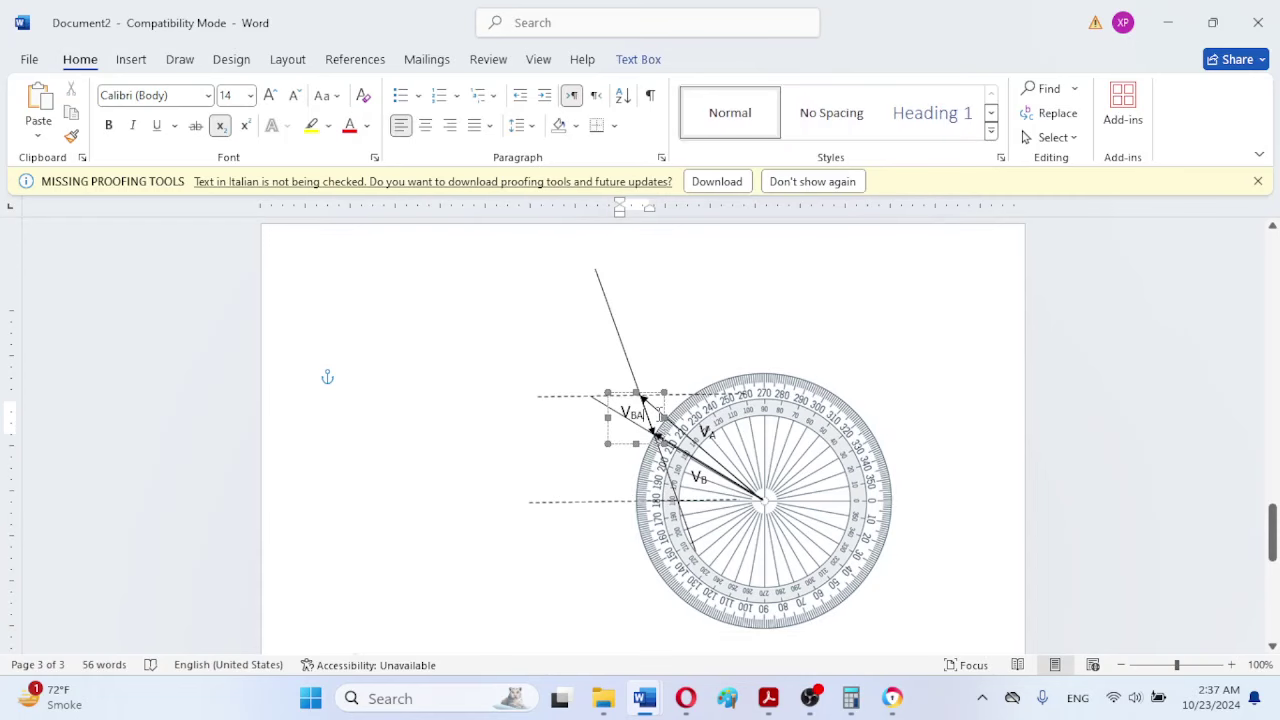
left_click(680, 427)
left_click(645, 404)
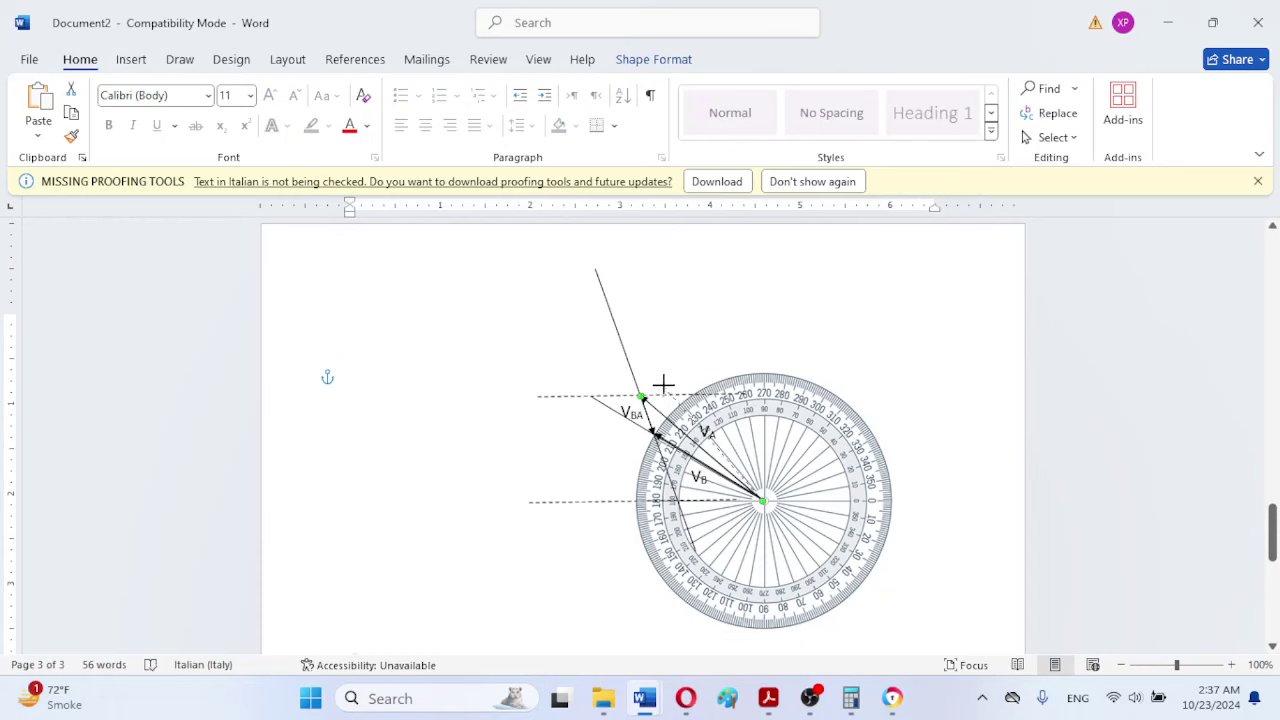
left_click_drag(641, 397, 667, 387)
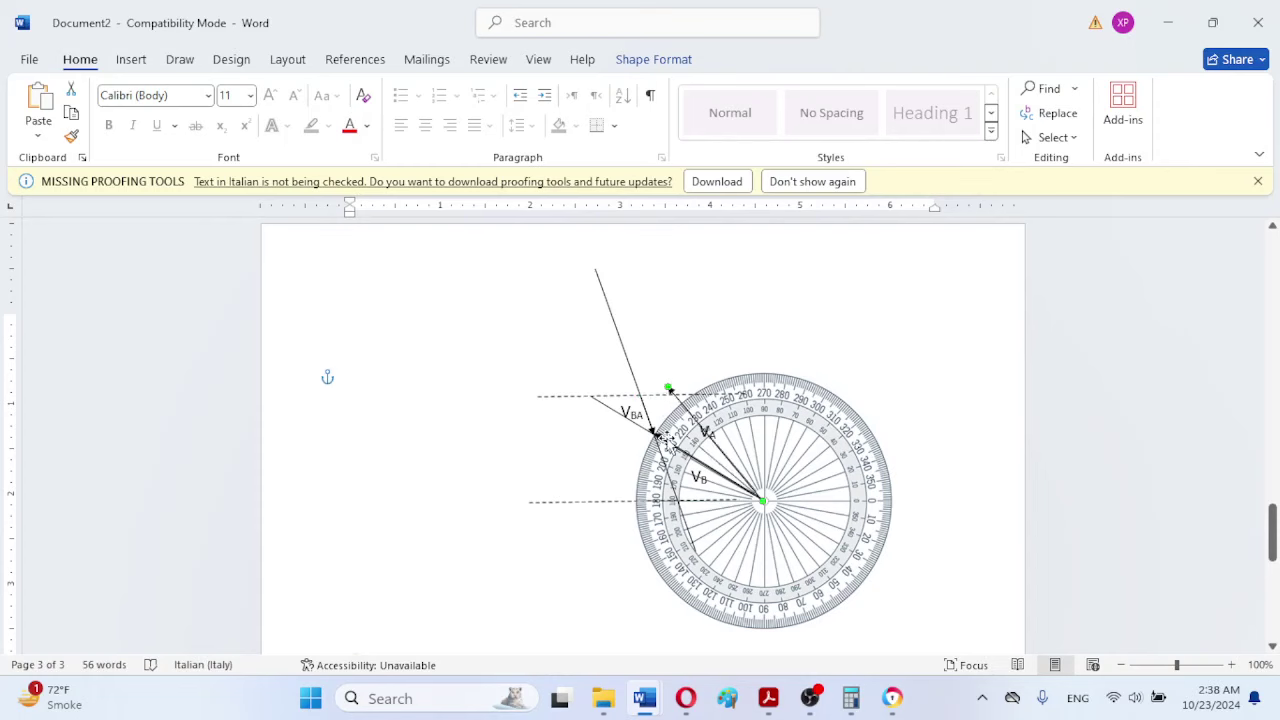
left_click(624, 490)
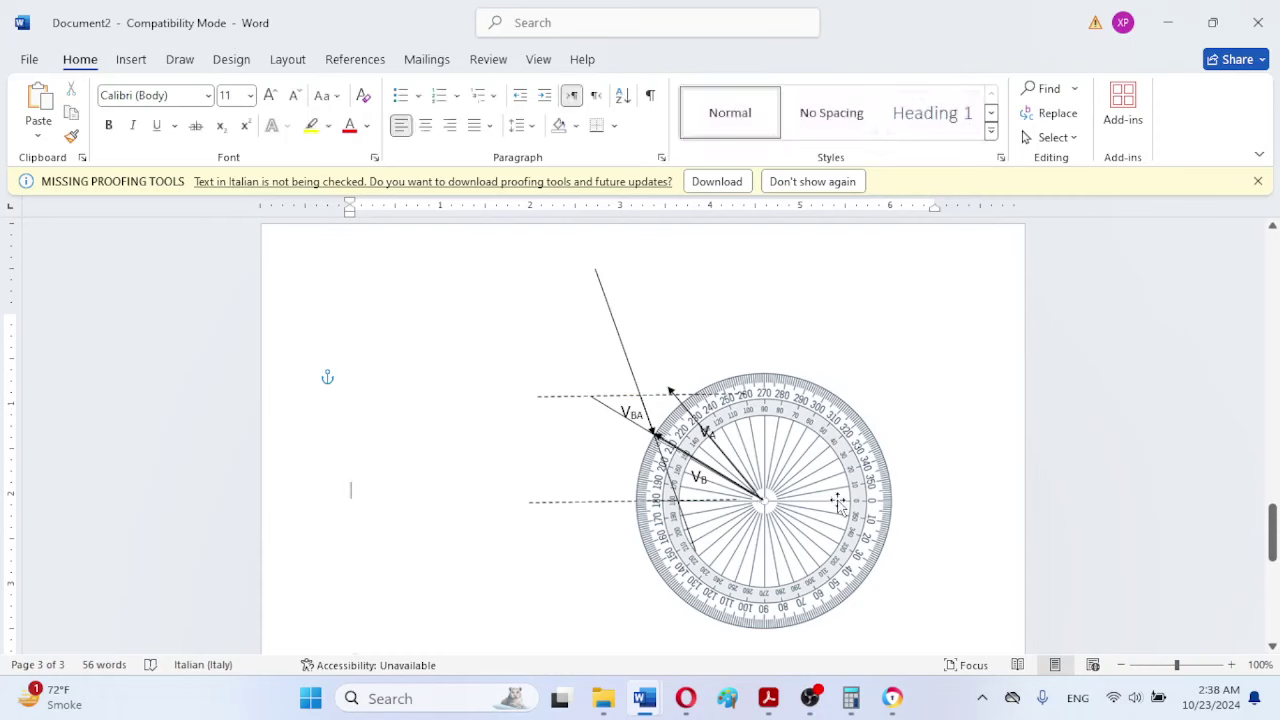
mouse_move(898, 610)
left_mouse_down()
mouse_move(730, 530)
mouse_move(605, 385)
mouse_move(585, 303)
mouse_move(669, 391)
left_mouse_up()
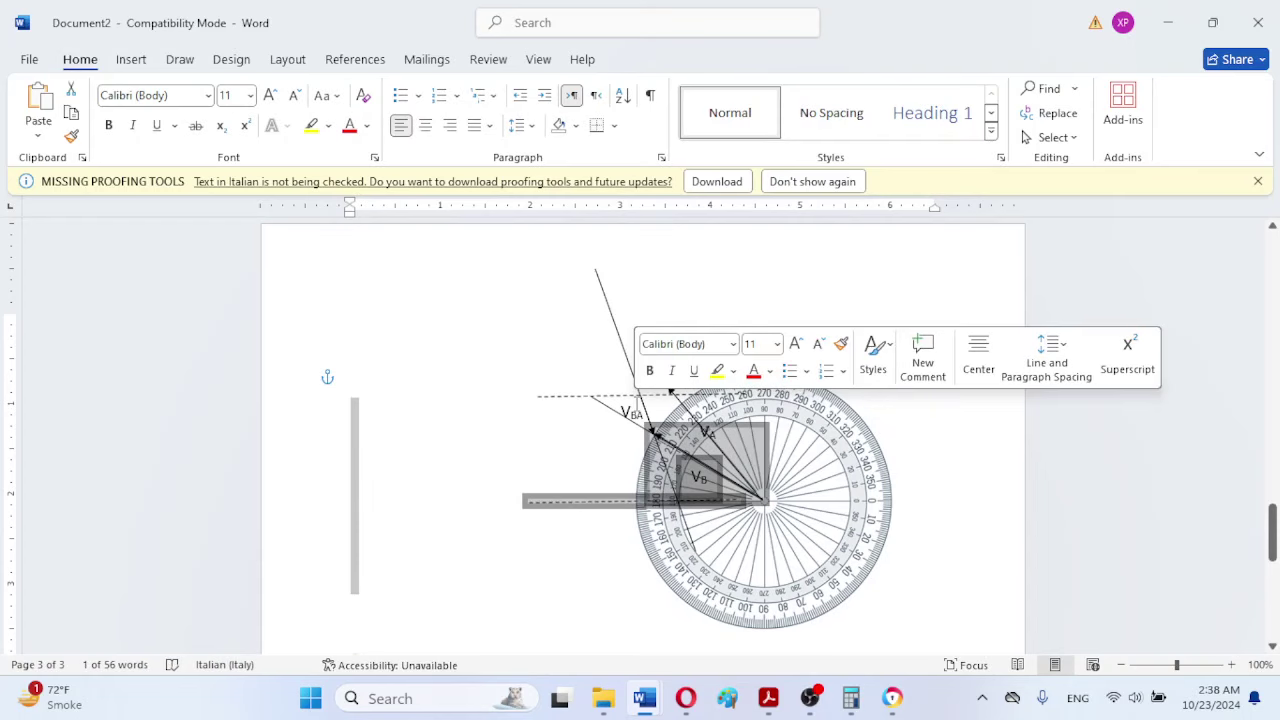
Step: Move the protractor down-left onto the ruler image, leaving the velocity triangle unobstructed
left_click(669, 391)
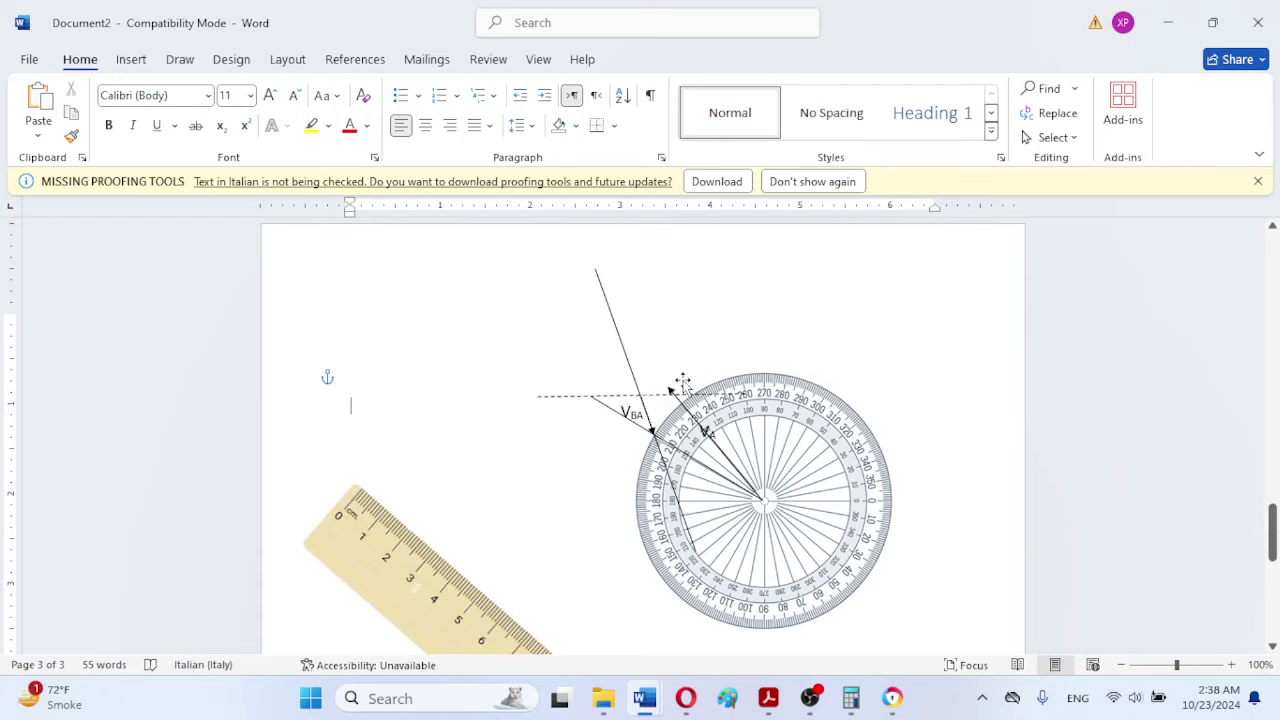
left_click_drag(563, 246, 669, 391)
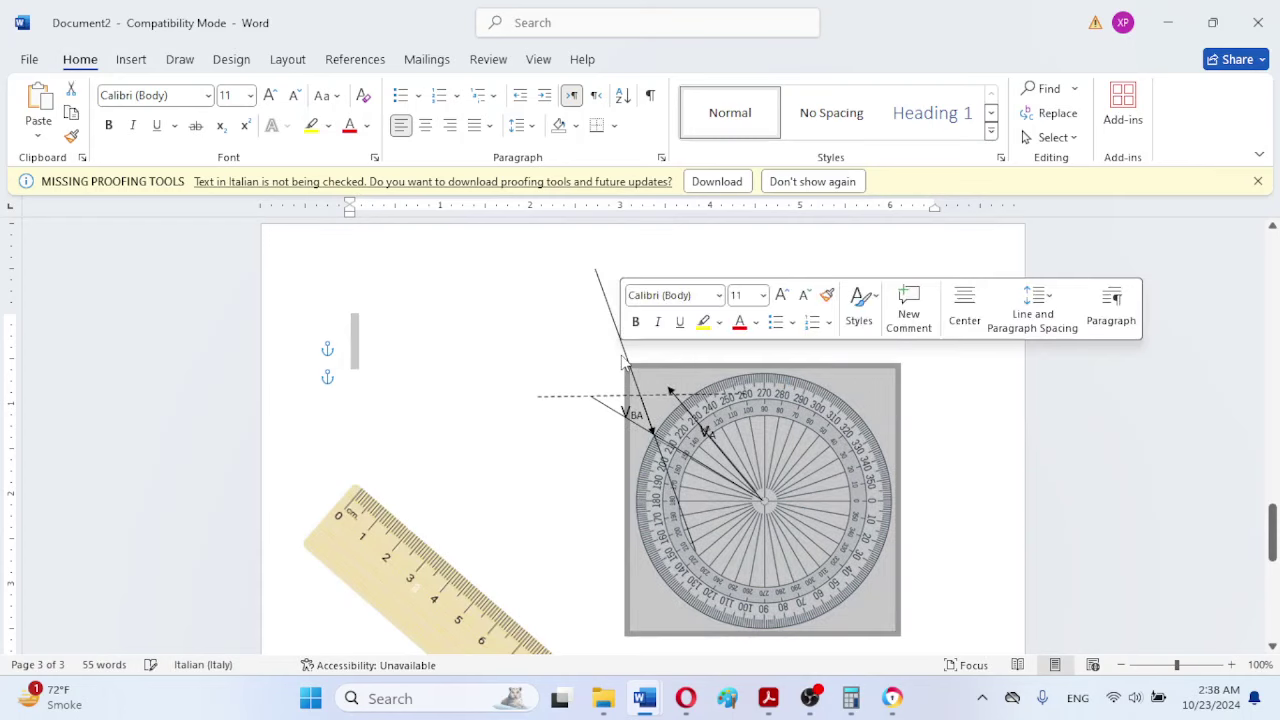
left_click(568, 521)
left_click_drag(782, 500, 822, 690)
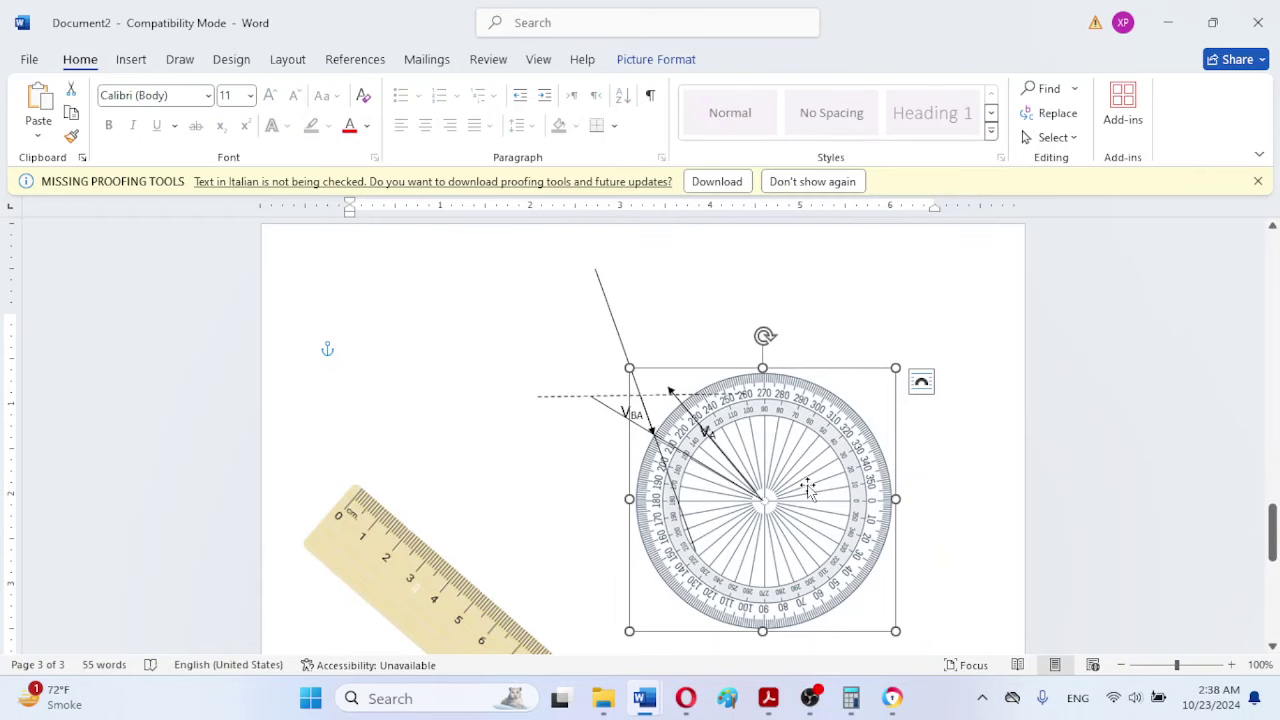
left_click_drag(807, 487, 507, 589)
scroll(507, 589, "down", 4)
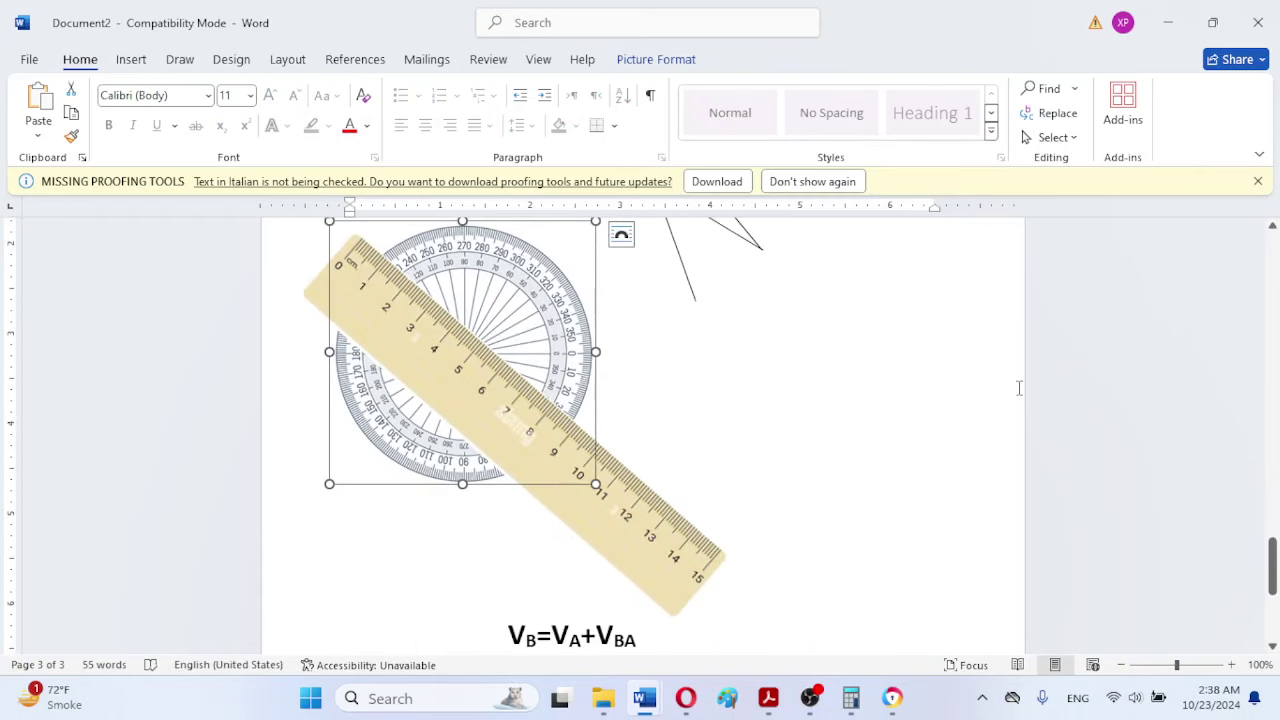
left_click_drag(1274, 565, 1273, 530)
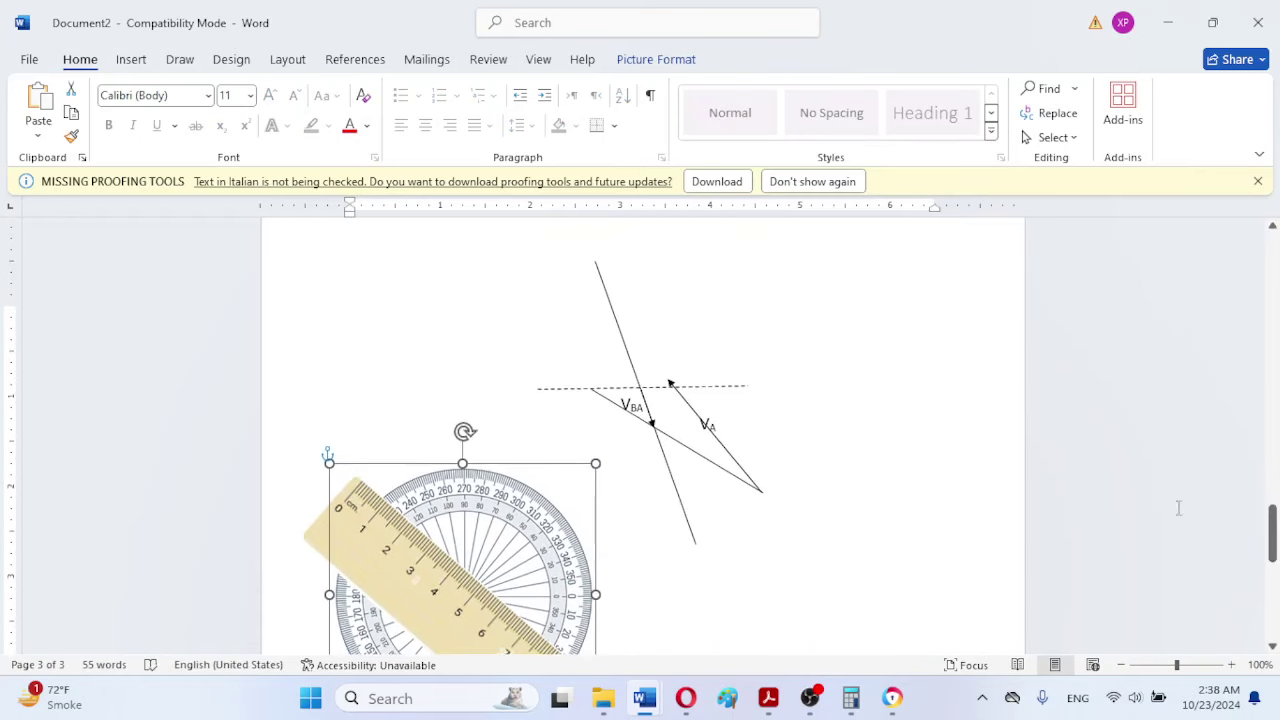
Step: Delete the old VA arrow, the VBA label, the crossing lines and the short arrow line
left_click(690, 413)
key("Delete")
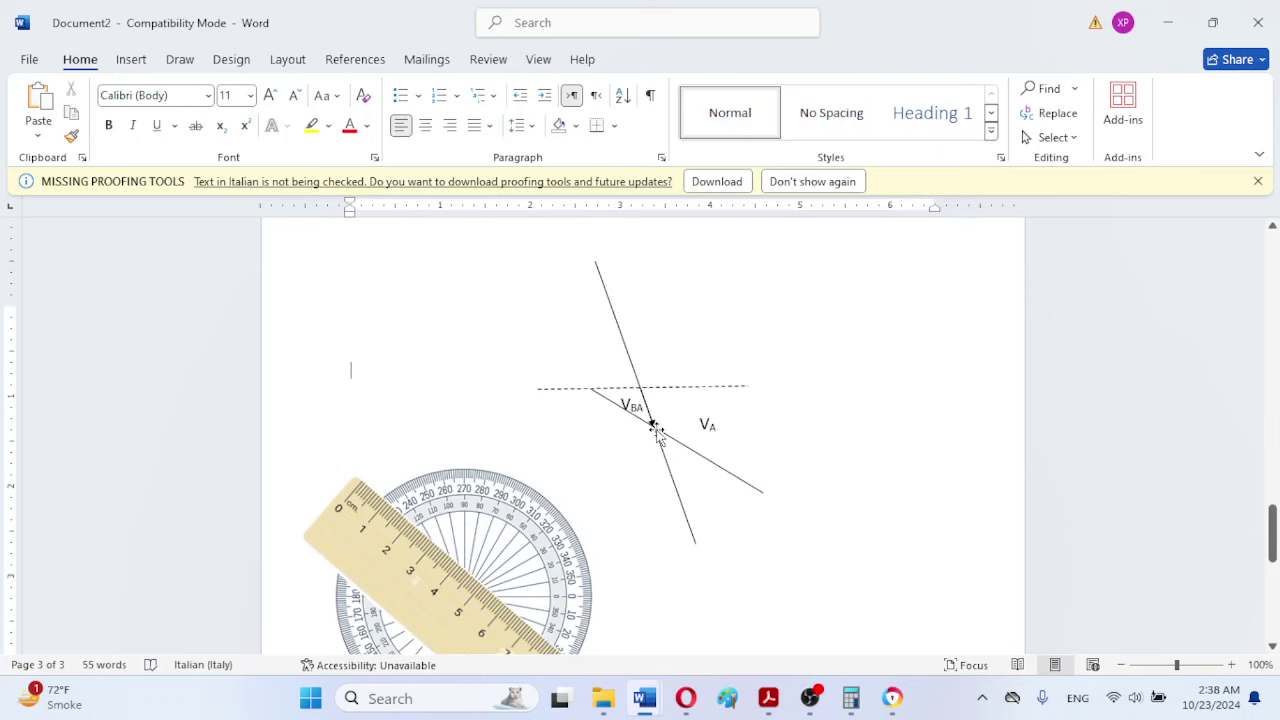
left_click(655, 430)
key("Delete")
left_click(656, 430)
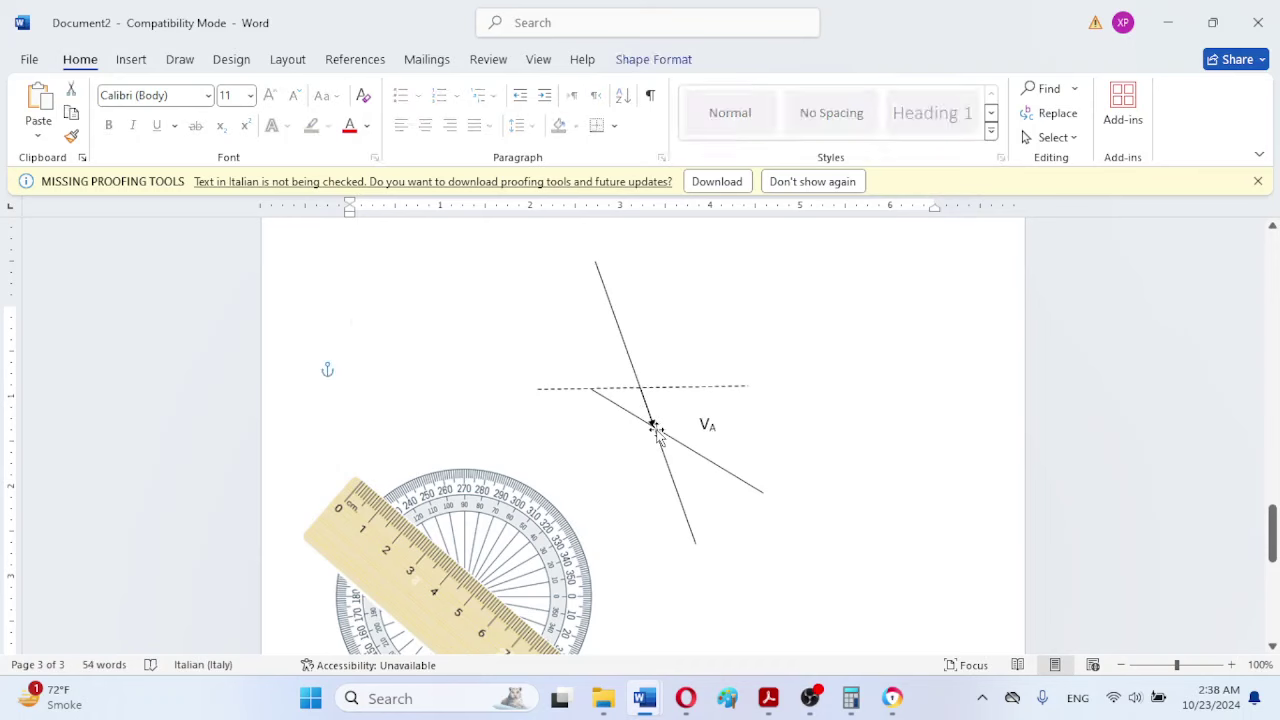
left_click(656, 430)
left_click(656, 430)
key("Delete")
left_click(647, 418)
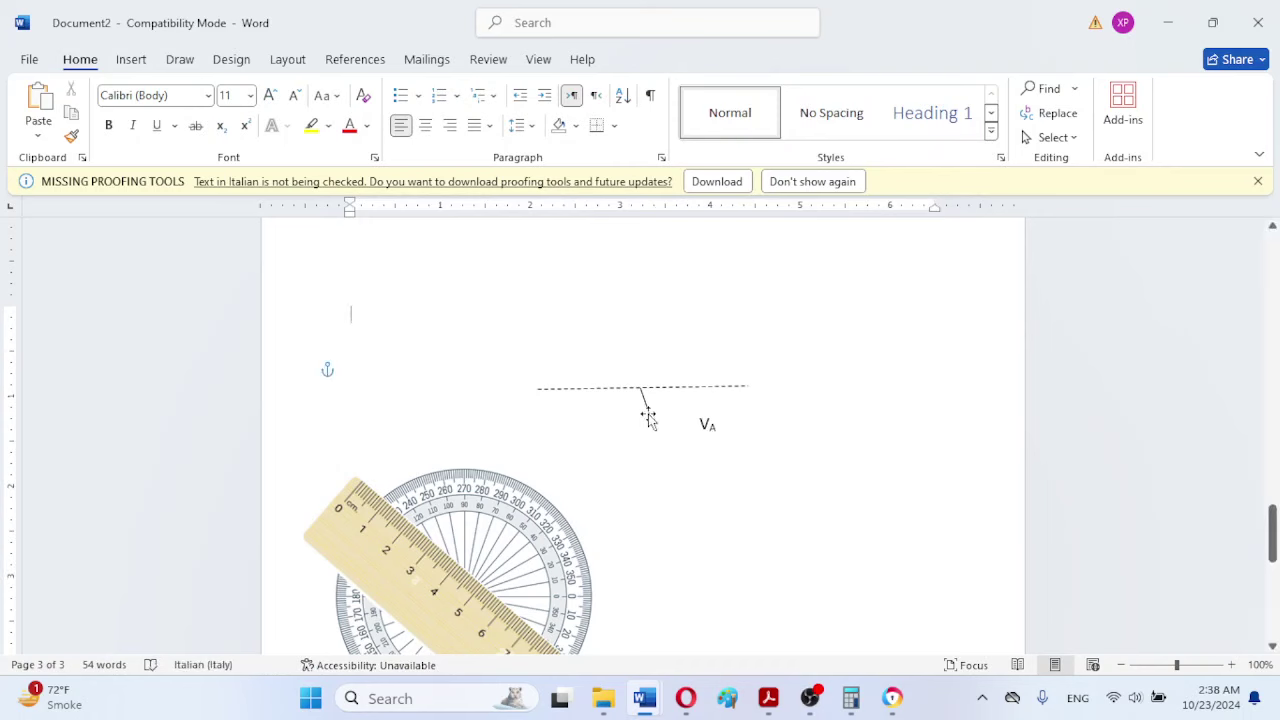
key("Delete")
Step: Draw a new VA arrow line just below the VA label and lay the protractor over it
left_click(132, 62)
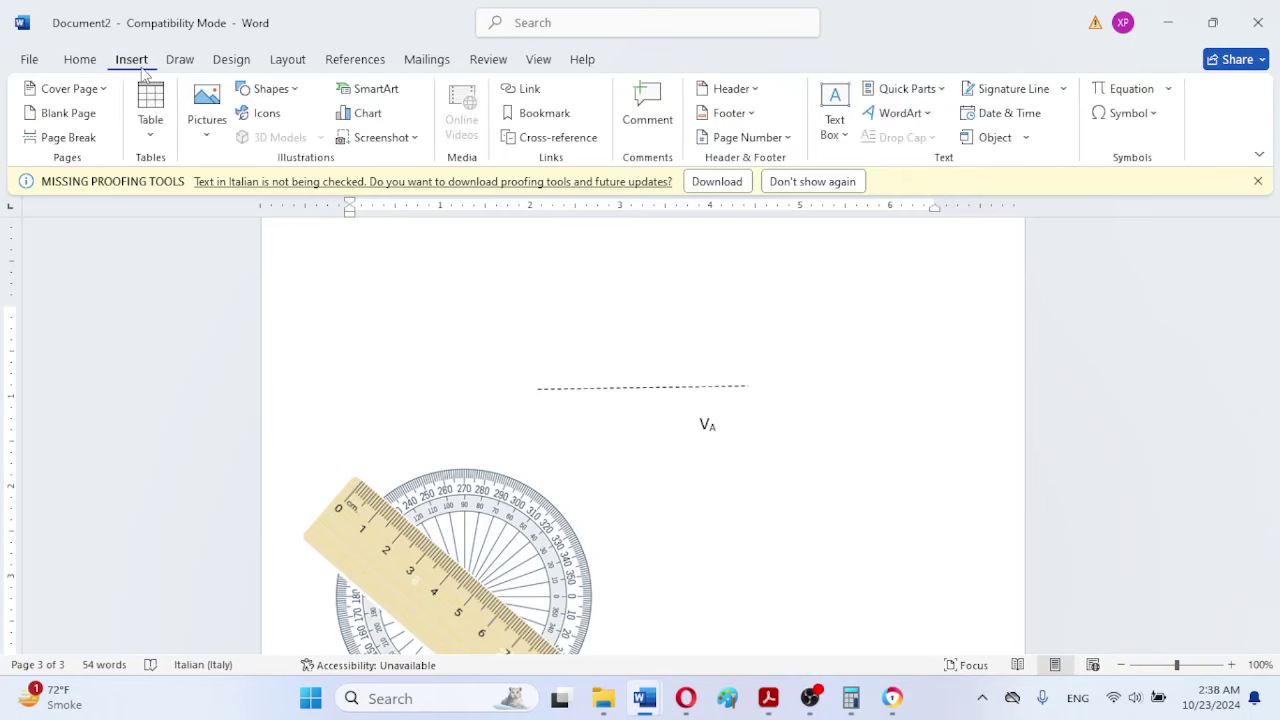
left_click(268, 89)
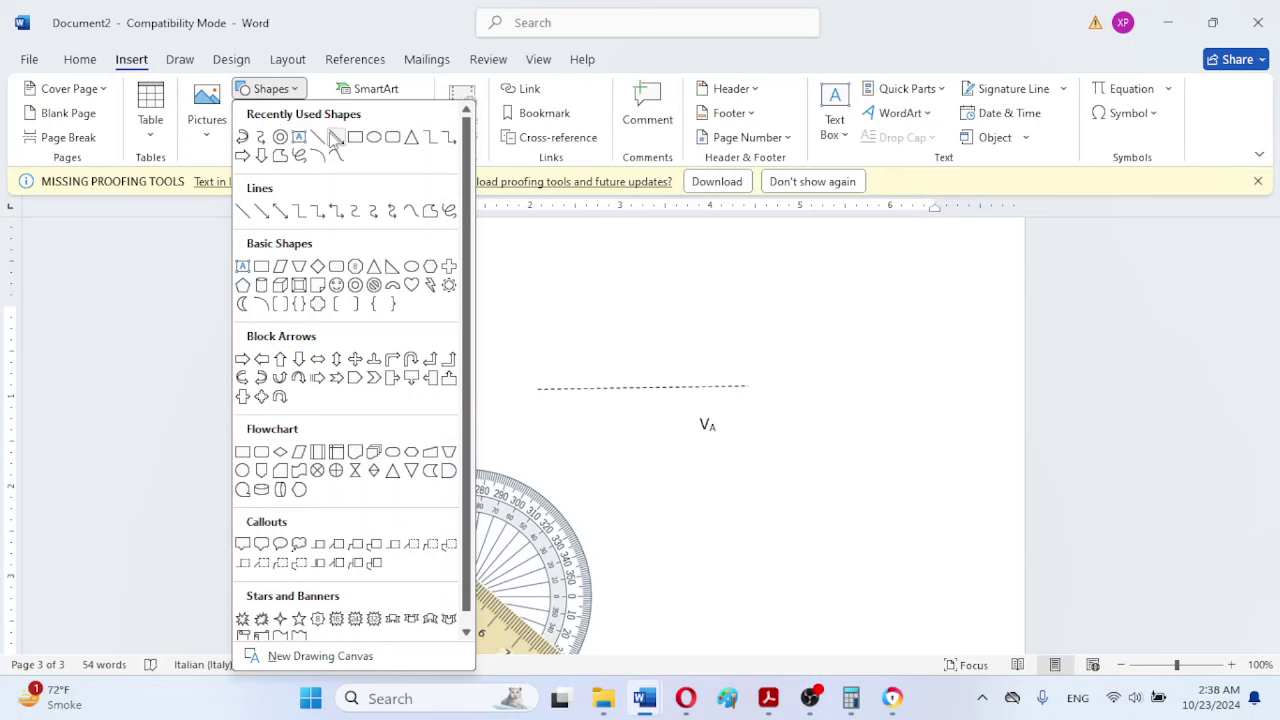
left_click(336, 136)
left_click_drag(813, 563, 687, 453)
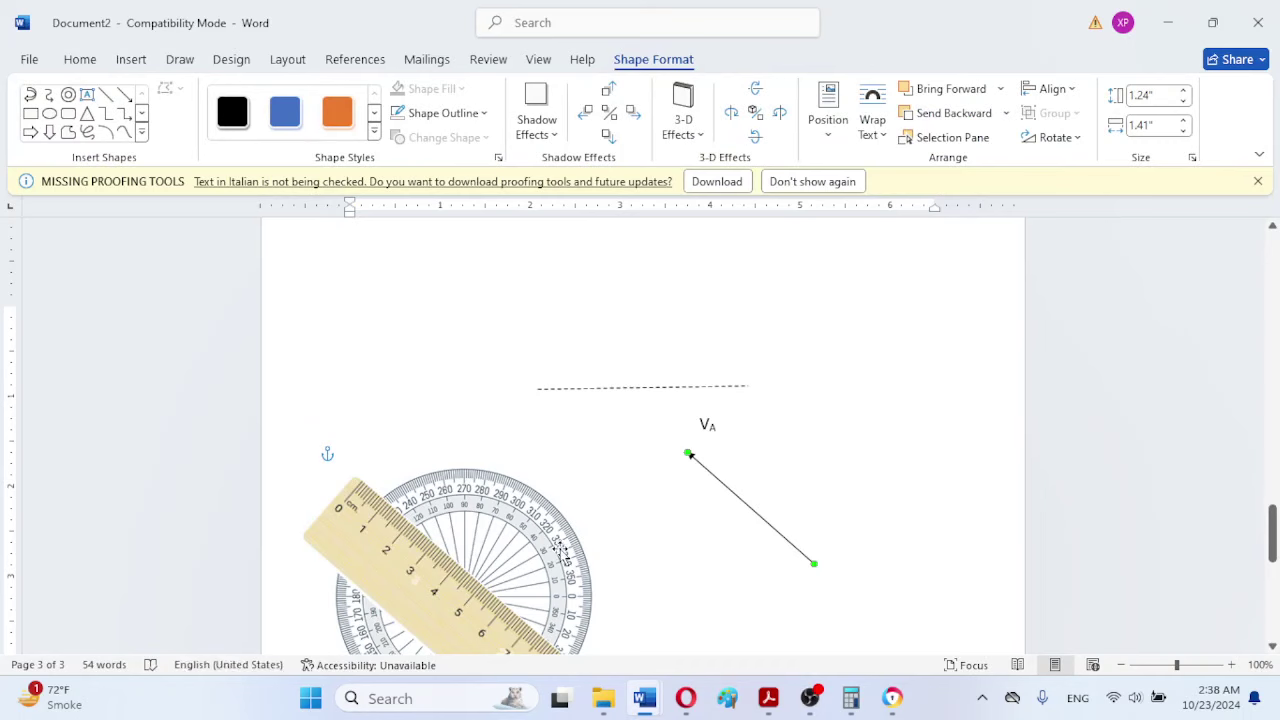
left_click_drag(560, 548, 910, 513)
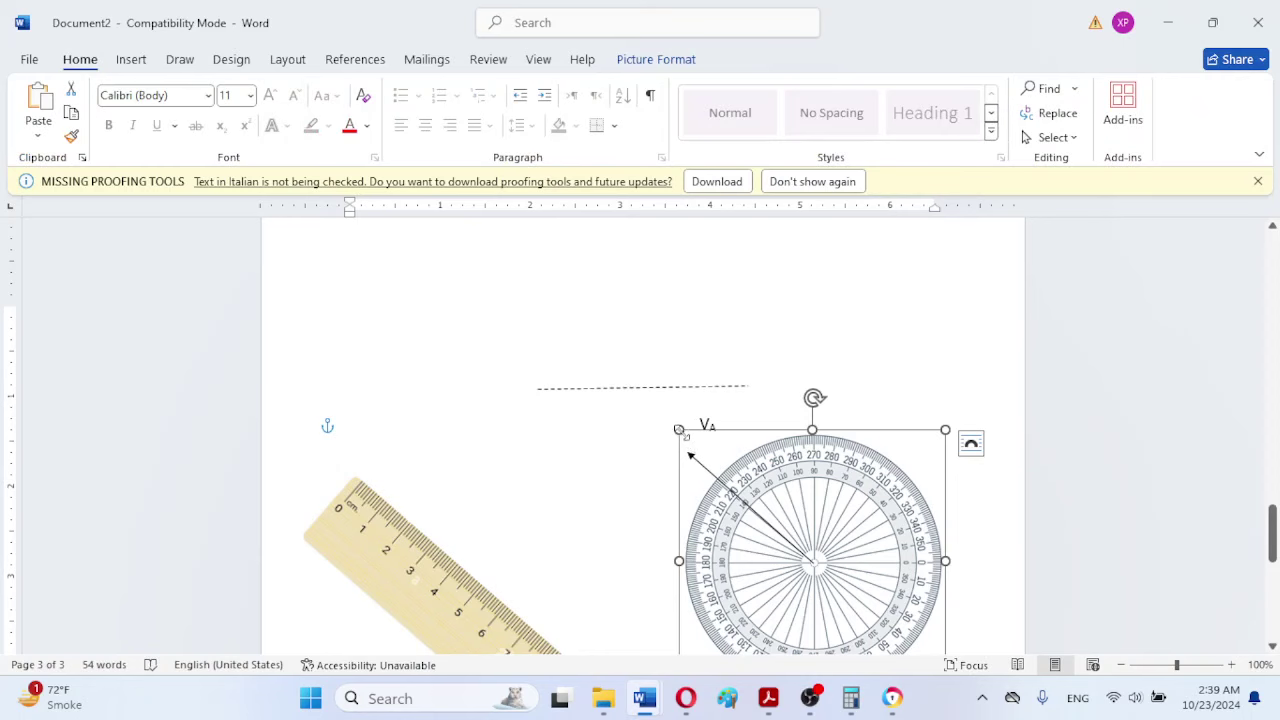
Step: Enlarge the protractor, centre it on the arrow's tail, swing VA to the measured angle, and raise the ruler
left_click_drag(679, 430, 624, 378)
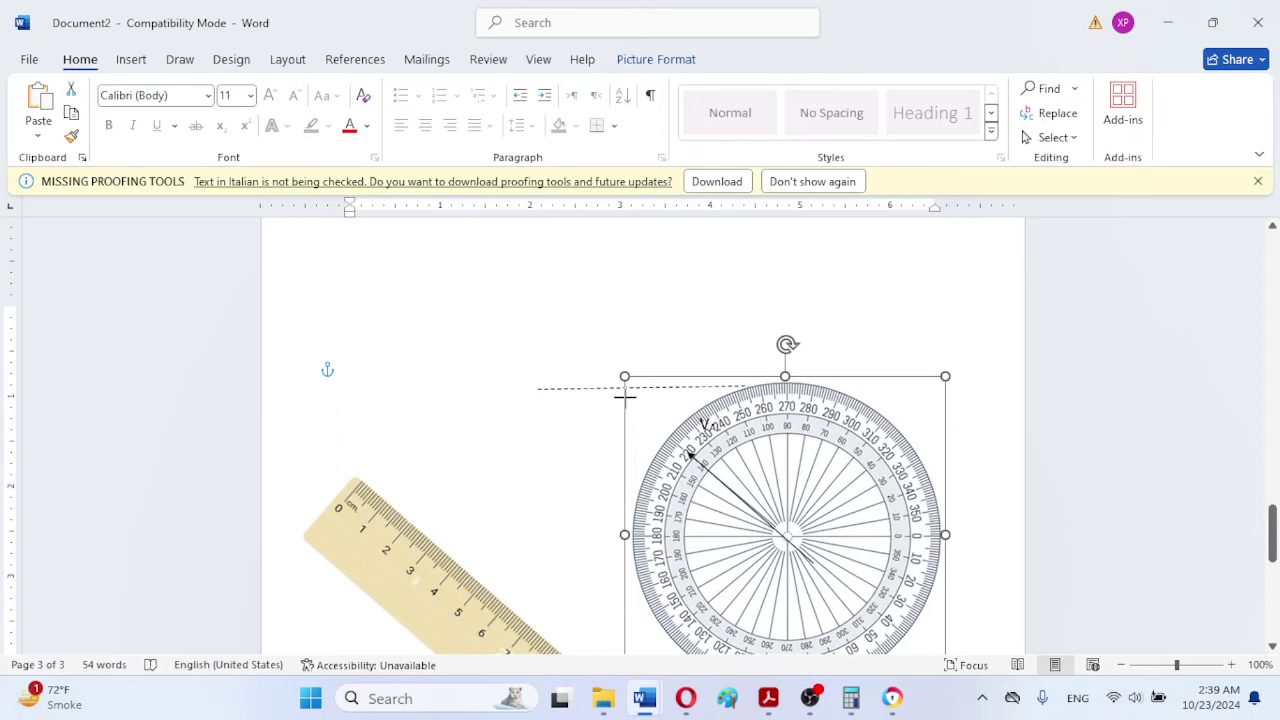
left_click_drag(800, 425, 824, 444)
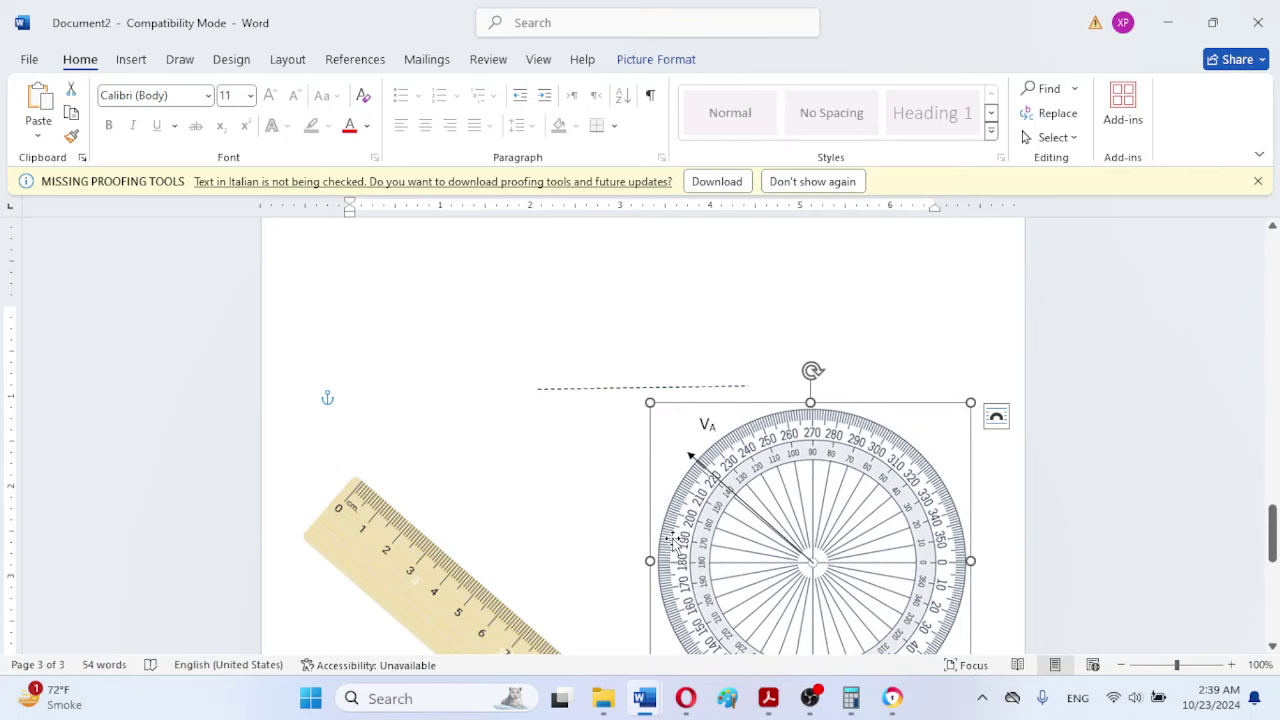
left_click(688, 452)
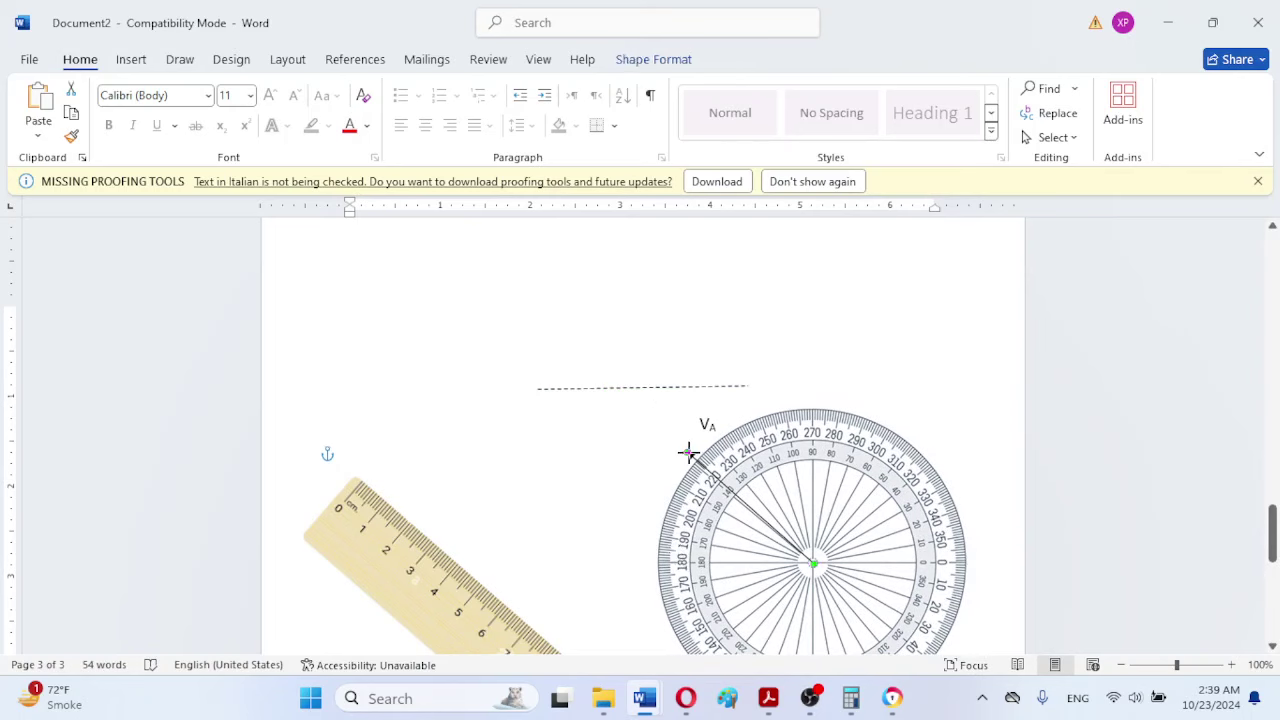
left_click_drag(688, 452, 707, 433)
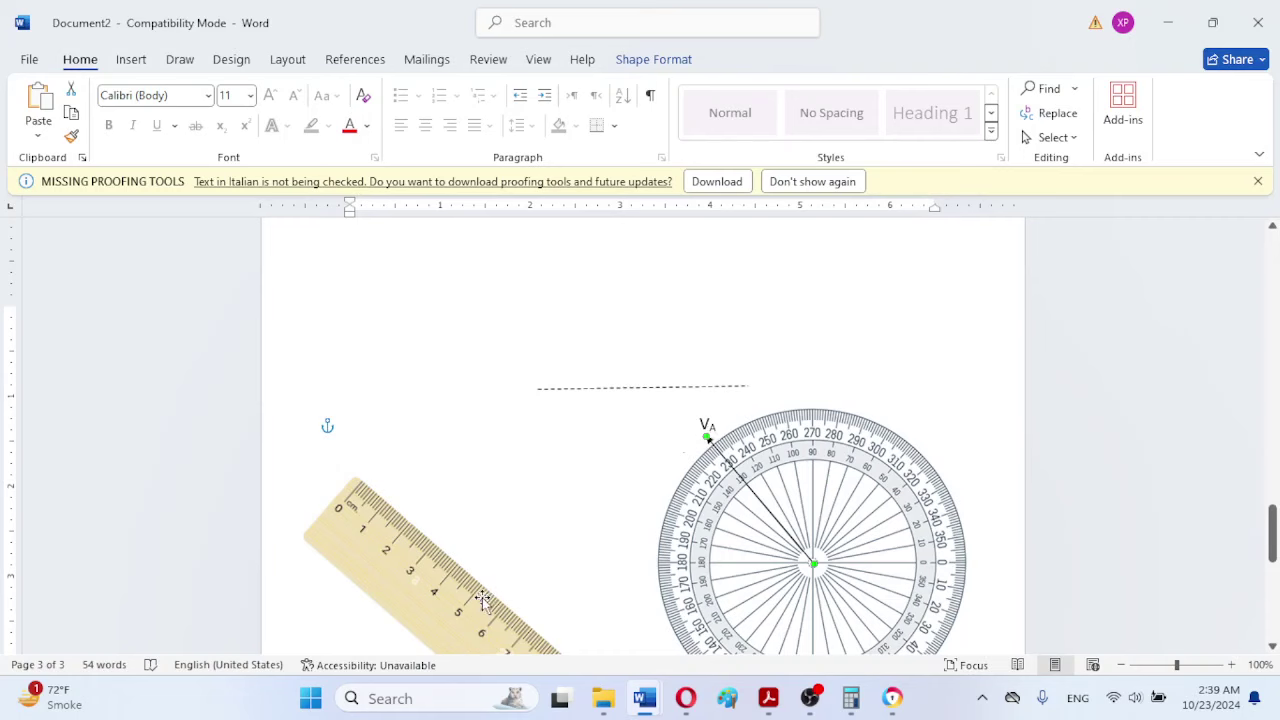
left_click_drag(489, 589, 603, 401)
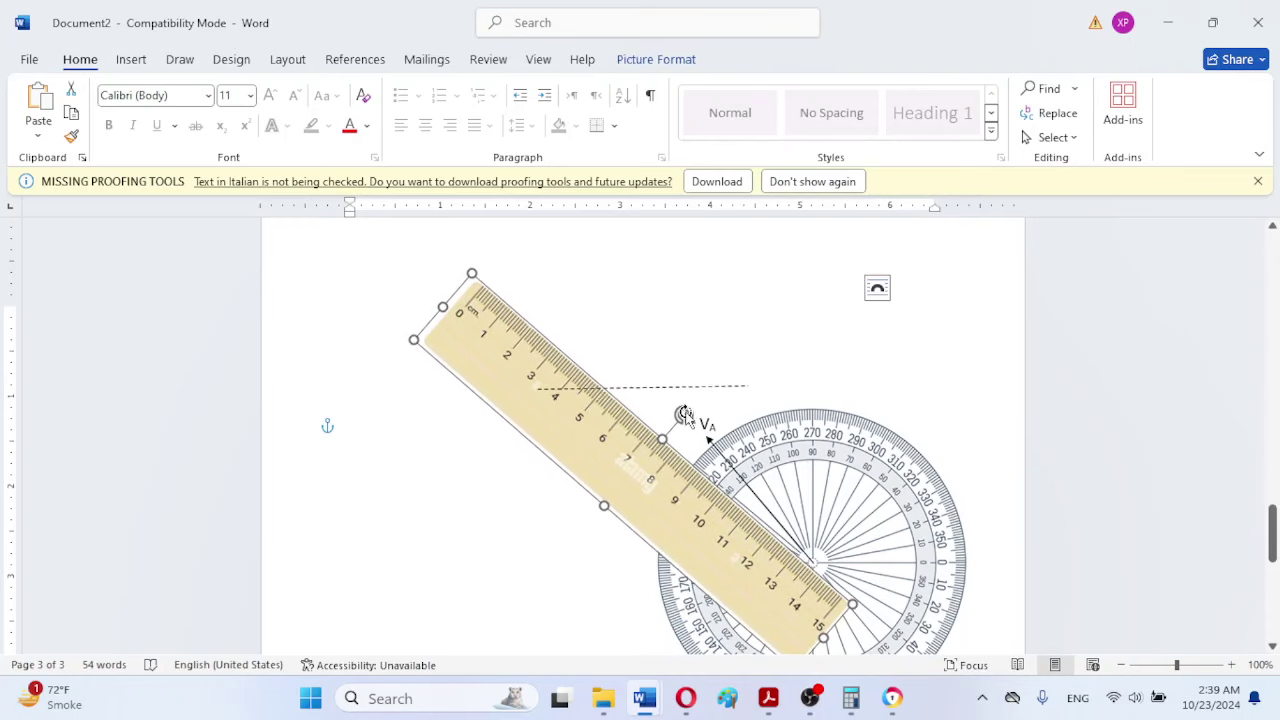
Step: Rotate and slide the ruler so its edge runs along the VA arrow
left_click_drag(684, 414, 700, 418)
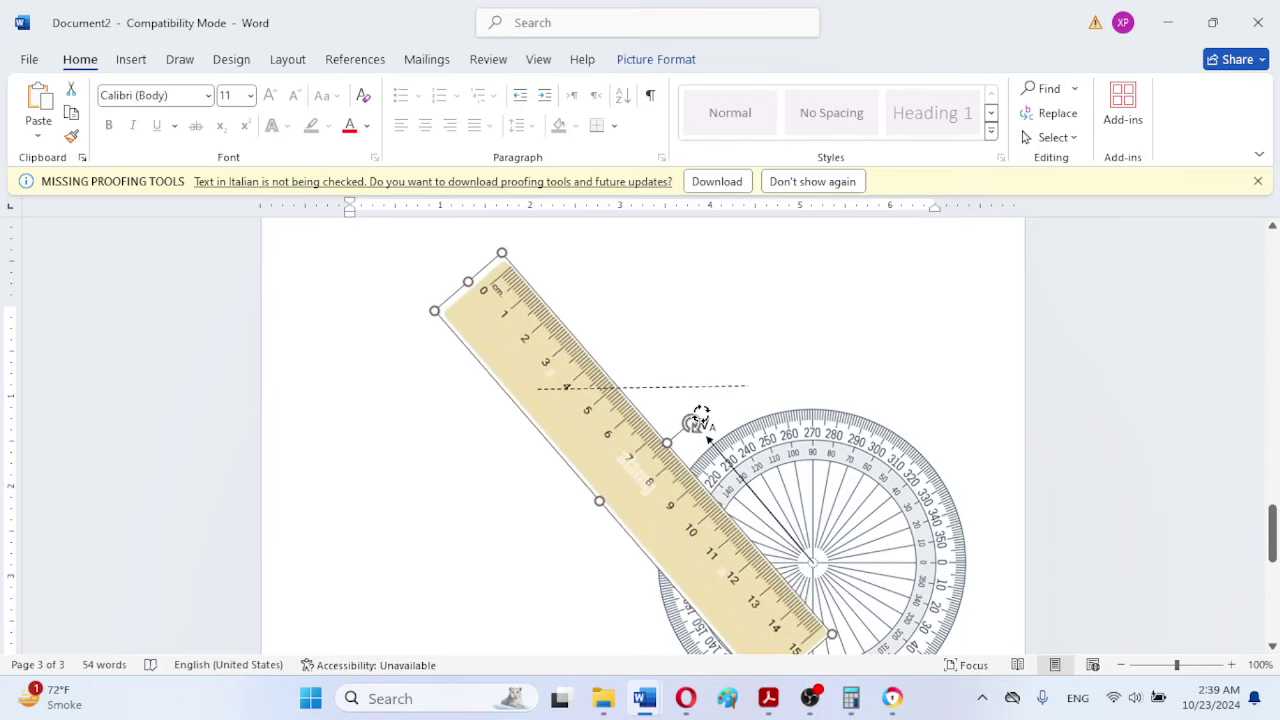
left_click_drag(648, 494, 679, 486)
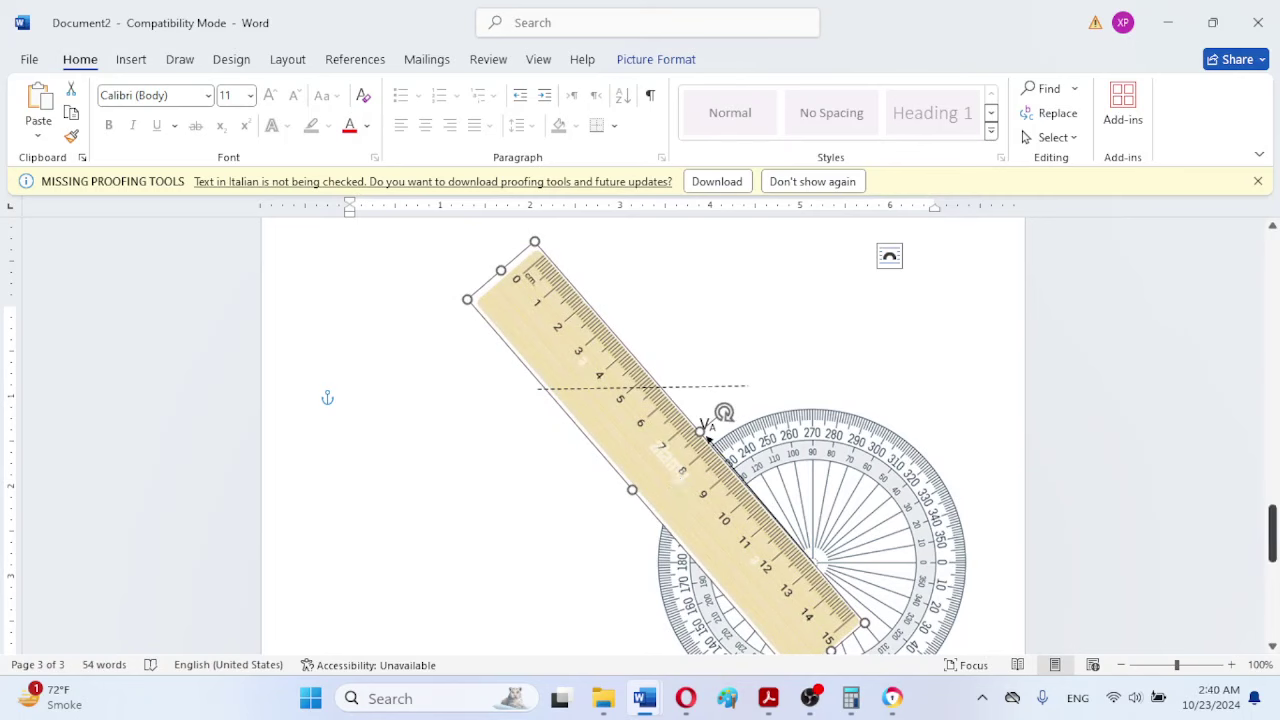
left_click_drag(1273, 533, 1273, 471)
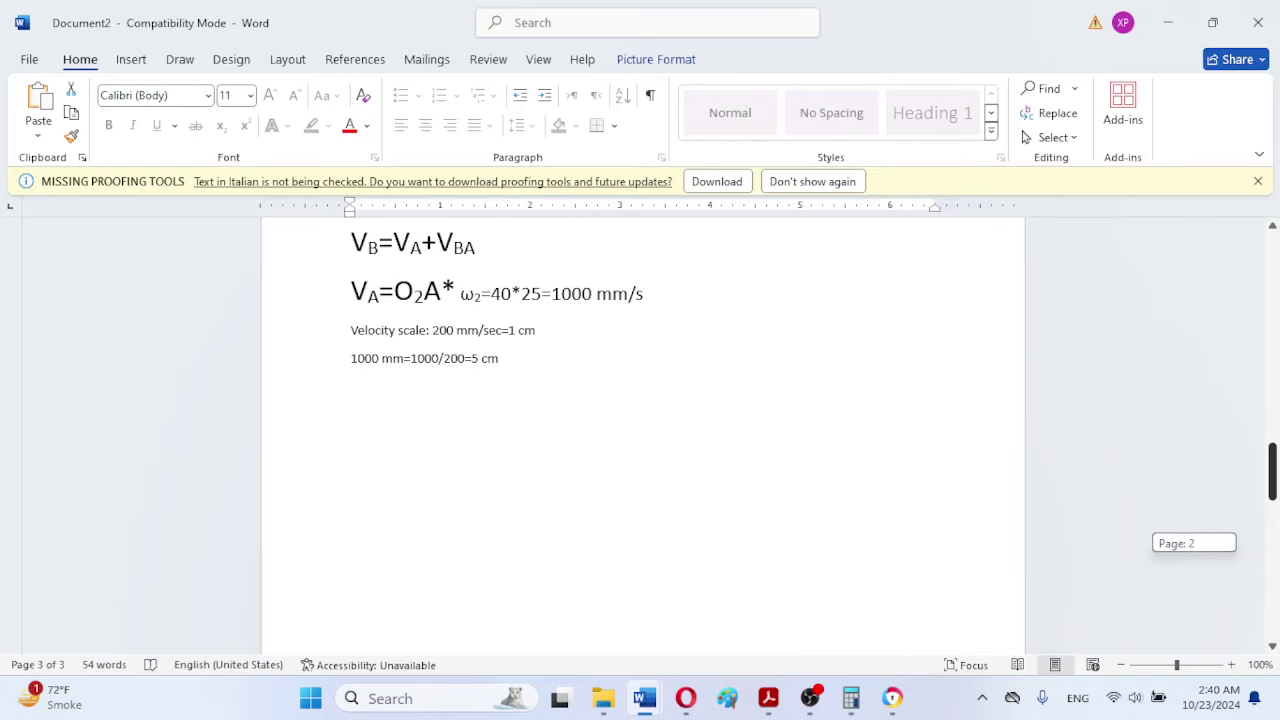
left_click_drag(1273, 471, 1273, 550)
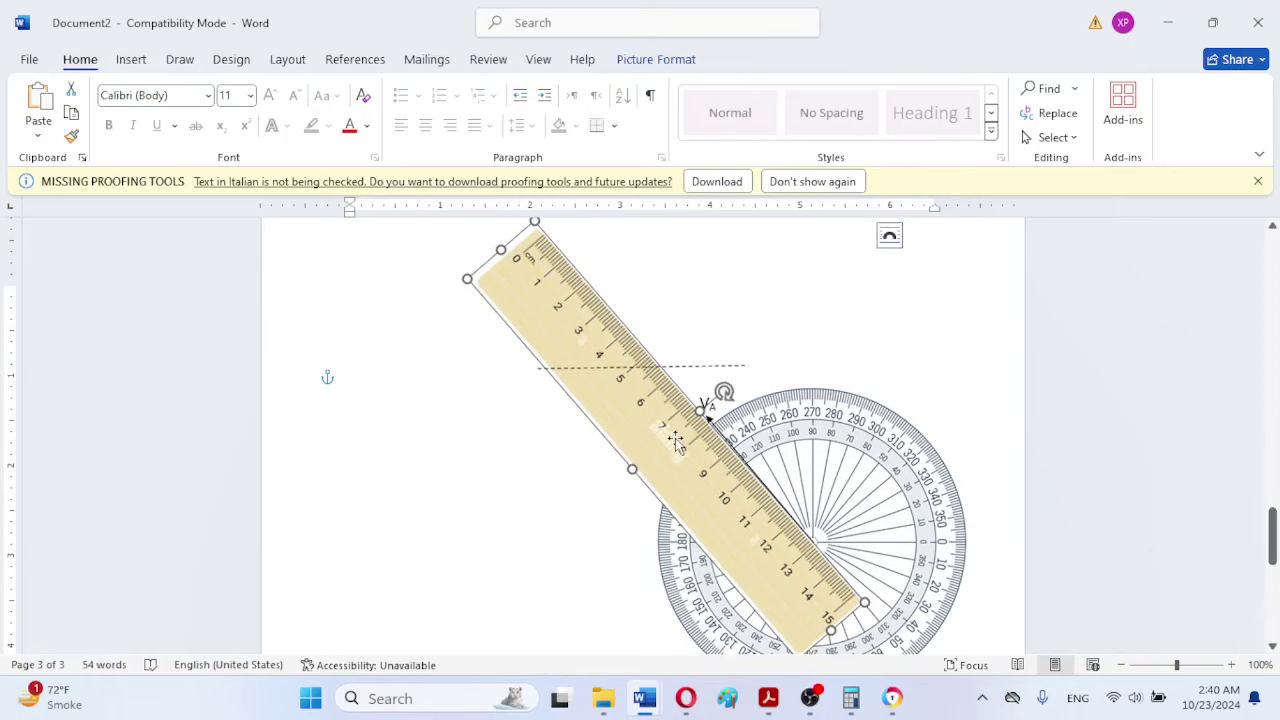
left_click_drag(676, 441, 735, 511)
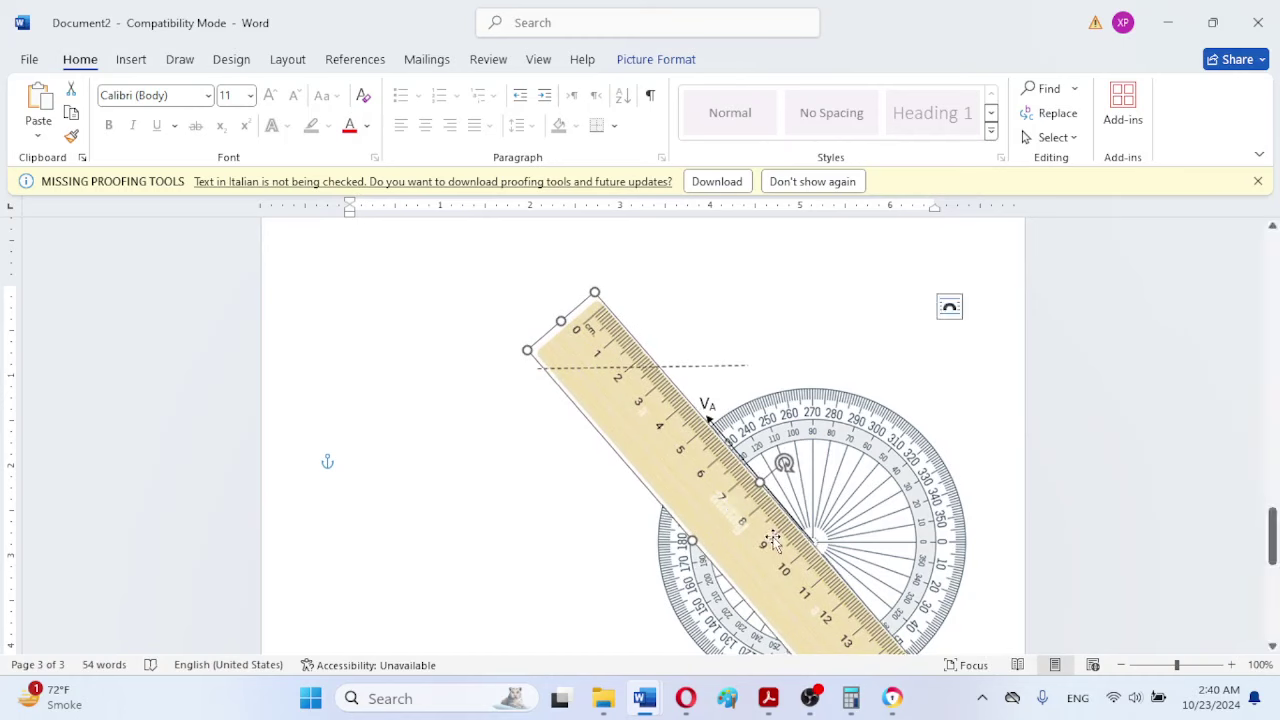
Step: Set the VA arrow's tip on the ruler edge and its tail on the protractor centre
left_click(709, 413)
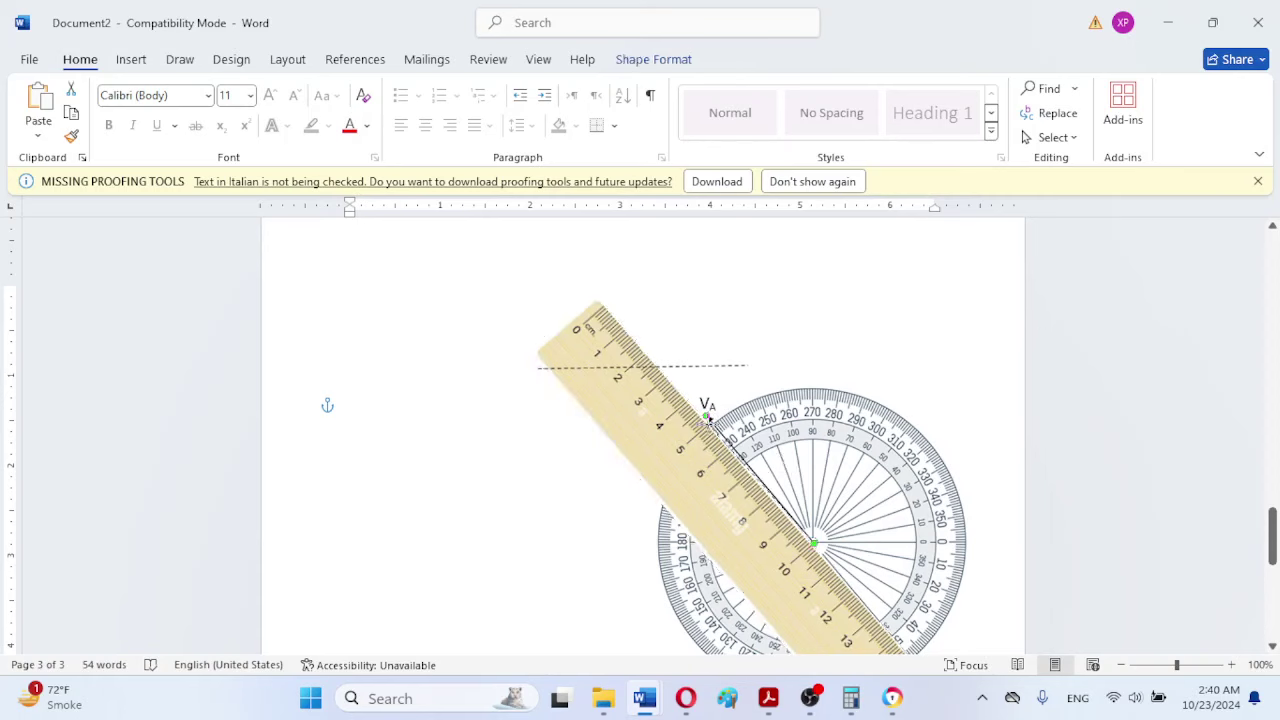
left_click_drag(707, 415, 708, 424)
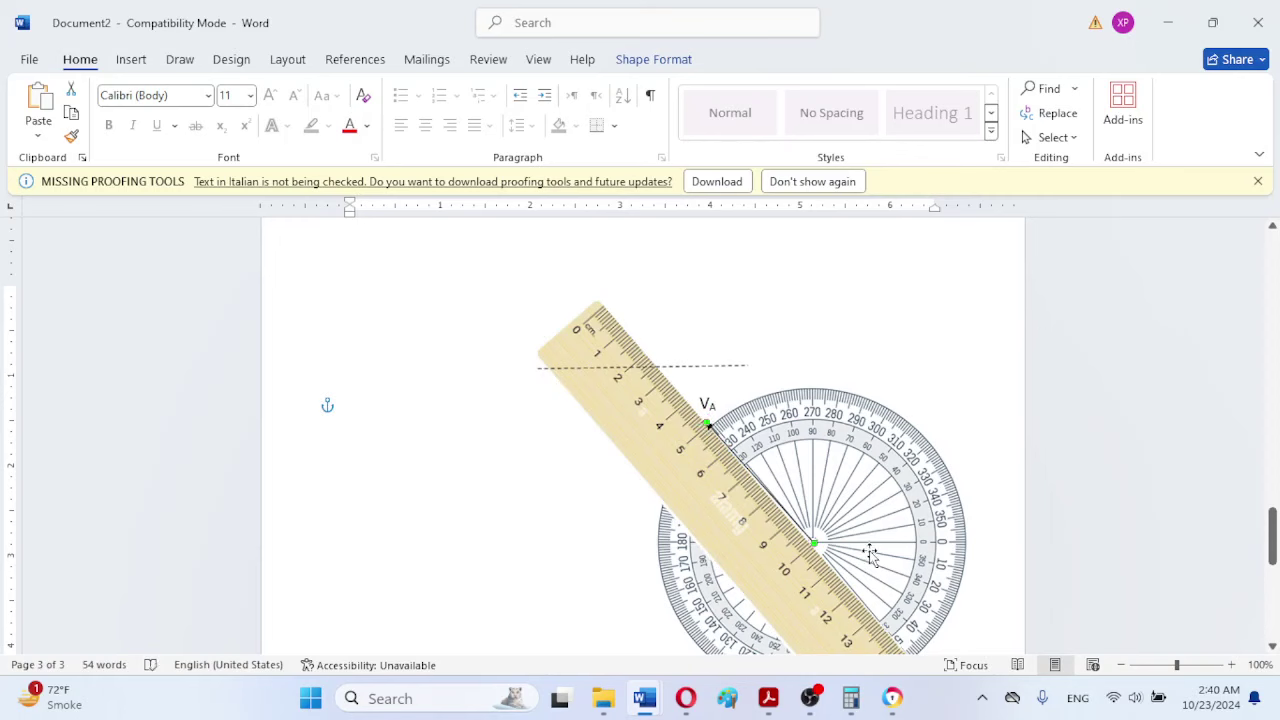
left_click_drag(823, 550, 816, 540)
Step: Move the protractor and ruler images down-left, clear of the VA arrow
left_click_drag(842, 490, 551, 605)
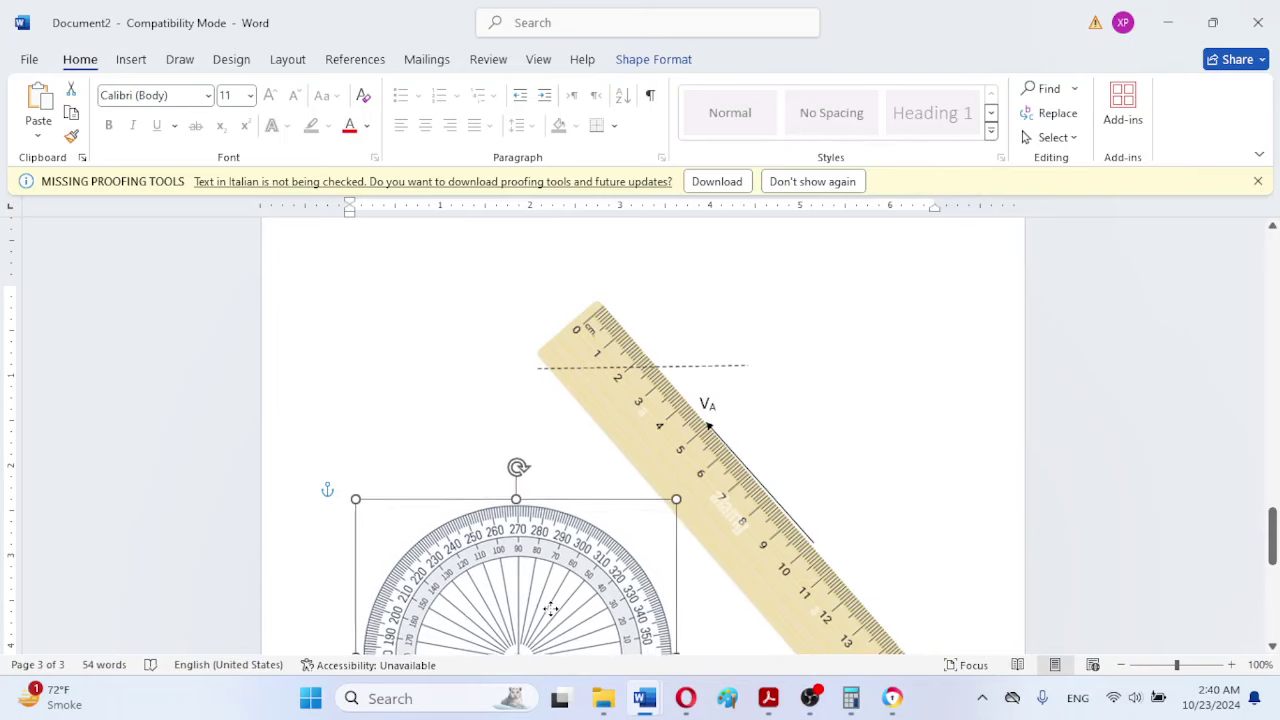
scroll(1014, 446, "down", 5)
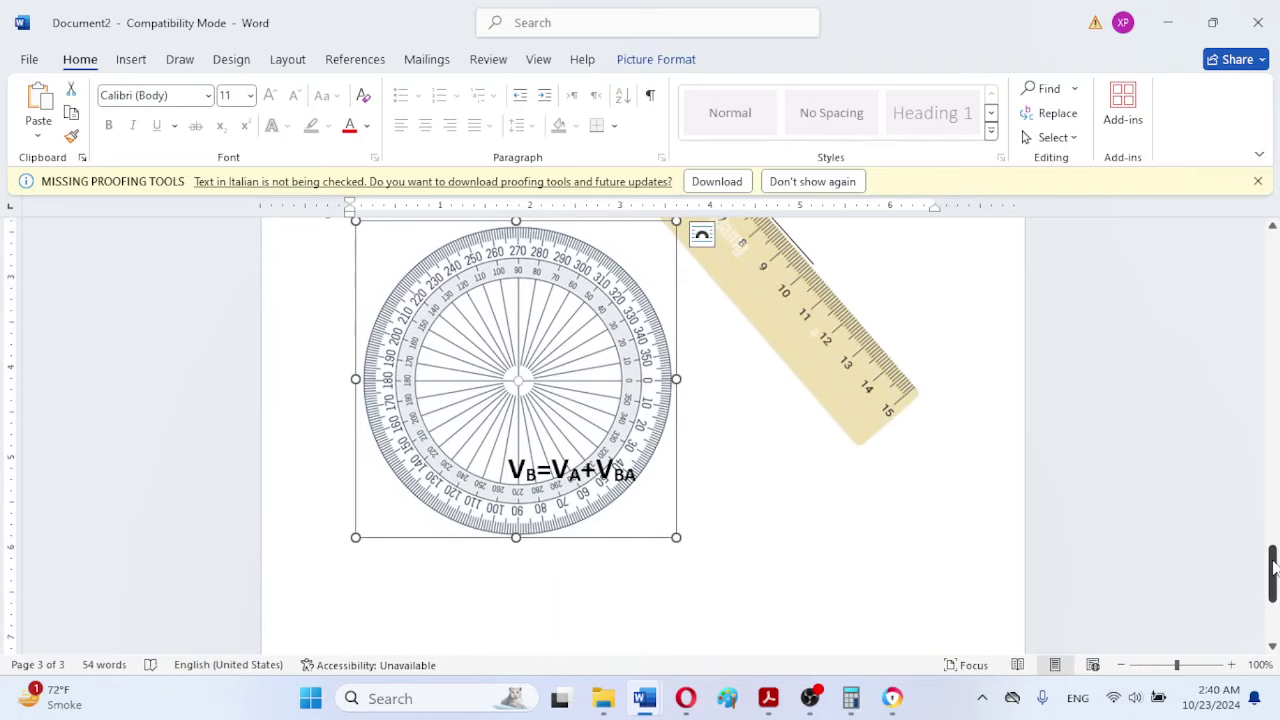
left_click_drag(1272, 556, 1274, 525)
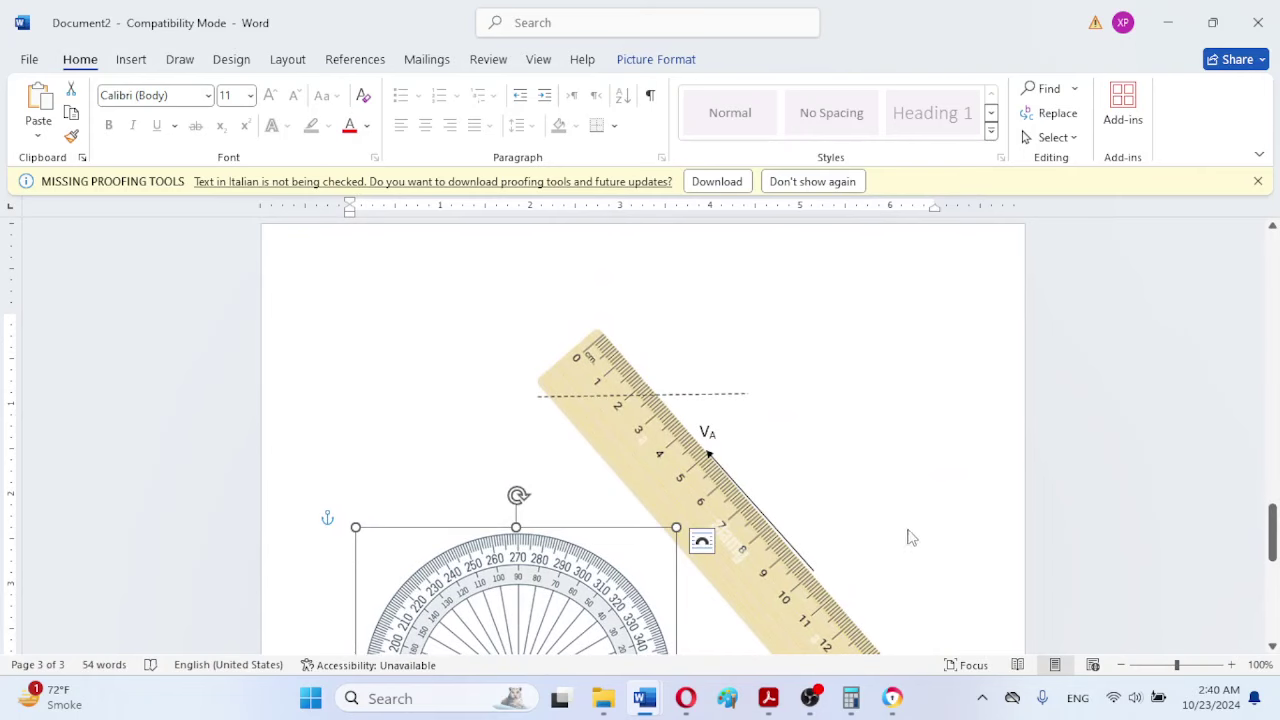
left_click_drag(728, 521, 649, 587)
scroll(703, 425, "down", 3)
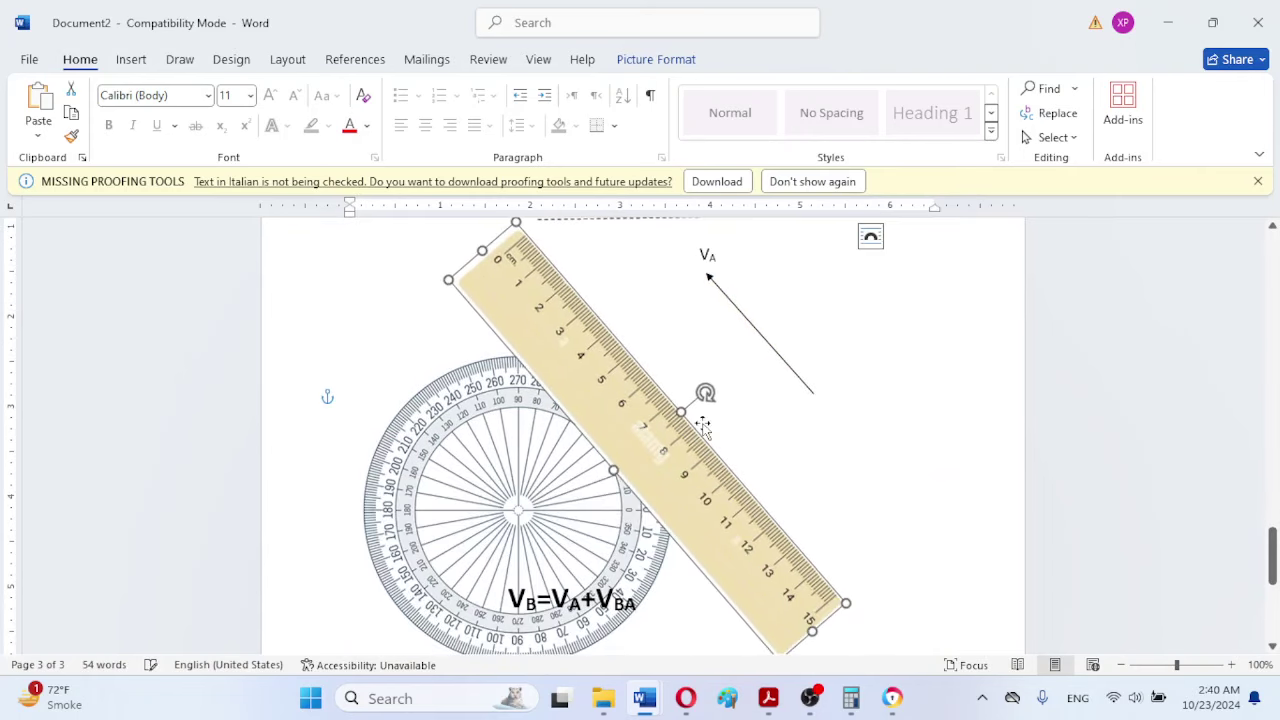
left_click(576, 221)
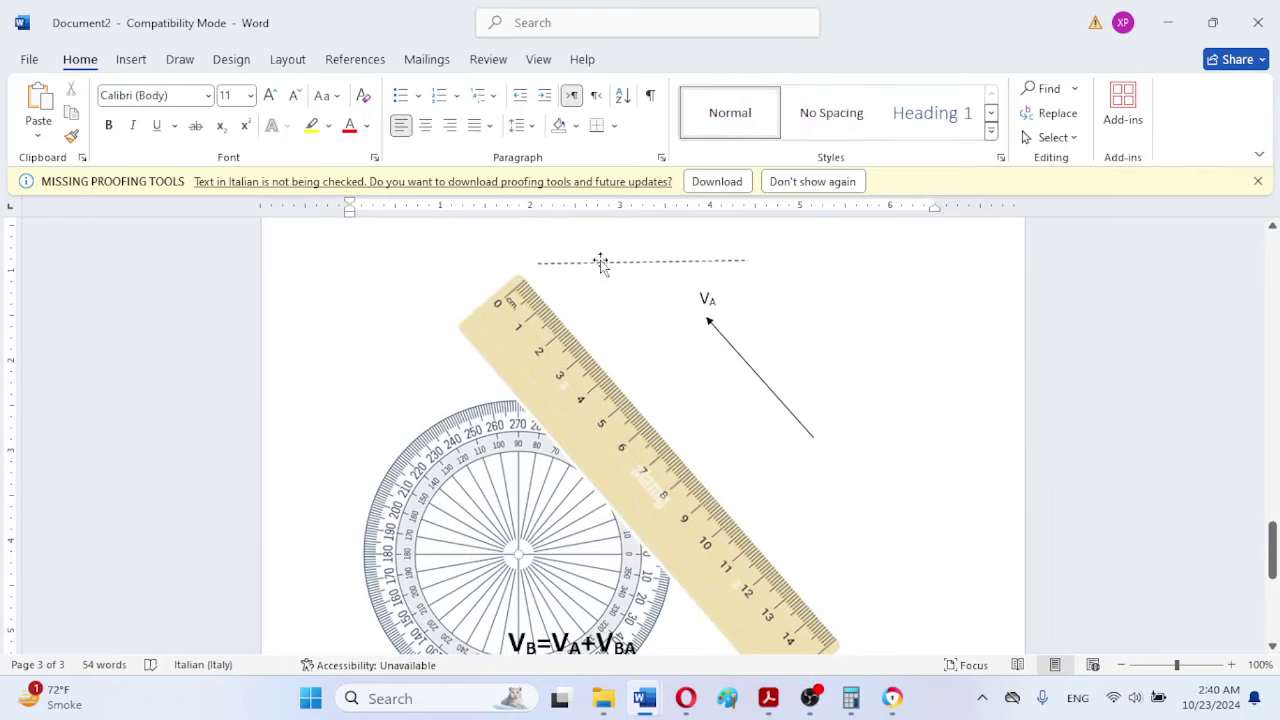
Step: Lower the dashed horizontal reference line until it passes through the VA arrowhead
left_click(603, 262)
left_click_drag(619, 265, 687, 318)
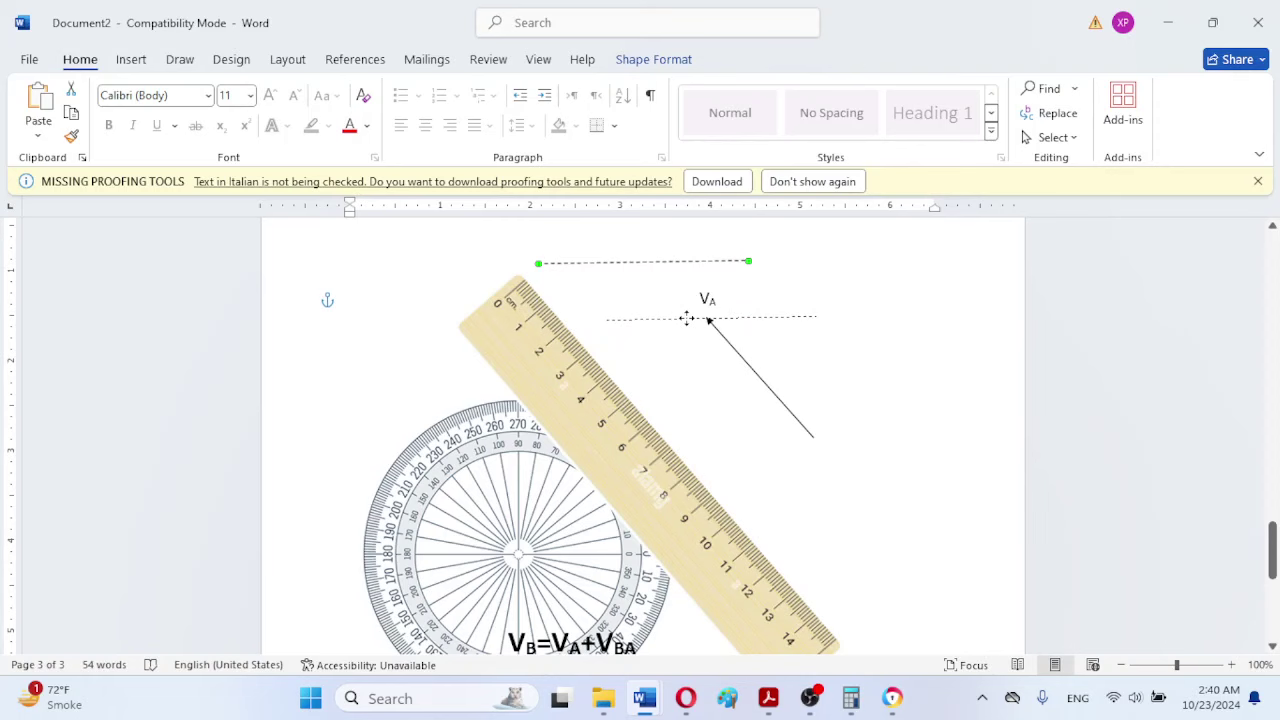
left_click_drag(687, 318, 687, 315)
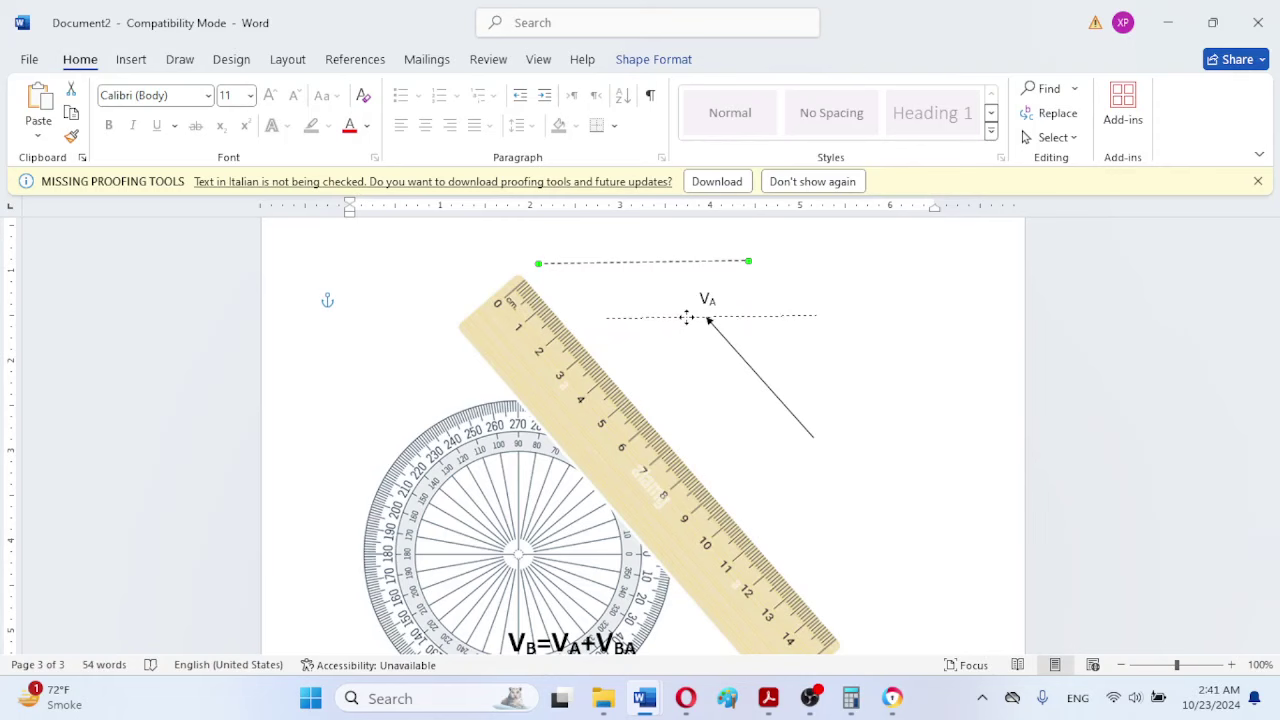
left_click_drag(687, 318, 688, 317)
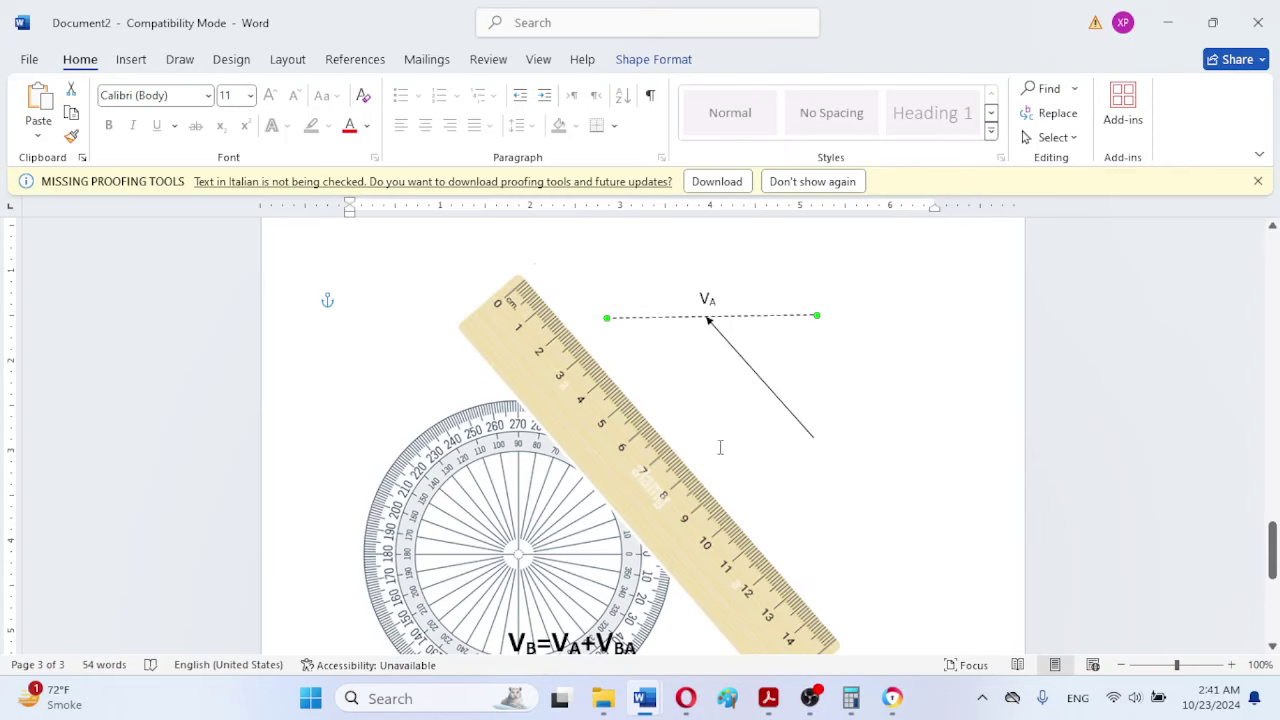
Step: Draw a straight line upward from the VA arrowhead point
left_click(138, 60)
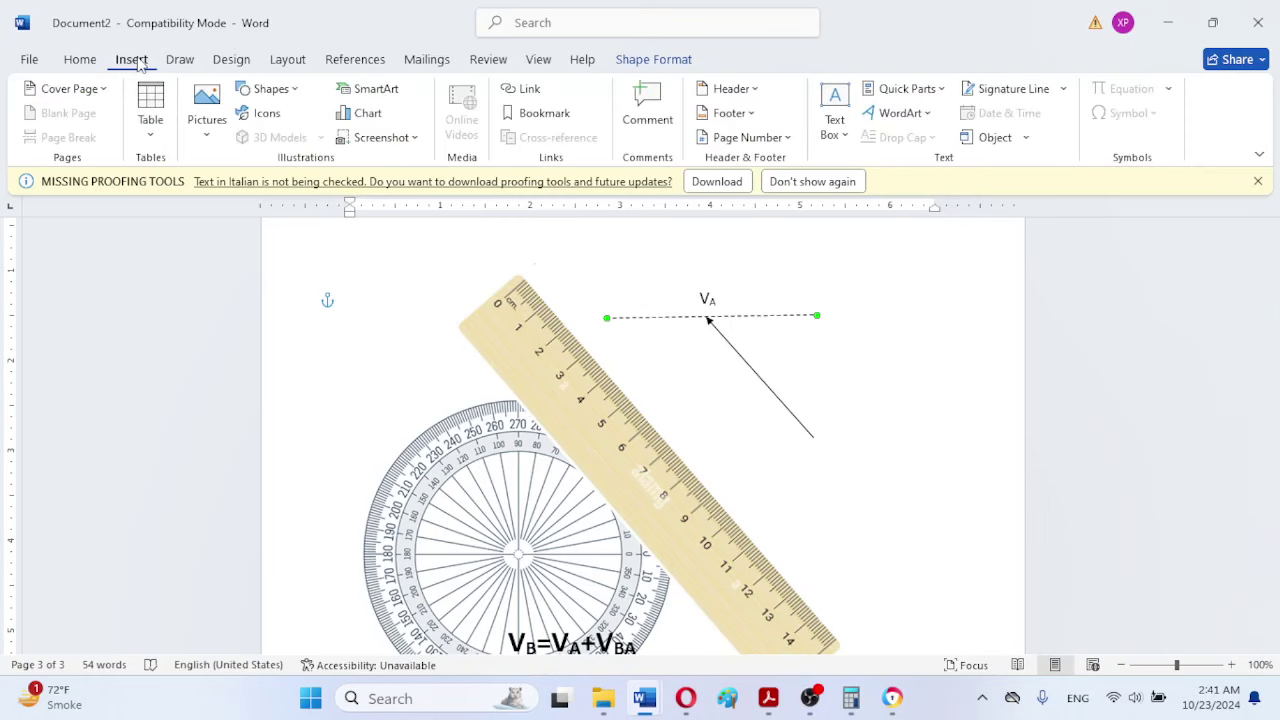
left_click(270, 89)
left_click(318, 137)
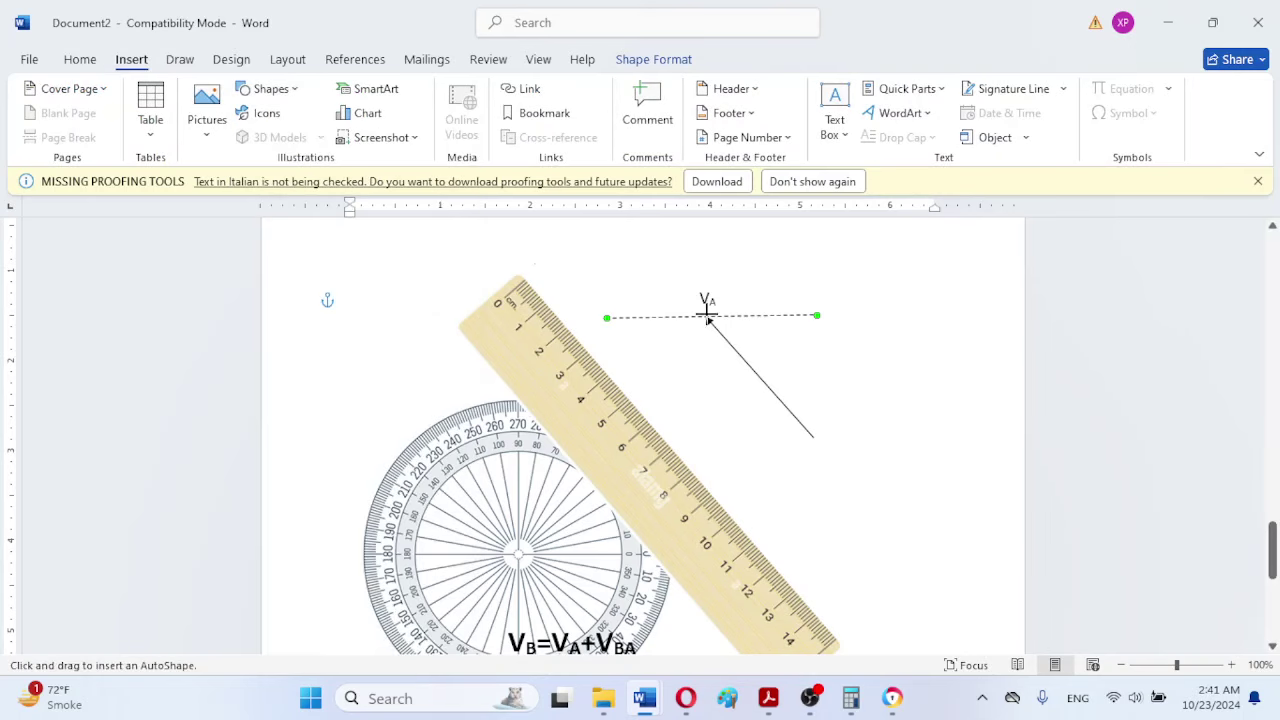
left_click_drag(707, 313, 673, 237)
mouse_move(1273, 545)
left_mouse_down()
mouse_move(1273, 500)
mouse_move(1271, 537)
left_mouse_up()
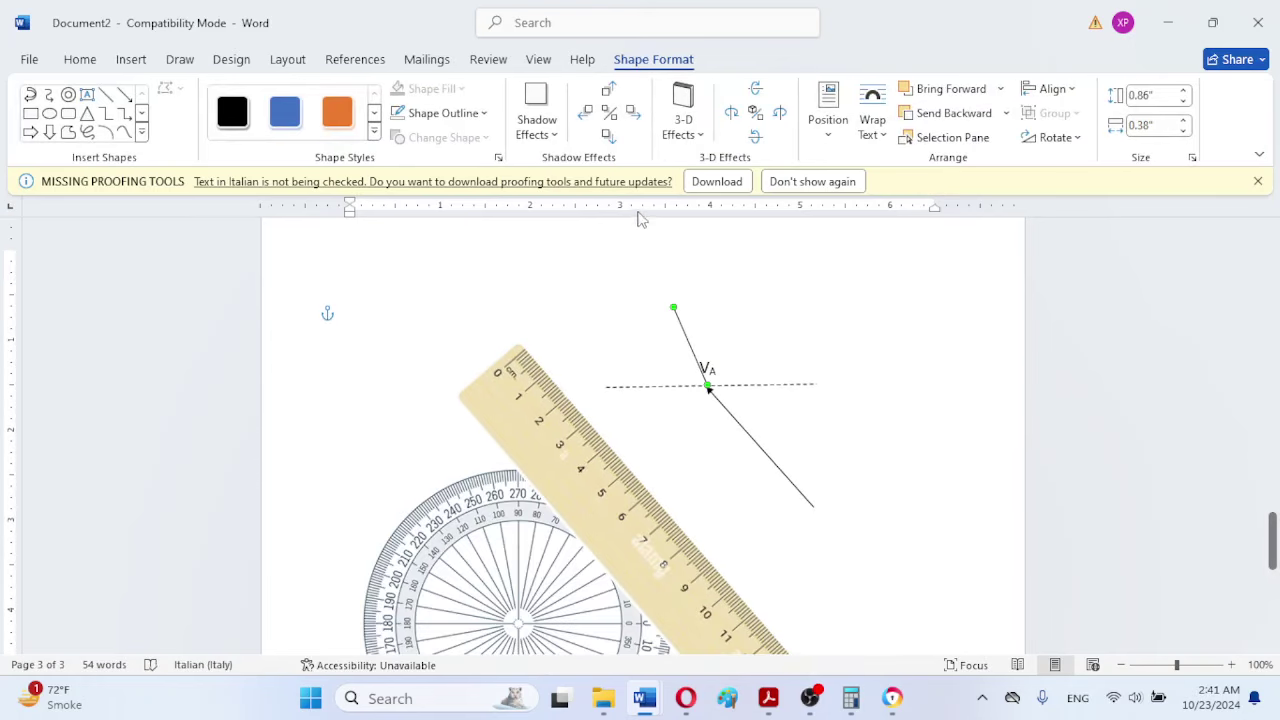
left_click(679, 263)
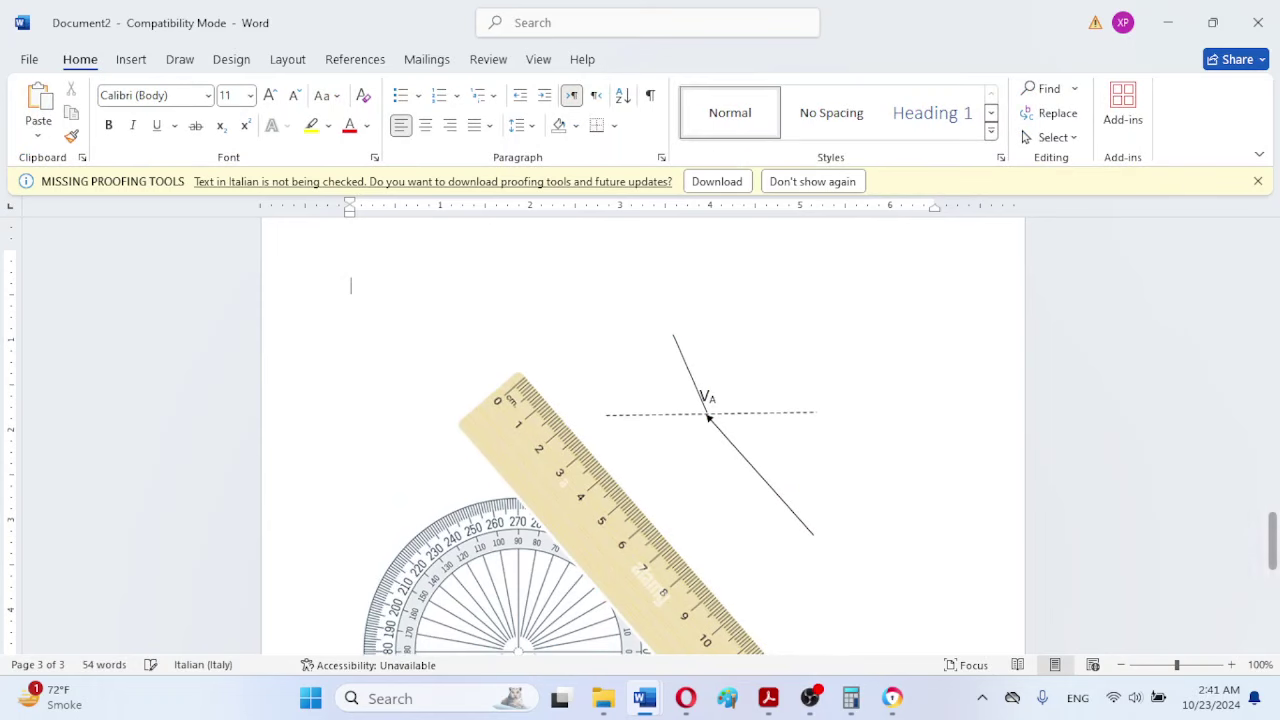
Step: Extend the line past VA at both ends and centre the protractor on the VA point
scroll(679, 263, "up", 4)
scroll(640, 430, "up", 1)
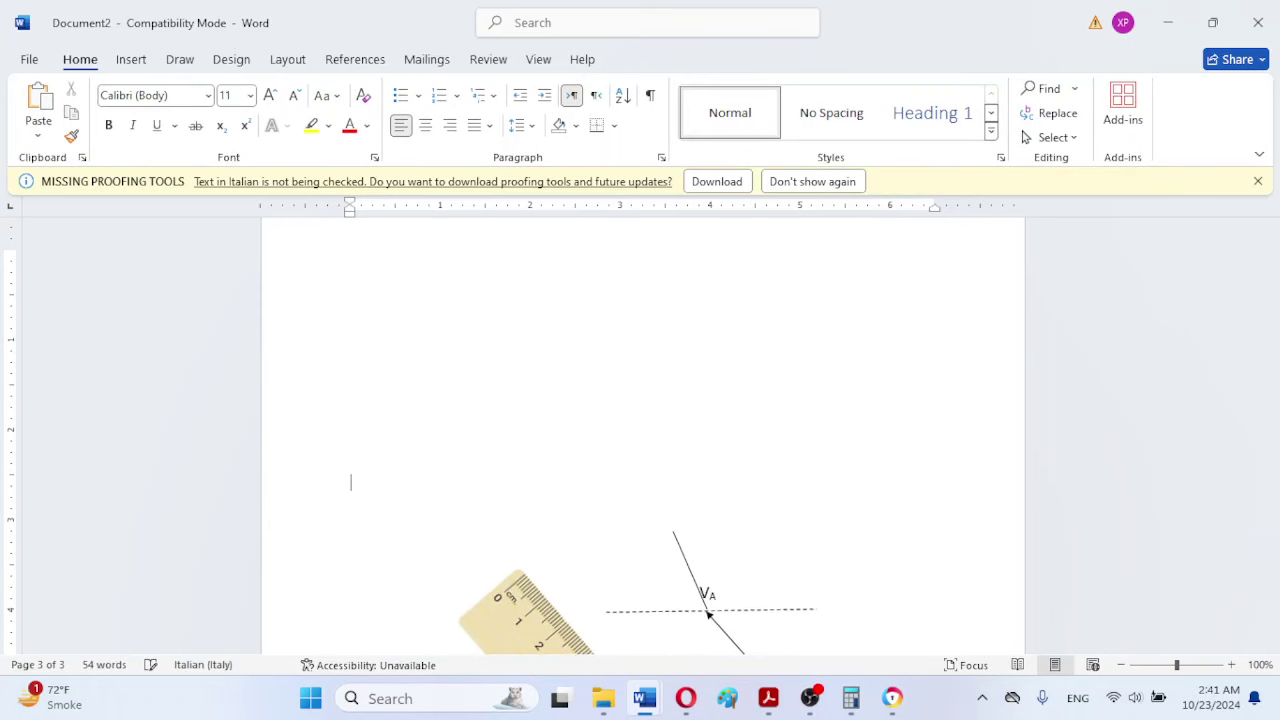
left_click_drag(1272, 530, 1272, 557)
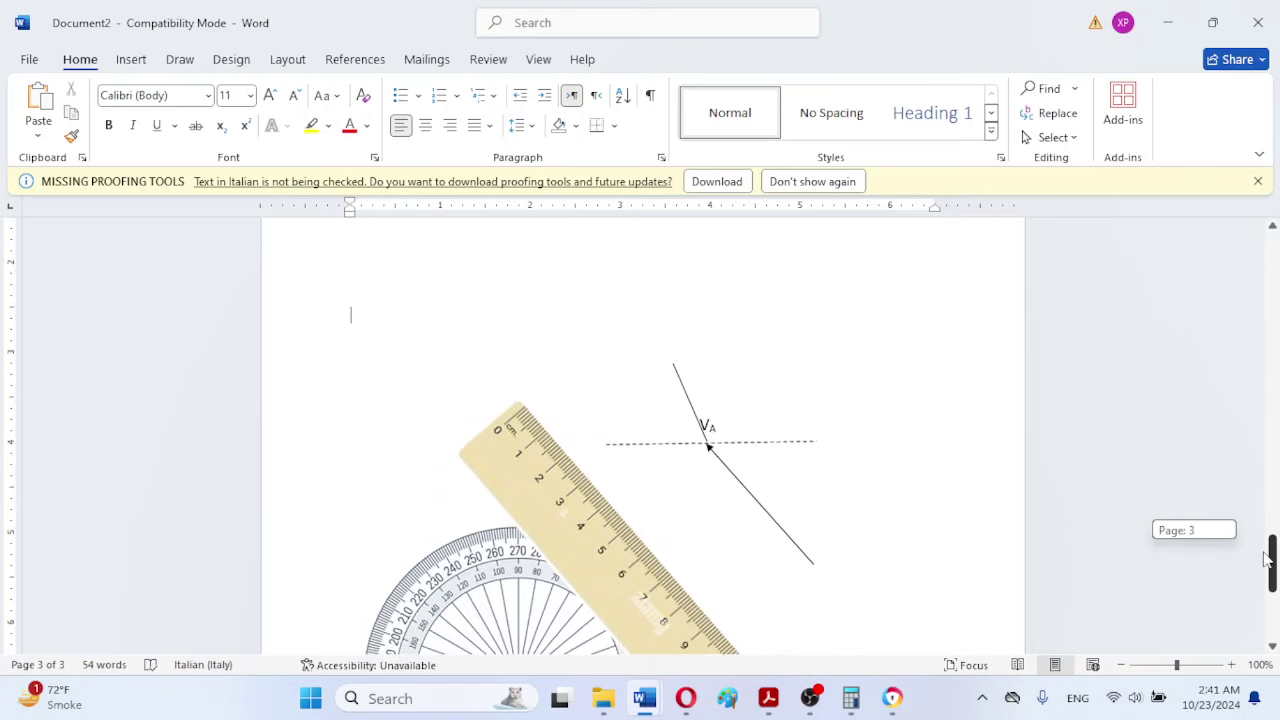
left_click(686, 392)
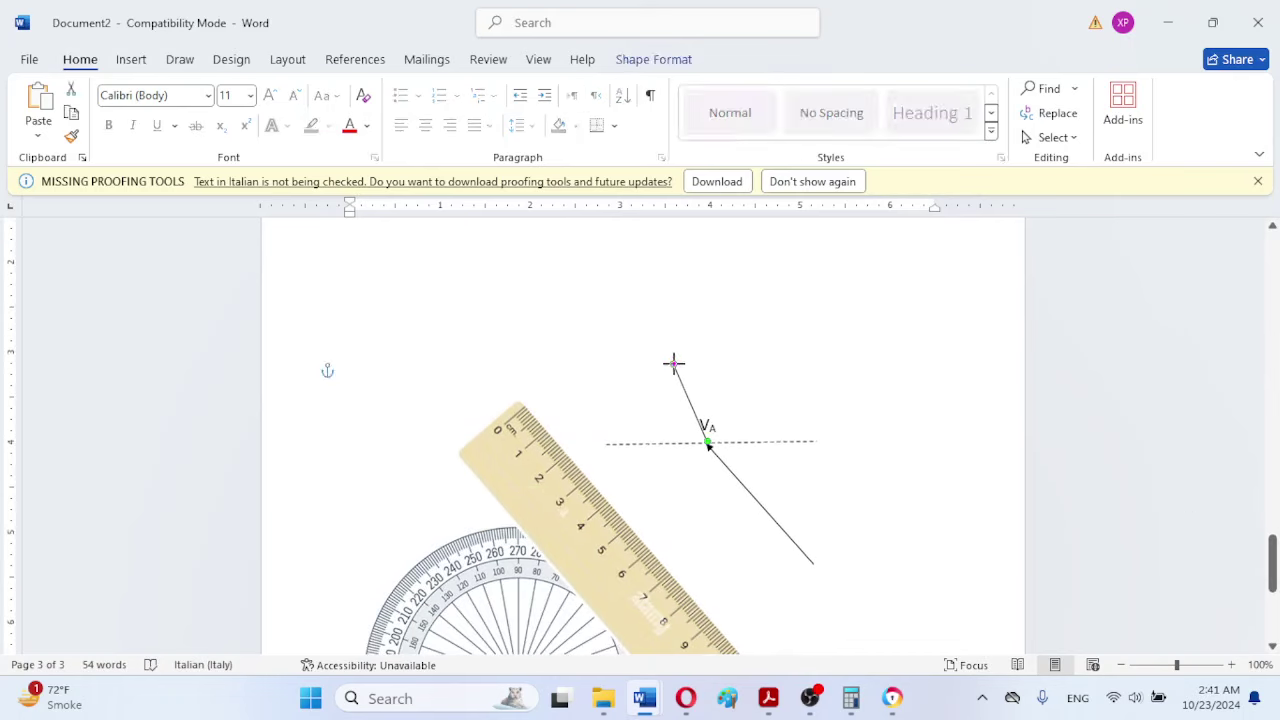
left_click_drag(673, 363, 601, 234)
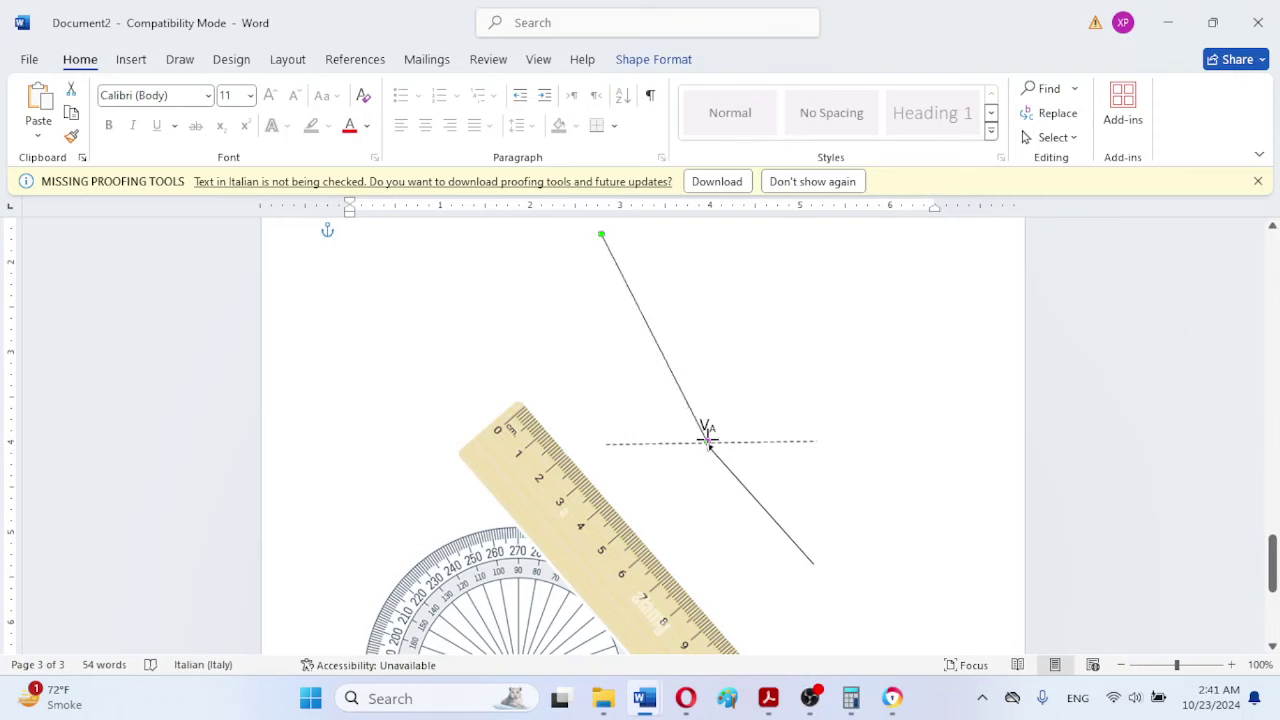
left_click_drag(735, 522, 799, 632)
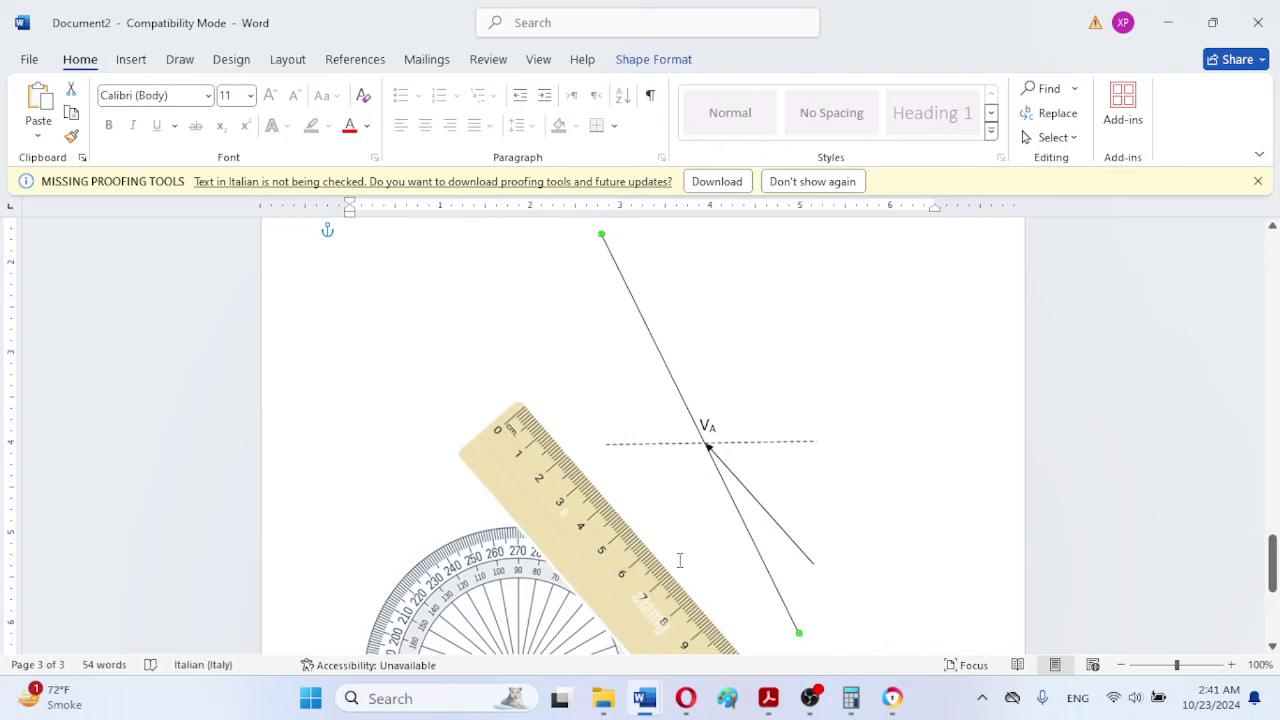
left_click_drag(546, 598, 728, 353)
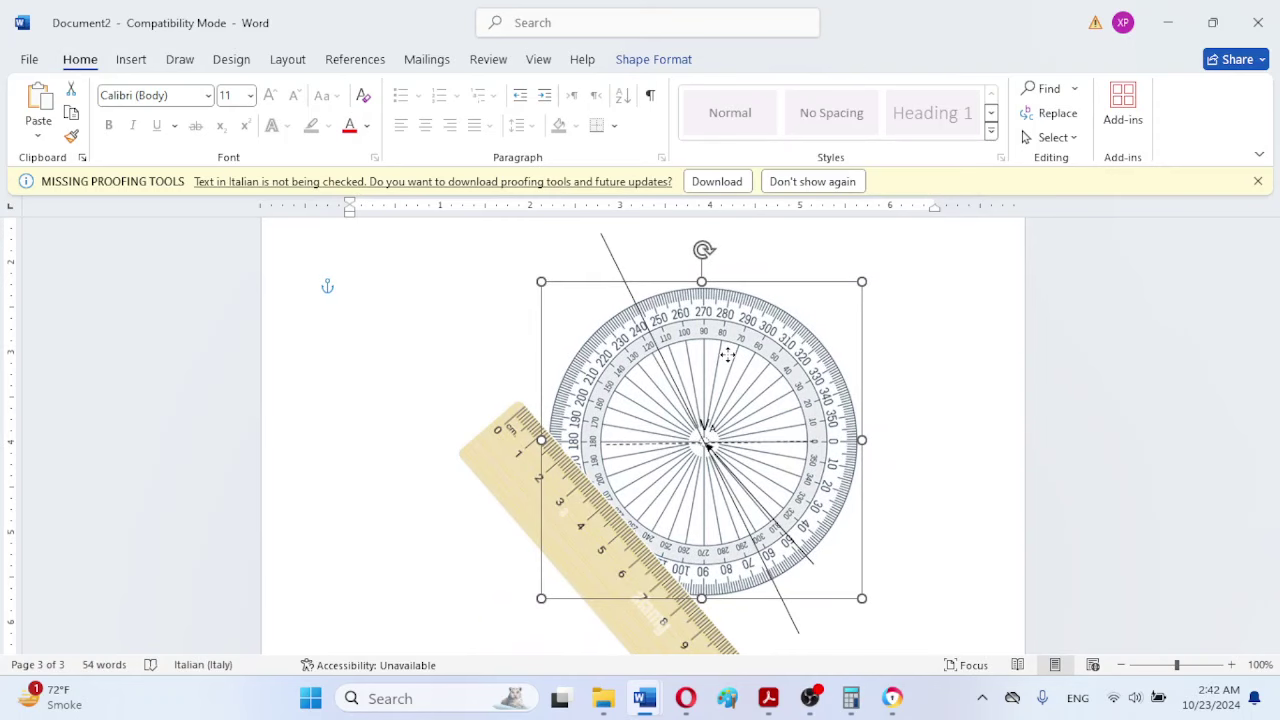
Step: Nudge the protractor into place, then go back up to page 2's linkage diagram and angle notes
left_click_drag(727, 355, 727, 356)
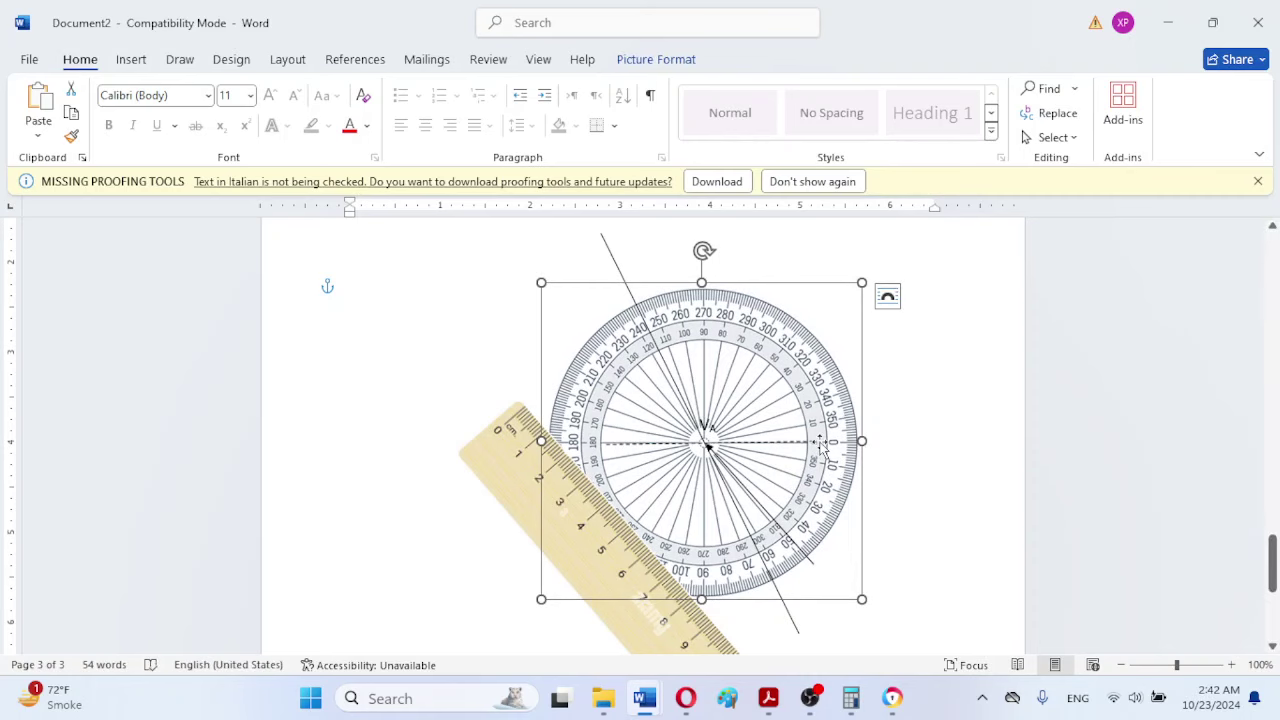
mouse_move(767, 712)
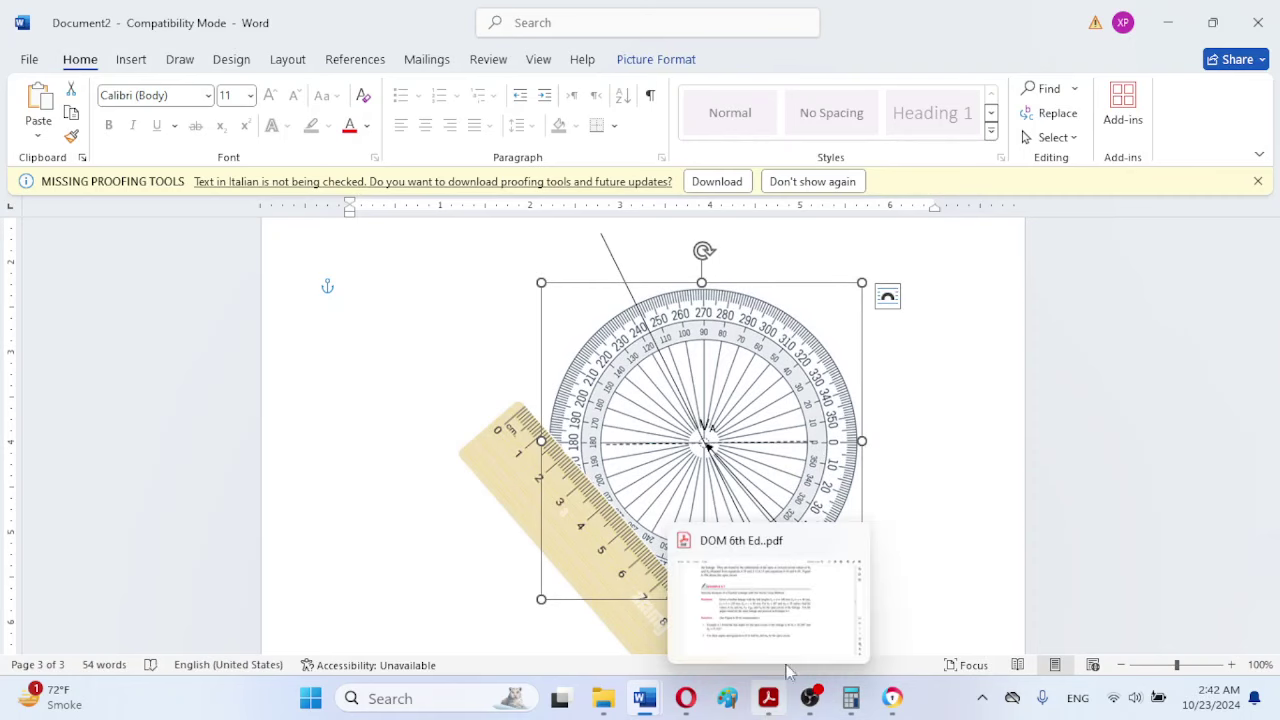
mouse_move(795, 637)
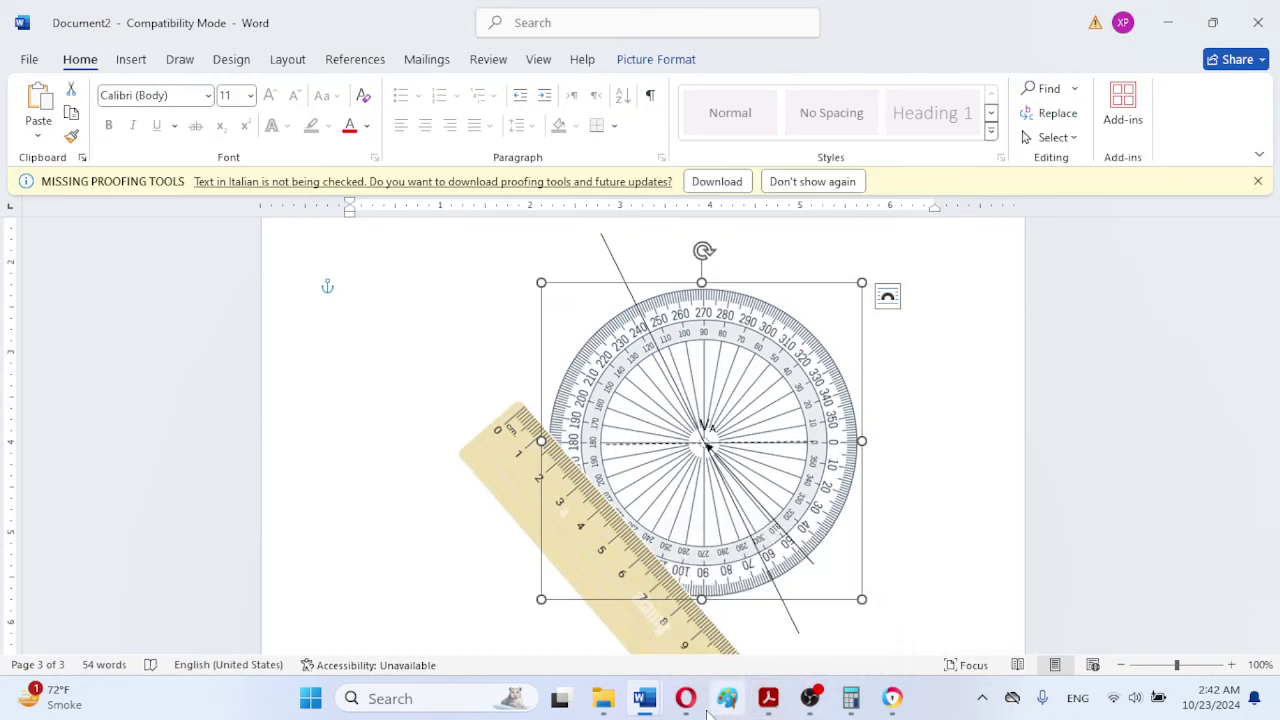
mouse_move(652, 710)
left_click(762, 608)
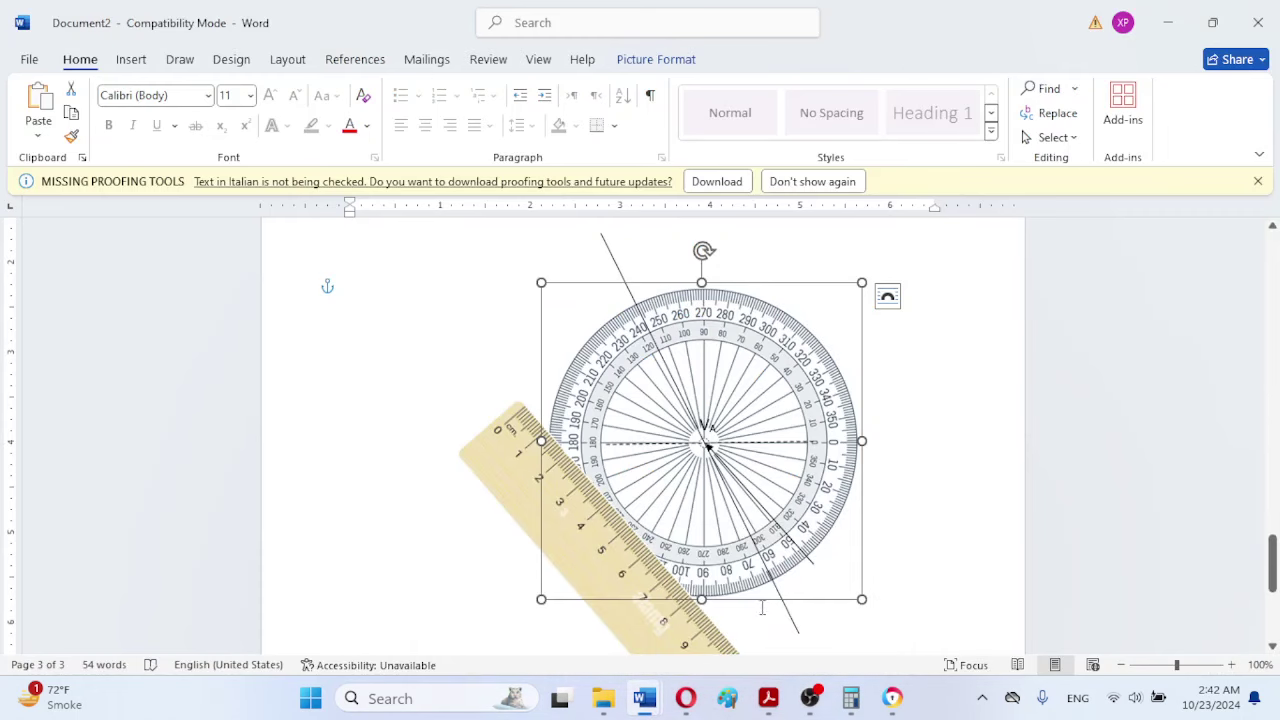
left_click_drag(1268, 570, 1268, 441)
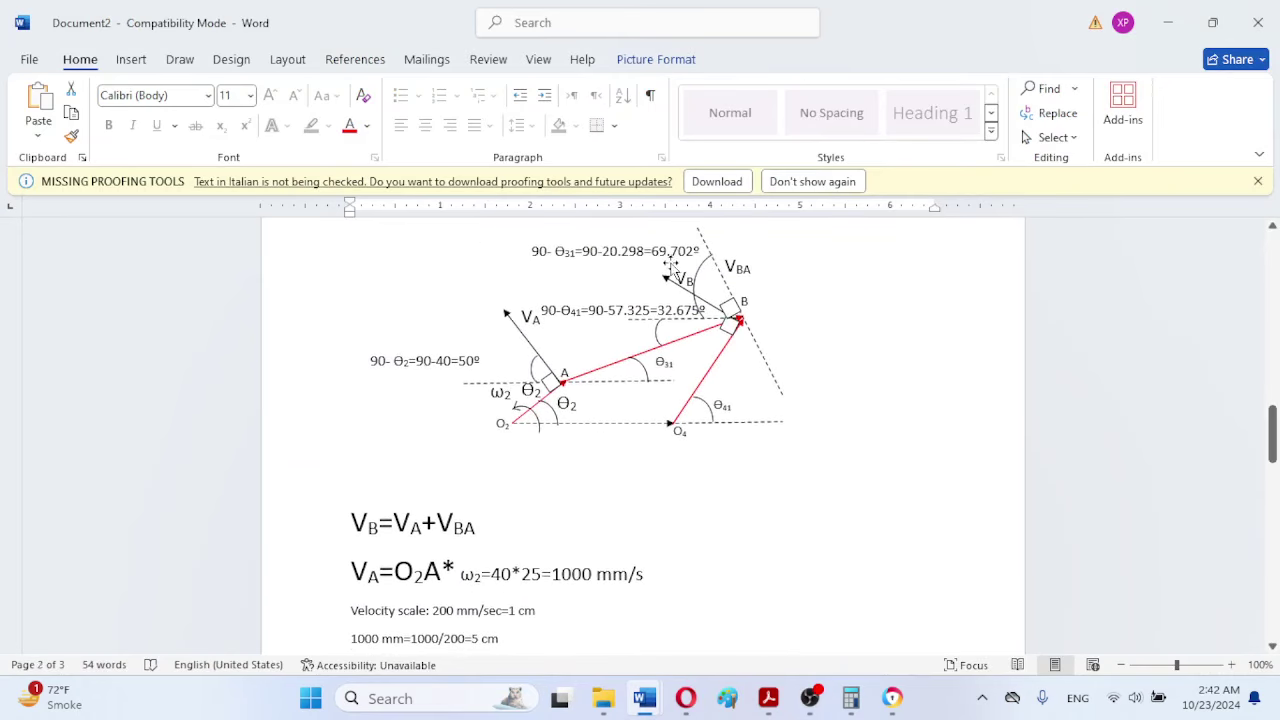
mouse_move(862, 708)
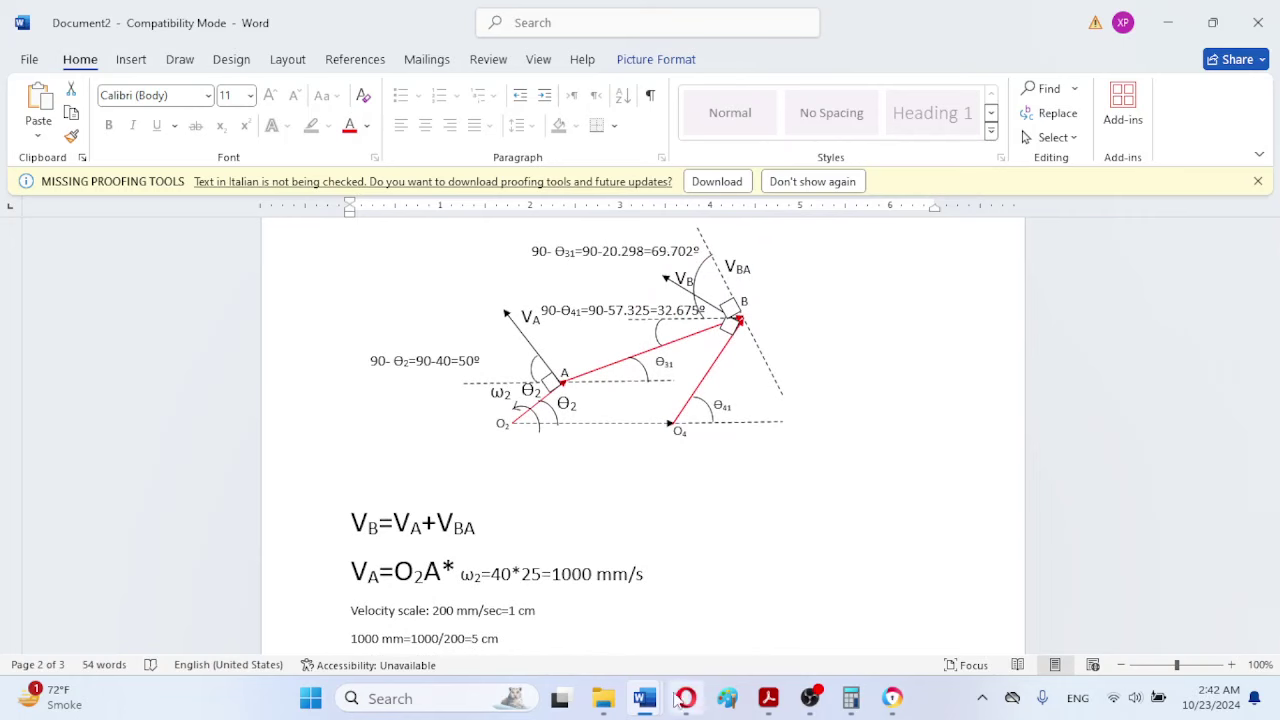
Step: Return to Document2 and scroll down to the protractor on page 3
left_click(779, 613)
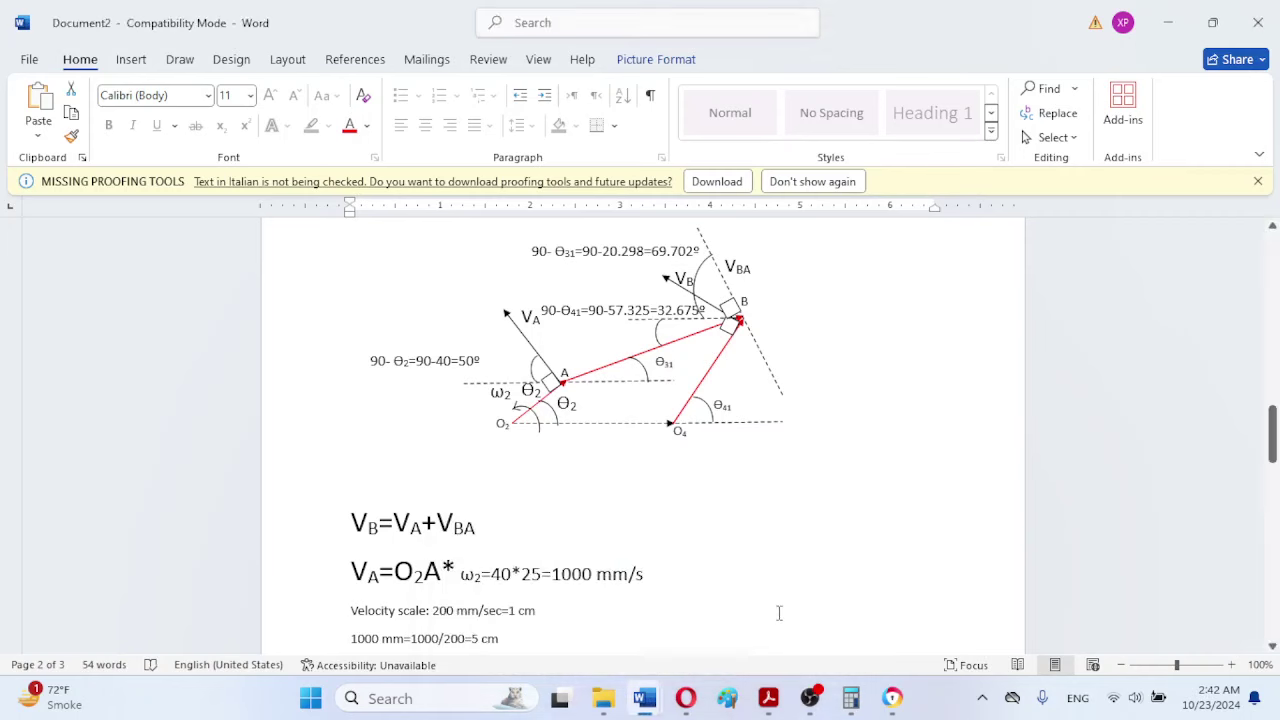
scroll(1272, 570, "down", 10)
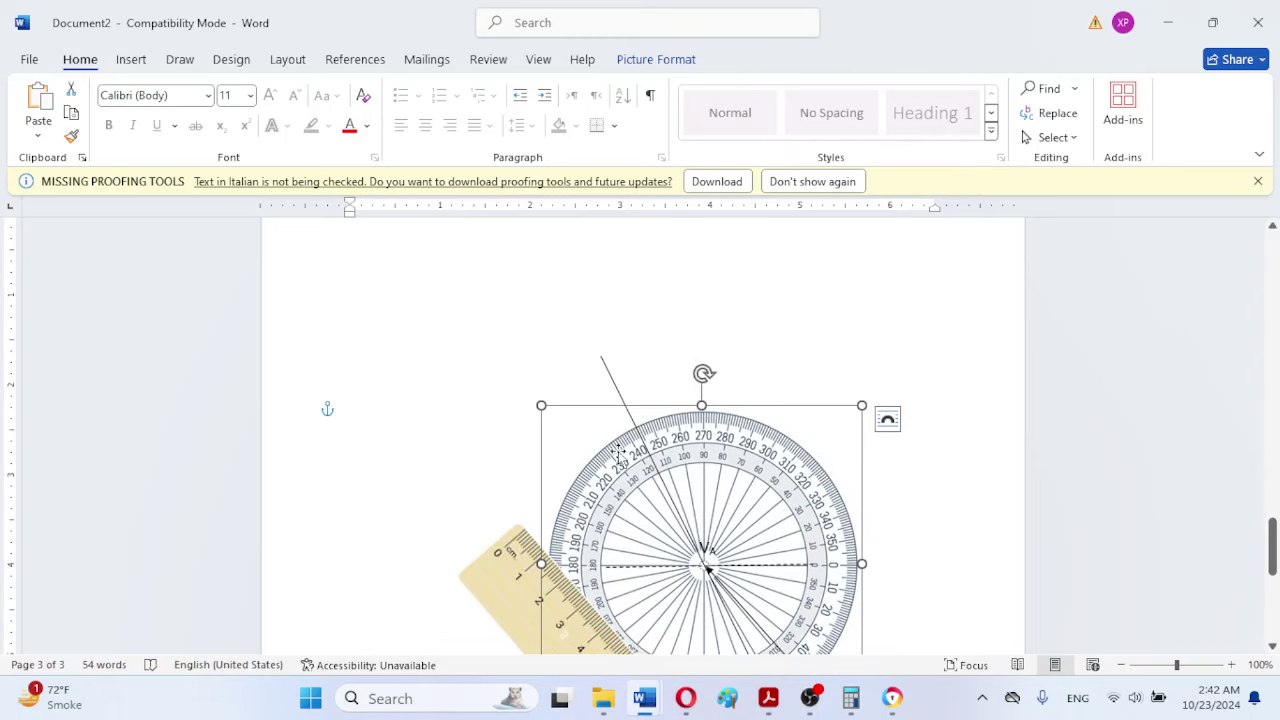
Step: Swing the line's upper end to cross the protractor rim near 250°, keeping it through the centre
left_click(611, 377)
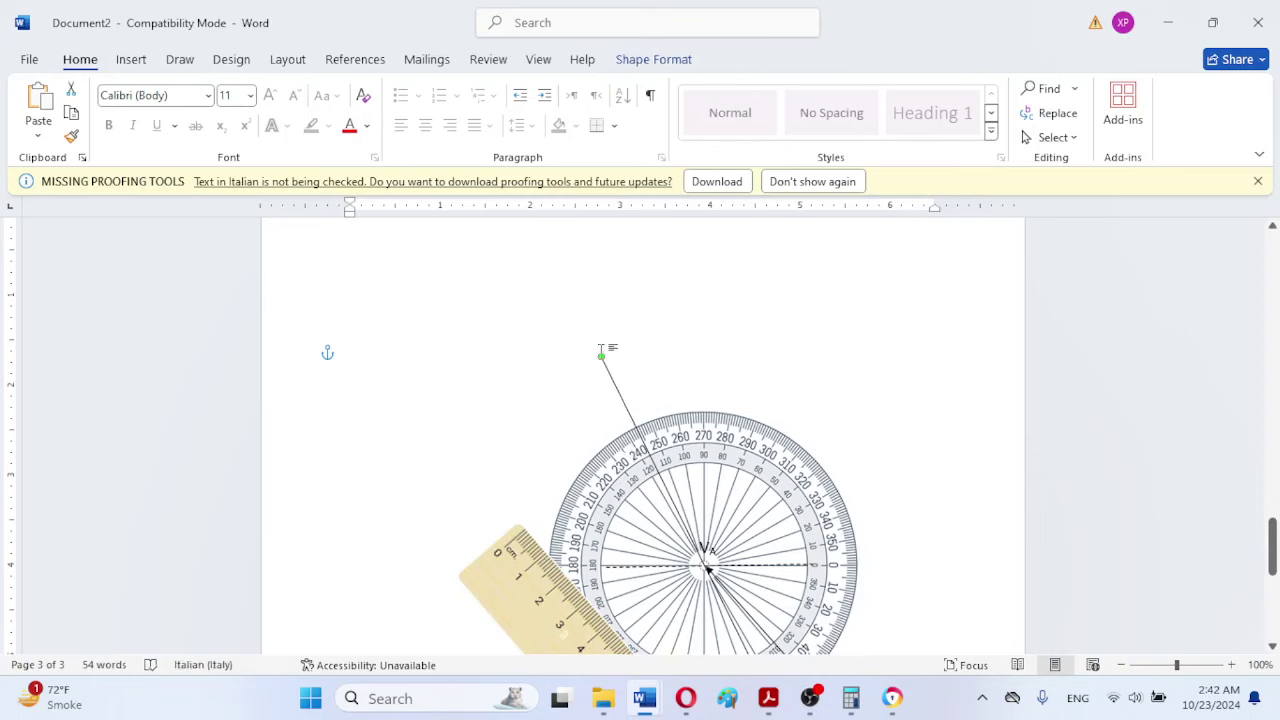
left_click_drag(610, 356, 621, 356)
left_click_drag(622, 356, 623, 356)
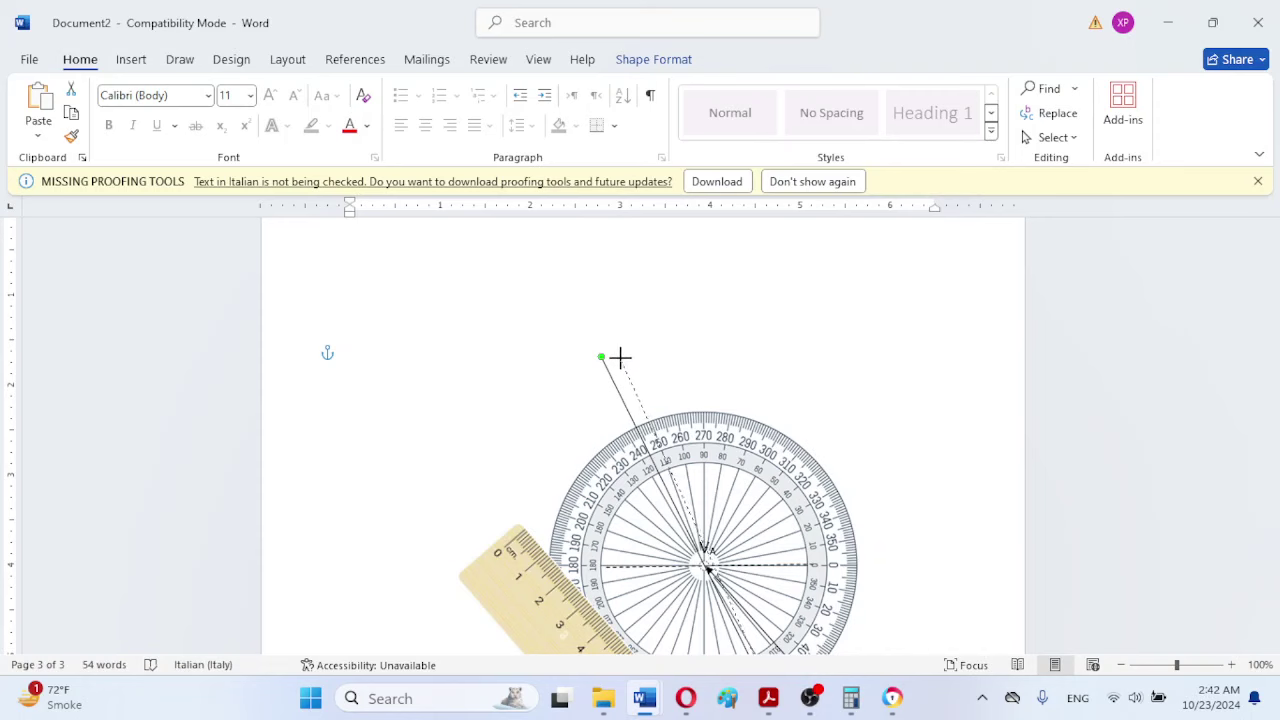
left_click_drag(621, 357, 622, 358)
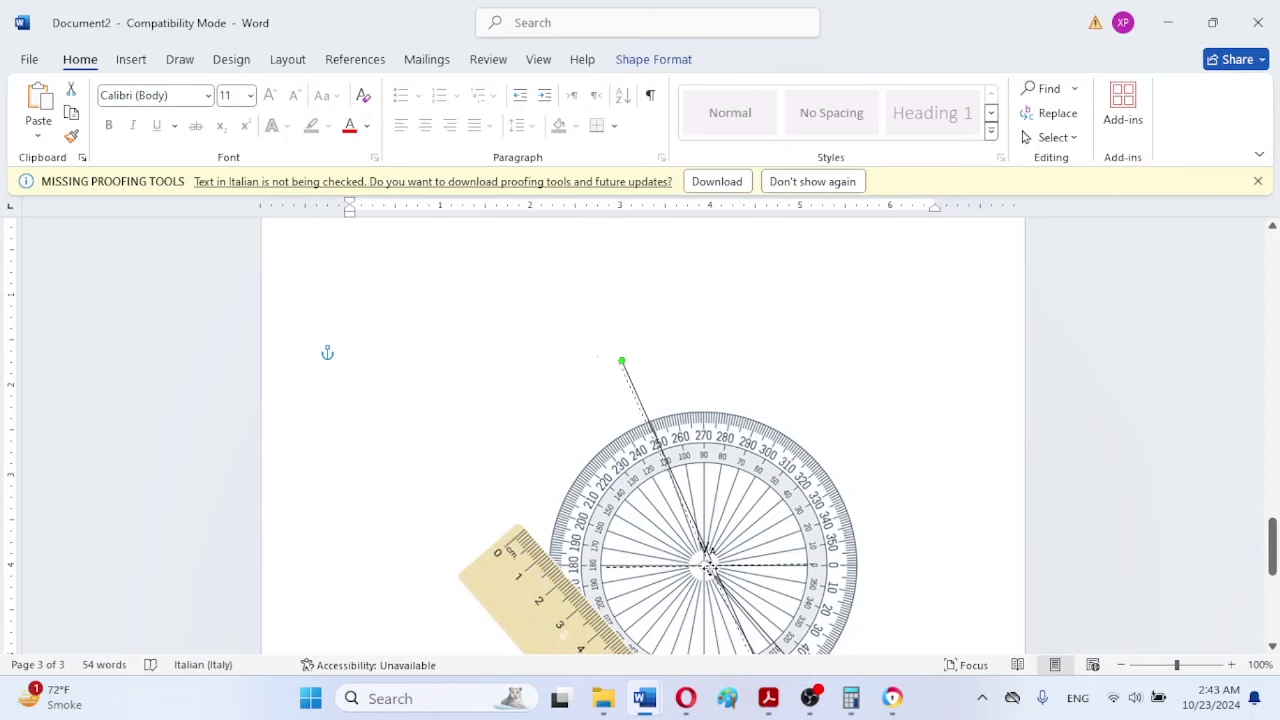
left_click_drag(707, 567, 705, 568)
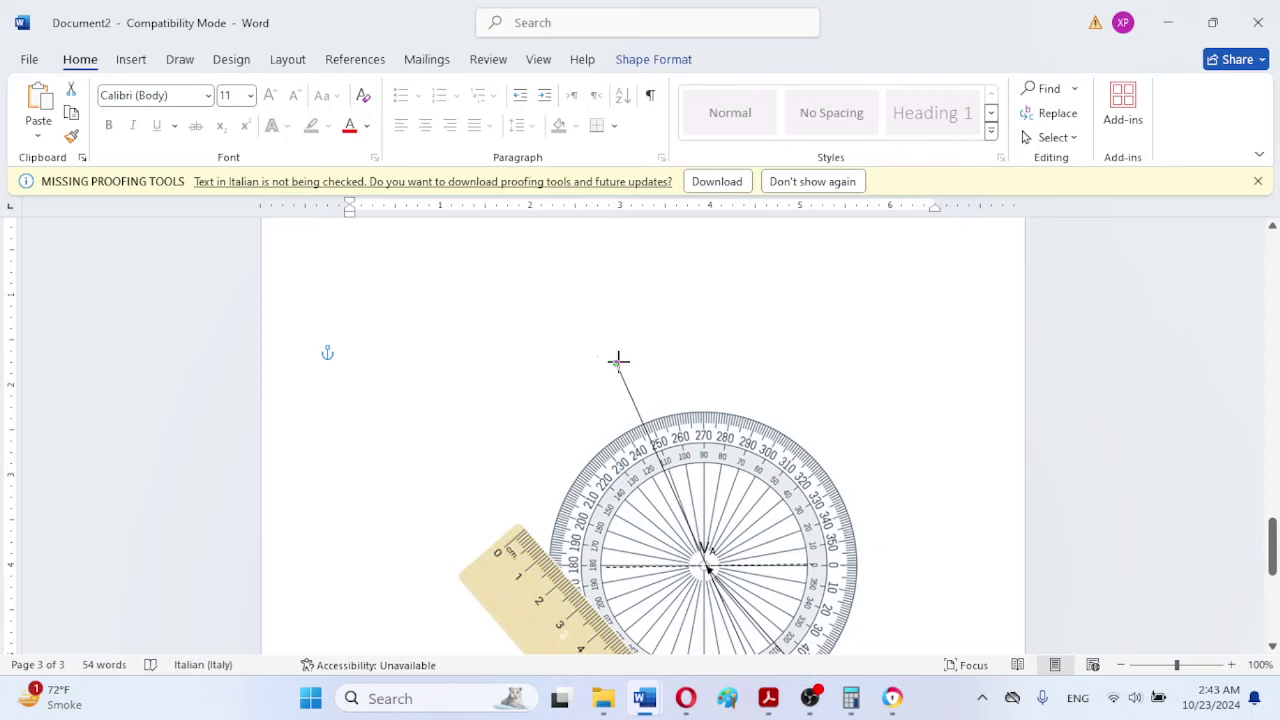
left_click_drag(623, 361, 628, 360)
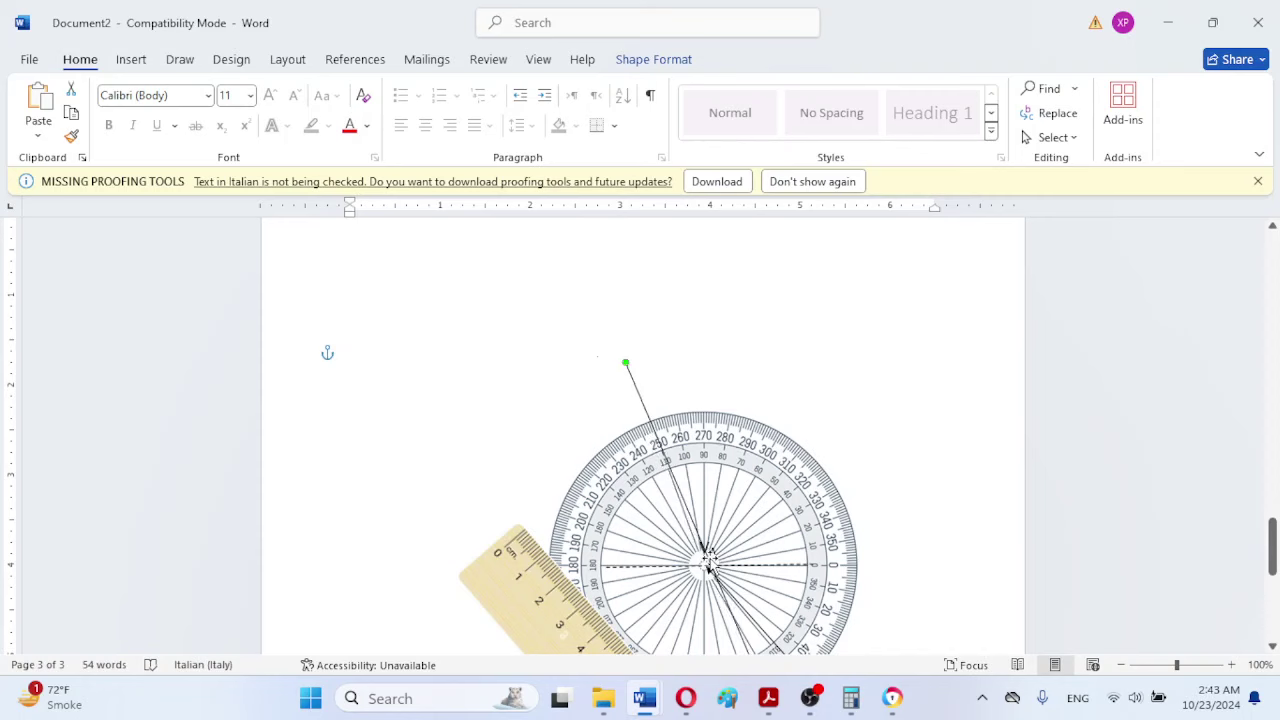
left_click_drag(707, 556, 703, 556)
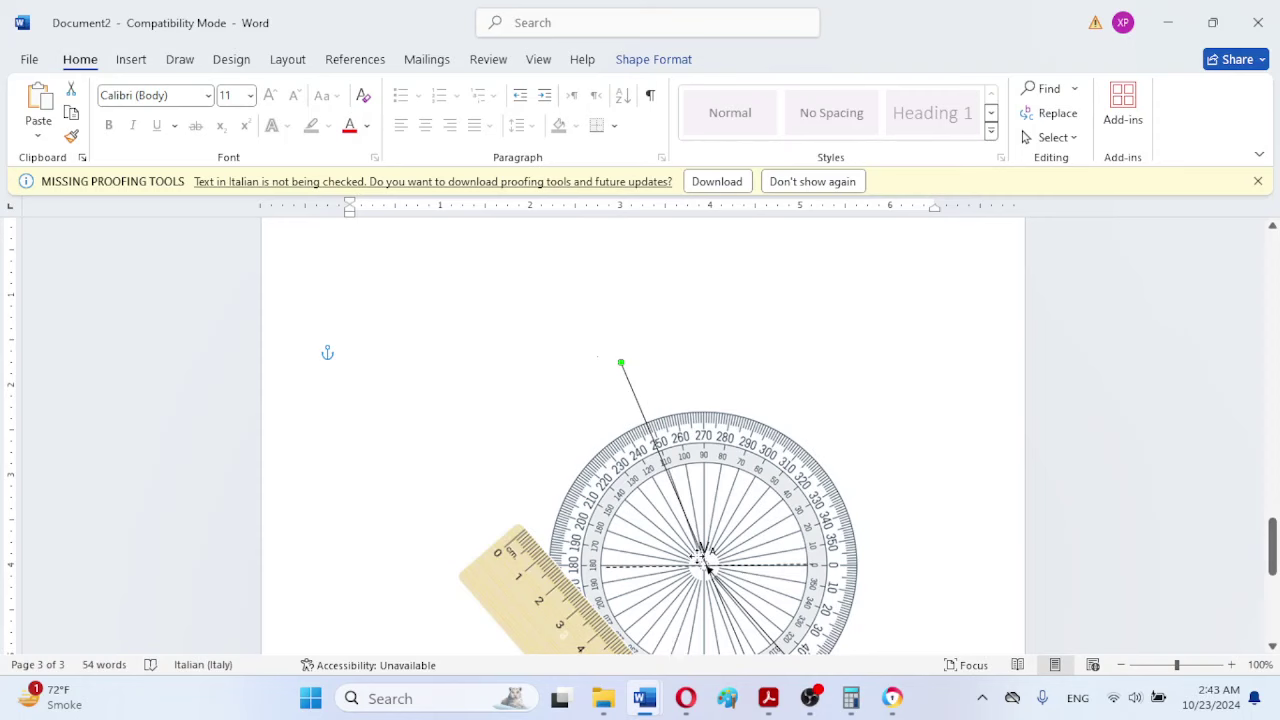
left_click_drag(697, 553, 704, 561)
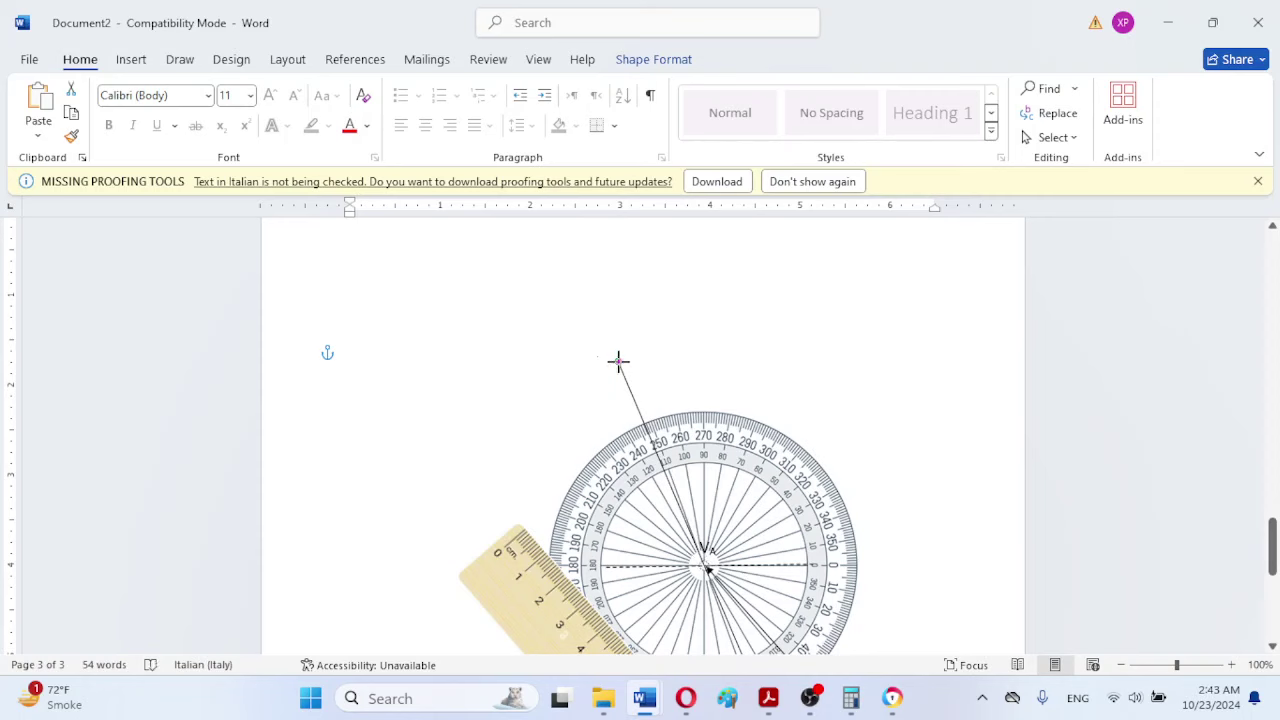
left_click_drag(618, 361, 624, 363)
left_click_drag(623, 361, 624, 364)
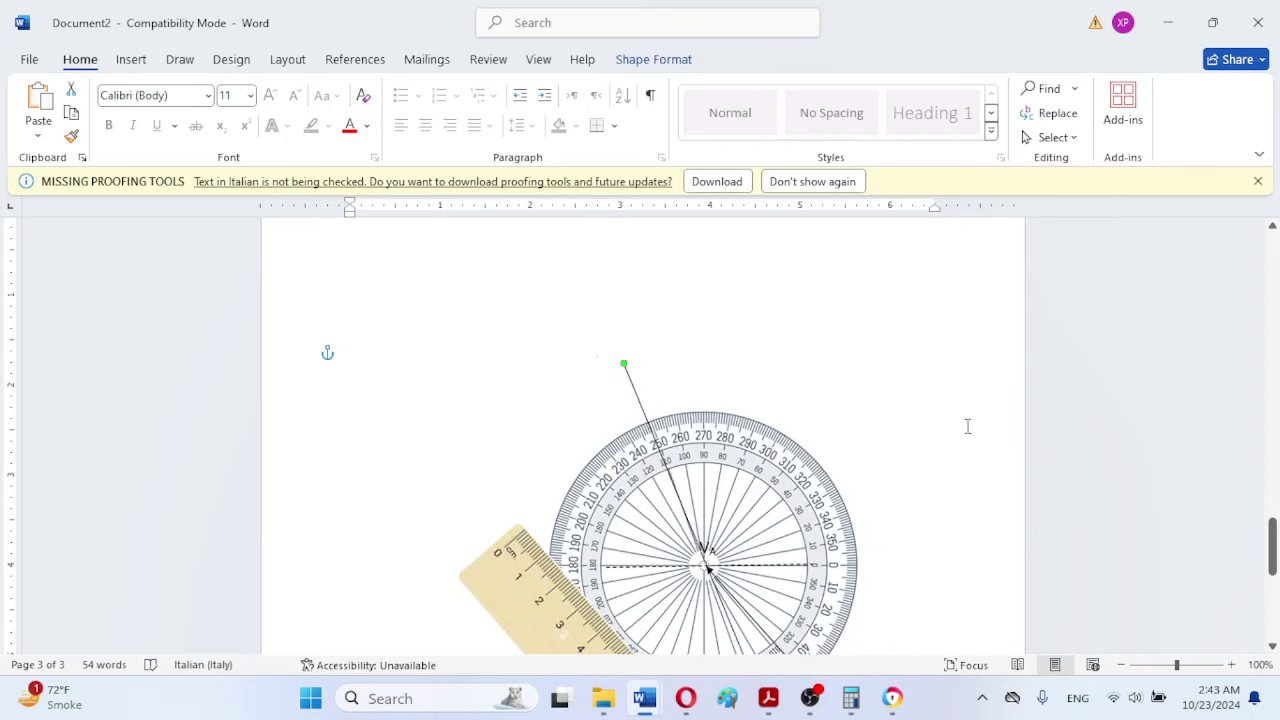
left_click(939, 475)
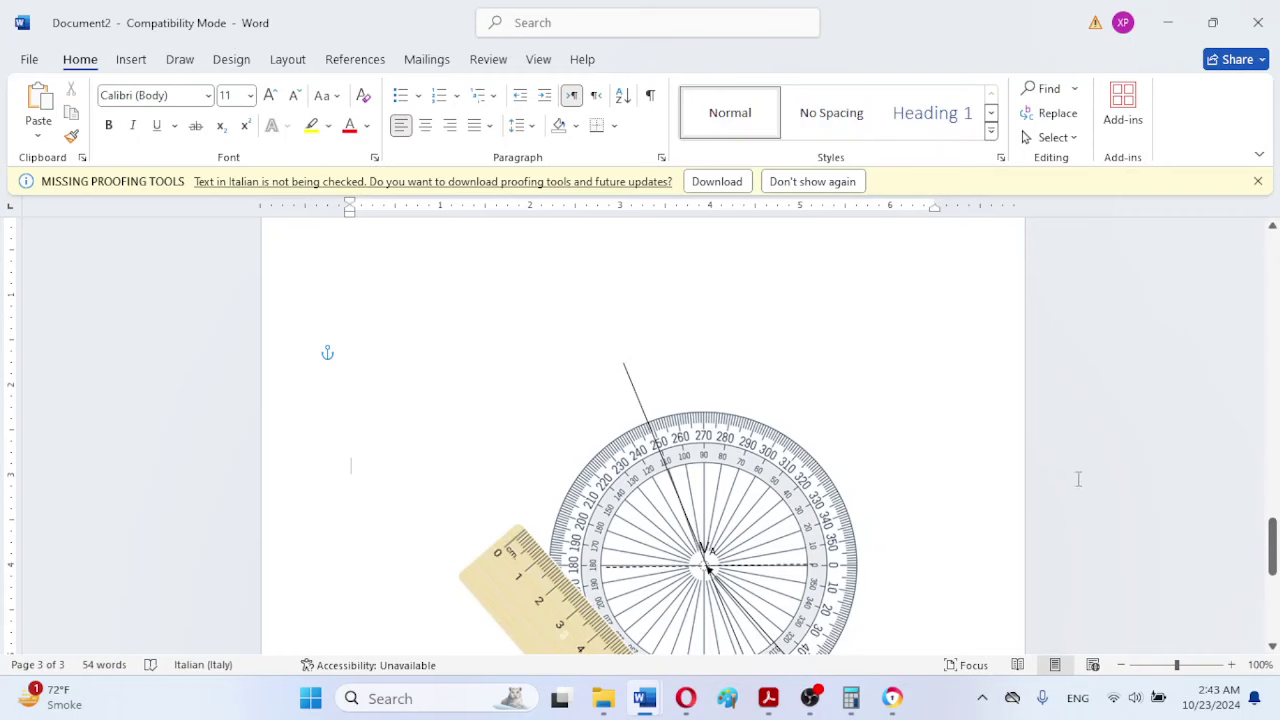
left_click_drag(1273, 548, 1266, 587)
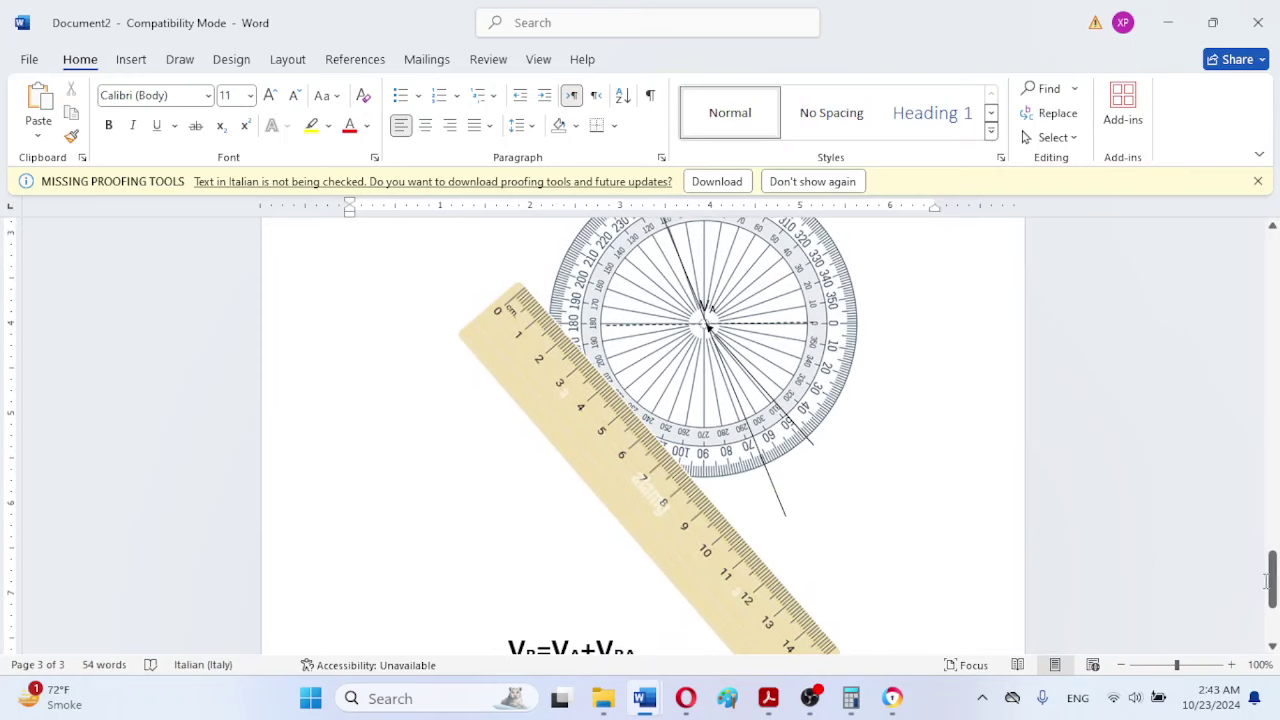
Step: Move the protractor down-left beside the ruler, above the VB=VA+VBA formula
left_click(815, 388)
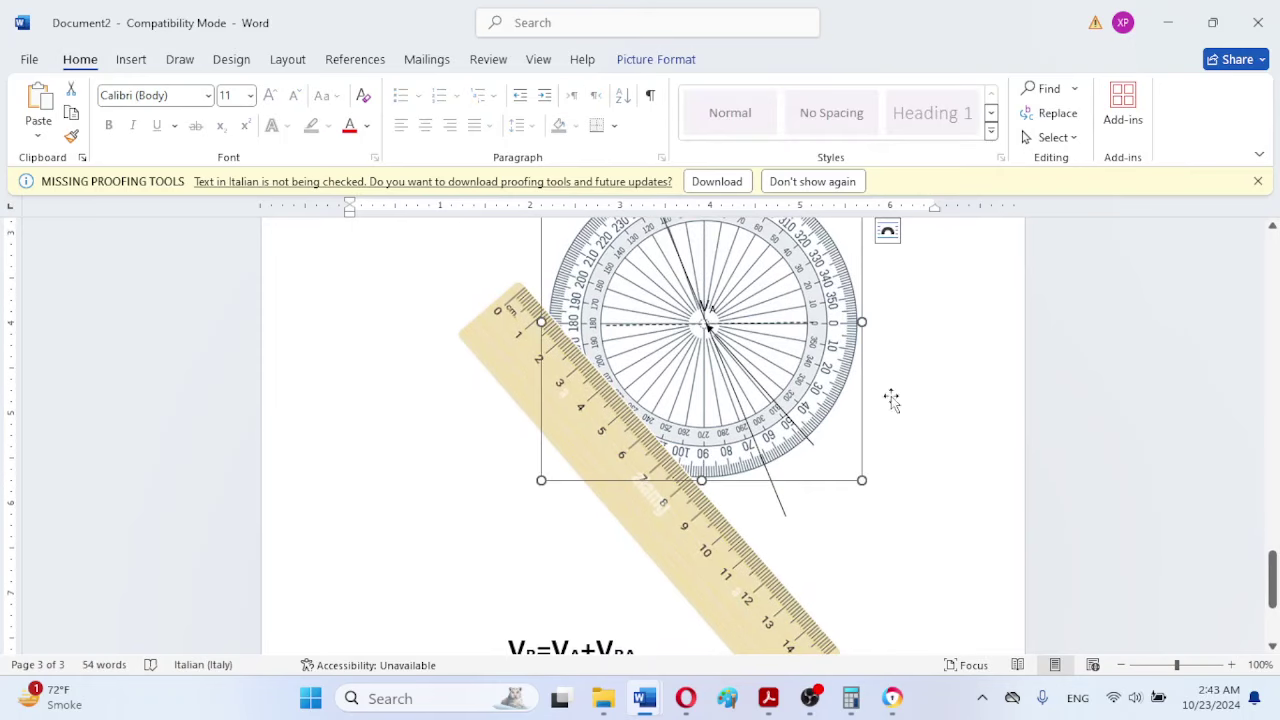
left_click_drag(1270, 576, 1270, 554)
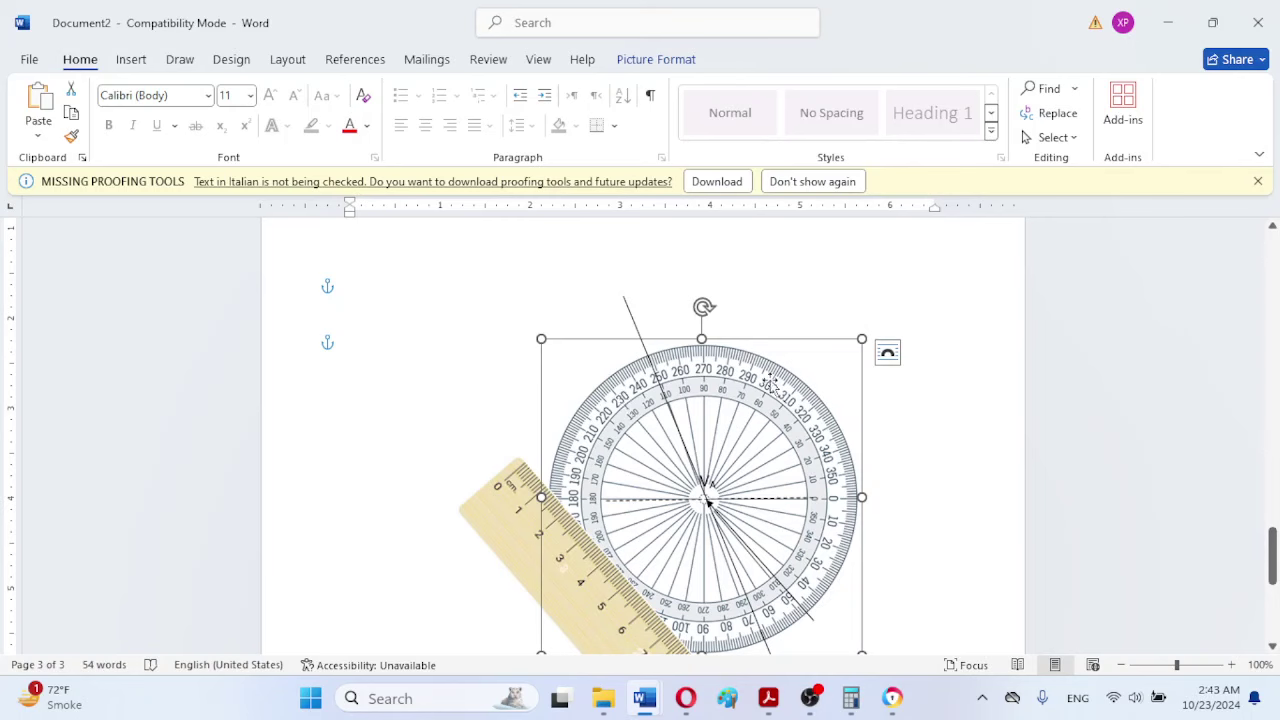
left_click(935, 459)
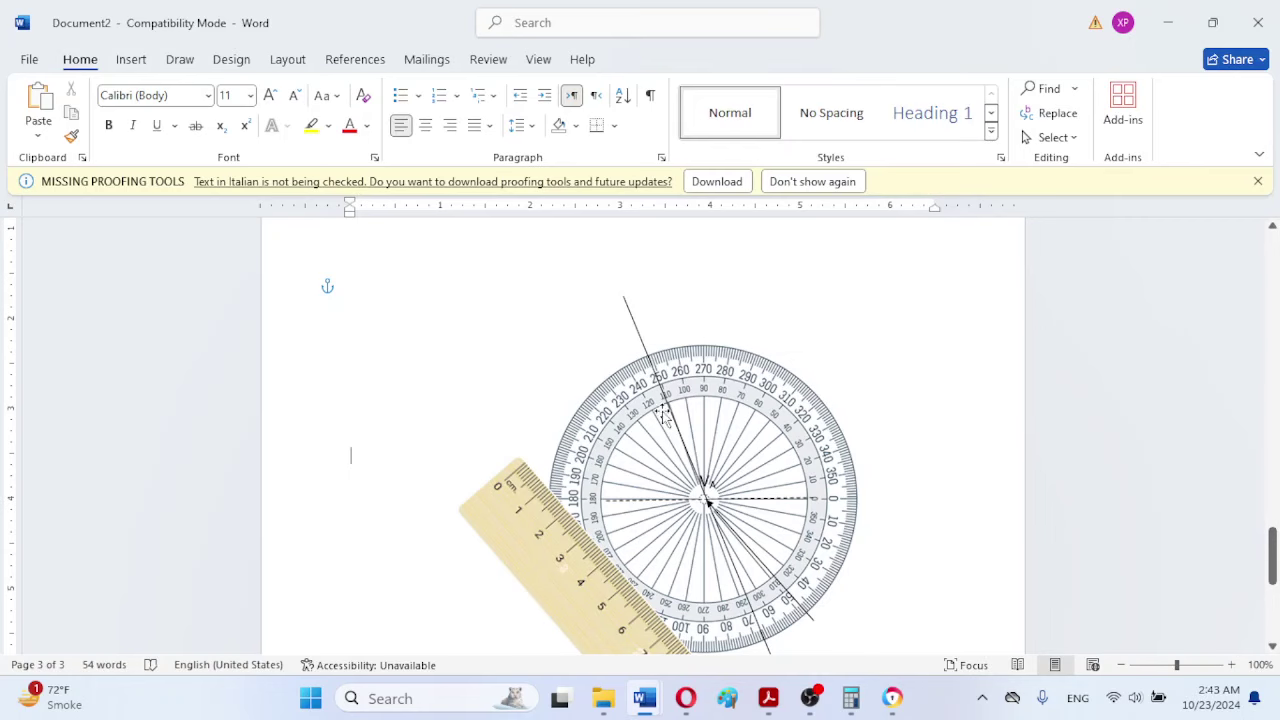
left_click_drag(690, 380, 433, 537)
scroll(445, 547, "down", 5)
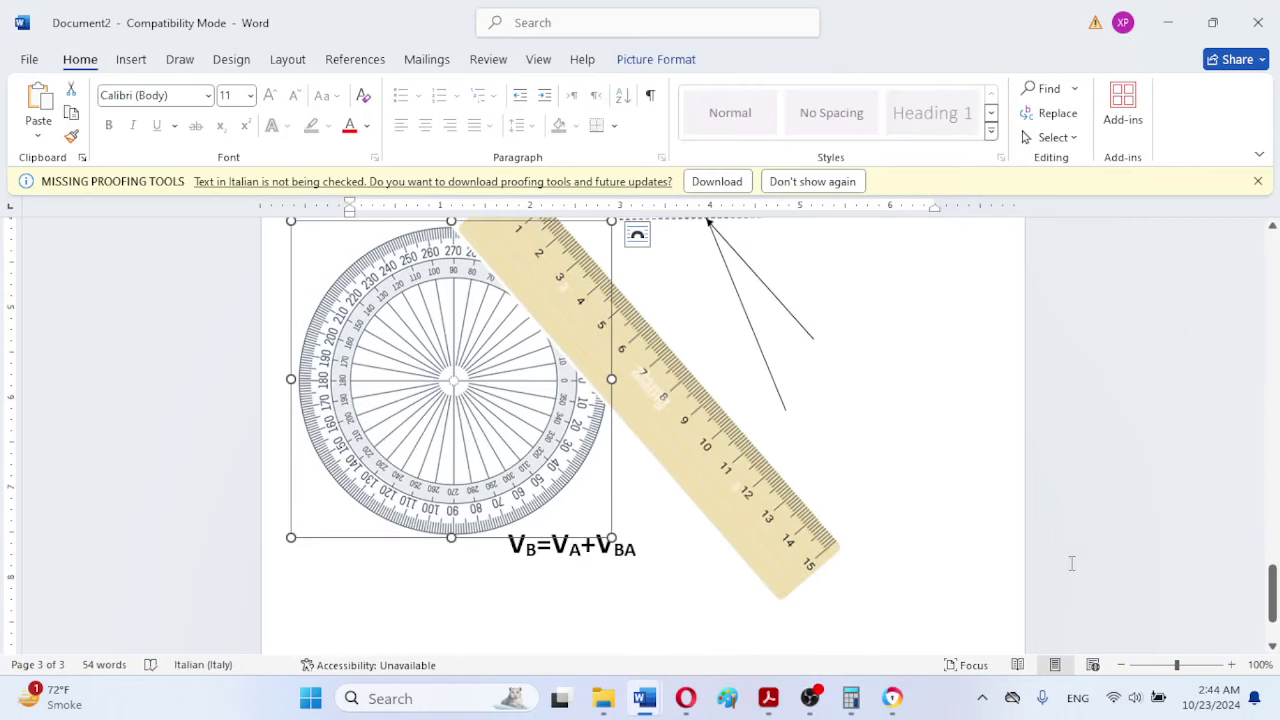
left_click(132, 60)
Step: Draw a 0.81" by 1.54" line up-left from the slanted line's lower end, then reposition the protractor
left_click(265, 90)
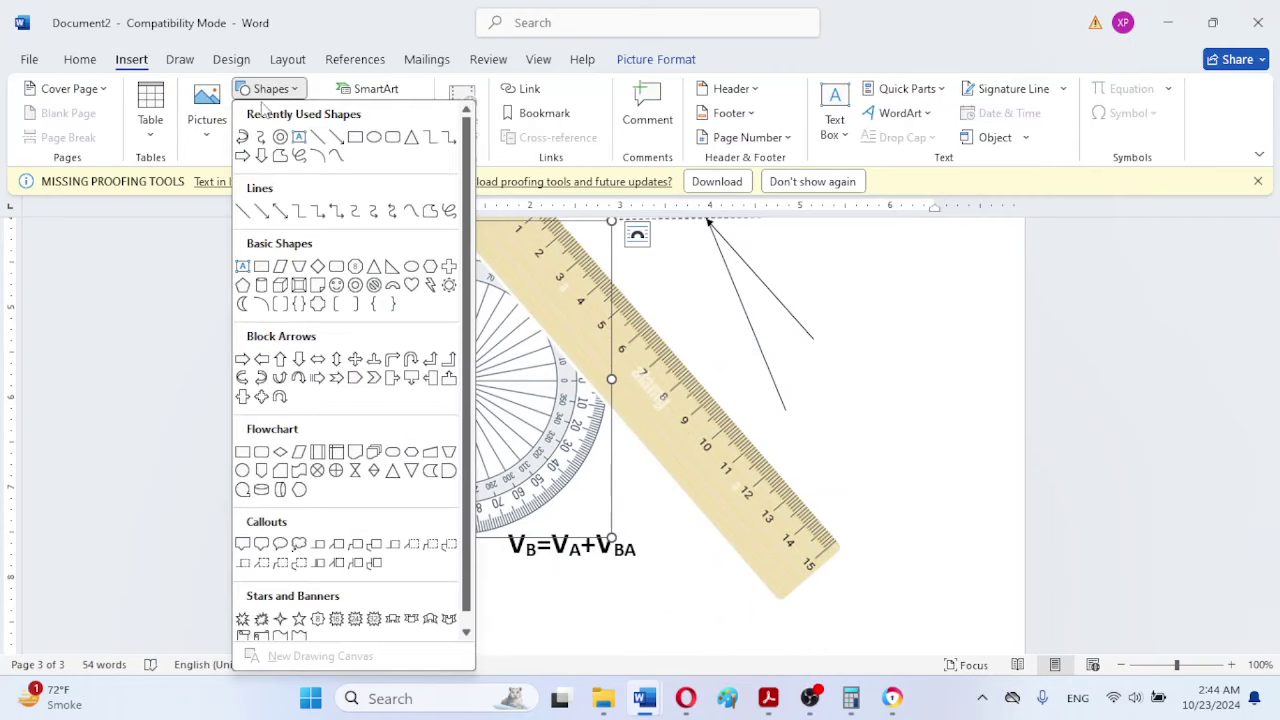
left_click(317, 140)
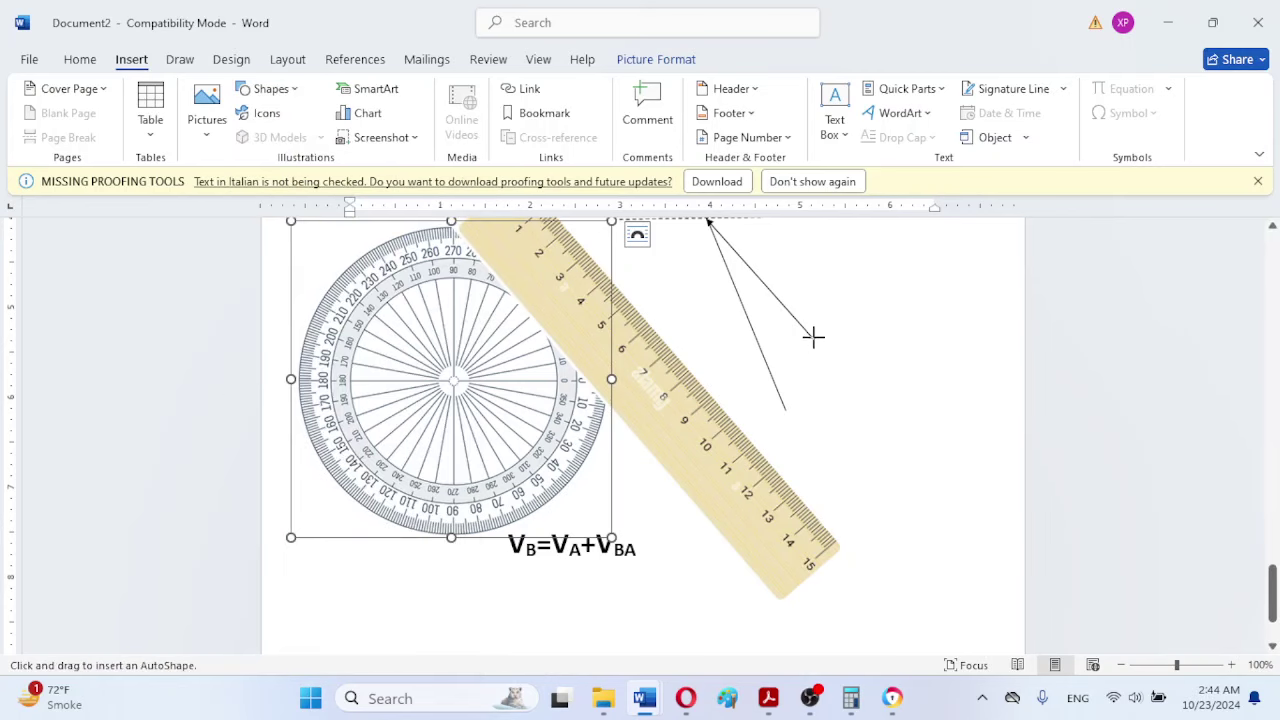
left_click_drag(813, 337, 675, 265)
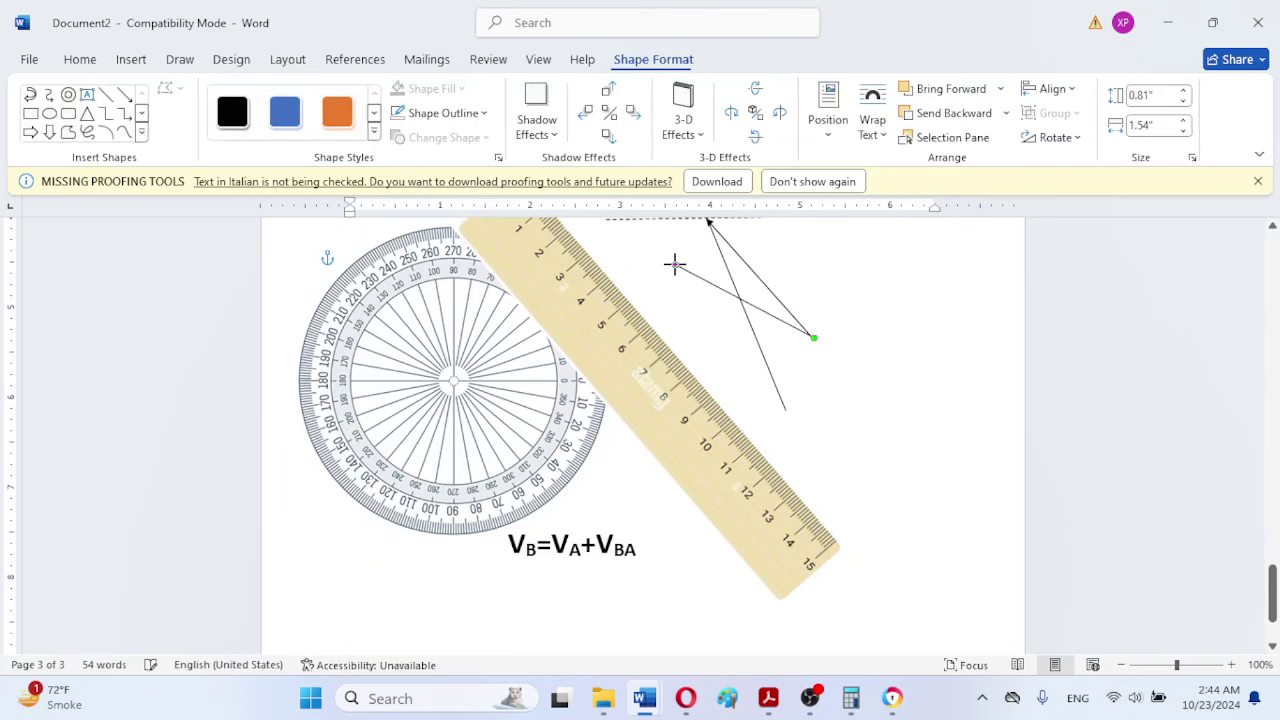
mouse_move(435, 428)
left_mouse_down()
mouse_move(651, 444)
mouse_move(782, 375)
mouse_move(690, 531)
mouse_move(662, 648)
mouse_move(668, 580)
left_mouse_up()
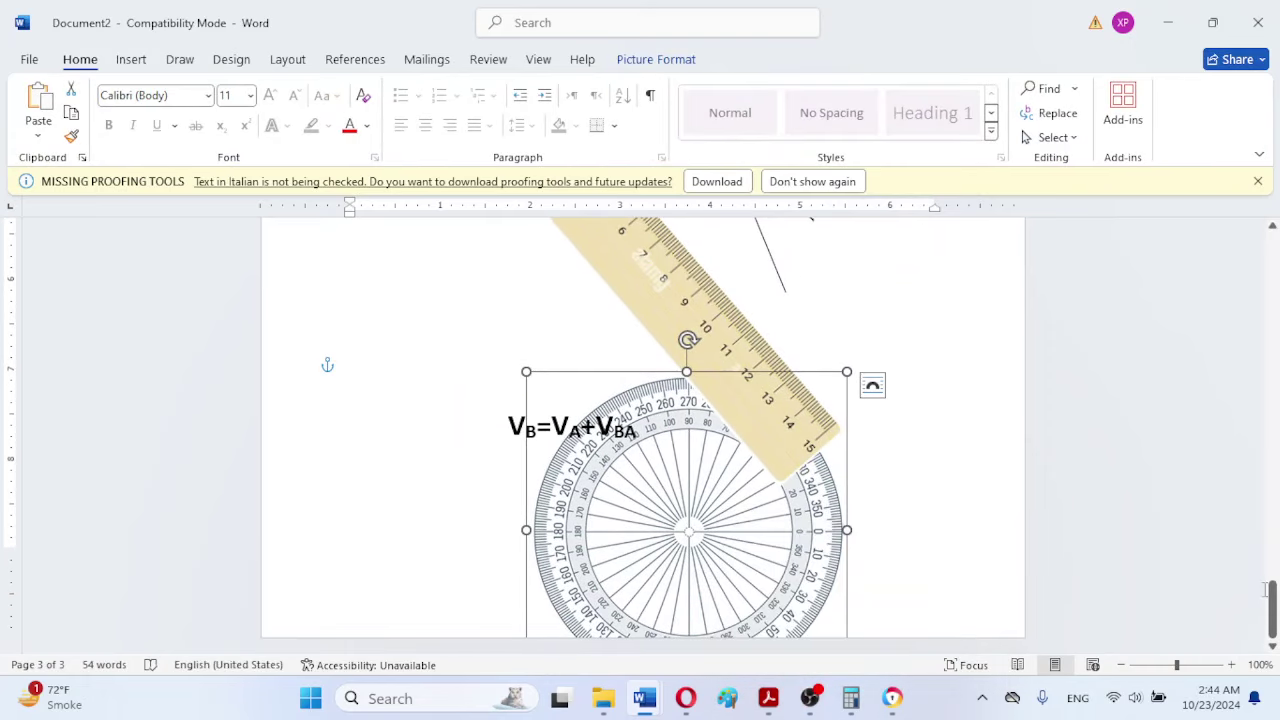
Step: Centre the protractor on the junction of the new line and the slanted line's lower end
left_click_drag(1272, 610, 1126, 550)
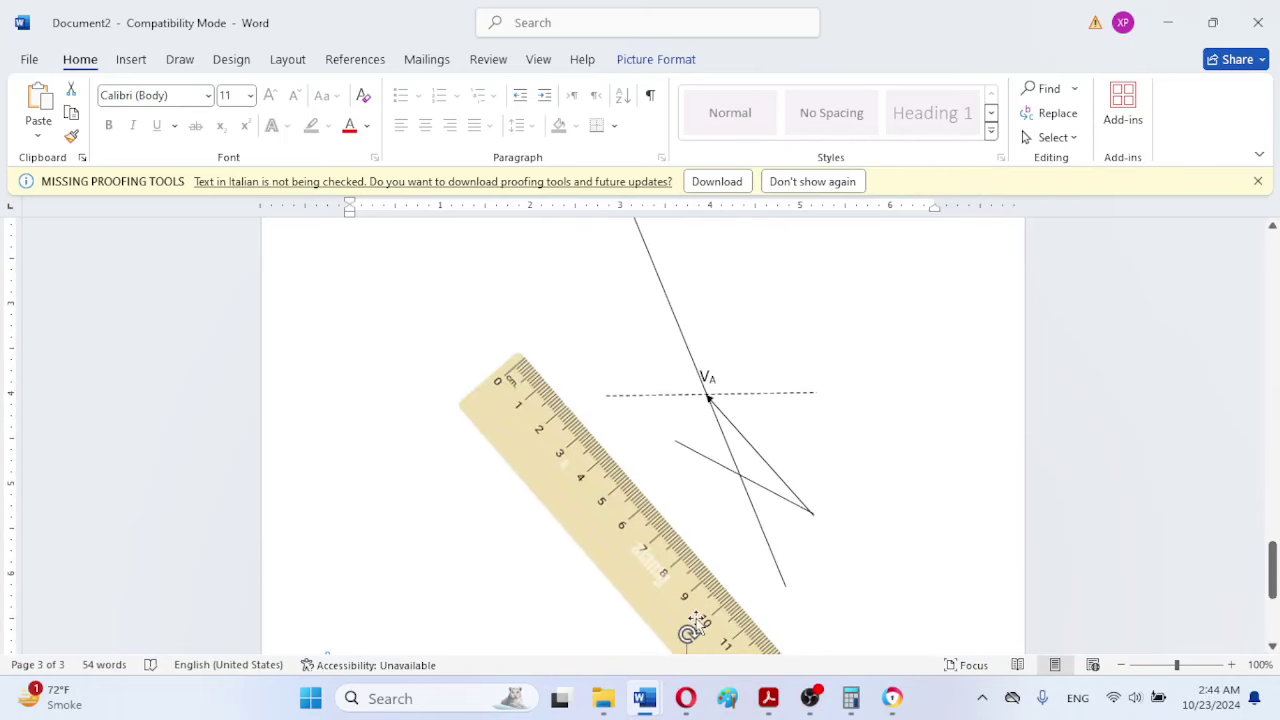
left_click_drag(1273, 585, 1272, 638)
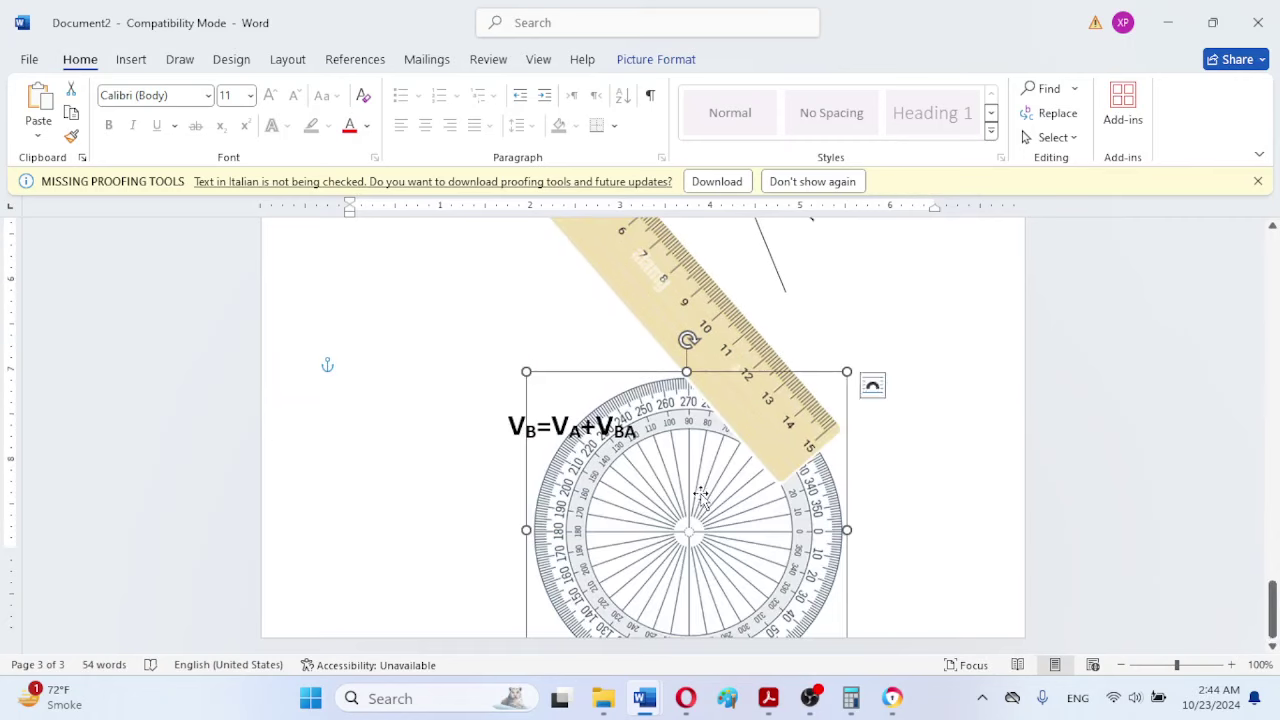
left_click_drag(700, 497, 766, 357)
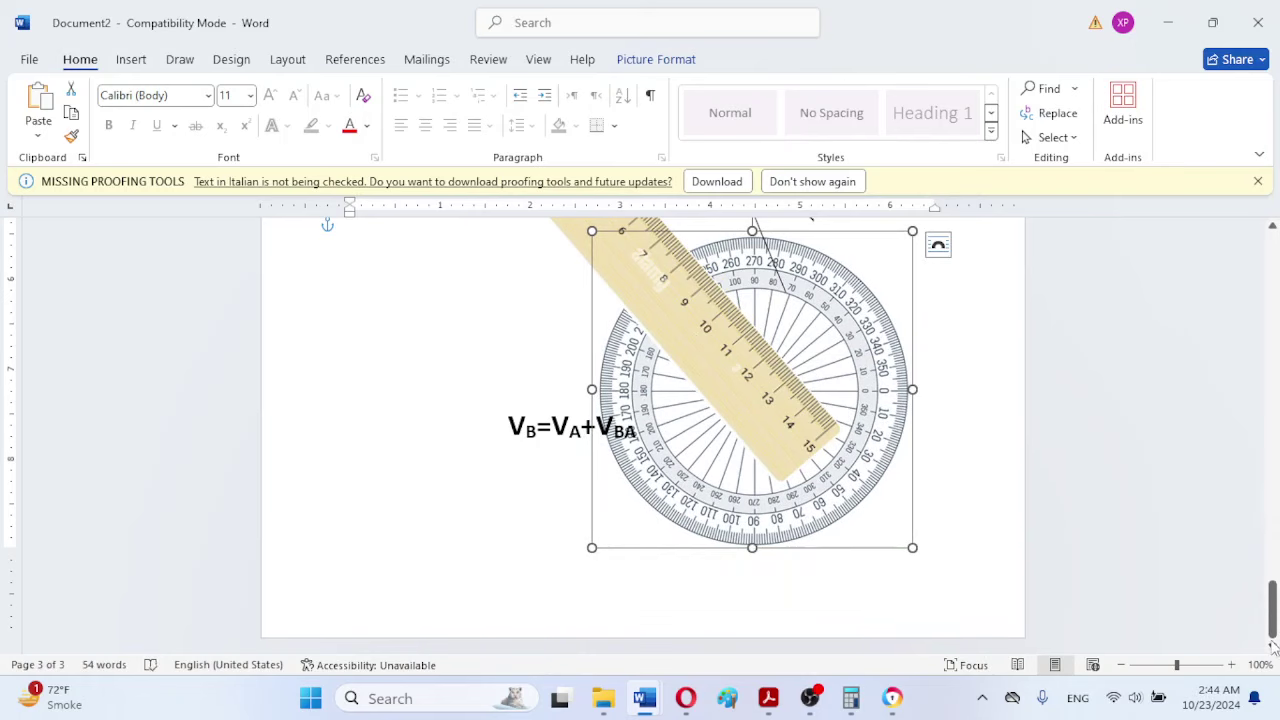
left_click_drag(1273, 615, 1274, 585)
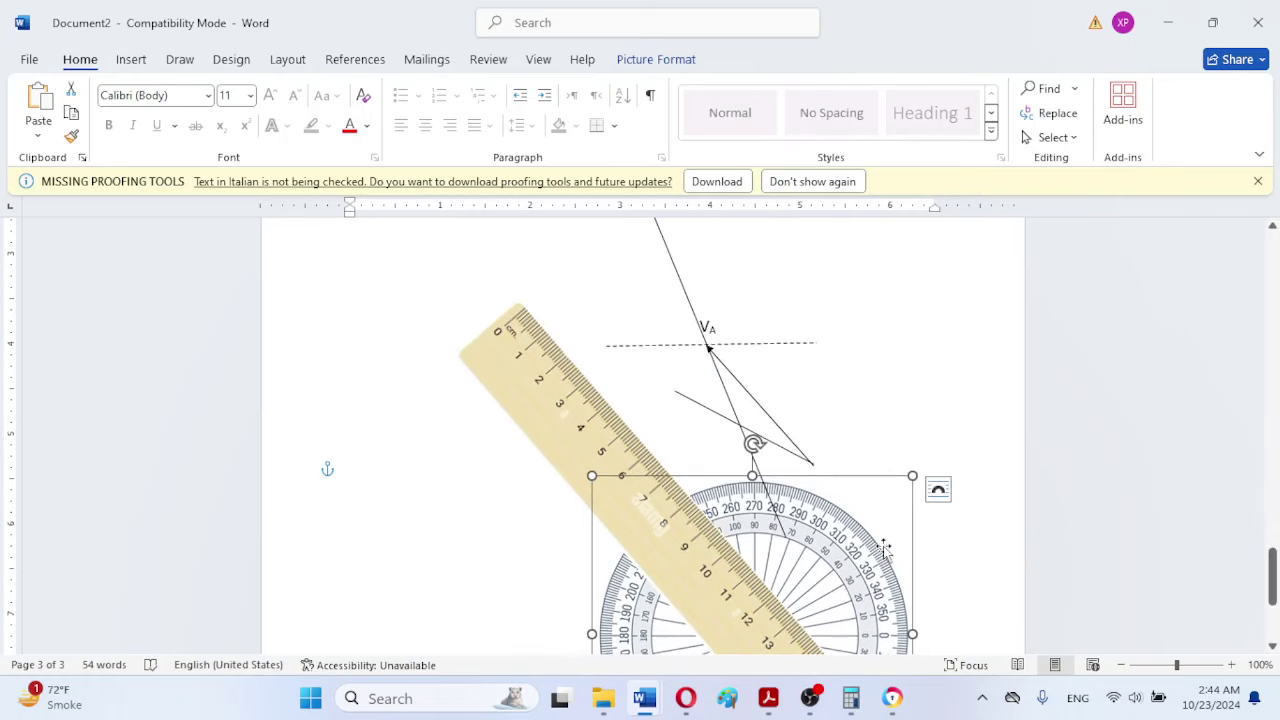
left_click_drag(885, 550, 936, 374)
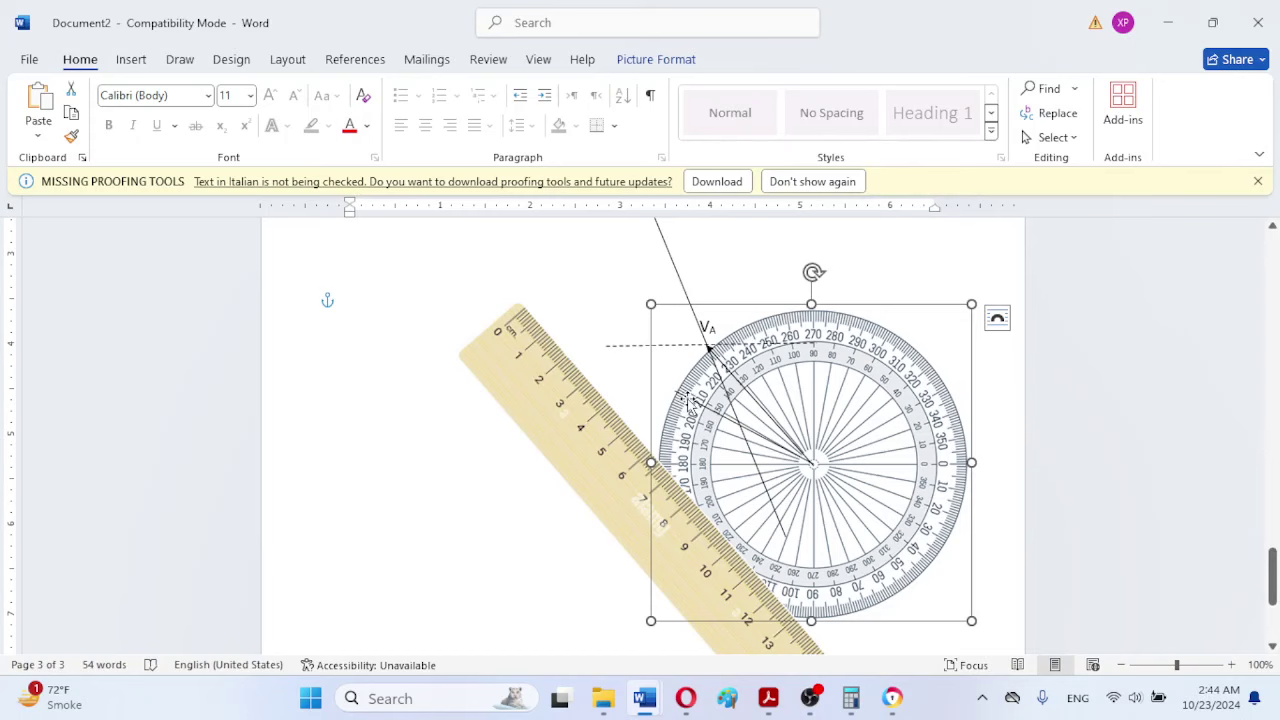
Step: Set the new line's endpoint to the protractor angle, then move the protractor down-left over the ruler
left_click(692, 400)
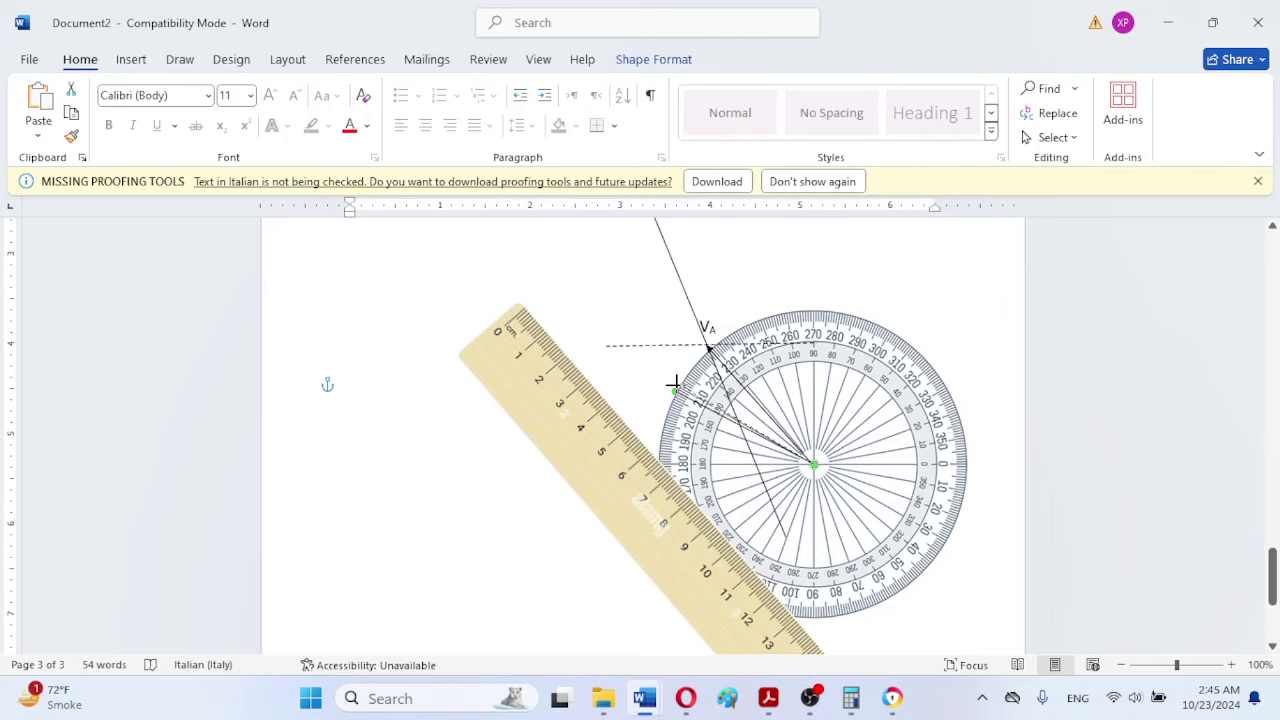
left_click_drag(674, 384, 680, 377)
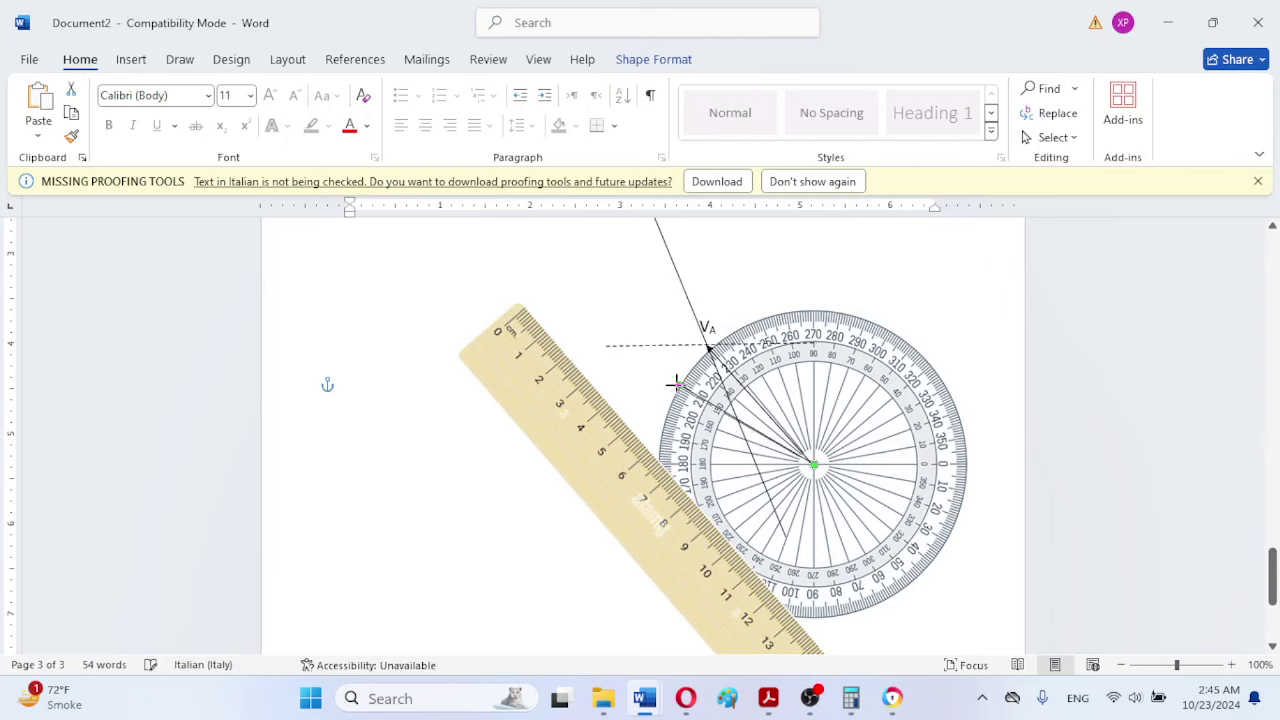
left_click(964, 571)
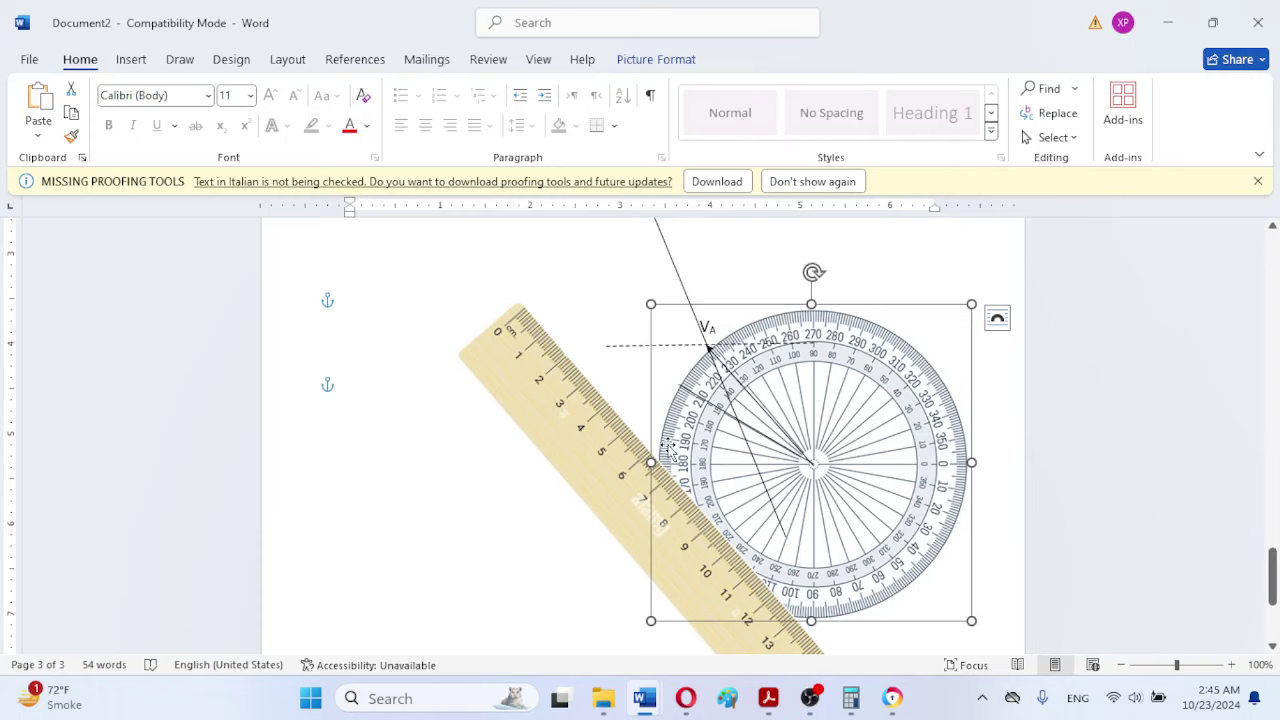
left_click(680, 382)
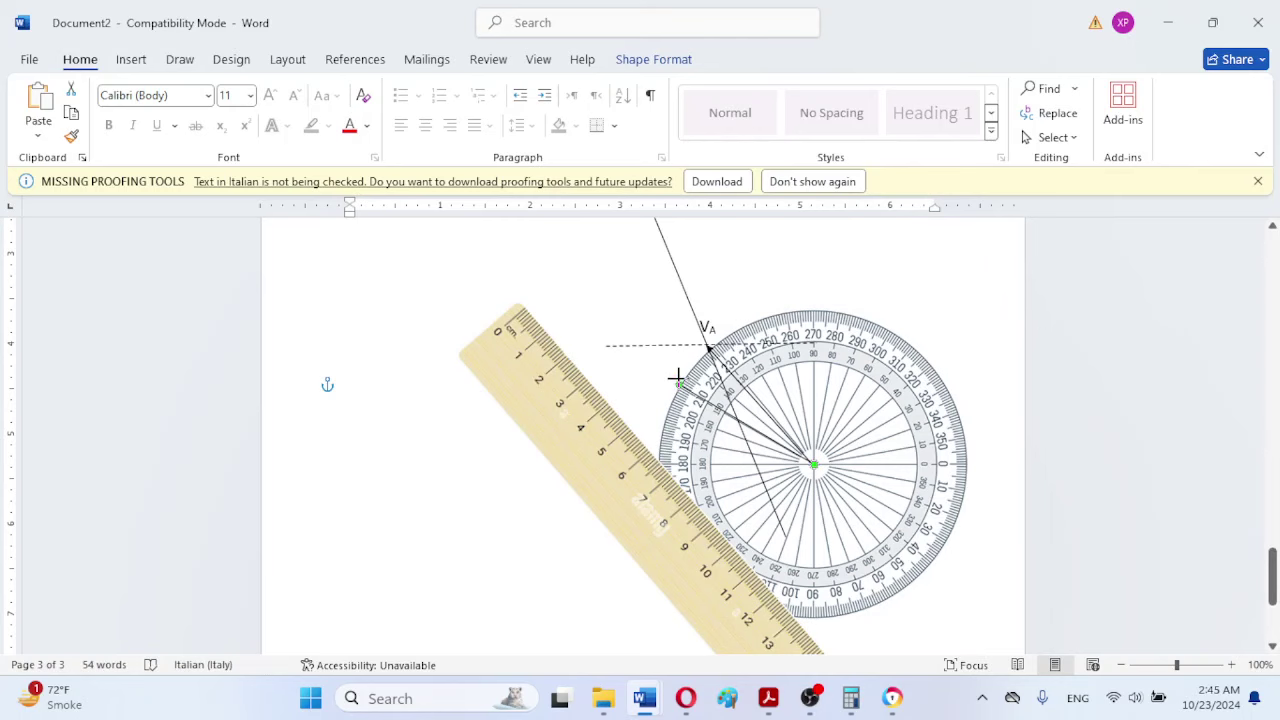
left_click(989, 585)
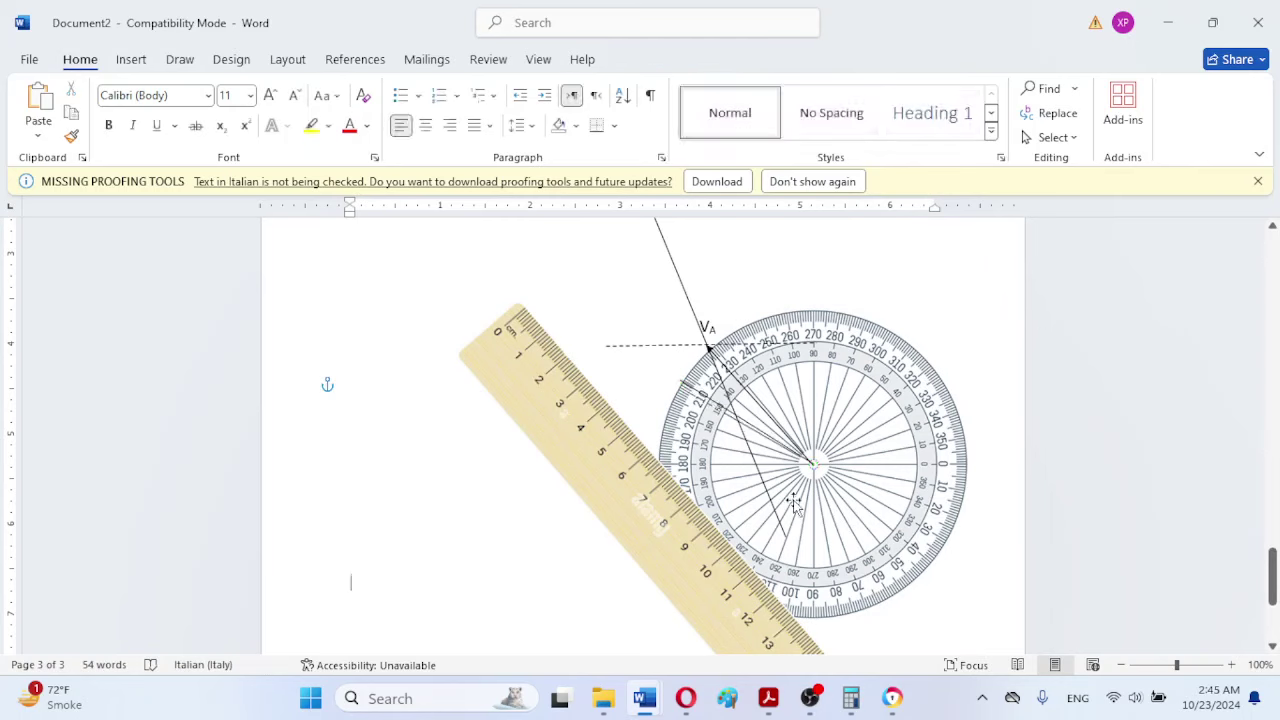
left_click_drag(793, 503, 470, 603)
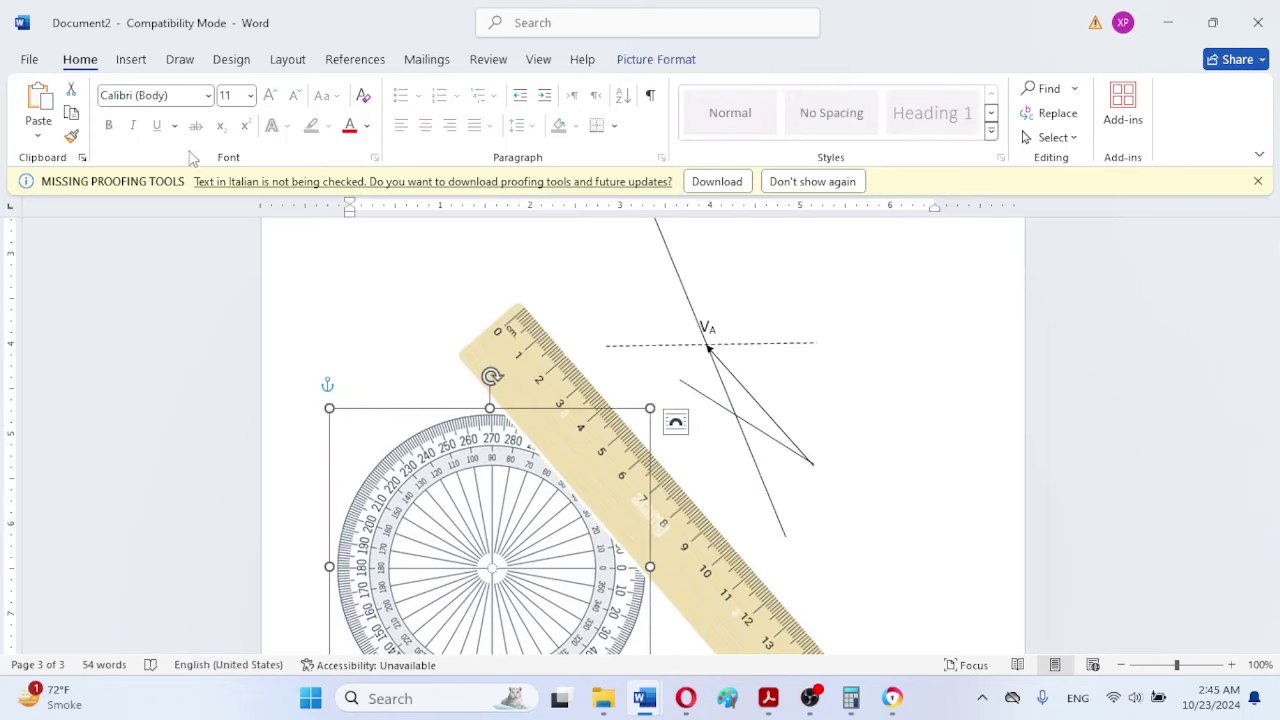
Step: Place the protractor at page 3's lower right, beside the VB=VA+VBA formula
left_click(131, 59)
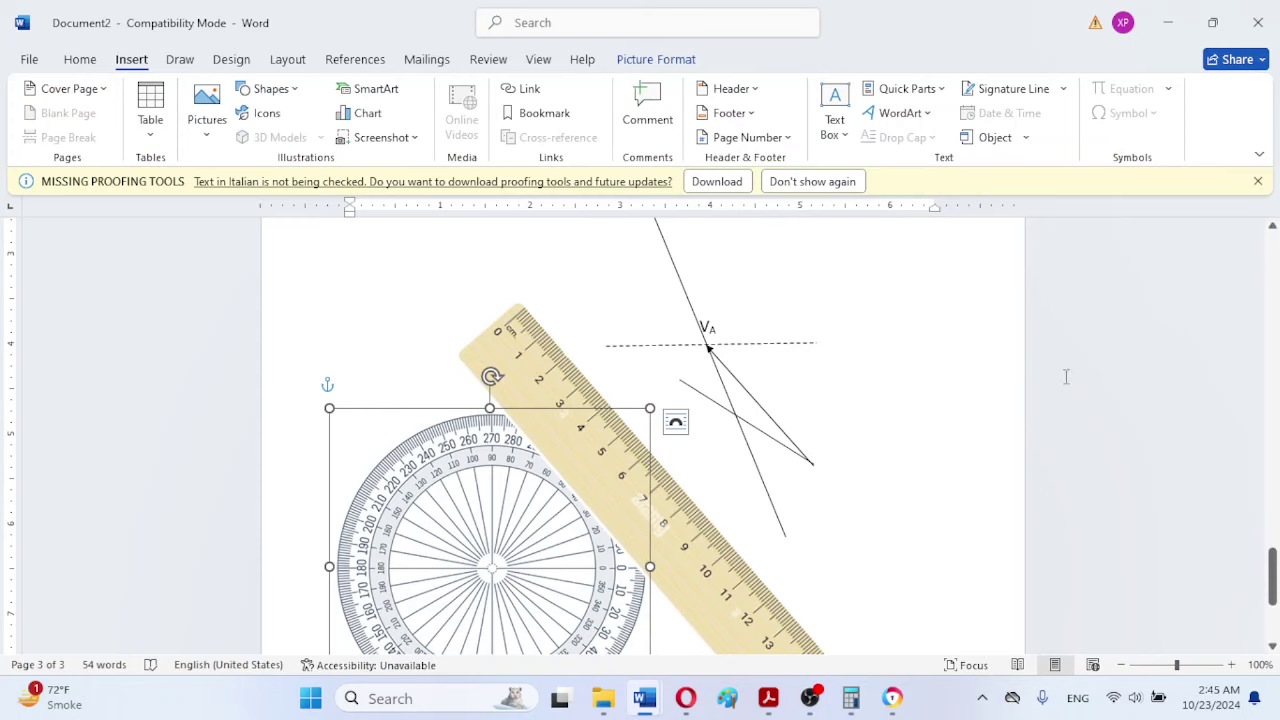
left_click_drag(1272, 562, 1272, 600)
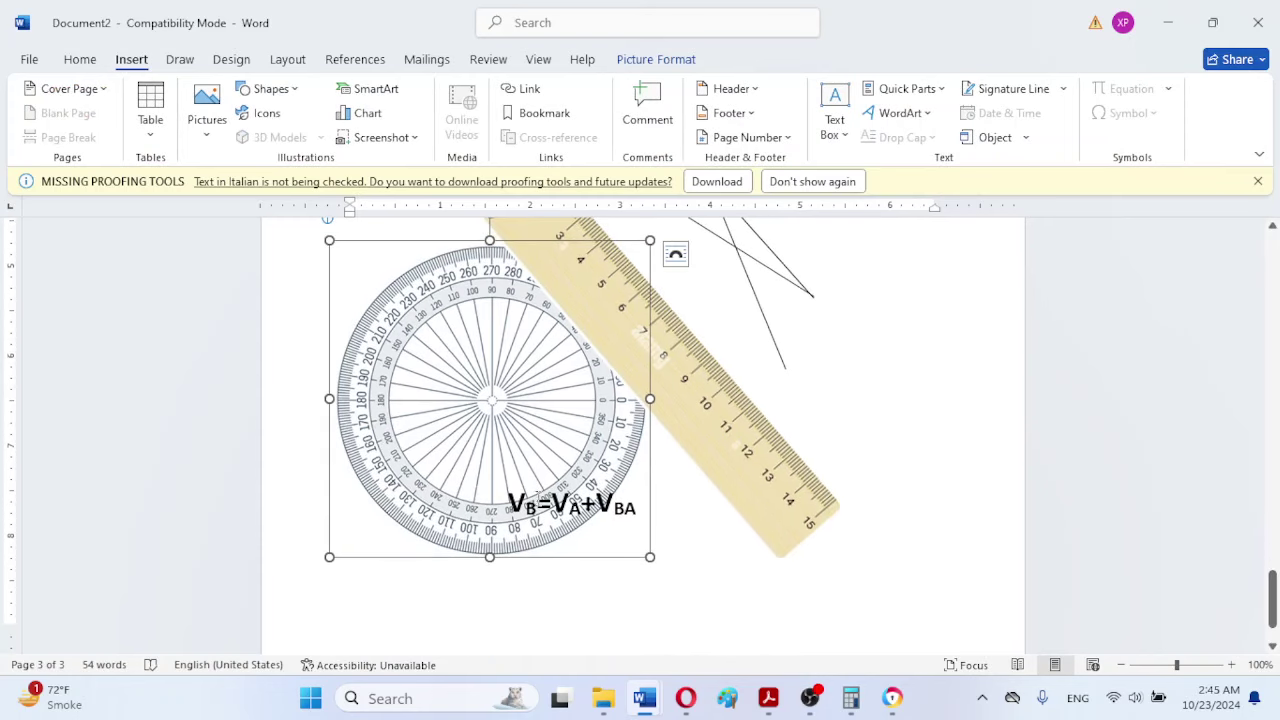
left_click_drag(497, 398, 619, 655)
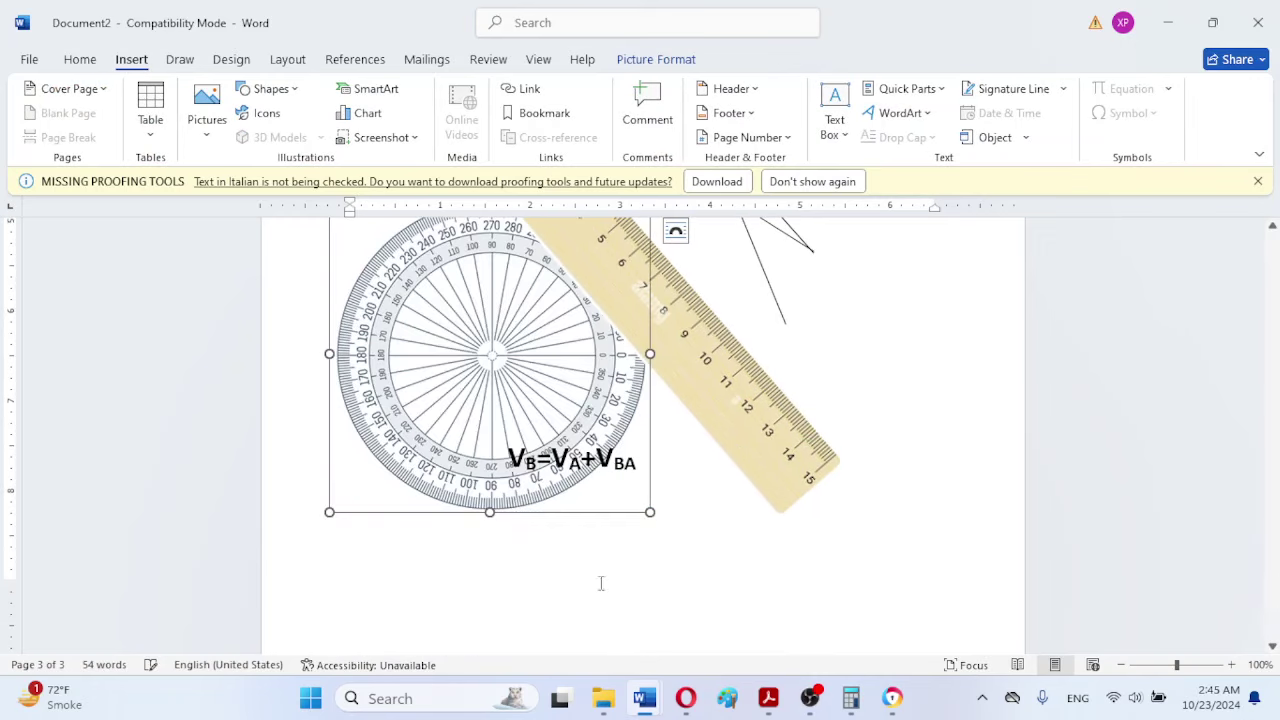
left_click_drag(516, 412, 880, 500)
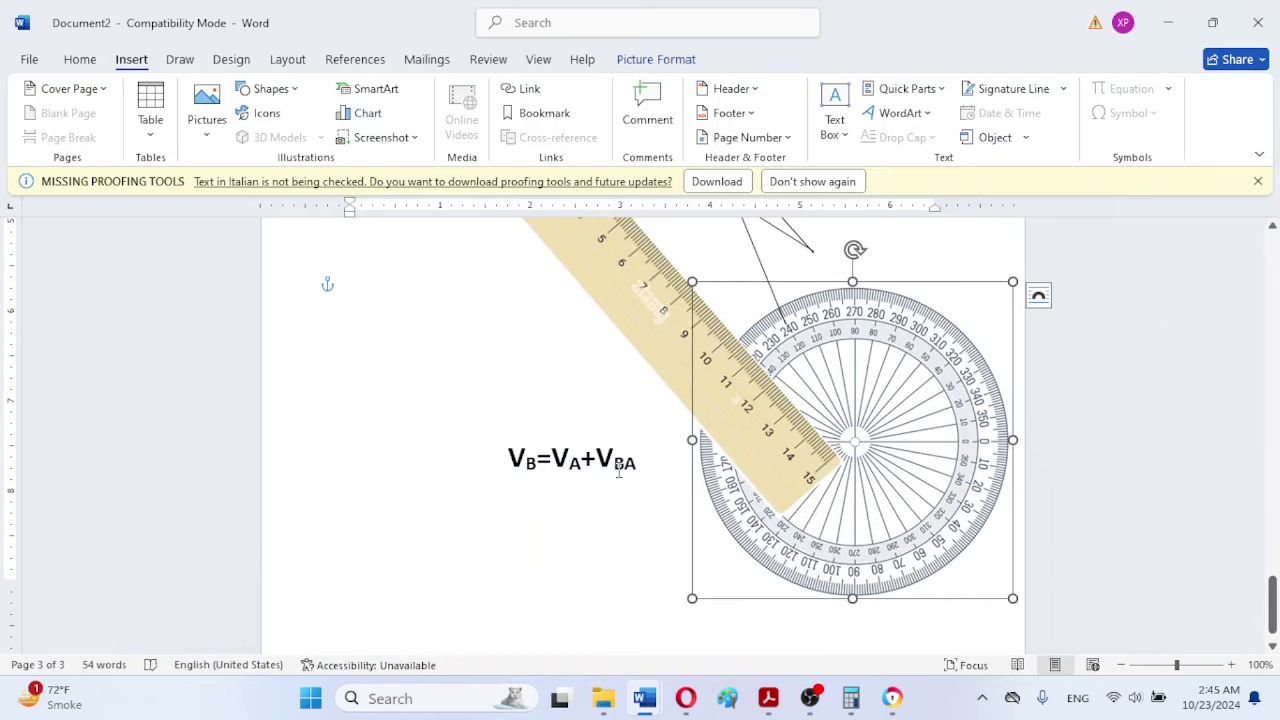
left_click_drag(1273, 610, 1273, 595)
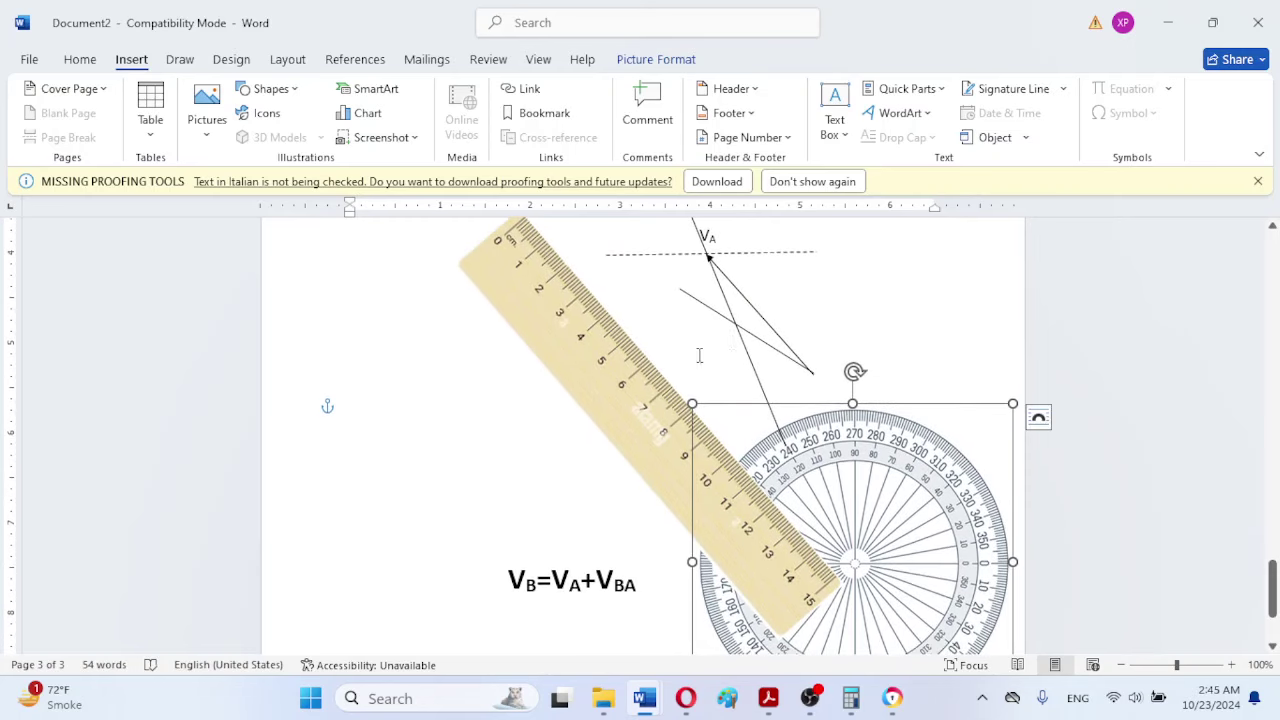
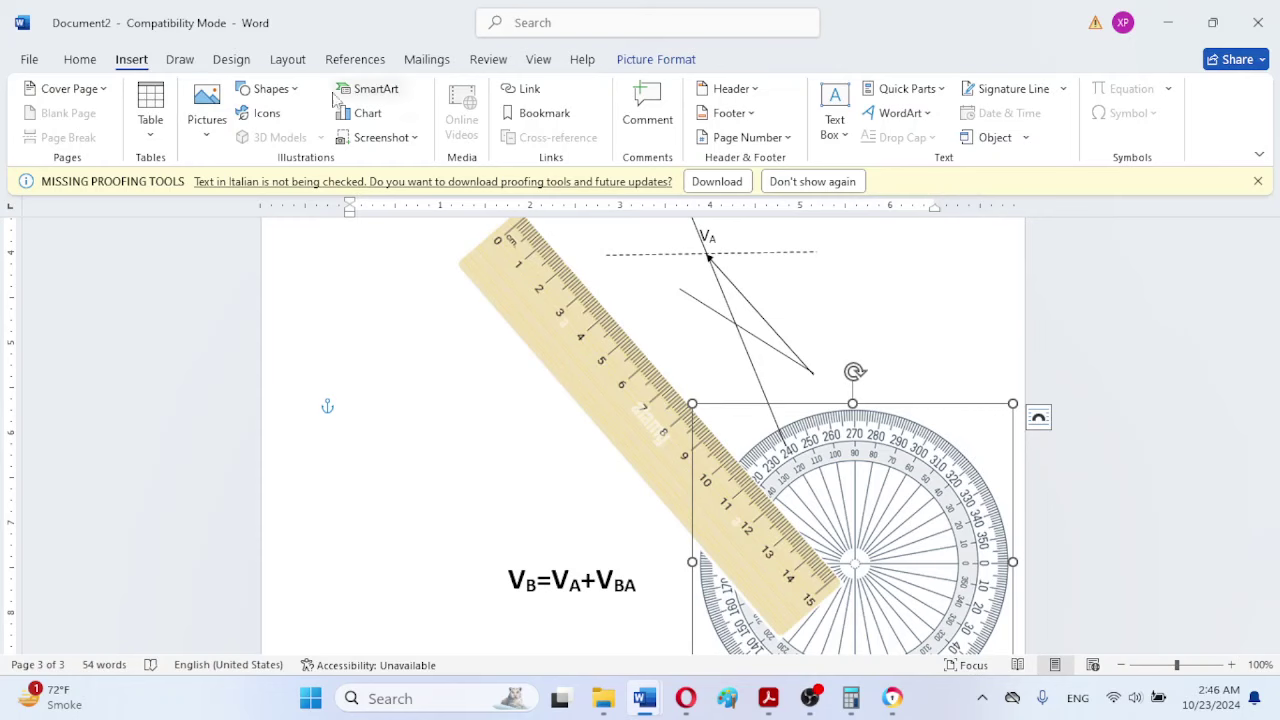
Step: Draw an arrowed line from the V_A point down to the intersection below it
left_click(288, 90)
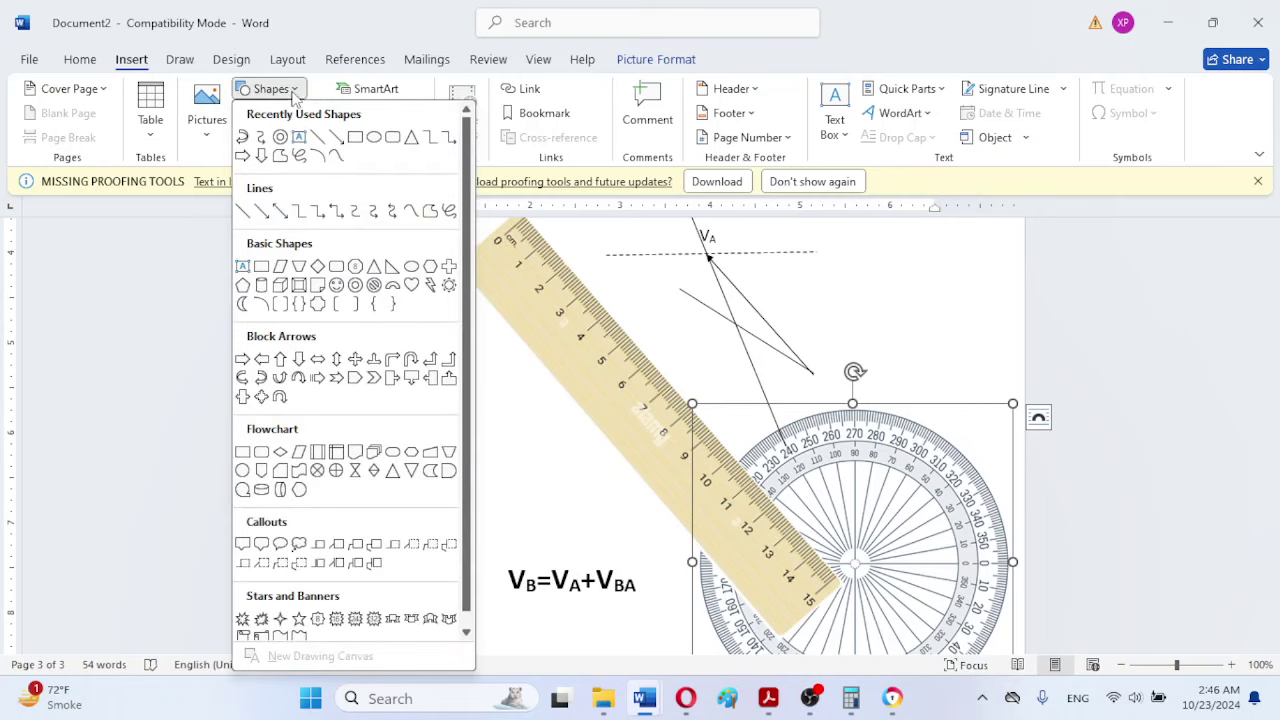
left_click(334, 141)
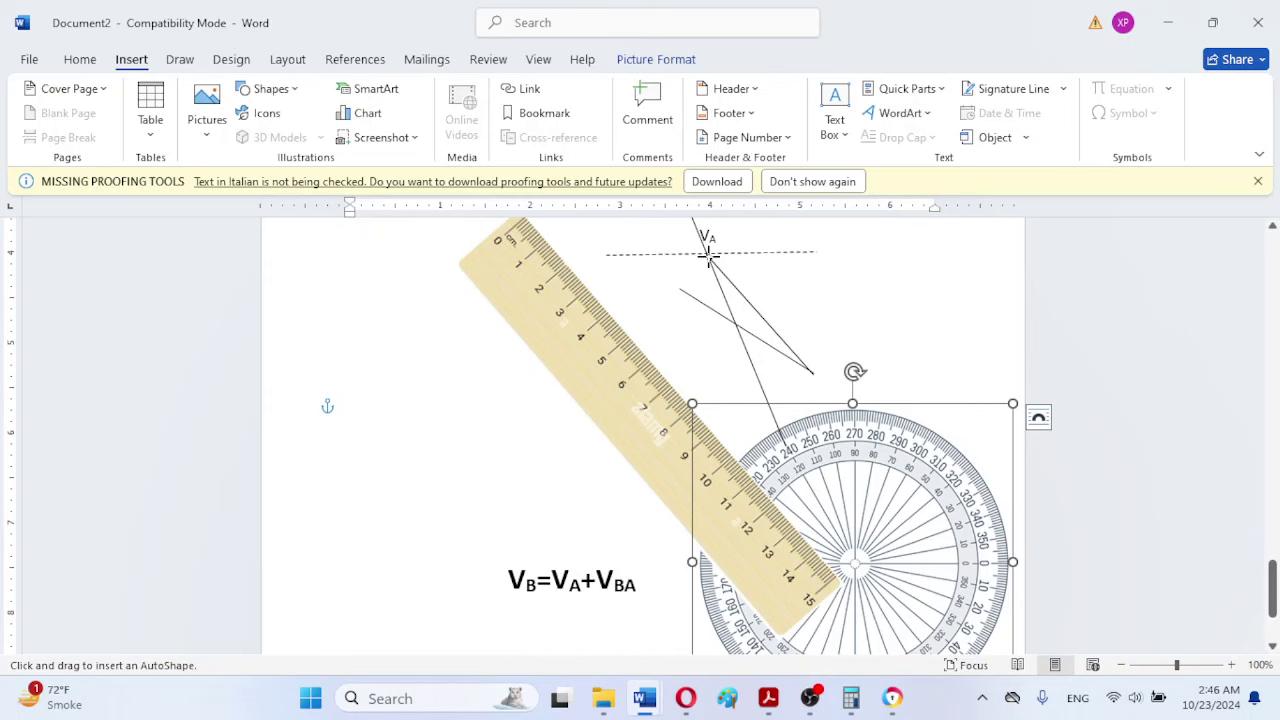
left_click_drag(707, 257, 735, 322)
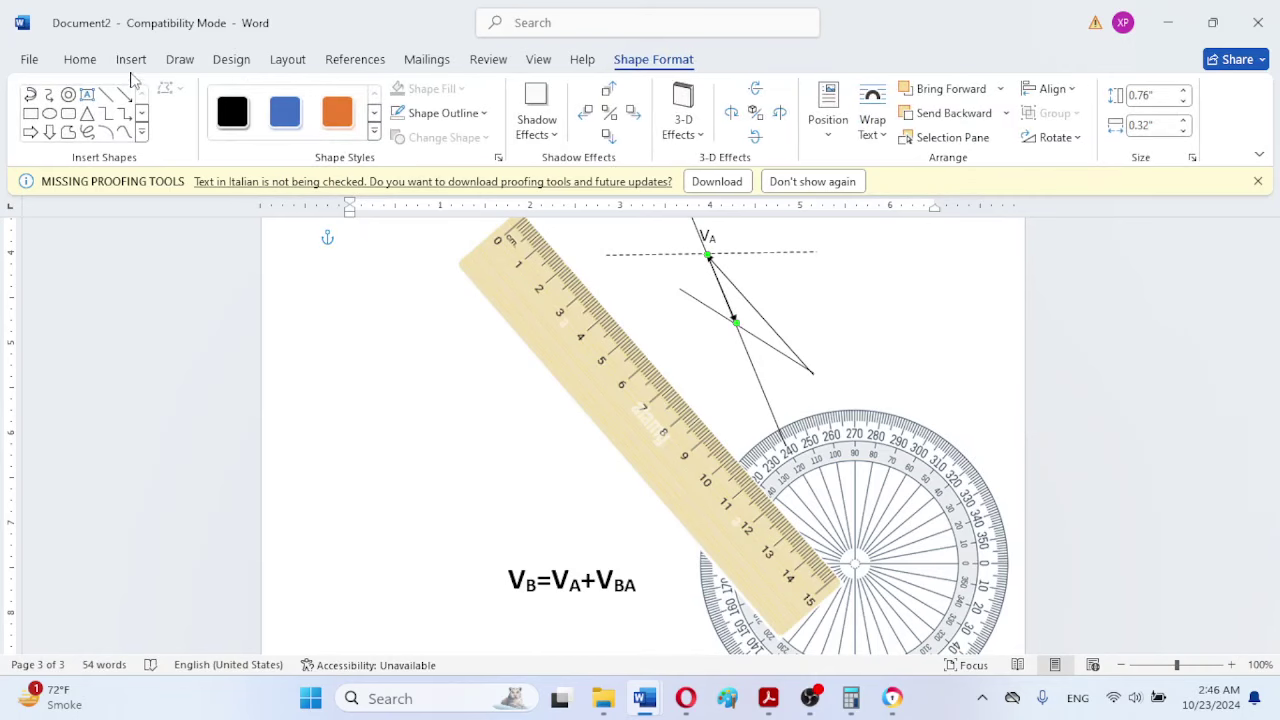
left_click(130, 59)
left_click(290, 89)
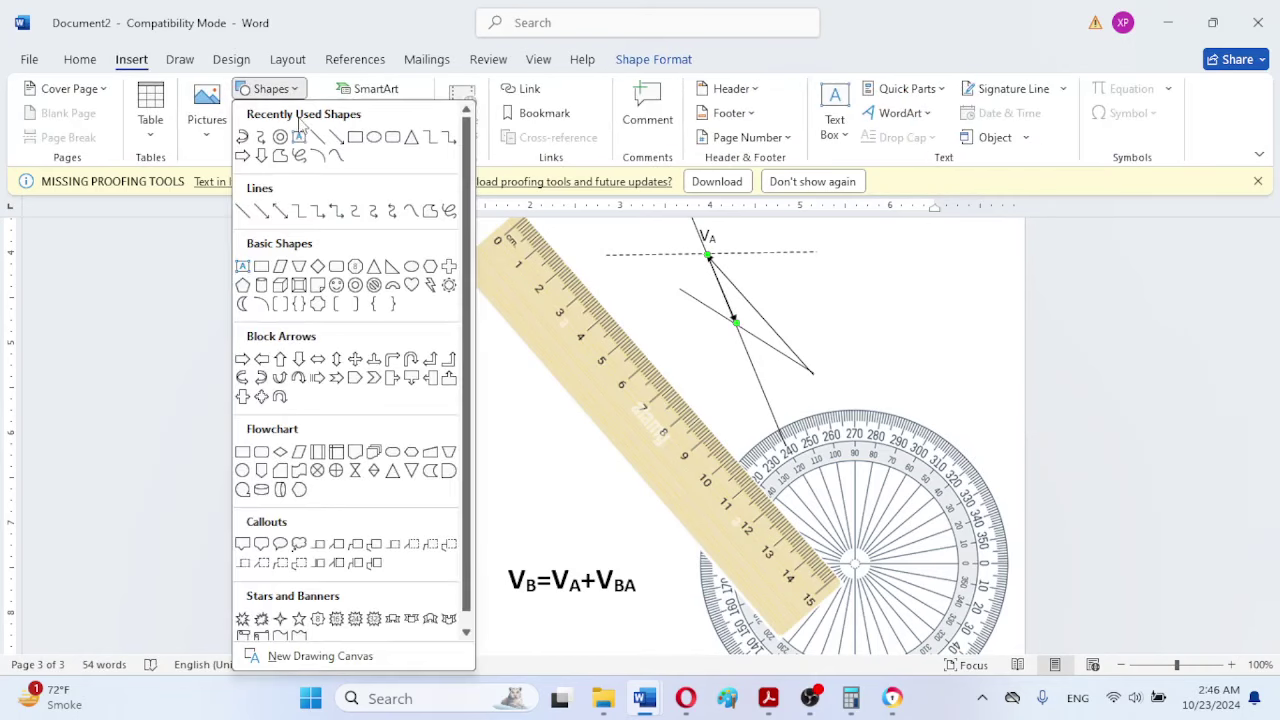
left_click(336, 137)
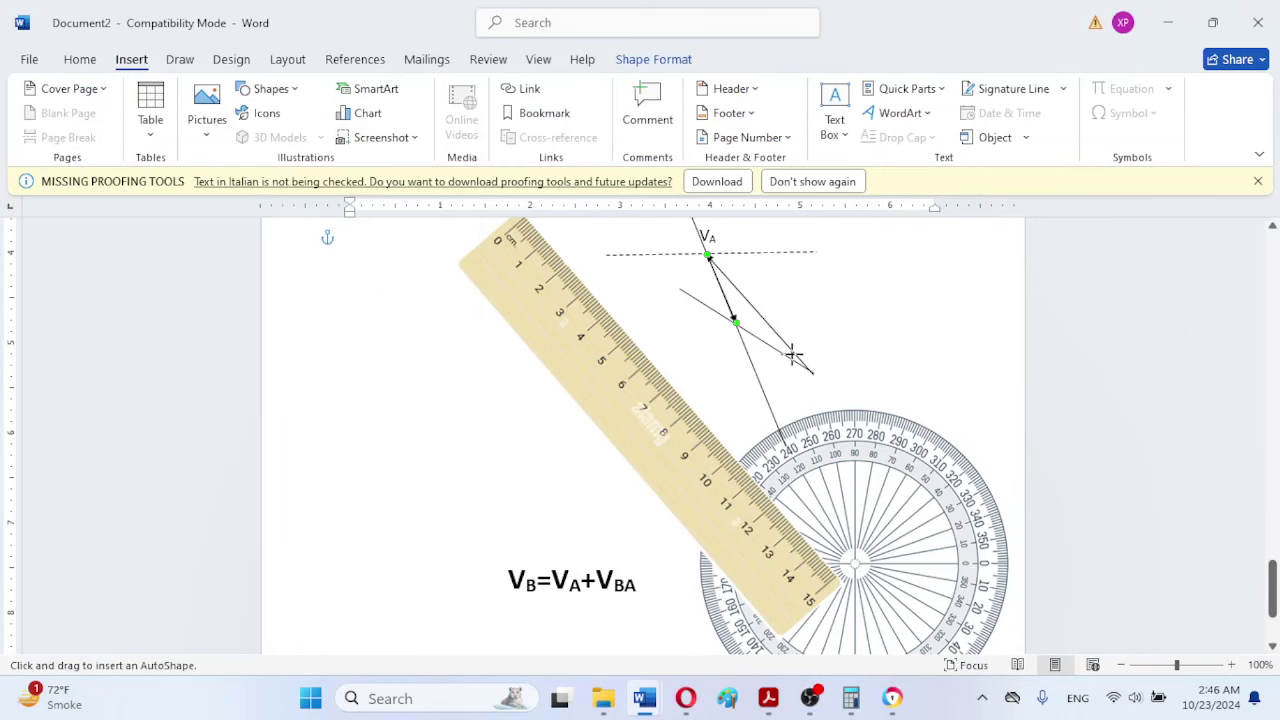
key("Escape")
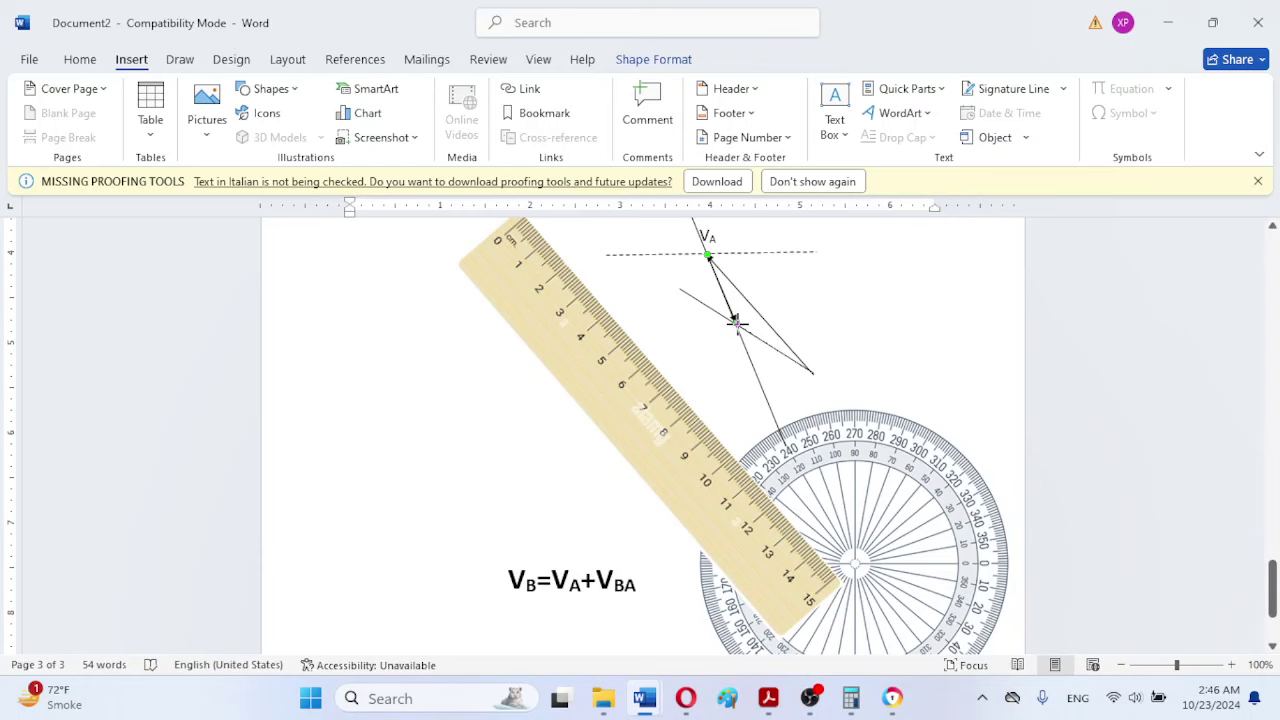
left_click(737, 323)
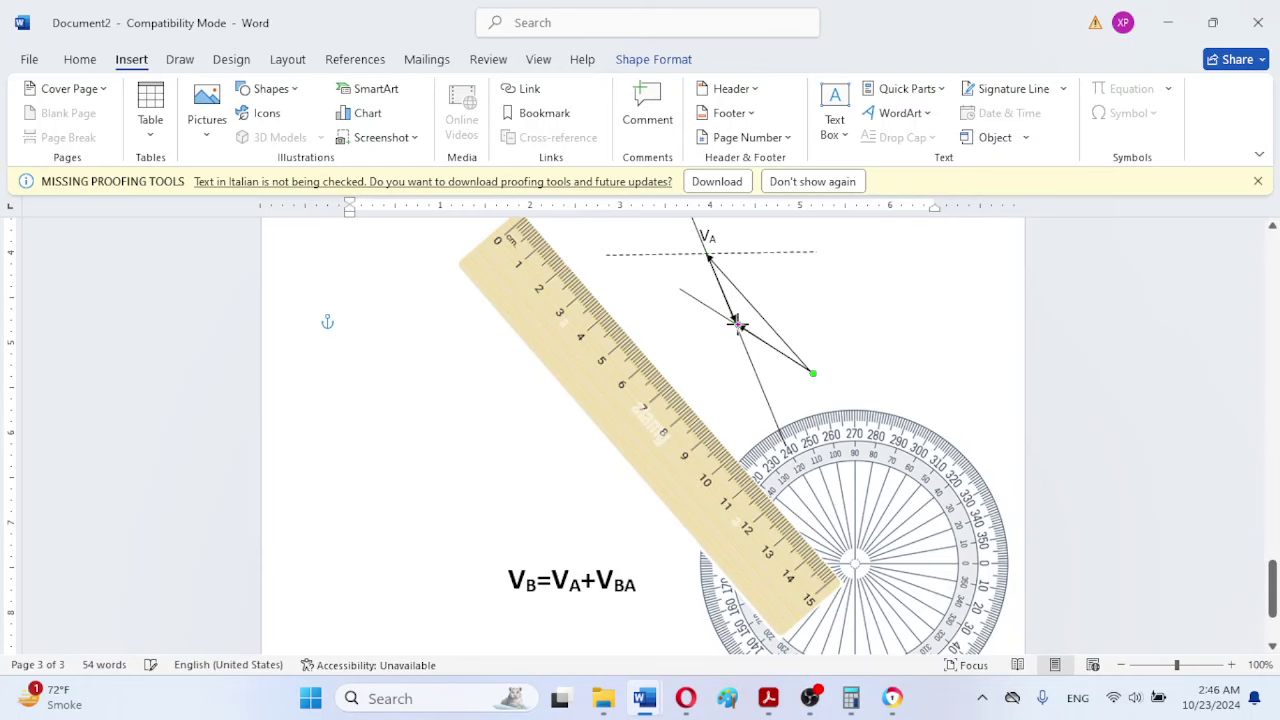
left_click(929, 375)
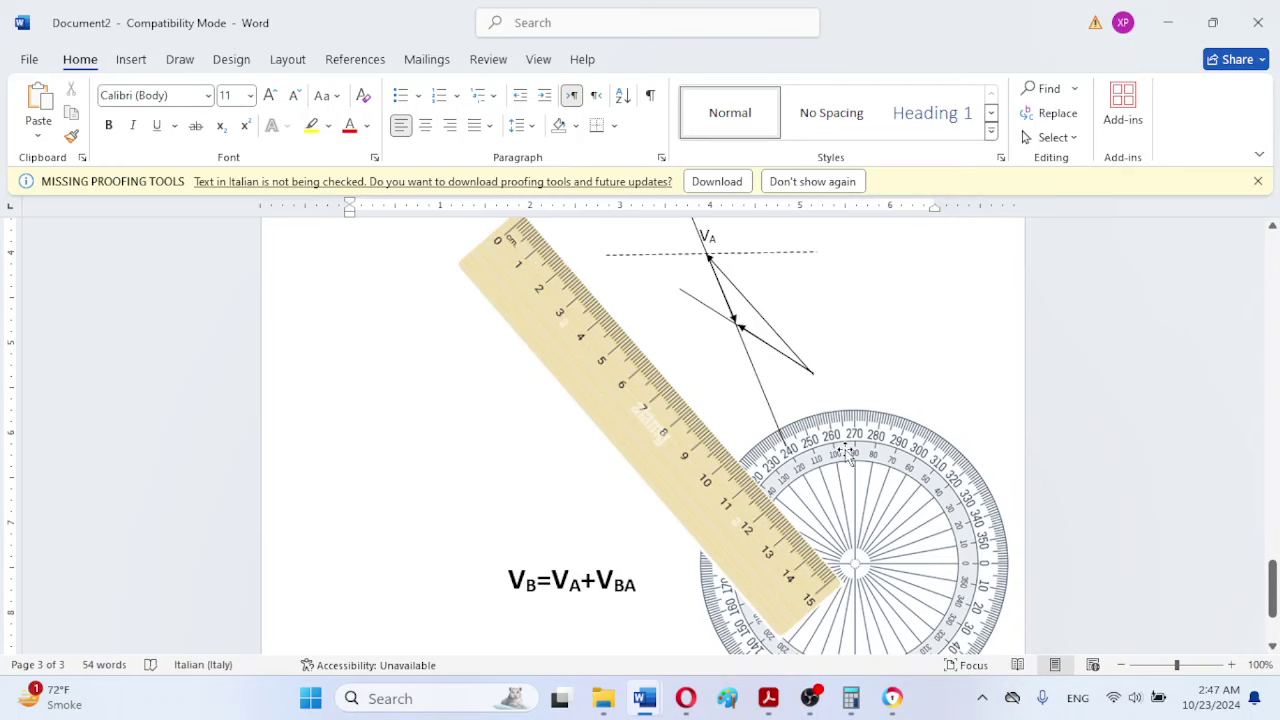
Step: Extend the slanted construction line further toward the upper left
left_click_drag(848, 455, 848, 440)
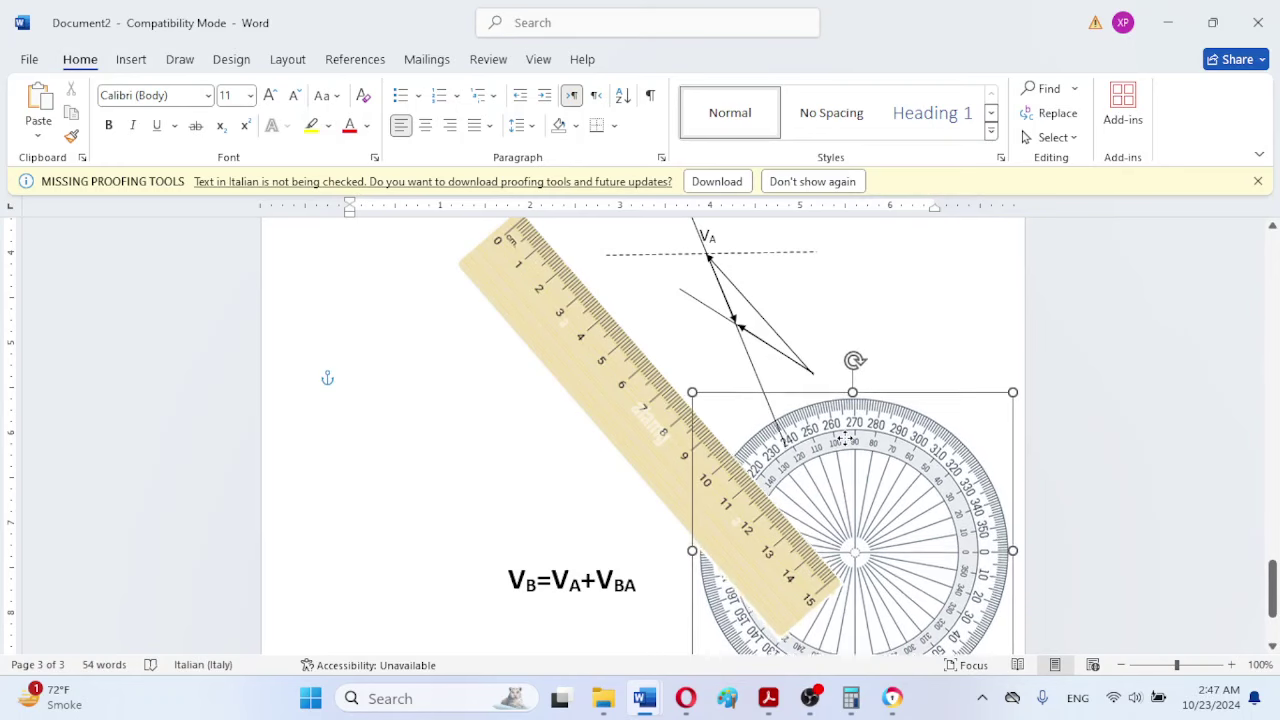
left_click(690, 299)
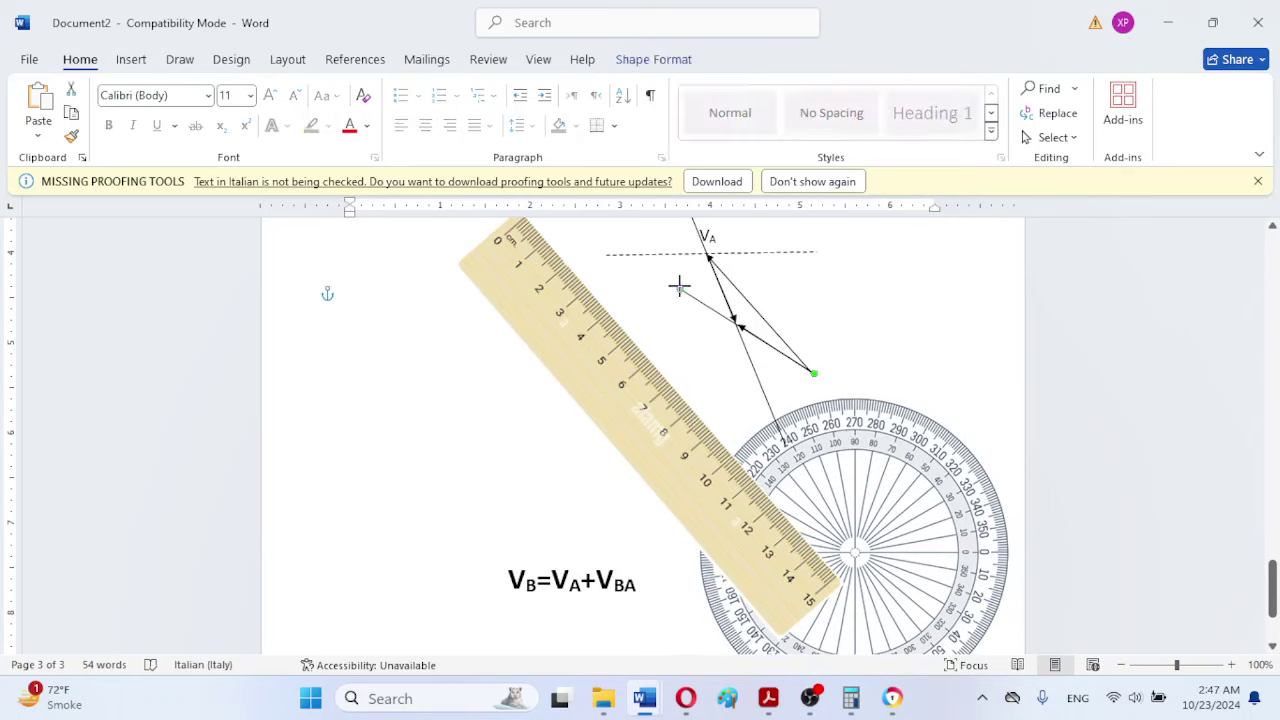
left_click_drag(678, 290, 575, 224)
Step: Move the protractor image down-left onto the VB=VA+VBA formula
left_click_drag(868, 422, 819, 240)
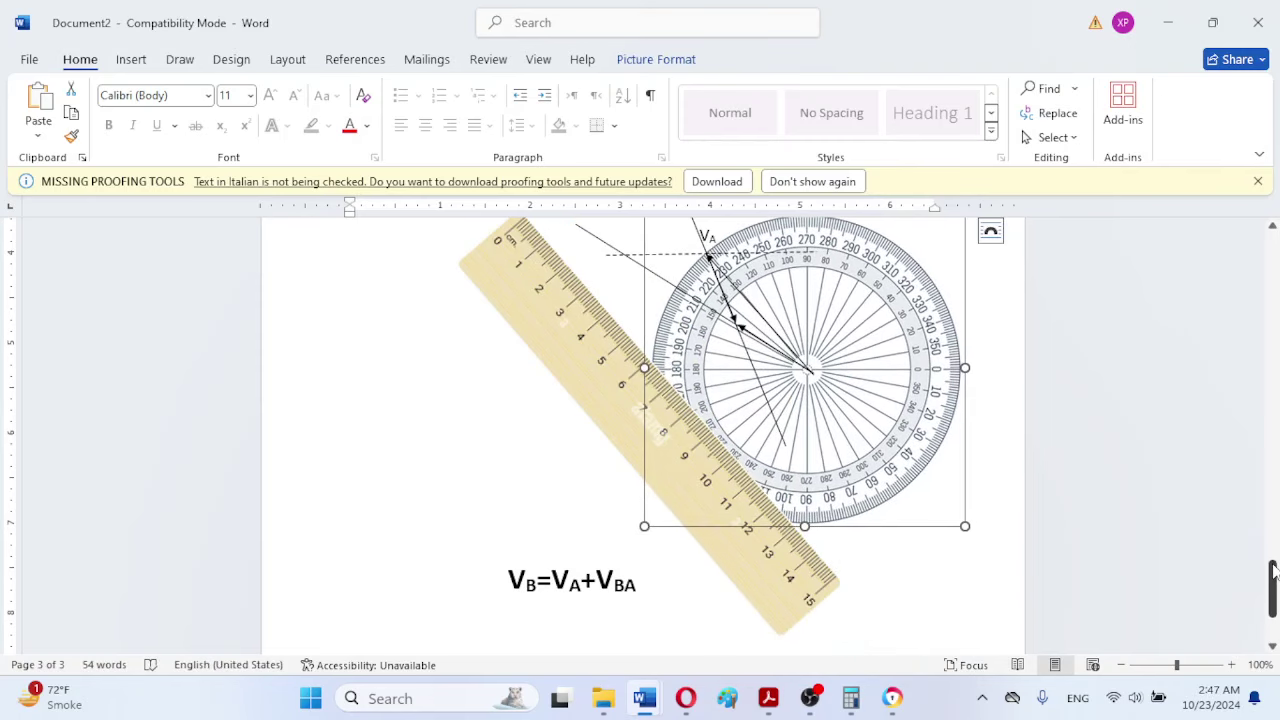
left_click_drag(1274, 572, 1273, 552)
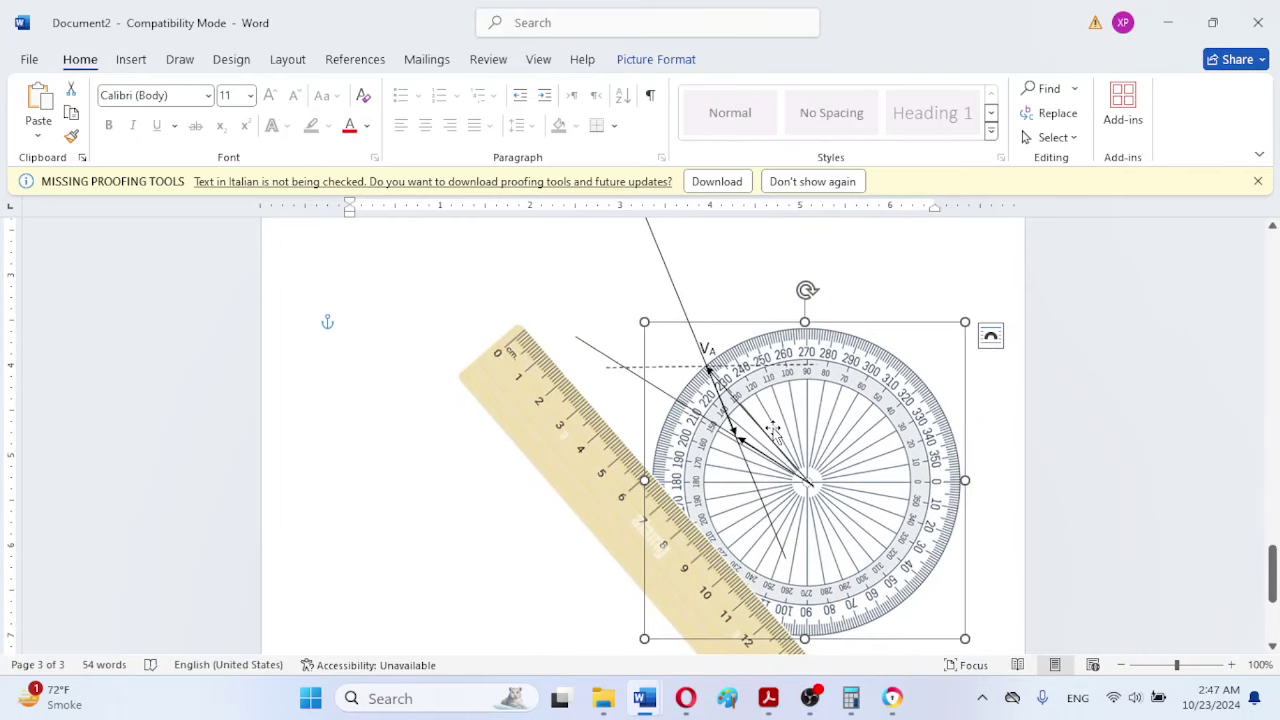
left_click_drag(800, 416, 806, 418)
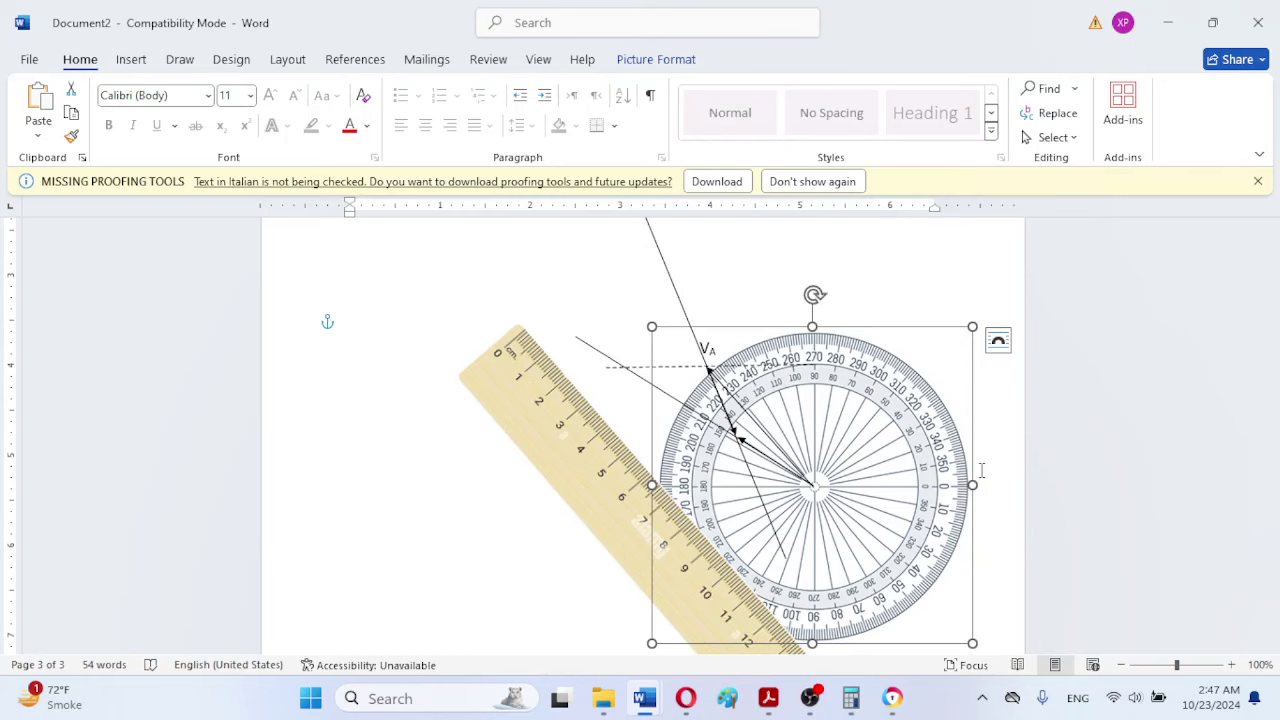
left_click_drag(895, 385, 573, 596)
scroll(851, 517, "down", 5)
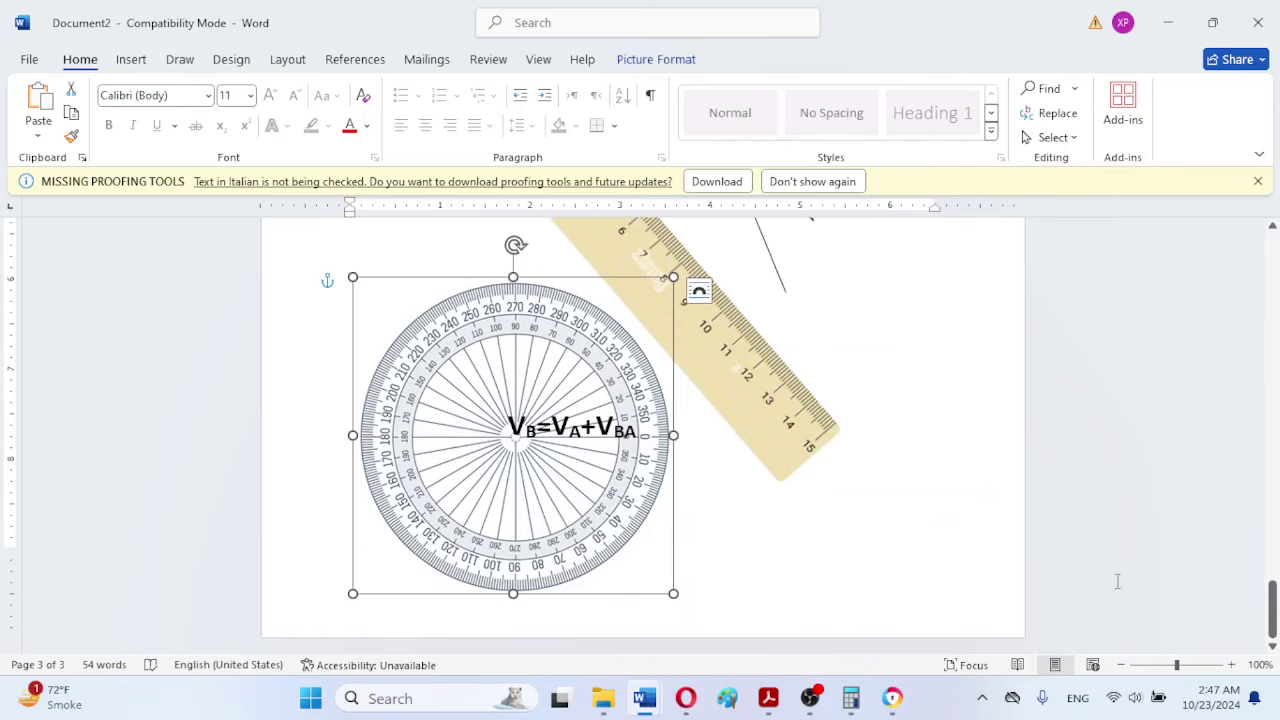
left_click_drag(1272, 600, 1272, 575)
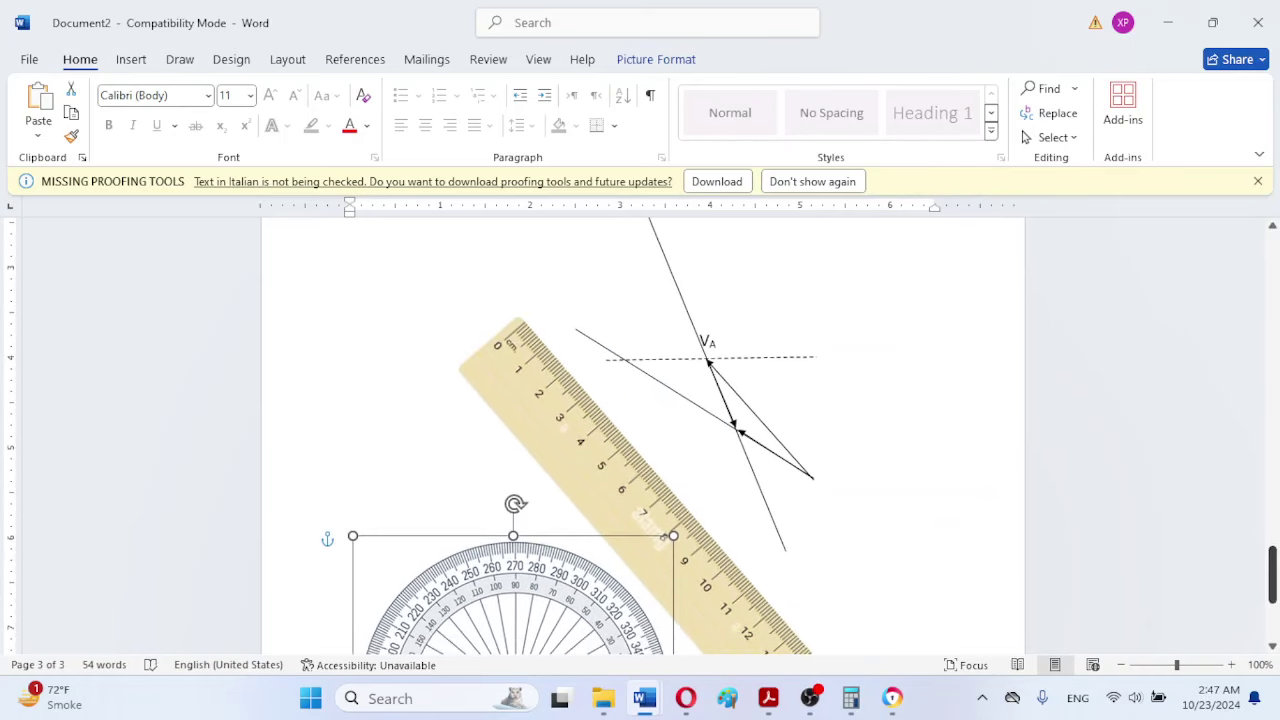
Step: Move the V_A label down-right beside the lower-right arrow
left_click(708, 342)
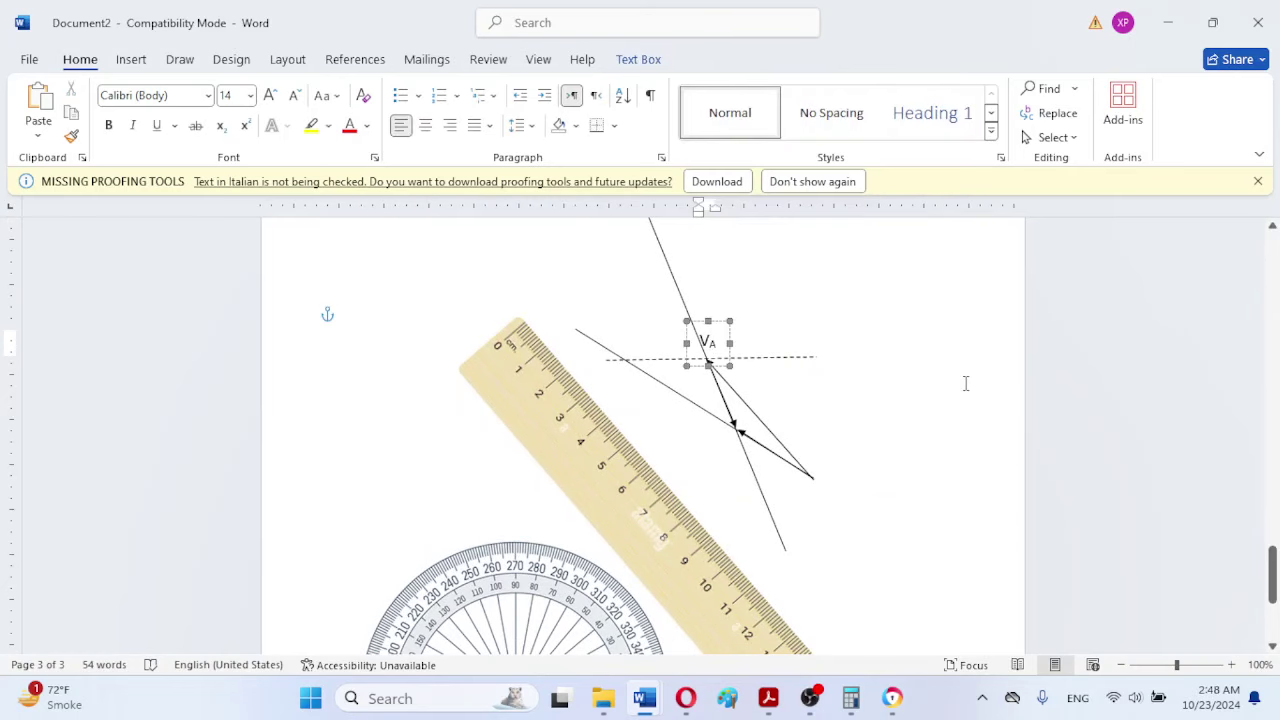
mouse_move(1272, 575)
left_mouse_down()
mouse_move(1272, 603)
mouse_move(1264, 568)
left_mouse_up()
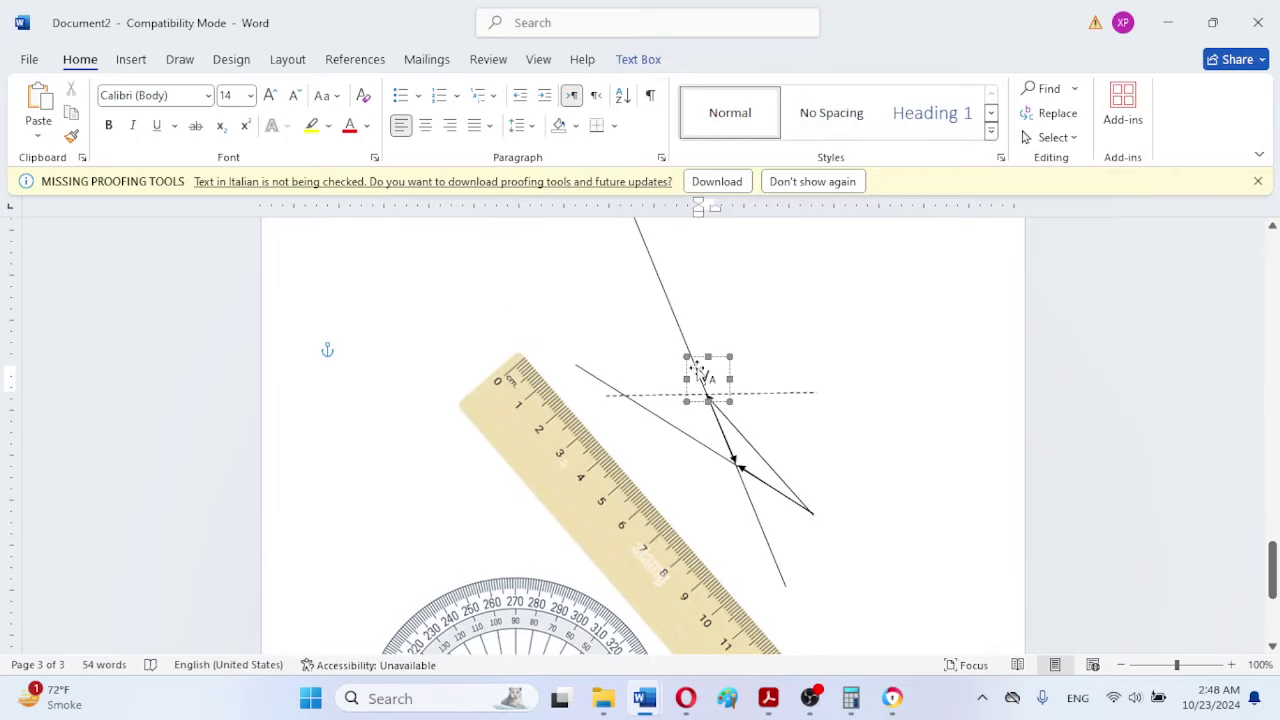
left_click_drag(700, 364, 768, 443)
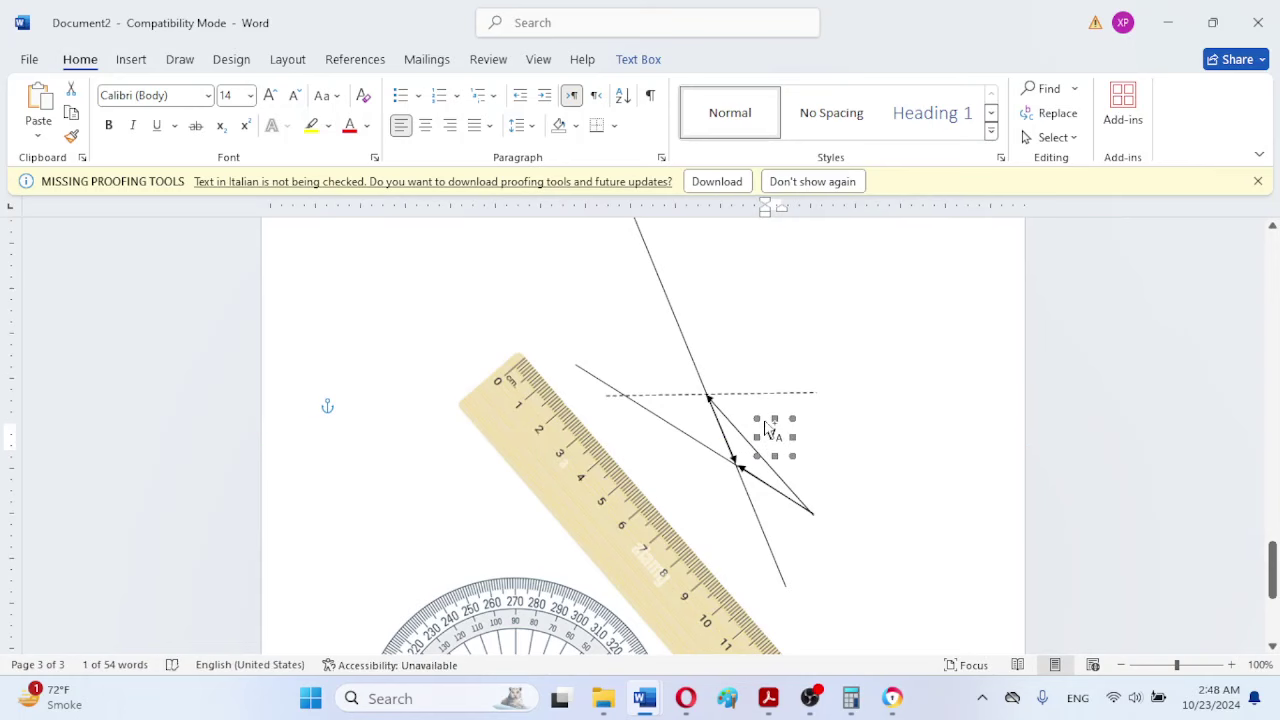
Step: Paste copies of the V_A label onto the page, dismissing the warning each time
key("ctrl+v")
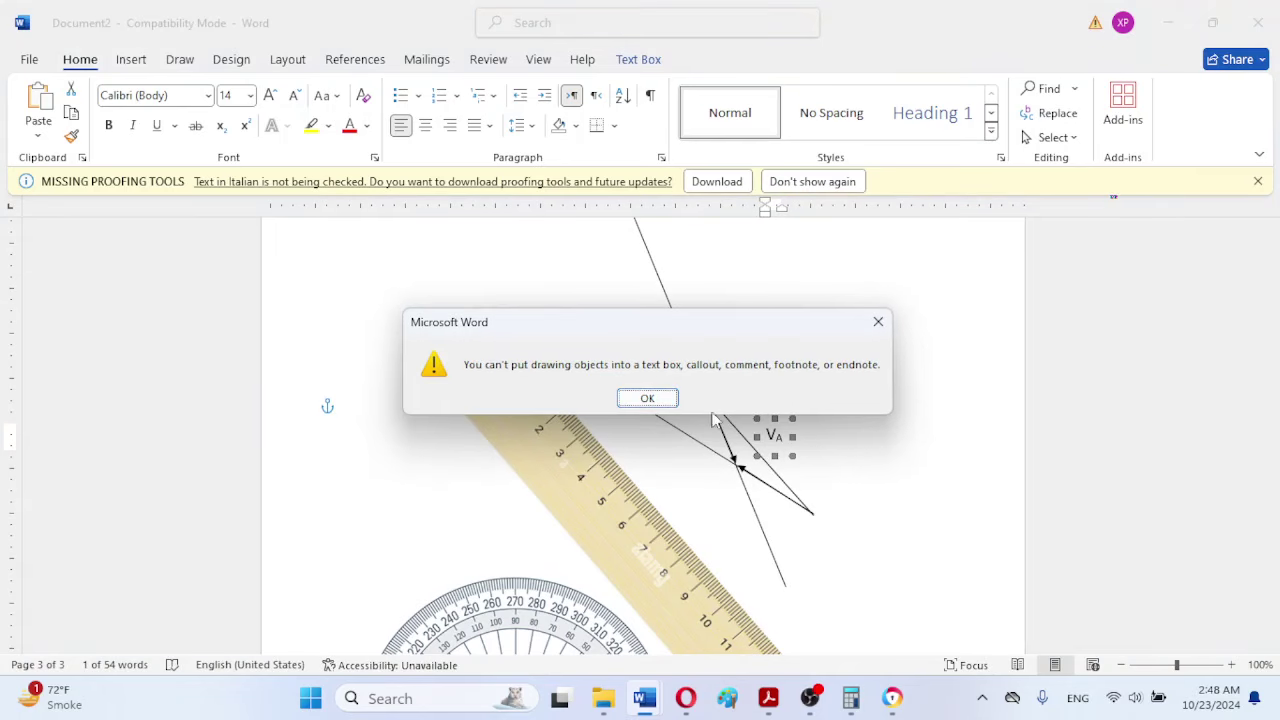
left_click(647, 399)
left_click(905, 505)
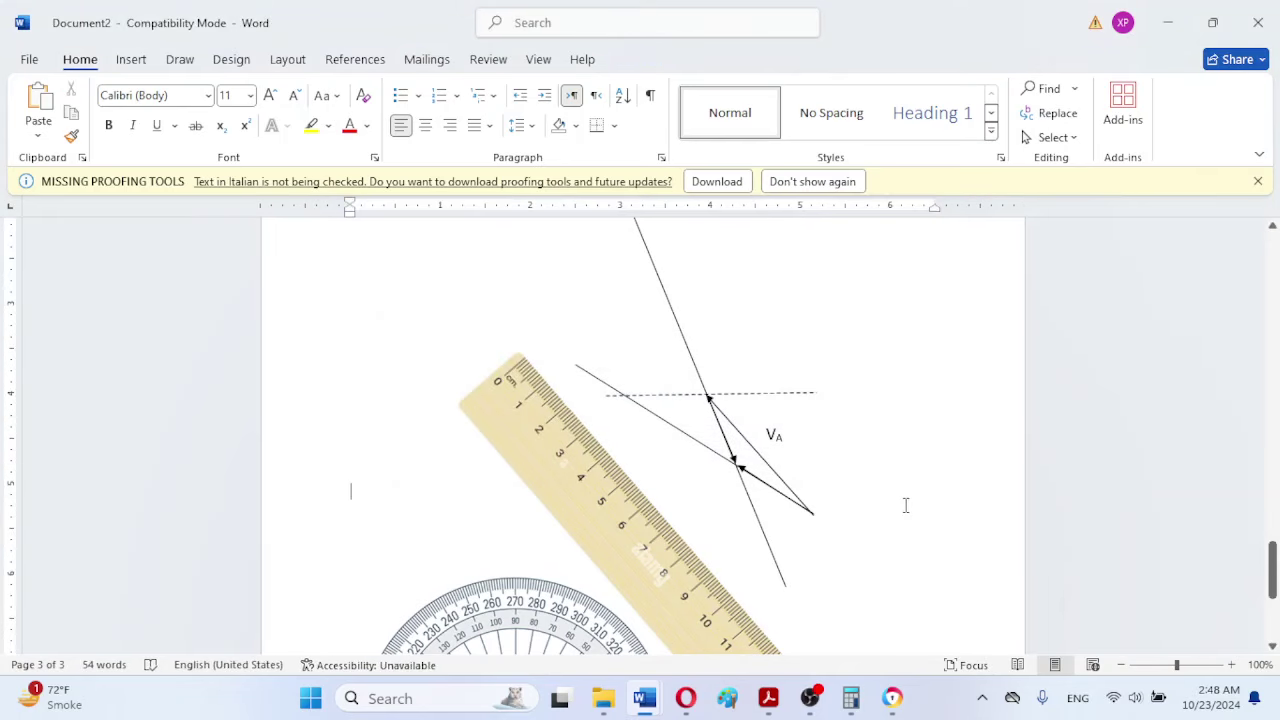
key("ctrl+v")
key("ctrl+v")
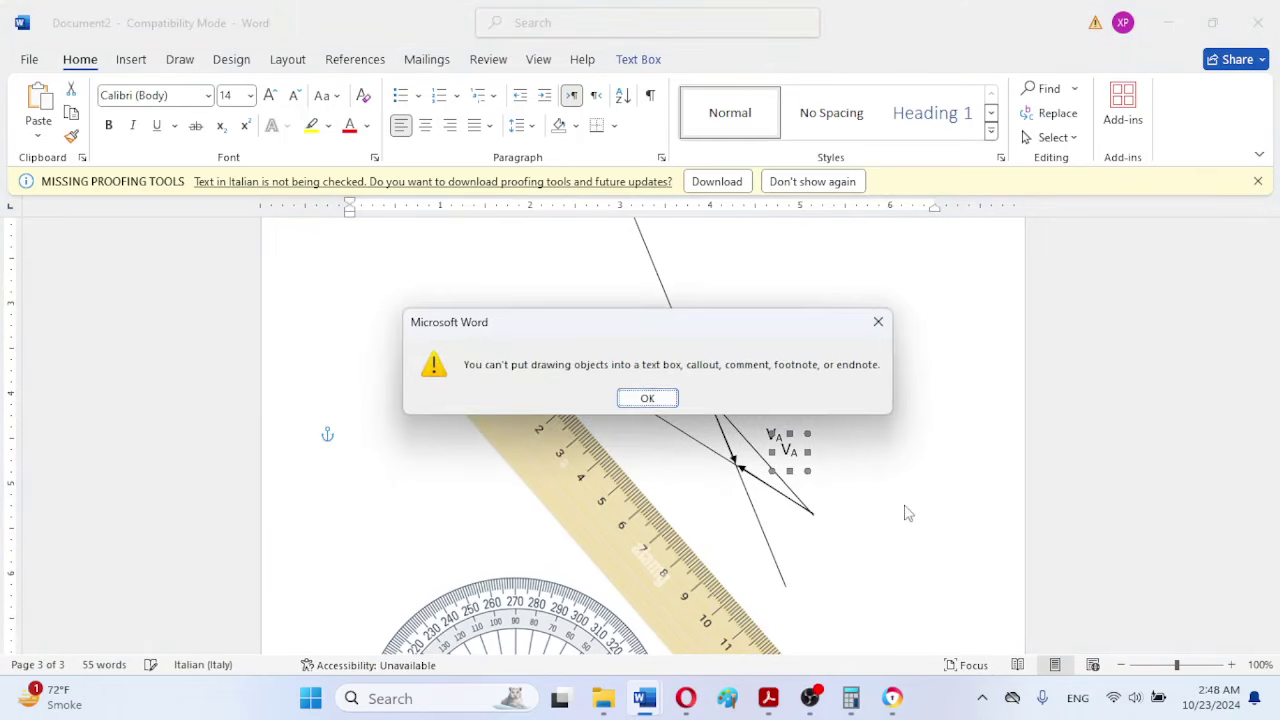
left_click(647, 398)
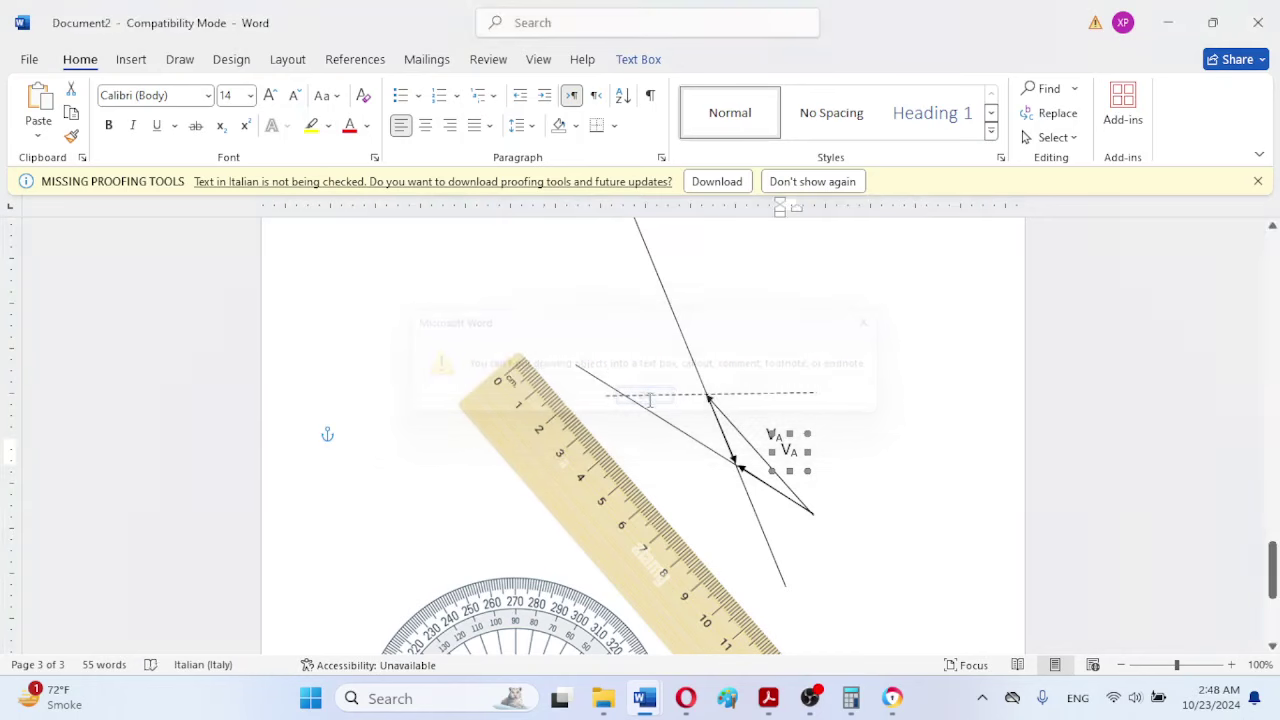
left_click(917, 497)
key("ctrl+v")
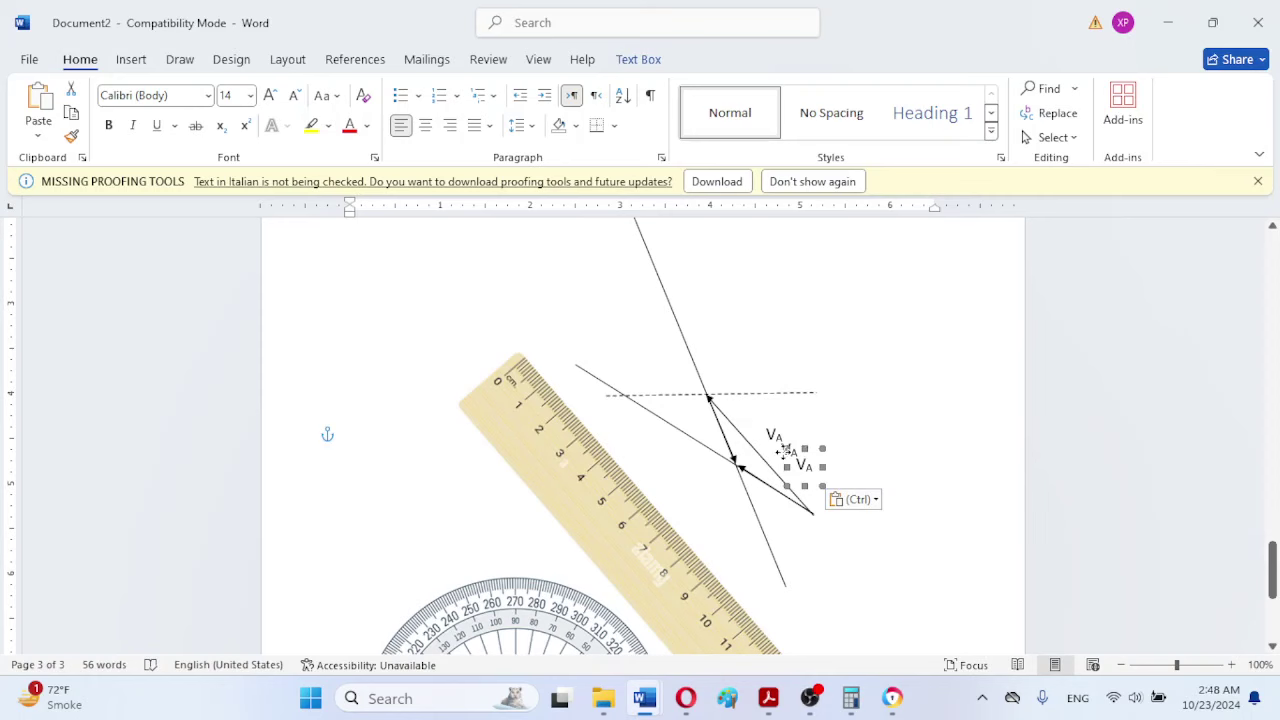
Step: Place one copy beside its arrow and relabel it V_BA with subscript BA
left_click_drag(786, 450, 700, 400)
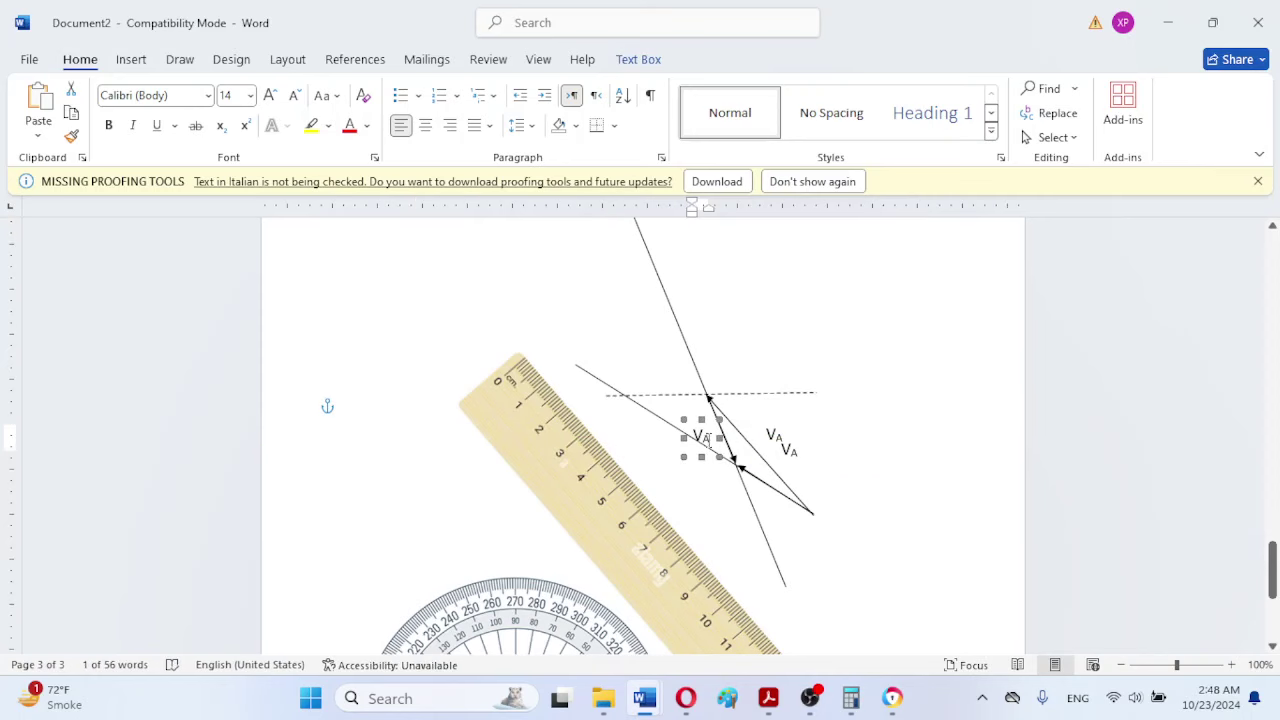
left_click(703, 437)
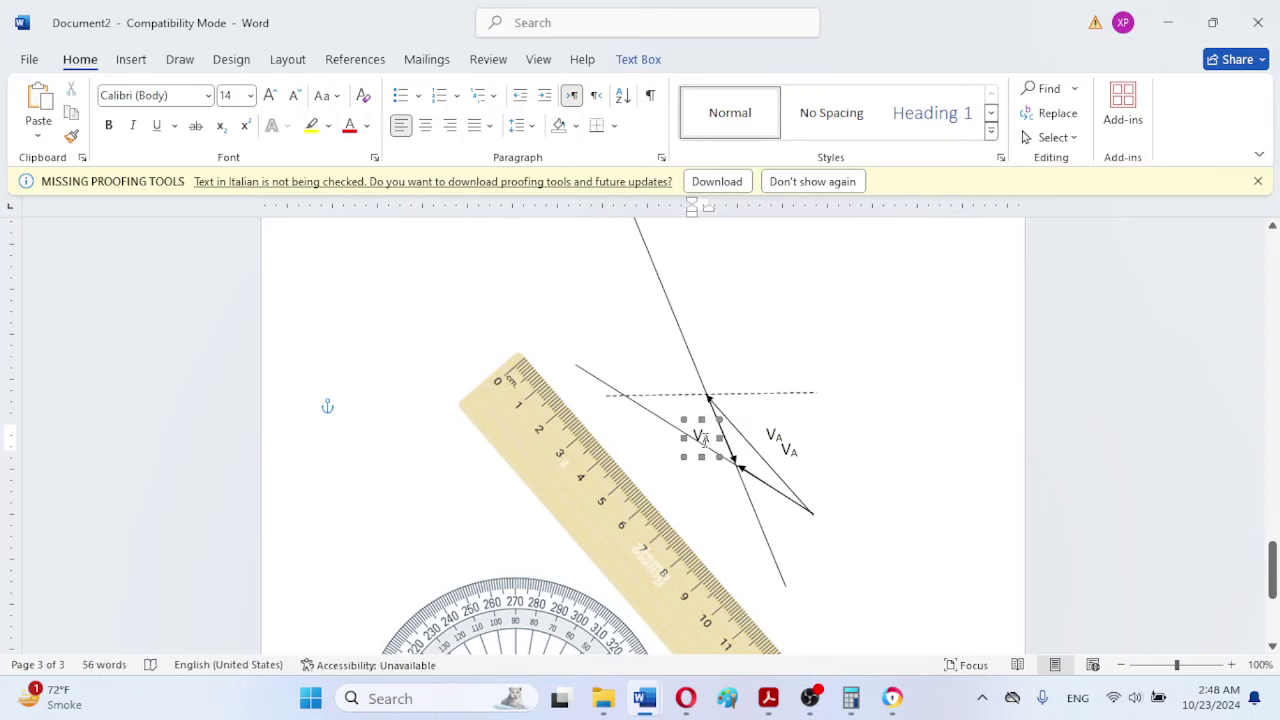
key("ctrl+equal")
key("ctrl+equal")
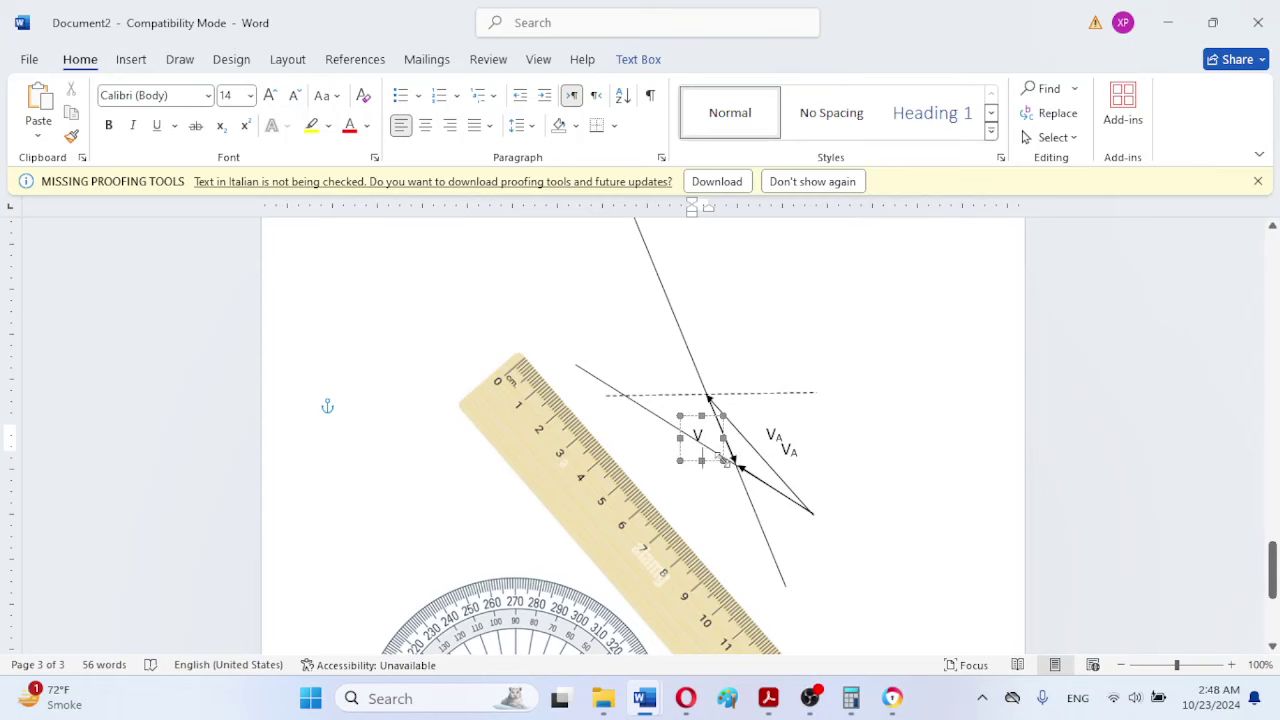
left_click_drag(724, 460, 756, 478)
left_click_drag(713, 437, 708, 468)
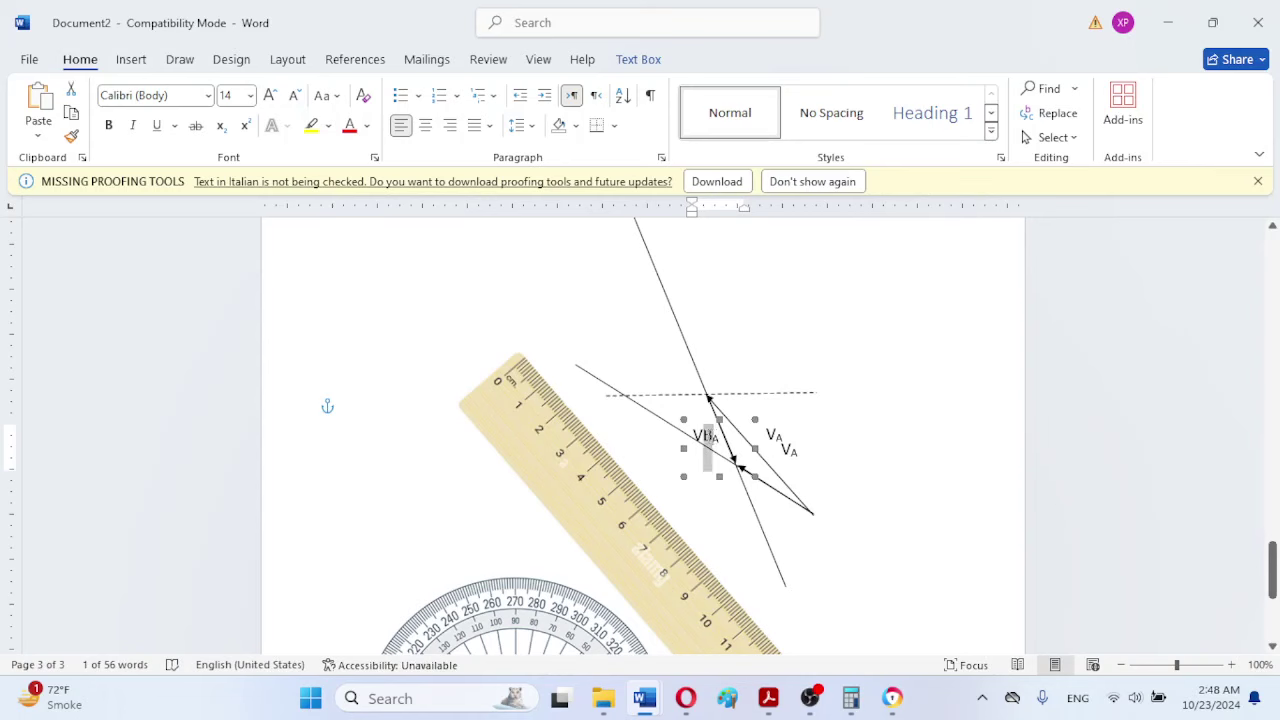
left_click(220, 125)
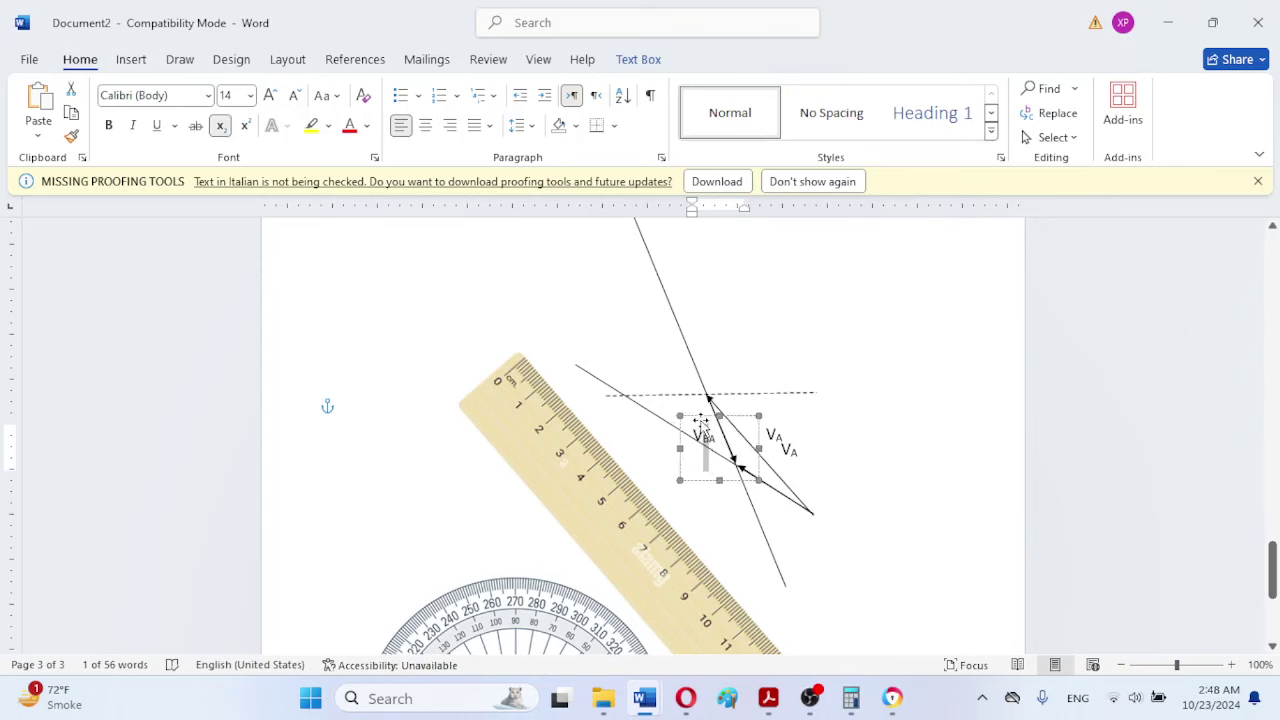
mouse_move(703, 425)
left_mouse_down()
mouse_move(709, 396)
mouse_move(685, 410)
left_mouse_up()
left_click(802, 525)
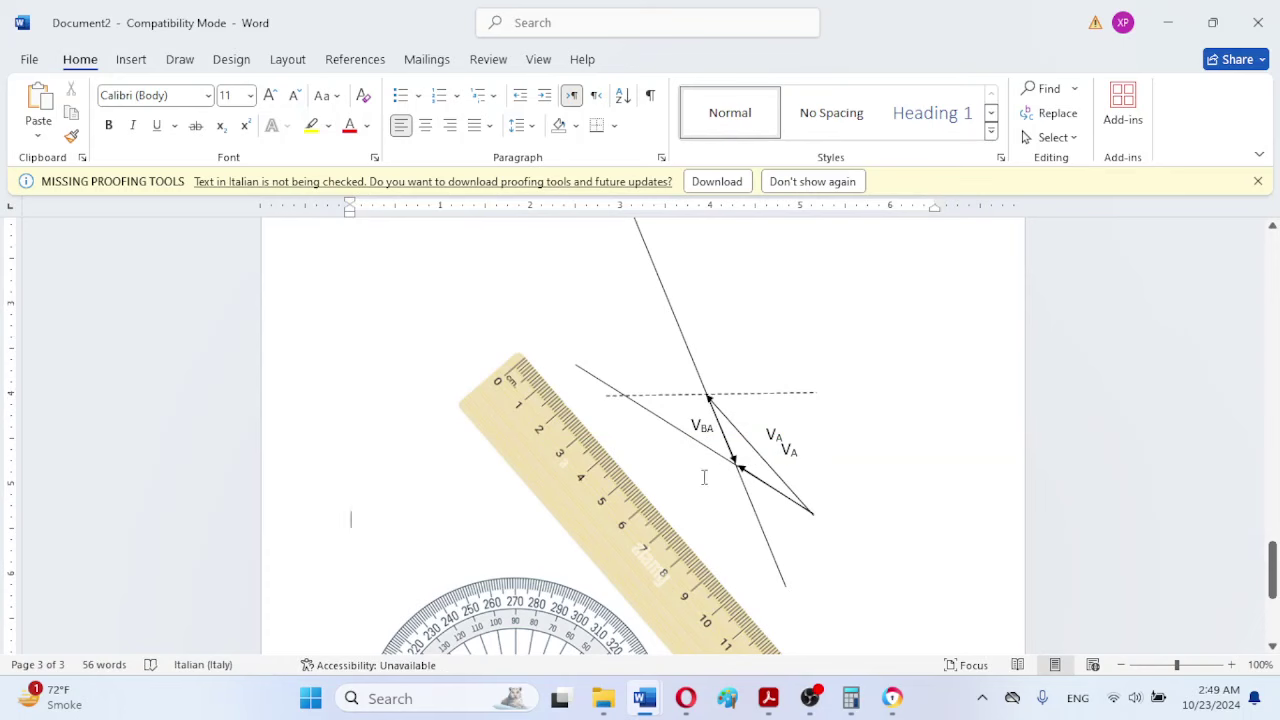
Step: Move the other copy beside the lower arrow and change its subscript to B, making V_B
left_click(797, 453)
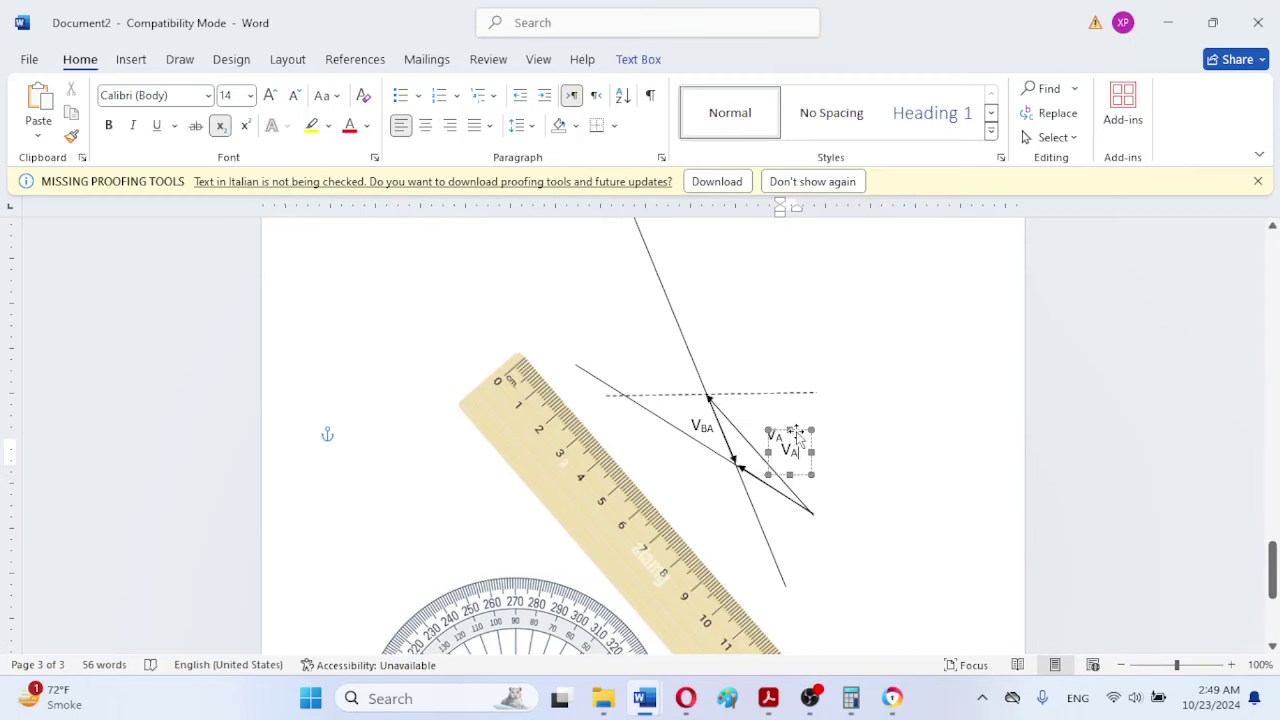
mouse_move(792, 424)
left_mouse_down()
mouse_move(776, 464)
mouse_move(785, 483)
left_mouse_up()
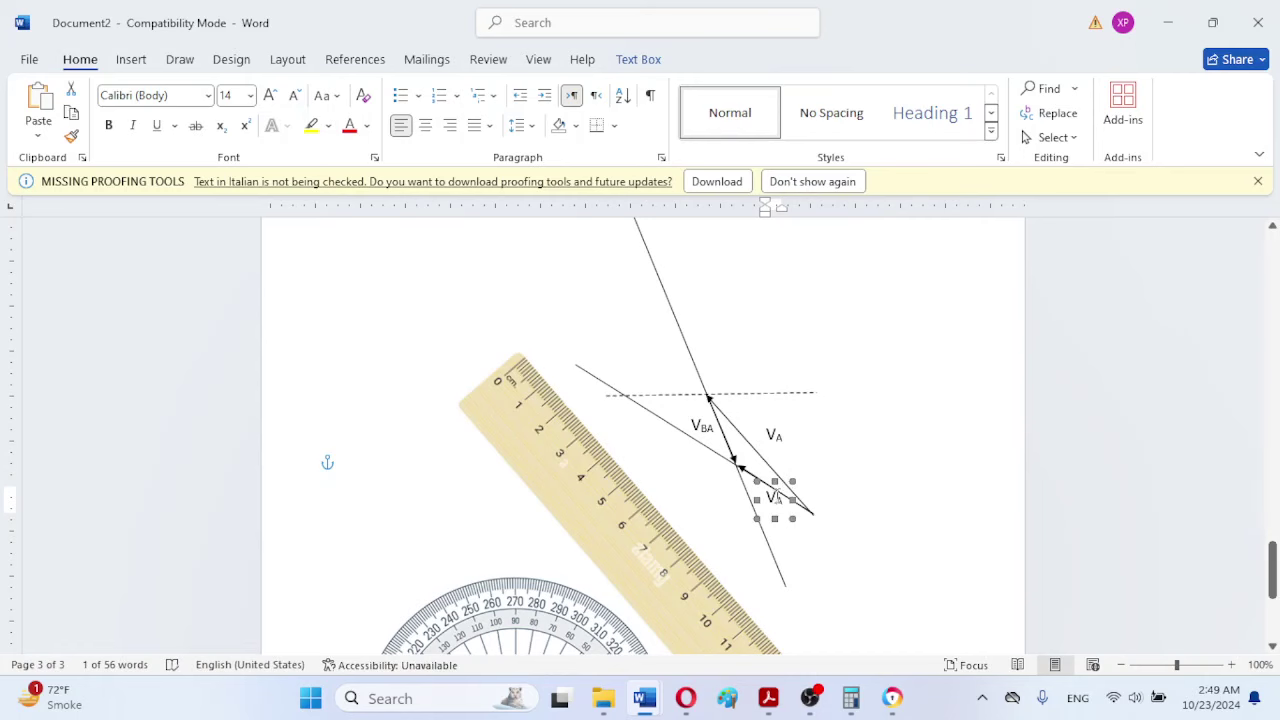
double_click(779, 500)
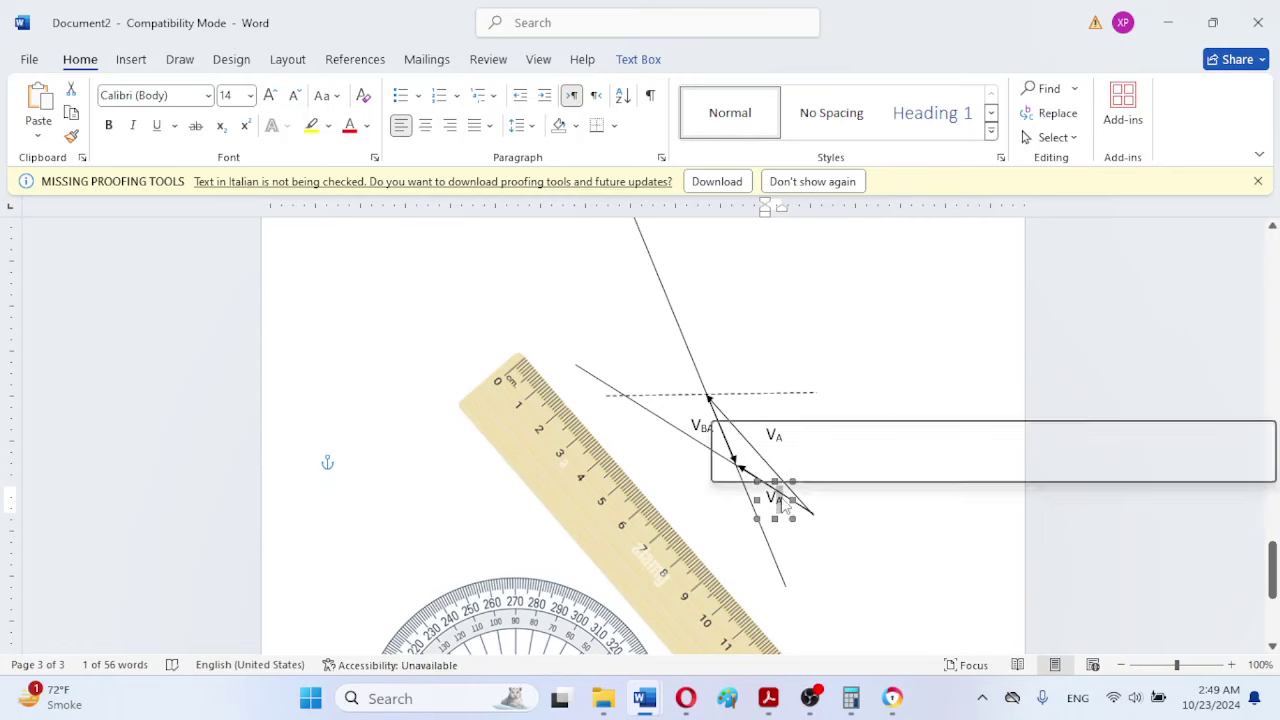
type("B")
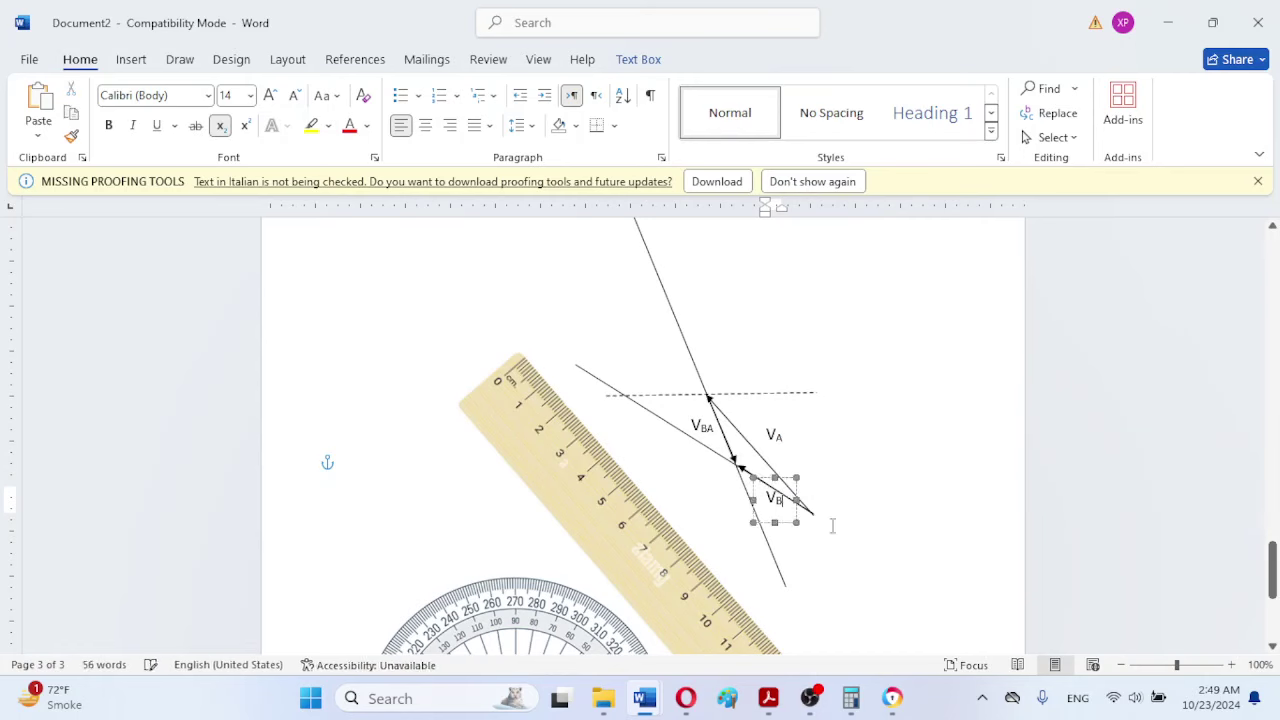
left_click(897, 488)
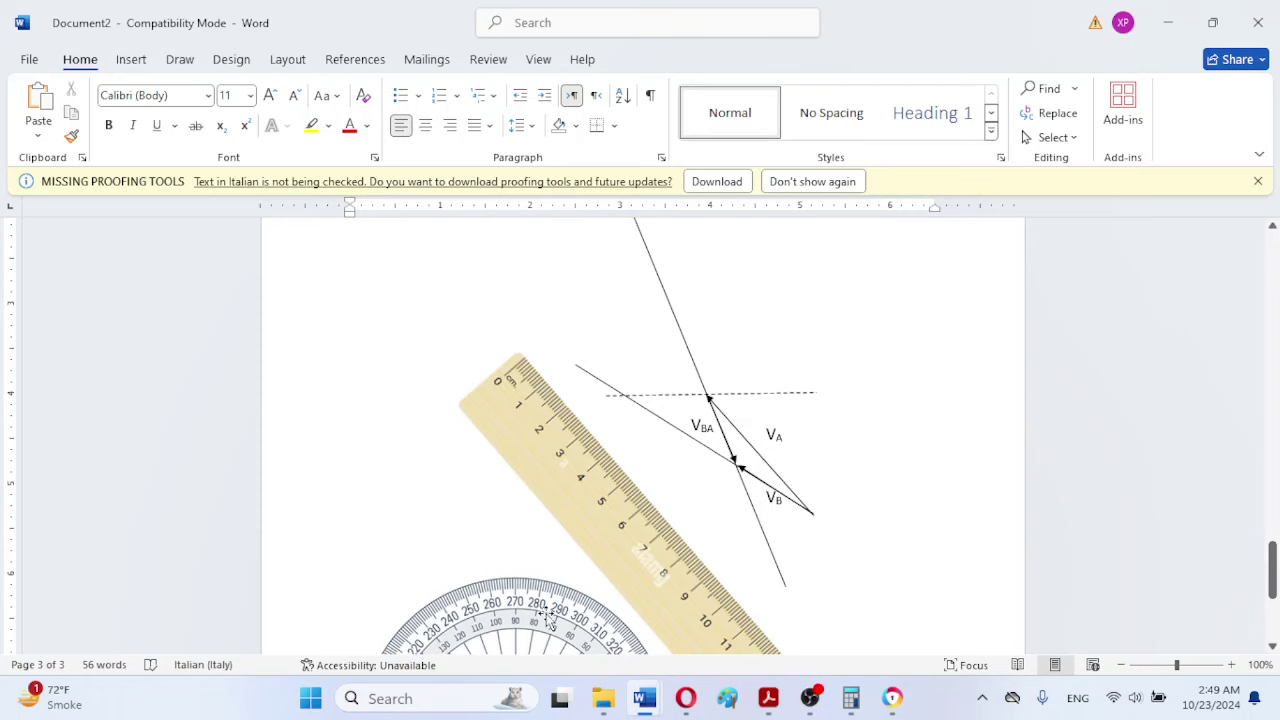
Step: Shift the protractor to the diagram's left and rest the ruler's zero end on its rim
left_click_drag(546, 612, 844, 396)
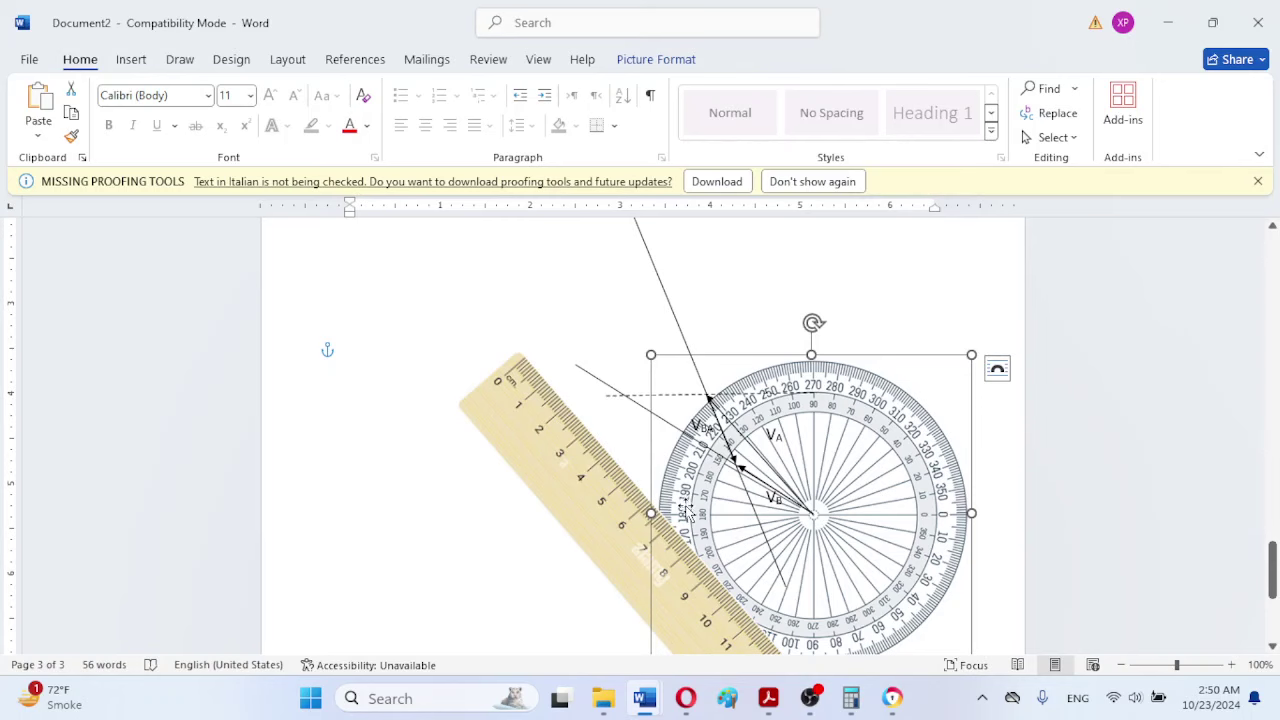
left_click_drag(888, 547, 503, 548)
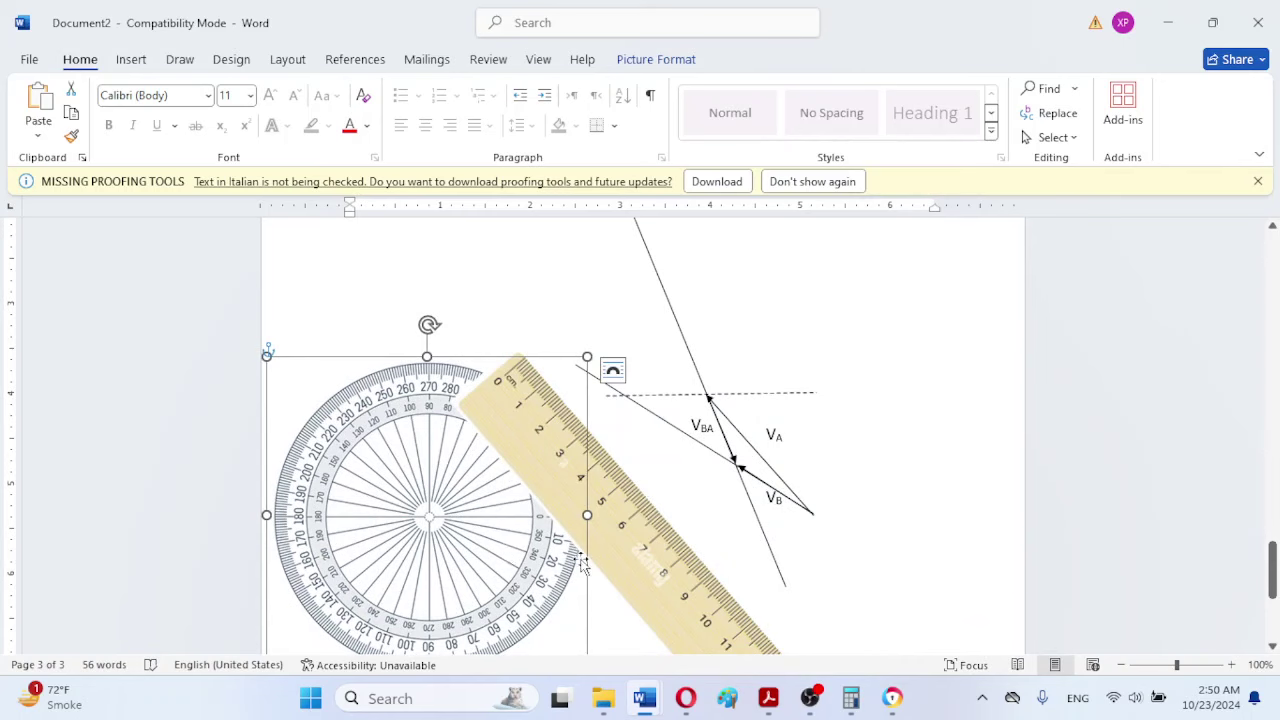
left_click(673, 541)
left_click_drag(673, 541, 734, 454)
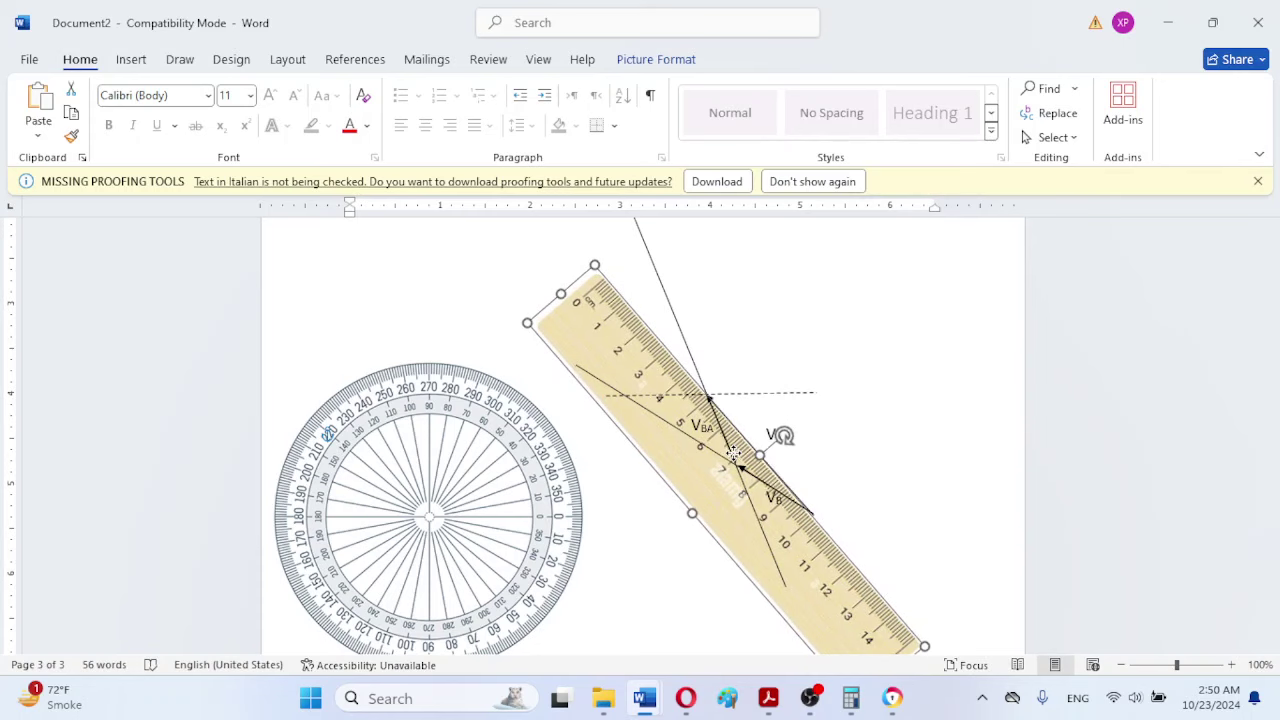
left_click_drag(734, 454, 723, 649)
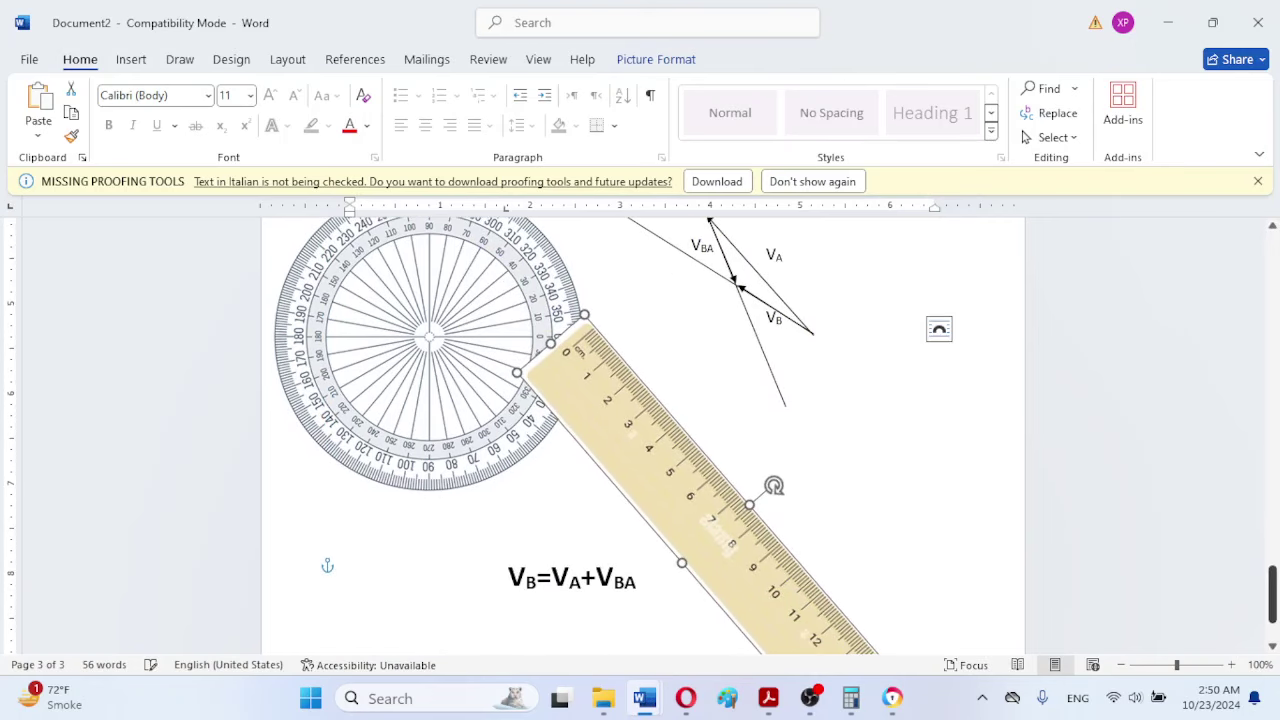
Step: Centre the protractor over the arrow junction to read the vector angles
left_click_drag(1275, 590, 1275, 575)
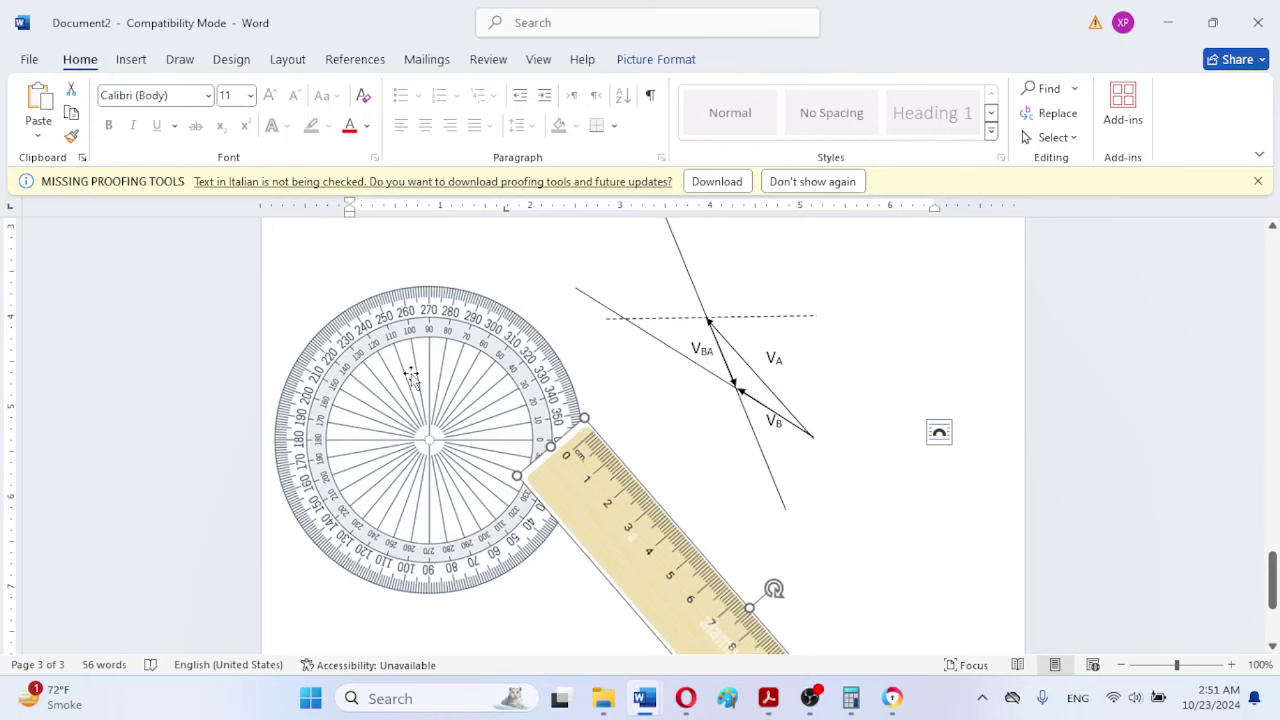
left_click_drag(411, 377, 796, 374)
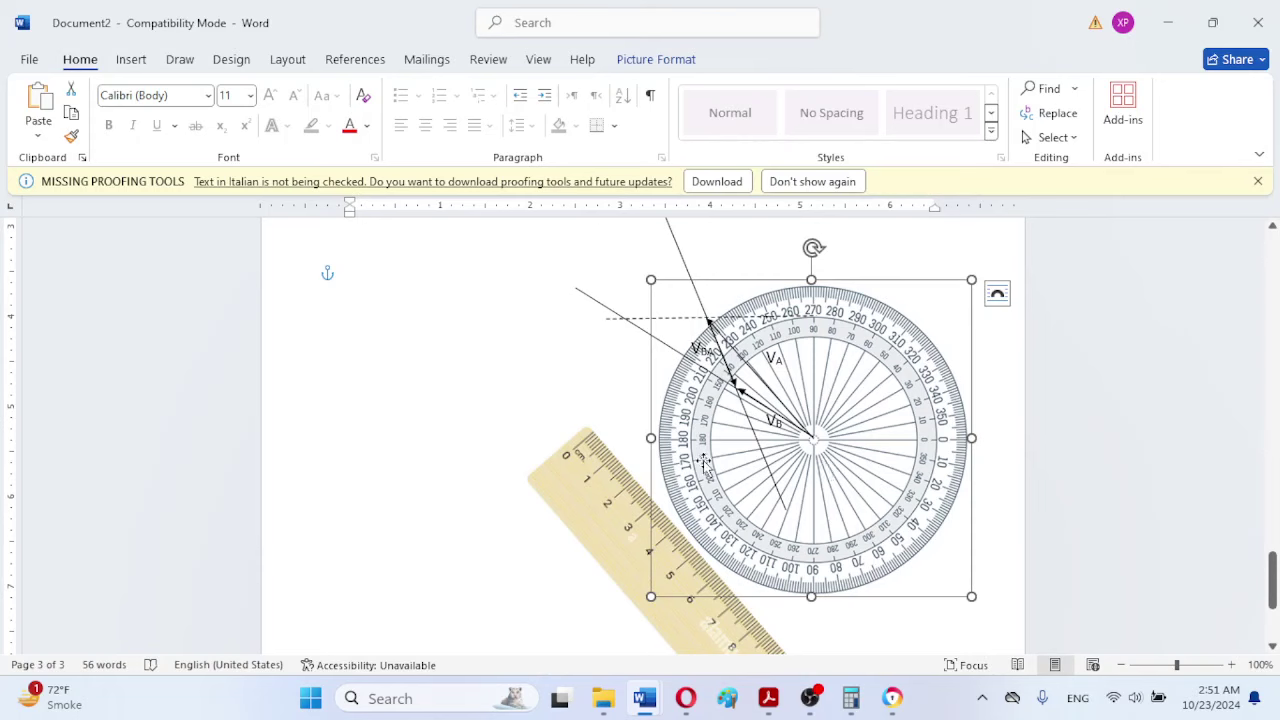
key("Up")
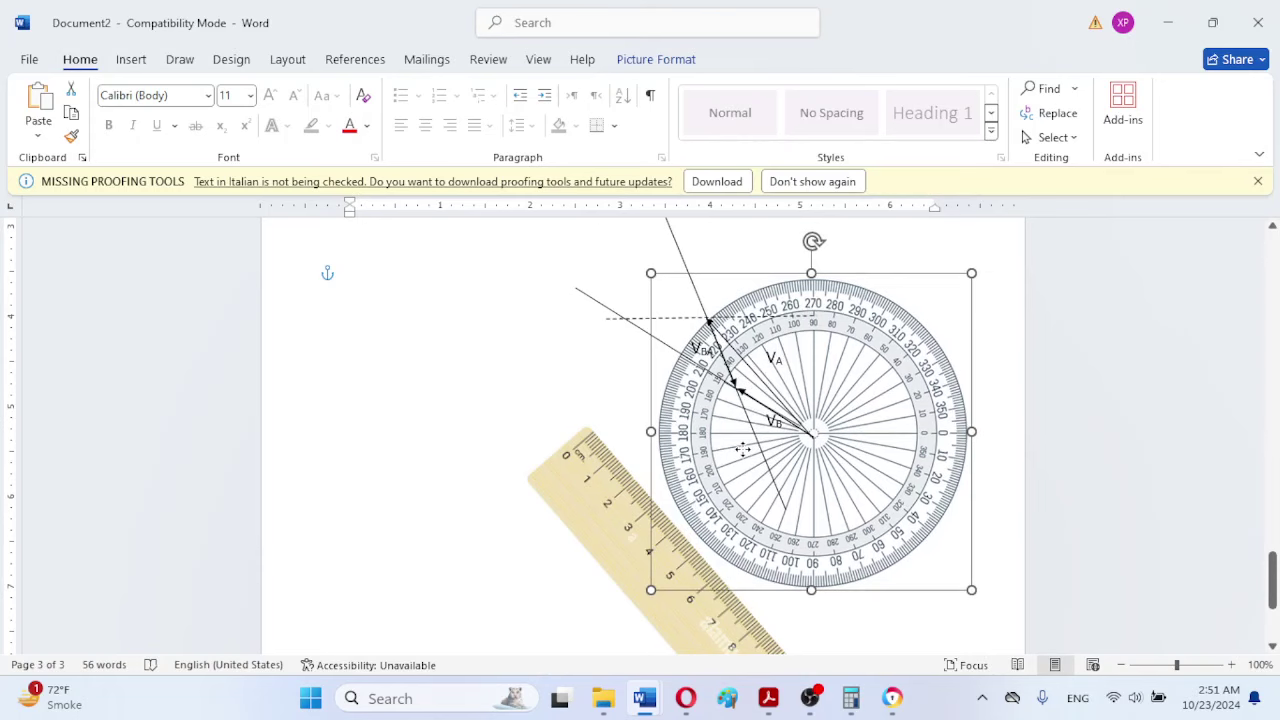
left_click_drag(743, 450, 745, 458)
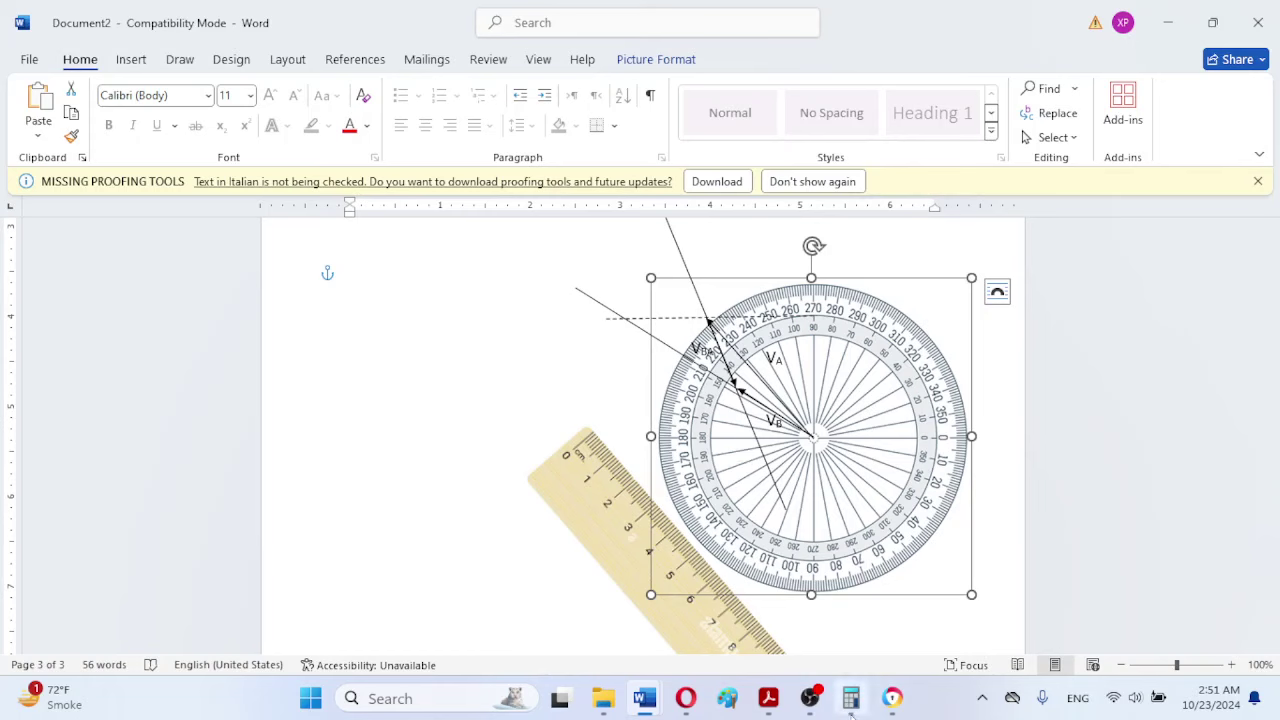
mouse_move(836, 716)
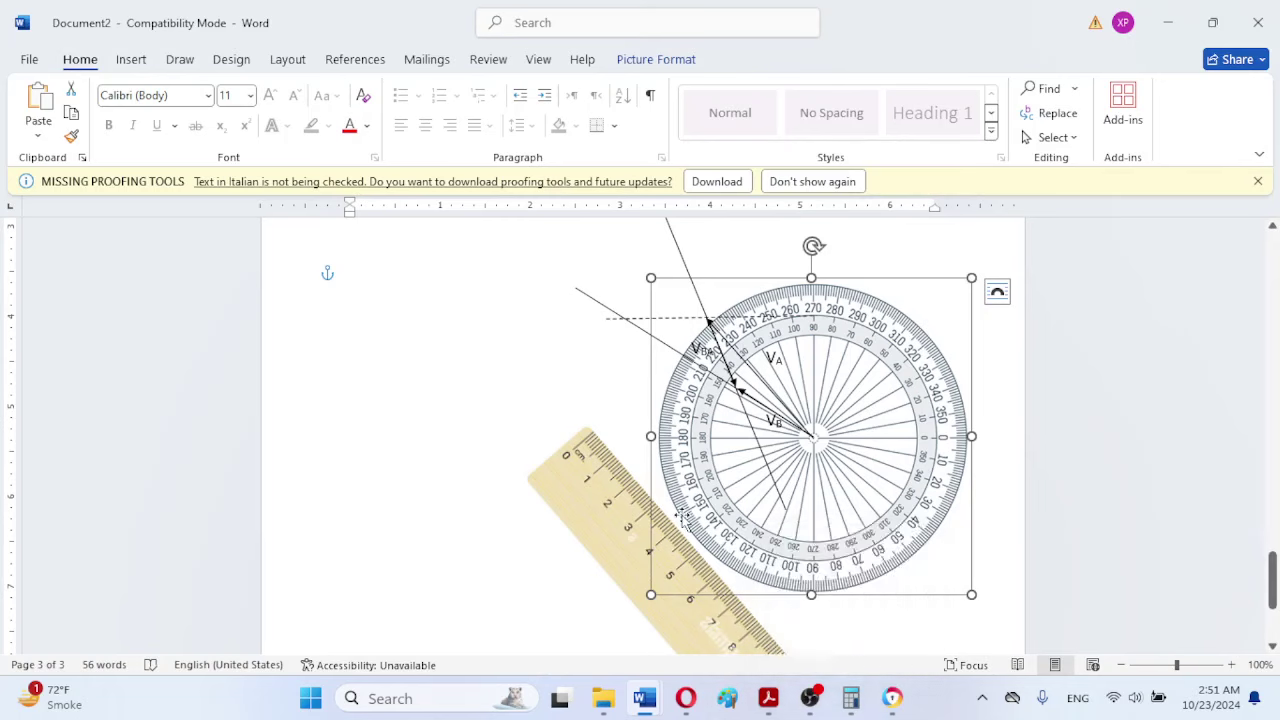
left_click(481, 468)
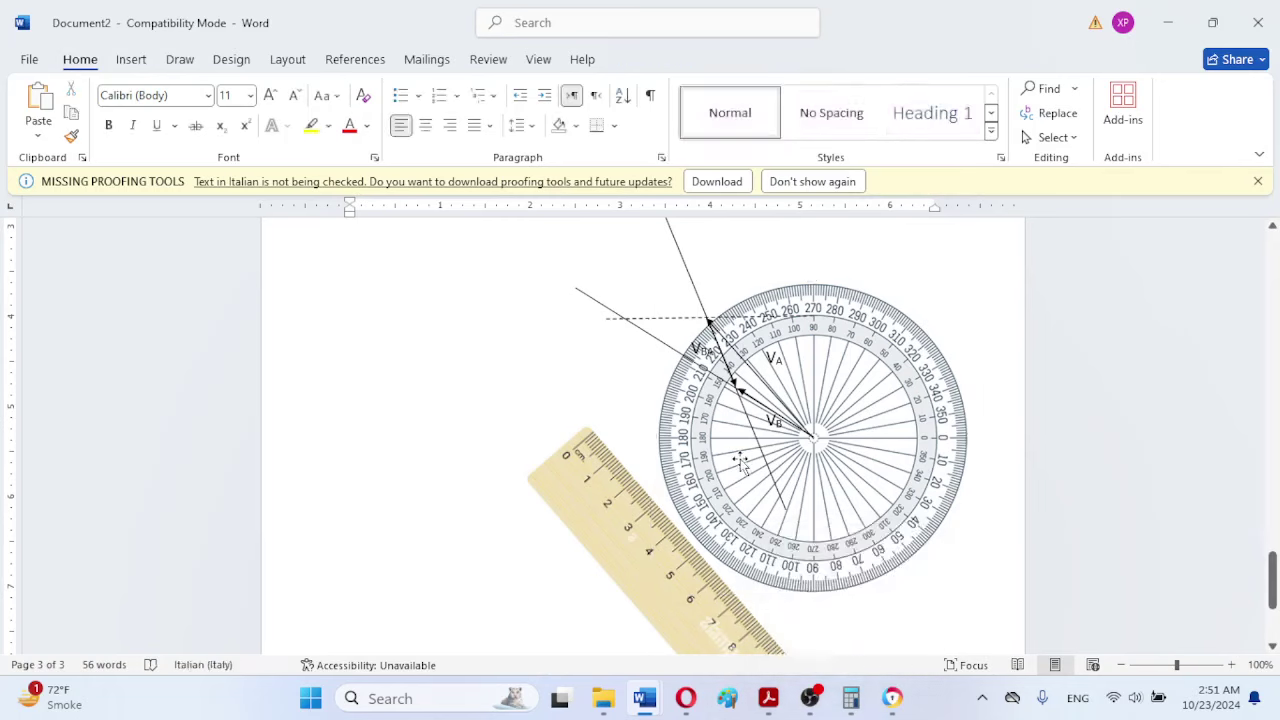
Step: Move the protractor back to the left so it overlaps the ruler
left_click(742, 462)
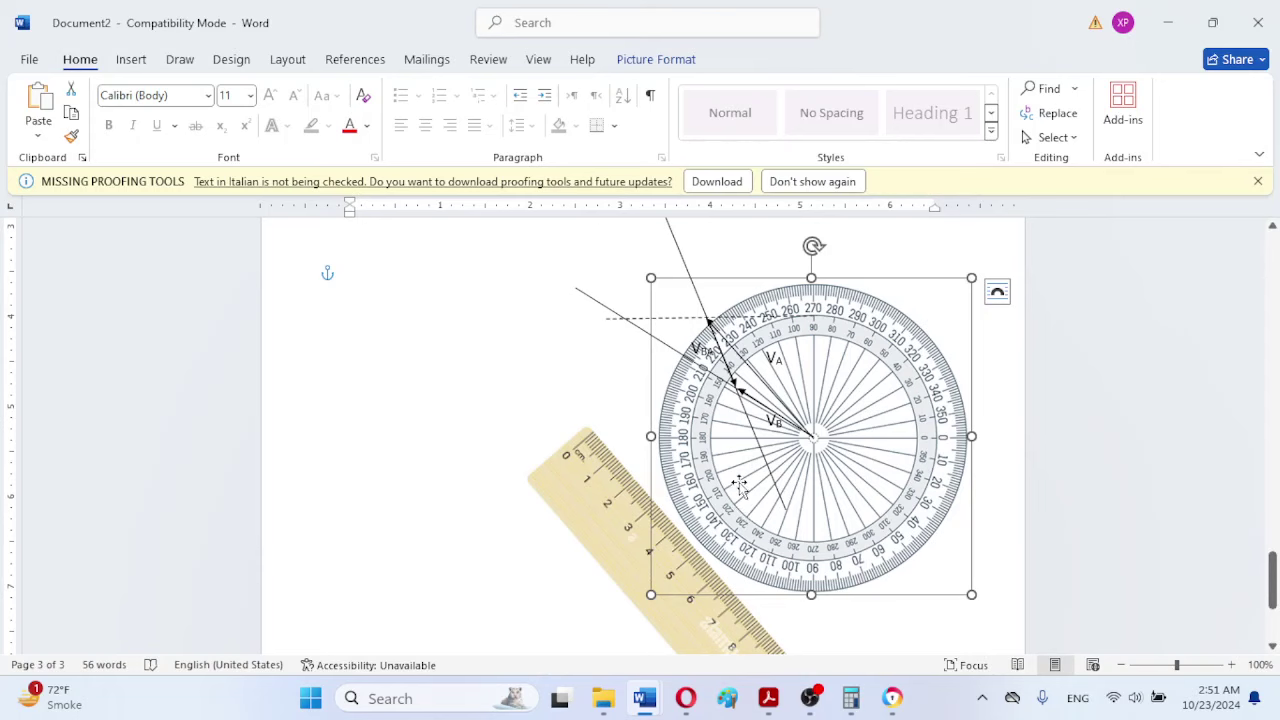
left_click_drag(740, 485, 404, 545)
left_click_drag(417, 561, 415, 558)
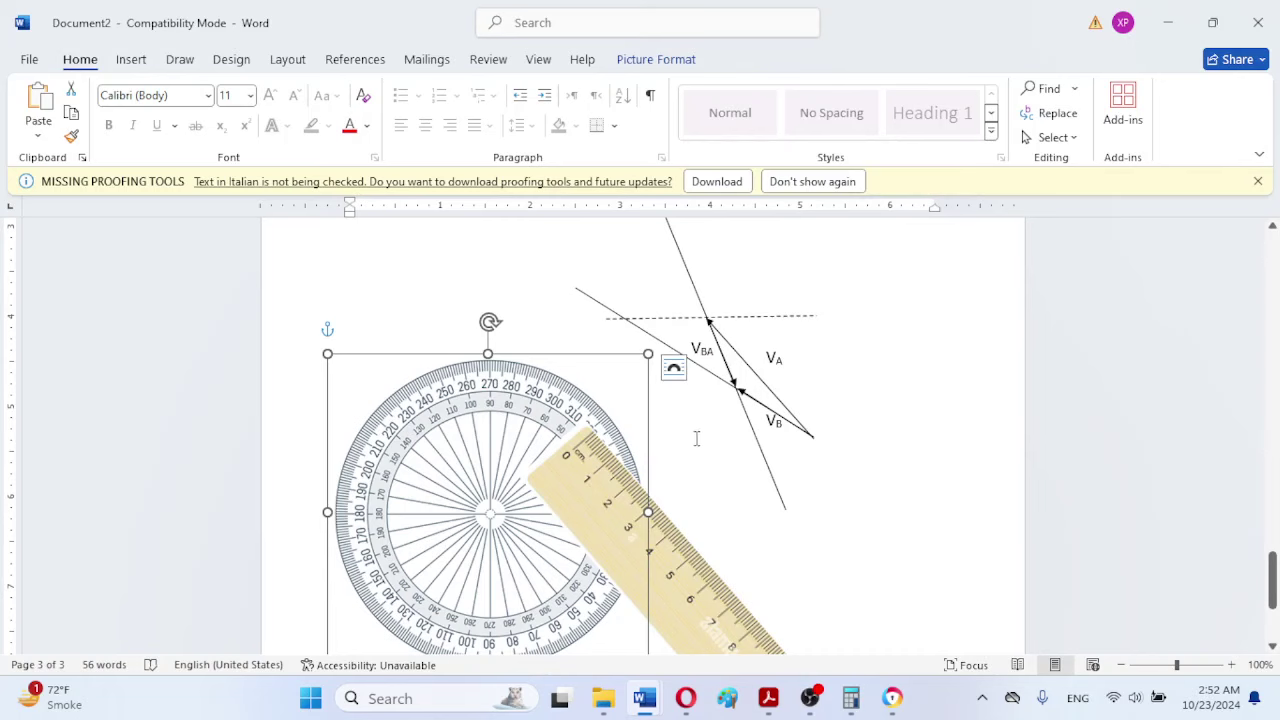
Step: Rotate the ruler along the V_BA arrow with its zero mark at the top vertex
left_click_drag(600, 498, 704, 396)
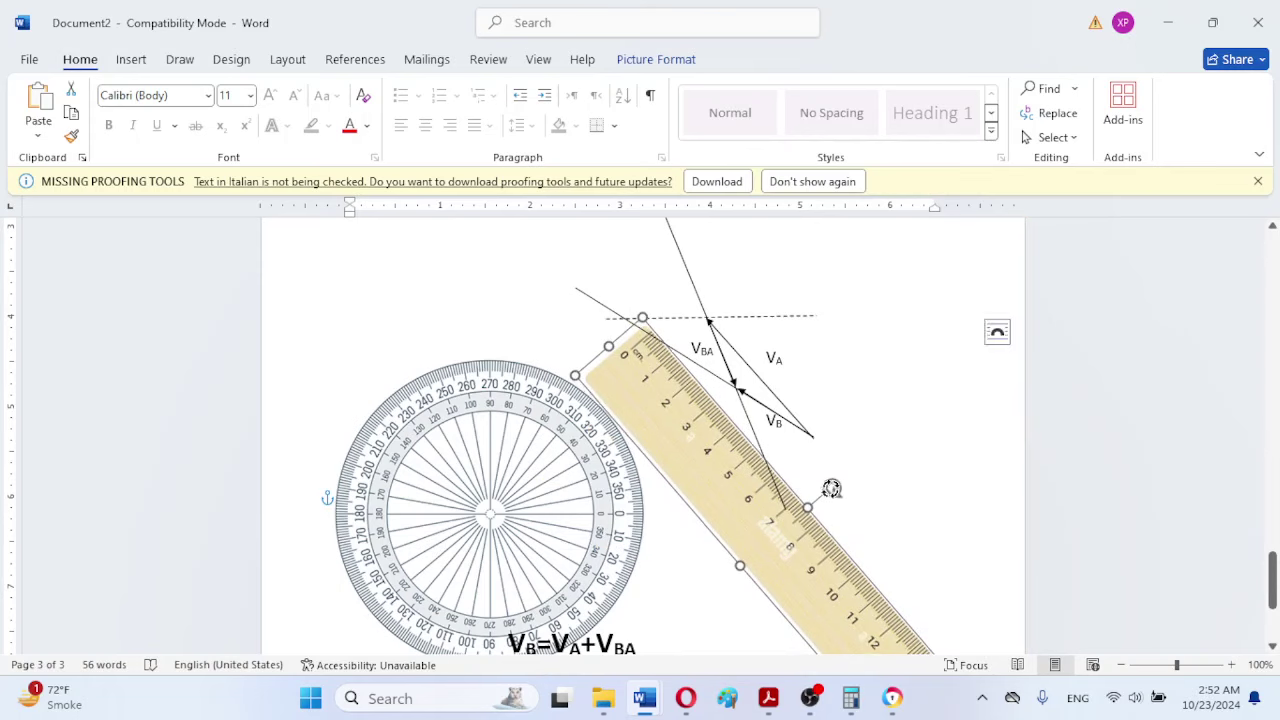
left_click_drag(832, 489, 843, 507)
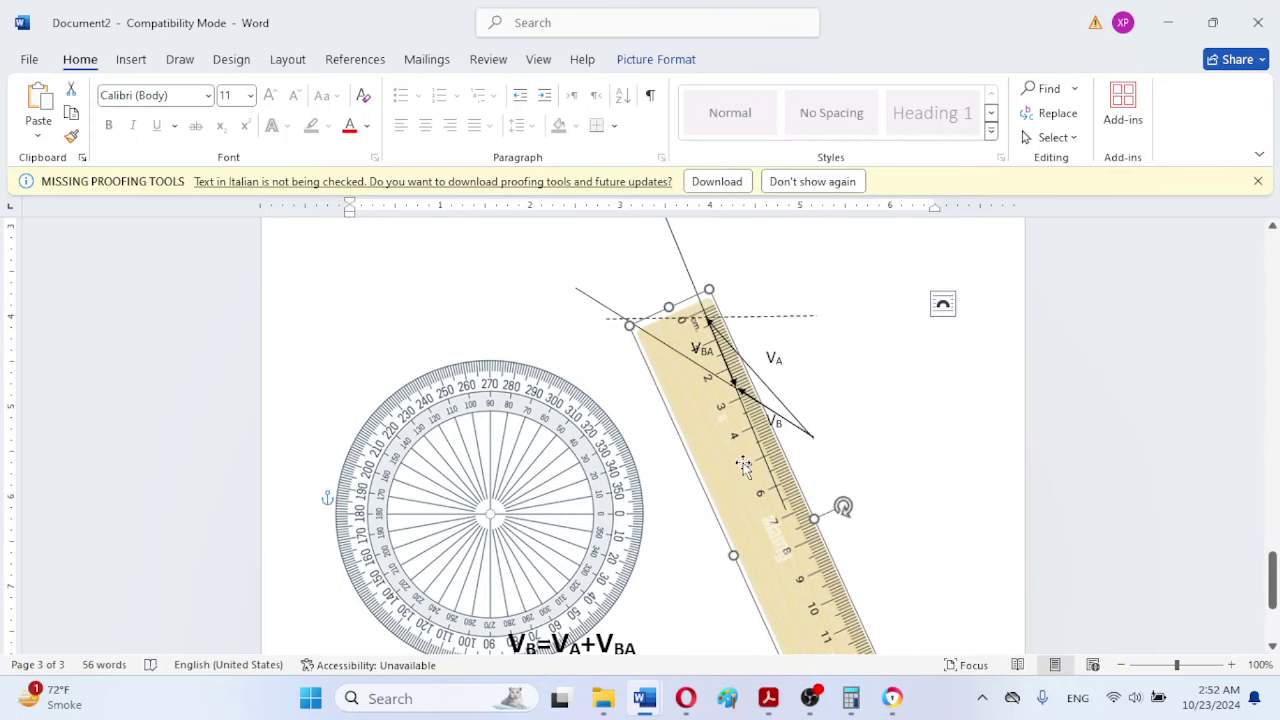
left_click_drag(743, 465, 731, 479)
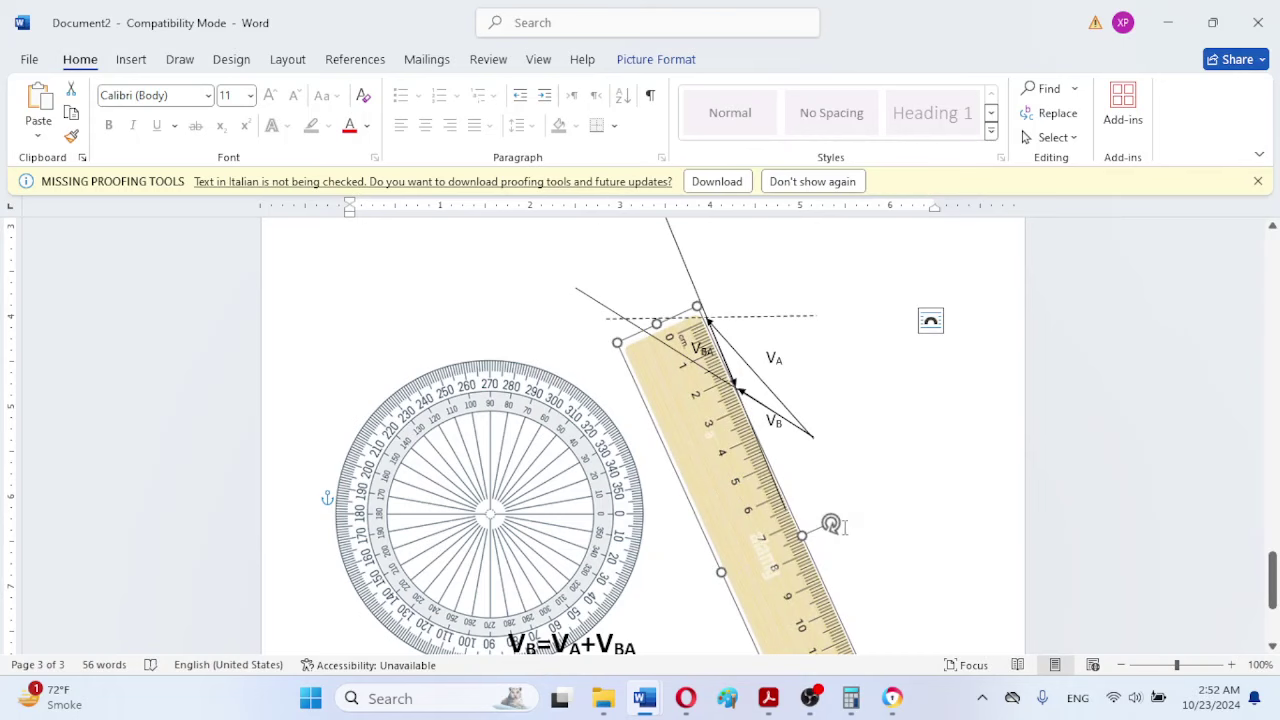
left_click_drag(836, 530, 831, 528)
left_click_drag(752, 511, 746, 510)
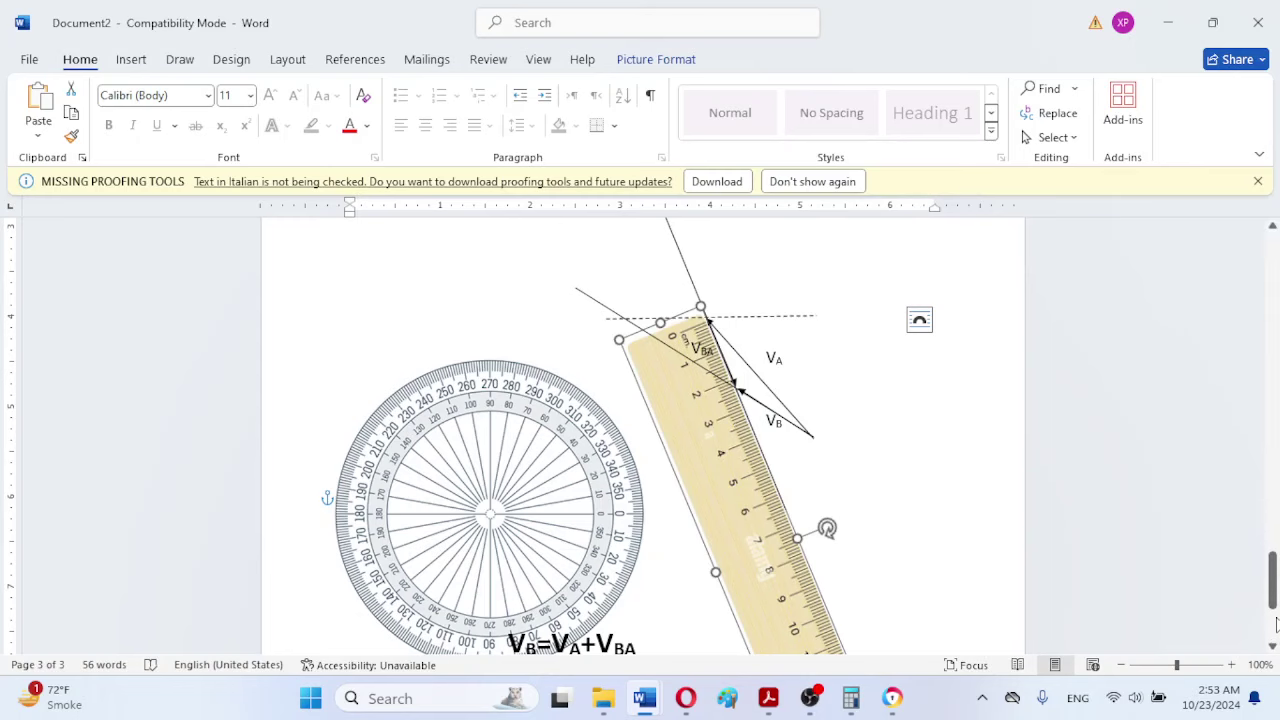
Step: Scroll up to the page 2 calculations, then switch to the DOM 6th Ed.pdf textbook
left_click_drag(1272, 598, 1272, 491)
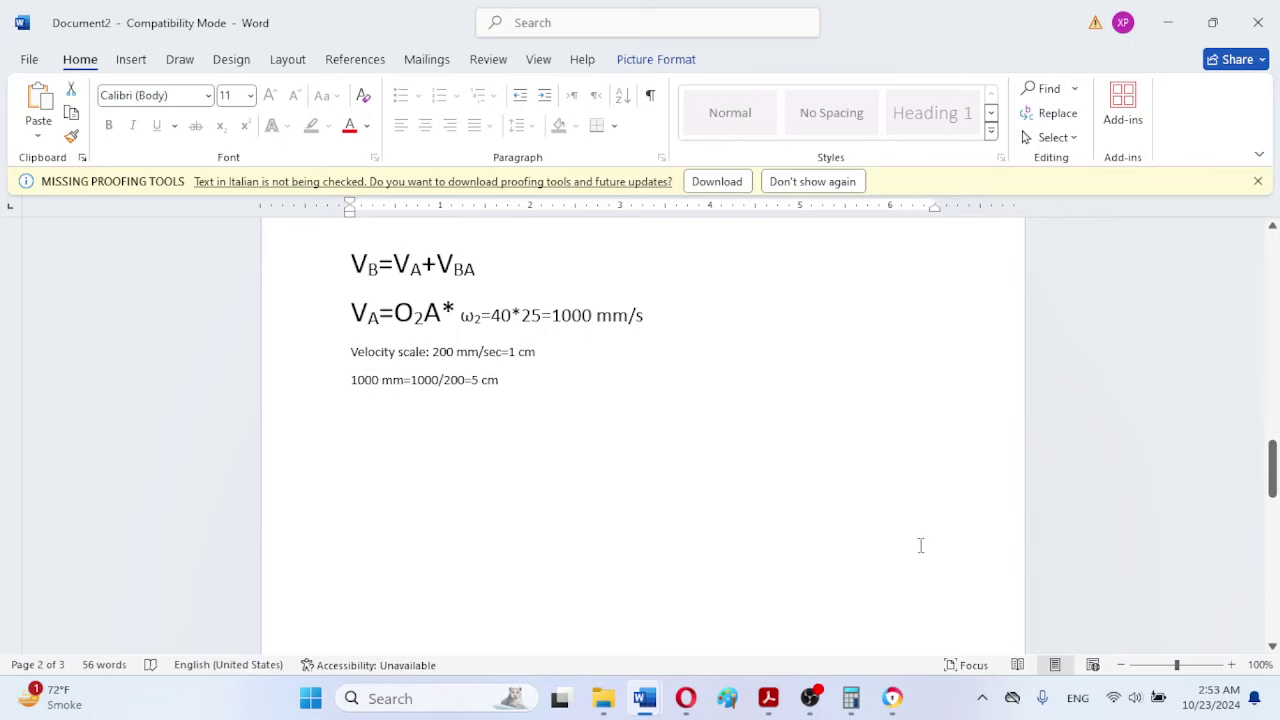
left_click_drag(1273, 466, 1273, 483)
mouse_move(769, 705)
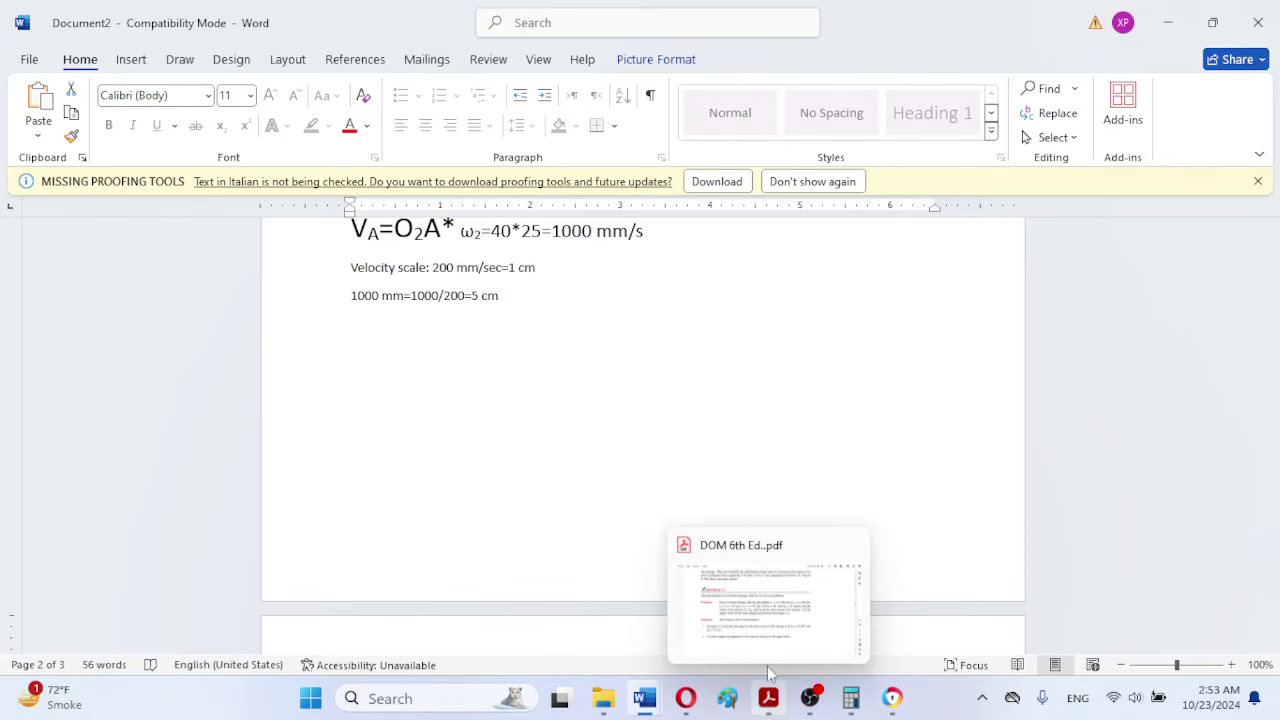
mouse_move(776, 600)
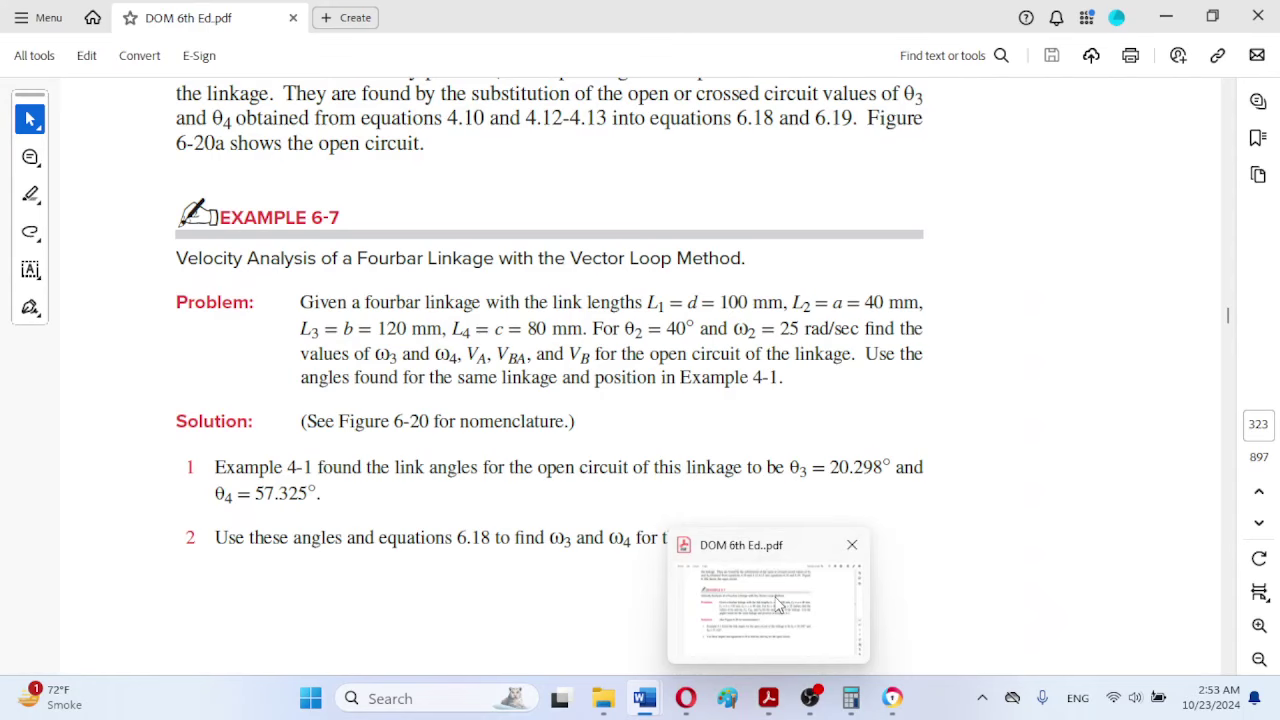
Step: Scroll to Example 6-7's results on page 324 and select the V_BA value 494.51
left_click(1229, 668)
scroll(1229, 668, "down", 15)
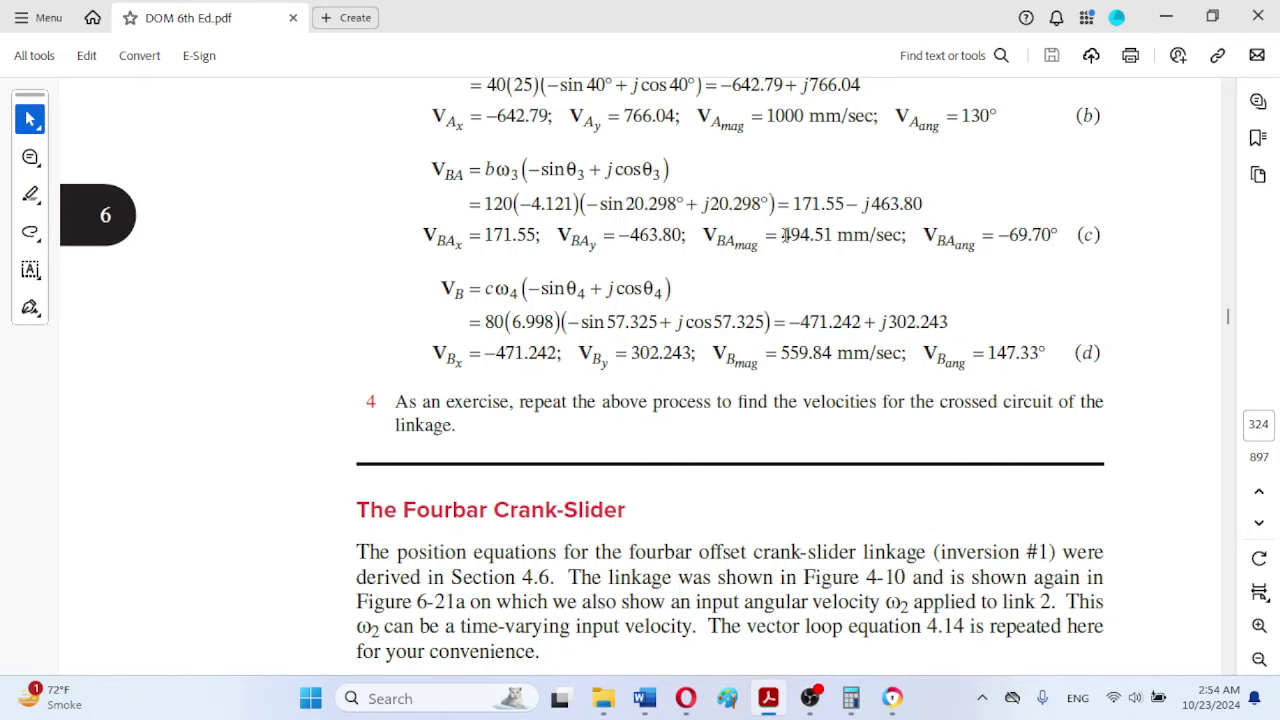
left_click_drag(785, 234, 840, 234)
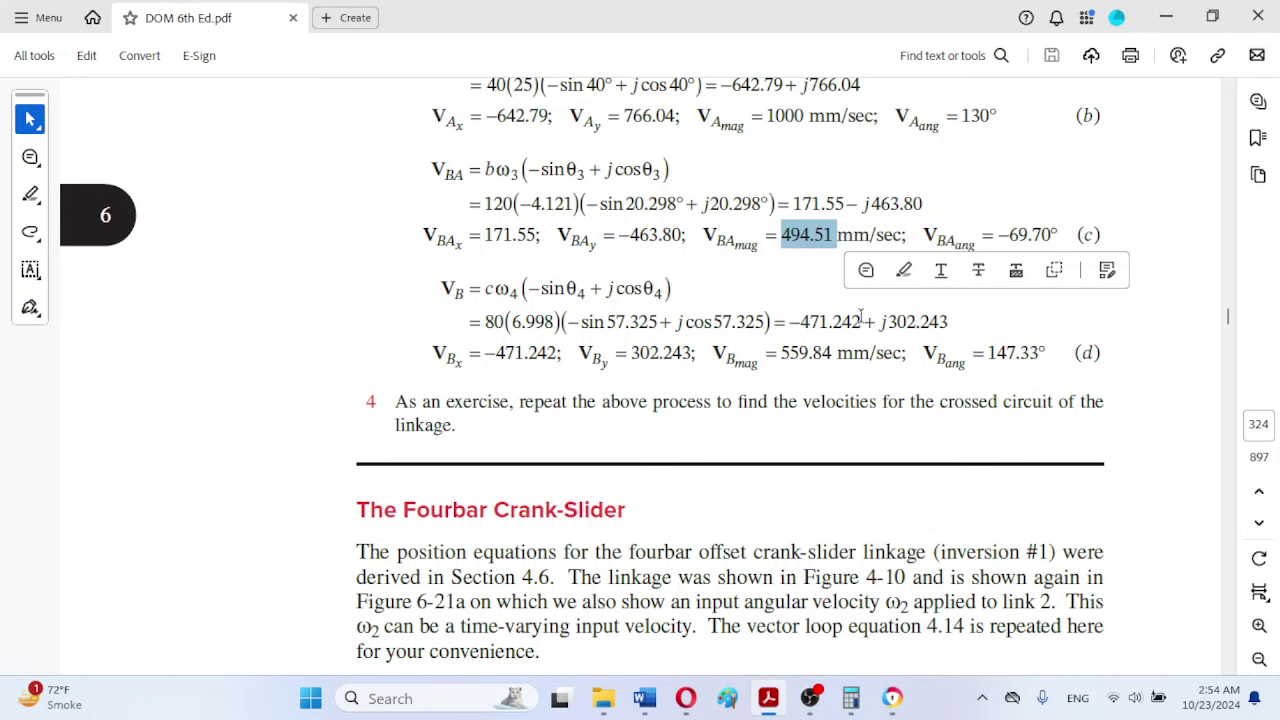
left_click(810, 703)
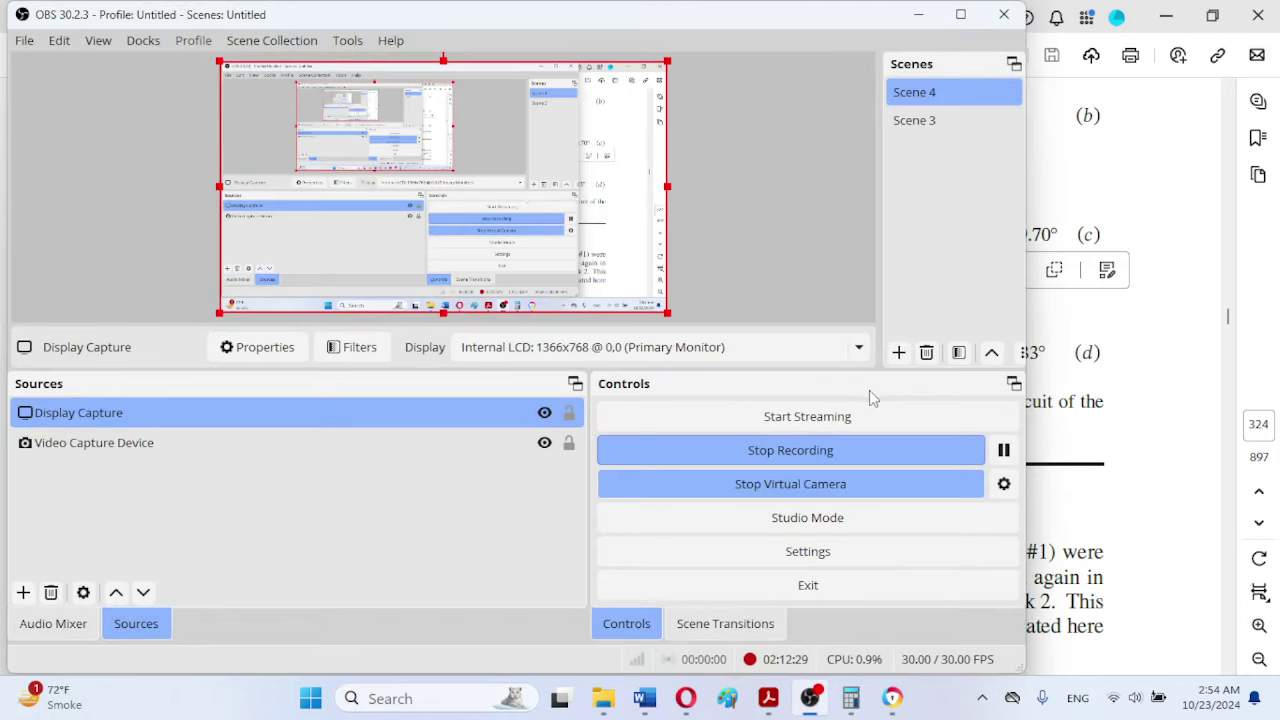